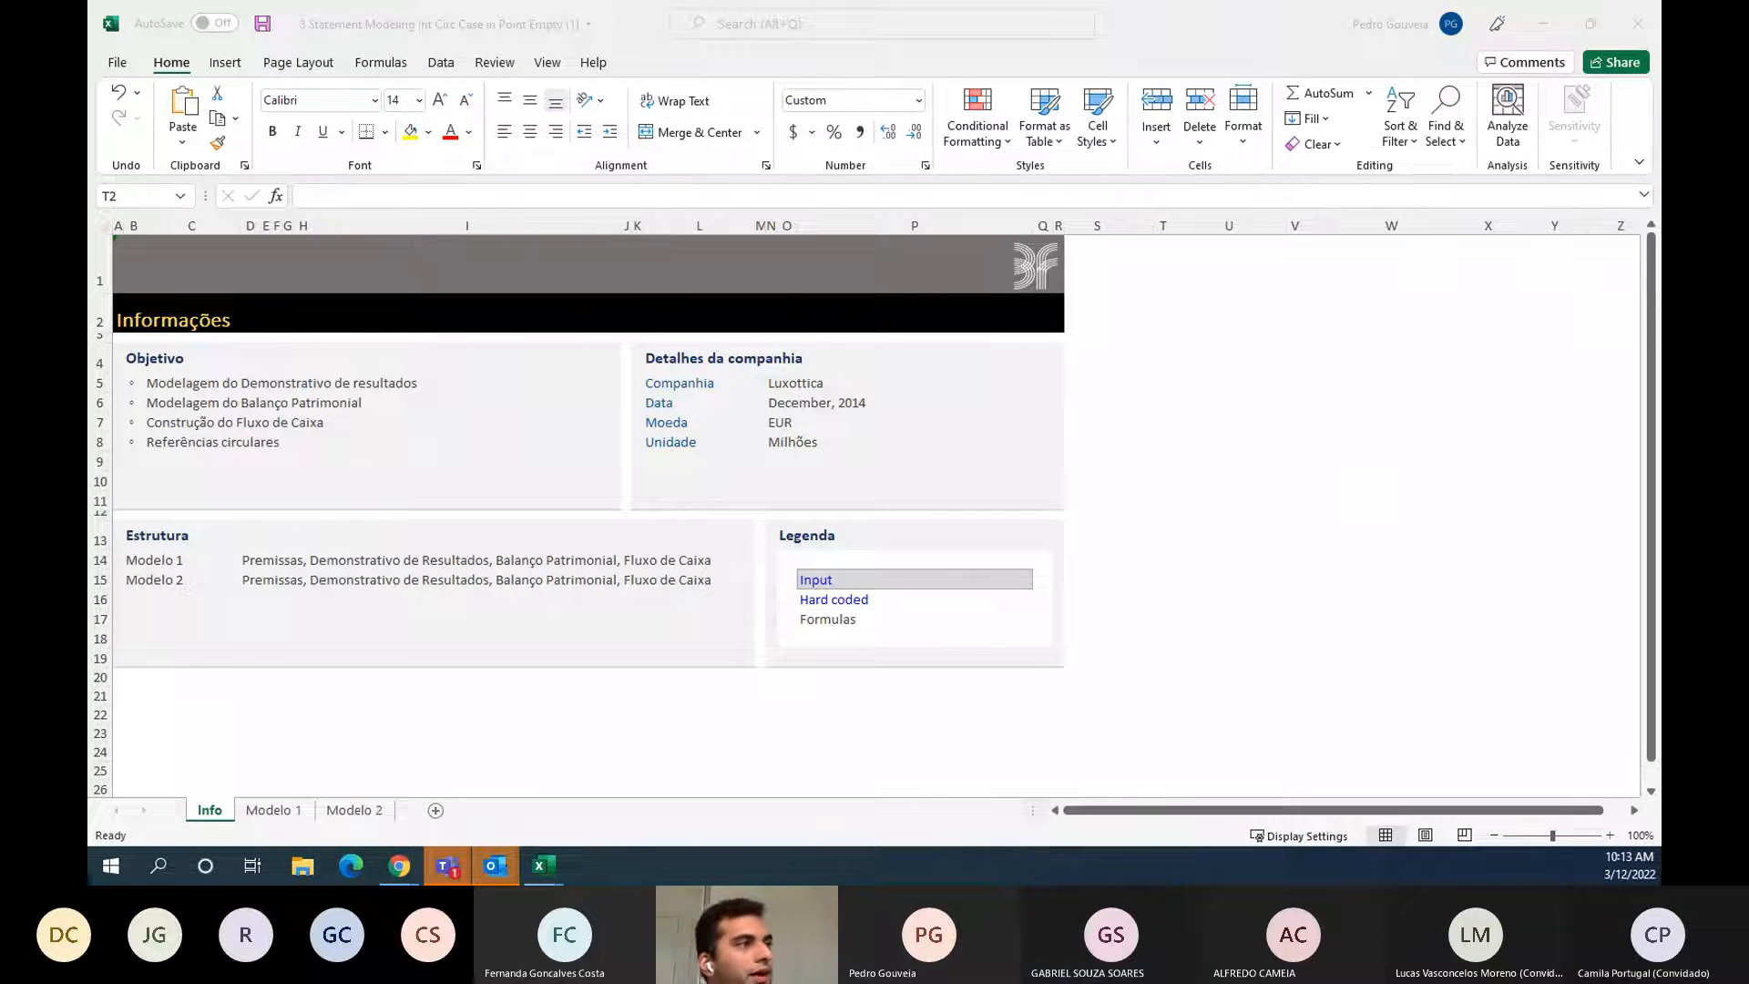
- Examine the company details on the Info sheet: company, date, currency and unit
left_click(1096, 489)
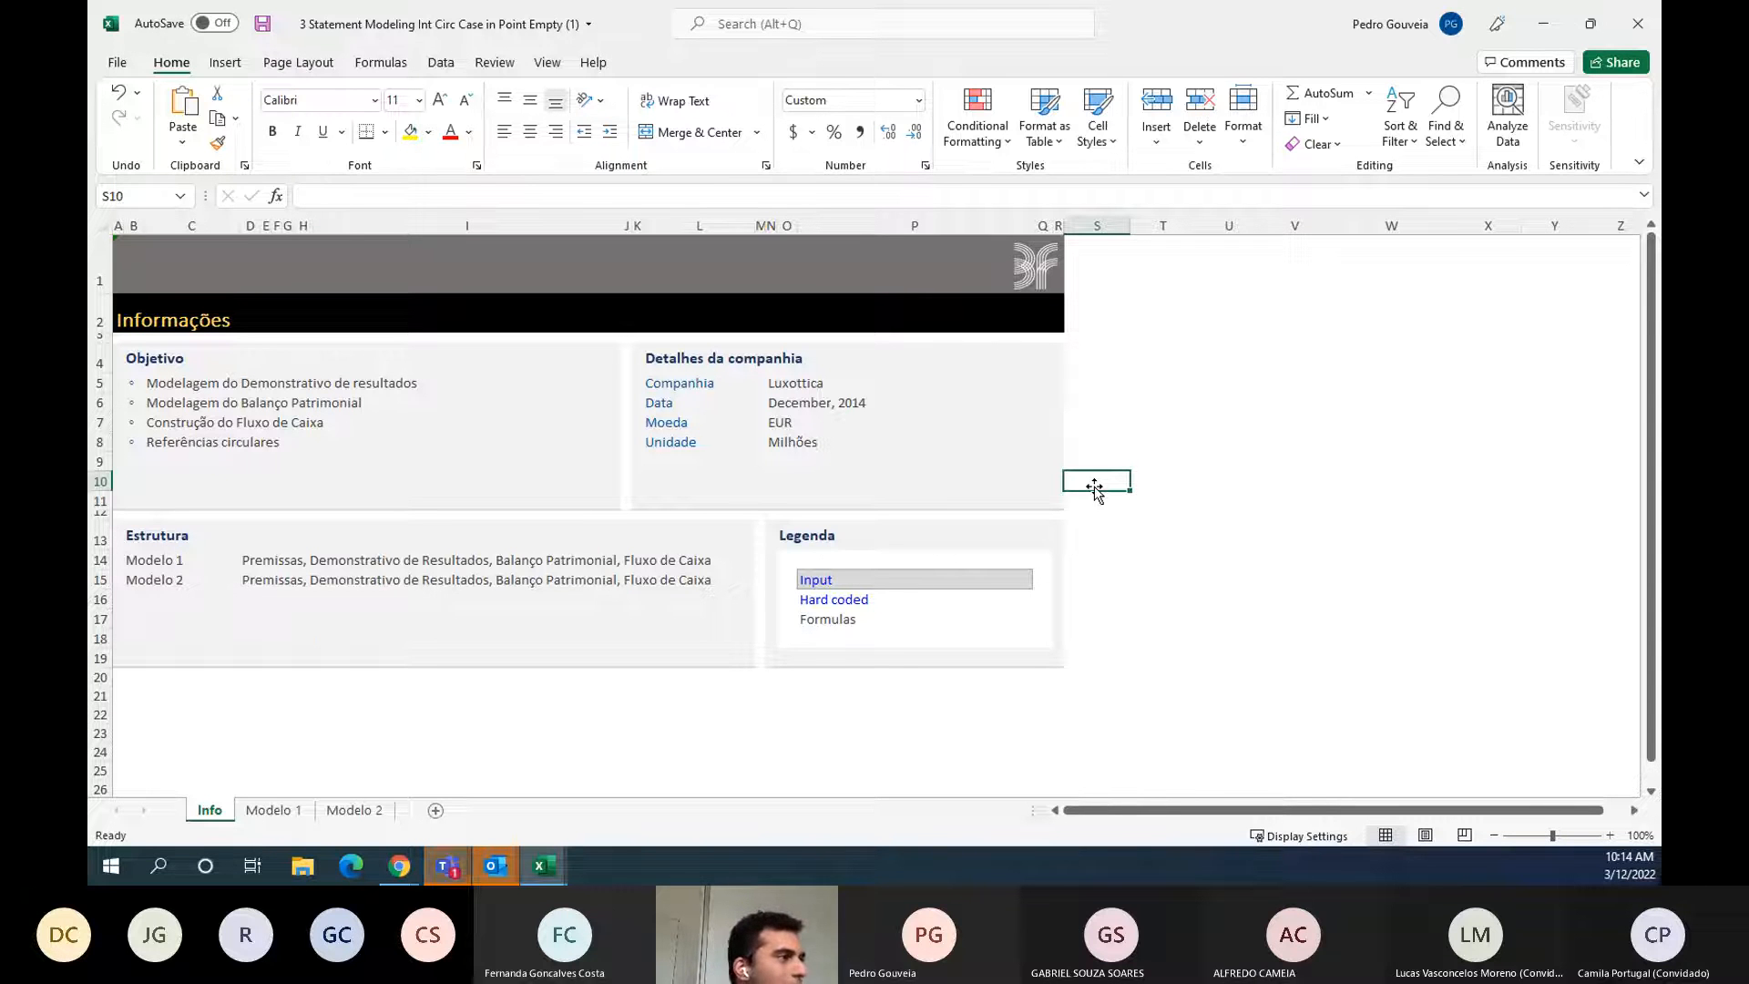
key("Left")
key("Left")
key("Left")
key("Up")
key("Up")
key("Up")
key("Up")
key("Up")
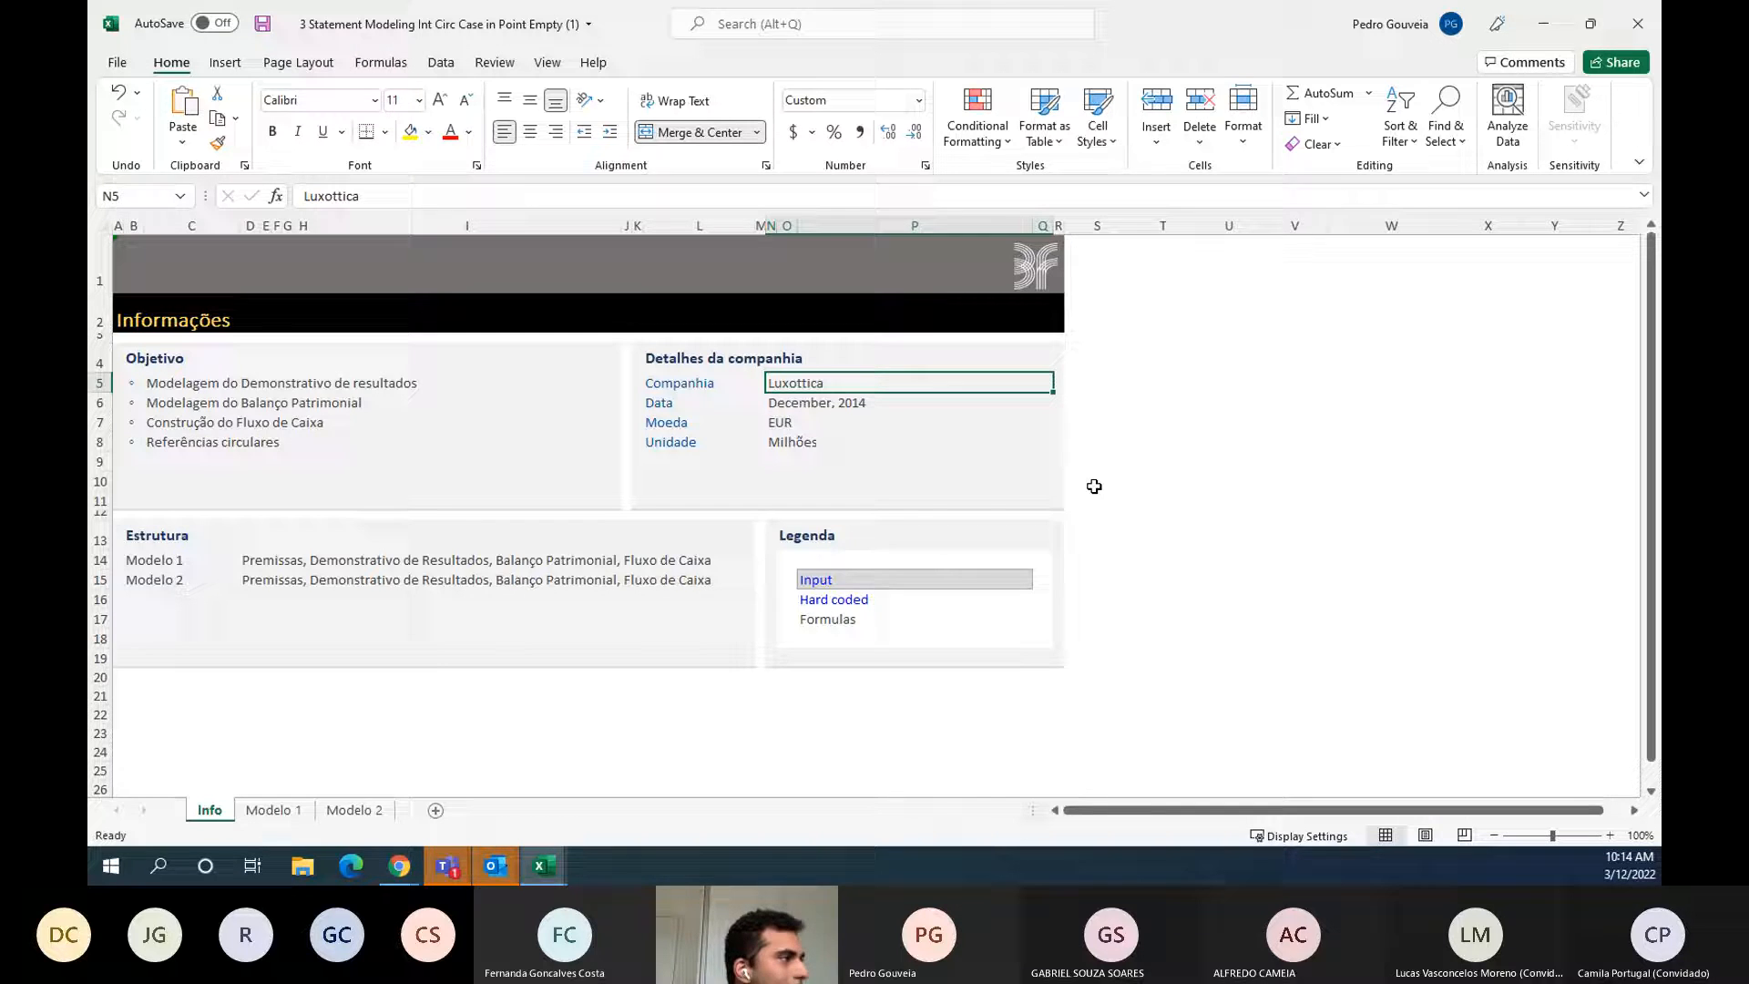
key("Left")
key("Down")
key("Down")
key("Down")
key("Down")
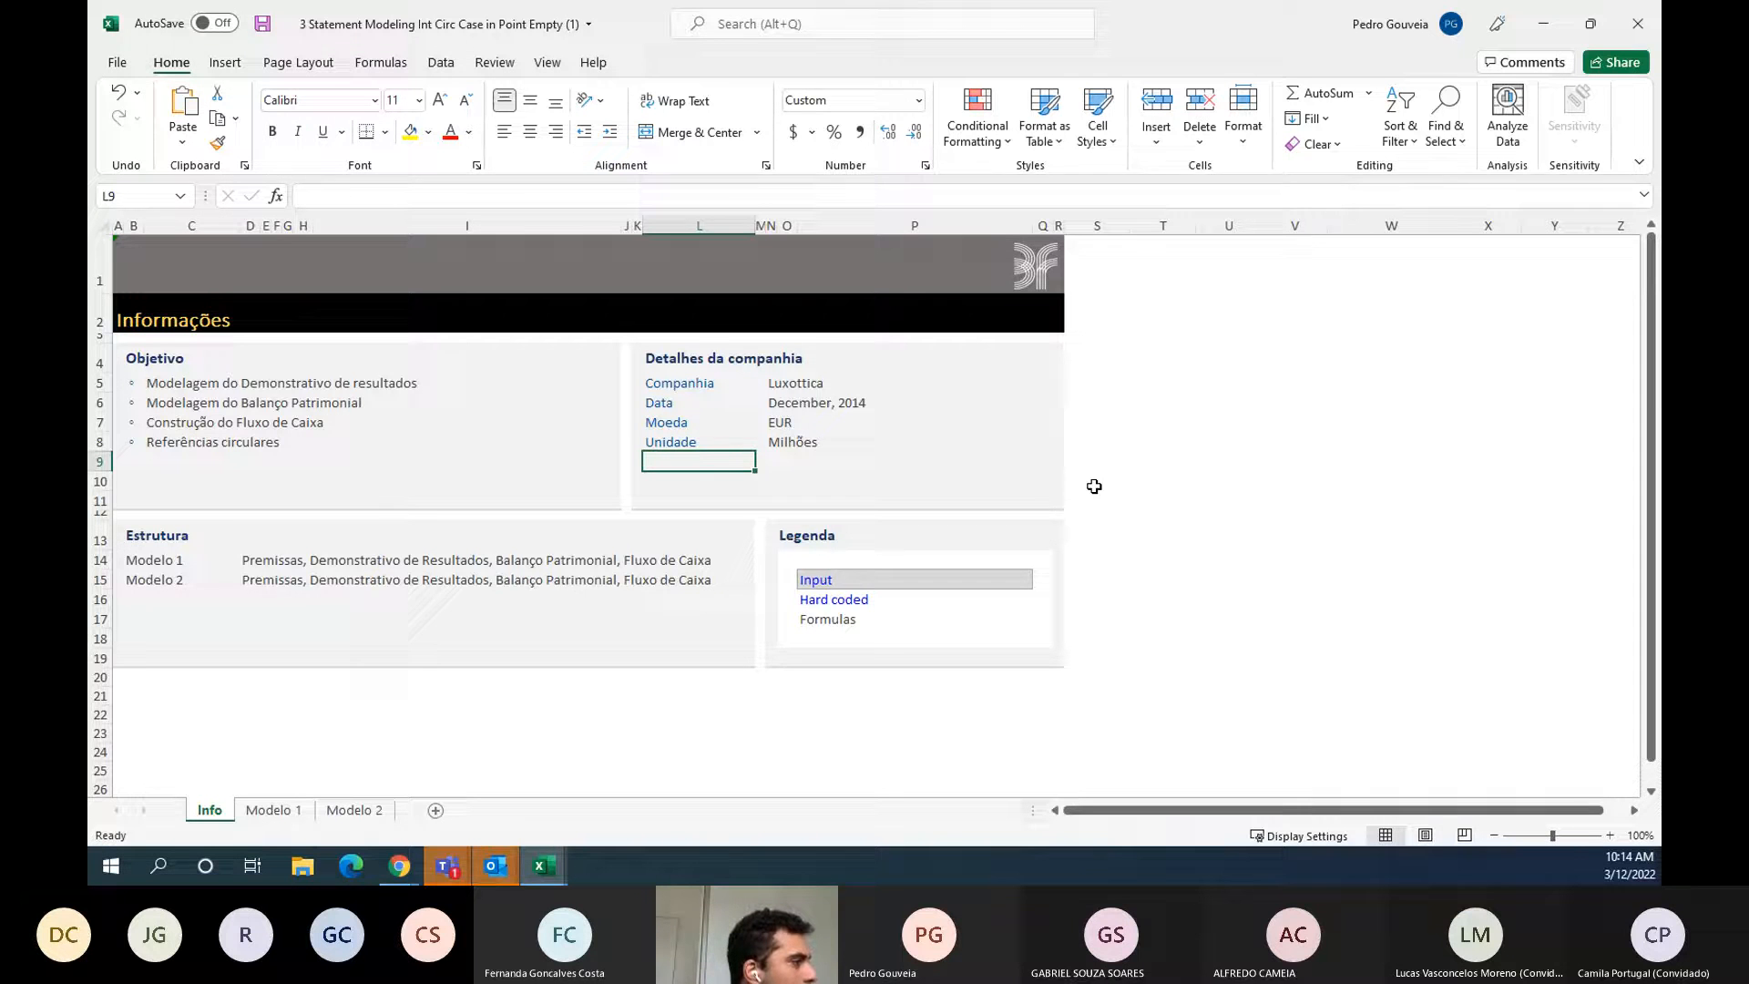
- Open the Modelo 1 sheet and go to the Luxottica title cell A2
key("ctrl+Page_Down")
key("ctrl+Up")
key("ctrl+Up")
key("ctrl+Up")
key("ctrl+Up")
key("ctrl+Up")
key("ctrl+Up")
key("ctrl+Up")
key("Left")
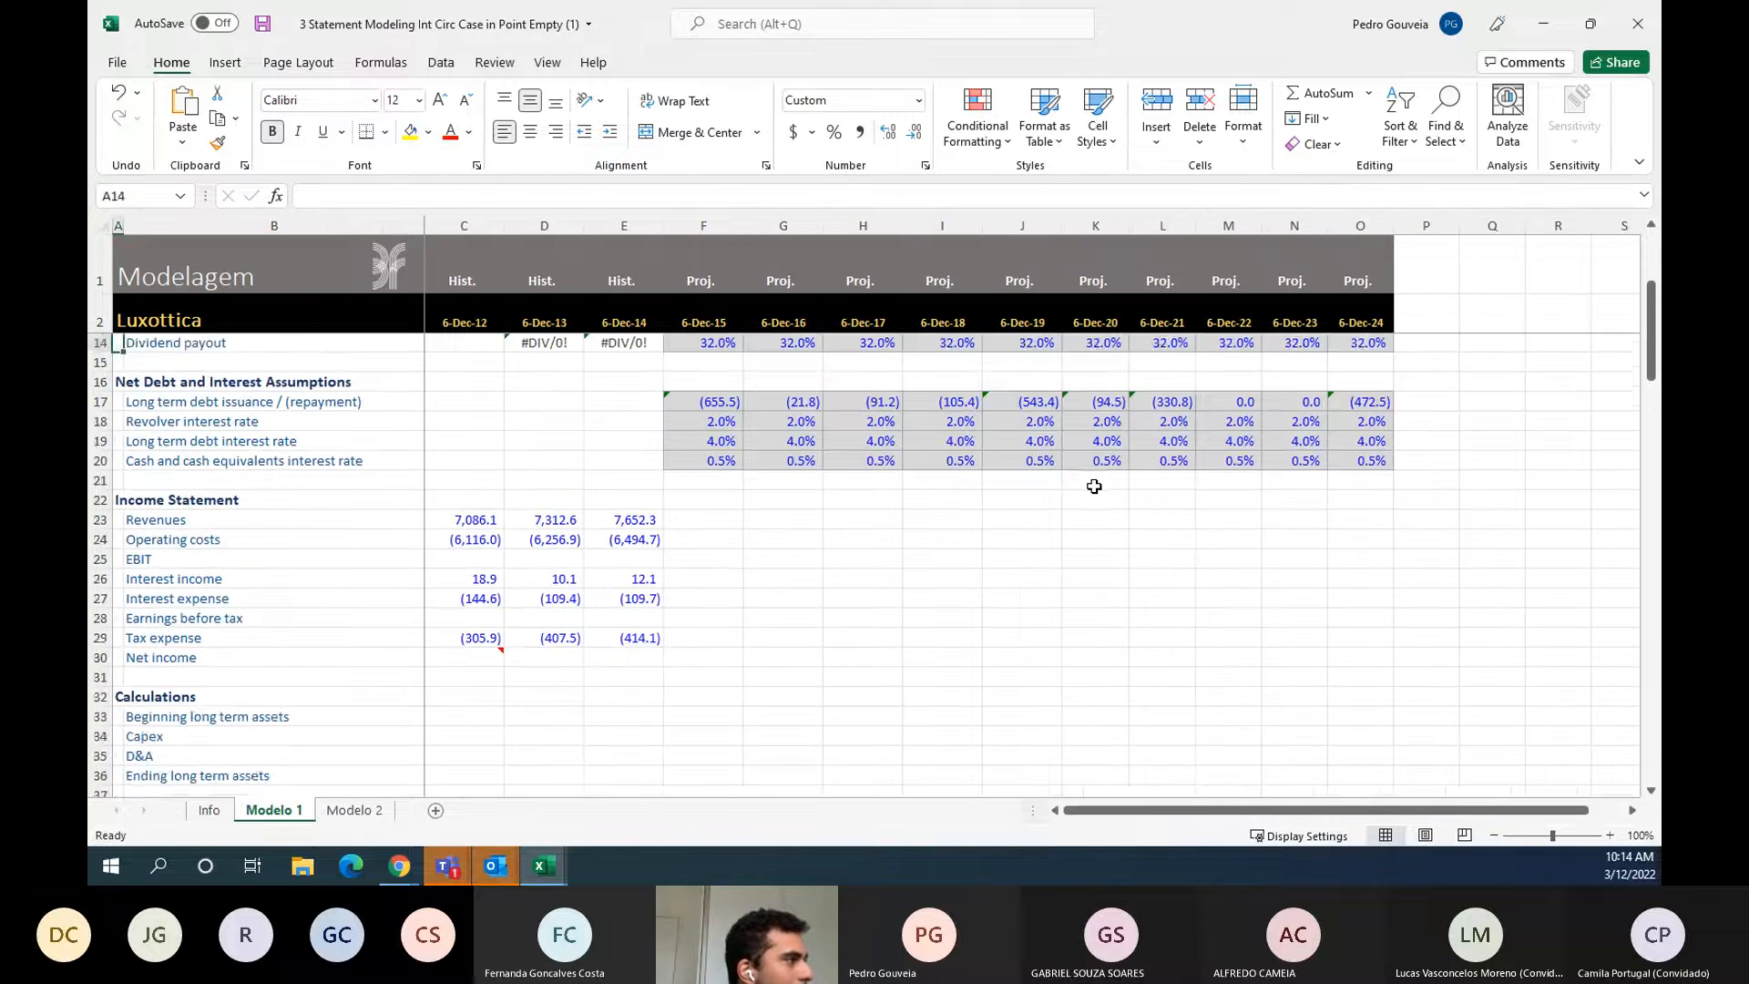
key("ctrl+Up")
key("ctrl+Up")
key("ctrl+Up")
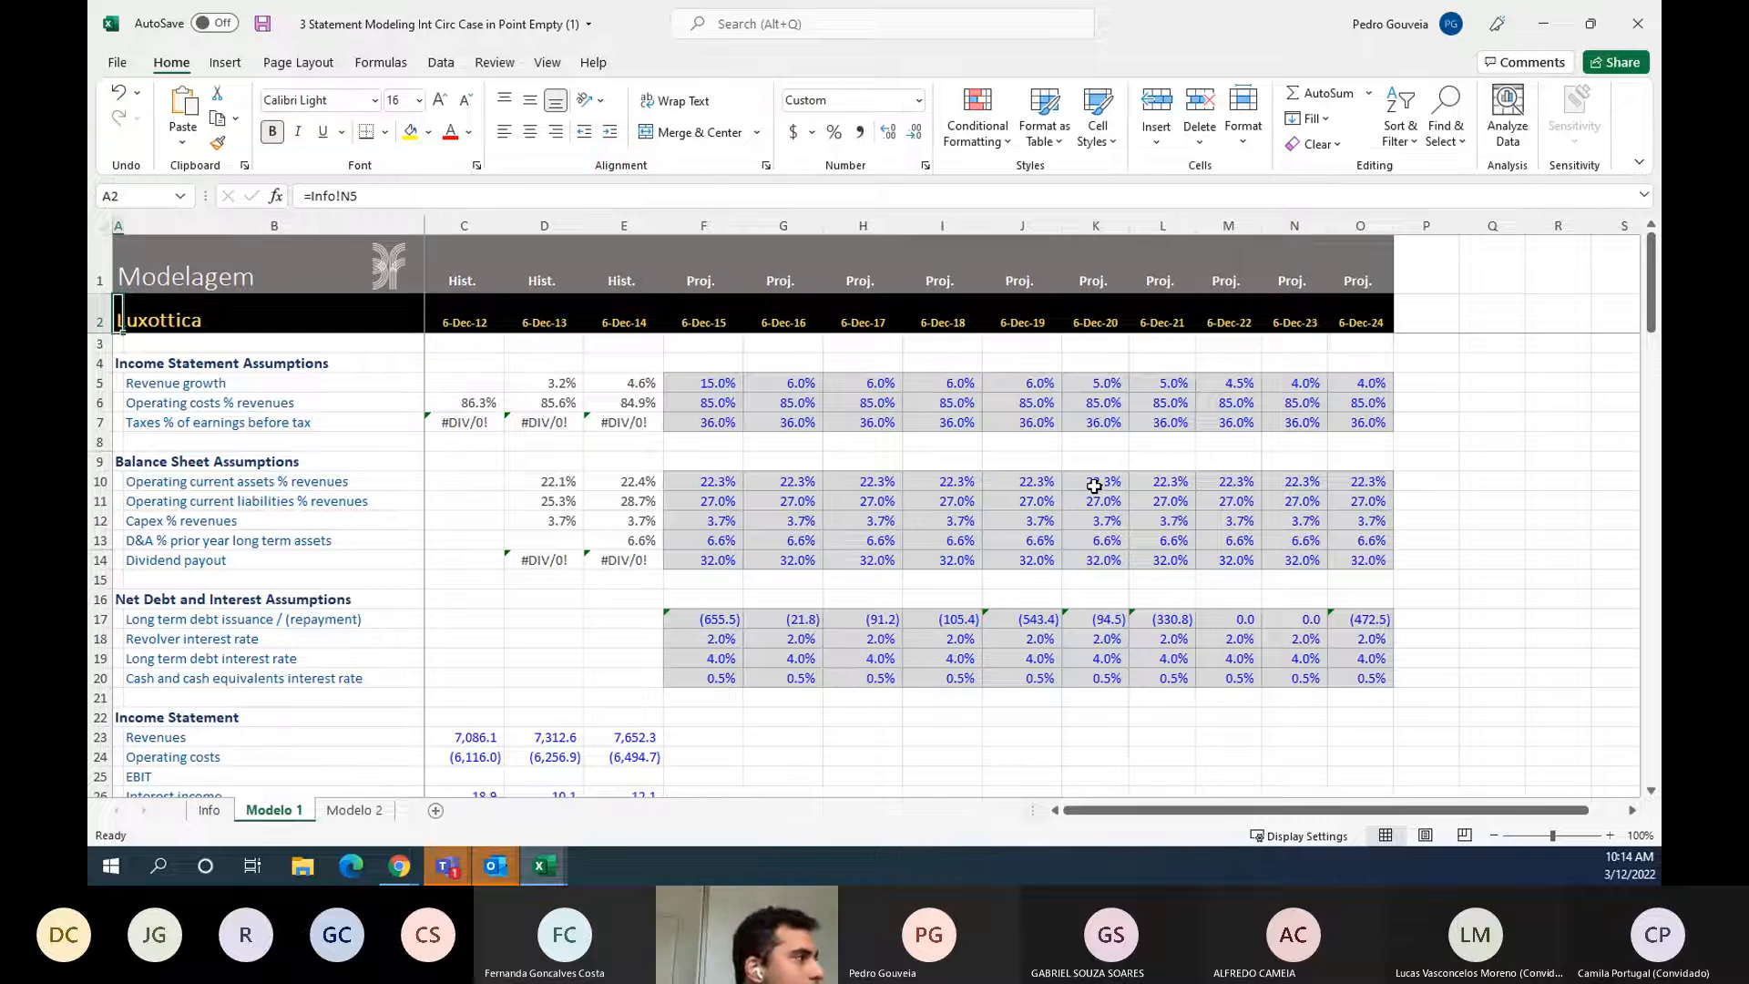
- Examine the Income Statement Assumptions: revenue growth, operating costs and tax rows 5 to 7
left_click_drag(242, 361, 296, 681)
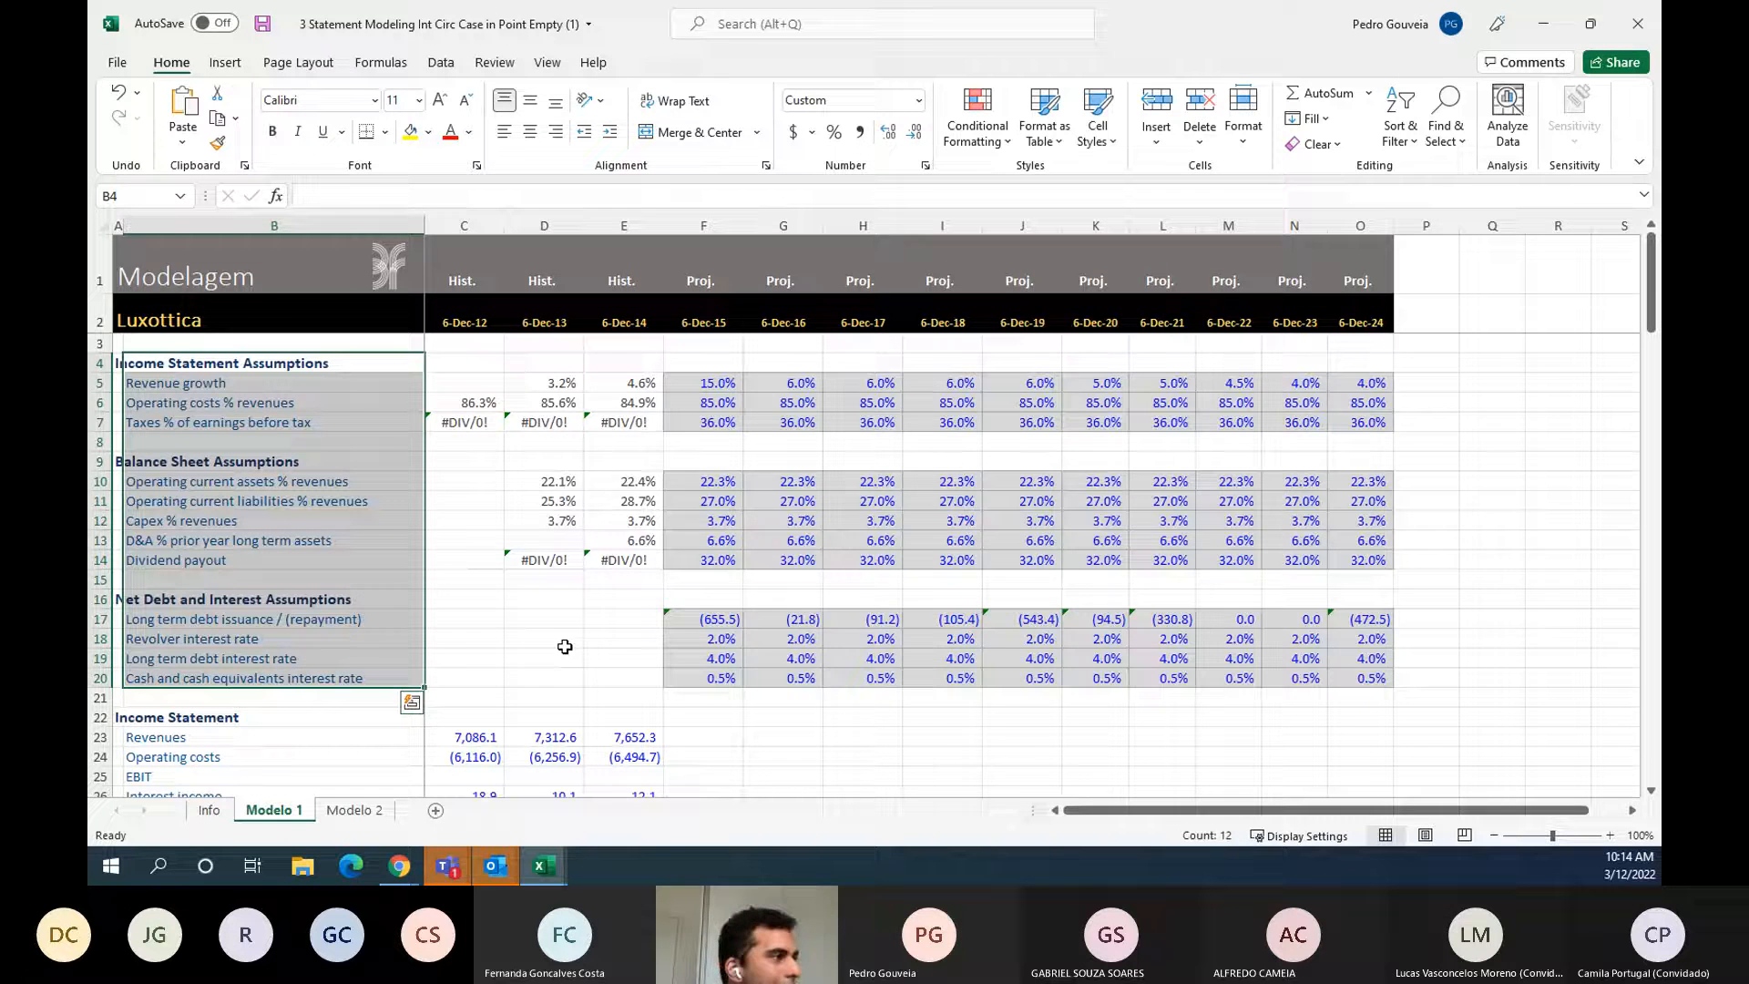
key("shift+space")
key("shift+BackSpace")
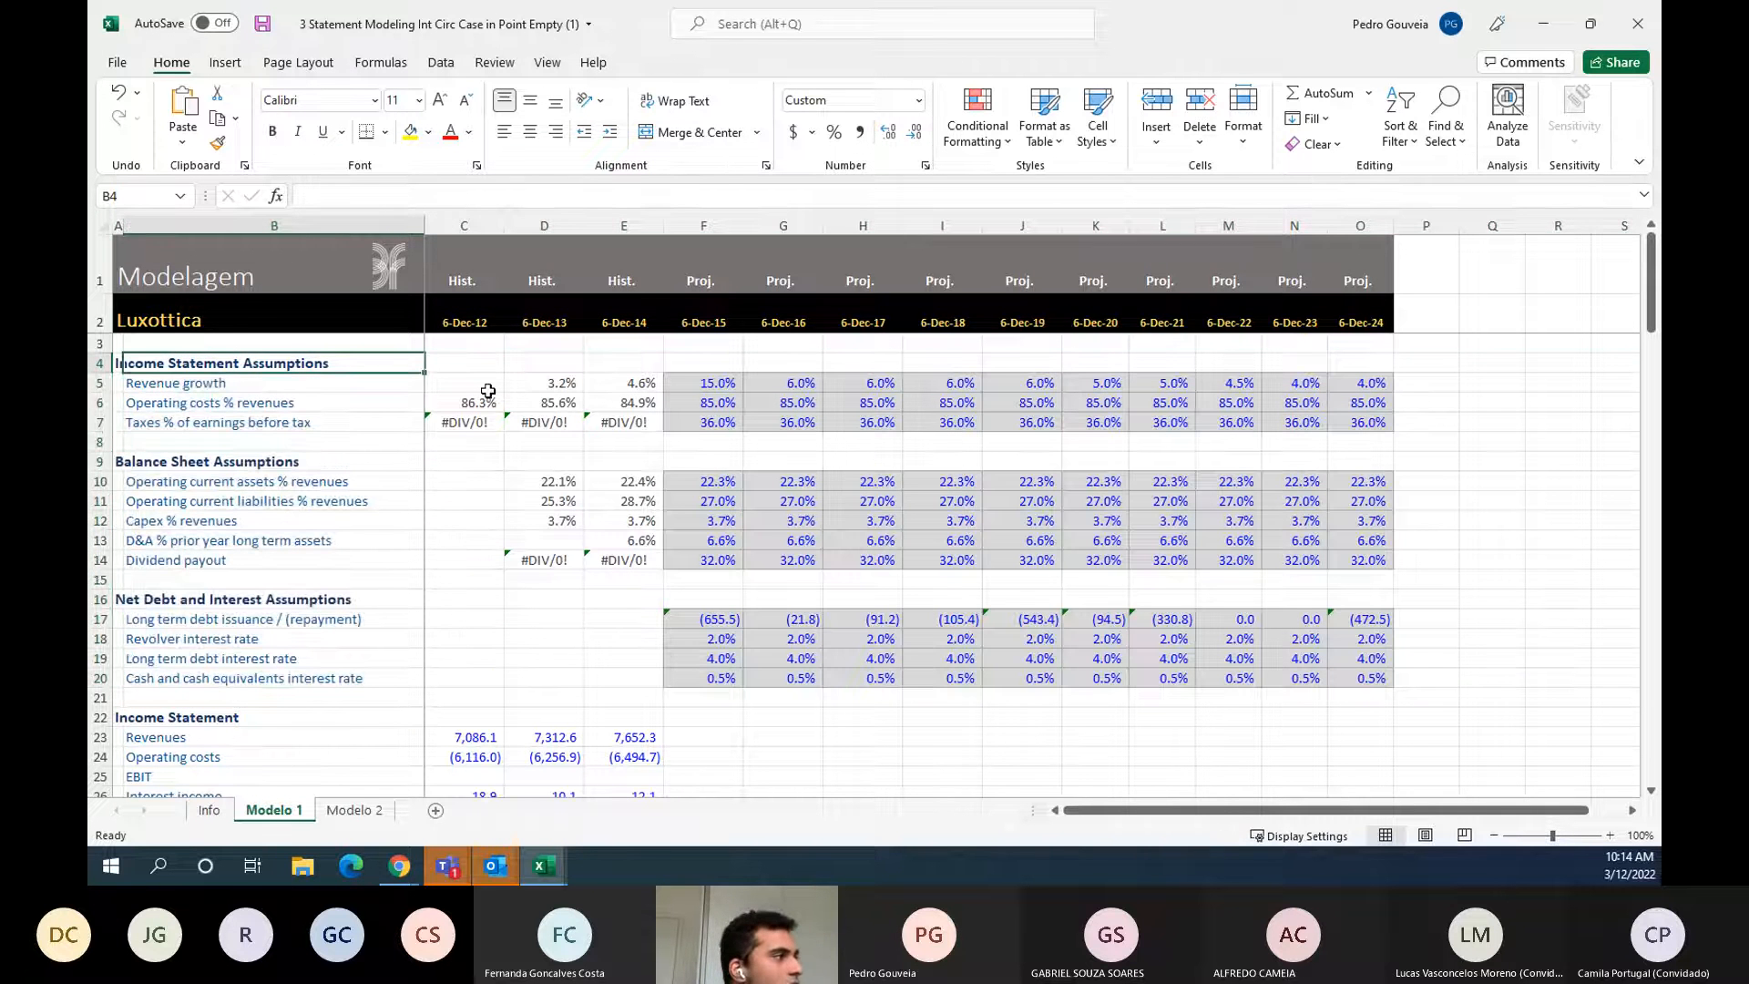
key("Down")
key("Down")
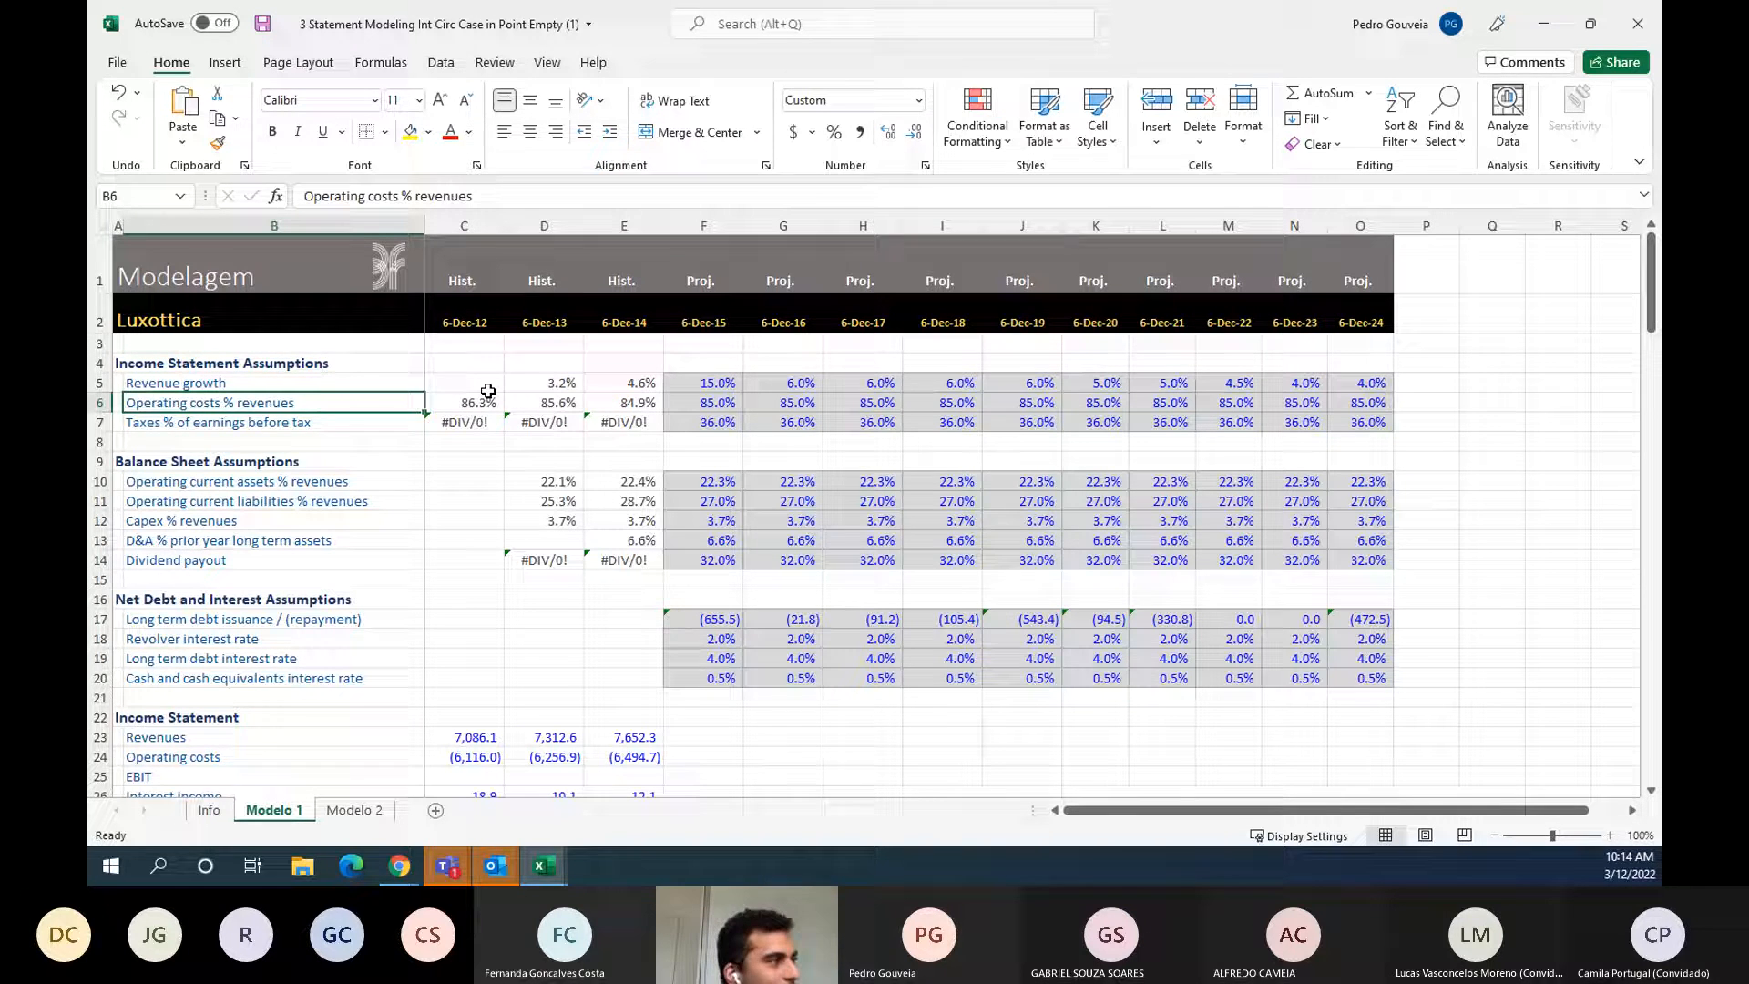
key("Down")
key("shift+space")
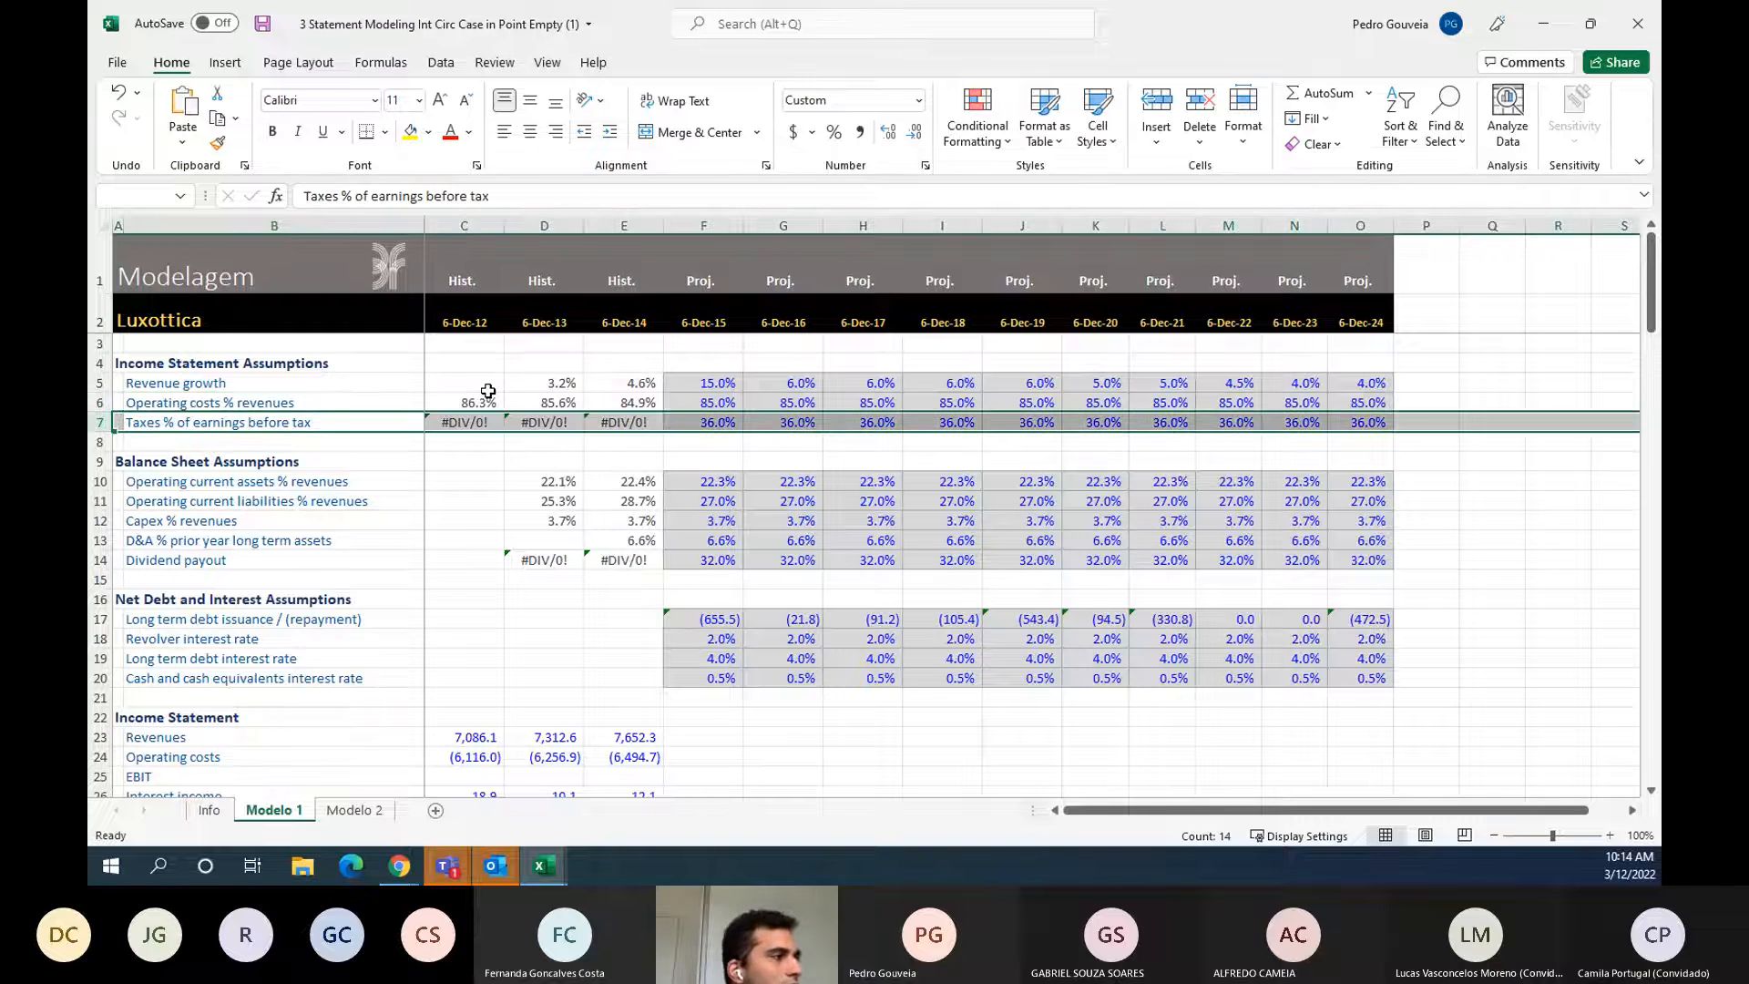
key("Up")
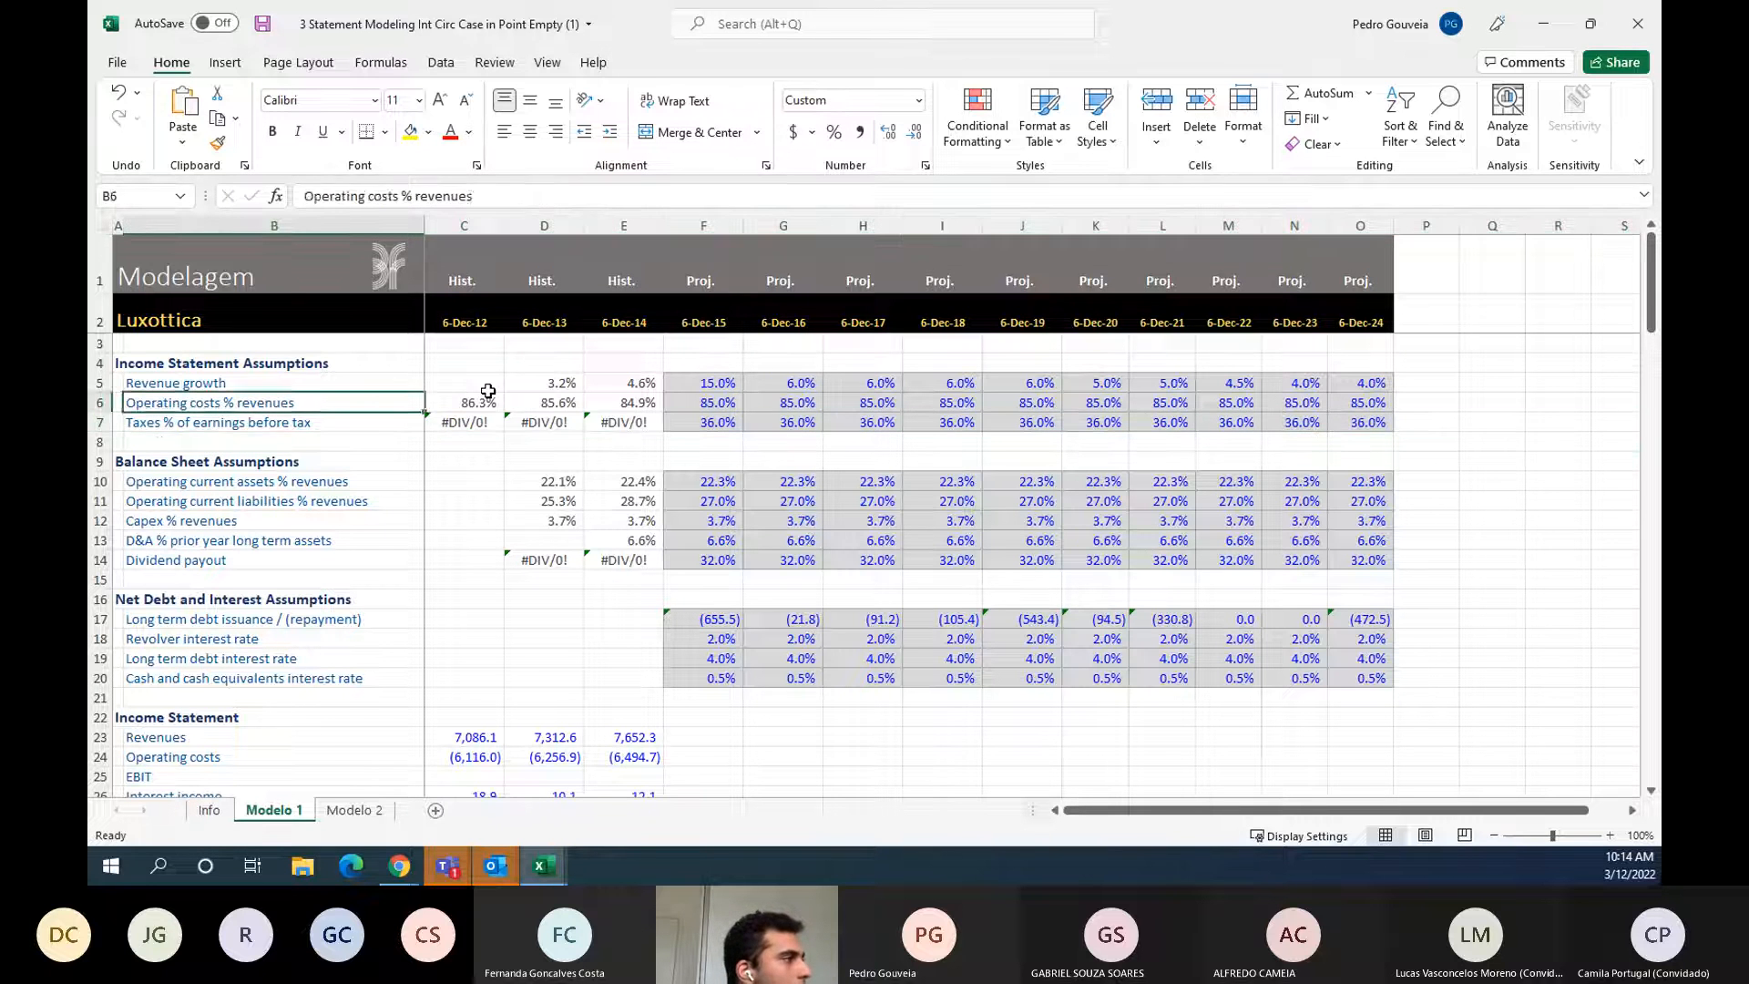
key("Up")
key("shift+space")
key("shift+Down")
key("shift+Down")
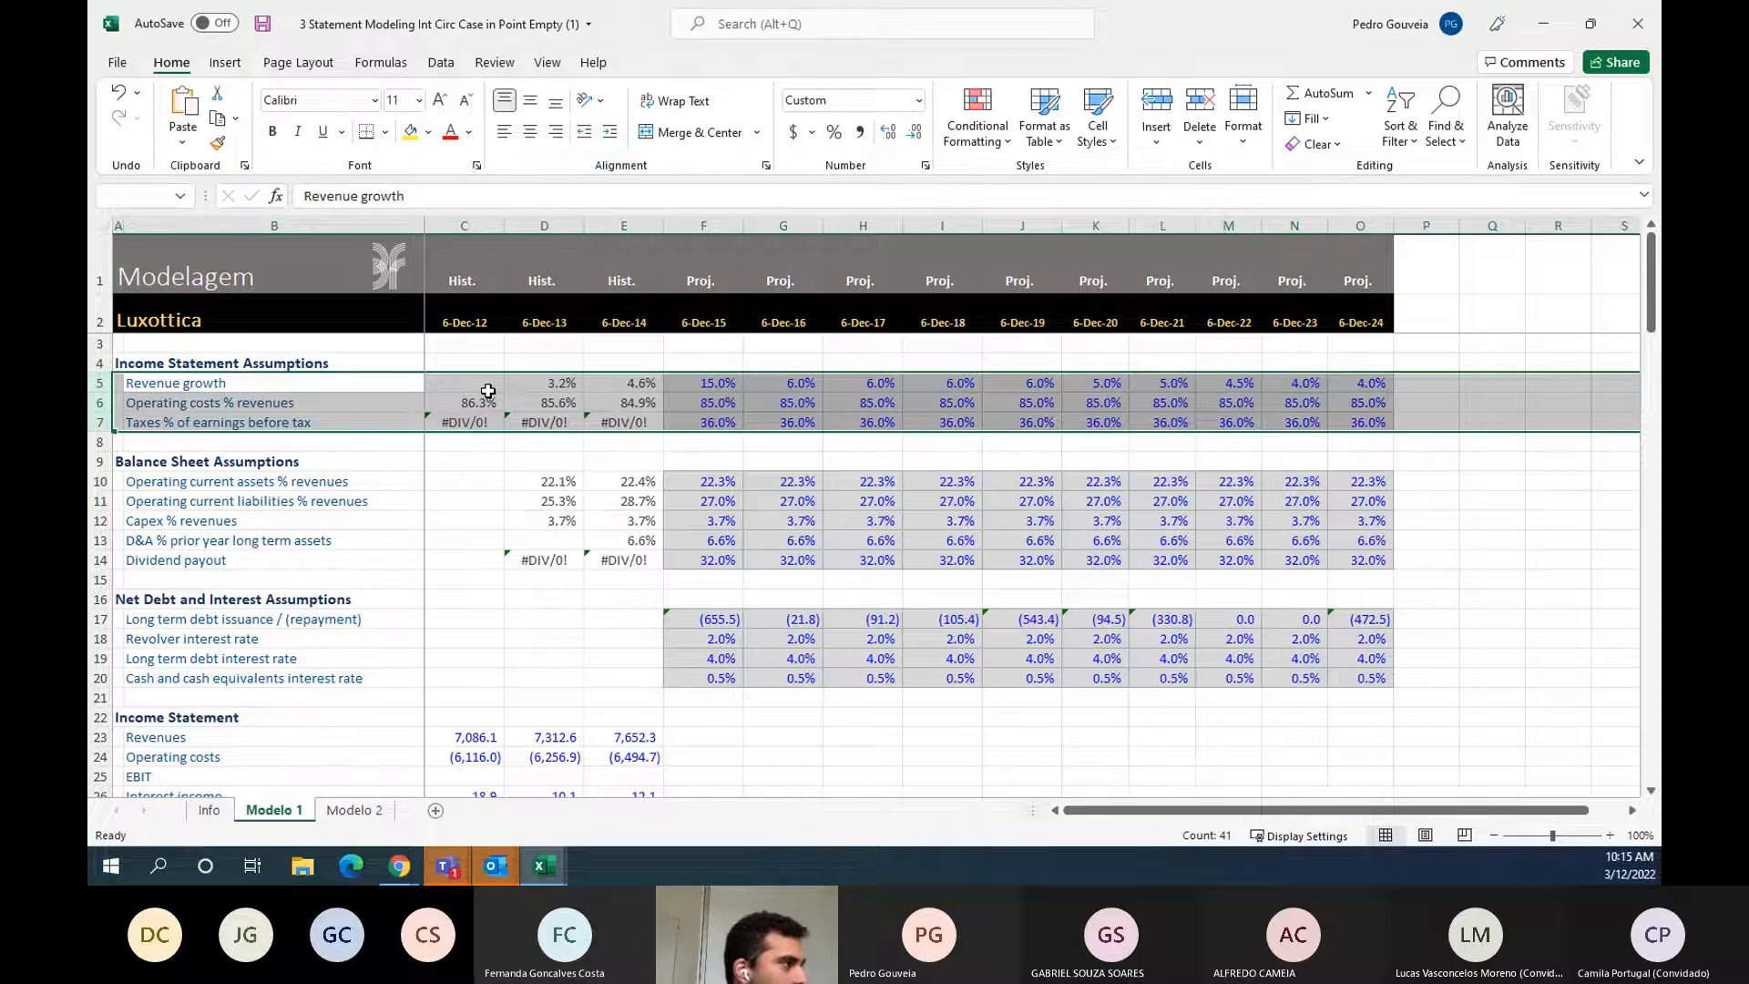
- Examine the Balance Sheet Assumptions row by row, from operating current assets and liabilities through capex and D&A to dividend payout
key("Down")
key("Down")
key("Down")
key("Down")
key("Down")
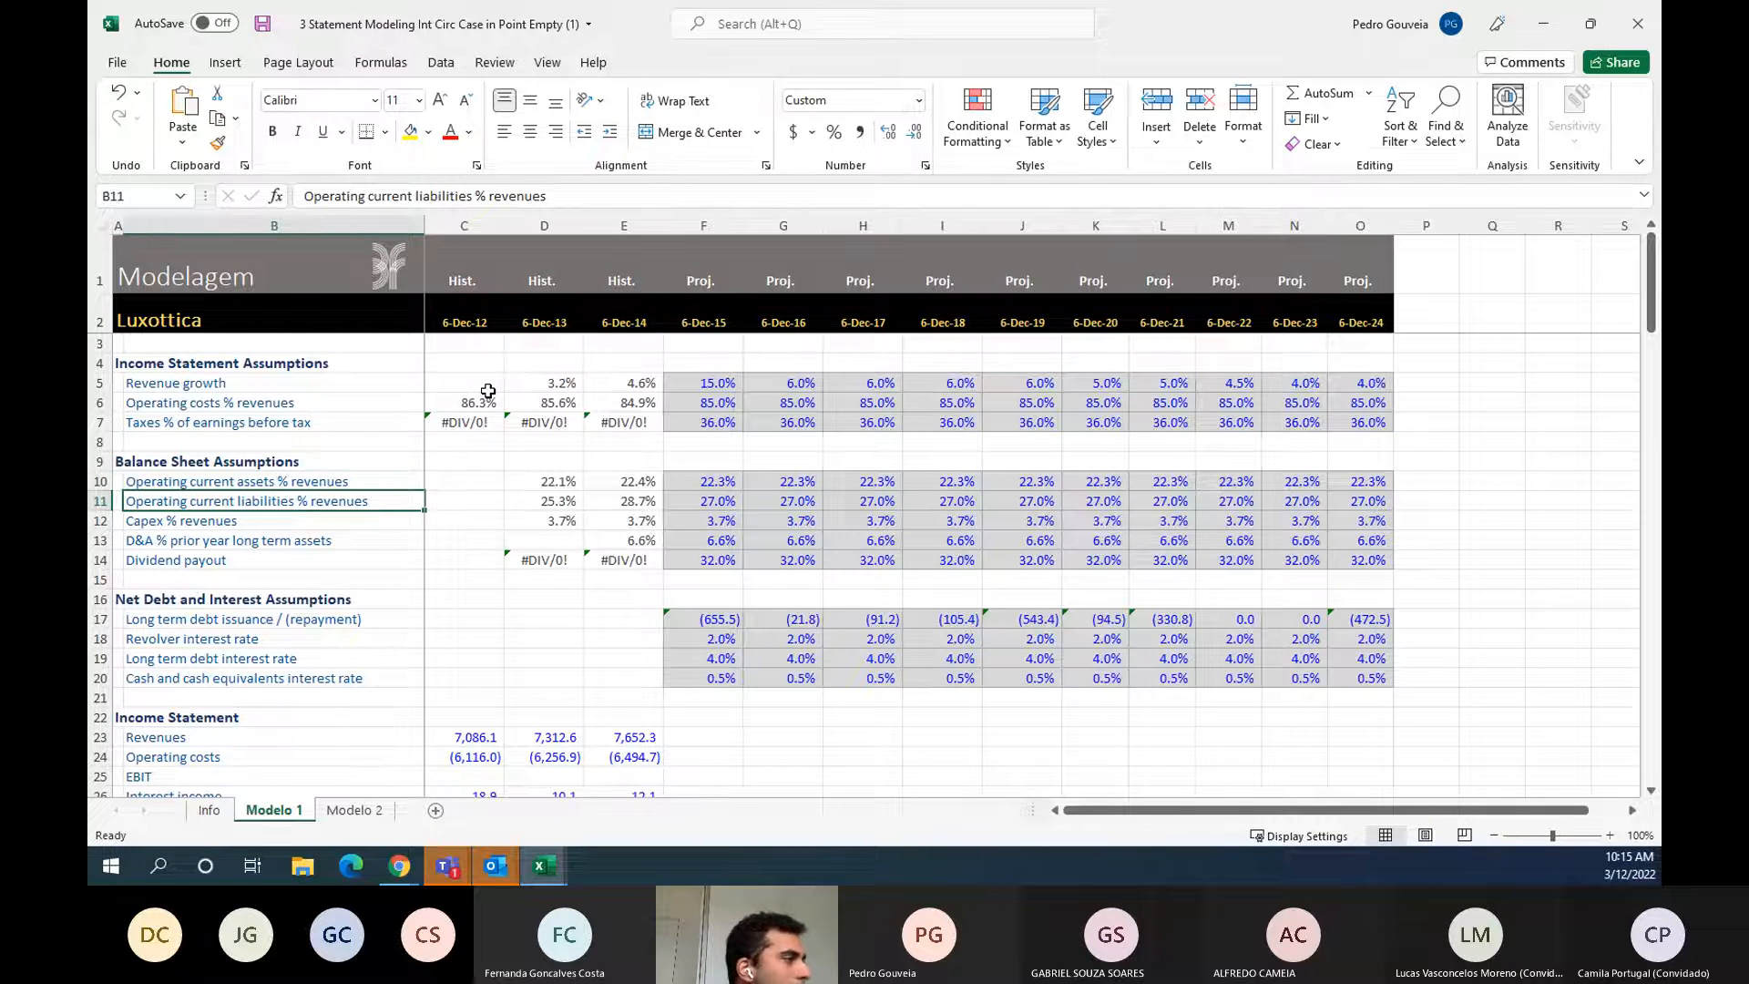
key("shift+space")
key("Down")
key("shift+space")
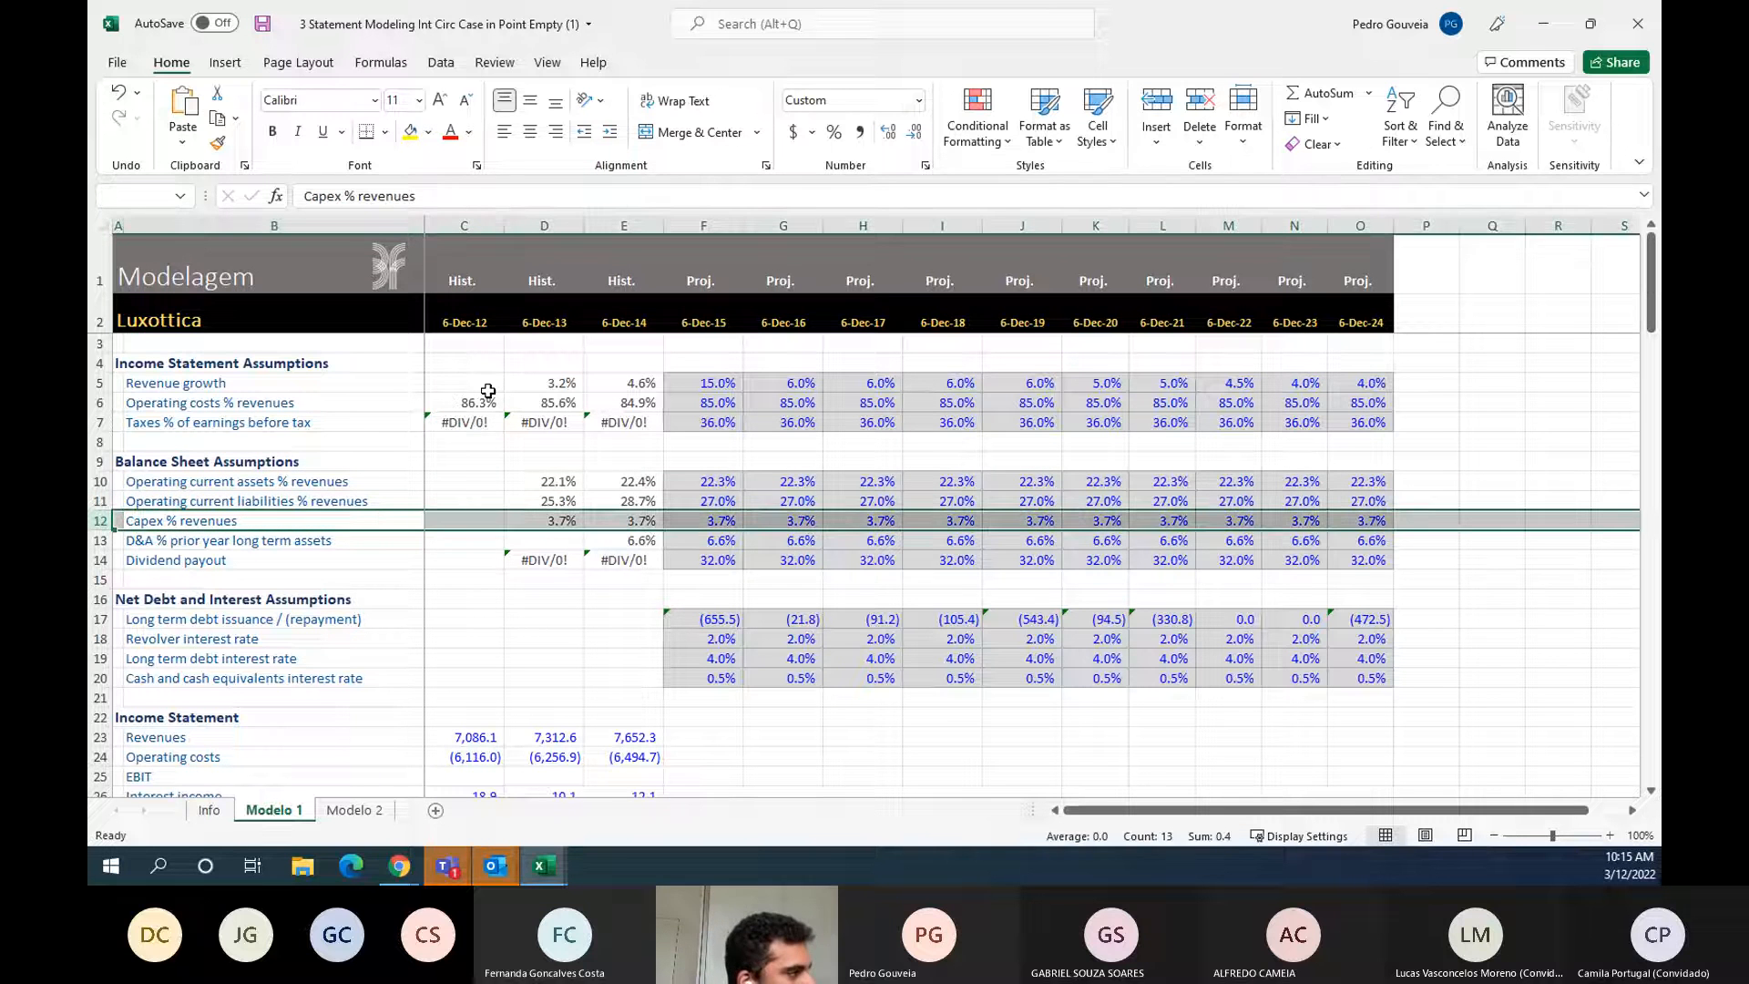
key("Down")
key("shift+space")
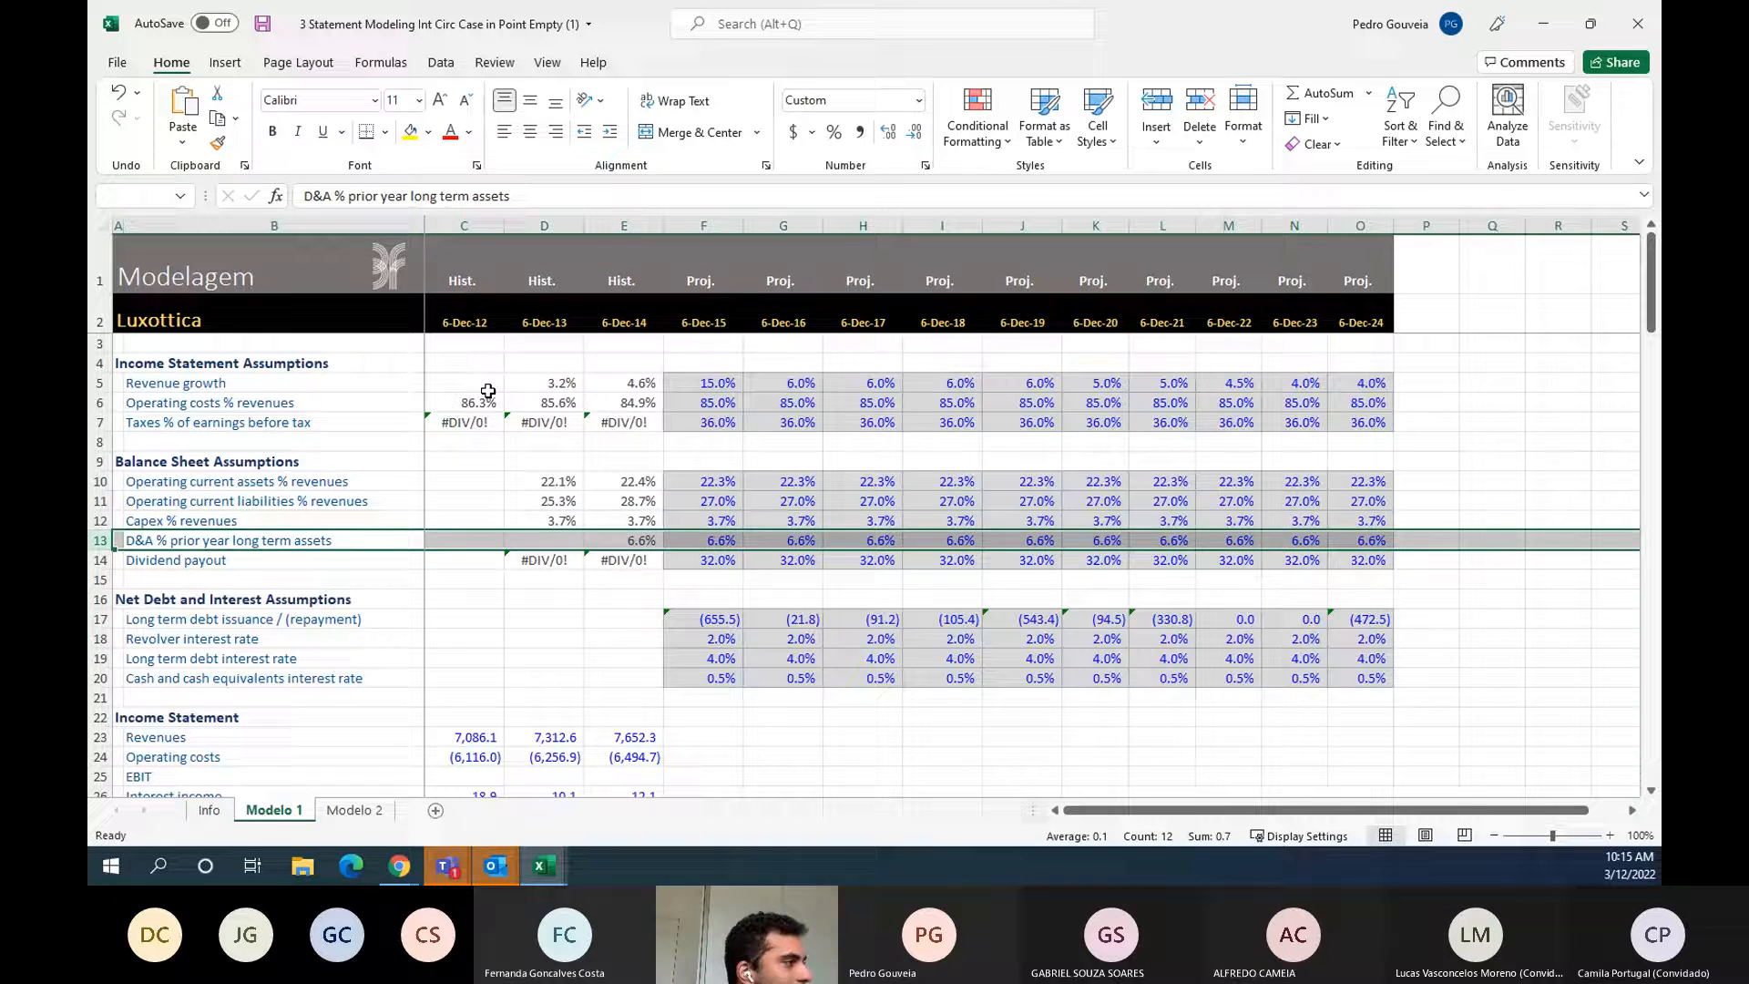
key("Down")
key("shift+space")
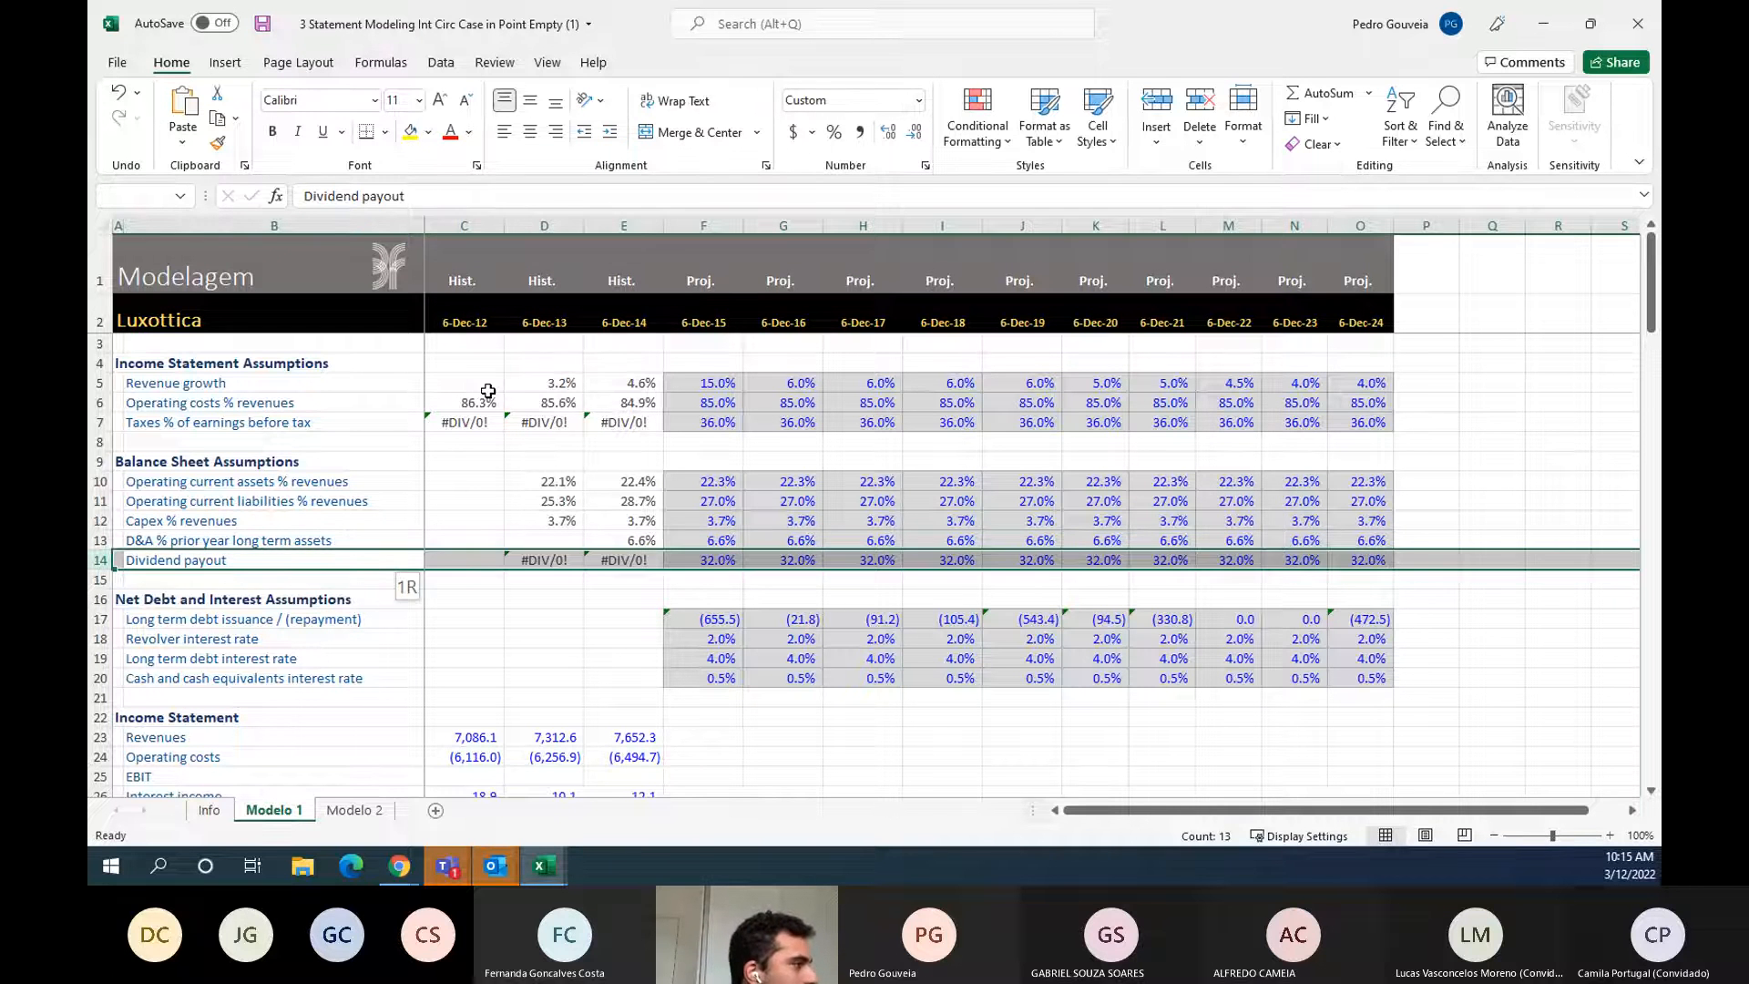
key("Down")
key("Up")
- Examine the Net Debt and Interest Assumptions, covering long term debt issuance and the interest rates
key("Down")
key("Down")
key("shift+space")
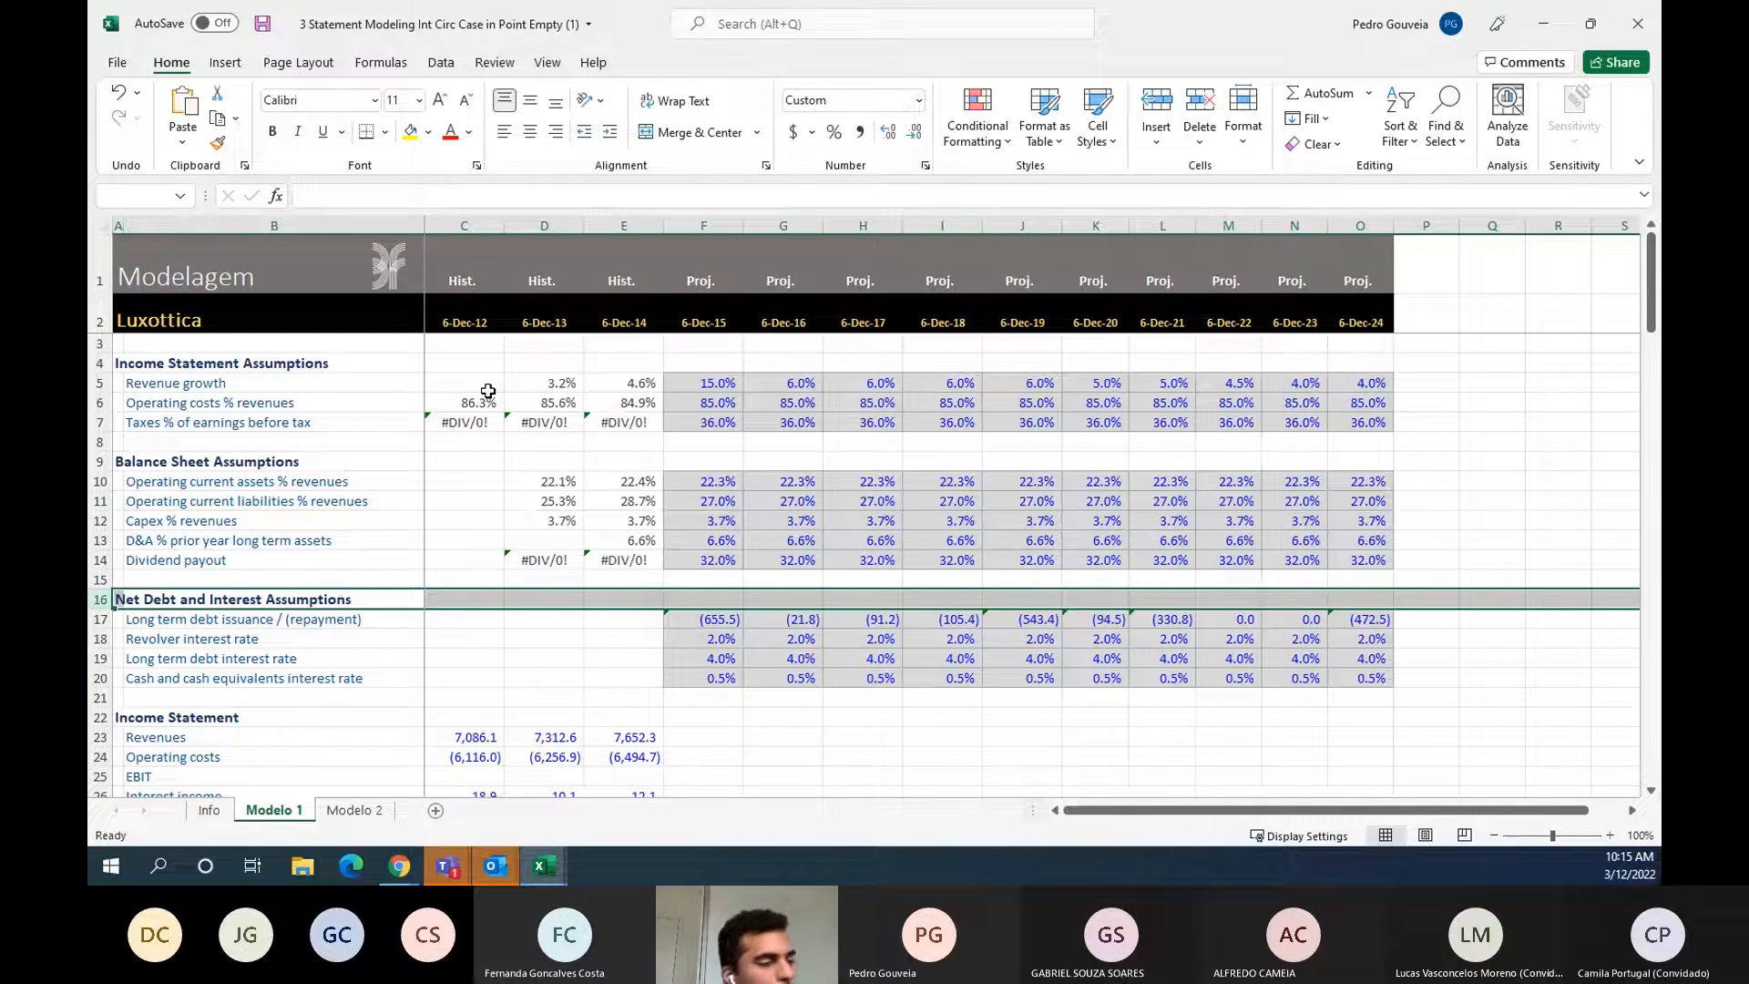
key("Down")
key("Left")
key("Down")
key("Down")
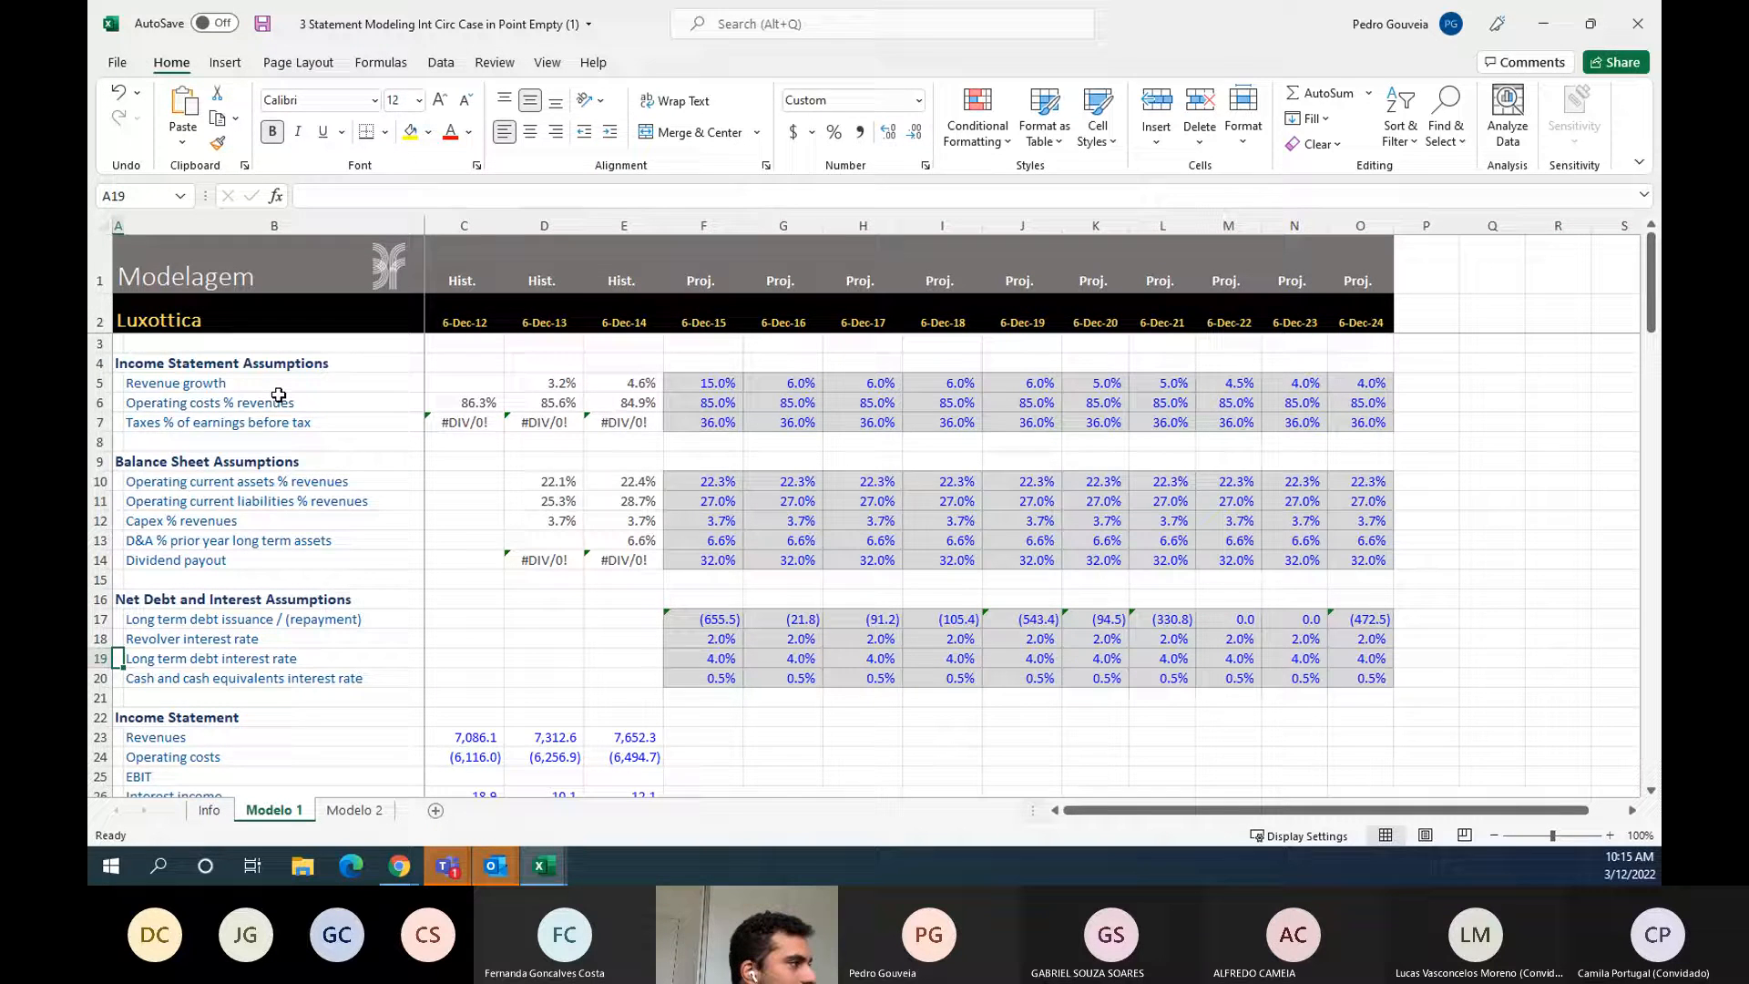
- Review the Income Statement section down to the Calculations heading
scroll(277, 395, "down", 2)
key("Down")
key("Down")
key("Down")
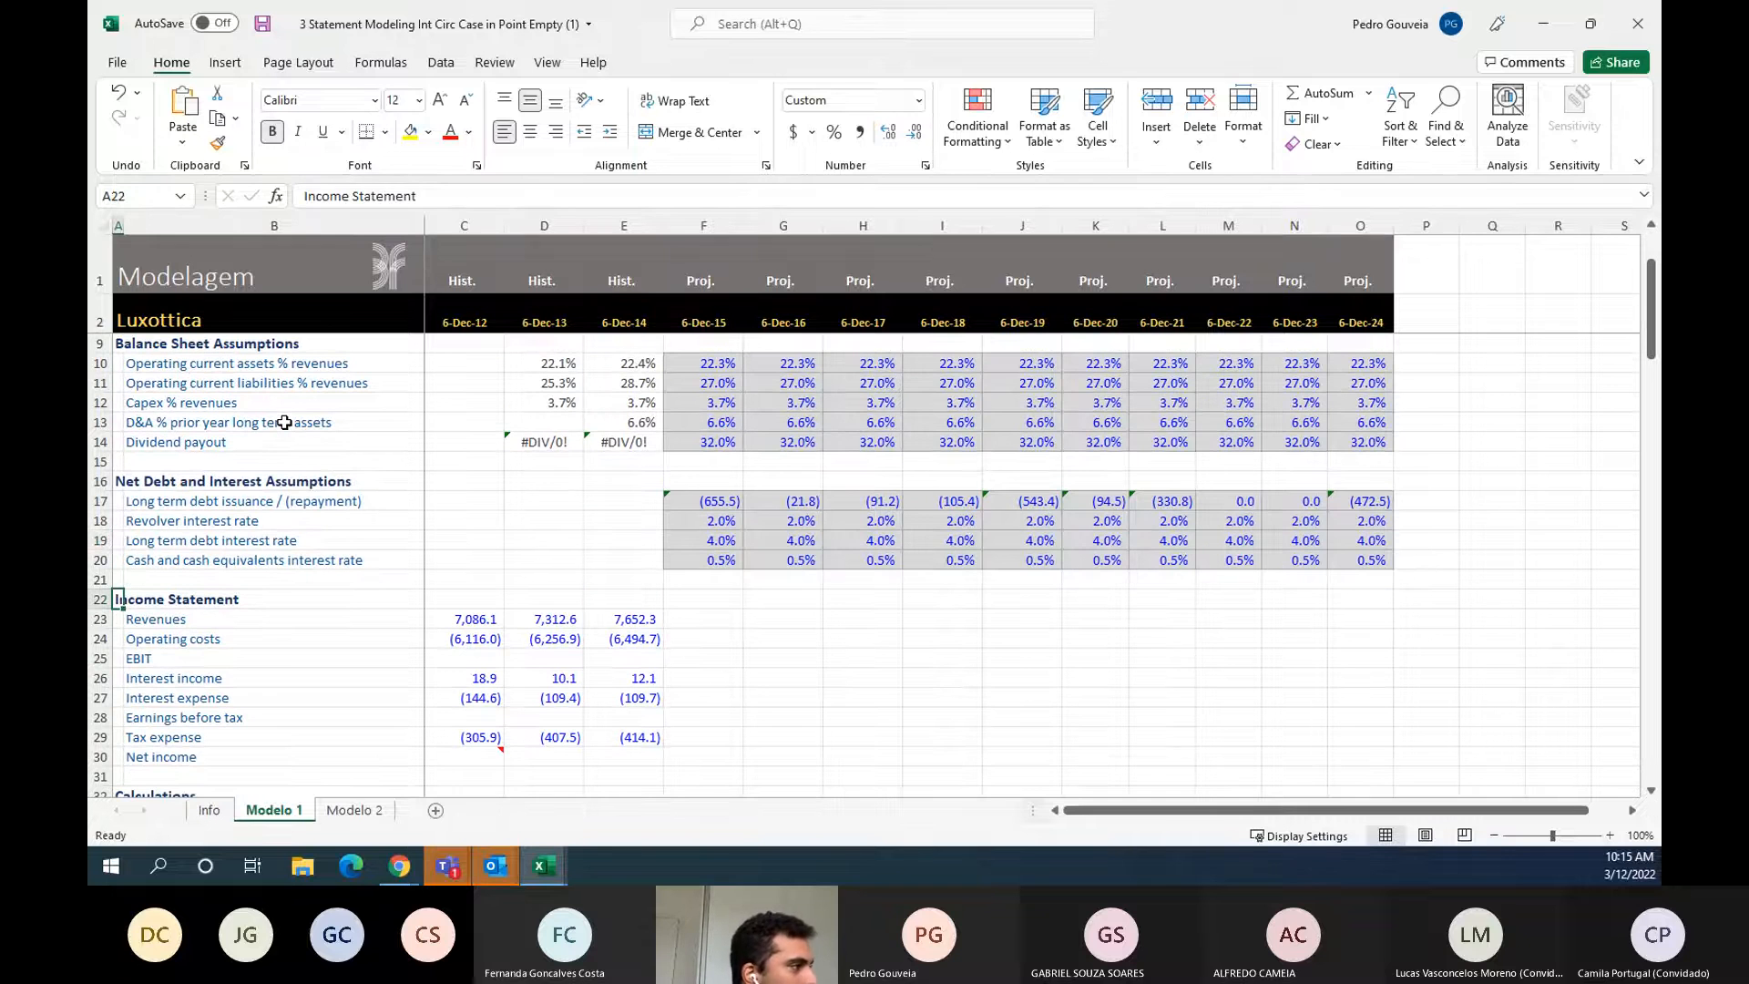
key("ctrl+Down")
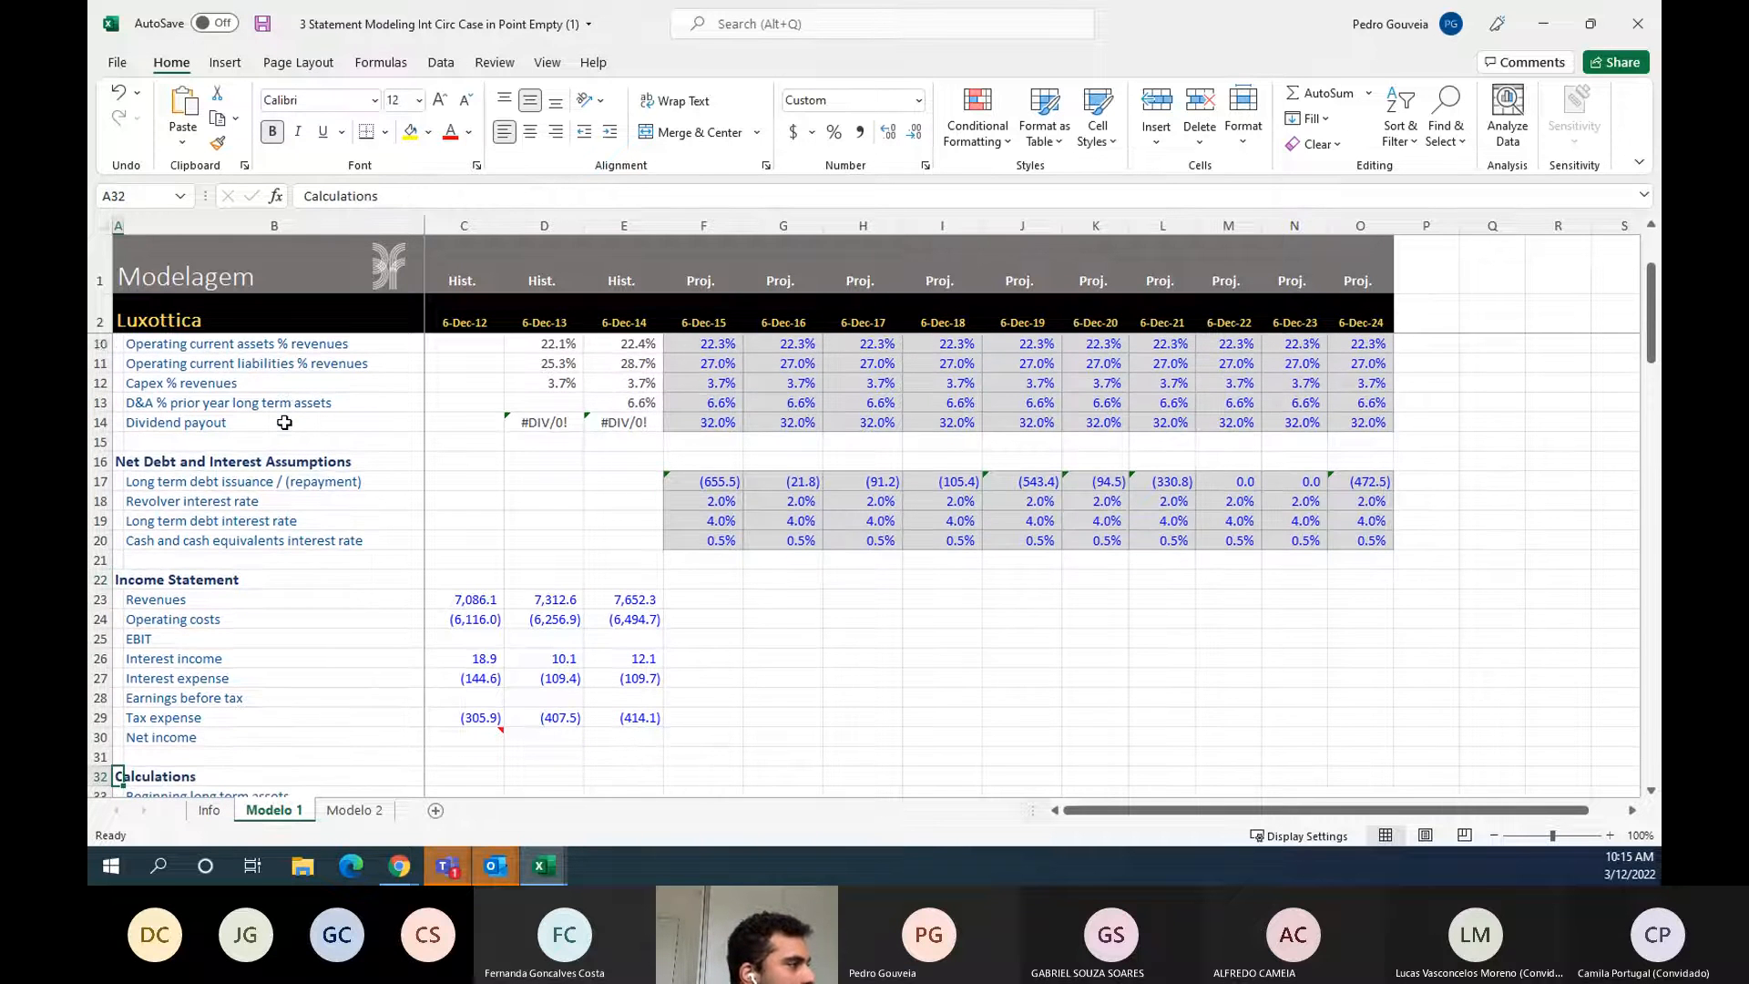
key("ctrl+Down")
key("ctrl+Up")
- Label the four long term asset rows B, A, S and E in cells A33 to A36
key("Down")
key("Up")
key("Down")
type("B")
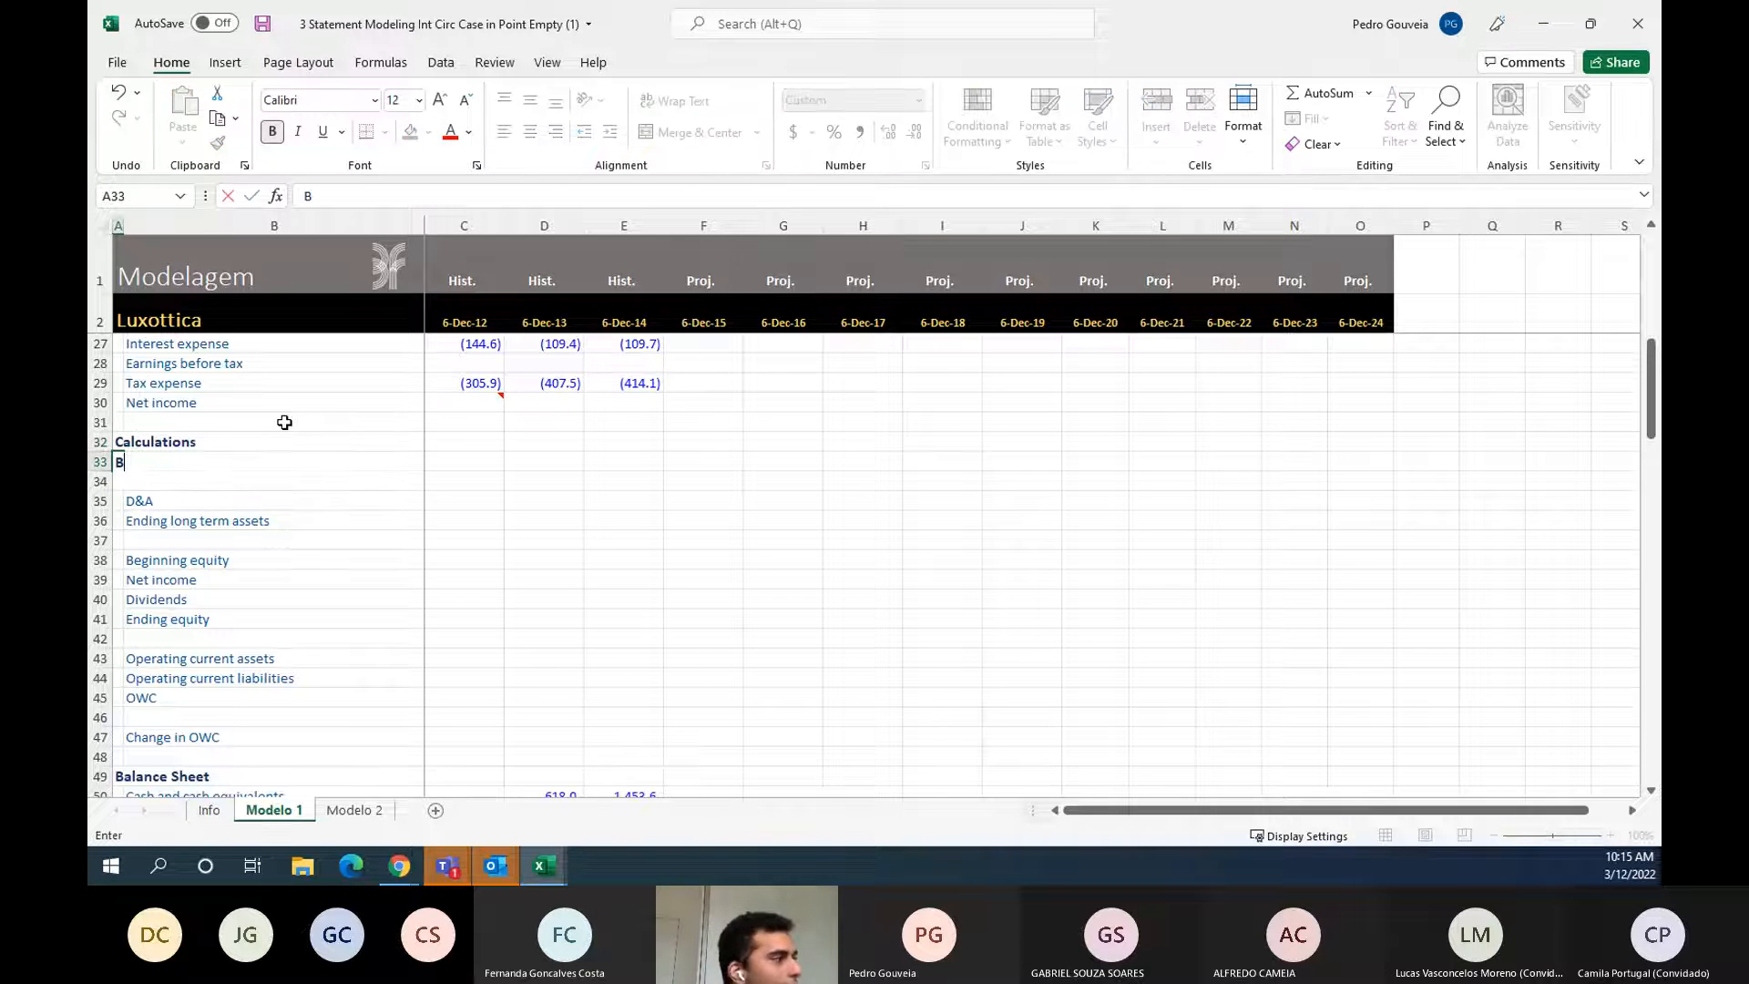
key("Return")
type("A")
key("Return")
type("S")
key("Return")
key("Return")
key("Up")
type("E")
key("Up")
key("Up")
key("Up")
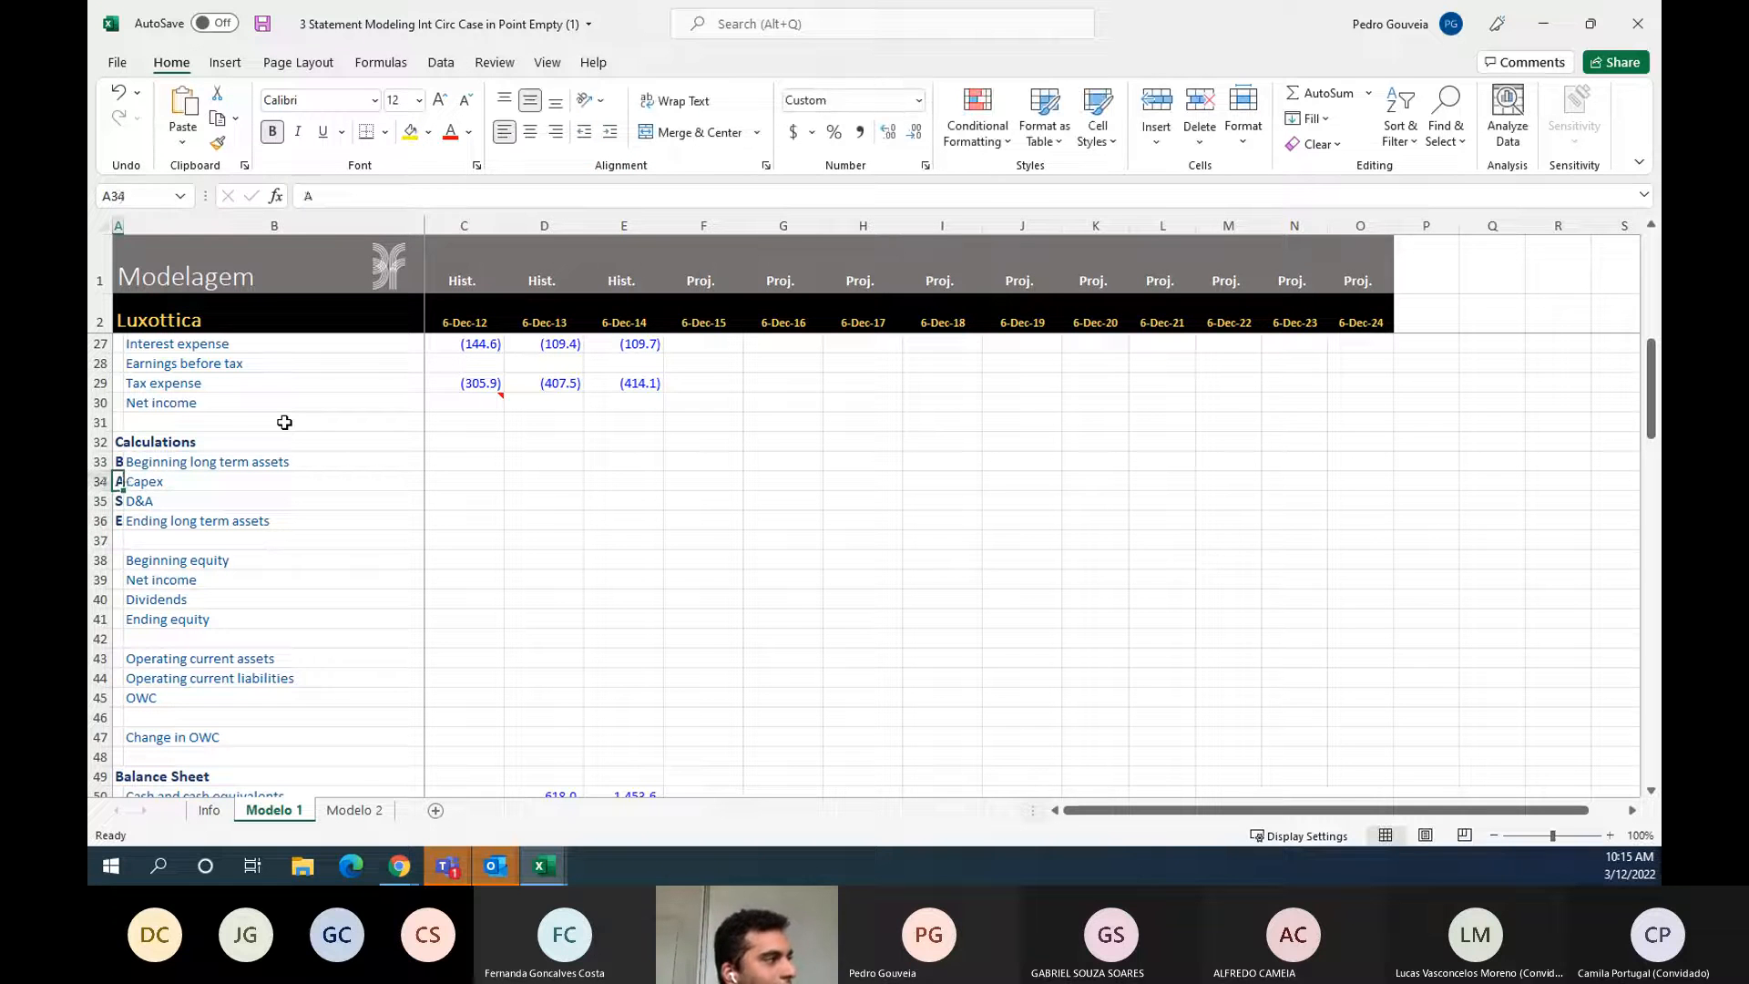
key("Down")
key("Down")
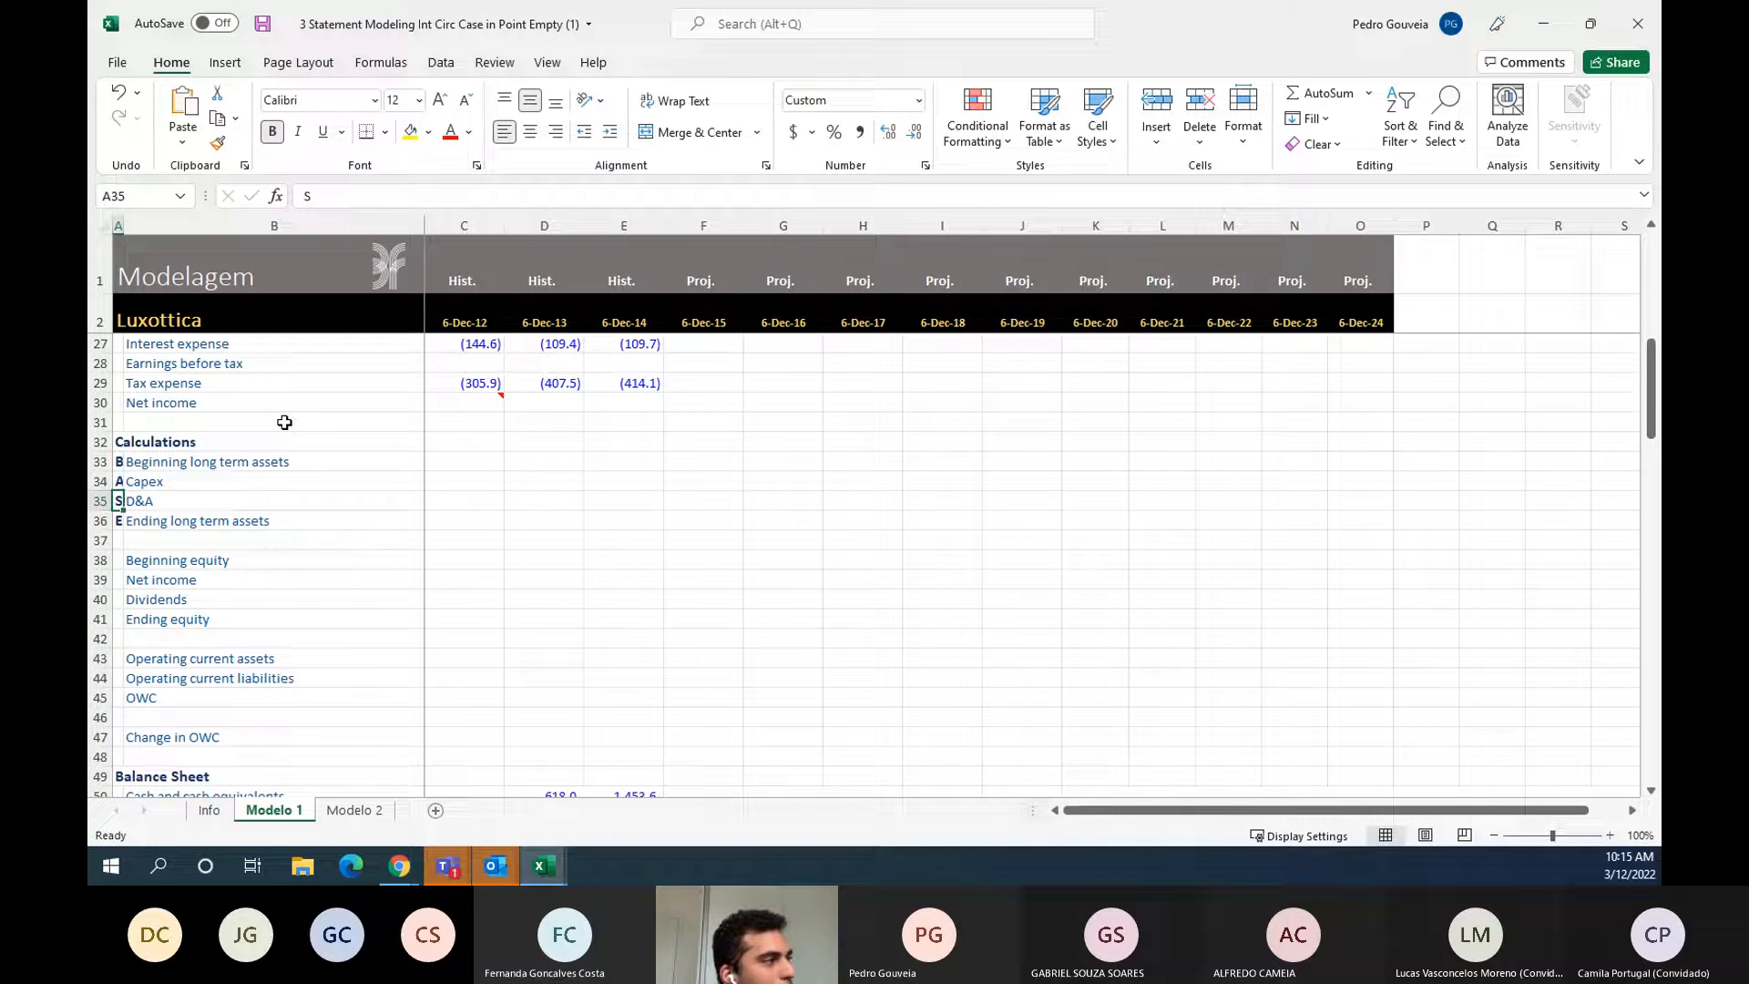
key("Down")
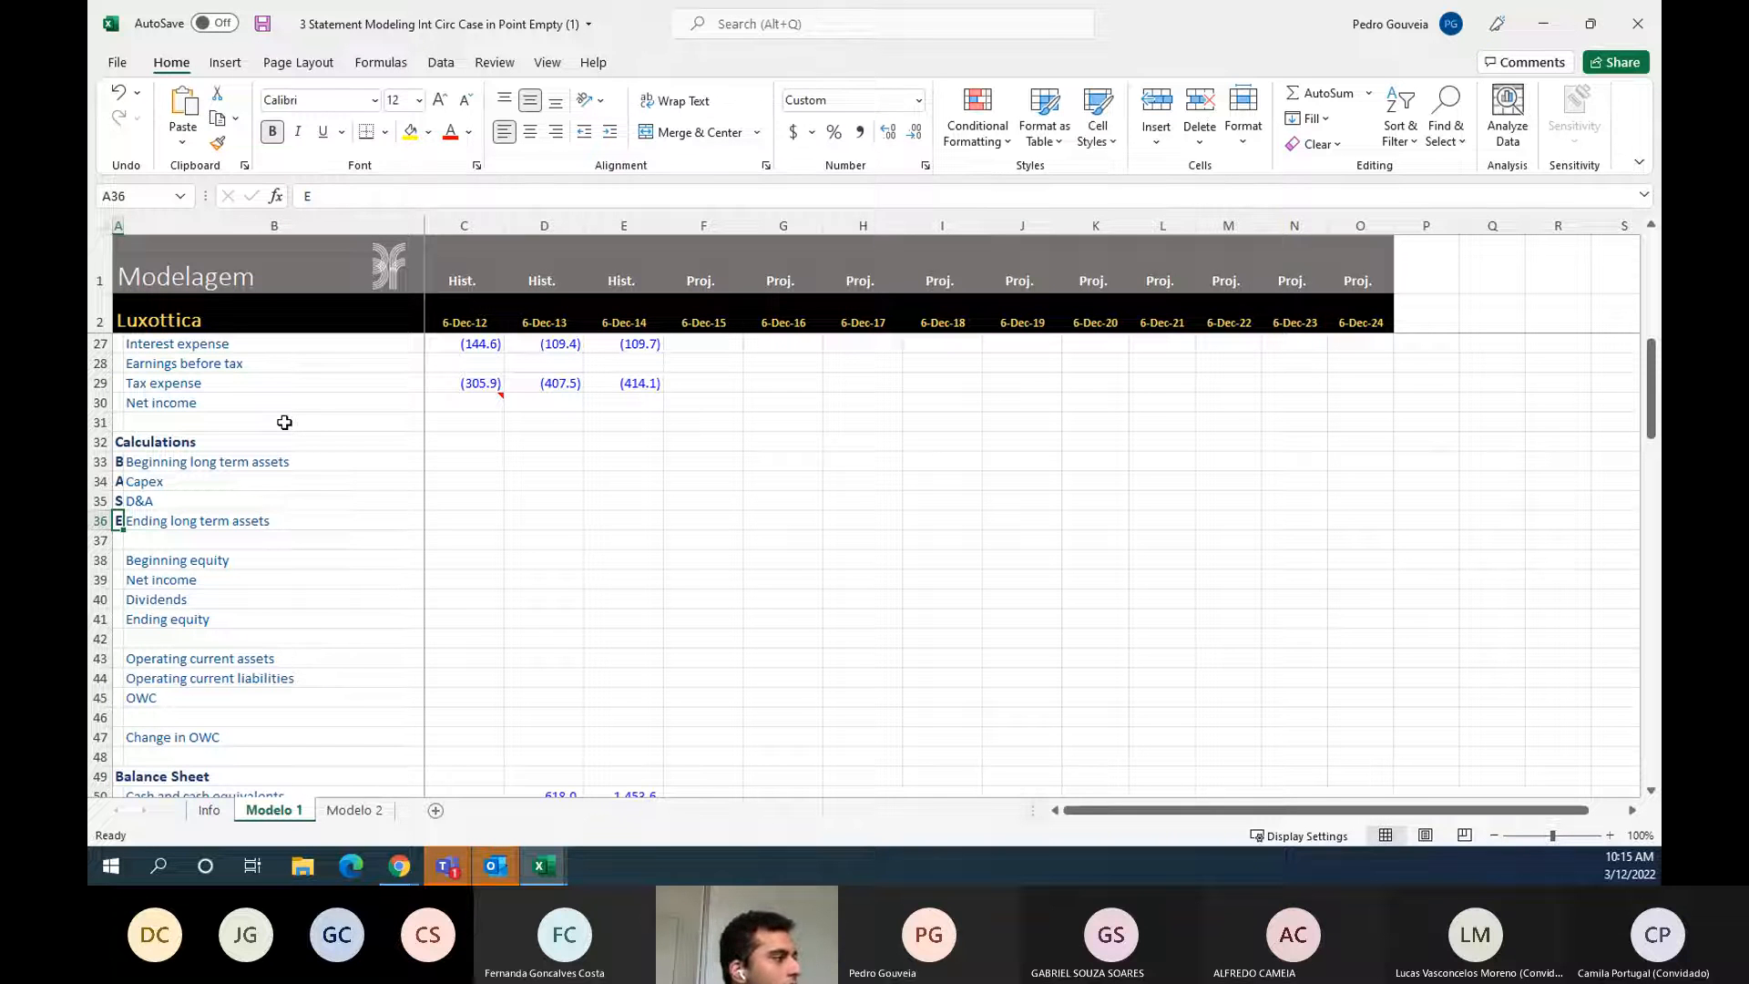
key("Up")
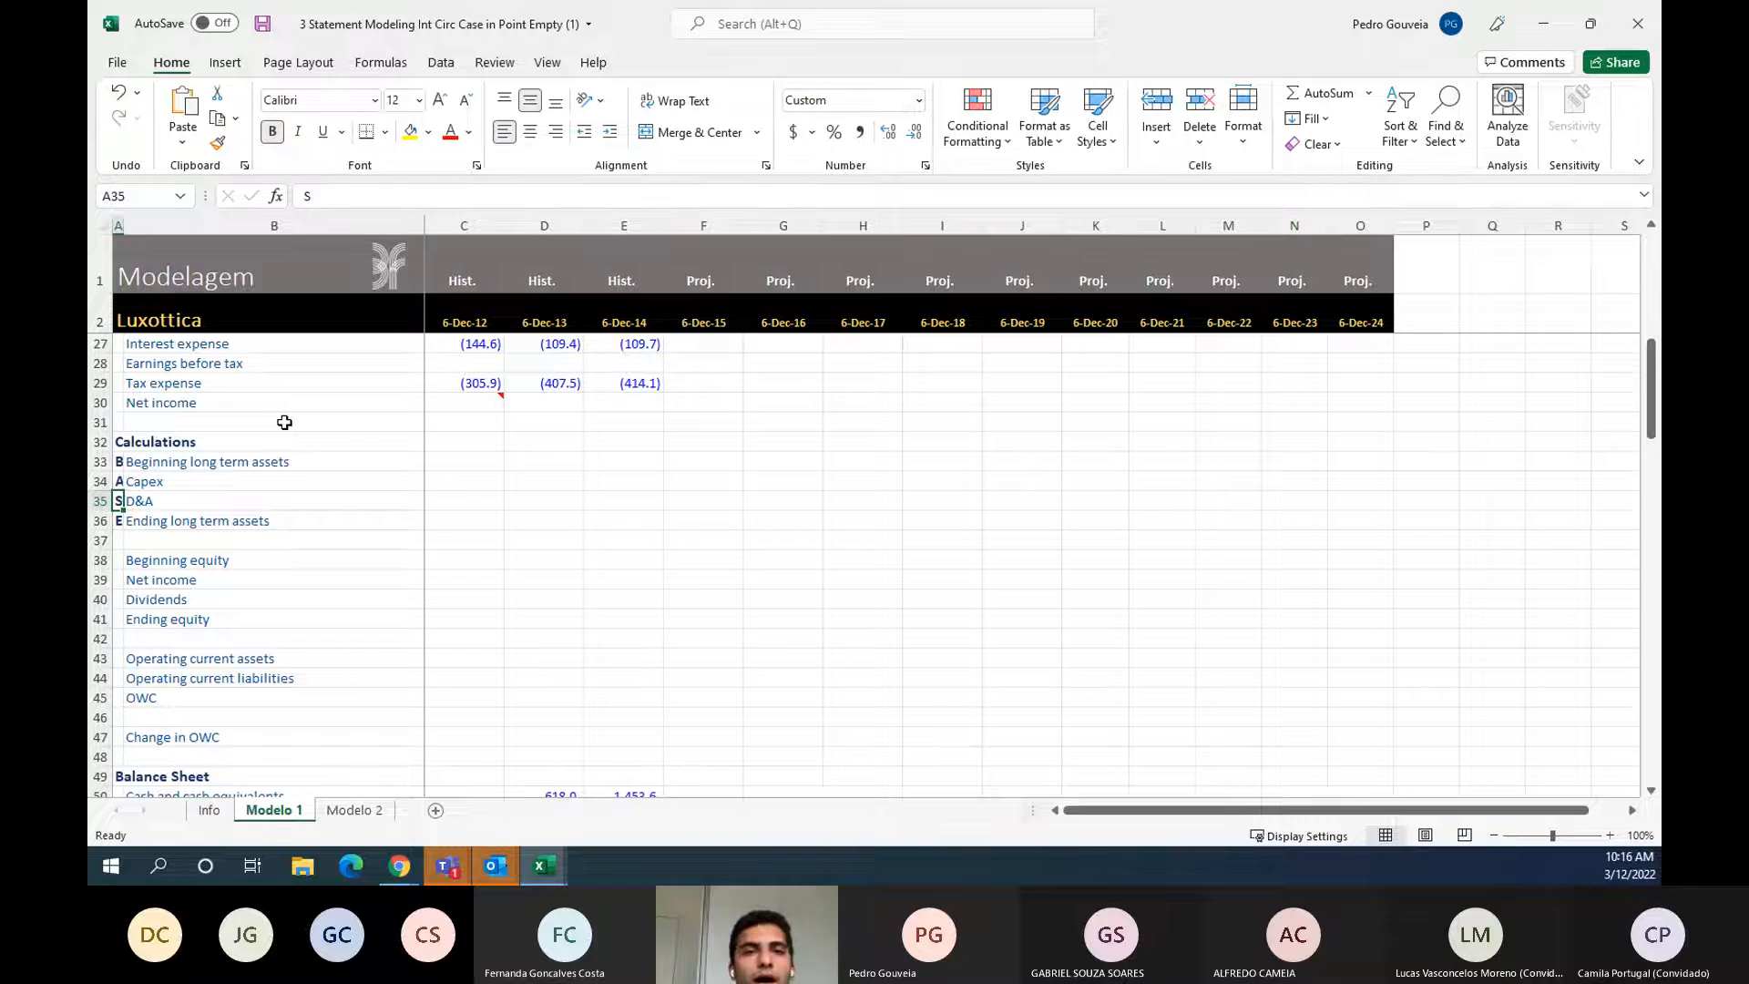
- Copy the B, A, S, E labels from A33:A36 to the equity rows A38:A41
key("Up")
key("Up")
key("ctrl+shift+Down")
key("ctrl+c")
key("Down")
key("Down")
key("Down")
key("Down")
key("Down")
key("ctrl+v")
key("Down")
key("Down")
key("Down")
key("Down")
key("Down")
key("Right")
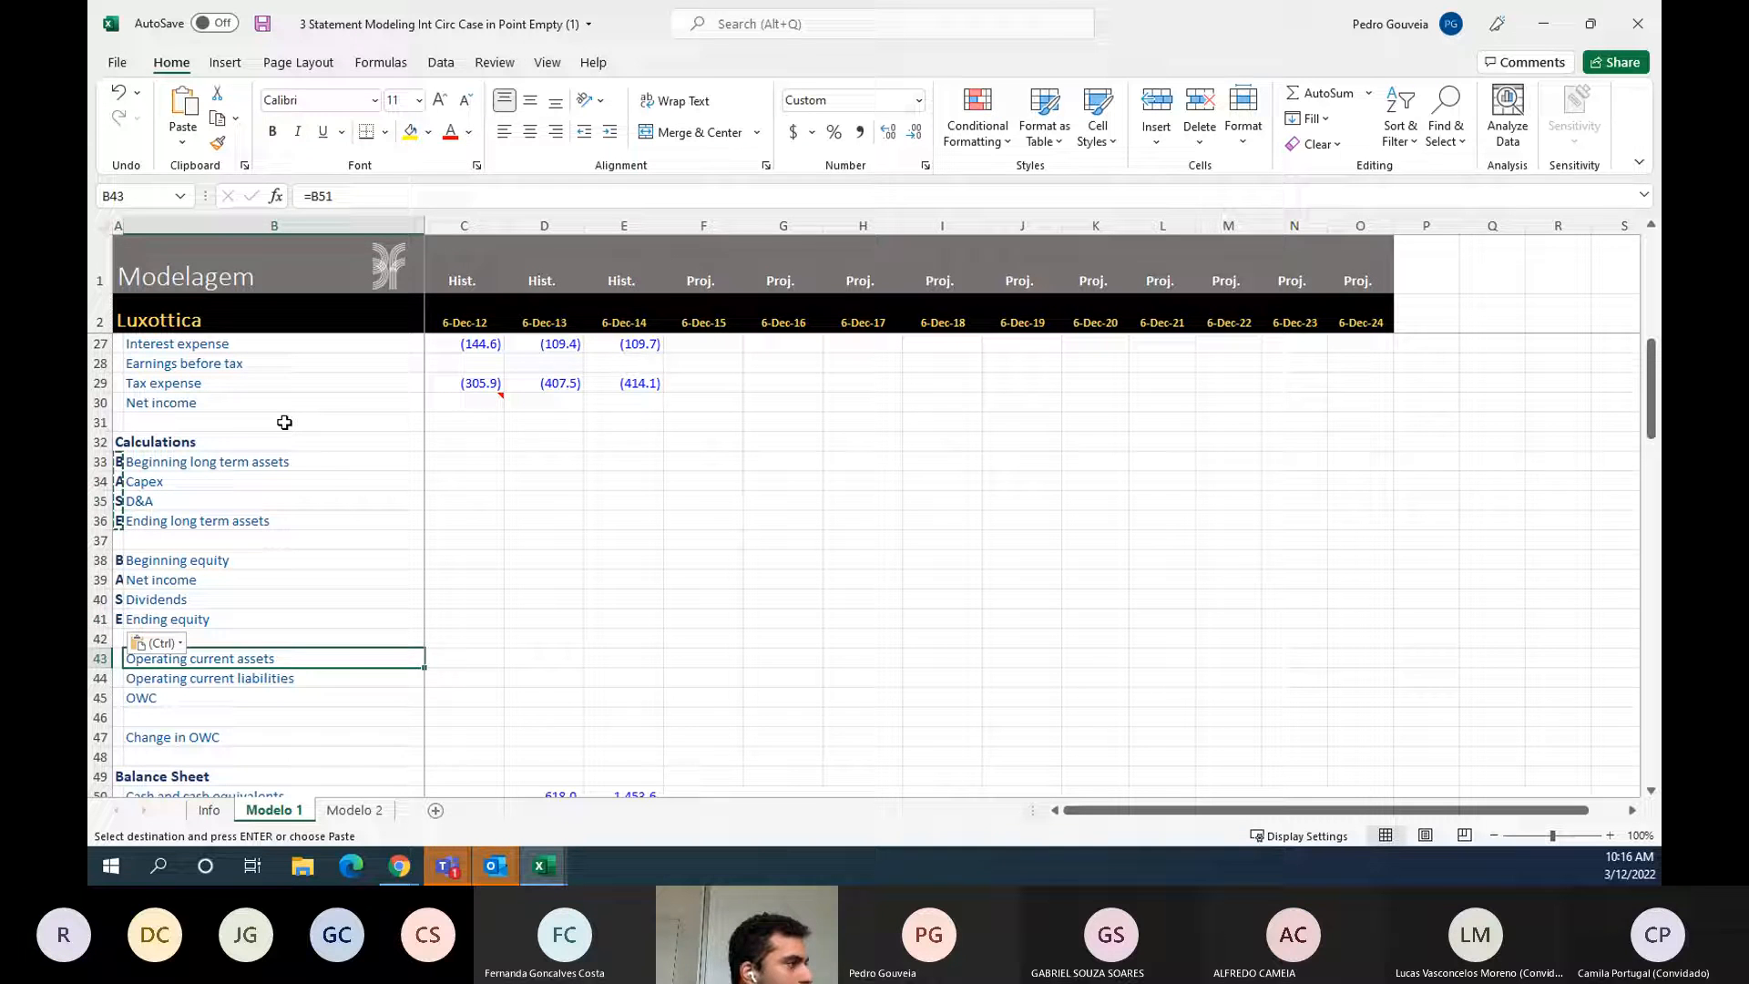
- Examine the operating working capital rows of the Calculations section, from operating current assets to Change in OWC
key("Down")
key("Down")
key("Down")
key("Down")
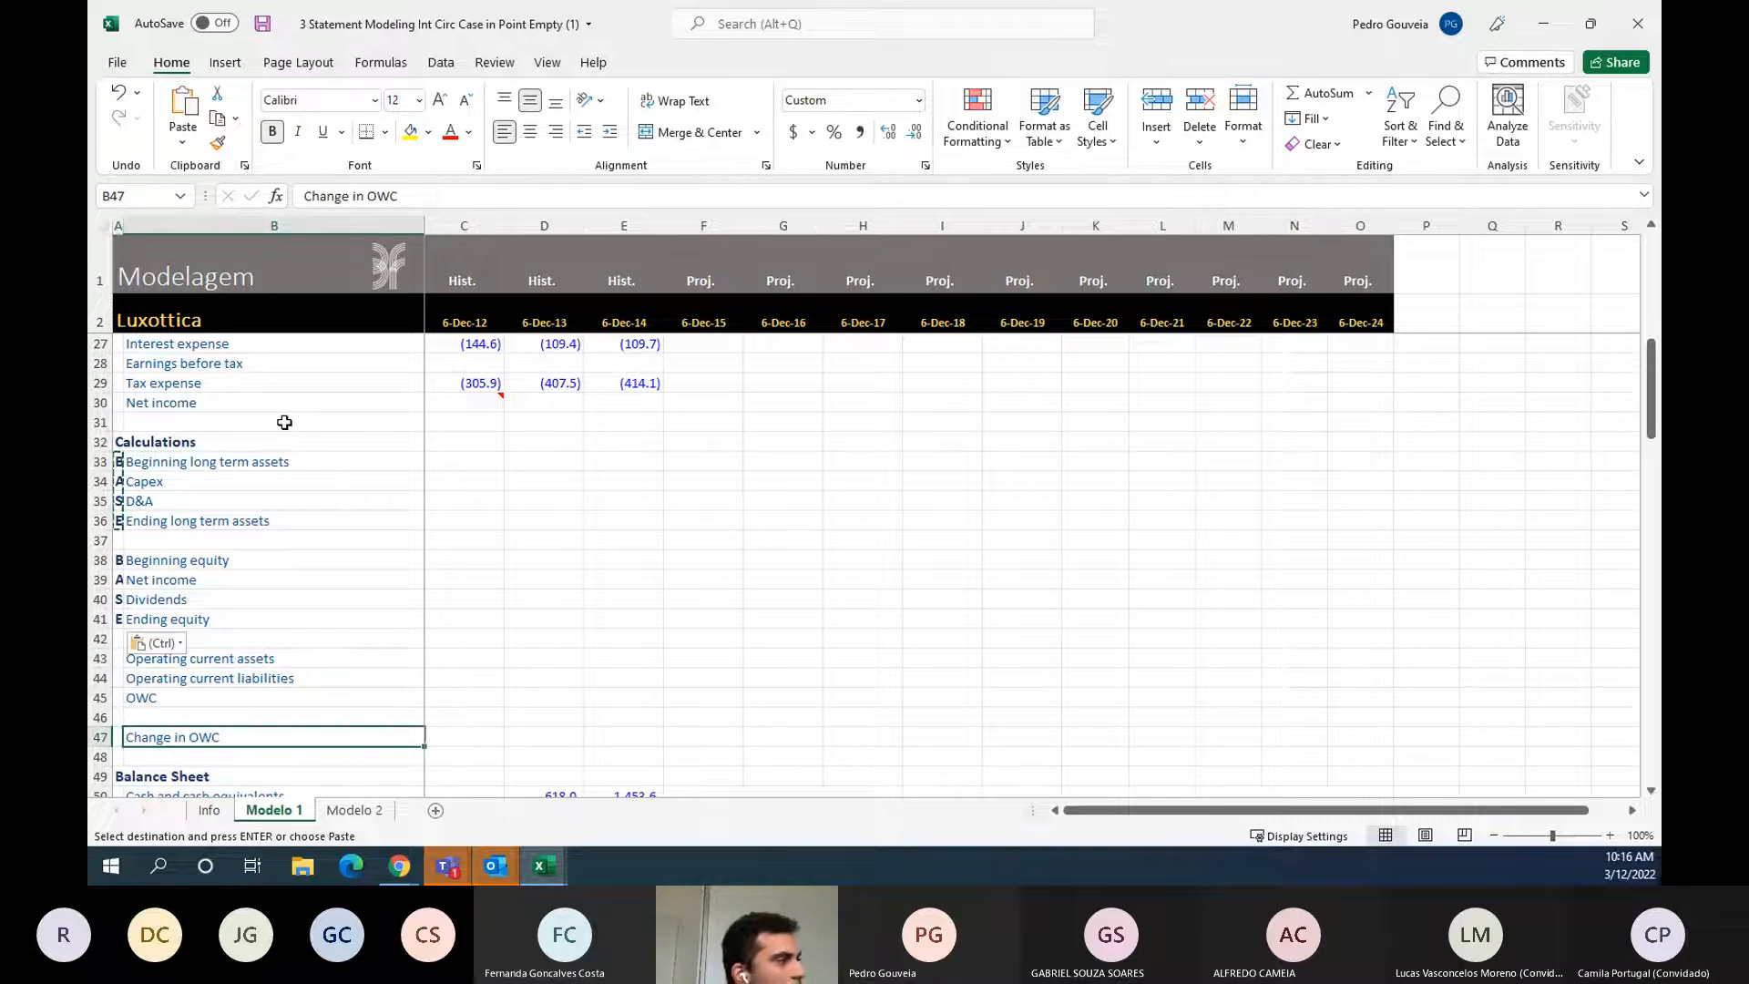
key("Up")
key("Up")
key("Up")
key("Up")
key("Down")
key("Down")
key("Down")
key("Down")
key("Left")
key("Right")
key("Left")
key("Up")
key("Up")
key("Up")
key("Up")
key("Up")
key("Up")
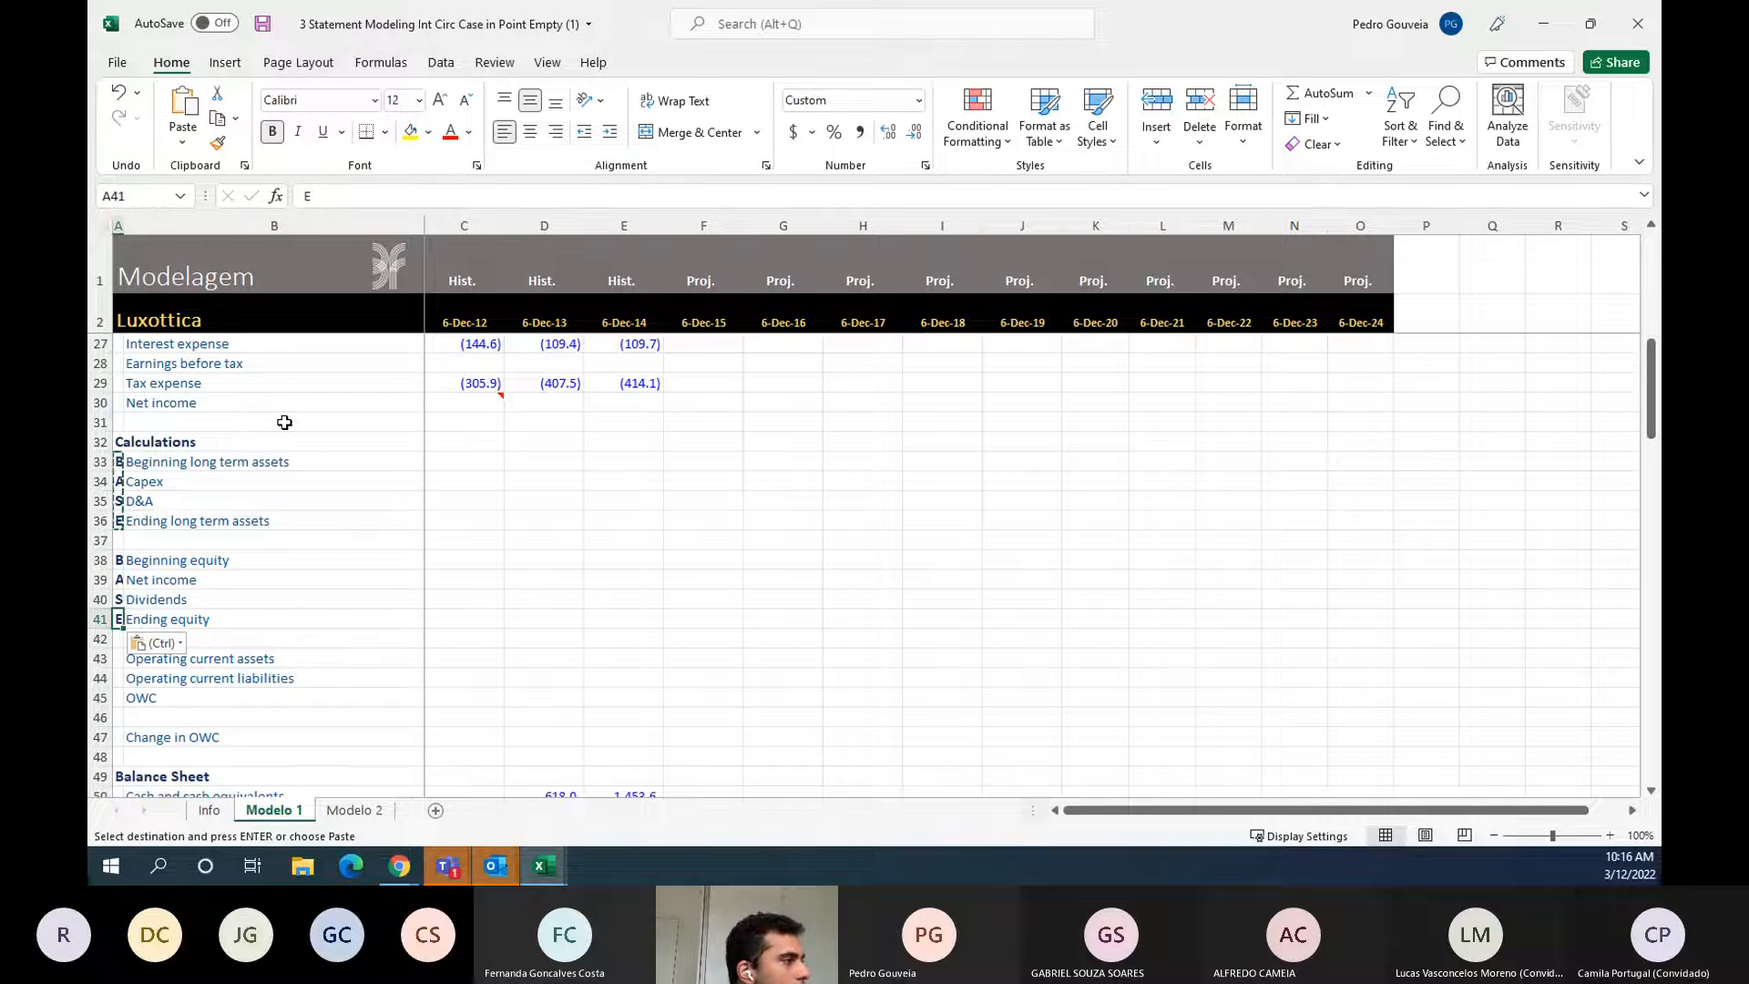
- Remove the B, A, S, E labels beside the long term asset and equity rows in column A
key("shift+Up")
key("shift+Up")
key("shift+Up")
key("shift+Up")
key("shift+Up")
key("shift+Up")
key("shift+Up")
key("shift+Up")
key("shift+Up")
key("ctrl+z")
- Review the Balance Sheet section and continue to the Cash Flow Statement heading
key("ctrl+Down")
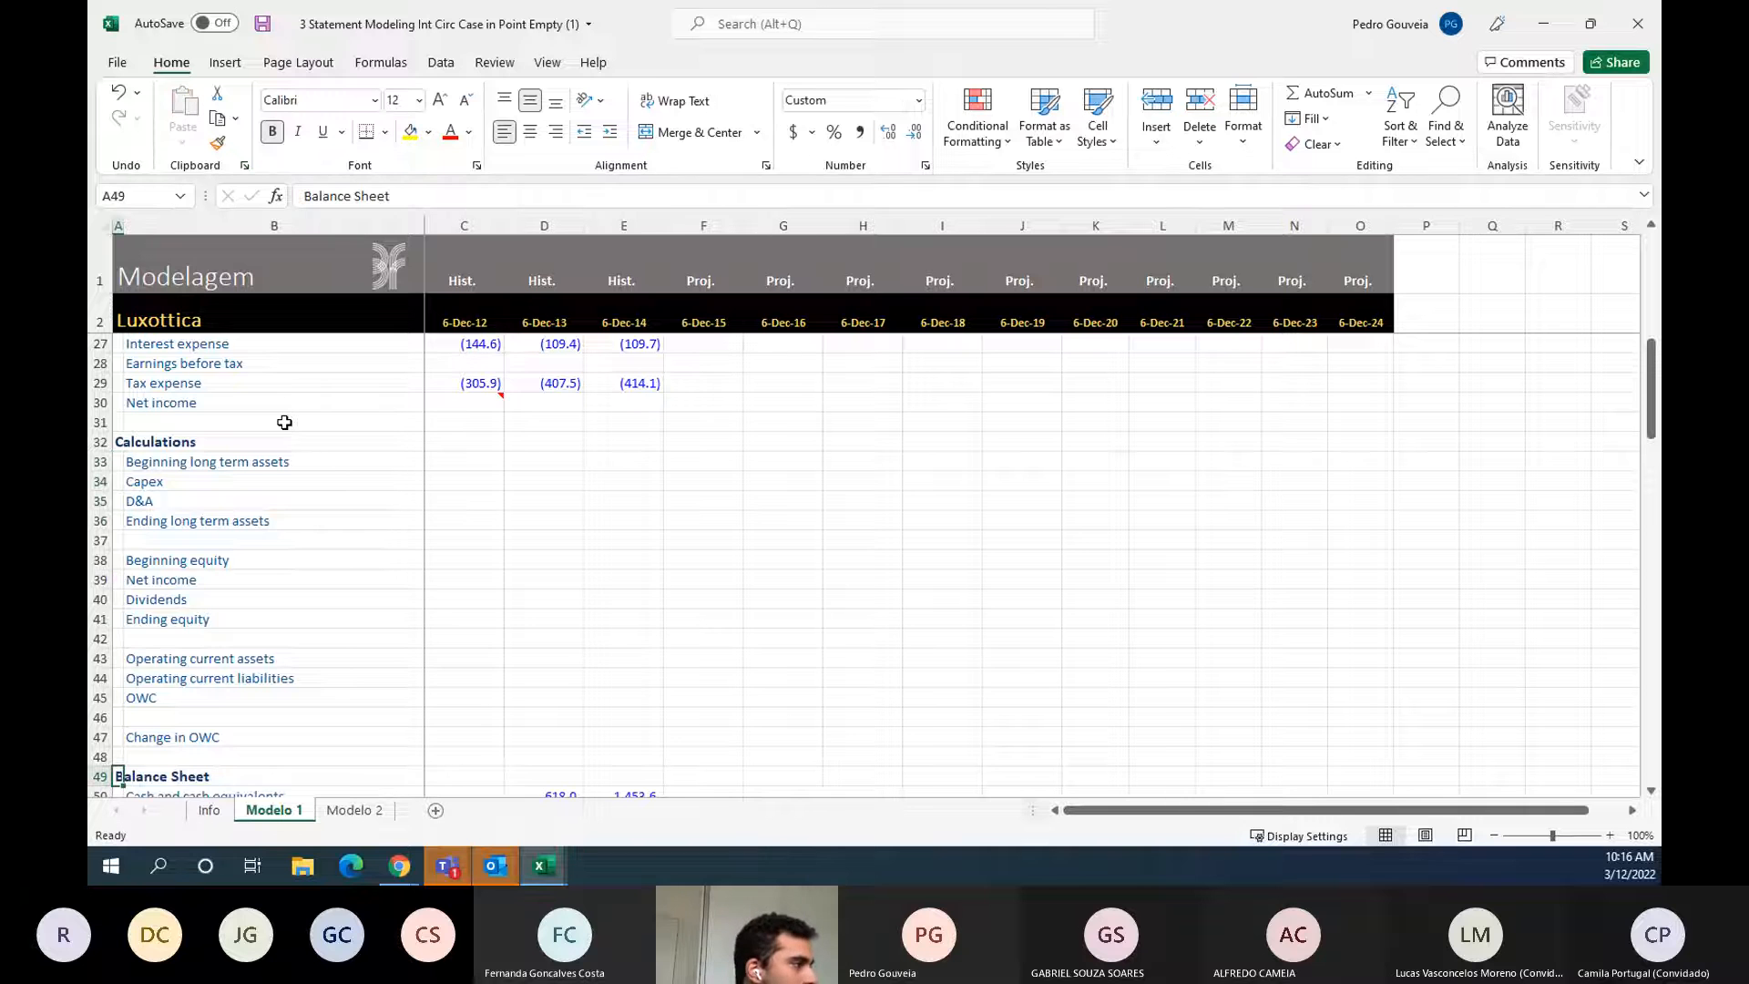
scroll(284, 422, "down", 2)
key("ctrl+Down")
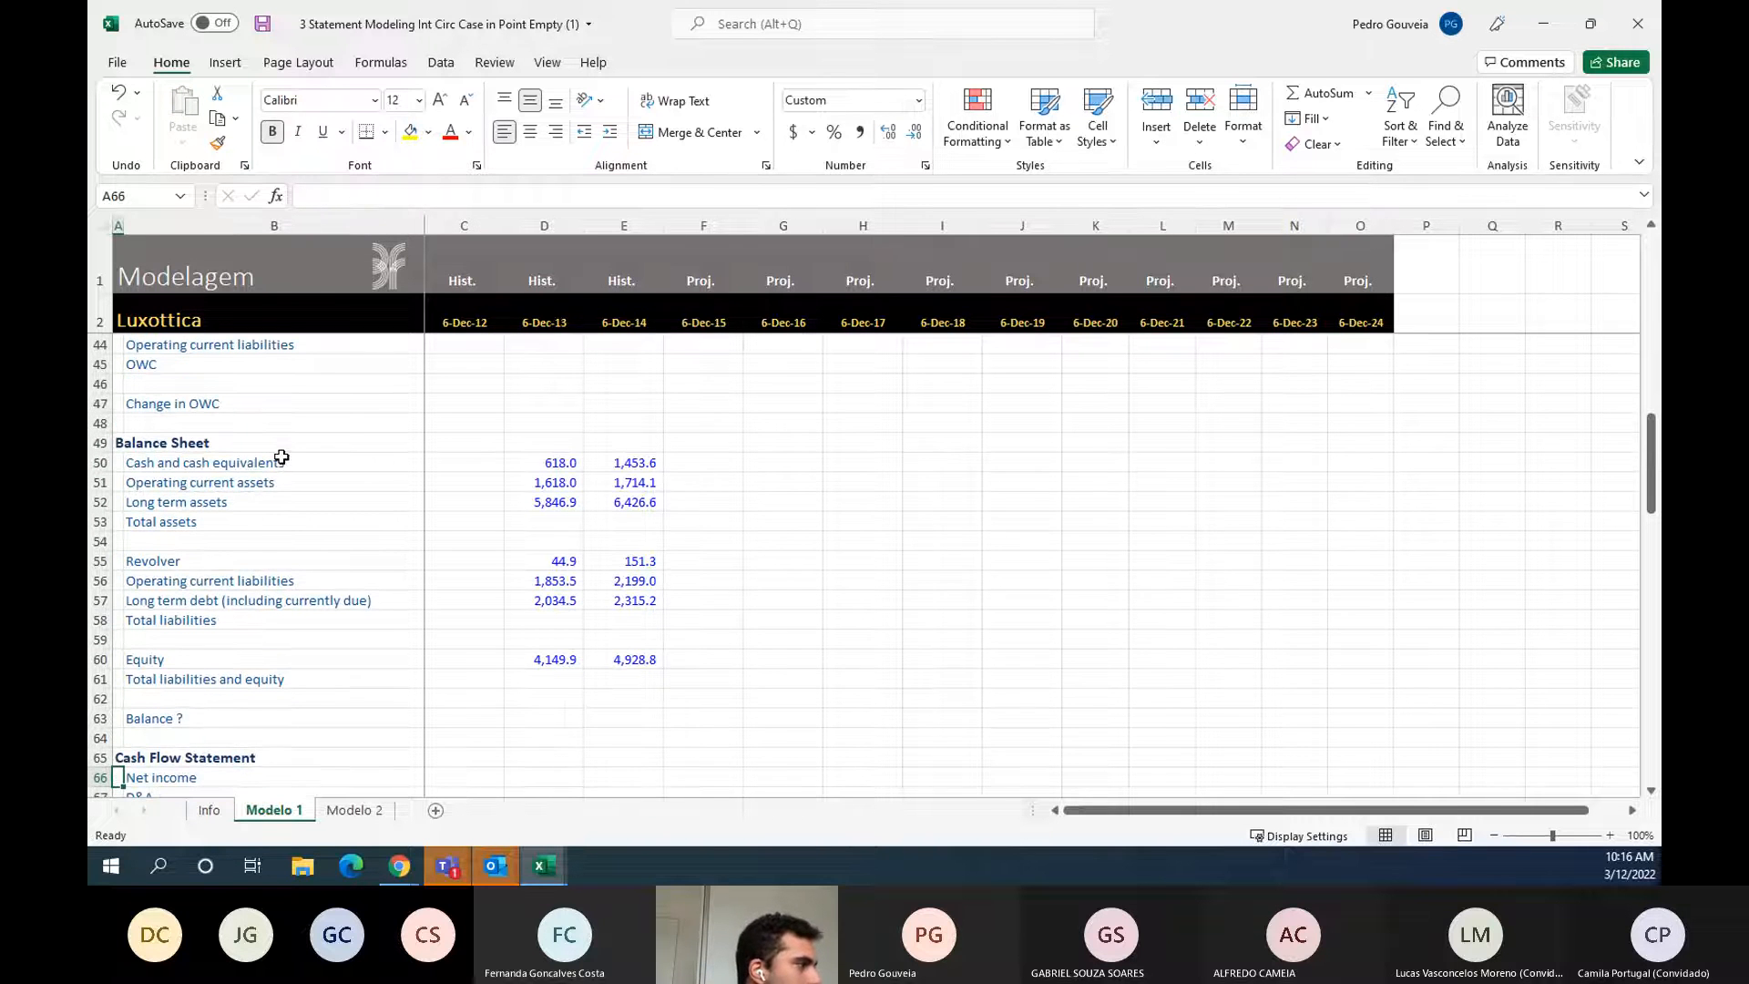
key("ctrl+Up")
key("Down")
key("ctrl+Down")
key("Down")
key("ctrl+Down")
key("Up")
key("ctrl+Up")
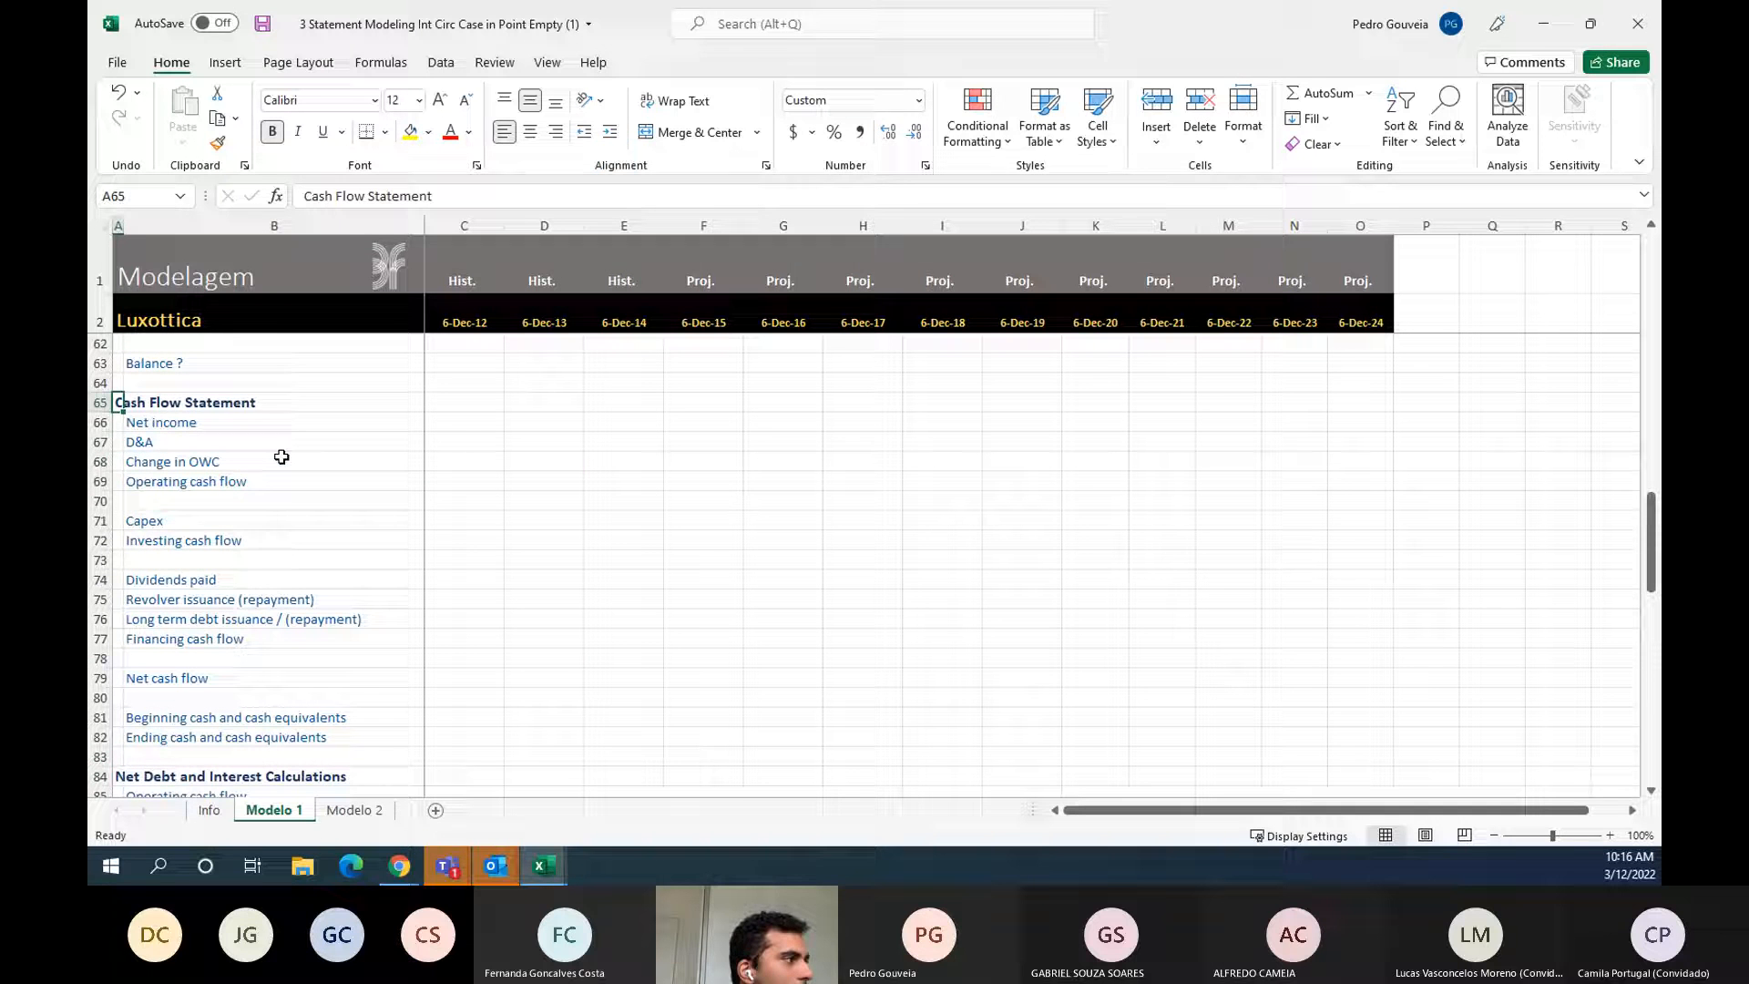
- Review the Net Debt and Interest Calculations and the operating statistics sections down to Net Debt and Interest Statistics
key("Down")
key("ctrl+Down")
key("ctrl+Down")
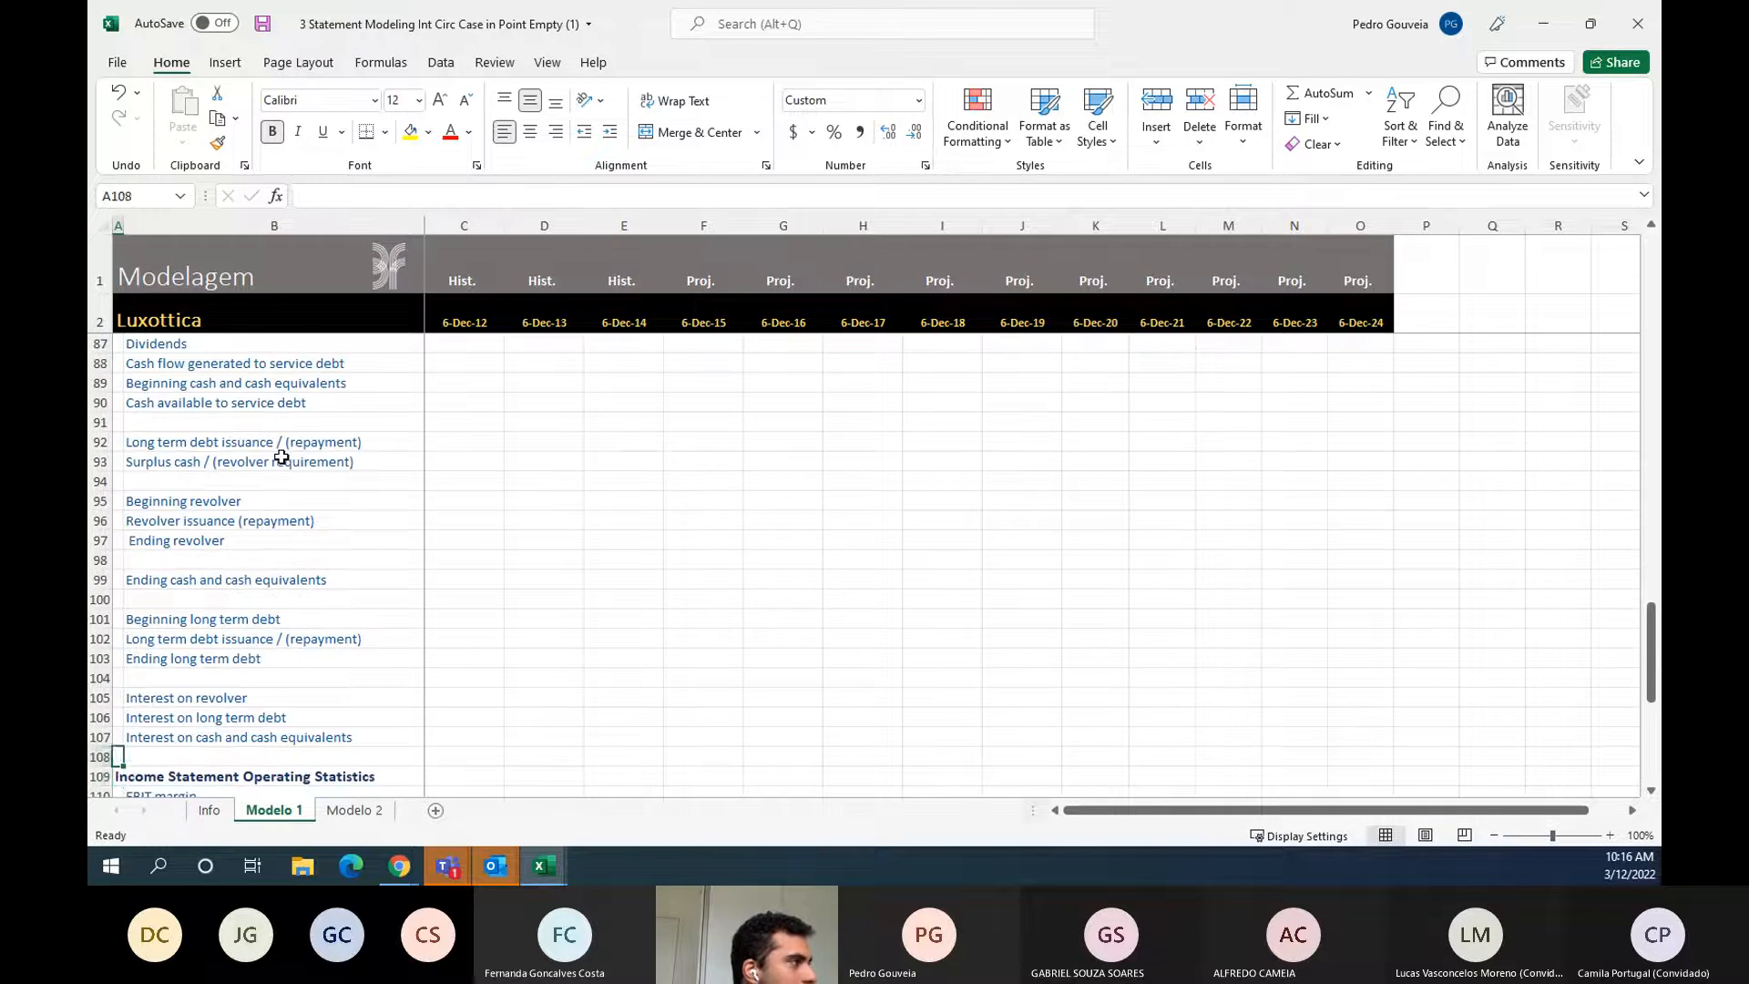
key("ctrl+Up")
key("ctrl+Down")
key("Down")
key("Down")
key("Down")
key("Down")
key("Down")
key("Down")
key("Down")
key("Down")
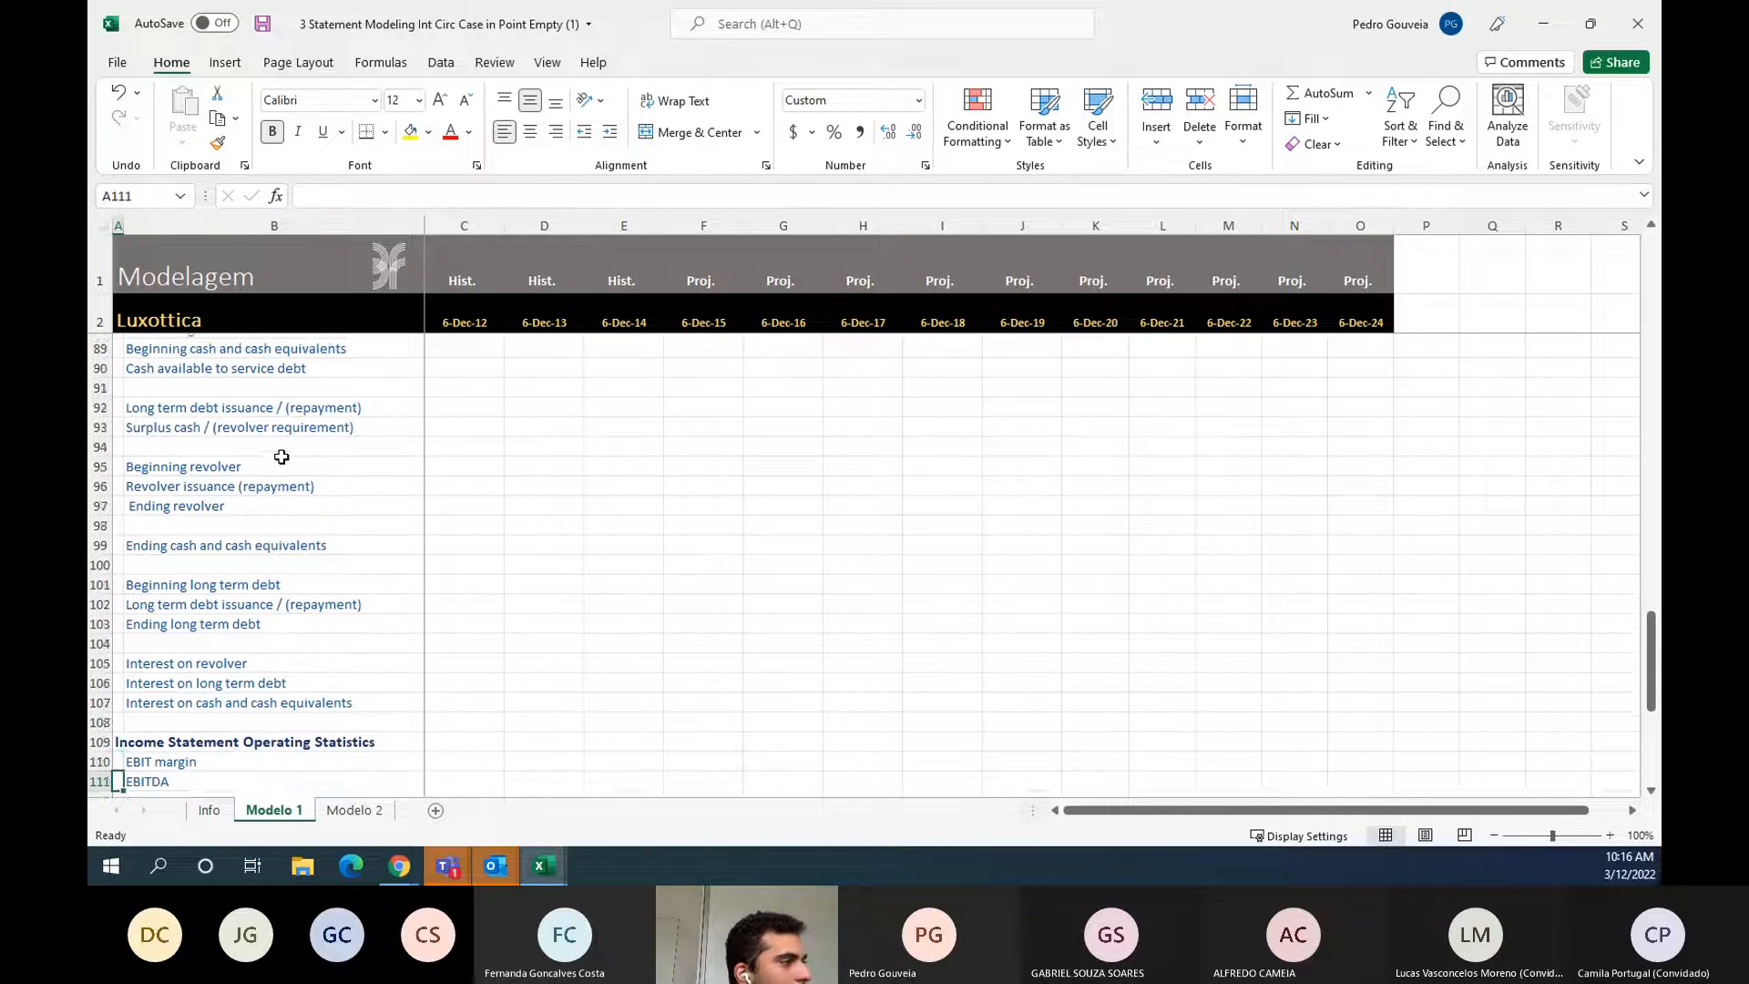
key("Down")
key("Down")
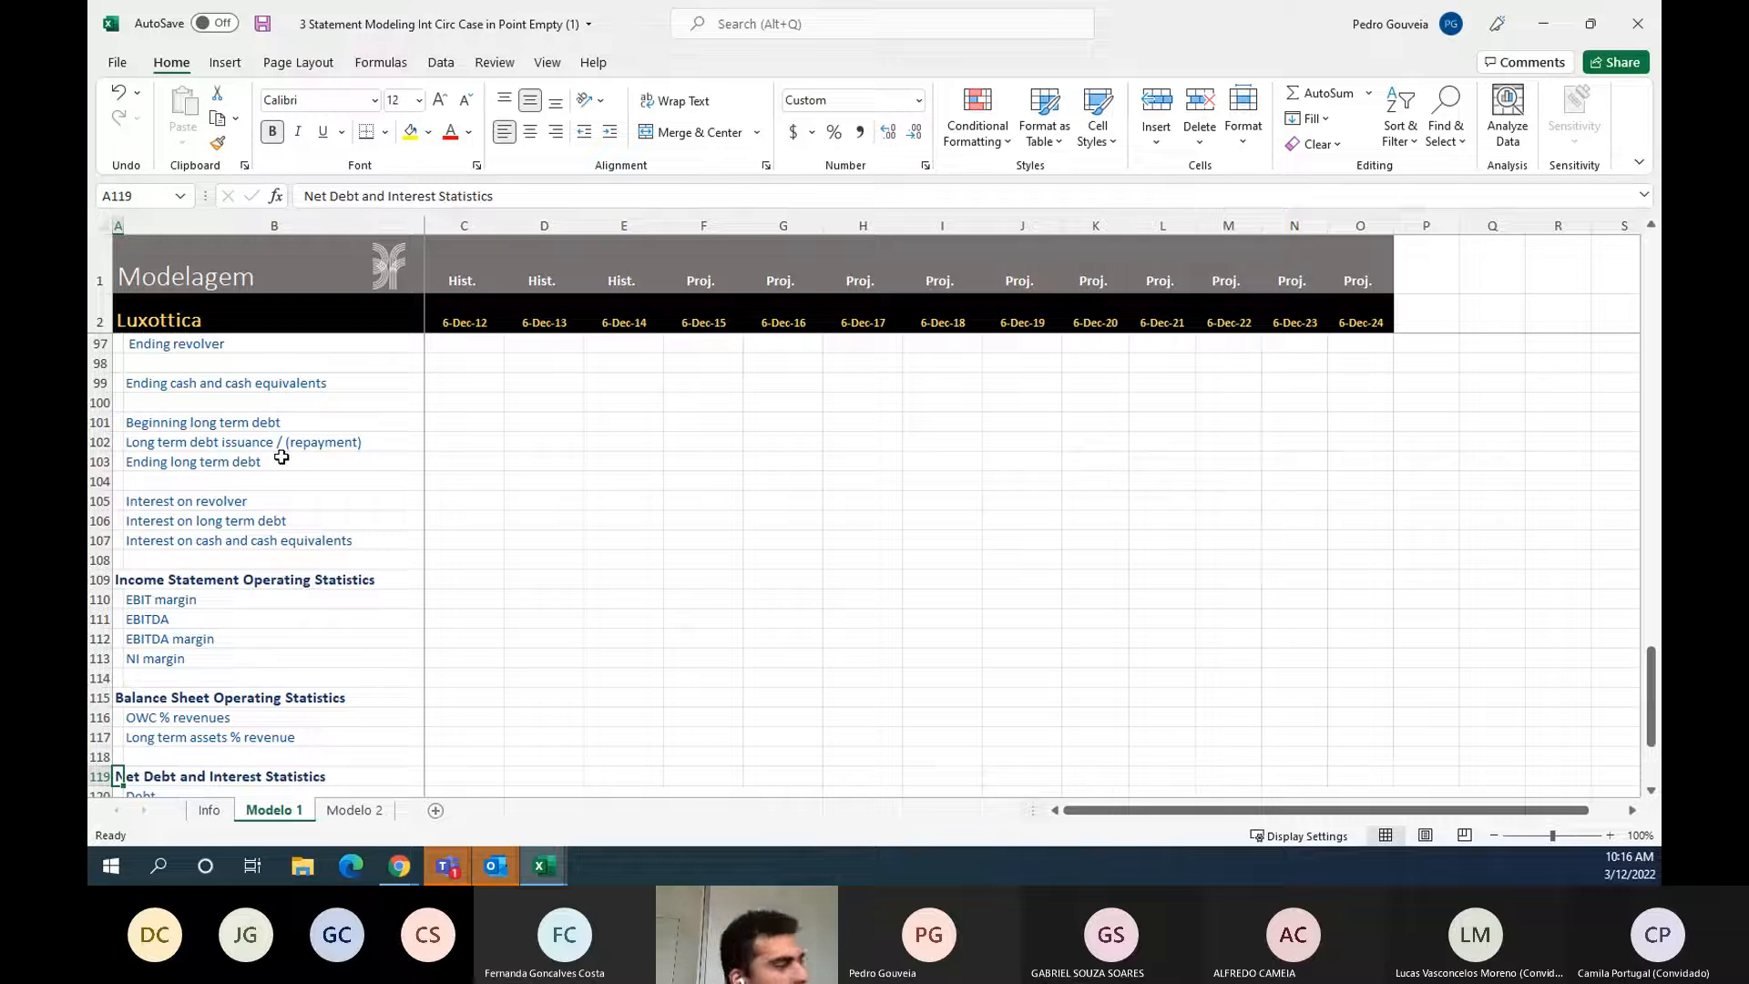
- Review the Net Debt and Interest Statistics section, from Debt down to Net debt / net debt + equity
key("Down")
key("Down")
key("Down")
key("Down")
key("Down")
key("Down")
key("Down")
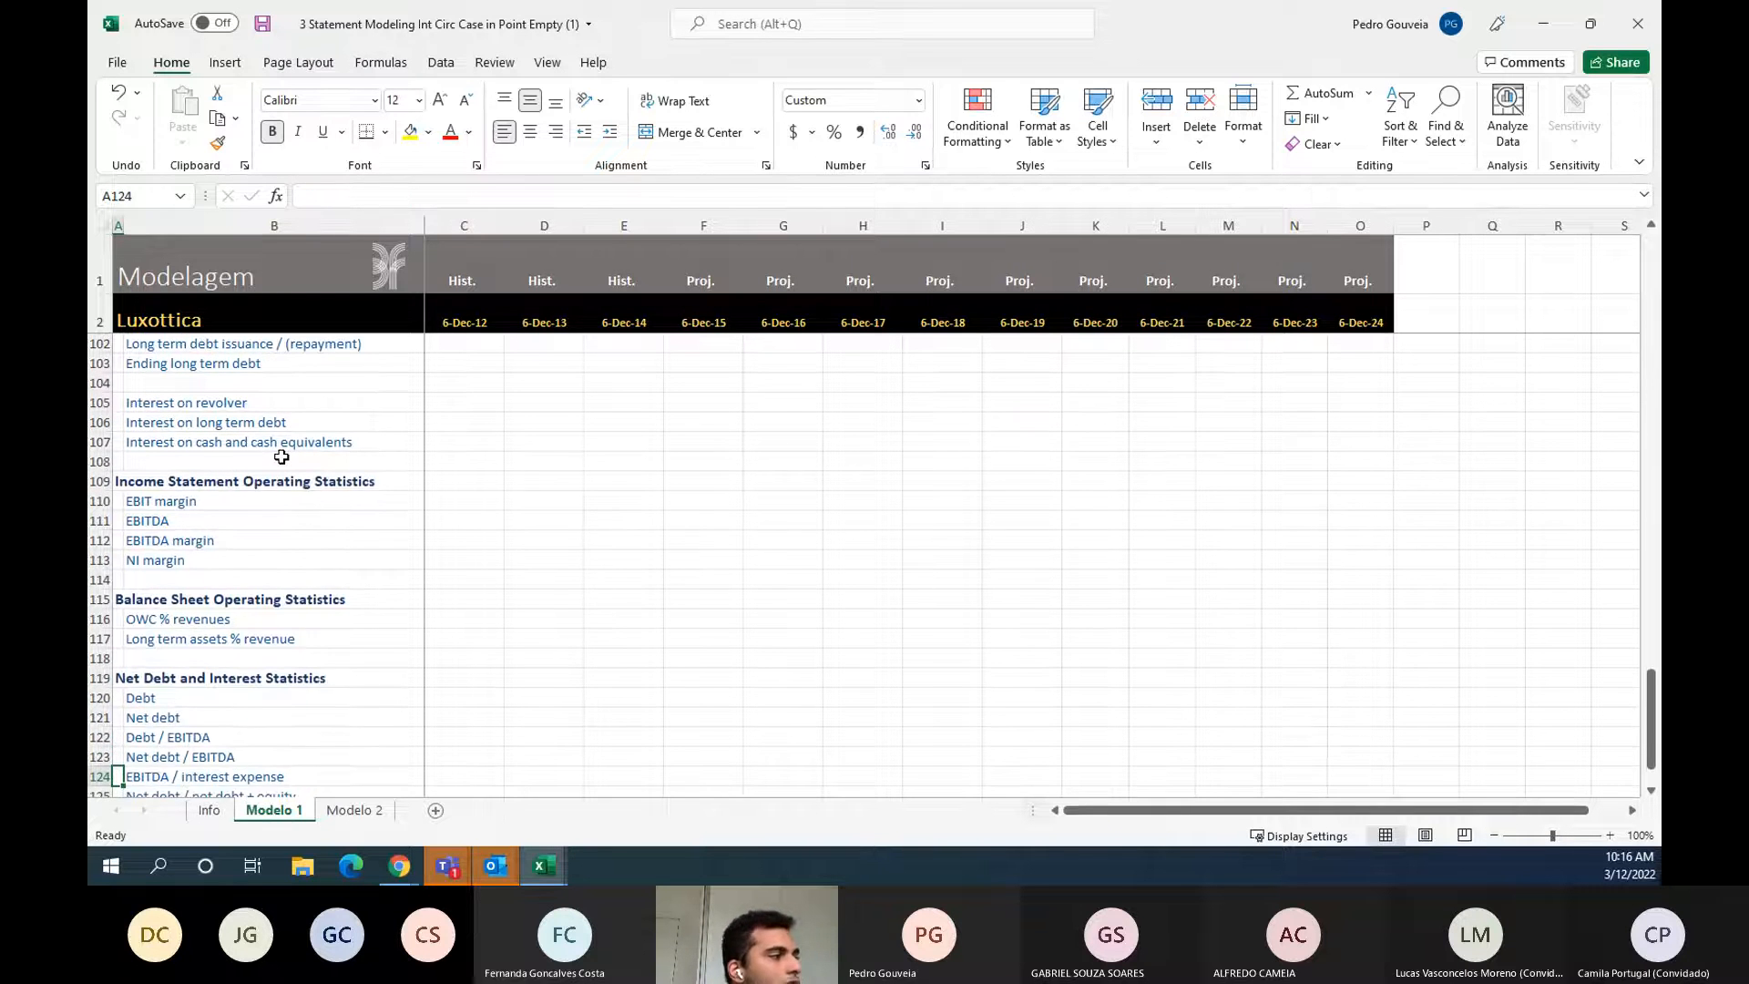
key("Down")
key("Up")
key("Up")
key("Up")
key("Up")
key("Up")
key("Up")
key("Up")
key("Up")
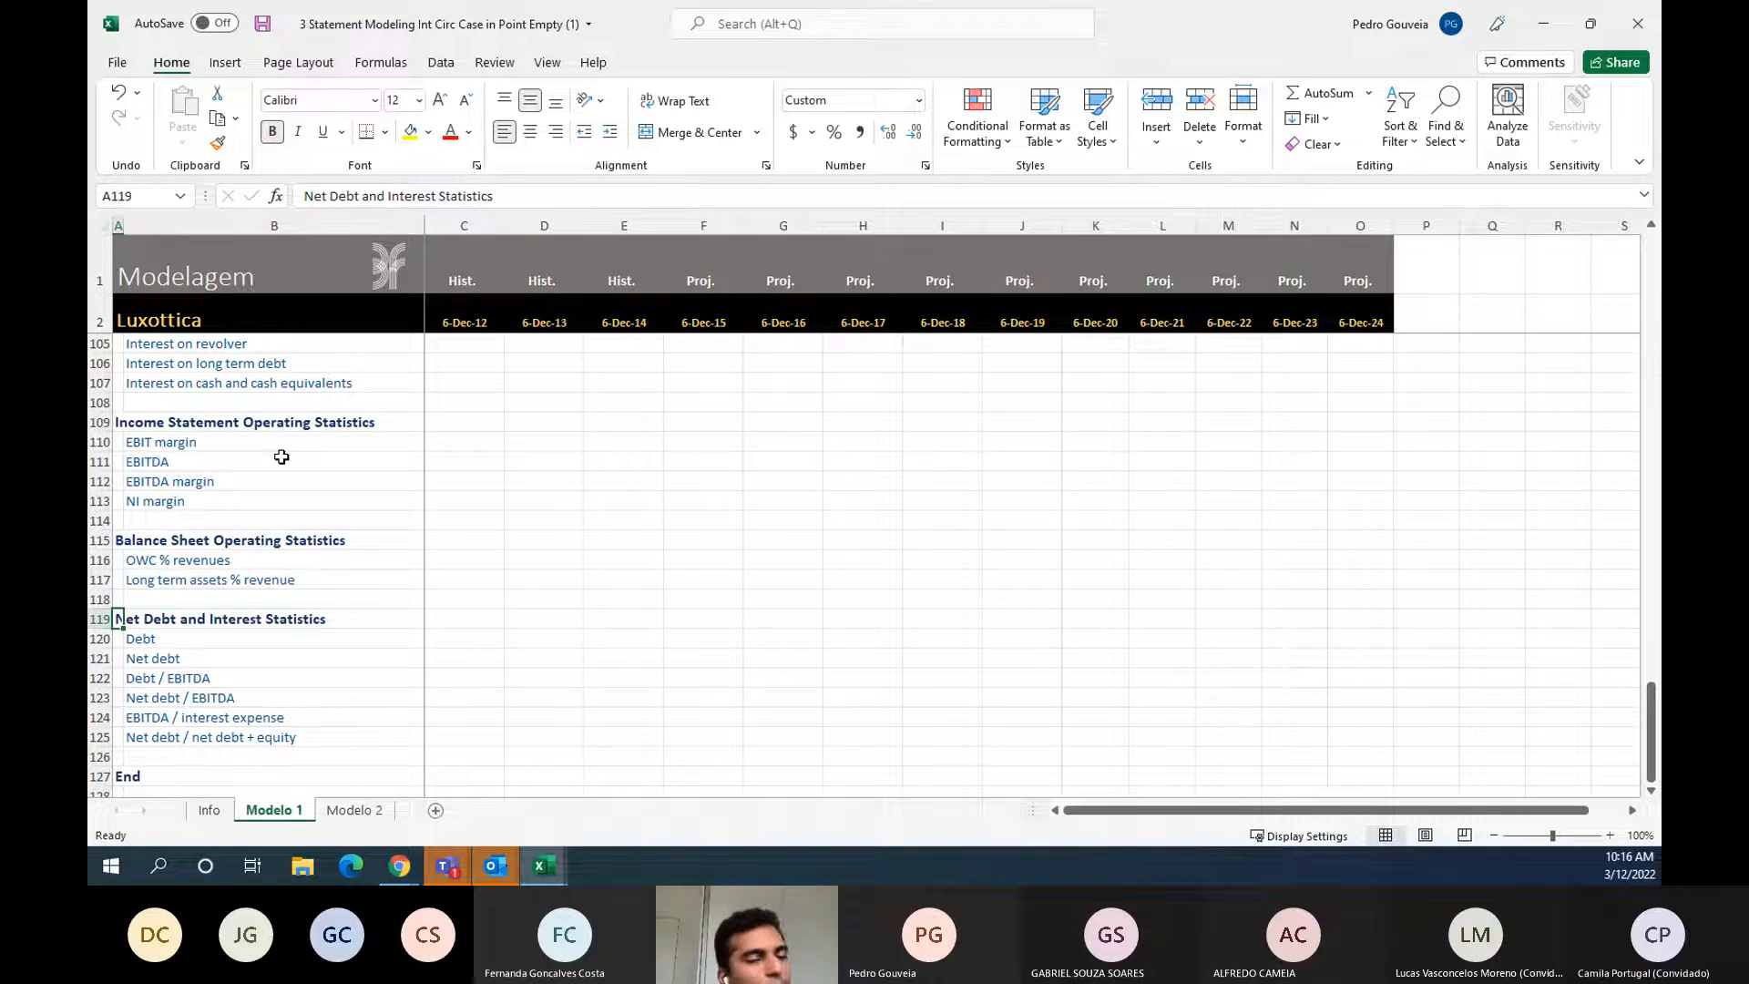
key("Right")
key("Down")
key("Down")
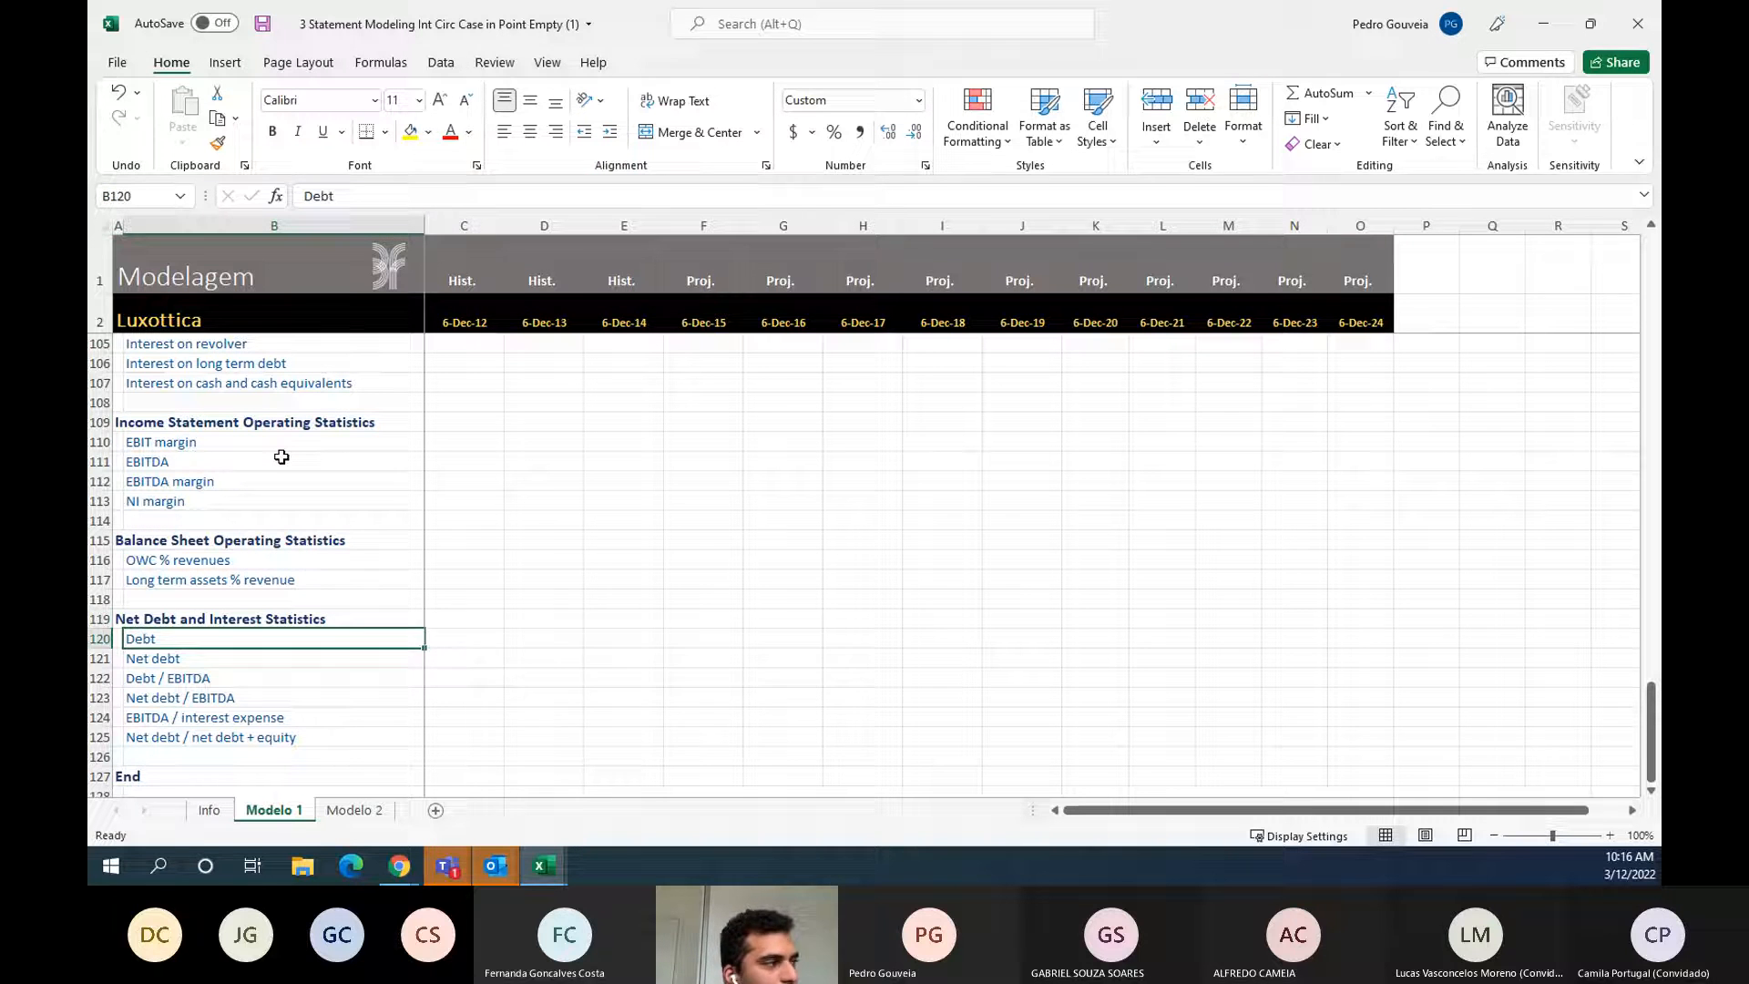
key("Right")
key("Right")
key("Right")
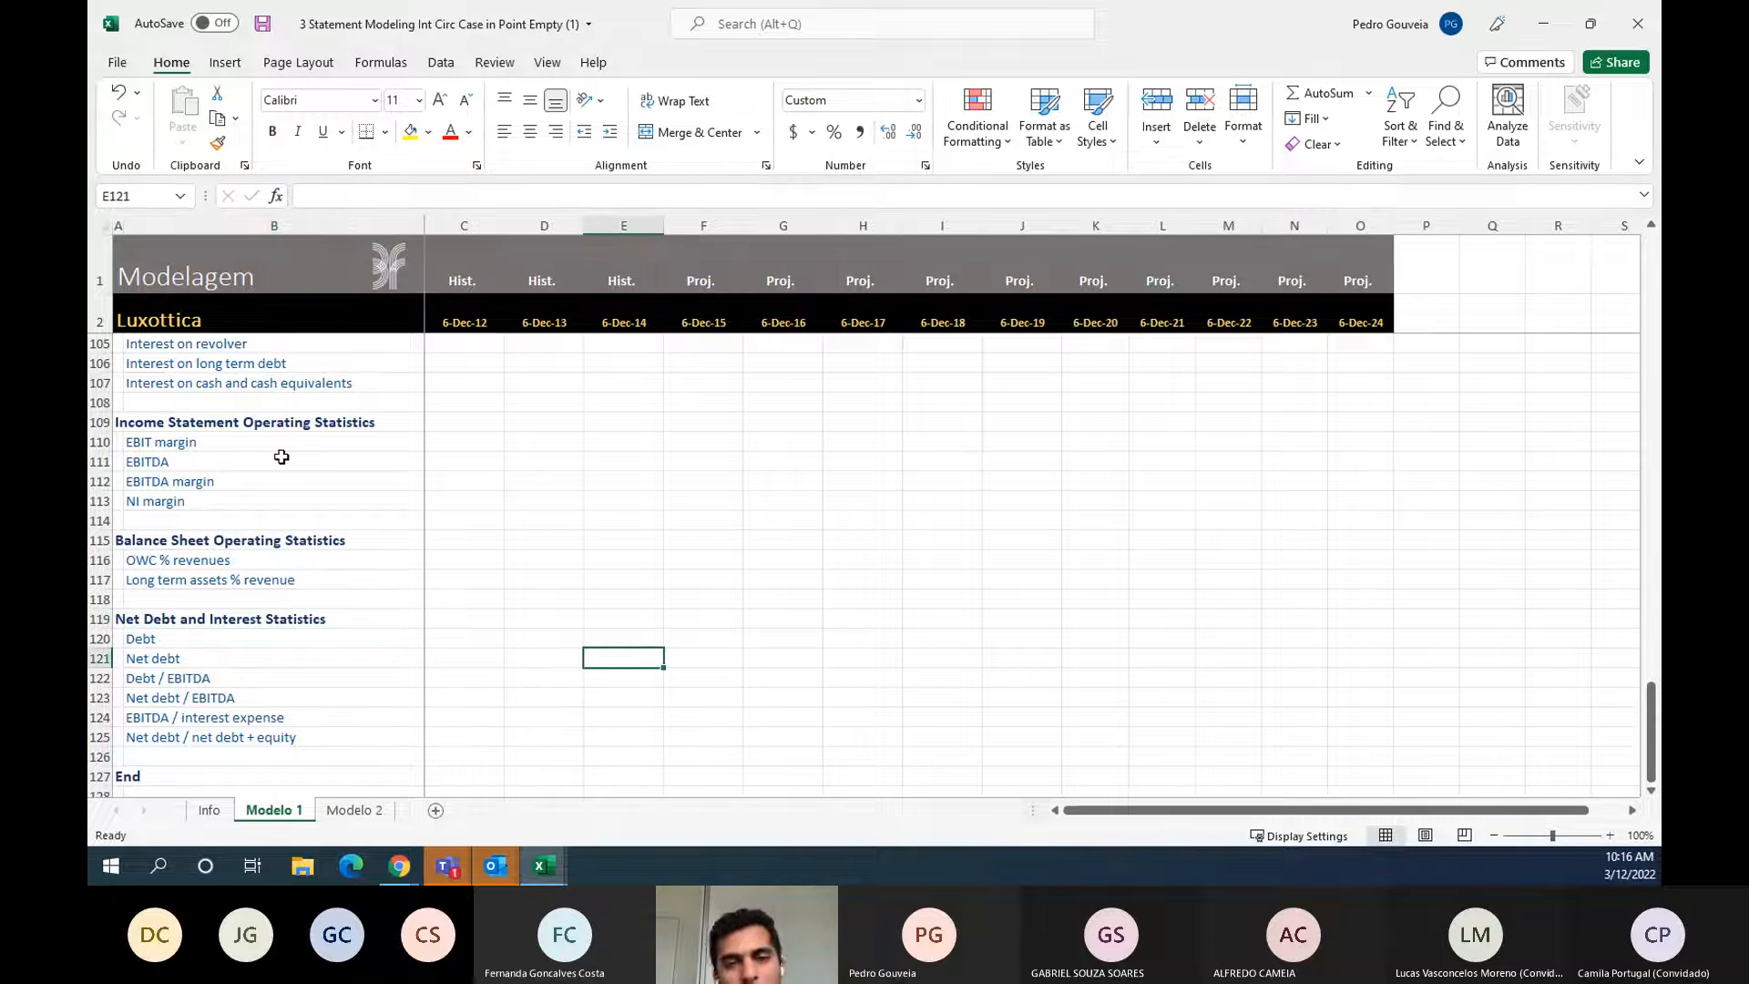
- Return to the Income Statement section and review its historical figures and the assumptions above it
key("ctrl+Left")
key("Left")
key("Up")
key("ctrl+Up")
key("ctrl+Up")
key("ctrl+Up")
key("ctrl+Up")
key("ctrl+Up")
key("ctrl+Up")
key("ctrl+Up")
key("ctrl+Up")
key("ctrl+Up")
key("ctrl+Up")
key("ctrl+Up")
key("ctrl+Up")
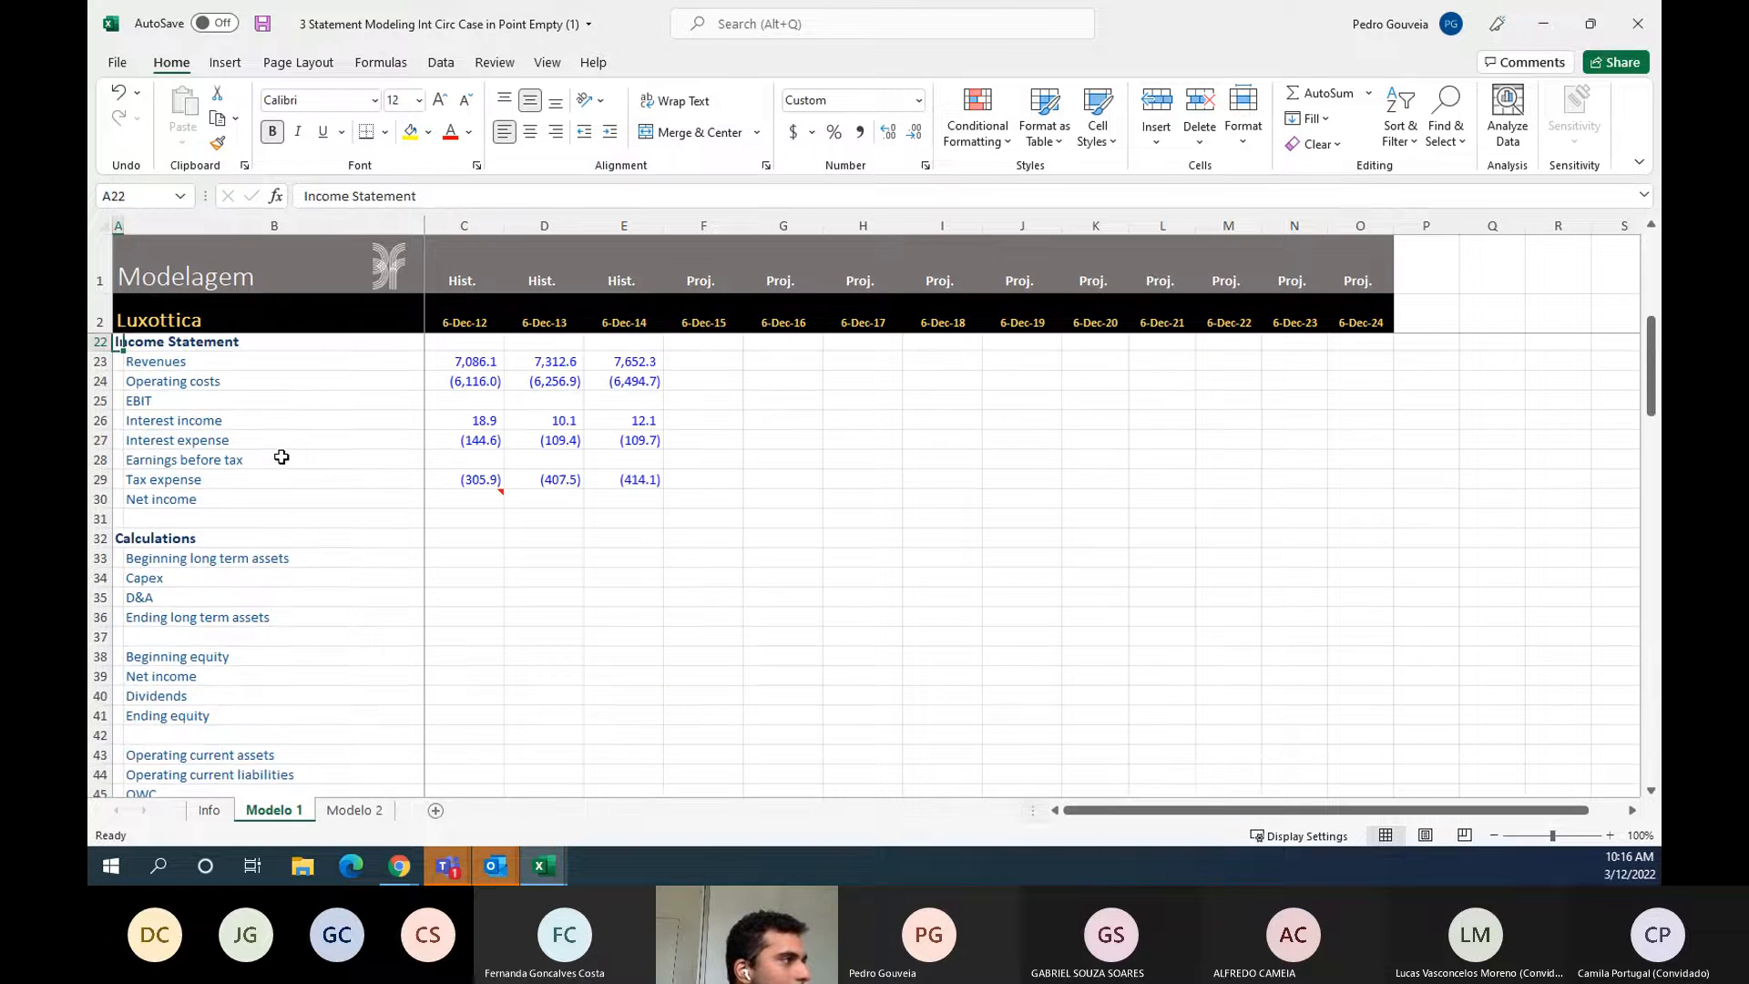
key("ctrl+Down")
key("ctrl+Down")
key("ctrl+Down")
key("Down")
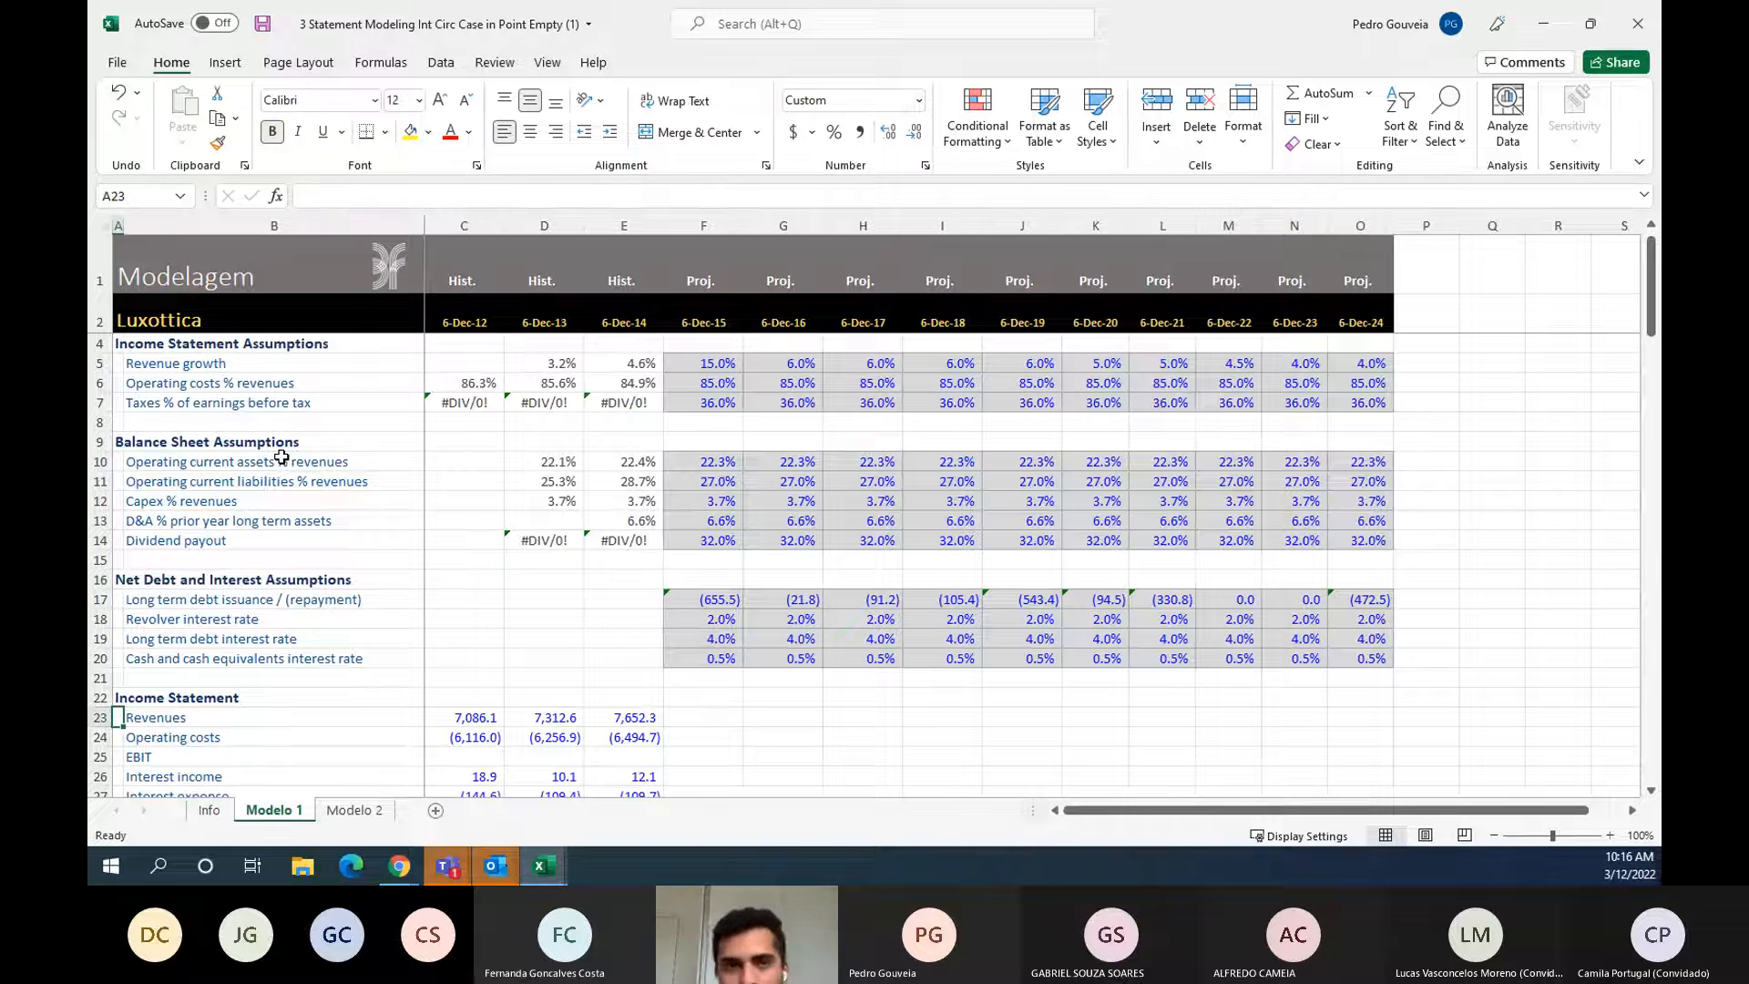
key("Right")
key("Right")
key("Up")
key("Up")
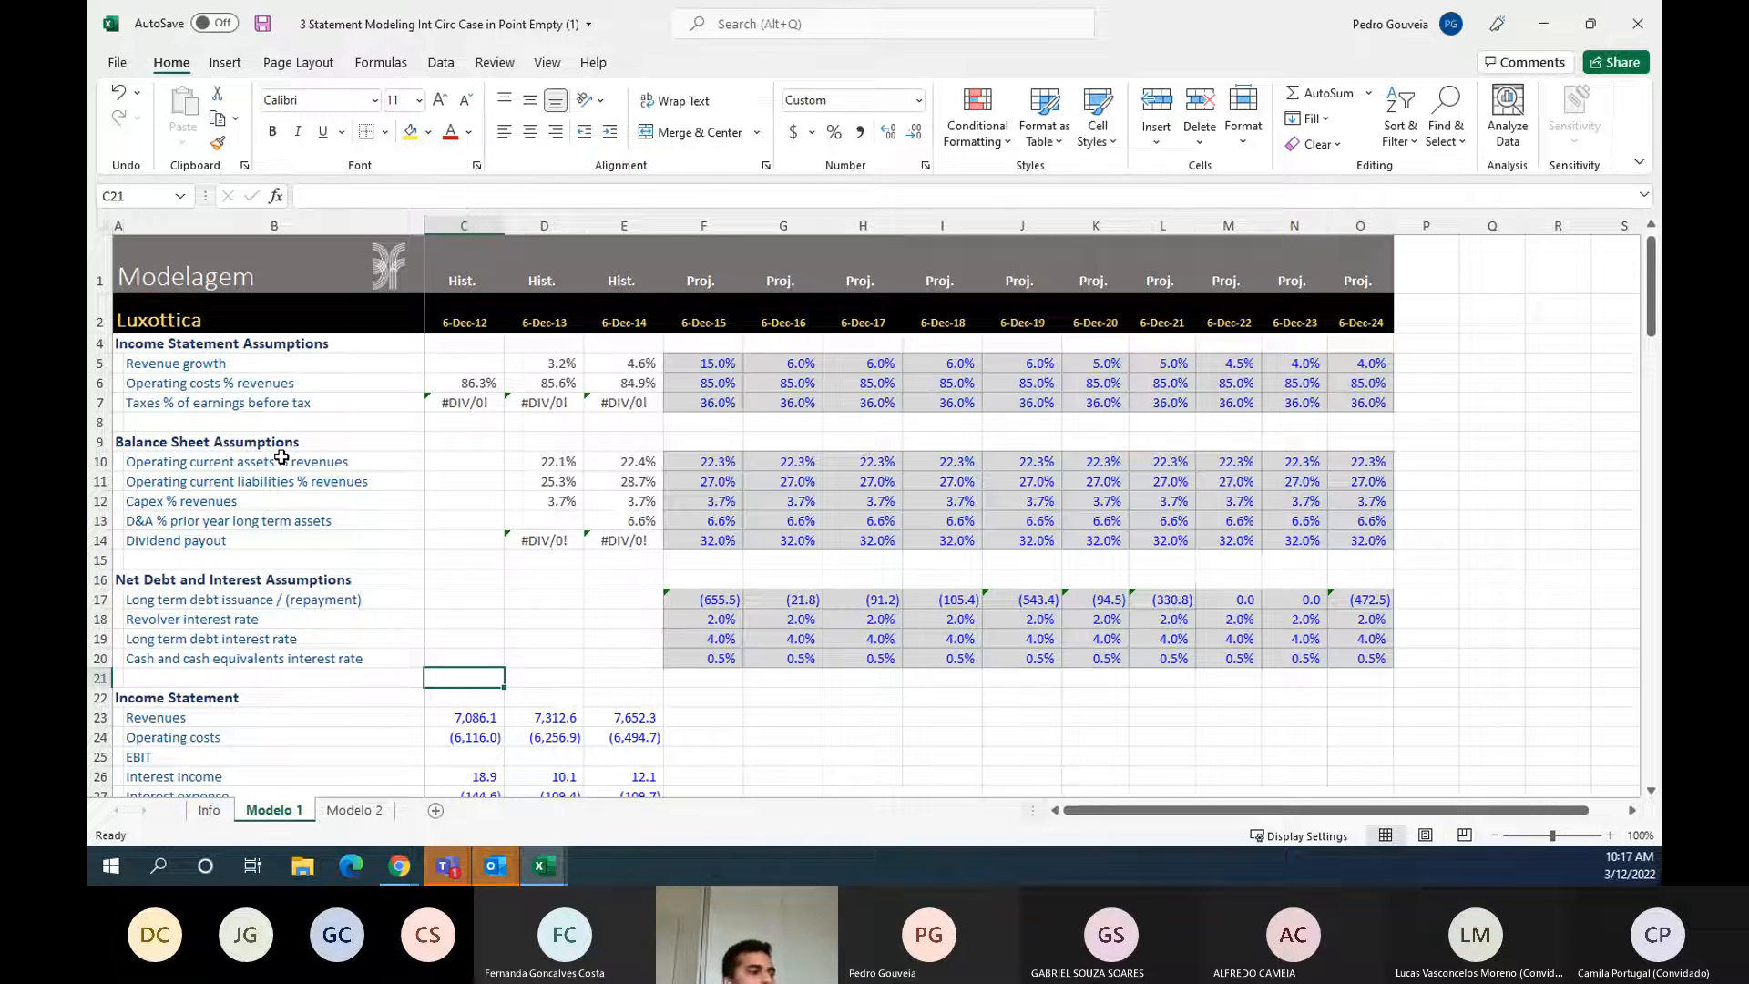
- Calculate EBIT in C25 as the sum of revenues and operating costs, and fill the formula across to E25
key("Down")
key("Down")
key("Down")
key("Down")
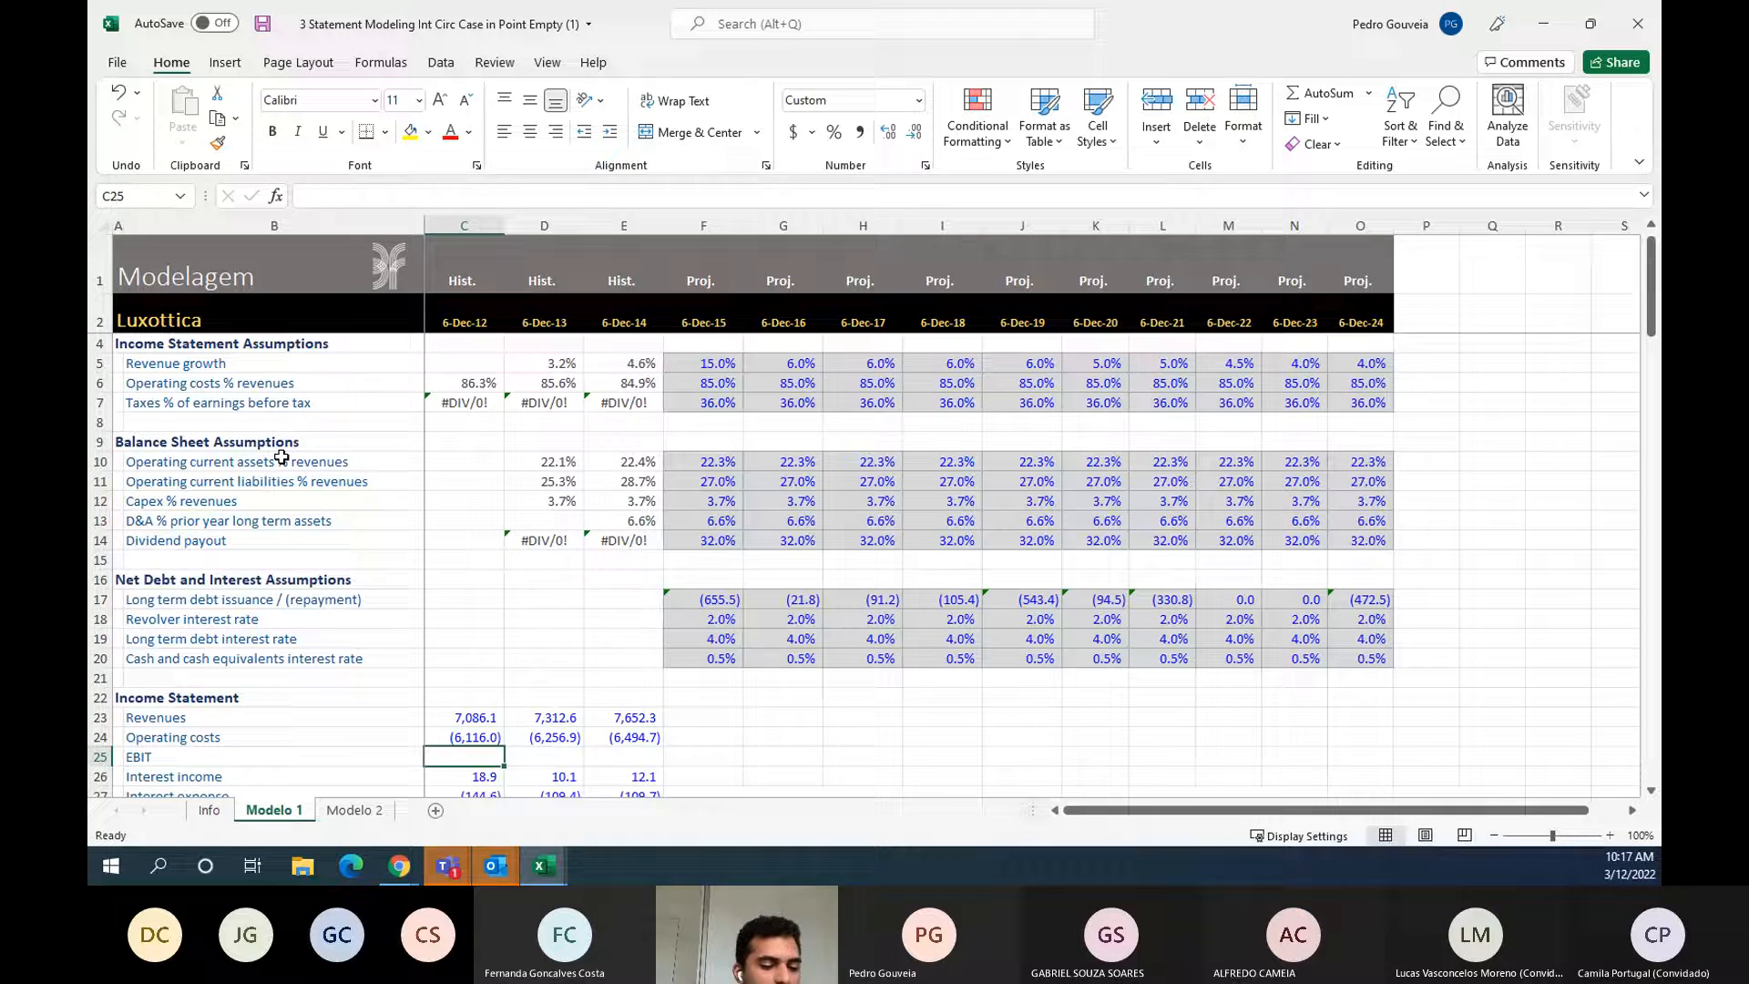
key("alt+equal")
key("Return")
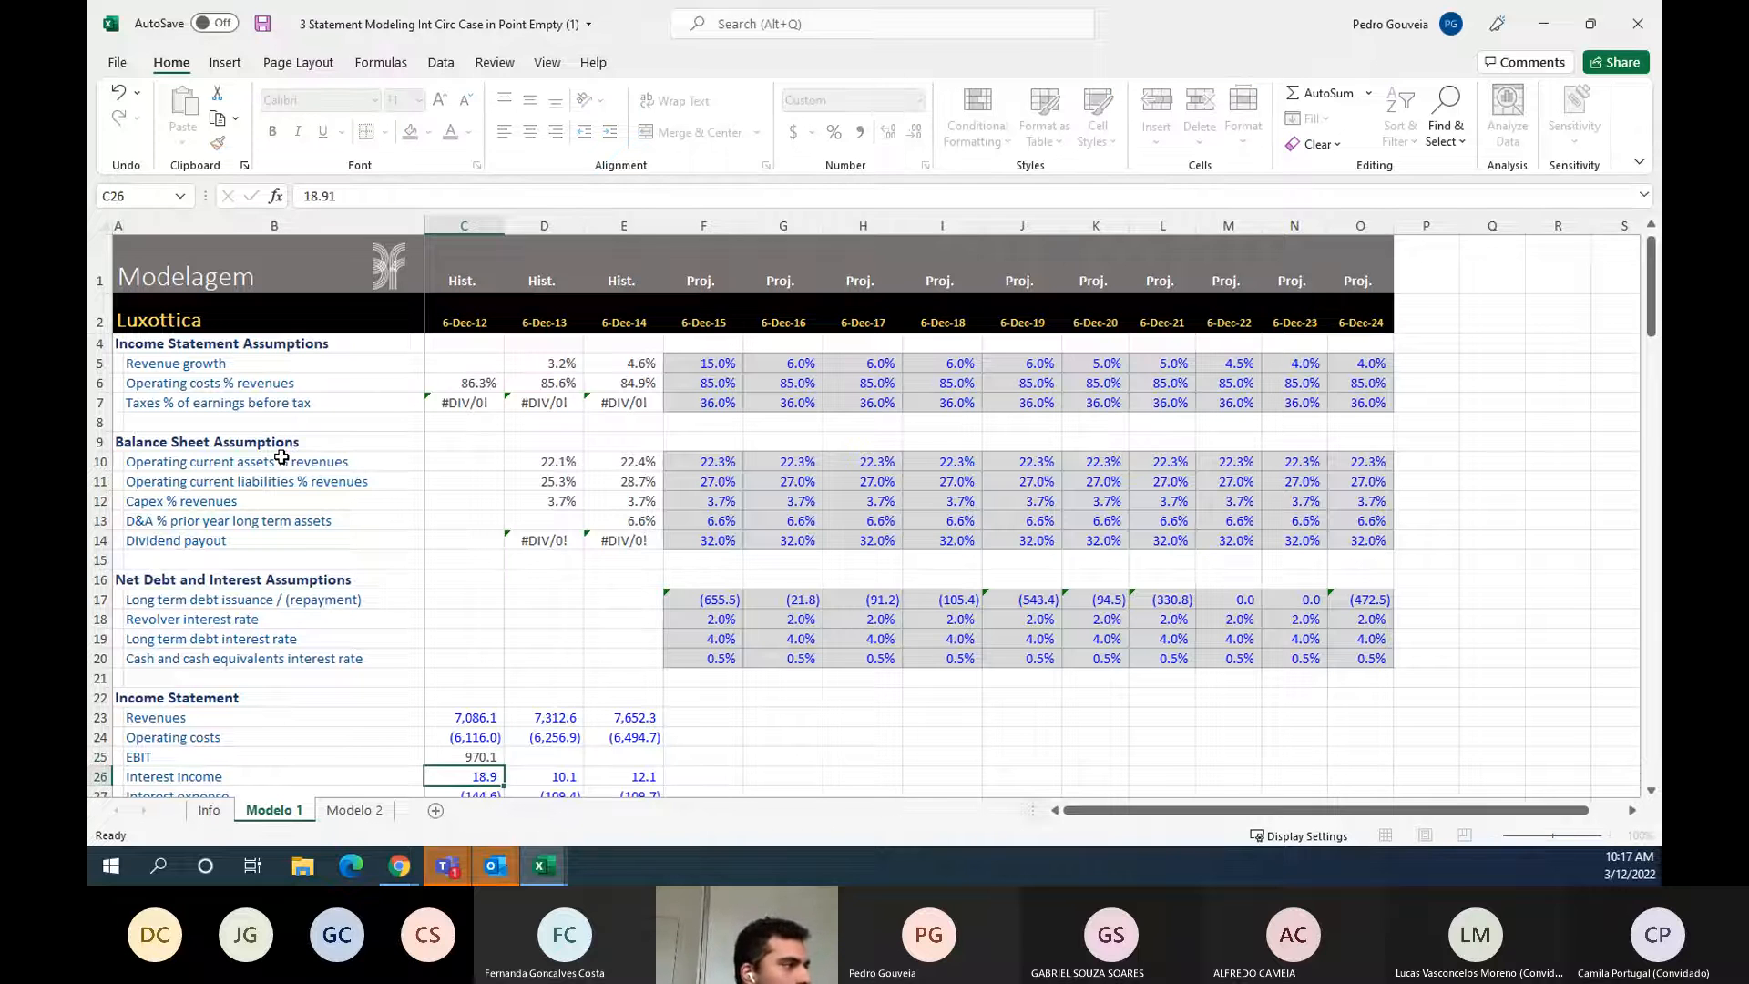
key("Up")
key("shift+Right")
key("shift+Right")
key("ctrl+r")
- Calculate earnings before tax in C28 with =SUM(C25:C27) and fill the formula across to E28
key("Down")
key("Down")
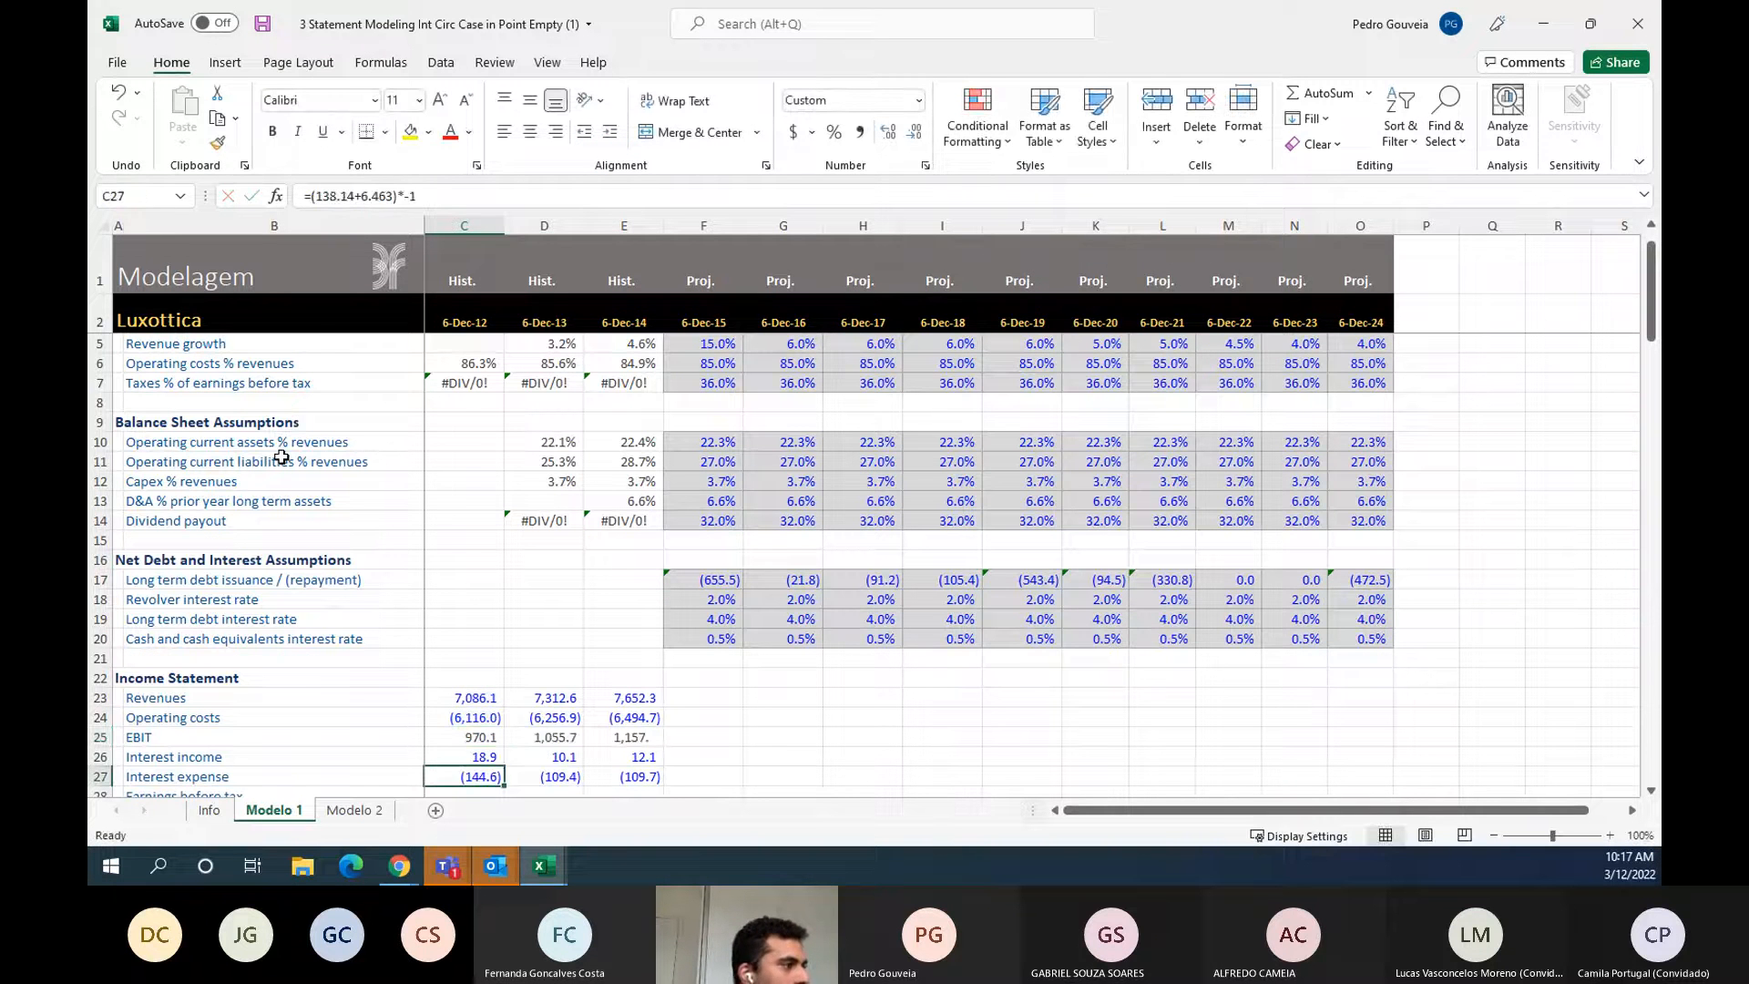
key("Down")
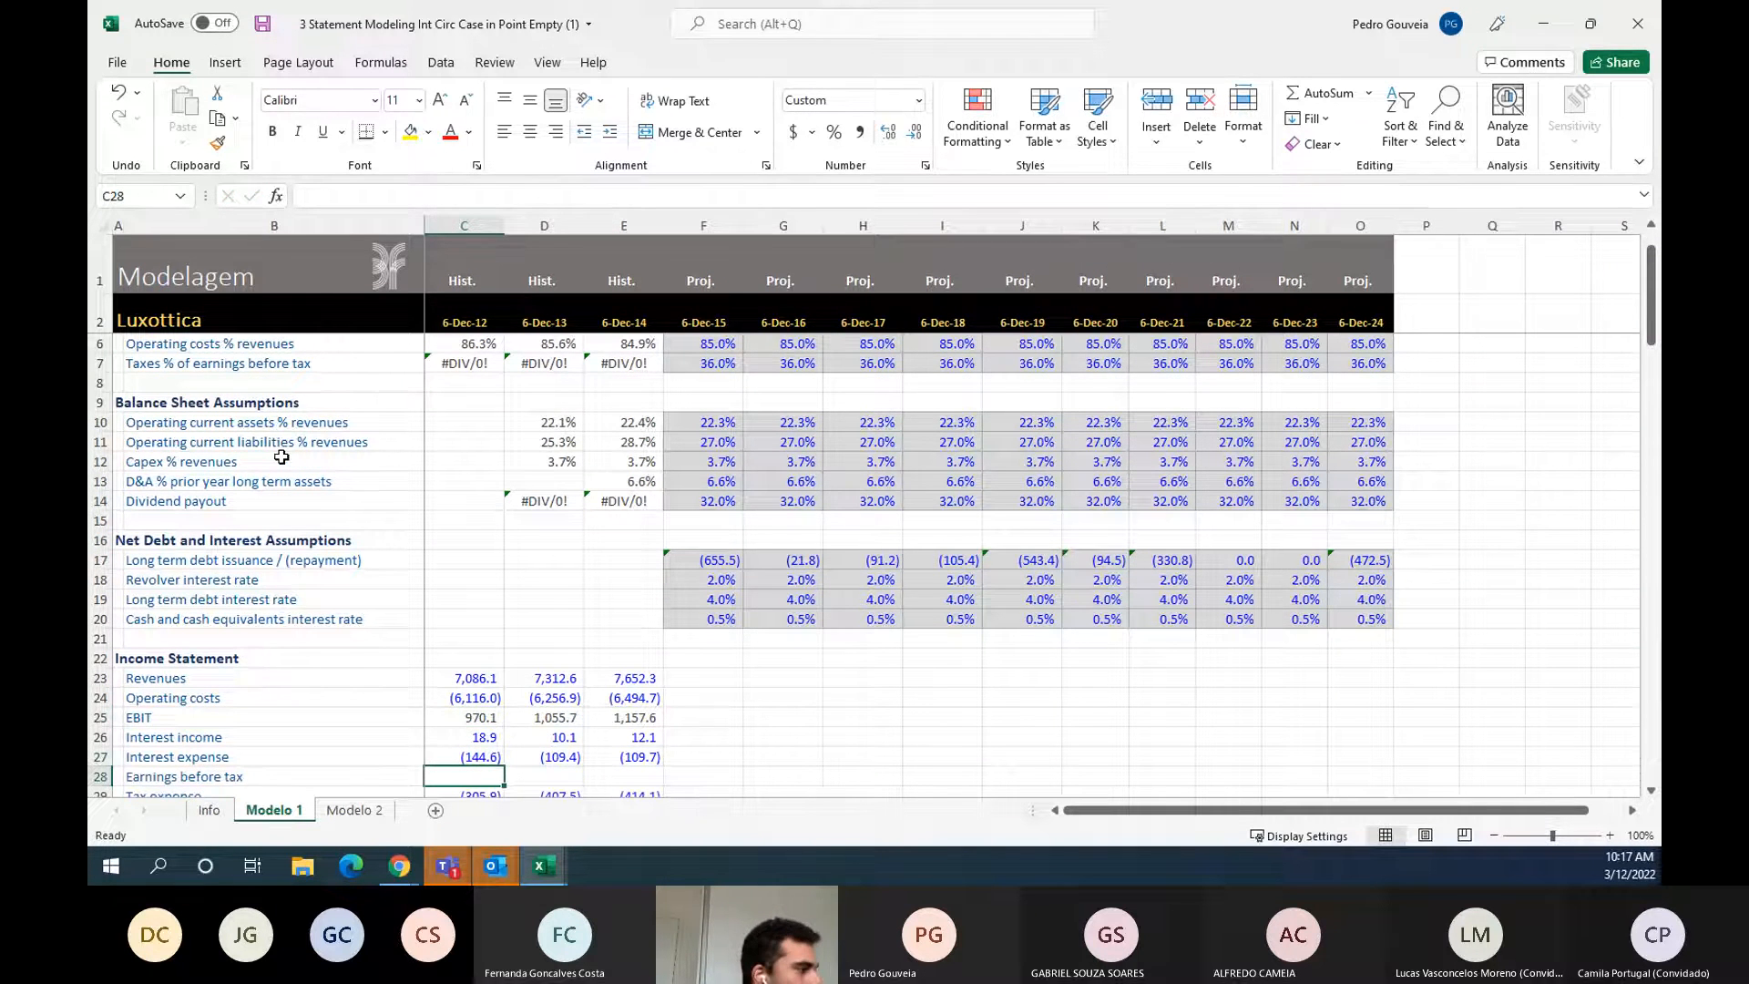
type("=SUM(")
key("Up")
key("Up")
key("Up")
key("shift+Down")
key("shift+Down")
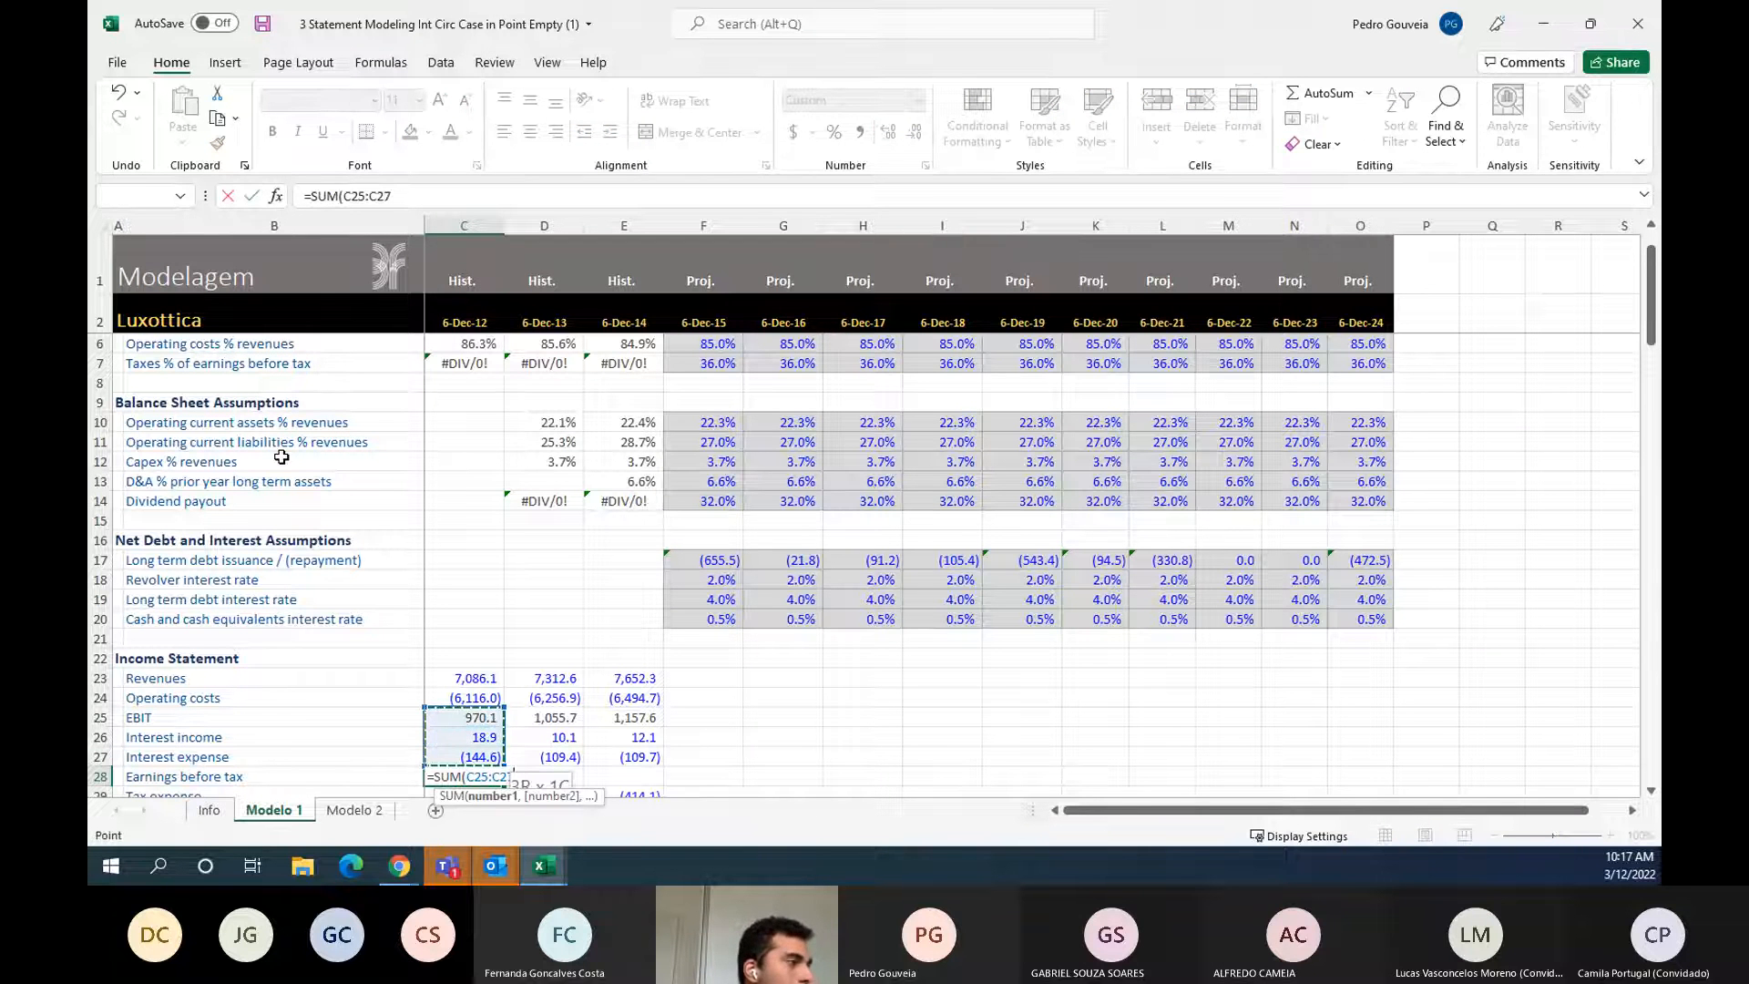
type(")")
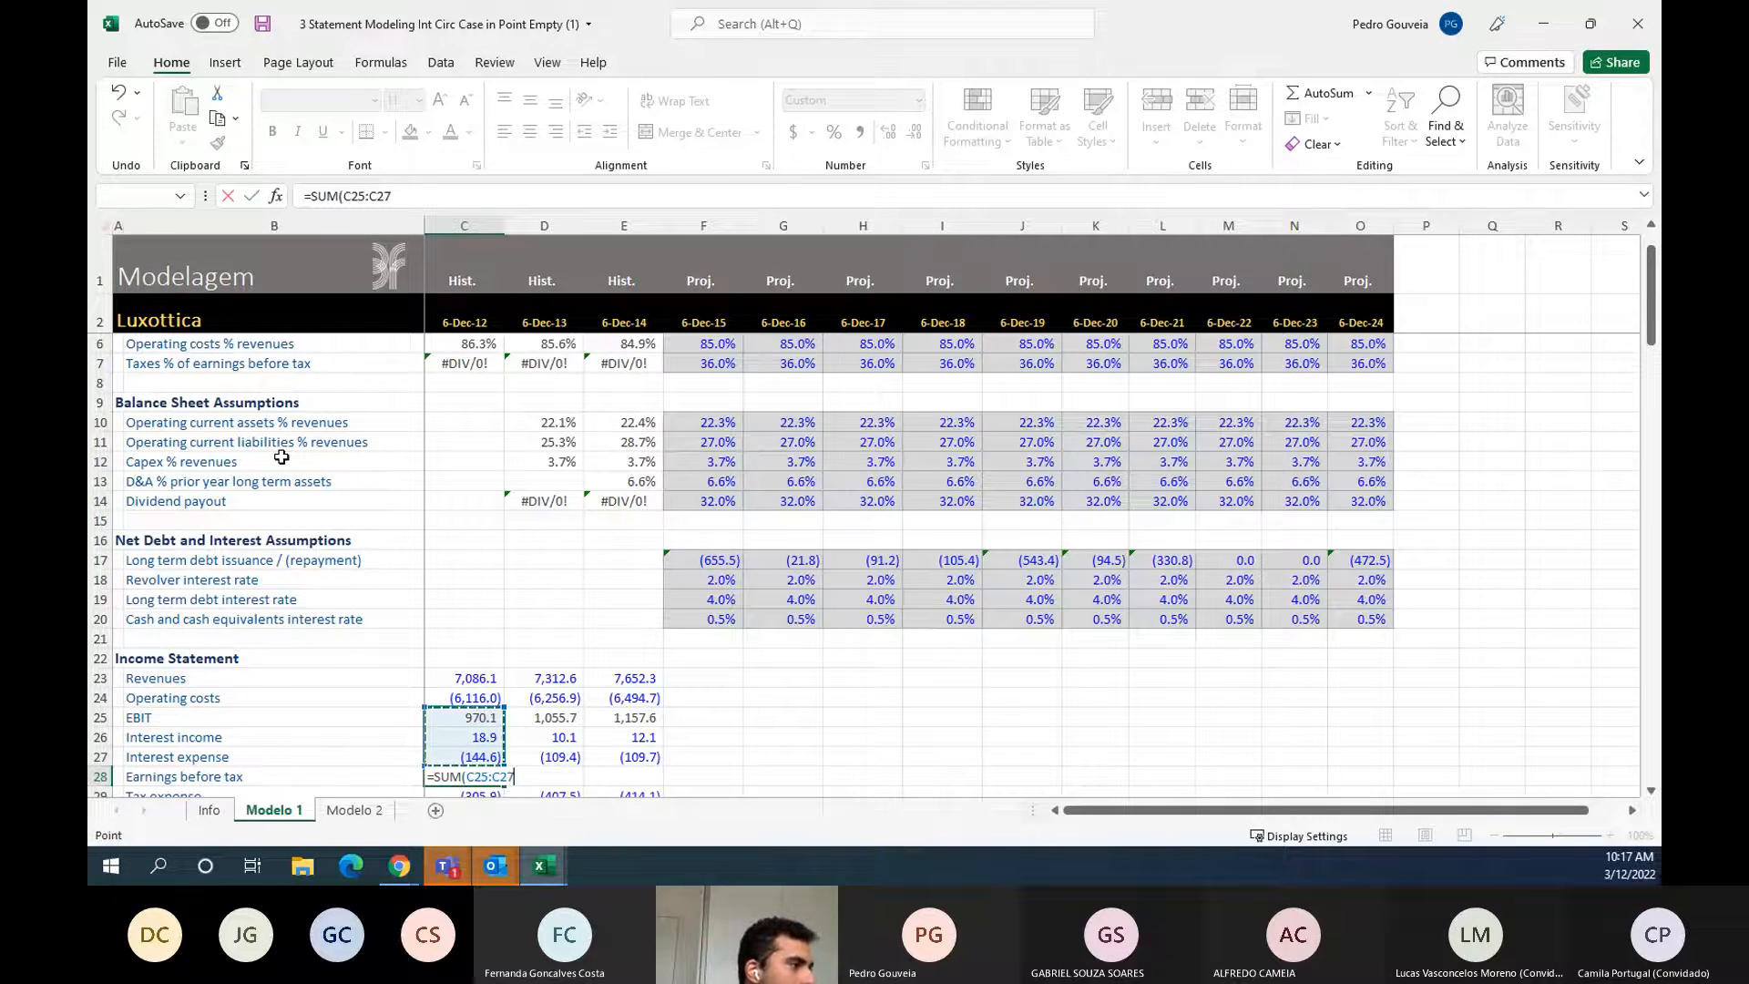
key("Return")
key("Up")
key("shift+Right")
key("shift+Right")
key("ctrl+r")
- Calculate net income in C30 with =SUM(C28:C29) and fill the formula across to E30
key("Down")
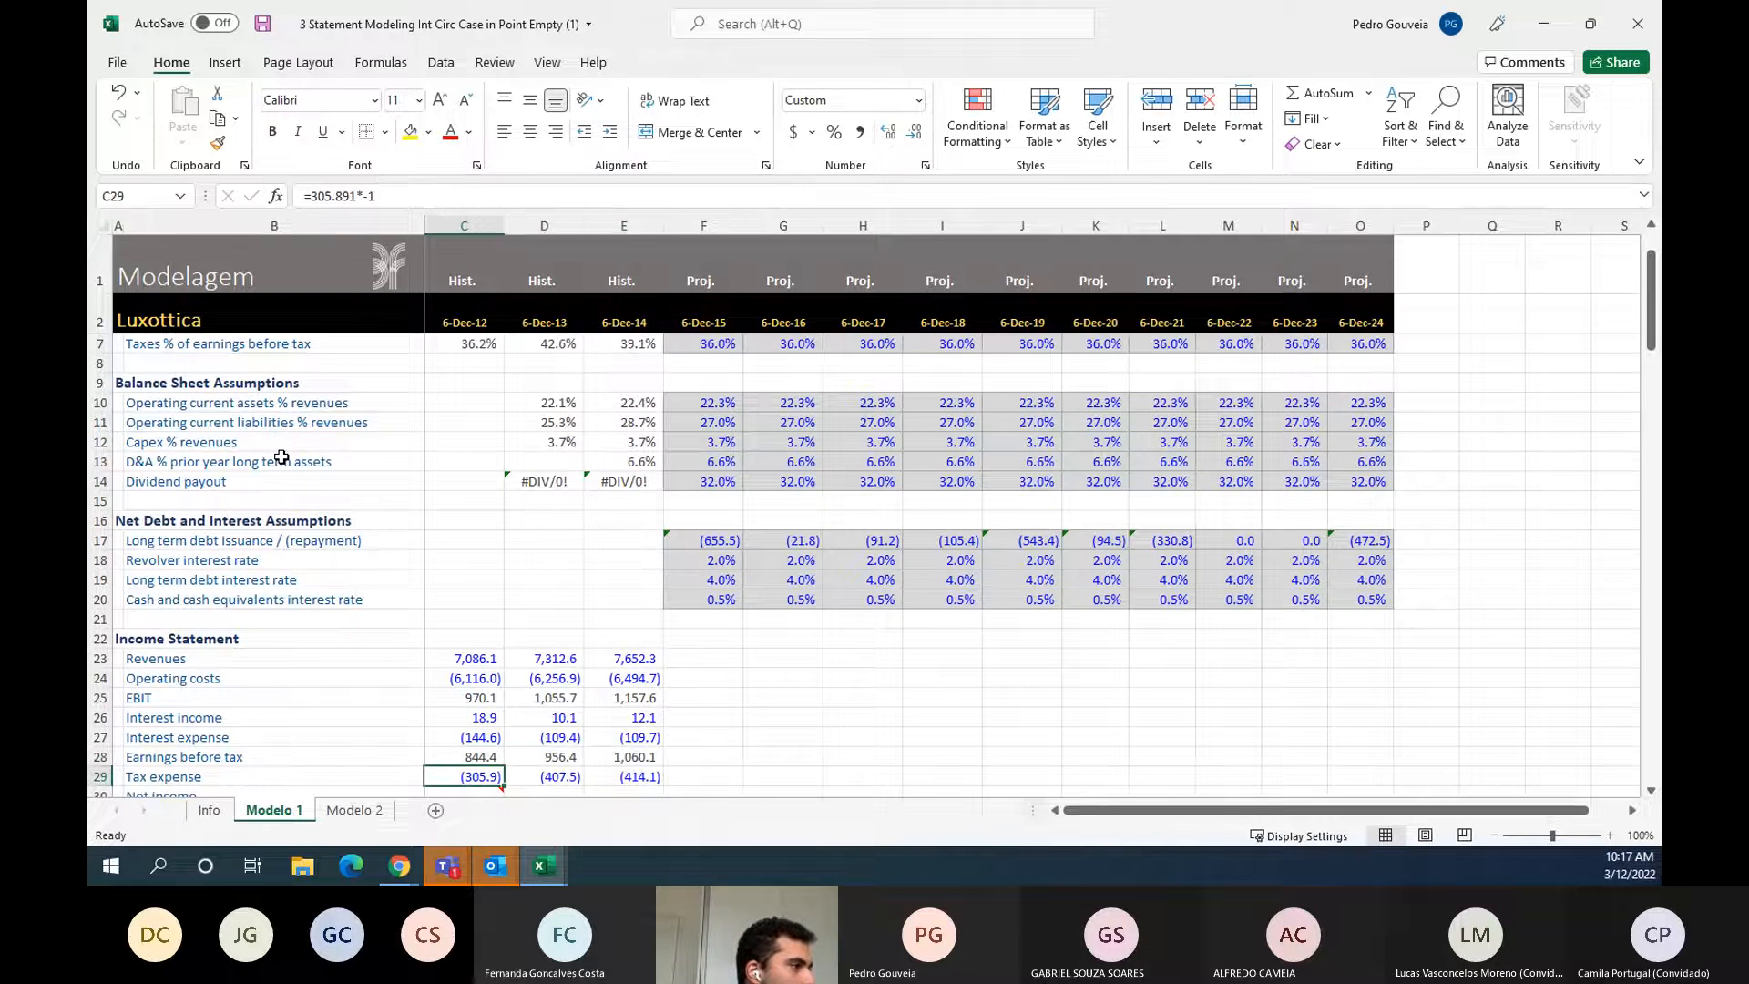
scroll(281, 457, "down", 1)
key("Right")
key("Down")
key("Left")
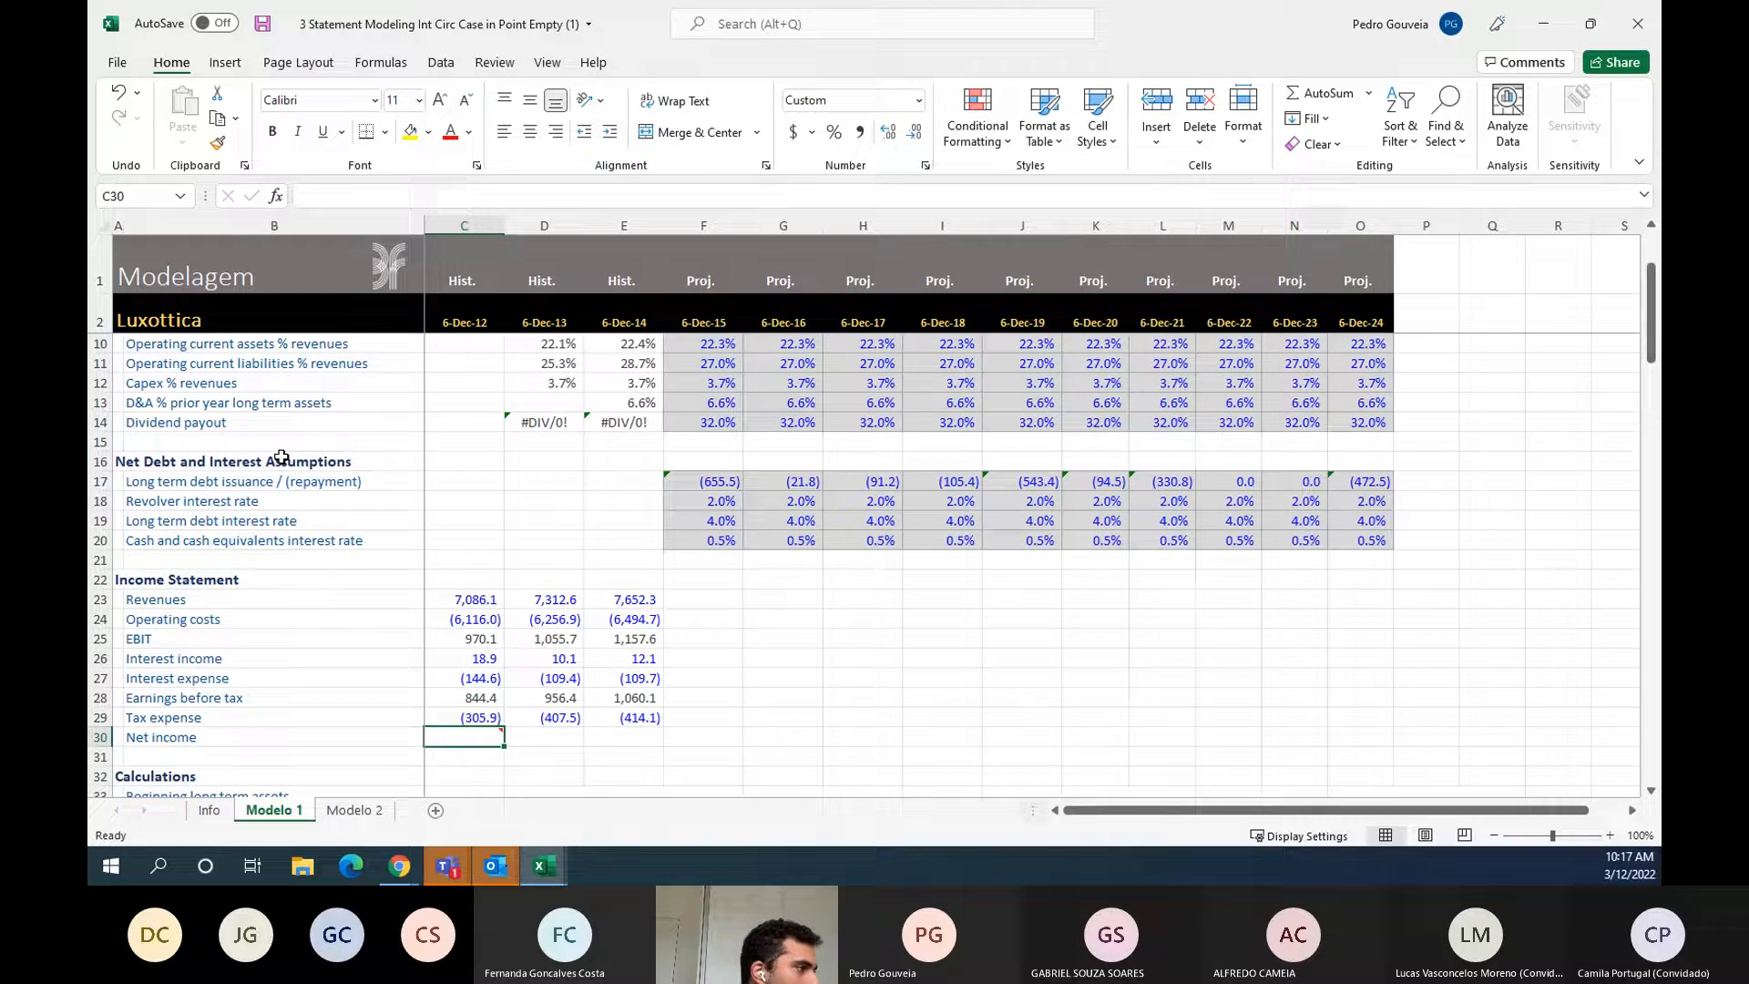
type("=")
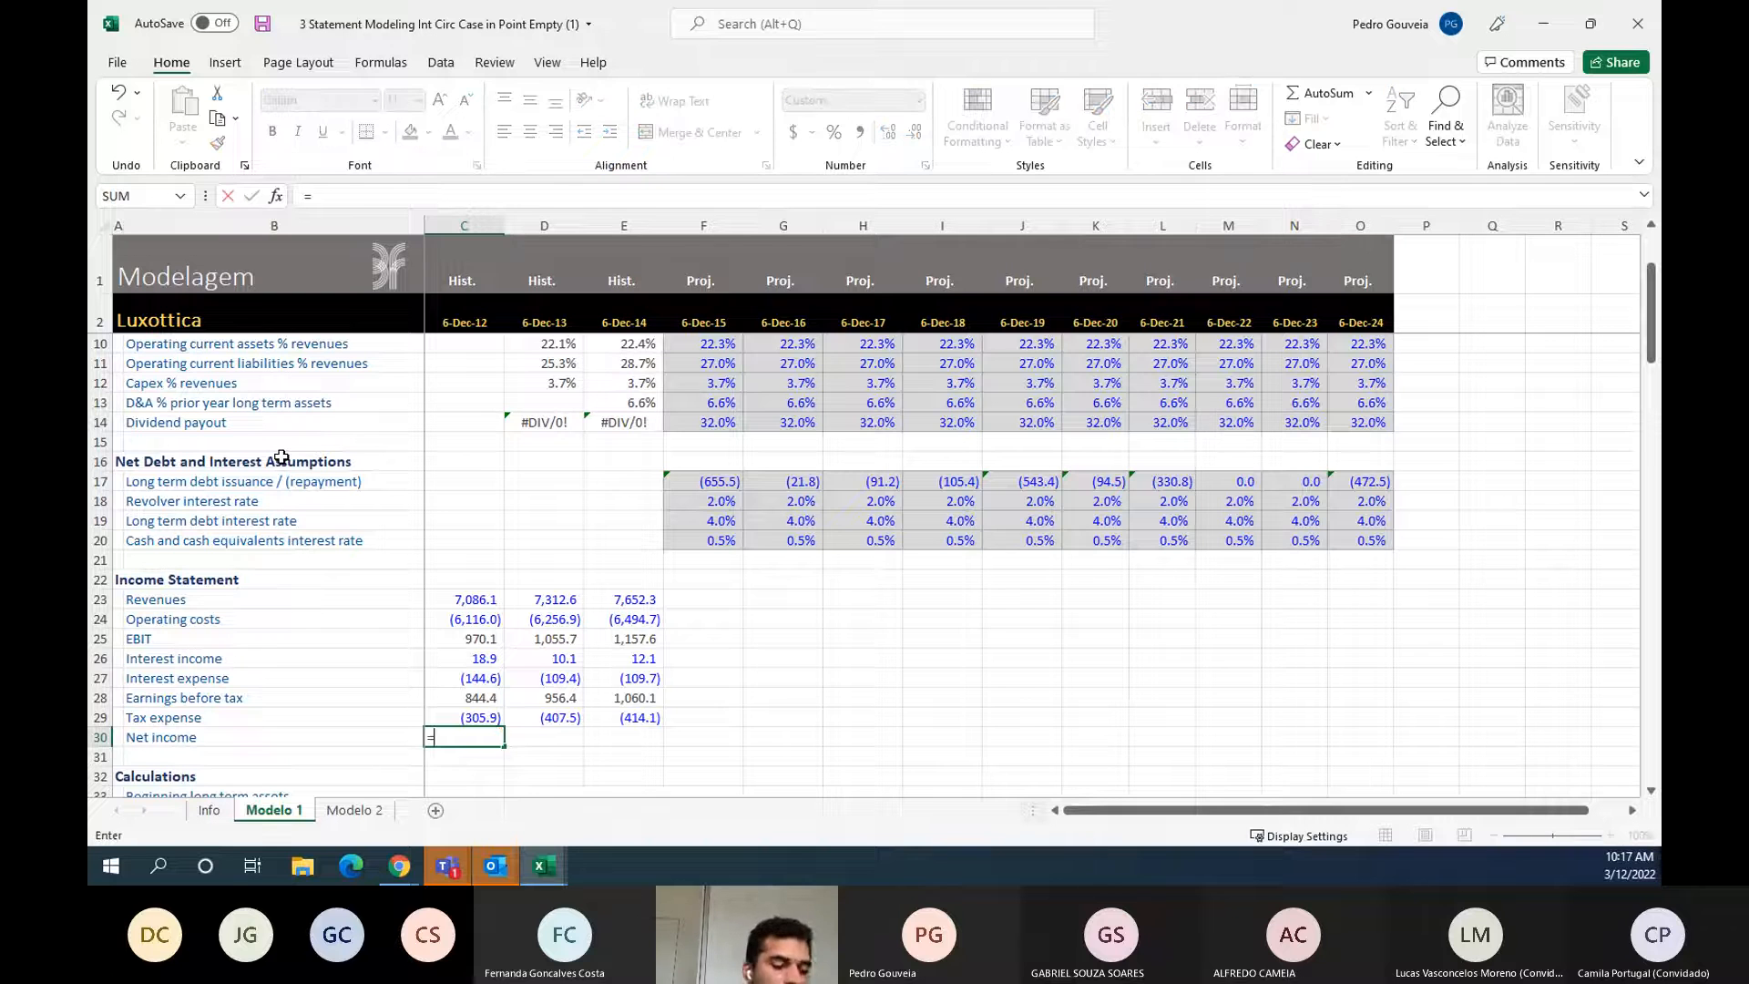
type("sum(")
key("Up")
key("shift+Up")
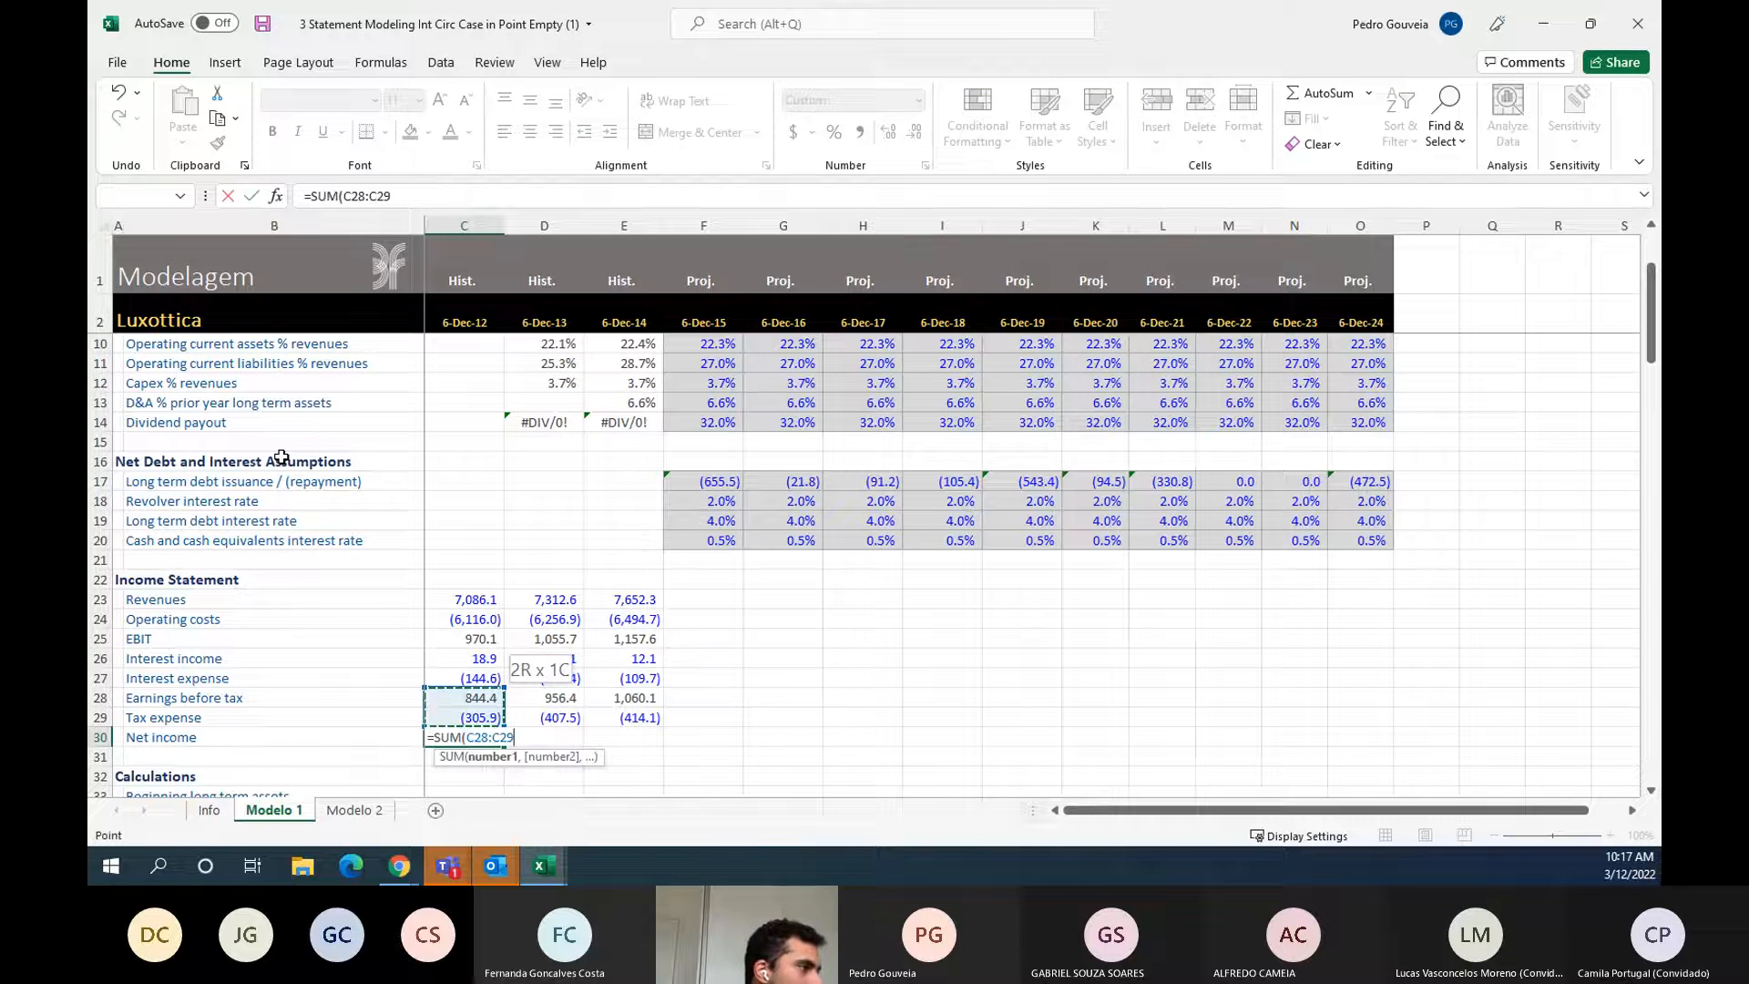
key("ctrl+Return")
key("shift+Right")
key("shift+Right")
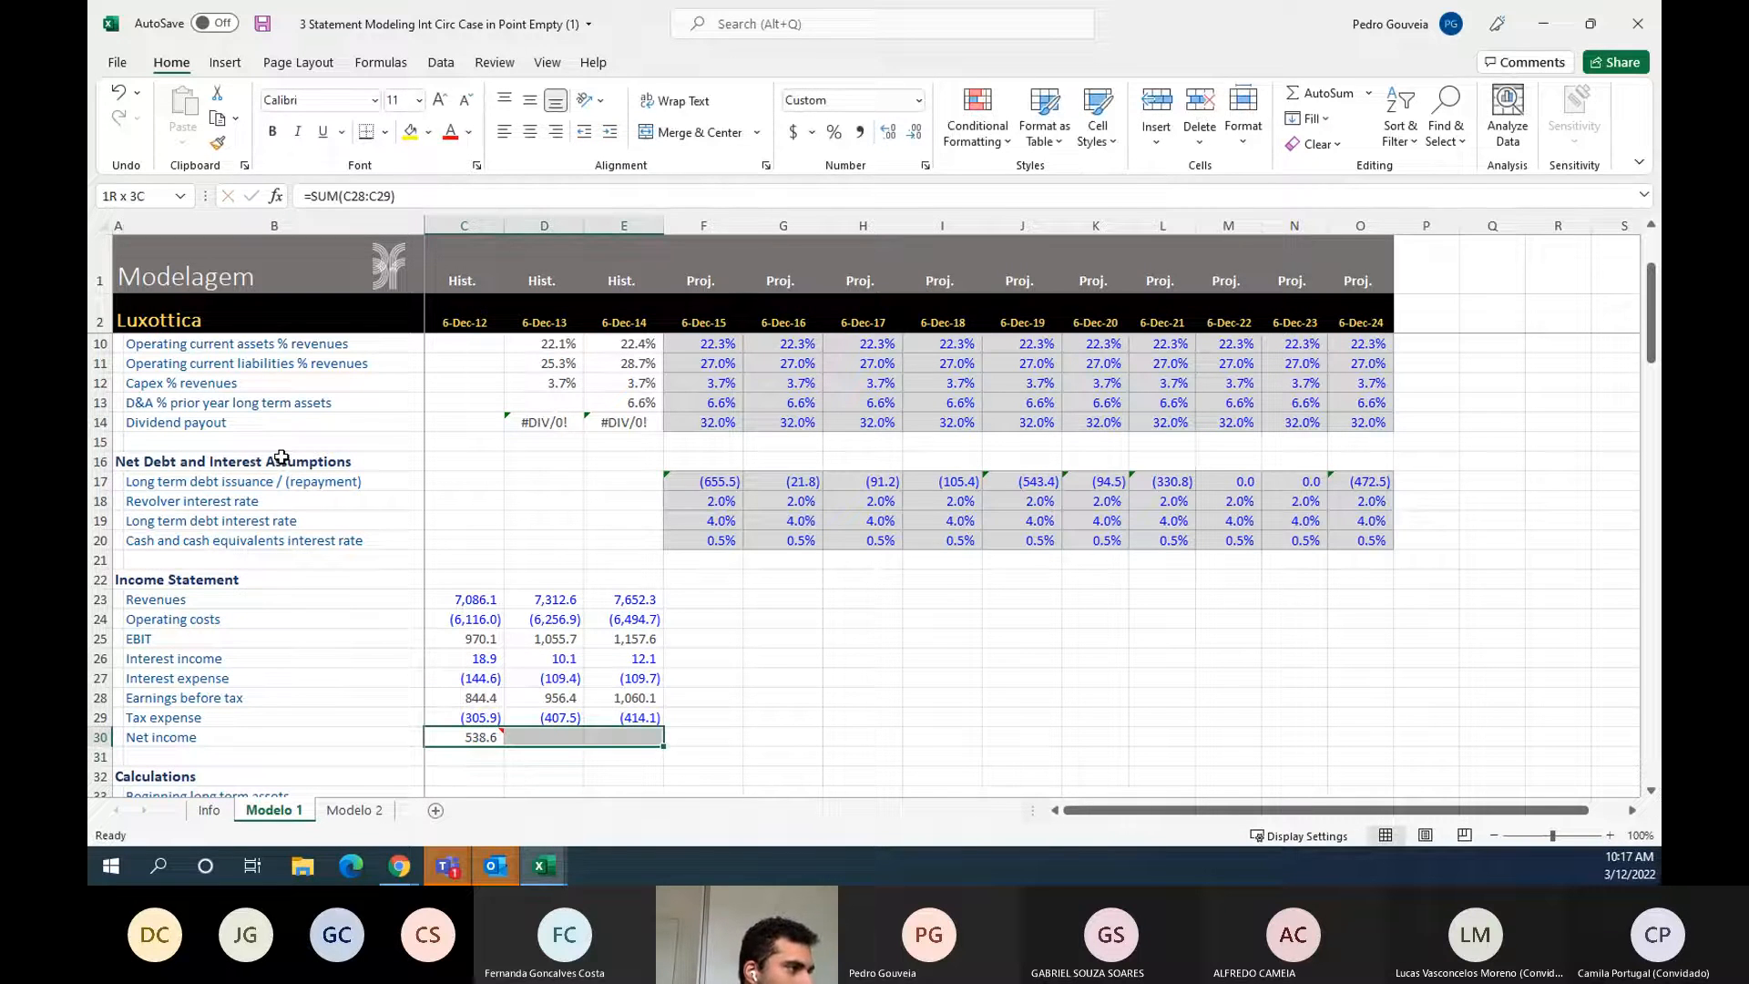
key("ctrl+r")
- Extend the EBIT formula from E25 across all projection years to column O
key("Down")
key("Right")
key("Down")
key("Left")
key("Down")
key("Down")
key("Up")
key("Up")
key("Up")
key("Right")
key("Right")
key("Up")
key("Up")
key("Up")
key("Up")
key("Up")
key("Up")
key("shift+Right")
key("shift+Right")
key("shift+Right")
key("shift+Right")
key("shift+Right")
key("shift+Right")
key("shift+Right")
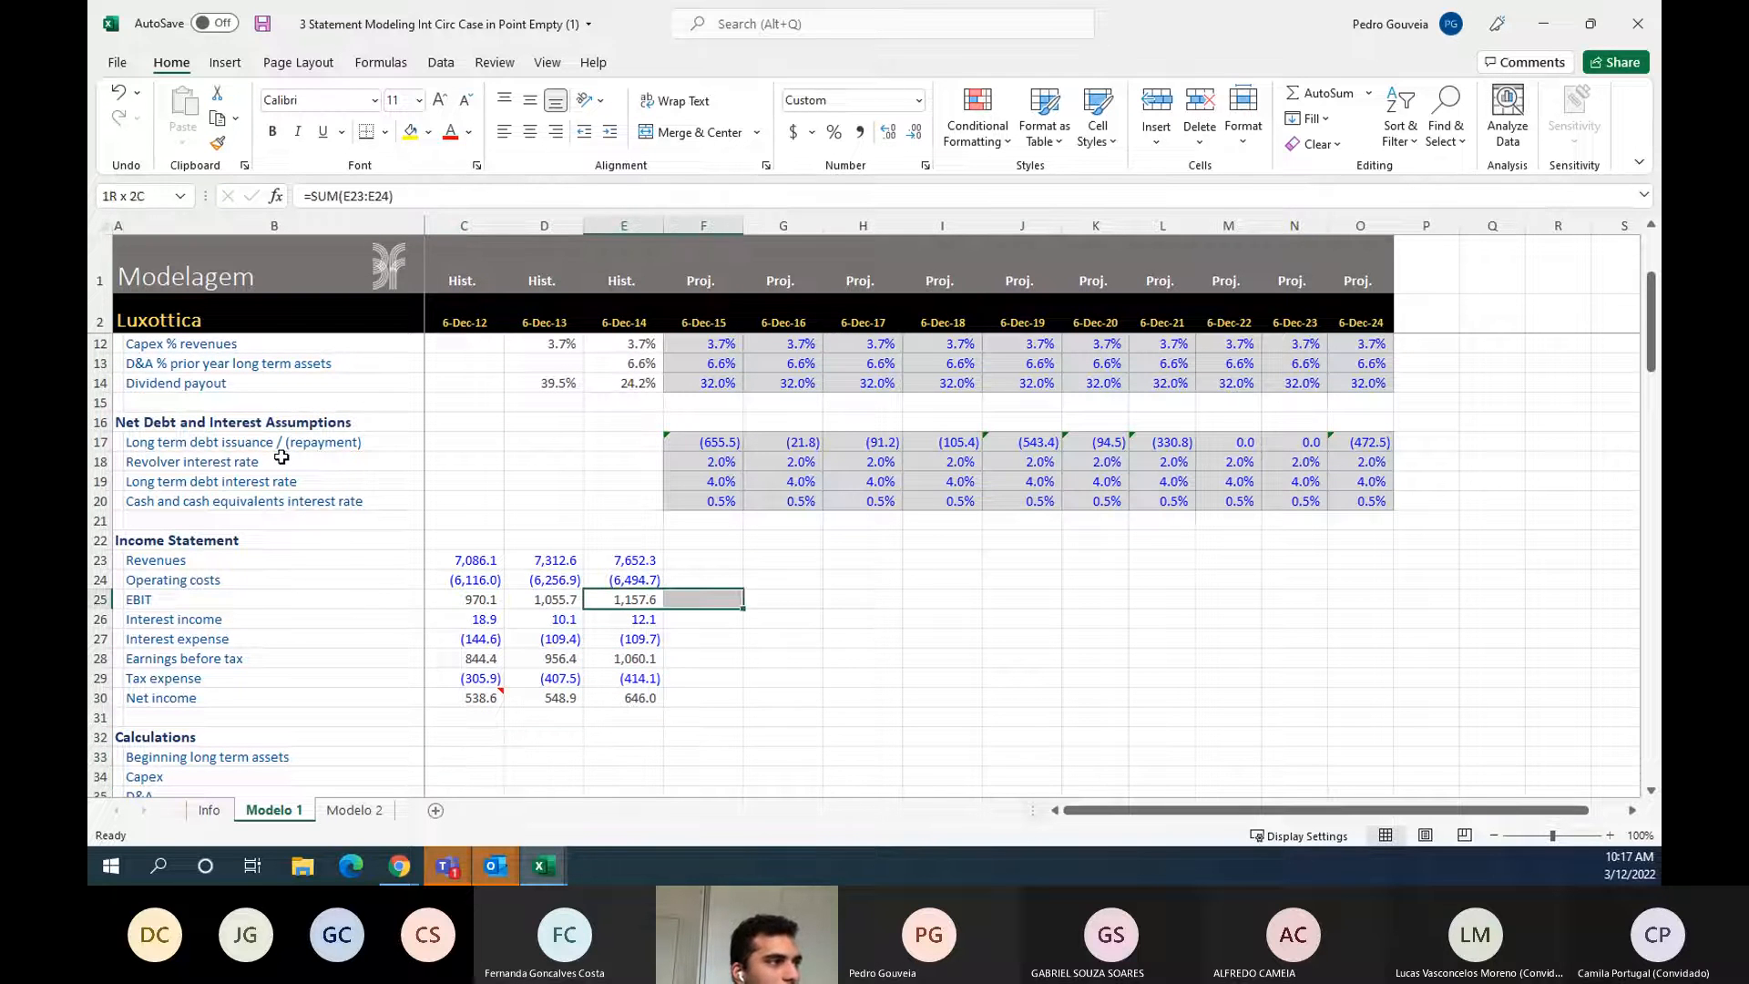
key("shift+Right")
key("shift+Right")
key("shift+Right")
key("ctrl+r")
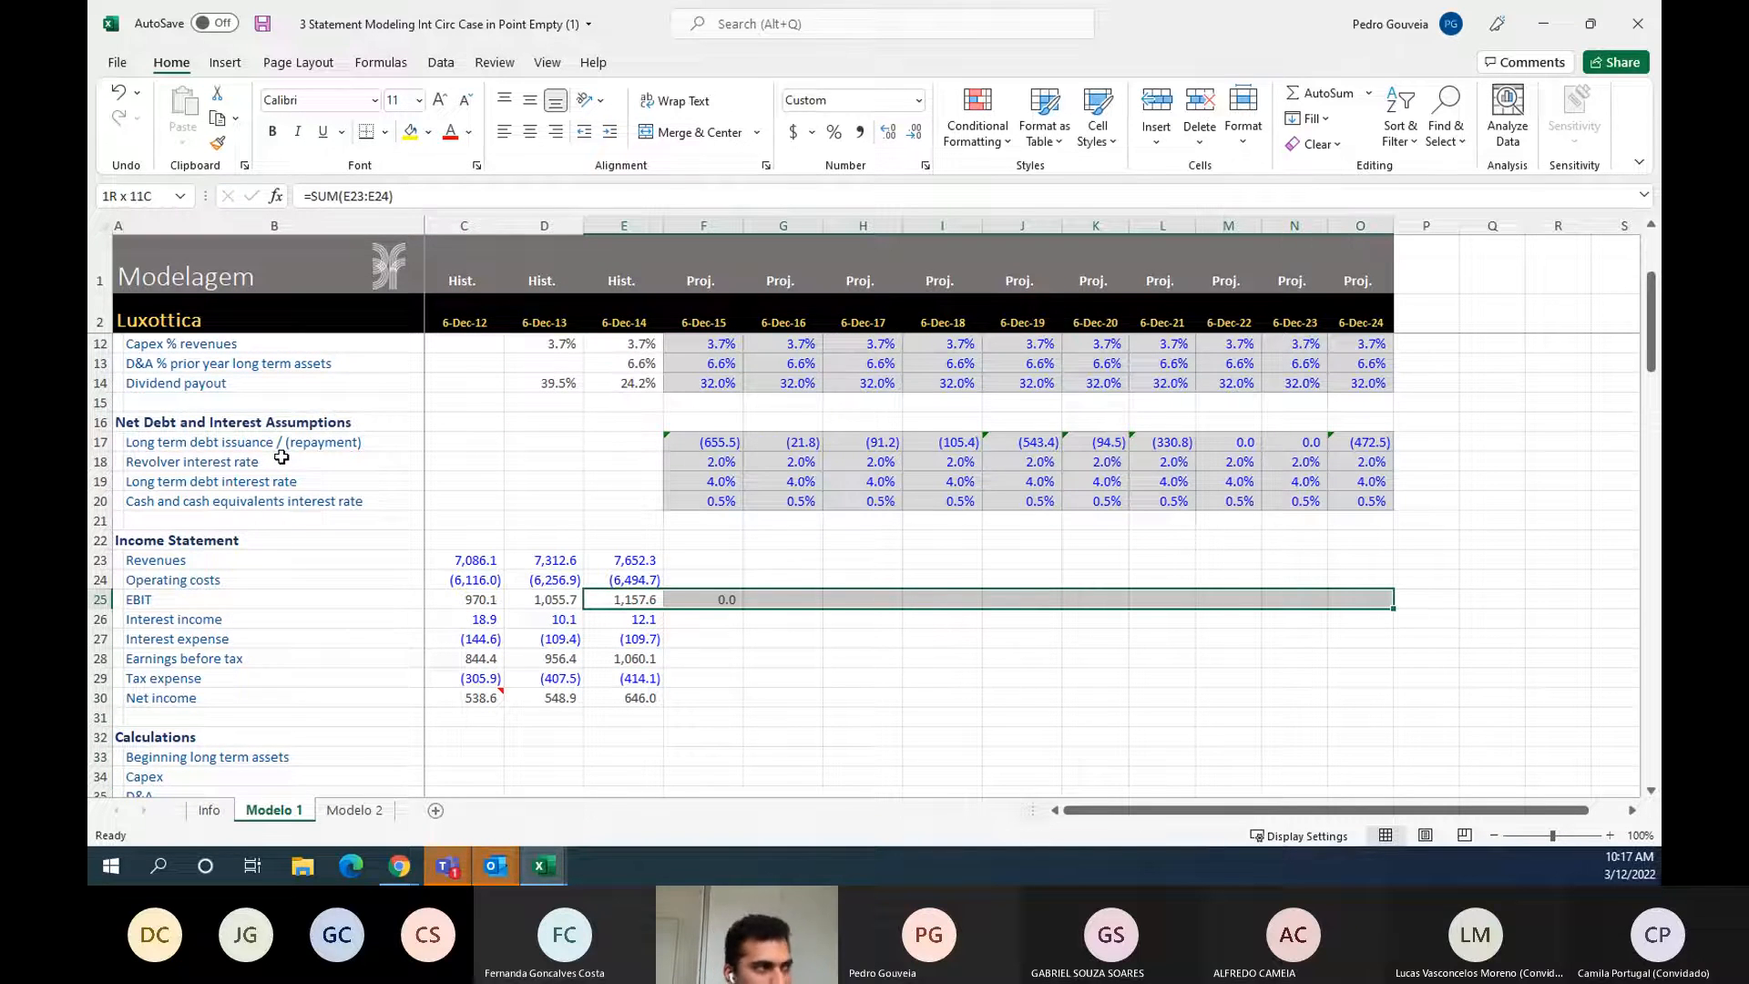
- Extend the earnings before tax formula from E28 across all projection years to column O
key("Down")
key("Down")
key("Down")
key("shift+Right")
key("shift+Right")
key("shift+Right")
key("shift+Right")
key("shift+Right")
key("shift+Right")
key("shift+Right")
key("shift+Right")
key("shift+Right")
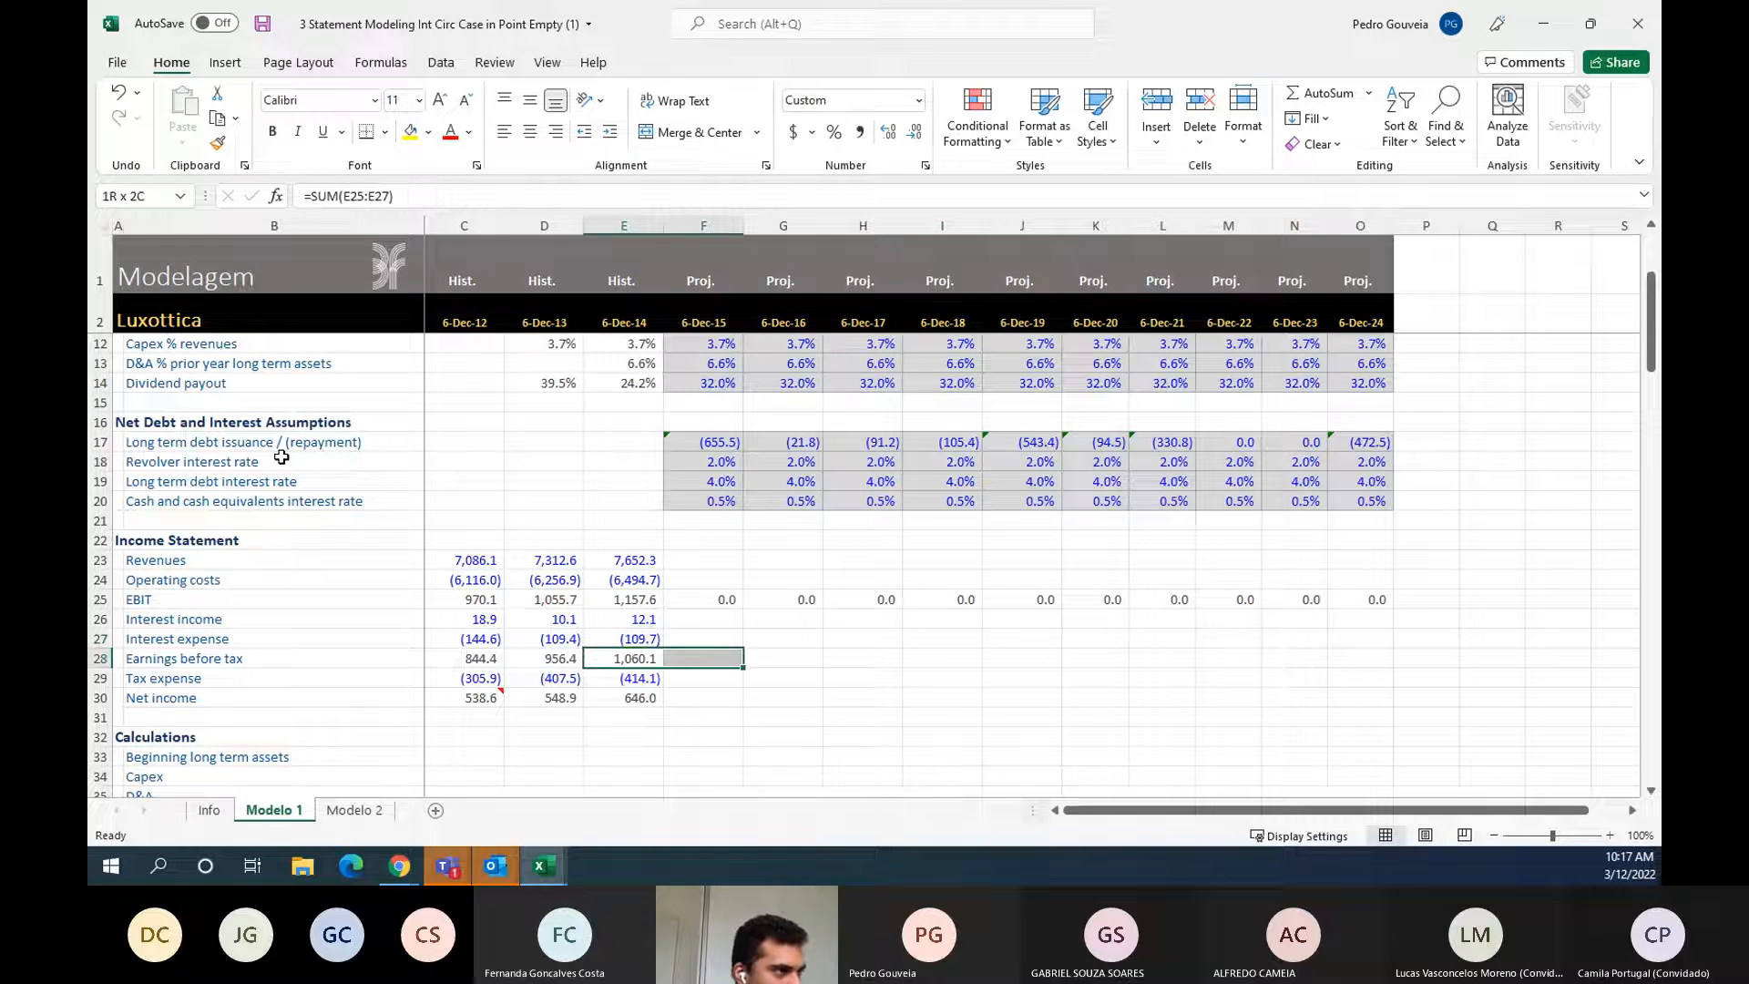
key("shift+Right")
key("ctrl+r")
- Extend the net income formula from E30 across all projection years to column O
key("Down")
key("Down")
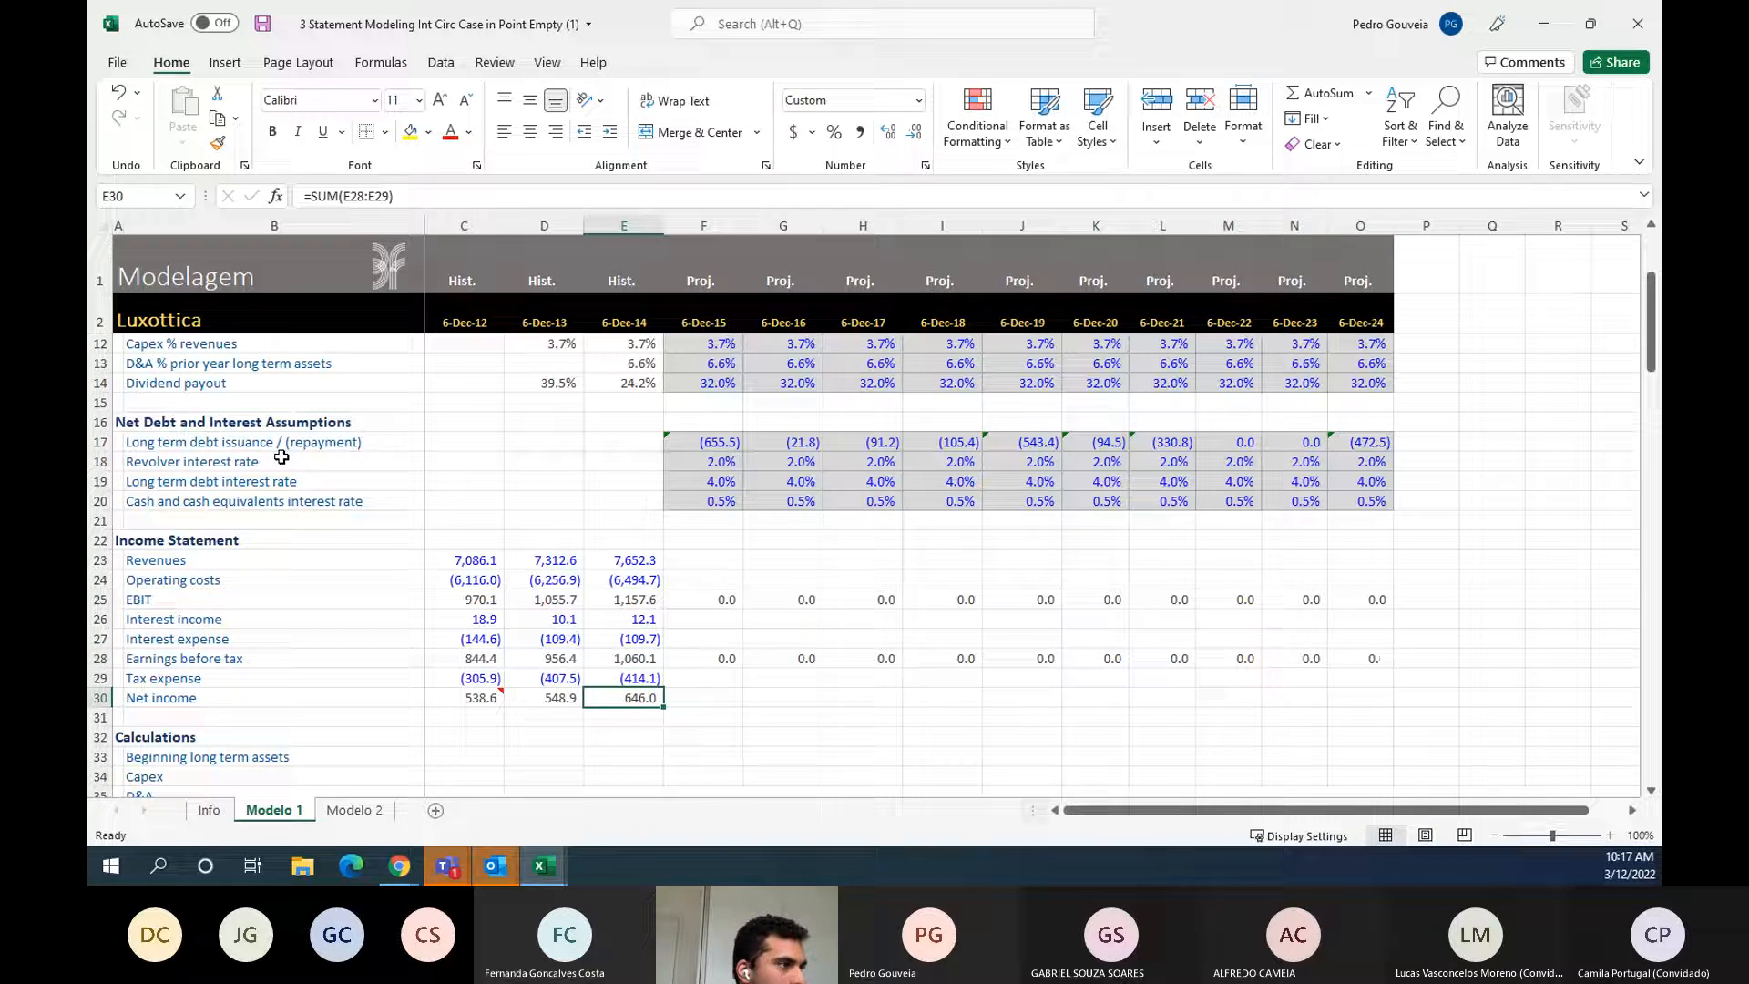
key("shift+Right")
key("shift+Right")
key("shift+Right")
key("shift+Right")
key("shift+Right")
key("shift+Right")
key("shift+Right")
key("shift+Right")
key("shift+Right")
key("shift+Right")
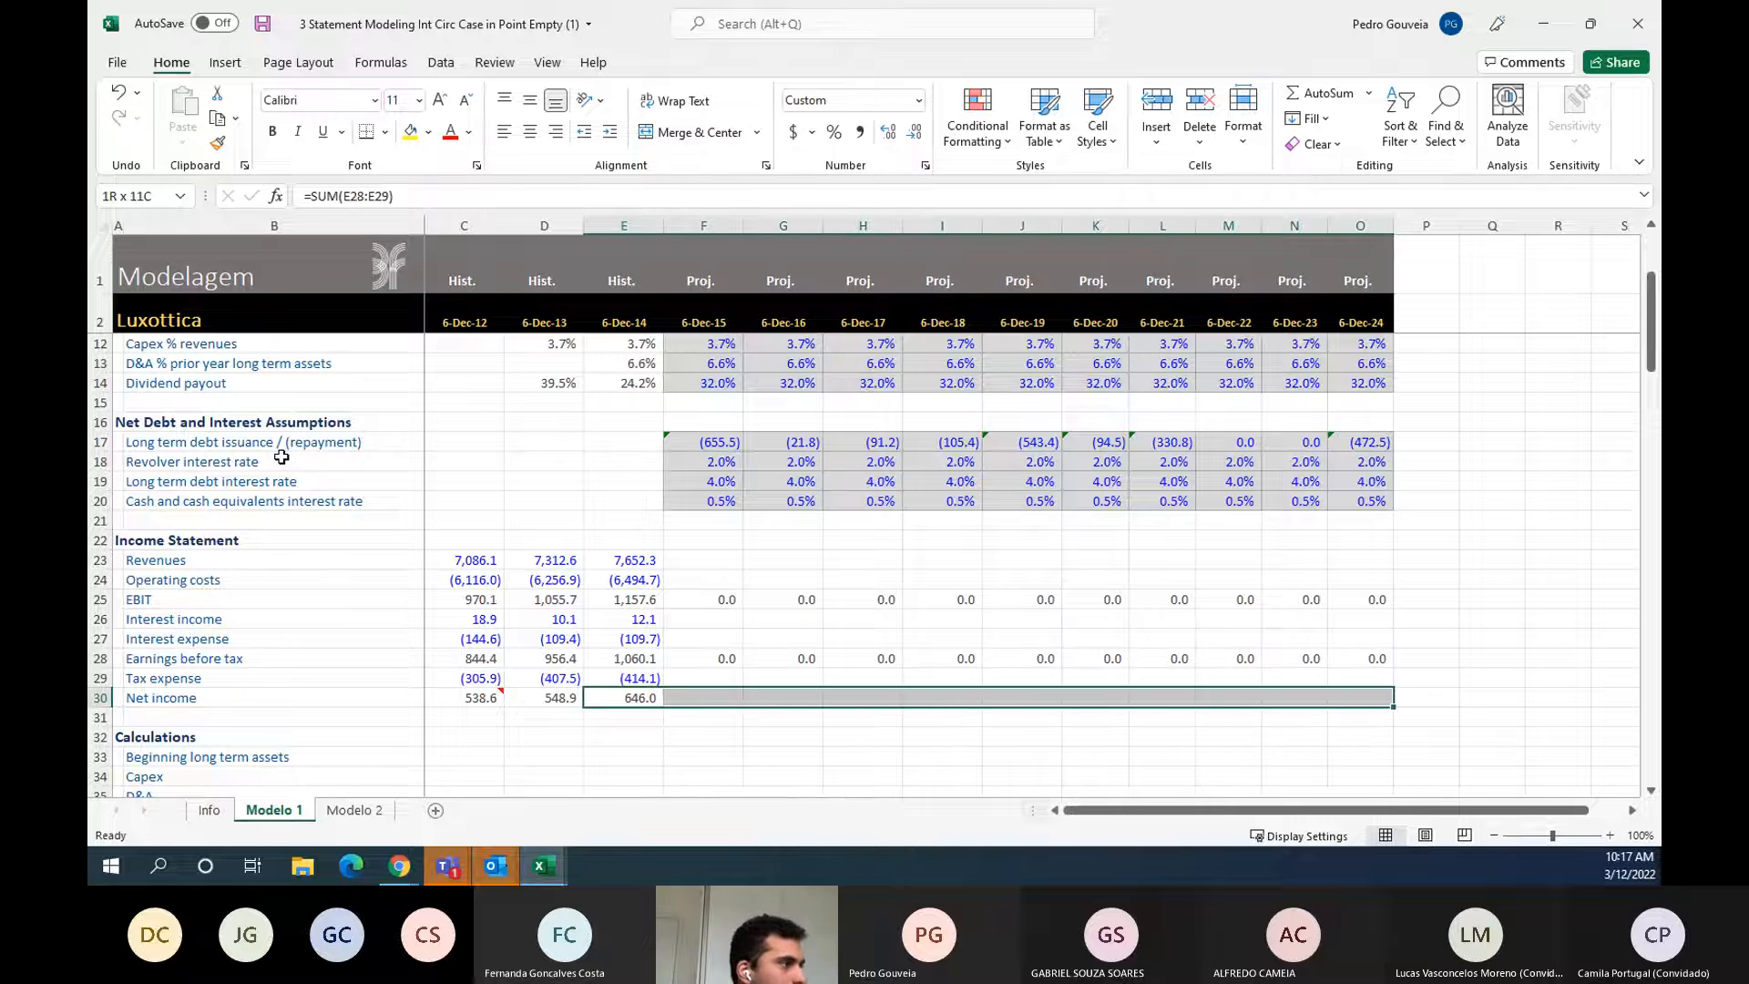
key("ctrl+r")
key("Down")
key("Down")
key("Left")
key("Left")
key("Down")
key("Down")
key("Down")
key("Down")
key("Down")
key("Right")
key("Right")
key("Up")
key("Up")
key("Up")
key("Right")
key("Up")
key("Left")
key("Up")
key("Up")
key("Up")
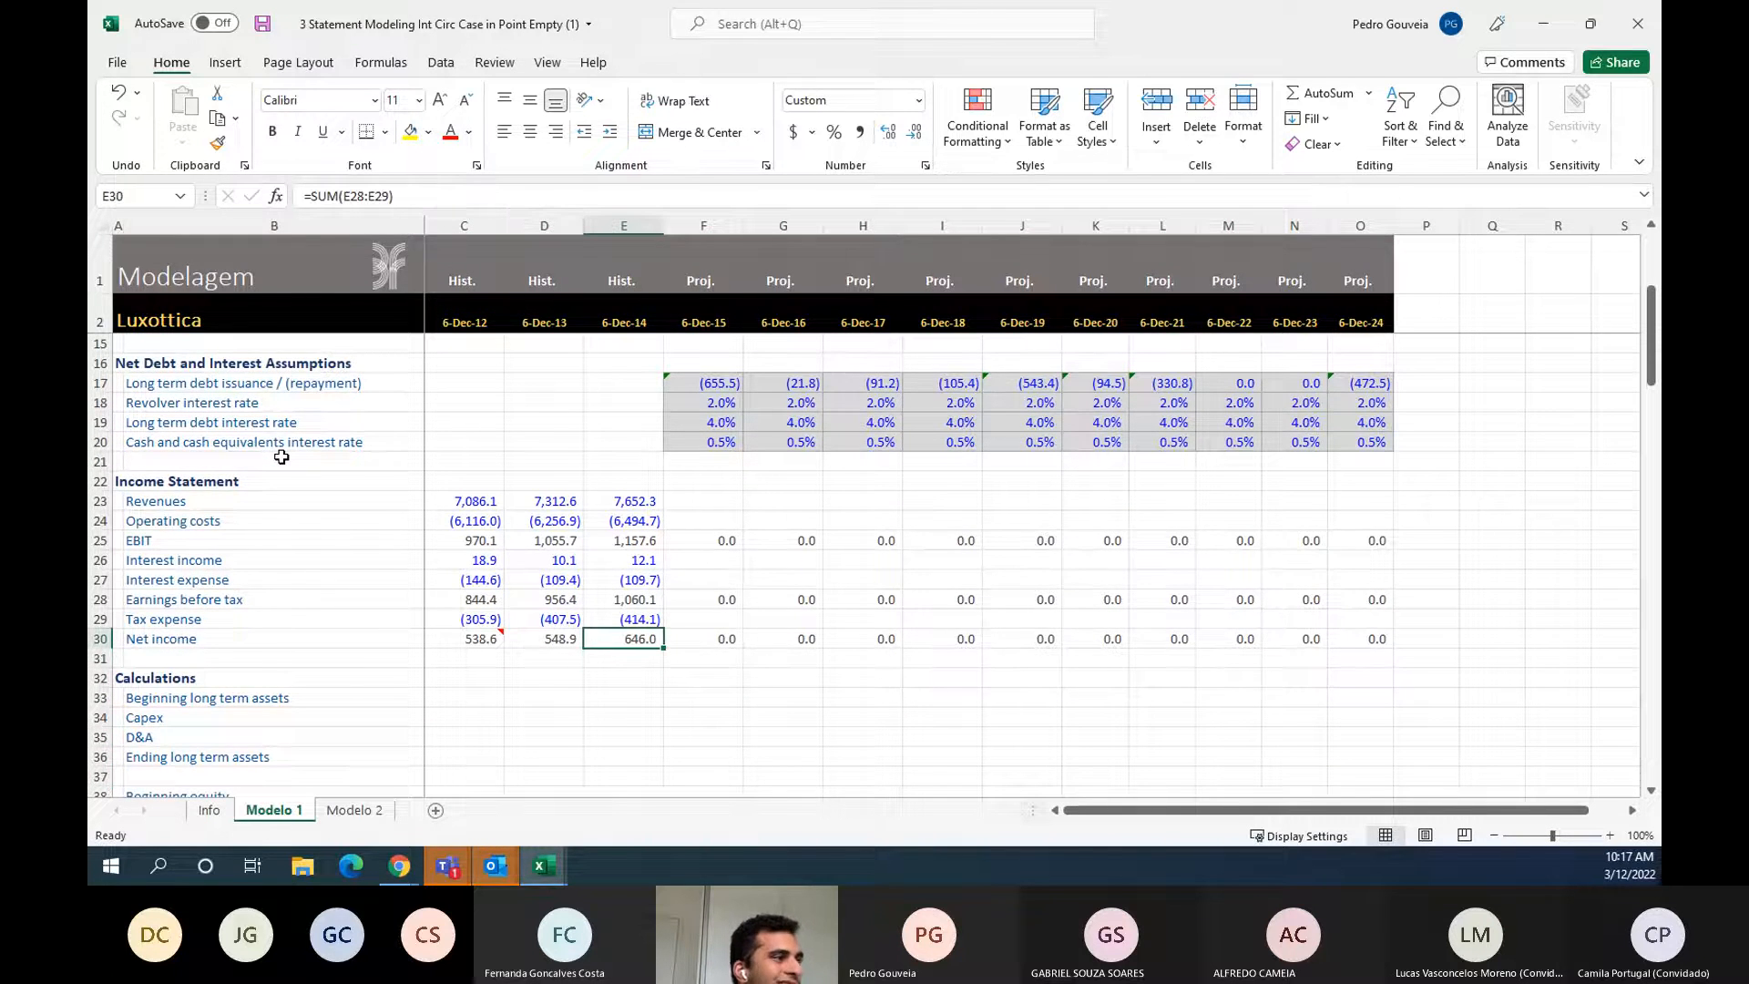
- Review the revenue growth assumptions across the projection years in row 5
key("ctrl+Up")
key("ctrl+Up")
key("ctrl+Up")
key("ctrl+Up")
key("ctrl+Up")
key("ctrl+Up")
key("ctrl+Up")
key("Right")
key("Down")
key("Down")
key("Down")
key("Down")
key("ctrl+shift+Right")
- Calculate the first projected year's revenues in F23 by growing the prior year with =E23*(1+F5)
key("Down")
key("Down")
key("Down")
key("ctrl+Down")
key("ctrl+Down")
key("ctrl+Down")
key("Down")
key("Down")
key("Down")
key("Down")
key("Down")
key("Down")
type("=")
key("Left")
type("*(1+")
key("ctrl+Up")
key("ctrl+Up")
key("ctrl+Up")
key("ctrl+Up")
key("ctrl+Up")
key("ctrl+Up")
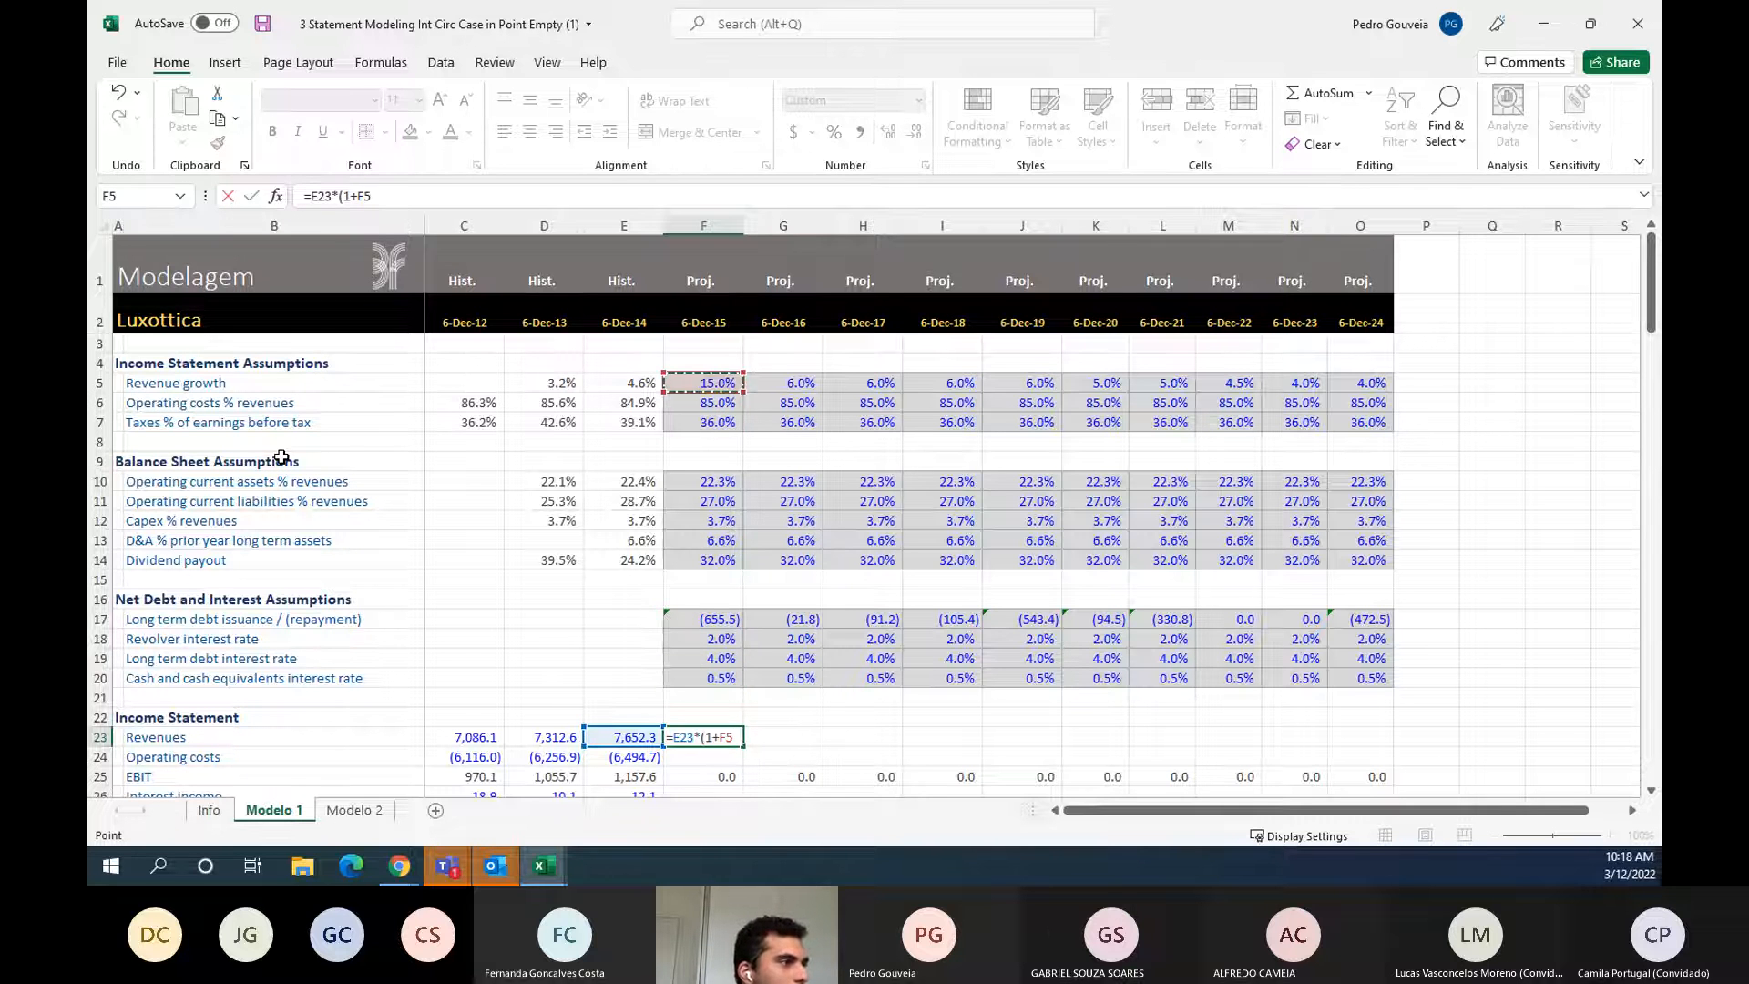
key("Return")
key("Return")
- Fill the revenue formula from F23 across all projection years to column O
key("Up")
key("shift+Right")
key("shift+Right")
key("shift+Right")
key("shift+Right")
key("shift+Right")
key("shift+Right")
key("shift+Right")
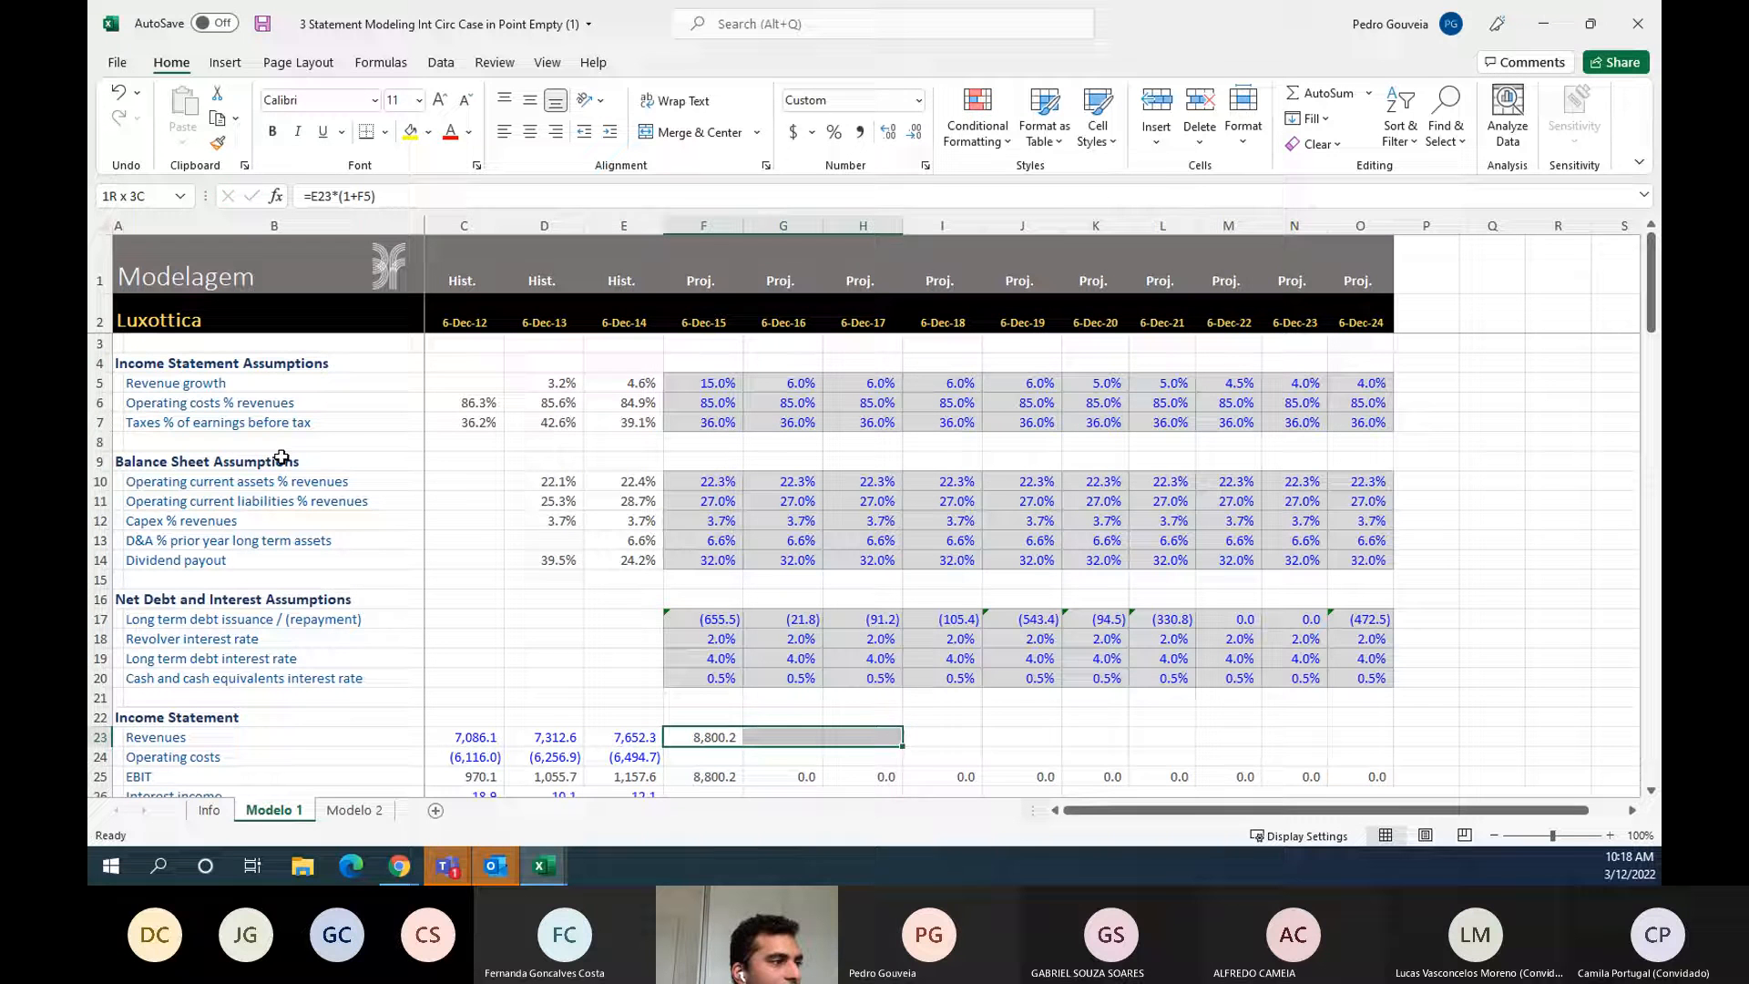
key("shift+Right")
key("shift+Right")
key("ctrl+r")
- Review the operating costs % revenues assumptions across the projection years in row 6
key("Down")
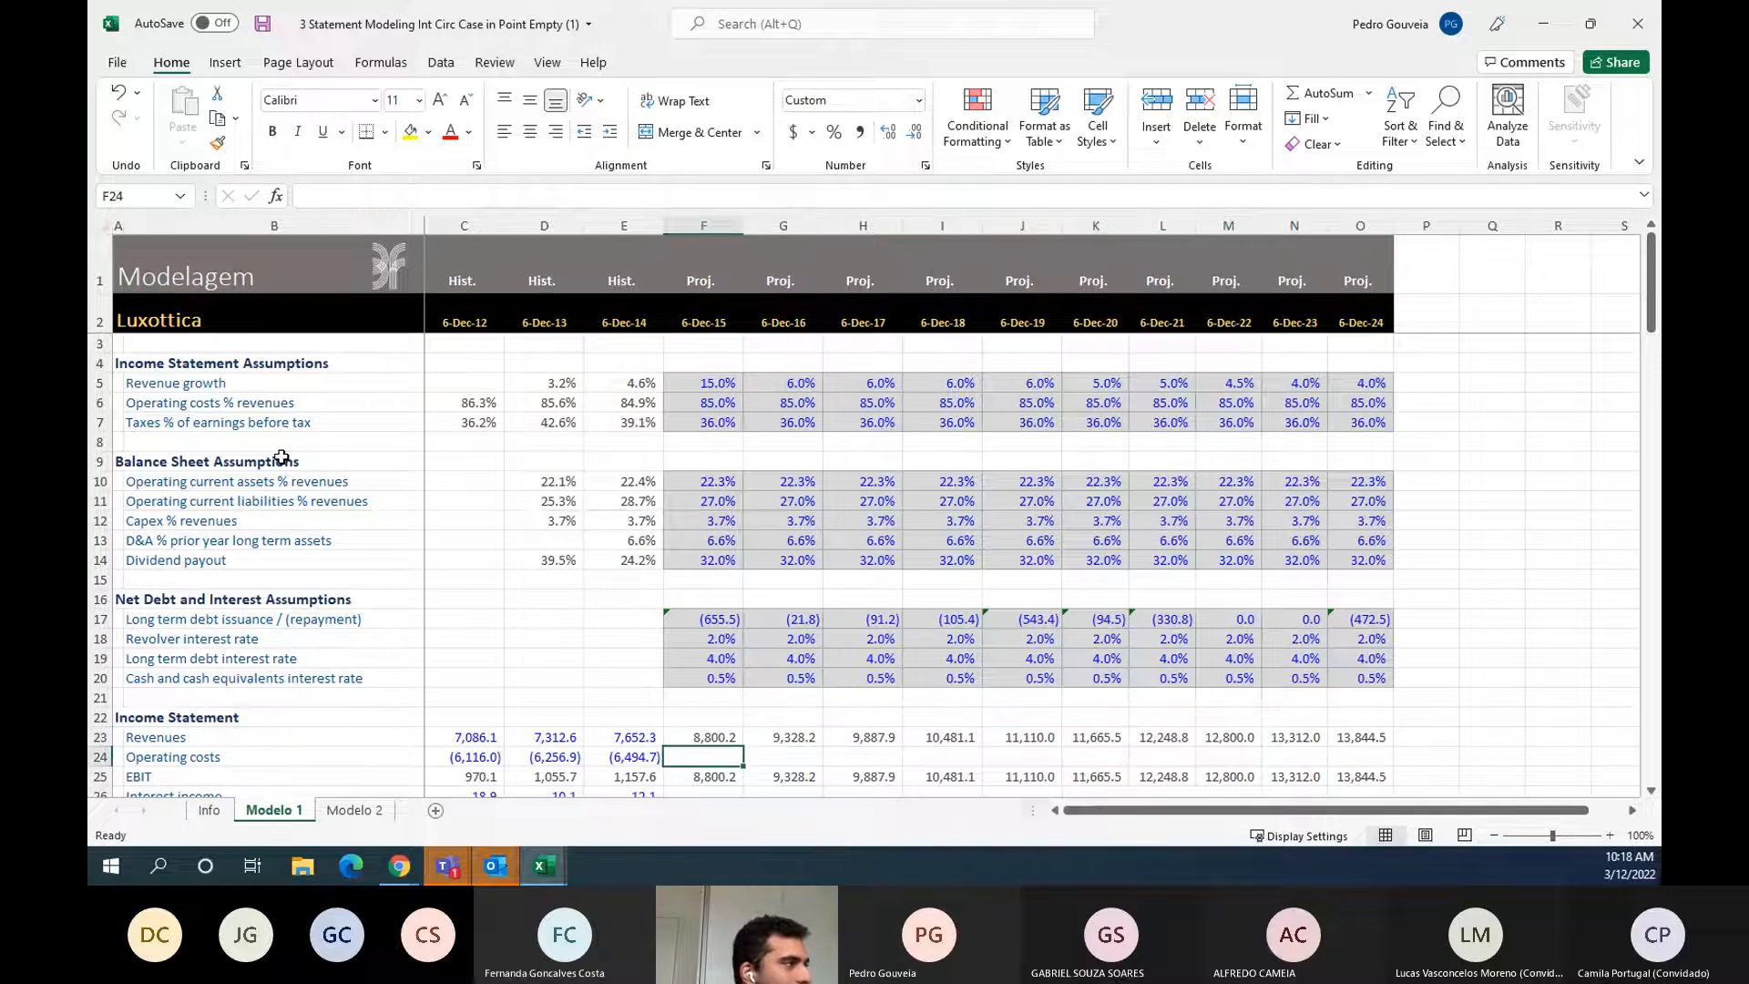
key("Up")
key("Up")
key("Up")
key("Up")
key("Up")
key("Up")
key("Up")
key("Up")
key("Up")
key("Up")
key("Up")
key("Up")
key("Up")
key("Up")
key("Up")
key("Up")
key("Up")
key("Up")
key("shift+space")
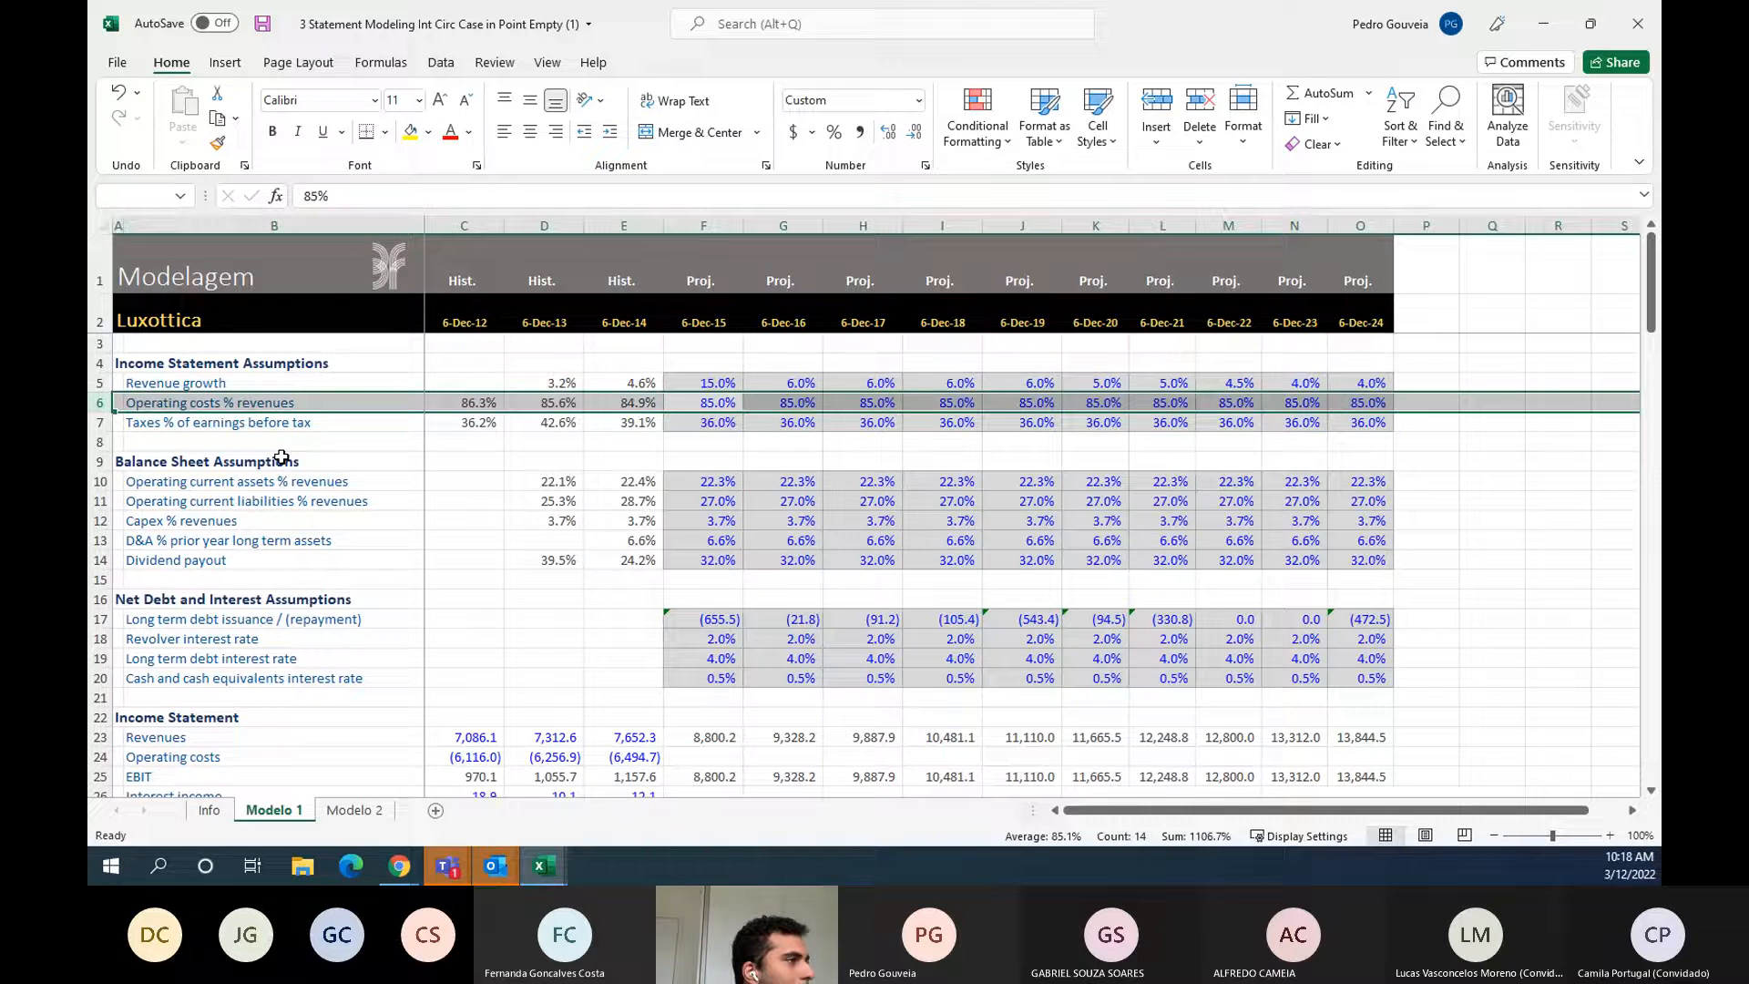
key("shift+BackSpace")
key("ctrl+shift+Right")
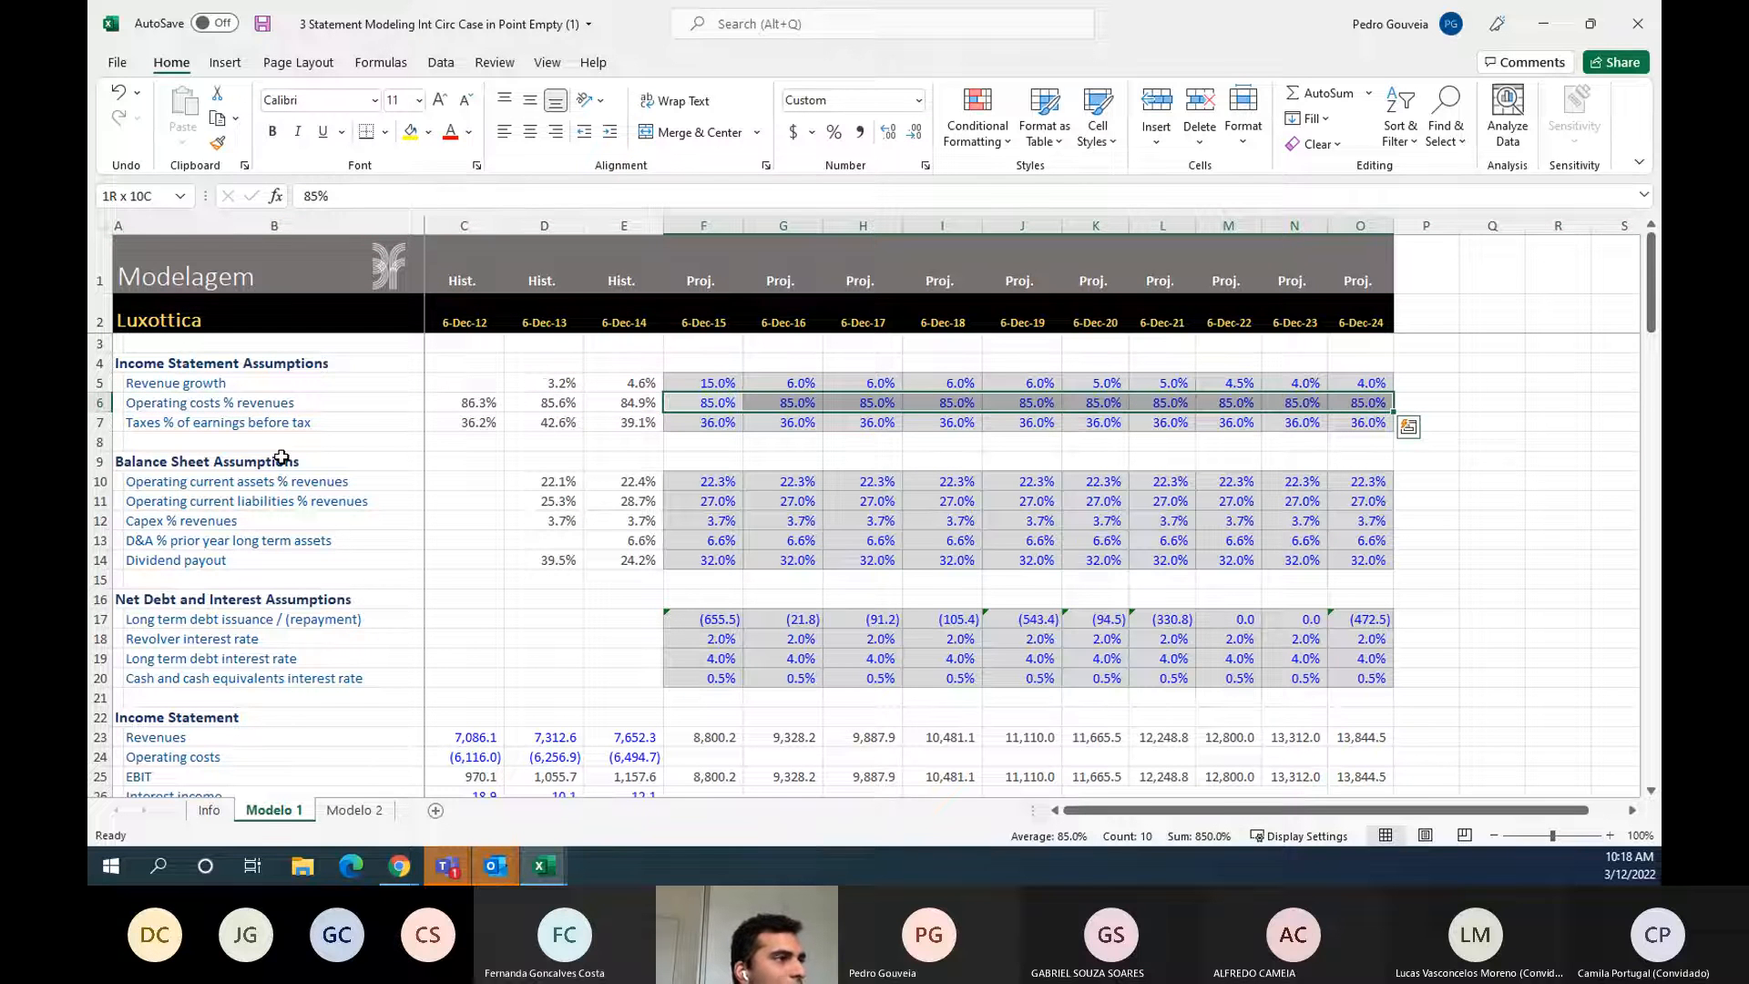
- Calculate the first projected year's operating costs in F24 as a negative amount with =F23*F6*-1
key("Down")
key("Down")
key("Down")
key("Down")
key("Down")
key("Down")
key("Down")
key("Down")
key("Down")
key("Down")
key("Down")
key("Down")
key("Down")
key("Down")
key("Down")
key("Down")
key("Down")
key("Down")
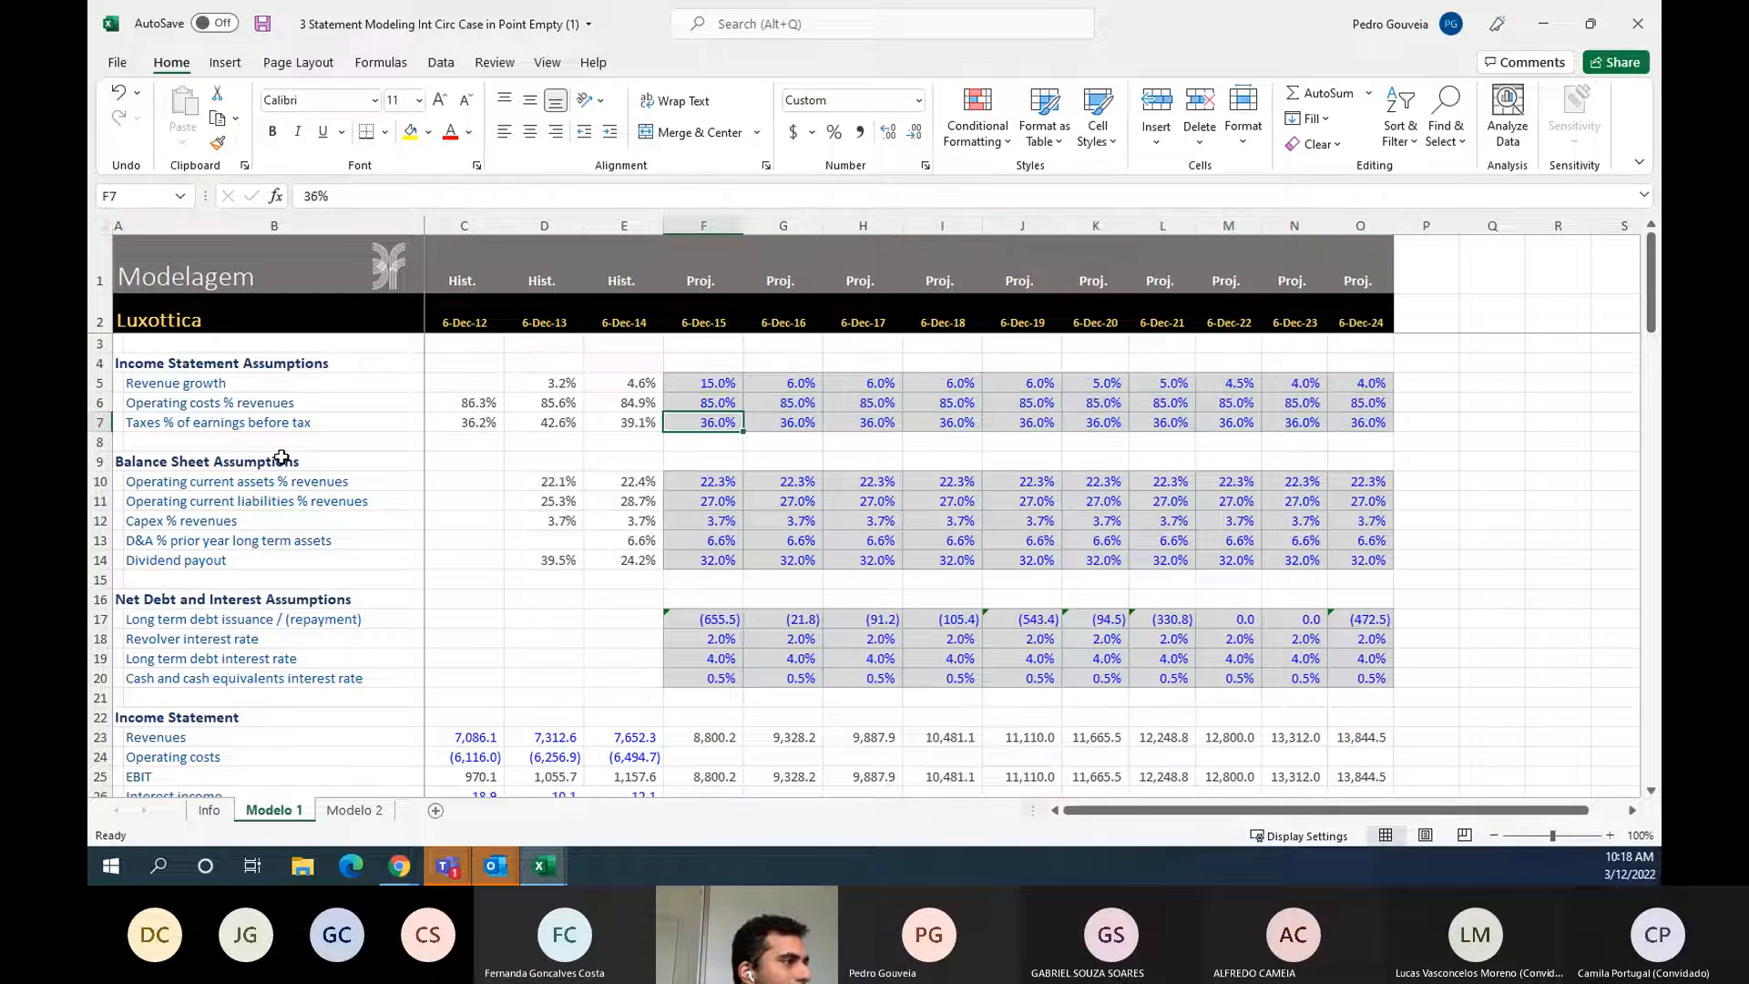
type("=")
key("Up")
type("*")
key("Up")
key("Up")
key("Up")
key("Up")
key("Up")
key("Up")
key("Up")
key("Up")
key("Up")
key("Up")
key("Up")
key("Up")
key("Up")
key("Up")
key("Up")
key("Up")
key("Up")
key("Up")
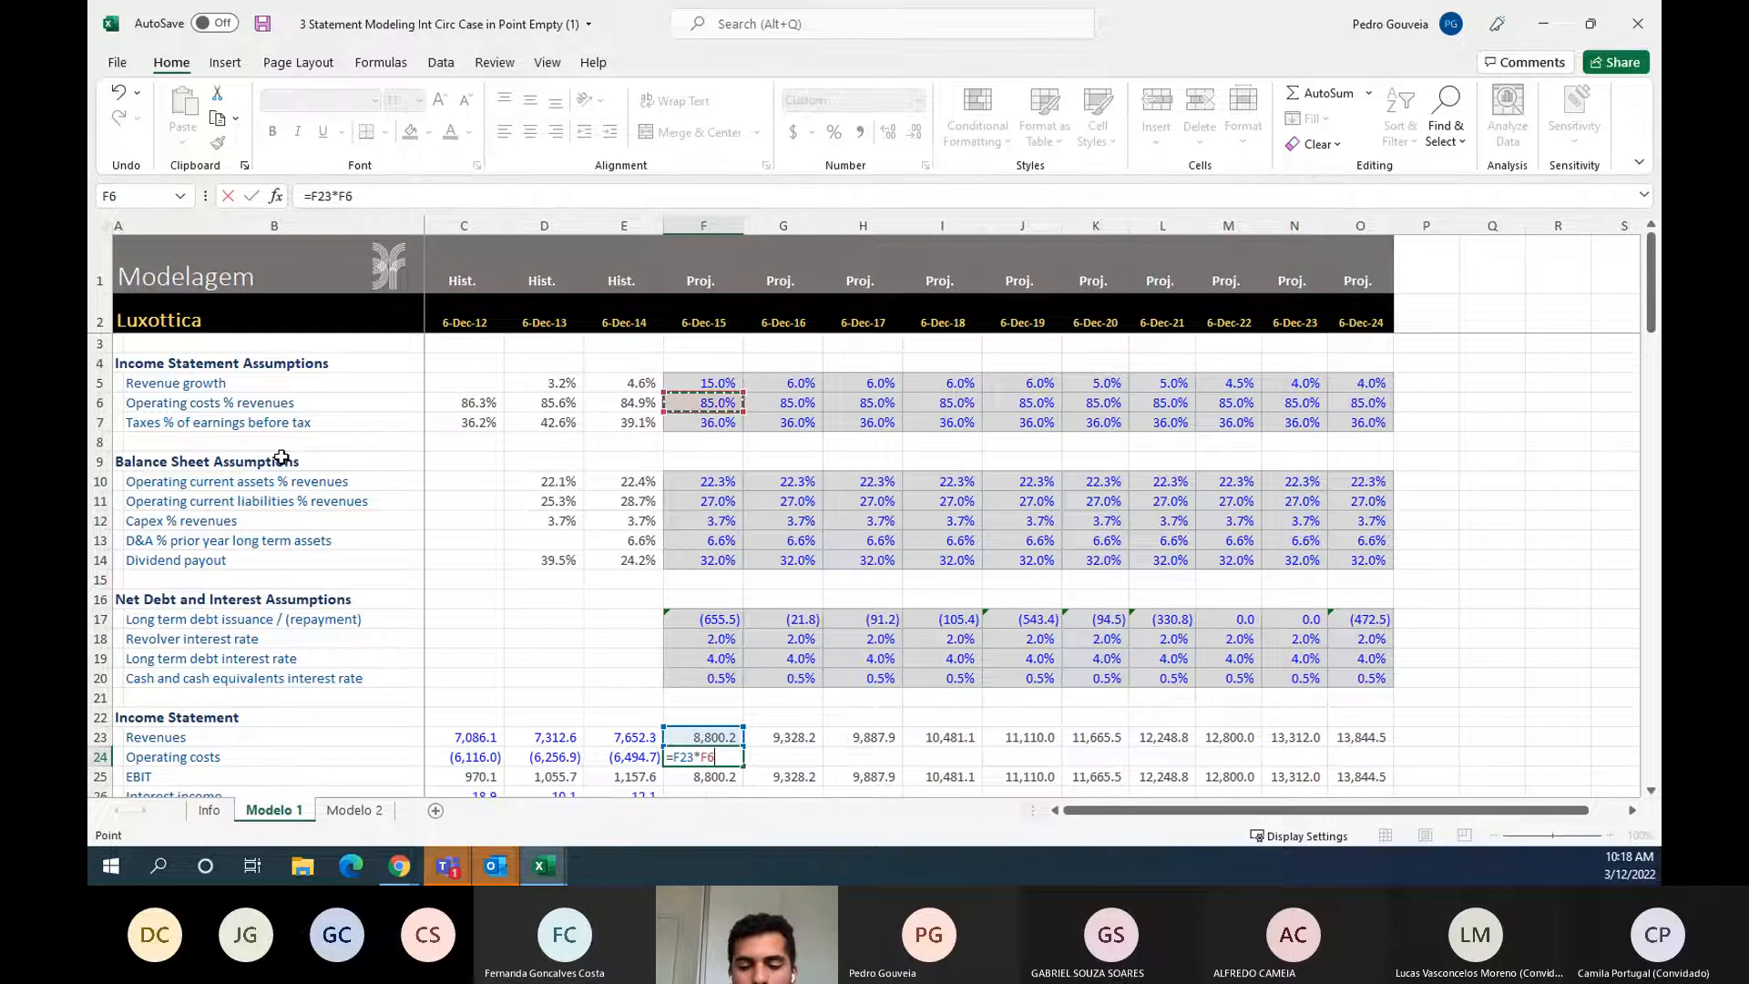
type("*-1")
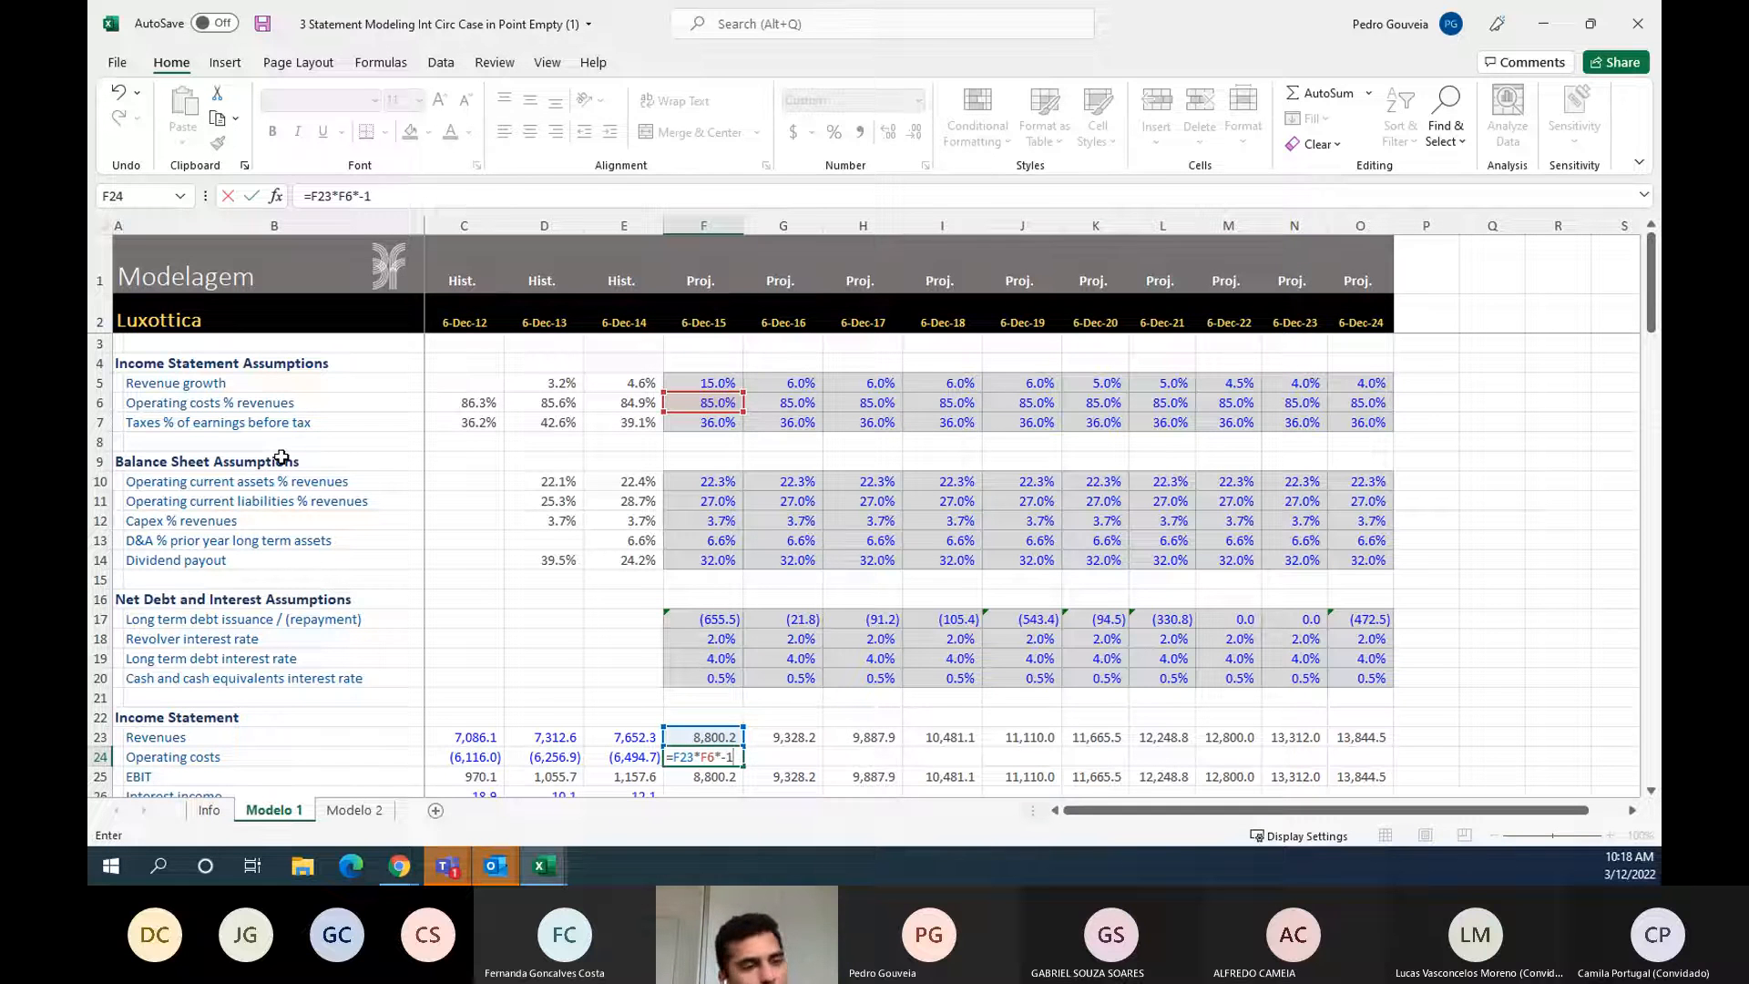
key("Return")
- Fill the operating costs formula from F24 across all projection years to column O
key("Up")
key("shift+Right")
key("shift+Right")
key("shift+Right")
key("shift+Right")
key("shift+Right")
key("shift+Right")
key("shift+Right")
key("shift+Right")
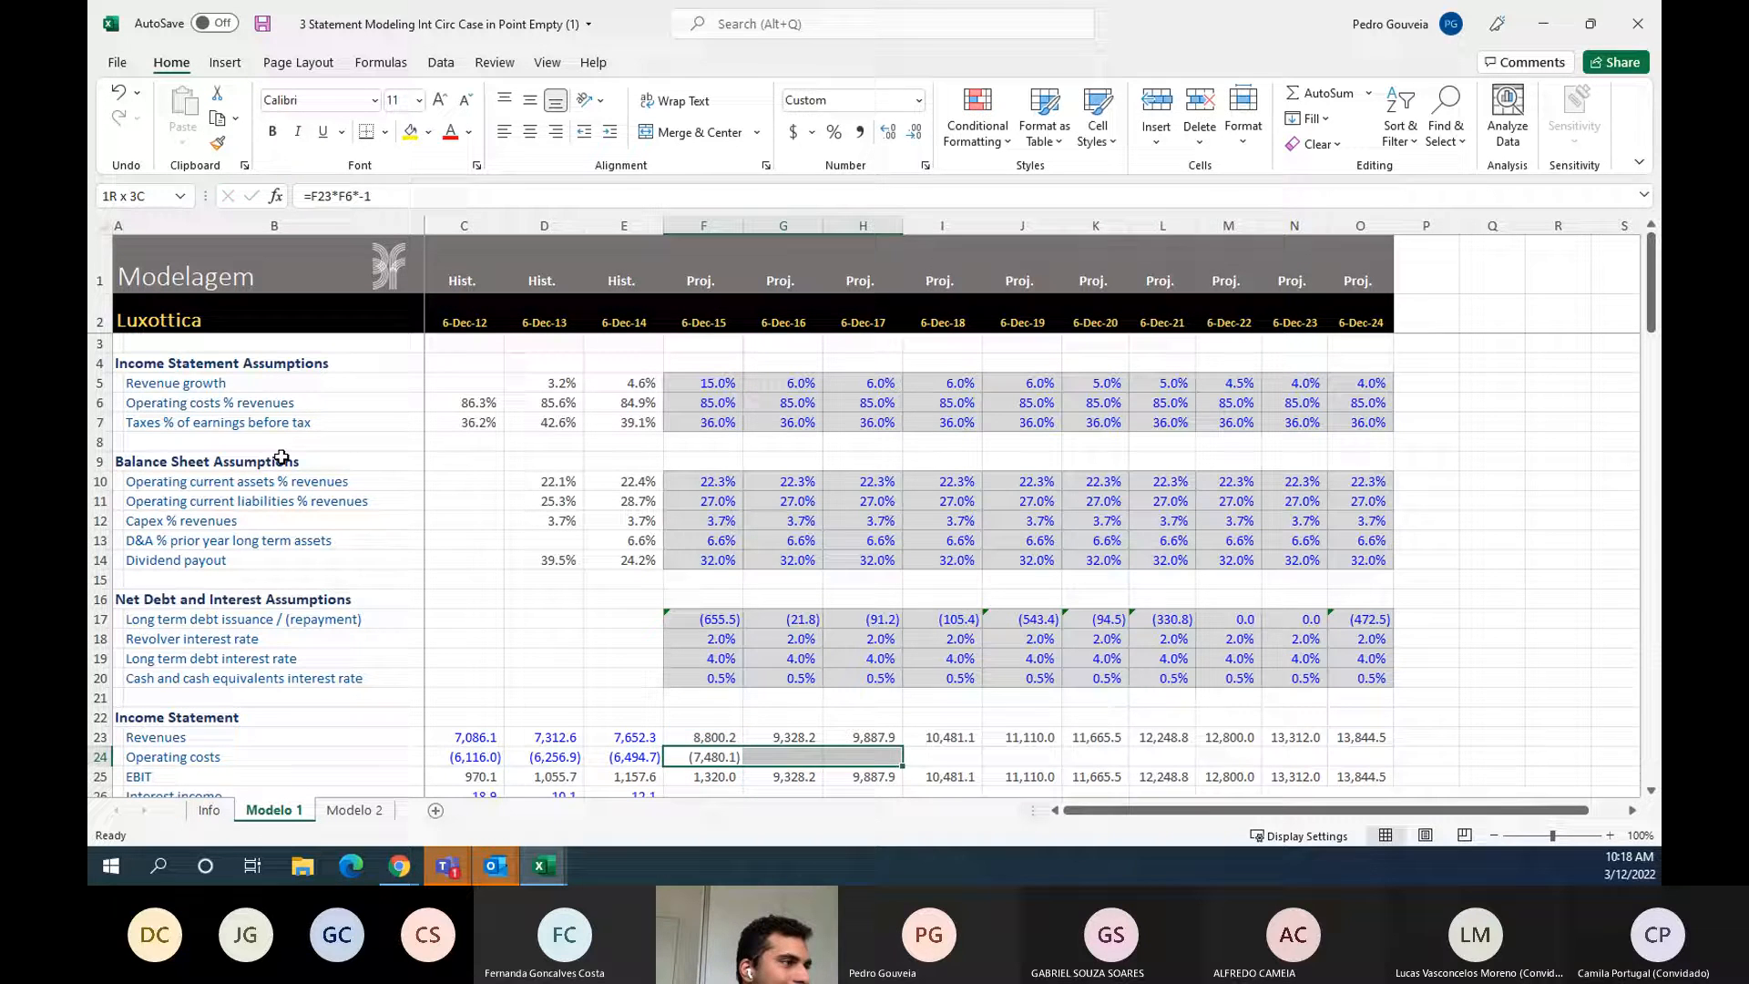
key("shift+Right")
key("ctrl+r")
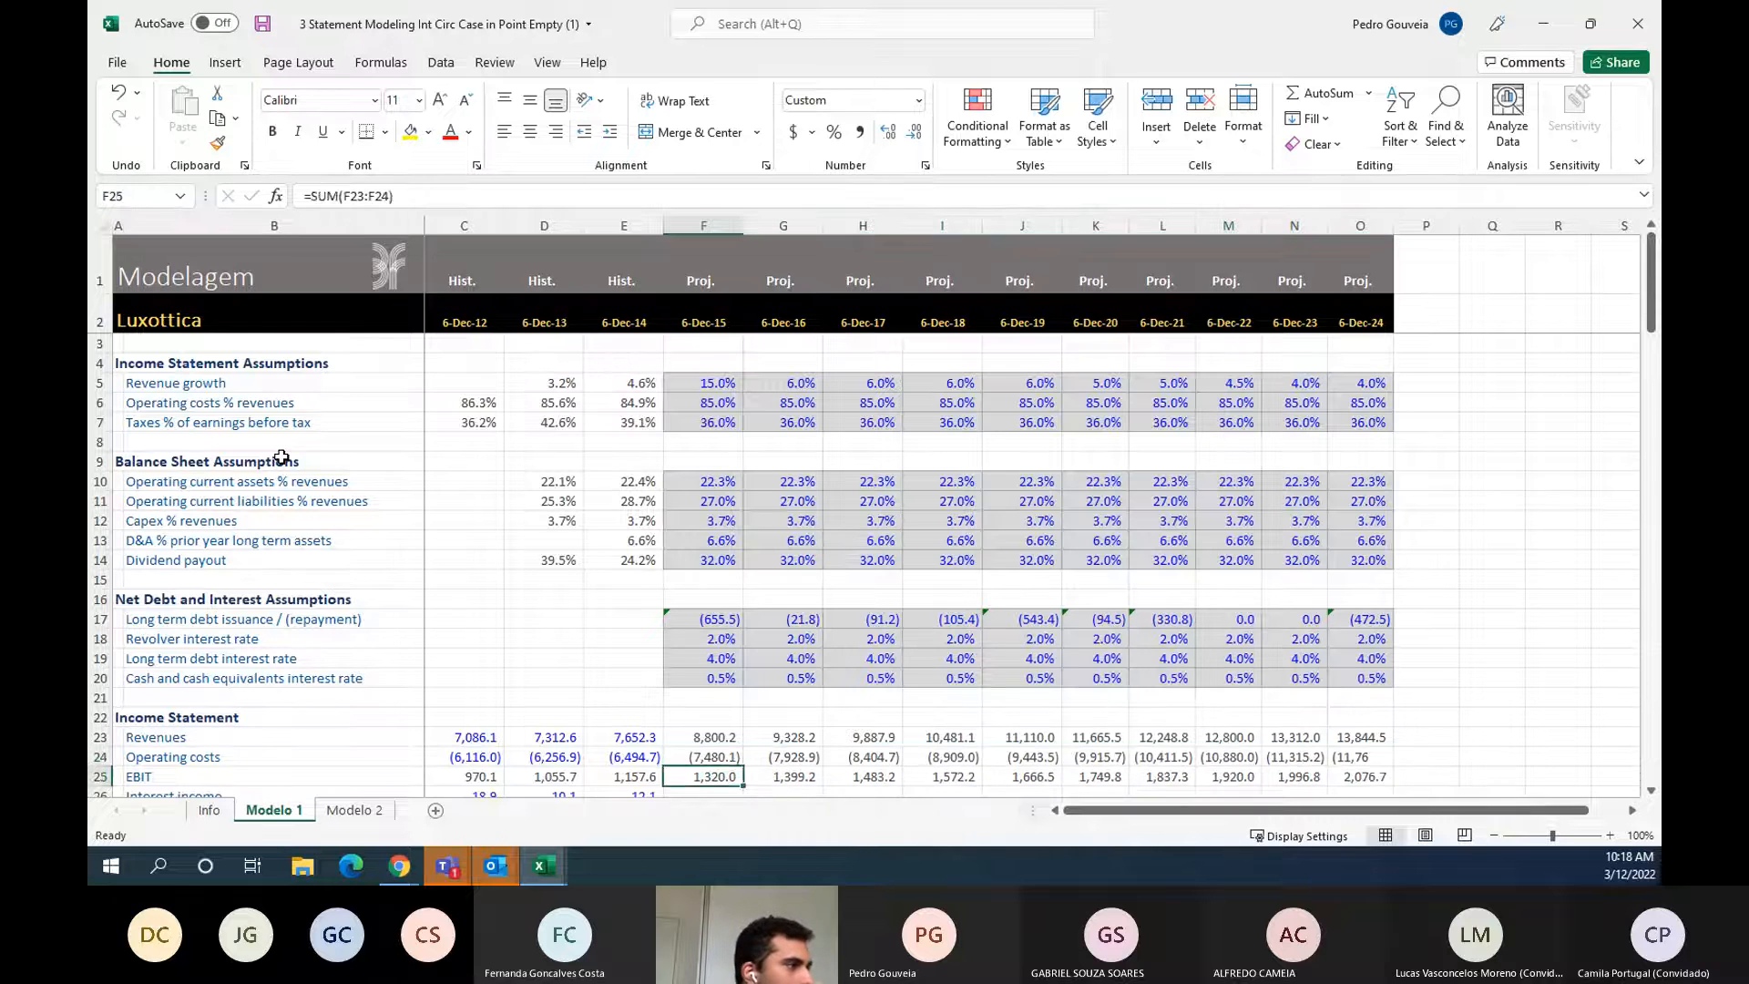
- Examine the interest income and interest expense rows, 26 and 27, leaving their projections blank
key("Down")
key("Down")
key("Down")
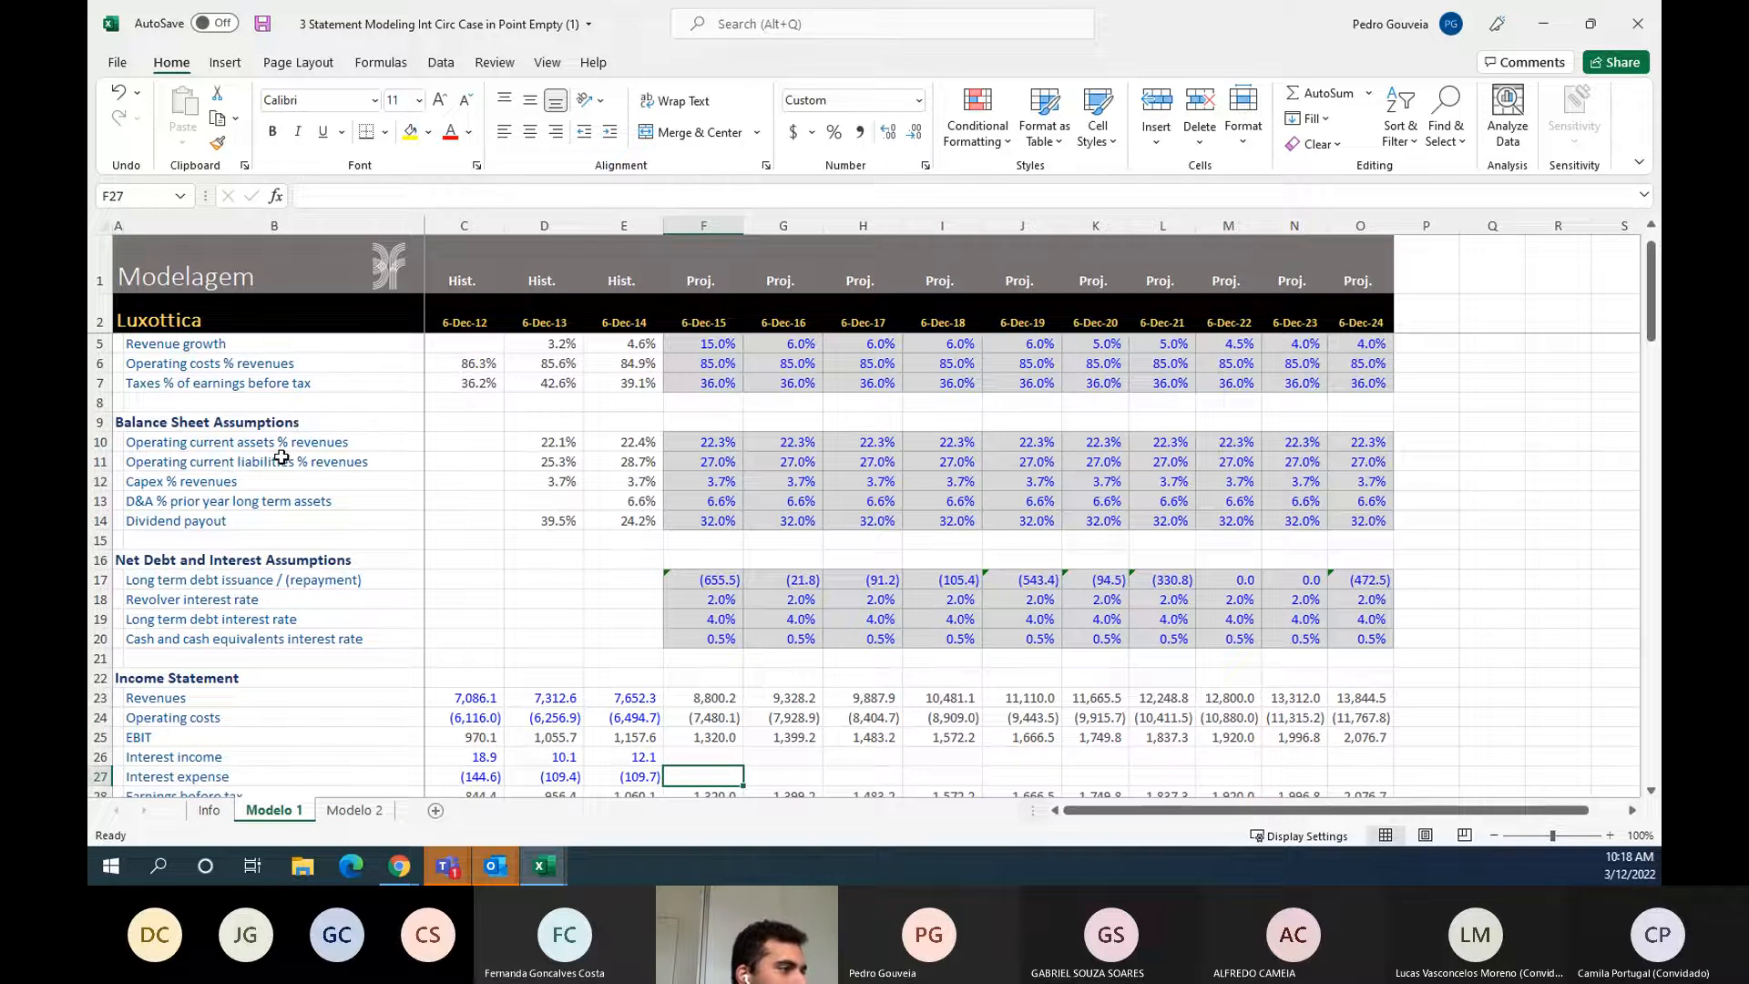
key("shift+space")
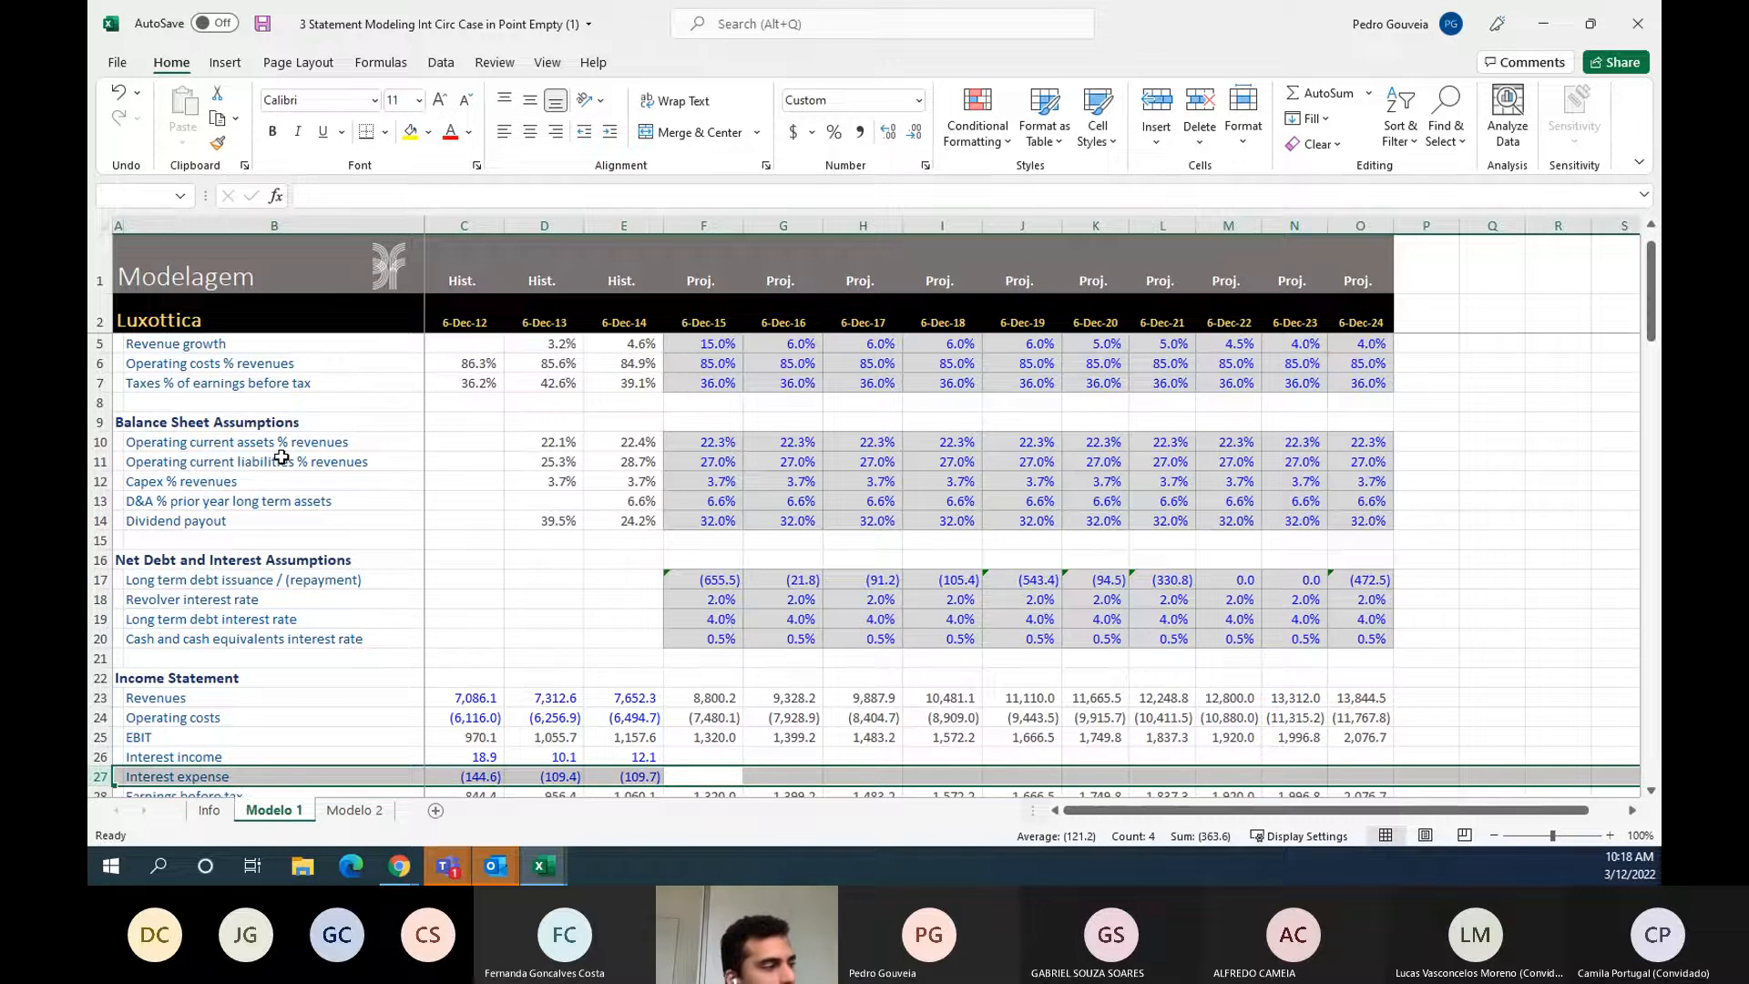
key("Down")
key("Down")
key("Up")
key("Up")
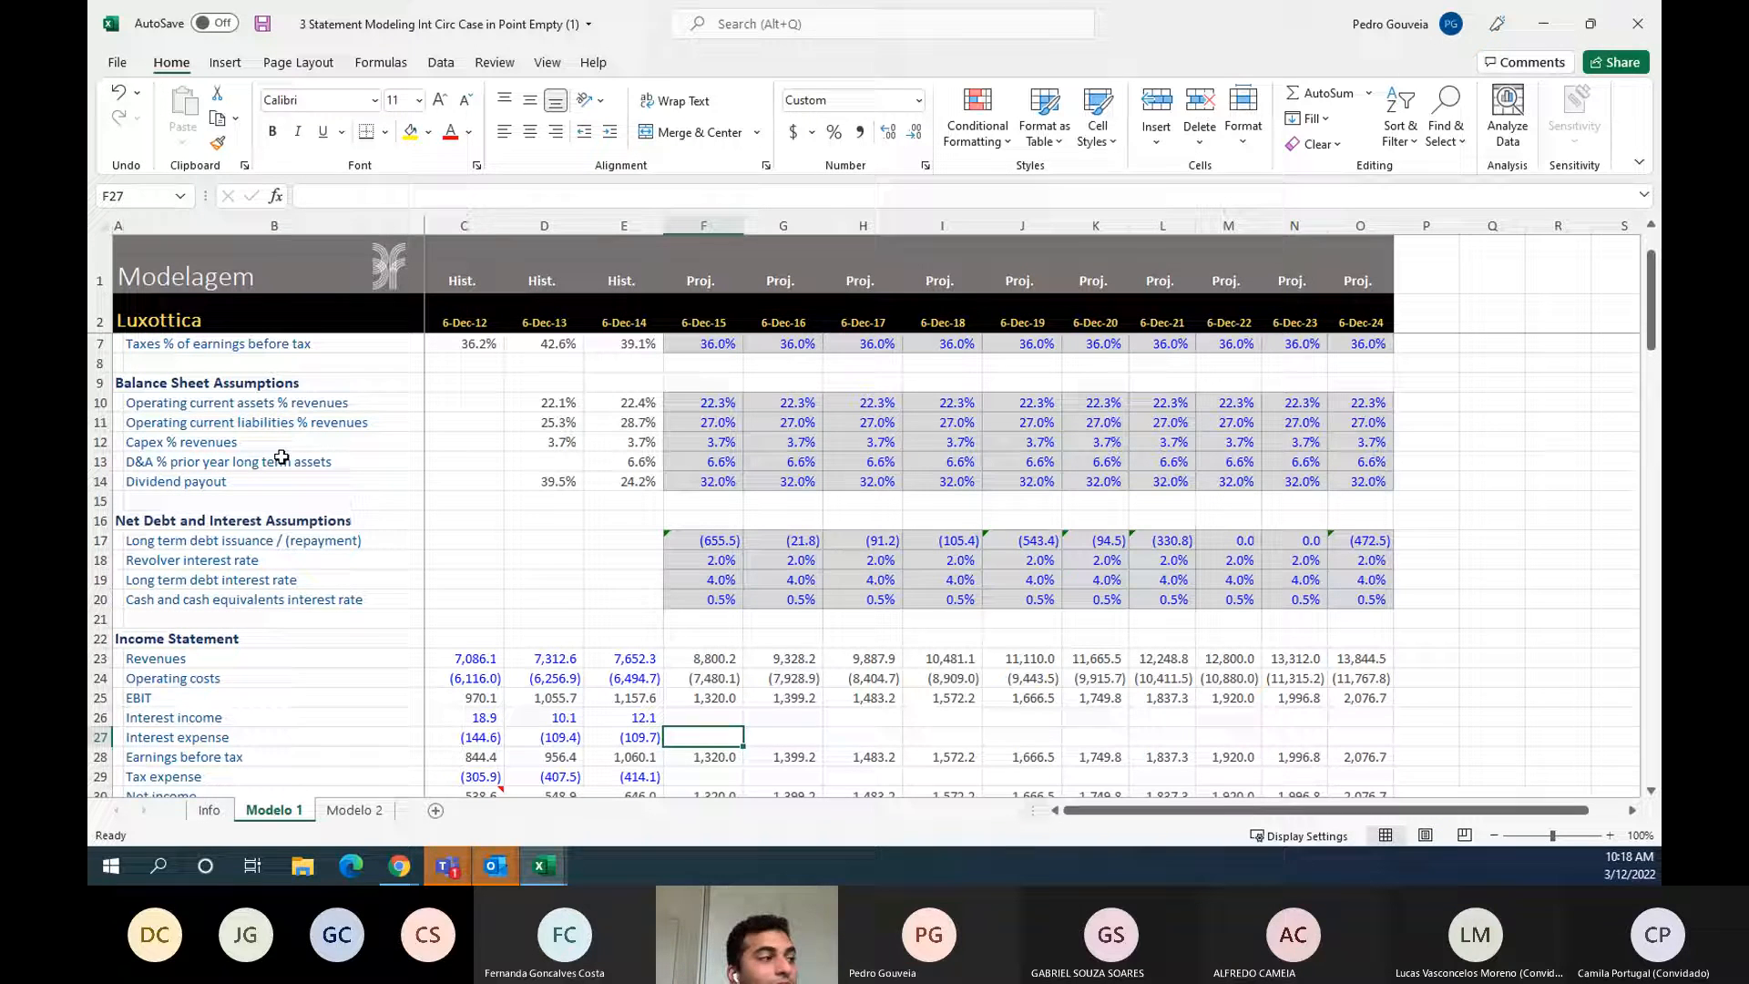
key("Up")
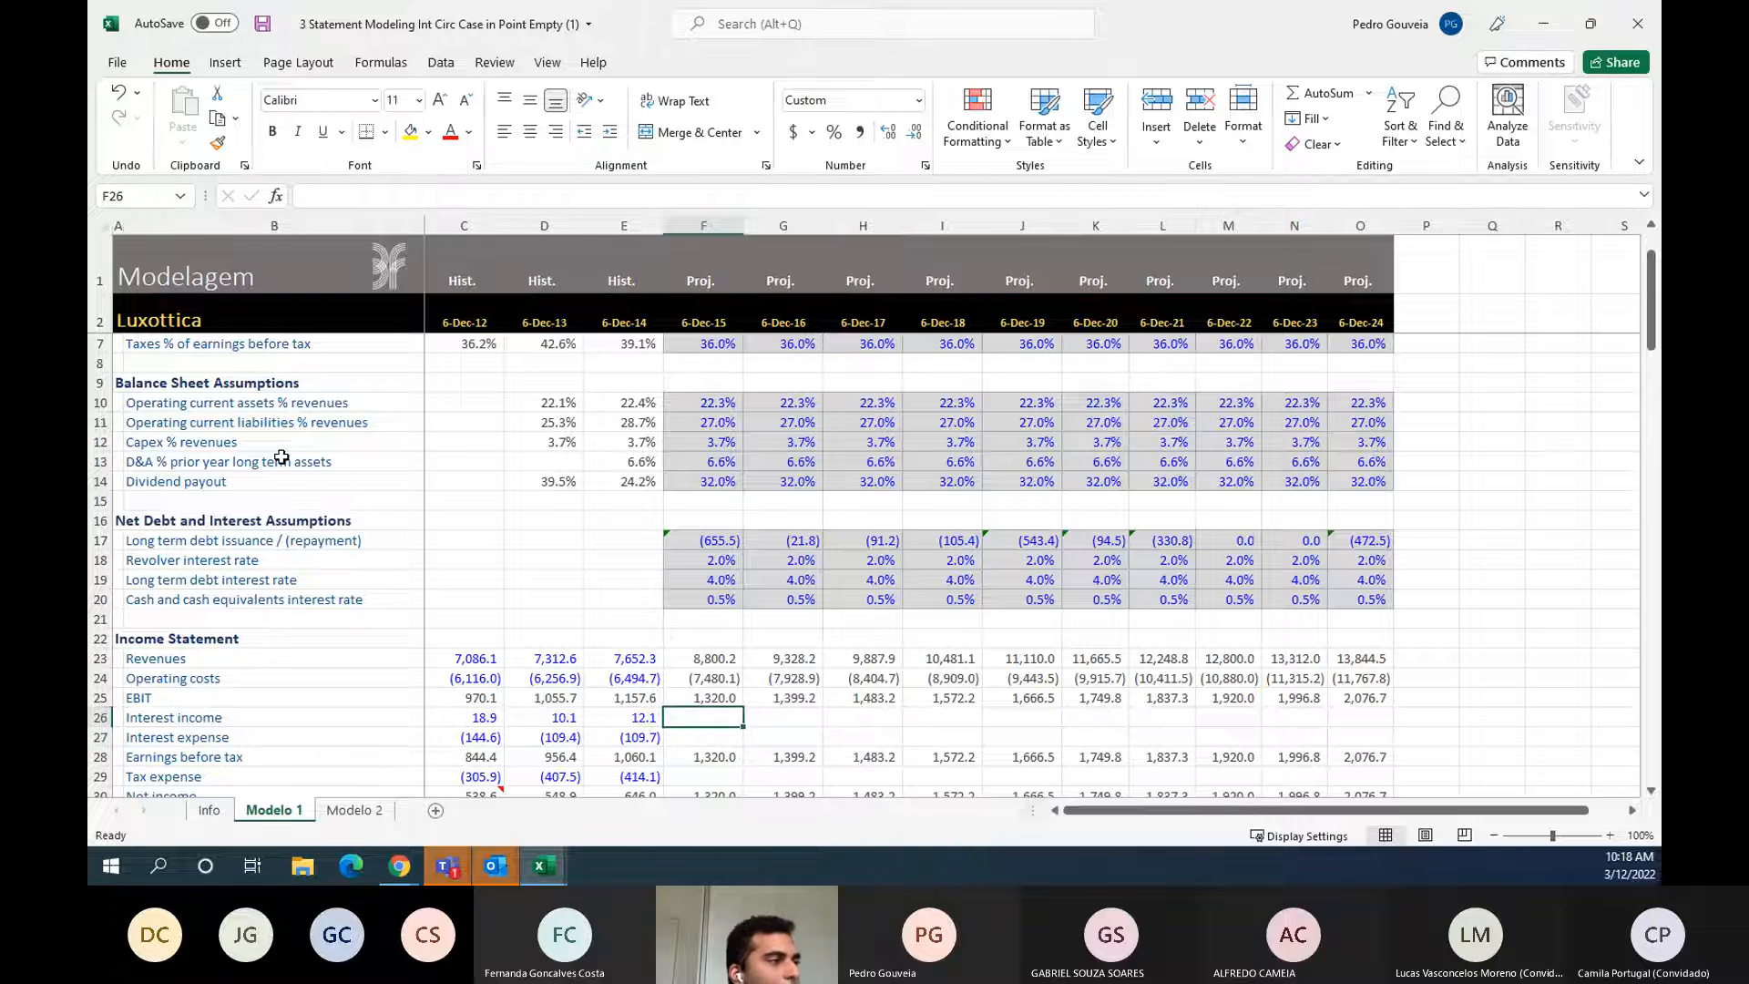
key("shift+space")
key("shift+Down")
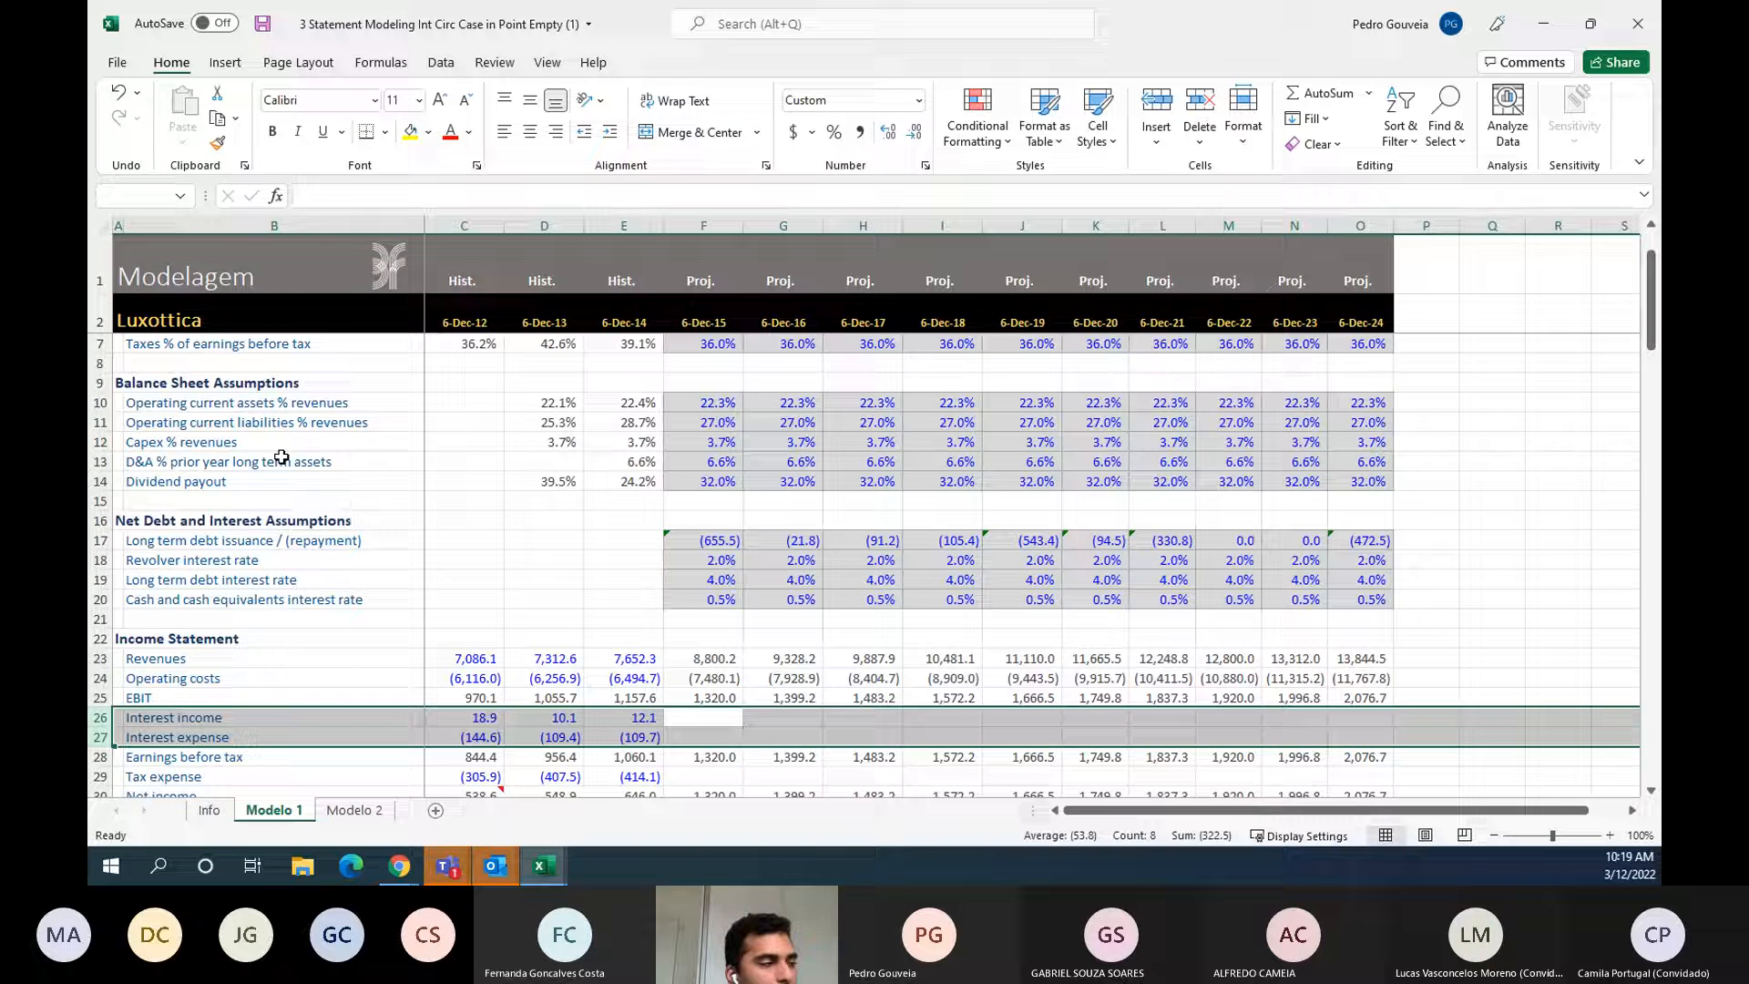
key("Down")
key("Down")
key("Down")
key("Down")
key("Down")
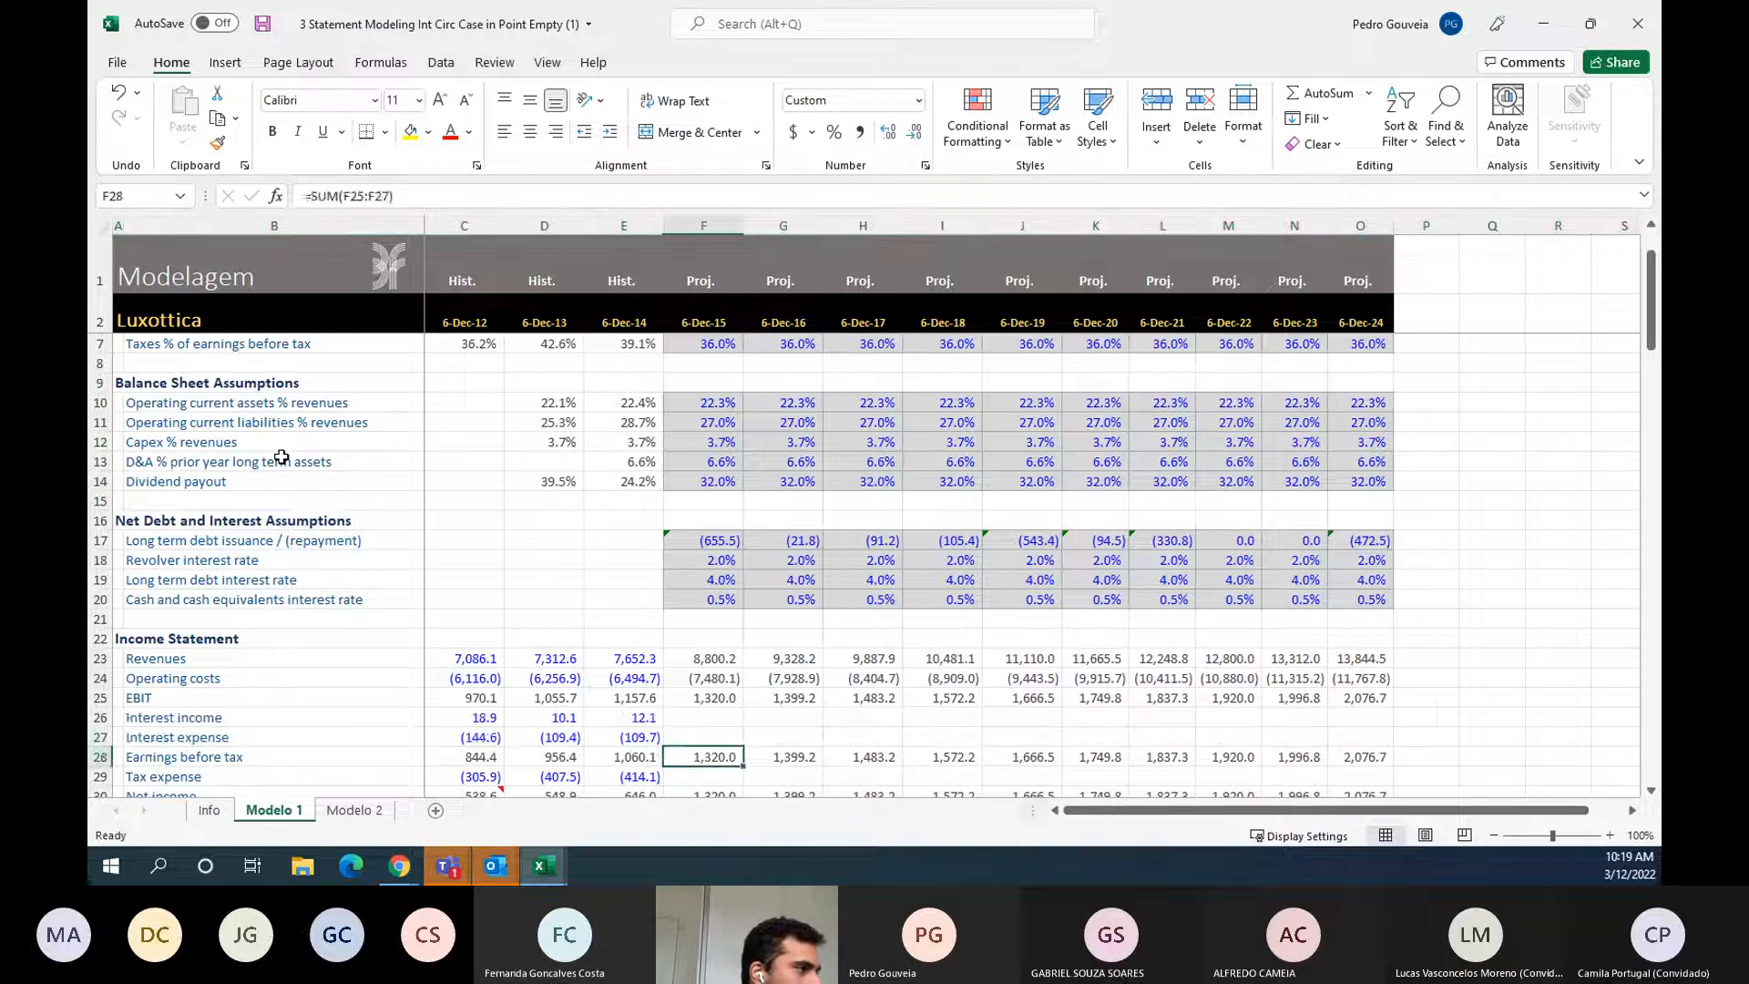
key("Up")
key("Up")
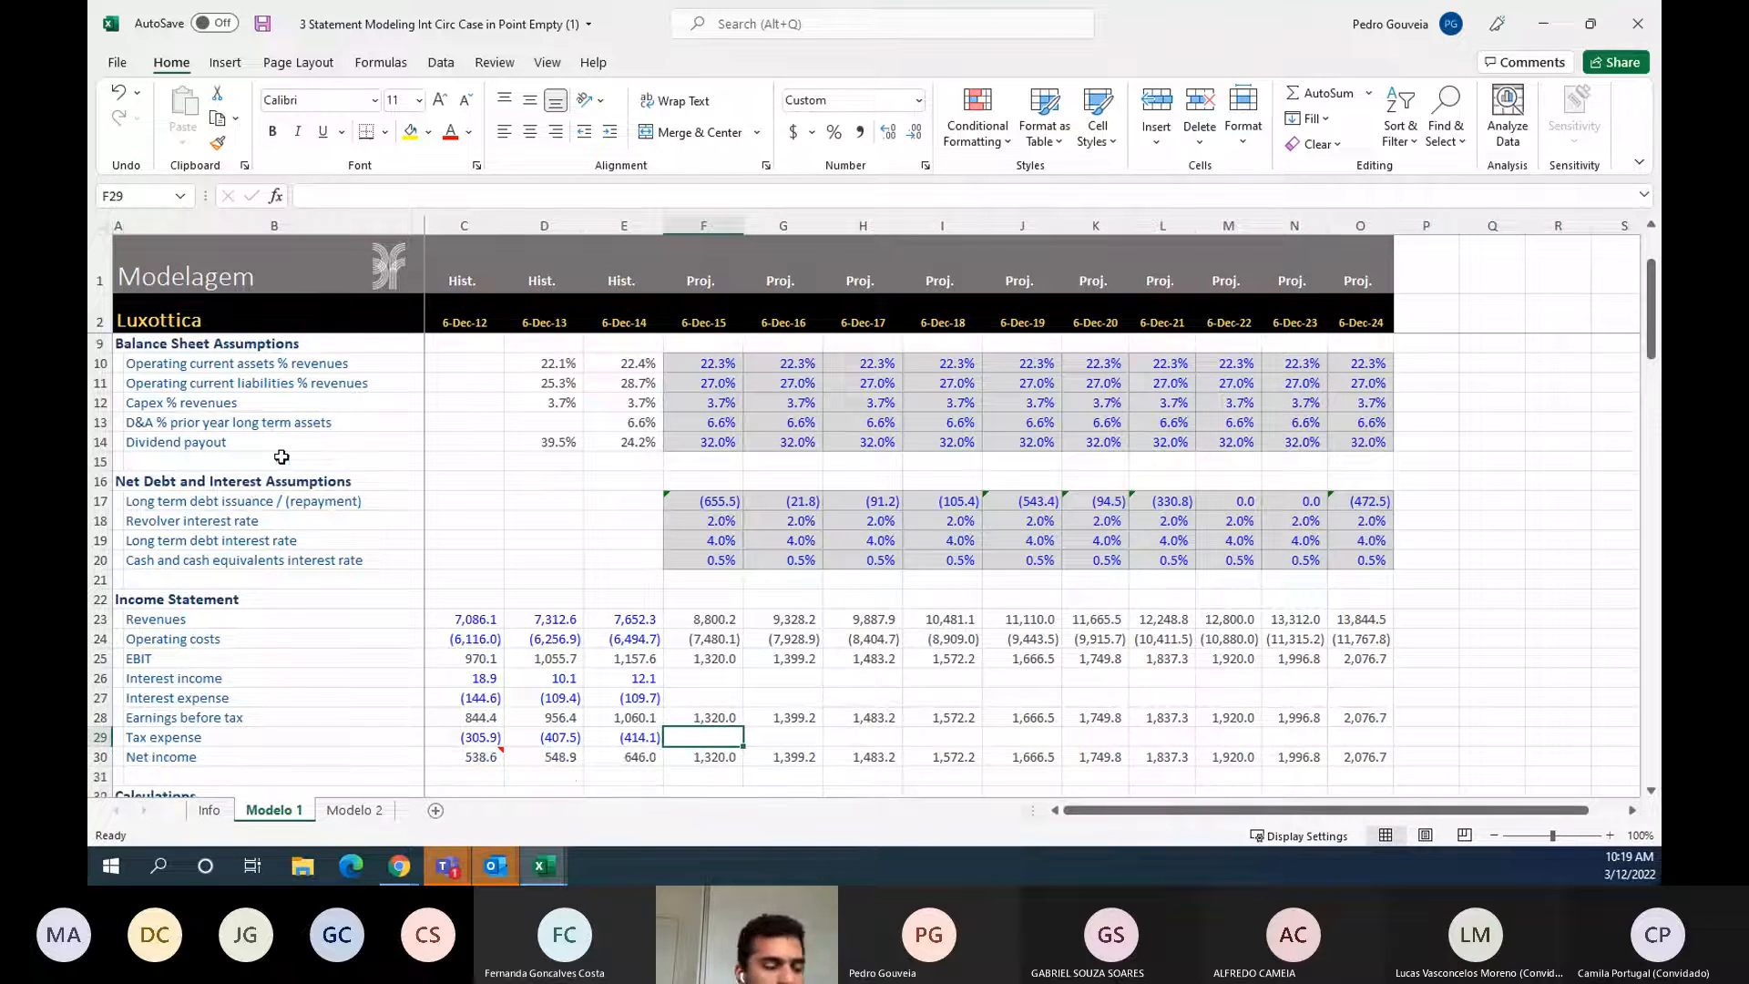
type("=")
key("Up")
type("*")
key("Up")
key("Up")
key("Up")
key("Up")
key("Up")
key("Up")
key("Up")
key("Up")
key("Up")
key("Up")
key("Up")
key("Up")
key("Up")
key("Up")
key("Up")
key("Up")
key("Up")
key("Up")
key("Up")
key("Up")
key("Up")
key("Up")
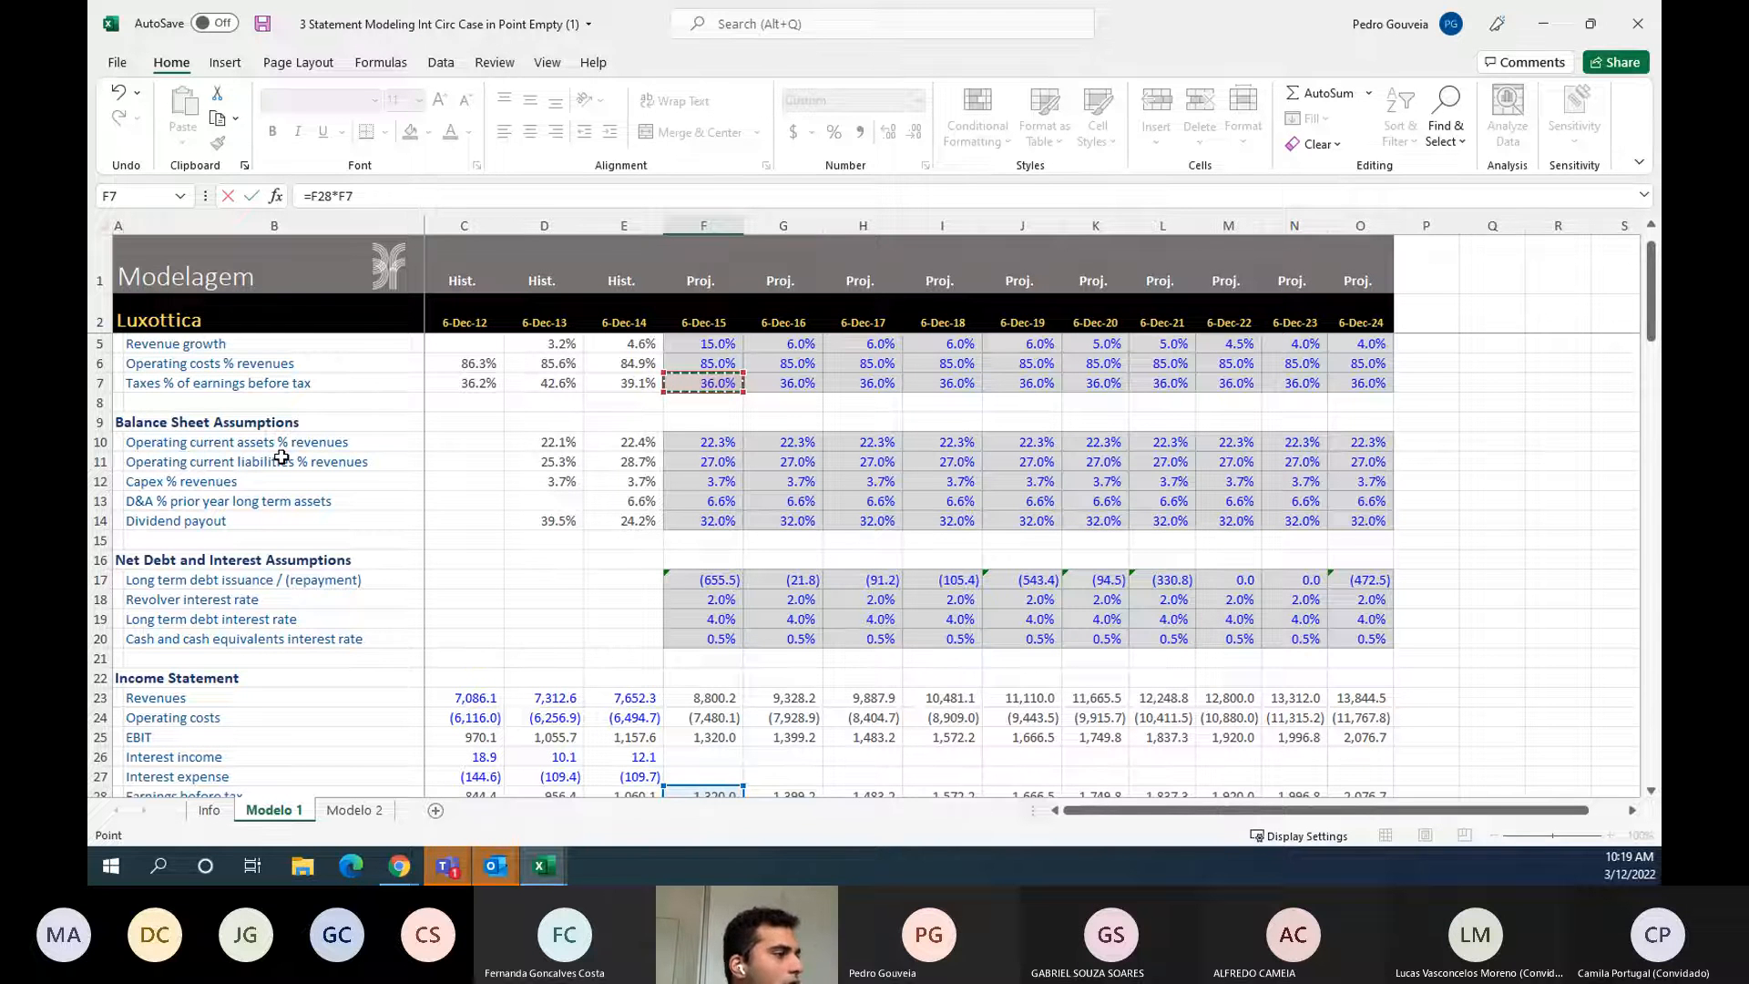
key("Return")
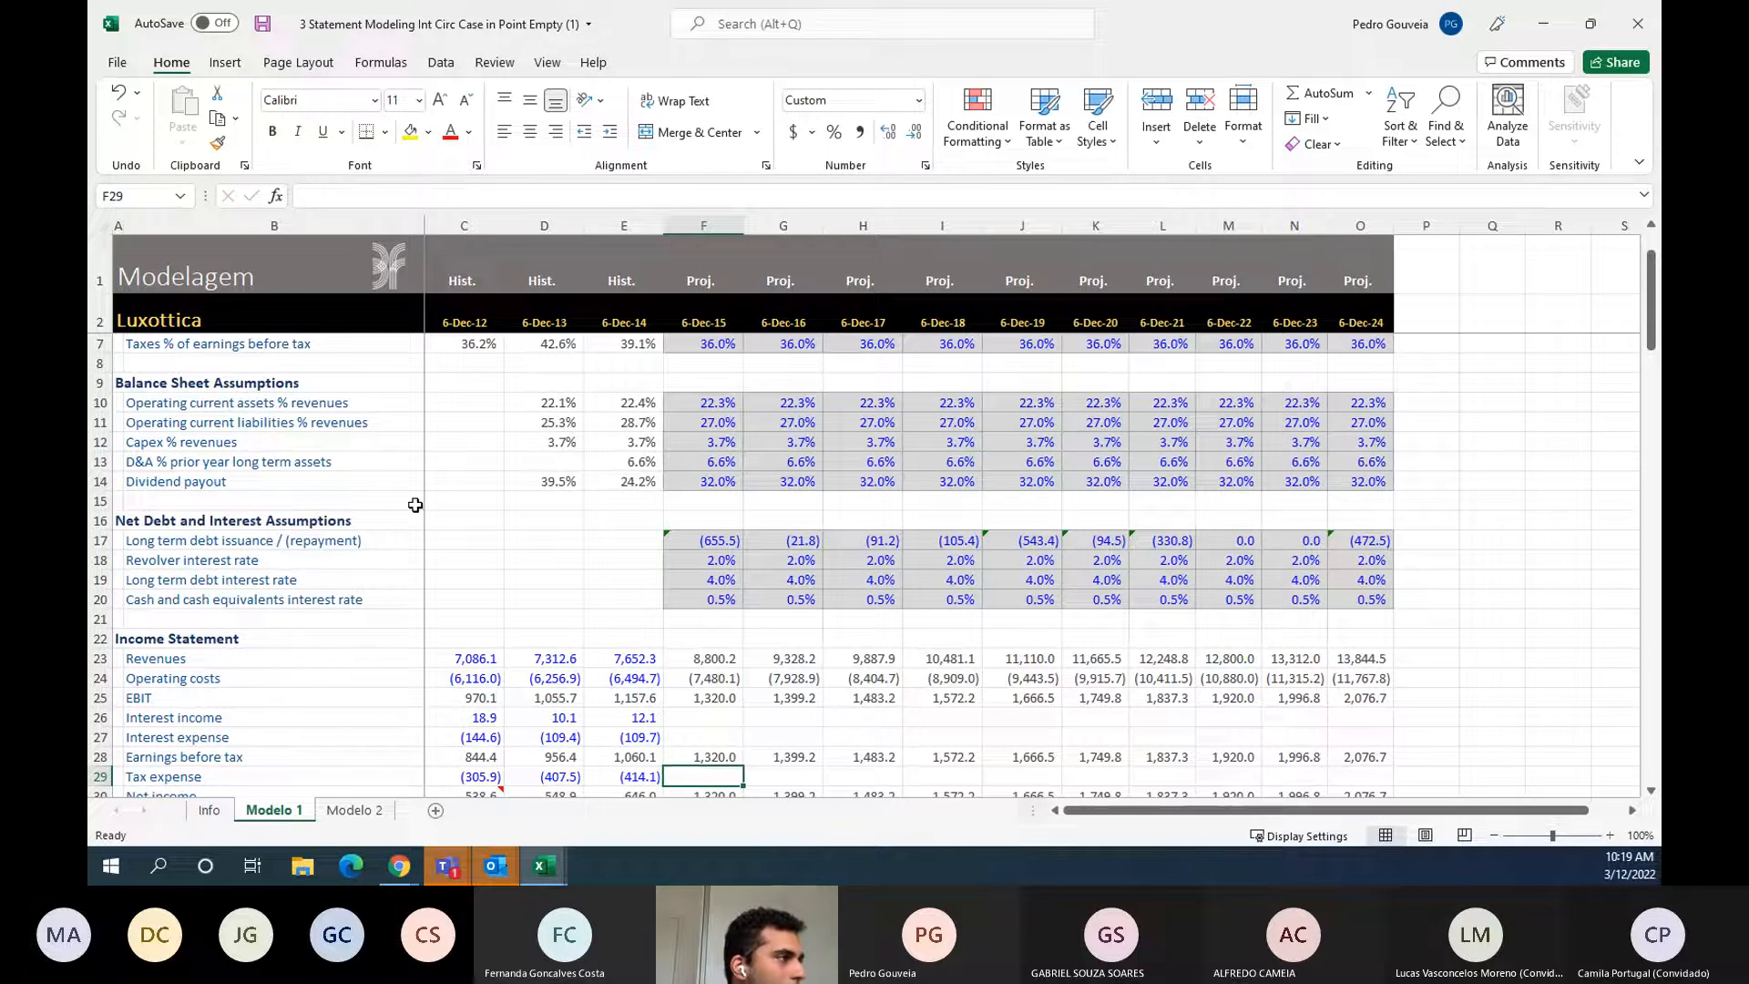
- Inspect the historical formulas in E5 to E7 for revenue growth, operating costs % revenues and taxes % of earnings before tax
scroll(556, 541, "up", 2)
left_click_drag(649, 381, 644, 405)
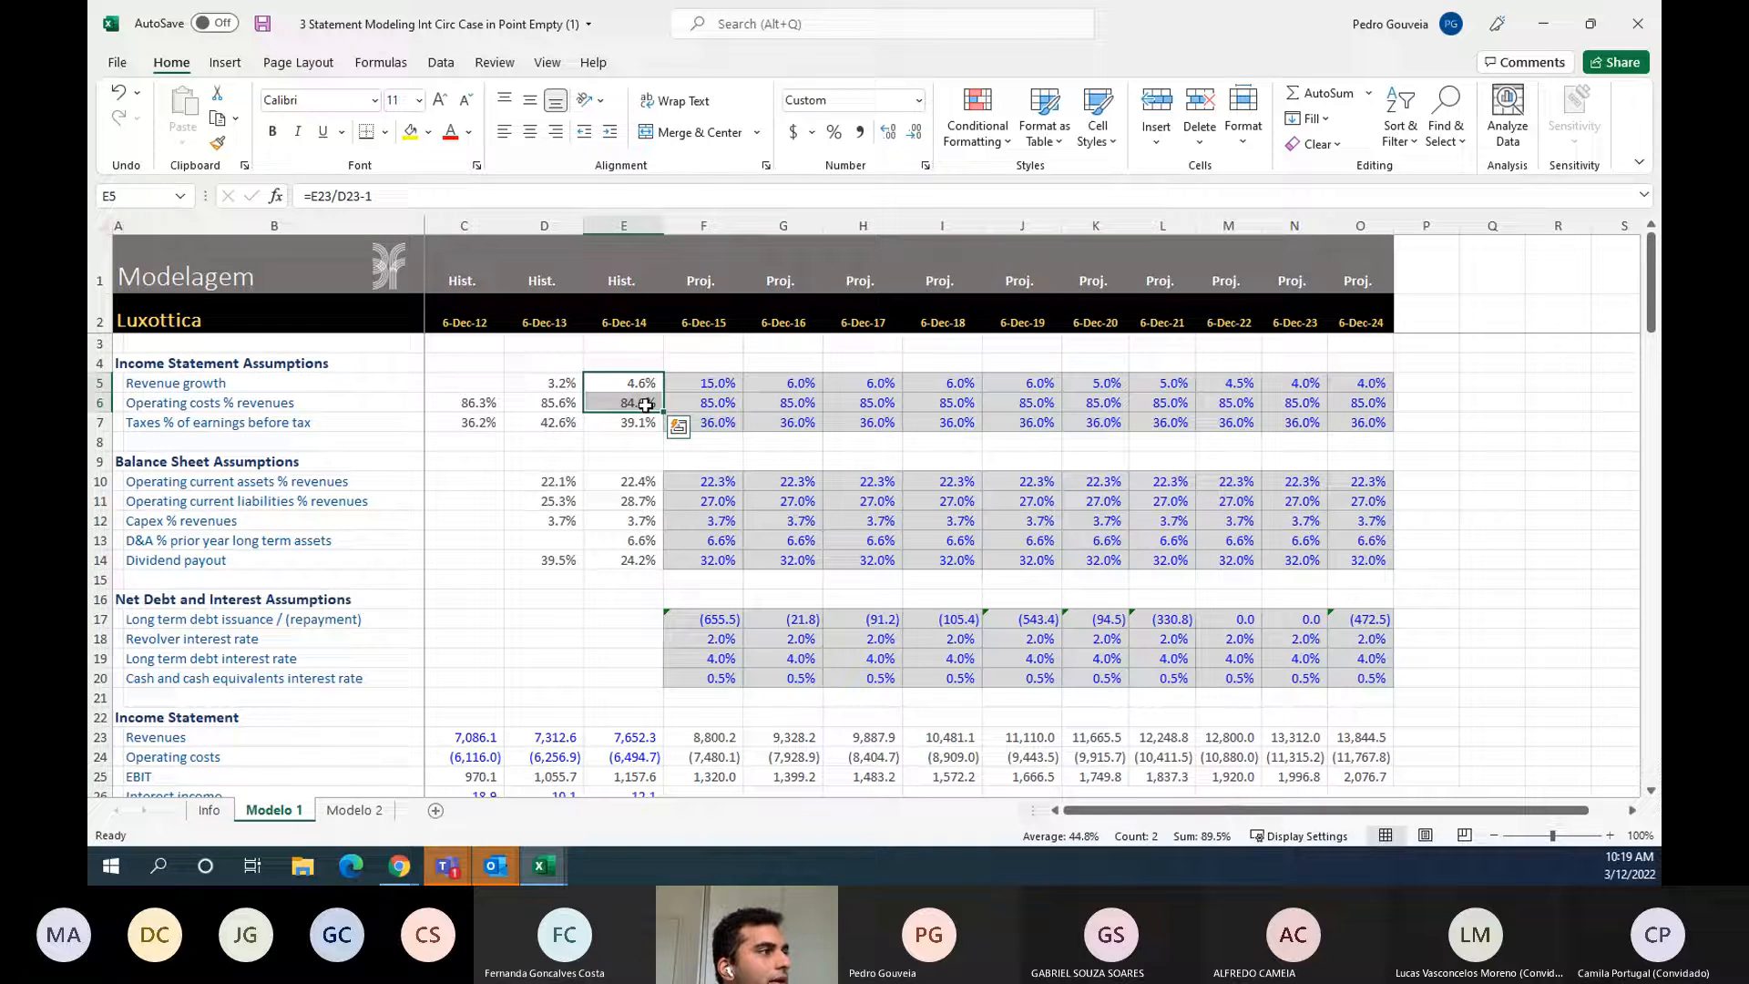
key("Down")
key("F2")
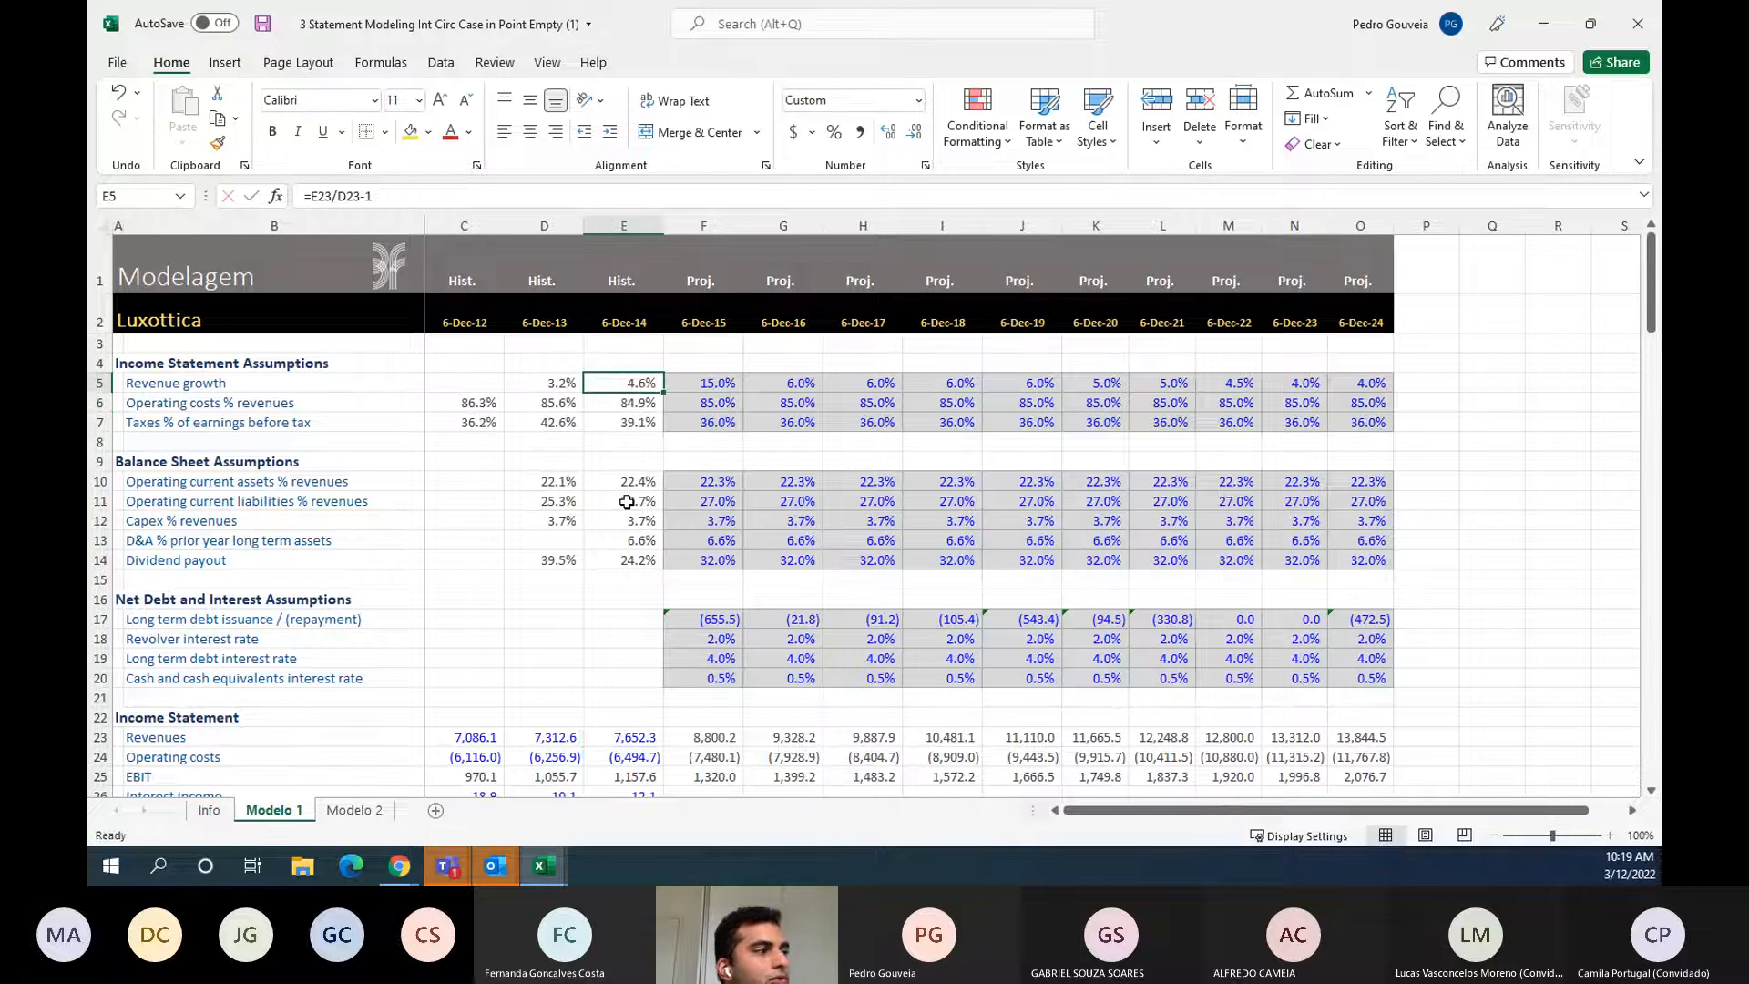
key("Return")
key("F2")
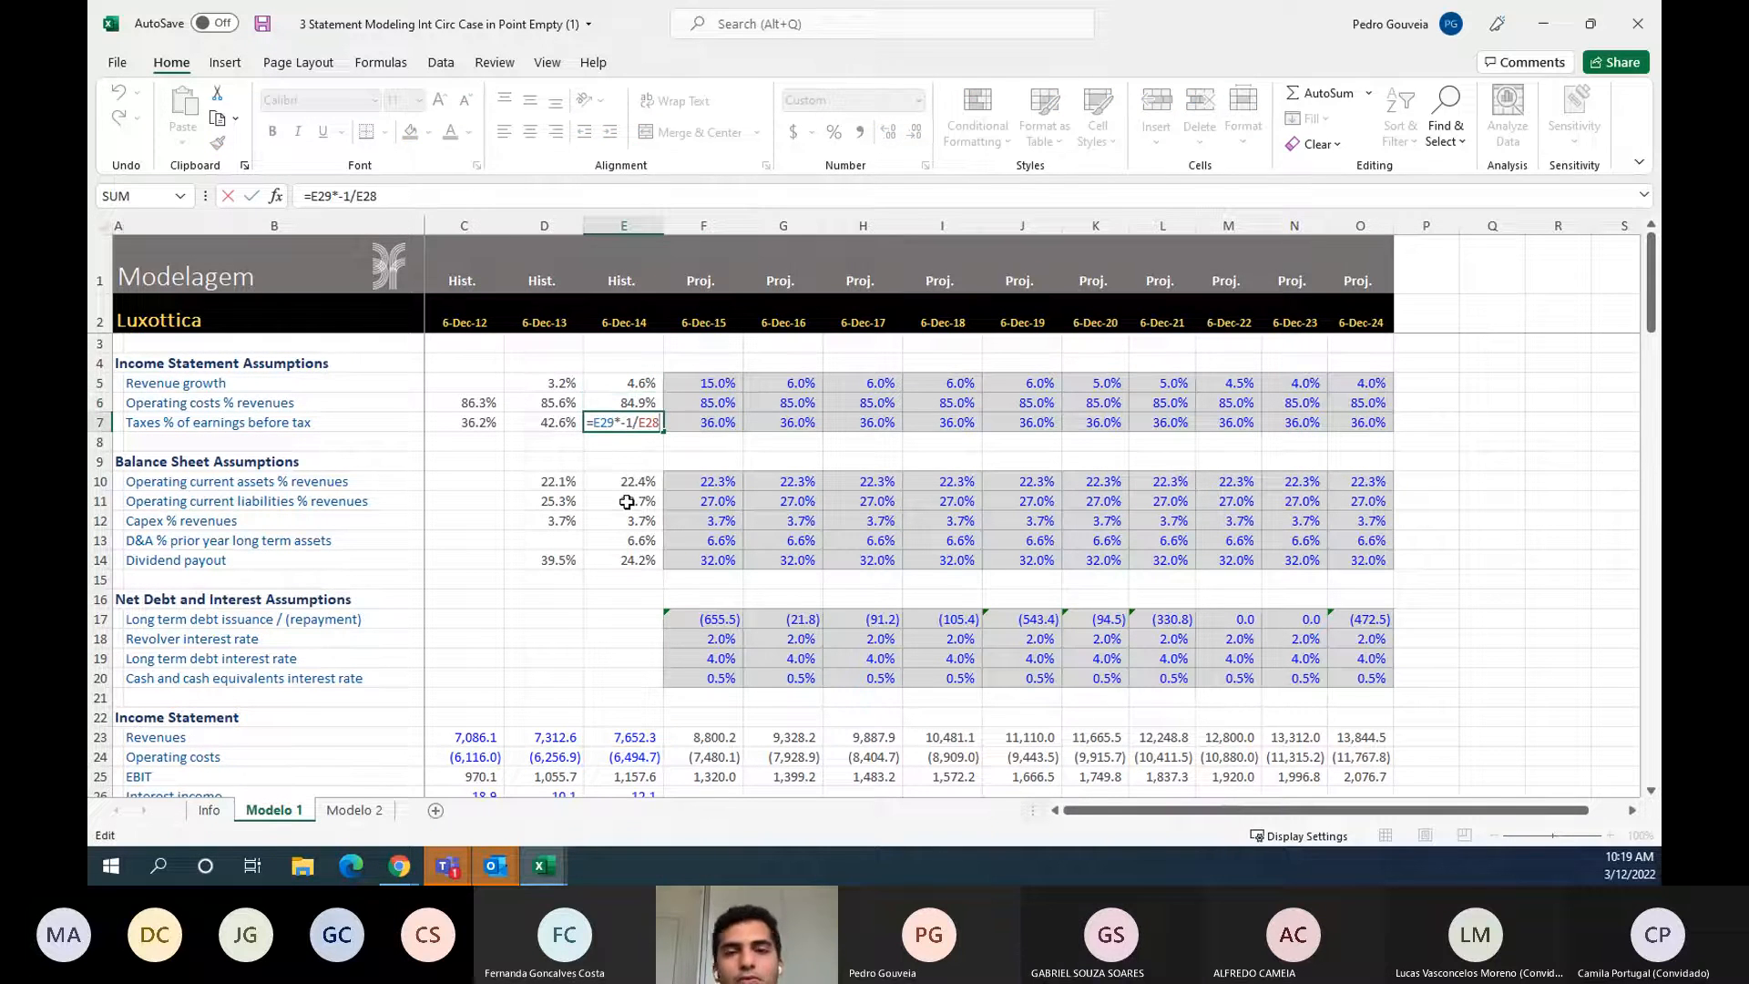
key("Escape")
key("F2")
key("Escape")
key("Up")
key("F2")
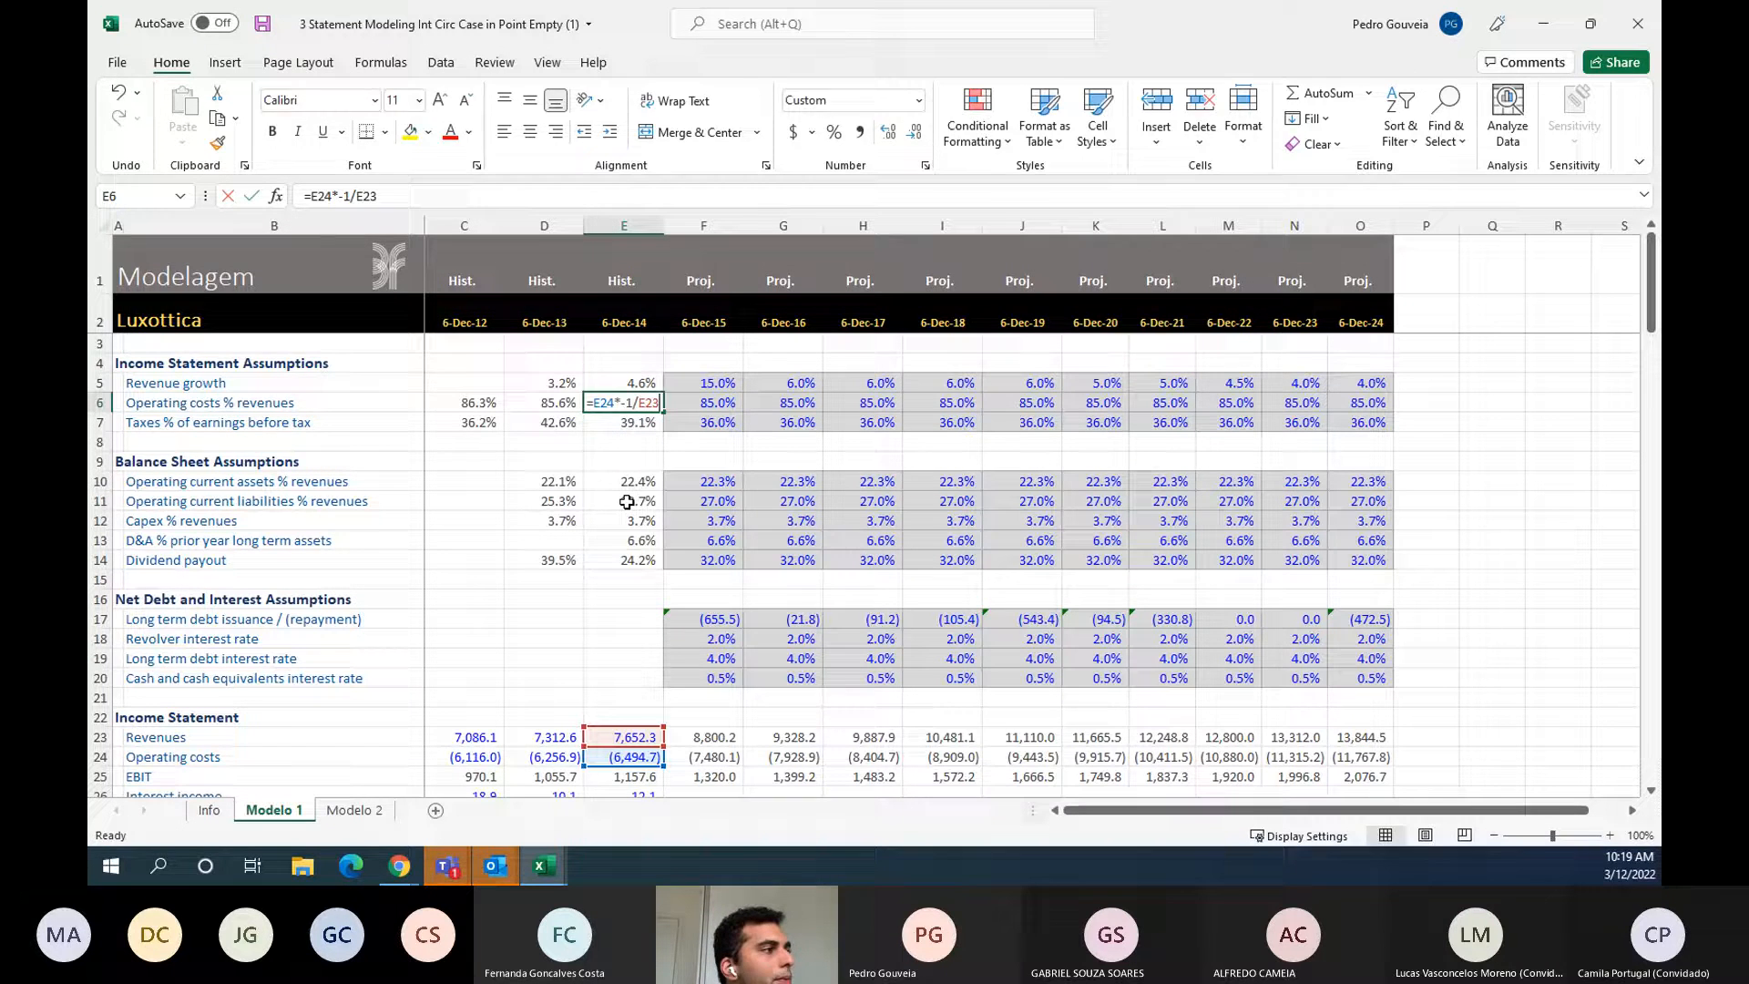
key("Escape")
key("Up")
key("F2")
key("Escape")
key("Down")
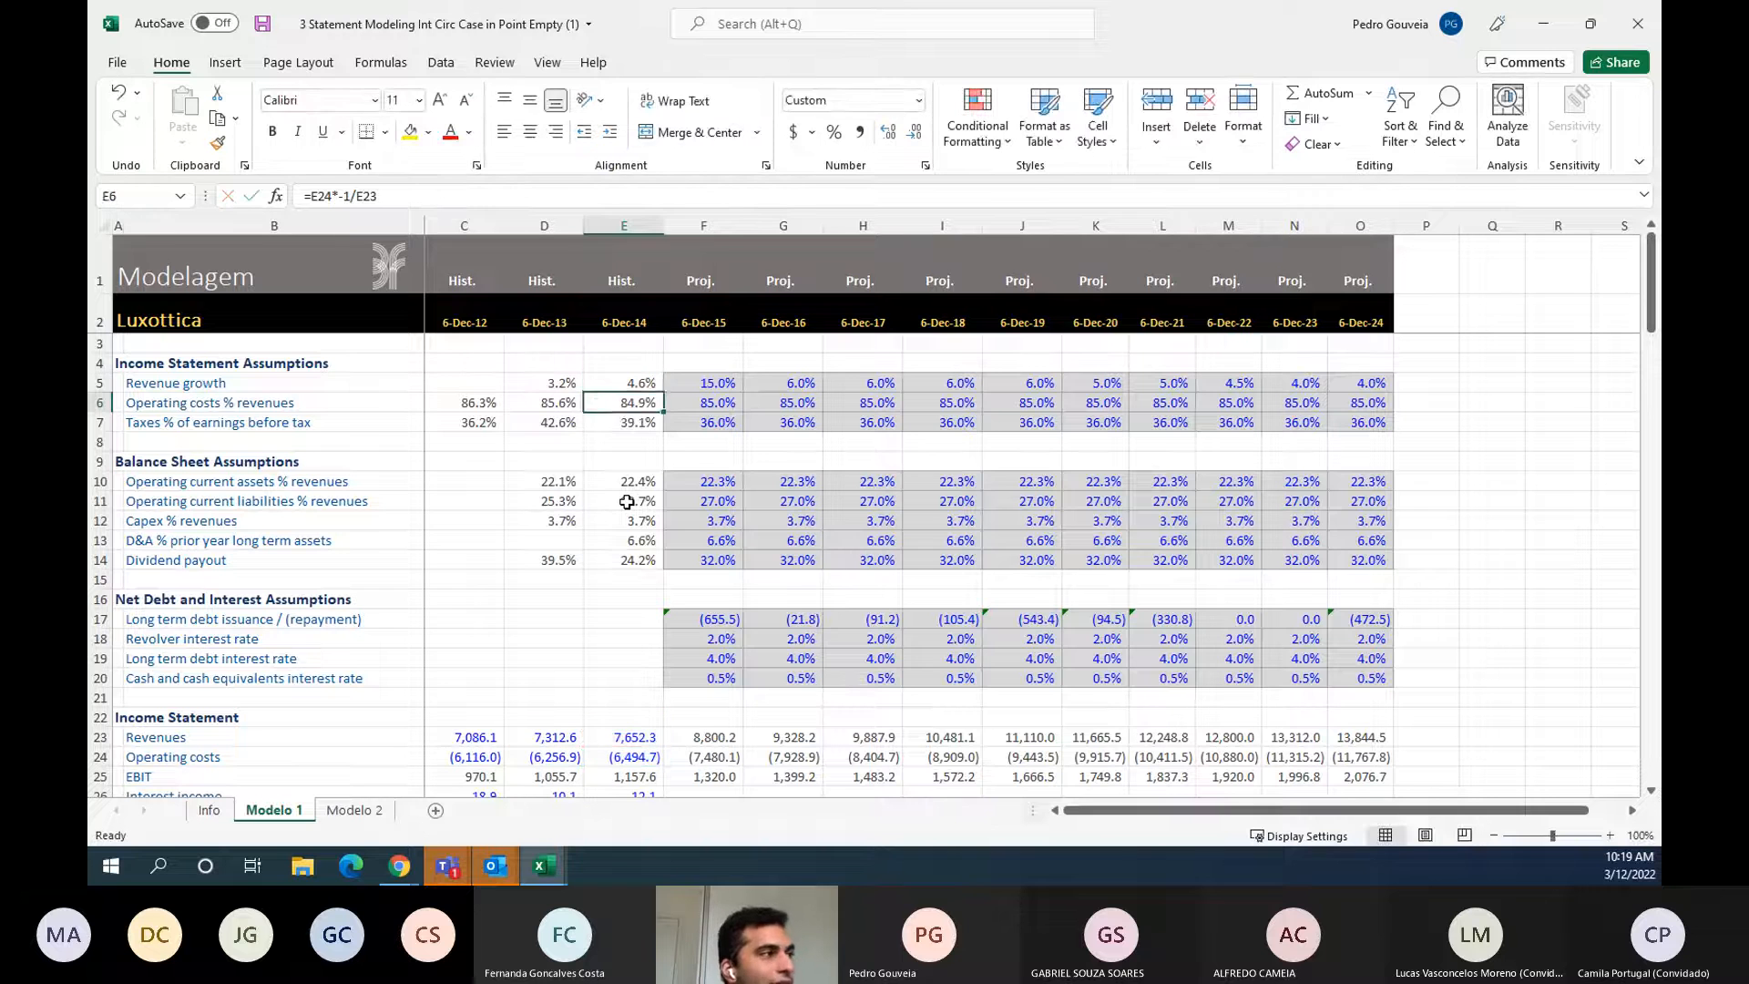
- Review the projected Income Statement assumptions in F5:O7 cell by cell
key("Right")
key("Up")
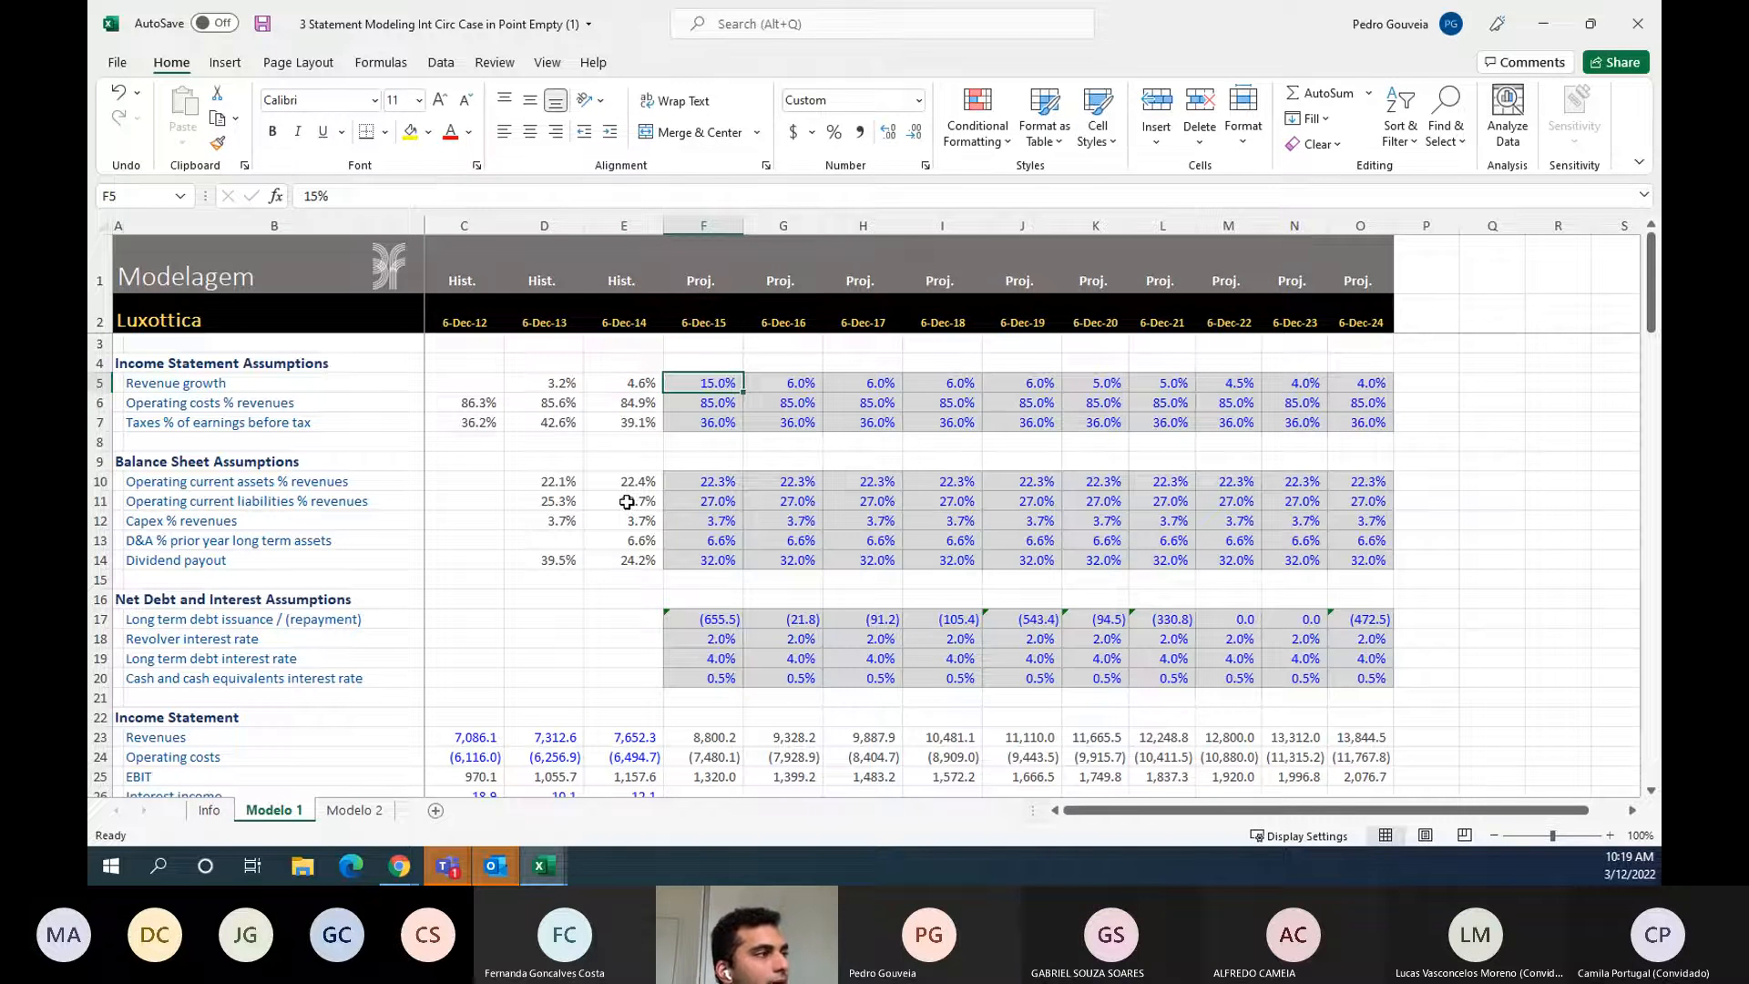
key("shift+Right")
key("ctrl+shift+Right")
key("shift+Down")
key("shift+Down")
key("Return")
key("Return")
key("Return")
key("Return")
key("Return")
key("Return")
key("Return")
key("Return")
key("Return")
key("Return")
key("Return")
key("Return")
key("Return")
key("Return")
key("Return")
key("Return")
key("Return")
key("Return")
key("Return")
key("Return")
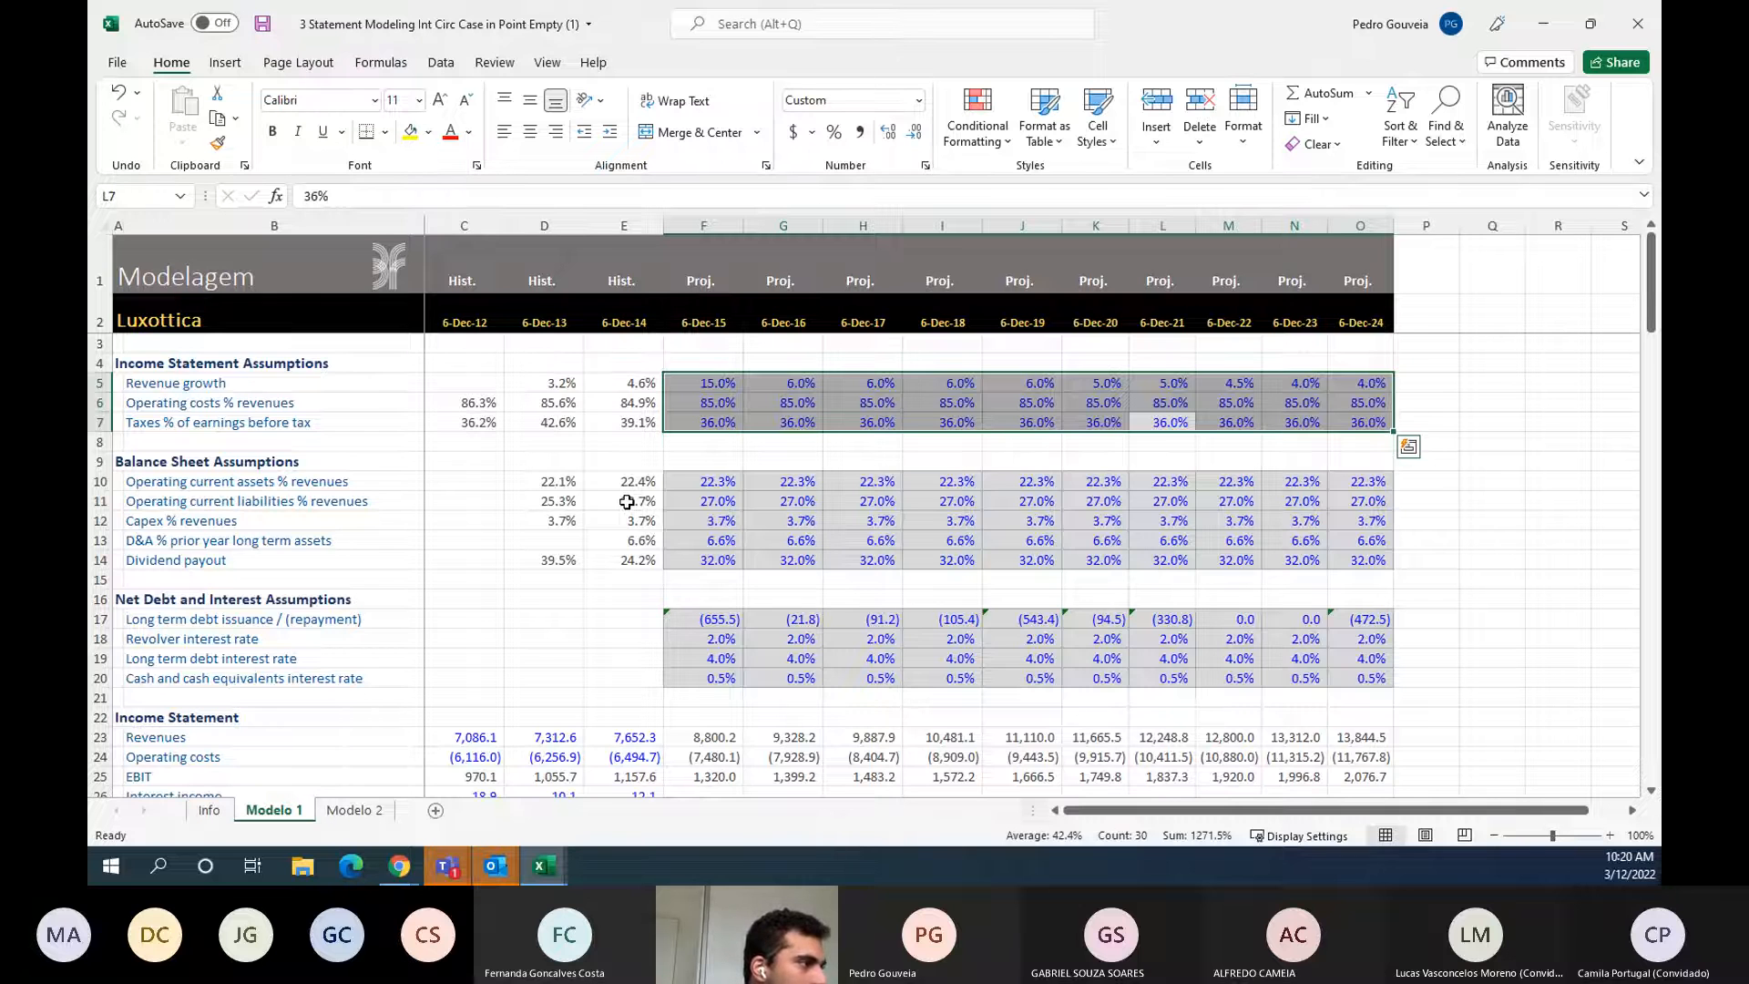
- Calculate the first projected year's tax expense in F29 as a negative amount with =F28*F7*-1
scroll(627, 502, "down", 3)
left_click(703, 678)
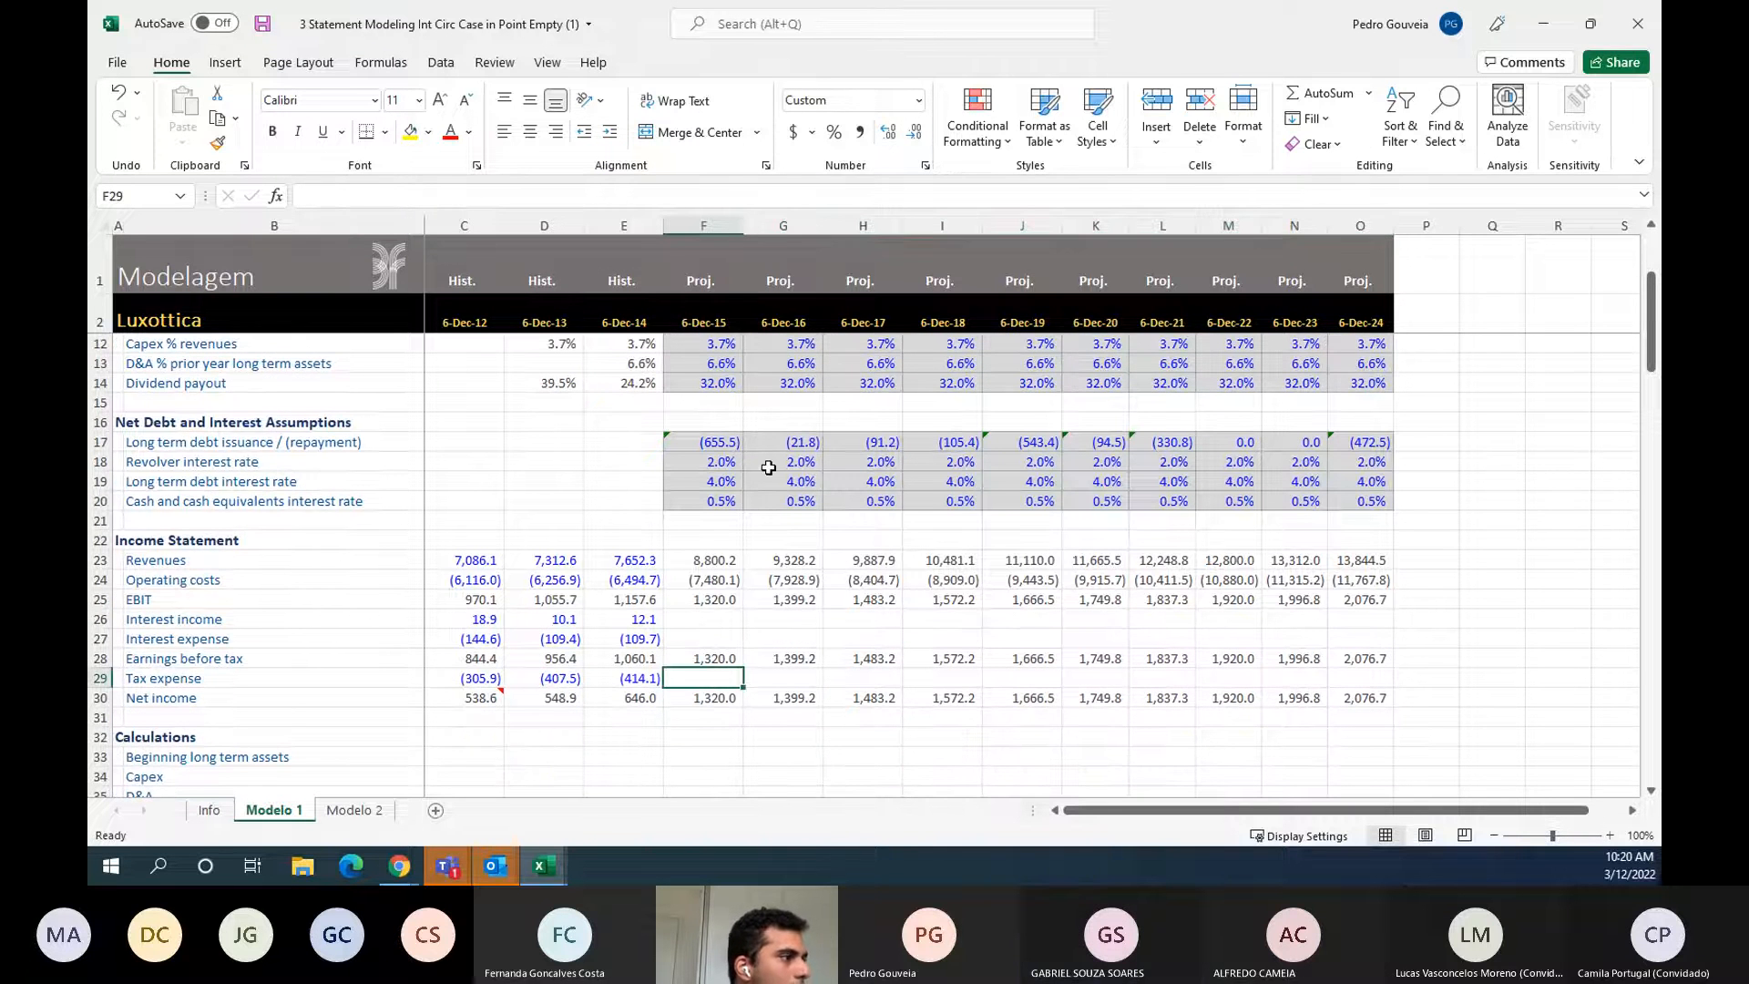
scroll(768, 468, "up", 1)
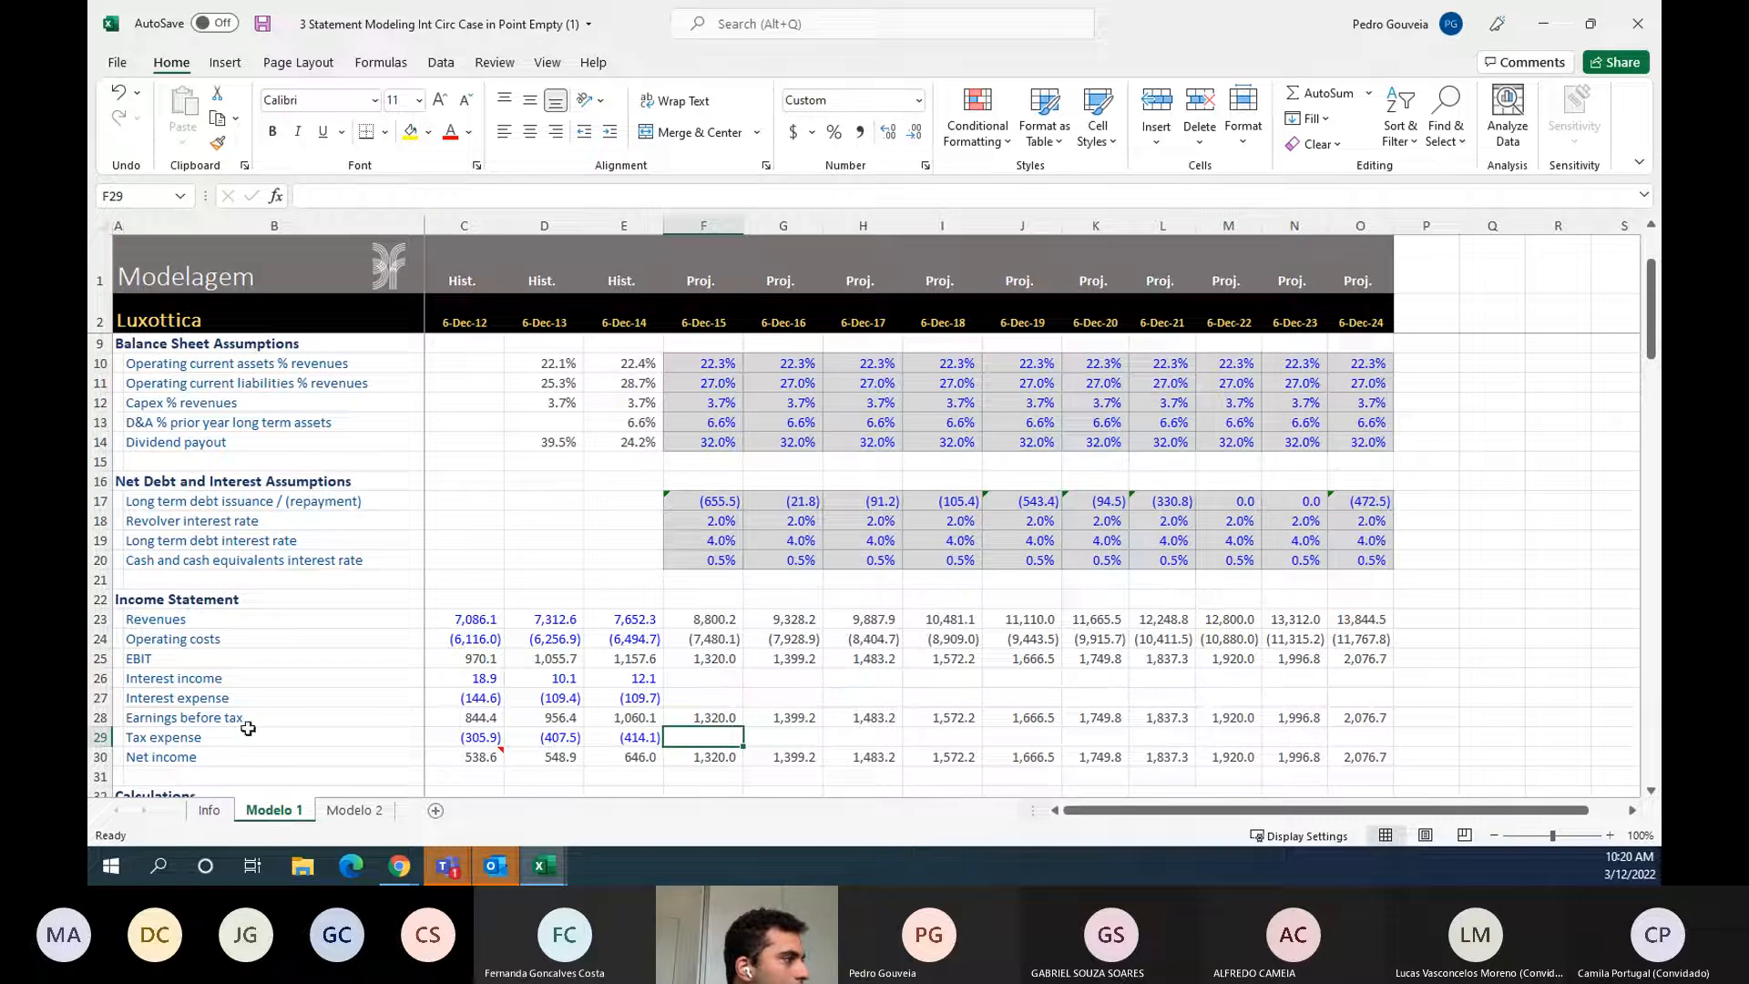
mouse_move(467, 749)
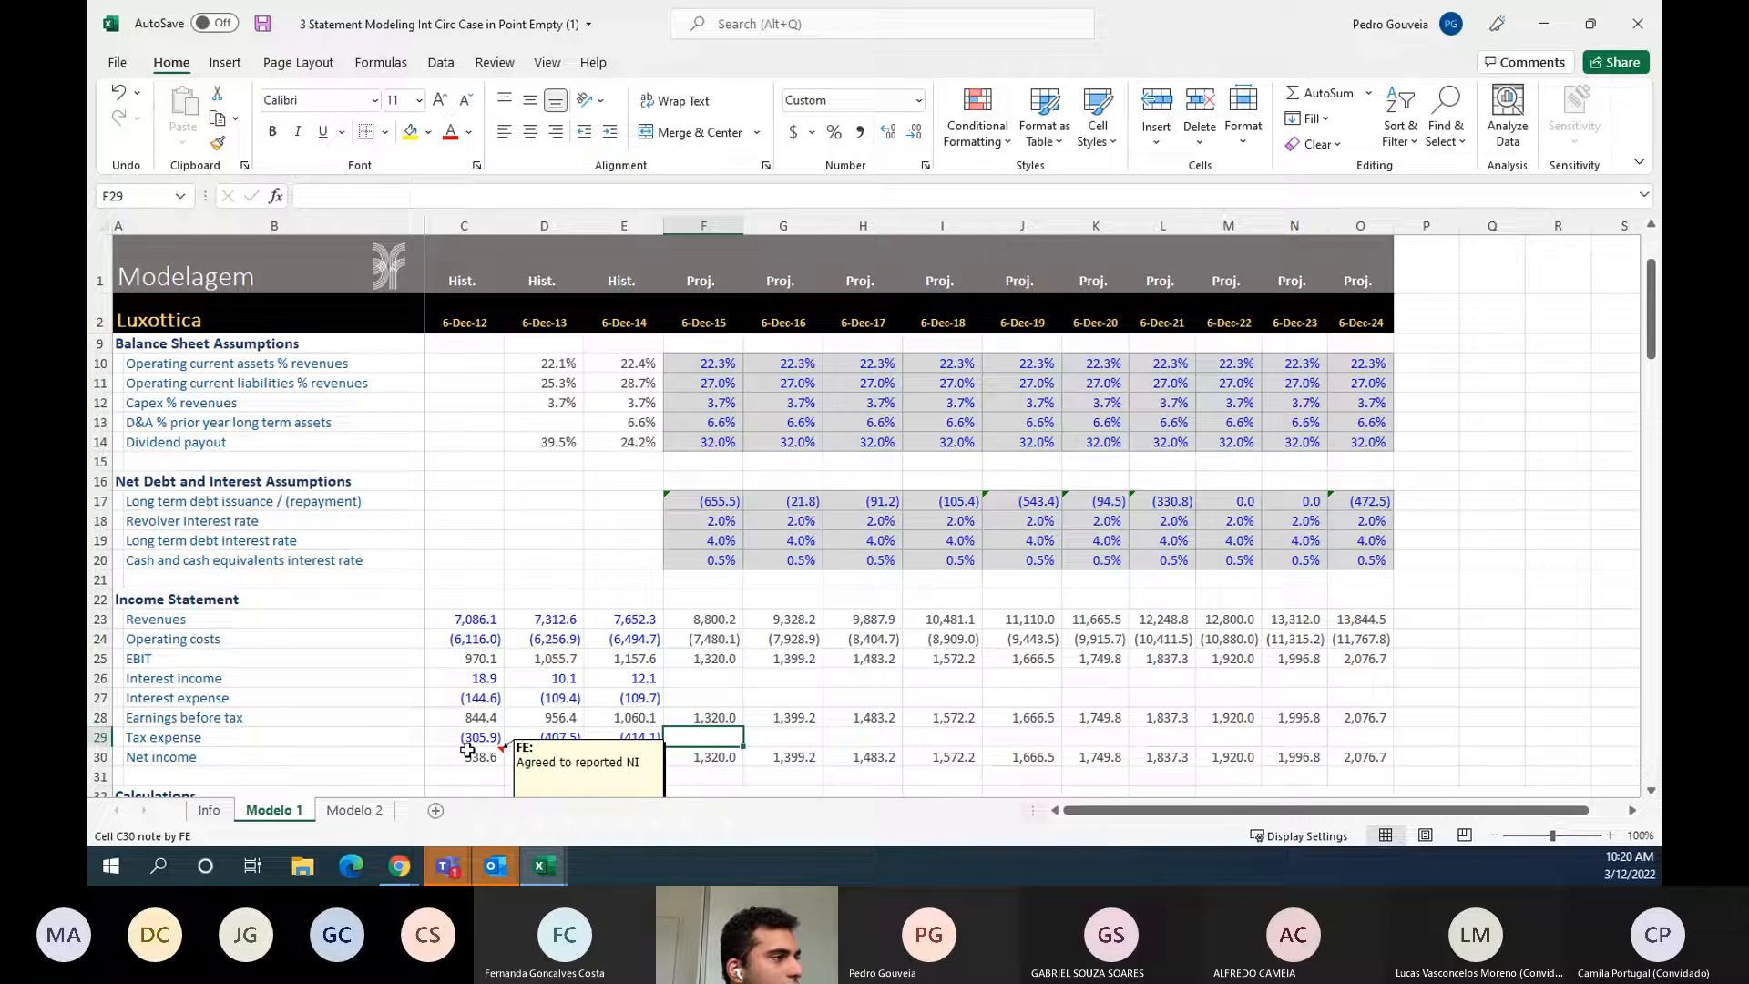
type("=")
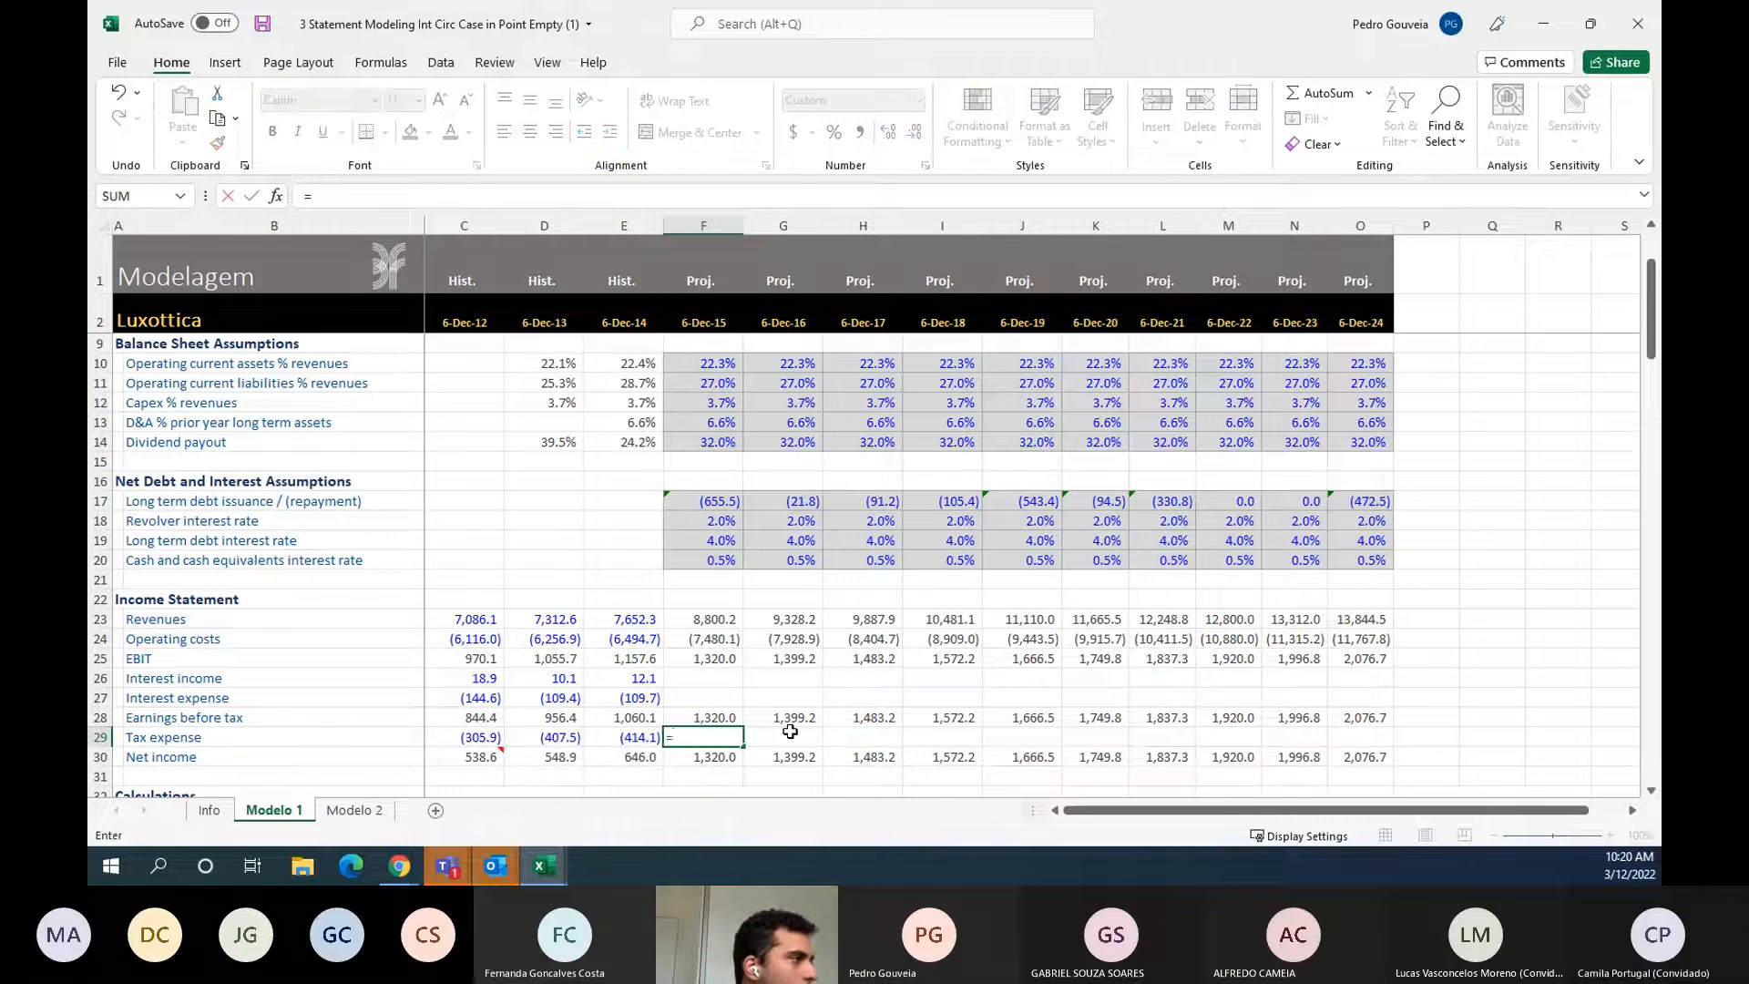
scroll(788, 729, "up", 2)
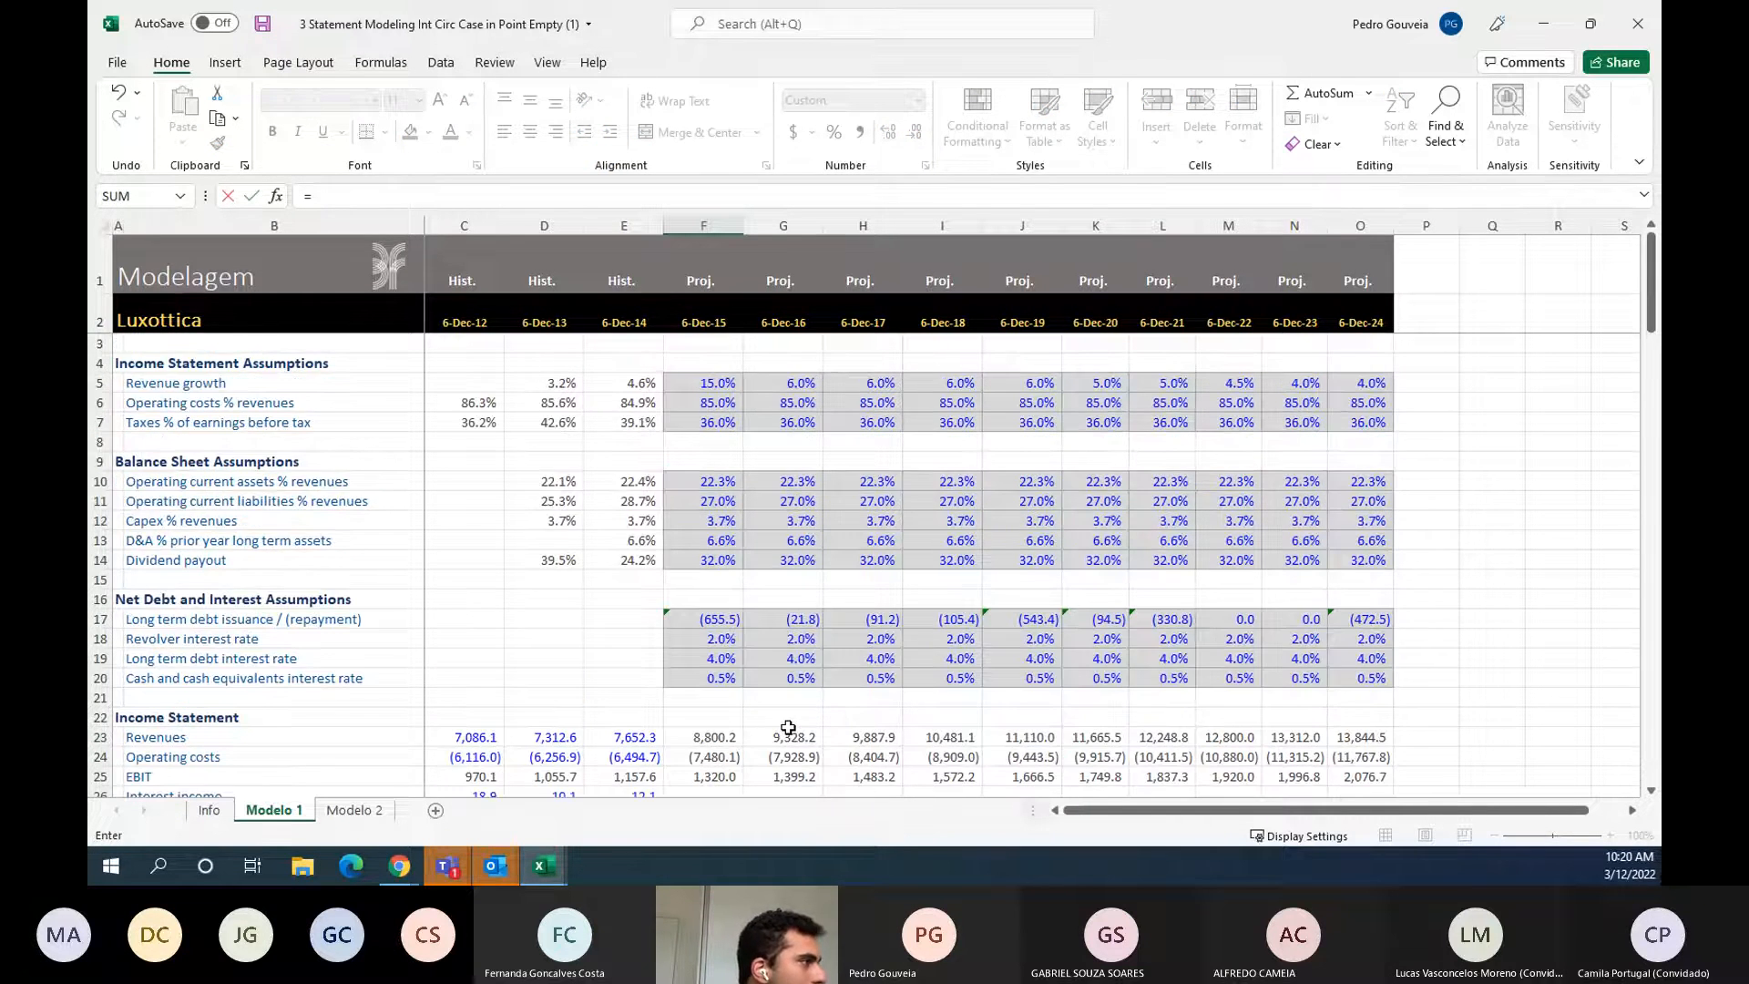
scroll(392, 553, "down", 3)
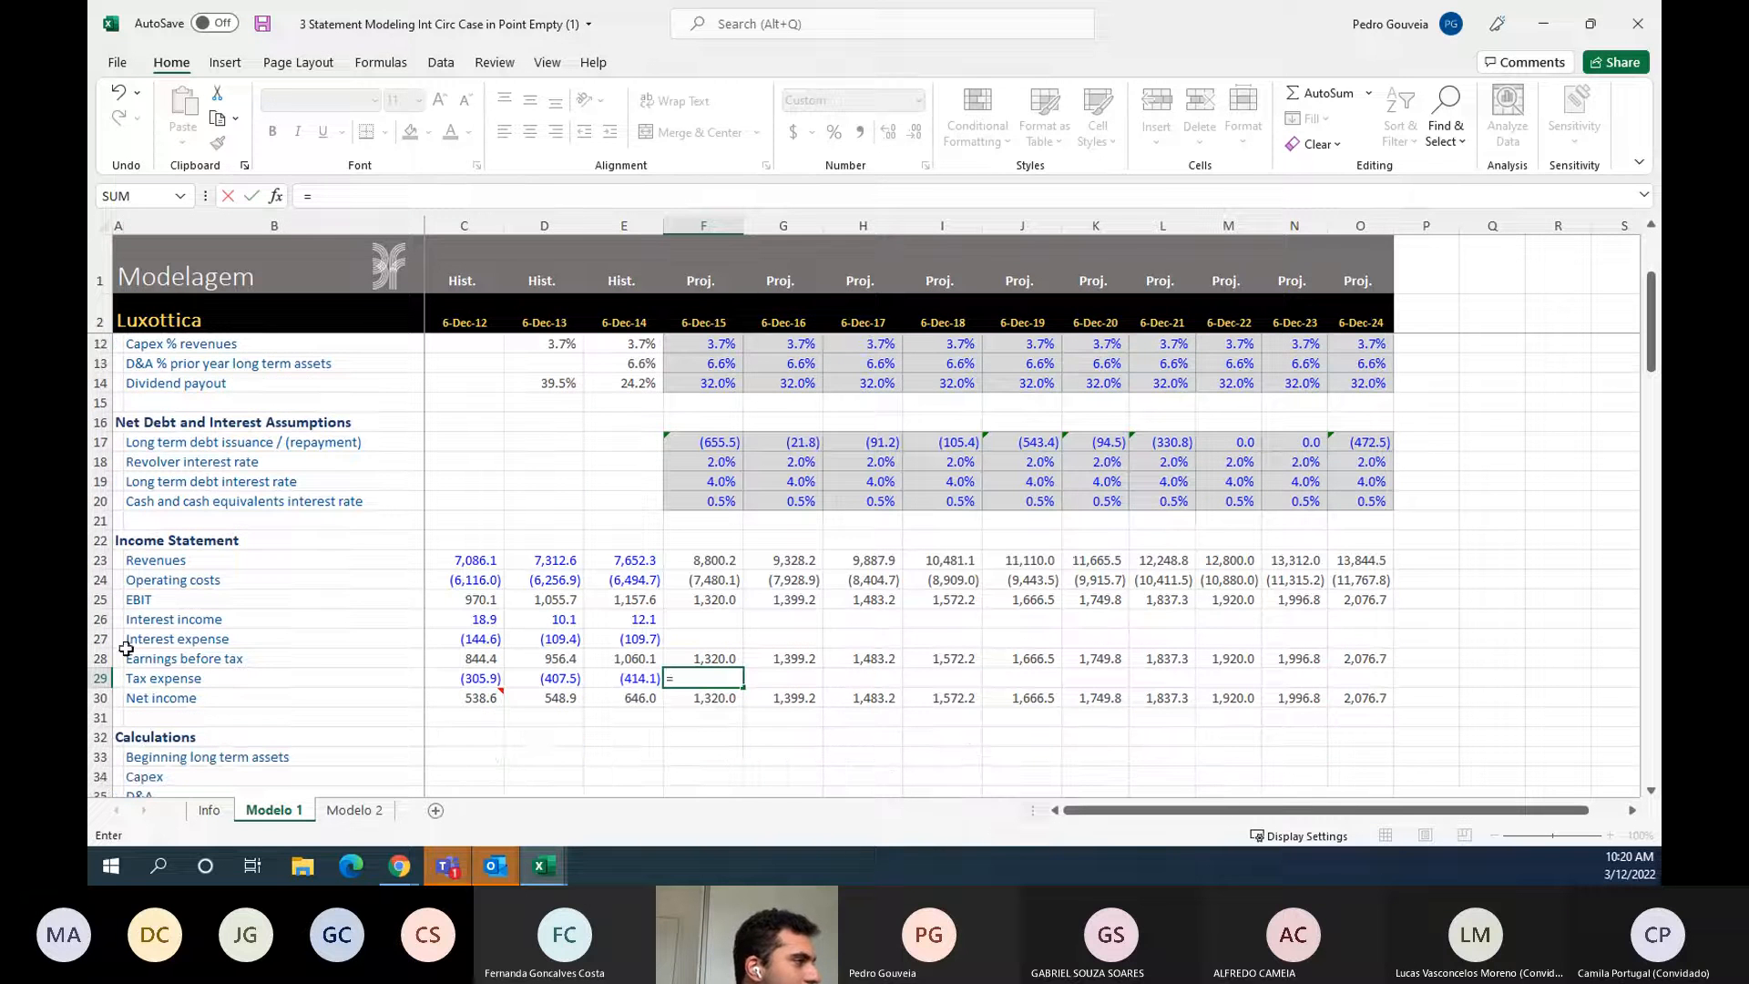
left_click(672, 655)
type("*")
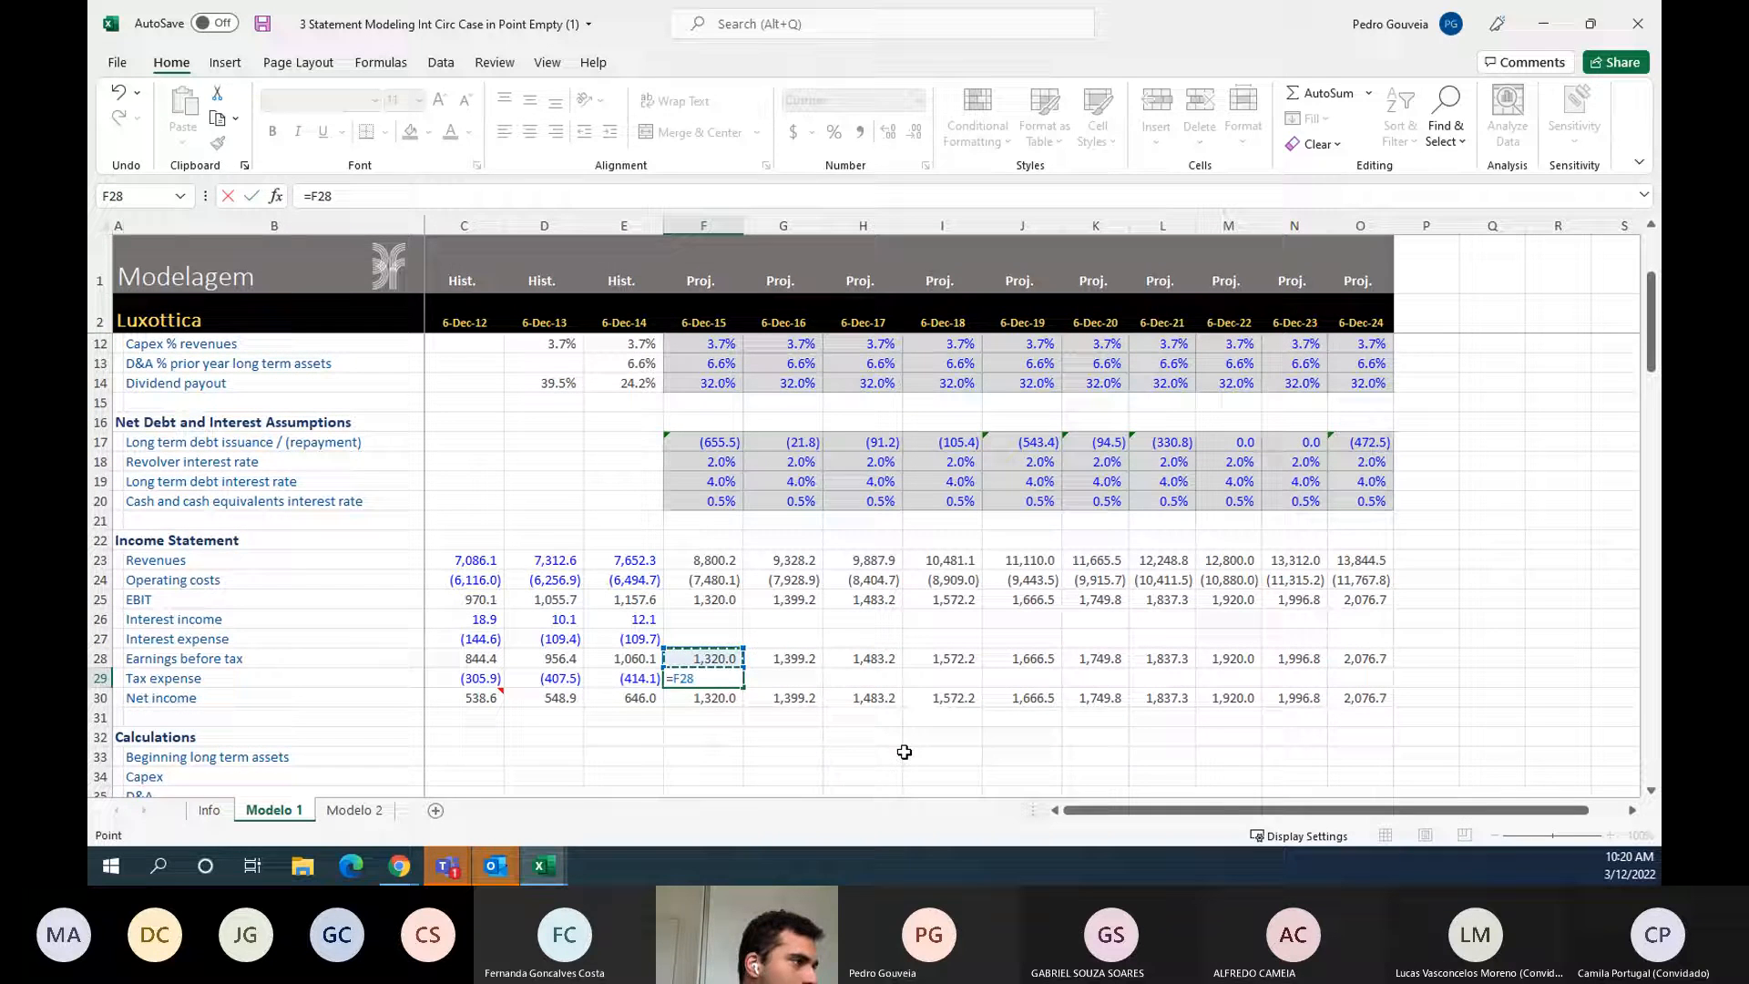
key("Up")
key("Up")
key("Up")
key("Up")
key("Up")
key("Up")
key("Up")
key("Up")
key("Up")
key("Up")
key("Up")
key("Up")
key("Up")
key("Up")
key("Up")
key("Up")
key("Up")
key("Up")
key("Up")
key("Up")
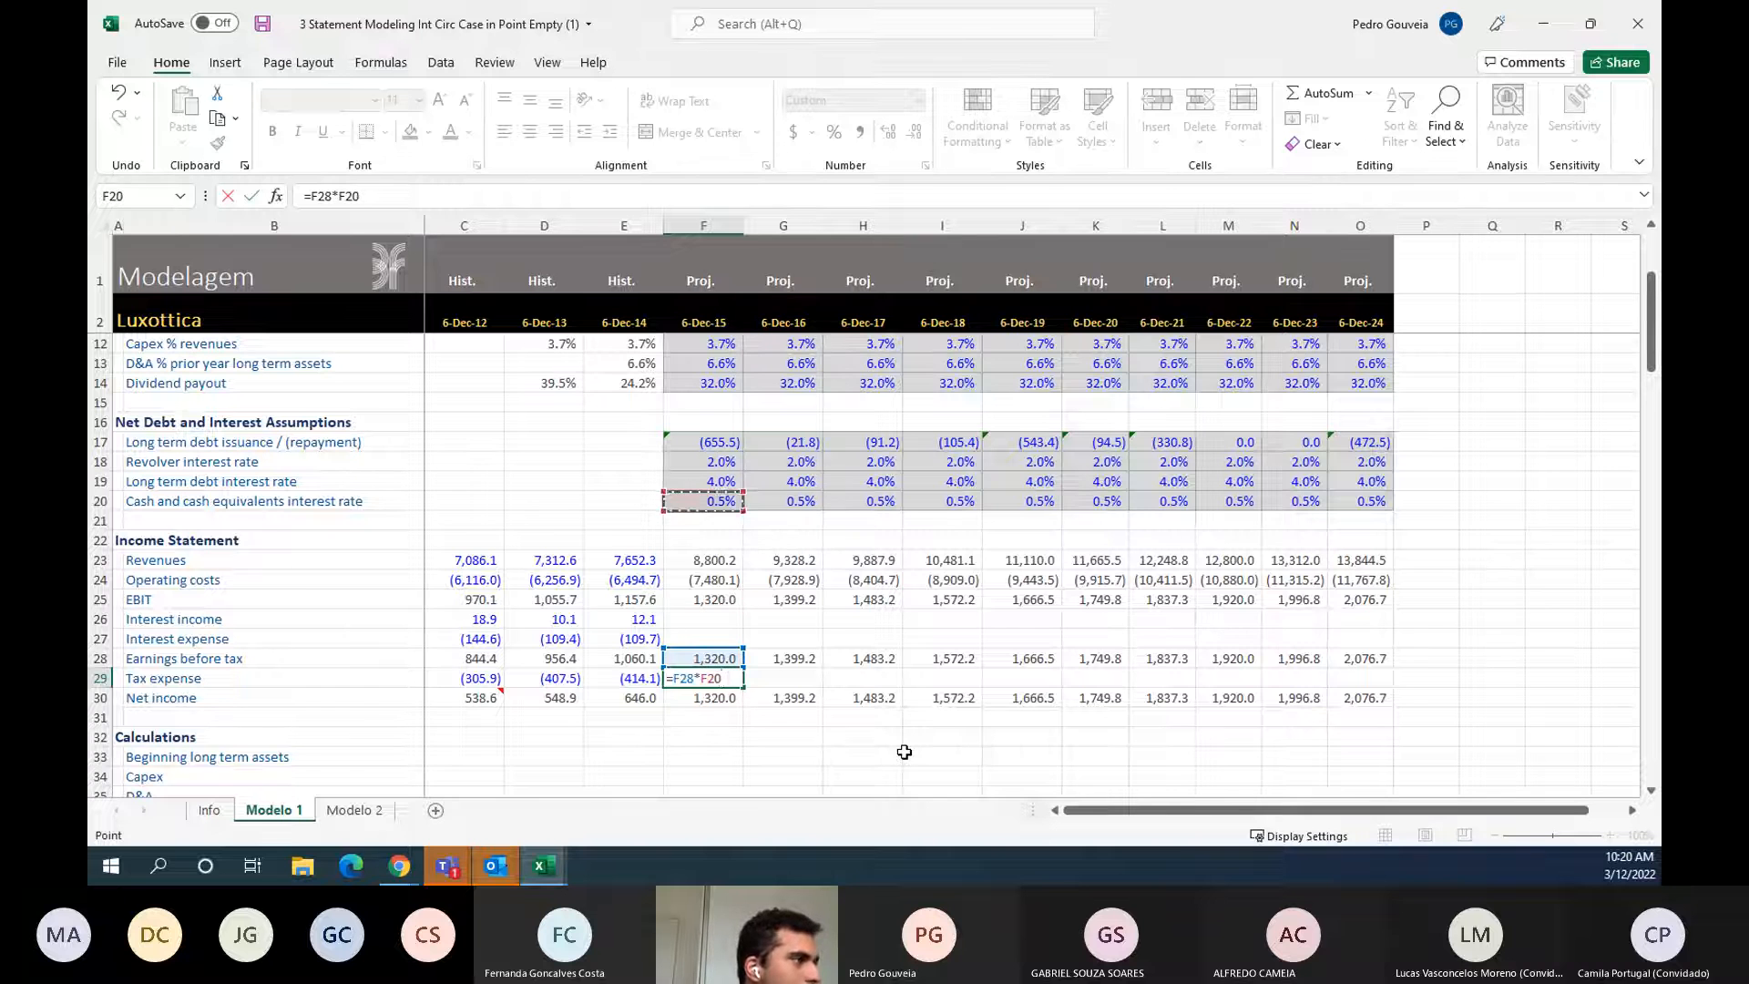
key("Down")
key("Down")
key("Down")
key("Down")
key("Down")
key("Down")
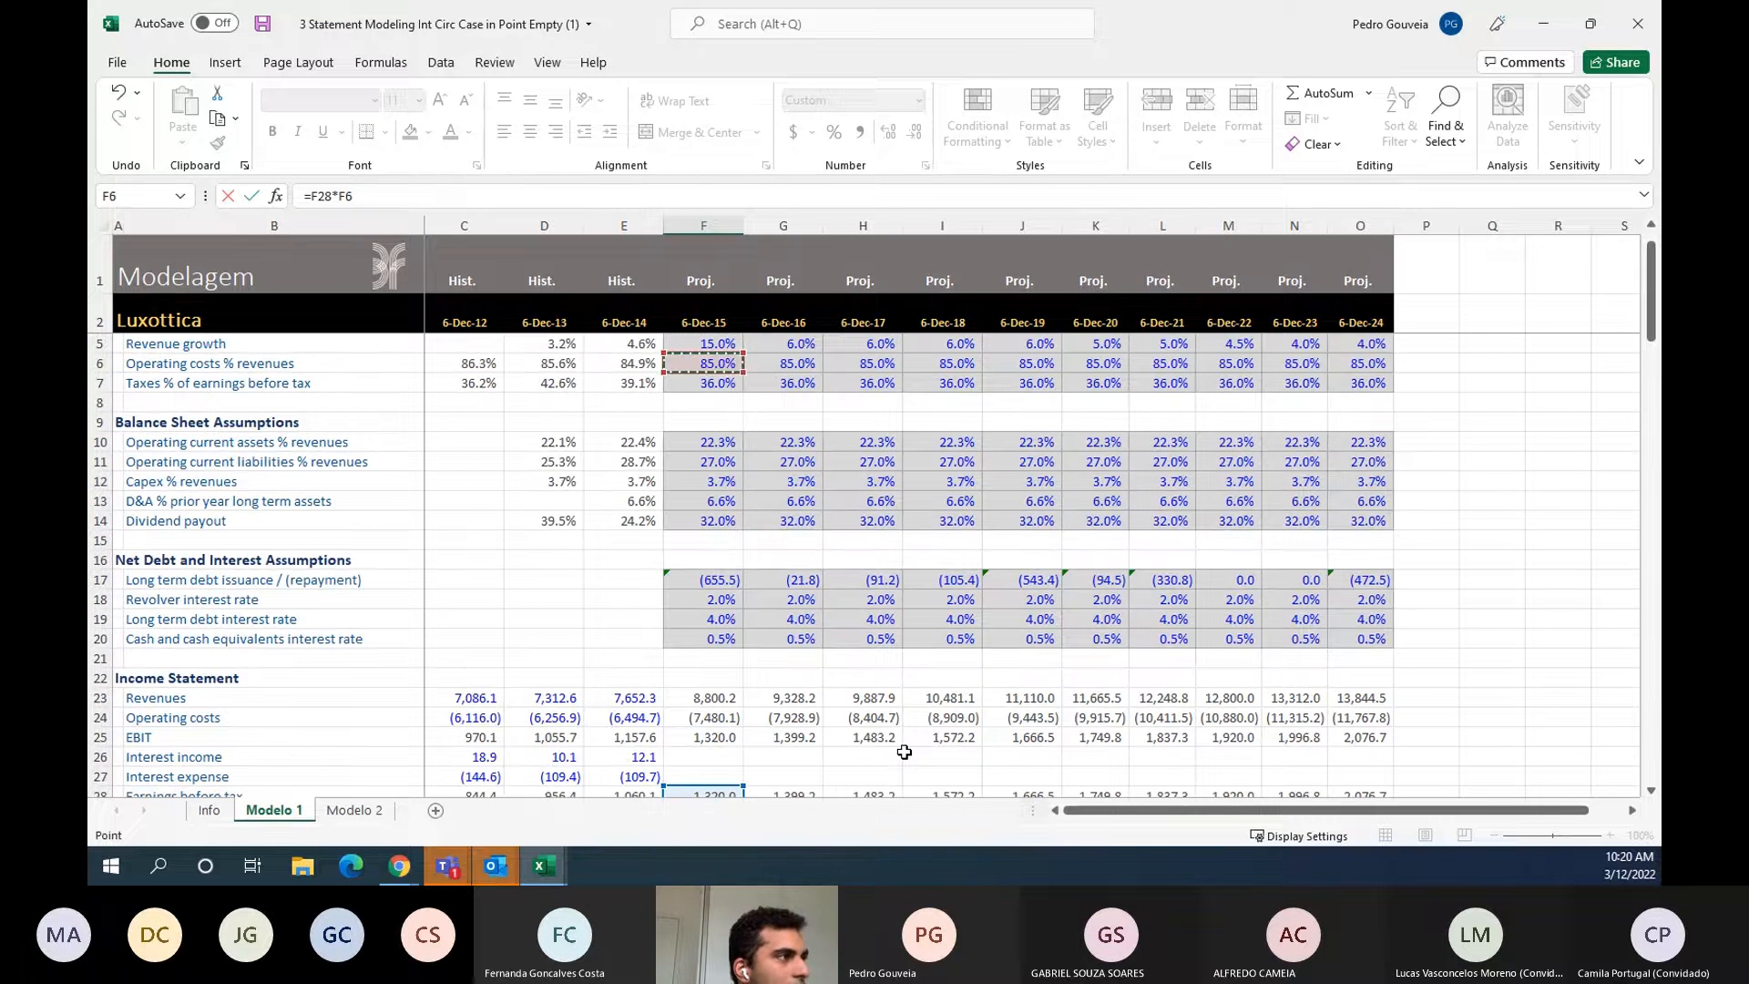
key("Up")
key("Up")
type("*-1")
key("ctrl+Return")
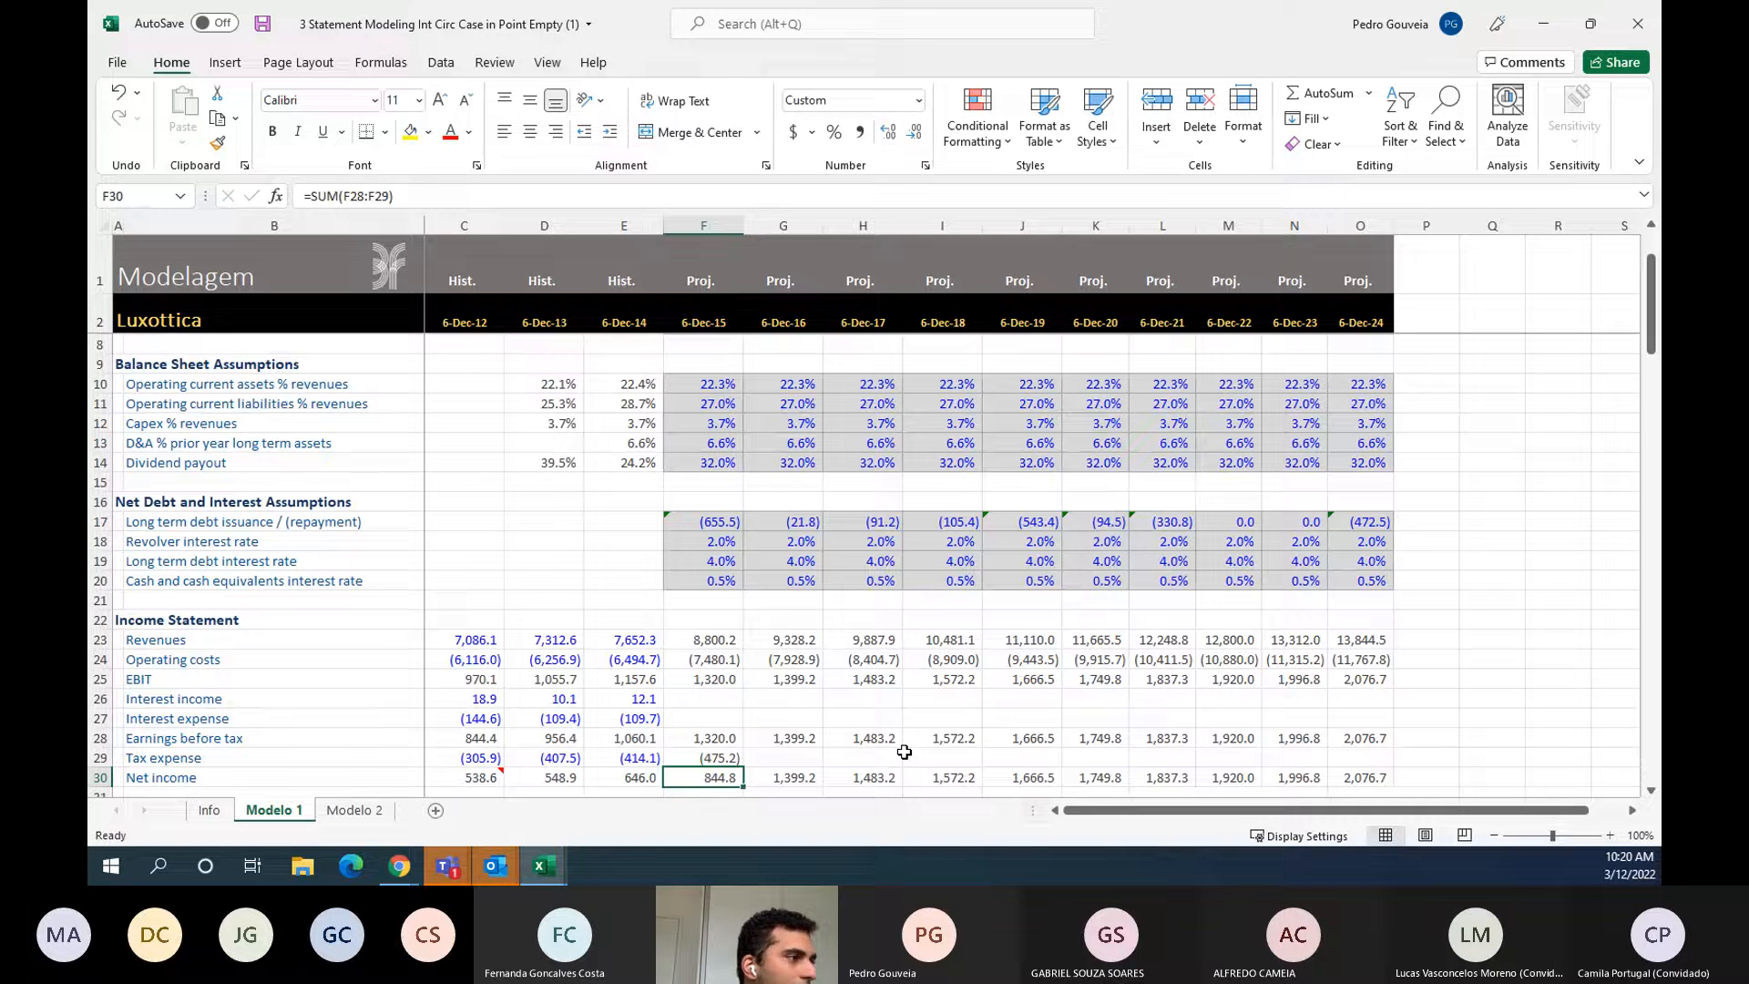
- Fill the tax expense formula from F29 across all projection years to column O
key("shift+Right")
key("shift+Right")
key("shift+Right")
key("shift+Right")
key("shift+Right")
key("shift+Right")
key("shift+Right")
key("shift+Right")
key("shift+Right")
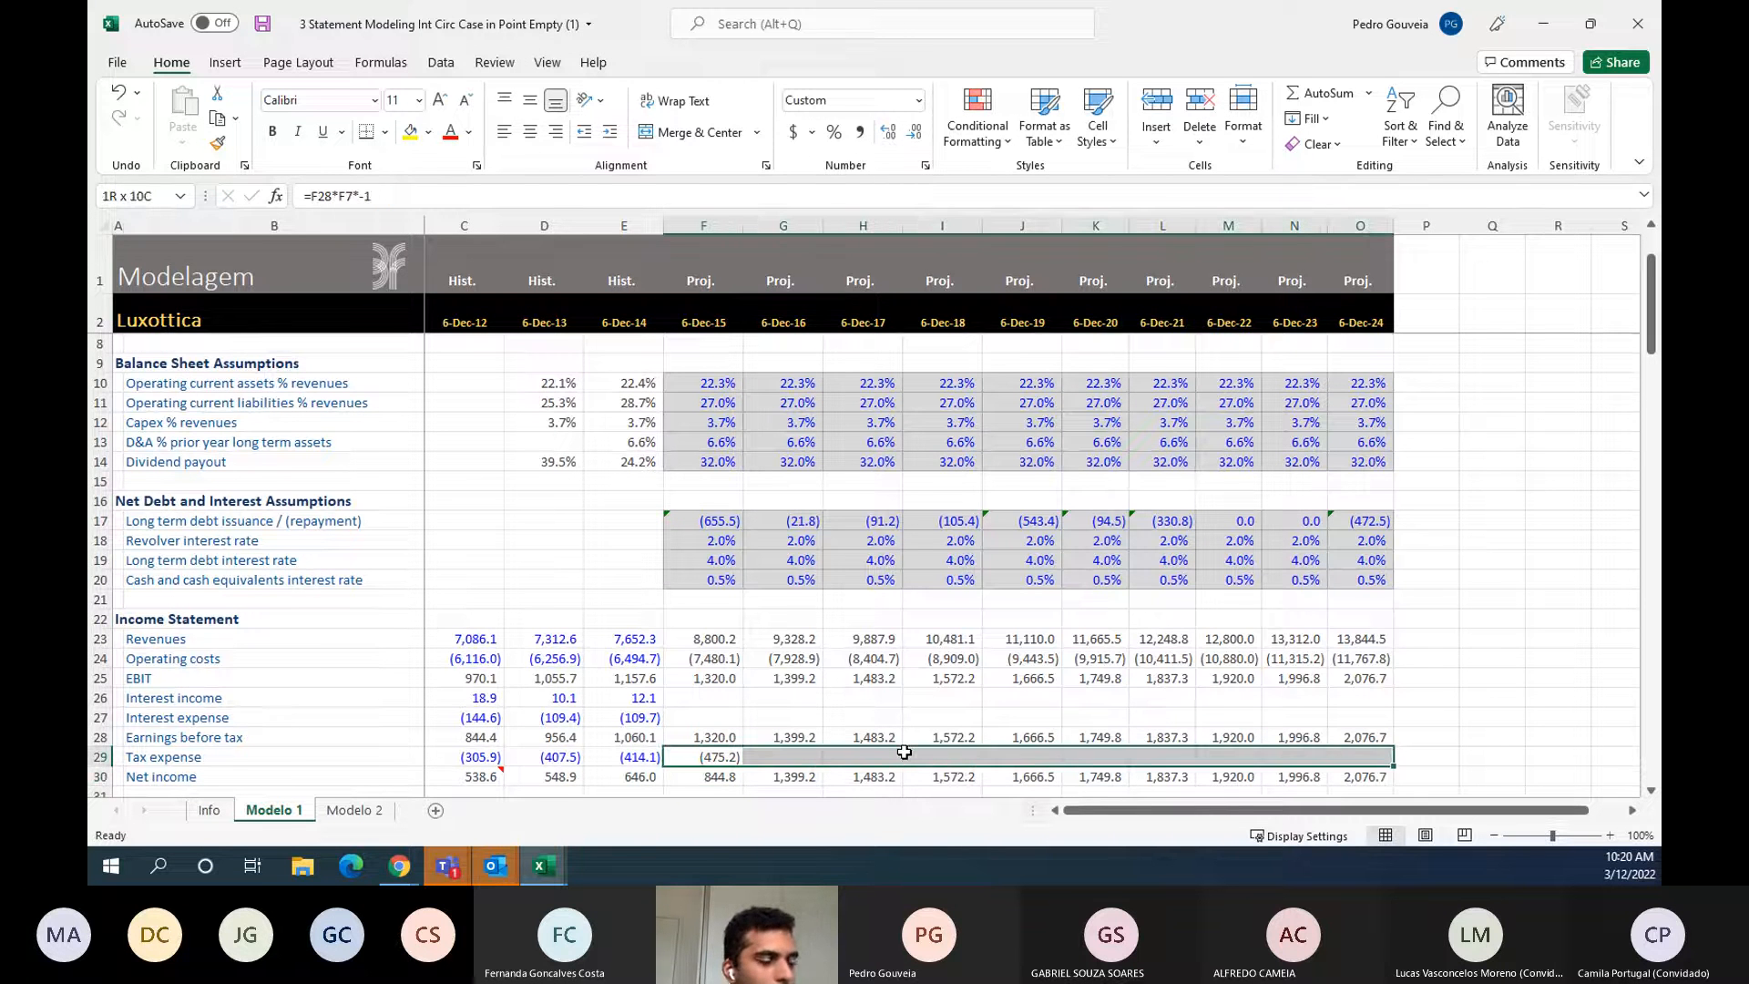
key("ctrl+r")
key("Down")
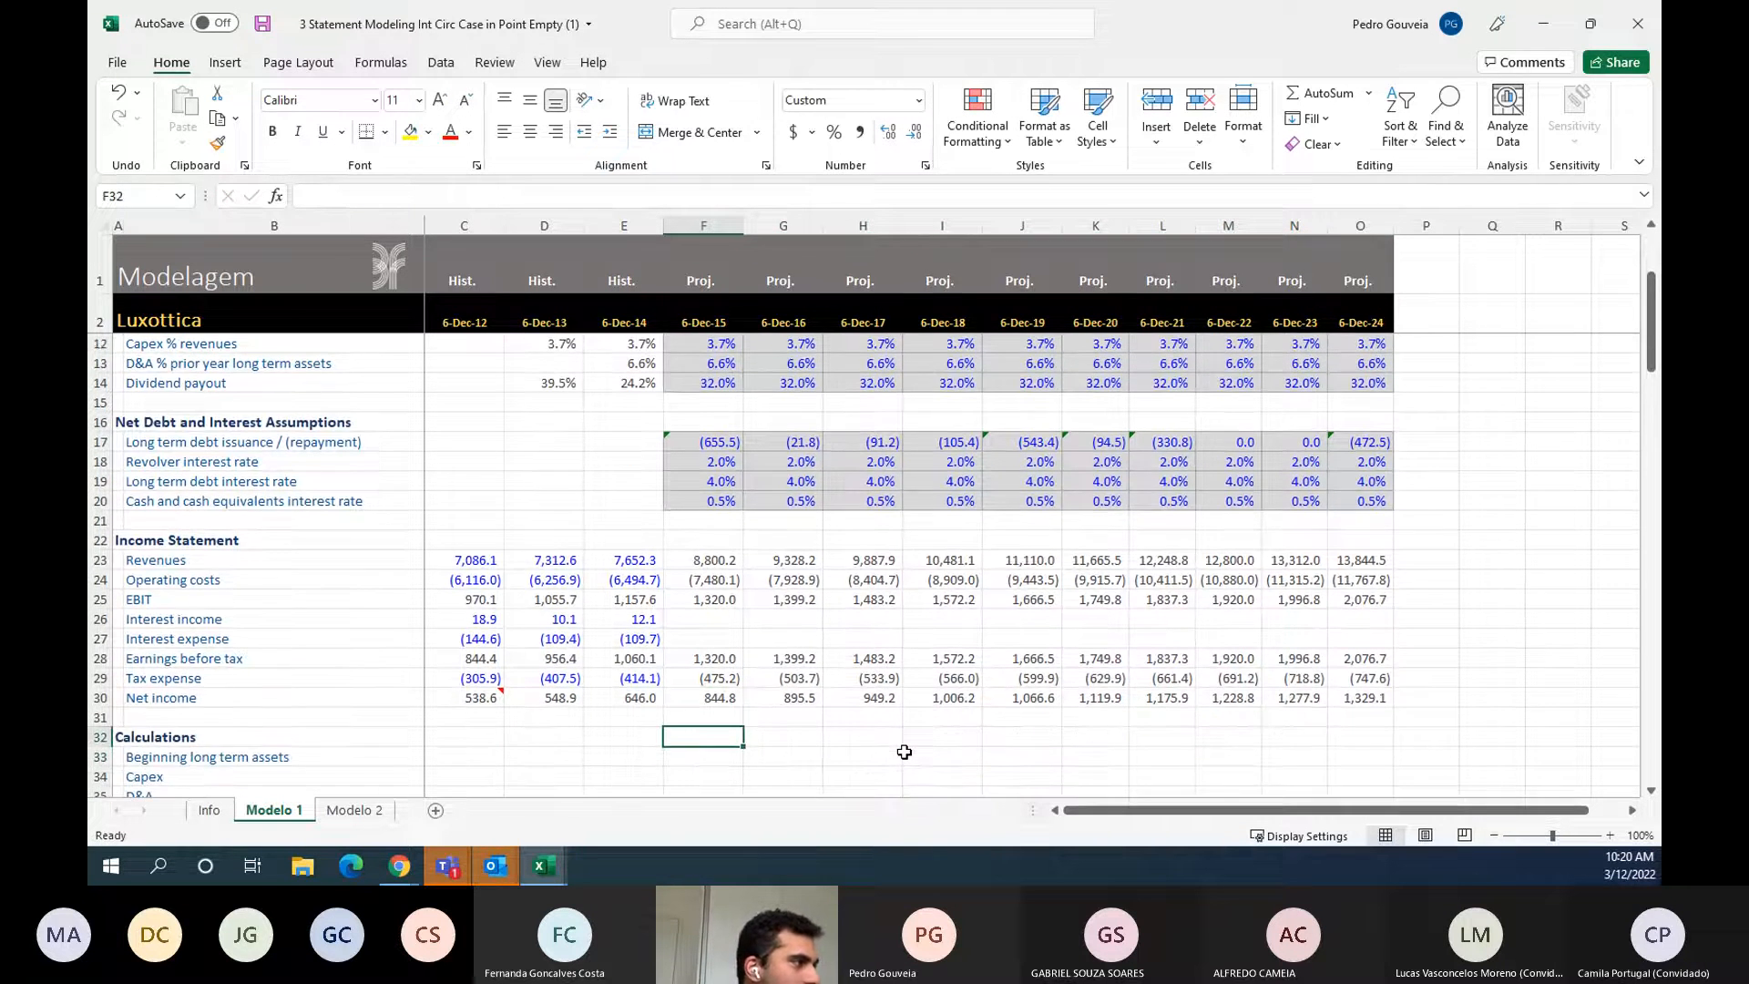
- Examine the Calculations section's long term assets and equity rows and the first projected year's column
key("shift+space")
key("Right")
key("Left")
key("Down")
key("Down")
key("Down")
key("Down")
key("Down")
key("Down")
key("Down")
key("Down")
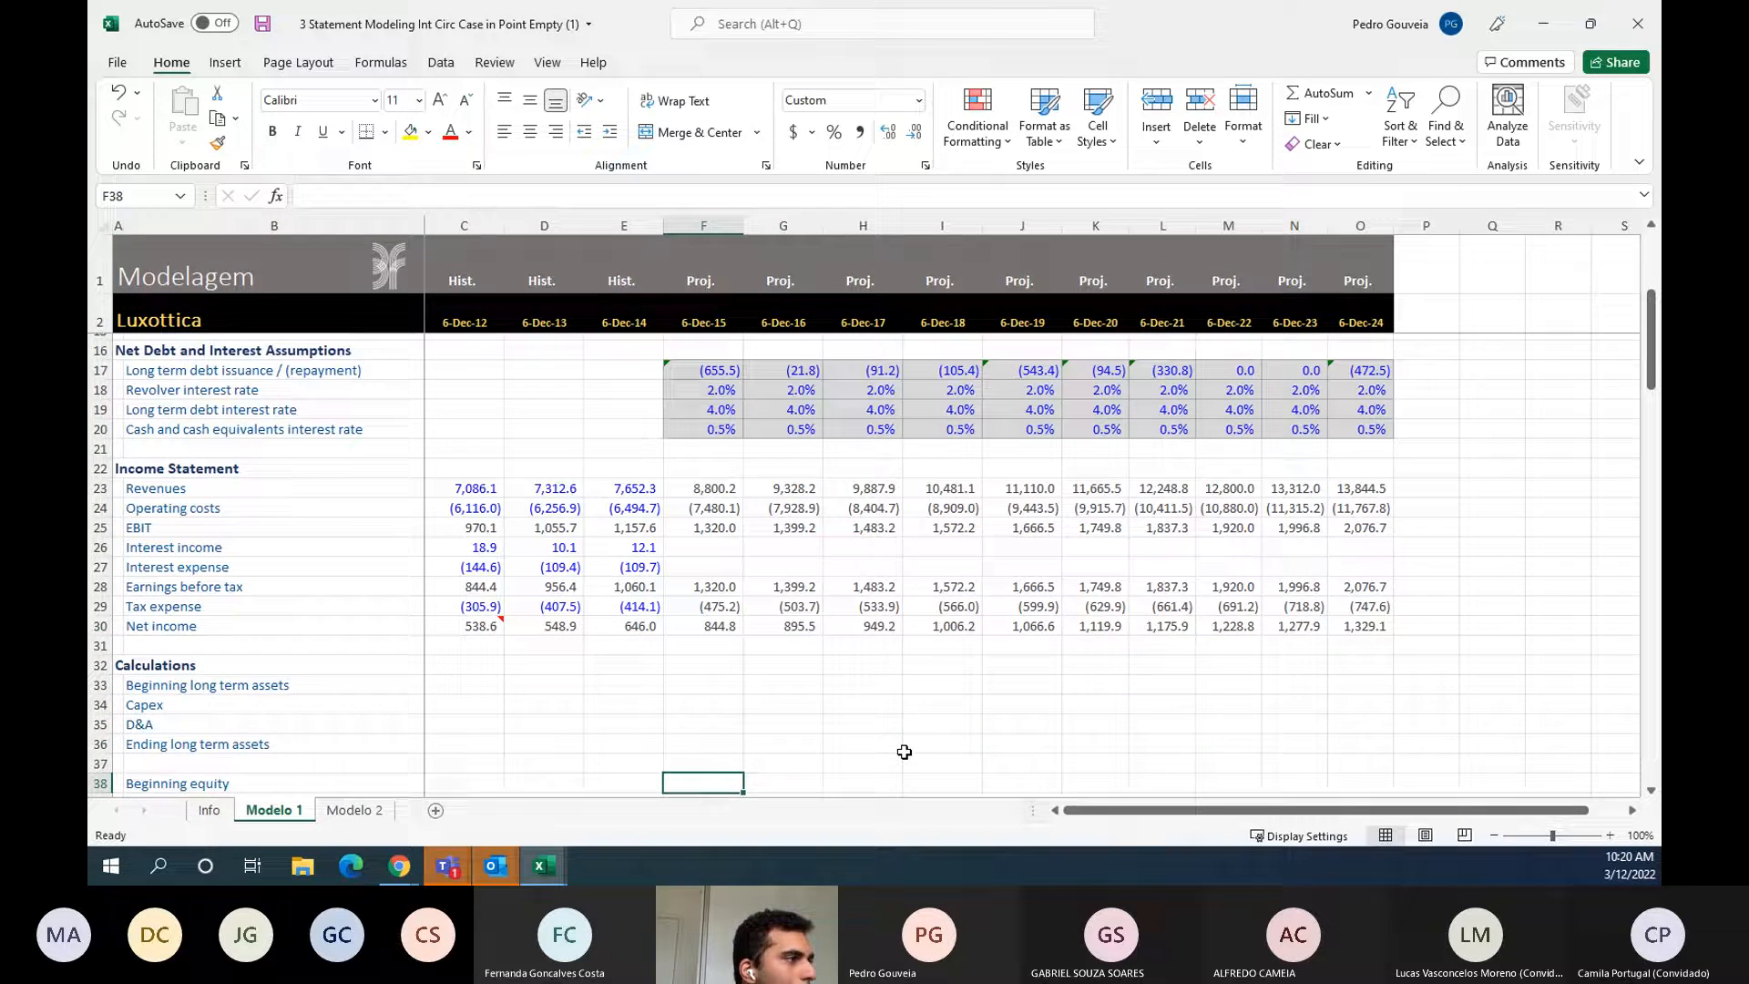
key("Down")
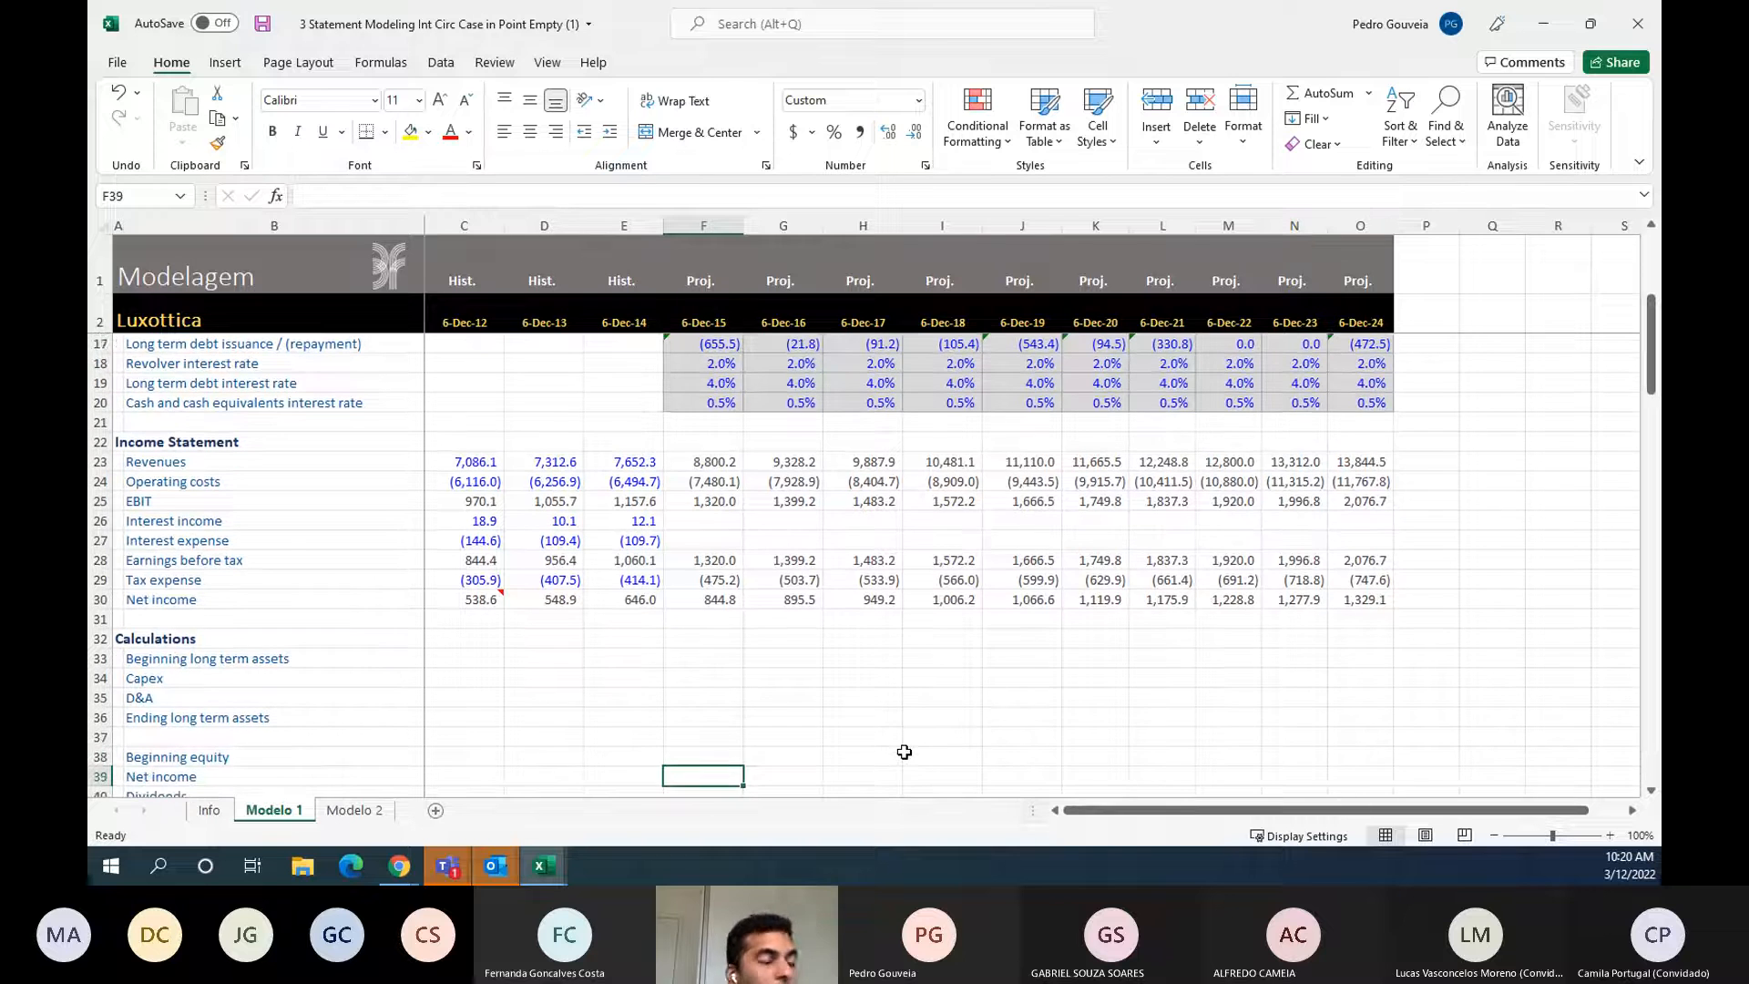
key("Up")
key("Up")
key("Up")
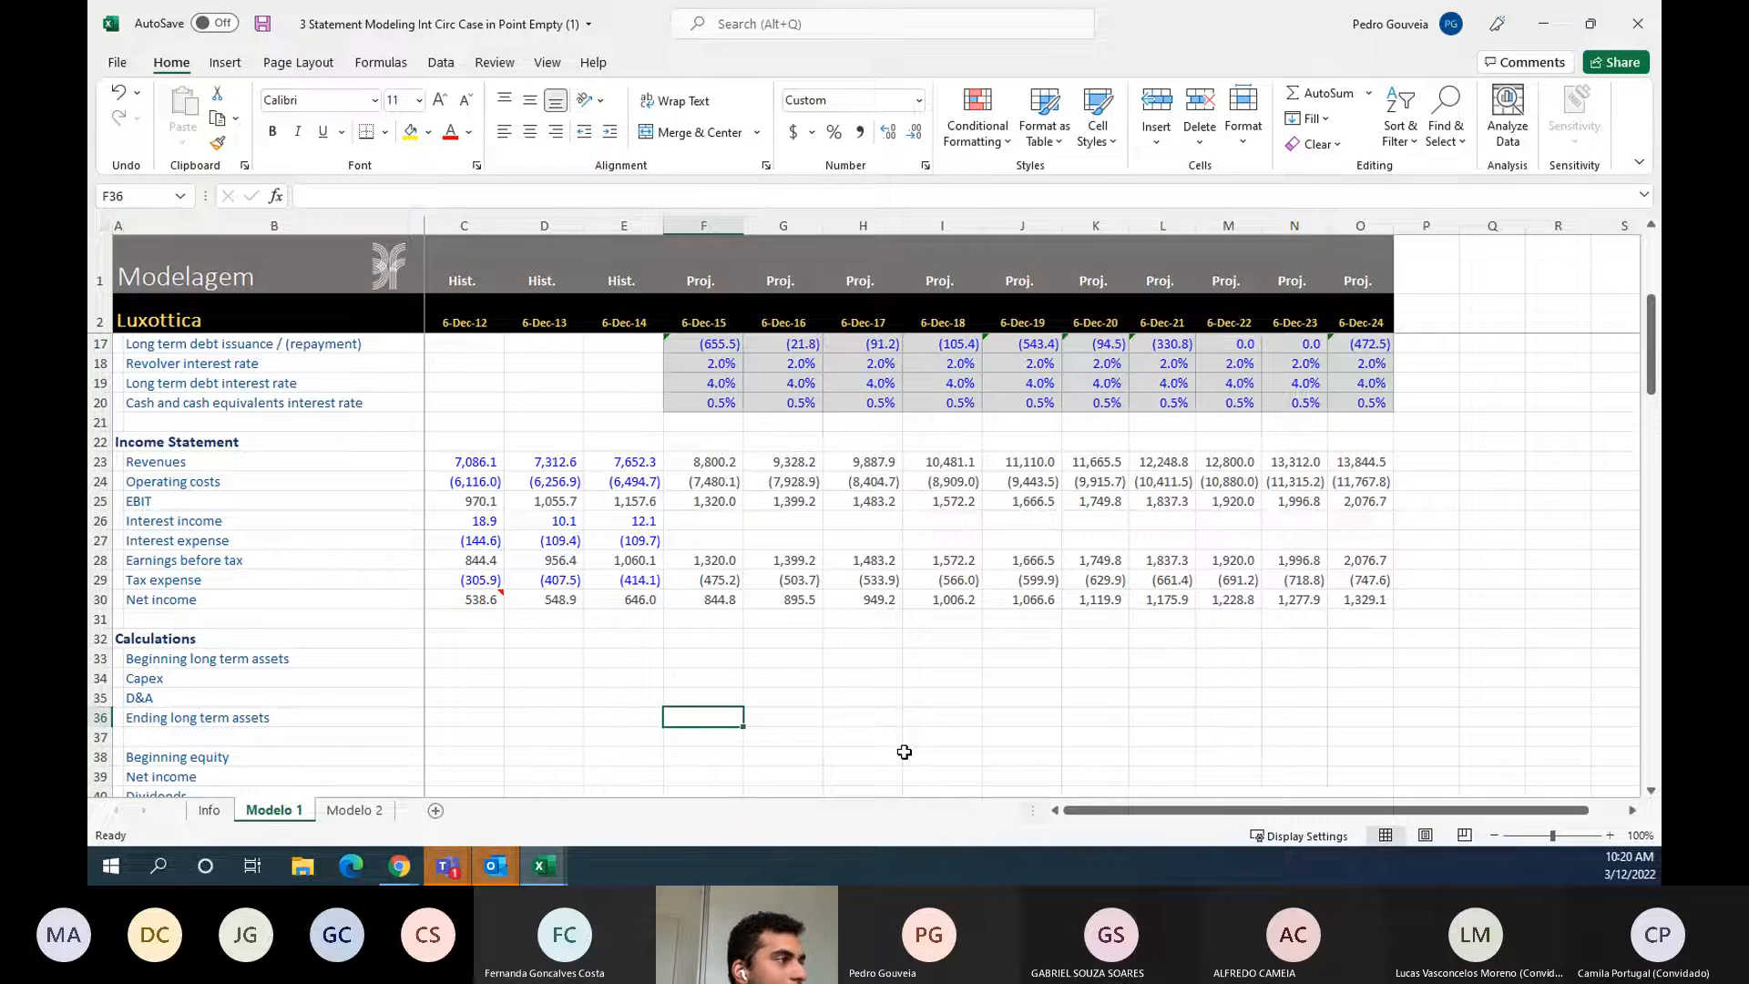
key("ctrl+space")
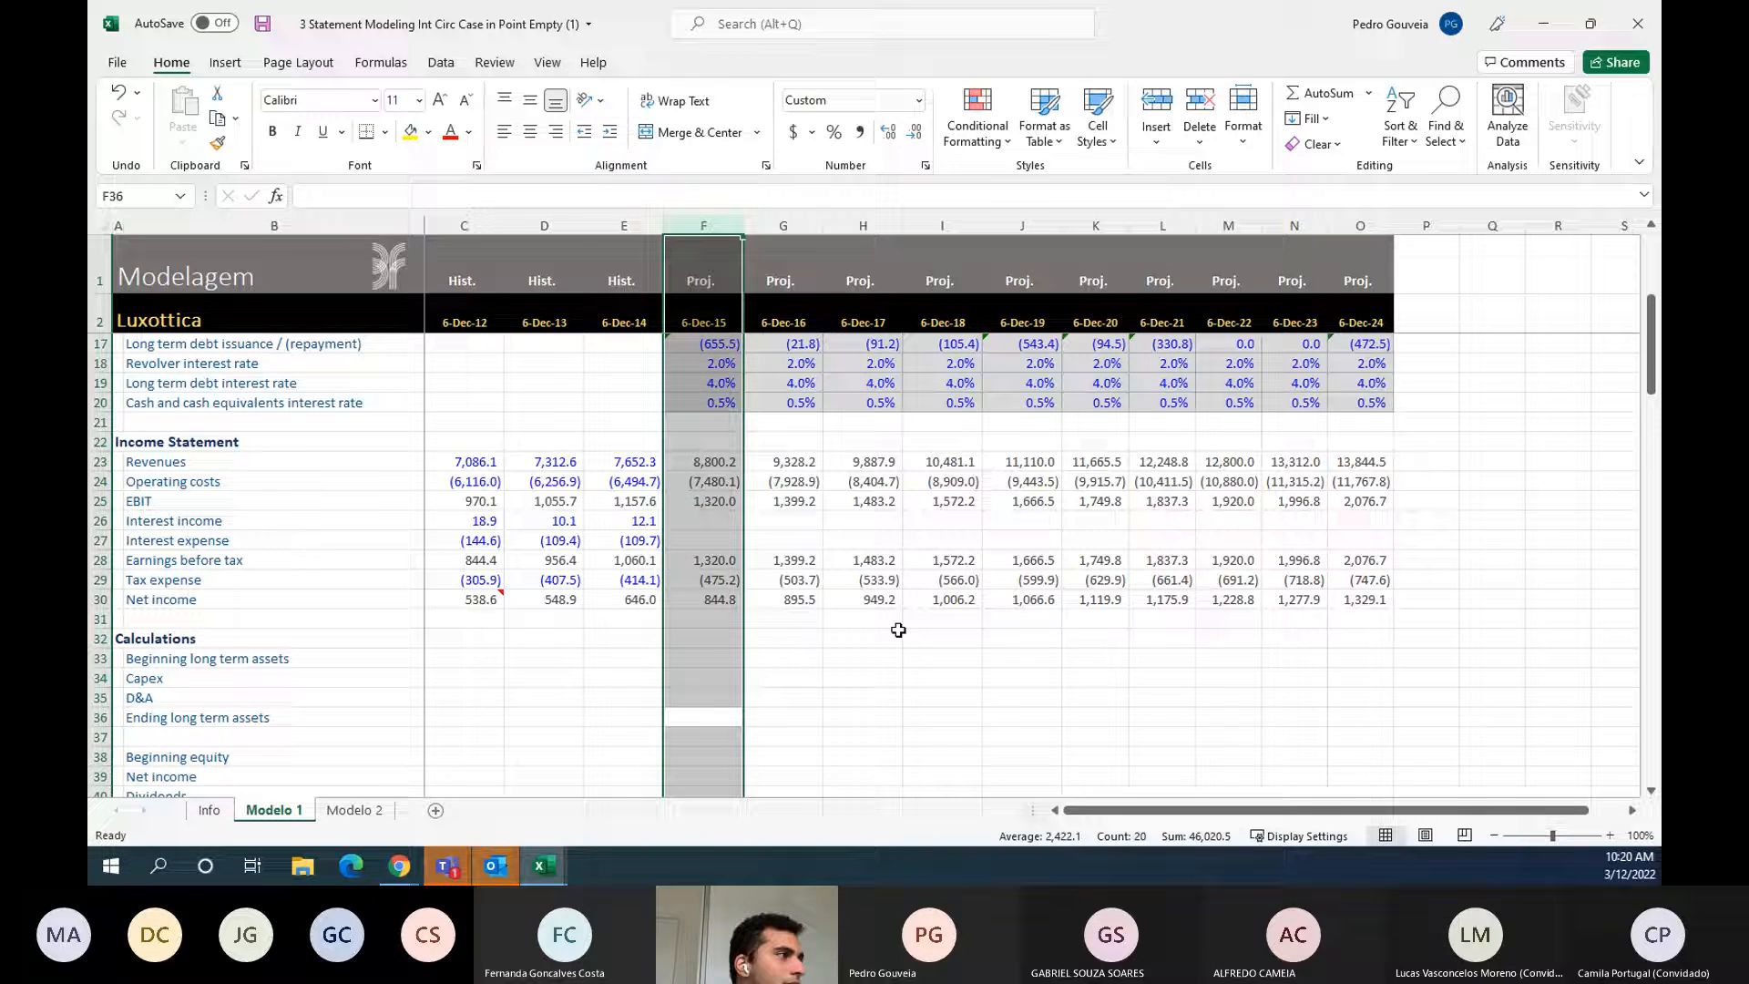
left_click(646, 279)
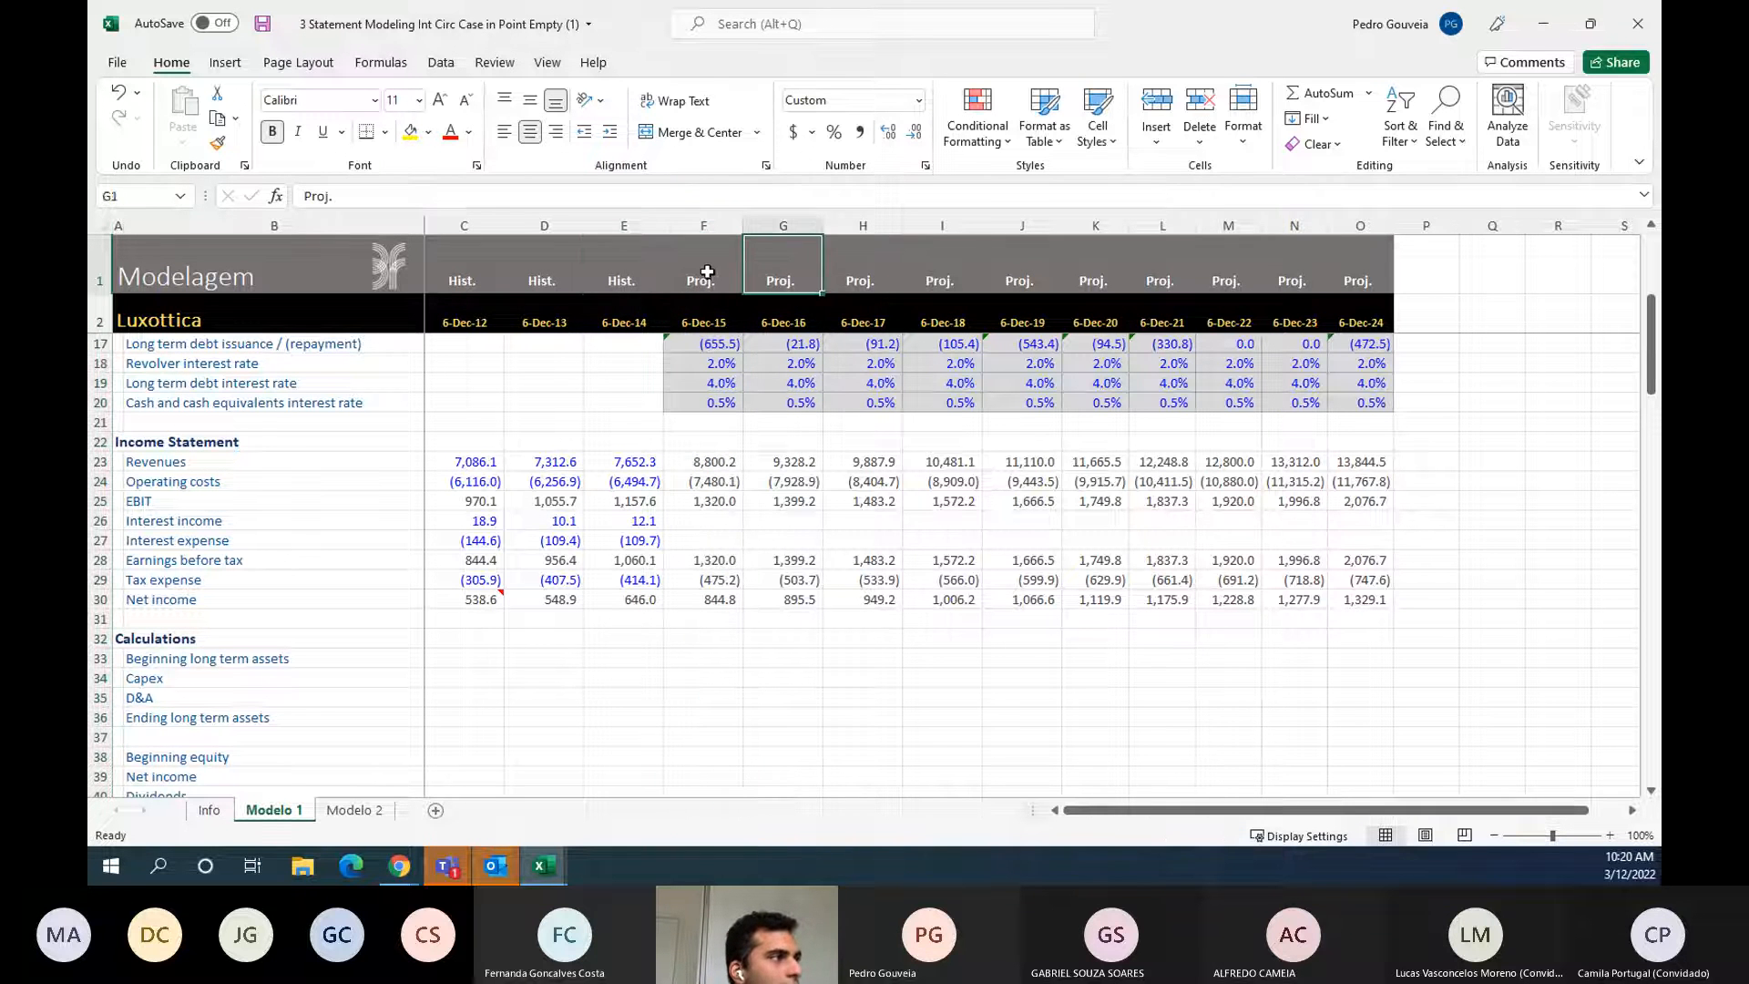
left_click(680, 269)
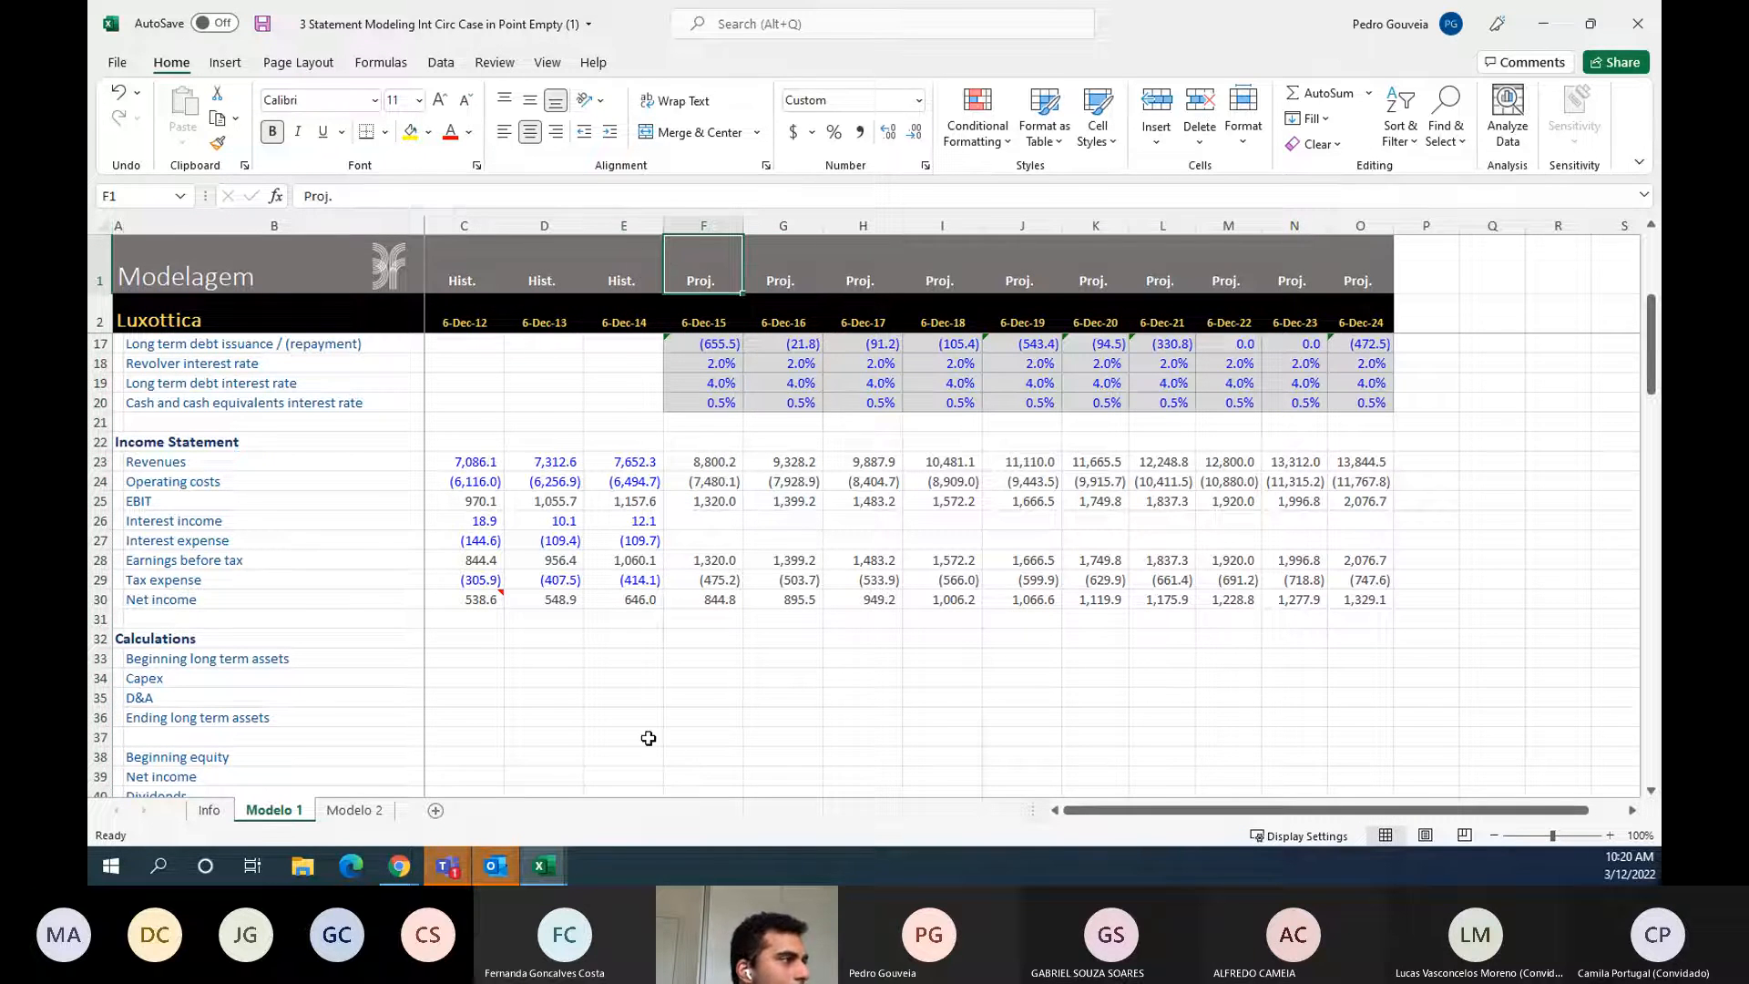
- Link the last historical year's ending long term assets in E36 to the Balance Sheet's long term assets with =E52
left_click(717, 676)
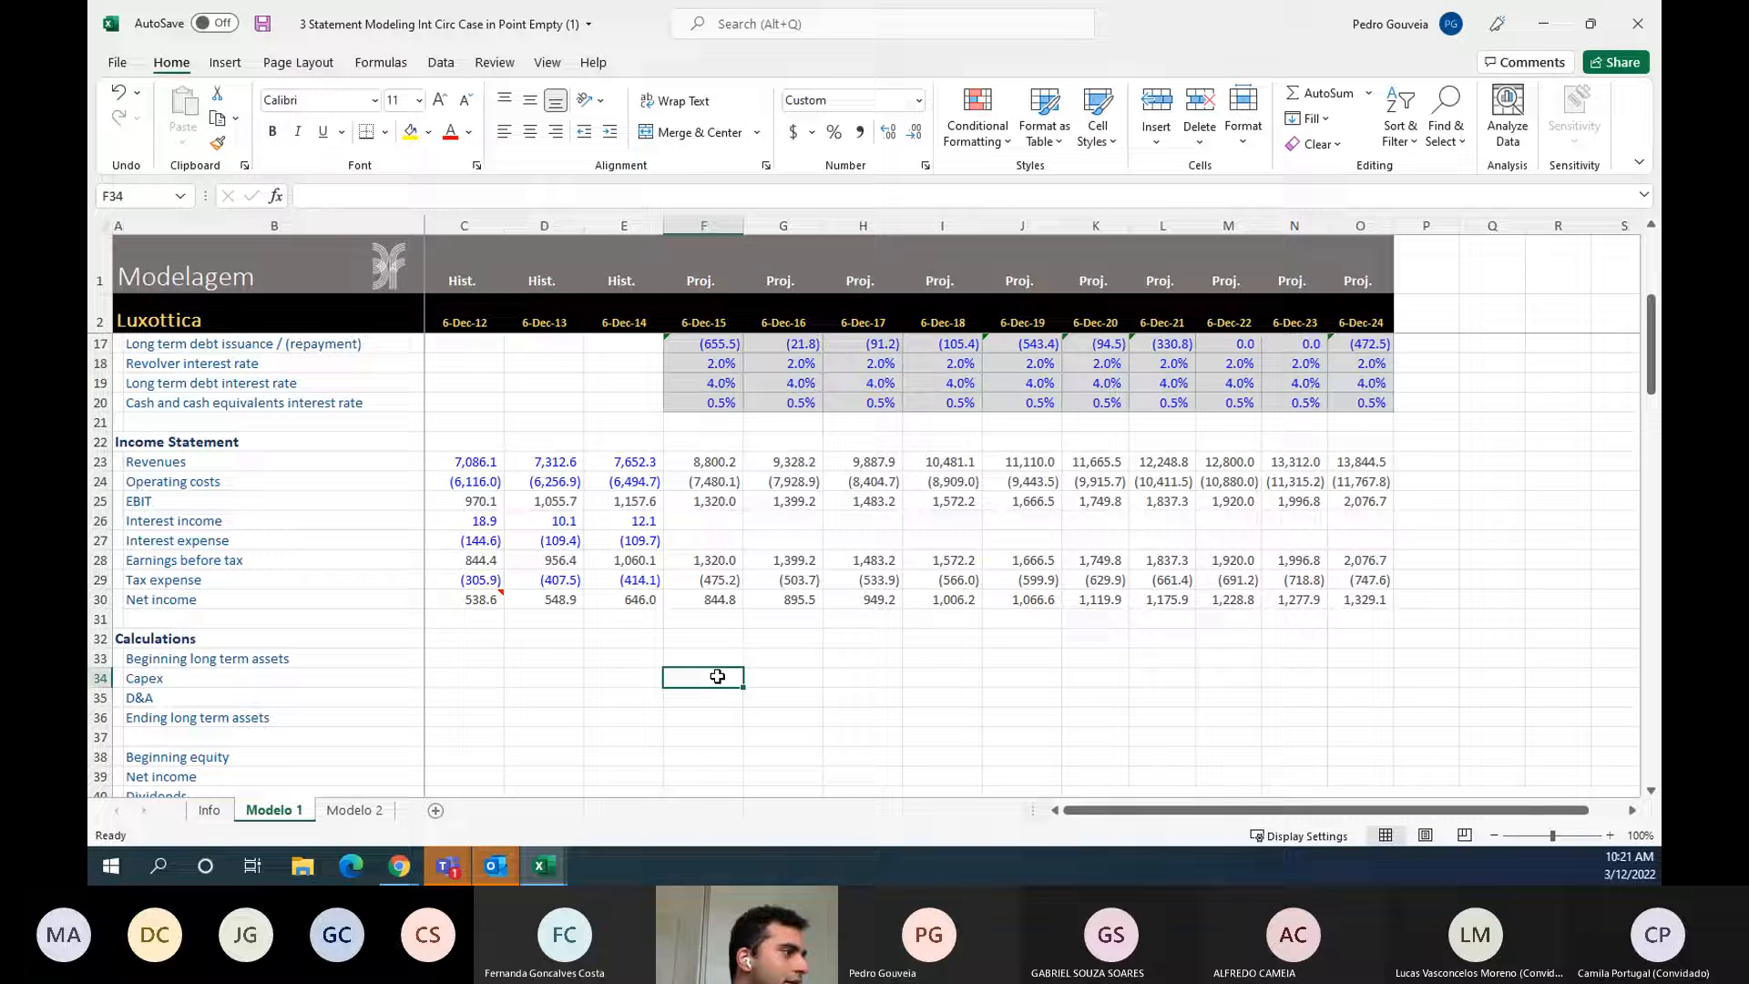
key("Down")
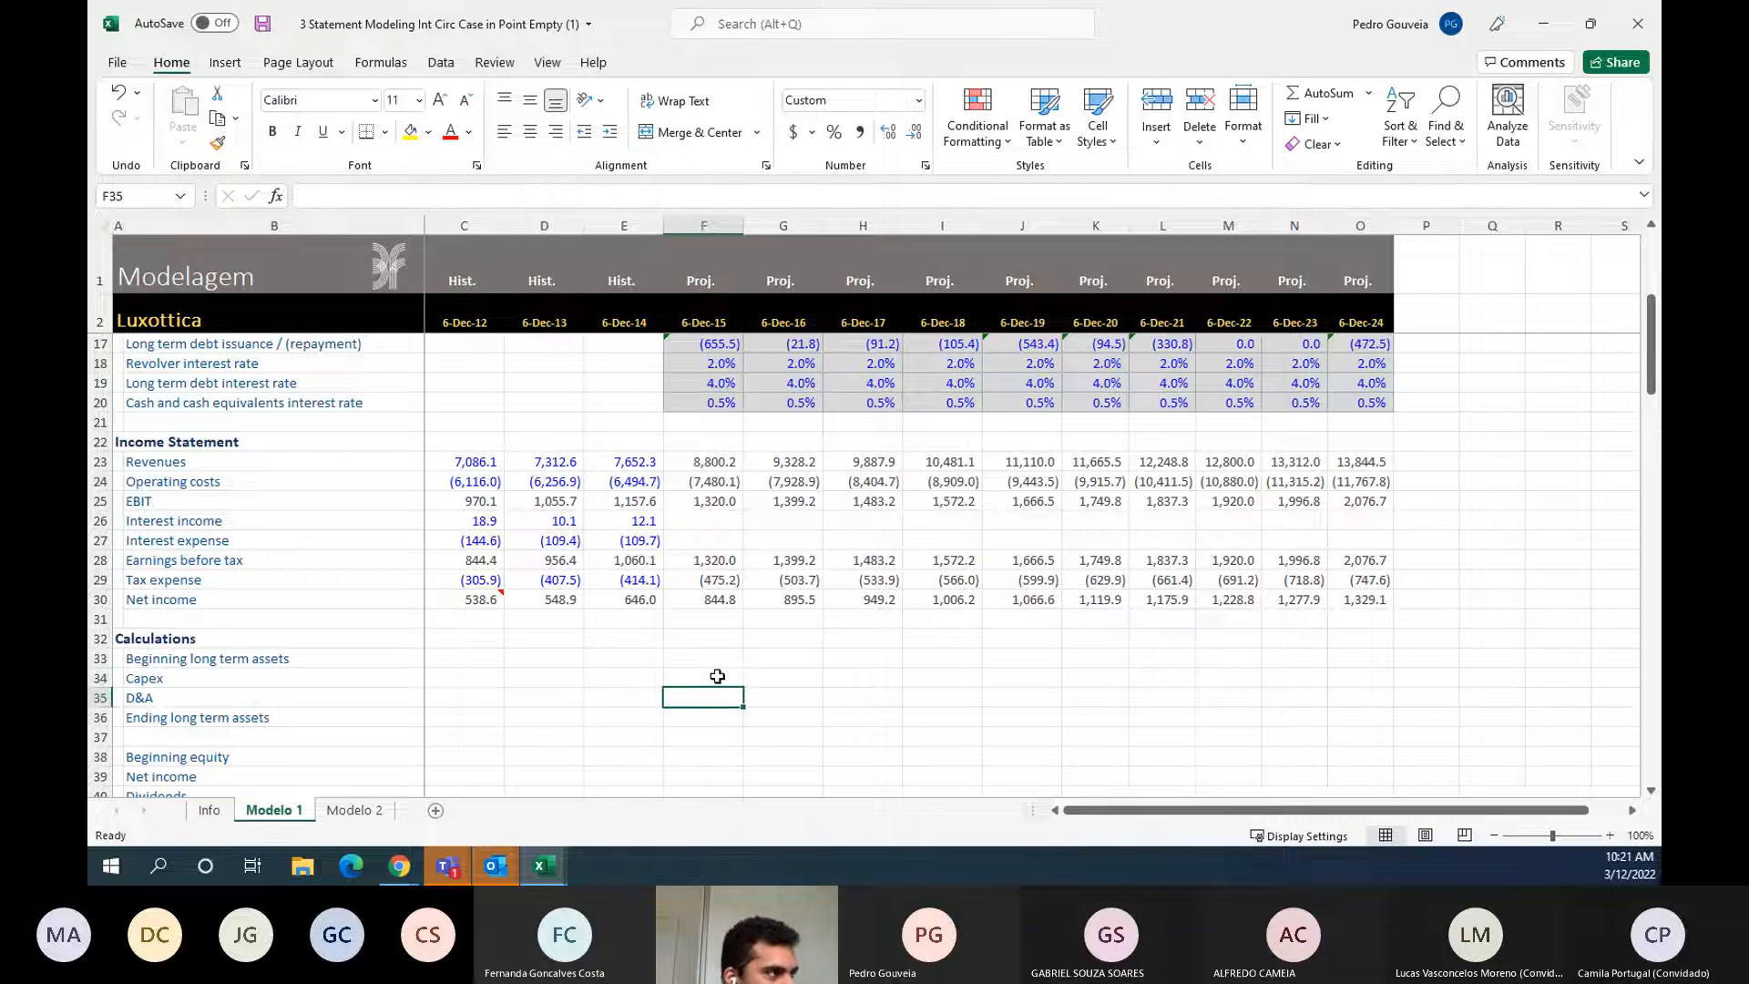
key("Left")
key("Down")
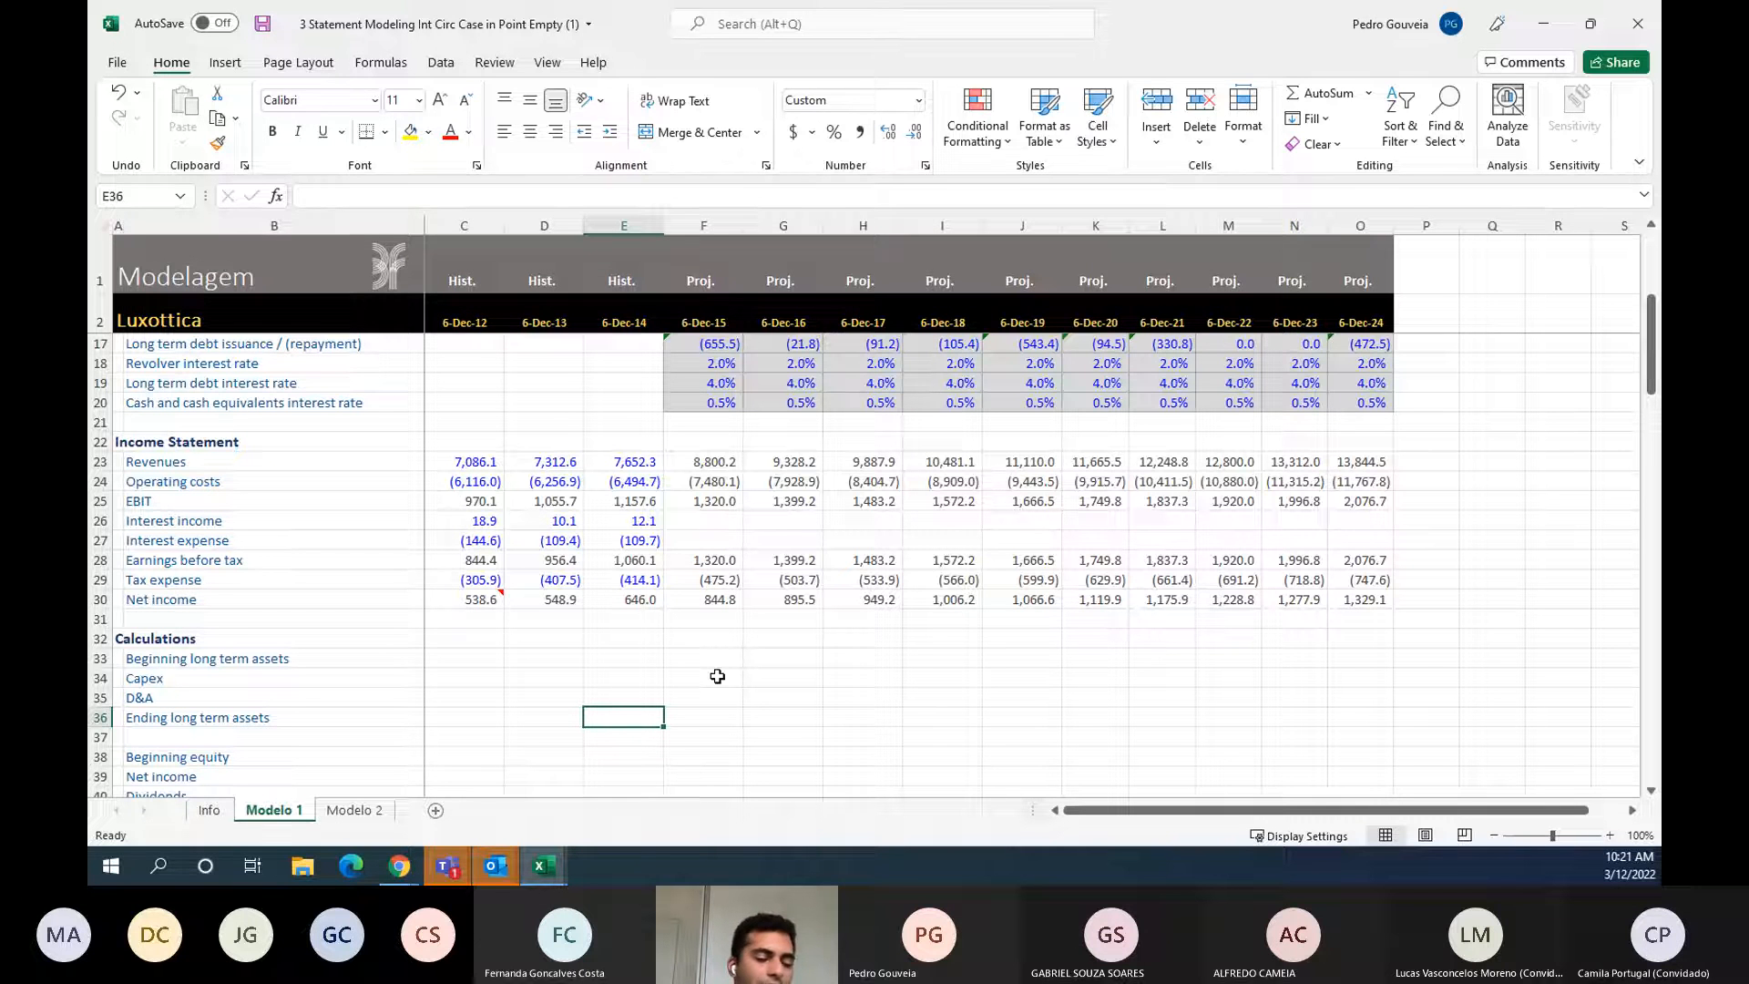
type("=")
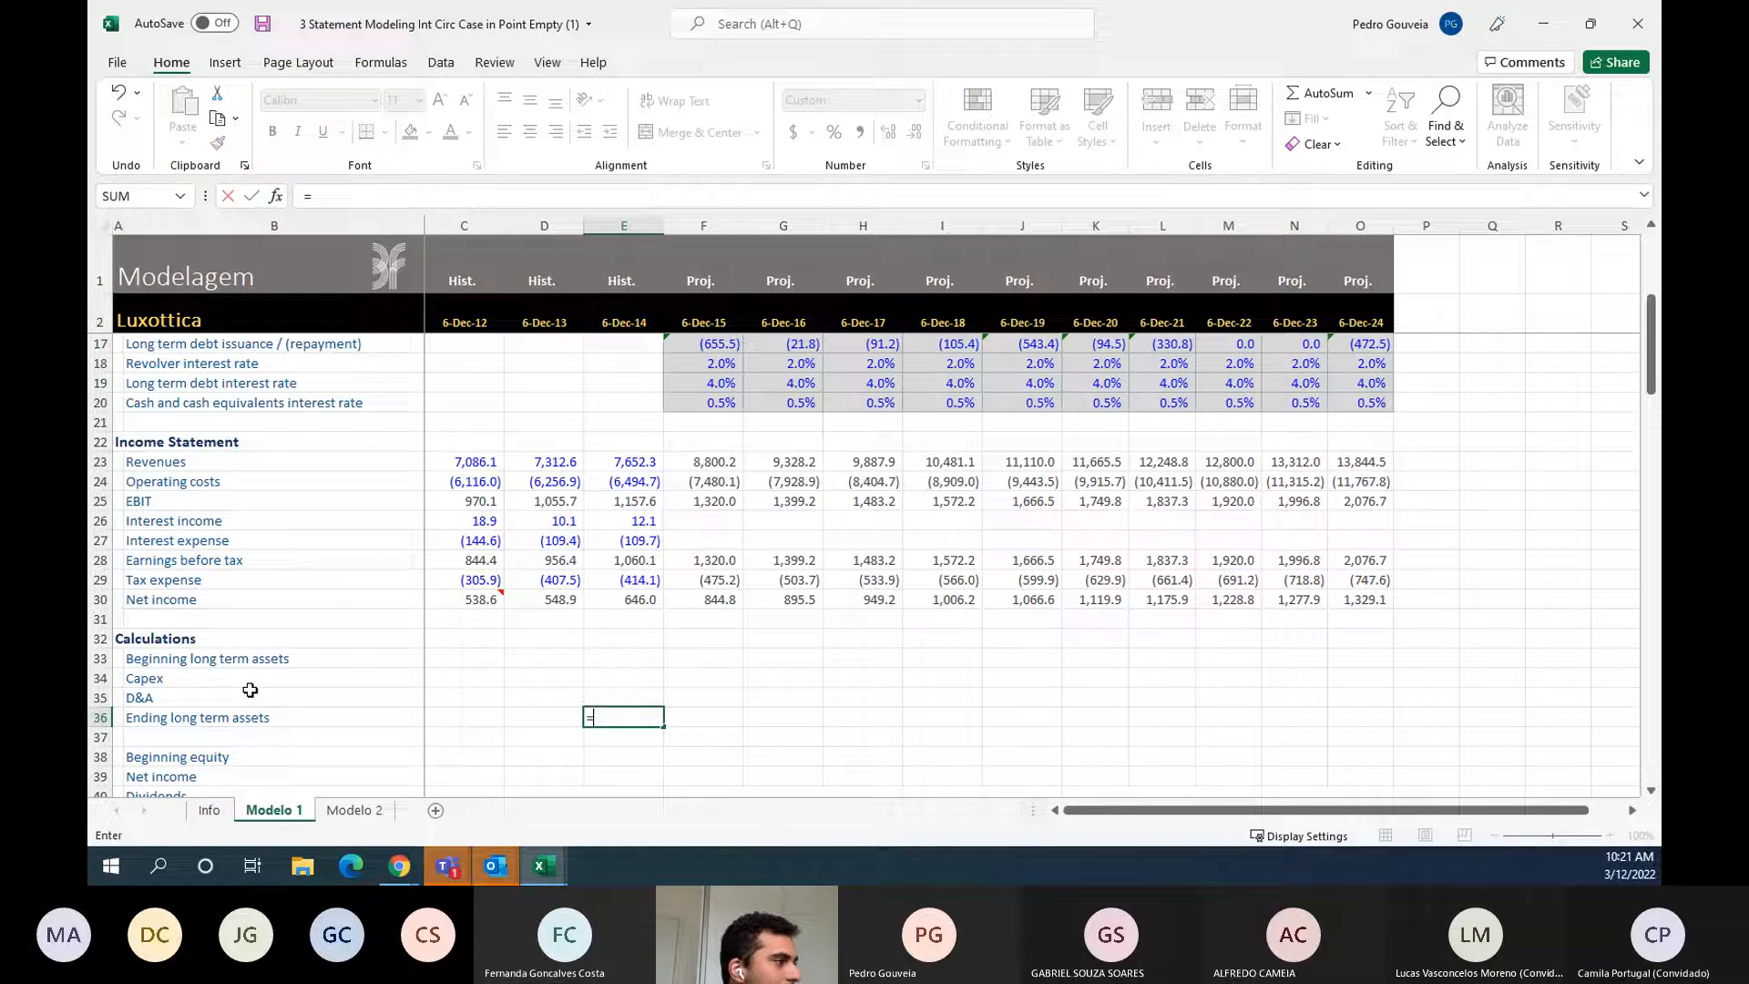
key("Down")
key("Down")
key("Down")
key("Down")
key("Down")
key("Down")
key("Down")
key("Down")
key("Down")
key("Down")
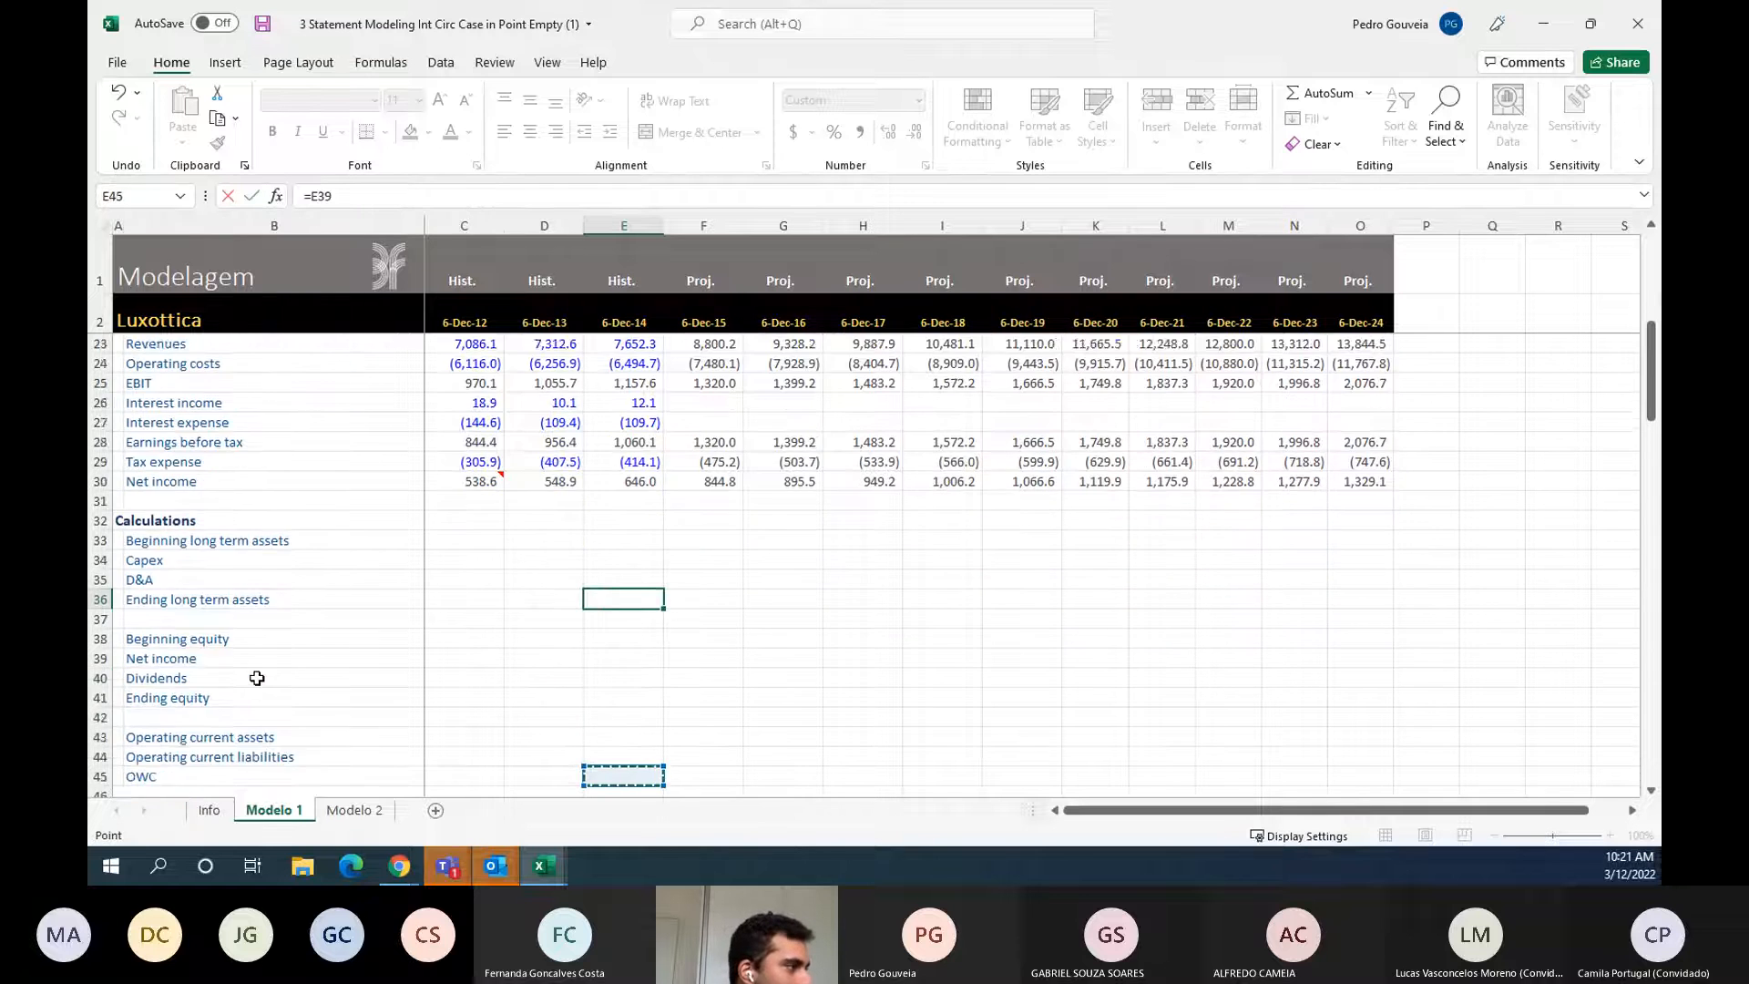
key("Down")
key("Down")
key("Down")
key("Down")
key("Down")
key("Down")
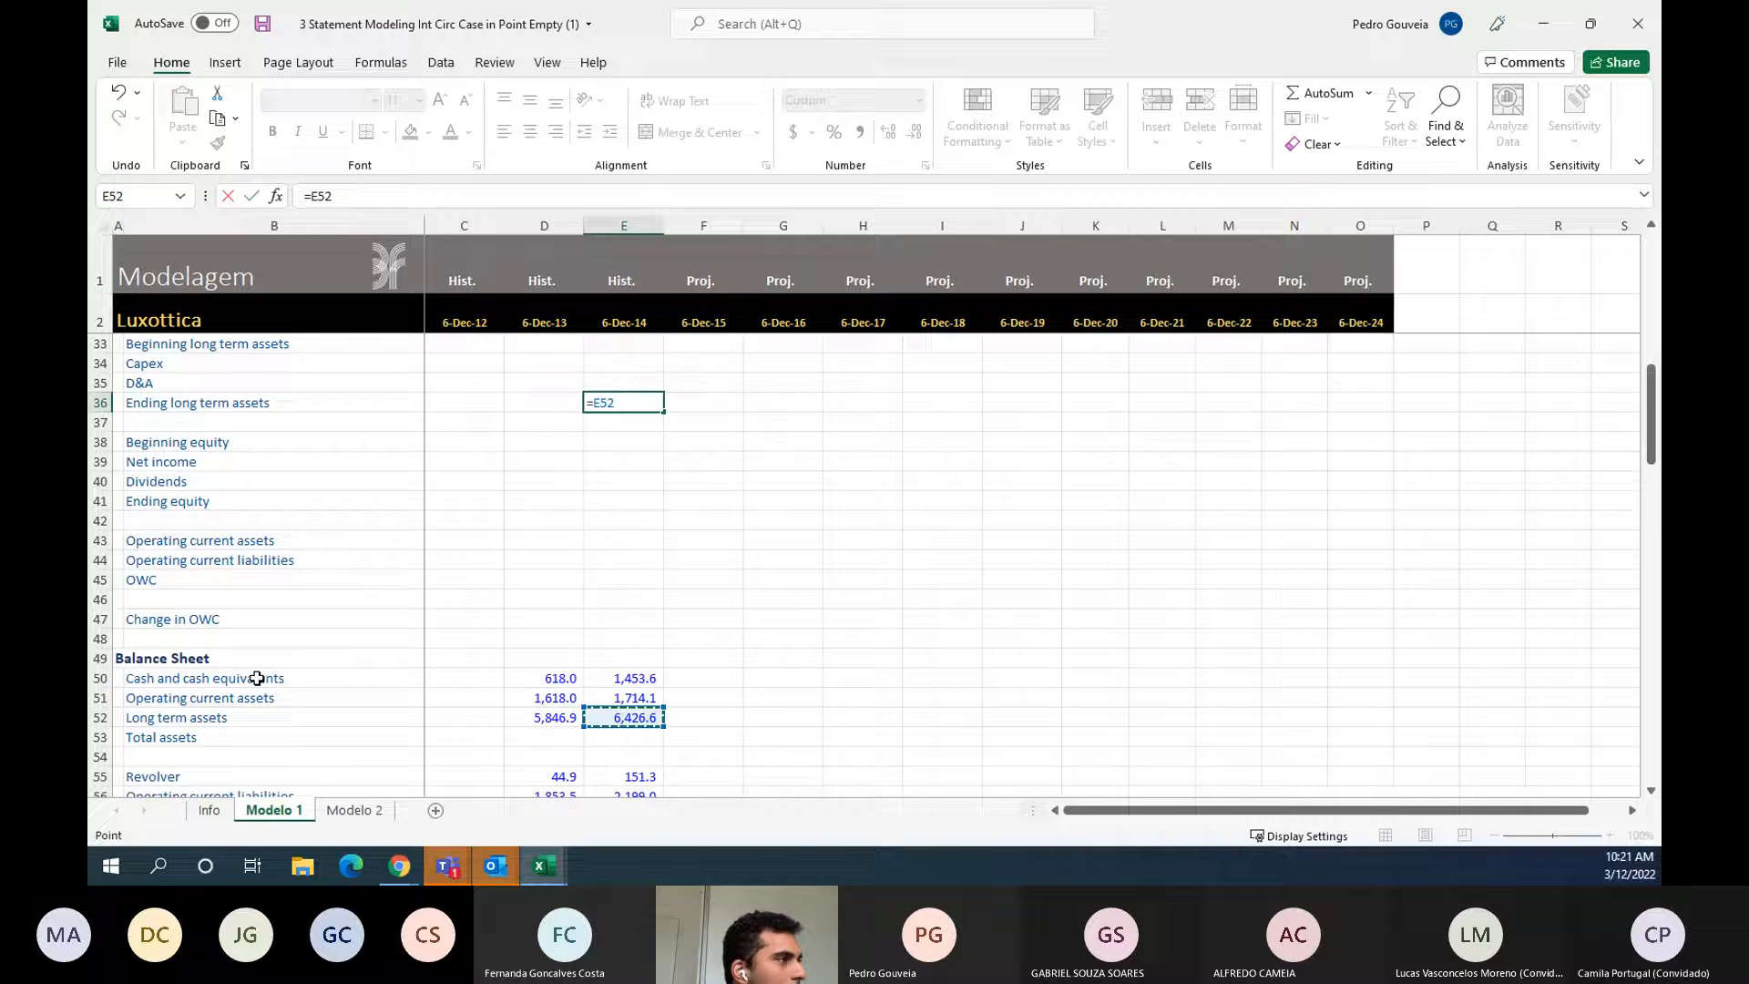
key("Return")
key("Up")
key("Up")
key("Up")
key("Up")
key("Up")
key("Up")
key("Up")
key("Down")
key("Down")
key("Down")
key("Down")
key("Down")
key("Down")
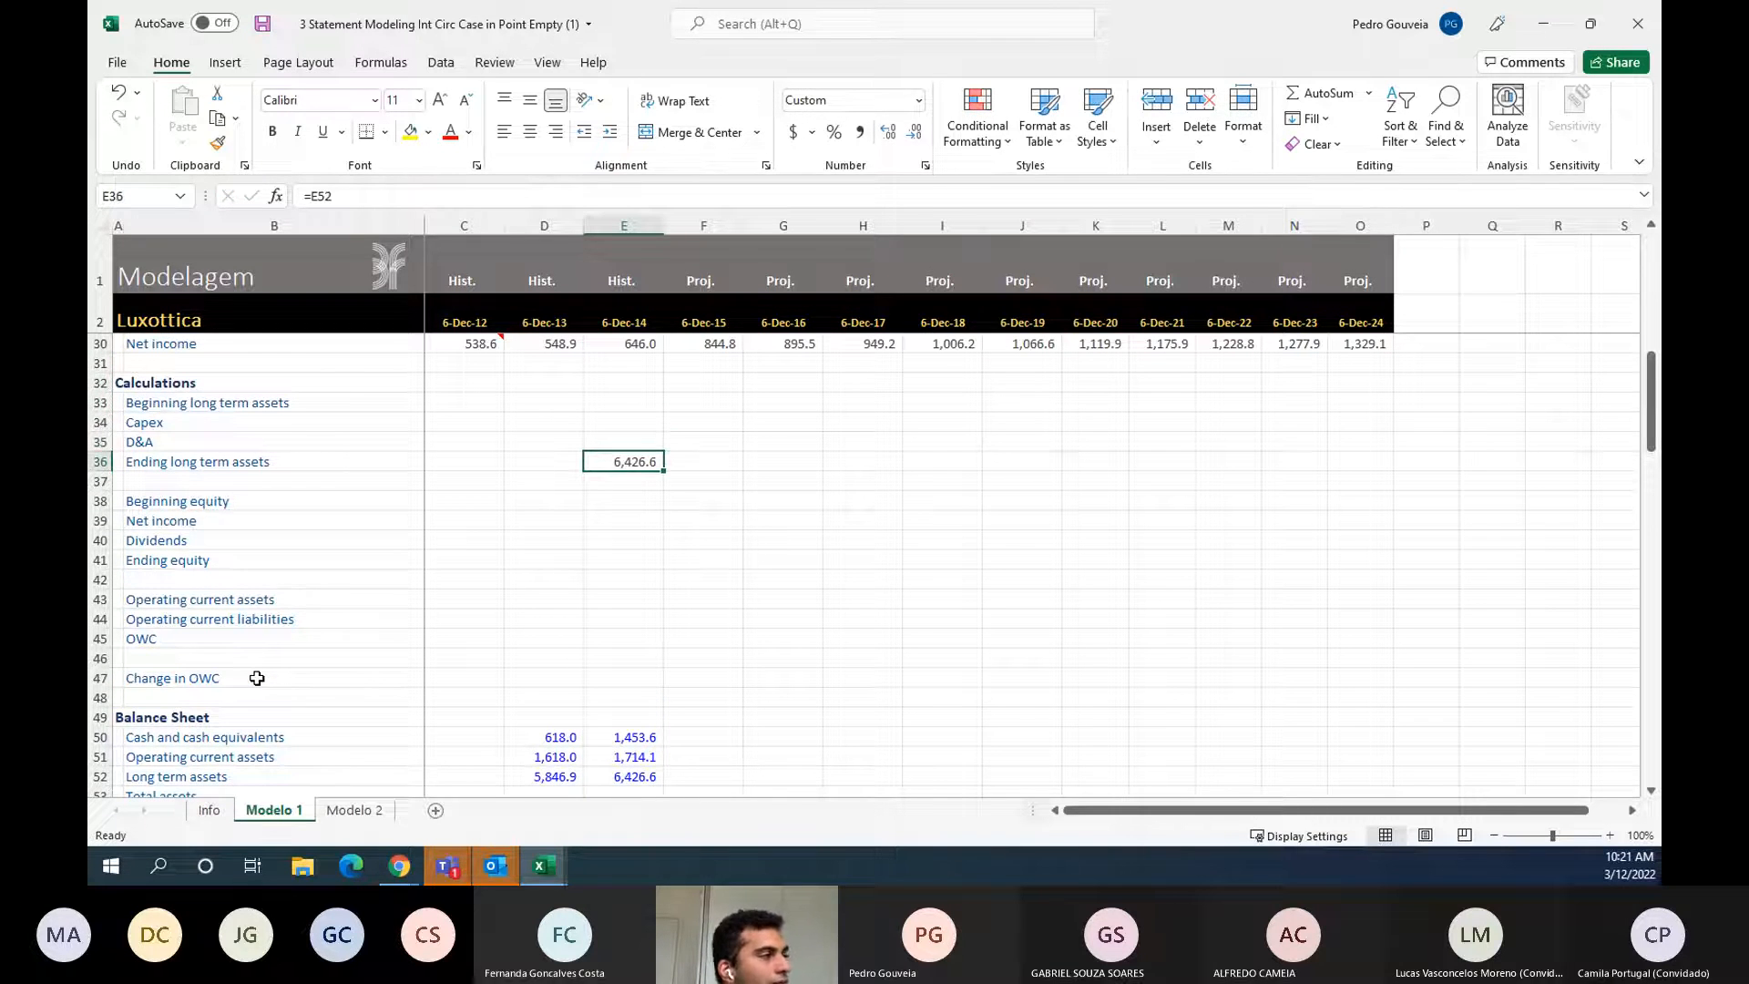
- Set the first projected year's beginning long term assets in F33 to the prior year's ending balance with =E36
key("Up")
key("Up")
key("Right")
key("Up")
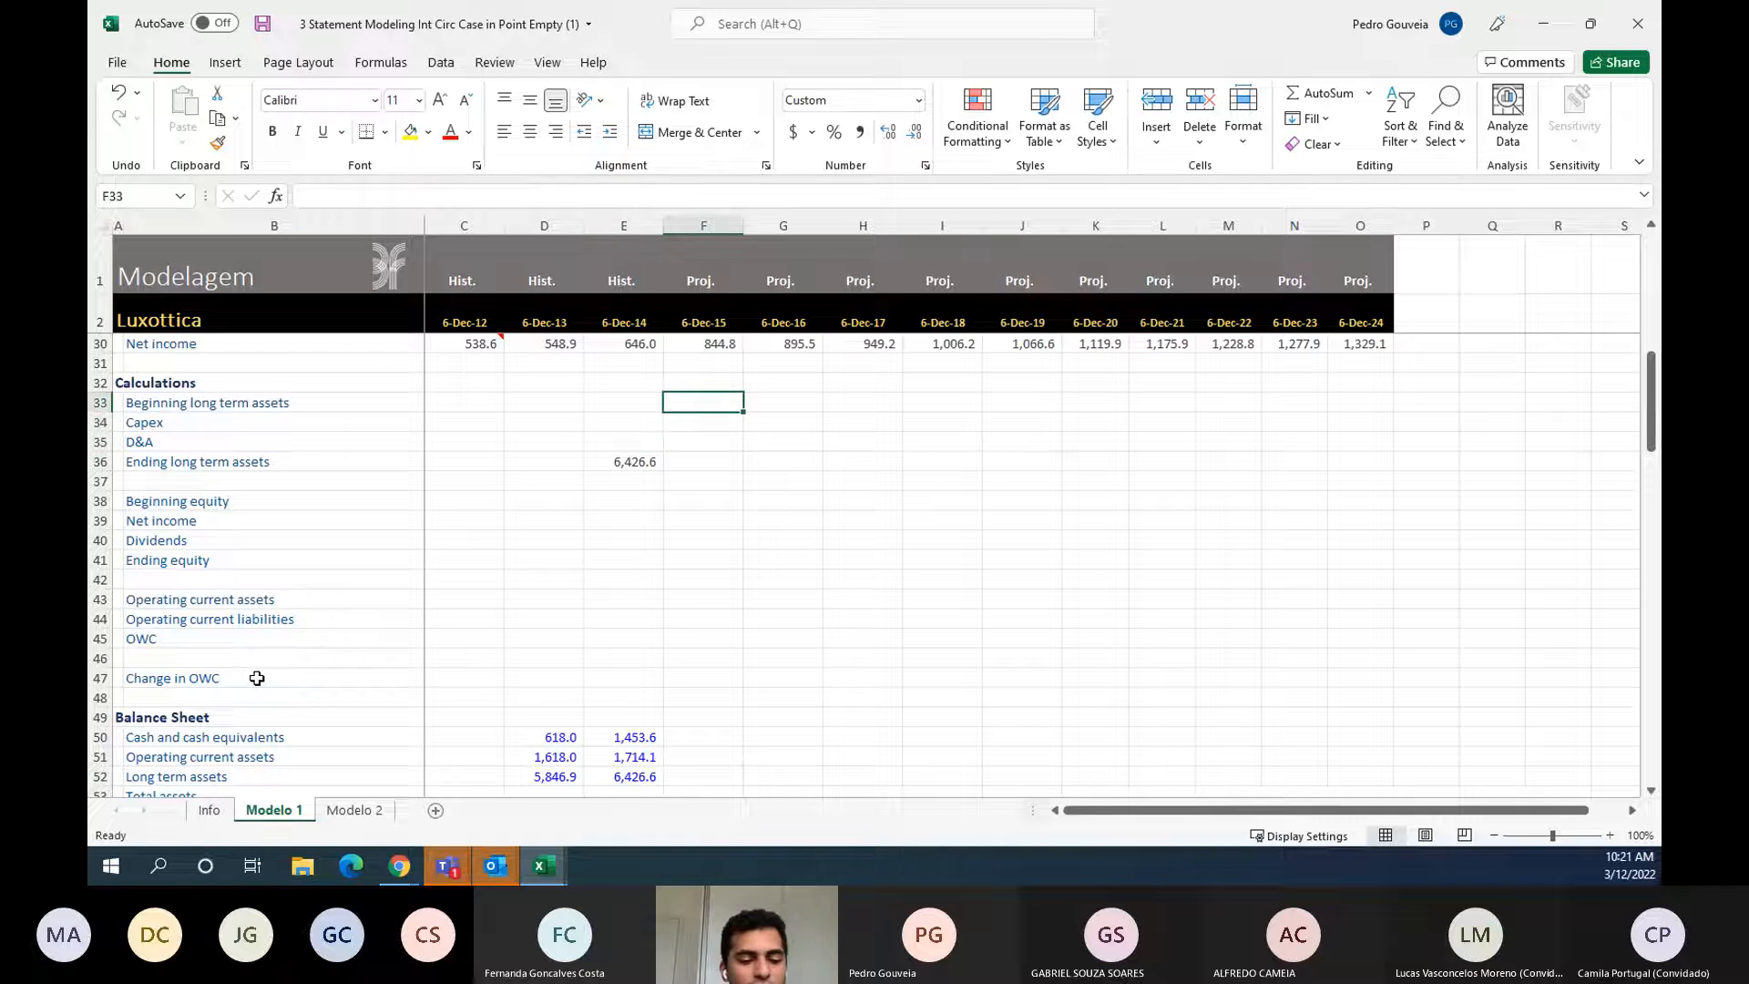
type("=")
key("Left")
key("Down")
key("Down")
key("Down")
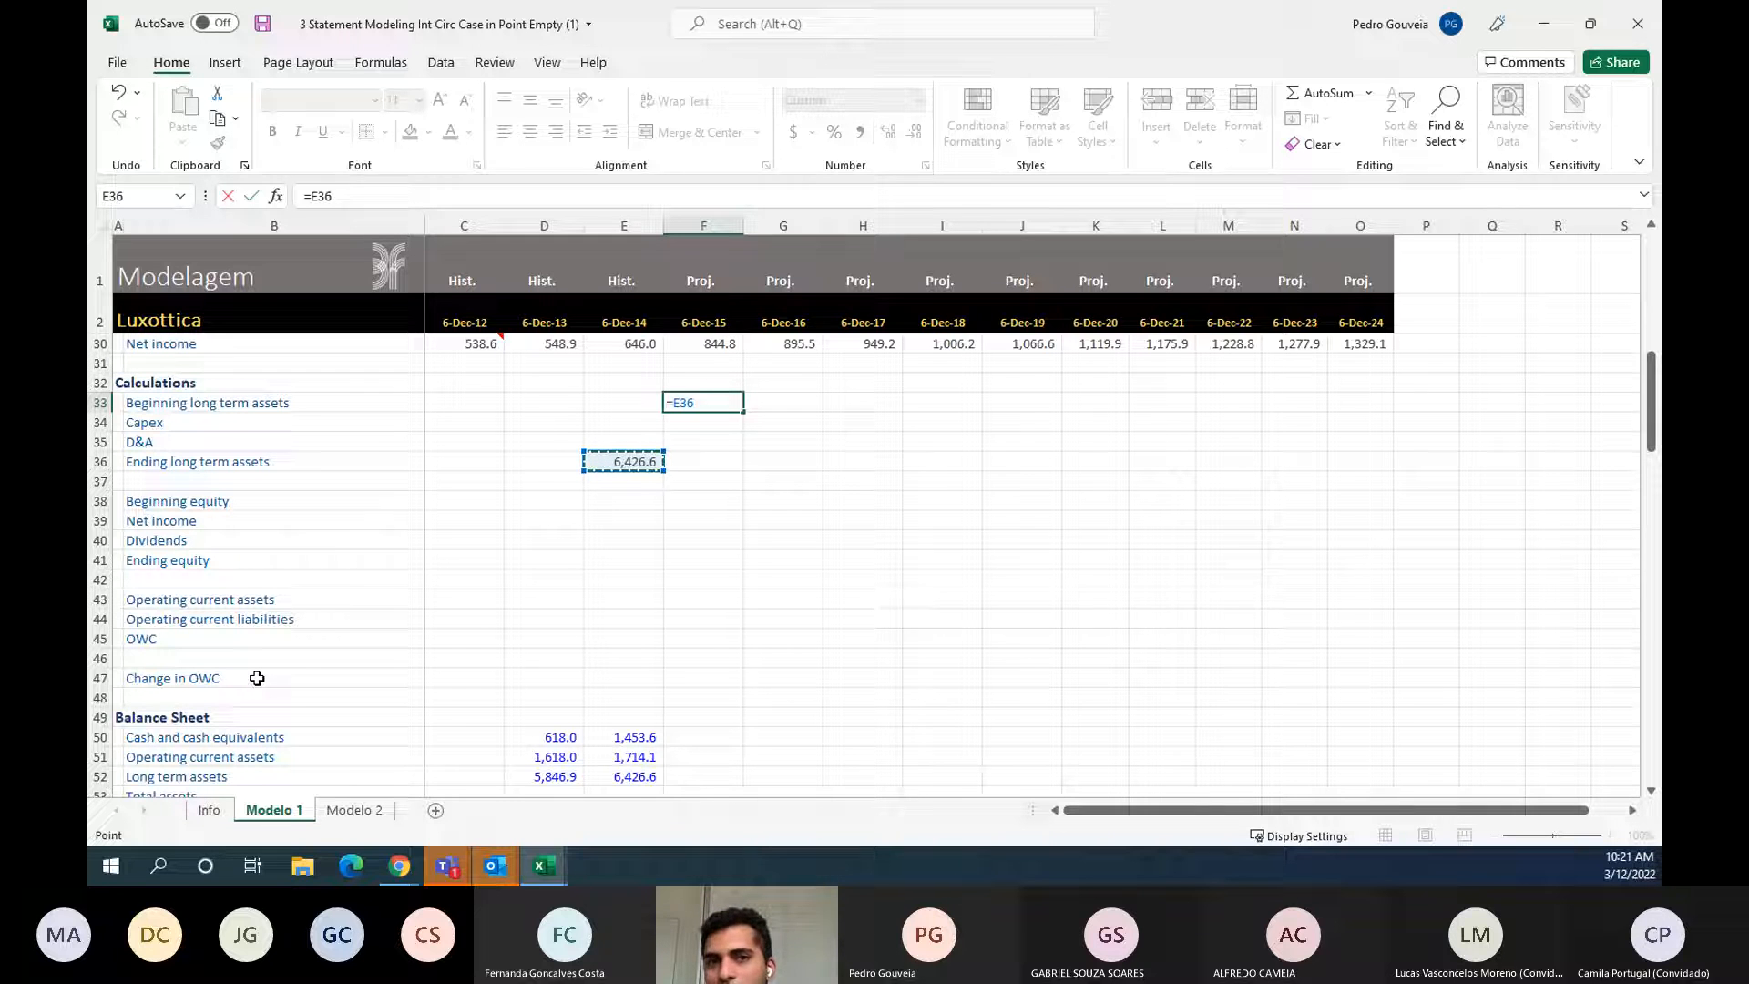
key("ctrl+Return")
- Review how the ending long term assets in E36 carry over to the beginning balance in F33
key("Left")
key("Down")
key("Down")
key("Down")
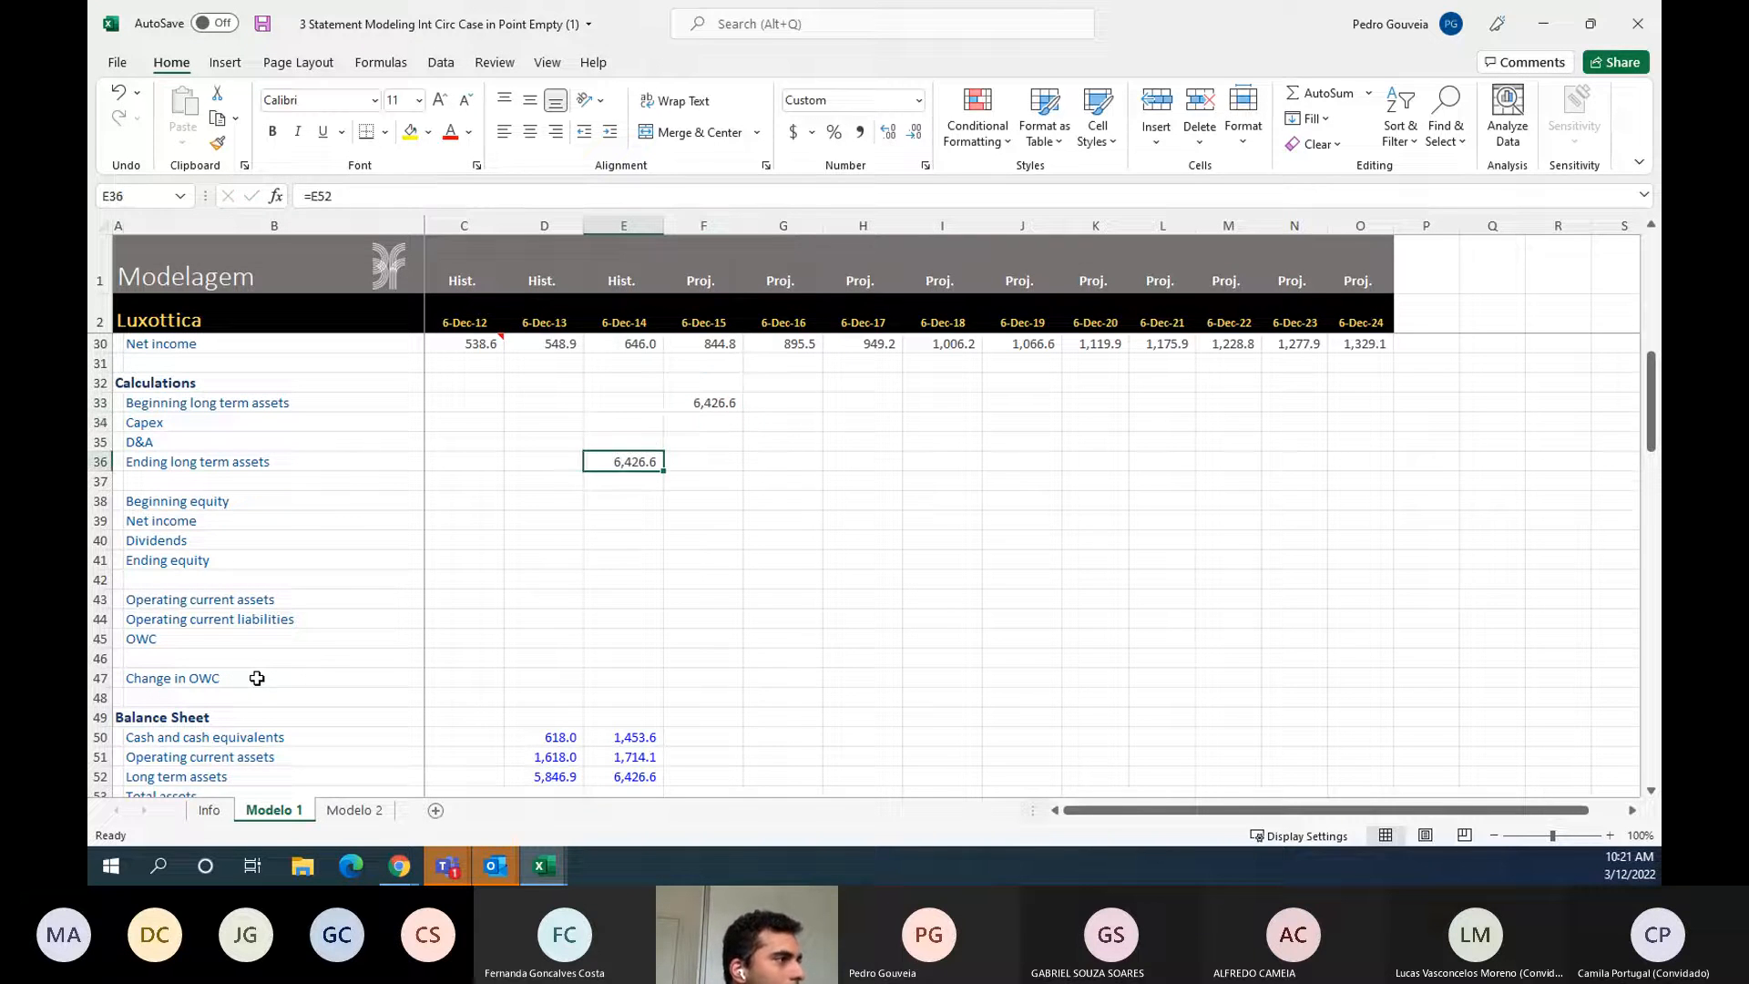
key("shift+Right")
key("shift+Up")
key("shift+Up")
key("shift+Up")
key("Right")
key("Up")
key("Up")
key("Up")
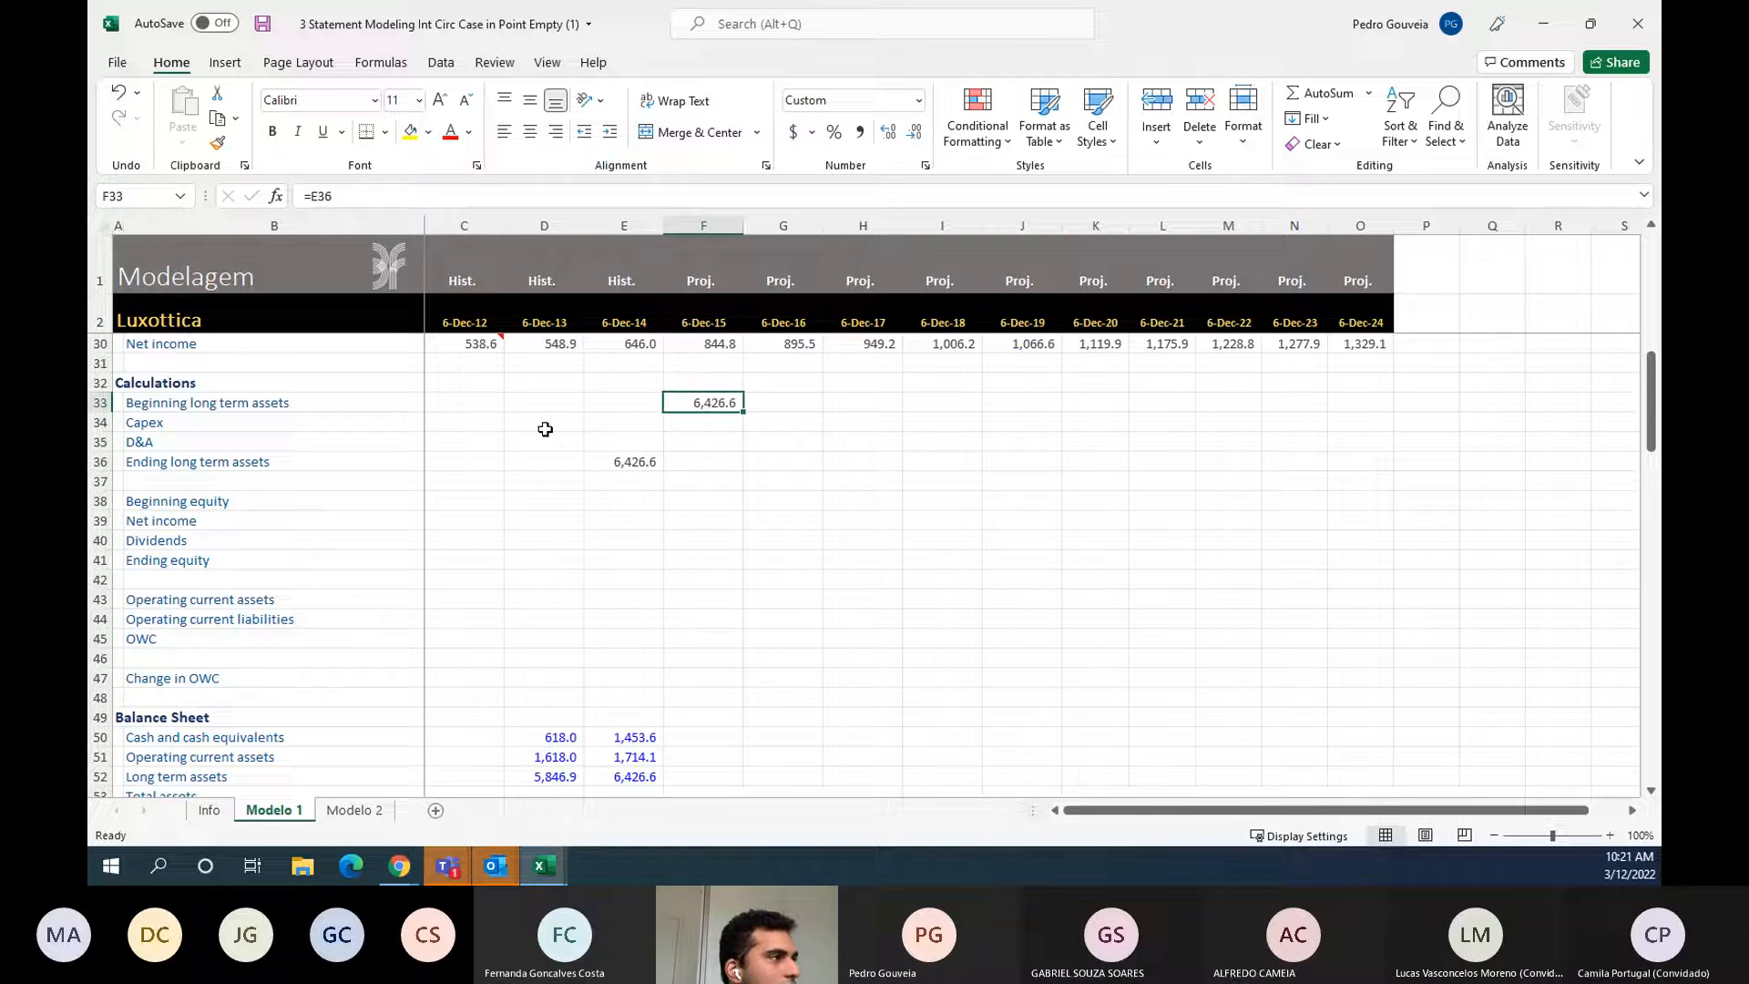
key("Down")
scroll(779, 574, "up", 2)
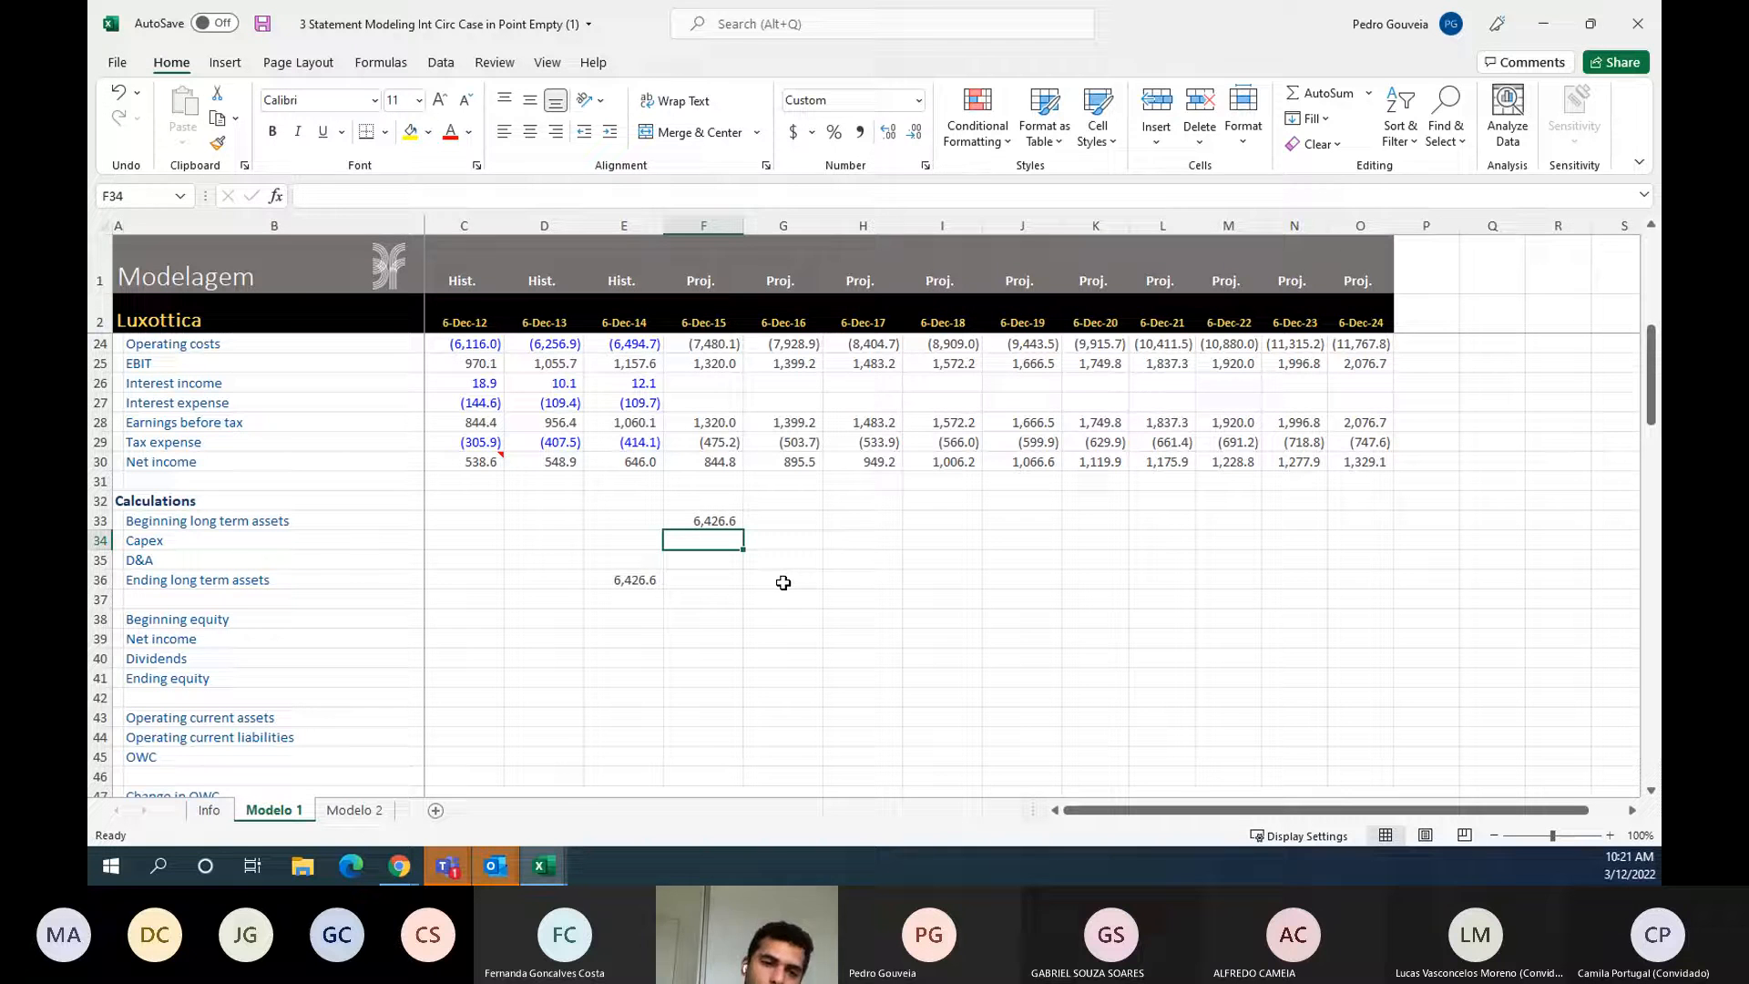
type("=")
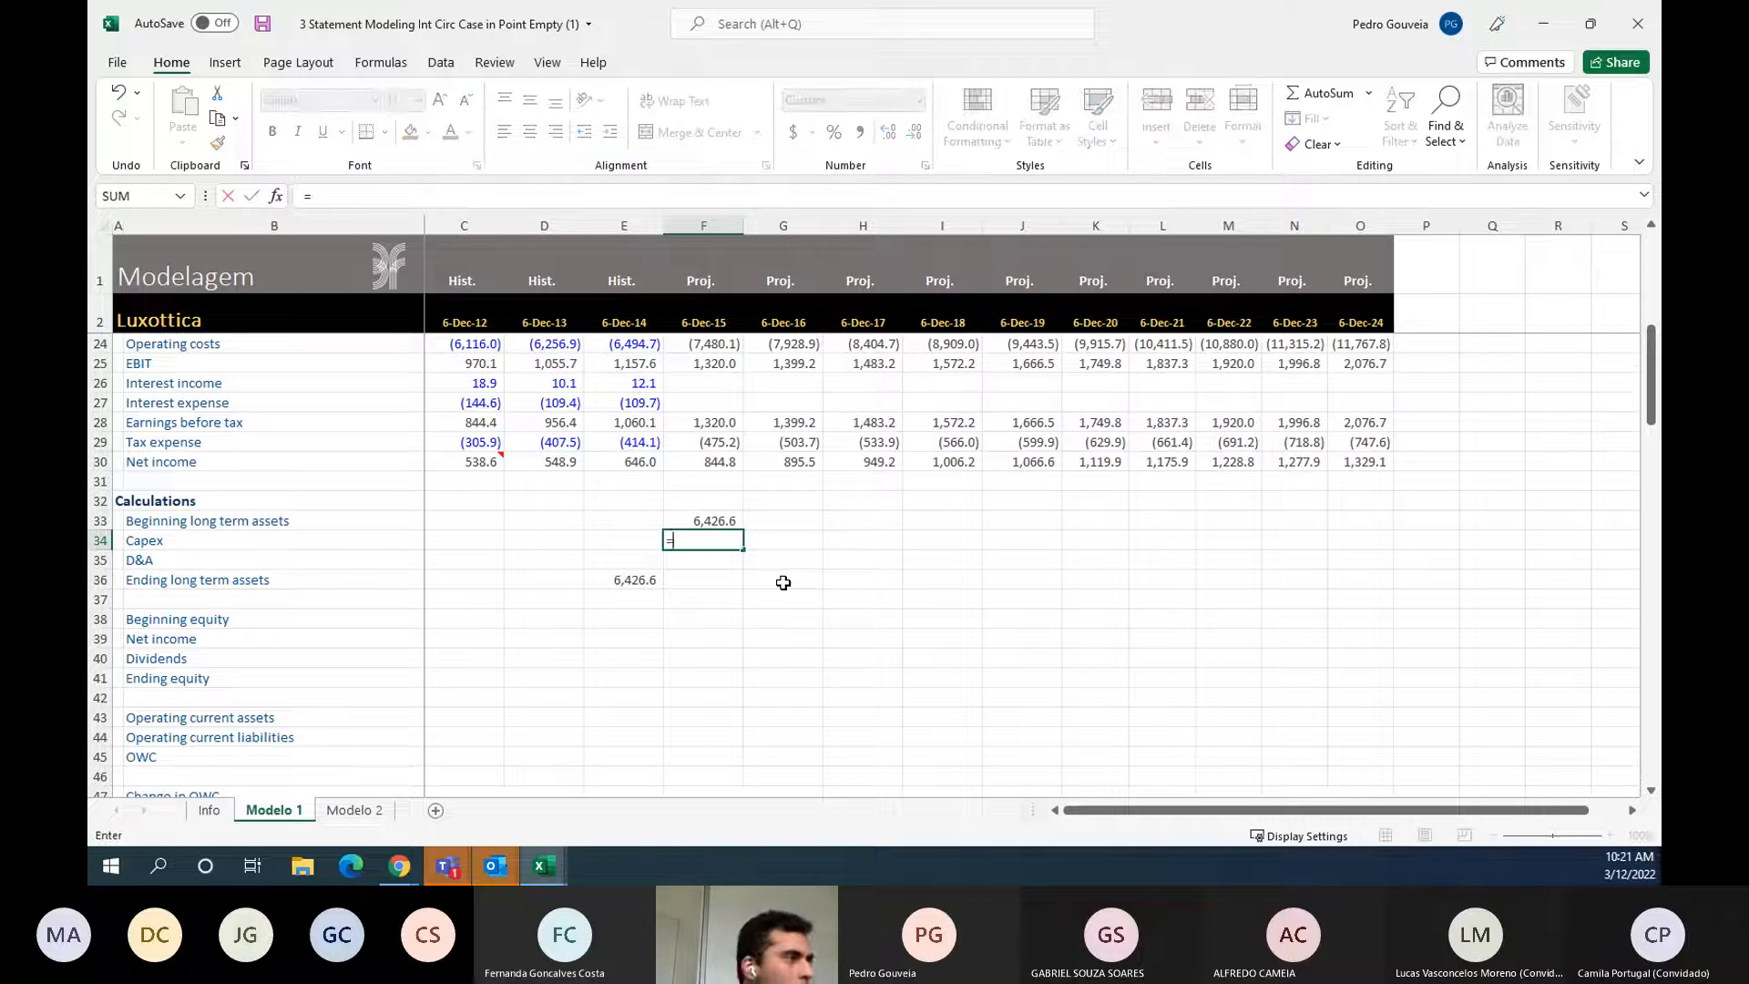
key("Up")
key("Up")
key("Up")
key("Up")
key("Up")
key("Up")
key("Up")
key("Up")
key("Up")
key("Up")
key("Up")
key("Up")
key("Up")
key("Up")
key("Up")
key("Up")
key("Up")
key("Up")
key("Up")
key("Up")
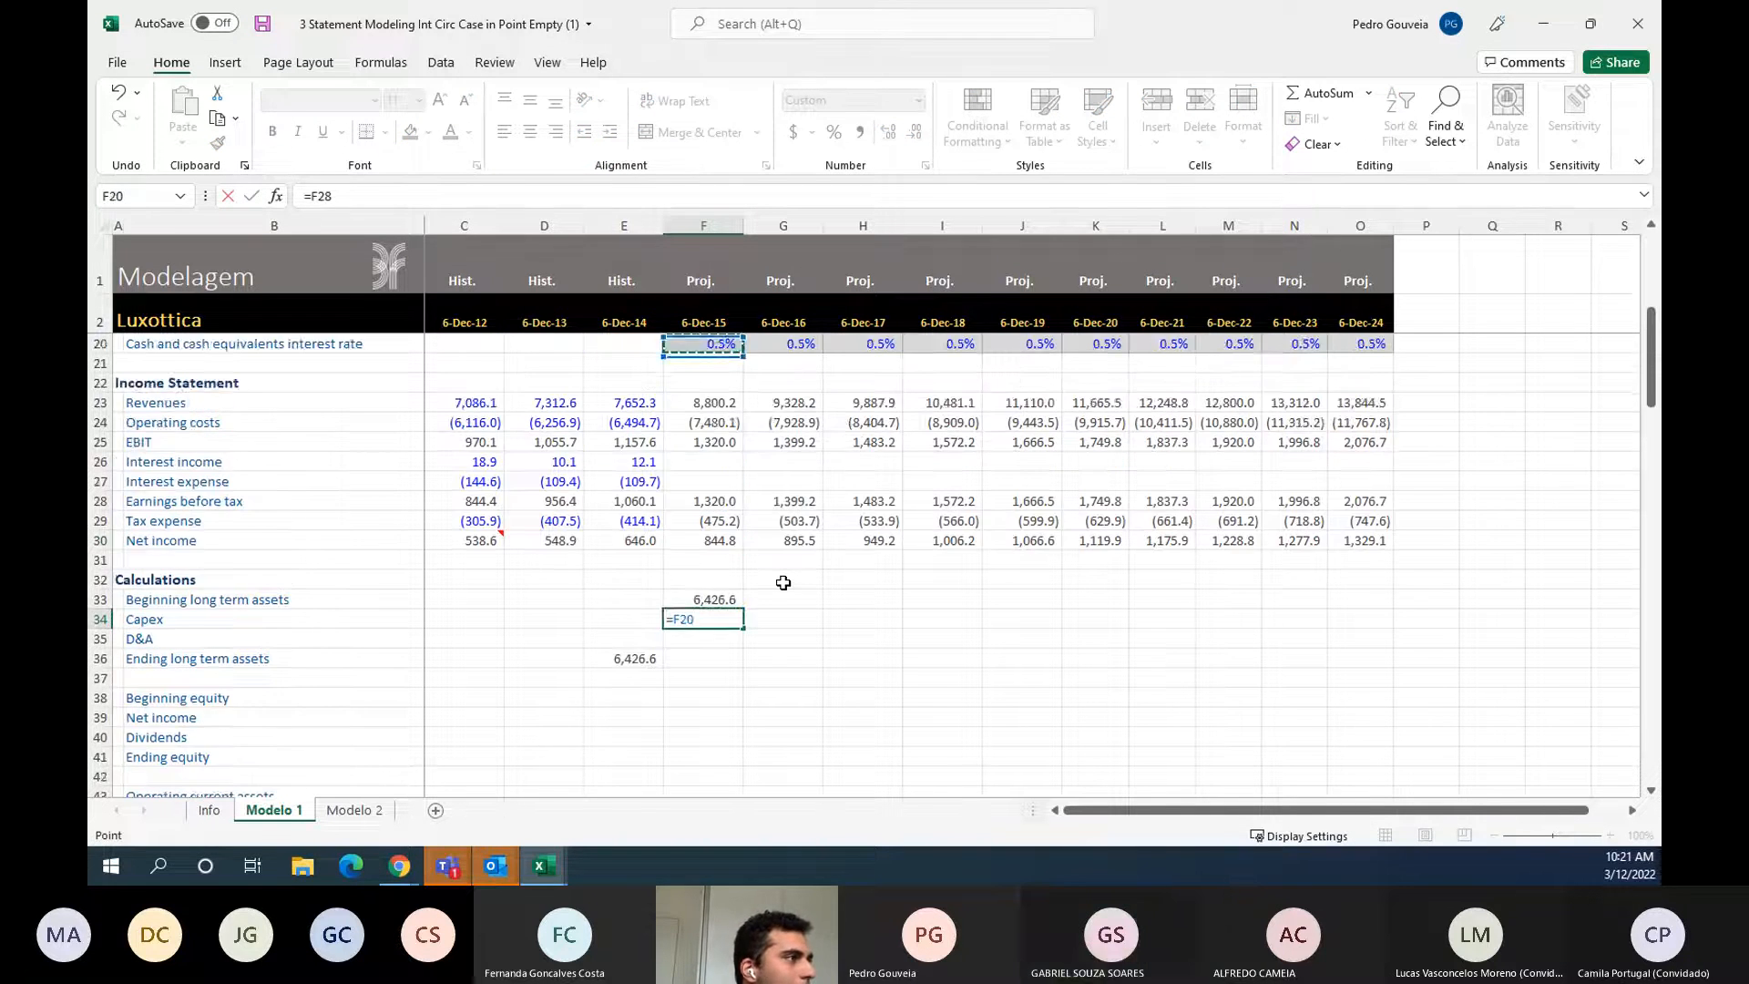
key("Up")
key("Up")
key("Down")
key("Down")
key("Down")
key("Down")
key("Down")
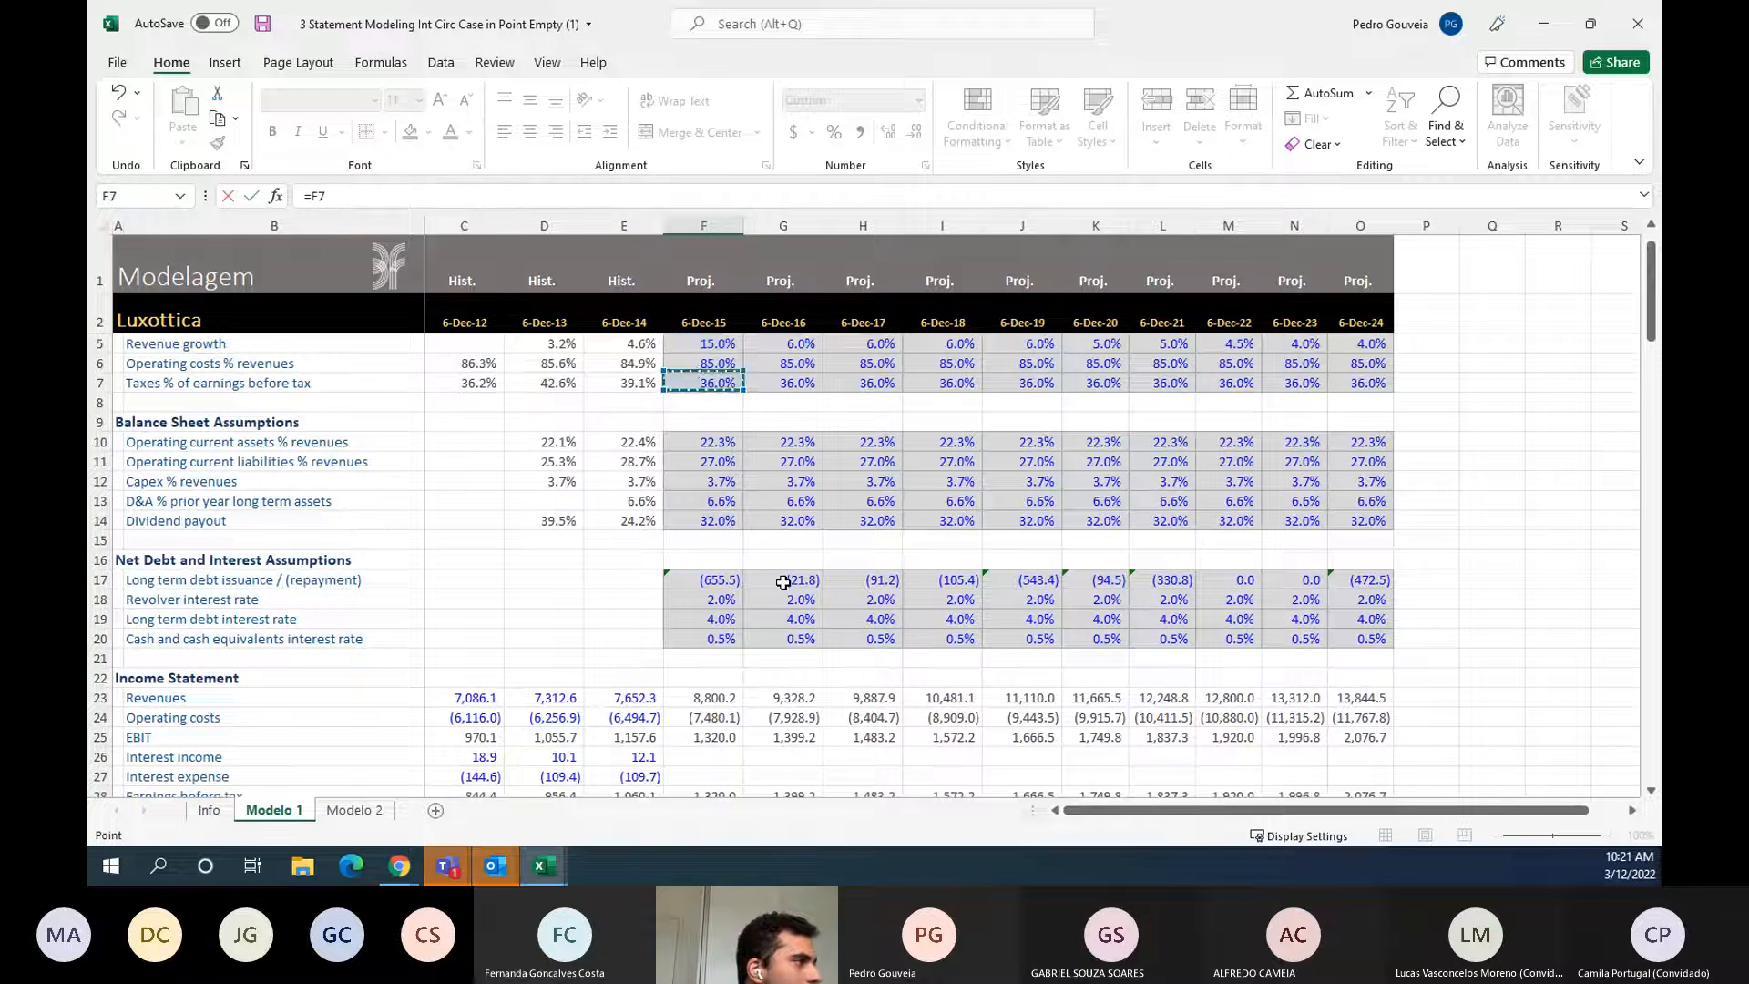
key("Down")
key("Down")
key("Down")
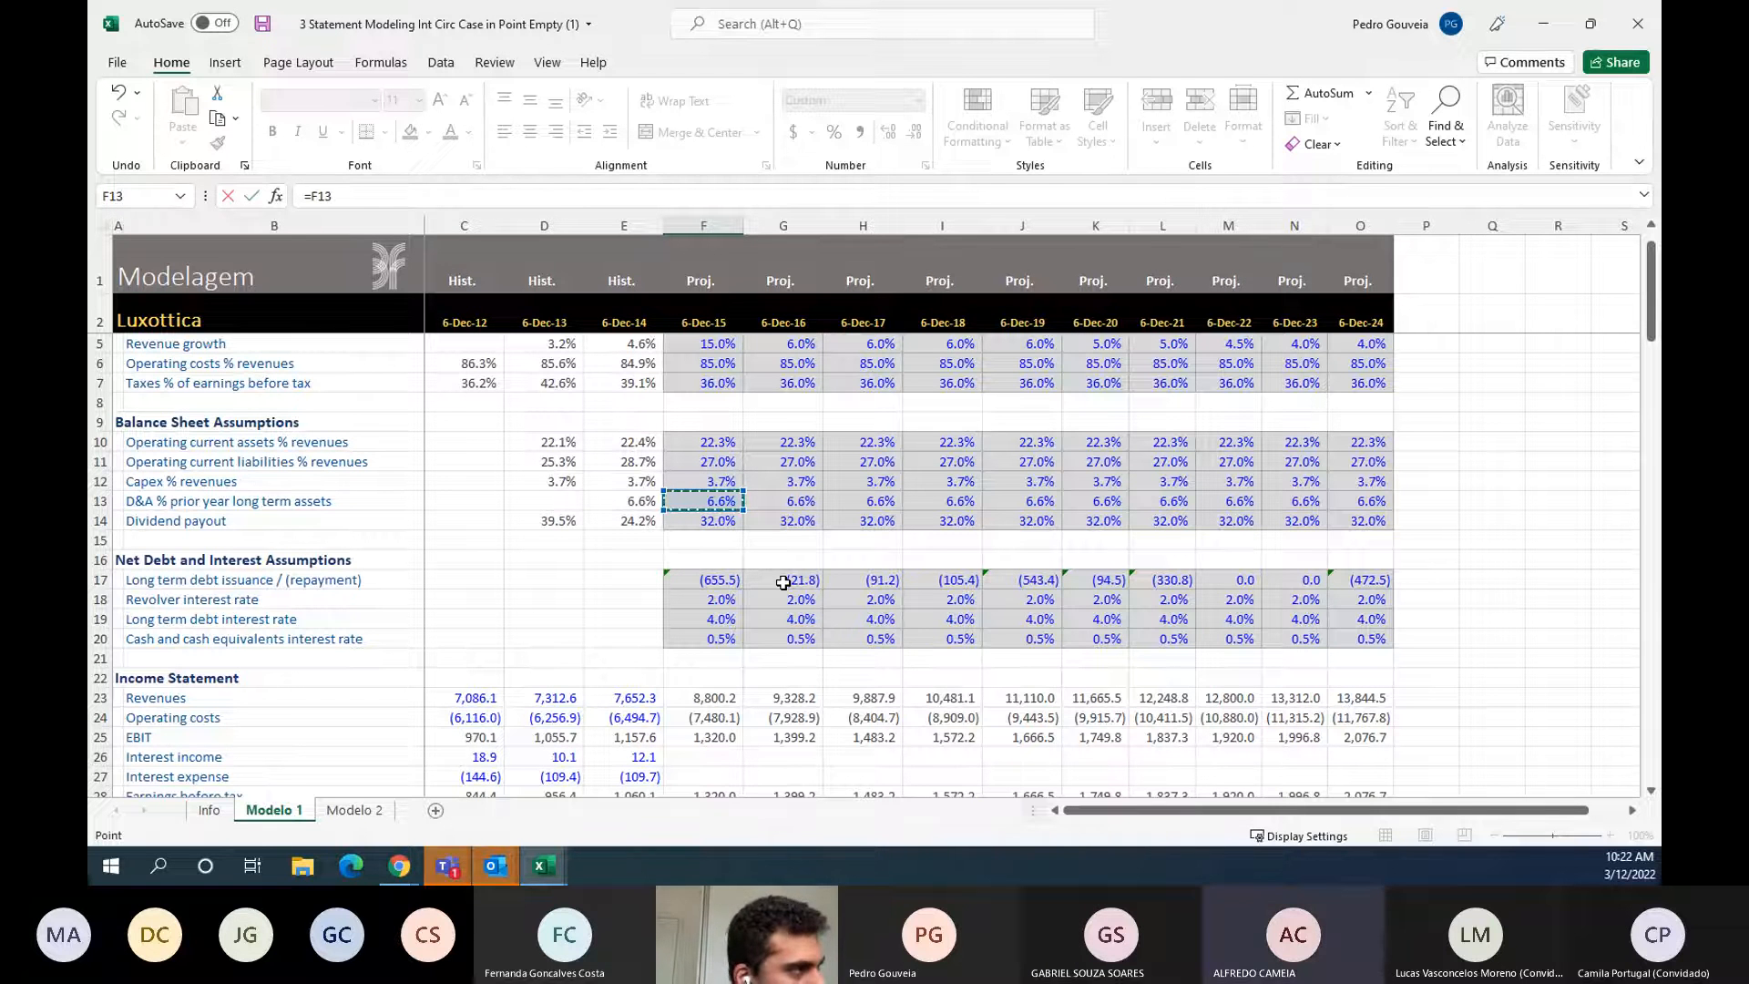
key("Escape")
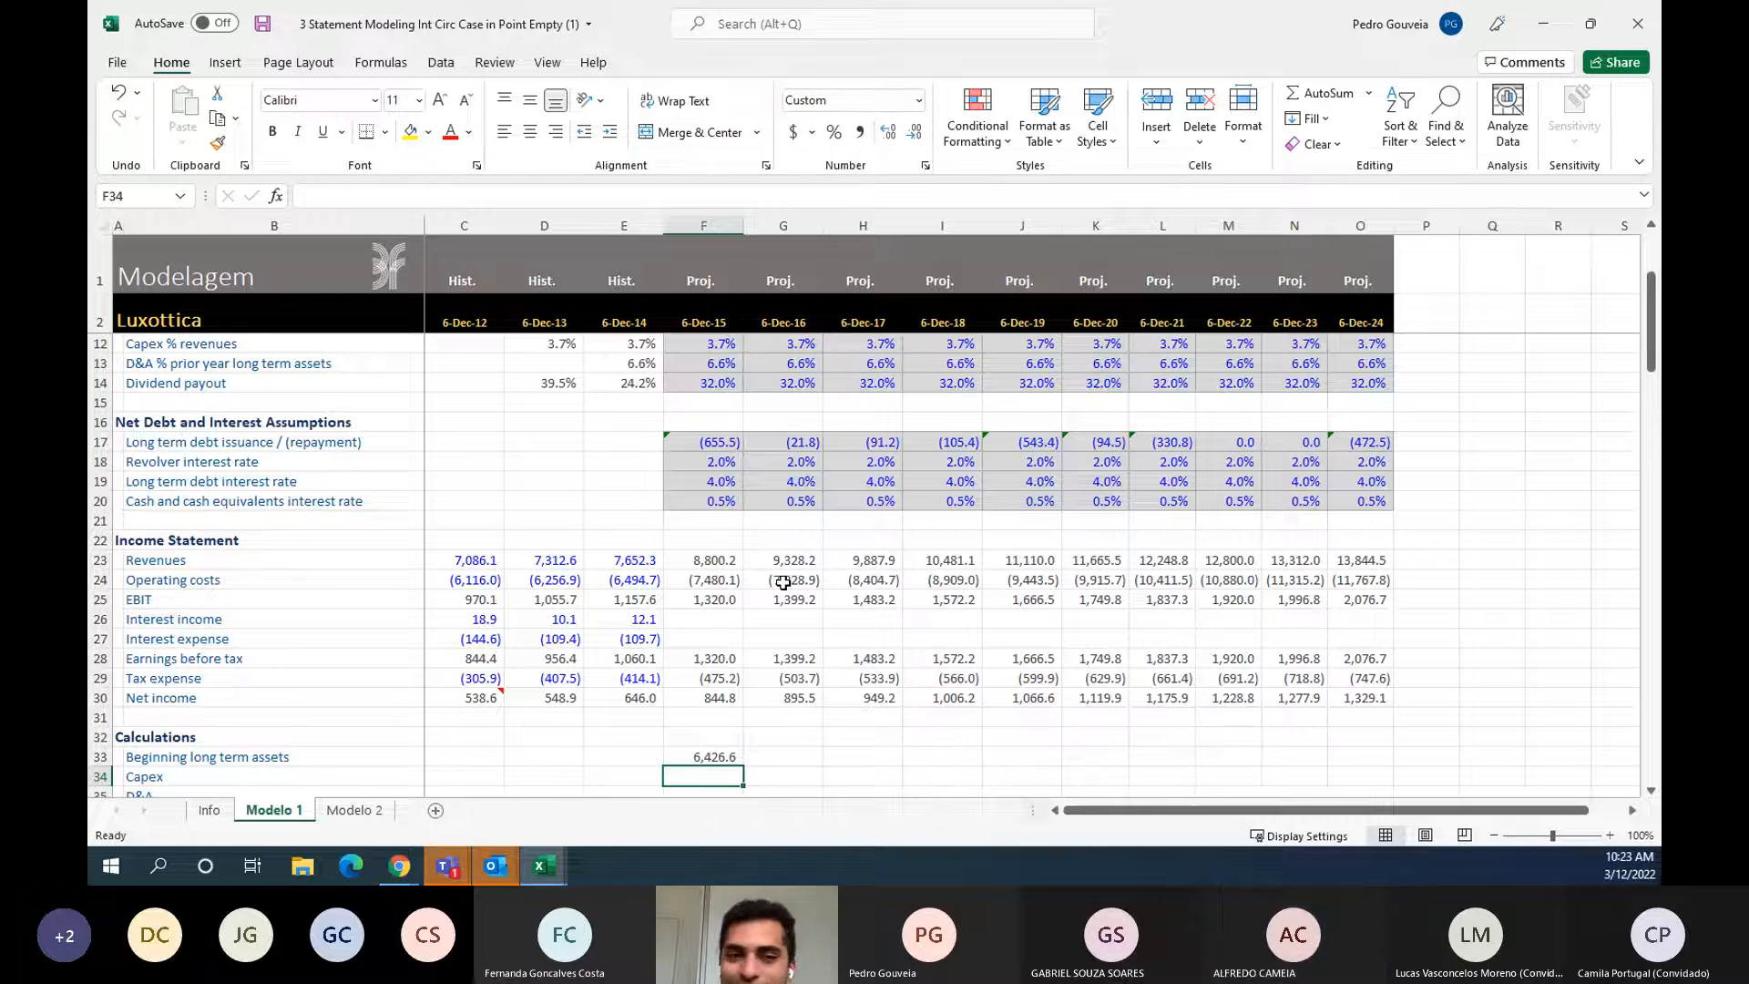
- Calculate the first projected year's capex in F34 from the capex percentage and revenues with =F12*F23
type("=")
key("Up")
key("Up")
key("Up")
key("Up")
key("Up")
key("Up")
key("Up")
key("Up")
key("Up")
key("Up")
key("Up")
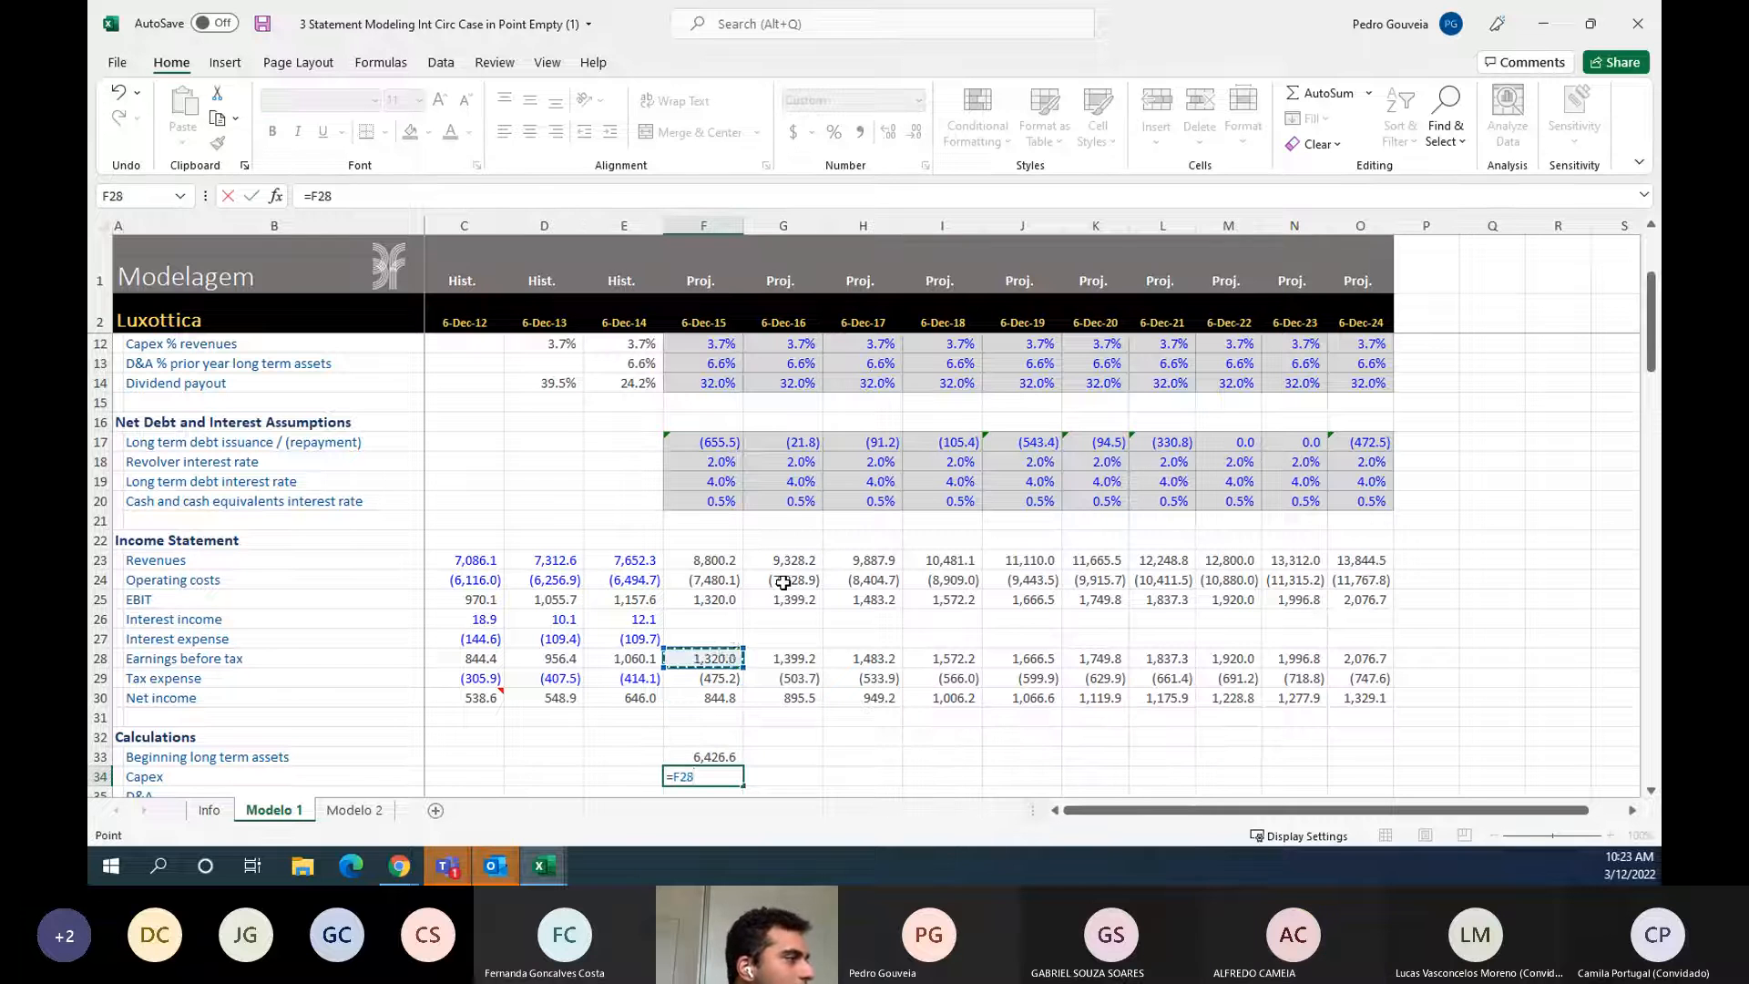
key("Up")
key("Up")
key("Up")
key("Up")
key("Up")
key("Up")
key("Up")
key("Up")
key("Up")
key("Up")
key("Up")
key("Up")
key("Up")
key("Up")
key("Up")
key("Up")
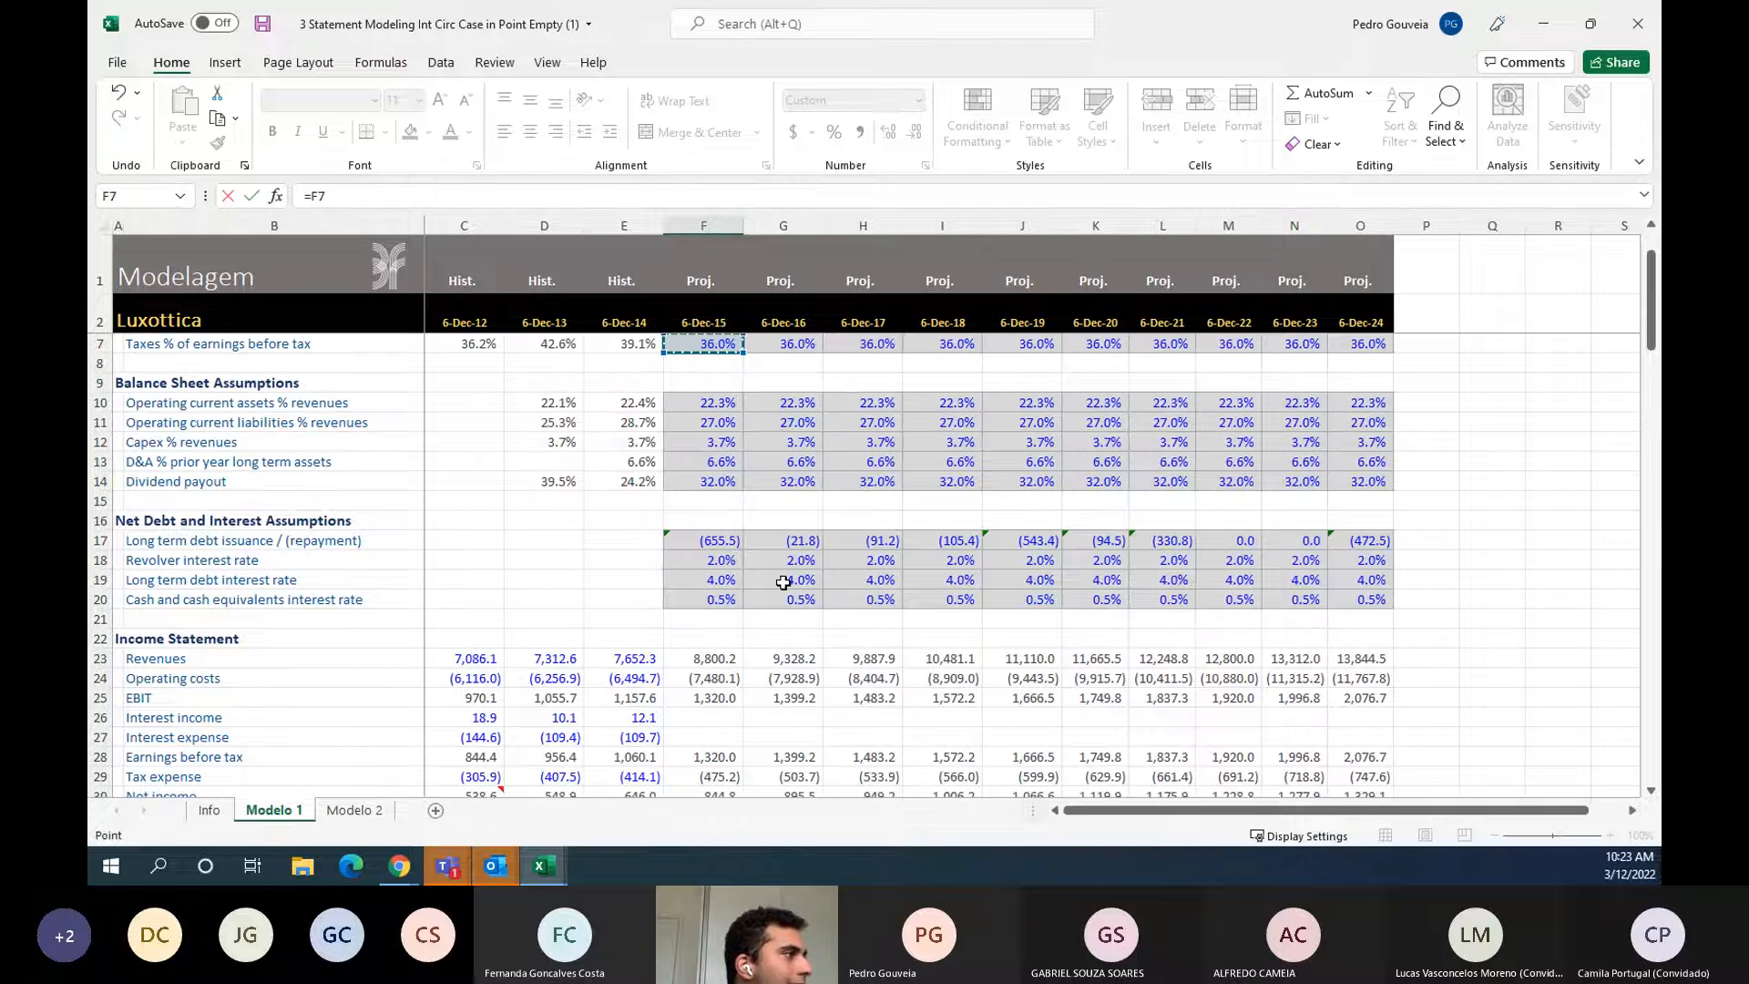
key("Down")
key("Down")
key("Down")
key("Down")
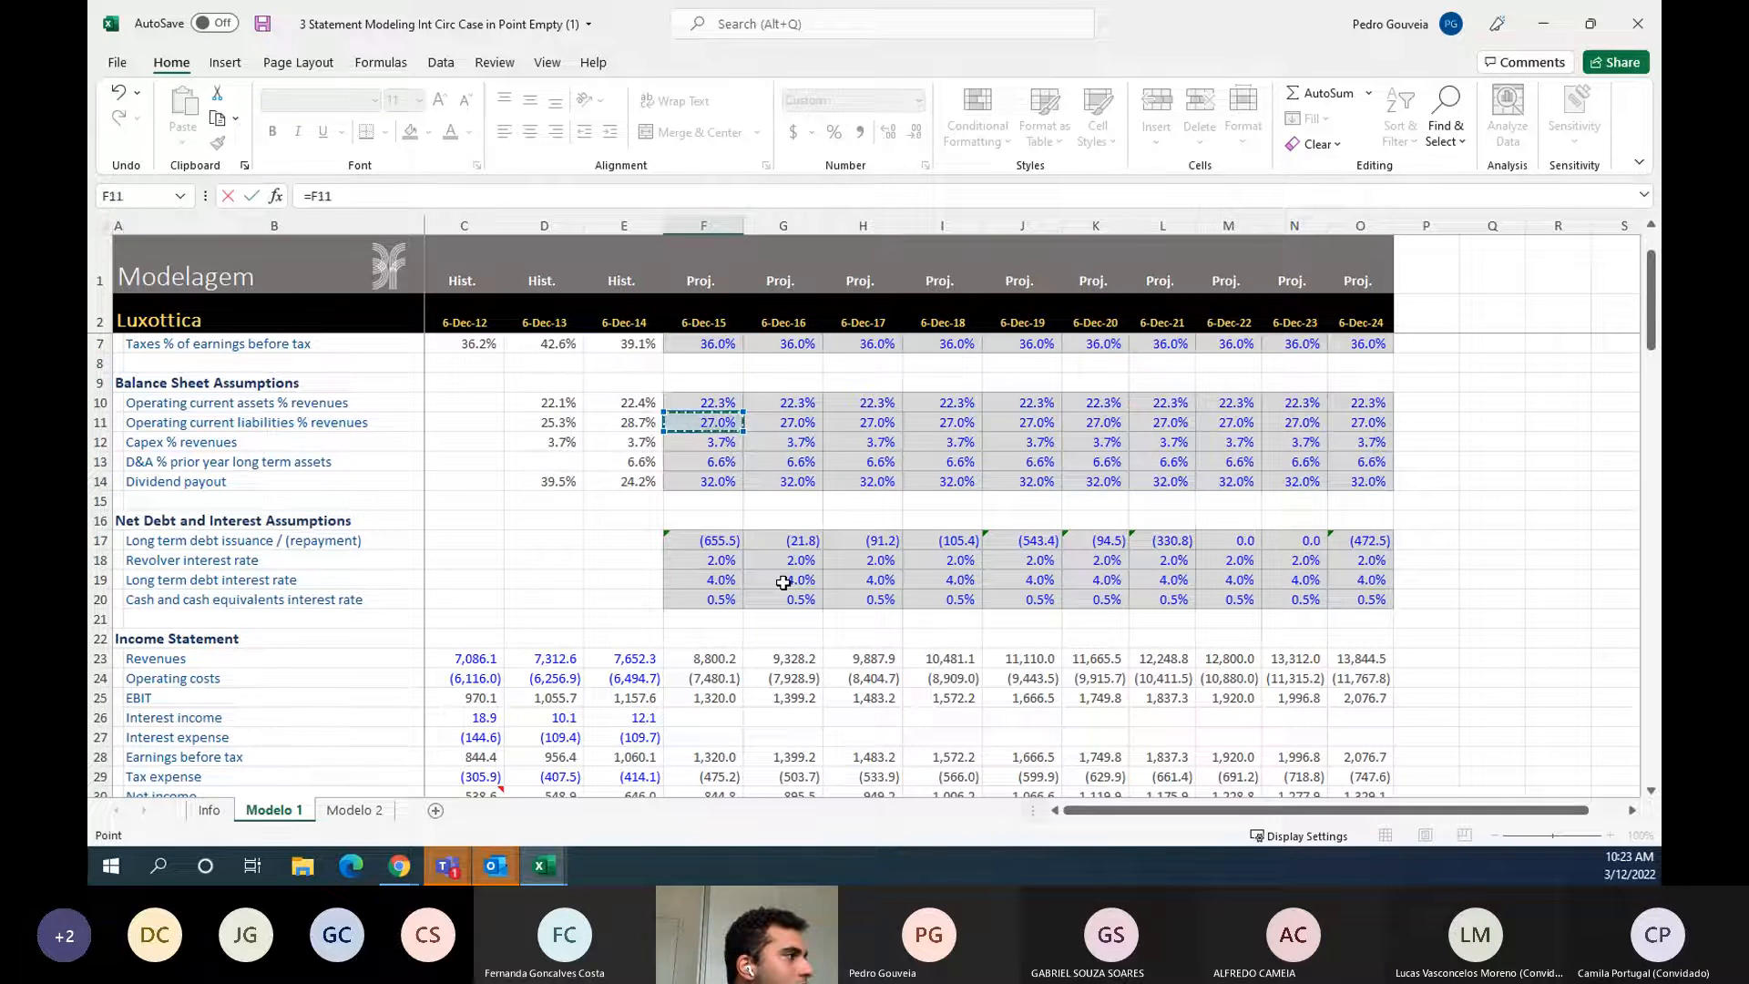
key("Down")
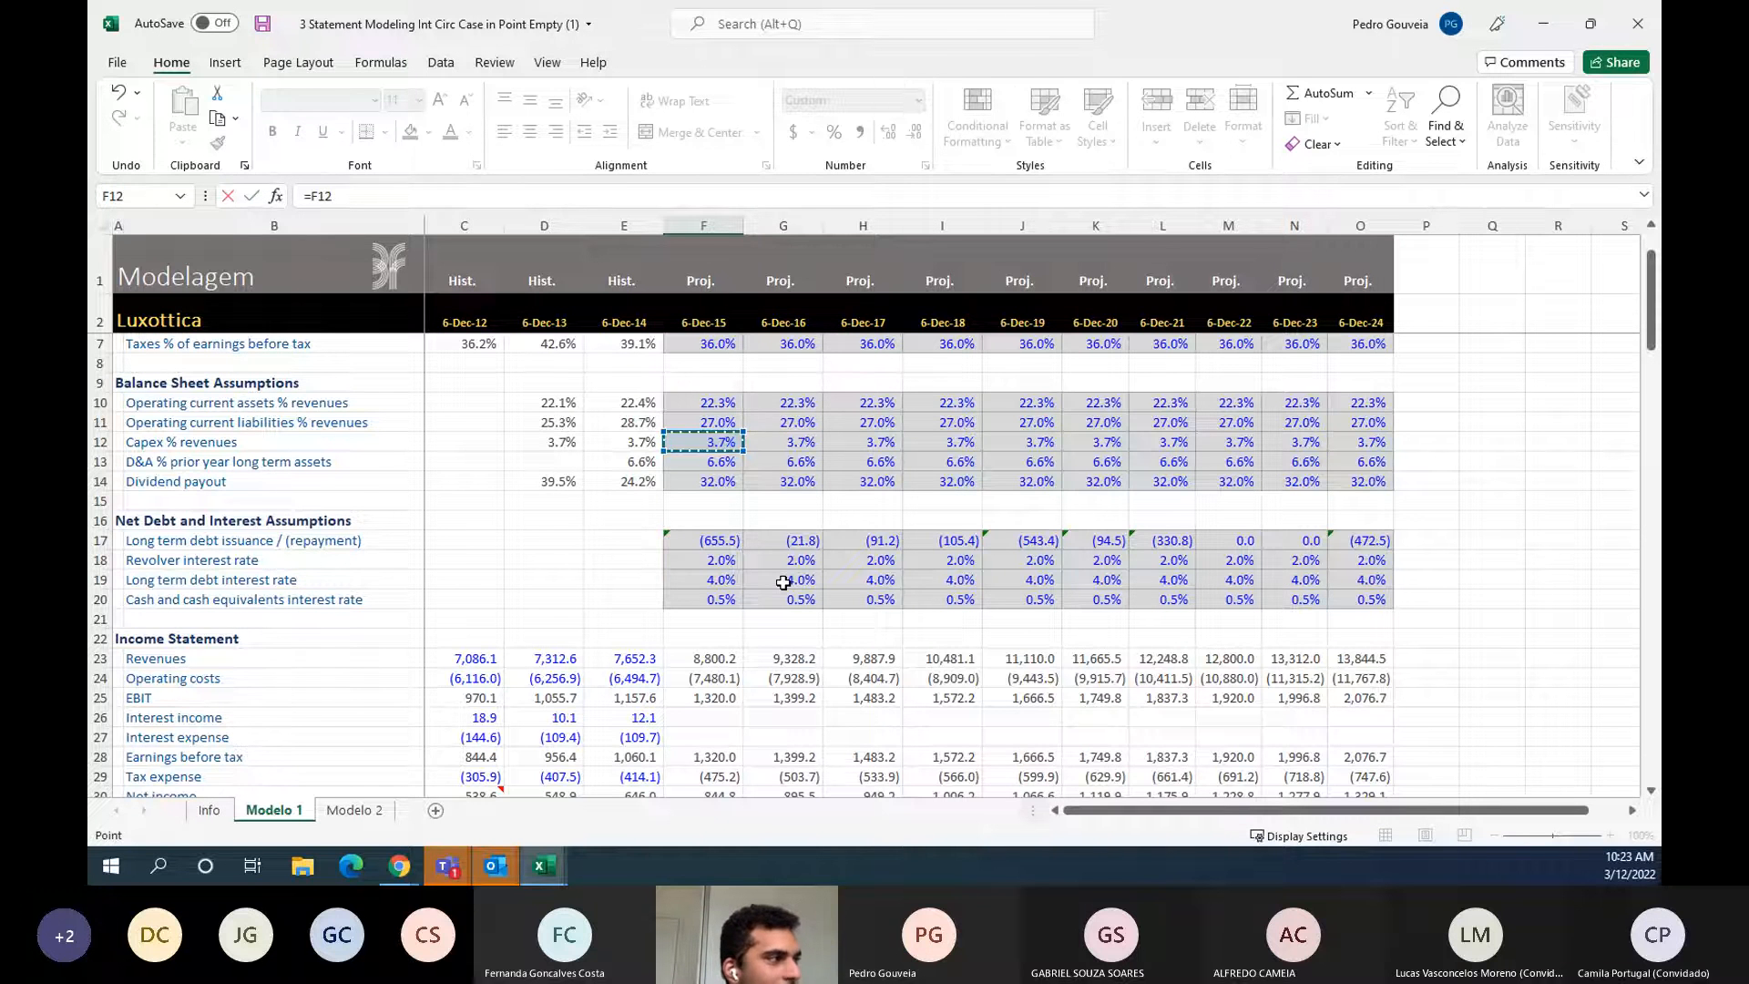
type("*")
key("Up")
key("Up")
key("Up")
key("Up")
key("Up")
key("Up")
key("Up")
key("Up")
key("Up")
key("Up")
key("Up")
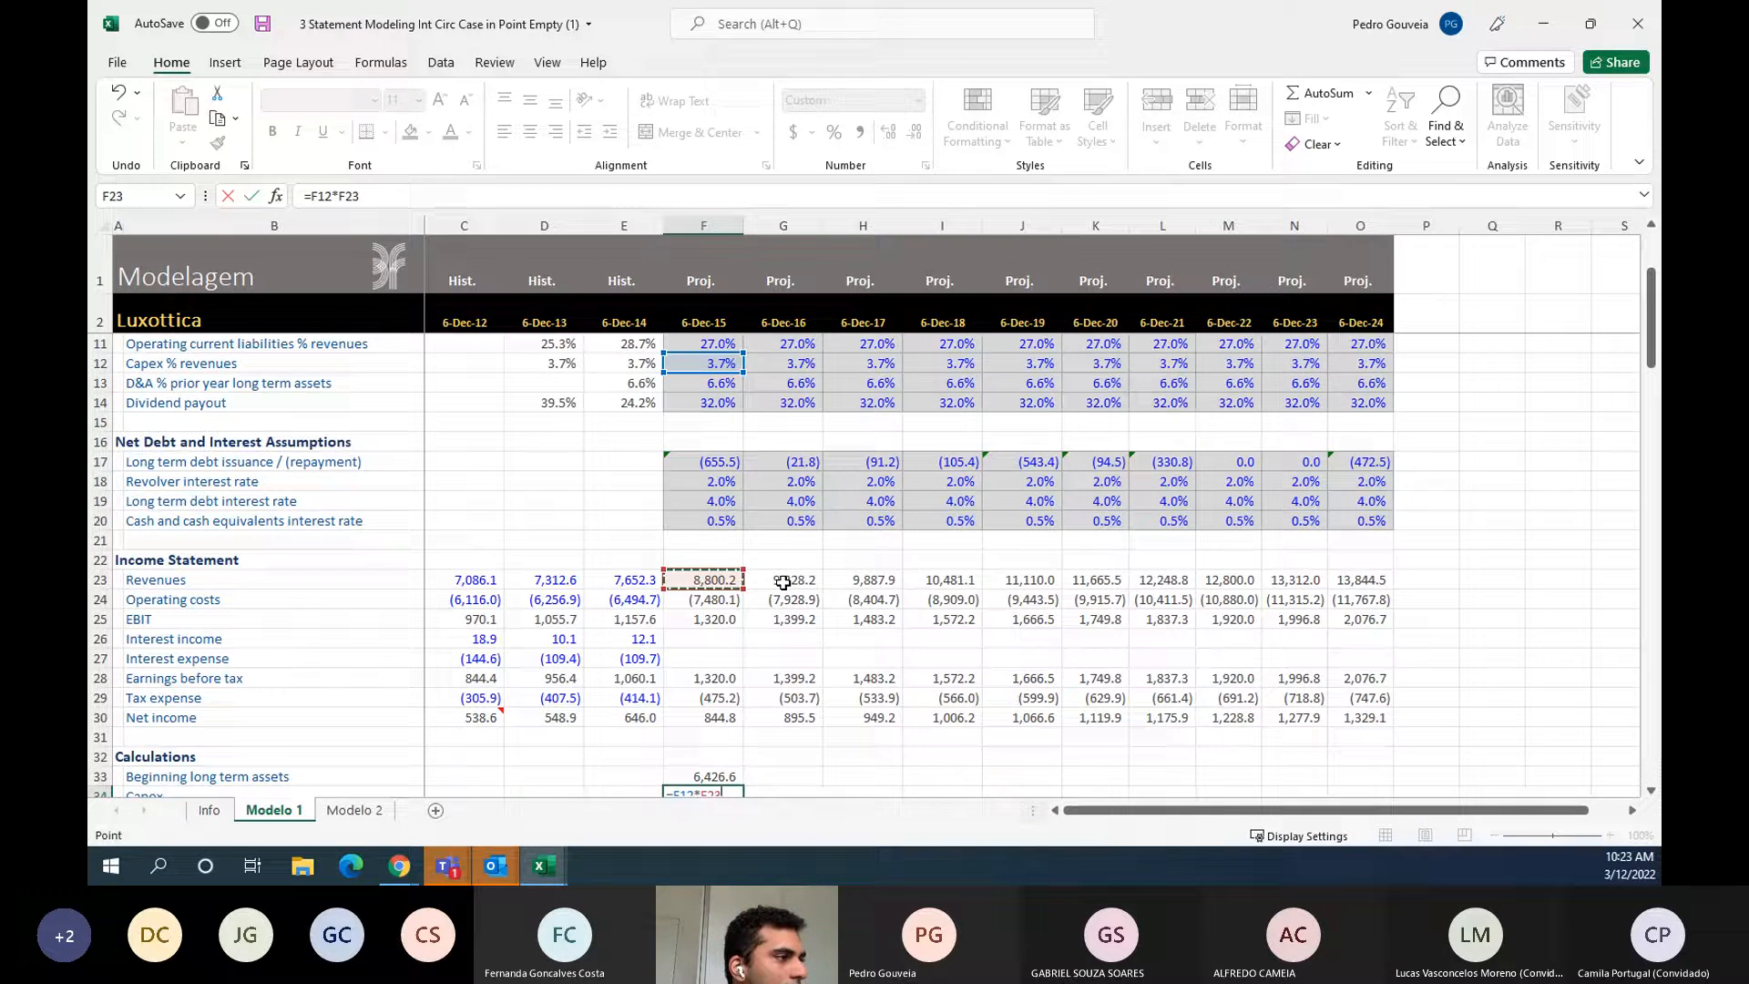
key("ctrl+Return")
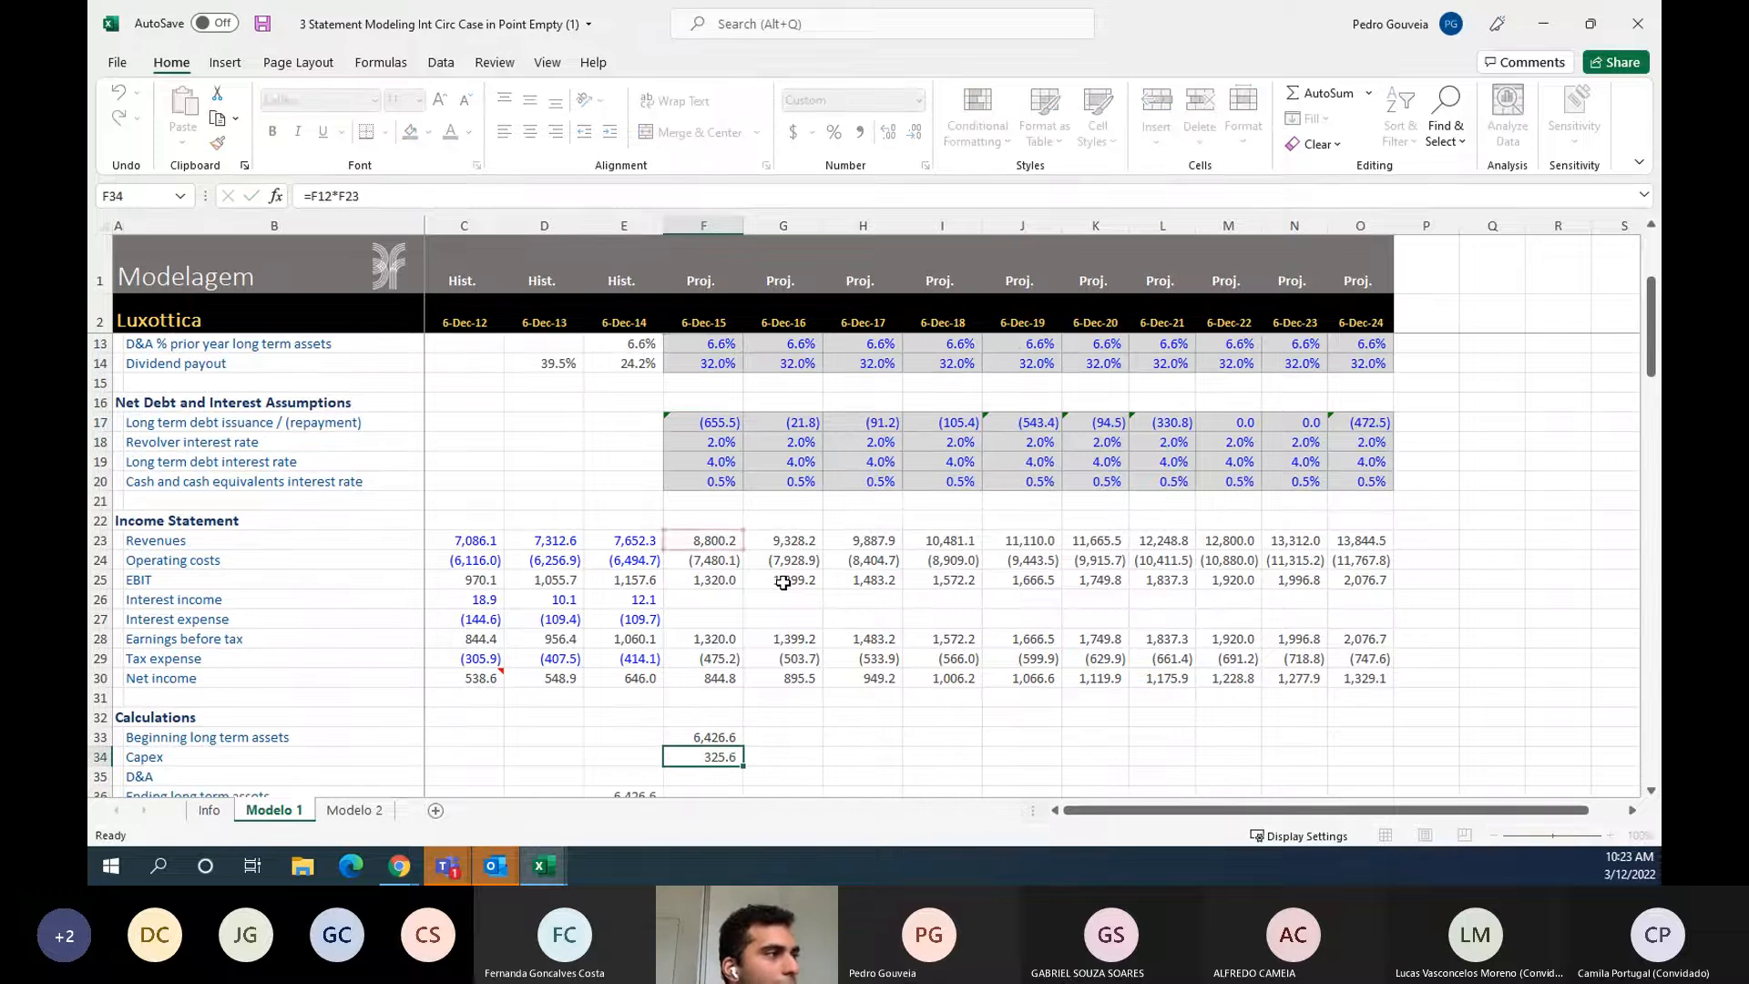
- Calculate the first projected year's D&A in F35 as a negative from the D&A percentage and prior ending assets with =F13*E36*-1
key("Down")
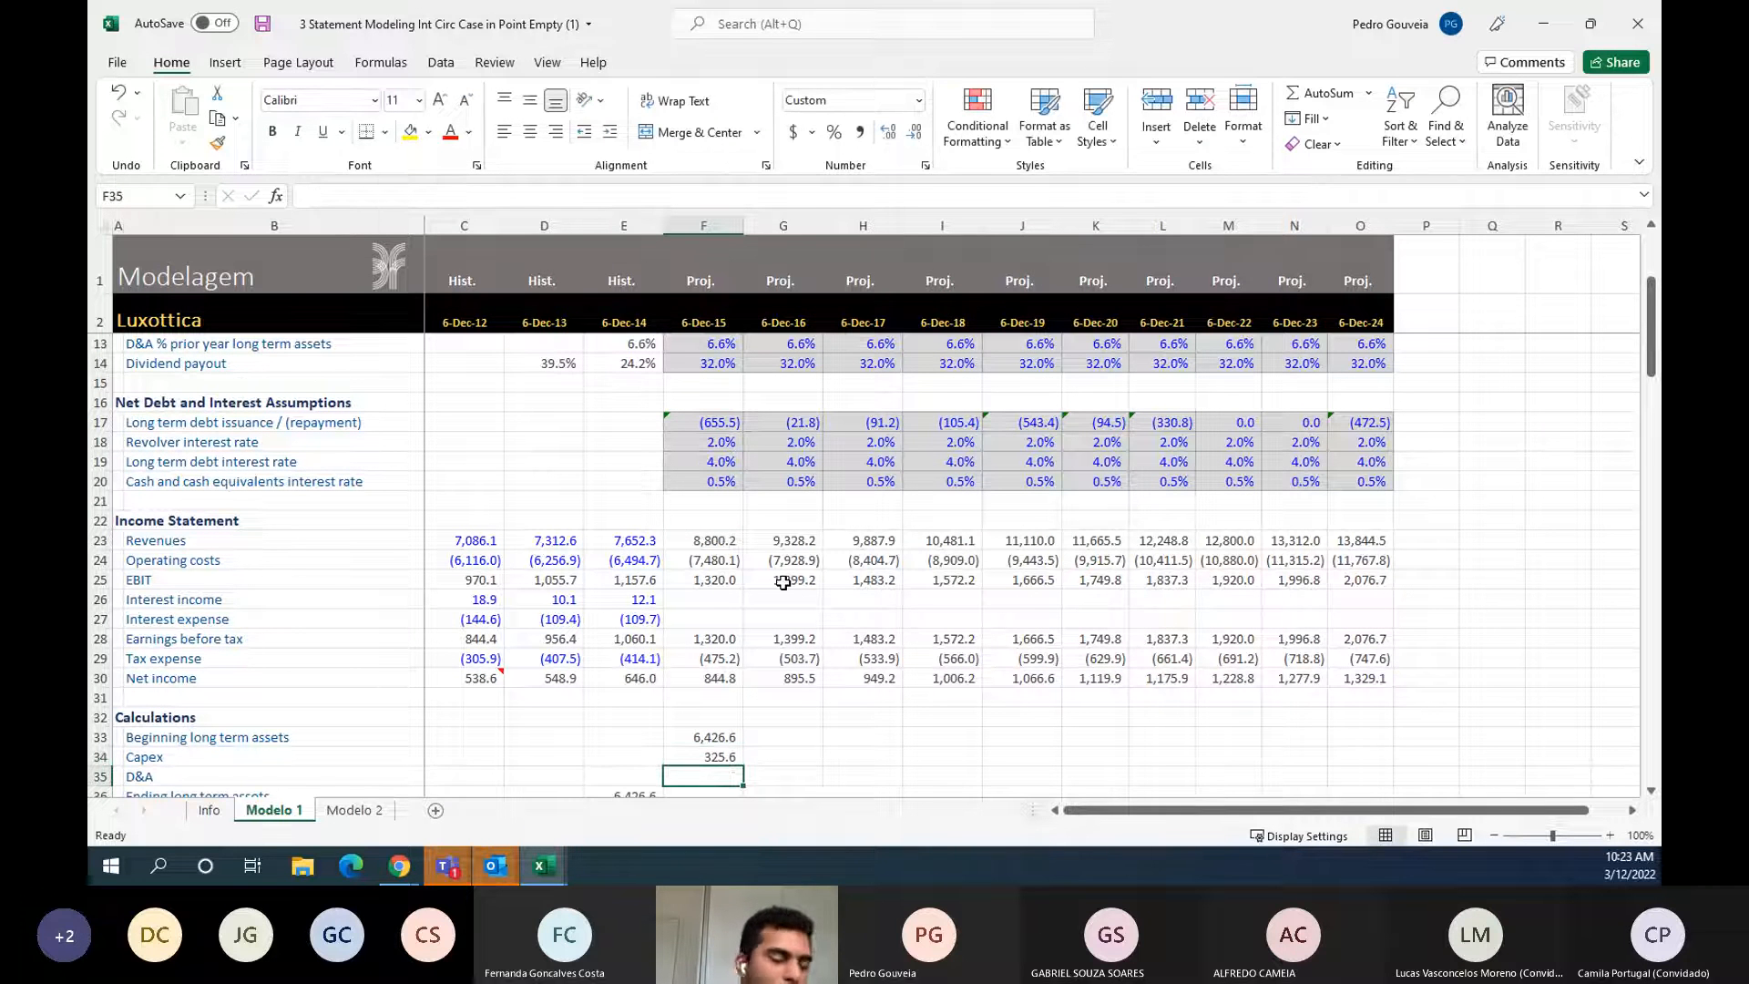
type("=")
key("Up")
key("Up")
key("Up")
key("Up")
key("Up")
key("Up")
key("Up")
key("Up")
key("Up")
key("Up")
key("Up")
key("Up")
key("Up")
key("Up")
key("Up")
key("Up")
key("Up")
key("Up")
key("Up")
key("Up")
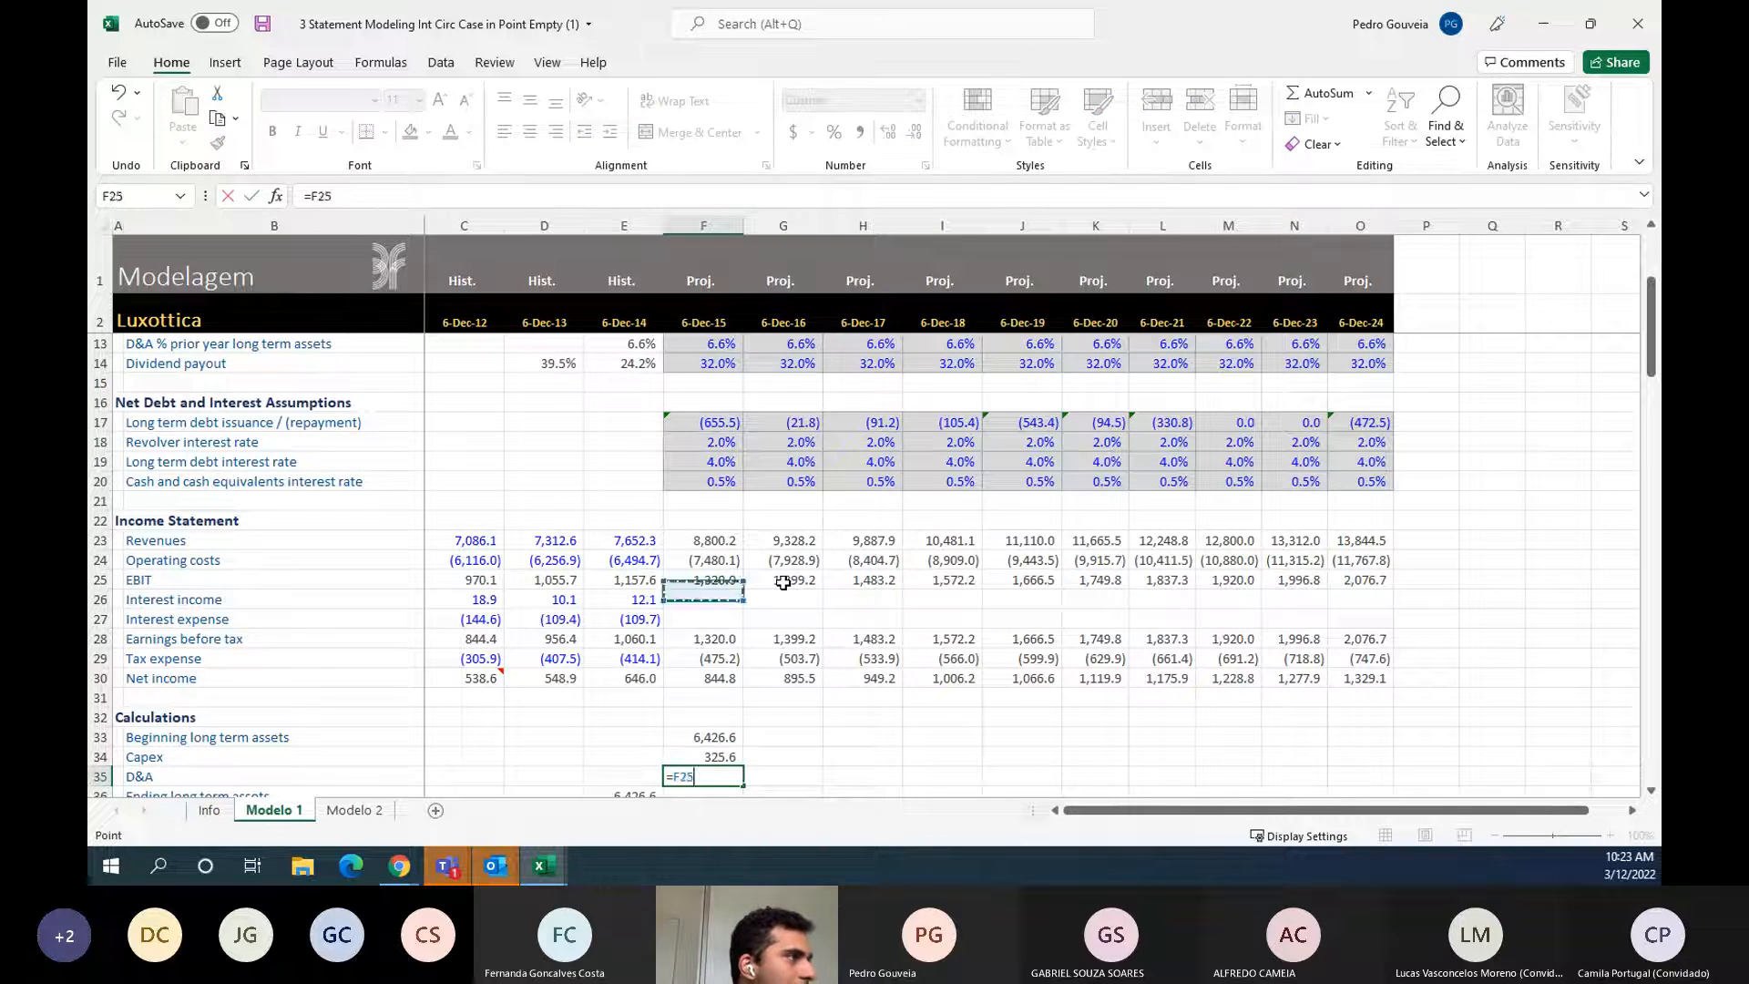
key("Up")
key("Up")
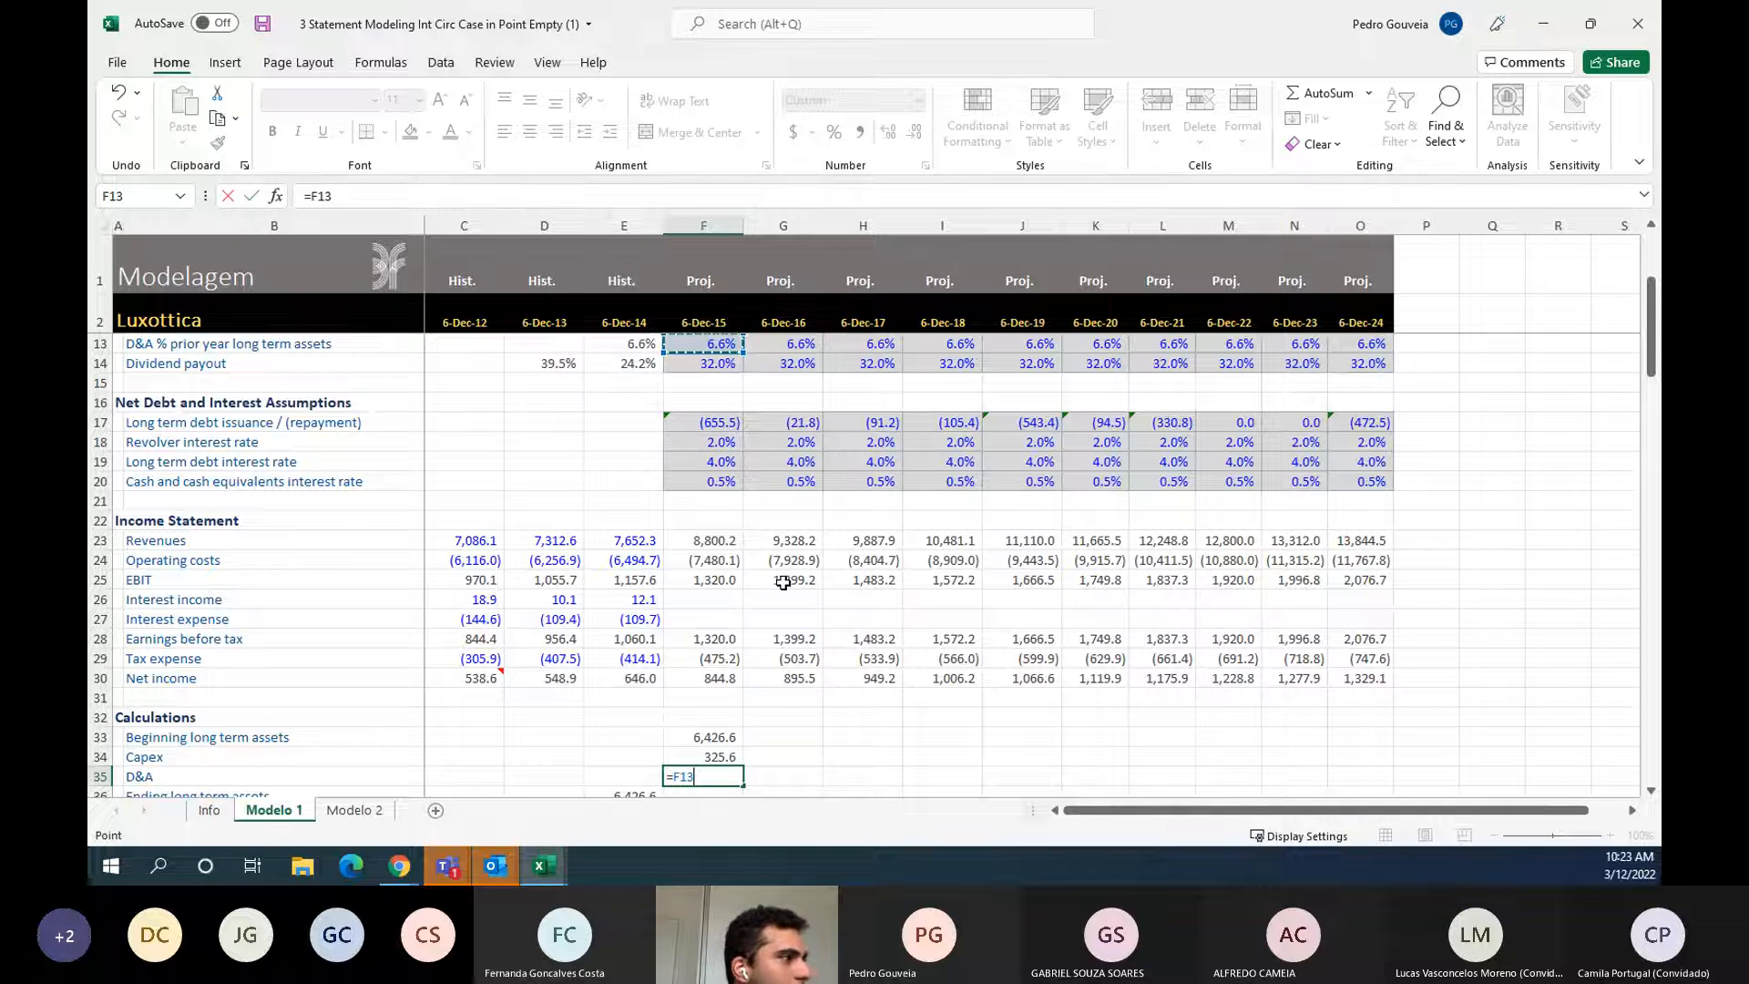
key("Left")
key("Left")
key("Left")
key("Left")
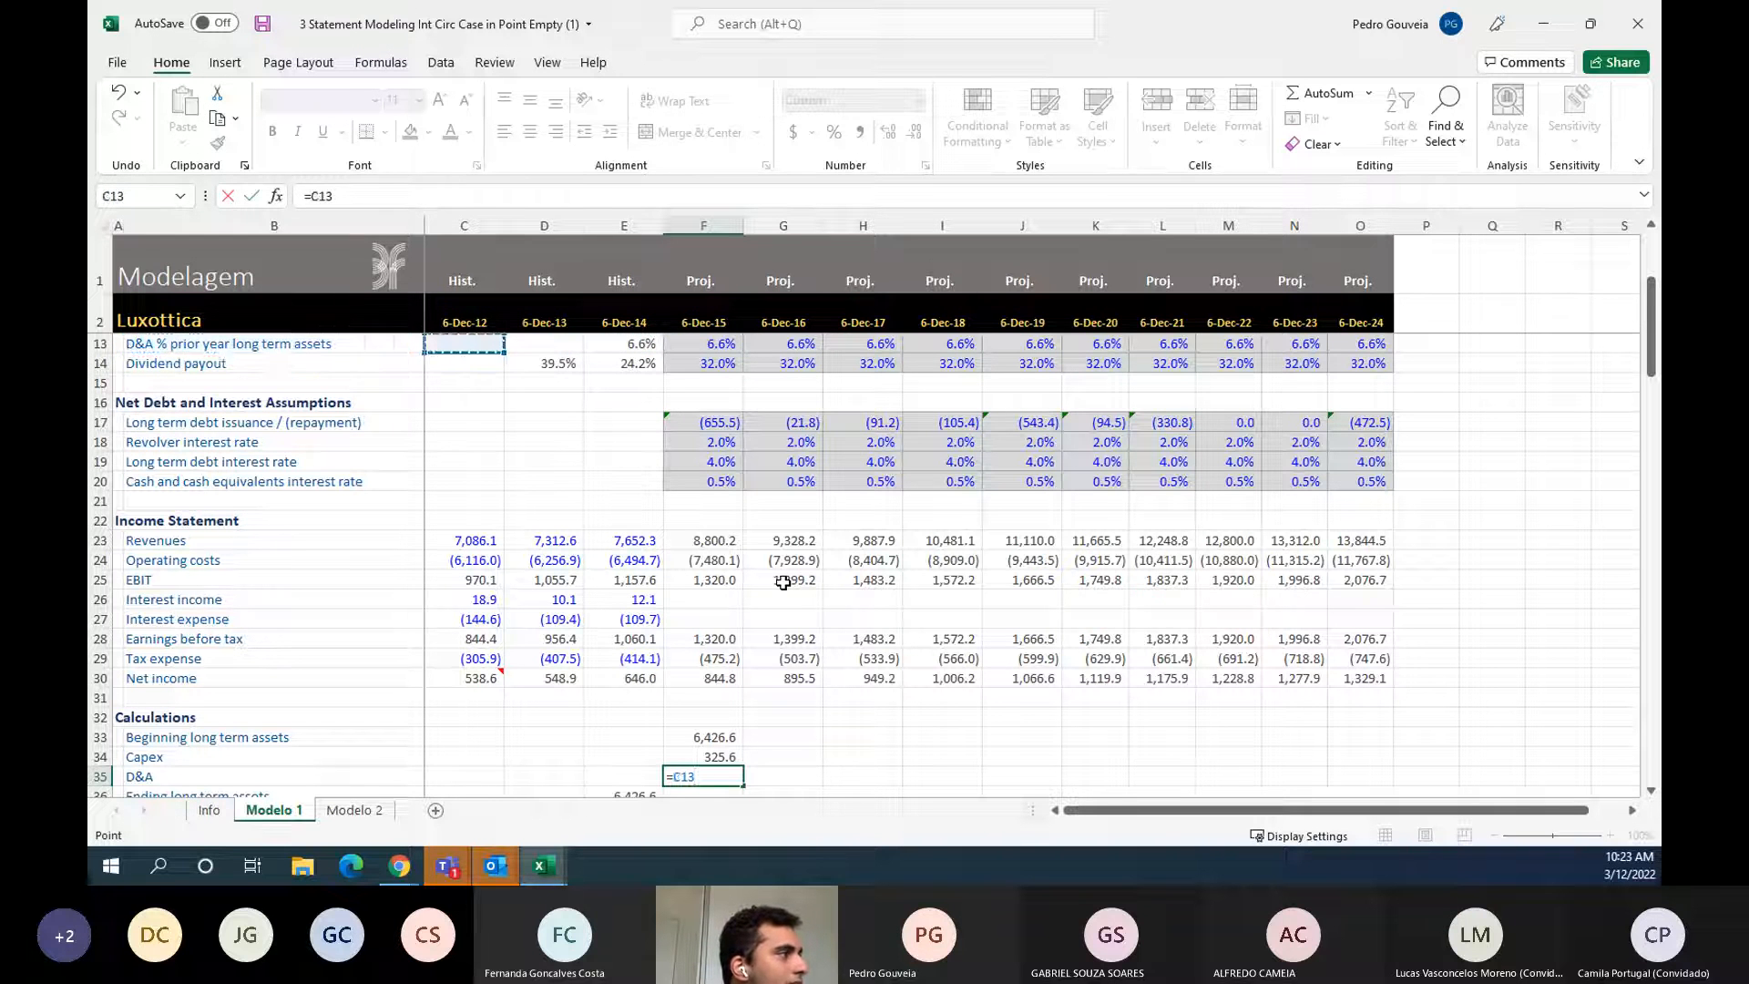
key("Right")
key("Right")
key("Right")
key("Right")
key("Right")
key("Left")
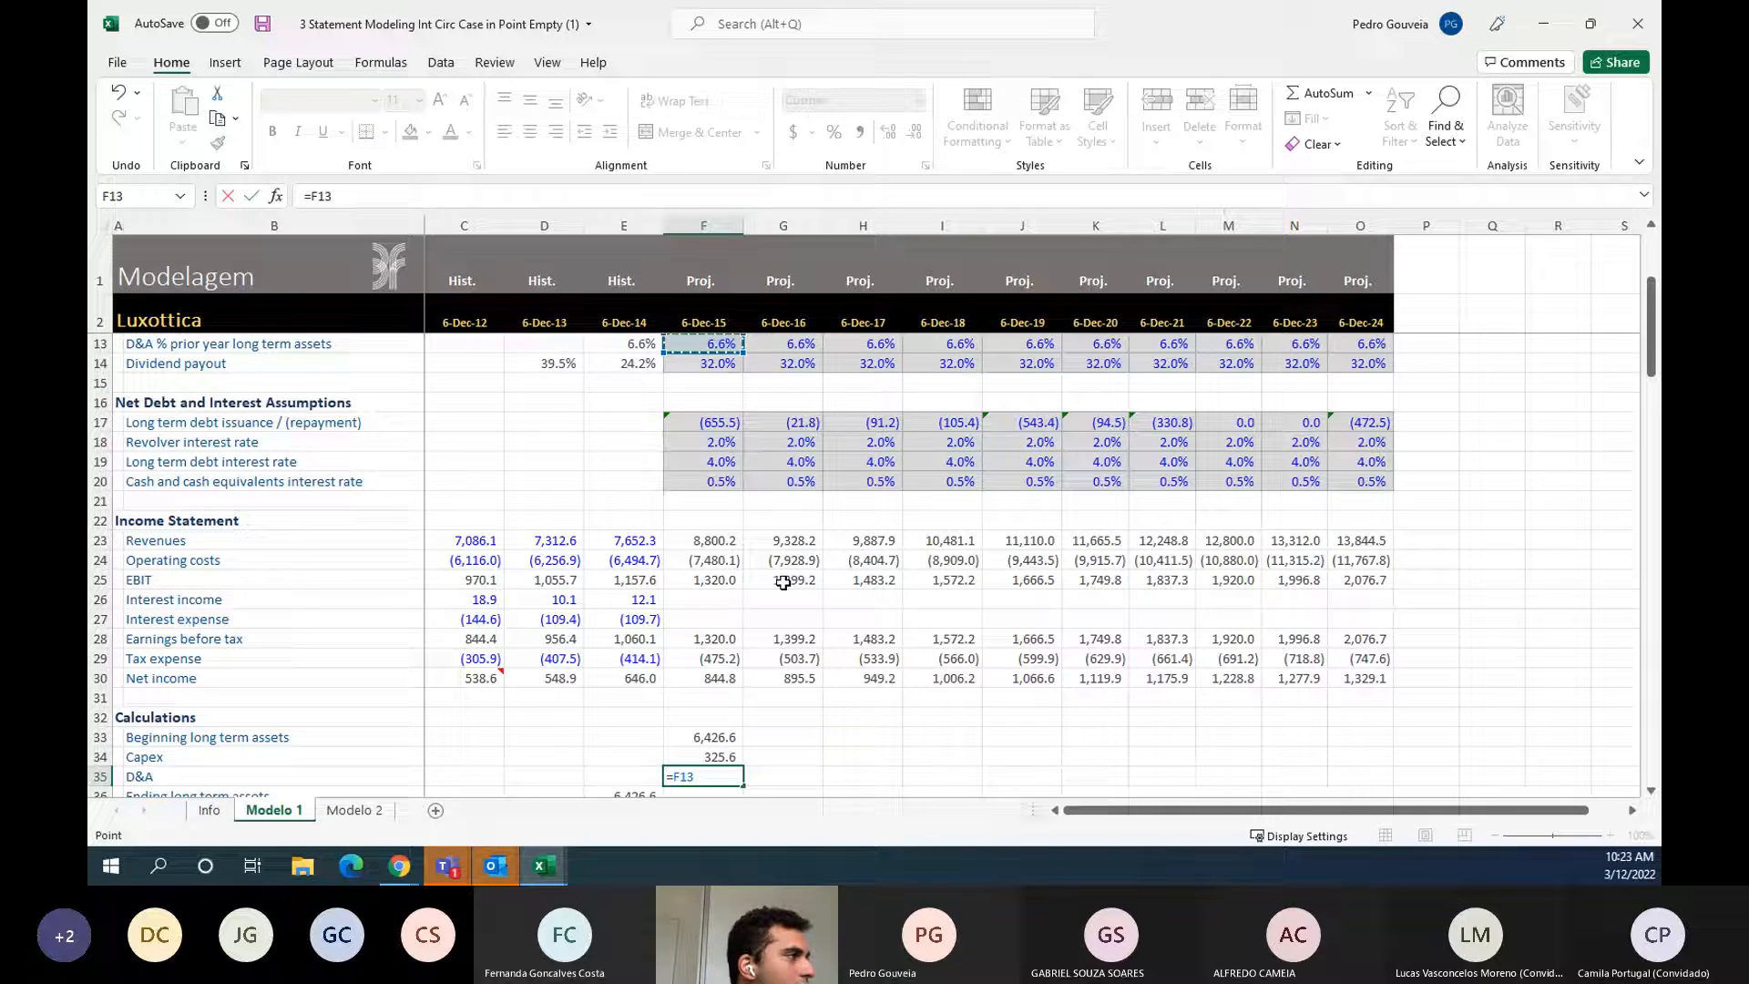
key("Down")
key("Left")
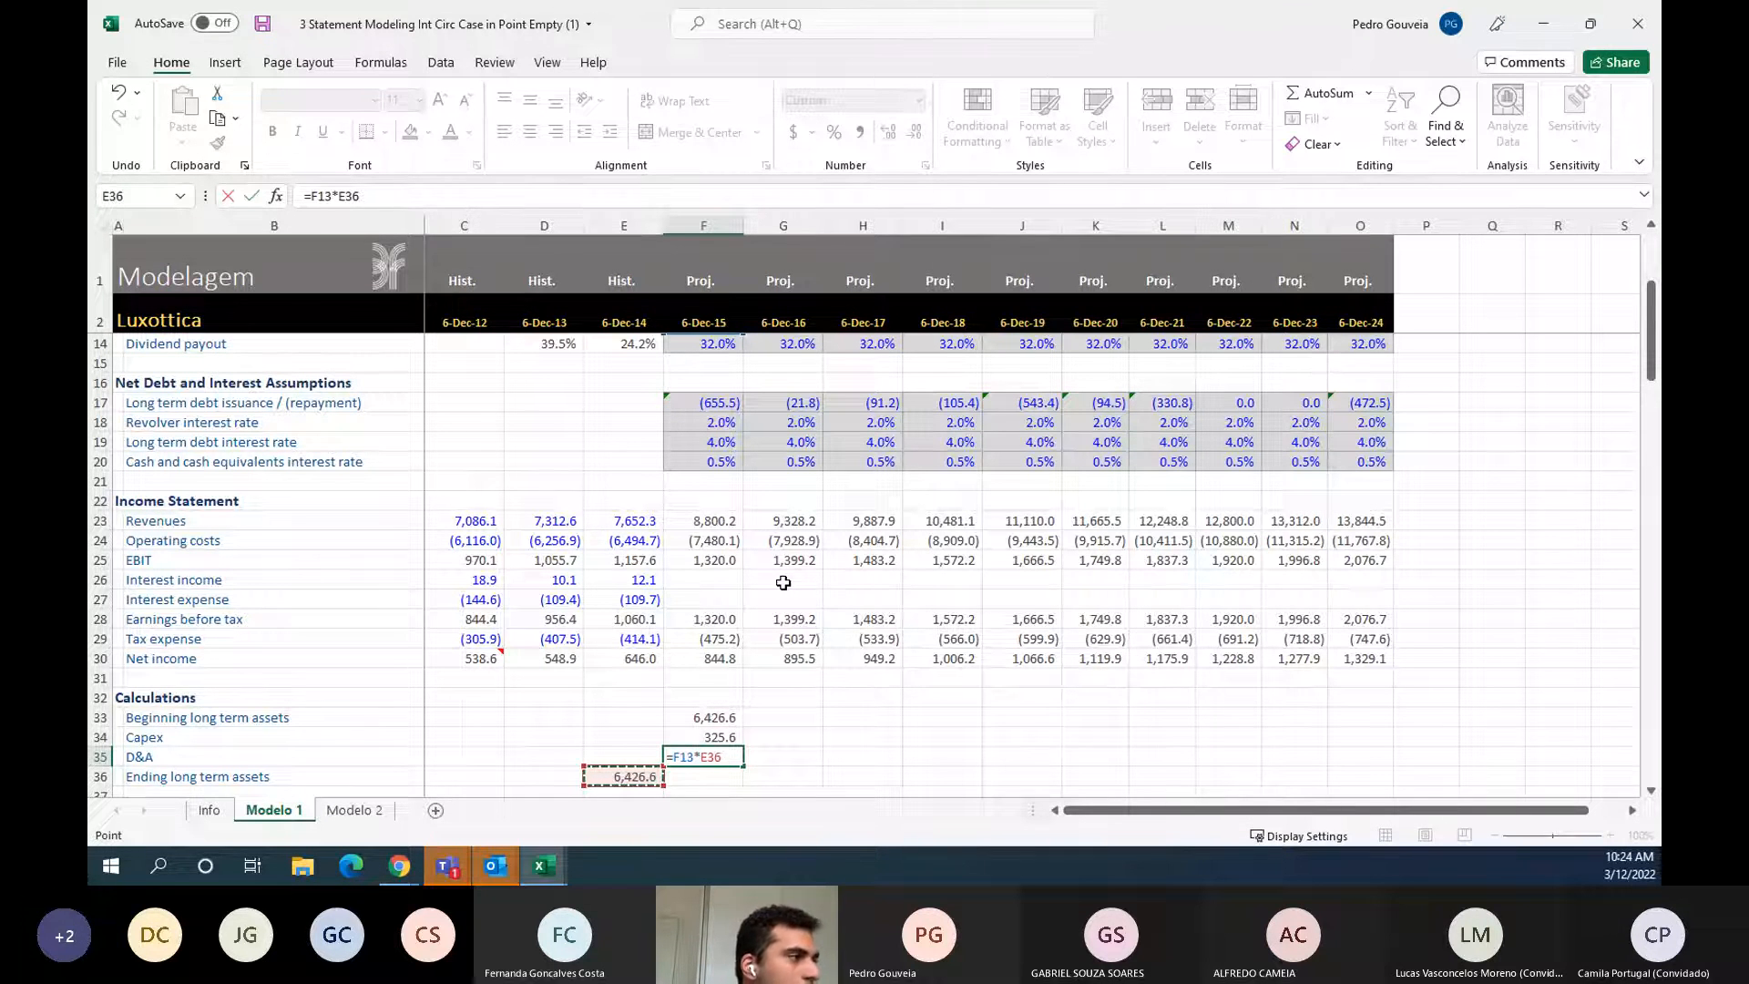
type("*-1")
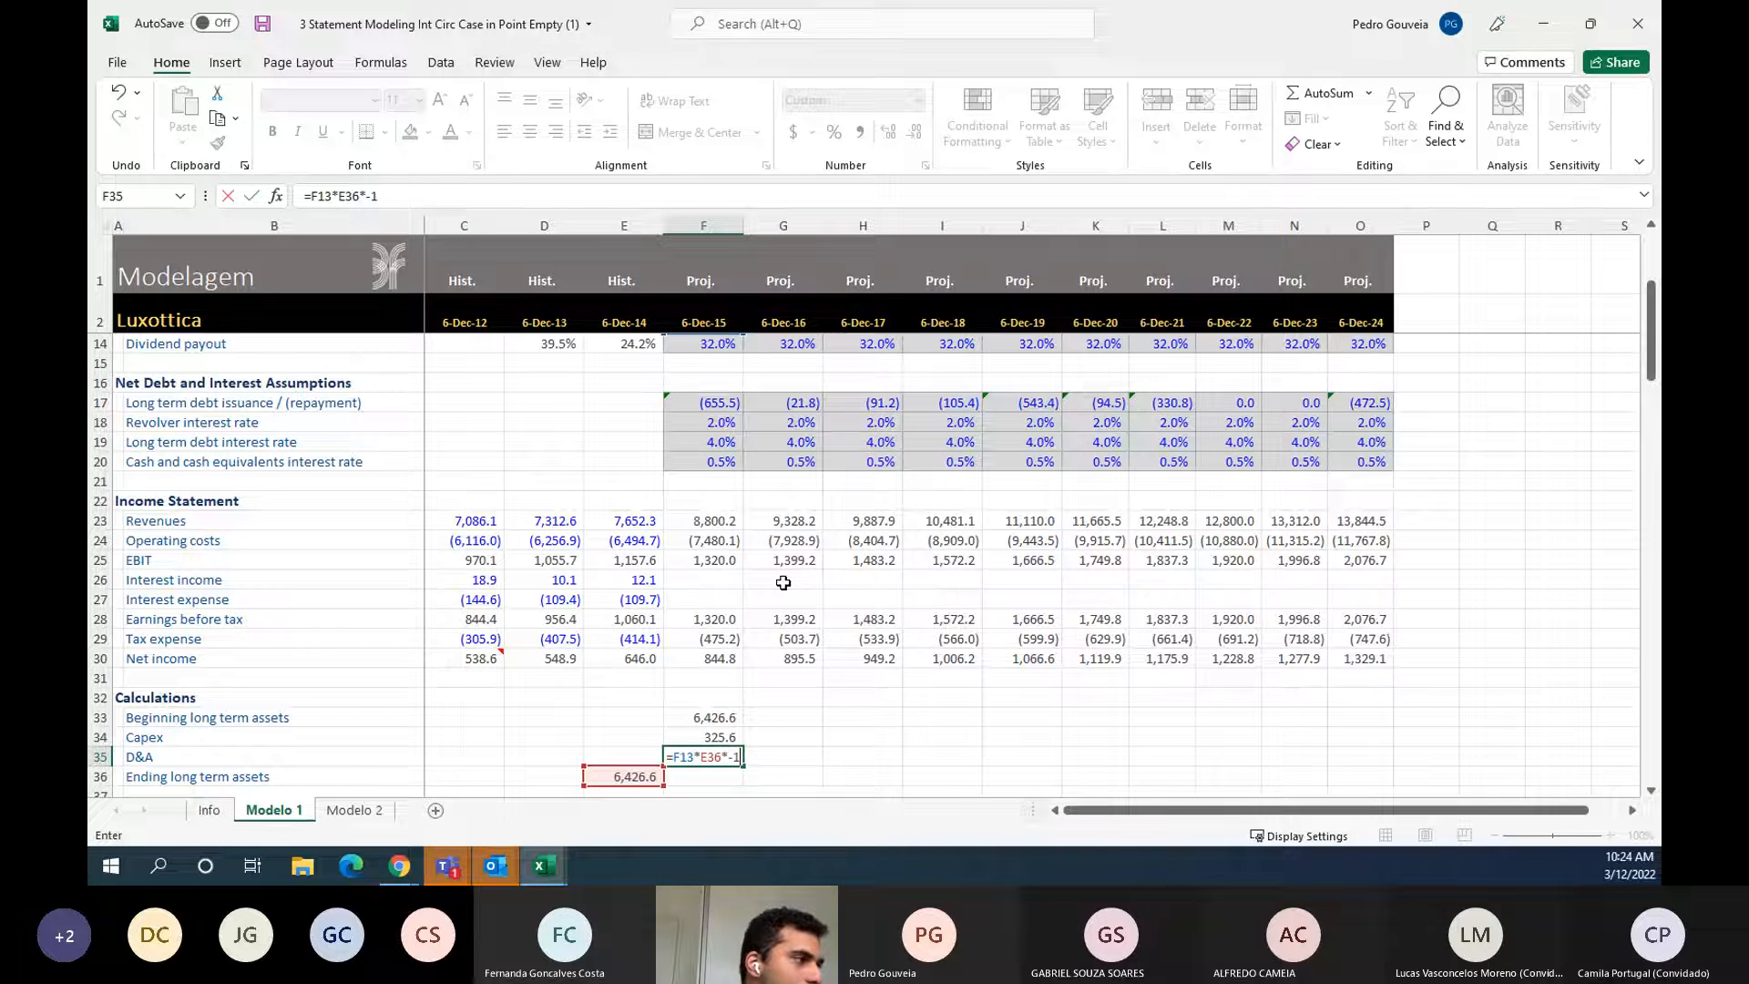
key("Return")
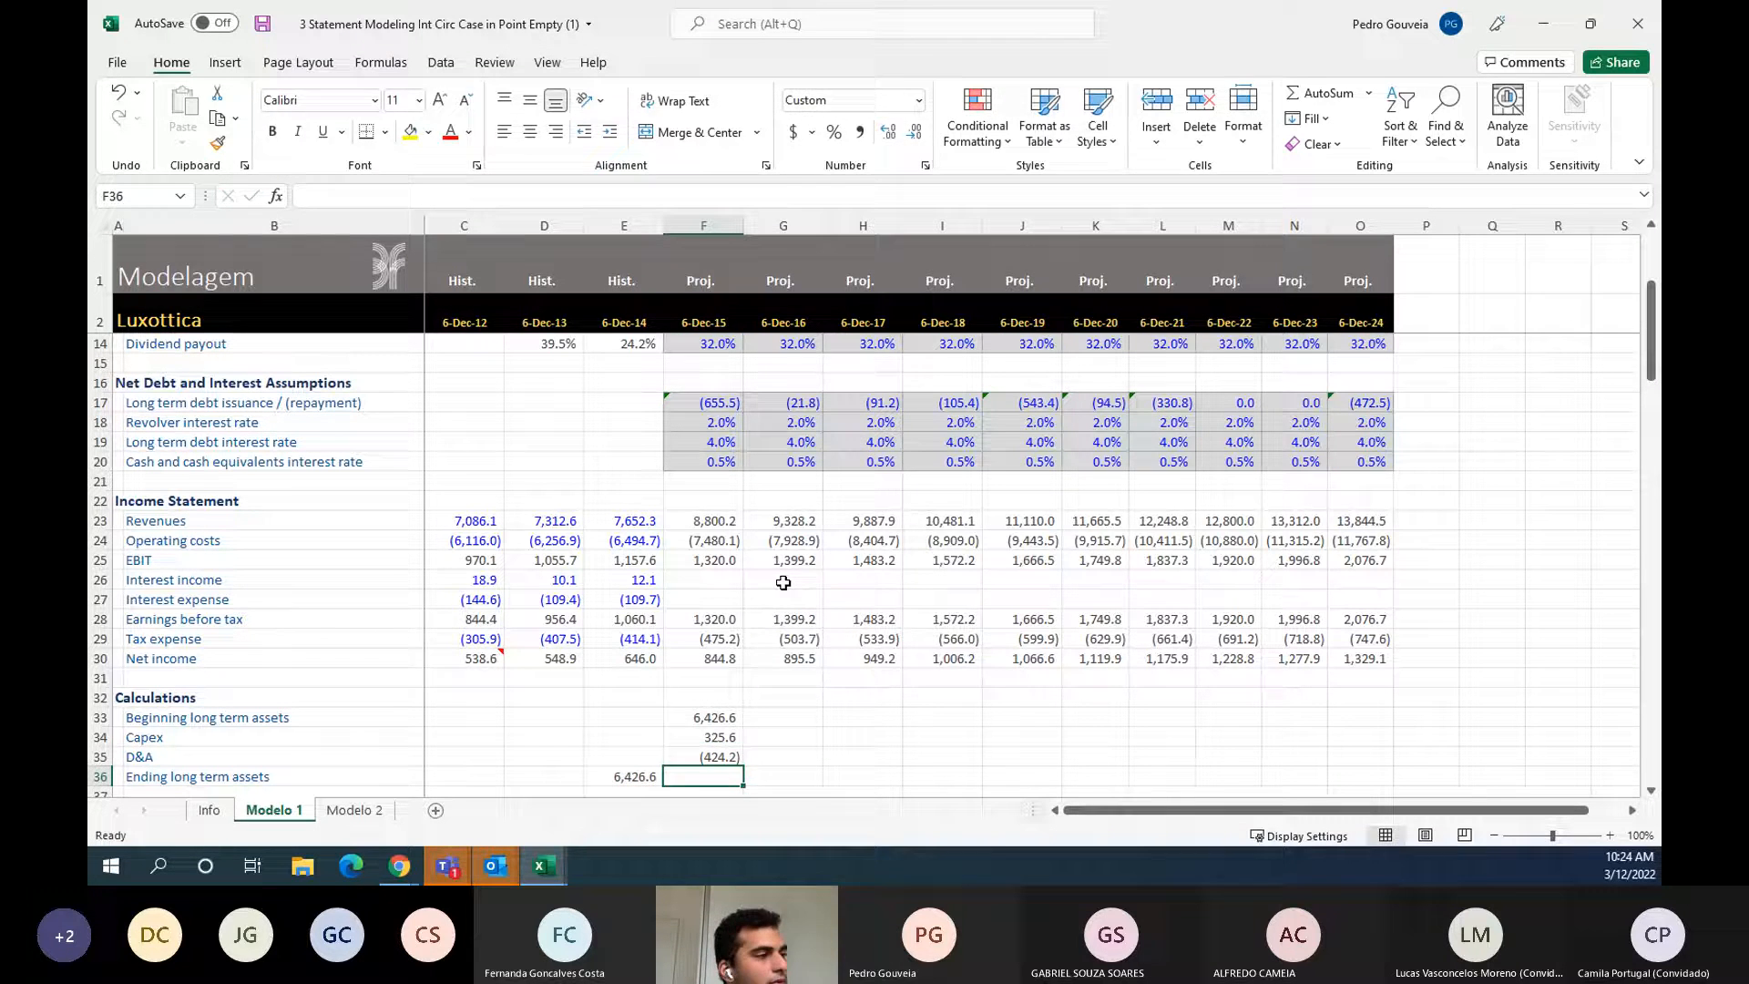
- Total the first projected year's ending long term assets in F36 with =SUM(F33:F35)
key("alt+equal")
key("Return")
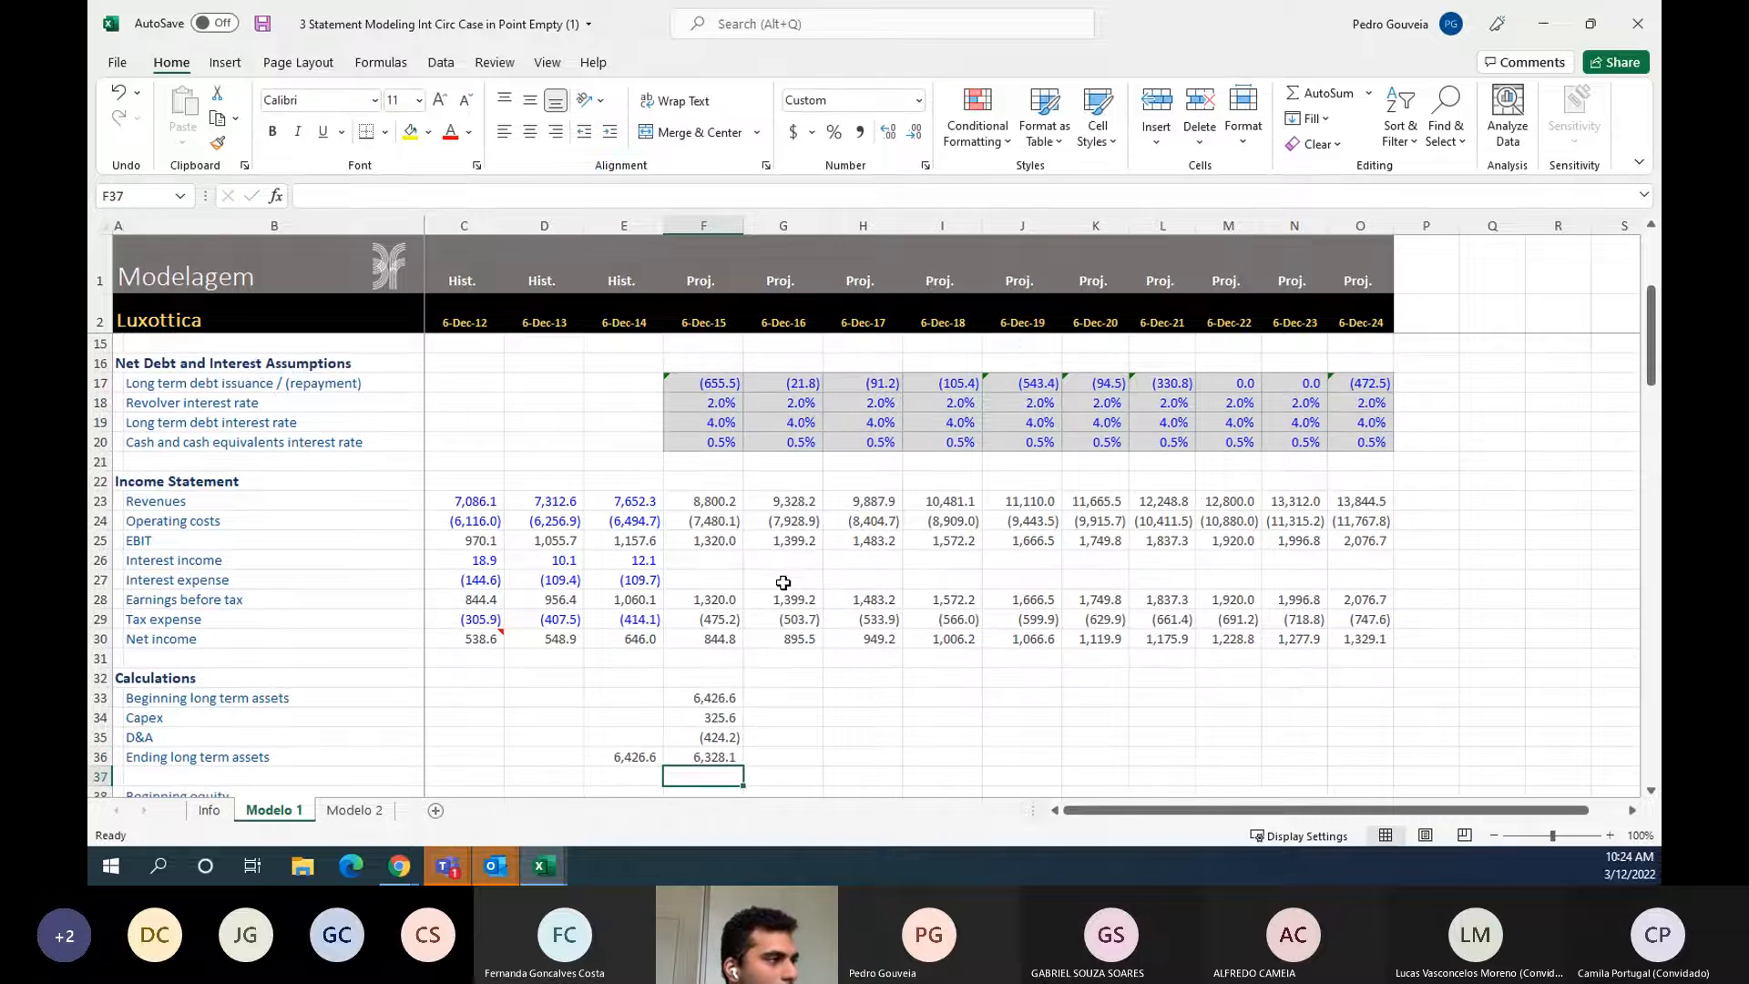
key("Up")
key("Down")
- Check which cells the capex formula in F34 refers to
scroll(783, 582, "down", 1)
key("Up")
key("Up")
key("Up")
key("F2")
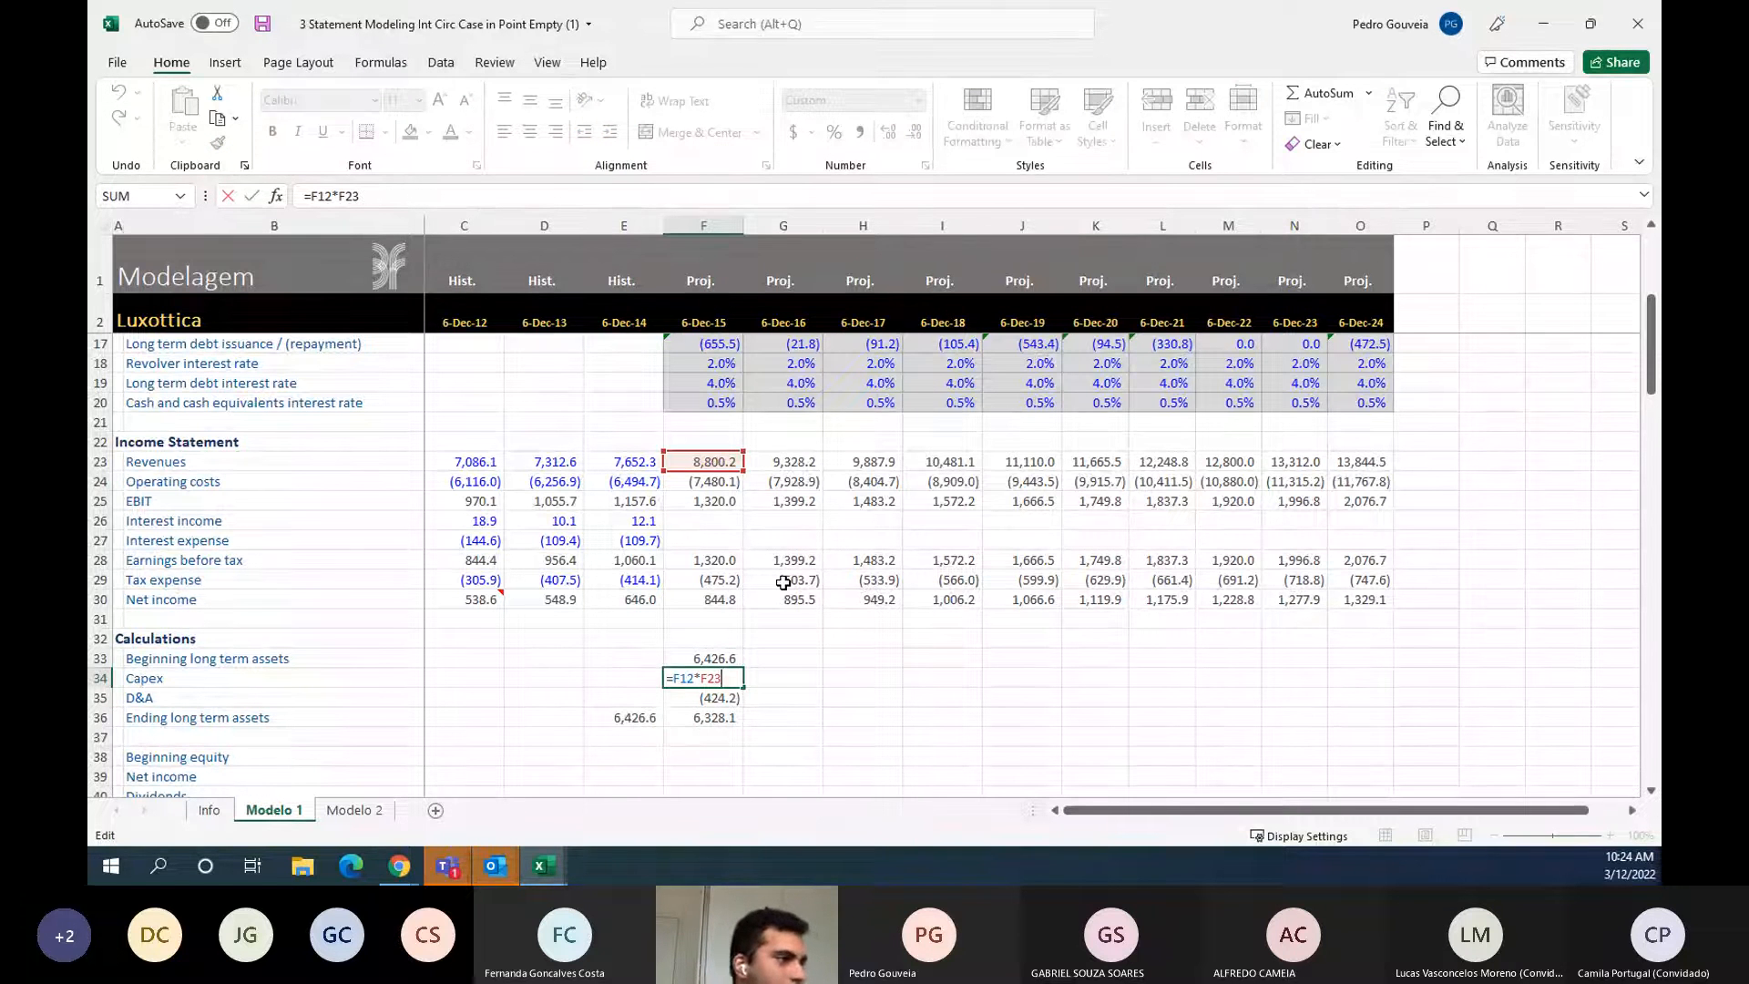
key("Return")
- Fill the long term assets schedule in F33:F36 across all projected years through column O
key("Return")
key("shift+Up")
key("shift+Up")
key("shift+Up")
key("shift+Right")
key("shift+Right")
key("shift+Right")
key("shift+Right")
key("shift+Right")
key("shift+Right")
key("shift+Right")
key("shift+Right")
key("shift+Right")
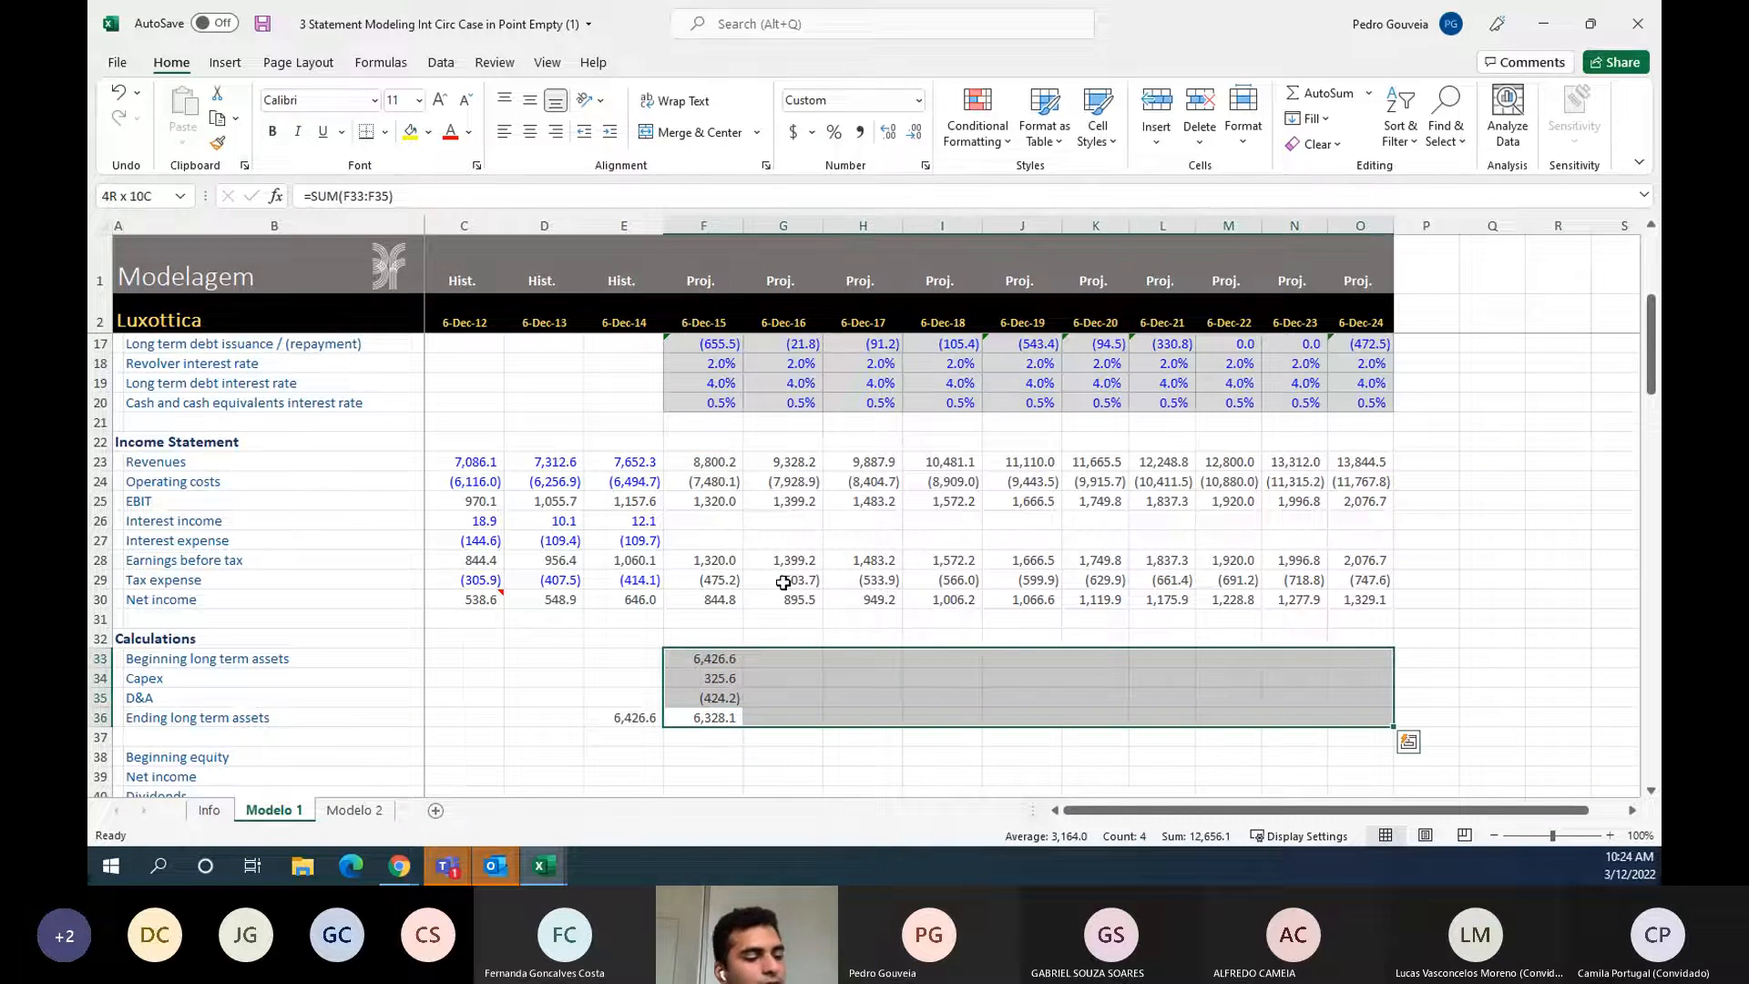
key("ctrl+r")
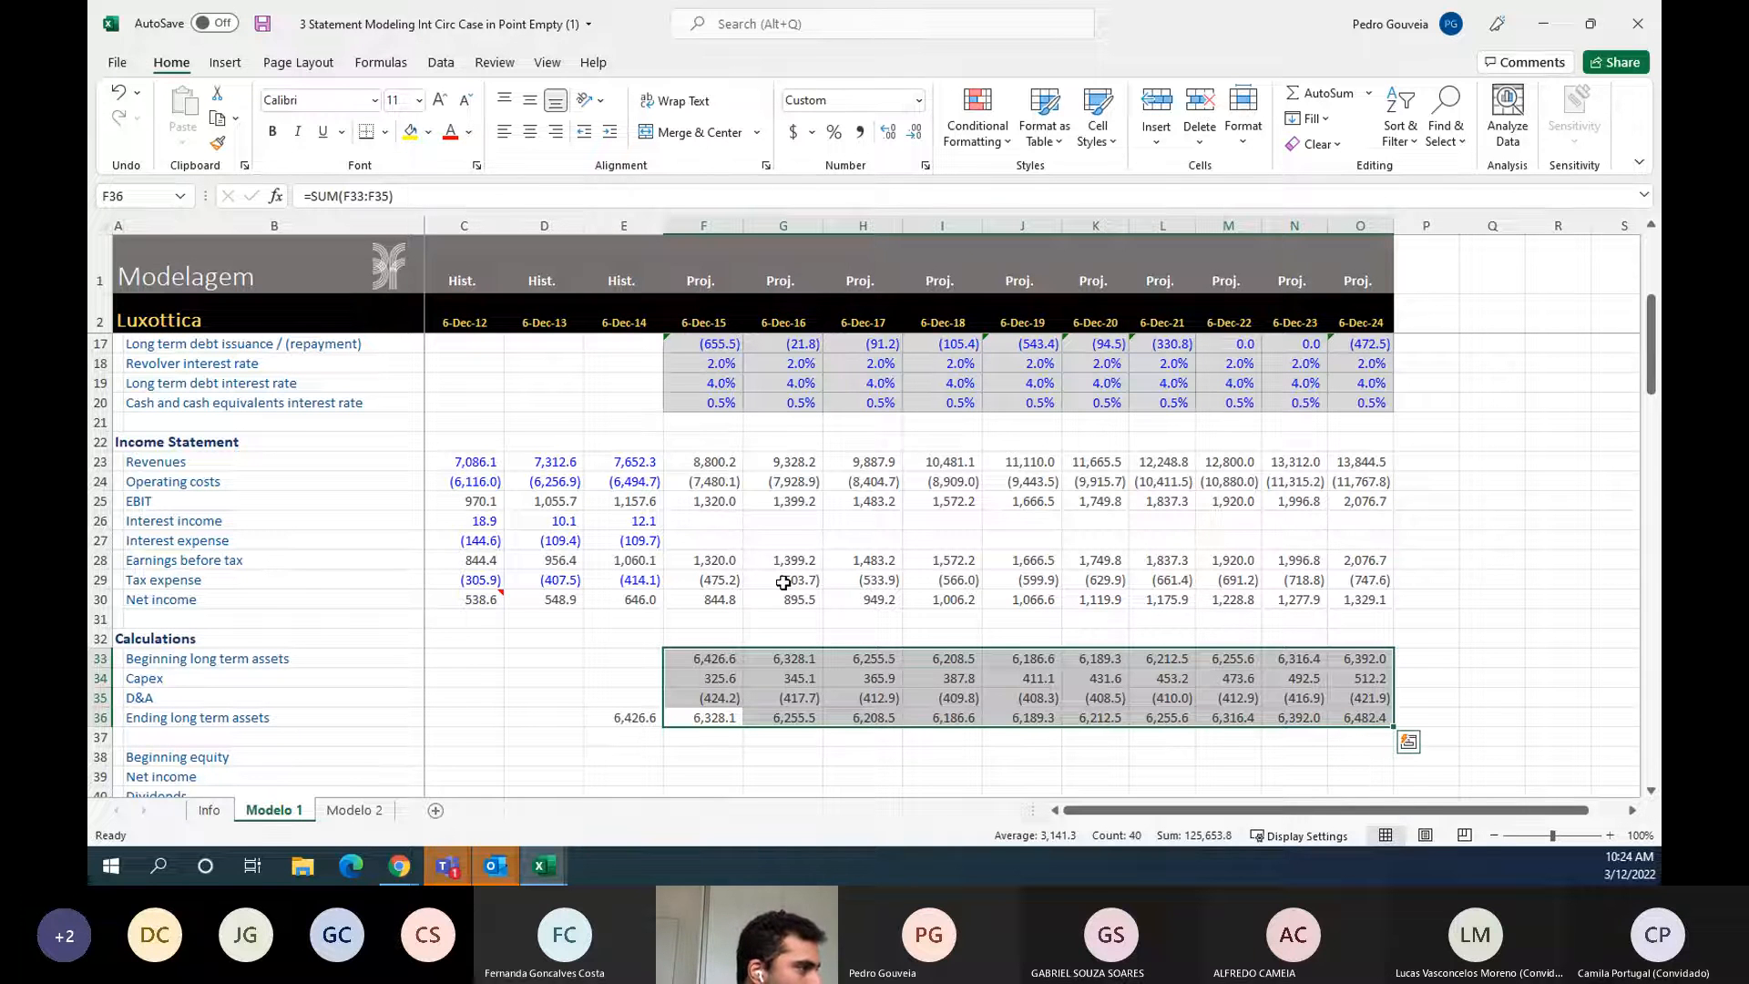
- Link the last historical year's ending equity in E41 to the Balance Sheet's equity with =E60
key("Down")
key("Down")
key("Down")
key("Left")
scroll(783, 582, "down", 2)
key("Down")
key("Down")
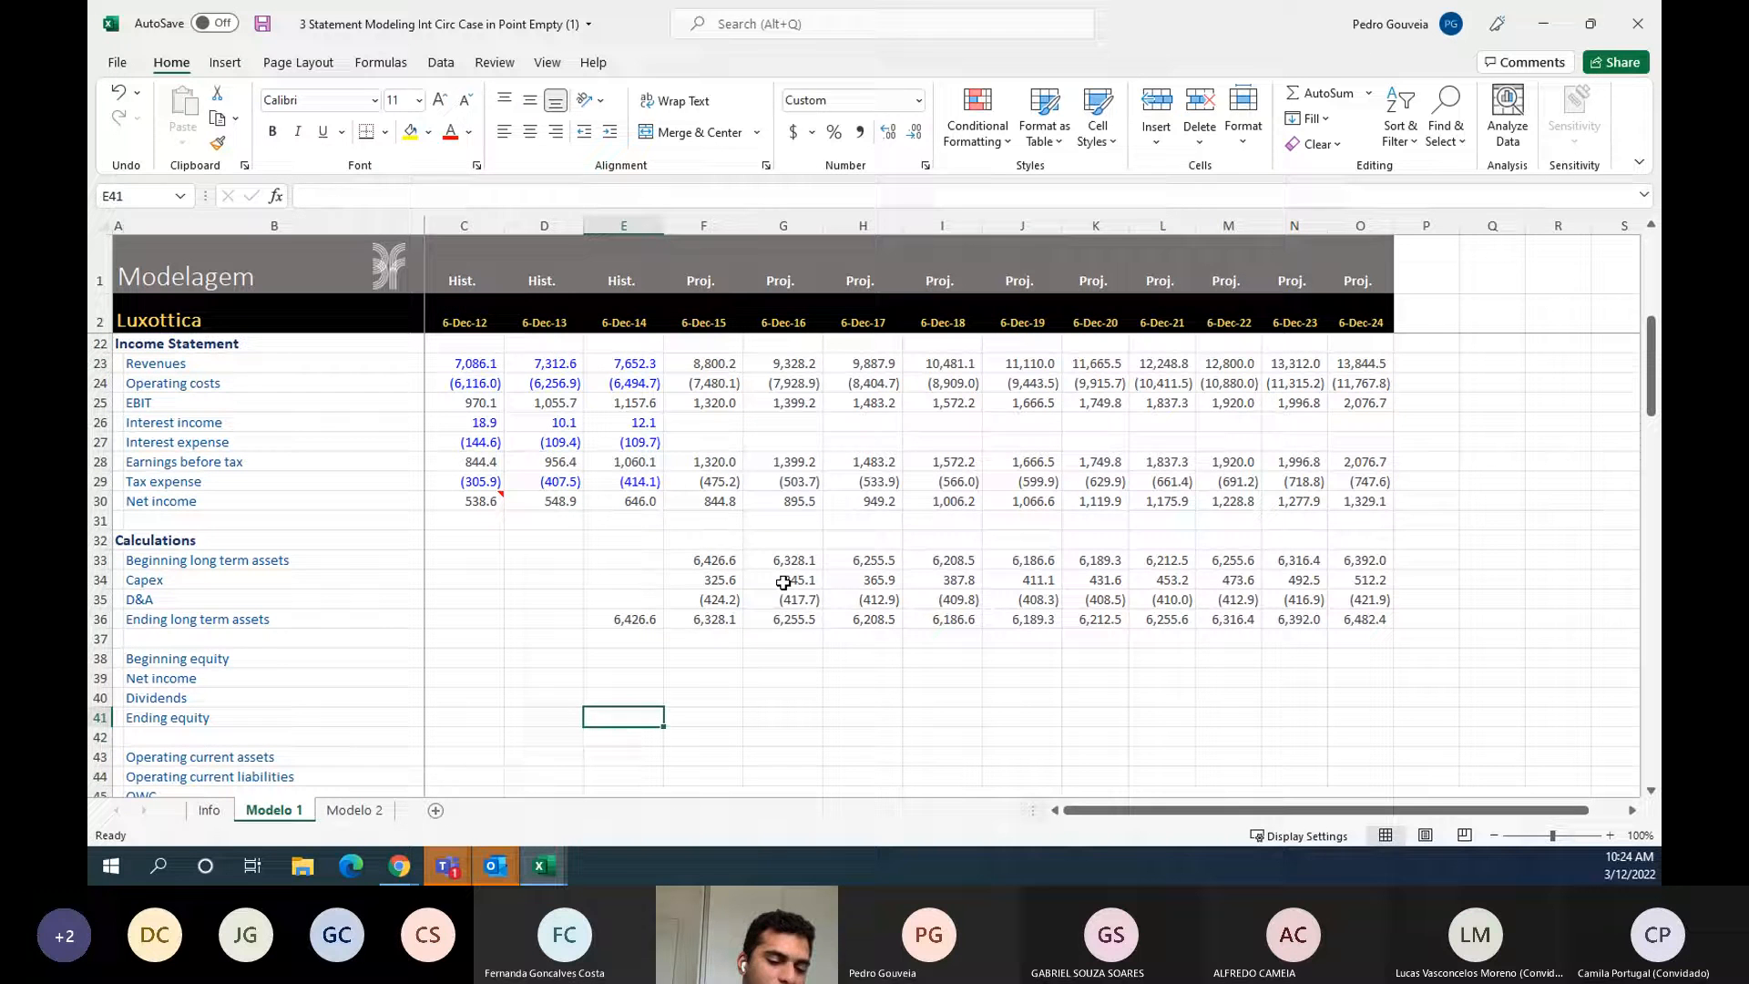
type("=")
key("ctrl+Down")
key("Down")
key("Down")
key("Down")
key("Down")
key("Down")
key("Down")
key("Down")
key("Down")
key("Down")
key("Down")
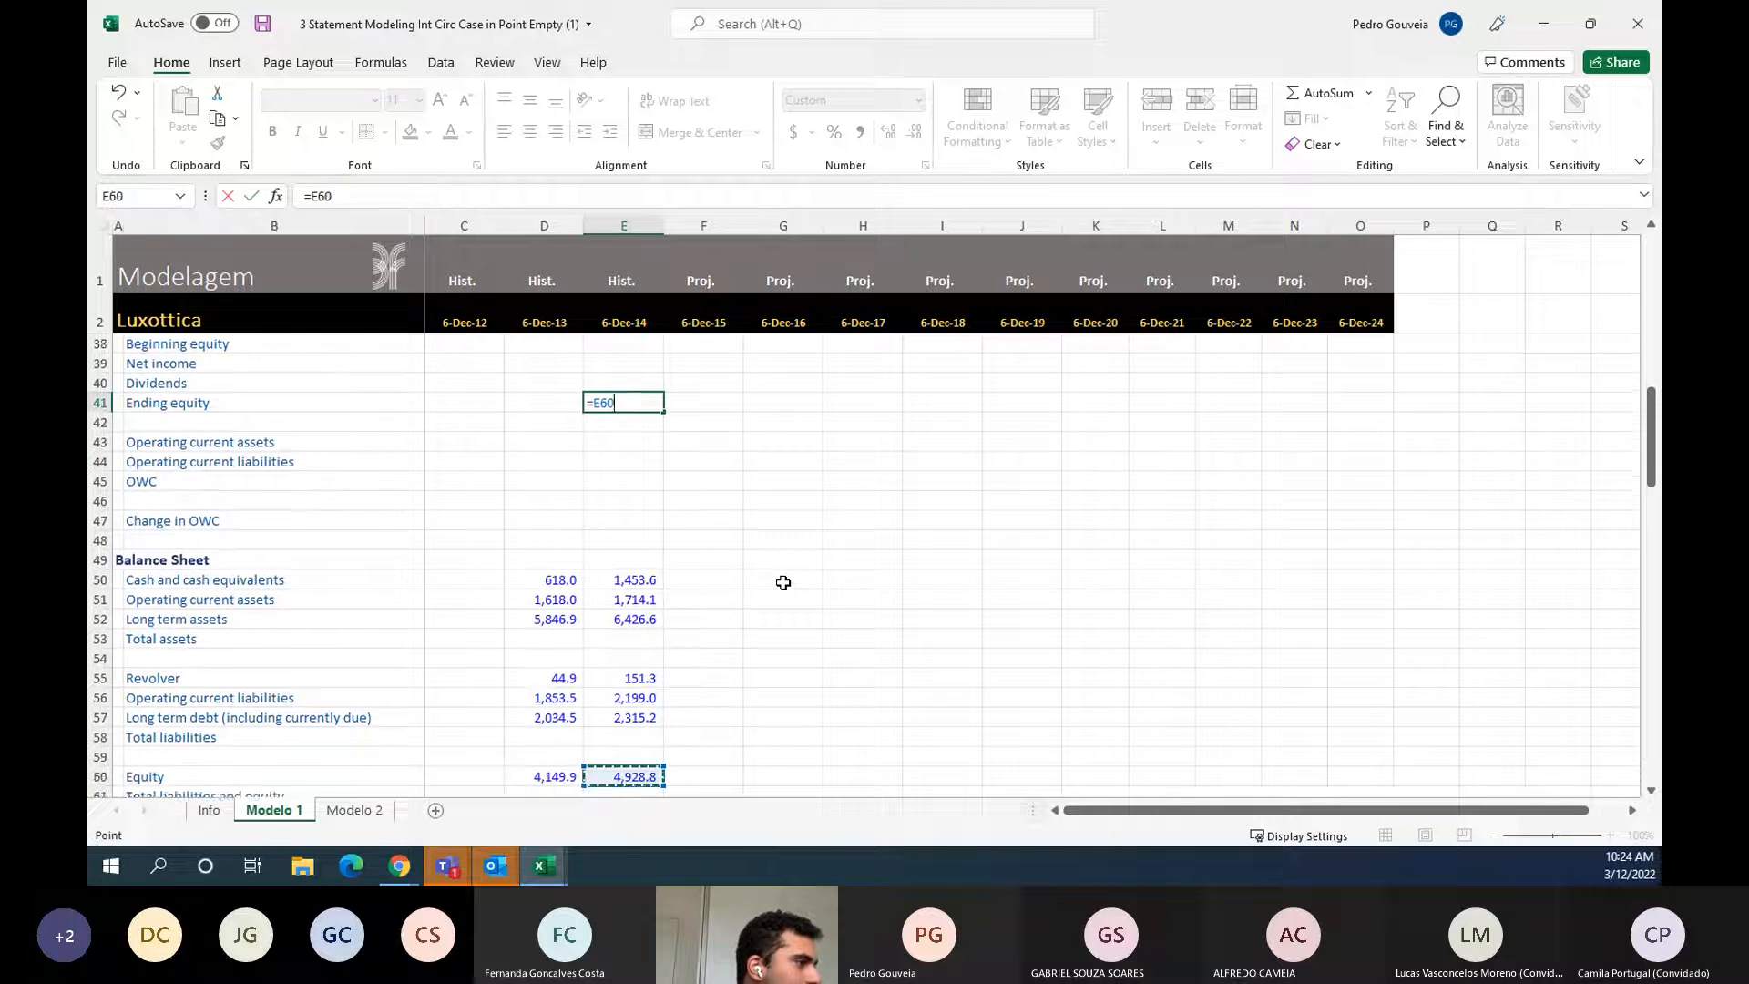
key("Return")
- Set the first projected year's beginning equity in F38 to the prior year's ending equity with =E41
key("Up")
key("Up")
key("Up")
key("Up")
key("Up")
key("Up")
key("Down")
key("Down")
key("Right")
type("=")
key("Left")
key("Down")
key("Down")
key("Down")
key("Return")
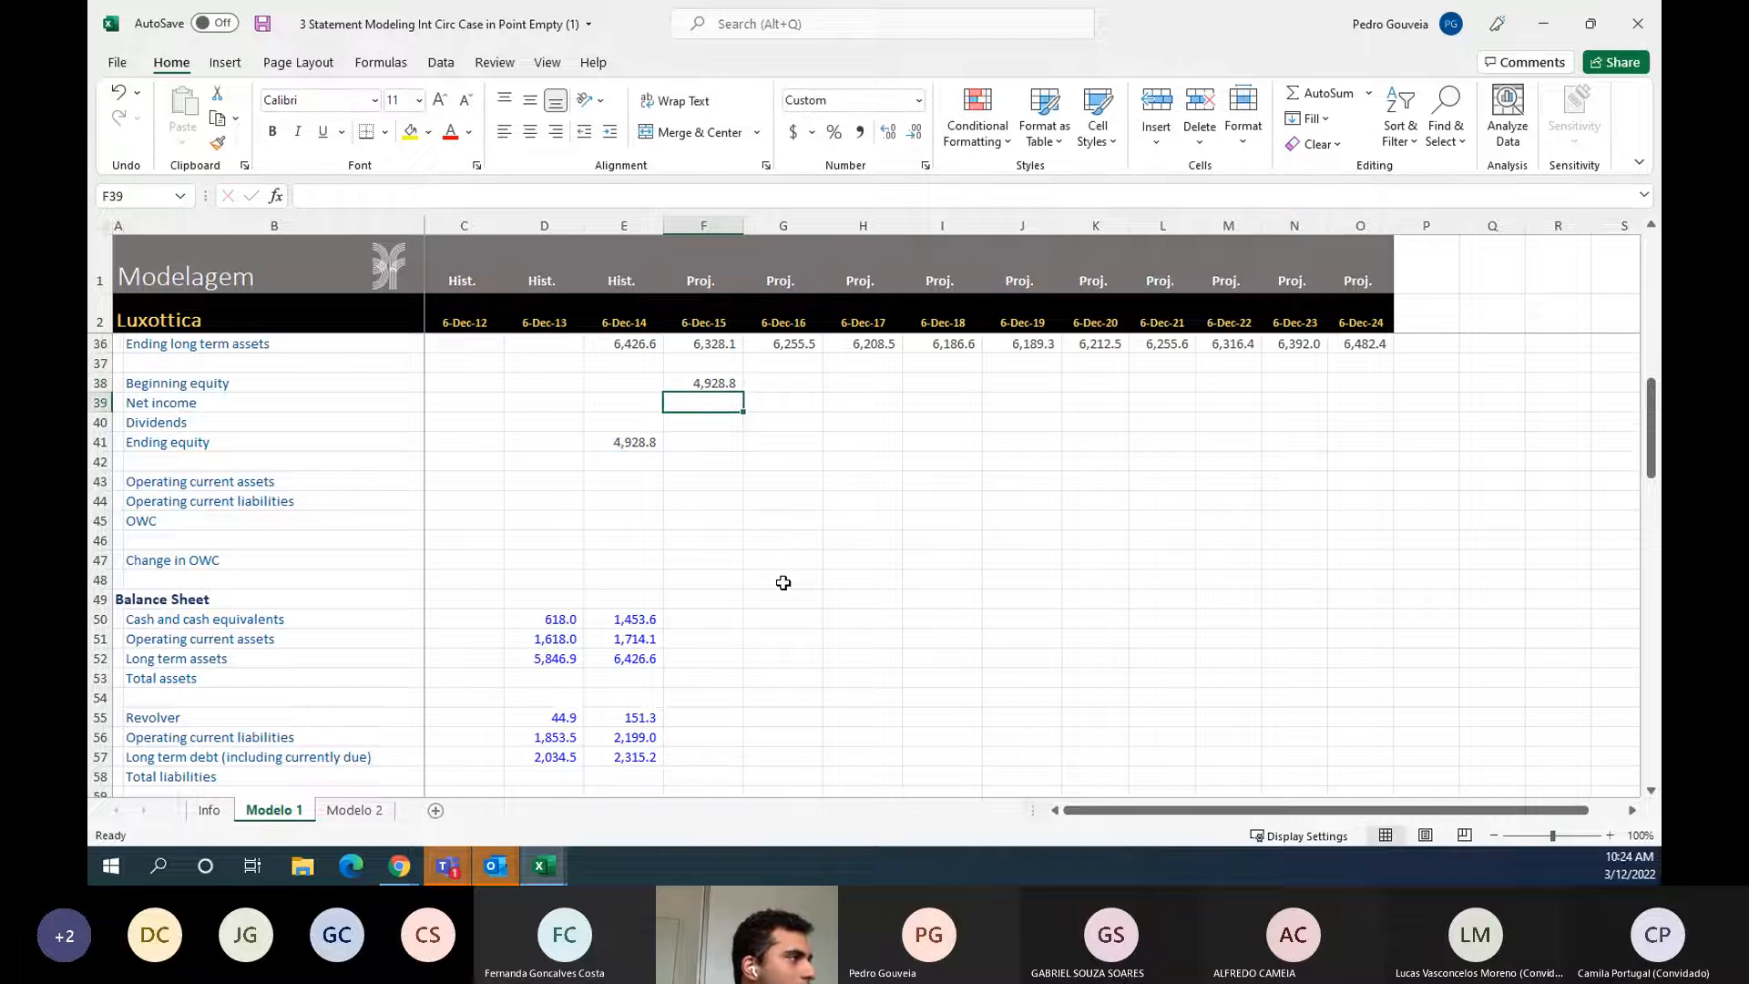
- Link the first projected year's net income in F39 to the Income Statement's net income with =F30
type("=")
key("Up")
key("Up")
key("Up")
key("Up")
key("Up")
key("Up")
key("Up")
key("Up")
key("Up")
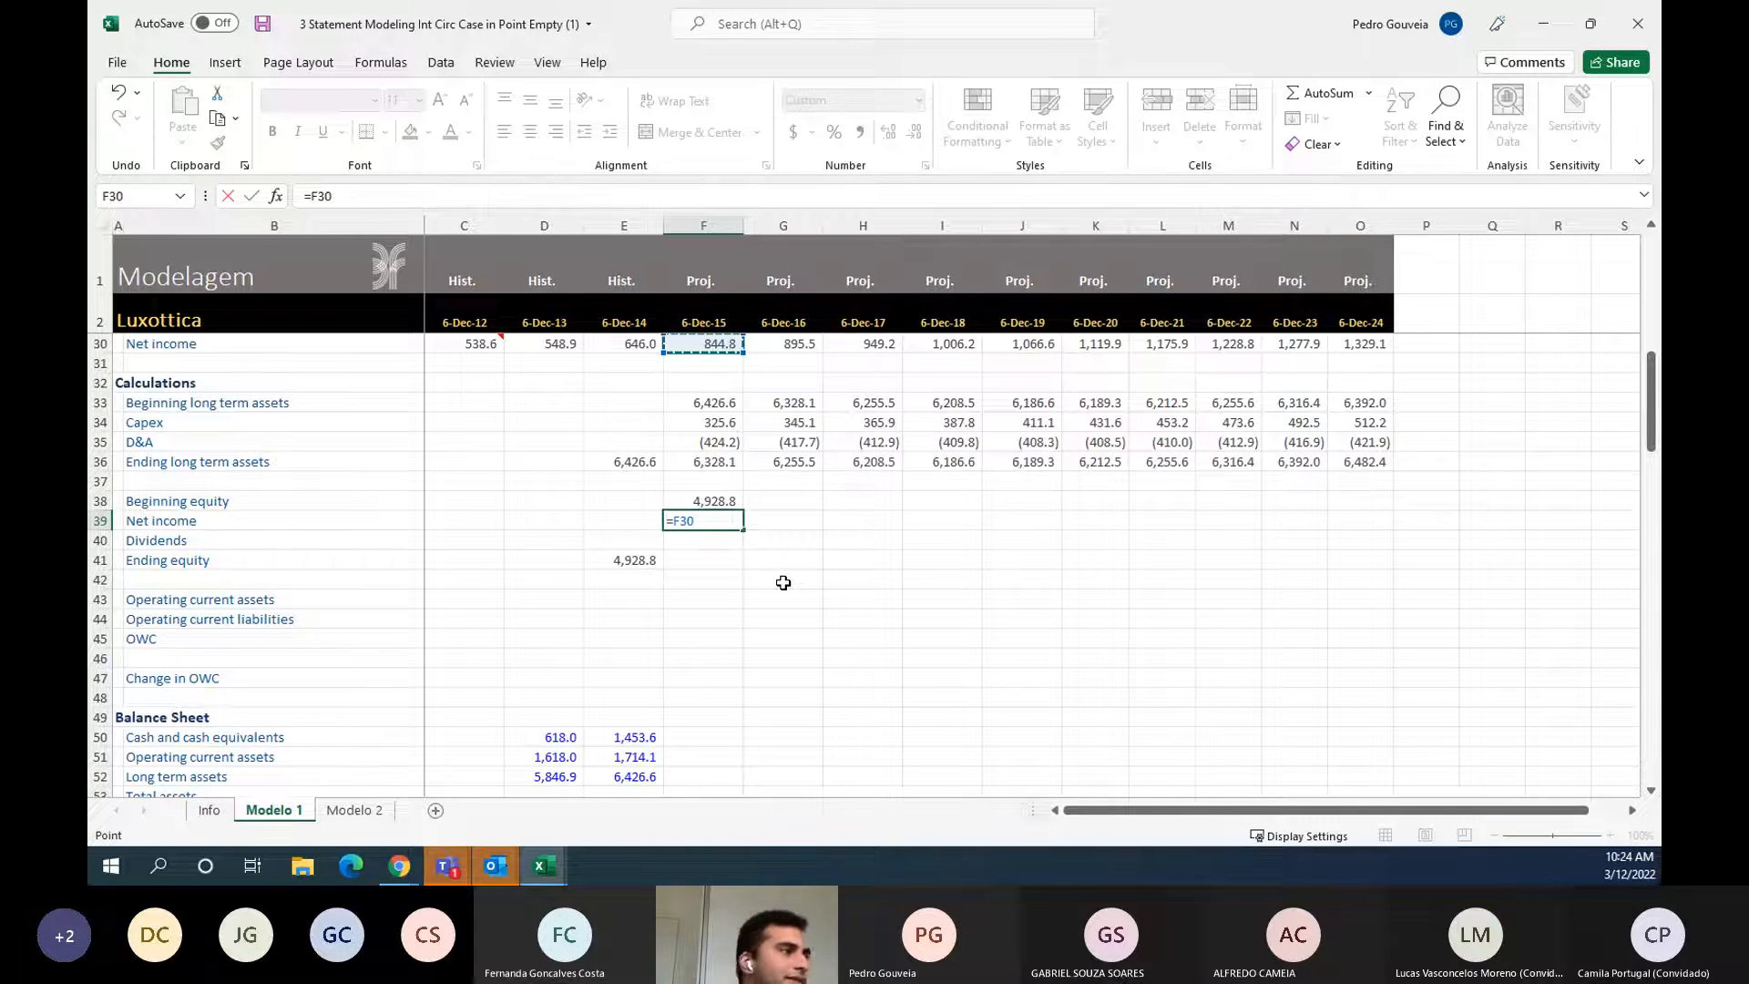
key("Up")
key("Up")
key("Up")
key("Up")
key("Up")
key("Up")
key("Up")
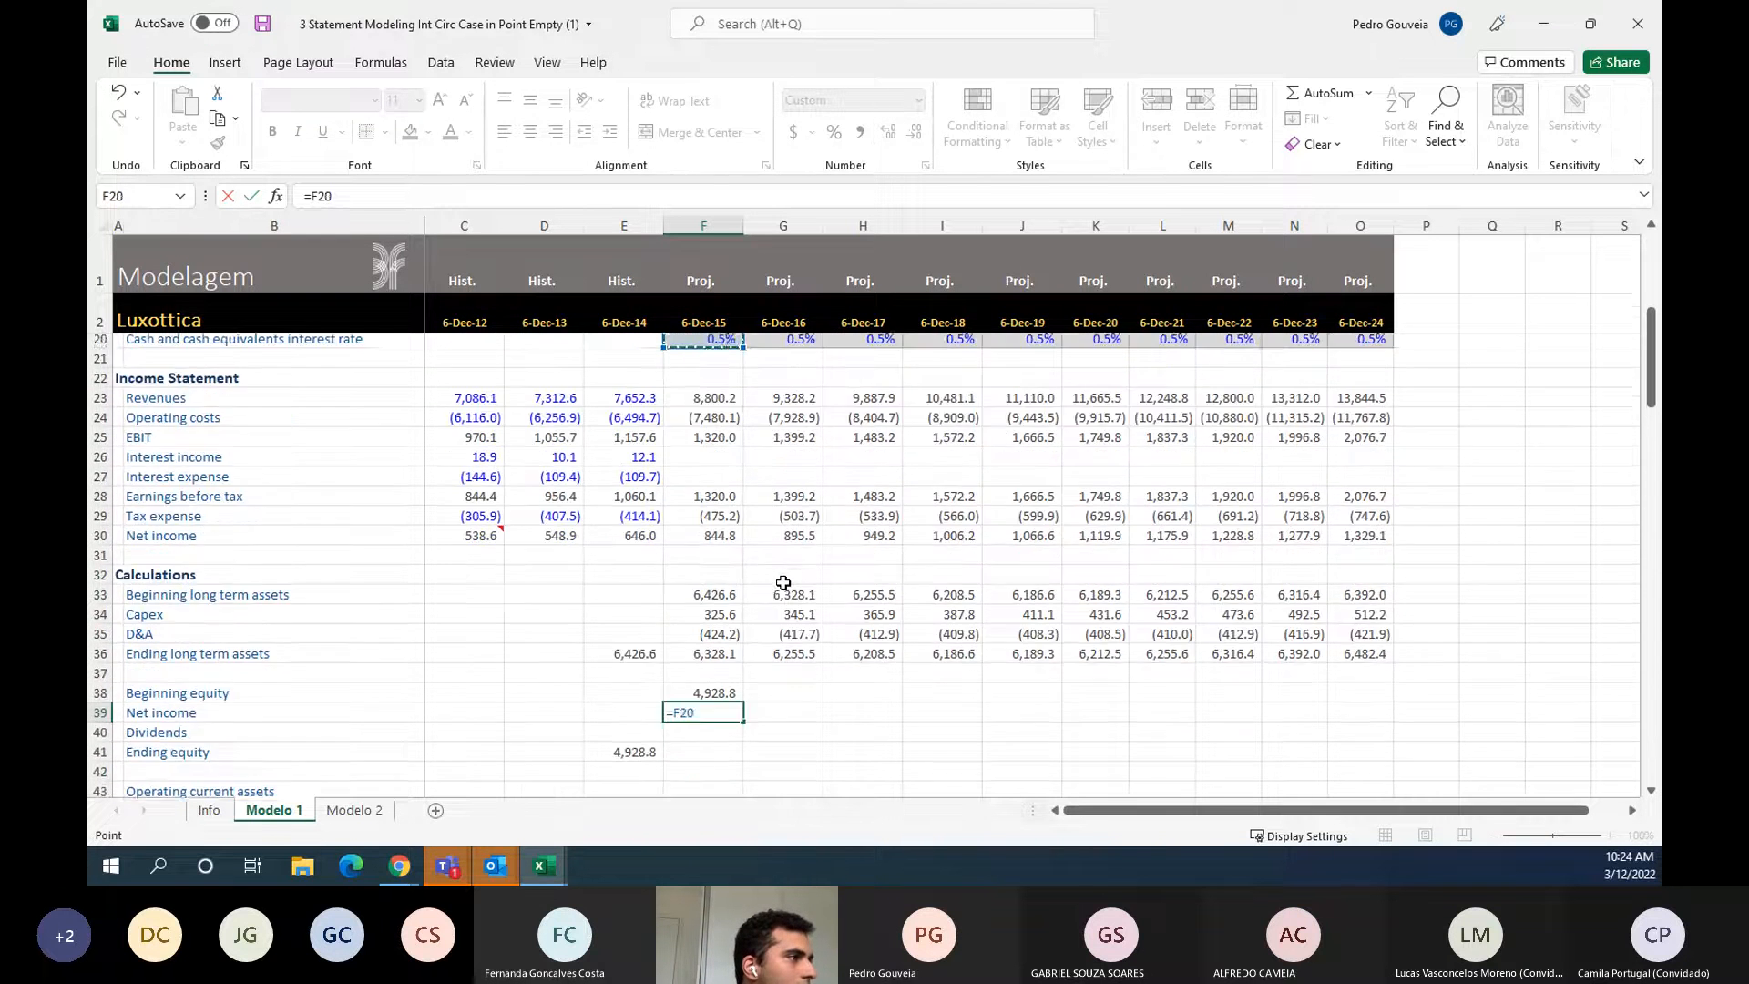
key("Down")
key("Down")
key("Down")
key("Down")
key("Down")
key("Down")
key("Down")
key("Return")
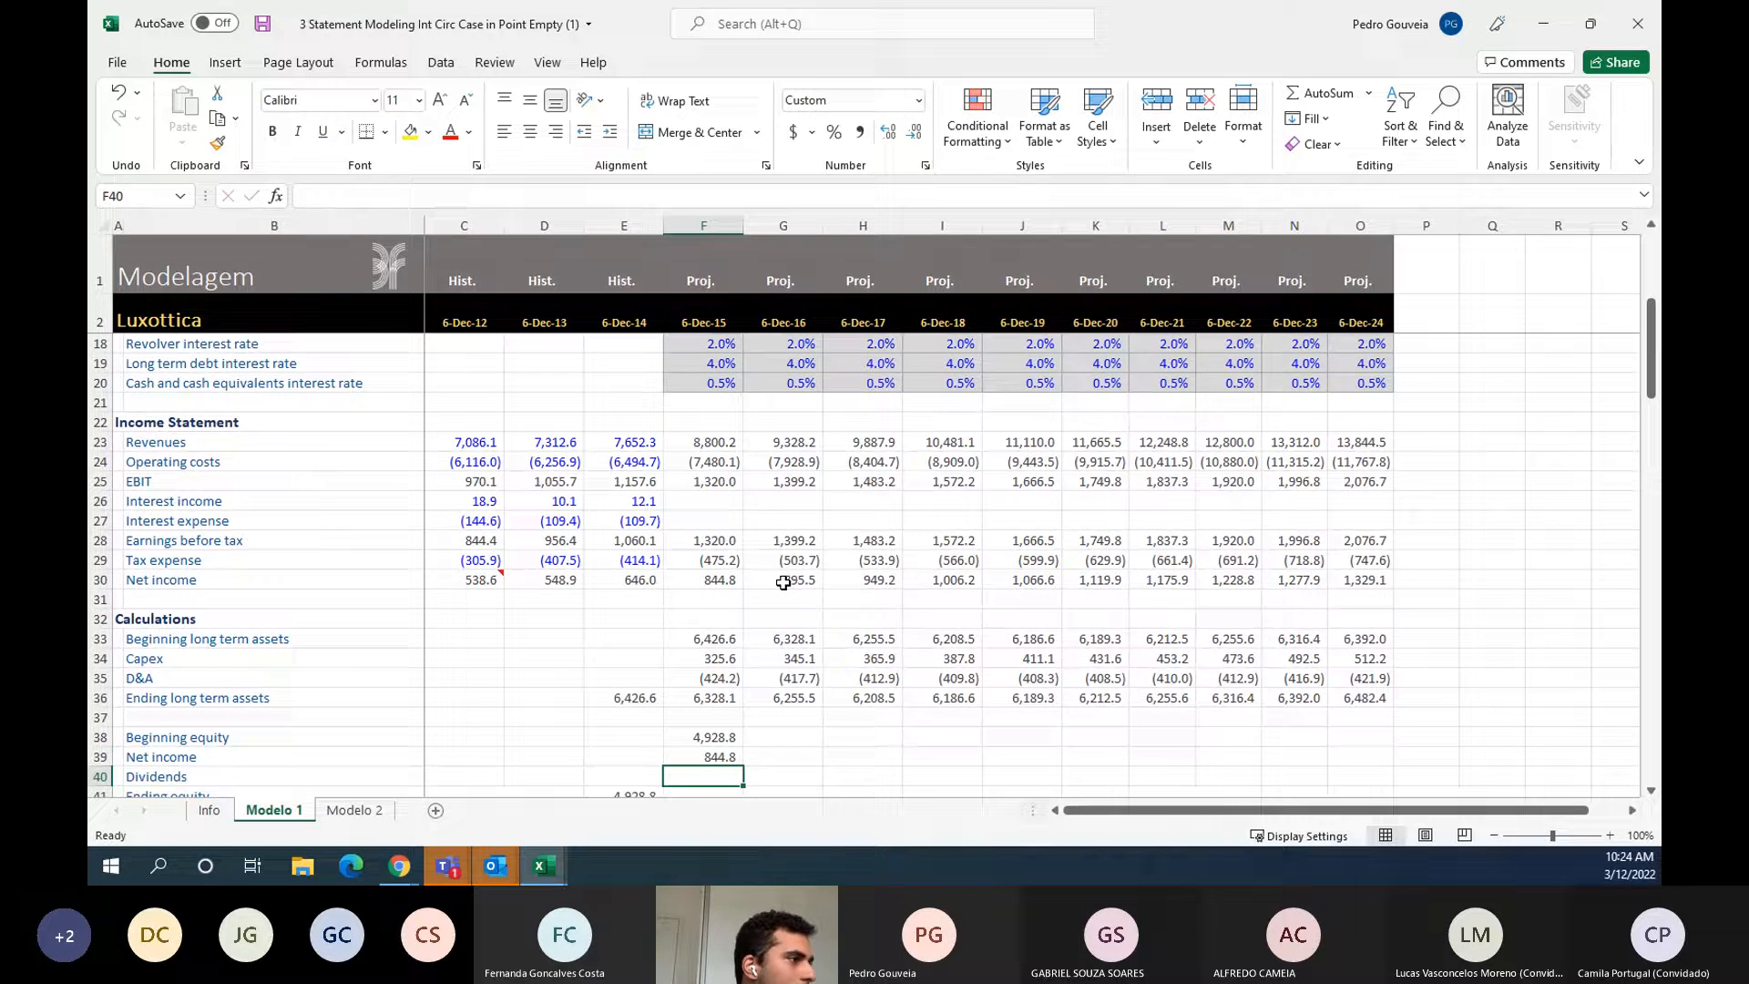
- Calculate the first projected year's dividends in F40 as a negative from the dividend payout and net income with =F14*F30*-1
type("=")
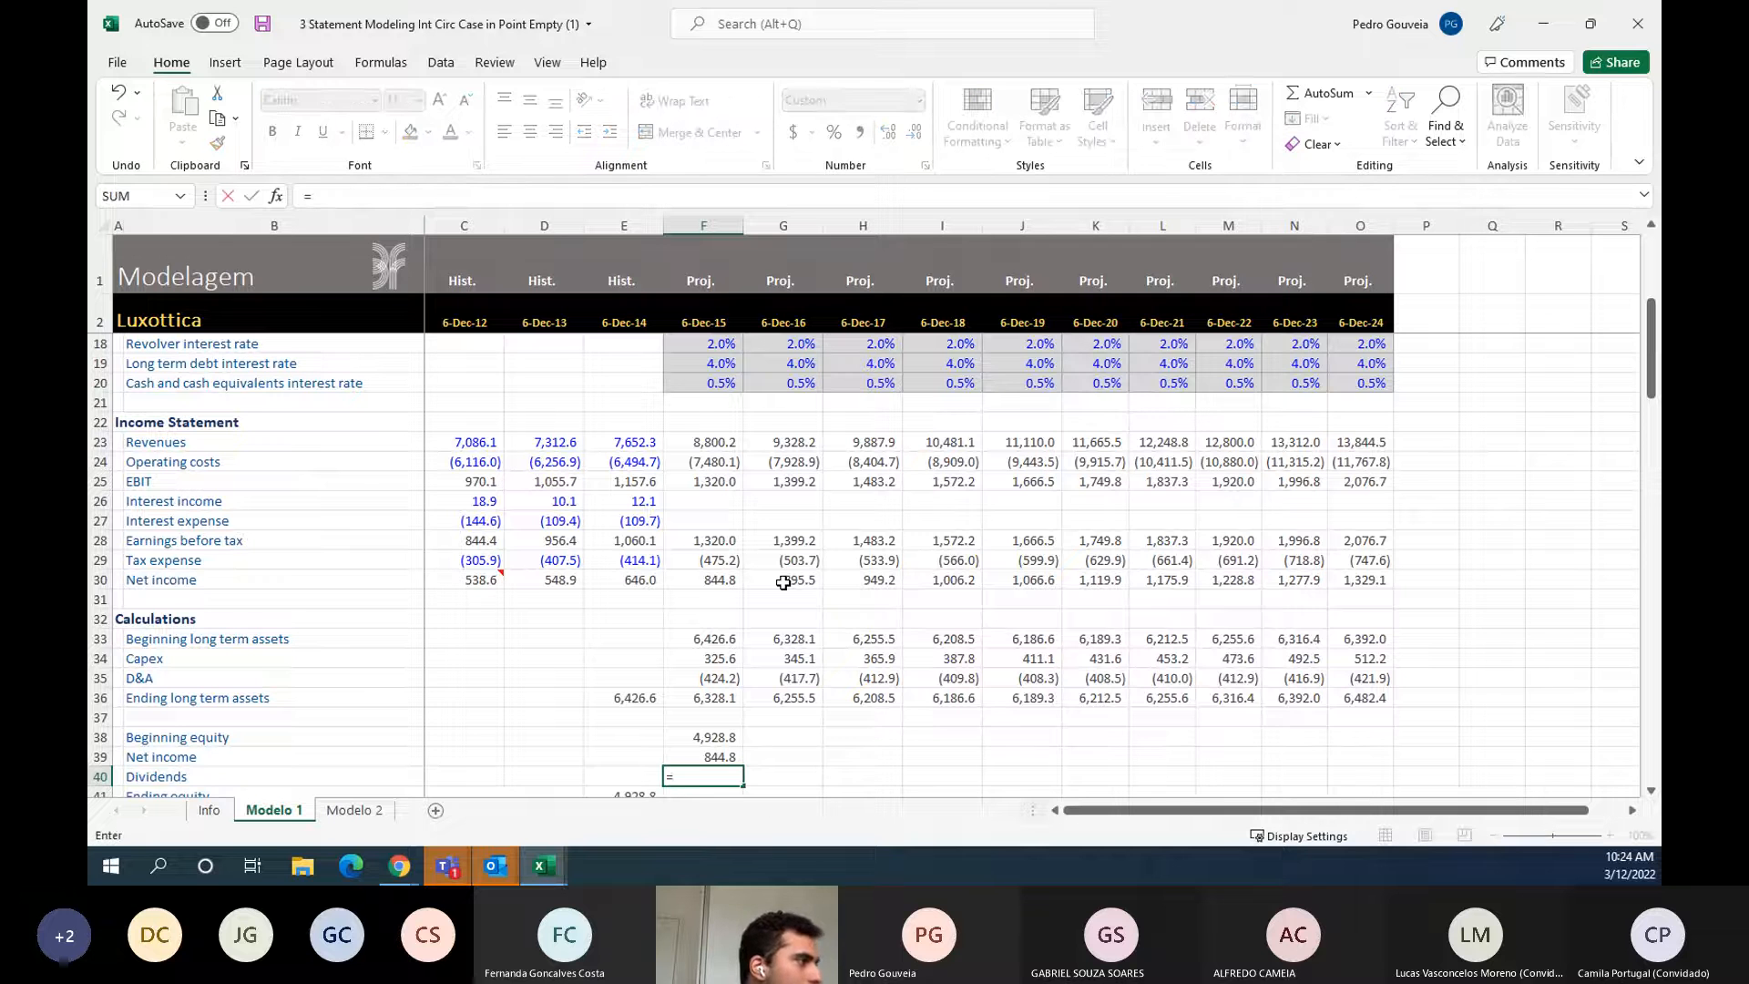
key("Up")
key("Up")
key("Up")
key("Up")
key("Up")
key("Up")
key("Up")
key("Up")
key("Up")
key("Up")
key("Up")
key("Up")
key("Up")
key("Up")
key("Up")
key("Up")
key("Up")
key("Up")
key("Up")
key("Up")
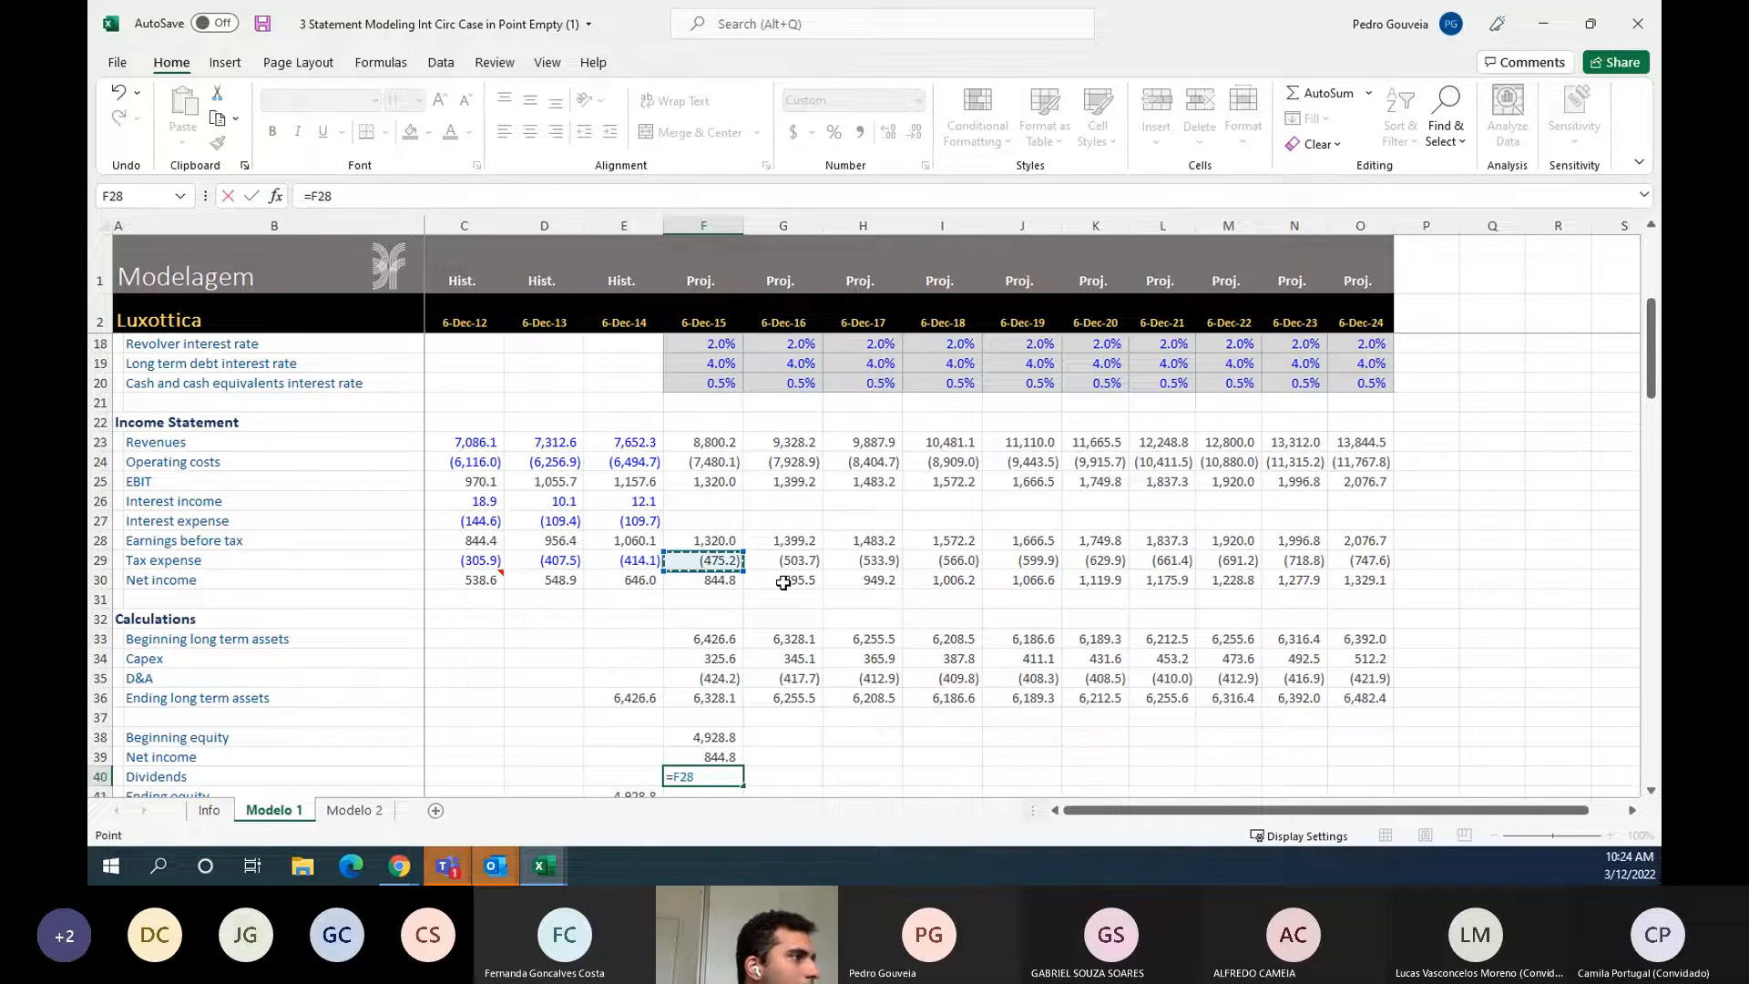
scroll(784, 583, "up", 1)
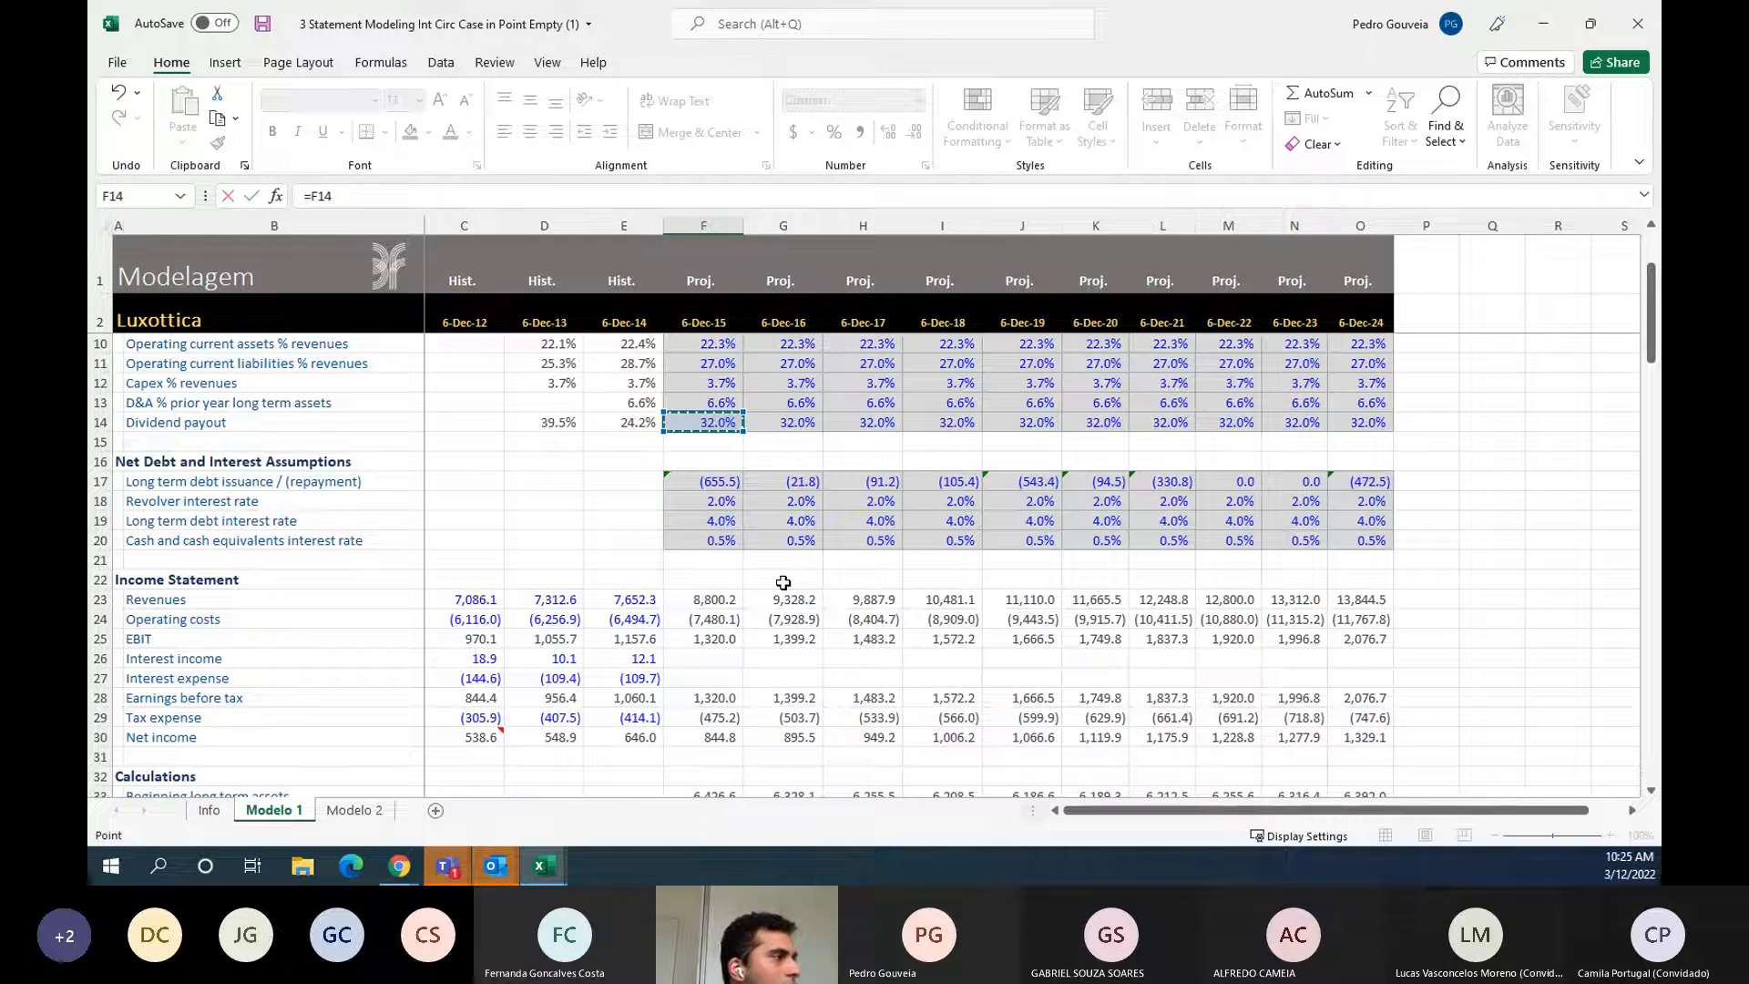
type("*")
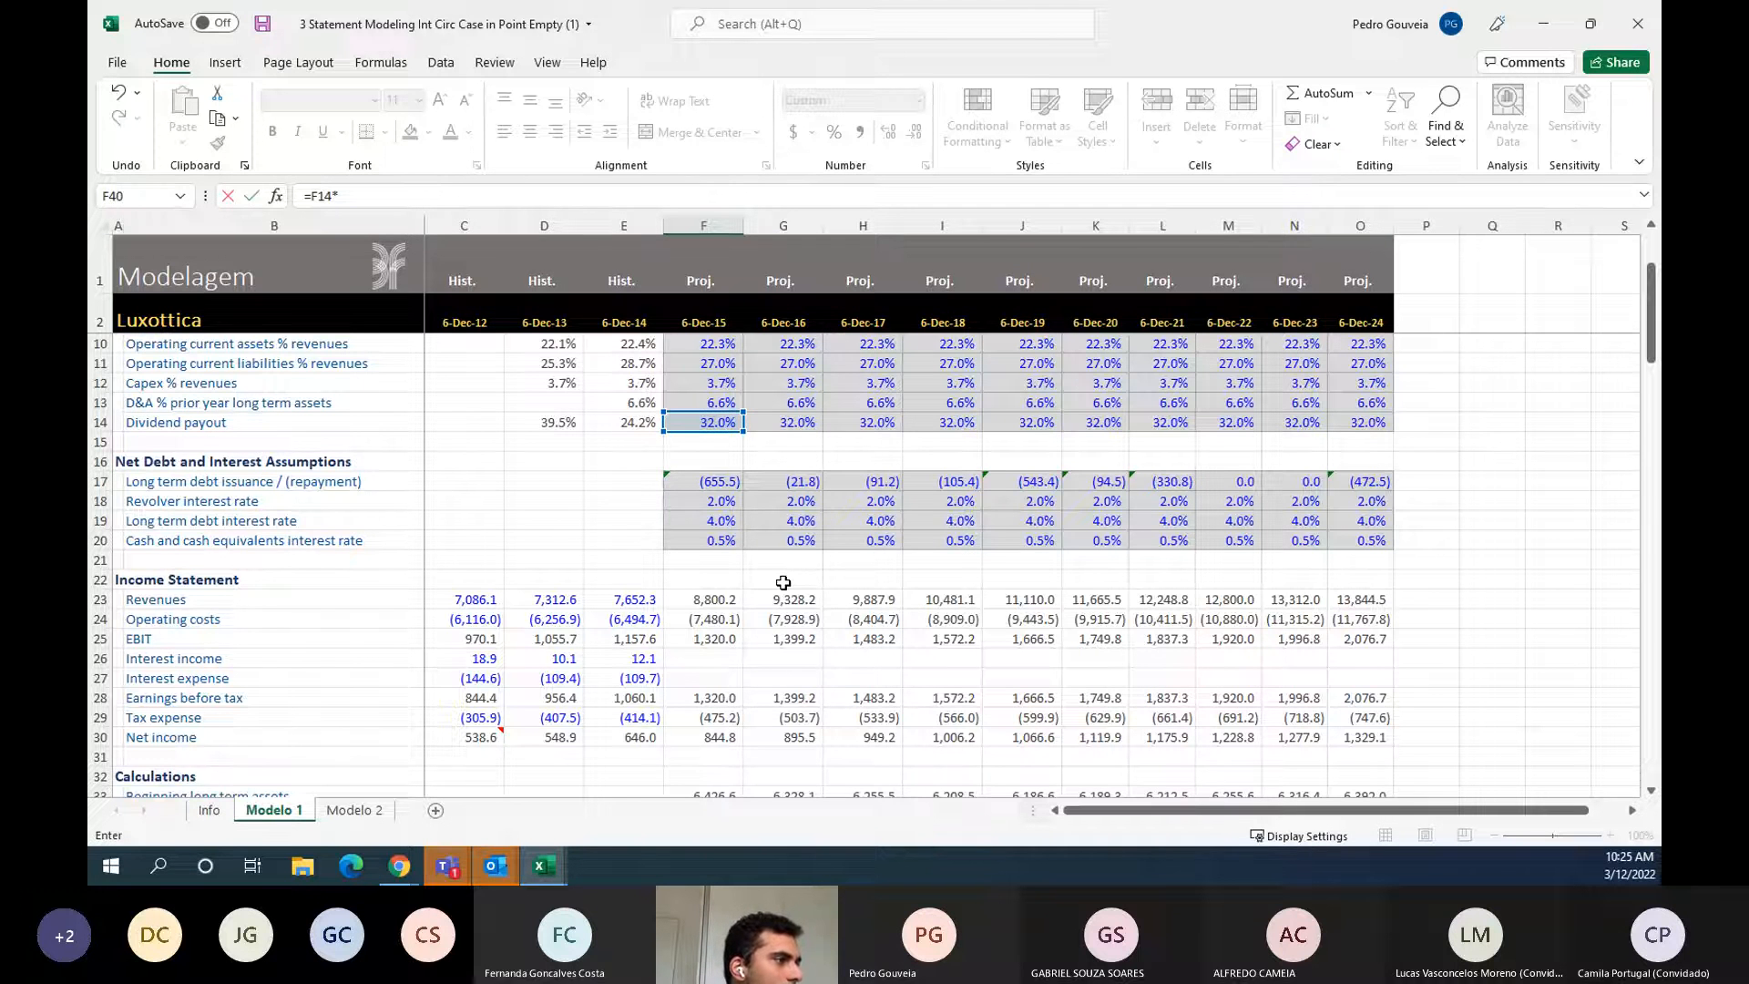
key("Up")
key("Up")
key("Up")
key("Up")
key("Up")
key("Up")
key("Up")
key("Up")
key("Up")
key("Up")
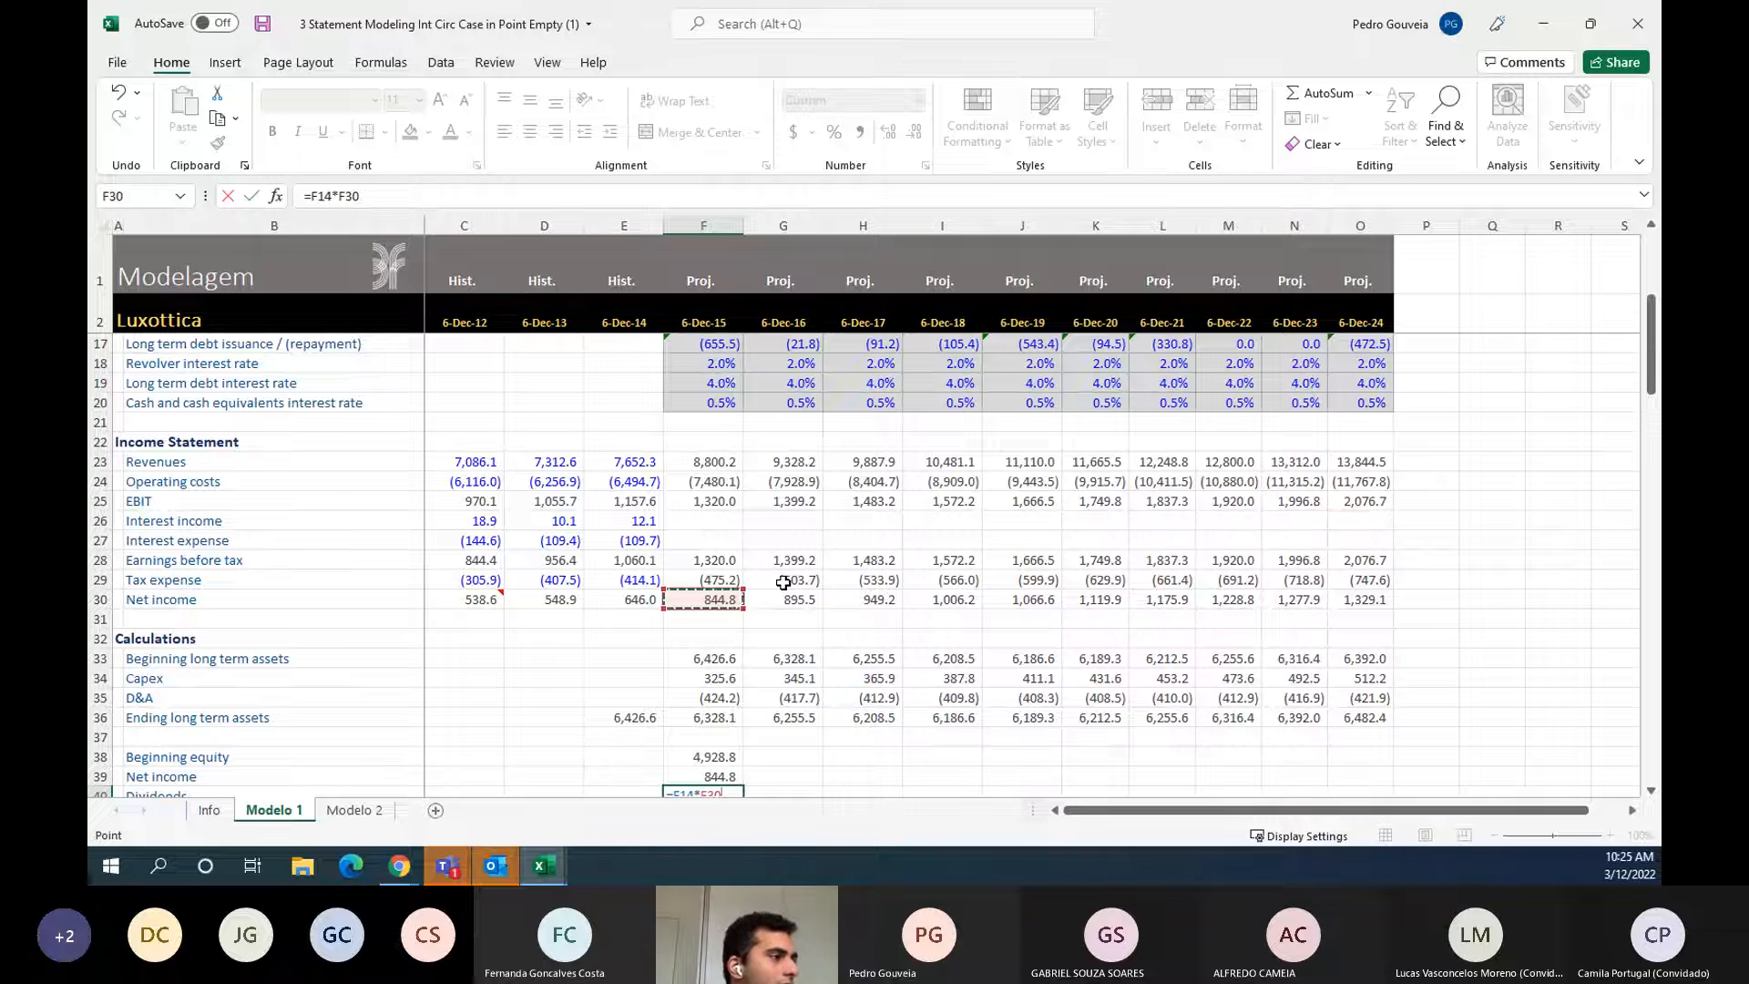
type("*-1")
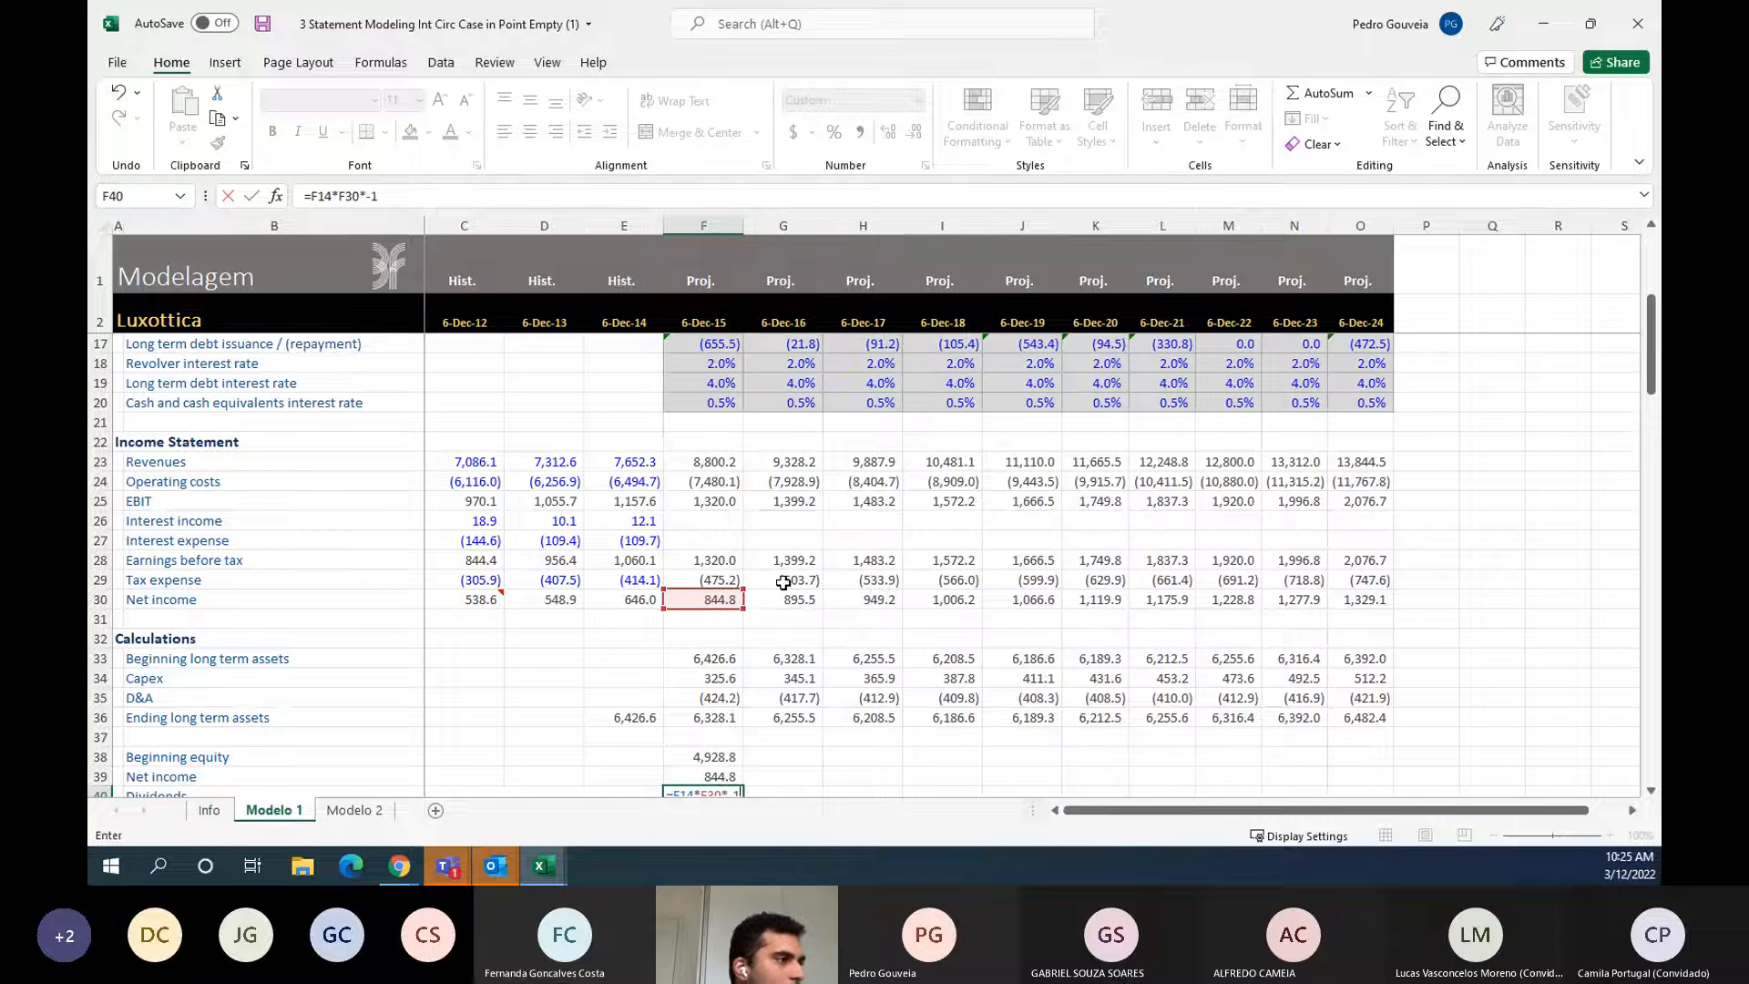
key("Return")
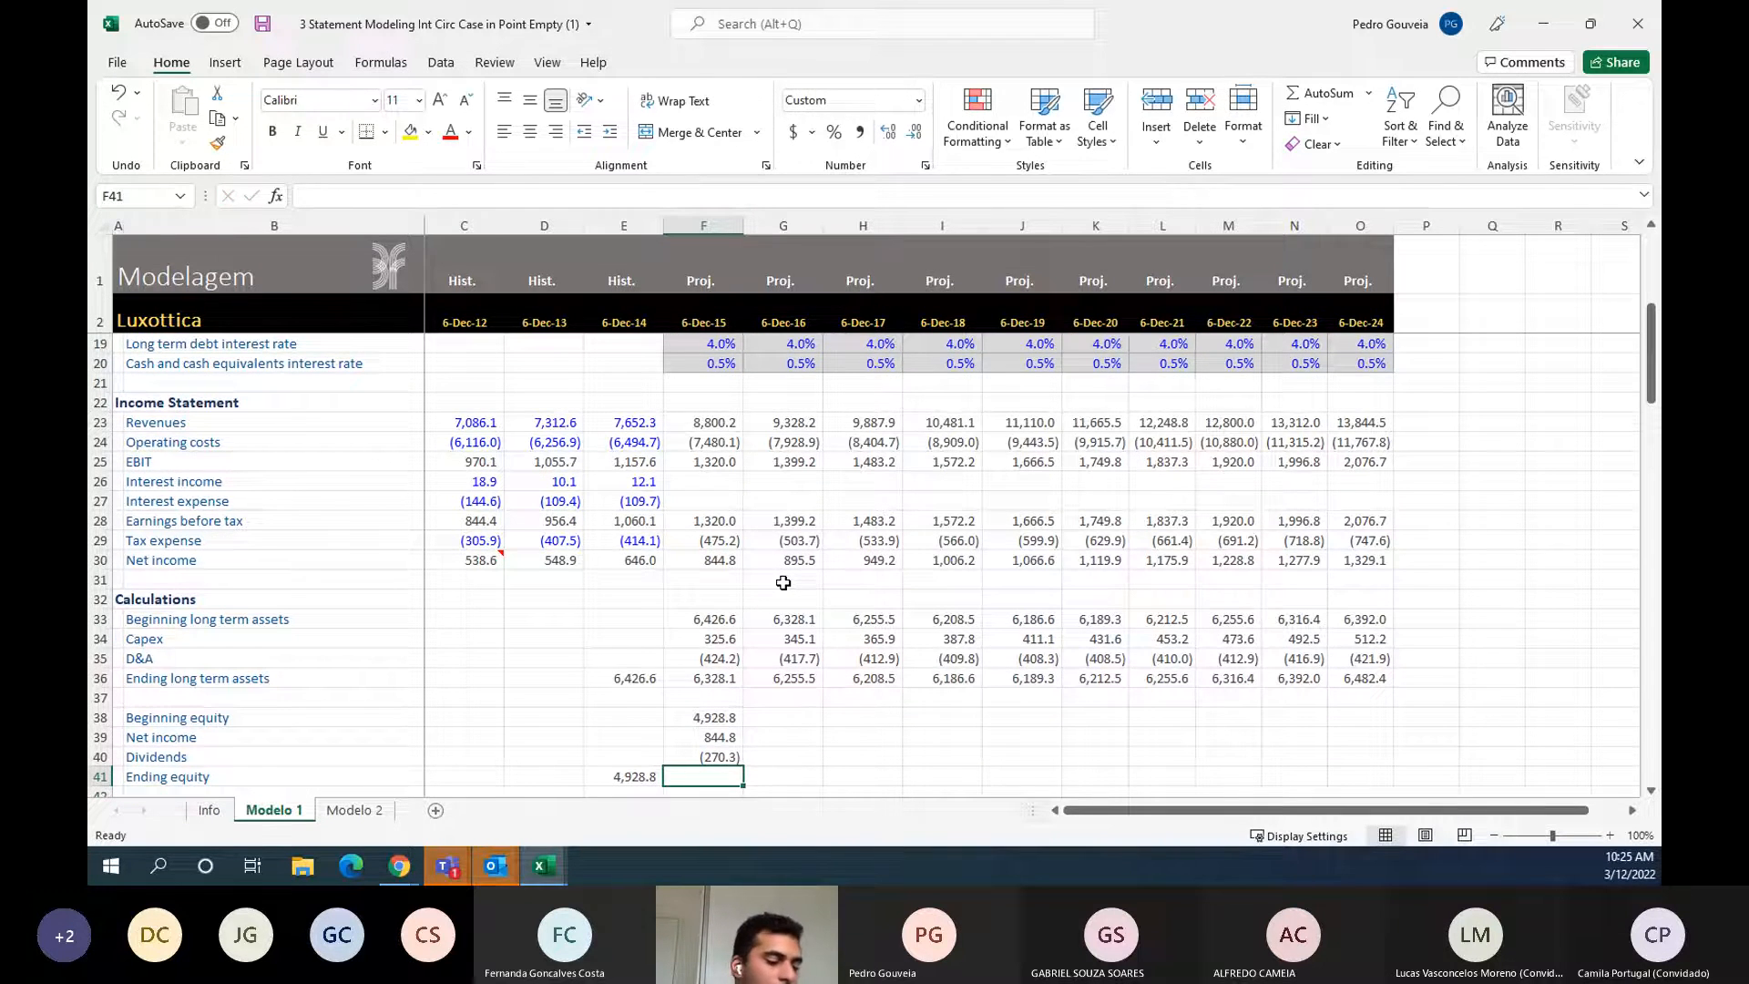
- Total the first projected year's ending equity in F41 with =SUM(F38:F40)
key("alt+equal")
key("Return")
key("Up")
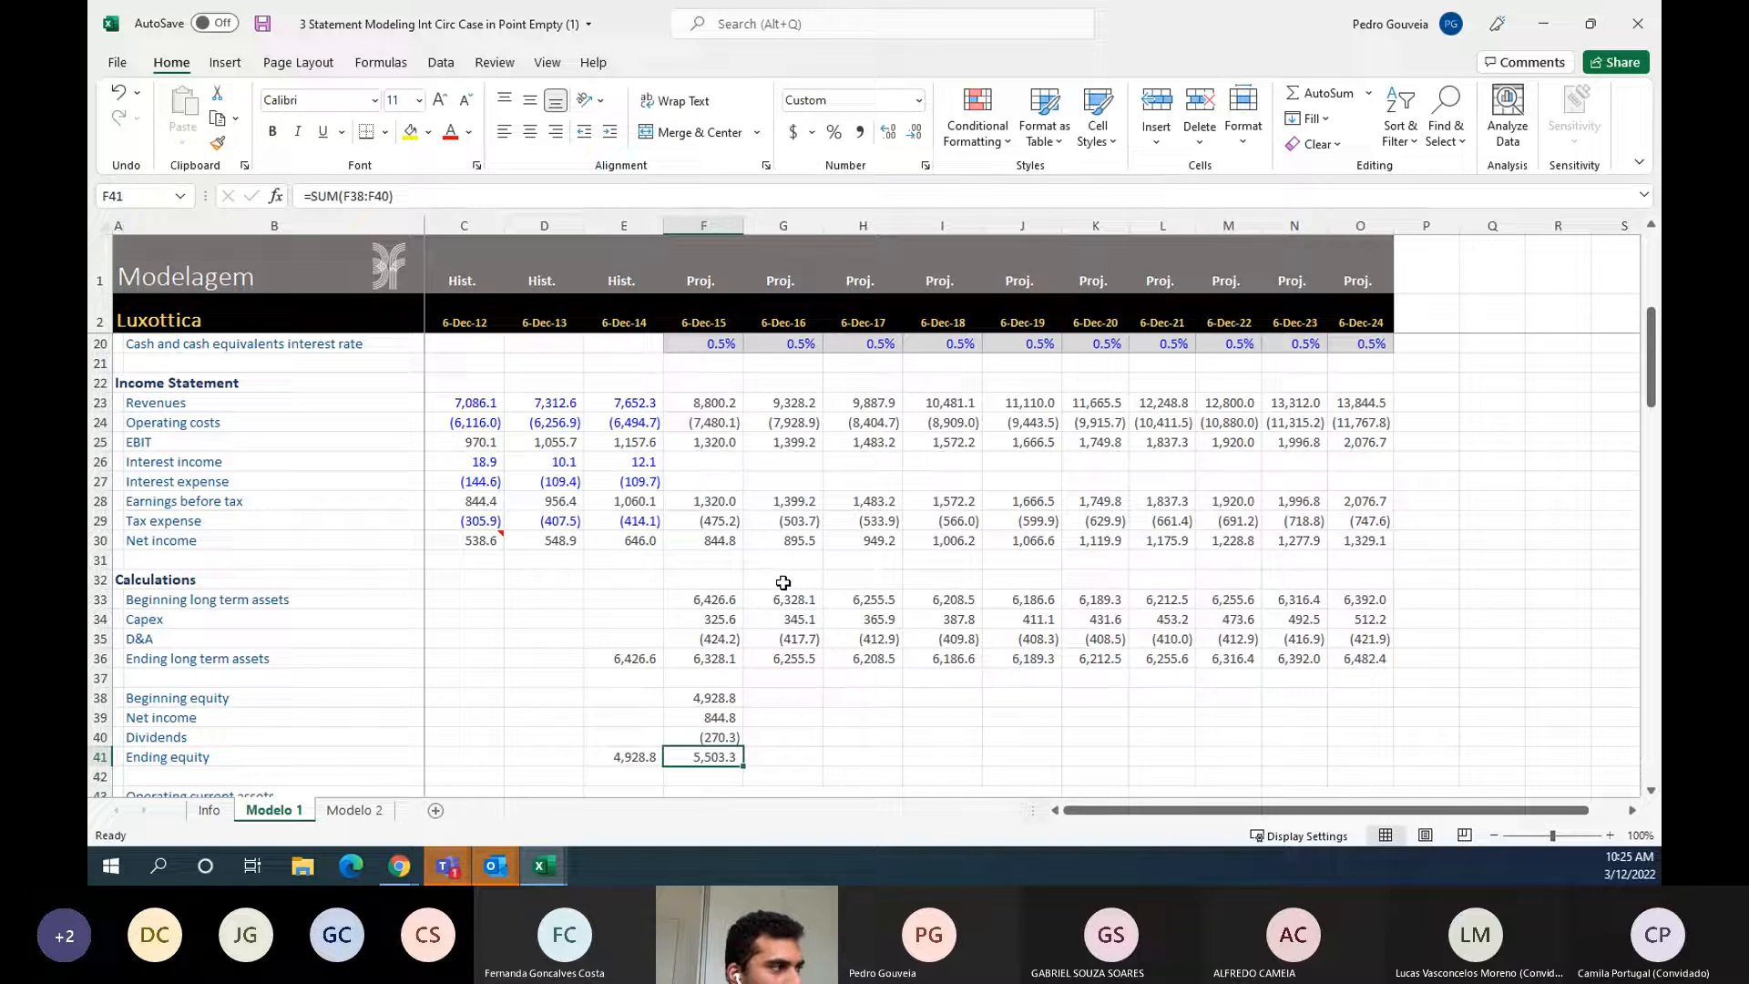
- Fill the first projected year's equity roll-forward formulas in F38:F41 across all remaining projected years through column O
key("shift+Up")
key("shift+Up")
key("shift+Up")
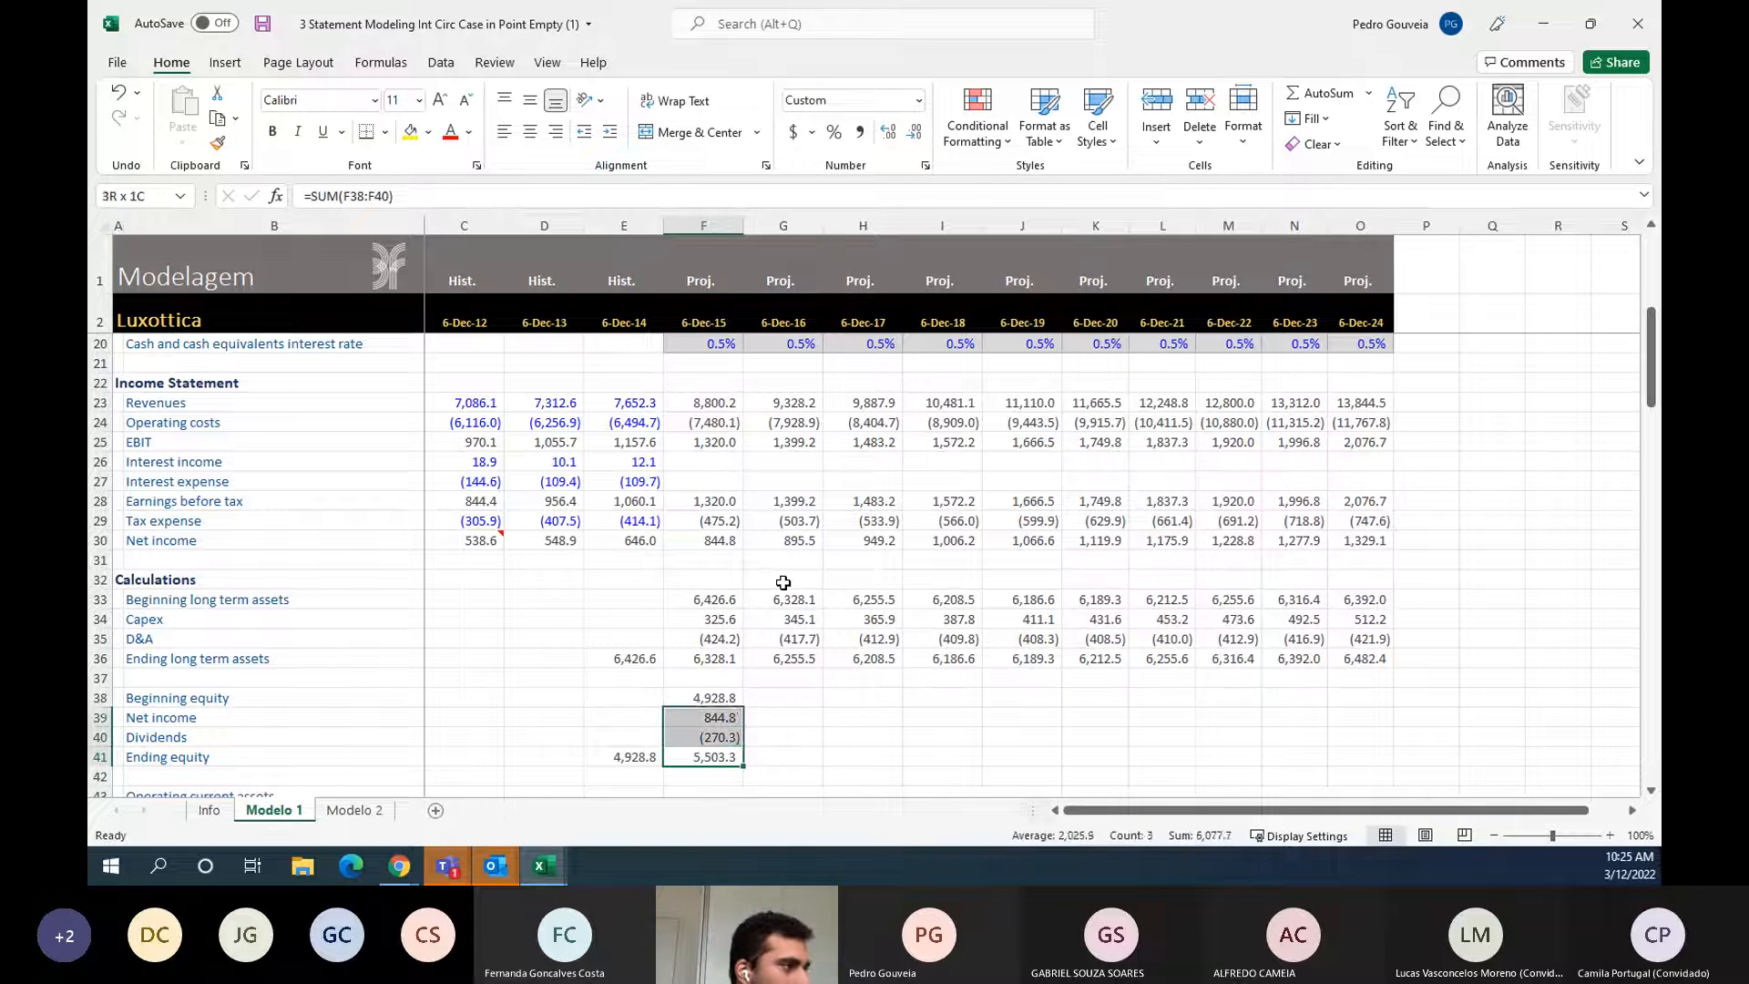
key("shift+Right")
key("shift+Right")
key("shift+Right")
key("shift+Right")
key("shift+Right")
key("shift+Right")
key("shift+Right")
key("shift+Right")
key("shift+Right")
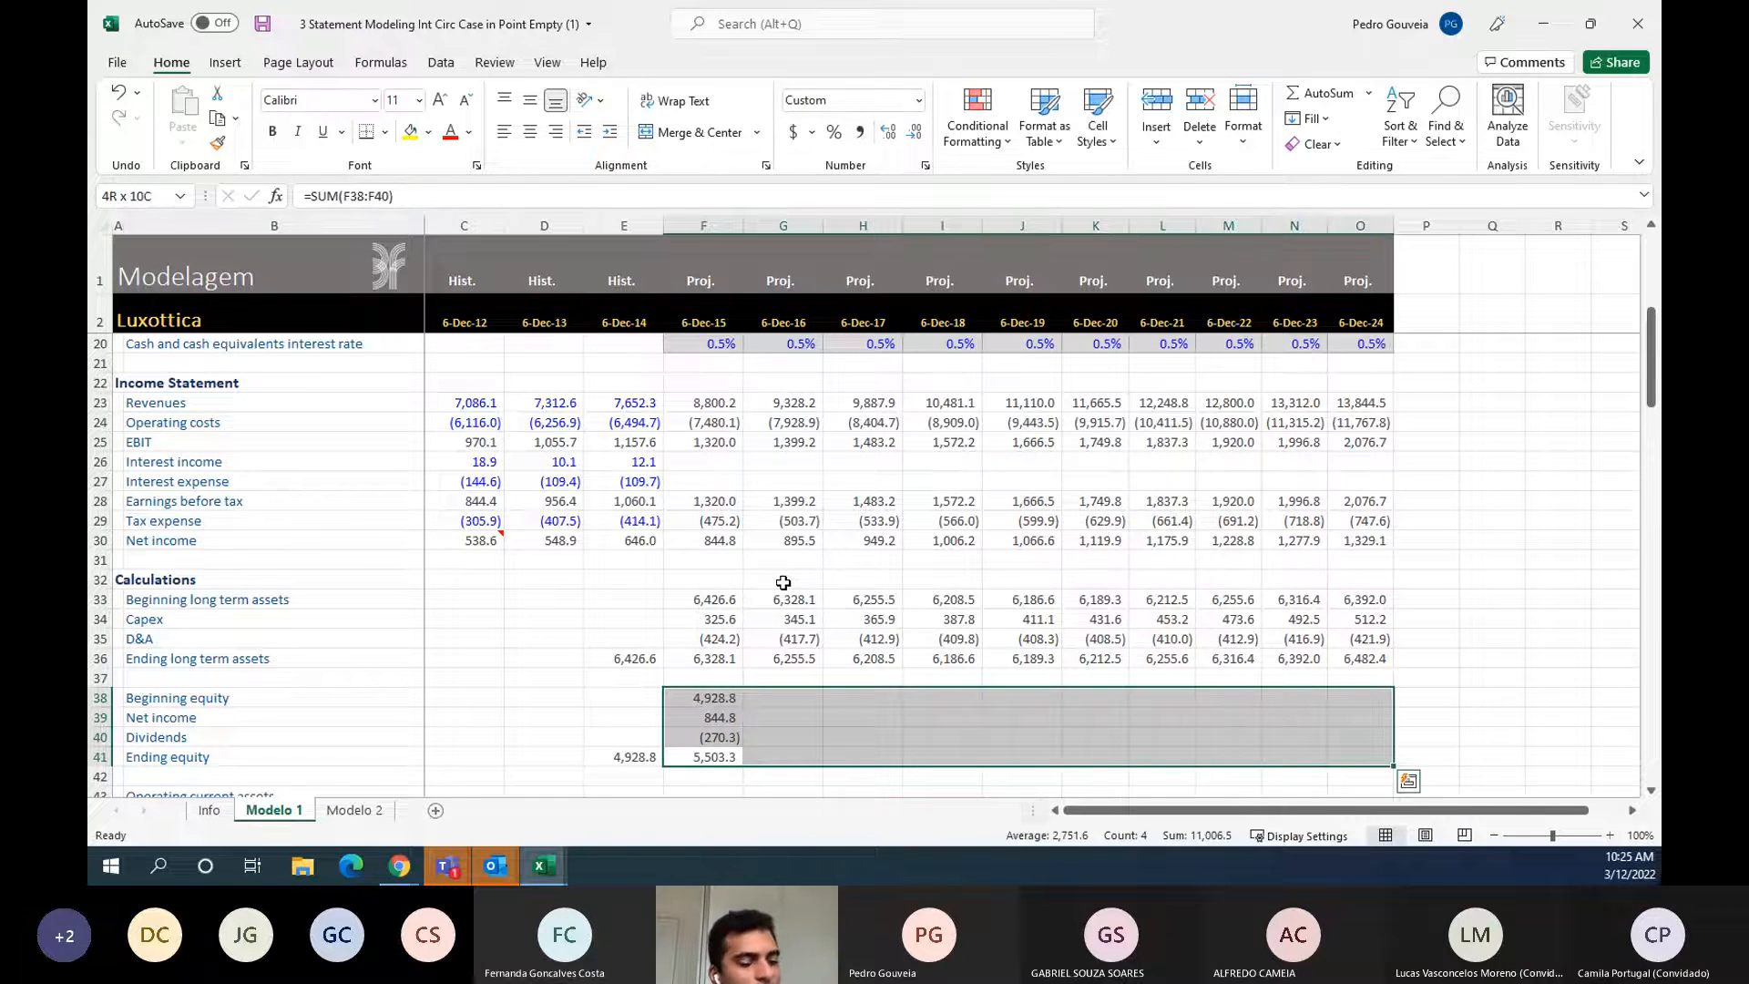
key("ctrl+r")
- Examine the operating working capital rows in Calculations, from operating current assets in row 43 to change in OWC in row 47
key("Down")
key("Left")
key("Down")
key("Down")
key("Down")
key("Left")
key("Left")
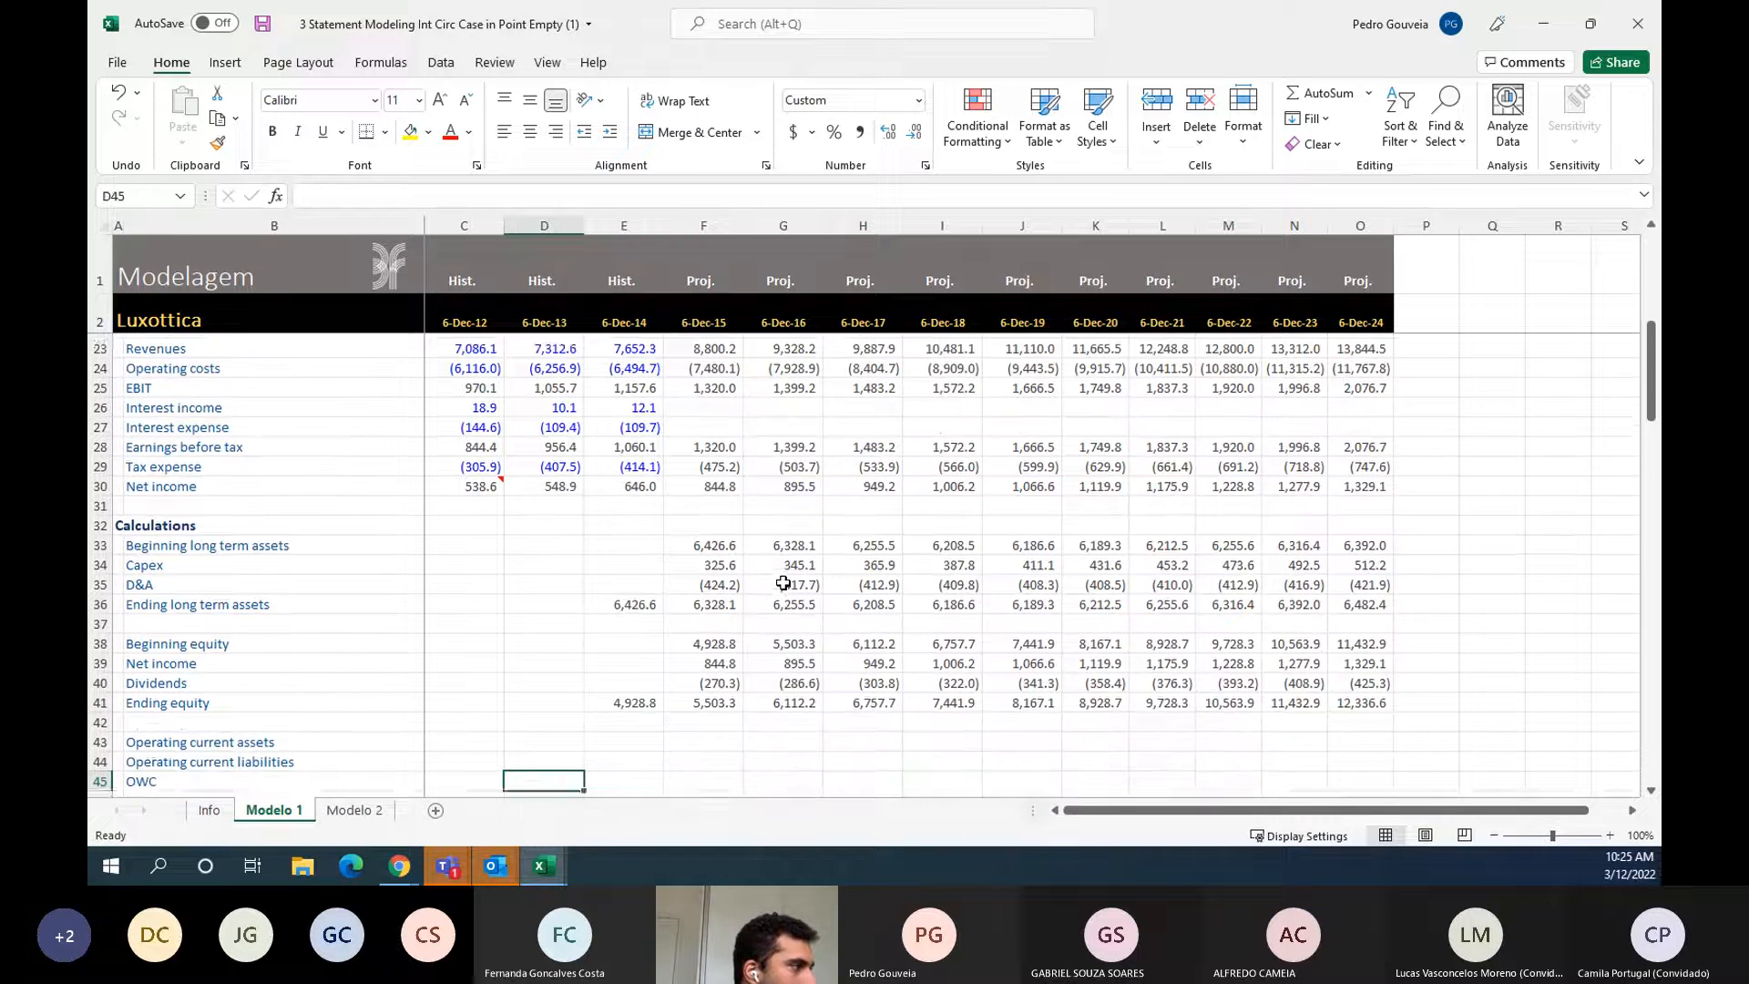
key("Right")
key("Right")
key("Right")
key("Up")
key("Left")
key("Up")
key("Right")
key("Left")
key("shift+Down")
key("shift+Down")
key("shift+Down")
key("shift+Down")
key("shift+Down")
key("shift+Down")
key("shift+Down")
key("shift+Down")
key("shift+Left")
key("shift+Left")
key("shift+Left")
key("shift+Up")
key("shift+Up")
key("shift+Up")
key("shift+Up")
key("shift+Up")
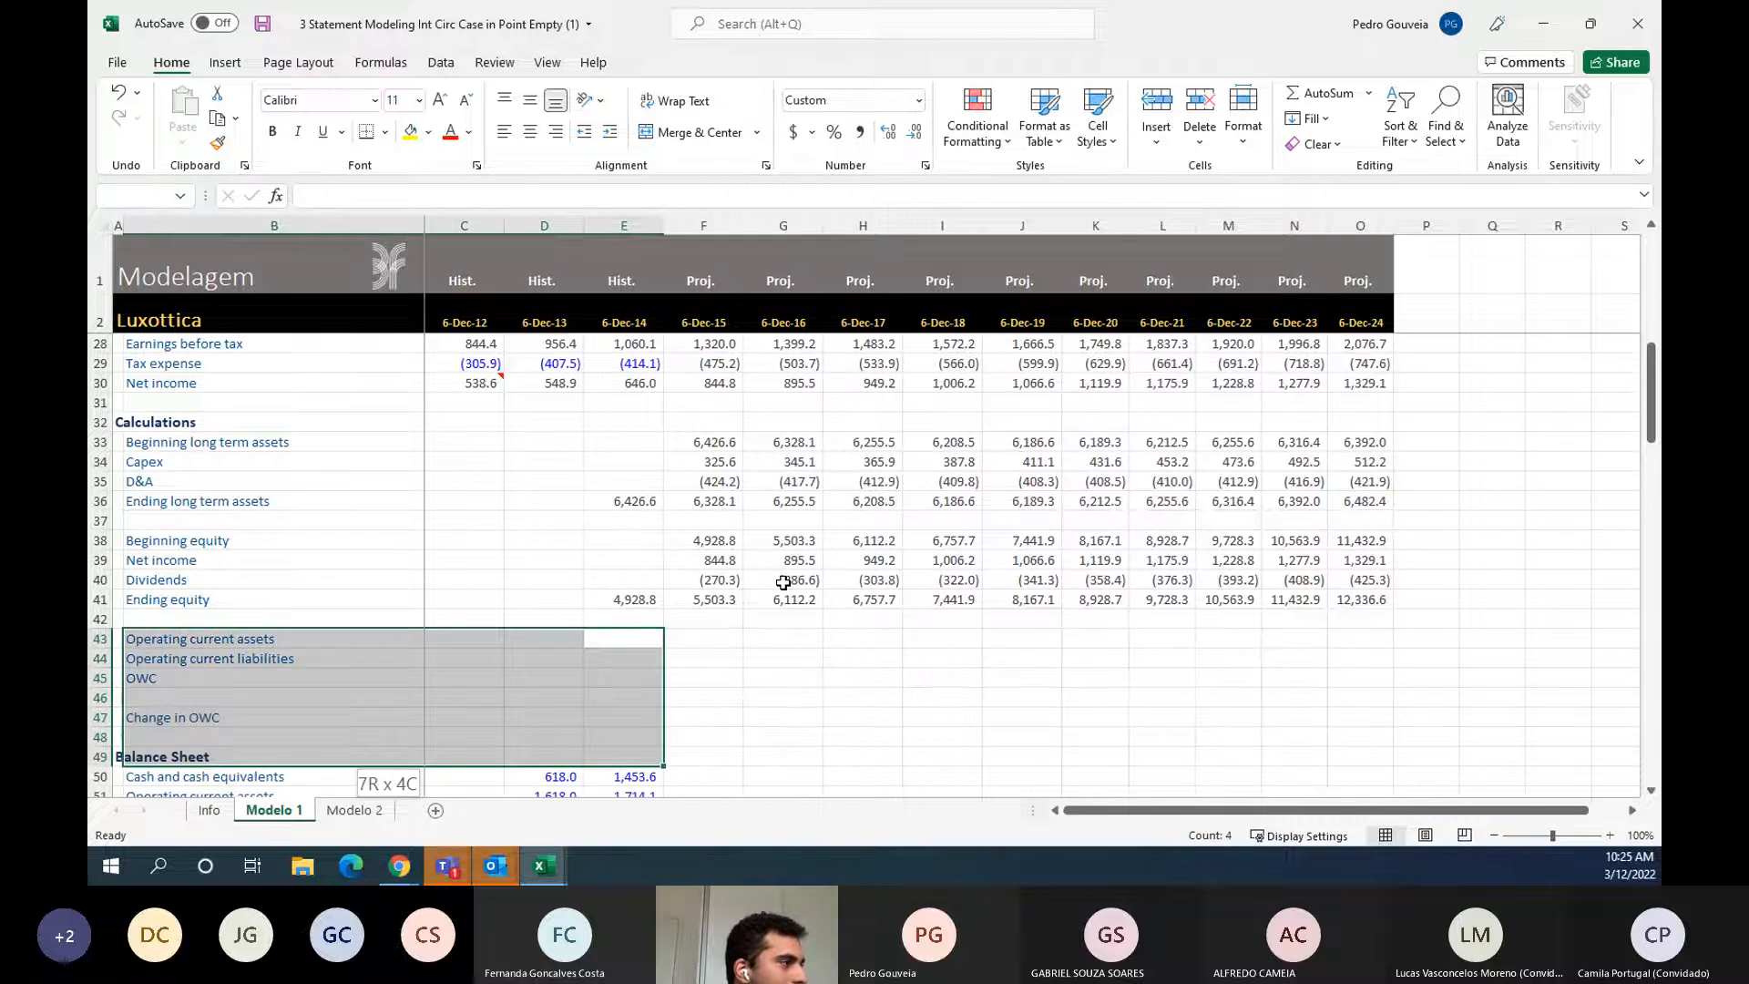
key("shift+Right")
key("shift+Right")
key("shift+Right")
- Calculate the first projected year's operating current assets in F43 from its % of revenues assumption and revenues with =F10*F23
key("Right")
key("Right")
key("Left")
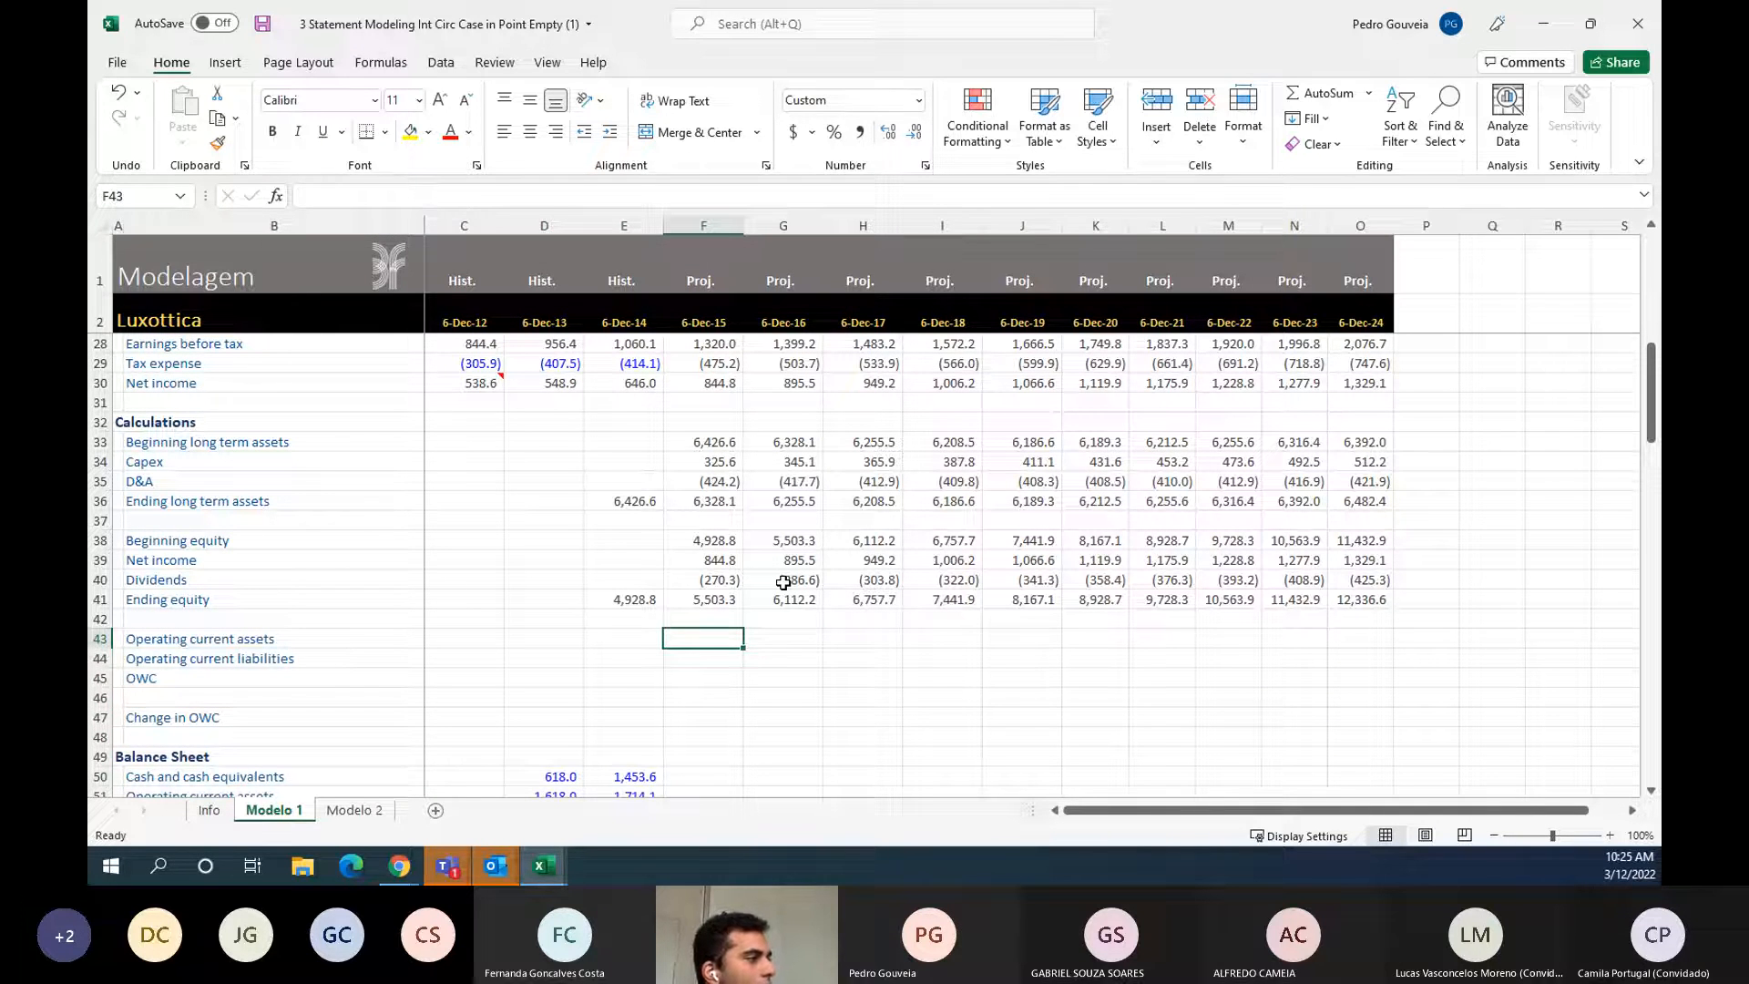
type("=")
key("Up")
key("Up")
key("Up")
key("Up")
key("Up")
key("Up")
key("Up")
key("Up")
key("Up")
key("Up")
key("Up")
key("Up")
key("Up")
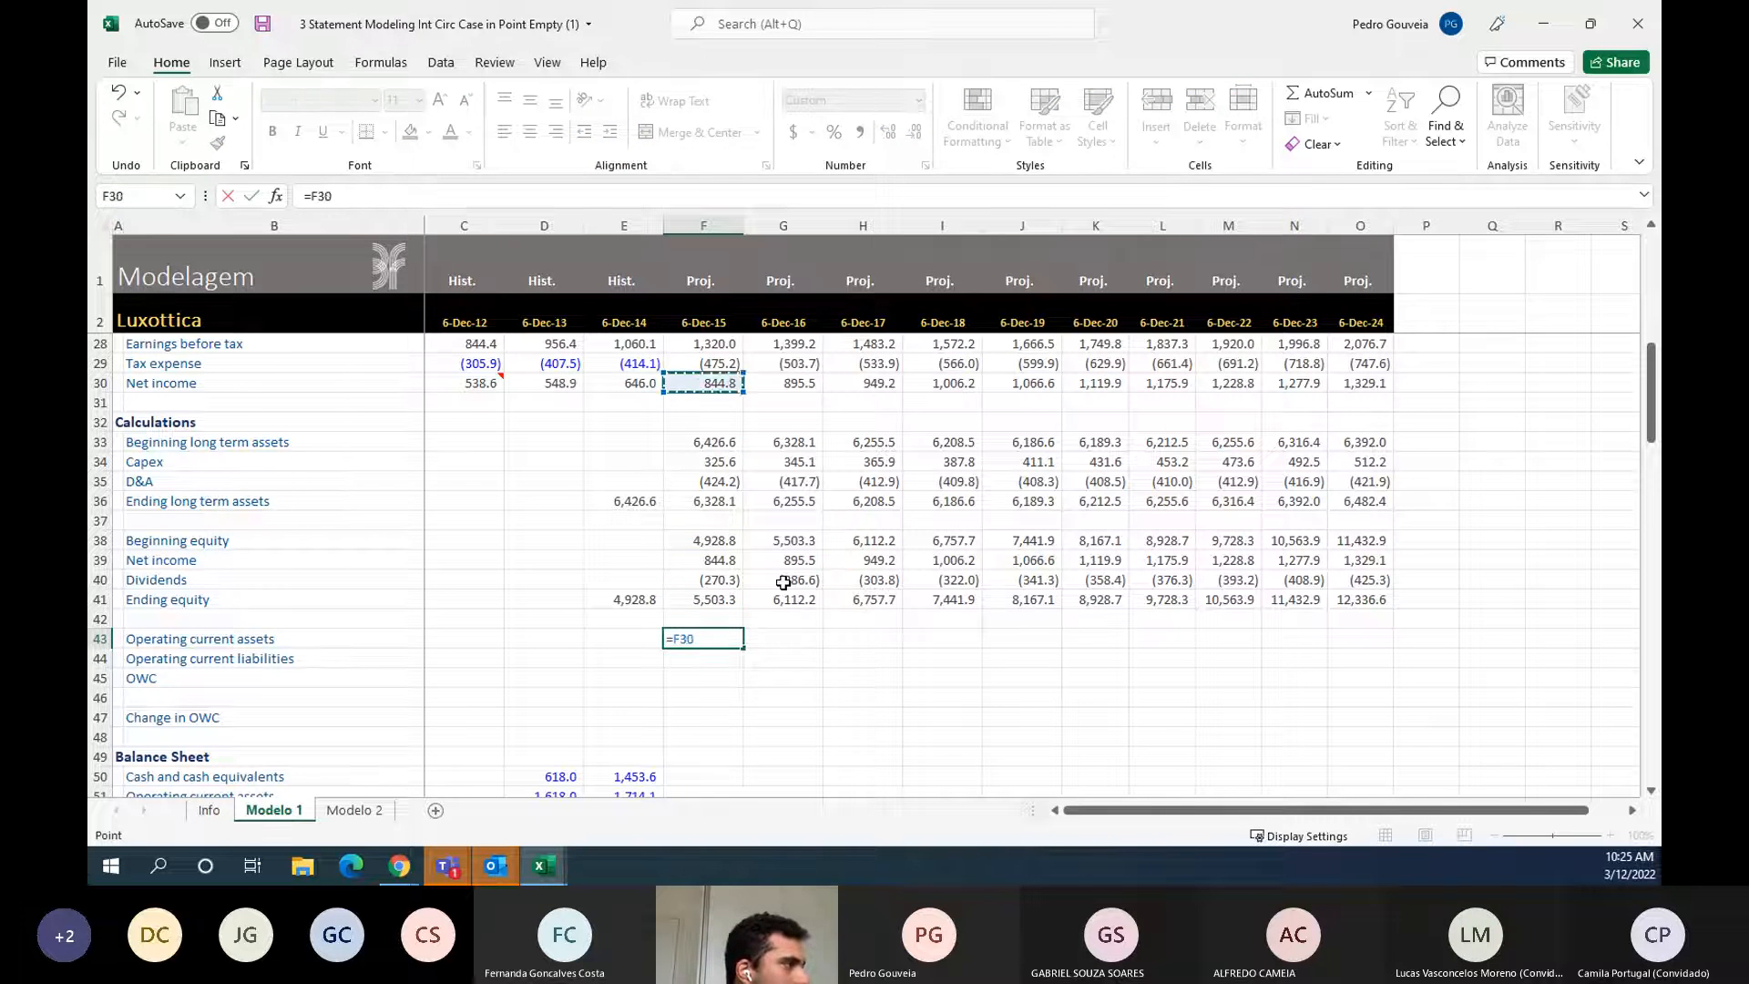
key("Up")
key("Up")
key("Up")
key("Up")
key("Up")
key("Up")
key("Up")
key("Up")
key("Up")
key("Up")
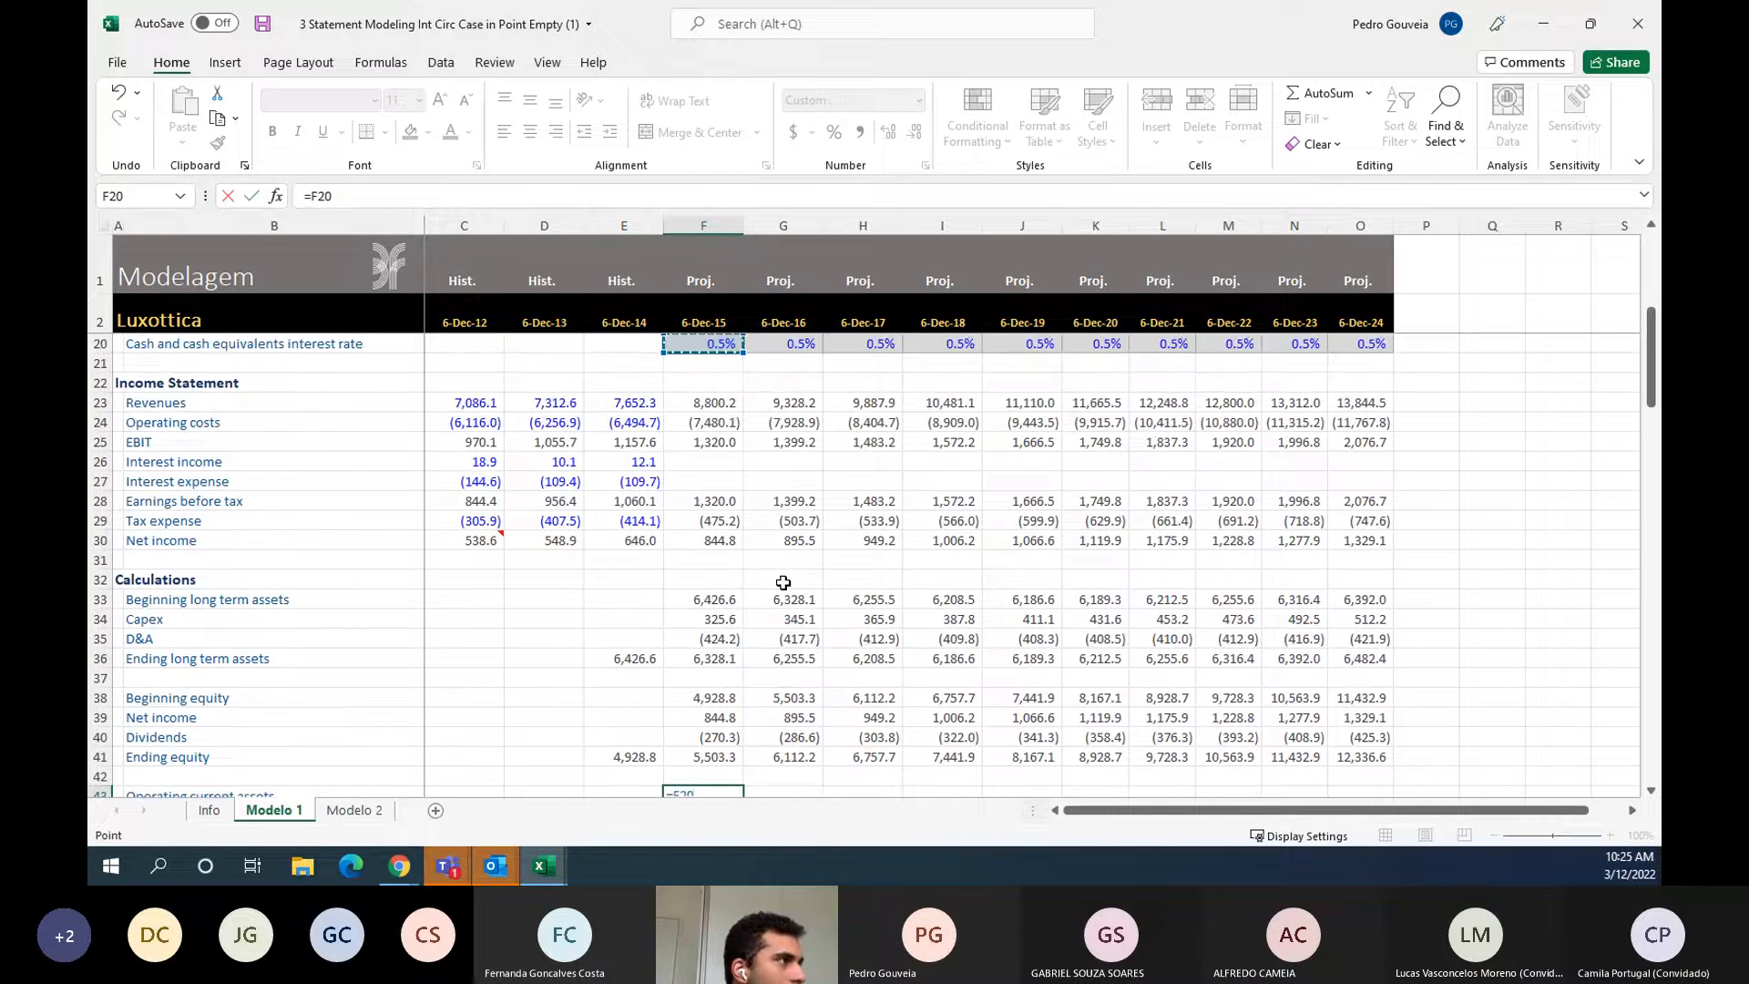
key("Up")
key("Up")
key("Up")
key("Up")
key("Up")
key("Up")
key("Up")
key("Up")
key("Up")
key("Up")
key("Up")
key("Up")
key("Up")
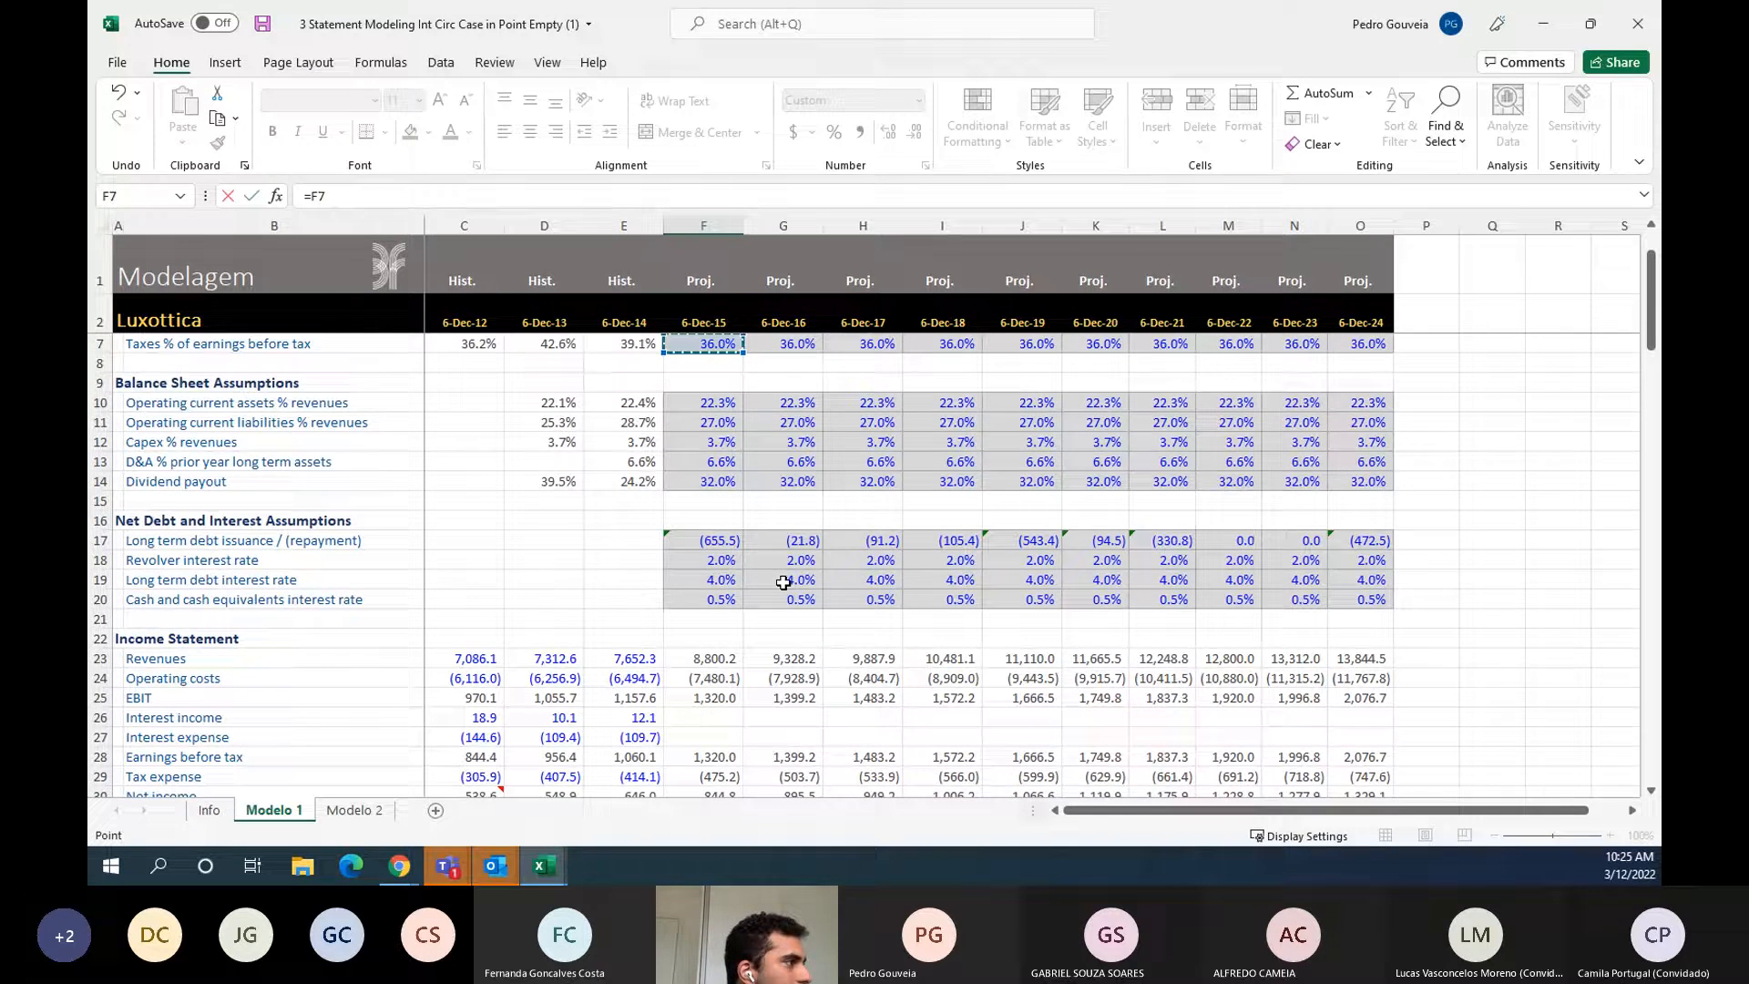
key("Up")
key("Up")
key("Down")
key("Down")
key("Down")
key("Down")
key("Down")
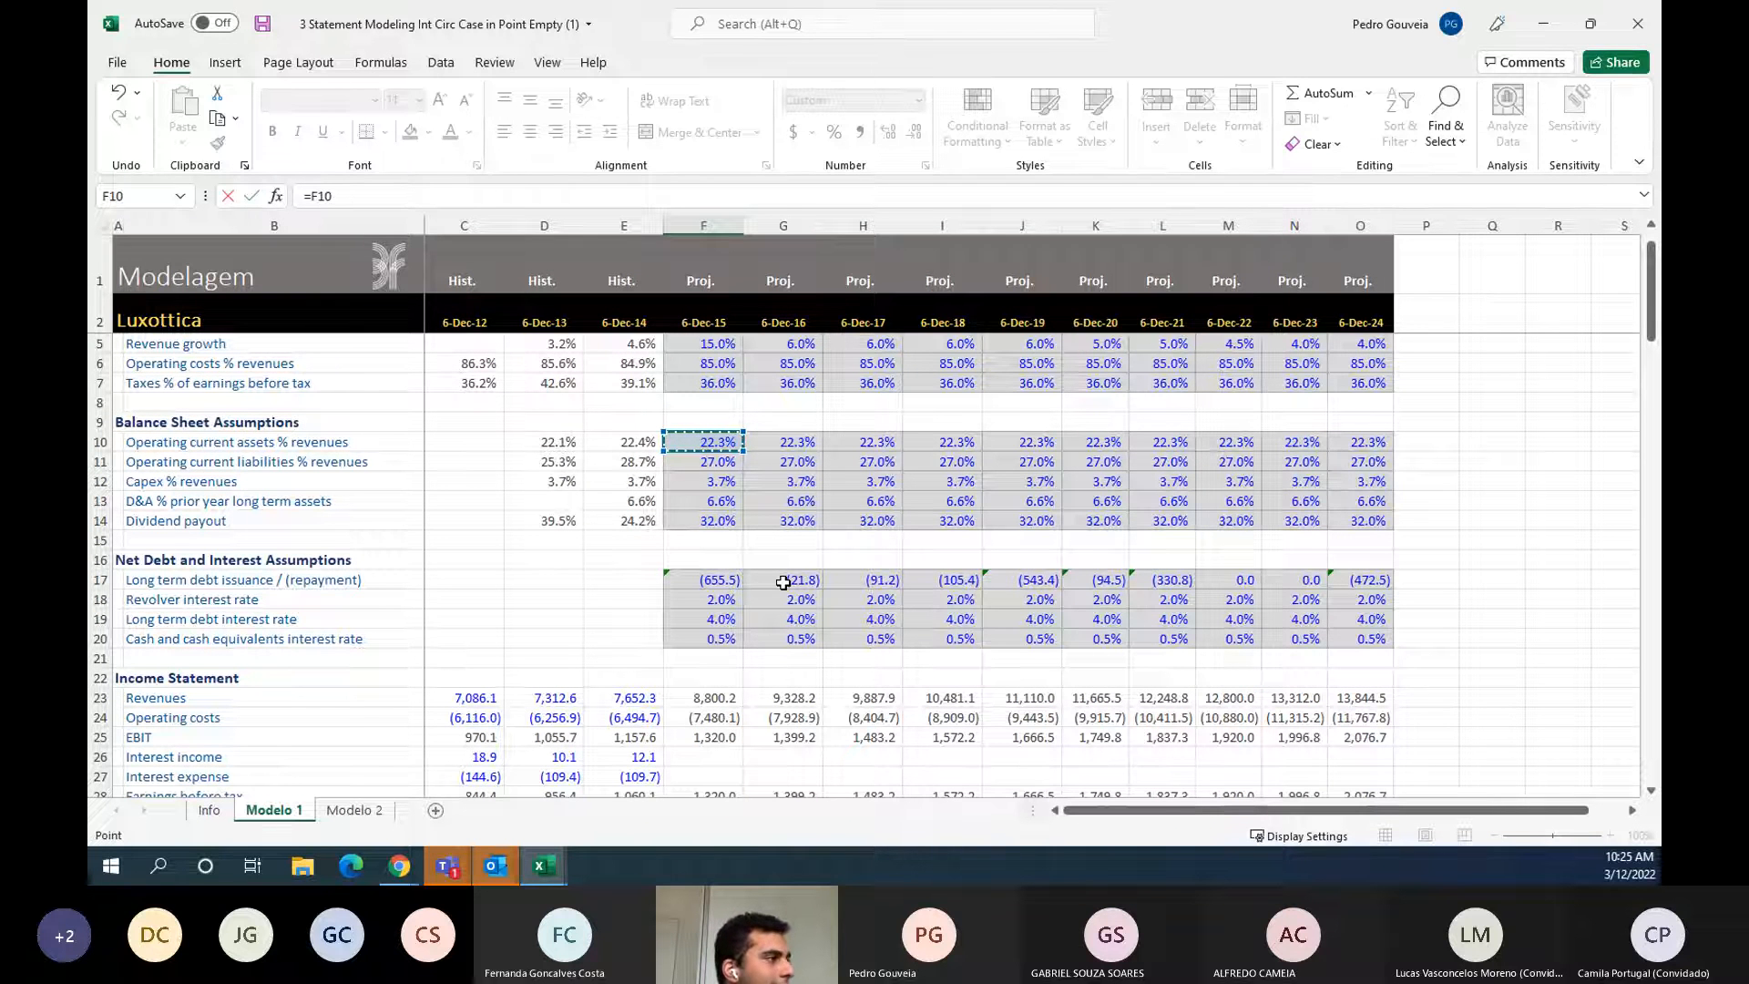
type("*")
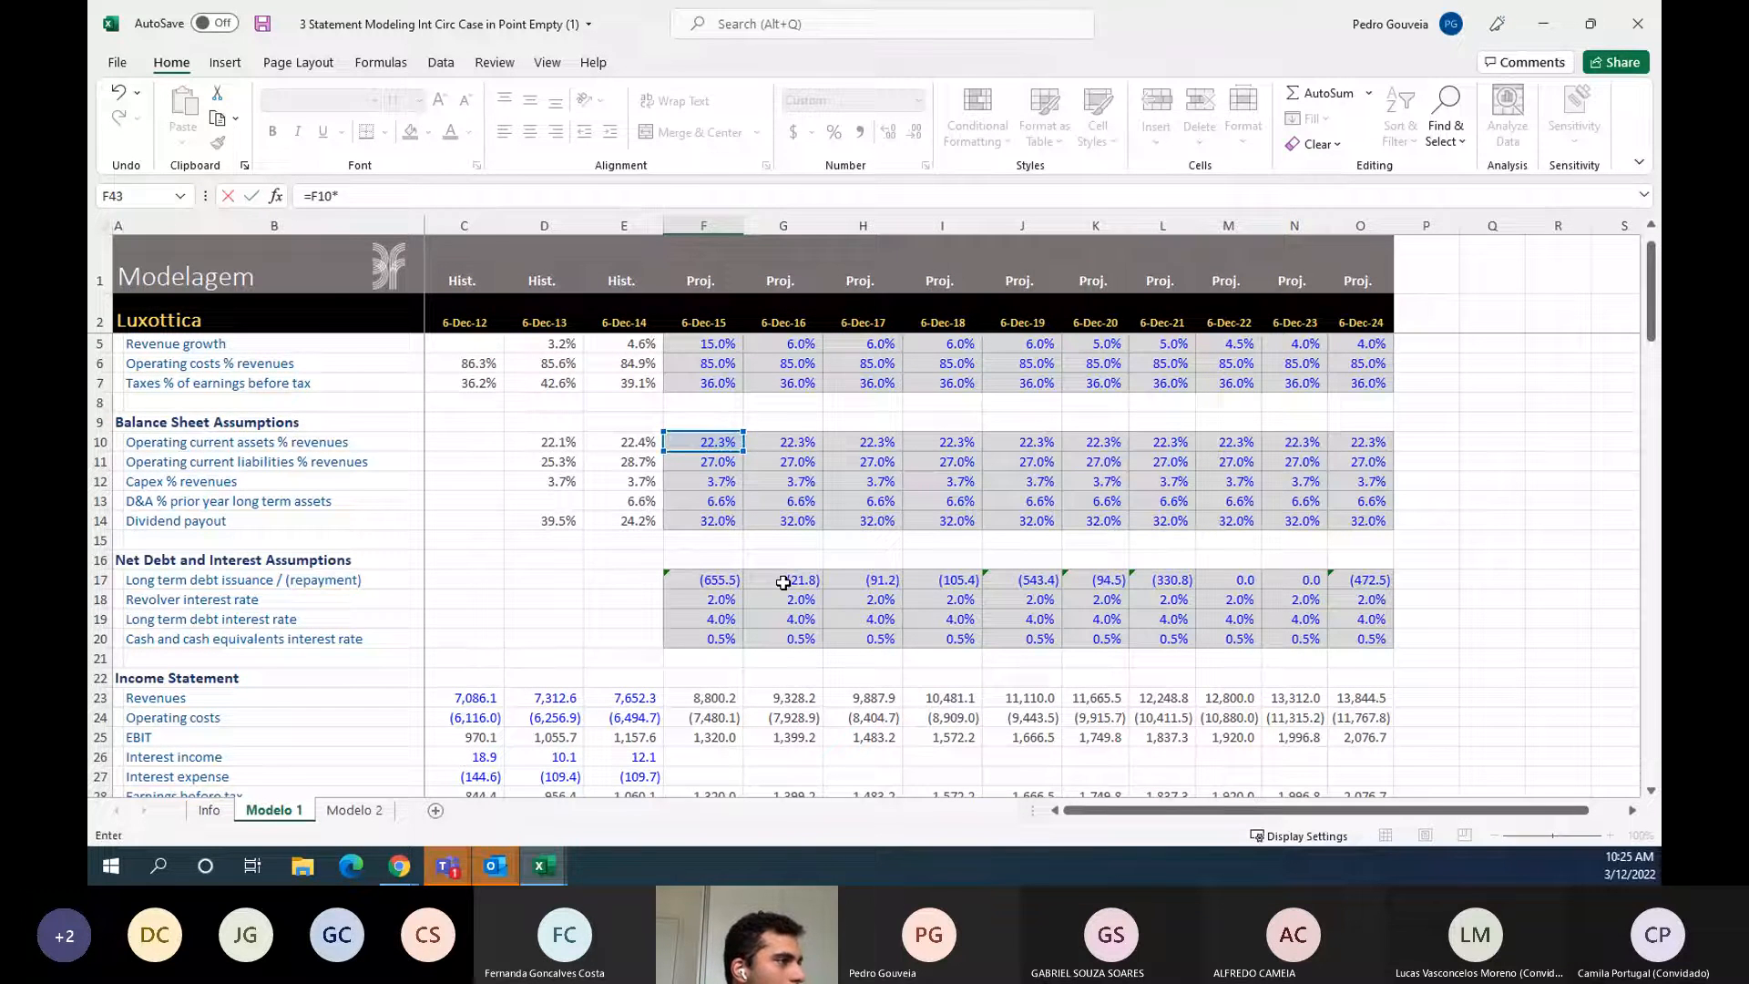
key("Up")
key("Up")
key("Up")
key("Up")
key("Up")
key("Up")
key("Up")
key("Up")
key("Up")
key("Up")
key("Up")
key("Up")
key("Up")
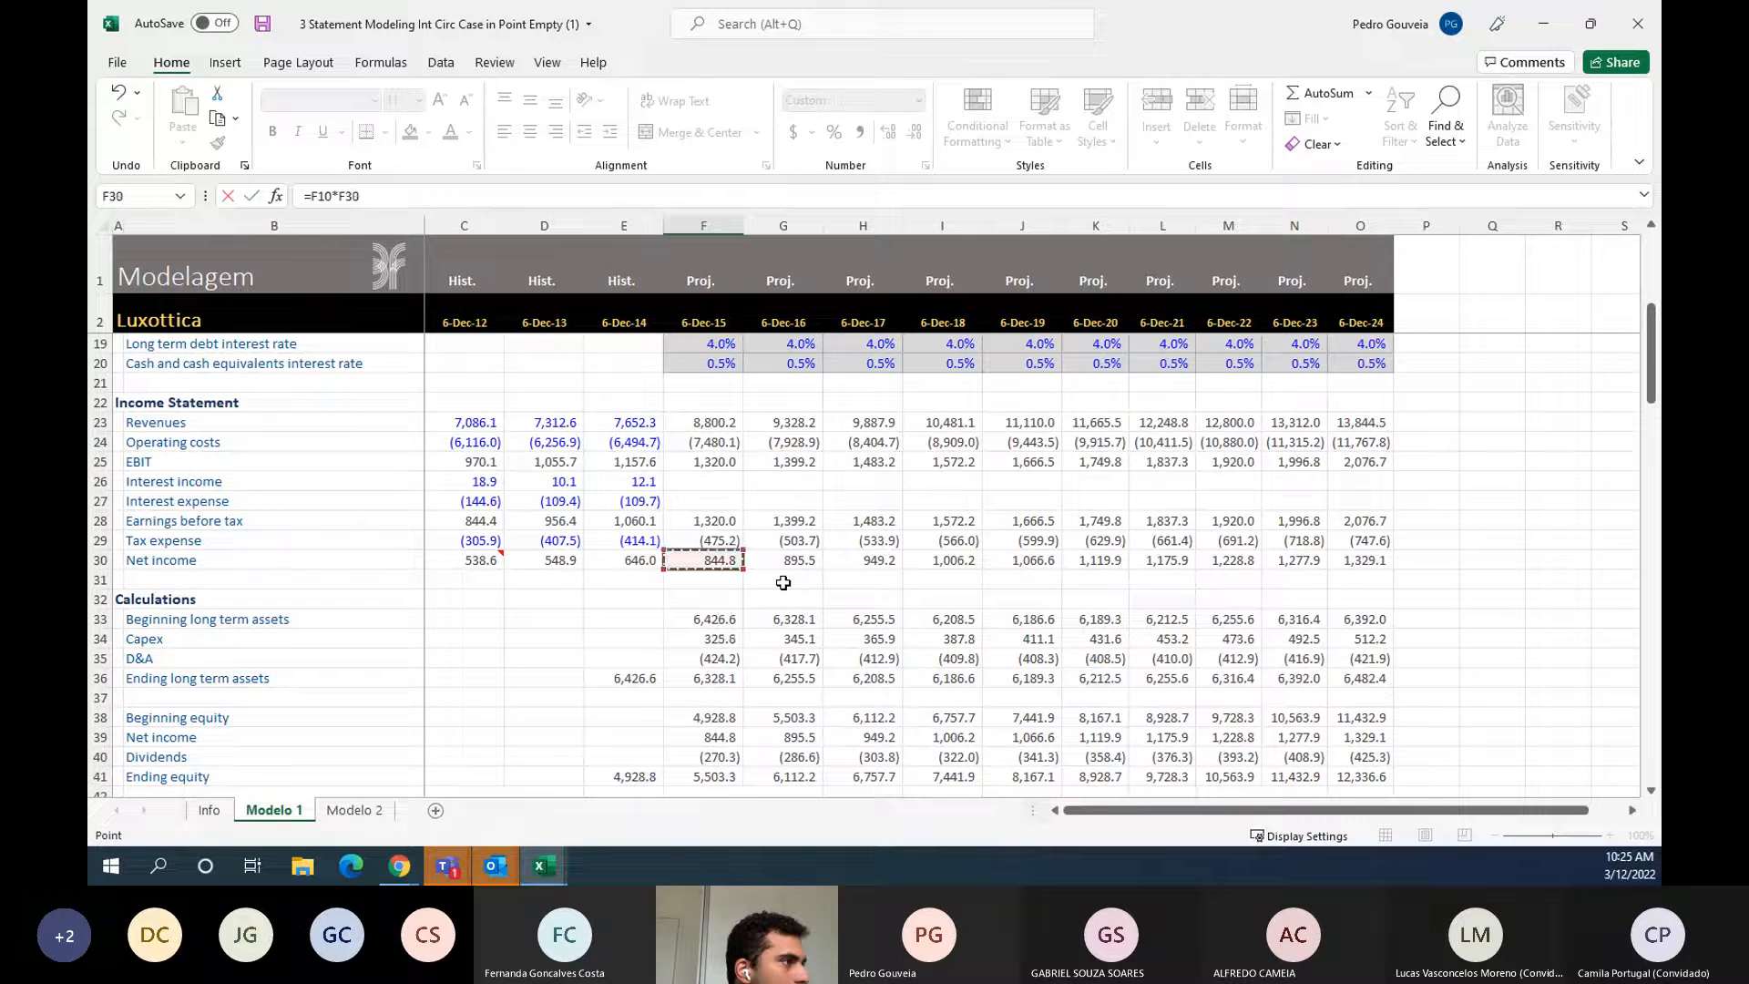
key("Up")
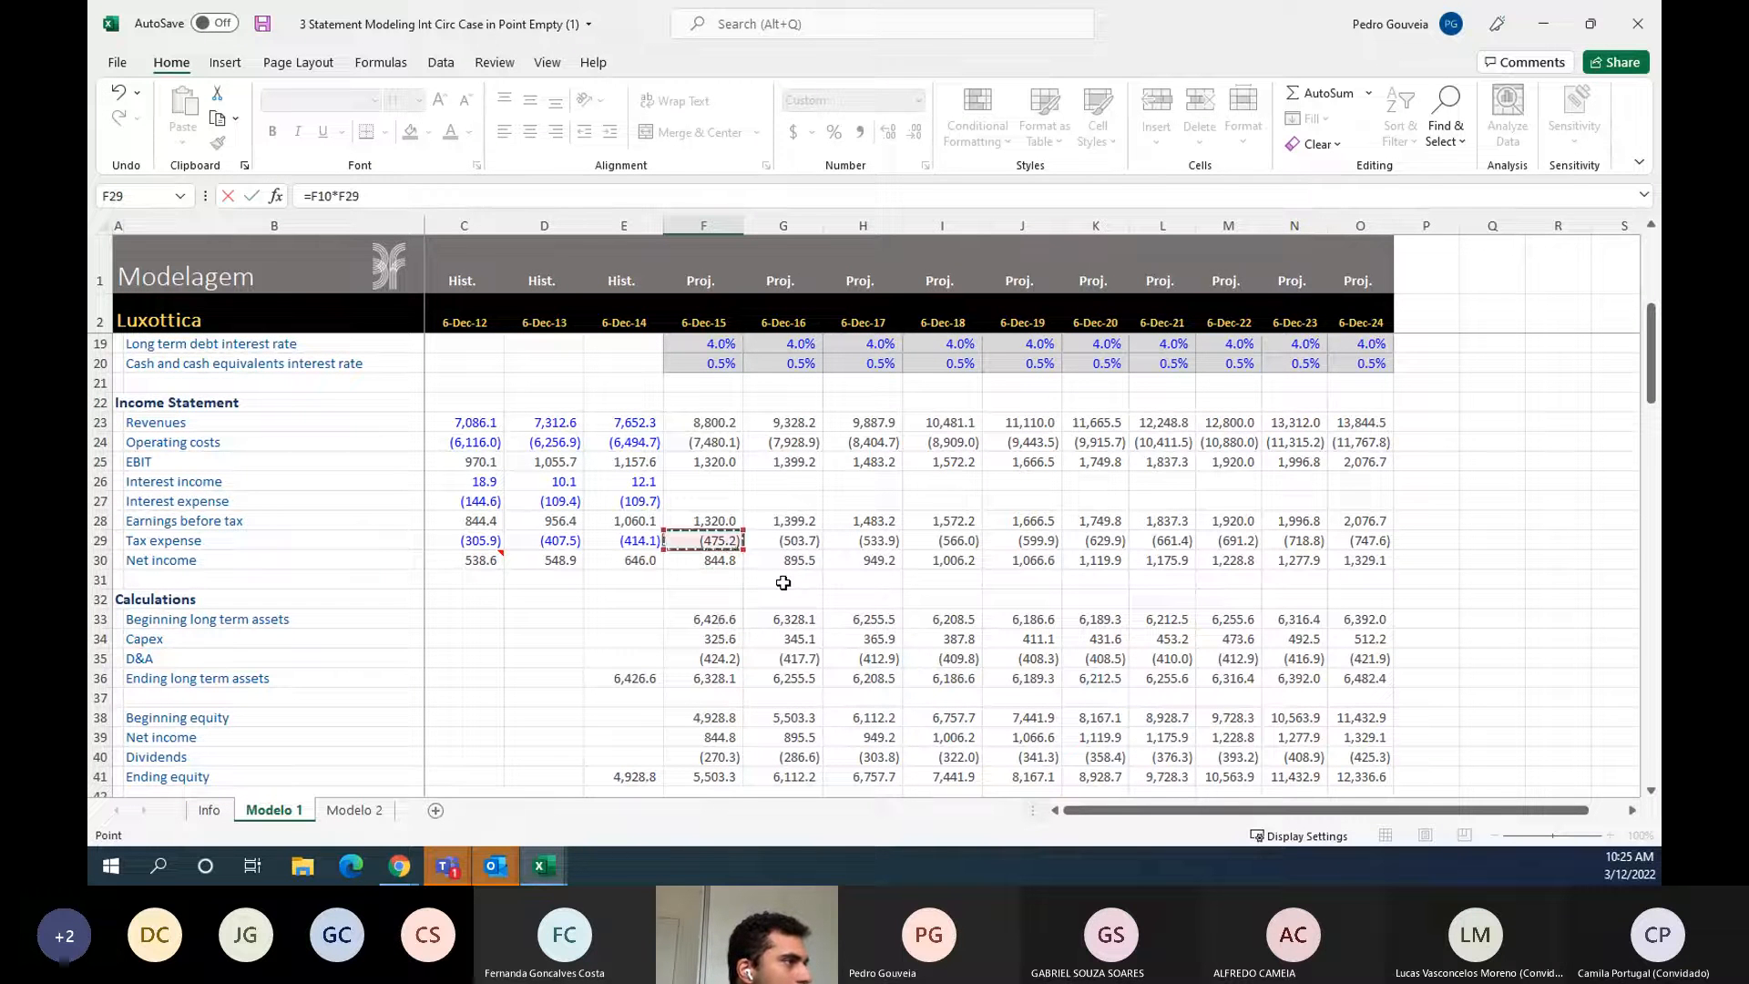
key("Up")
key("Up")
key("Up")
key("Up")
key("Up")
key("Up")
key("Return")
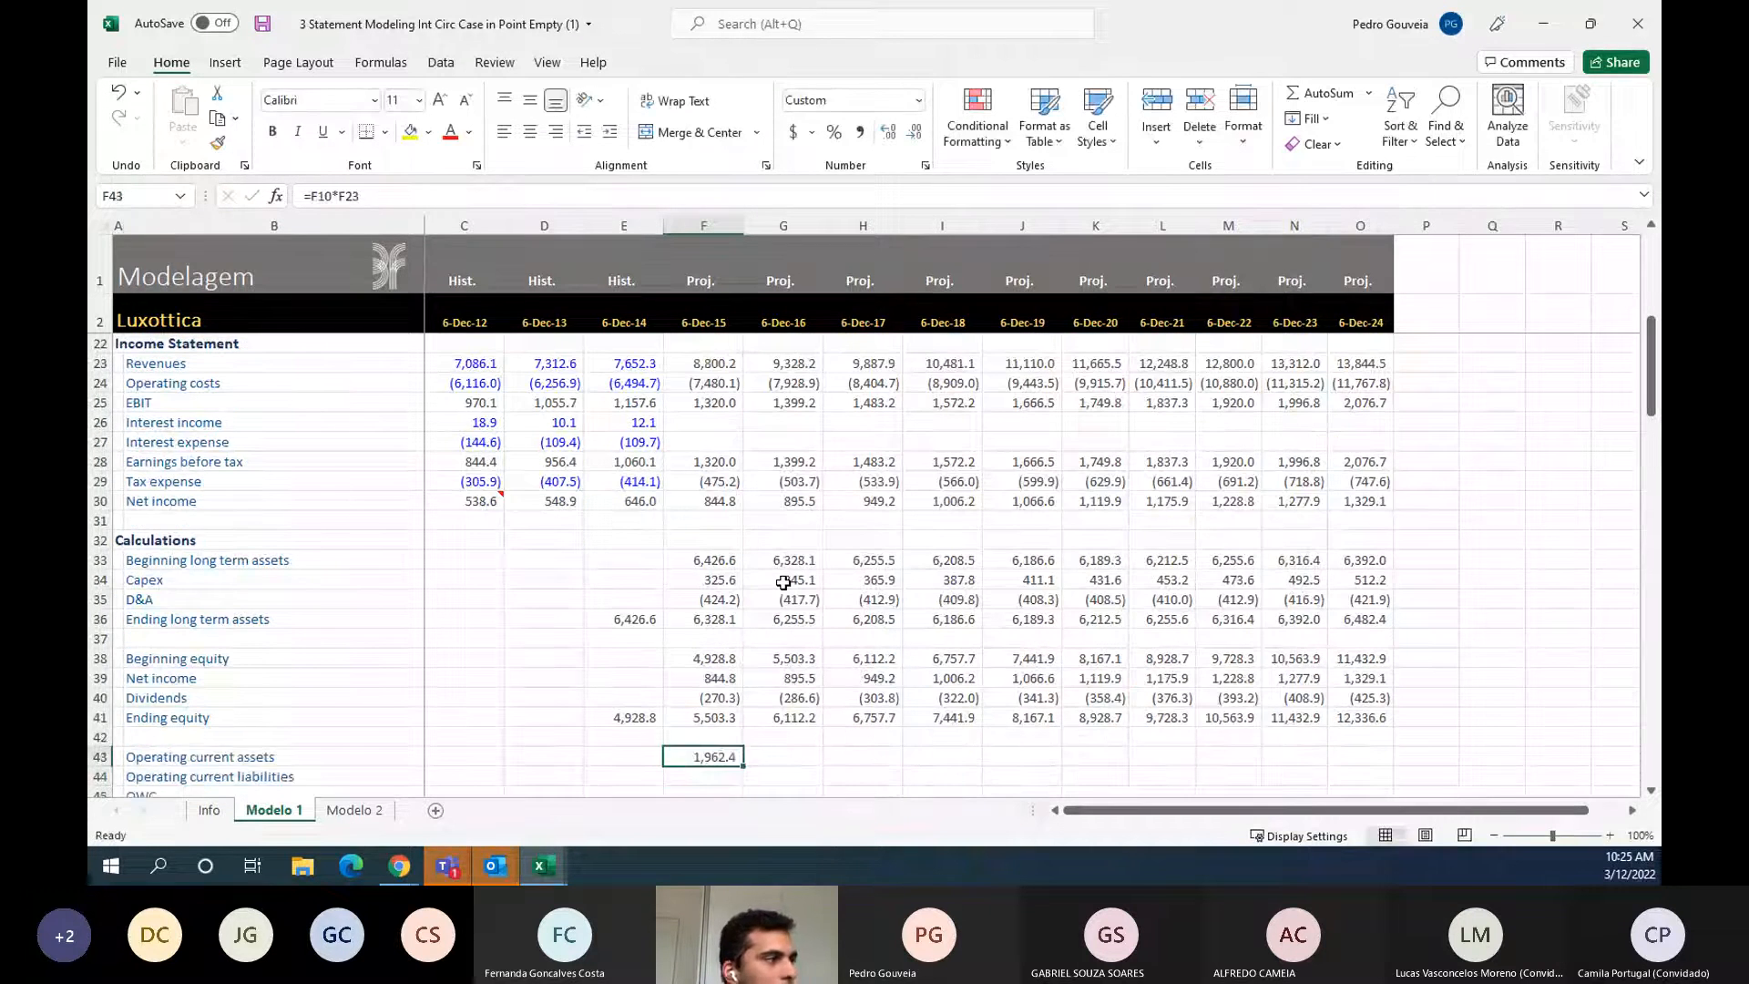
- Calculate the first projected year's operating current liabilities in F44 from its % of revenues assumption and revenues with =F11*F23
key("Down")
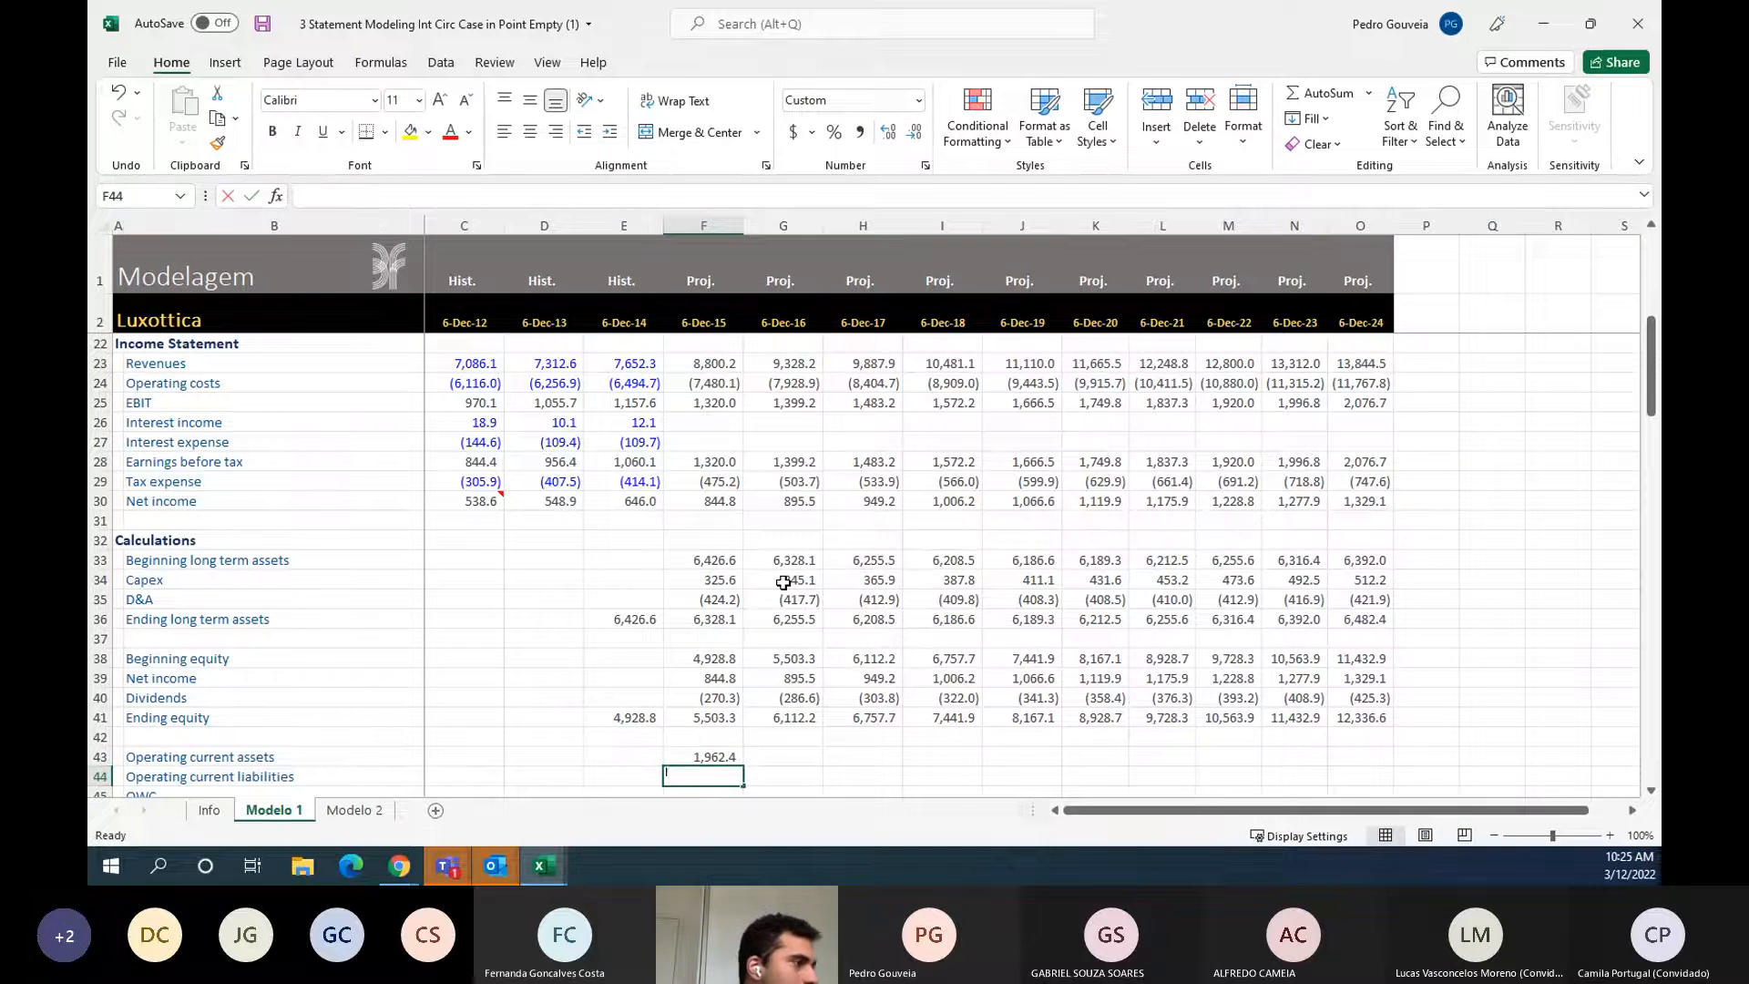
type("=")
key("Up")
key("Up")
key("Up")
key("Up")
key("Up")
key("Up")
key("Up")
key("Up")
key("Up")
key("Up")
key("Up")
key("Up")
key("Up")
key("Up")
key("Up")
key("Up")
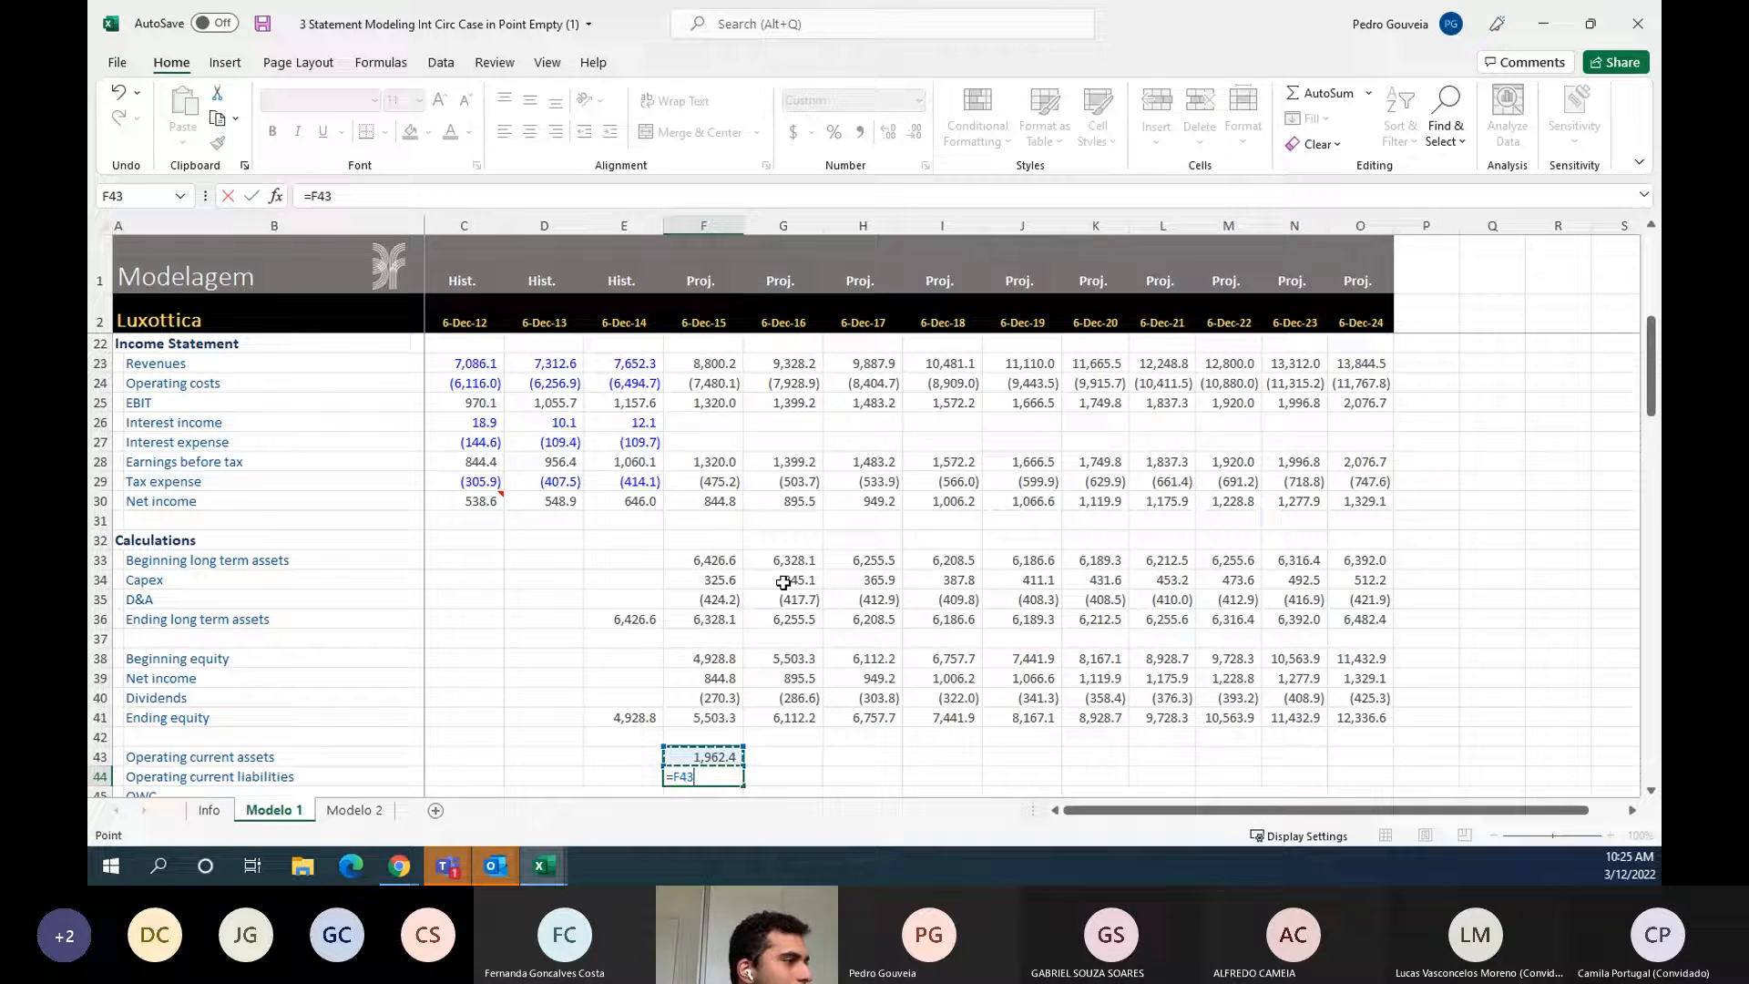
key("Up")
key("Up")
key("Up")
key("Up")
key("Up")
key("Up")
key("Up")
key("Up")
key("Up")
key("Up")
key("Up")
key("Up")
key("Up")
key("Up")
key("Up")
key("Up")
key("Up")
key("Up")
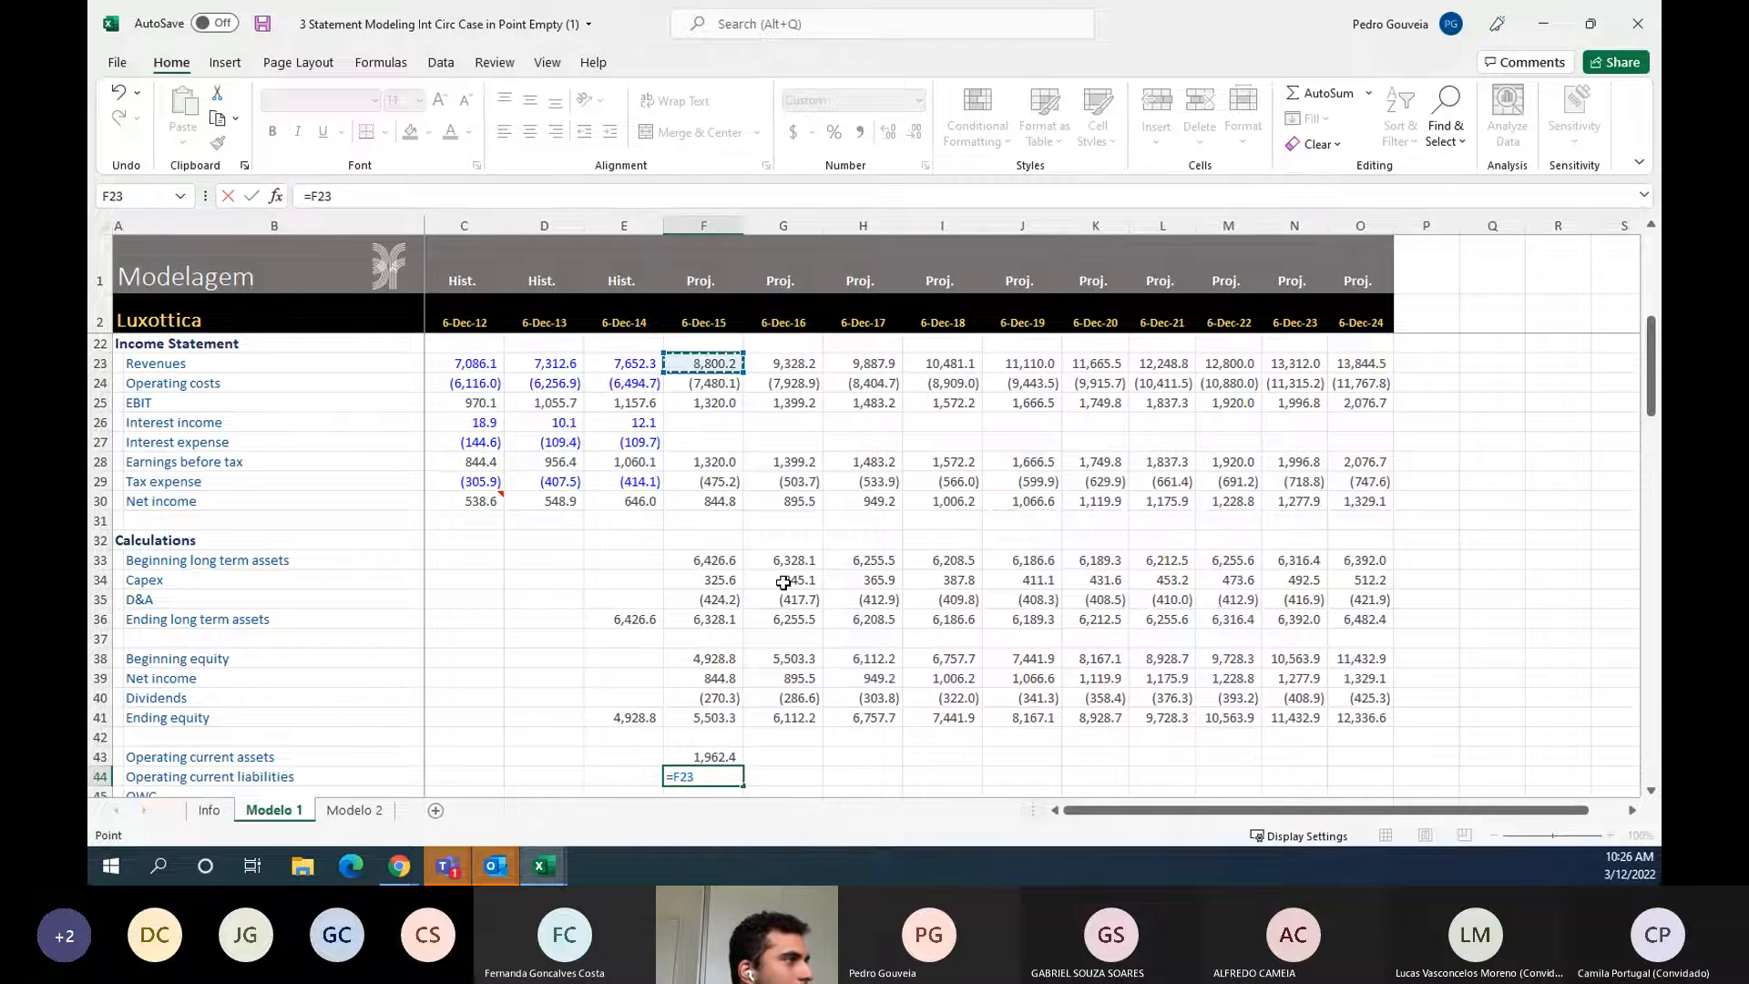
key("Down")
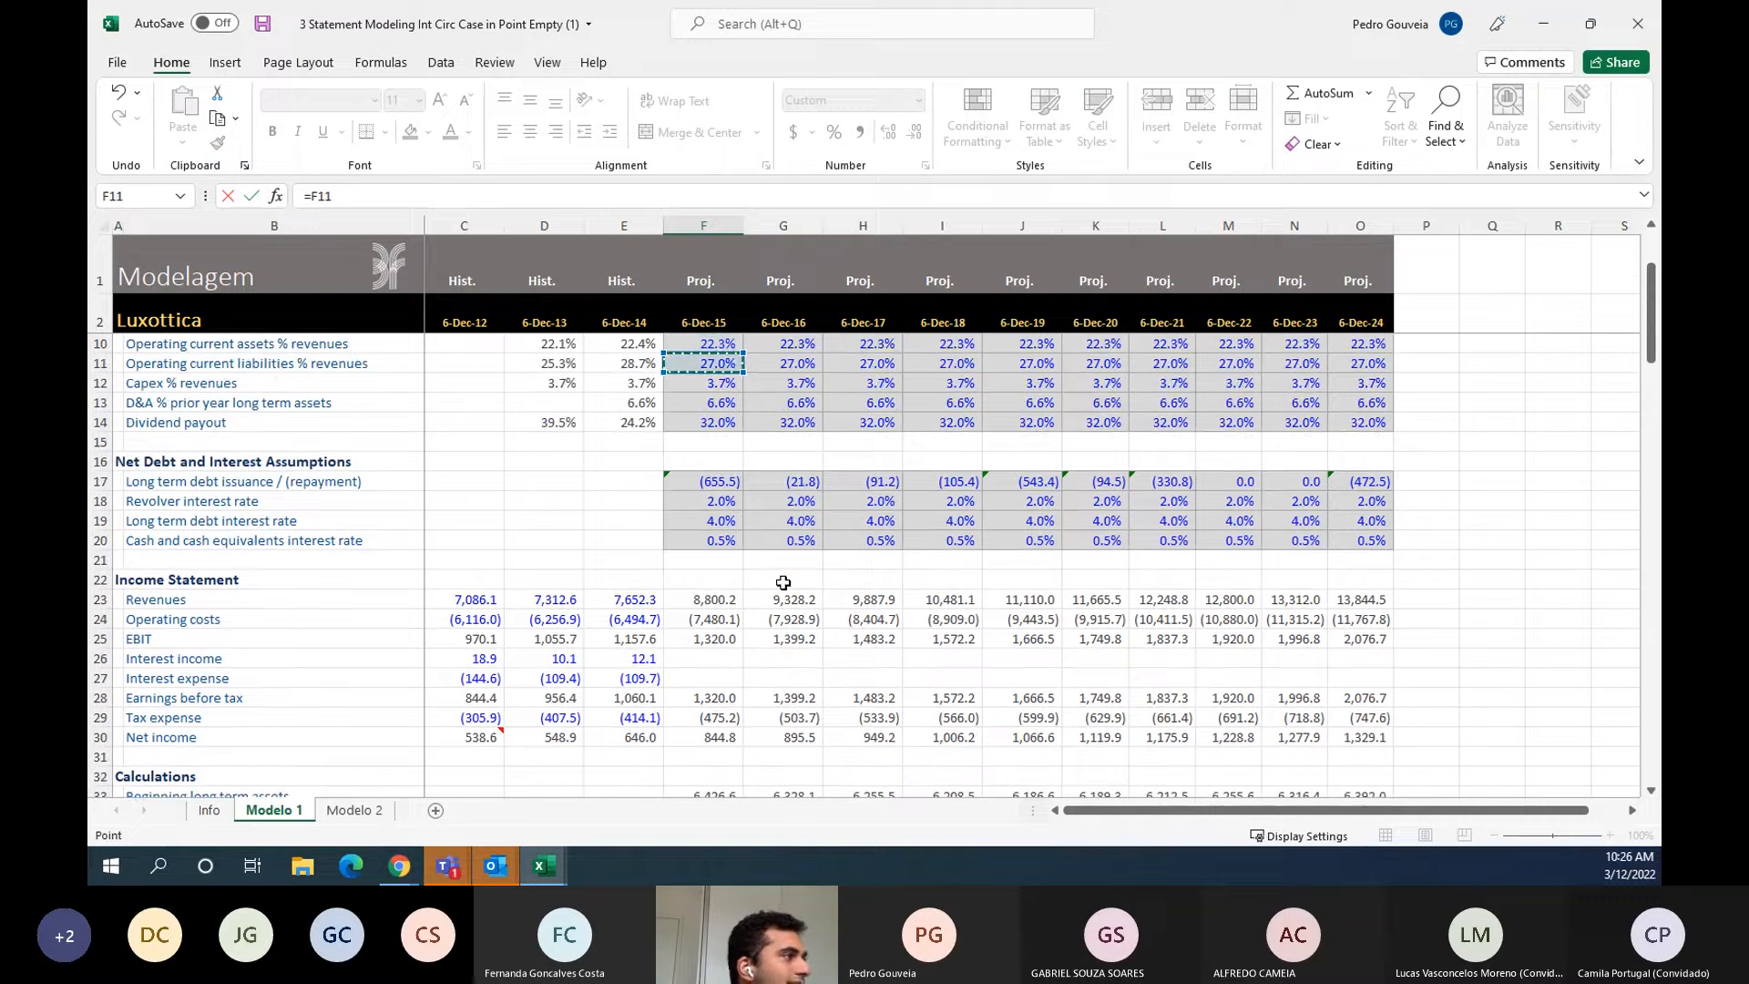
type("*")
key("Up")
key("Up")
key("Up")
key("Up")
key("Up")
key("Up")
key("Up")
key("Up")
key("Up")
key("Up")
key("Up")
key("Up")
key("Up")
key("Up")
key("Up")
key("Up")
key("Up")
key("Up")
key("Up")
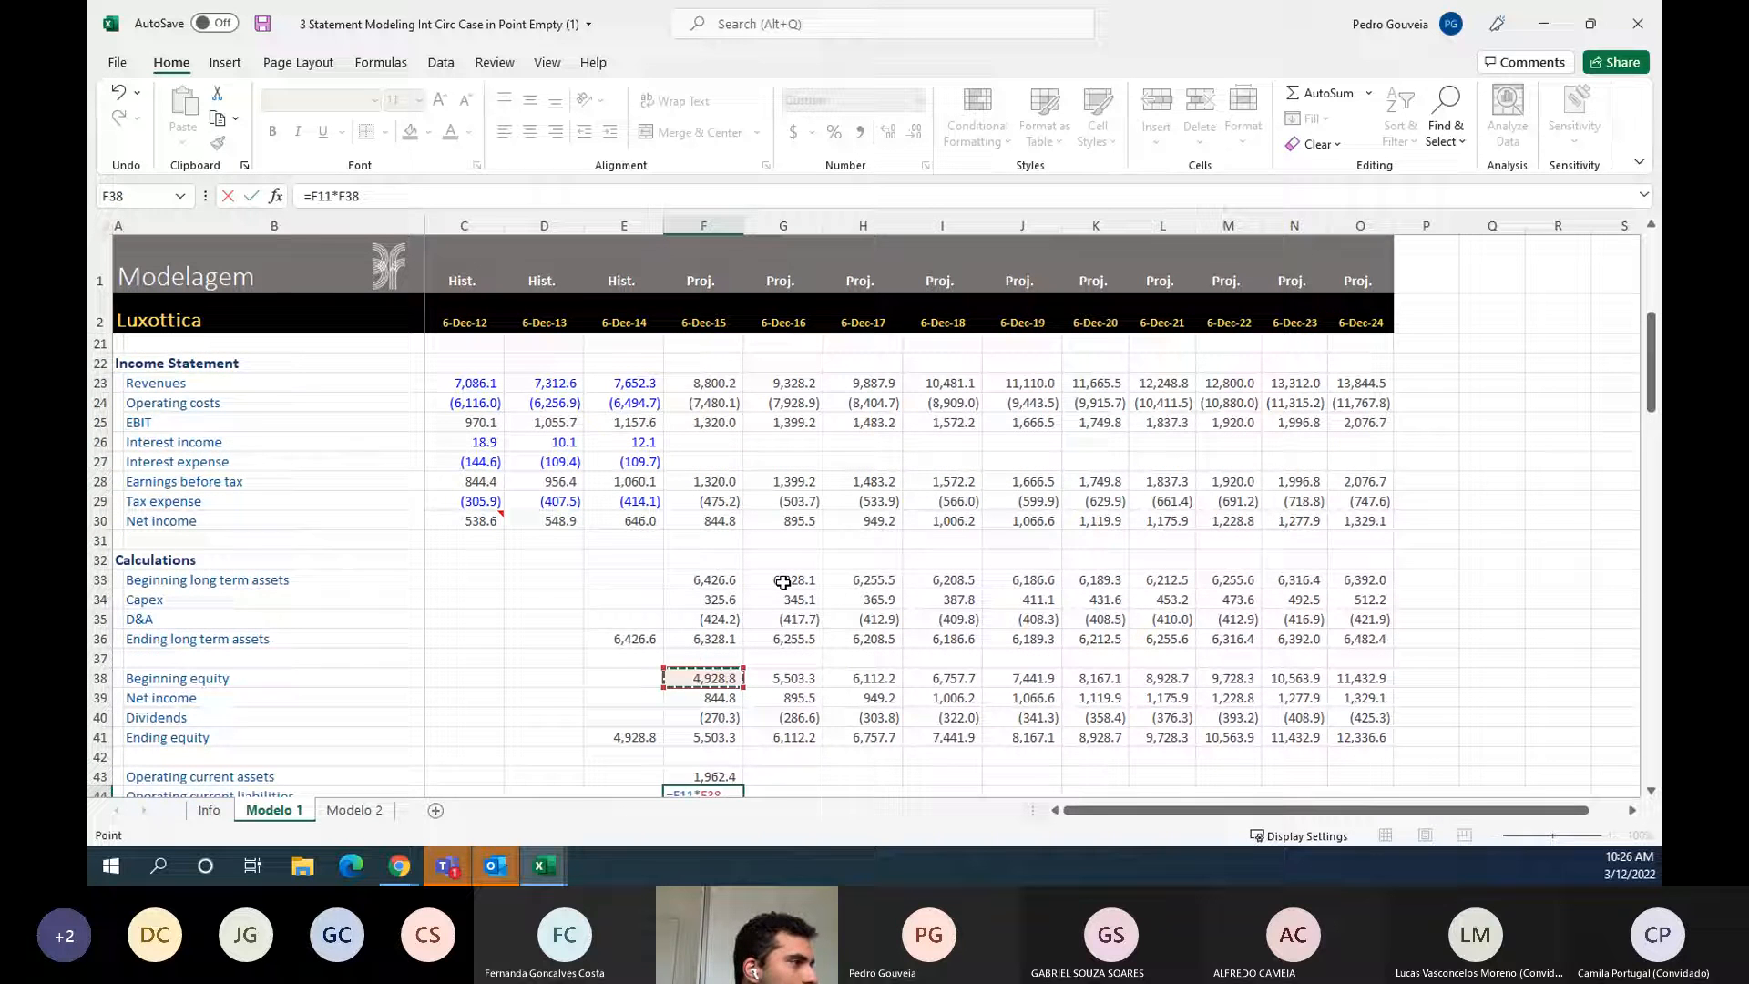
key("Up")
key("Up")
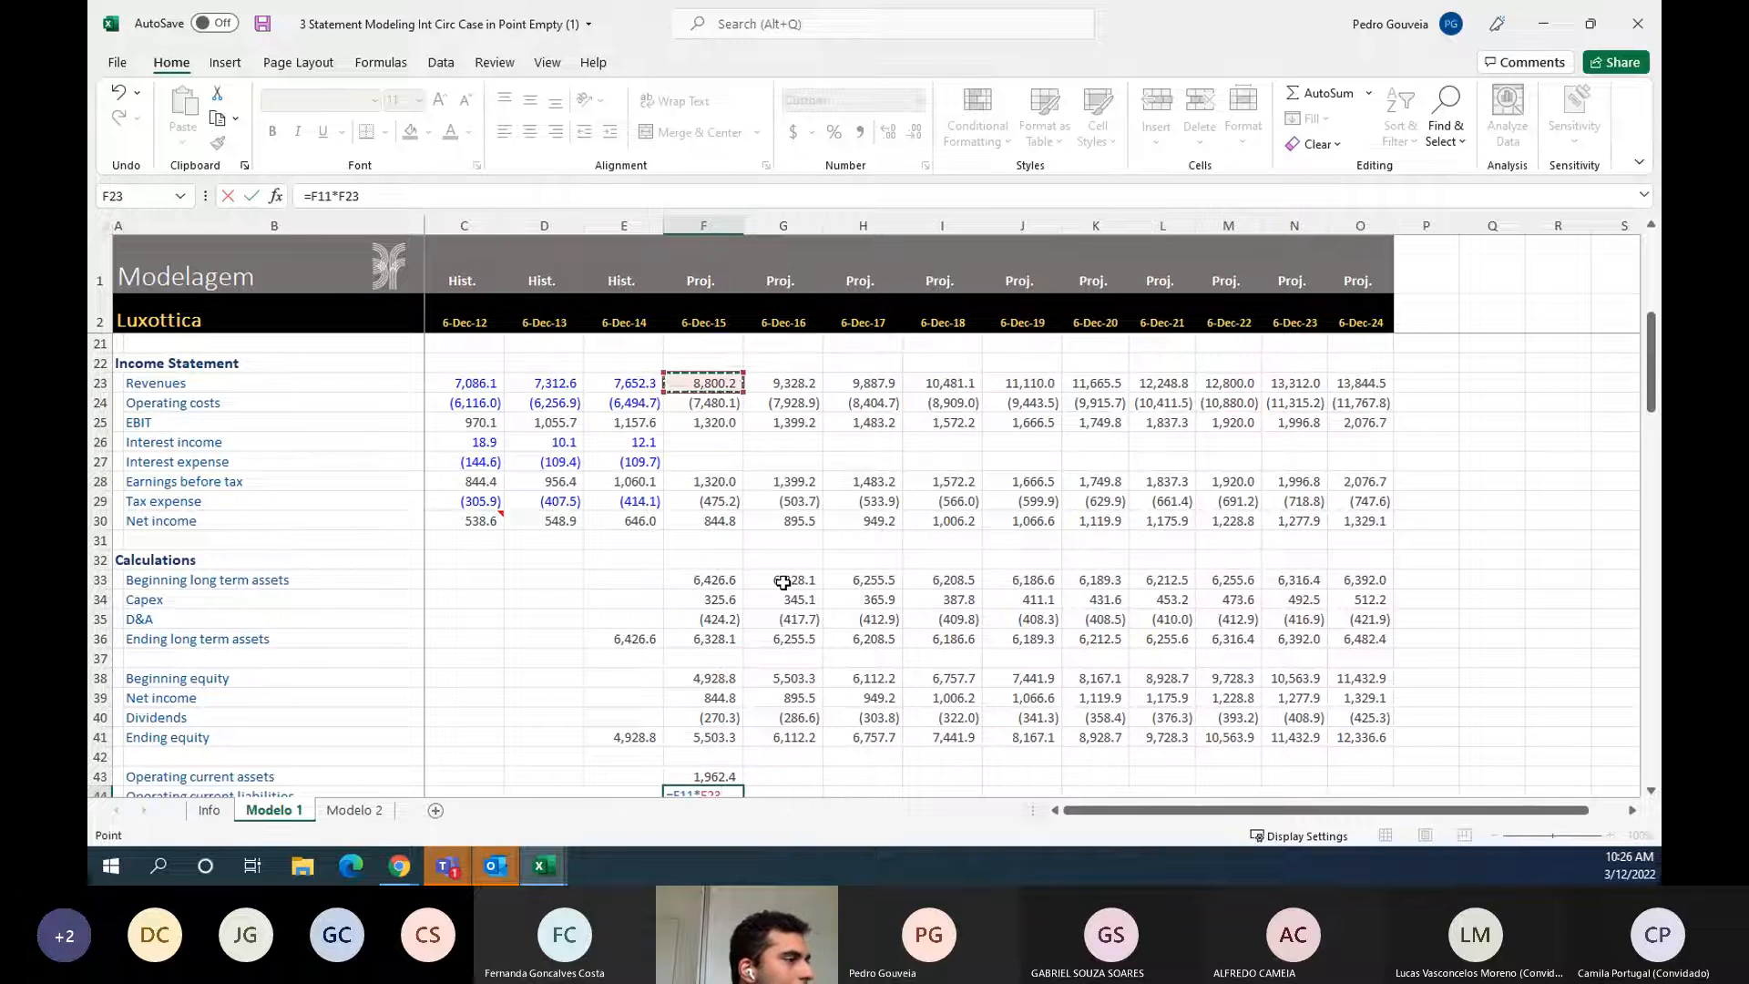
key("Return")
- Calculate the first projected year's OWC in F45 as operating current assets less operating current liabilities with =F43-F44
type("=")
key("Up")
key("Up")
type("-")
key("Up")
key("Return")
- Fill the first projected year's working capital formulas in F43:F45 across all remaining projected years through column O
key("Up")
key("shift+Up")
key("shift+Up")
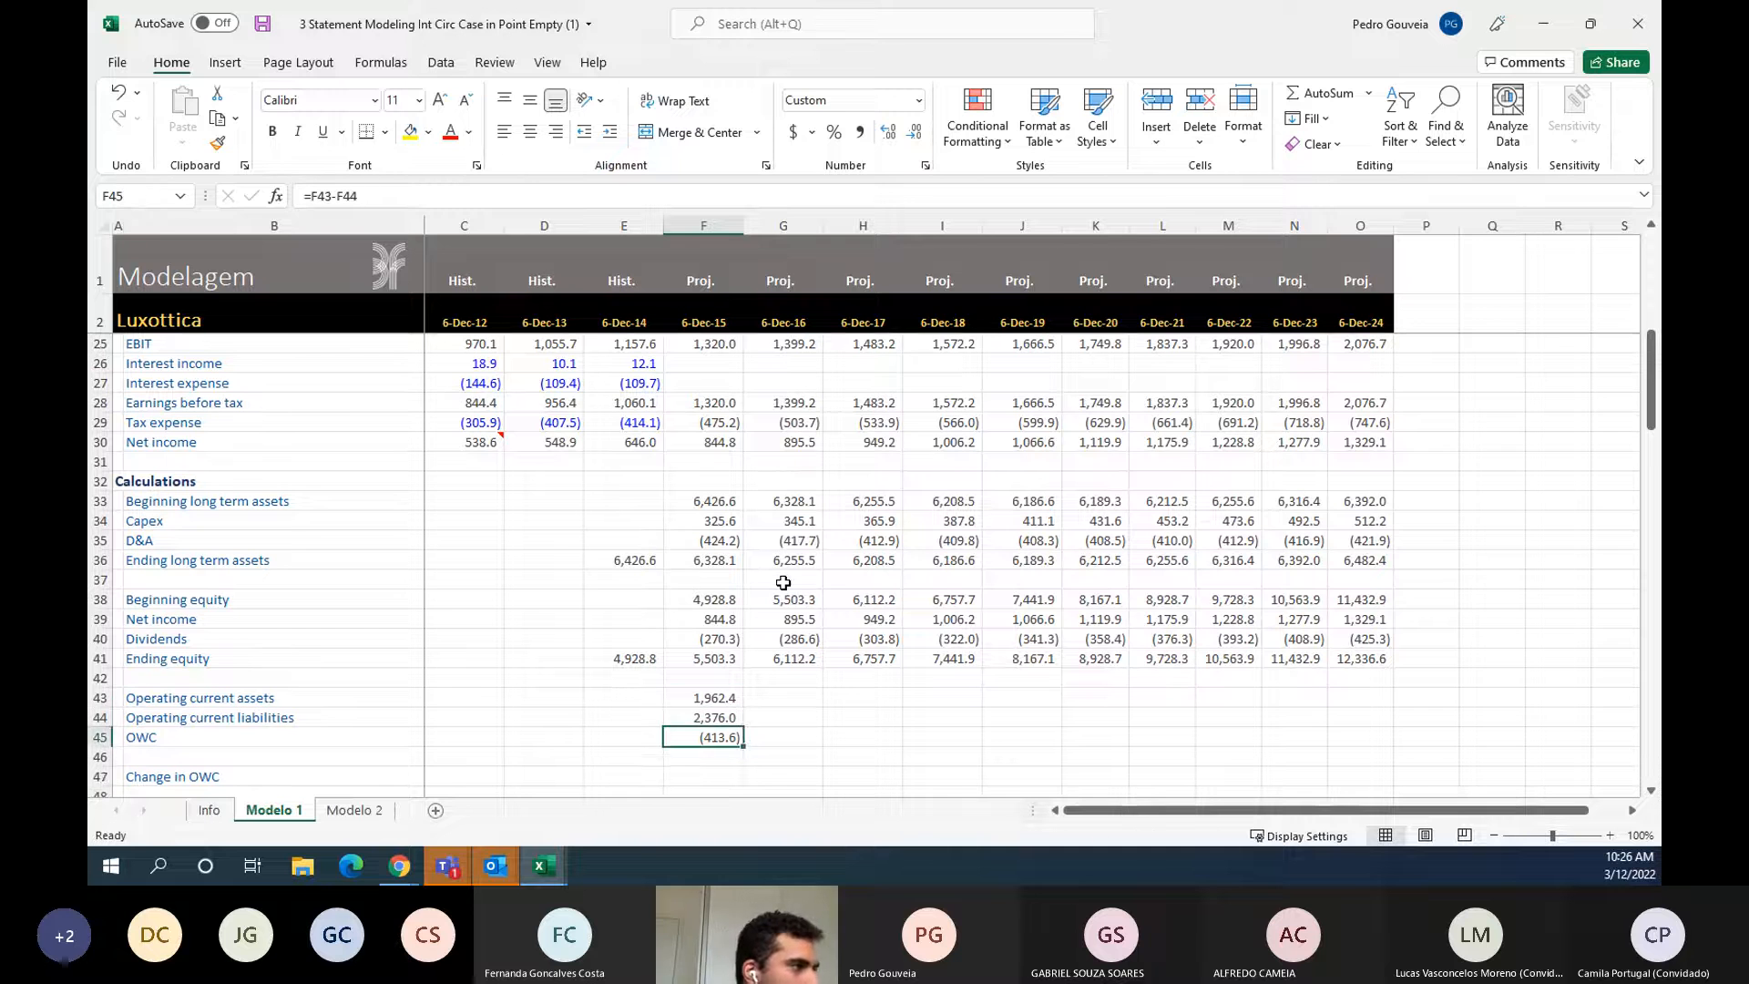
key("shift+Right")
key("shift+Right")
key("shift+Right")
key("shift+Right")
key("shift+Right")
key("shift+Right")
key("shift+Right")
key("shift+Right")
key("shift+Right")
key("ctrl+r")
key("Down")
key("Up")
key("Left")
key("Right")
key("Up")
key("Up")
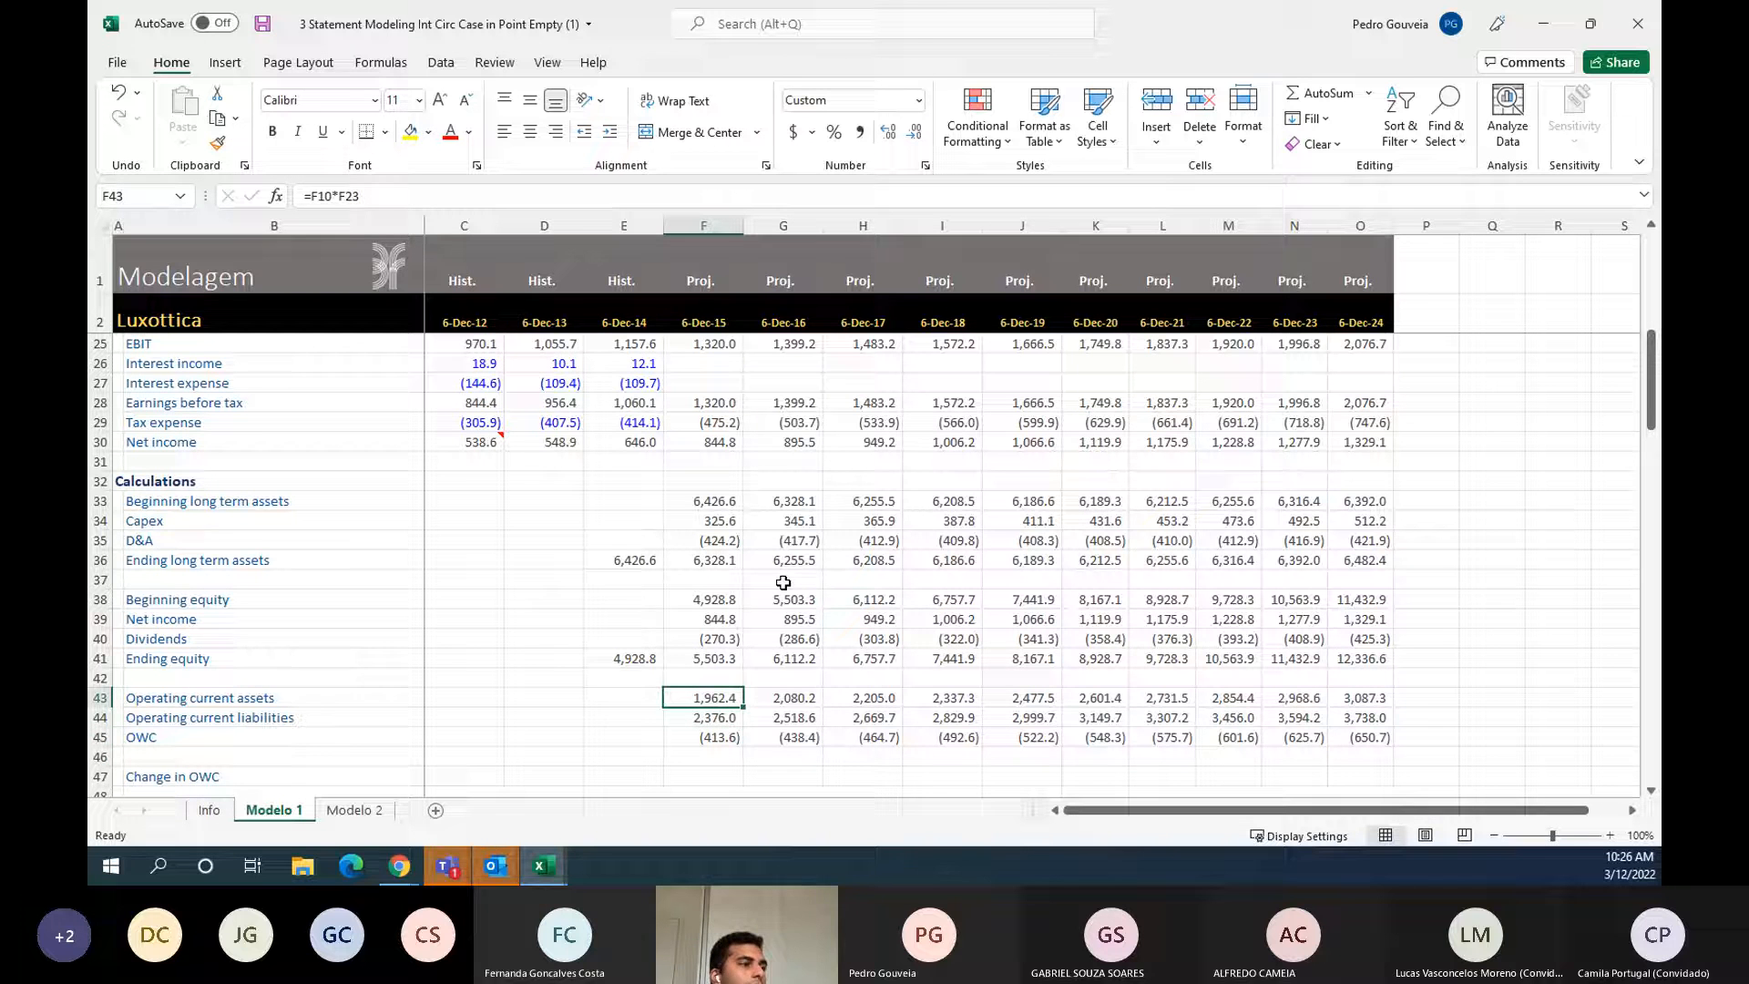
- Compare the long term assets and equity roll-forwards in rows 33 to 41 with the operating working capital block in rows 43 to 45
key("Up")
key("Up")
key("shift+space")
key("shift+Up")
key("shift+Up")
key("shift+Up")
key("shift+Up")
key("shift+Up")
key("shift+Up")
key("shift+Up")
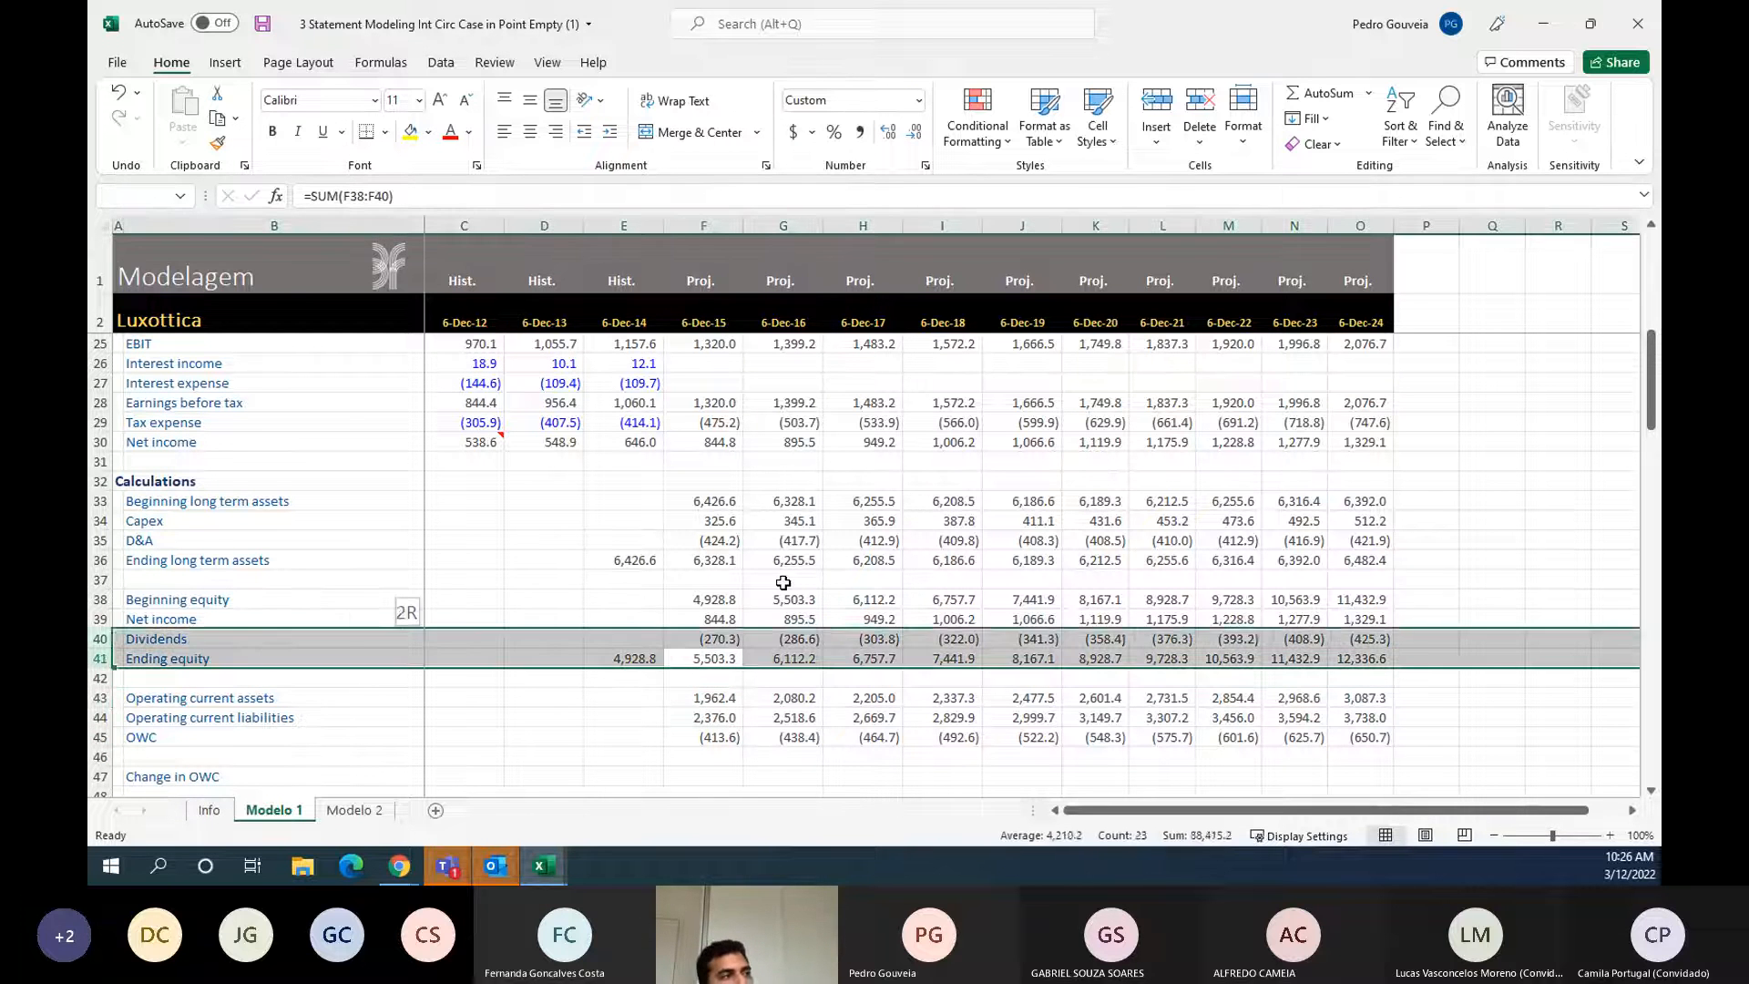
key("shift+Up")
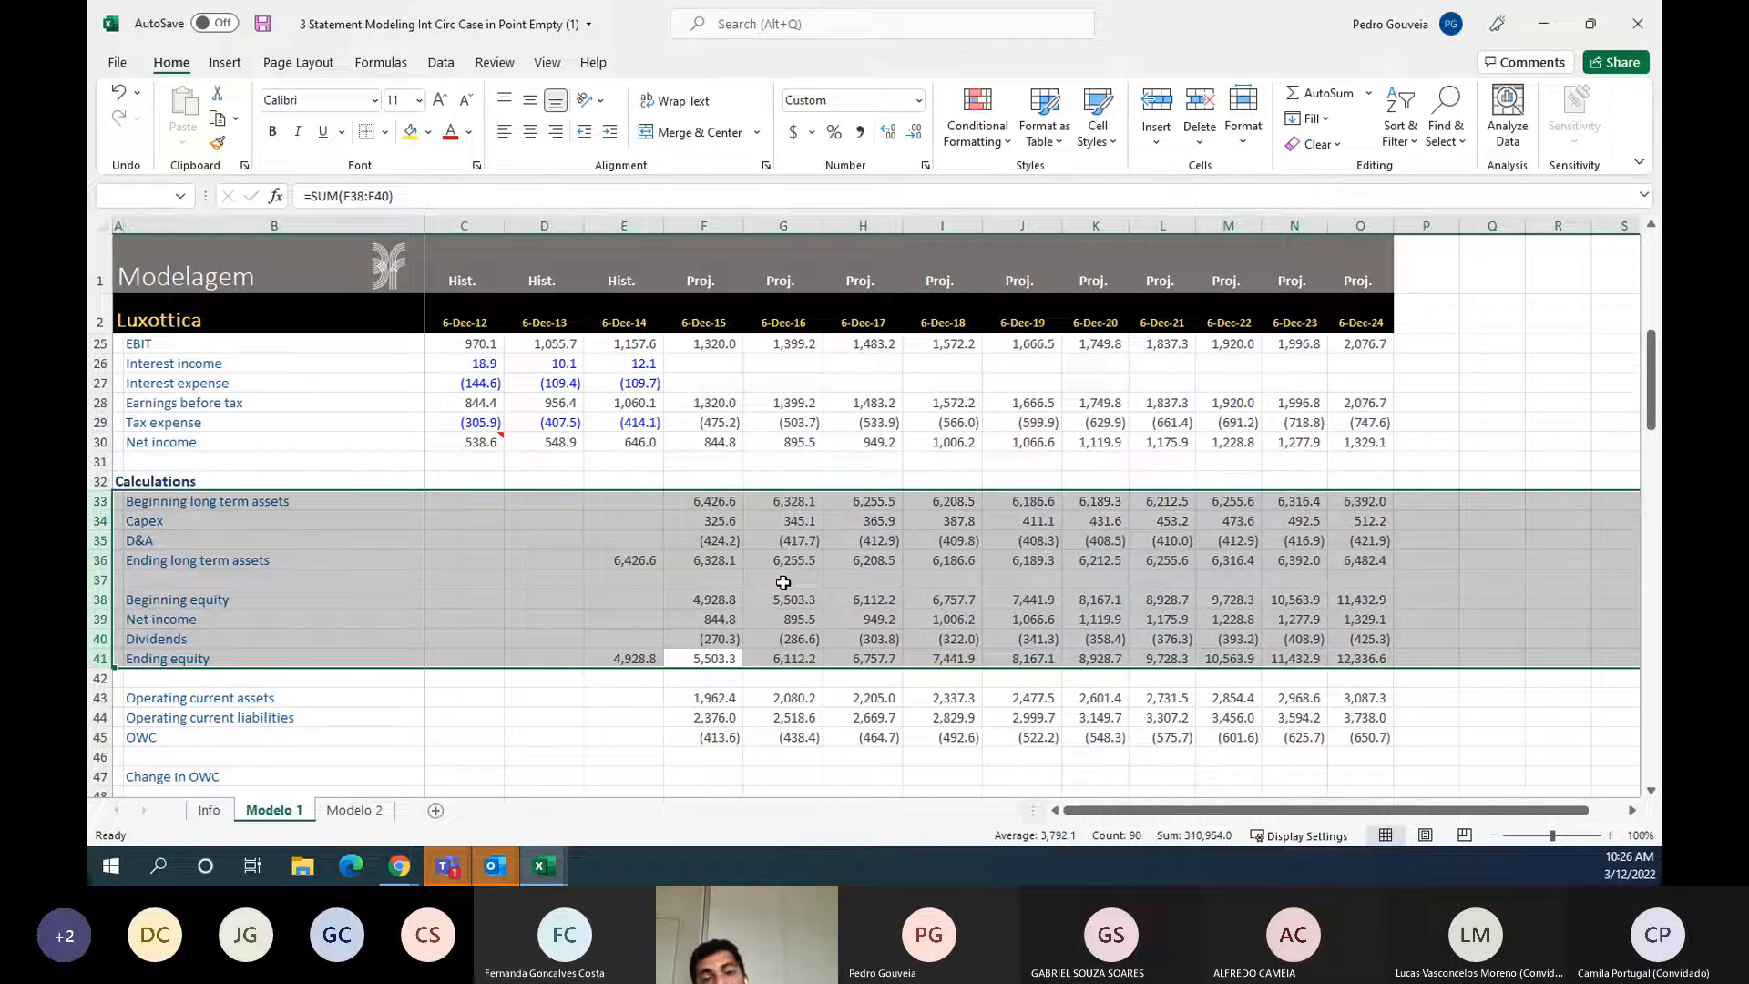
key("Down")
key("Down")
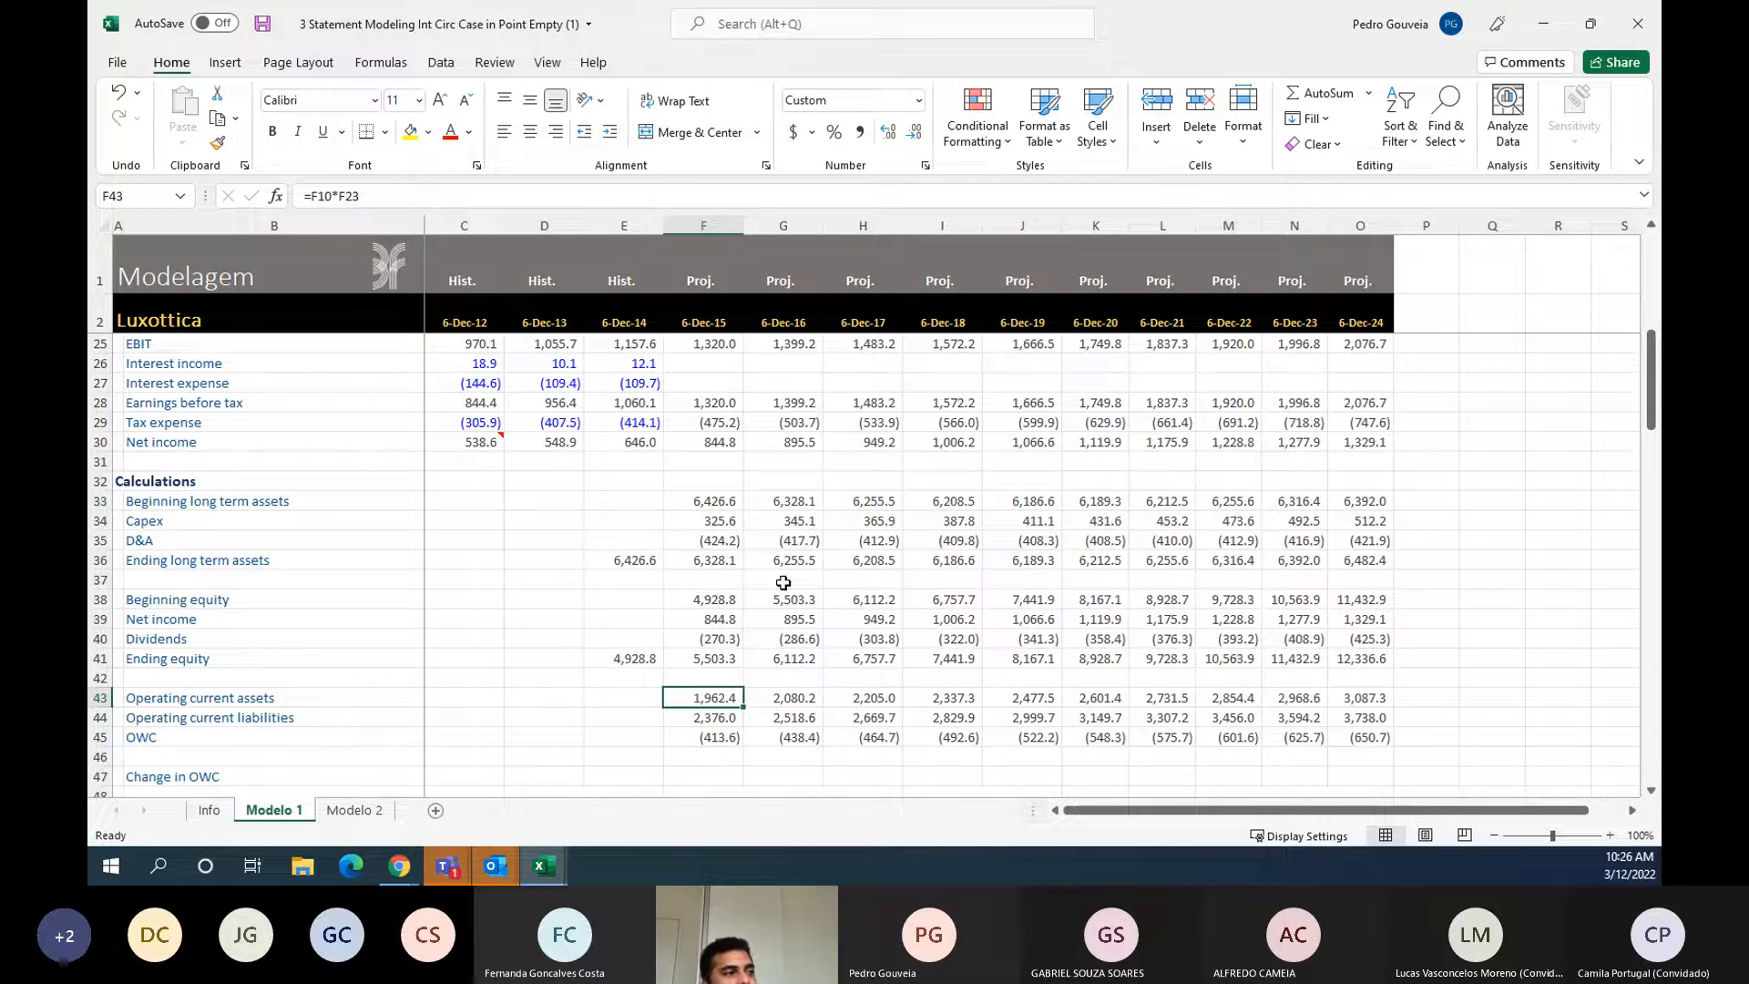
key("shift+space")
key("shift+Down")
key("shift+Down")
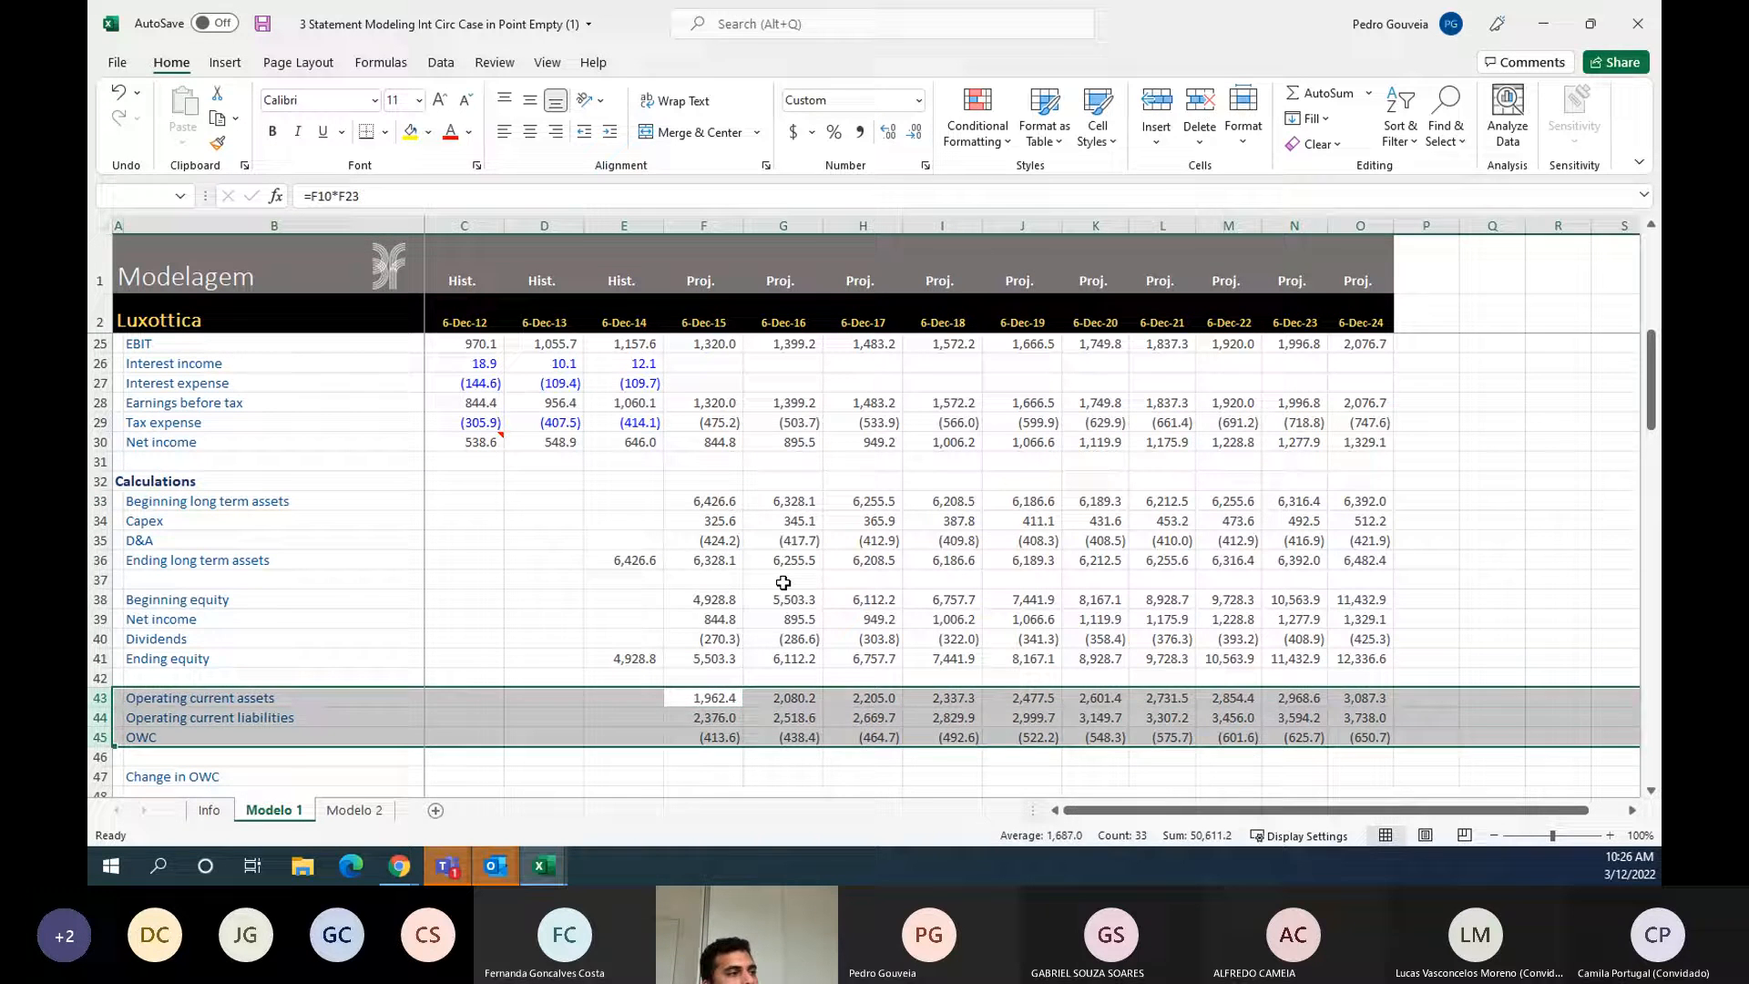
key("Left")
key("Up")
key("Right")
key("Down")
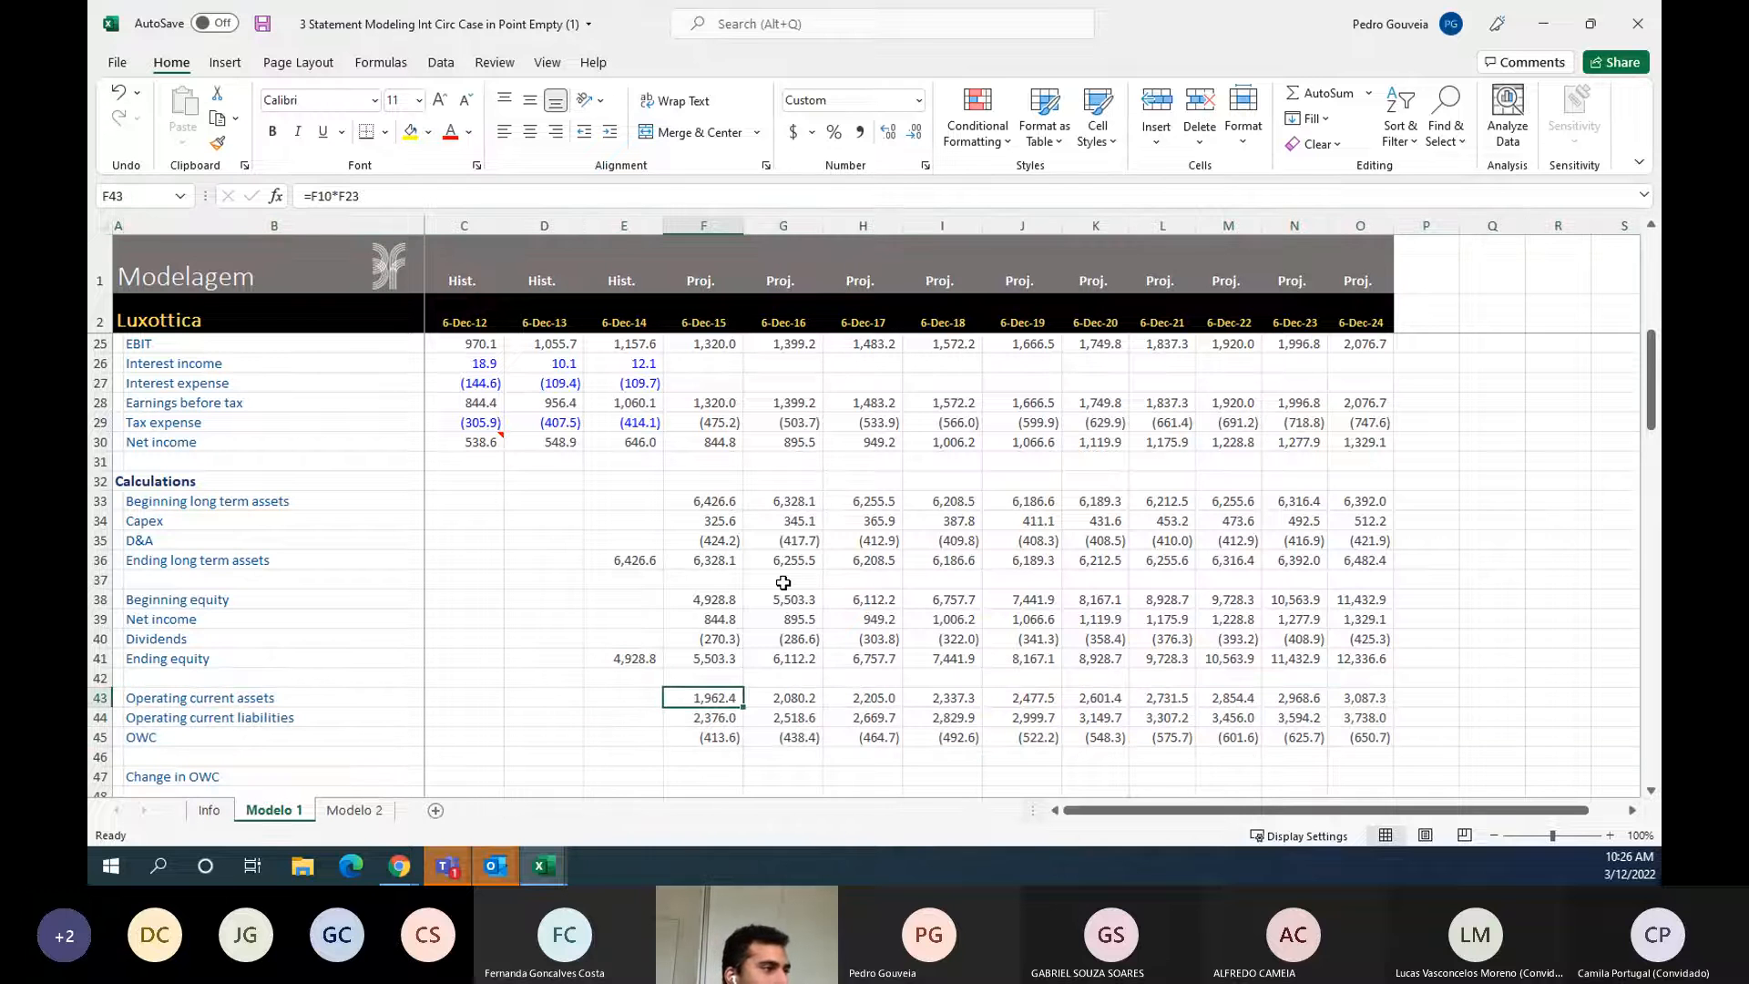
left_click(639, 696)
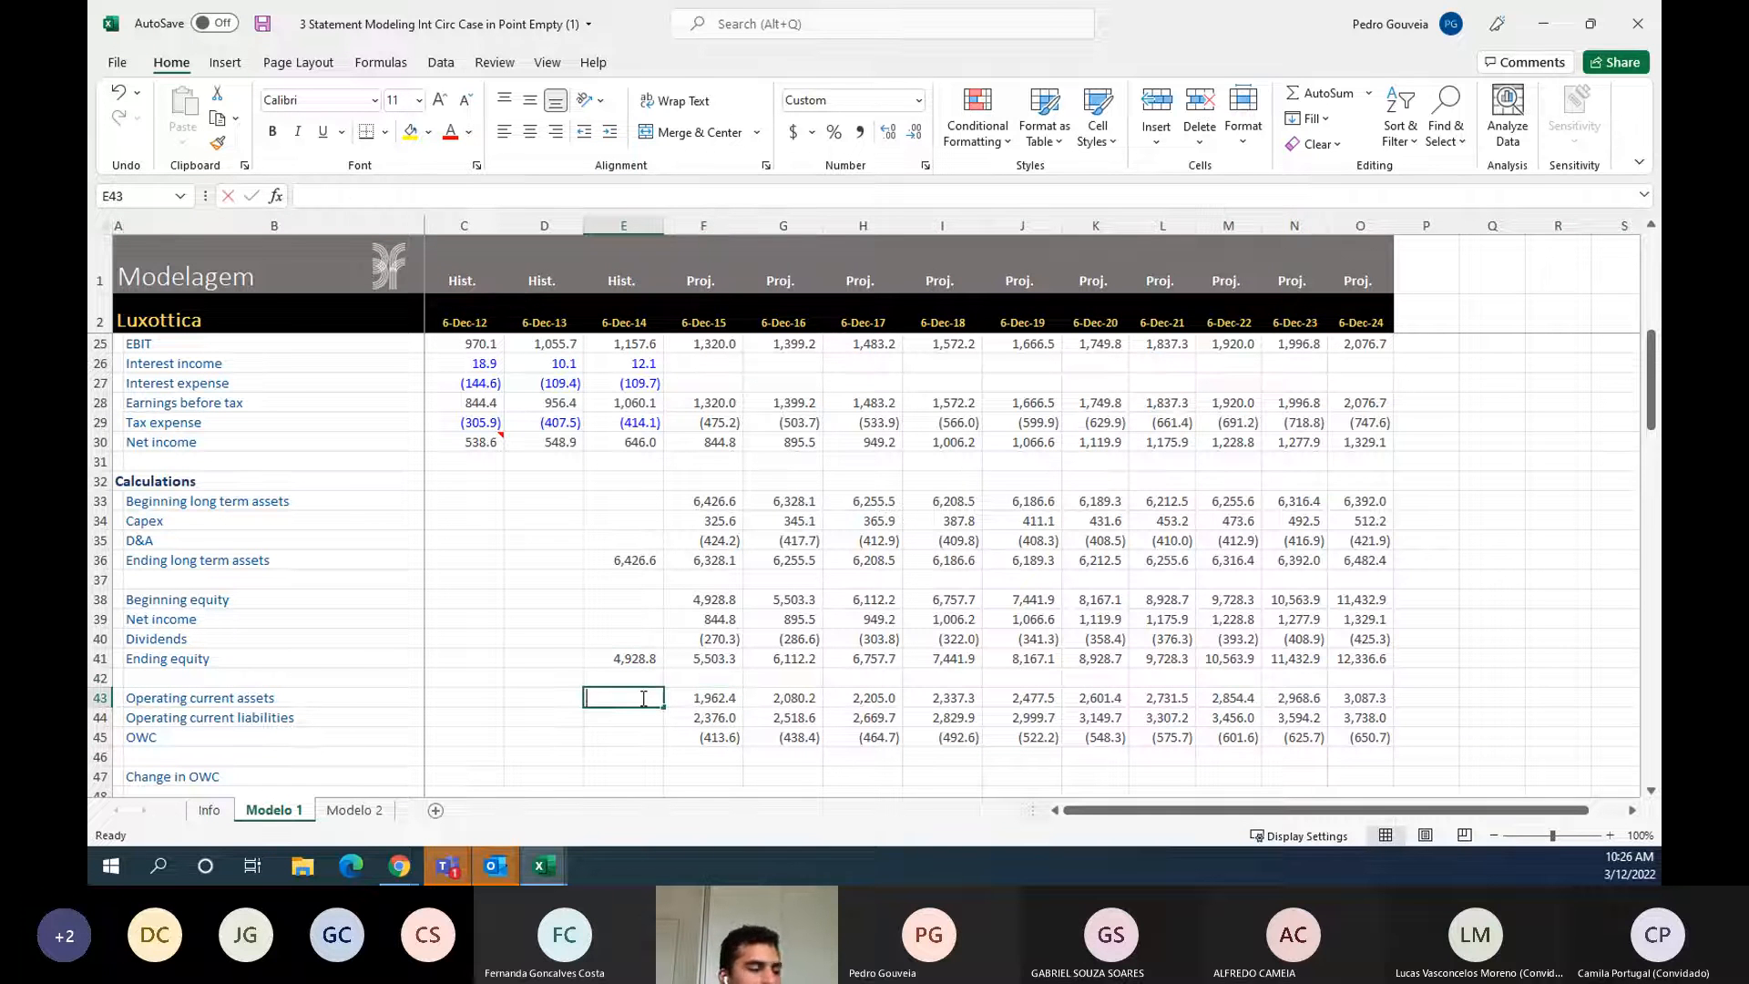
type("=")
key("Left")
key("Escape")
key("Left")
key("Left")
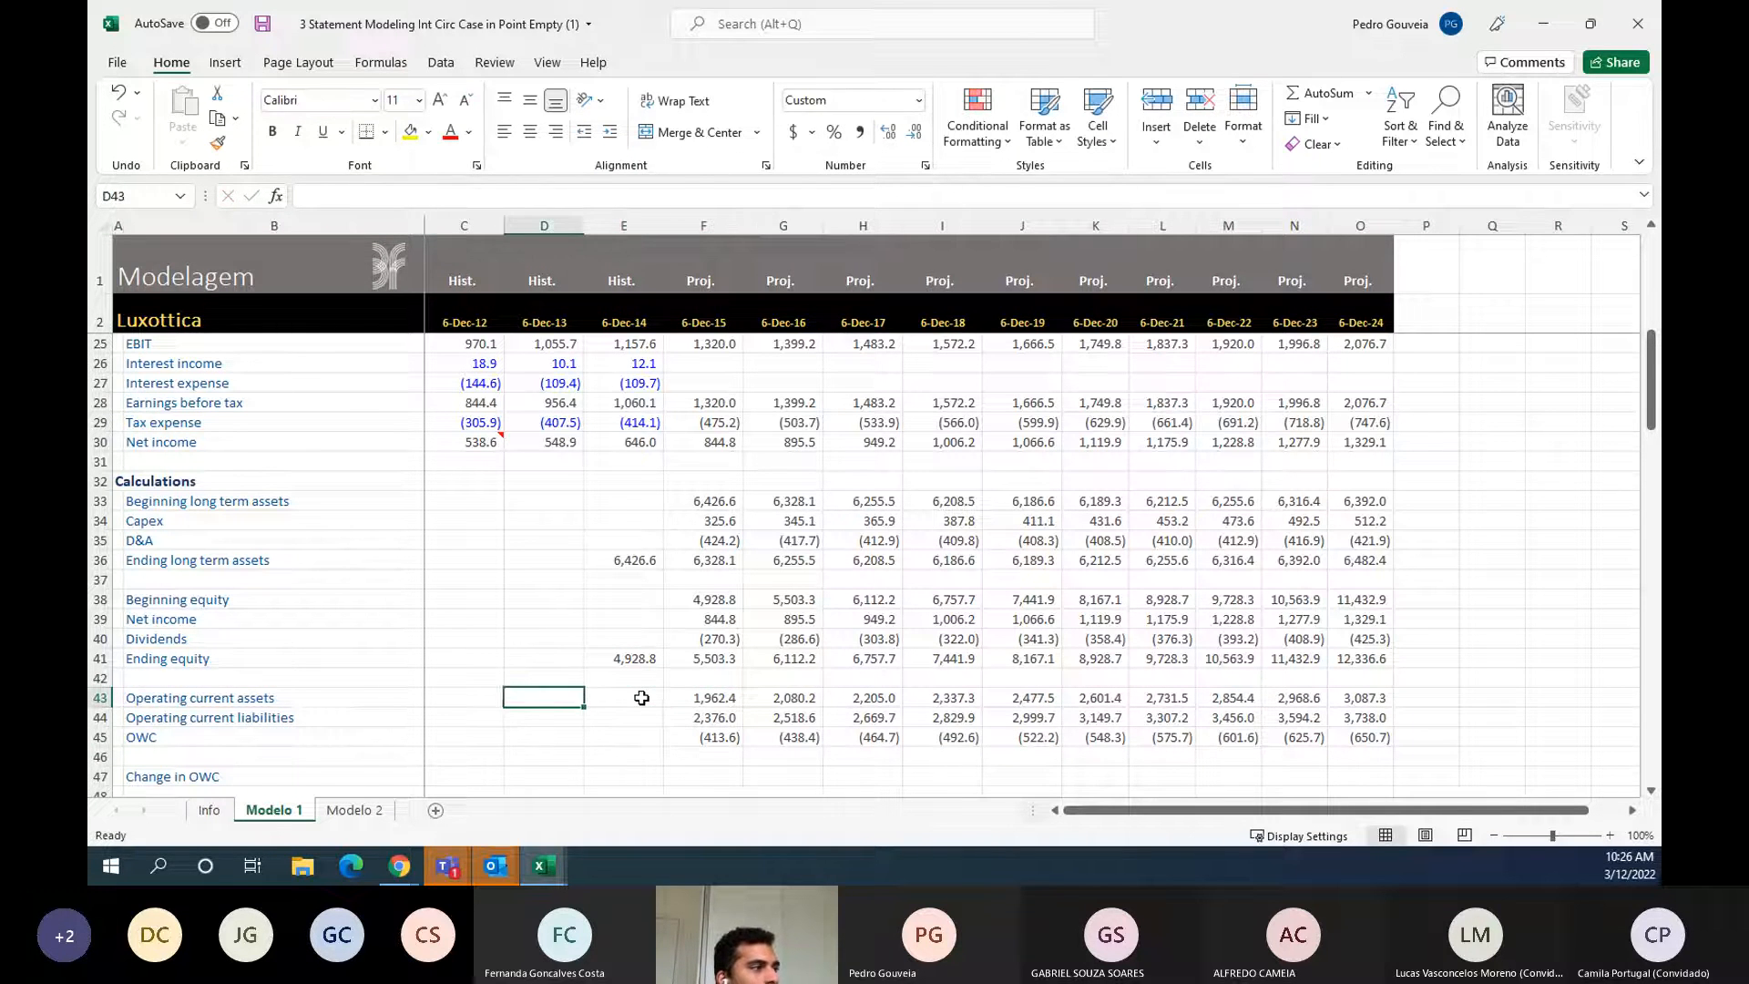
- Link the last historical year's operating current assets in E43 to the balance sheet with =E51
key("Right")
key("Right")
type("=")
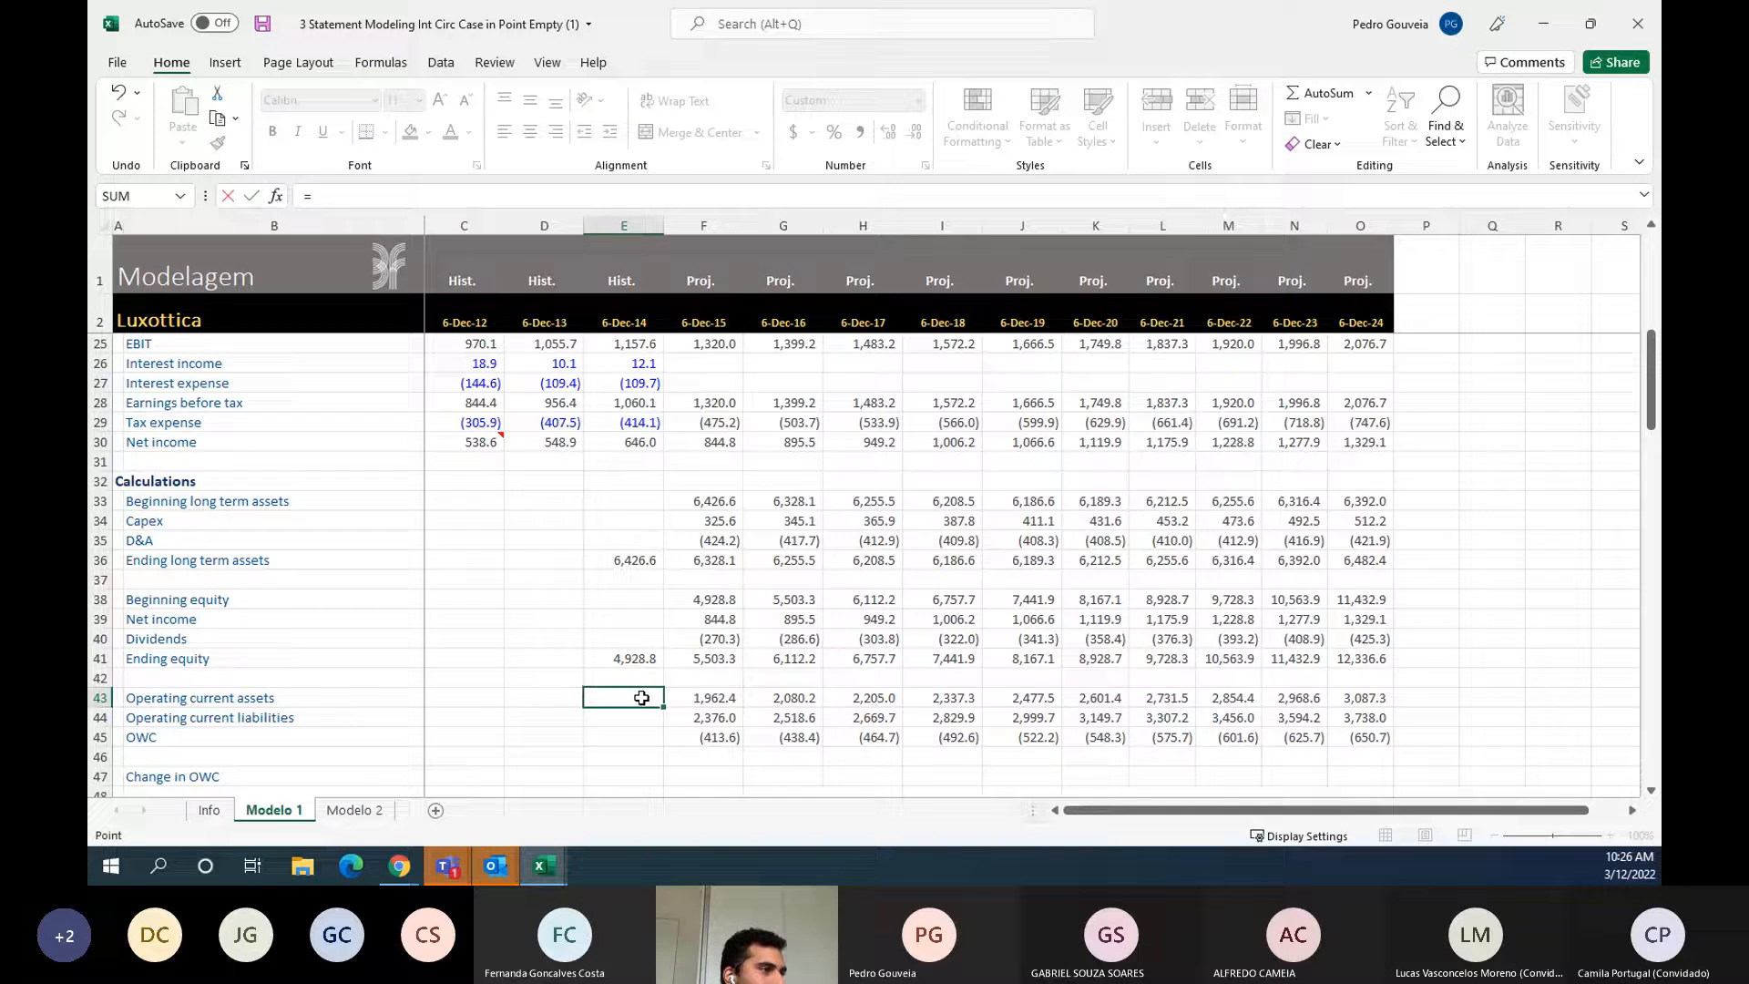
key("Down")
key("Down")
key("Down")
key("Down")
key("Down")
key("Down")
key("Down")
key("Down")
key("Down")
key("Down")
key("Down")
key("Down")
key("Up")
key("Up")
key("Up")
key("Up")
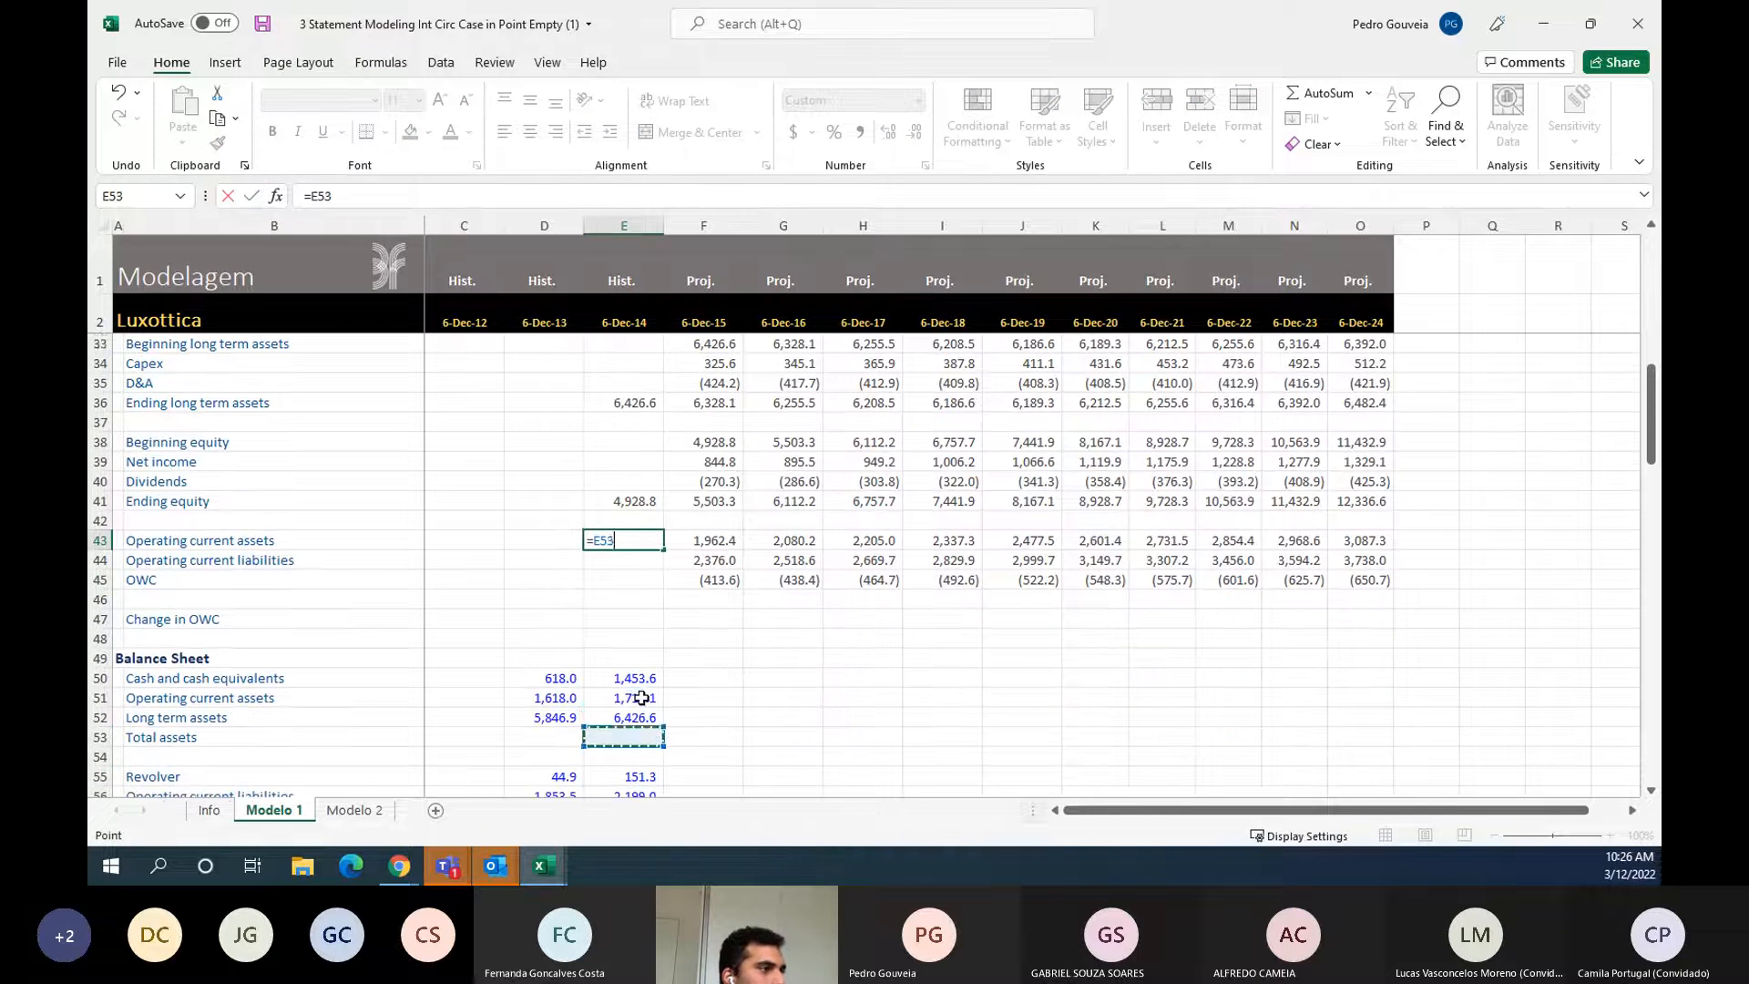
key("Return")
- Link the last historical year's operating current liabilities in E44 to the balance sheet with =E56
type("=")
key("Down")
key("Down")
key("Down")
key("Down")
key("Down")
key("Down")
key("Down")
key("Down")
key("Down")
key("Down")
key("Down")
key("Down")
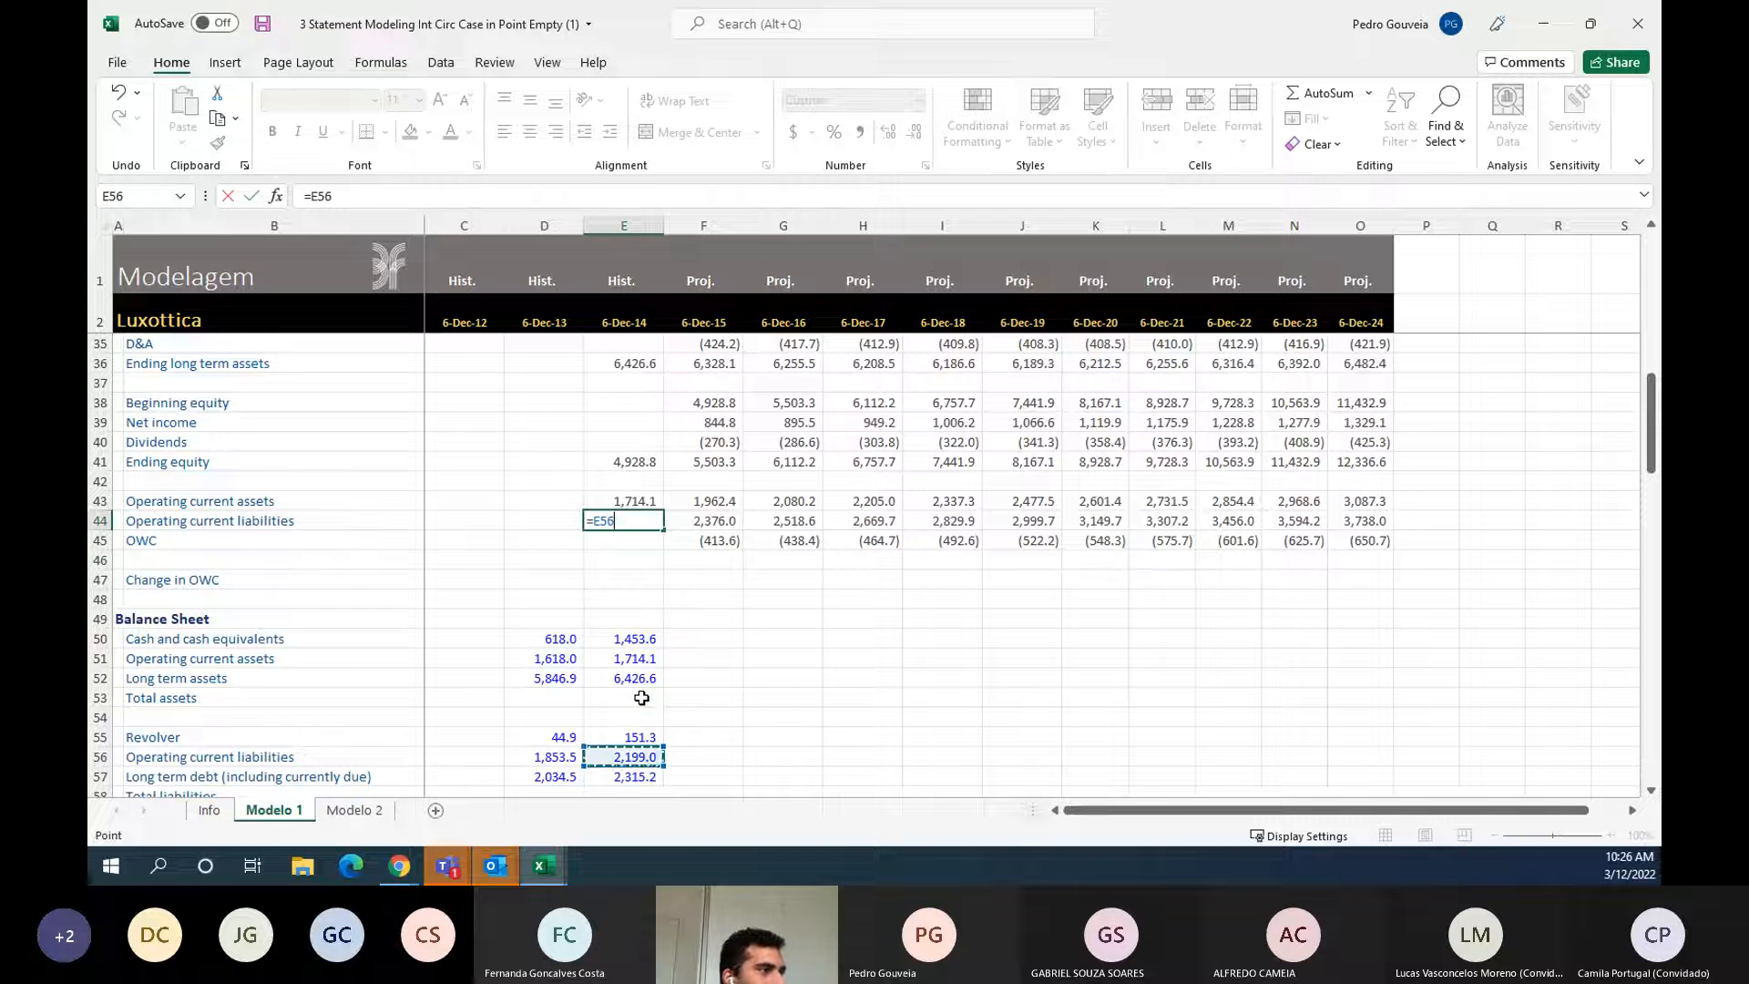
key("Return")
- Copy the OWC formula from F45 into E45 for the last historical year
key("Right")
key("ctrl+c")
key("Left")
key("ctrl+v")
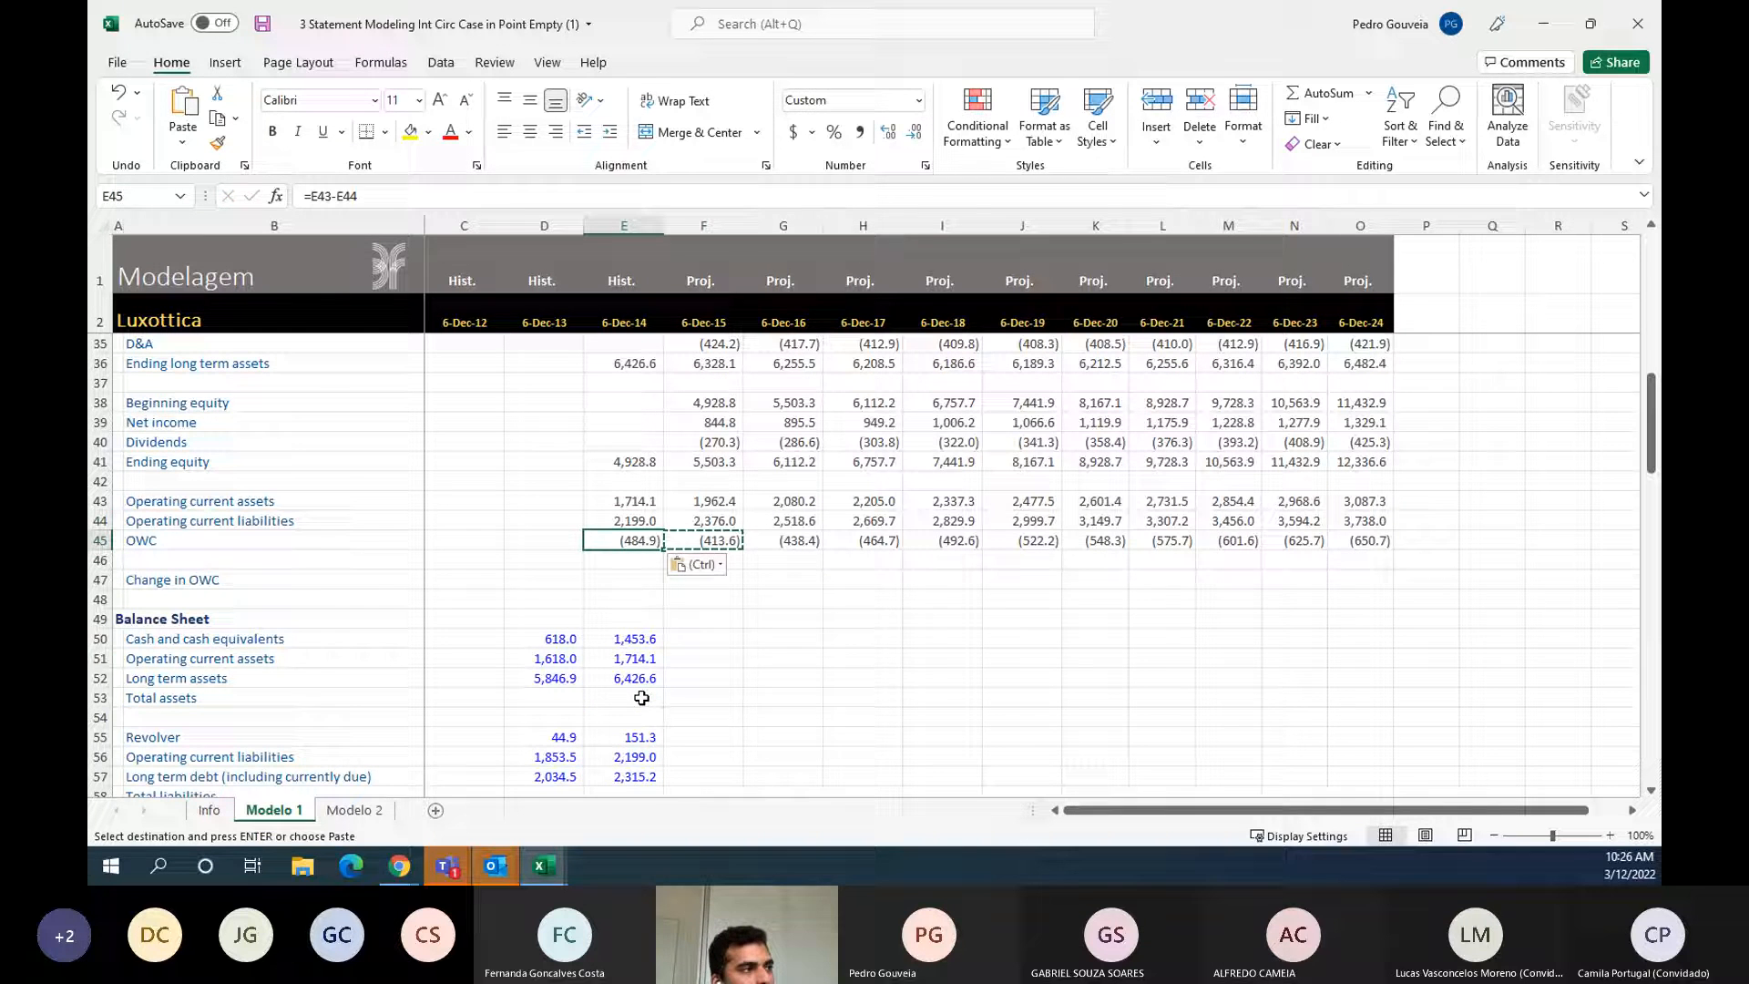
key("Escape")
key("Up")
key("Up")
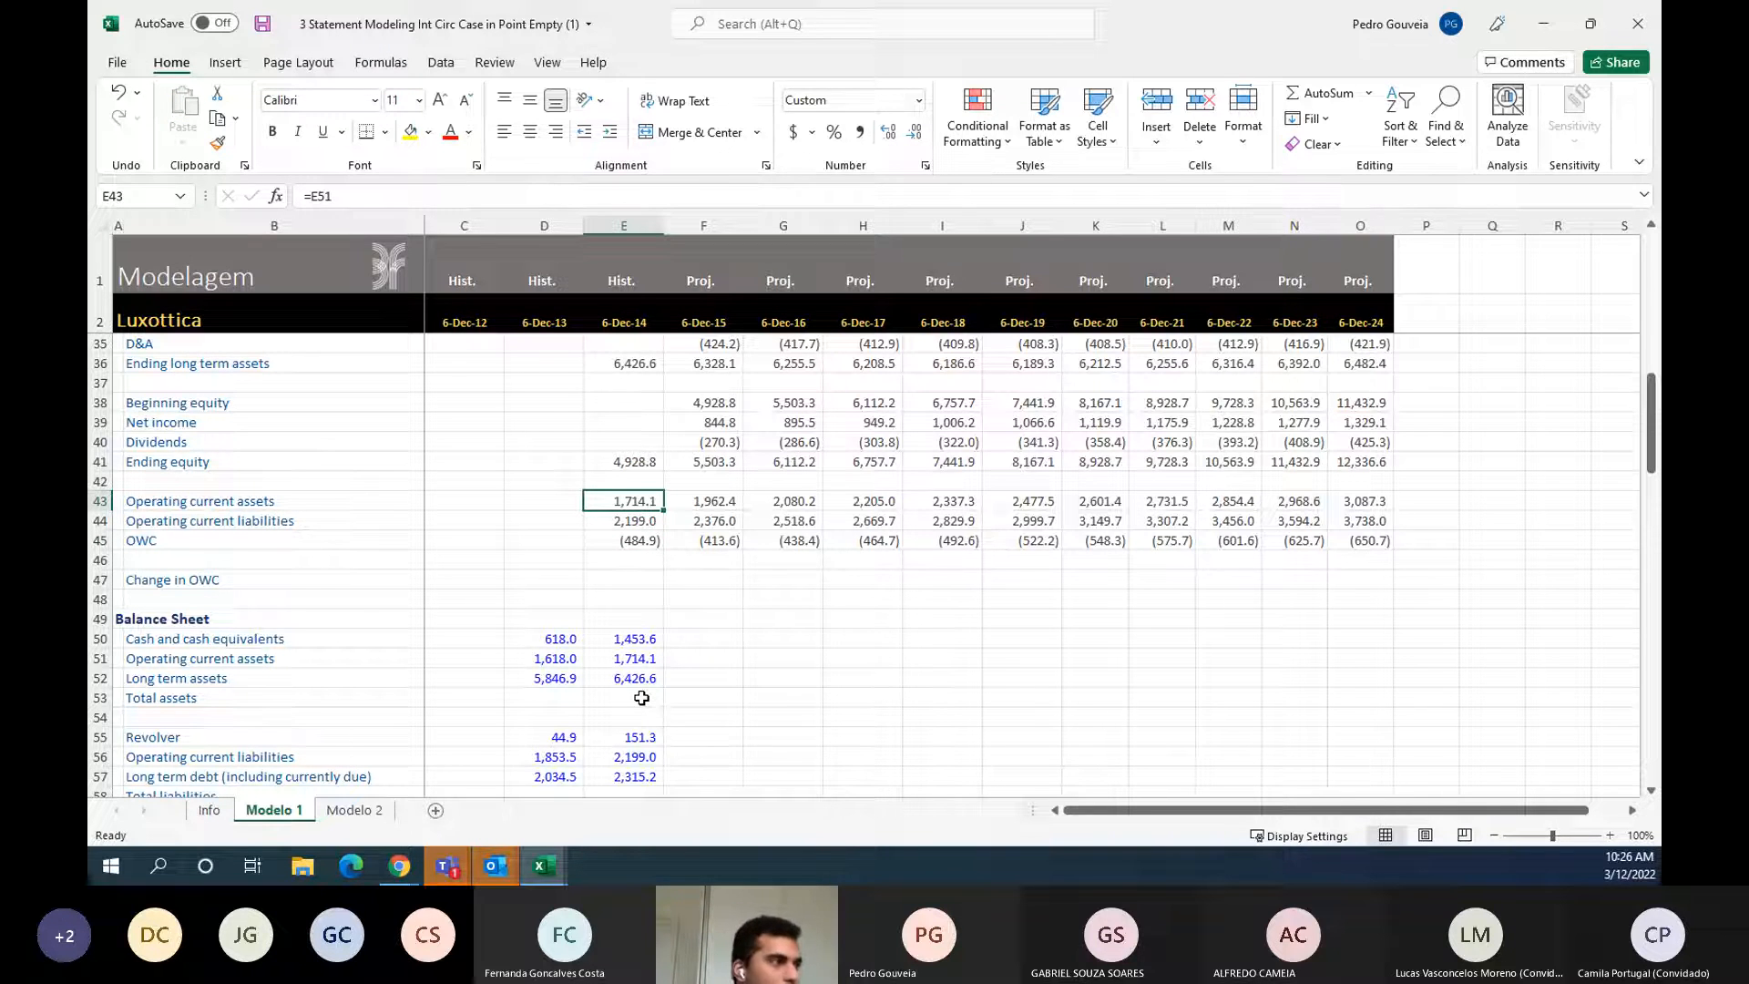
- Calculate the first projected year's change in OWC in F47 with =F45-E45
key("Down")
key("Down")
key("Down")
key("Down")
key("Right")
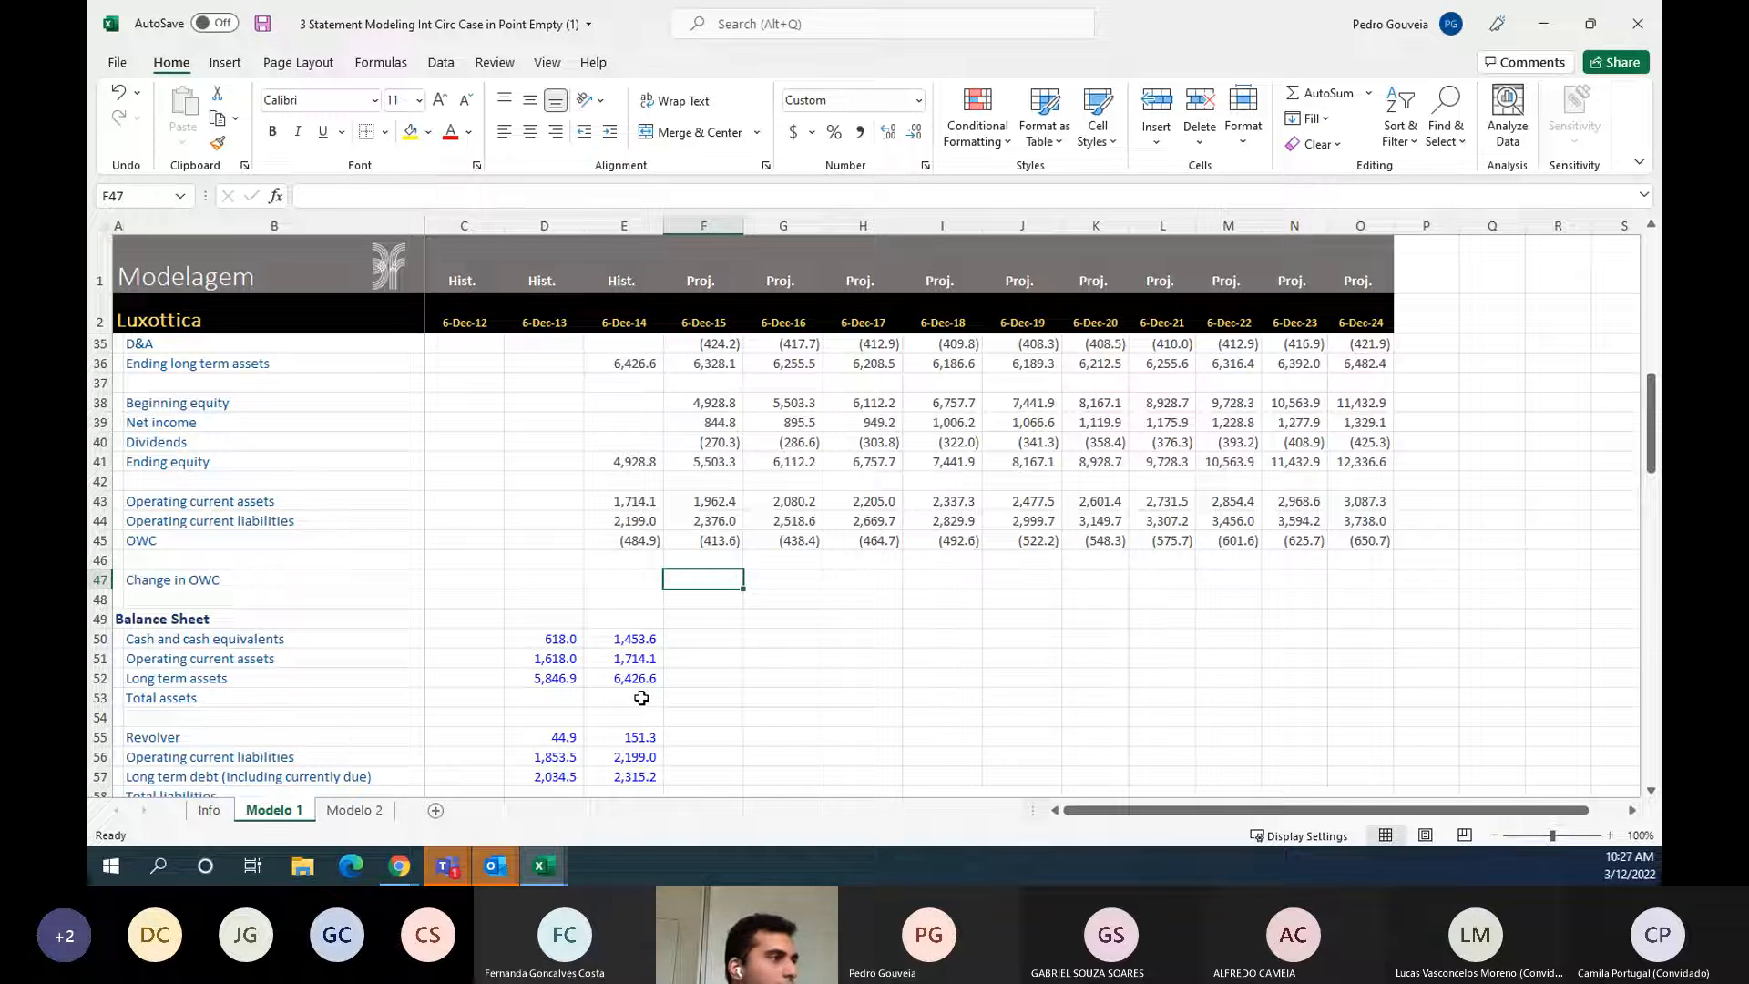
type("=")
key("Up")
key("Up")
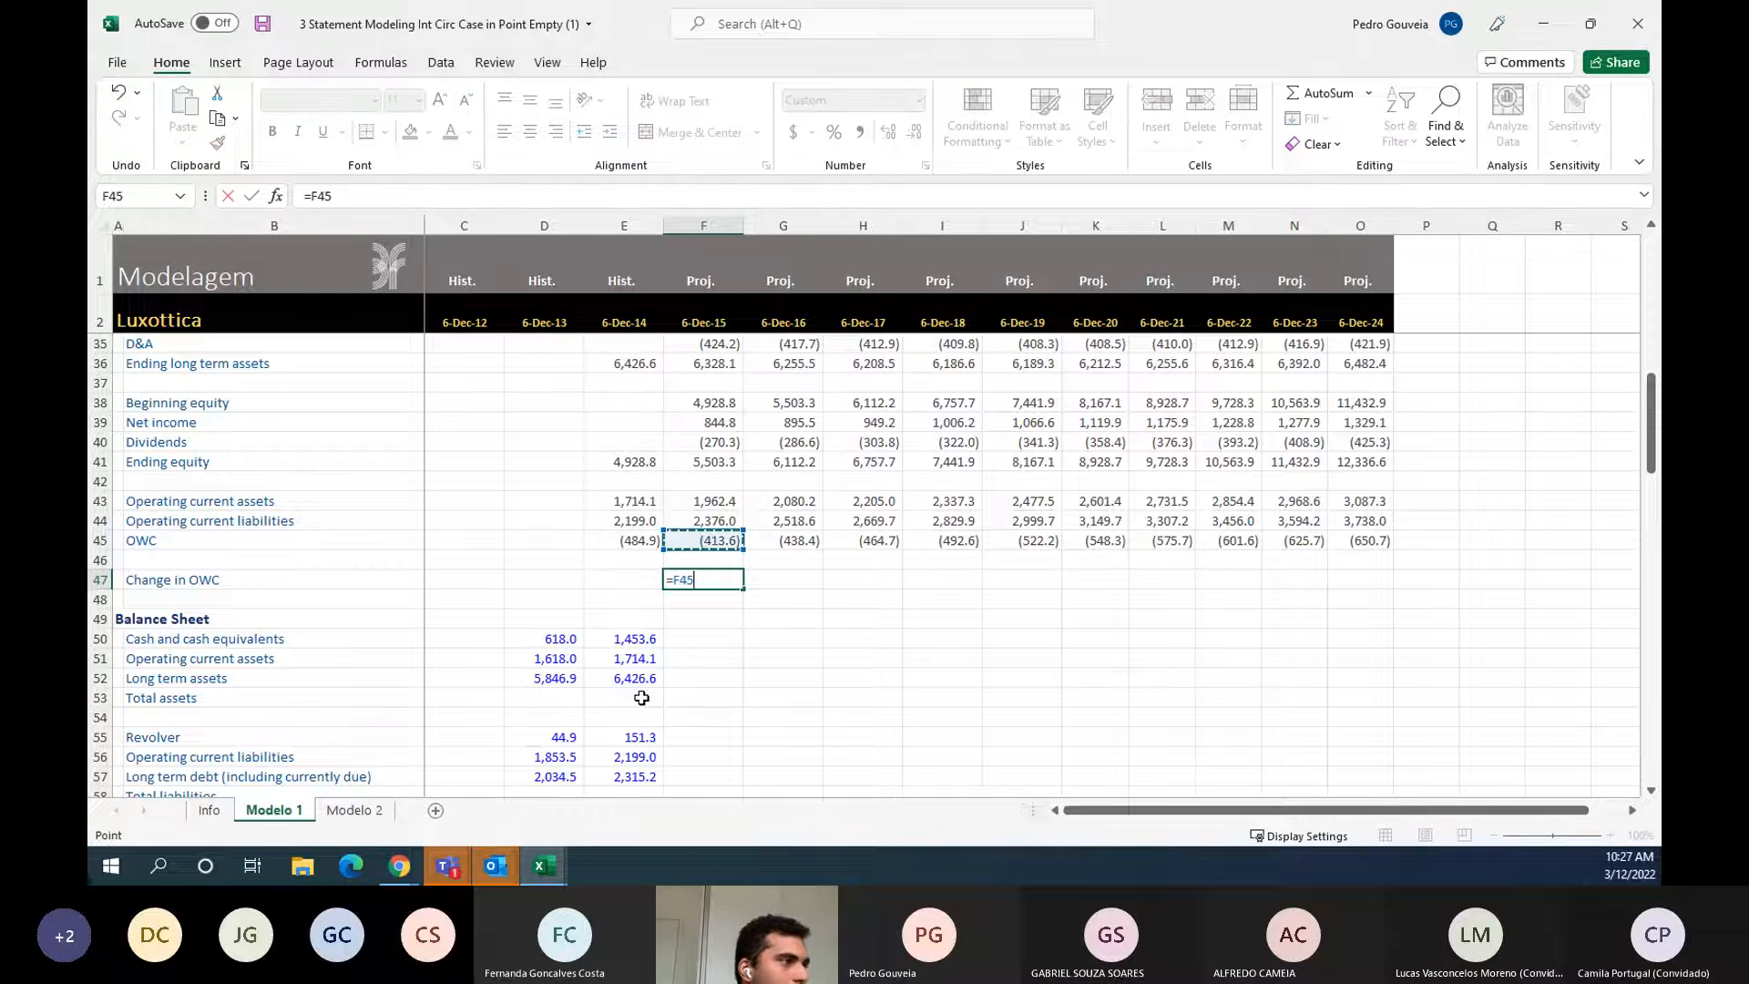
type("-")
key("Left")
key("Up")
key("Up")
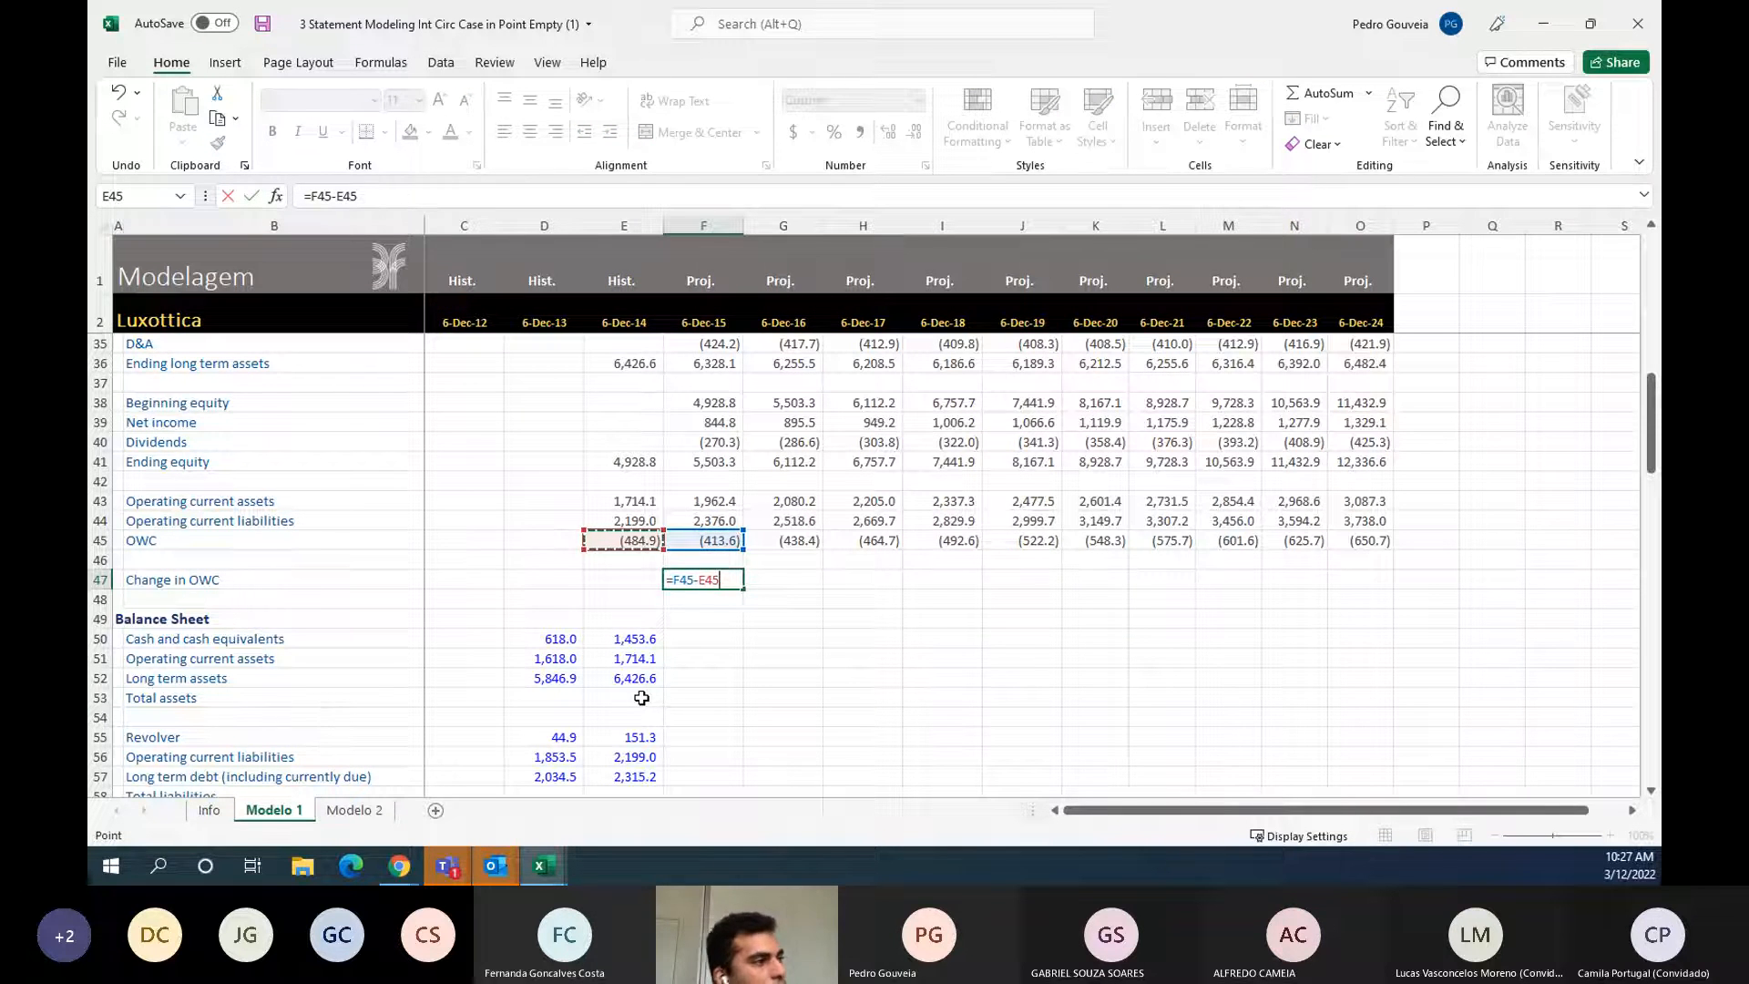
key("Return")
- Copy the change in OWC formula from F47 across the projected years through O47
key("Up")
key("shift+Right")
key("shift+Right")
key("shift+Right")
key("shift+Right")
key("shift+Right")
key("shift+Right")
key("shift+Right")
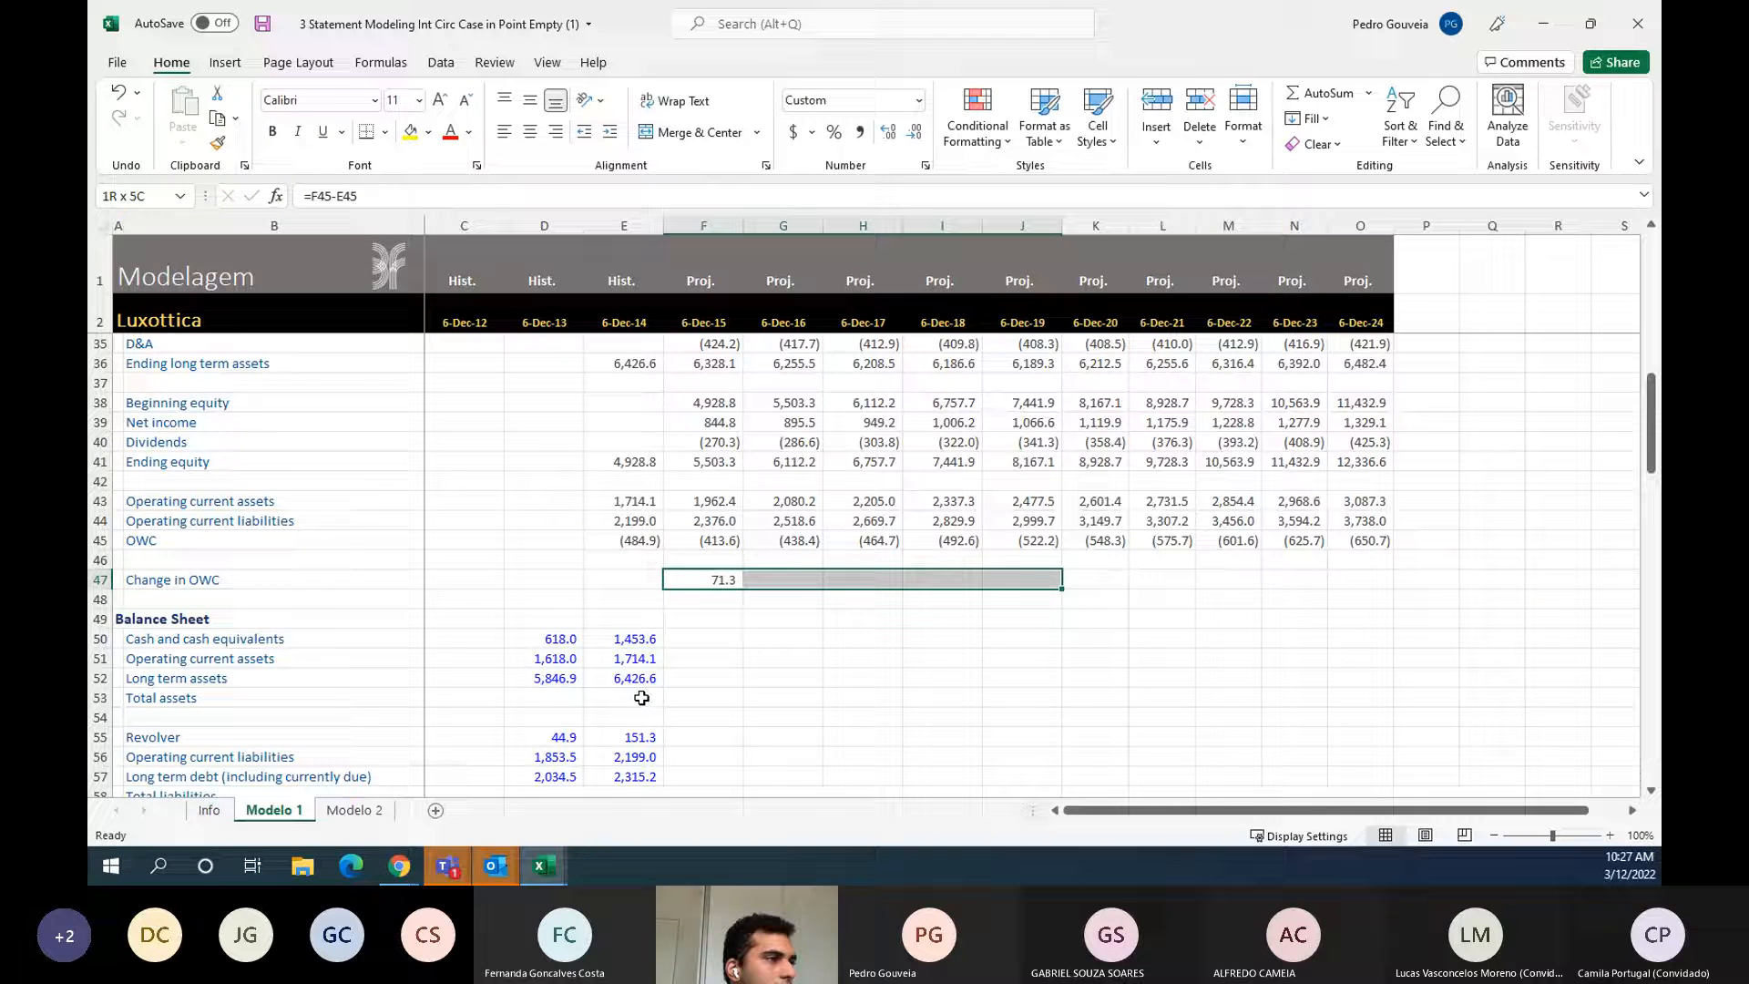
key("shift+Right")
key("shift+Right")
key("ctrl+r")
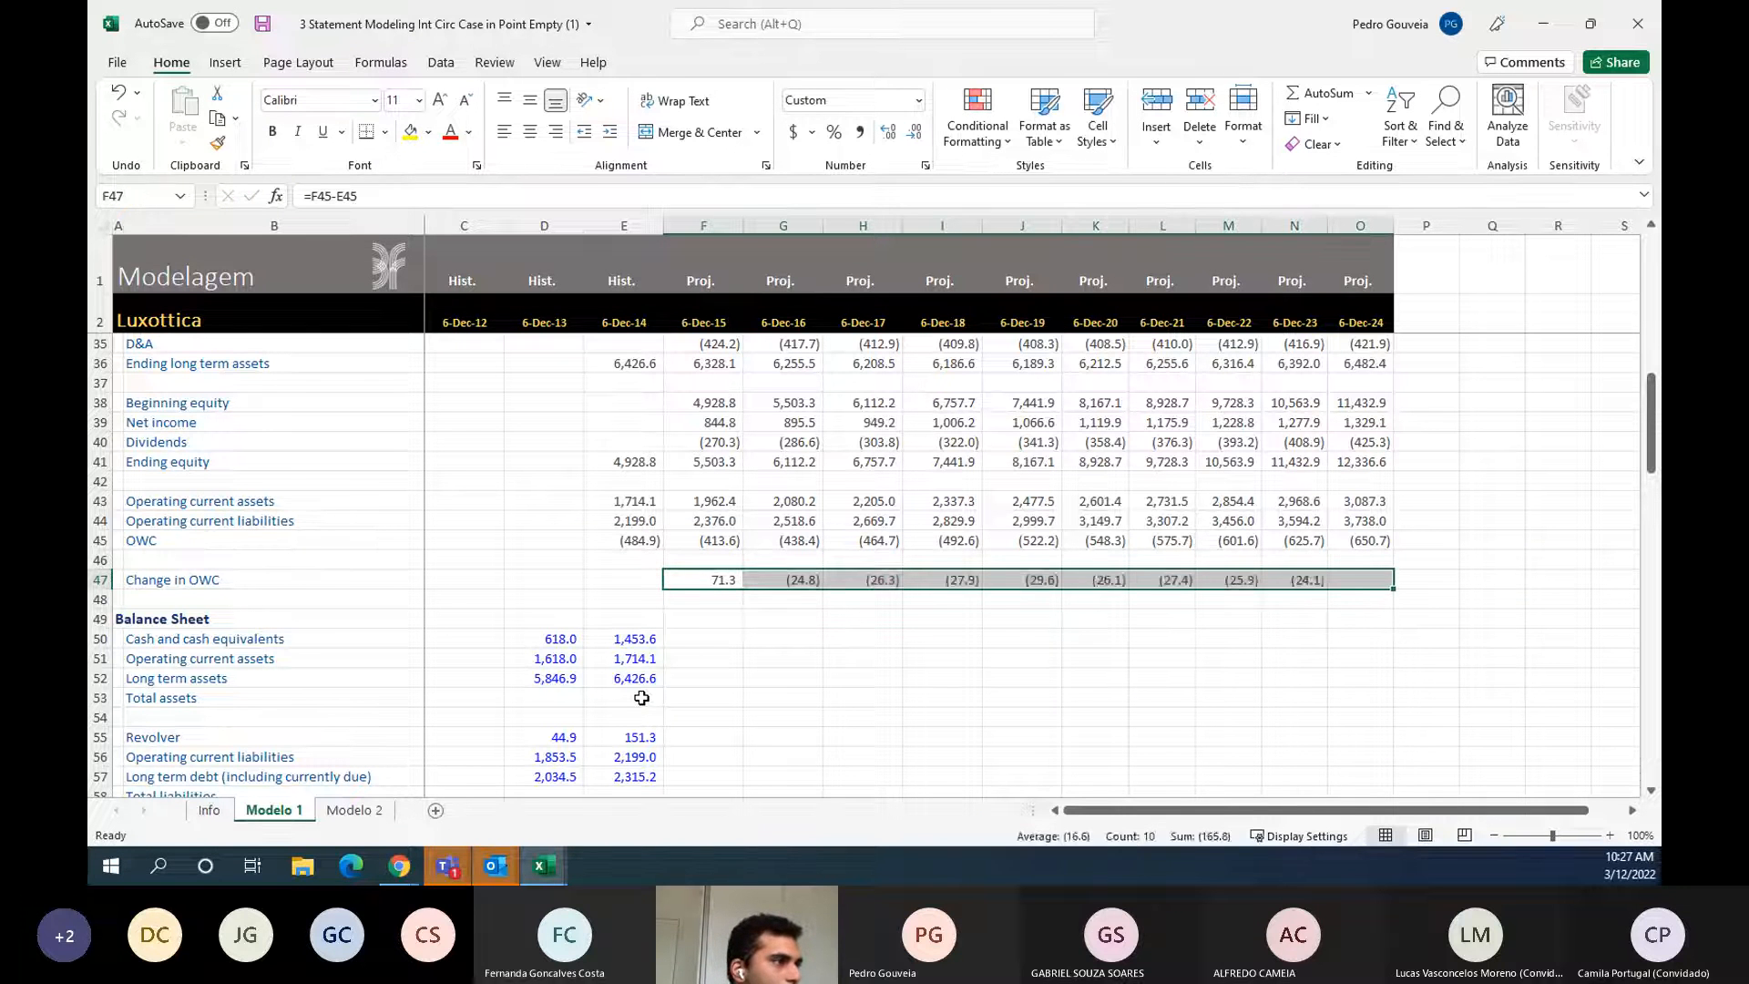
key("Right")
key("Left")
key("Left")
key("Right")
- Total the 6-Dec-13 assets in D53 of the Balance Sheet with =SUM(D50:D52)
key("Down")
key("Down")
key("Down")
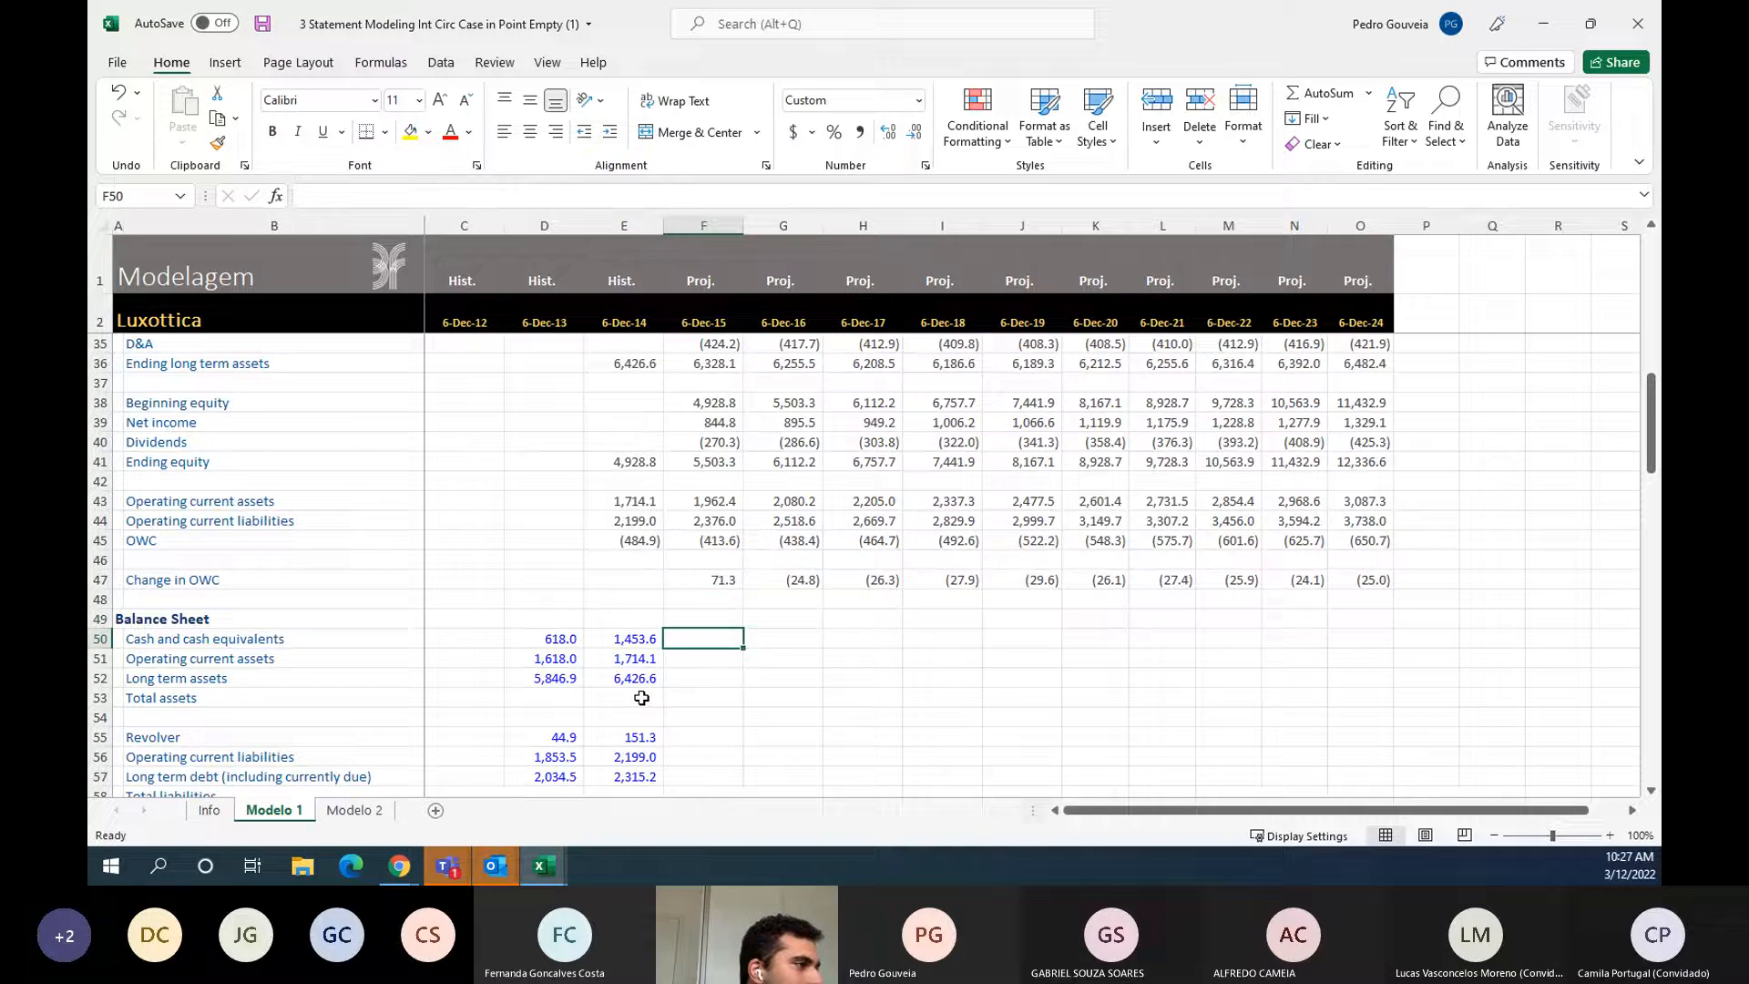
scroll(641, 698, "down", 1)
scroll(641, 697, "down", 2)
left_click(537, 522)
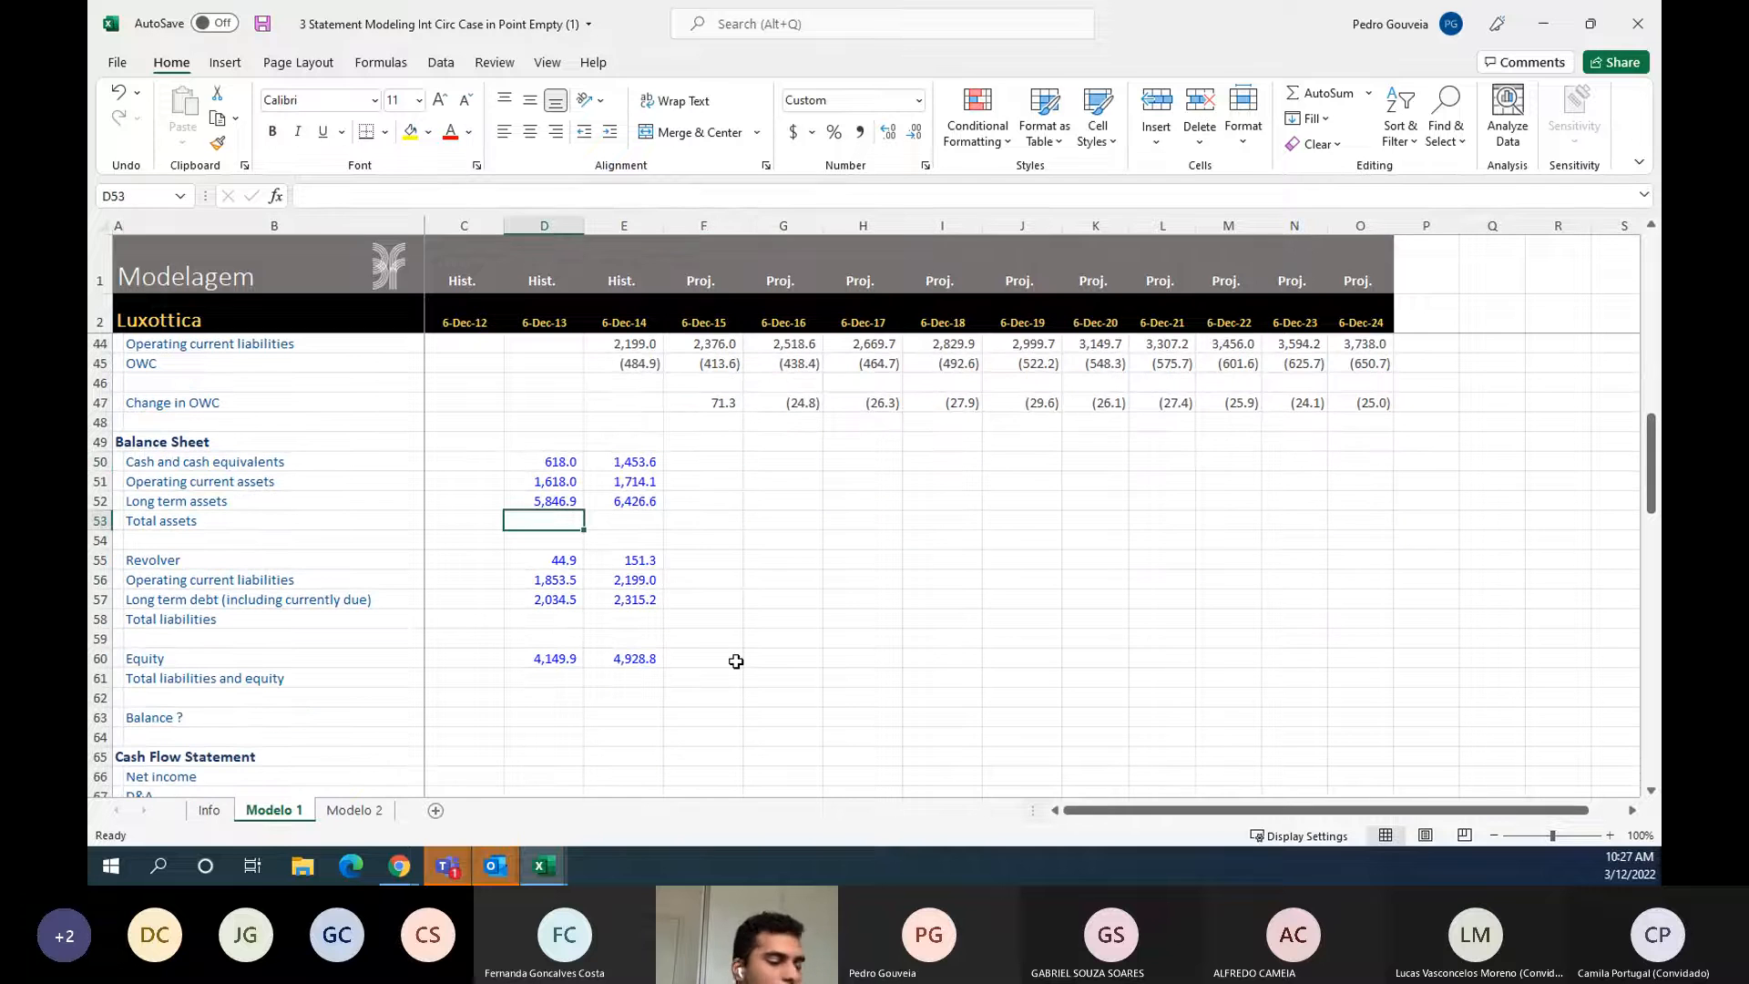
key("alt")
key("Escape")
key("alt+=")
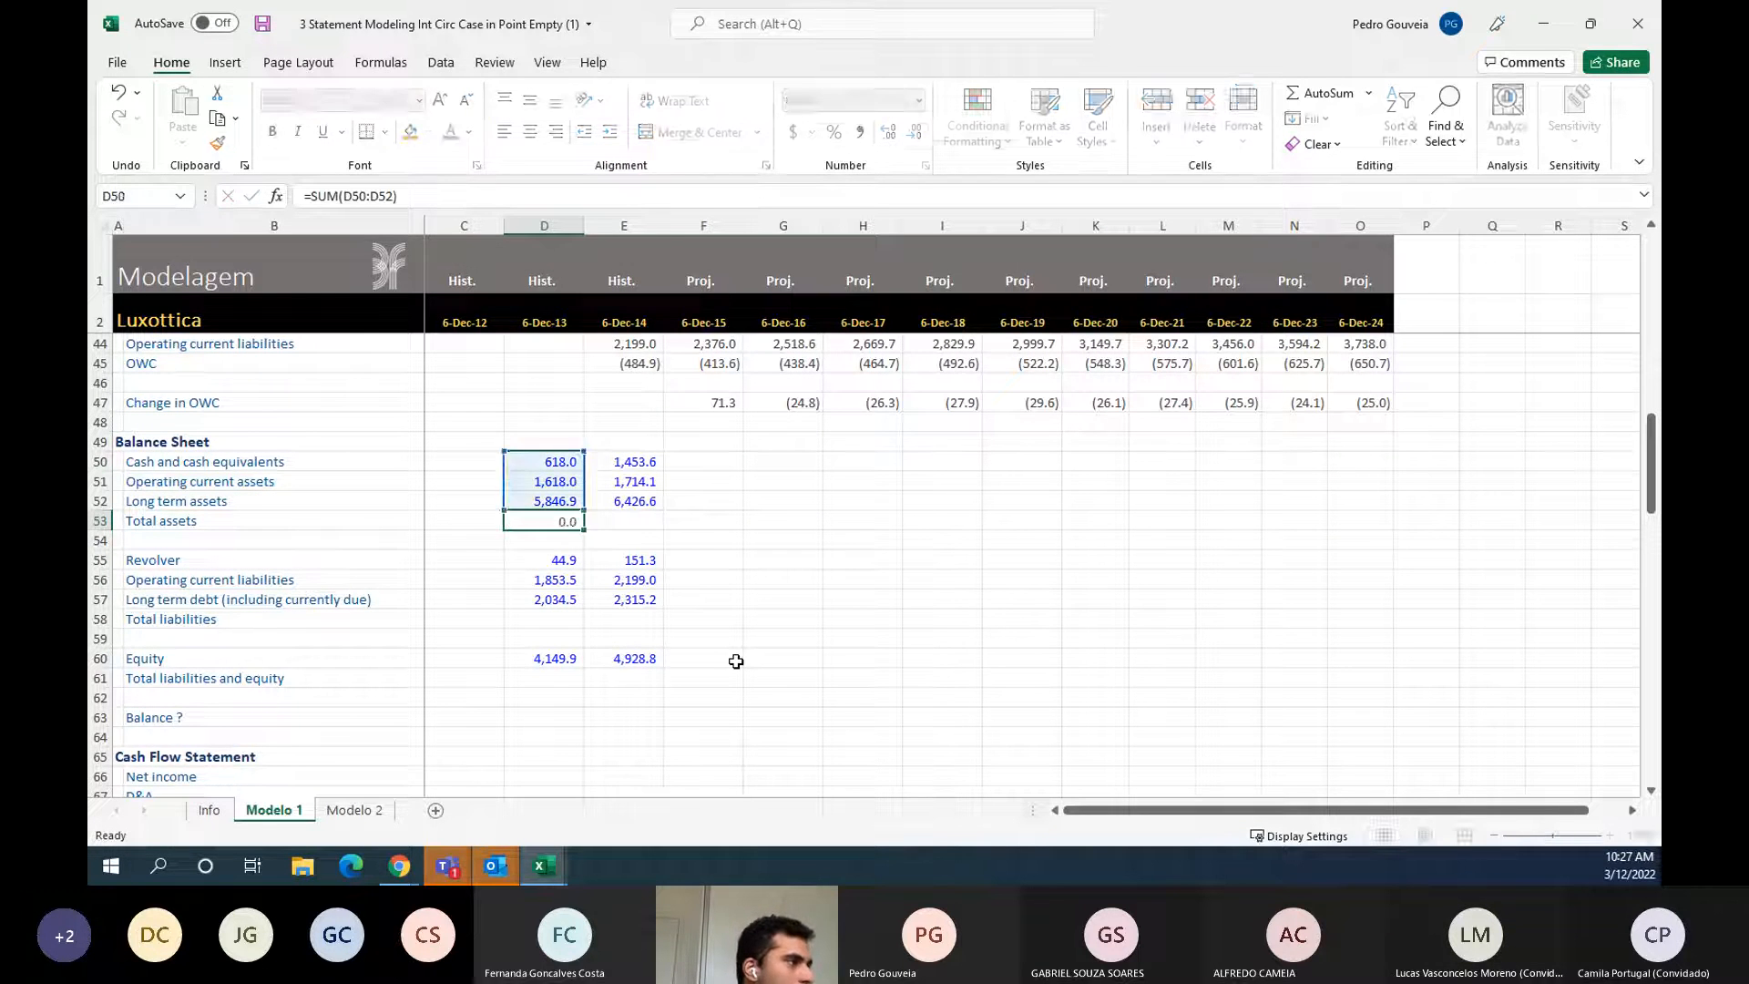
key("ctrl+Return")
- Copy the total assets formula from D53 across all years through O53 and check its references
key("shift+Right")
key("ctrl+r")
key("shift+Right")
key("shift+Right")
key("shift+Right")
key("shift+Right")
key("shift+Right")
key("shift+Right")
key("shift+Right")
key("shift+Right")
key("shift+Right")
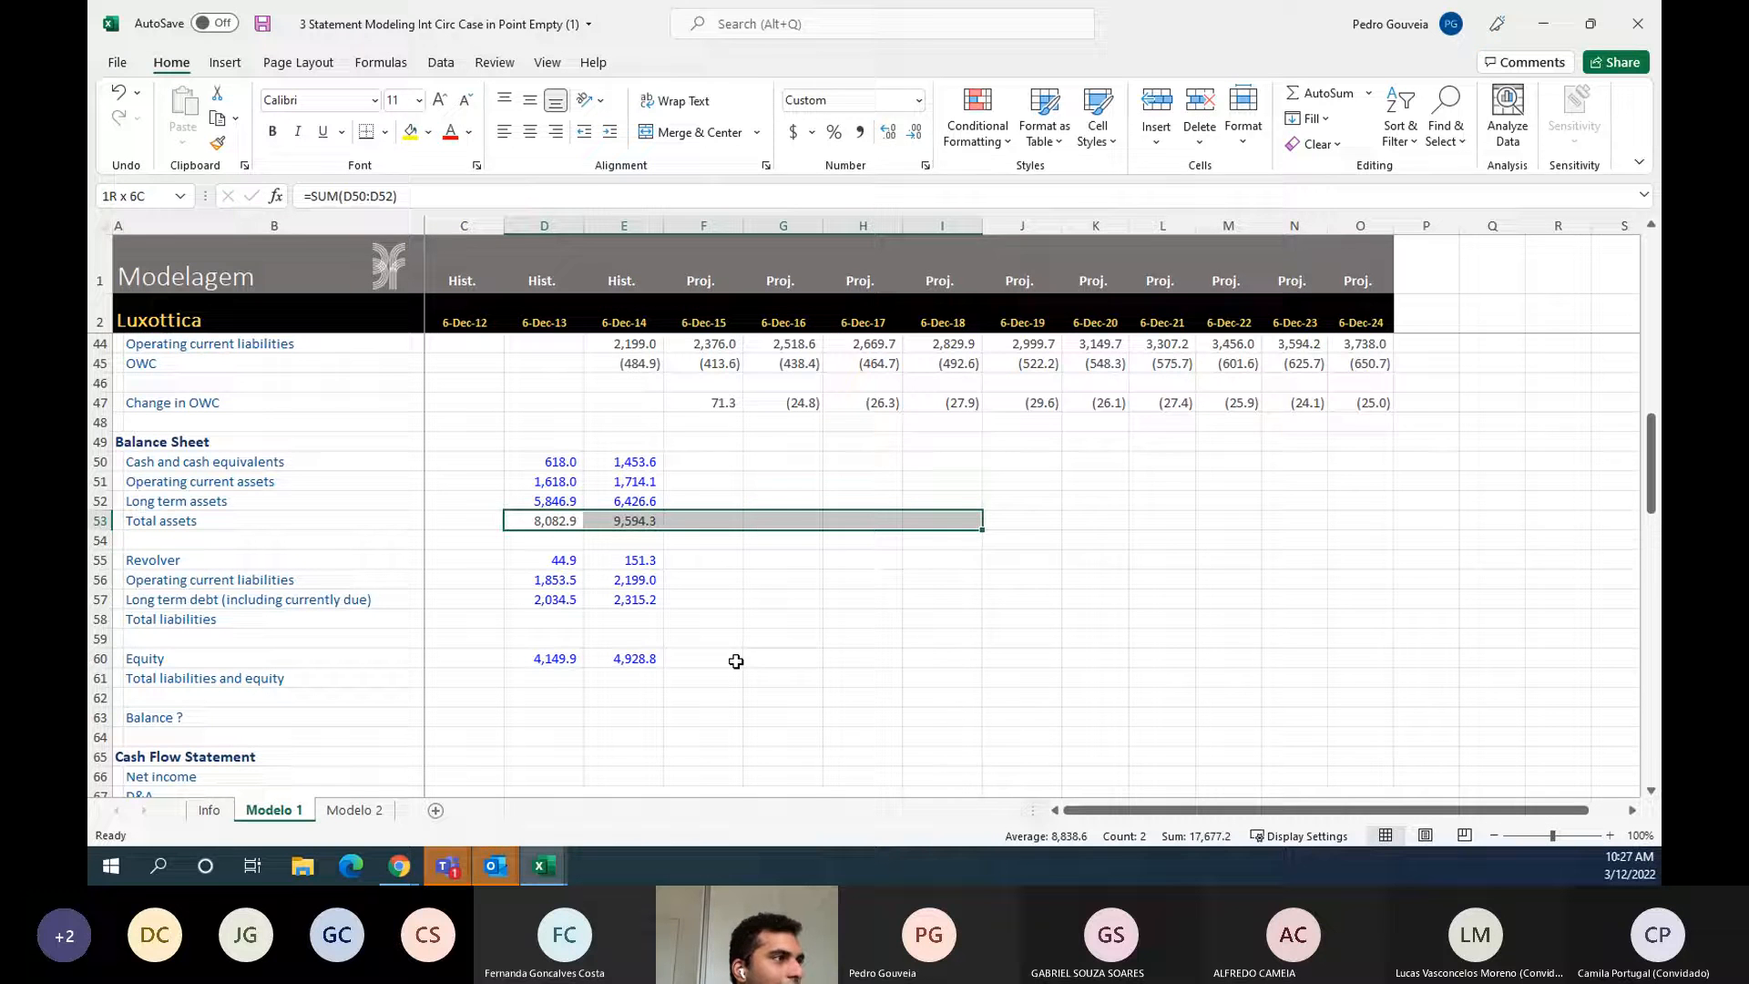
key("shift+Right")
key("ctrl+r")
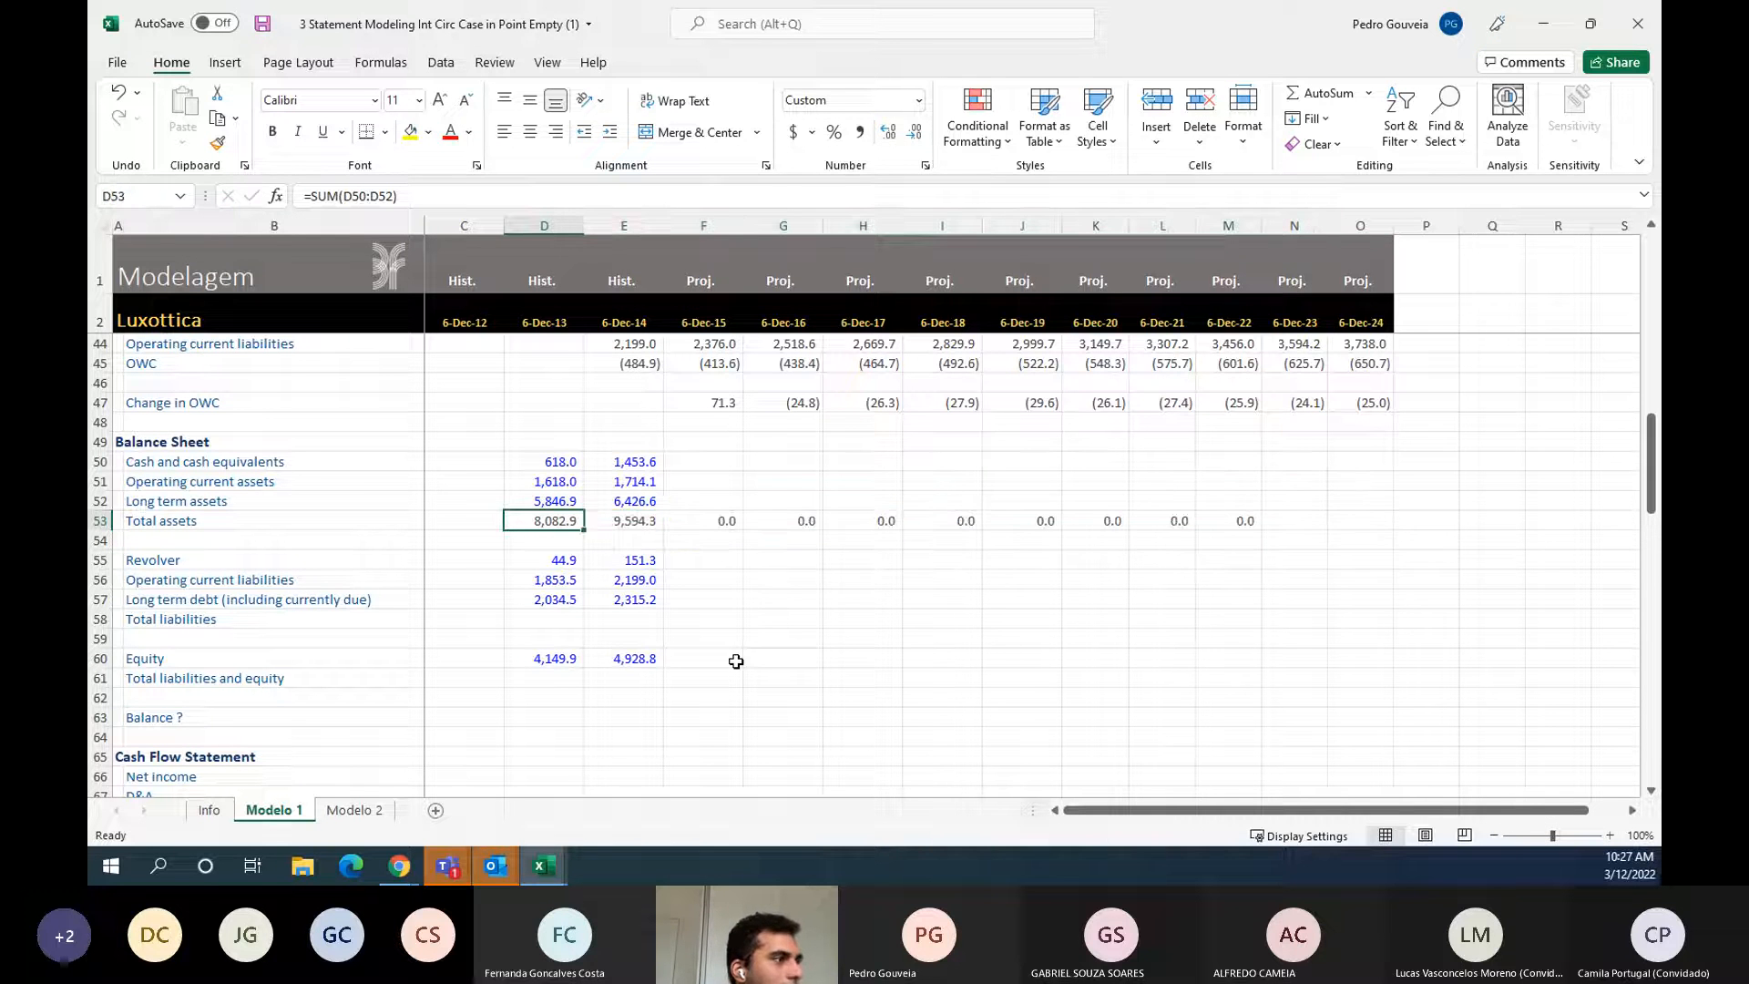
key("F2")
key("Tab")
key("F2")
key("Tab")
- Total the 6-Dec-13 liabilities in D58 with =SUM(D55:D57)
key("Down")
key("Down")
key("Left")
key("Down")
key("Down")
key("Left")
key("Down")
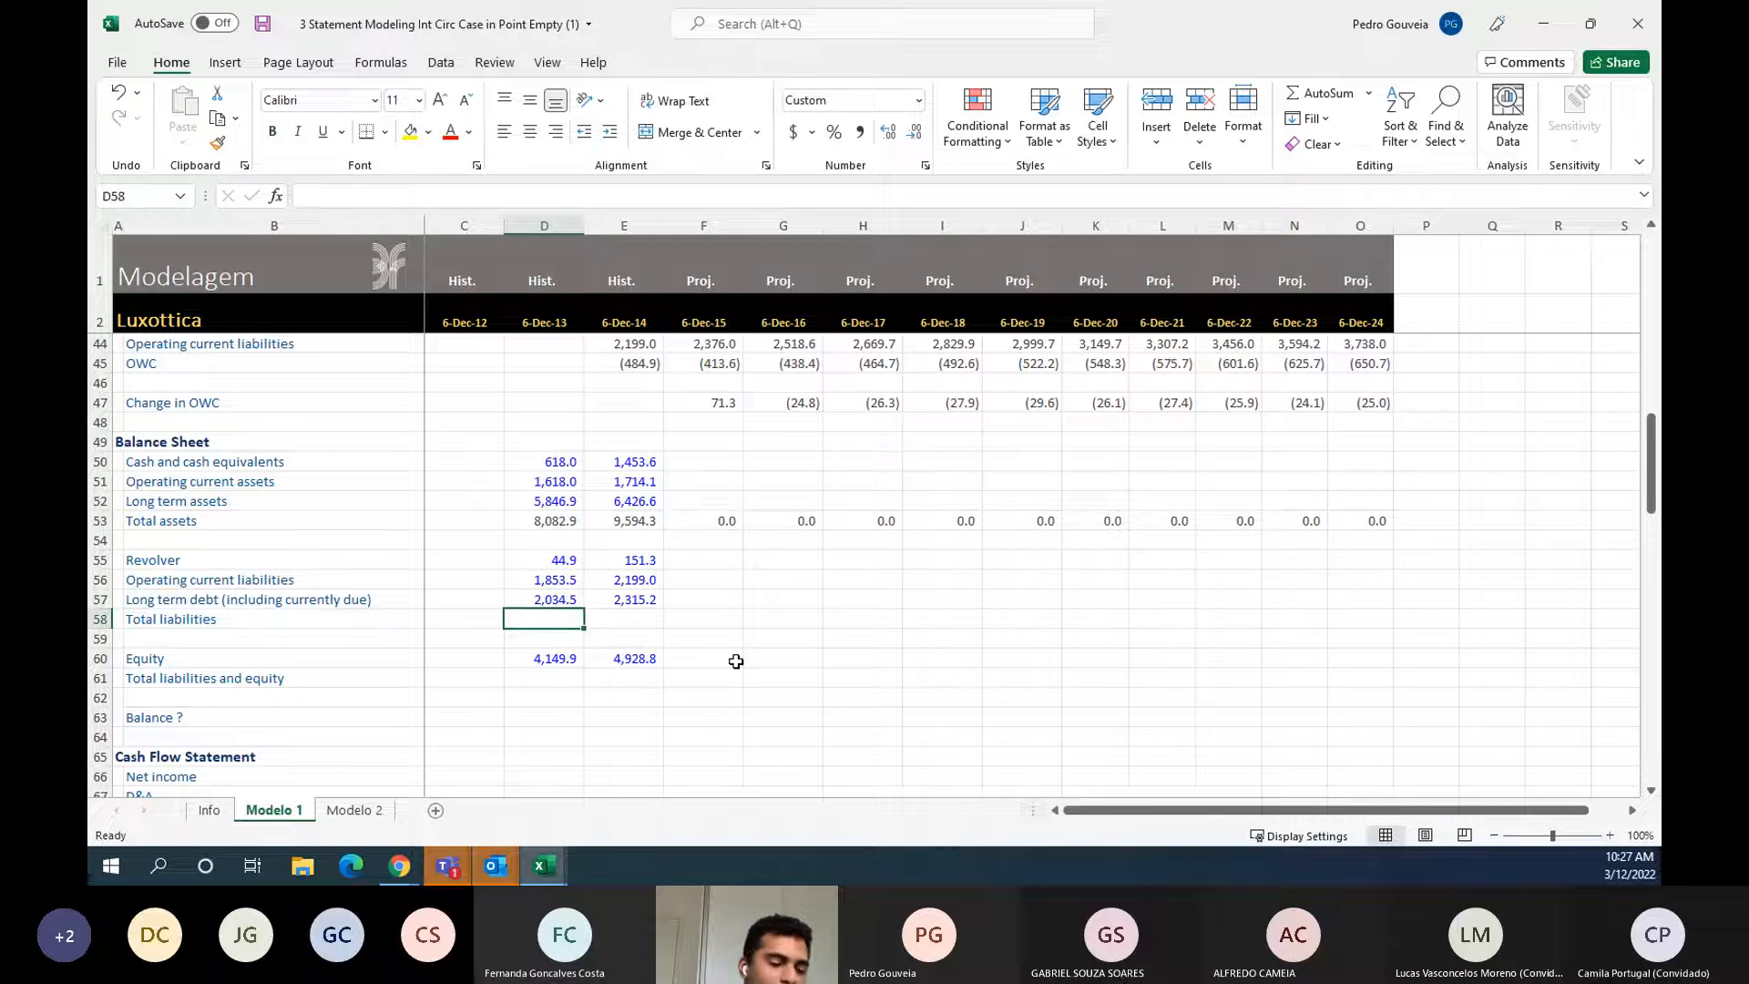
key("alt+equal")
key("ctrl+Return")
- Copy the total liabilities formula from D58 across all years through O58
key("shift+Right")
key("shift+Right")
key("shift+Right")
key("shift+Right")
key("shift+Right")
key("shift+Right")
key("shift+Right")
key("shift+Right")
key("shift+Right")
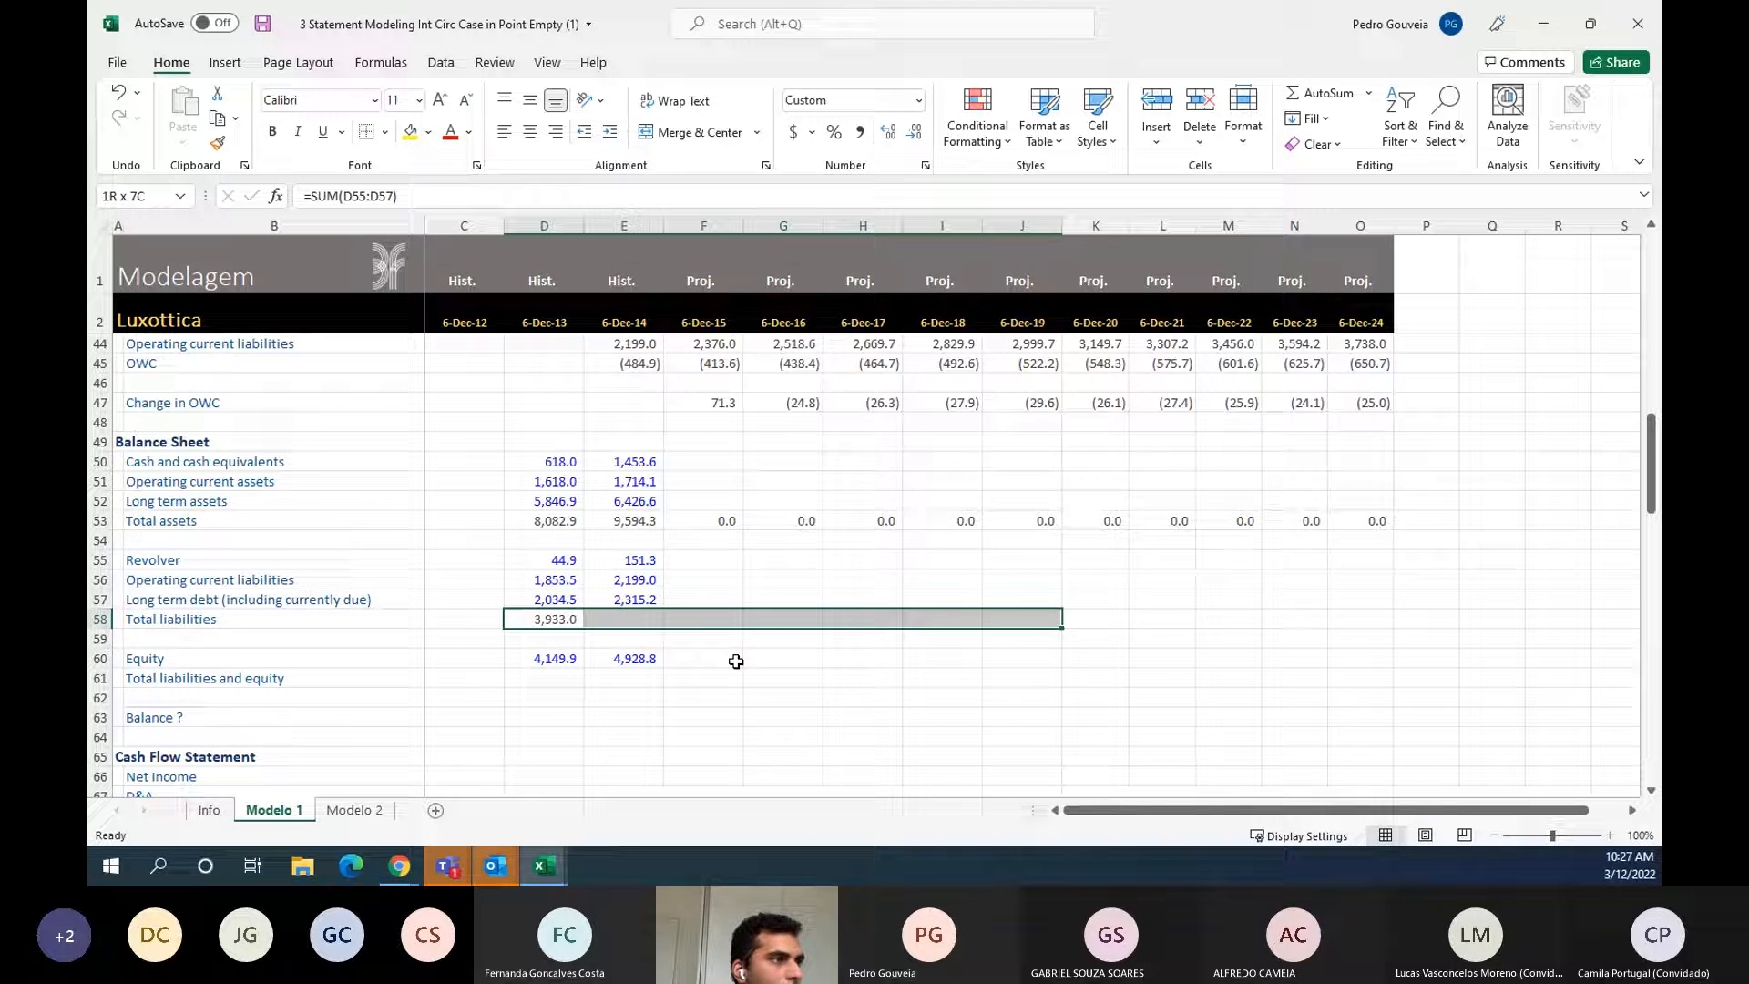
key("shift+Right")
key("shift+Right")
key("ctrl+r")
- Enter =D60*D58 in D61 for total liabilities and equity
key("Down")
key("Down")
key("Down")
type("=")
key("Up")
type("*")
key("Up")
key("Up")
key("Up")
key("ctrl+Return")
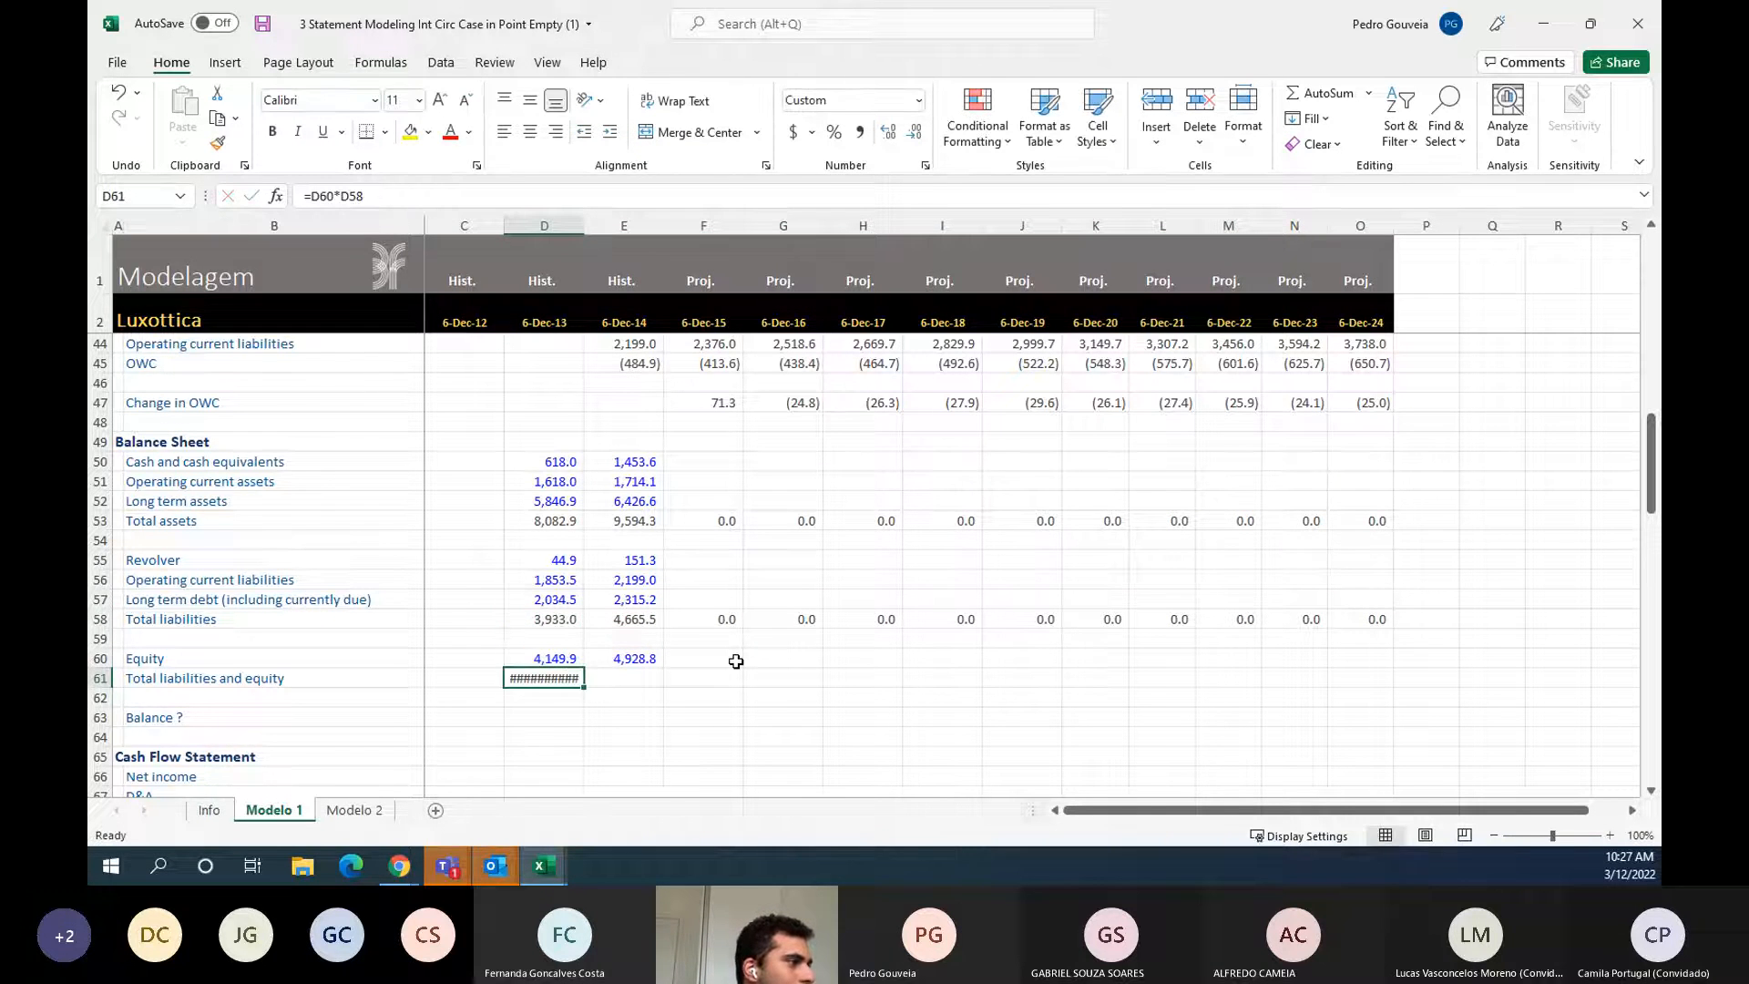
- Review the total liabilities and equity formula in D61 and autofit the width of column D to its content
key("F2")
key("ctrl+Return")
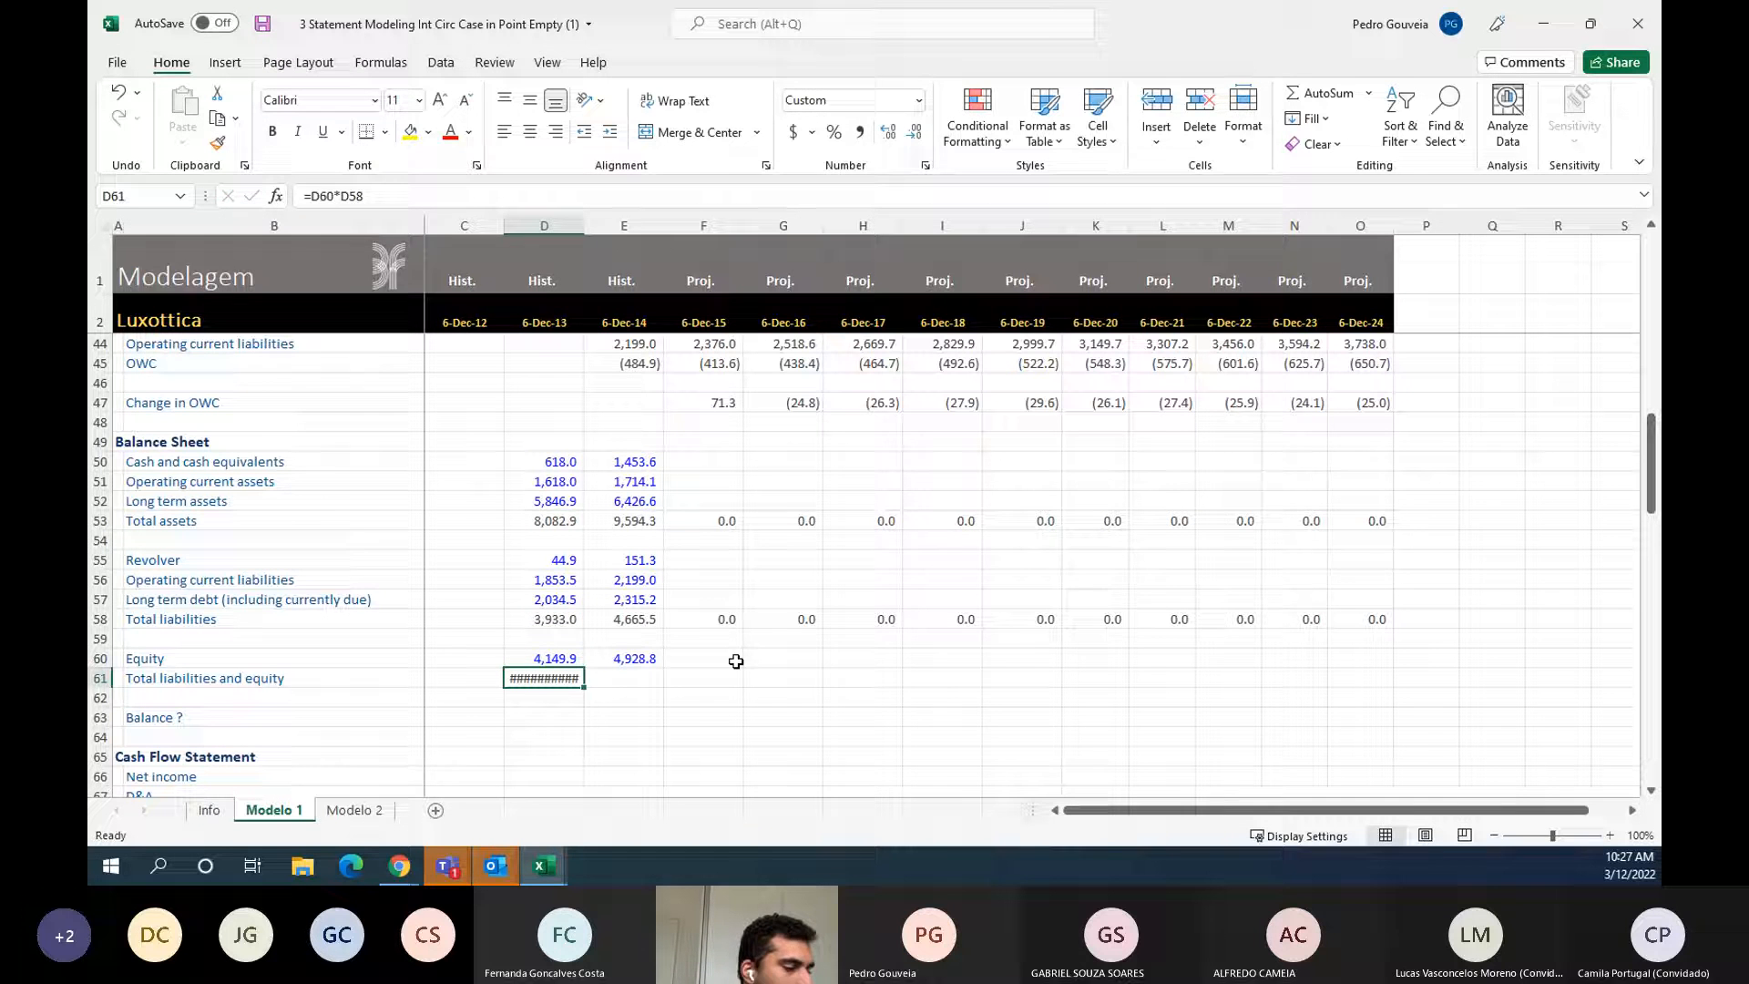
key("alt+h")
key("o")
key("i")
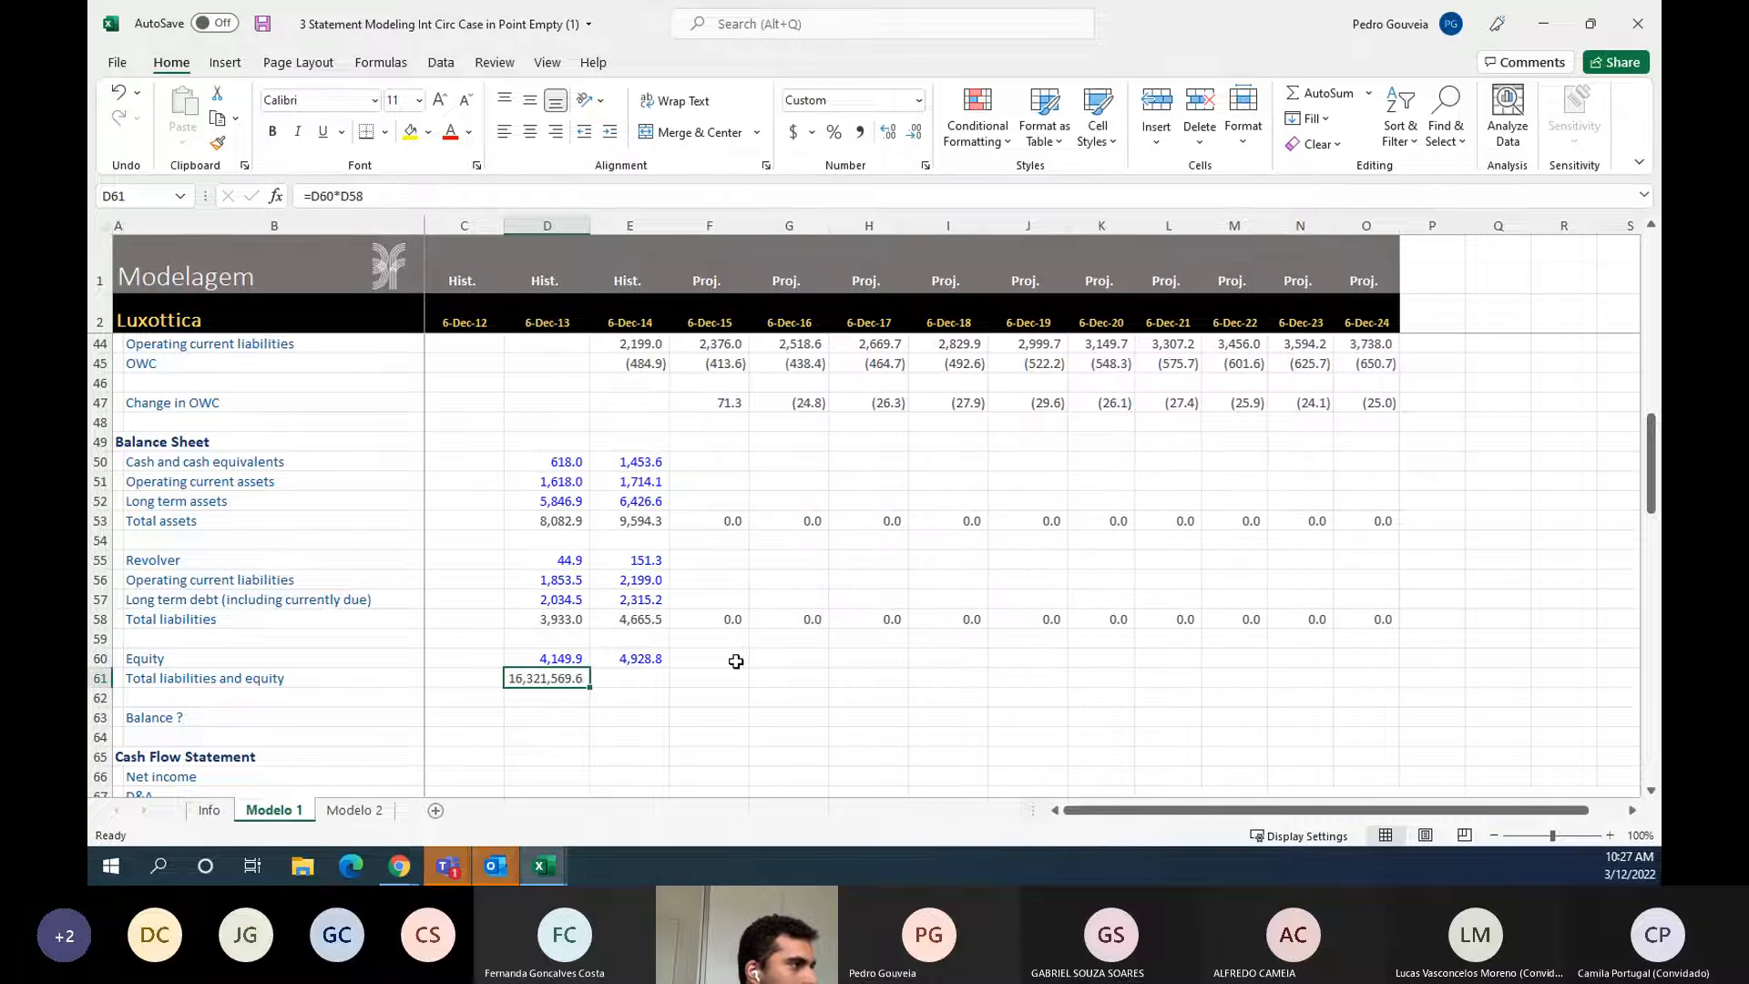
- Correct the total liabilities and equity formula in D61 to =D60+D58
key("F2")
type("+")
key("ctrl+Return")
- Copy the total liabilities and equity formula from D61 across all years through O61
key("shift+Right")
key("shift+Right")
key("shift+Right")
key("shift+Right")
key("shift+Right")
key("shift+Right")
key("shift+Right")
key("shift+Right")
key("shift+Right")
key("shift+Right")
key("shift+Right")
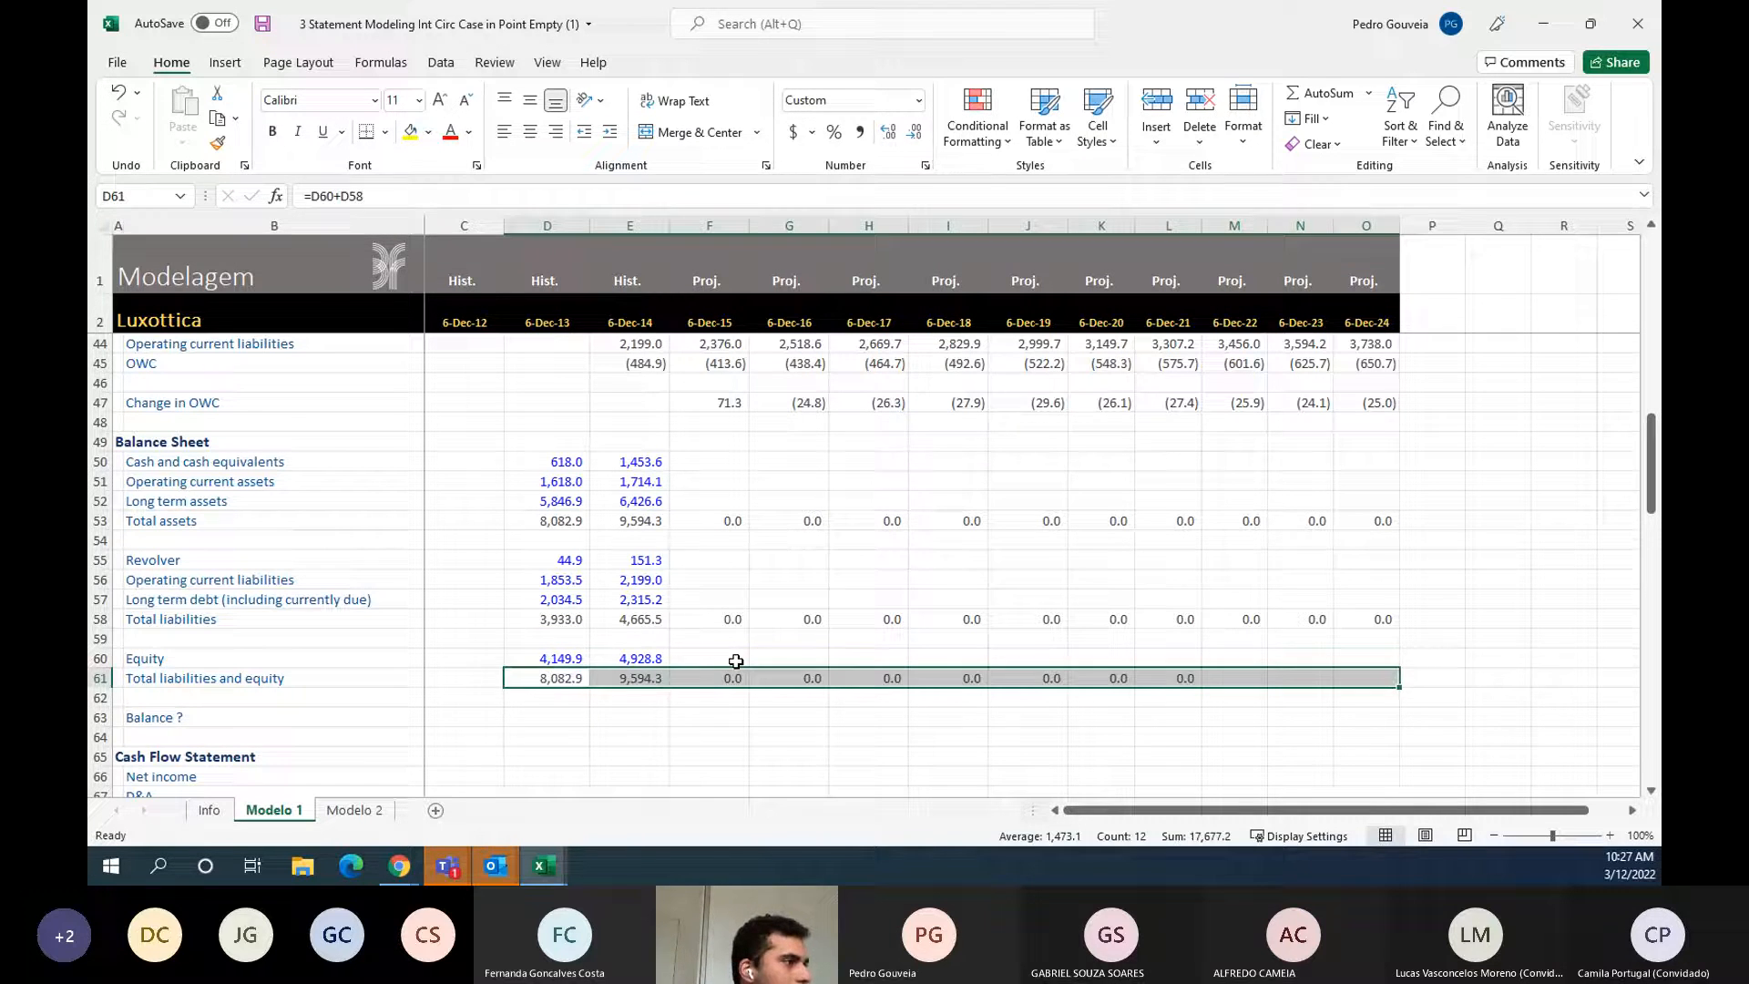
key("ctrl+r")
- Add the balance check for 6-Dec-13 in D63 with =D53-D61
key("Down")
key("Down")
key("Down")
key("Up")
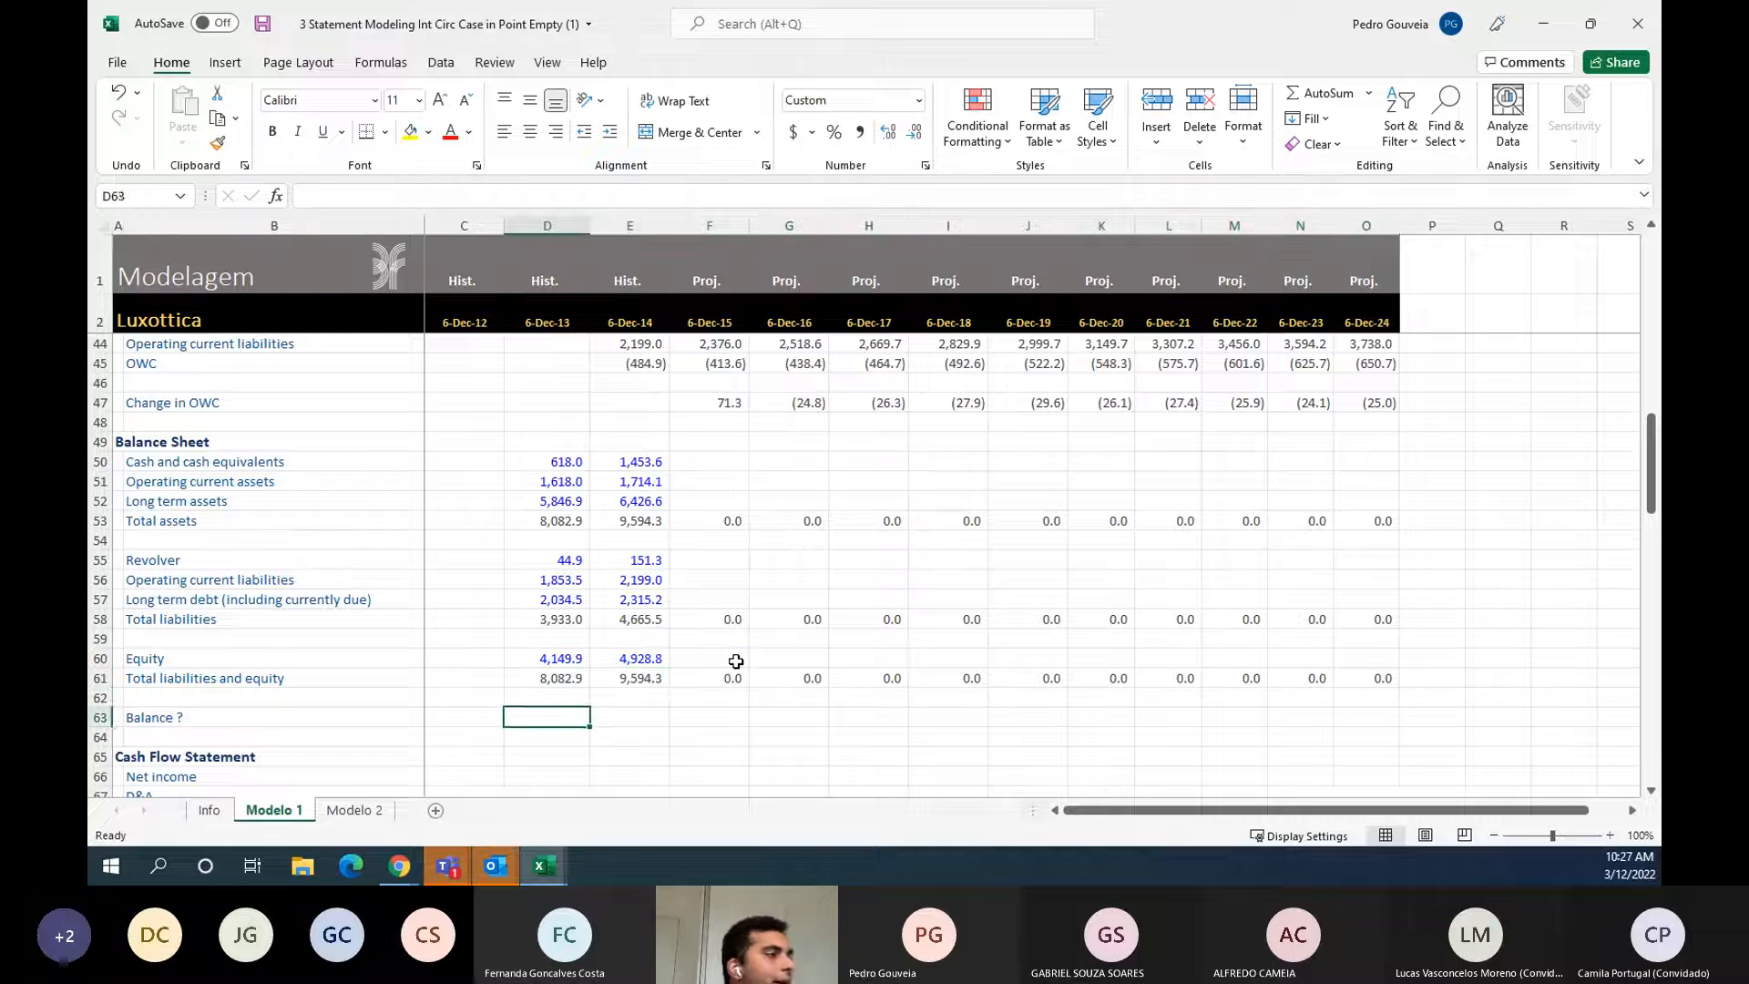
key("shift+space")
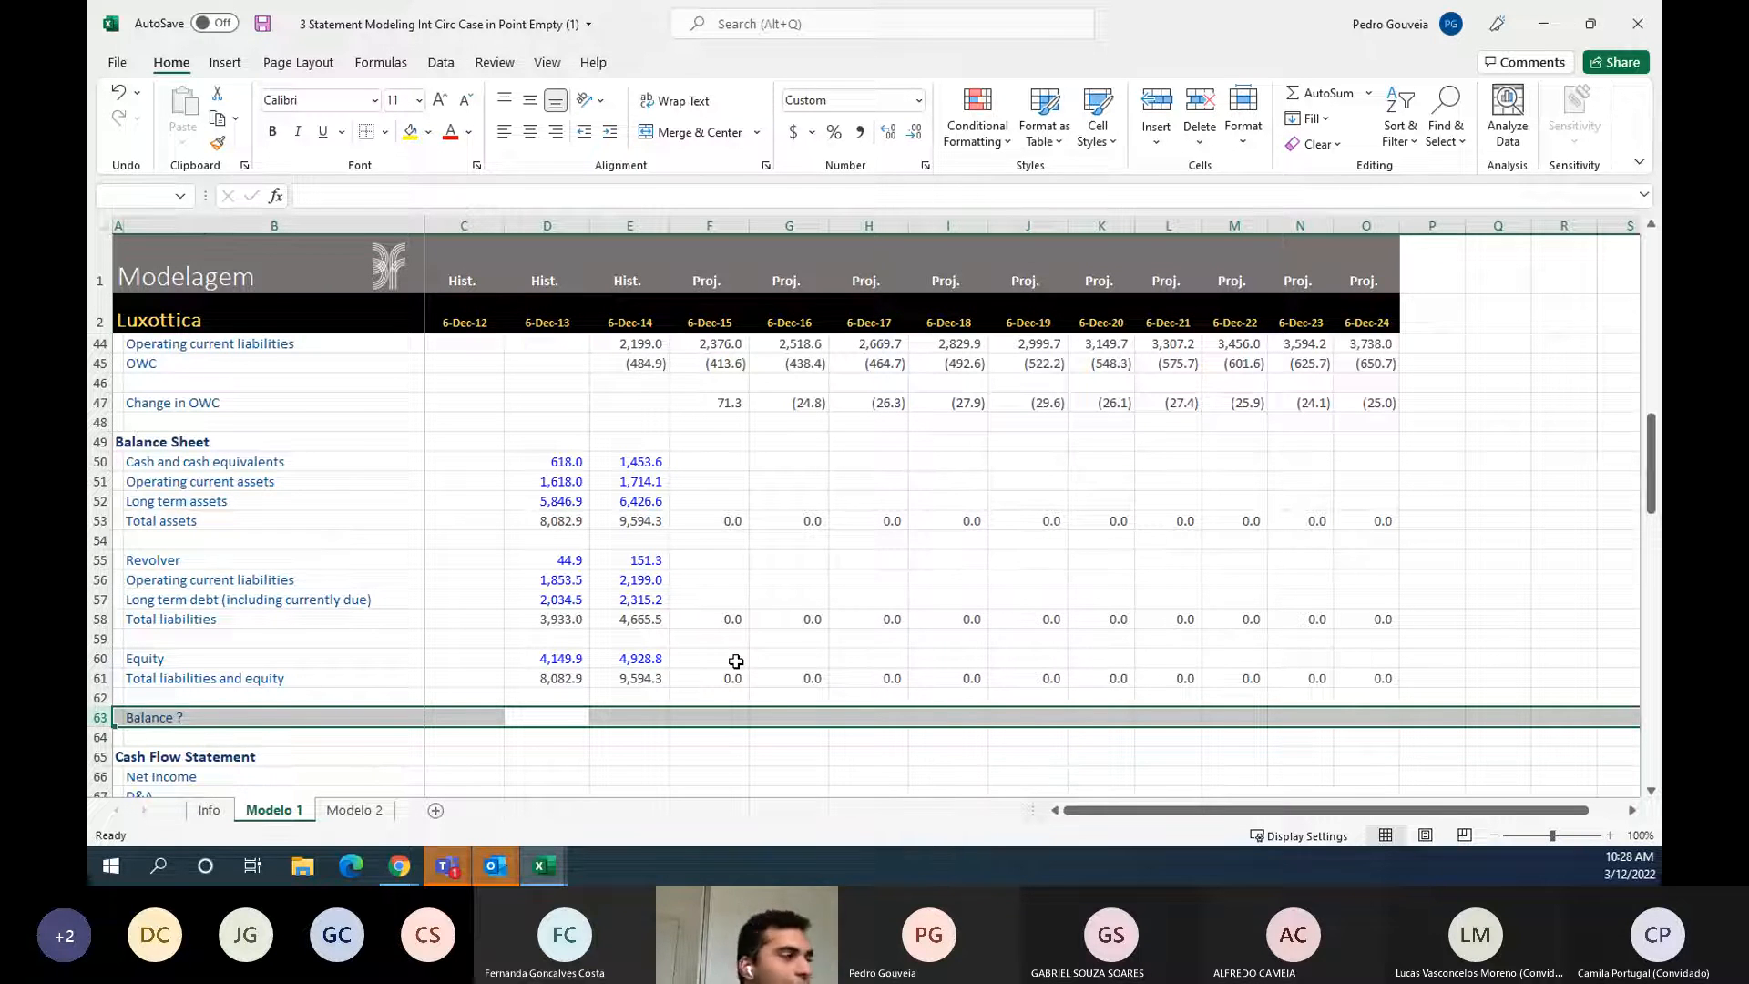
key("shift+BackSpace")
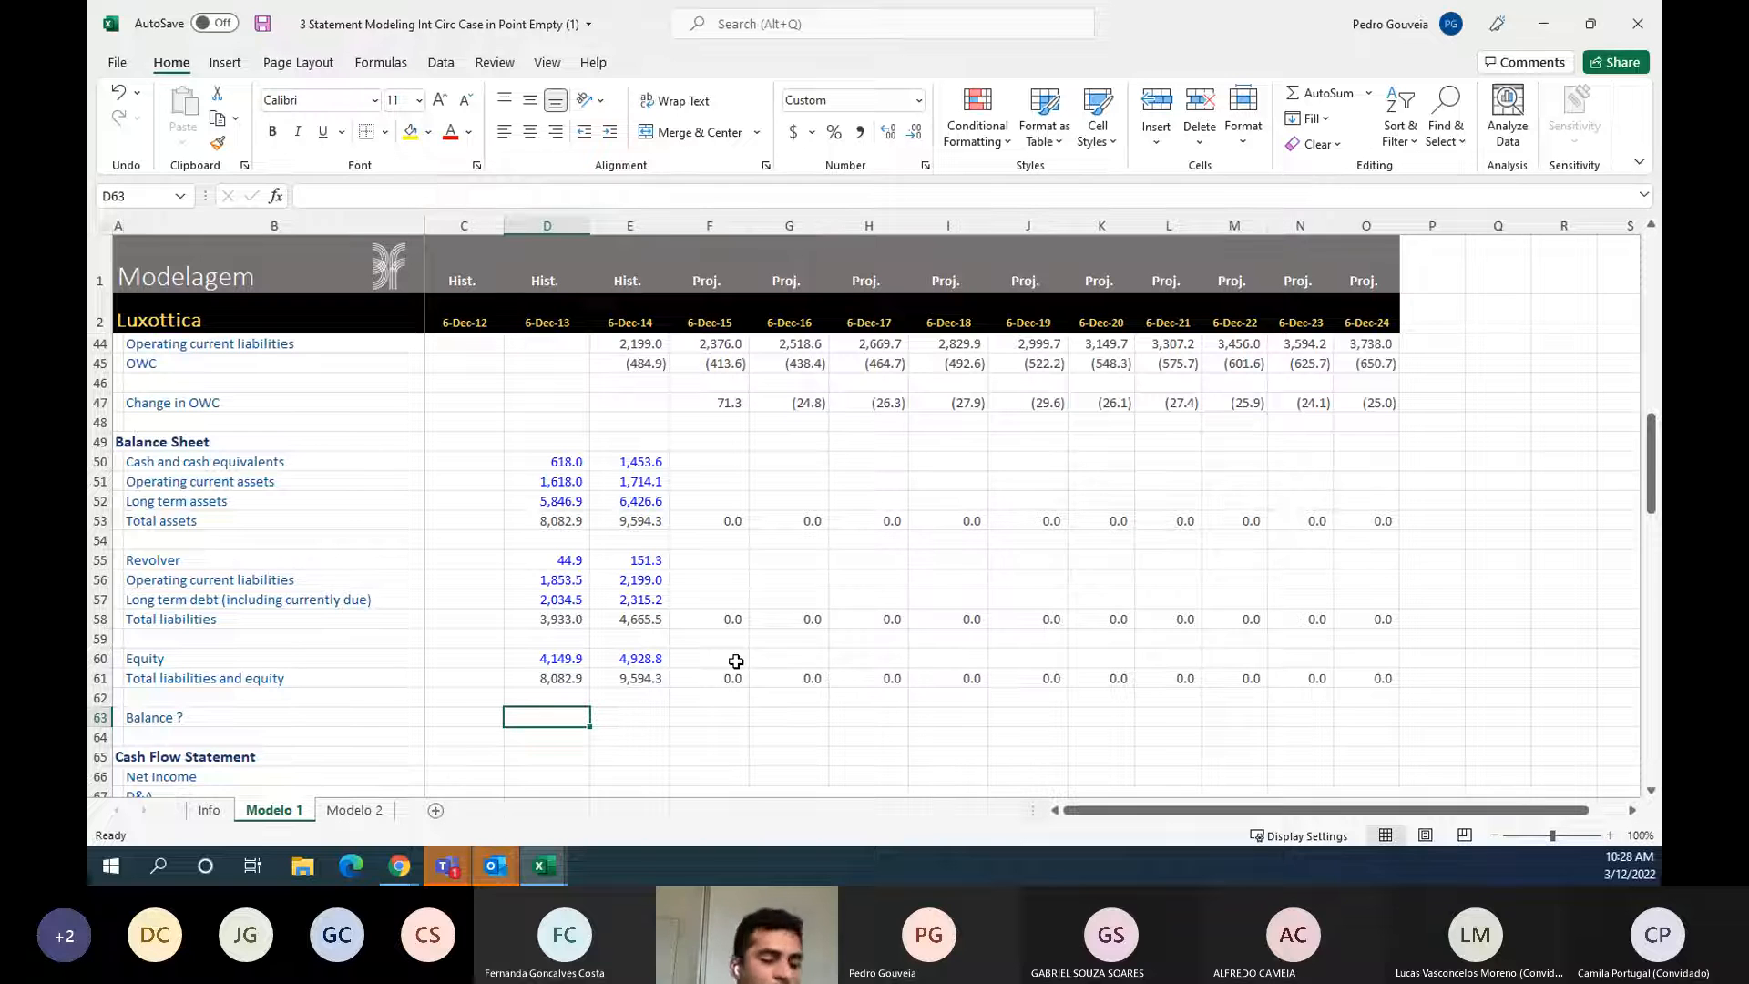
type("=")
key("Up")
key("Up")
key("Up")
key("Up")
key("Up")
key("Up")
key("Up")
key("Up")
key("Up")
key("Up")
key("Up")
key("Down")
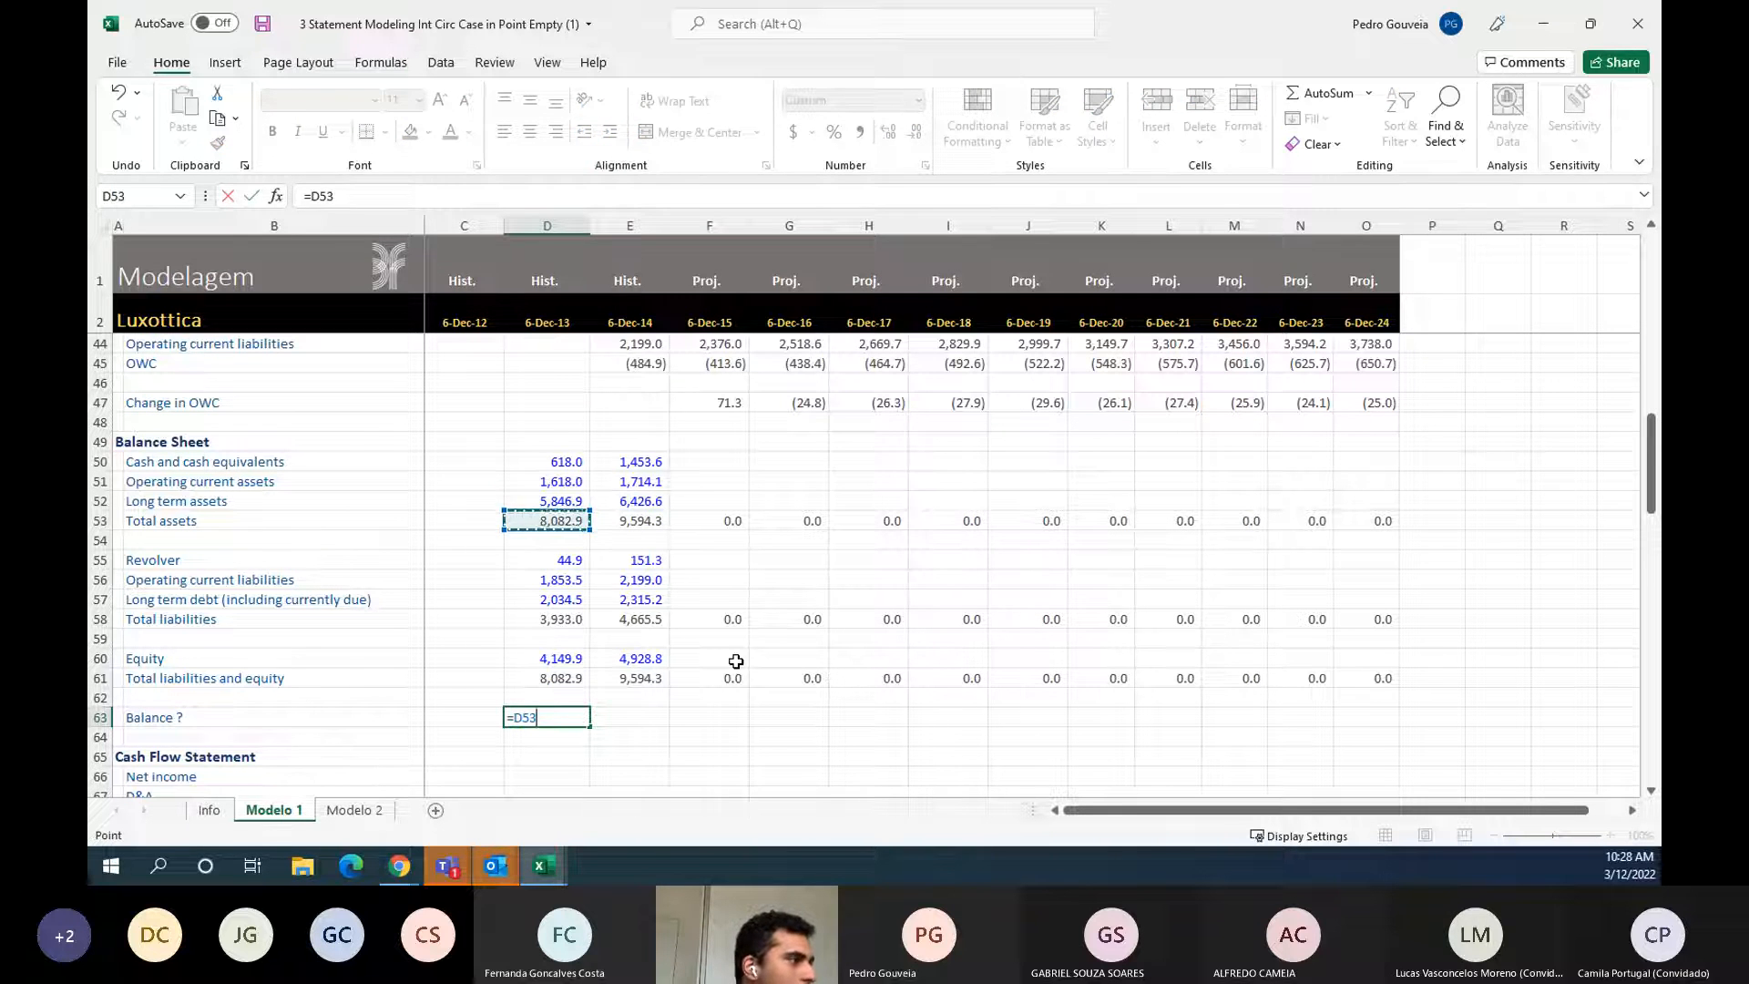
type("-")
key("Up")
key("Up")
key("ctrl+Return")
- Review the balance check in D63 and copy it across all years through O63
key("F2")
key("Escape")
key("shift+Right")
key("shift+Right")
key("shift+Right")
key("shift+Right")
key("shift+Right")
key("shift+Right")
key("shift+Right")
key("shift+Right")
key("shift+Right")
key("shift+Right")
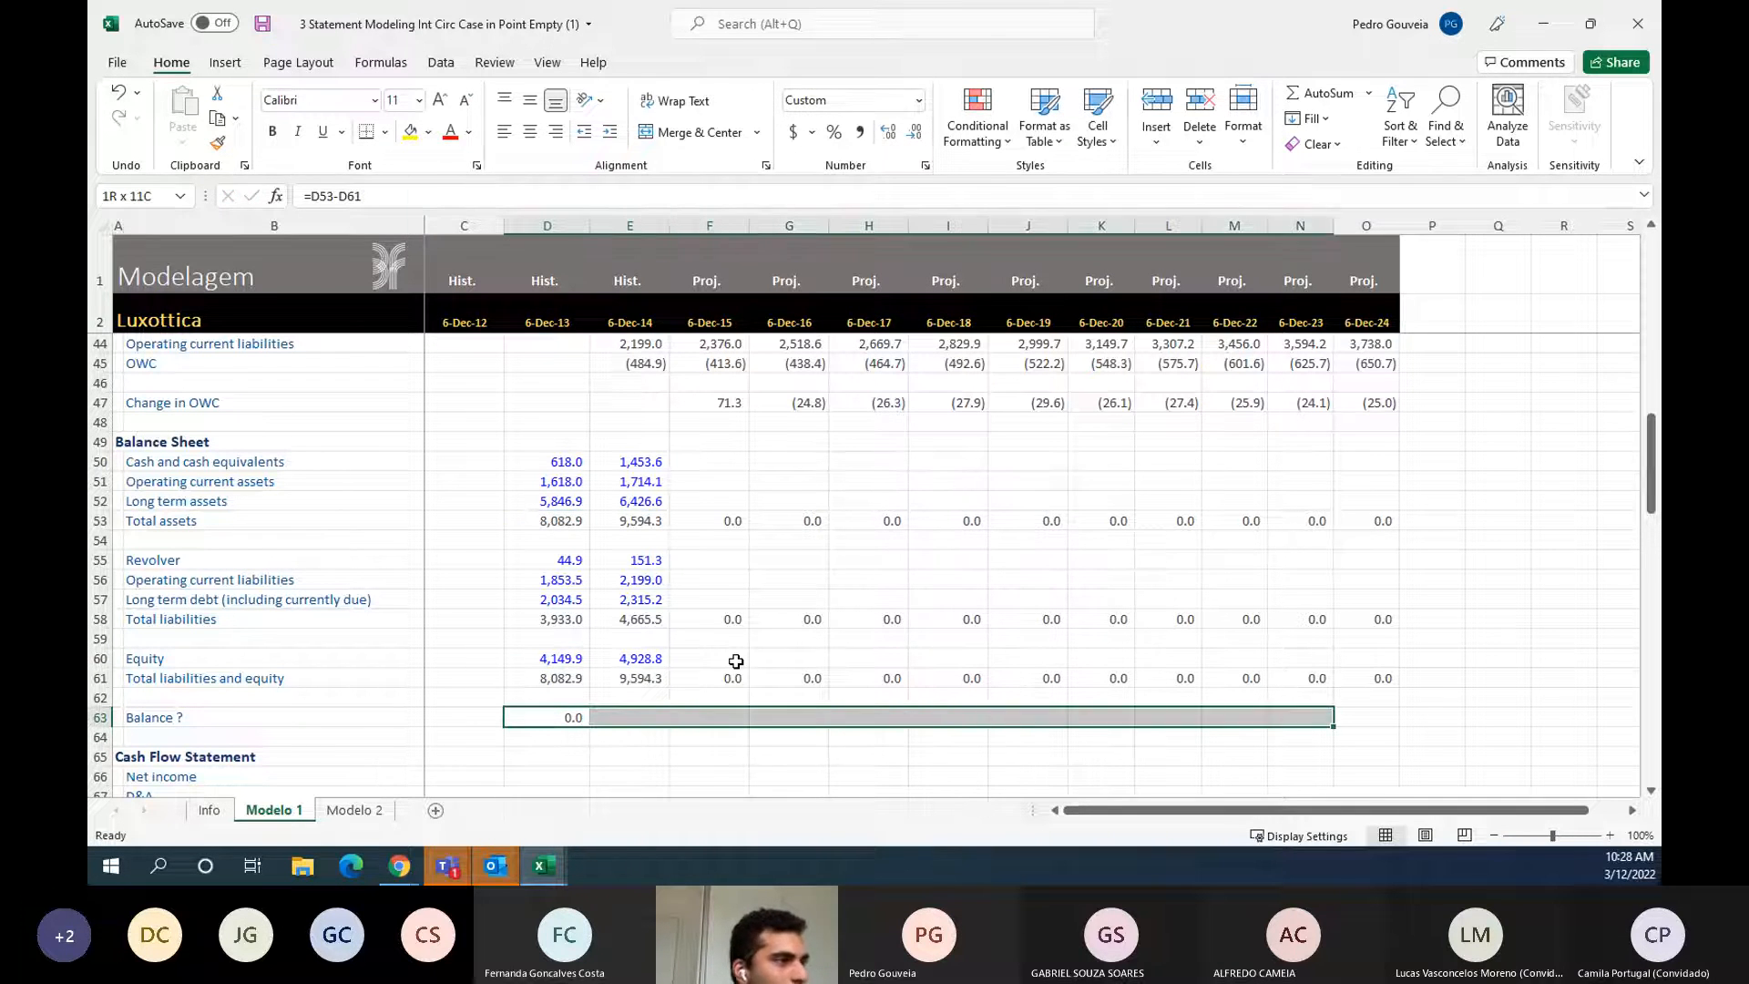
key("ctrl+r")
key("Right")
key("Right")
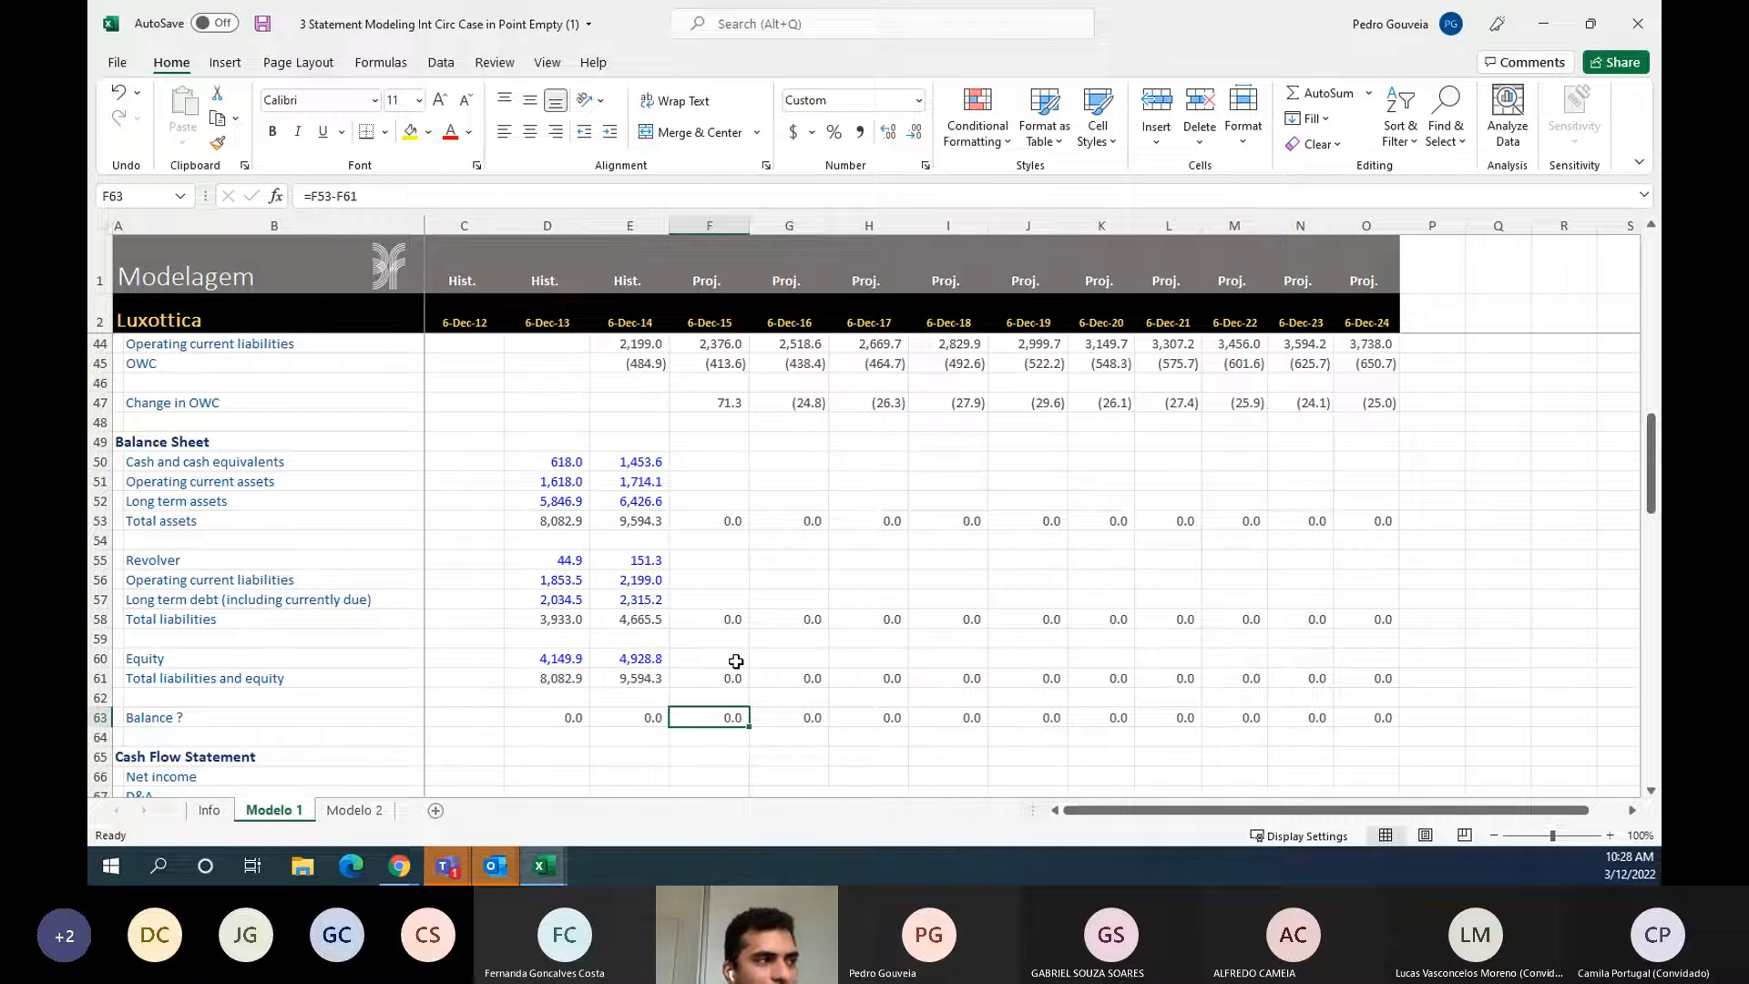
- Highlight the projected equity cells F60:O60 in the Balance Sheet
key("Up")
key("Up")
key("Up")
key("shift+Right")
key("shift+Right")
key("shift+Right")
key("shift+Right")
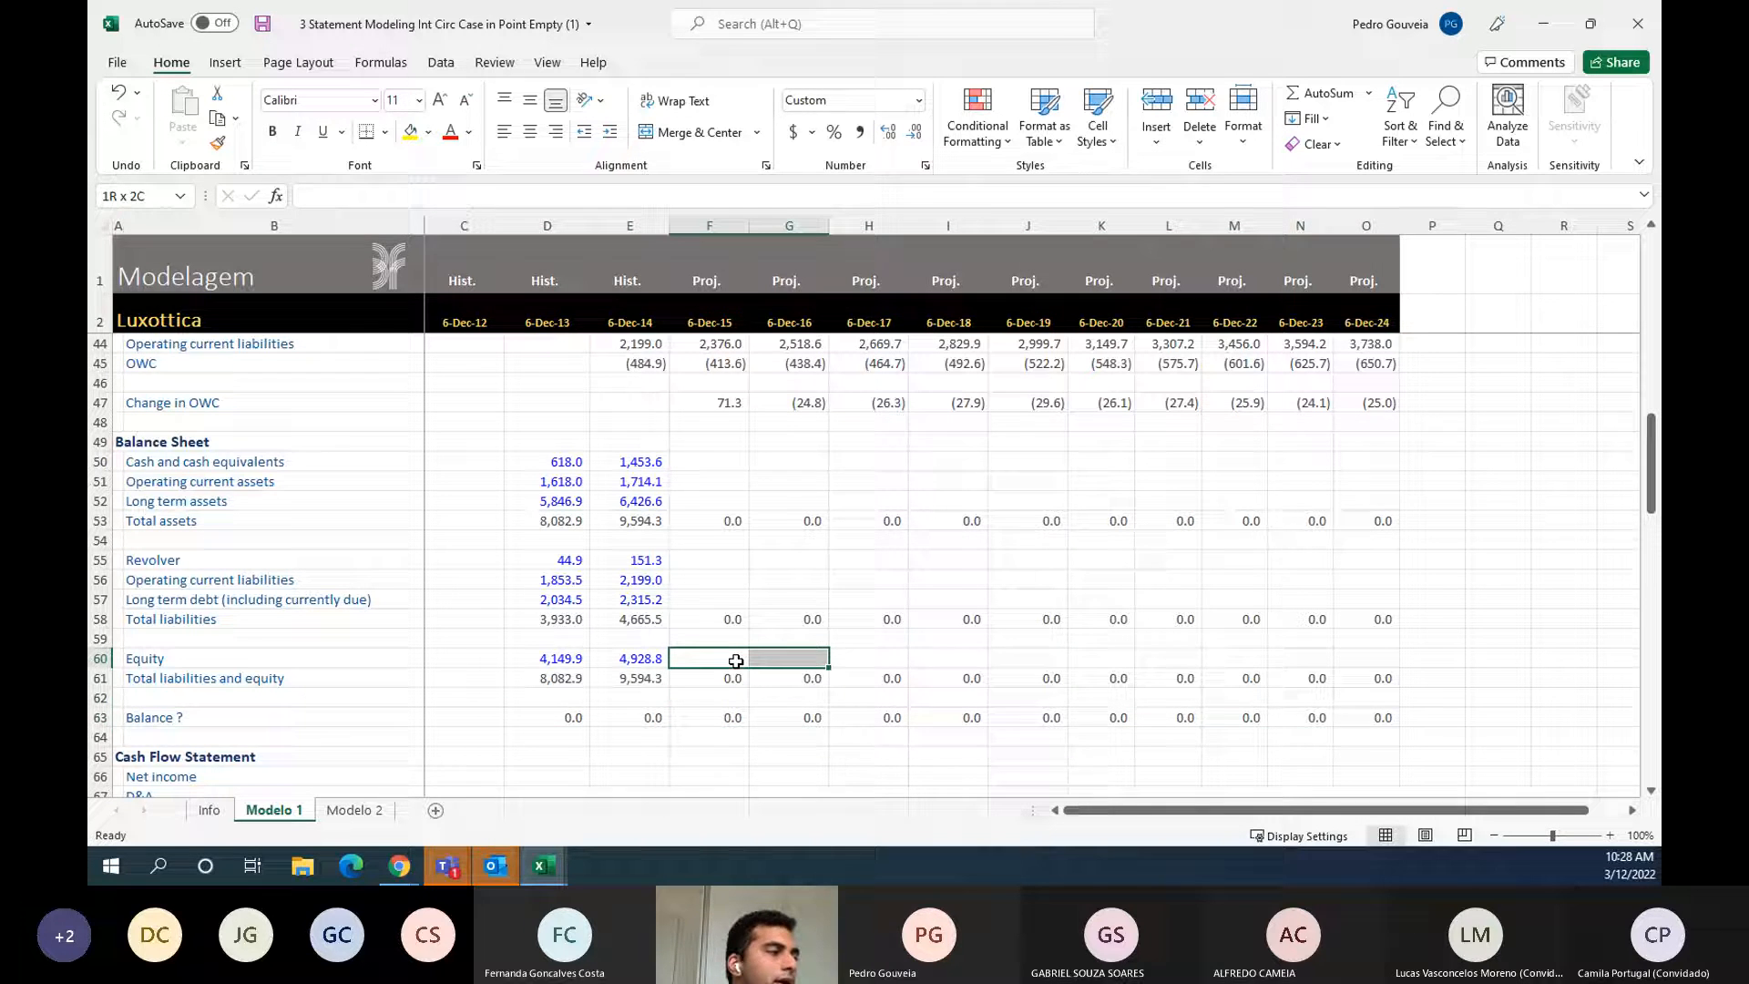
key("shift+Right")
key("shift+Right")
key("shift+Right")
key("shift+Right")
key("shift+Right")
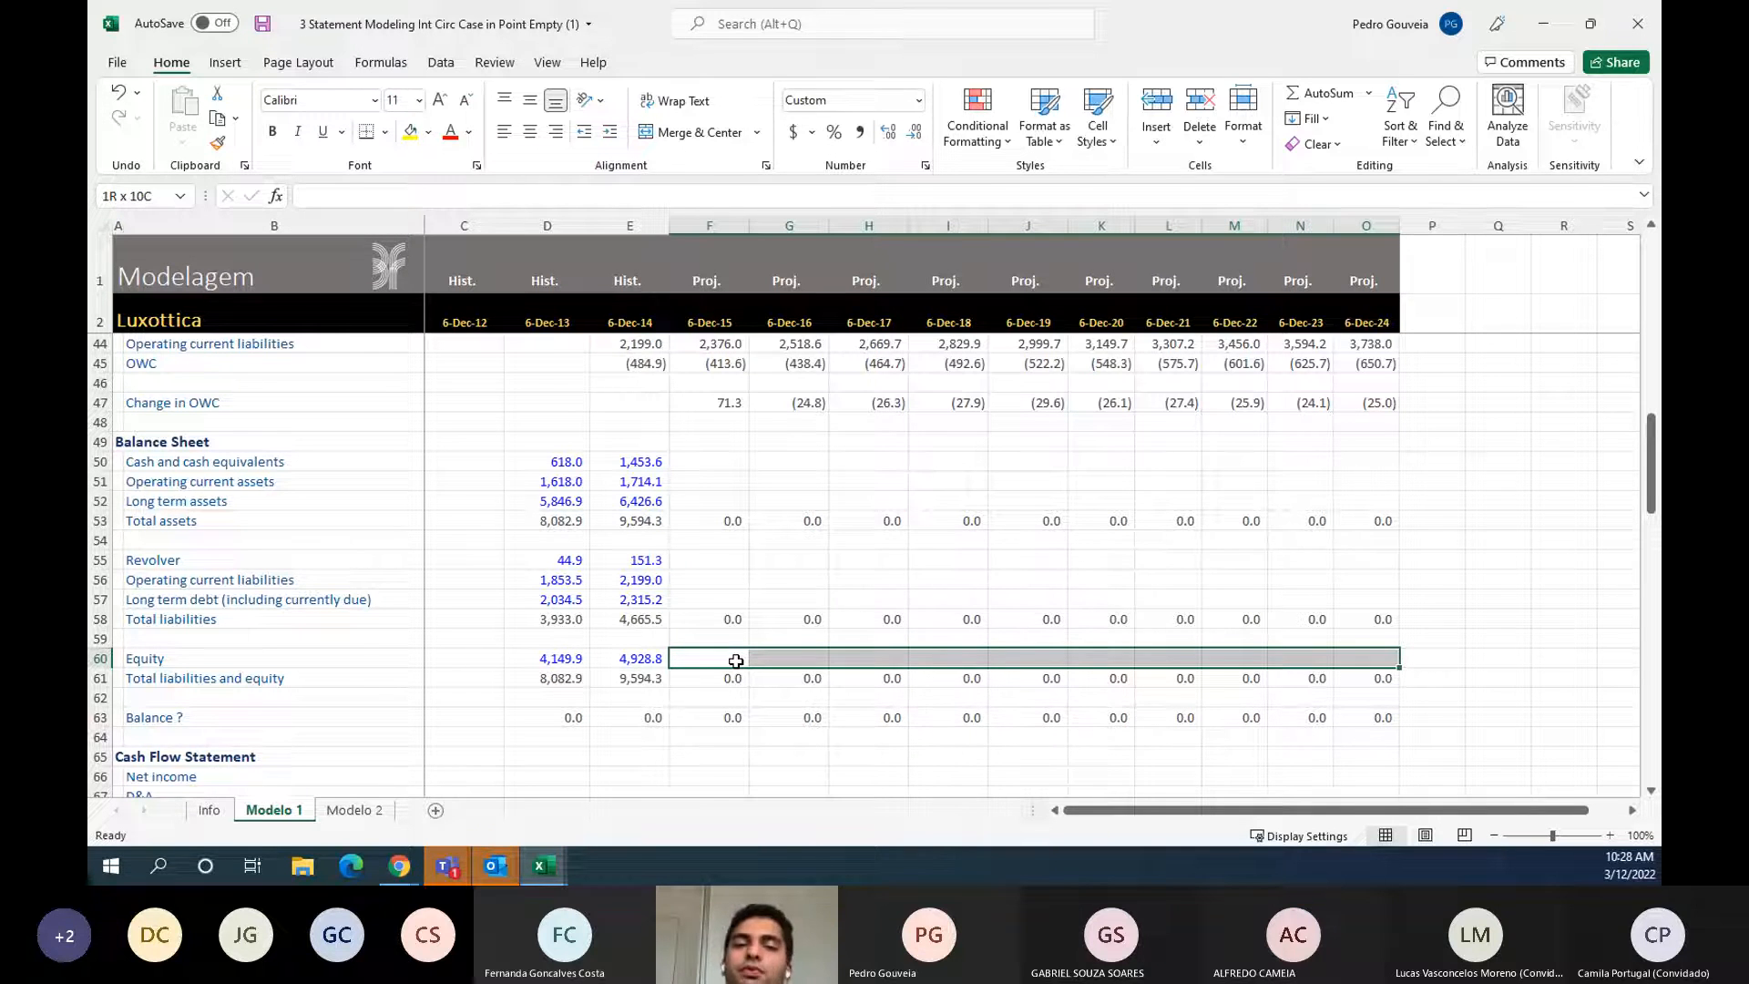
- Examine the long term assets, equity and operating working capital schedules in the Calculations section as sources for the Balance Sheet projections
key("Up")
key("Up")
key("Up")
key("Up")
key("Up")
key("Up")
key("Up")
key("Up")
key("Up")
key("Up")
key("Up")
key("Up")
key("Up")
key("Up")
key("Up")
key("Up")
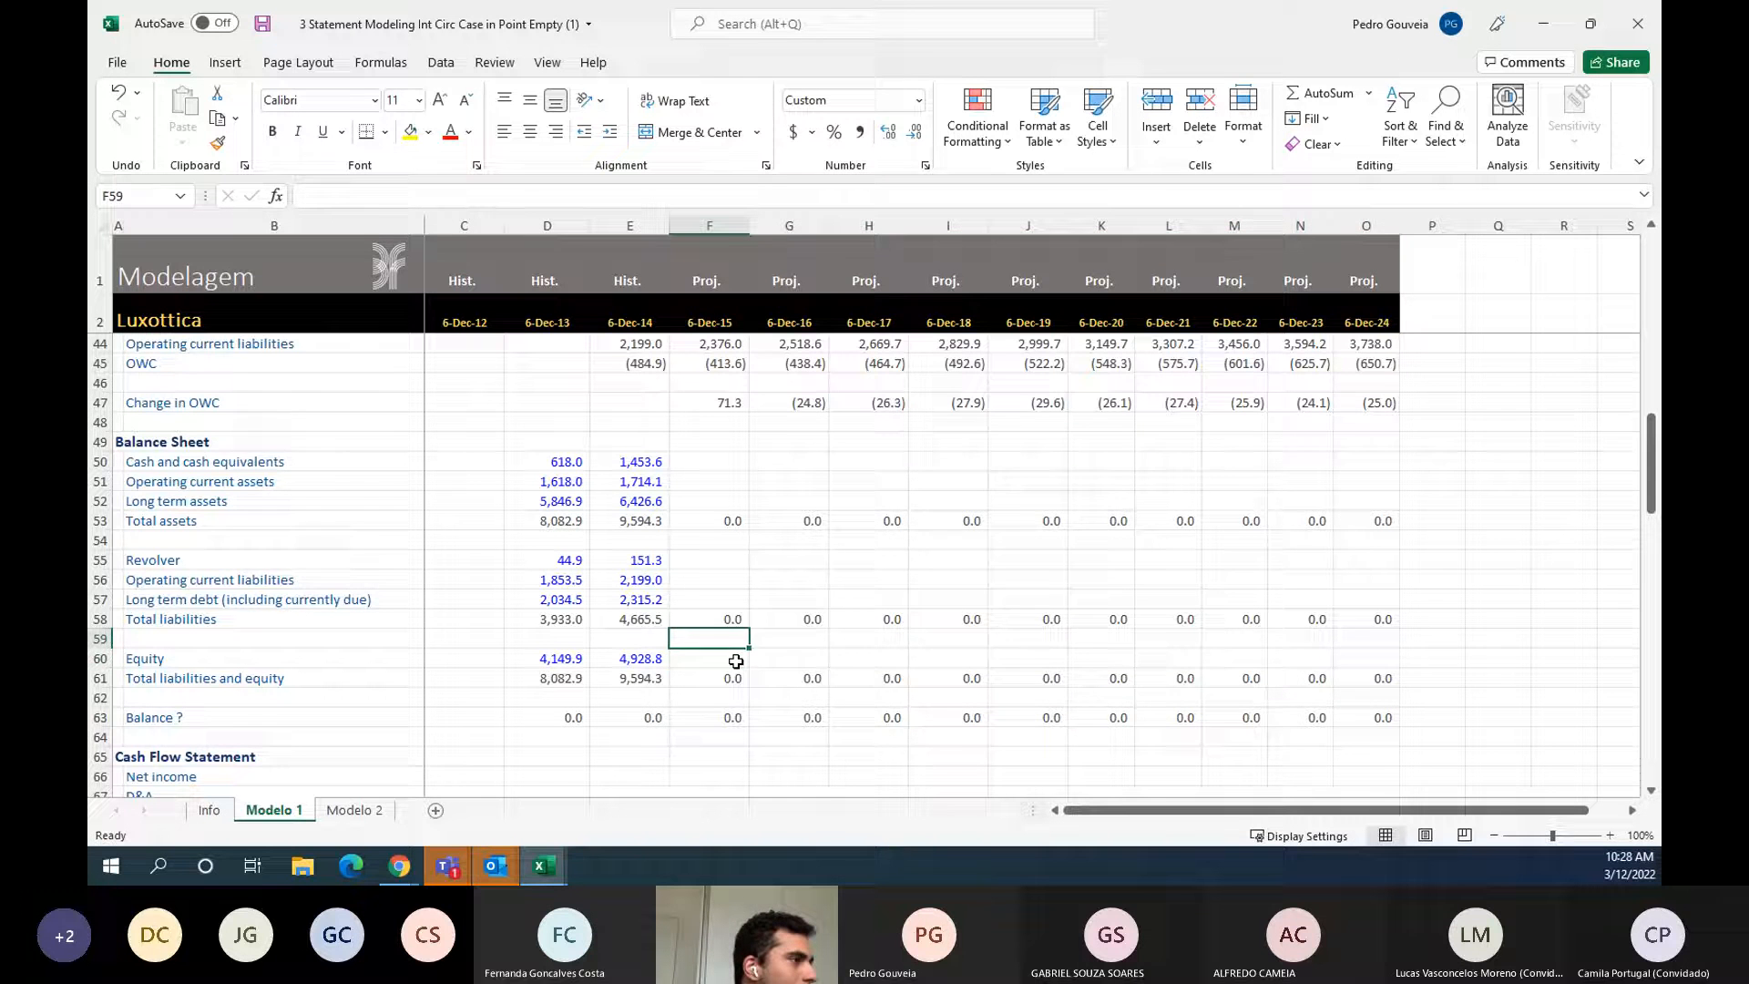
key("Up")
key("Up")
key("Up")
key("Up")
key("Up")
key("Up")
key("Up")
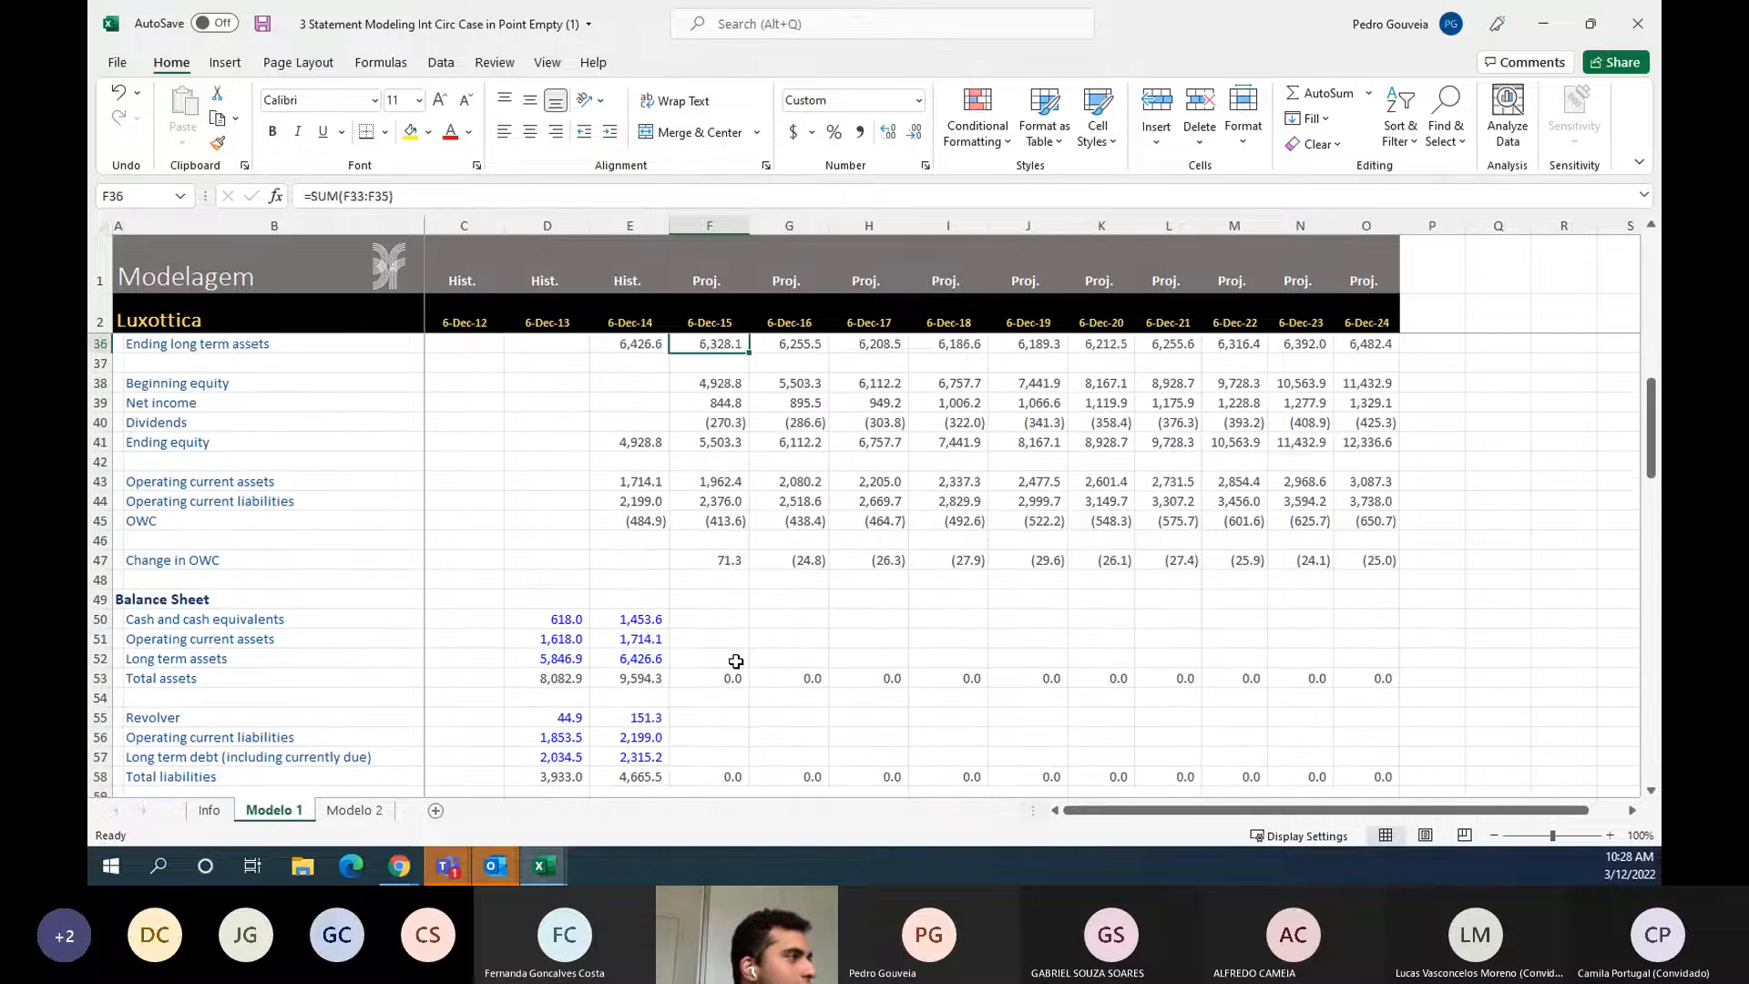
key("Down")
key("Down")
key("Down")
key("Down")
key("Down")
key("Down")
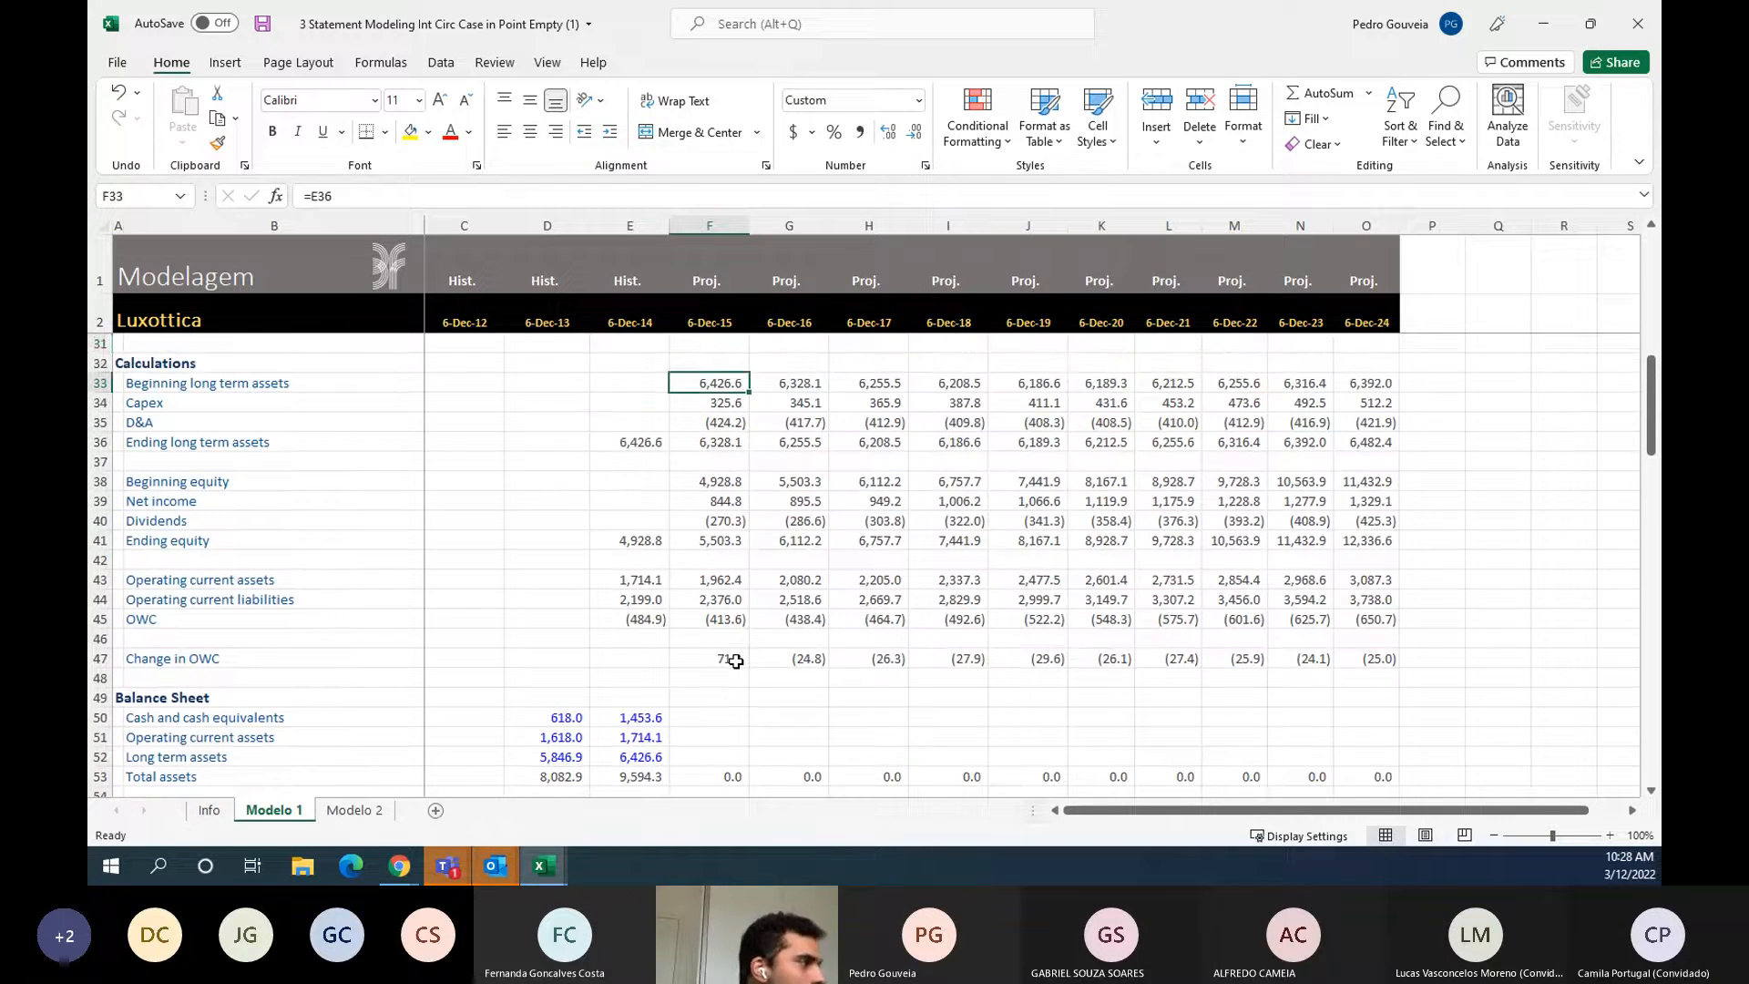
key("Up")
- Link the 6-Dec-15 long term assets in F52 to the ending long term assets with =F36
key("Down")
key("Down")
key("Down")
key("Down")
key("Down")
key("Down")
key("Down")
key("Down")
key("Down")
key("Down")
key("Down")
key("Down")
key("Down")
key("Down")
key("Down")
key("Down")
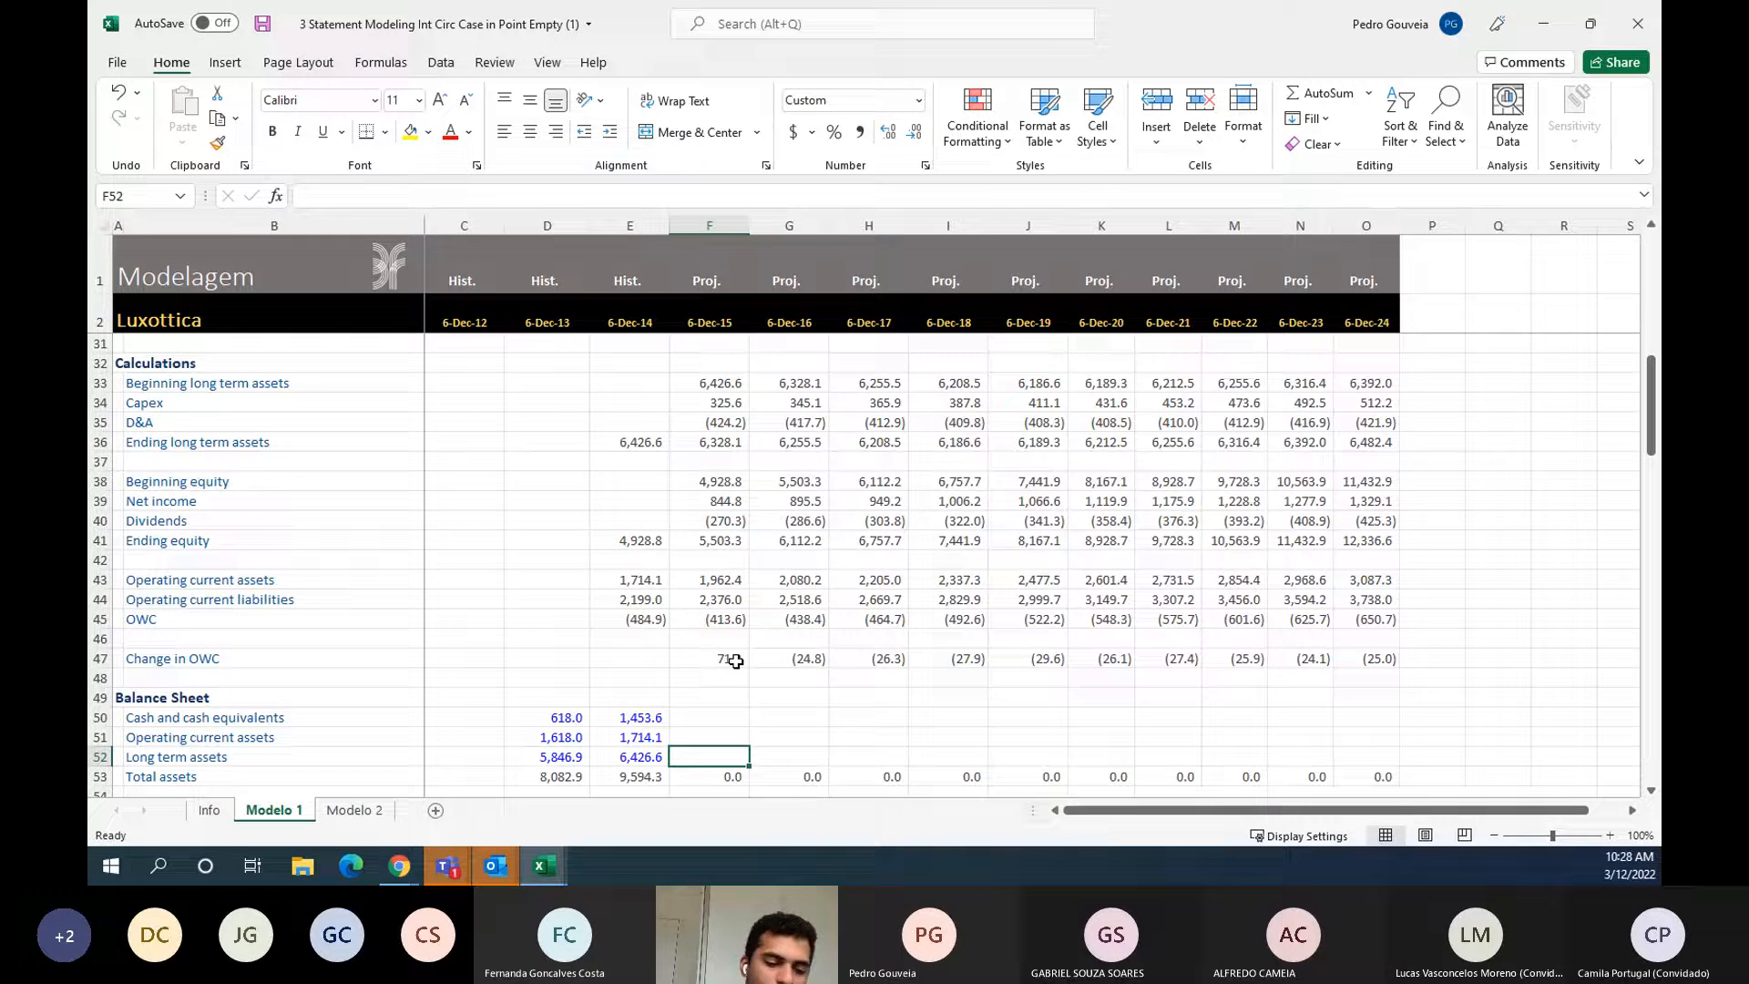
type("=")
key("Up")
key("Up")
key("Up")
key("Up")
key("Up")
key("Up")
key("Up")
key("Up")
key("Up")
key("Up")
key("Up")
key("Up")
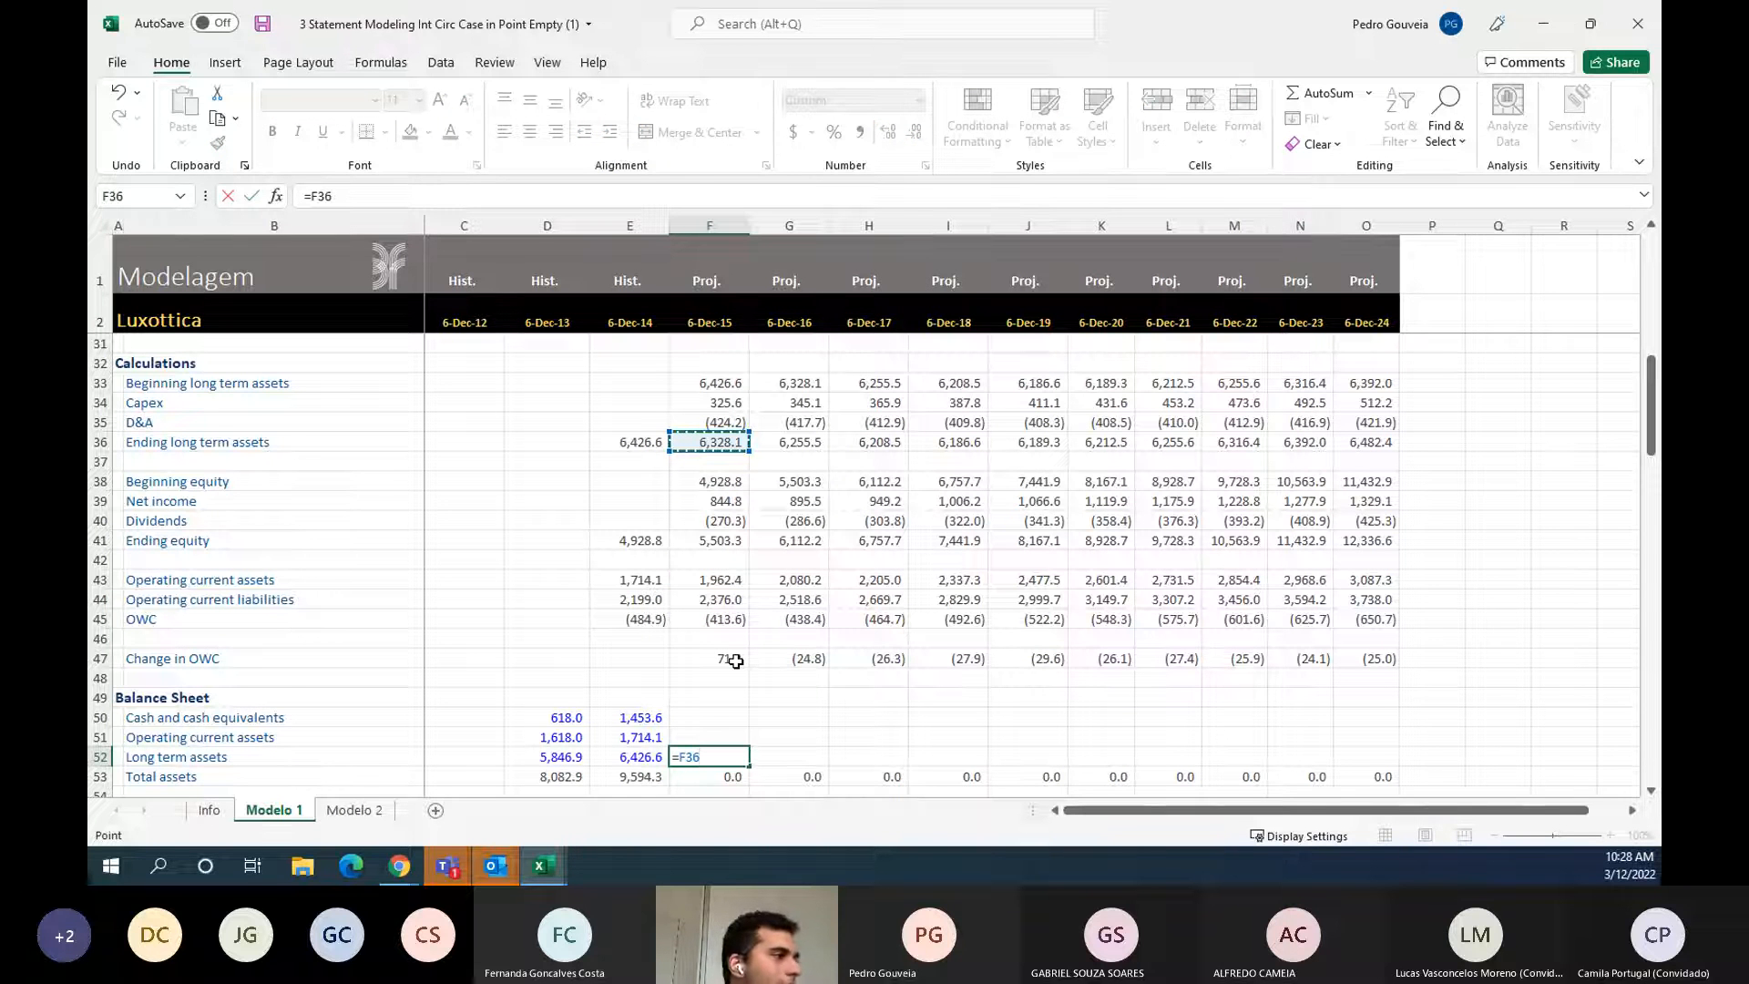
key("Return")
- Copy the long term assets formula from F52 across the projected years through O52
key("Up")
key("shift+Right")
key("shift+Right")
key("shift+Right")
key("shift+Right")
key("shift+Right")
key("shift+Right")
key("shift+Right")
key("shift+Right")
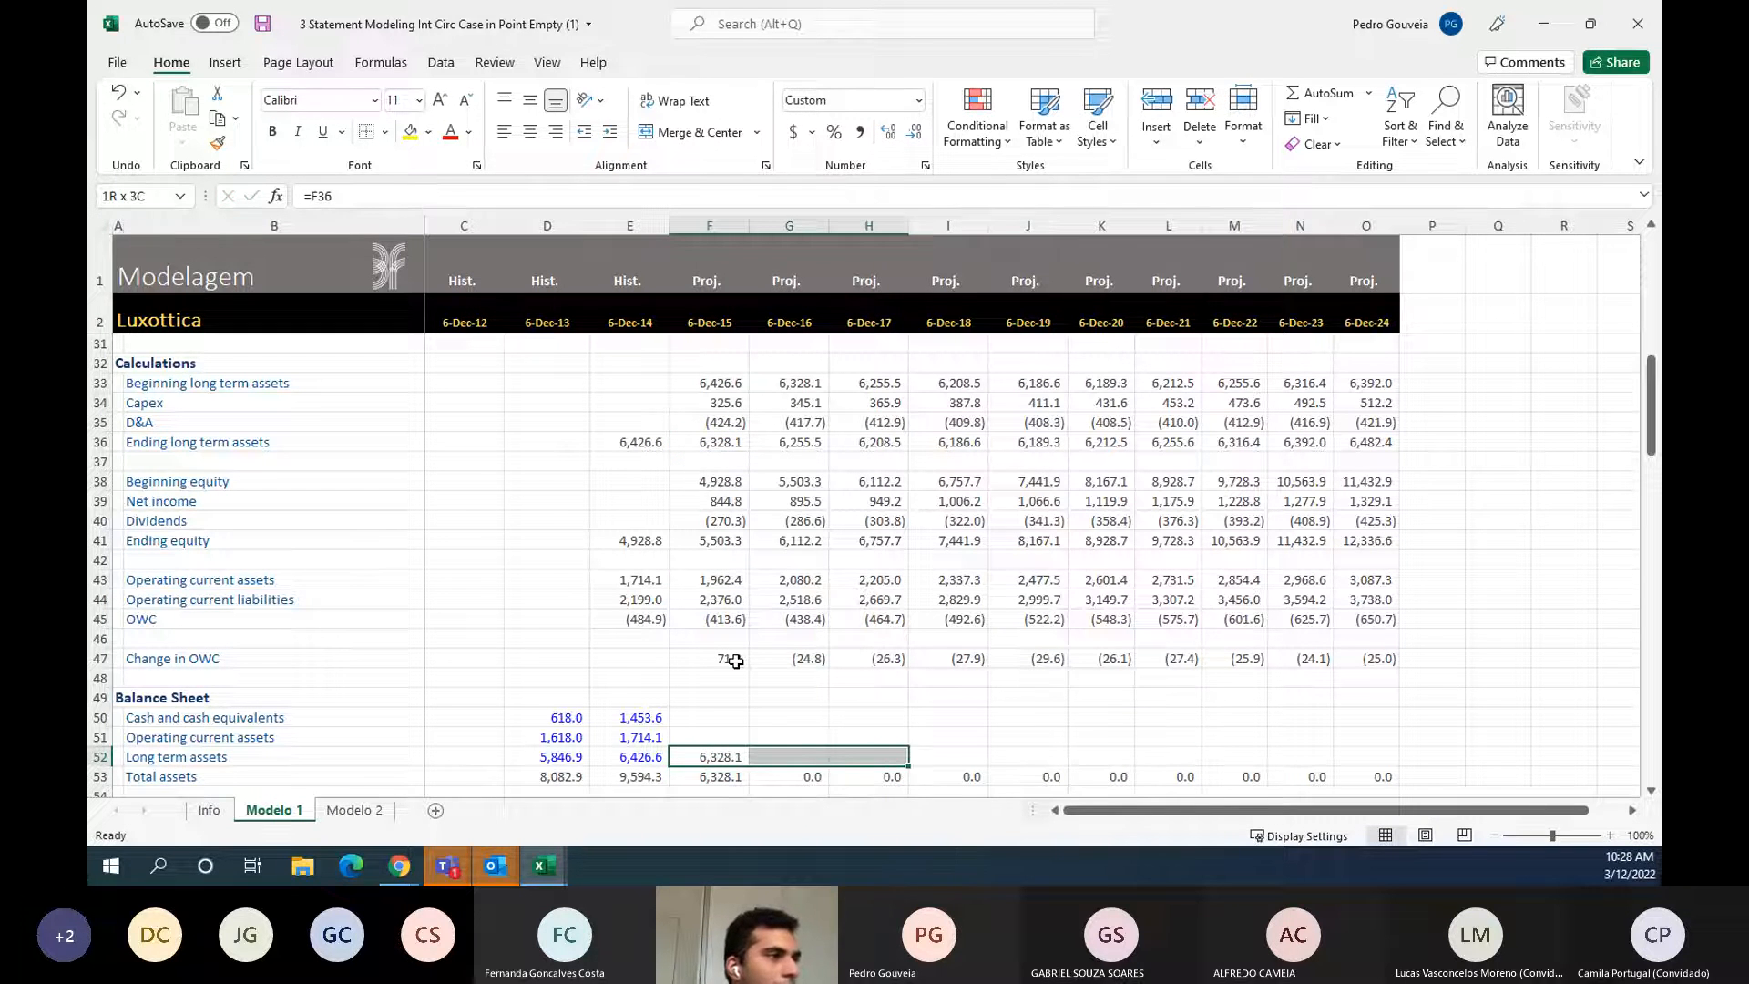
key("shift+Right")
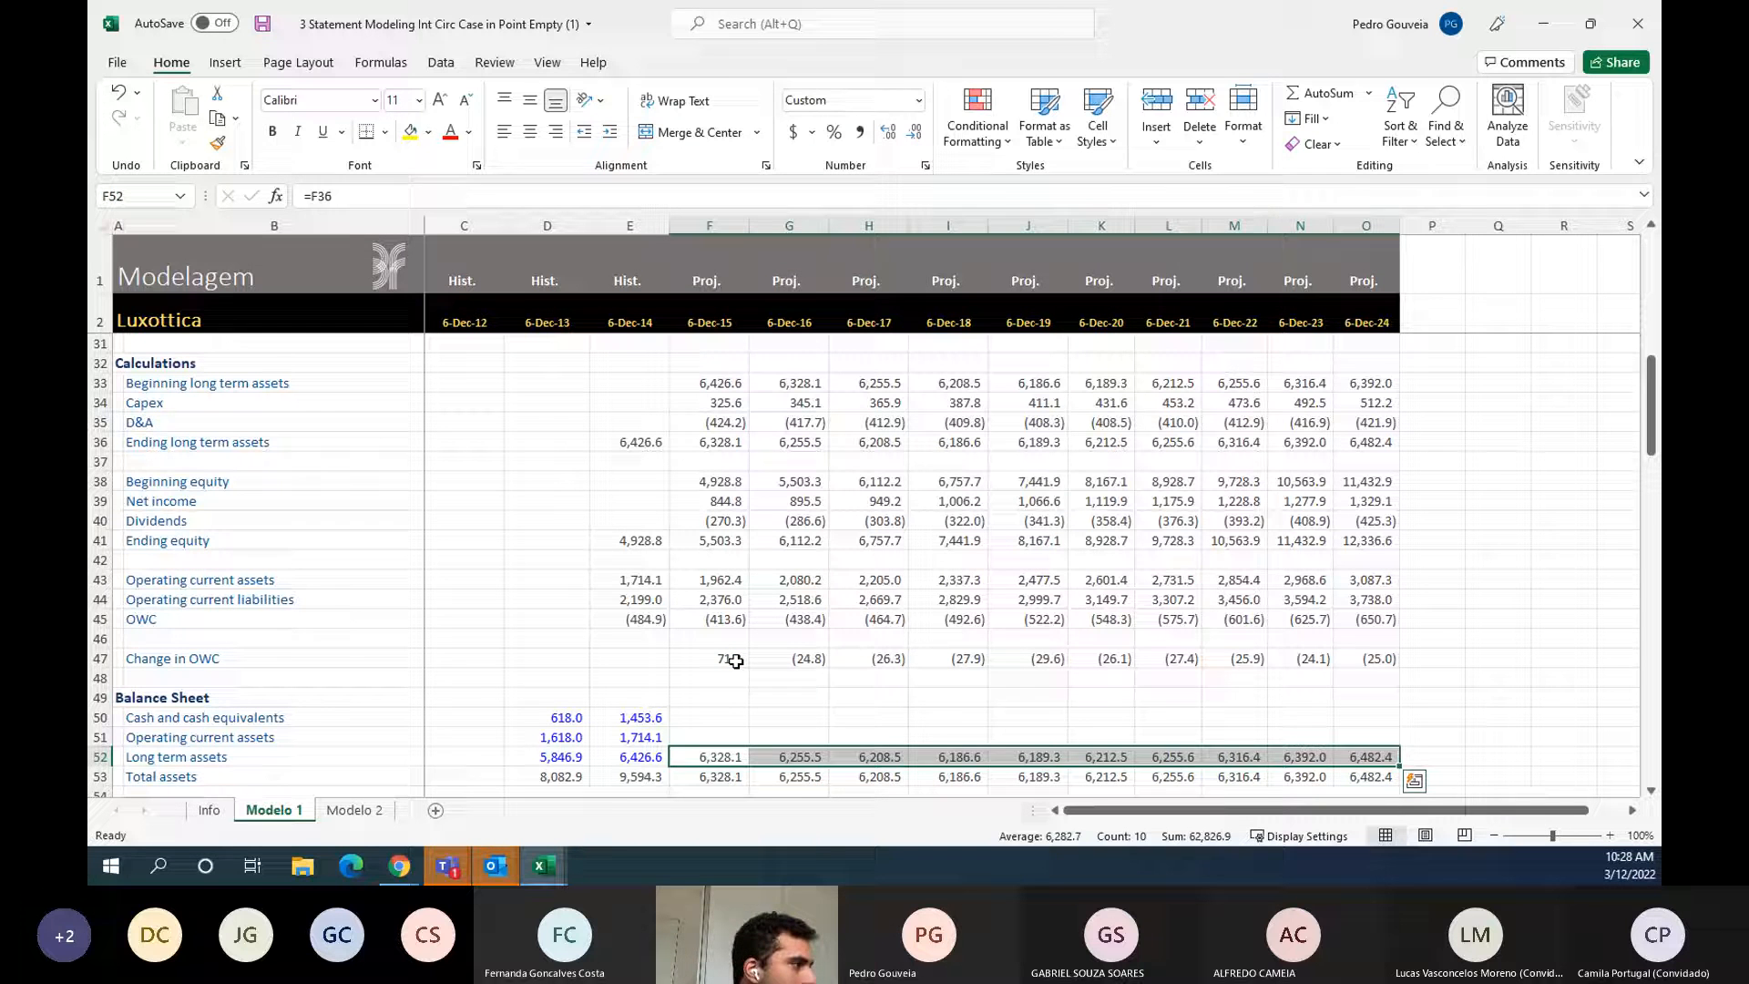
key("ctrl+r")
- Link the 6-Dec-15 operating current assets in F51 to the Calculations section with =F43
key("Up")
type("=")
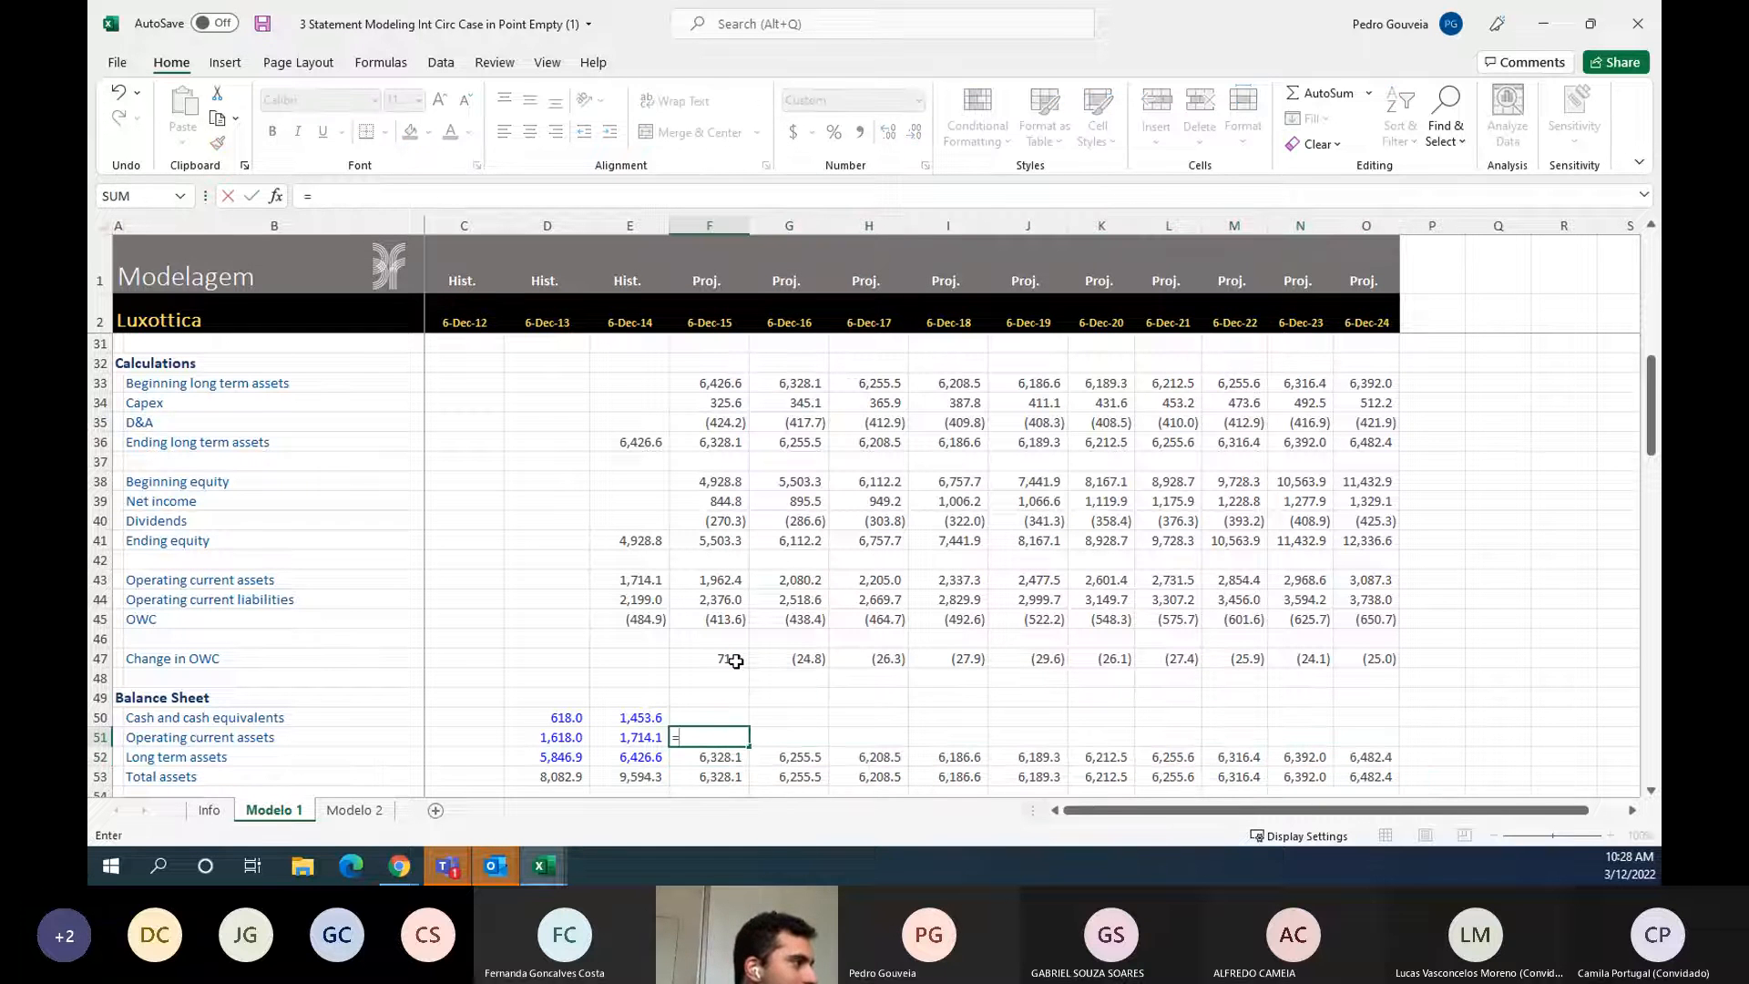
key("Up")
key("Up")
key("Up")
key("Up")
key("Up")
key("Up")
key("Up")
key("Up")
key("ctrl+Return")
- Copy the operating current assets formula from F51 across the projected years through O51
key("shift+Right")
key("shift+Right")
key("shift+Right")
key("shift+Right")
key("shift+Right")
key("shift+Right")
key("shift+Right")
key("shift+Right")
key("shift+Right")
key("ctrl+r")
- Go over the unprojected cash and cash equivalents cell F50 and highlight the Revolver row 55
key("Up")
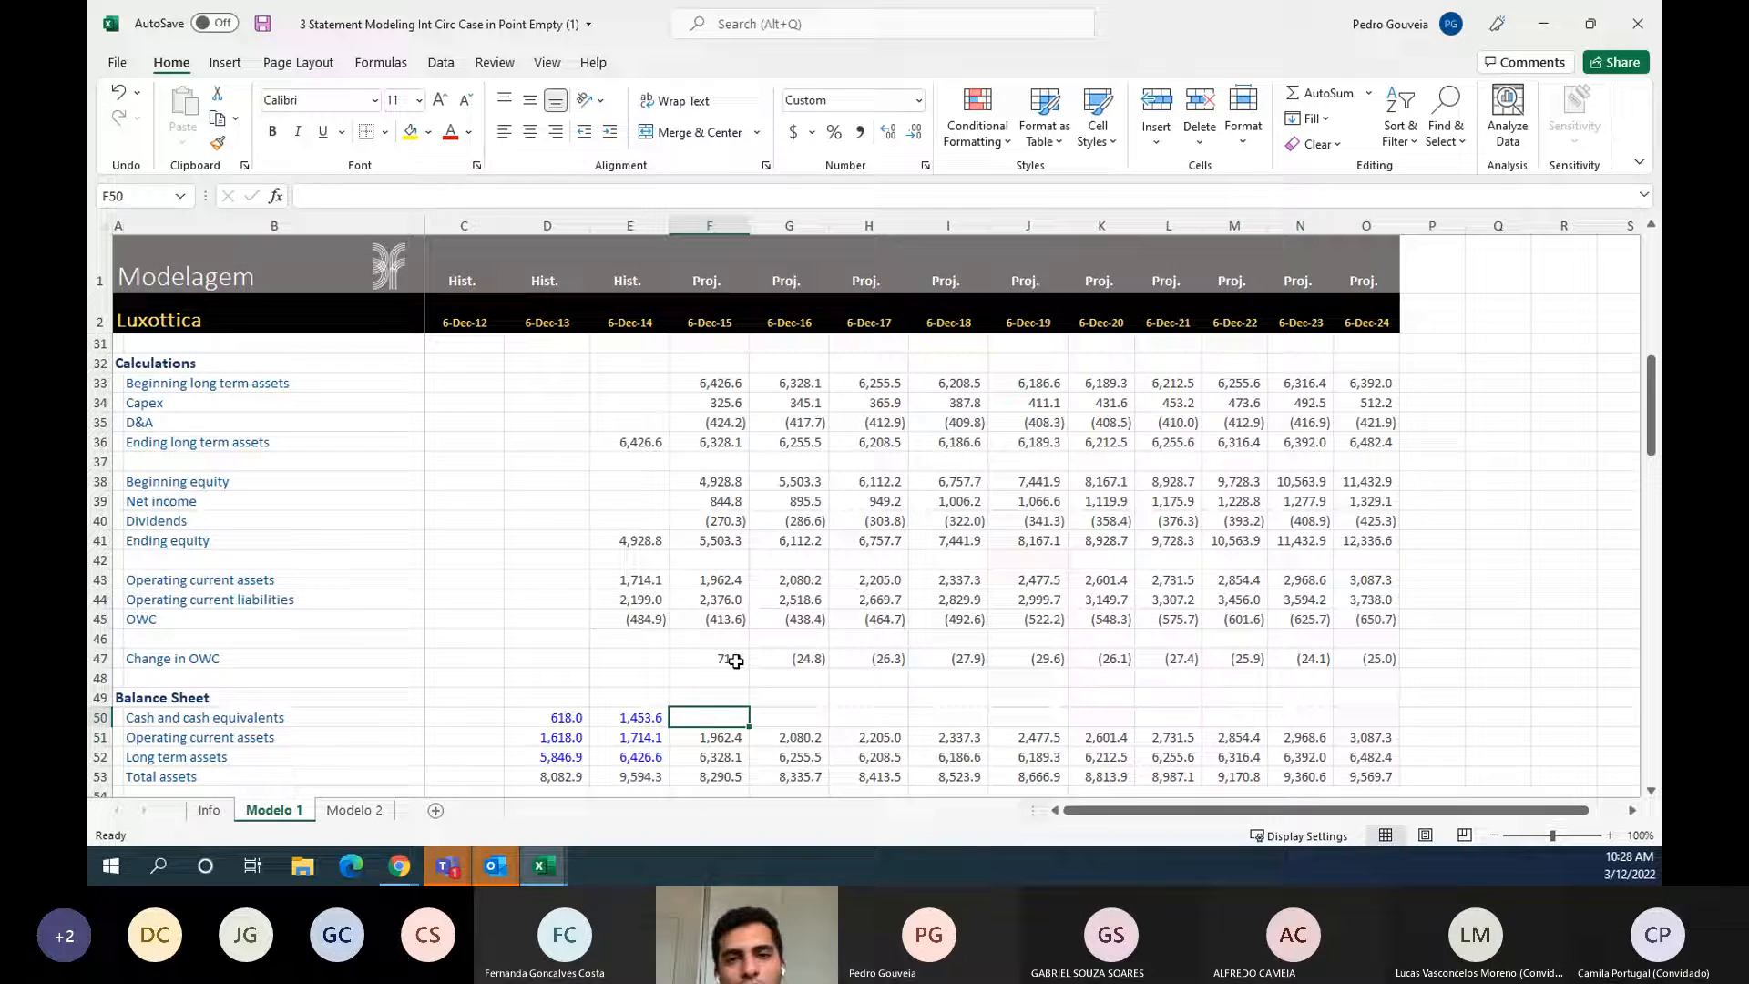
key("Down")
key("Down")
key("Down")
key("Down")
key("Down")
key("Down")
key("Up")
key("shift+space")
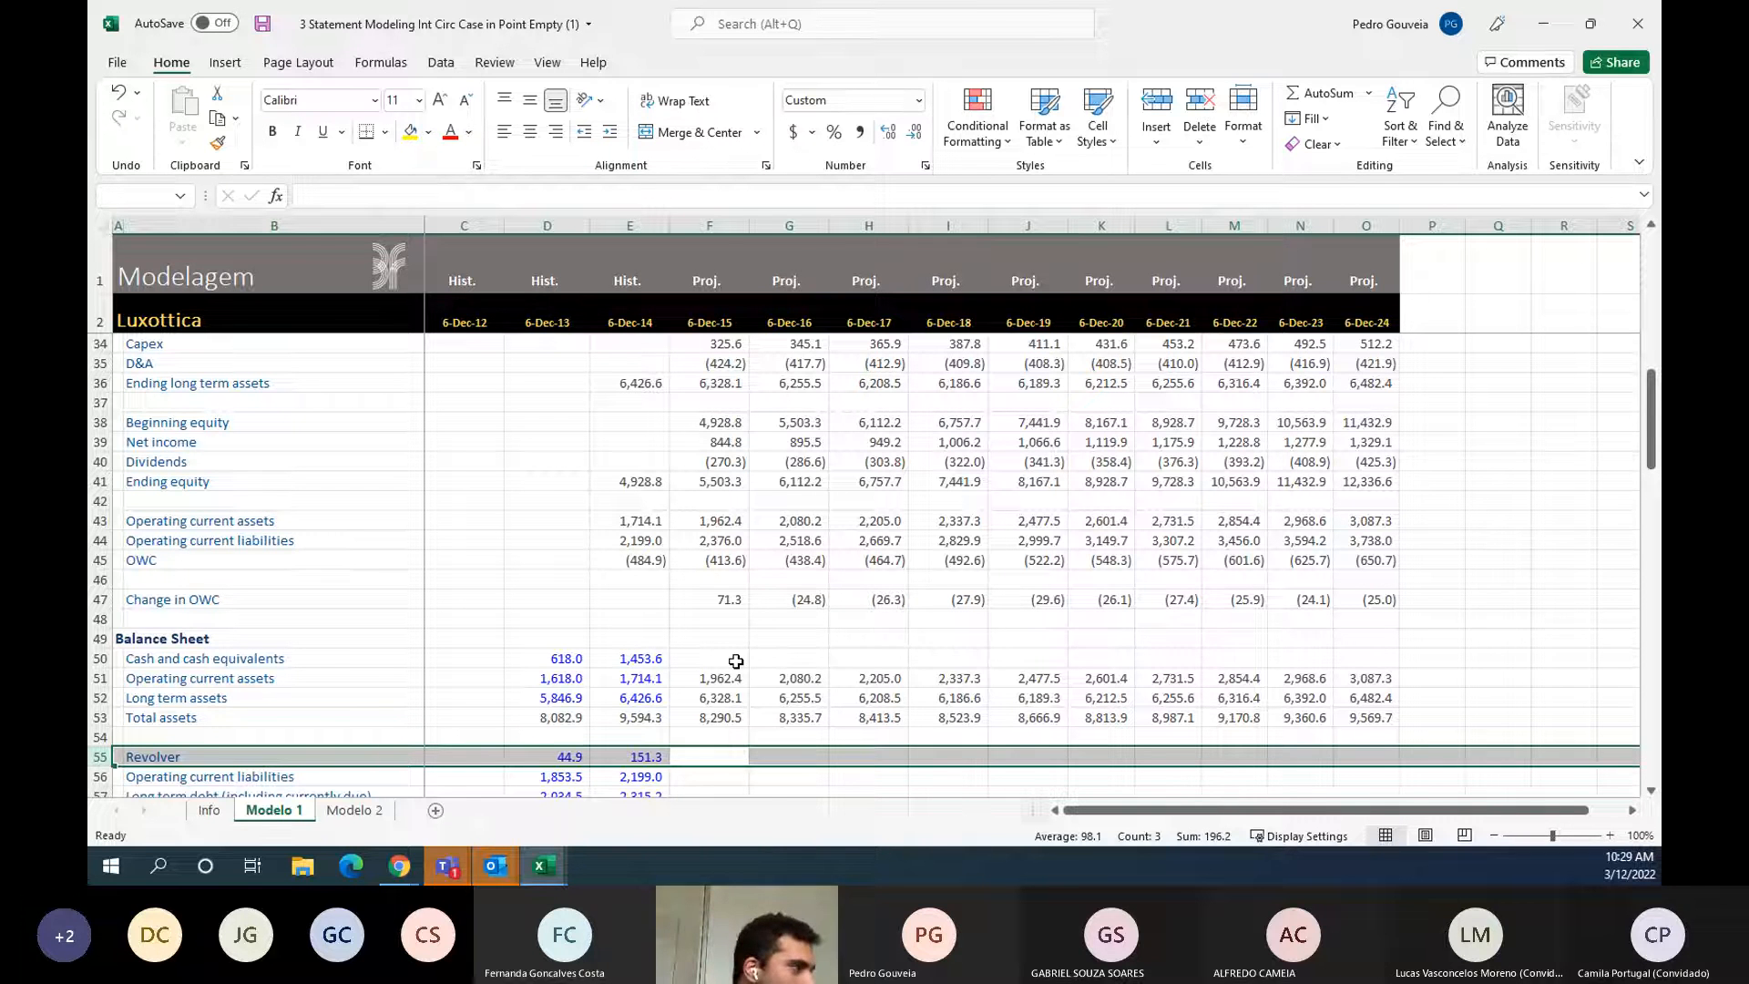
- Link the 6-Dec-15 operating current liabilities in F56 to the Calculations section with =F44
key("Down")
type("=")
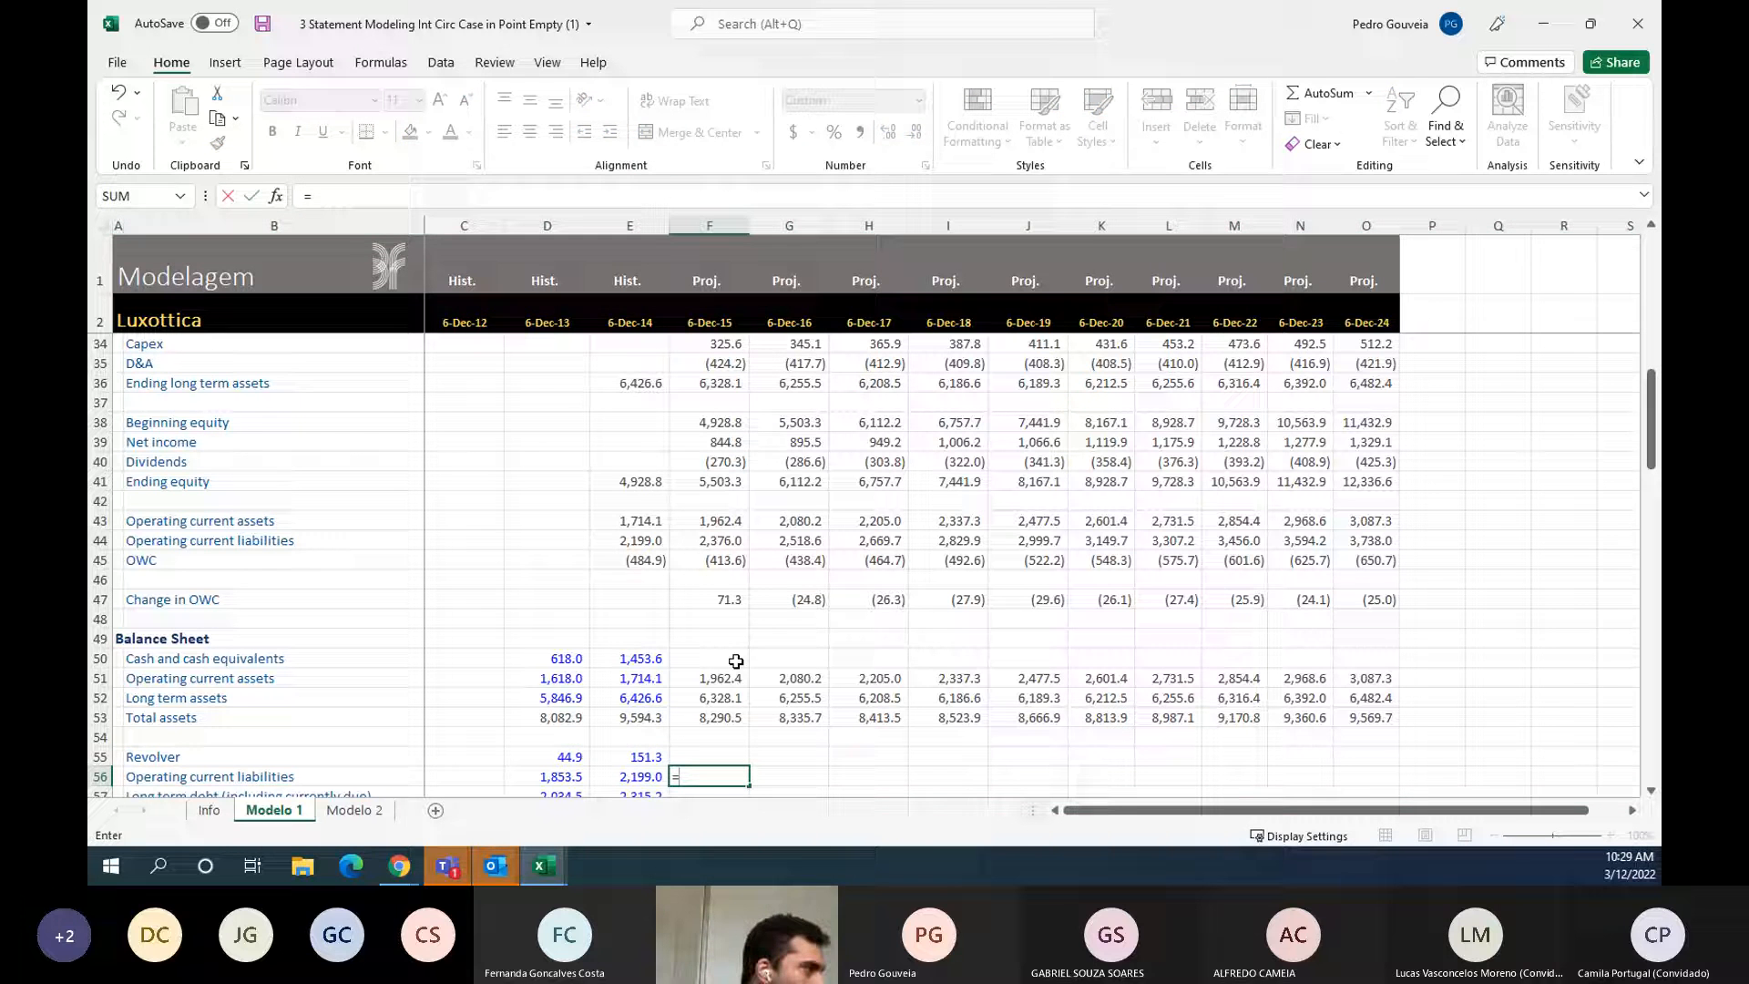
key("Up")
key("Up")
key("Up")
key("Up")
key("Up")
key("Up")
key("Up")
key("Up")
key("Up")
key("Up")
key("Up")
key("Up")
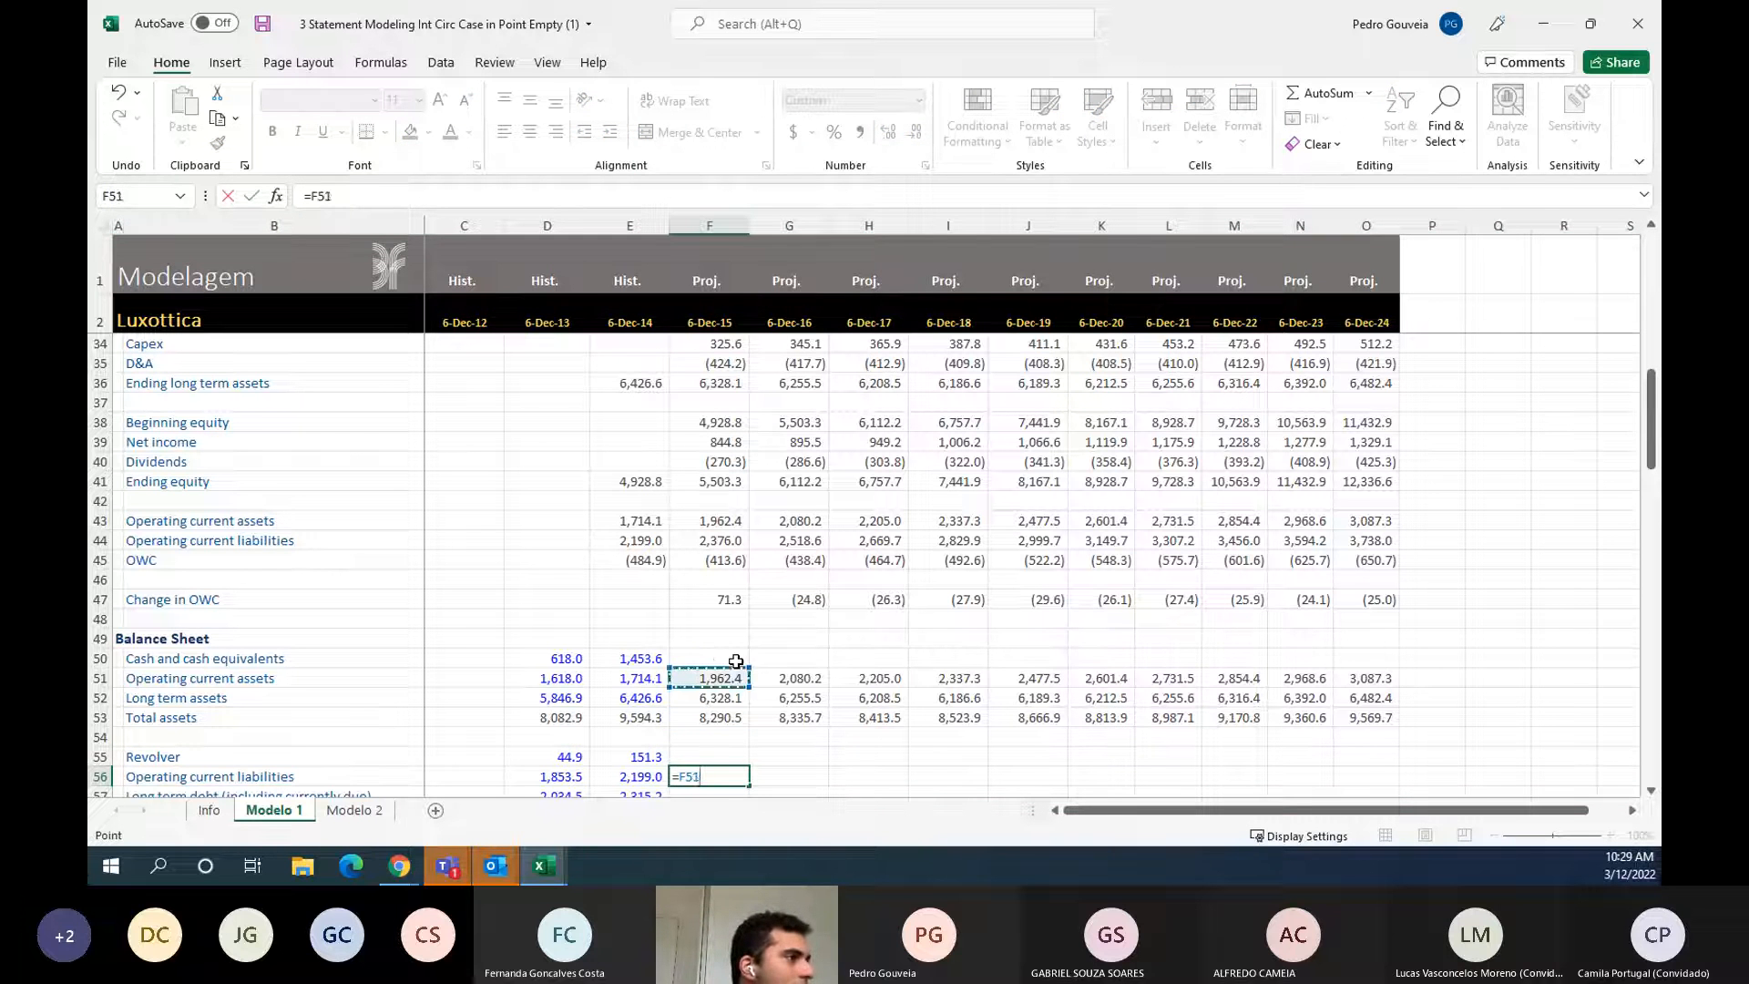
scroll(736, 662, "down", 1)
key("ctrl+Return")
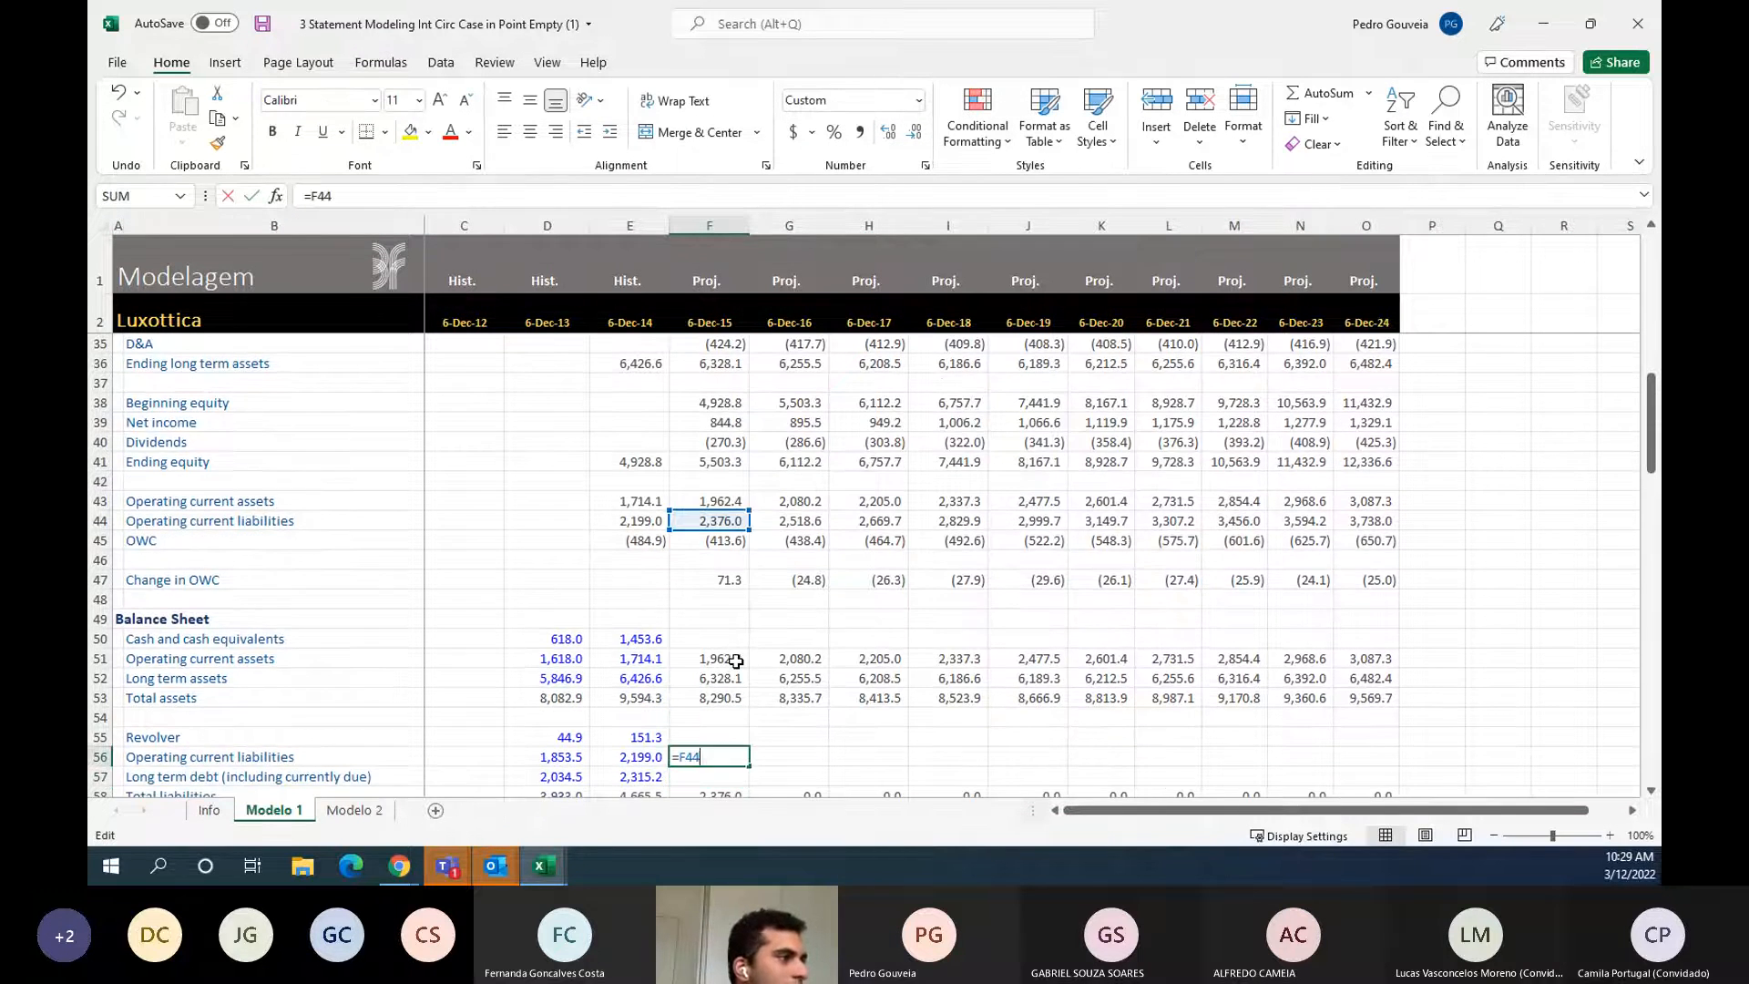
- Copy the operating current liabilities formula from F56 across the projected years through O56
key("shift+Right")
key("shift+Right")
key("shift+Right")
key("shift+Right")
key("shift+Right")
key("shift+Right")
key("shift+Right")
key("shift+Right")
key("shift+Right")
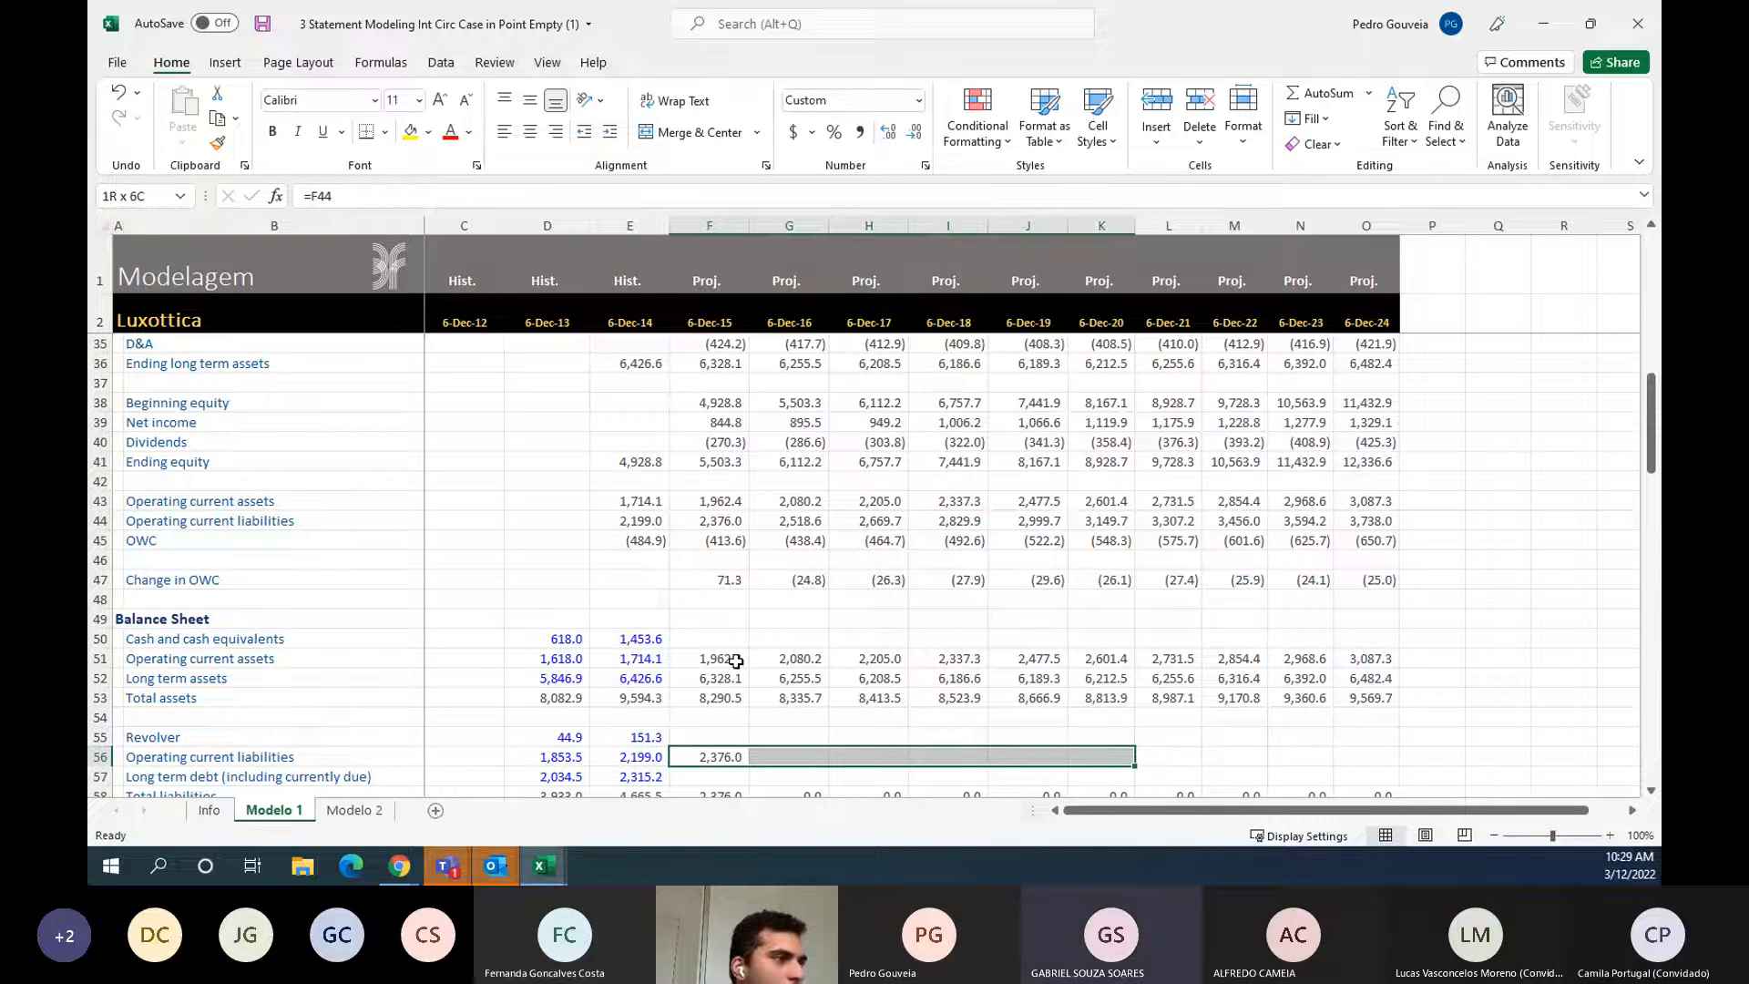
key("ctrl+r")
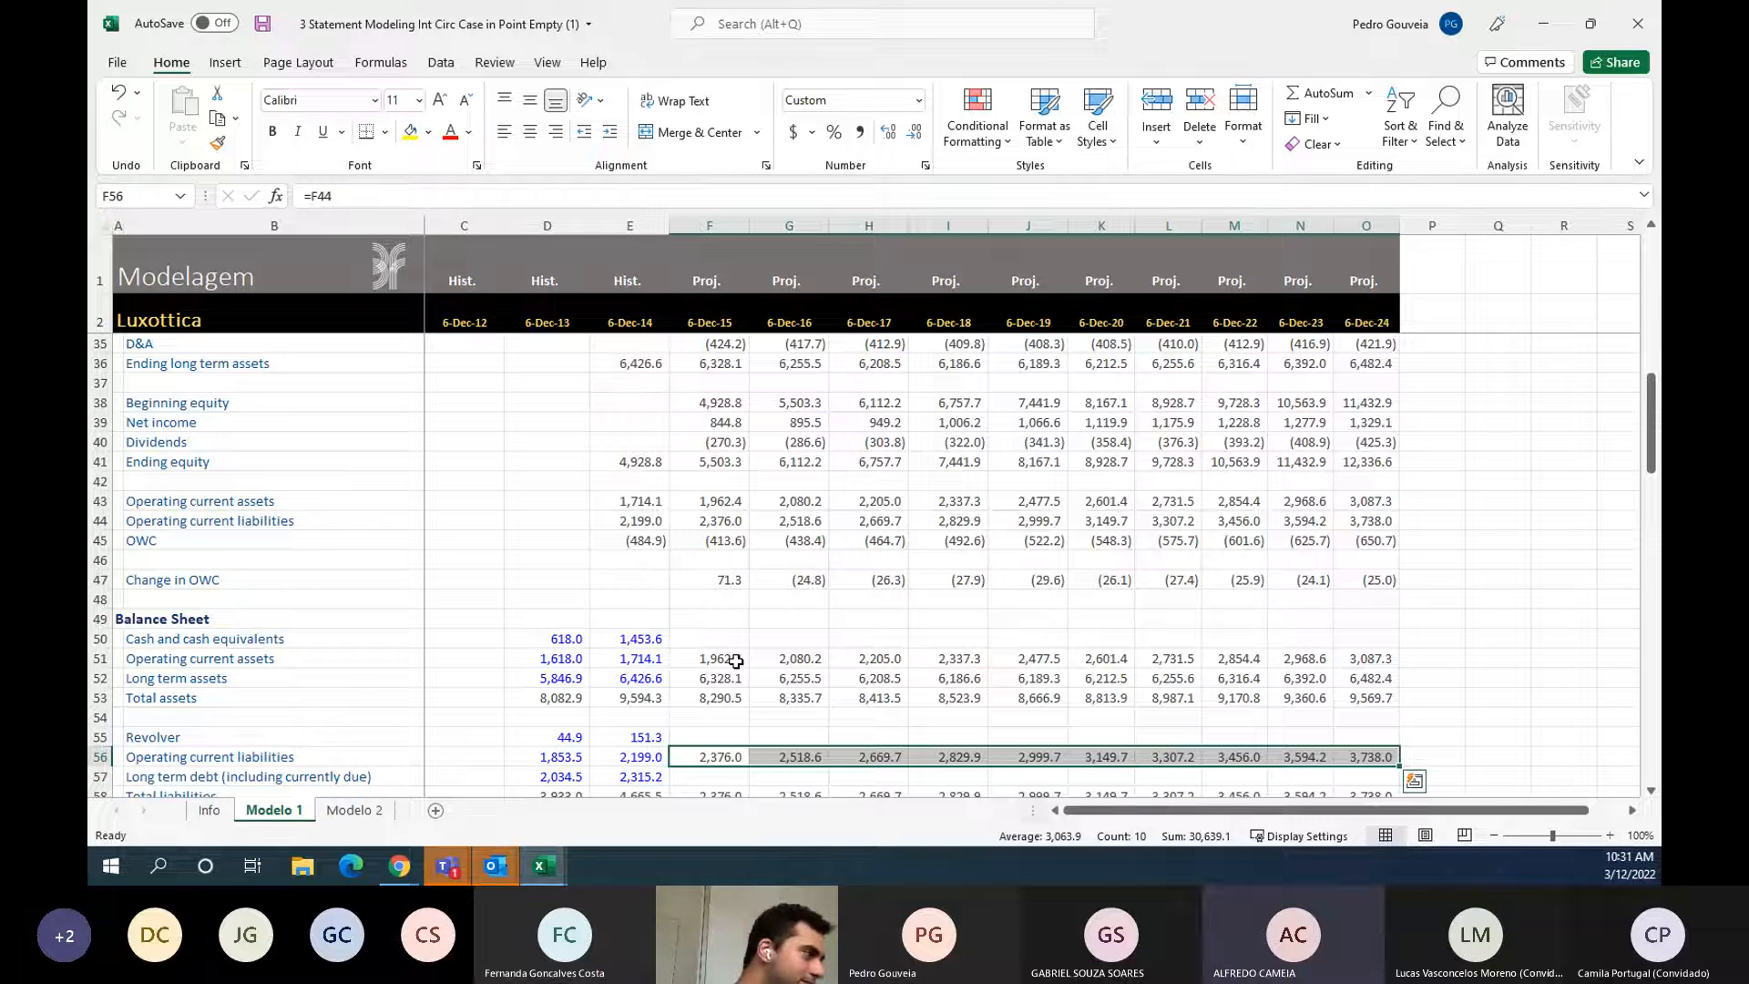
- Review the unprojected Balance Sheet rows for long term debt, revolver and equity, ending on the 6-Dec-15 equity cell F60
key("Down")
scroll(736, 660, "down", 1)
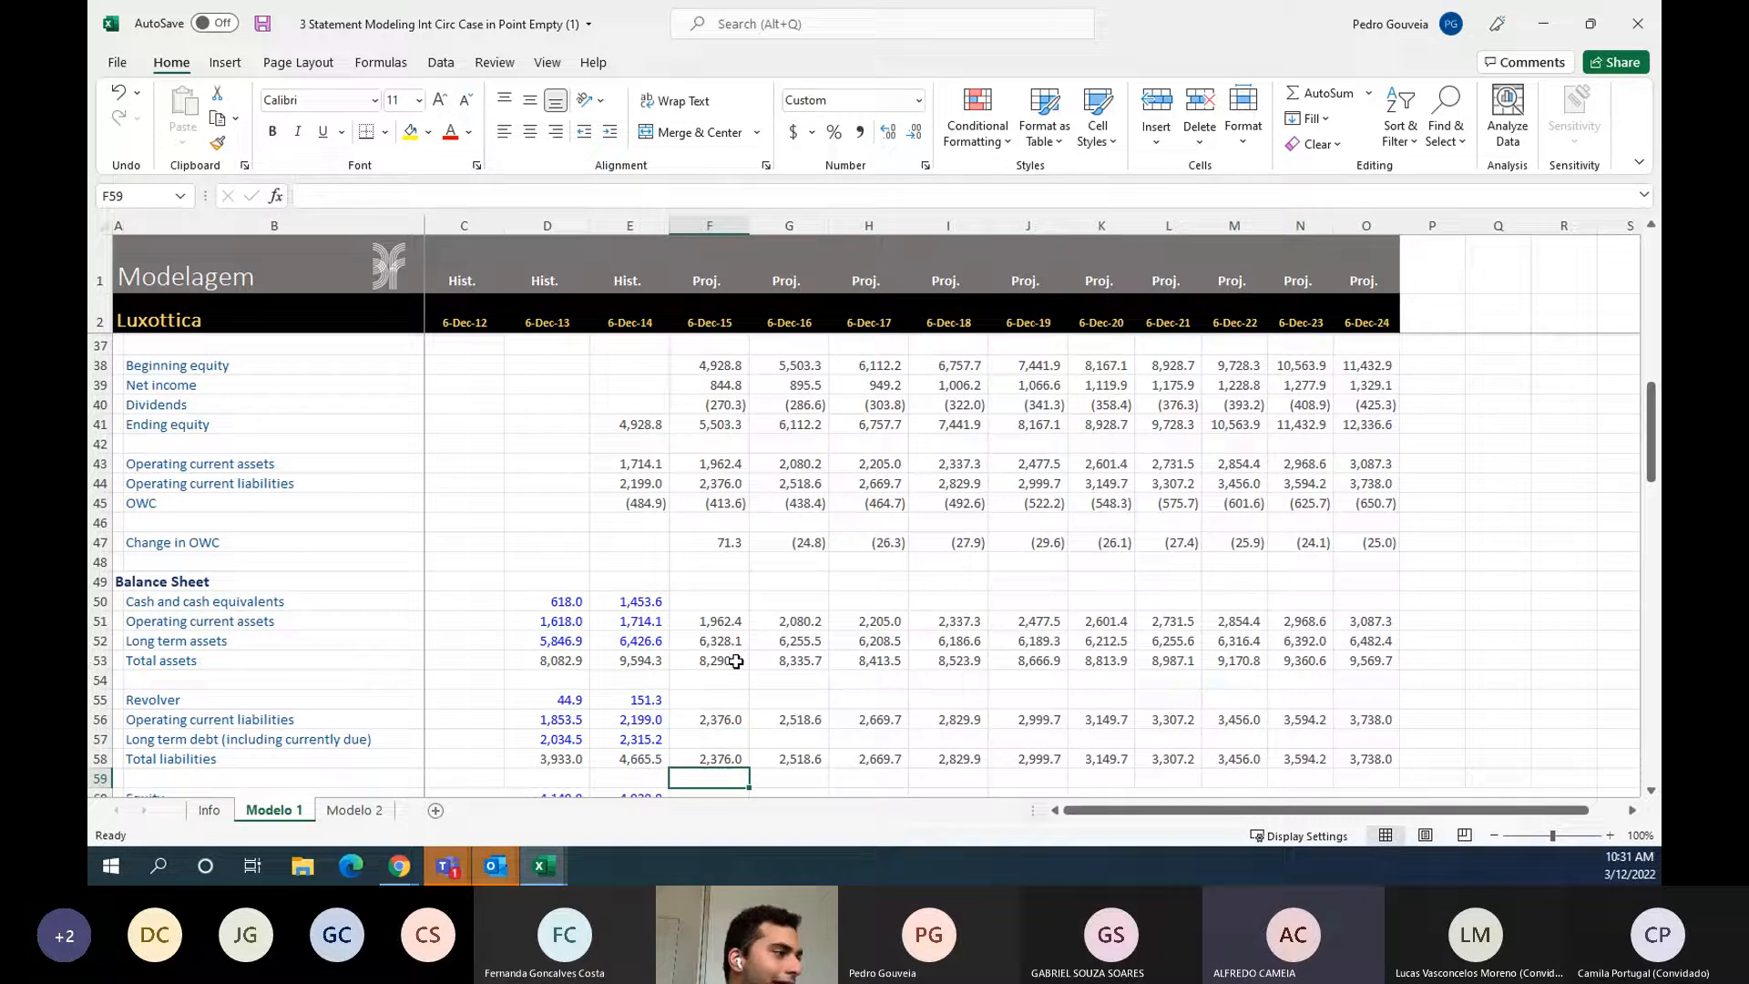
key("Down")
key("Down")
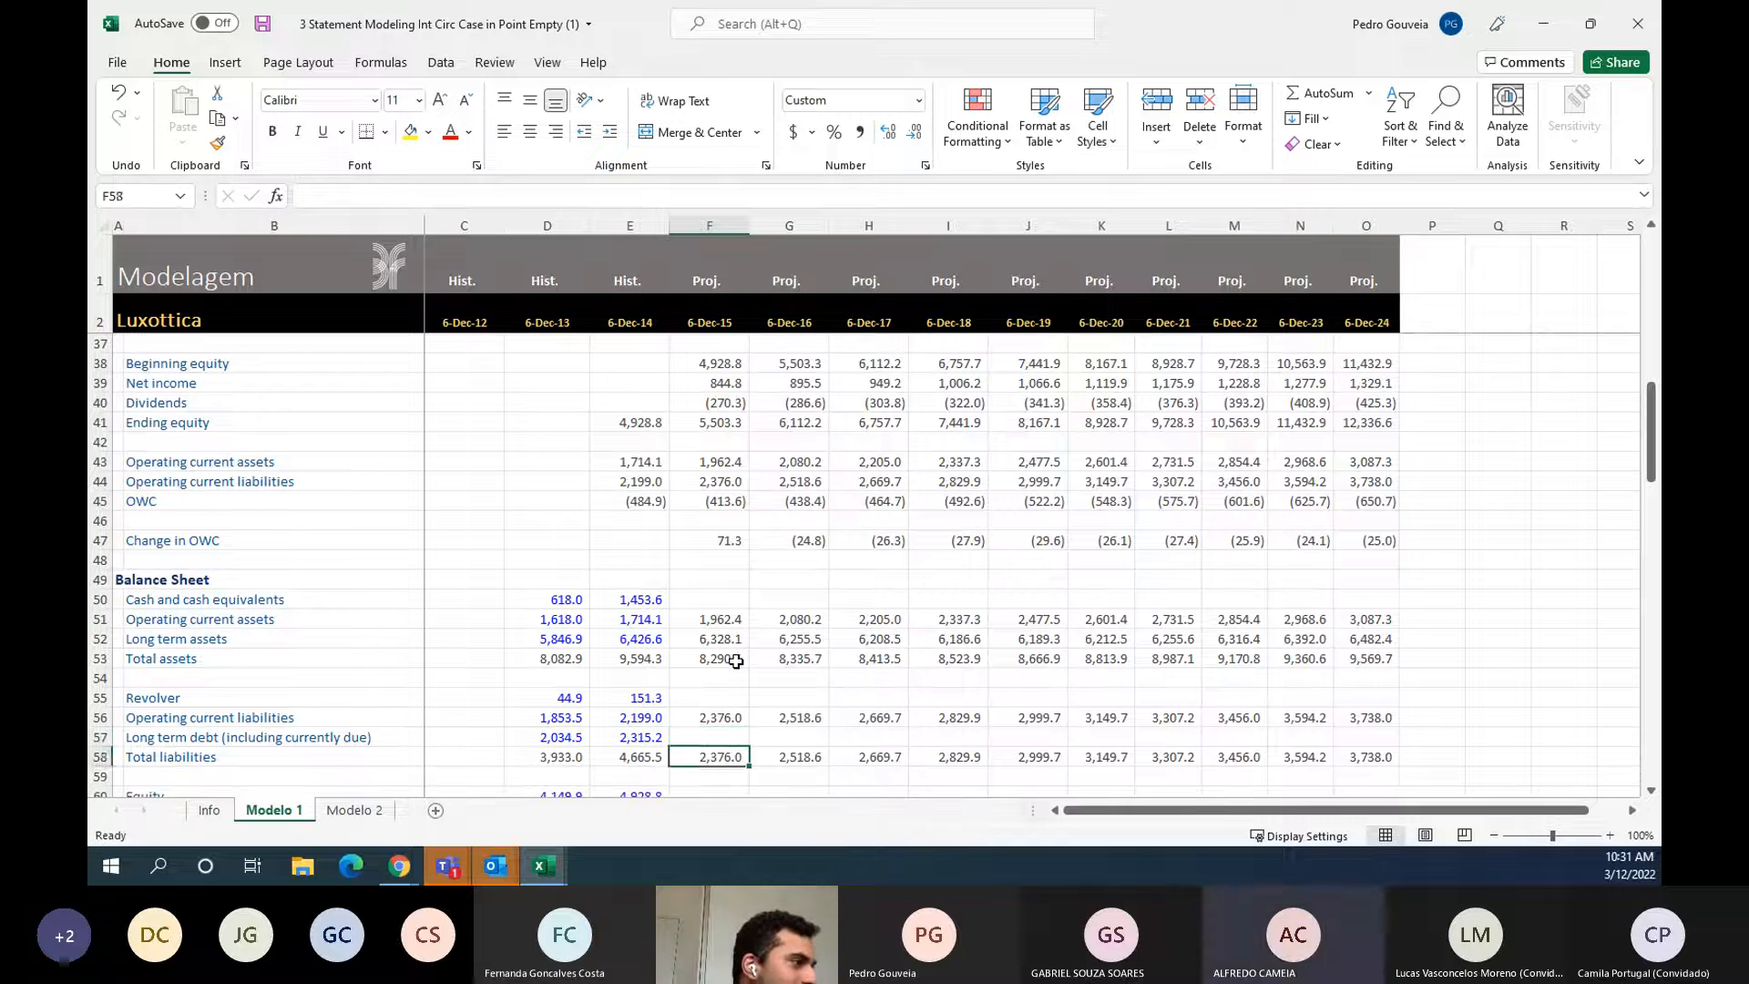
scroll(736, 661, "down", 2)
key("Down")
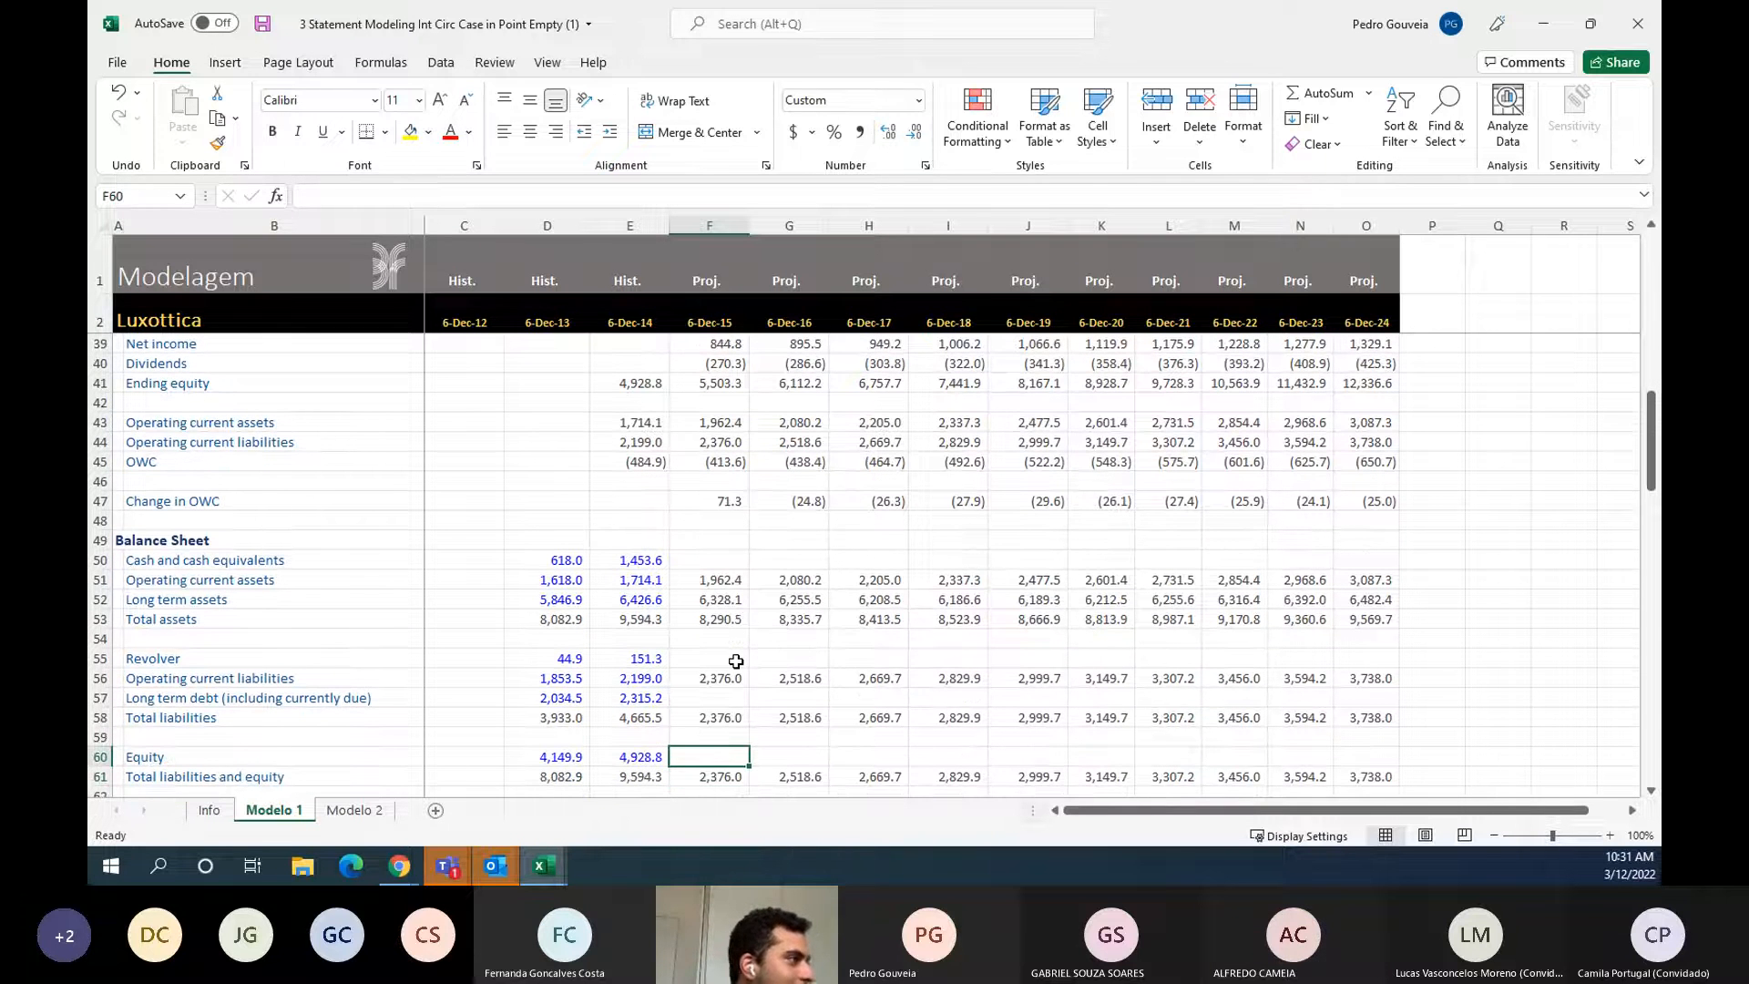
key("Up")
key("Up")
key("Up")
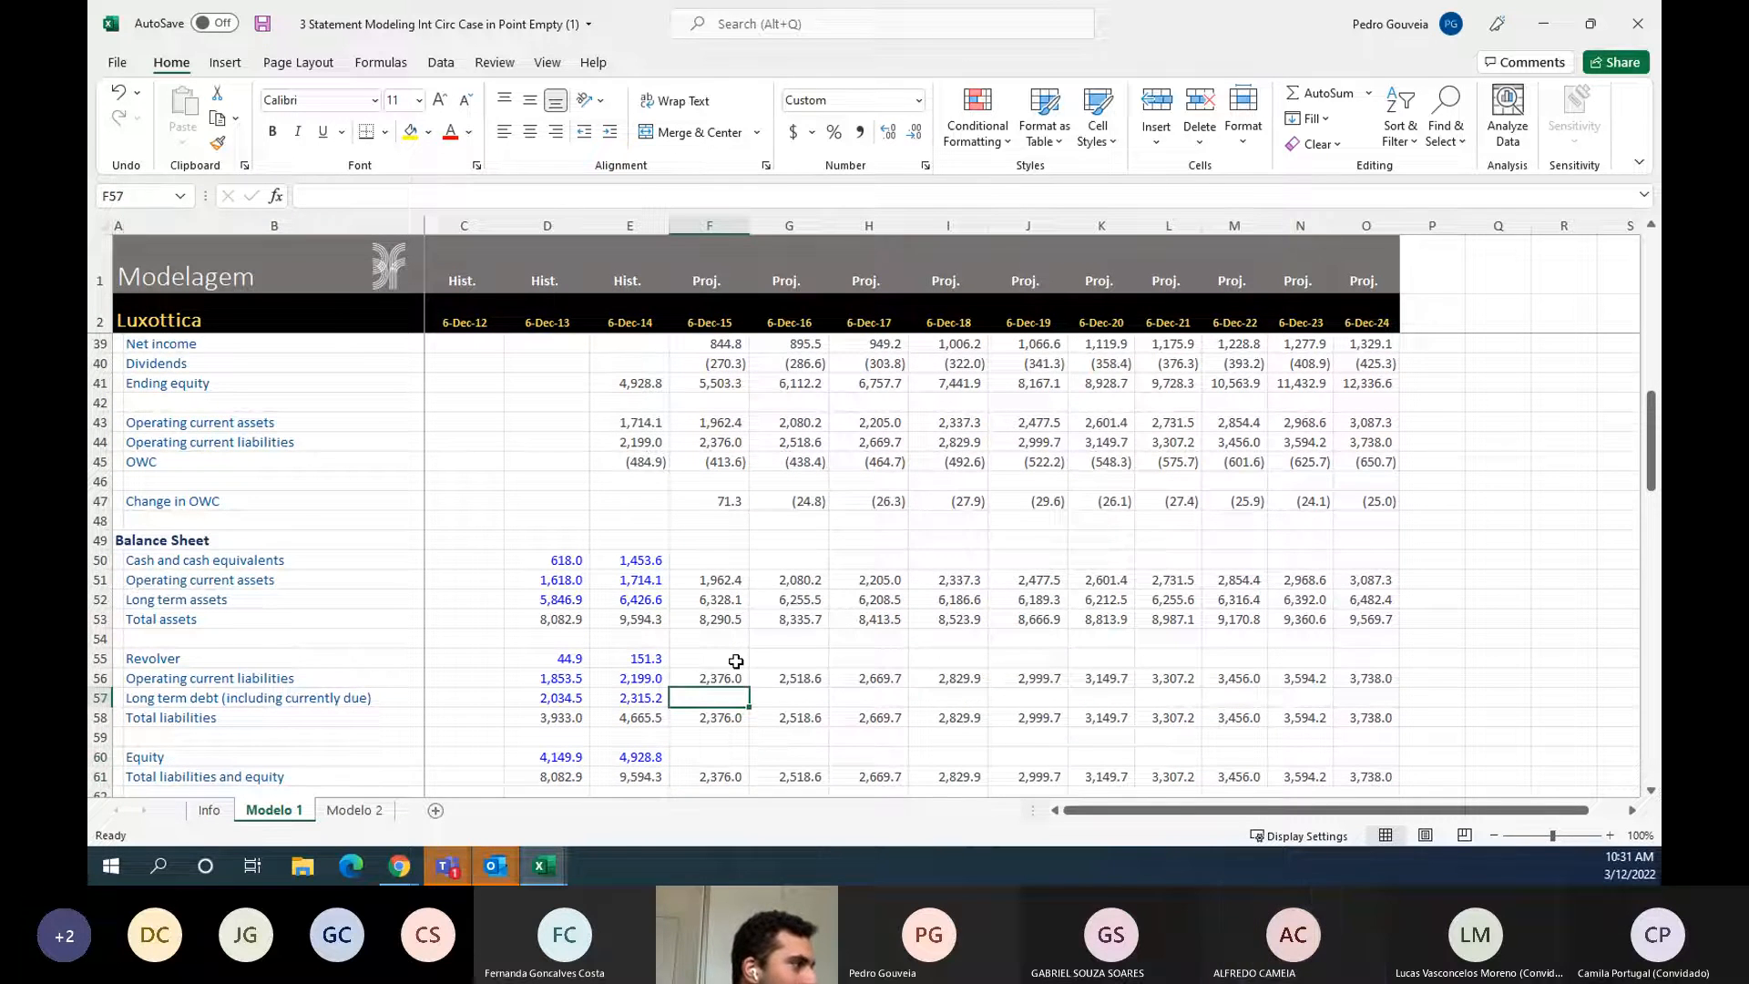
key("shift+space")
key("Up")
key("Up")
key("shift+space")
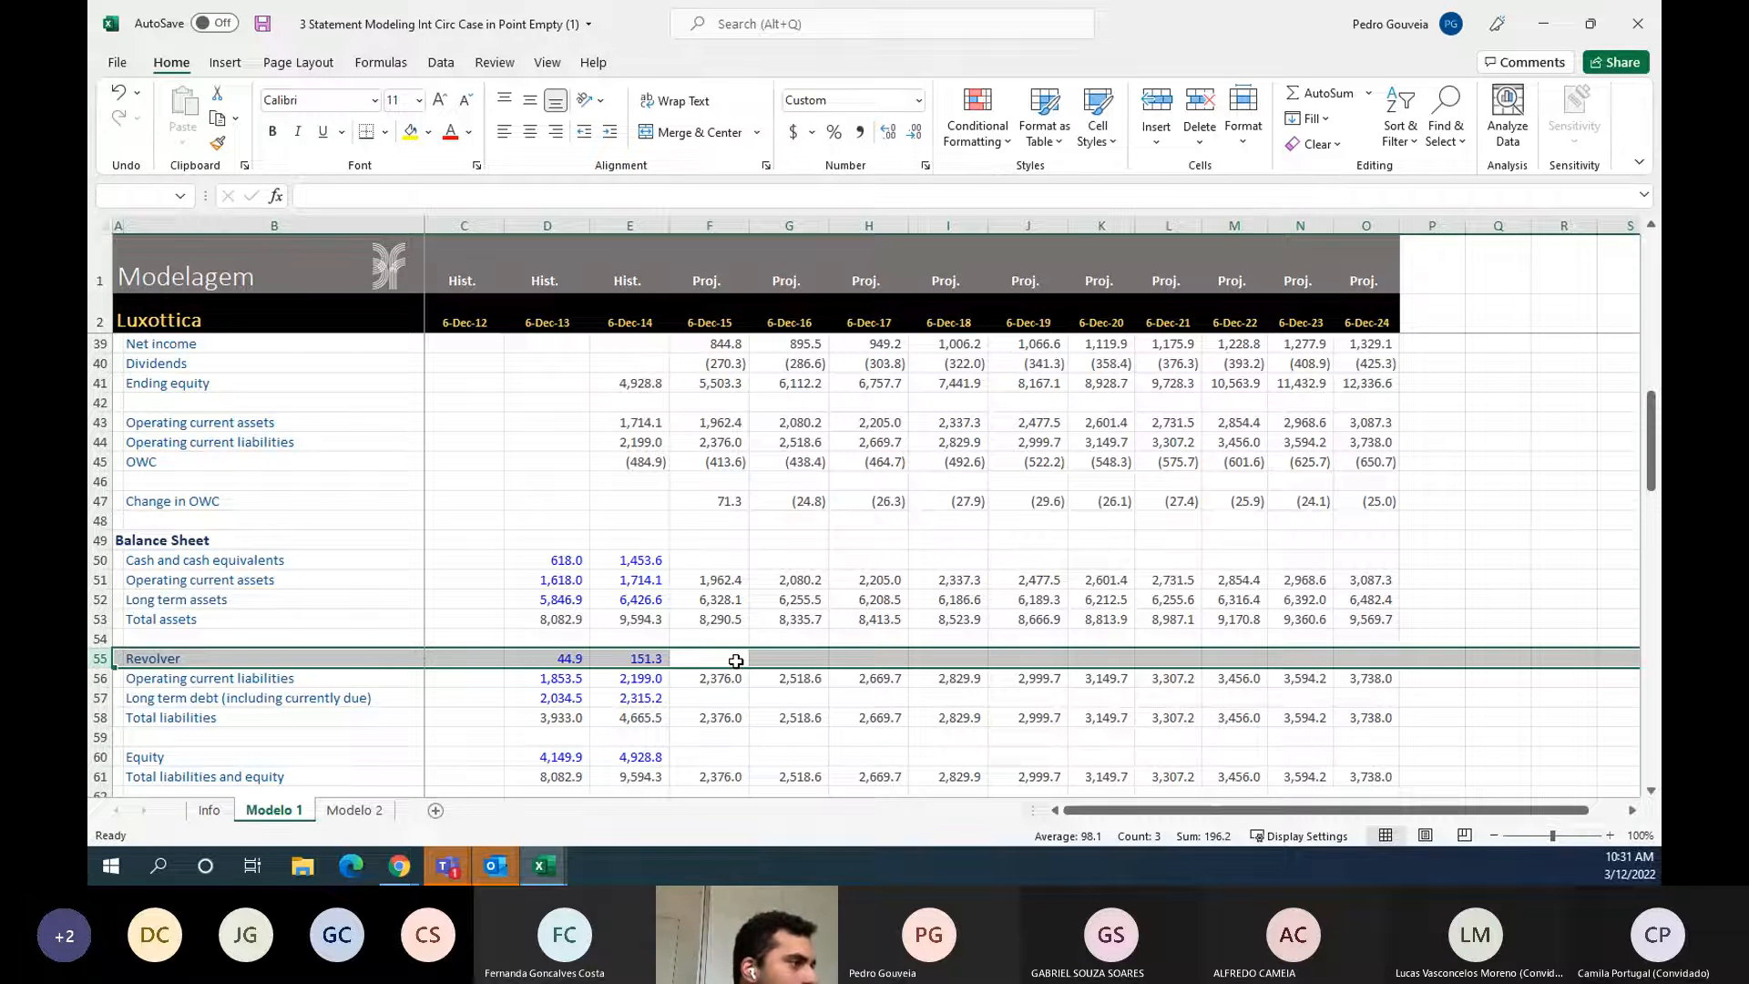
key("Down")
key("Down")
key("Down")
key("Down")
key("Down")
key("Down")
key("Up")
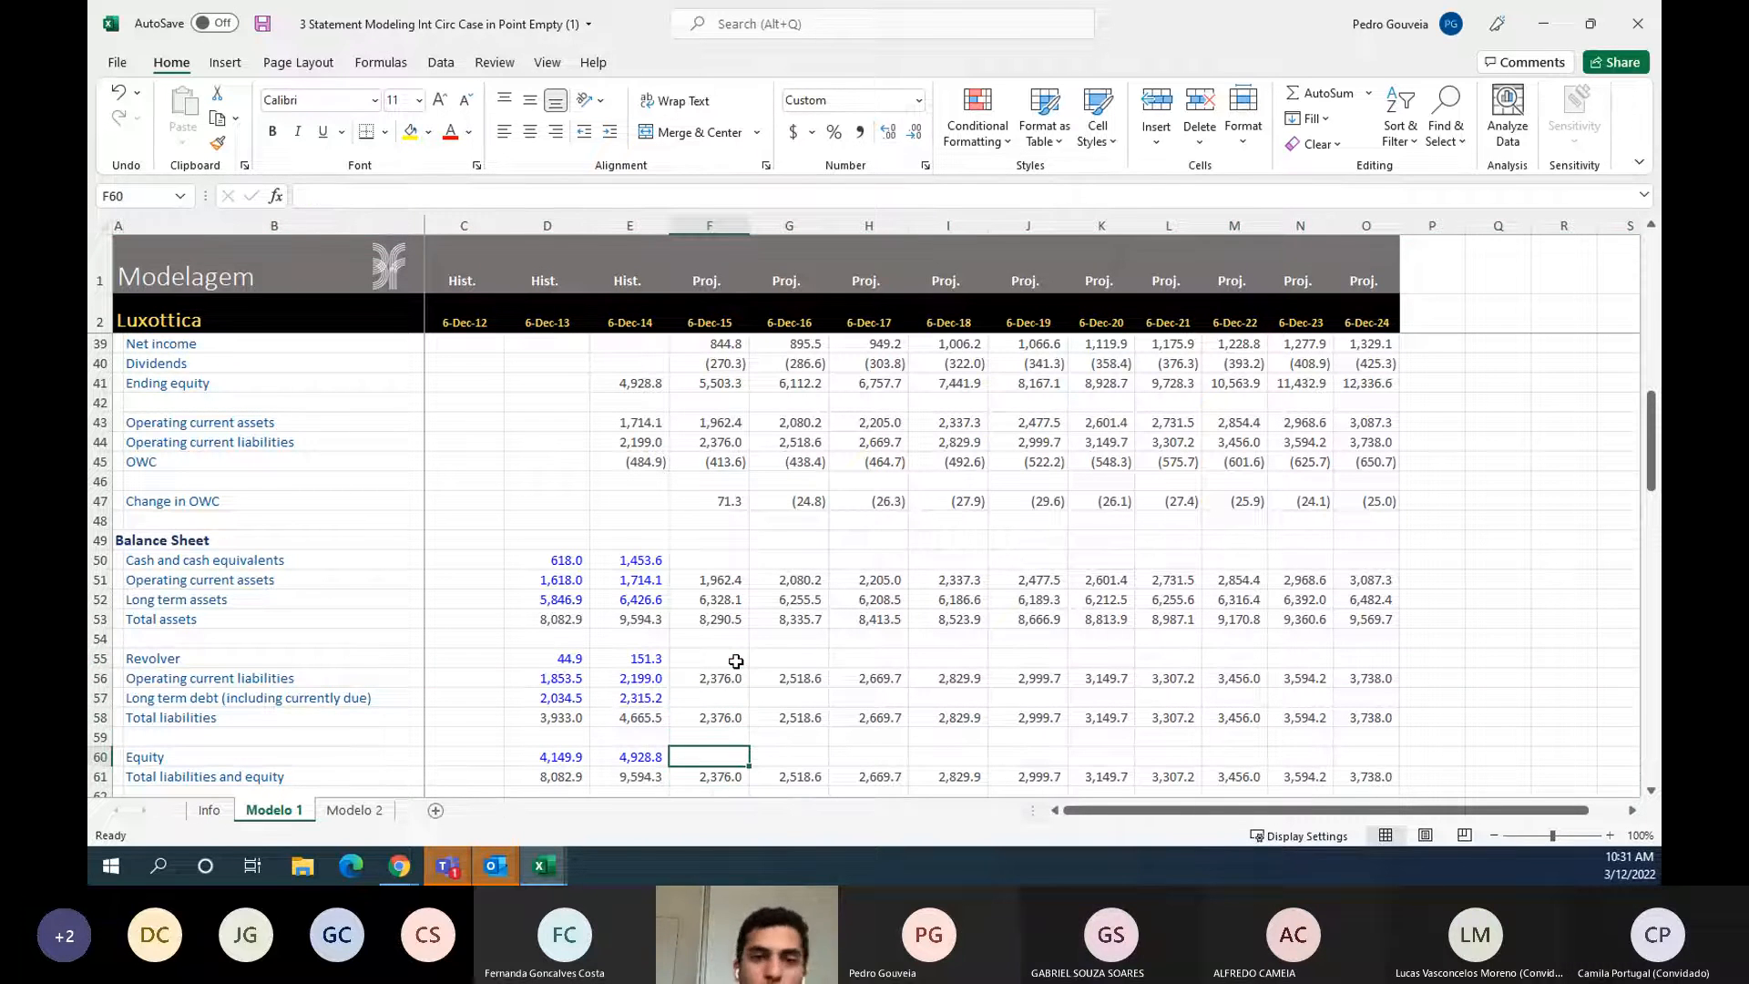
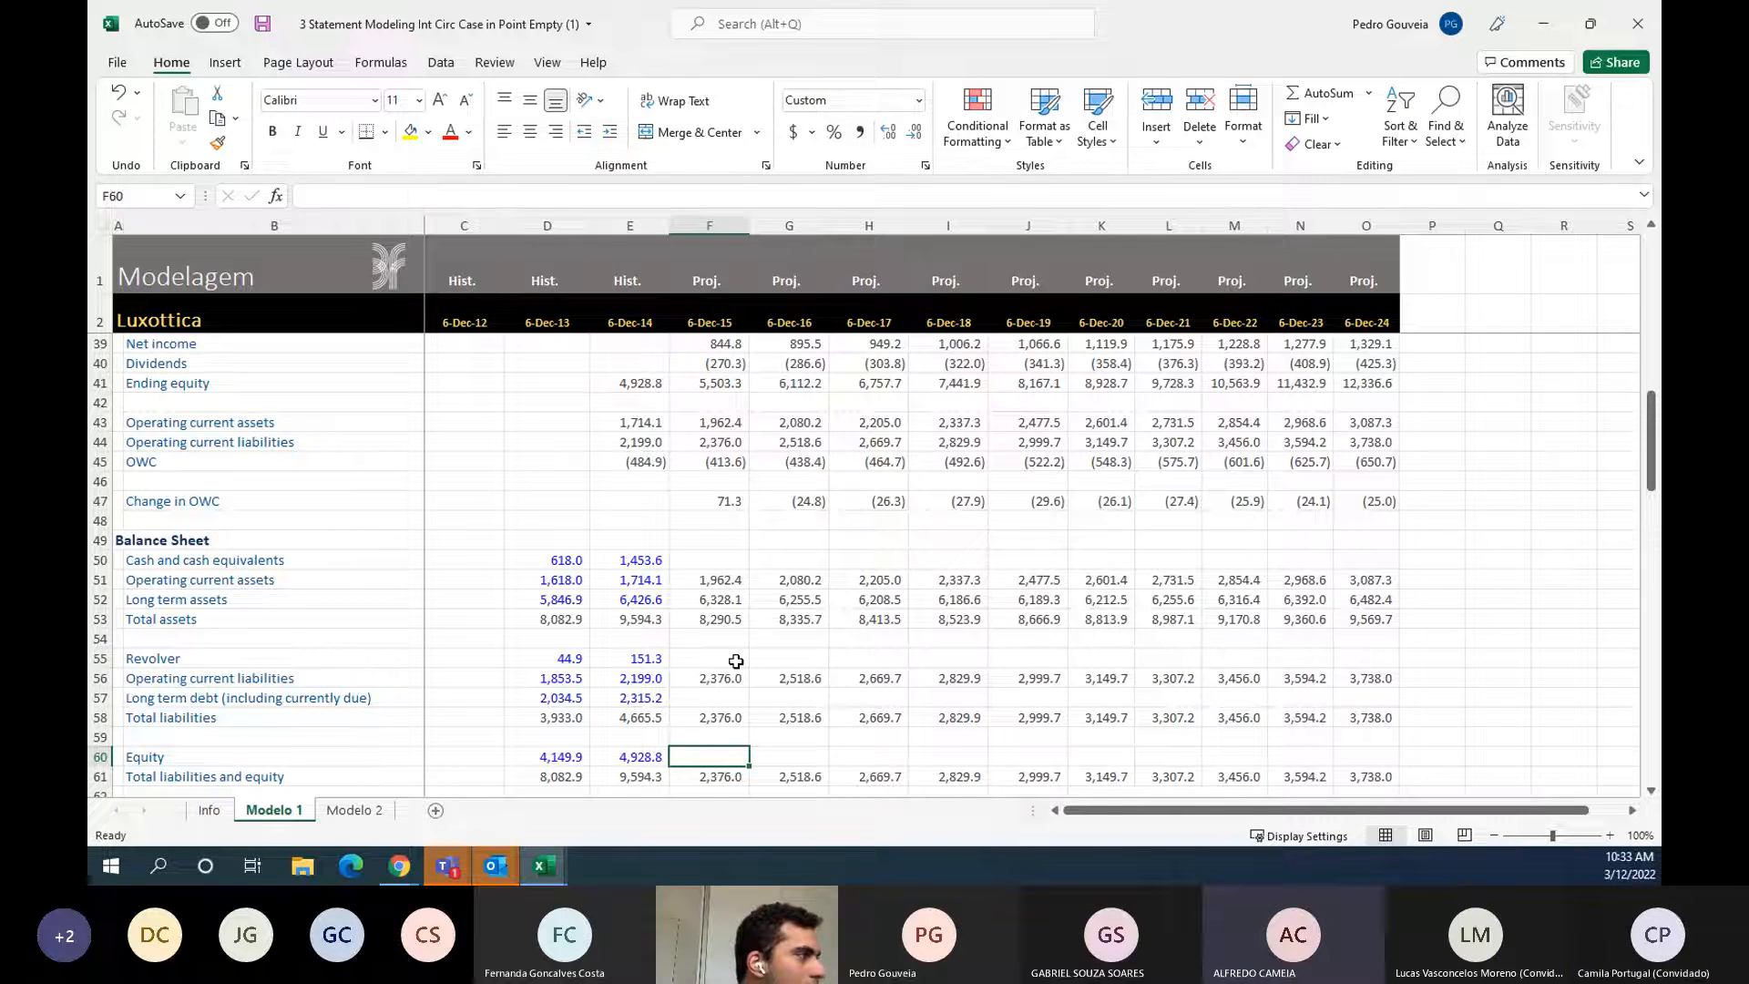
- Link the 6-Dec-15 equity in F60 of the Balance Sheet to ending equity in the Calculations section with =F41
key("Down")
key("Down")
key("Down")
key("Down")
key("Down")
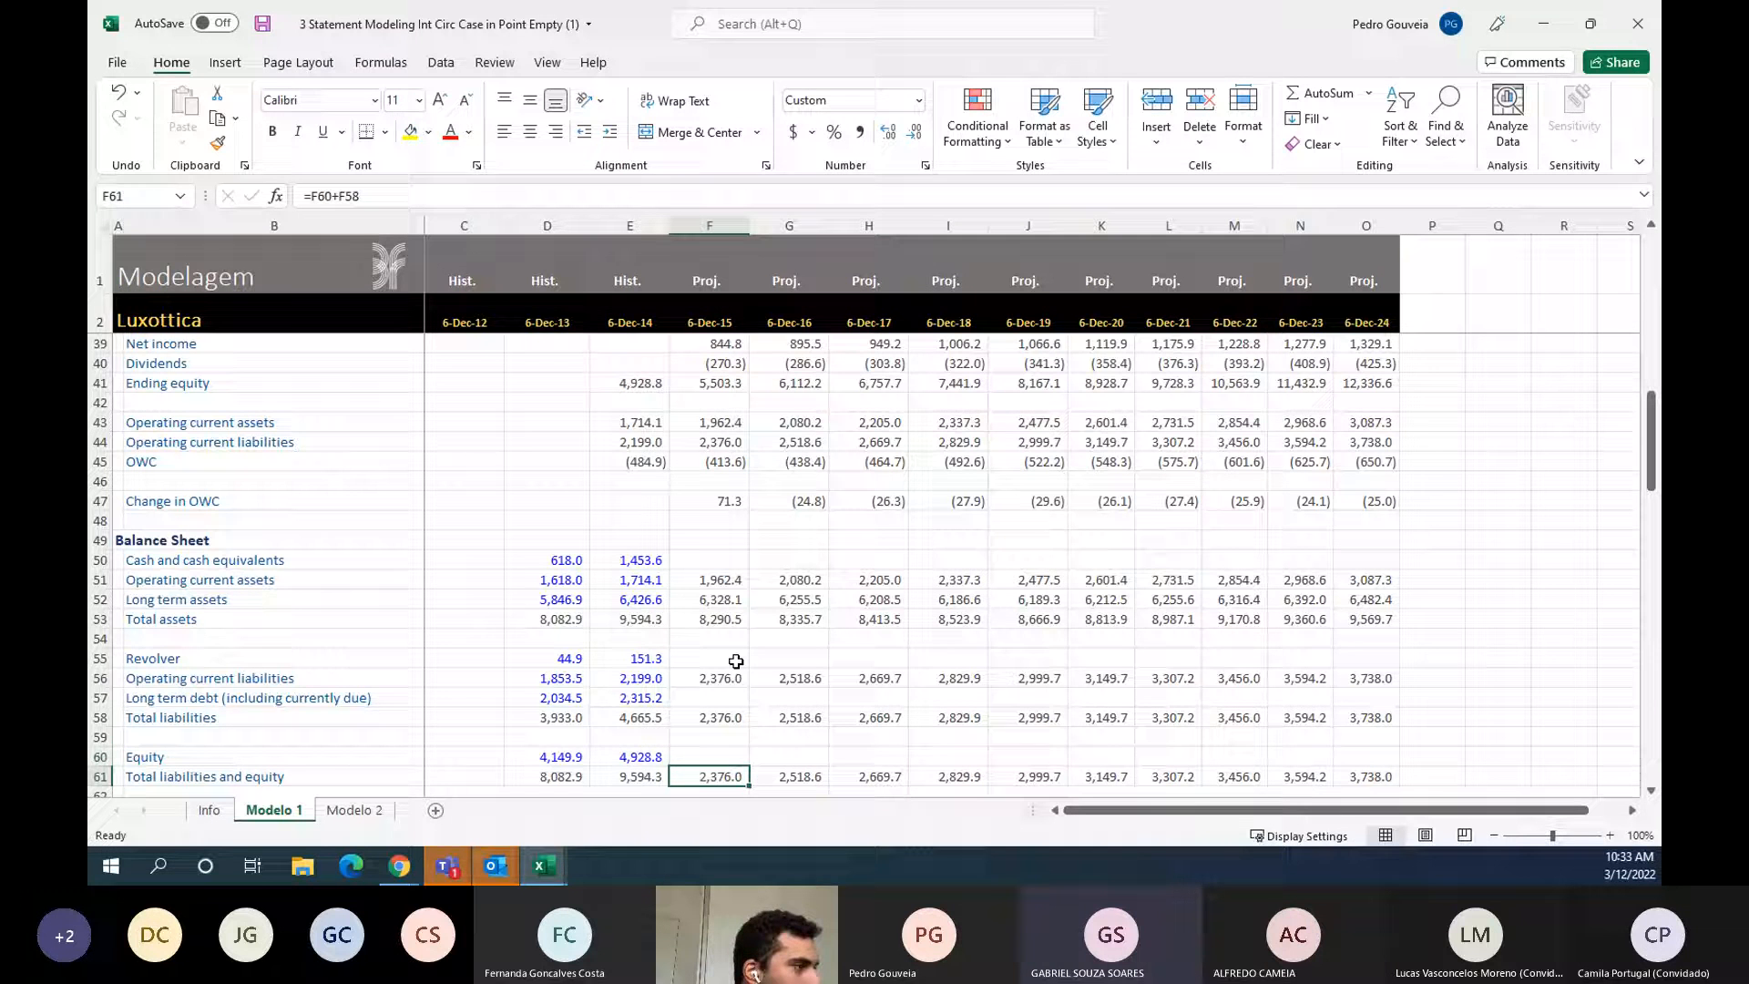
left_click(736, 661)
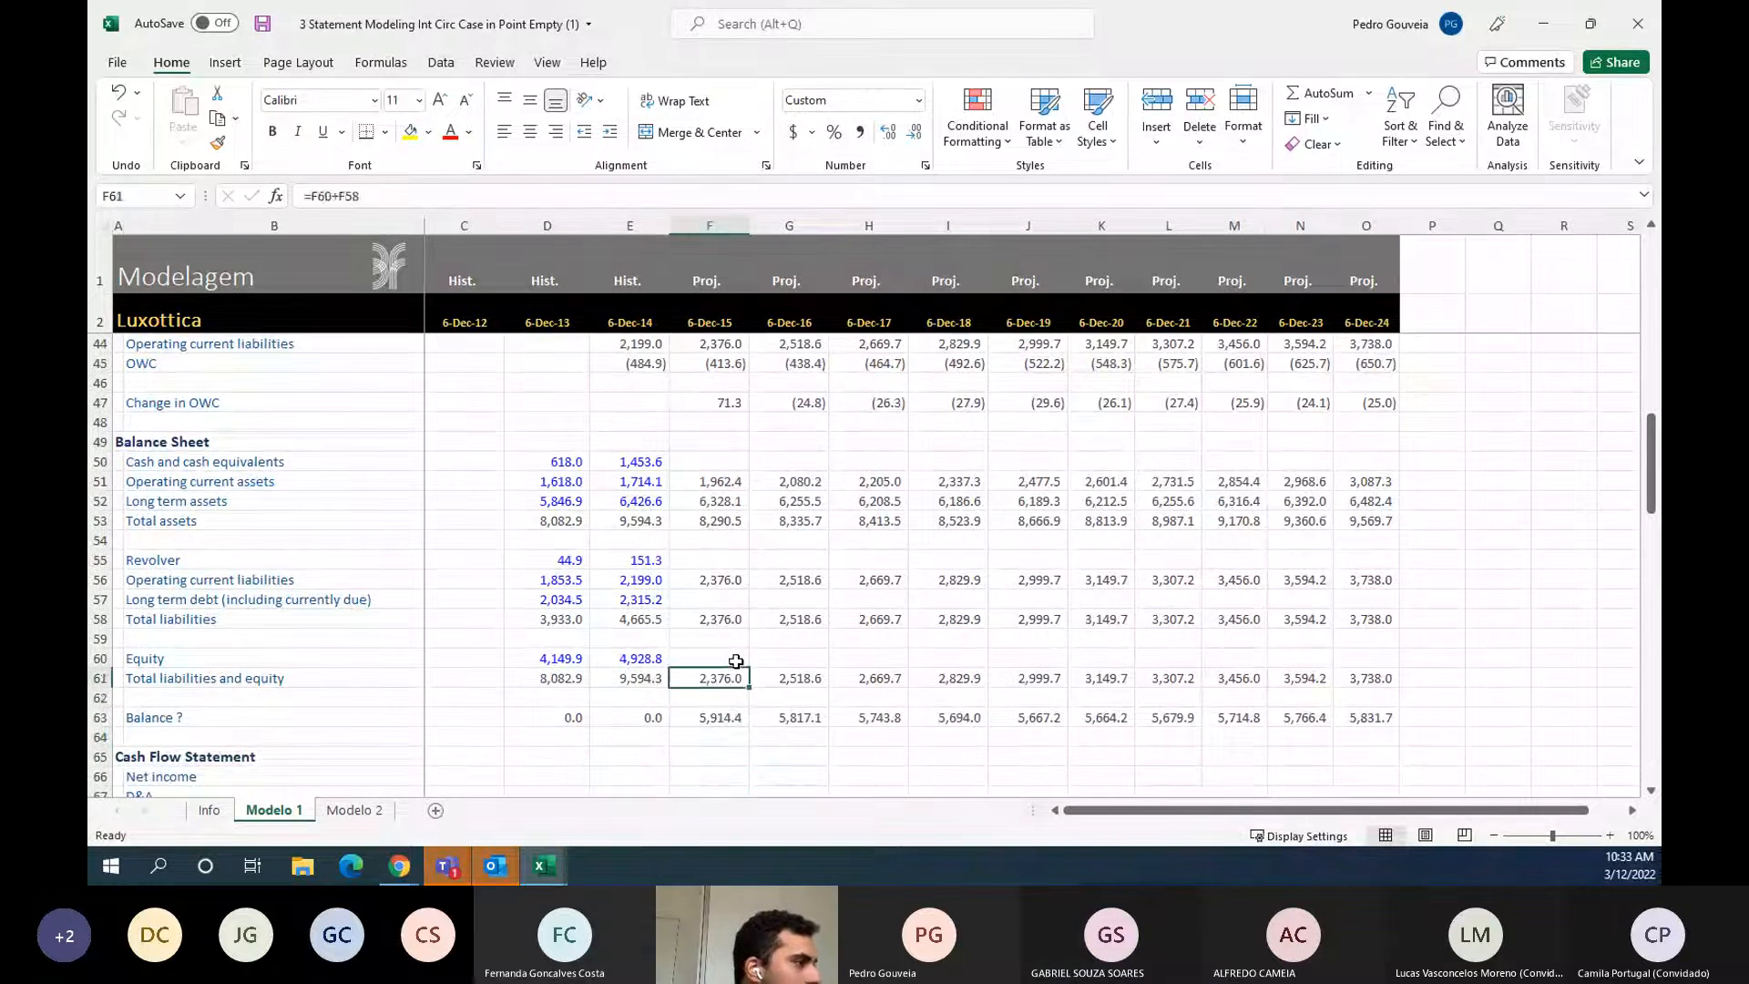
type("=")
key("Up")
key("Up")
key("Up")
key("Up")
key("Up")
key("Up")
key("Up")
key("Up")
key("Up")
key("Up")
key("Up")
key("Up")
key("Up")
key("Up")
key("Up")
key("Up")
key("Up")
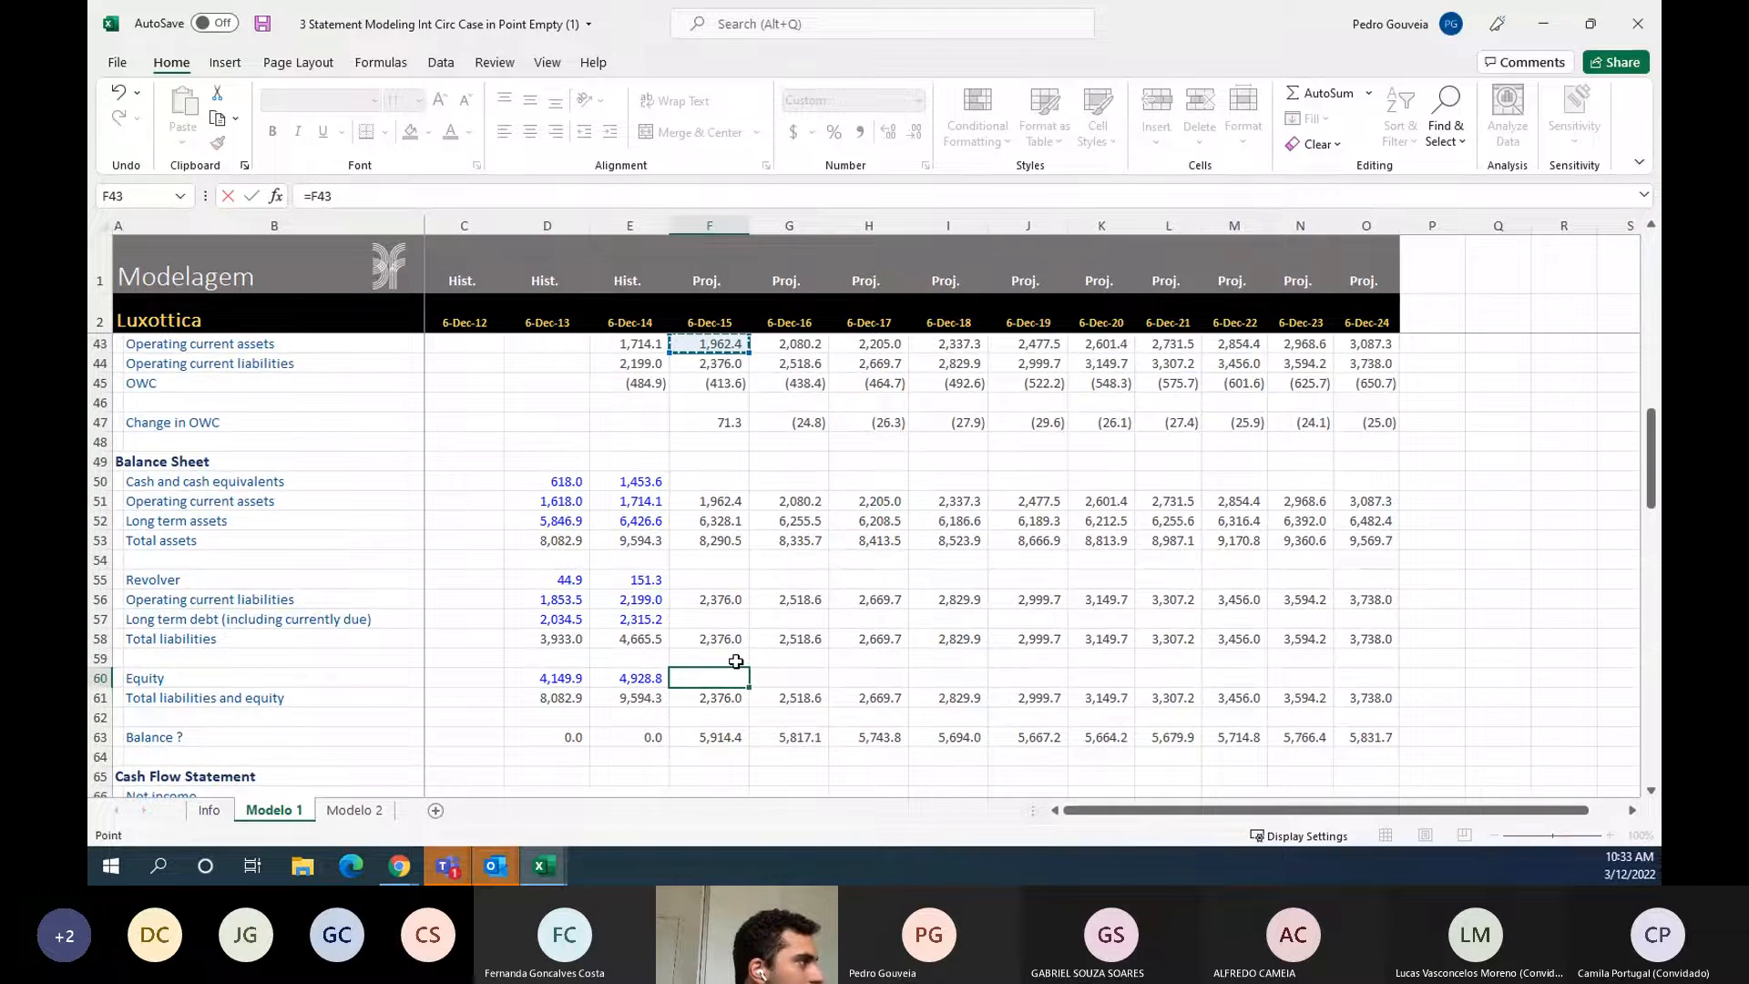
key("ctrl+Up")
key("ctrl+Up")
key("ctrl+Up")
key("ctrl+Down")
key("ctrl+Down")
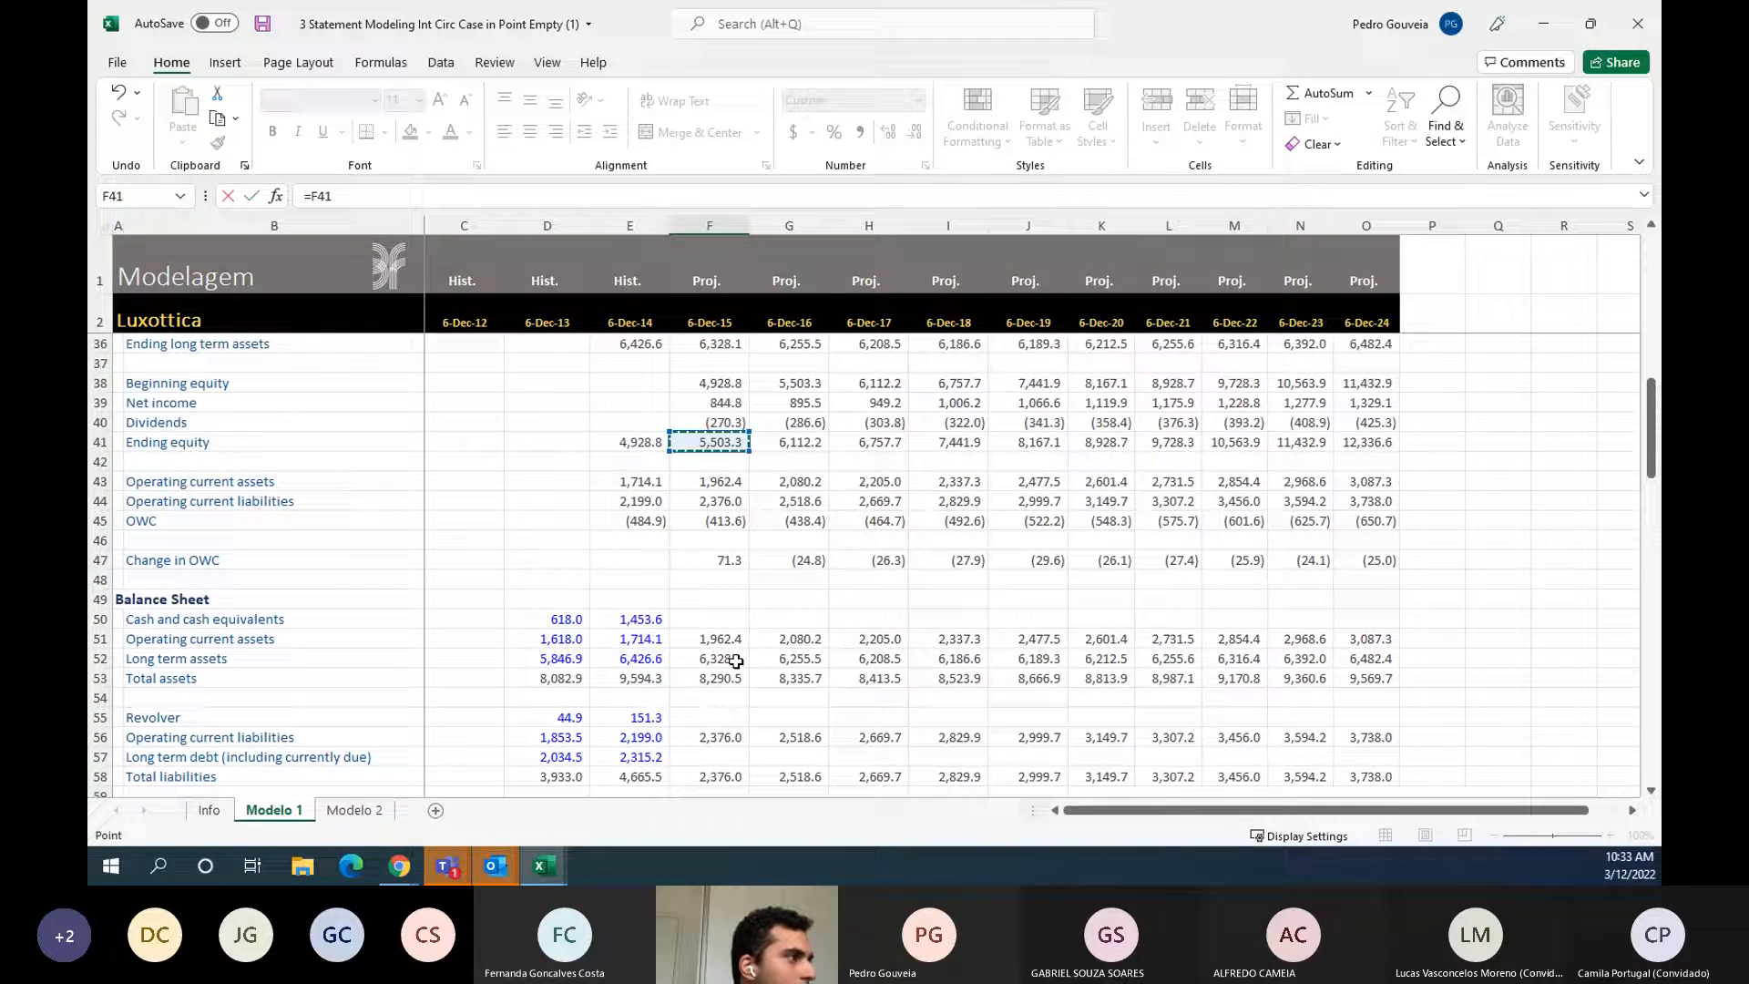
key("ctrl+Return")
- Copy the equity formula from F60 across the projected years through O60
key("shift+Right")
key("shift+Right")
key("shift+Right")
key("shift+Right")
key("shift+Right")
key("shift+Right")
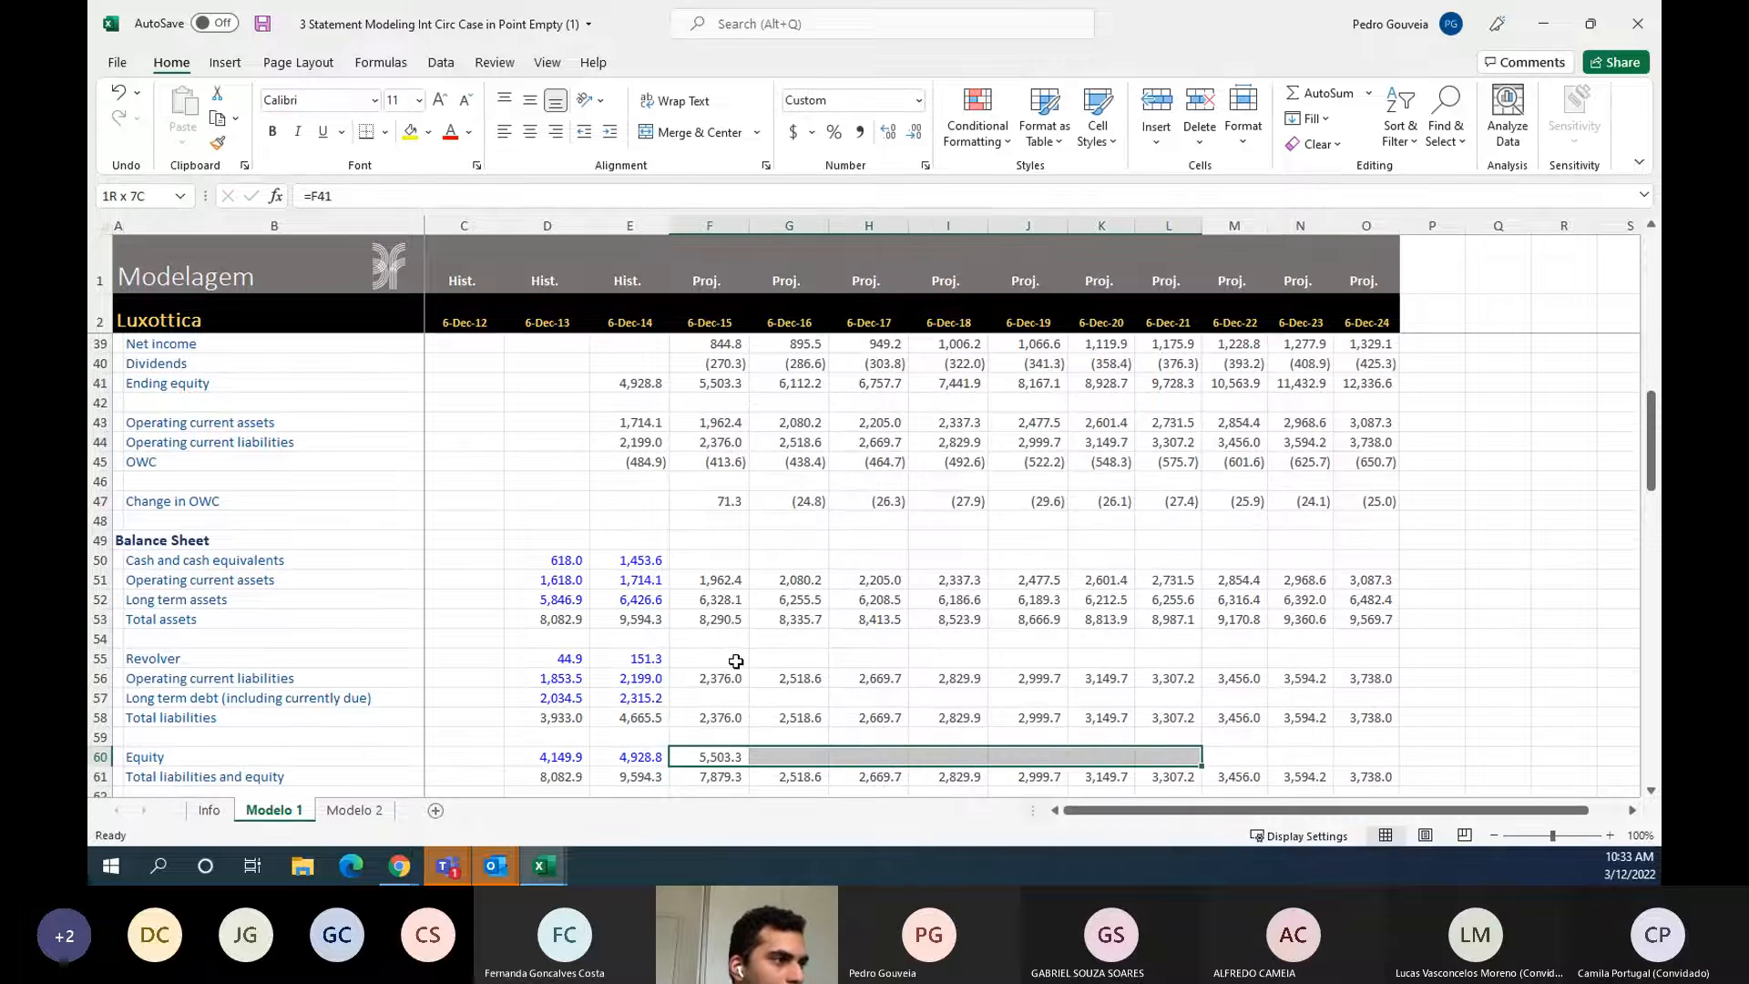
key("shift+Right")
key("shift+Right")
key("shift+Right")
key("ctrl+r")
- Check the Balance ? row 63 across the projected years F63 to O63
key("Down")
key("Down")
key("Down")
key("Down")
key("Down")
key("Down")
key("Up")
key("Up")
key("Up")
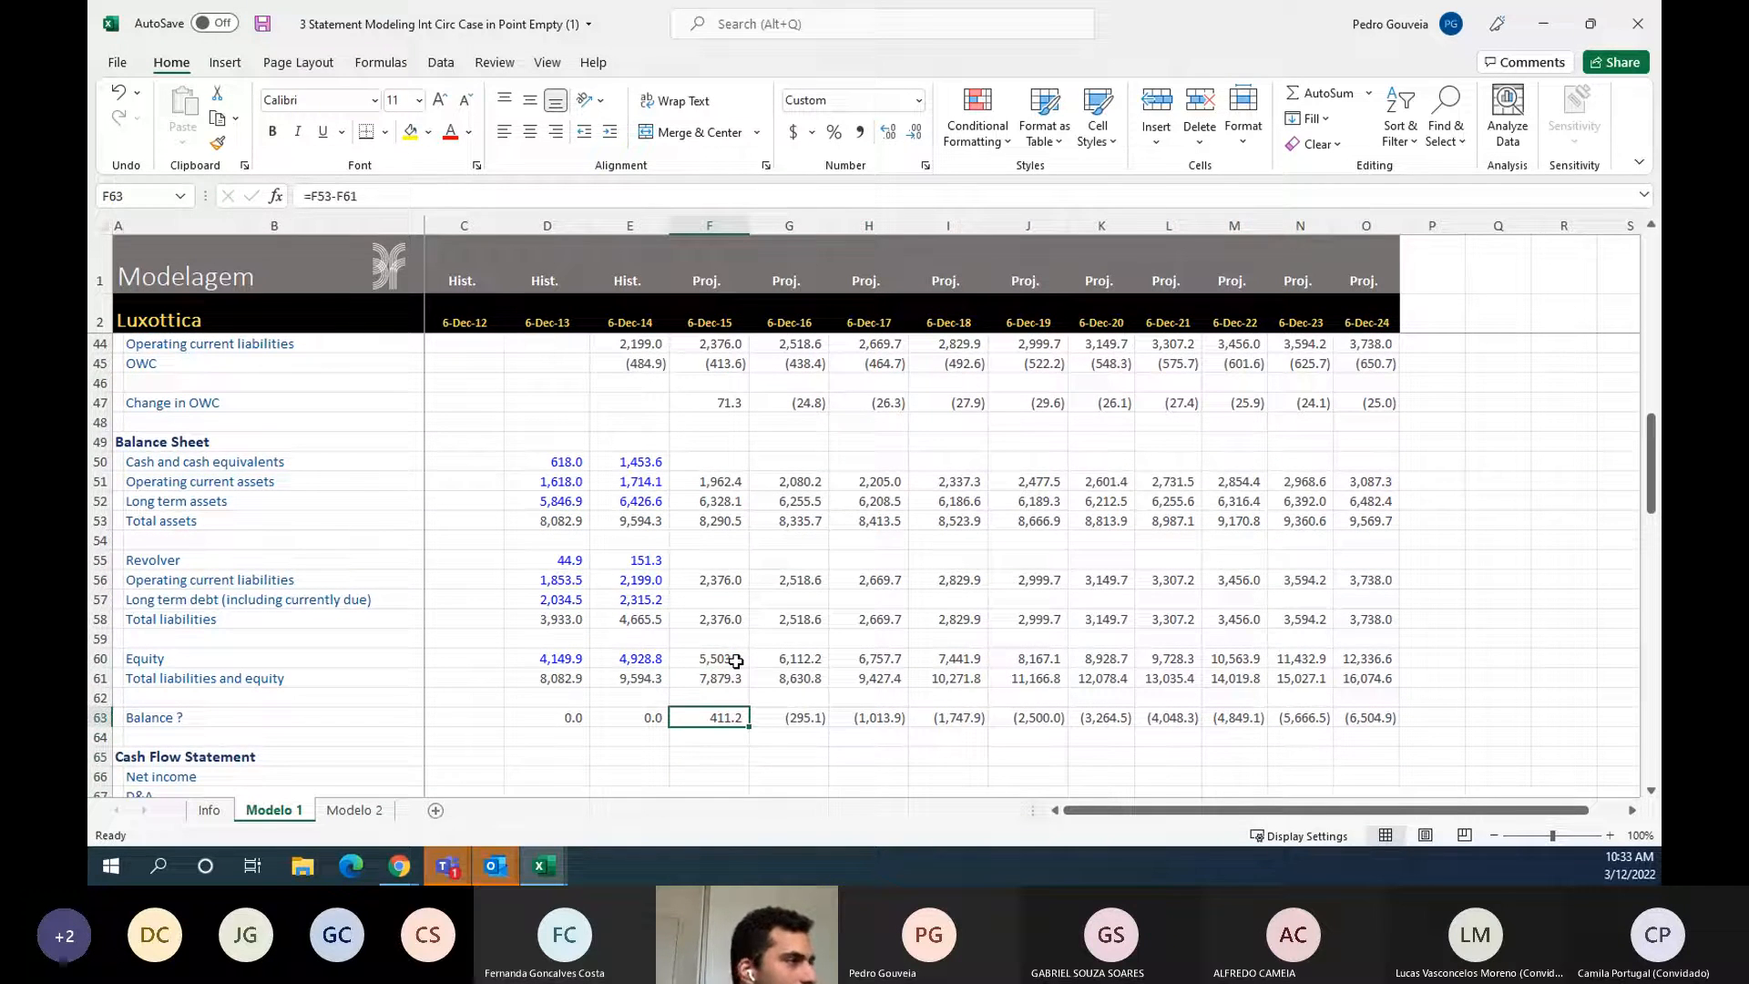
key("ctrl+shift+Right")
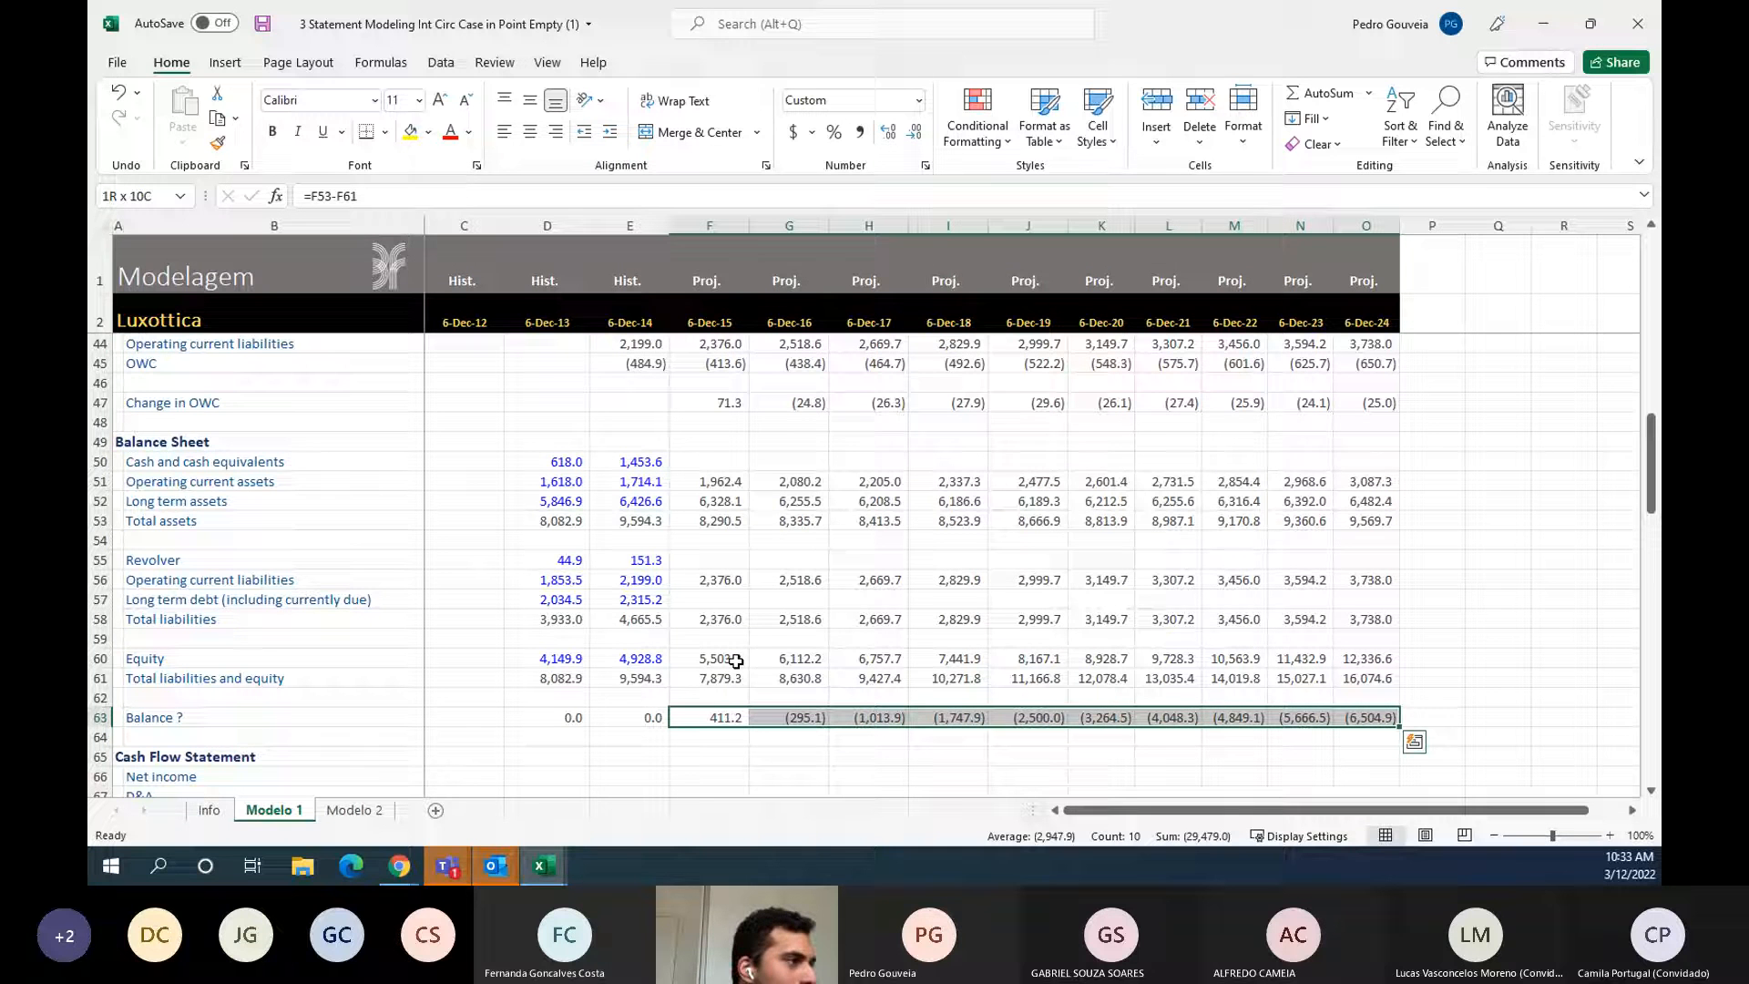
key("Left")
key("Right")
- Look over the empty Cash Flow Statement rows in column F, ending on the 6-Dec-15 net income cell F66
key("Down")
key("Down")
key("Down")
key("Down")
key("Down")
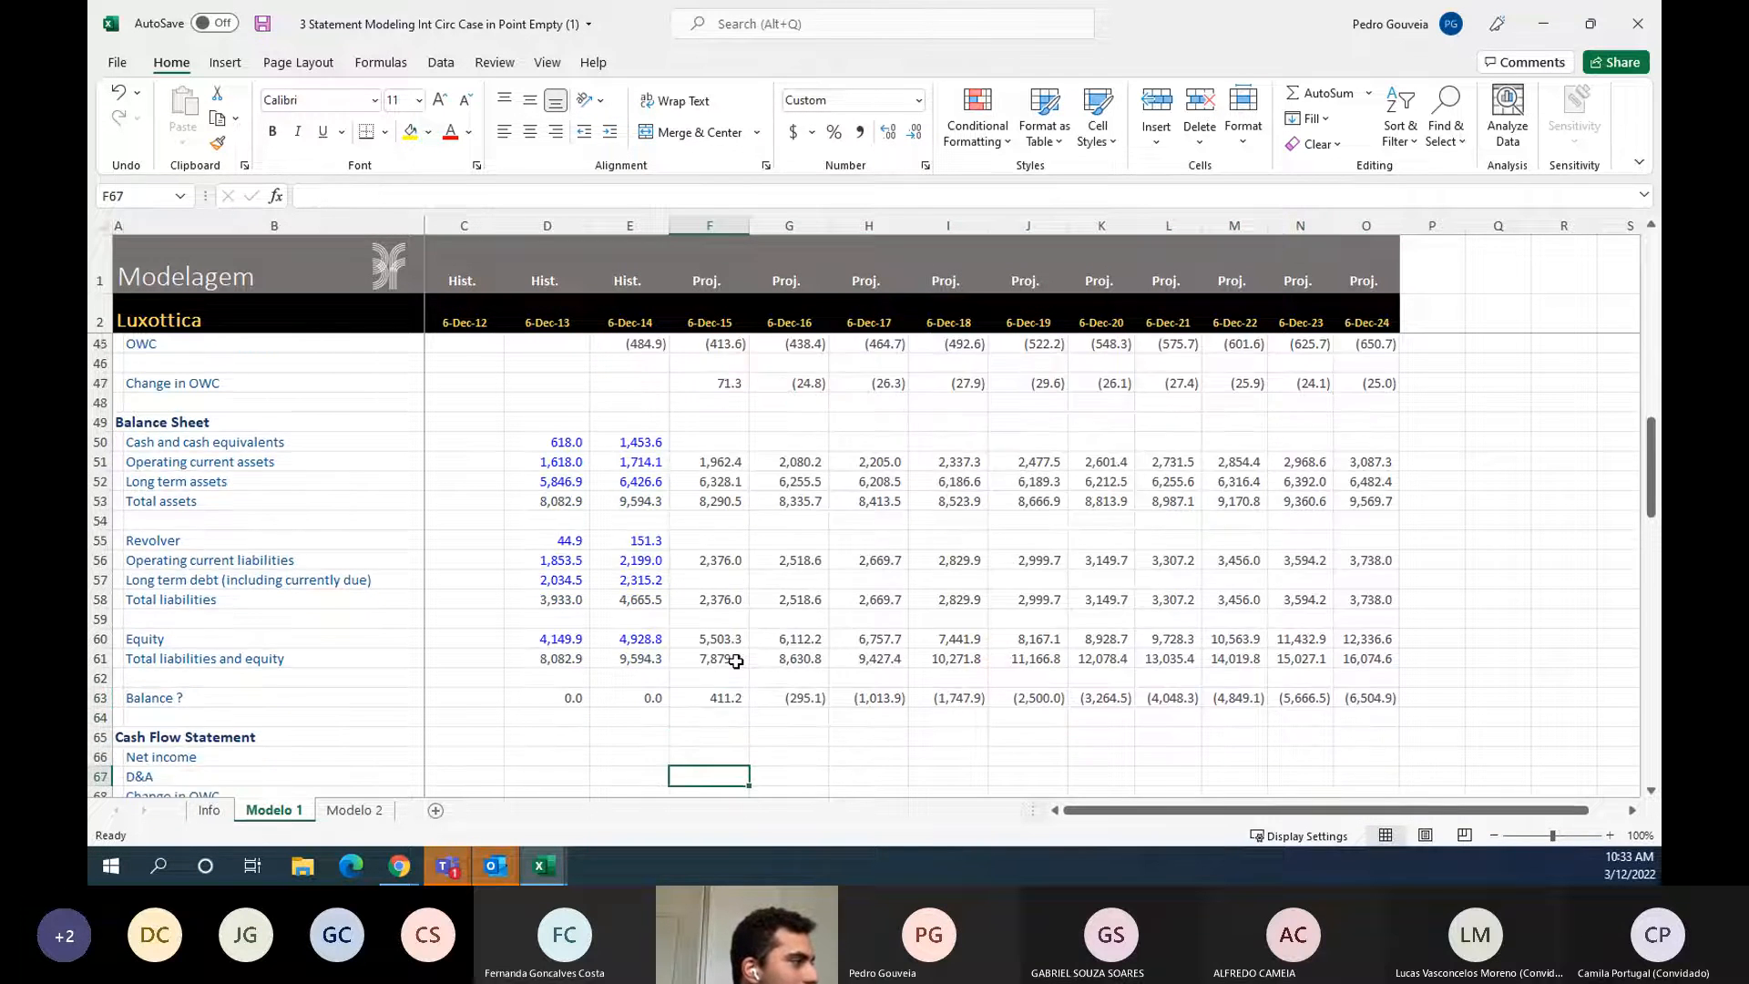
key("Down")
key("Down")
key("Down")
key("Down")
key("Down")
key("Down")
key("Down")
key("Down")
key("Down")
key("Down")
key("Down")
key("Down")
key("Down")
key("Down")
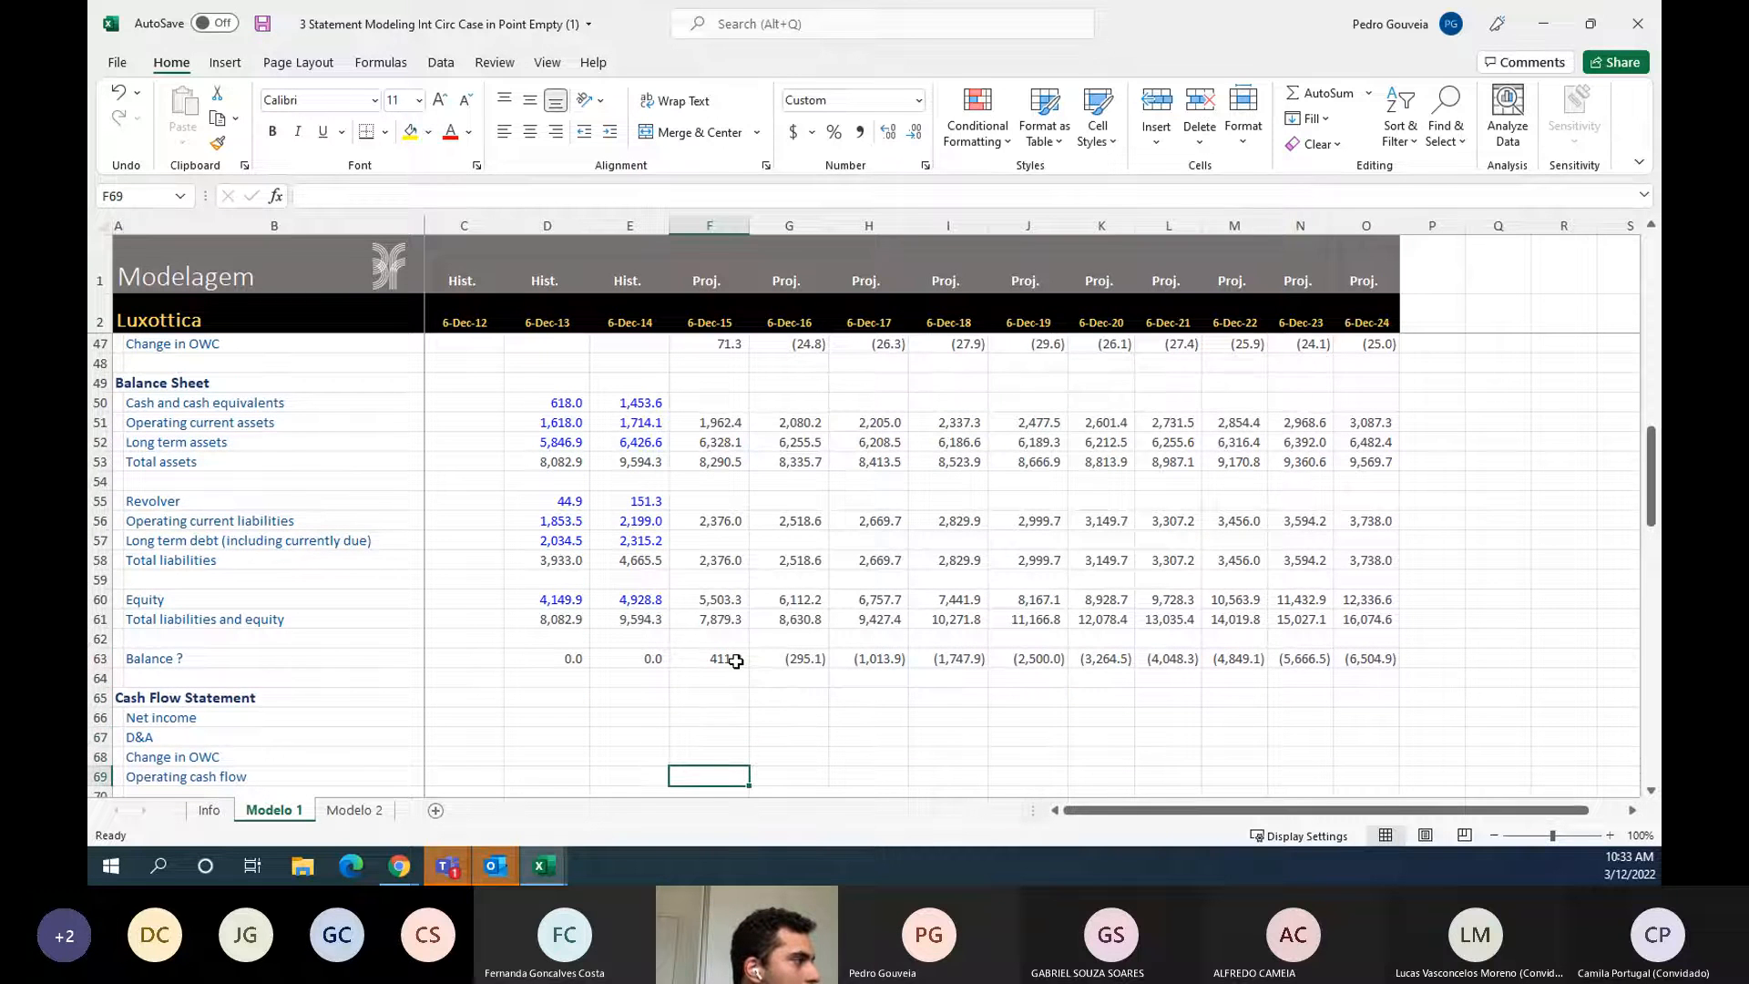
key("Down")
key("Down")
key("Down")
key("Up")
key("Up")
key("Up")
key("Up")
key("Up")
key("Up")
key("Up")
key("Up")
key("Up")
key("Up")
key("Up")
key("Up")
key("Up")
key("Up")
key("Up")
key("Up")
key("Up")
key("Up")
key("Up")
key("Up")
key("Up")
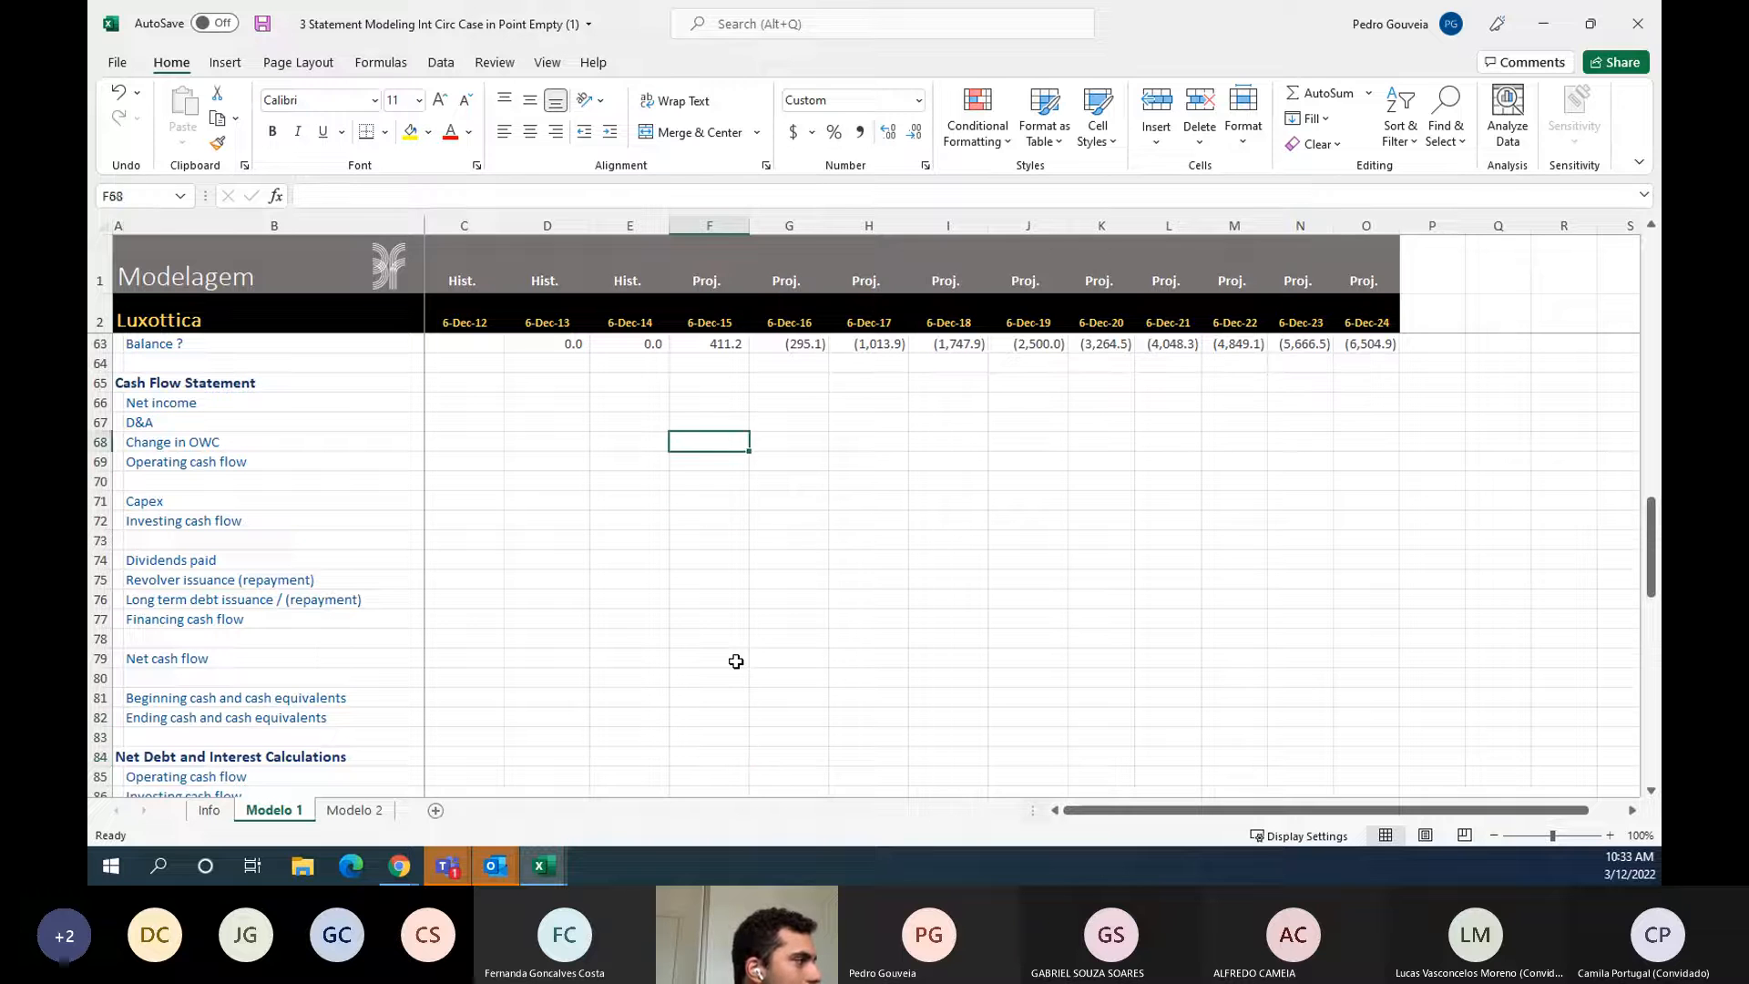
key("Up")
key("Up")
key("Down")
key("Down")
key("Down")
key("Down")
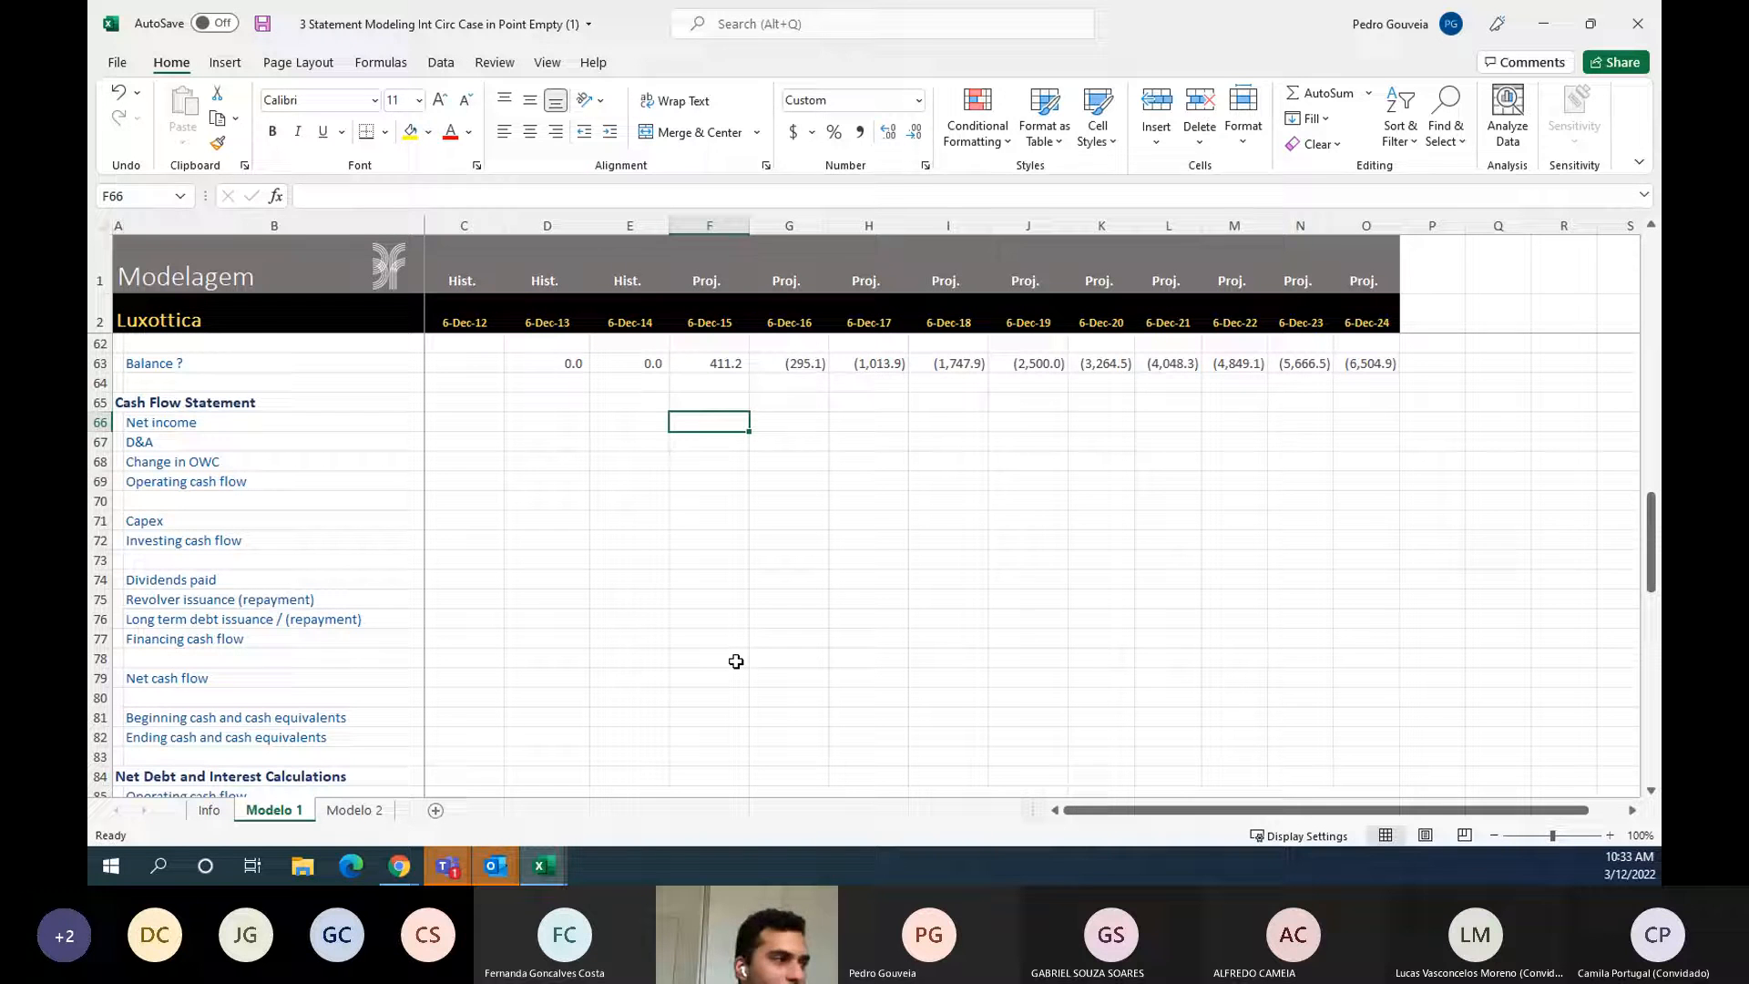
- Link the 6-Dec-15 net income in F66 of the Cash Flow Statement to the projected net income higher up in column F
type("=")
key("Up")
key("Up")
key("Up")
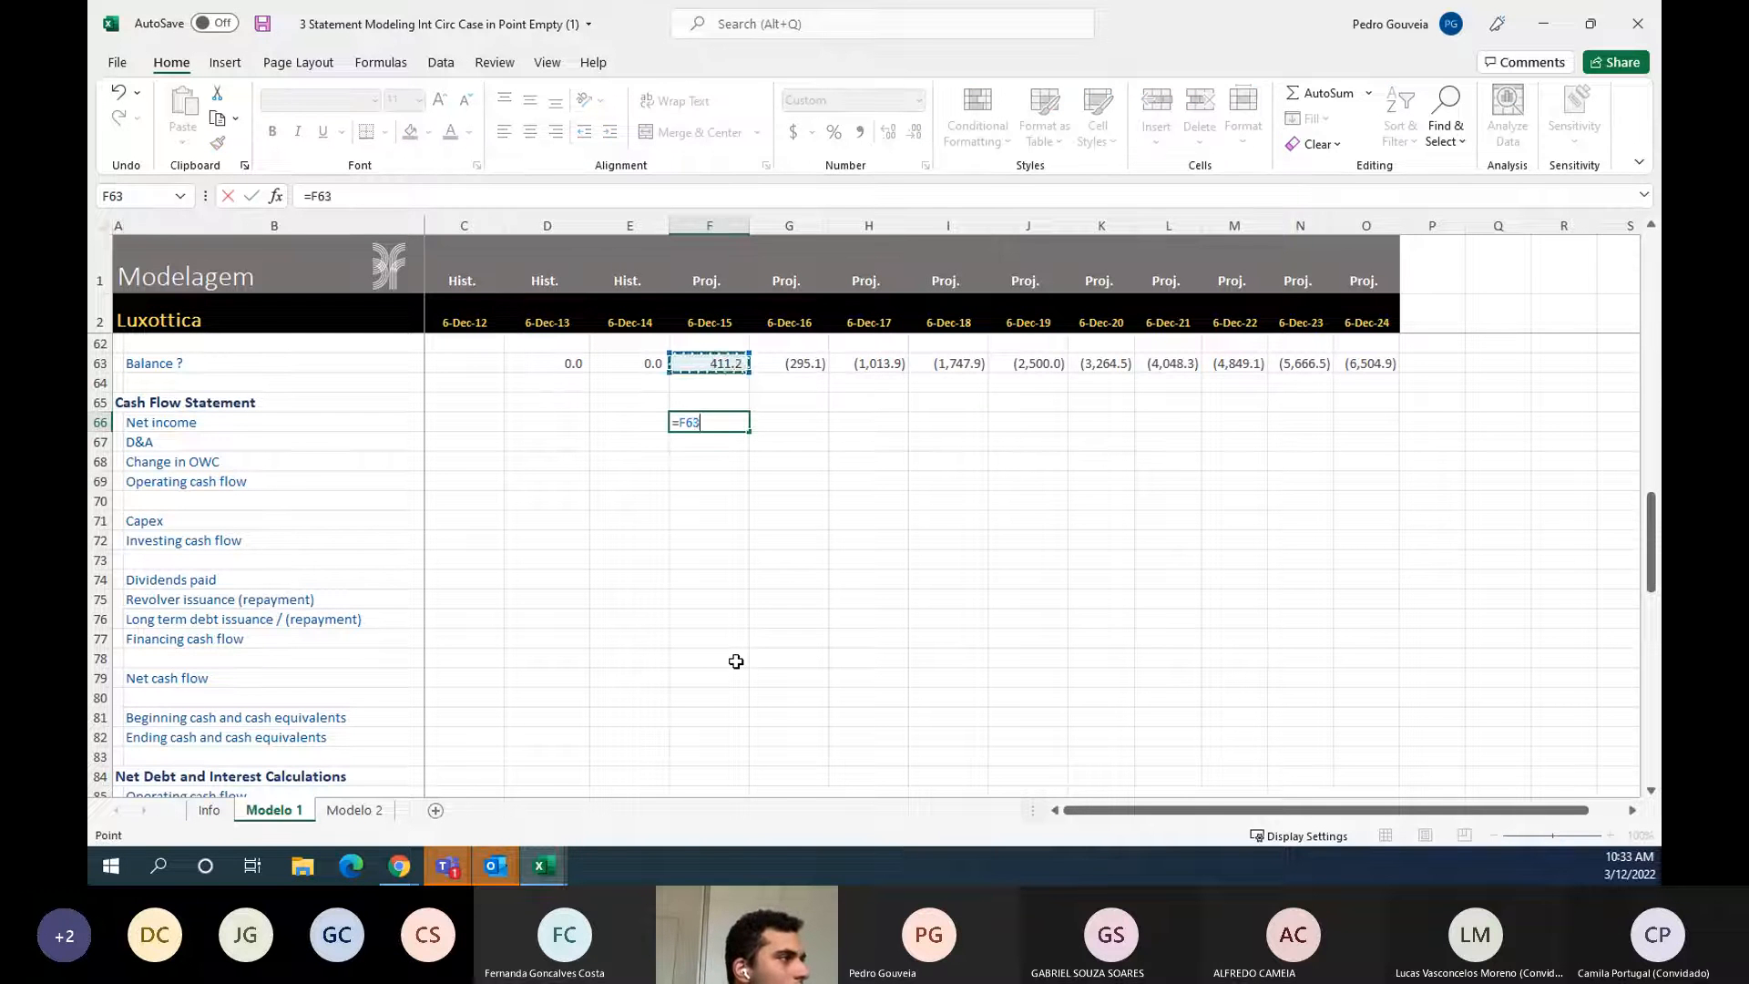
key("Up")
key("Up")
key("Up")
key("Up")
key("Up")
key("Up")
key("Up")
key("Up")
key("Up")
key("Up")
key("Up")
key("Up")
key("Up")
key("Up")
key("Up")
key("Up")
key("Up")
key("Up")
key("Up")
key("Up")
key("Up")
key("Up")
key("Up")
key("Up")
key("Up")
key("Up")
key("Up")
key("Up")
key("Up")
key("Up")
key("Up")
key("Up")
key("Up")
key("Down")
key("Down")
key("Return")
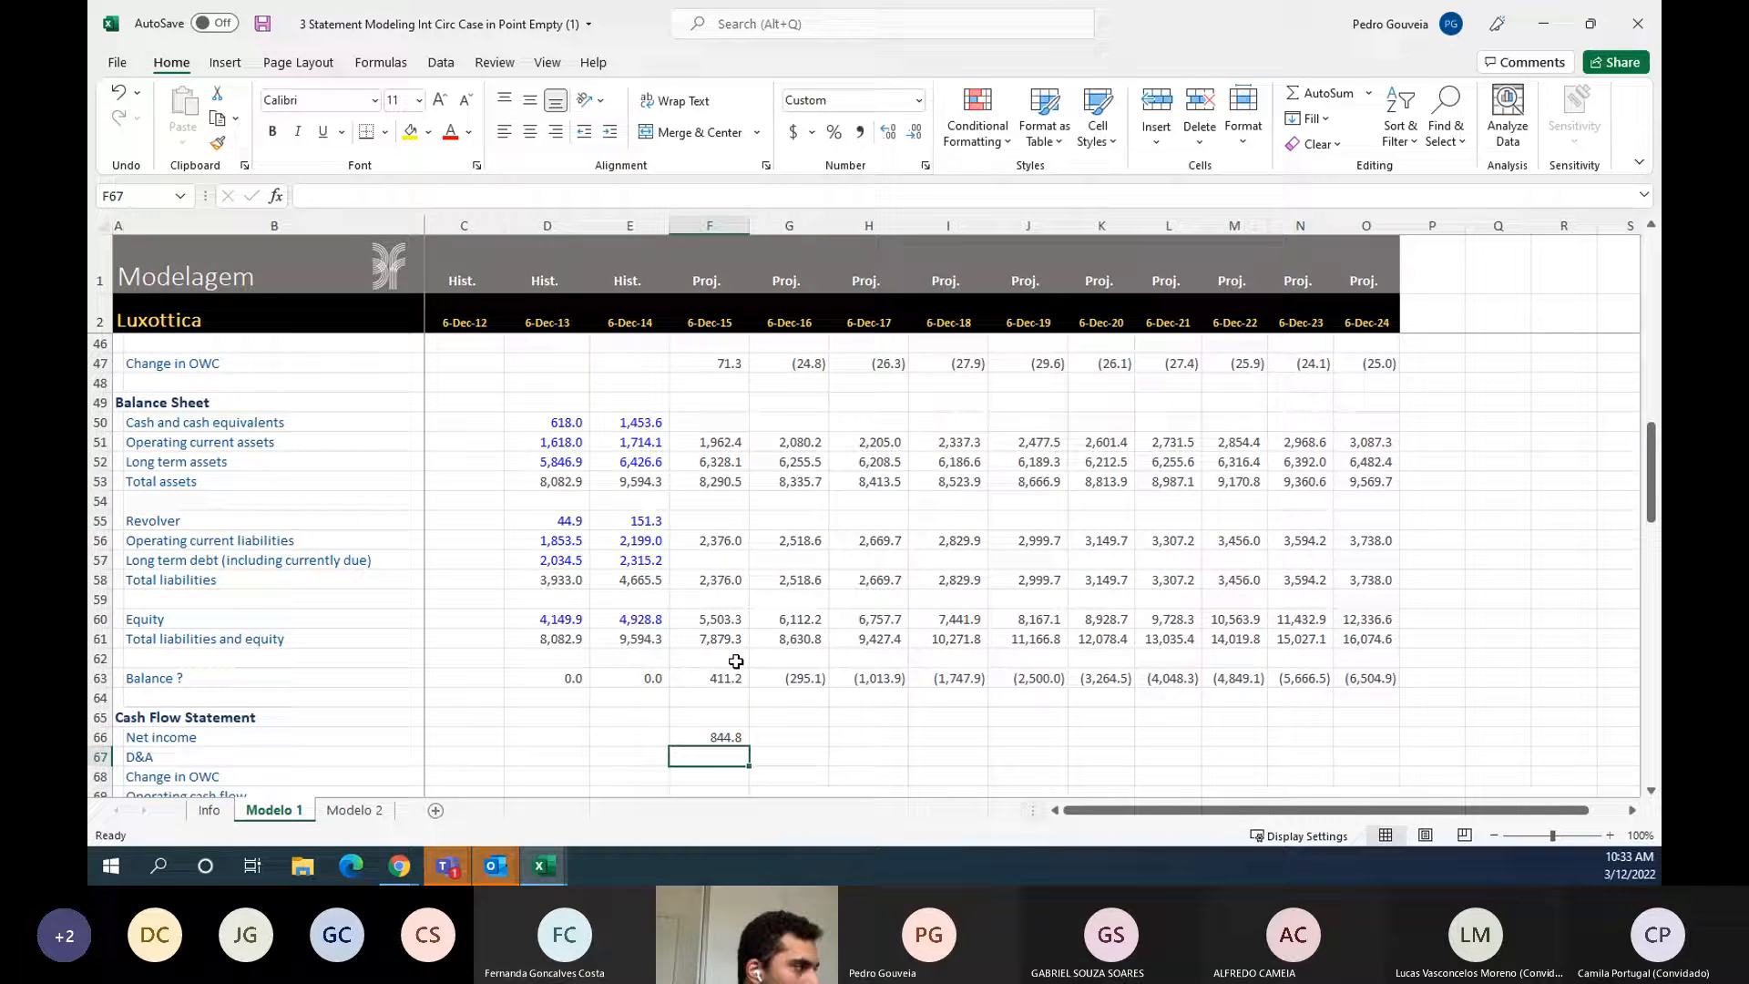
- Link the 6-Dec-15 D&A in F67 to the D&A in F35 with its sign reversed, using =F35*-1
type("=")
key("Up")
key("Up")
key("Up")
key("Up")
key("Up")
key("Up")
key("Up")
key("Up")
key("Up")
key("Up")
key("Up")
key("Up")
key("Up")
key("Up")
key("Up")
key("Up")
key("Up")
key("Up")
key("Up")
key("Up")
key("Up")
key("Up")
key("Up")
key("Up")
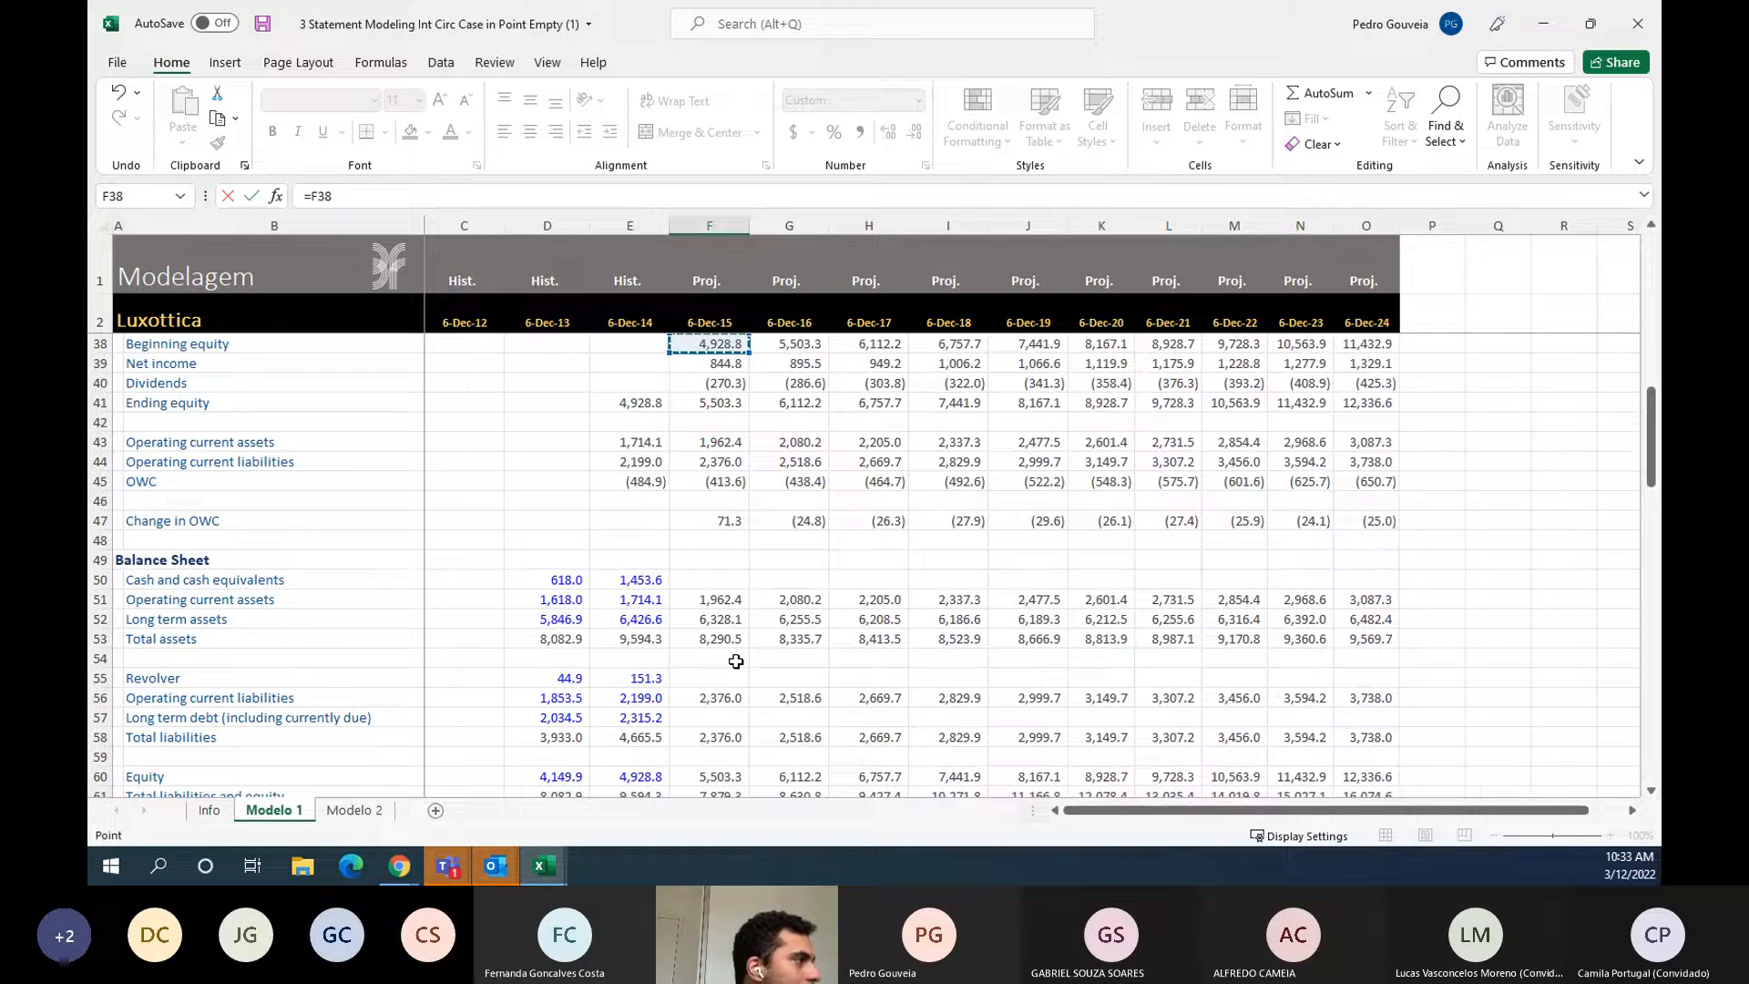
key("Up")
key("Up")
key("Up")
key("Up")
key("Up")
key("Down")
key("Down")
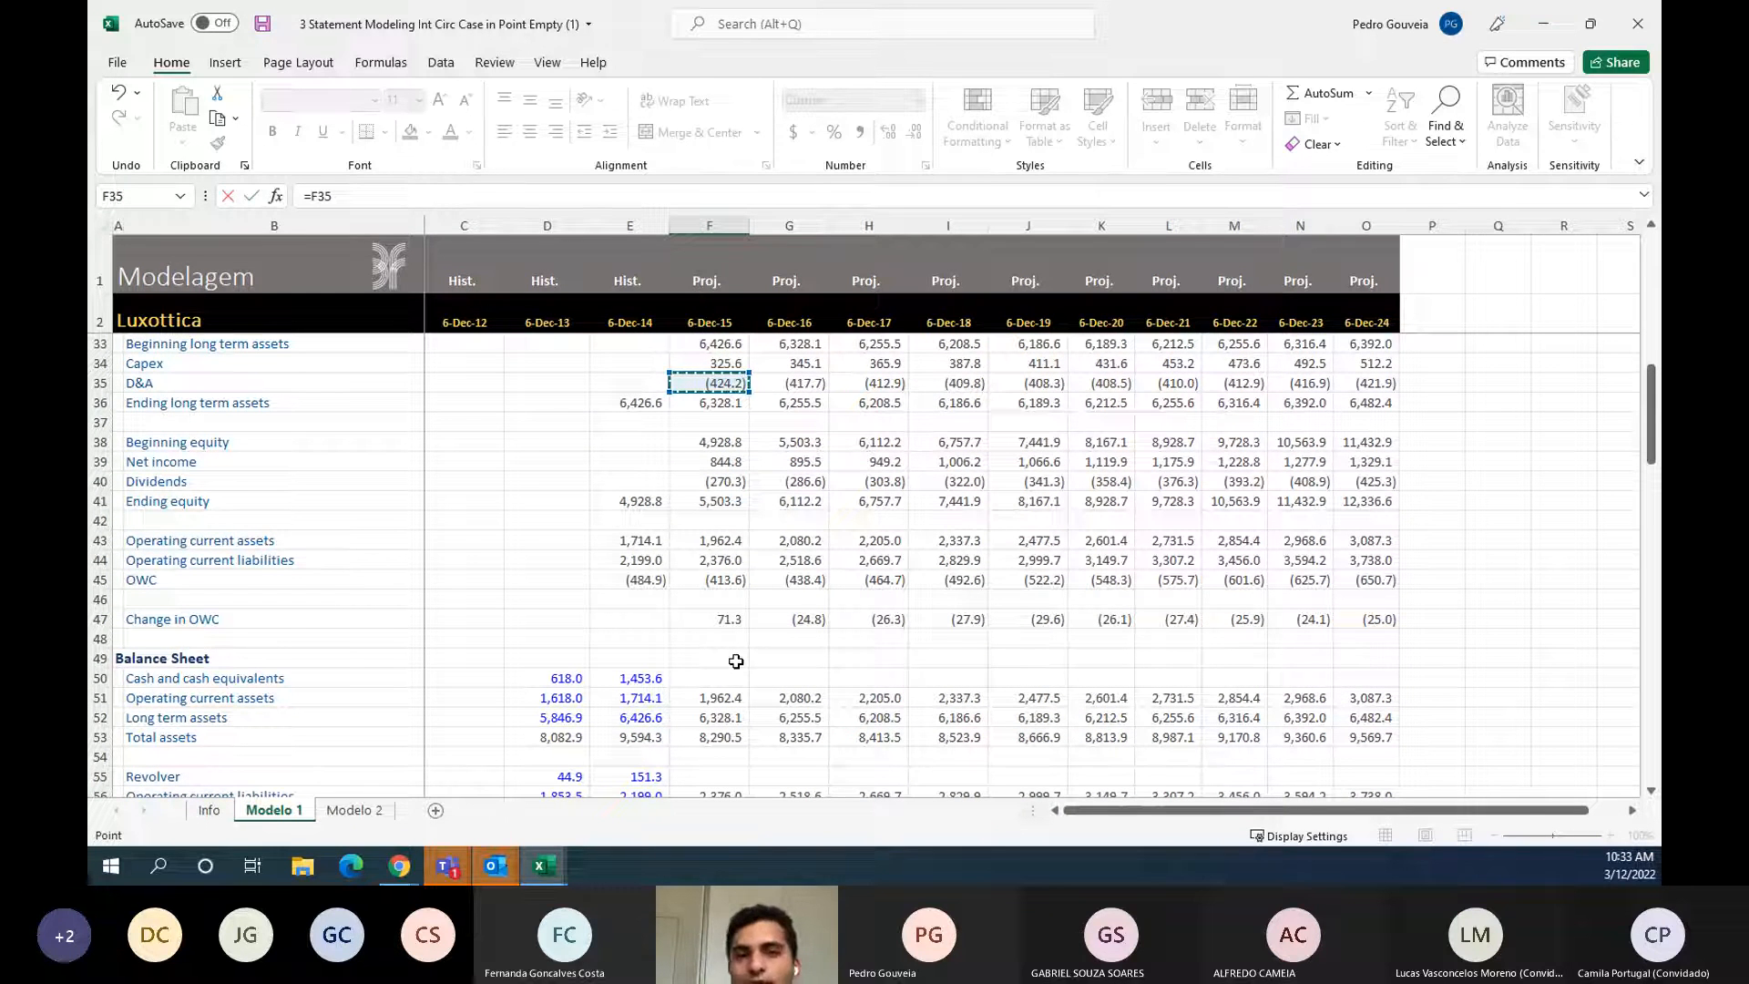
type("*-")
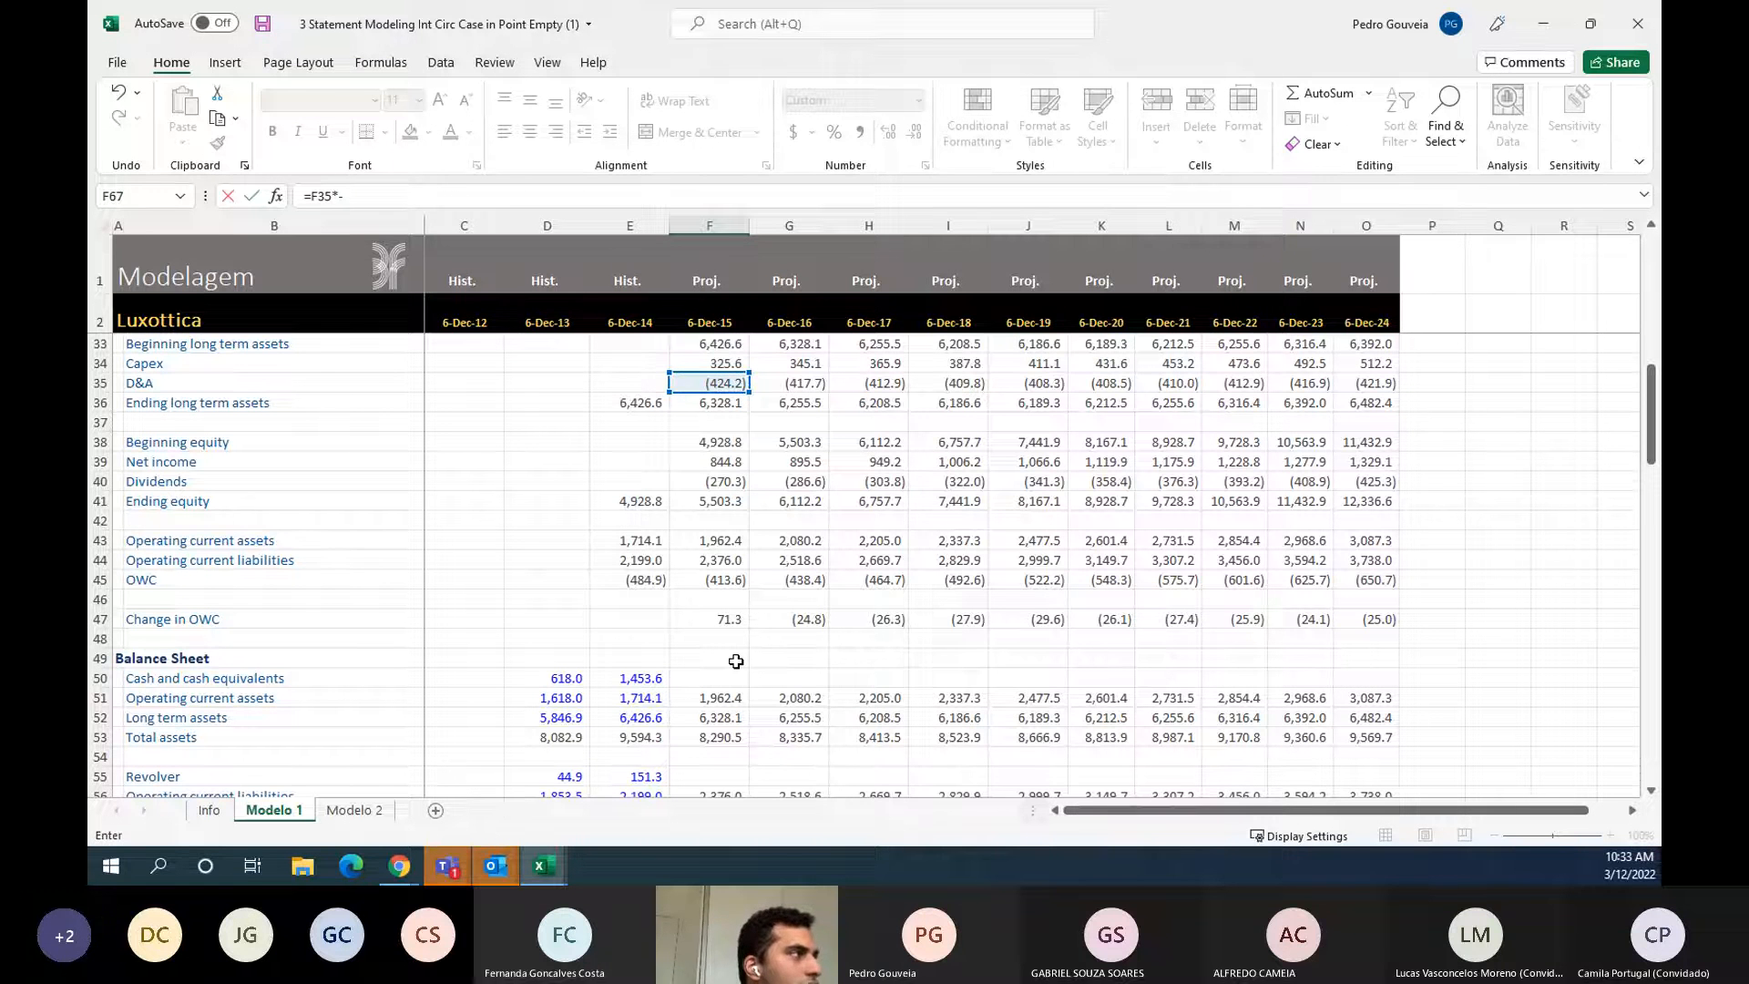
type("1")
key("Return")
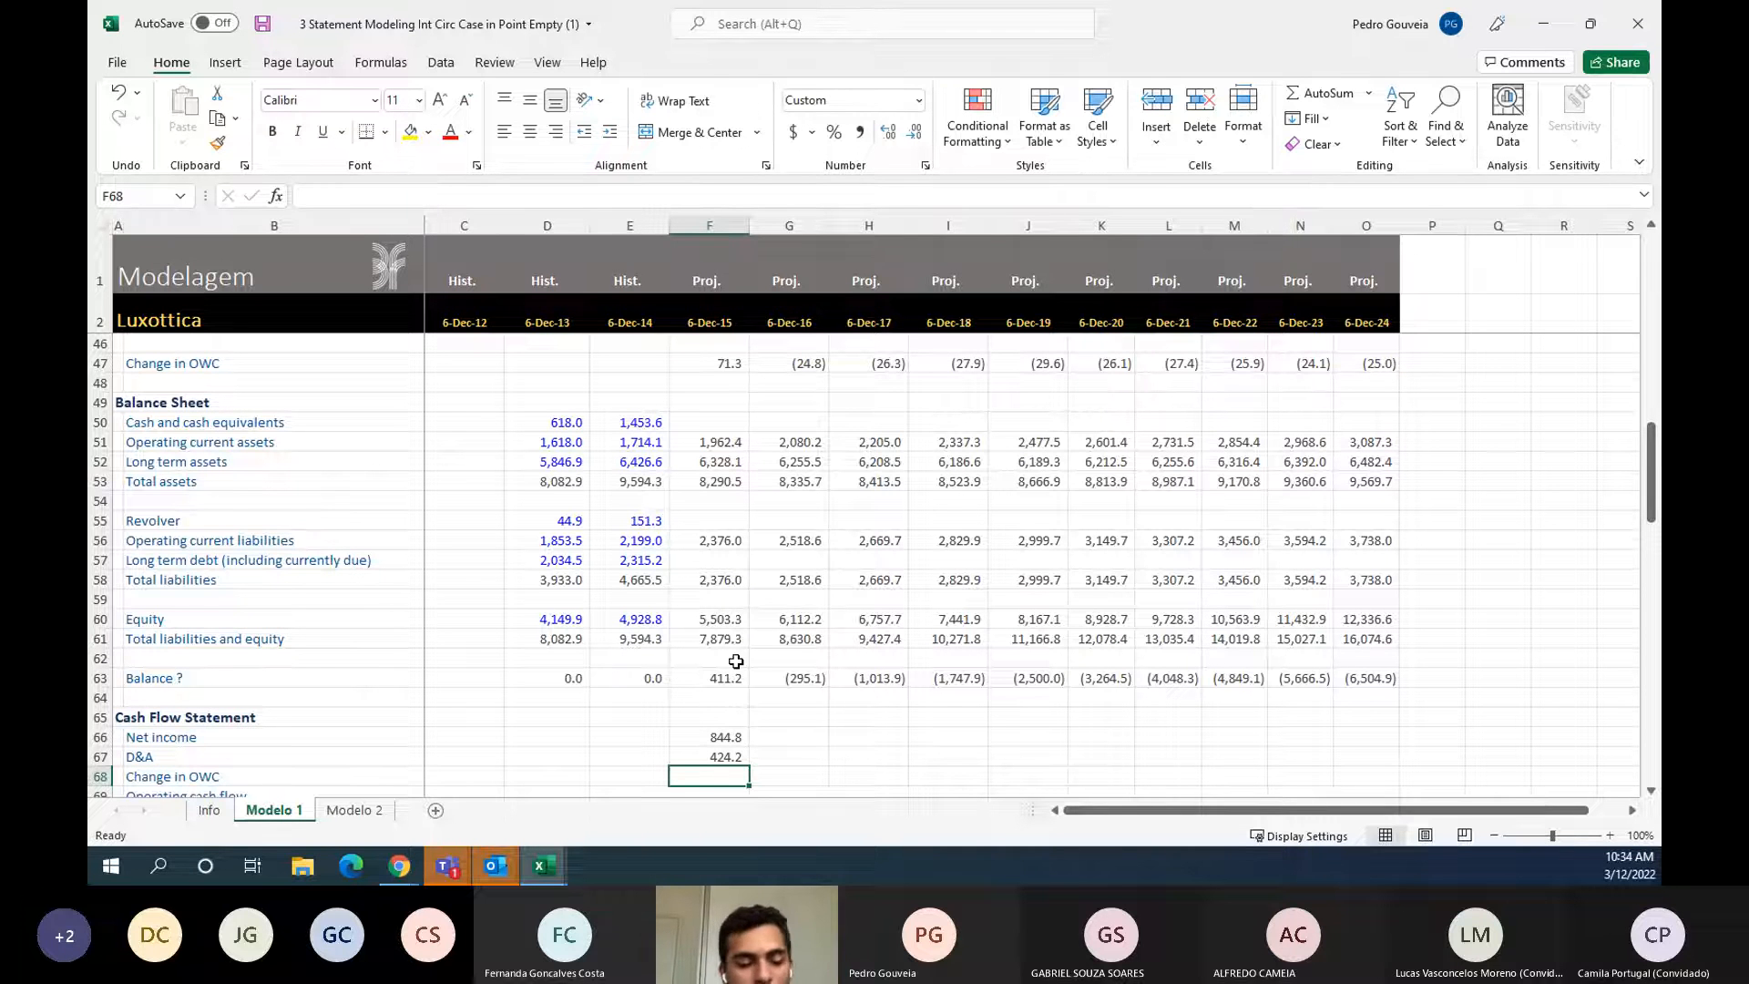
- Link the 6-Dec-15 Change in OWC in F68 to F47 with its sign reversed, using =F47*-1
type("=")
key("Up")
key("Up")
key("Up")
key("Up")
key("Up")
key("Up")
key("Up")
key("Up")
key("Up")
key("Up")
key("Up")
key("Up")
key("Up")
key("Up")
key("Up")
key("Up")
key("Up")
key("Up")
key("Up")
key("Up")
key("Up")
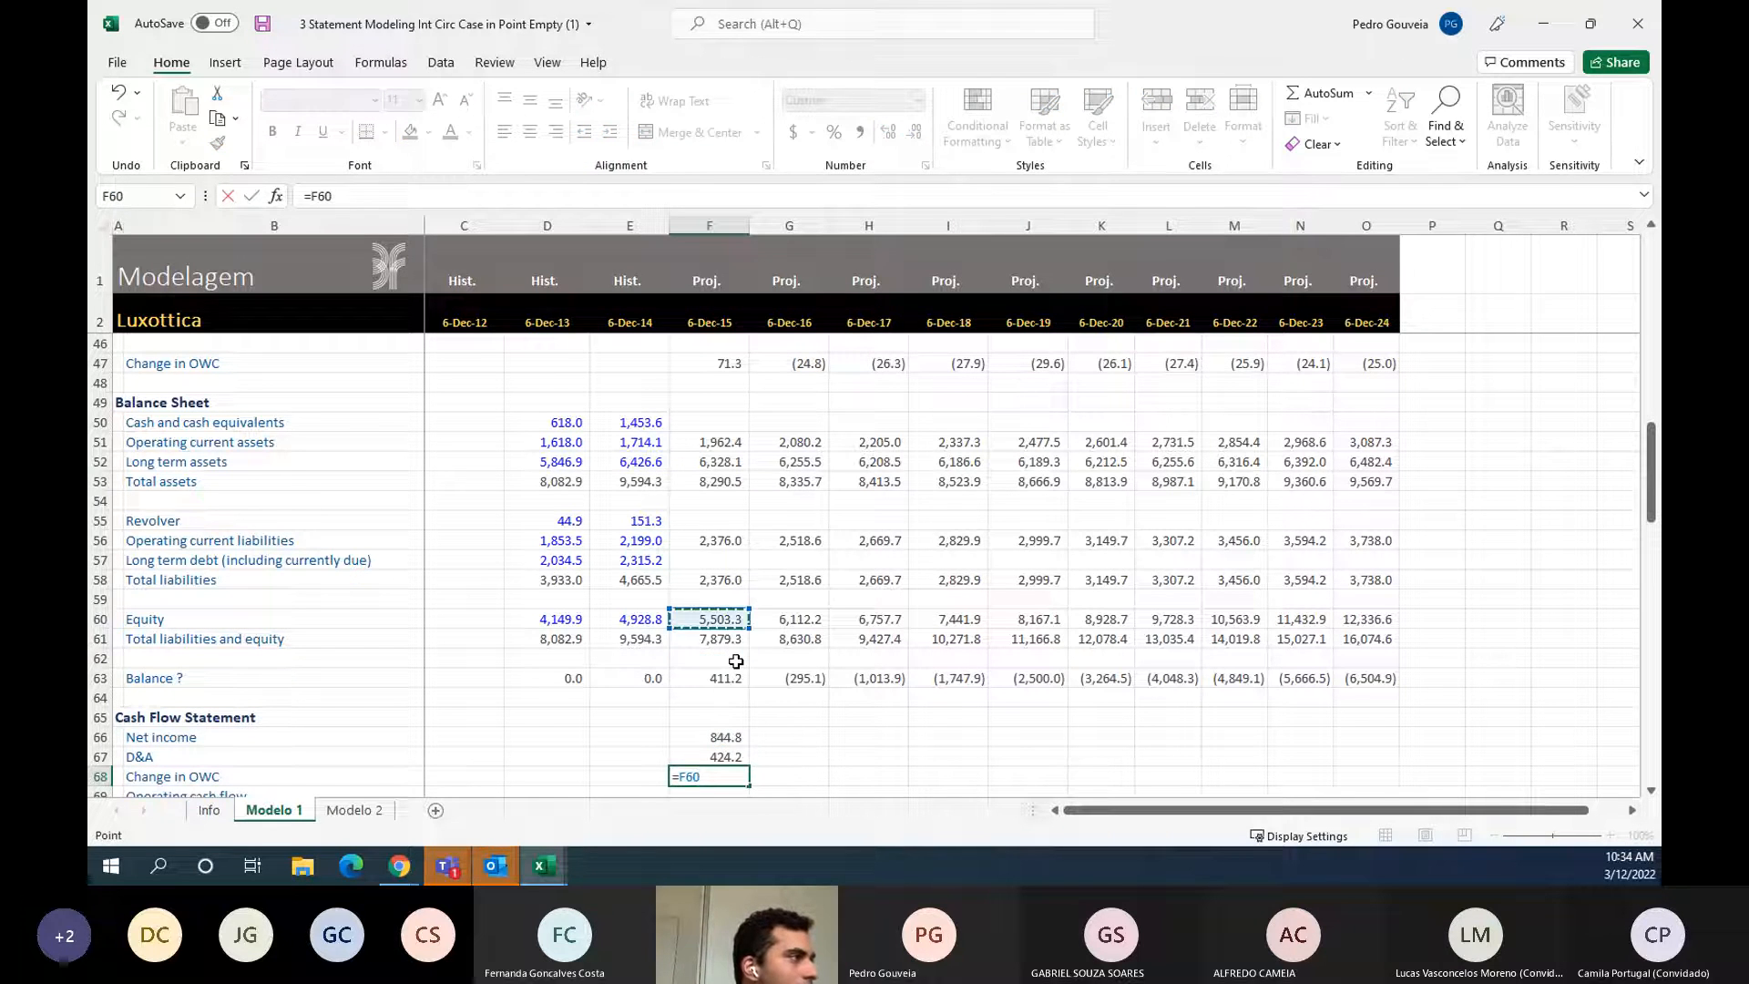
key("BackSpace")
key("BackSpace")
key("BackSpace")
type("-F47")
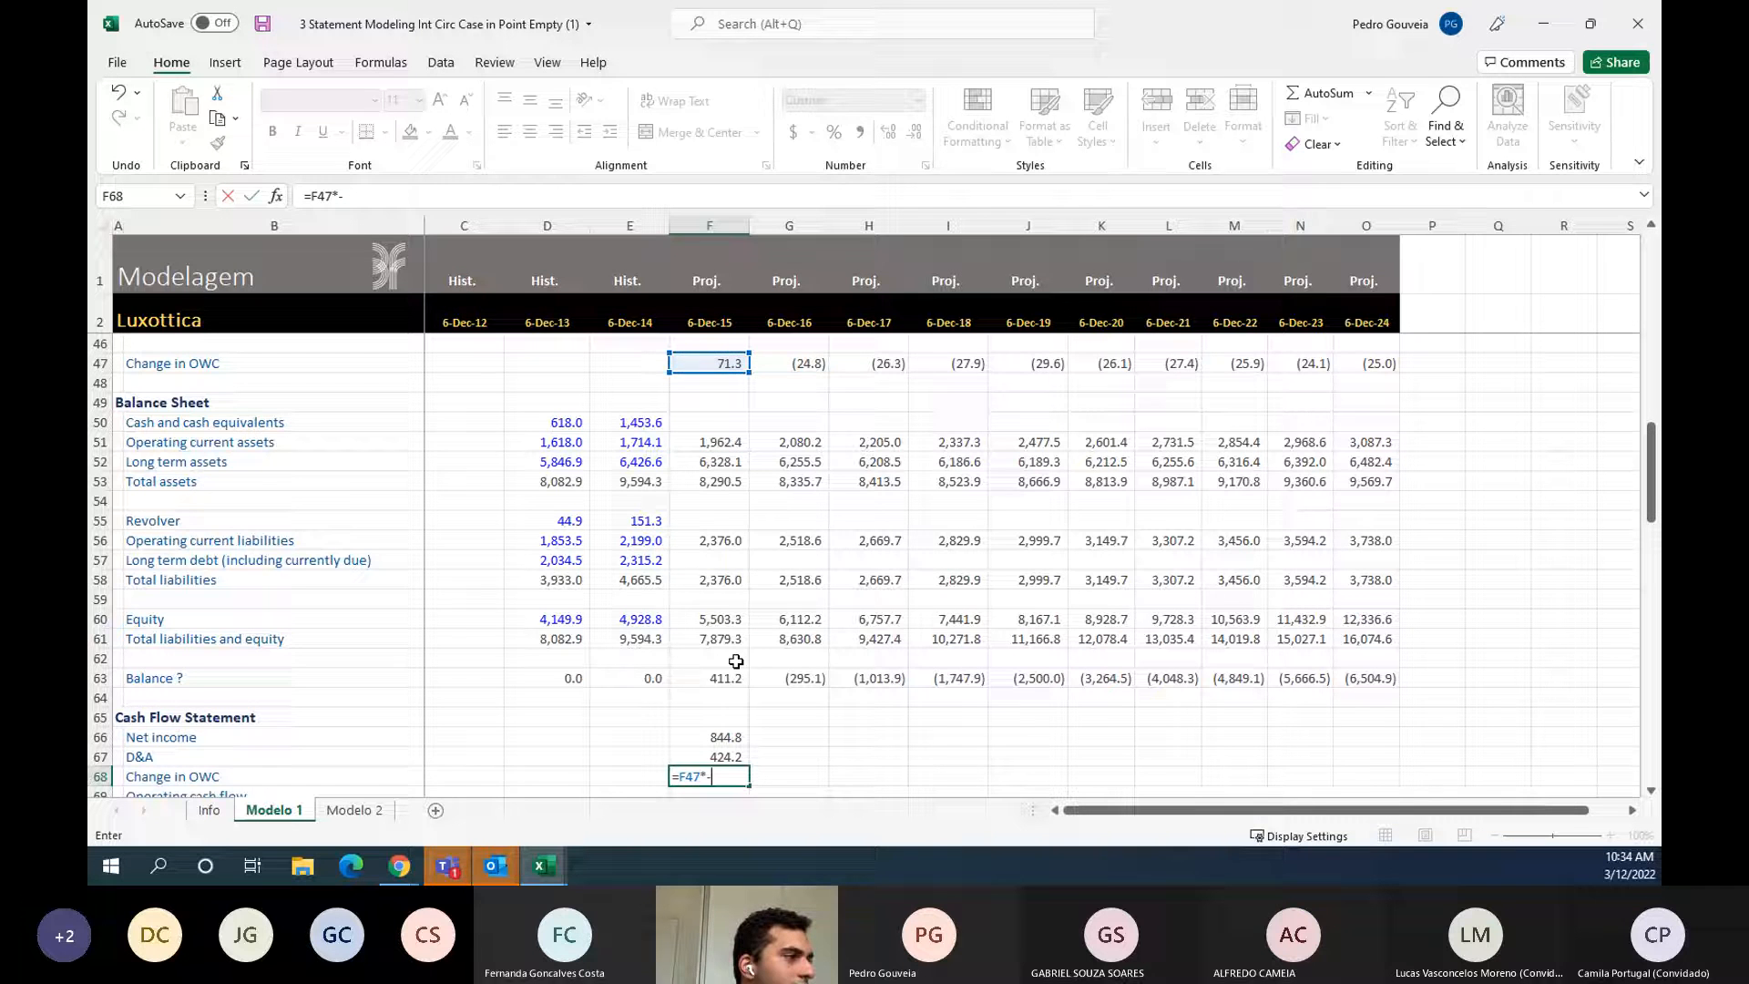
key("Return")
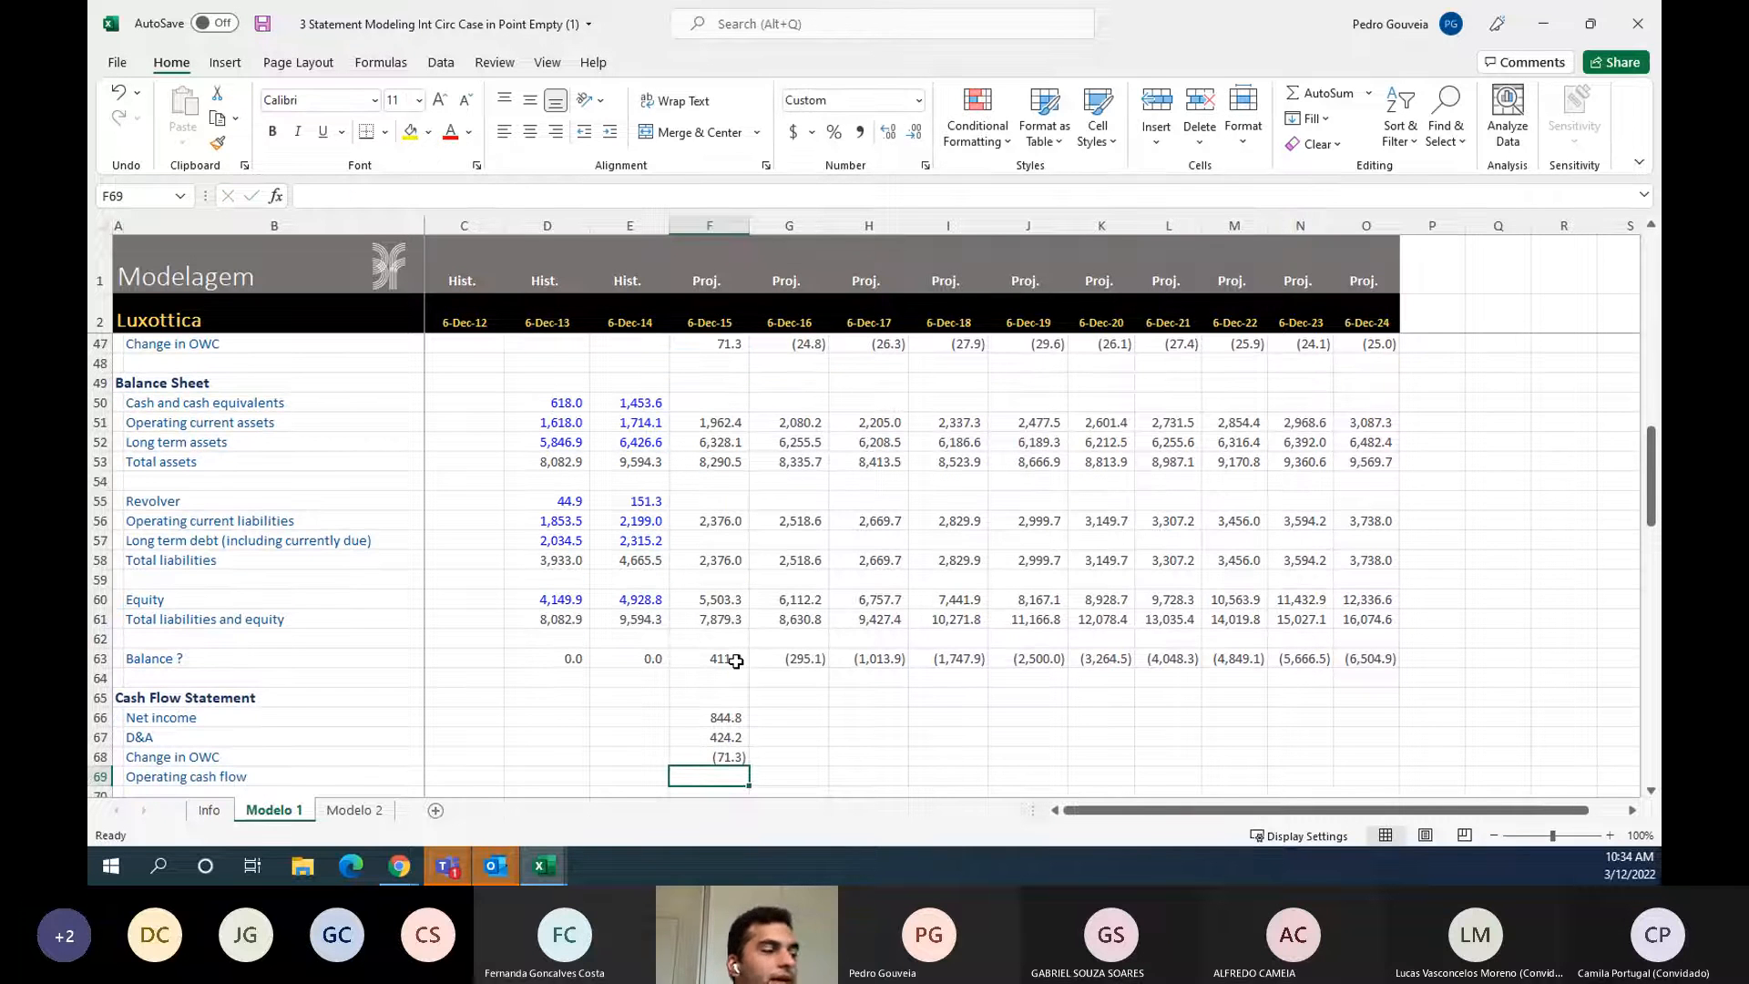
- Sum net income, D&A and Change in OWC (F66:F68) into the 6-Dec-15 Operating cash flow cell F69
key("alt+=")
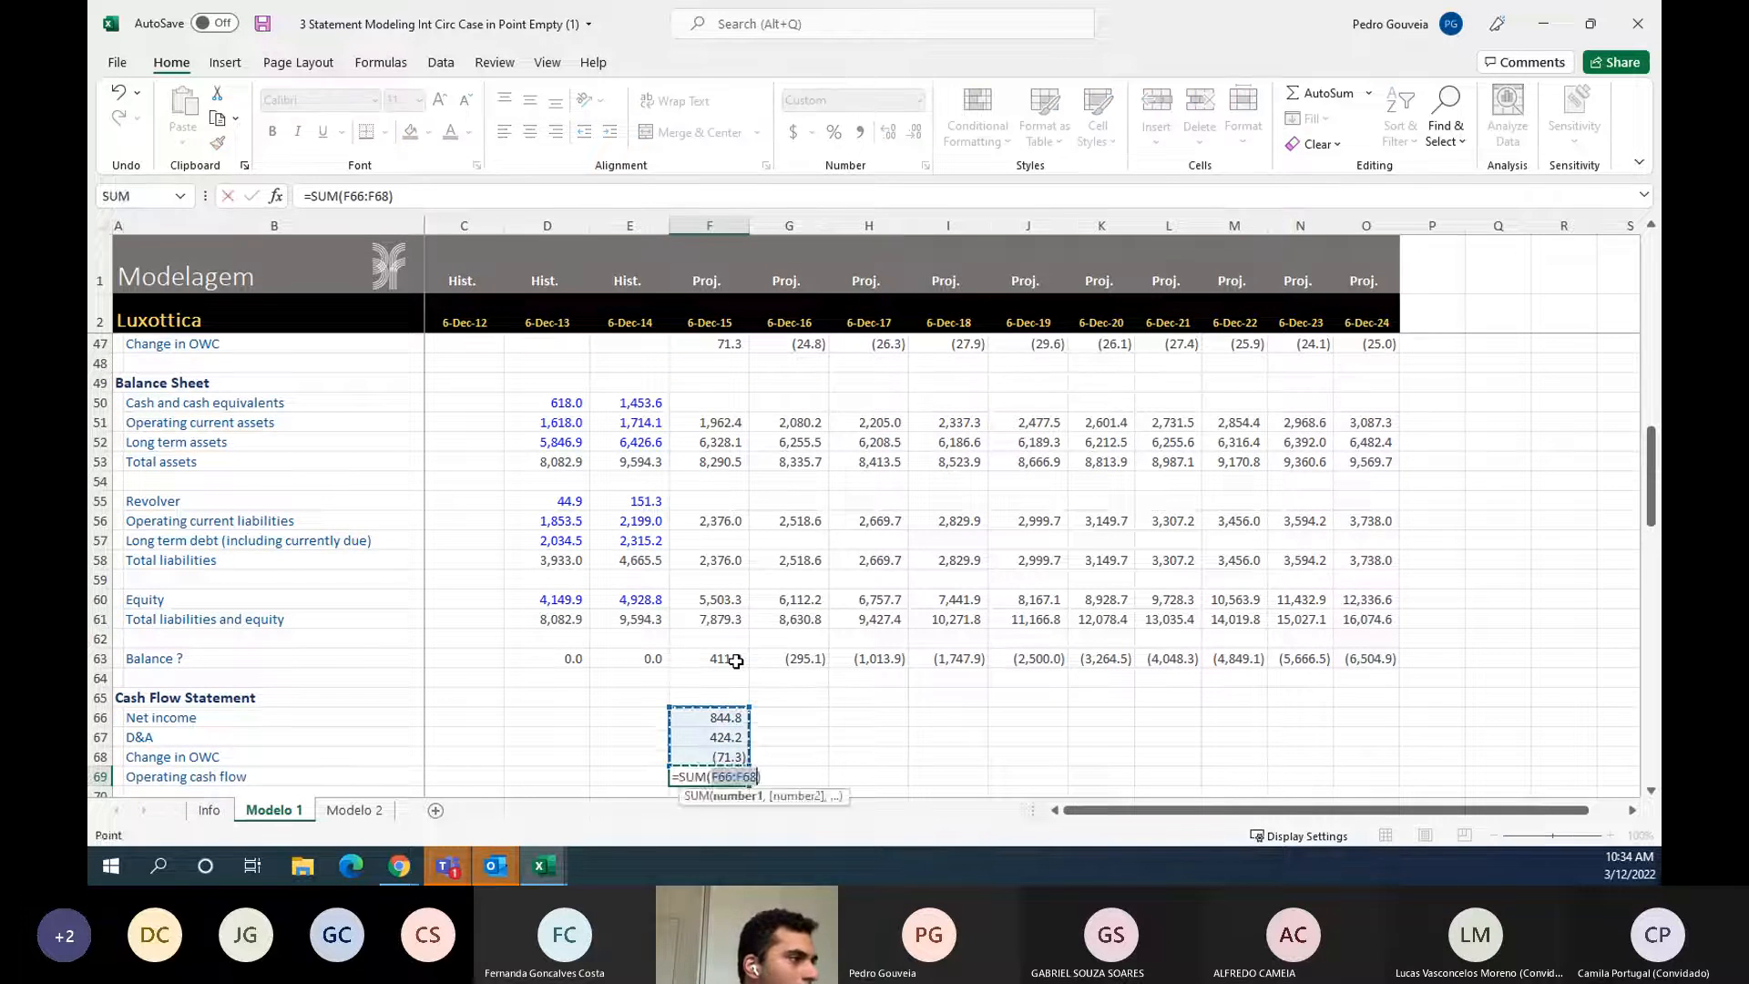
key("Return")
key("Up")
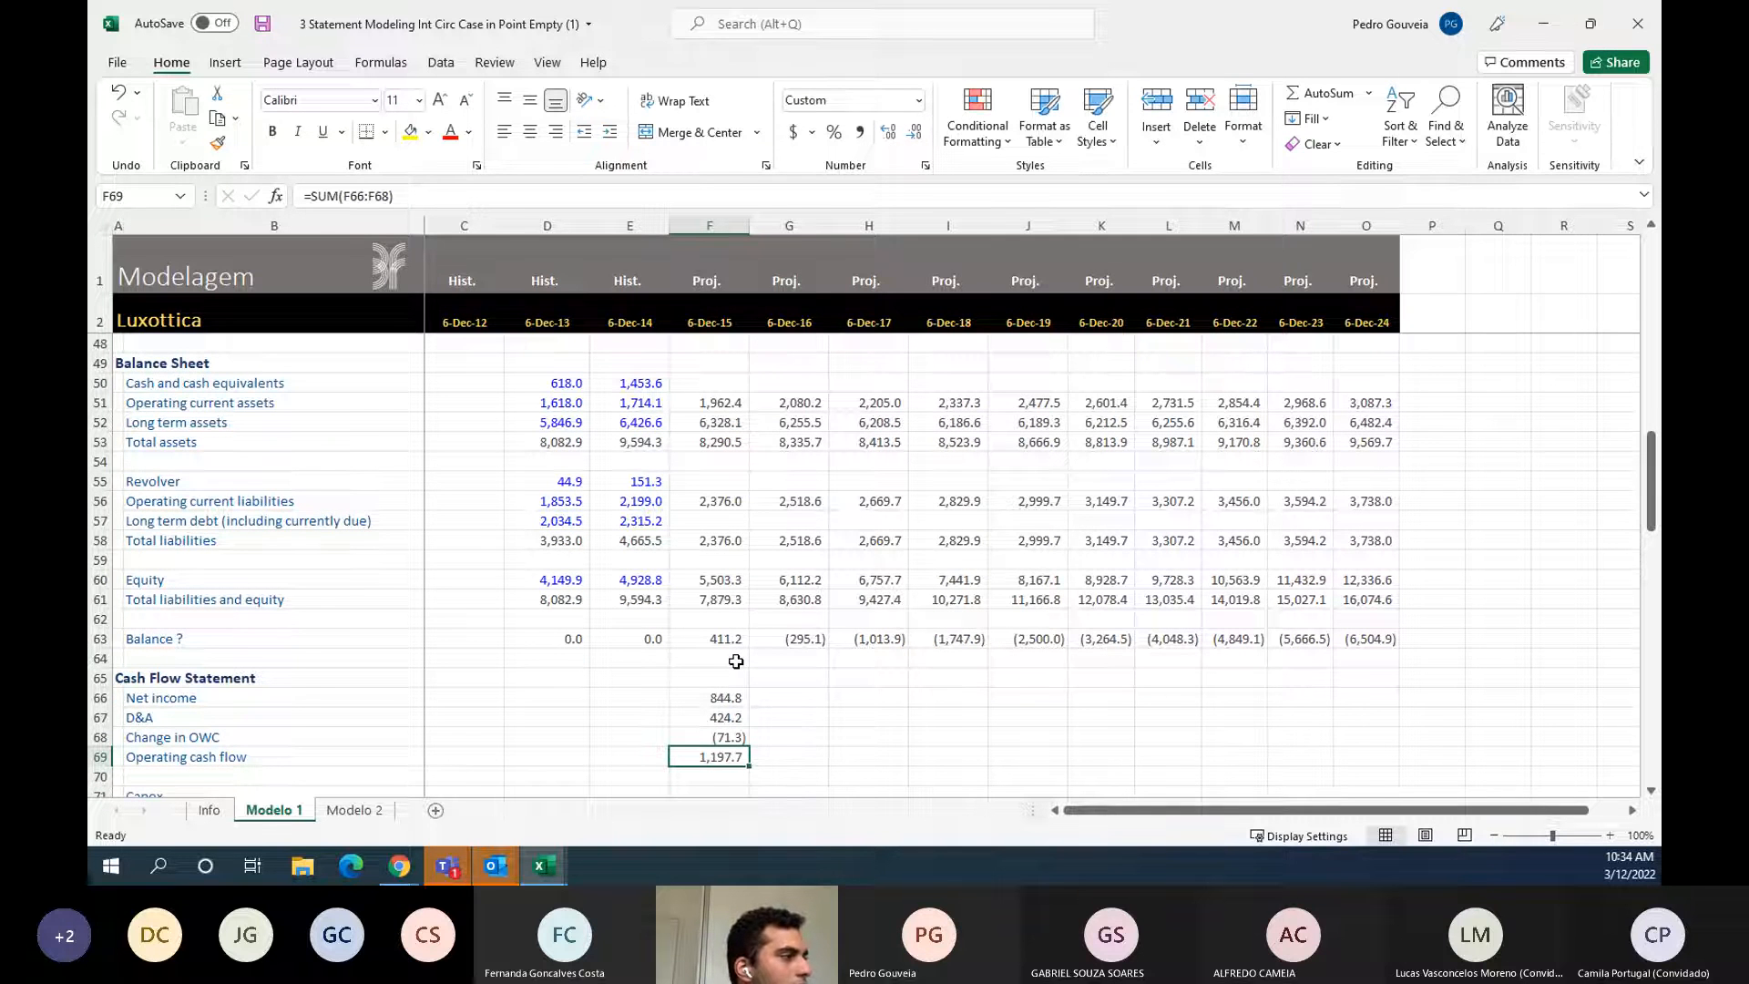
- Inspect the Change in OWC formula in F47 and the OWC cells it references
key("Up")
key("Up")
key("Up")
key("Up")
key("Up")
key("Up")
key("Up")
key("Up")
key("Up")
key("Up")
key("Up")
key("Up")
key("Up")
key("Up")
key("Up")
key("Up")
key("Up")
key("Up")
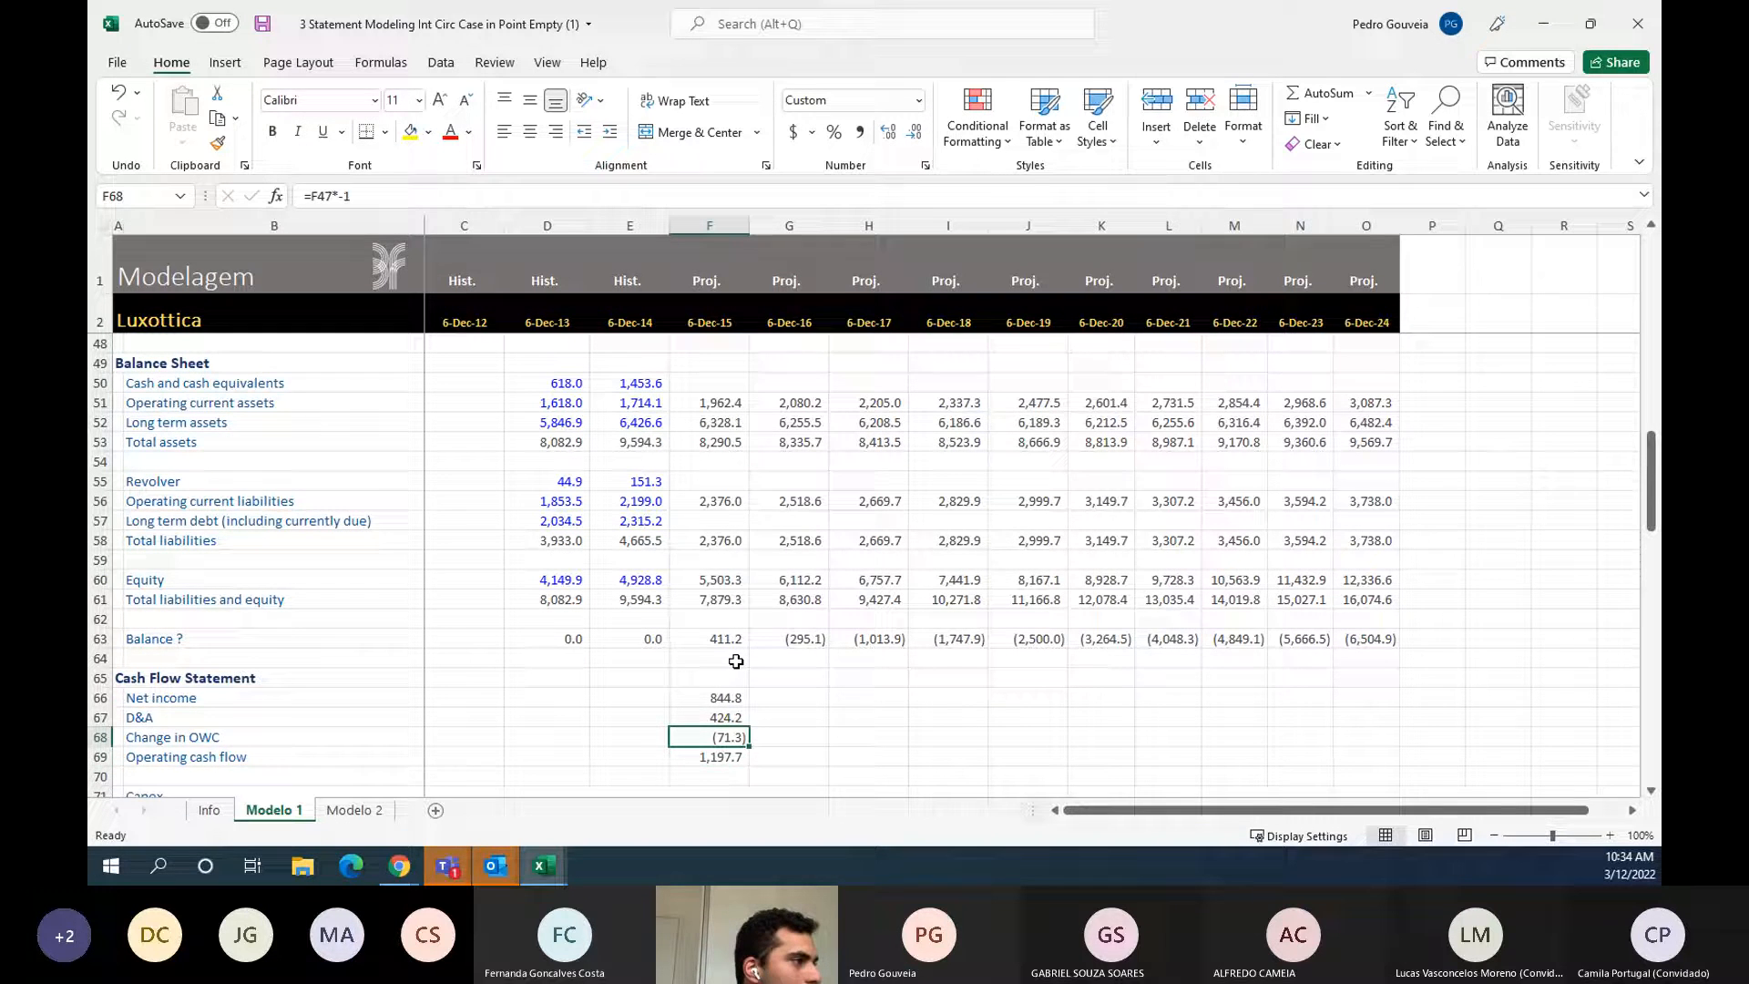
key("Up")
key("Up")
key("Up")
key("Up")
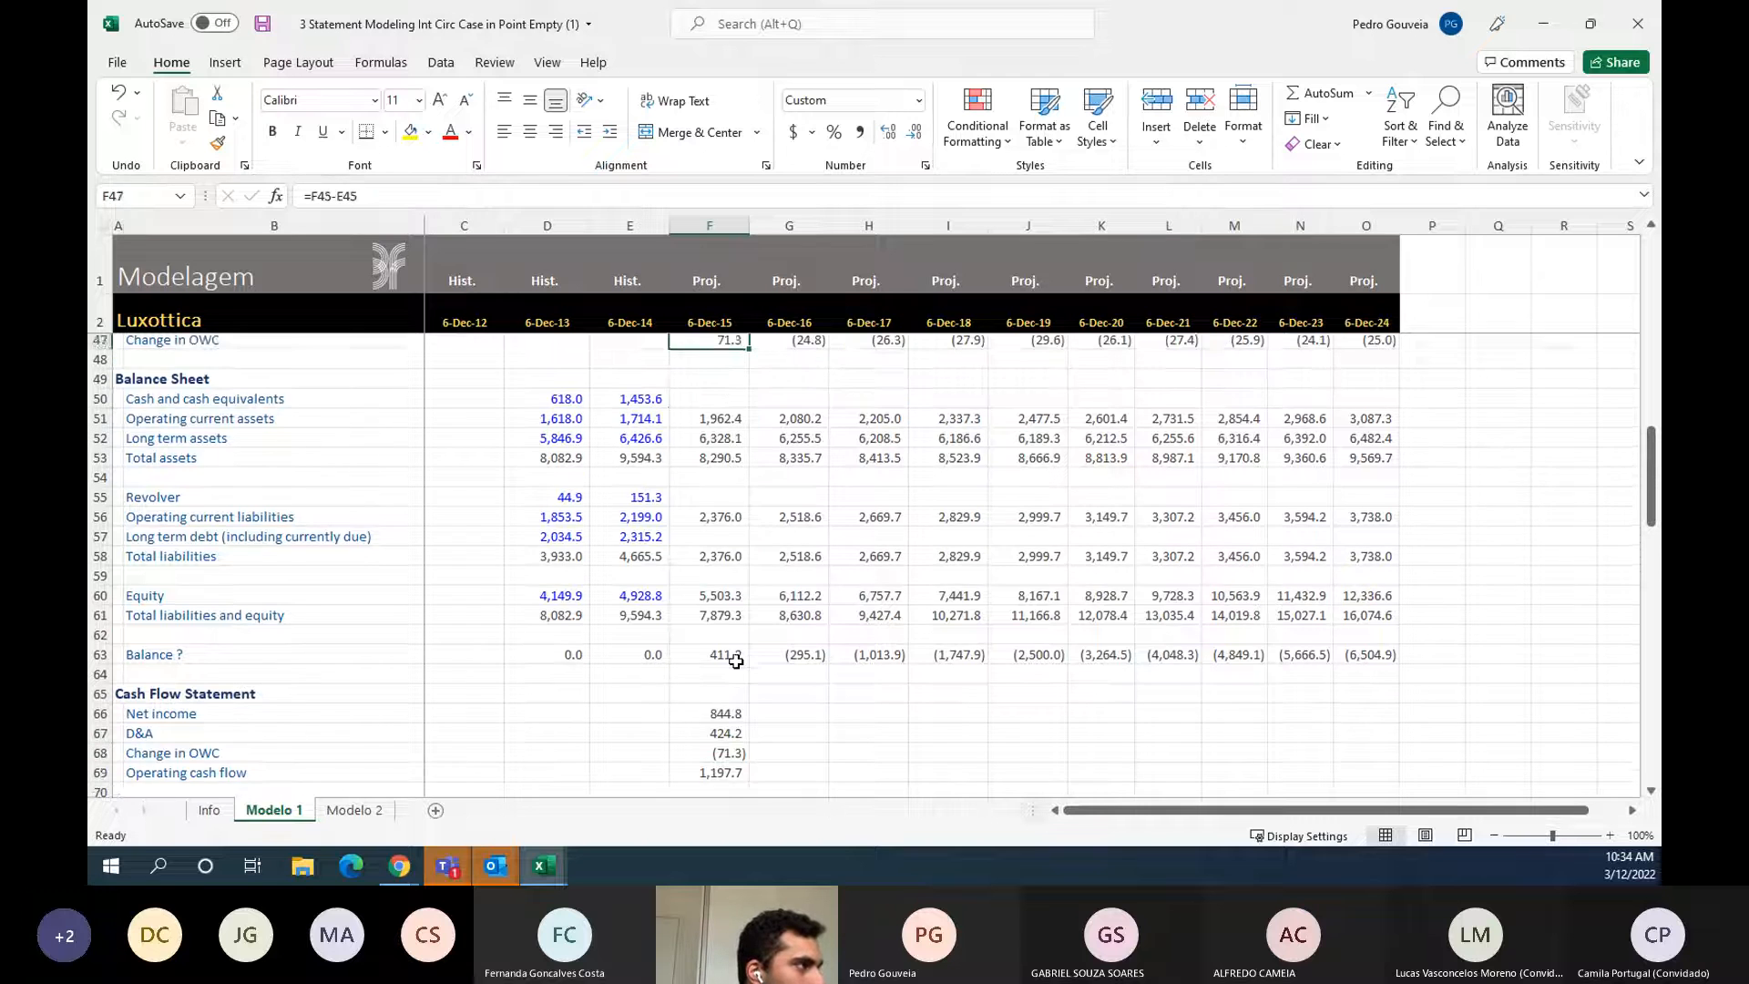
key("F2")
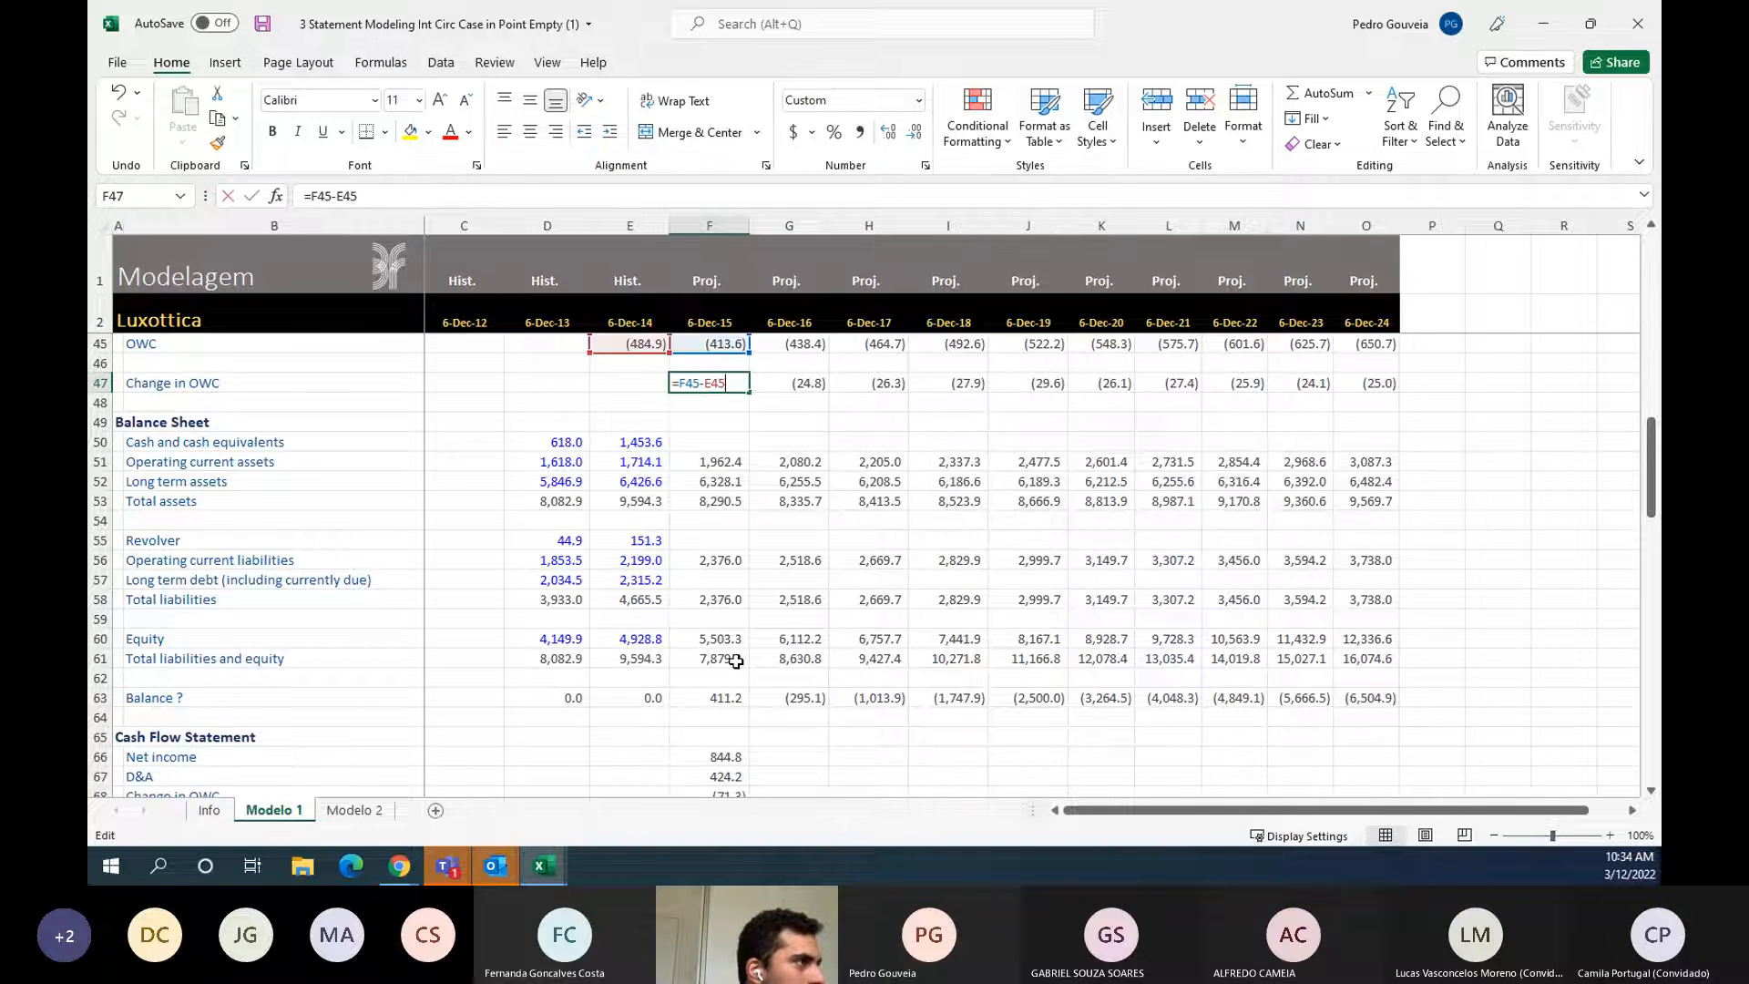
key("Escape")
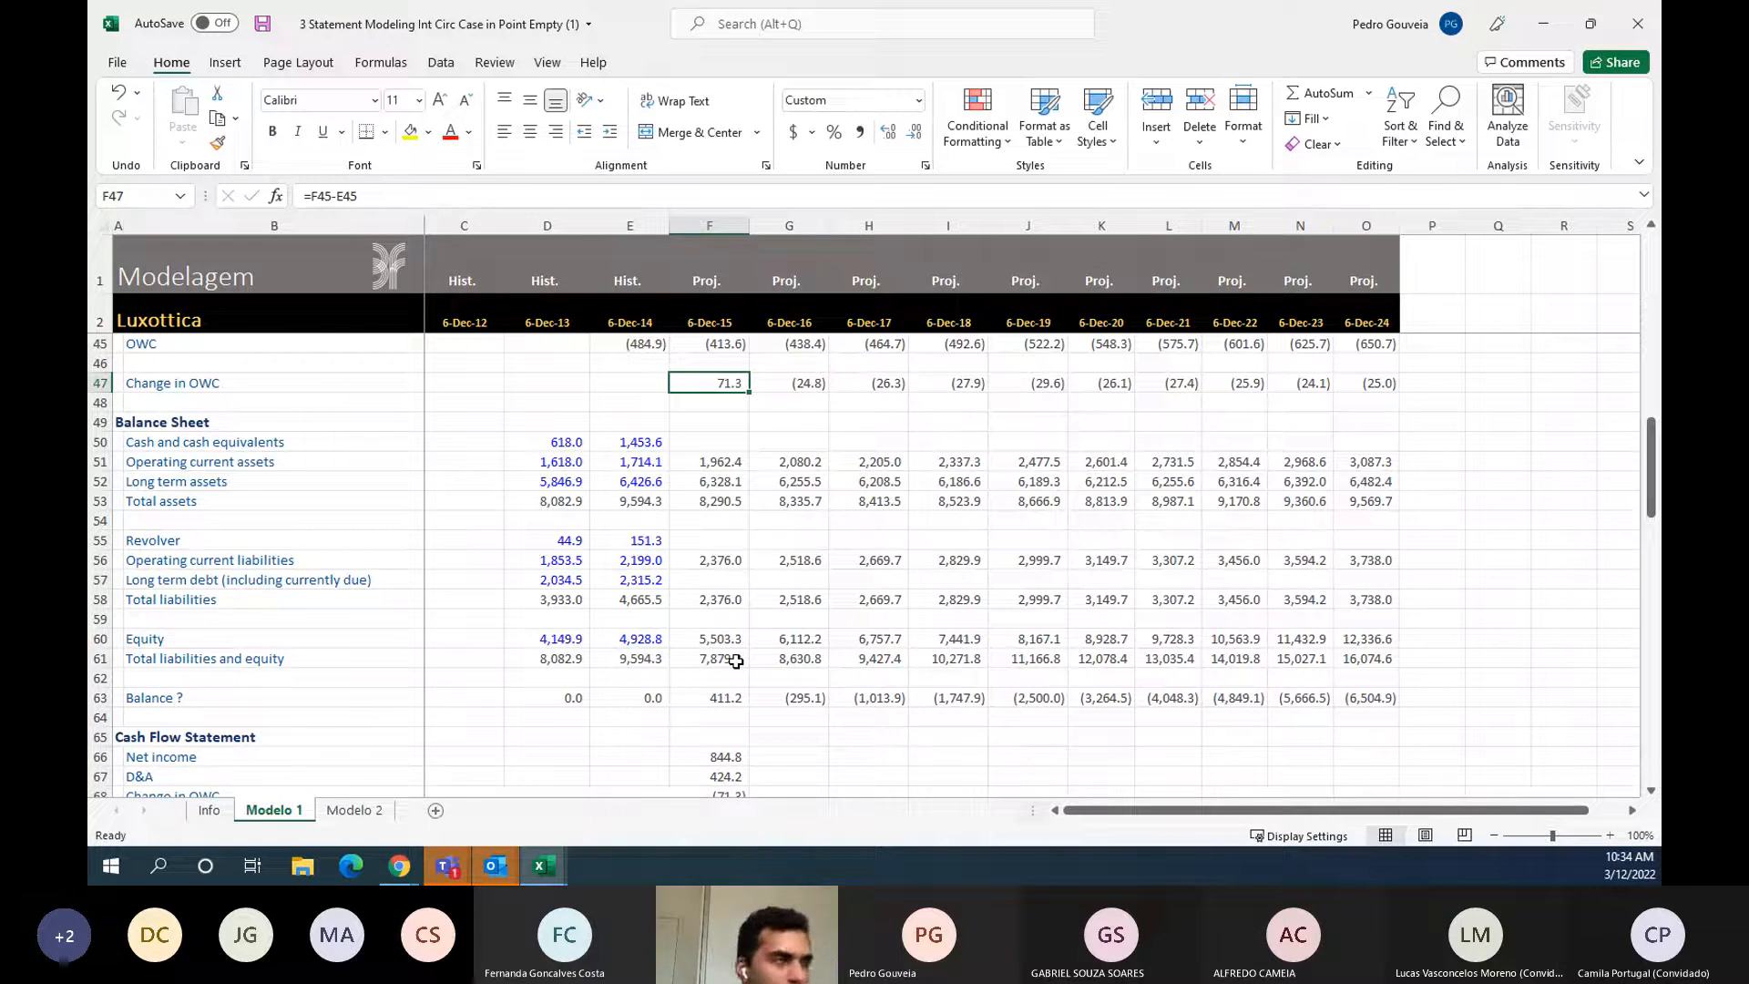
- Try reversing the Change in OWC formula in F47 to =E45-F45, copied across the projected years of row 47
type("=")
key("Up")
key("Up")
key("Left")
type("-")
key("Up")
key("Up")
key("Return")
key("Up")
key("ctrl+shift+Right")
key("ctrl+r")
key("Down")
key("Down")
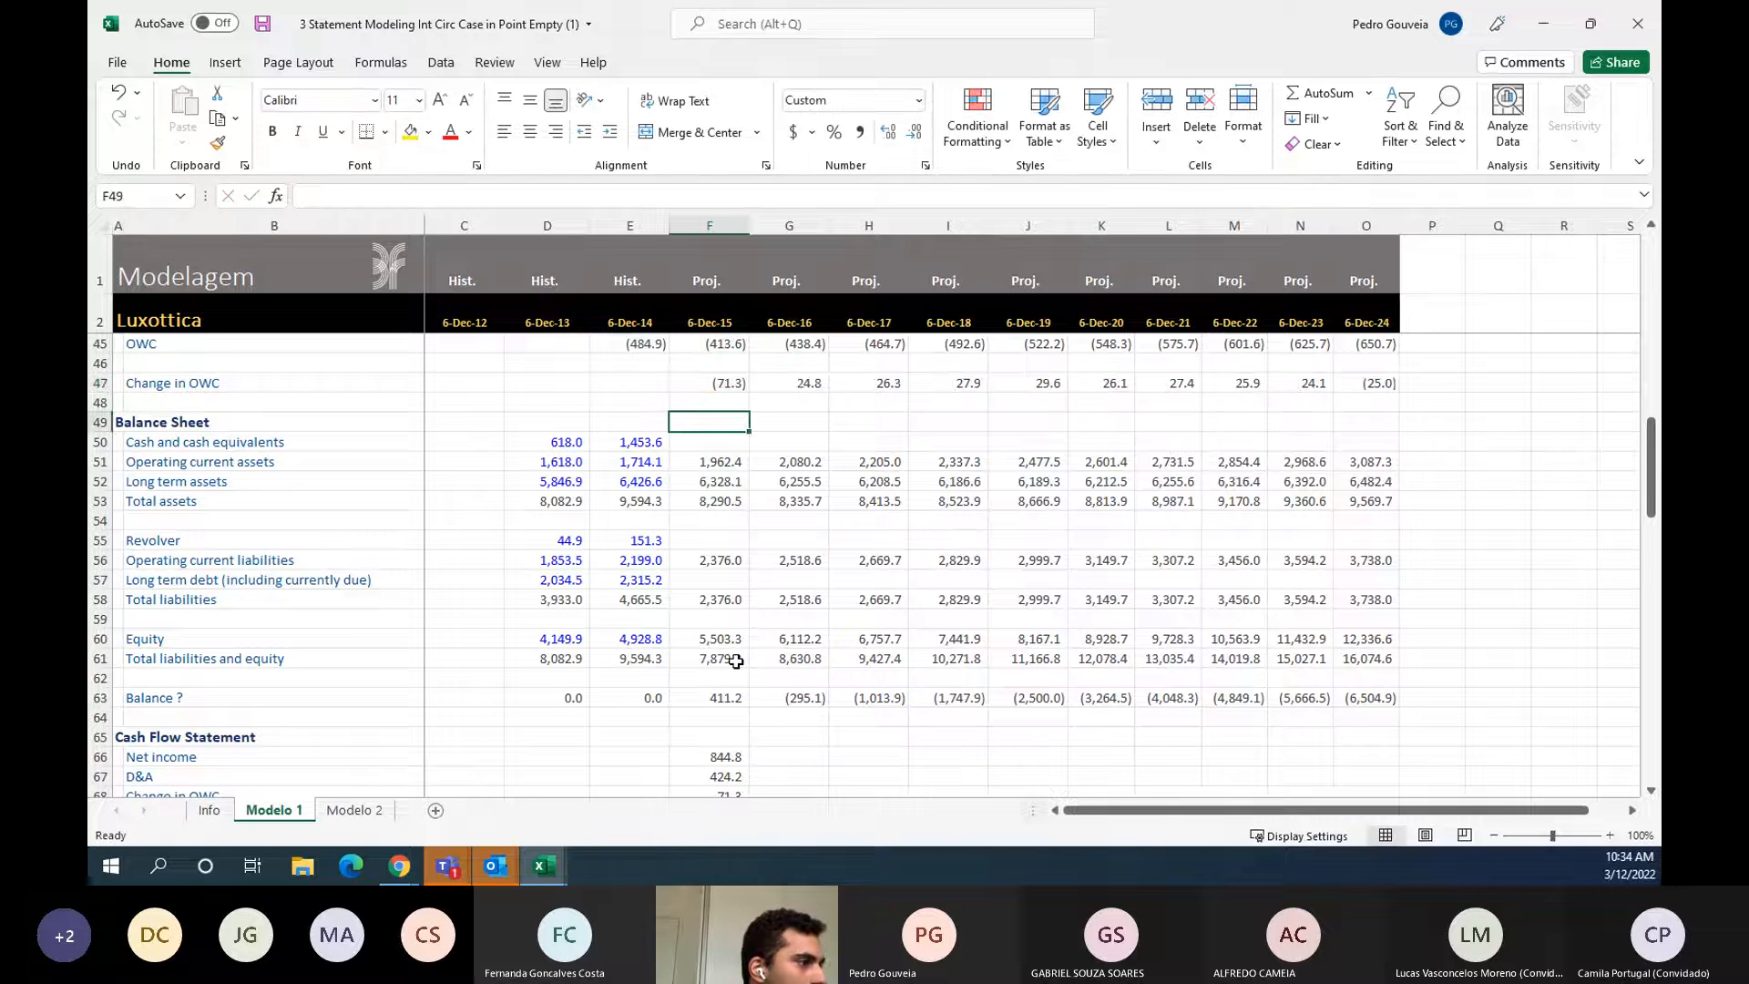
scroll(736, 660, "down", 2)
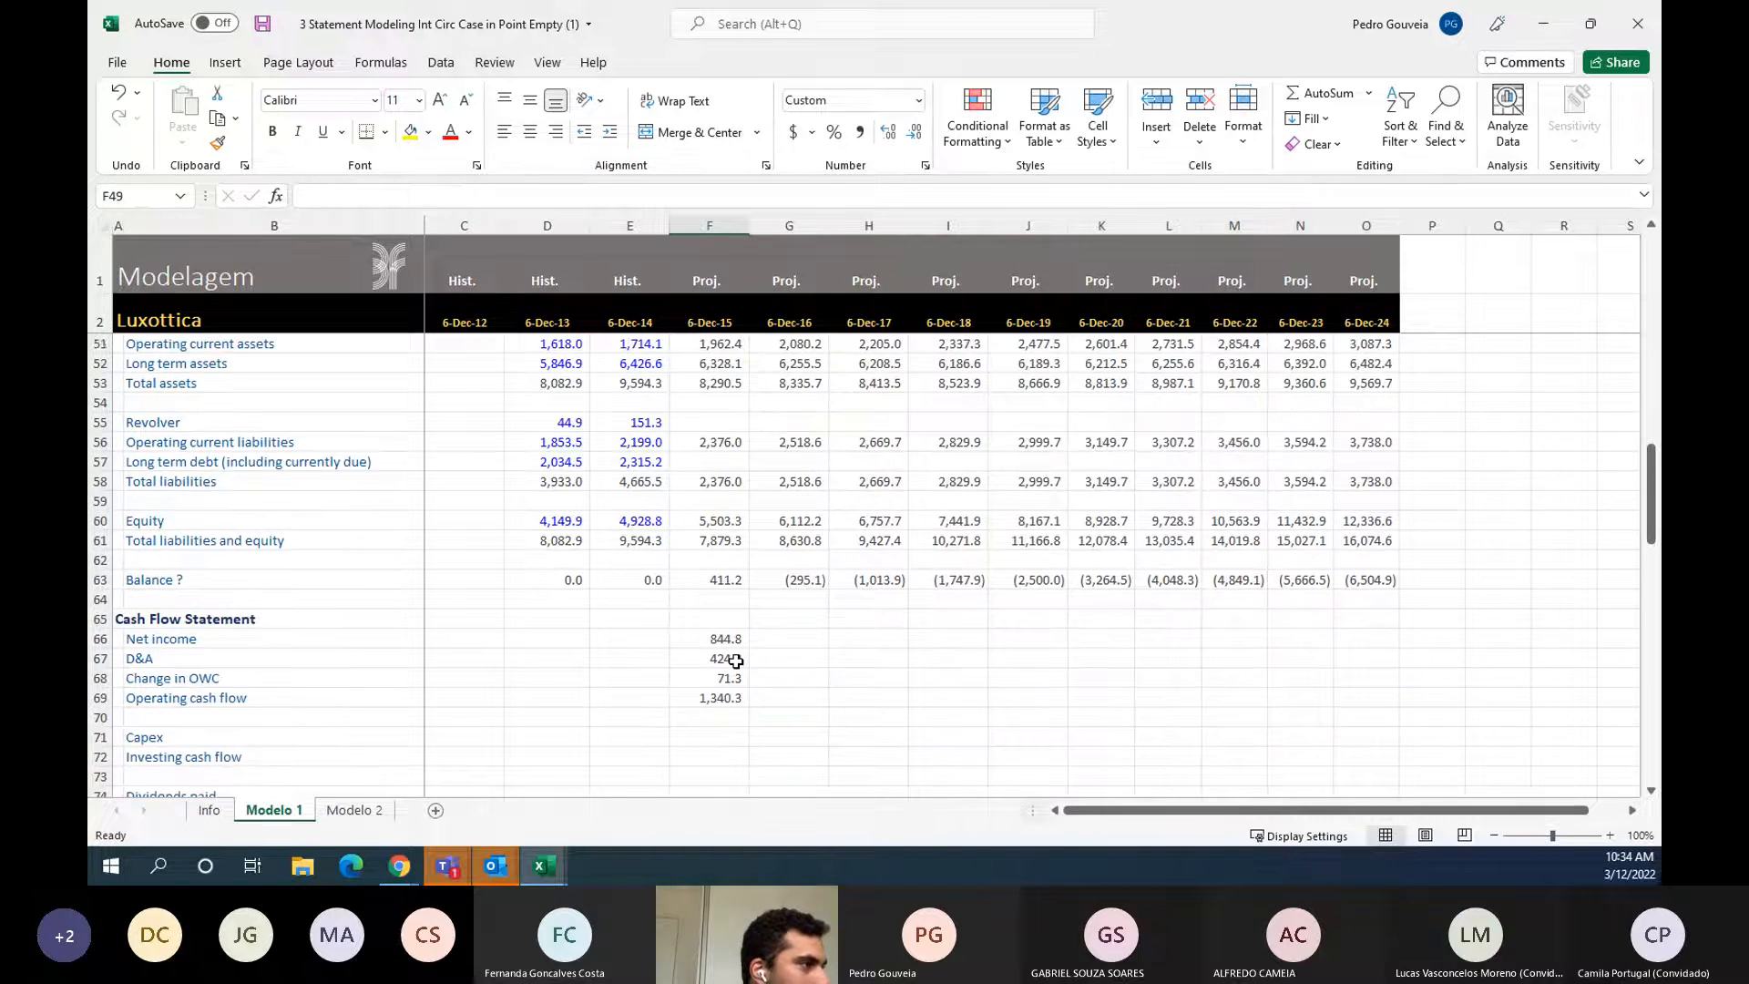
- Undo the reversed Change in OWC formula and its copy across row 47
key("ctrl+z")
key("ctrl+z")
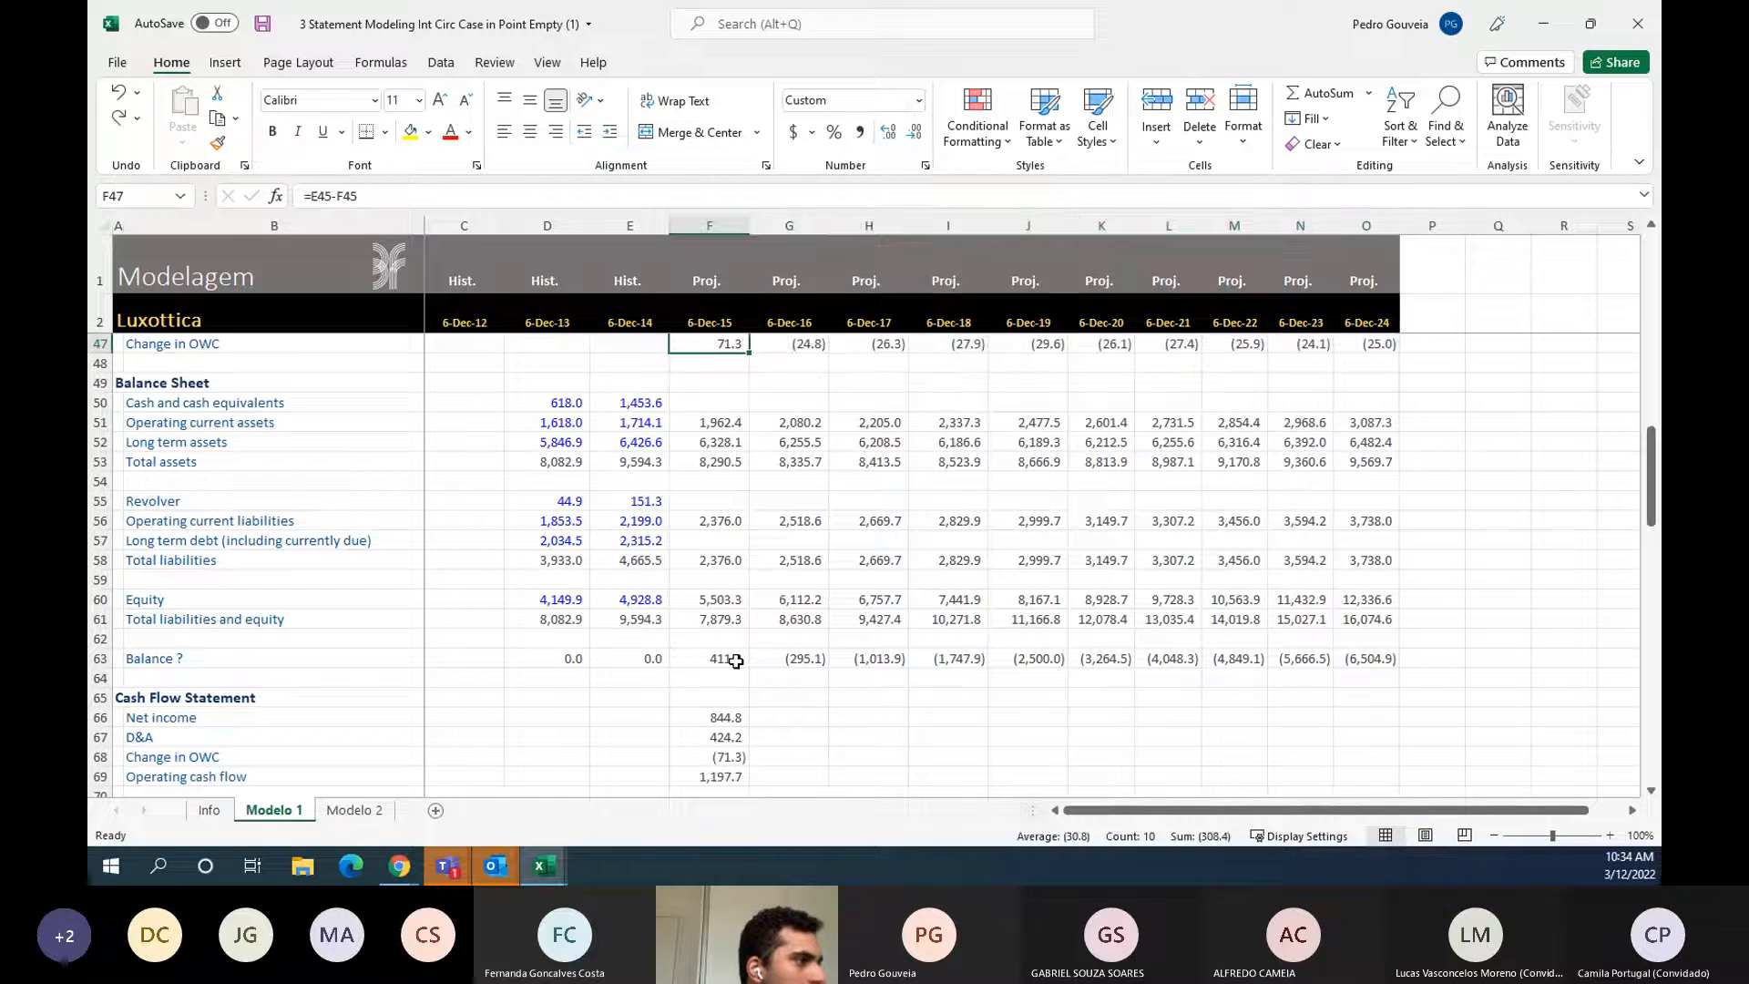
- Make the Operating cash flow row 69 bold
scroll(736, 661, "down", 1)
left_click(647, 732)
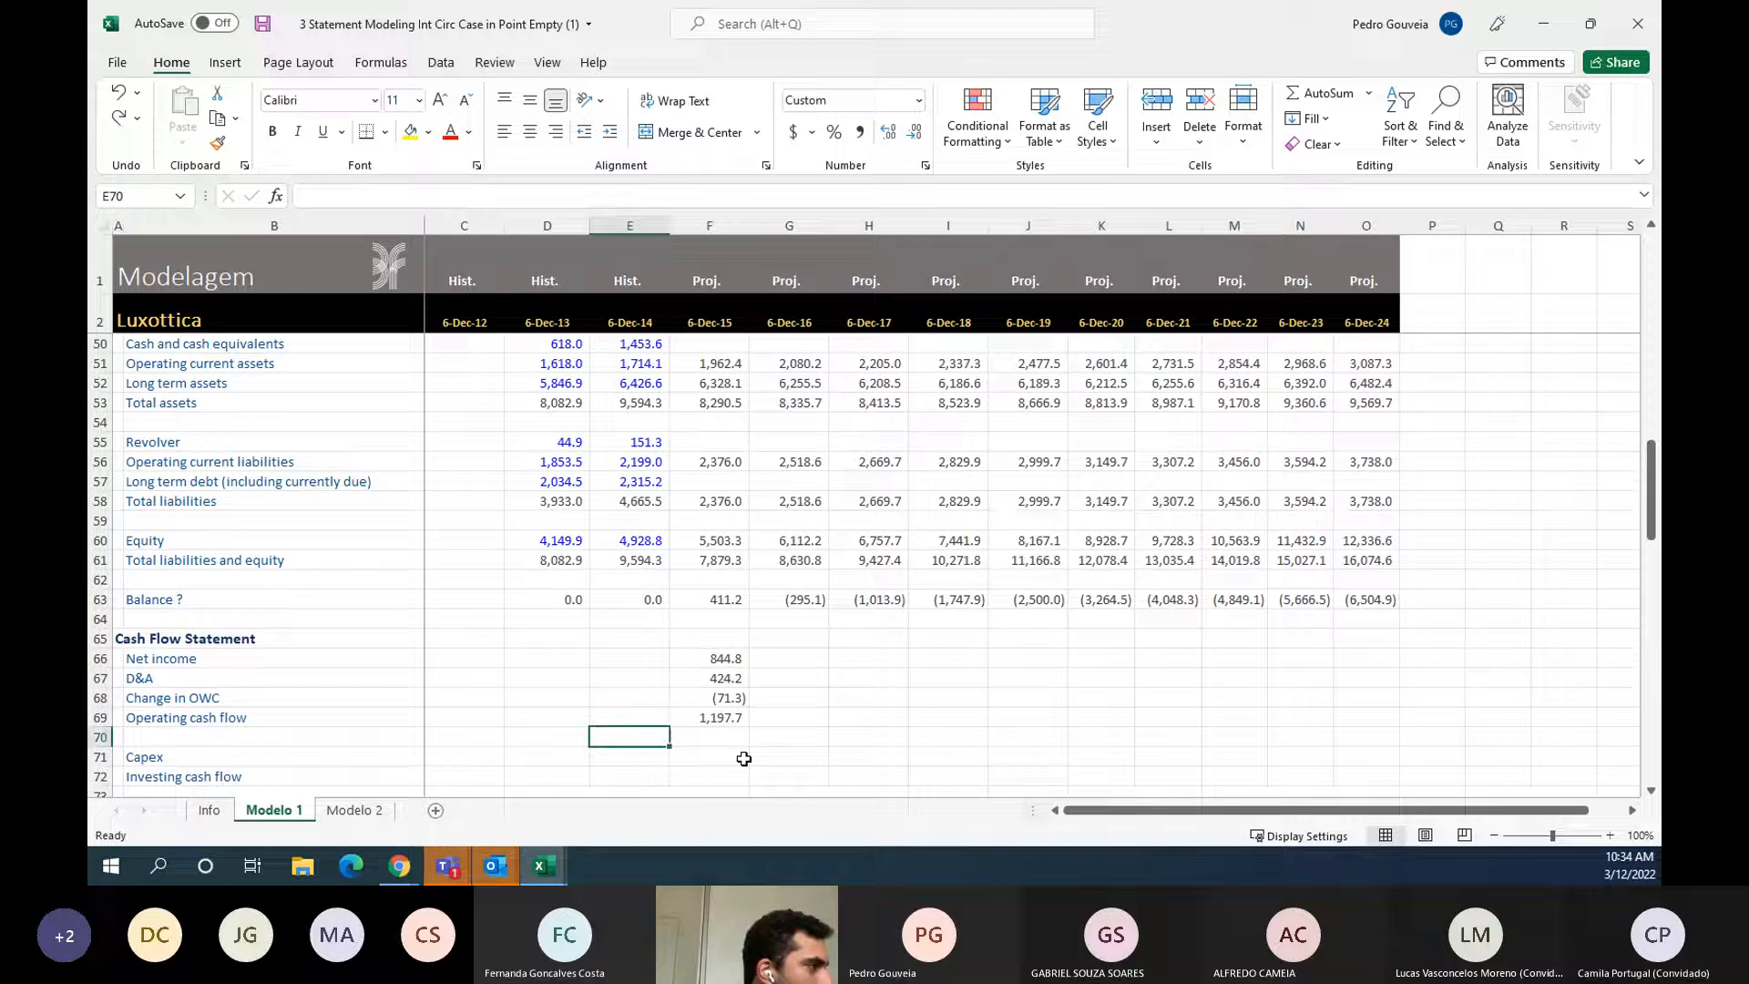
left_click(714, 720)
left_click(224, 713)
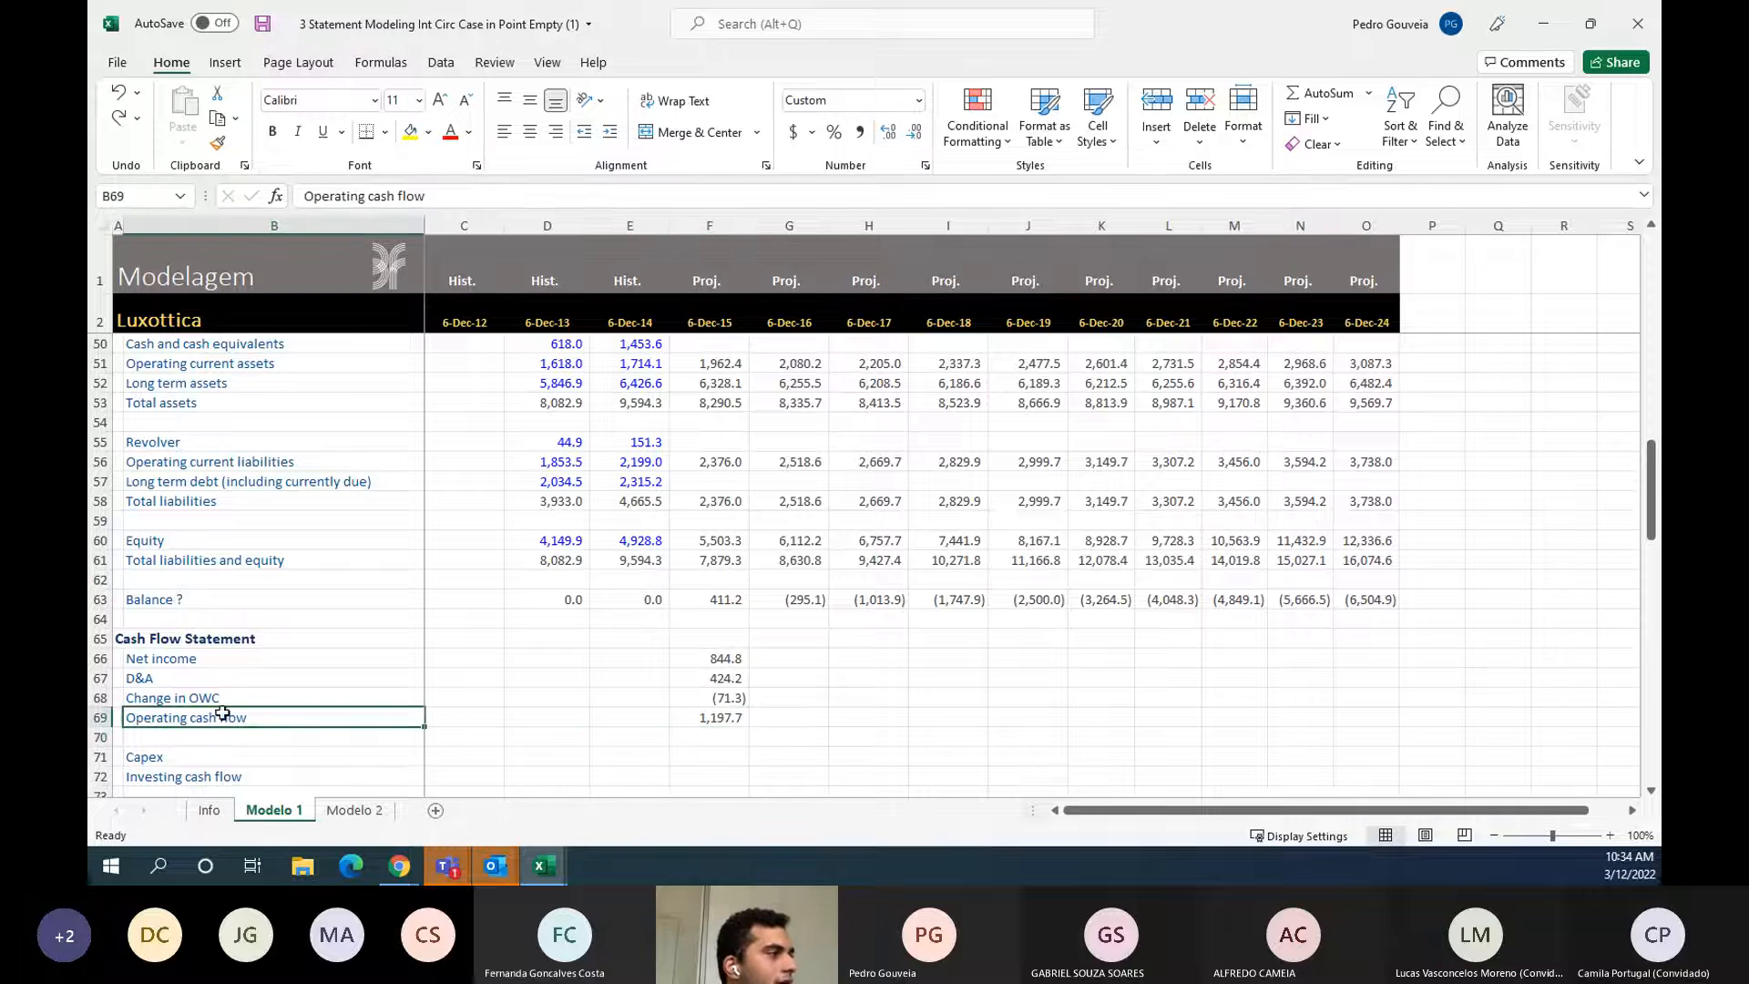
key("shift+space")
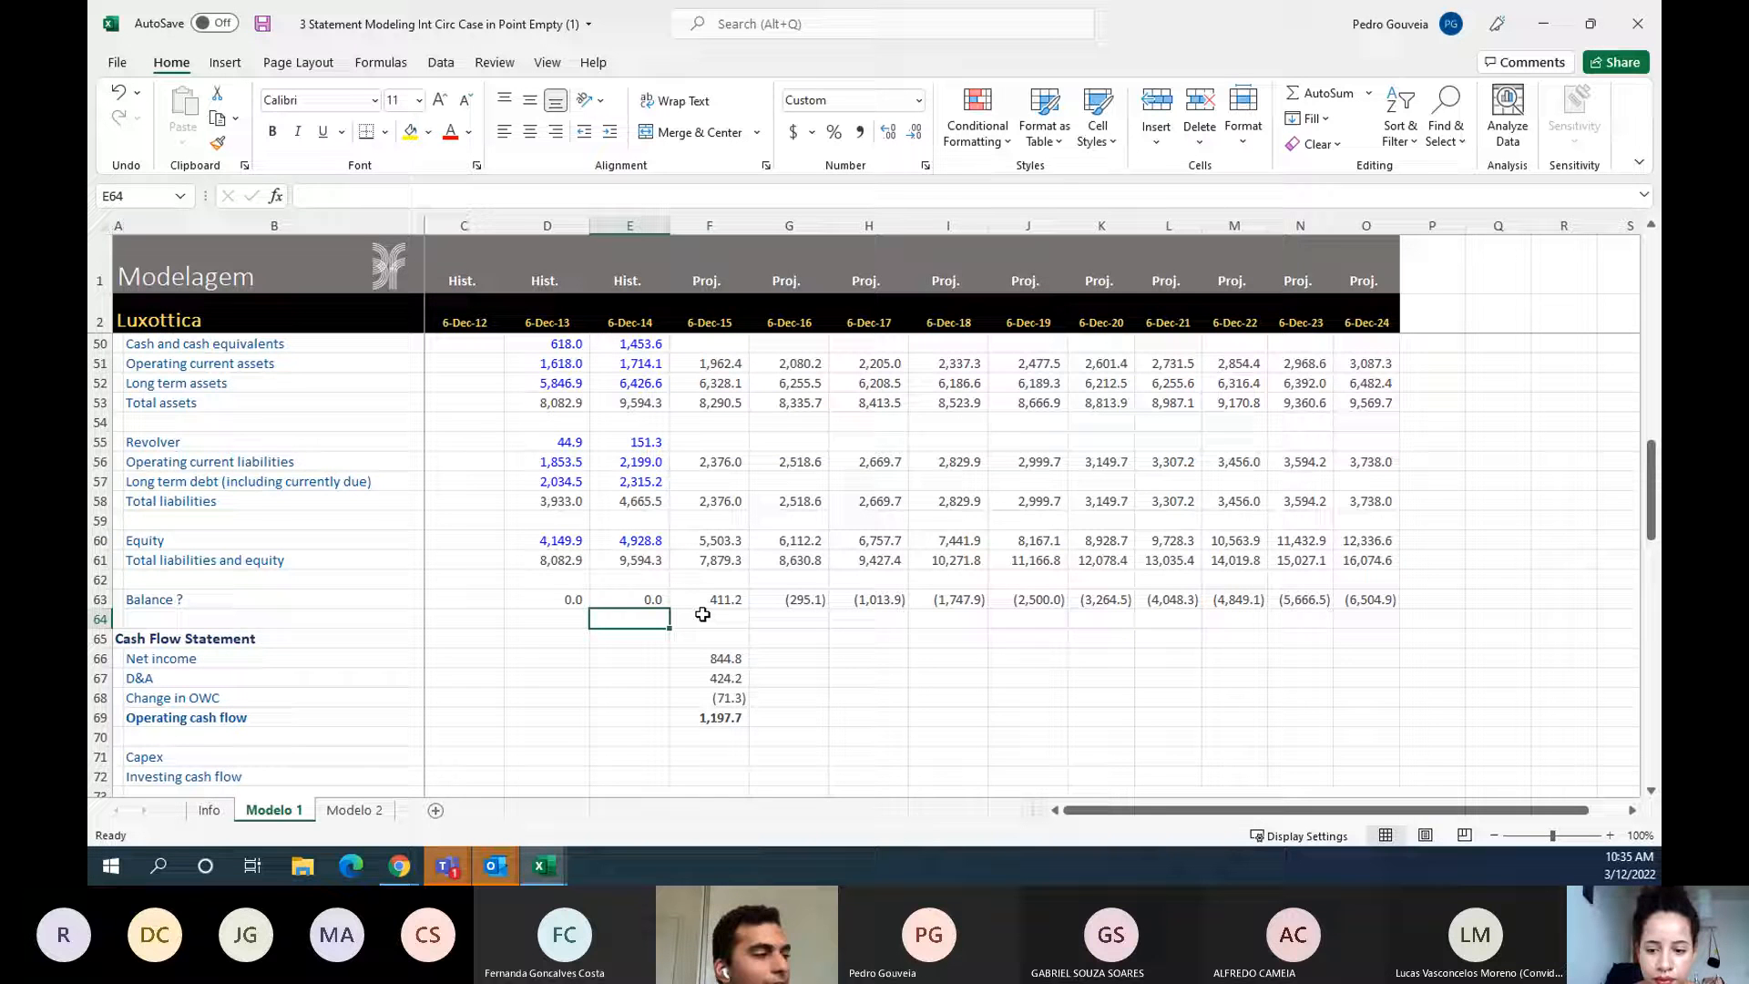
- Review the OWC schedule, the Balance Sheet's long term assets and the Operating cash flow in F69
scroll(702, 614, "down", 1)
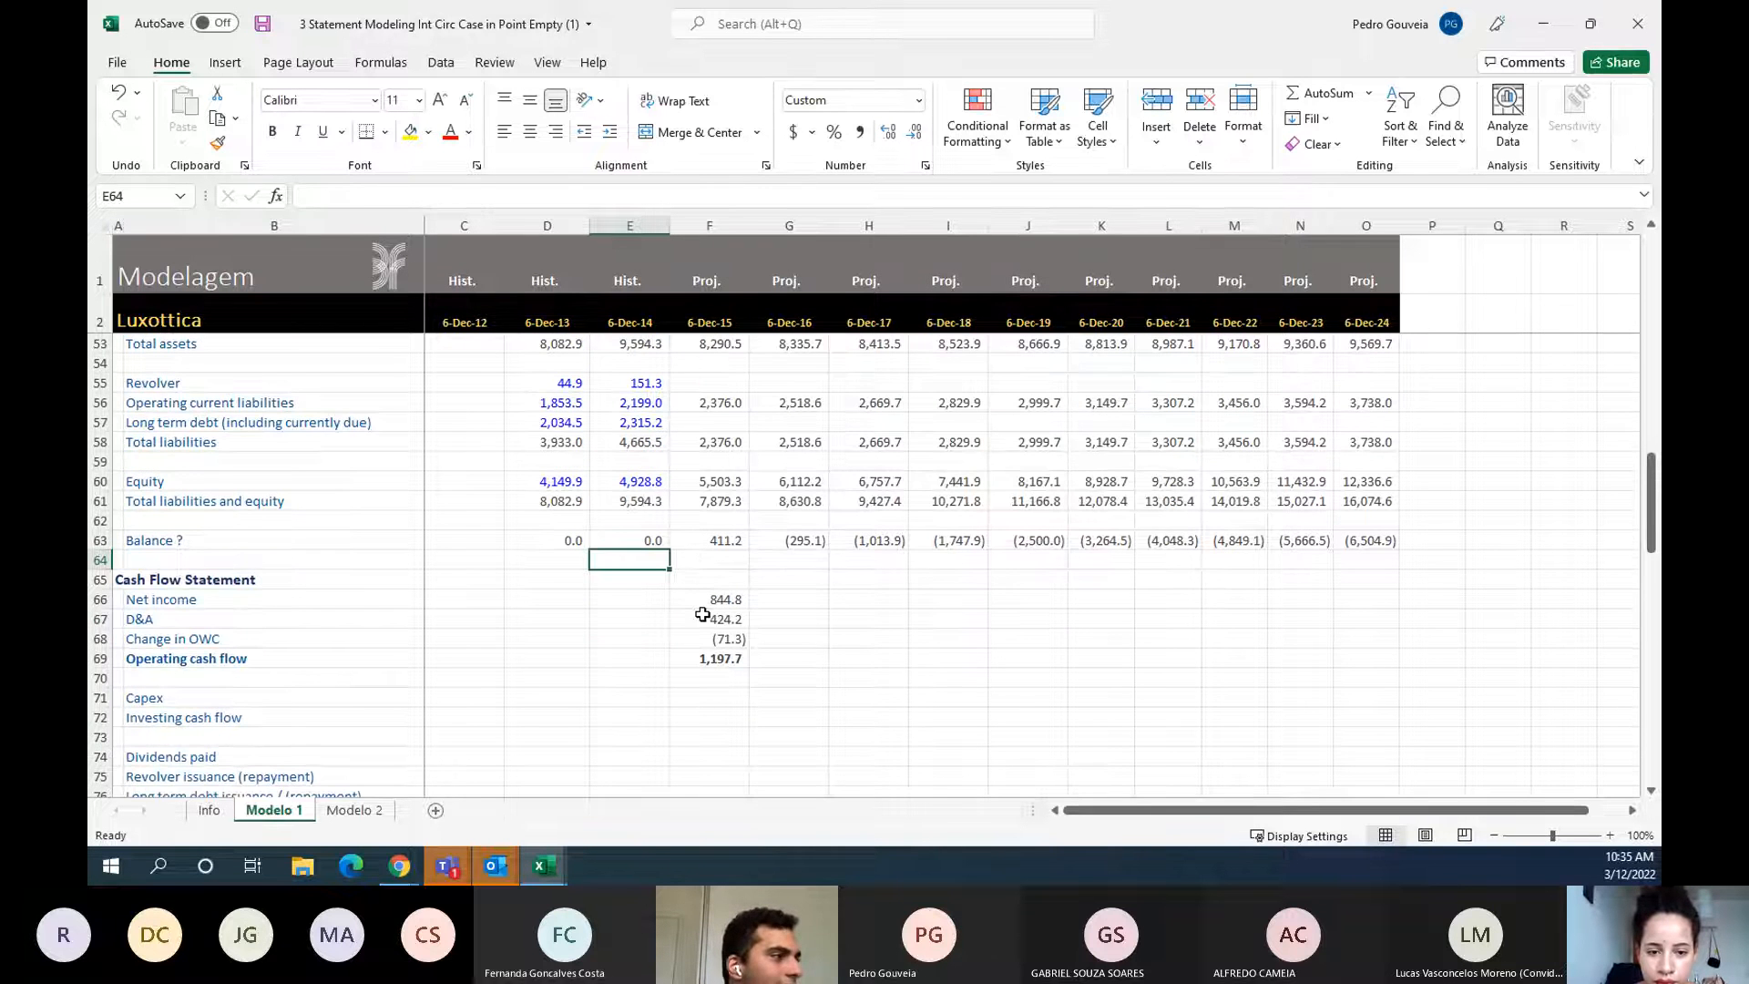
scroll(729, 524, "up", 1)
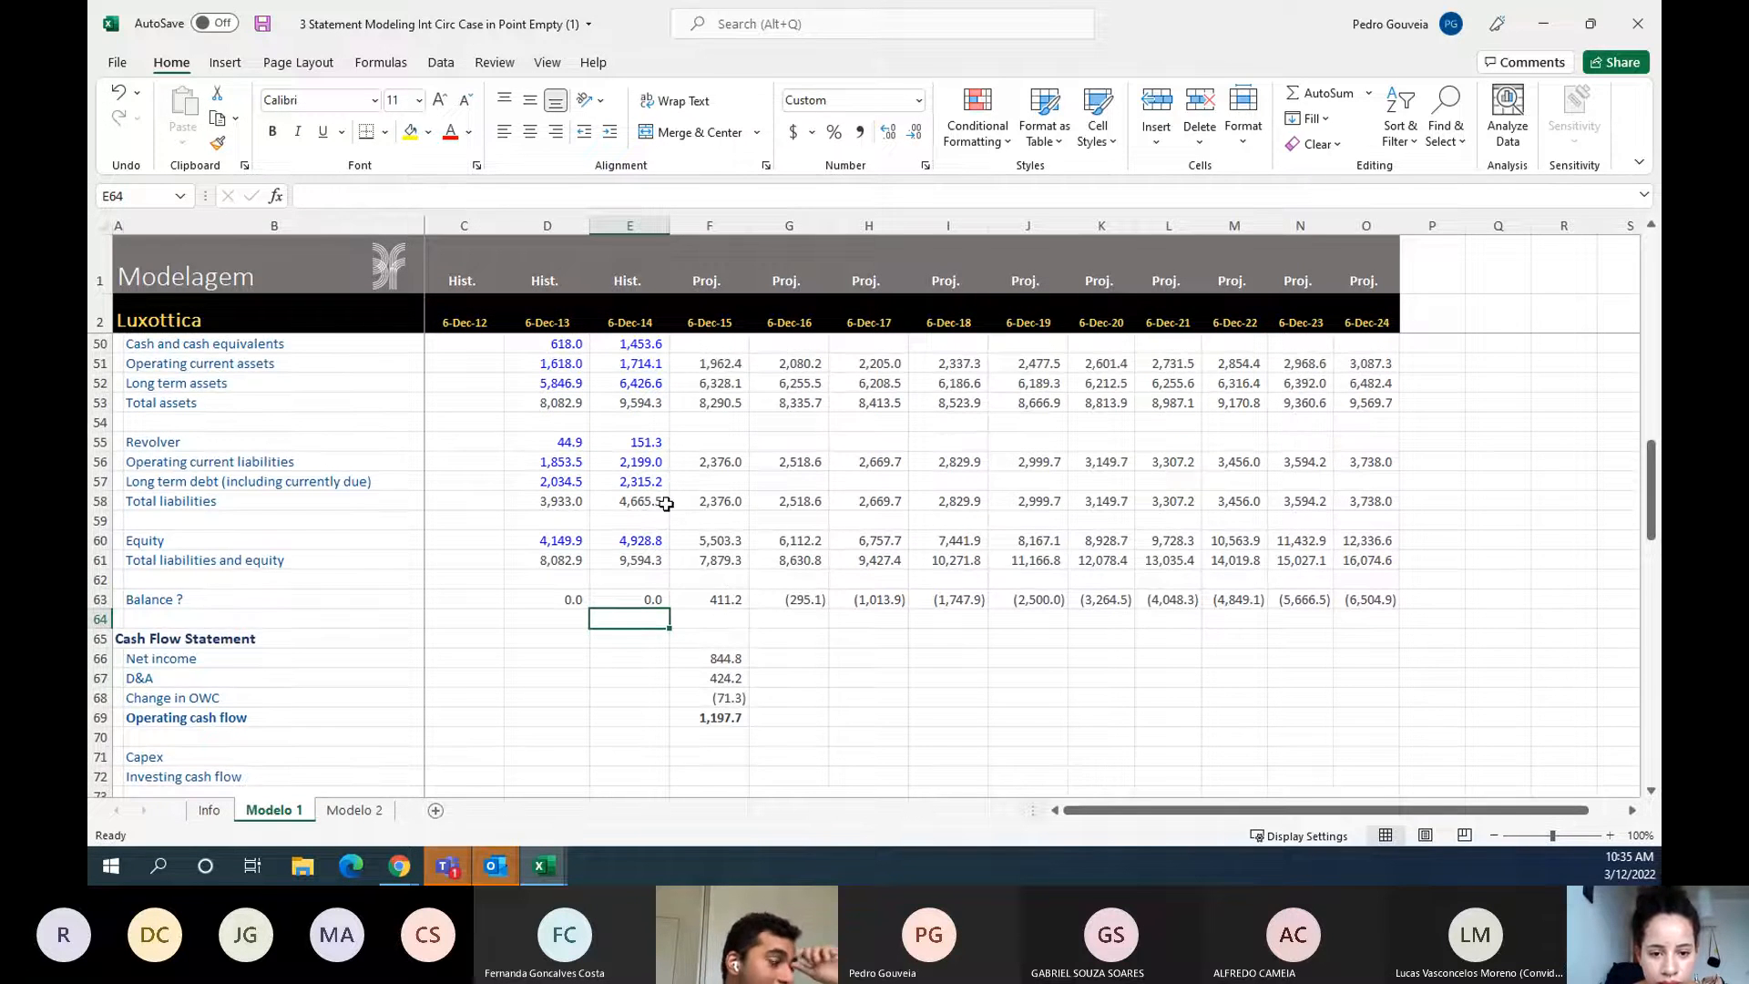
scroll(666, 504, "up", 3)
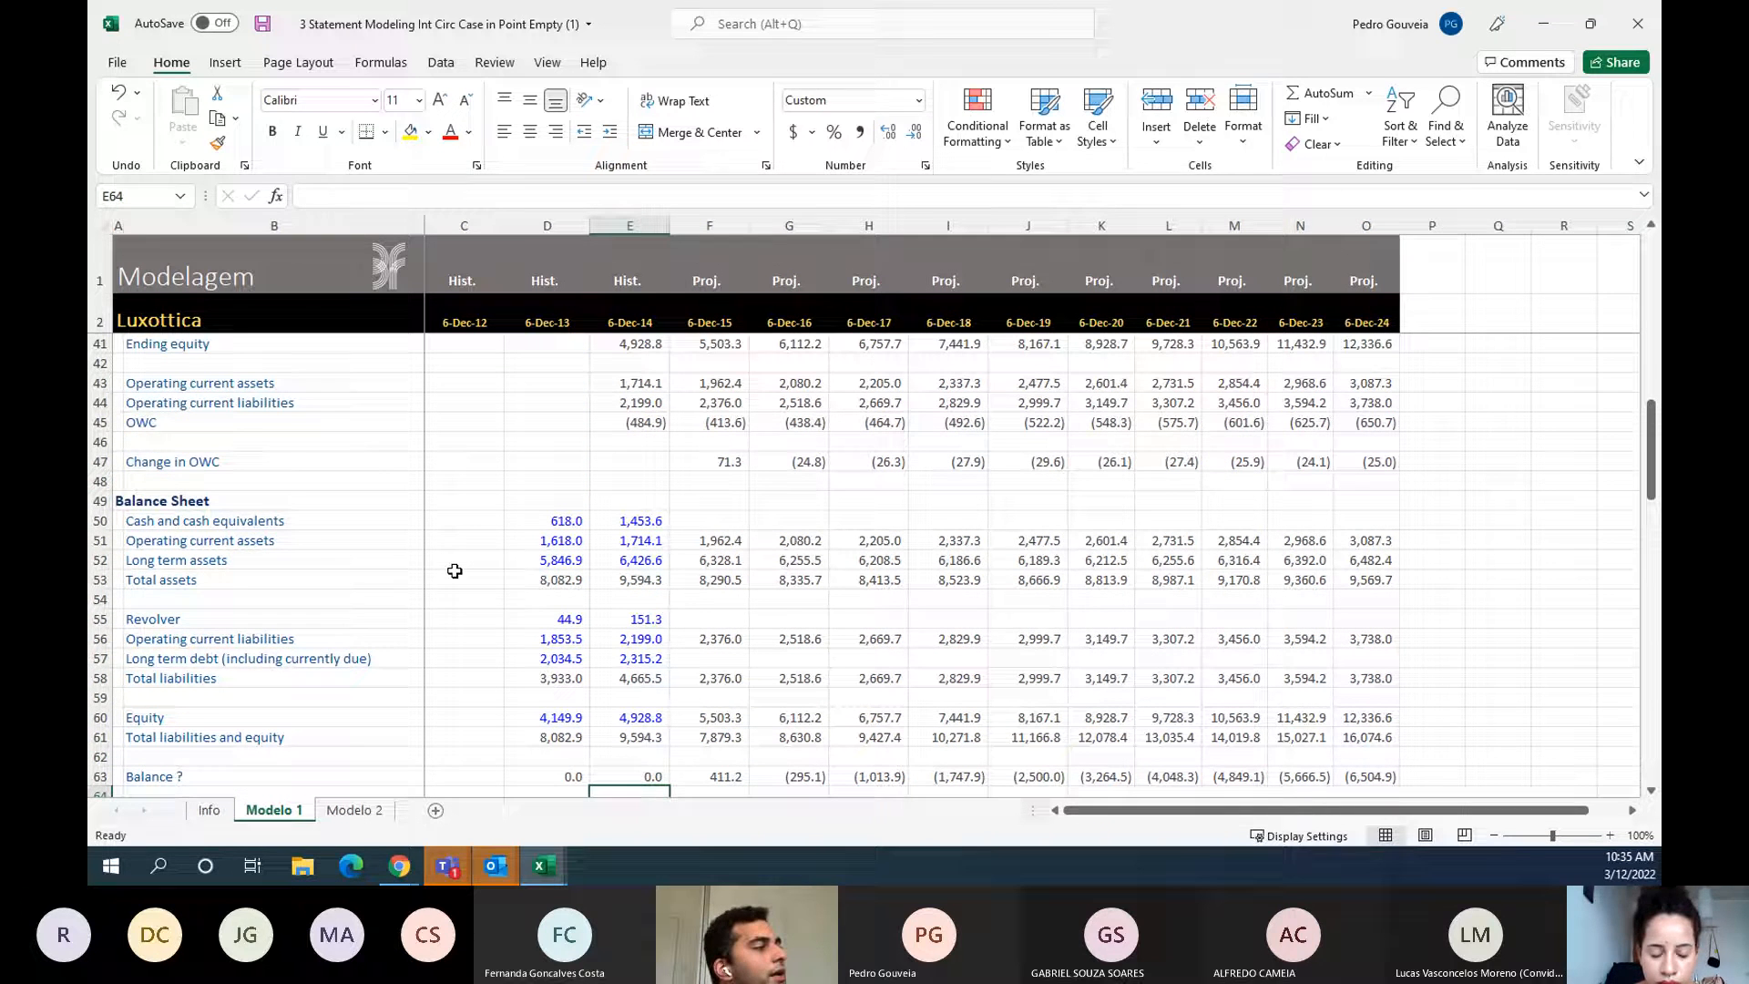
left_click(265, 560)
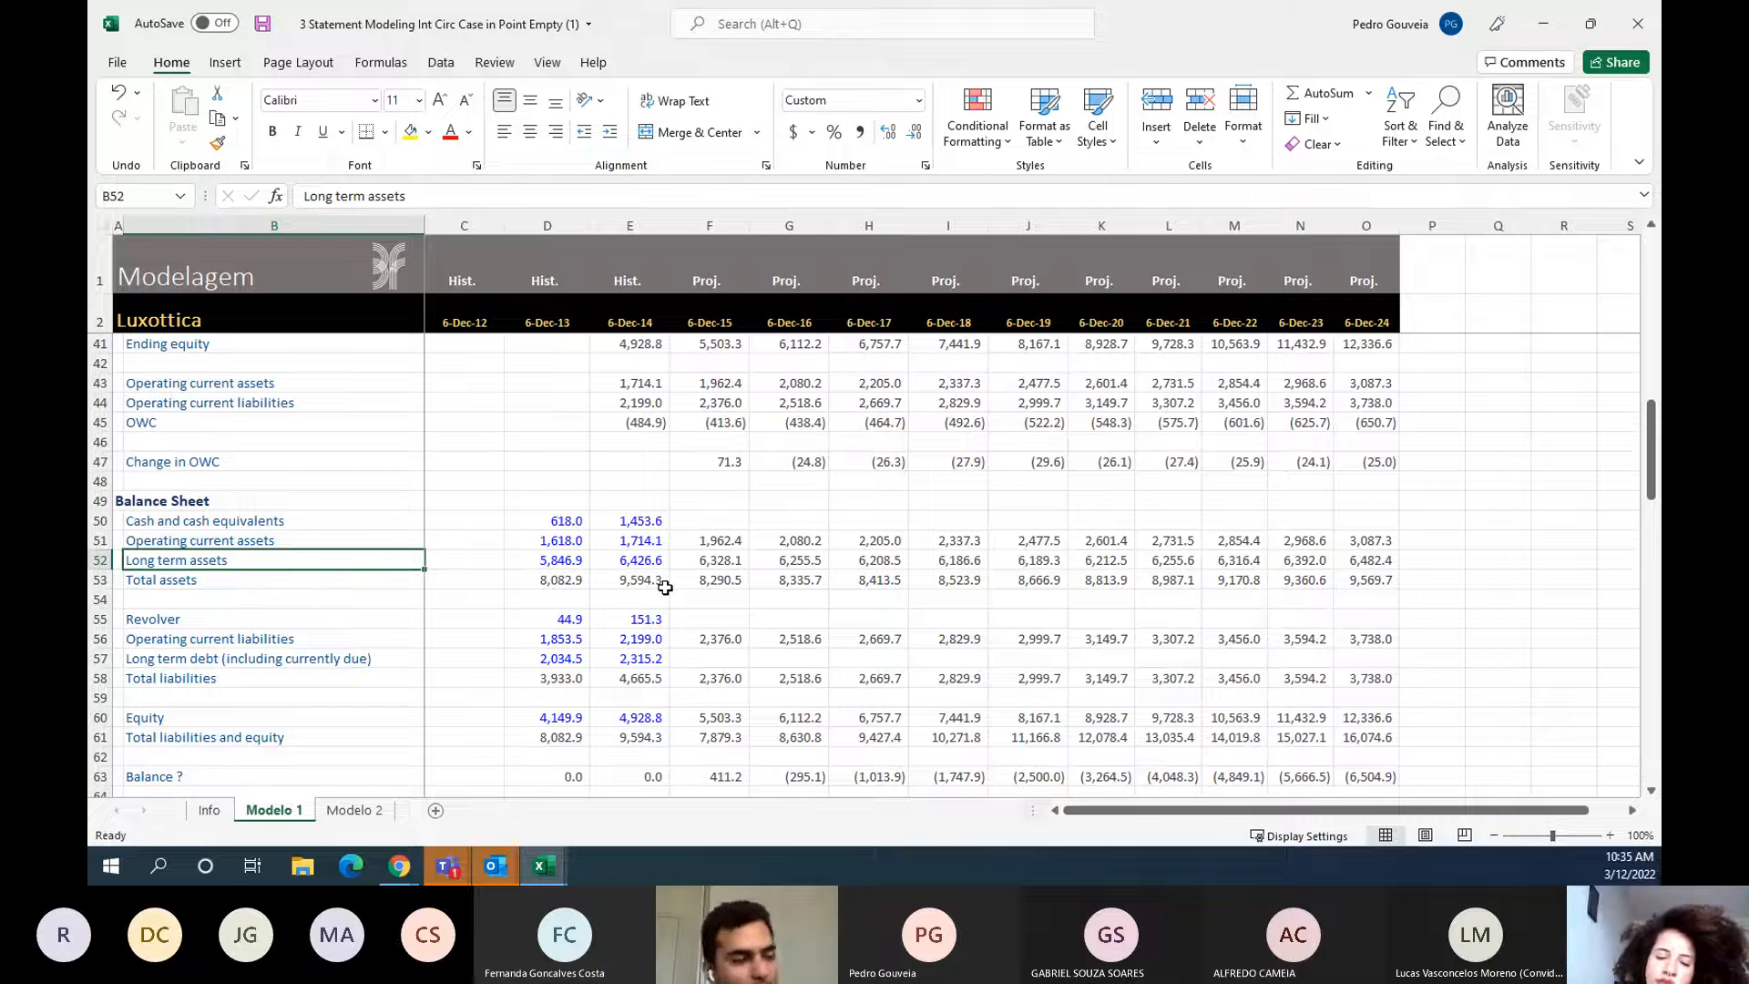
scroll(665, 587, "down", 4)
left_click(719, 658)
scroll(668, 730, "down", 1)
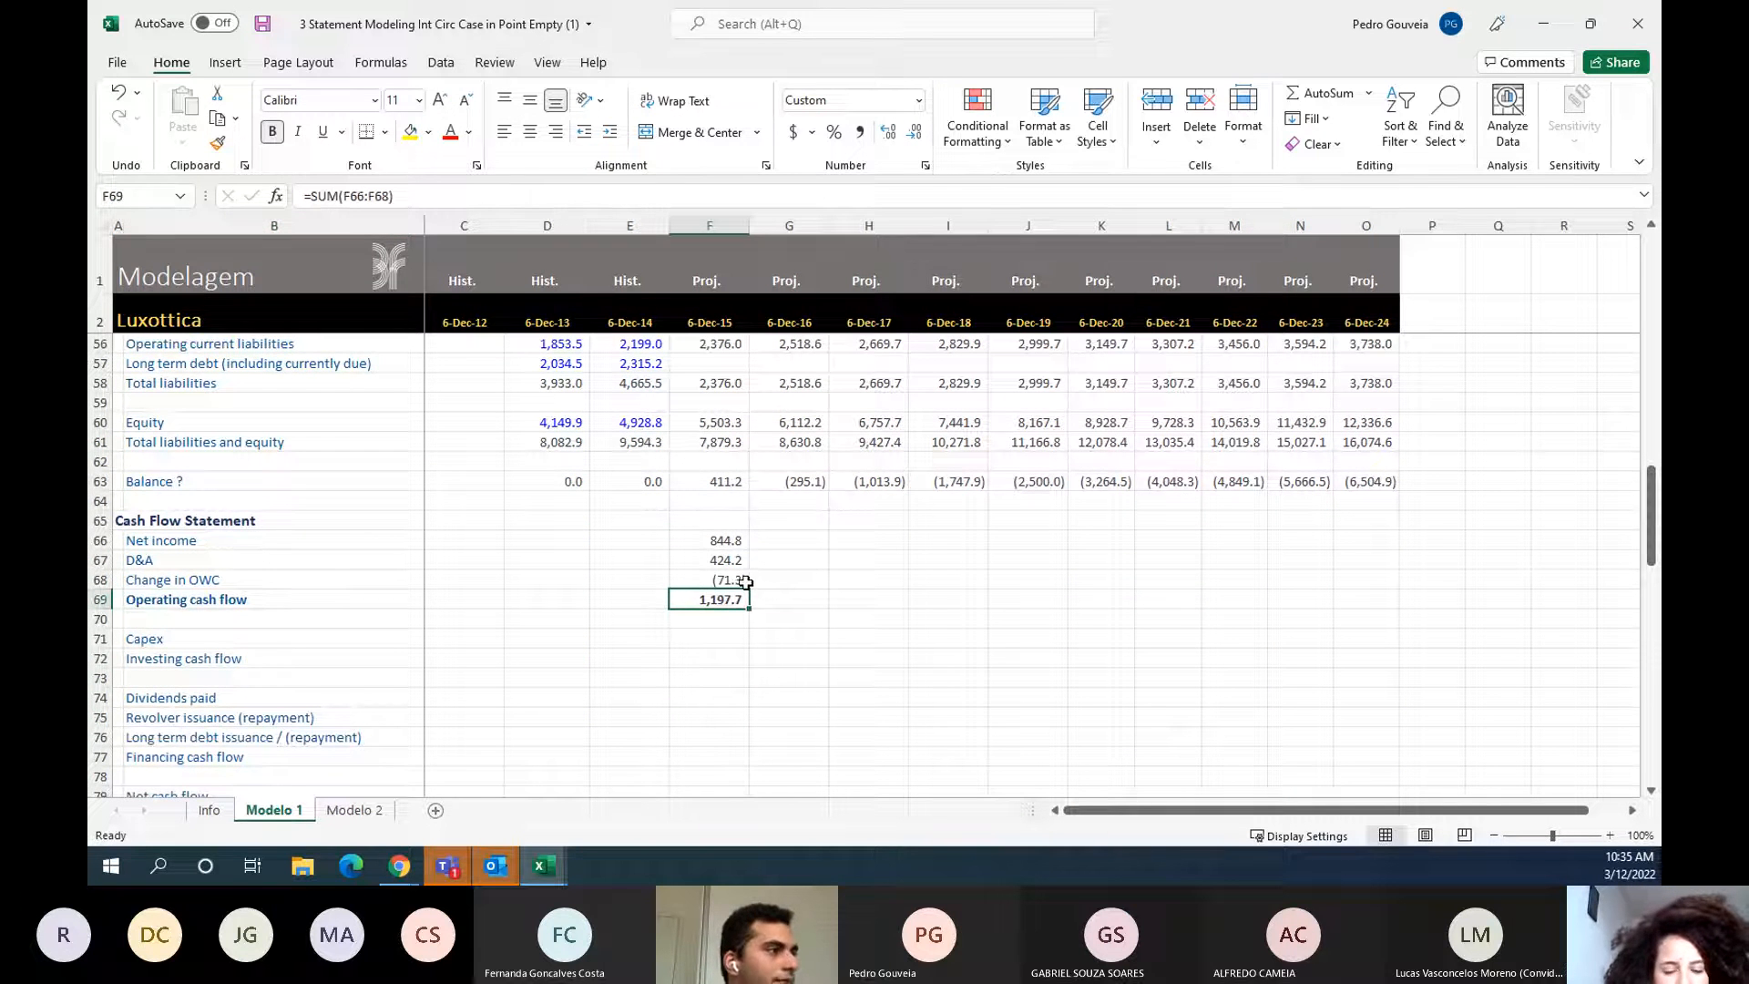
key("shift+space")
- Enter the 6-Dec-15 Capex in F71 of the Cash Flow Statement as the negative of the long term assets schedule's capex, =F34*-1
left_click(691, 654)
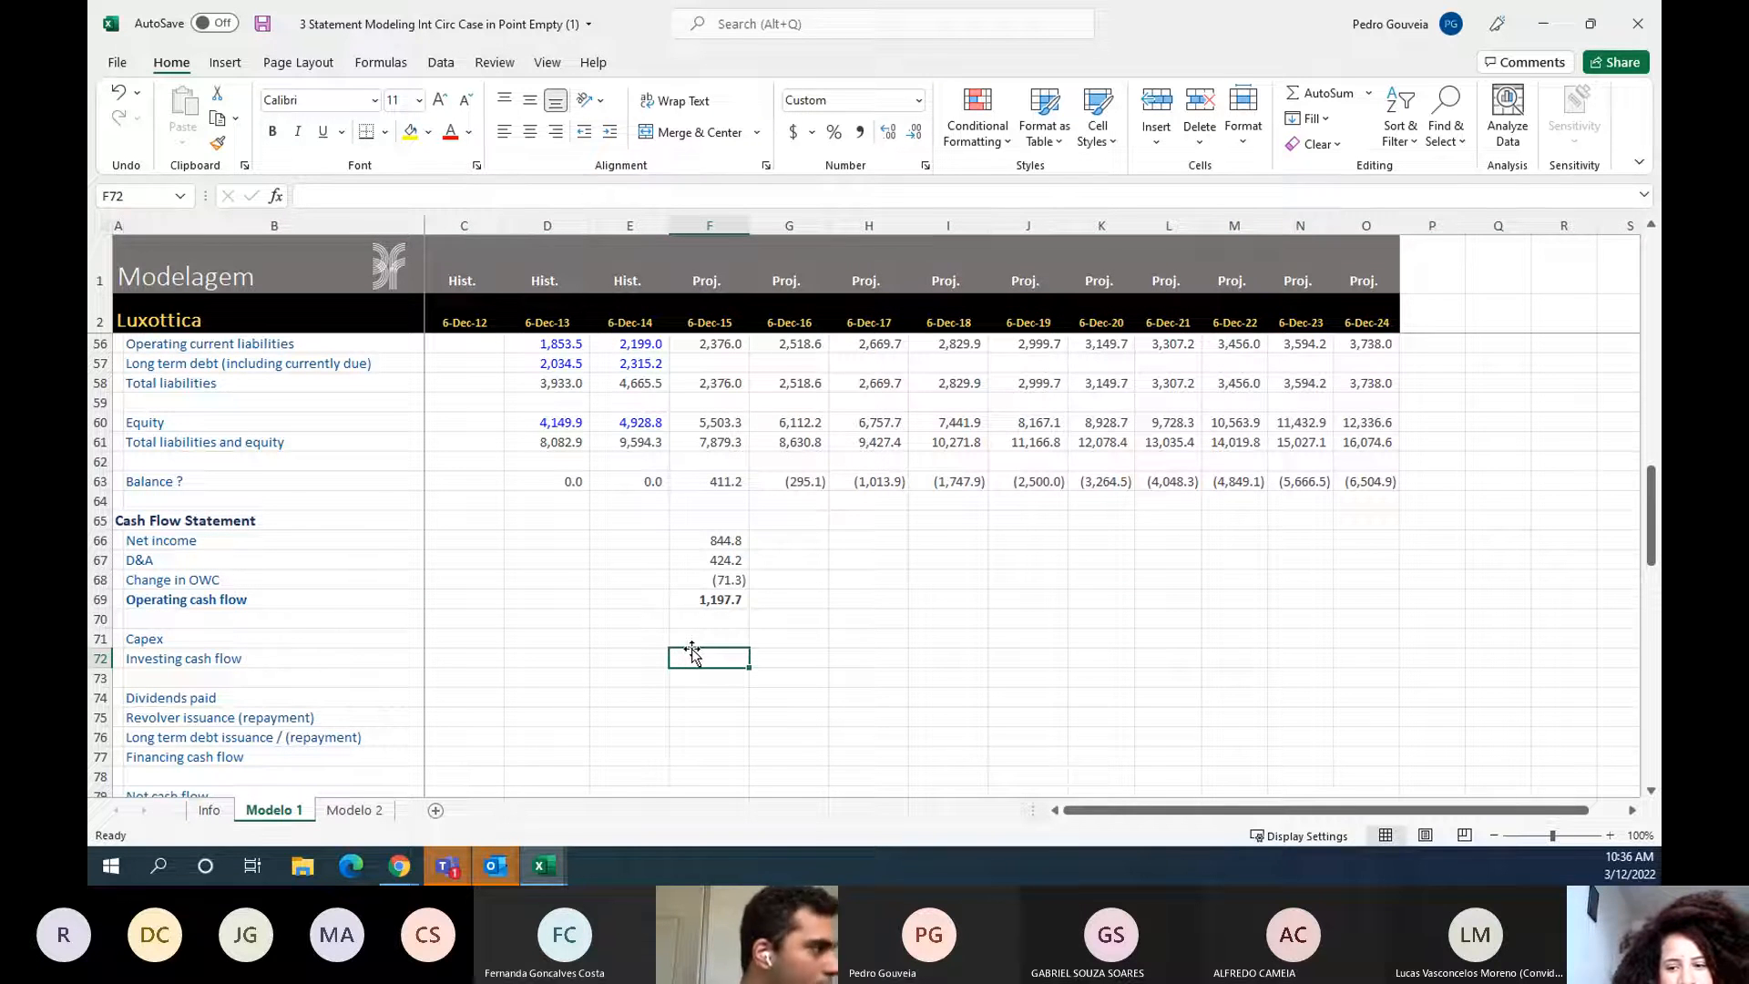
key("Up")
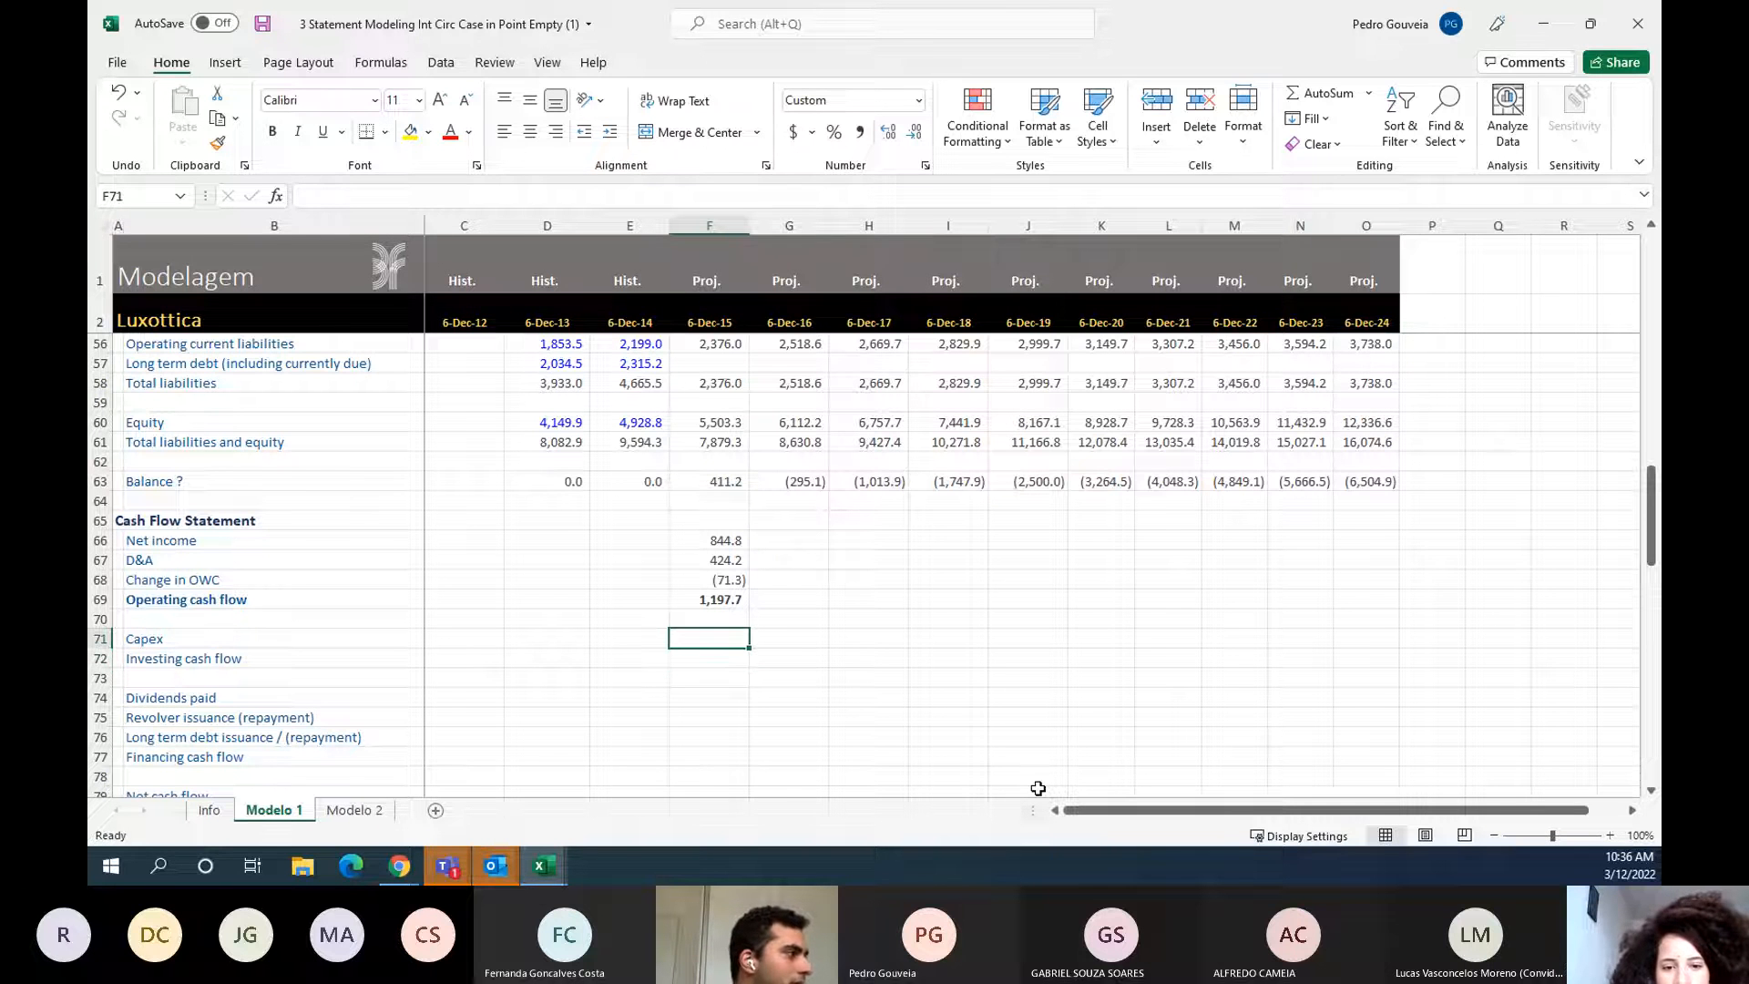
key("Down")
key("shift+space")
key("Up")
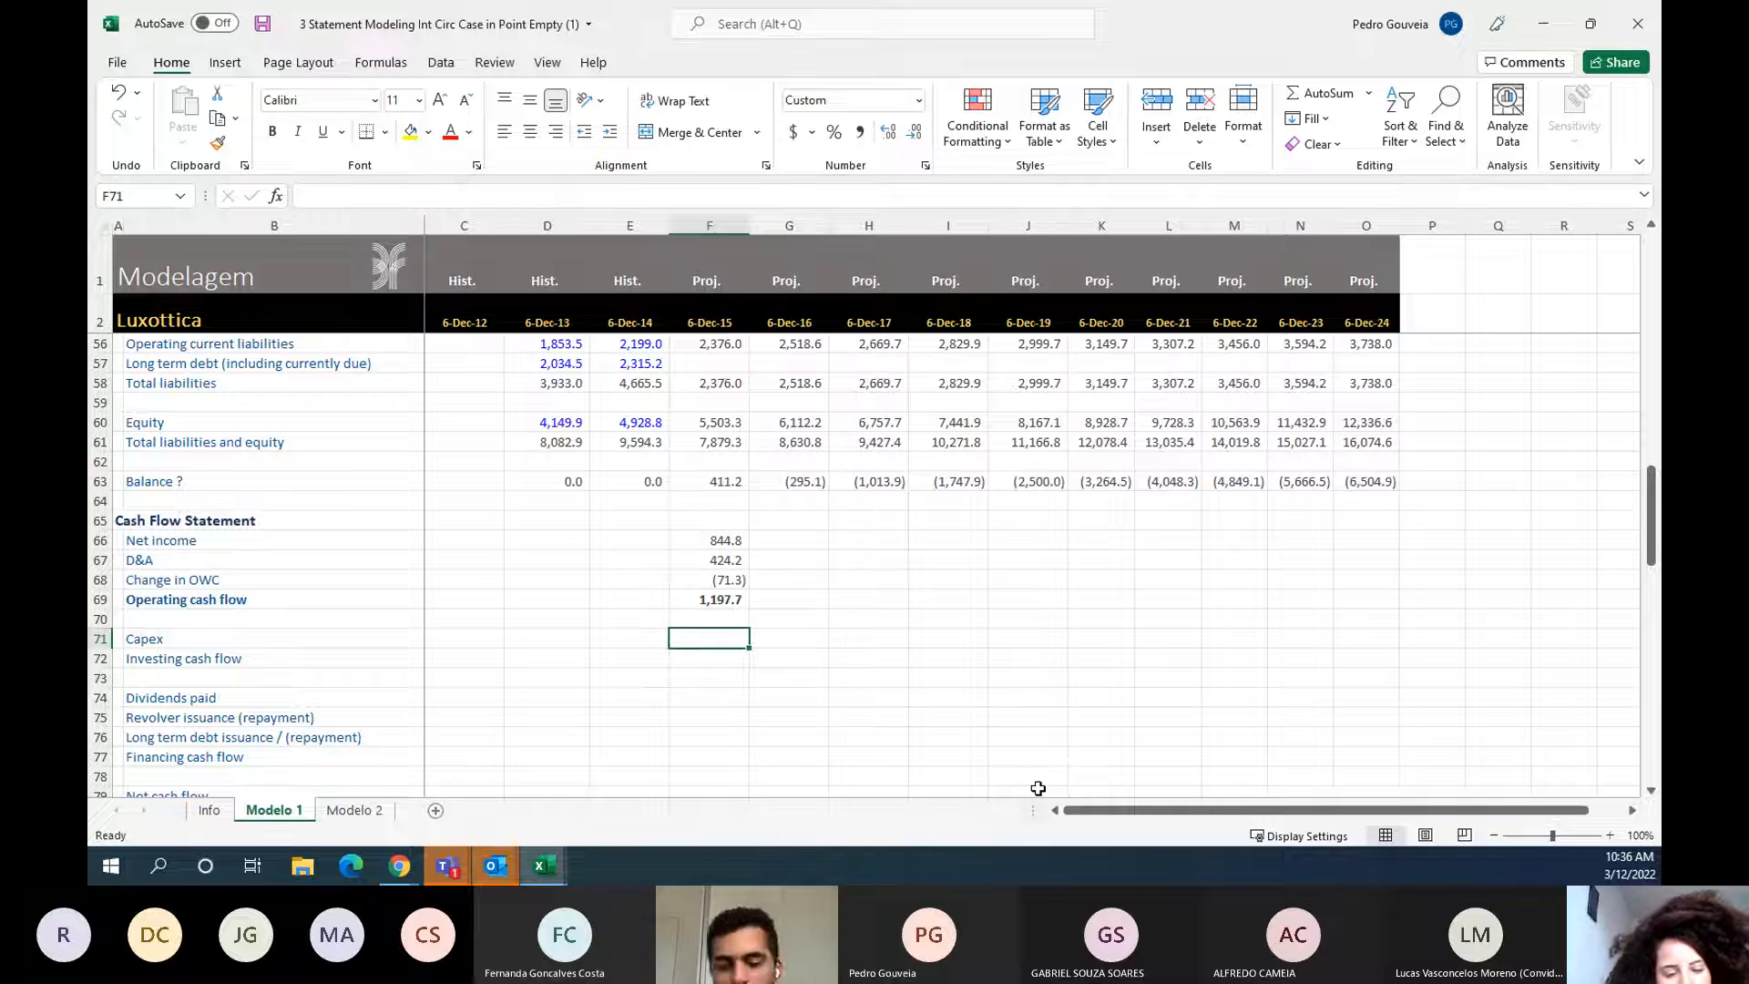
type("=")
key("Up")
key("Up")
key("Up")
key("Up")
key("Up")
key("Up")
key("Up")
key("Up")
key("Up")
key("Up")
key("Up")
key("Up")
key("Up")
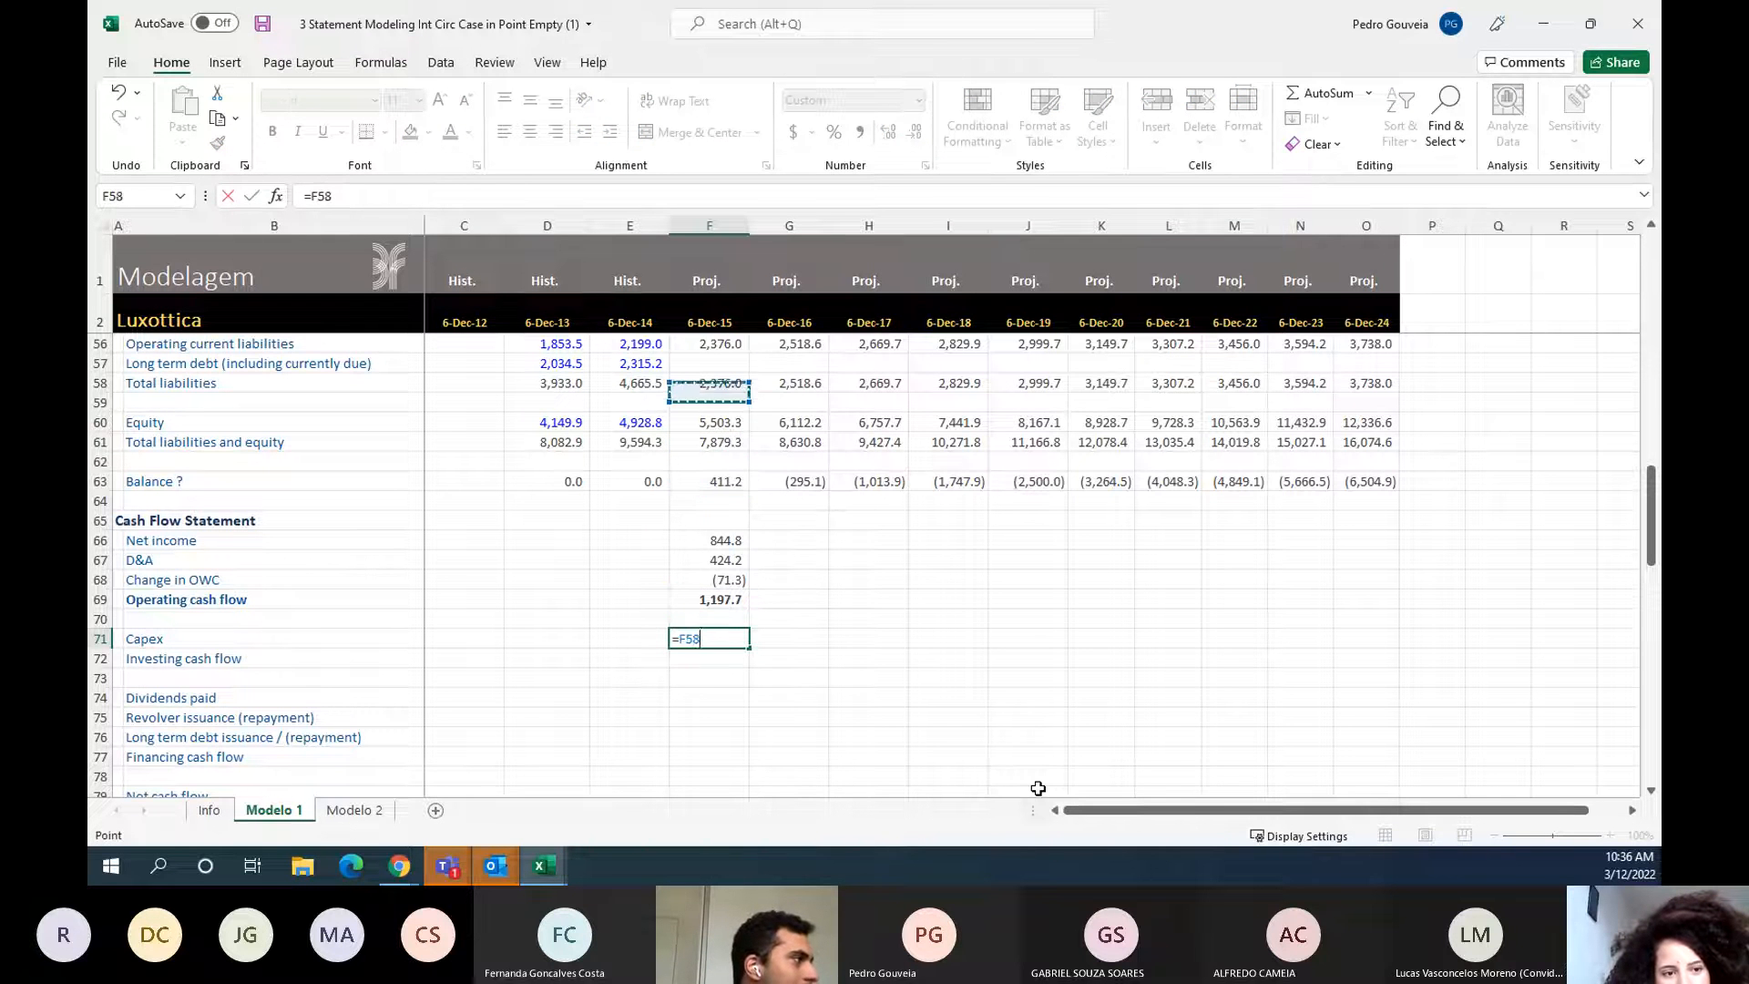
key("Up")
key("Up")
key("Up")
key("Up")
key("Up")
key("Up")
key("Up")
key("Up")
key("Up")
key("Up")
key("Up")
key("Up")
key("Up")
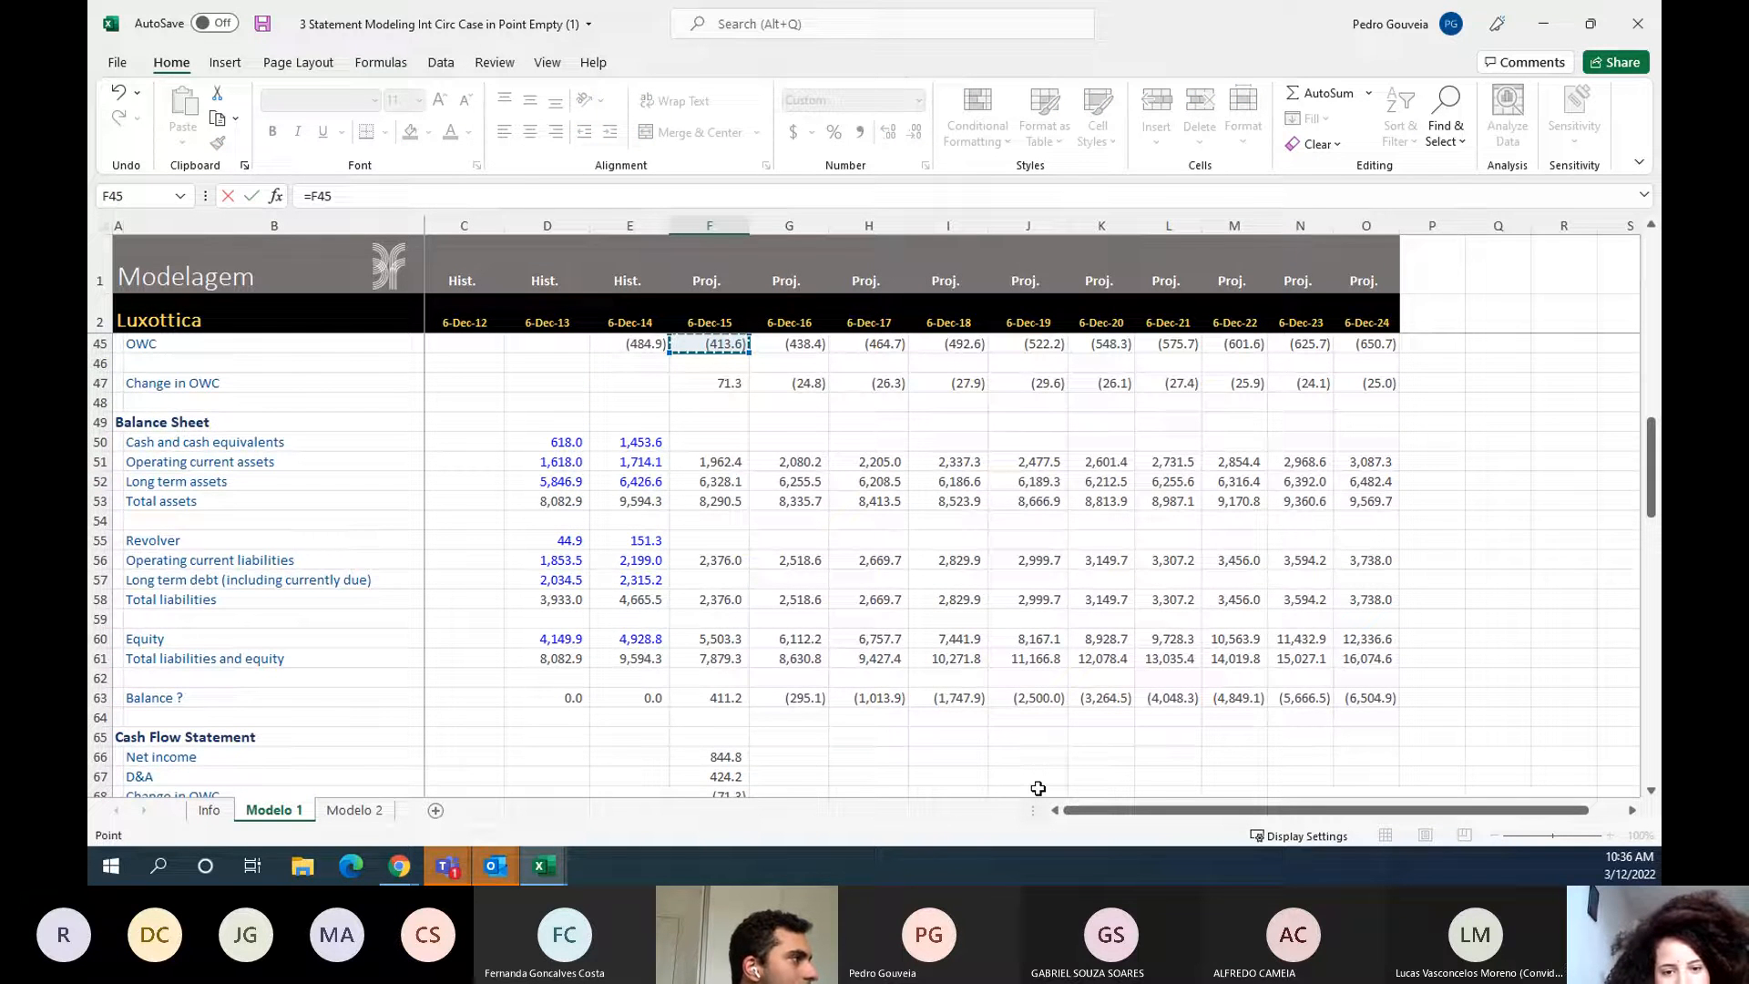
key("Up")
key("Up")
key("Up")
key("Up")
key("Up")
key("Up")
key("Up")
key("Up")
key("Up")
key("Up")
key("Up")
key("Up")
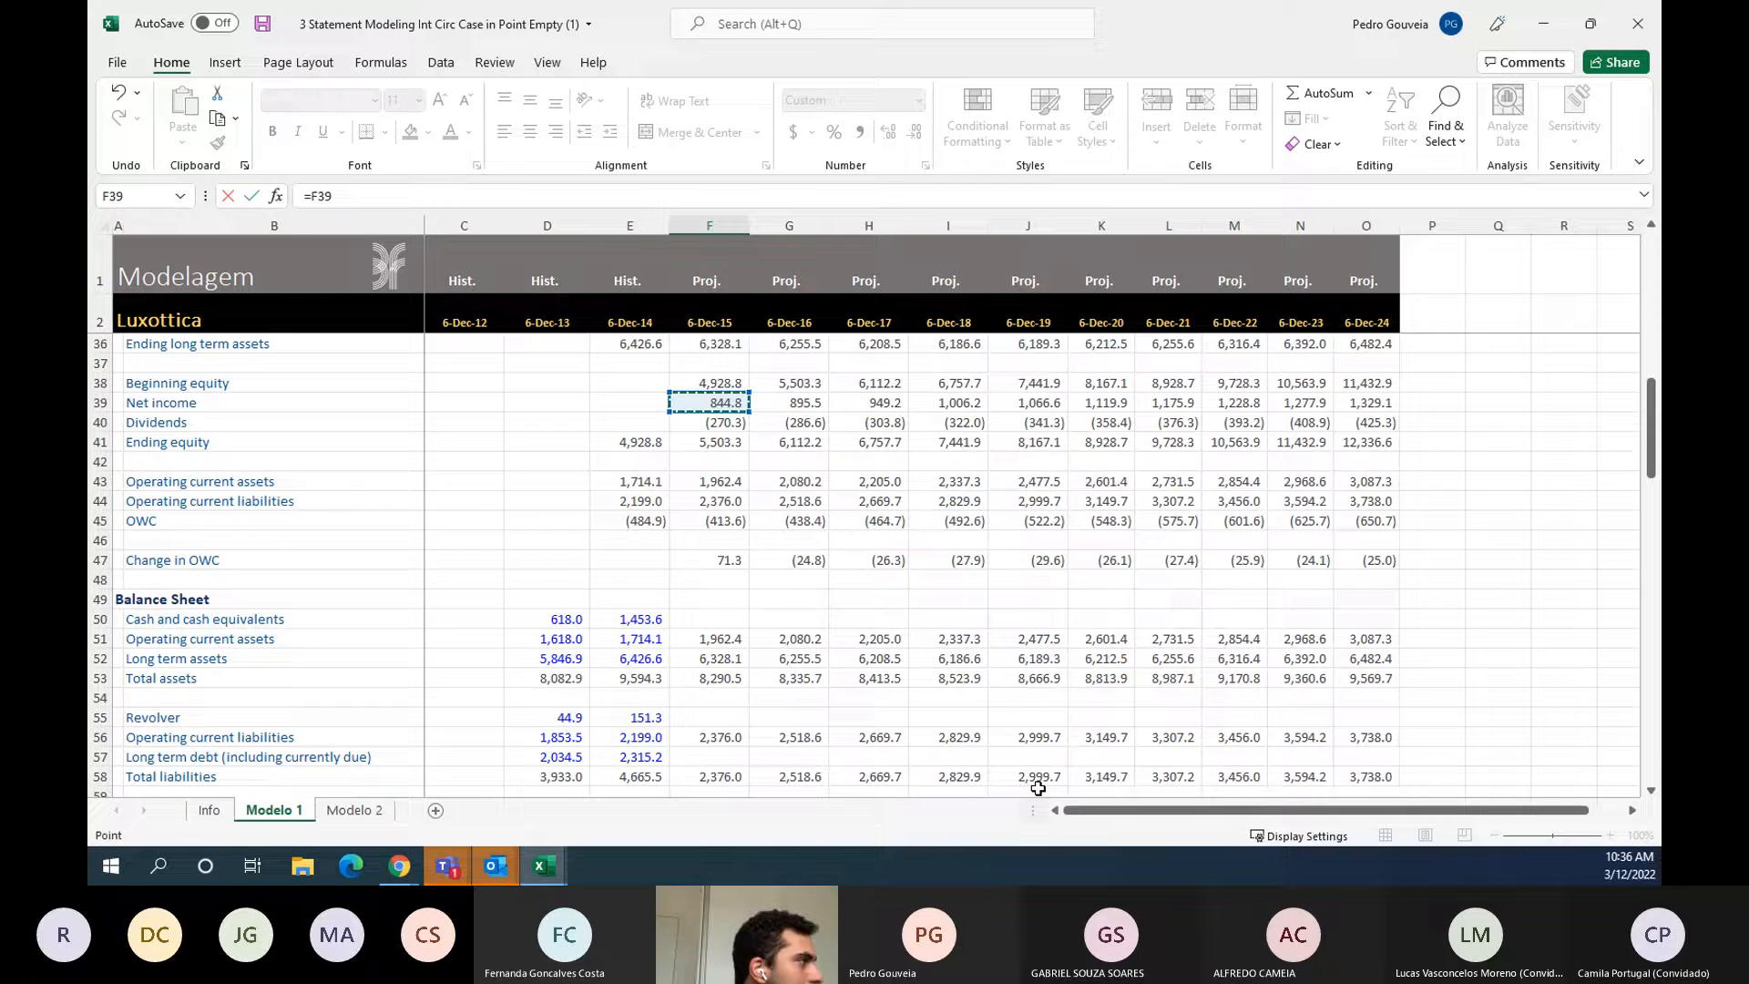
key("Down")
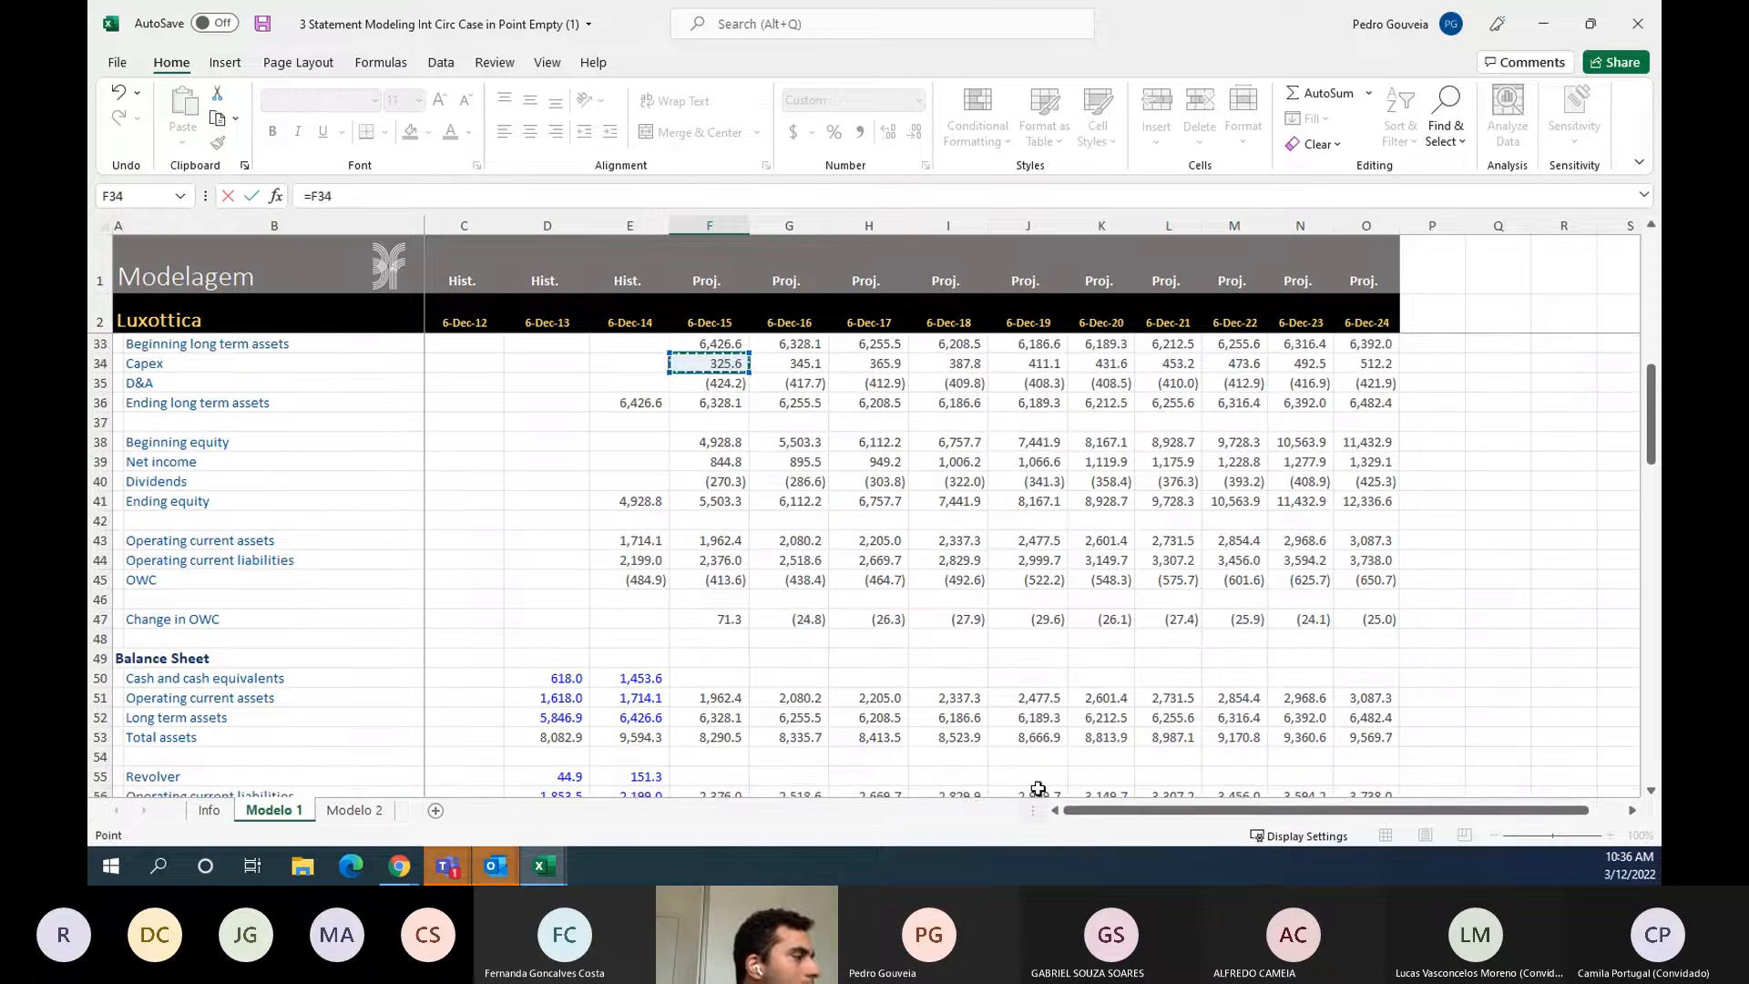
type("*-1")
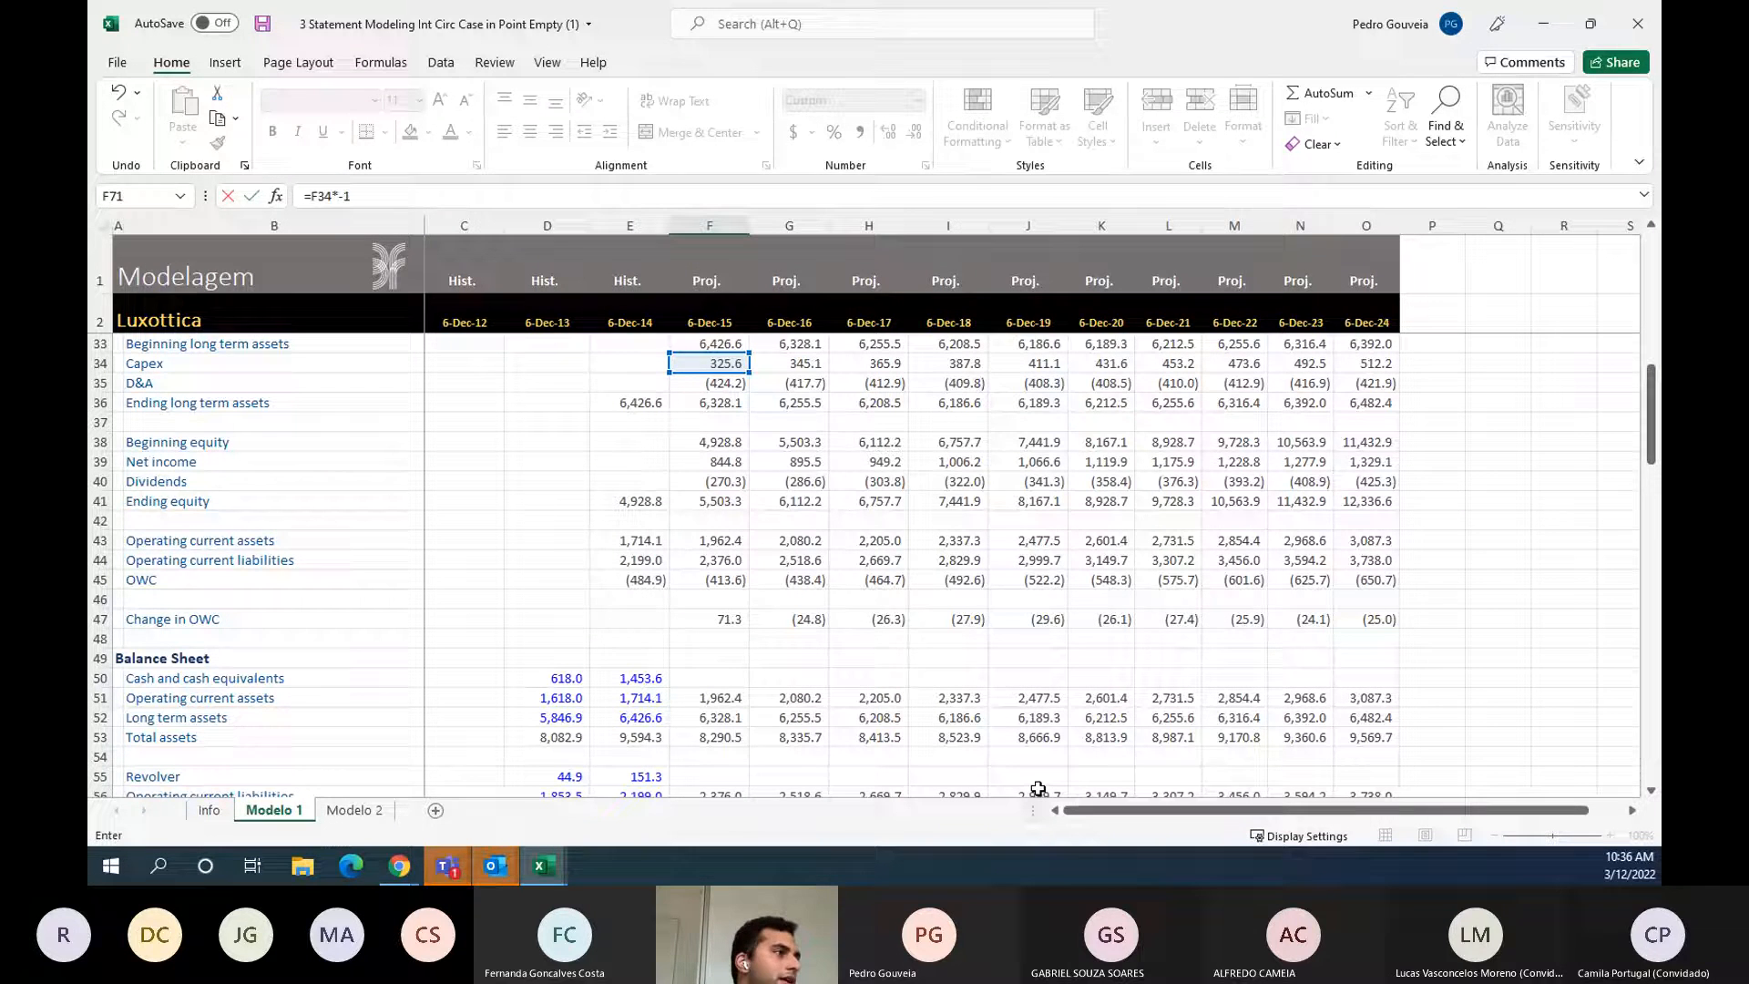
key("Return")
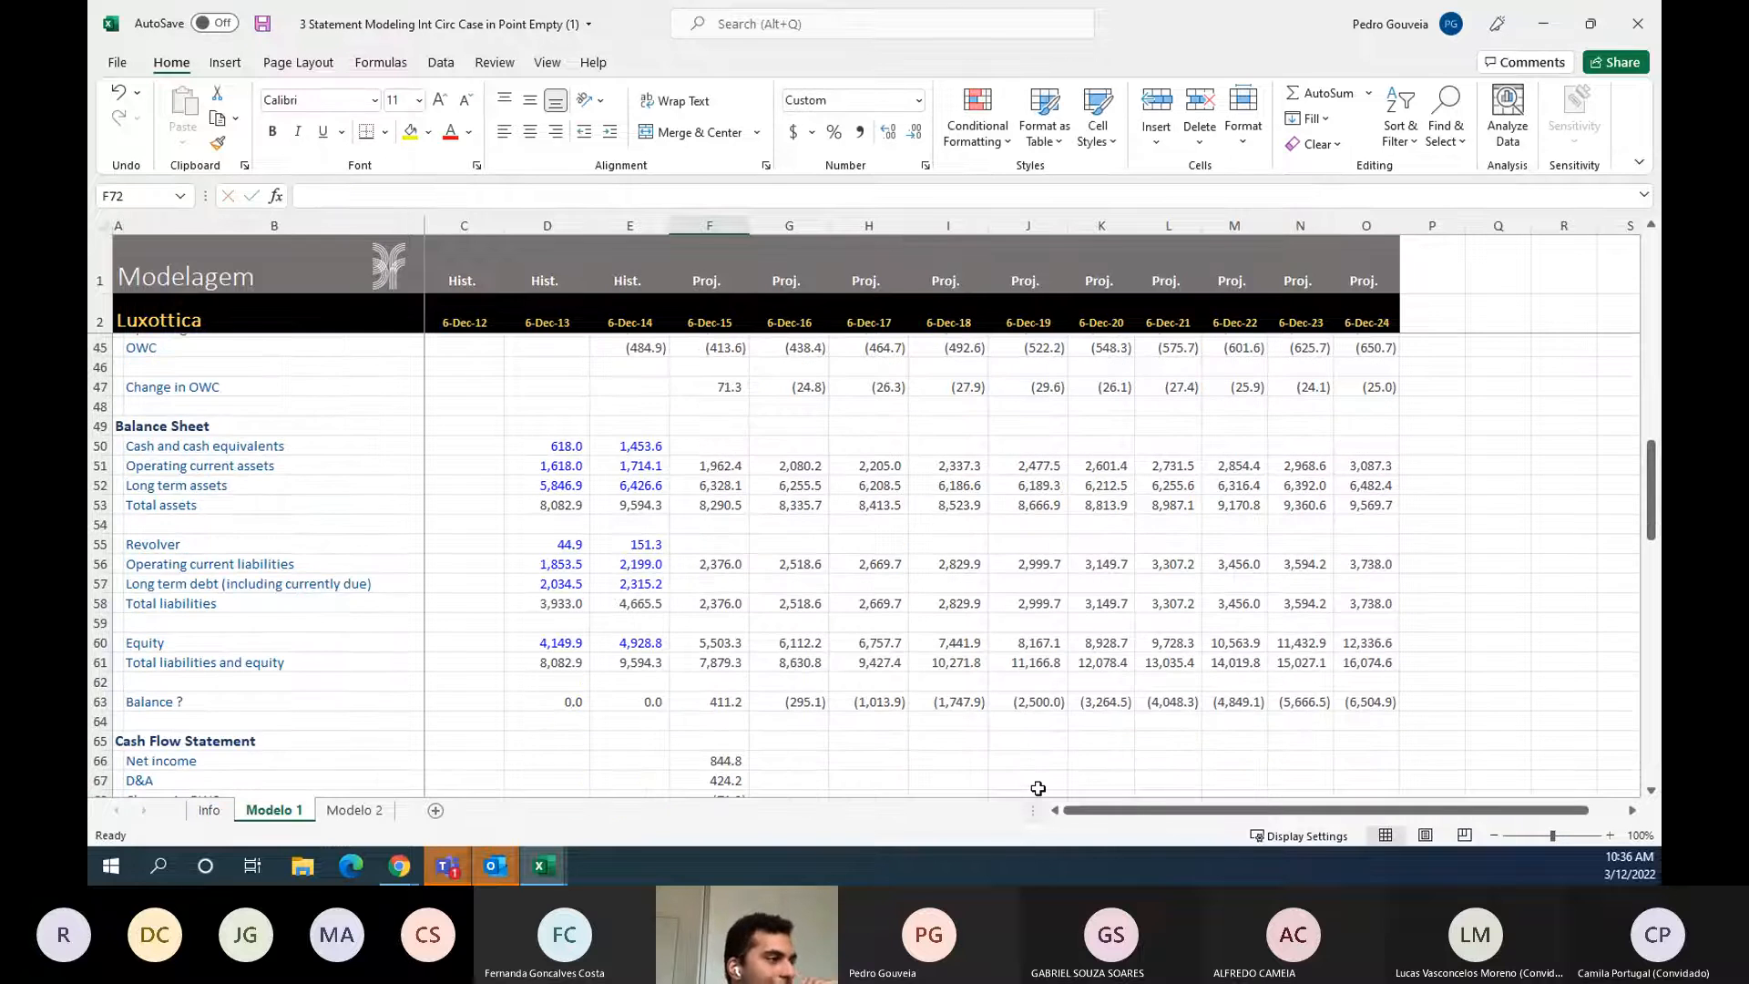
- Link the 6-Dec-15 Investing cash flow in F72 to the Capex in F71 and make the row's label and value bold
type("=")
key("Up")
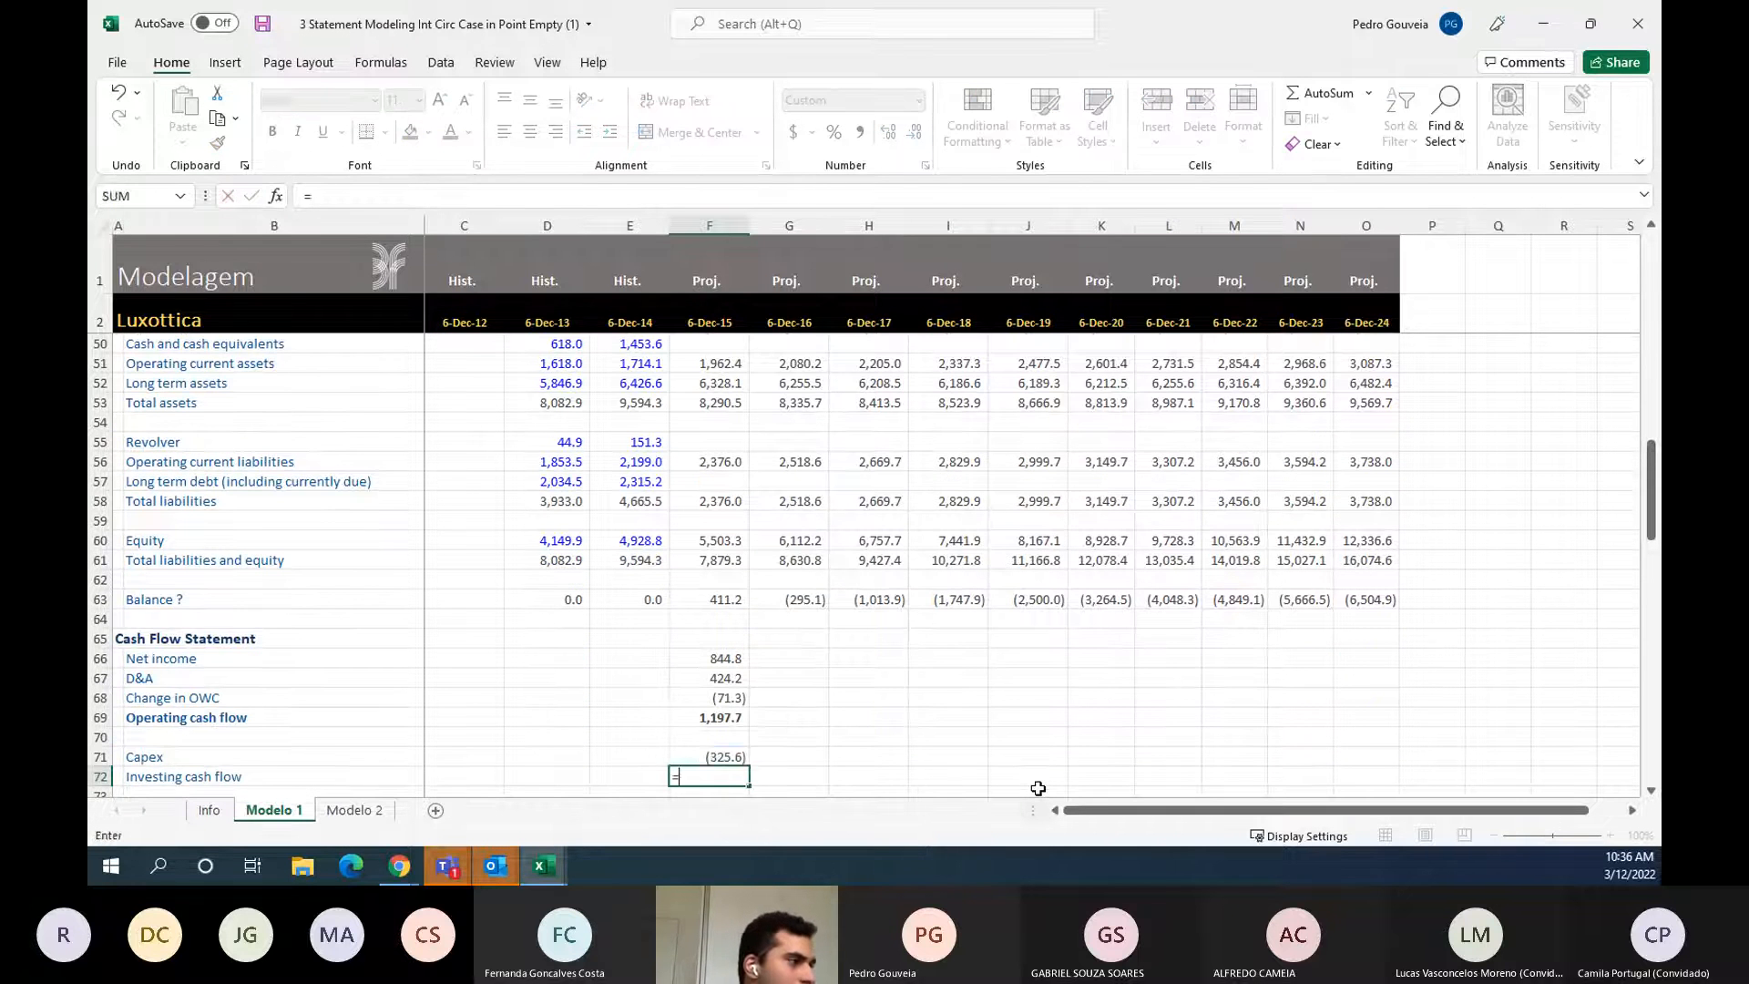
key("Return")
scroll(1038, 788, "down", 1)
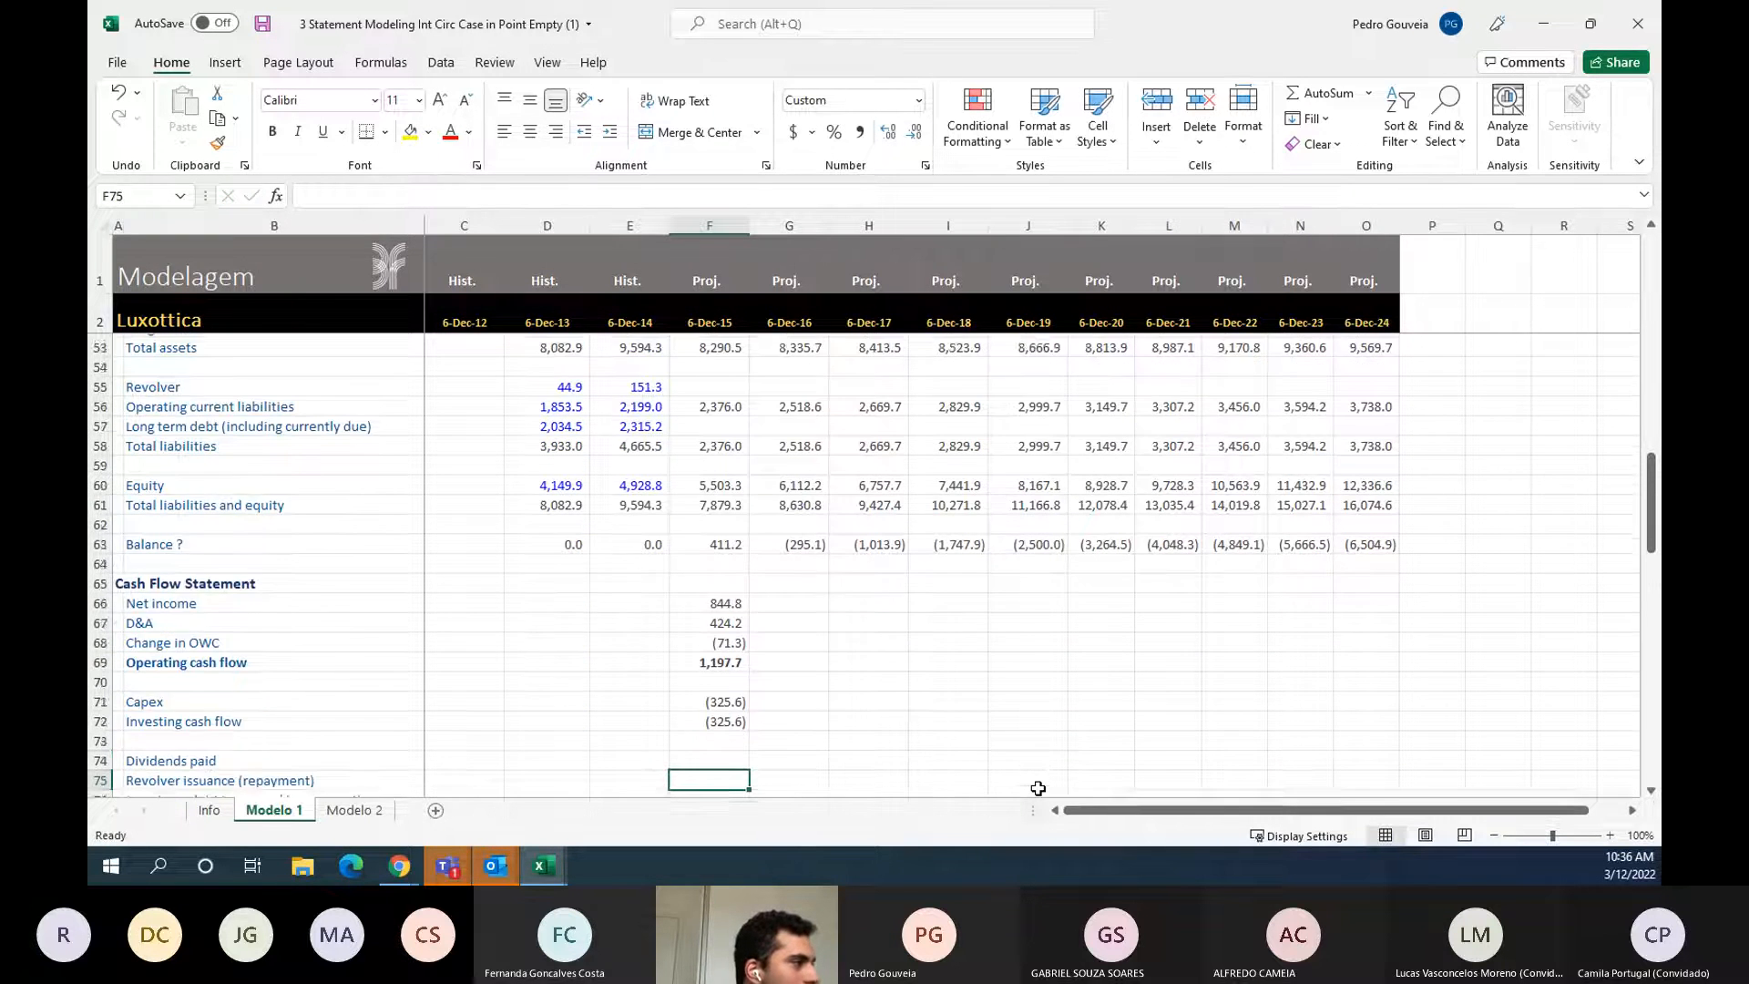
key("Up")
key("ctrl+shift+Left")
key("ctrl+b")
key("Down")
key("Down")
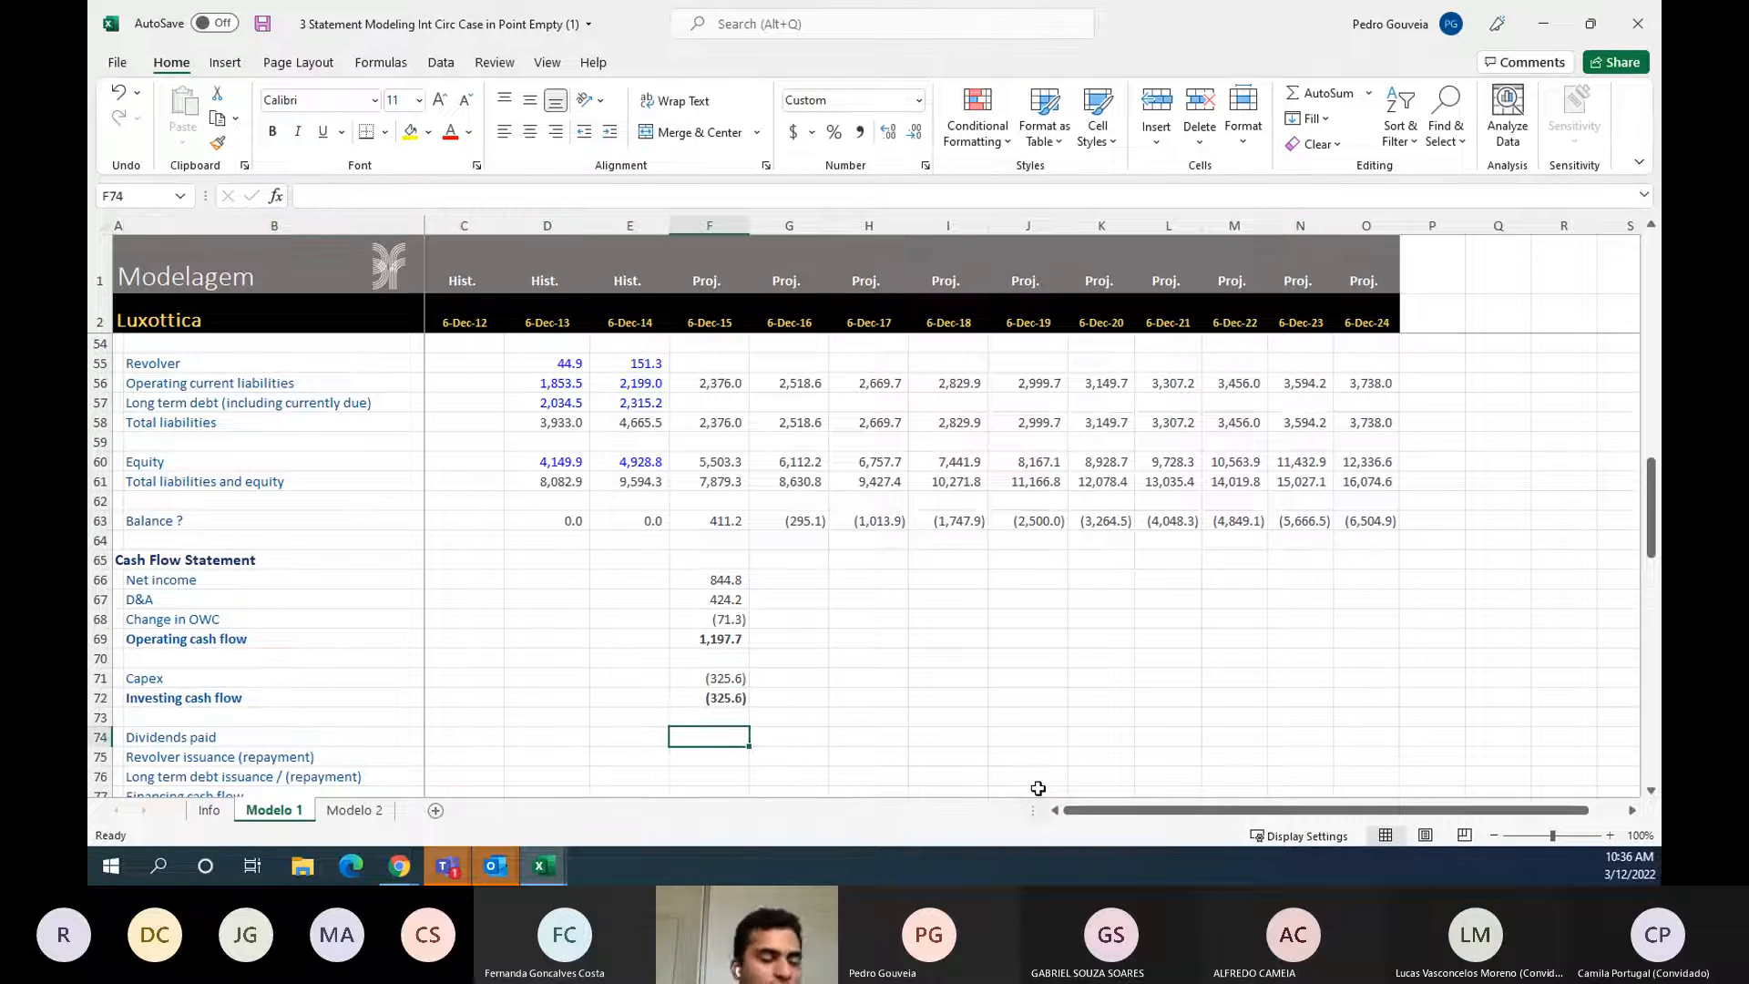
- Link the 6-Dec-15 Dividends paid in F74 to the Dividends line of the equity schedule, =F40
type("=")
key("Up")
key("Up")
key("Up")
key("Up")
key("Up")
key("Up")
key("Up")
key("Up")
key("Up")
key("Up")
key("Up")
key("Up")
key("Up")
key("Up")
key("Up")
key("Up")
key("Up")
key("Up")
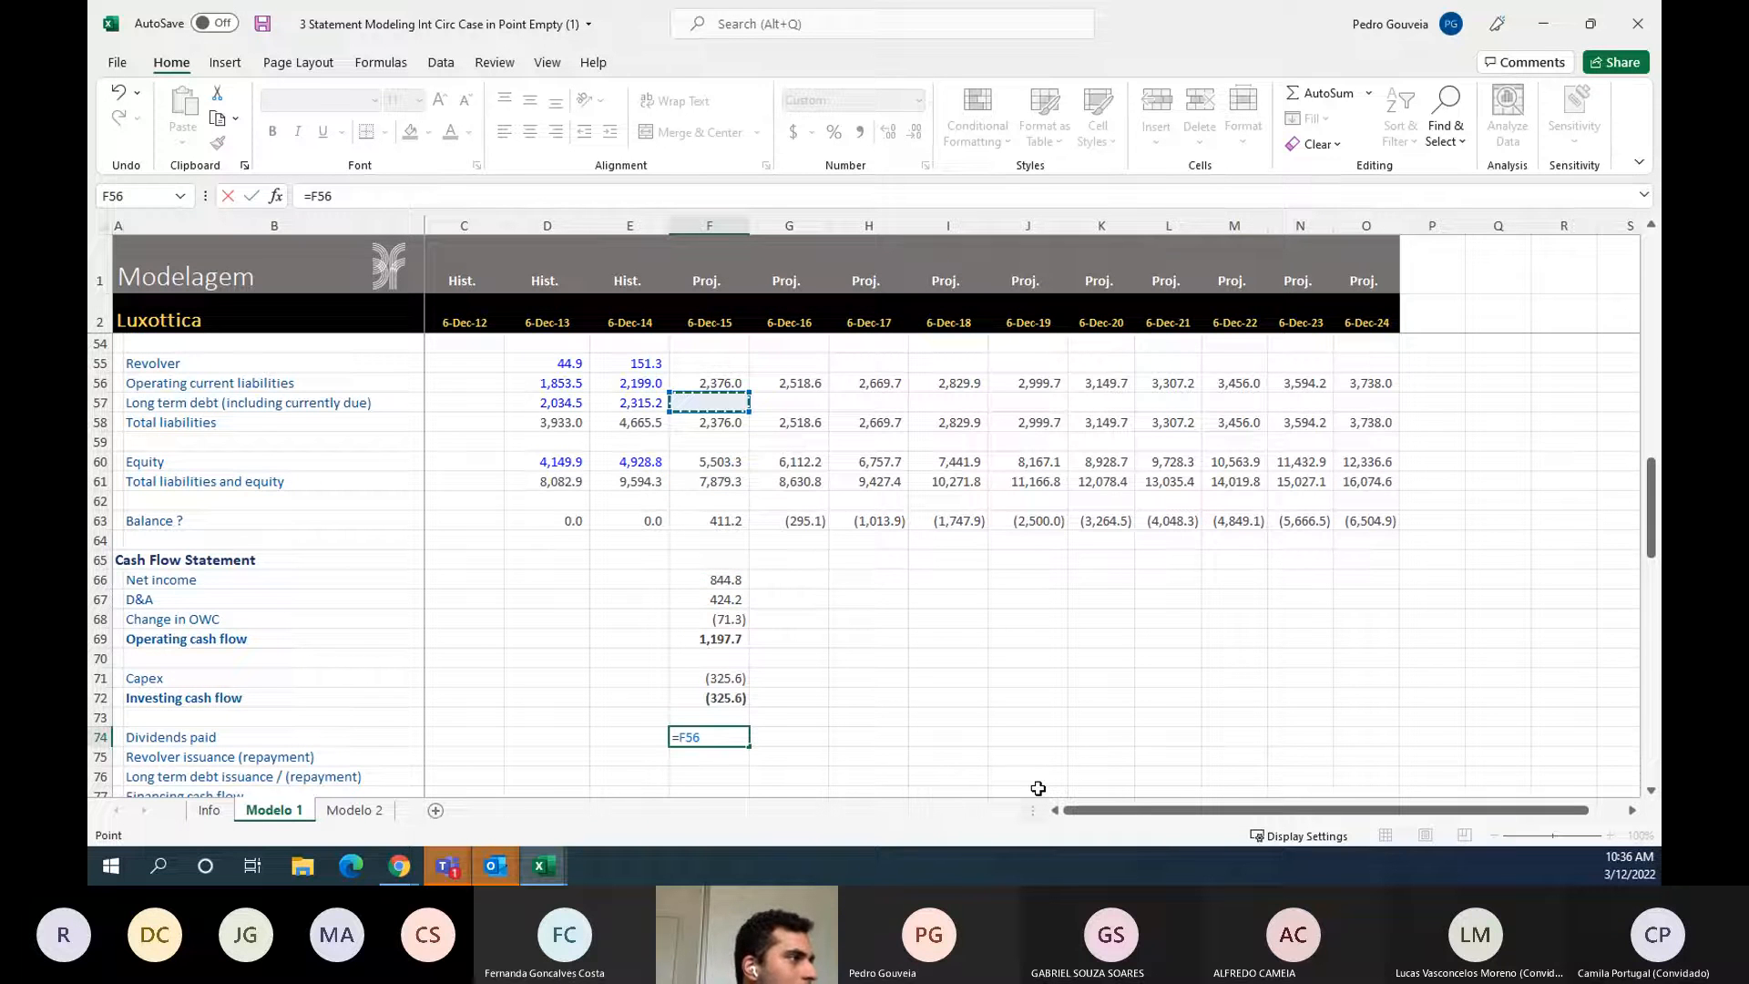
key("Up")
key("Up")
key("Up")
key("Up")
key("Up")
key("Up")
key("Up")
key("Up")
key("Up")
key("Up")
key("Up")
key("Up")
key("Up")
key("Up")
key("Up")
key("Up")
key("Up")
key("Up")
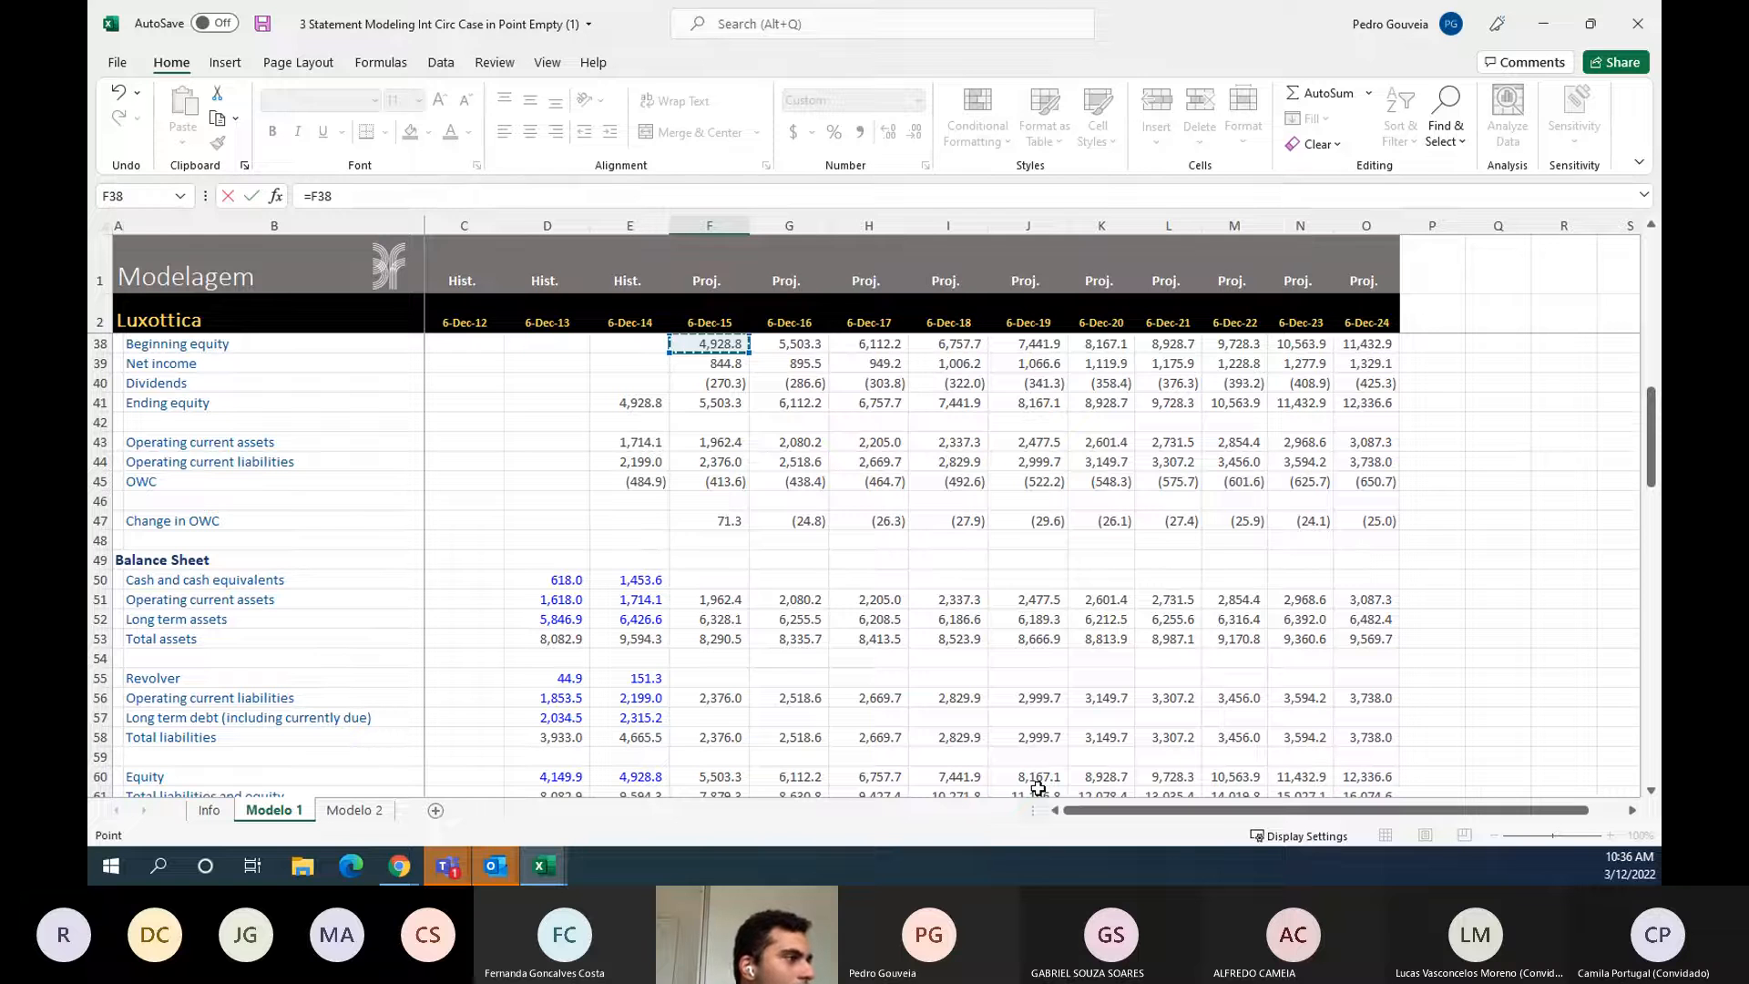
key("Down")
key("Down")
key("Return")
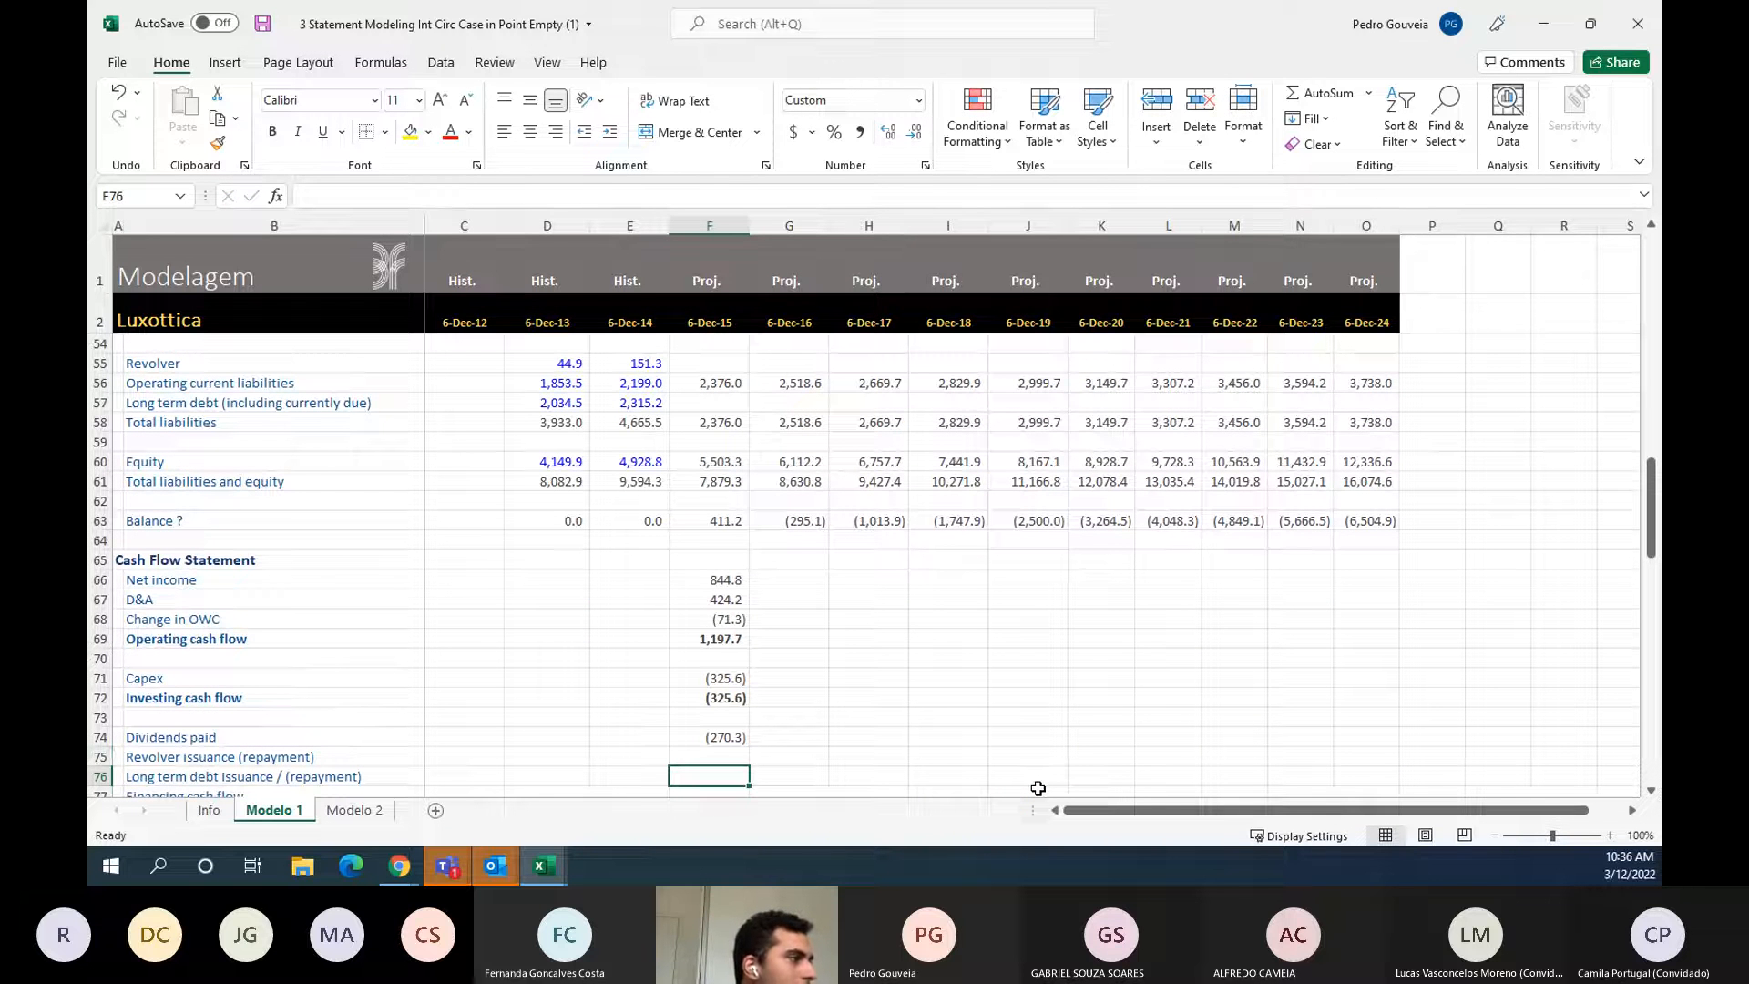
key("shift+space")
key("shift+Down")
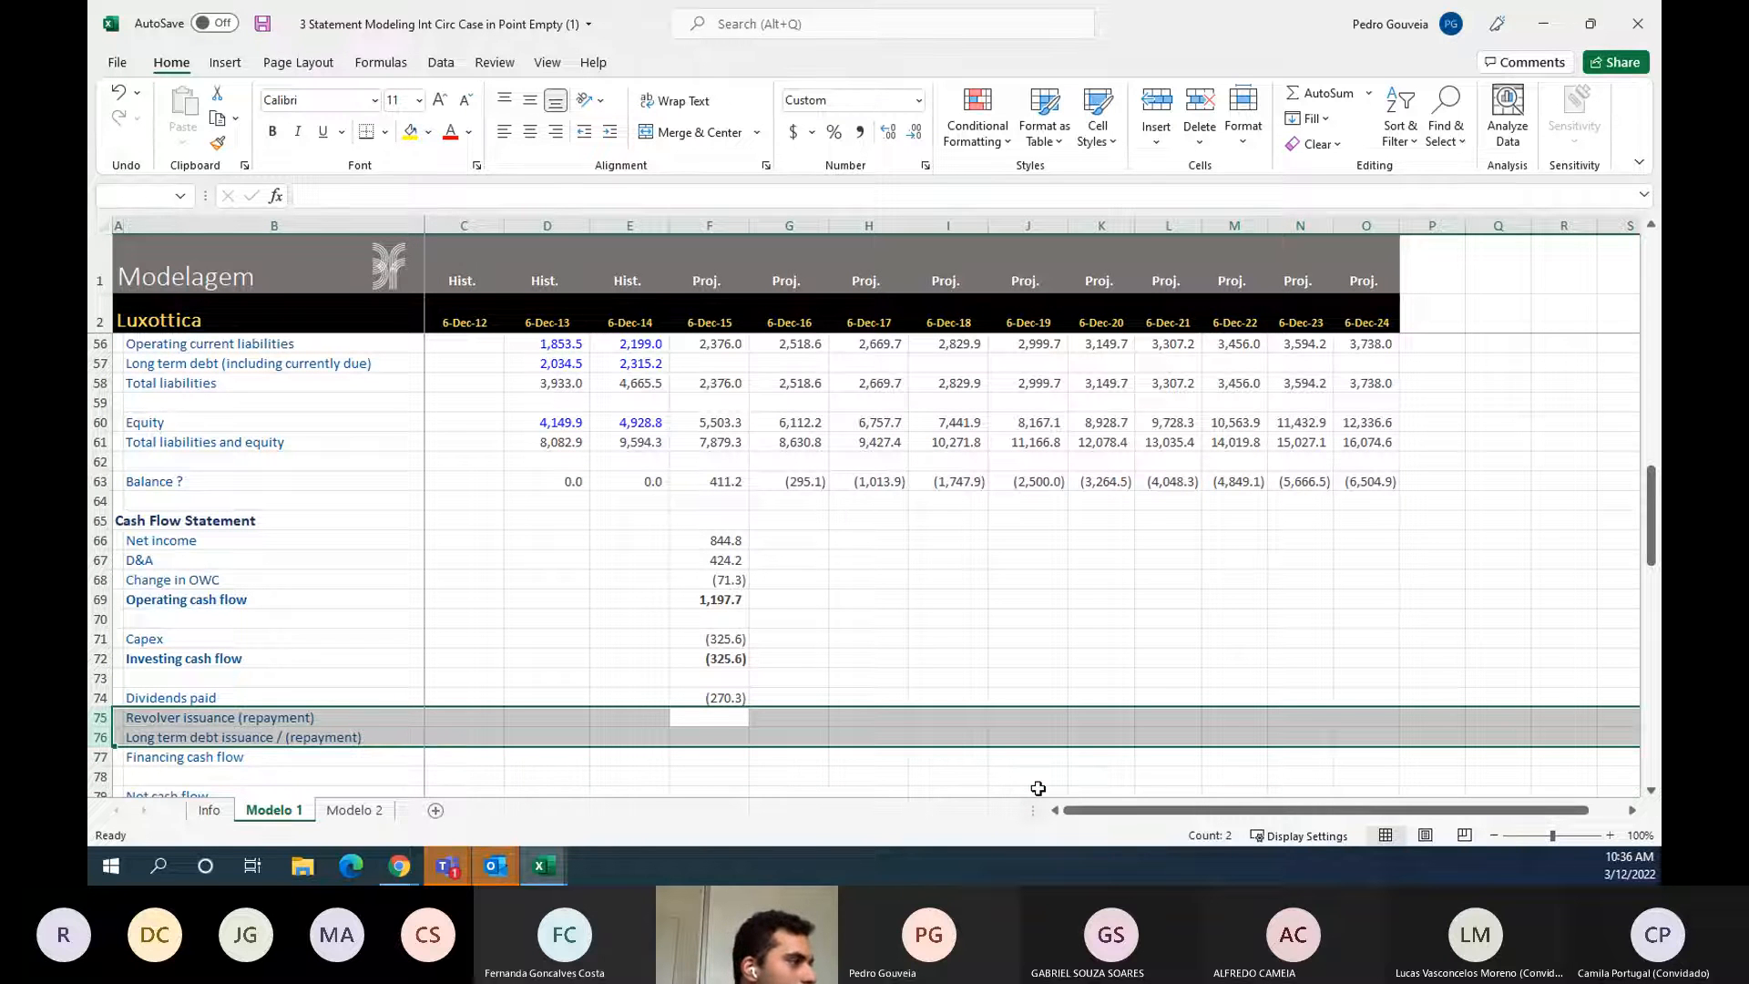
key("Down")
key("Down")
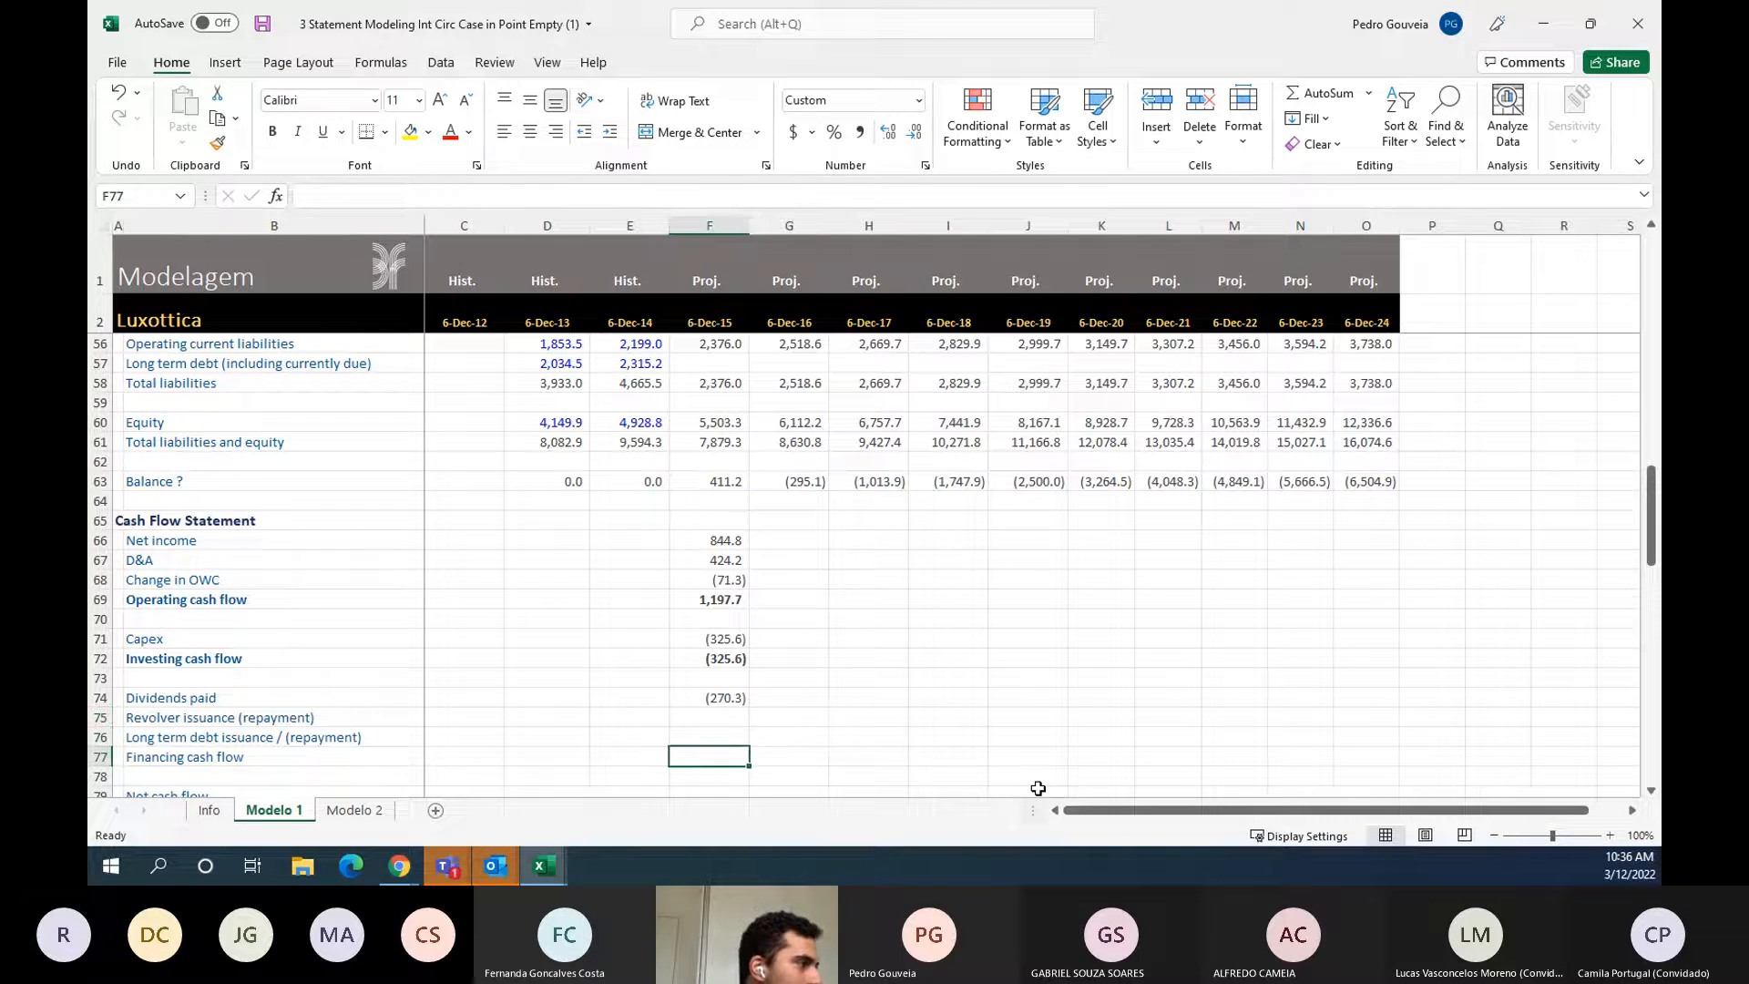
type("=")
key("Up")
key("Up")
key("Up")
key("Escape")
- Total the 6-Dec-15 Financing cash flow in F77 with =SUM(F74:F76)
key("alt+equal")
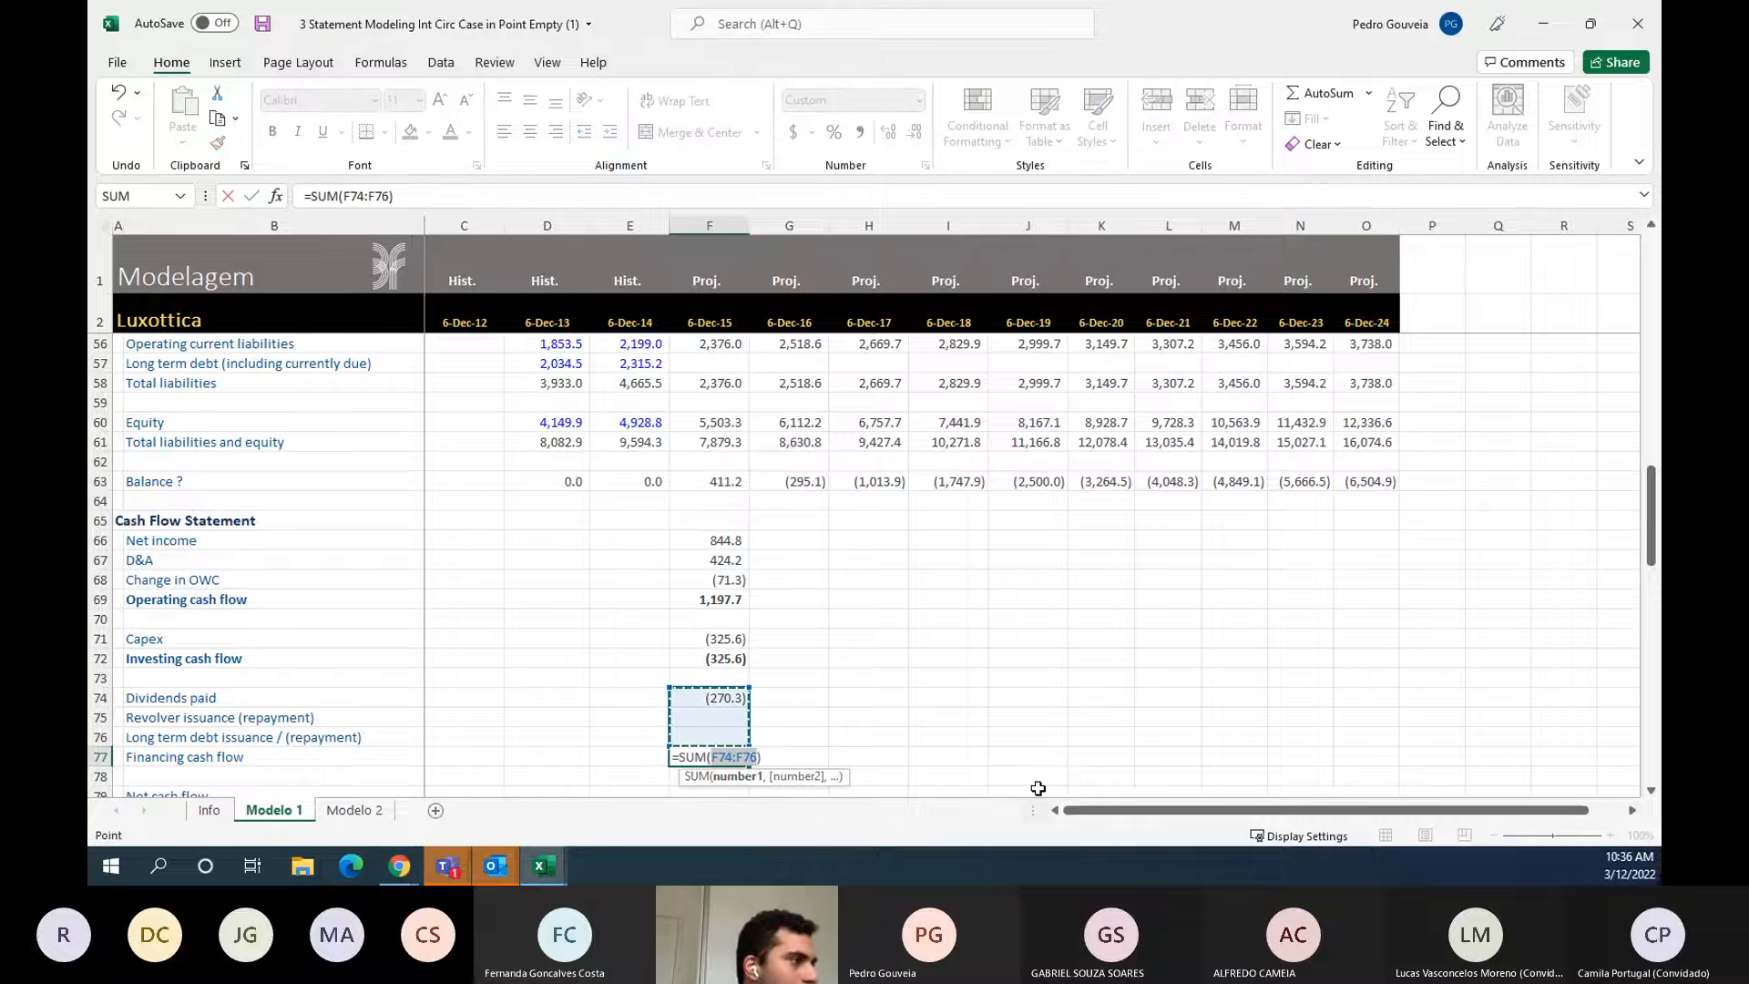
key("Return")
key("Return")
- Calculate the 6-Dec-15 Net cash flow in F79 as financing plus investing plus operating cash flow, =F77+F72+F69
type("=")
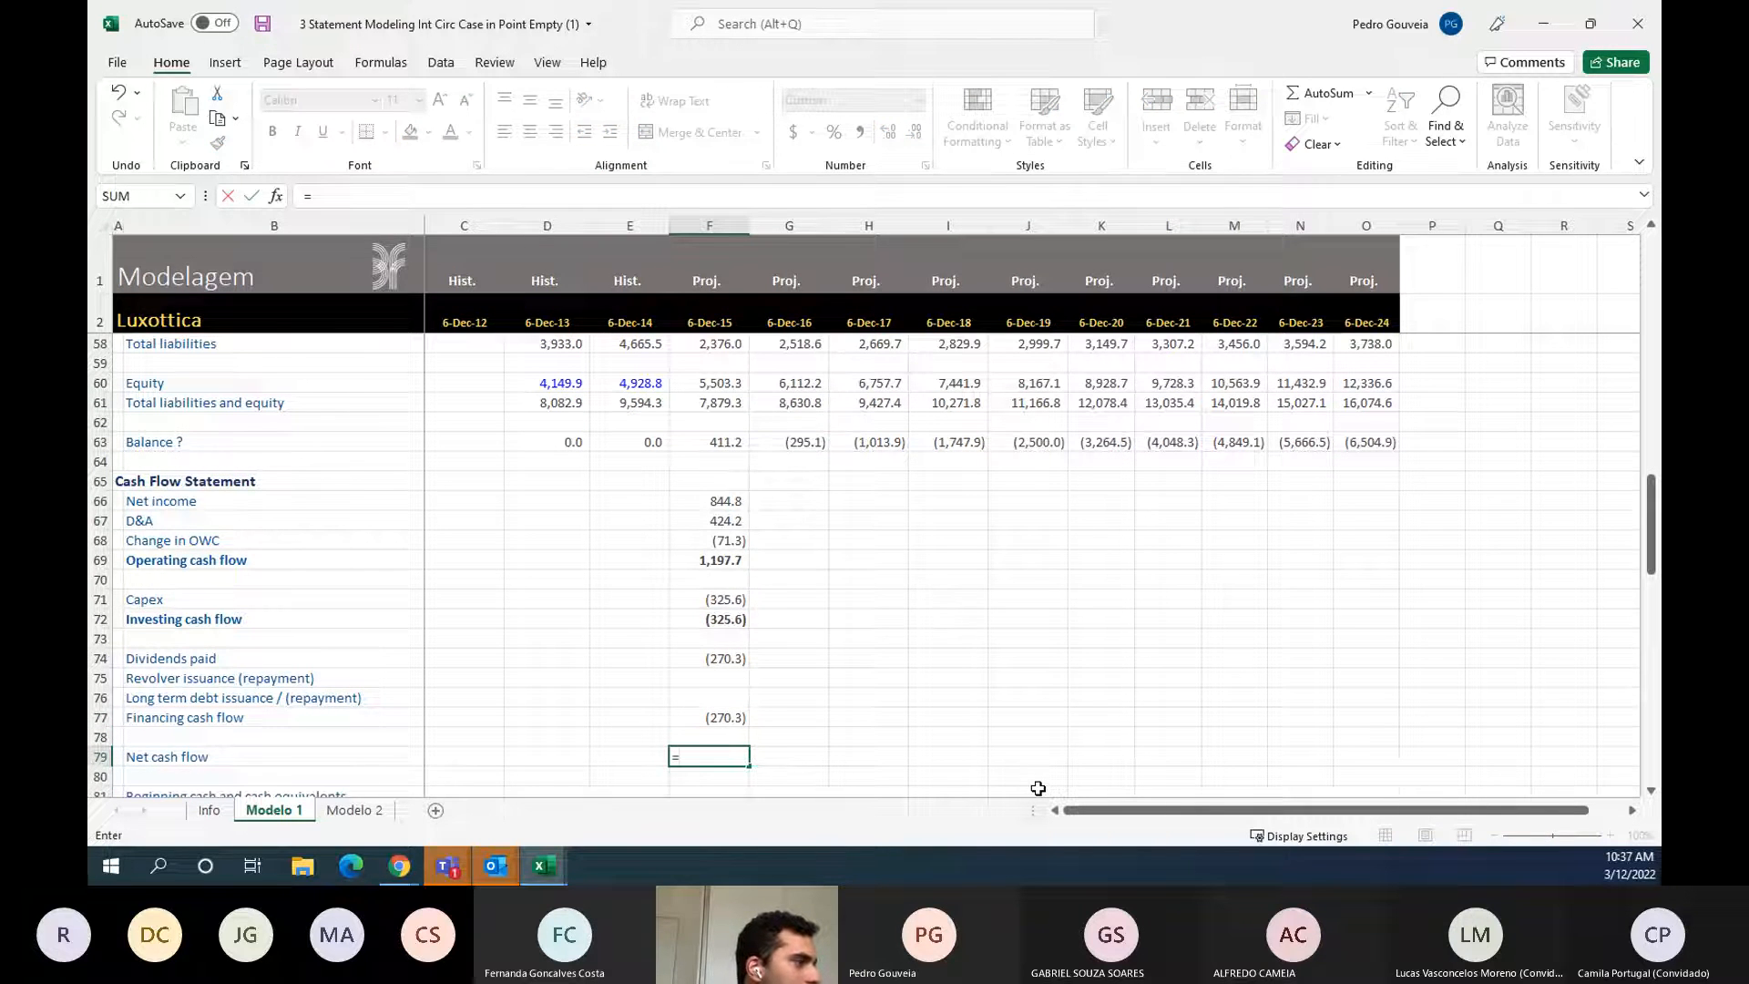
key("Up")
key("Up")
type("+")
key("Up")
key("Up")
key("Up")
key("Up")
key("Up")
key("Up")
key("Up")
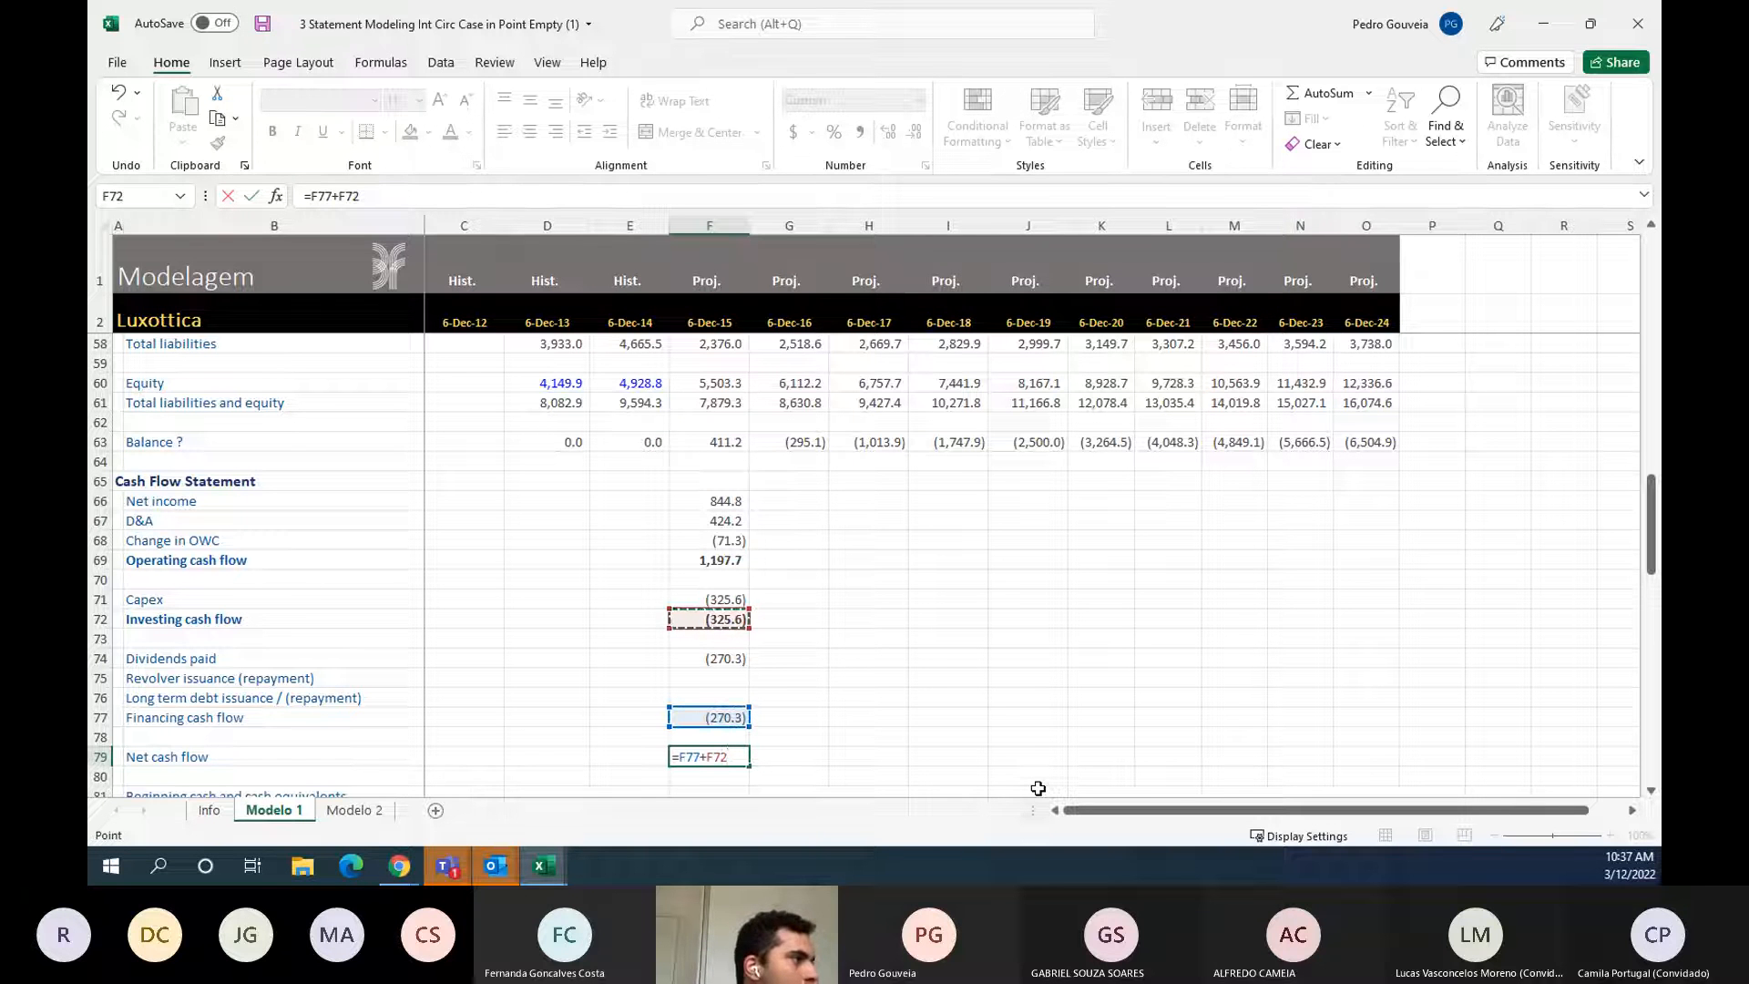
type("+")
key("Up")
key("Up")
key("Up")
key("Up")
key("Up")
key("Up")
key("Up")
key("Up")
key("Up")
key("Up")
key("Return")
key("Down")
key("Down")
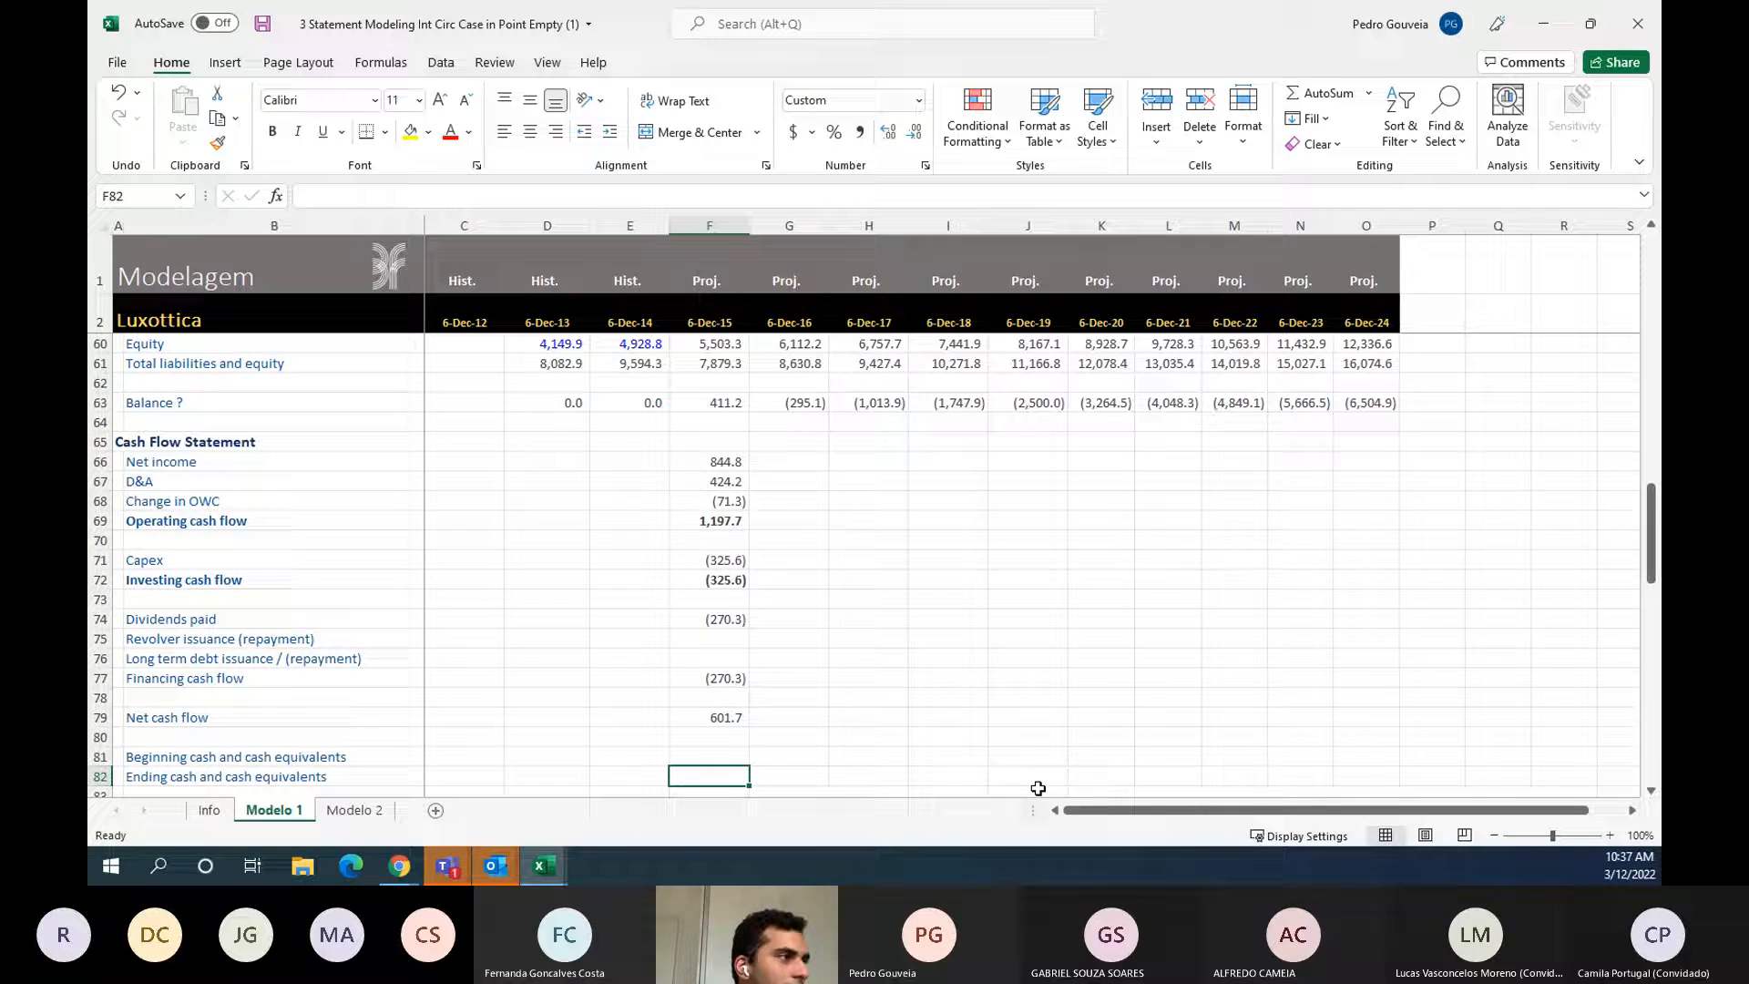
- Make the Financing cash flow label and its 6-Dec-15 value in row 77 bold
key("Up")
key("Up")
key("Up")
key("Up")
key("Up")
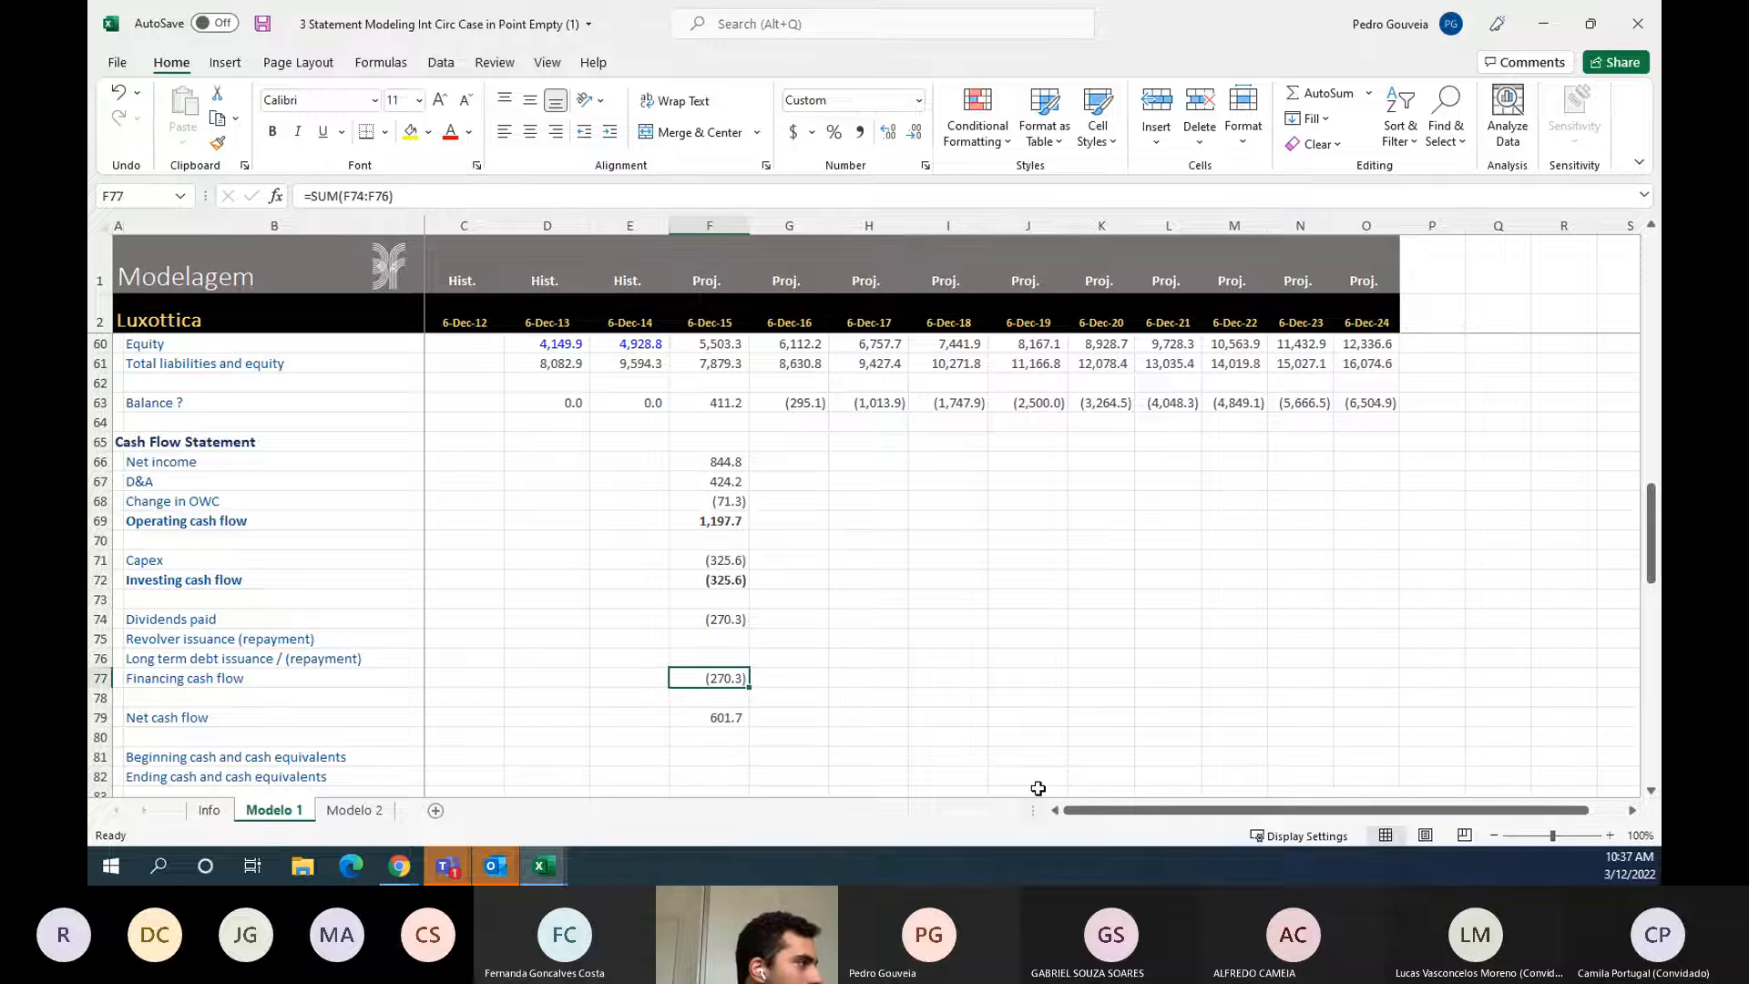
key("shift+Left")
key("shift+Left")
key("shift+Left")
key("shift+Left")
key("ctrl+b")
key("shift+Right")
key("shift+Right")
key("shift+Right")
key("shift+Right")
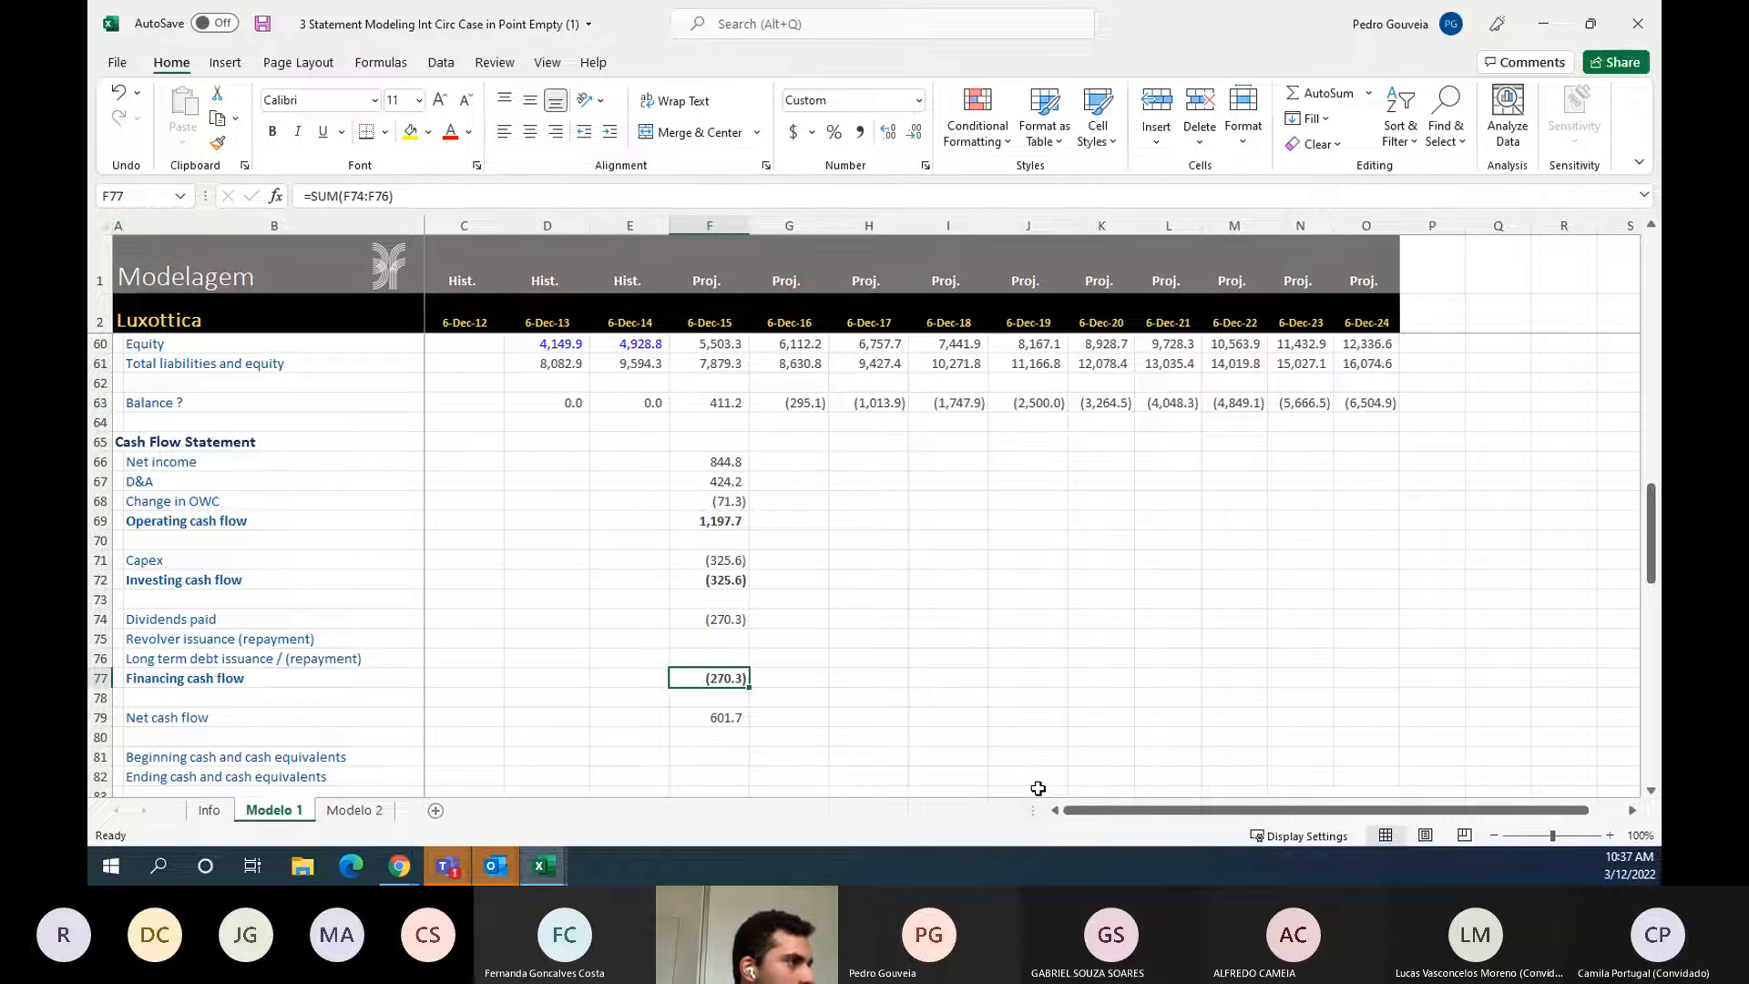
- Fill the 6-Dec-15 Financing cash flow formula in F77 across the projection columns through 6-Dec-24
key("shift+Right")
key("shift+Right")
key("shift+Right")
key("shift+Right")
key("shift+Right")
key("shift+Right")
key("shift+Right")
key("shift+Right")
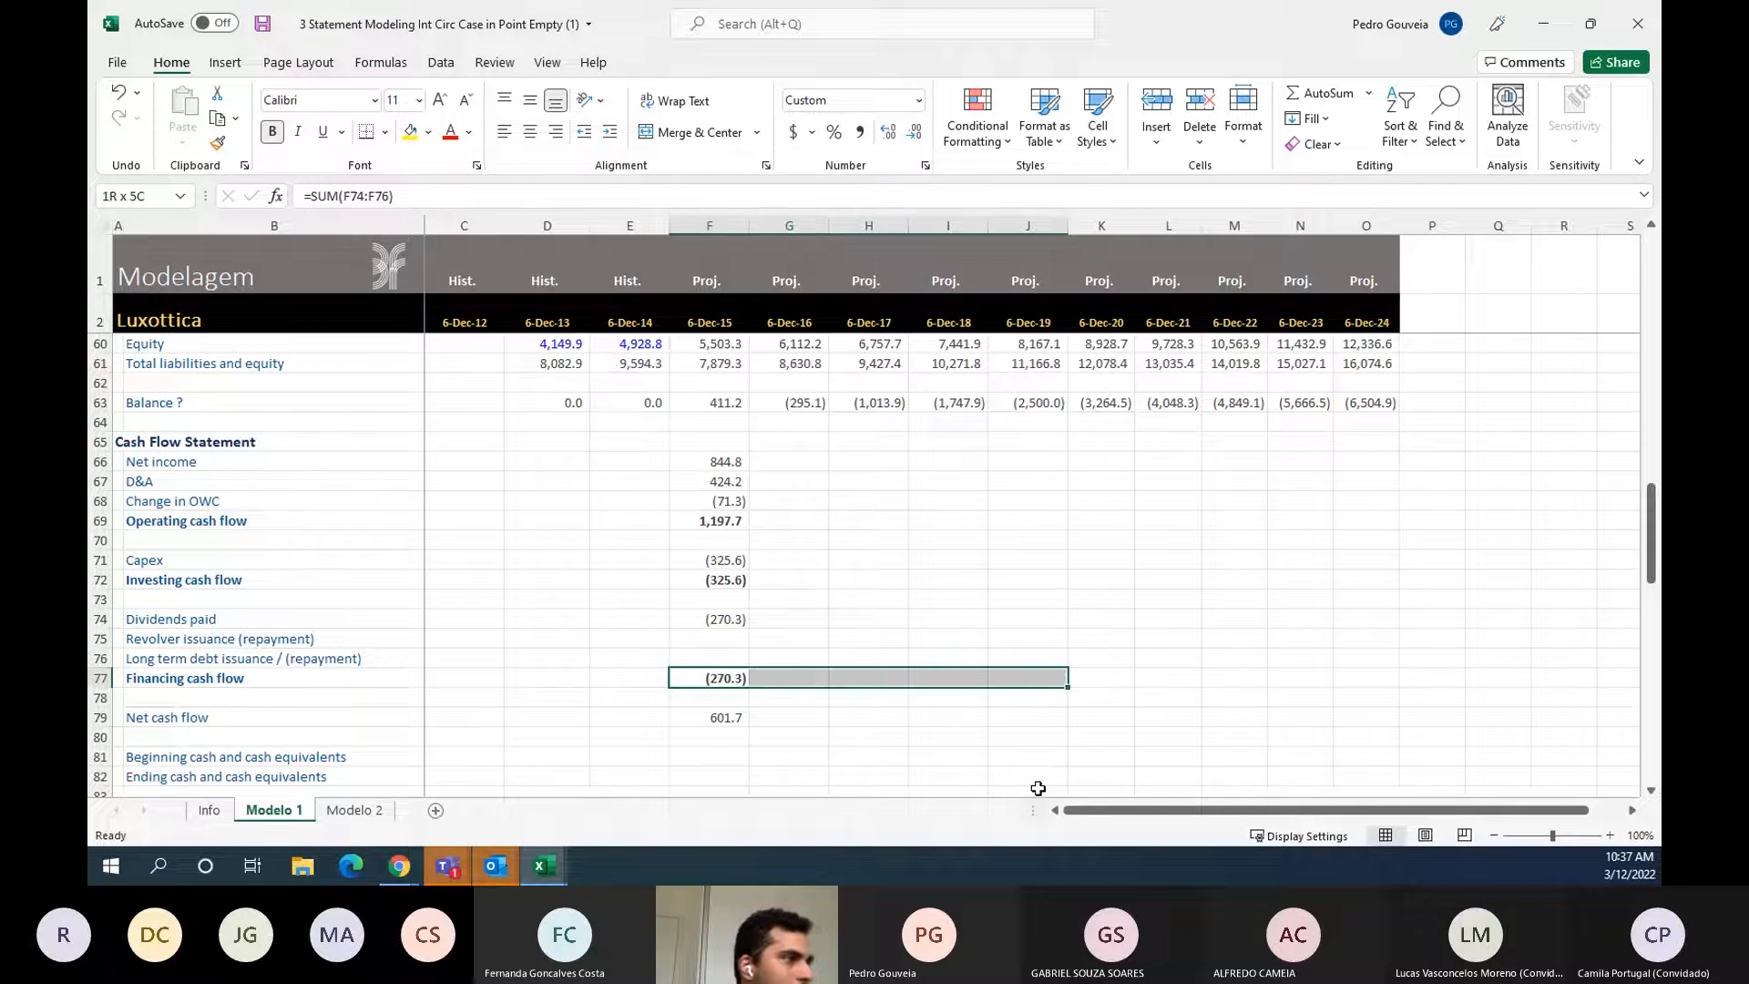
key("shift+Right")
key("shift+Left")
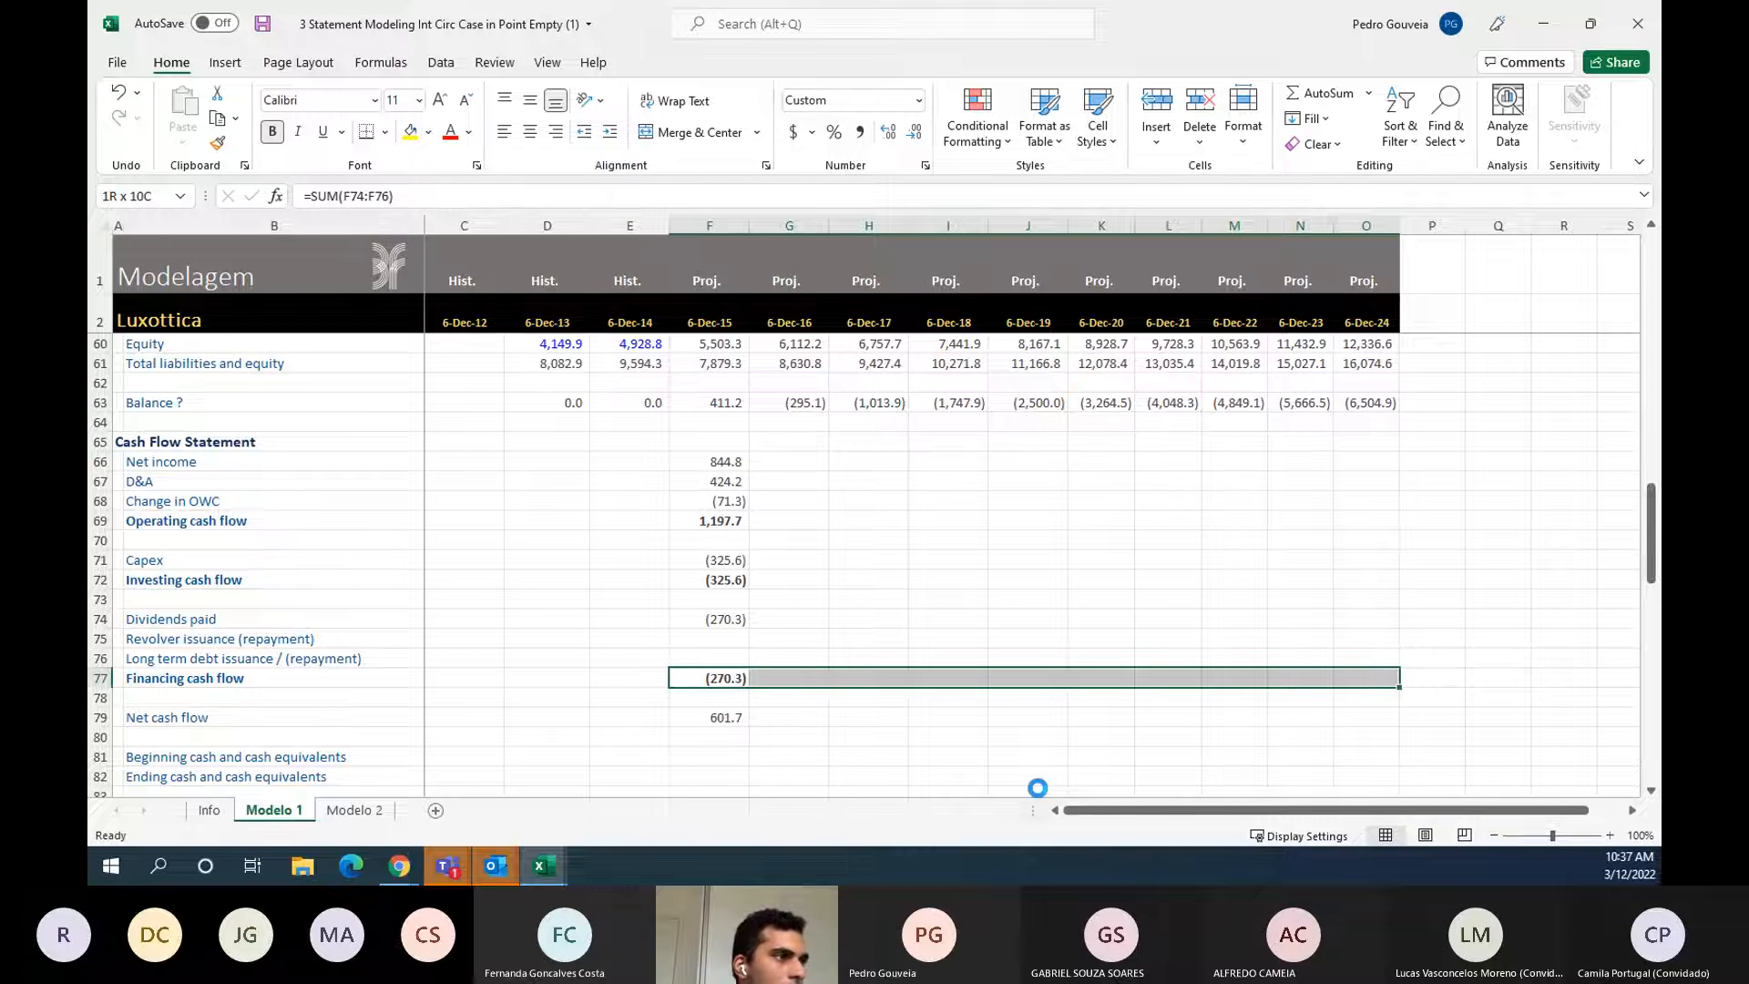
key("ctrl+r")
- Fill the Investing cash flow formula in F72 across row 72 through the 6-Dec-24 column
key("Up")
key("Up")
key("Up")
key("Up")
key("Up")
key("shift+Right")
key("shift+Right")
key("shift+Right")
key("shift+Right")
key("shift+Right")
key("shift+Right")
key("shift+Right")
key("shift+Right")
key("shift+Right")
key("ctrl+r")
- Fill the Operating cash flow total in F69 across row 69 through 6-Dec-24
key("Up")
key("Up")
key("Up")
key("Up")
key("Down")
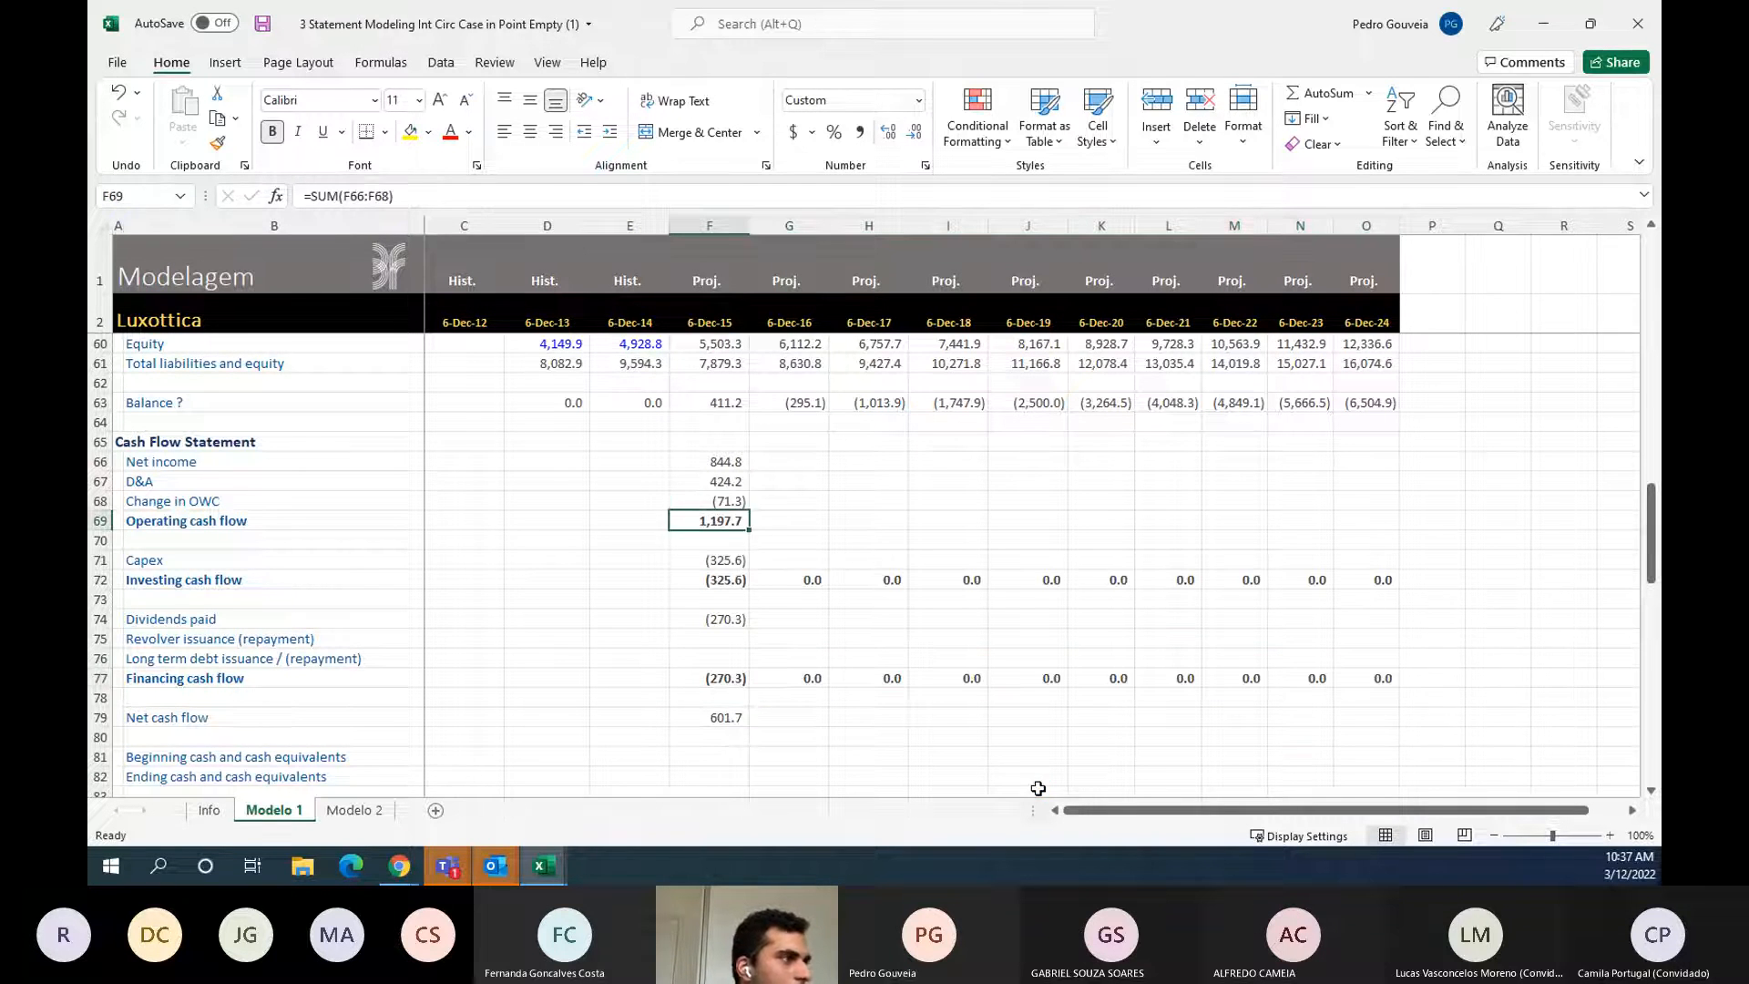
key("shift+Right")
key("shift+Right")
key("shift+Right")
key("shift+Right")
key("shift+Right")
key("shift+Right")
key("shift+Right")
key("shift+Right")
key("shift+Right")
key("ctrl+r")
- Check the Change in OWC formula in F68, and fill Net income, D&A and Change in OWC from 6-Dec-15 through 6-Dec-24
key("Up")
key("Up")
key("Up")
key("Down")
key("Down")
key("F2")
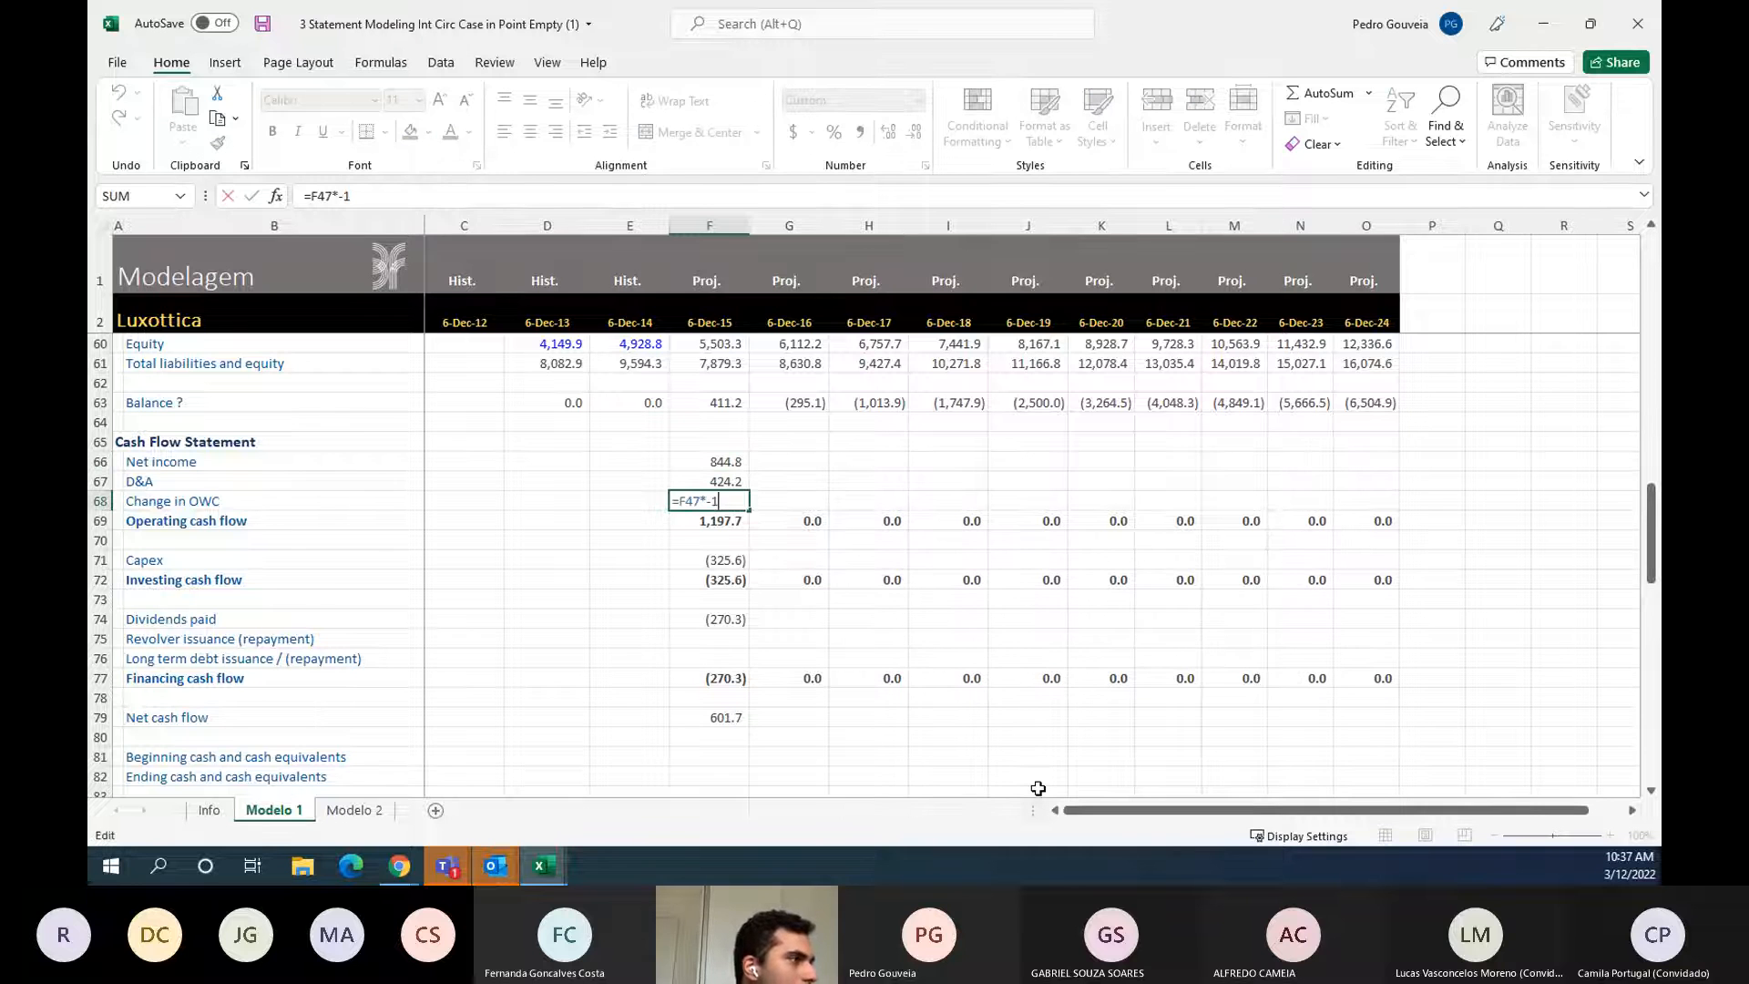
key("Return")
key("Up")
key("shift+Up")
key("shift+Up")
key("shift+Right")
key("shift+Right")
key("shift+Right")
key("shift+Right")
key("shift+Right")
key("shift+Right")
key("shift+Right")
key("shift+Right")
key("shift+Right")
key("ctrl+r")
- Fill the 6-Dec-15 Capex formula across row 71 through 6-Dec-24
key("Down")
key("Down")
key("Down")
key("Down")
key("Down")
key("shift+Down")
key("Right")
key("Down")
key("ctrl+Right")
key("Up")
key("ctrl+shift+Left")
key("ctrl+r")
- Fill the Dividends paid link in F74 across all projection years through 6-Dec-24
key("Down")
key("Down")
key("Down")
key("ctrl+shift+Left")
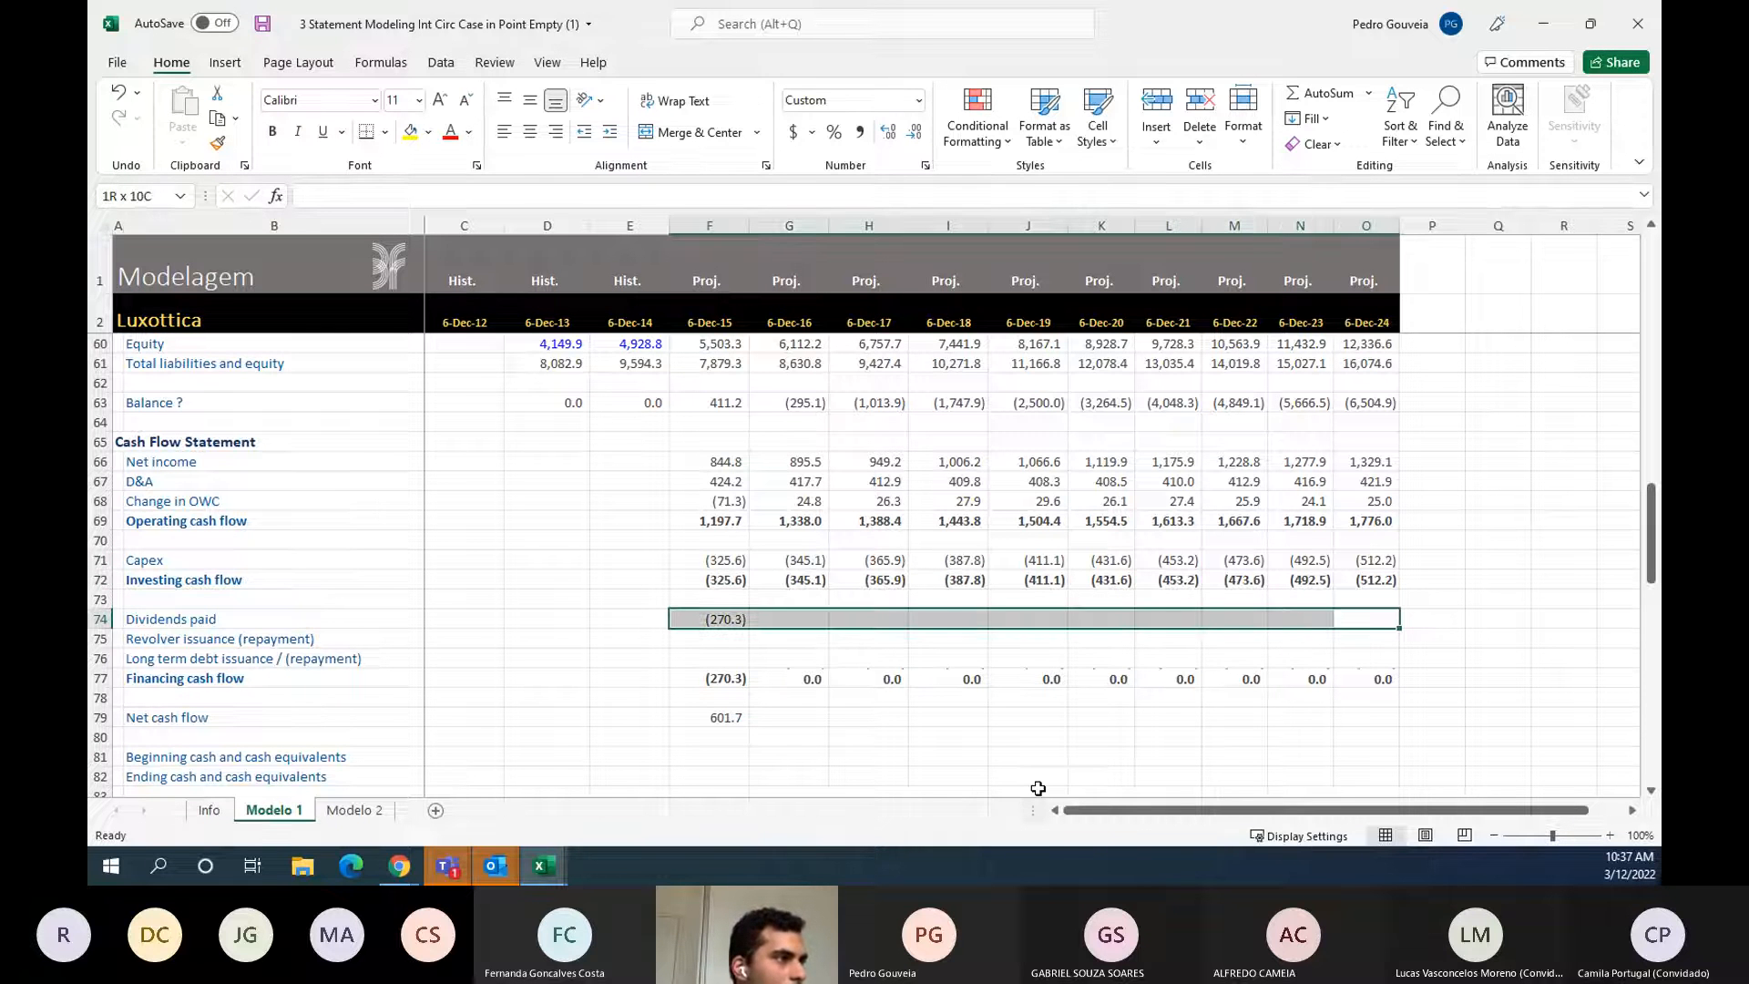
key("ctrl+r")
- Fill the Net cash flow formula in F79 across row 79 through 6-Dec-24
key("Down")
key("Down")
key("Down")
key("Down")
key("Down")
key("Down")
key("Down")
key("Down")
key("Left")
key("Left")
key("Left")
key("Left")
key("Left")
key("Left")
key("Left")
key("Left")
key("Left")
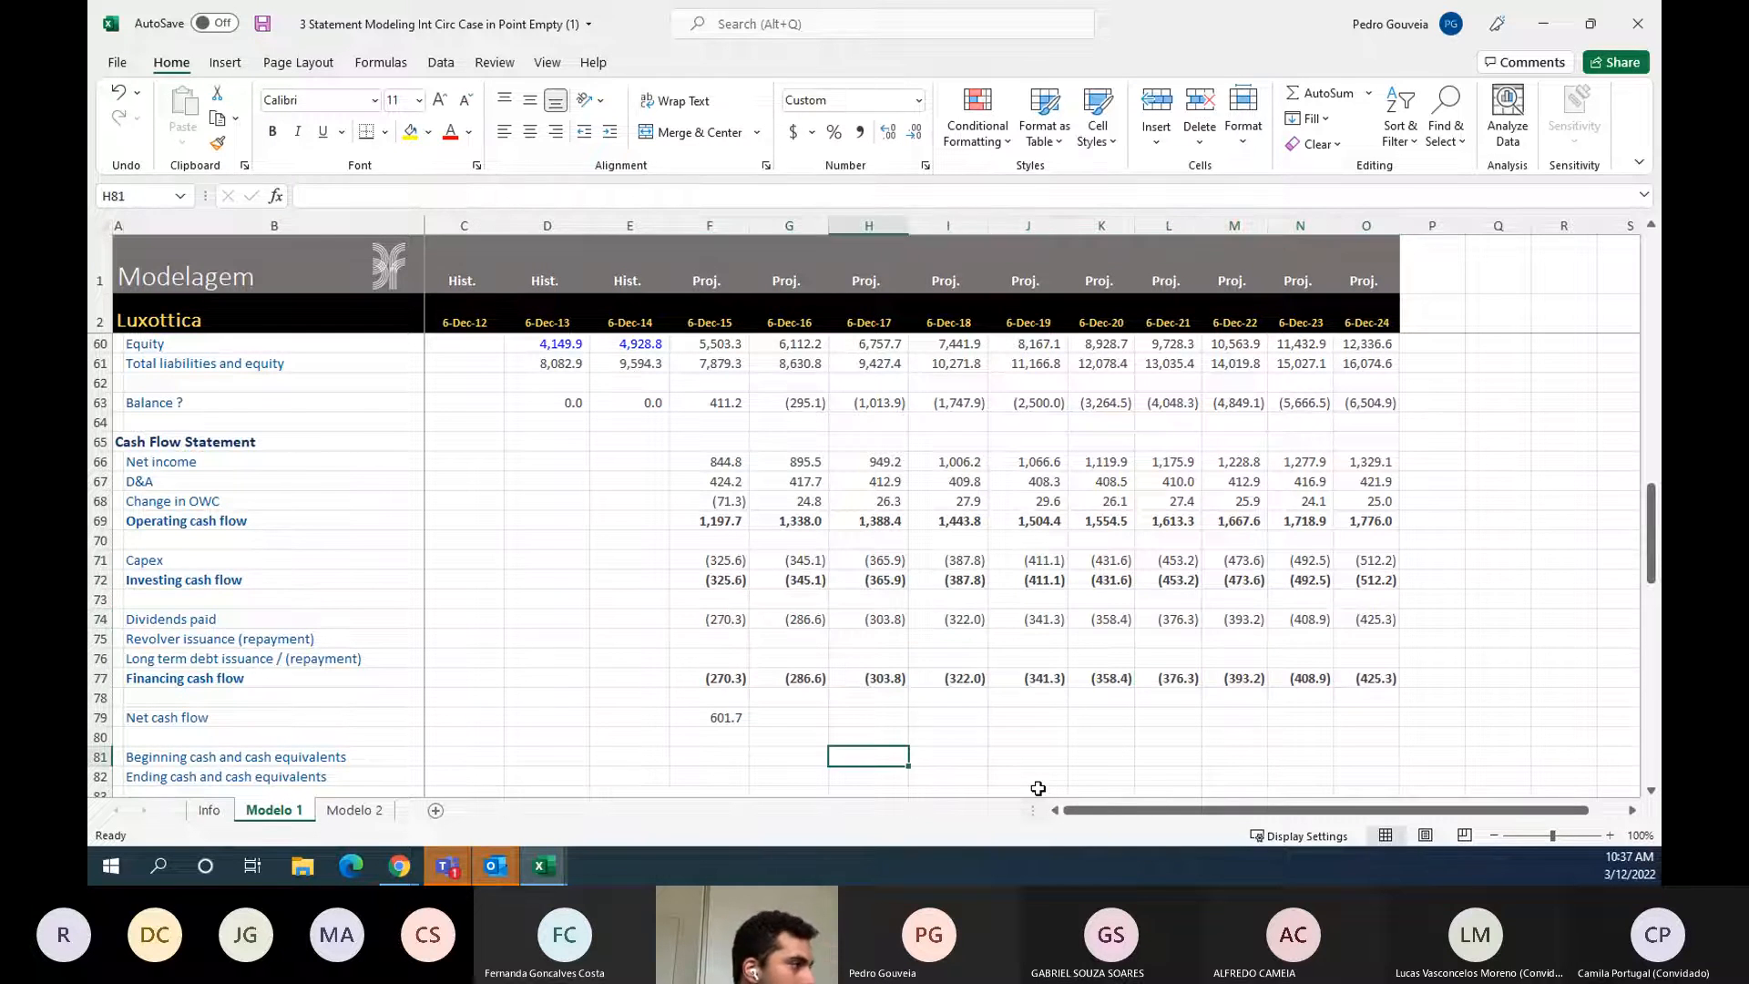
key("Up")
key("Up")
key("Up")
key("shift+Right")
key("shift+Right")
key("shift+Right")
key("shift+Right")
key("shift+Right")
key("shift+Right")
key("shift+Right")
key("shift+Right")
key("shift+Right")
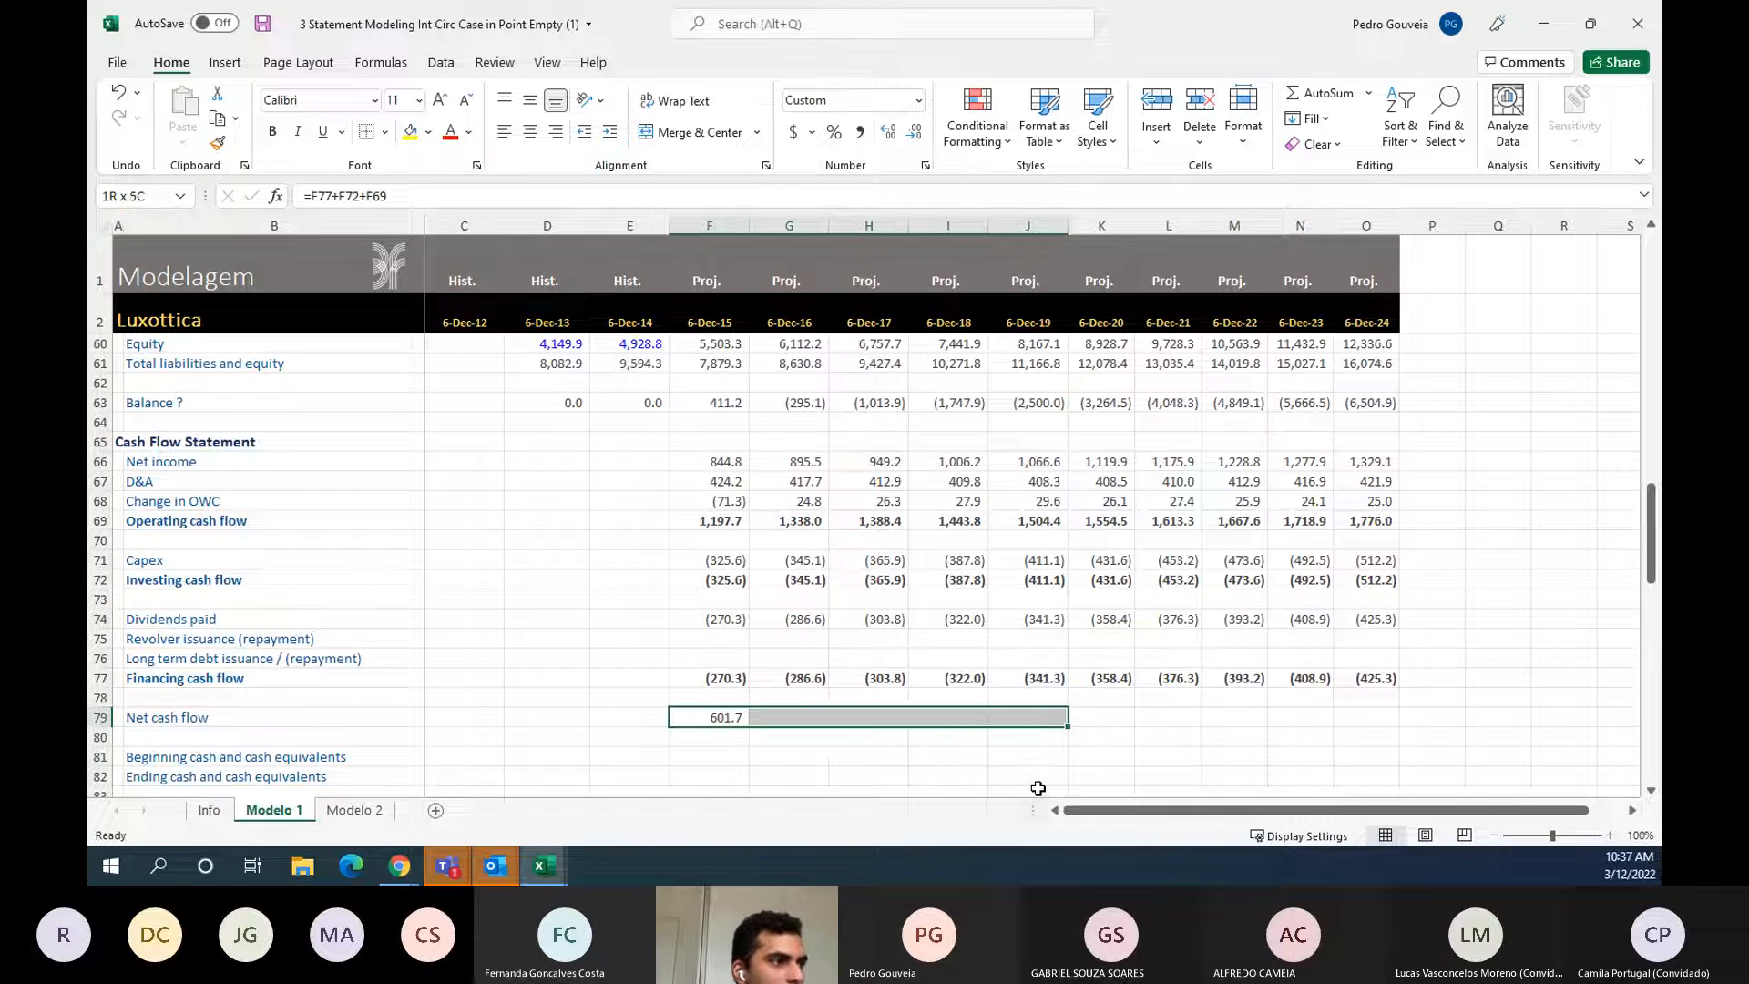
key("ctrl+r")
- Link the 6-Dec-14 Ending cash and cash equivalents in E82 to that year's cash balance on the balance sheet
key("Left")
key("Down")
key("Down")
key("Down")
key("Down")
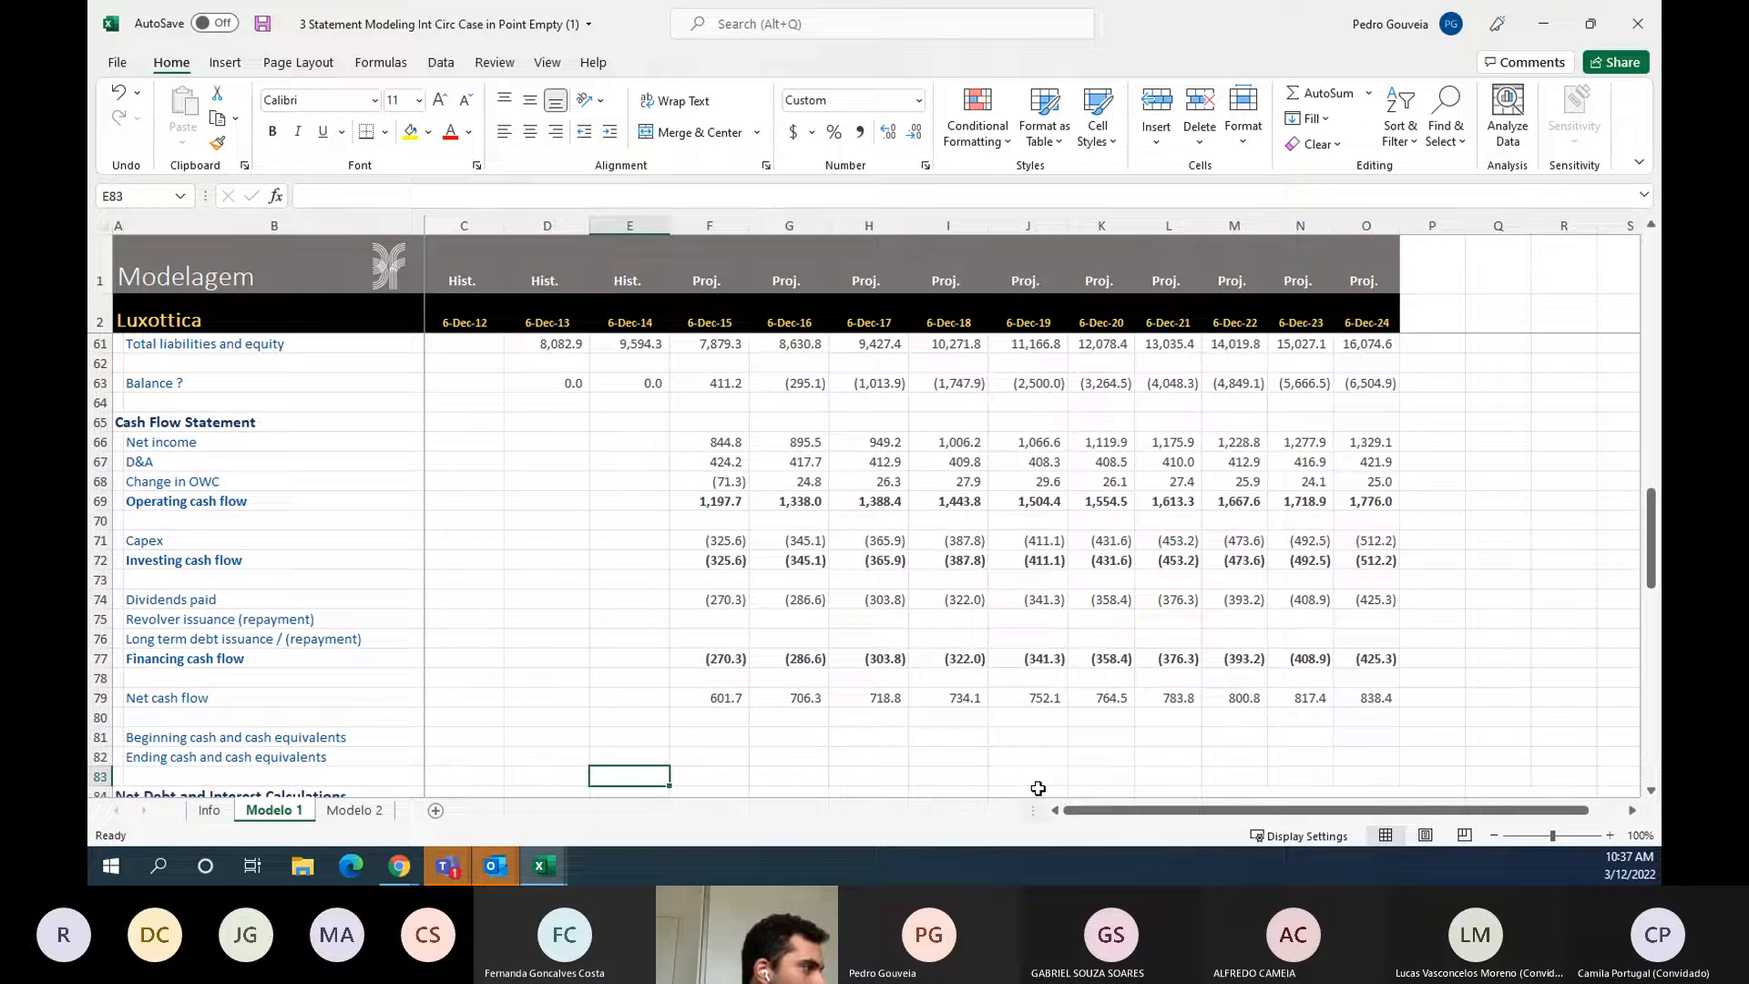
key("Up")
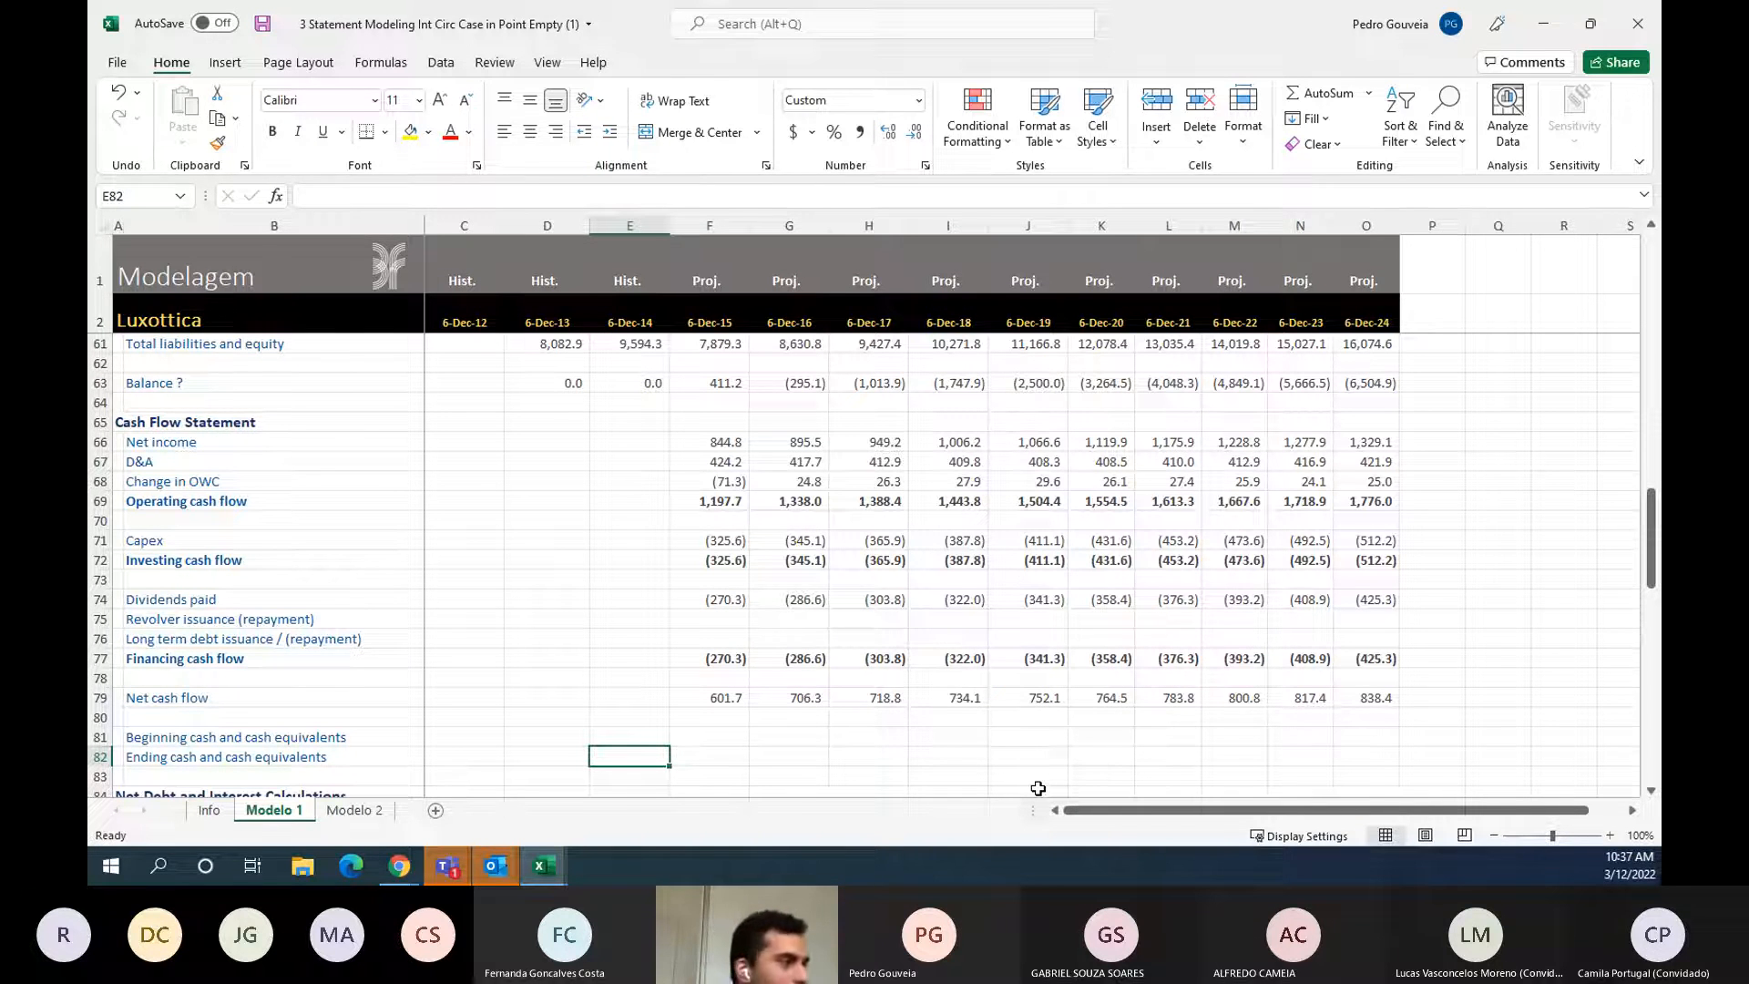
type("=")
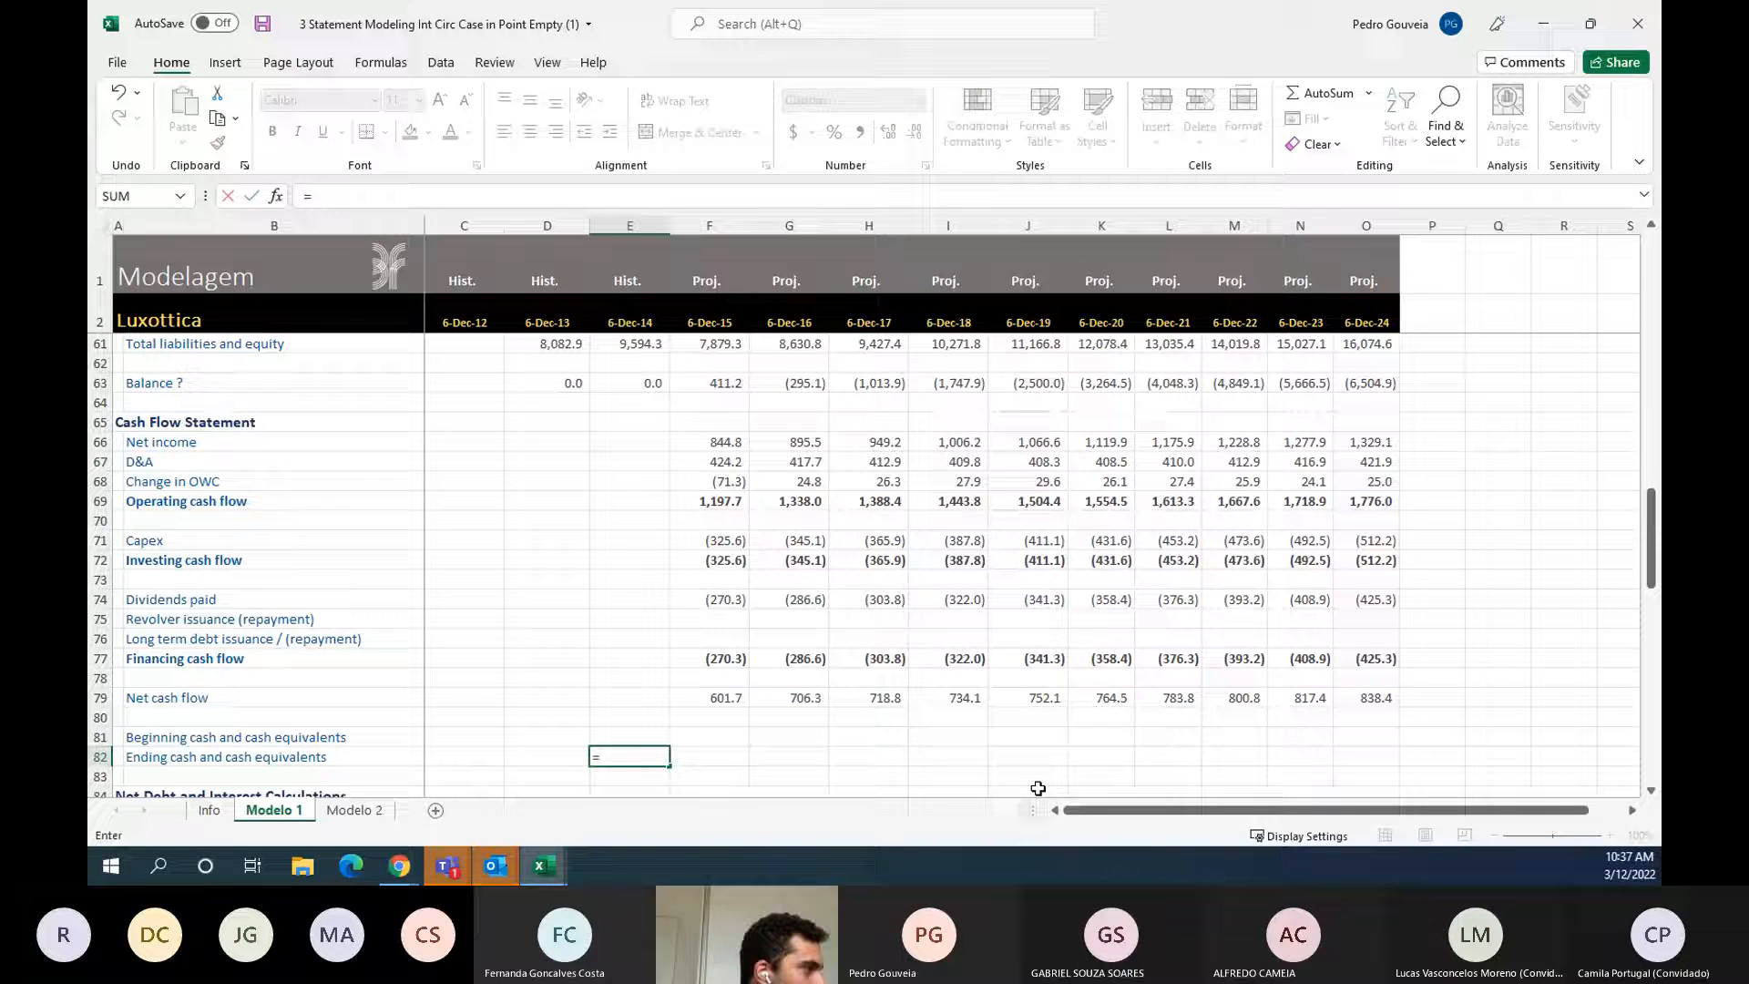
key("Up")
key("Up")
key("Up")
key("Up")
key("Up")
key("Up")
key("Up")
key("Up")
key("Up")
key("Up")
key("Up")
key("Up")
key("Up")
key("Up")
key("Up")
key("Up")
key("Up")
key("Up")
key("Up")
key("Up")
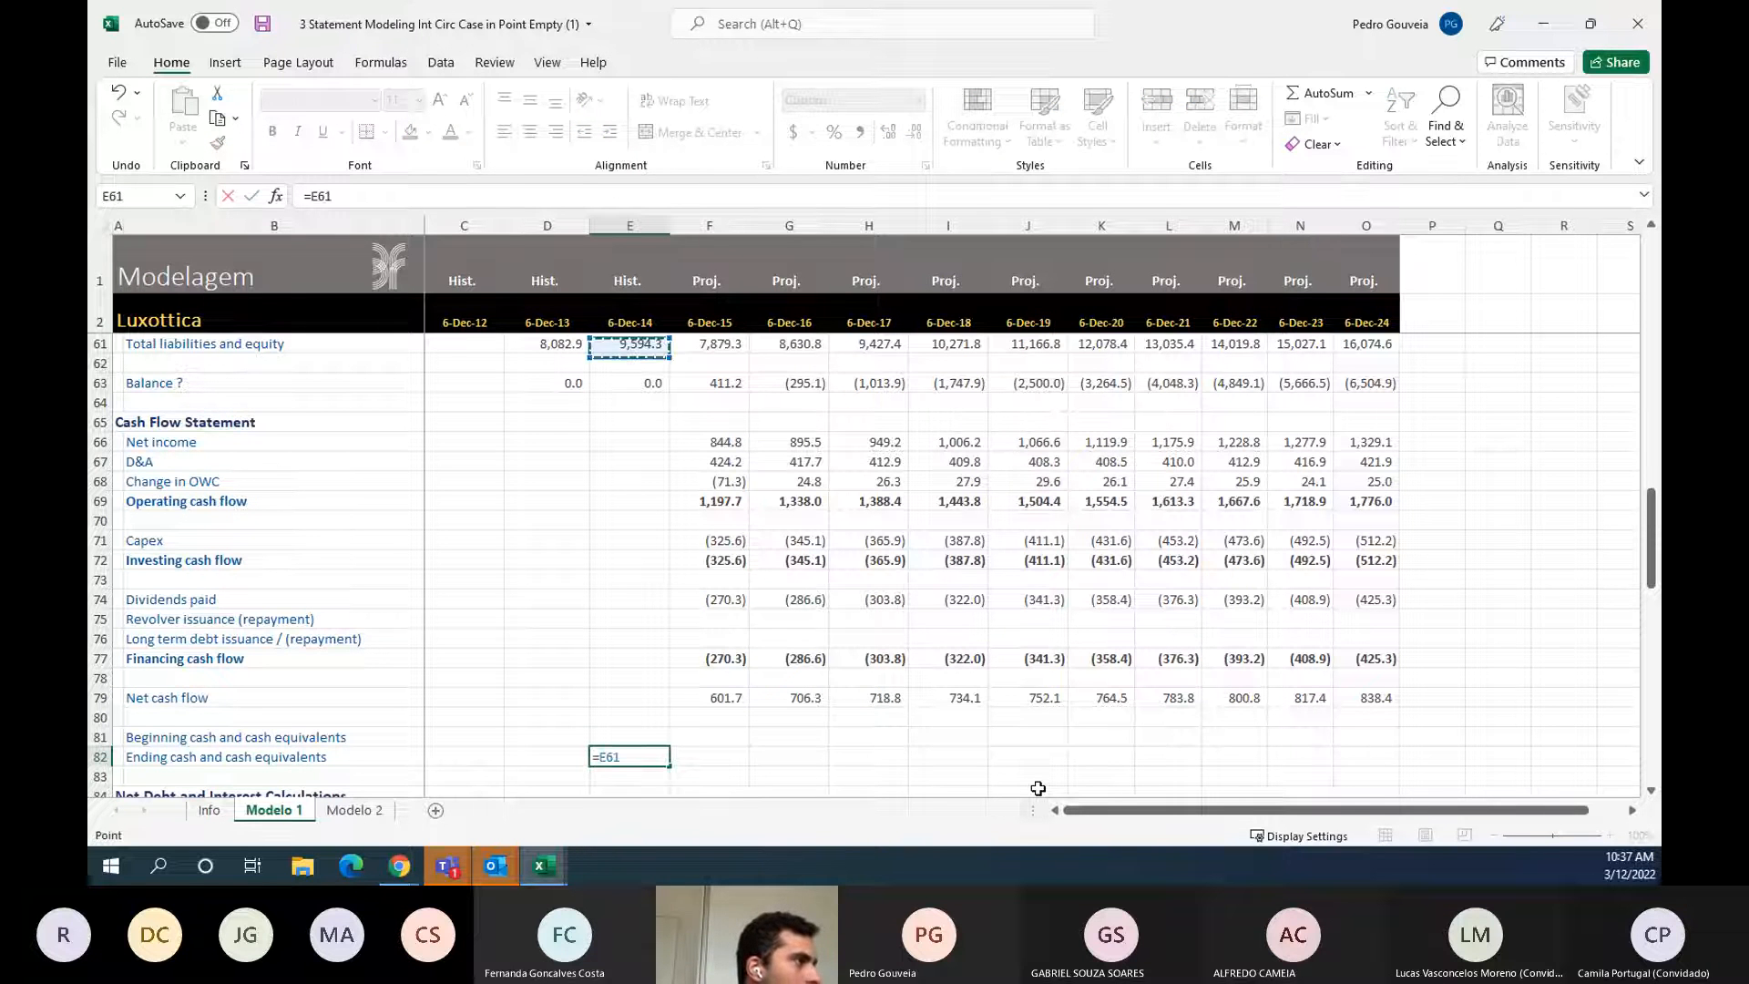
key("Up")
key("Up")
key("Up")
key("Up")
key("Up")
key("Down")
key("Down")
key("Down")
key("Down")
key("Down")
key("Return")
- Bring the 6-Dec-14 ending cash into Beginning cash in F81 and calculate the 6-Dec-15 Ending cash in F82 as =F79+F81
key("Right")
key("Up")
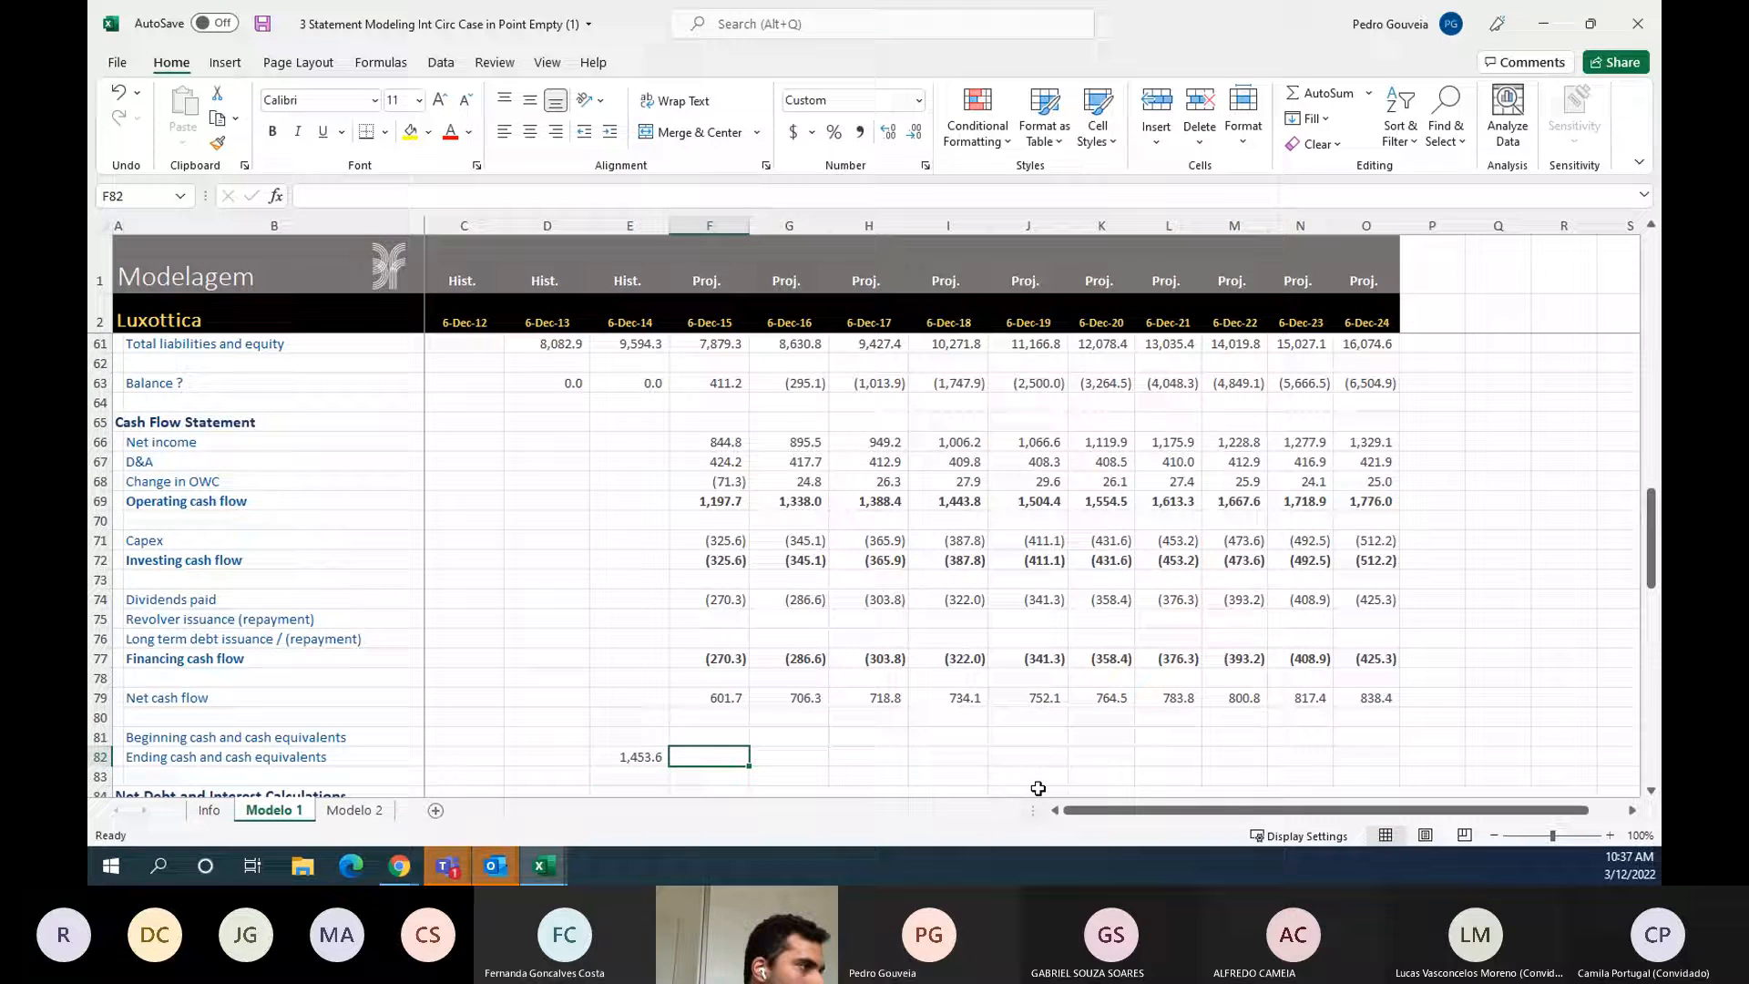
type("=")
key("Up")
key("Up")
key("Up")
type("+")
key("Up")
key("ctrl+Return")
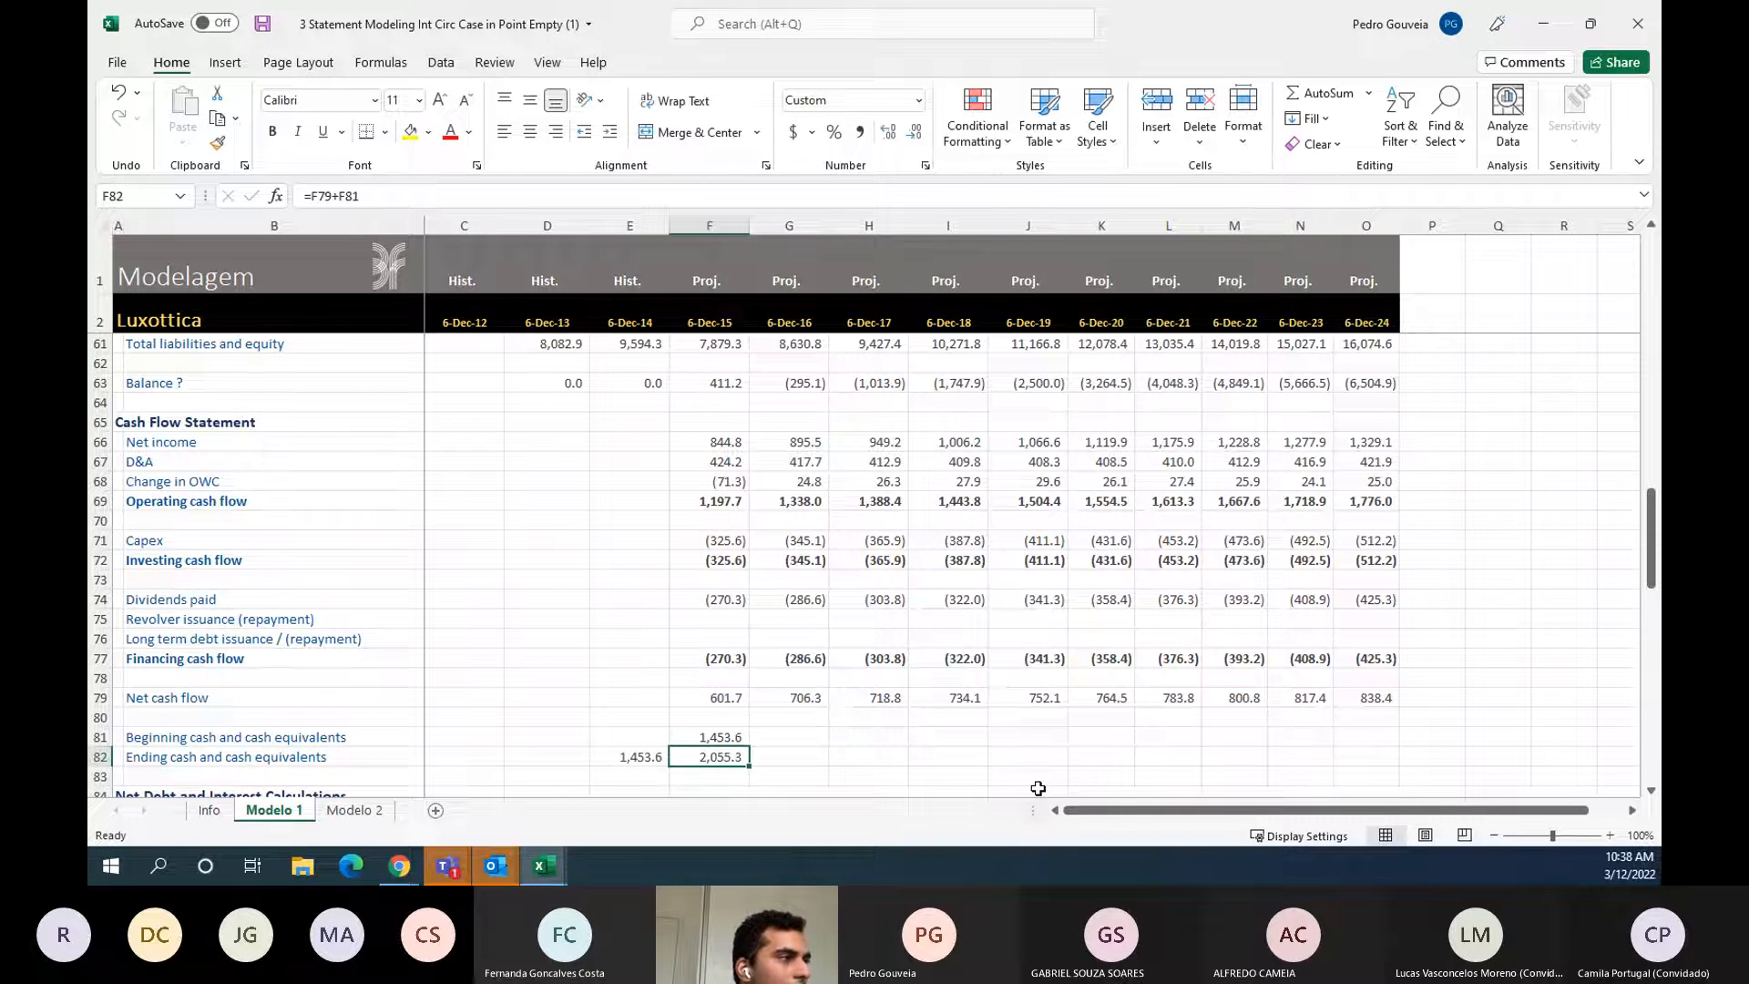
- Fill the Beginning and Ending cash and cash equivalents formulas in F81:F82 across the projection years through 6-Dec-24
key("shift+Up")
key("shift+Right")
key("shift+Right")
key("shift+Right")
key("shift+Right")
key("shift+Right")
key("shift+Right")
key("shift+Right")
key("shift+Right")
key("shift+Right")
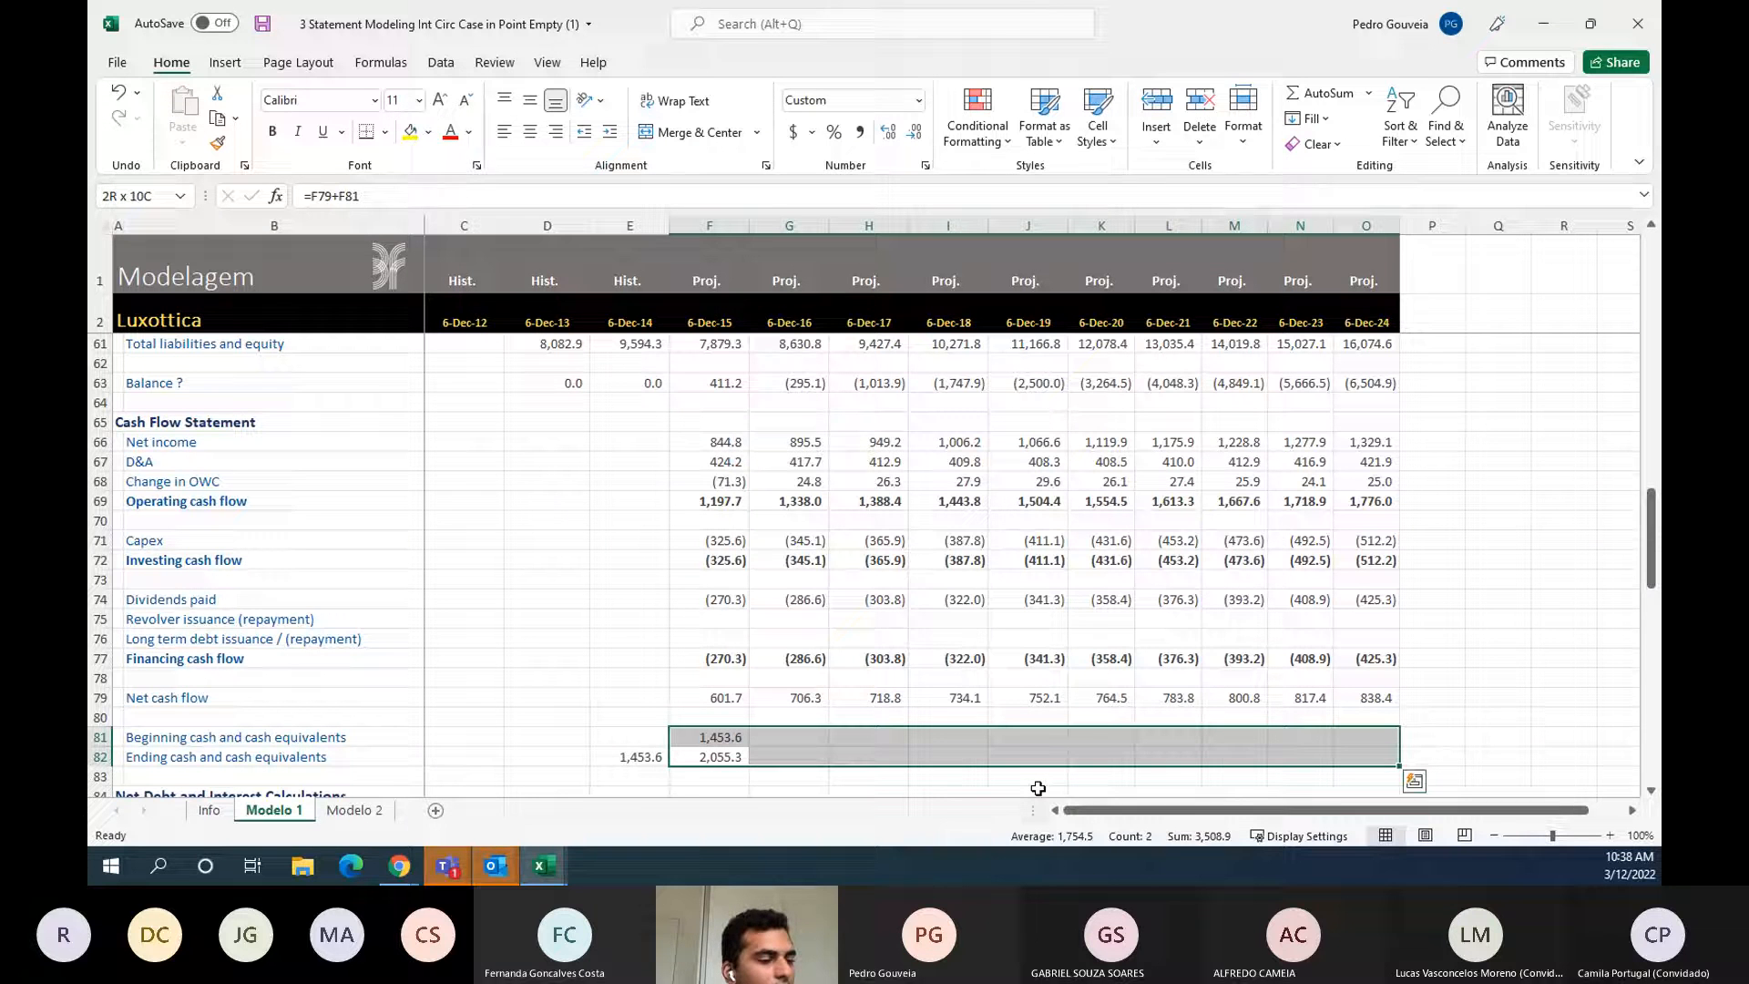
key("ctrl+r")
key("Down")
key("Down")
key("Down")
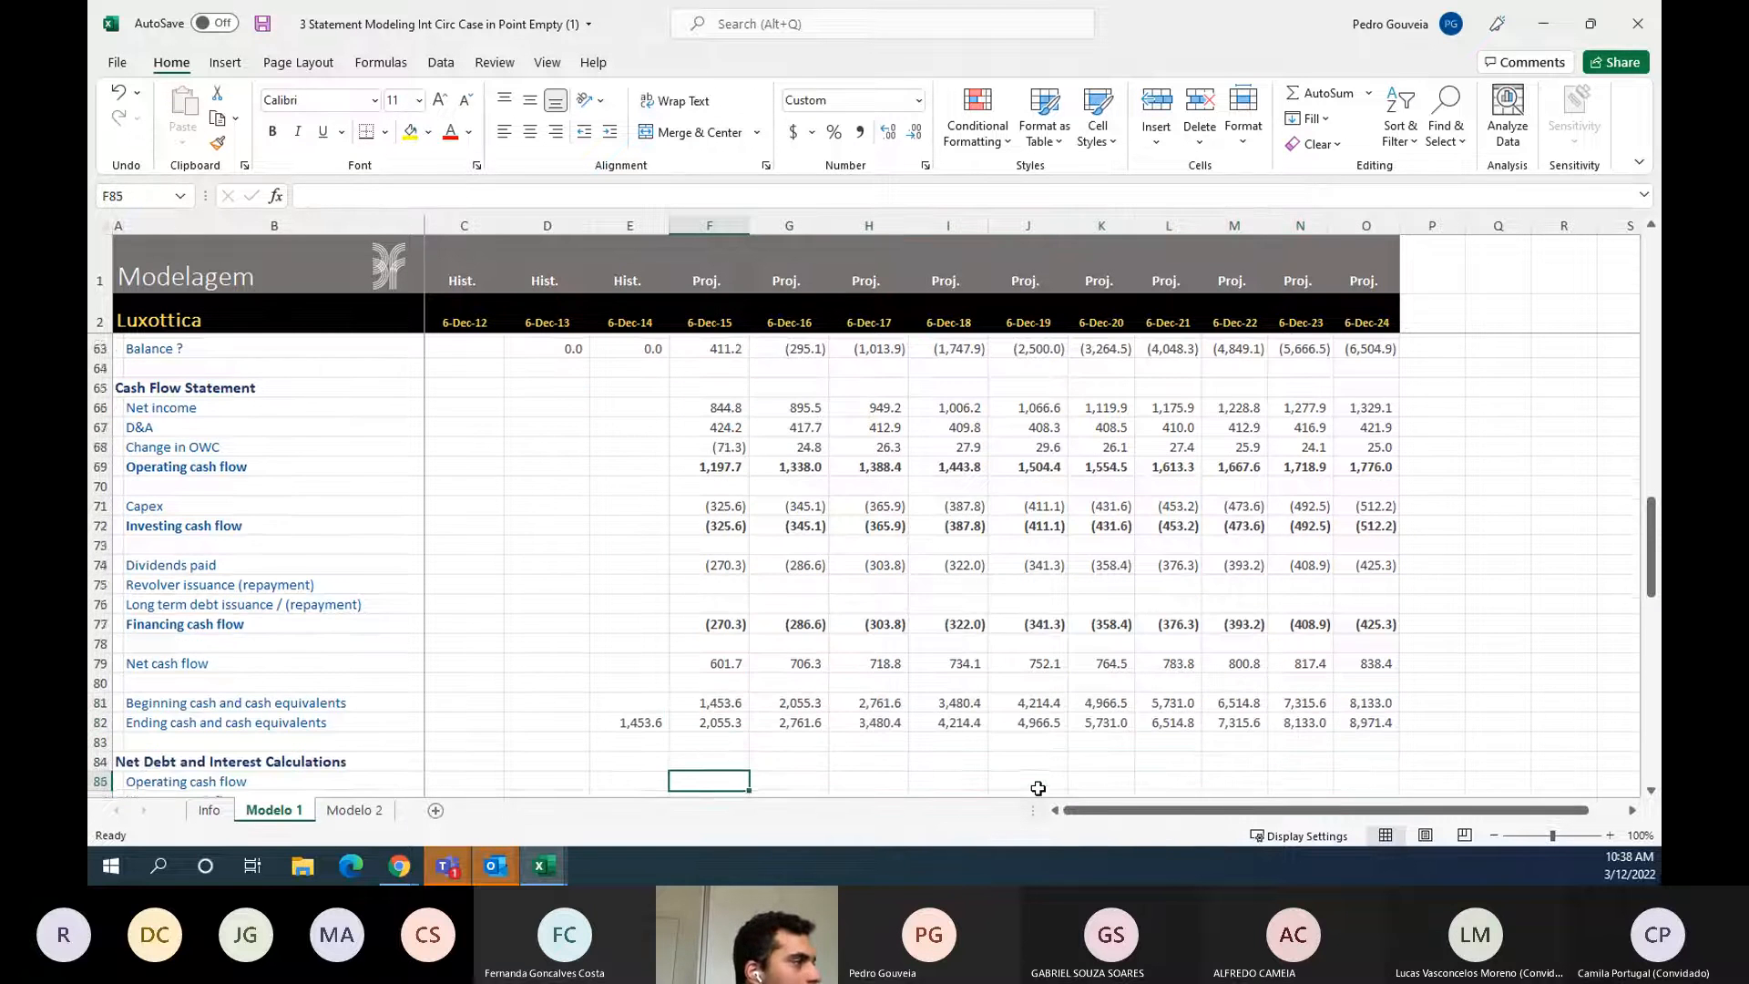
key("Up")
key("Up")
key("Up")
key("Up")
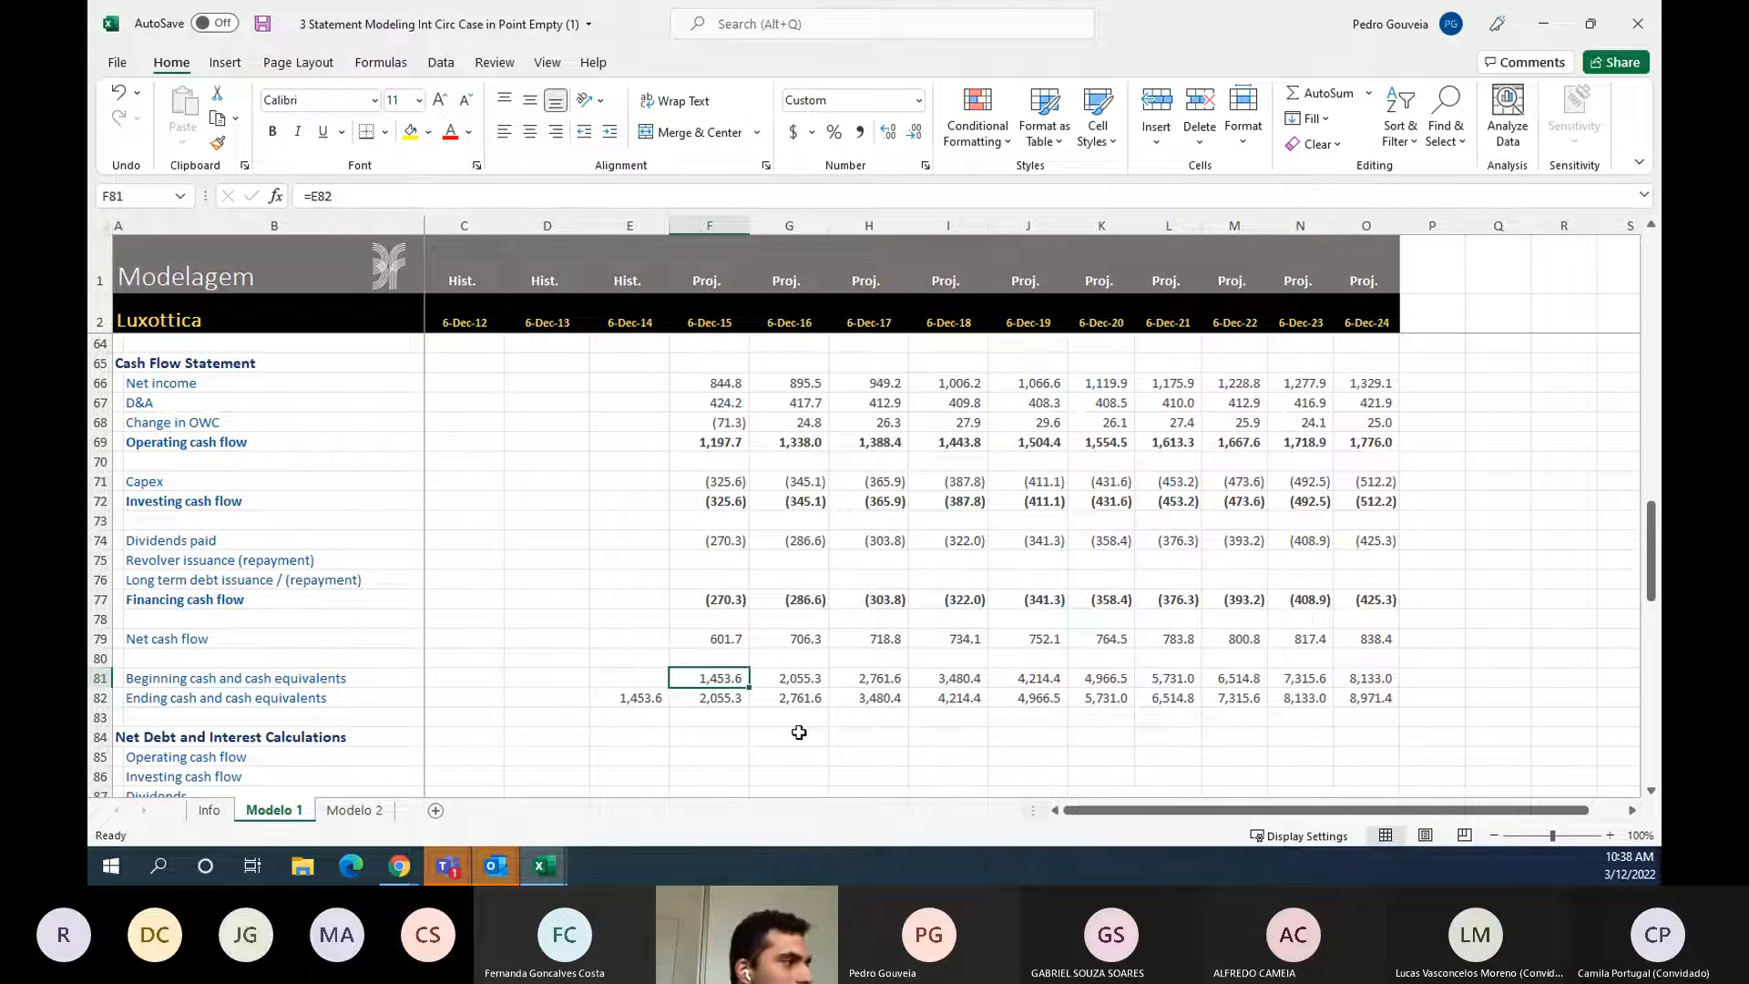
- Examine the line items of the Net Debt and Interest Calculations section starting in row 84
scroll(776, 737, "down", 2)
scroll(566, 606, "up", 2)
scroll(565, 606, "down", 3)
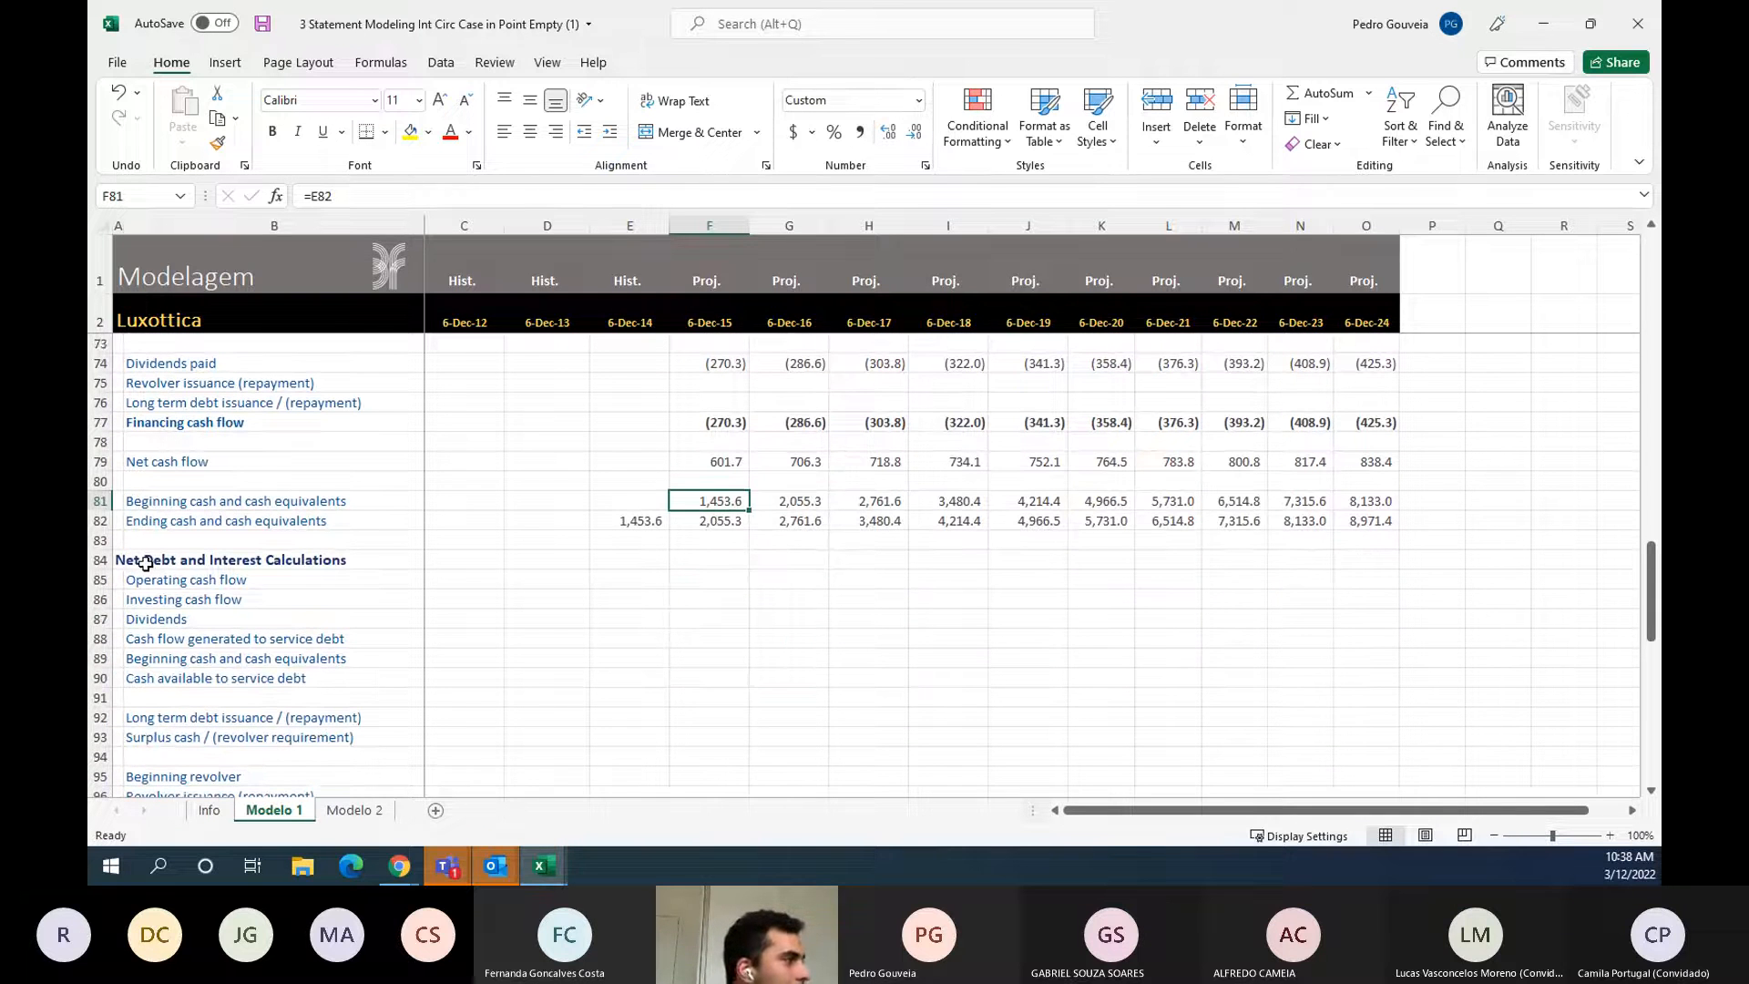
left_click(146, 562)
key("Left")
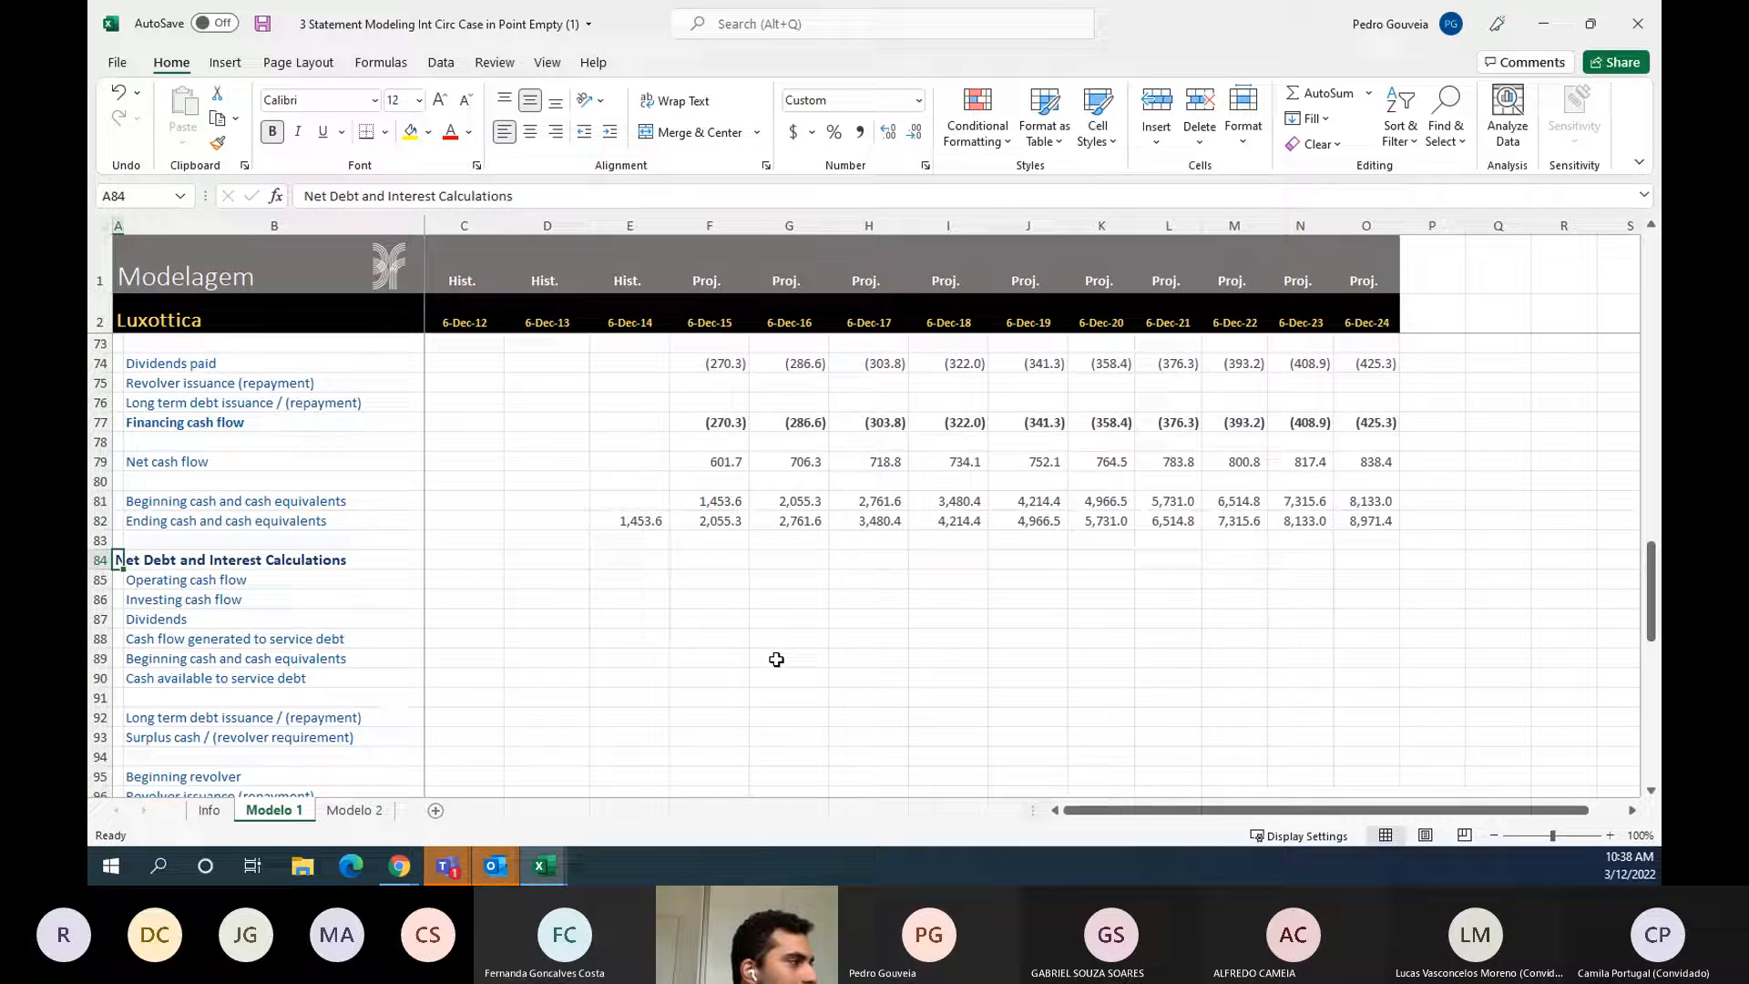
key("Down")
key("Right")
key("Right")
key("Right")
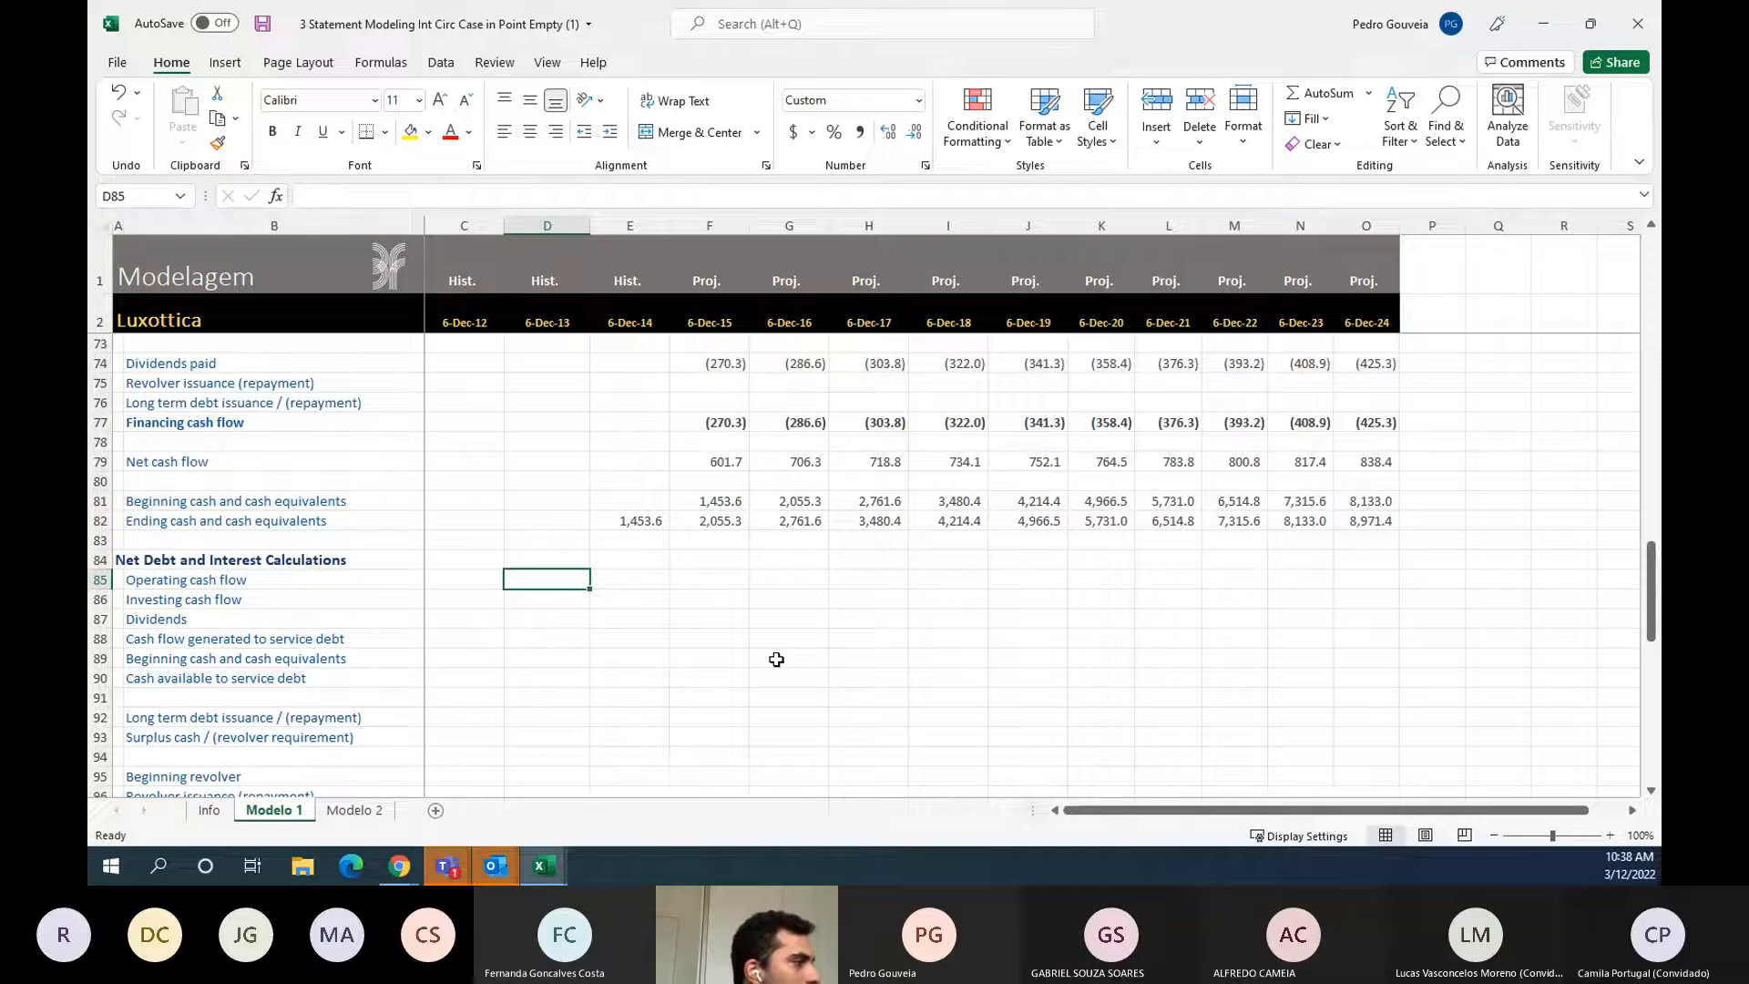
key("ctrl+Left")
key("ctrl+shift+Down")
key("ctrl+shift+Down")
key("ctrl+shift+Down")
key("ctrl+shift+Down")
key("ctrl+shift+Down")
key("ctrl+shift+Down")
key("ctrl+shift+Down")
key("ctrl+shift+Down")
key("Up")
key("Right")
key("Right")
key("Down")
key("Right")
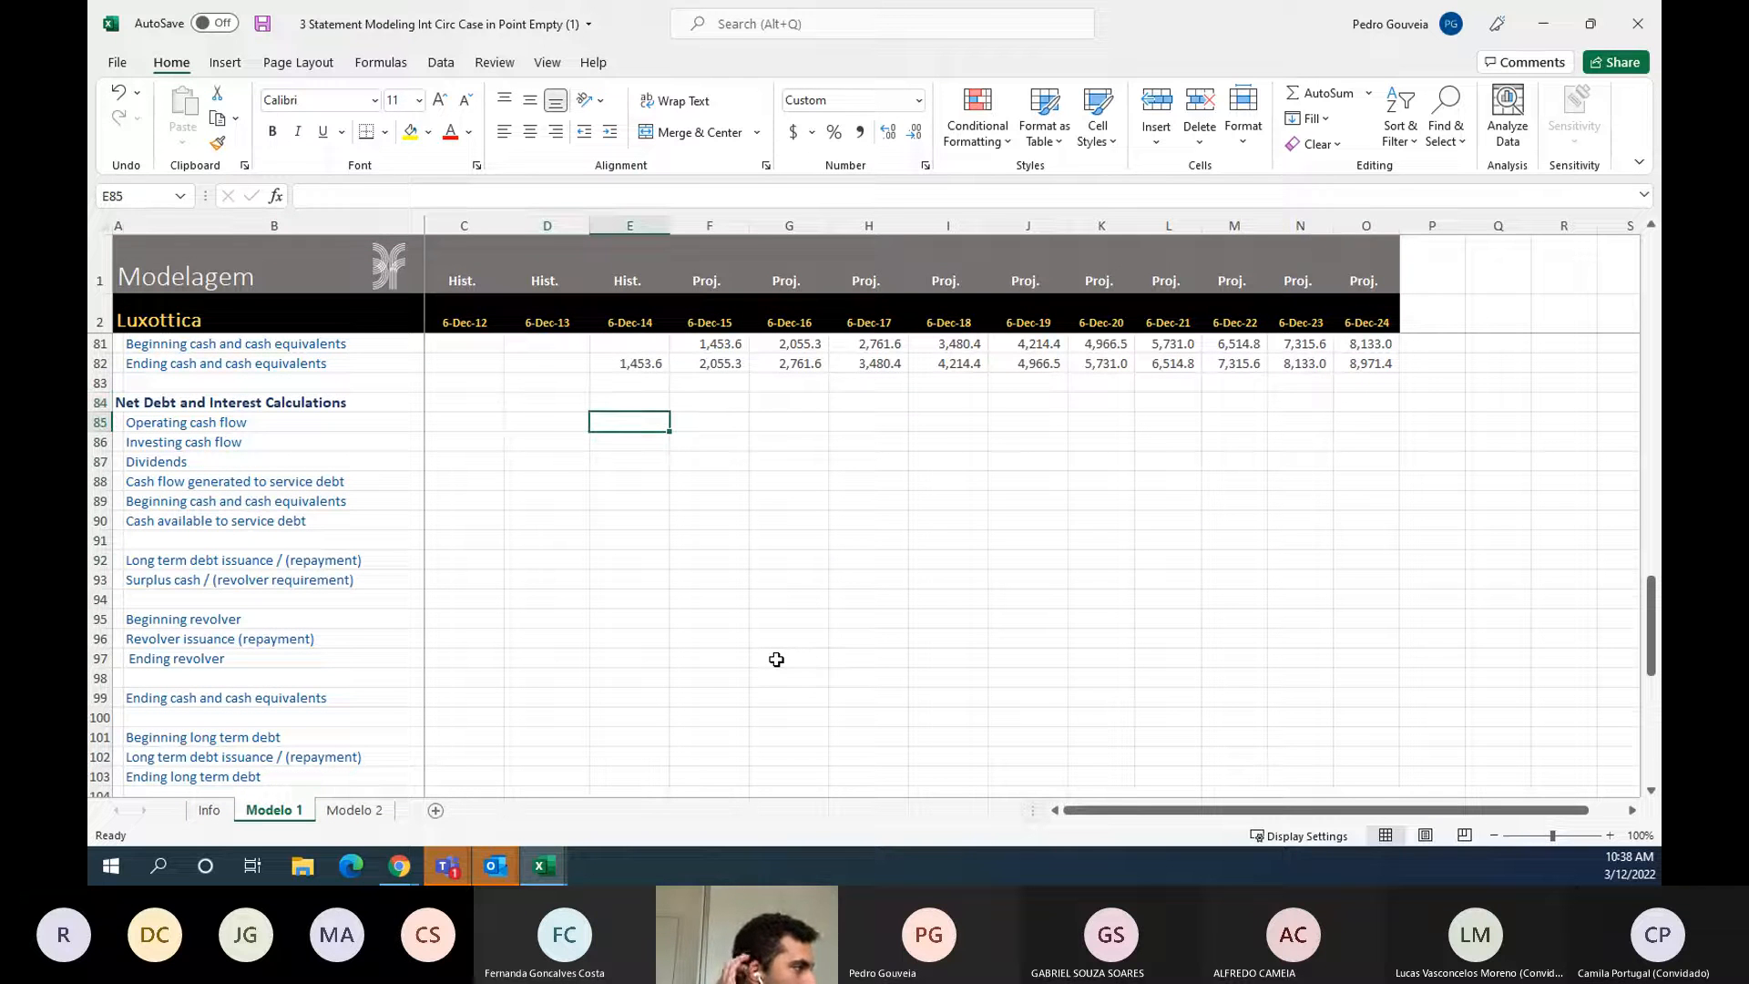
- Link the 6-Dec-15 Operating cash flow in F85 to the cash flow statement's operating cash flow in F69
key("Right")
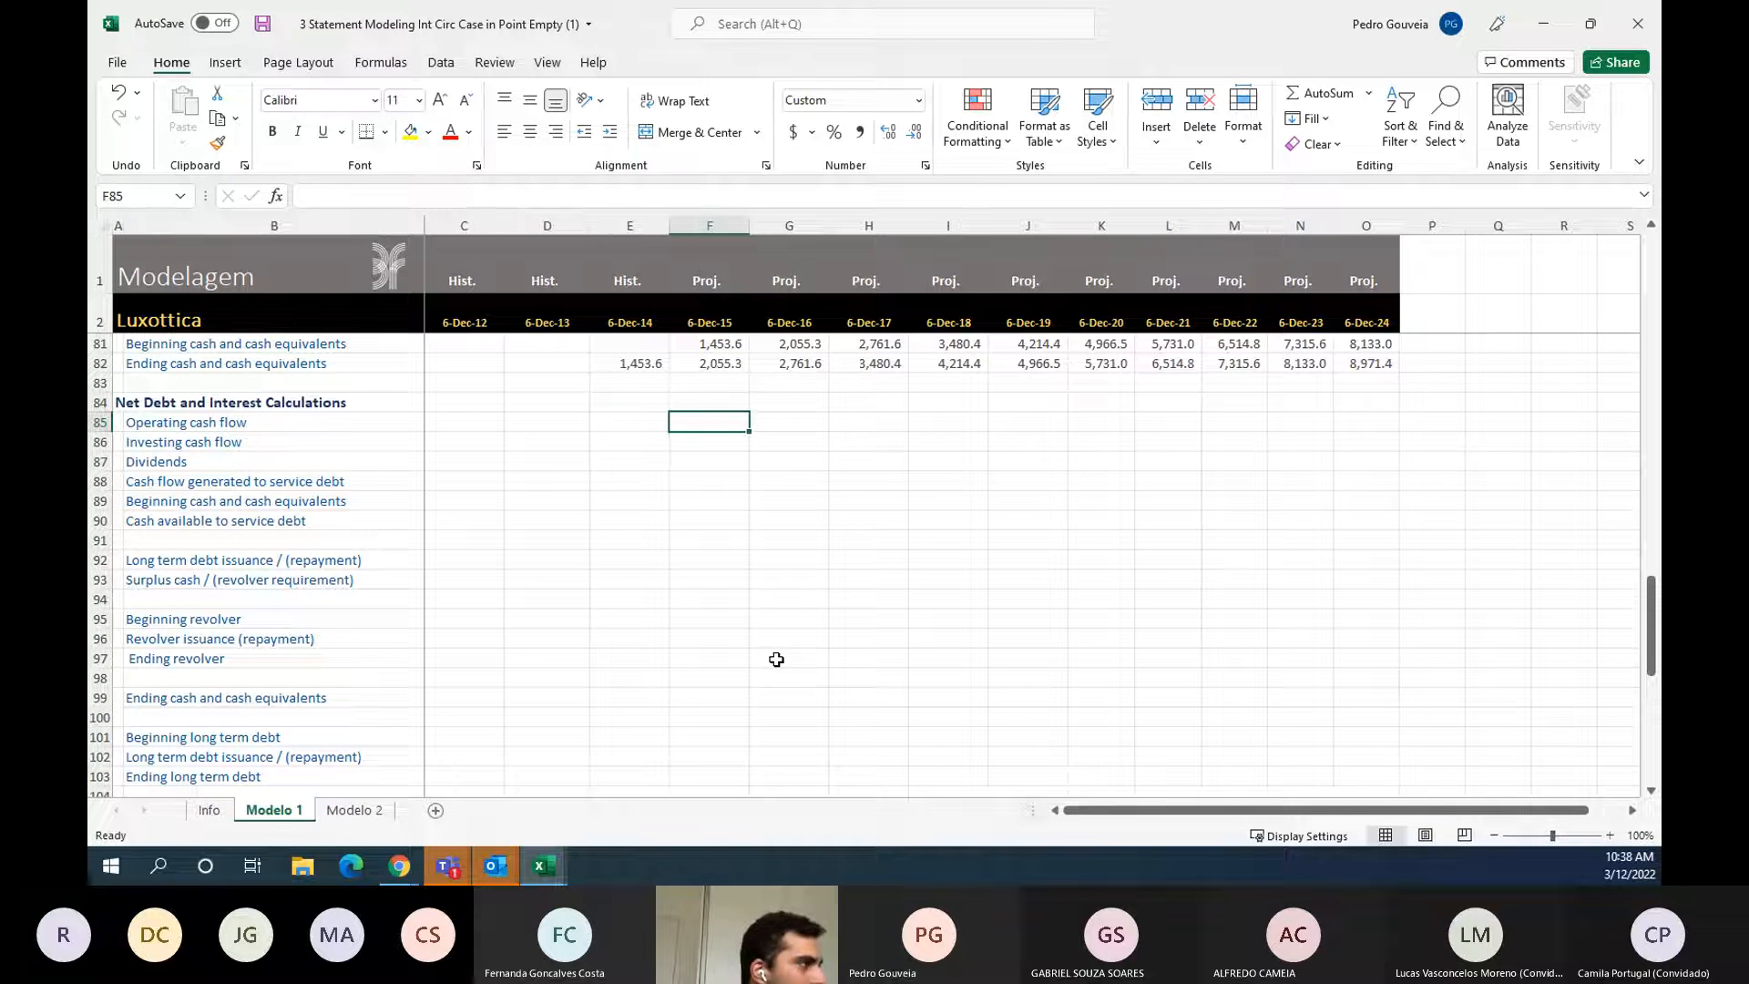
type("=")
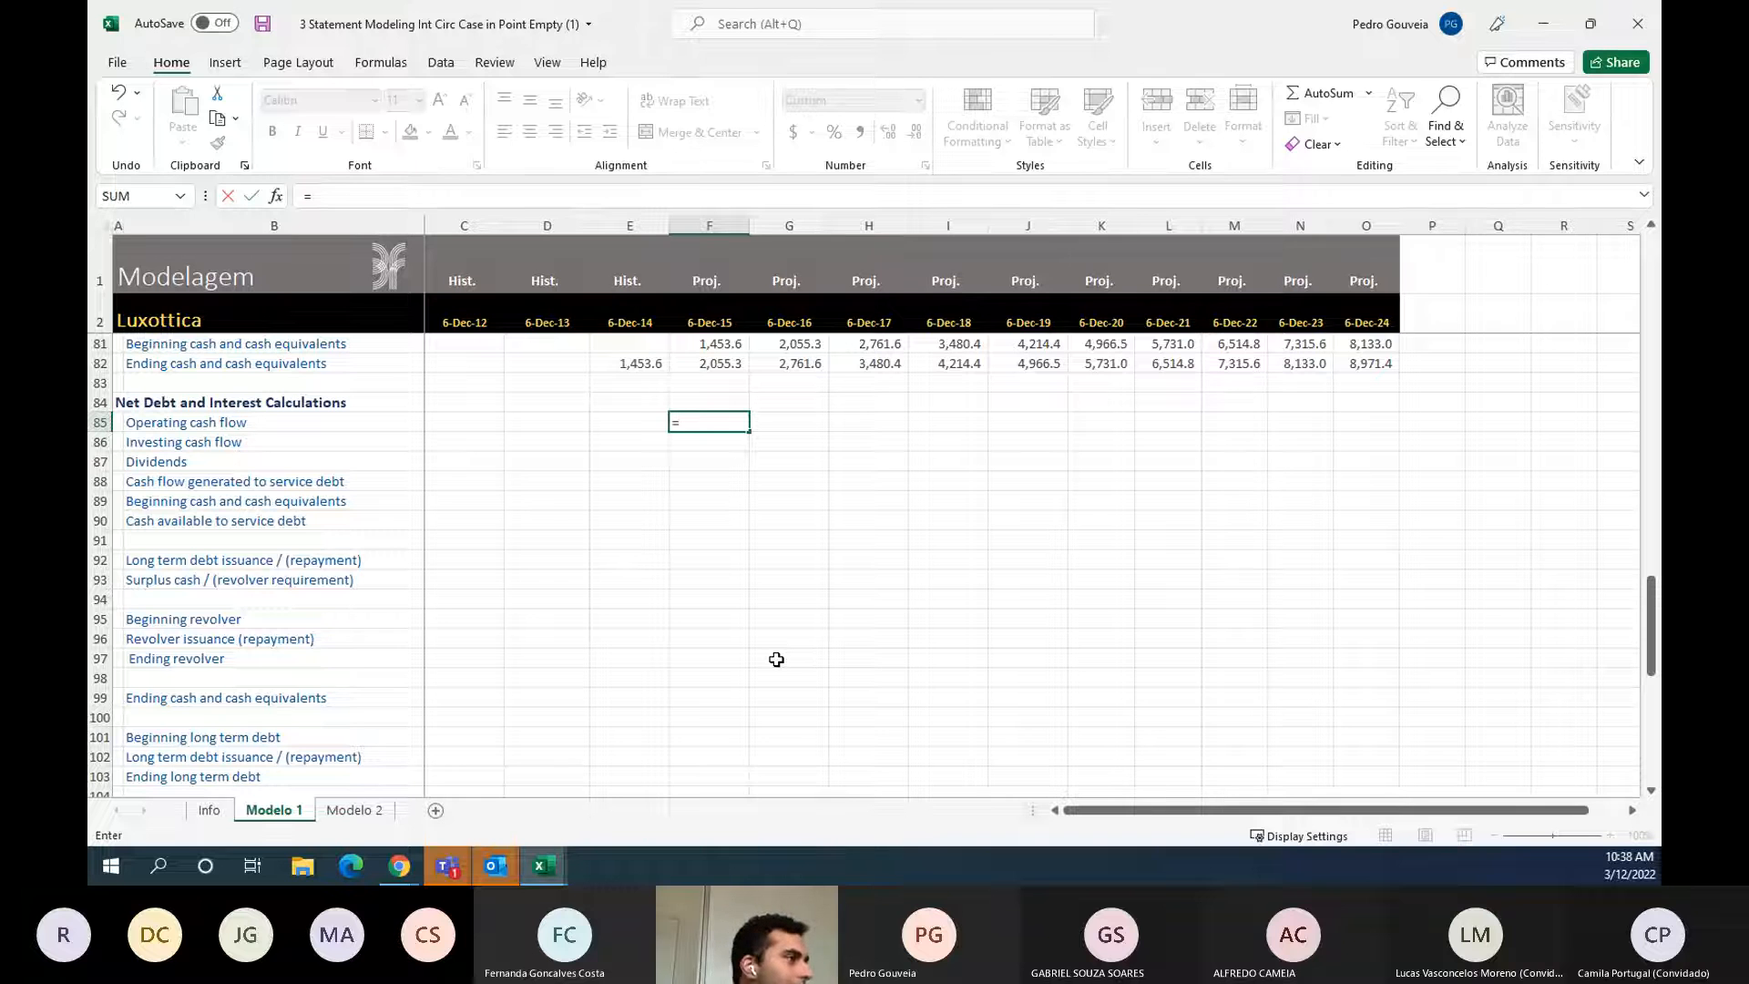
key("Up")
key("Up")
key("Up")
key("Up")
key("Up")
key("Up")
key("Up")
key("Up")
key("Up")
key("Up")
key("Up")
key("Up")
key("Up")
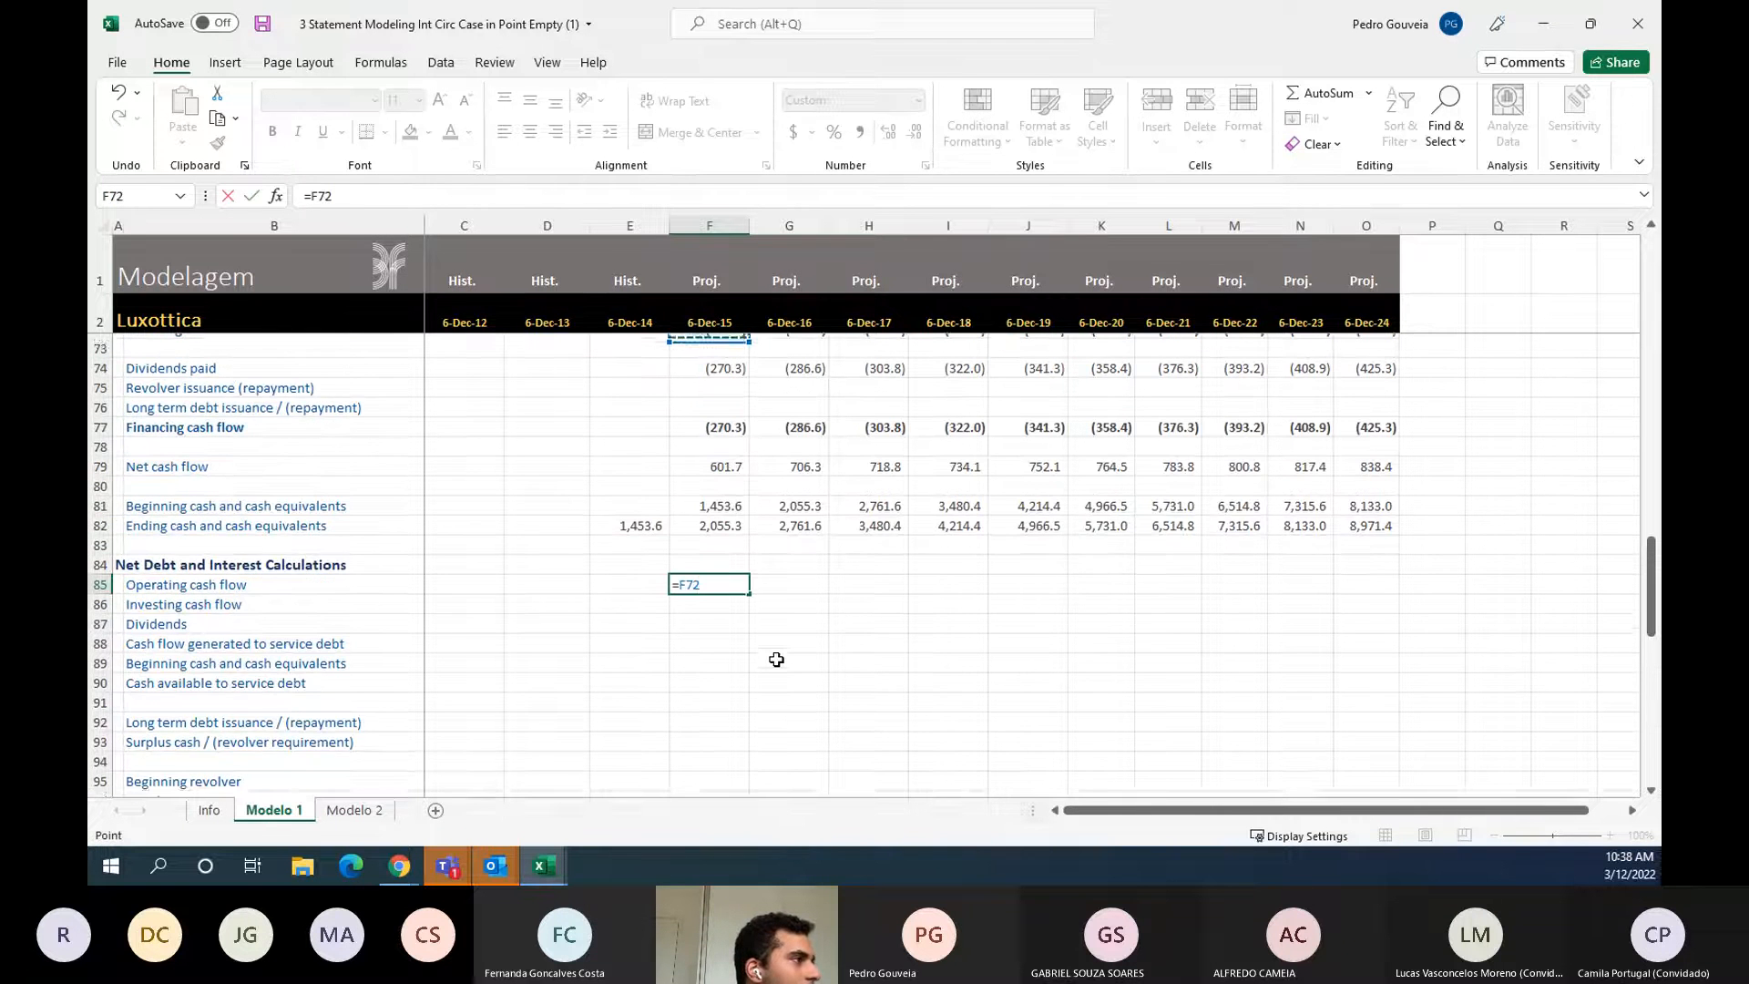
key("Up")
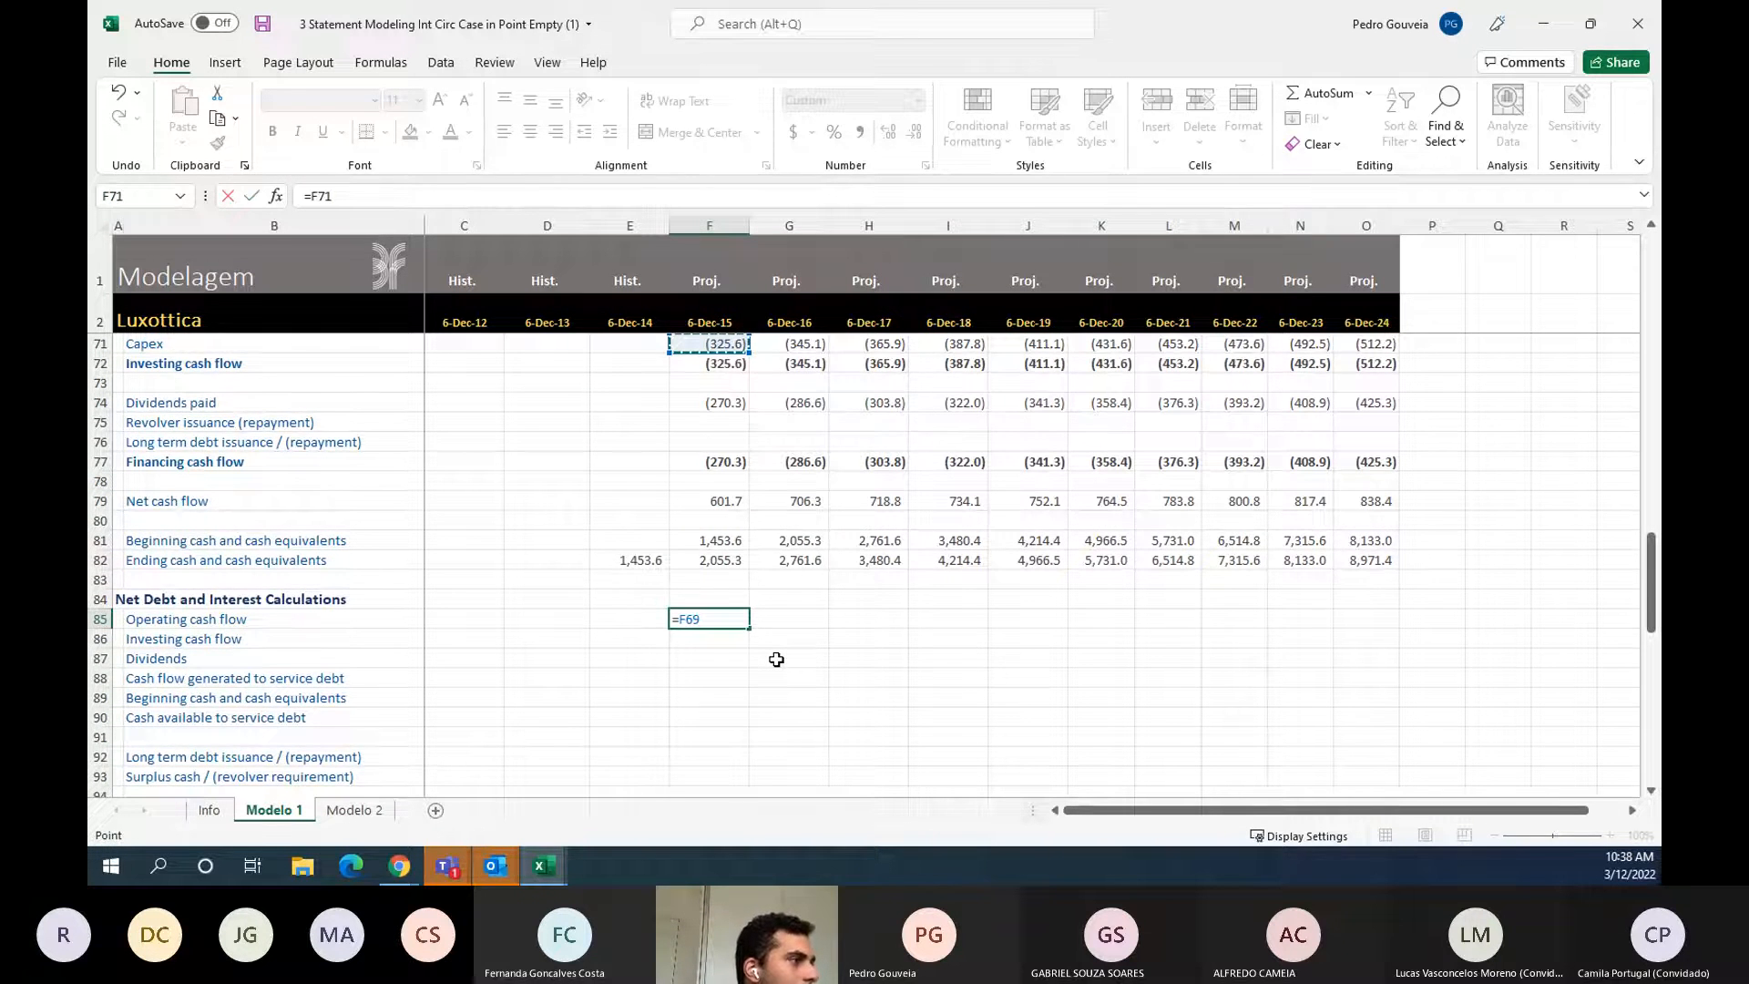
key("Return")
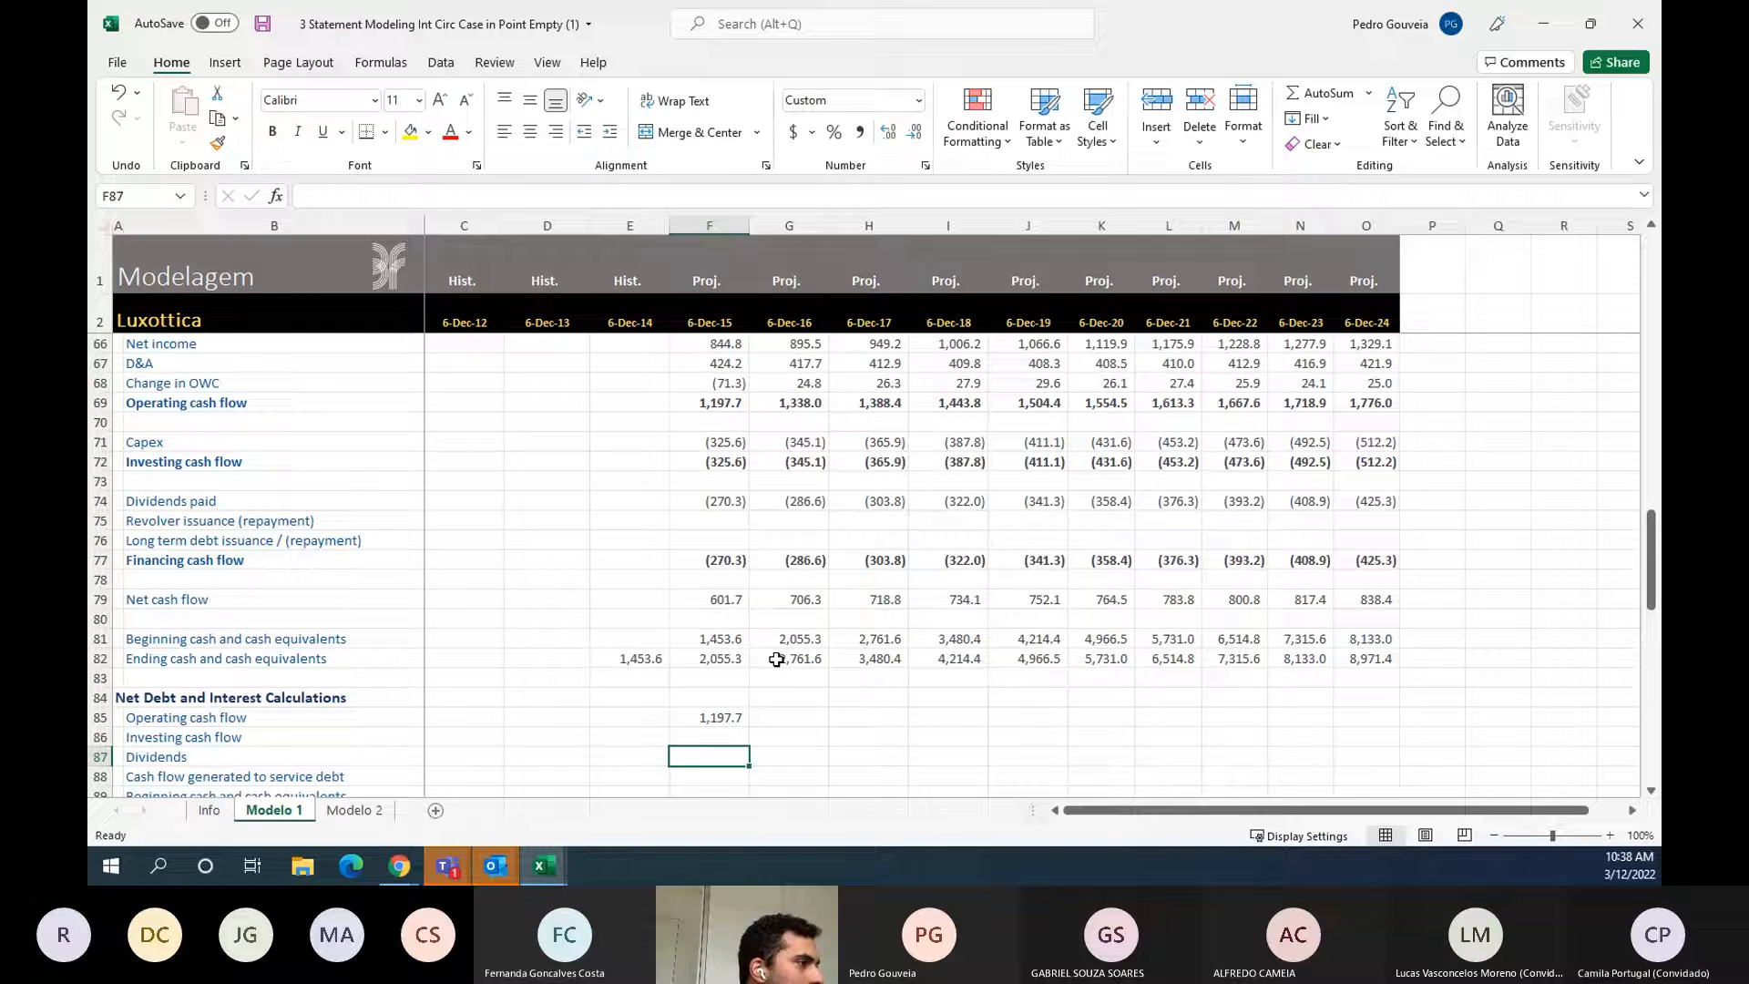
- Link the 6-Dec-15 Investing cash flow in F86 to the cash flow statement's investing cash flow in F72
type("=")
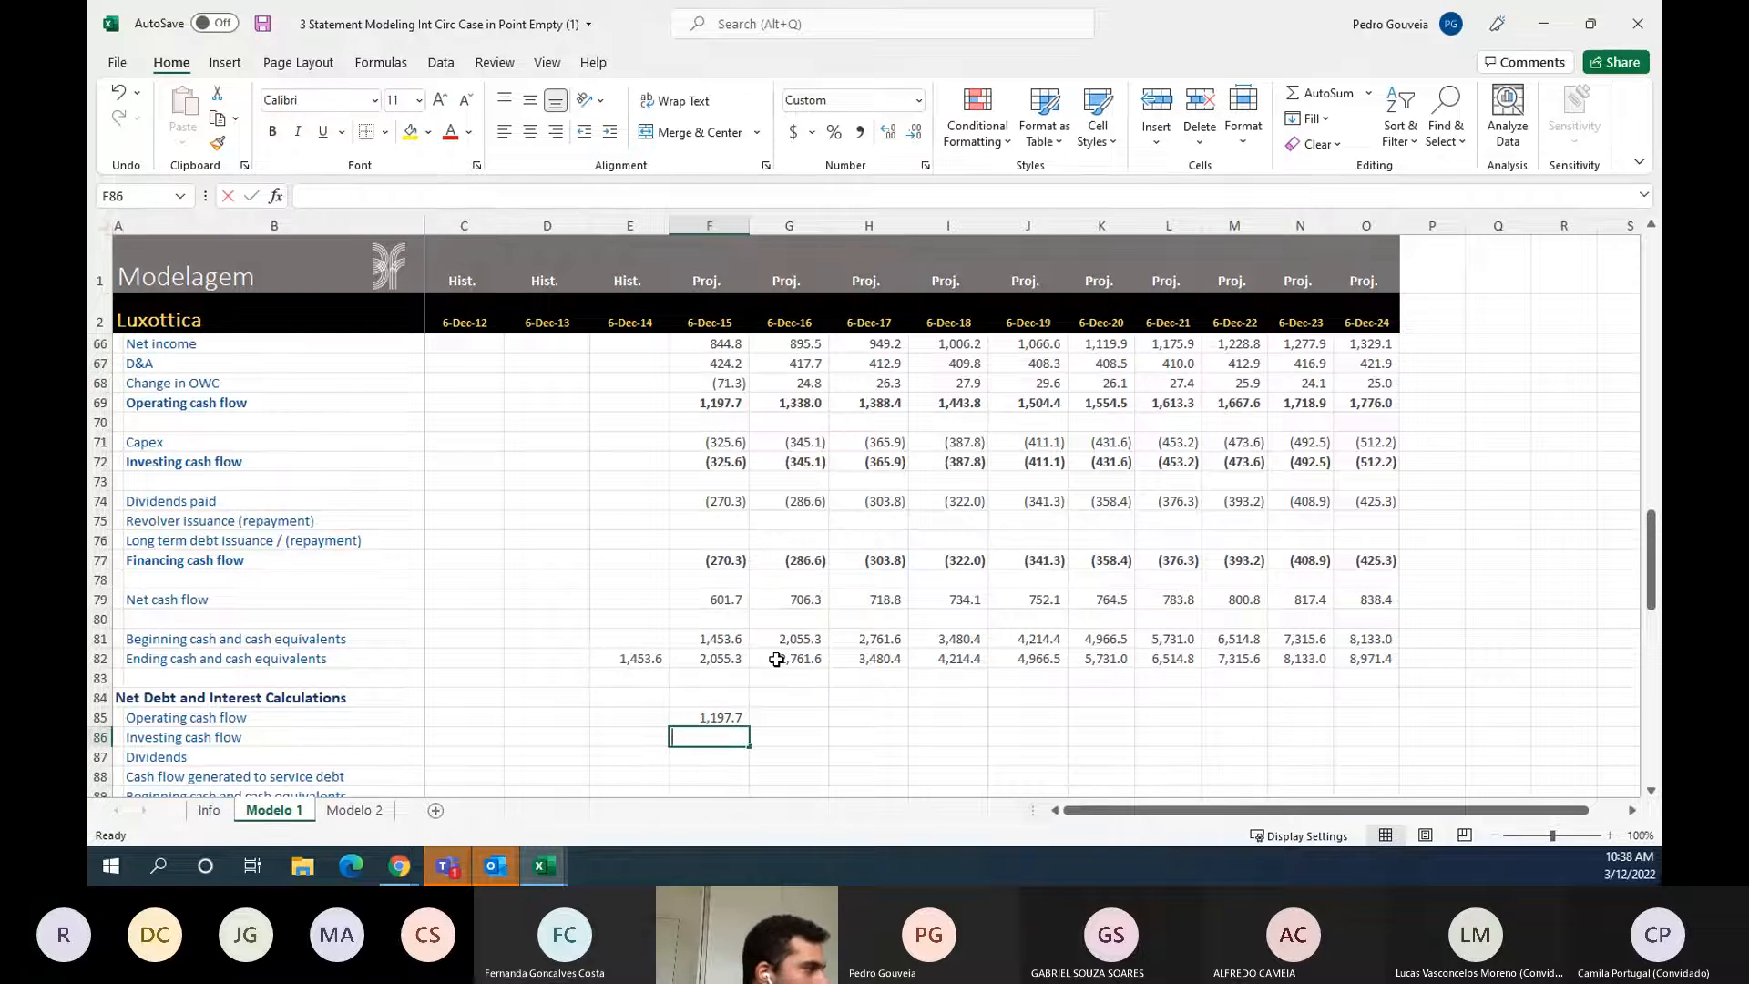
key("Up")
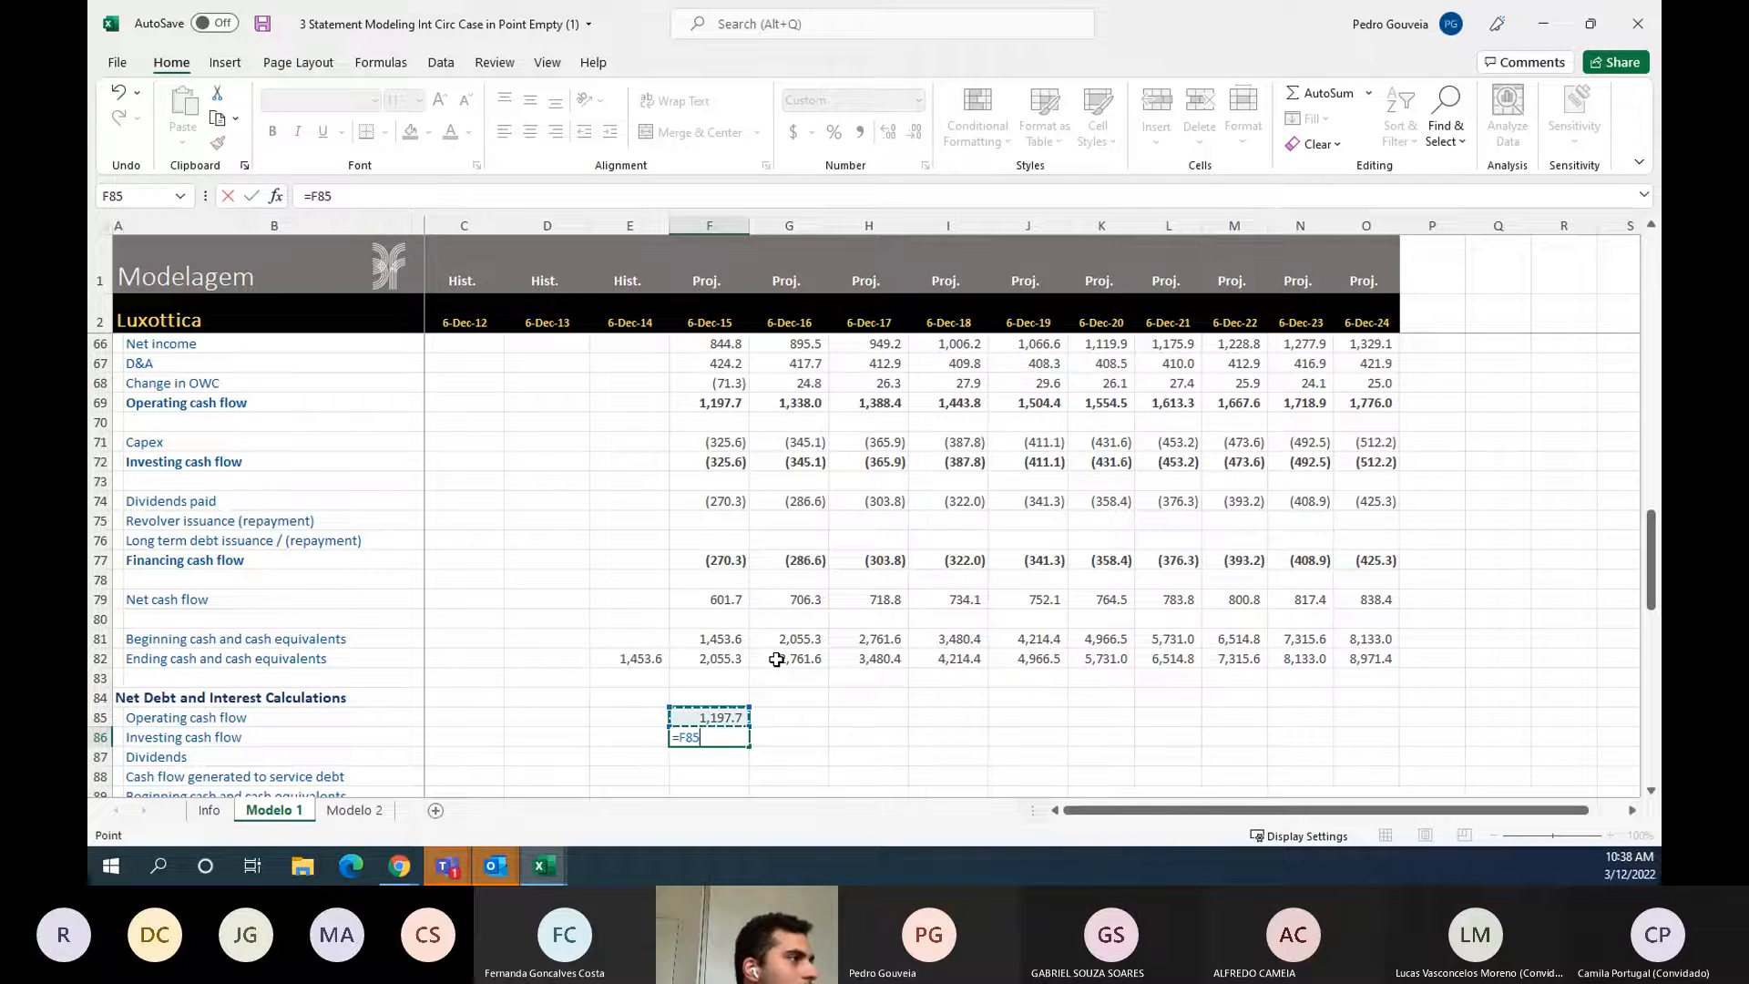
key("Up")
key("Up")
key("Up")
key("Up")
key("Up")
key("Up")
key("Up")
key("Up")
key("Up")
key("Up")
key("Up")
key("Up")
key("Up")
key("Return")
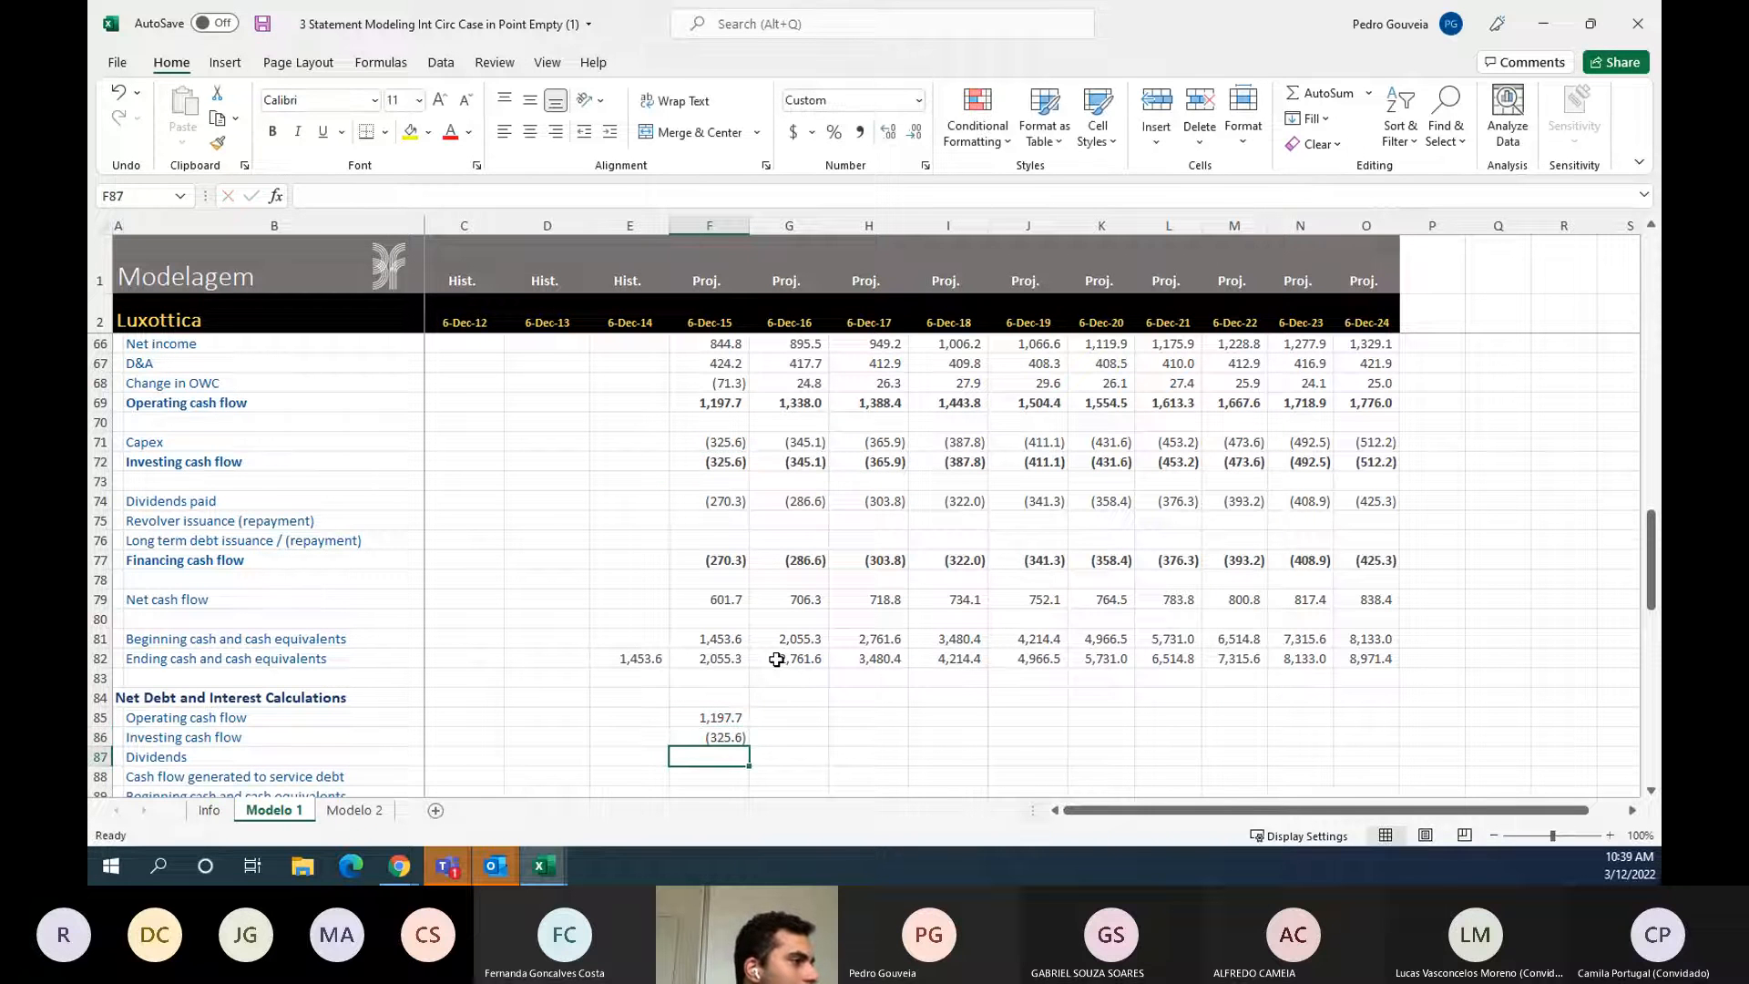
- Link the 6-Dec-15 Dividends in F87 to the Dividends paid in F74
type("=")
key("Up")
key("Up")
key("Up")
key("Up")
key("Up")
key("Up")
key("Up")
key("Up")
key("Up")
key("Up")
key("Up")
key("Up")
key("Up")
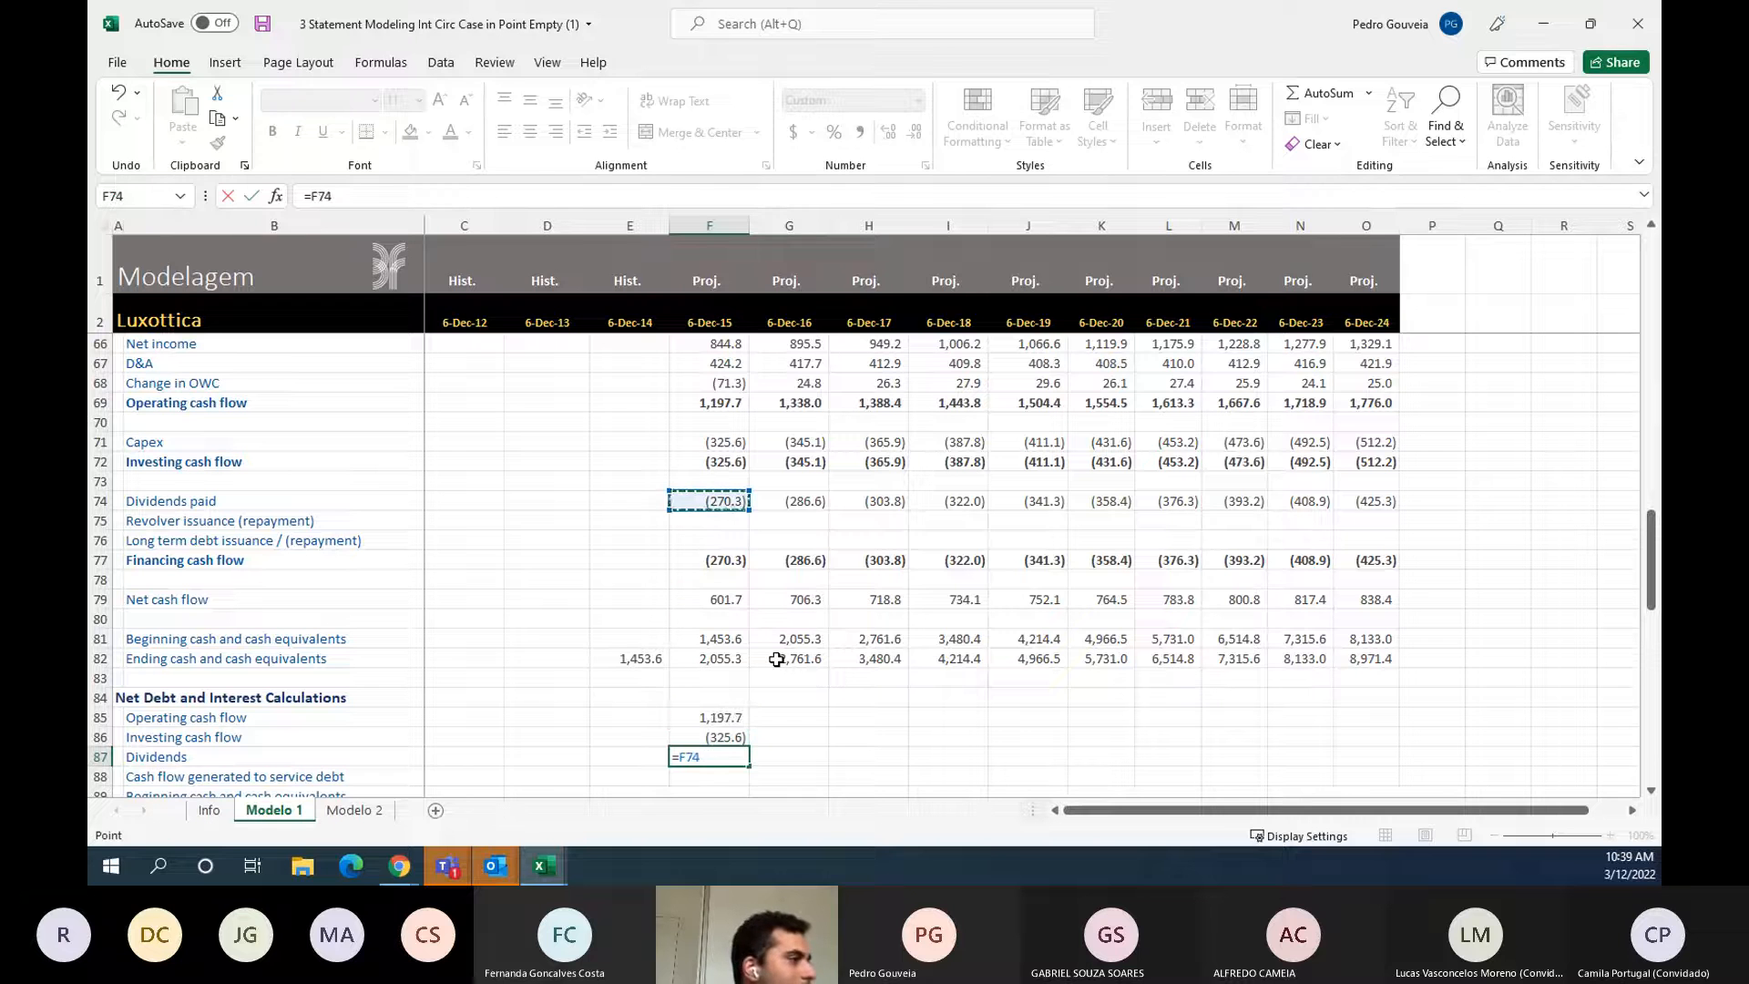
key("Return")
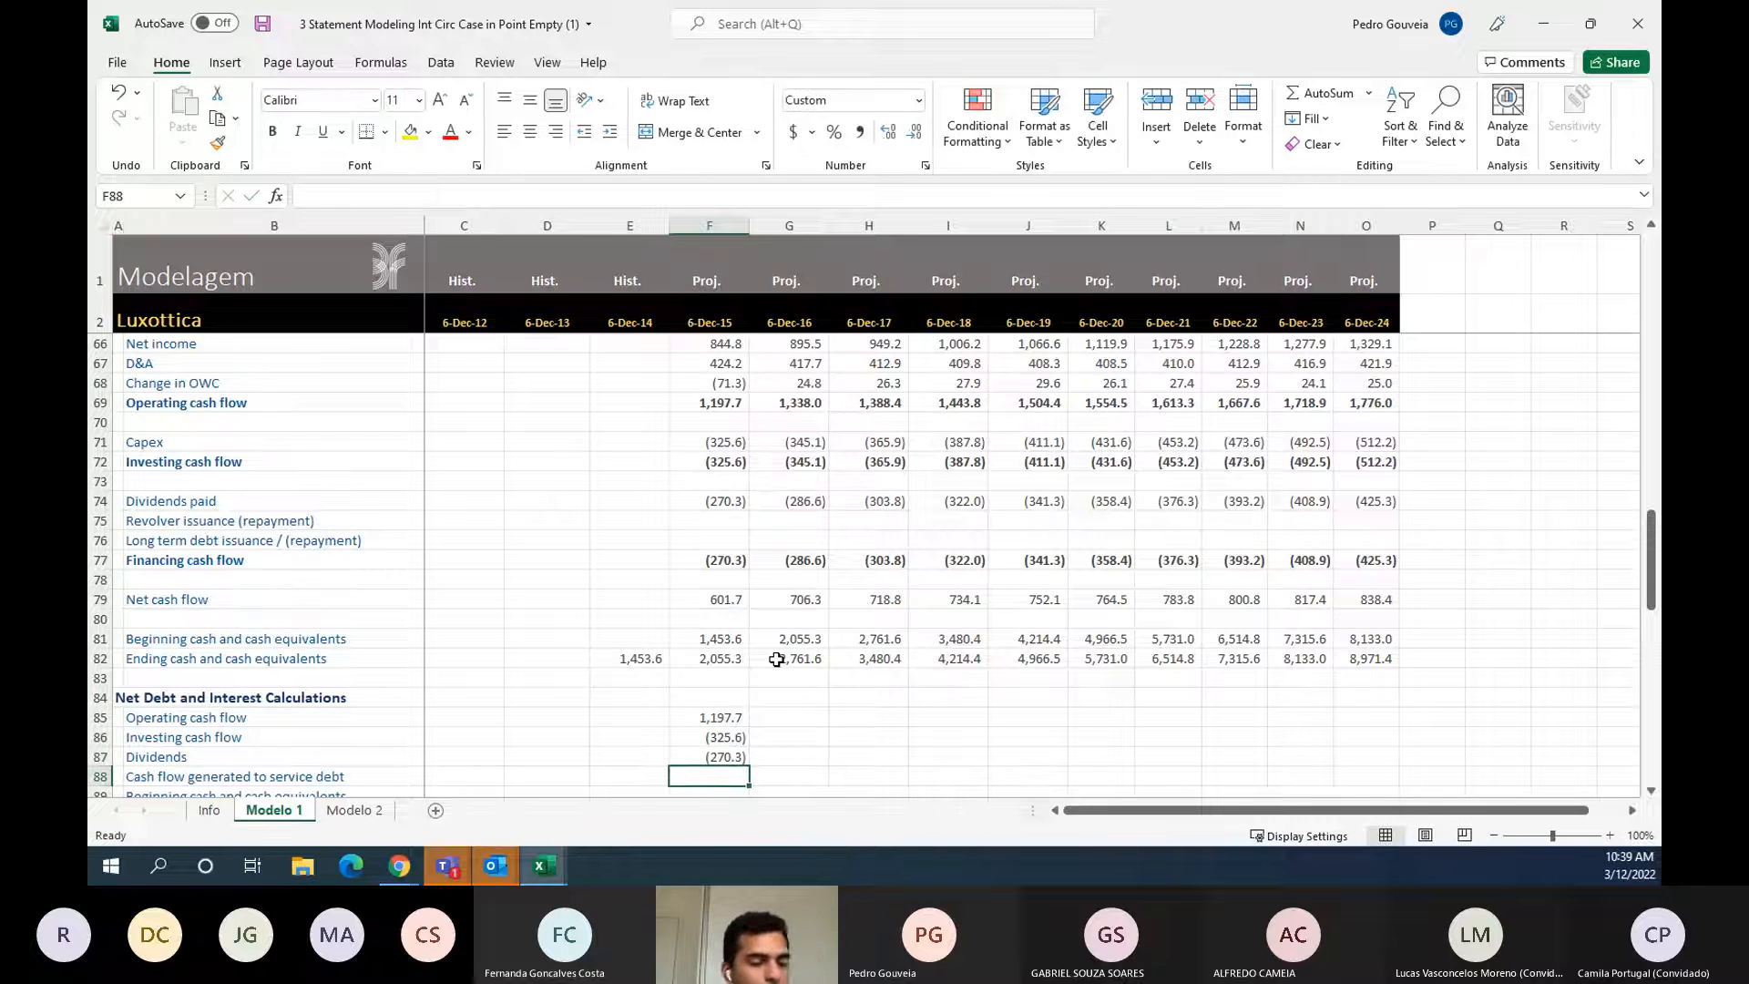
- Calculate the 6-Dec-15 Cash flow generated to service debt in F88 as =SUM(F85:F87)
key("alt+equal")
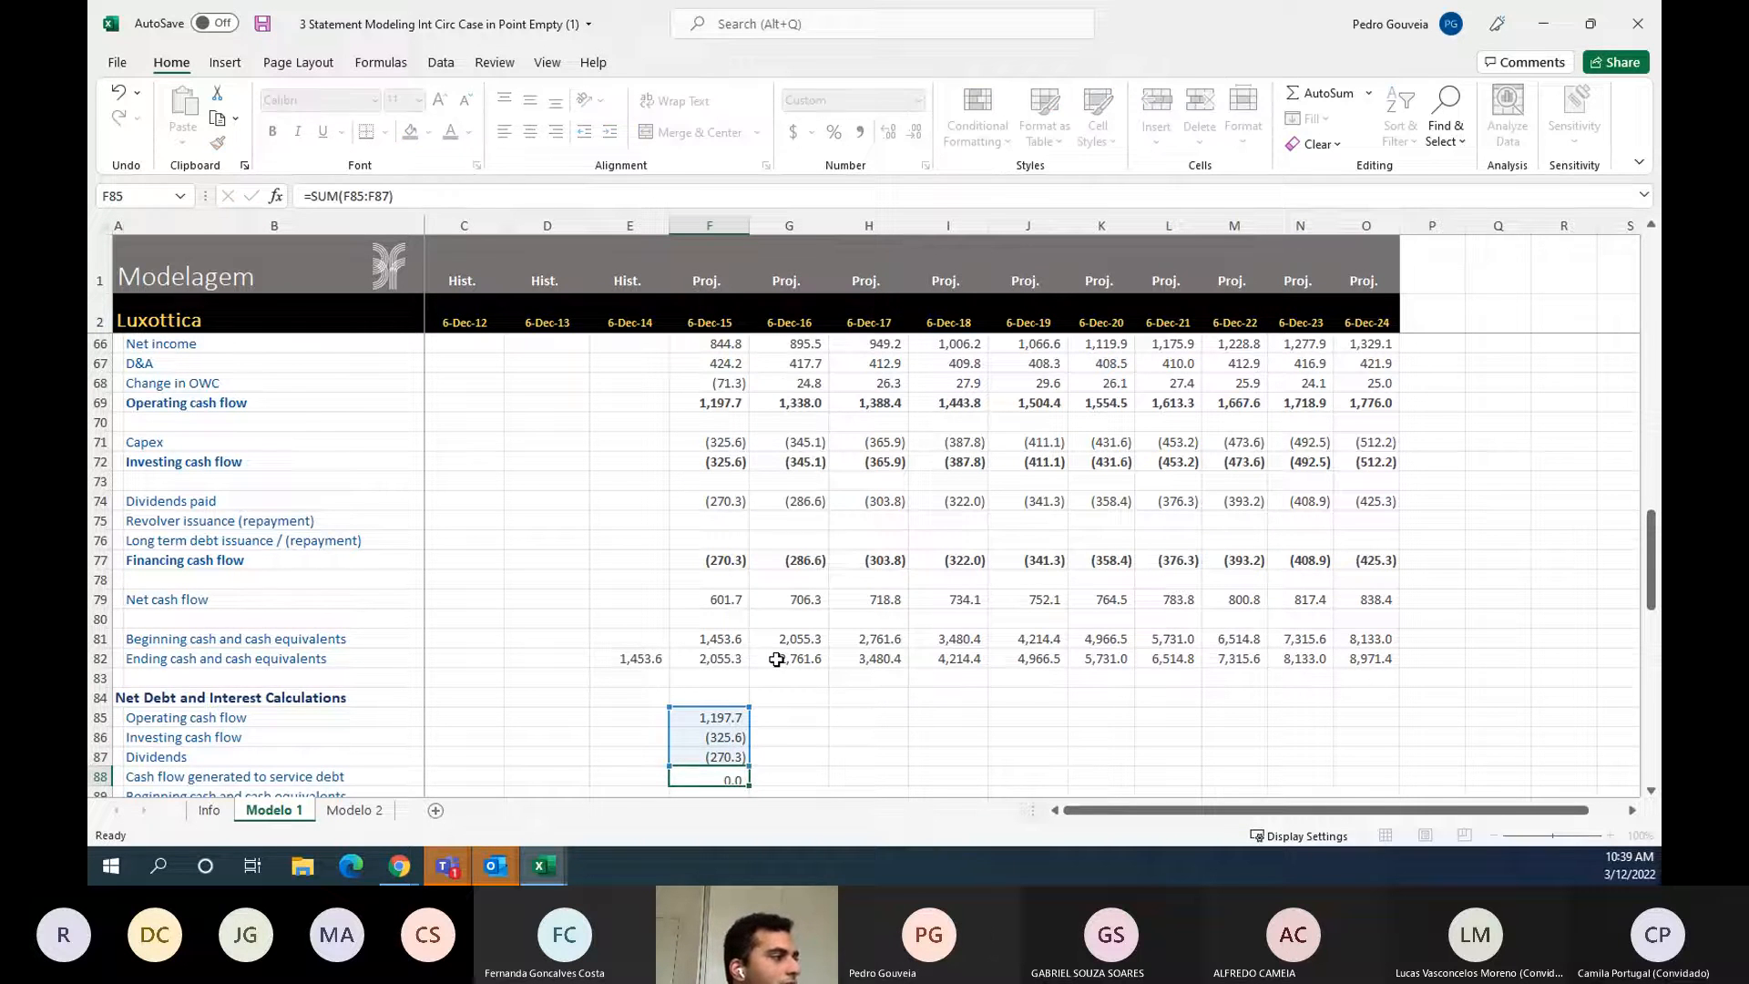
key("Return")
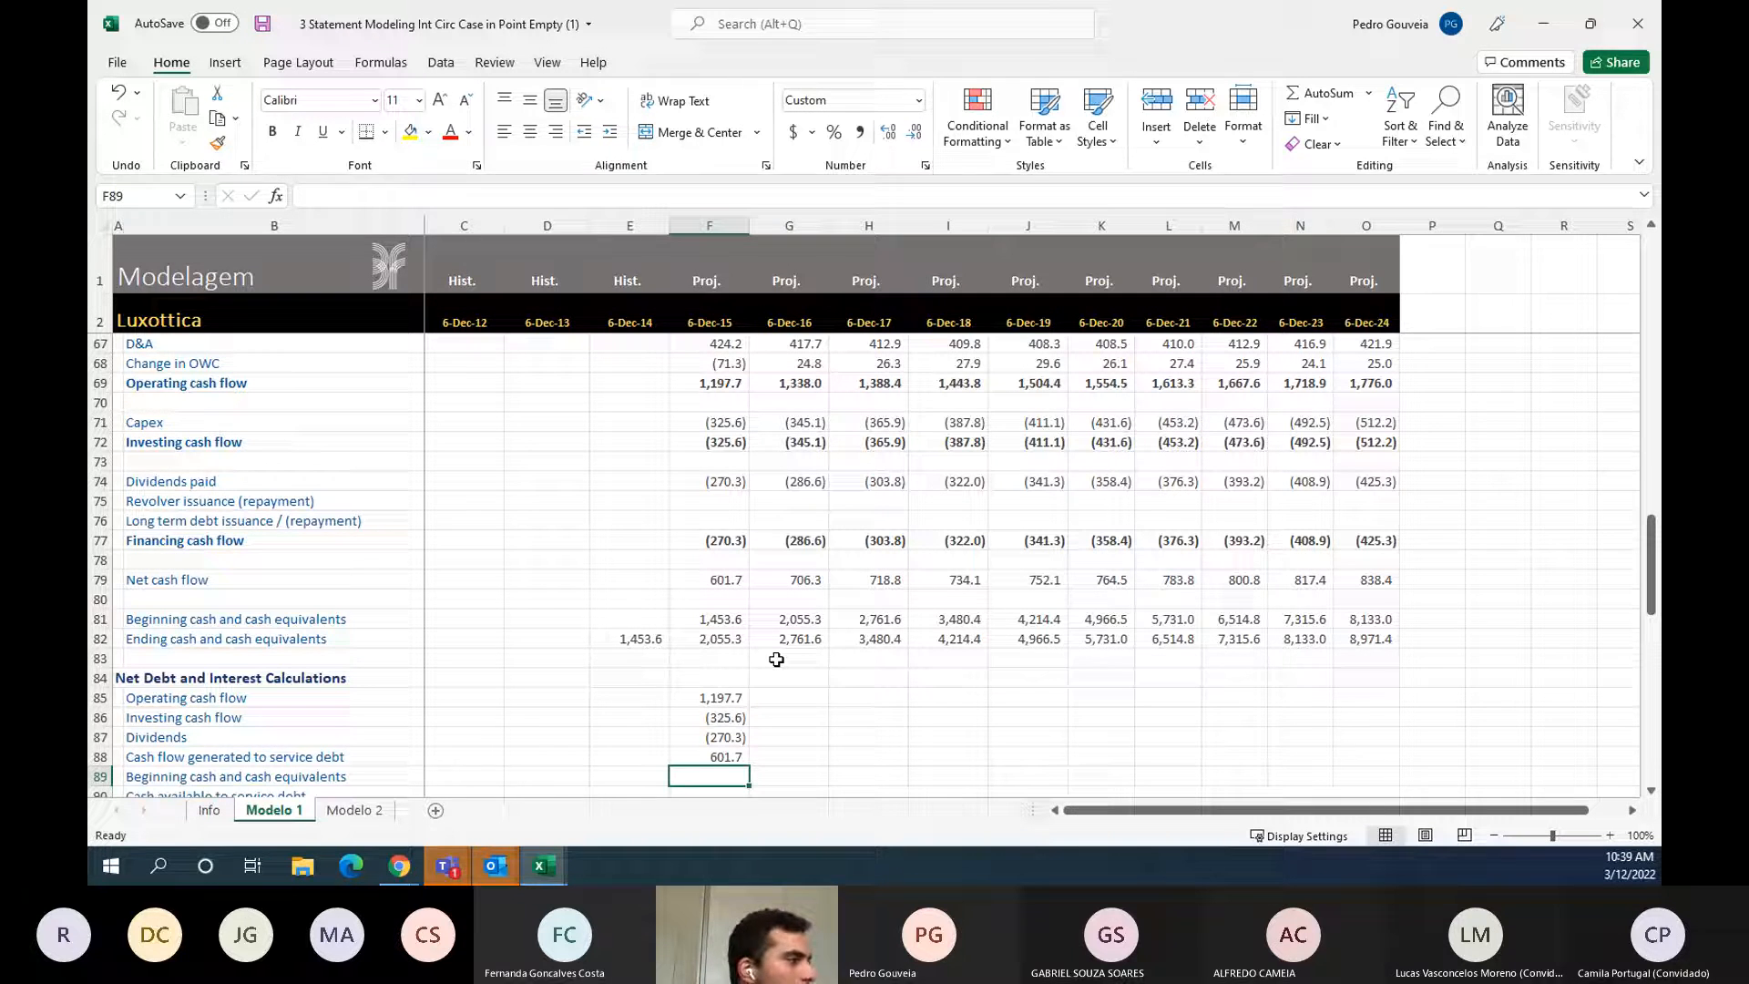
key("Up")
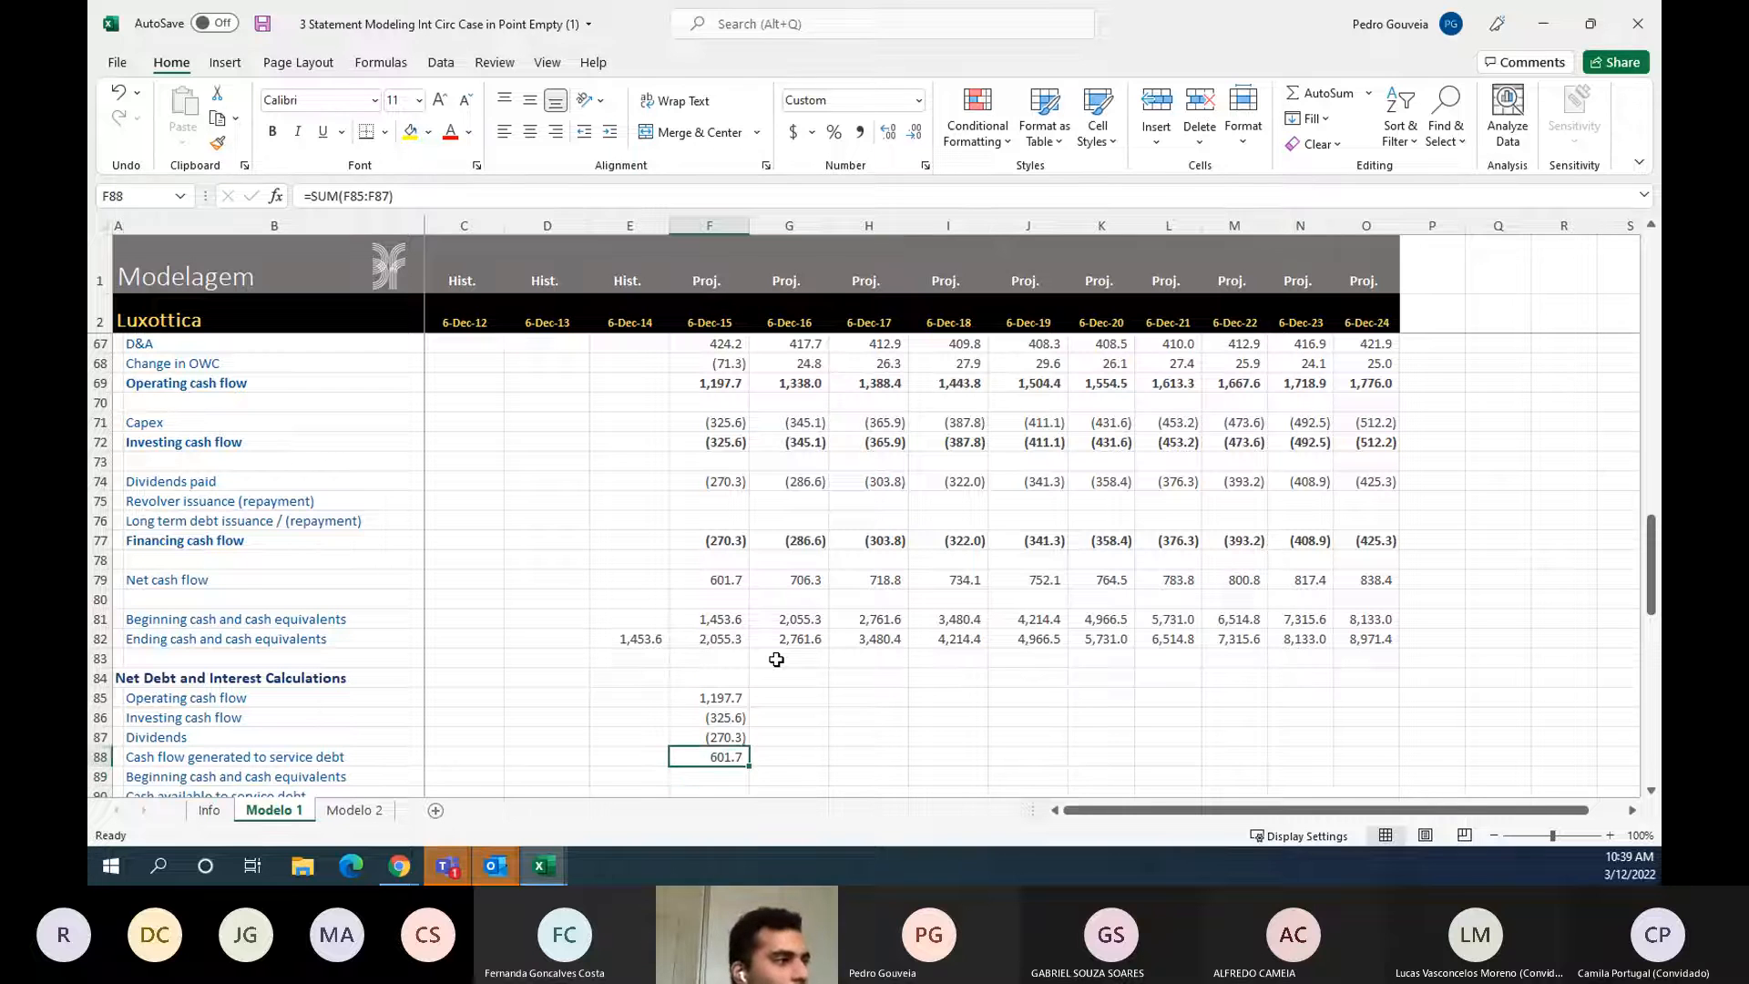
- Review the cells feeding the Cash flow generated to service debt formula in F88
key("shift+Up")
key("shift+Up")
key("shift+Up")
key("shift+Down")
key("shift+Down")
key("shift+Down")
key("F2")
key("Escape")
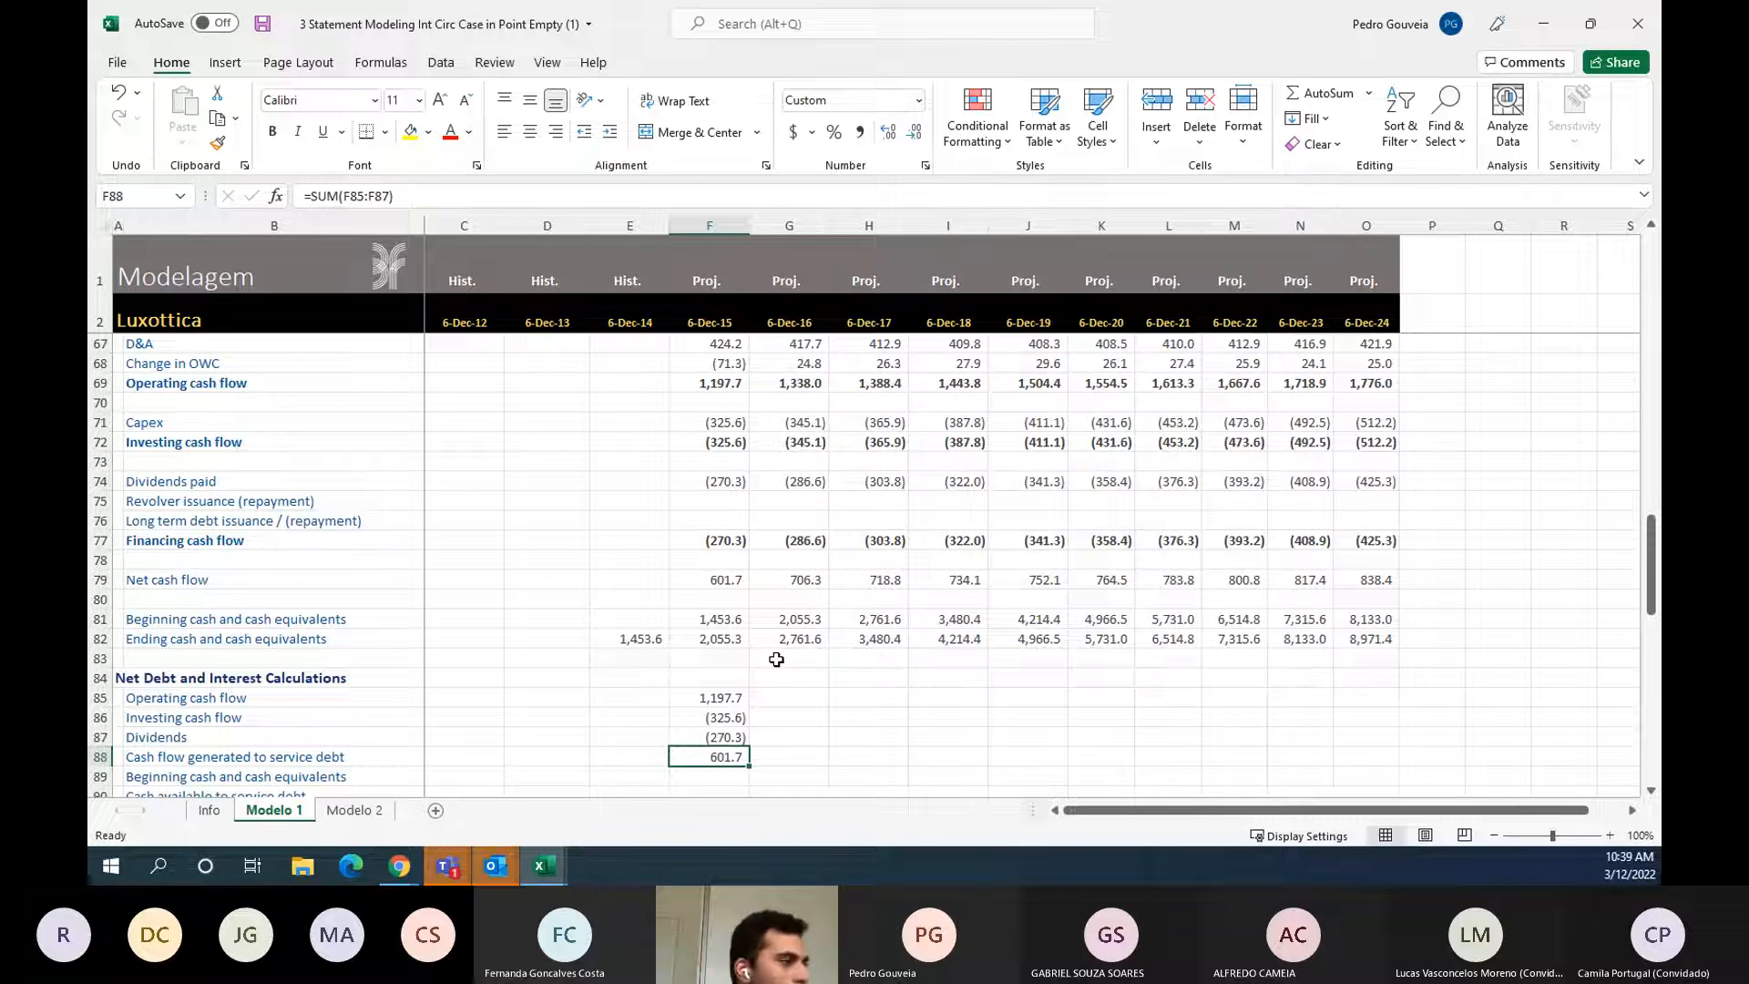
key("Down")
key("Up")
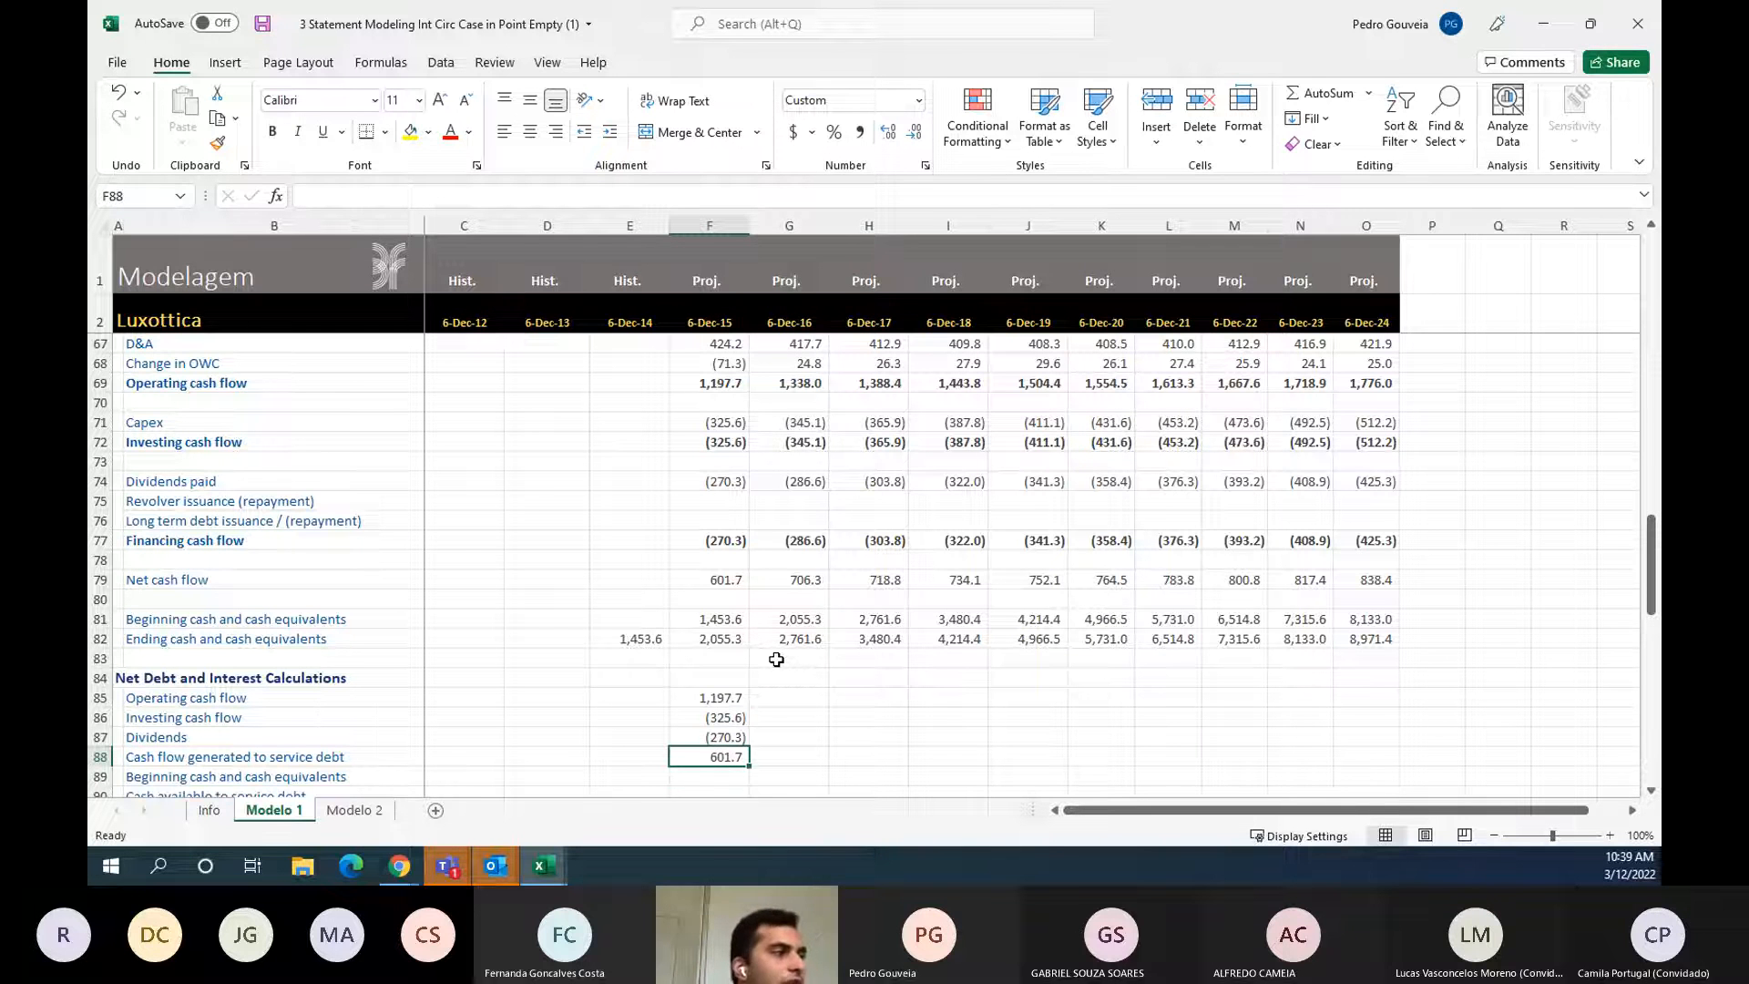
- Link the 6-Dec-15 Beginning cash and cash equivalents in F89 to F81 of the cash flow statement
key("Down")
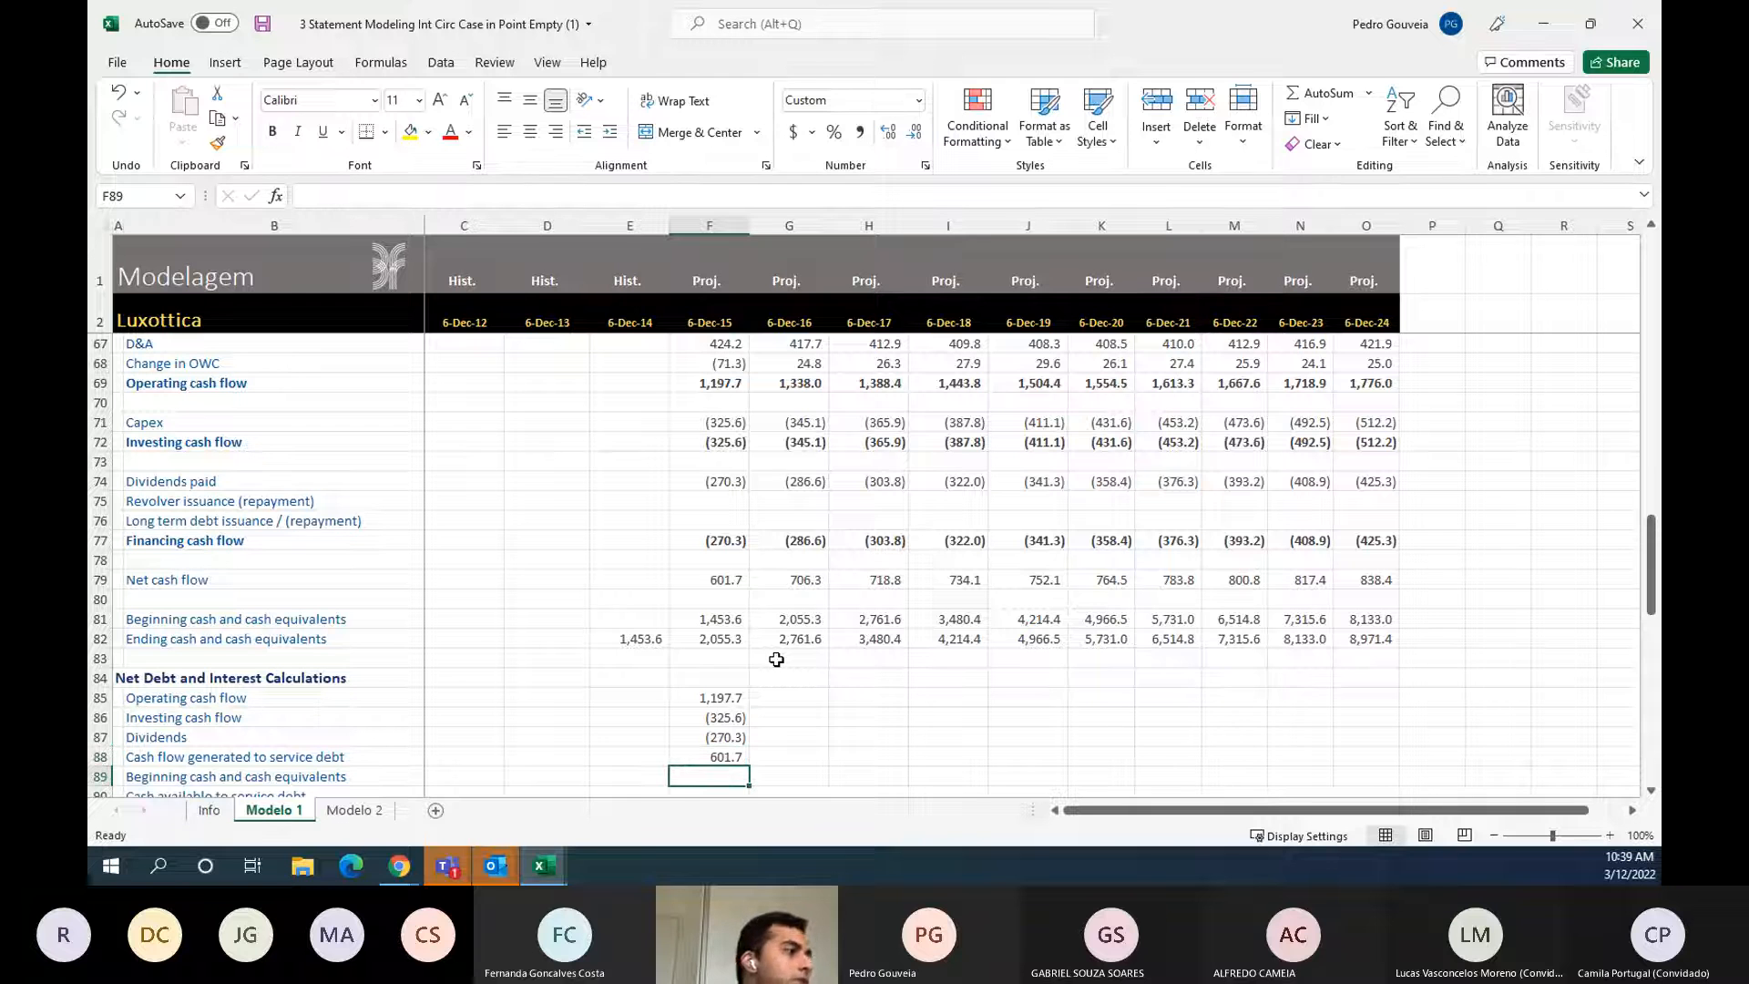
type("=")
key("Up")
key("Up")
key("Up")
key("Up")
key("Up")
key("Up")
key("Up")
key("Up")
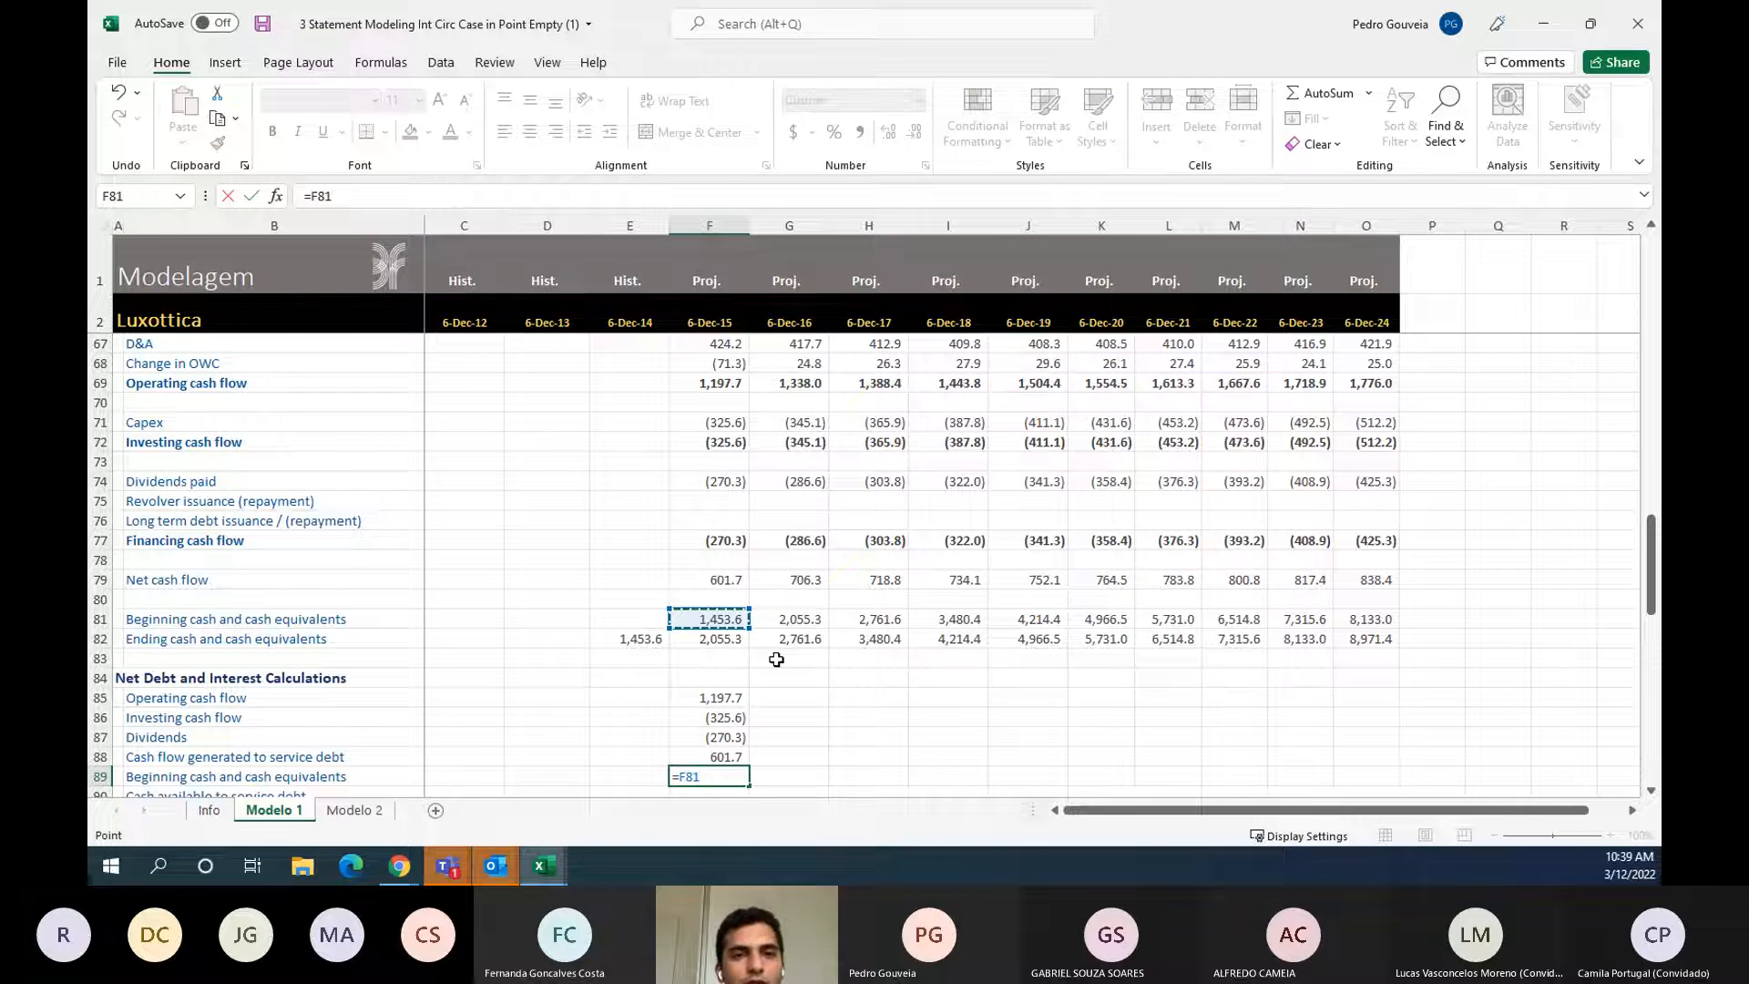
key("Down")
key("Left")
key("Up")
key("Right")
key("Right")
key("Left")
key("Return")
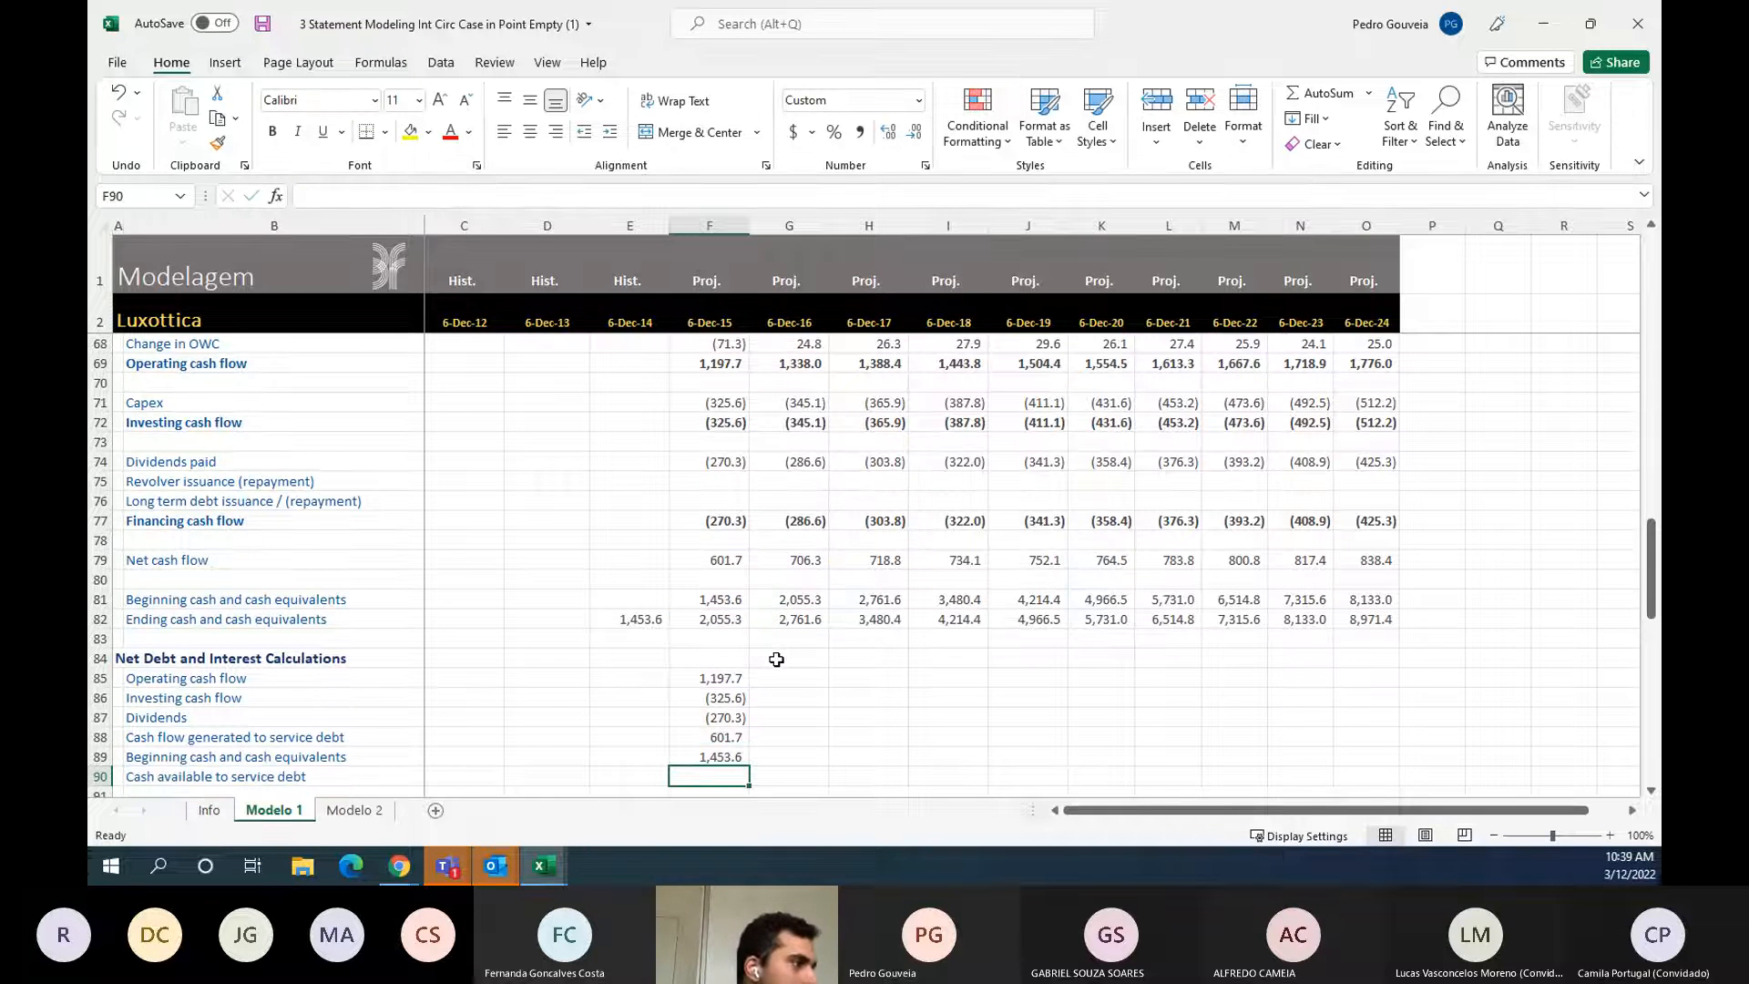
- Point the Beginning cash and cash equivalents in F89 to the 6-Dec-14 ending cash in E82
key("Up")
key("F2")
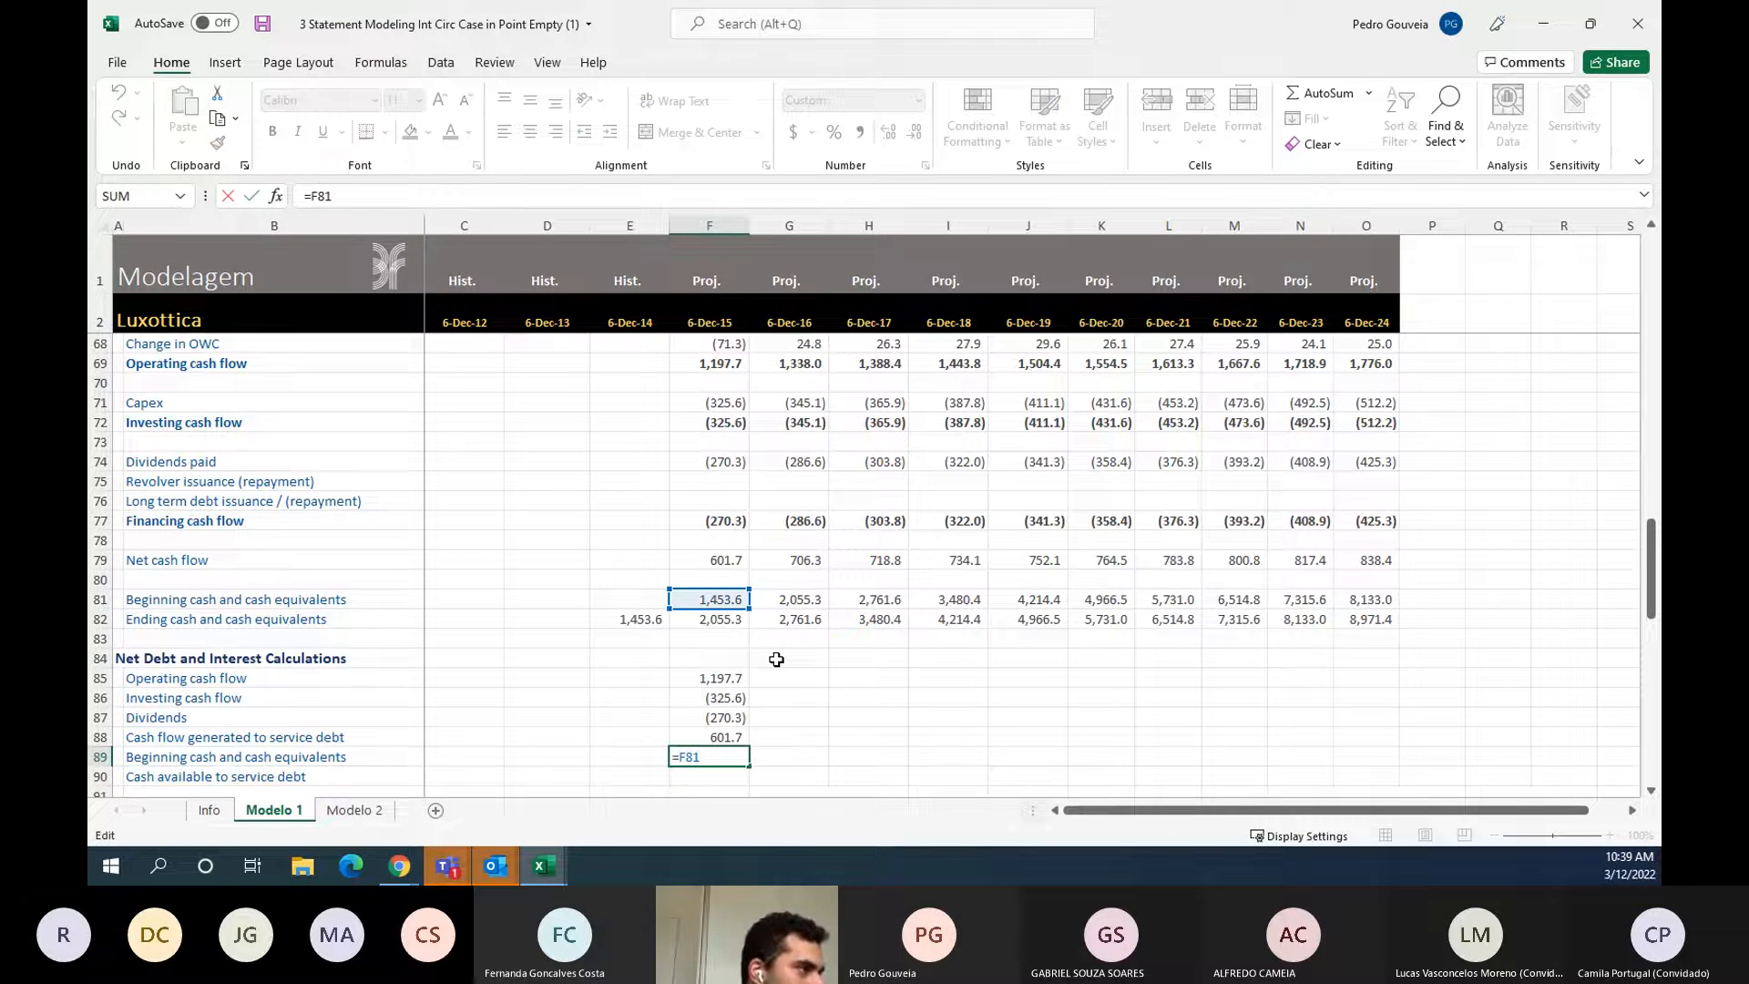
left_click(633, 620)
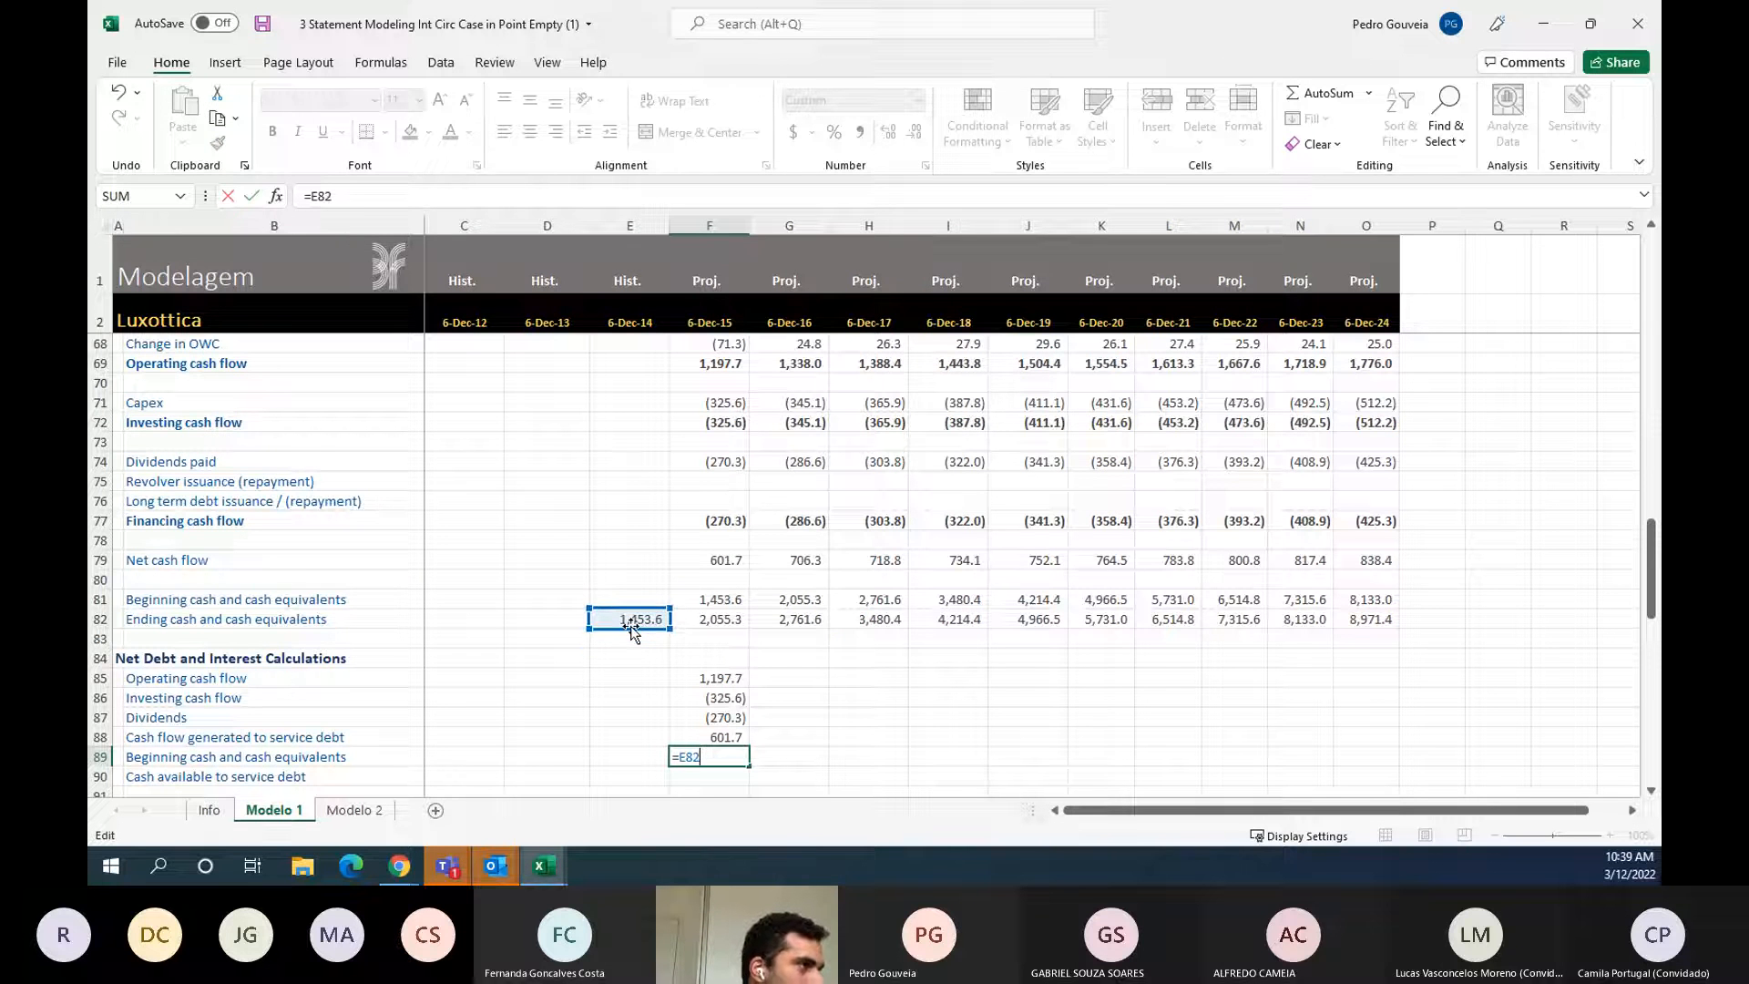
key("Return")
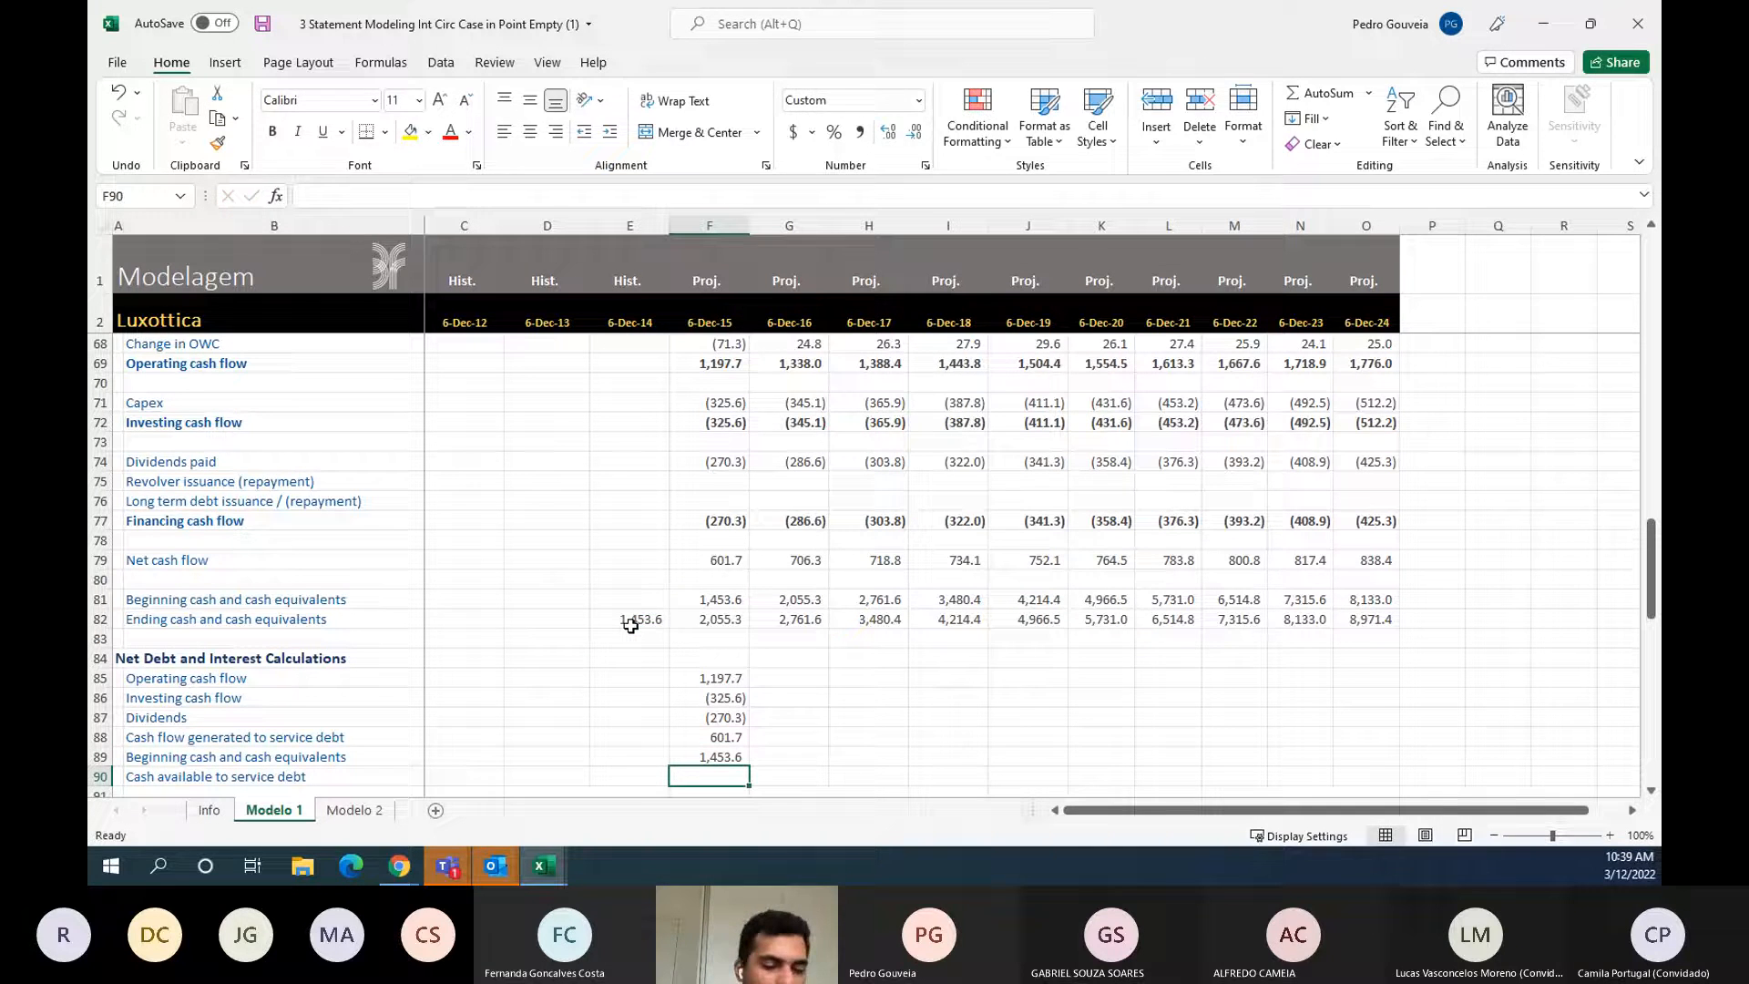
- Calculate the 6-Dec-15 Cash available to service debt in F90 as =SUM(F88:F89)
type("=sum")
key("Tab")
key("Up")
key("shift+Up")
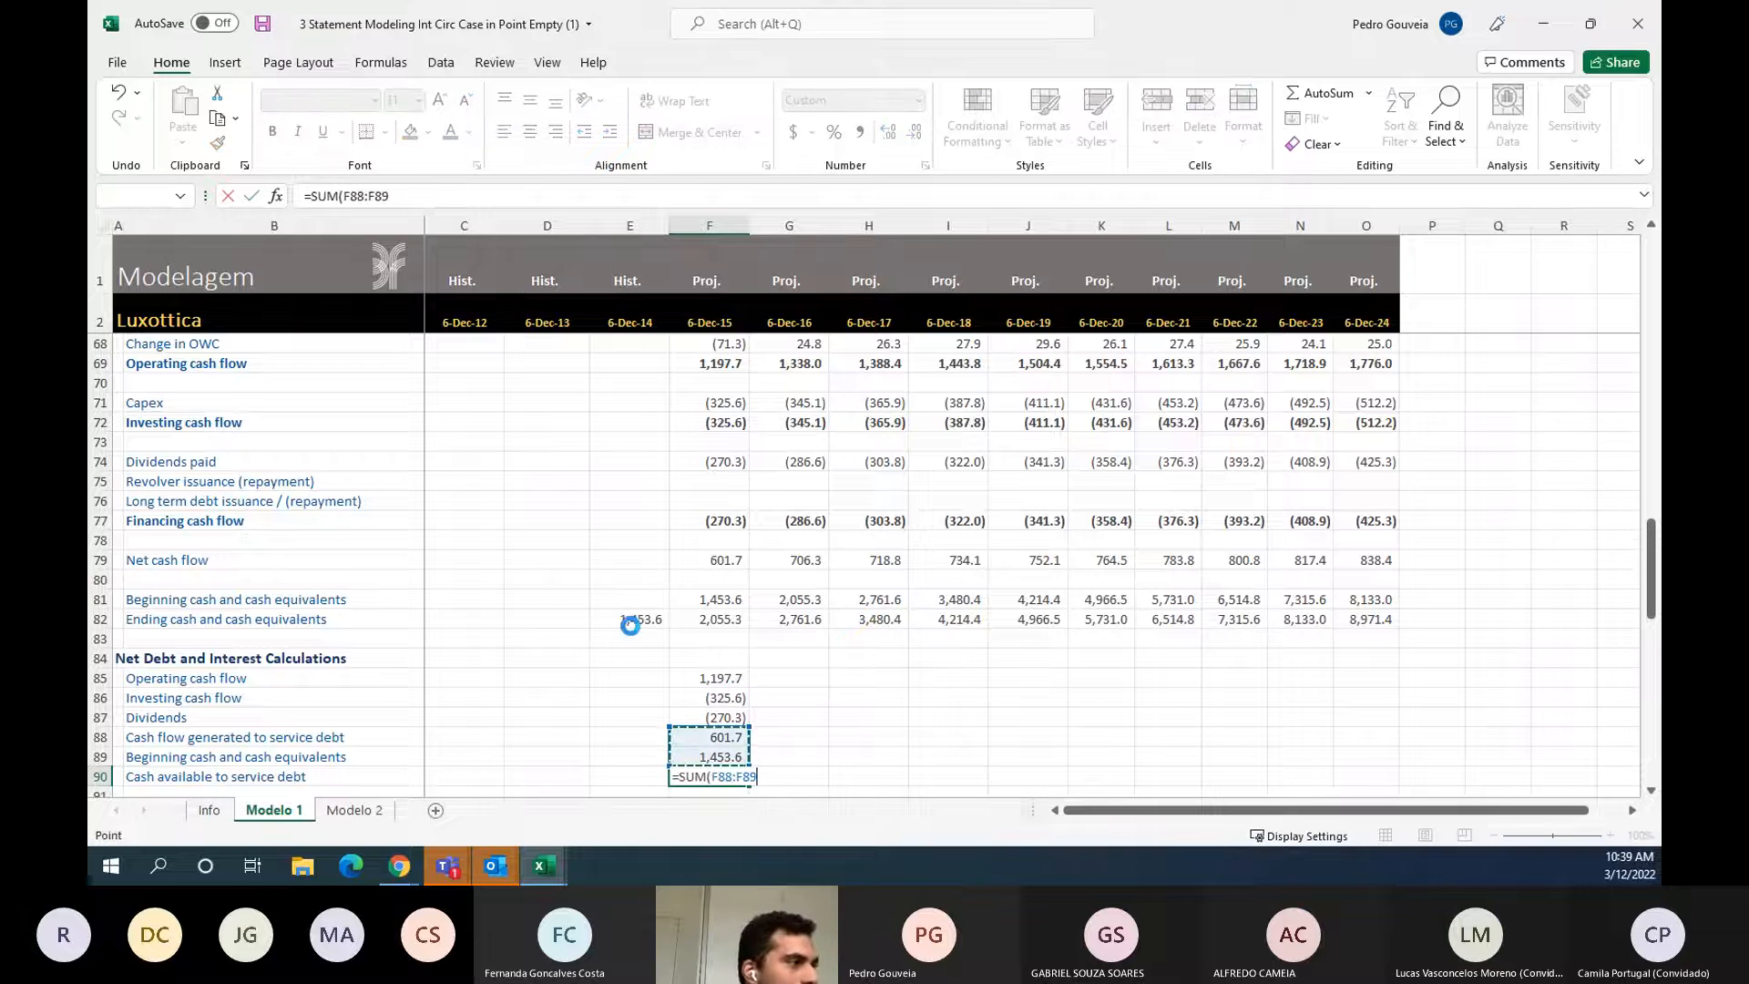
key("Return")
key("Up")
key("F2")
key("Escape")
left_click(724, 603)
left_click(715, 762)
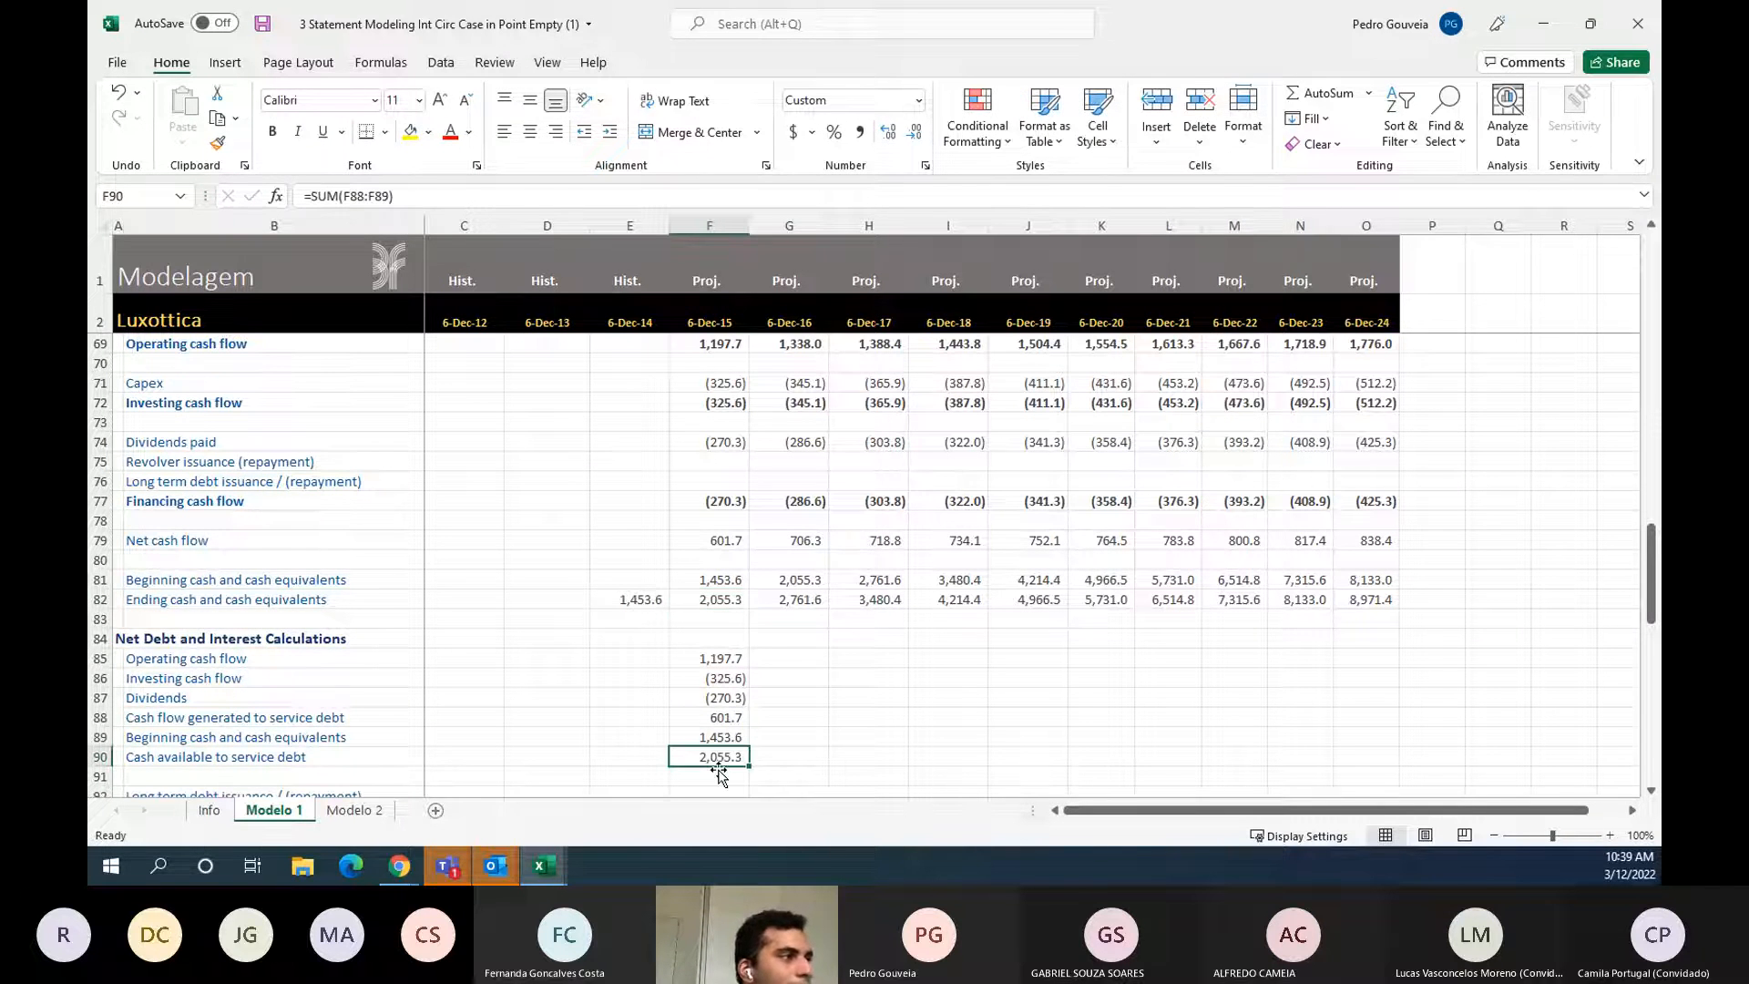
- Examine the Long term debt issuance / (repayment) and Surplus cash / (revolver requirement) rows in the debt section
scroll(775, 674, "down", 2)
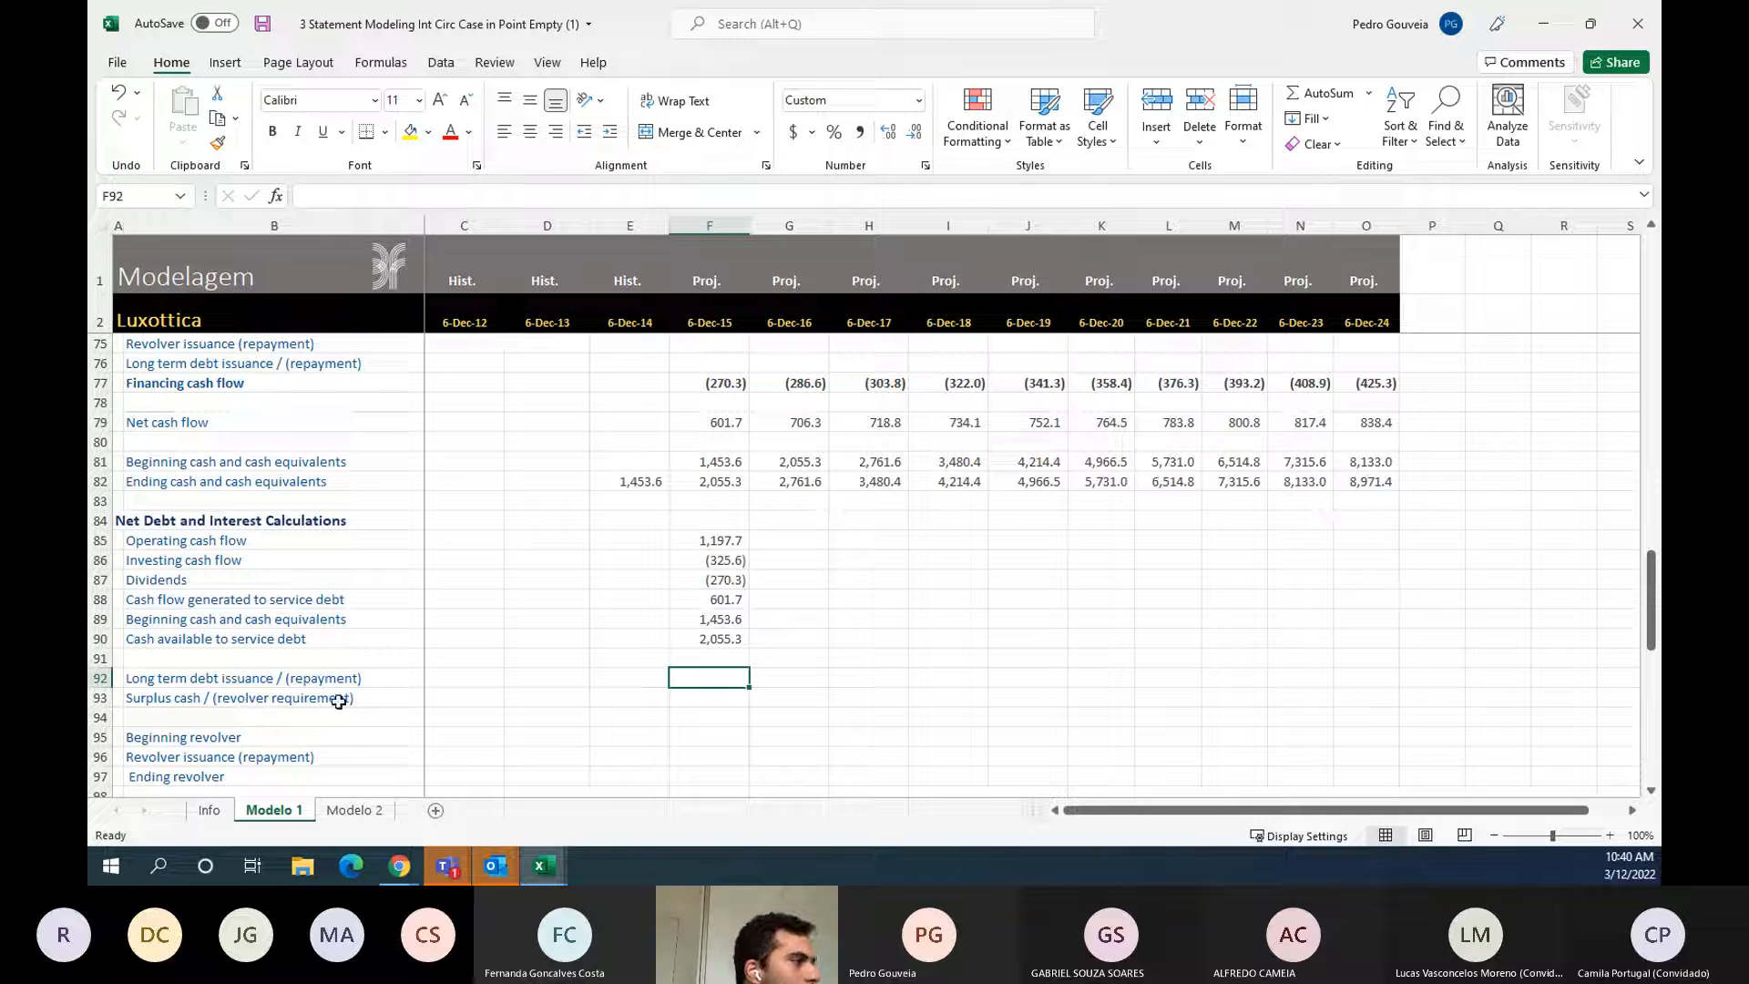
left_click(256, 678)
key("Down")
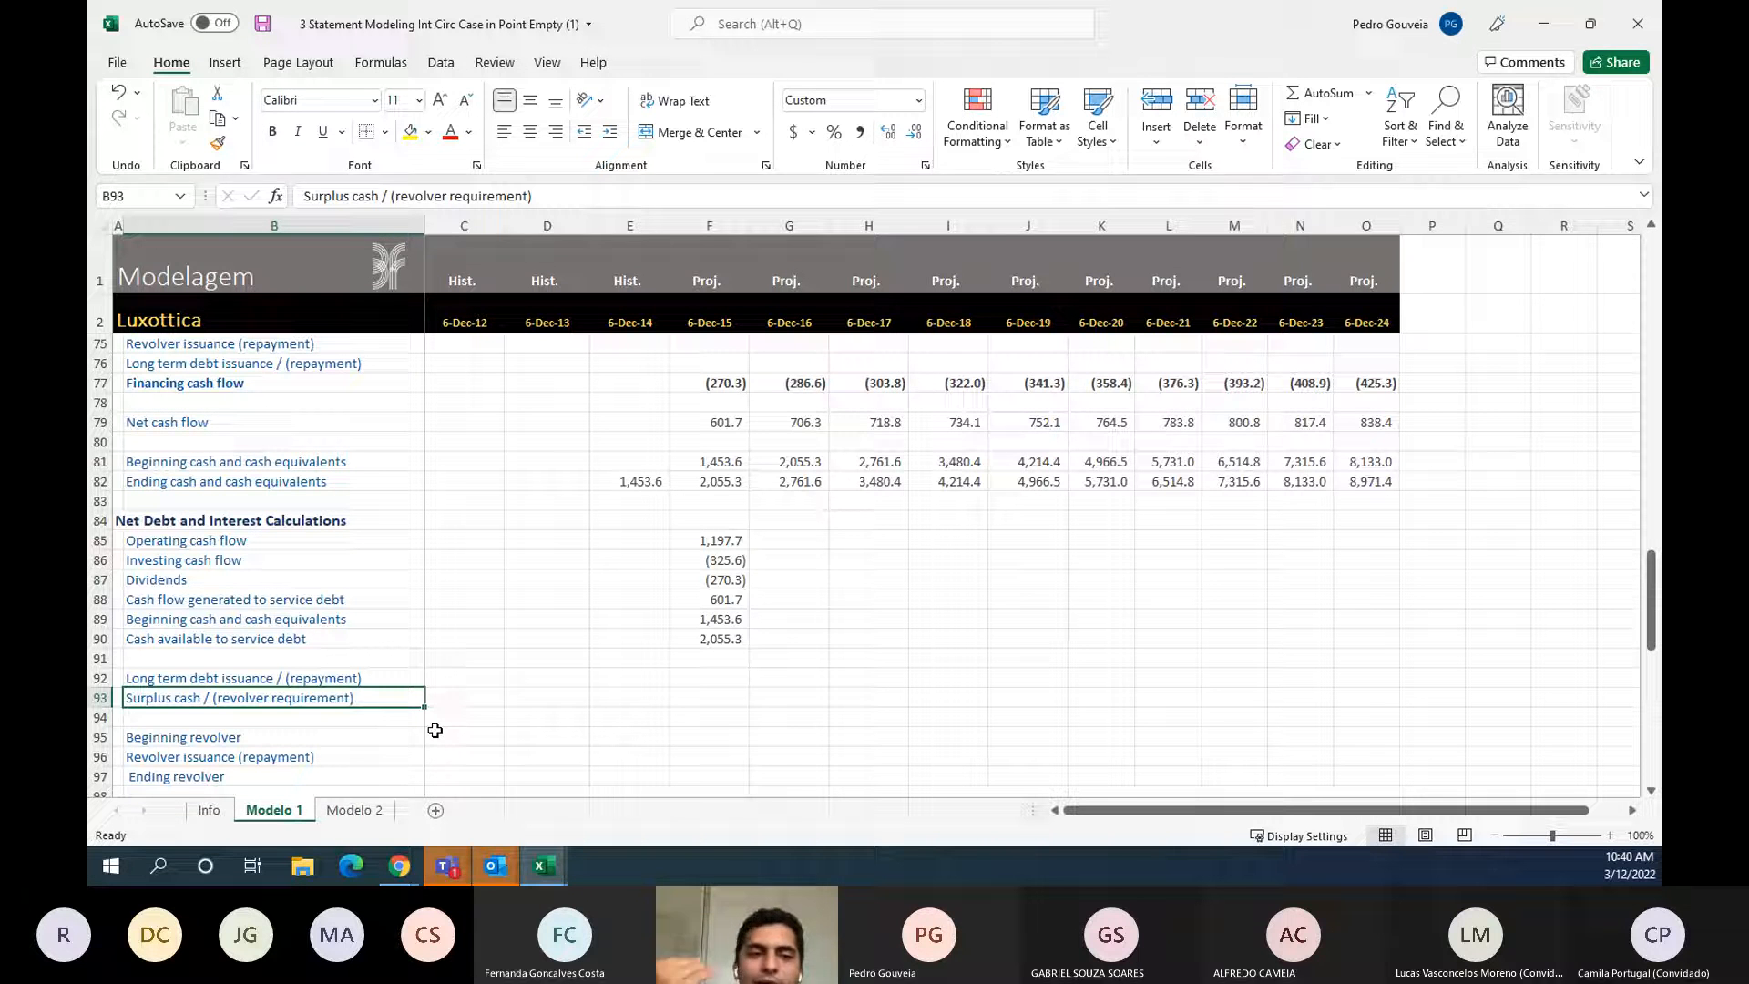
key("Up")
key("Right")
key("Right")
key("Right")
key("Right")
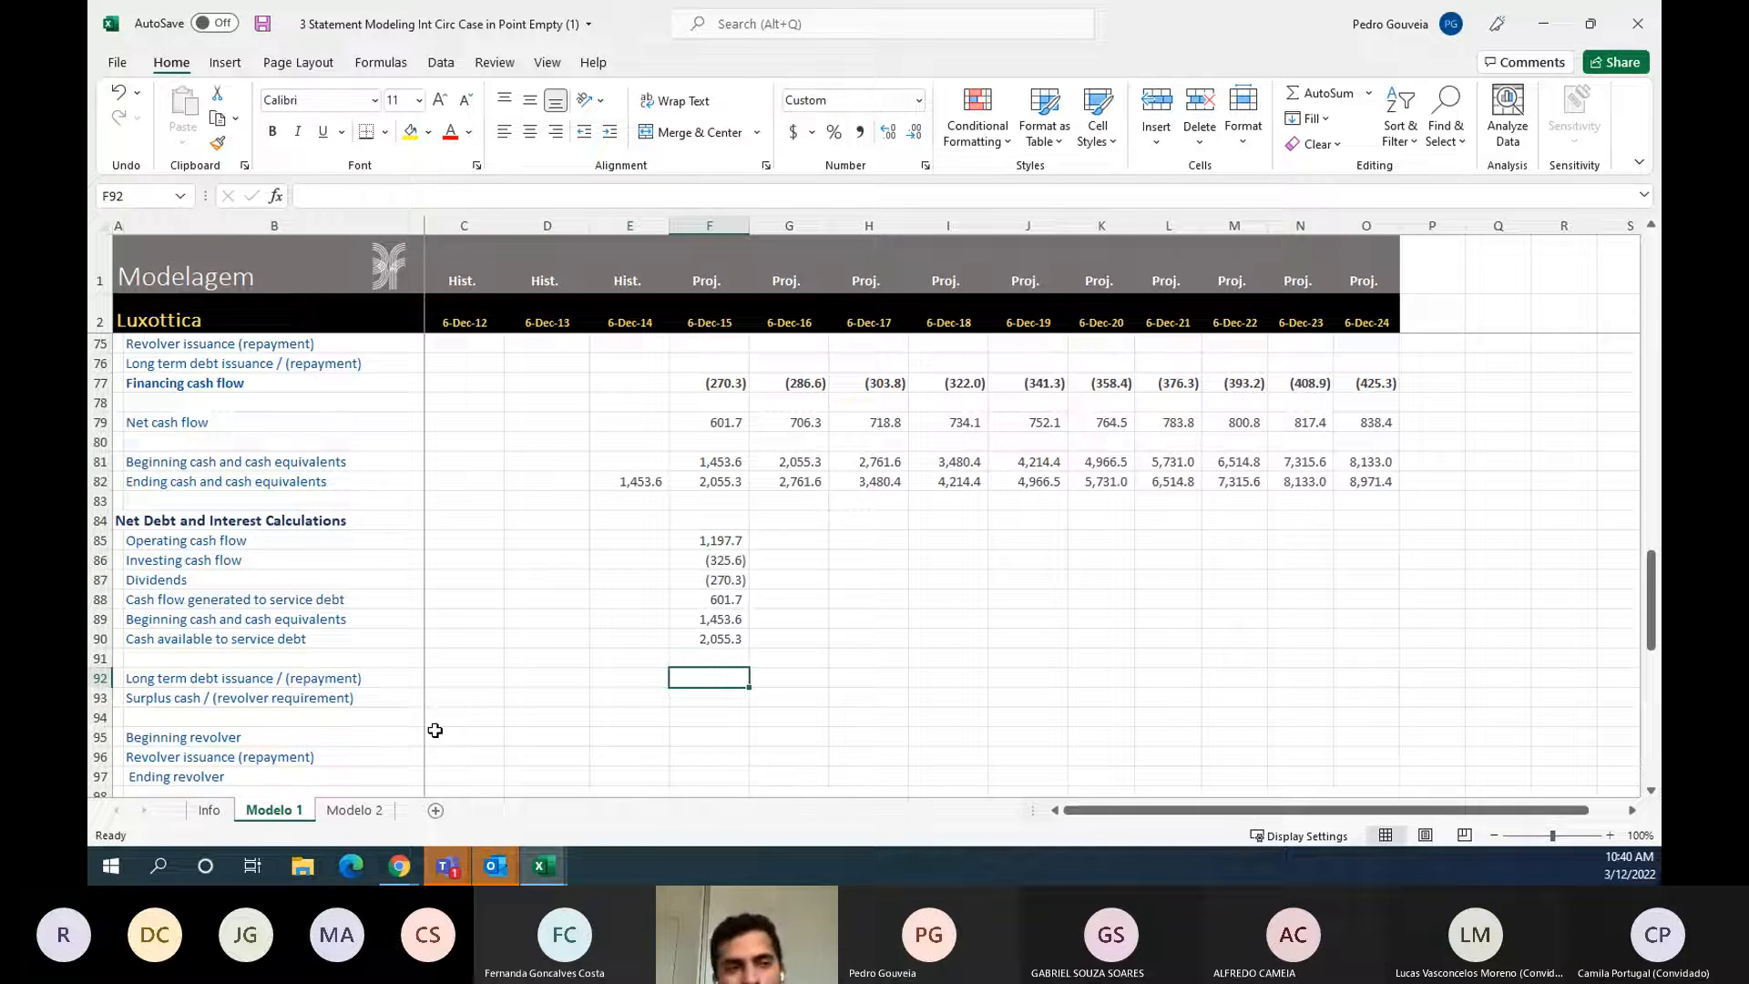
- Link the 6-Dec-15 Long term debt issuance / (repayment) in F92 to F17 of the Net Debt and Interest Assumptions
type("=")
key("Up")
key("Up")
key("Up")
key("Up")
key("Up")
key("Up")
key("Up")
key("Up")
key("Up")
key("Up")
key("Up")
key("Up")
key("Up")
key("Up")
key("Up")
key("Up")
key("Up")
key("Up")
key("Up")
key("Up")
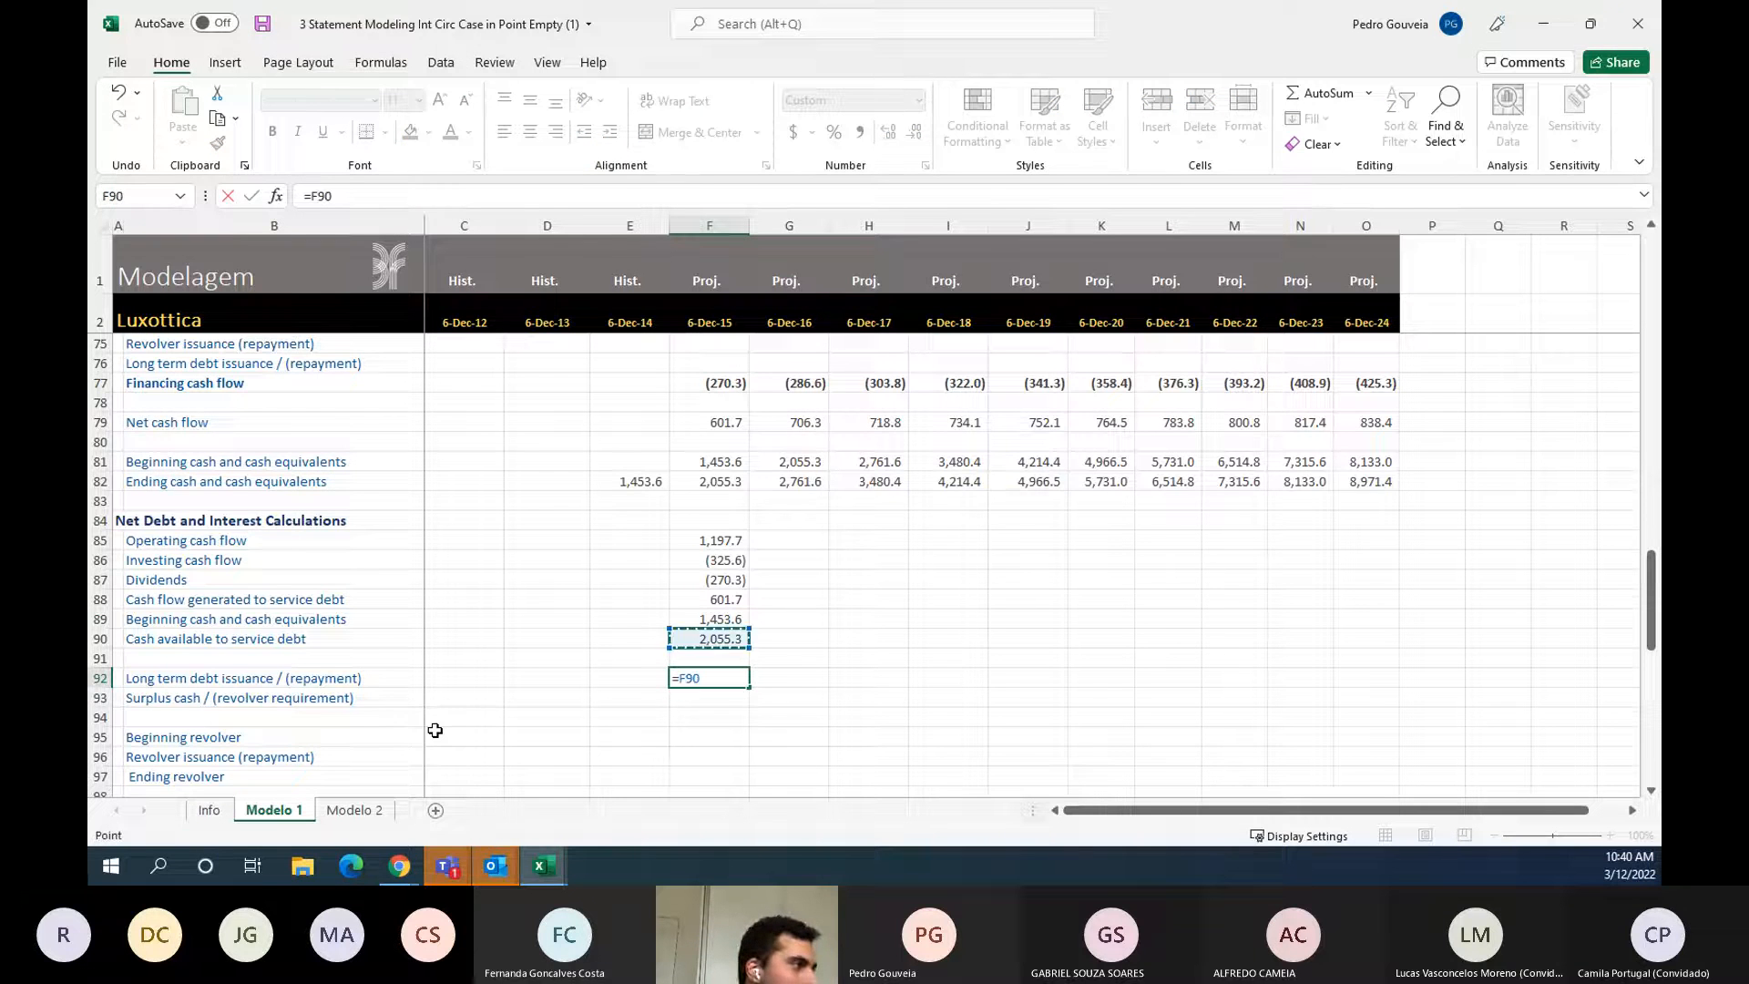
key("Up")
key("Up")
key("Up")
key("Up")
key("Up")
key("Up")
key("Up")
key("Up")
key("Up")
key("Up")
key("Up")
key("Up")
key("Up")
key("Up")
key("Up")
key("Up")
key("Up")
key("Up")
key("Up")
key("Up")
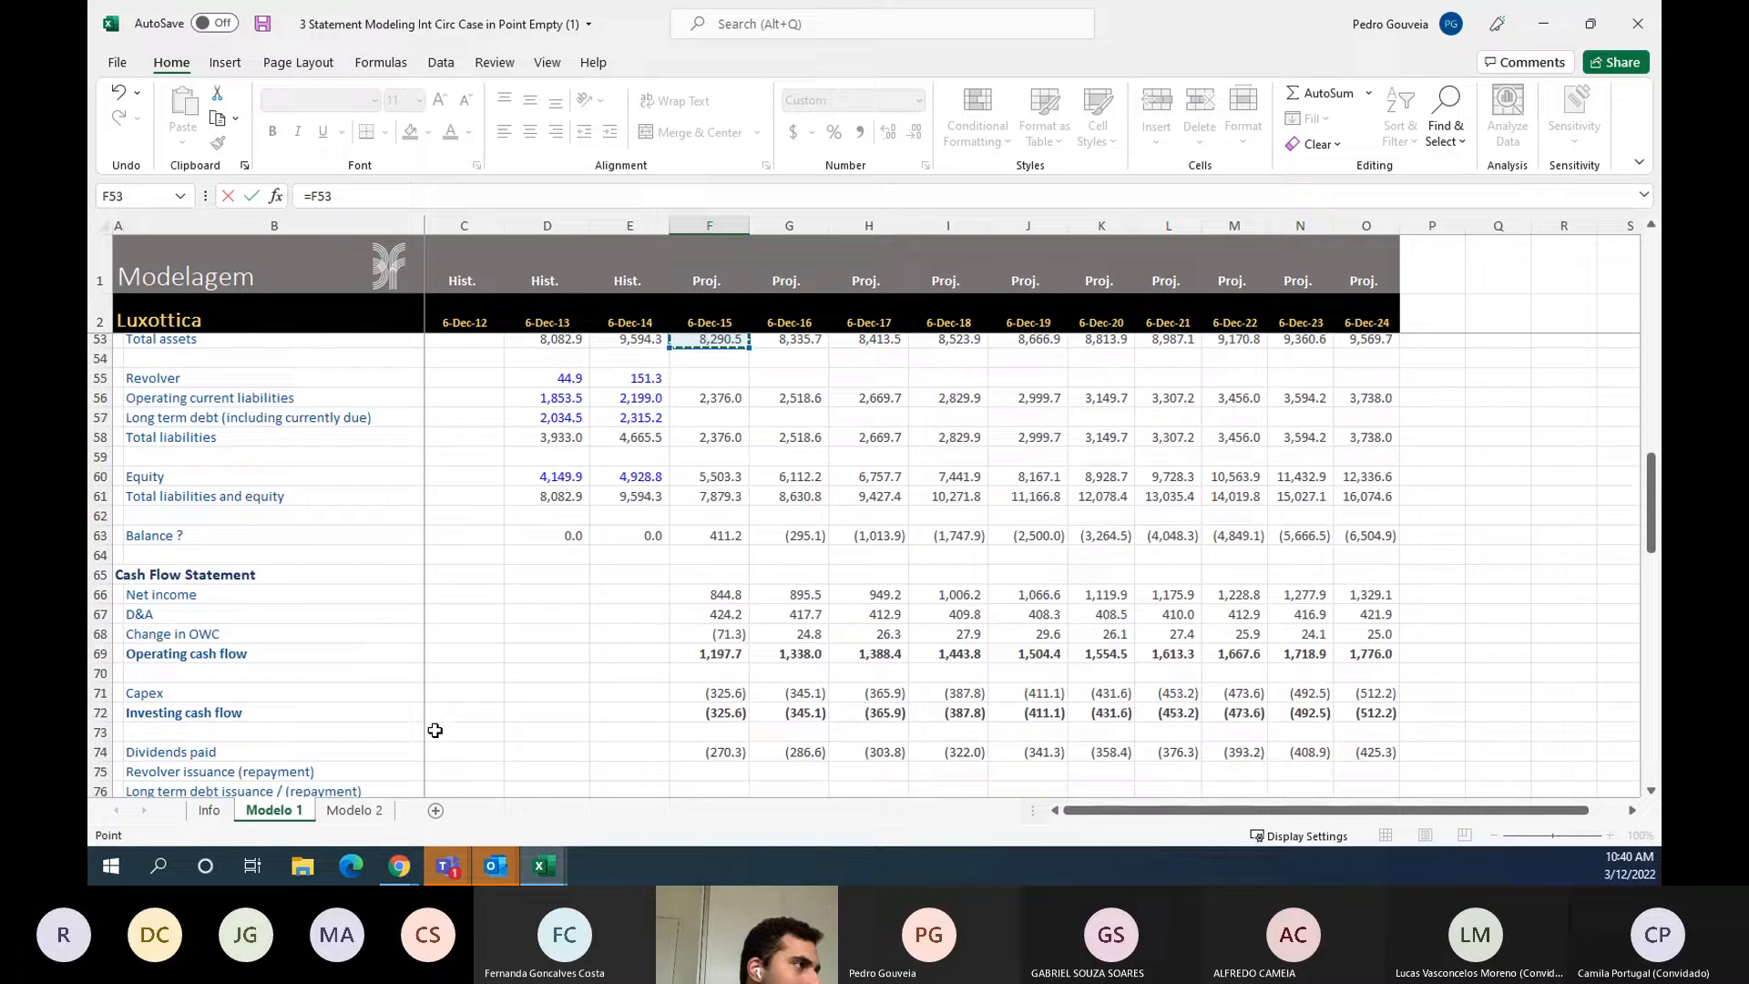
key("Up")
key("Up")
key("Up")
key("Up")
key("Up")
key("Up")
key("Up")
key("Up")
key("Up")
key("Up")
key("Up")
key("Up")
key("Up")
key("Up")
key("Up")
key("Up")
key("Up")
key("Up")
key("Up")
key("Up")
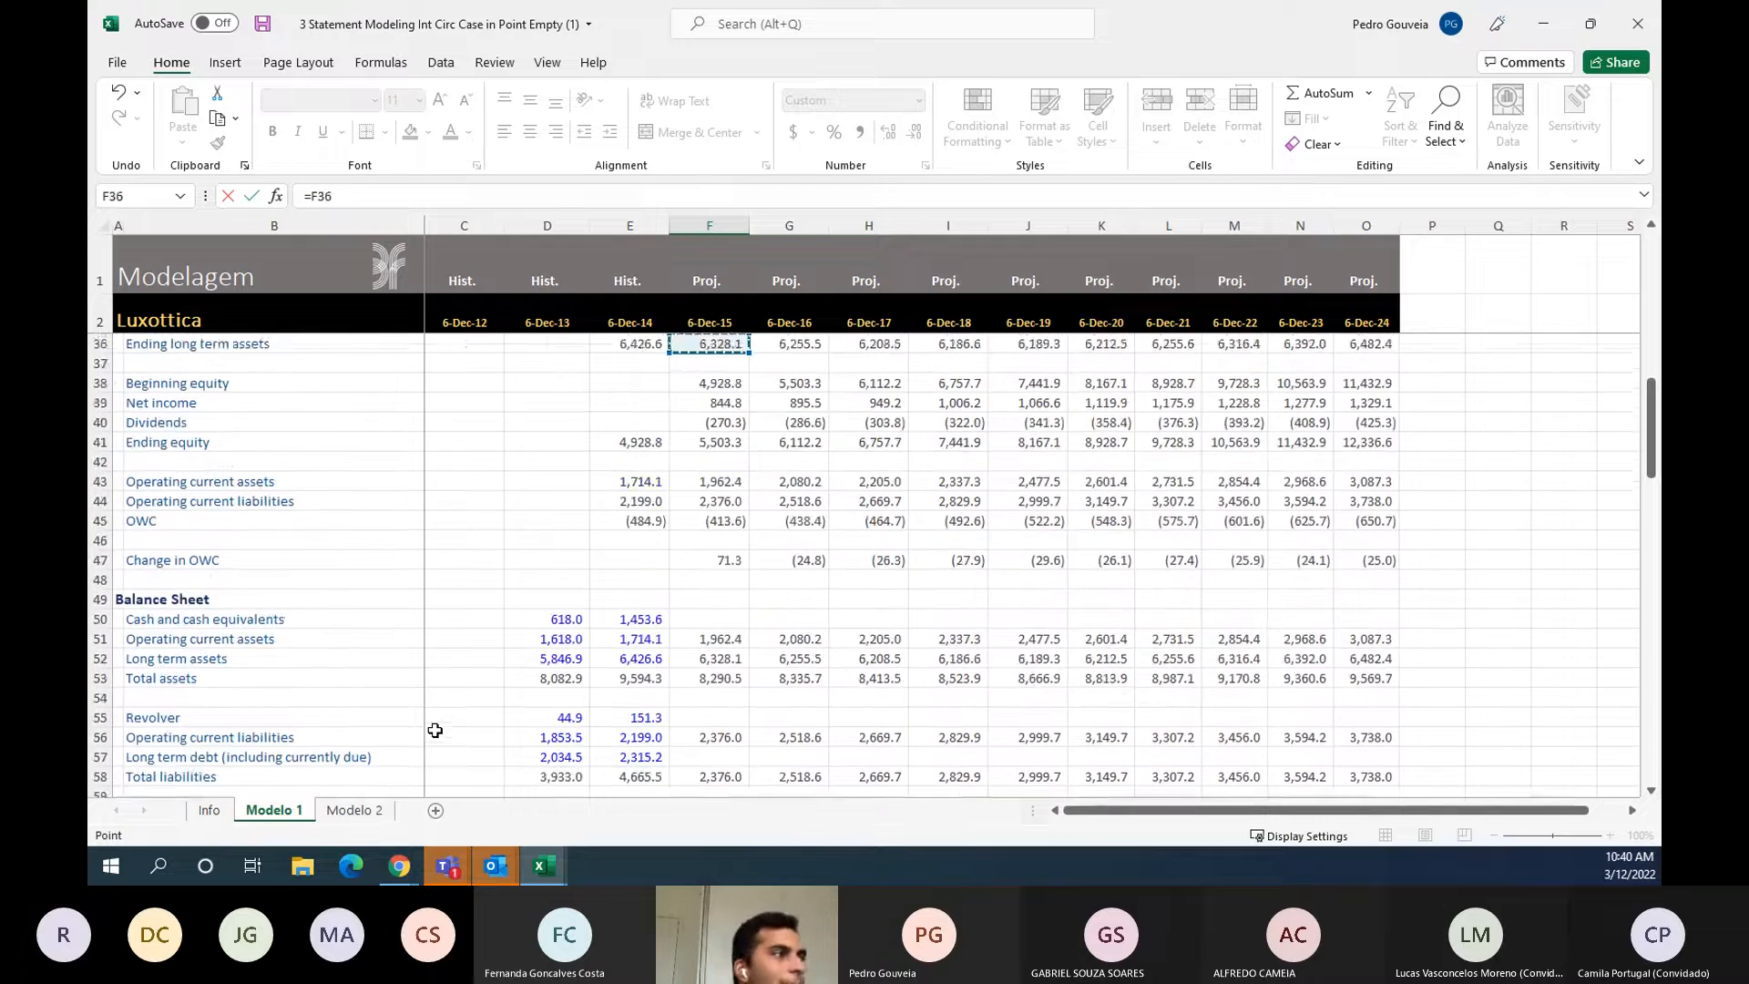
key("Up")
key("Up")
key("Up")
key("Up")
key("Up")
key("Up")
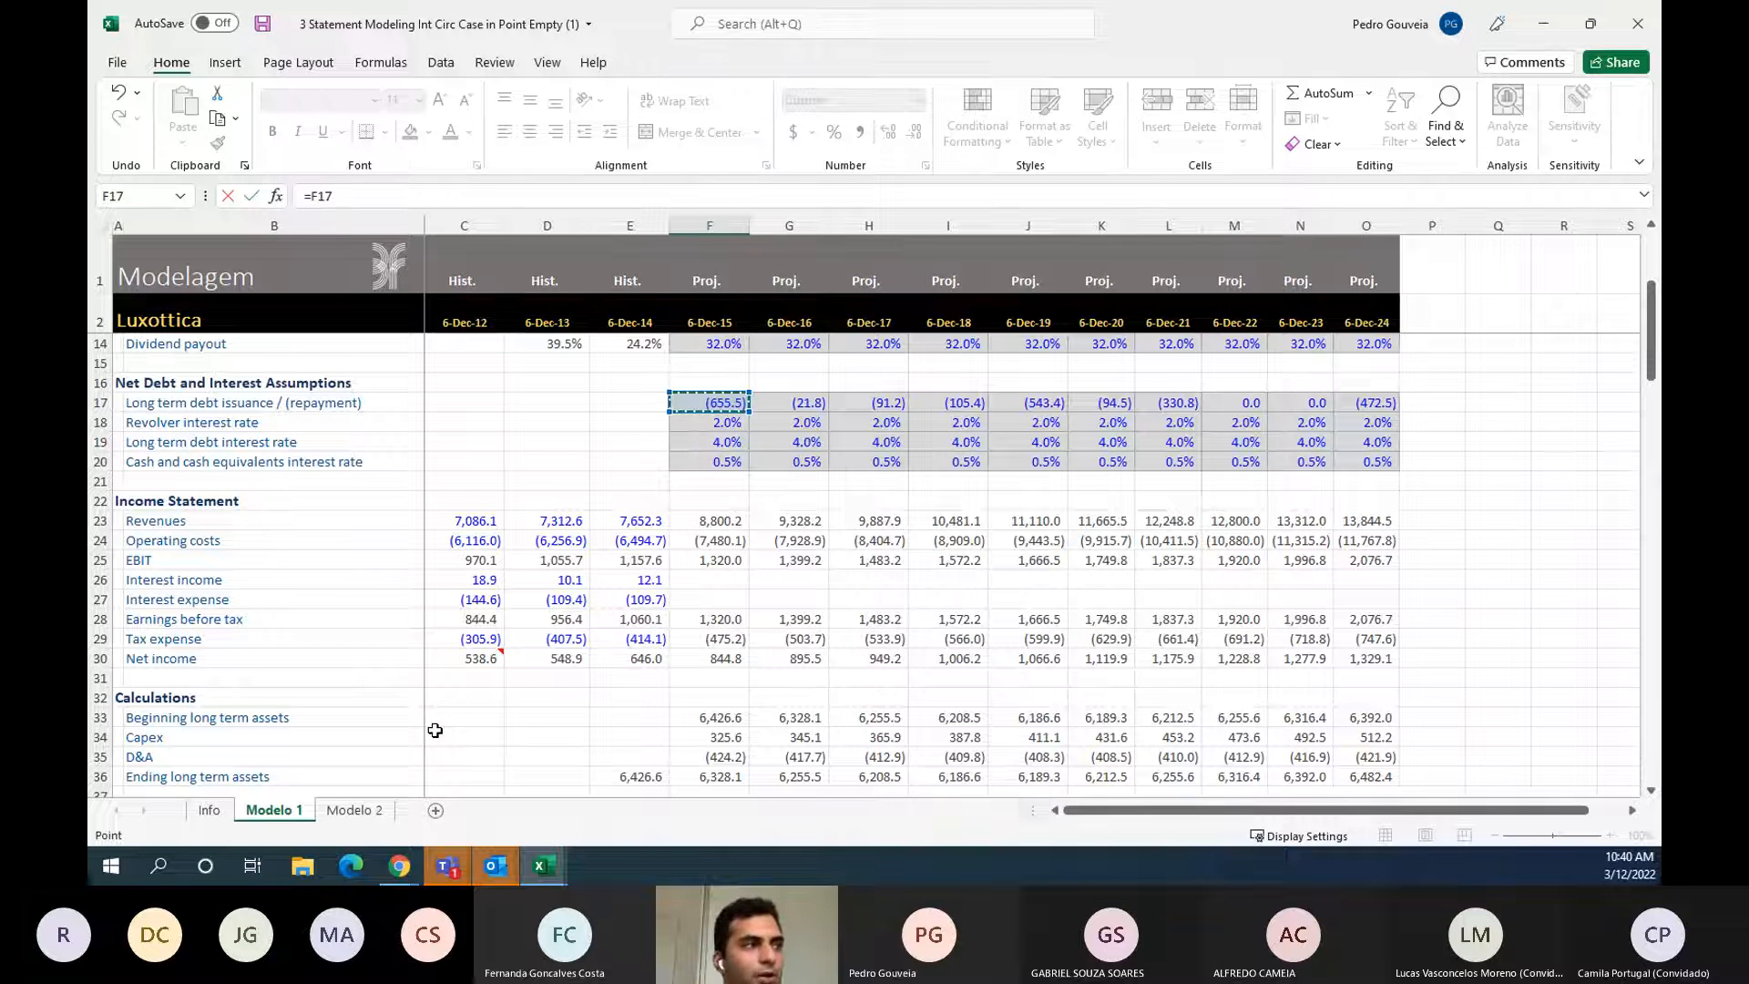
- Link the 6-Dec-15 long term debt issuance / (repayment) in F92 to the assumption in F17
key("Return")
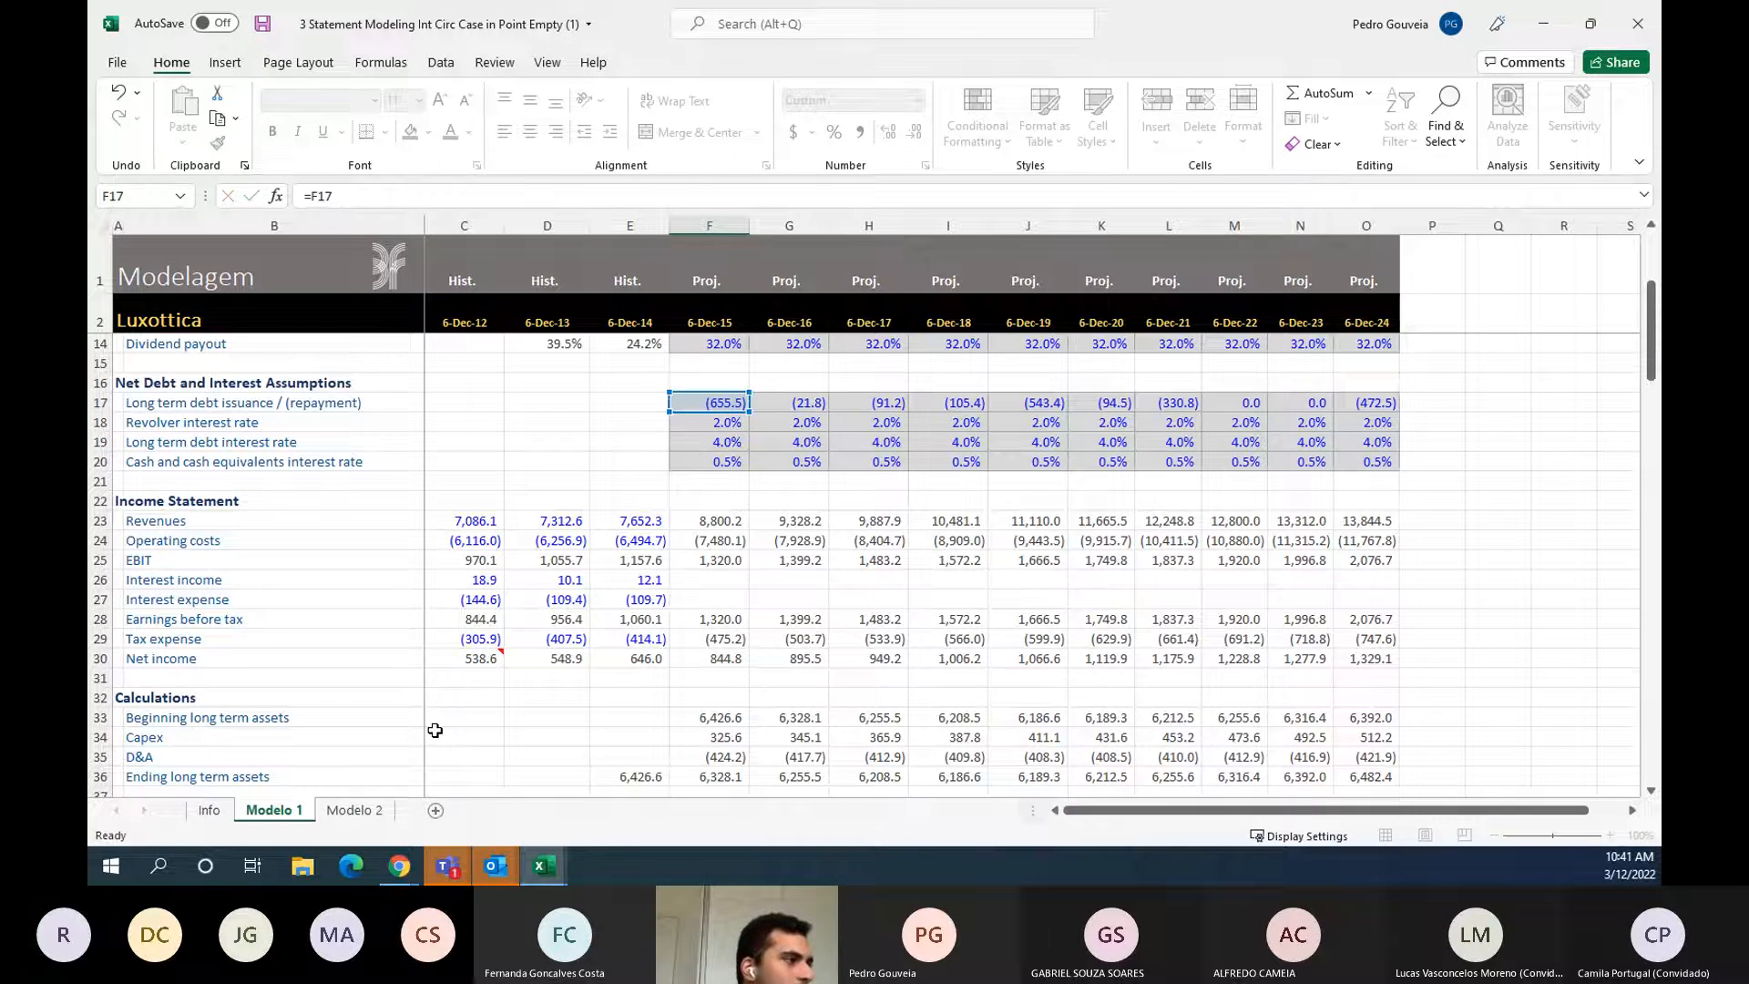
key("F2")
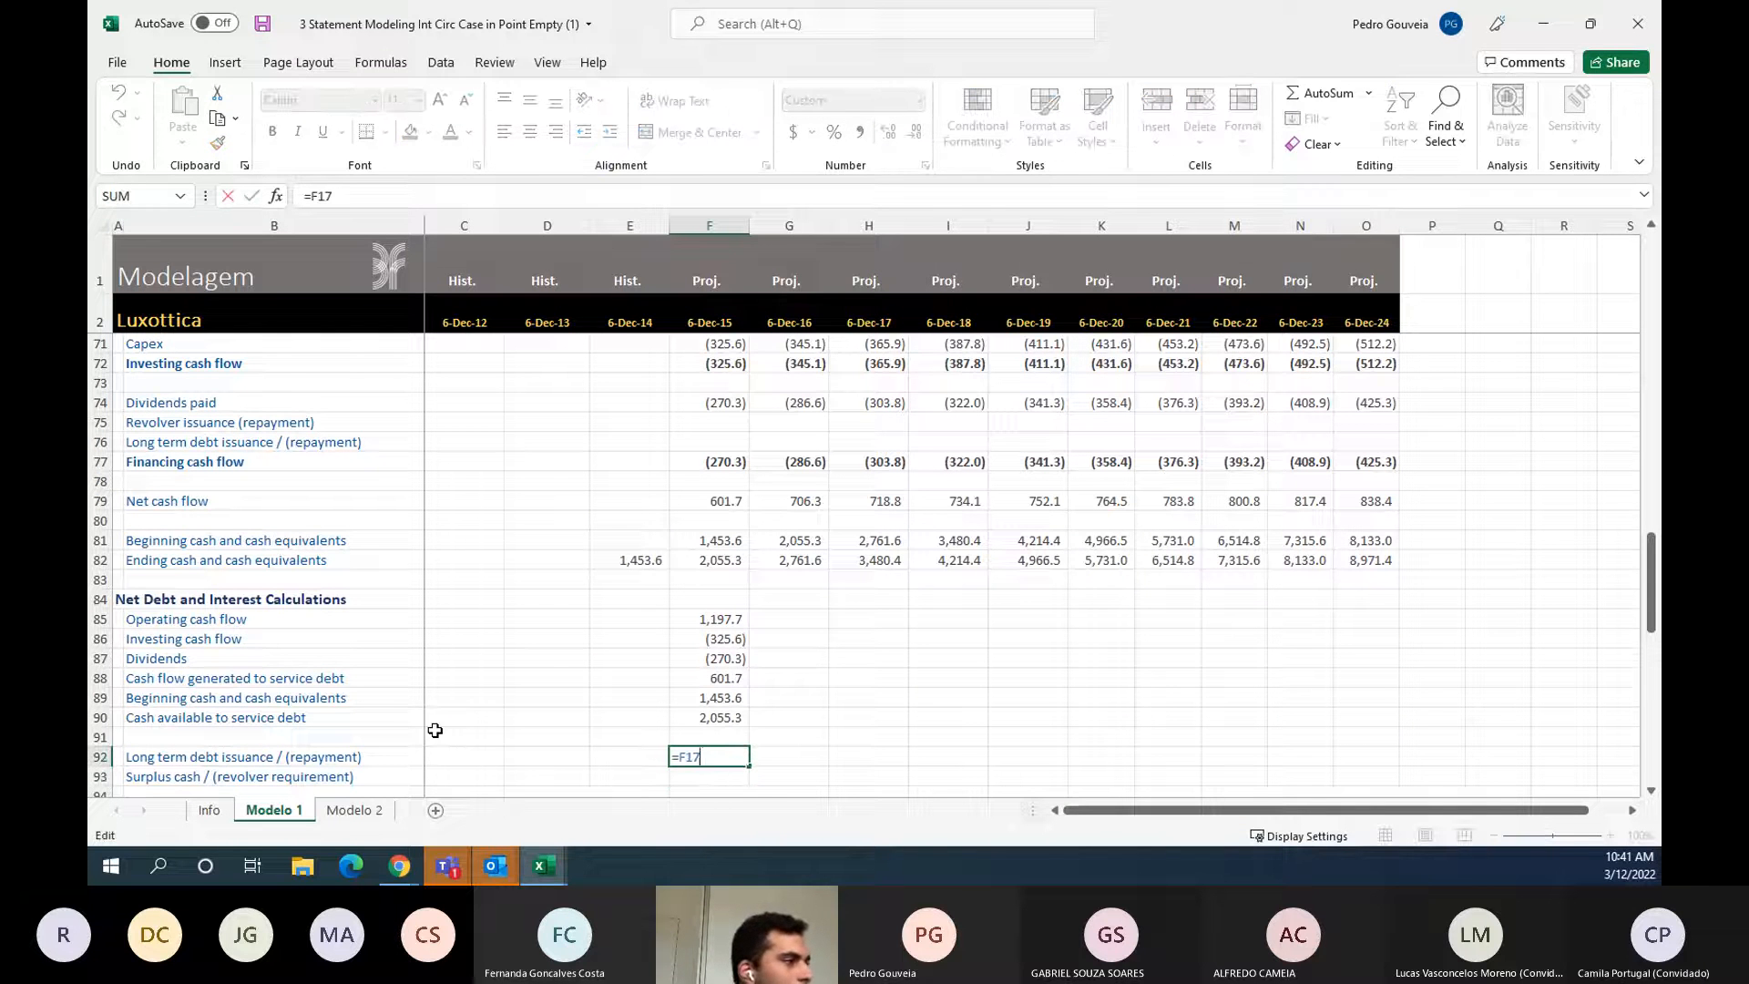
key("Escape")
key("Down")
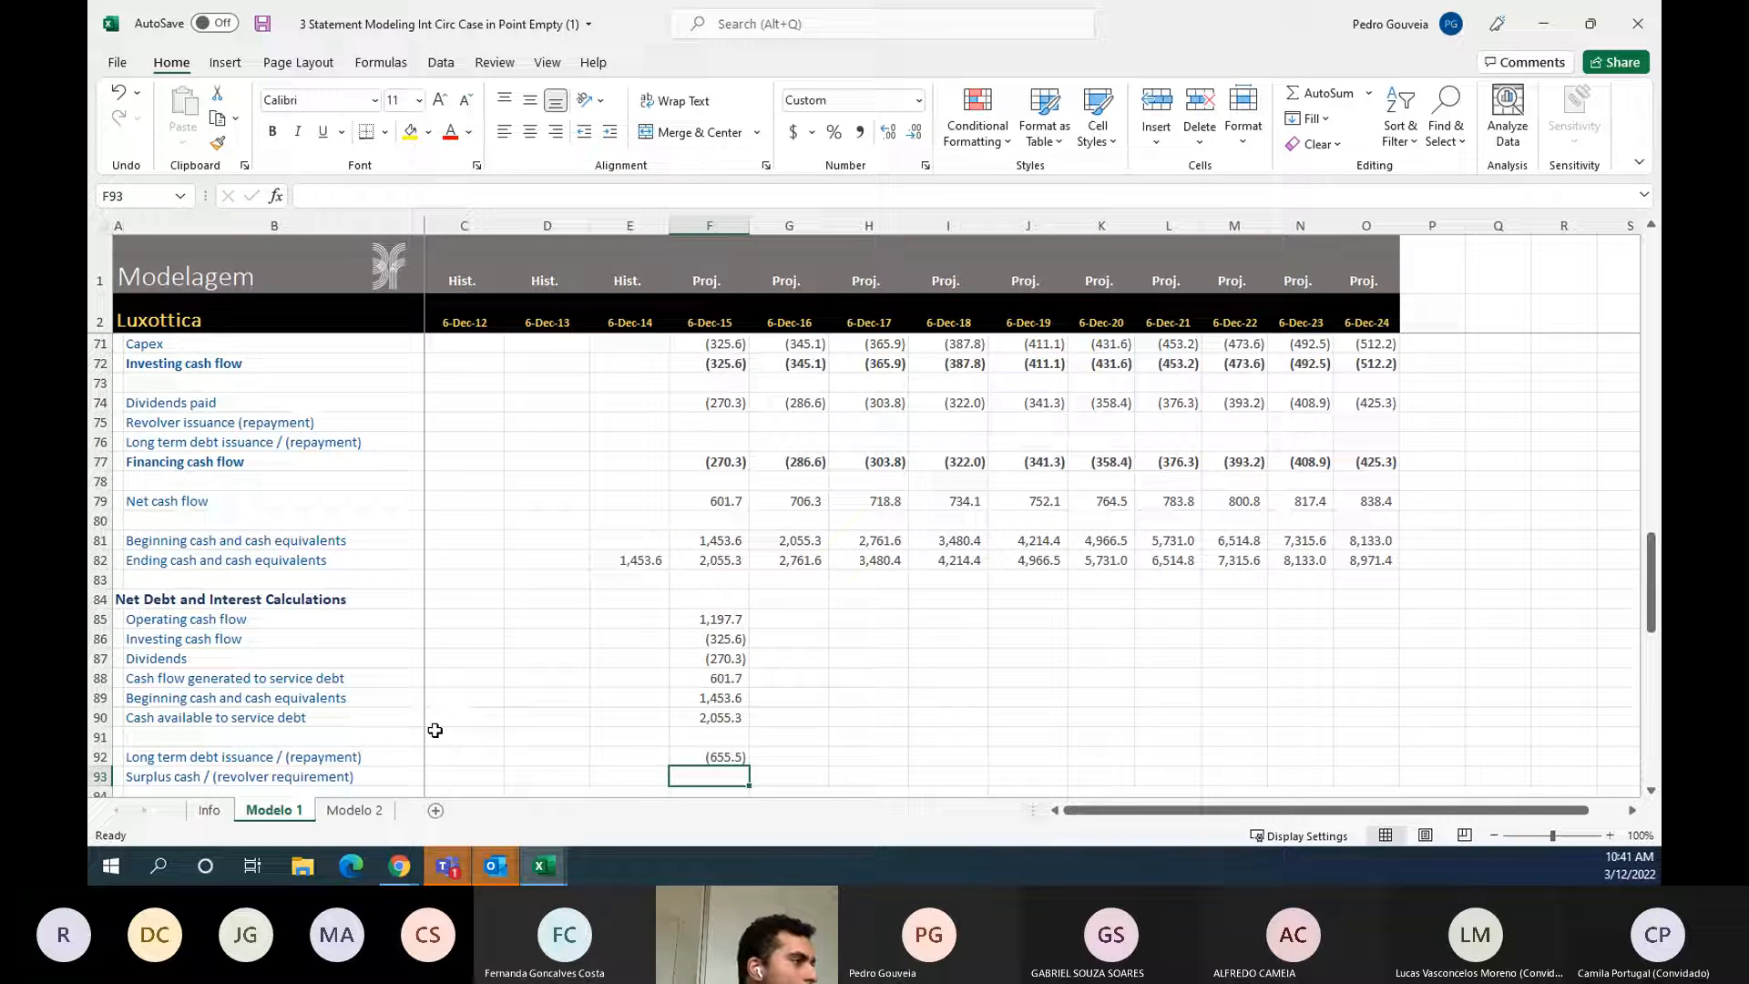
- Examine the surplus cash row and the revolver, long term debt and cash interest rate assumptions in rows 18 to 20
key("shift+space")
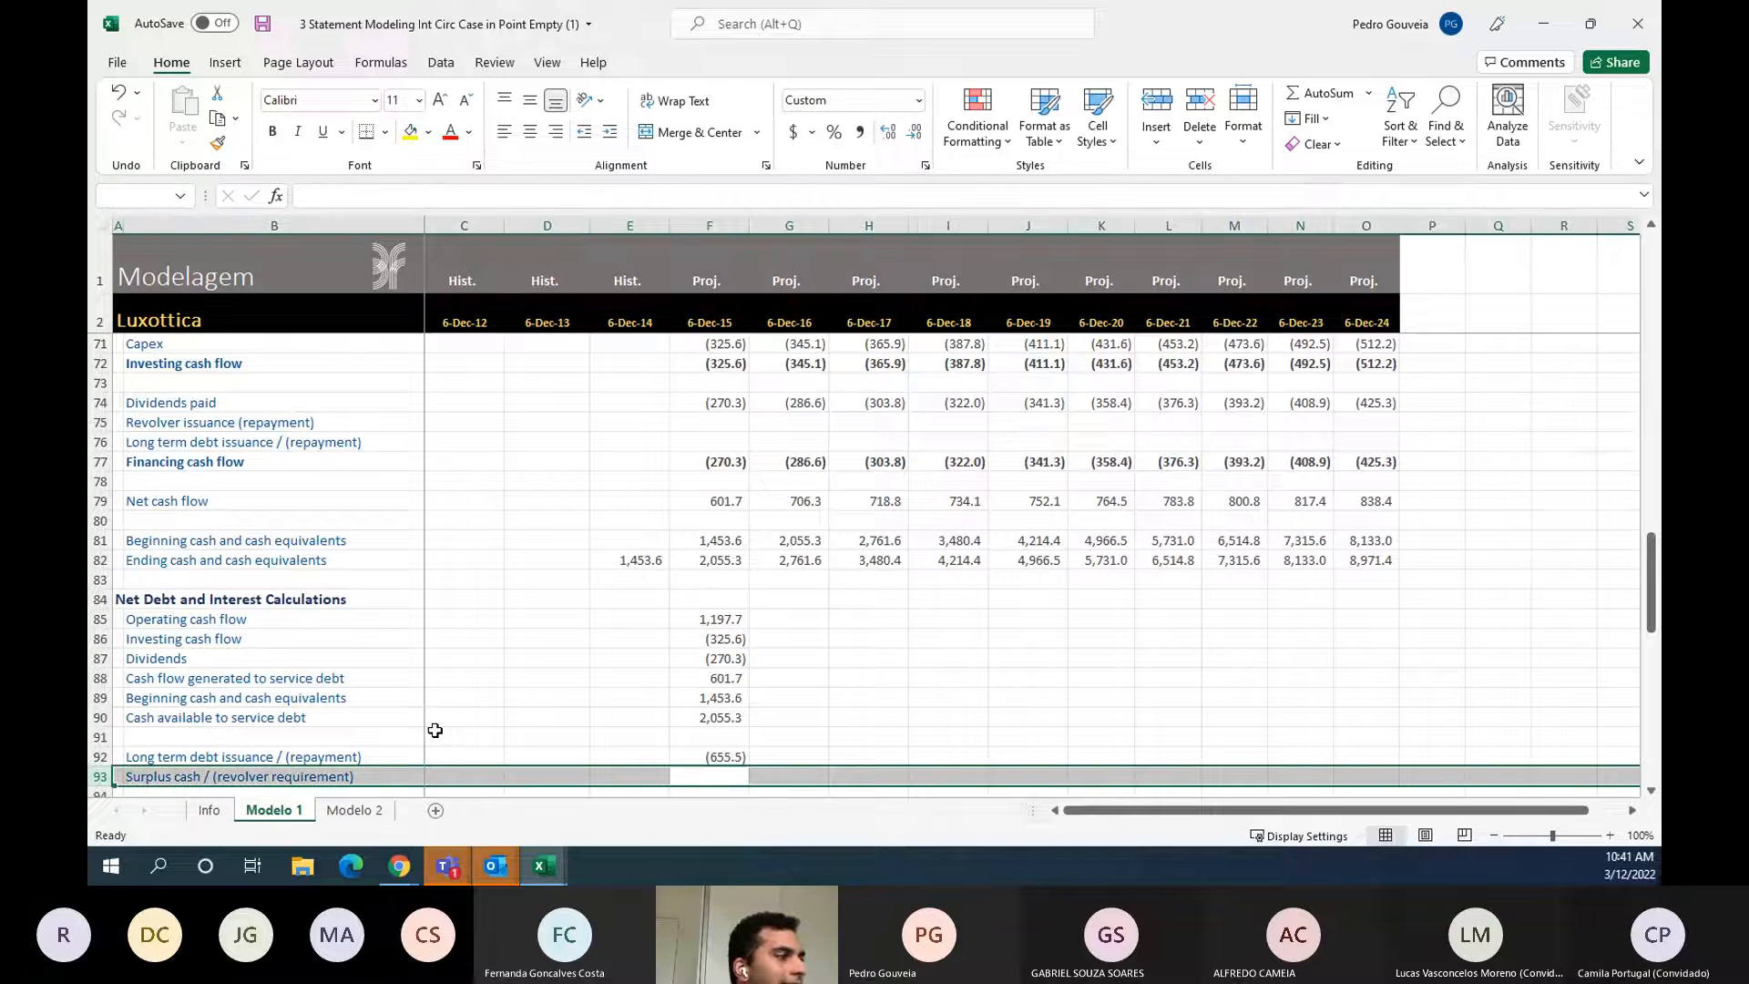
key("Right")
key("Left")
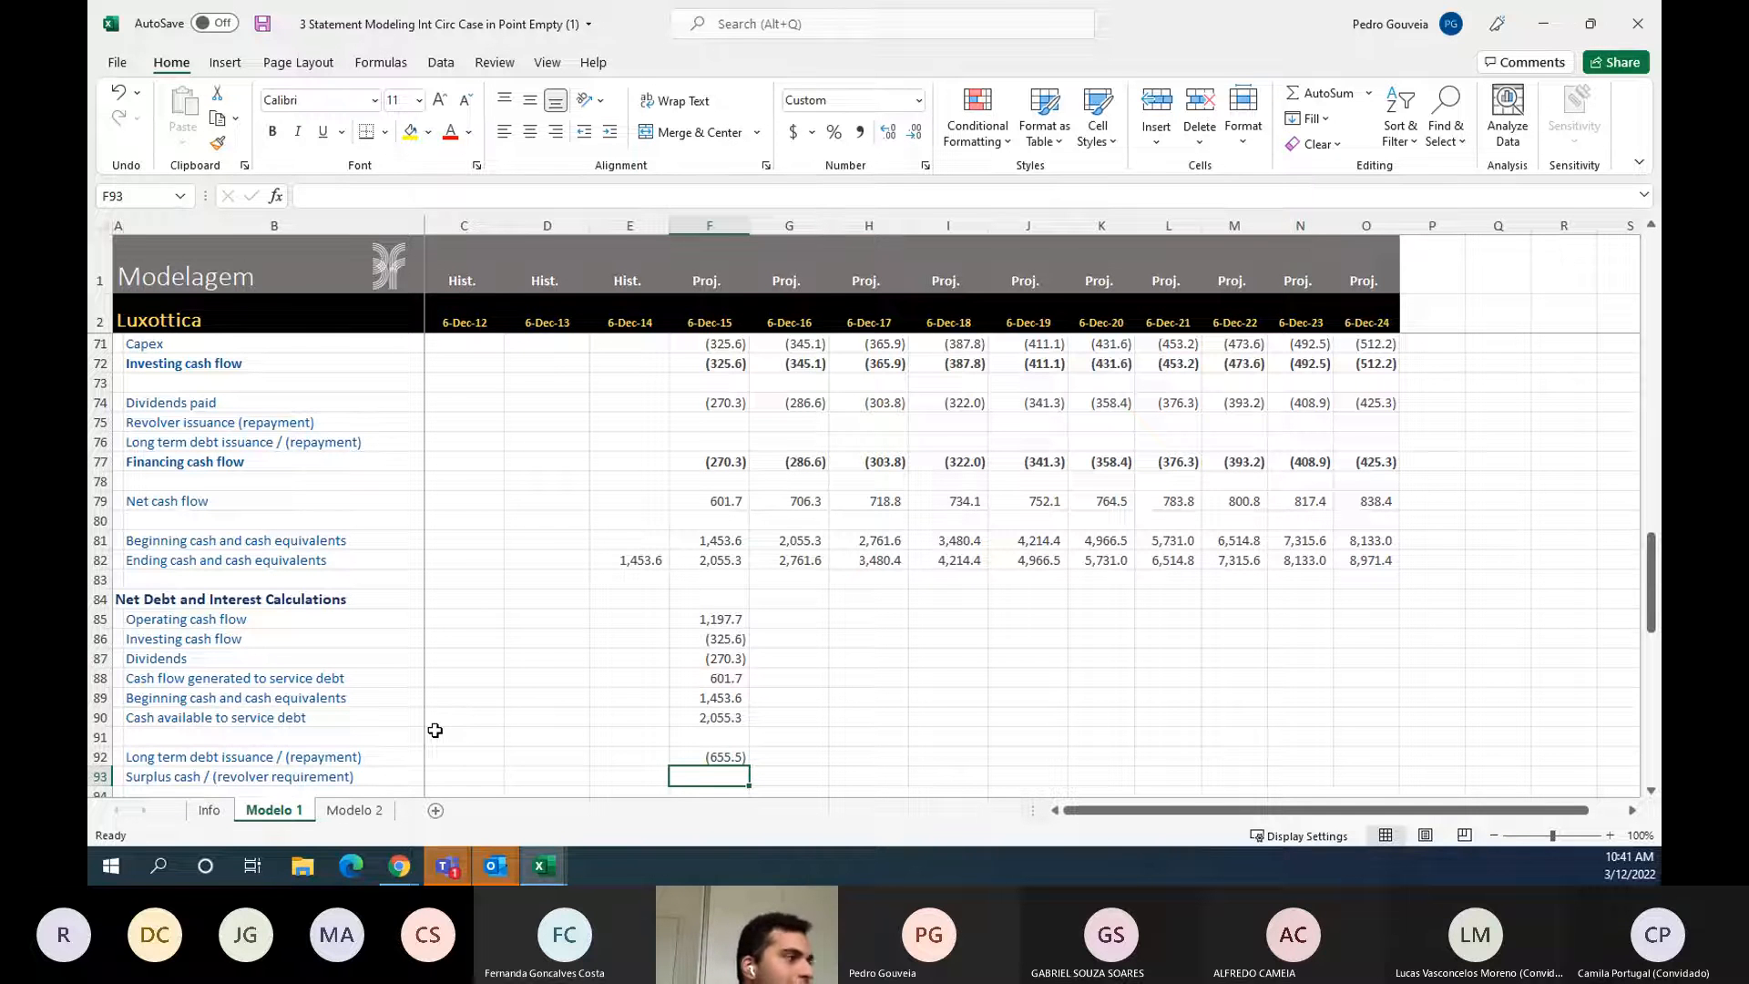
scroll(435, 728, "up", 7)
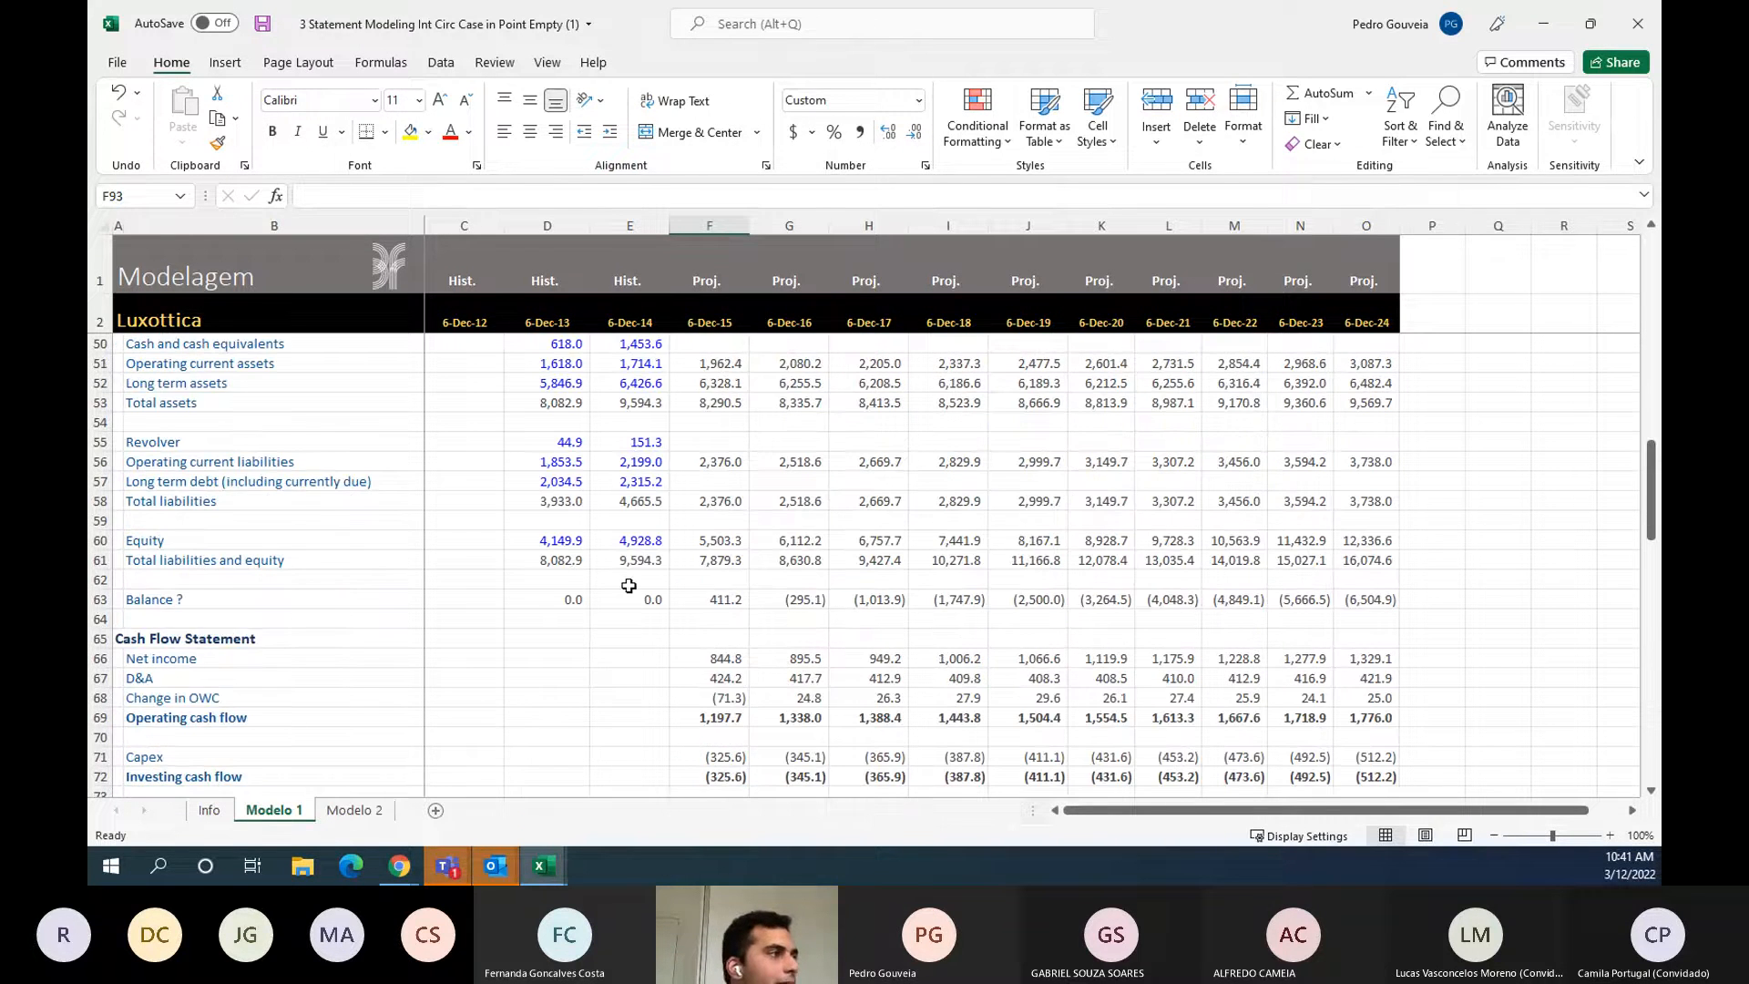
scroll(629, 586, "up", 9)
scroll(628, 586, "up", 4)
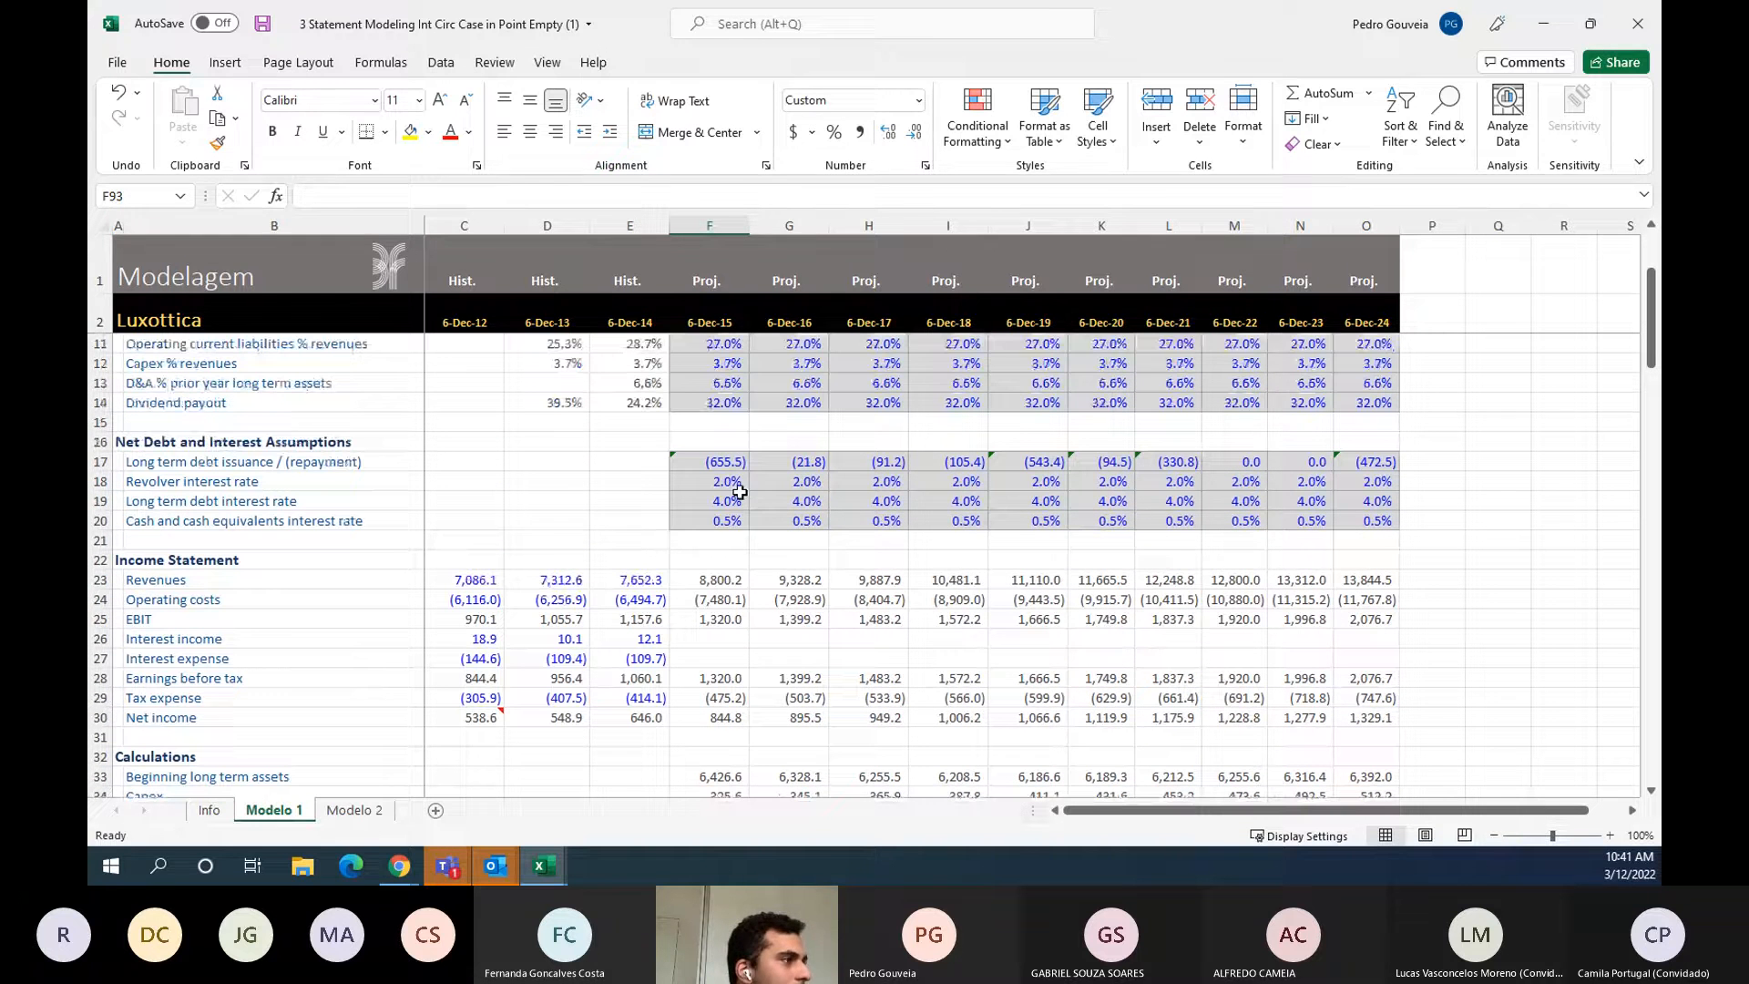
left_click(718, 499)
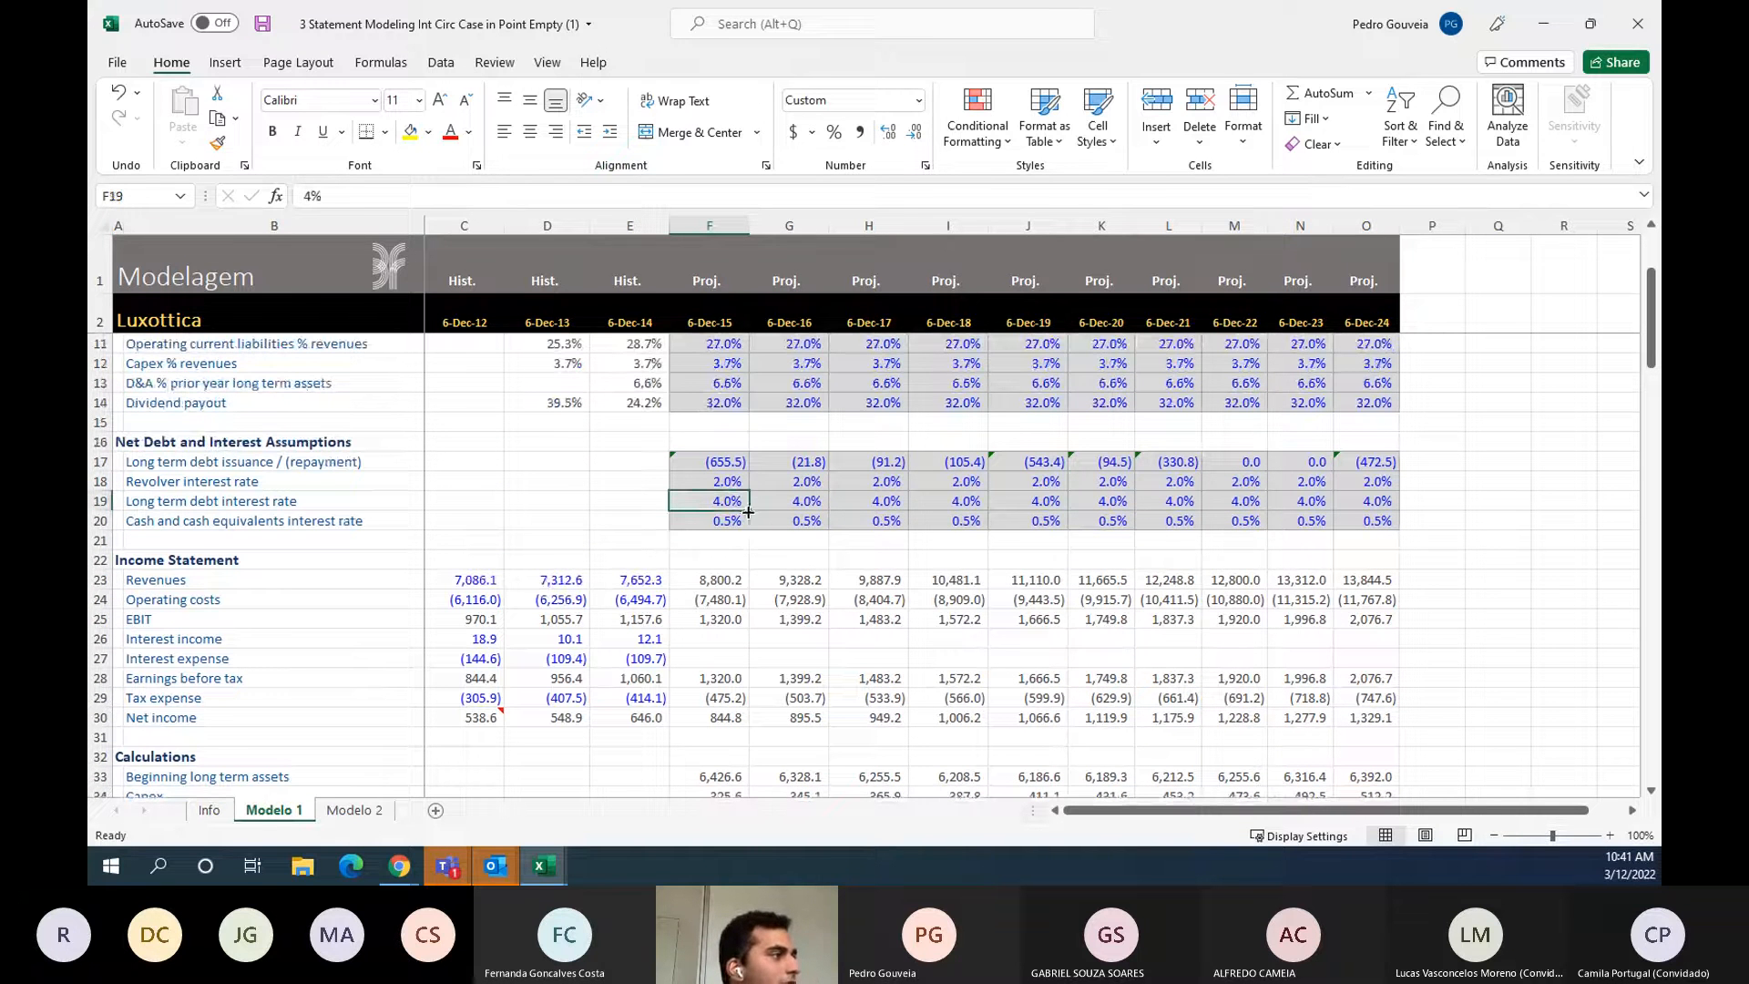
key("shift+space")
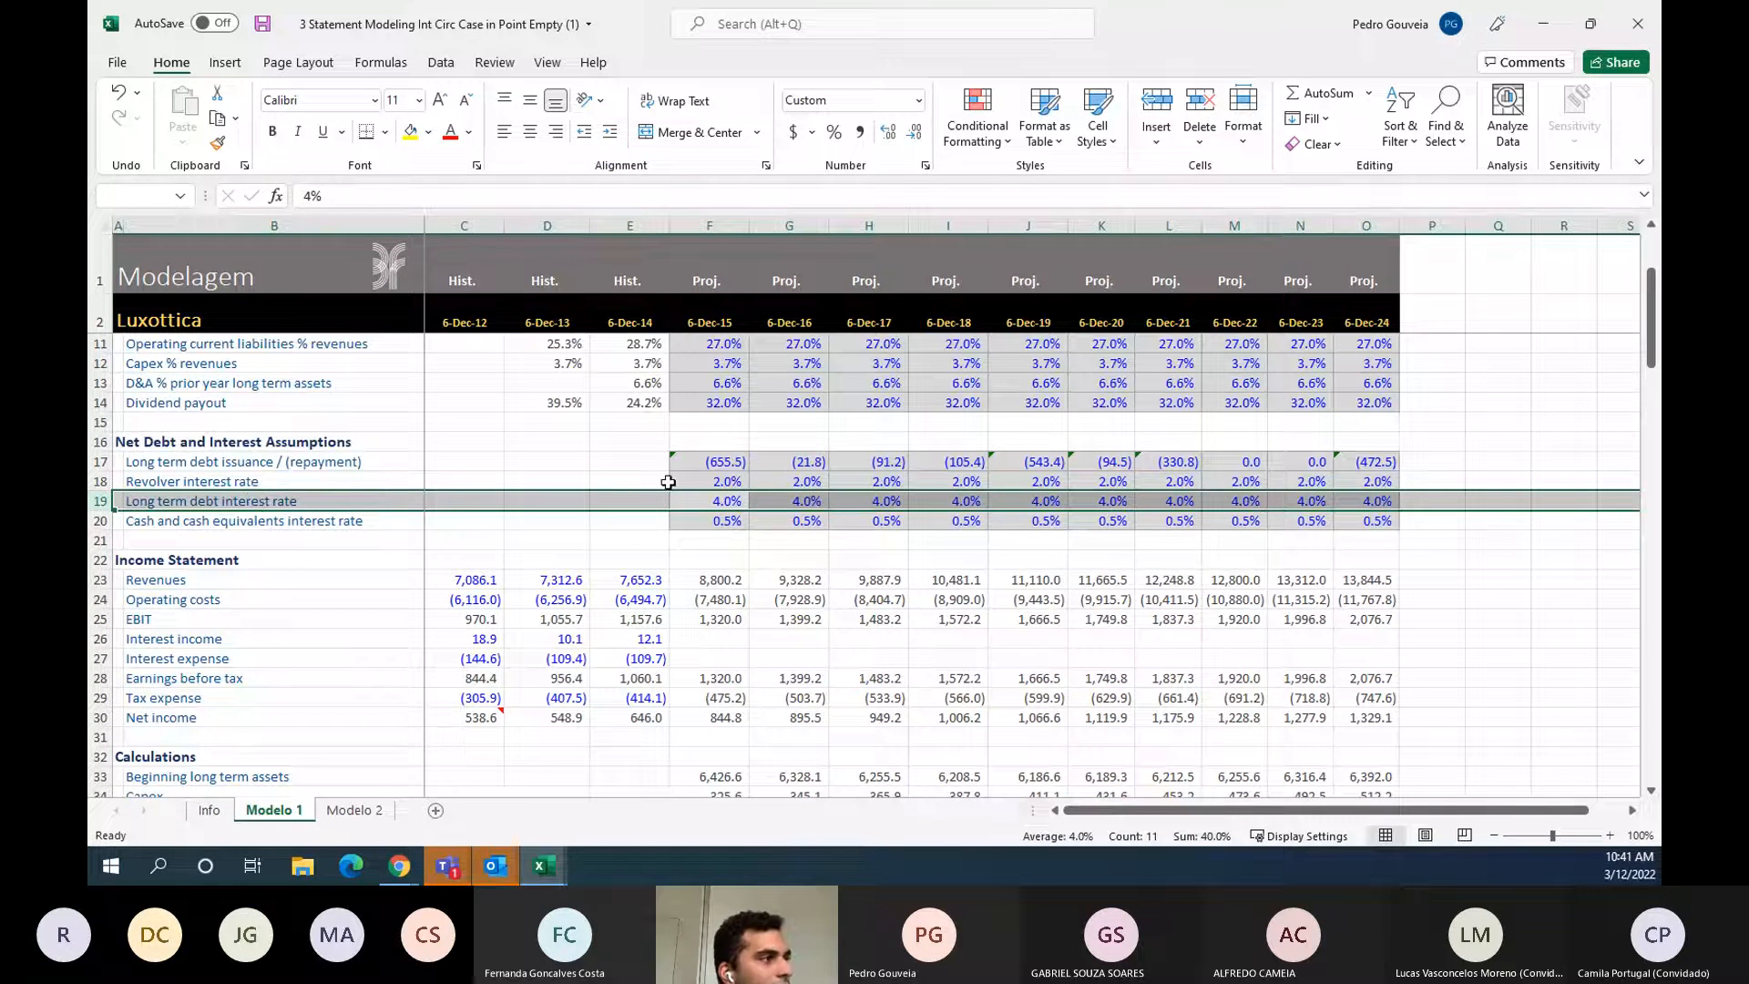
key("Up")
key("shift+space")
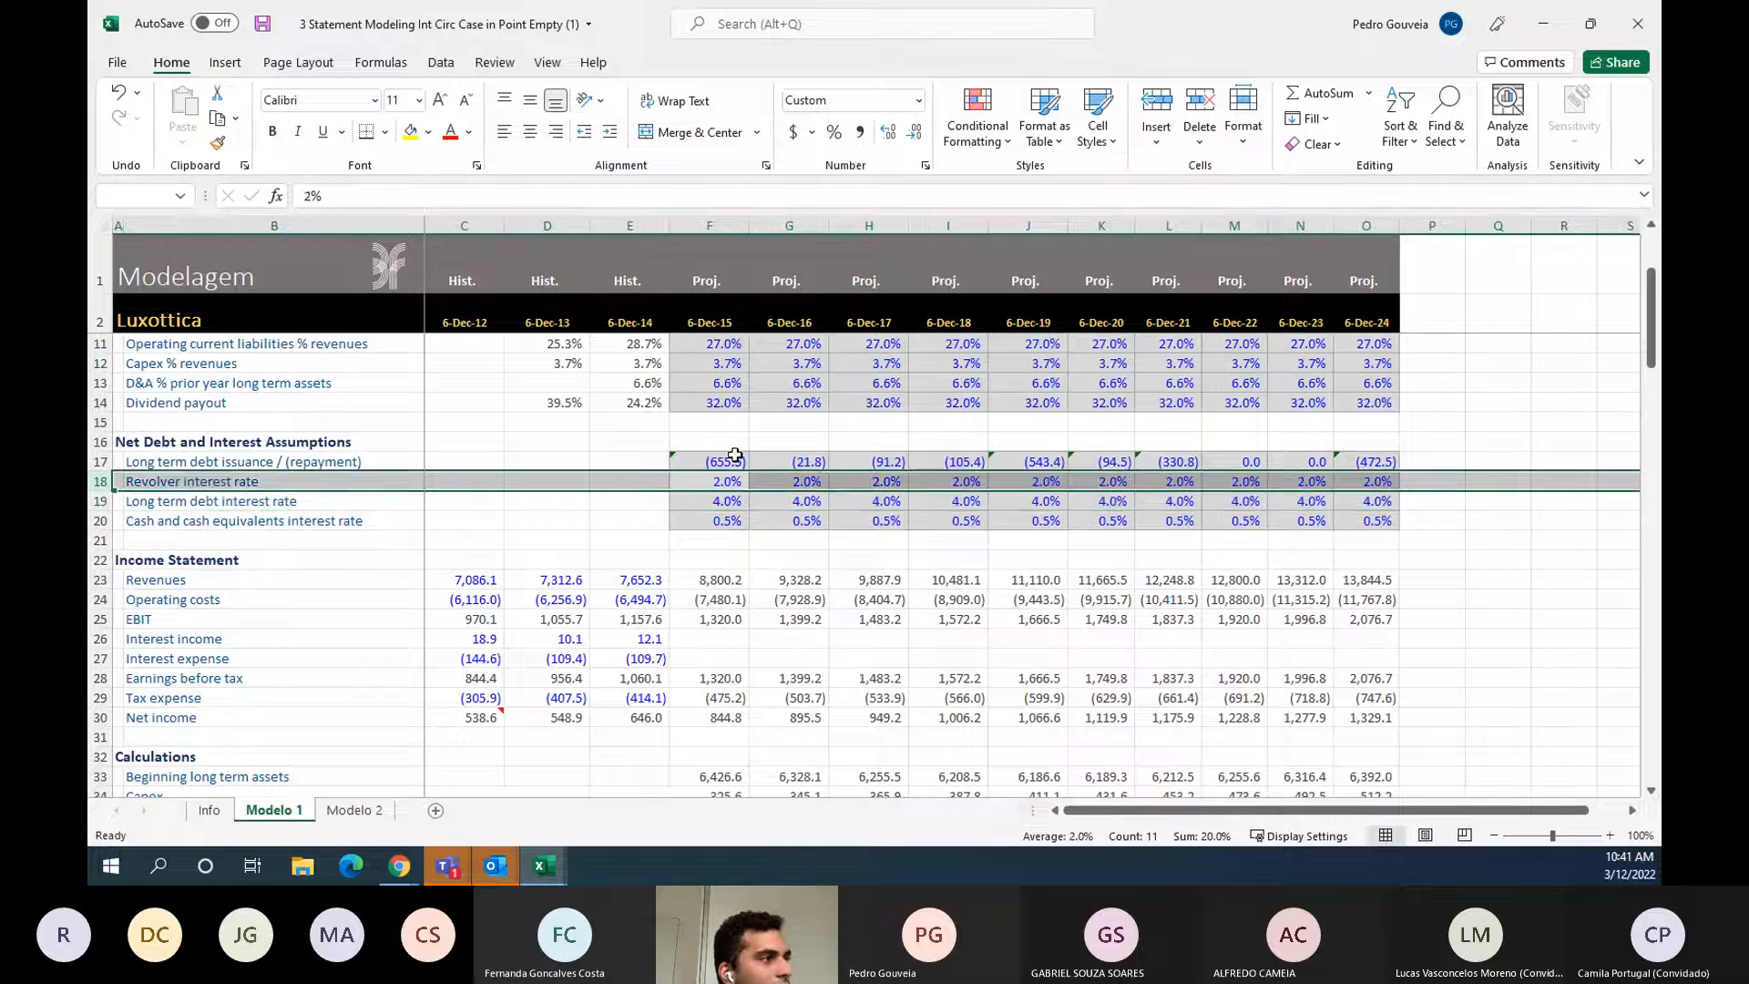
left_click(727, 523)
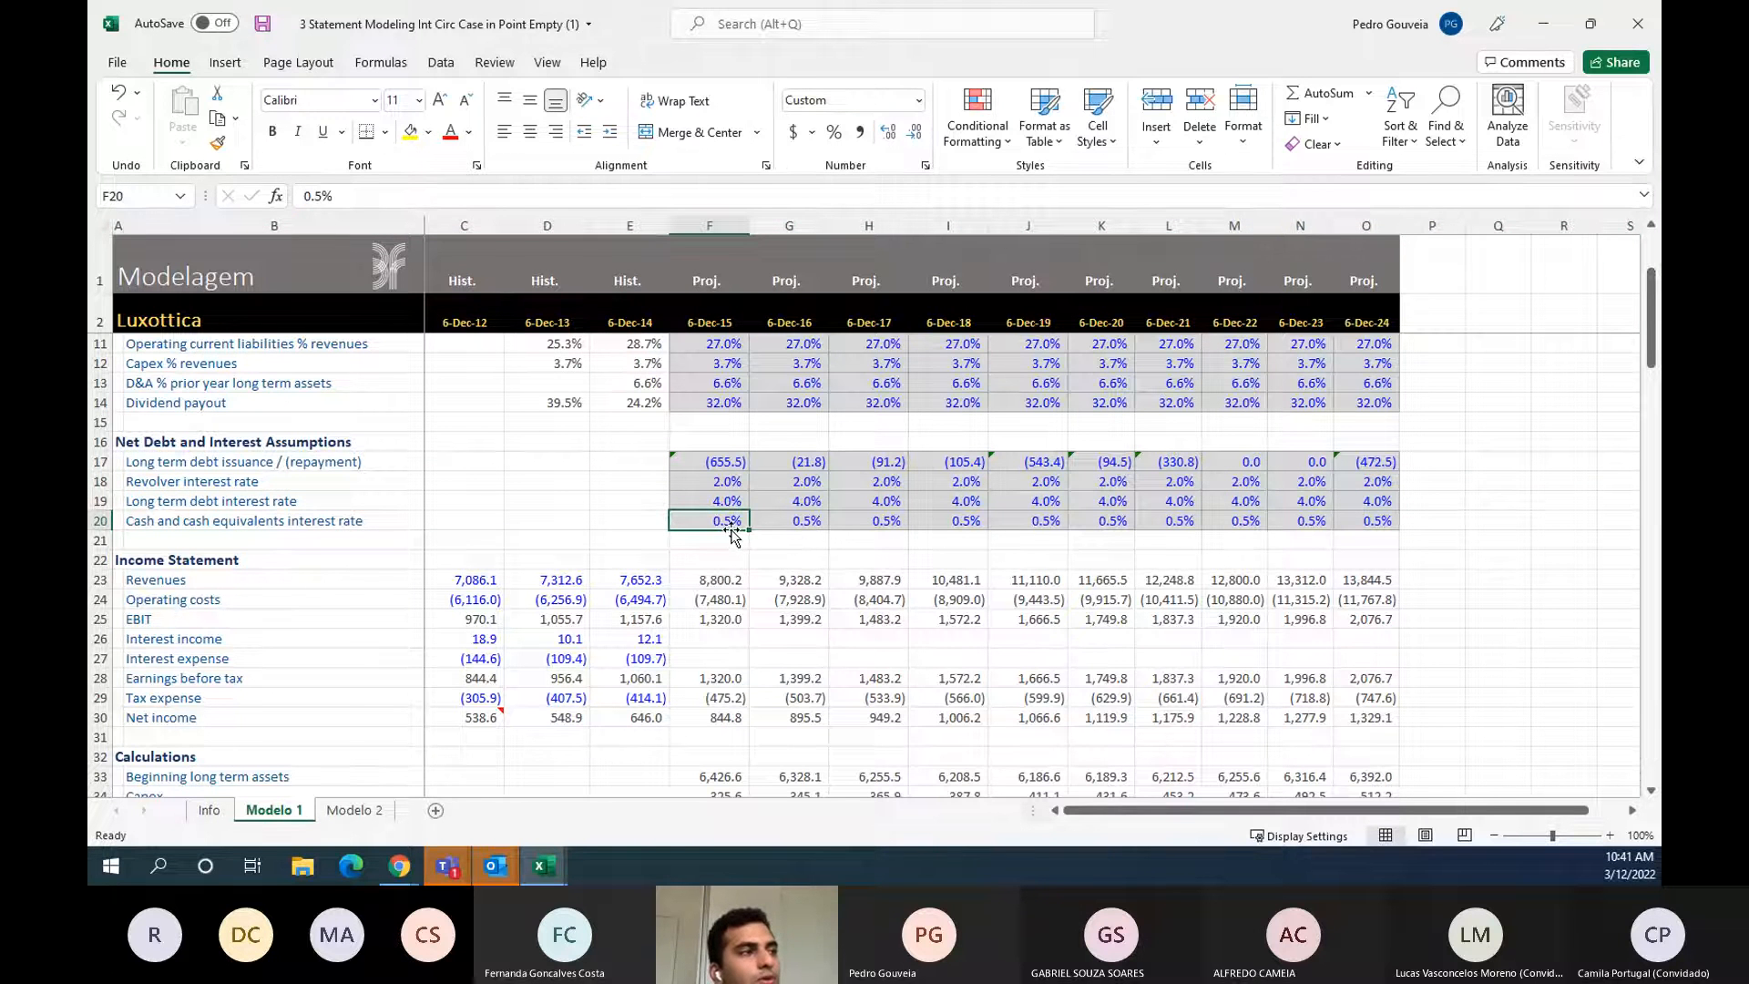
scroll(724, 533, "down", 1)
left_click(707, 441)
key("shift+space")
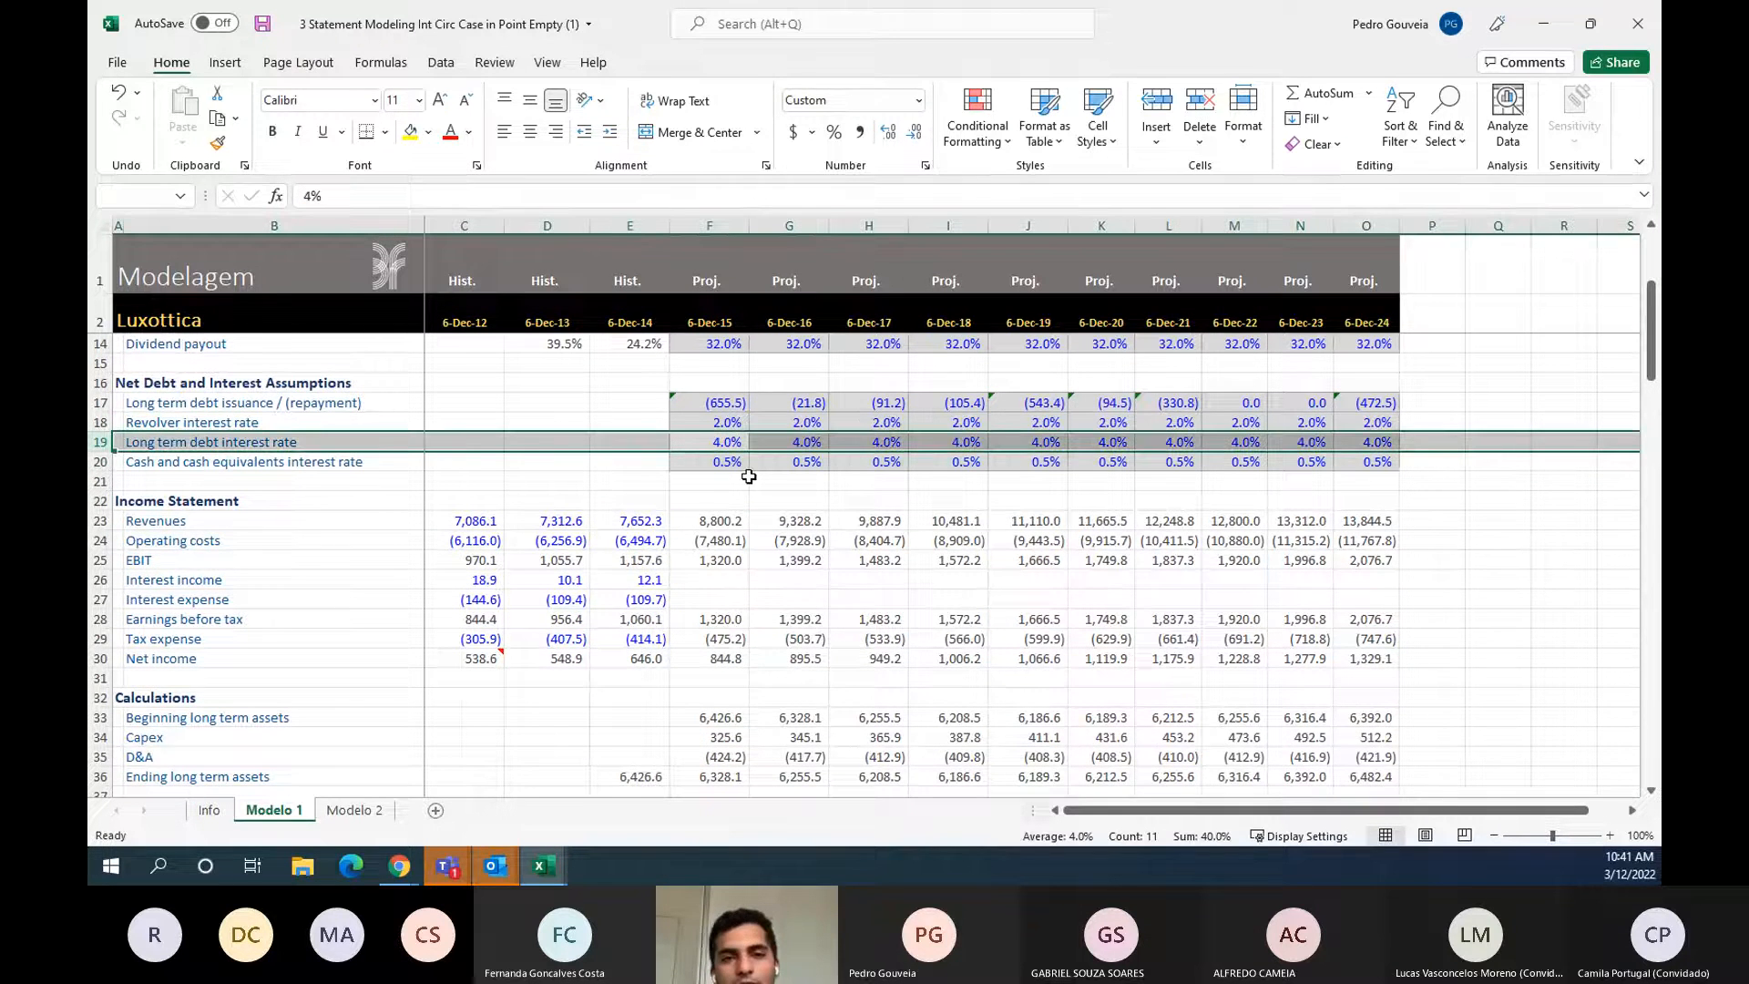
- Calculate the 6-Dec-15 surplus cash / (revolver requirement) in F93 as =F90+F92, and review the formula's references
scroll(748, 477, "down", 17)
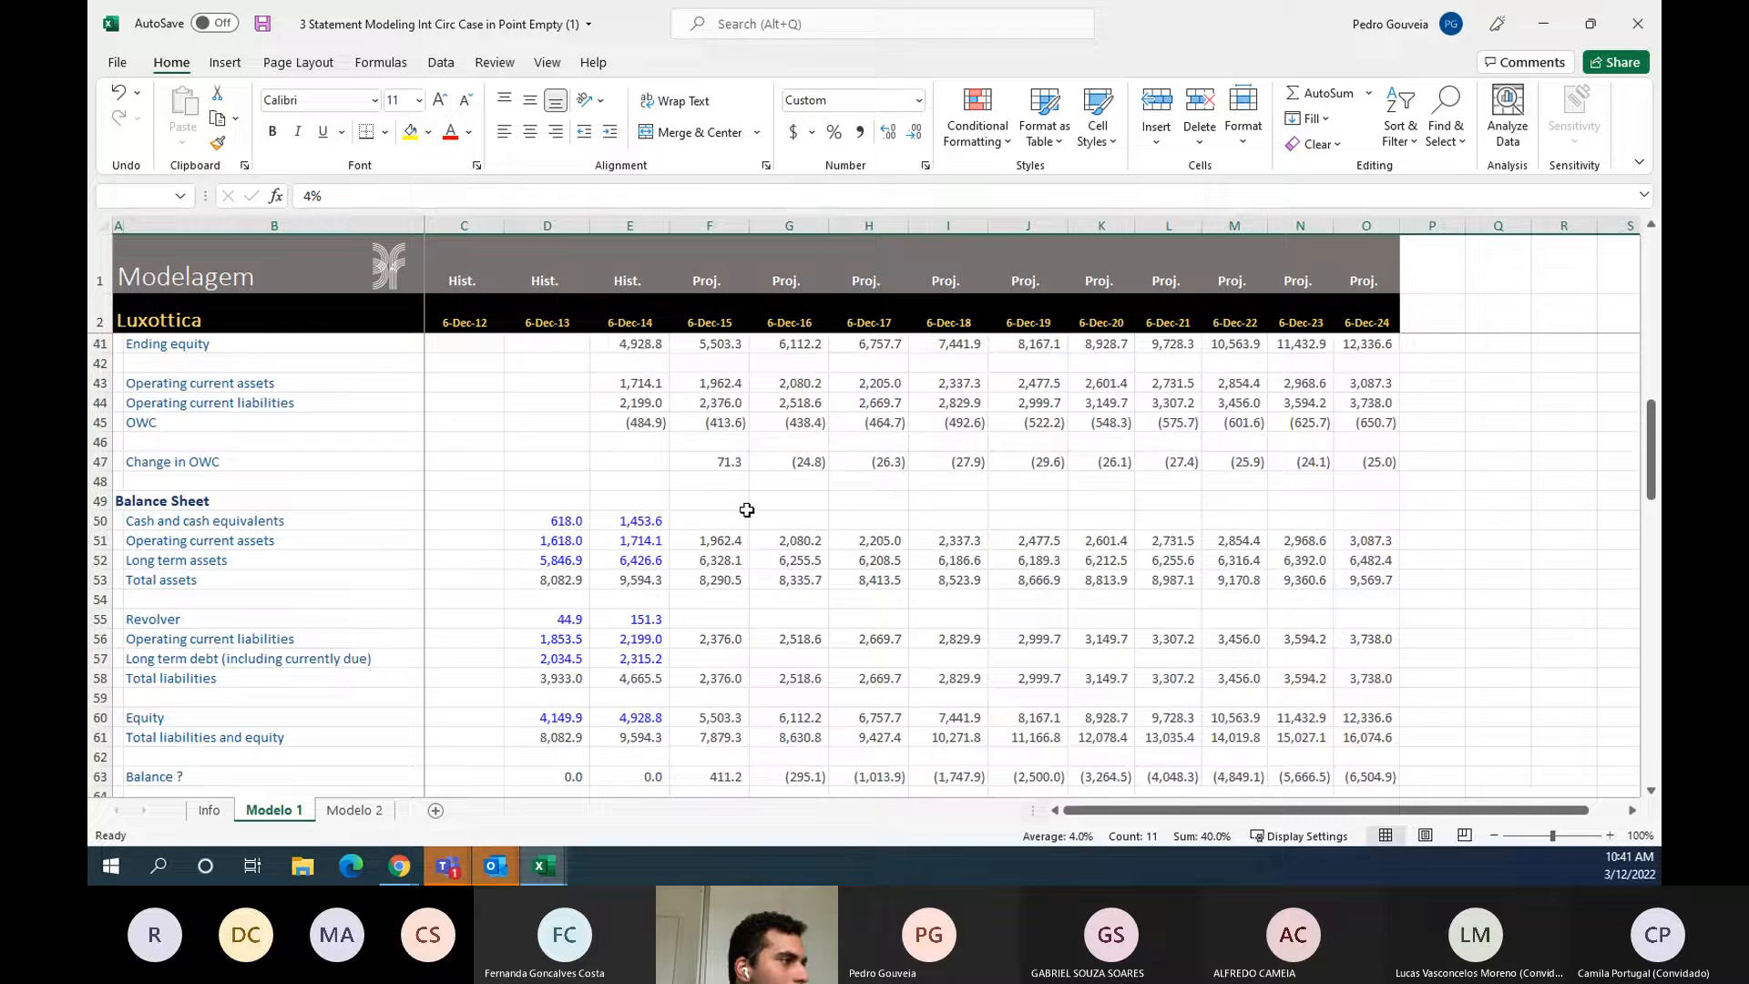
scroll(746, 543, "down", 3)
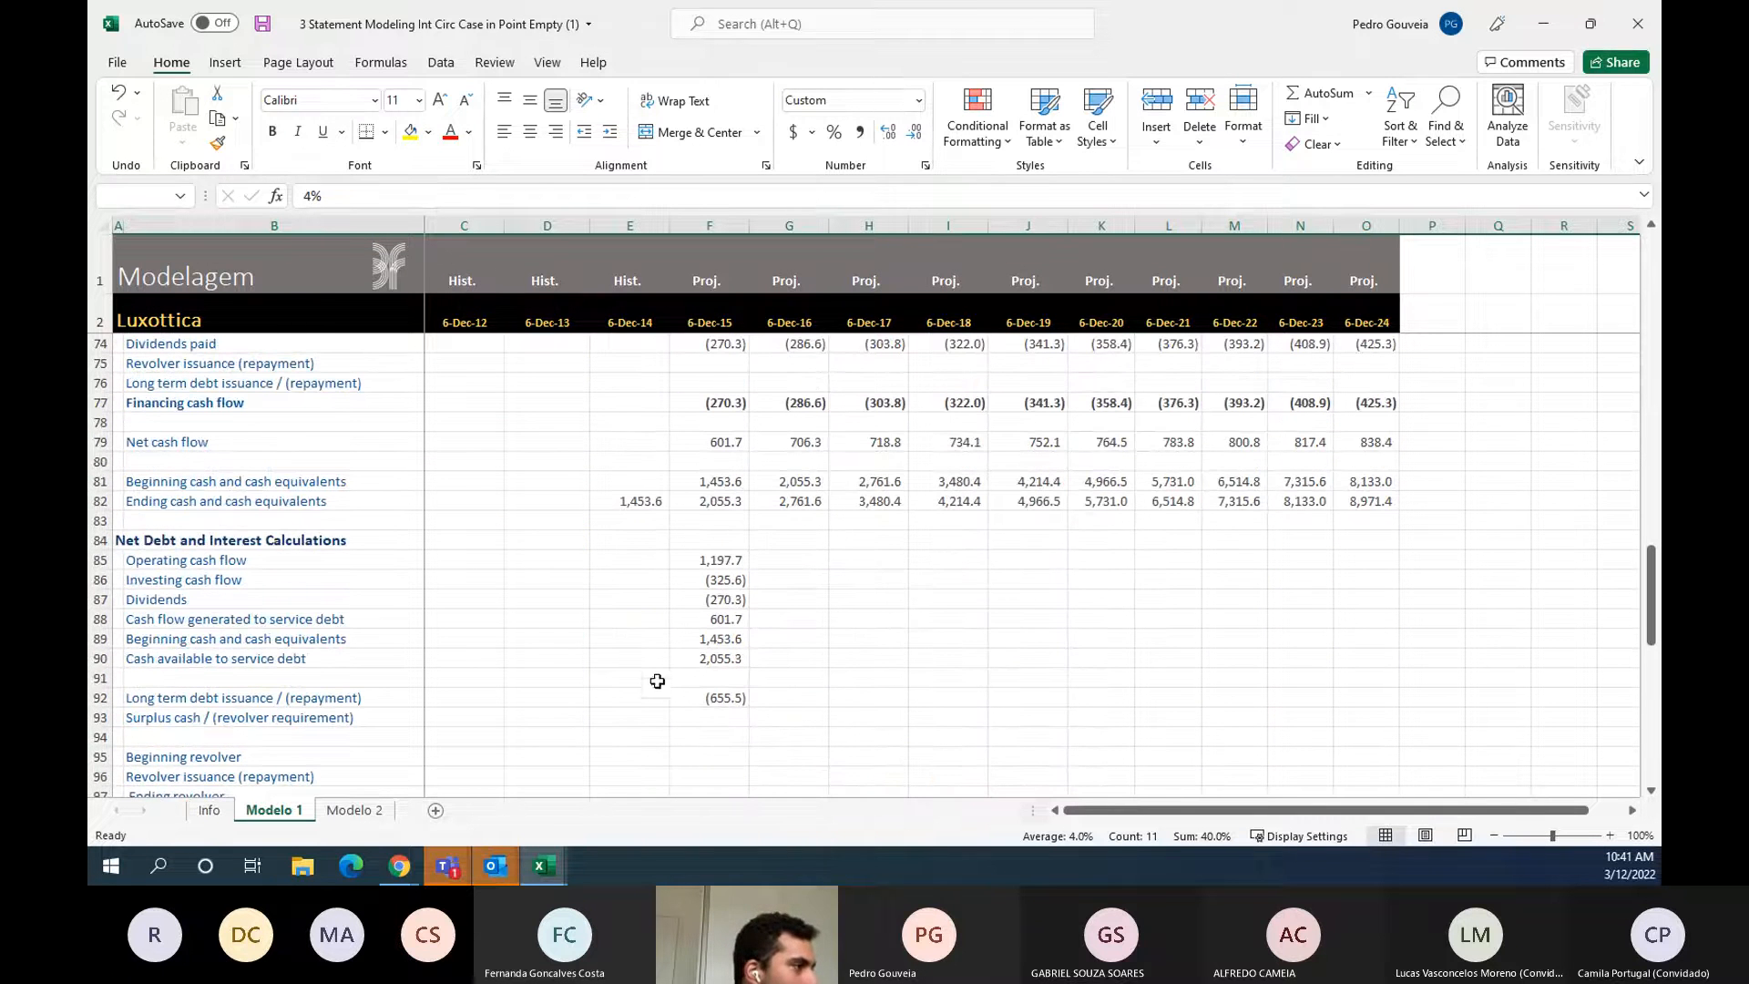
left_click(719, 719)
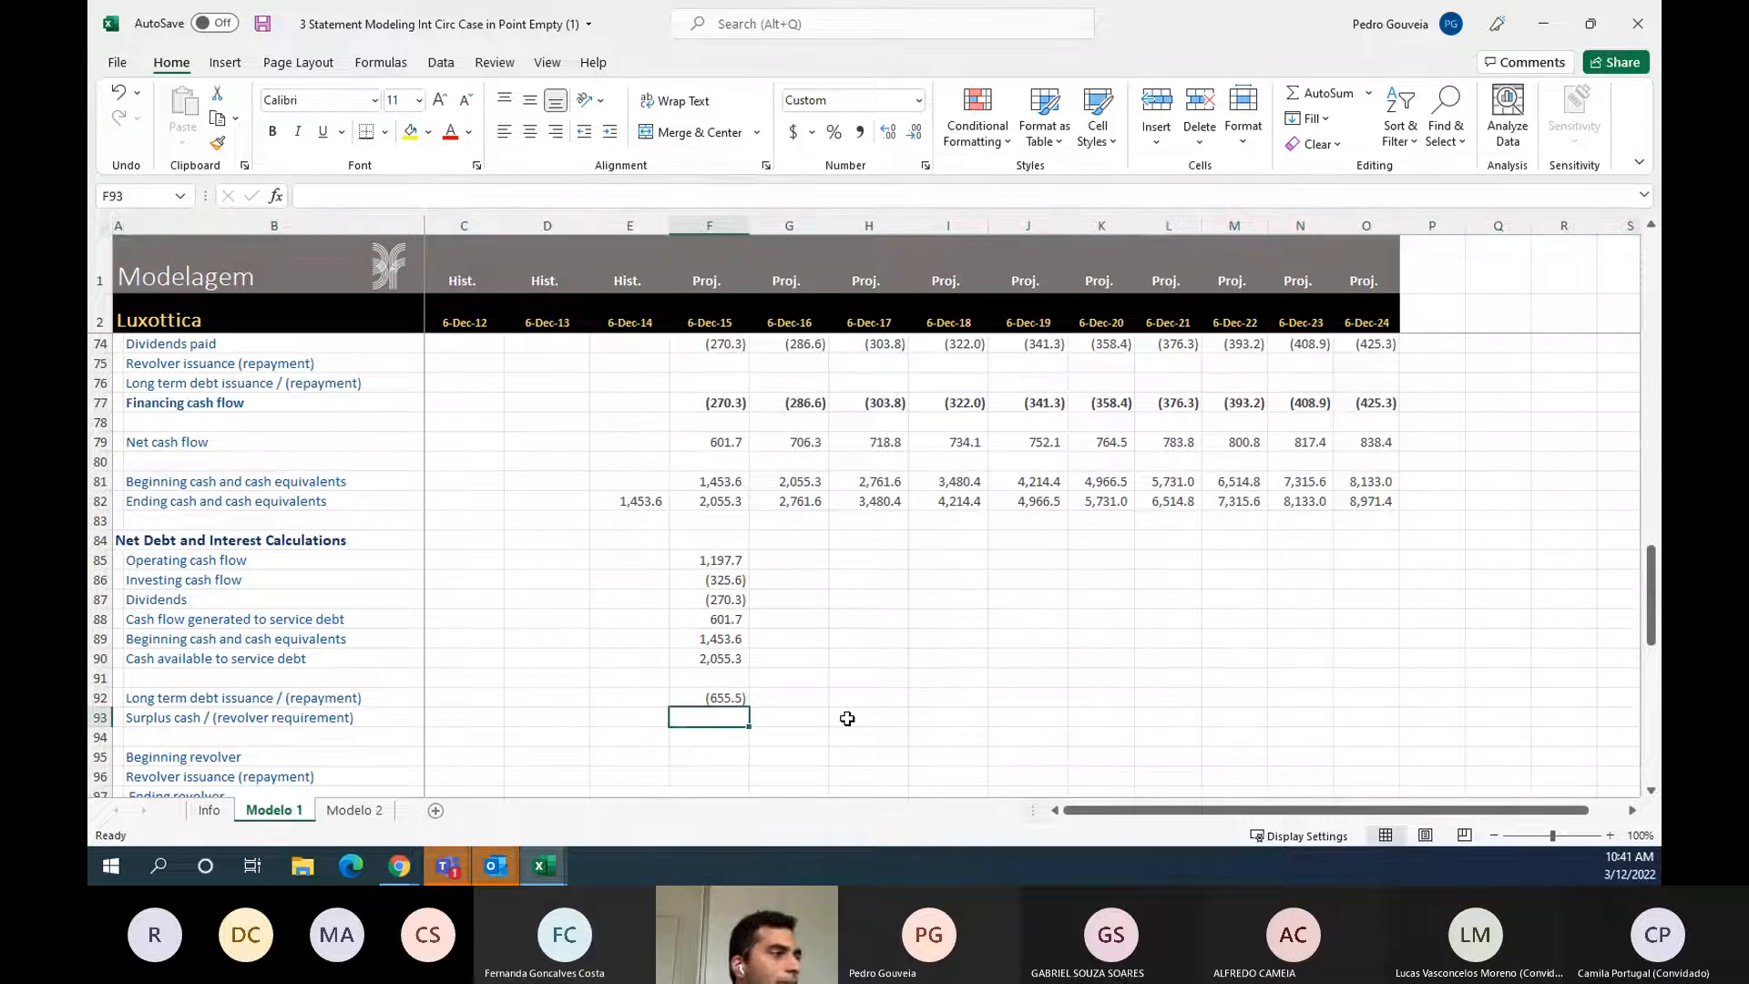
type("=")
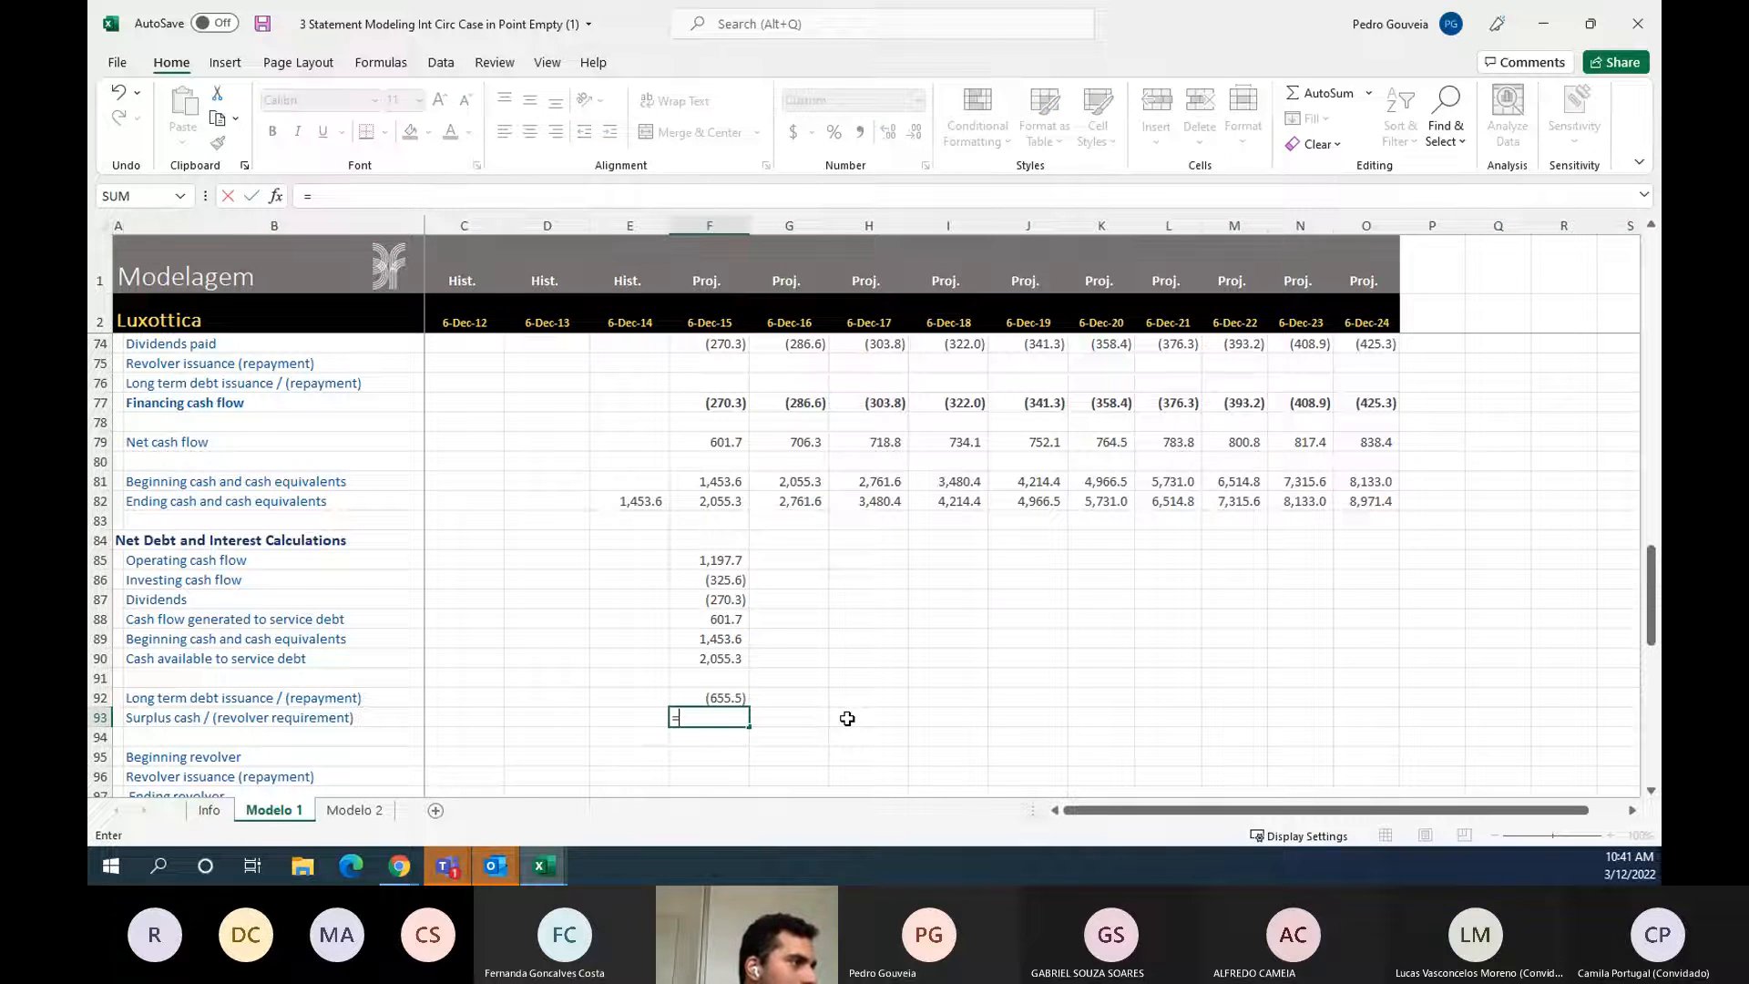
key("Up")
key("Up")
key("Up")
type("+")
key("Up")
key("Return")
key("Up")
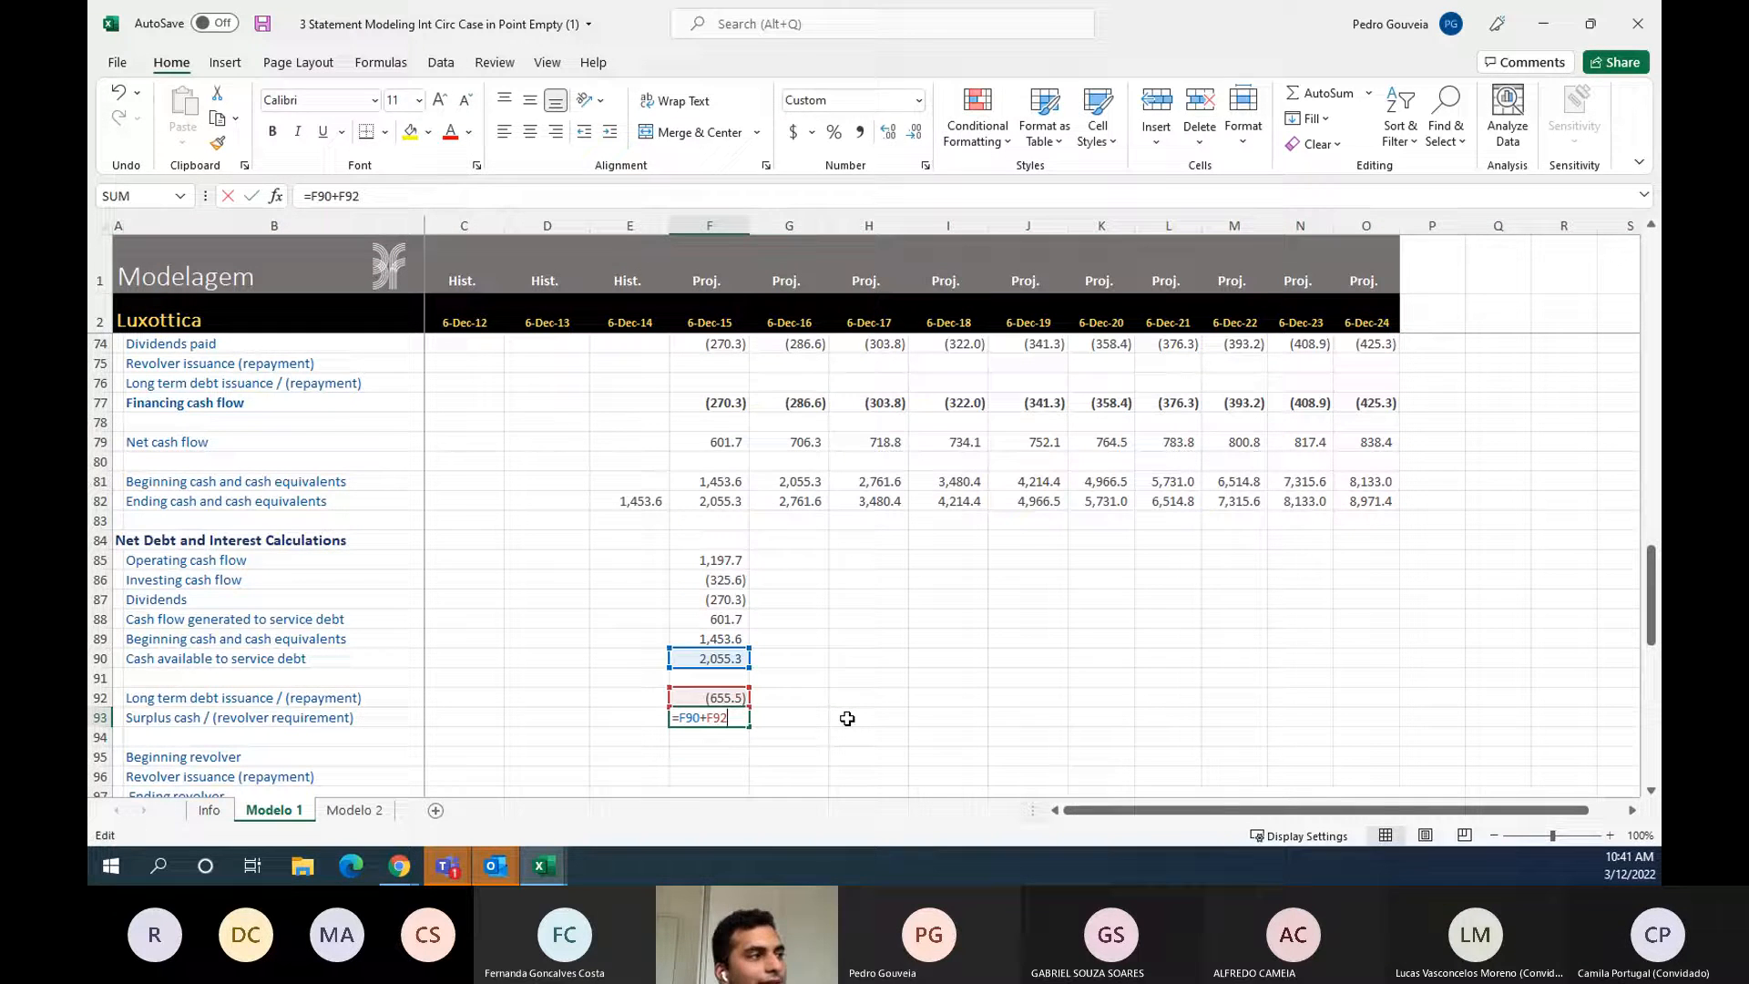
key("F2")
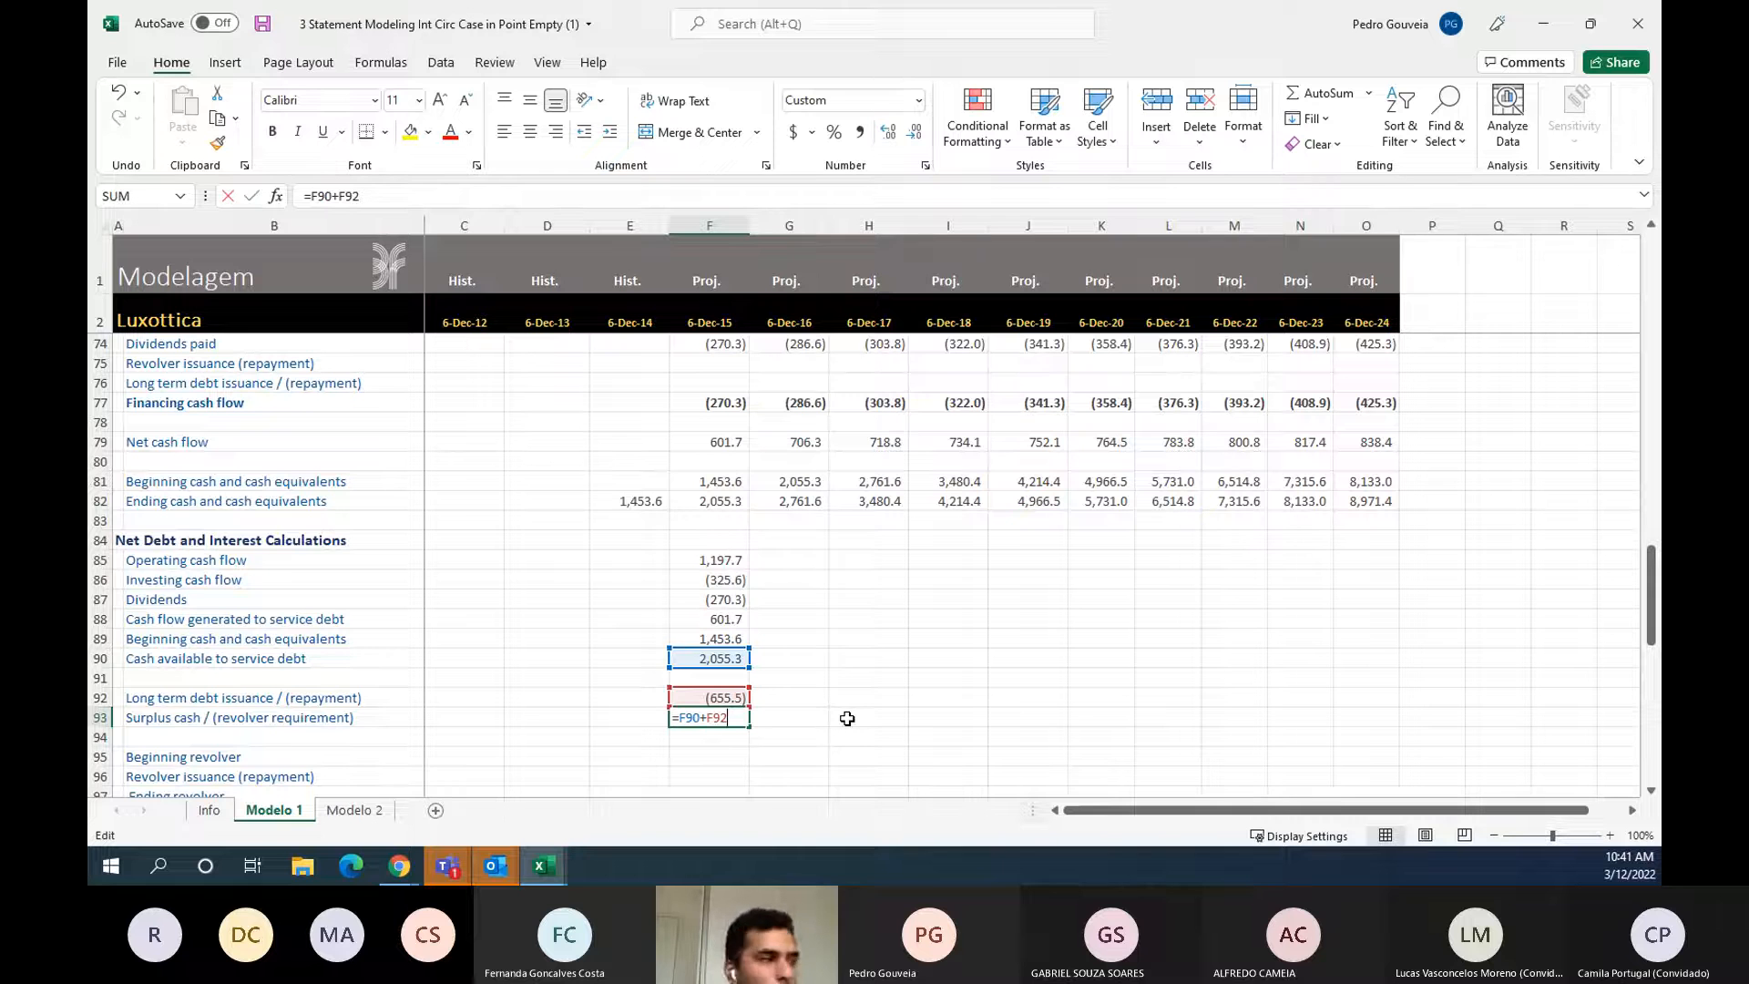
key("Escape")
- Link the 6-Dec-14 ending revolver in E97 to the balance sheet revolver in E55
key("Down")
key("Left")
key("Down")
key("Down")
key("Down")
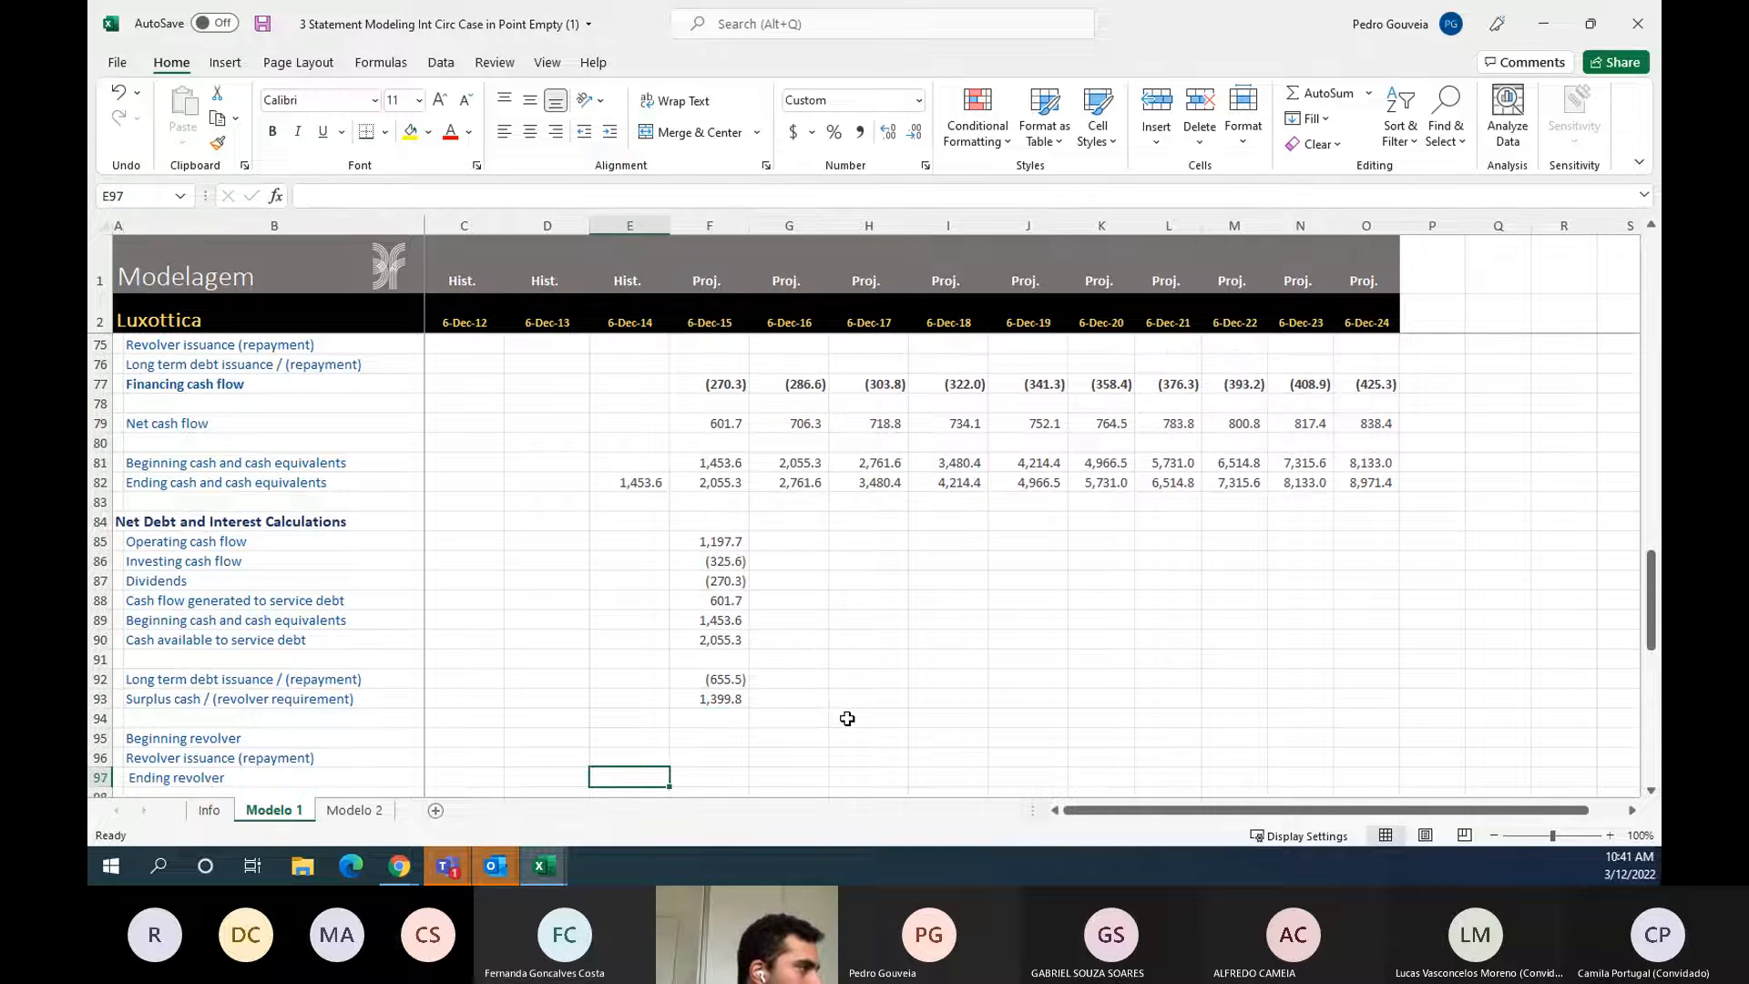
scroll(848, 719, "down", 1)
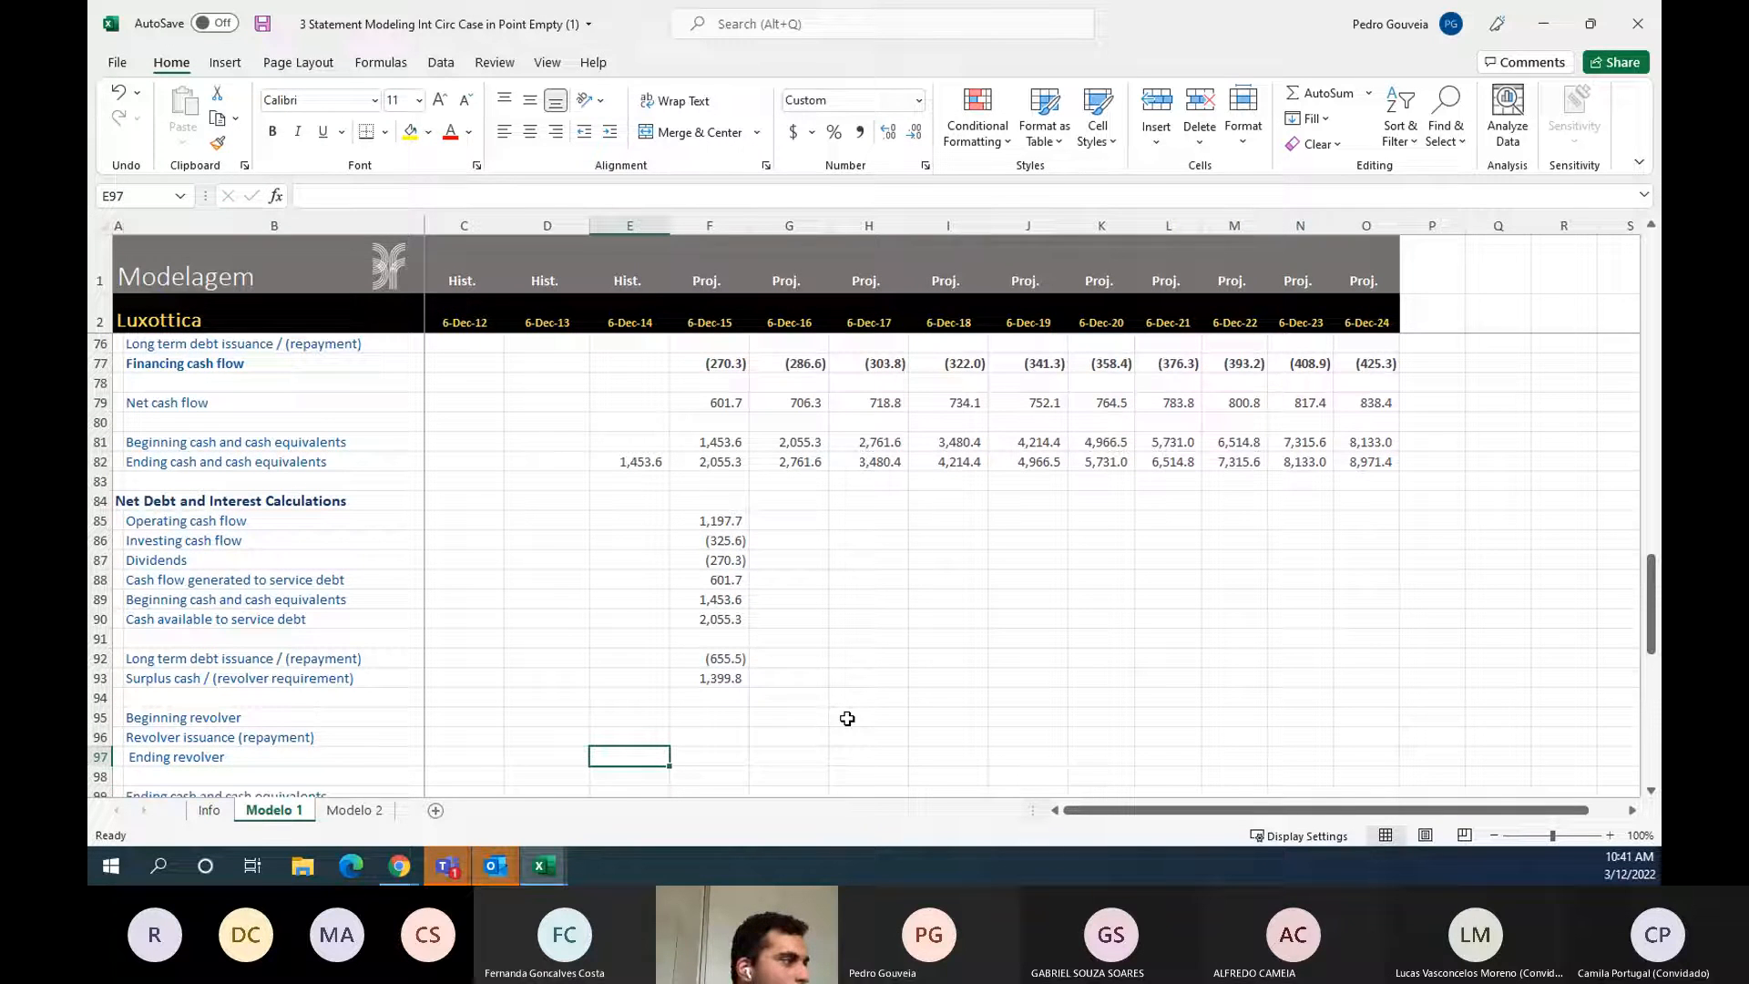
type("=")
key("Up")
key("Up")
key("Up")
key("Up")
key("Up")
key("Up")
key("Up")
key("Up")
key("Up")
key("Up")
key("Up")
key("Up")
key("Up")
key("Up")
key("Up")
key("Up")
key("Up")
key("Up")
key("Up")
key("Up")
key("Up")
key("Up")
key("Up")
key("Up")
key("Up")
key("Up")
key("Up")
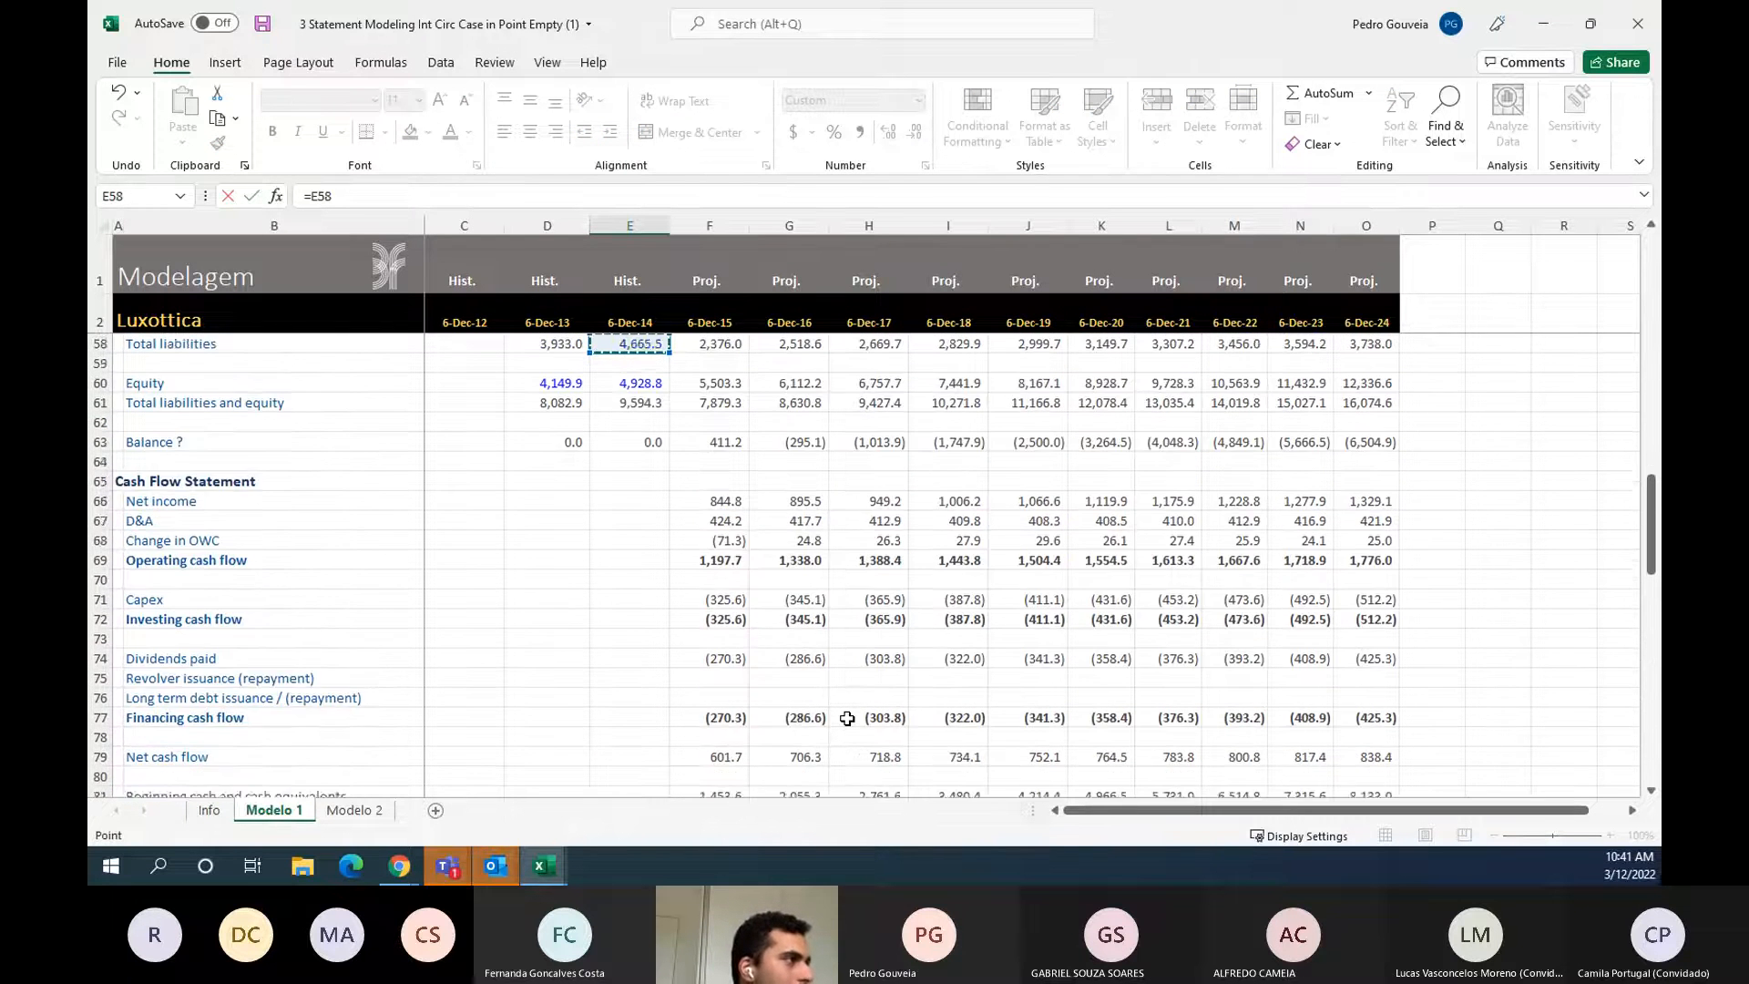
key("Down")
key("Down")
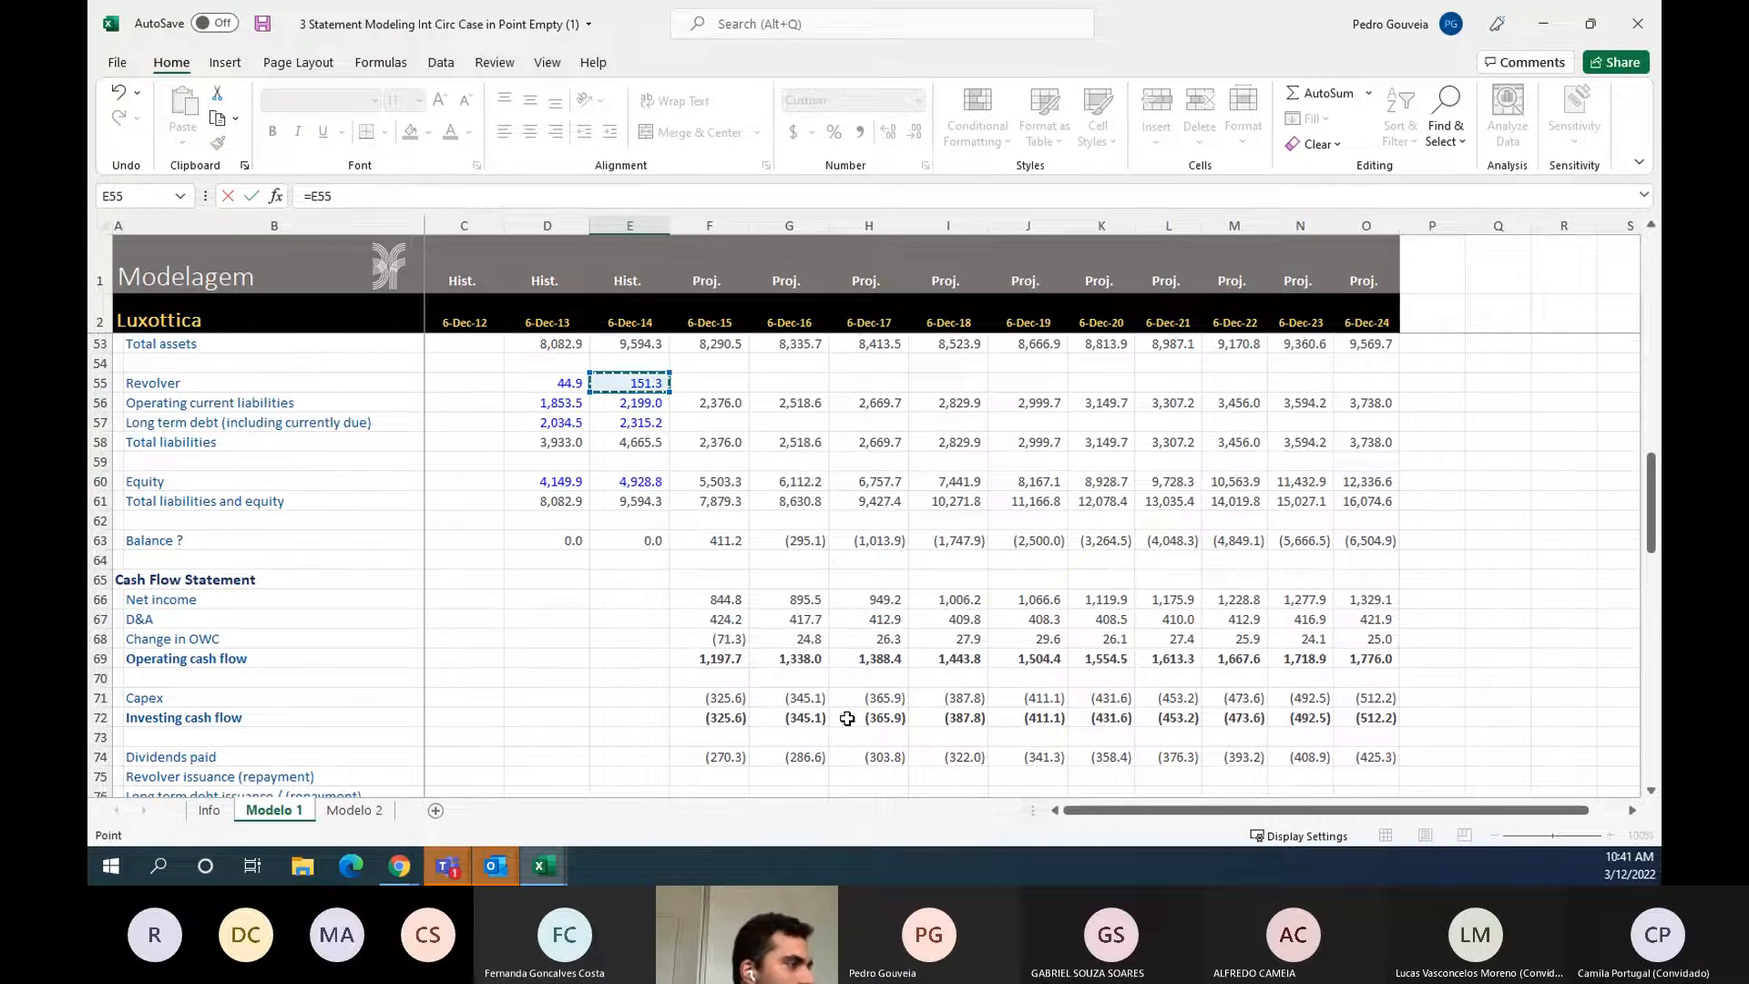
key("Escape")
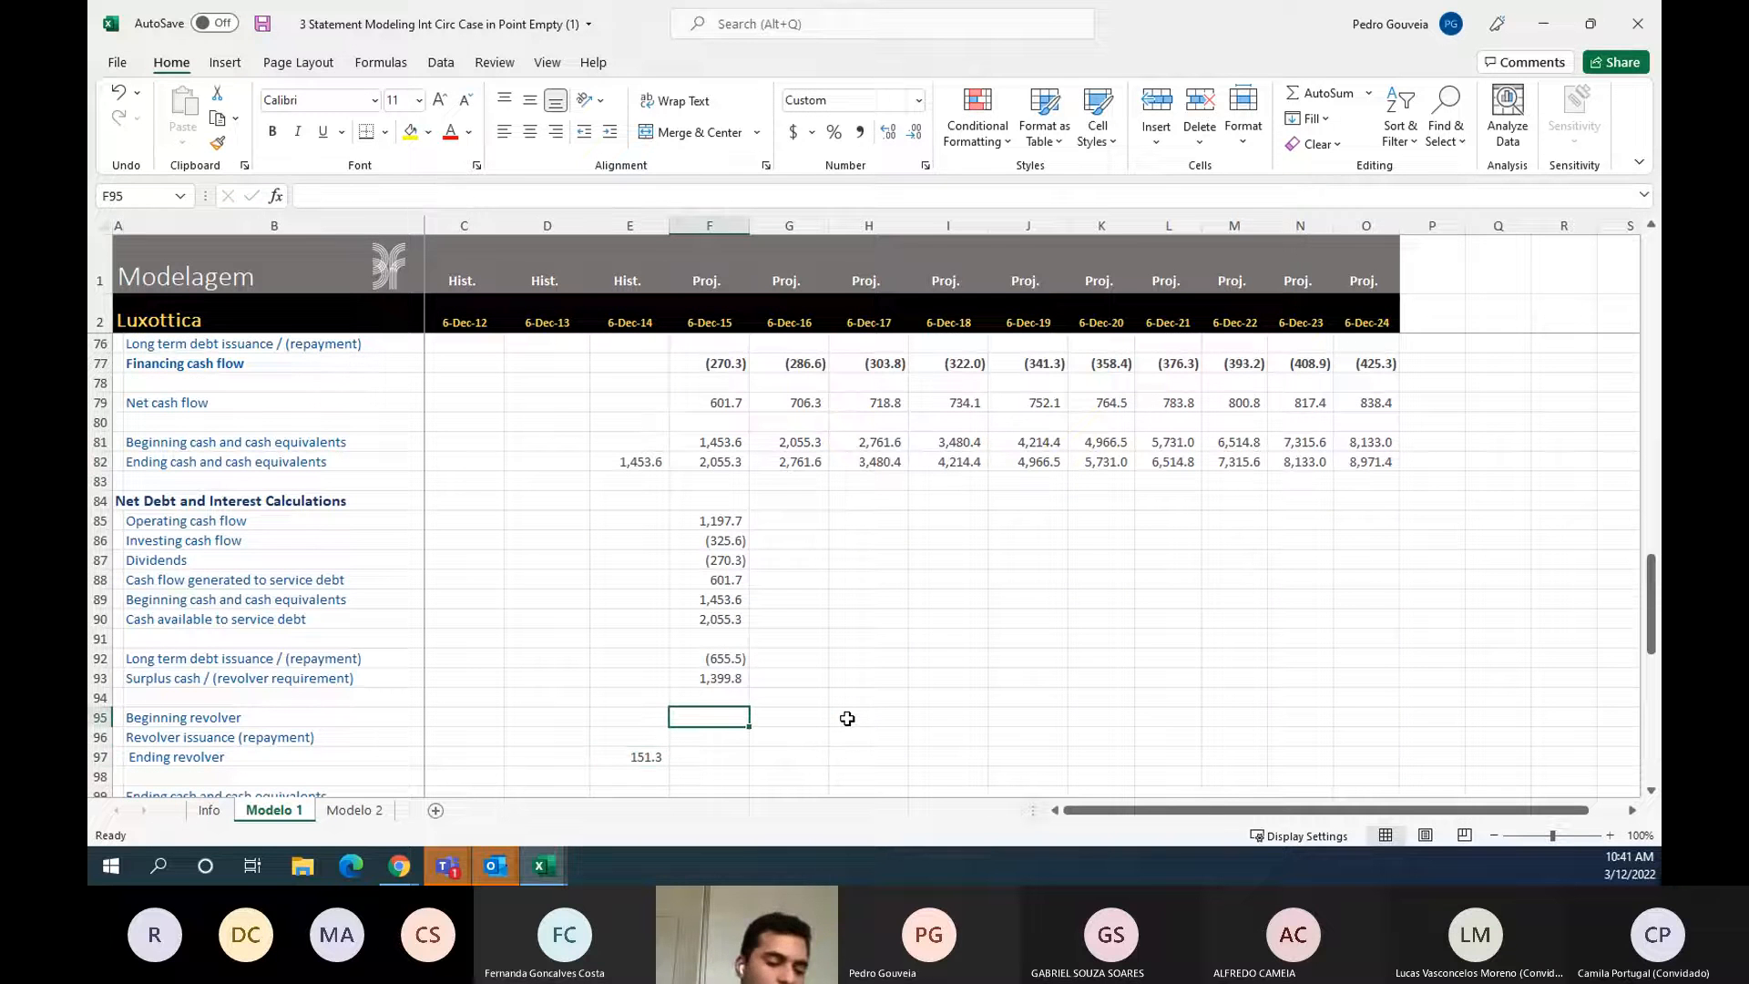
- Set the 6-Dec-15 beginning revolver in F95 equal to the prior year's ending revolver in E97
type("=")
key("Left")
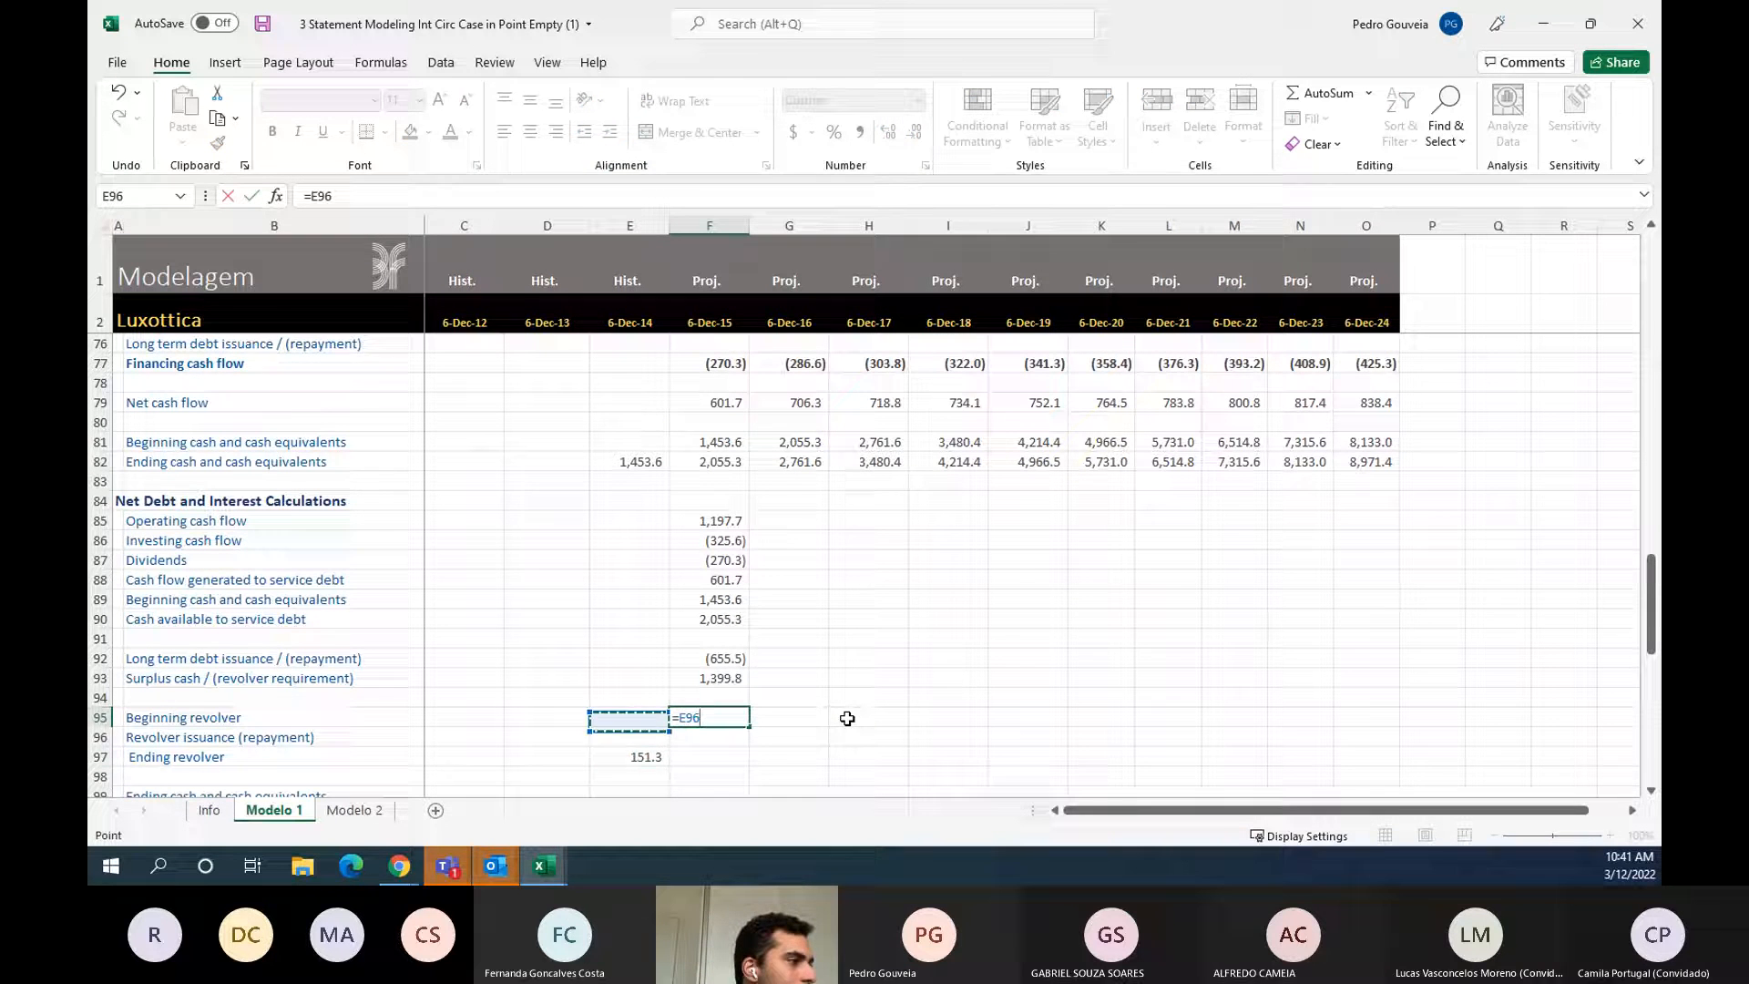
key("Down")
key("Down")
key("Return")
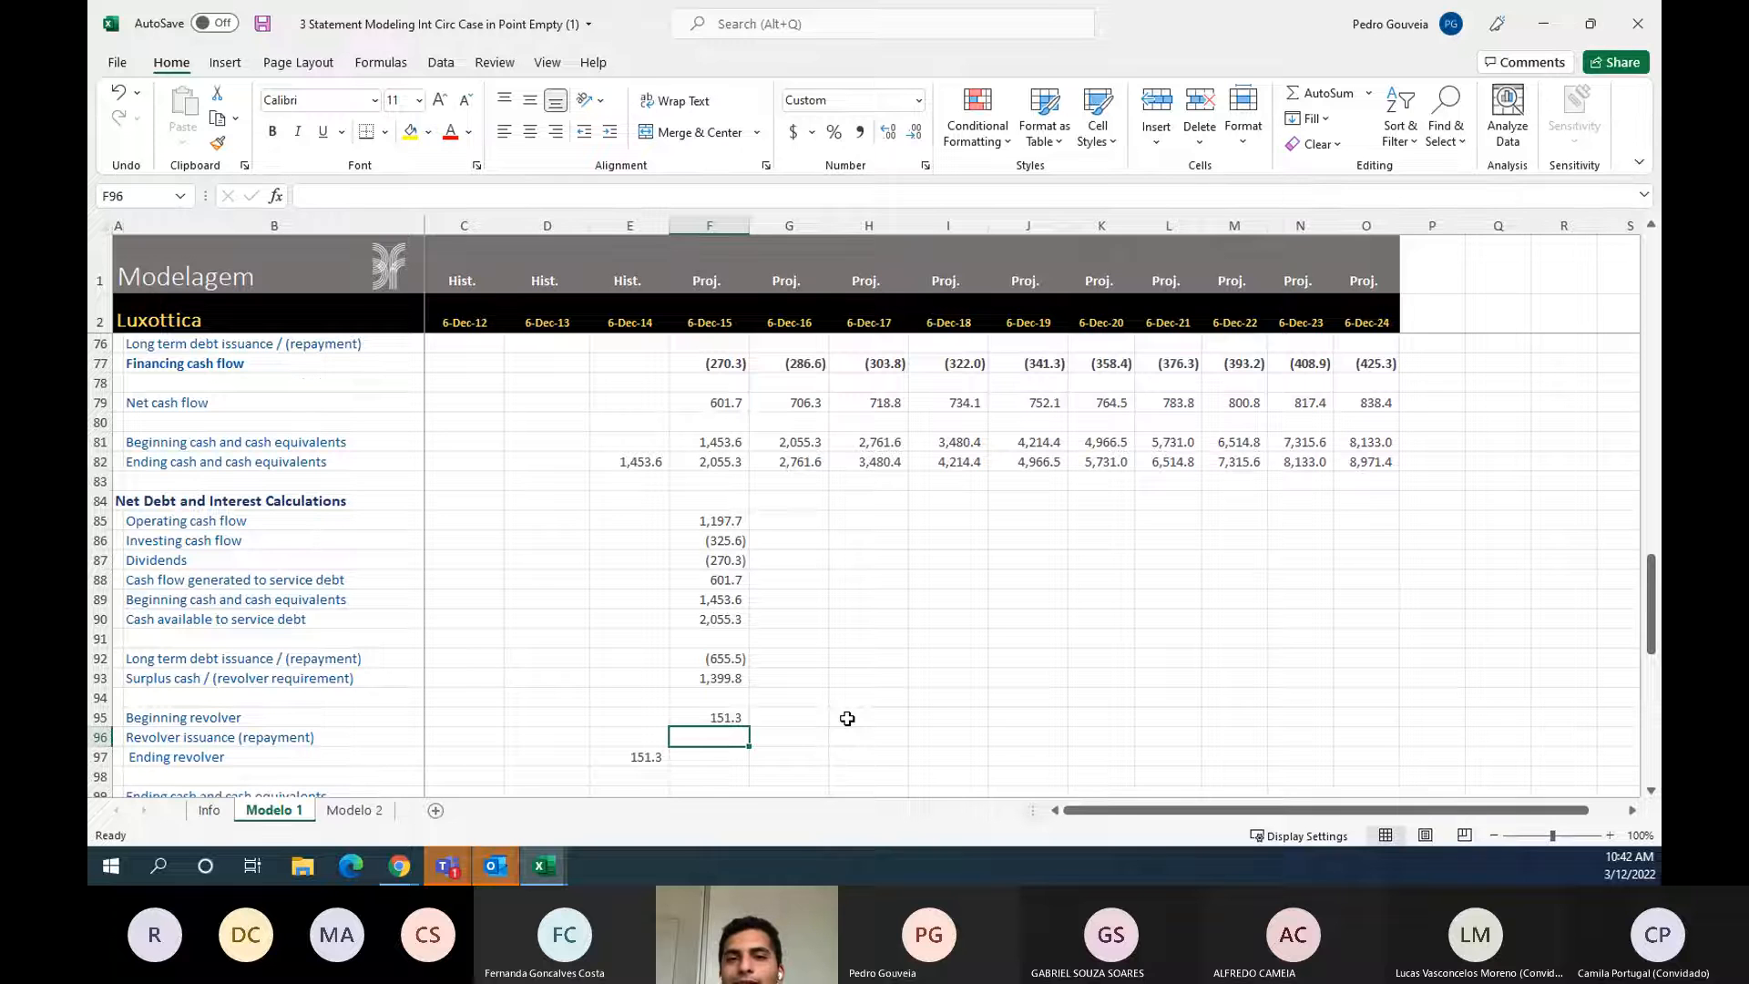
- Calculate the 6-Dec-15 revolver issuance (repayment) in F96 with =MIN(F95,F93)*-1
key("Up")
key("Up")
key("Up")
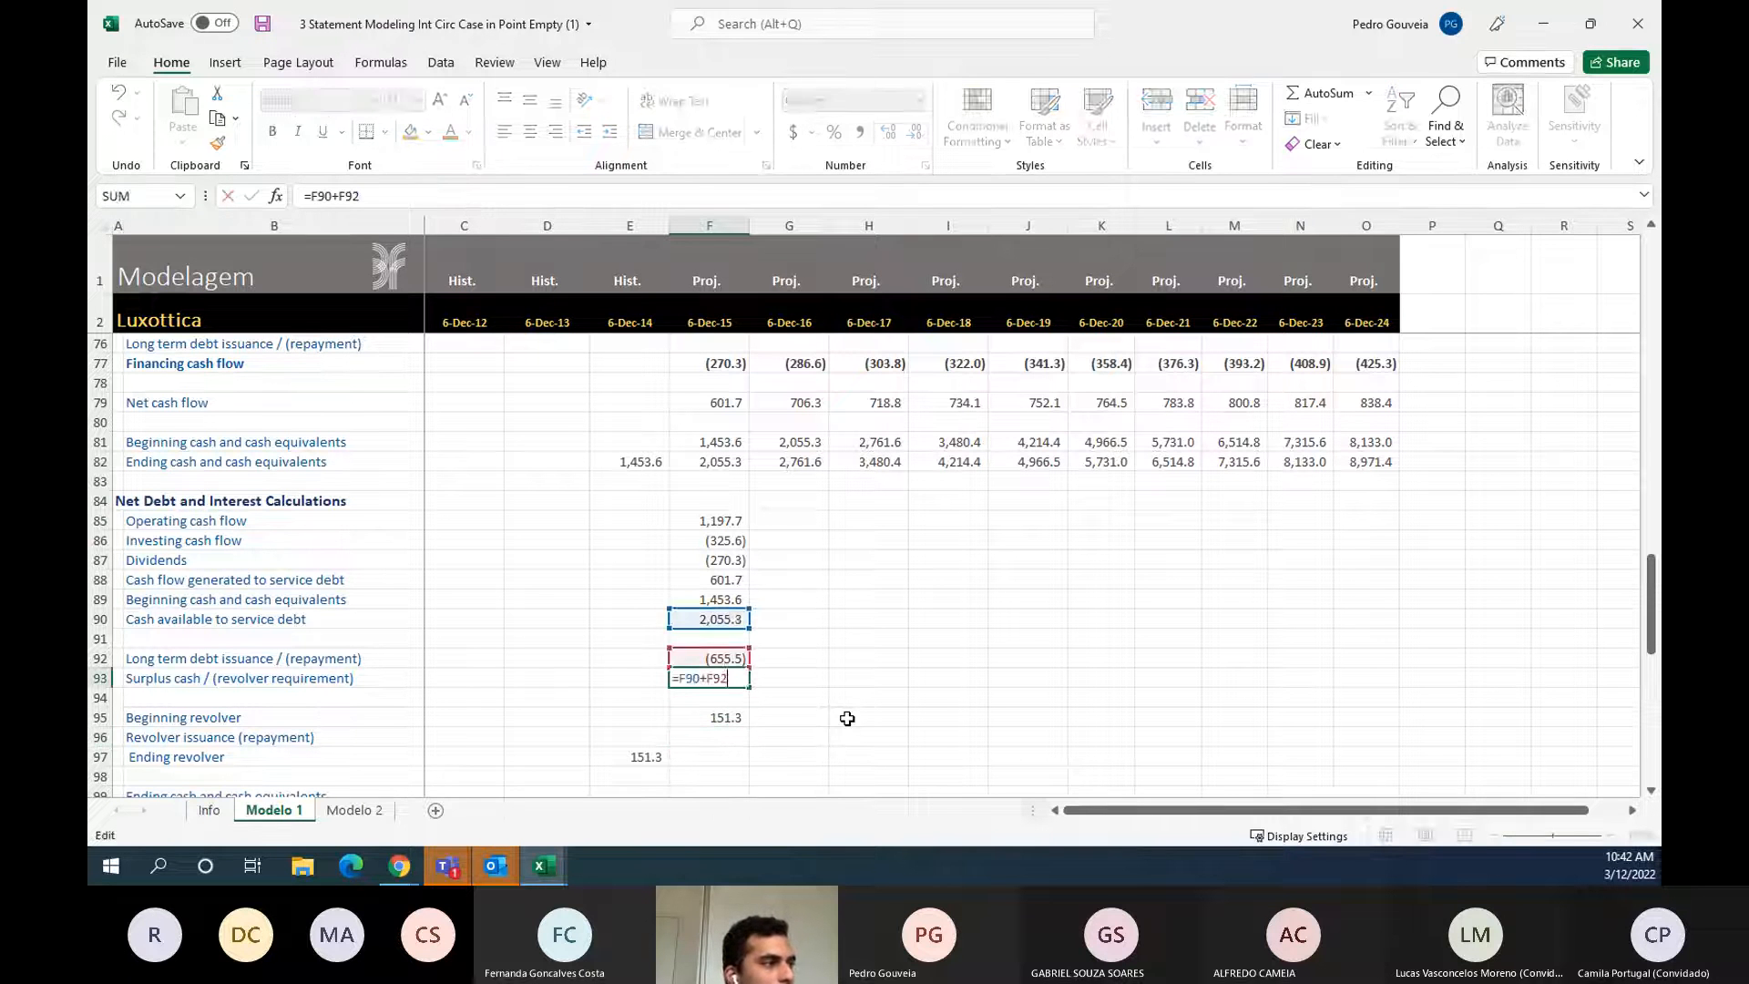
key("Down")
key("Down")
key("Down")
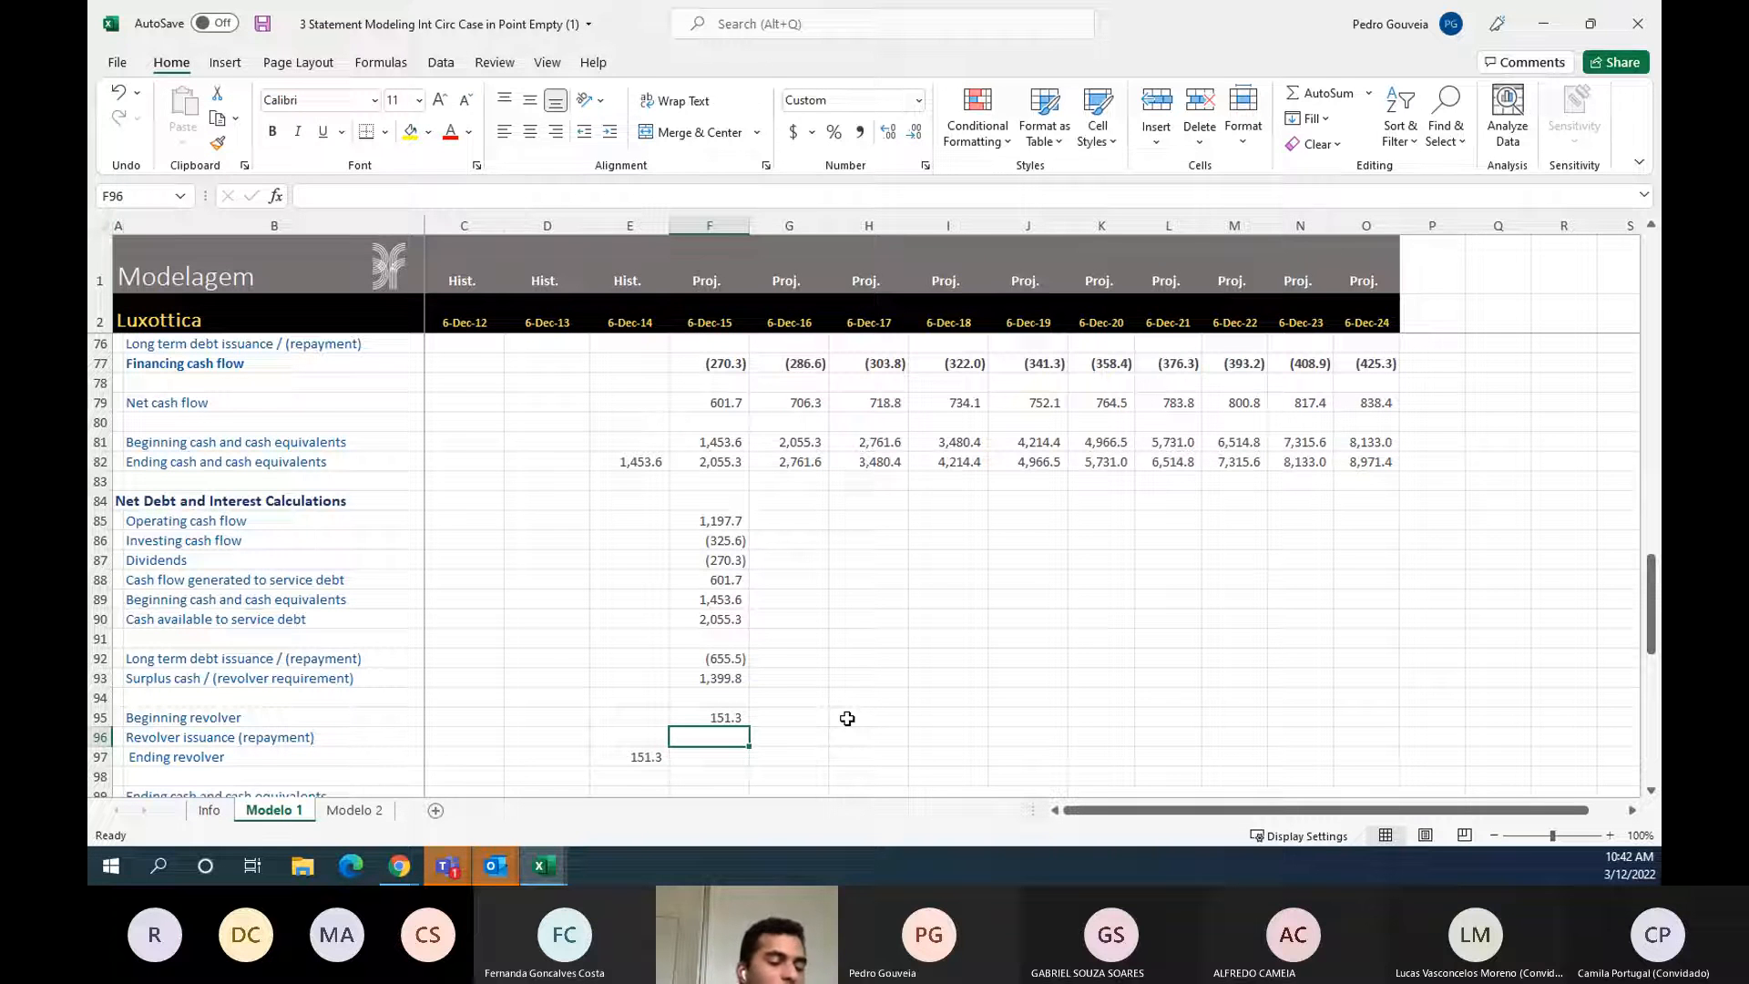
type("=")
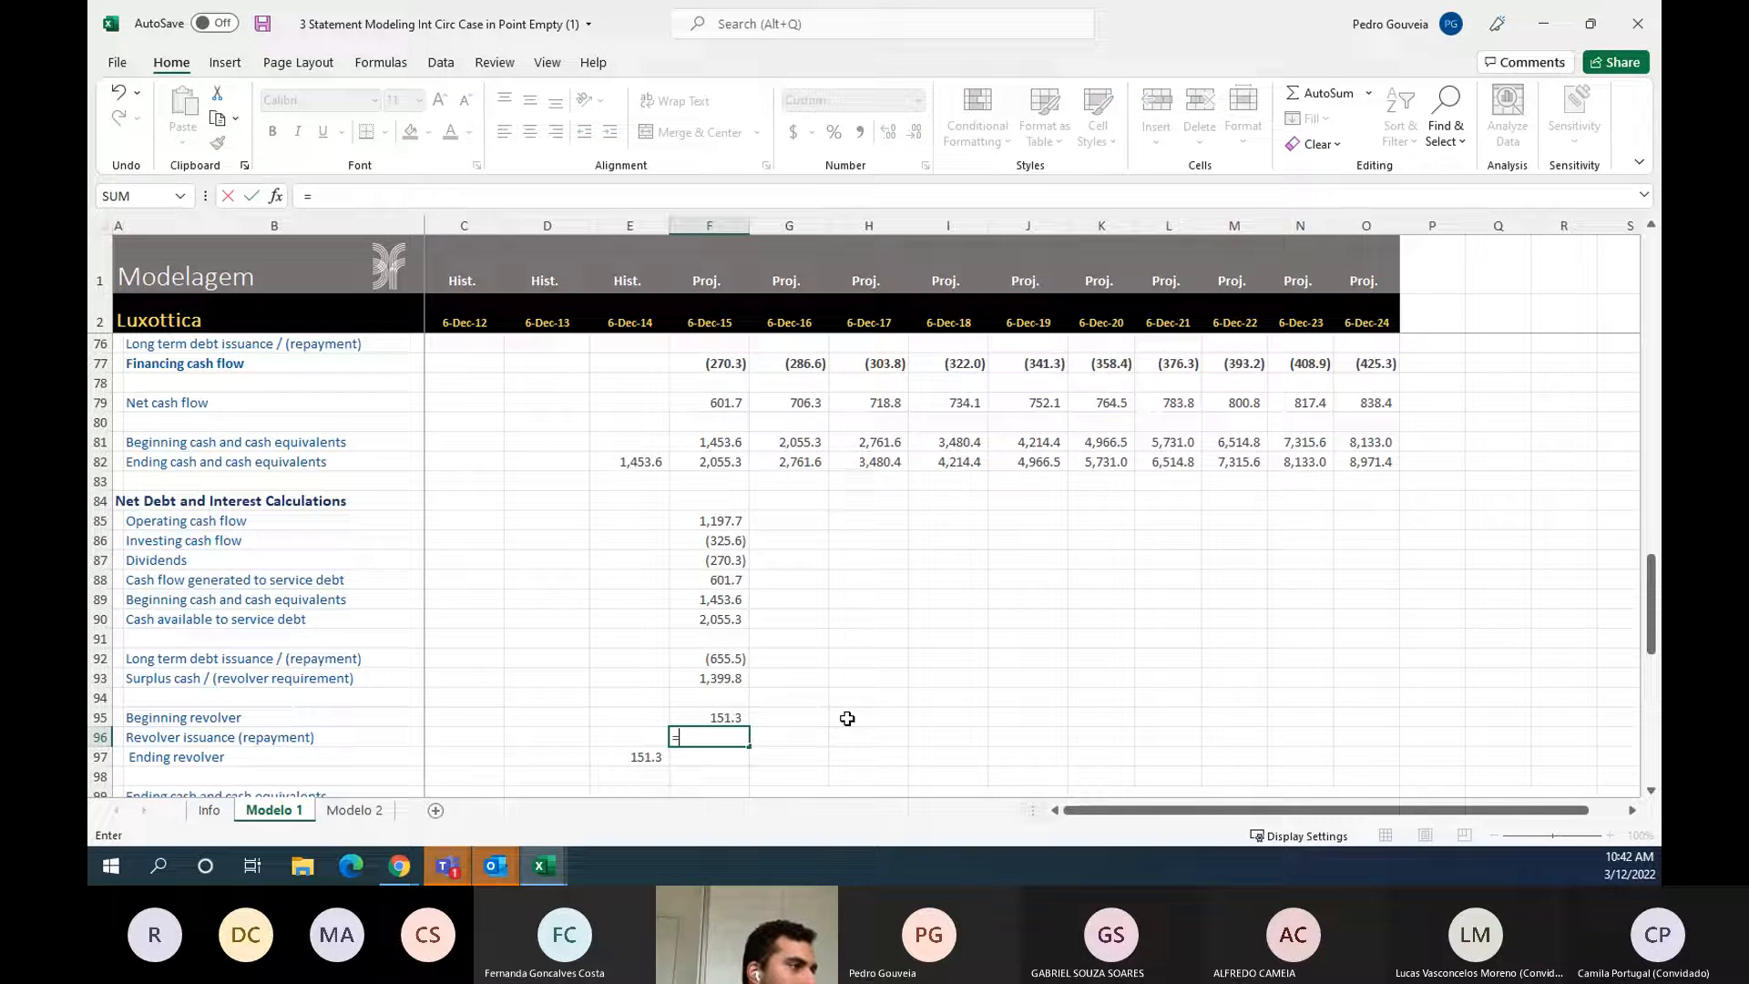
type("min")
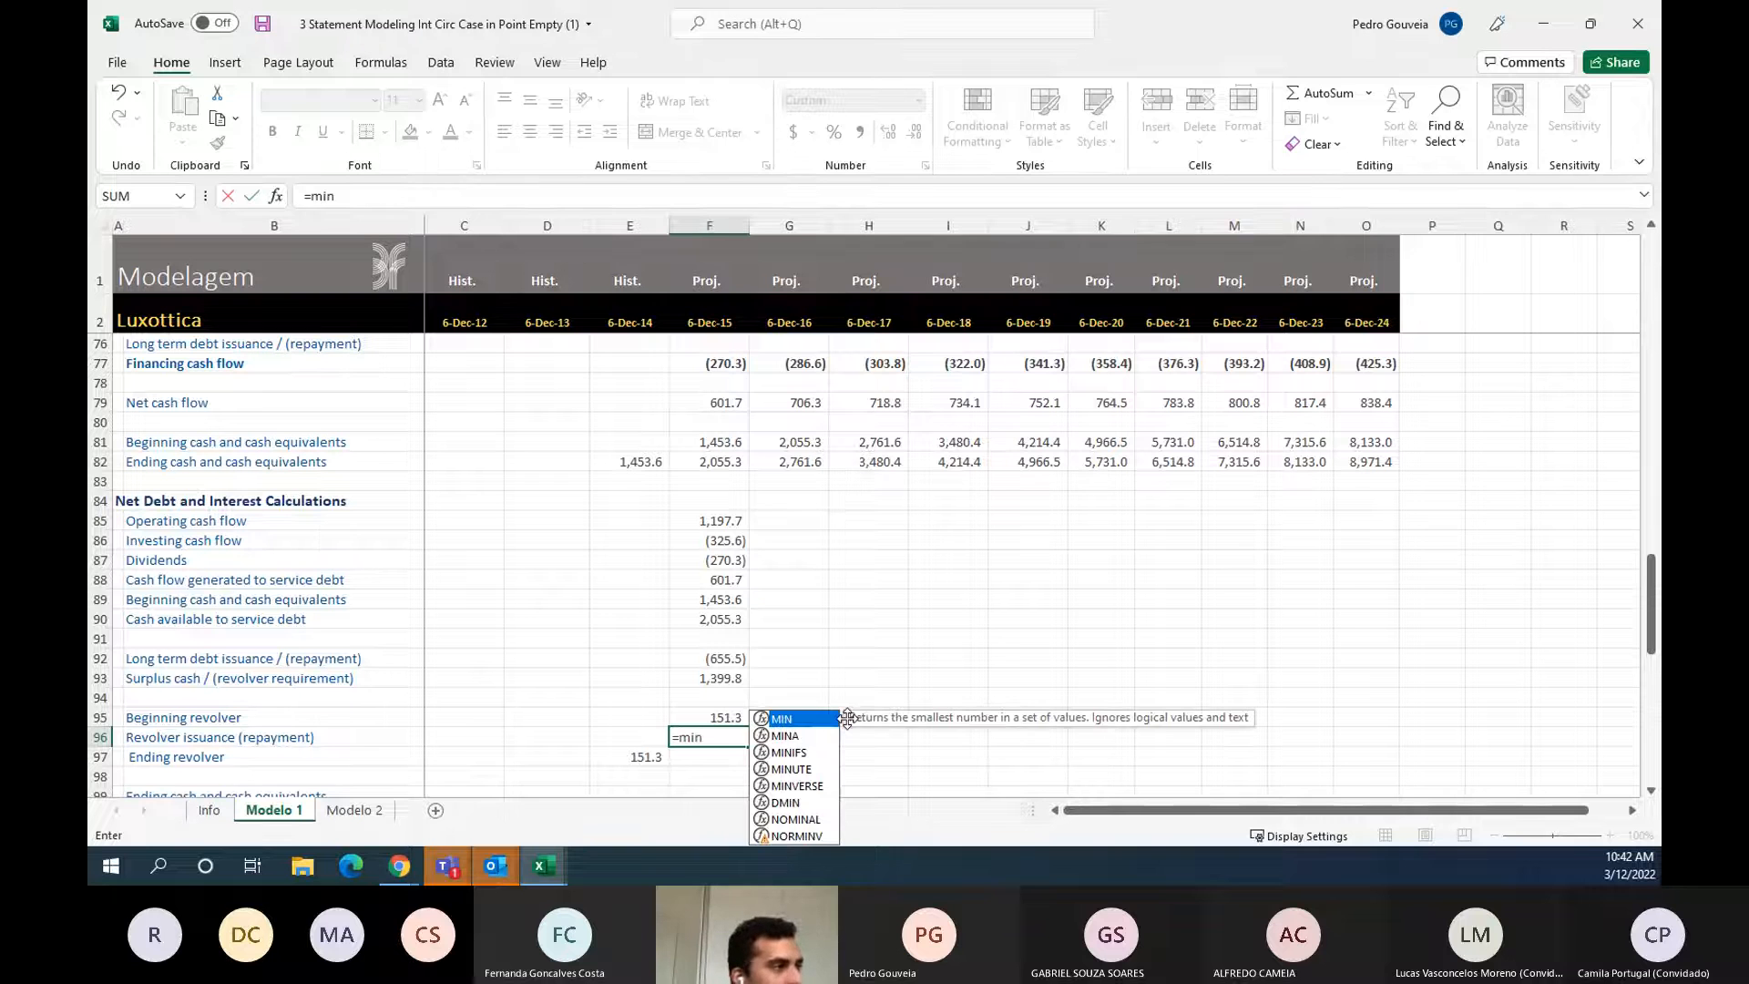
key("Tab")
key("Up")
type(",")
key("Up")
key("Up")
key("Up")
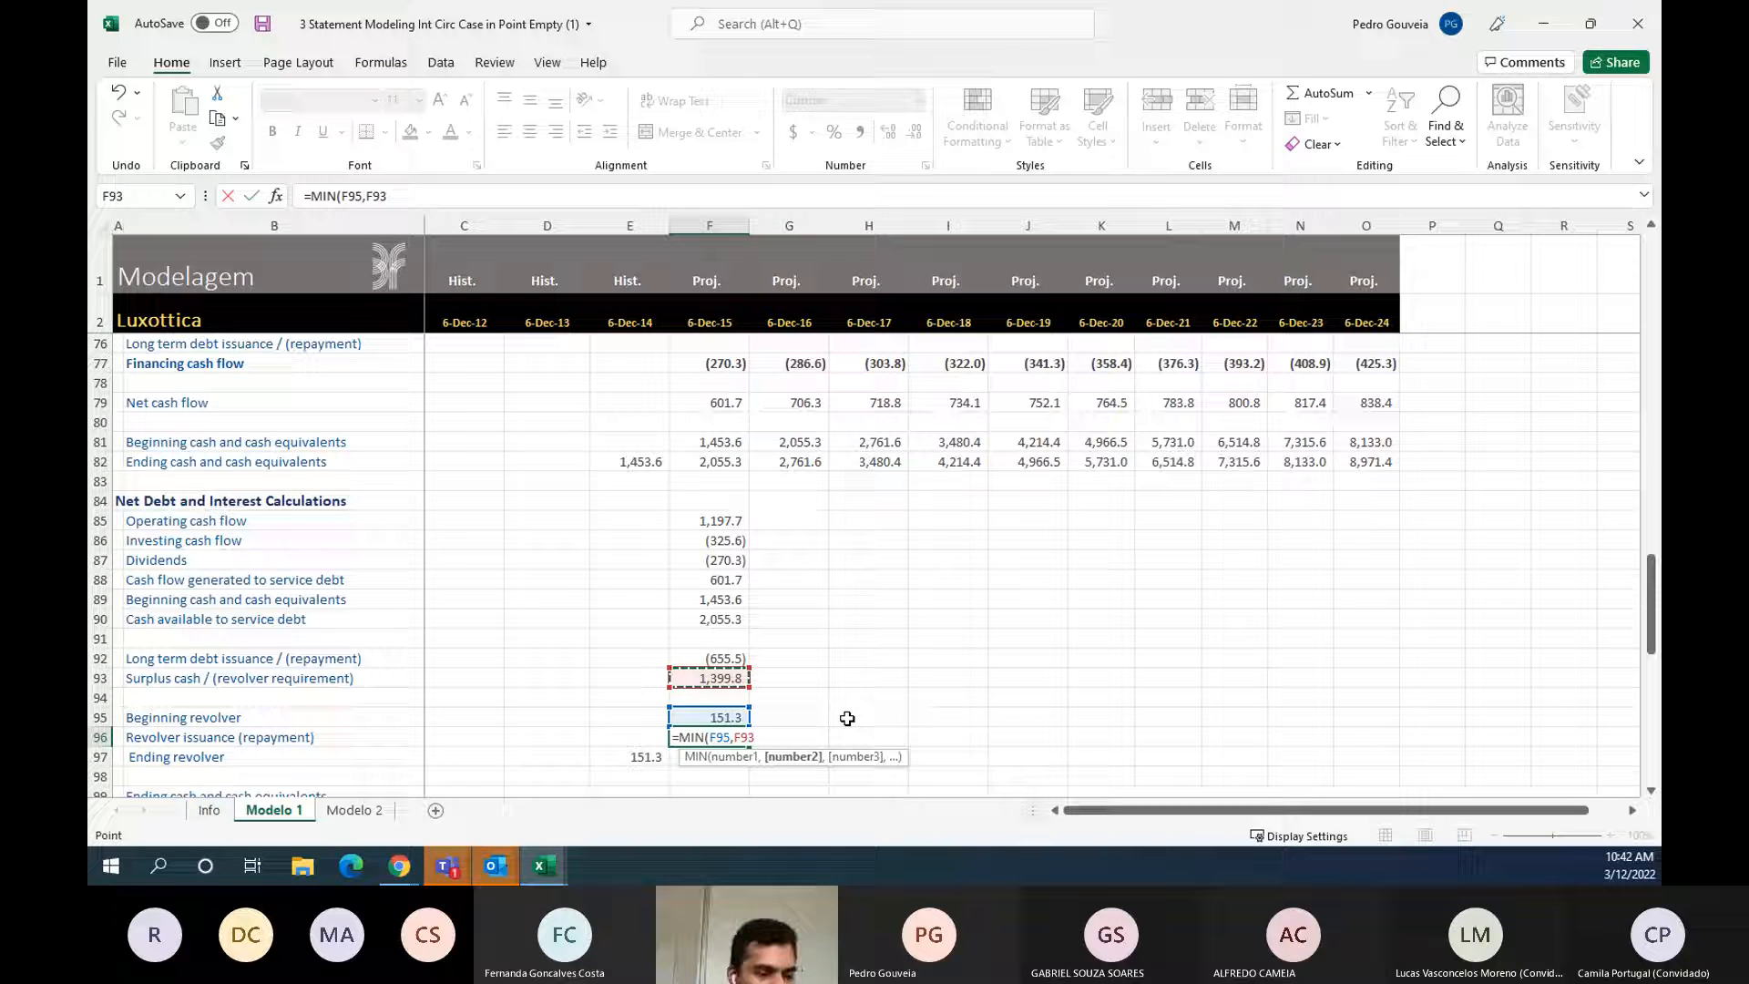
type(")*-1")
key("Return")
- Overwrite the 6-Dec-15 operating cash flow in F85 with 50 and check the surplus cash in F93
key("Up")
key("Up")
key("Up")
key("Up")
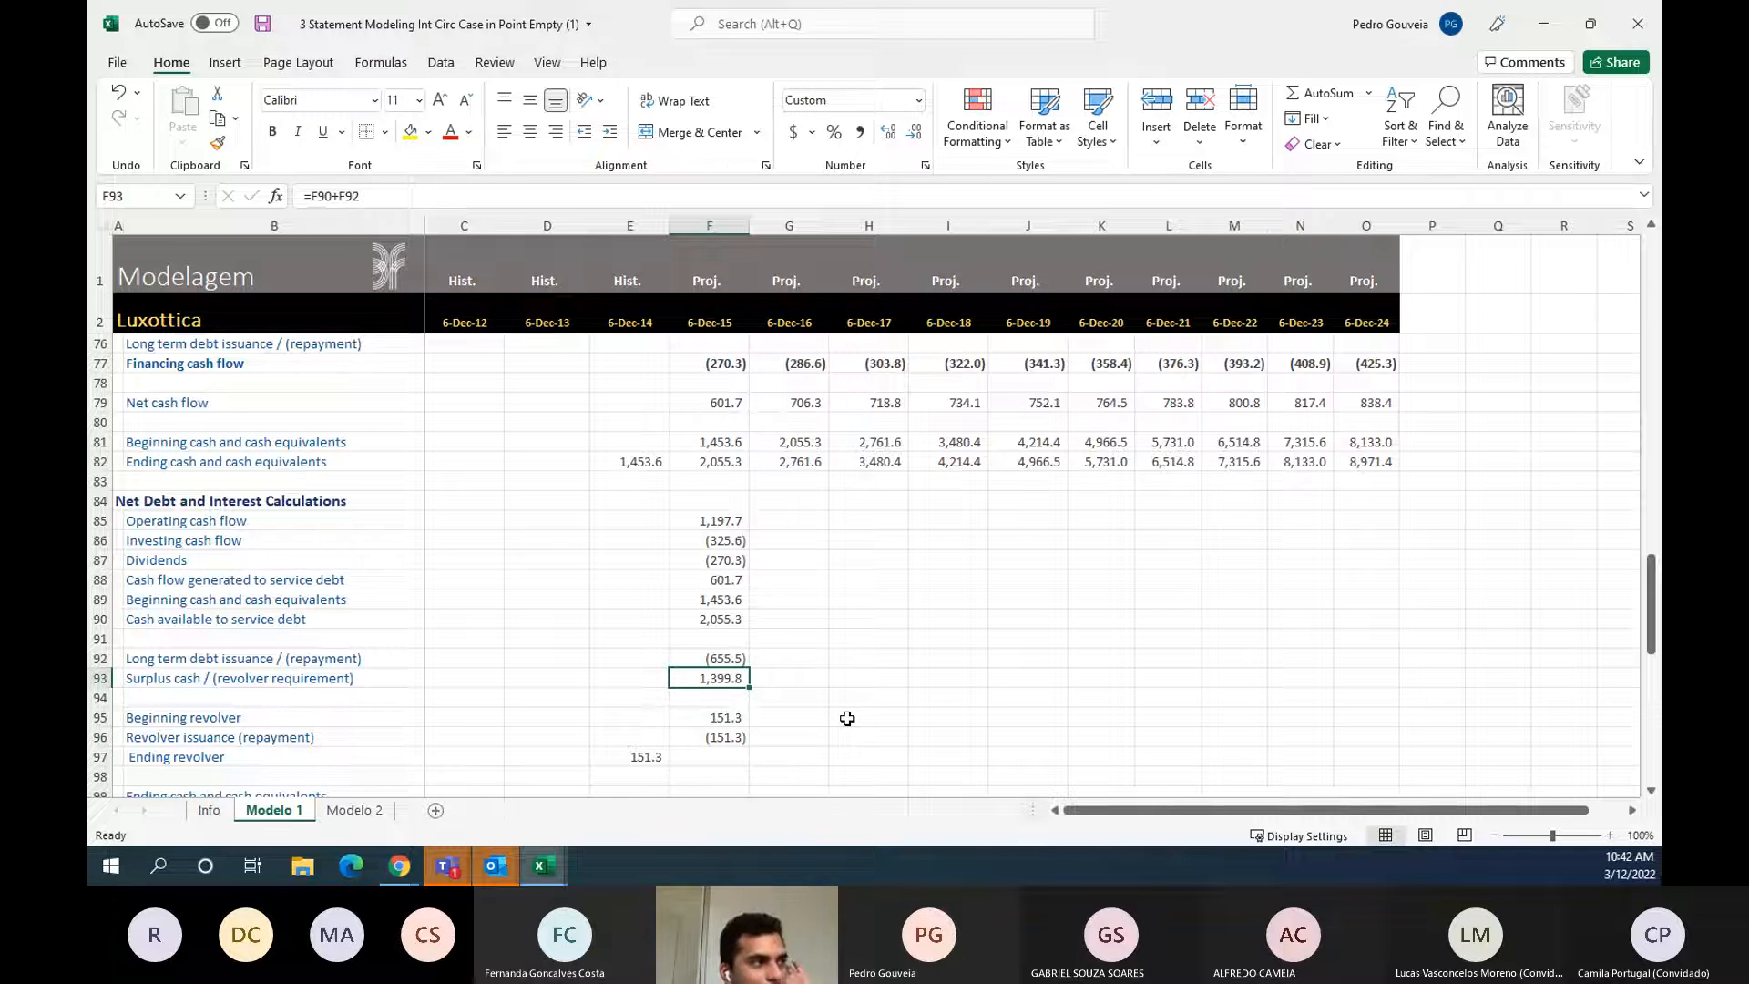
key("Up")
key("Up")
key("Up")
key("Up")
key("Up")
key("Up")
key("Up")
key("Up")
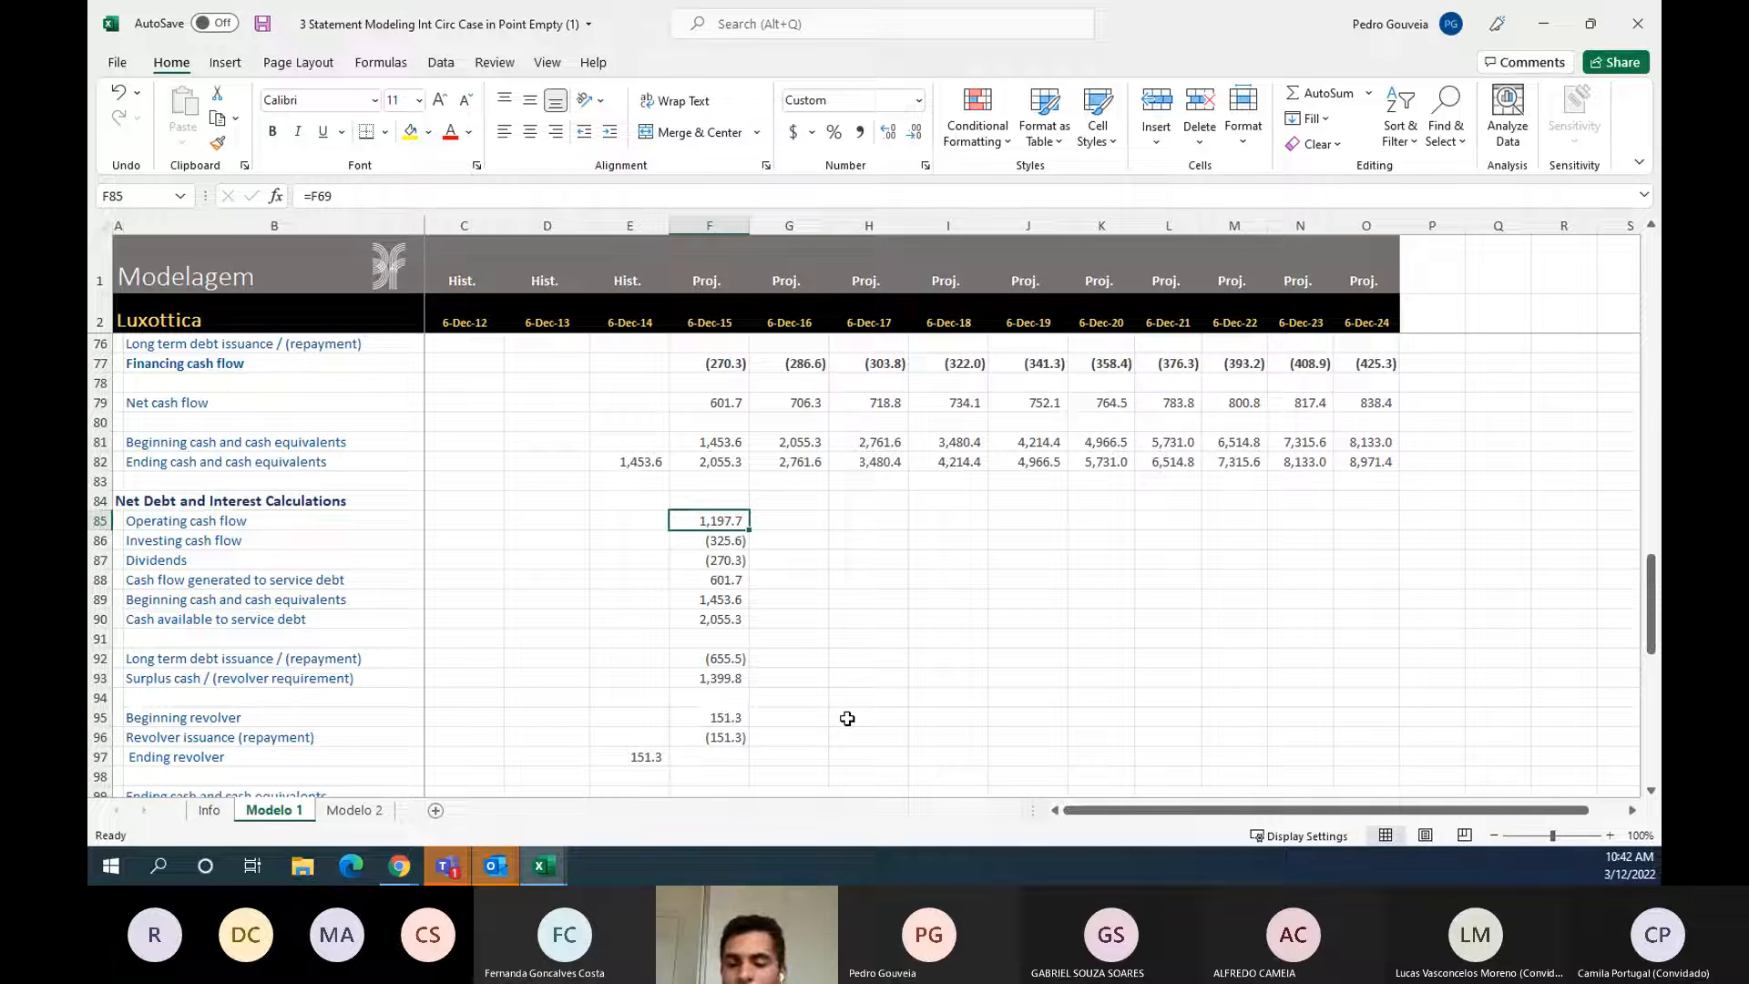
type("50")
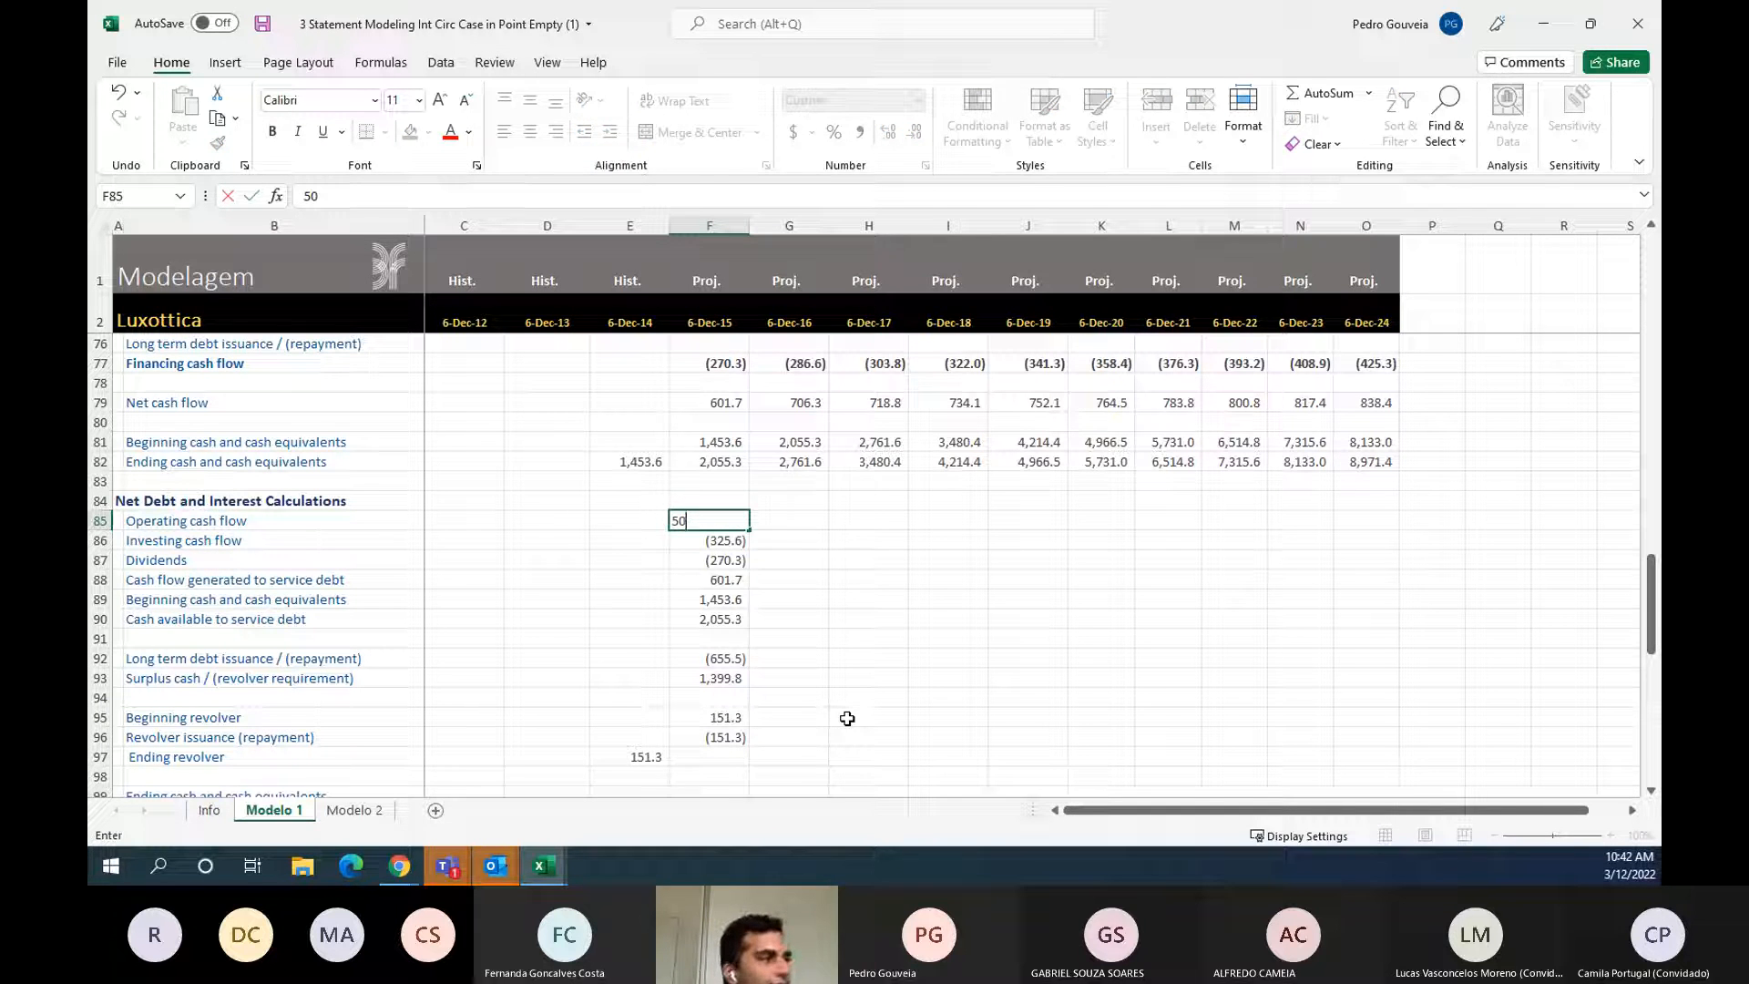
key("Return")
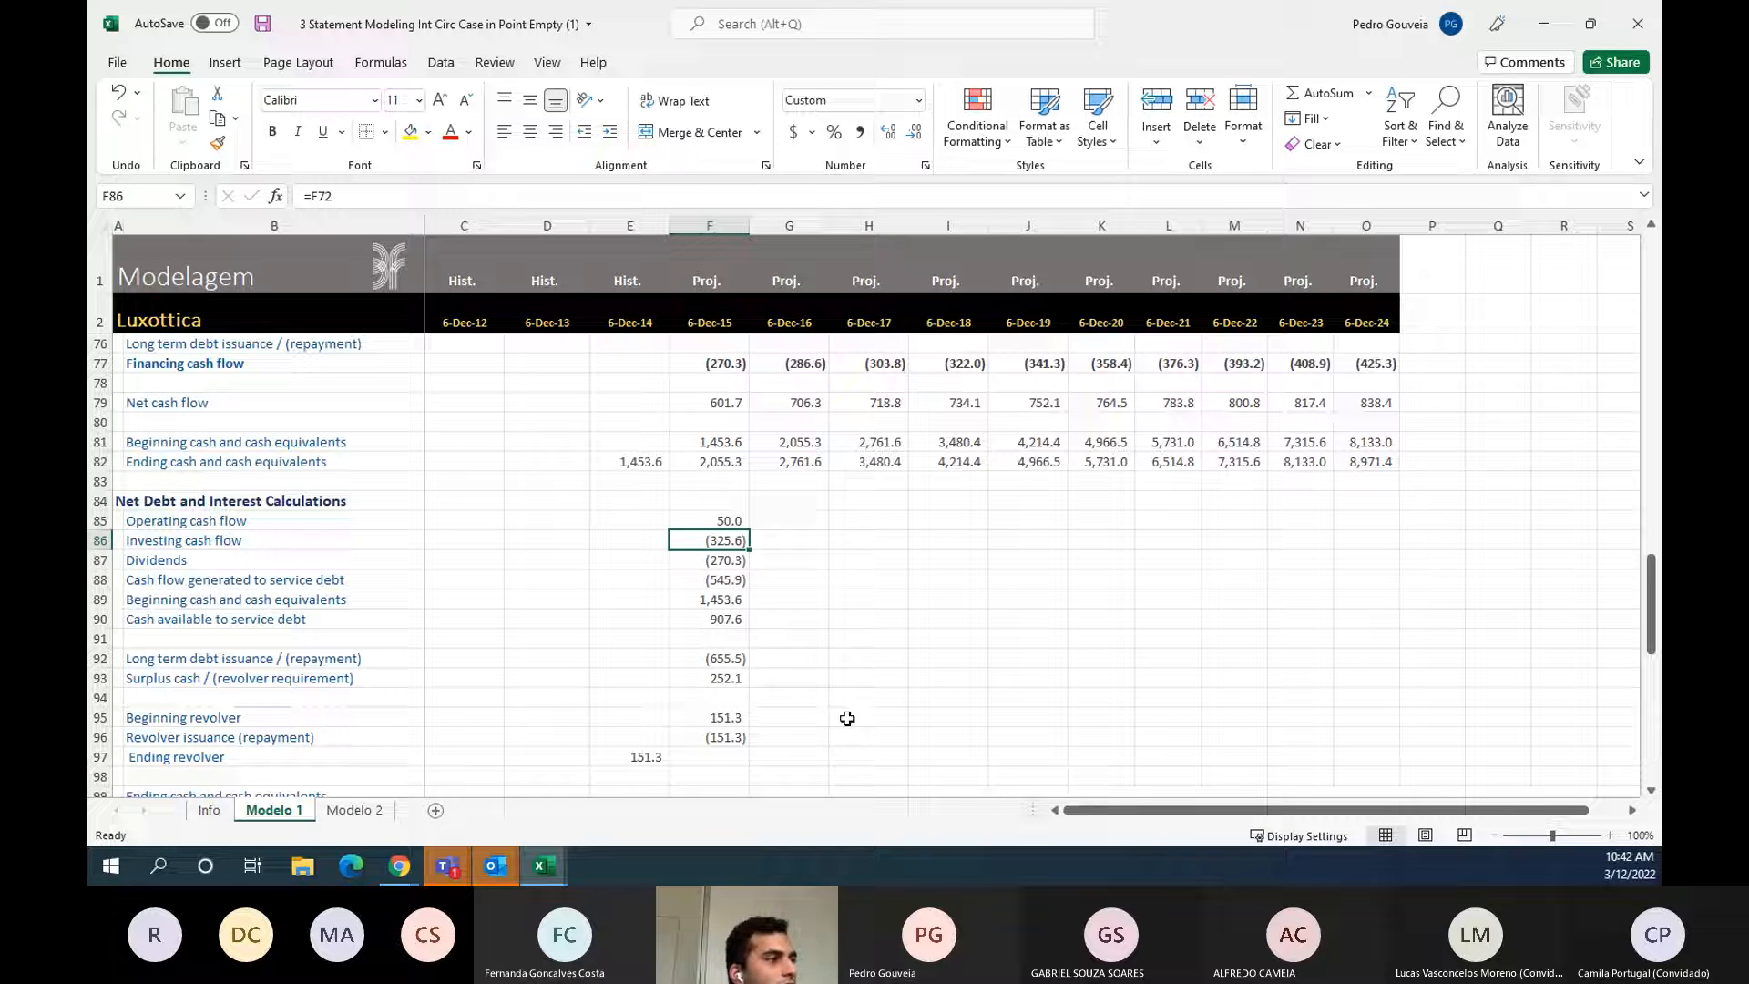
left_click(740, 661)
left_click(724, 681)
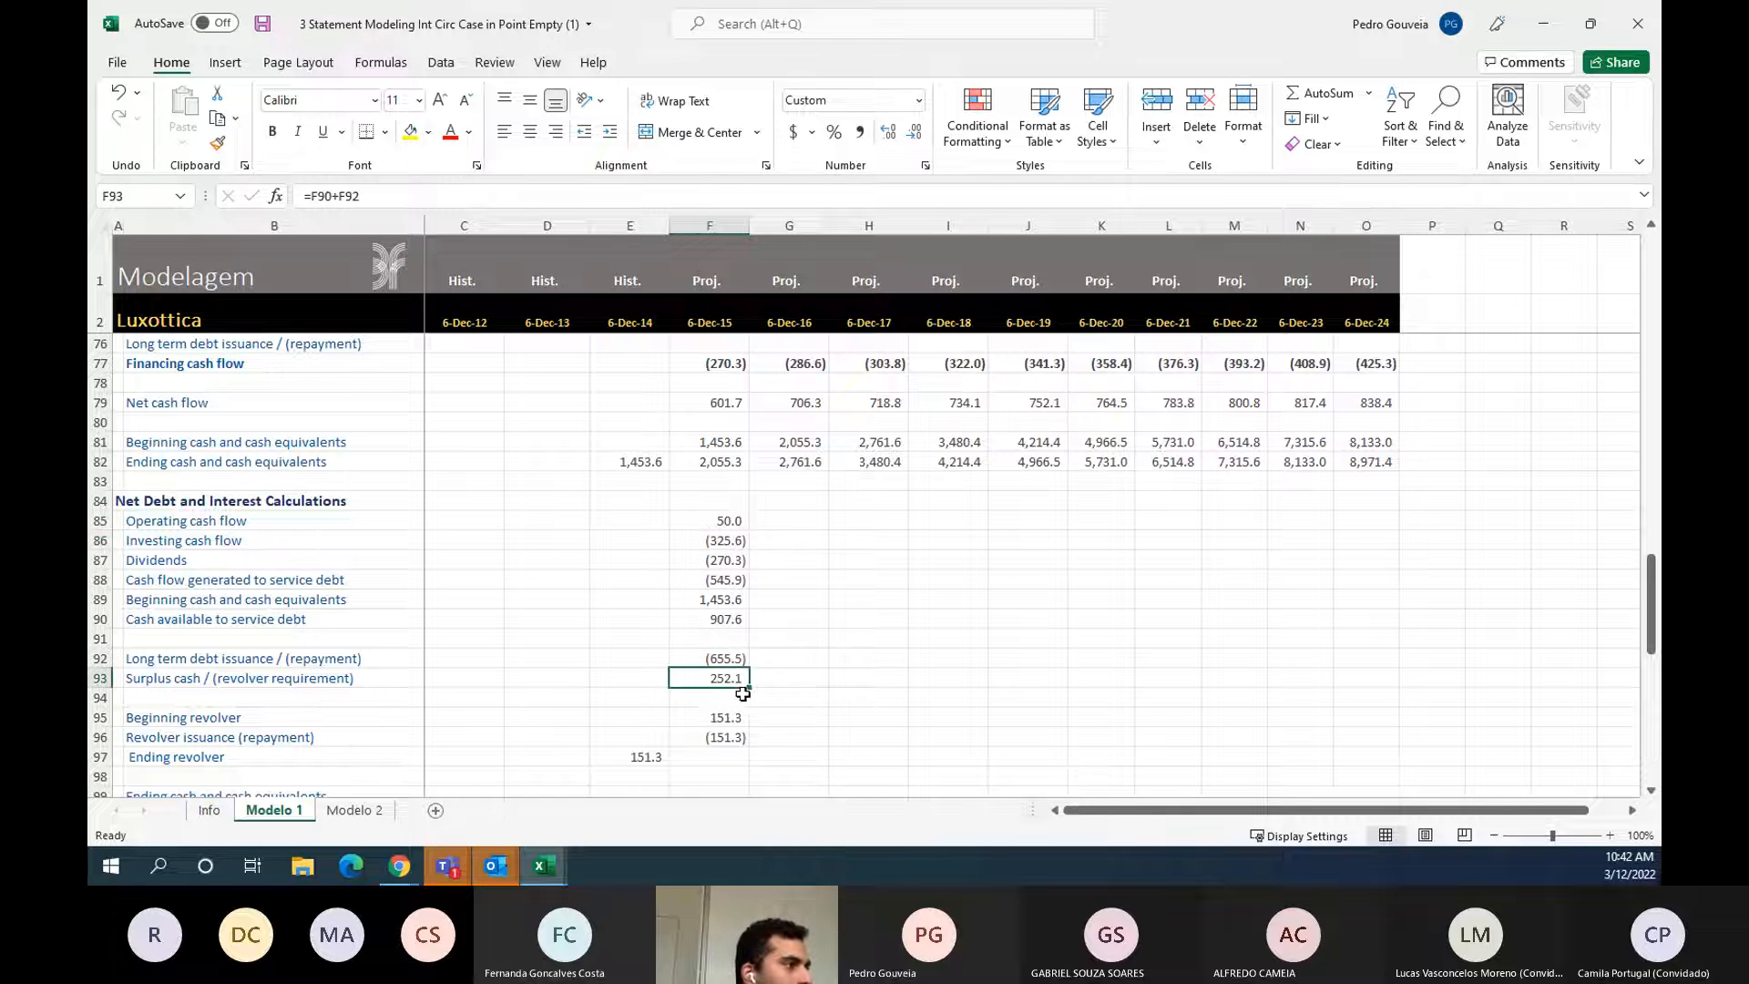
- Overwrite the 6-Dec-15 operating cash flow in F85 with -500 to test the revolver calculation
double_click(706, 520)
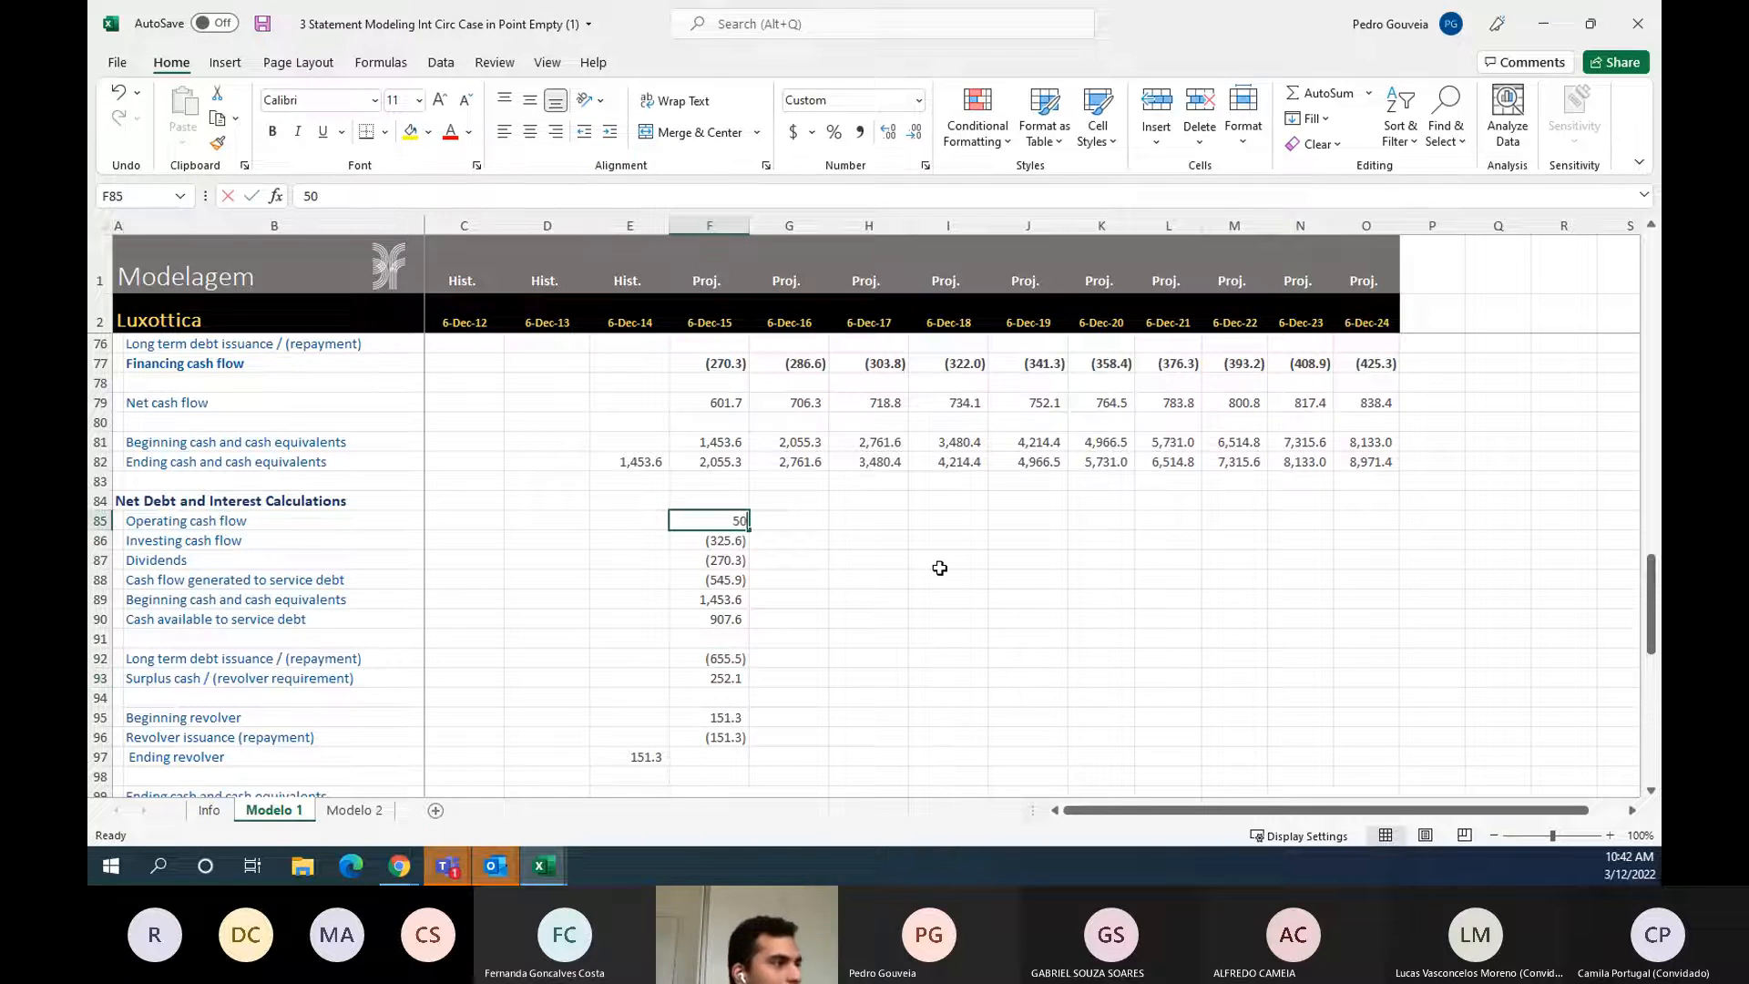
type("-500")
key("Return")
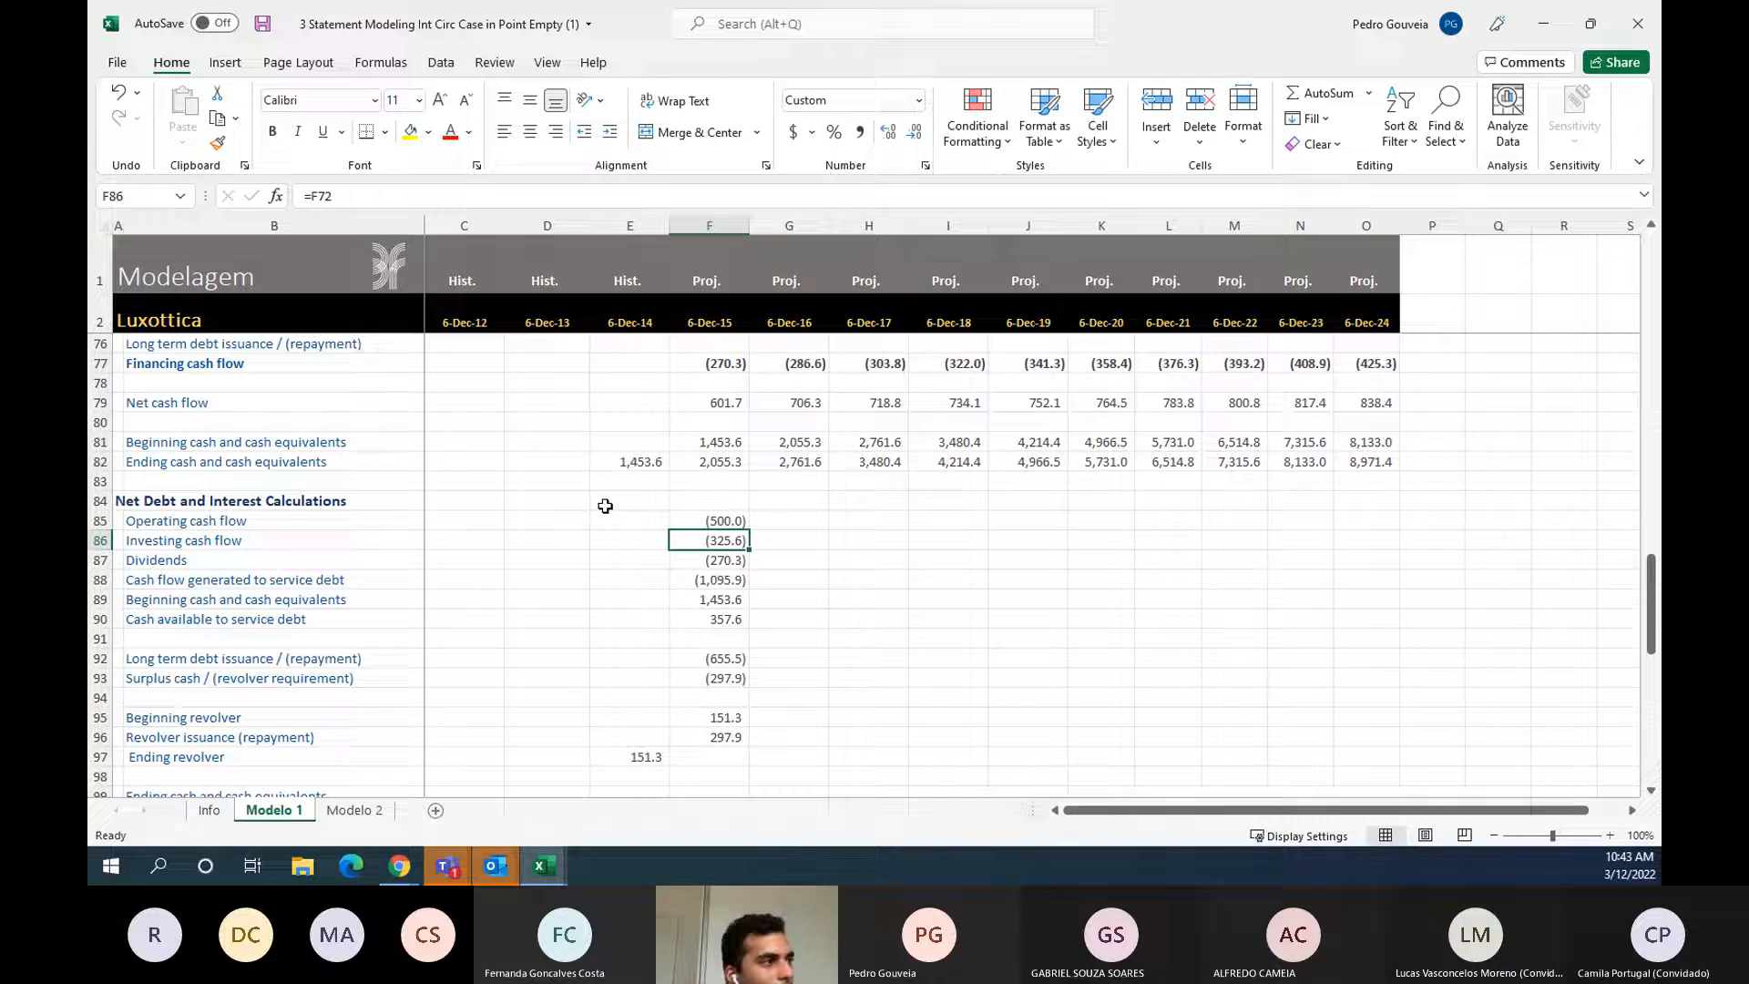
- Trace the 6-Dec-15 debt service cash, long term debt repayment, surplus cash and revolver issuance formulas in F88 to F96
left_click(743, 583)
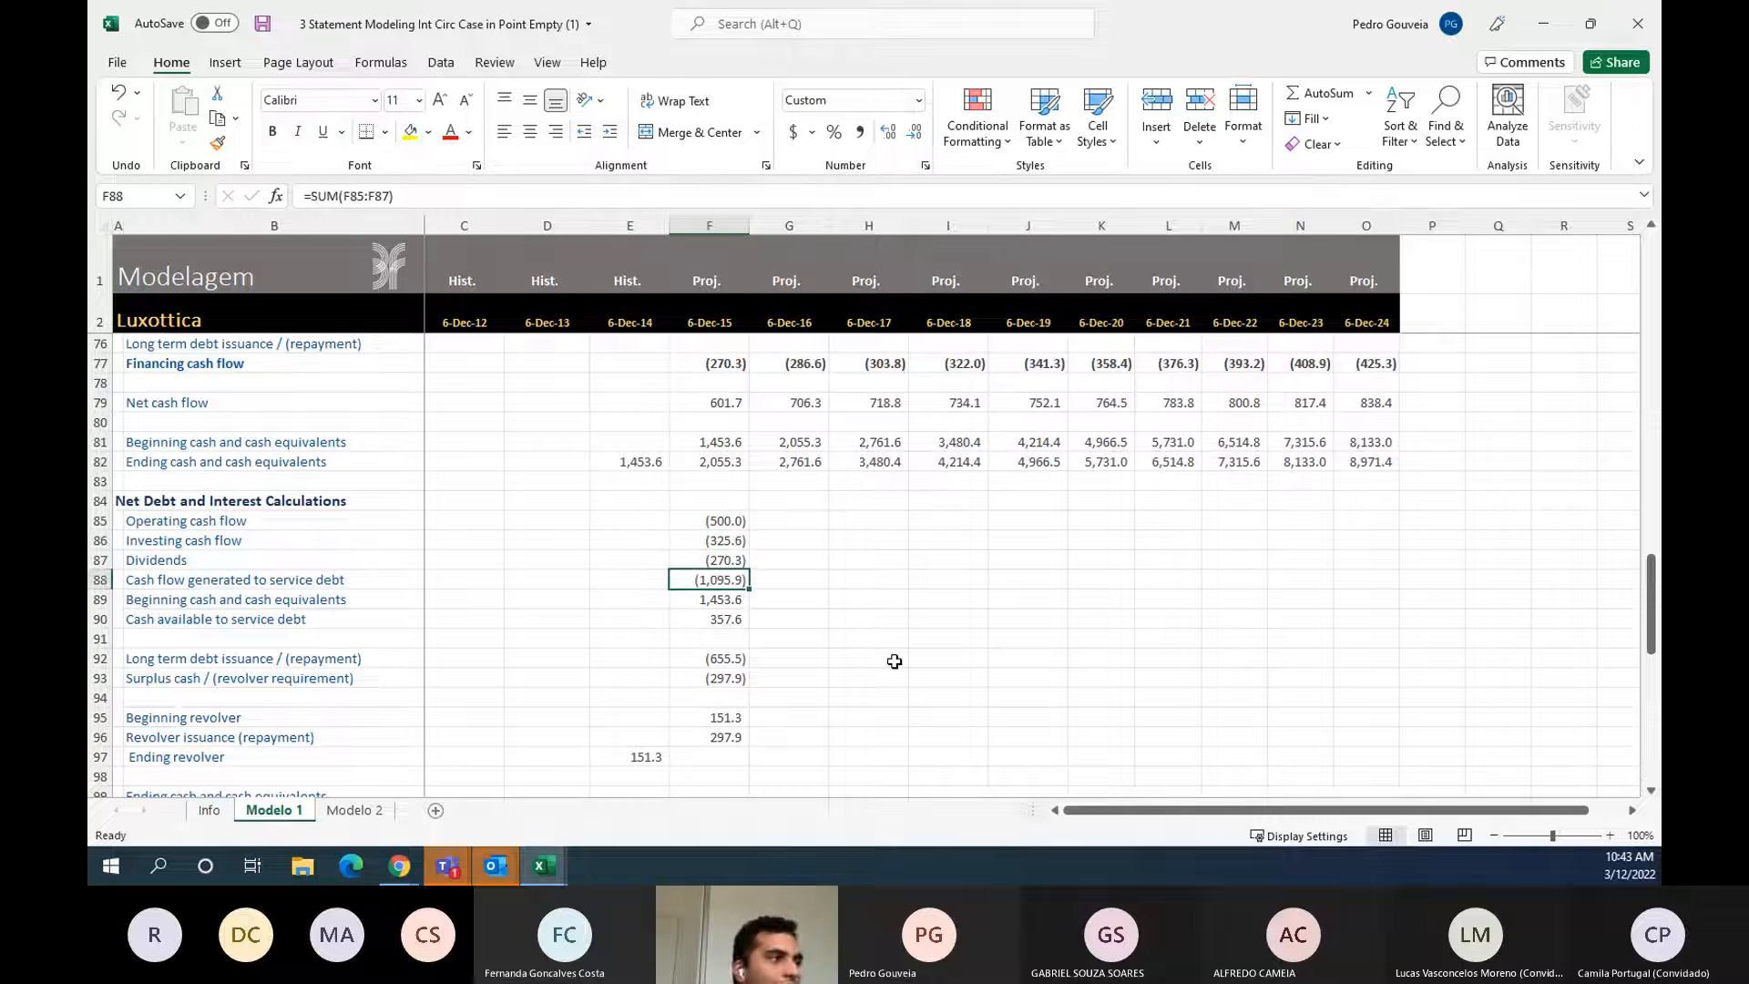
key("Down")
key("Down")
key("alt+equal")
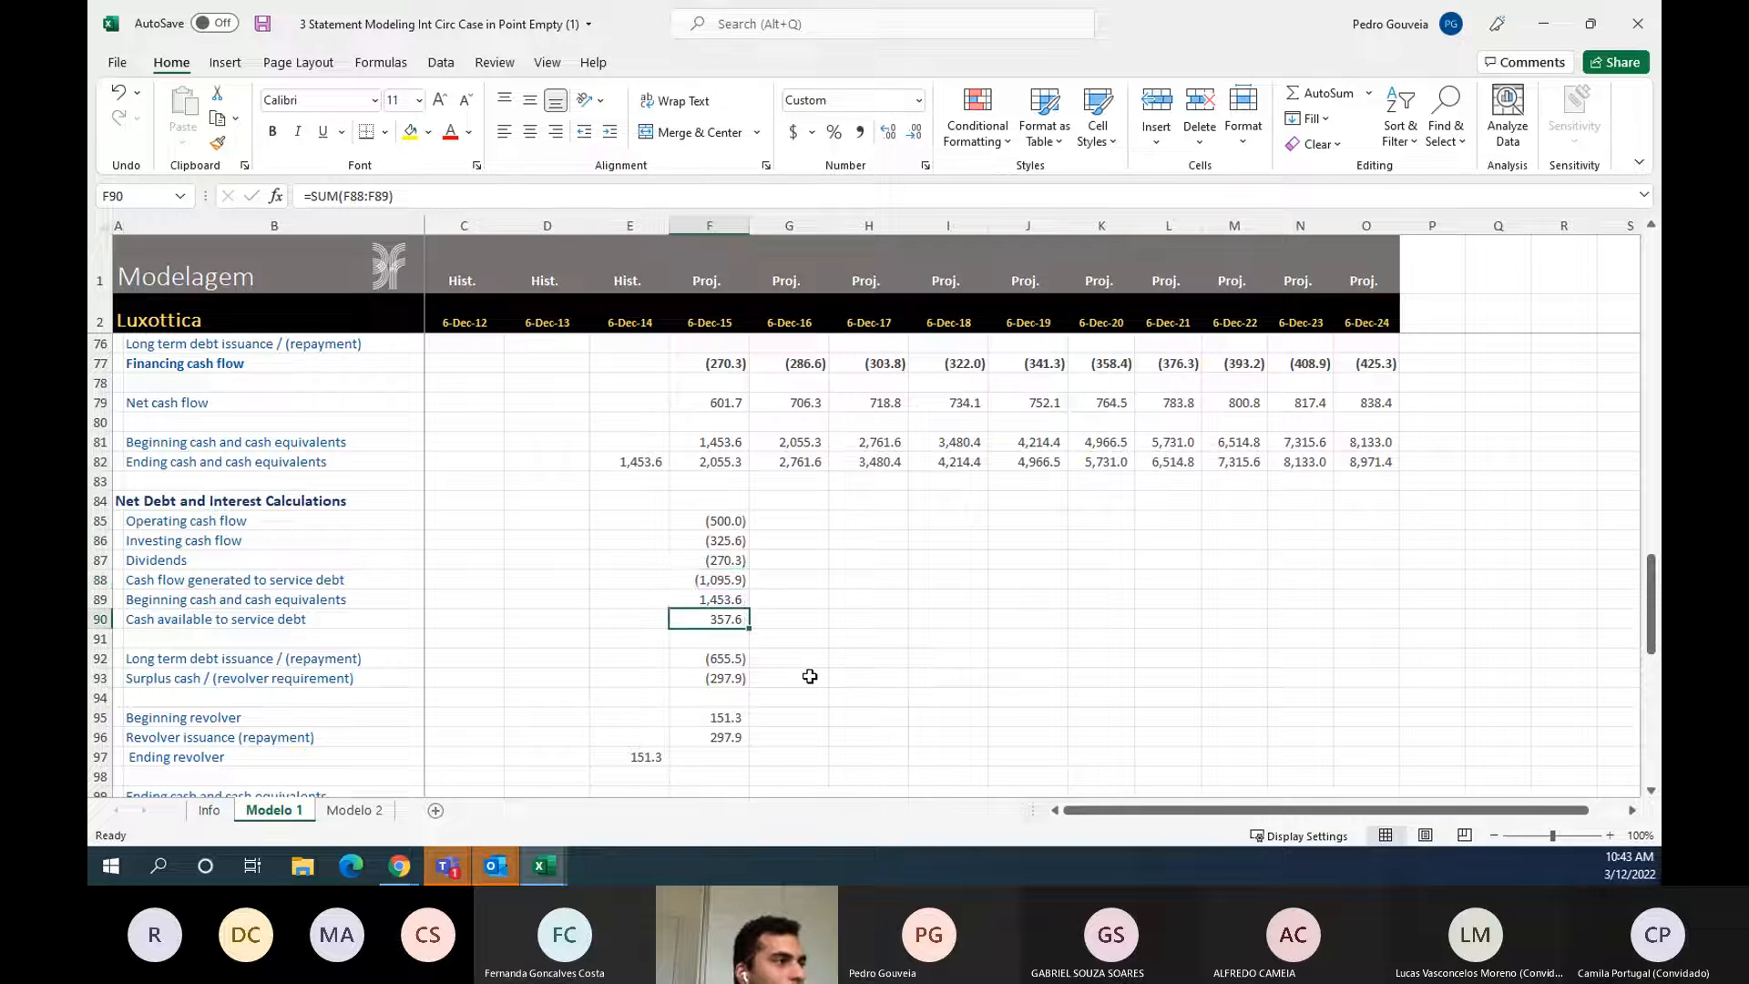
key("Return")
left_click(733, 660)
type("=F17")
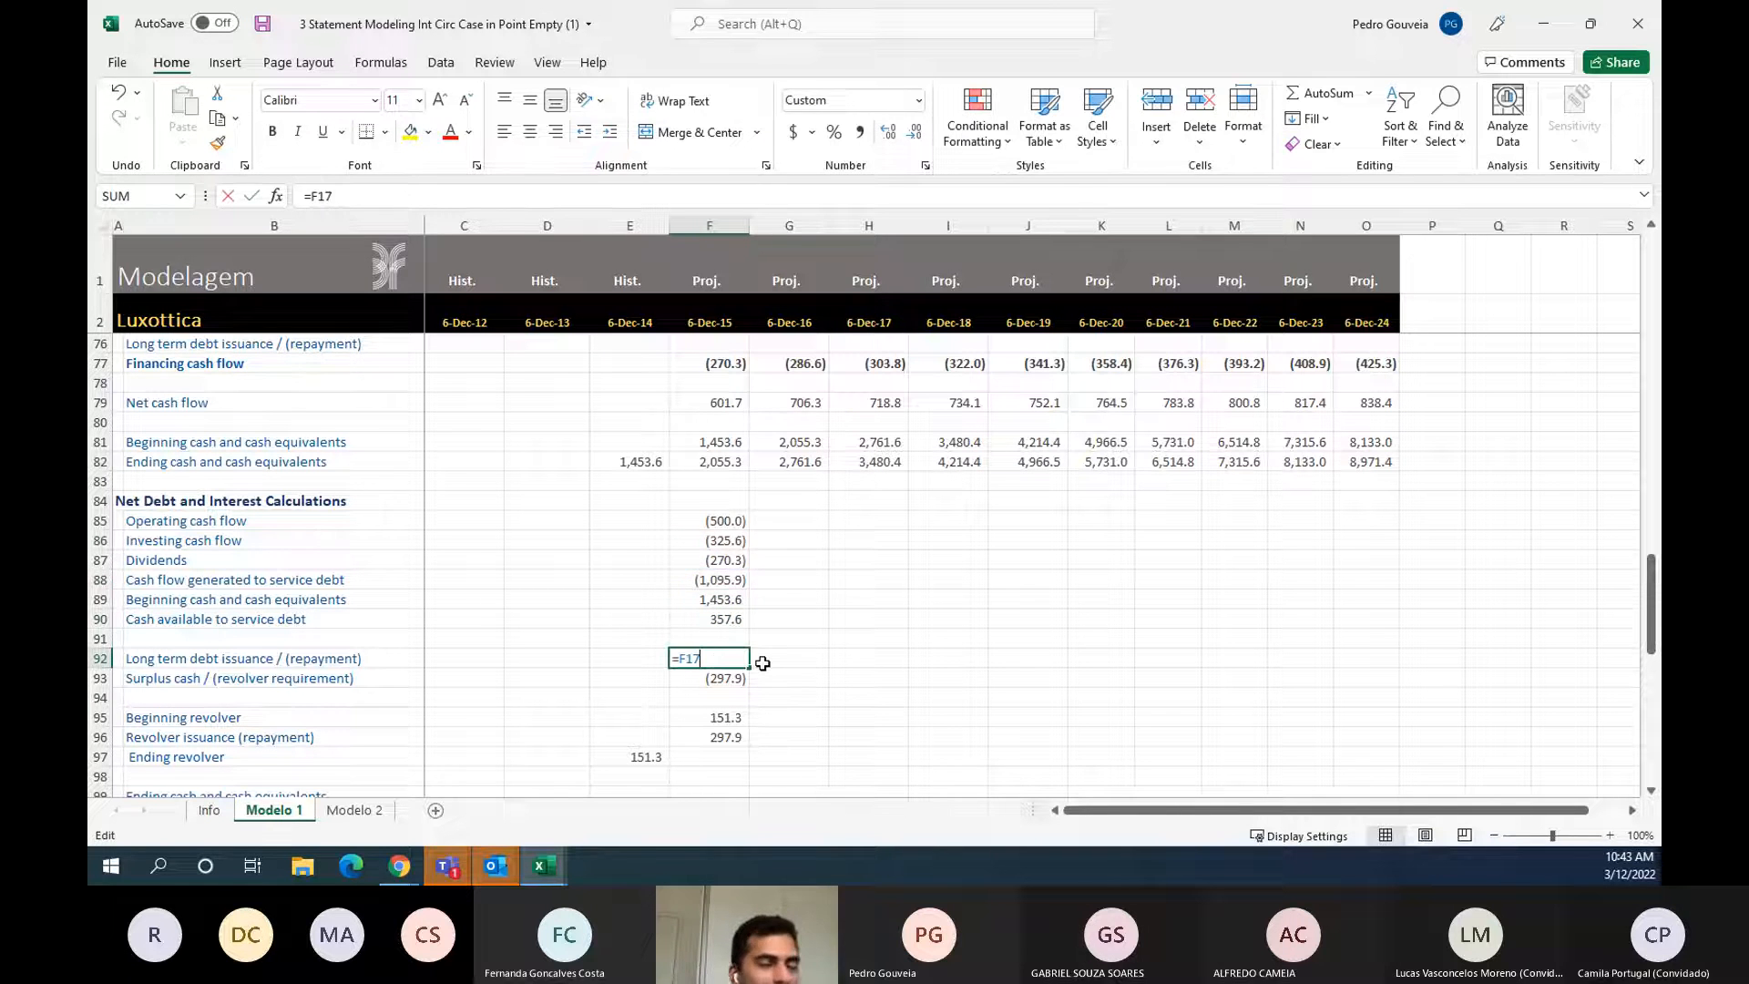
key("Return")
left_click(731, 679)
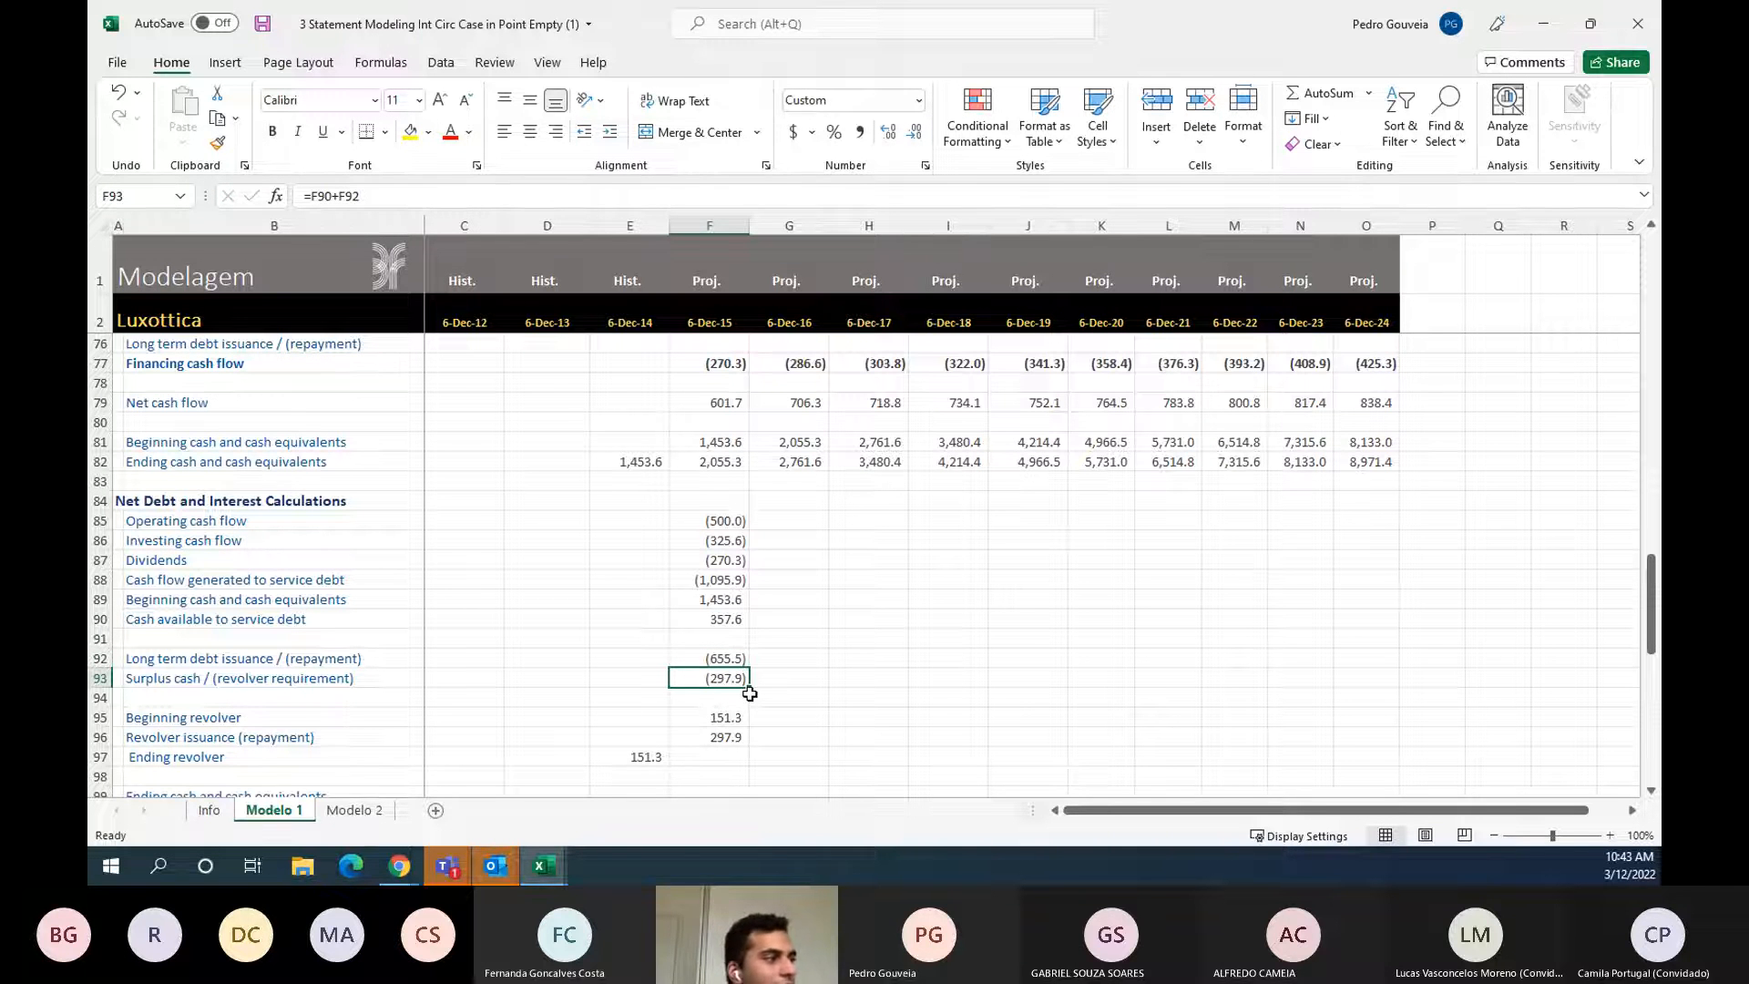
double_click(726, 738)
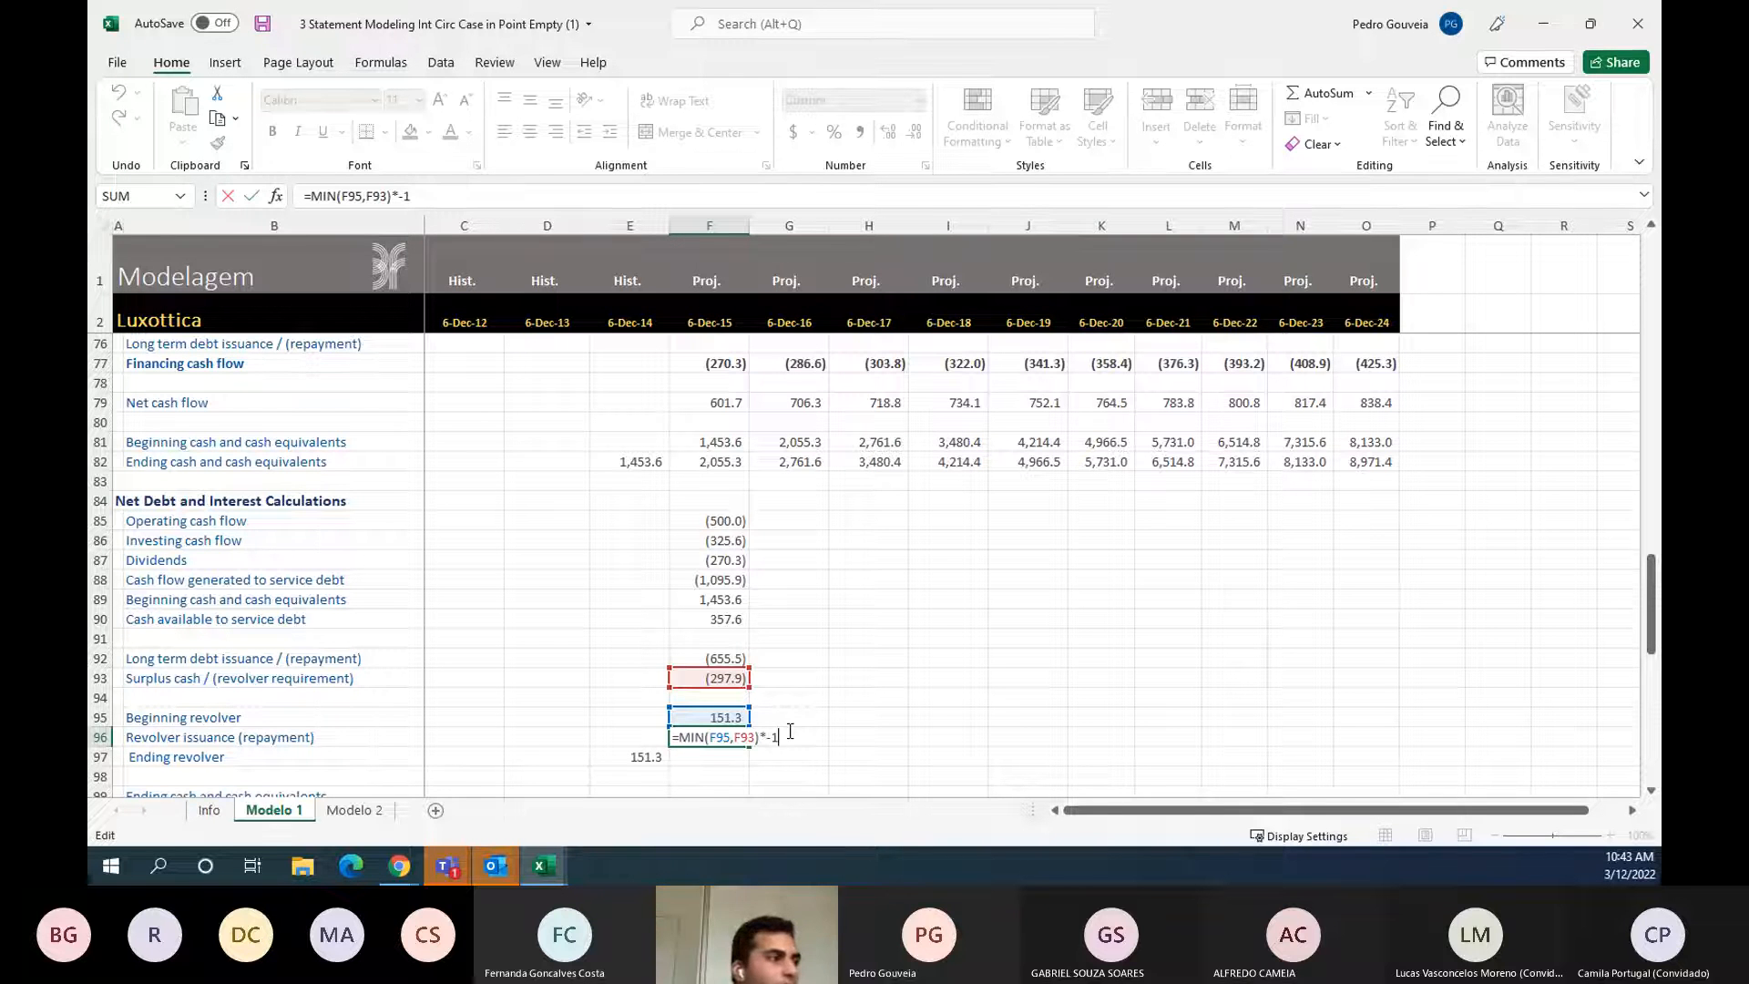
- Undo the test values entered in F85 to restore the 6-Dec-15 operating cash flow formula while keeping the revolver issuance formula in F96
left_click(945, 603)
key("ctrl+z")
key("ctrl+z")
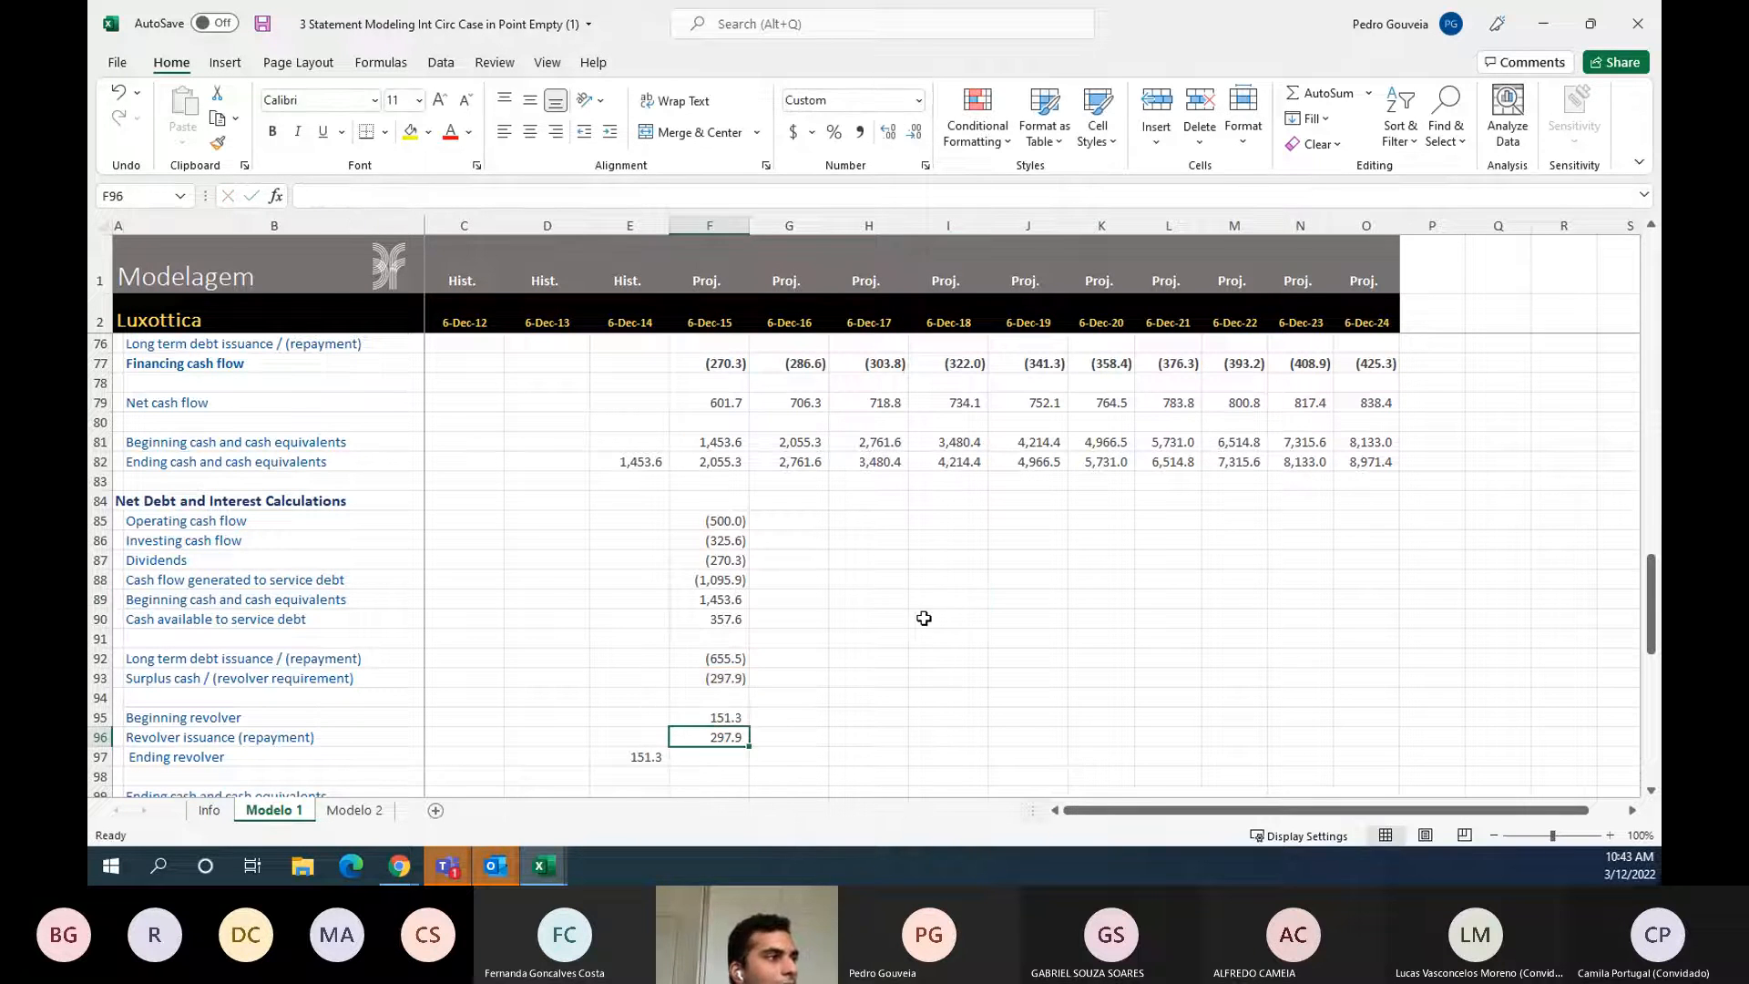
key("ctrl+y")
- Calculate the 6-Dec-15 ending revolver in F97 as the sum of the beginning revolver and the revolver issuance (repayment)
left_click(729, 740)
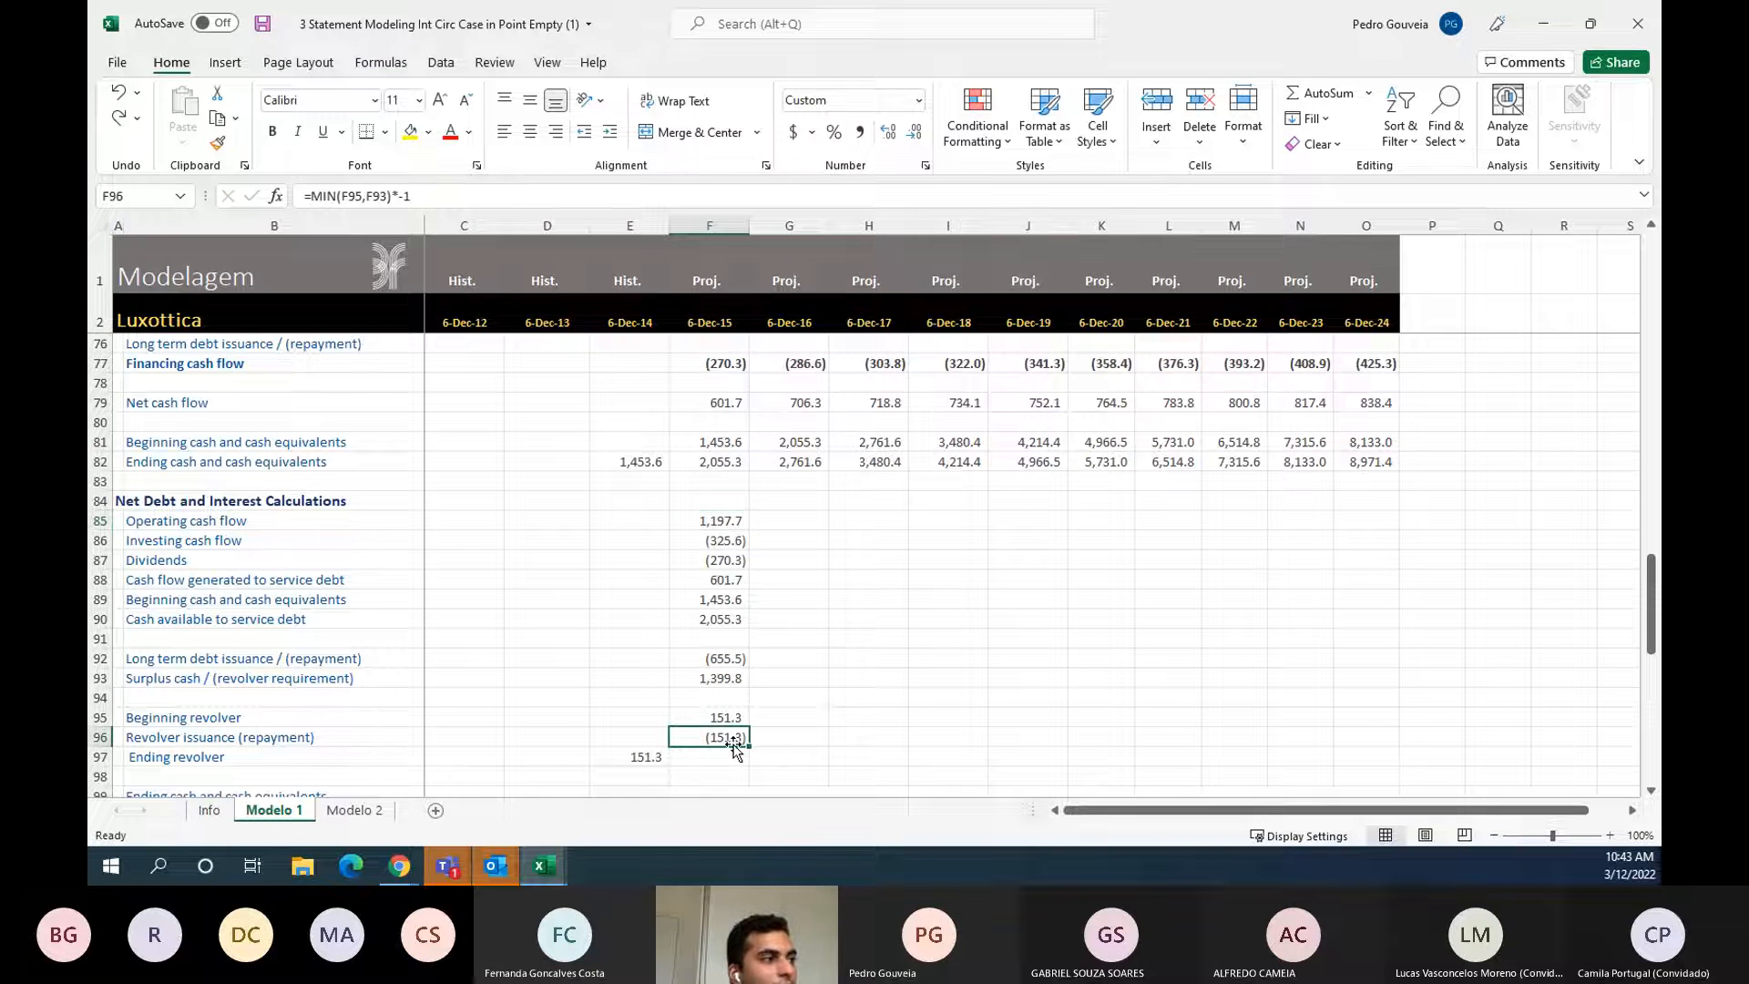
double_click(737, 683)
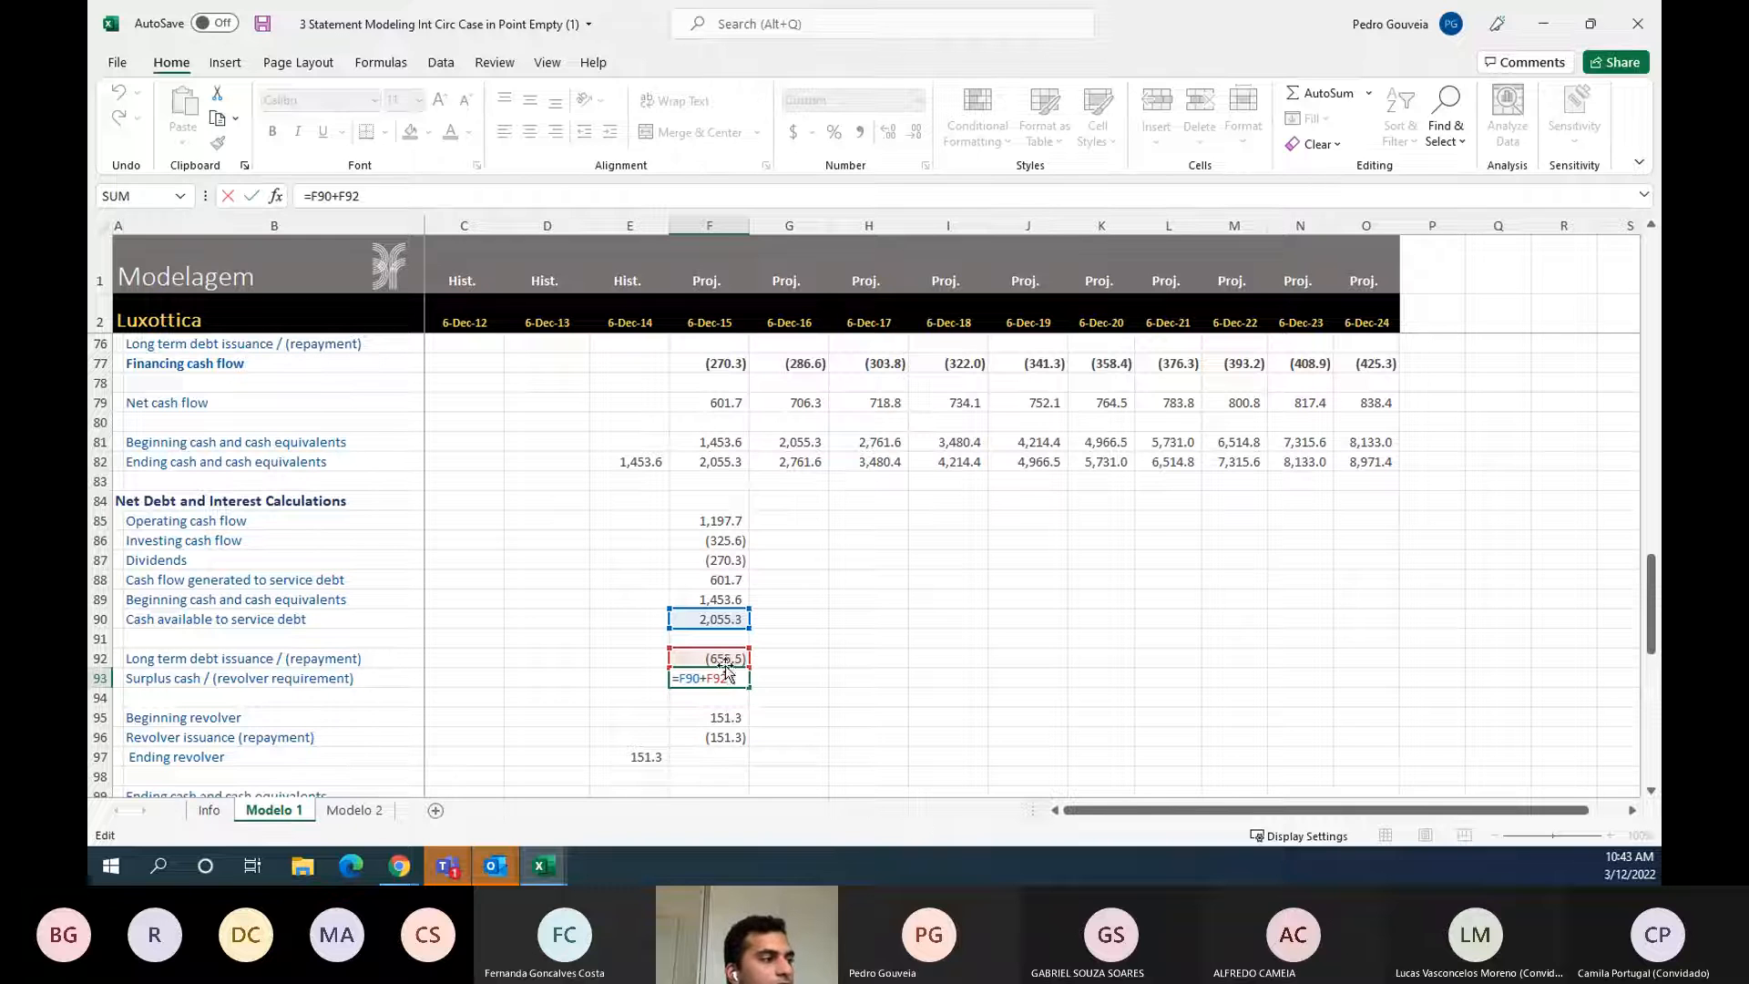
left_click(740, 738)
double_click(738, 739)
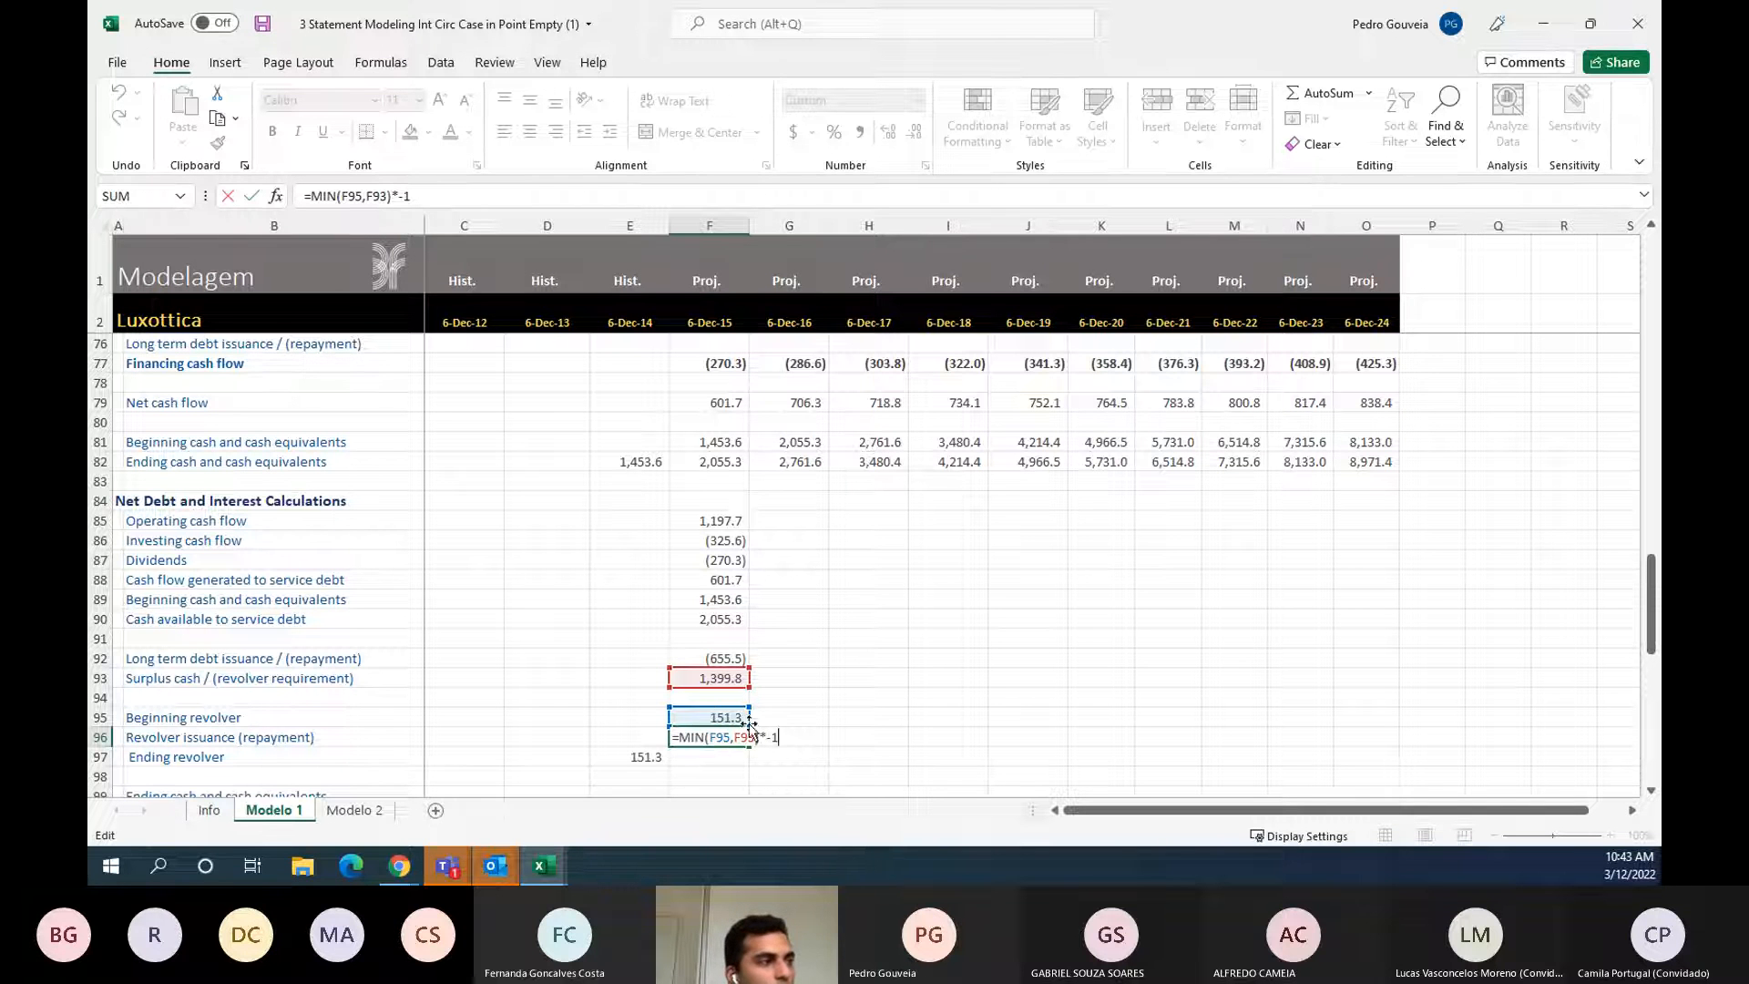
key("ctrl+Return")
left_click(722, 754)
key("alt+equal")
key("Return")
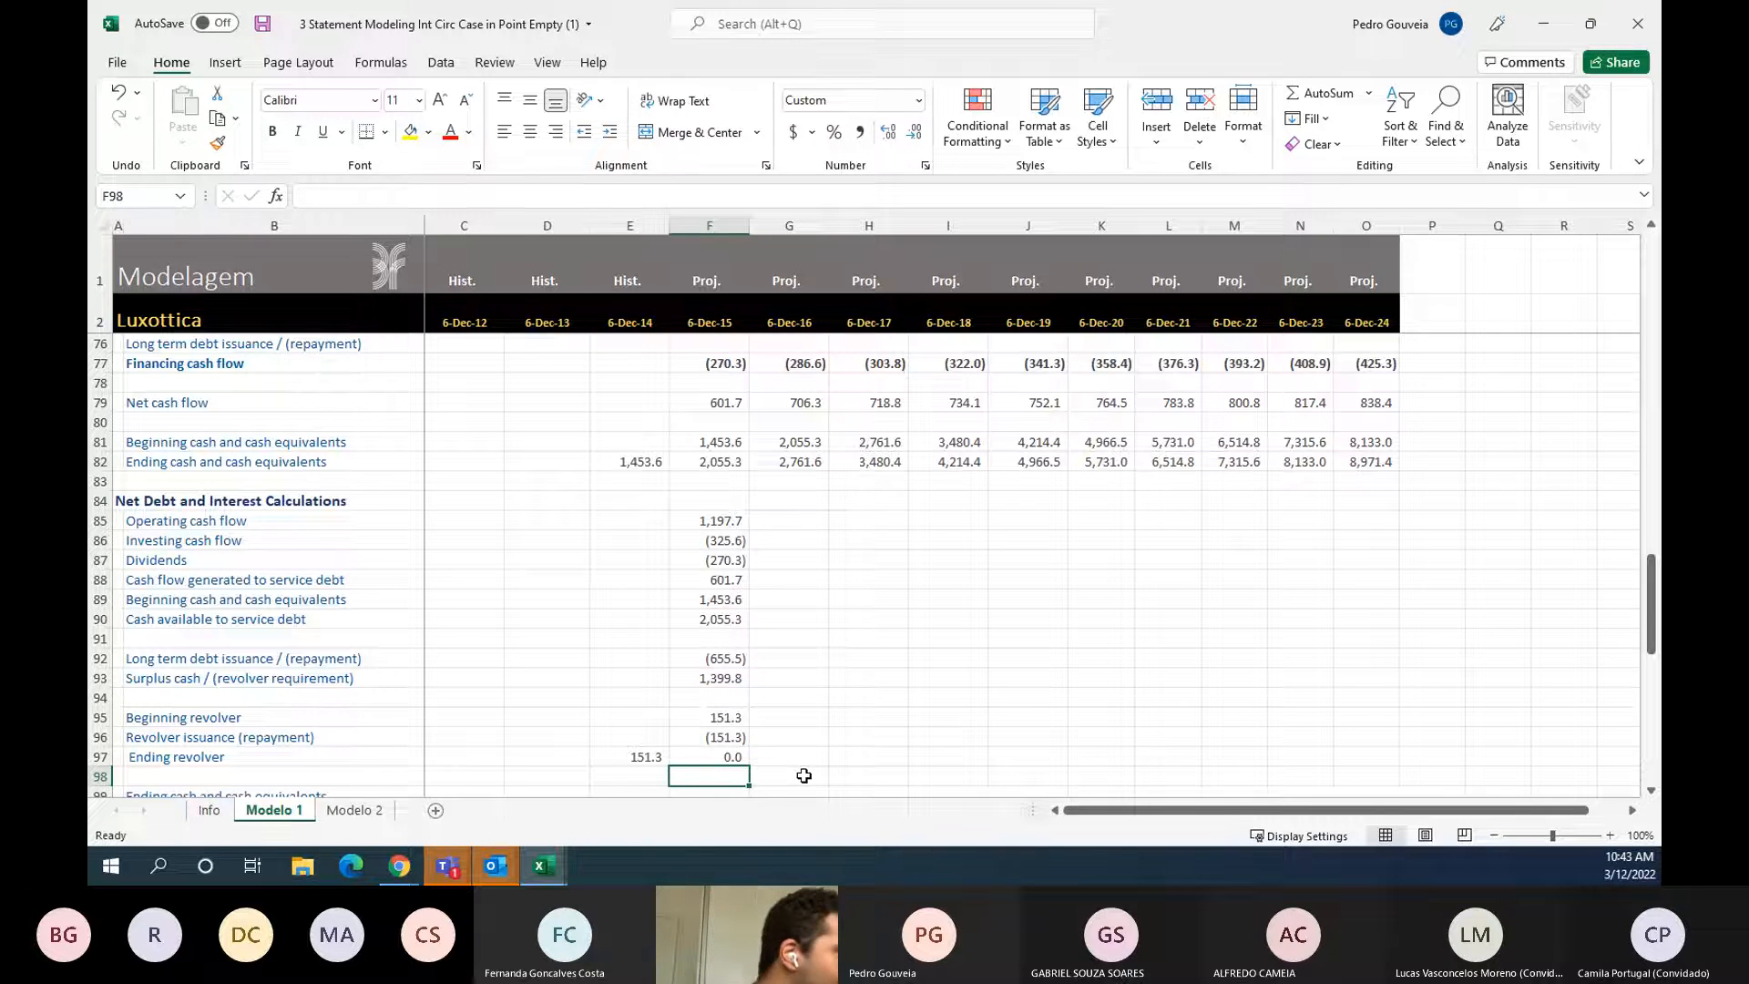
- Calculate the 6-Dec-15 ending cash and cash equivalents in F99 with =F90+F92+F96 and check the referenced cells
scroll(776, 676, "down", 2)
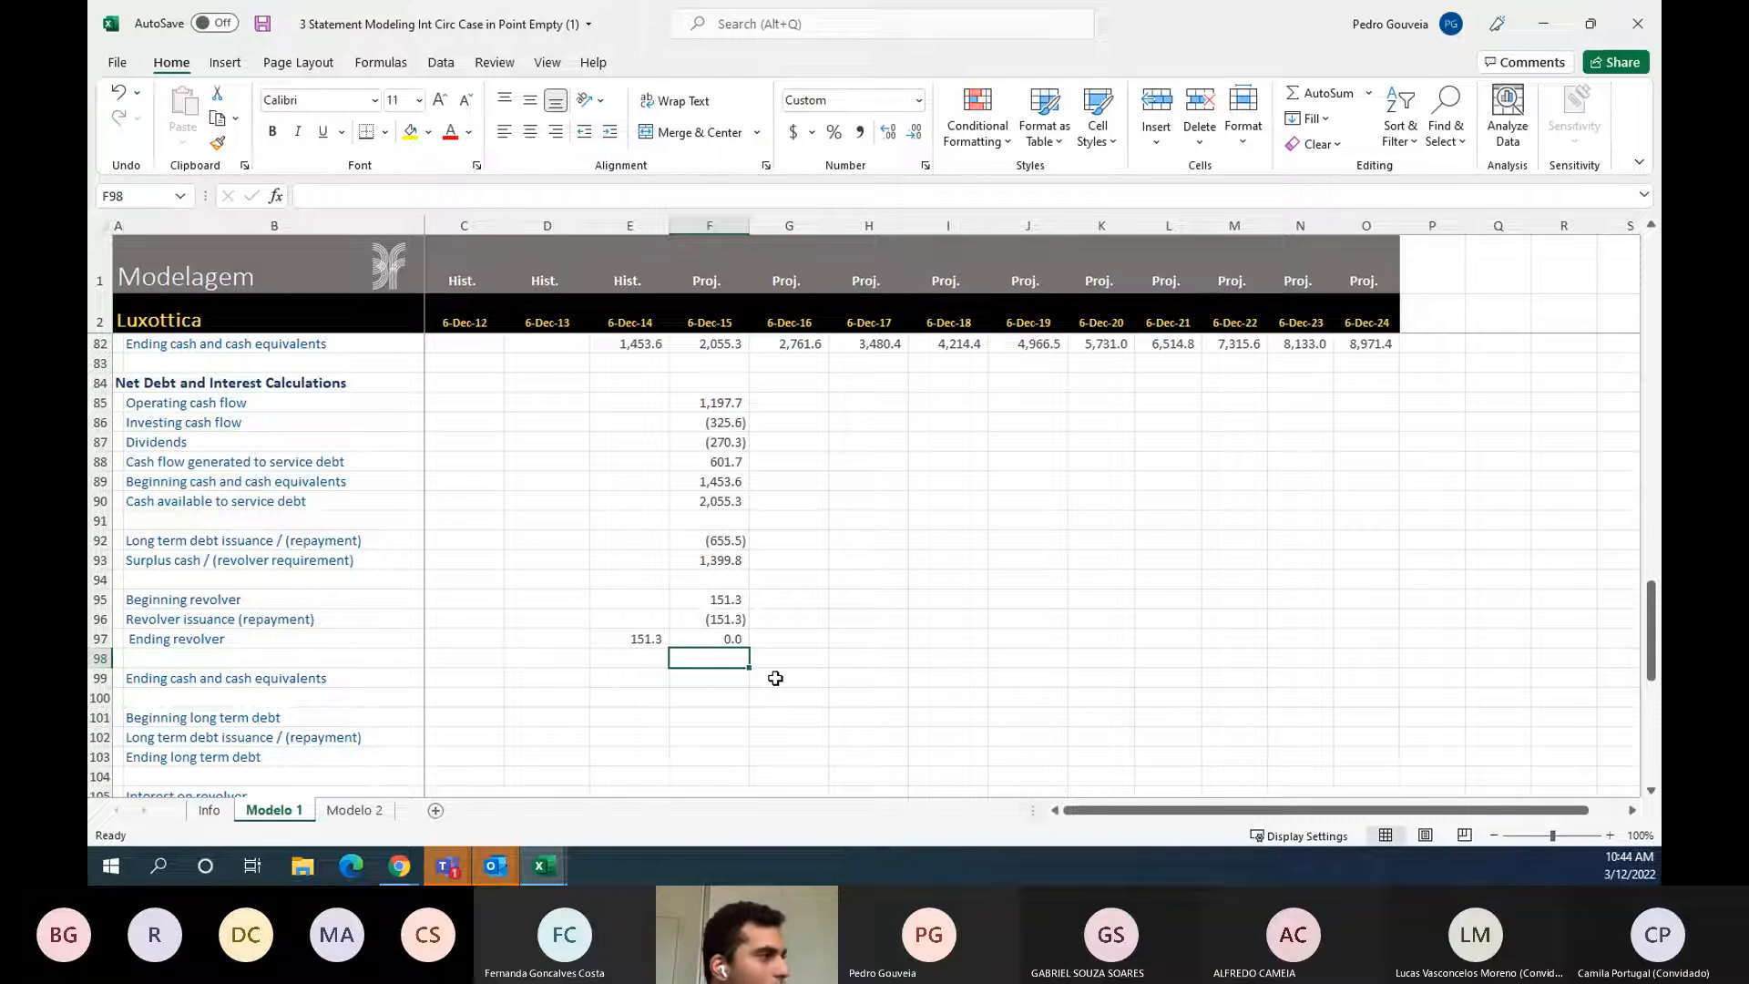
scroll(775, 678, "down", 1)
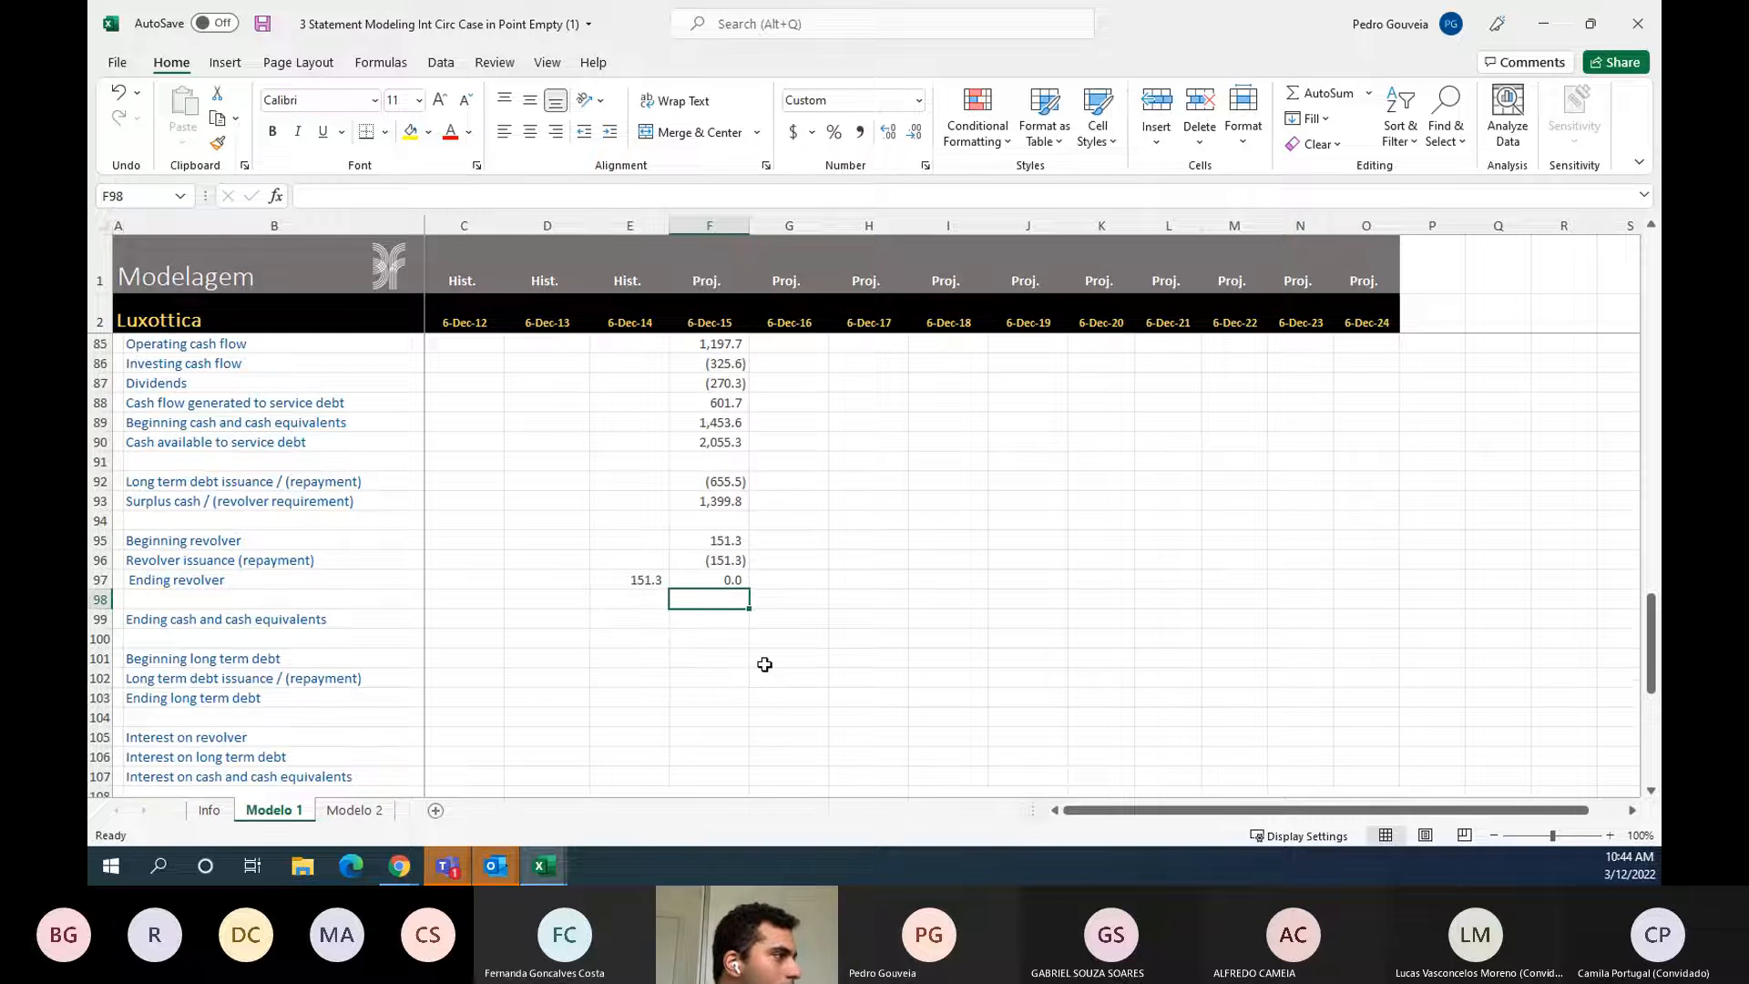
left_click(718, 623)
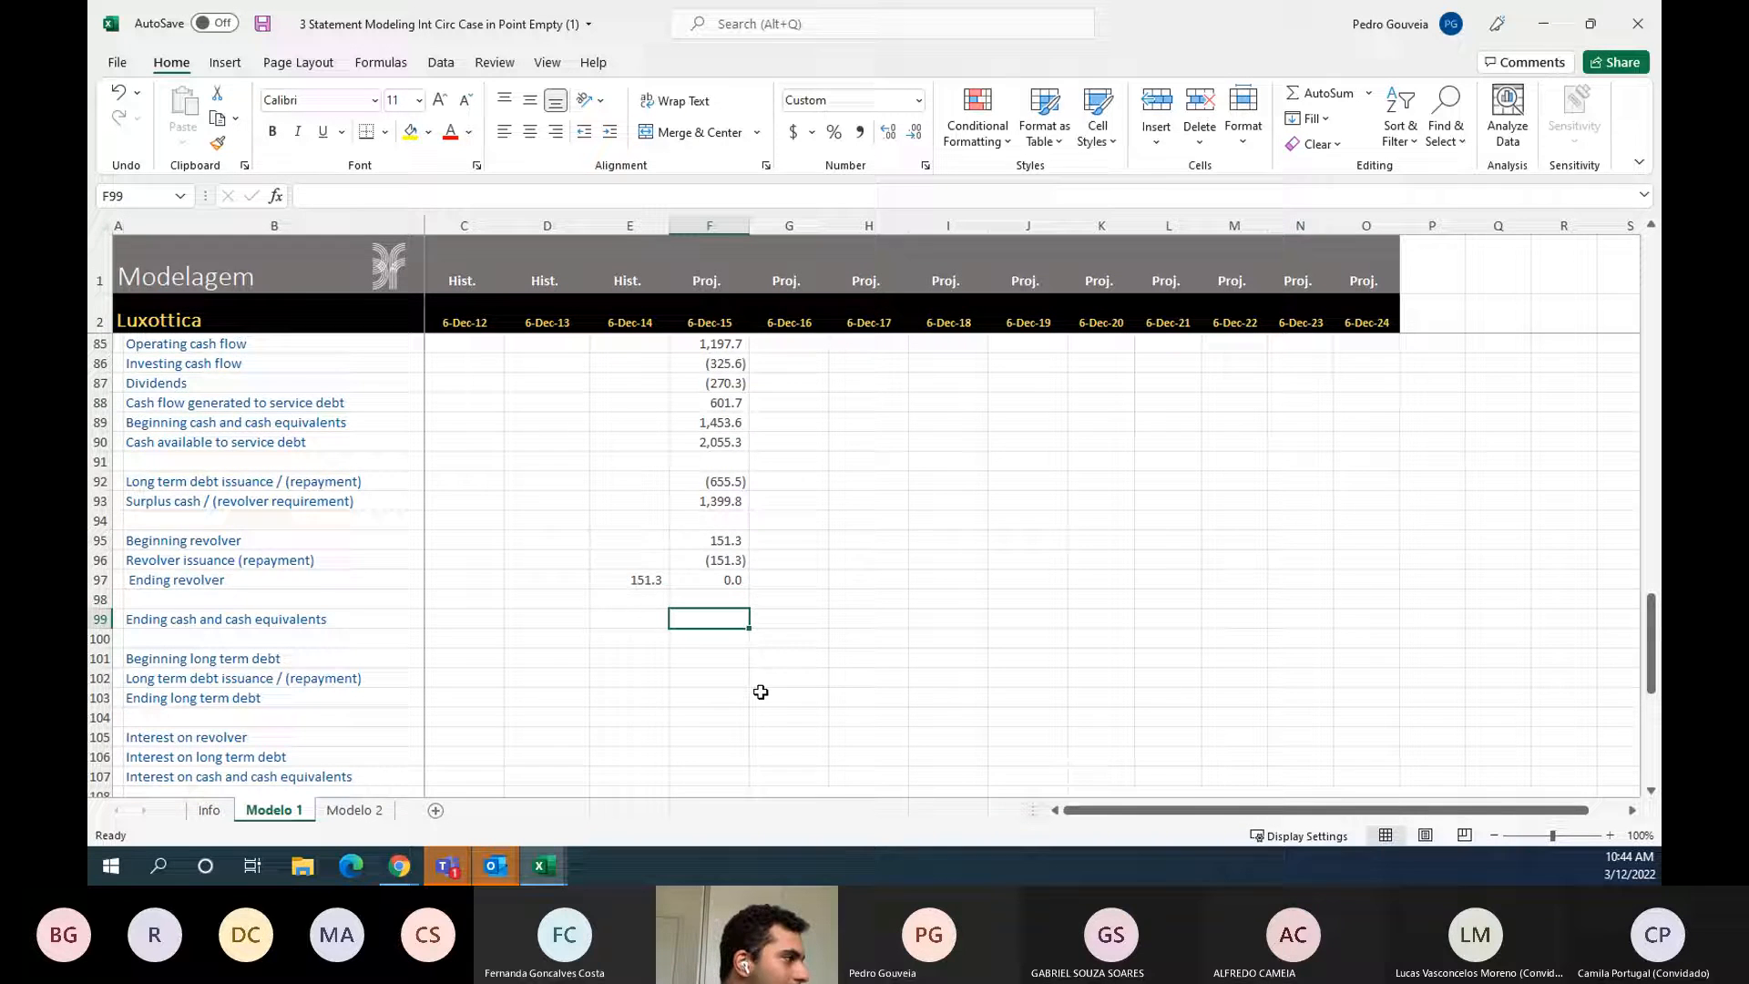
scroll(800, 740, "up", 1)
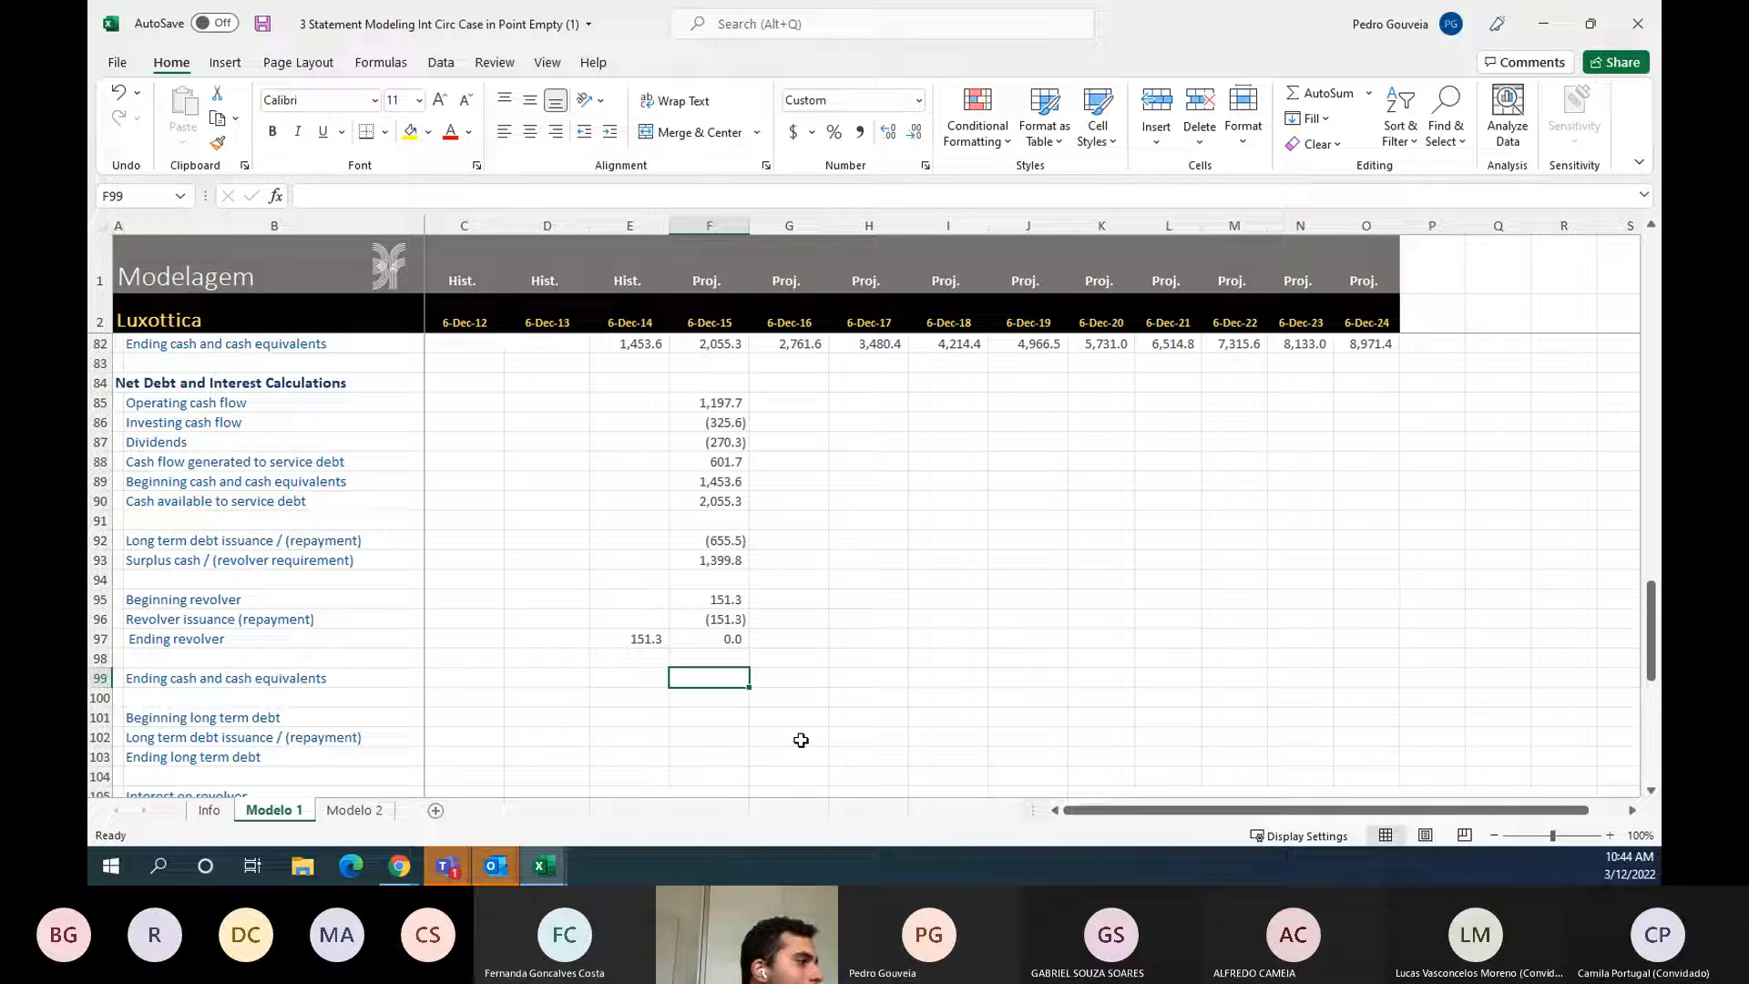
type("=")
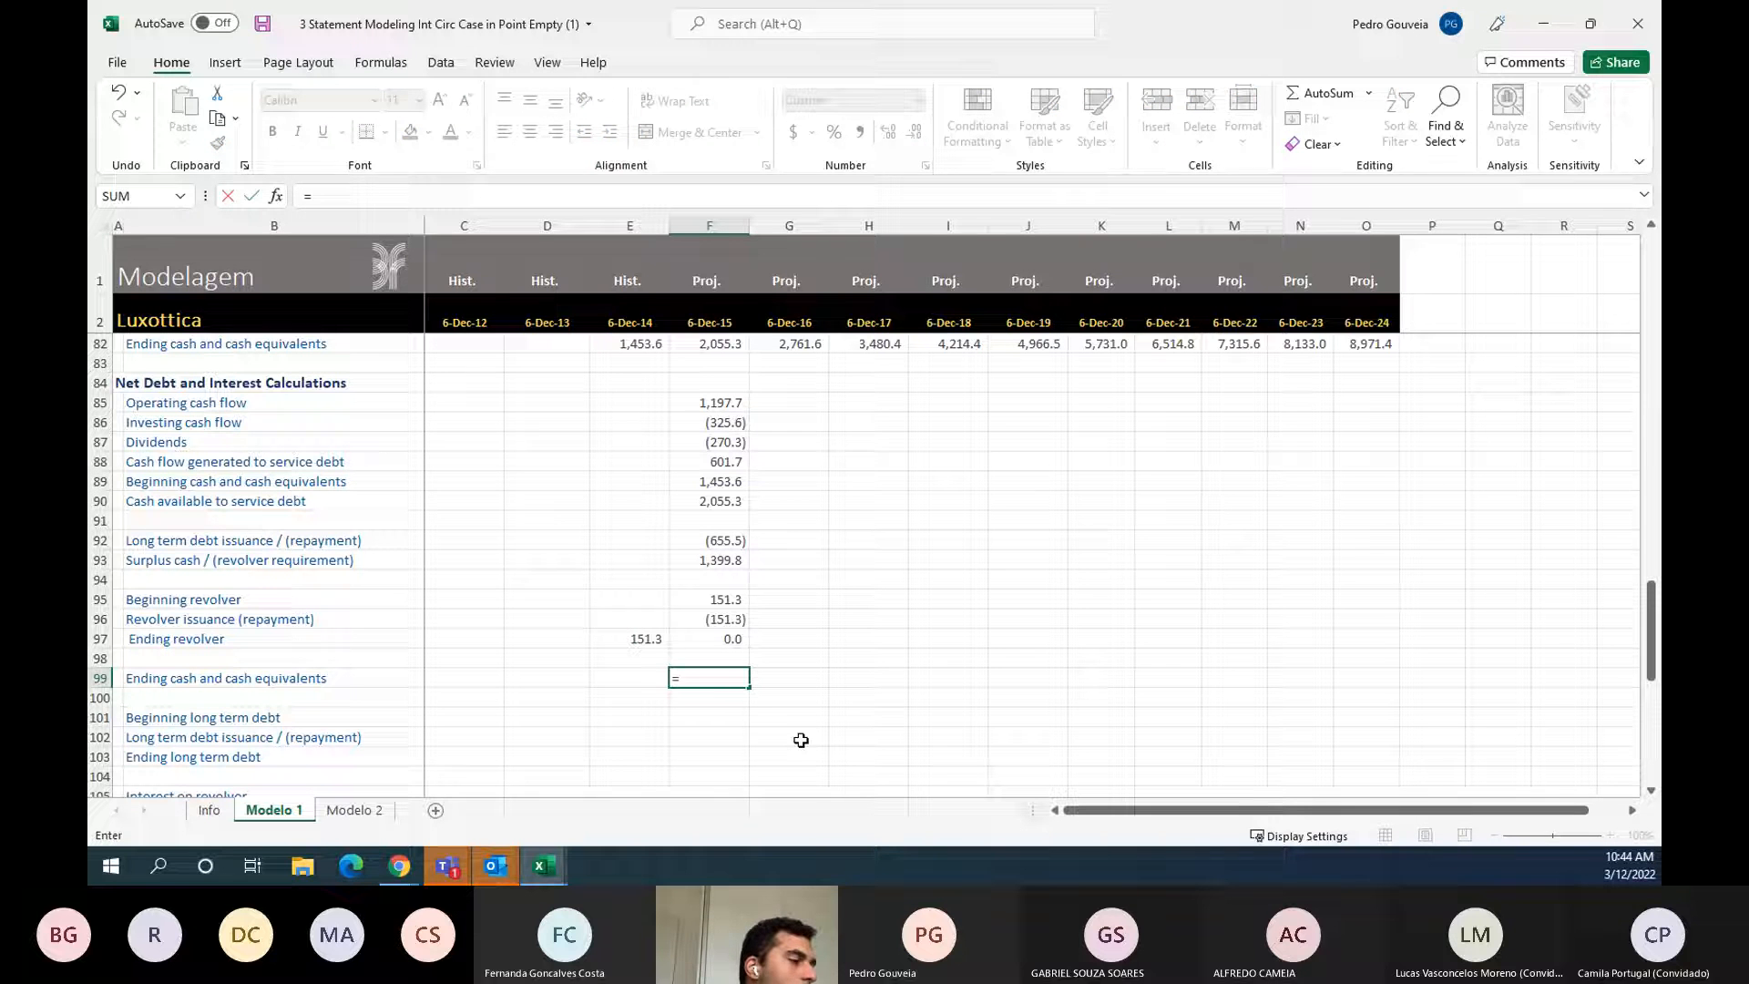
key("Up")
key("Up")
key("Up")
key("Up")
key("Up")
key("Up")
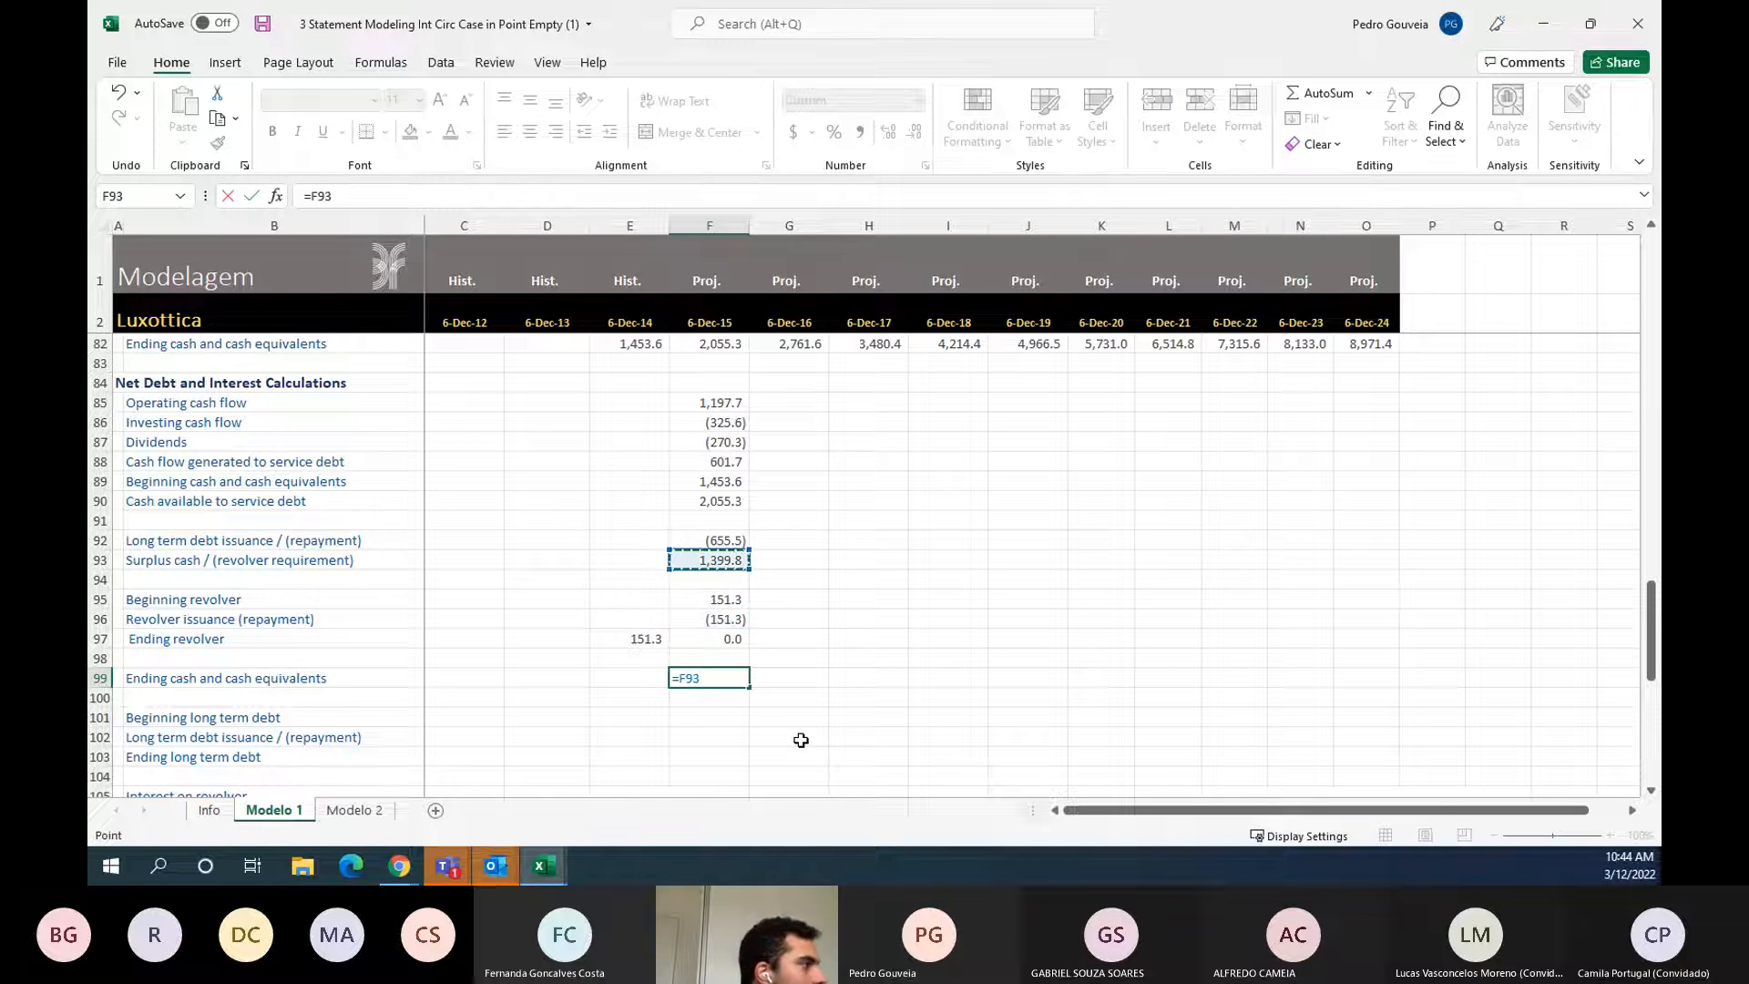
key("Down")
key("Down")
key("Down")
key("Down")
key("Up")
key("Up")
key("Up")
key("Down")
key("Down")
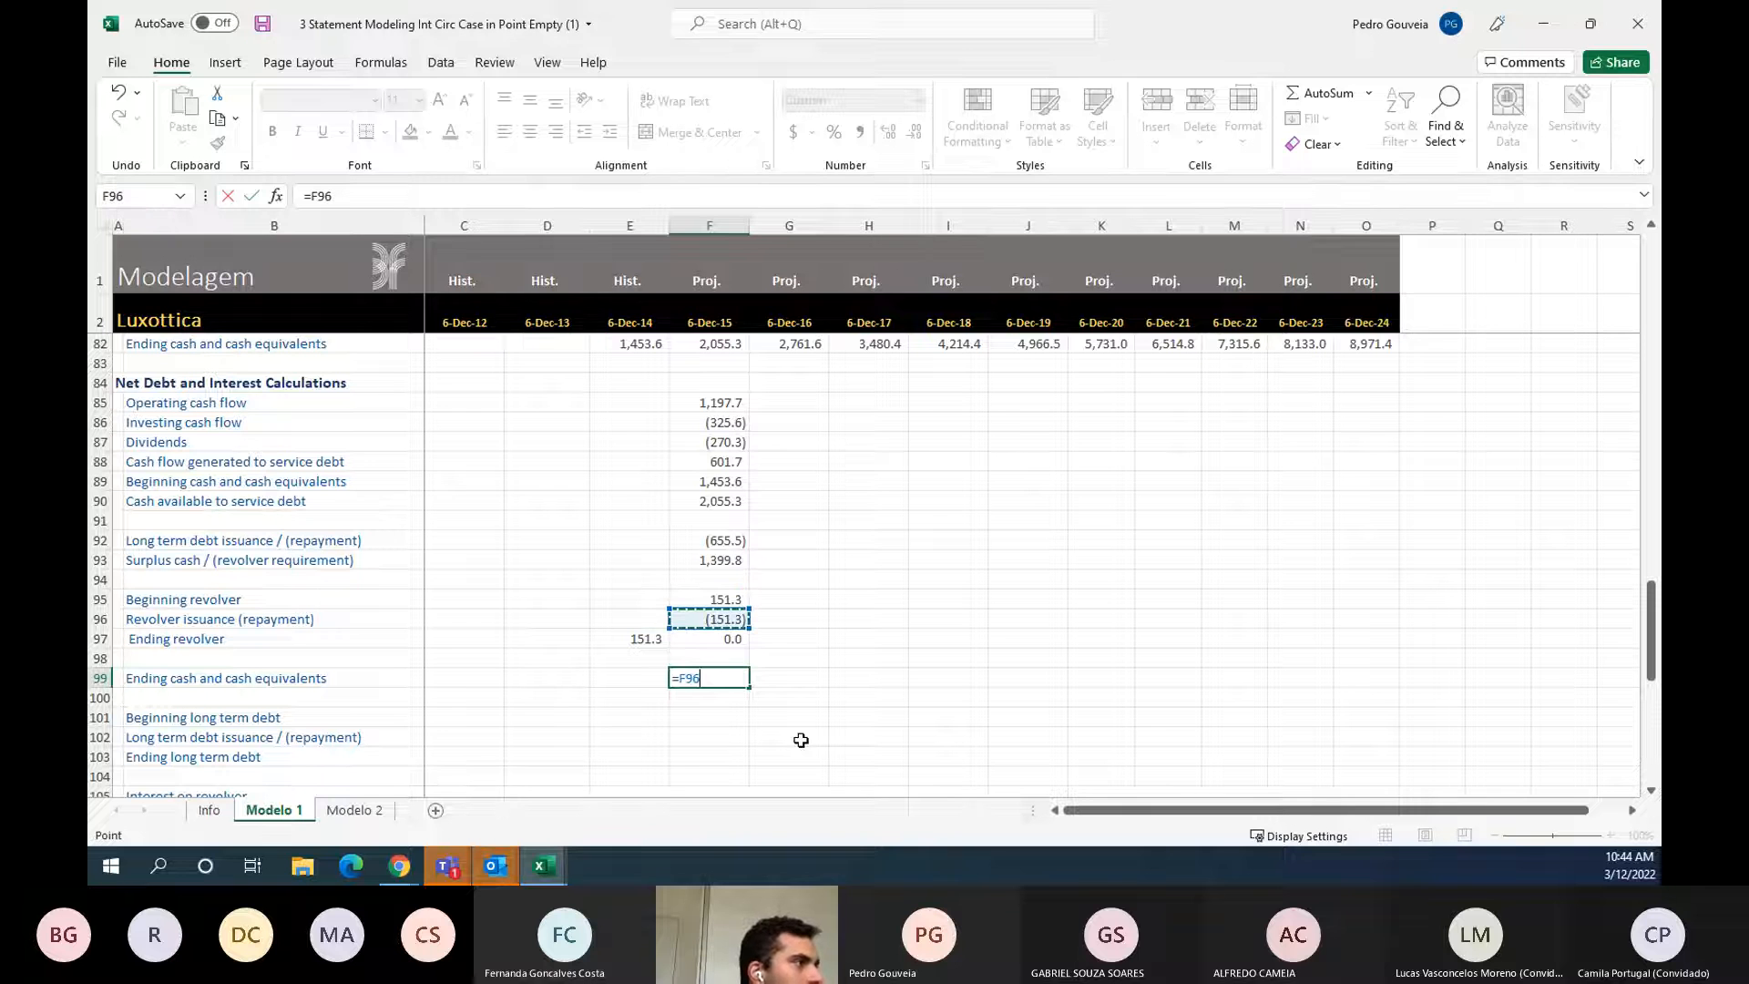
key("Up")
key("Up")
key("Up")
key("Up")
key("Up")
key("Up")
type("+")
key("Up")
key("Up")
key("Up")
key("Up")
key("Up")
key("Up")
key("Up")
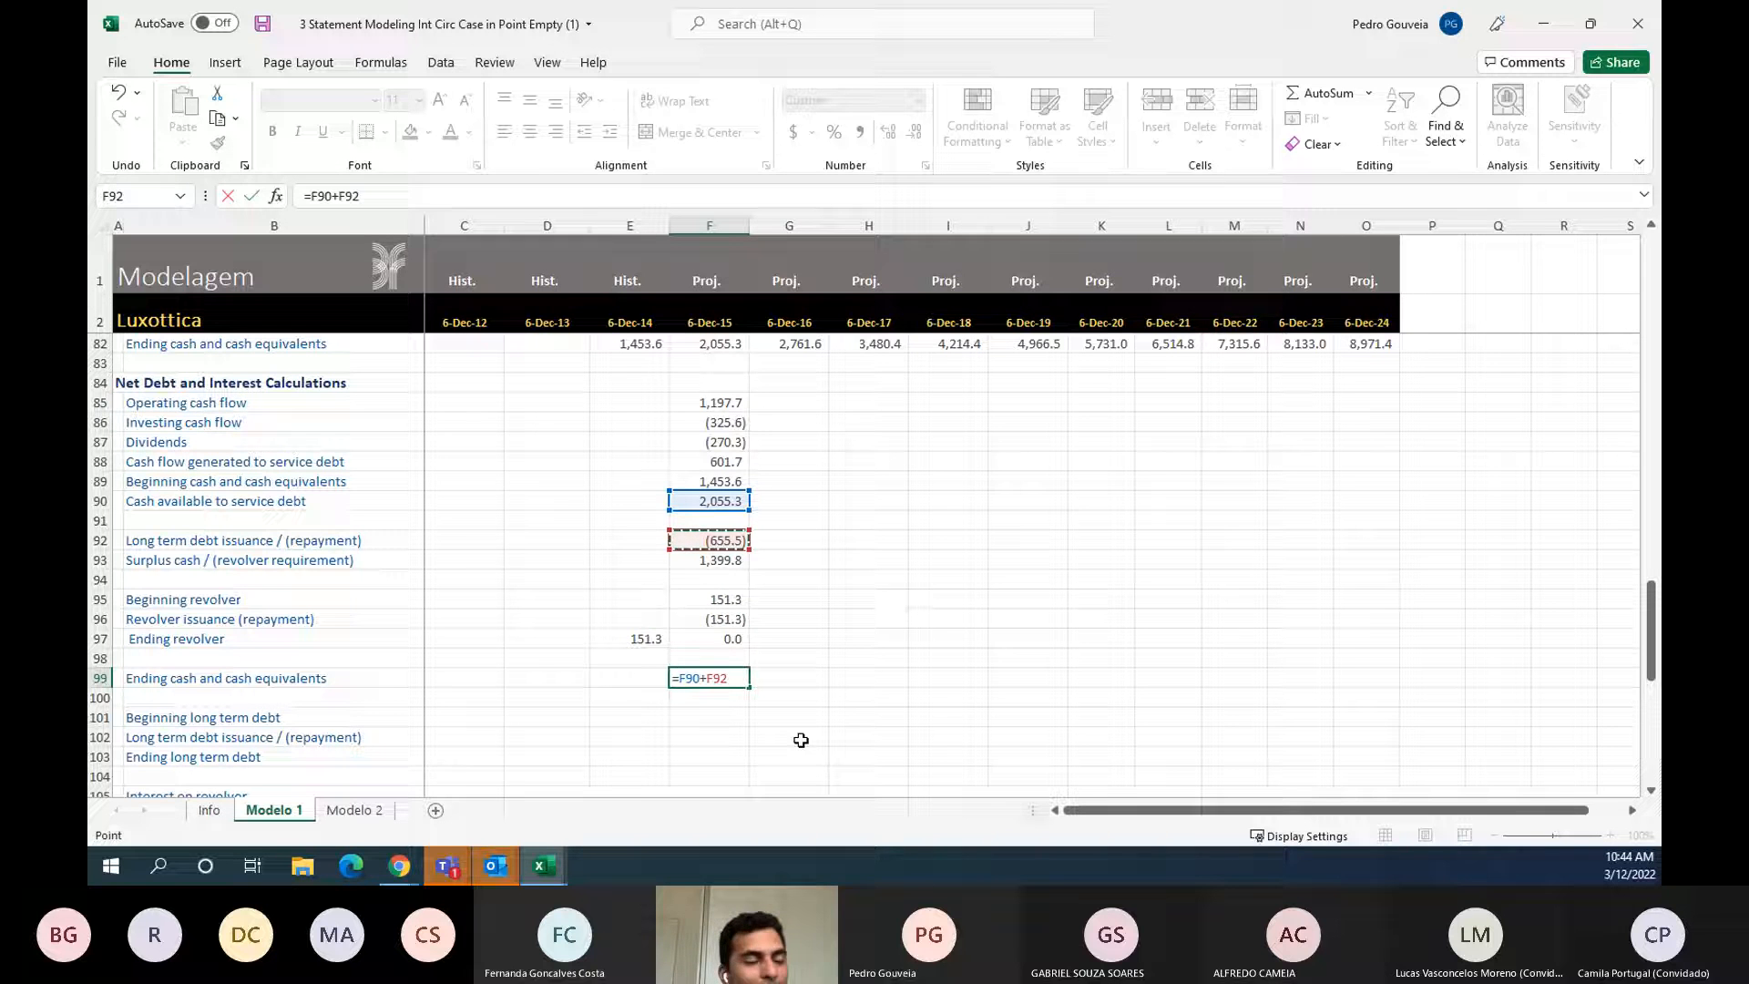
type("+")
key("Up")
key("Up")
key("Up")
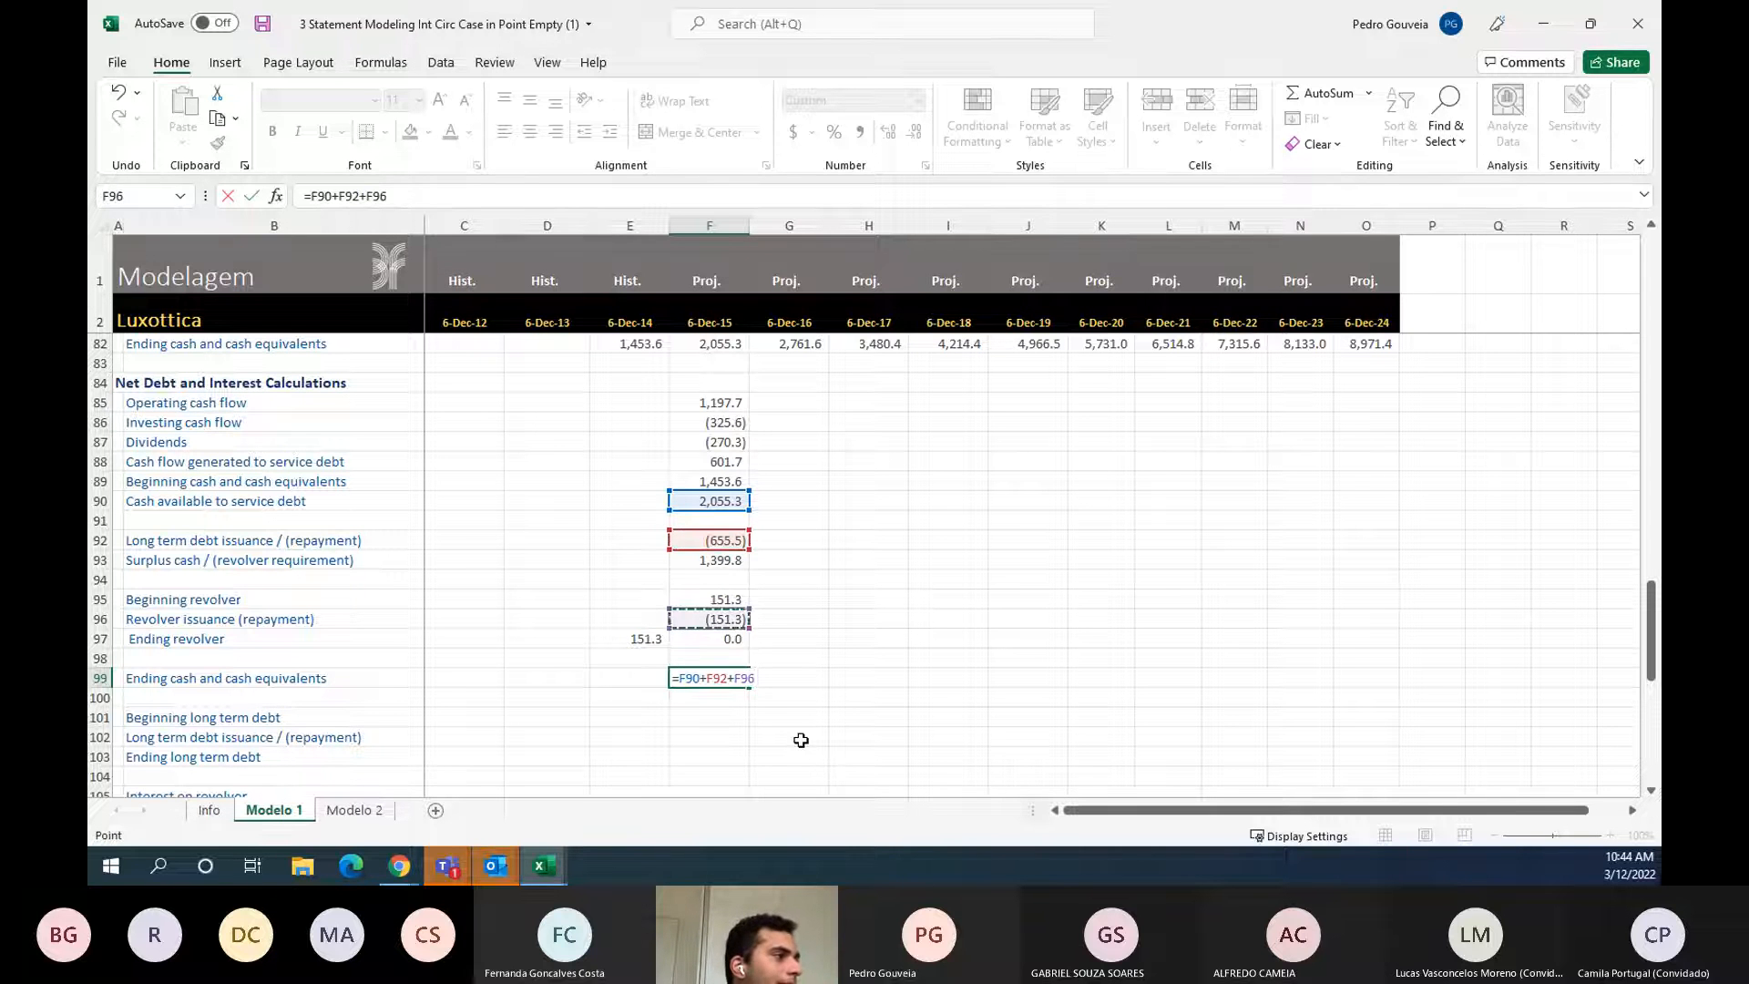
key("Return")
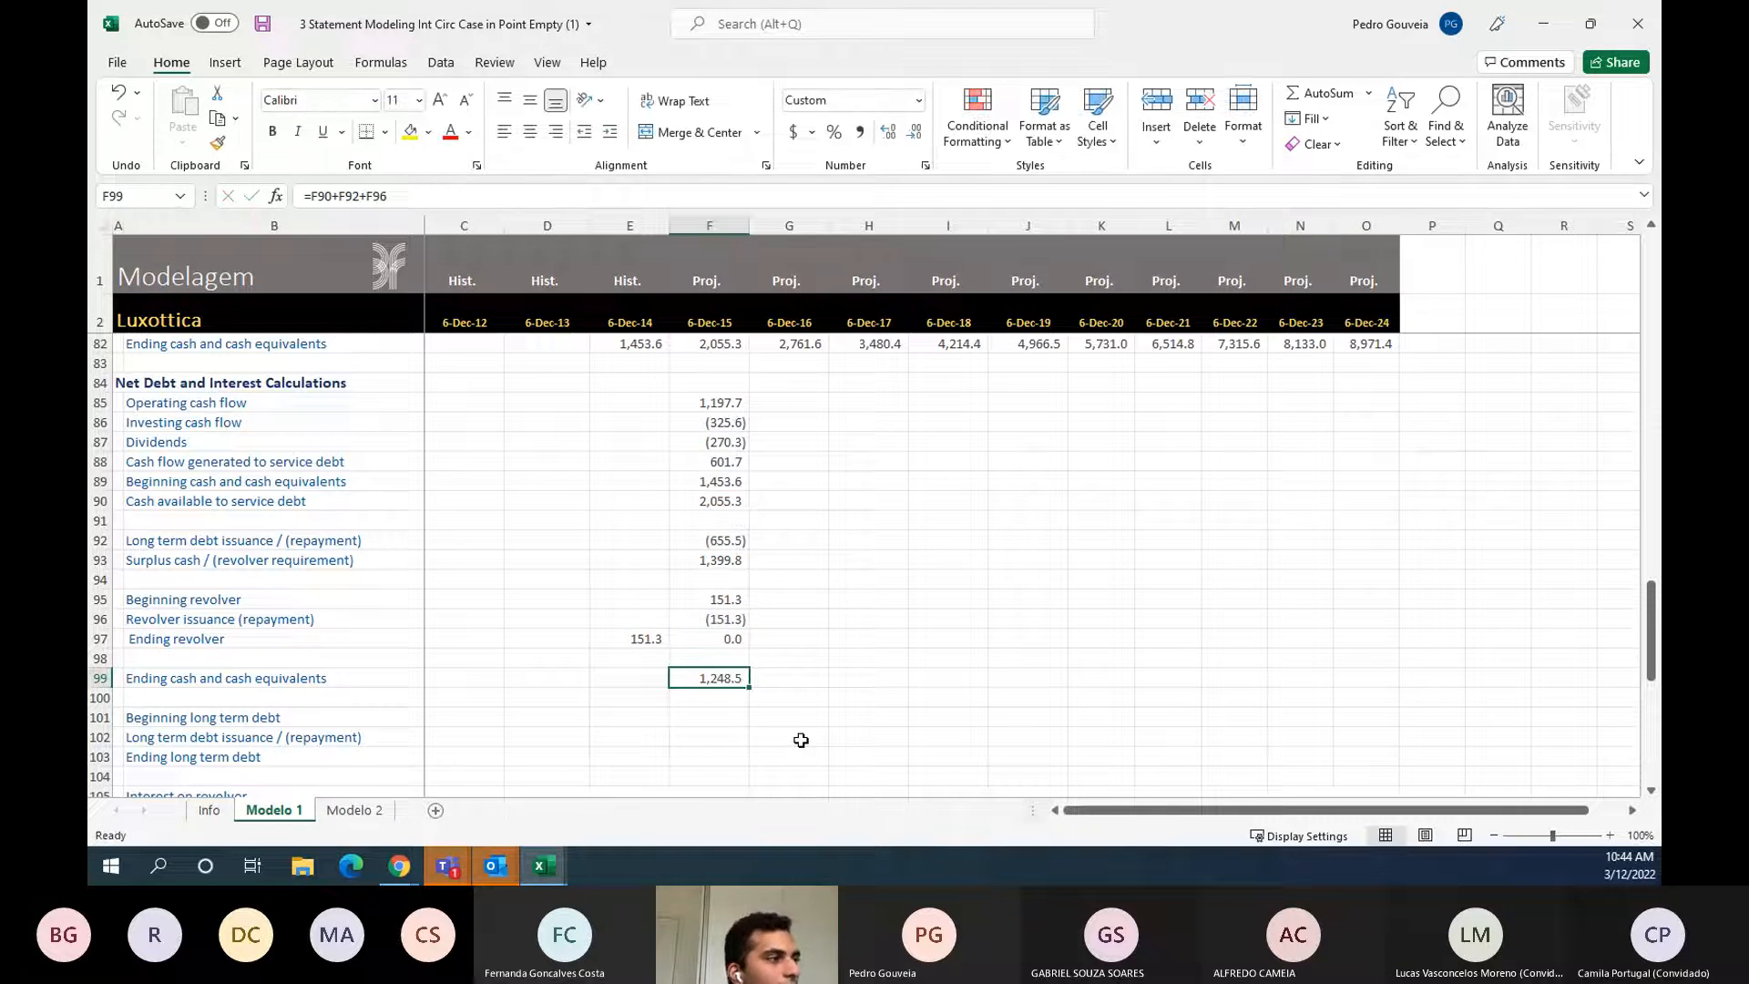
key("F2")
key("Escape")
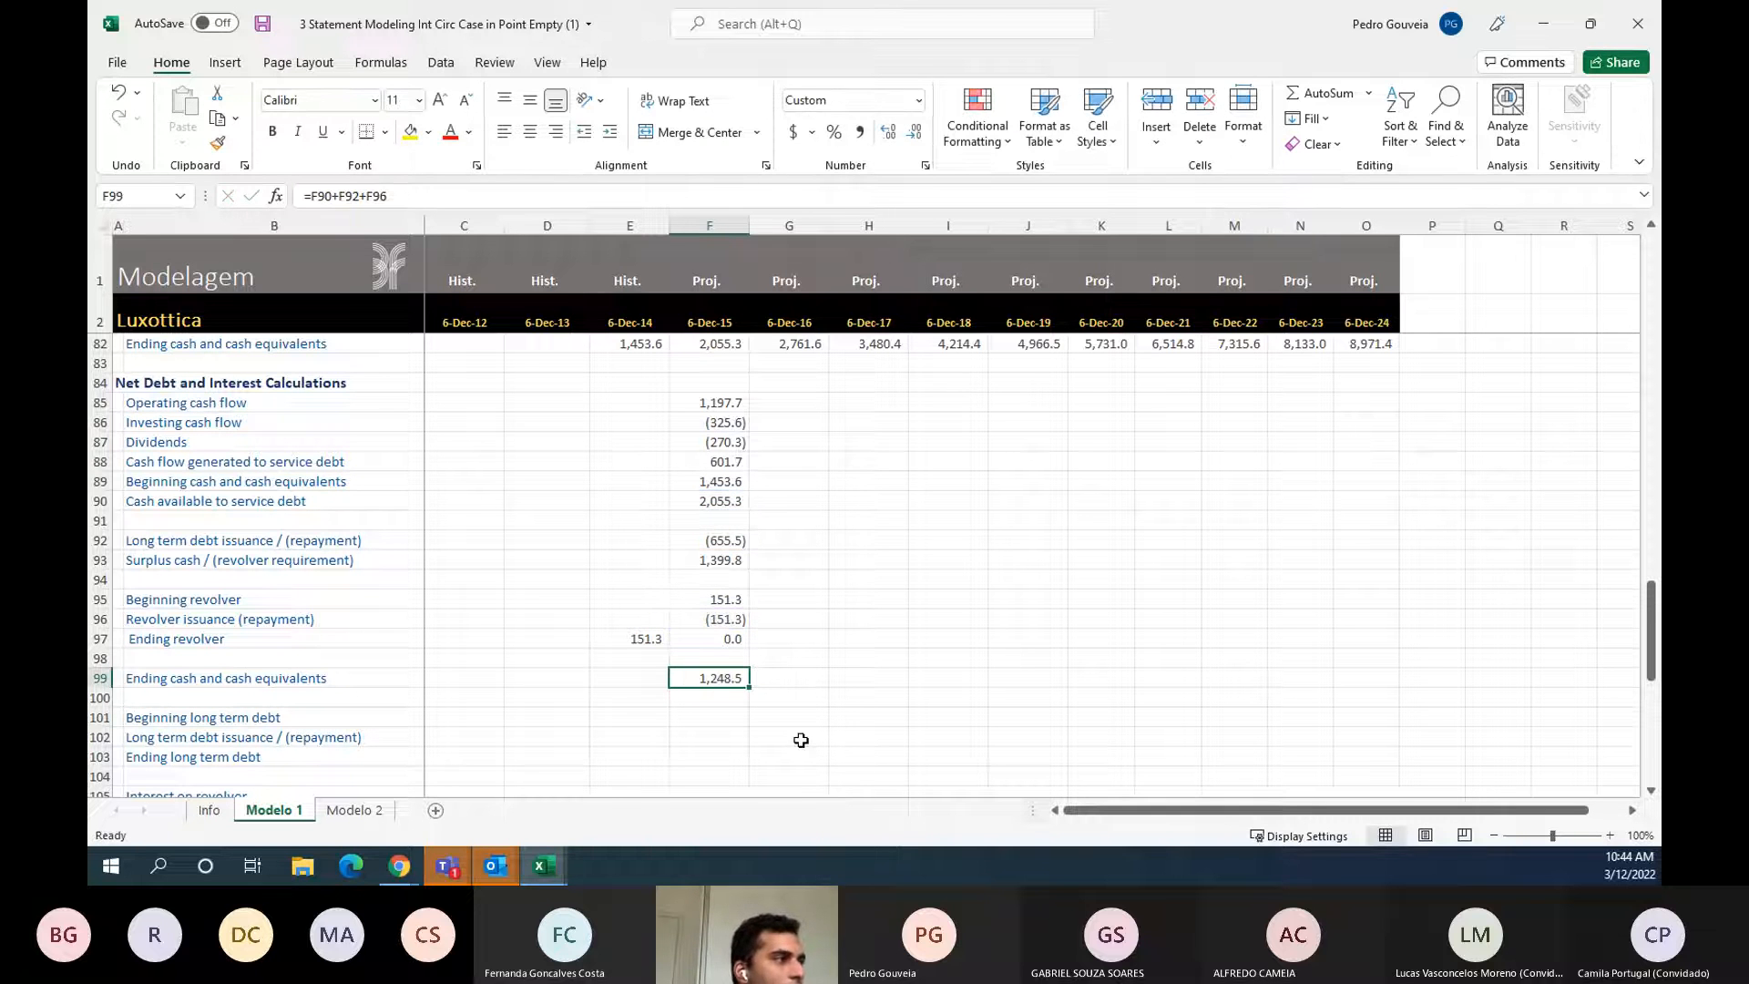
key("F2")
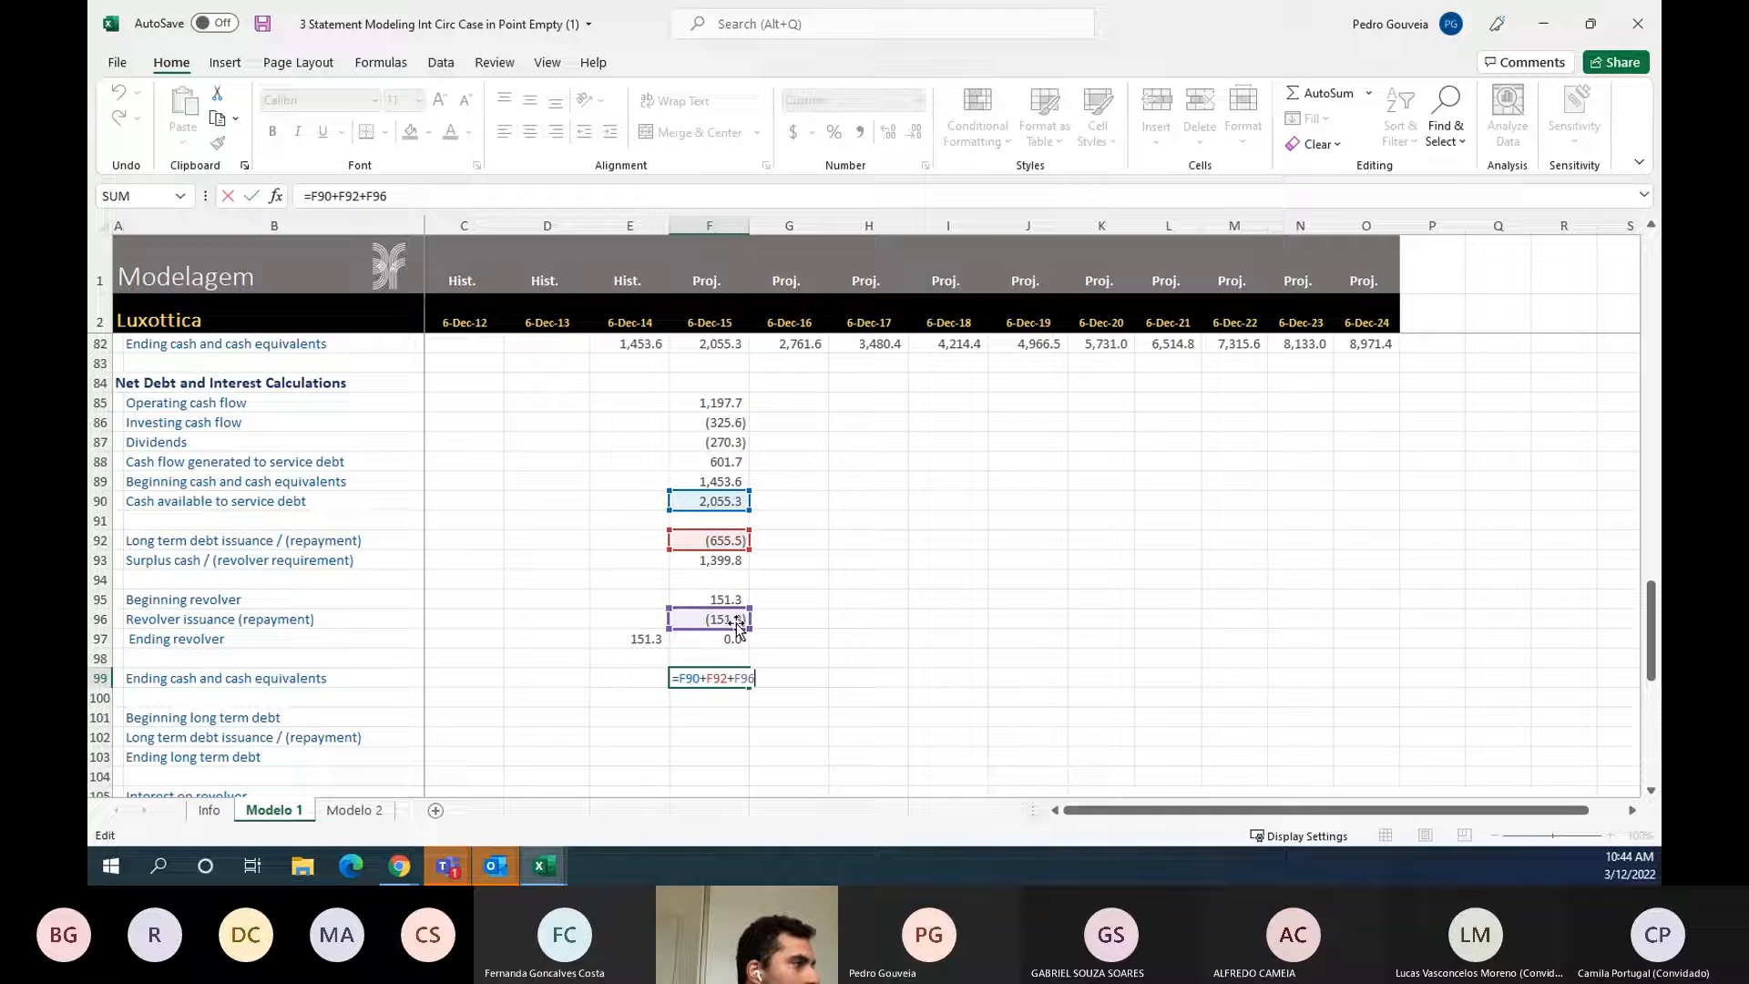
key("ctrl+Return")
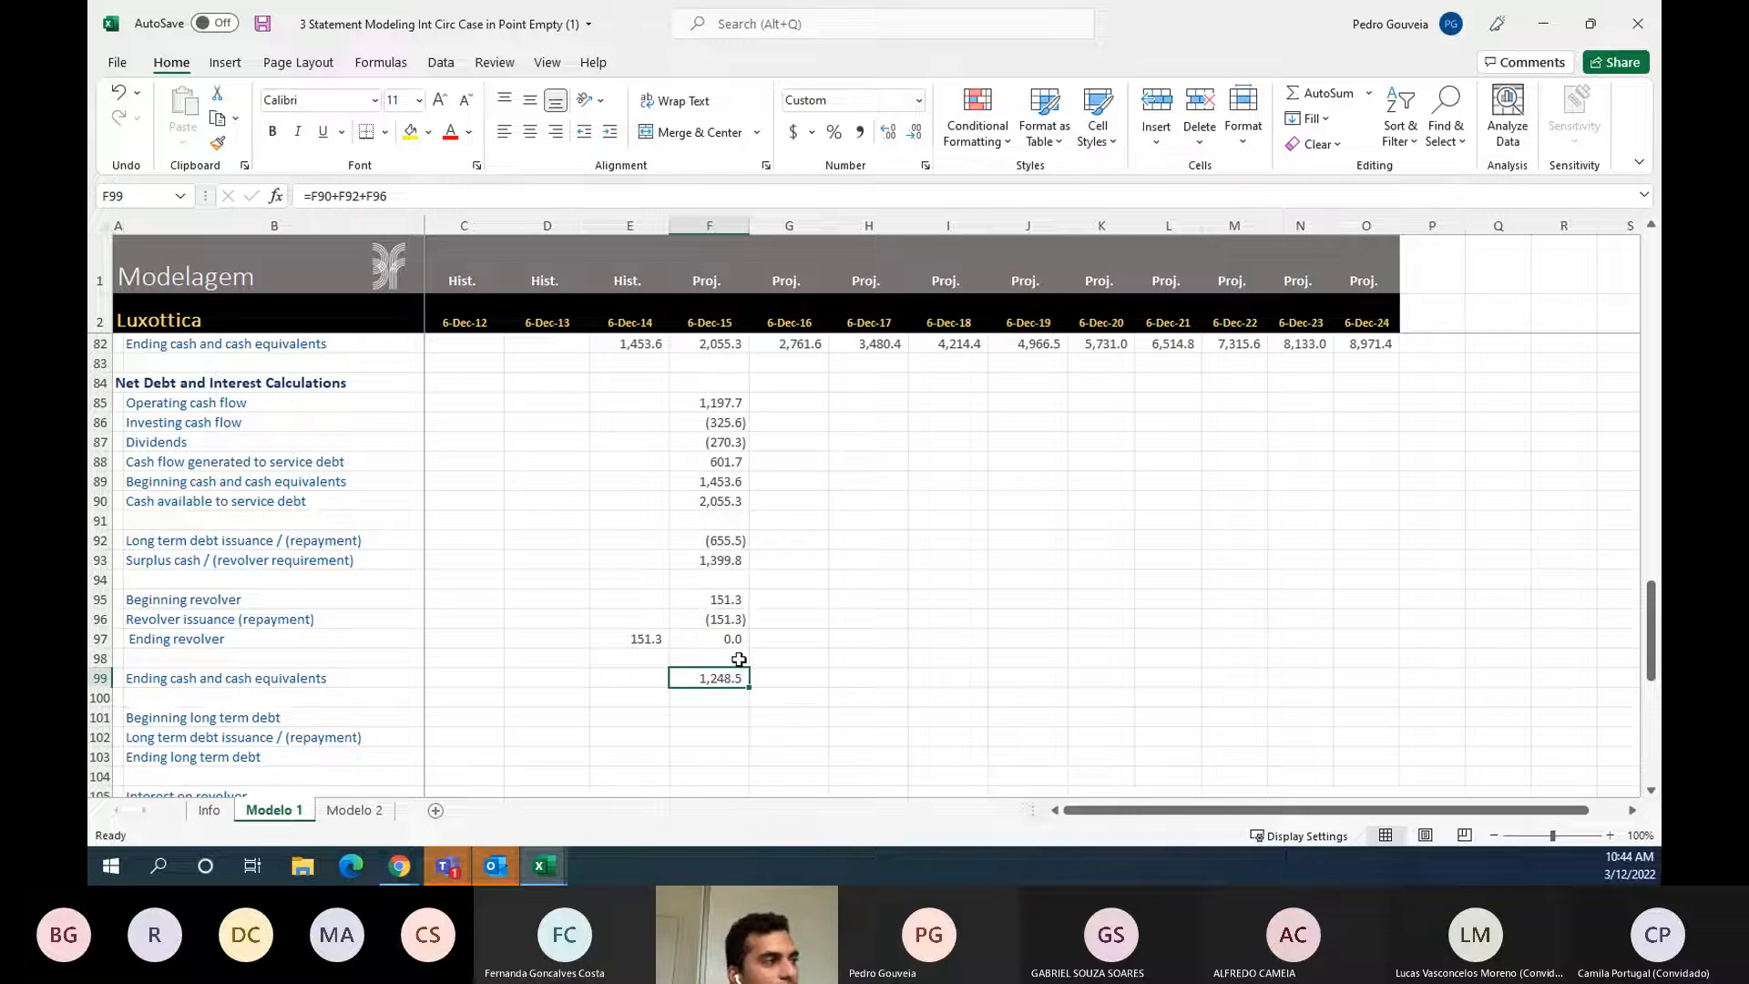
- Fill the 6-Dec-15 net debt formulas in F85:F99 across the projection years through 6-Dec-24 in column O
key("shift+Up")
key("shift+Up")
key("shift+Up")
key("shift+Up")
key("shift+Up")
key("shift+Up")
key("shift+Up")
key("shift+Up")
key("shift+Up")
key("shift+Up")
key("shift+Up")
key("shift+Up")
key("shift+Up")
key("shift+Up")
key("shift+Up")
key("shift+Up")
key("shift+Up")
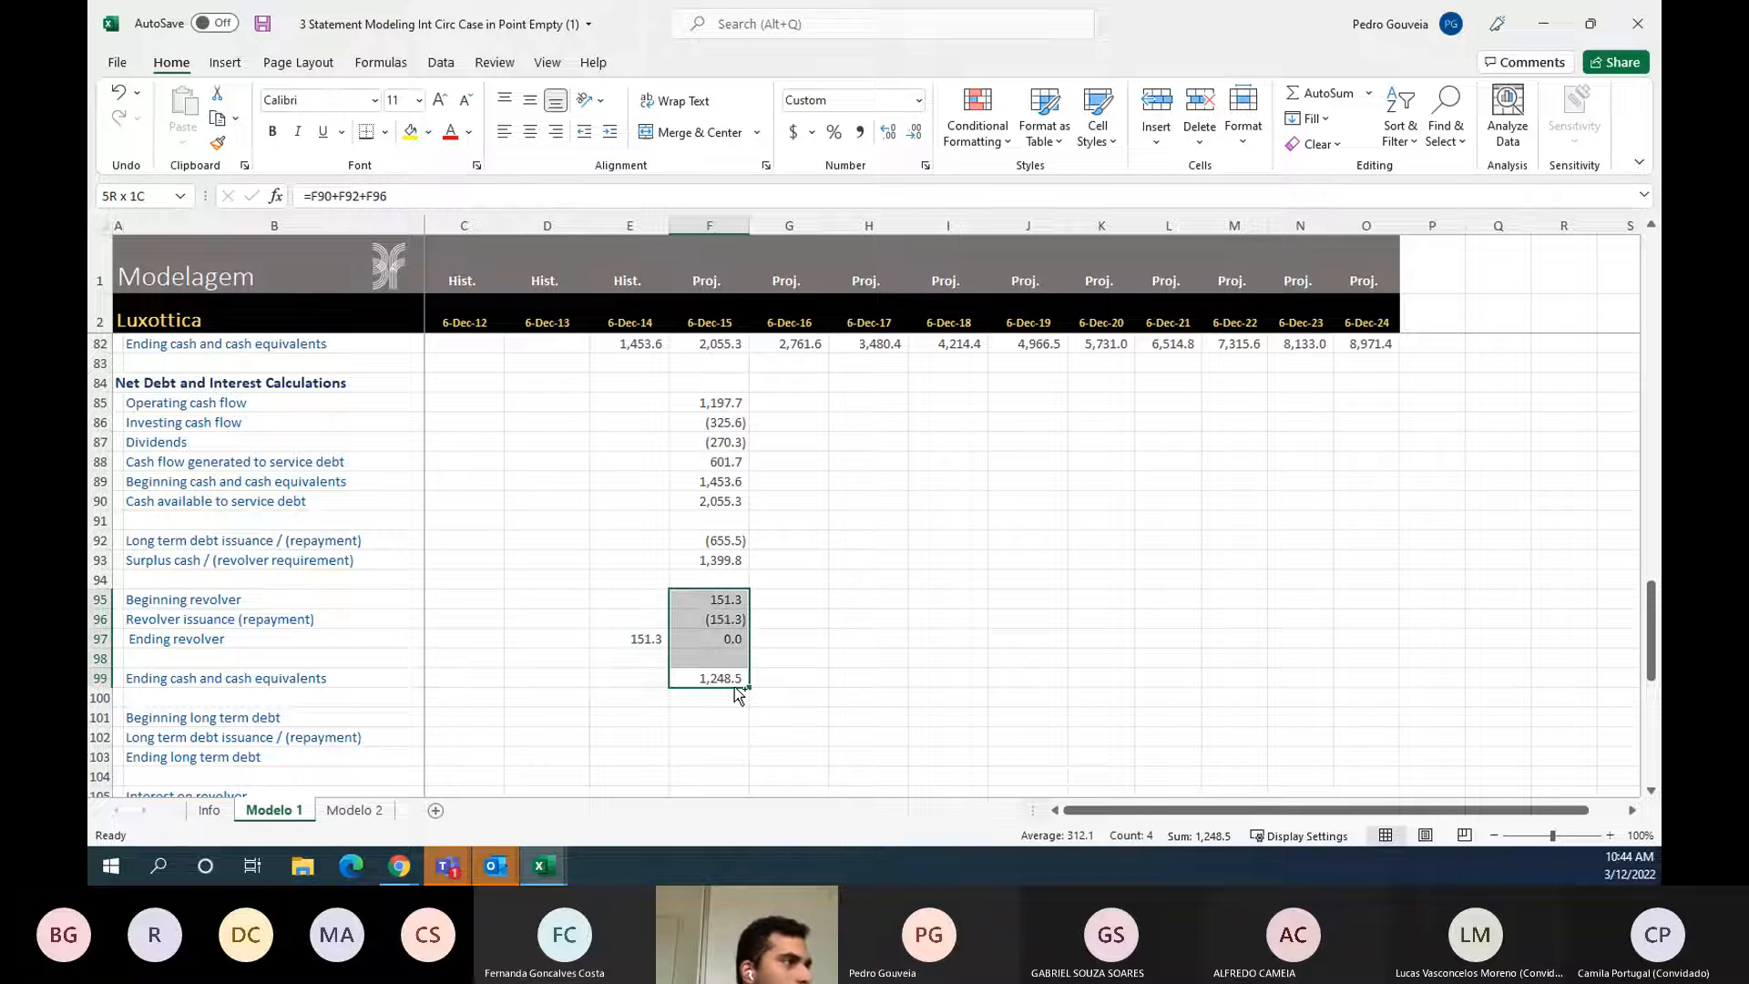
key("shift+Down")
key("shift+Down")
key("shift+Down")
key("shift+Right")
key("shift+Right")
key("shift+Right")
key("shift+Right")
key("shift+Right")
key("shift+Right")
key("shift+Right")
key("shift+Right")
key("shift+Right")
key("ctrl+r")
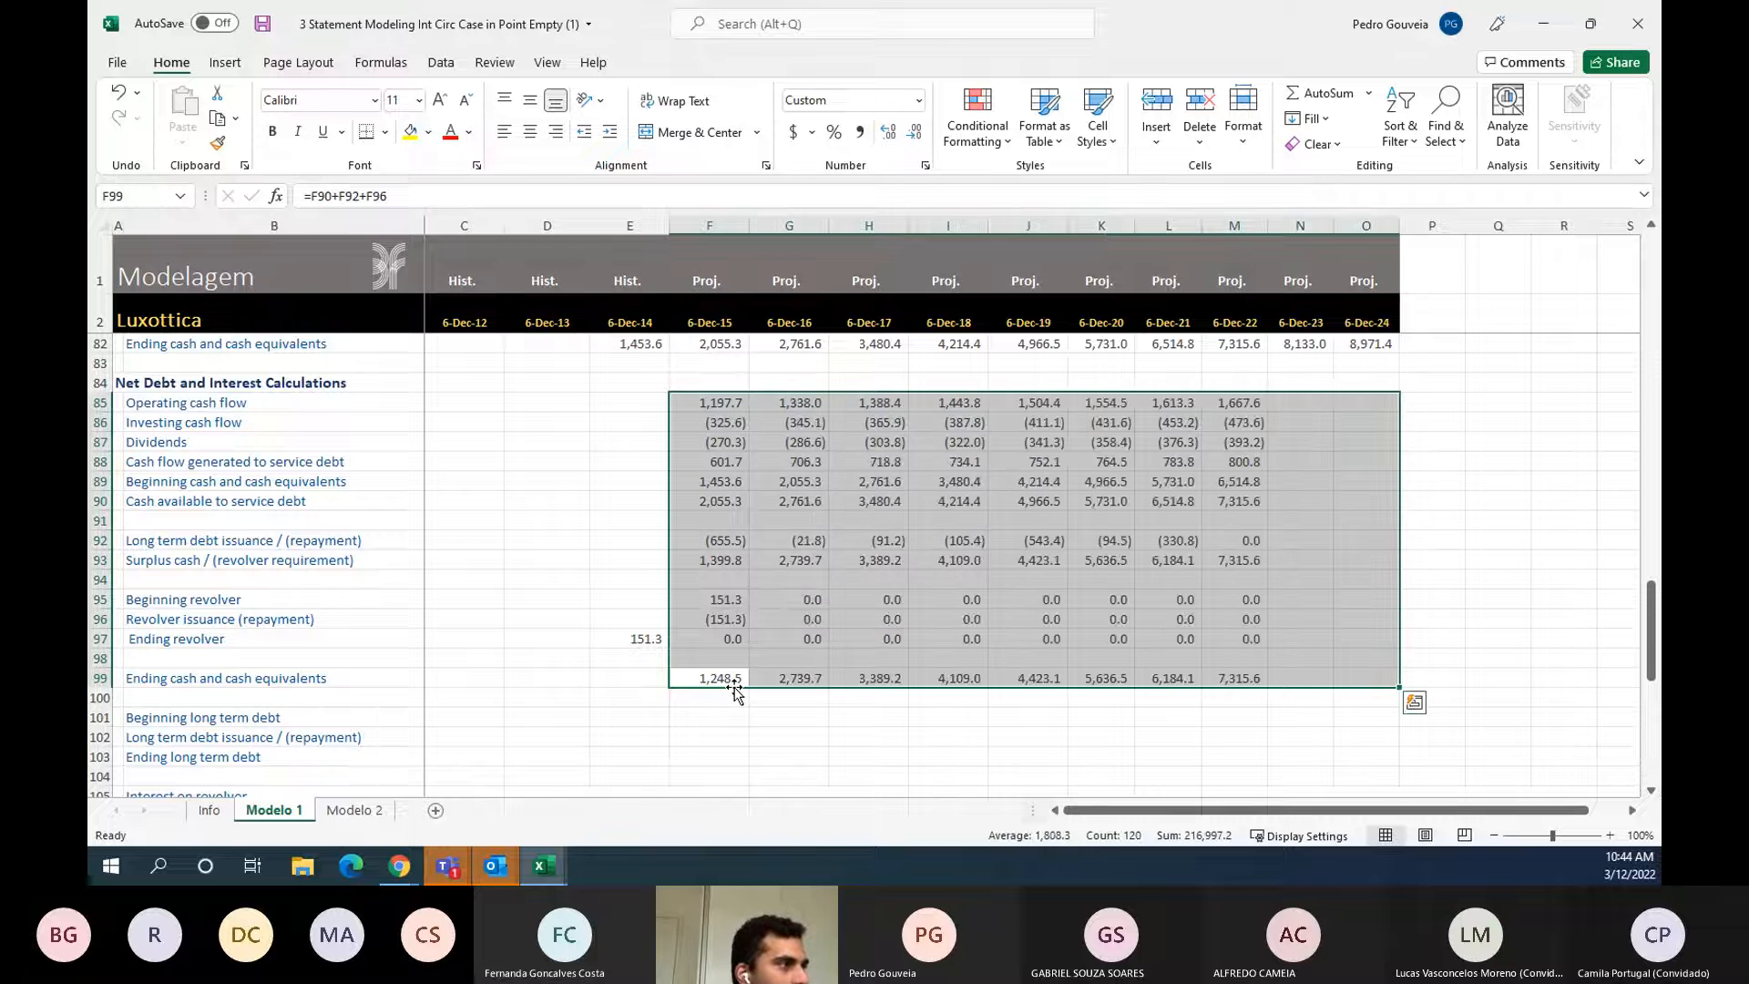
key("Right")
key("Left")
key("ctrl+shift+Right")
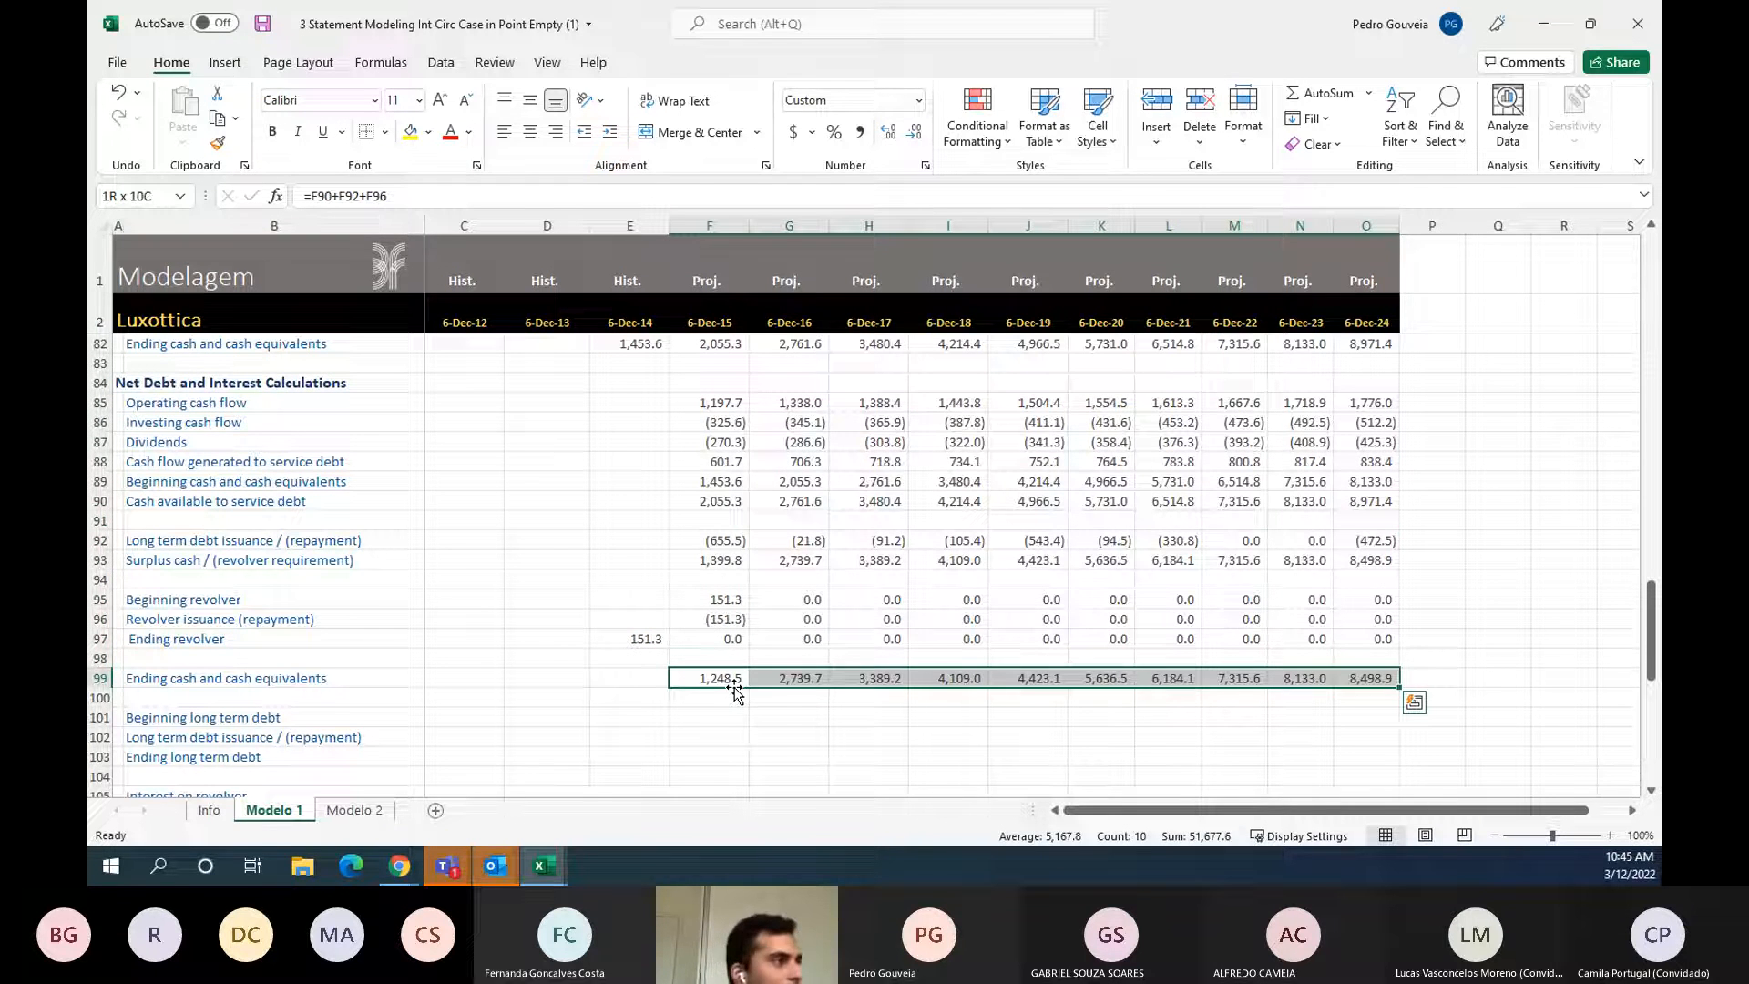
key("Up")
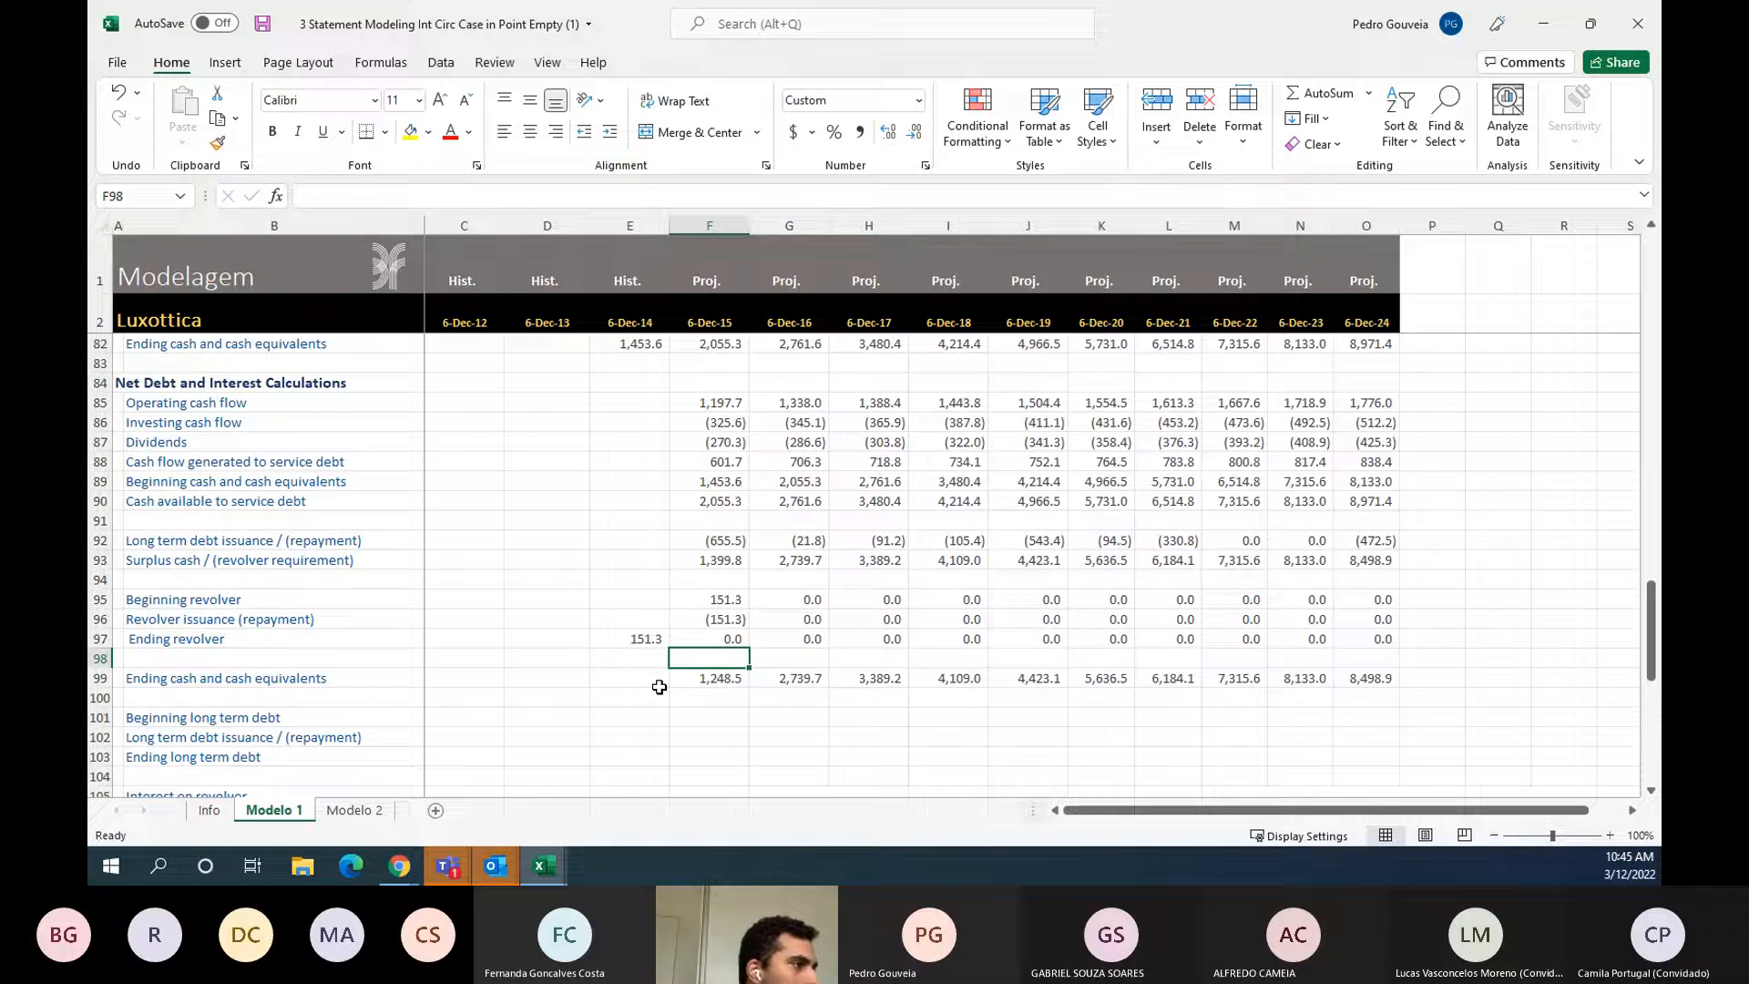
- Link the 6-Dec-14 ending long term debt in E103 to the balance sheet's long term debt (including currently due) with =E57
scroll(659, 687, "down", 2)
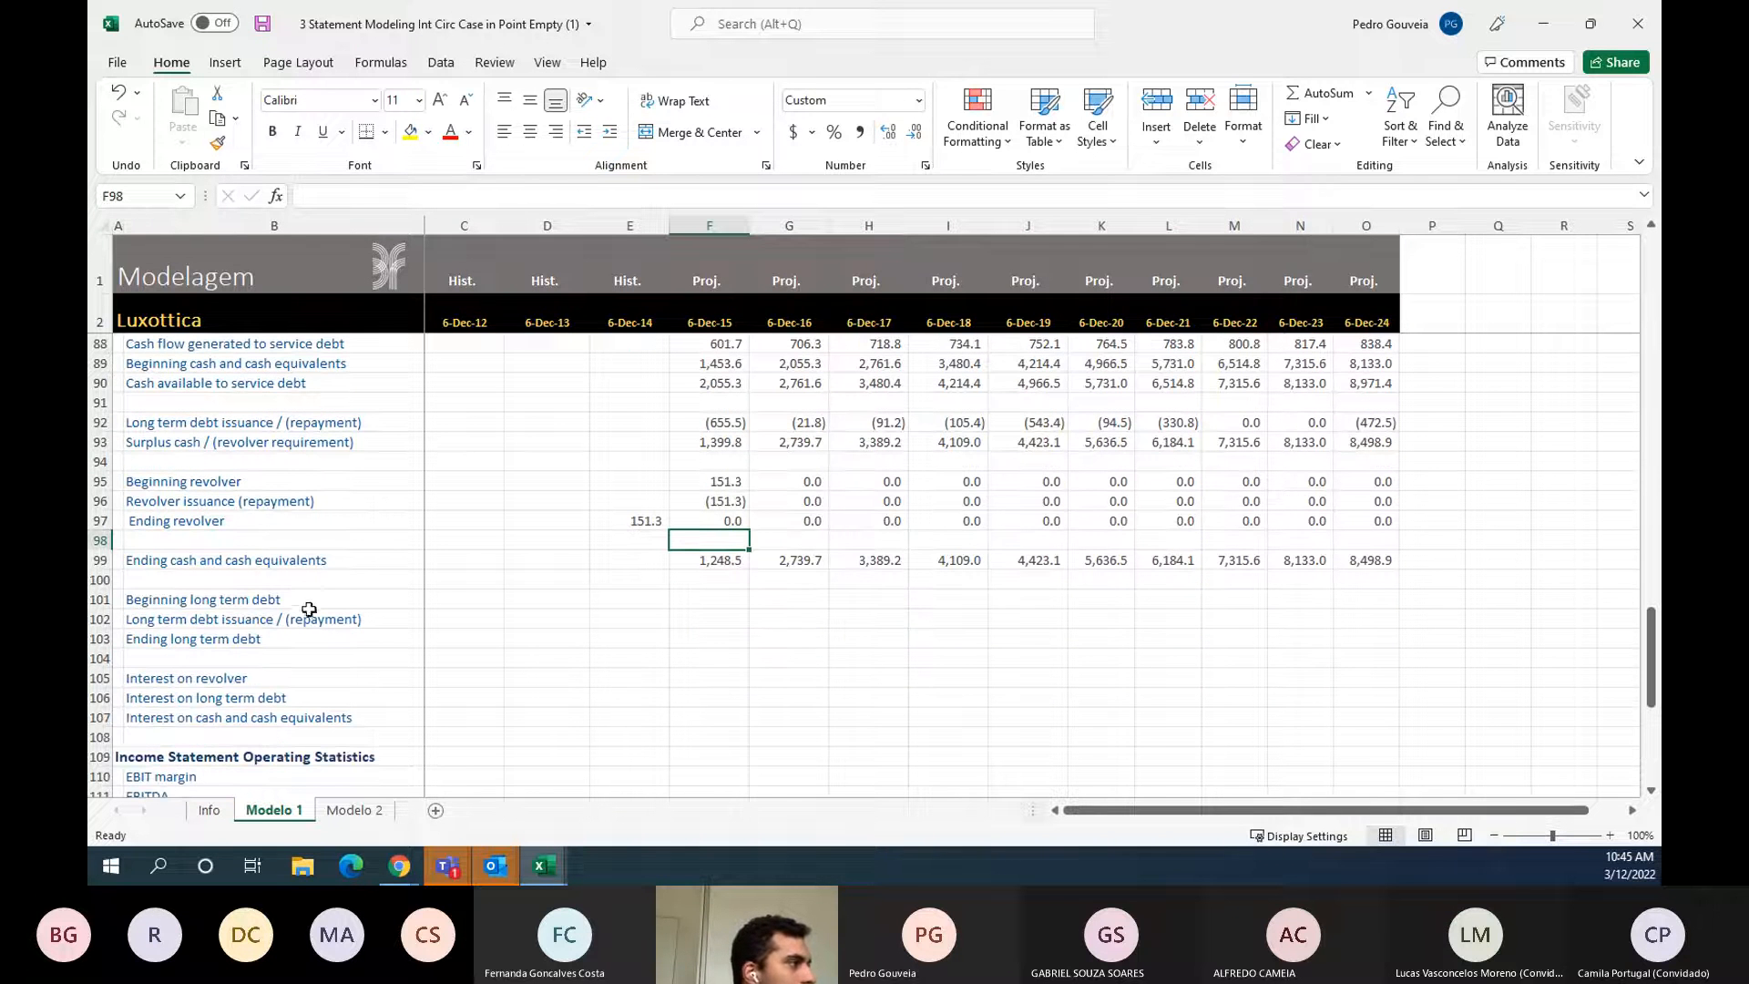
left_click(200, 617)
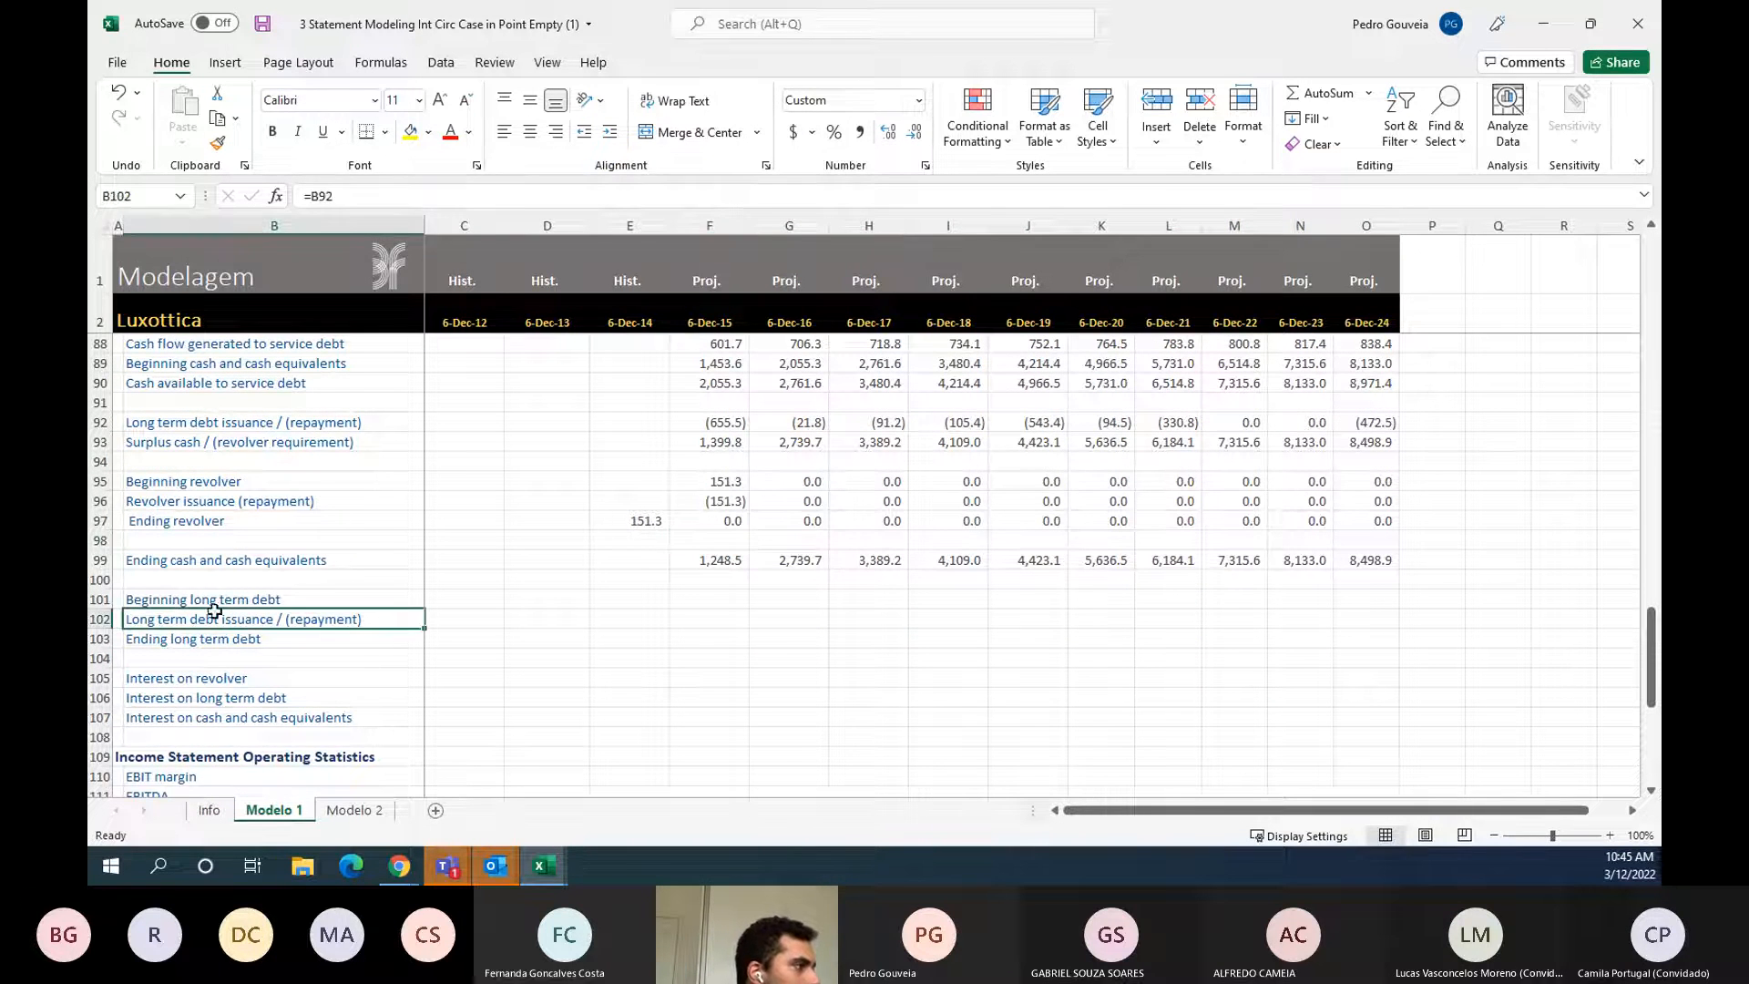
left_click_drag(200, 598, 255, 643)
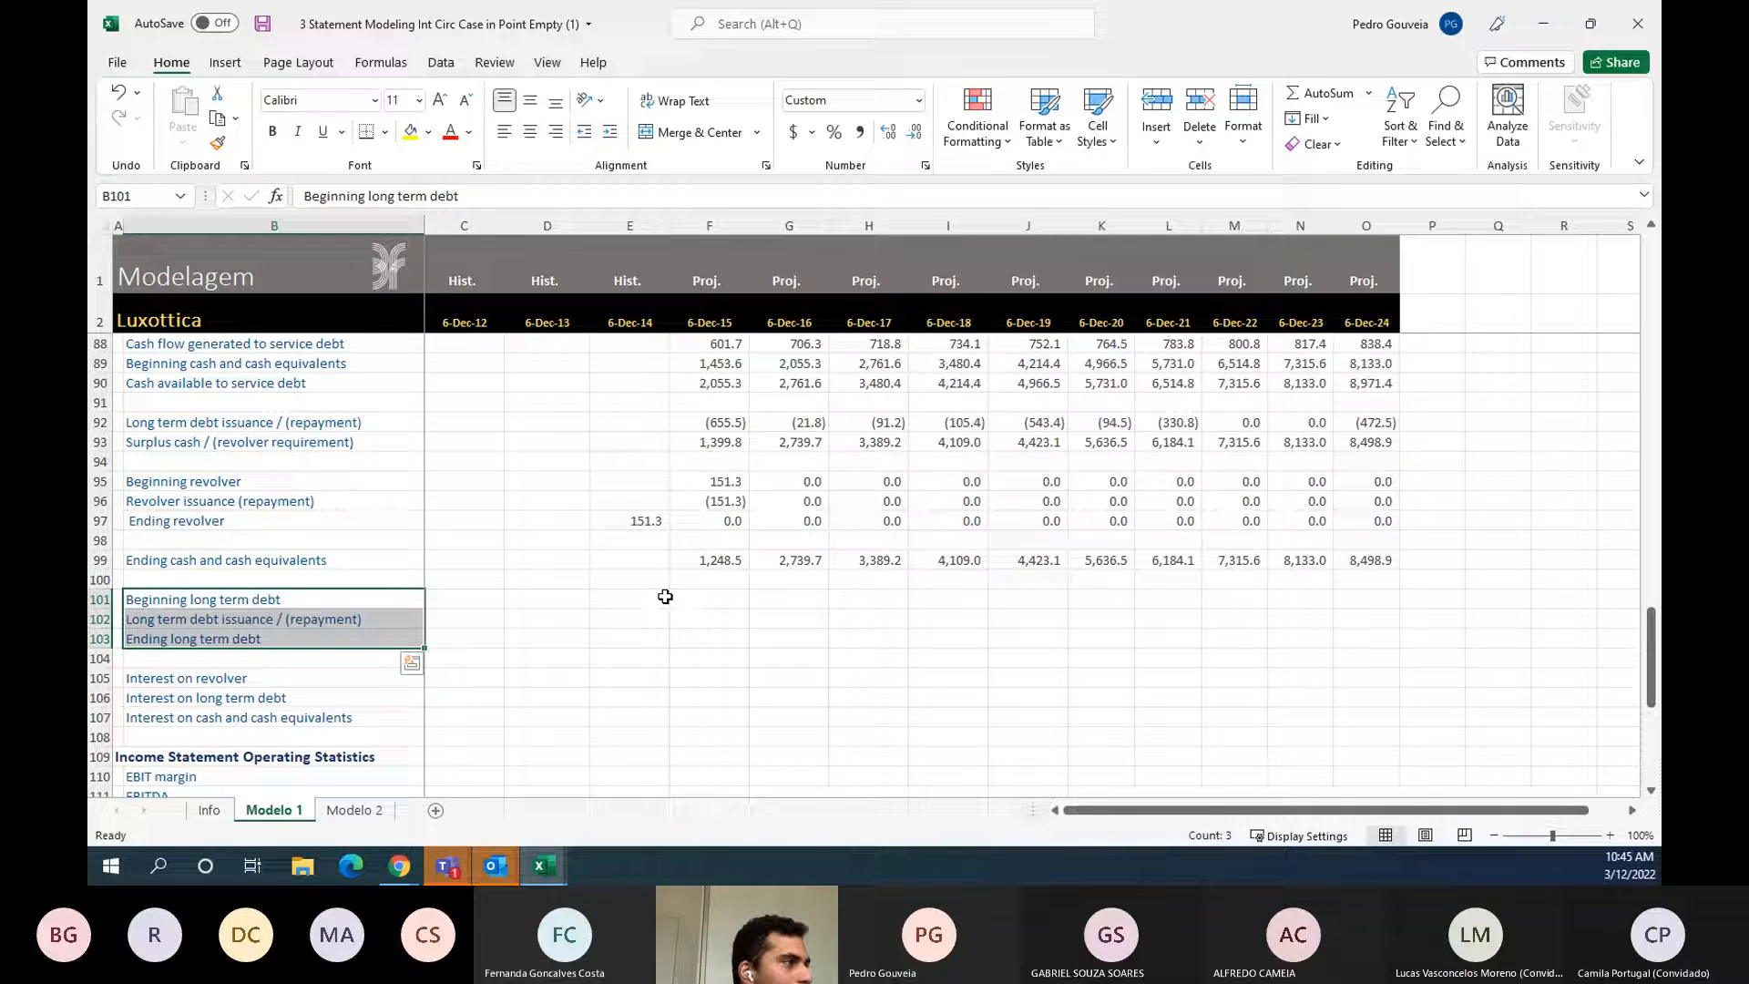
left_click(621, 655)
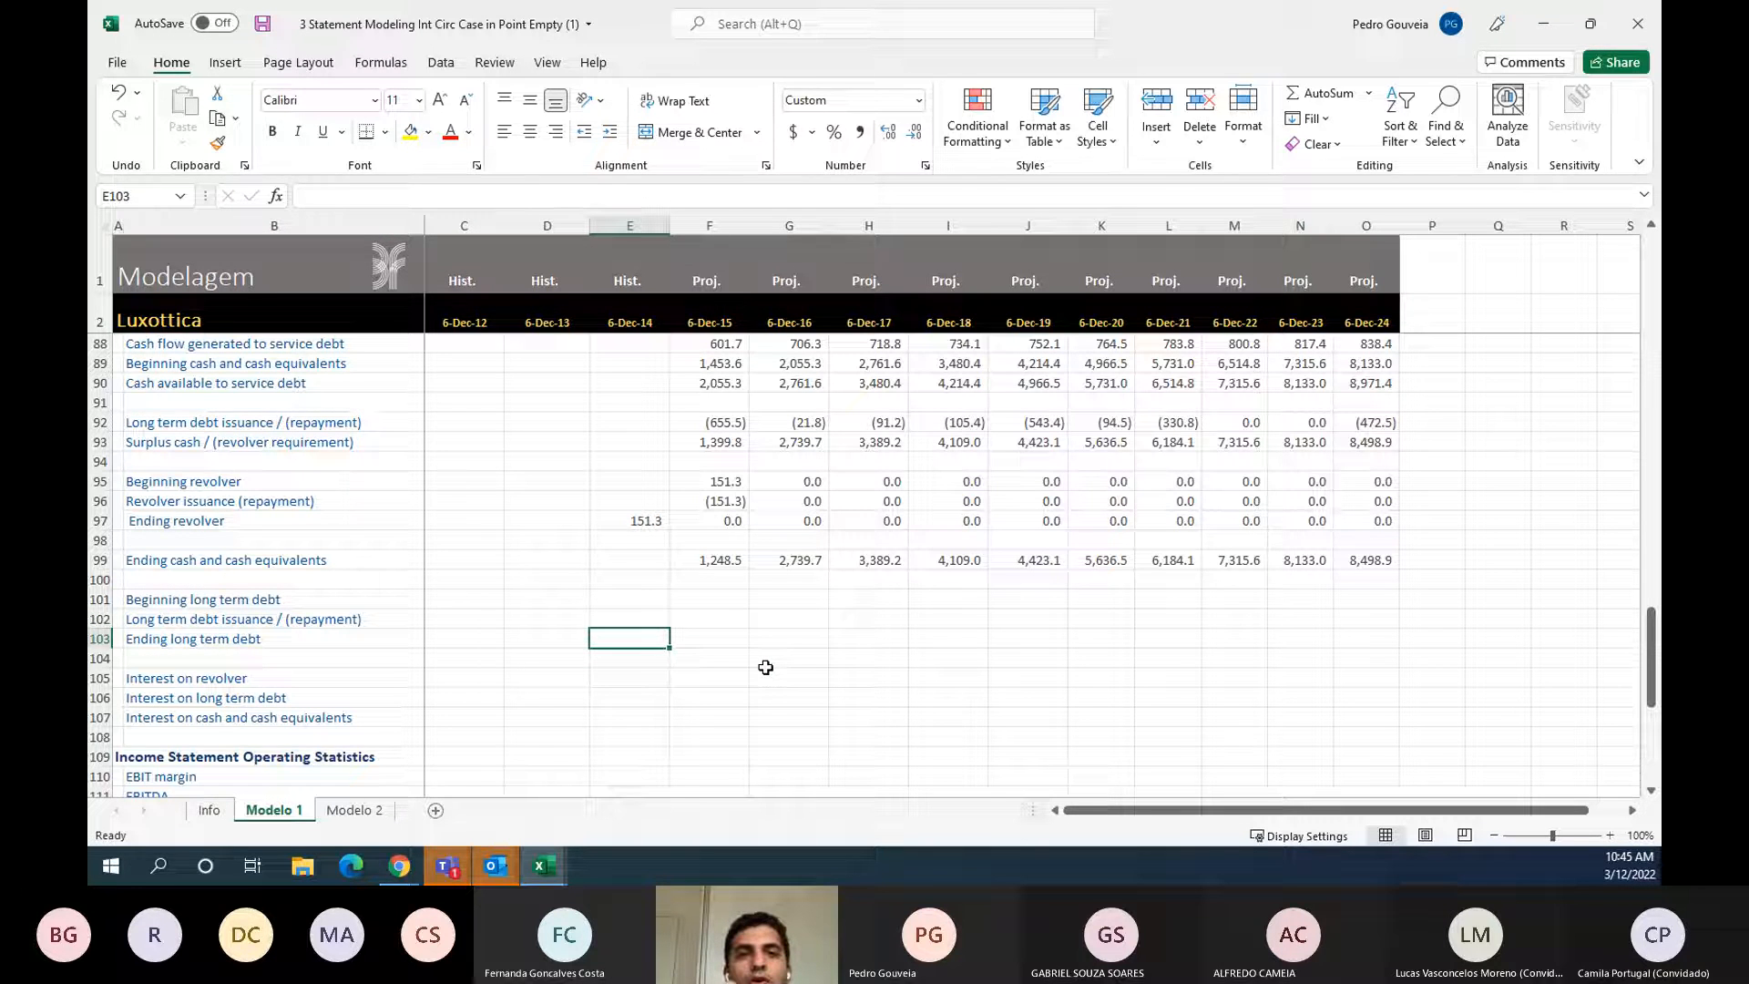
type("=")
key("Up")
key("Up")
key("Left")
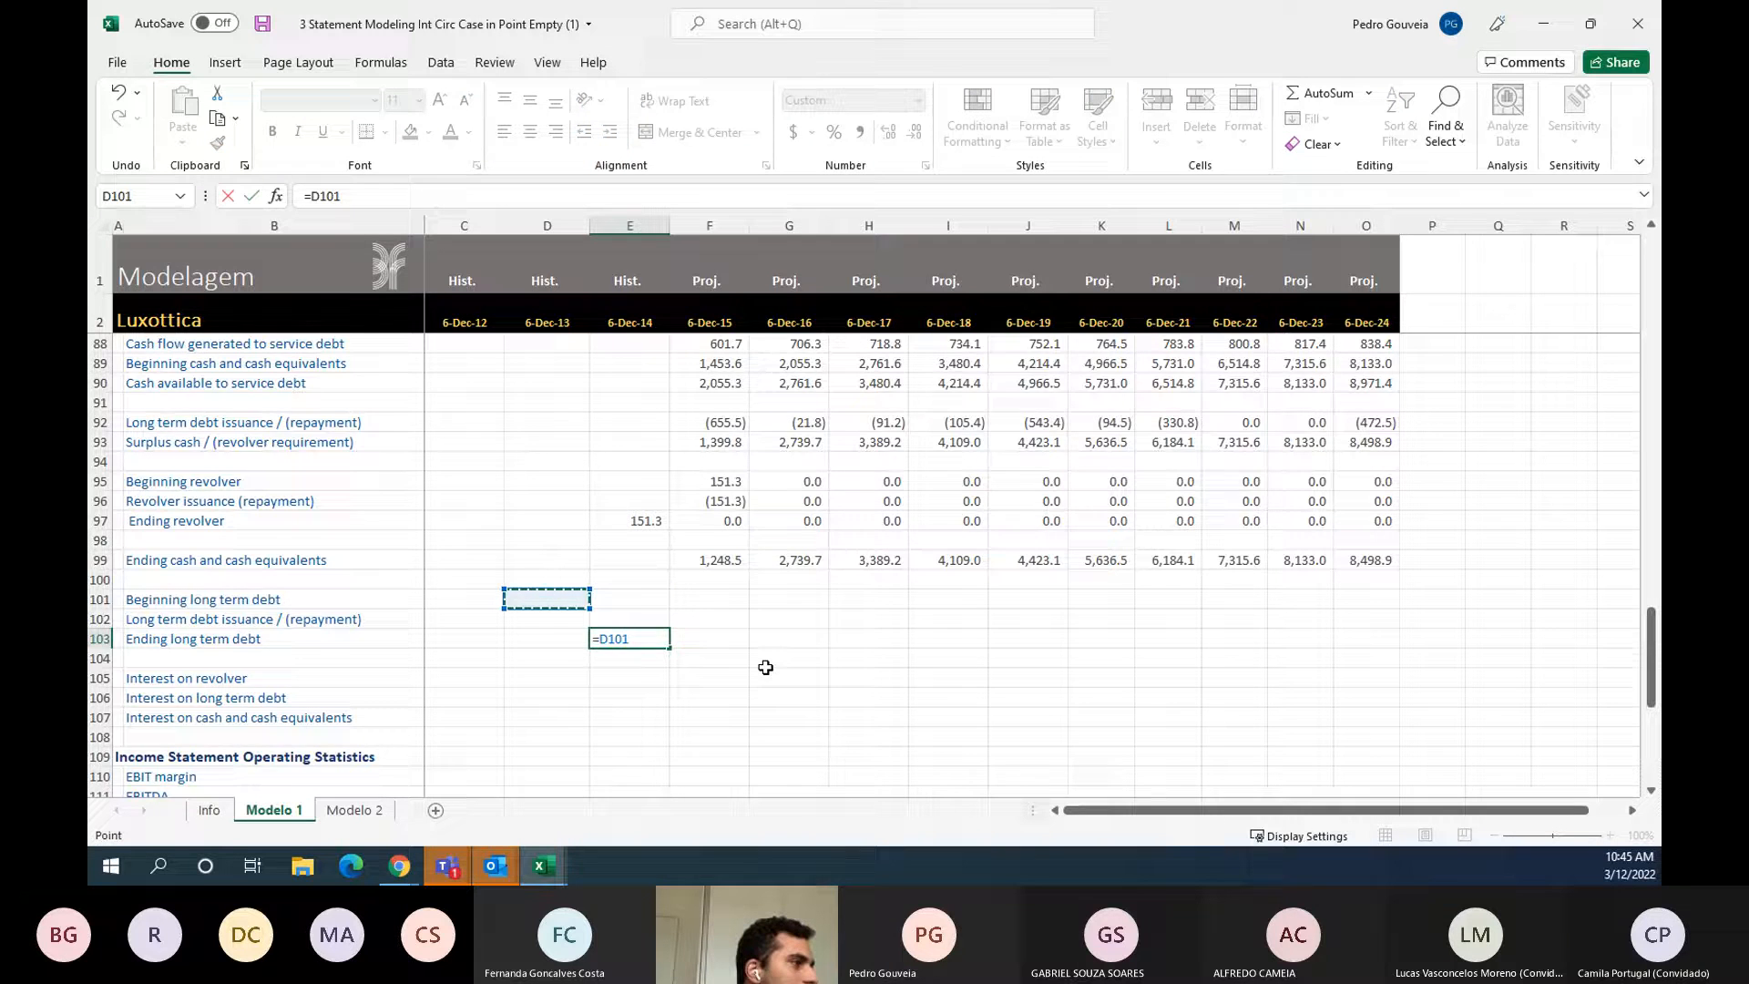
key("Right")
key("Up")
key("Up")
key("Up")
key("Up")
key("Up")
key("Up")
key("Up")
key("Up")
key("Up")
key("Up")
key("Up")
key("Up")
key("Up")
key("Up")
key("Up")
key("Up")
key("Up")
key("Up")
key("Up")
key("Up")
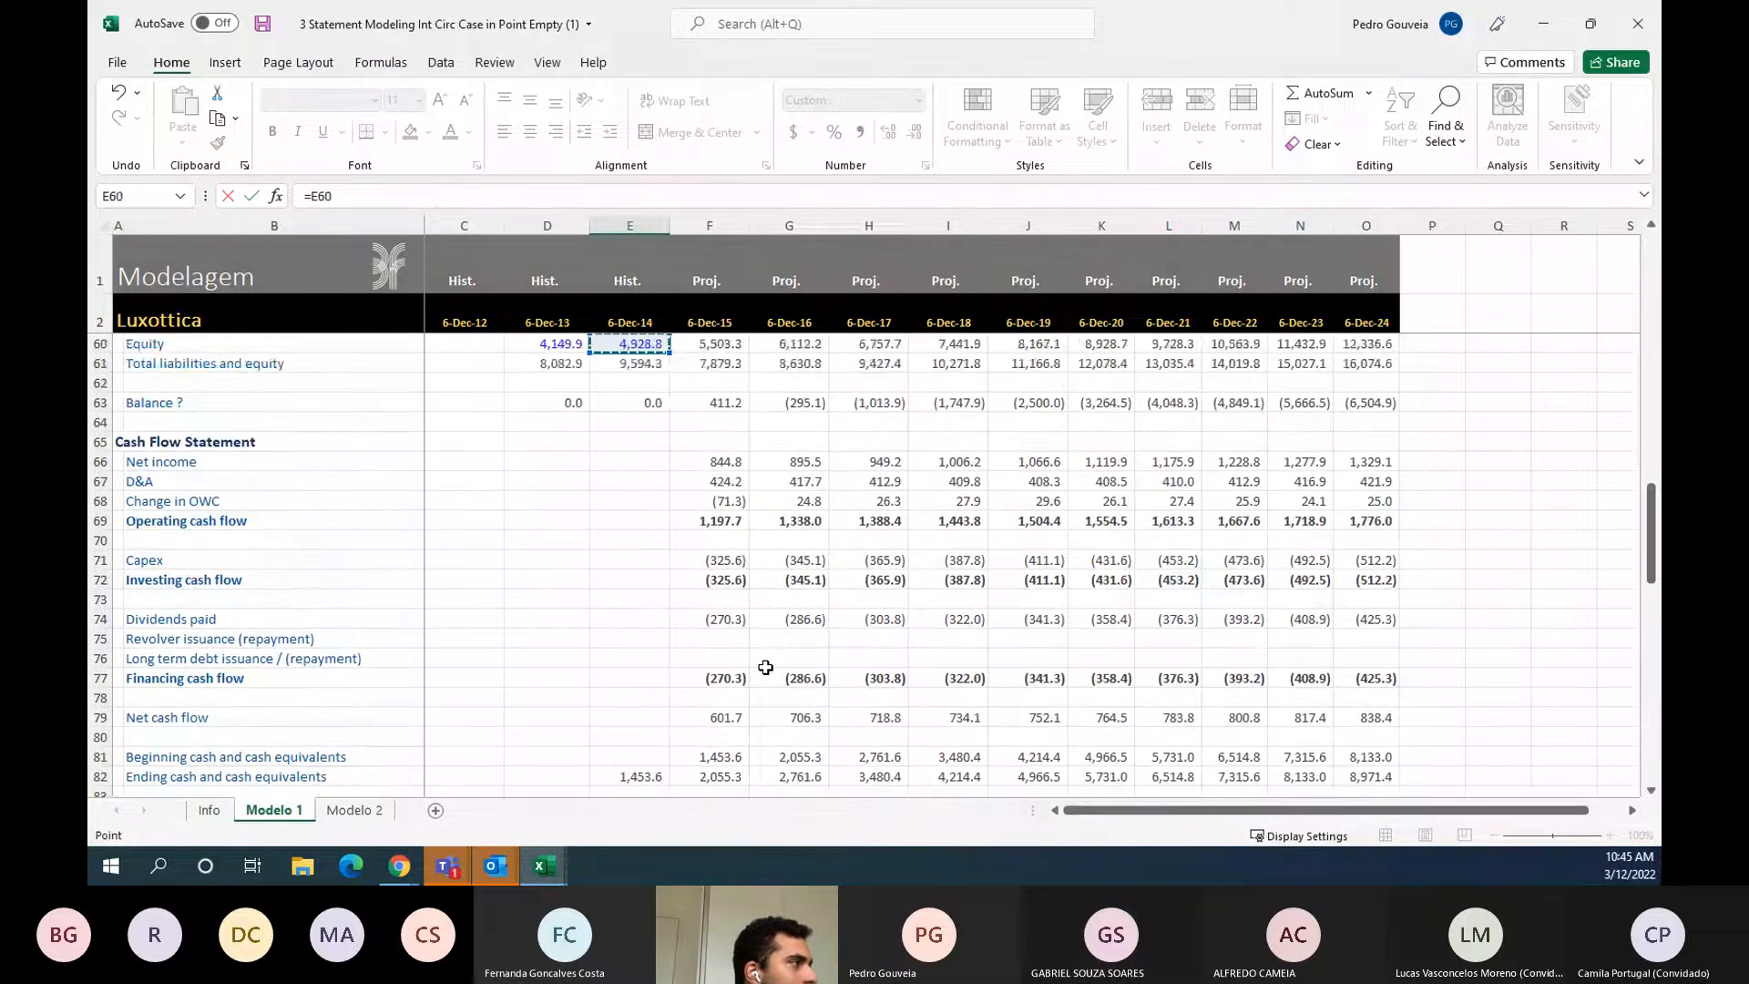
key("Up")
key("Up")
key("Up")
key("Up")
key("Up")
key("Up")
key("Up")
key("Up")
key("Up")
key("Up")
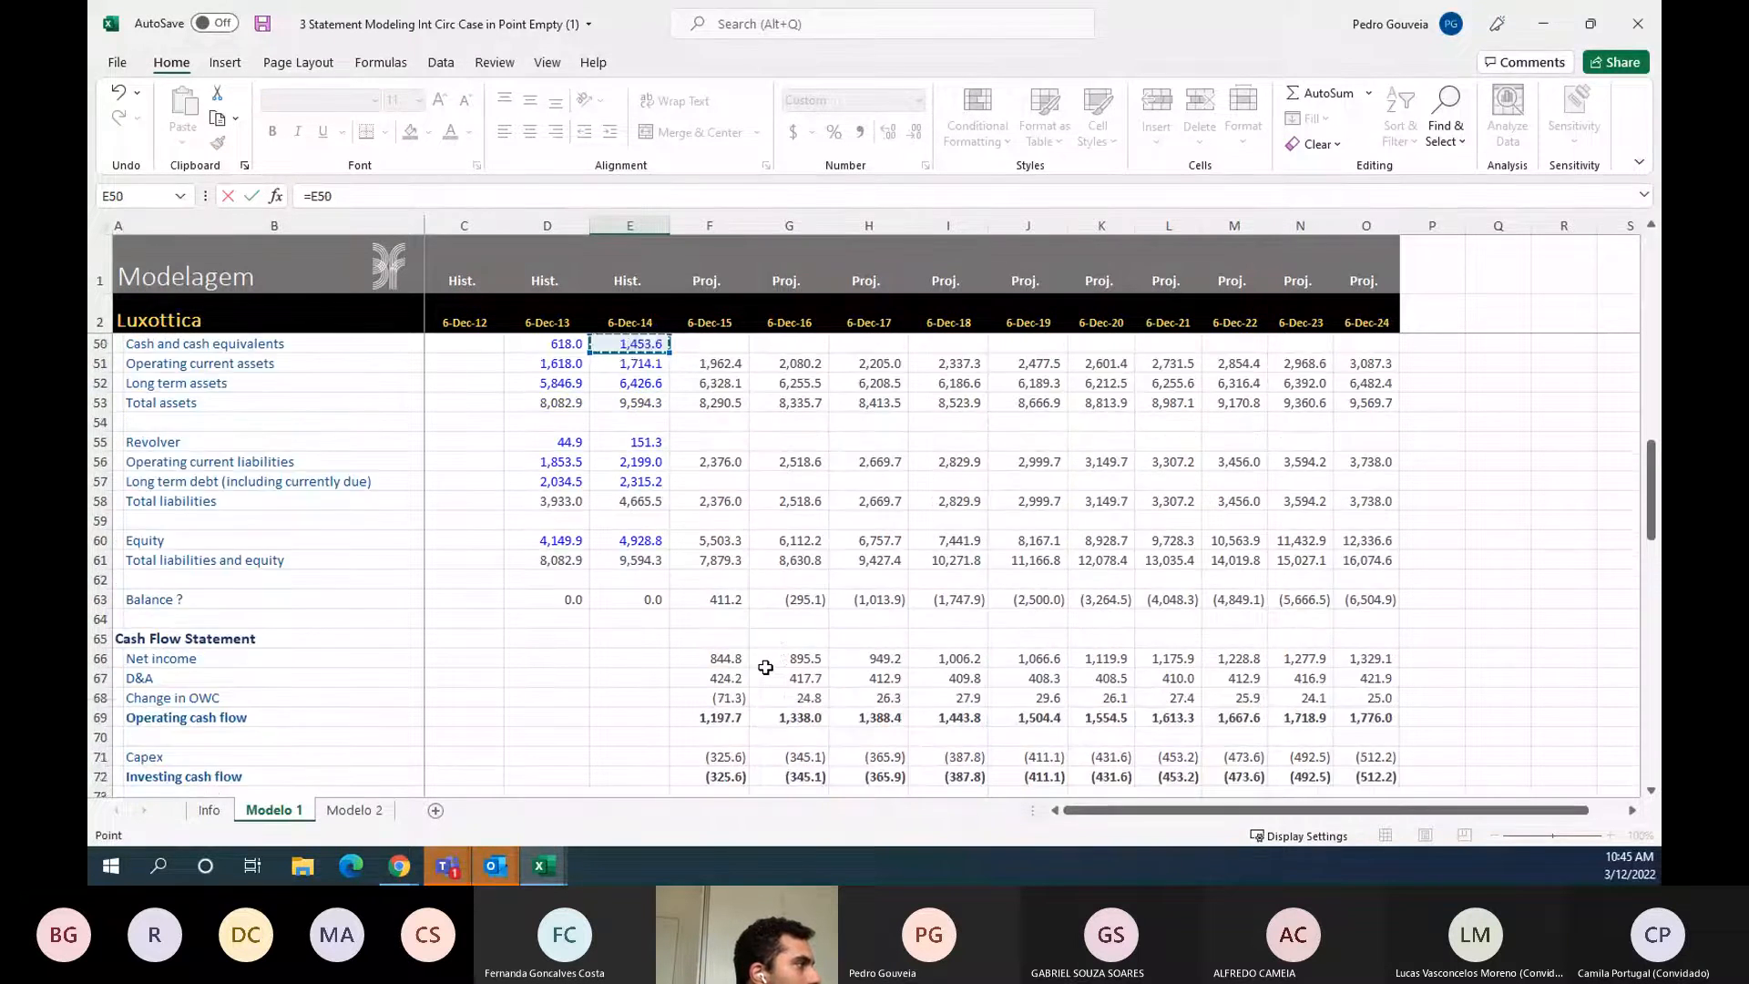
key("Down")
key("Down")
key("Down")
key("Down")
key("Down")
key("Down")
key("Down")
key("Down")
key("Down")
key("Down")
key("Down")
key("Down")
key("Down")
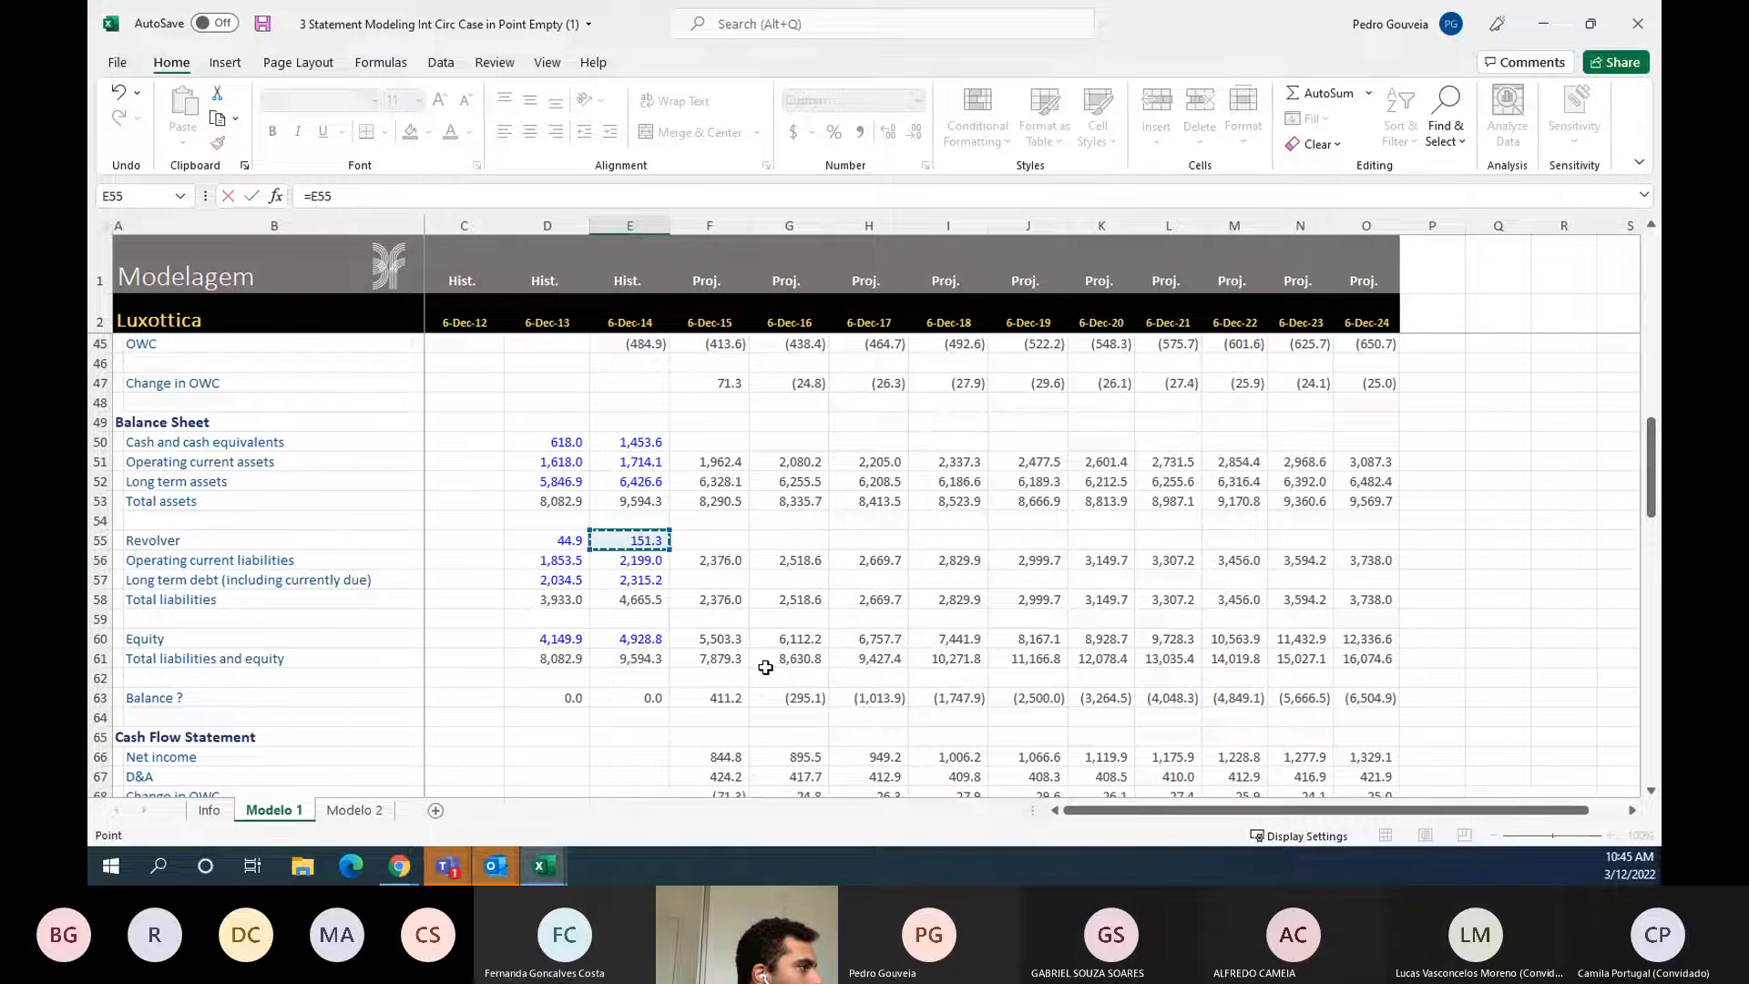
key("Up")
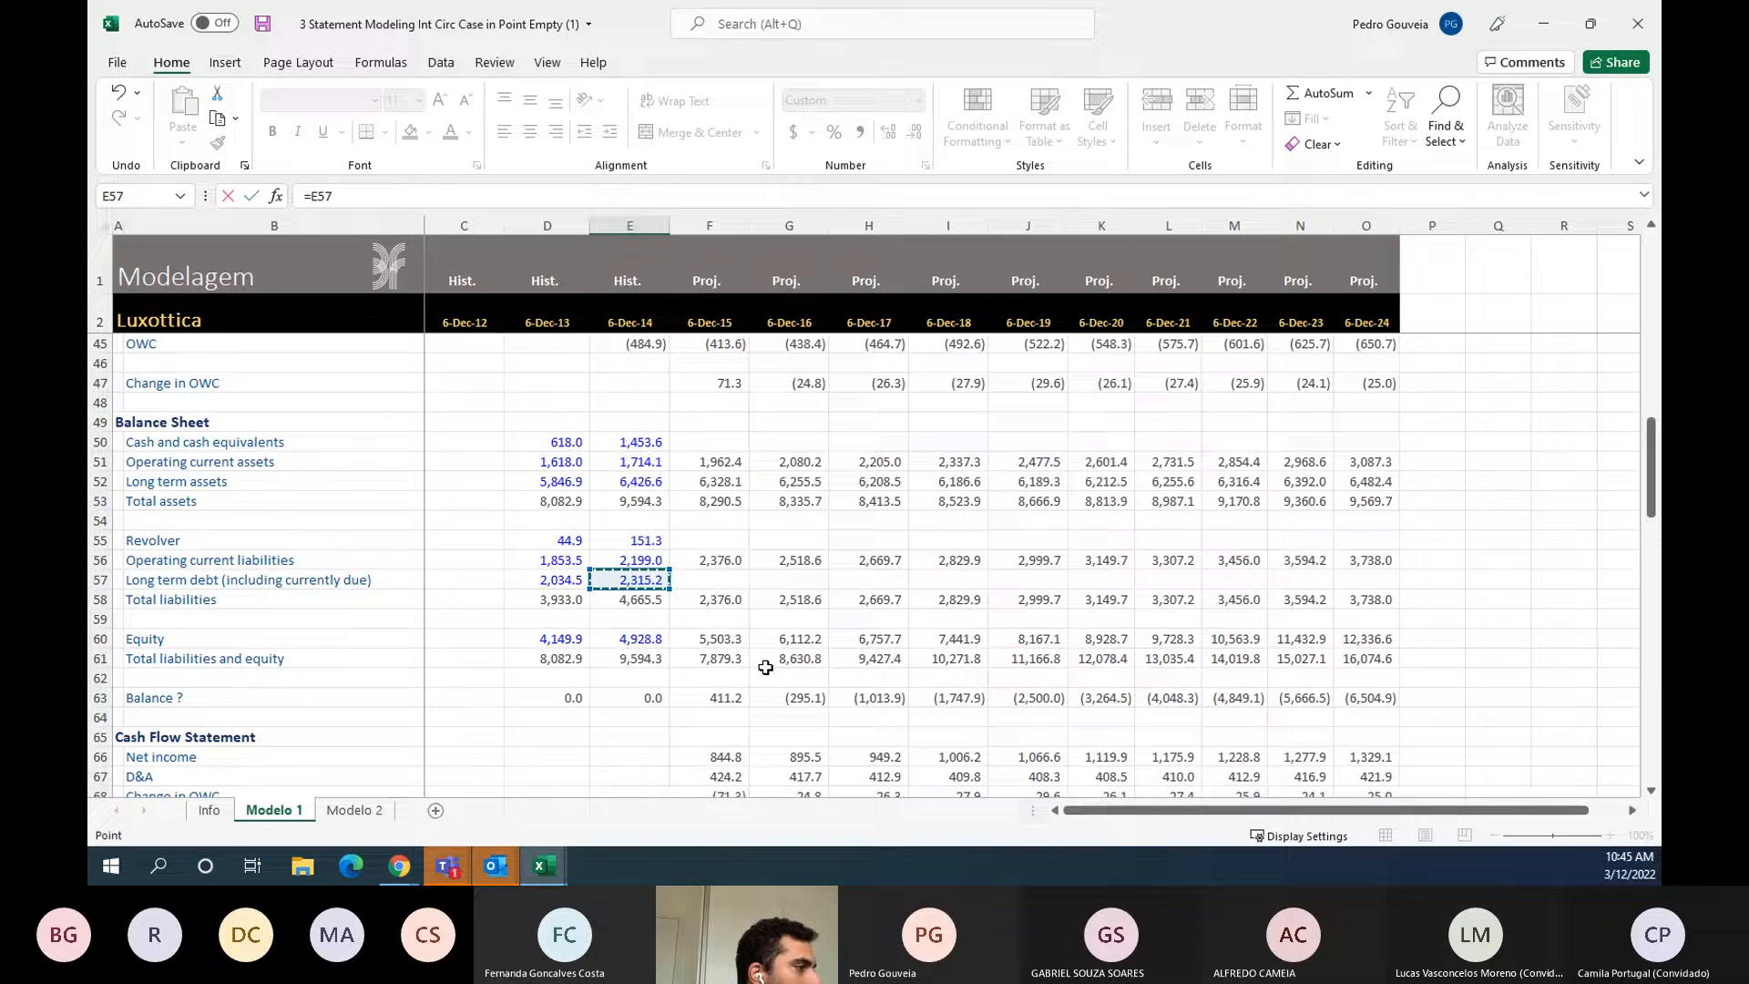
key("Return")
- Set the 6-Dec-15 beginning long term debt in F101 to the prior year's ending long term debt with =E103
key("Up")
key("Right")
key("Up")
key("Up")
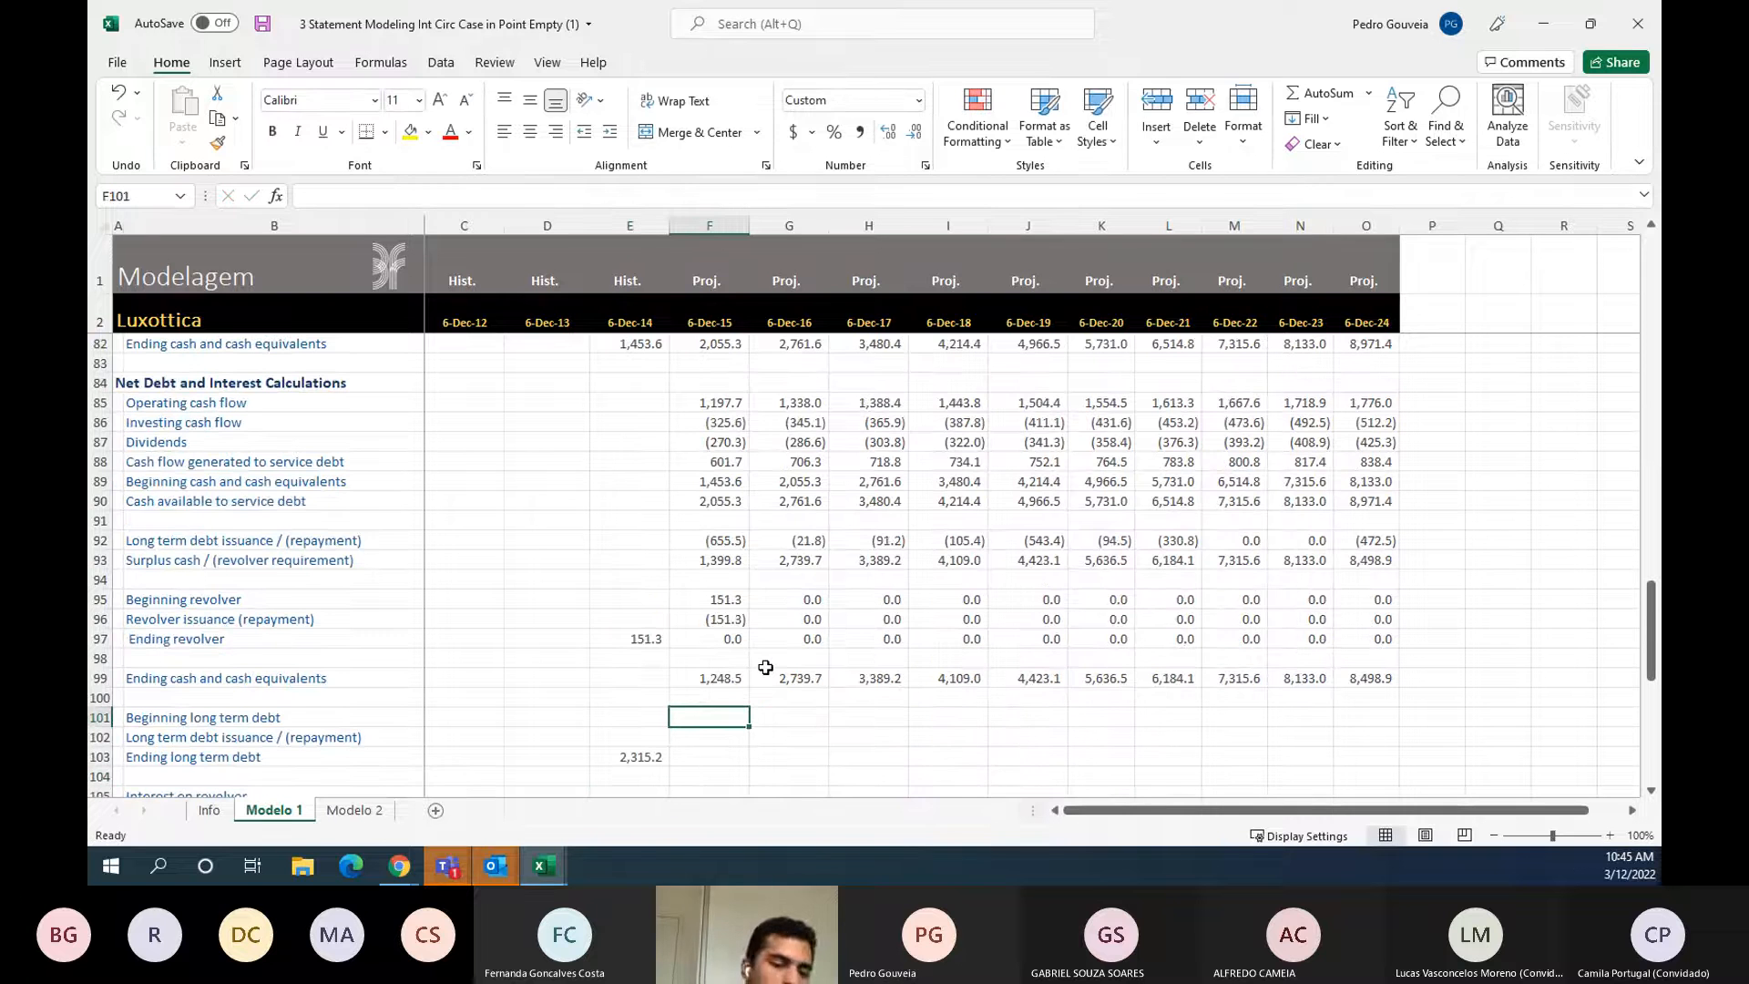
type("=")
key("Left")
key("Down")
key("Down")
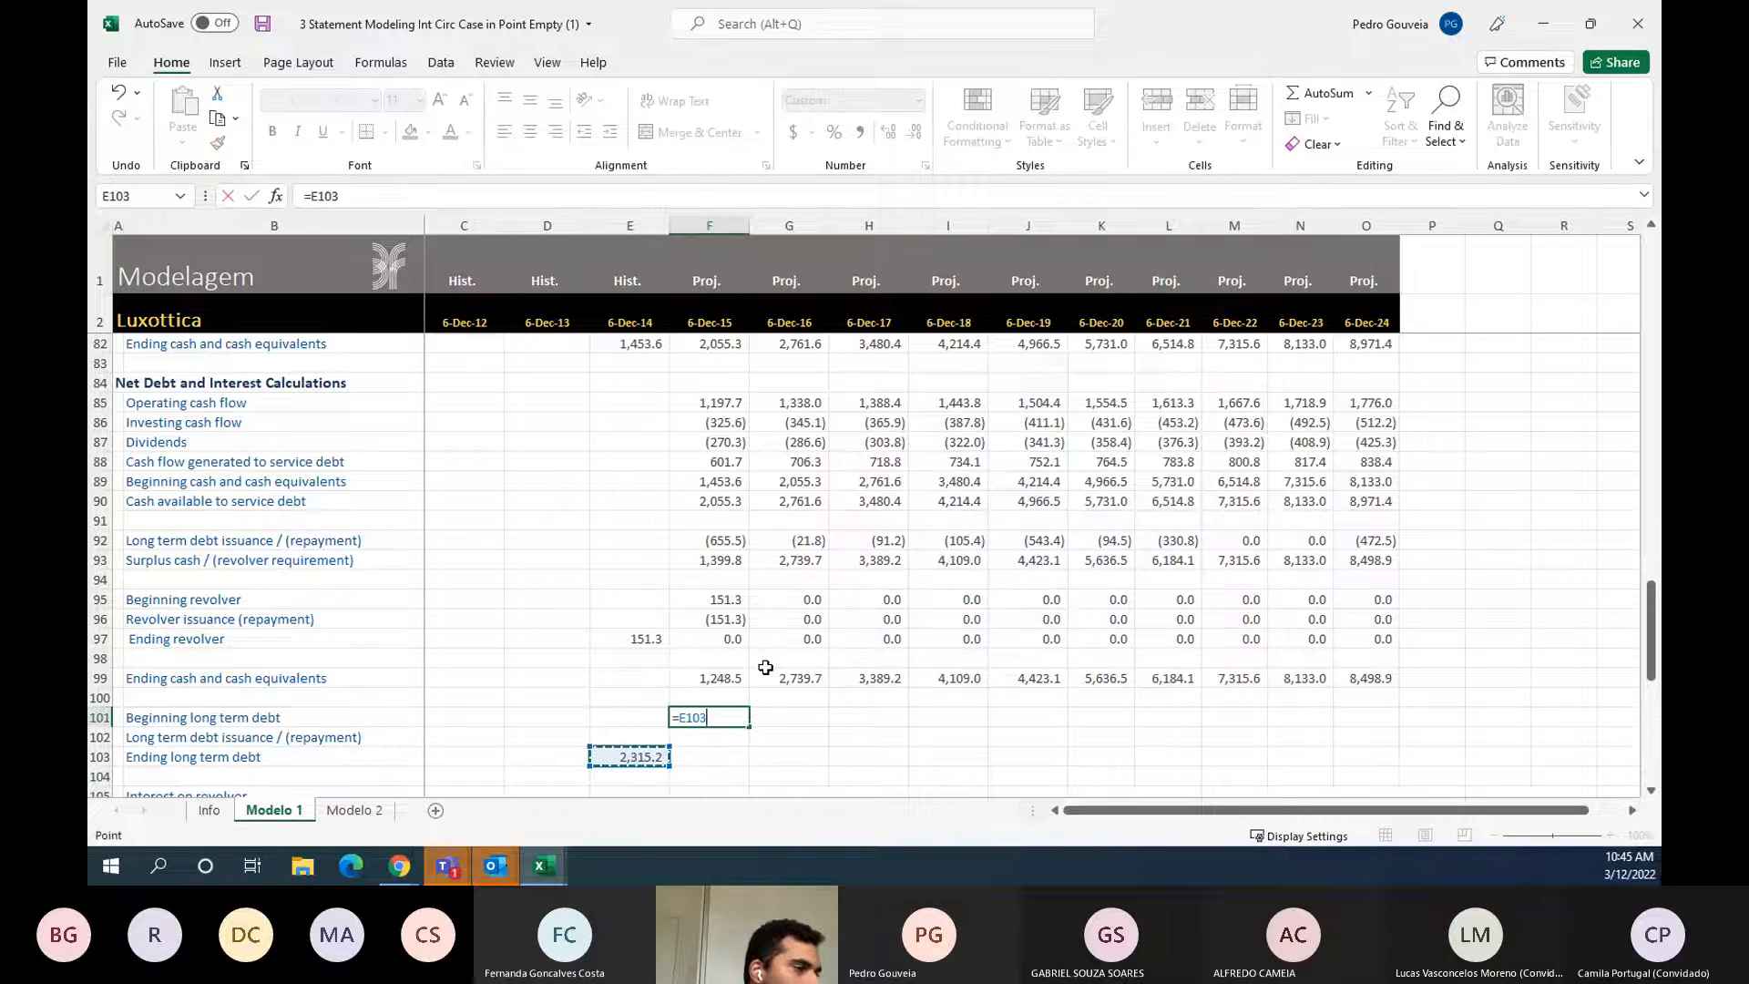
key("Return")
- Link the 6-Dec-15 long term debt issuance / (repayment) in F102 to the net debt assumption with =F17
type("=")
key("Up")
key("Up")
key("Up")
key("Up")
key("Up")
key("Up")
key("Up")
key("Up")
key("Up")
key("Up")
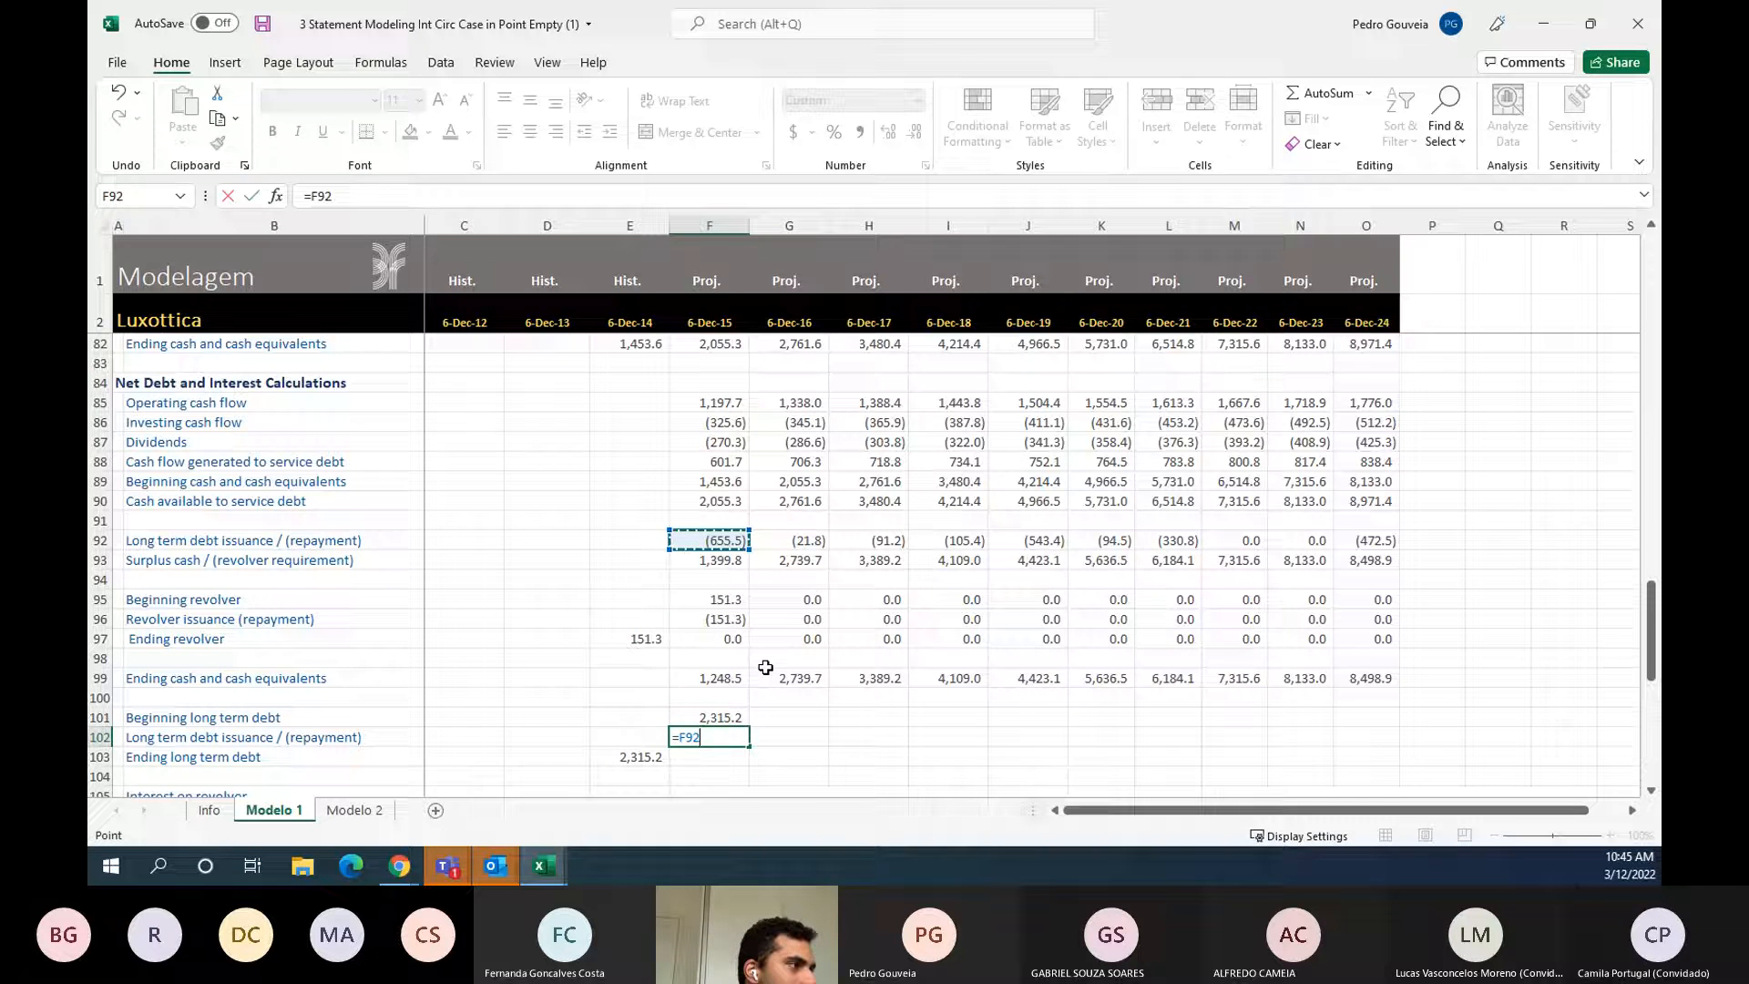
key("Up")
key("Up")
key("Up")
key("Up")
key("Up")
key("Up")
key("Up")
key("Up")
key("Up")
key("Up")
key("Up")
key("Up")
key("Up")
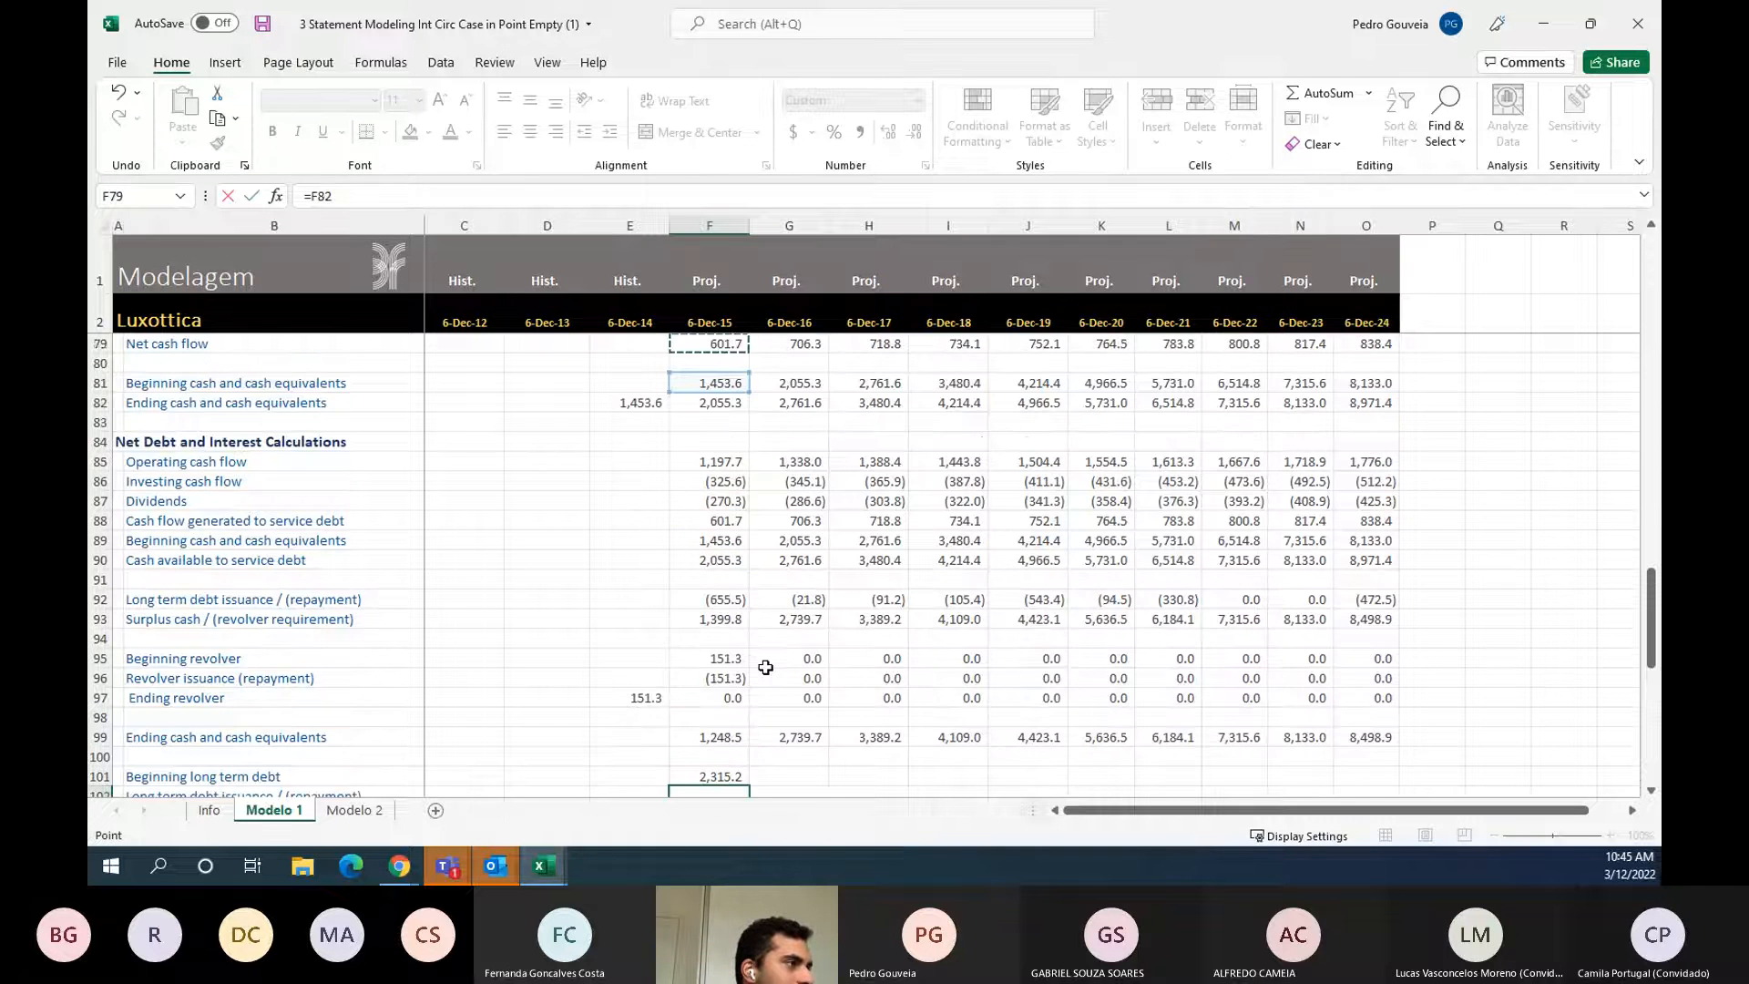
key("Up")
key("Up")
key("Up")
key("Up")
key("Up")
key("Up")
key("Up")
key("Up")
key("Up")
key("Up")
key("Up")
key("Up")
key("Up")
key("Up")
key("Up")
key("Up")
key("Up")
key("Up")
key("Up")
key("Up")
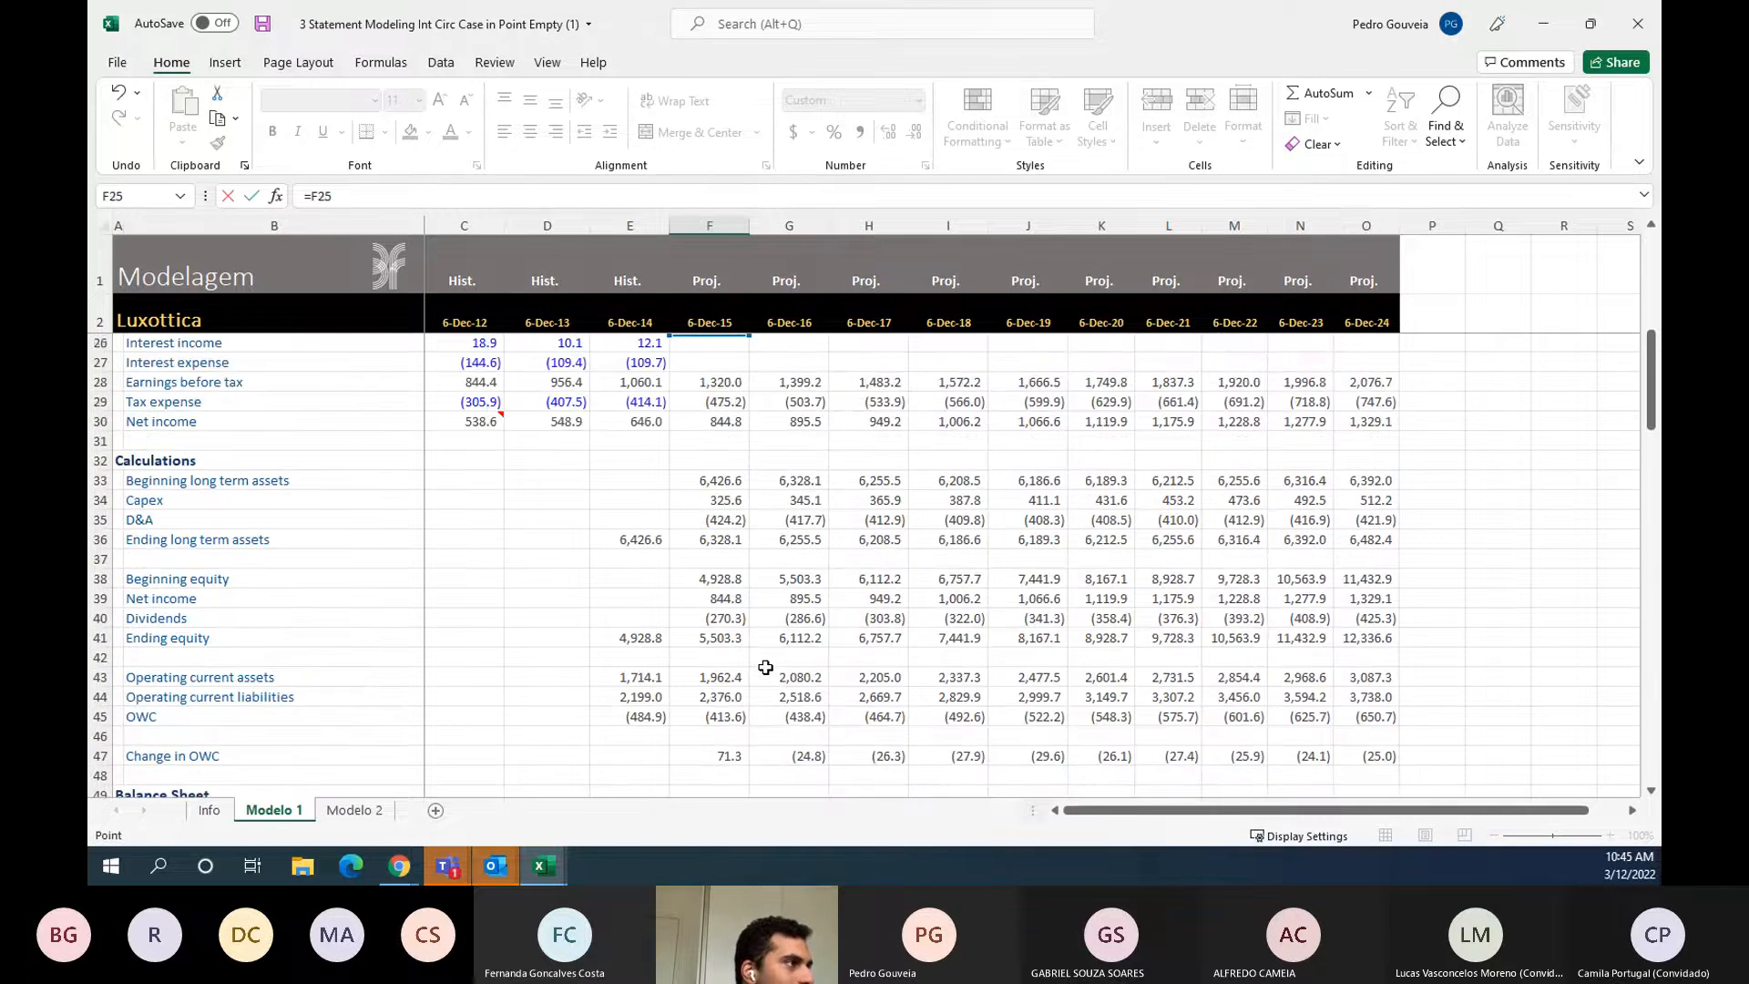
key("Up")
key("Up")
key("Up")
key("Up")
key("Up")
key("Up")
key("Up")
key("Up")
key("Up")
key("Up")
key("Up")
key("Up")
key("Up")
key("Up")
key("Up")
key("Up")
key("Up")
key("Up")
key("Up")
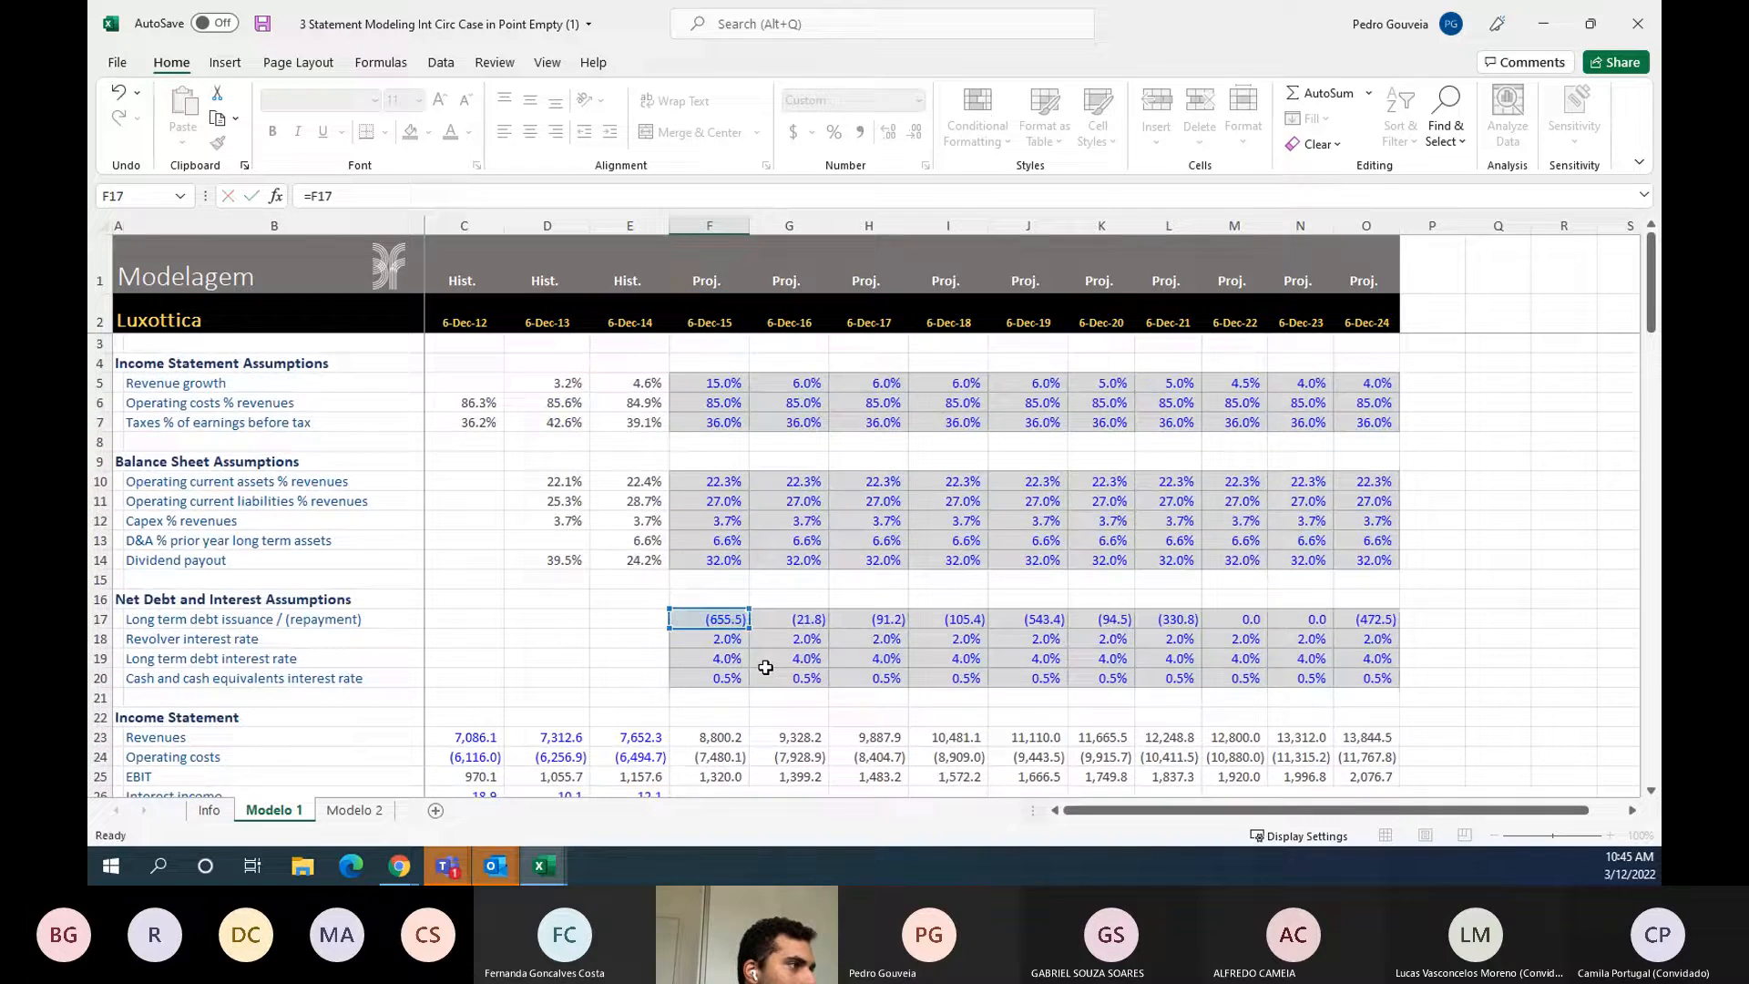
key("Escape")
- Calculate the 6-Dec-15 ending long term debt in F103 with =SUM(F101:F102)
key("alt+=")
key("Return")
key("Up")
- Fill the long term debt schedule formulas in F101:F103 across the projection years through 6-Dec-24 in column O
key("shift+Up")
key("shift+Up")
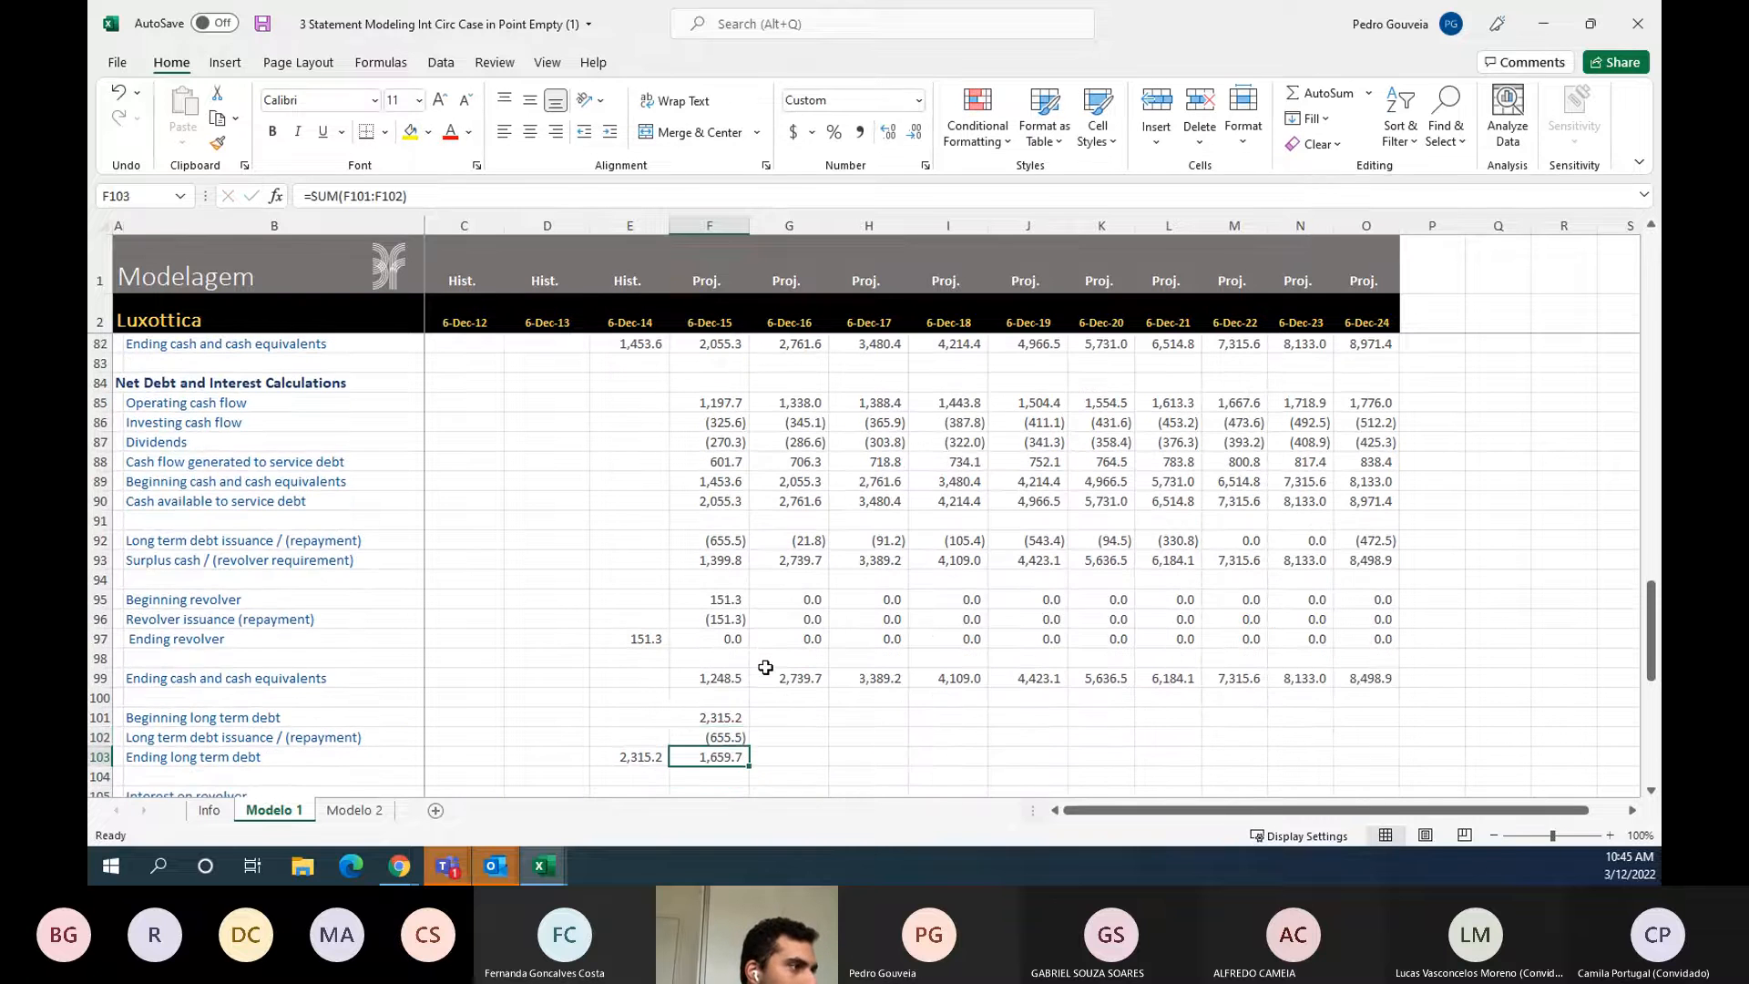
key("shift+Right")
key("shift+Right")
key("shift+Right")
key("shift+Right")
key("shift+Right")
key("shift+Right")
key("shift+Right")
key("shift+Right")
key("shift+Right")
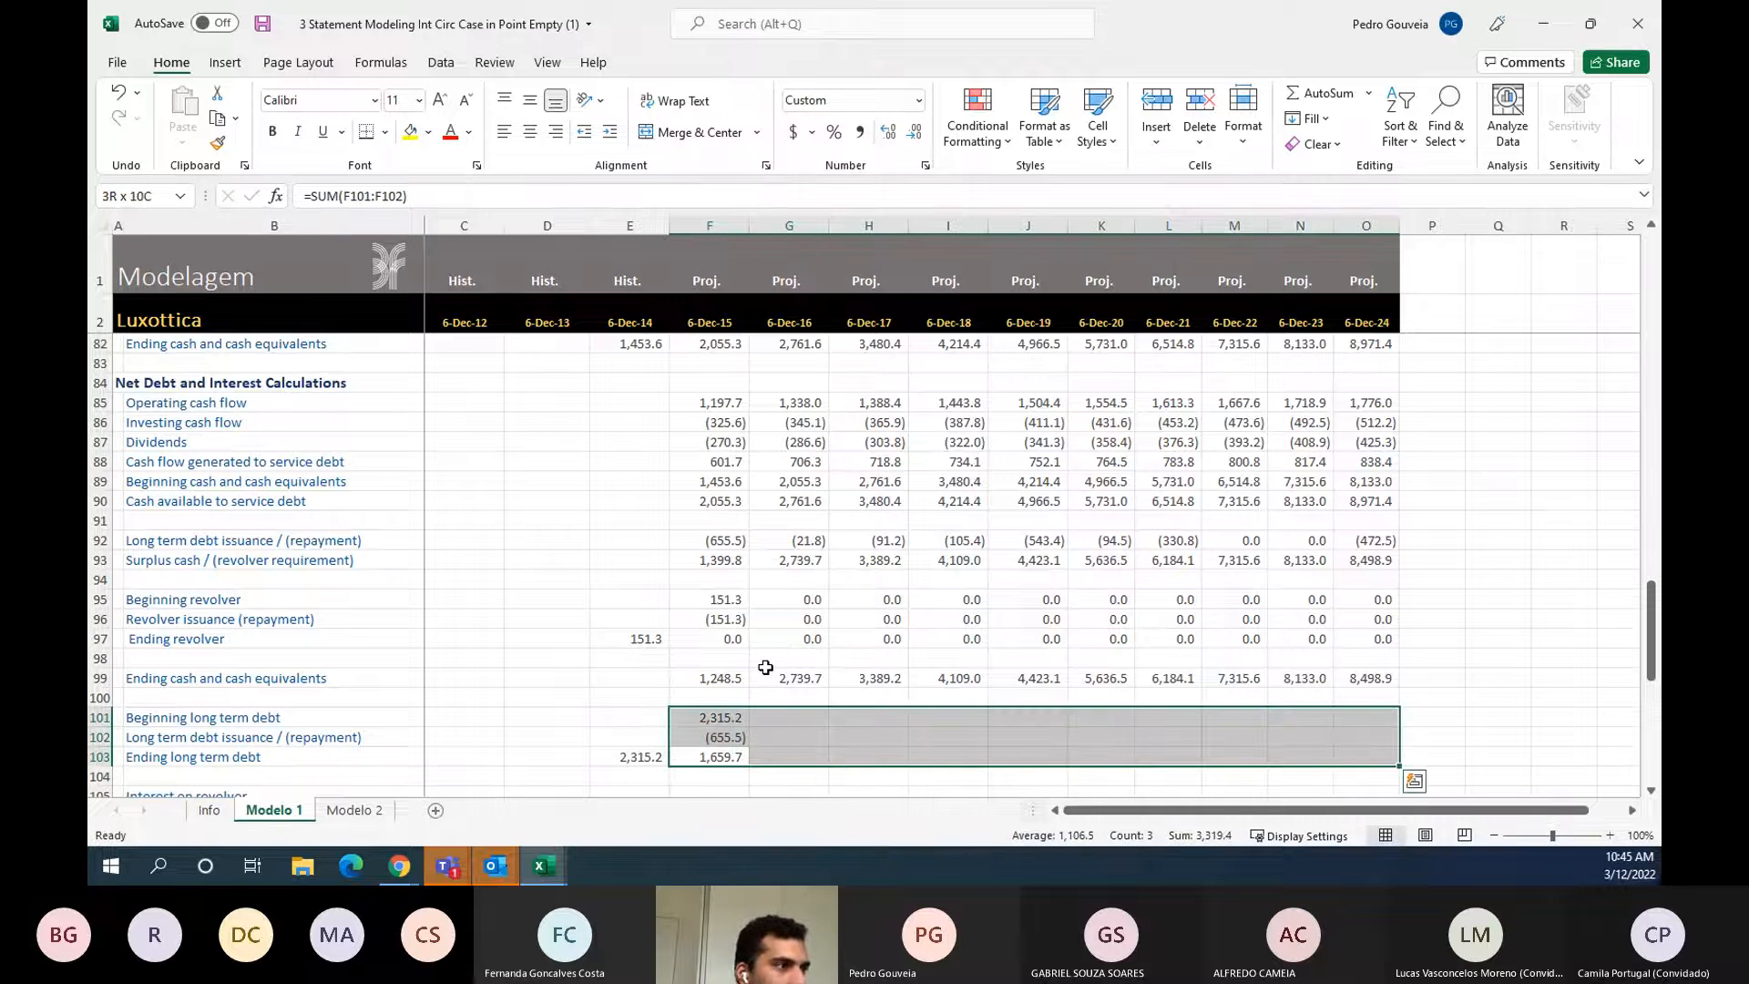
key("ctrl+r")
key("Down")
key("Down")
key("Down")
key("Down")
key("Up")
key("Up")
key("Up")
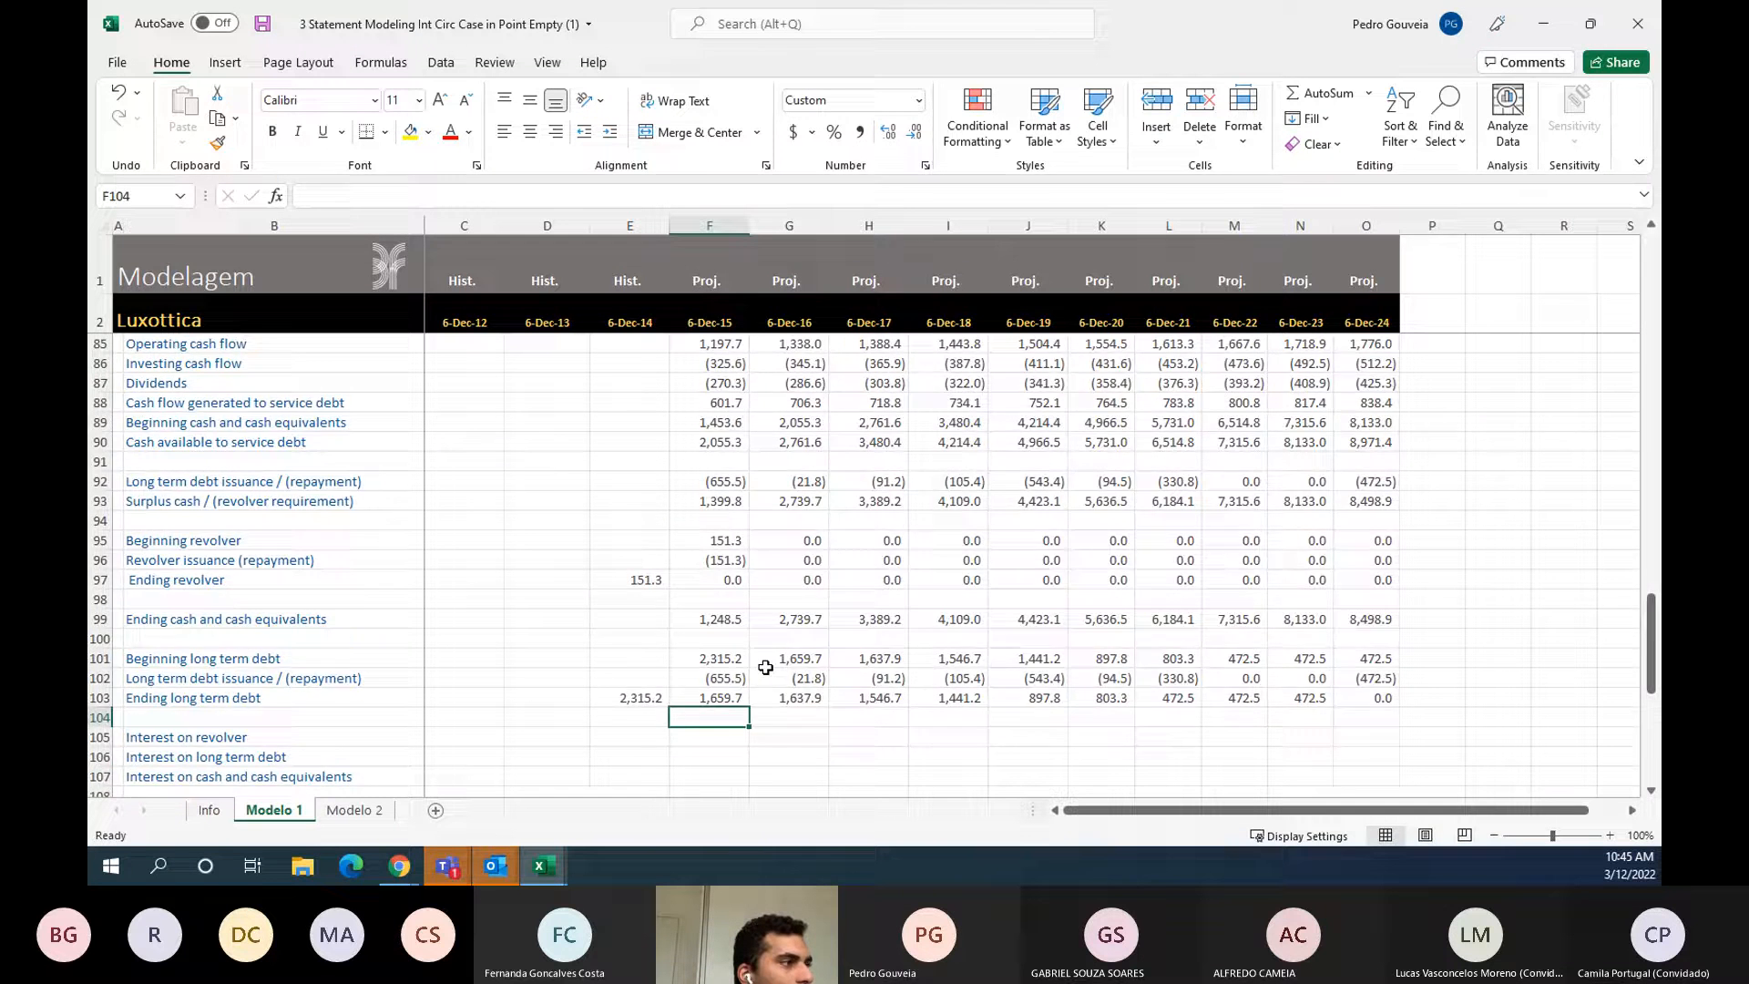
- Review the net debt schedules, cash flow statement and balance sheet, and examine the projected balance check in F63:O63
scroll(765, 668, "down", 3)
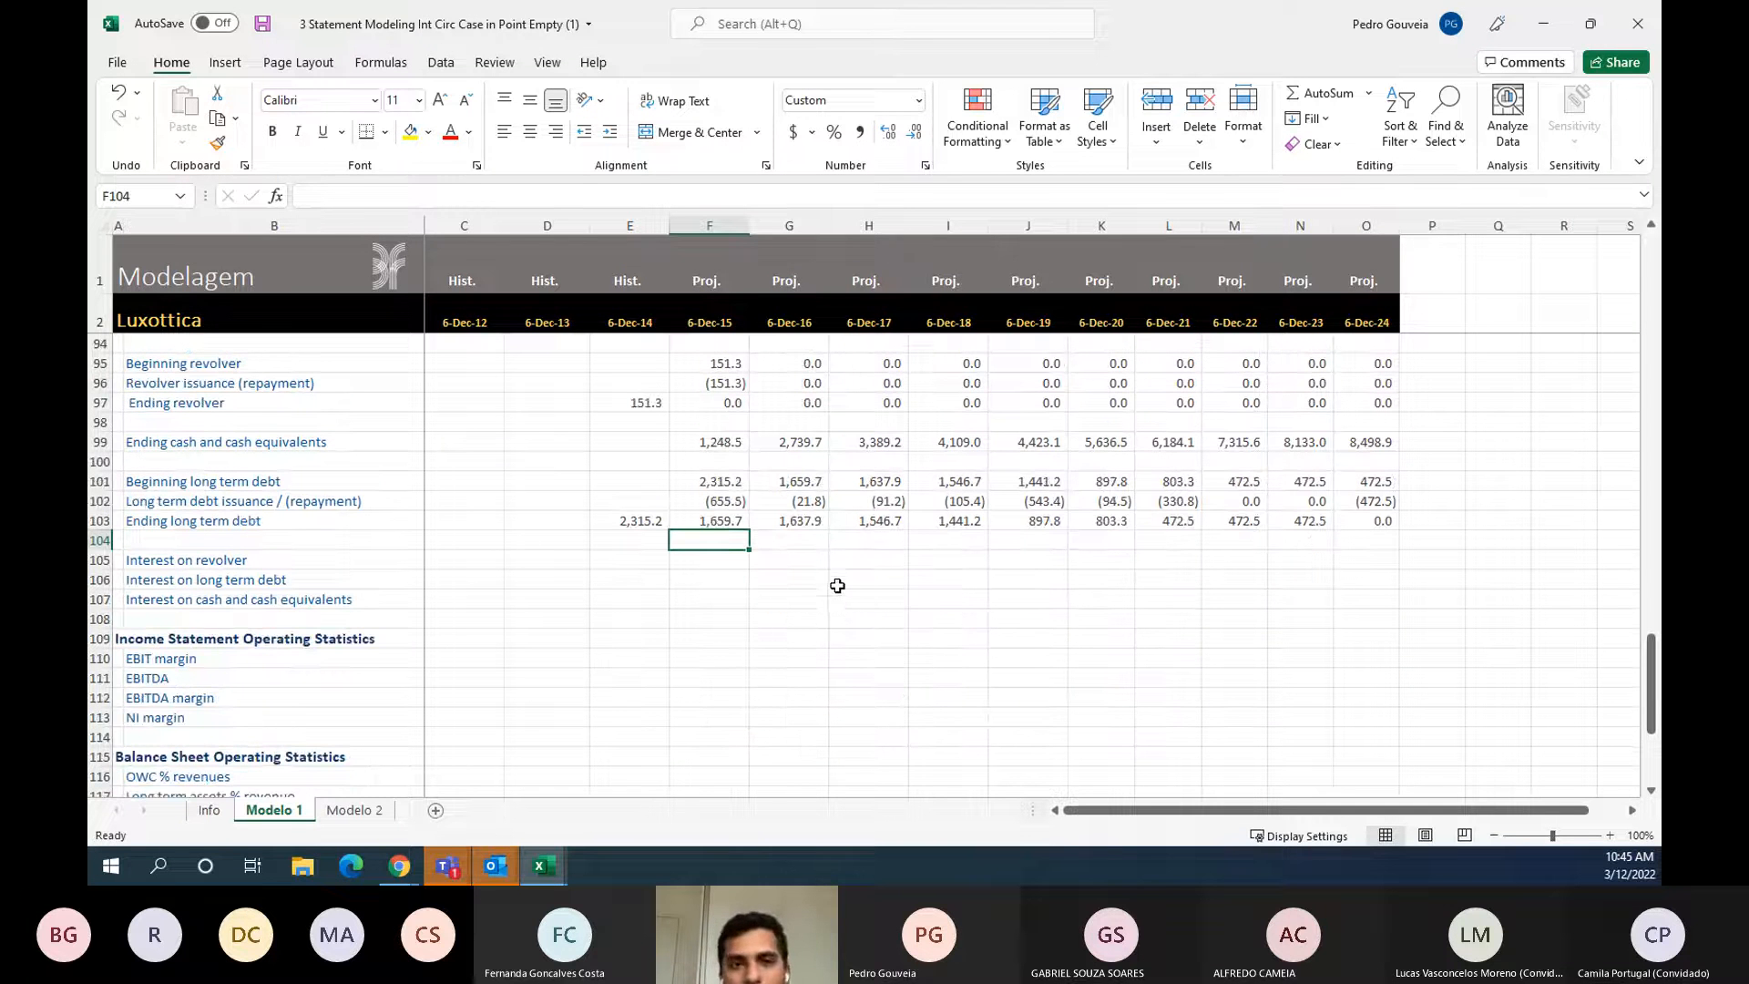
scroll(756, 594, "up", 3)
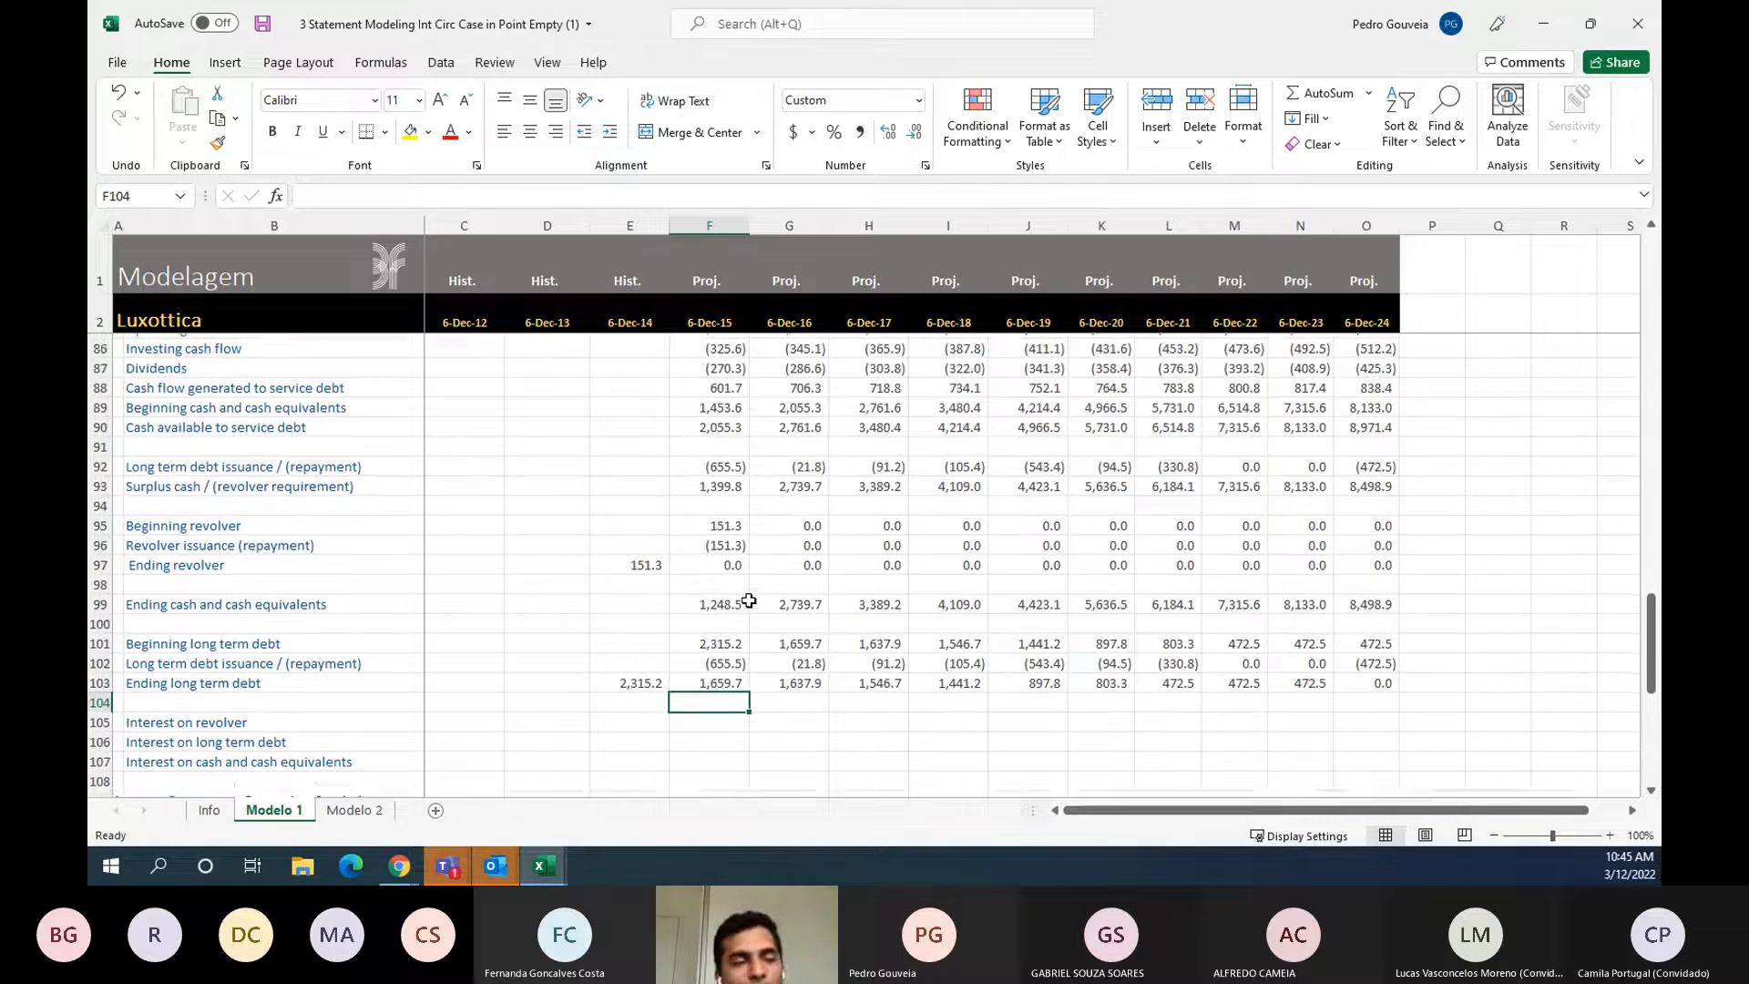
scroll(749, 600, "up", 3)
scroll(748, 598, "up", 2)
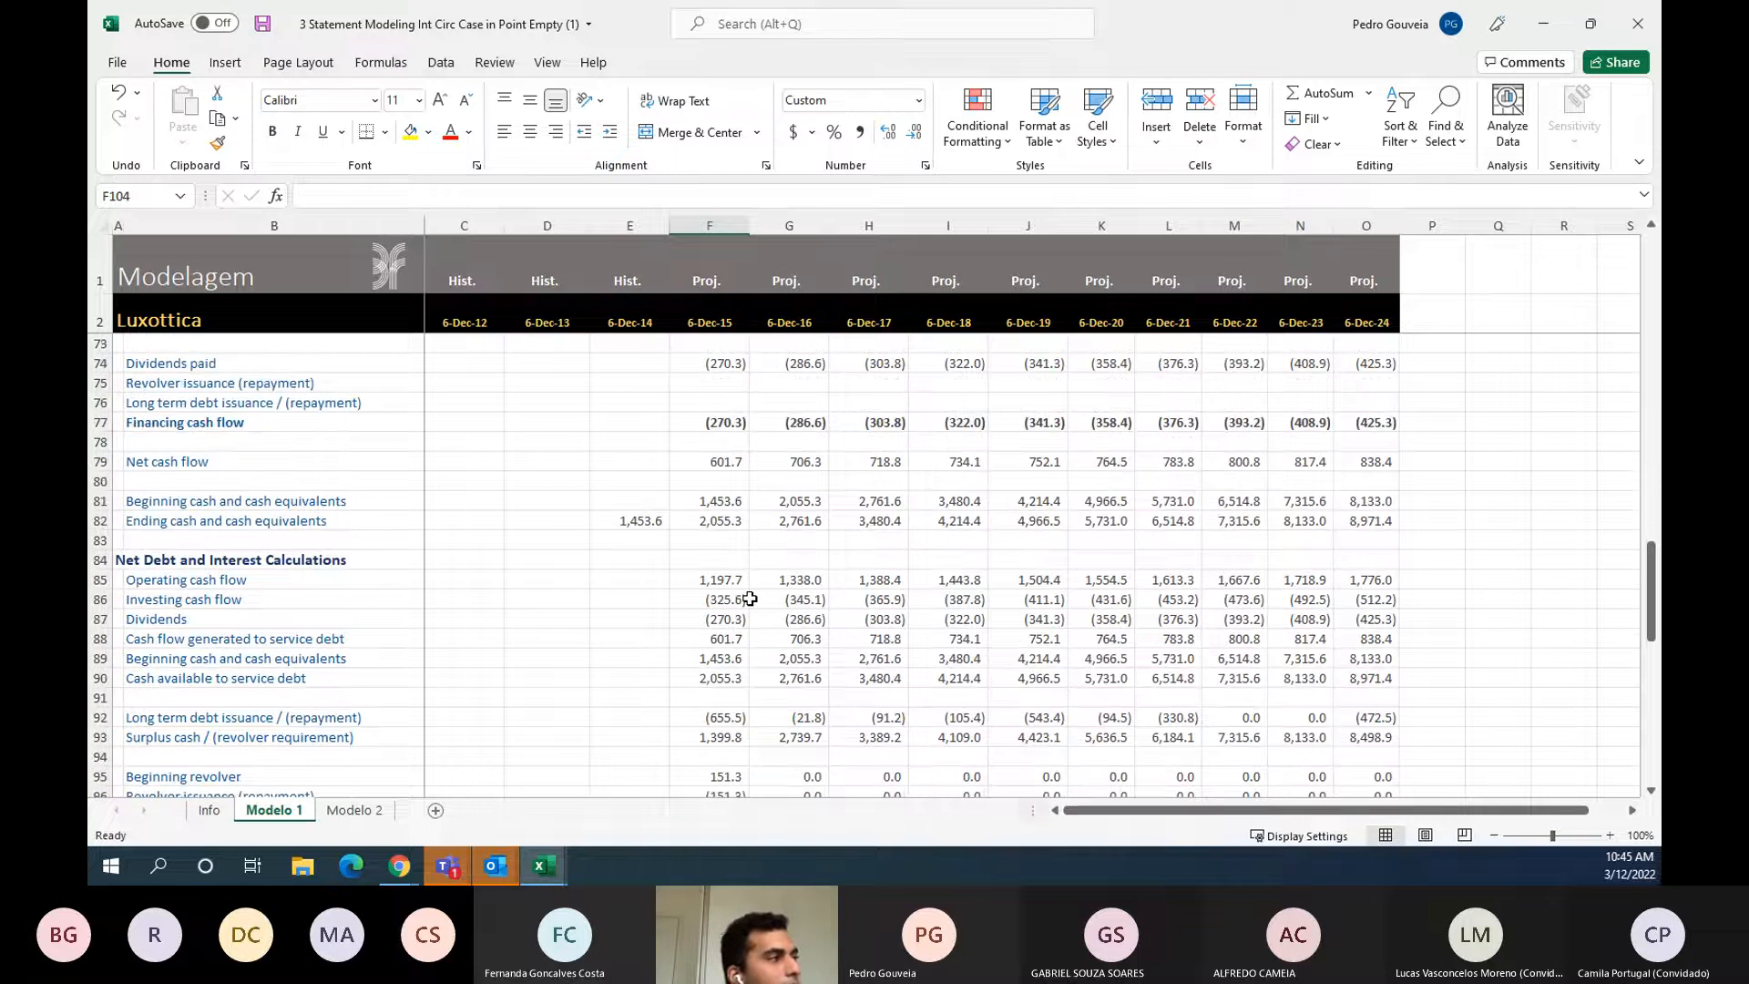
scroll(749, 599, "up", 3)
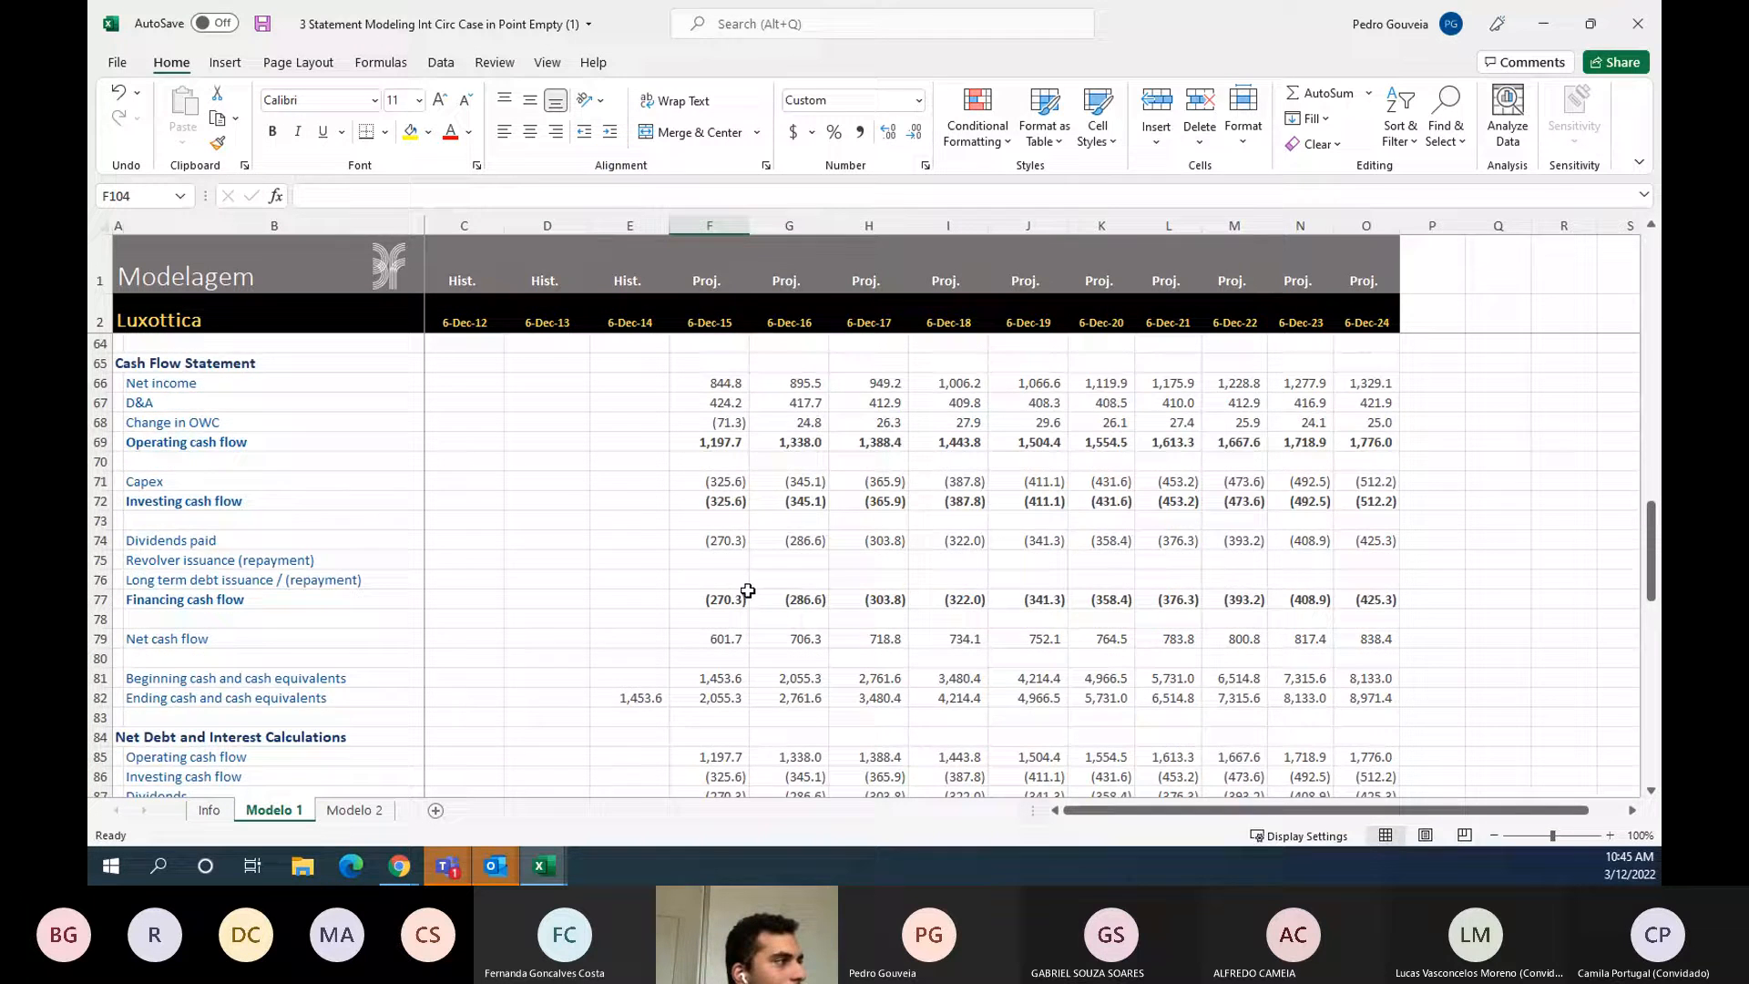
scroll(747, 591, "up", 6)
left_click_drag(205, 422, 234, 559)
left_click_drag(720, 678, 1358, 687)
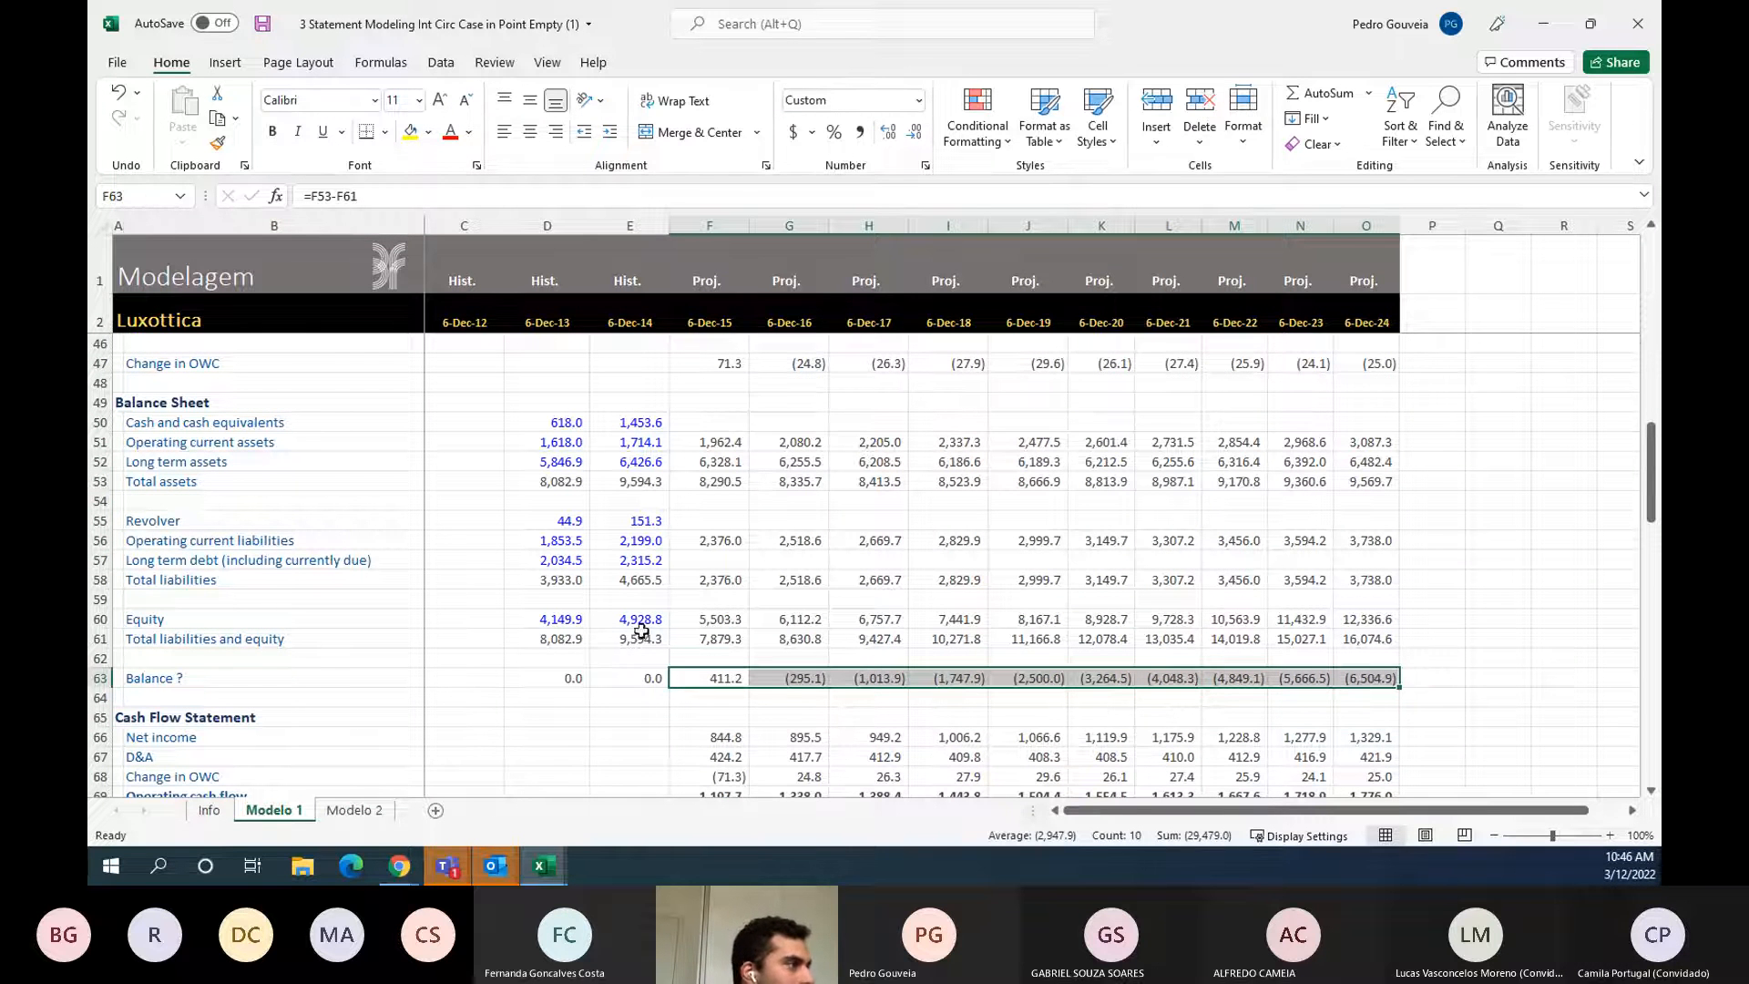
- Link the 6-Dec-15 revolver on the balance sheet in F55 to the ending revolver with =F97
left_click(729, 519)
type("=")
key("Down")
key("Down")
key("Down")
key("Down")
key("Down")
key("Down")
key("Down")
key("Down")
key("Down")
key("Down")
key("Down")
key("Down")
key("Down")
key("Down")
key("Down")
key("Down")
key("Down")
key("Down")
key("Down")
key("Down")
key("Down")
key("Down")
key("Down")
key("Down")
key("Down")
key("Down")
key("Down")
key("Down")
key("Down")
key("Down")
key("Down")
key("Down")
key("Down")
key("Down")
key("Down")
key("Down")
key("Down")
key("Down")
key("ctrl+Down")
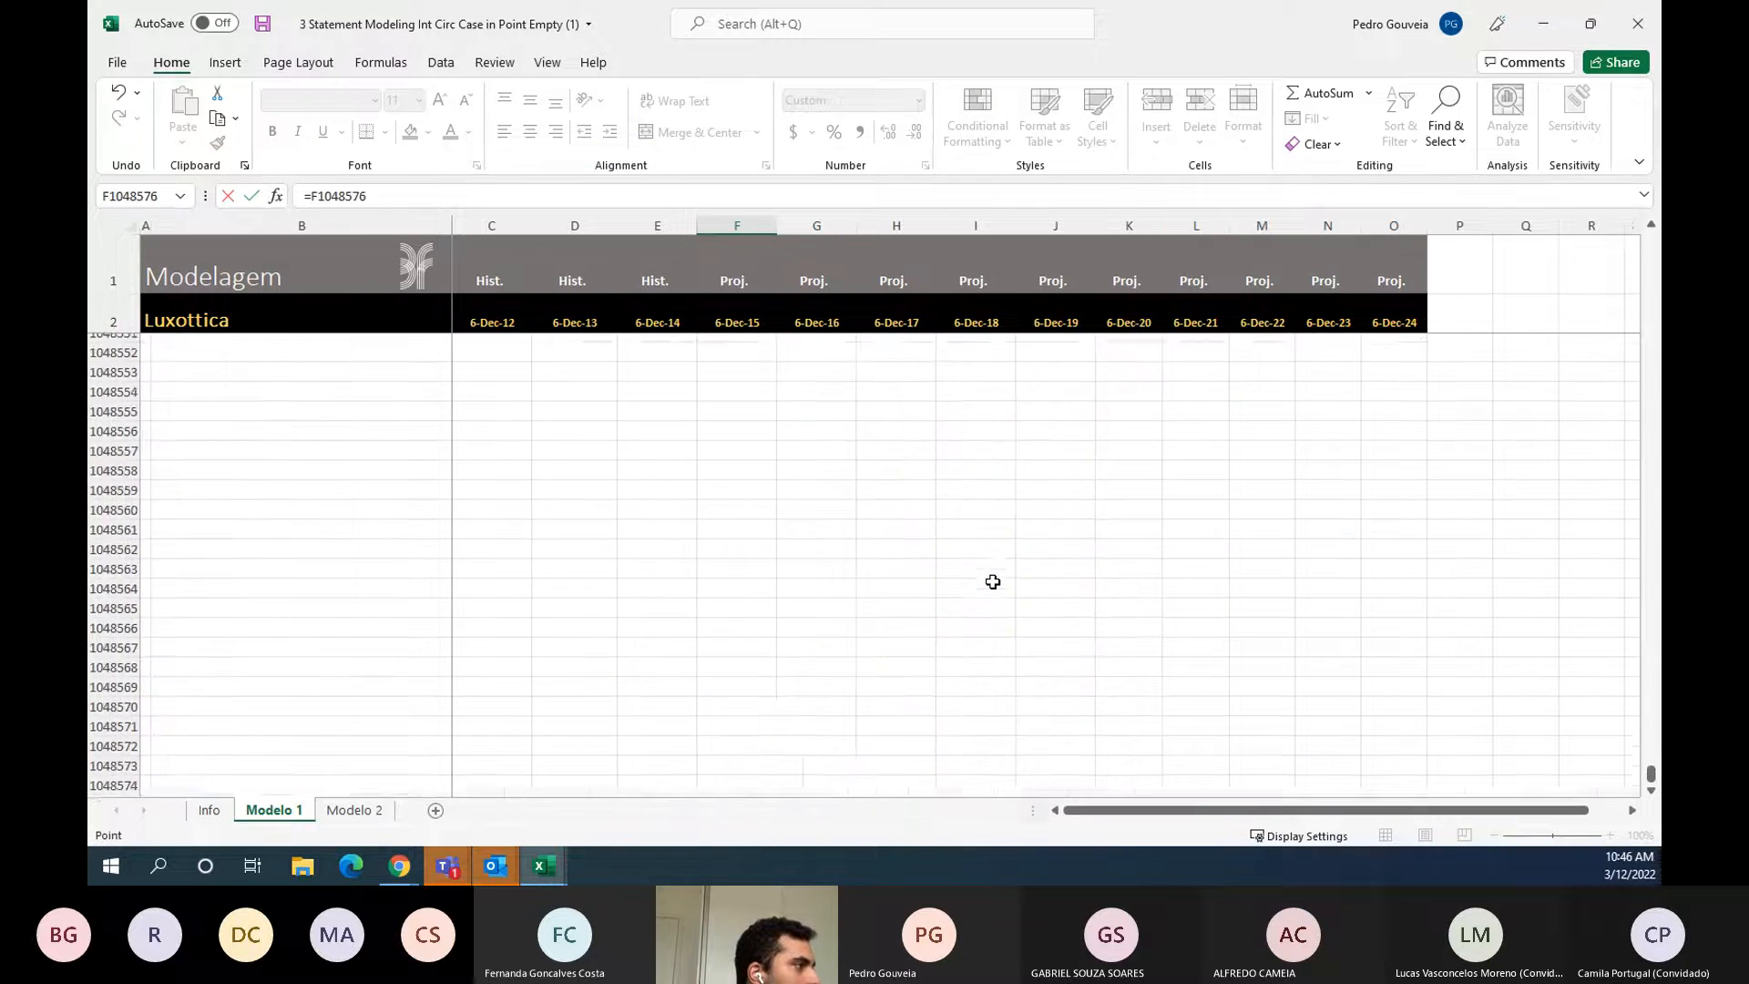
key("ctrl+Up")
key("Up")
key("Up")
key("Up")
key("Up")
key("Up")
key("Up")
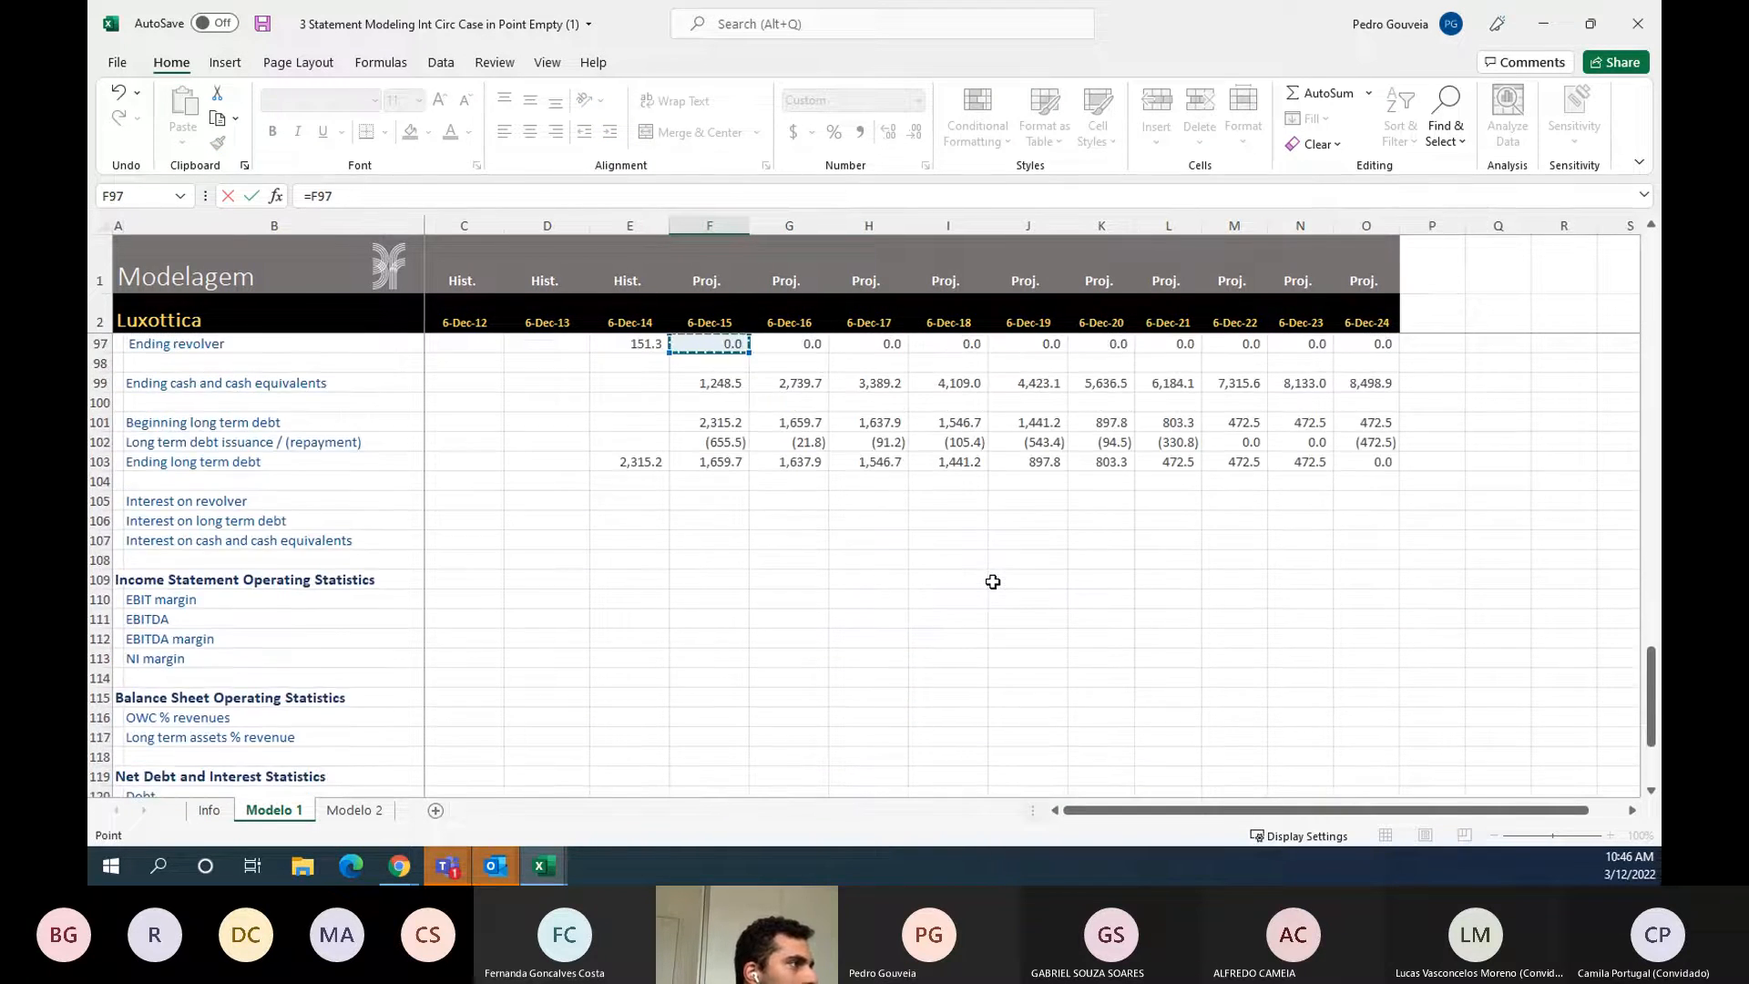
key("ctrl+Up")
key("ctrl+Up")
key("ctrl+Down")
key("ctrl+Down")
key("Return")
- Fill the balance sheet revolver link from F55 across the projection years through 6-Dec-24 in column O
key("Up")
key("Up")
key("Down")
key("Down")
key("ctrl+Right")
key("Up")
key("ctrl+shift+Left")
key("ctrl+r")
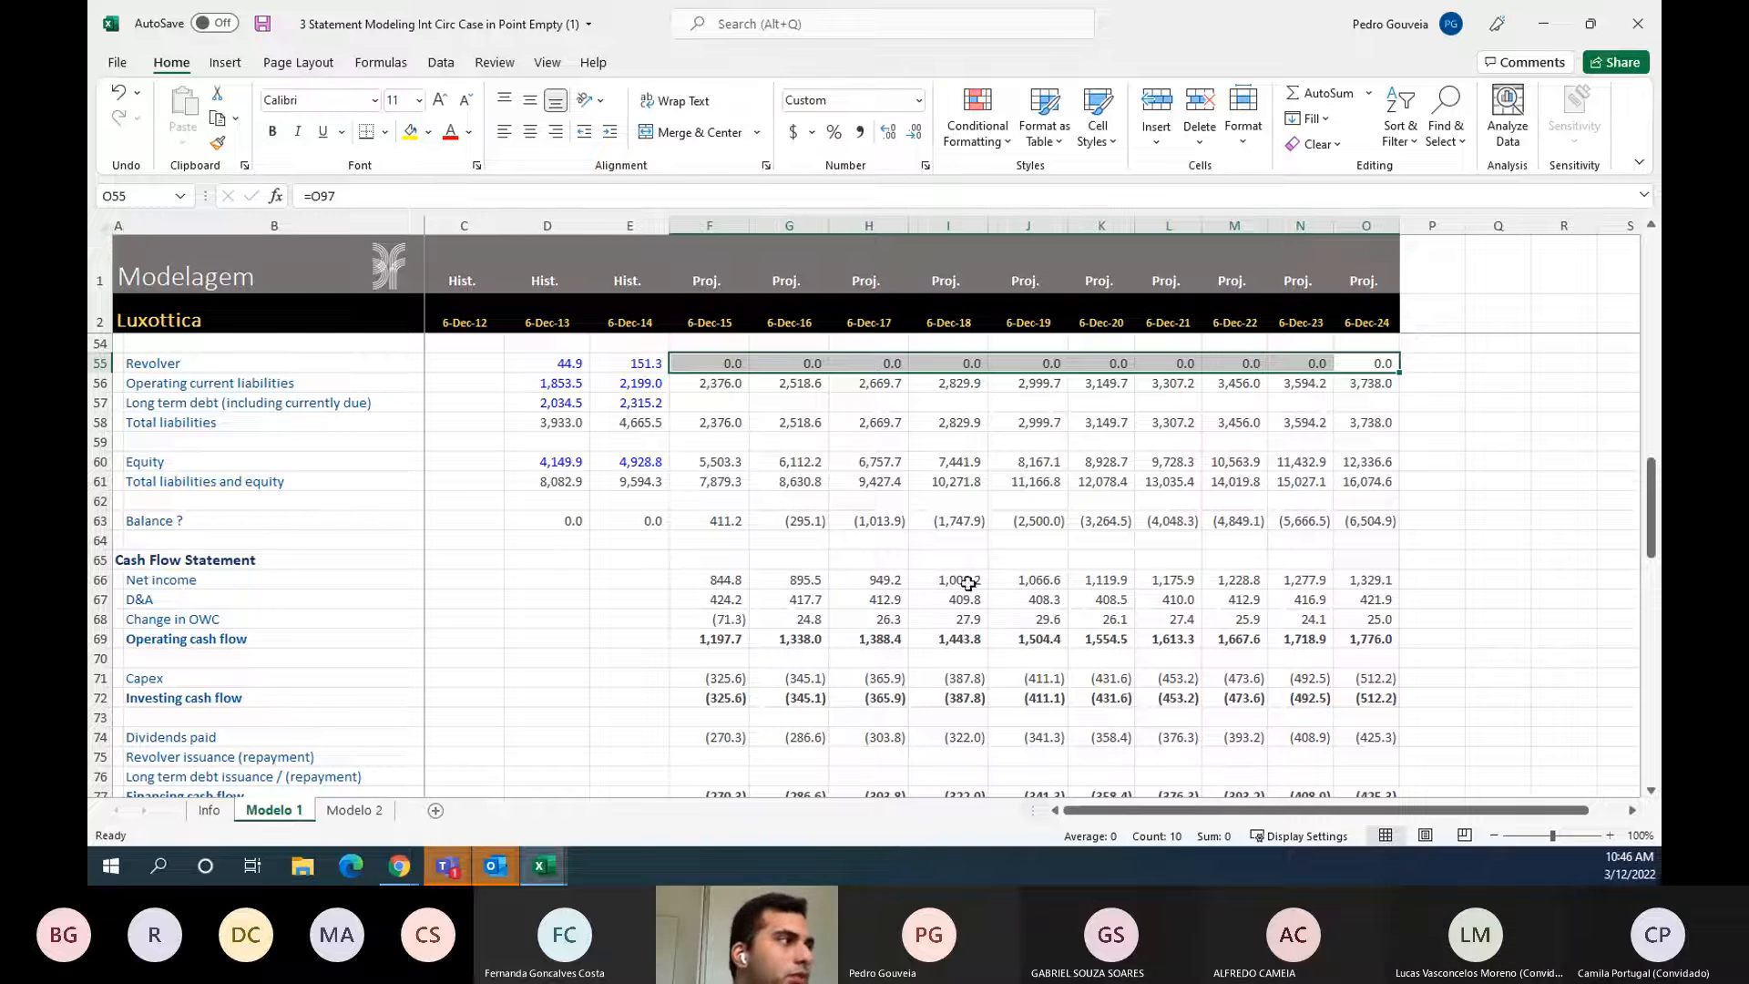
- Dismiss the low battery alert and review the net debt schedules, cash flow statement and balance sheet
left_click_drag(710, 325, 1363, 325)
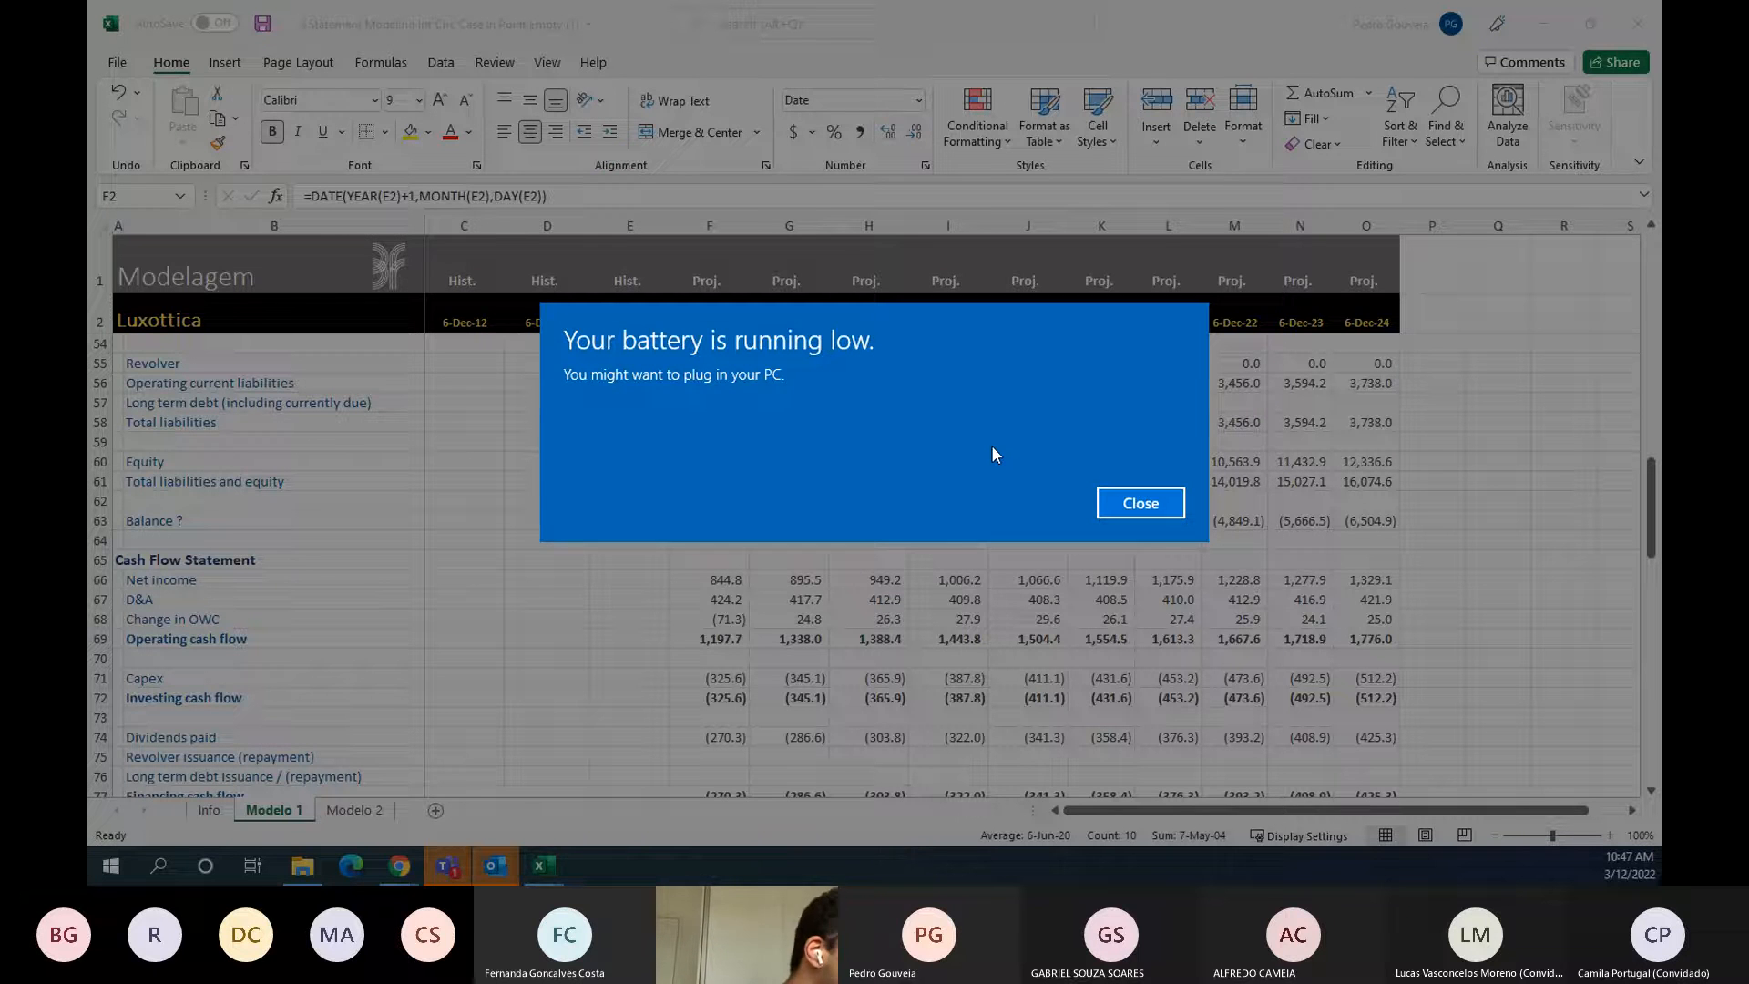
left_click(1129, 502)
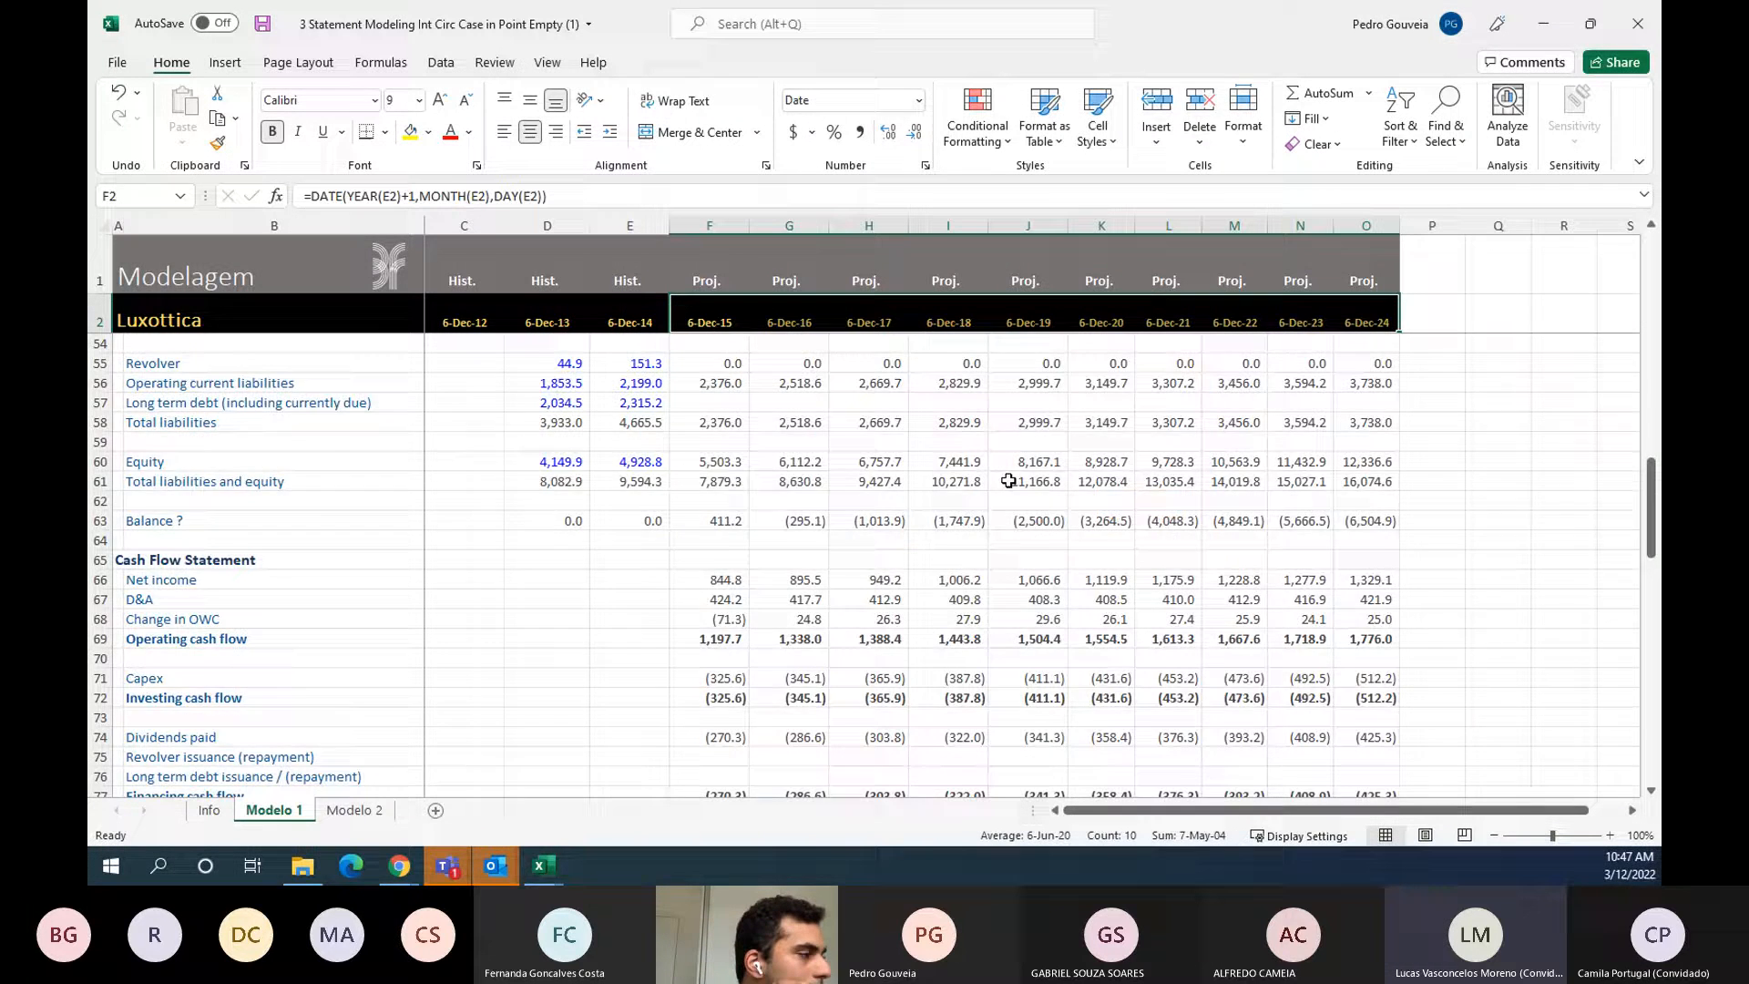
scroll(811, 551, "down", 10)
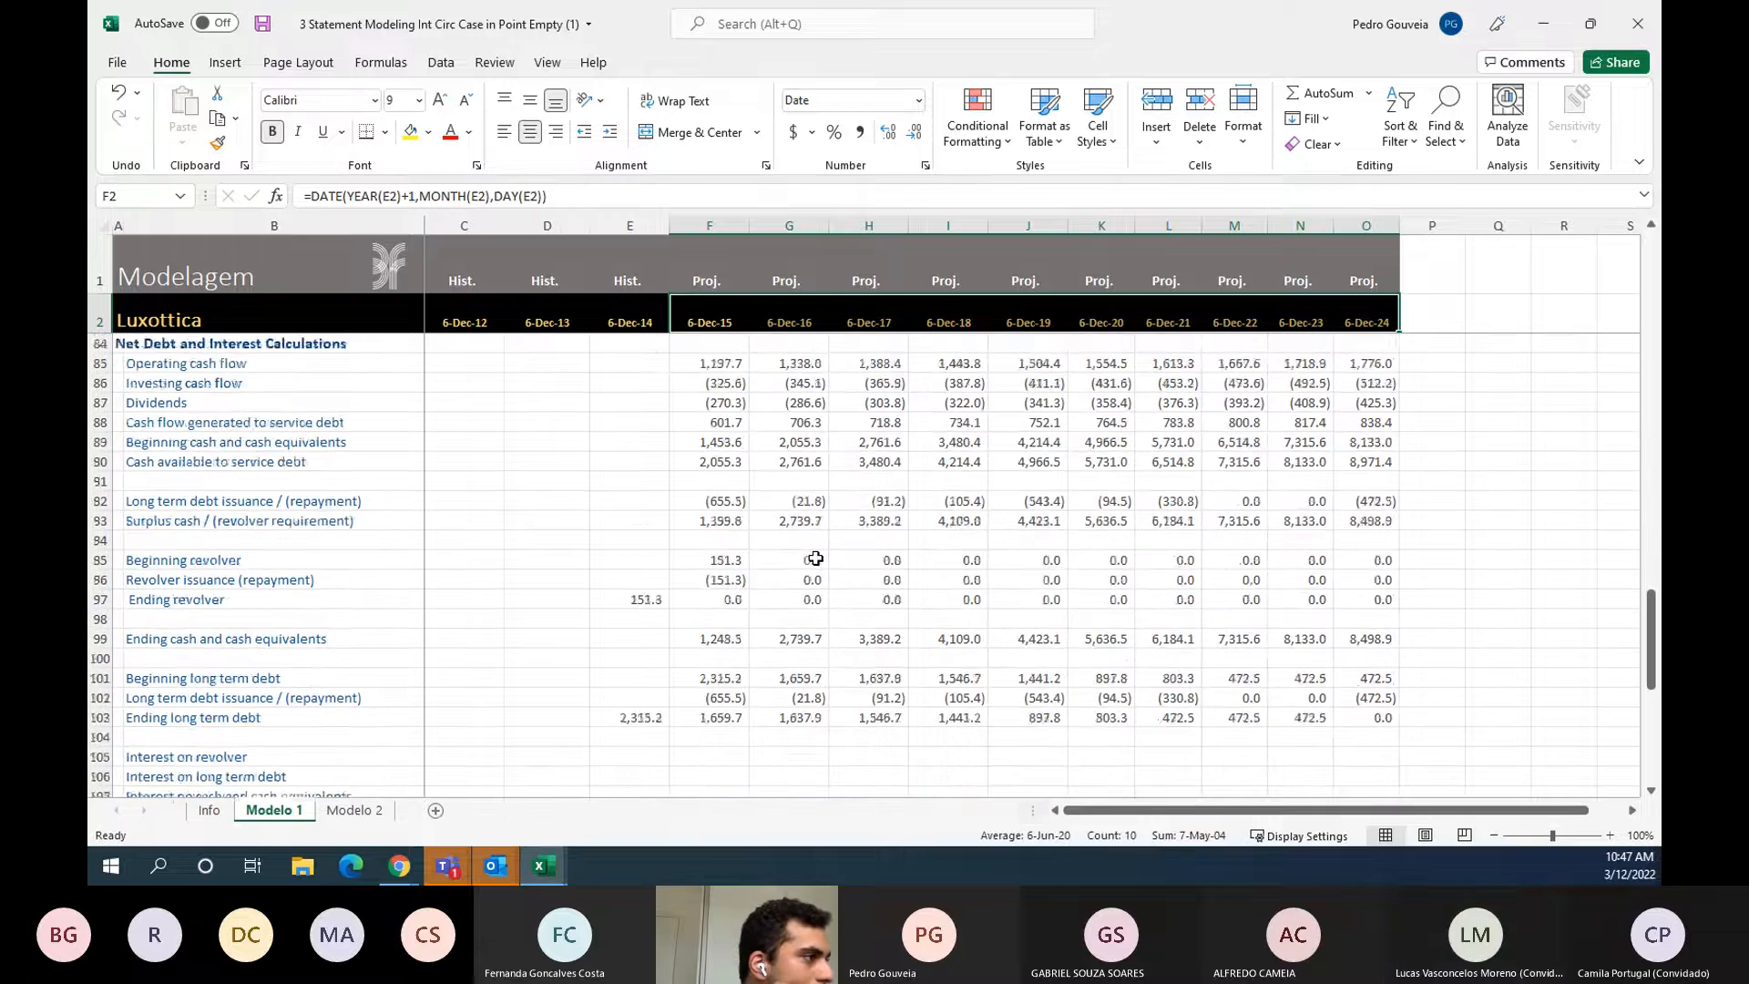
scroll(816, 558, "down", 5)
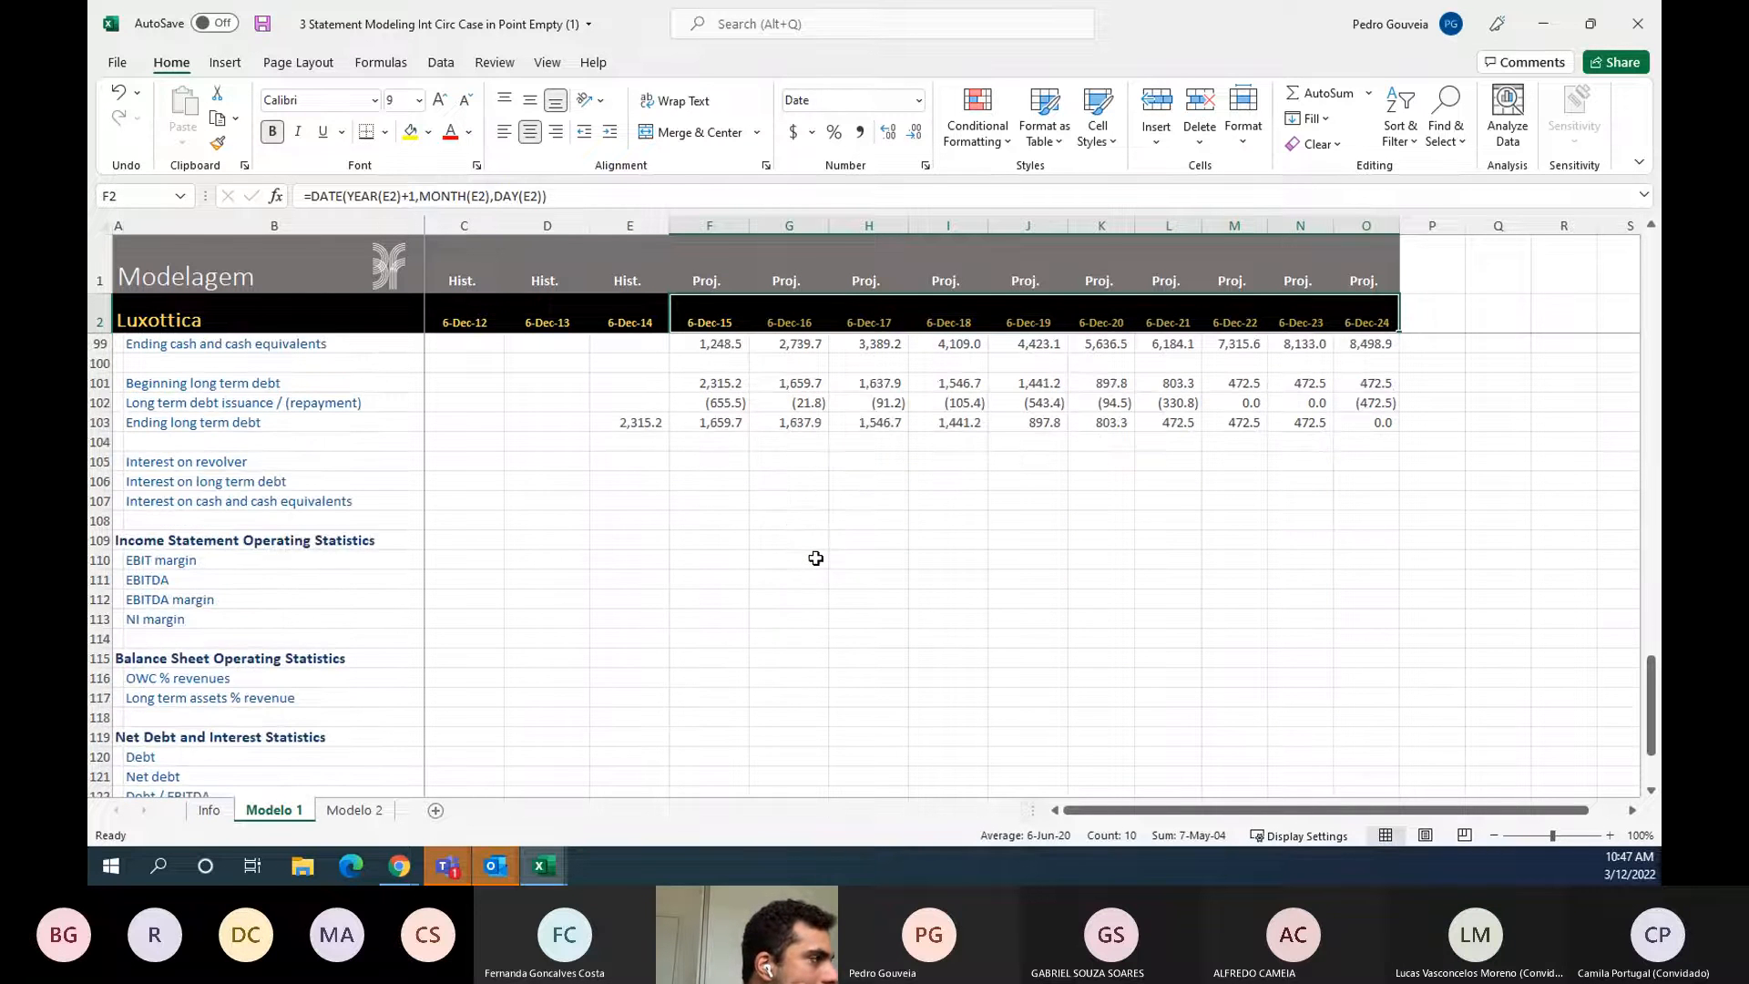
scroll(815, 558, "up", 4)
scroll(815, 558, "up", 2)
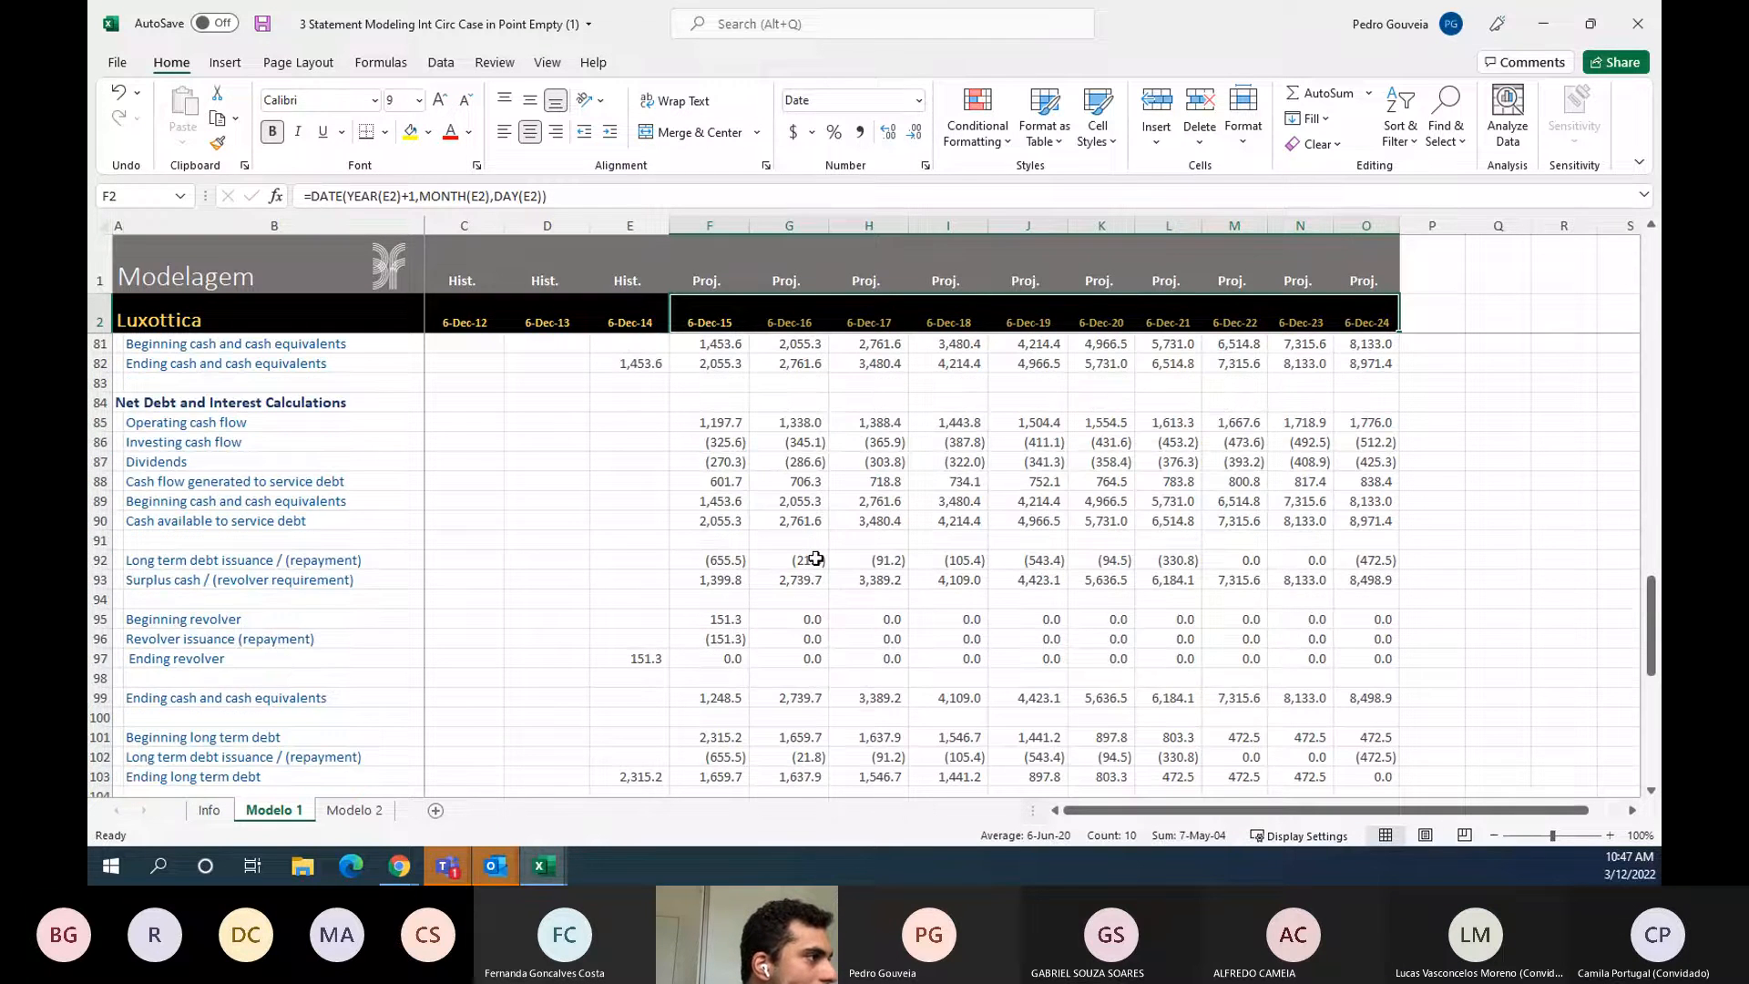
scroll(816, 559, "up", 7)
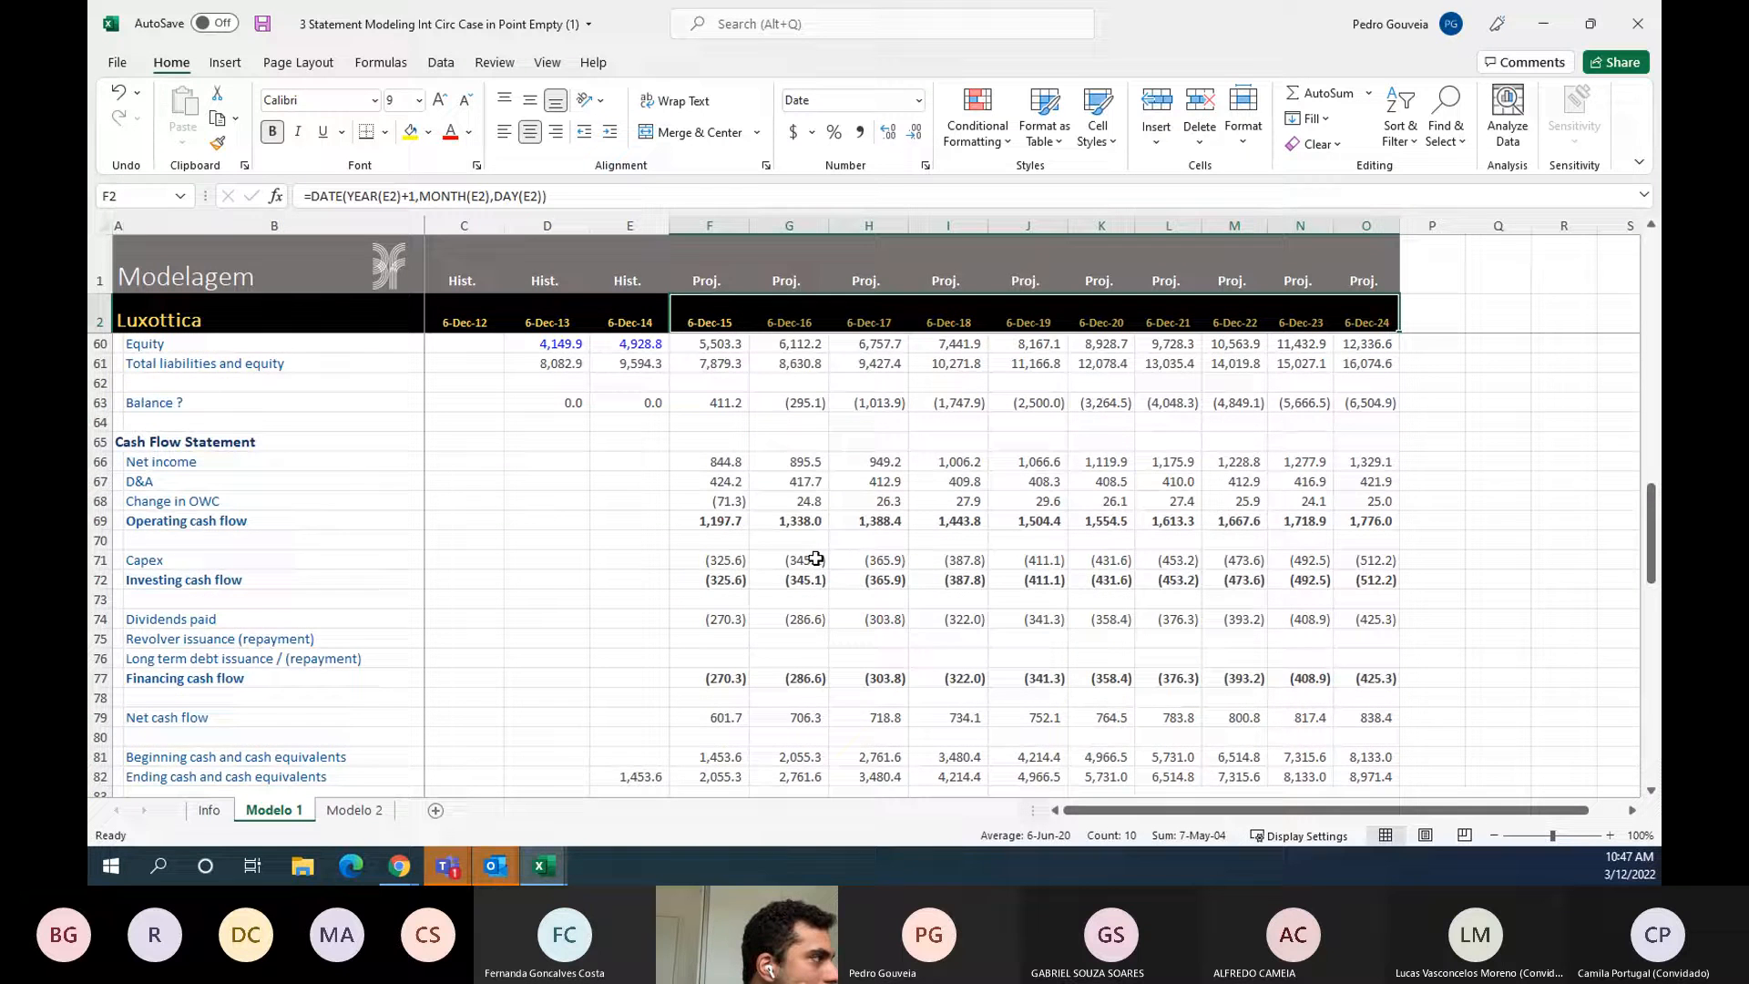
scroll(815, 558, "up", 6)
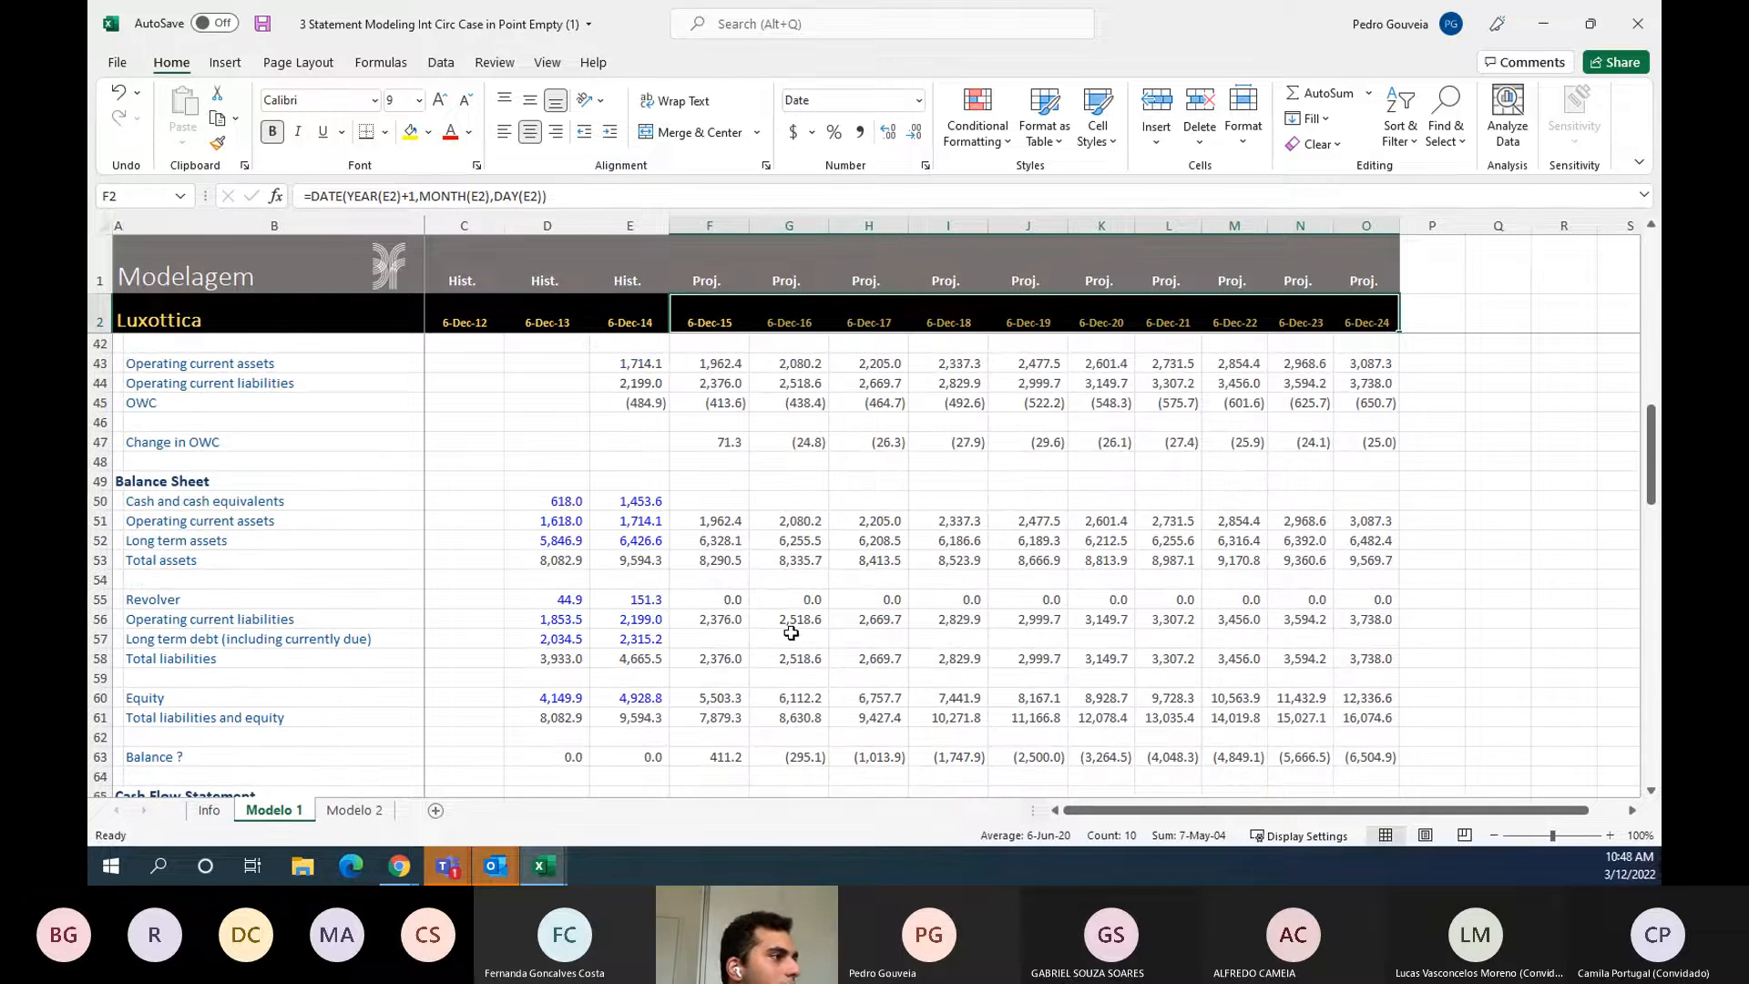
- Link the 6-Dec-15 long term debt on the balance sheet in F57 to the ending long term debt in F103
left_click(745, 635)
type("=")
key("Down")
key("Down")
key("Down")
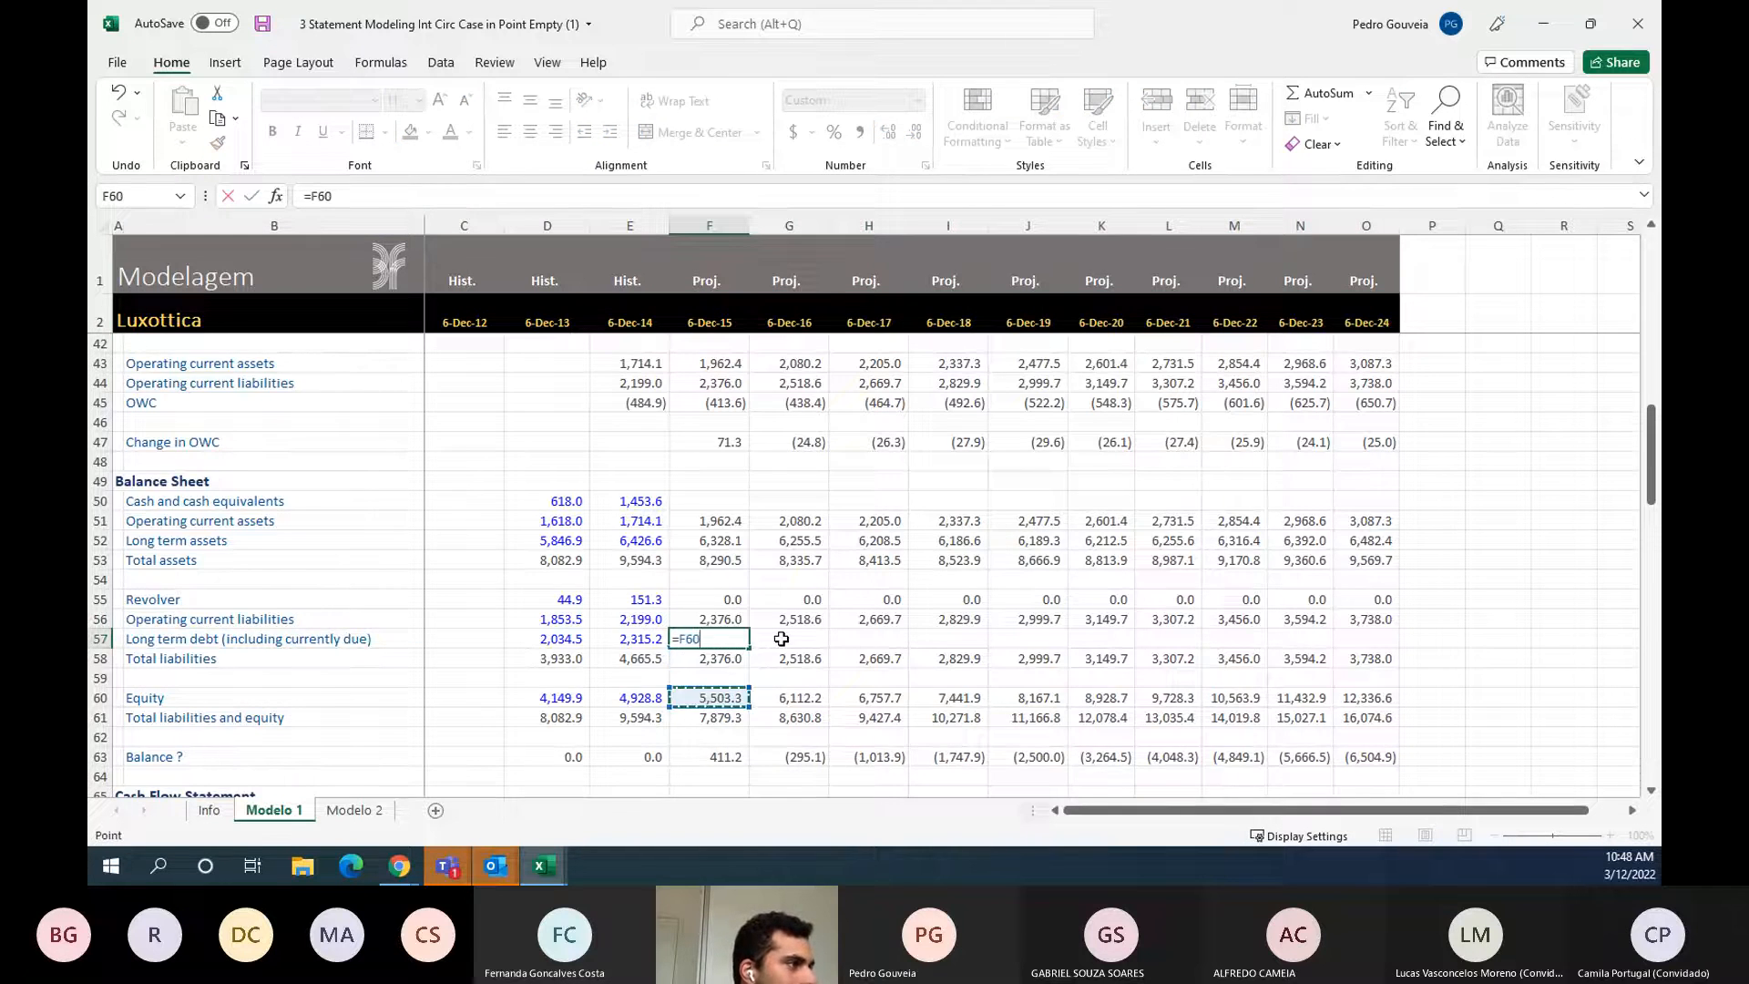
key("Down")
key("Down")
key("Down")
key("Down")
key("Down")
key("Down")
key("Down")
key("Down")
key("Down")
key("Down")
key("Down")
key("Down")
key("Down")
key("Down")
key("Down")
key("Down")
key("Down")
key("Down")
key("Down")
key("Down")
key("Down")
key("Down")
key("Down")
key("Down")
key("Down")
key("Down")
key("Down")
key("Down")
key("Down")
key("Down")
key("Down")
key("Down")
key("Down")
key("Down")
key("Down")
key("Down")
key("Down")
key("Down")
key("Down")
key("Down")
key("Down")
key("Down")
key("Return")
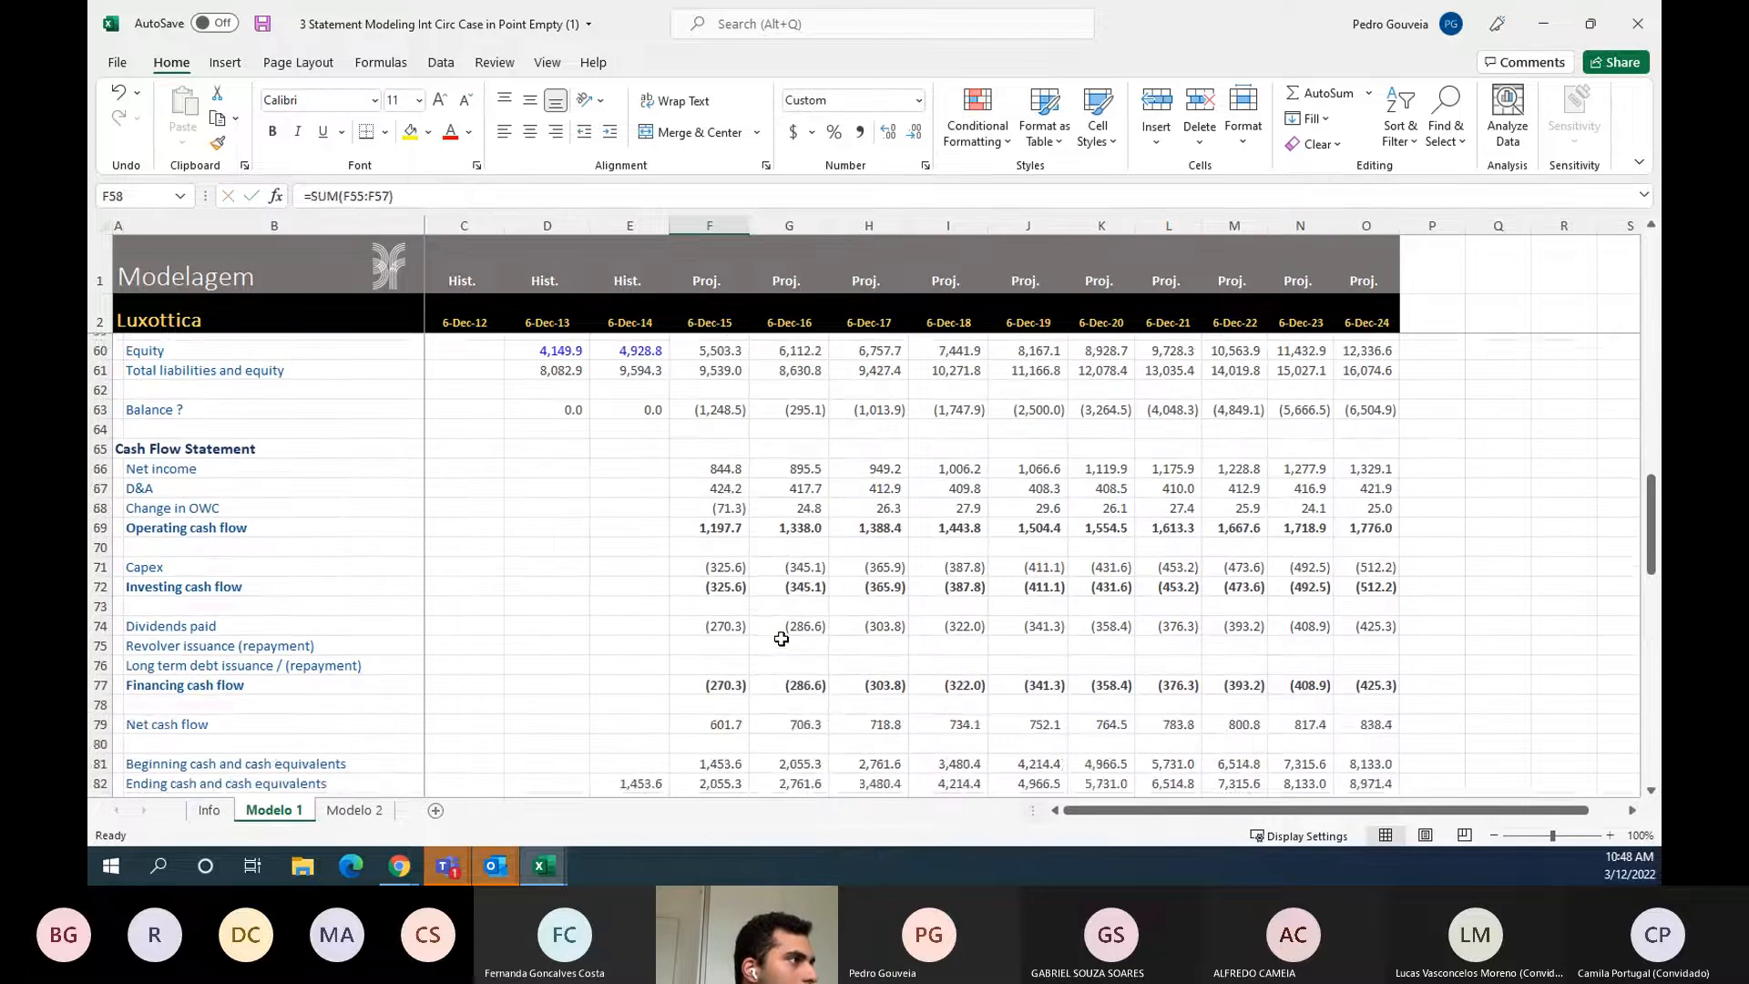
- Fill the balance sheet long term debt link from F57 across the projection years through 6-Dec-24 in column O
key("Up")
key("Up")
key("Up")
key("Up")
key("Down")
key("Down")
key("ctrl+Right")
key("Down")
key("ctrl+shift+Left")
key("ctrl+r")
- Examine the balance check in F63:O63 against the cash flow statement and the ending cash and debt schedules
key("Left")
key("Left")
key("Left")
key("Left")
key("Left")
key("Up")
key("Left")
key("Down")
key("Left")
key("Down")
key("Left")
key("Left")
key("Down")
key("Down")
key("Down")
key("Left")
key("Down")
key("Down")
key("Right")
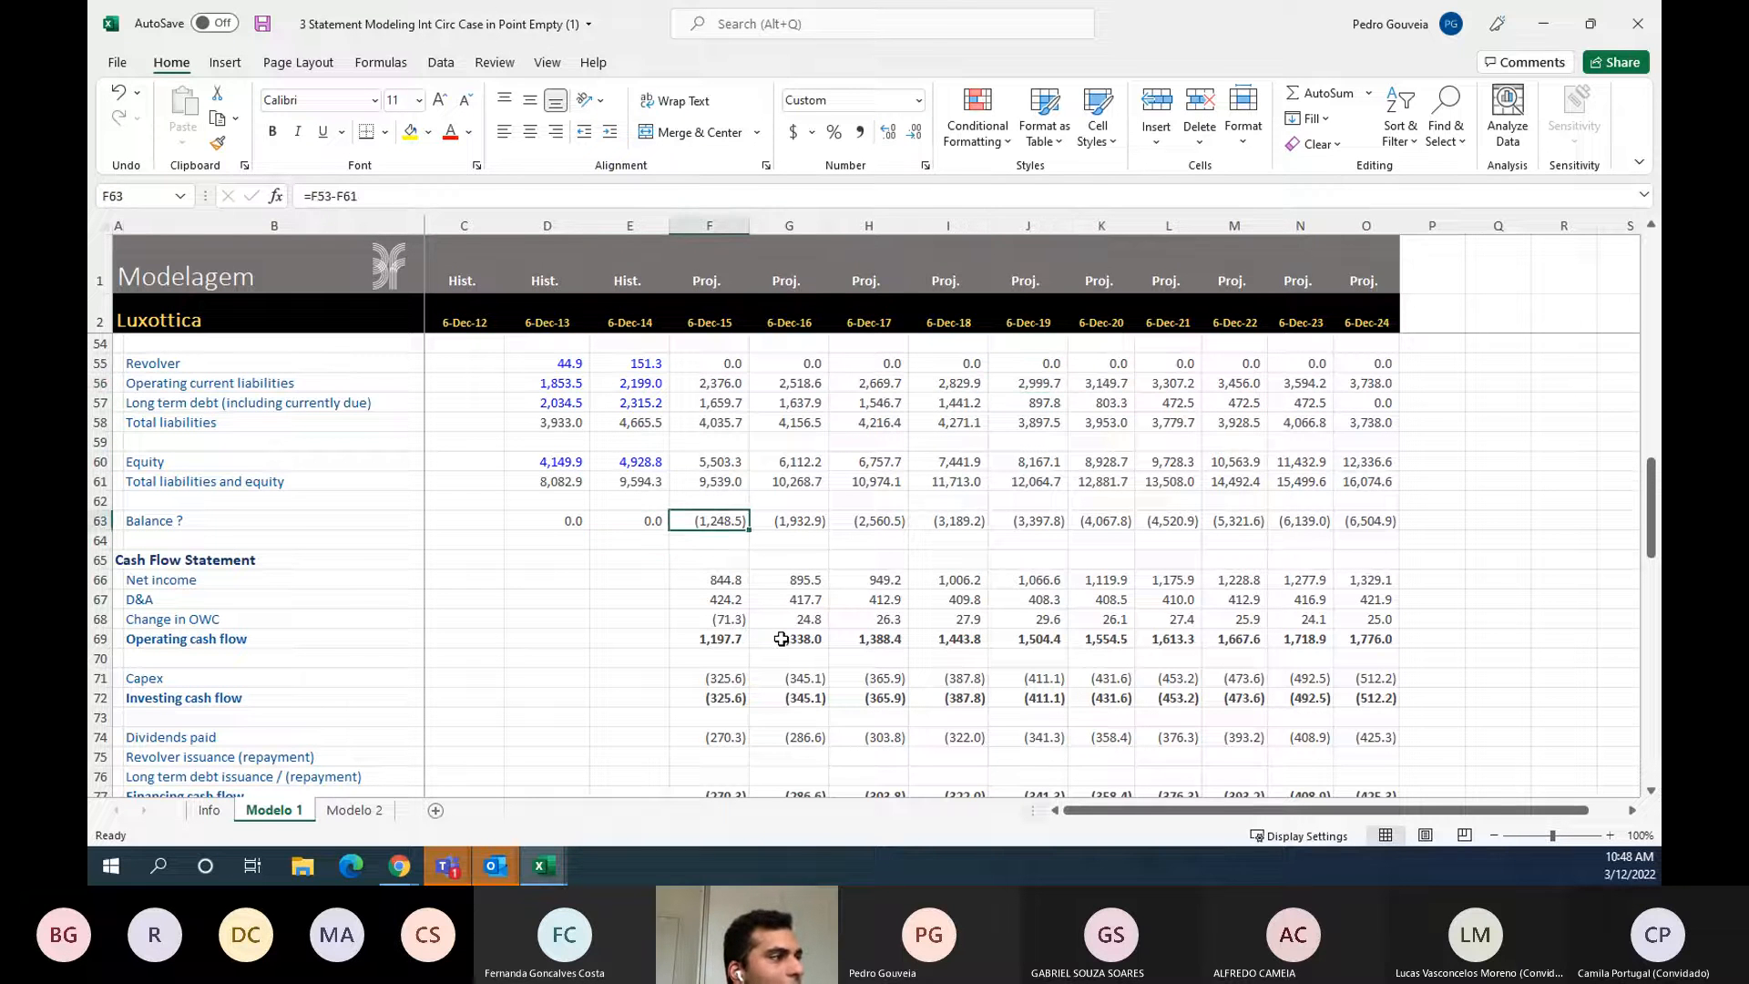
key("ctrl+shift+Right")
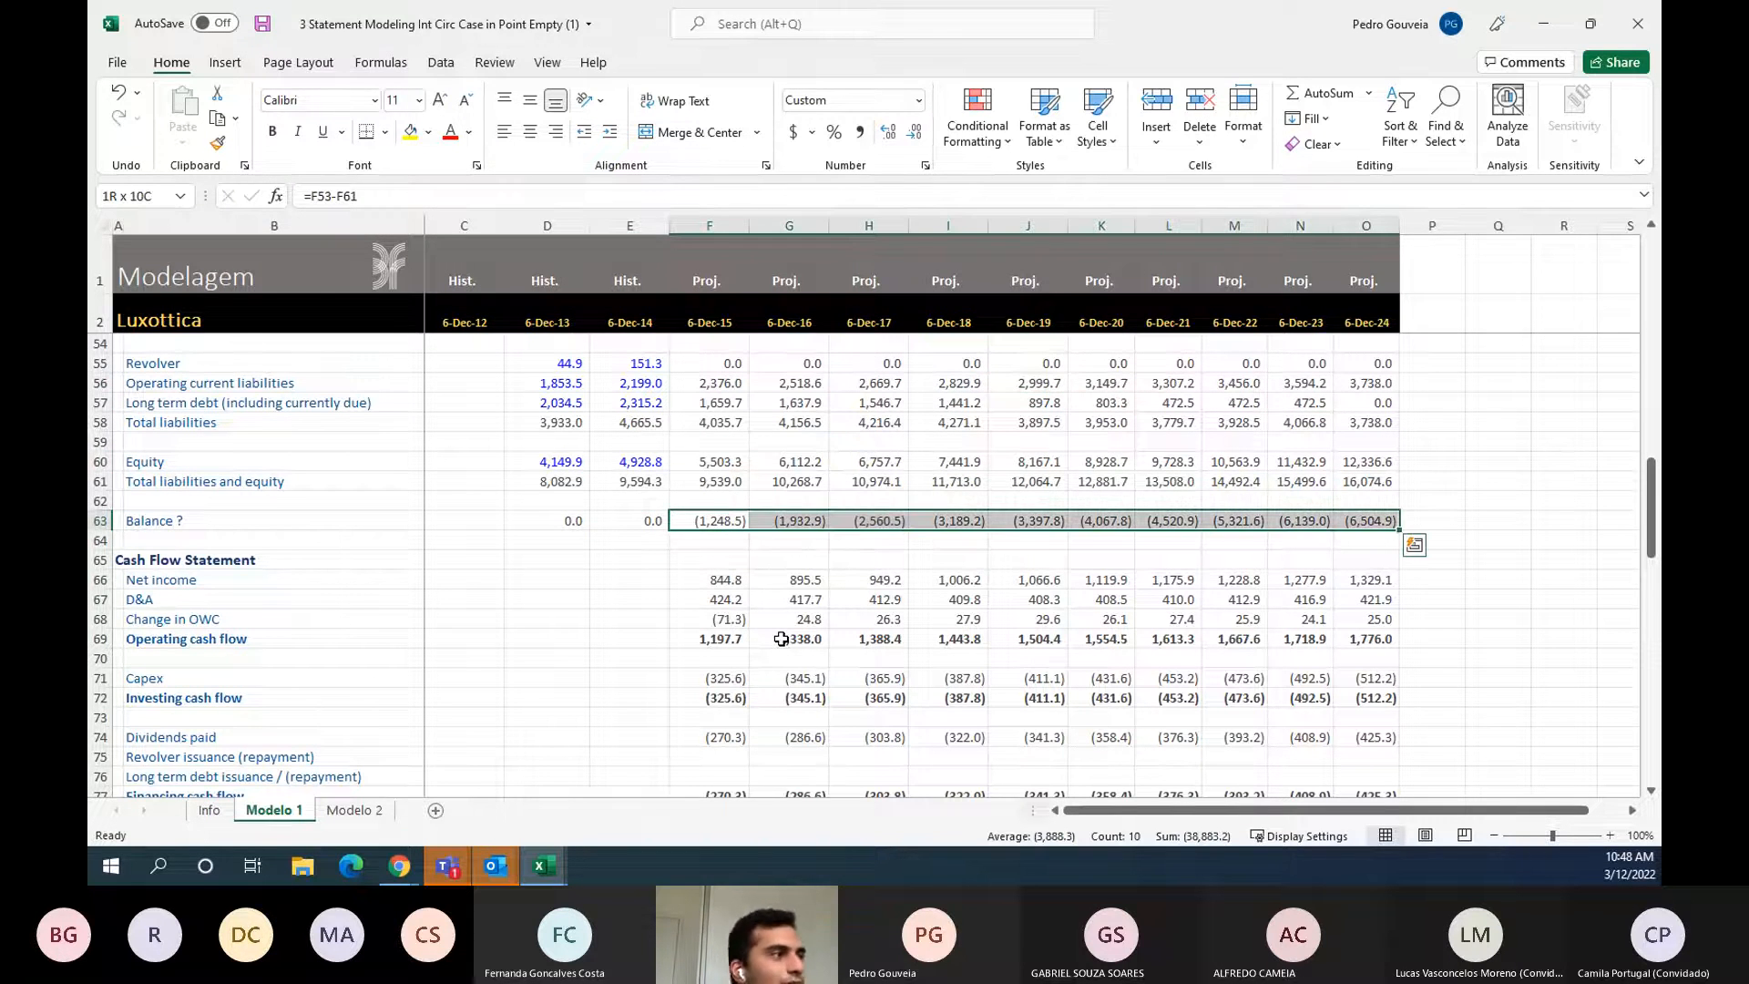
scroll(781, 639, "down", 4)
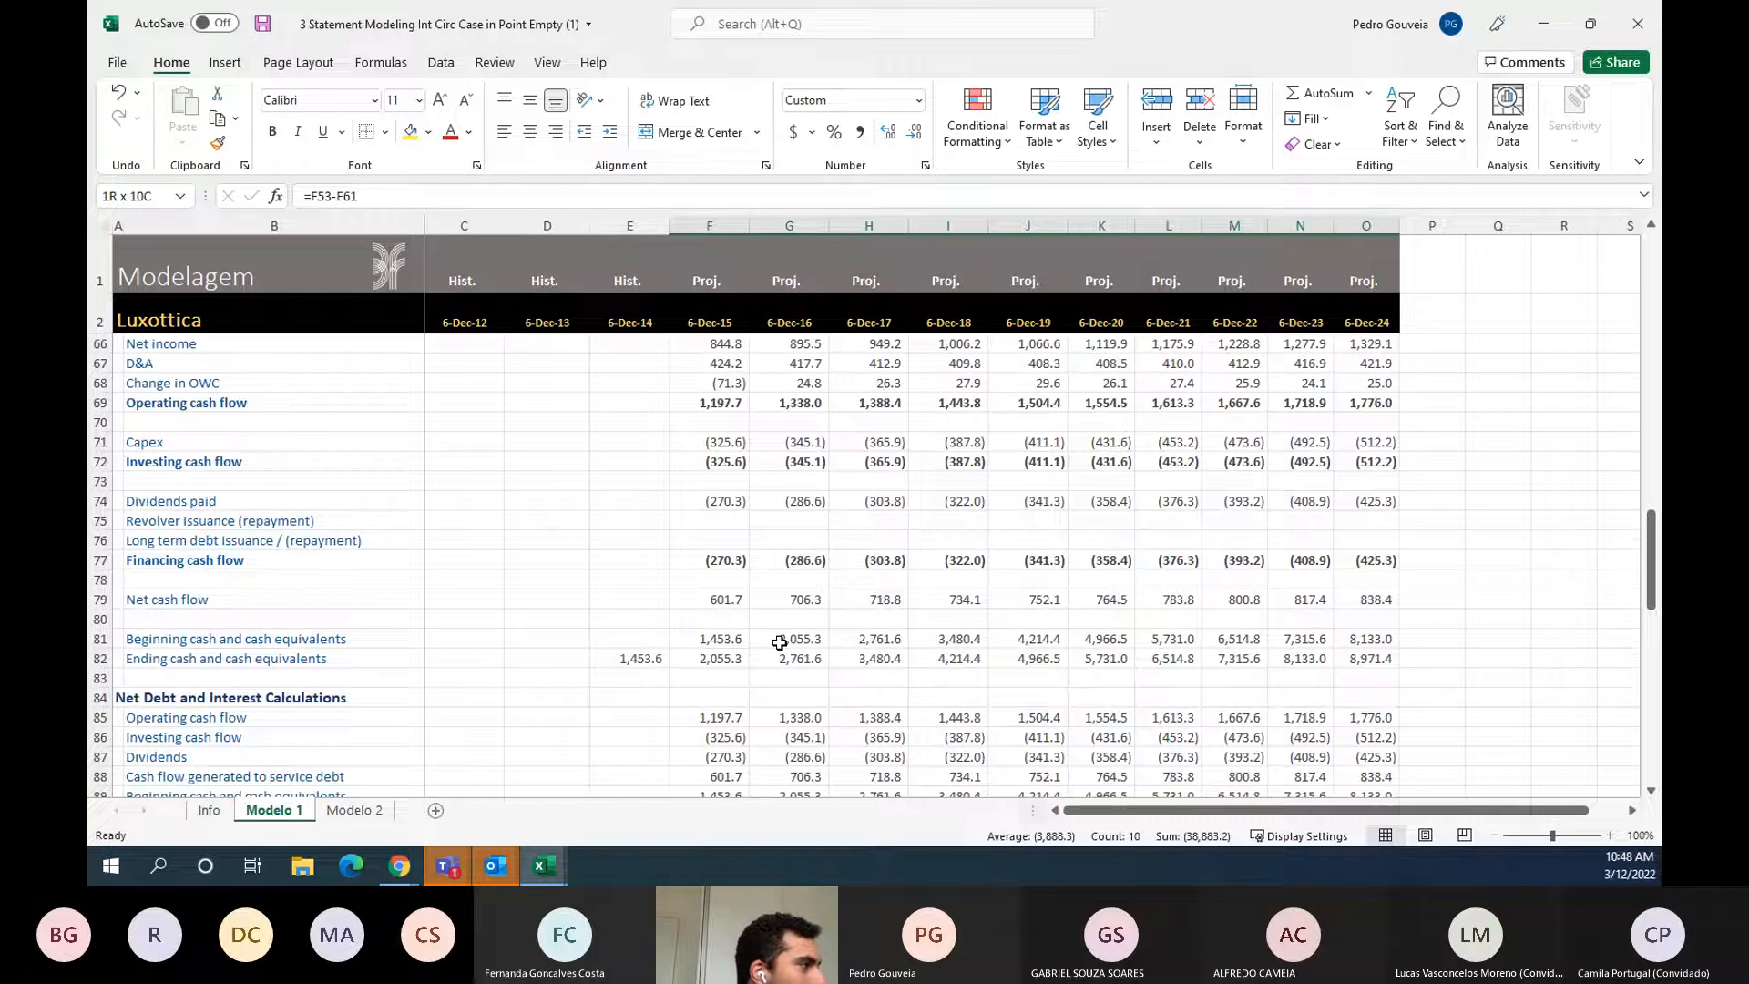
scroll(779, 643, "down", 6)
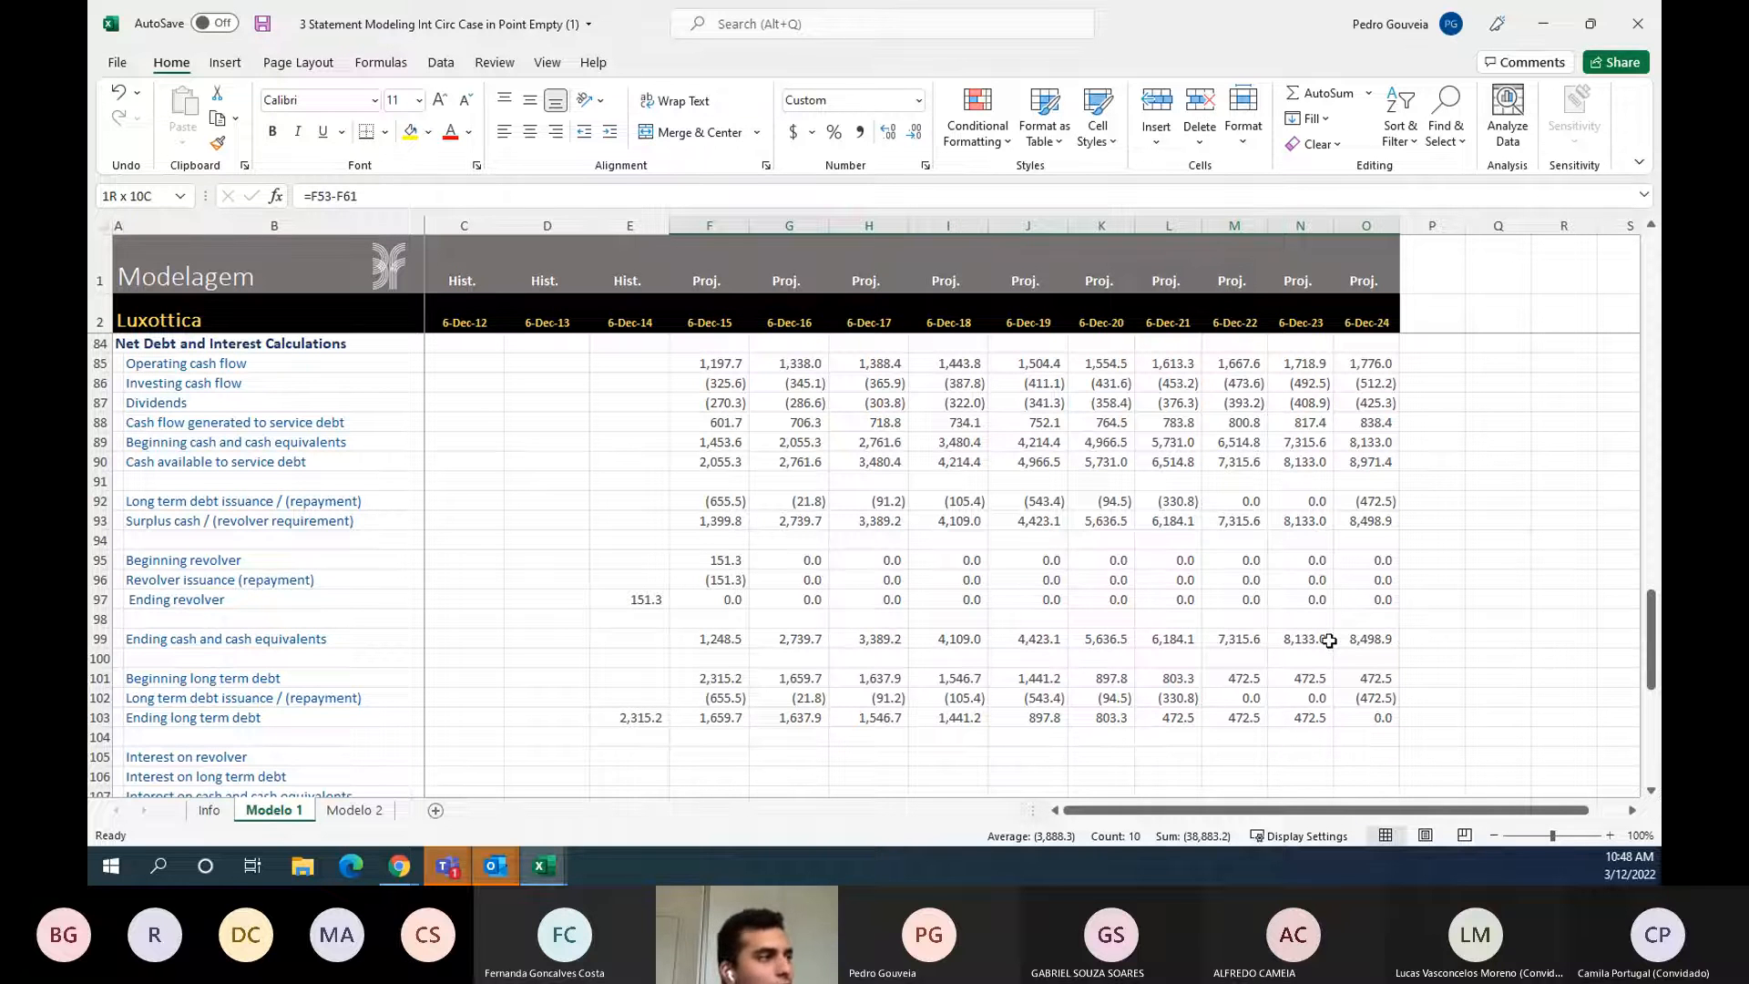
scroll(724, 640, "up", 11)
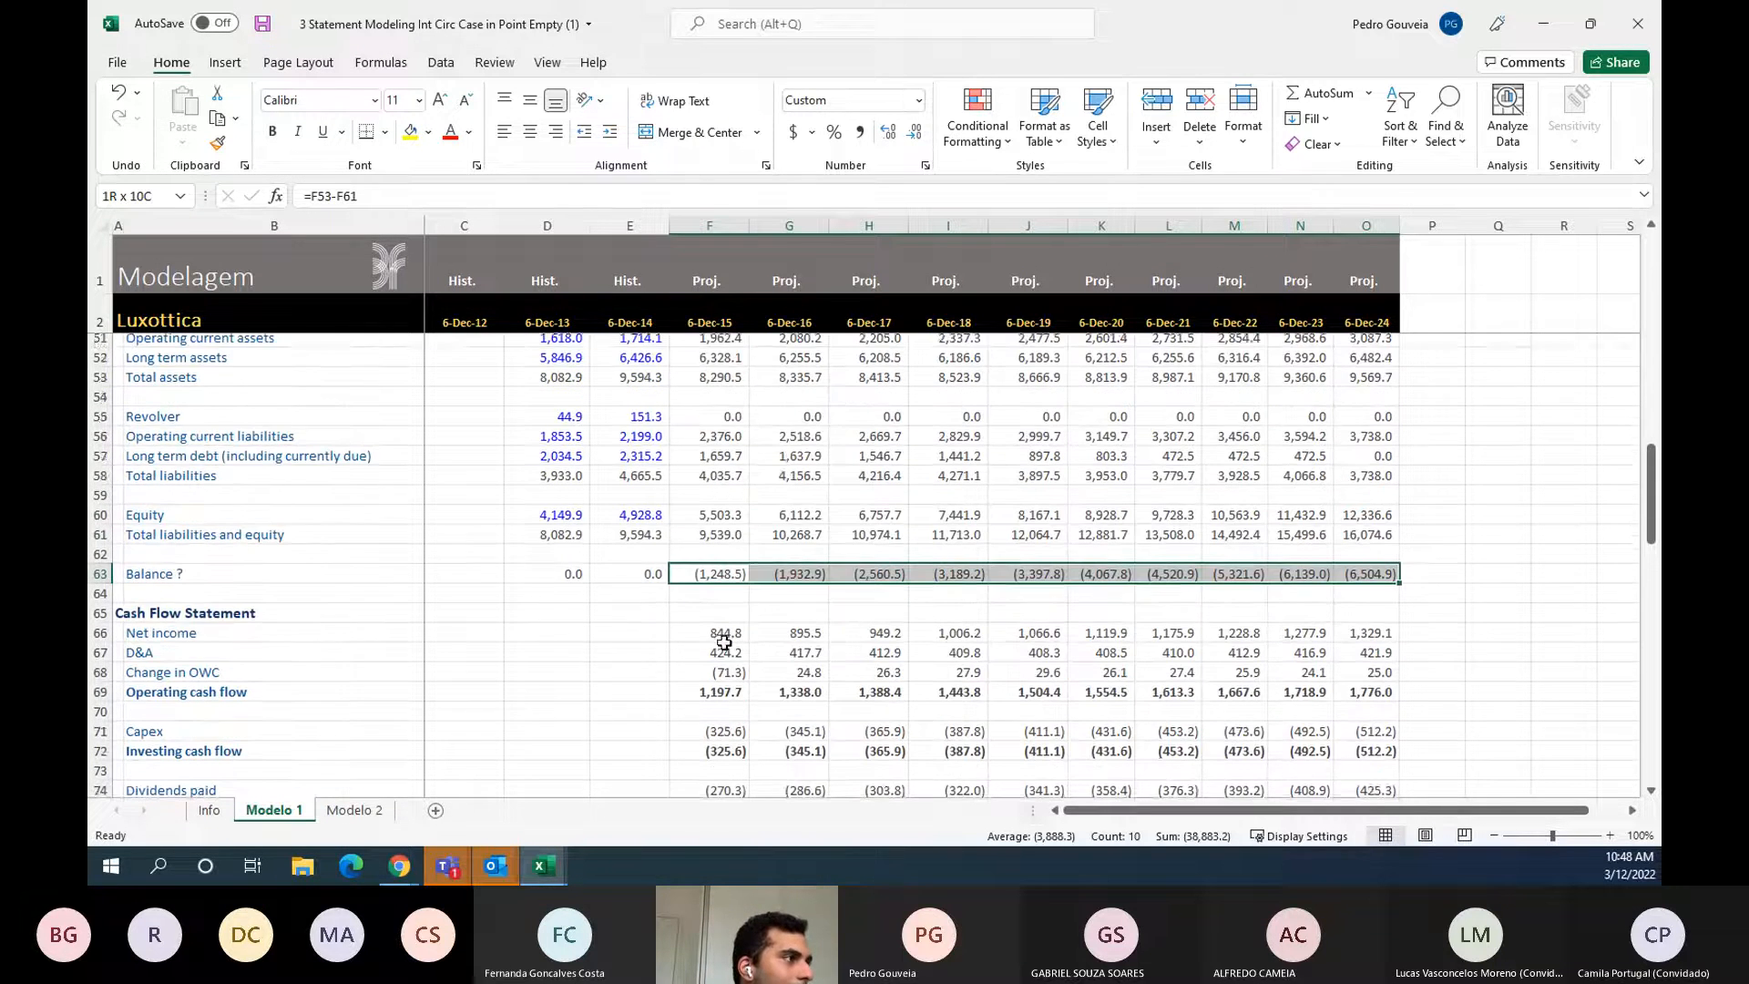
- Link the 6-Dec-15 cash and cash equivalents on the balance sheet in F50 to the ending cash and cash equivalents in F99
scroll(724, 464, "up", 4)
left_click(687, 559)
type("=")
key("Down")
key("Down")
key("Down")
key("Down")
key("Down")
key("Down")
key("Down")
key("Down")
key("Down")
key("Down")
key("Down")
key("Down")
key("Down")
key("Down")
key("Down")
key("Down")
key("Down")
key("Down")
key("Down")
key("Down")
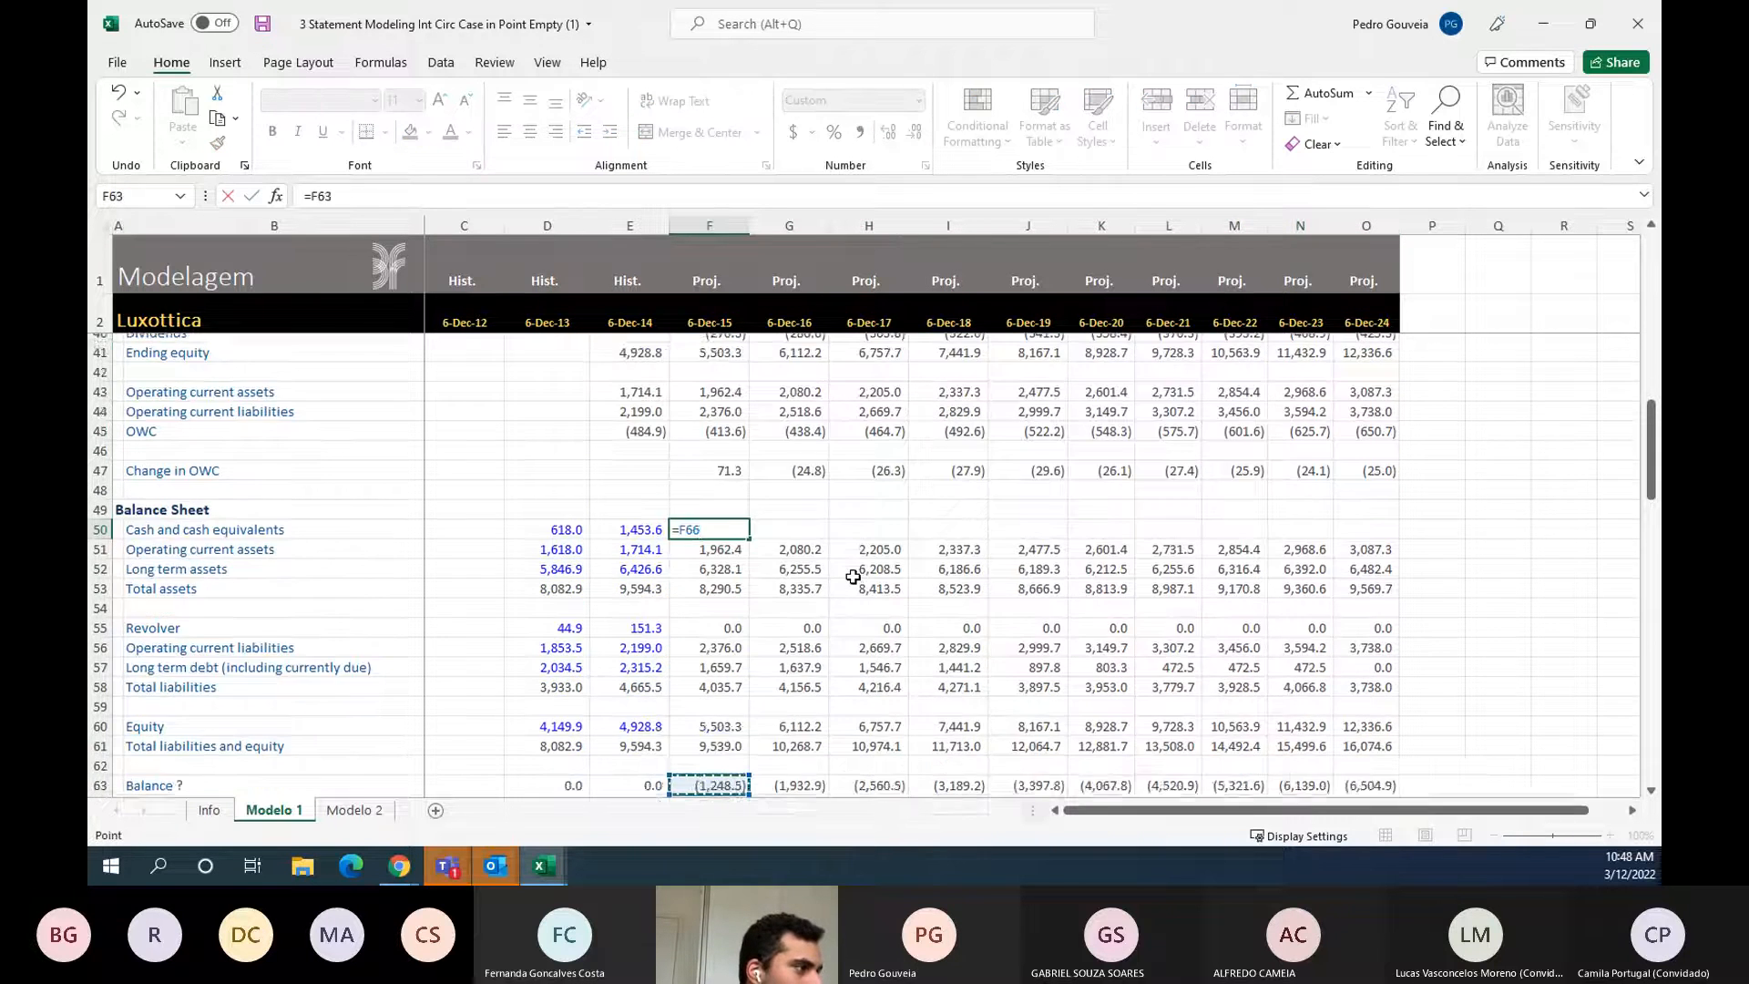
key("Down")
key("Down")
key("Down")
key("Down")
key("Down")
key("Down")
key("Down")
key("Down")
key("Down")
key("Down")
key("Down")
key("Down")
key("Down")
key("Down")
key("Down")
key("Down")
key("Down")
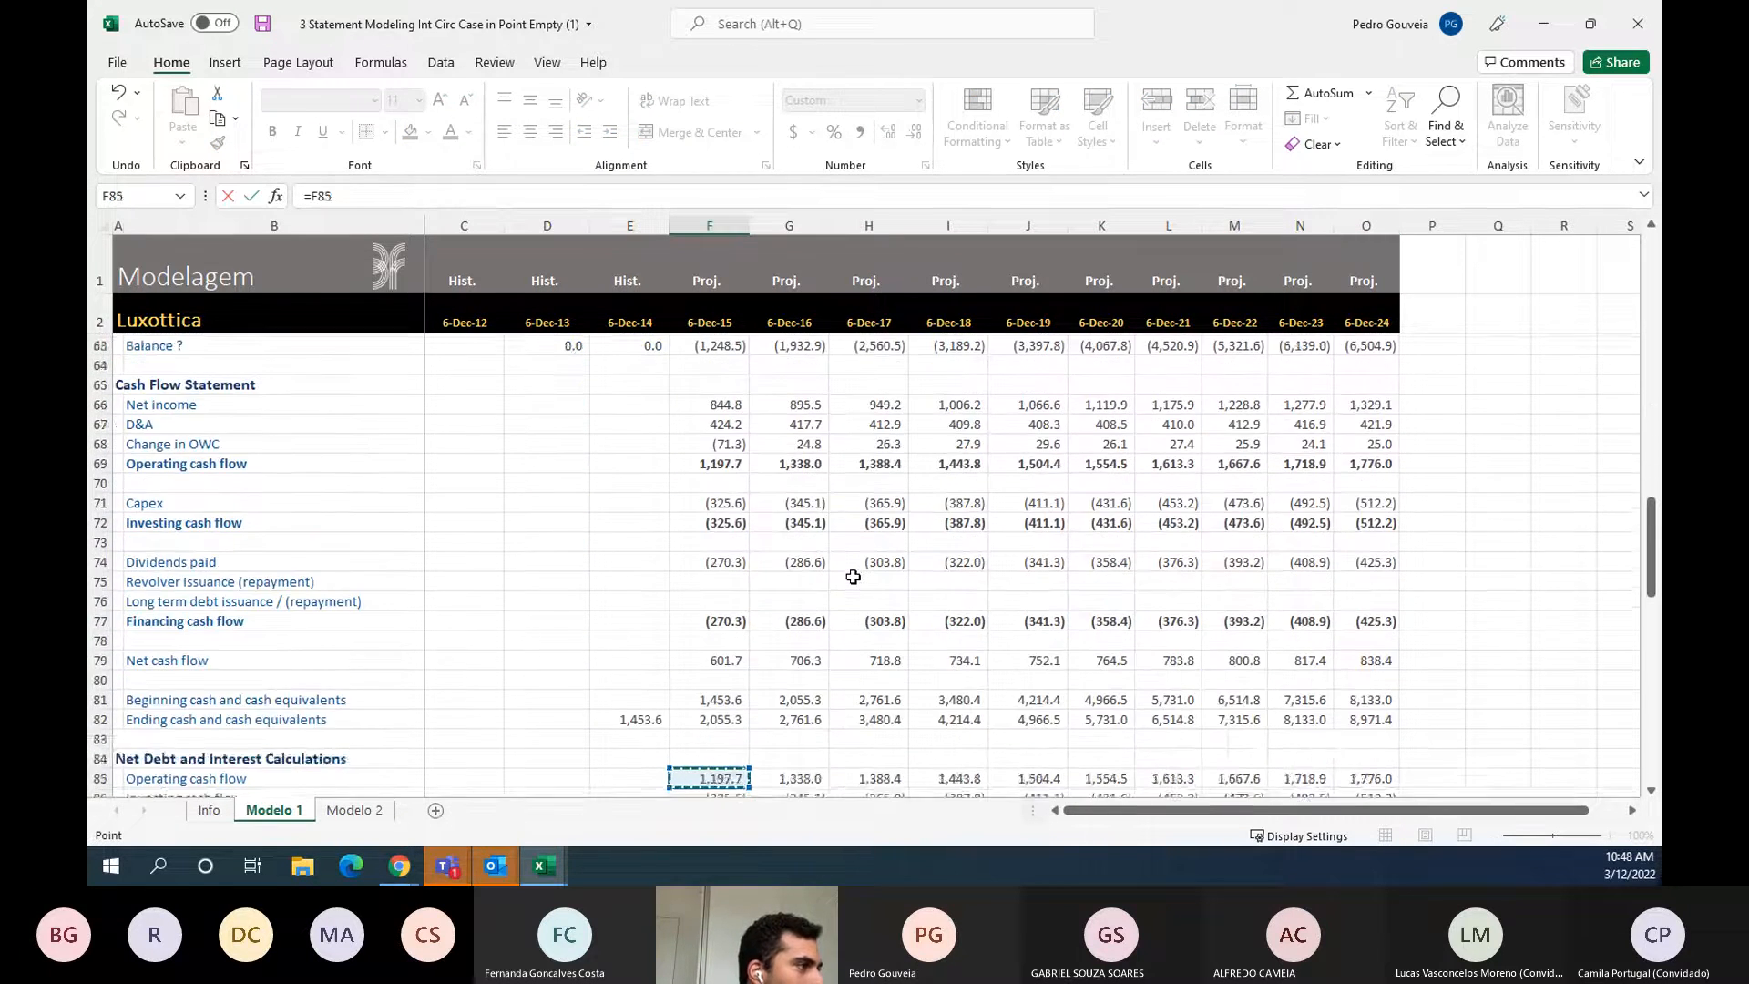
key("Down")
key("Down")
key("Up")
key("Up")
key("Return")
scroll(854, 578, "up", 1)
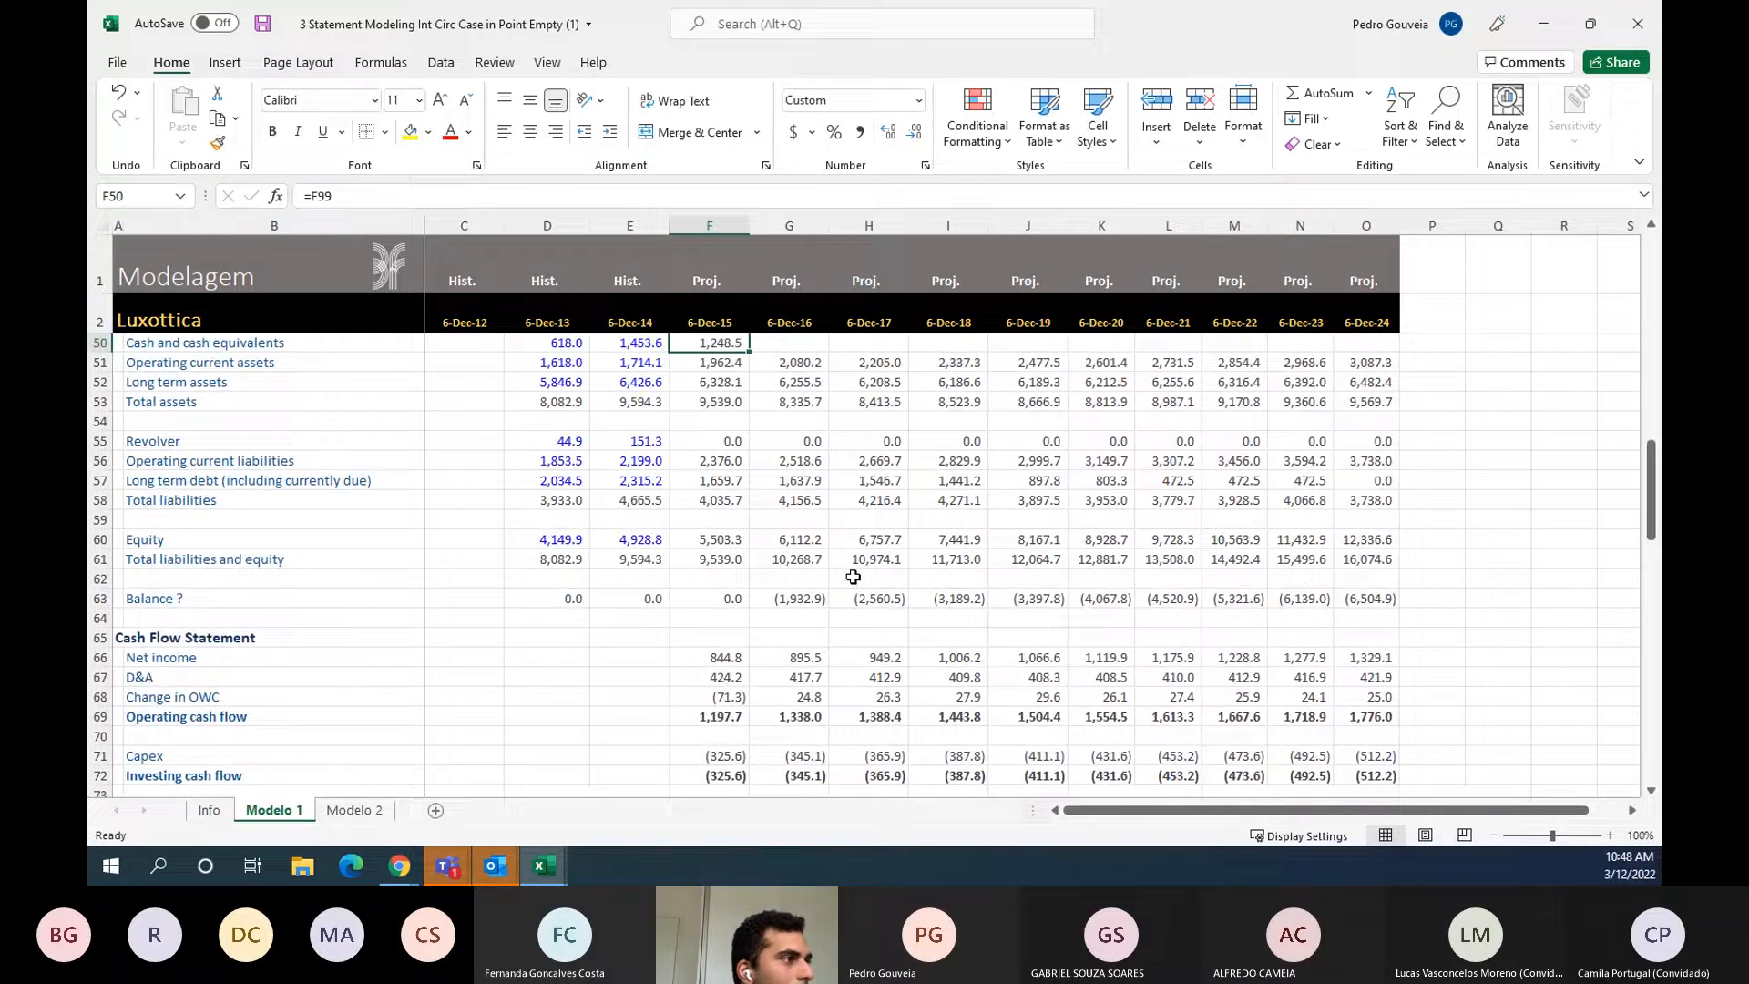
- Fill the balance sheet cash link from F50 across the projection years through 6-Dec-24 in column O
key("Up")
left_click(781, 390)
key("ctrl+Right")
key("Up")
key("ctrl+shift+Left")
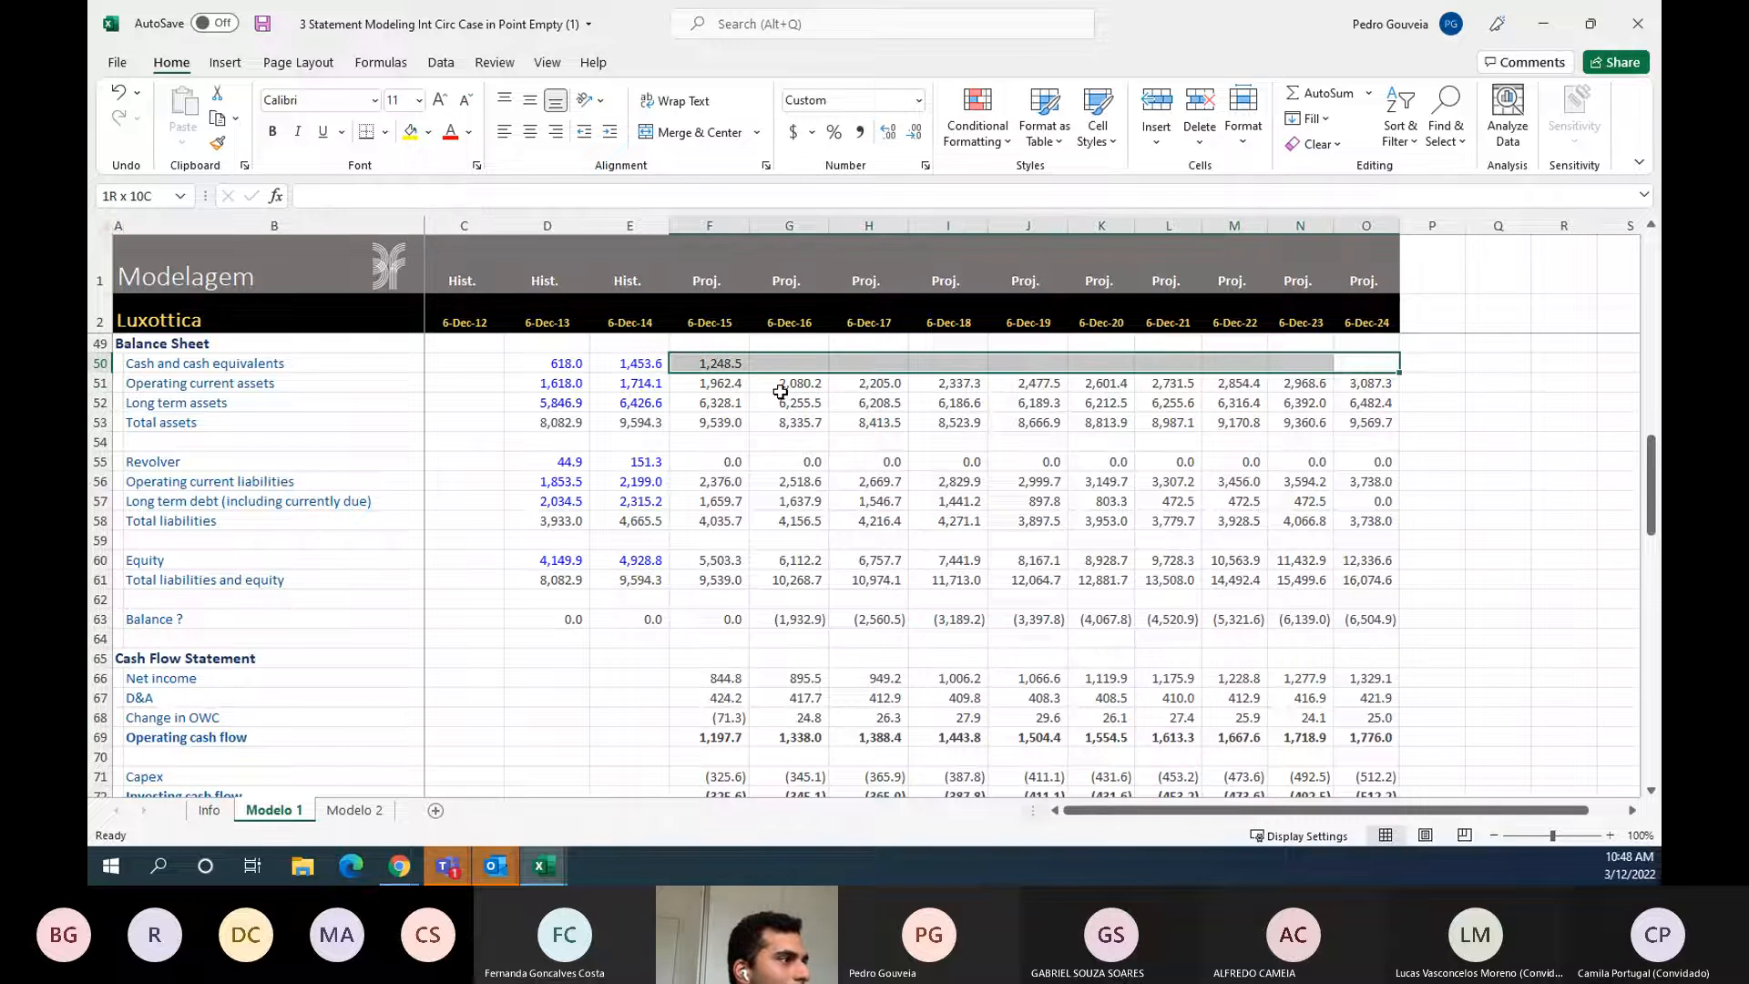
key("ctrl+r")
- Examine the balance check in row 63 across the projection years, including its formula in F63, against the balance sheet lines
key("Left")
key("Left")
key("Left")
key("Down")
key("Down")
key("Down")
key("Down")
key("Down")
key("Down")
key("Down")
key("Down")
key("Down")
key("Down")
key("Down")
key("Down")
key("Down")
key("Down")
key("Left")
key("Left")
key("Left")
key("Left")
key("Left")
key("Left")
key("F2")
key("Escape")
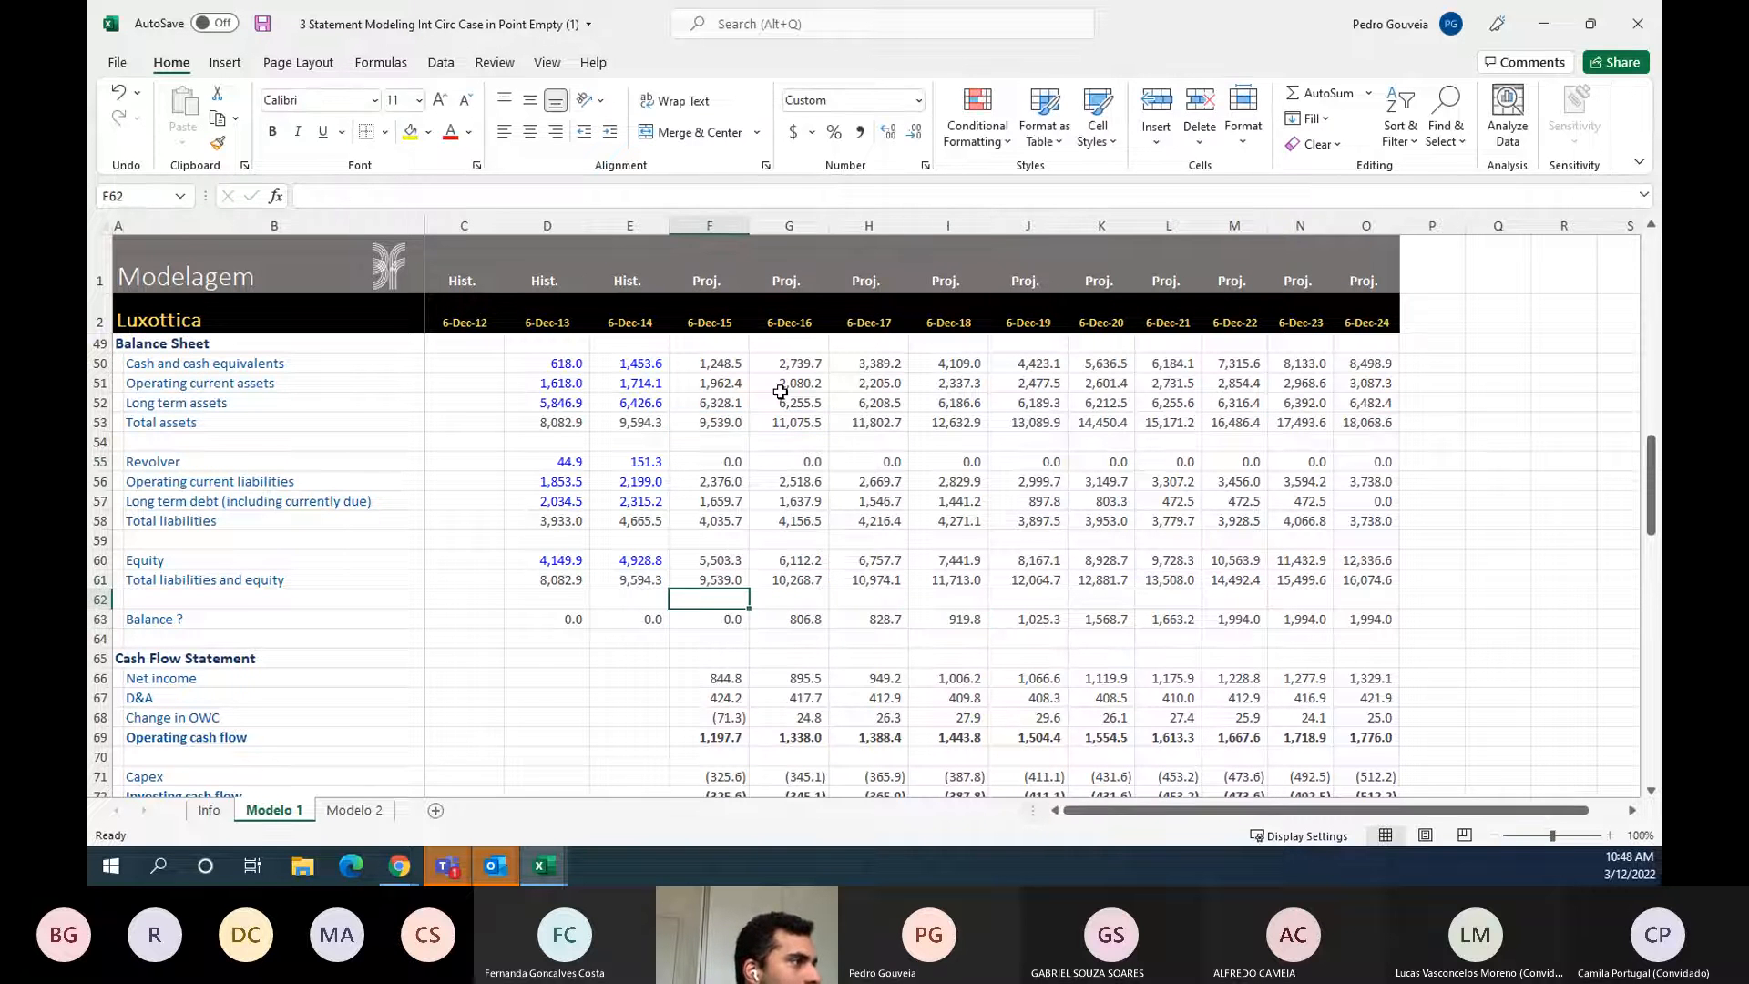
scroll(780, 391, "up", 3)
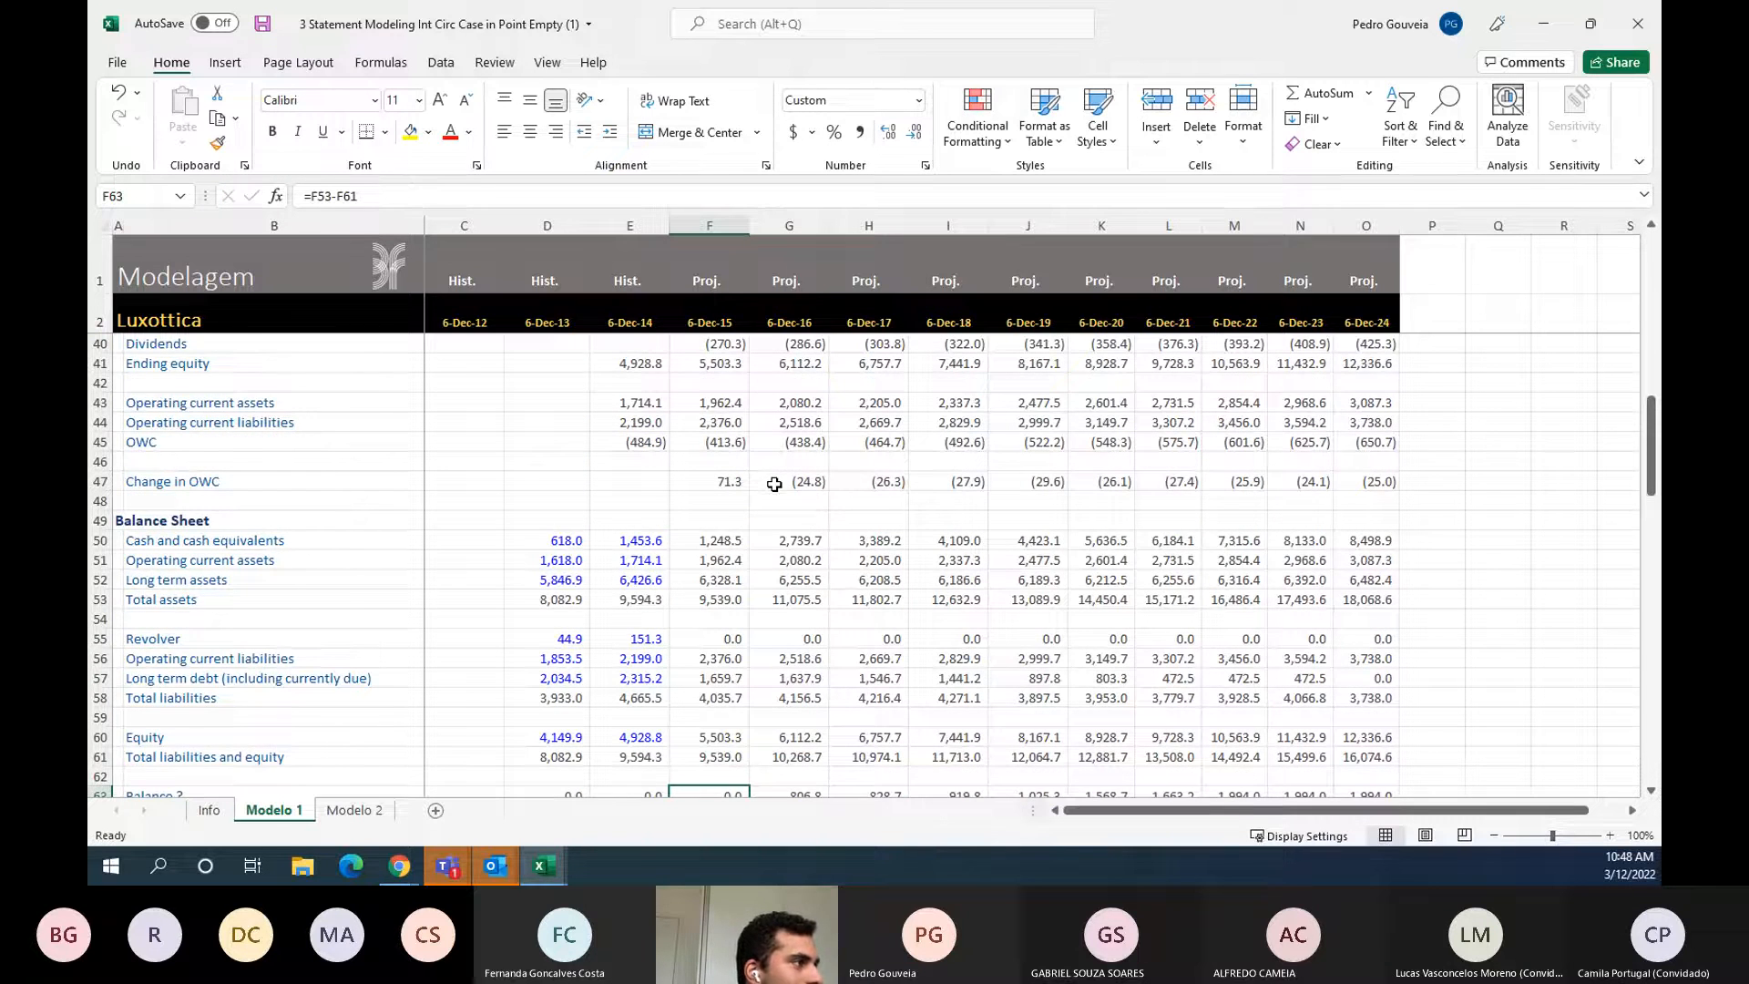
- Trace the imbalance through the net debt schedules and cash flow statement, inspecting the ending cash formula in F82
scroll(772, 491, "down", 10)
scroll(767, 527, "down", 6)
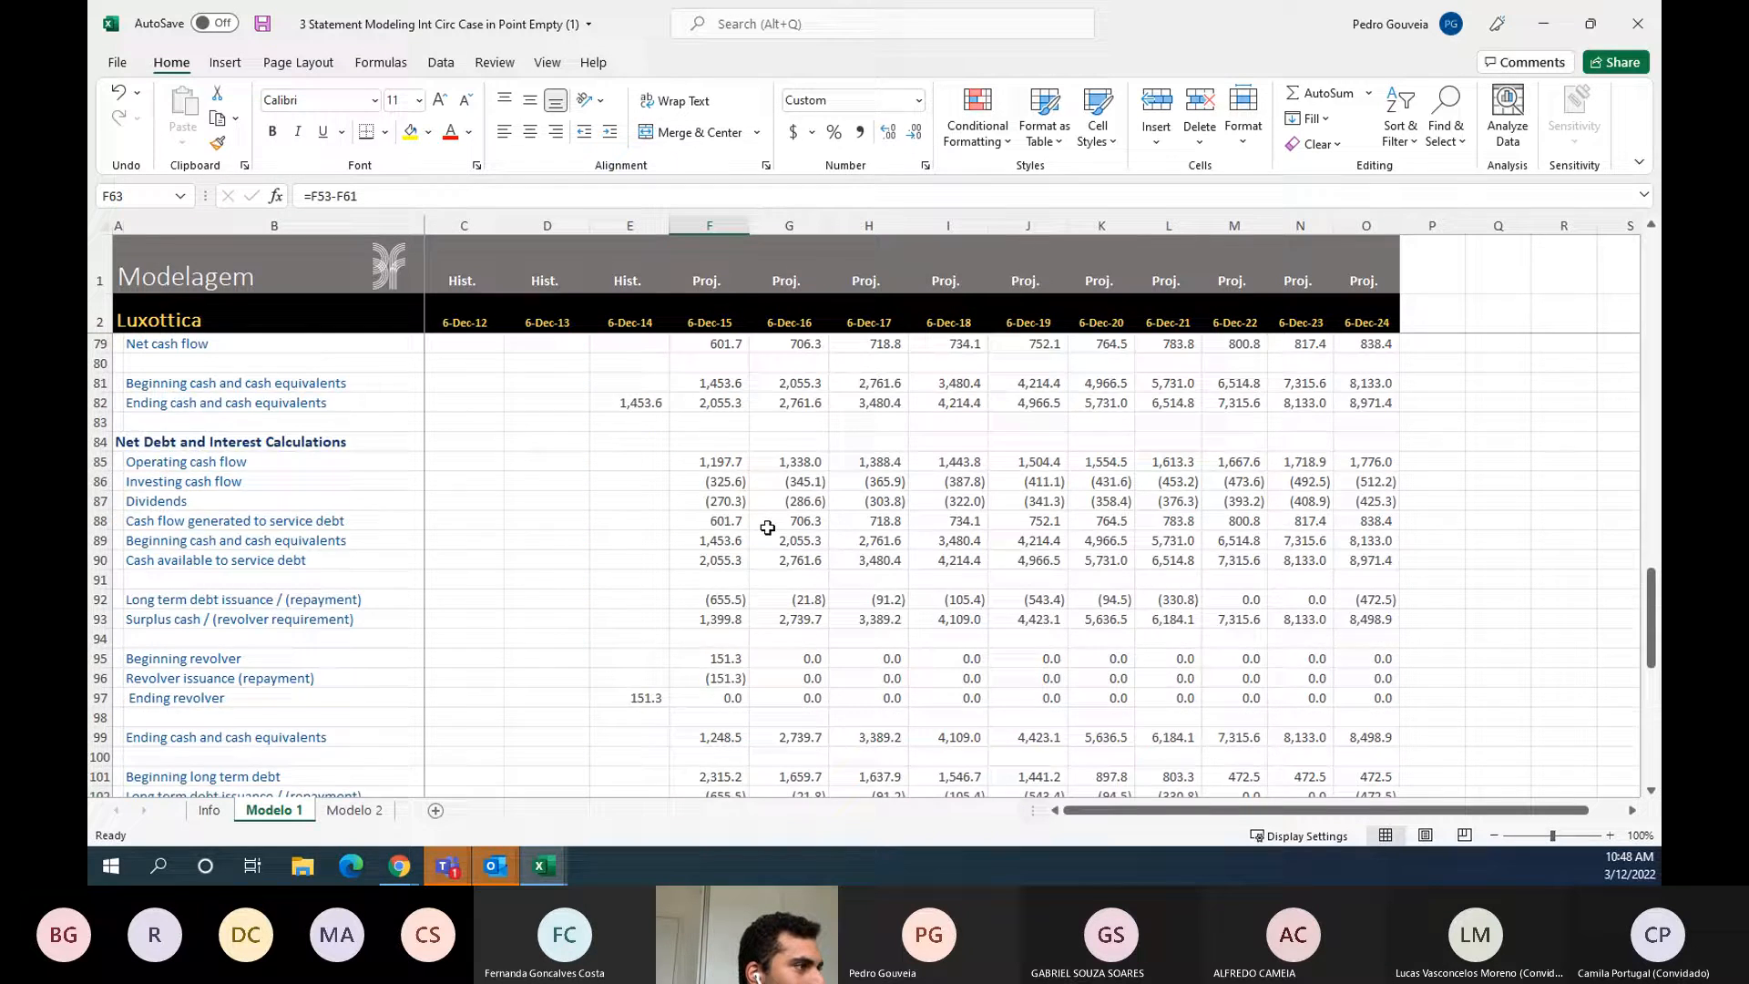
left_click(964, 615)
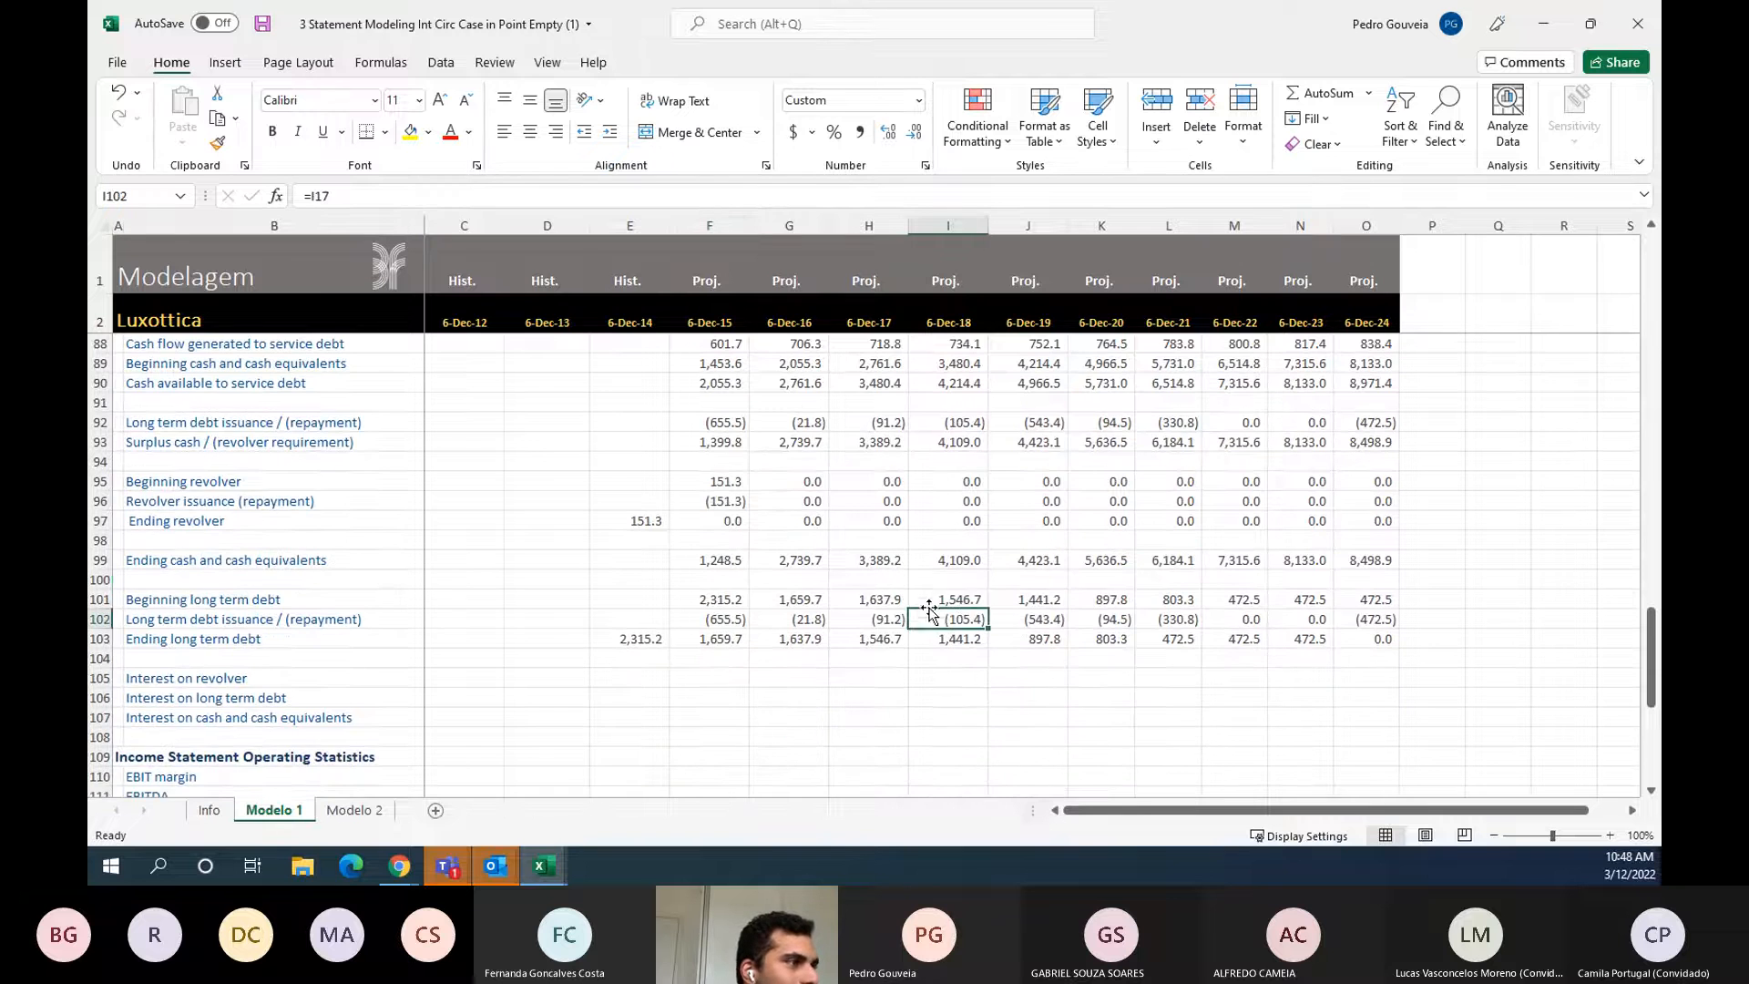
scroll(865, 592, "down", 1)
scroll(763, 578, "down", 3)
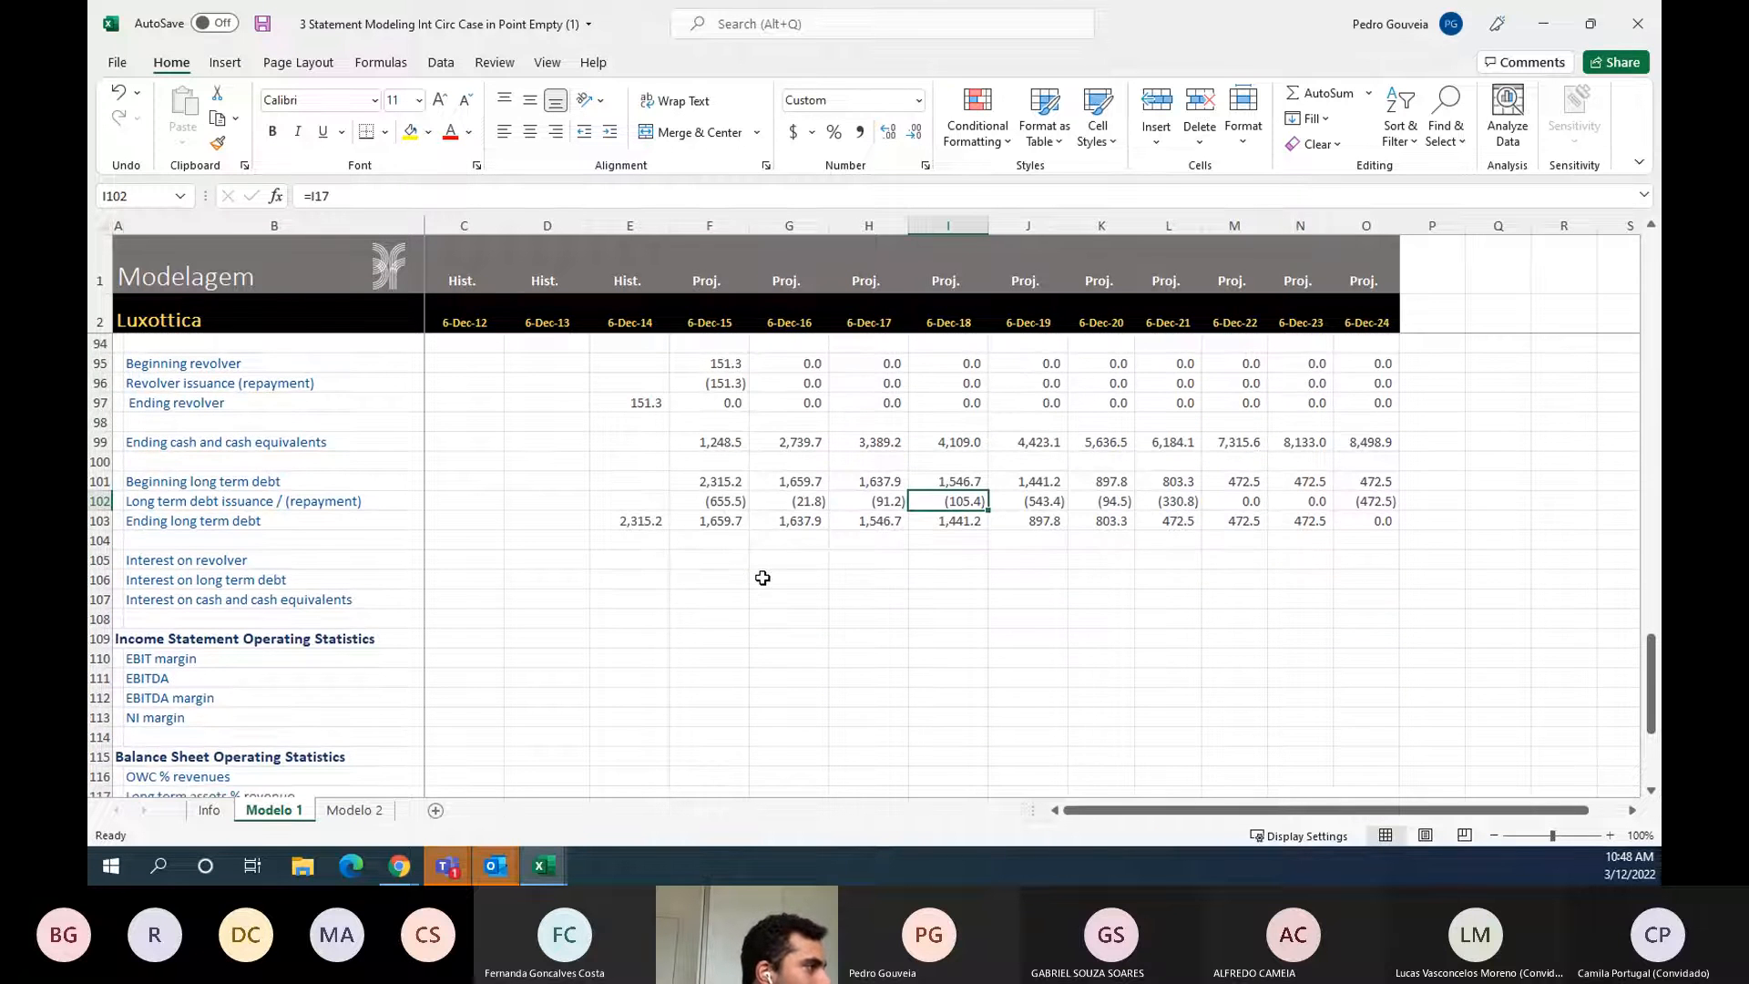
scroll(762, 578, "up", 4)
left_click(742, 619)
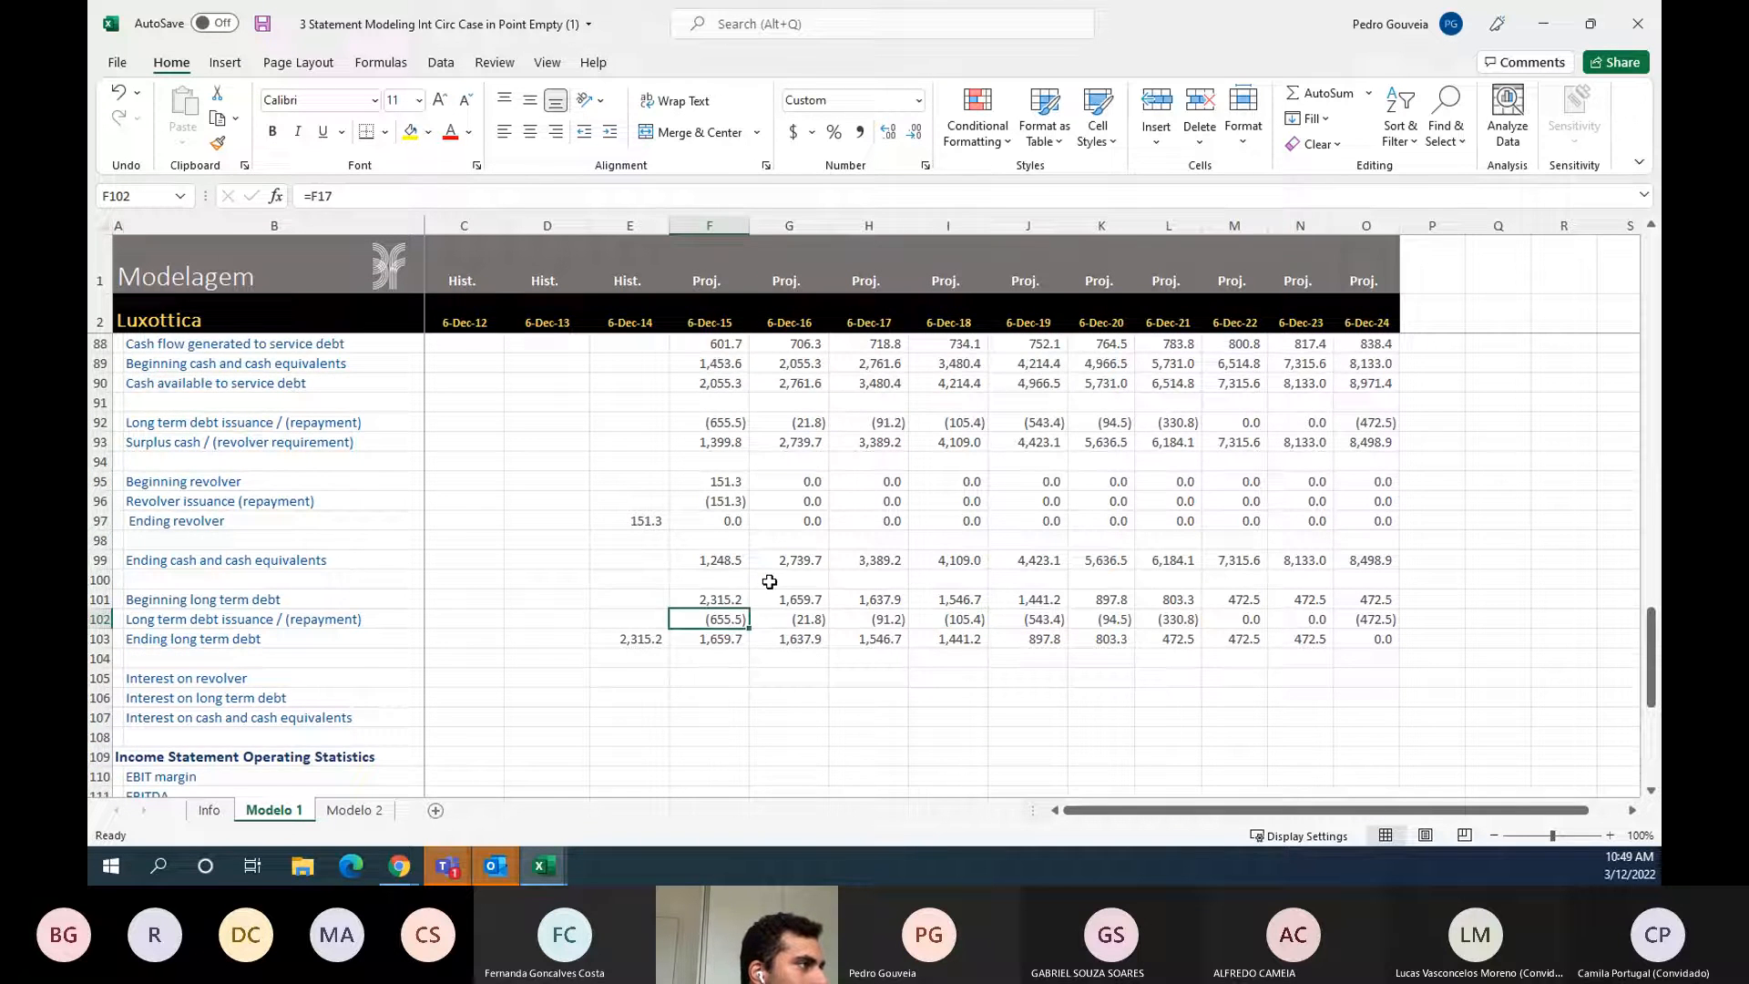
scroll(770, 581, "up", 3)
scroll(770, 582, "up", 2)
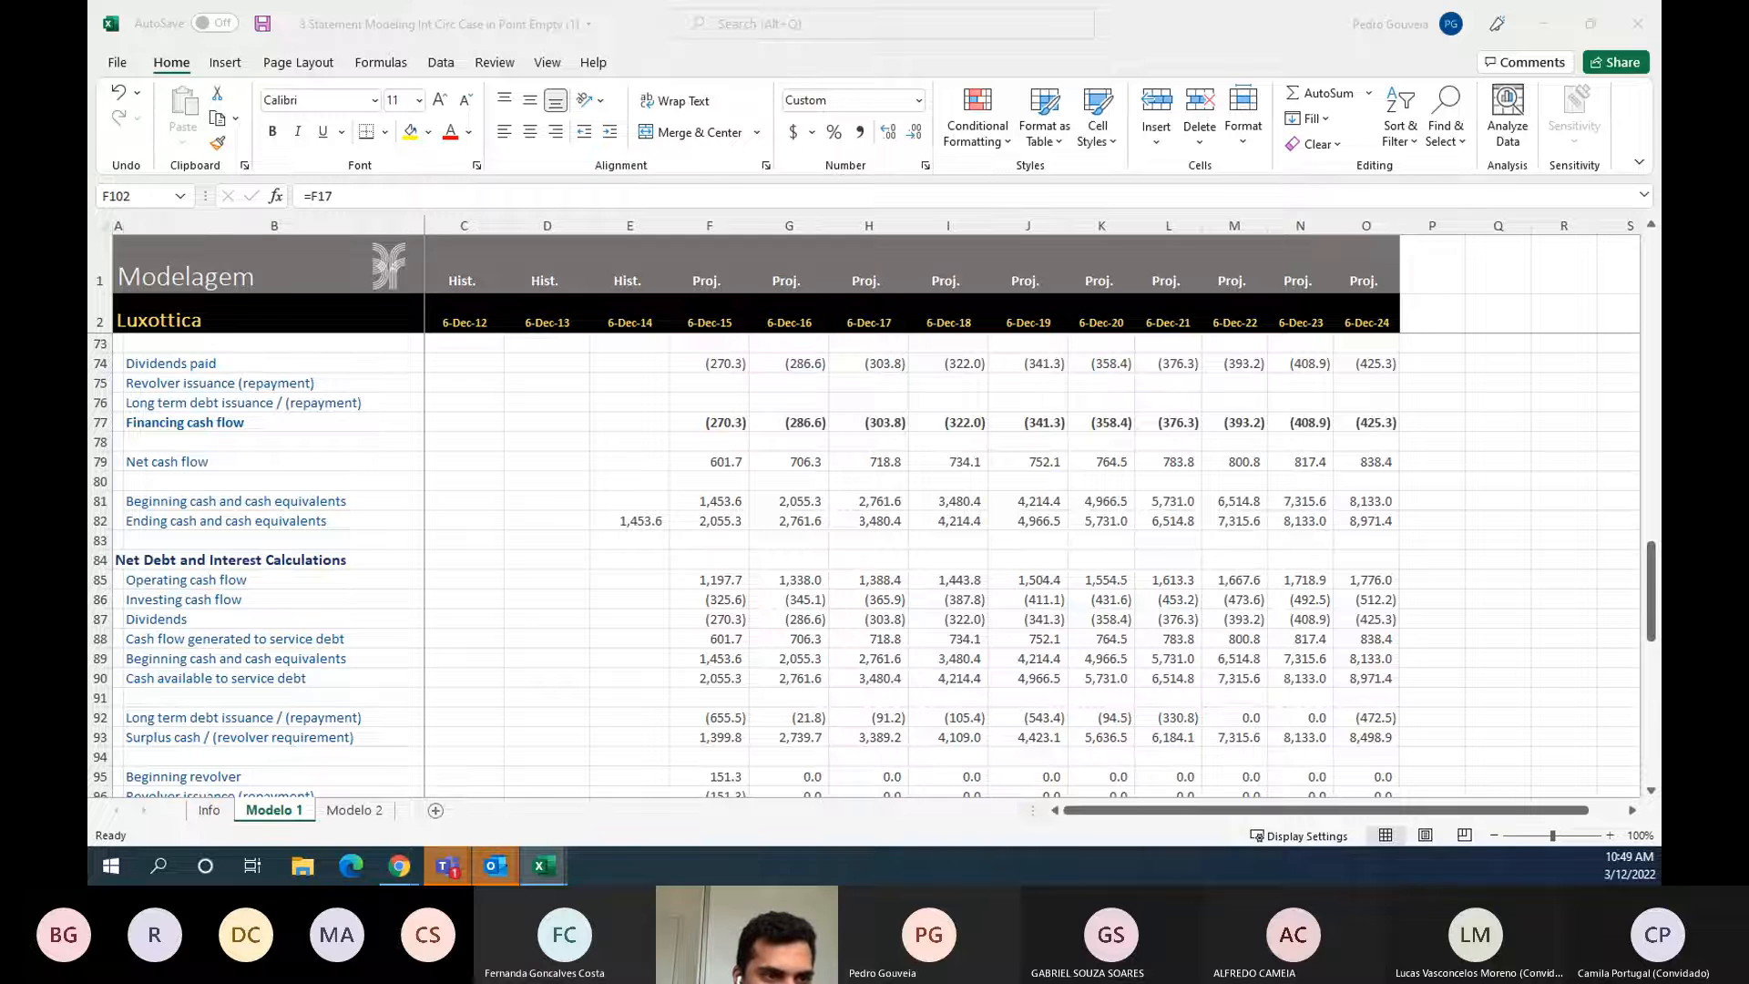
scroll(854, 542, "down", 2)
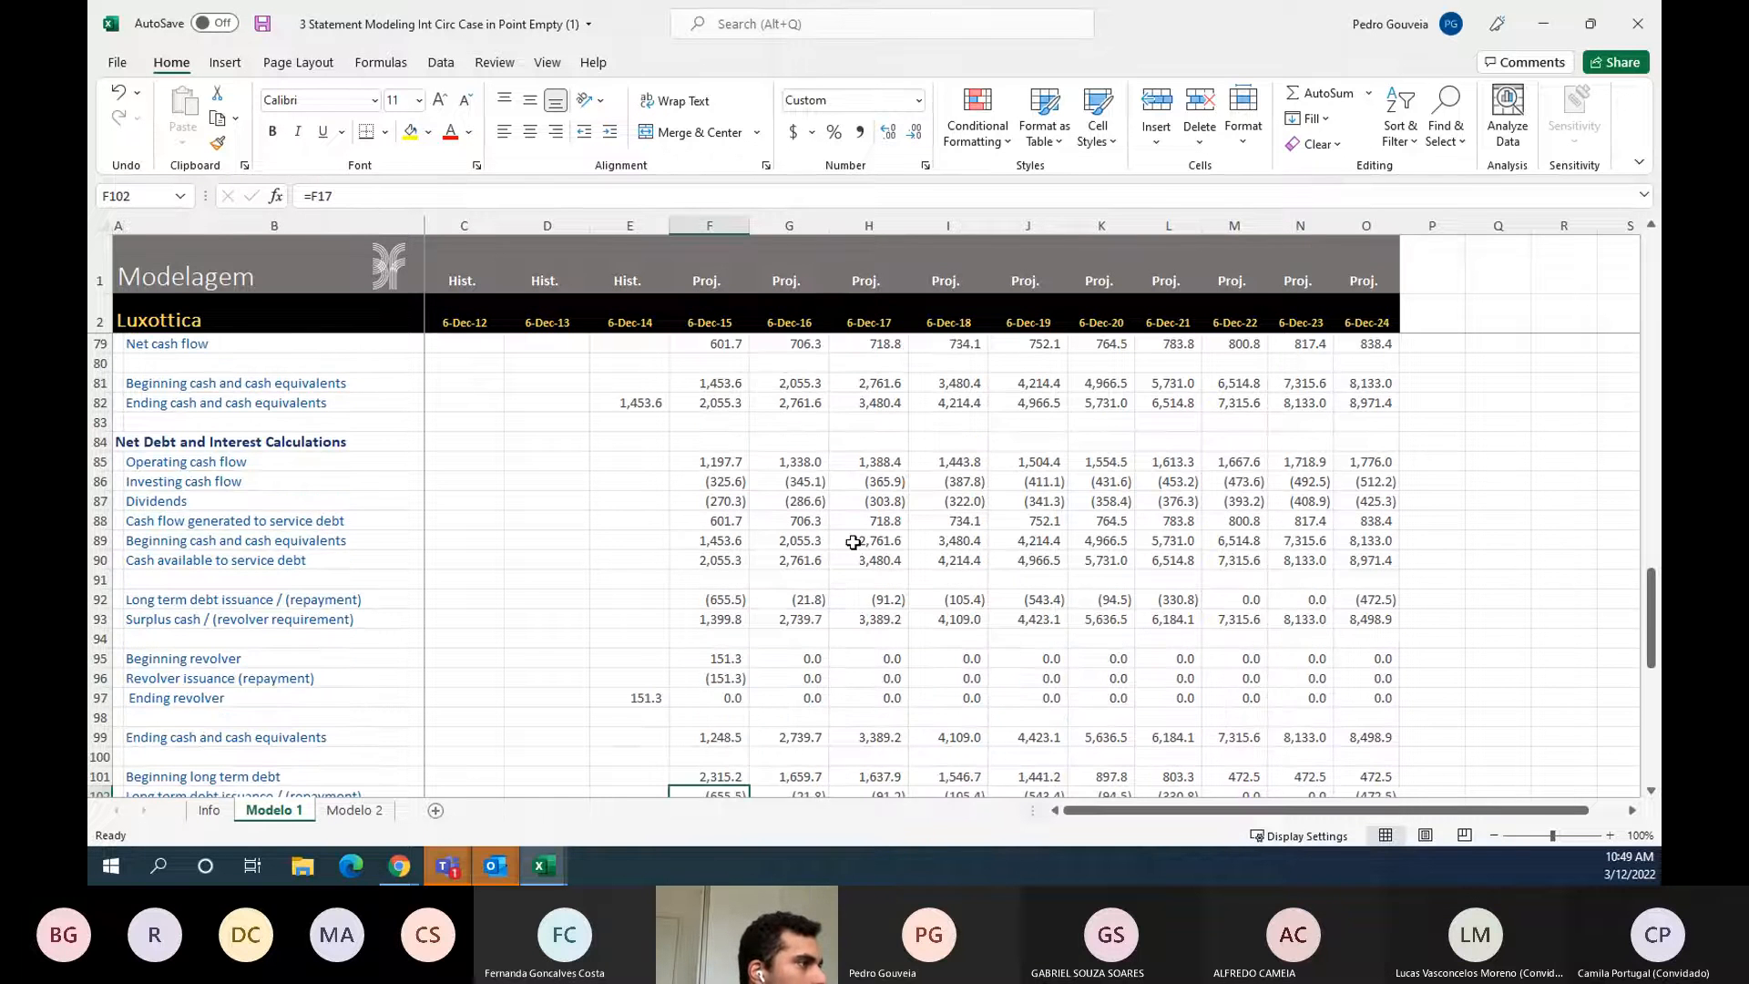
scroll(853, 542, "down", 1)
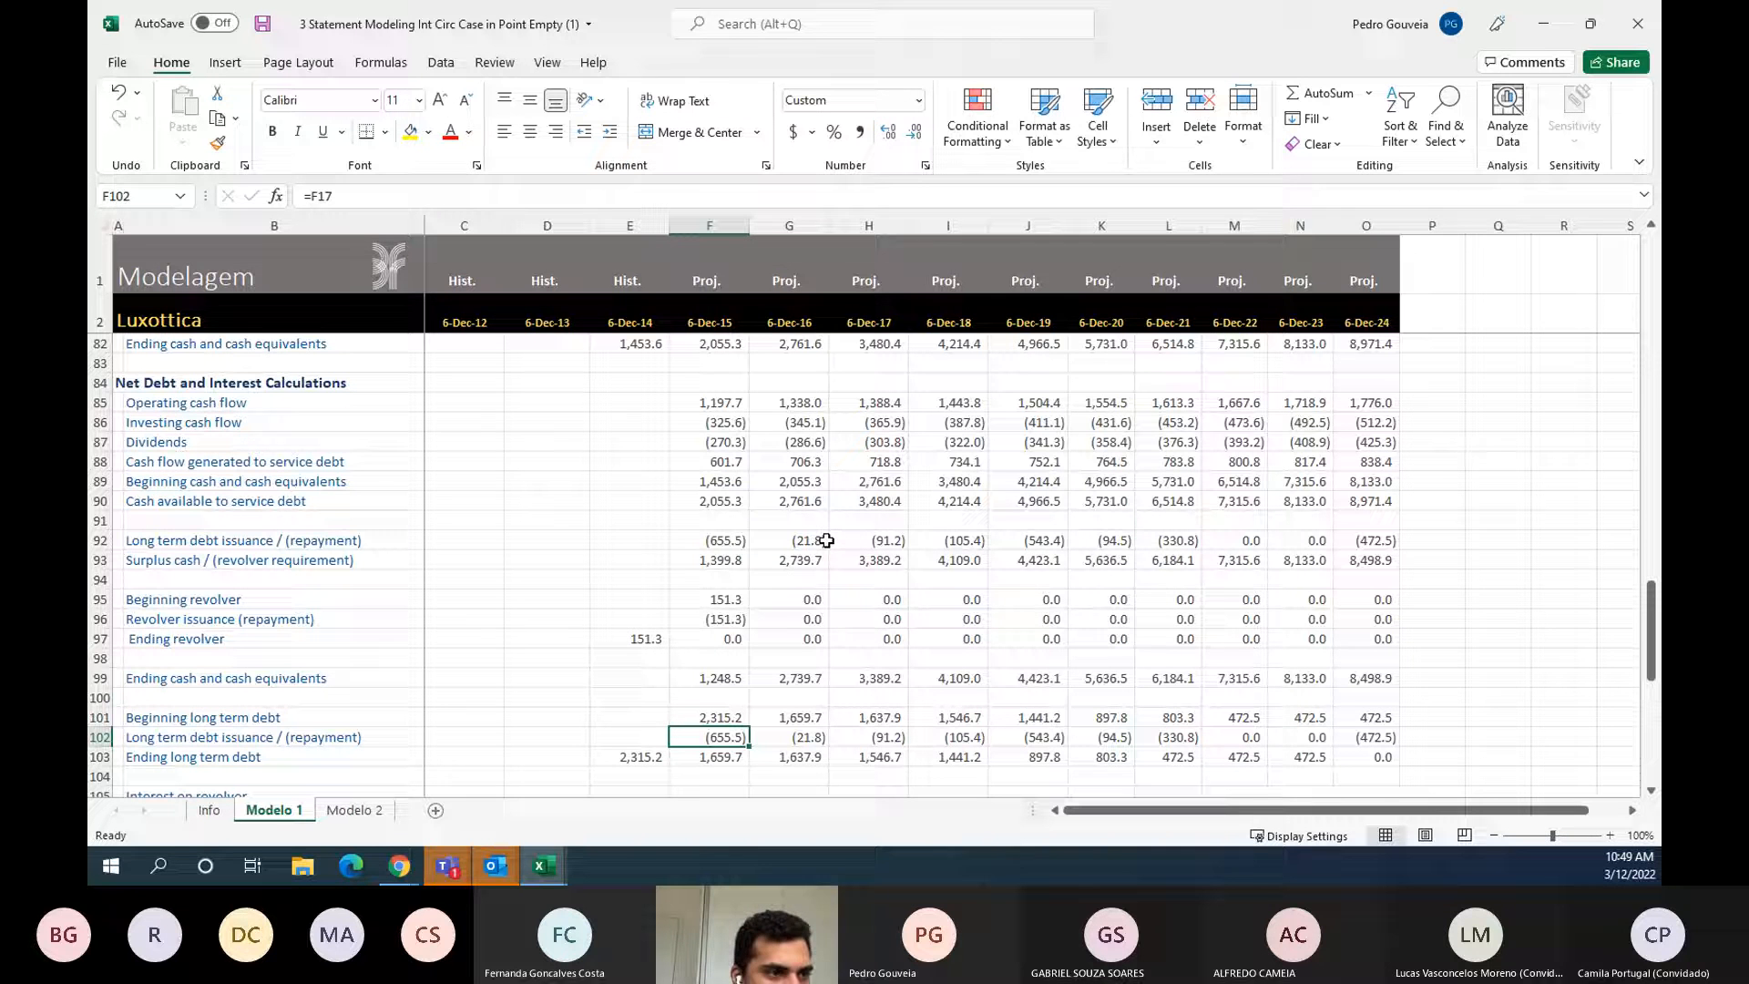
left_click(745, 554)
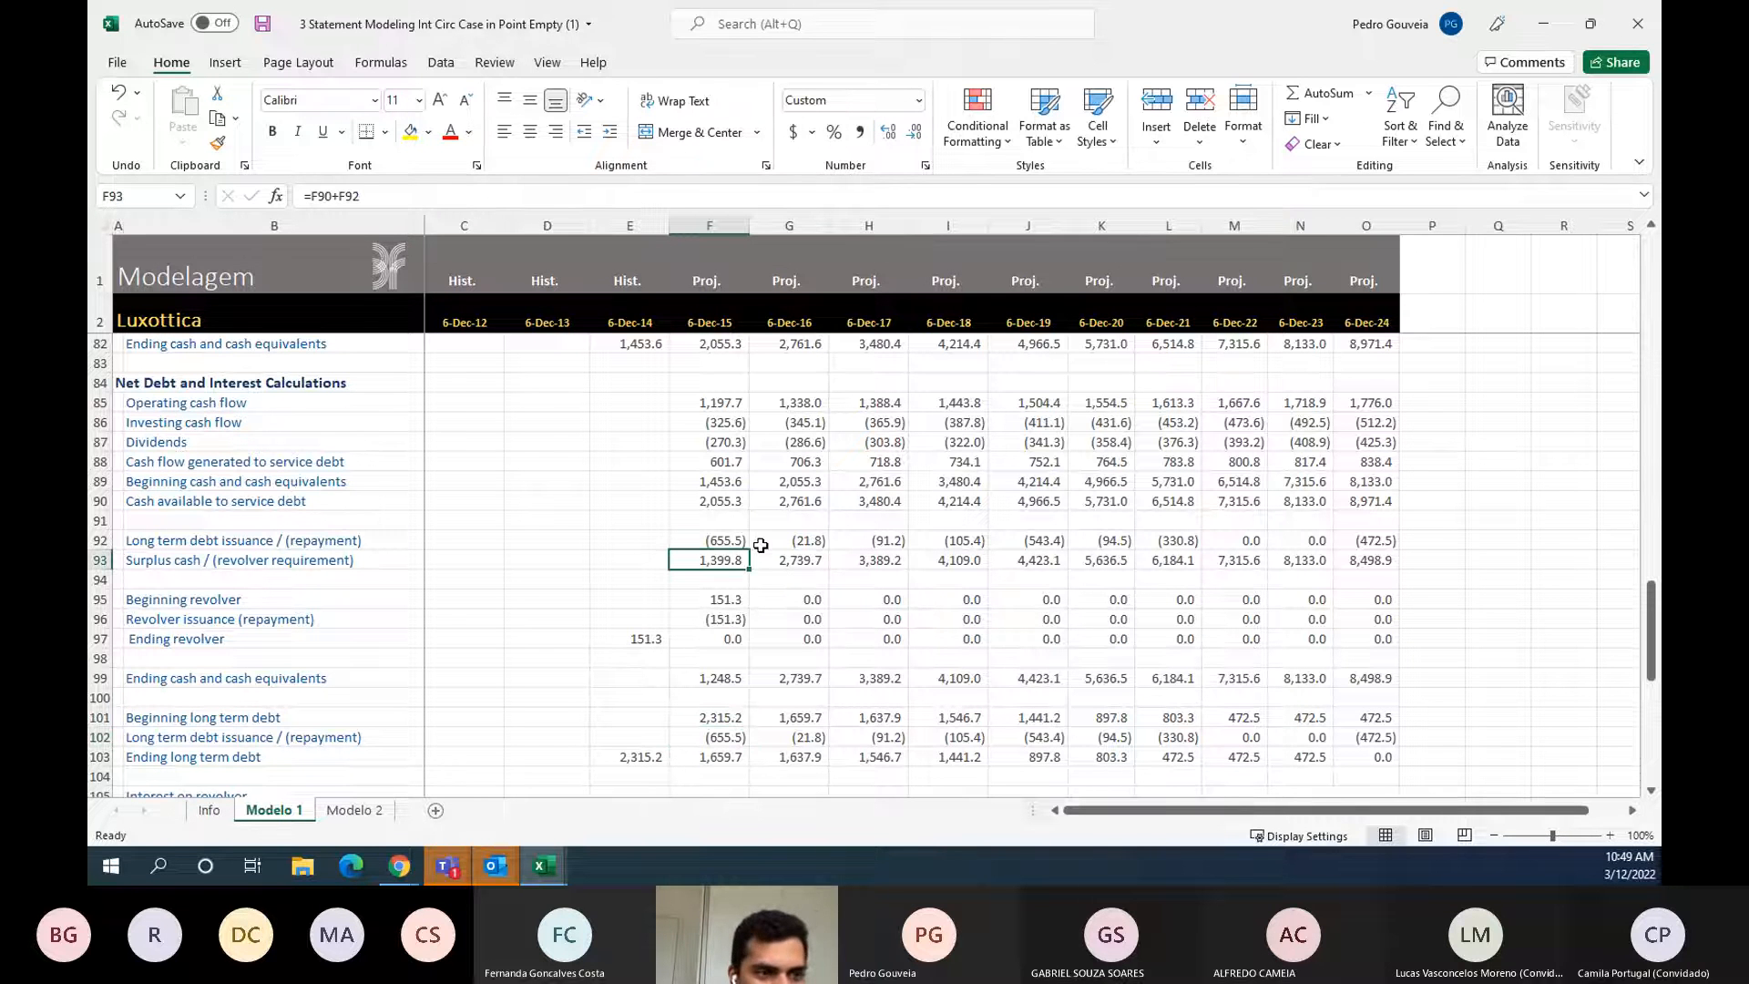
scroll(761, 545, "down", 1)
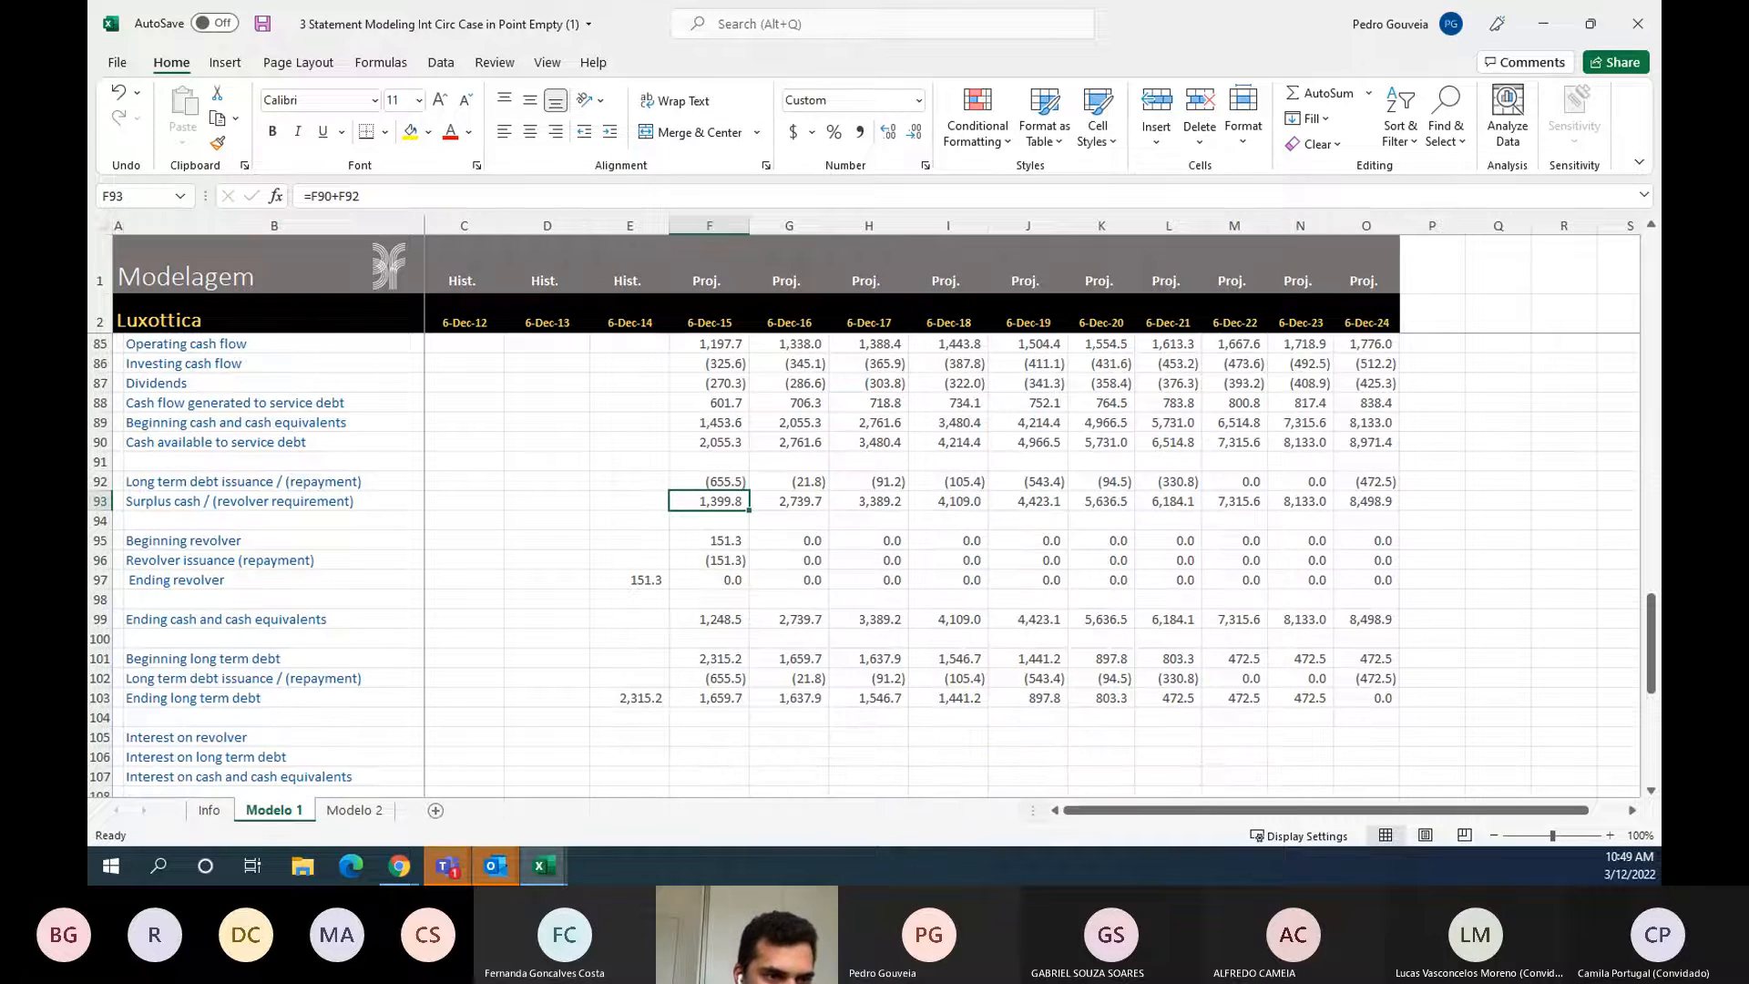
left_click(984, 613)
scroll(898, 607, "up", 7)
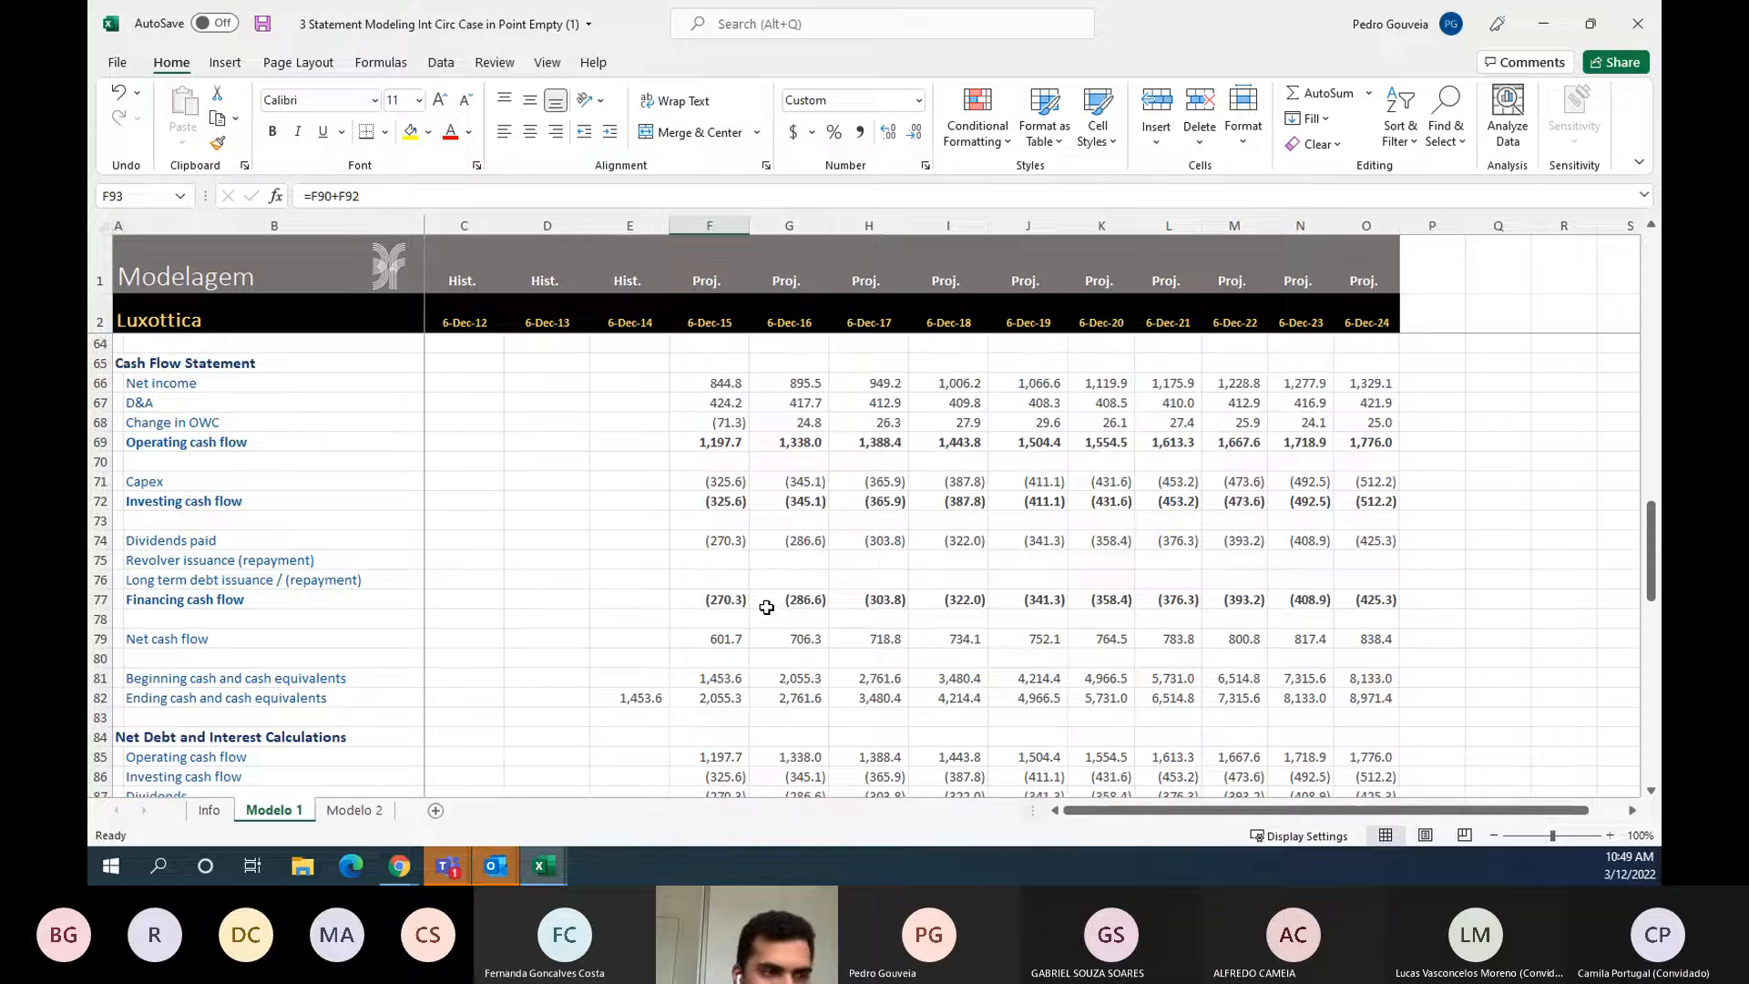
scroll(766, 608, "down", 1)
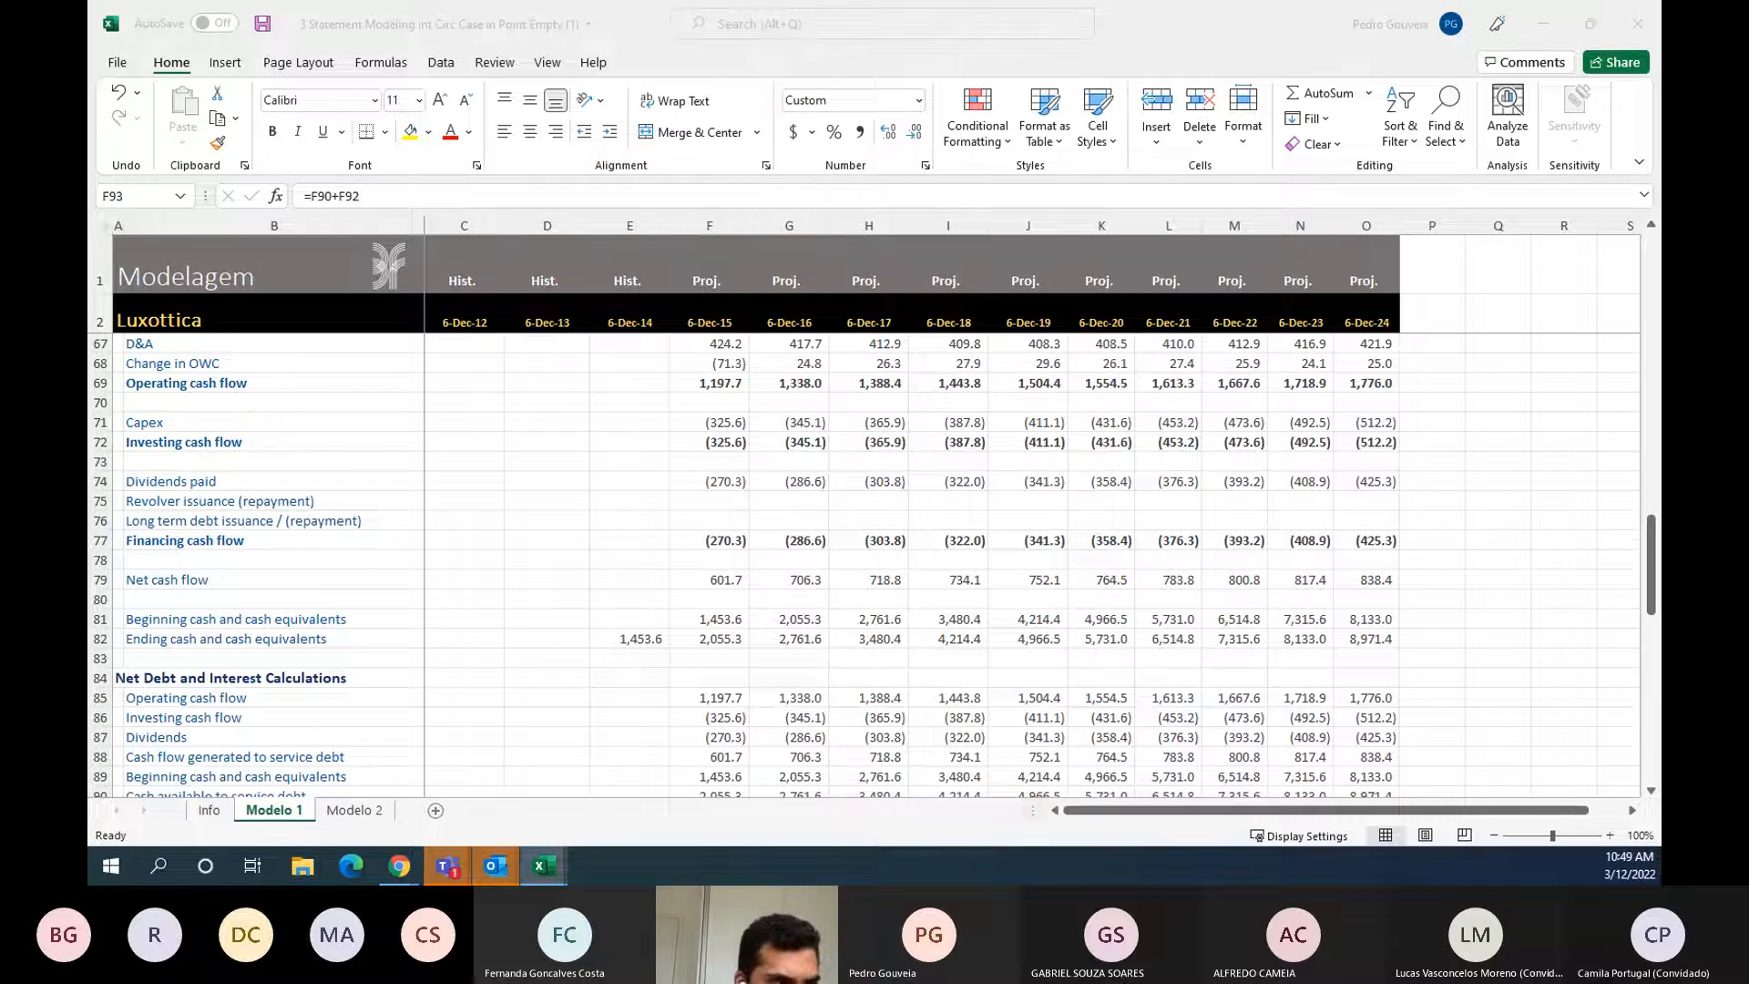
double_click(734, 639)
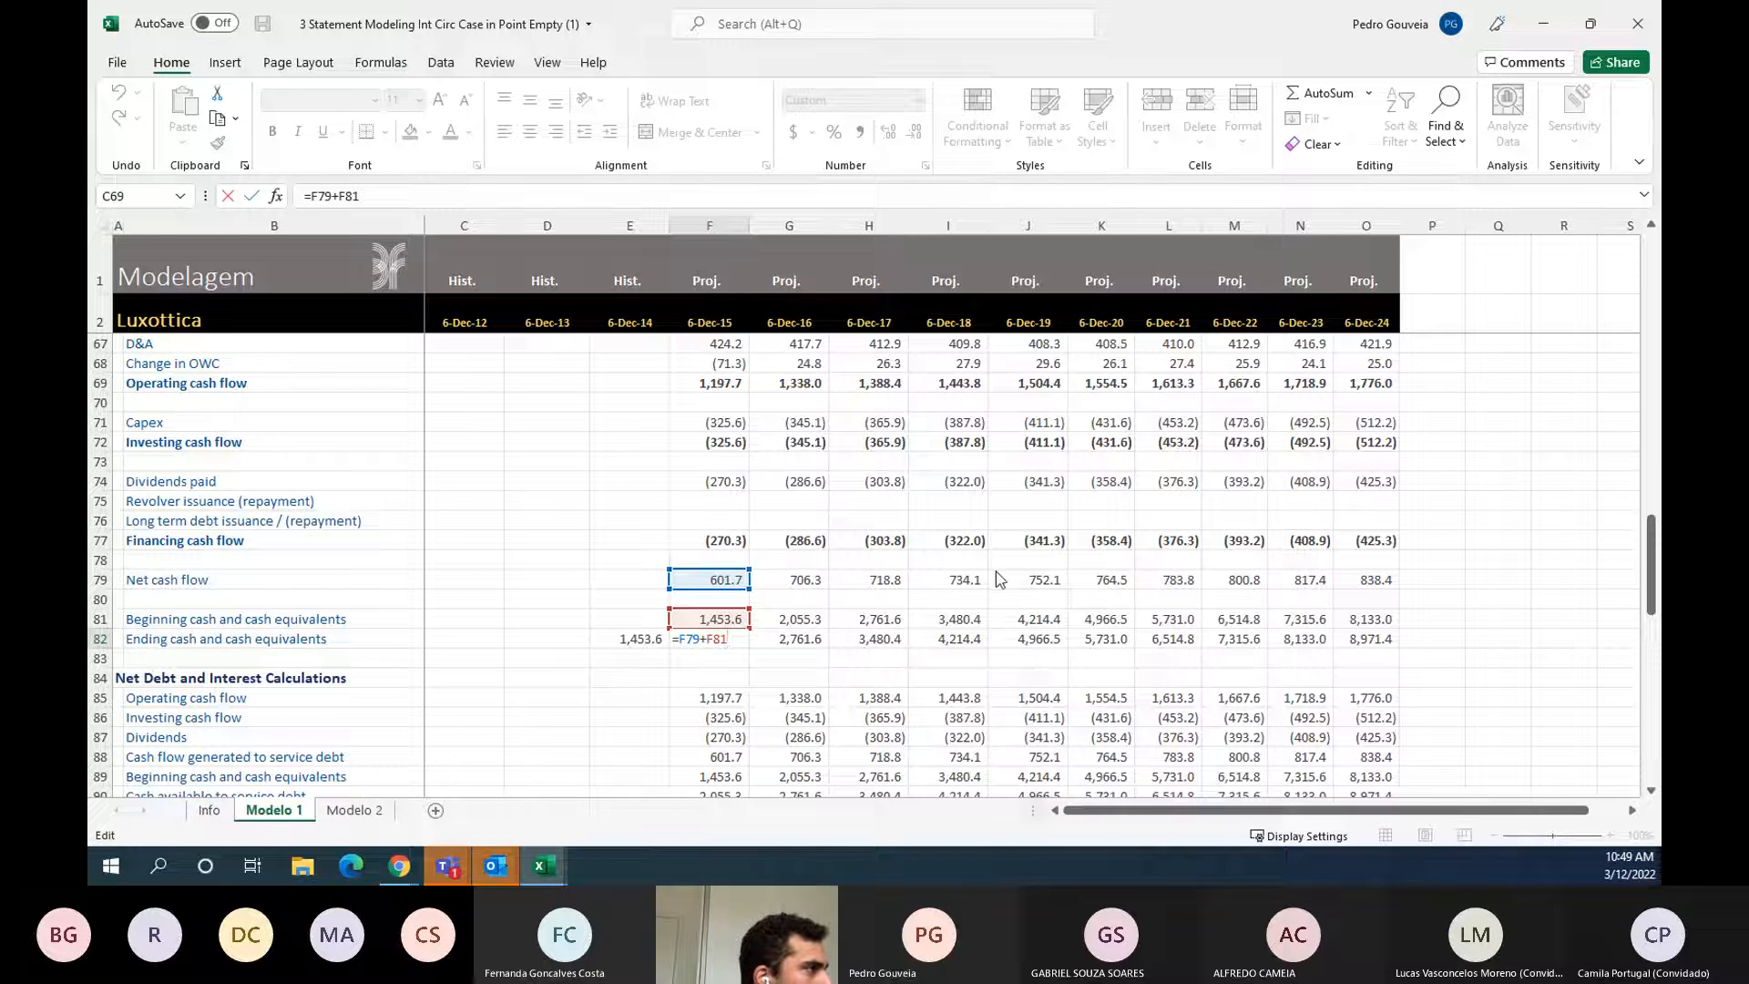
left_click(711, 520)
- Link the 6-Dec-15 revolver issuance (repayment) on the cash flow statement in F75 to the revolver schedule in F96
left_click(709, 505)
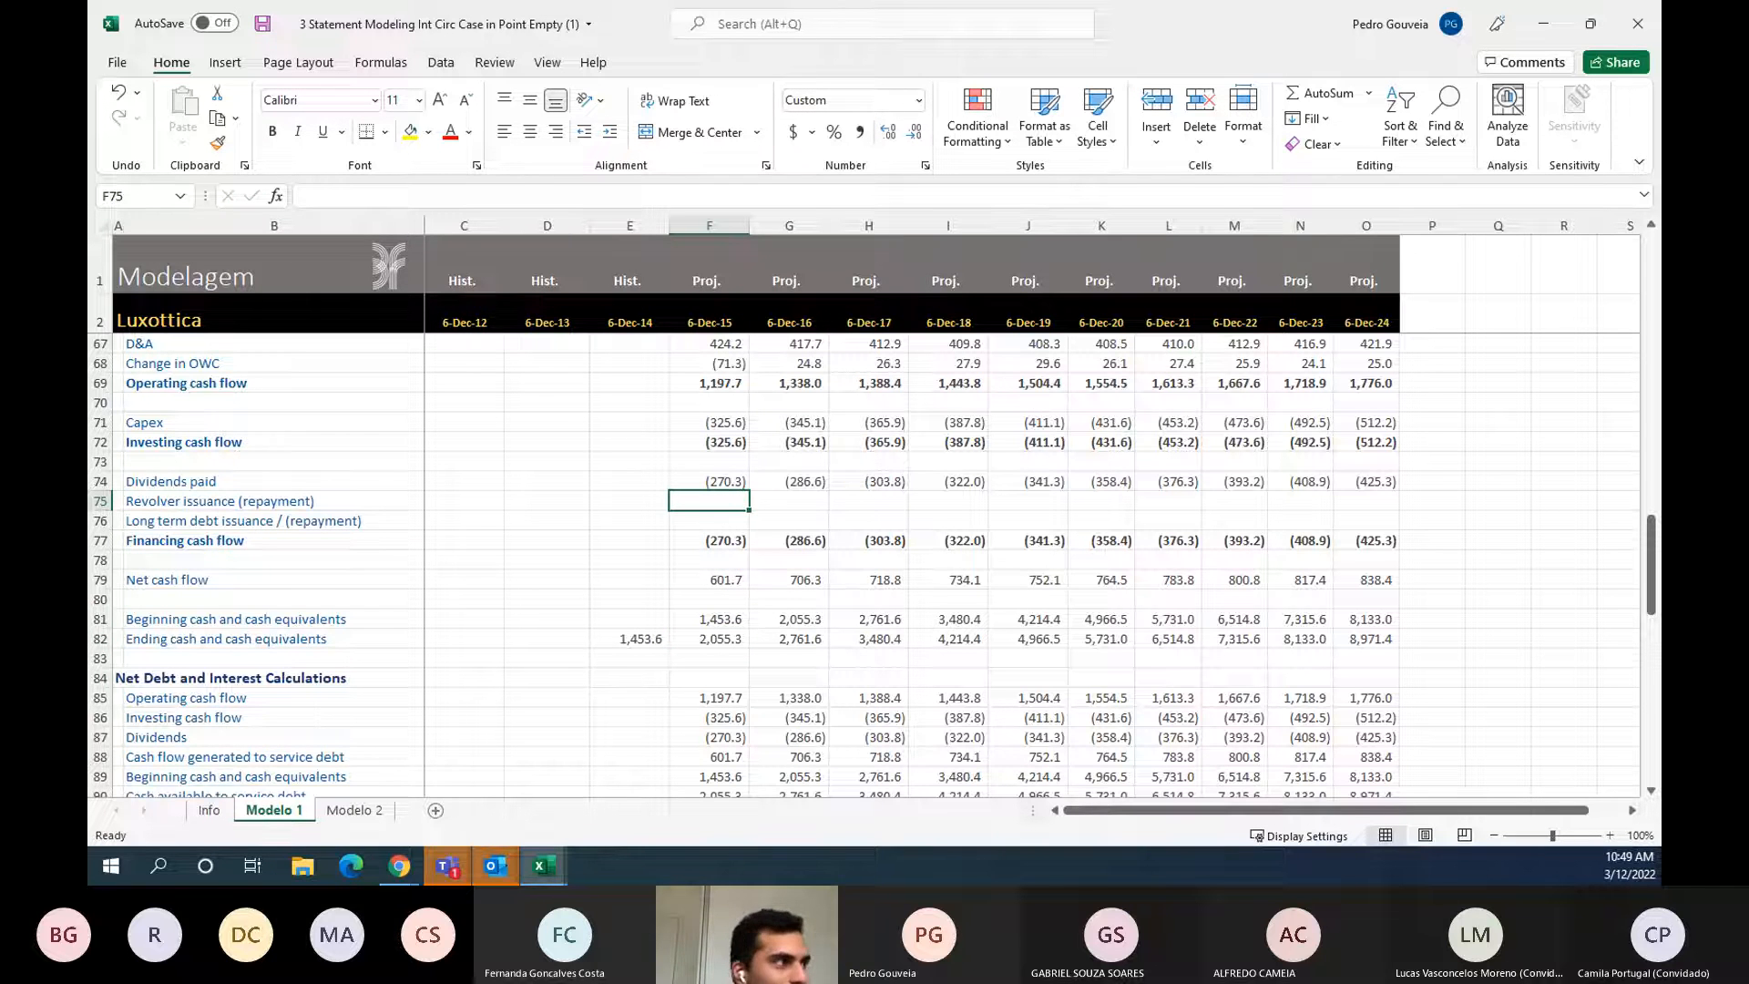
type("=")
key("Down")
key("Down")
key("Down")
key("Down")
key("Down")
key("Down")
key("Down")
key("Down")
key("Down")
key("Down")
key("Down")
key("Down")
key("Down")
key("Down")
key("Down")
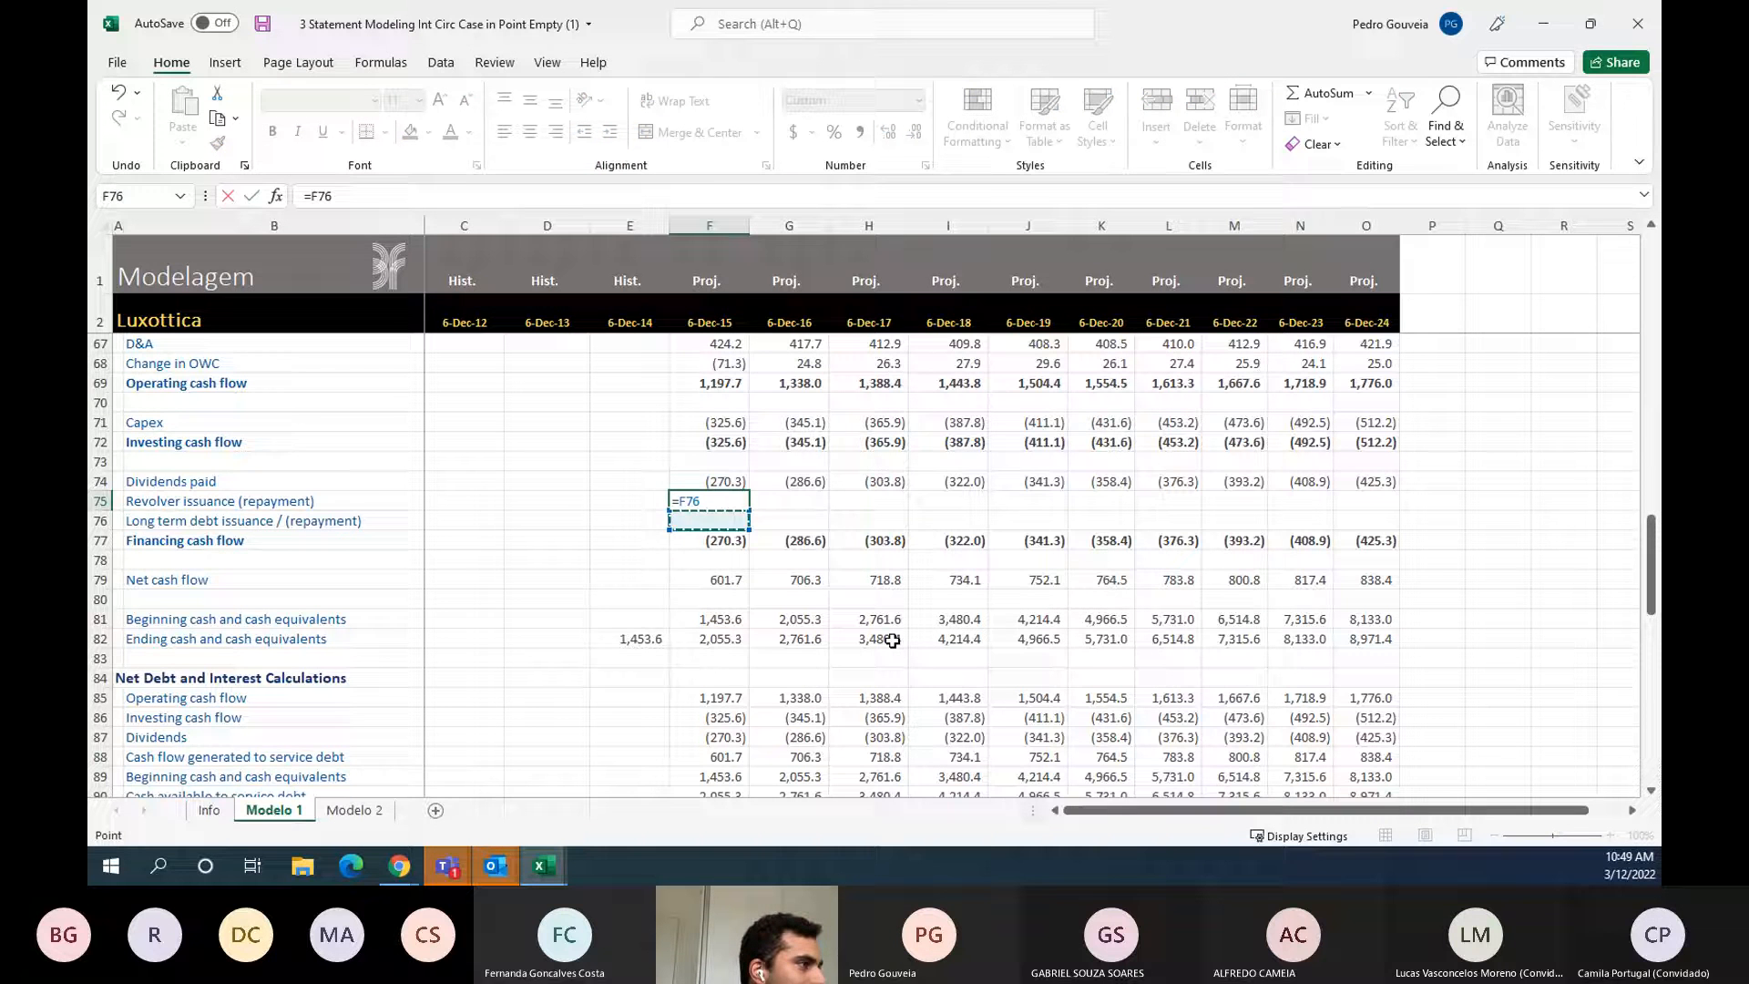
key("Down")
key("Down")
key("Down")
key("Down")
key("Down")
key("Down")
key("Down")
key("Down")
key("Down")
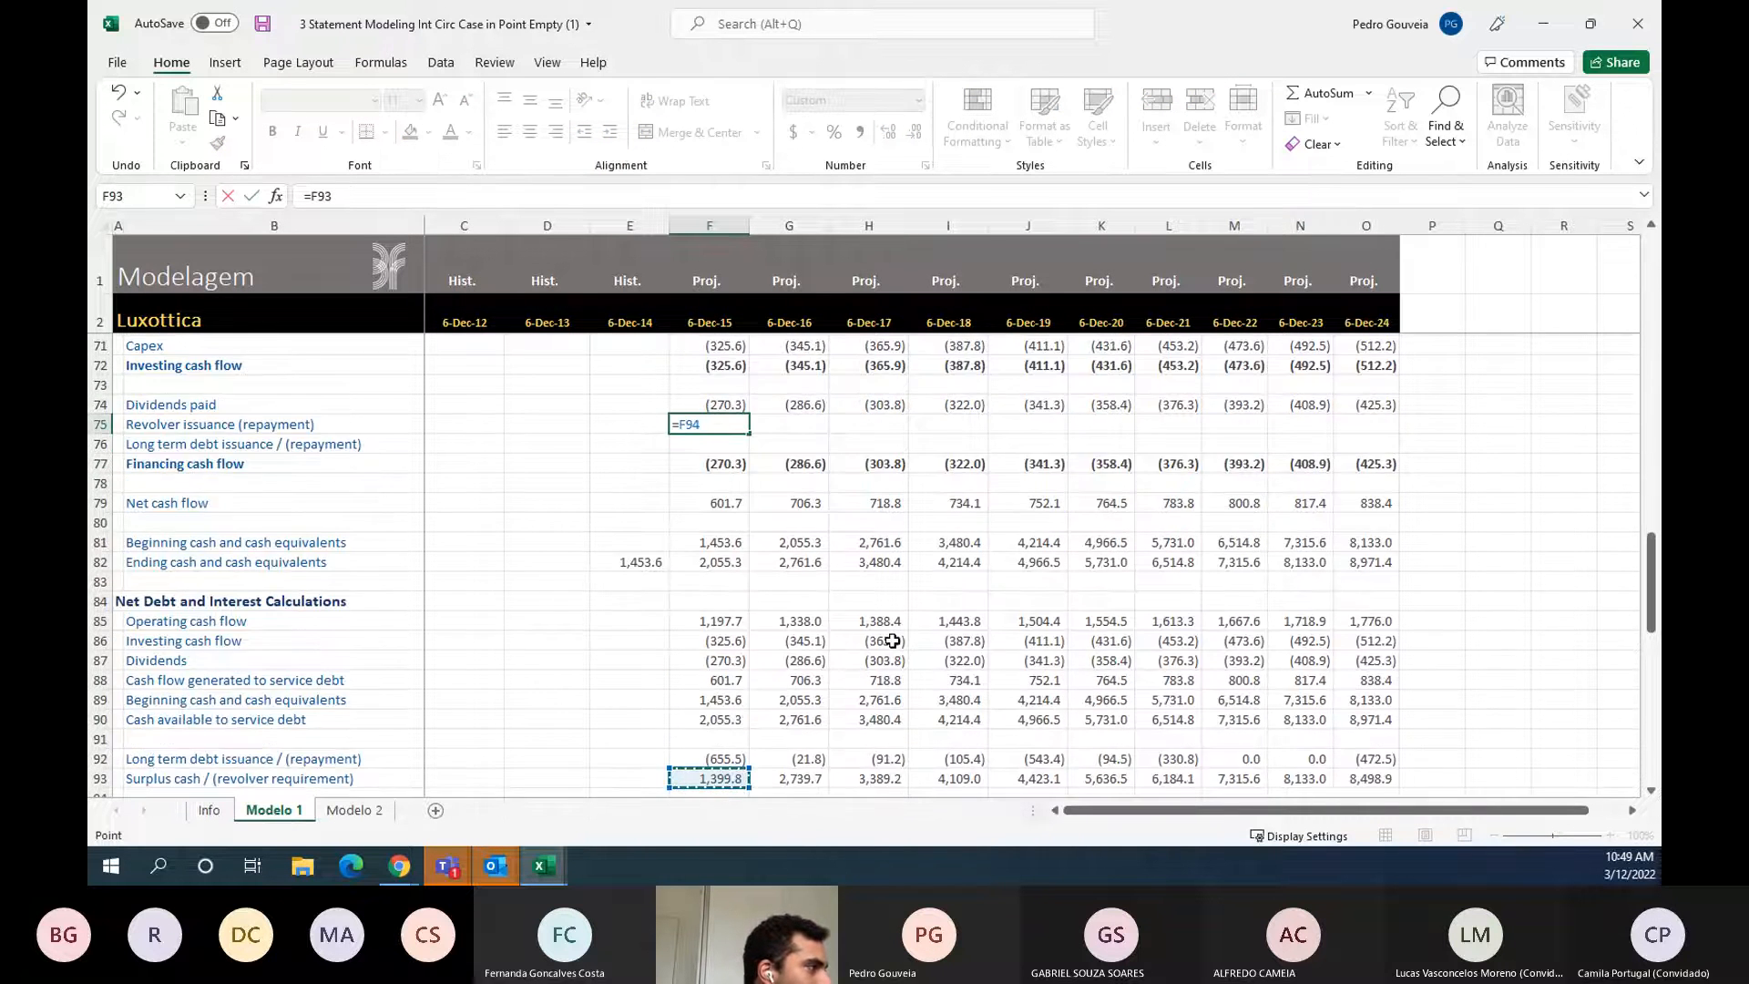
key("Up")
key("Up")
key("Up")
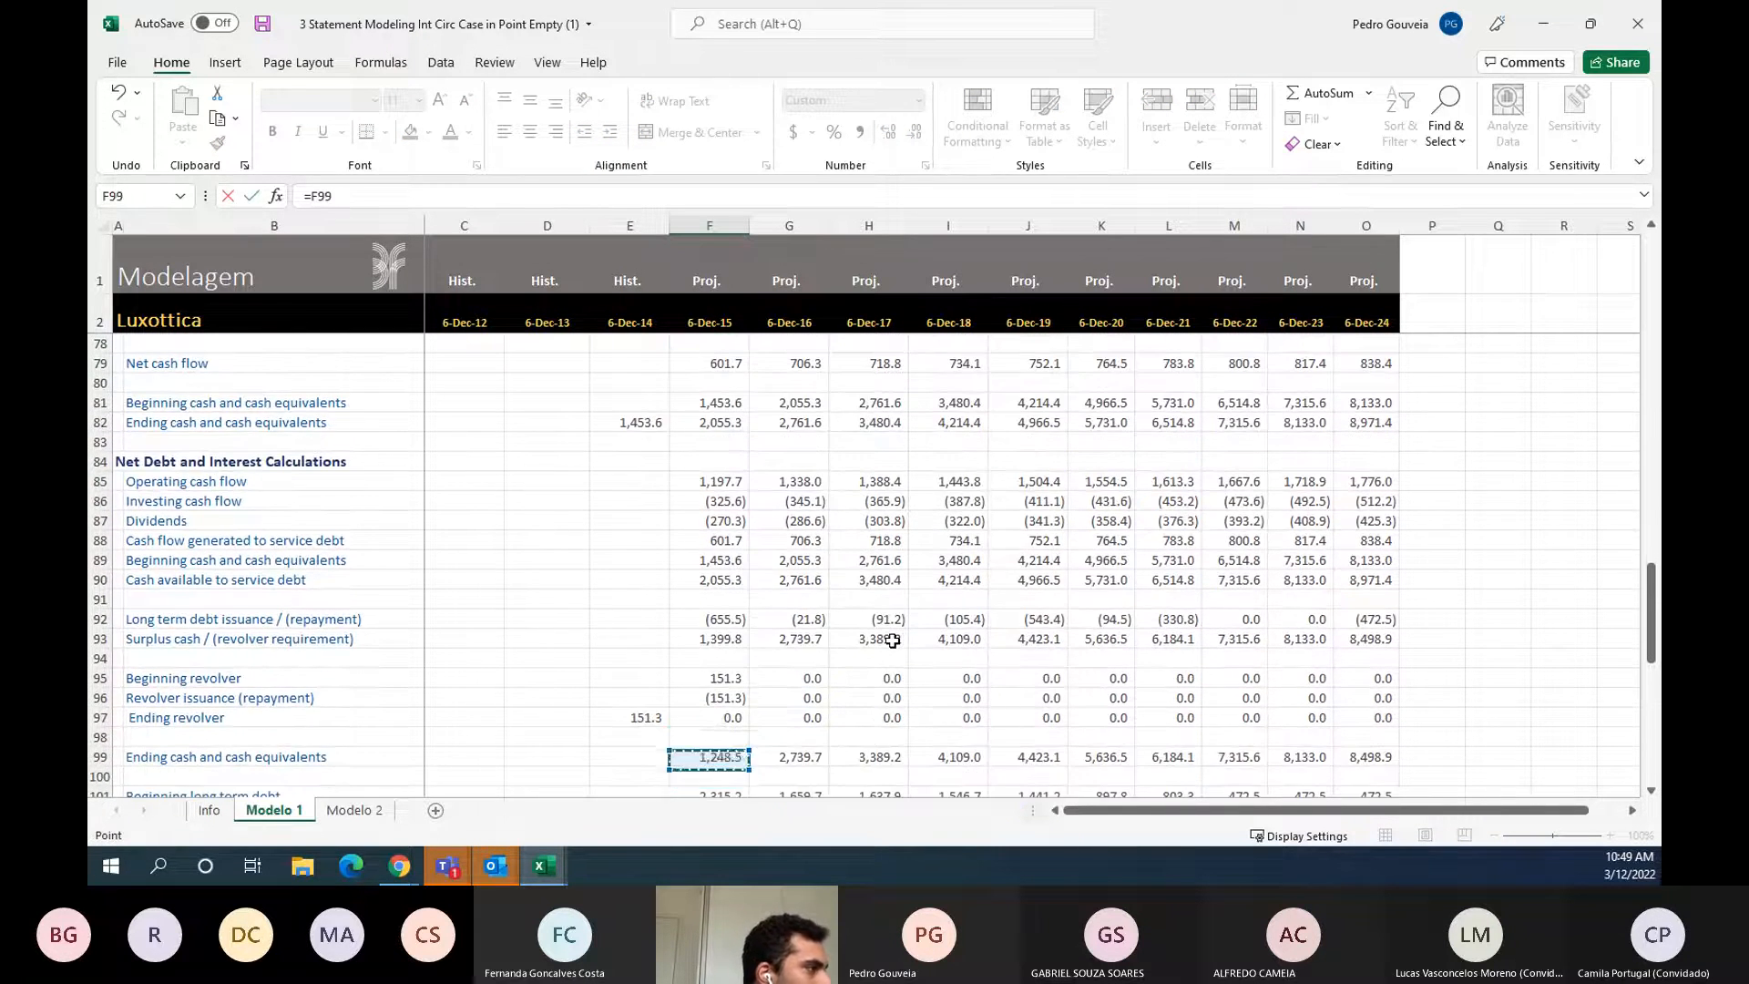
key("ctrl+Return")
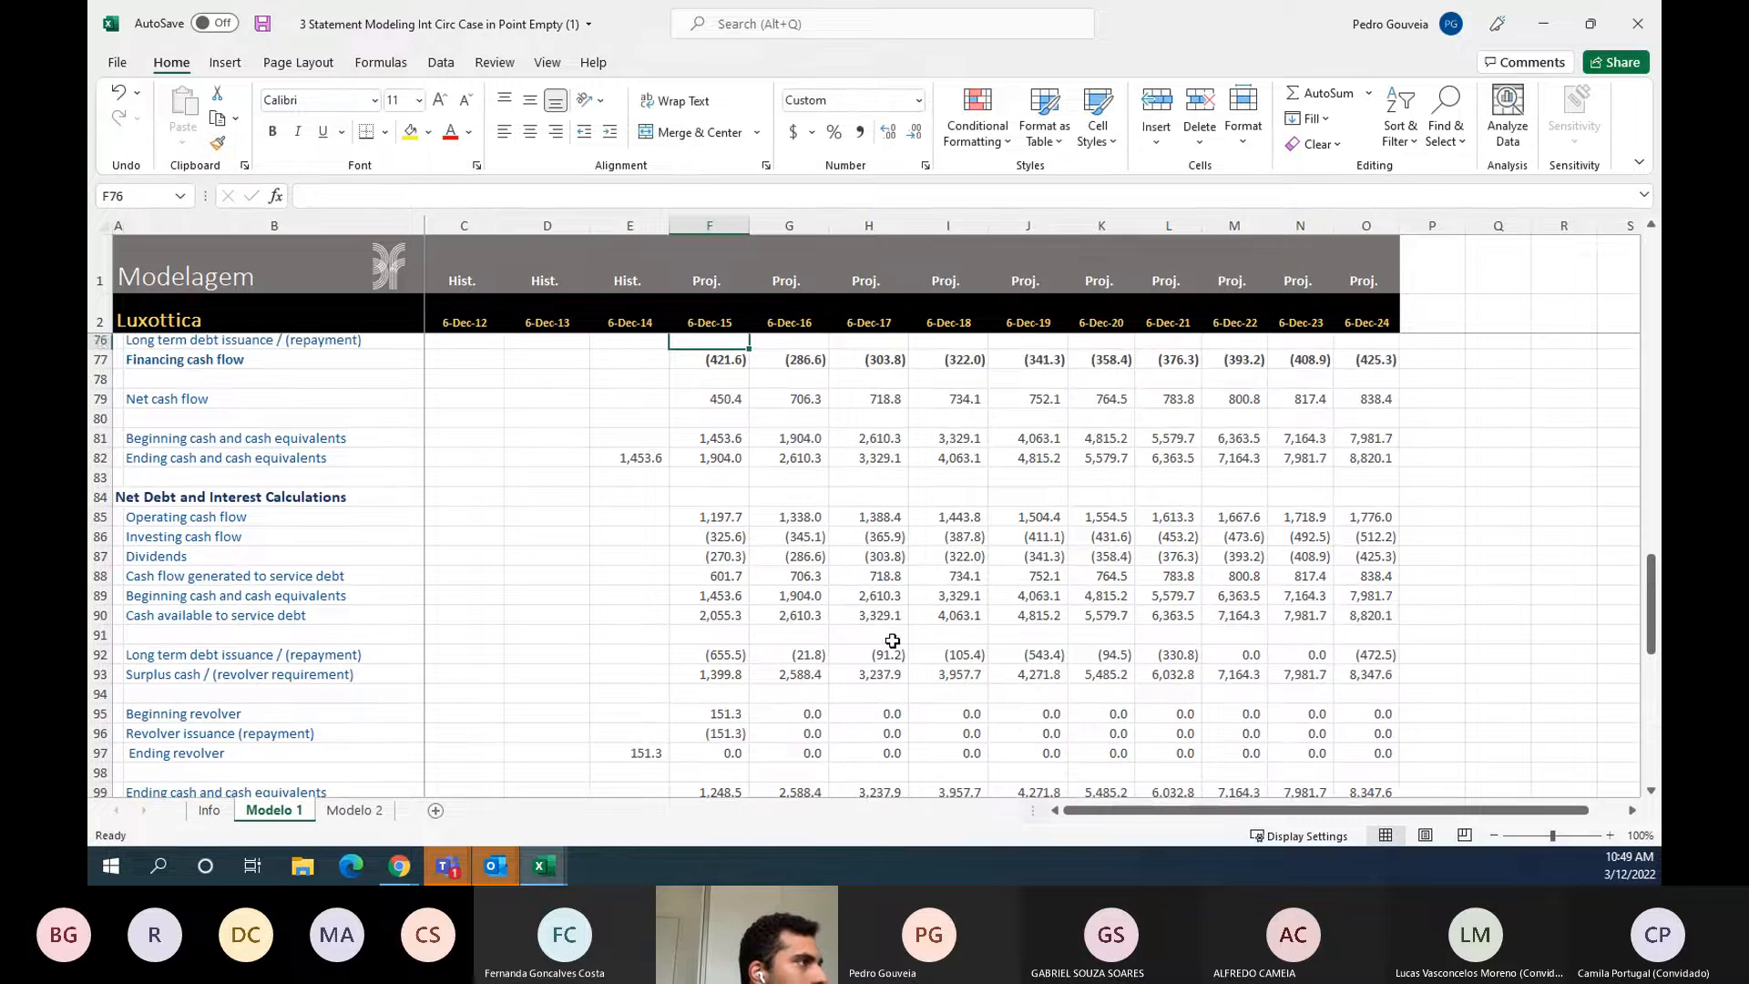
- Fill the cash flow statement's revolver issuance (repayment) link from F75 across the projection years through 6-Dec-24 in column O
key("shift+Right")
key("shift+Right")
key("shift+Right")
key("shift+Right")
key("shift+Right")
key("shift+Right")
key("shift+Right")
key("shift+Right")
key("shift+Right")
key("shift+Right")
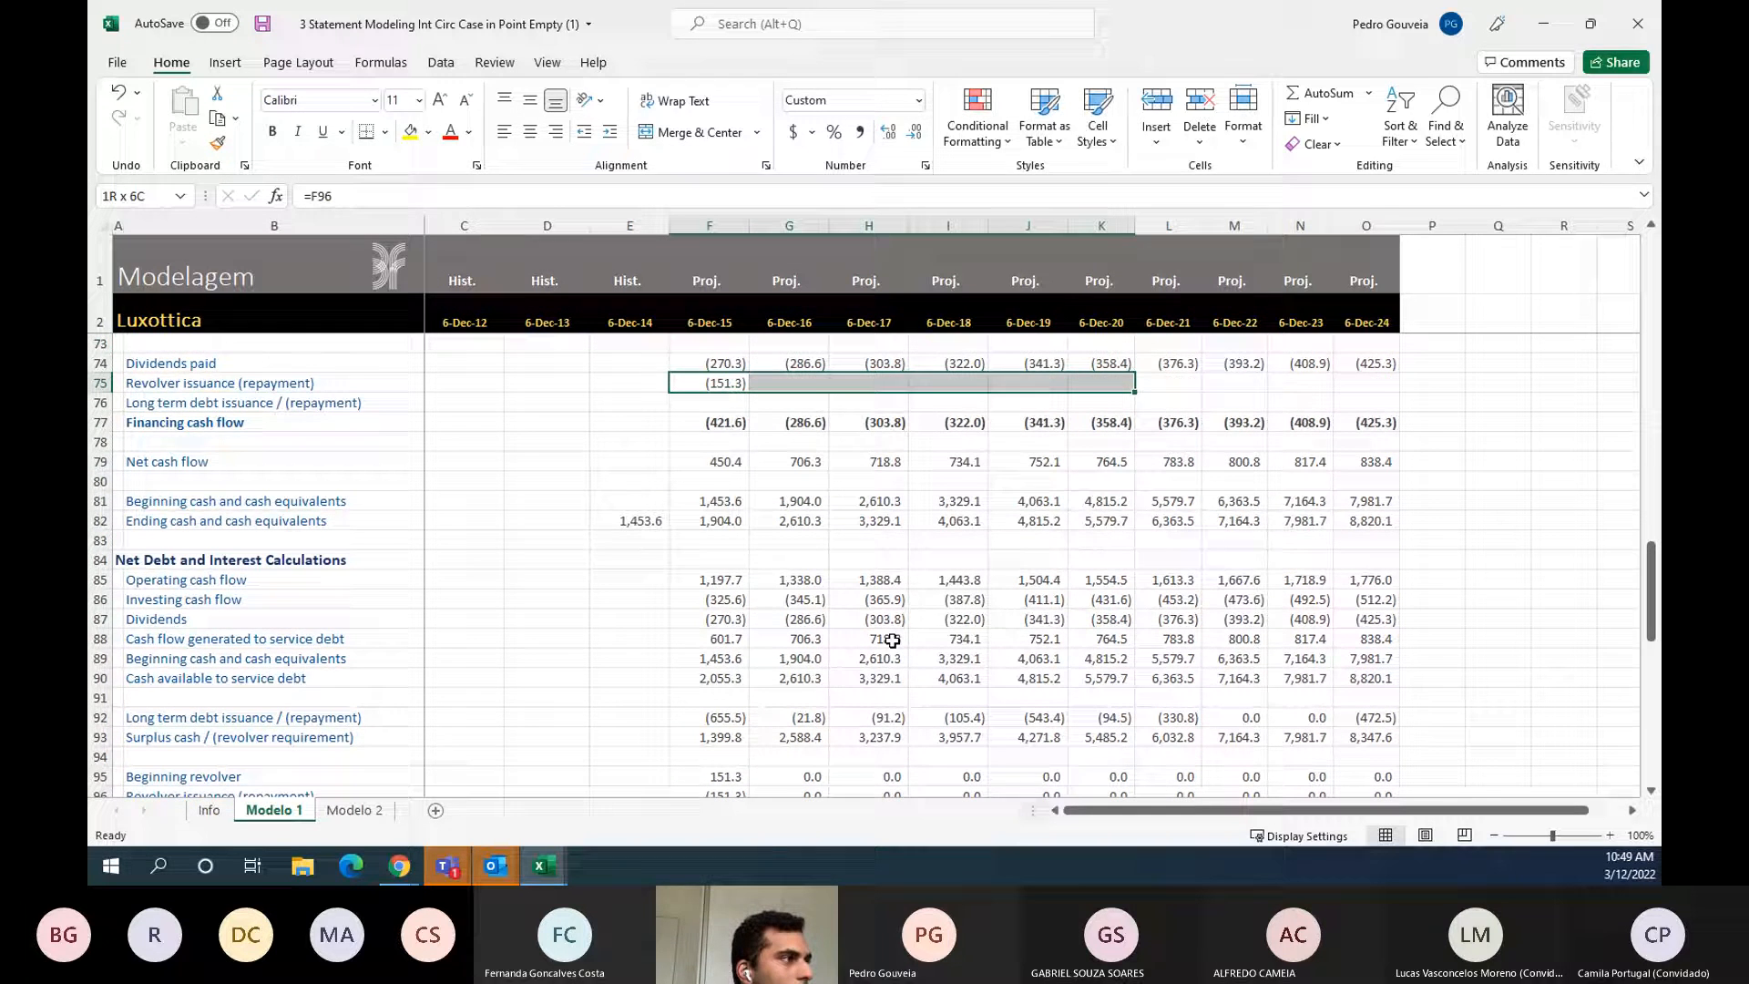
- Link the 6-Dec-15 long term debt issuance / (repayment) on the cash flow statement in F76 to F92
key("Down")
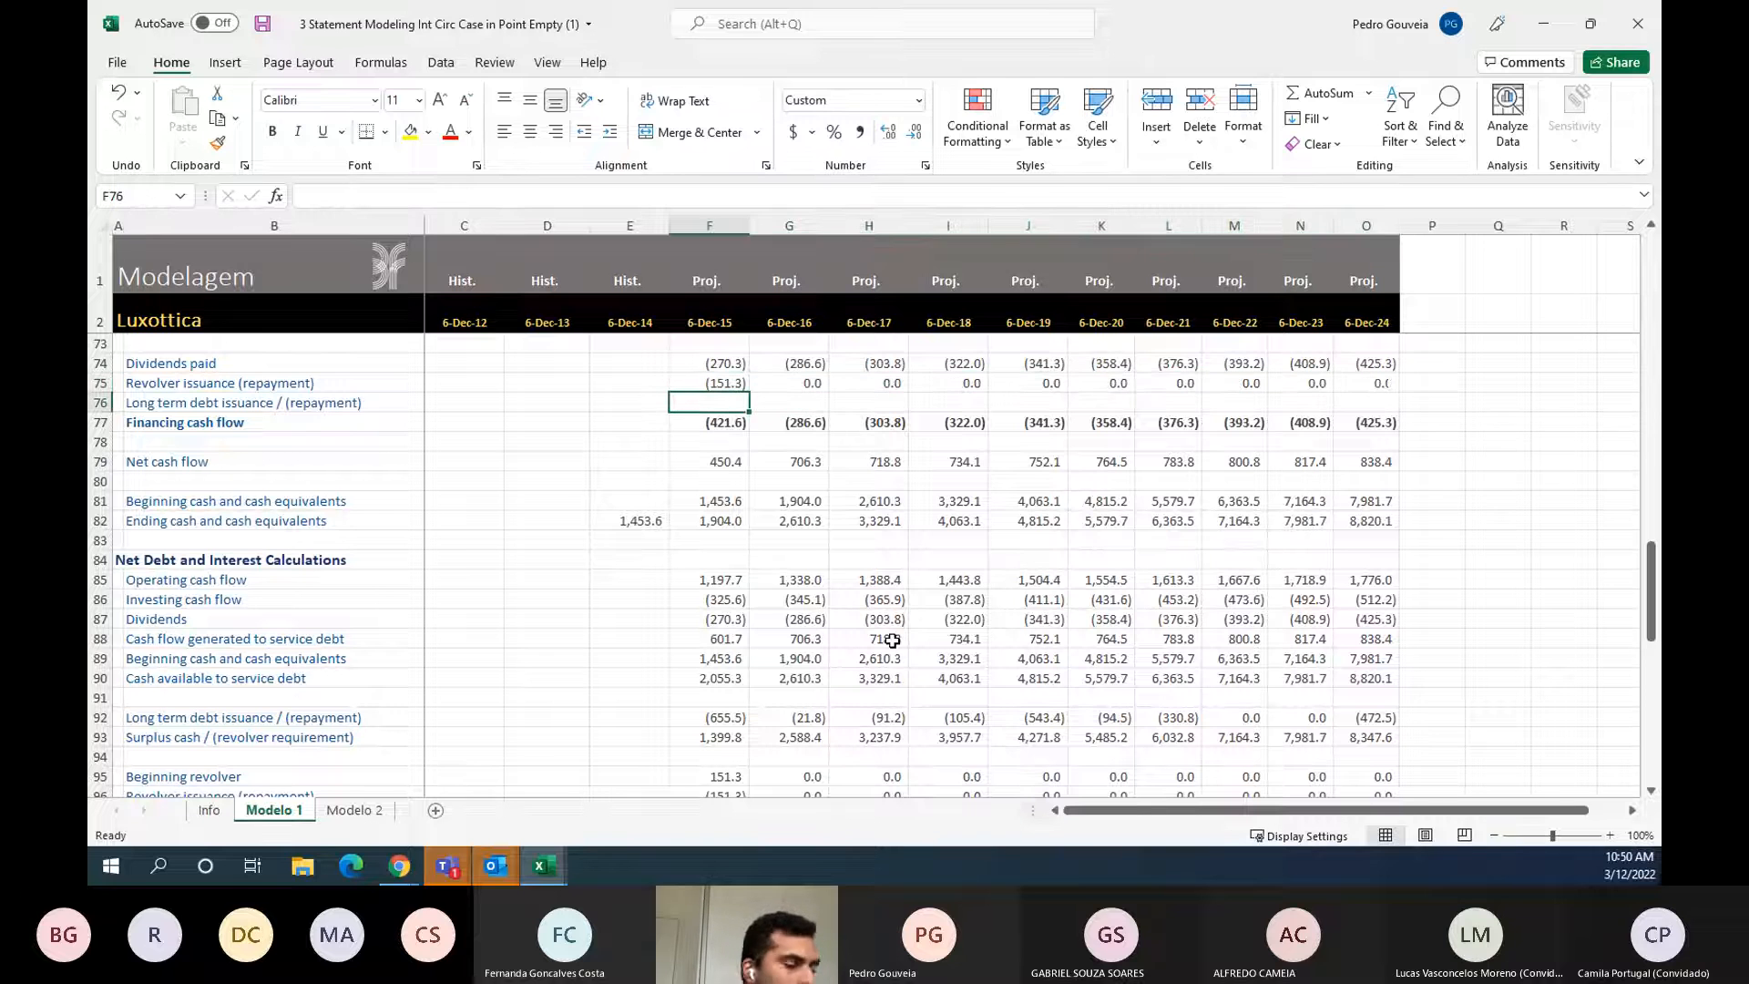
type("=")
key("Down")
key("Down")
key("Down")
key("Down")
key("Down")
key("Down")
key("Down")
key("Down")
key("Down")
key("Down")
key("Down")
key("Down")
key("Down")
key("Down")
key("Down")
key("Down")
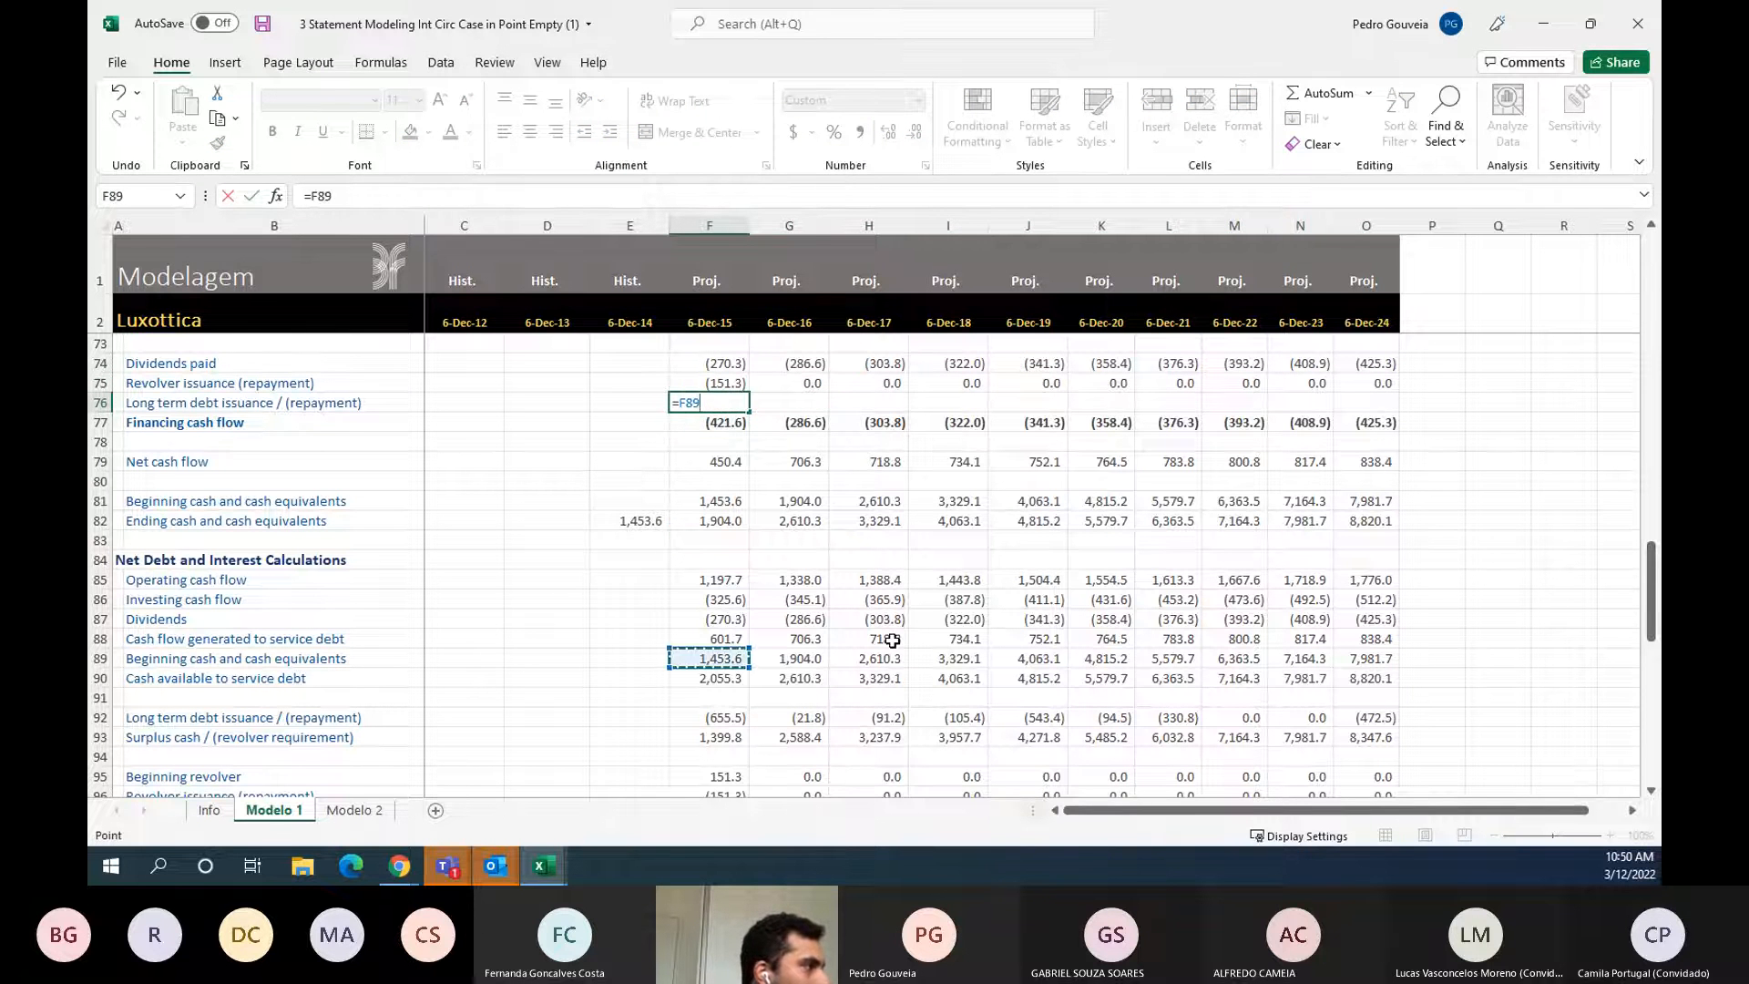
key("ctrl+Return")
- Fill the long term debt issuance / (repayment) link from F76 across the projection years through 6-Dec-24 in column O
key("shift+Right")
key("shift+Right")
key("shift+Right")
key("shift+Right")
key("shift+Right")
key("shift+Right")
key("shift+Right")
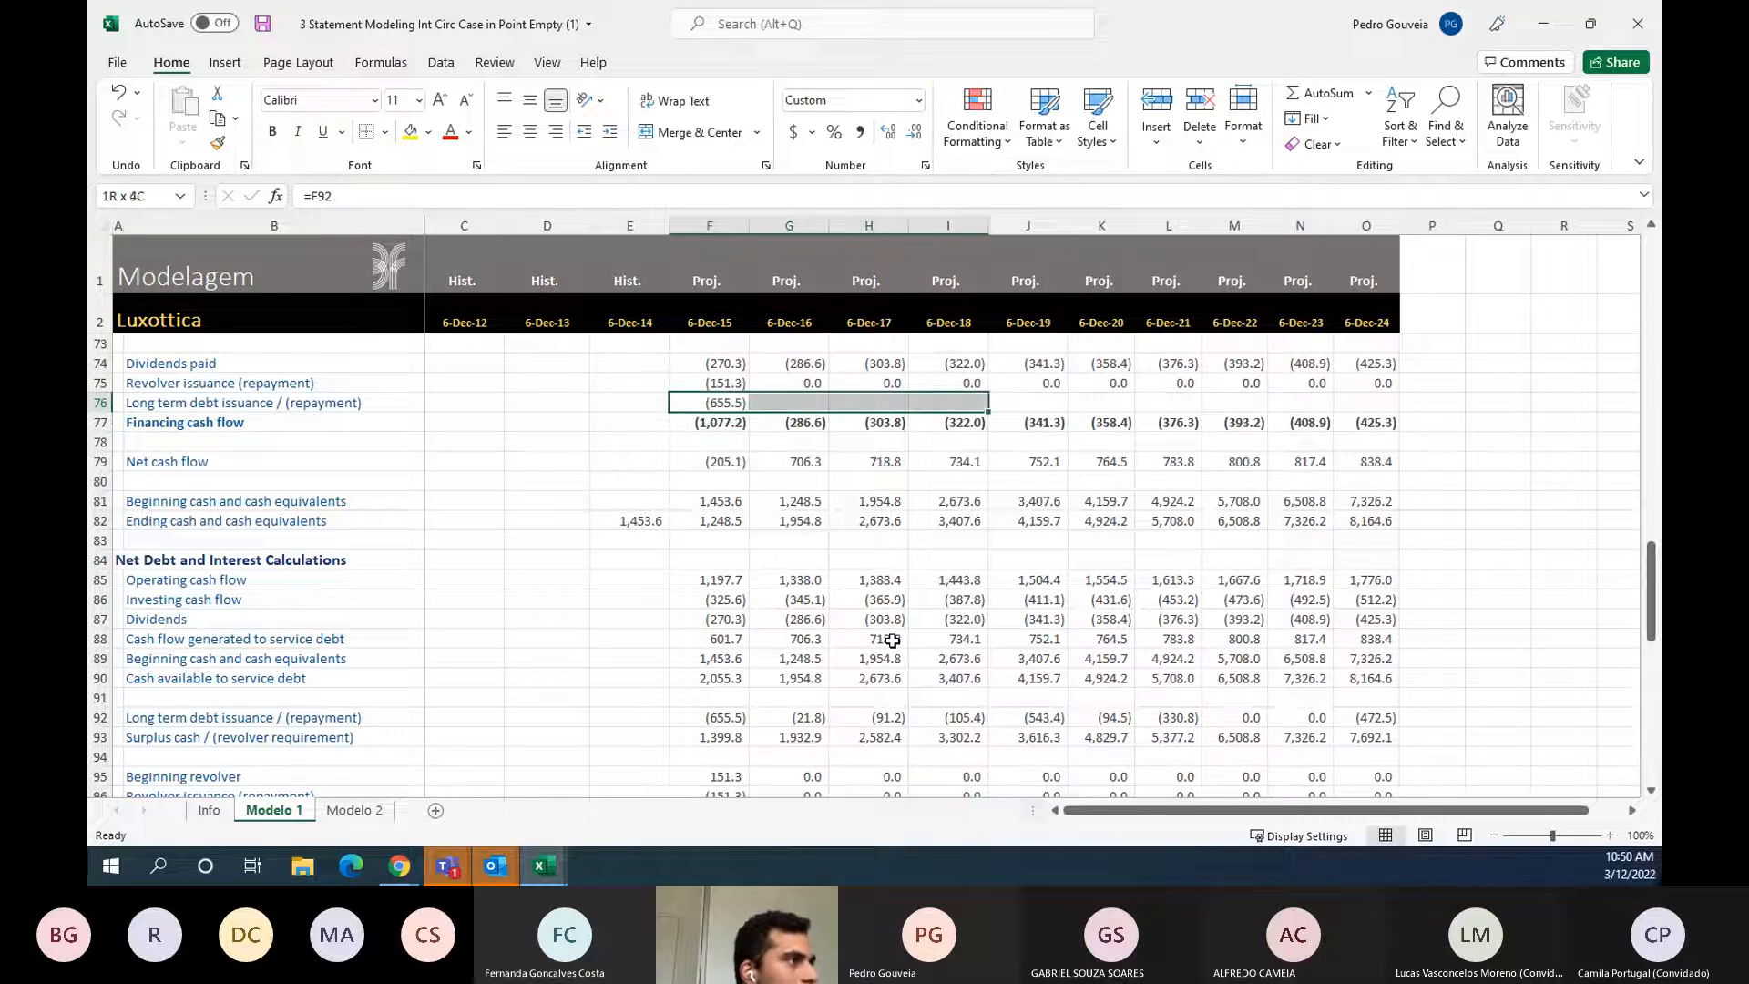
key("shift+Right")
key("shift+Right")
key("ctrl+r")
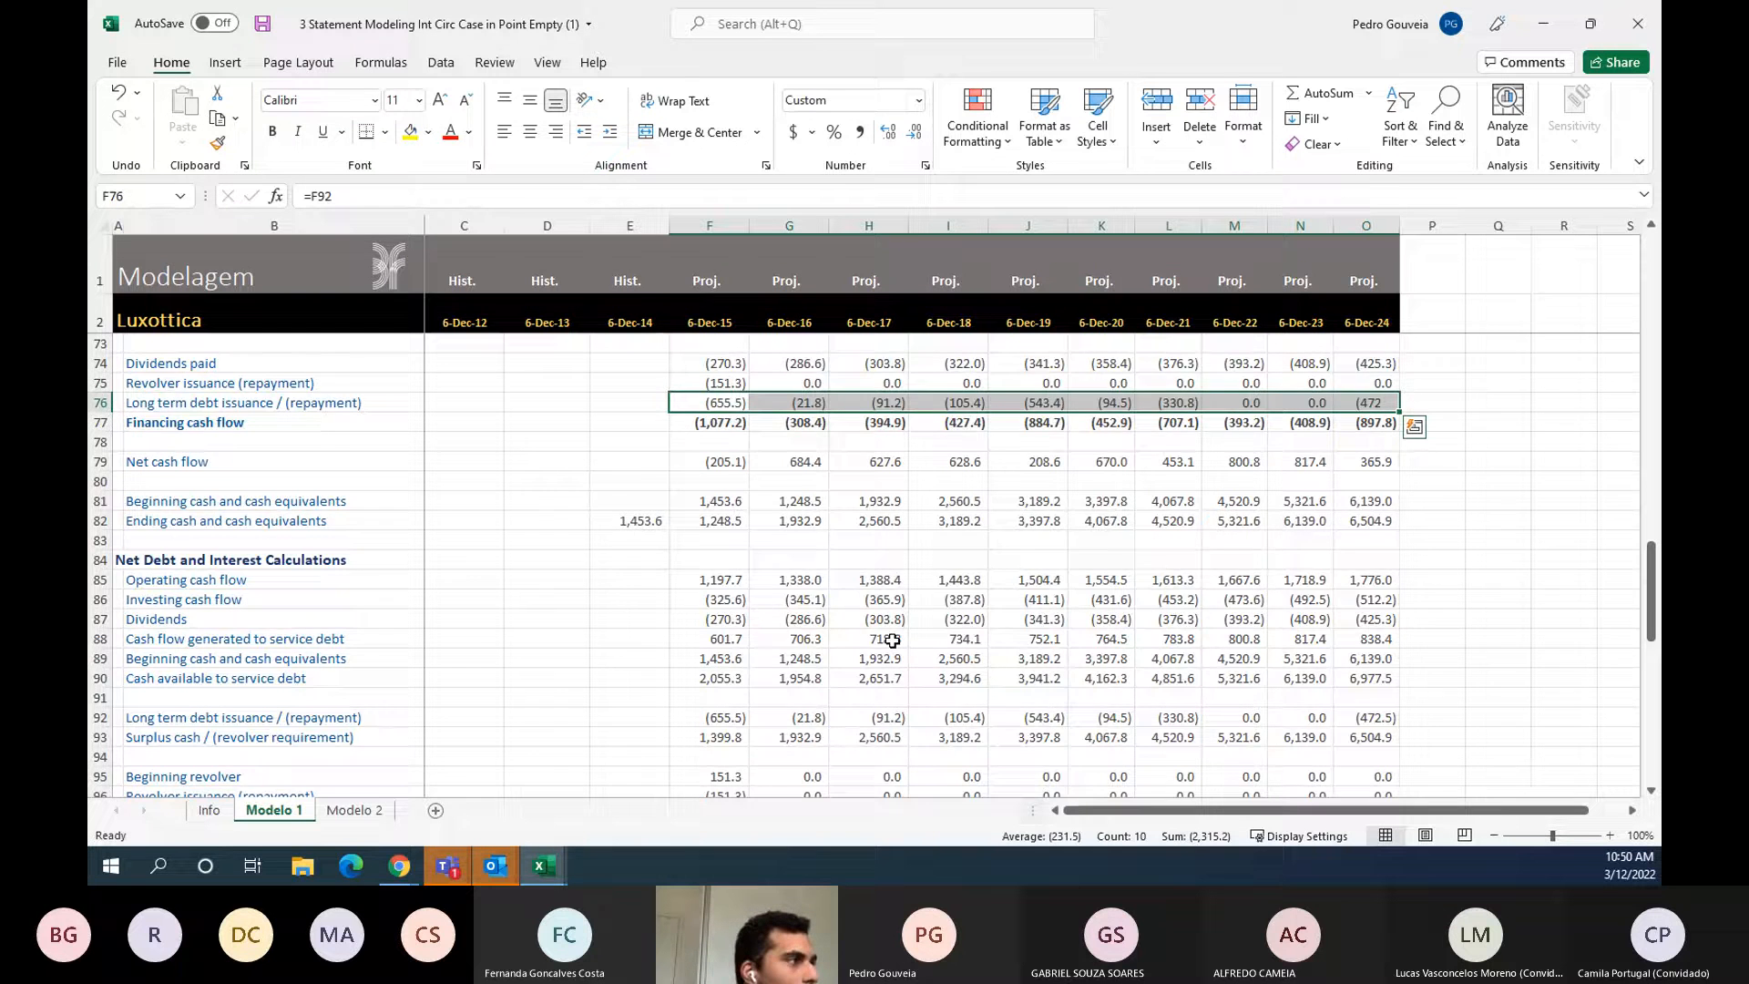
- Examine the balance check in row 63 against the balance sheet, and the projected interest income and interest expense cells F26:O27
scroll(637, 564, "up", 5)
scroll(626, 553, "up", 2)
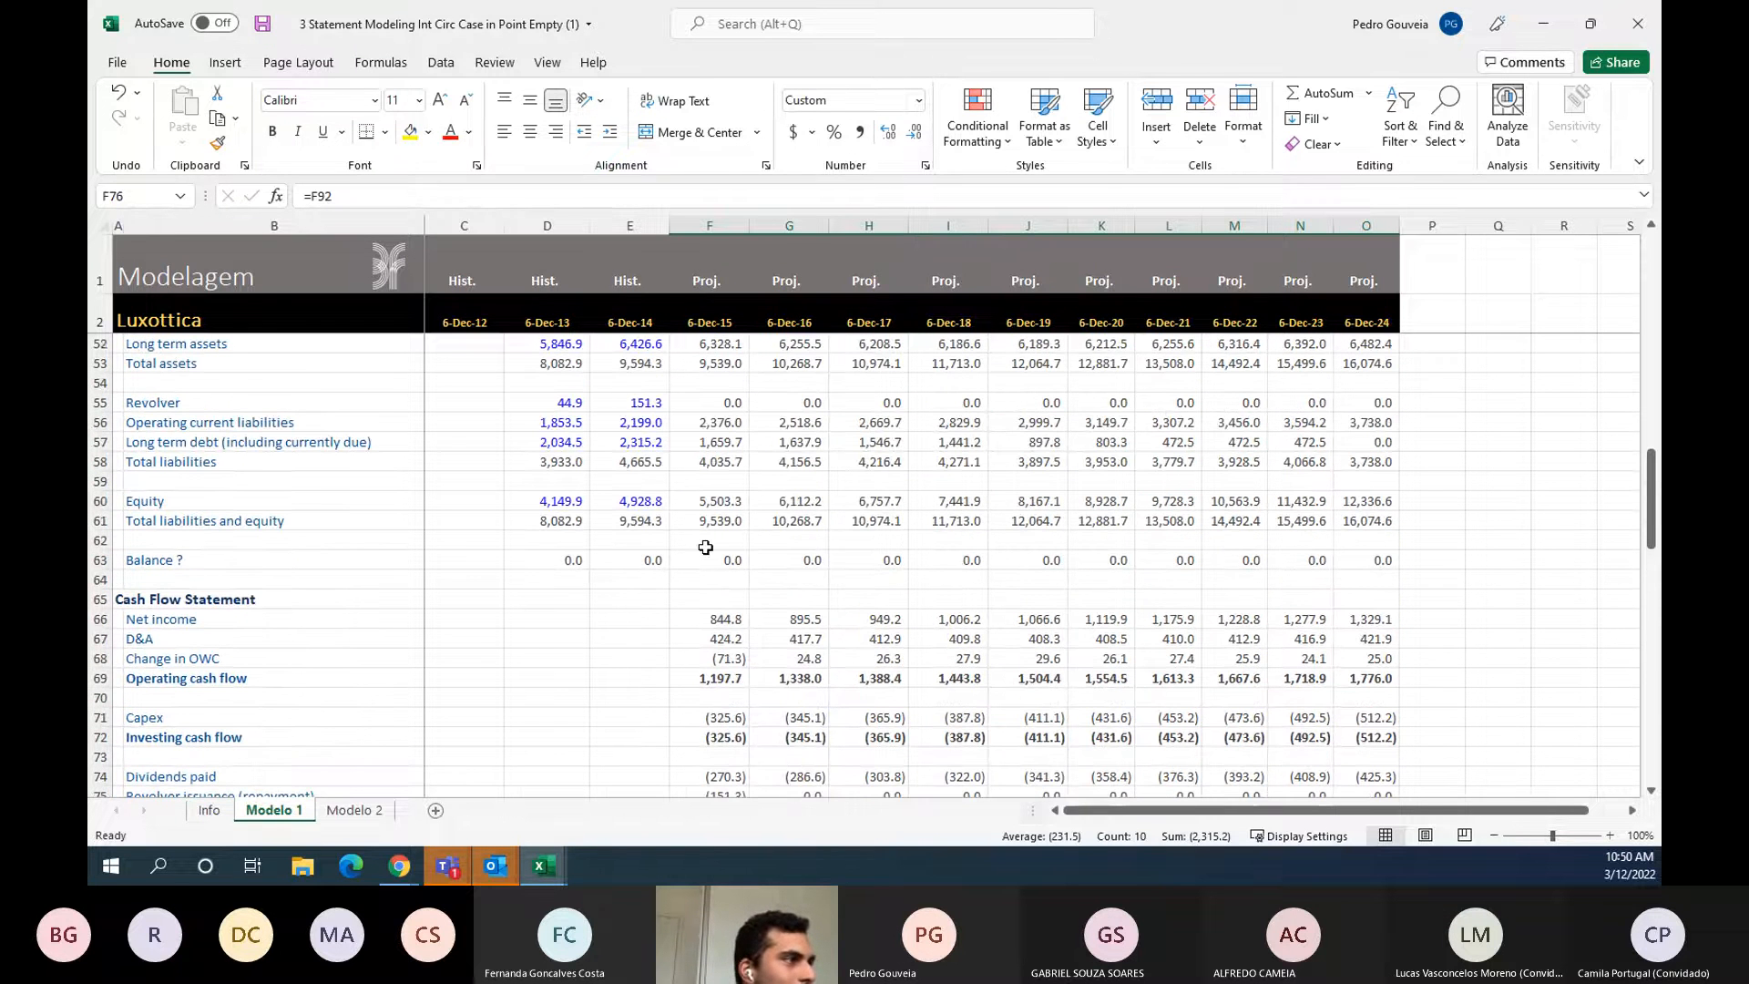
left_click(1337, 559)
left_click_drag(1307, 559, 565, 560)
scroll(890, 617, "up", 1)
scroll(890, 617, "up", 3)
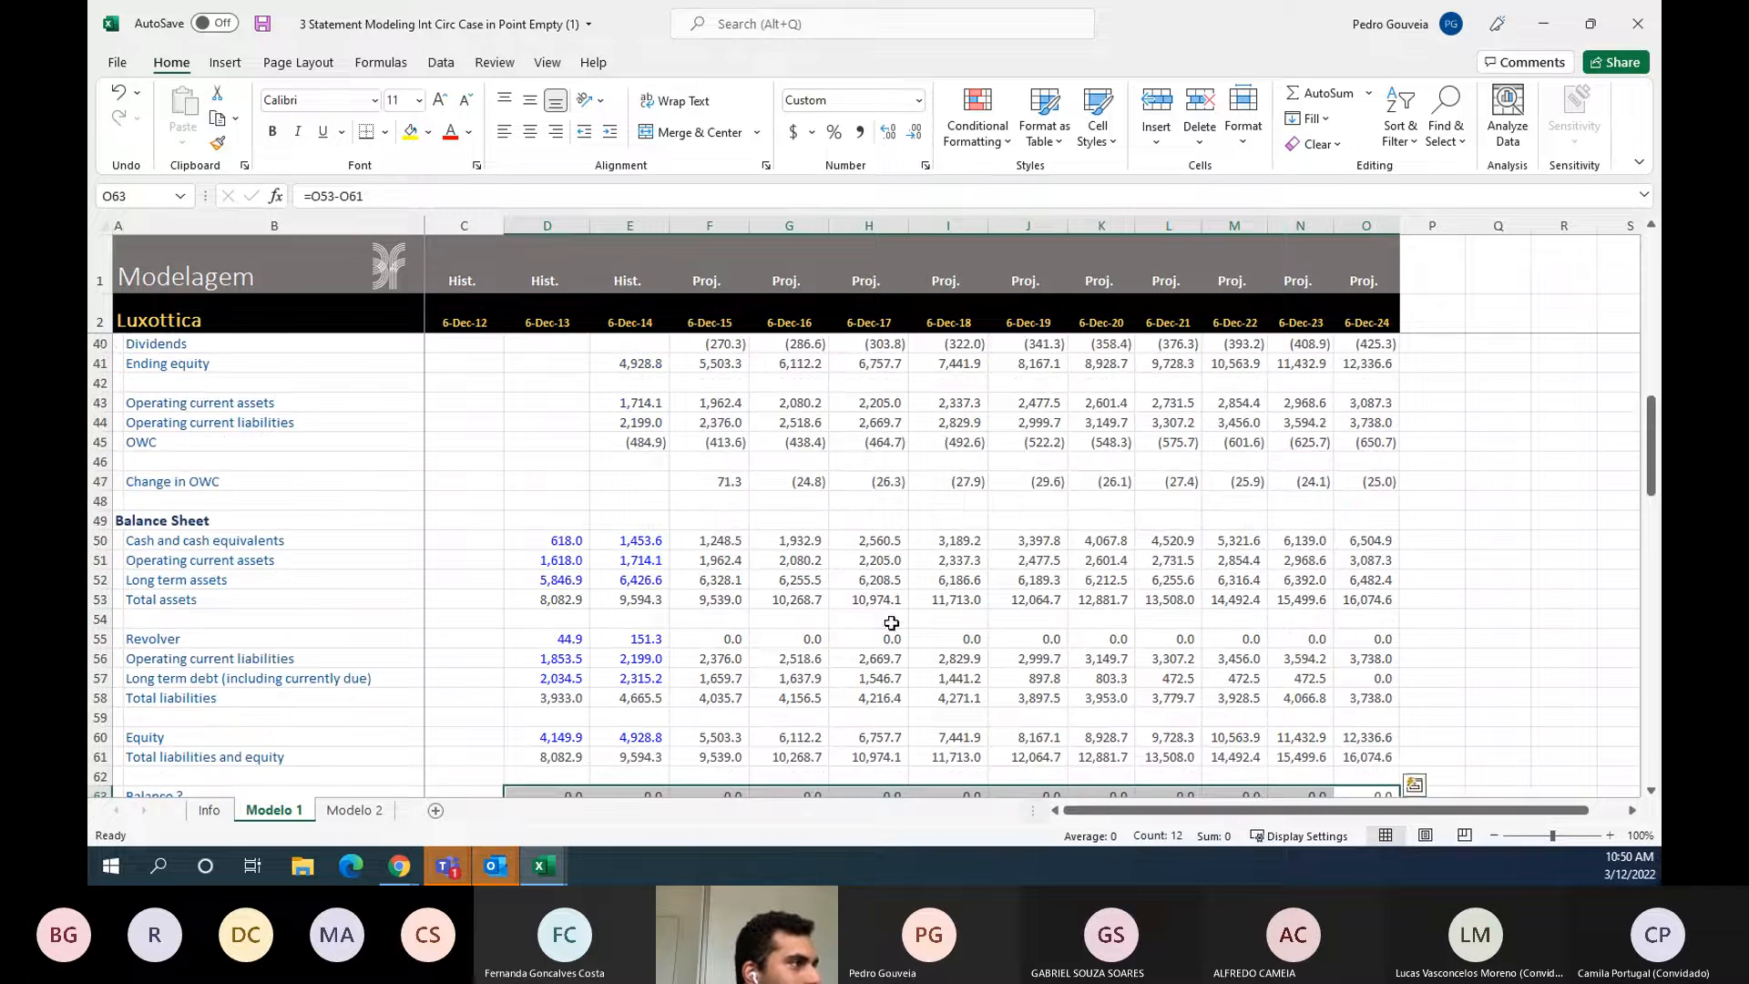
scroll(890, 620, "down", 2)
left_click_drag(702, 422, 1371, 678)
left_click(1091, 673)
left_click(755, 657)
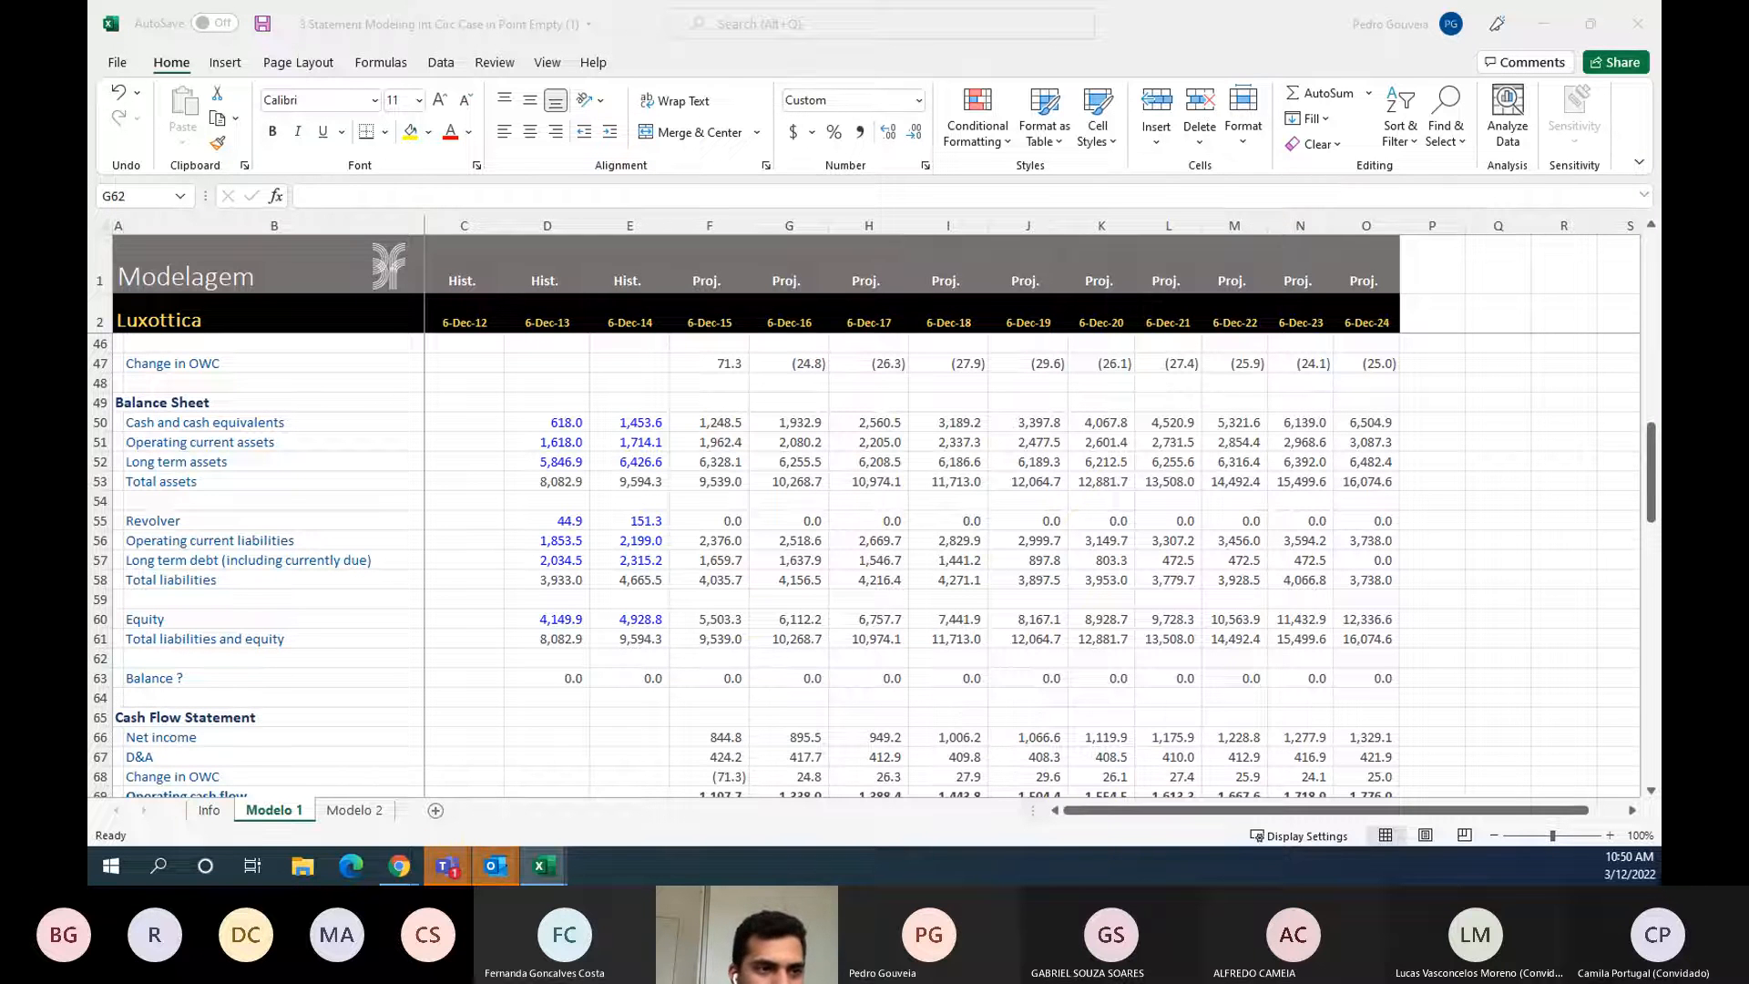
left_click(879, 597)
scroll(792, 618, "up", 7)
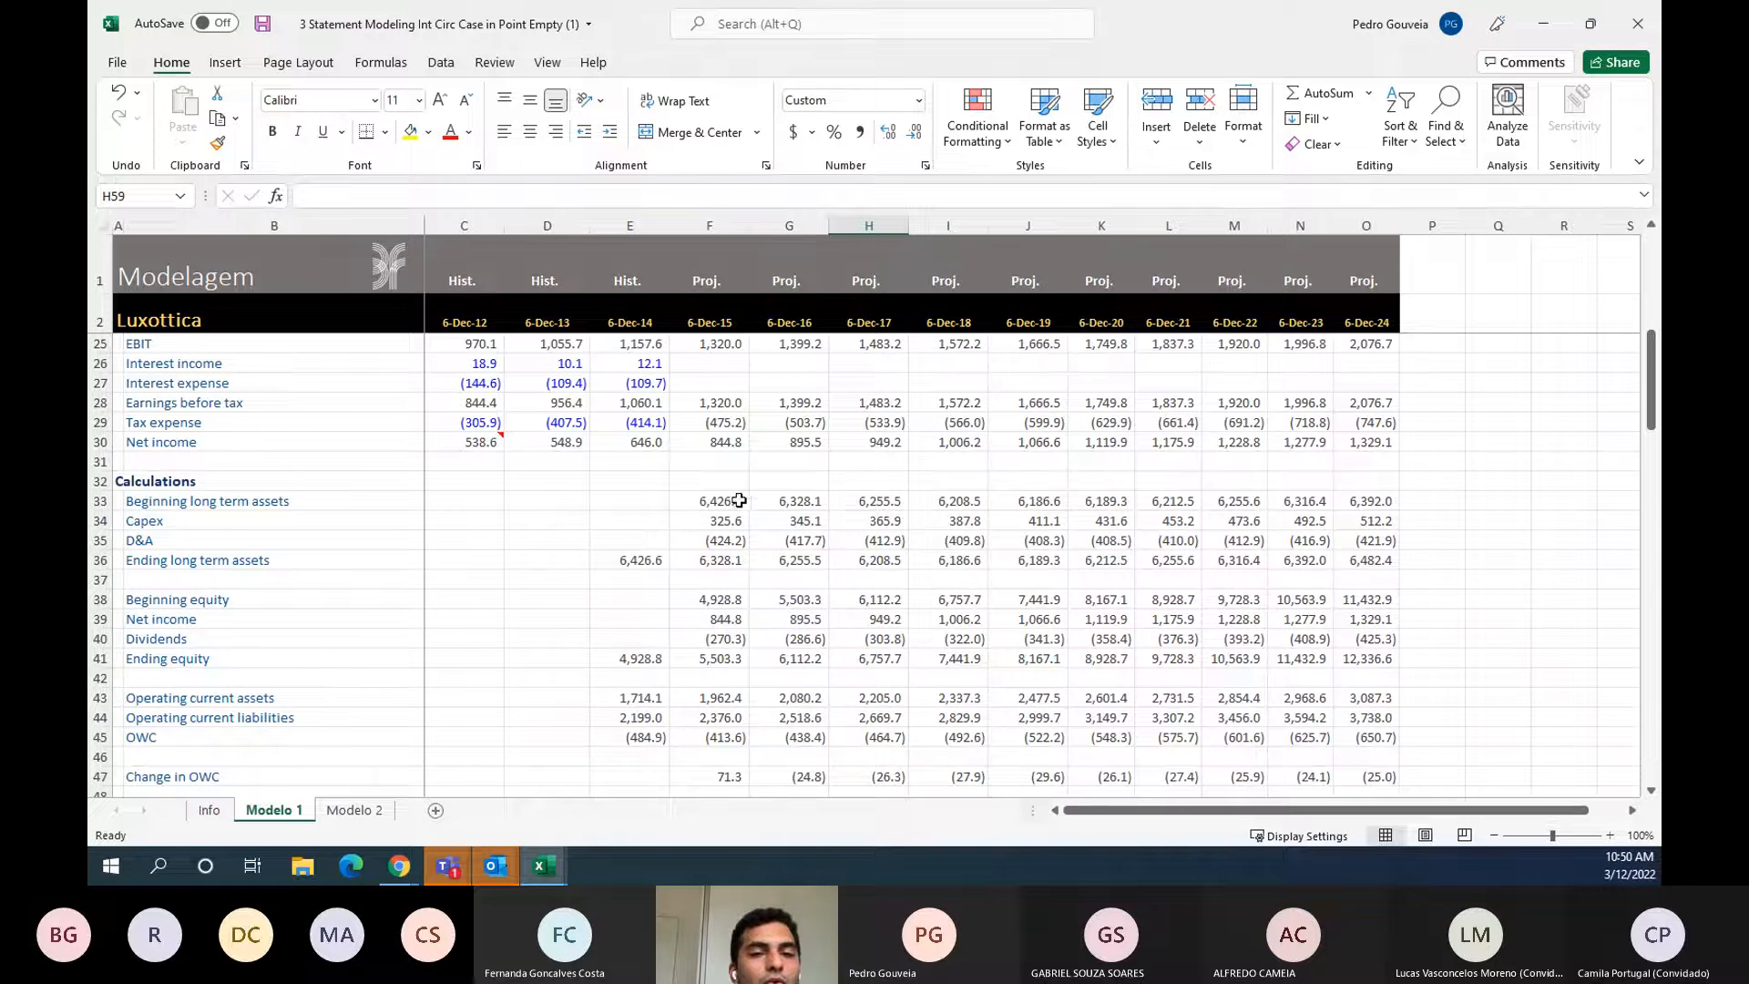
scroll(711, 490, "up", 3)
left_click_drag(711, 541, 1367, 564)
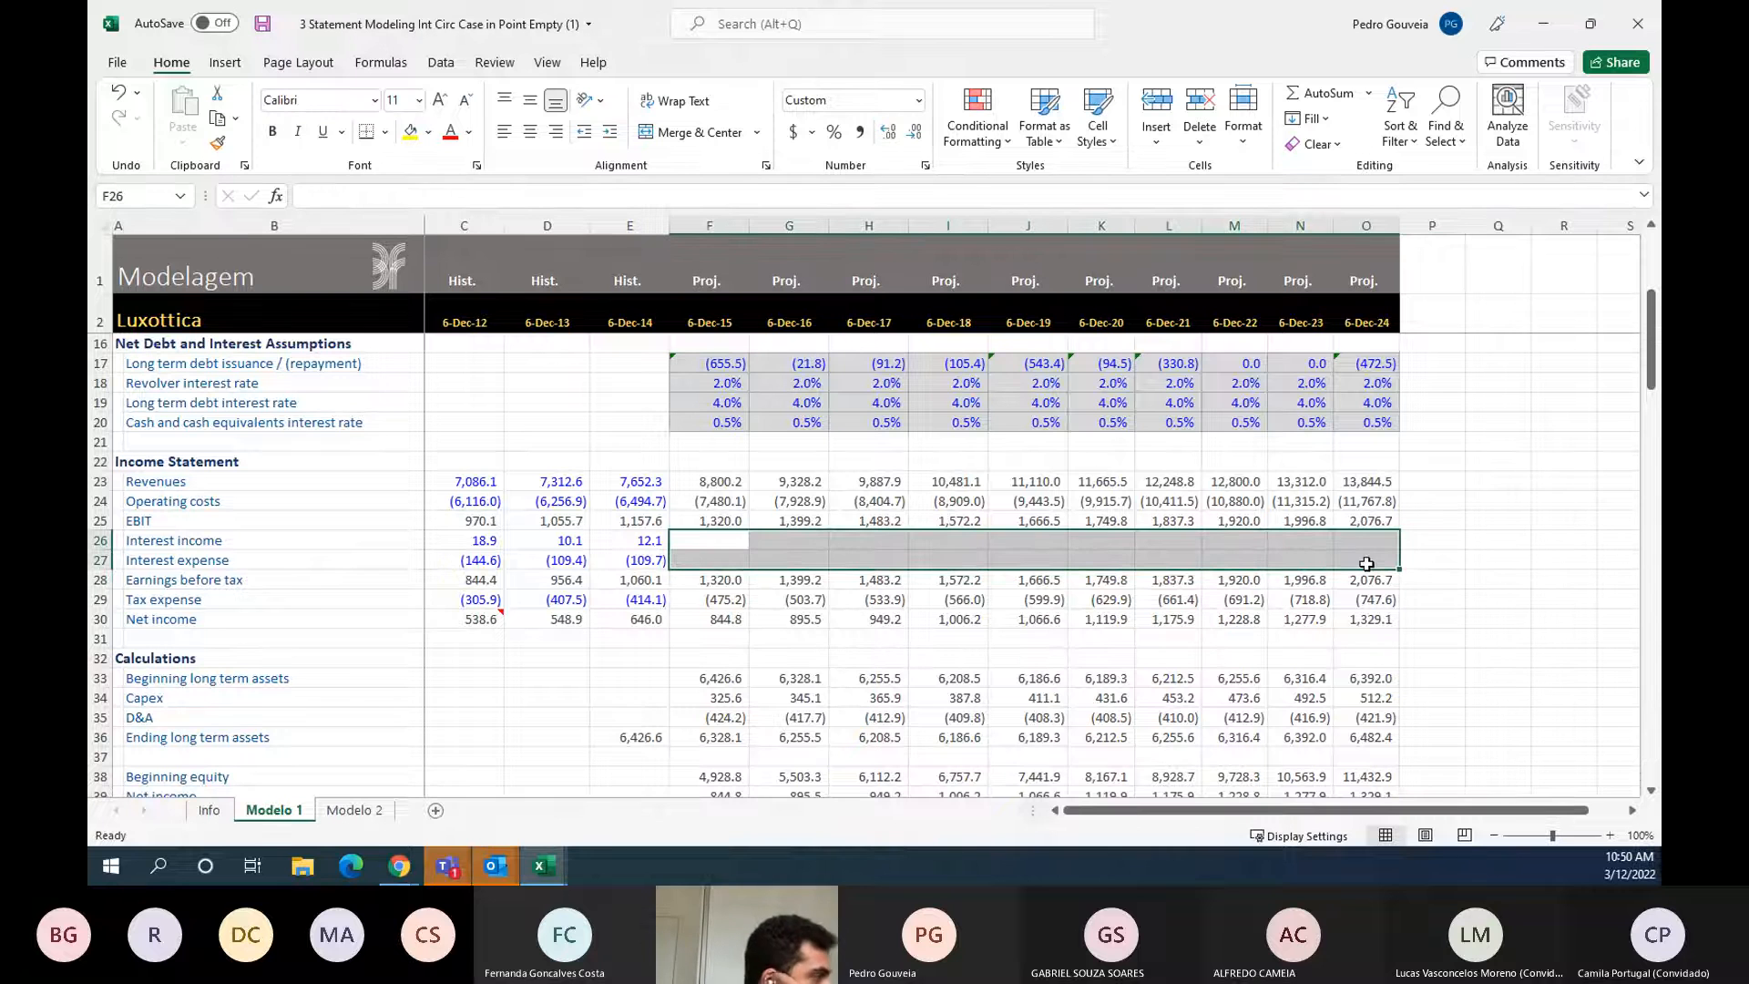
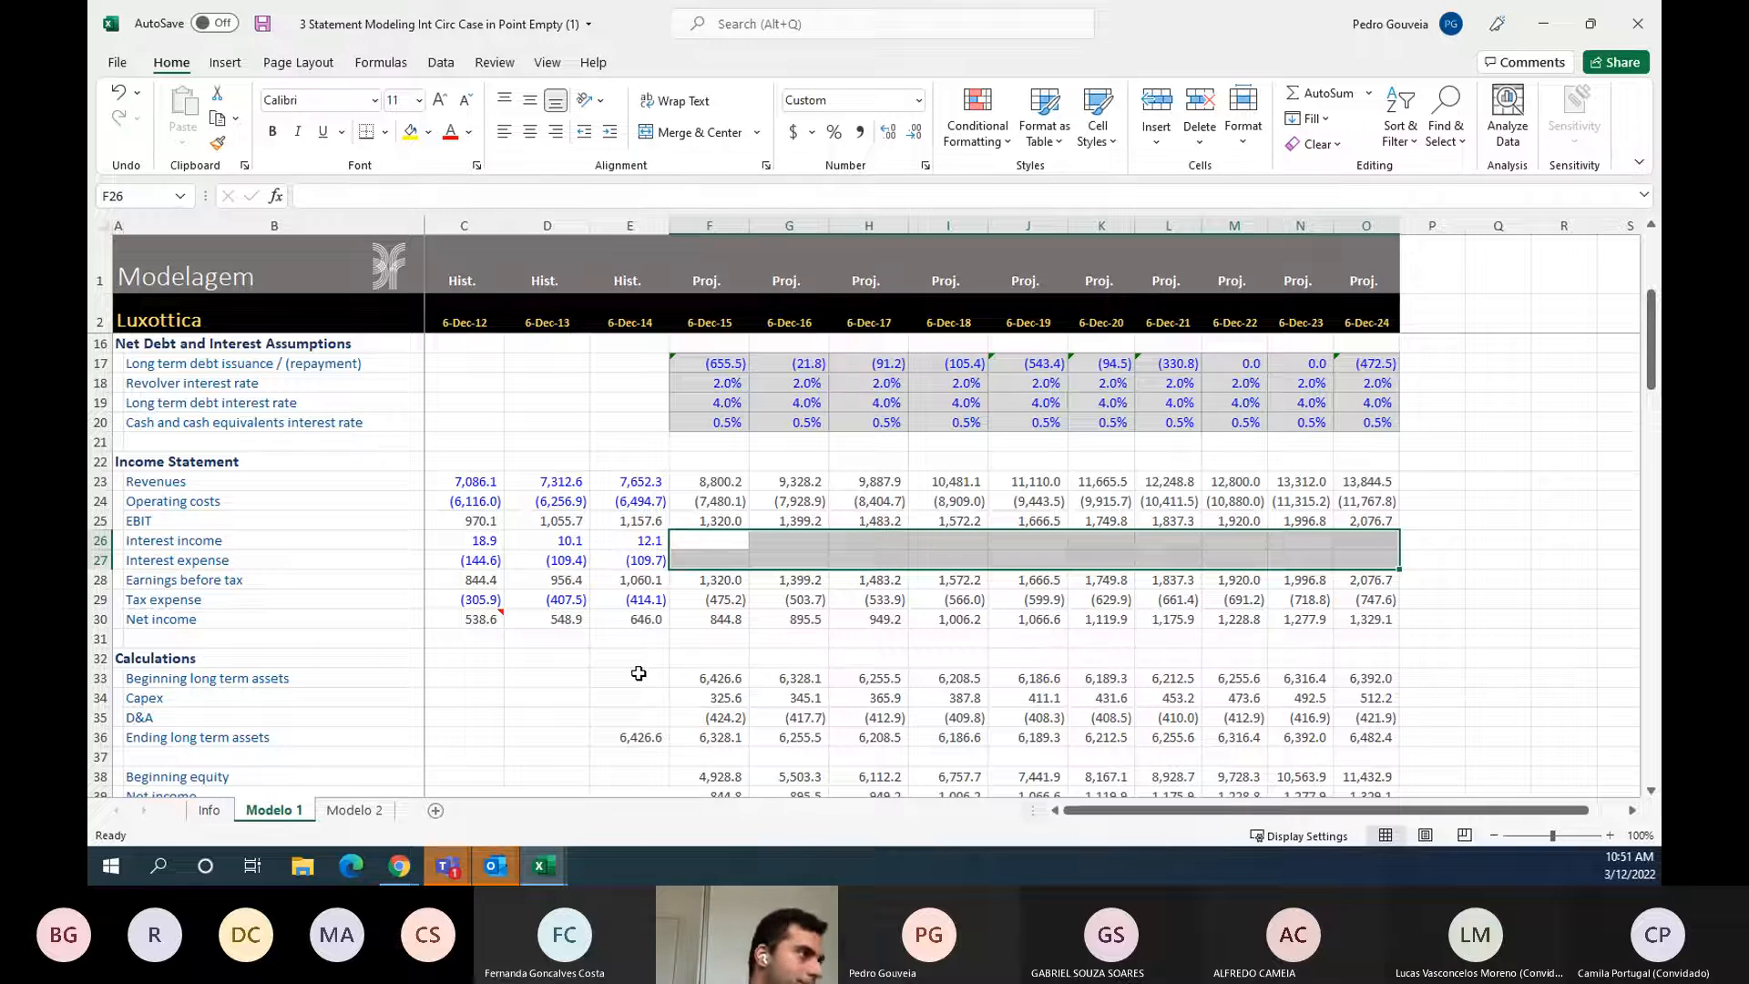
- Add the label "Circuit Breaker" in B3, above the income statement assumptions
key("Left")
key("Right")
key("ctrl+Left")
key("ctrl+Left")
key("ctrl+Left")
key("ctrl+Up")
key("ctrl+Up")
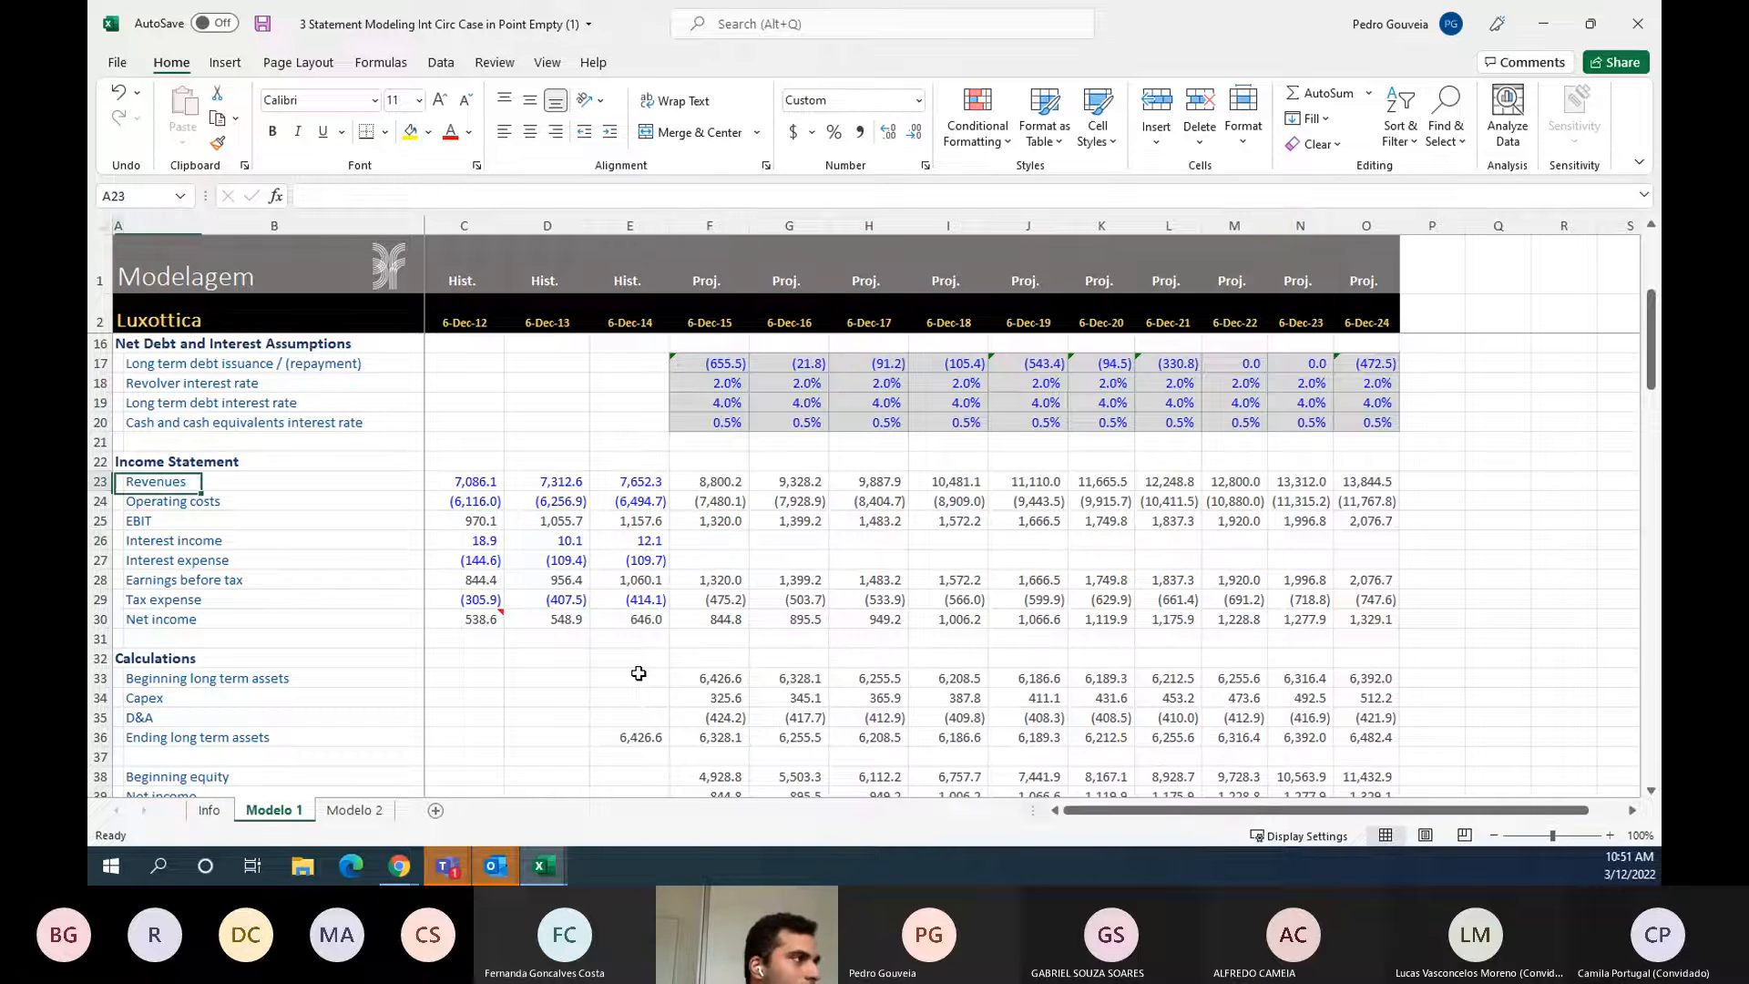
key("ctrl+Up")
key("ctrl+Up")
key("ctrl+Up")
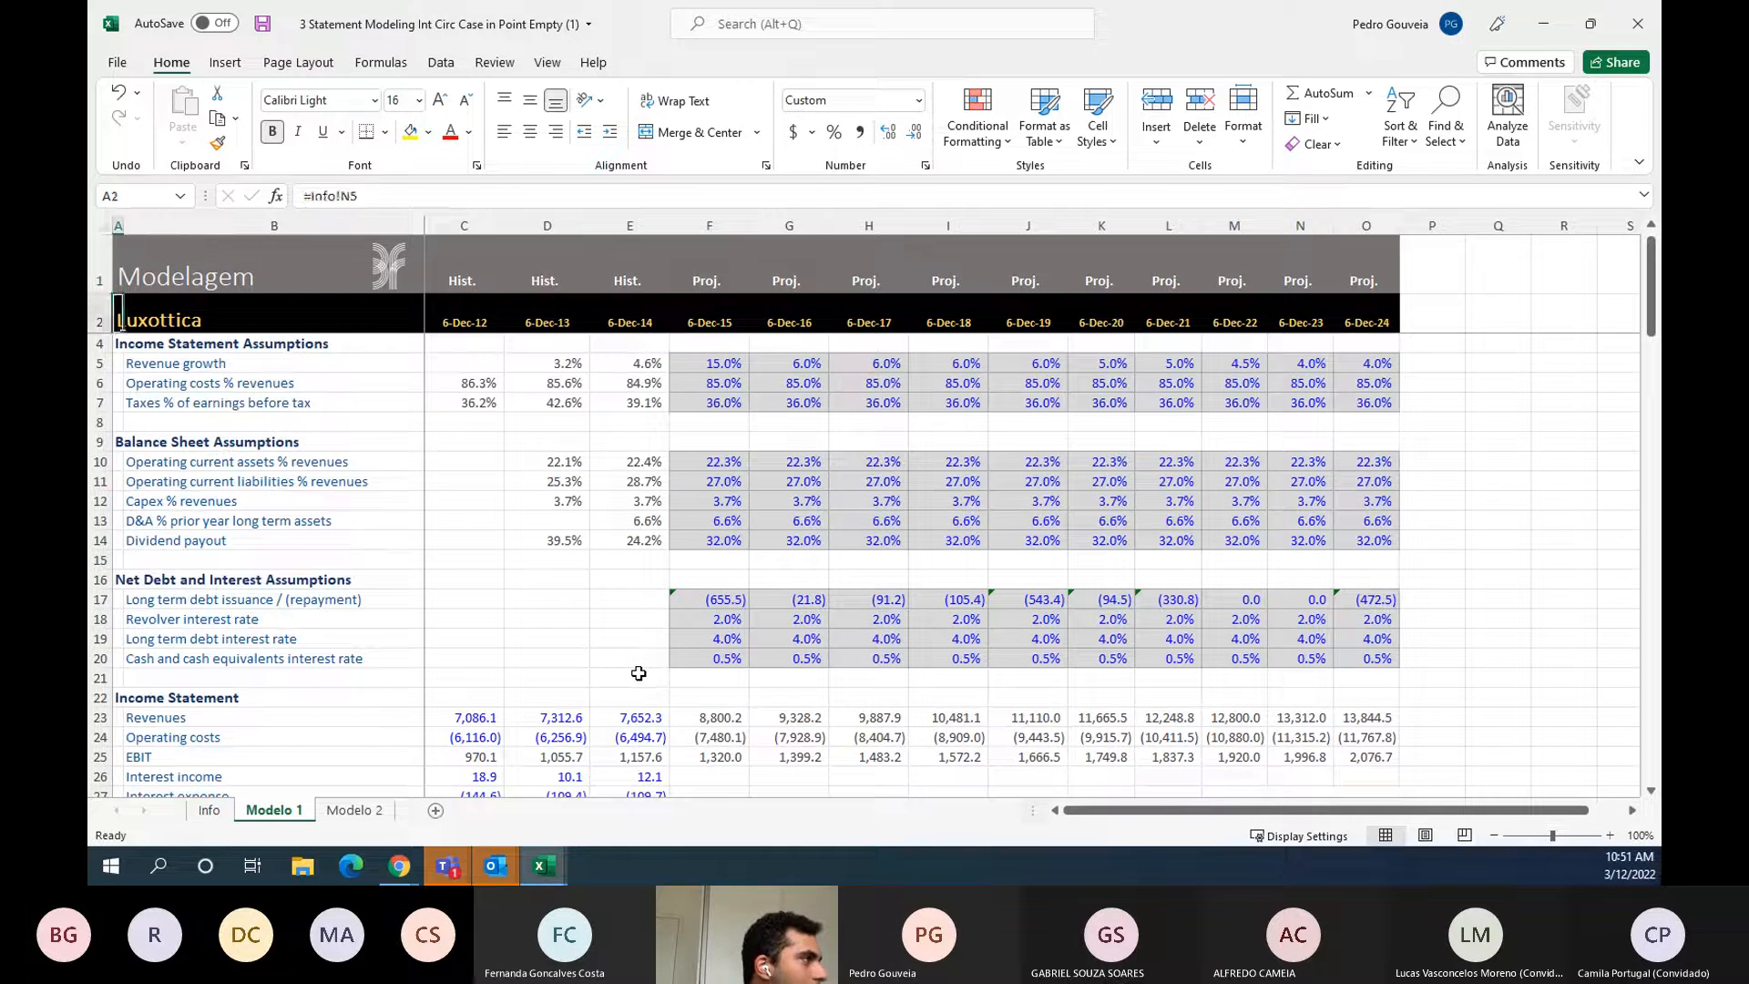
key("Right")
type("Circui")
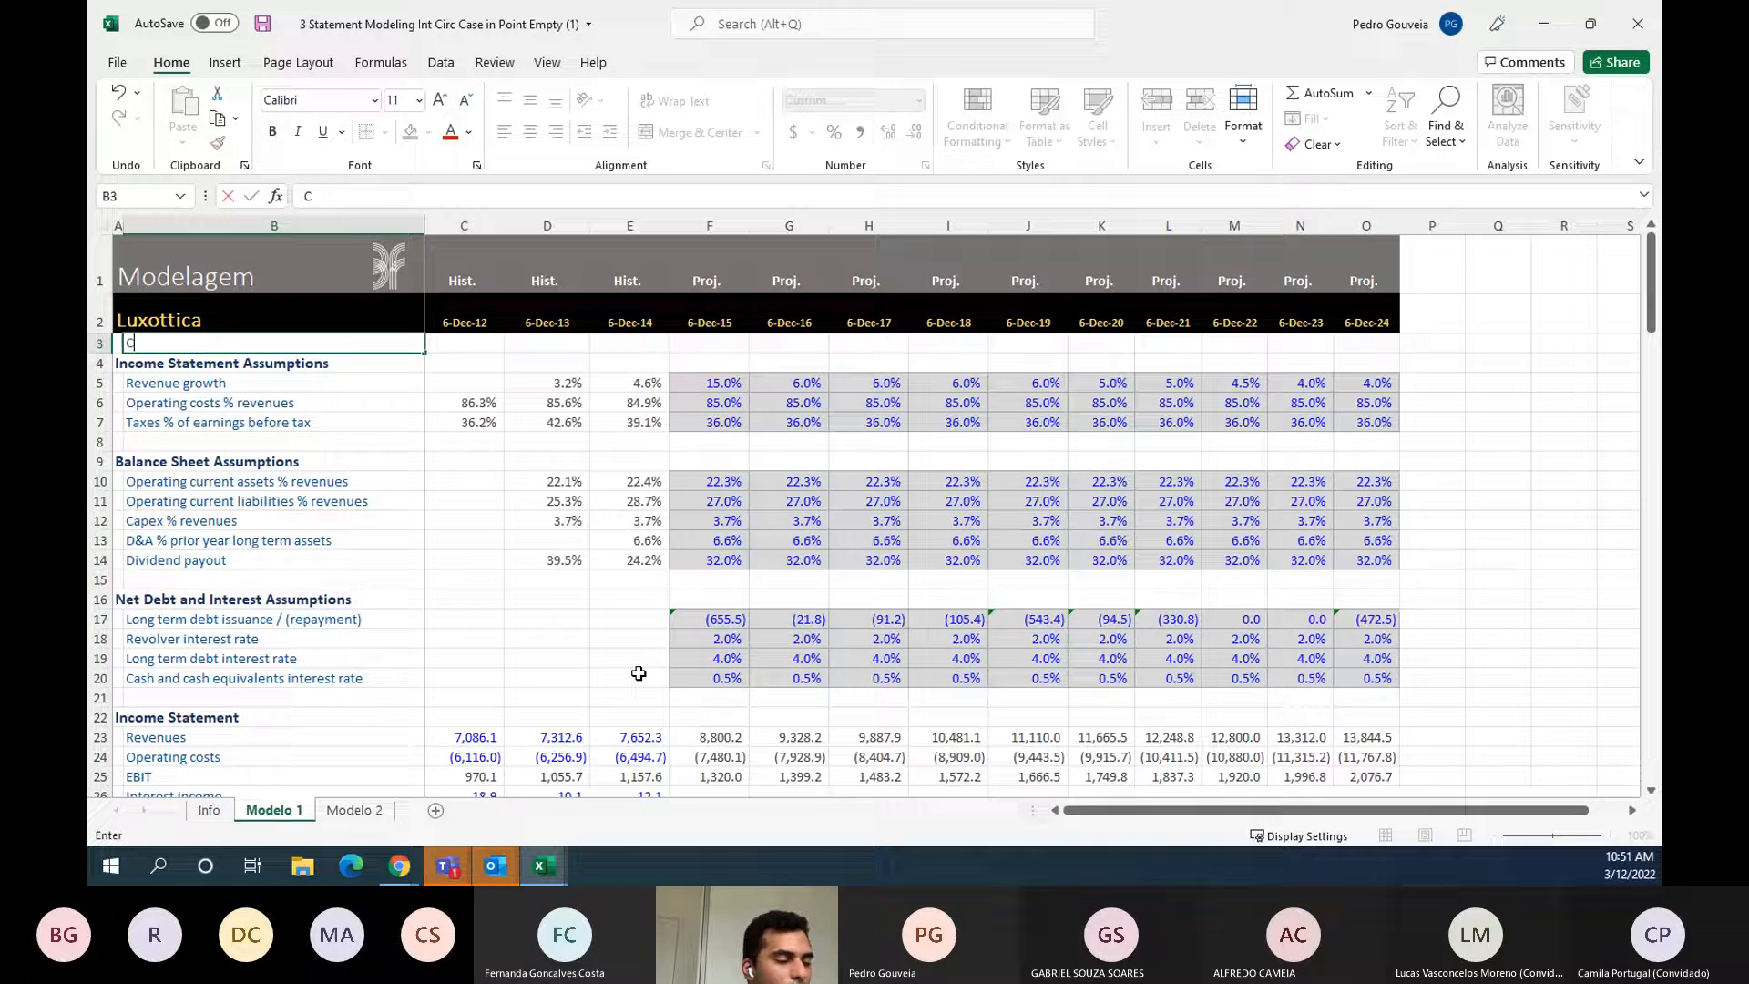
key("BackSpace")
key("BackSpace")
type("uit Brek")
key("BackSpace")
key("BackSpace")
type("aker")
key("Return")
- Set the circuit breaker value in C3 to 0
key("Up")
key("Right")
type("0")
key("Left")
key("Right")
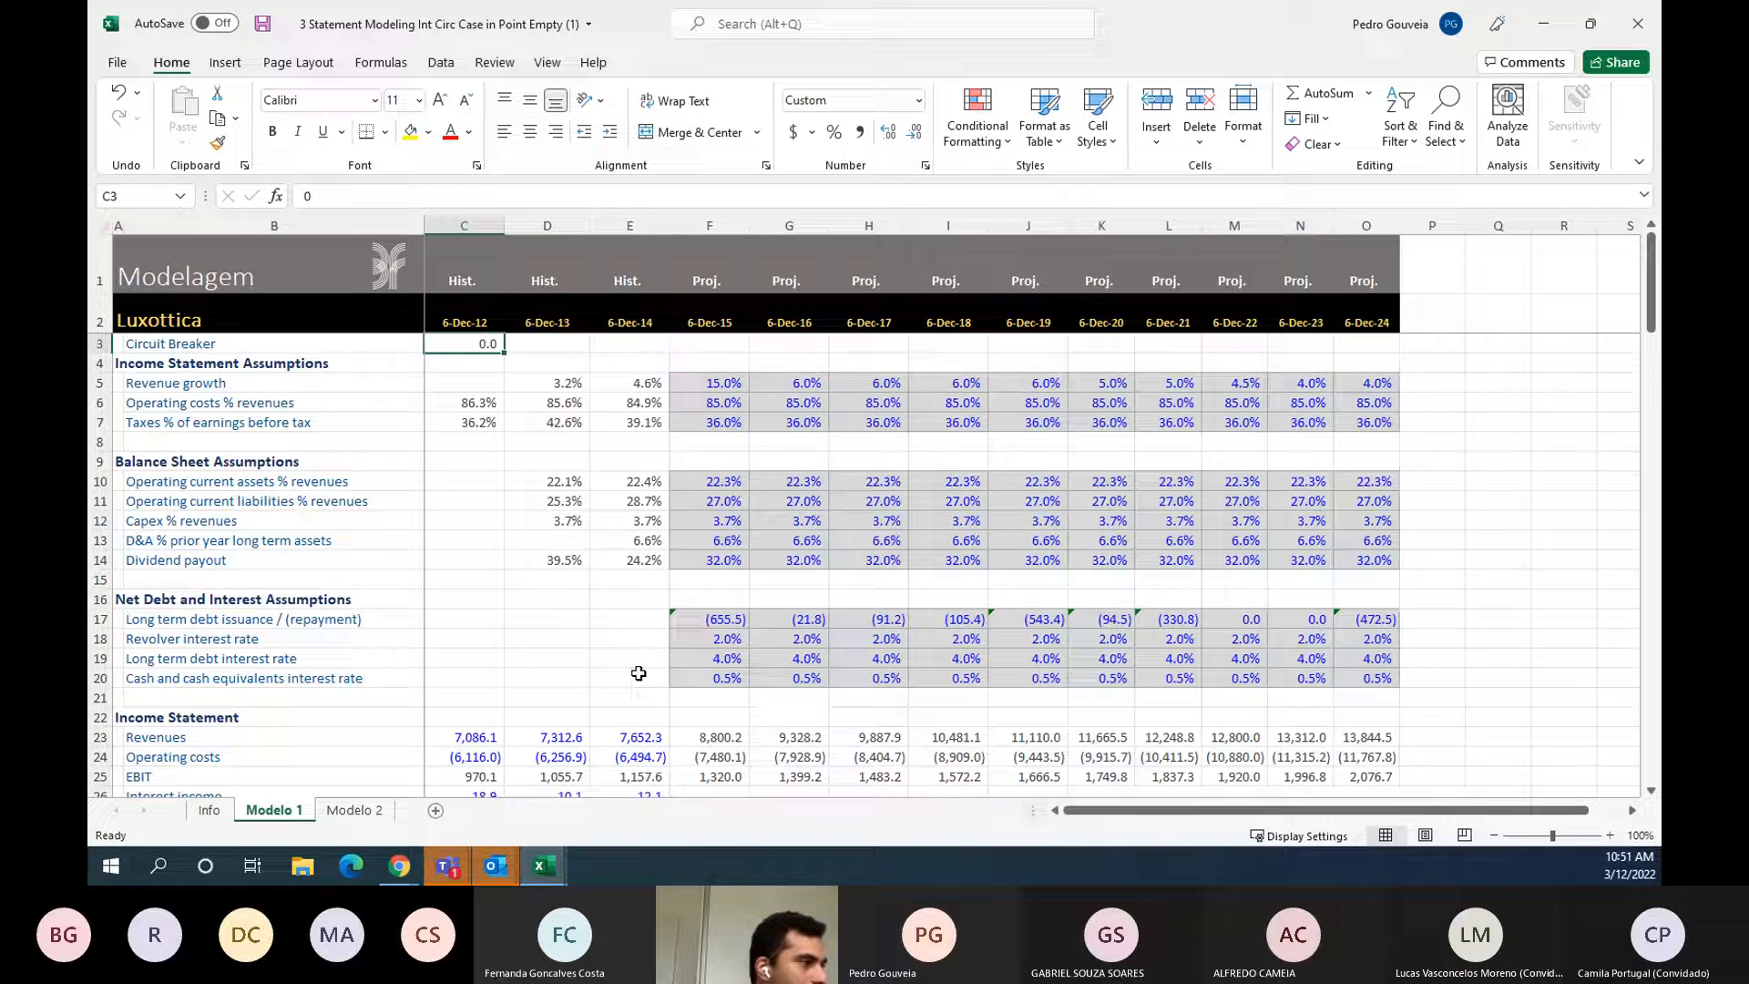
- Calculate the 6-Dec-15 interest on revolver in F105 as the average of E97:F97 times the revolver interest rate in F18
scroll(638, 674, "down", 2)
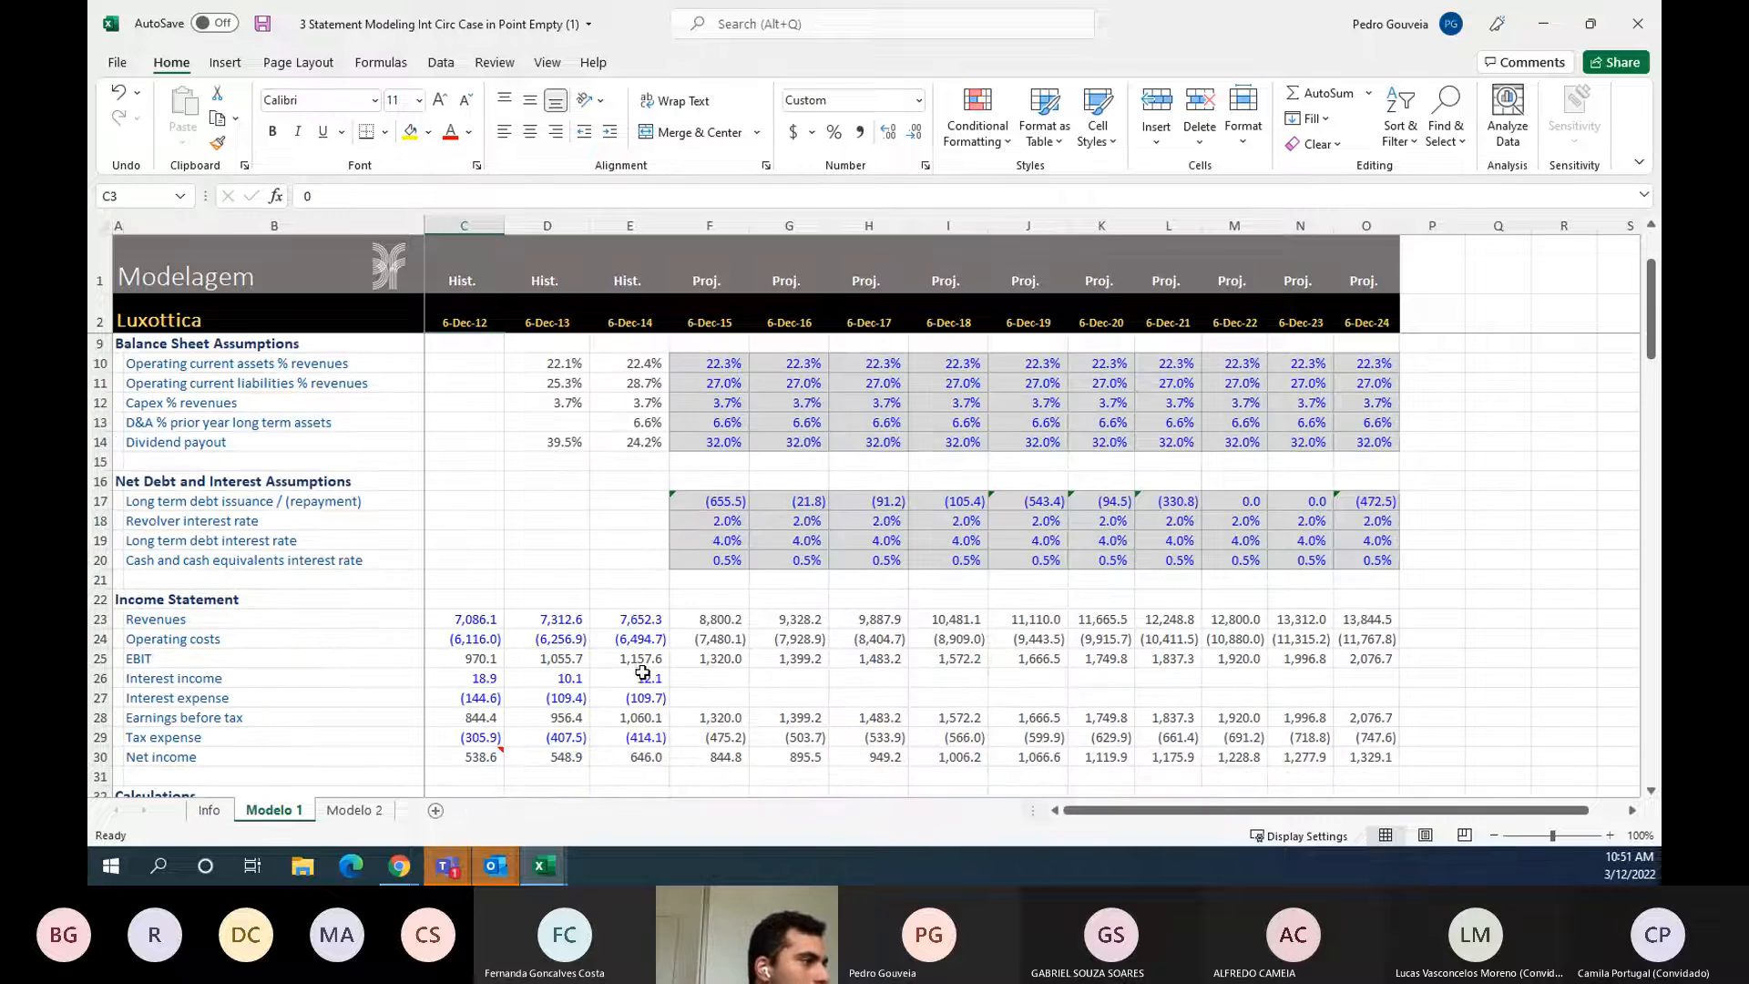
left_click(704, 695)
scroll(704, 695, "down", 8)
scroll(704, 692, "down", 6)
scroll(704, 690, "down", 2)
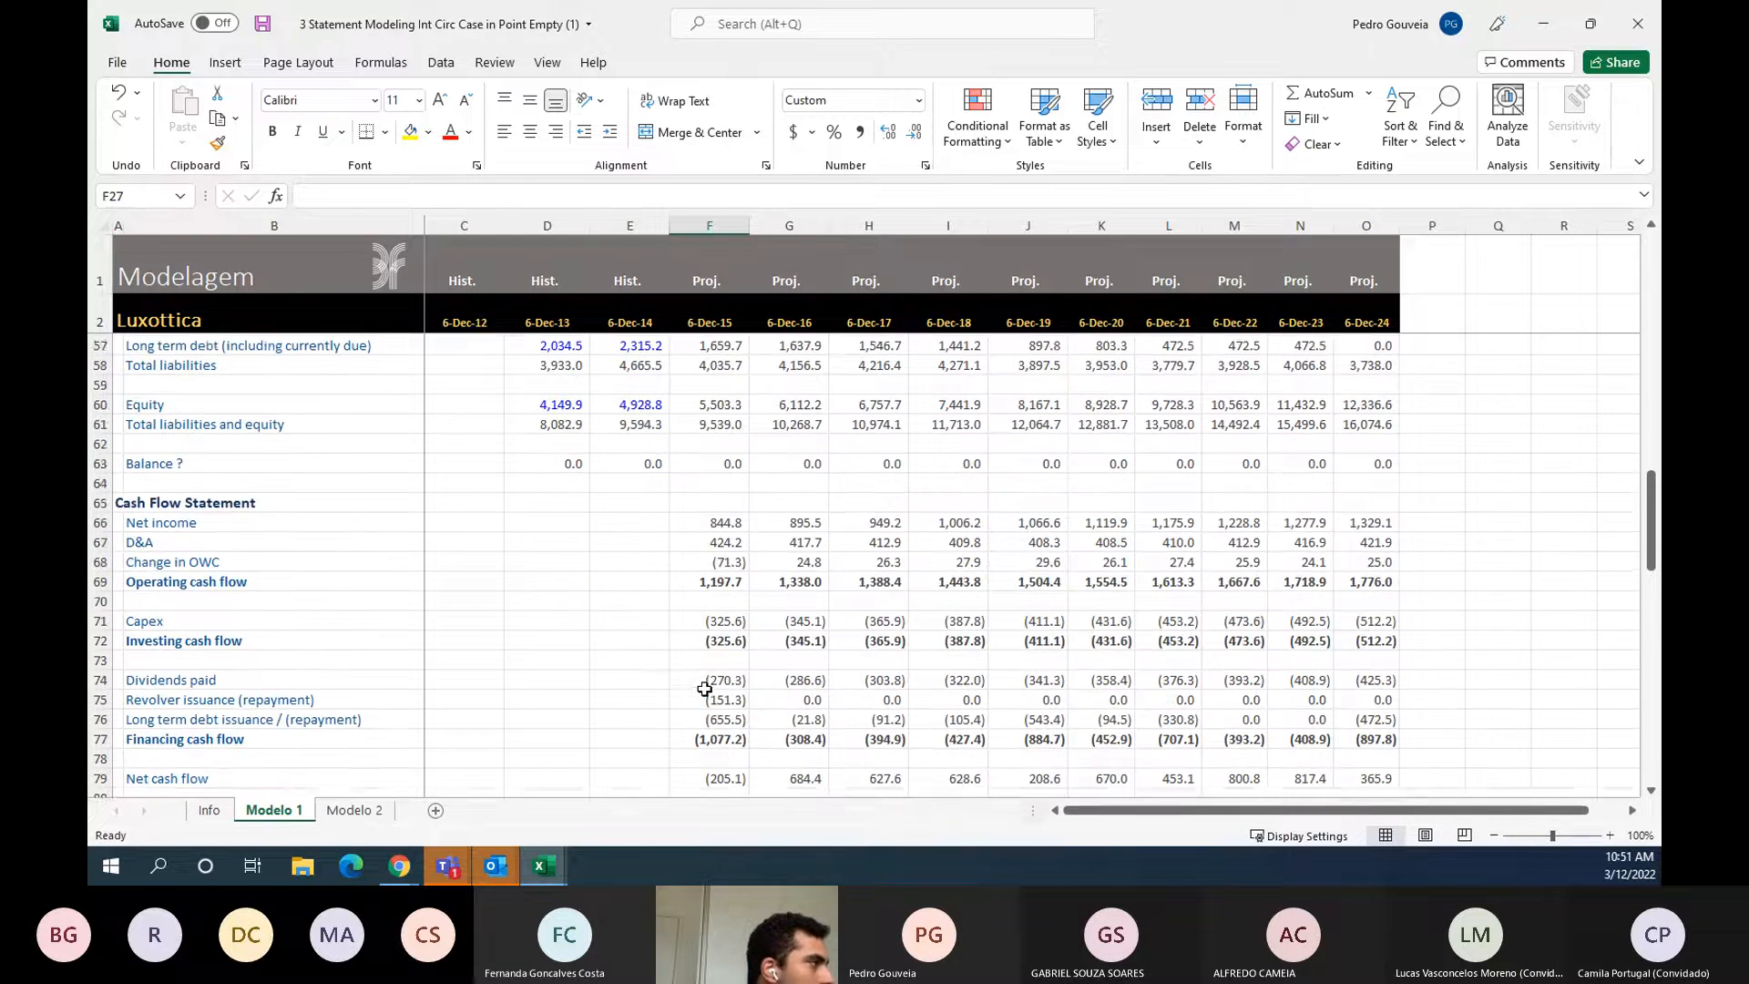
scroll(704, 689, "down", 11)
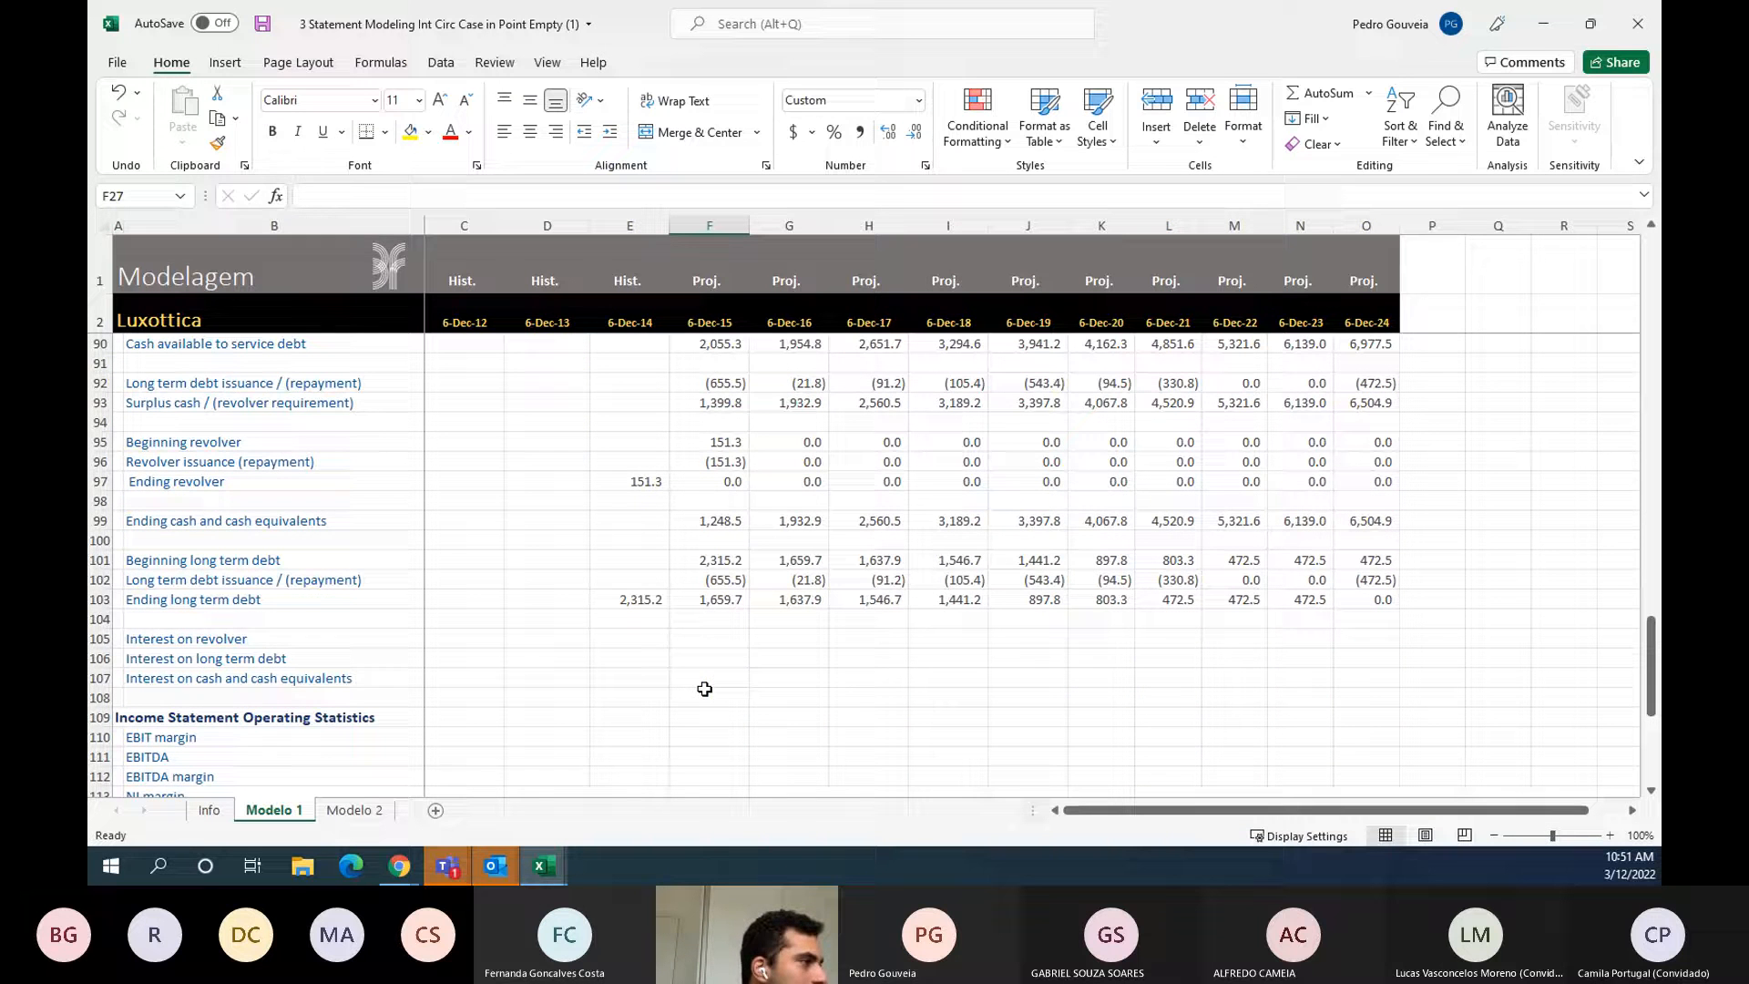
left_click(699, 643)
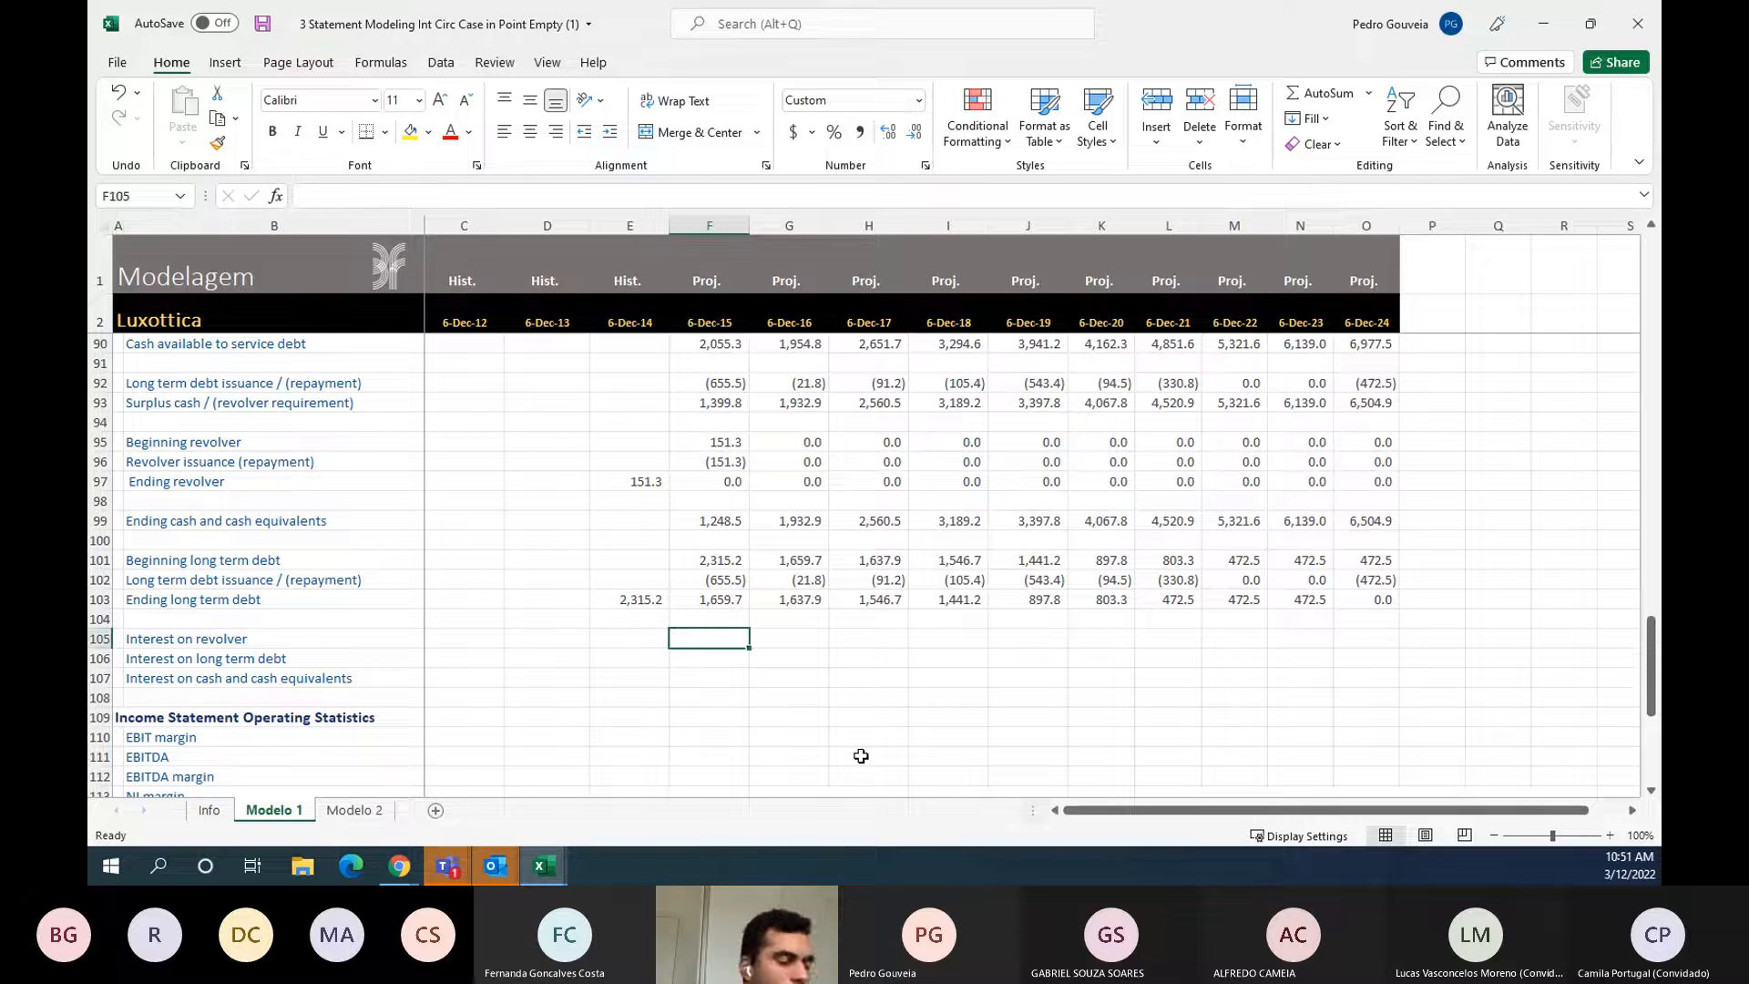
type("=")
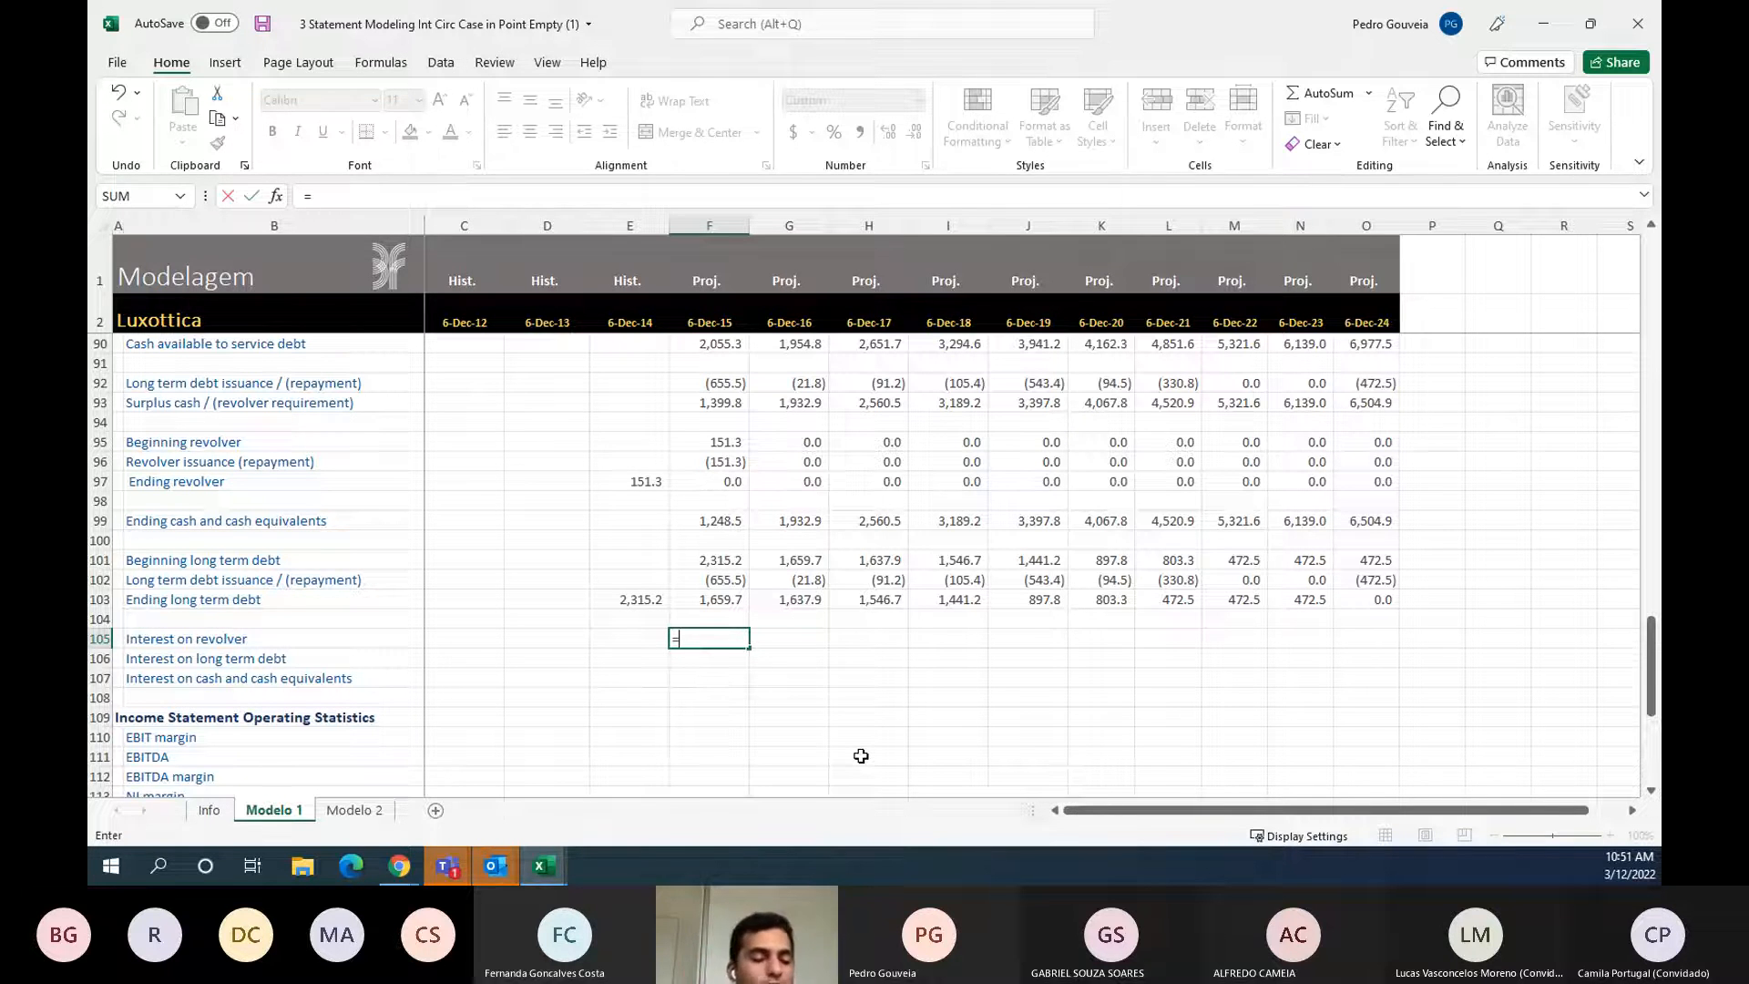
type("avera")
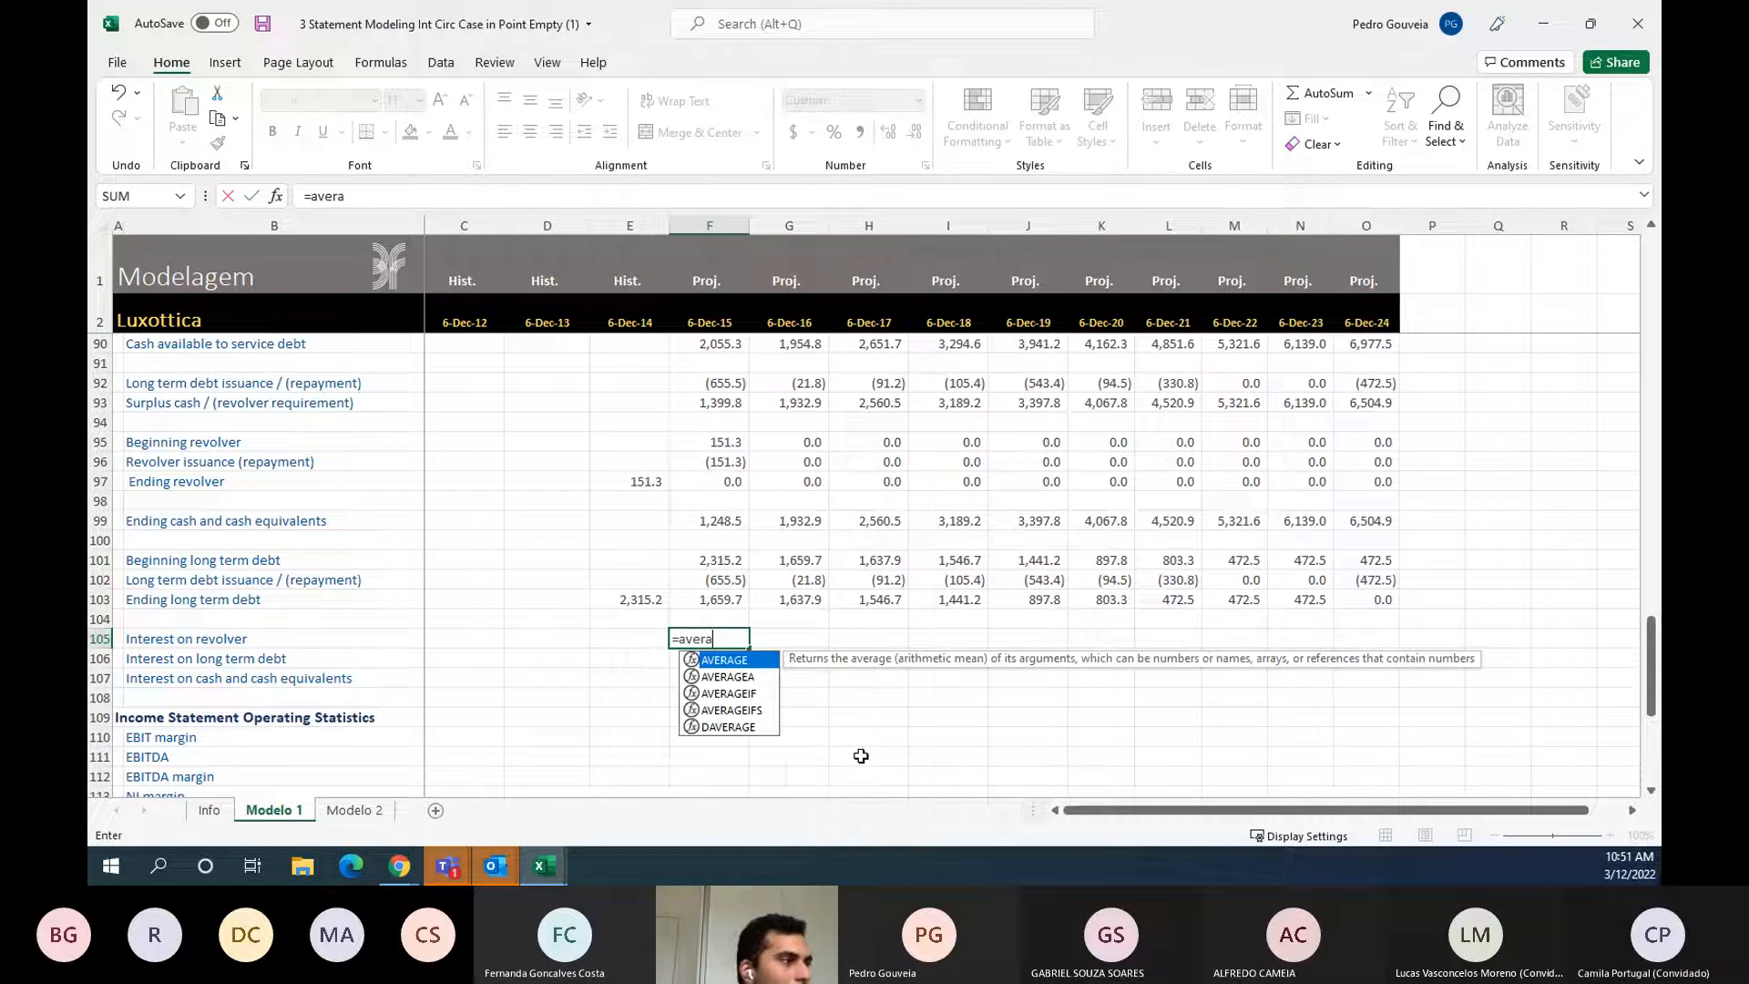
key("Tab")
key("Up")
key("Up")
key("Up")
key("Up")
key("Up")
key("Up")
key("Up")
key("Up")
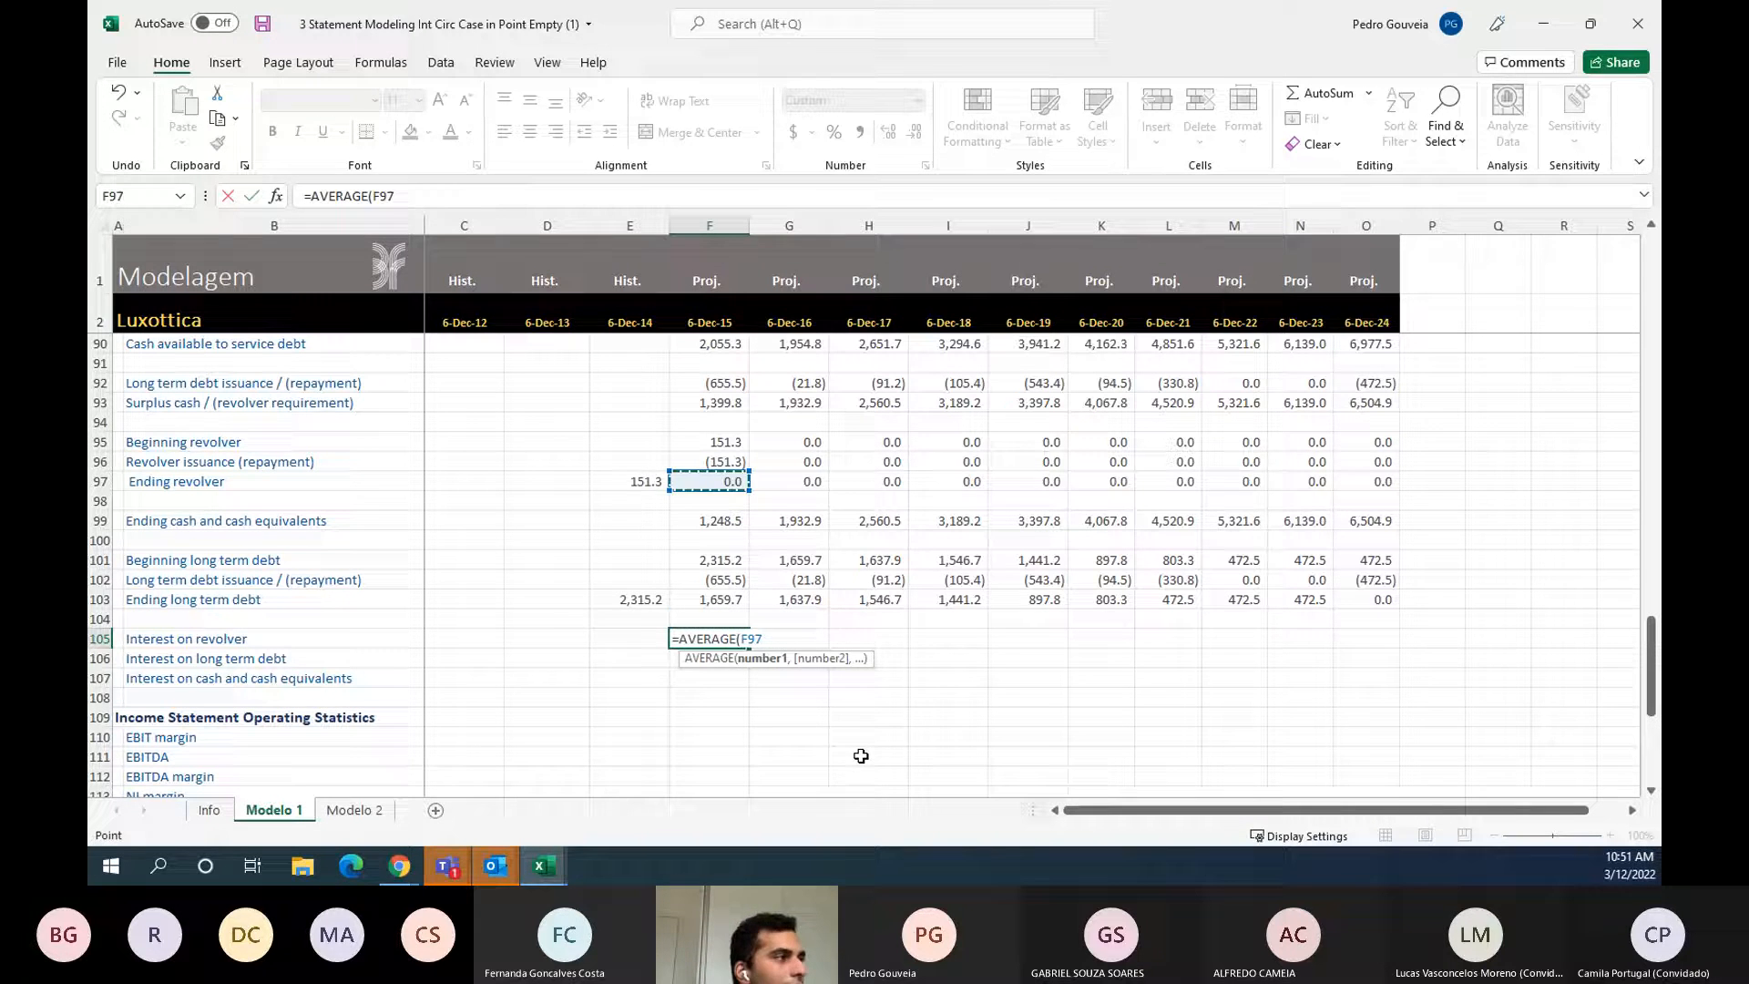
key("shift+Left")
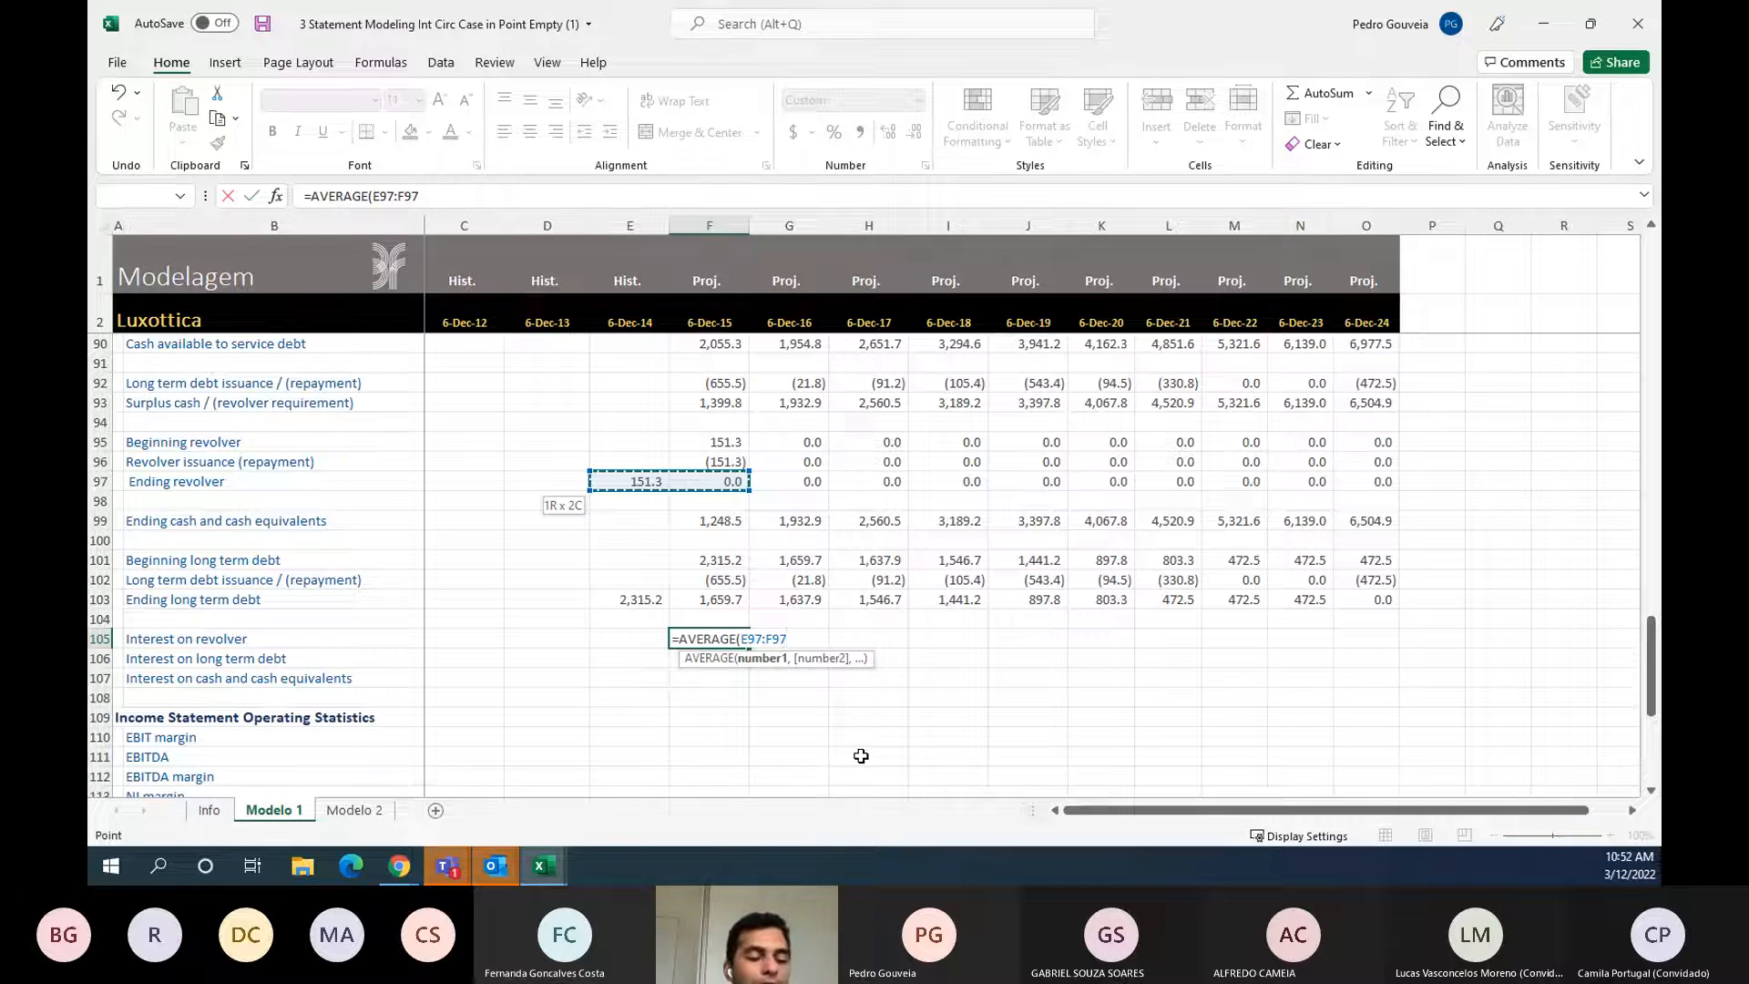
type(")")
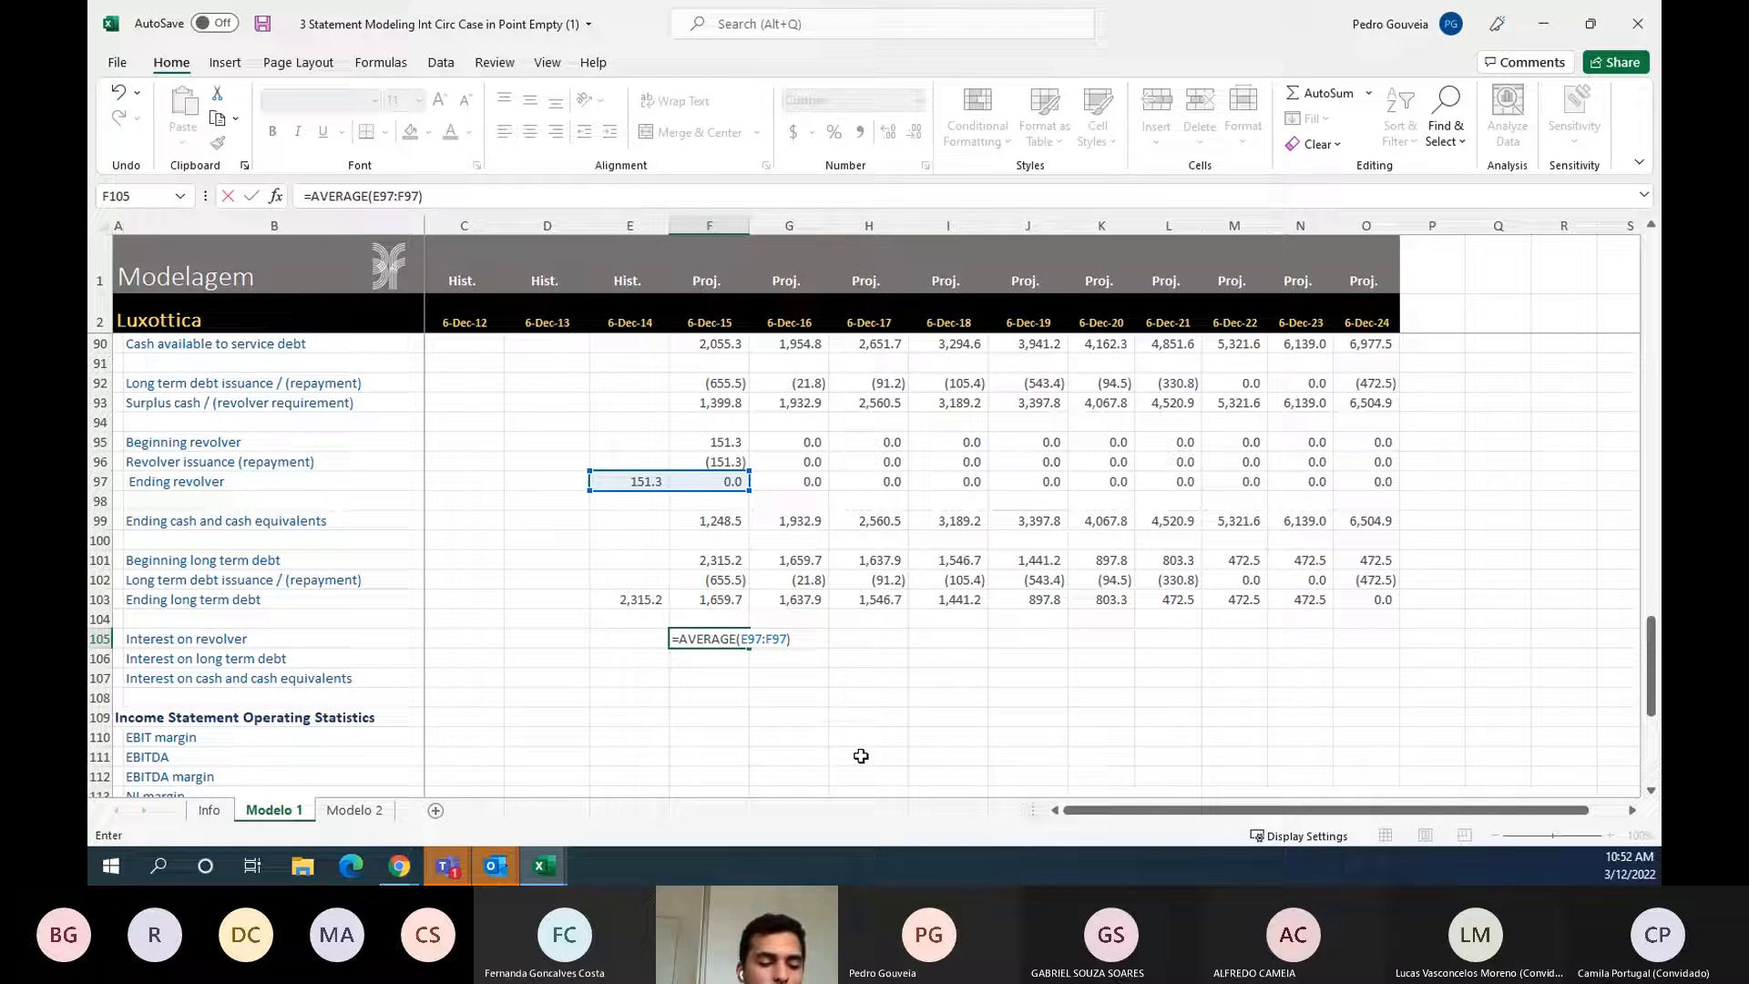
type("*-1")
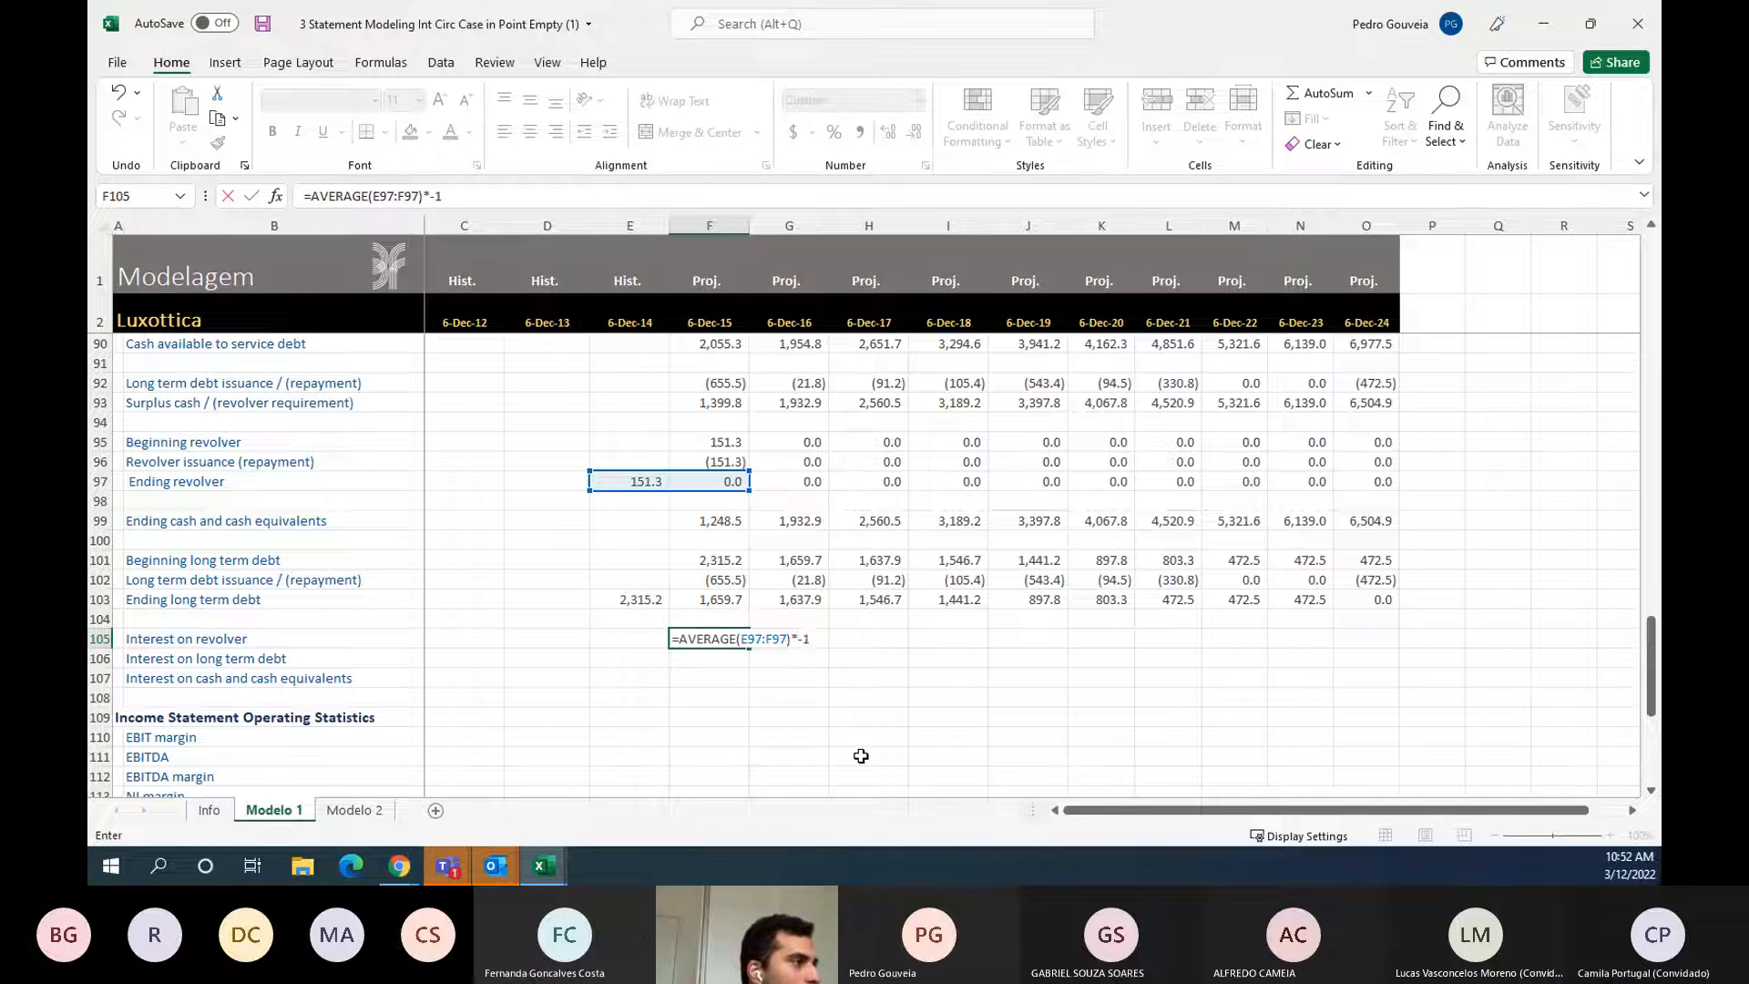
scroll(699, 675, "up", 1)
key("BackSpace")
key("BackSpace")
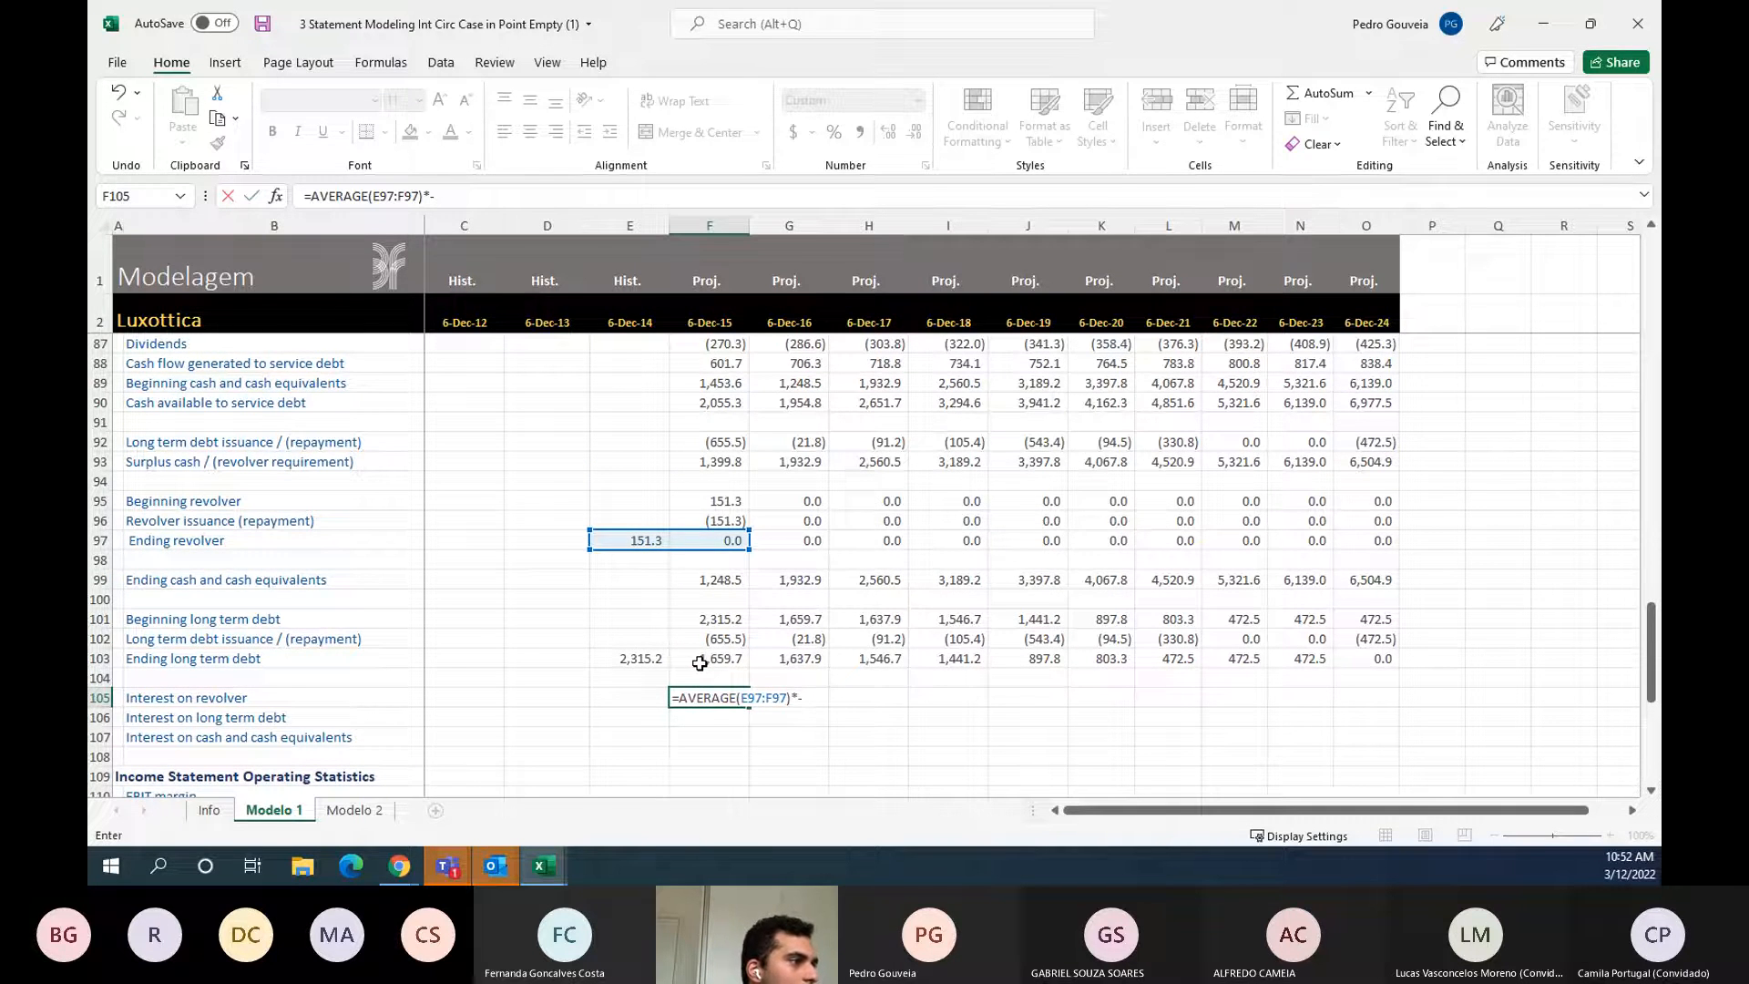
scroll(699, 662, "up", 15)
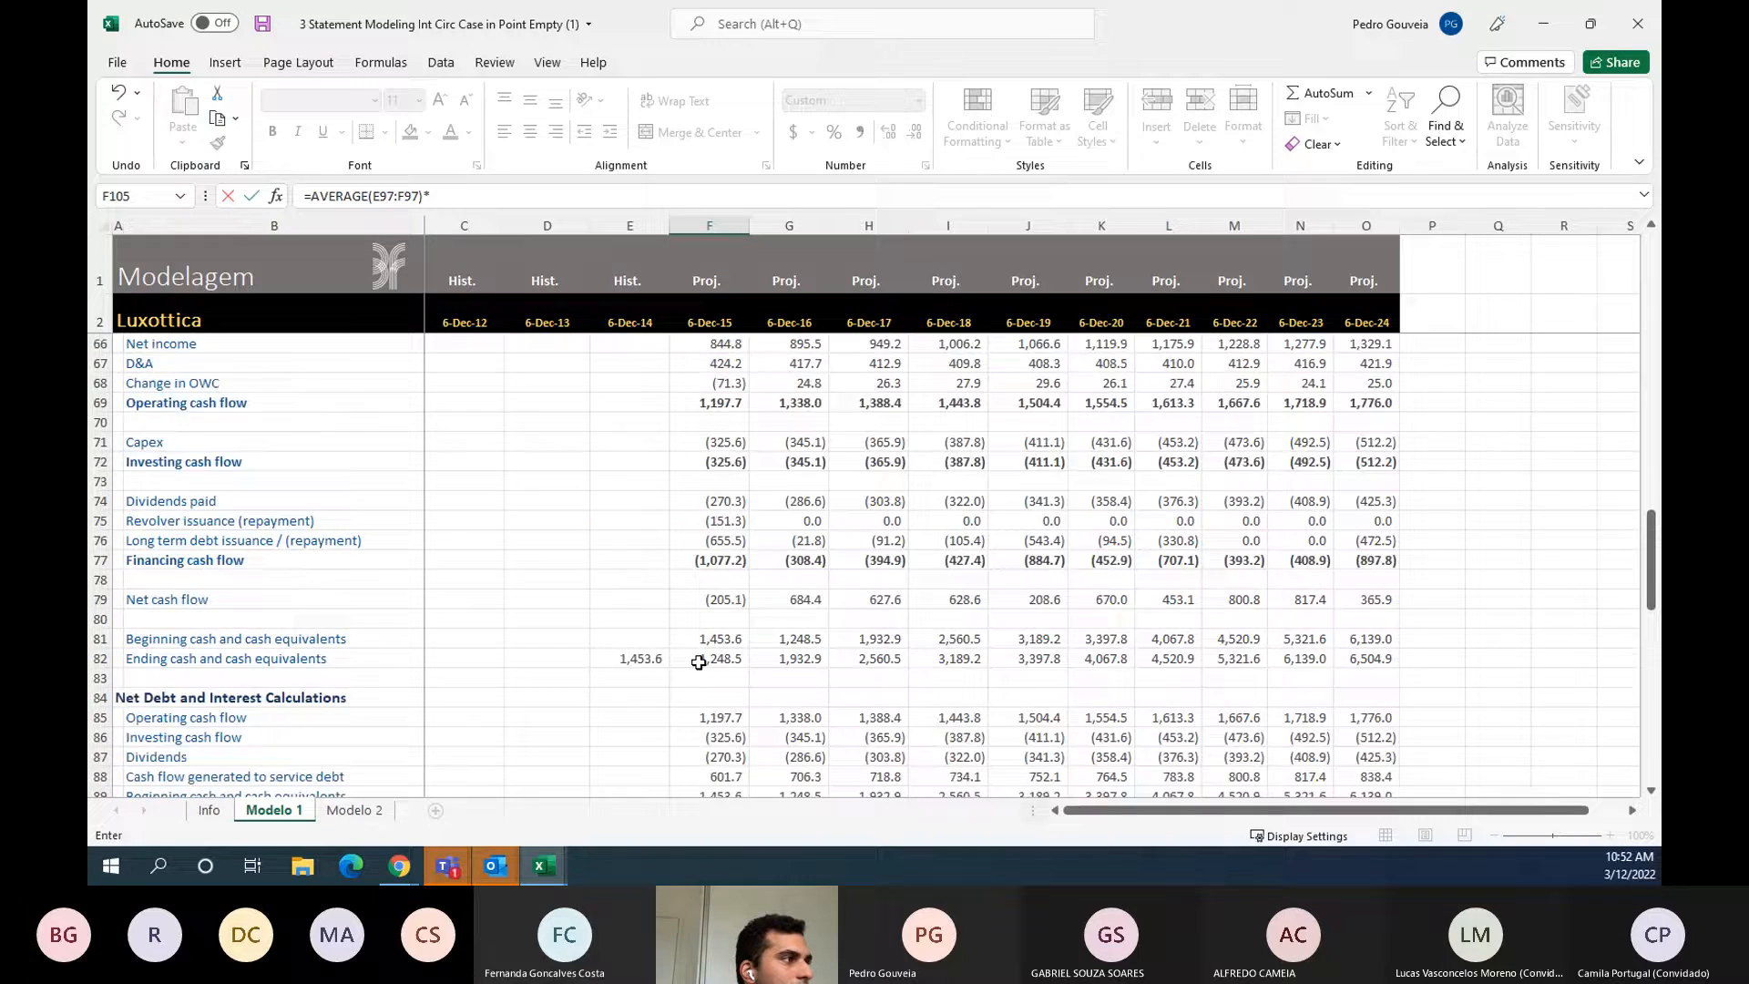
scroll(698, 662, "up", 12)
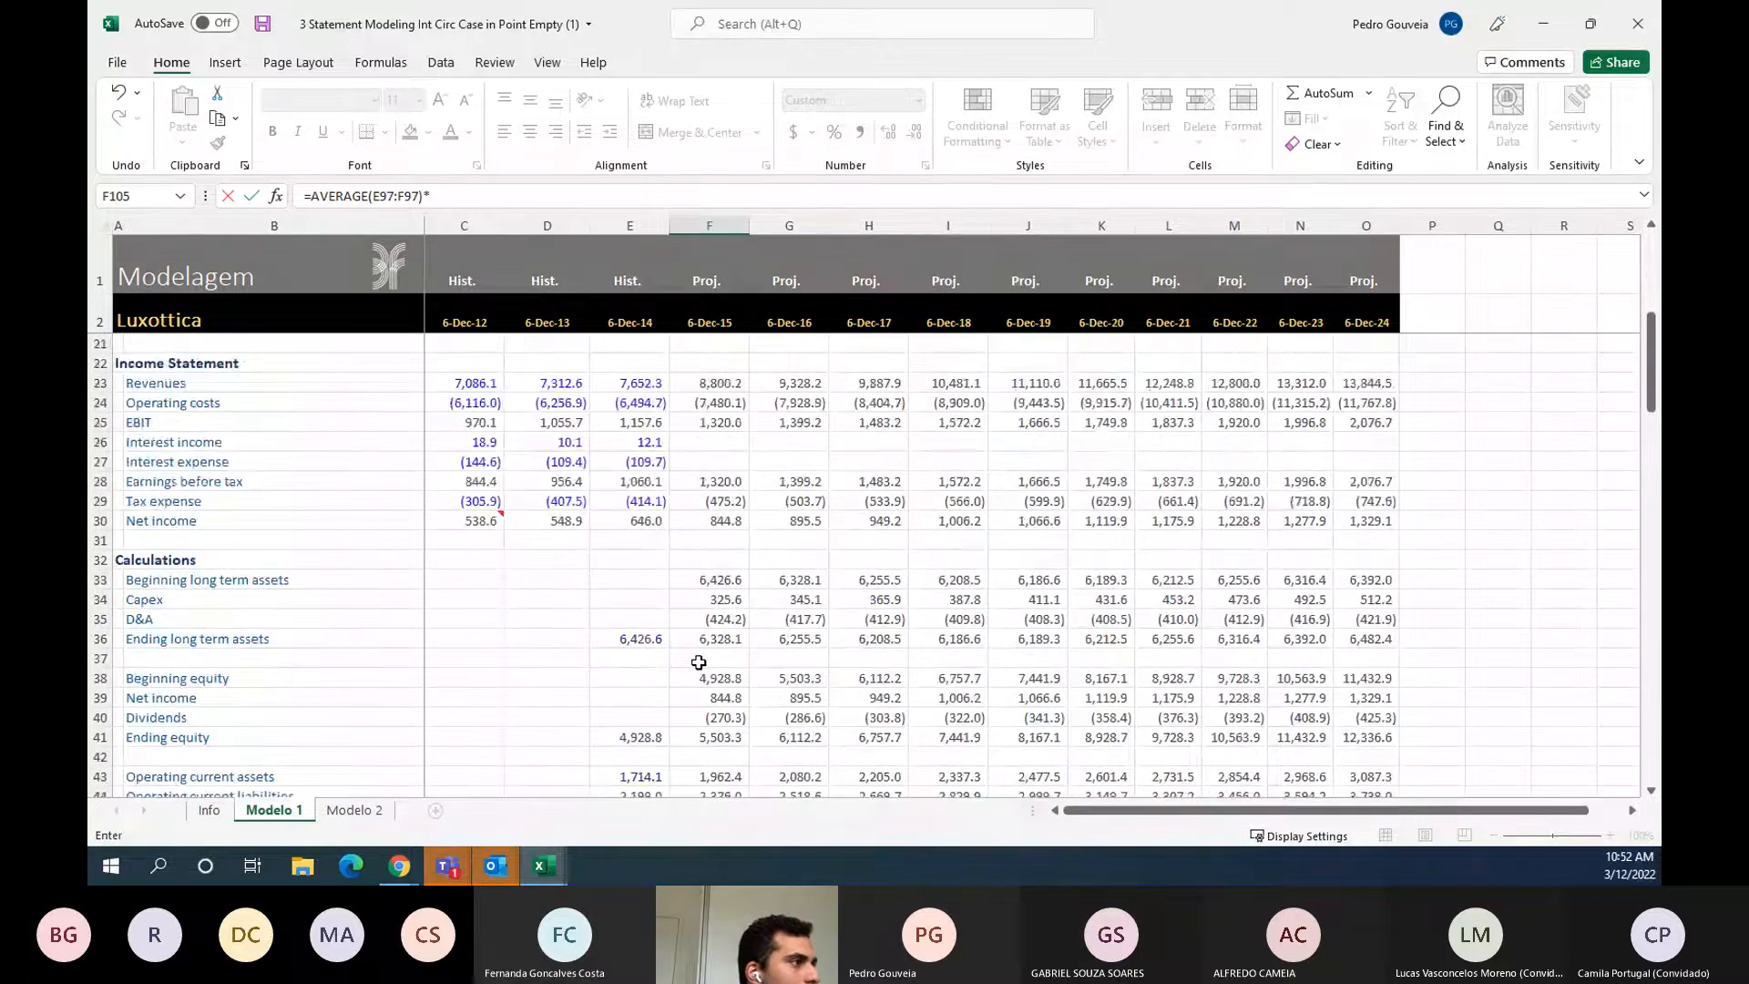
scroll(699, 662, "up", 1)
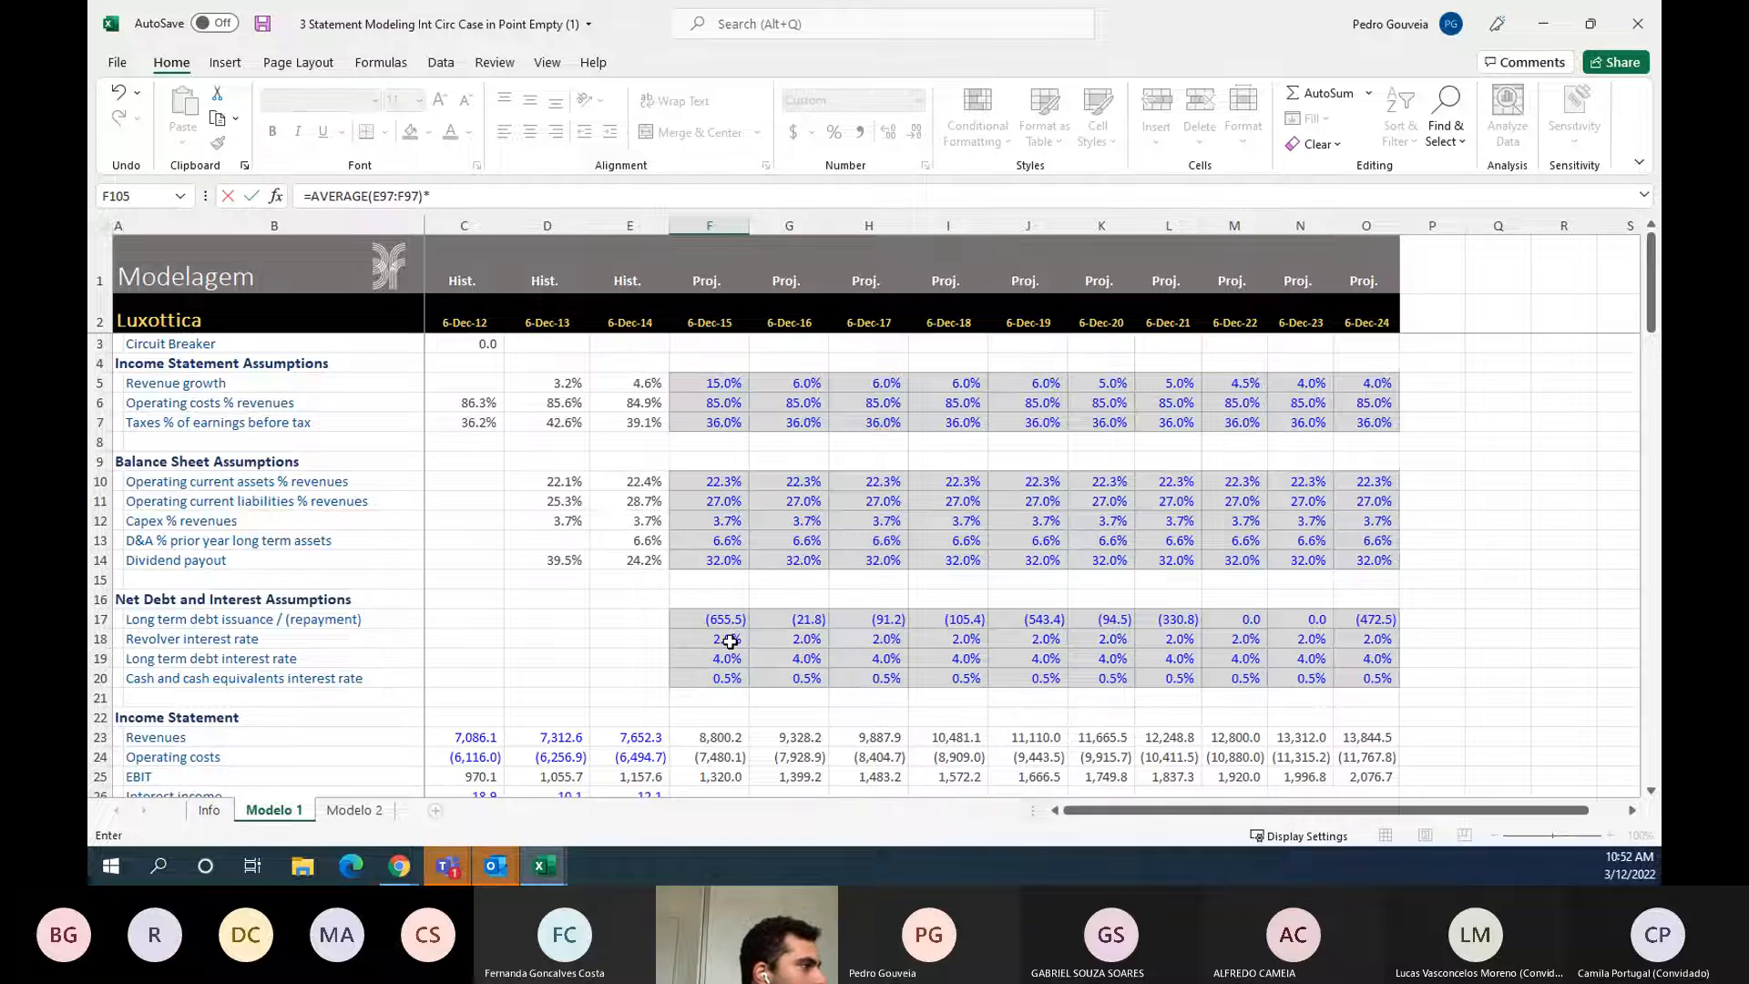
scroll(730, 641, "down", 20)
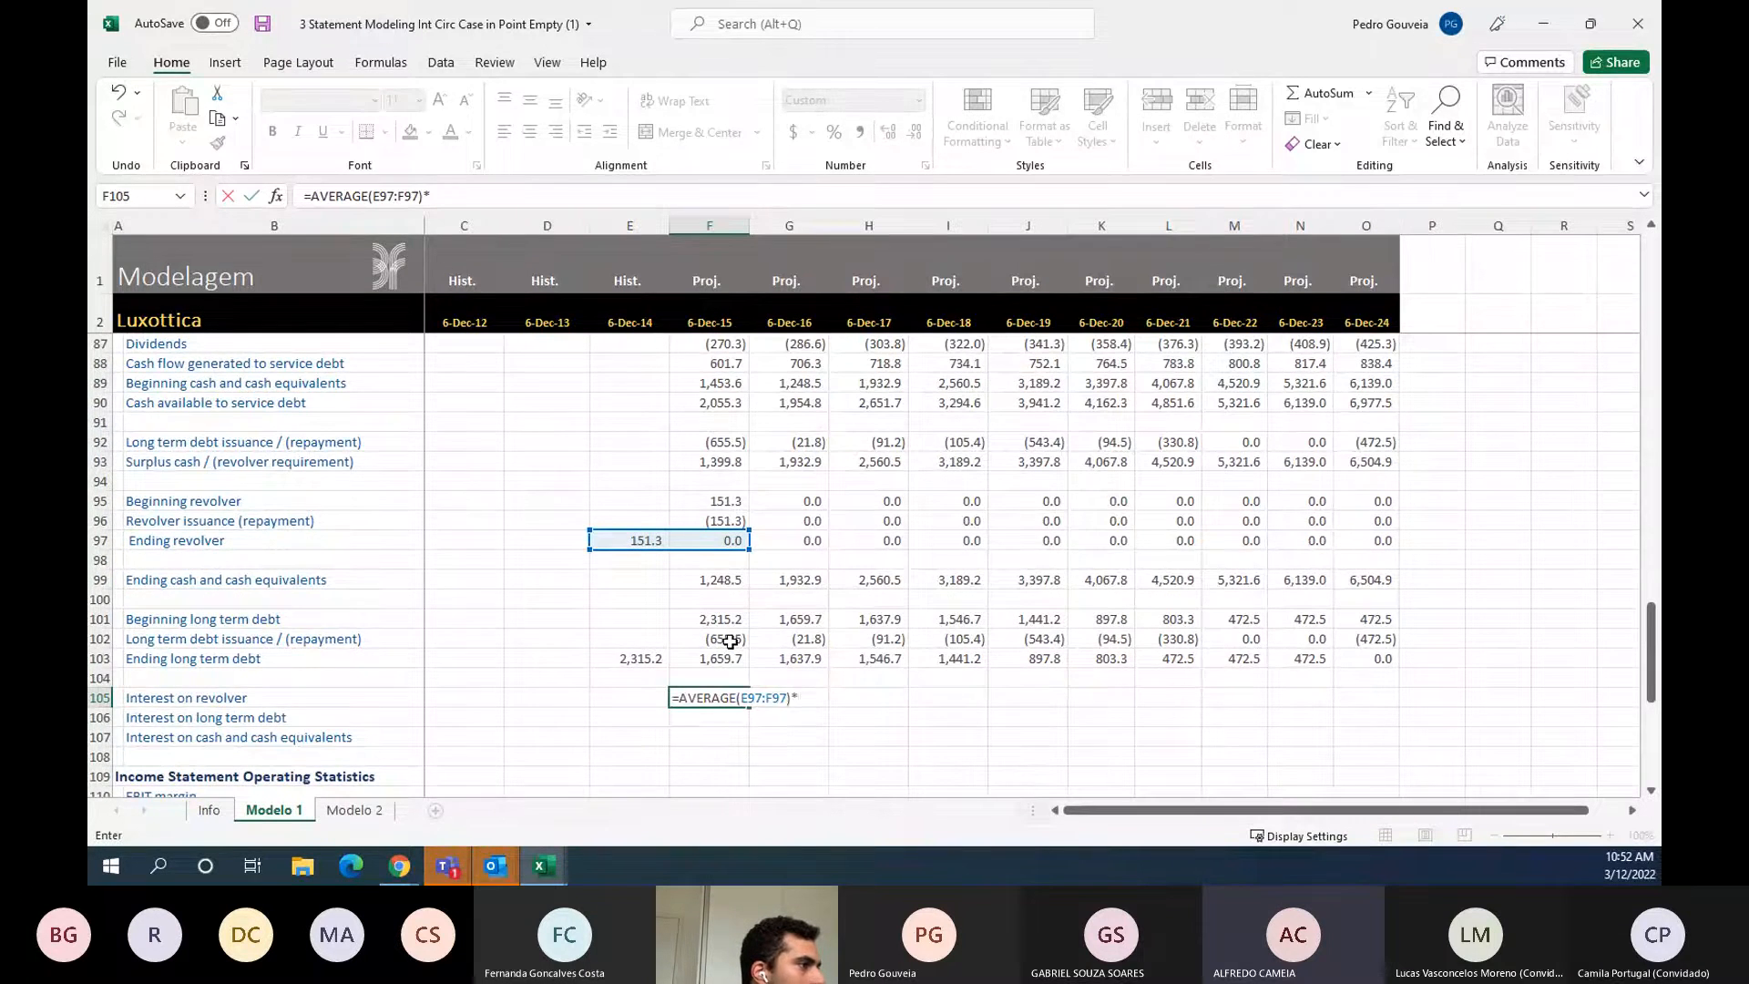
scroll(730, 642, "up", 5)
scroll(730, 641, "up", 20)
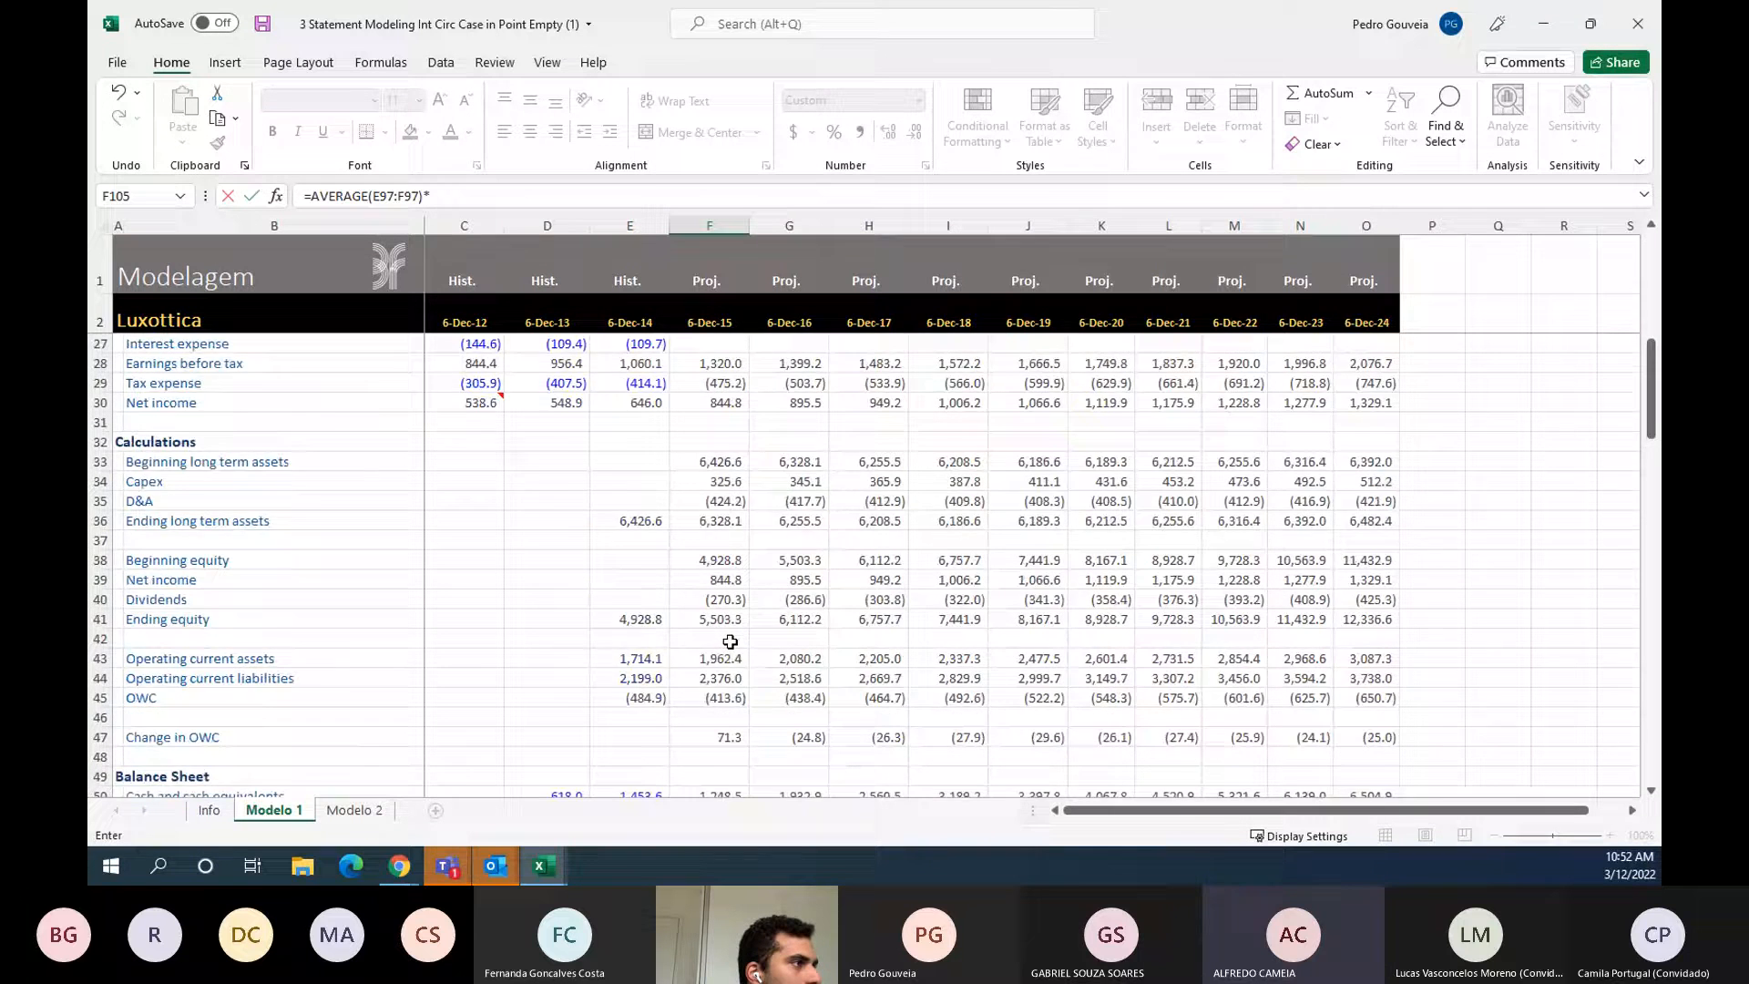
left_click(707, 522)
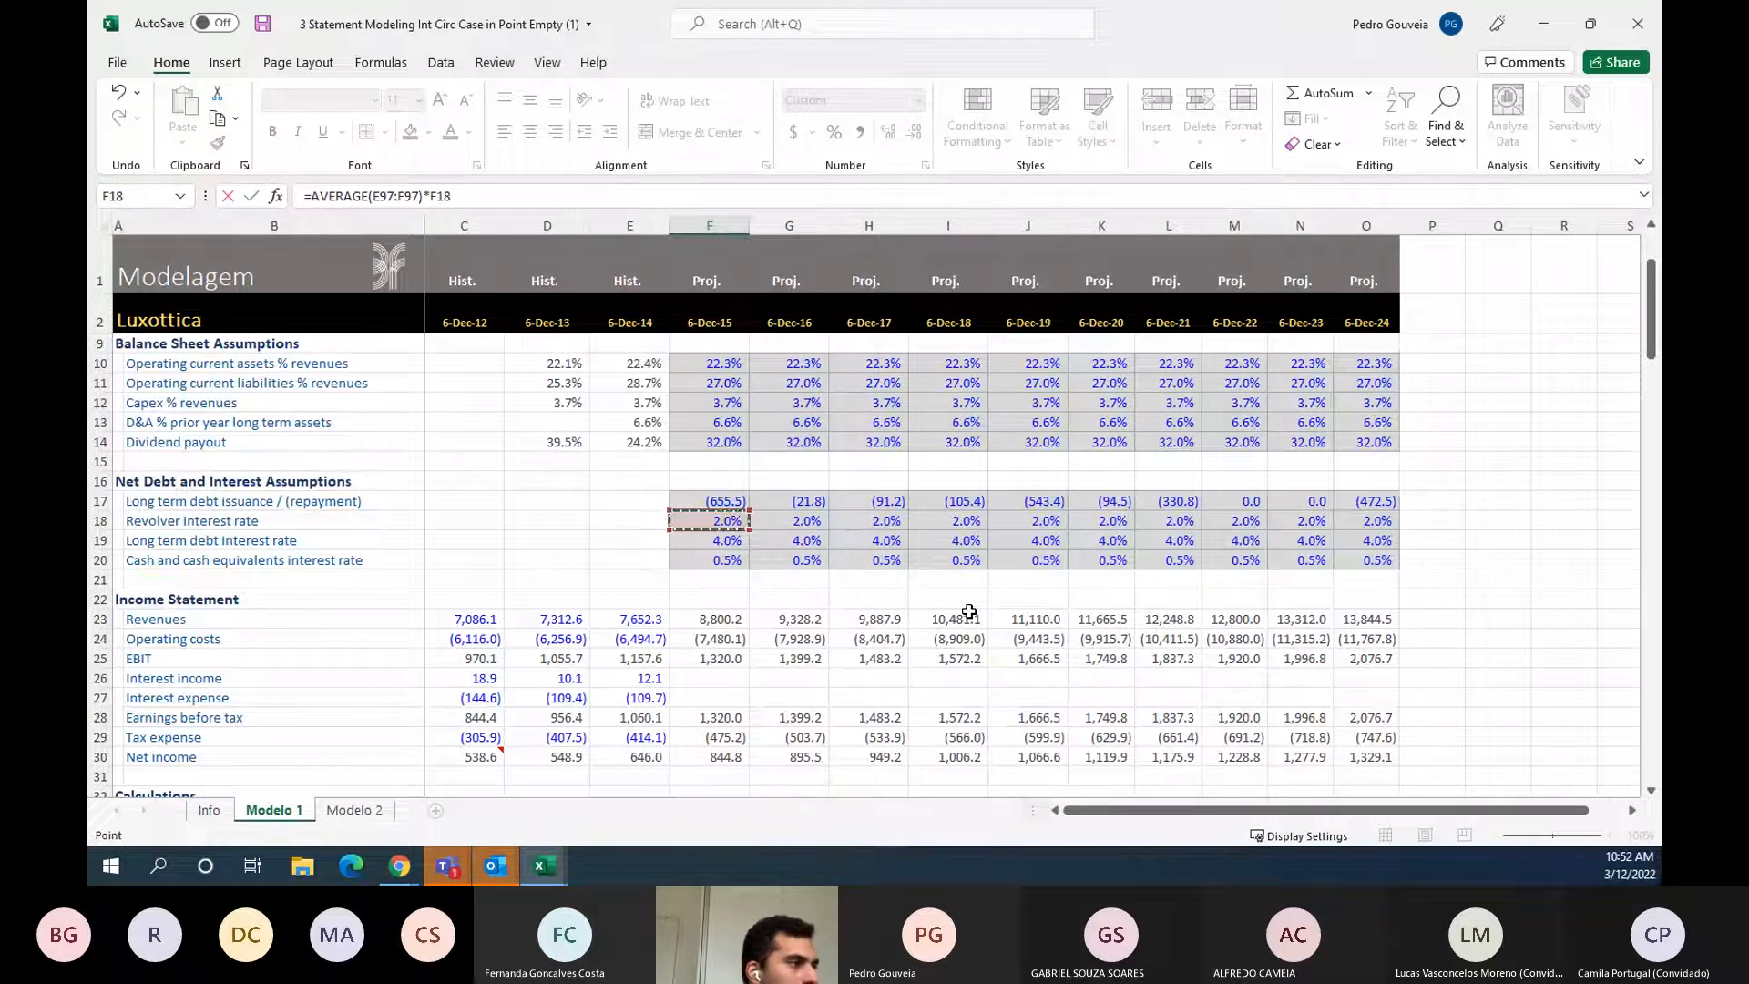
key("Return")
- Make the interest on revolver in F105 negative by multiplying its formula by -1
key("Up")
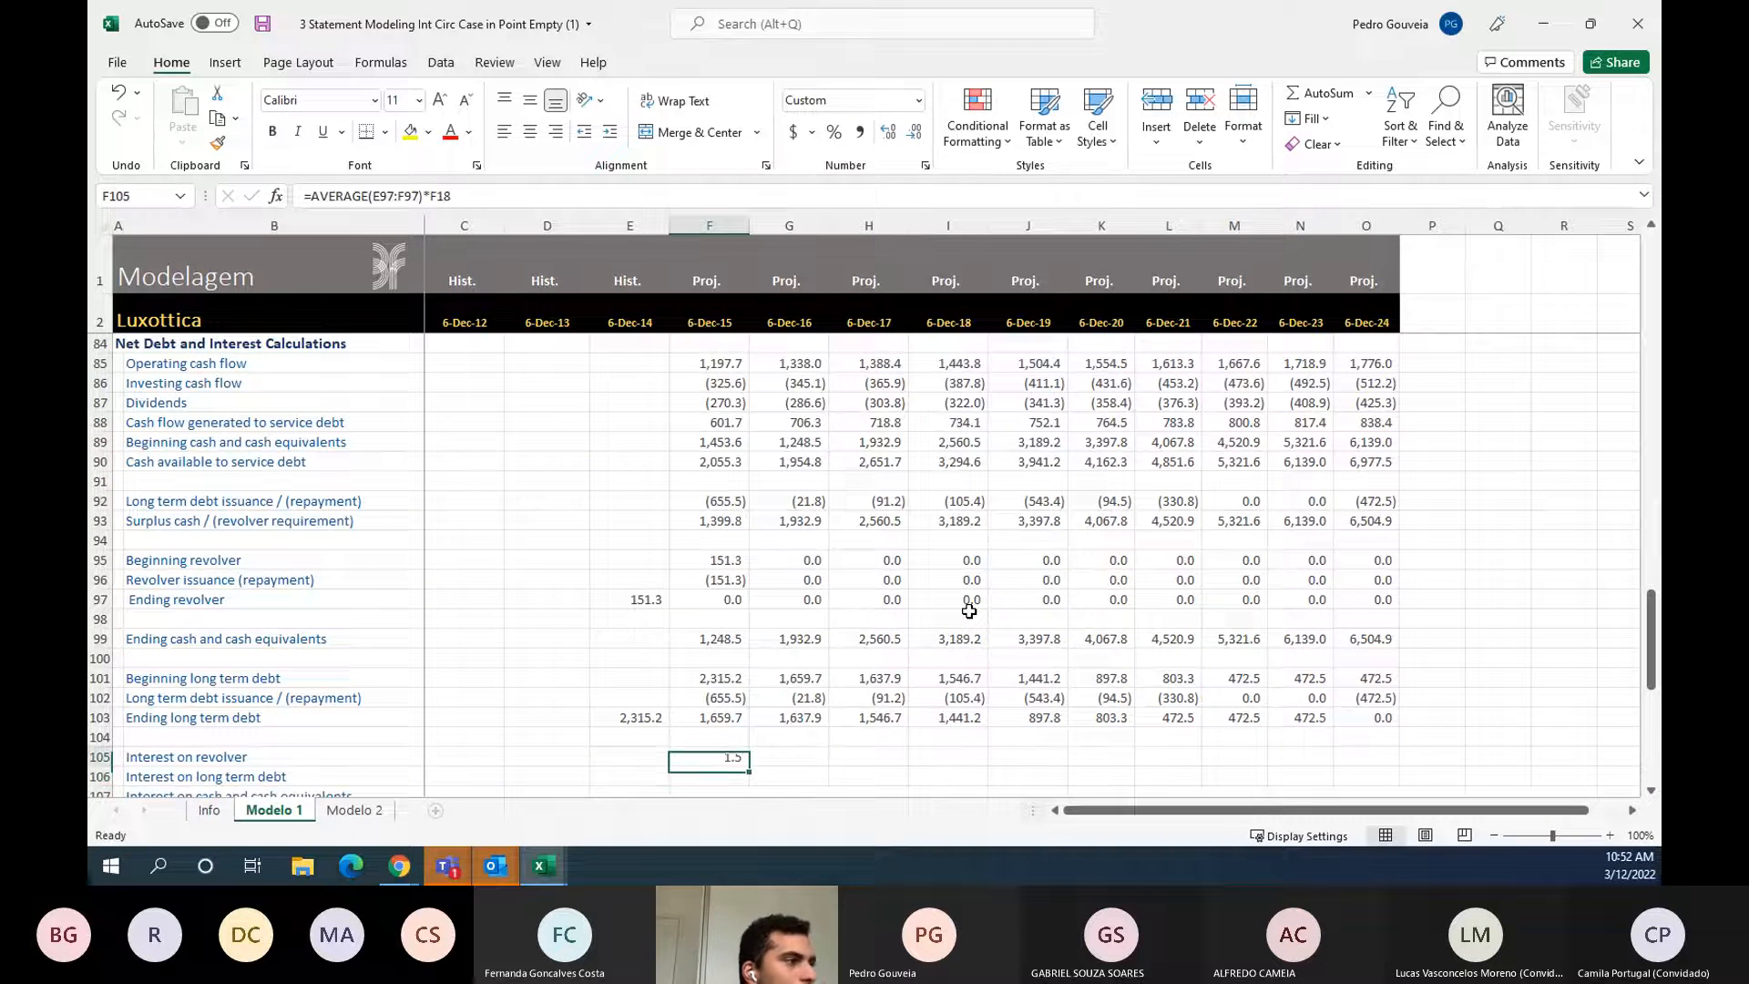
key("F2")
key("Return")
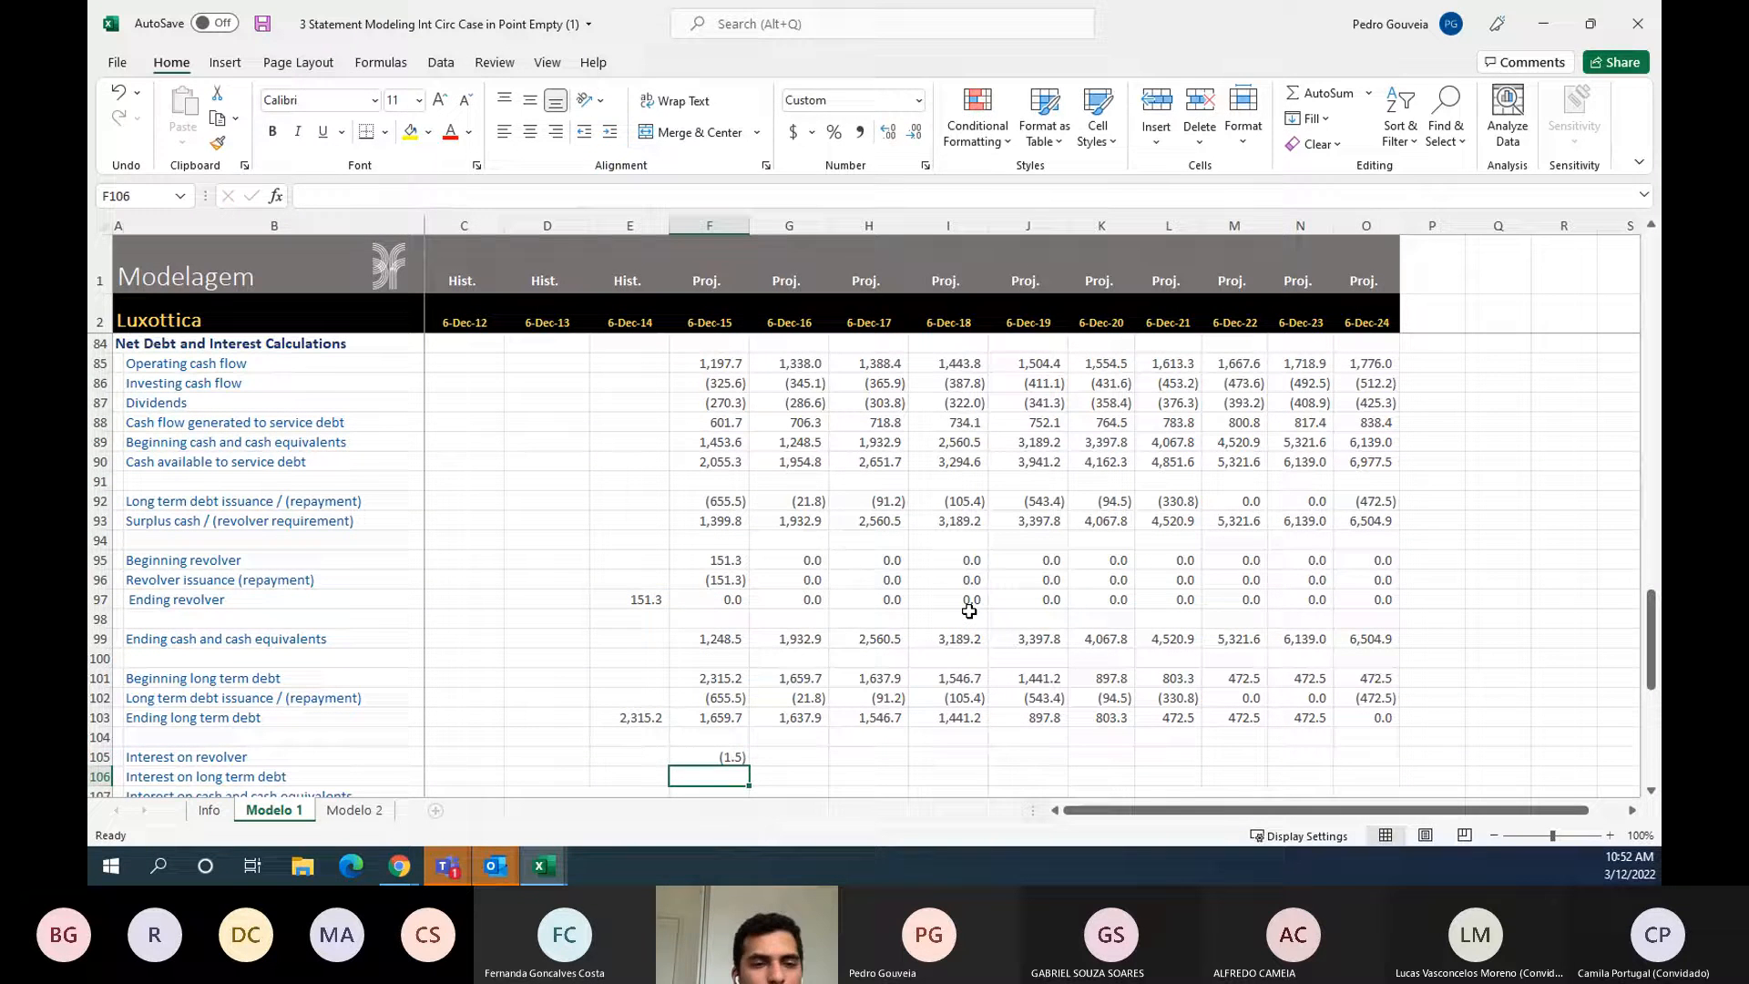
- Fill the interest on revolver formula from F105 across the projection years through 6-Dec-24 in column O
key("Left")
key("Right")
key("Up")
key("shift+Right")
key("shift+Right")
key("shift+Right")
key("shift+Right")
key("shift+Right")
key("shift+Right")
key("shift+Right")
key("shift+Right")
key("shift+Right")
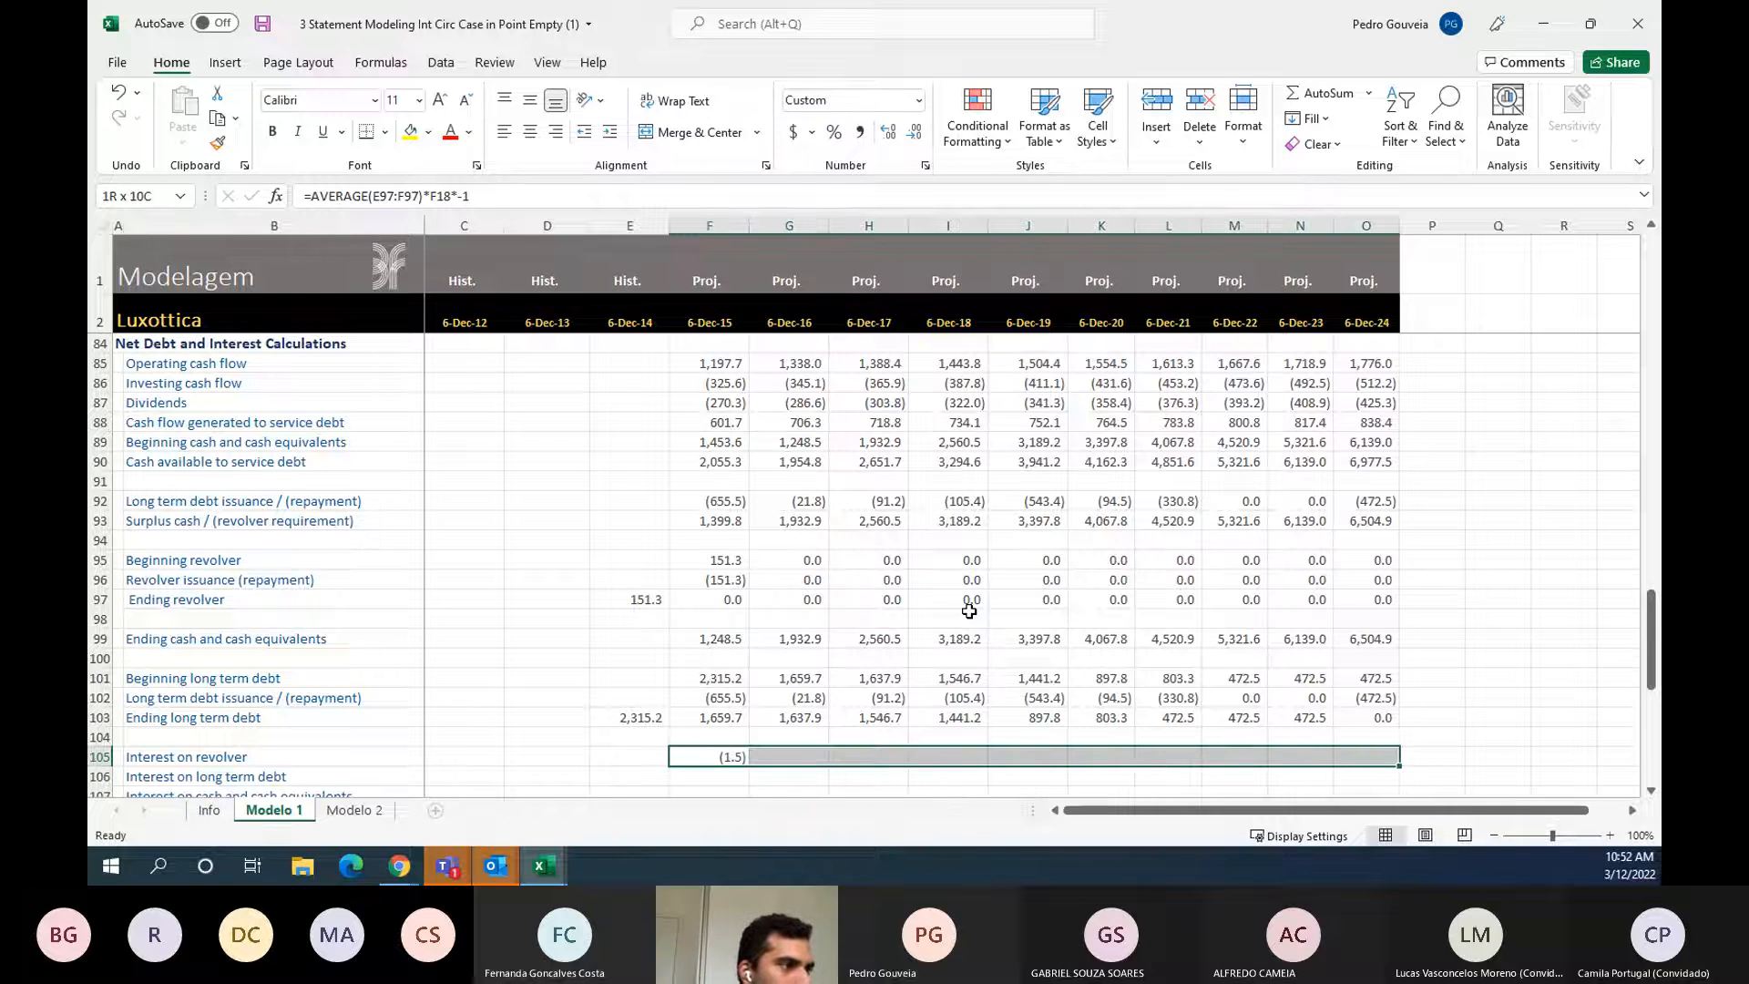
key("ctrl+r")
key("Down")
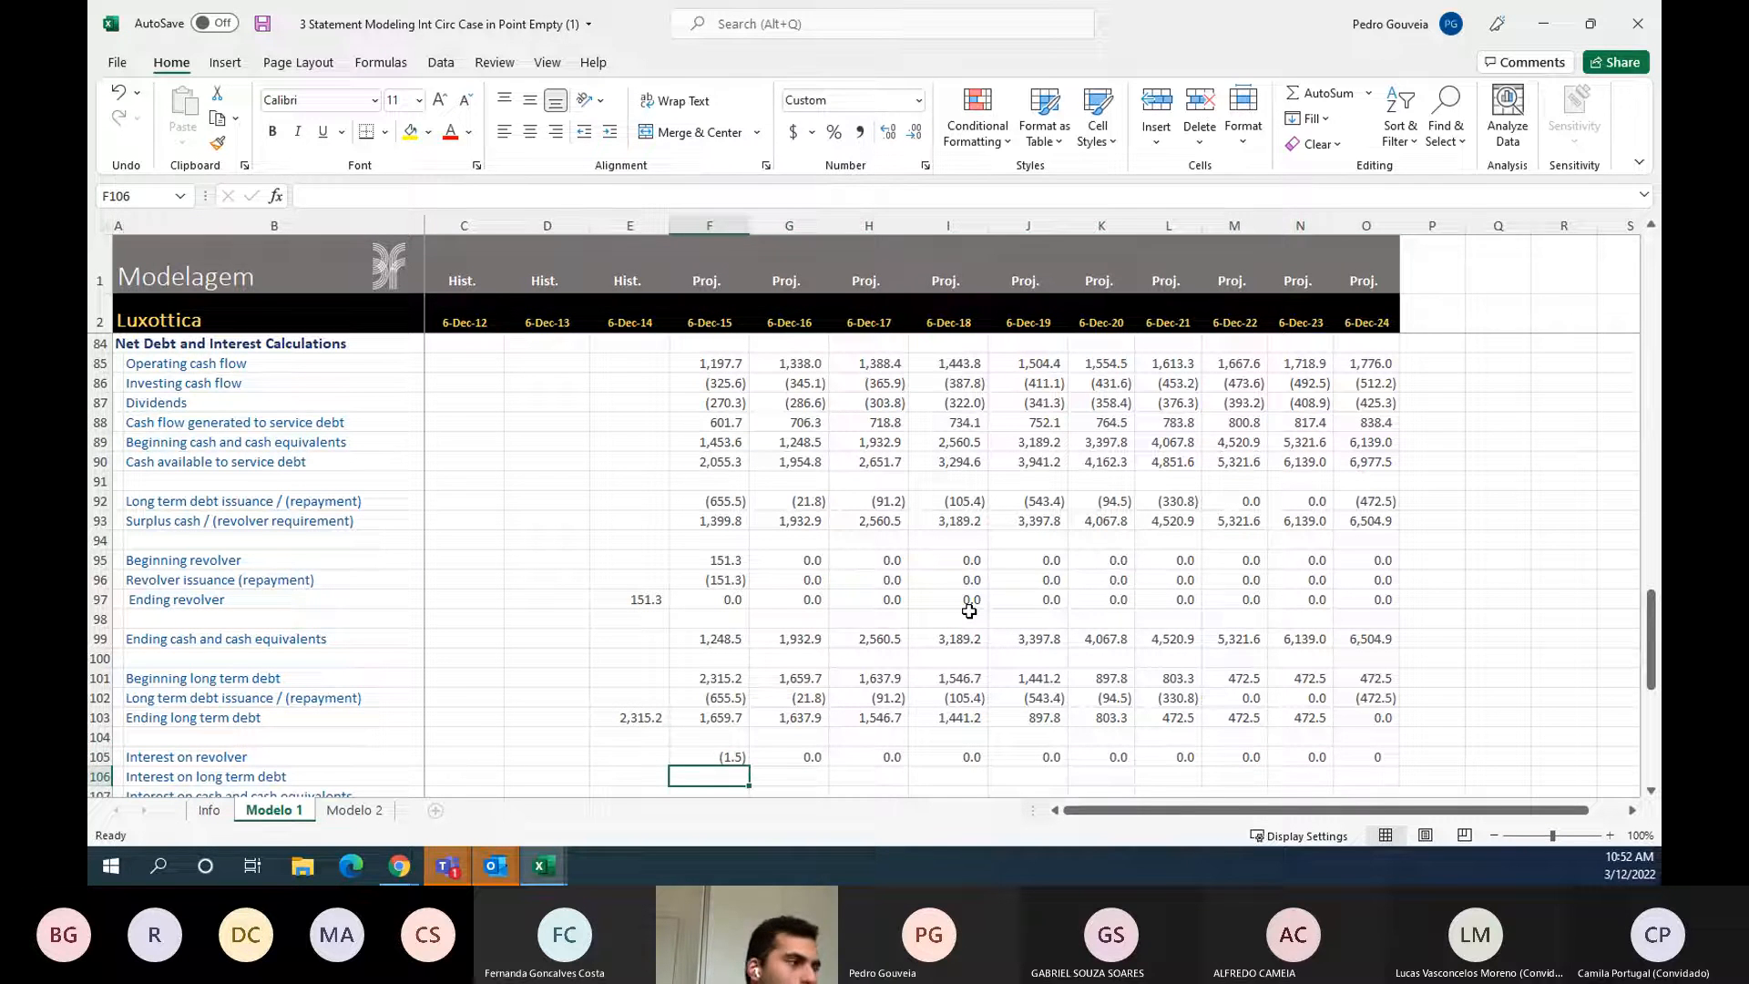
- Calculate the 6-Dec-15 interest on long term debt in F106 as the average of E103:F103 times the rate in F19, multiplied by -1
type("=")
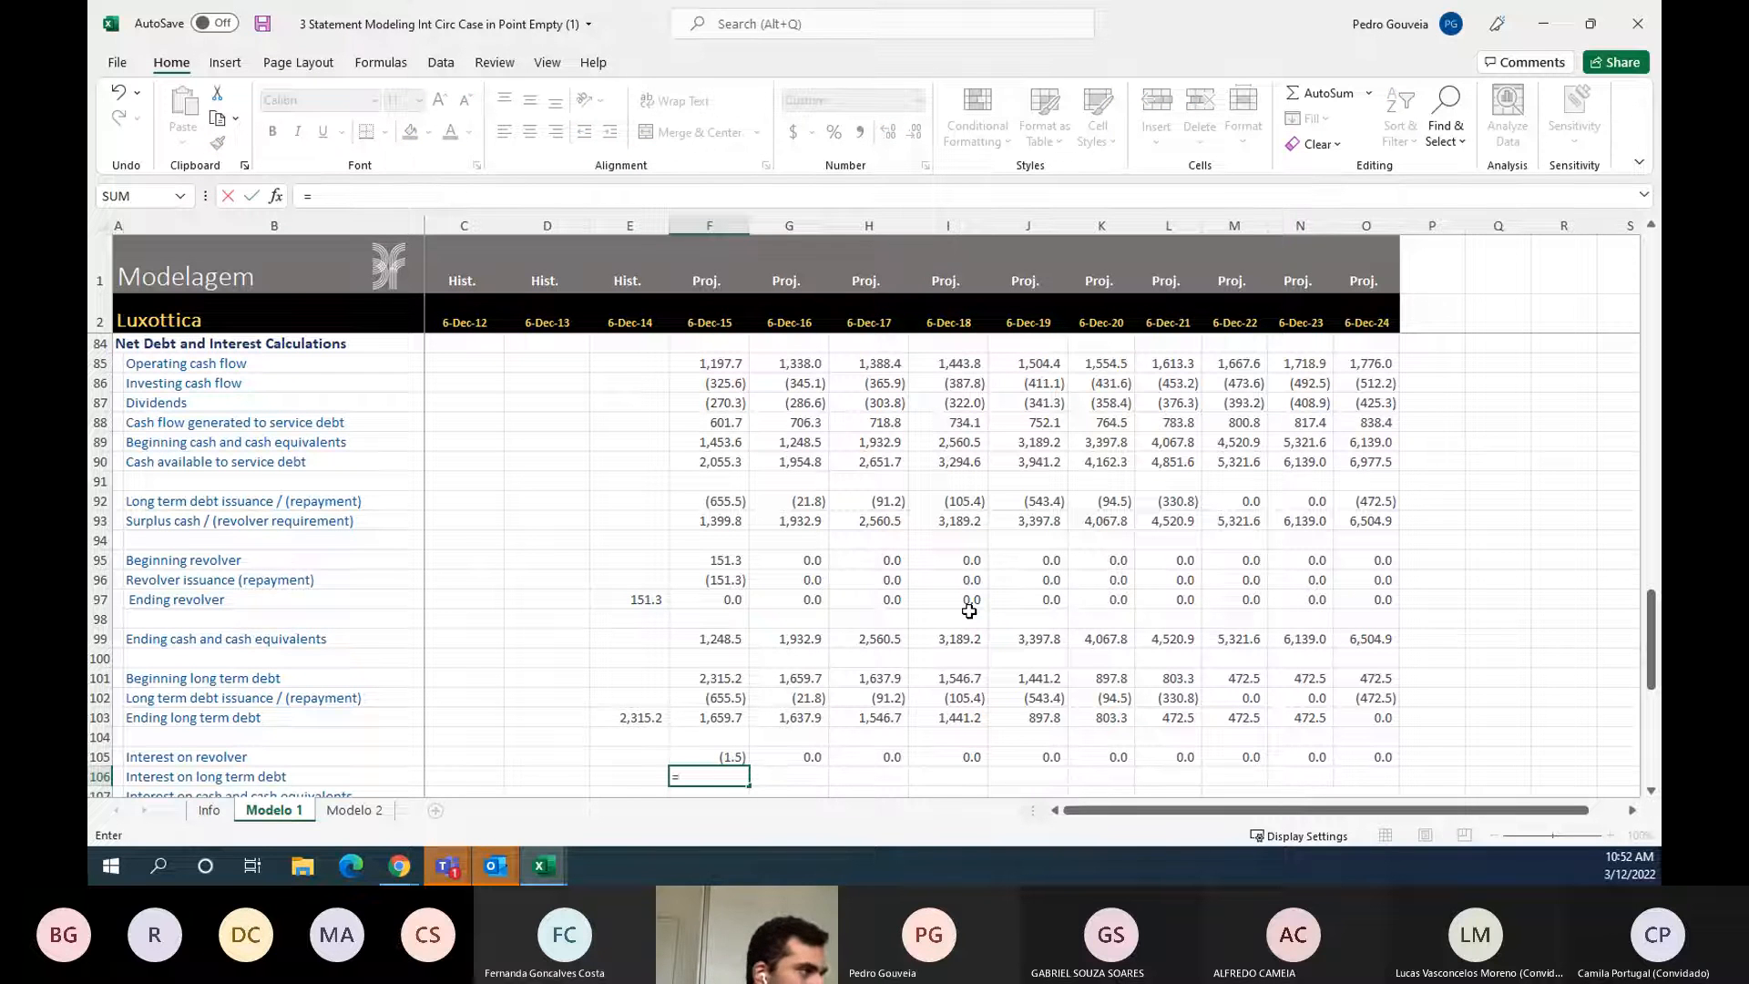
type("averag")
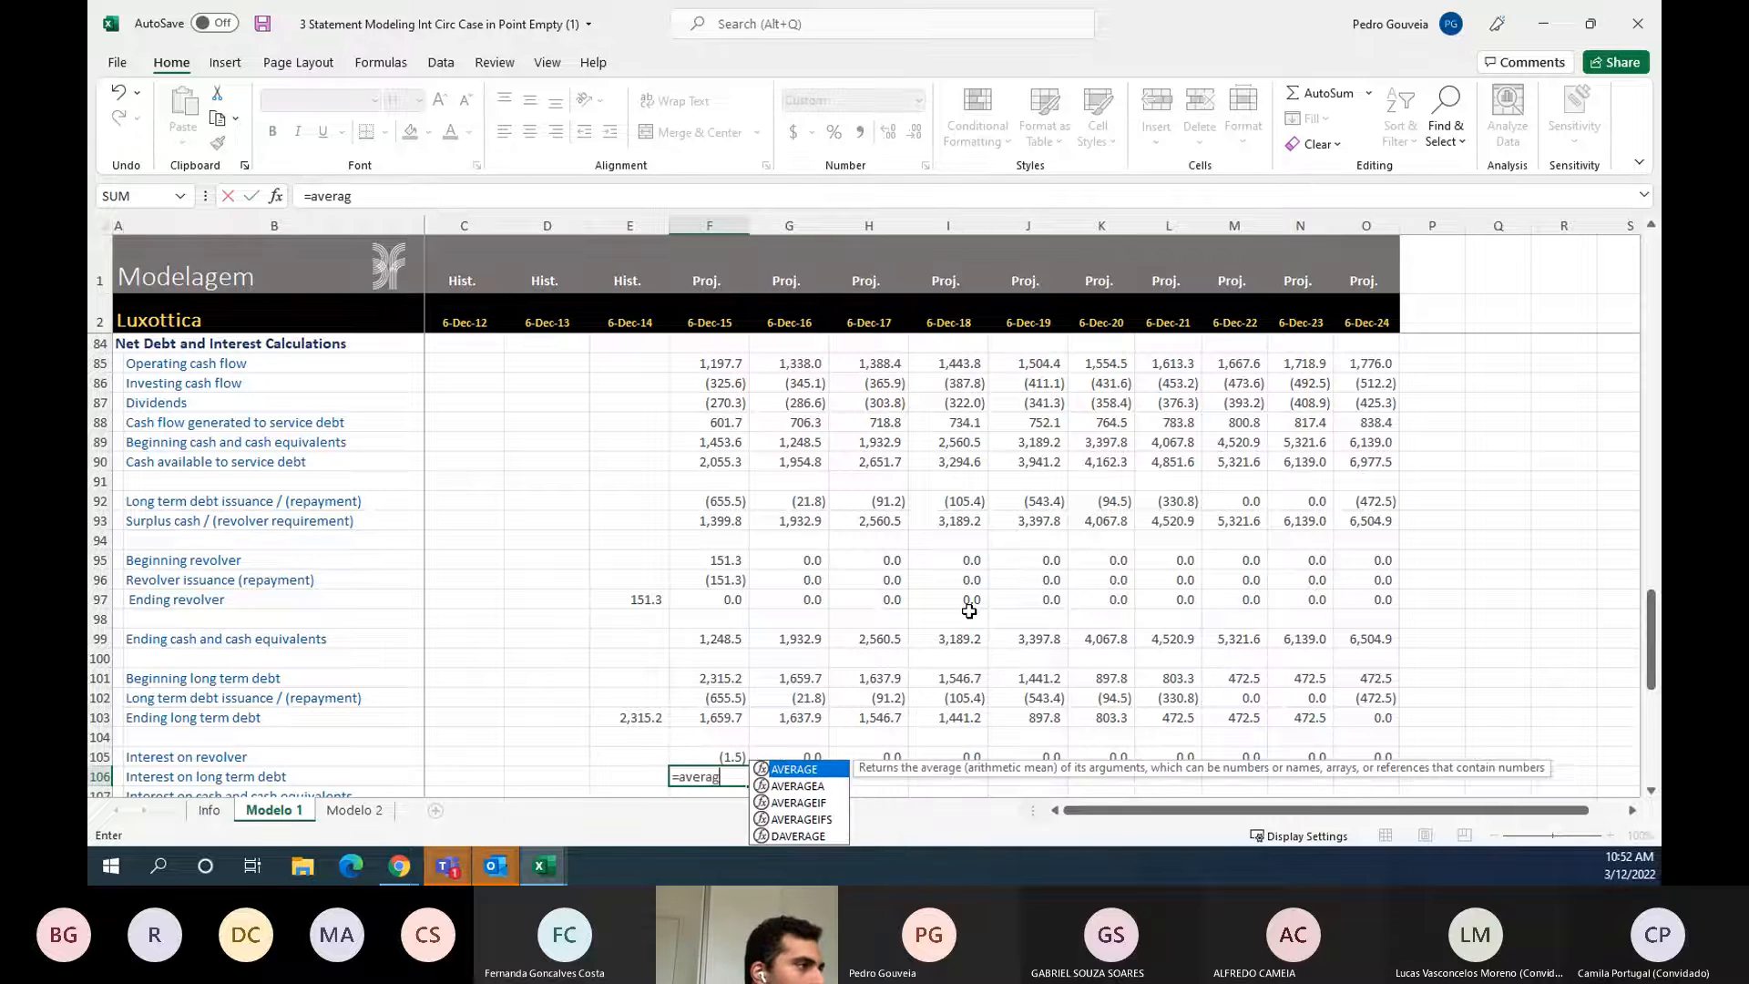
key("Tab")
key("Up")
key("Up")
key("Up")
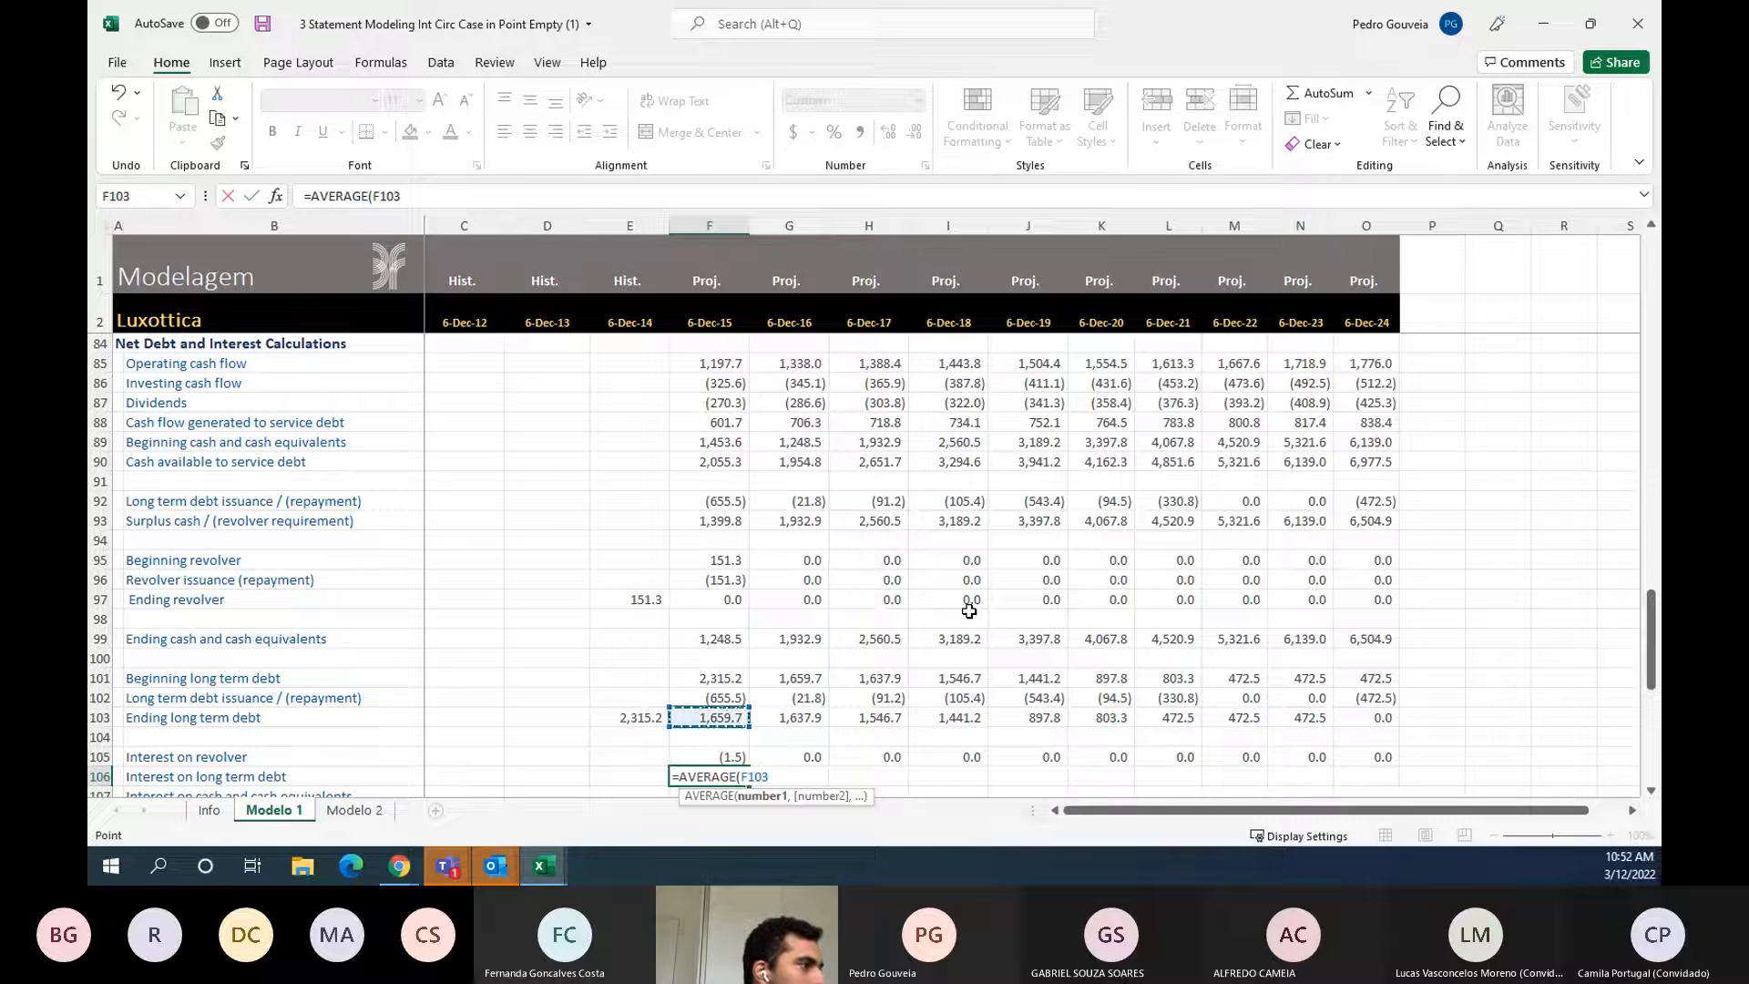
key("shift+Left")
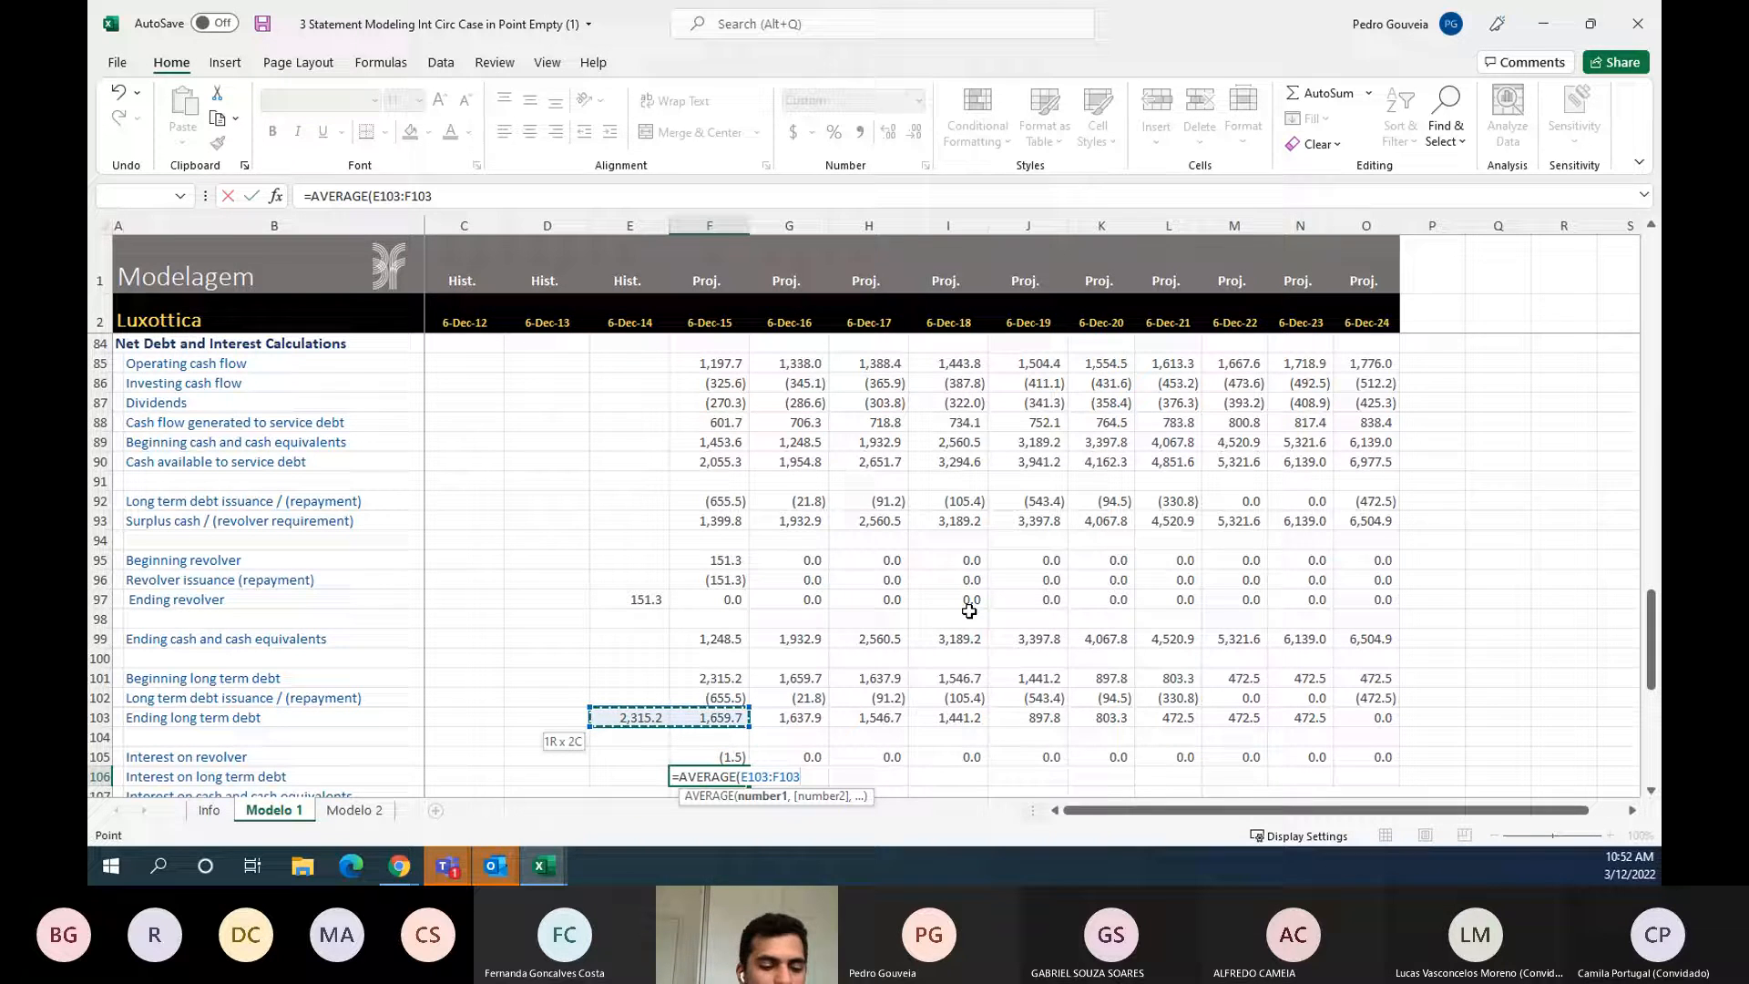
type(")*")
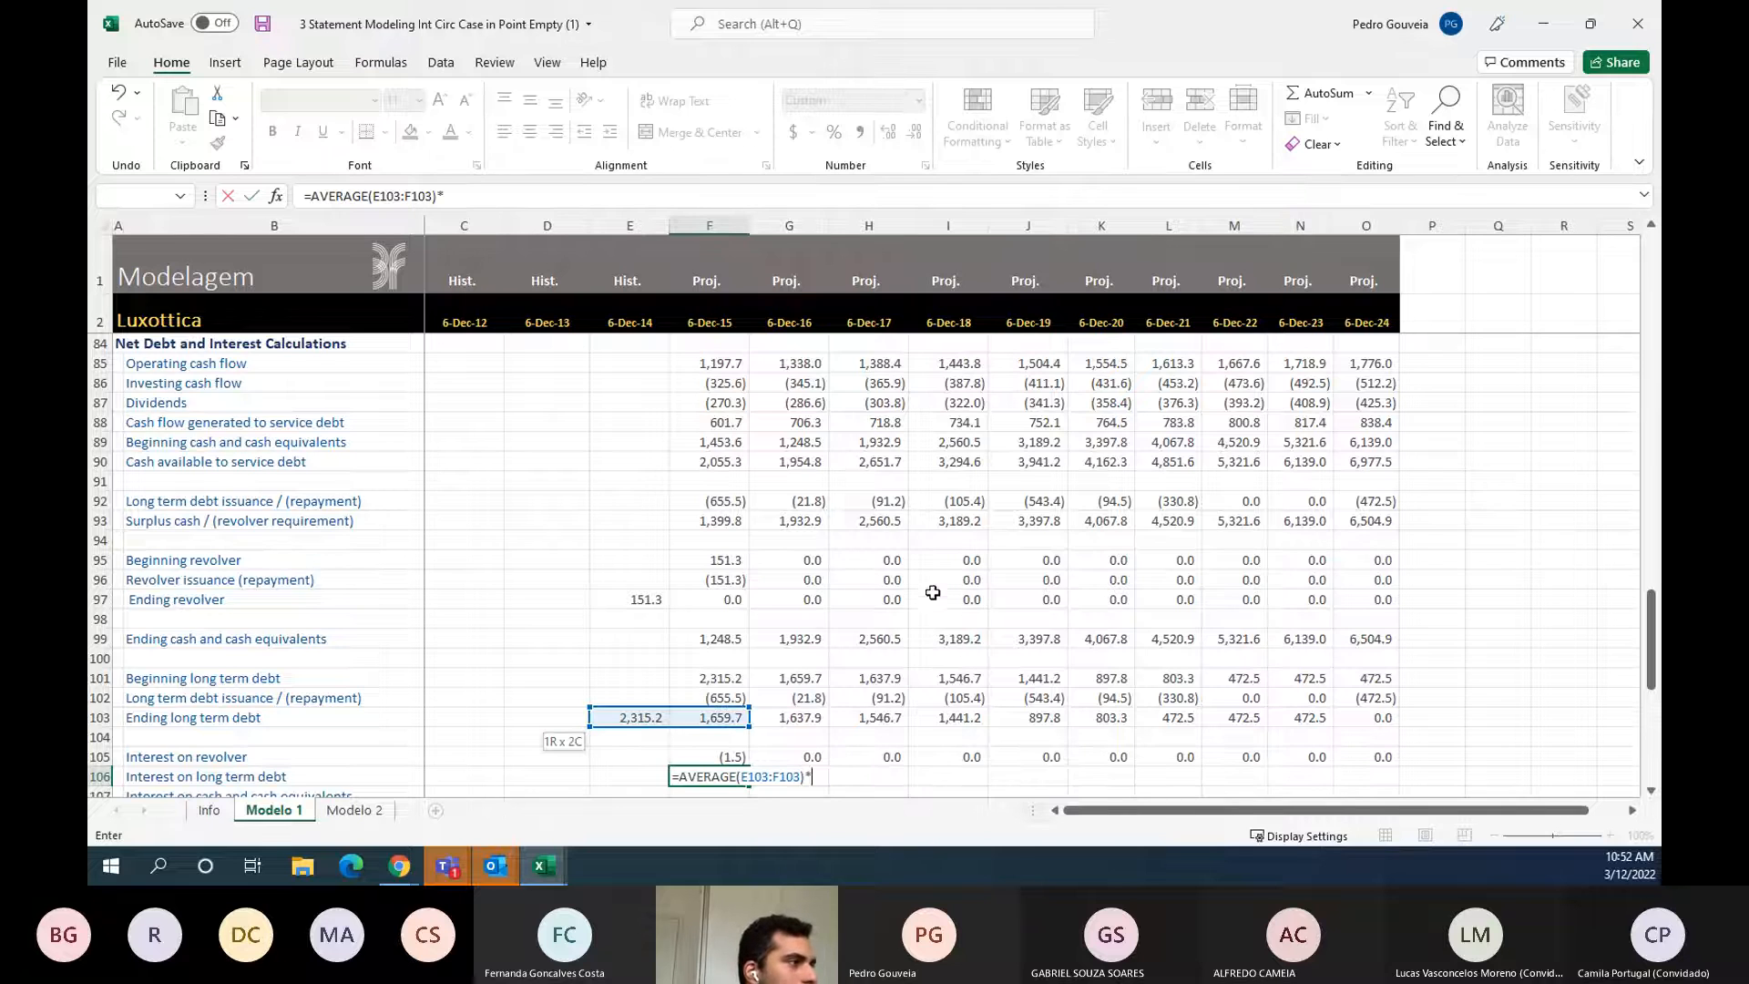
scroll(856, 585, "up", 15)
scroll(856, 585, "up", 5)
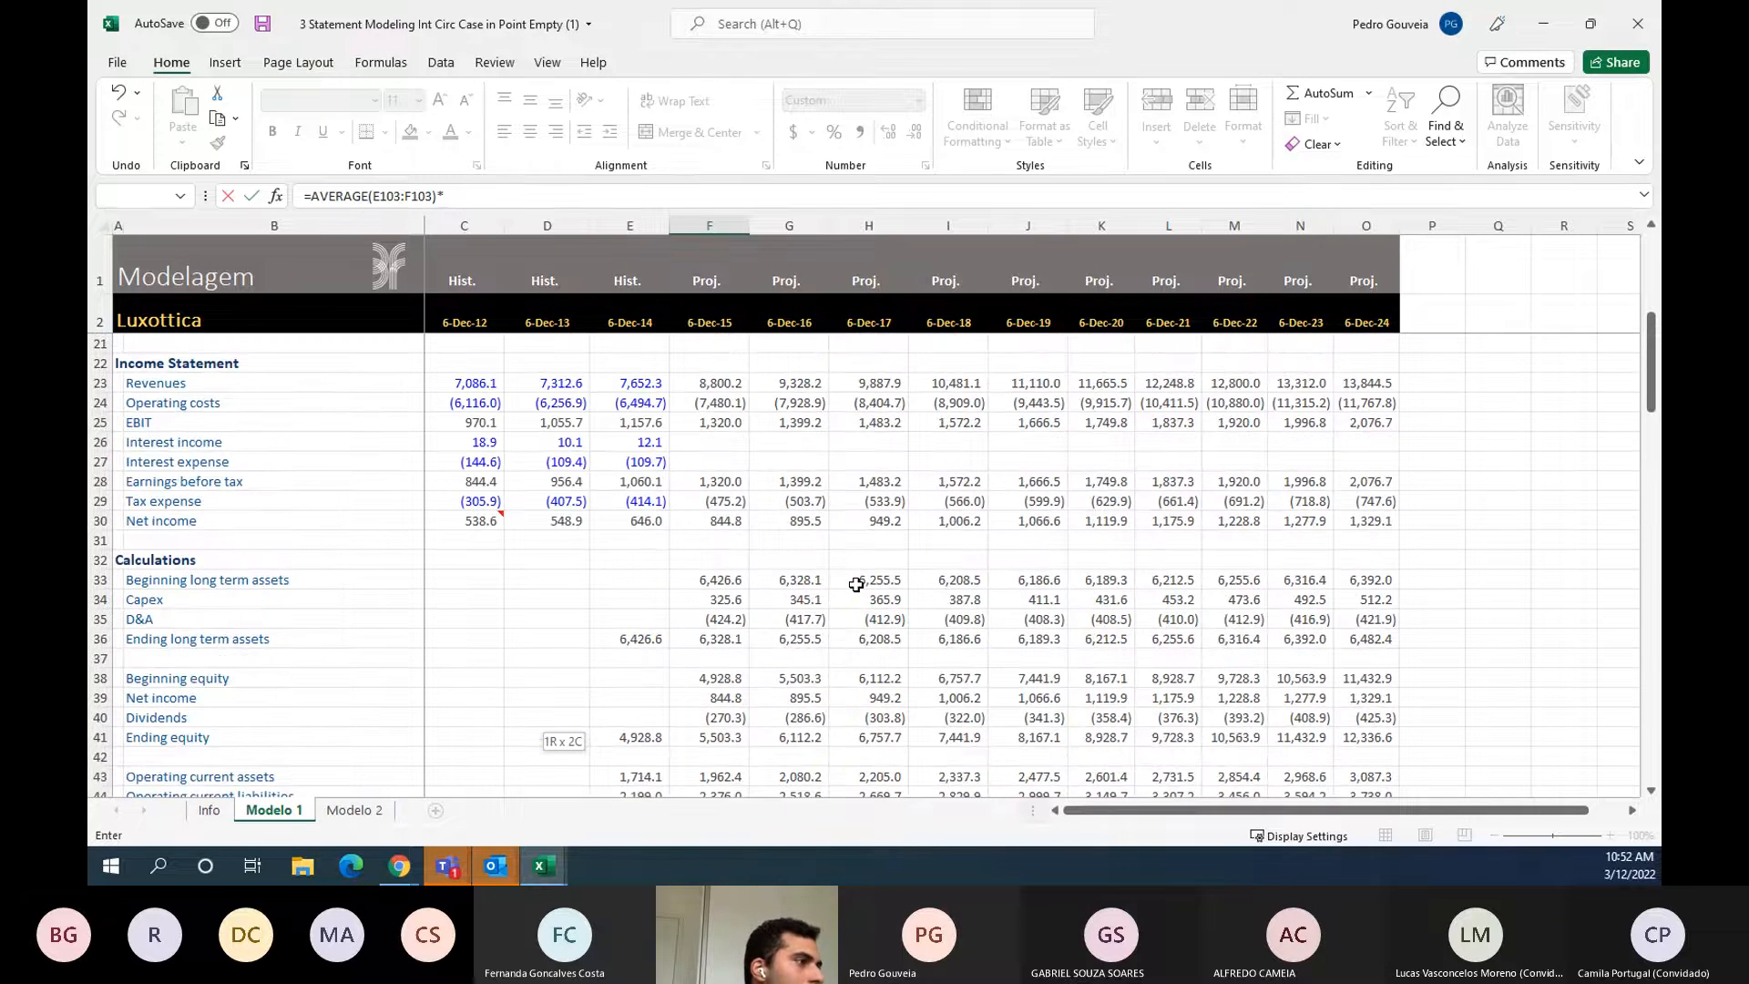
scroll(856, 585, "up", 6)
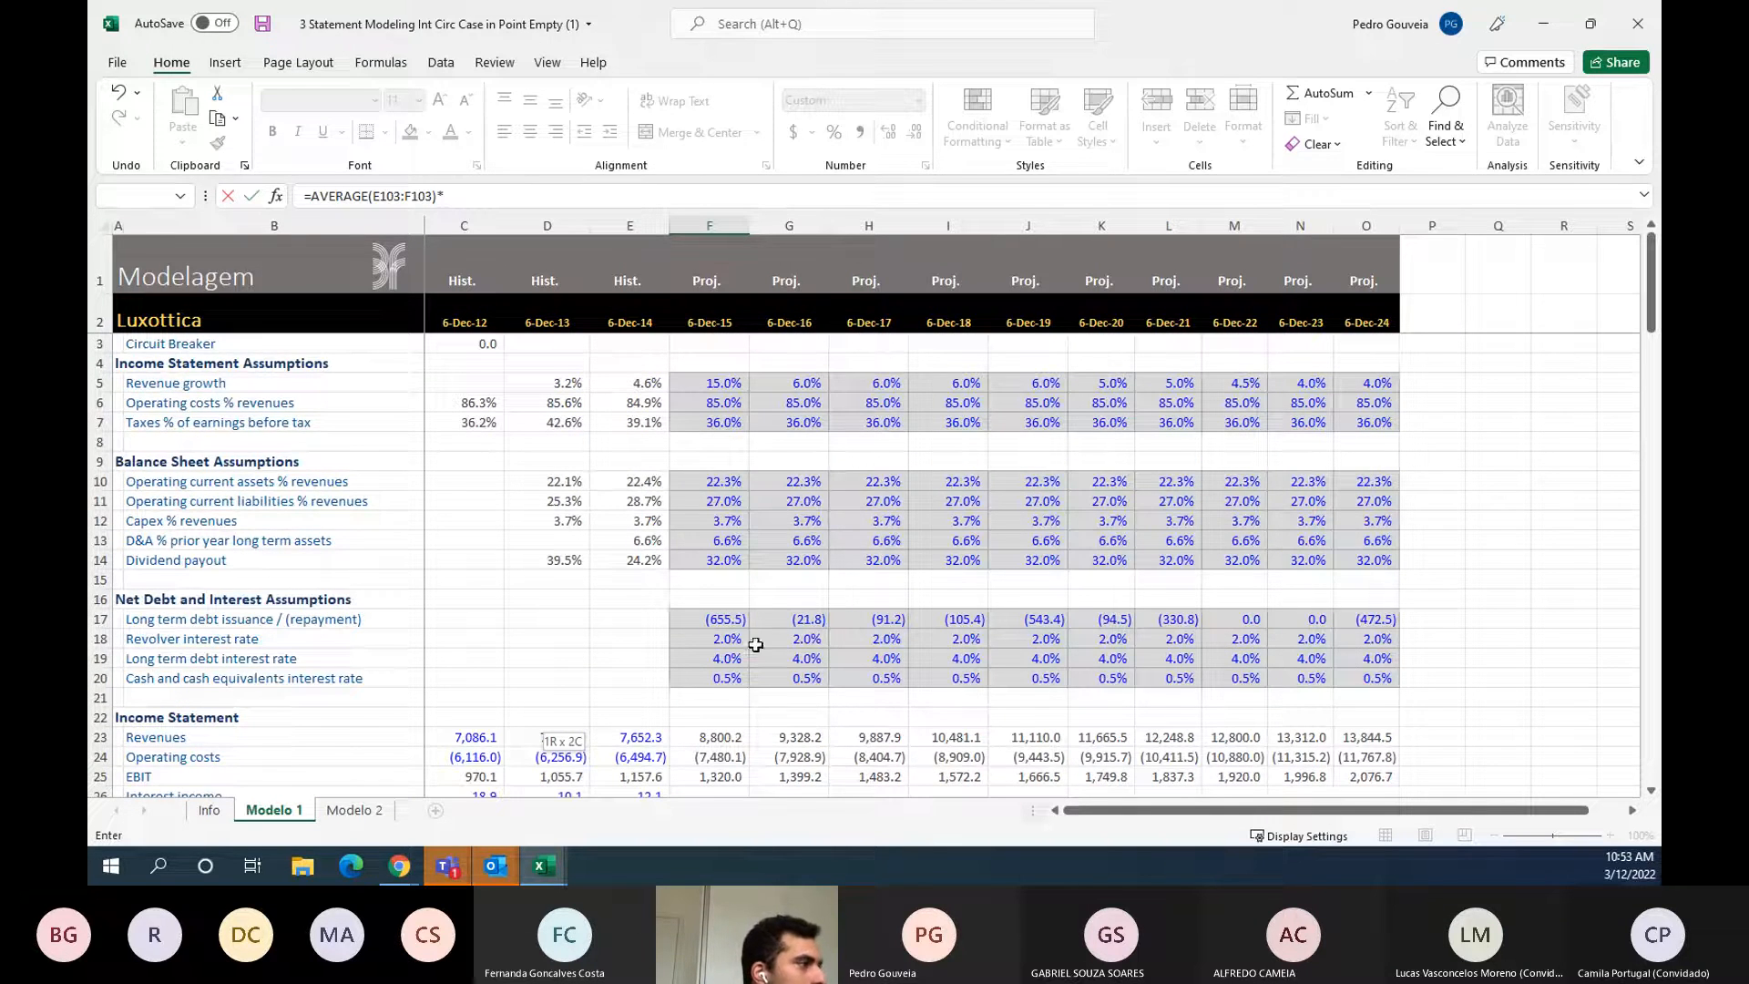
left_click(715, 658)
type("*-1")
key("ctrl+Return")
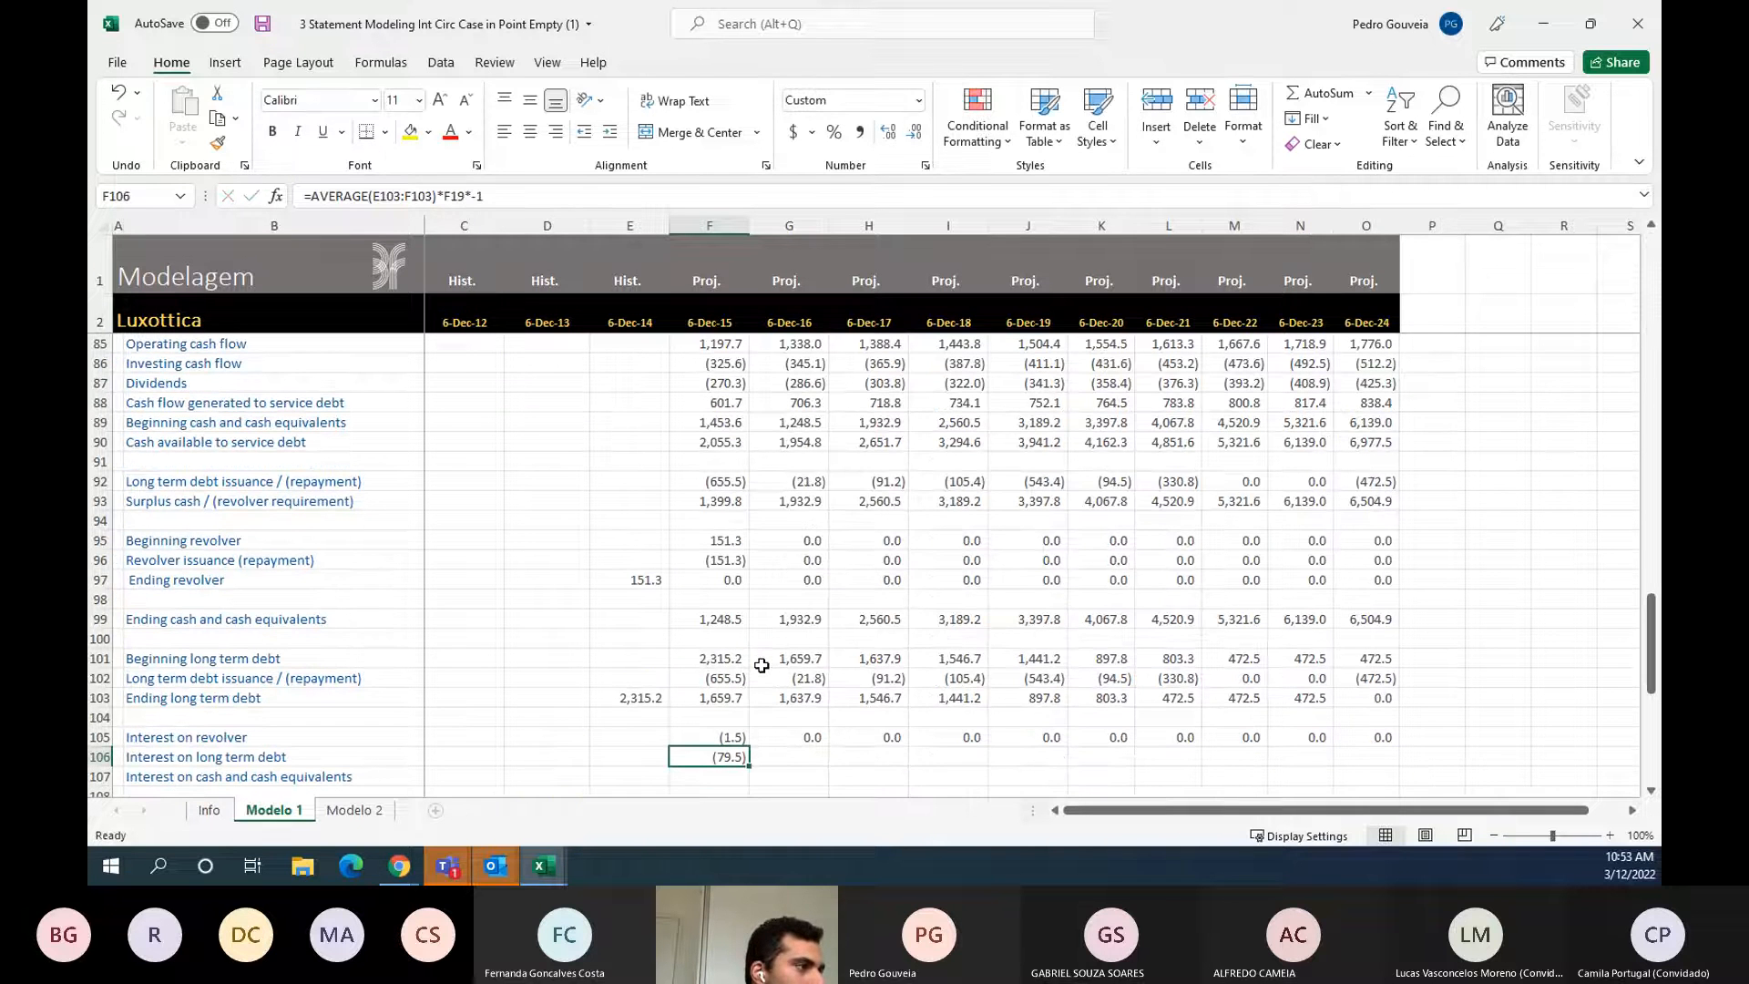
- Fill the interest on long term debt formula from F106 across the projection years through 6-Dec-24 in column O
key("shift+Right")
key("shift+Right")
key("shift+Right")
key("shift+Right")
key("shift+Right")
key("shift+Right")
key("shift+Right")
key("shift+Right")
key("shift+Right")
key("ctrl+r")
- Calculate the 6-Dec-15 interest on cash and cash equivalents in F107 as the average of balance sheet cash E50:F50 times the cash interest rate in F20
key("Down")
scroll(761, 666, "down", 1)
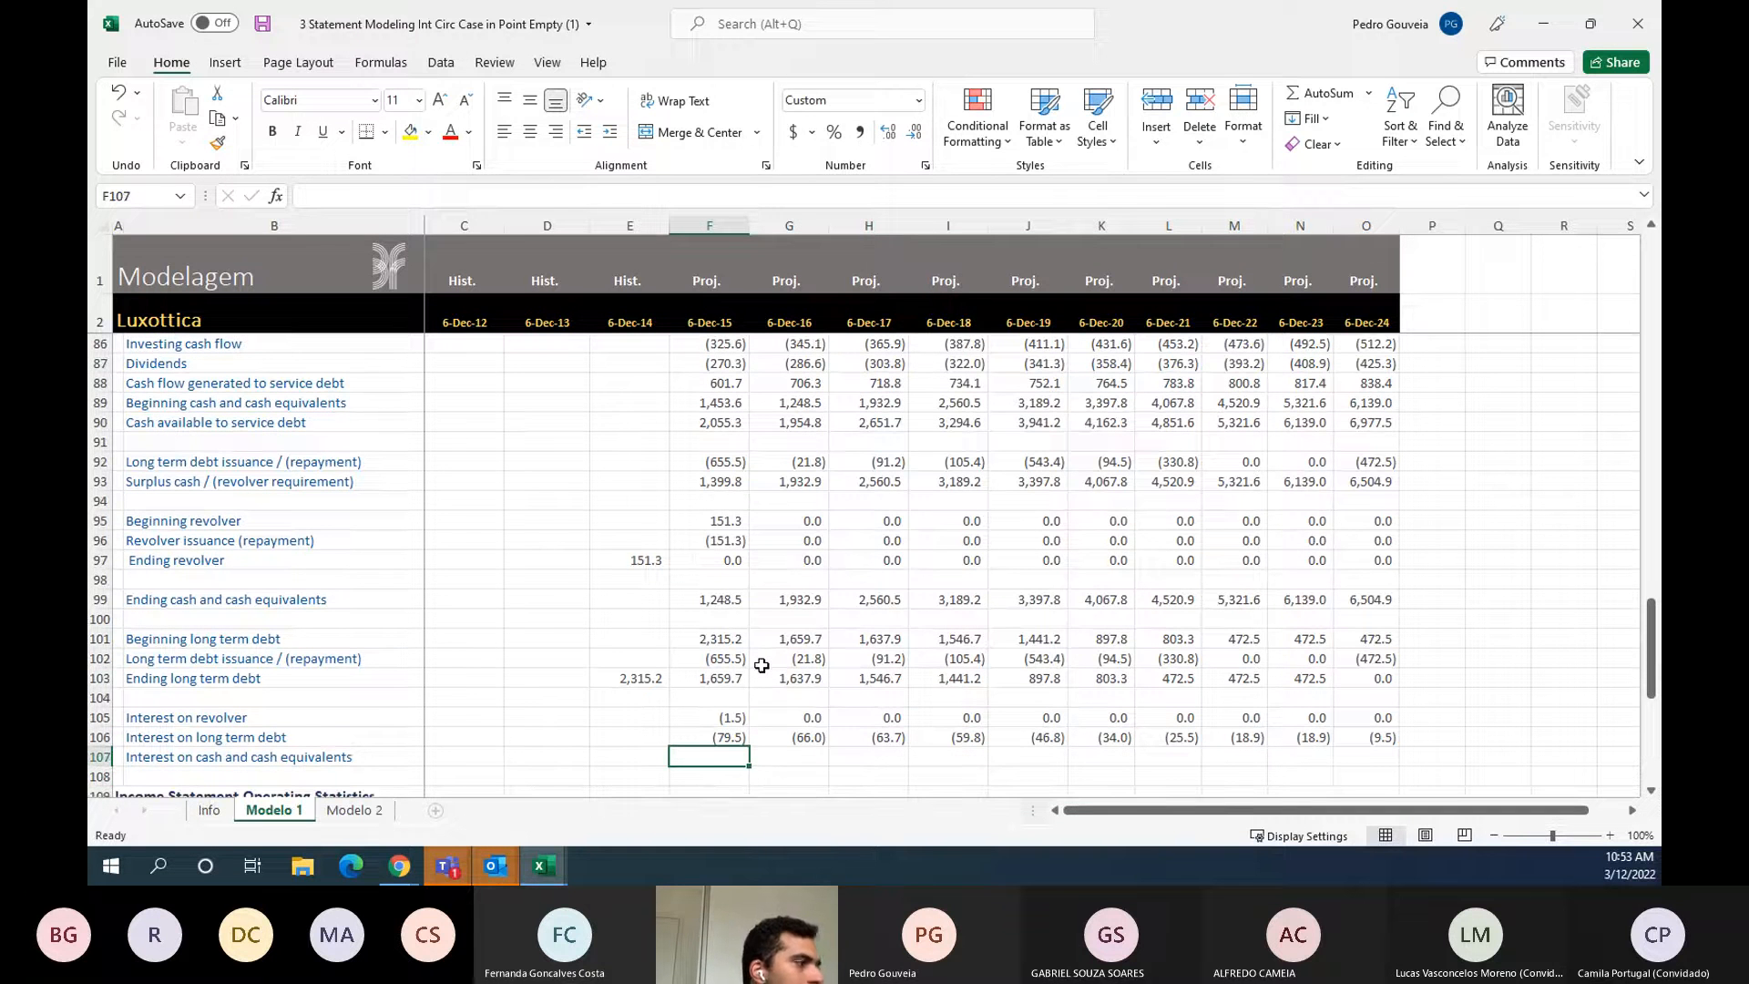
type("=")
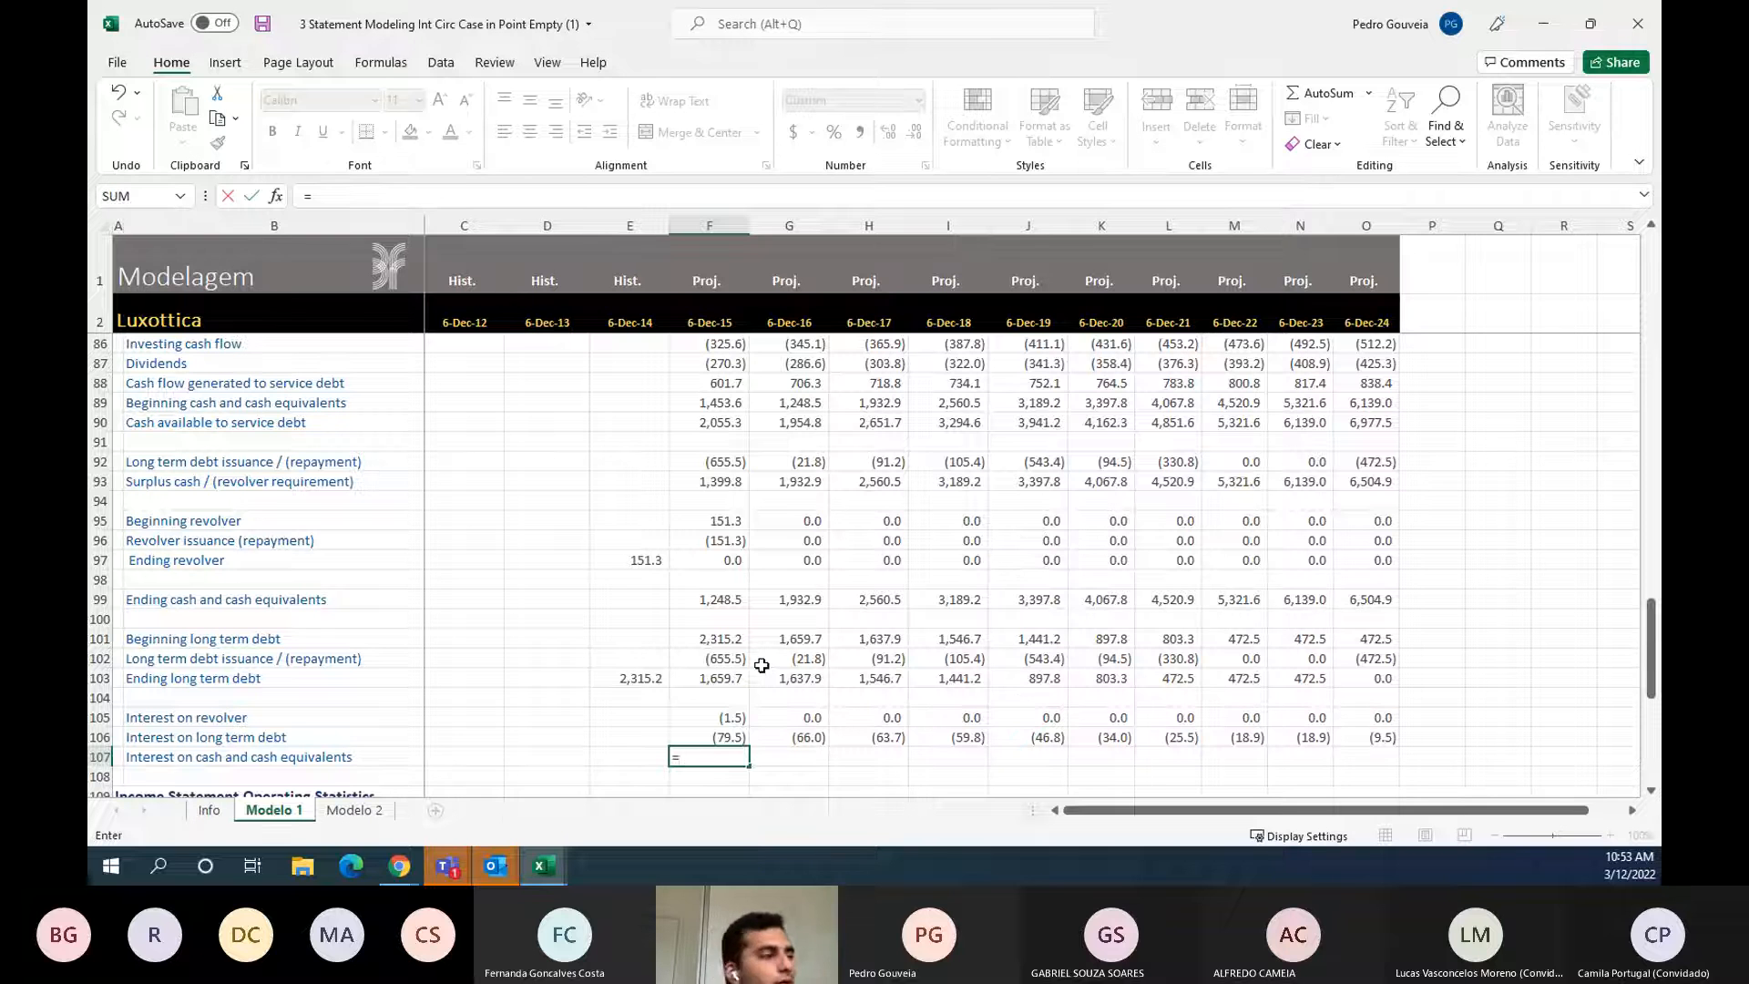
type("avera")
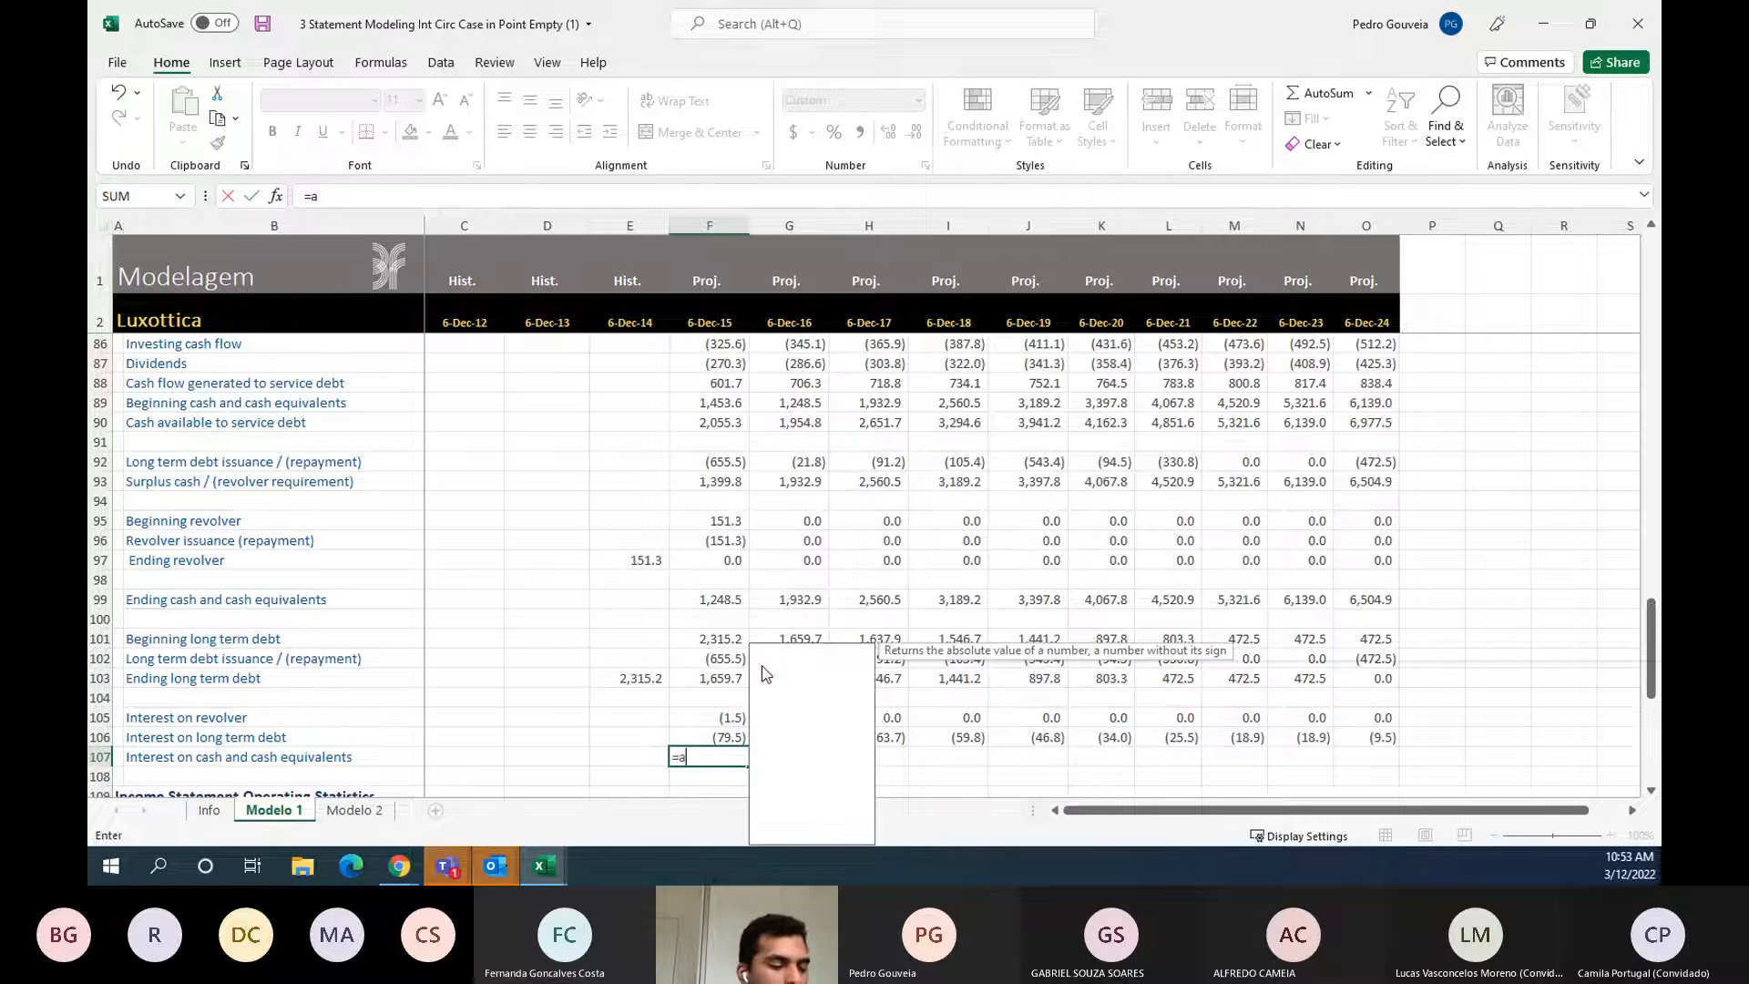
key("Tab")
key("Up")
key("Up")
key("Up")
key("Up")
key("Up")
key("Up")
key("Up")
key("Up")
key("Up")
key("Up")
key("Up")
key("Up")
key("Up")
key("Up")
key("Up")
key("Up")
key("Up")
key("Up")
key("Up")
key("Up")
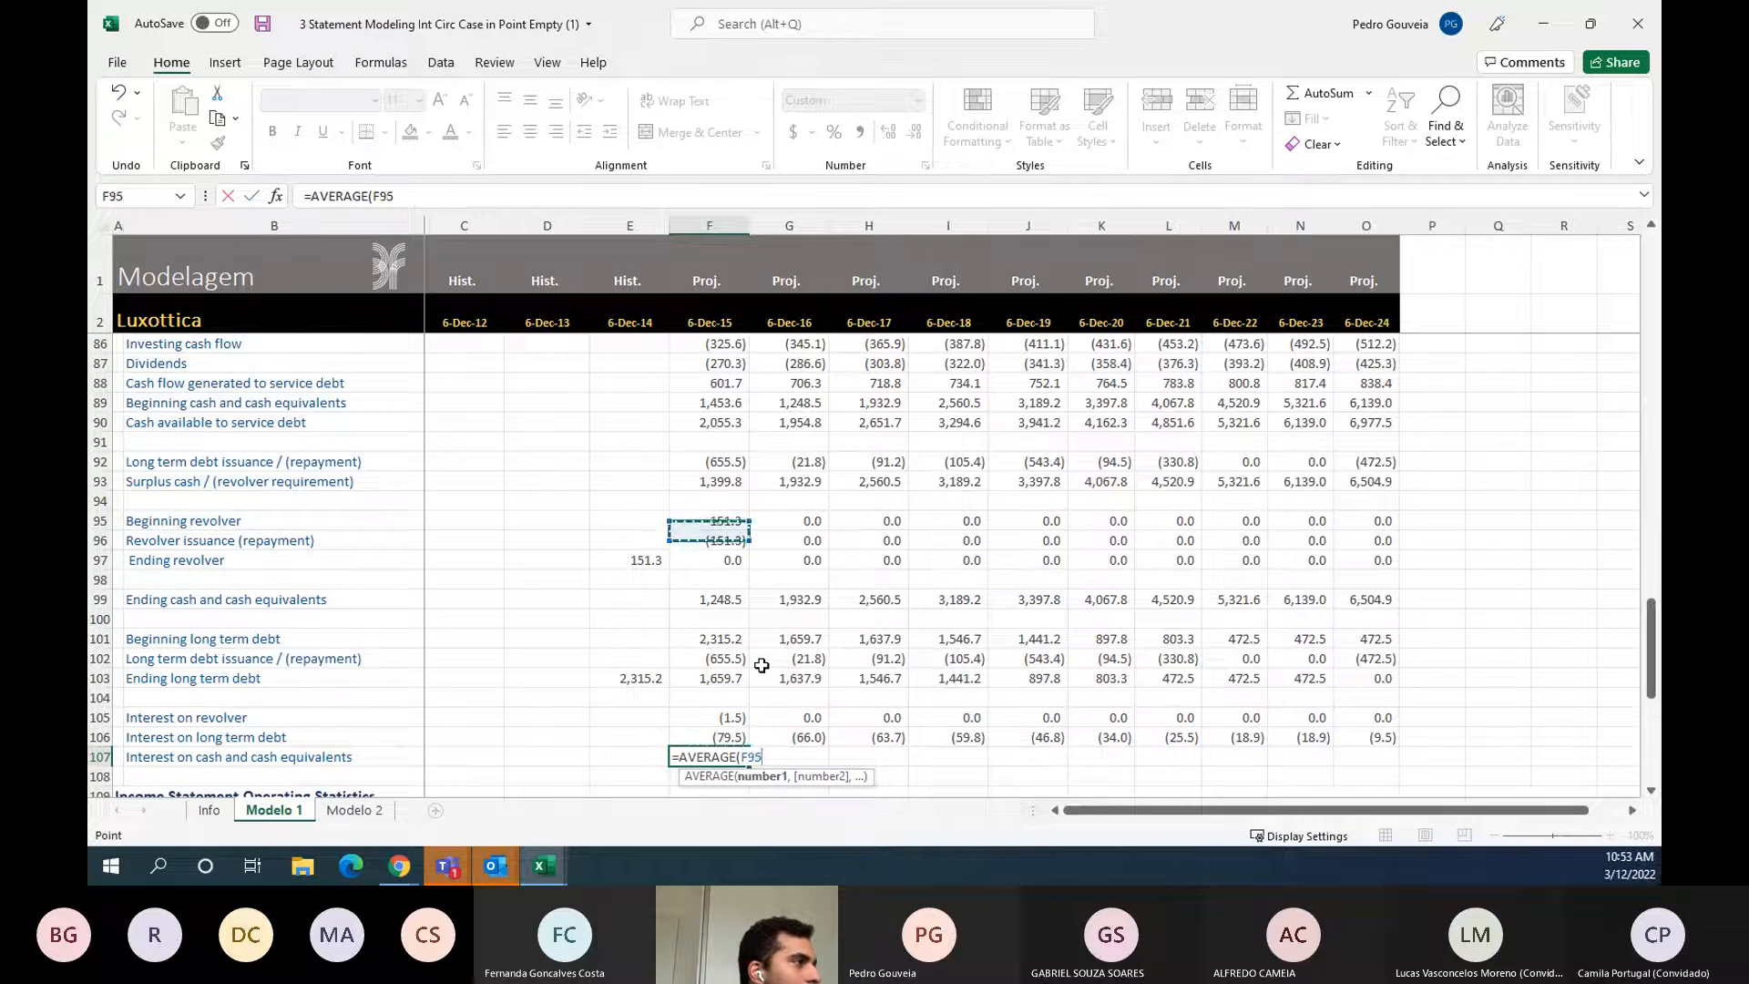
key("Up")
key("Up")
key("Up")
key("Up")
key("Up")
key("Up")
key("Up")
key("Down")
key("Down")
key("Down")
key("Down")
key("Down")
key("Down")
key("Down")
key("Down")
key("Down")
key("Down")
key("Down")
key("Down")
key("Down")
key("Down")
key("Down")
key("Down")
key("Down")
key("Down")
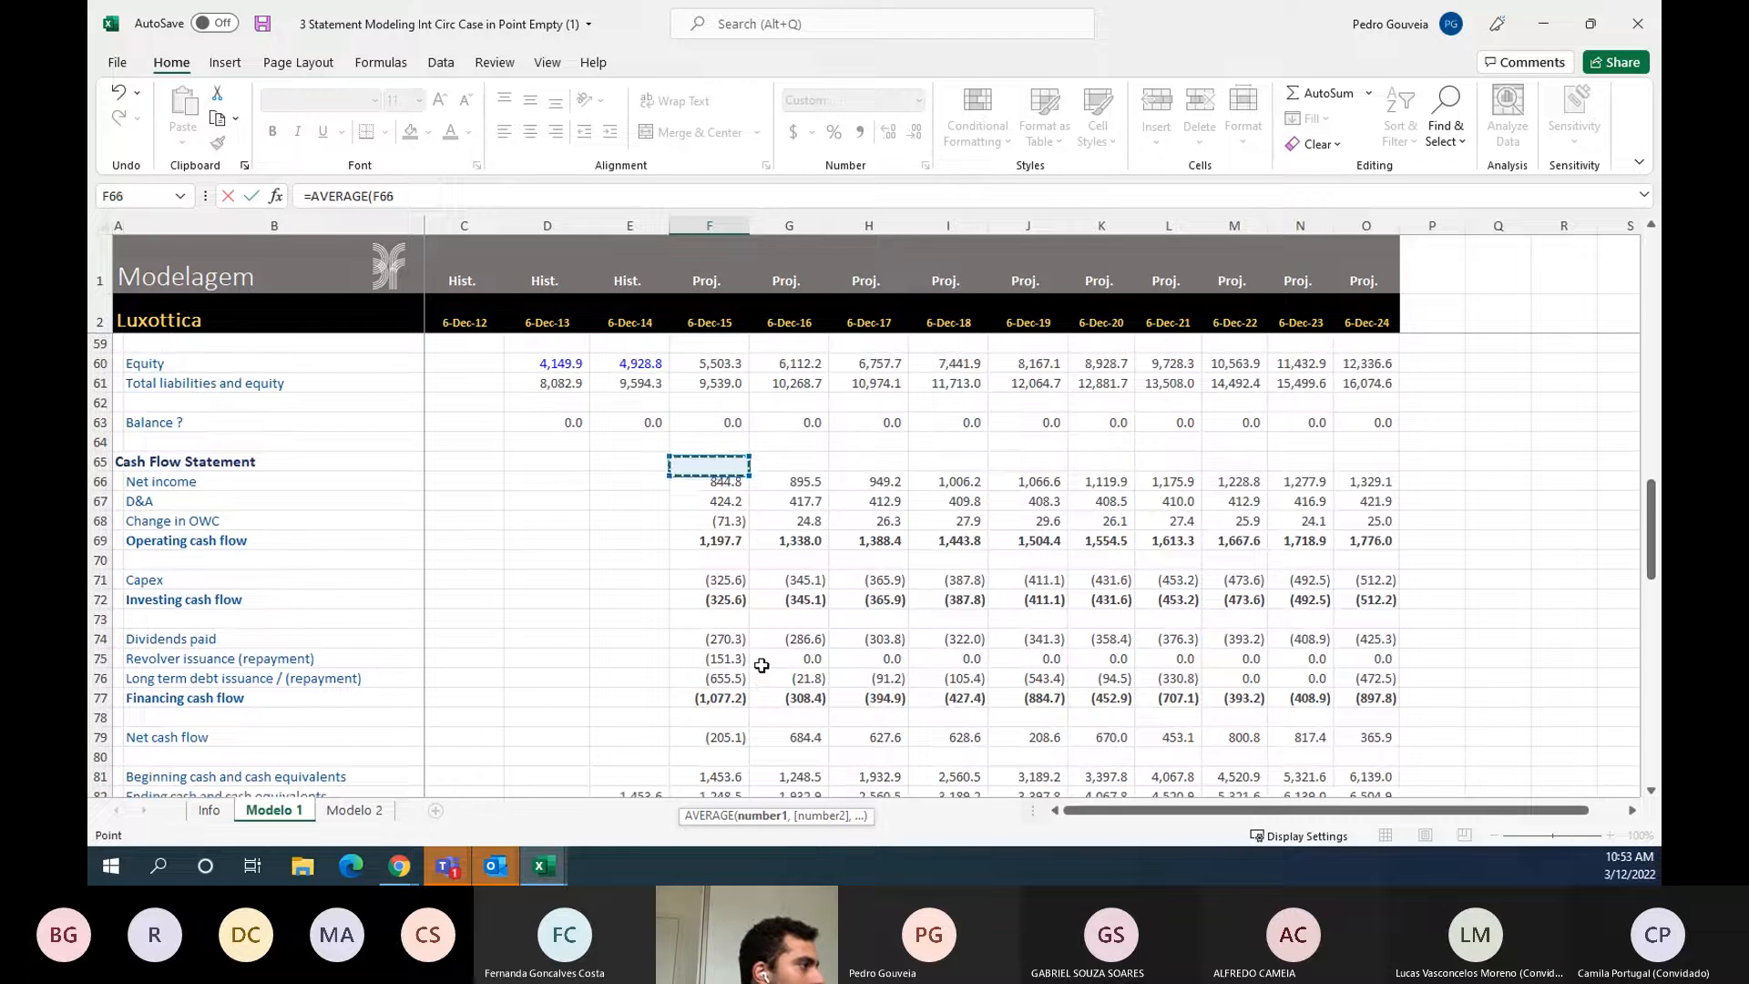
key("Down")
key("Down")
key("Up")
key("Up")
key("Up")
key("Up")
key("Up")
key("Up")
key("Up")
key("Up")
key("Up")
key("Up")
key("Up")
key("Up")
key("Up")
key("Up")
key("Up")
key("Up")
key("Up")
key("Up")
key("Up")
key("Up")
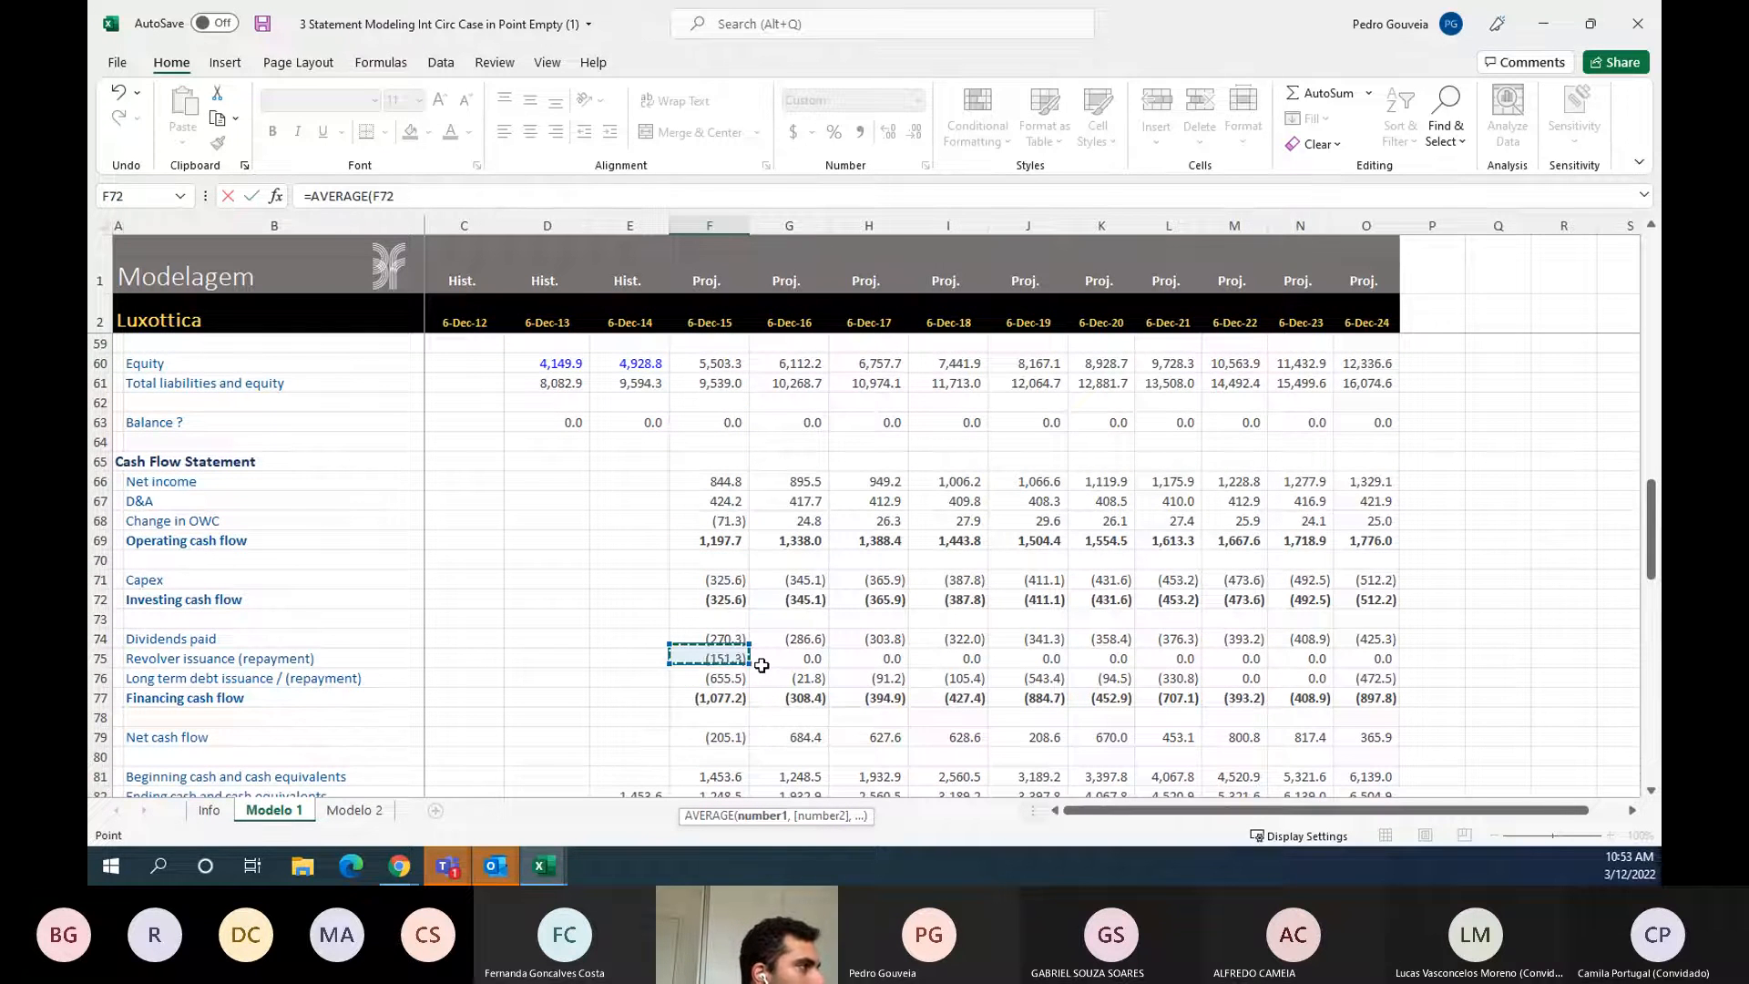
key("Down")
key("Down")
key("Down")
key("Down")
key("Down")
key("shift+Left")
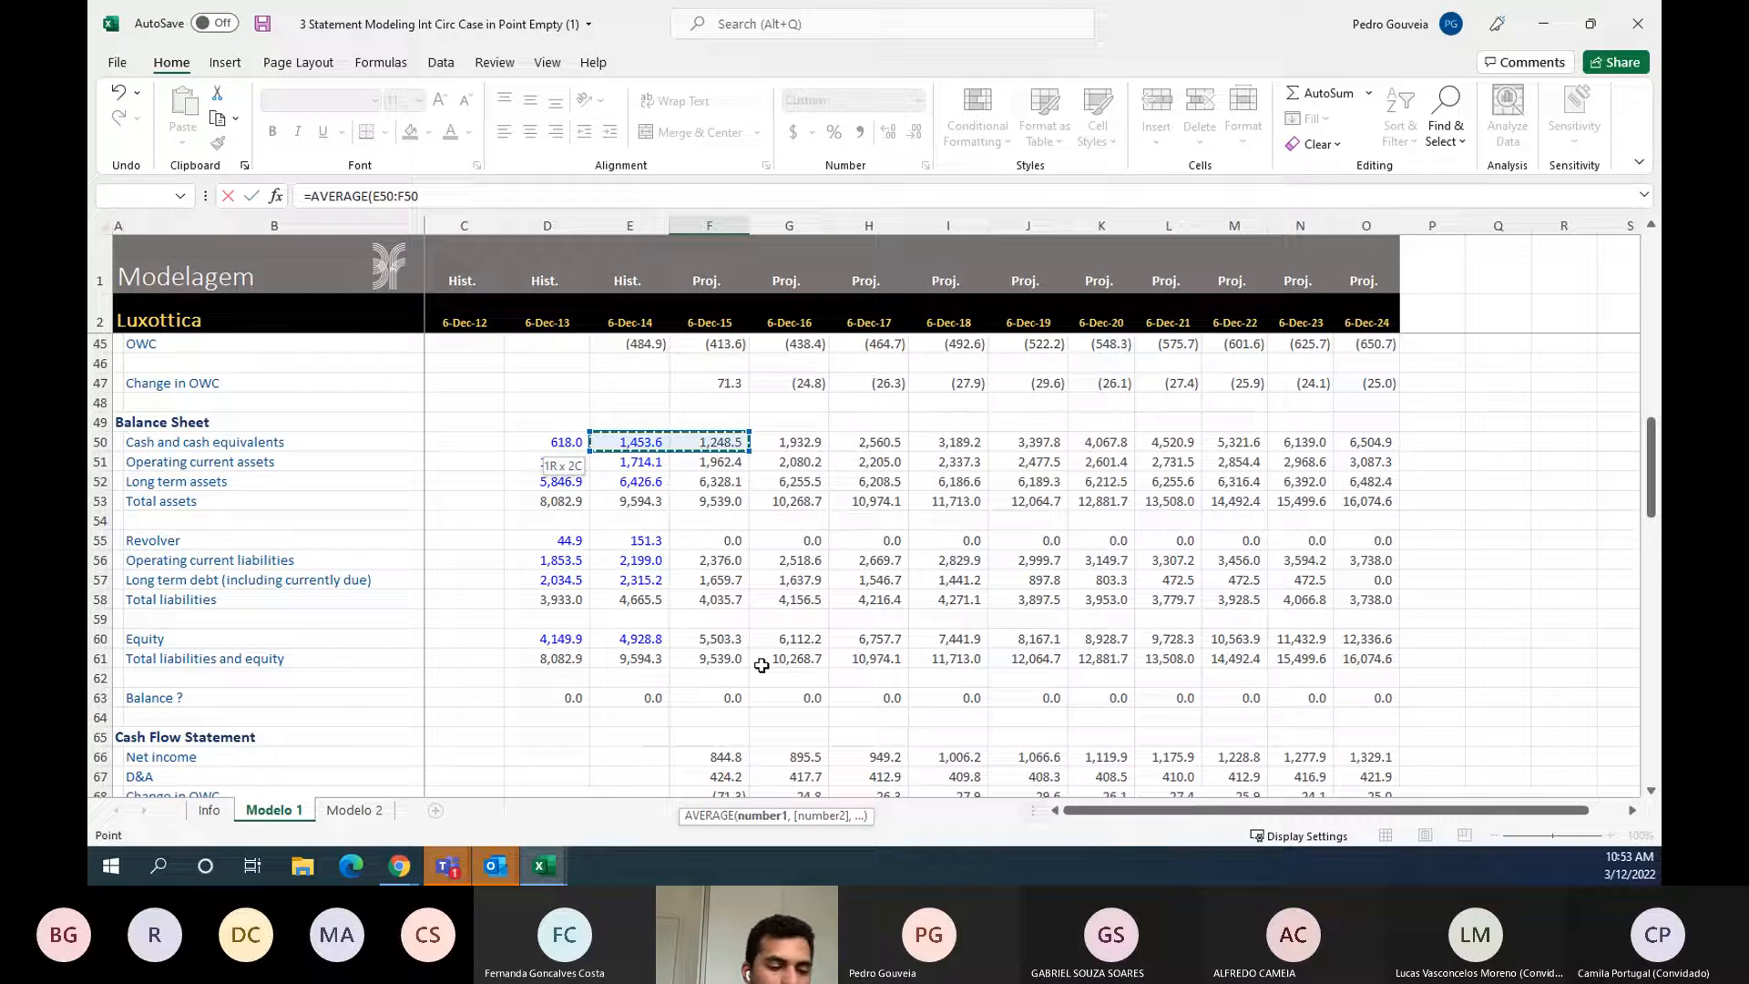
type(")*")
key("Up")
key("Up")
key("Up")
key("Up")
key("Up")
key("Up")
key("Up")
key("Up")
key("Up")
key("Up")
key("Up")
key("Up")
key("Up")
key("Up")
key("Up")
key("Up")
key("Up")
key("Up")
key("Up")
key("Up")
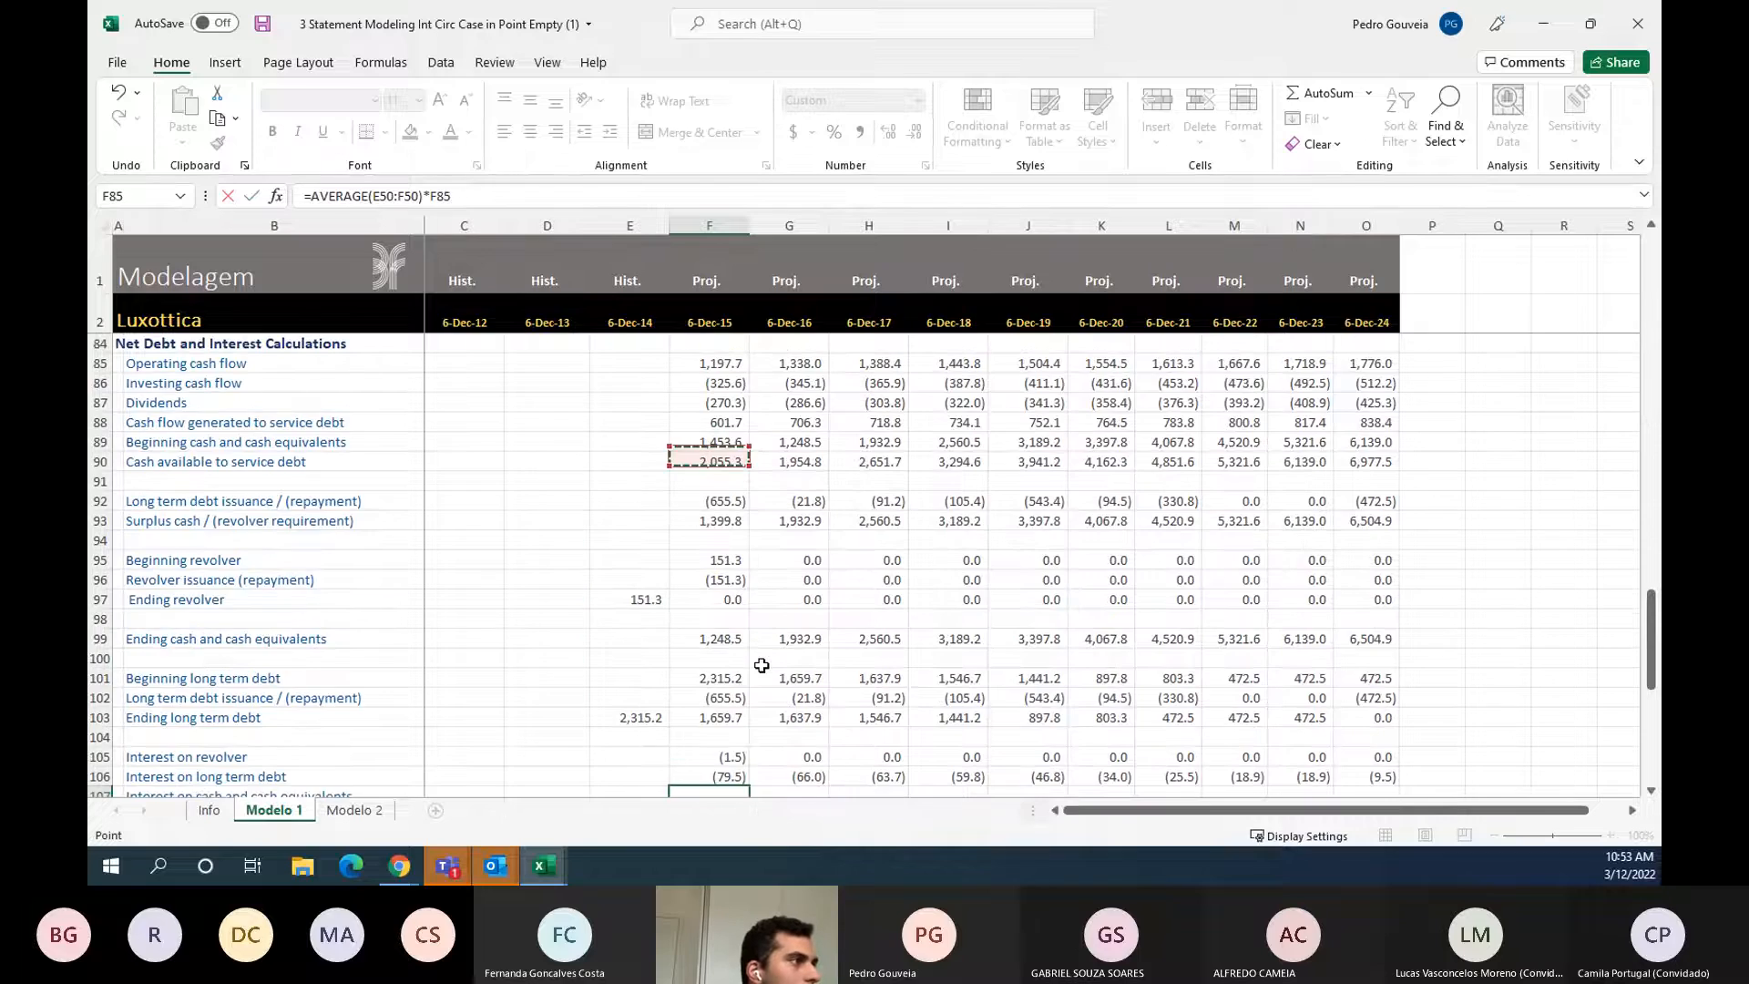
key("Up")
key("Up")
key("Up")
key("Up")
key("Up")
key("Up")
key("Up")
key("Up")
key("Up")
key("Up")
key("Up")
key("Up")
key("Up")
key("Up")
key("Up")
key("Up")
key("Up")
key("Up")
key("Up")
key("Up")
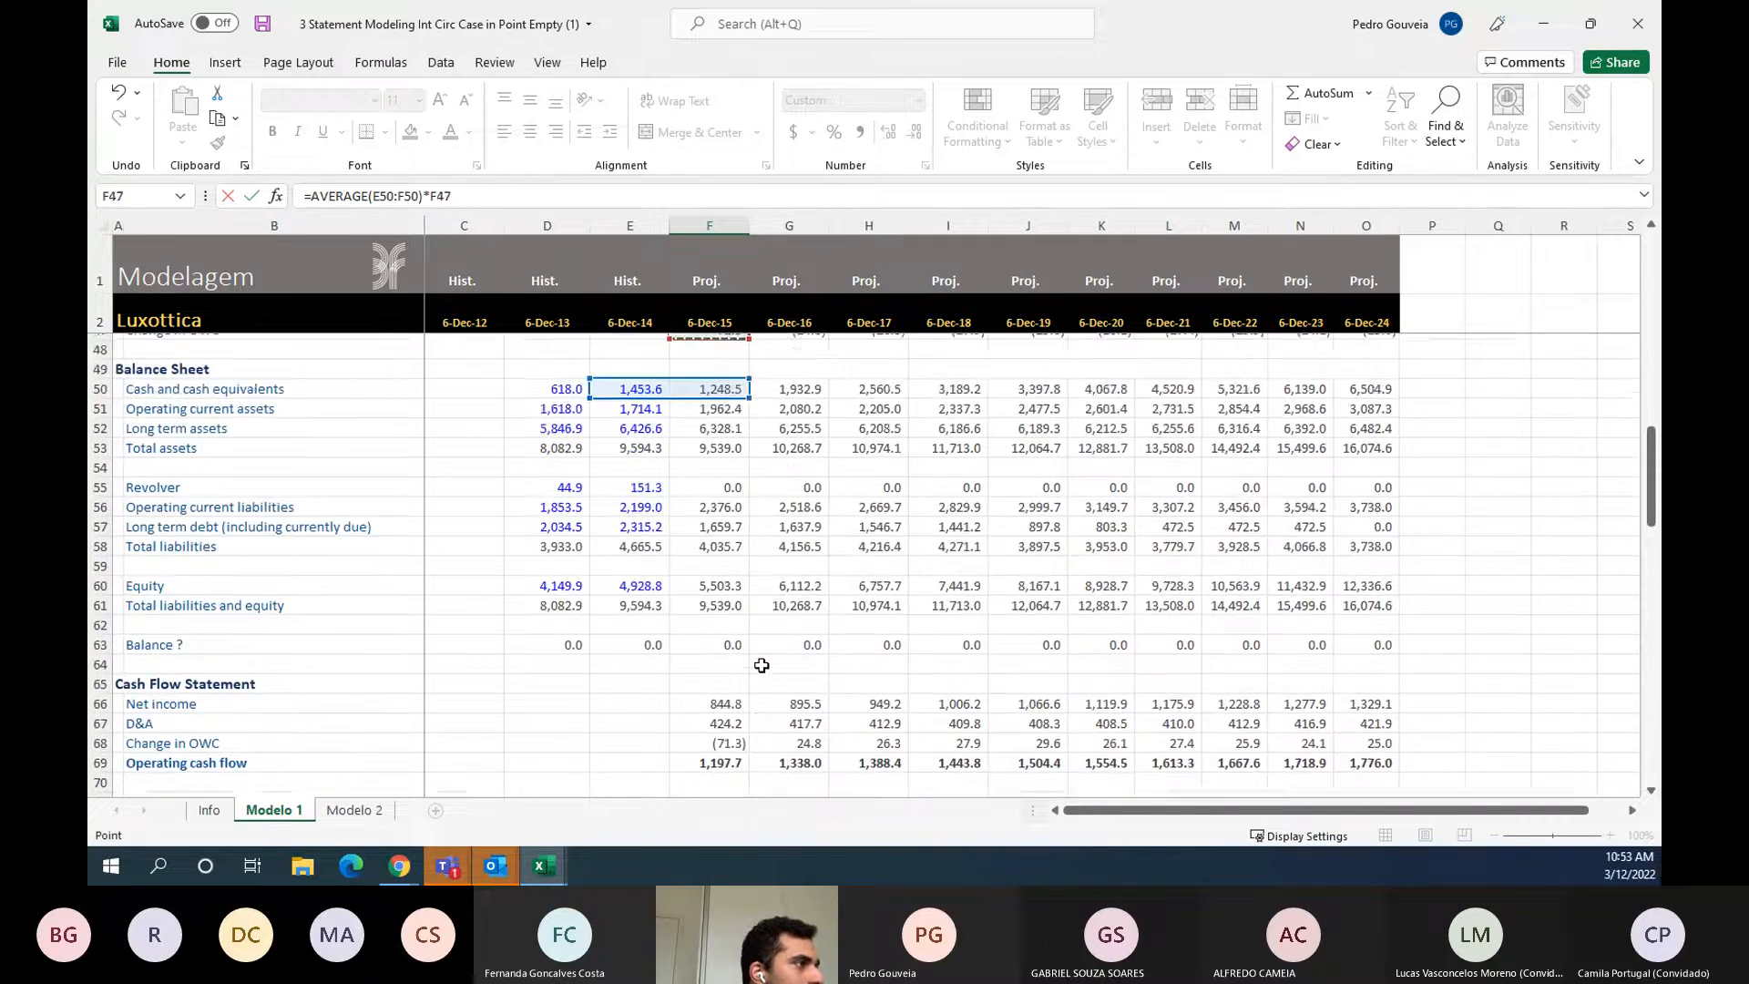
key("Up")
key("Up")
key("Up")
key("Up")
key("Up")
key("Up")
key("Up")
key("Up")
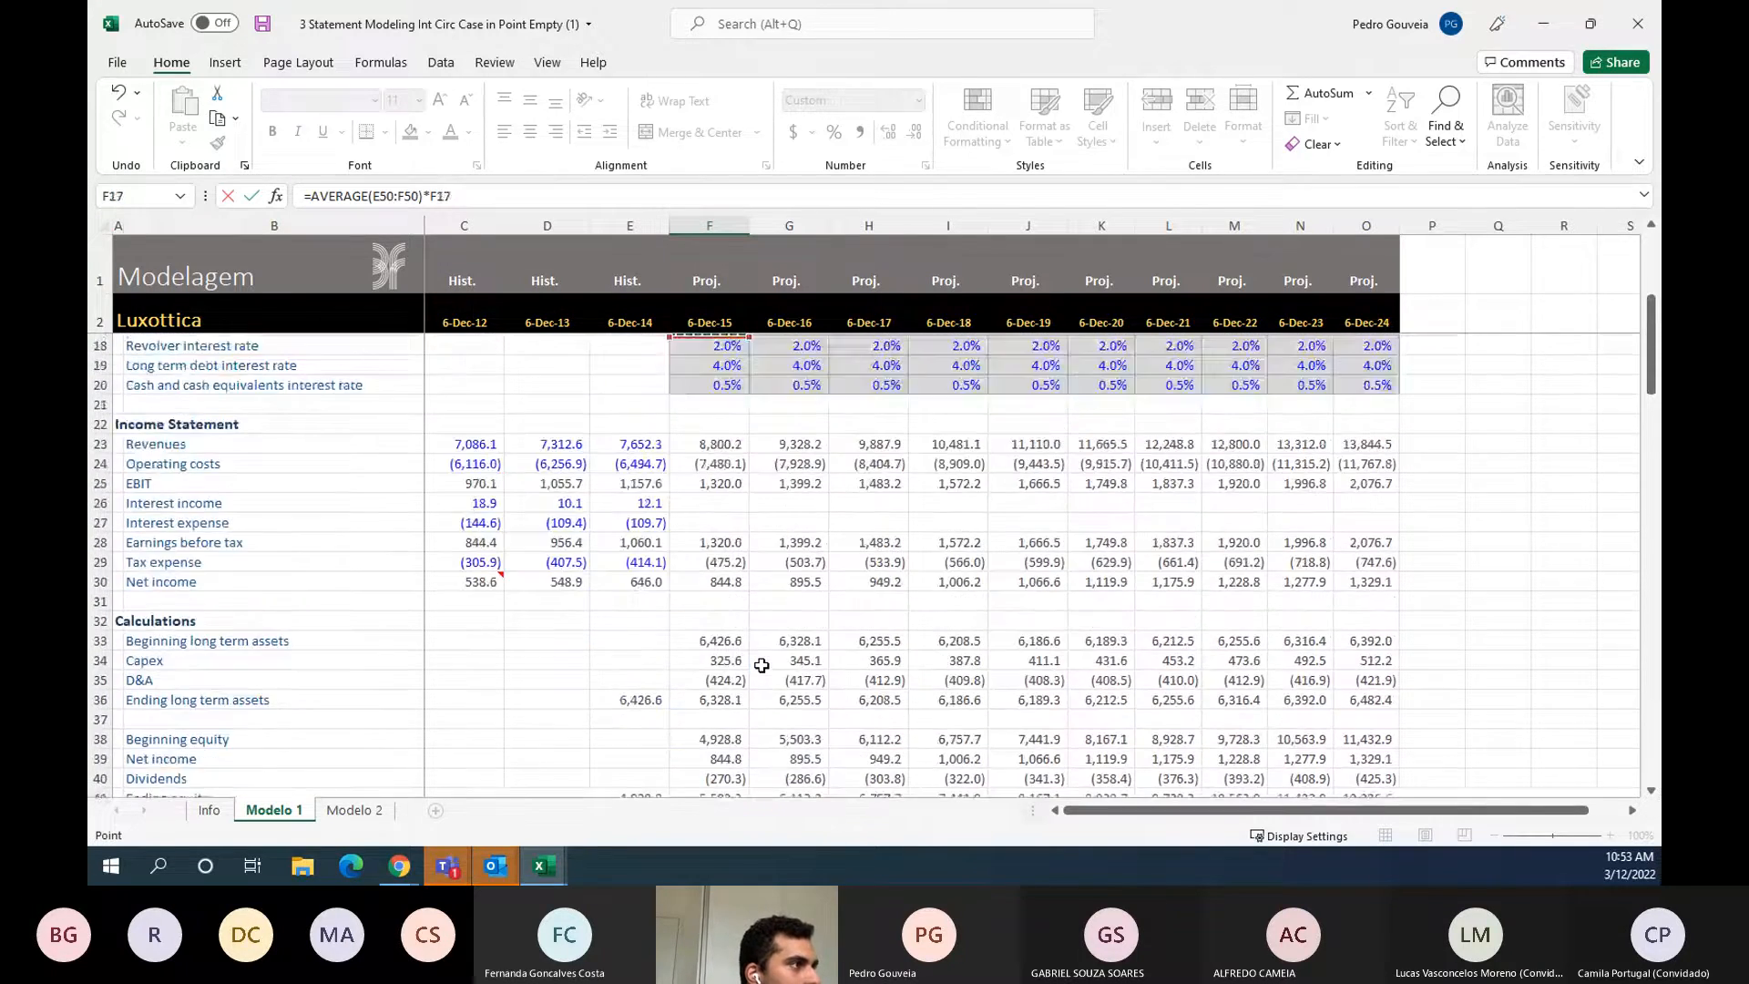
key("Return")
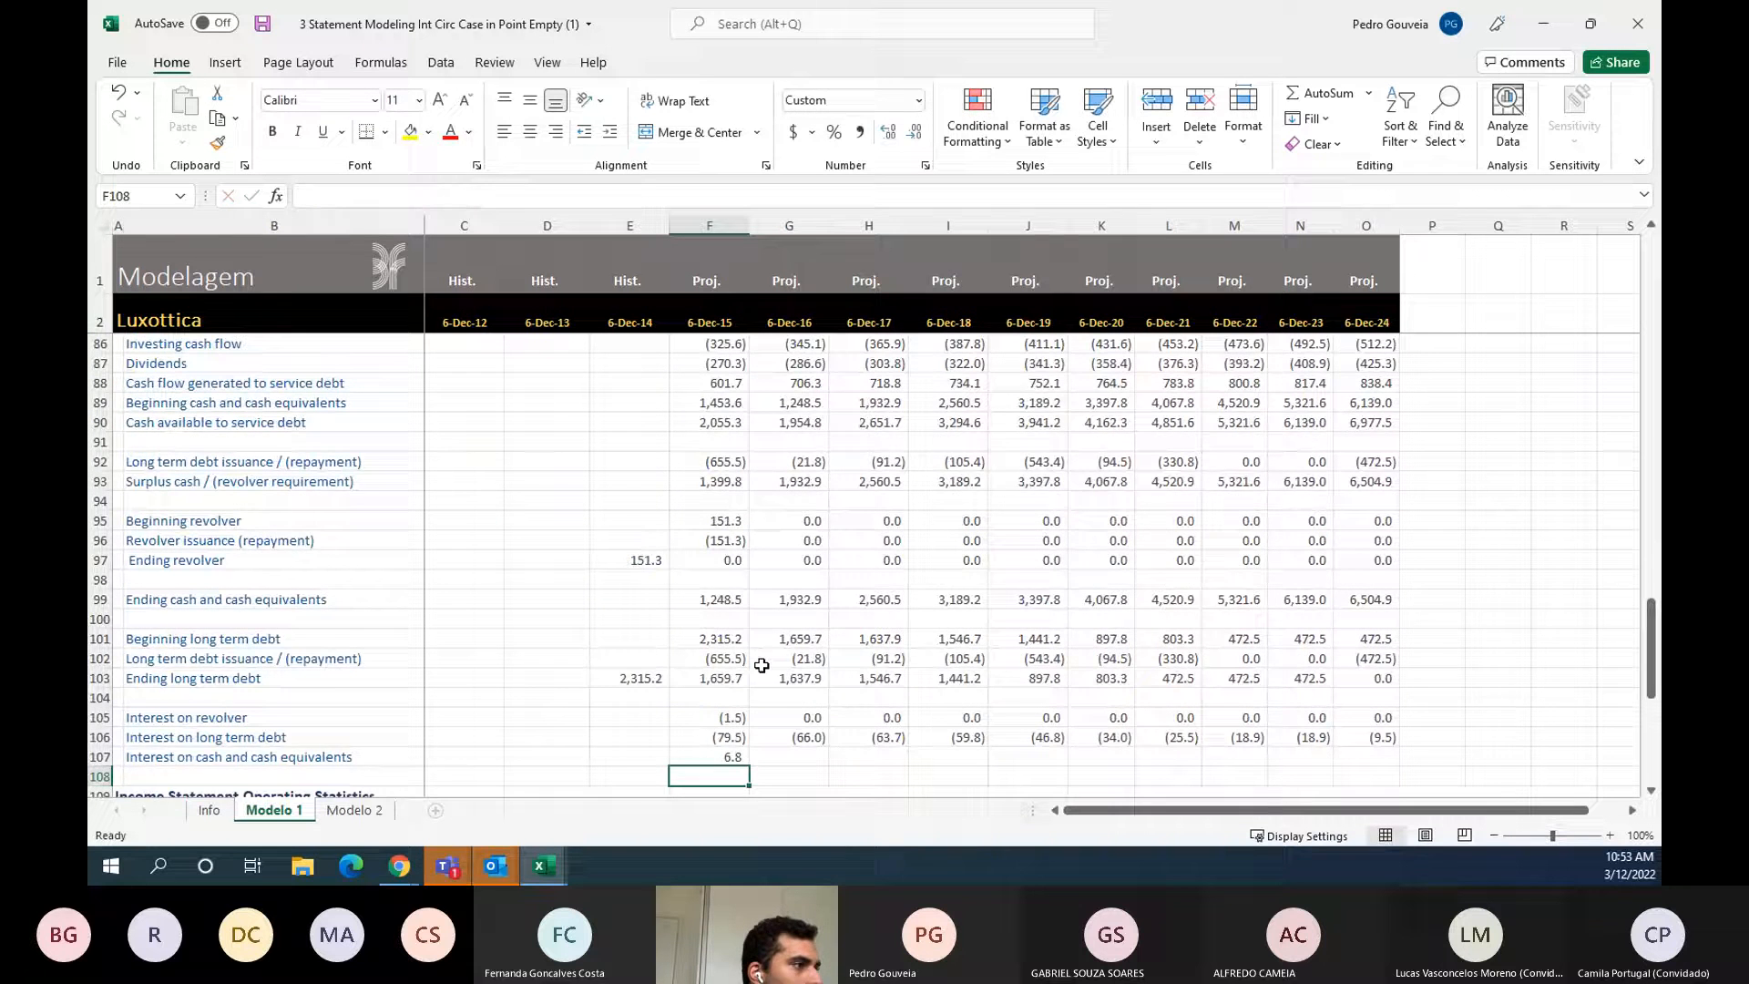
- Fill the interest on cash and cash equivalents formula from F107 across the projection years through 6-Dec-24 in column O
key("Up")
key("shift+Right")
key("shift+Right")
key("shift+Right")
key("shift+Right")
key("shift+Right")
key("shift+Right")
key("shift+Right")
key("shift+Right")
key("shift+Right")
key("shift+Right")
key("shift+Left")
key("shift+Left")
key("ctrl+r")
key("Left")
key("Right")
- Review the projection cells of the interest income and interest expense rows in the income statement
key("Up")
key("Up")
key("Up")
key("Up")
key("Up")
key("Up")
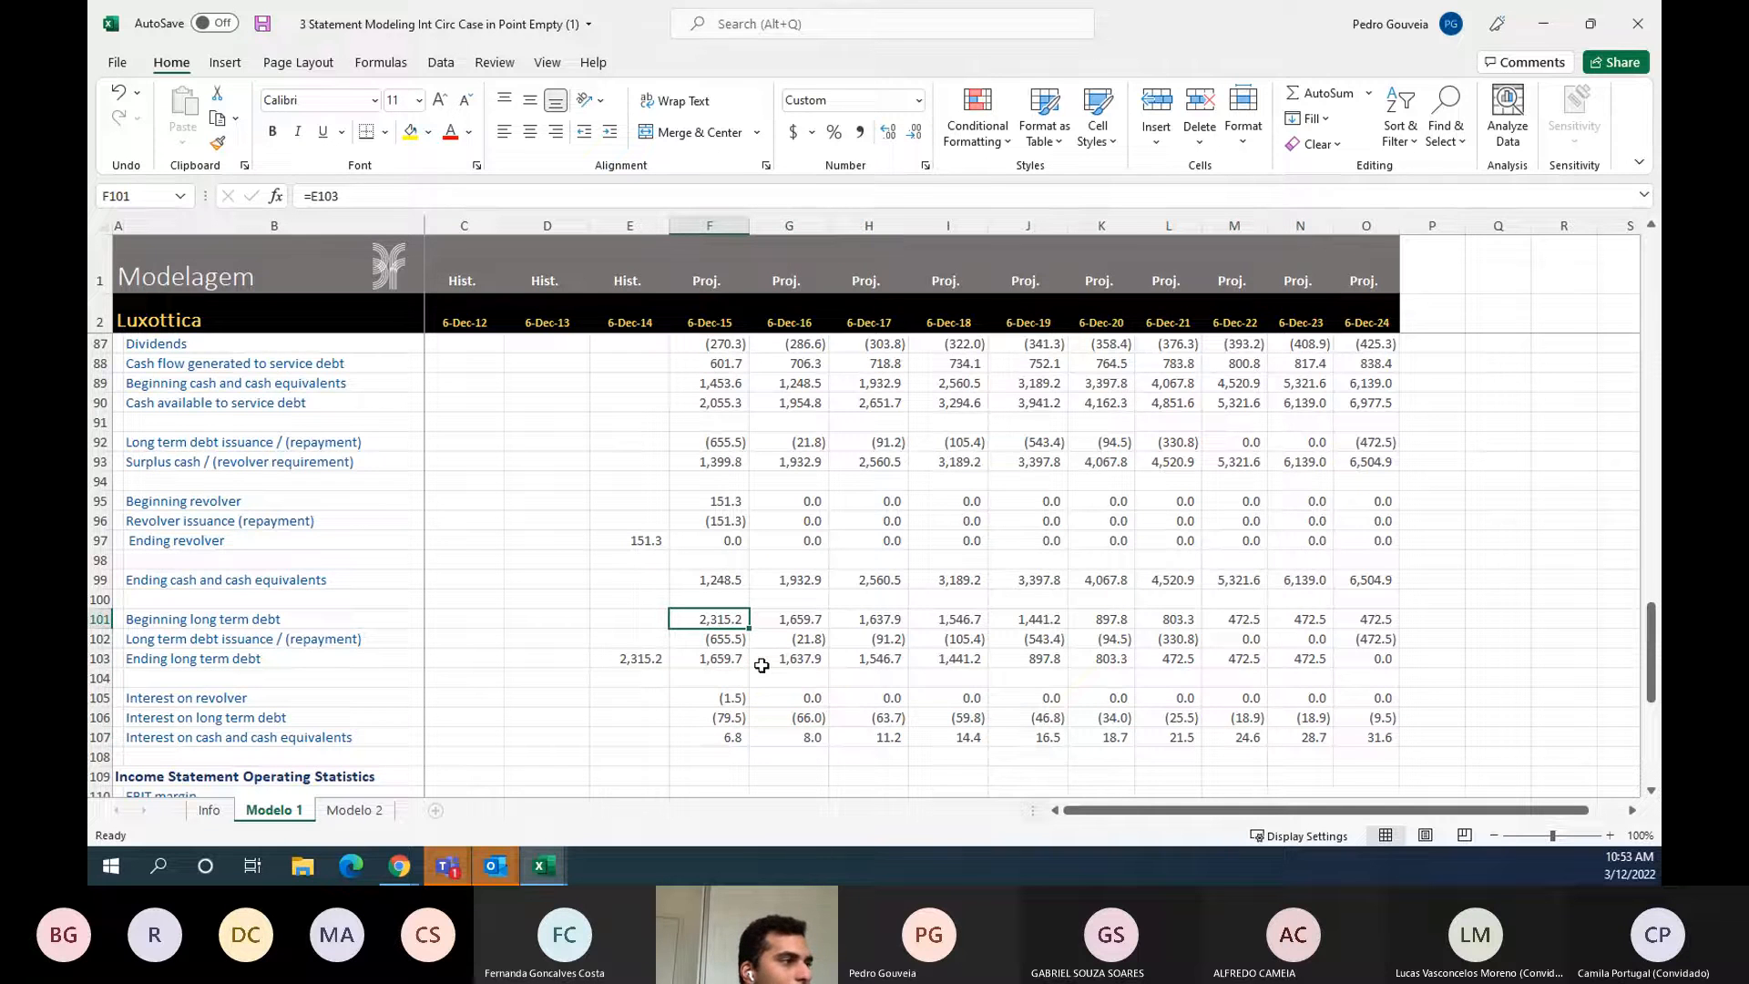
scroll(762, 665, "up", 19)
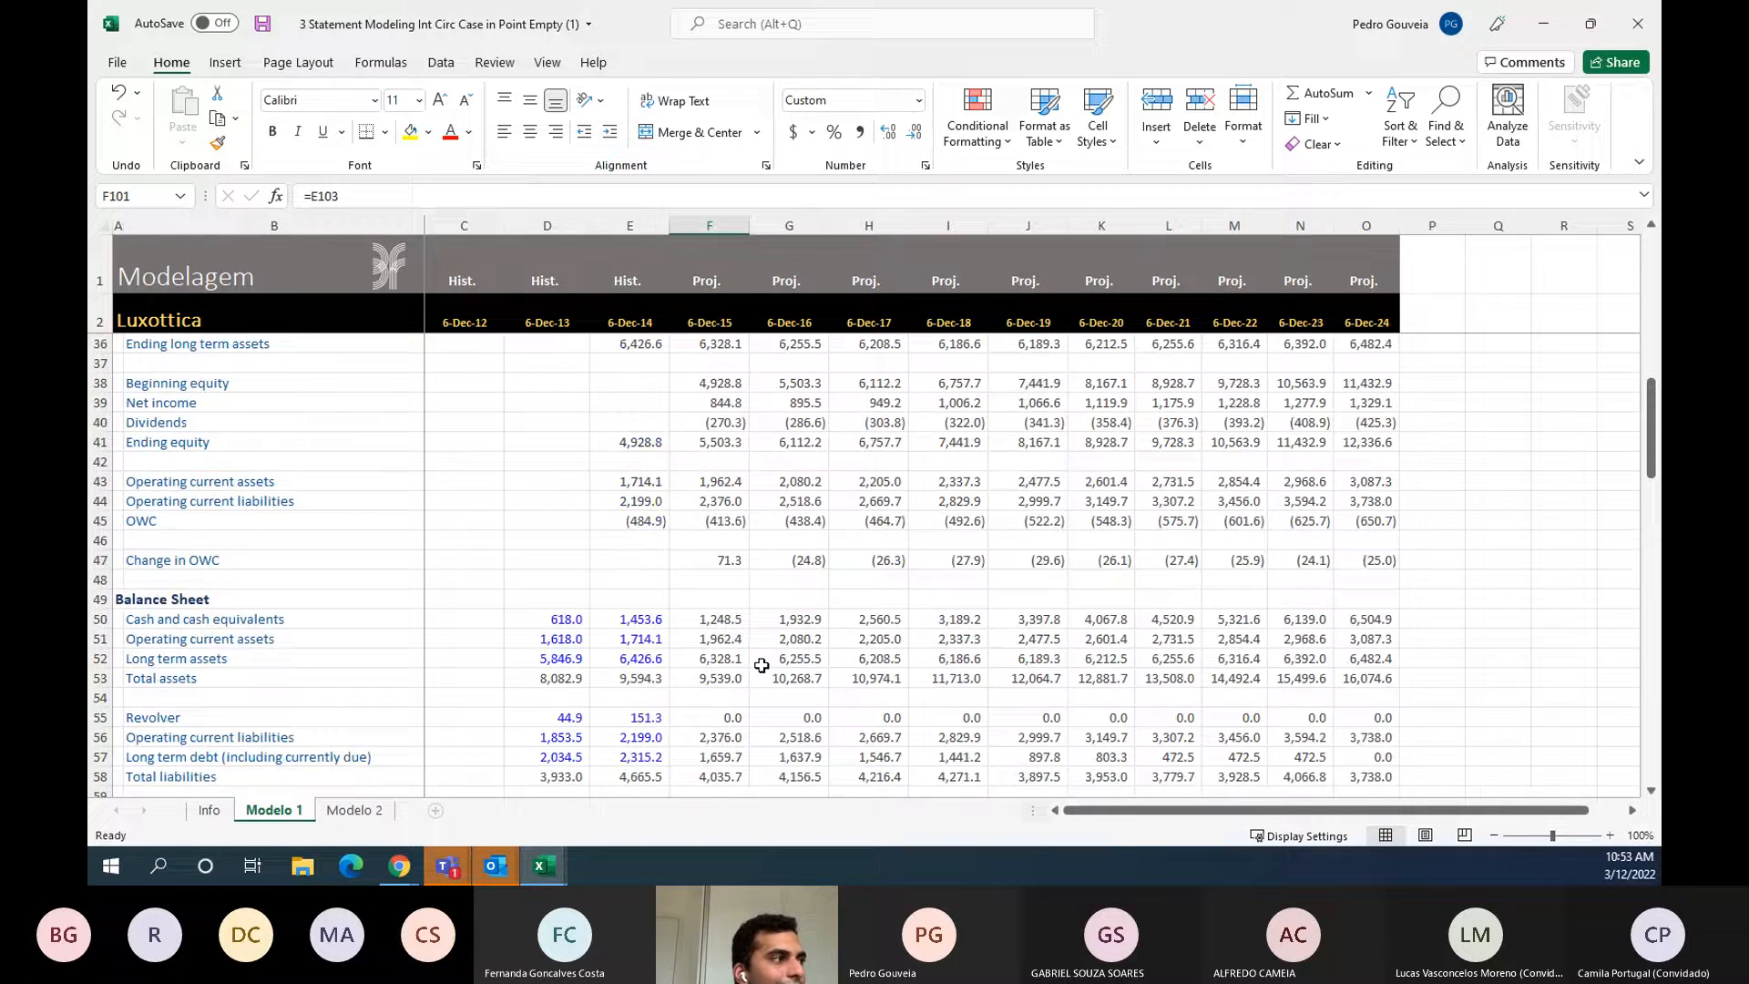
scroll(761, 665, "up", 4)
left_click_drag(706, 504, 1367, 527)
left_click(692, 596)
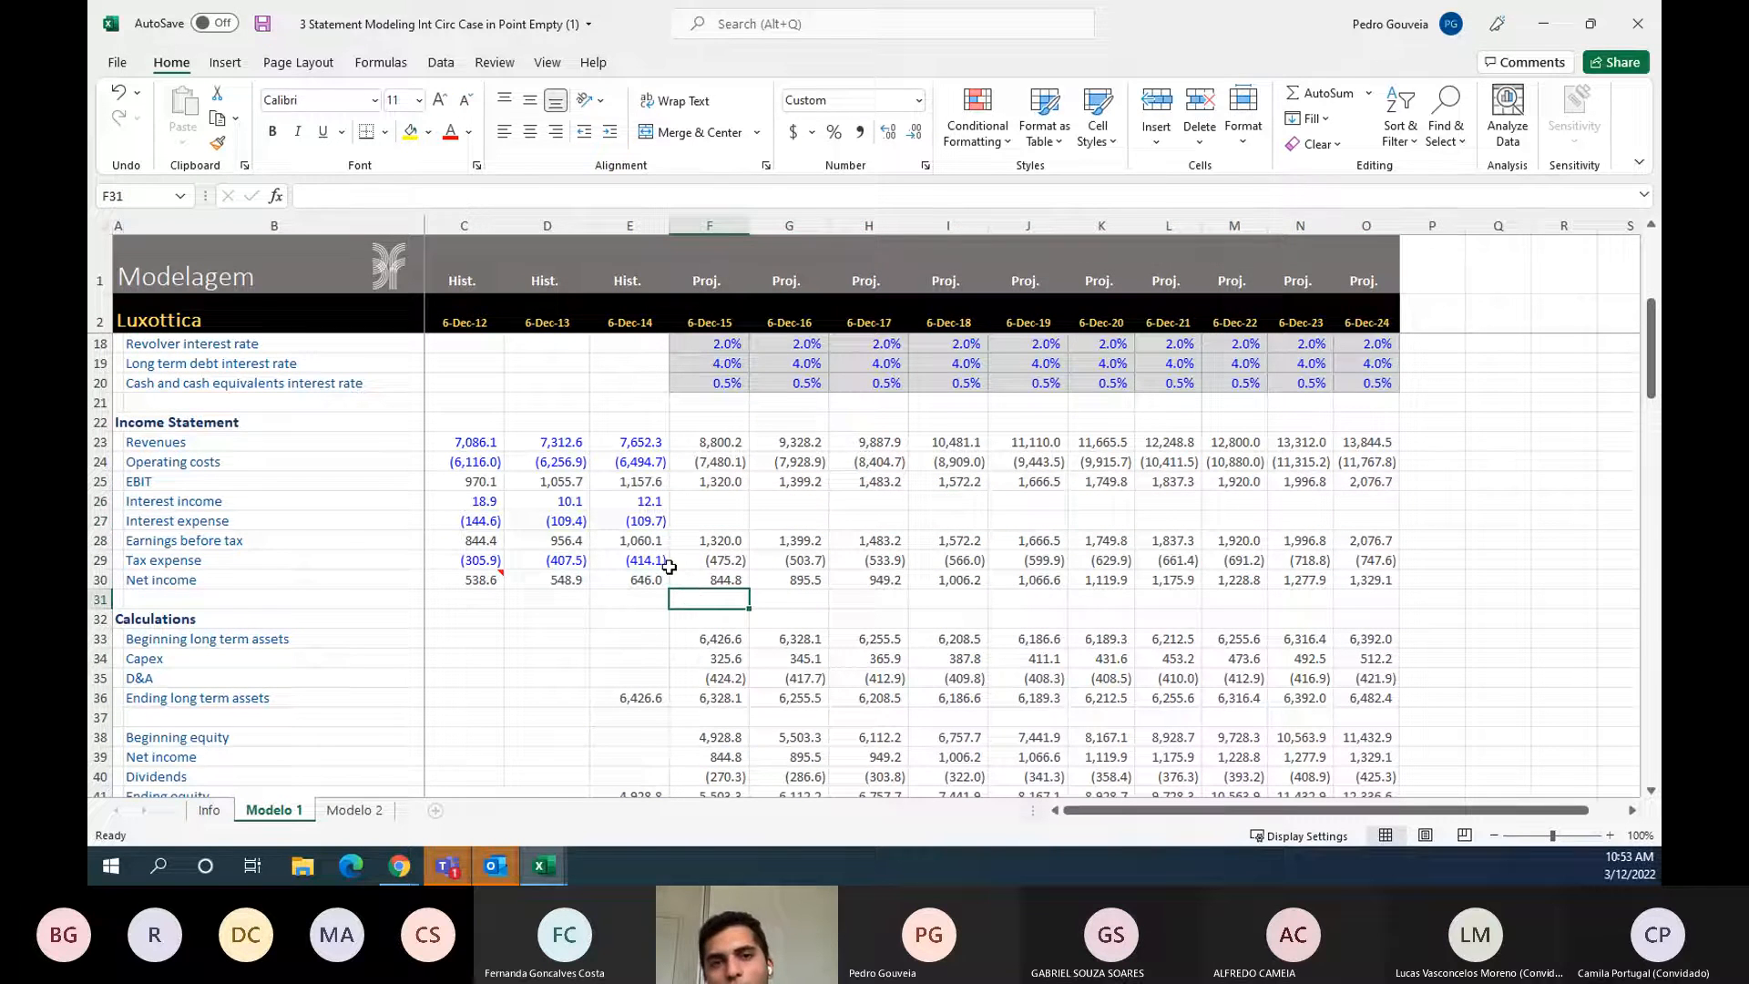
- Set the maximum iterations for iterative calculation to 10 in the workbook's formula options
left_click(116, 62)
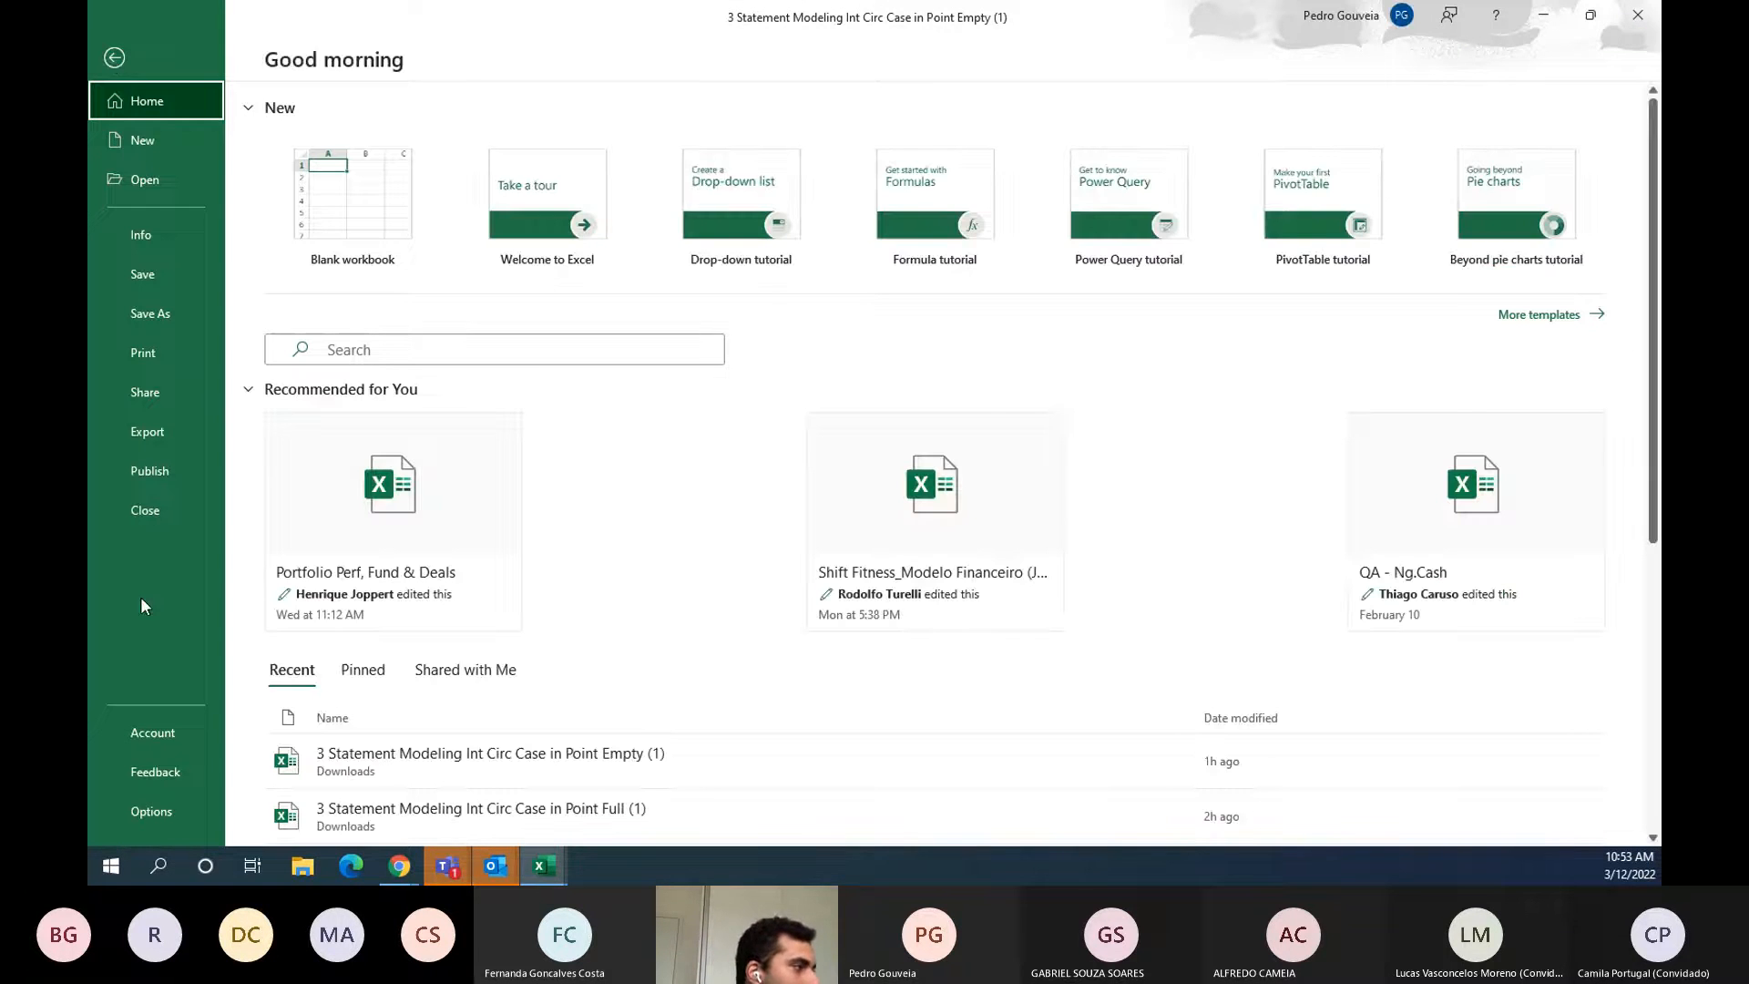
left_click(162, 811)
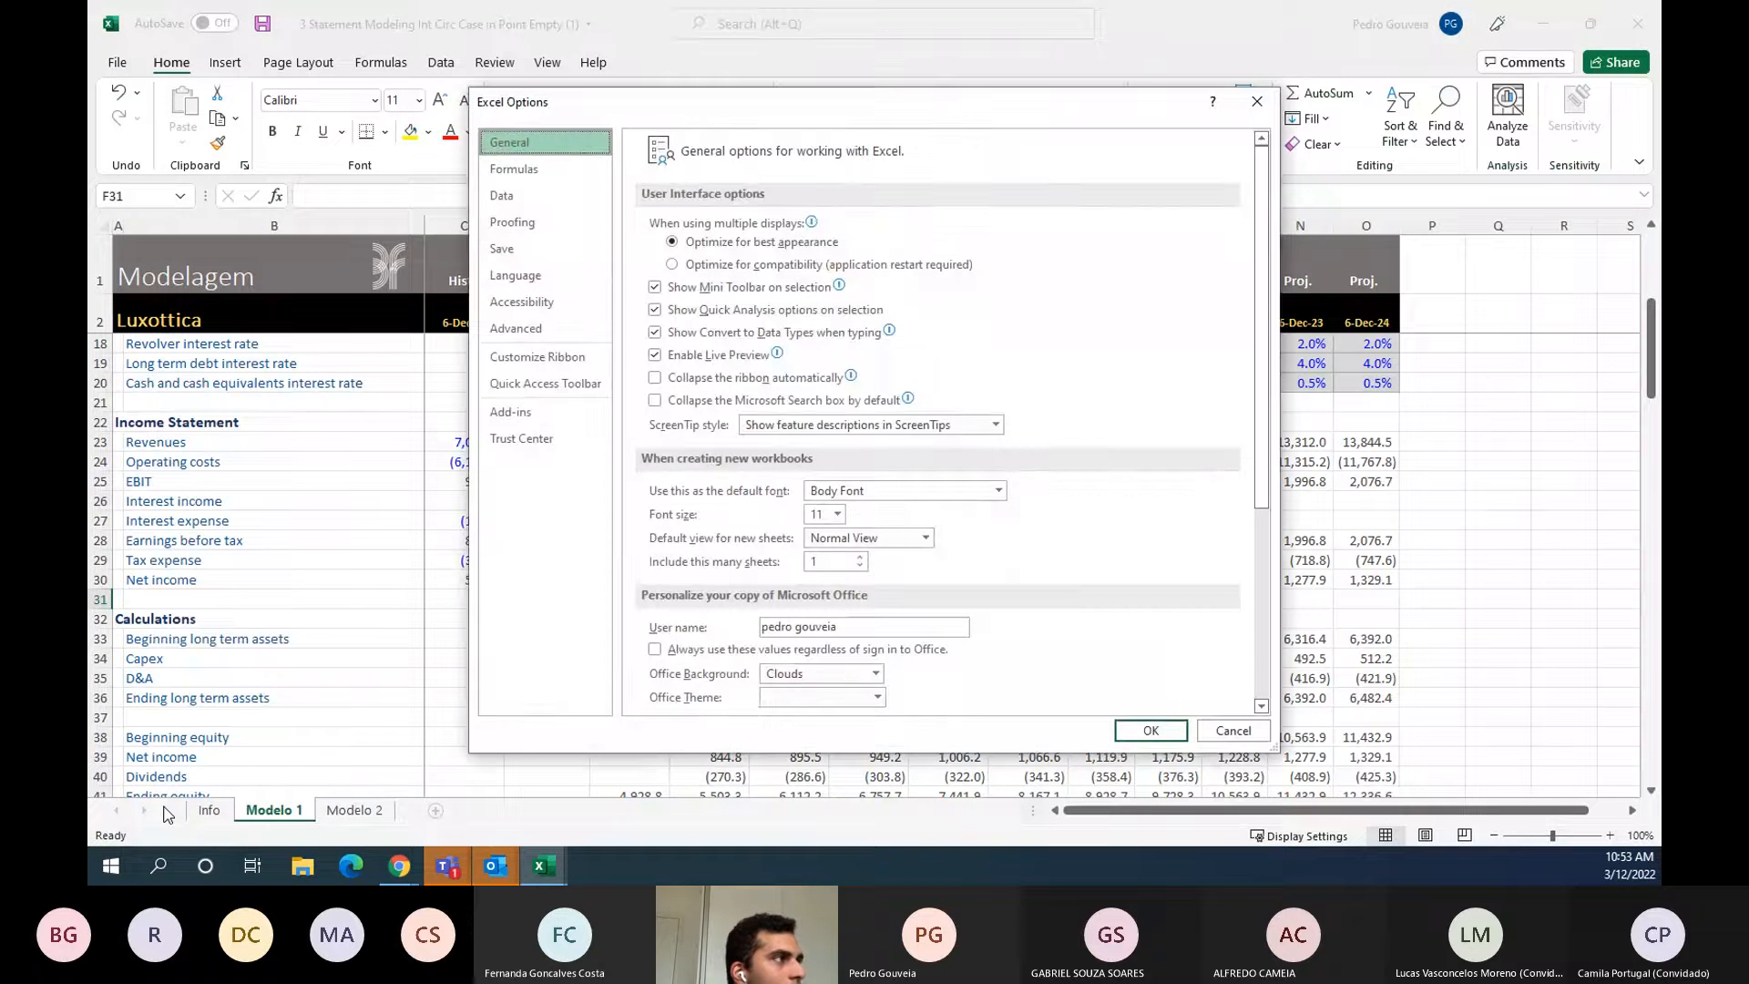
left_click(554, 171)
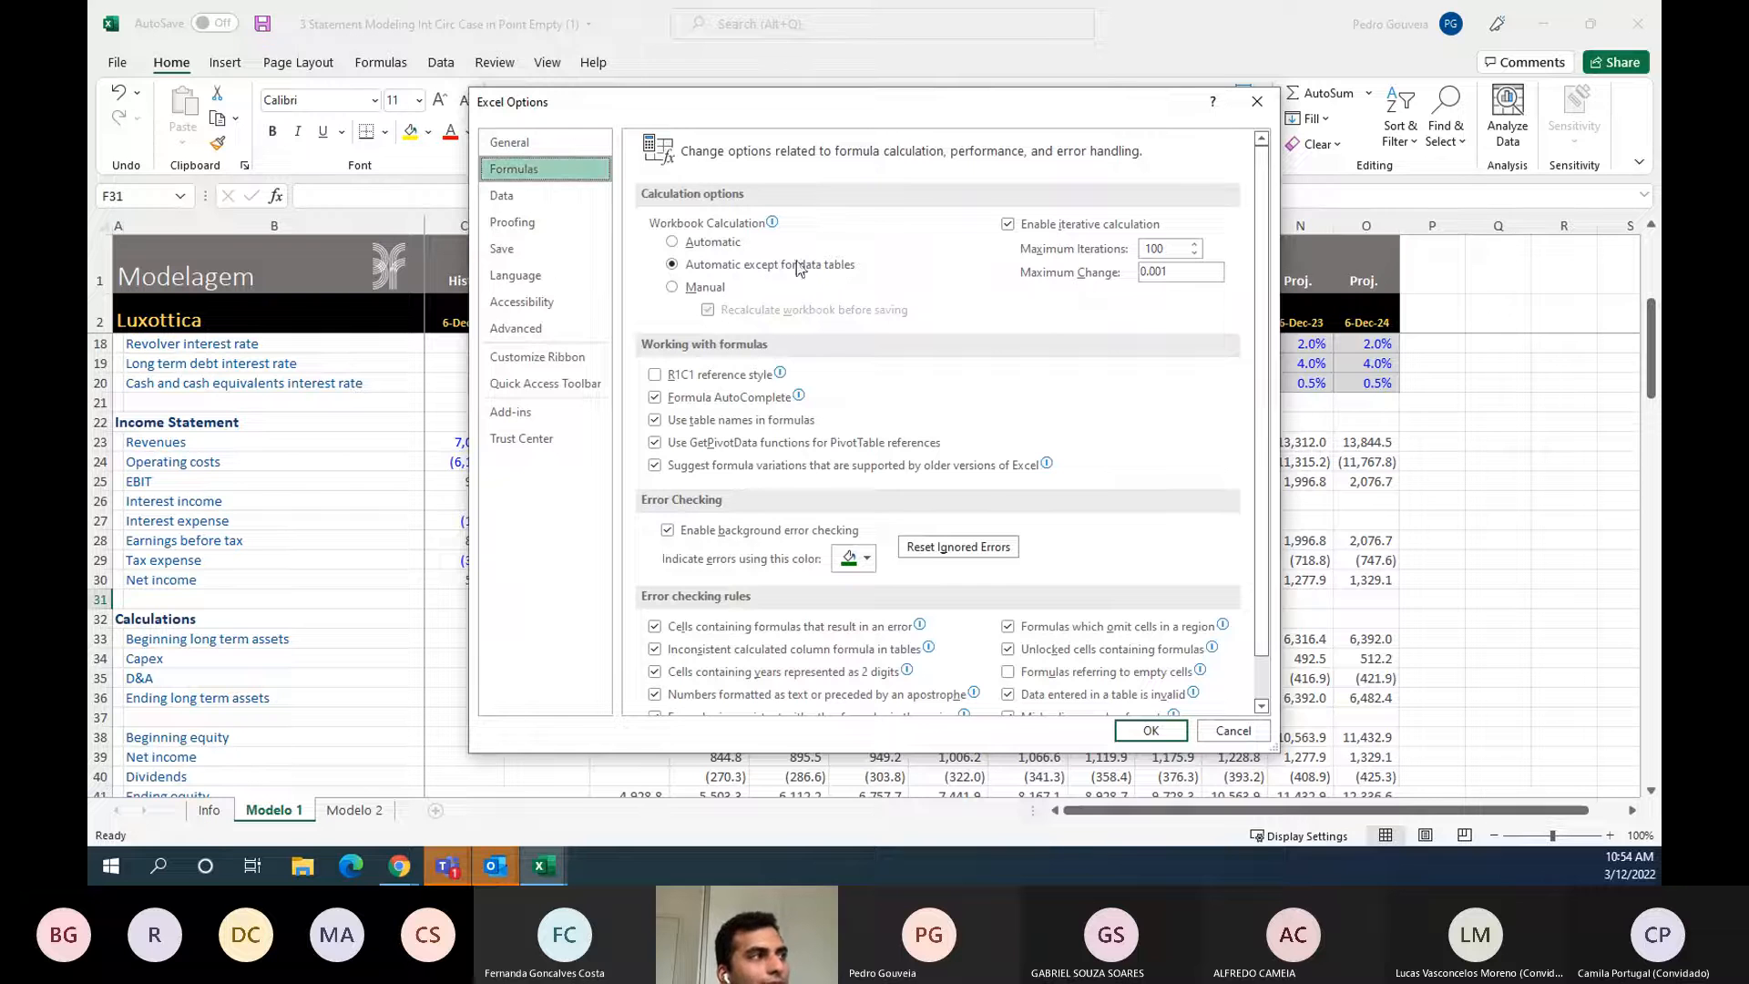
left_click(1158, 248)
key("Return")
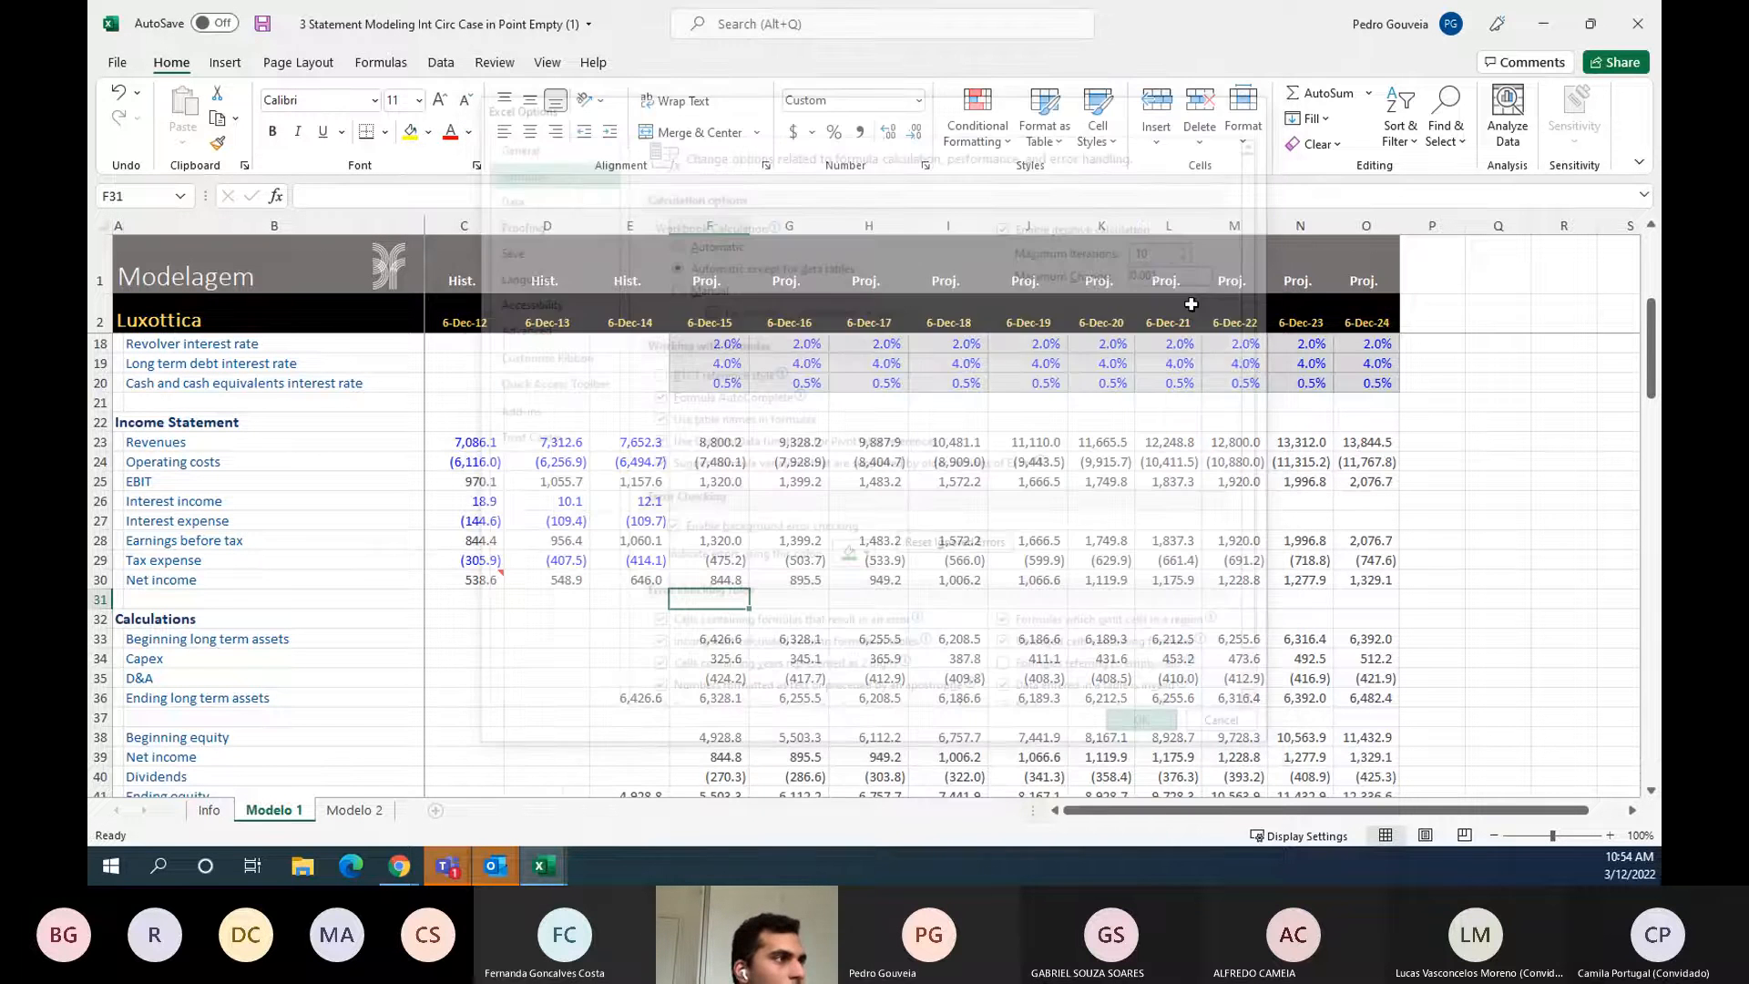
left_click(117, 91)
left_click(116, 64)
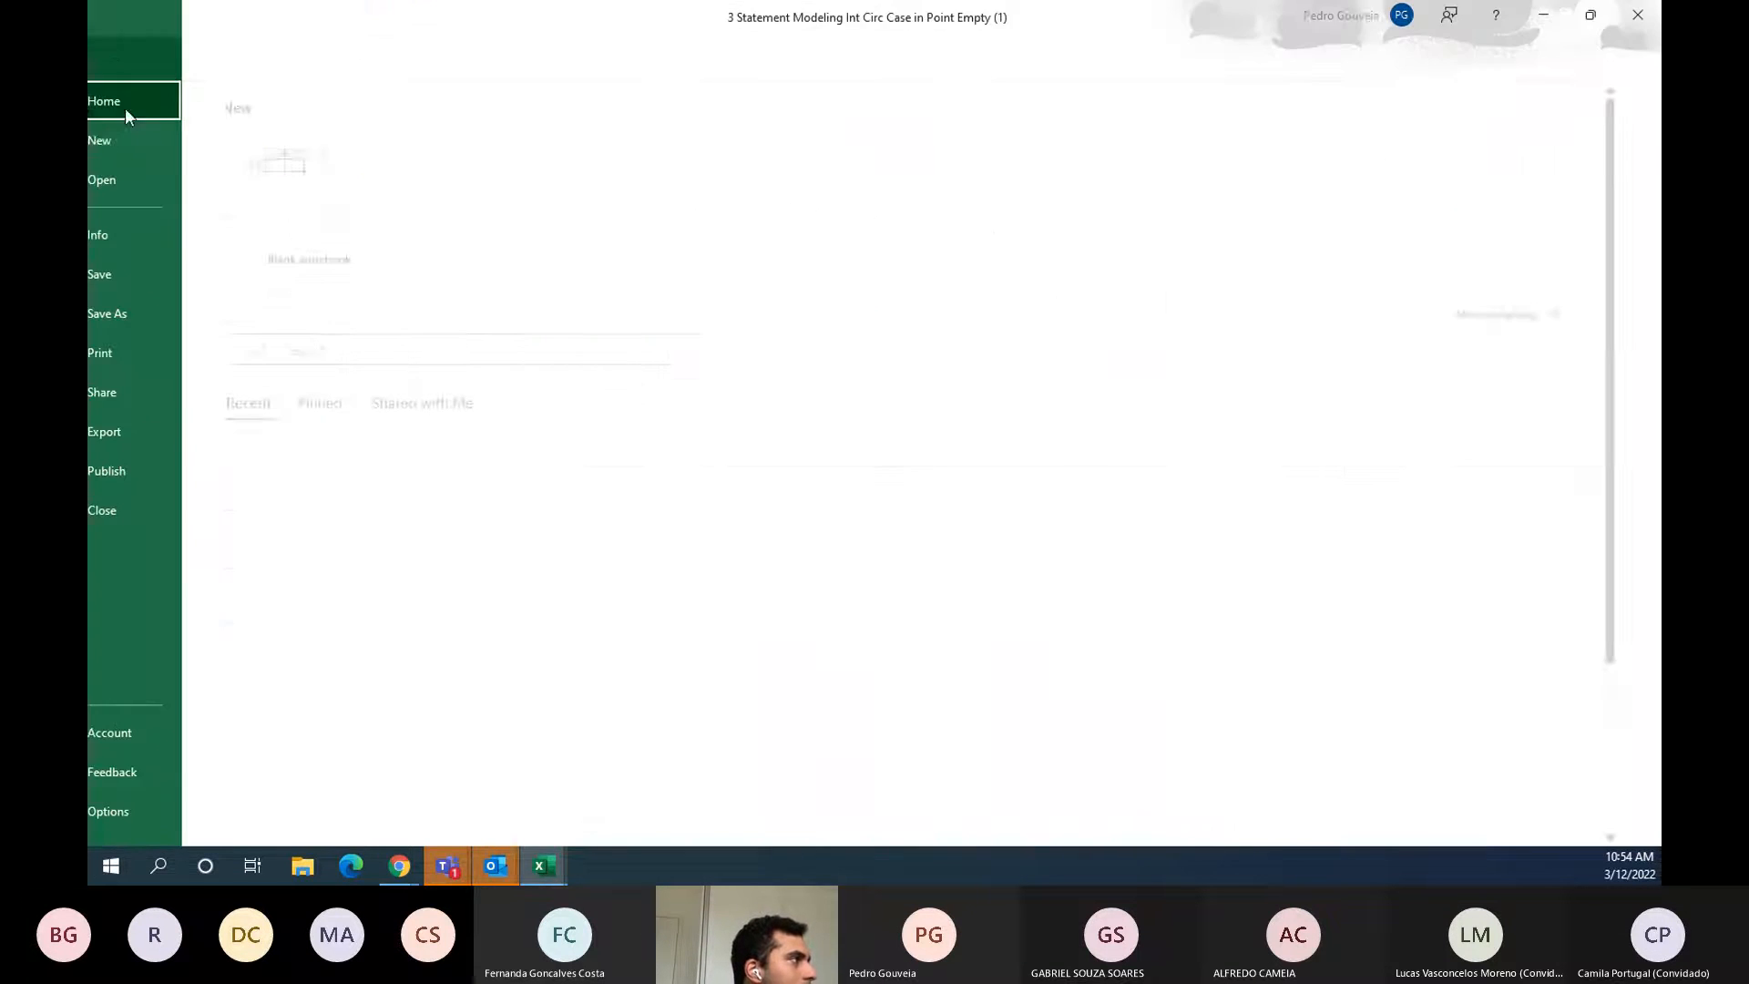
left_click(113, 62)
key("ctrl+y")
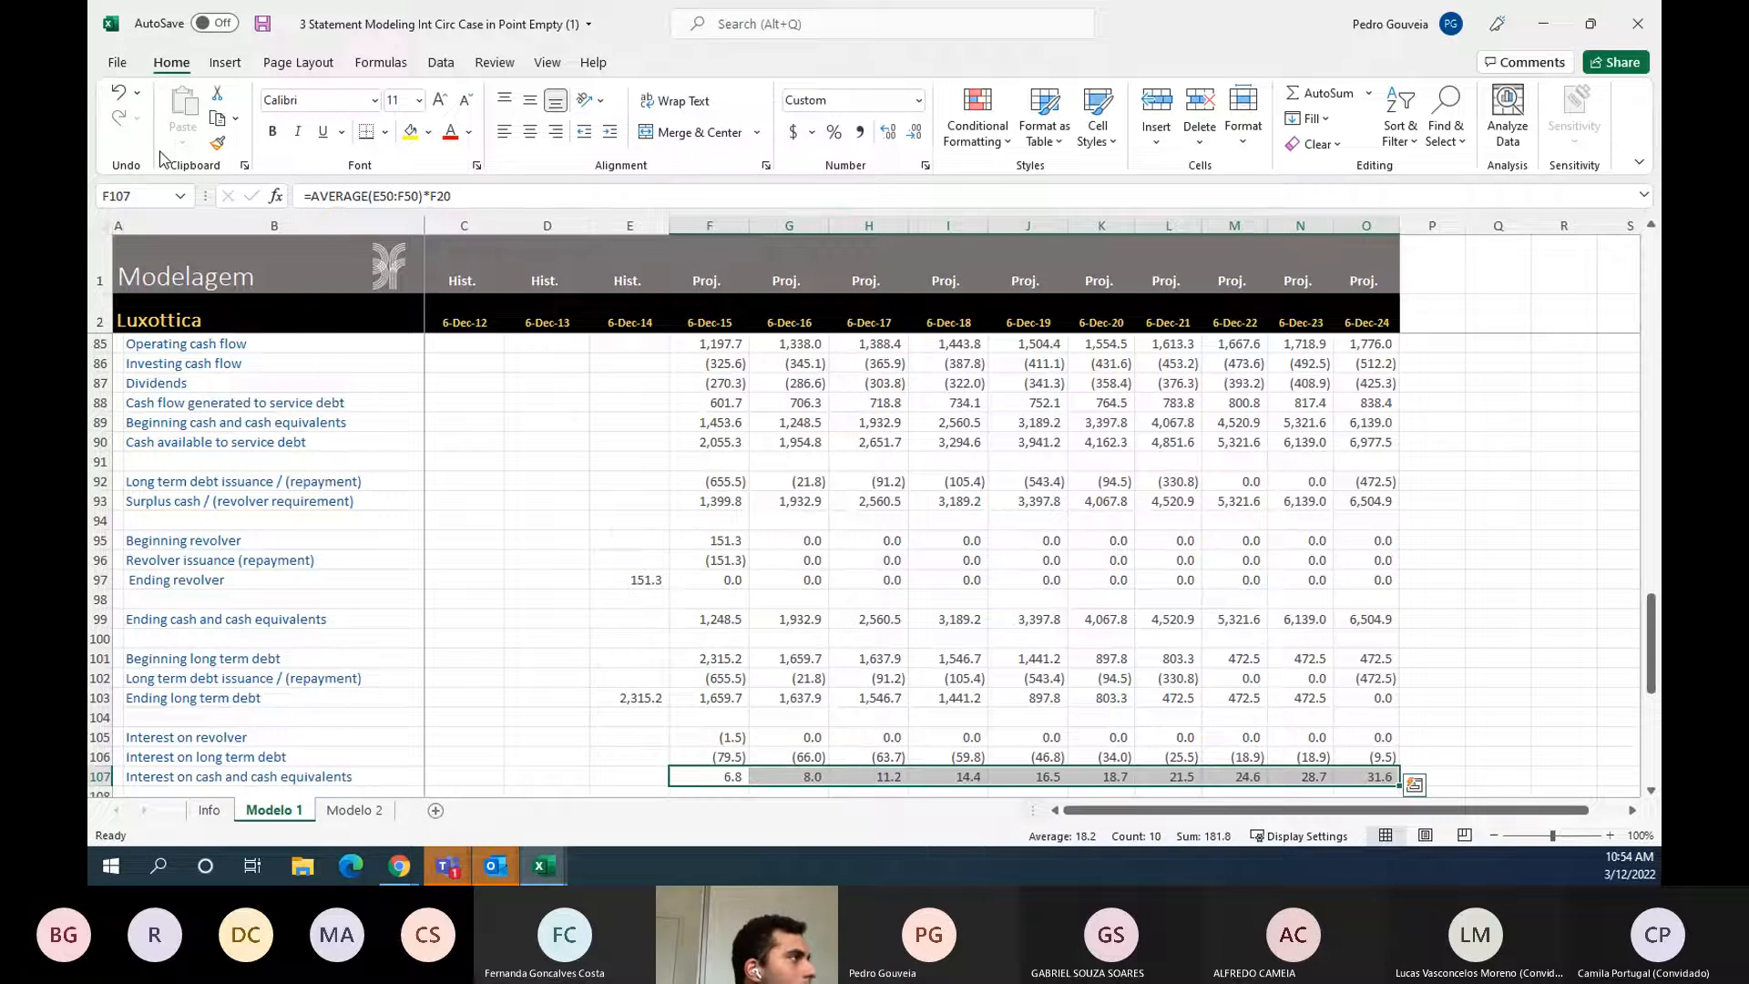
- Set workbook calculation to Automatic in the formula options, with iterative calculation enabled
left_click(116, 62)
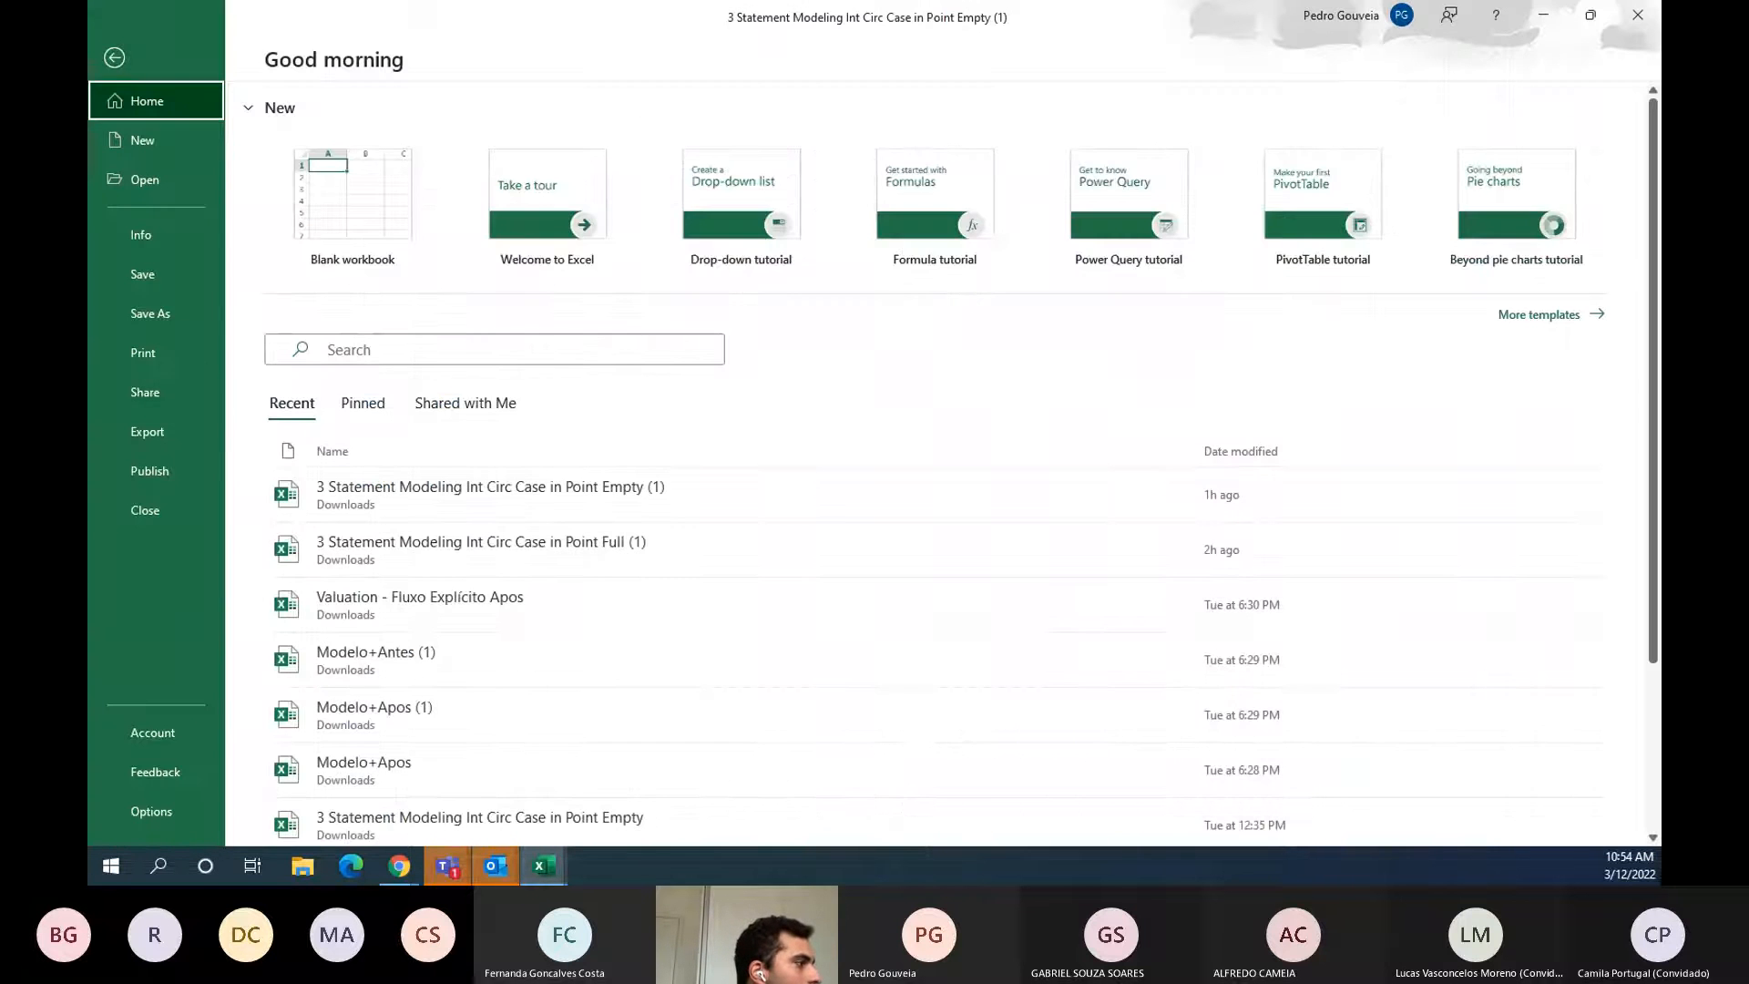
left_click(166, 816)
left_click(584, 170)
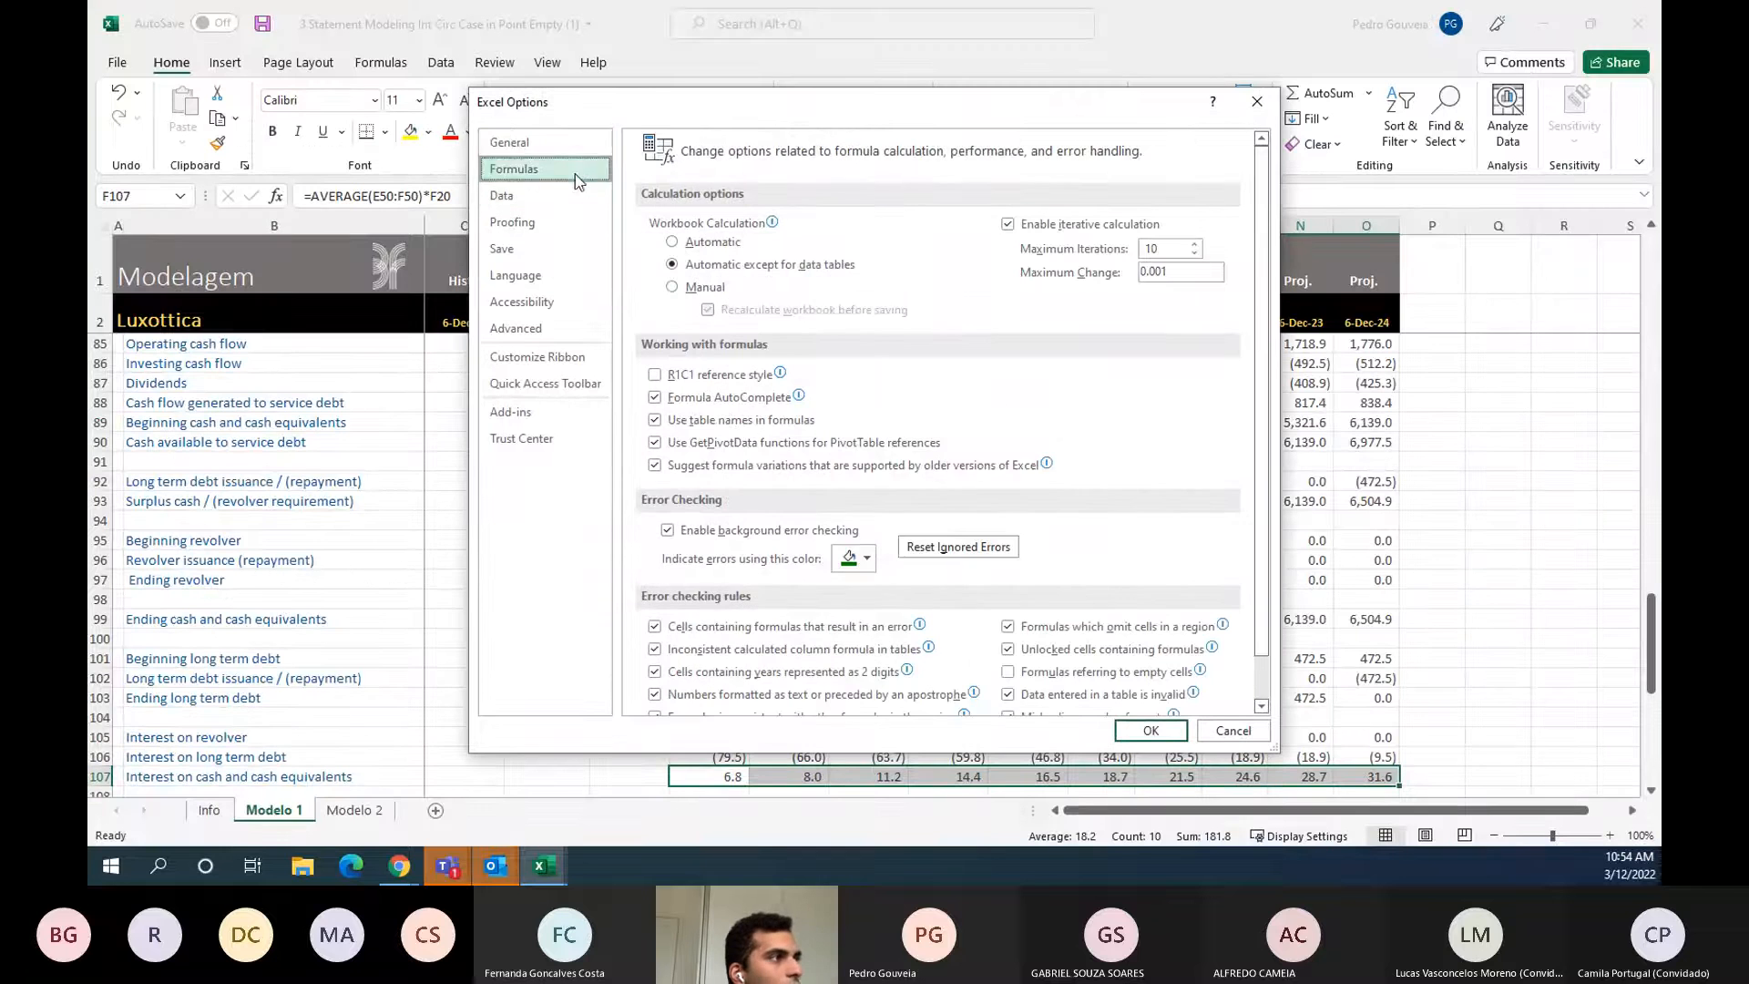
left_click(1008, 225)
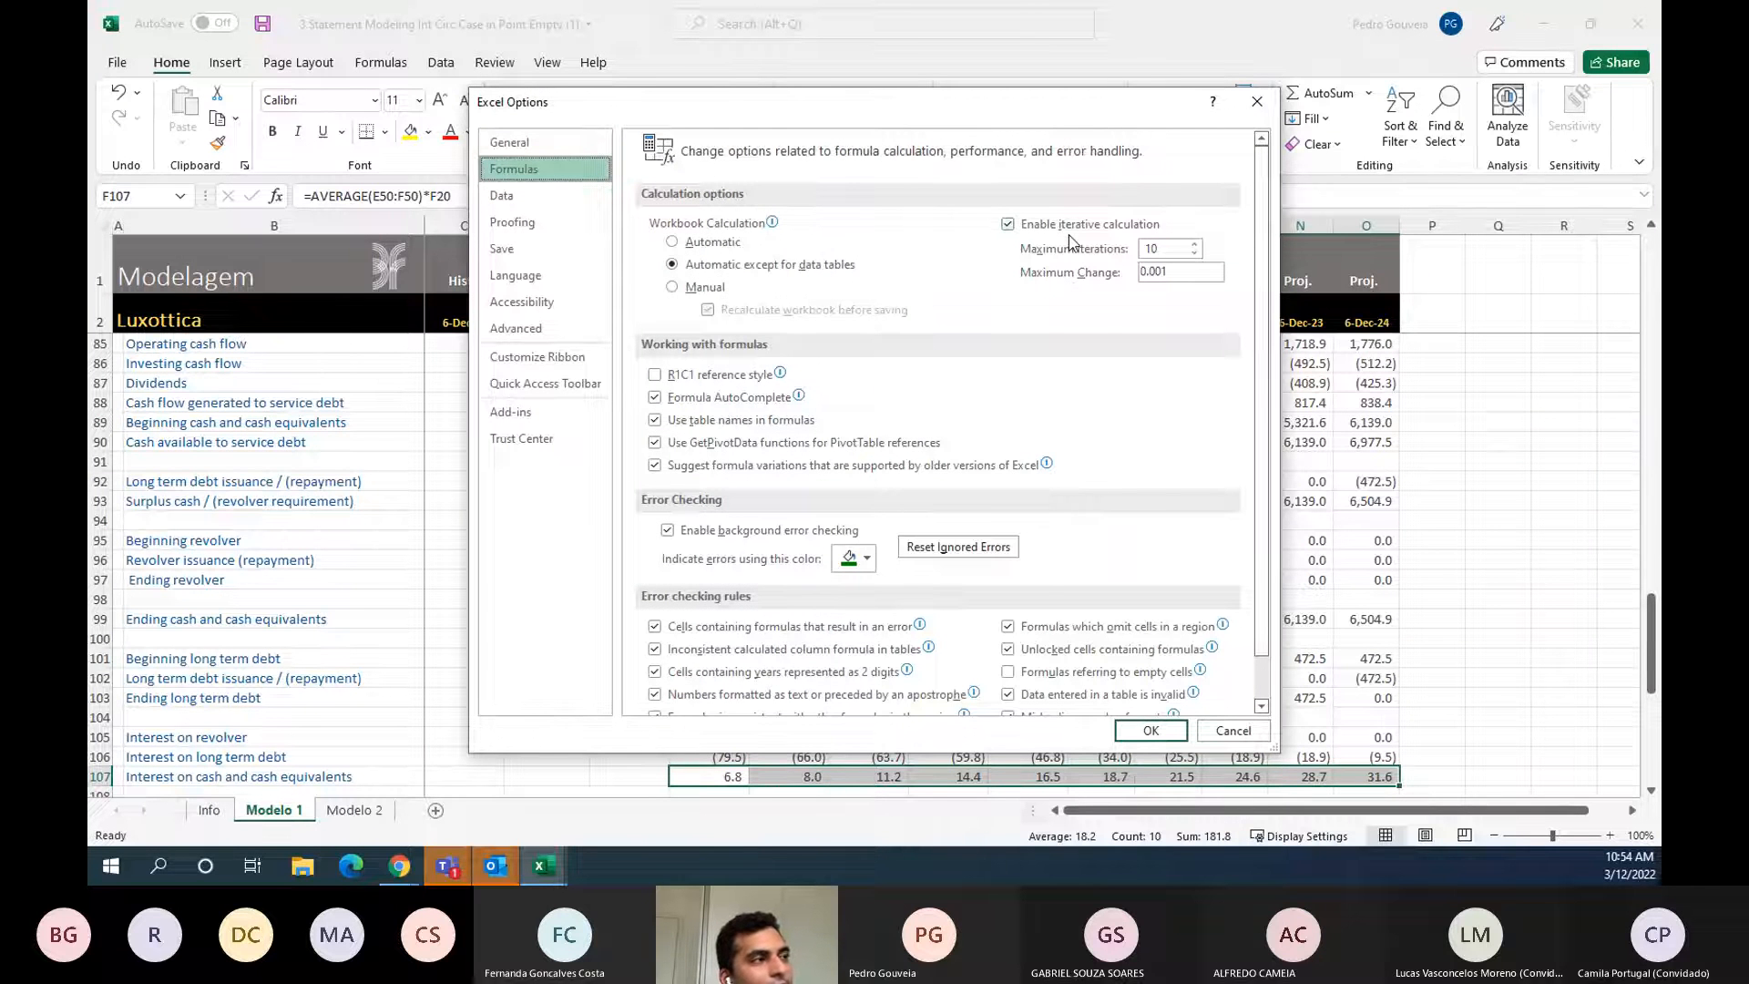
double_click(1010, 228)
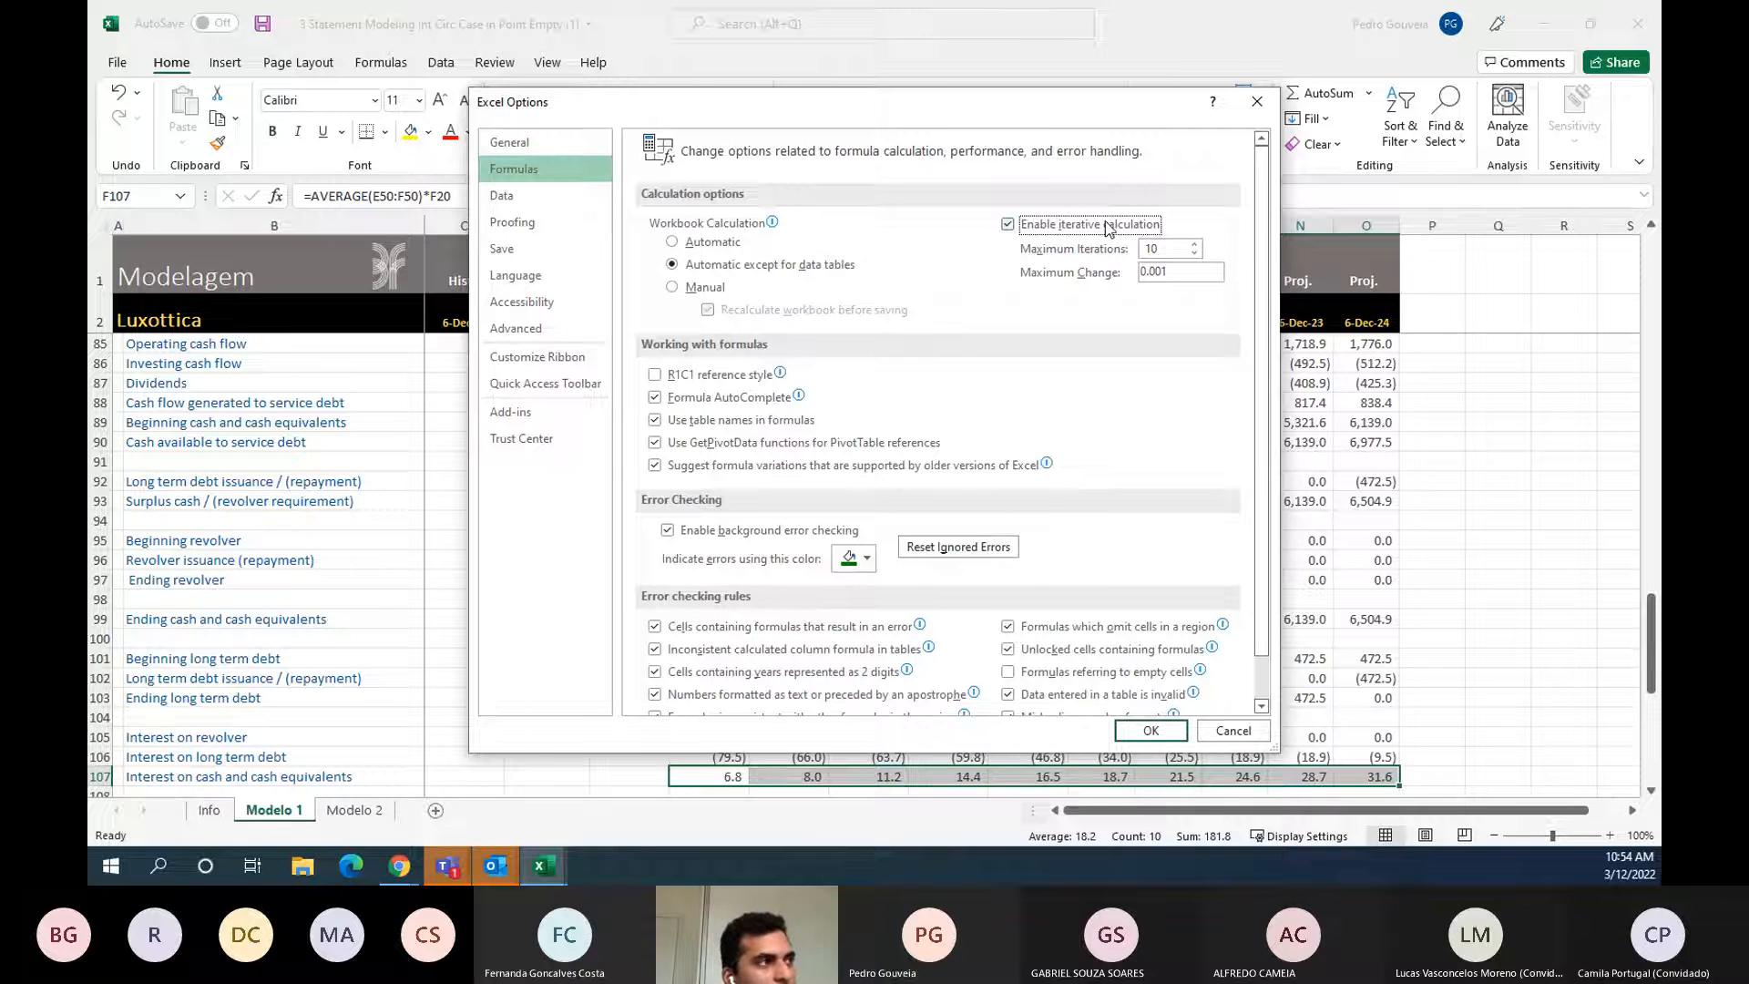
left_click(1174, 249)
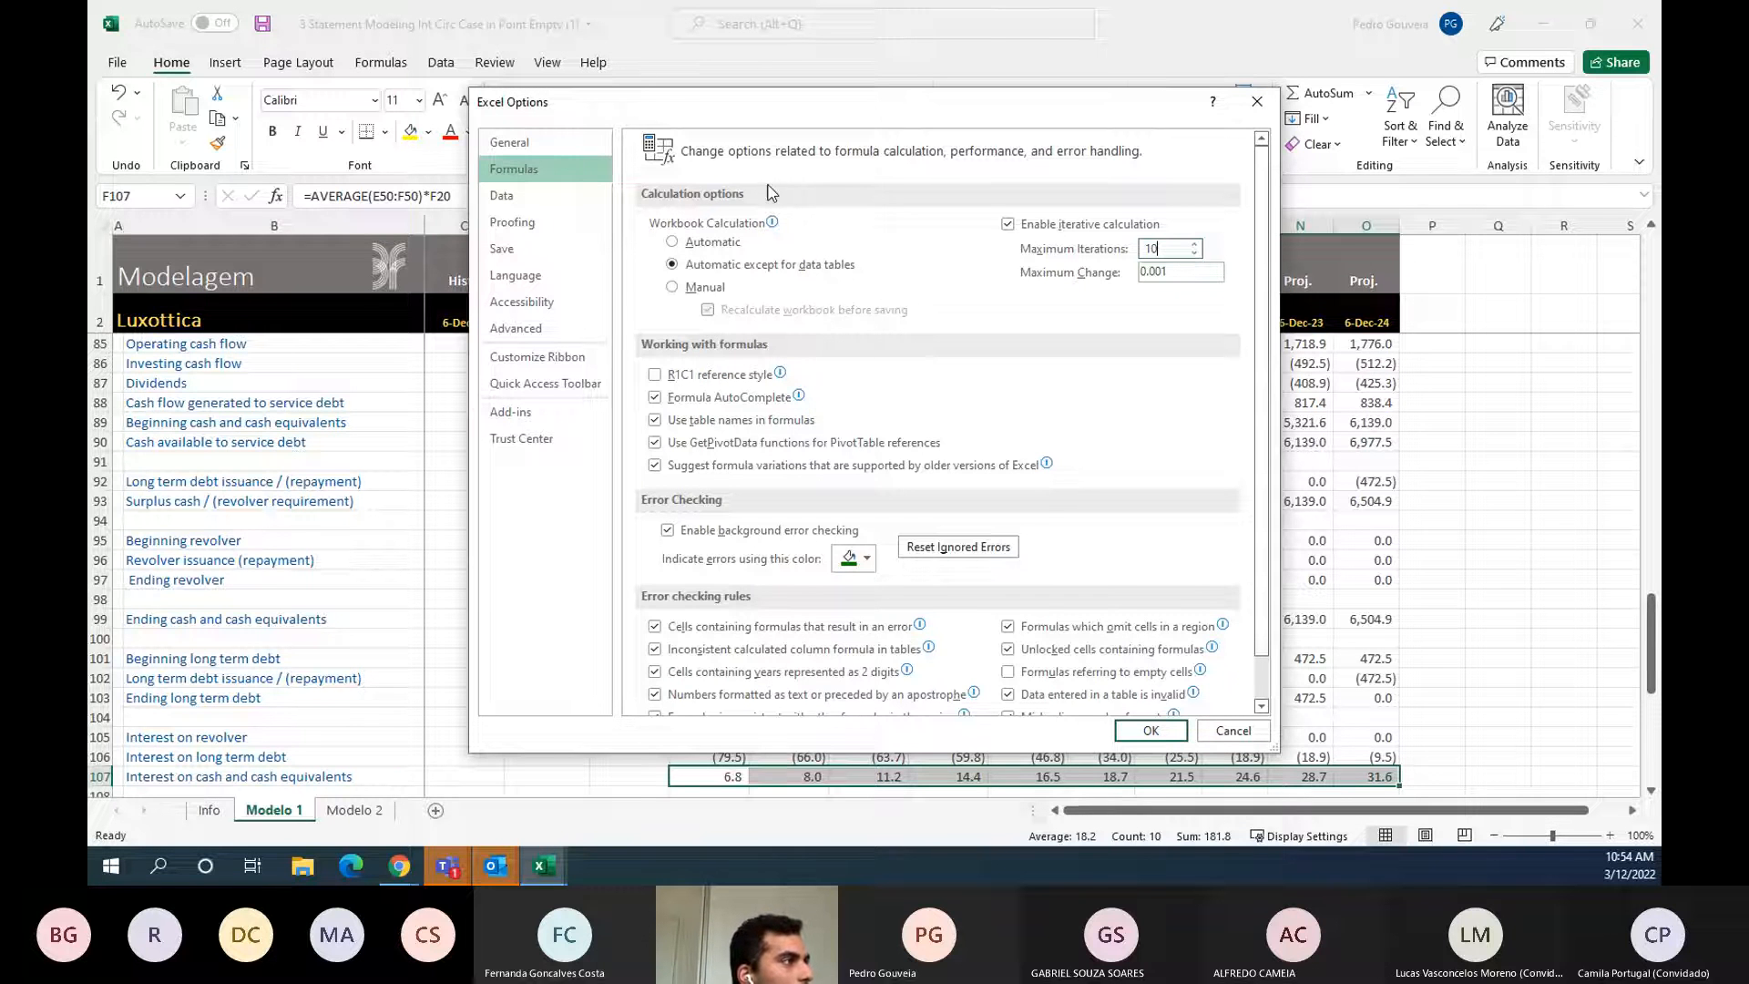
left_click(674, 241)
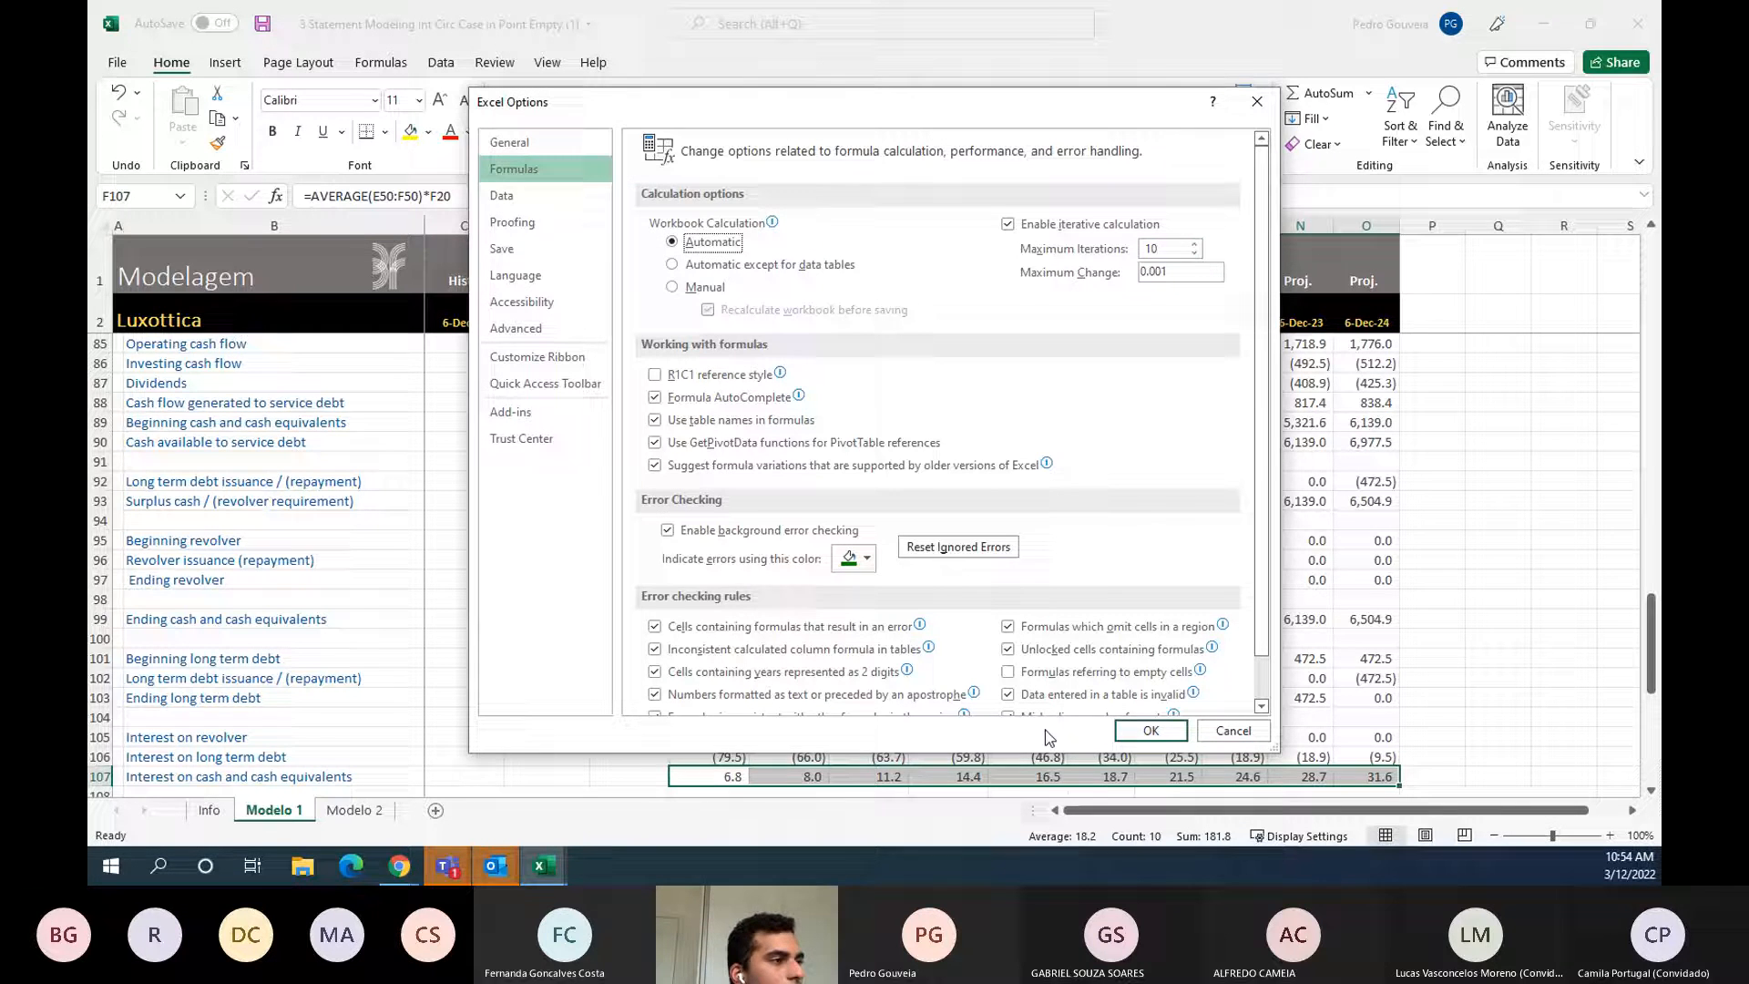
left_click(1151, 731)
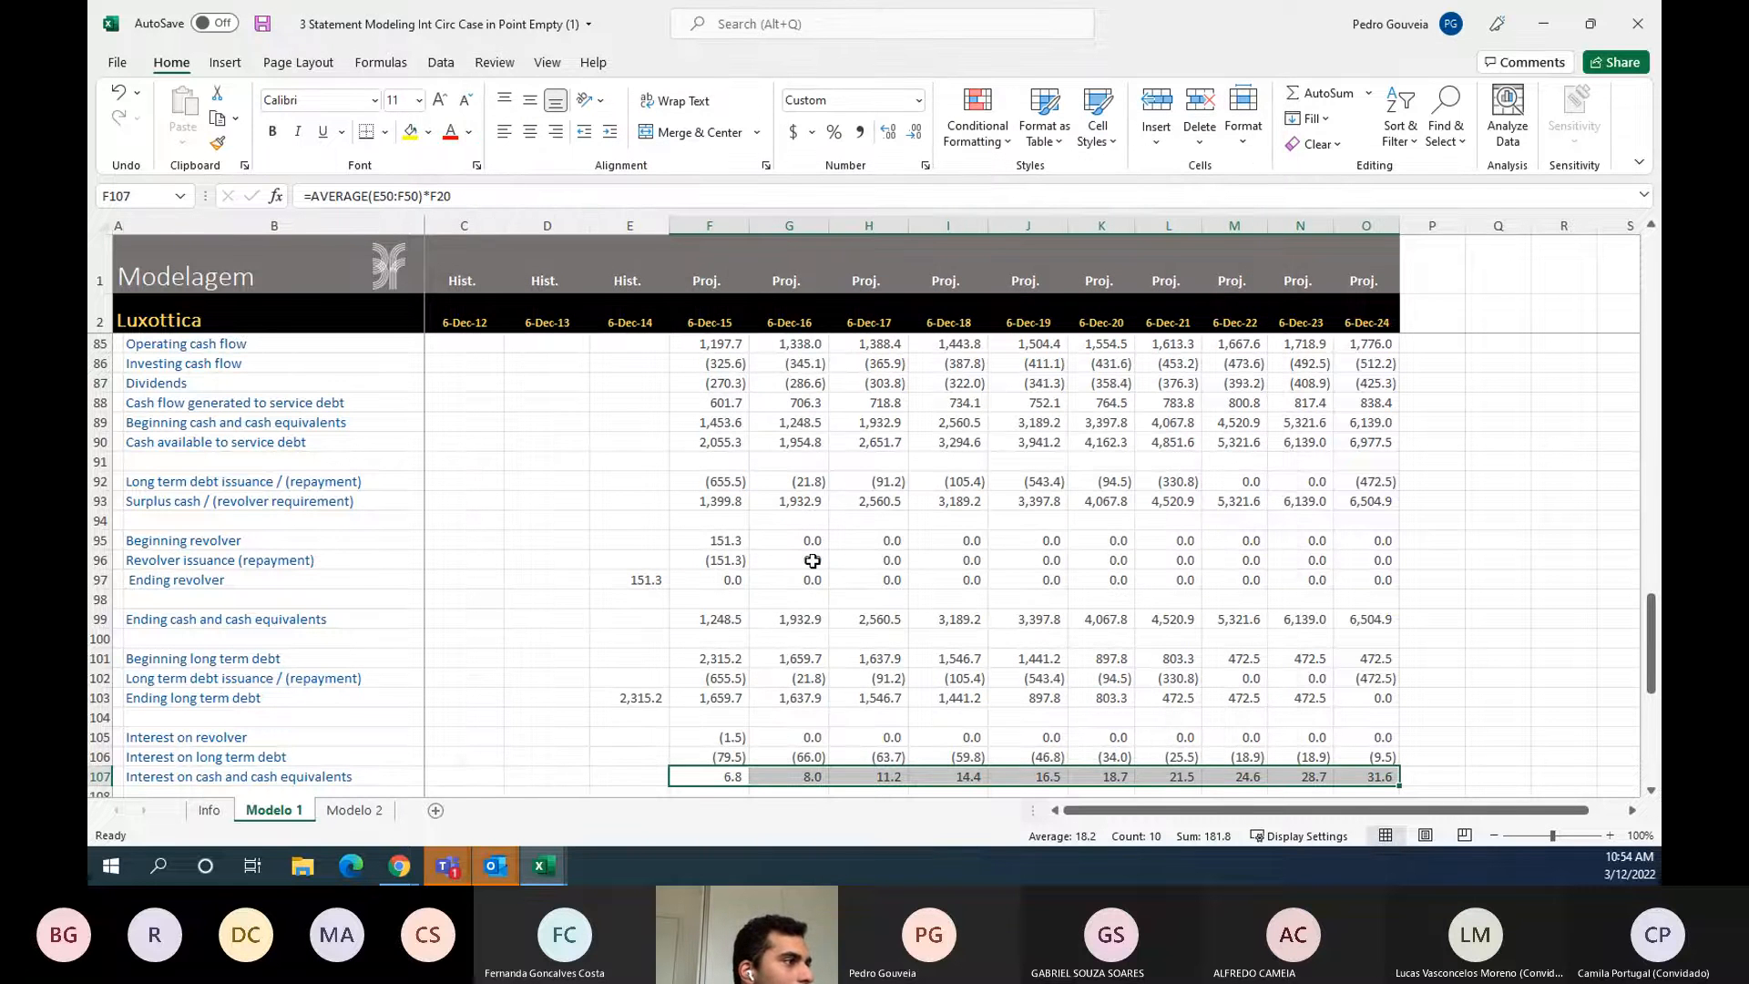
- Try to calculate 6-Dec-15 interest income in F26 as the sum of F105 and F106 times the circuit breaker in C3
scroll(811, 653, "down", 1)
scroll(781, 695, "up", 8)
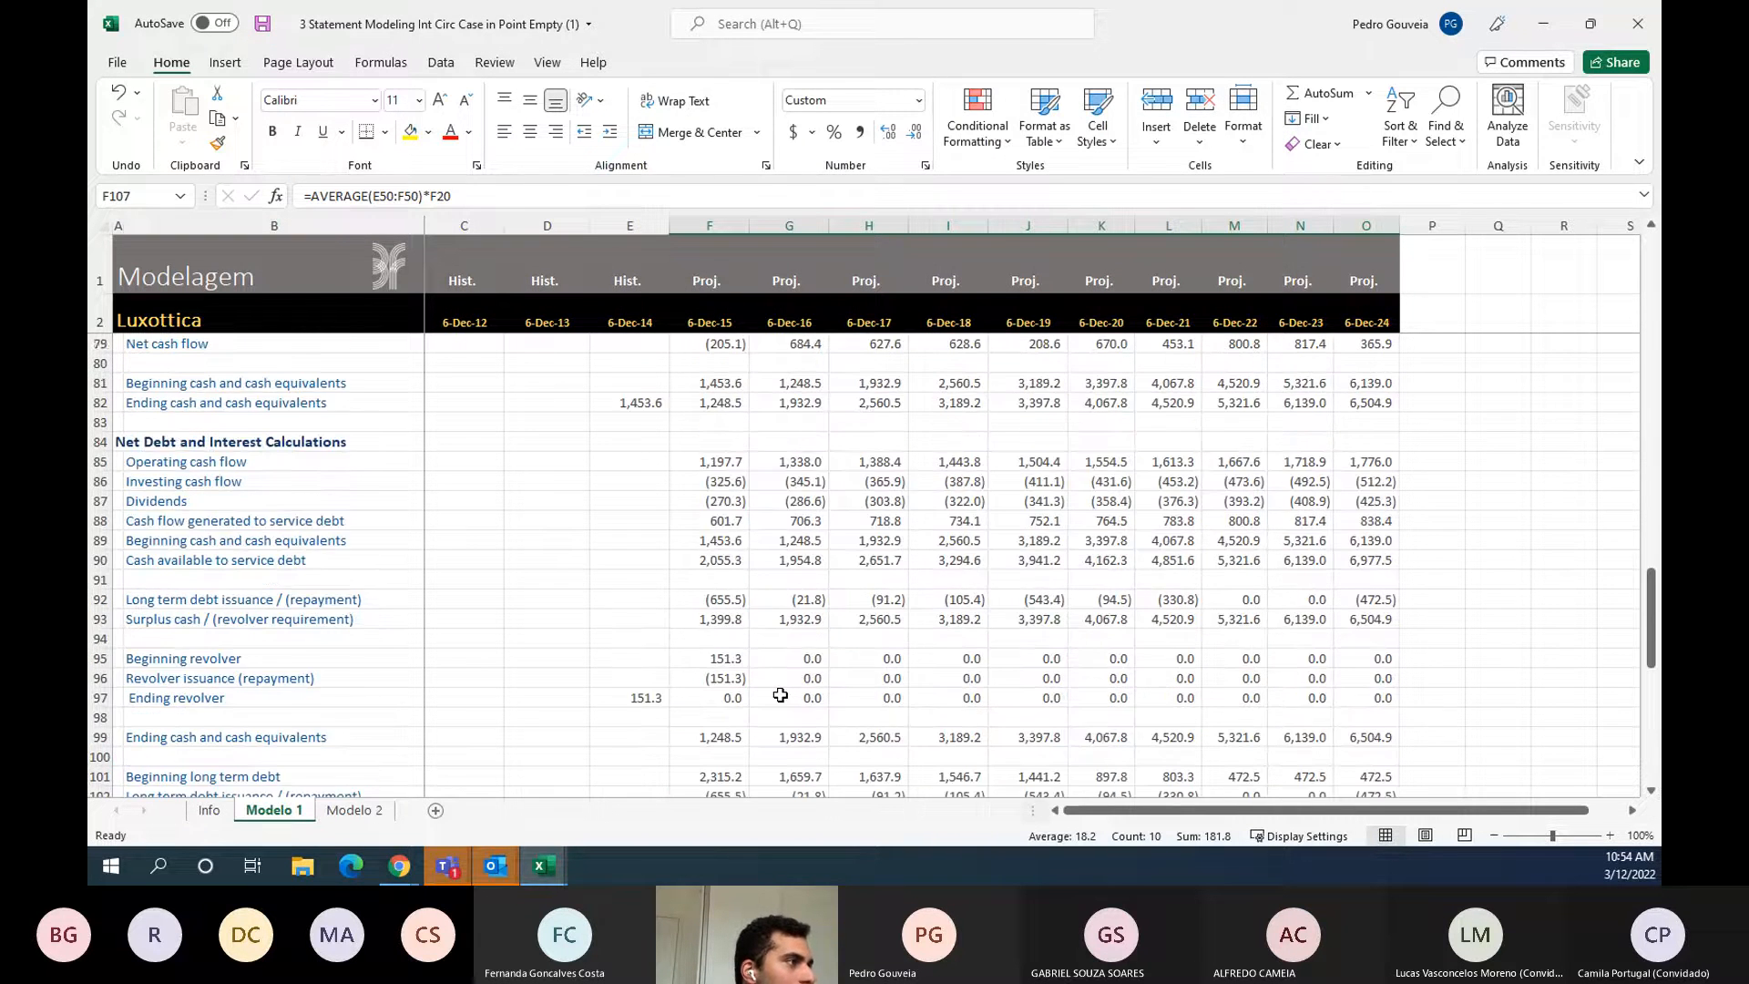
scroll(781, 695, "up", 8)
scroll(780, 695, "up", 7)
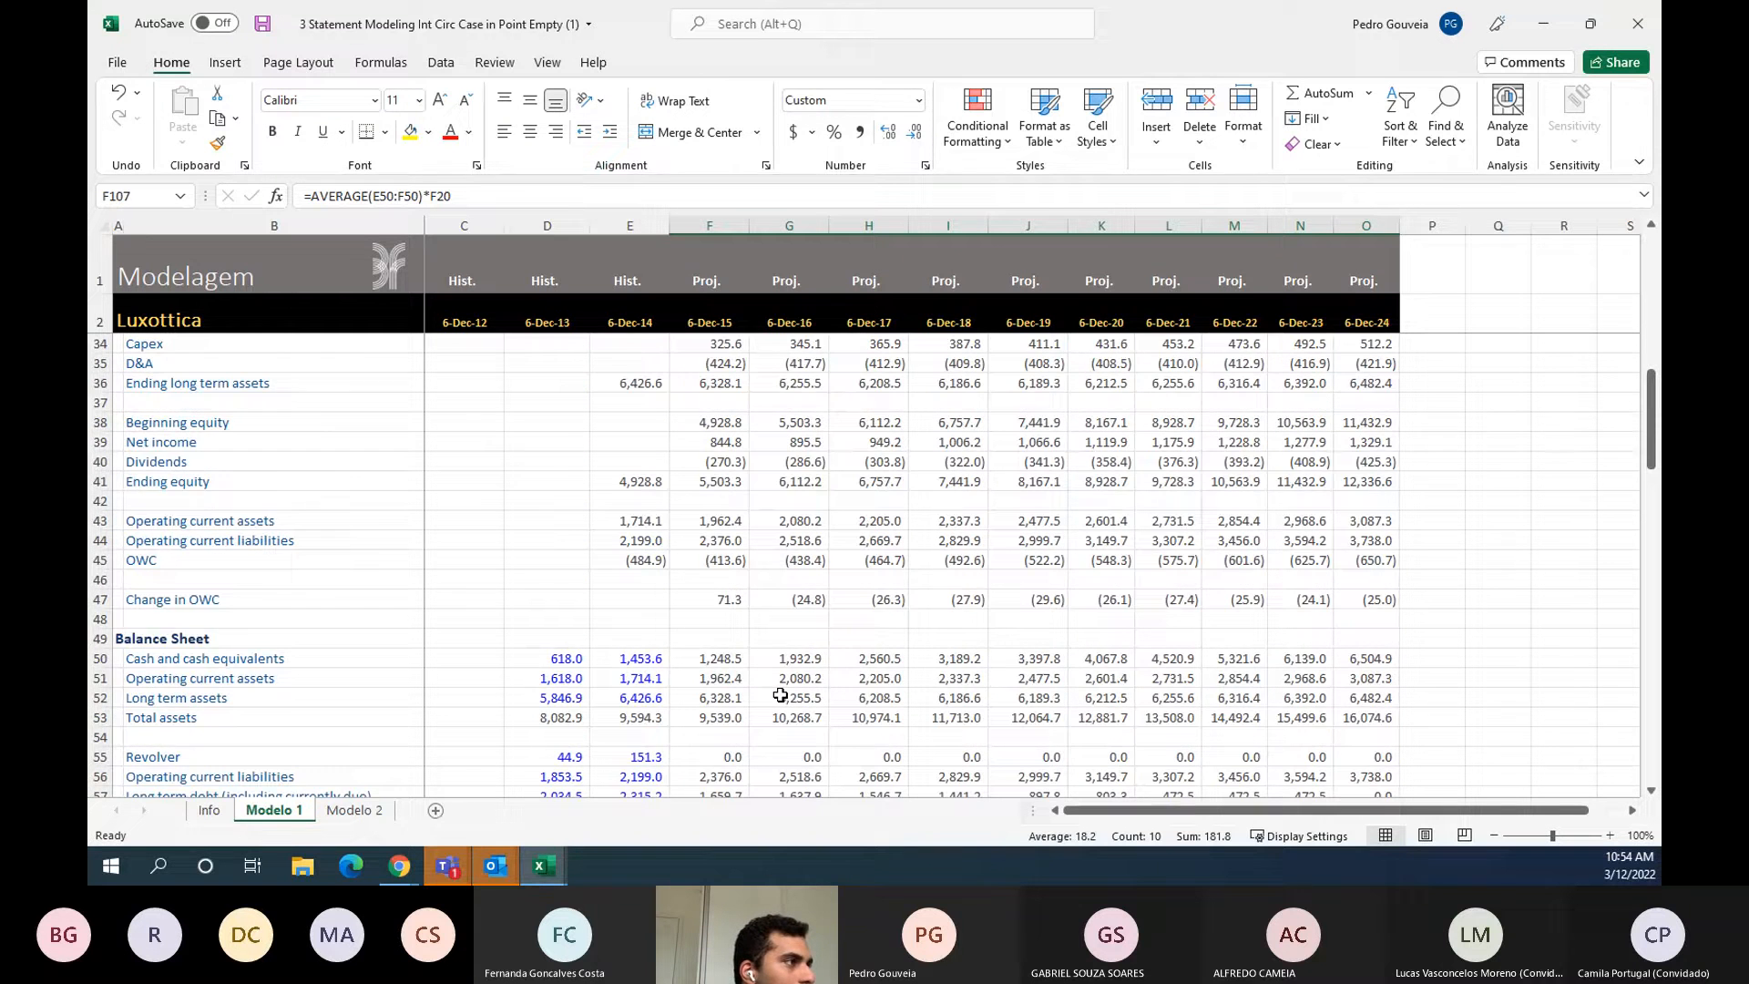
left_click(726, 485)
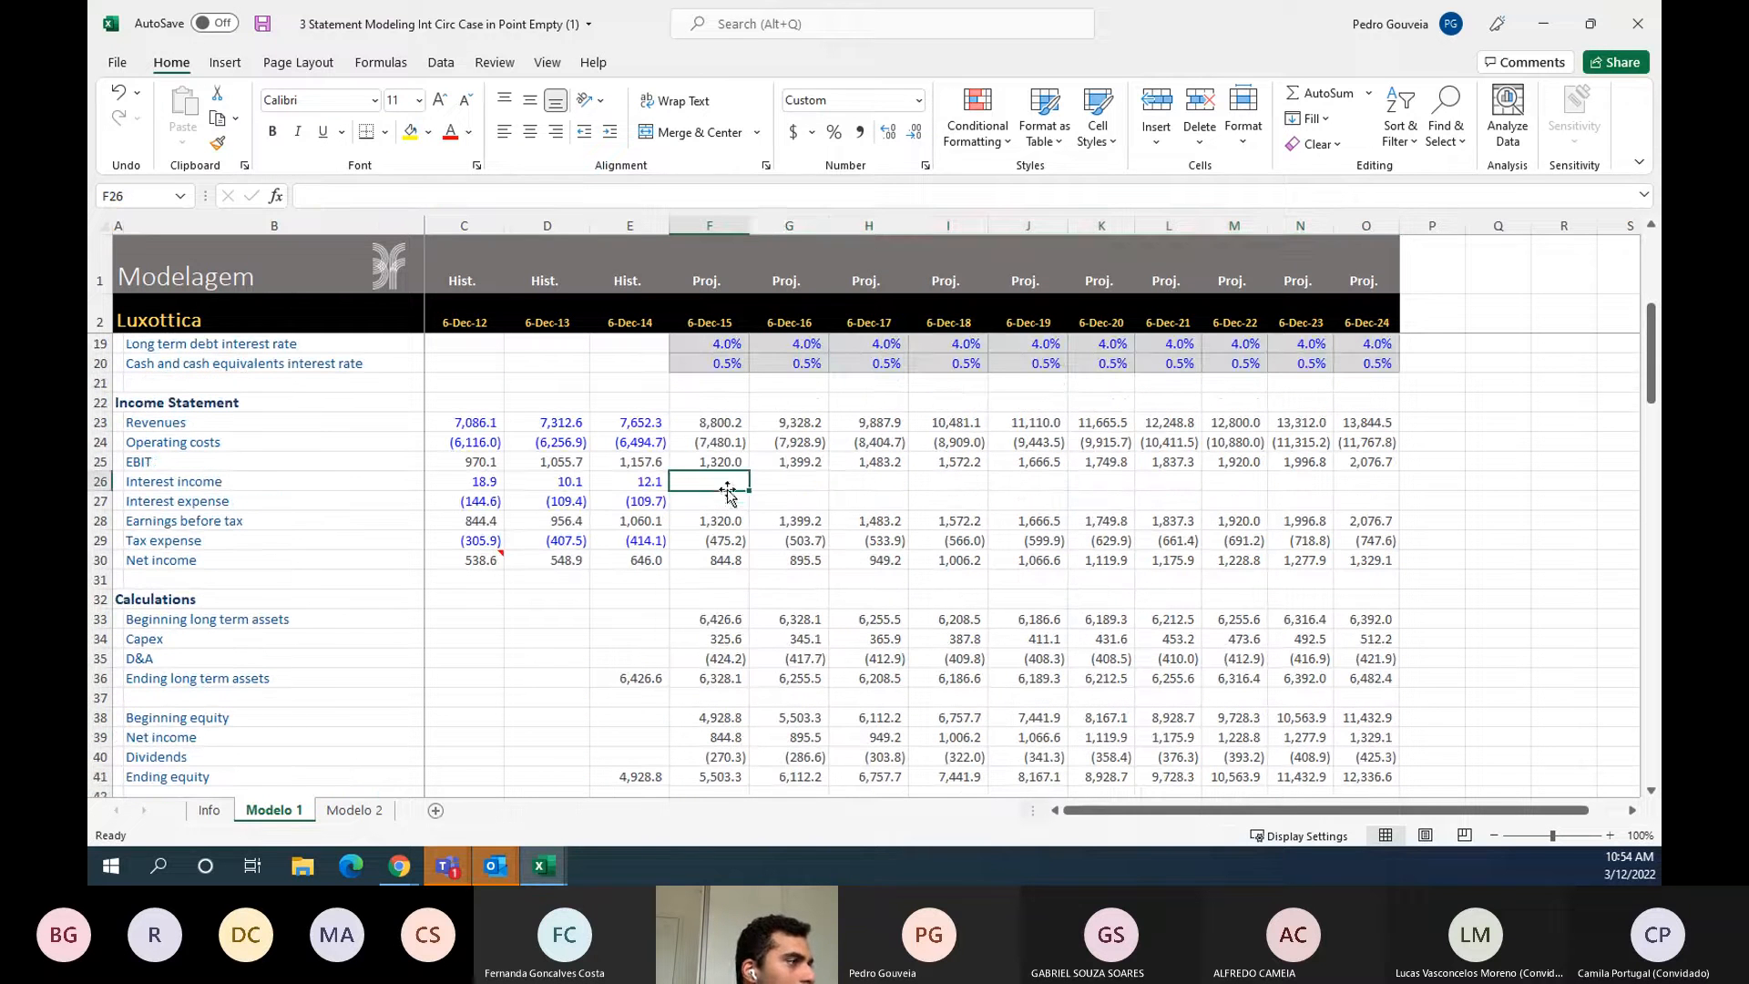
type("=")
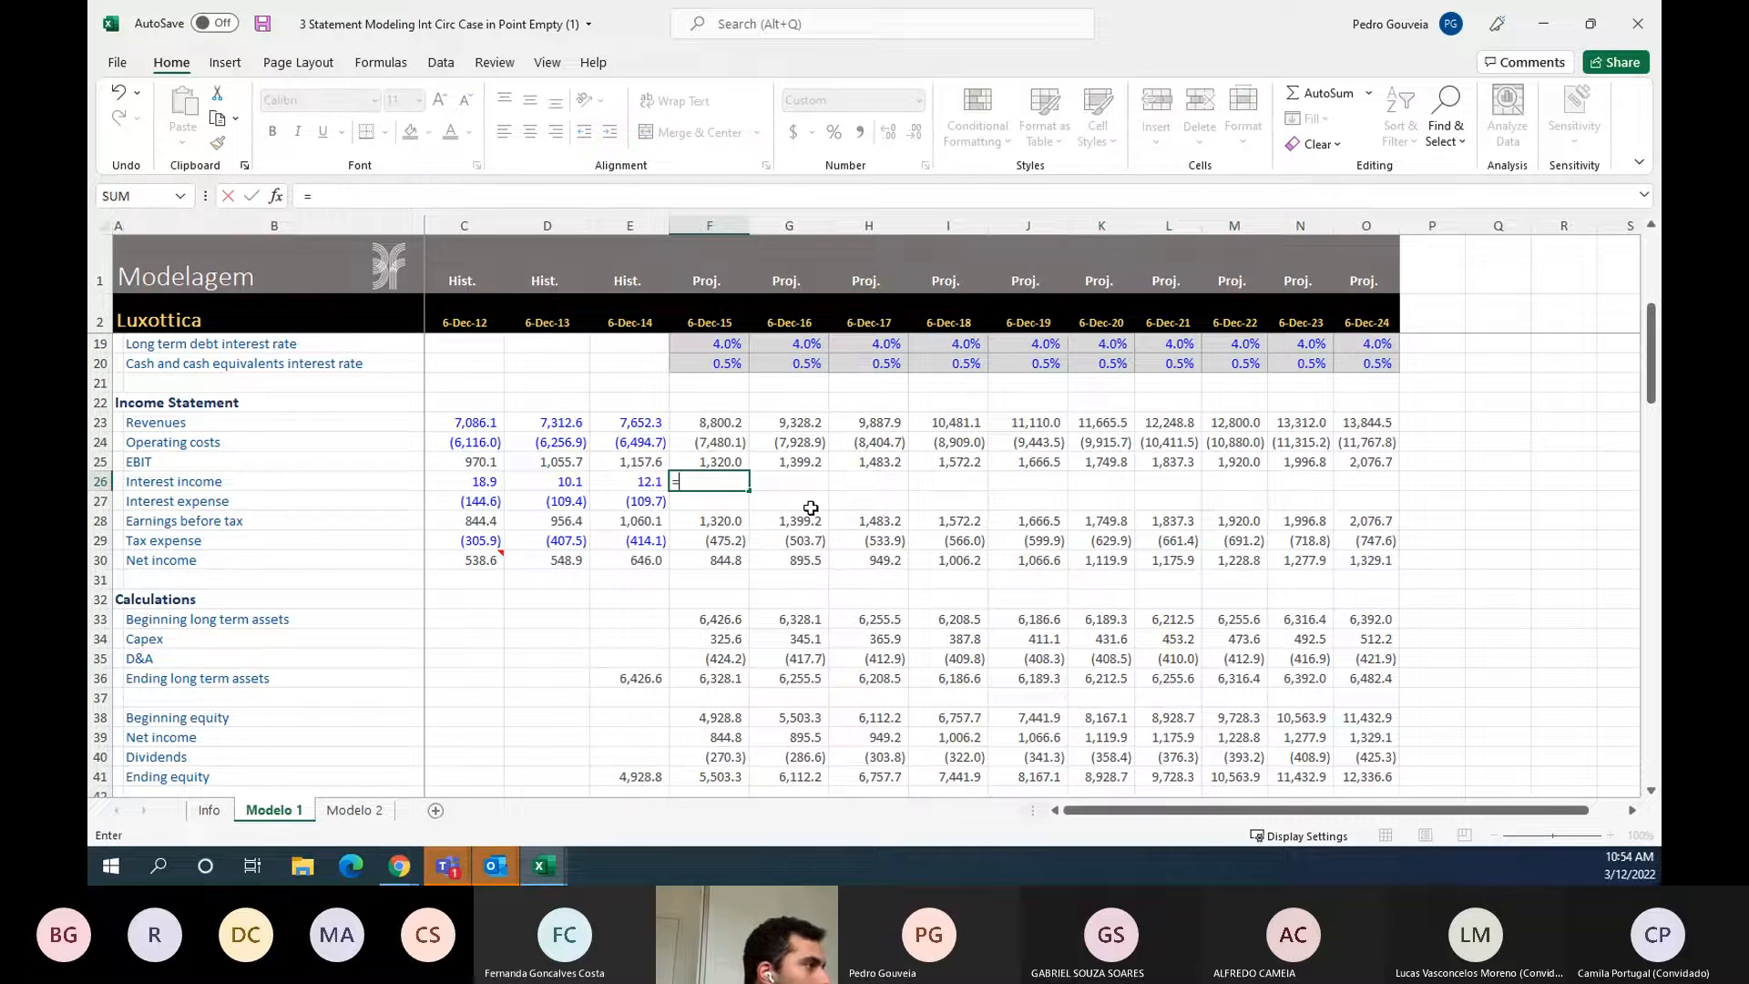
scroll(810, 507, "down", 15)
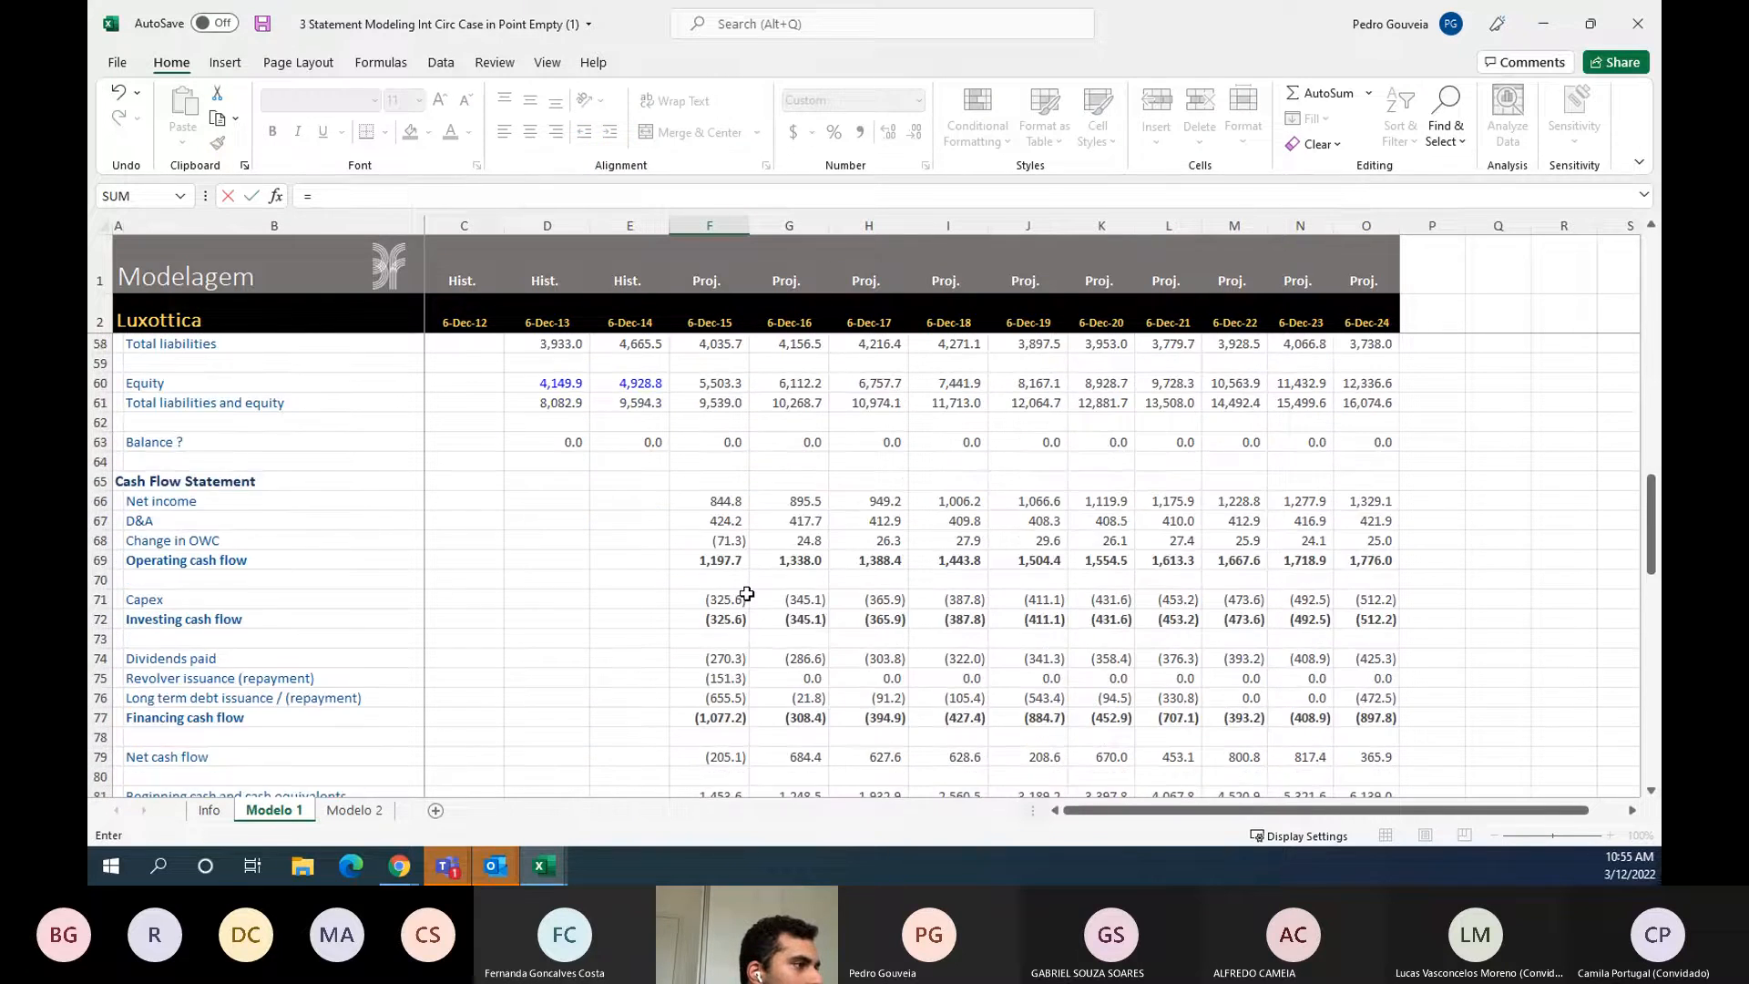
scroll(747, 594, "down", 4)
scroll(747, 594, "down", 6)
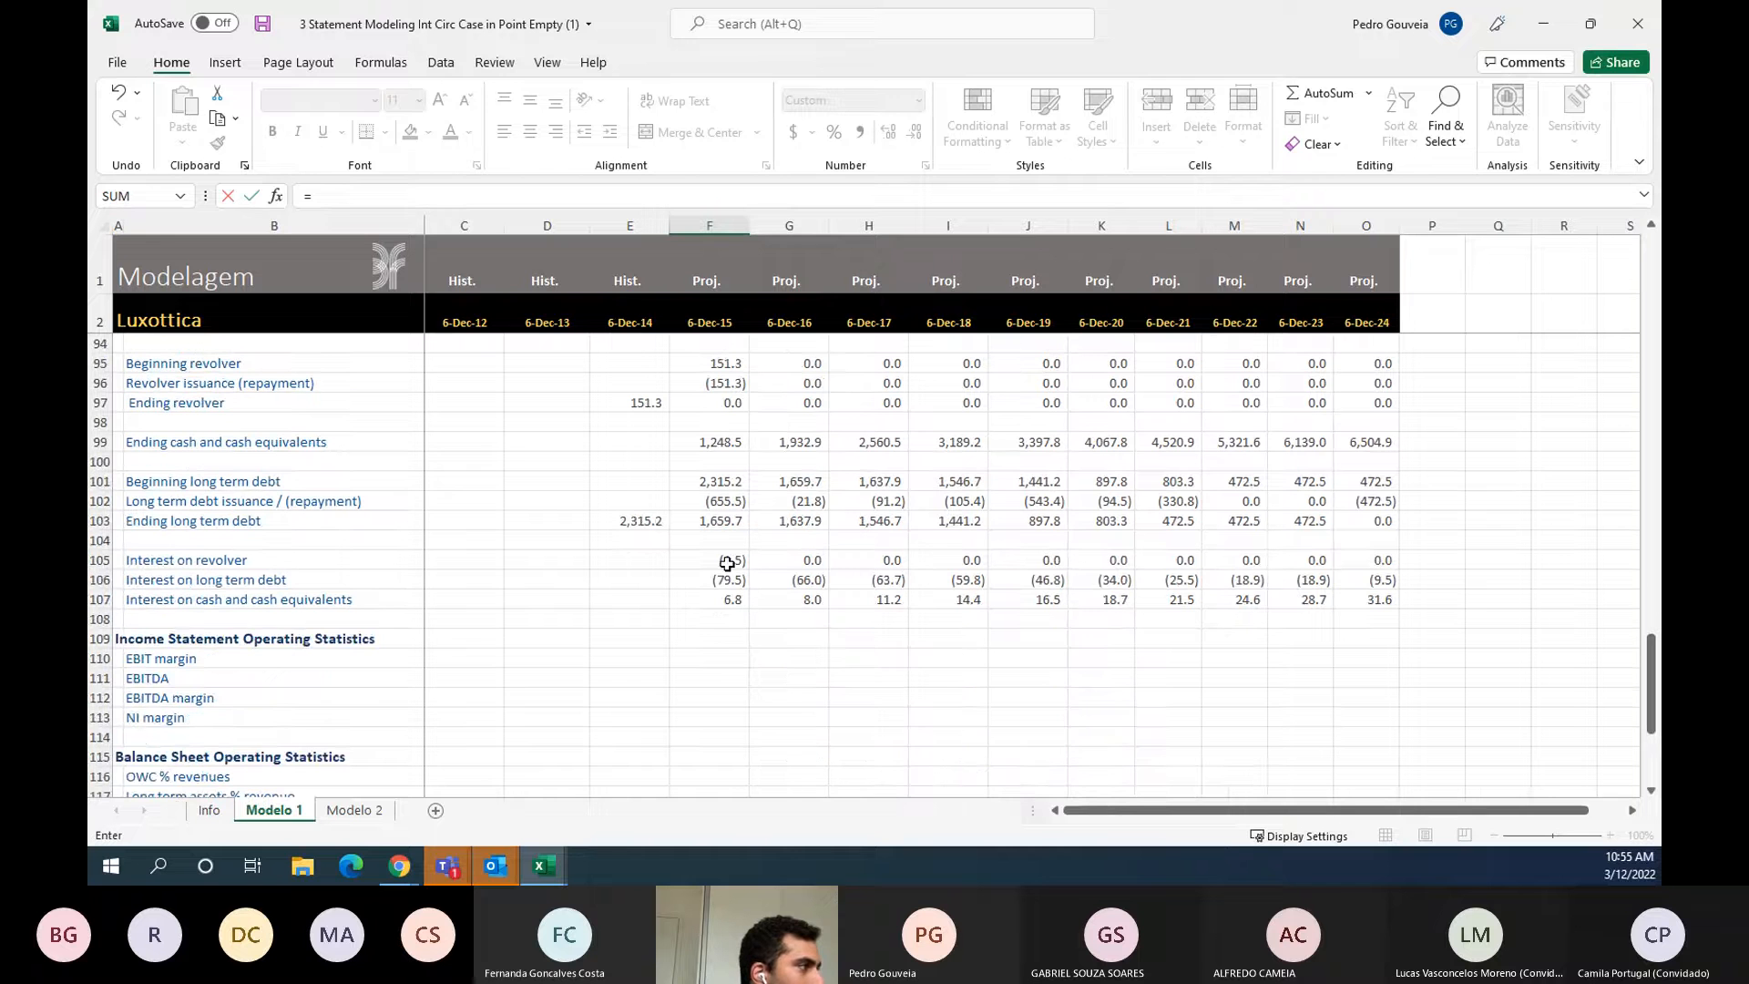
left_click(727, 560)
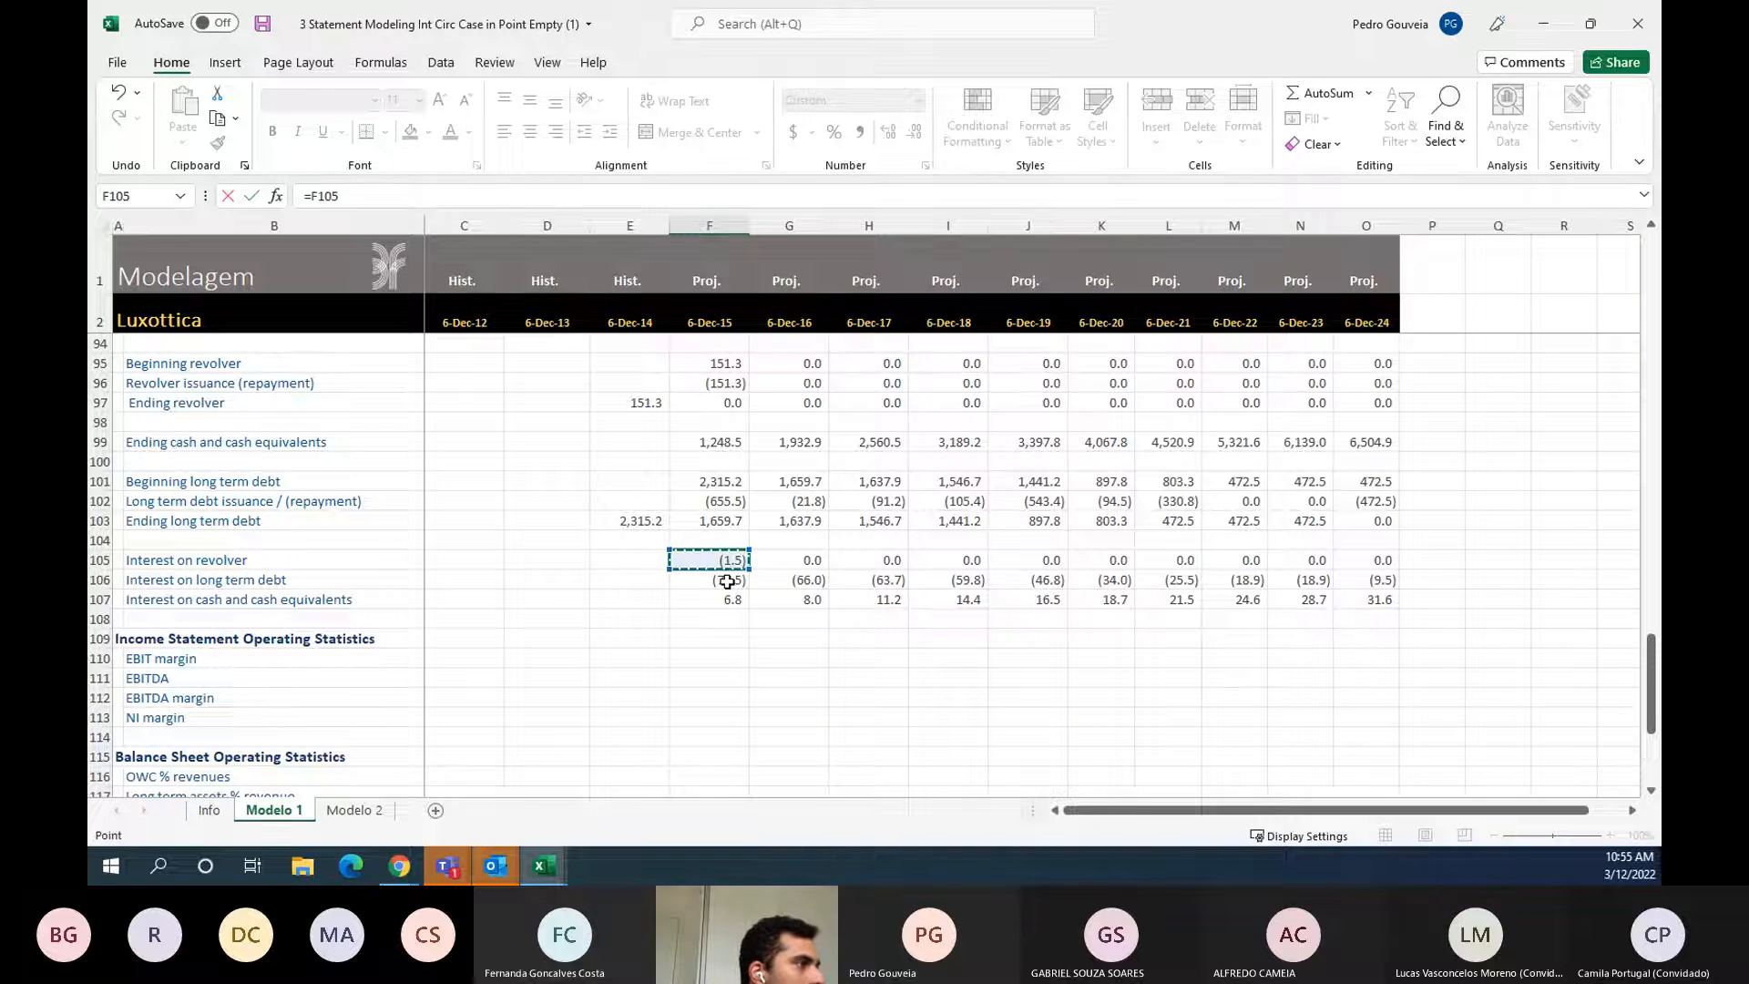
type("+")
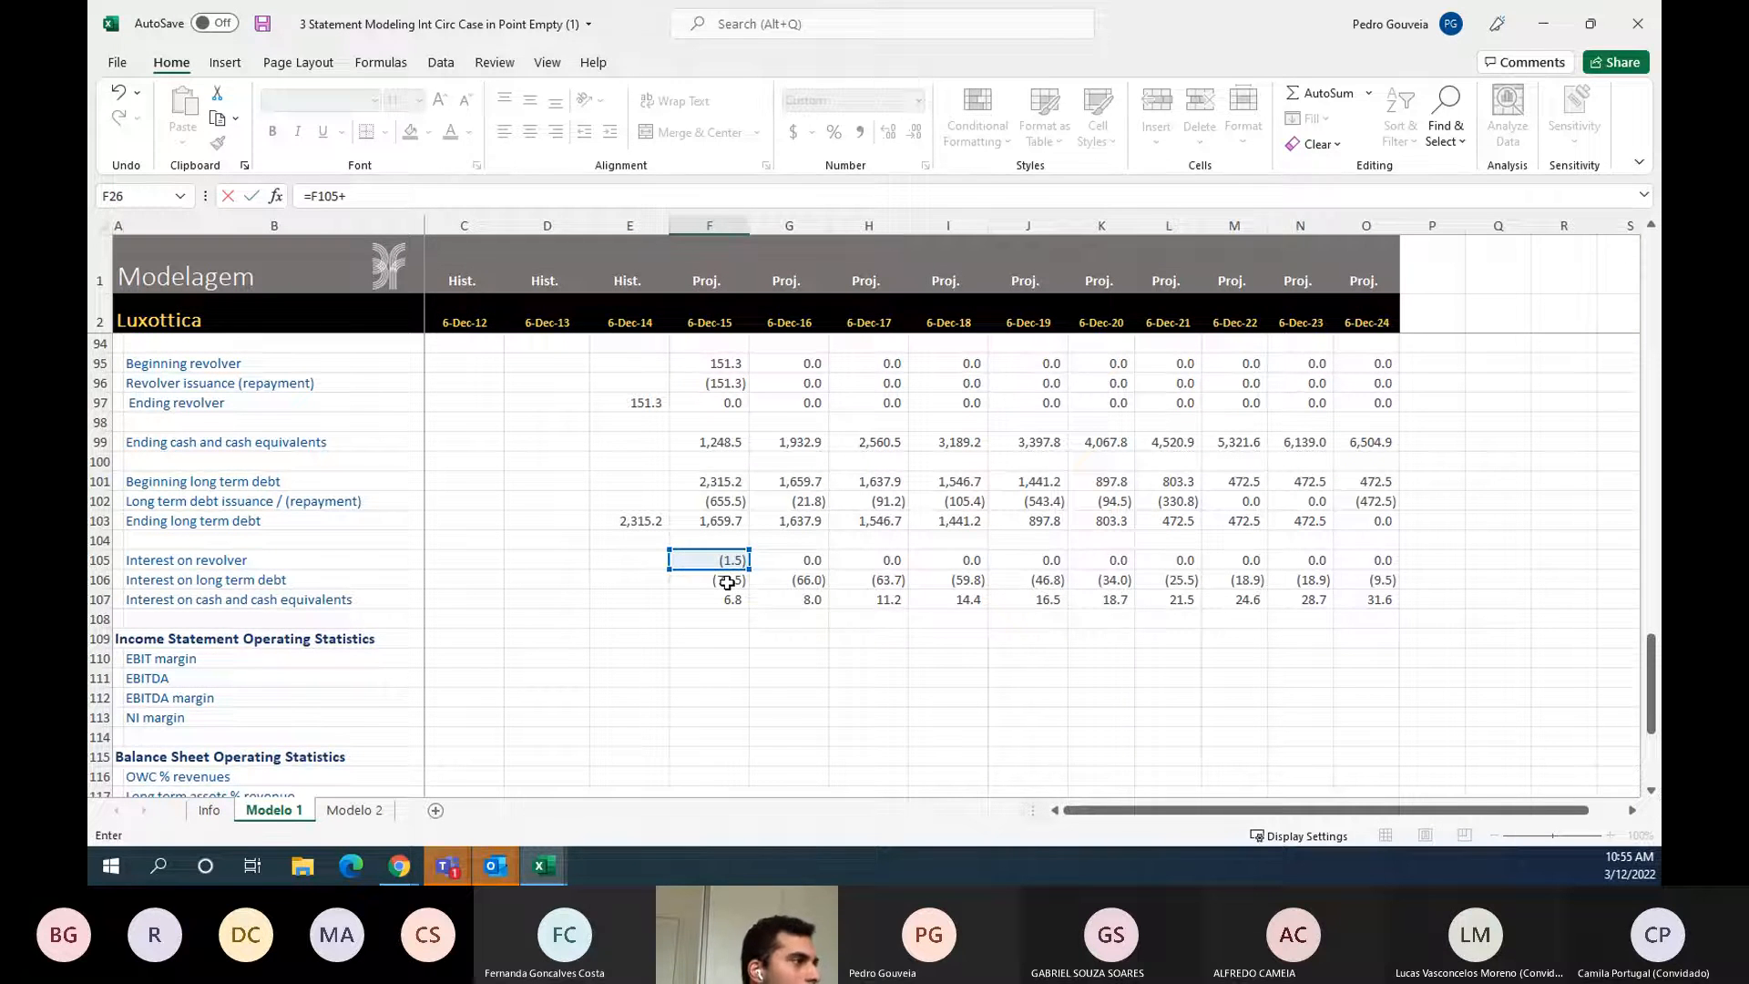
left_click(727, 580)
left_click(394, 198)
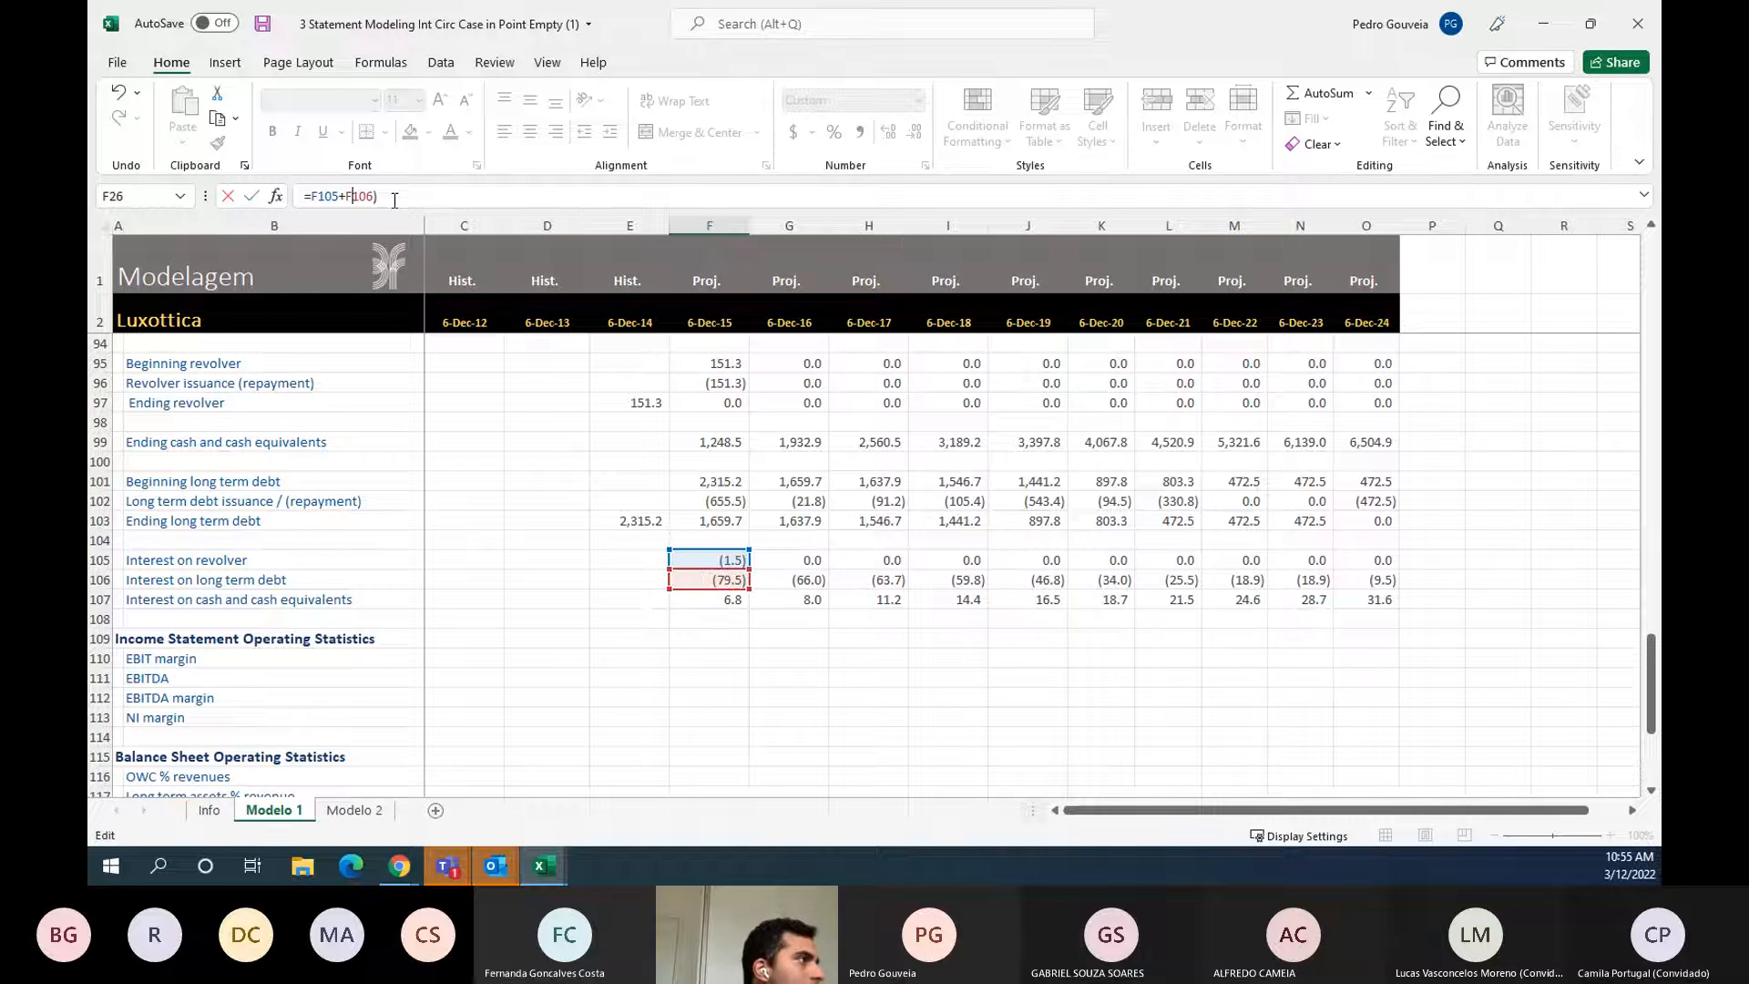
type("(")
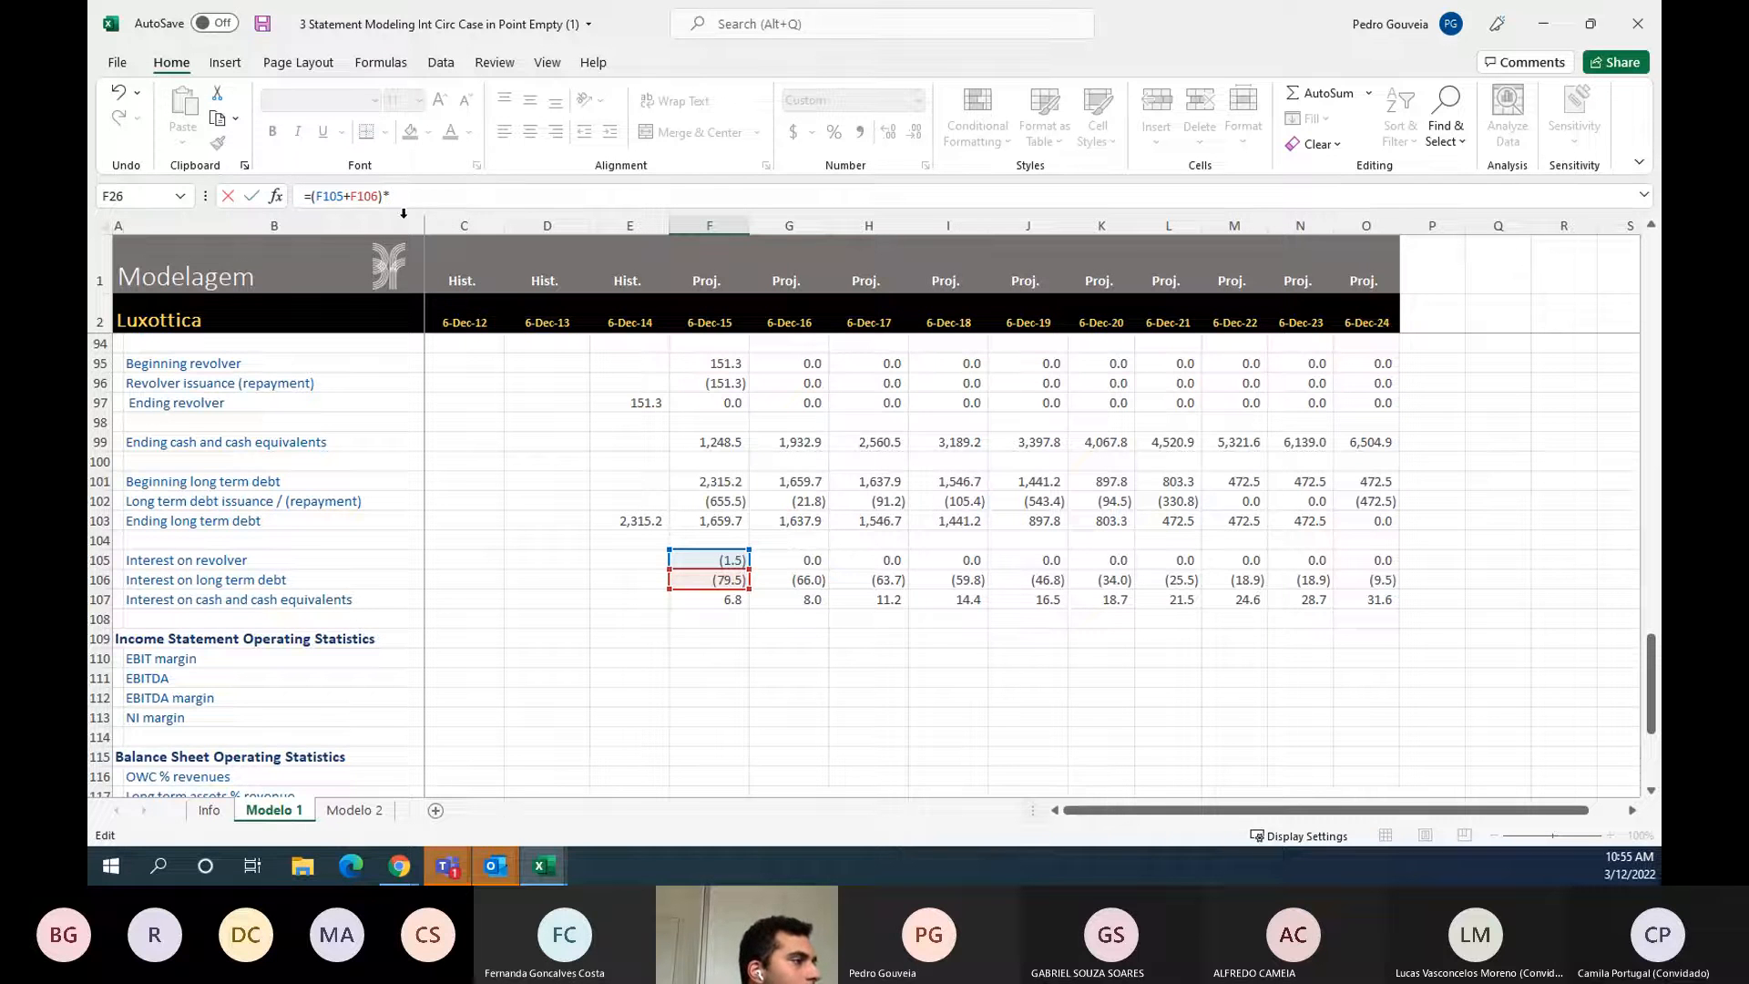
scroll(499, 512, "up", 2)
scroll(499, 512, "up", 20)
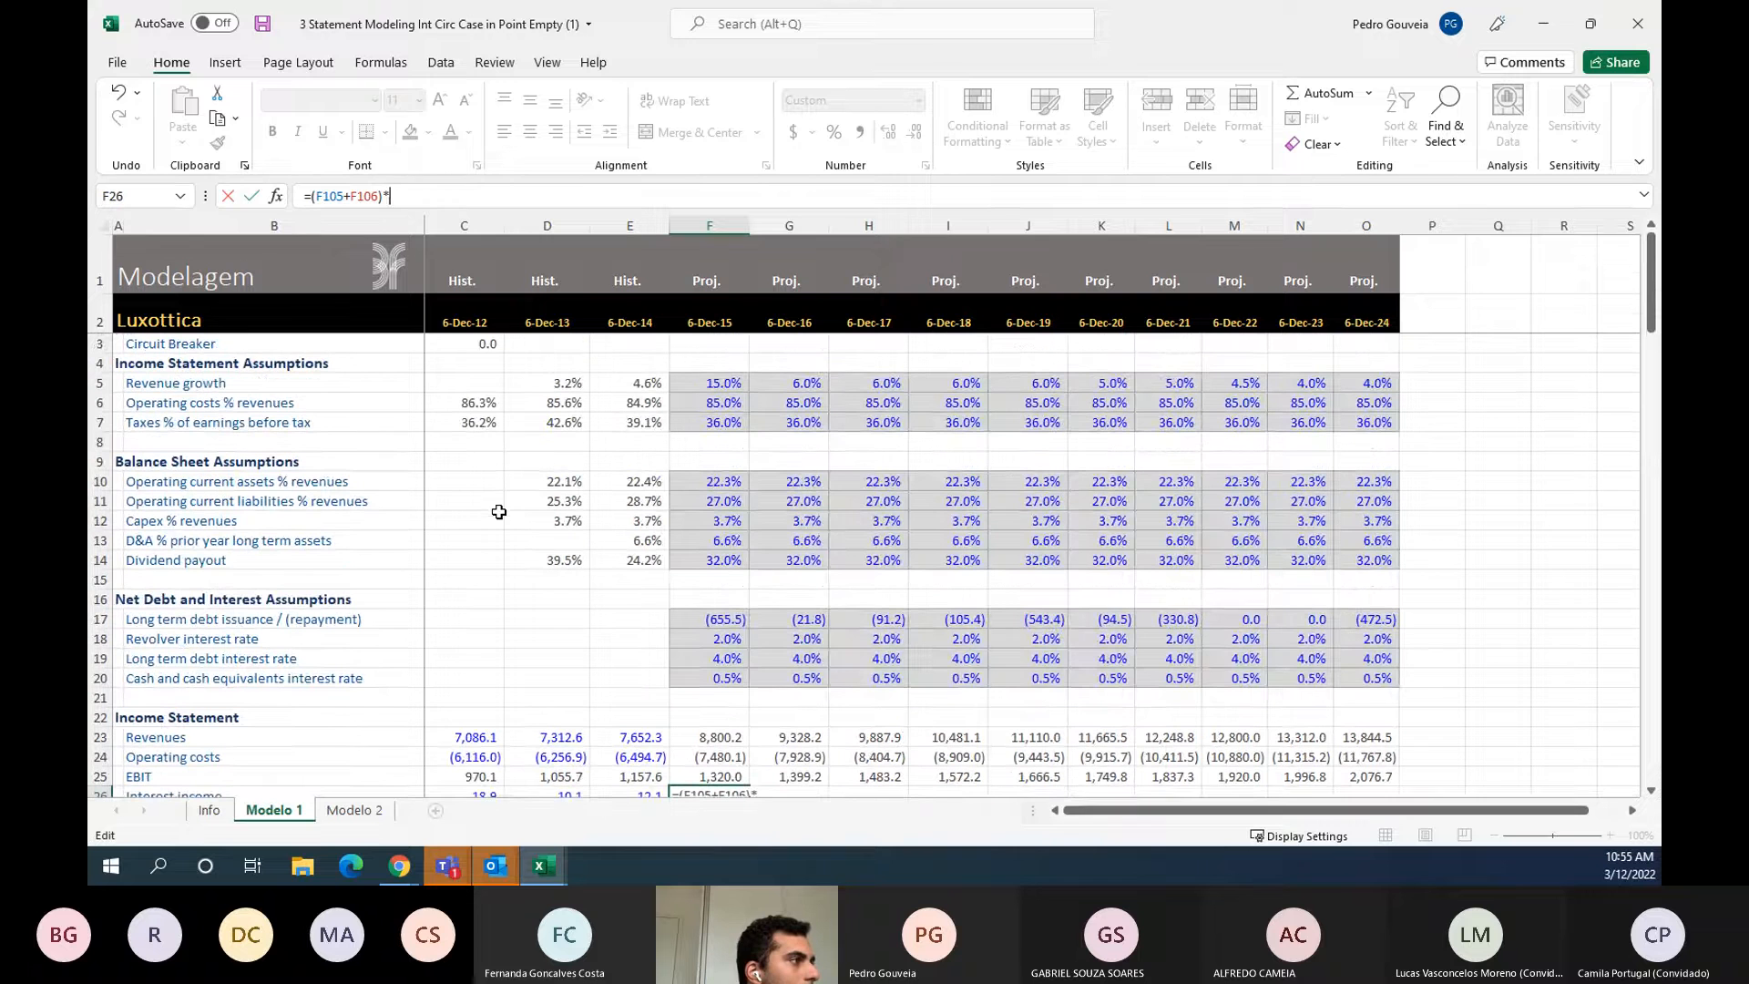
left_click(470, 344)
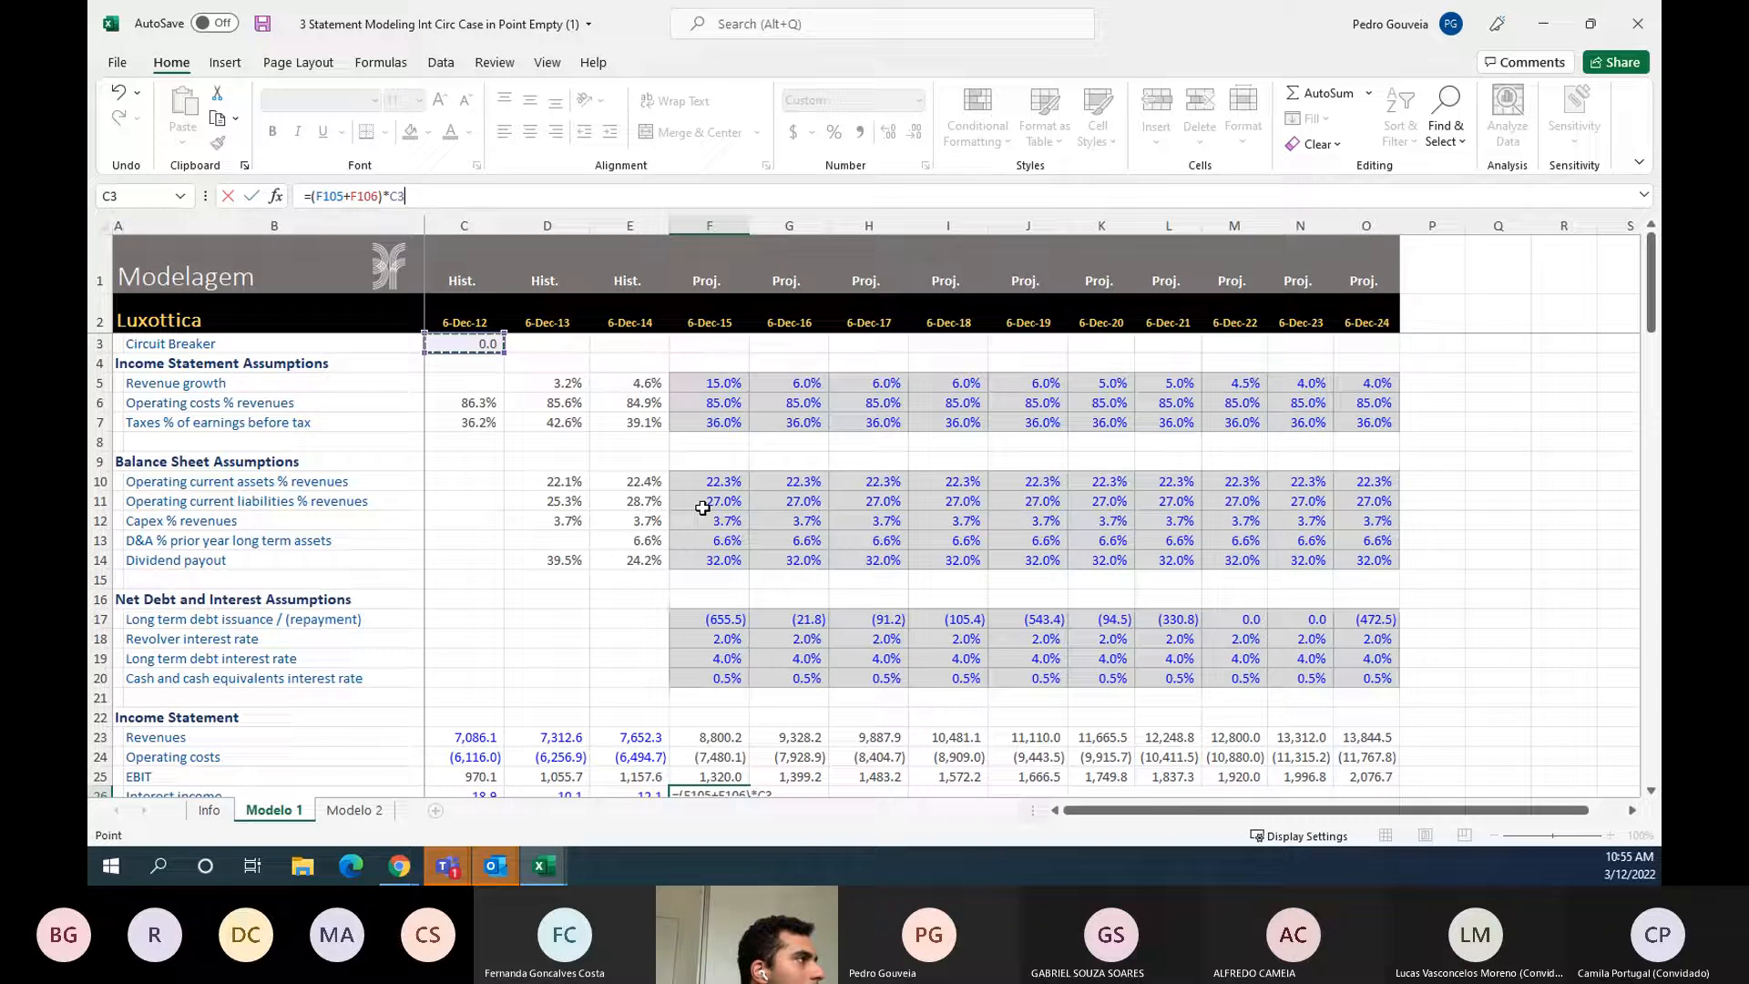
- Replace the 6-Dec-15 interest income formula in F26 with =IF(C3=0,0,F106+F105), using the circuit breaker in C3 as the condition
key("F2")
key("shift+Left")
key("shift+Left")
key("shift+Left")
key("shift+Left")
key("shift+Left")
key("shift+Left")
key("shift+Left")
key("shift+Left")
key("shift+Left")
key("shift+Left")
key("shift+Left")
key("shift+Left")
key("shift+Left")
key("shift+Left")
key("BackSpace")
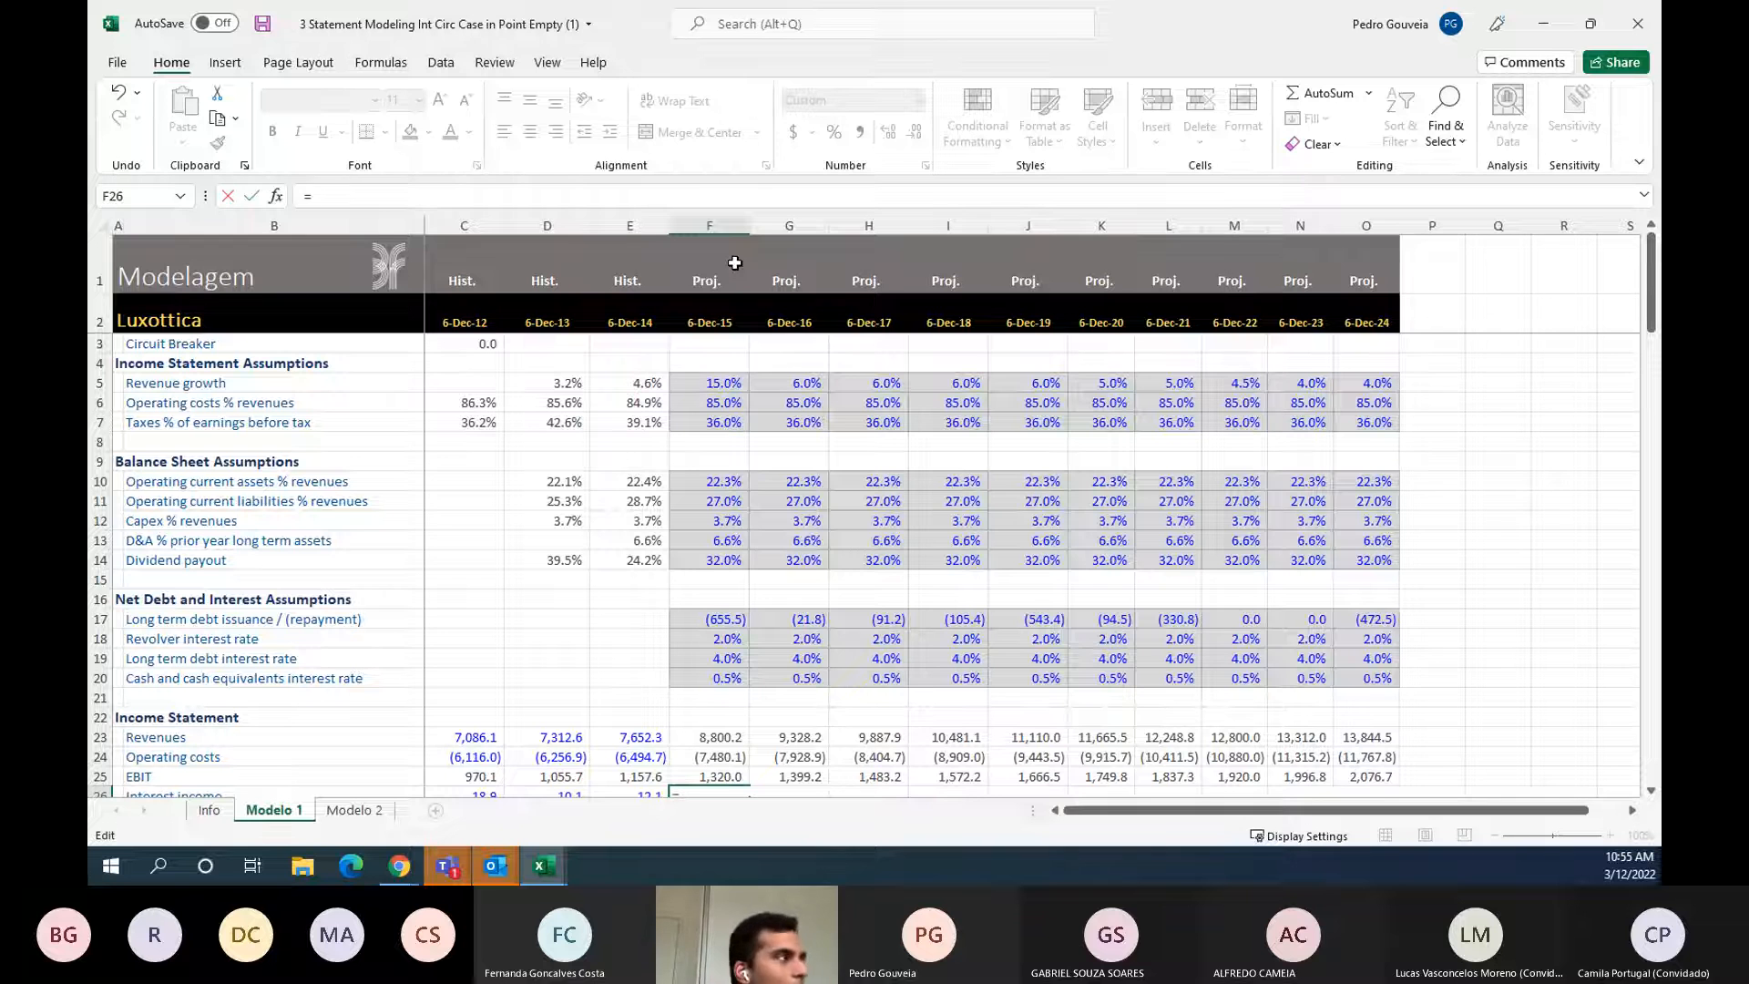
type("if")
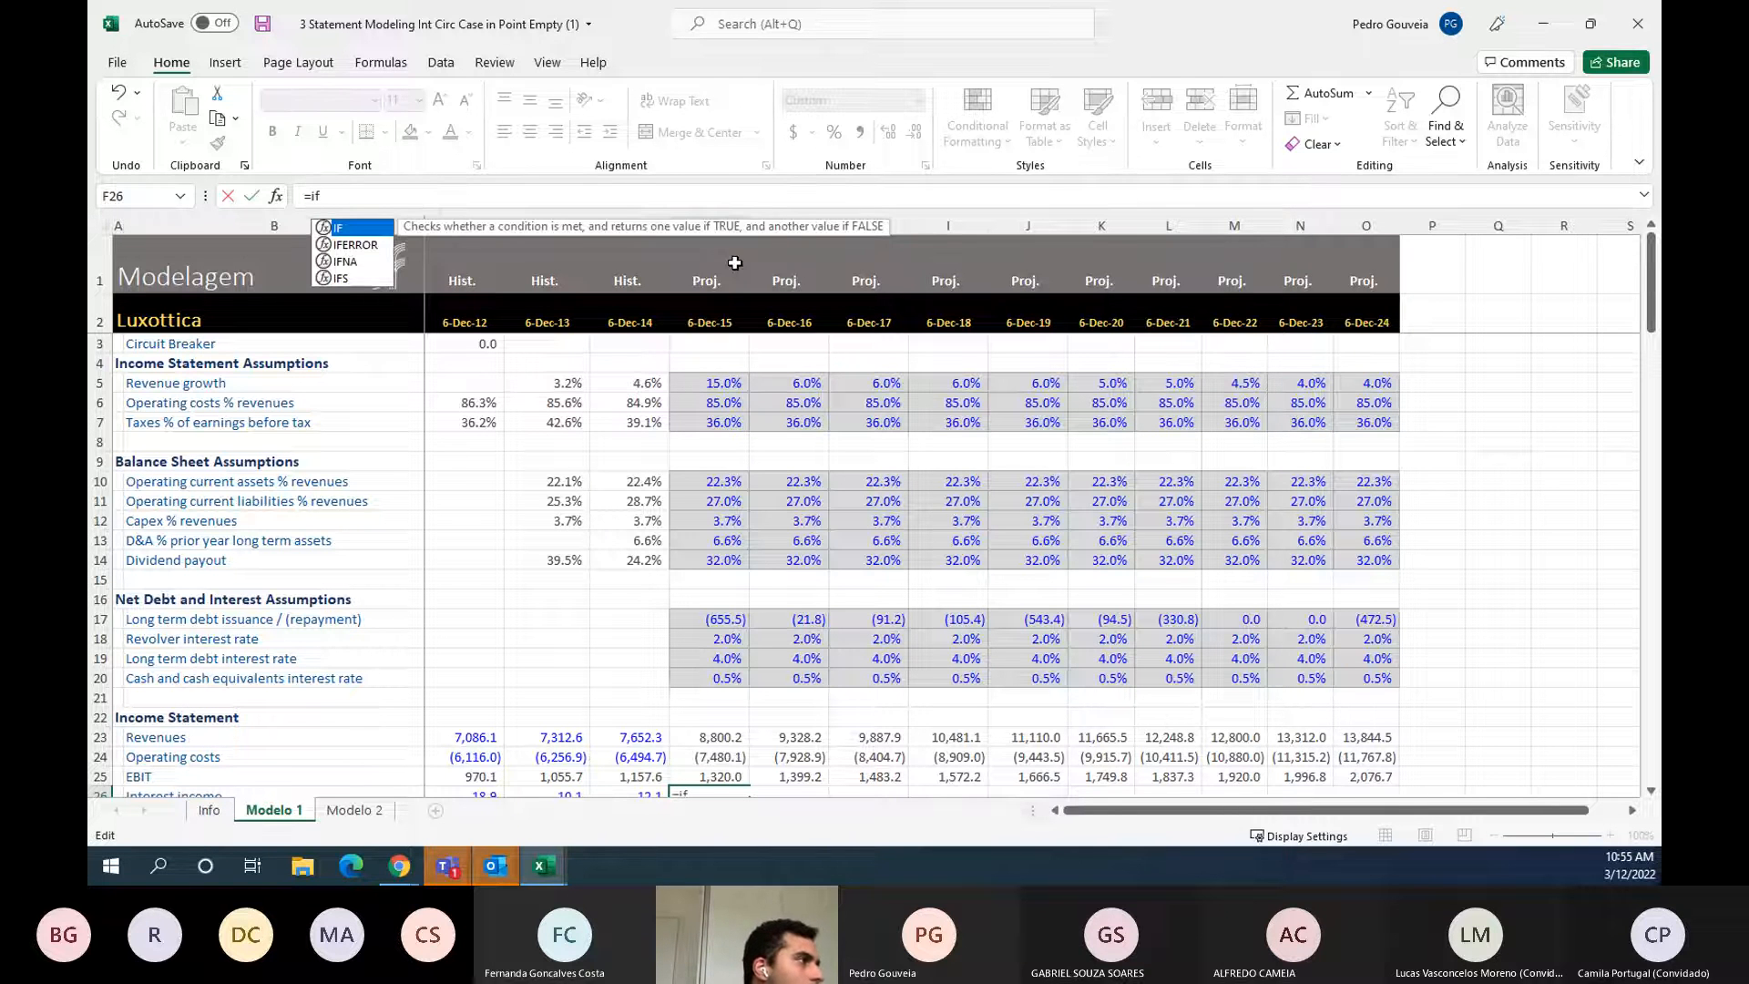
key("Tab")
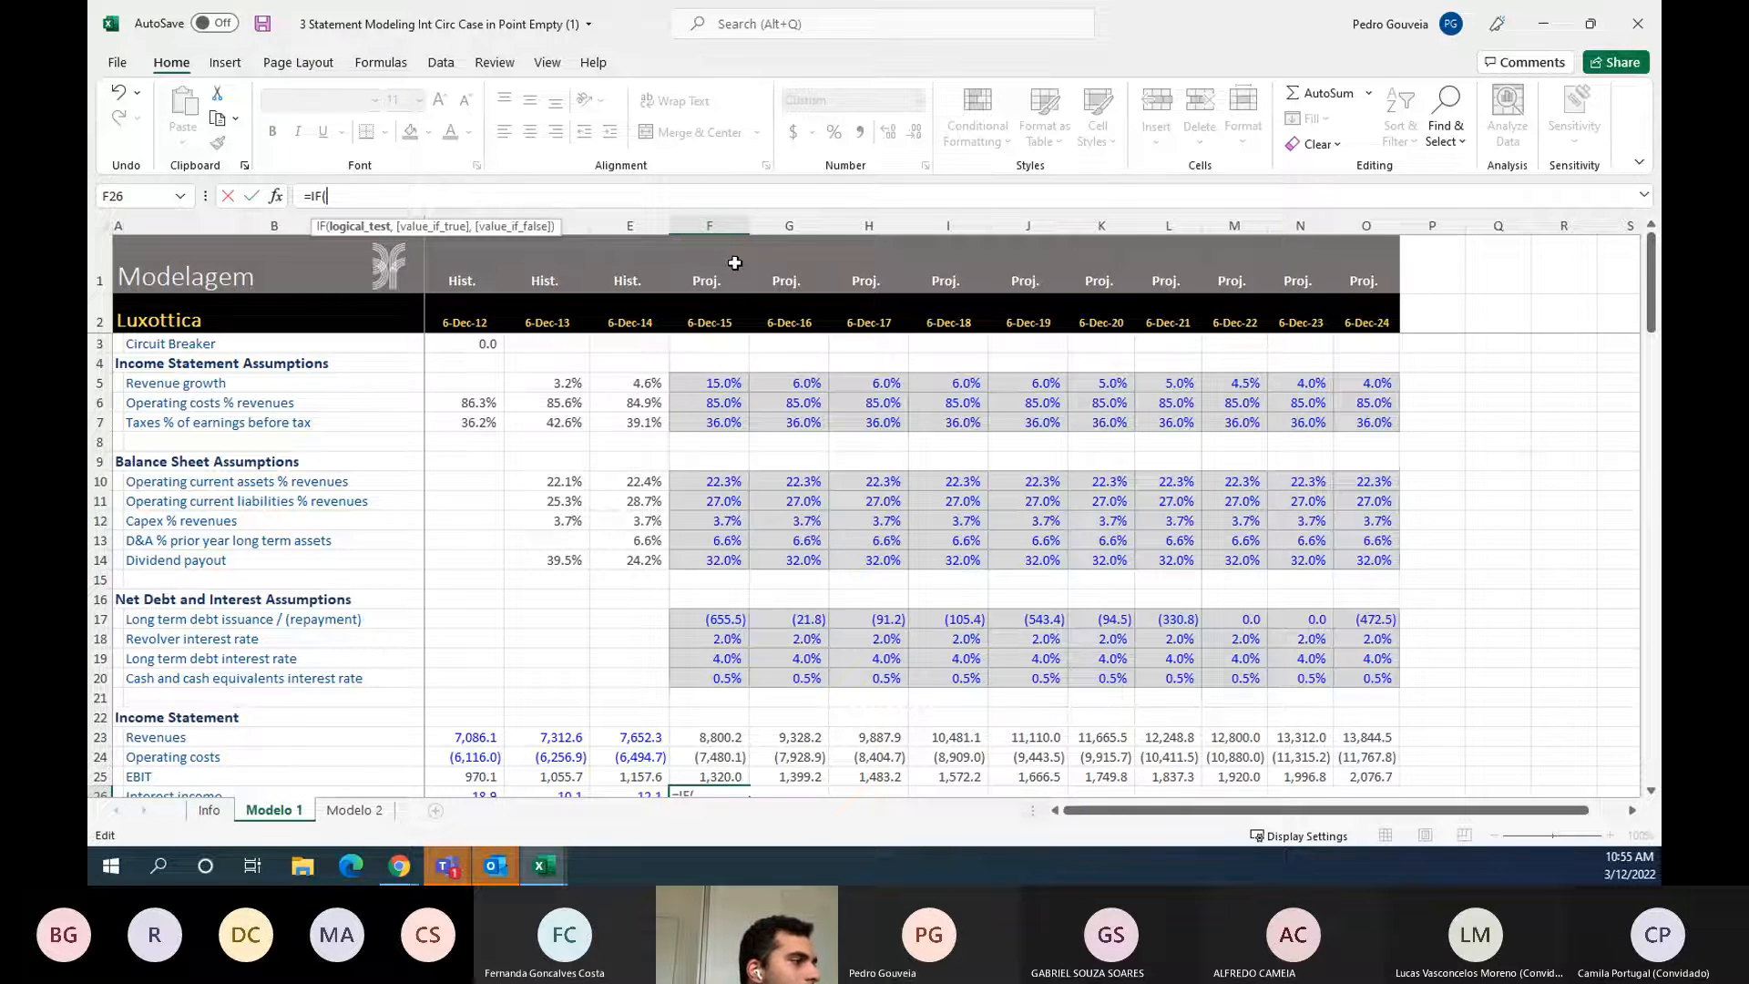
left_click(487, 342)
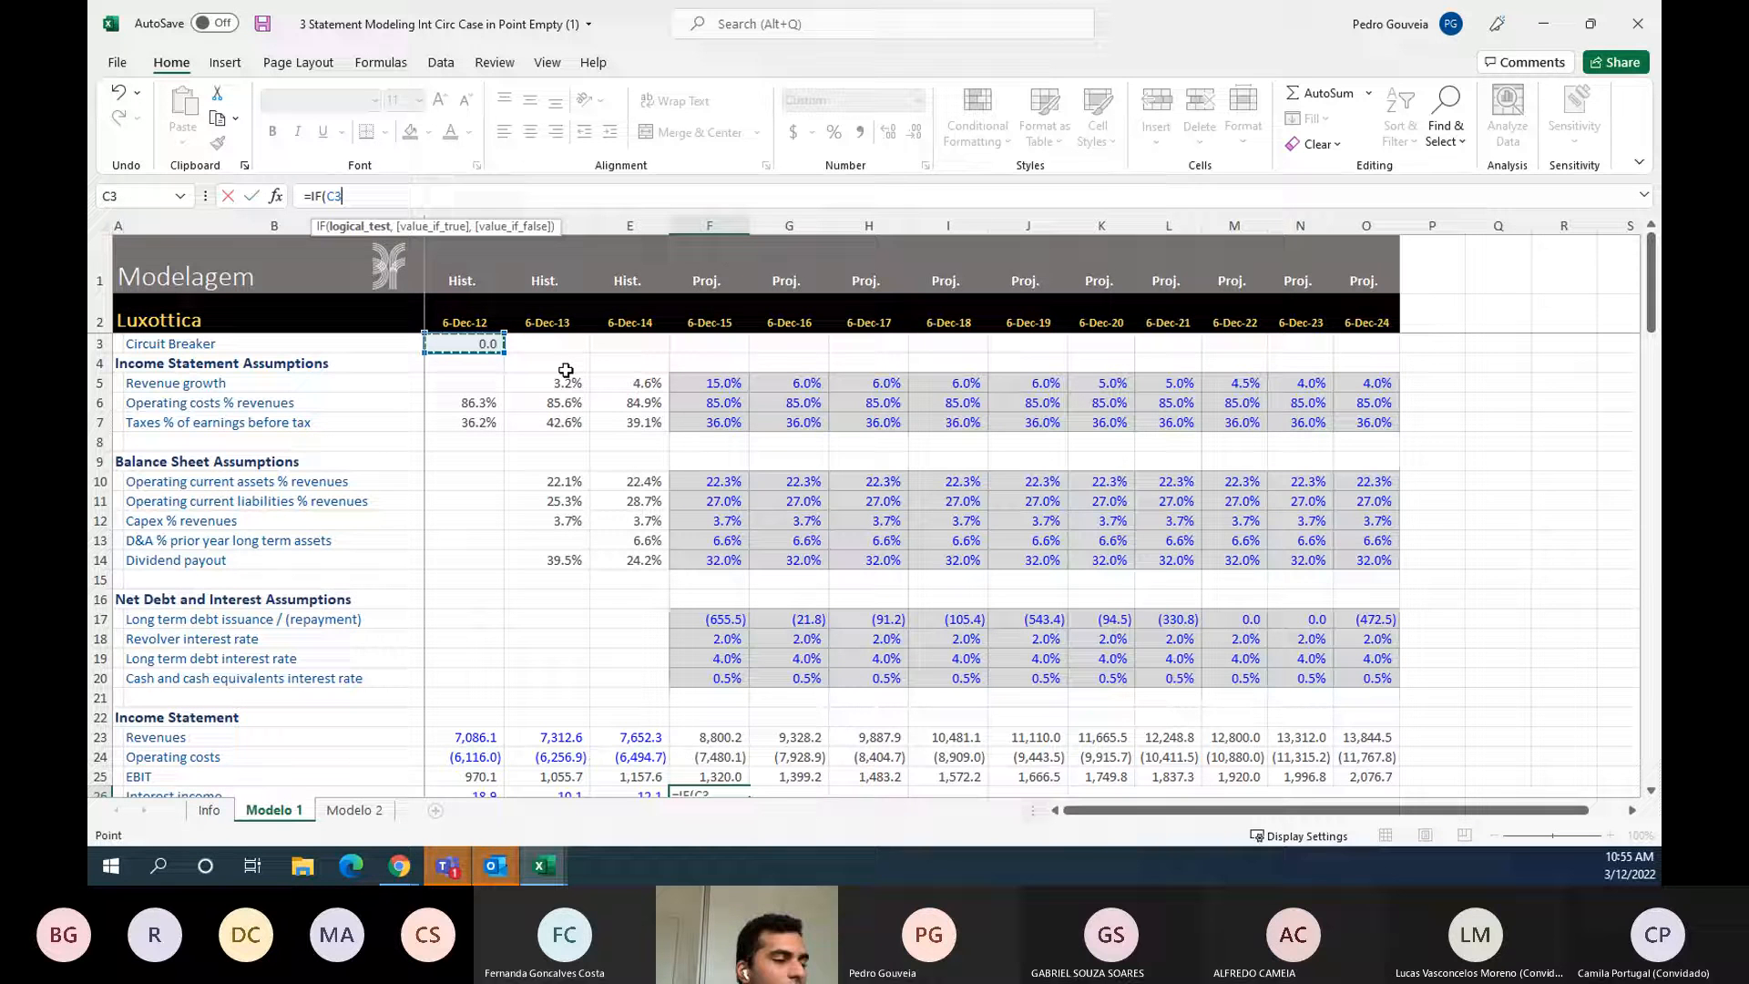
type("=0, ")
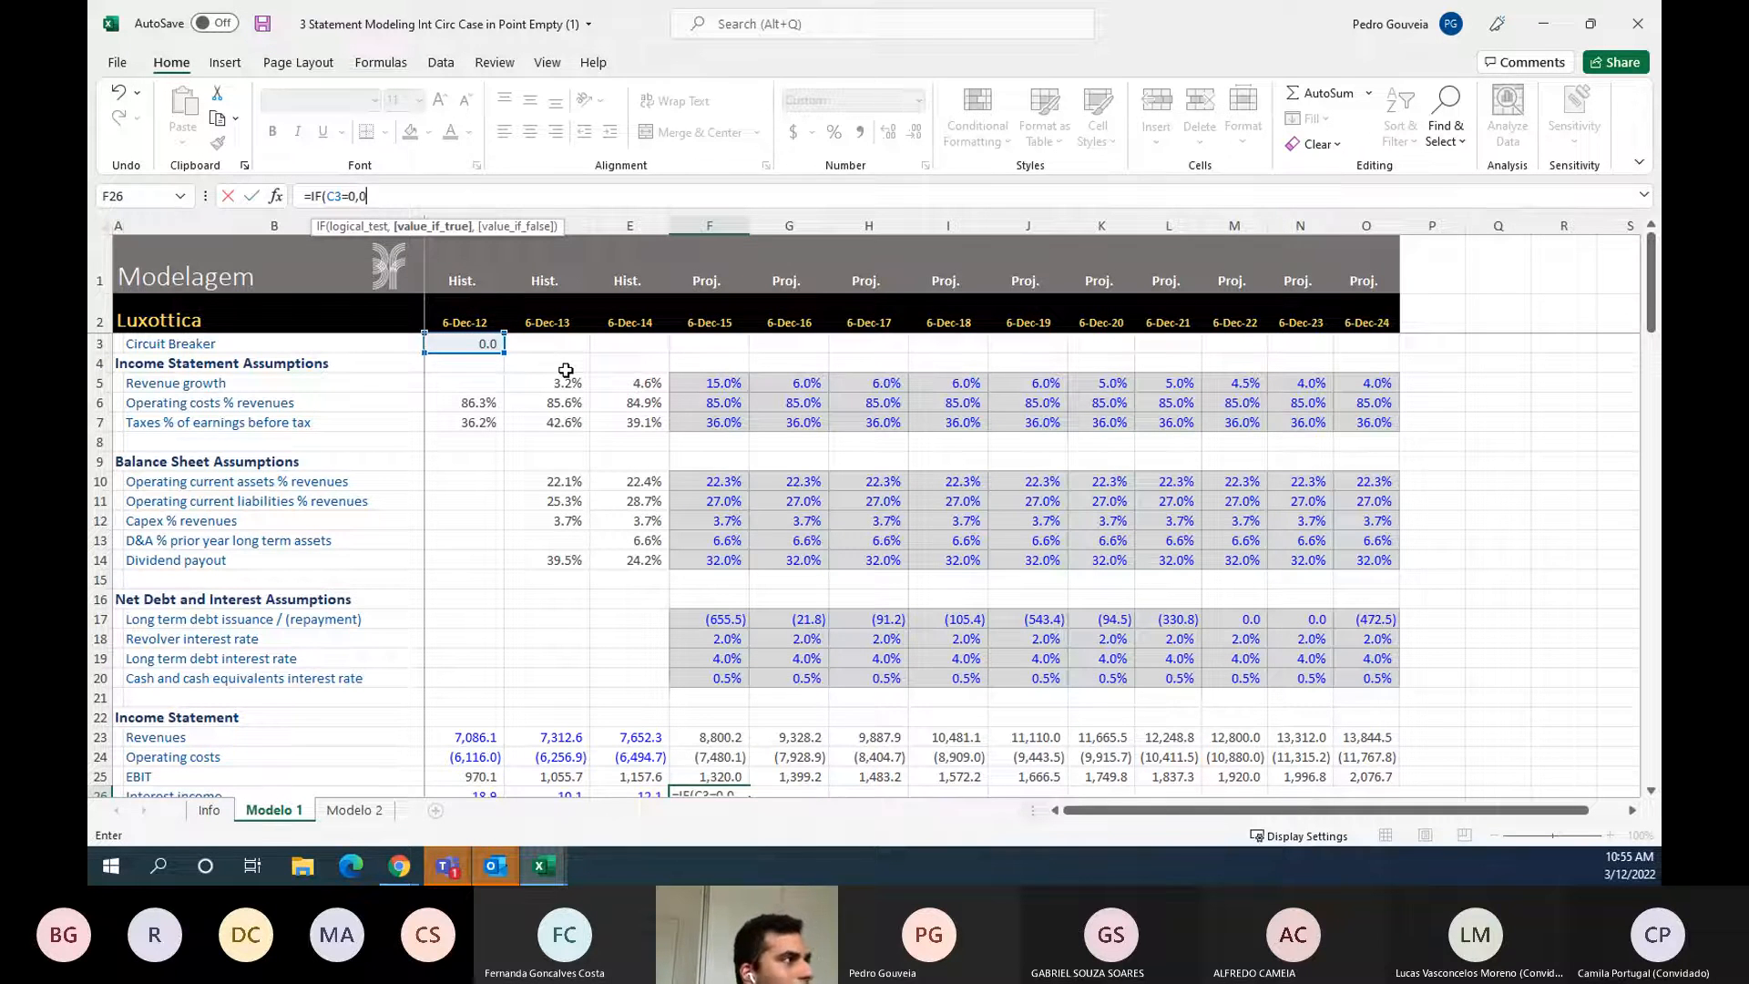
type("0,")
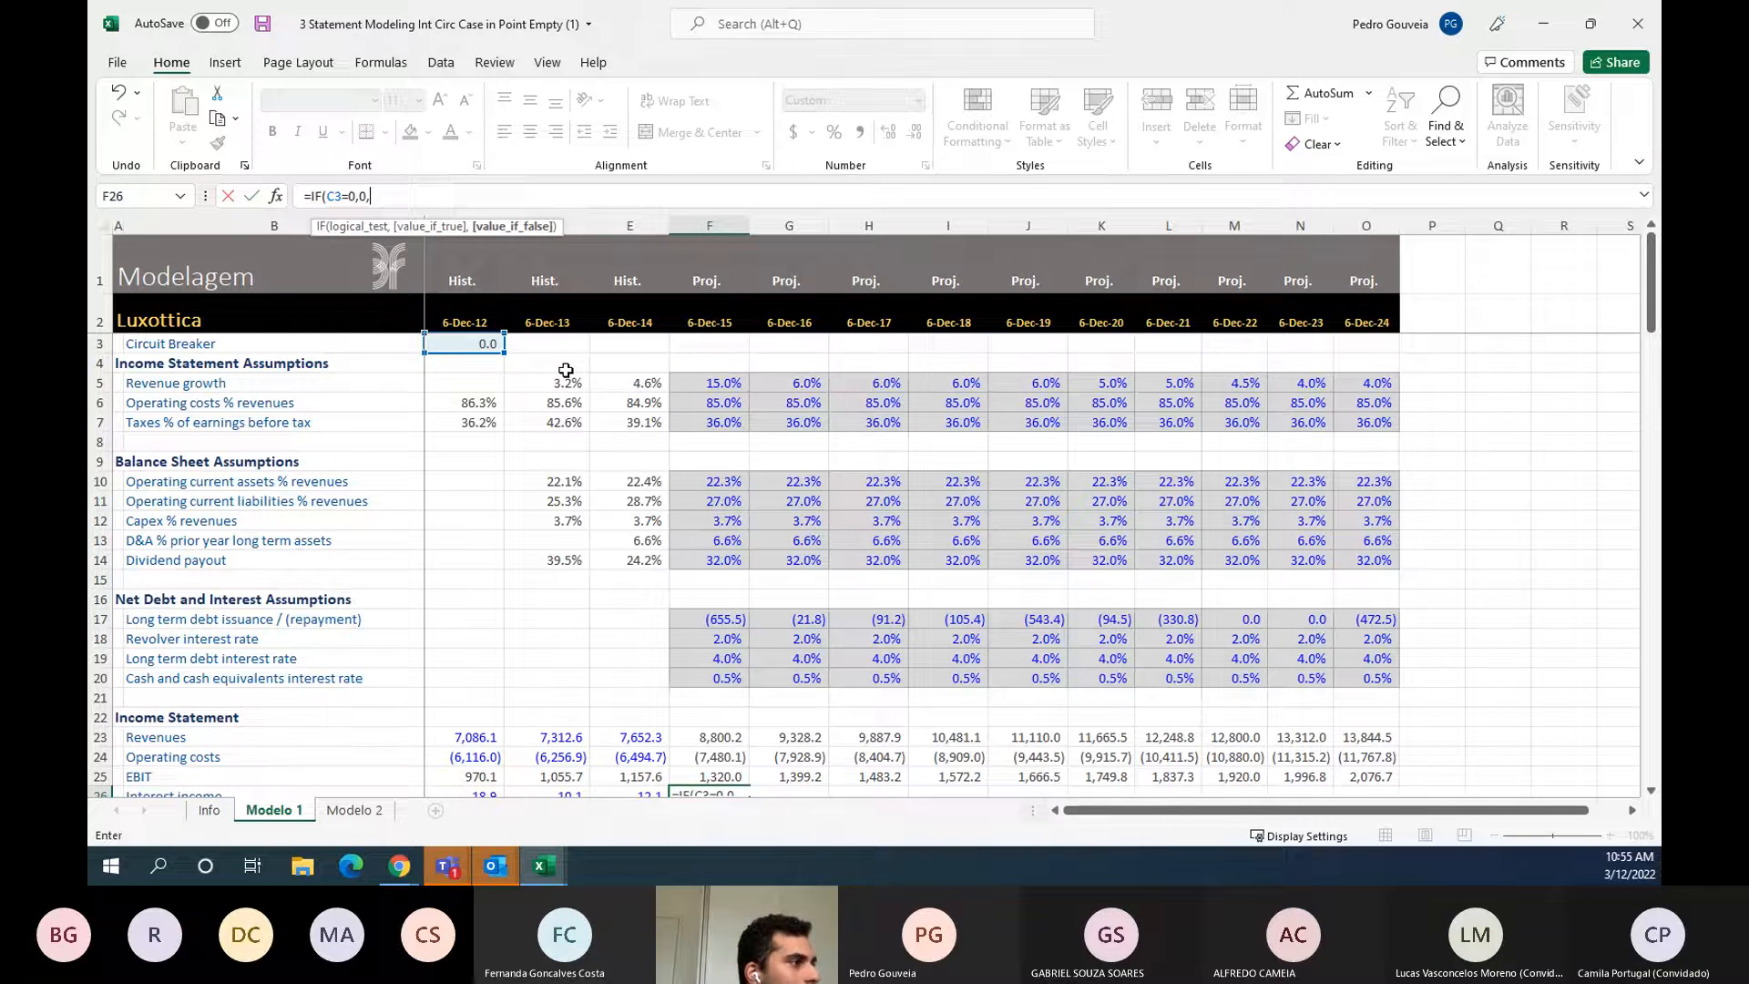
scroll(779, 560, "down", 7)
scroll(779, 560, "down", 15)
scroll(778, 560, "down", 7)
left_click(733, 651)
type("+")
left_click(727, 637)
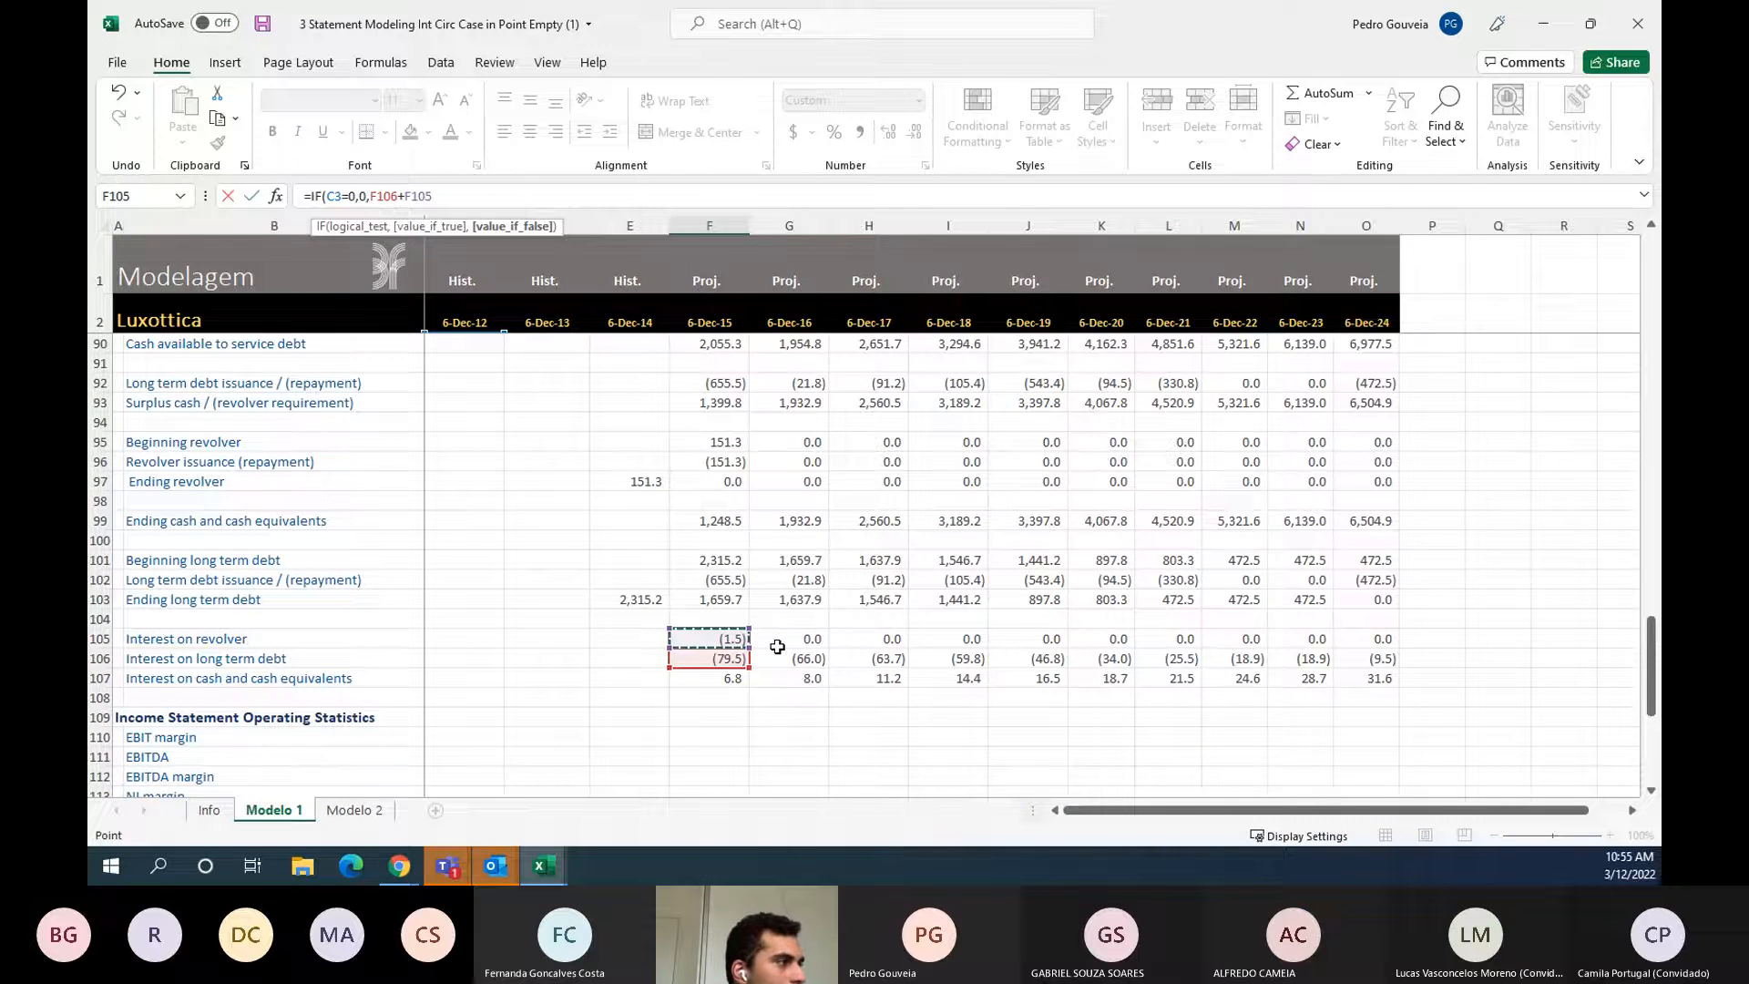
type(")")
key("Return")
scroll(777, 647, "up", 5)
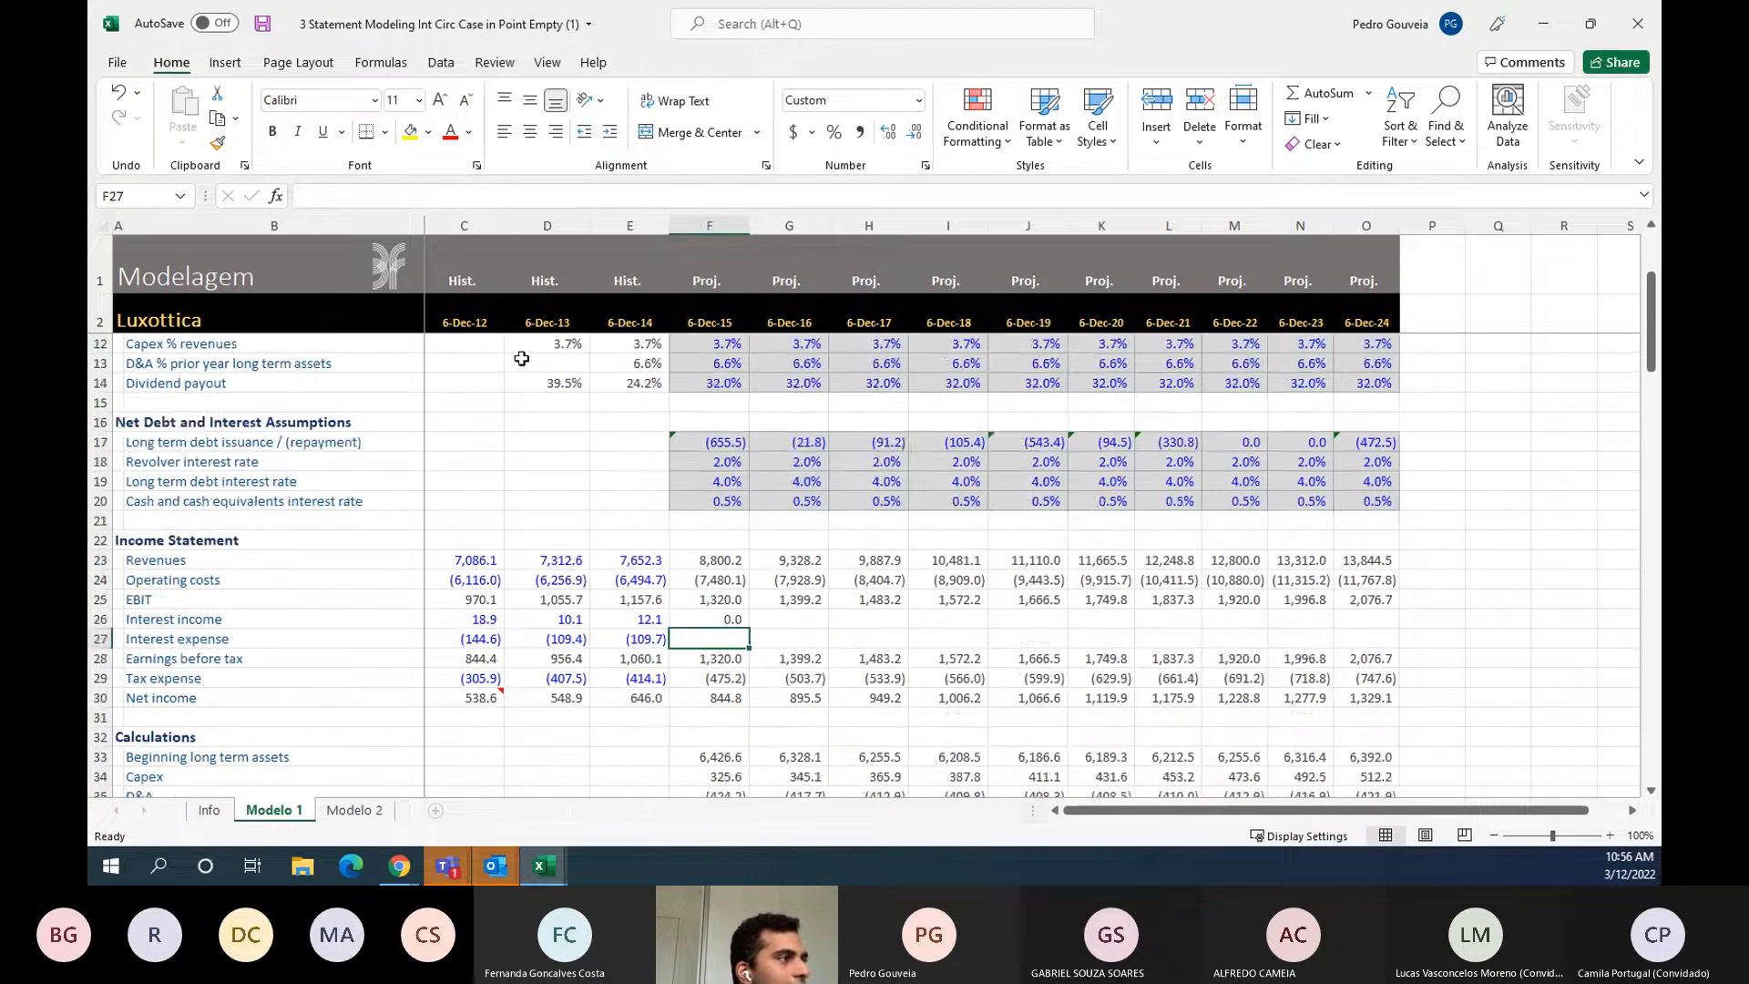
scroll(521, 358, "up", 3)
left_click(466, 338)
scroll(637, 742, "down", 3)
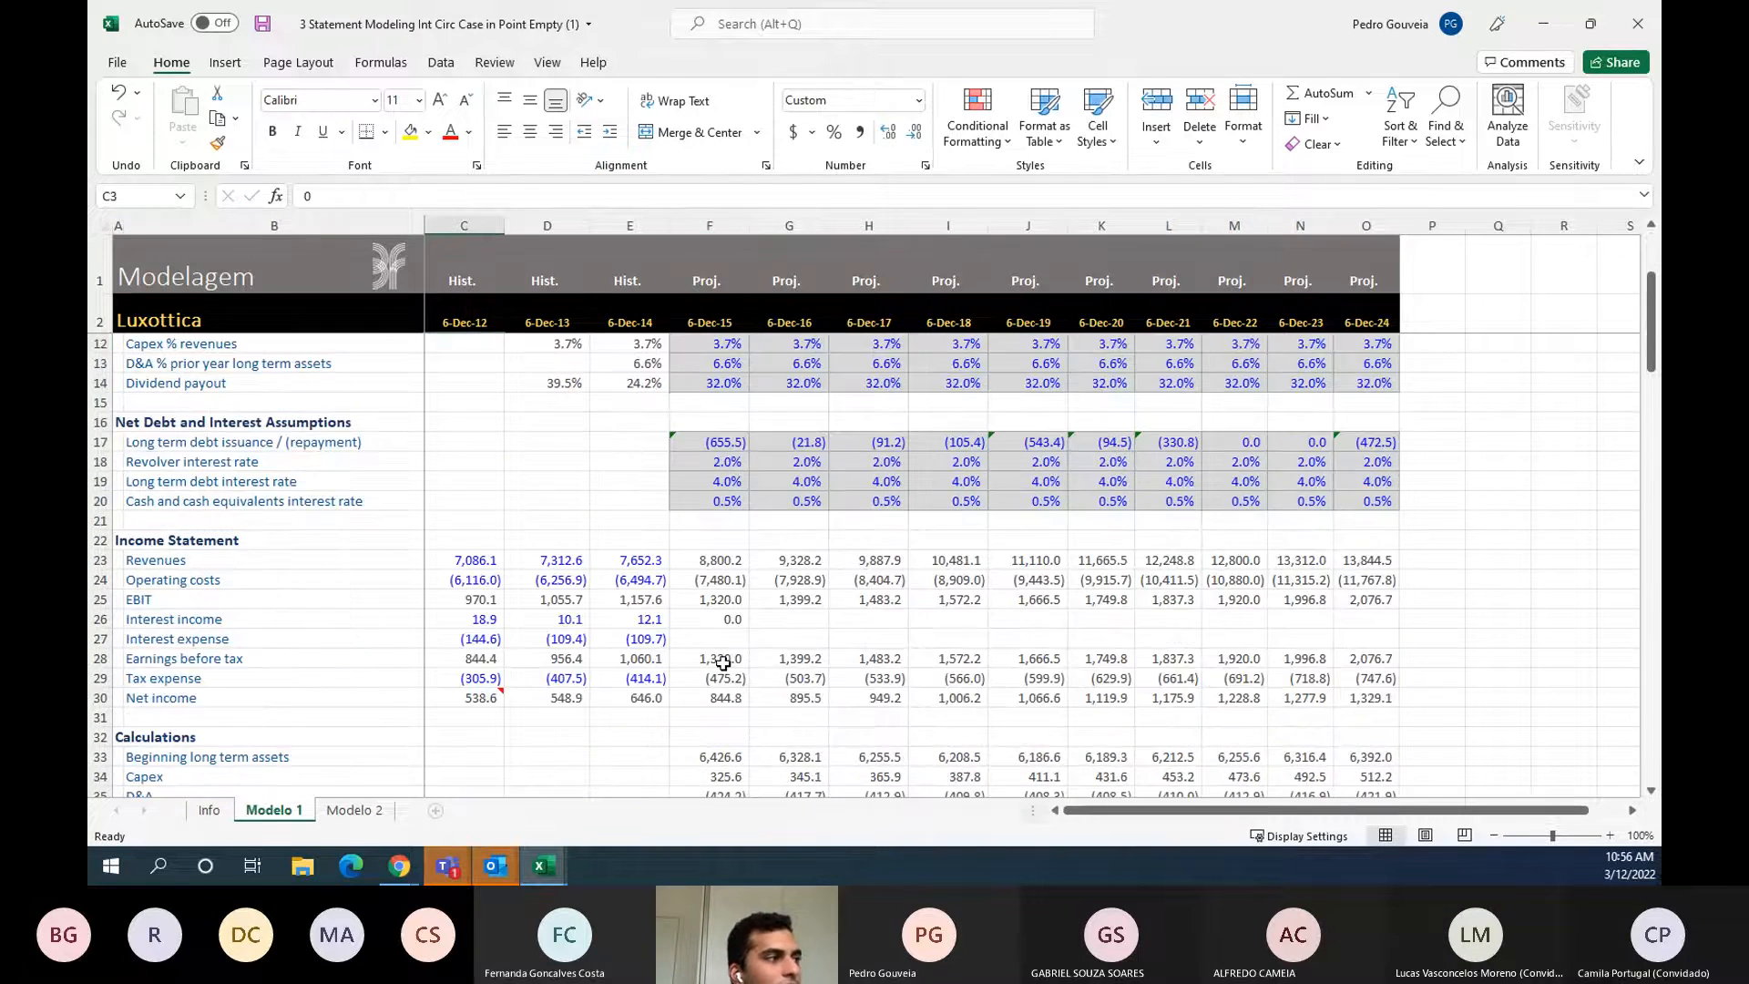
left_click(727, 621)
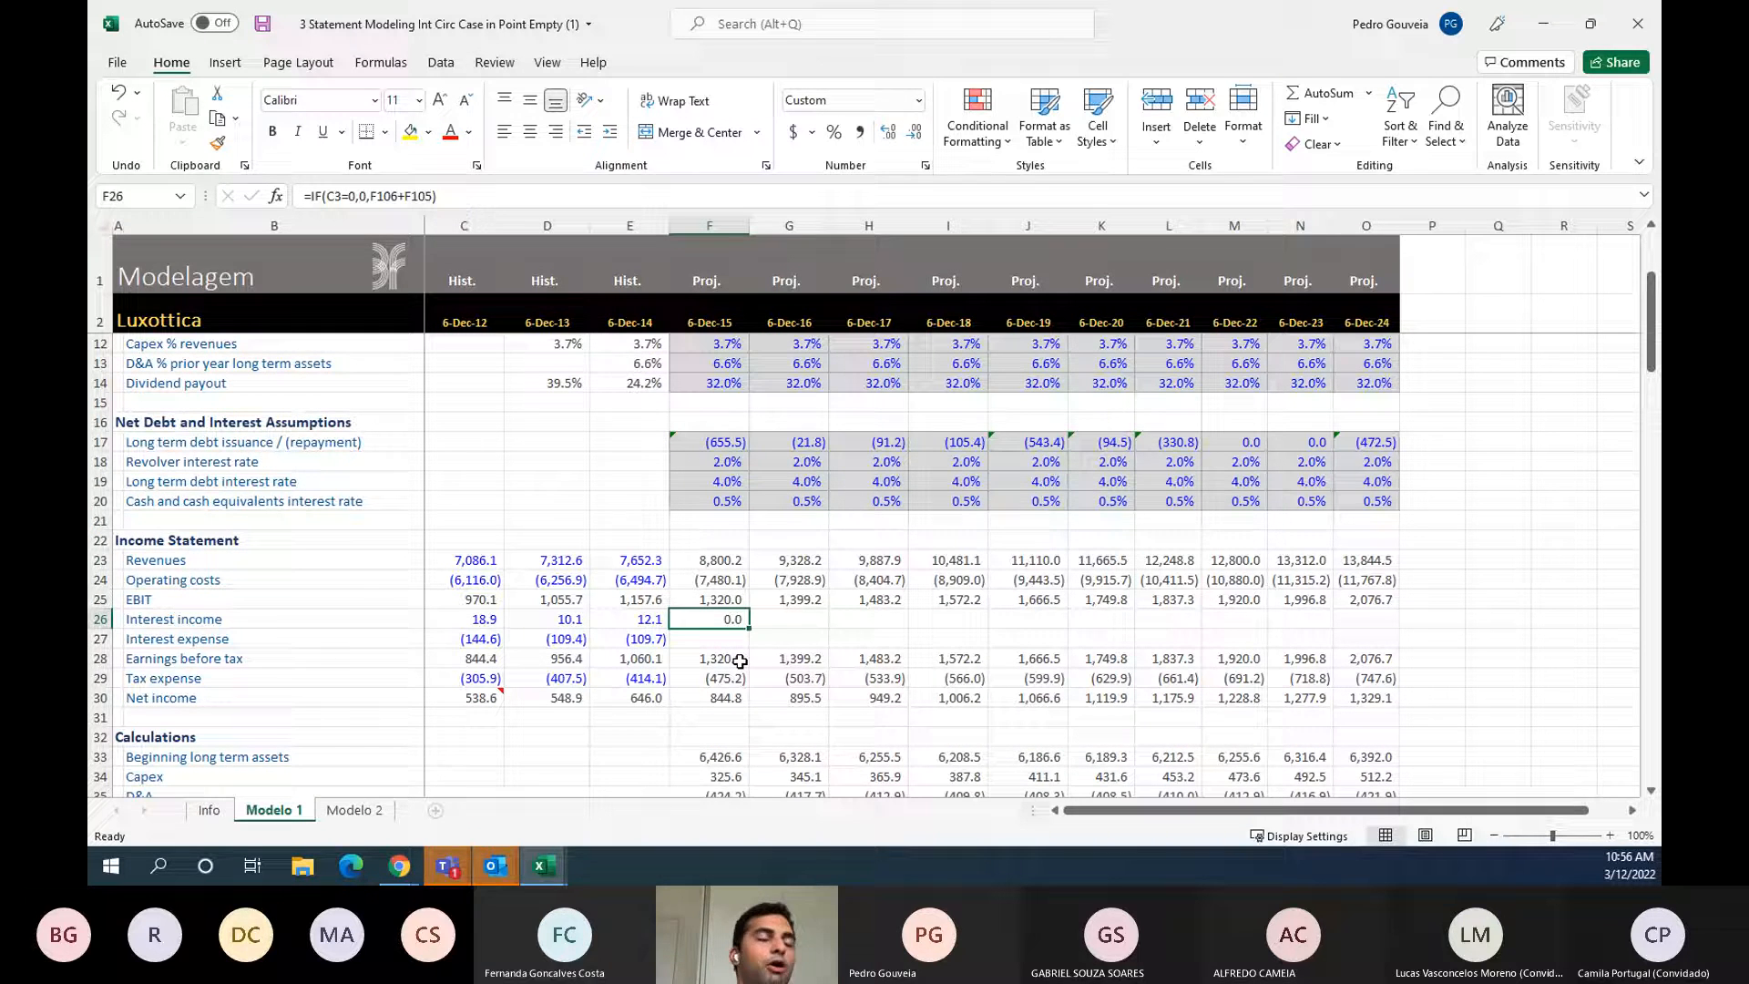
- Move the formula from the 6-Dec-15 interest income cell F26 to the interest expense cell F27
left_click(738, 639)
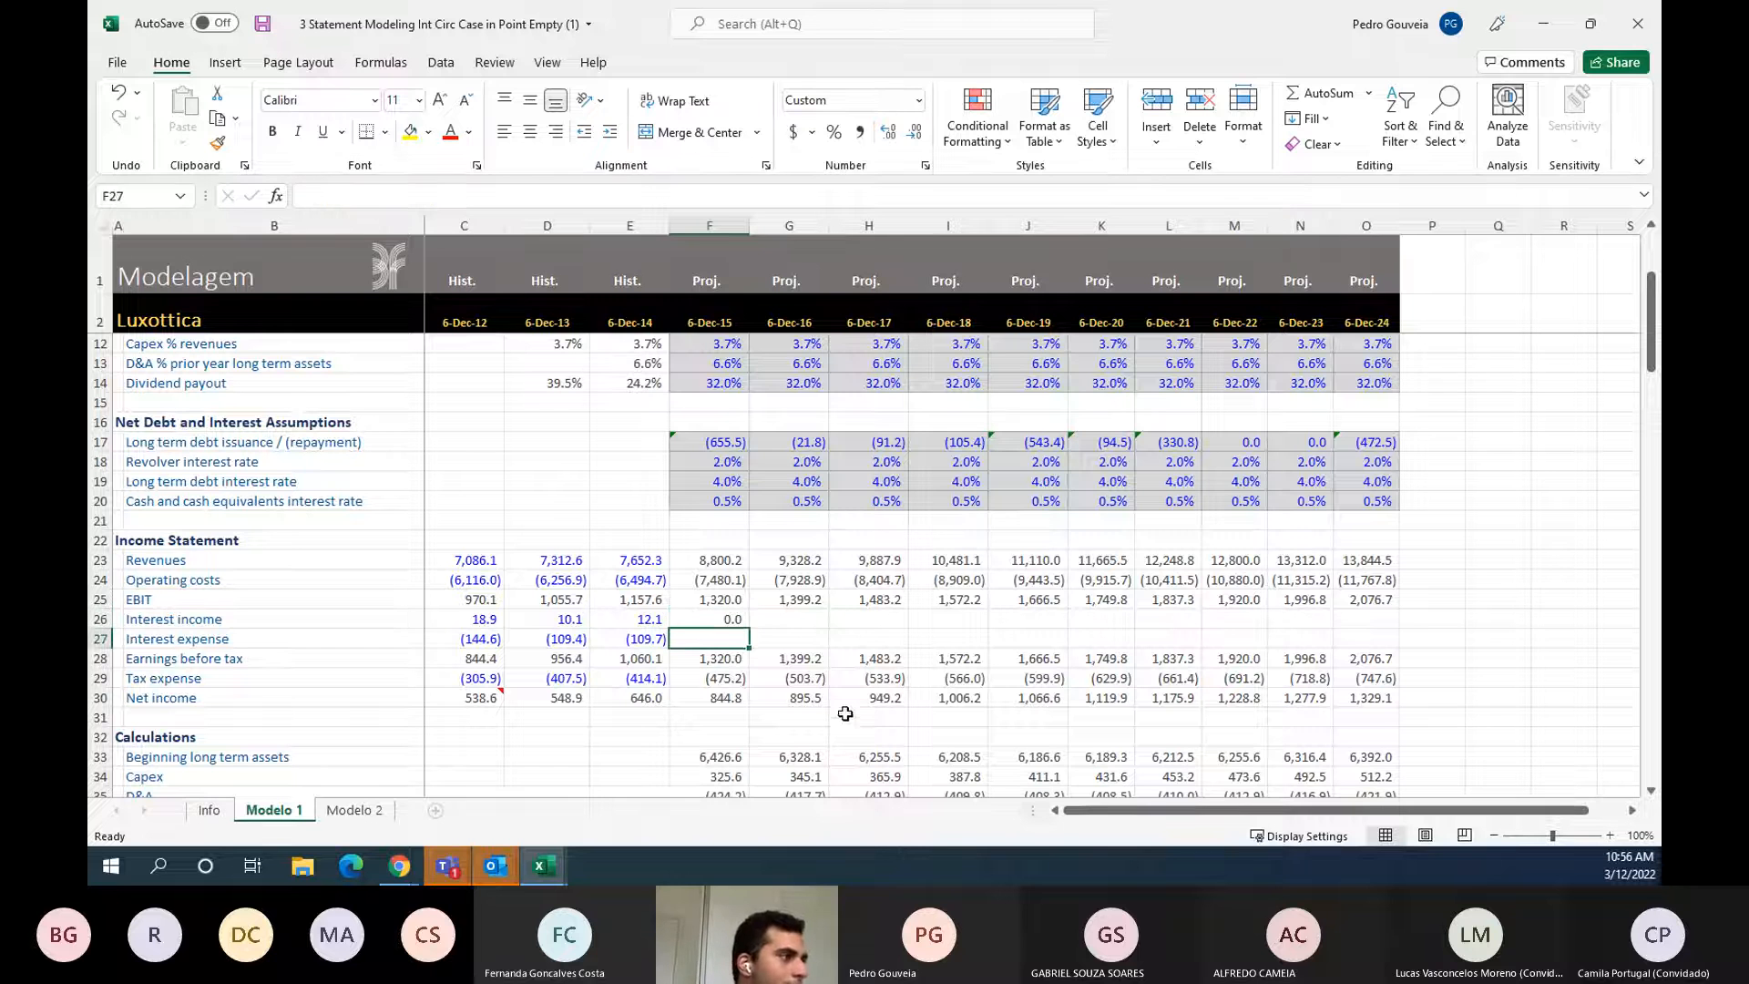
key("Up")
key("ctrl+x")
key("Down")
key("ctrl+v")
key("Up")
key("Down")
key("Up")
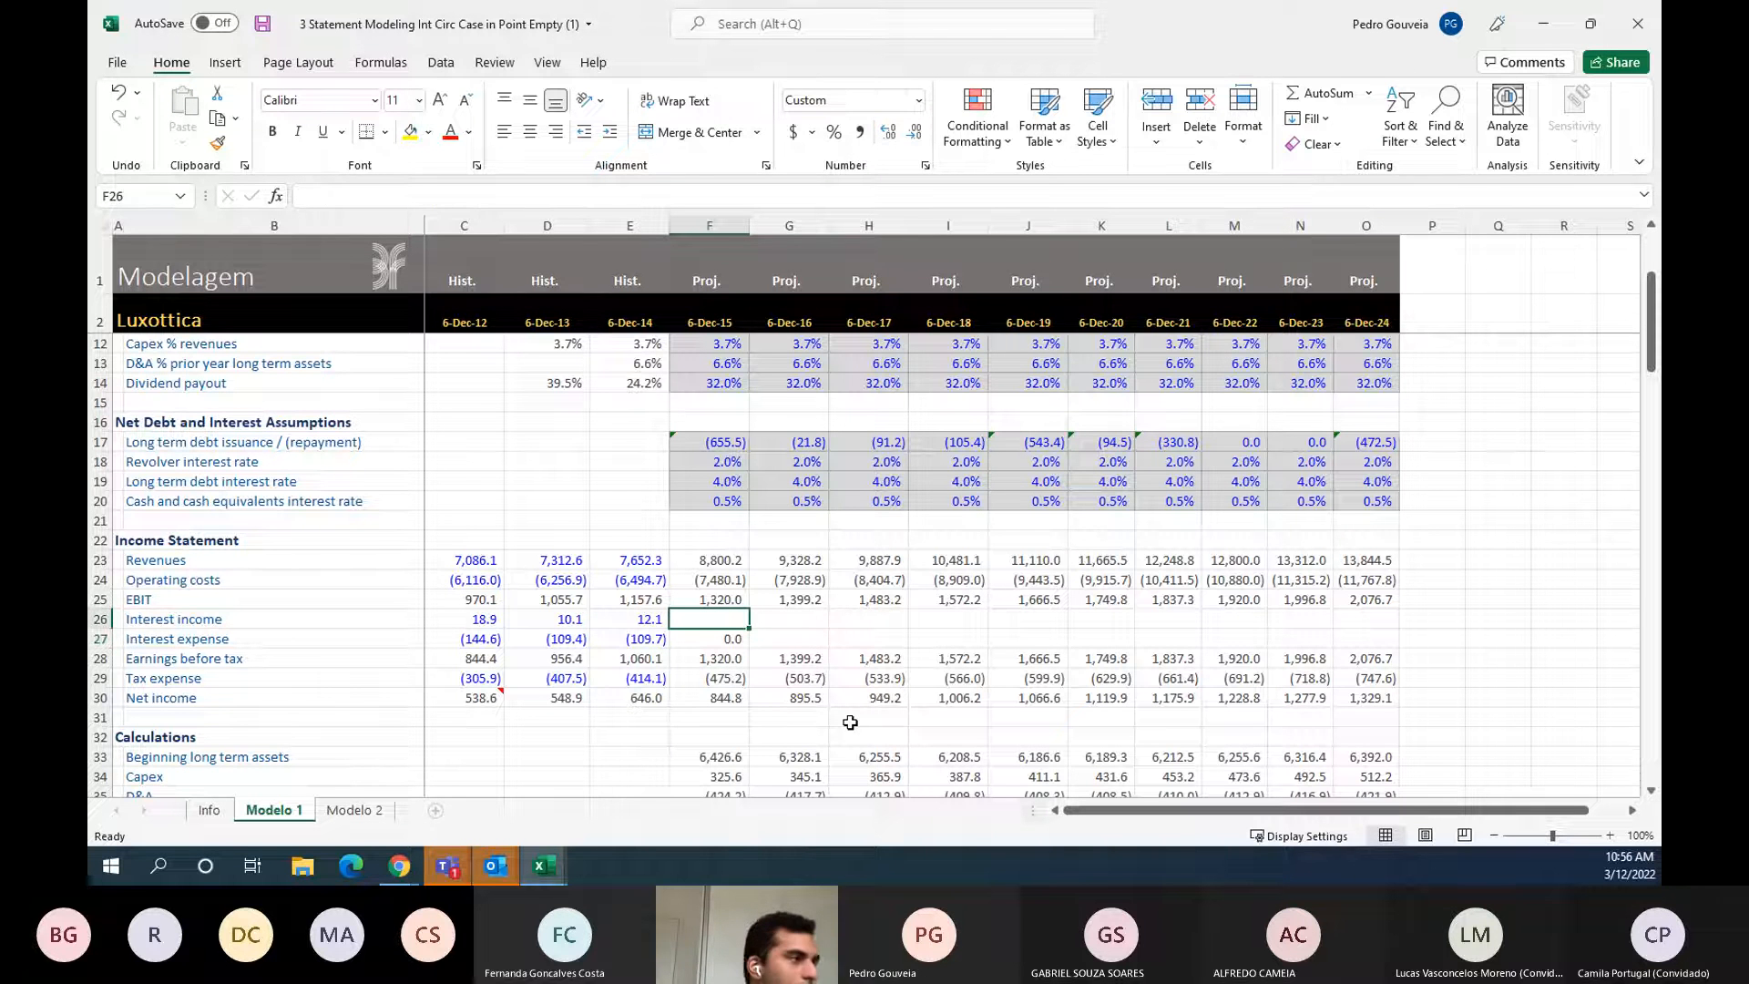
- Calculate 6-Dec-15 interest income in F26 with =IF(C3=0,0,F107), linking it to interest on cash and cash equivalents
type("=IF(")
key("Left")
key("Left")
key("Left")
key("Up")
key("Up")
key("Up")
key("Up")
key("Up")
key("Up")
key("Up")
key("Up")
key("Up")
key("Up")
key("Up")
key("Up")
key("Up")
key("Up")
key("Up")
key("Up")
key("Up")
key("Up")
key("Up")
key("Up")
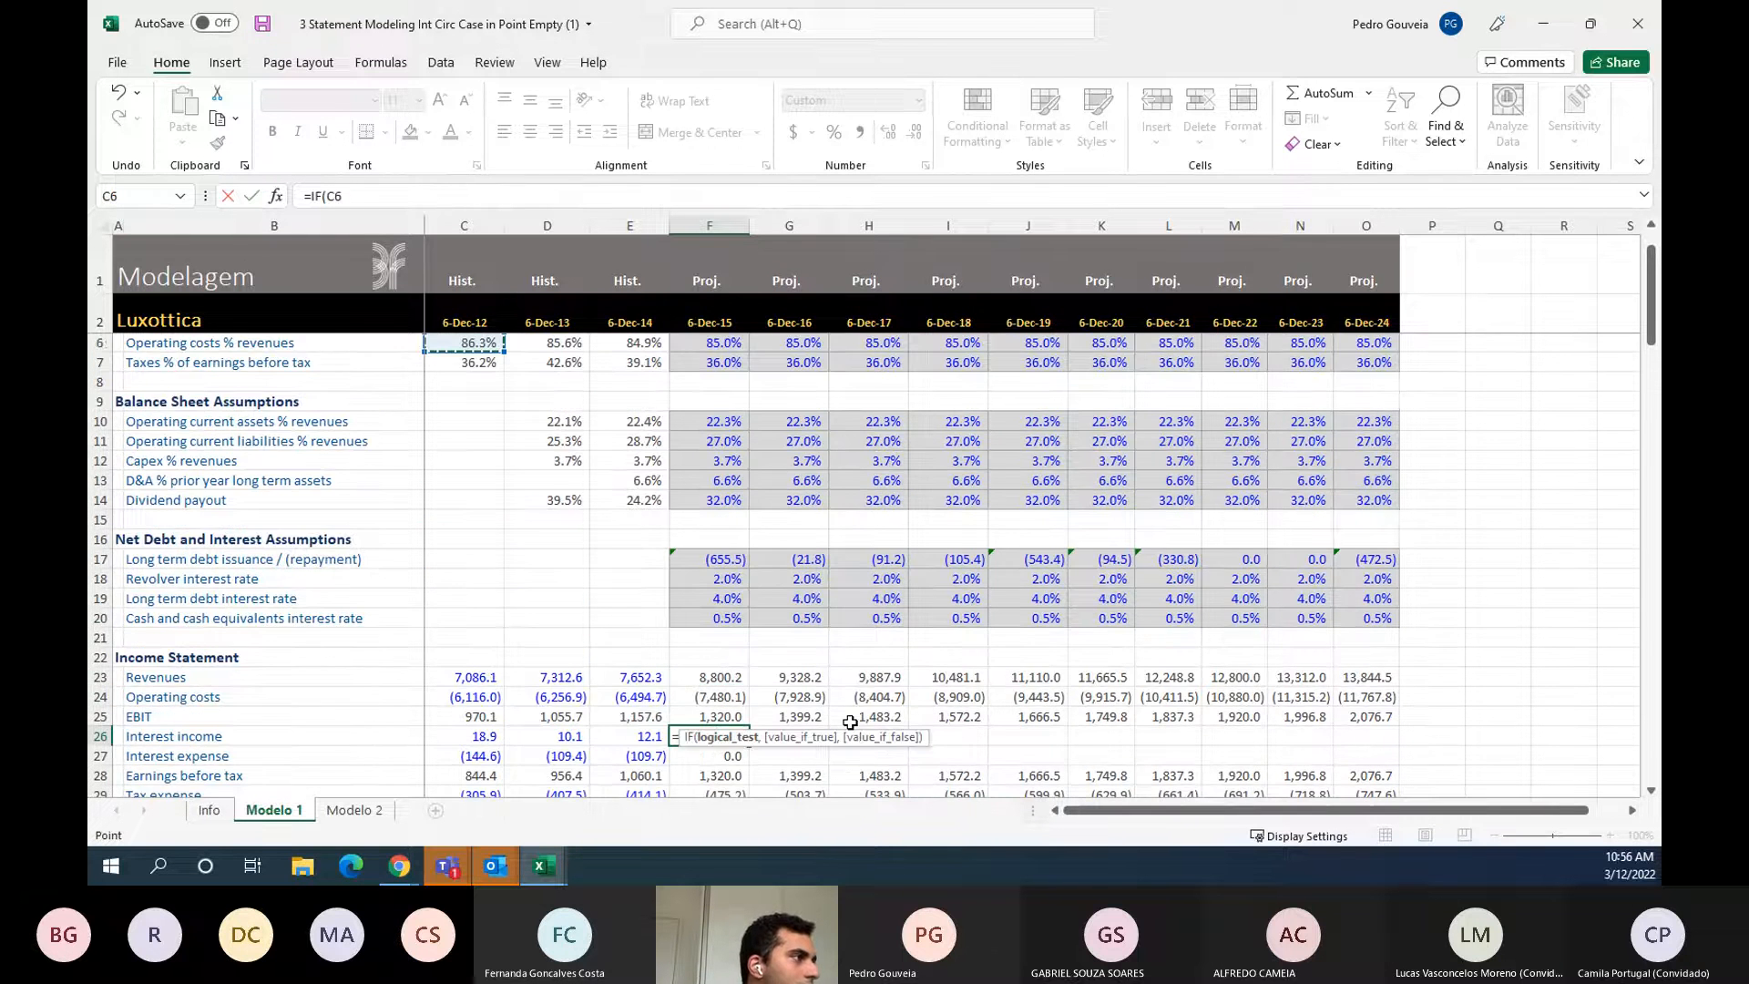
key("Up")
key("Up")
key("Up")
type("=0,0,")
key("Down")
key("Down")
key("Down")
key("Down")
key("Down")
key("Down")
key("Down")
key("Down")
key("Down")
key("Down")
key("Down")
key("Down")
key("Down")
key("Down")
key("Down")
key("Down")
key("Down")
key("Down")
key("Down")
key("Down")
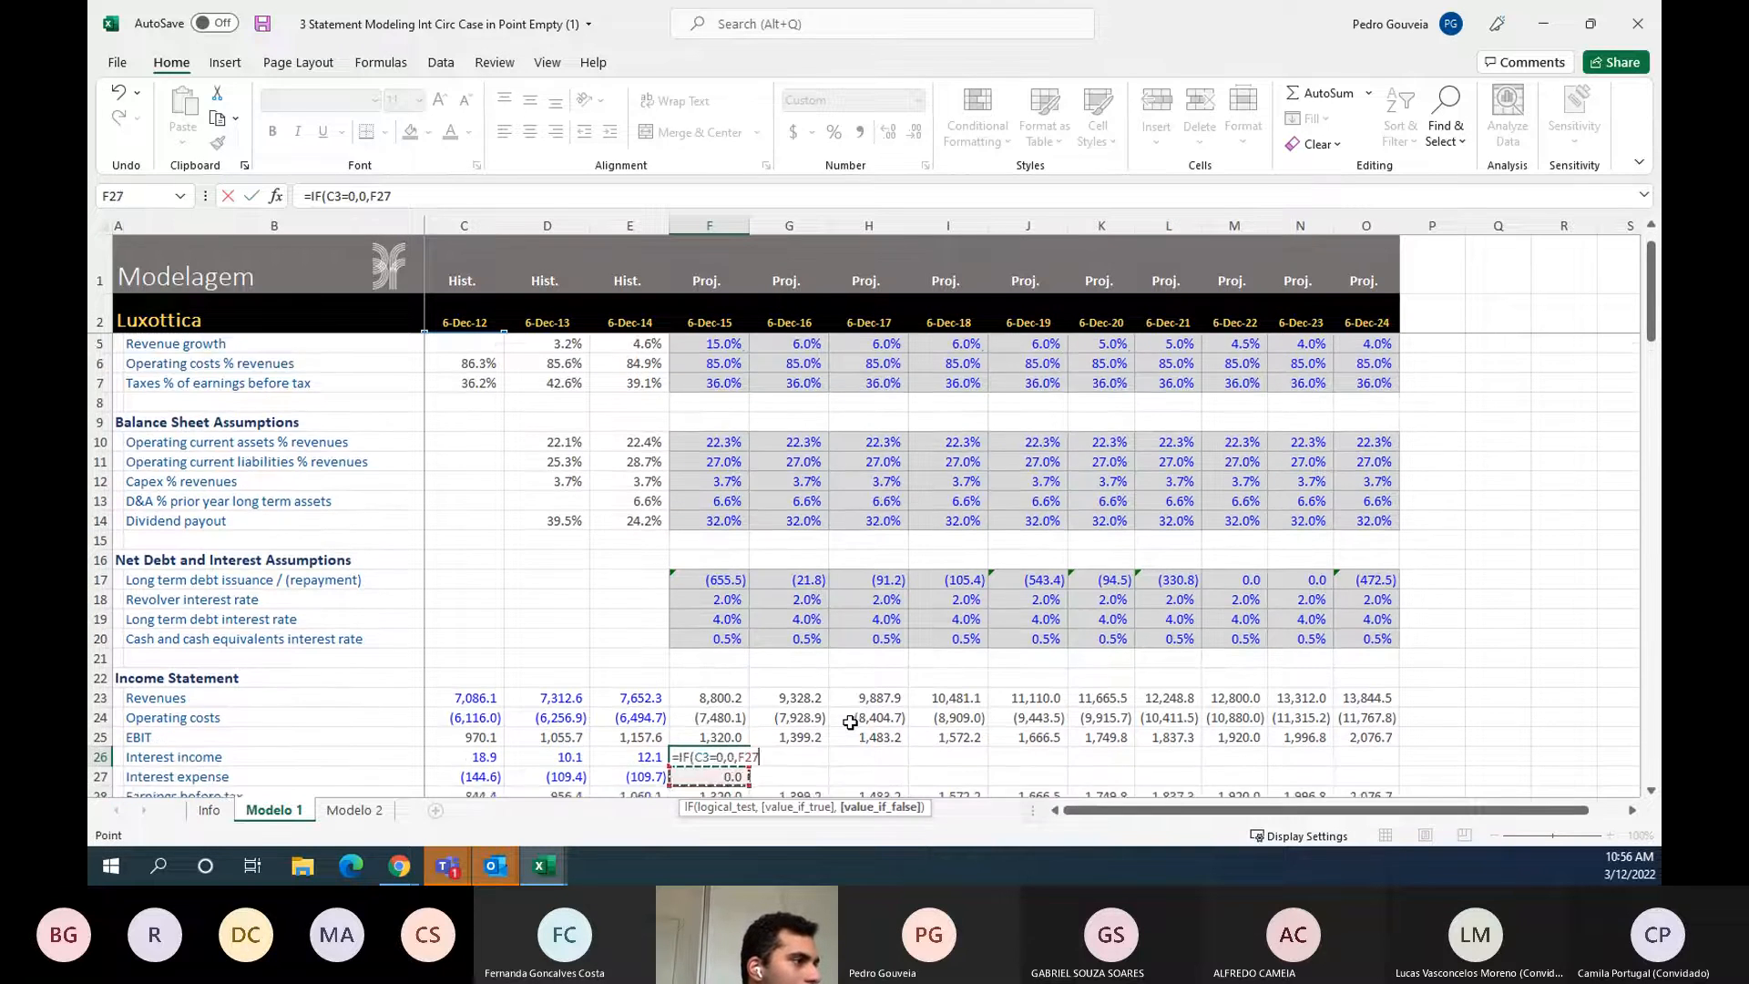
key("Down")
key("Down")
key("Down")
key("Down")
key("Down")
key("Down")
key("Down")
key("Down")
key("Down")
key("Down")
key("Down")
key("Down")
key("Down")
key("Down")
key("Down")
key("Down")
key("Down")
key("Down")
key("Down")
key("Down")
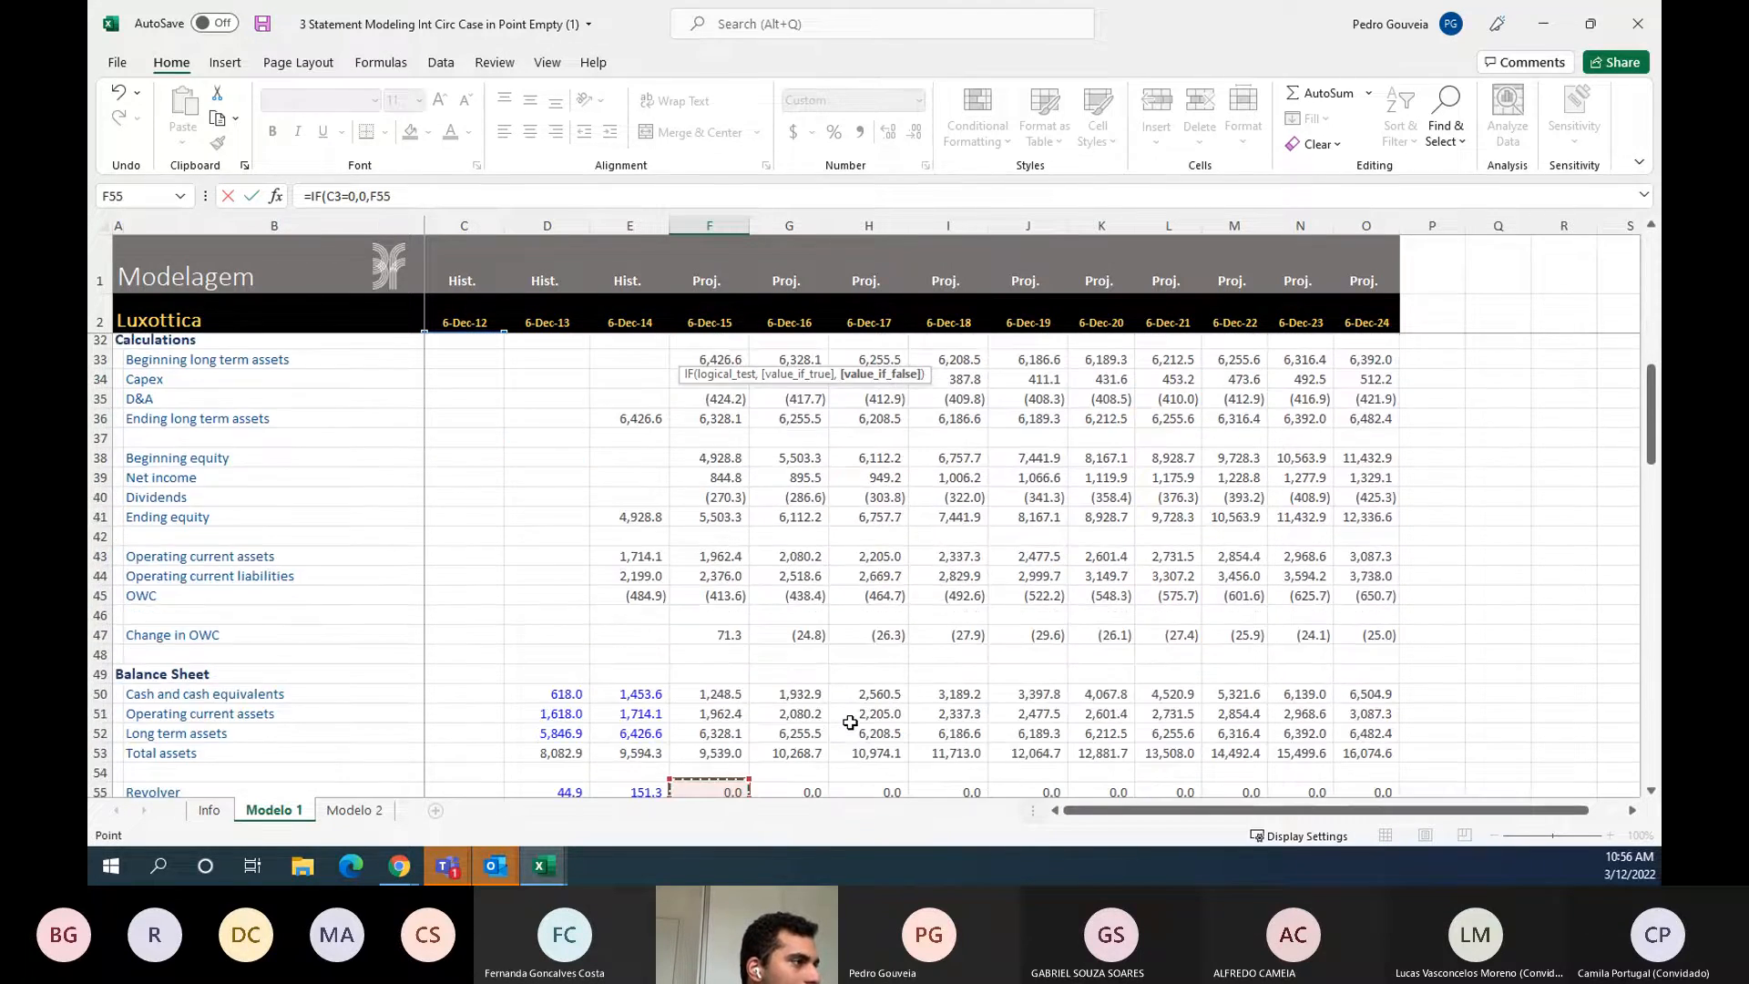
key("Down")
key("Down")
key("Down")
key("Down")
key("Down")
key("Down")
key("Down")
key("Down")
key("Down")
key("Down")
key("Down")
key("Down")
key("Down")
key("Down")
key("Down")
key("Down")
key("Down")
key("Down")
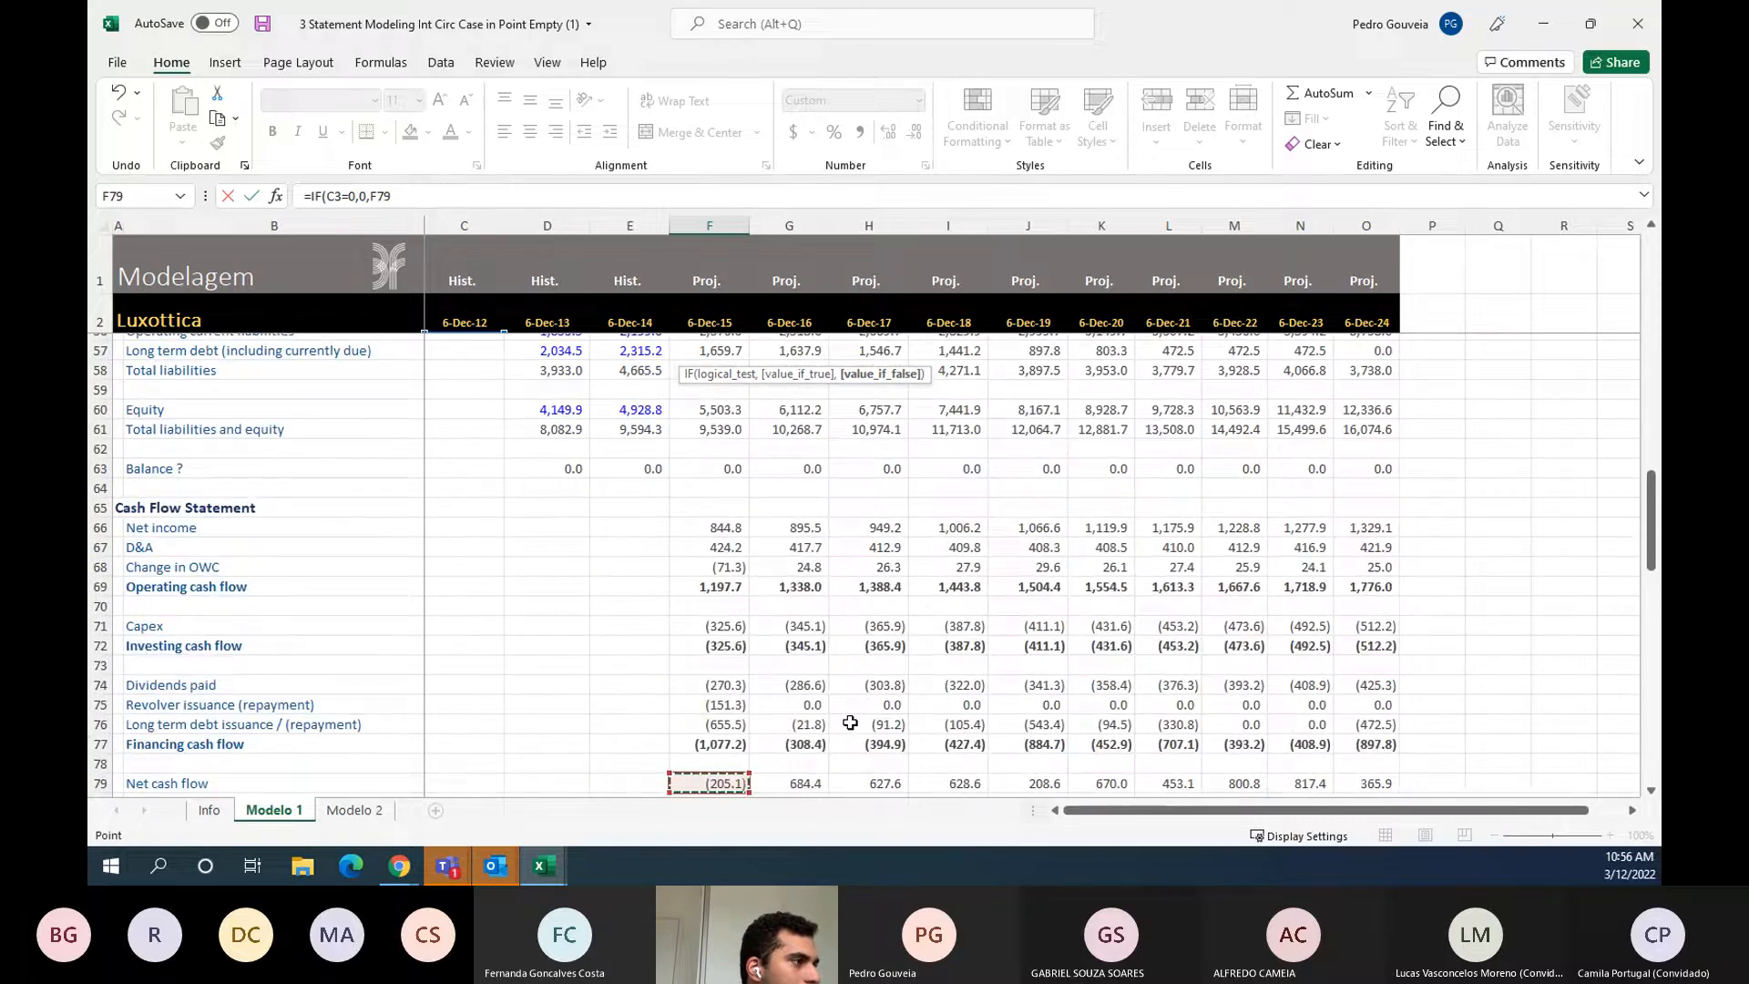
key("Down")
key("Down")
key("Down")
key("Down")
key("Down")
key("Down")
key("Down")
key("Down")
key("Down")
key("Down")
key("Down")
key("Down")
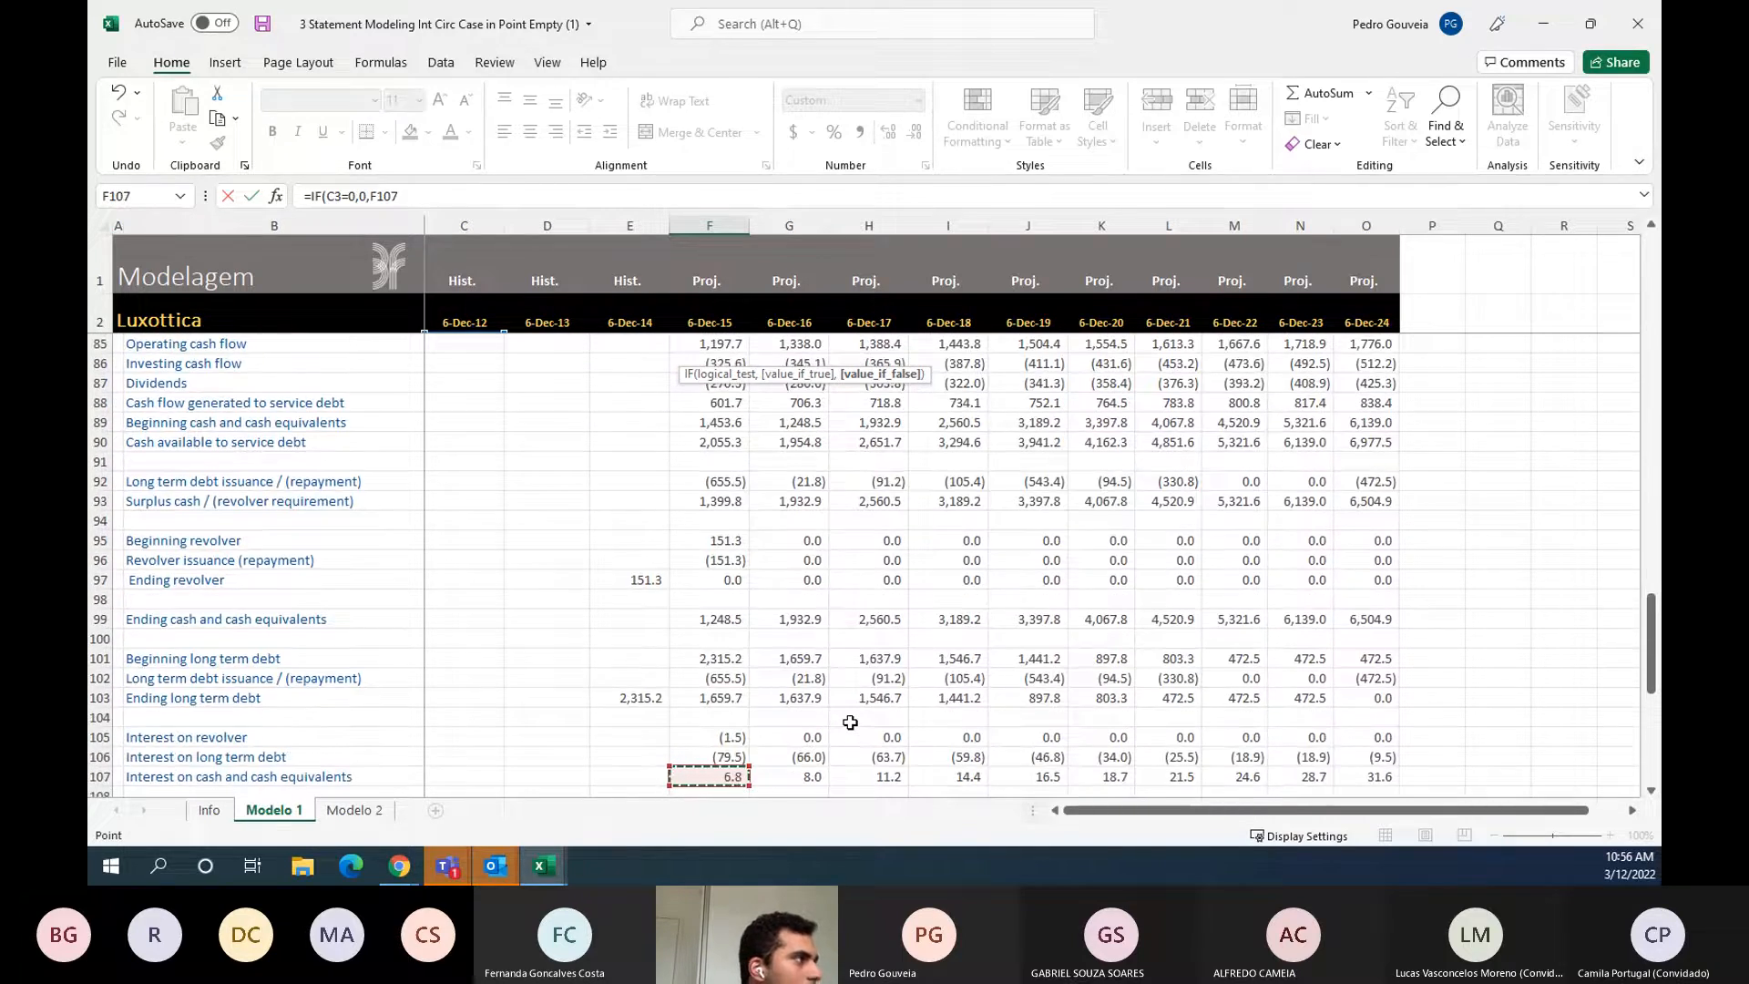
type(")")
key("Return")
- Fill the 6-Dec-15 interest income and interest expense formulas in F26:F27 across the projection years through 6-Dec-24
key("Up")
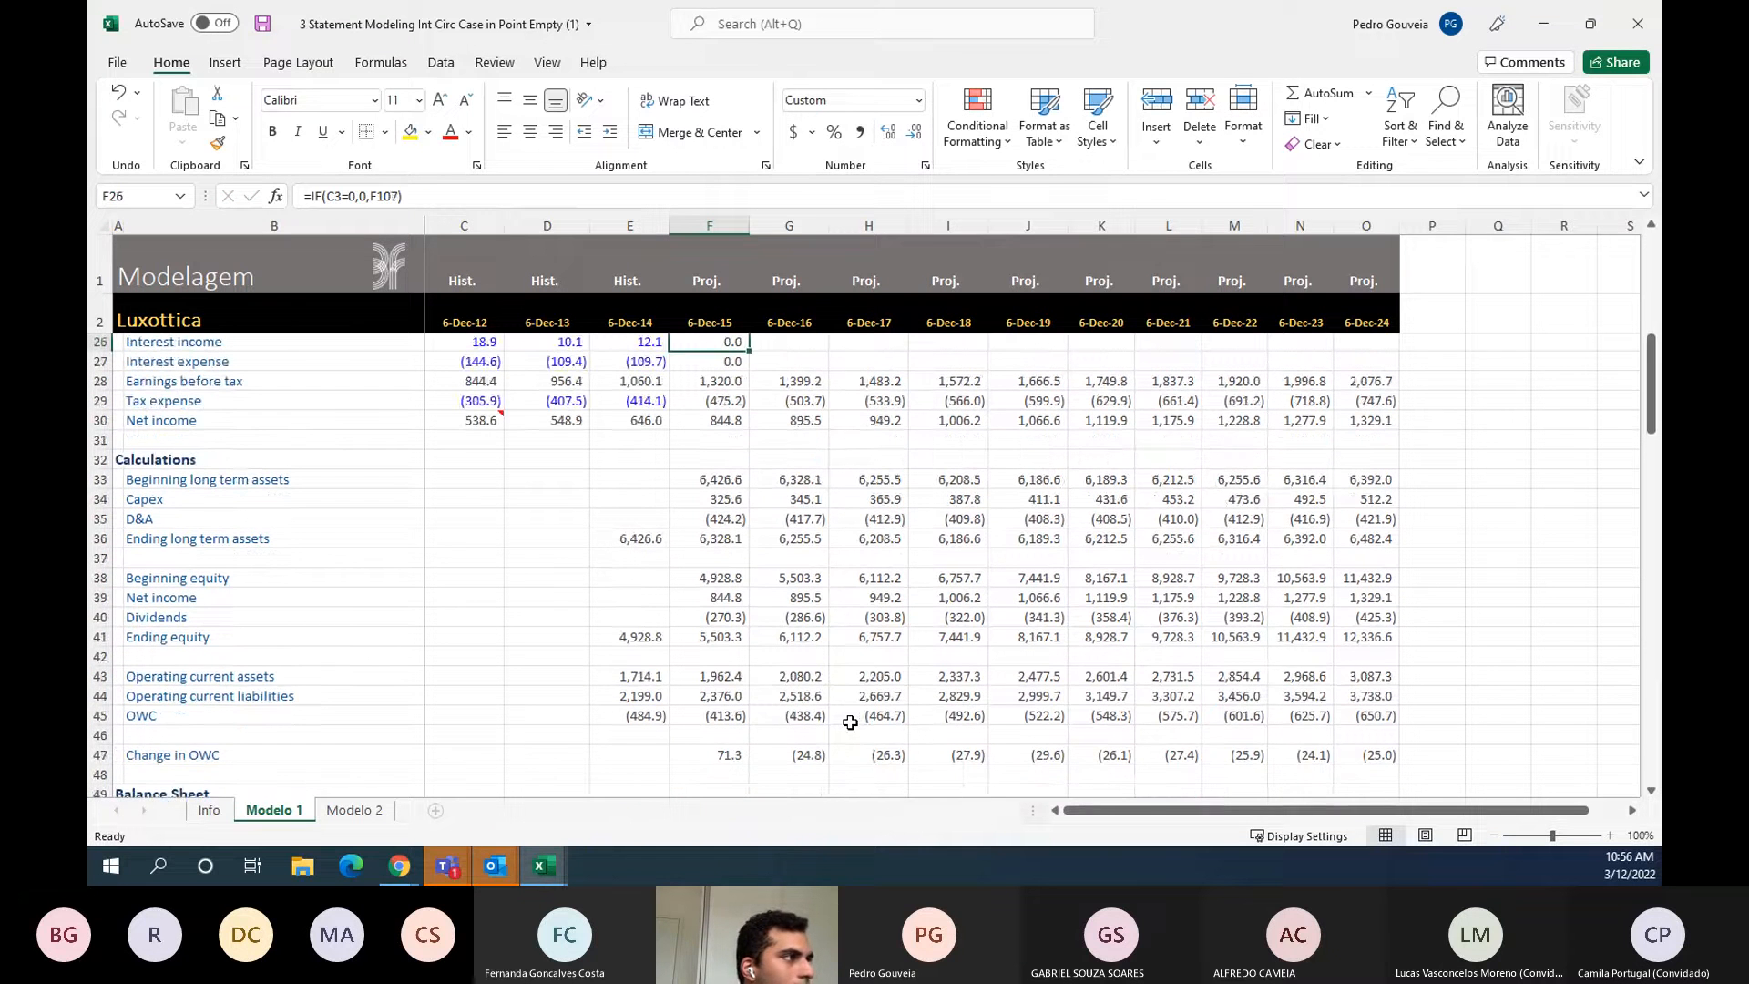
key("shift+Down")
key("shift+Right")
key("shift+Right")
key("shift+Right")
key("shift+Right")
key("shift+Right")
key("shift+Right")
key("shift+Right")
key("shift+Right")
key("shift+Right")
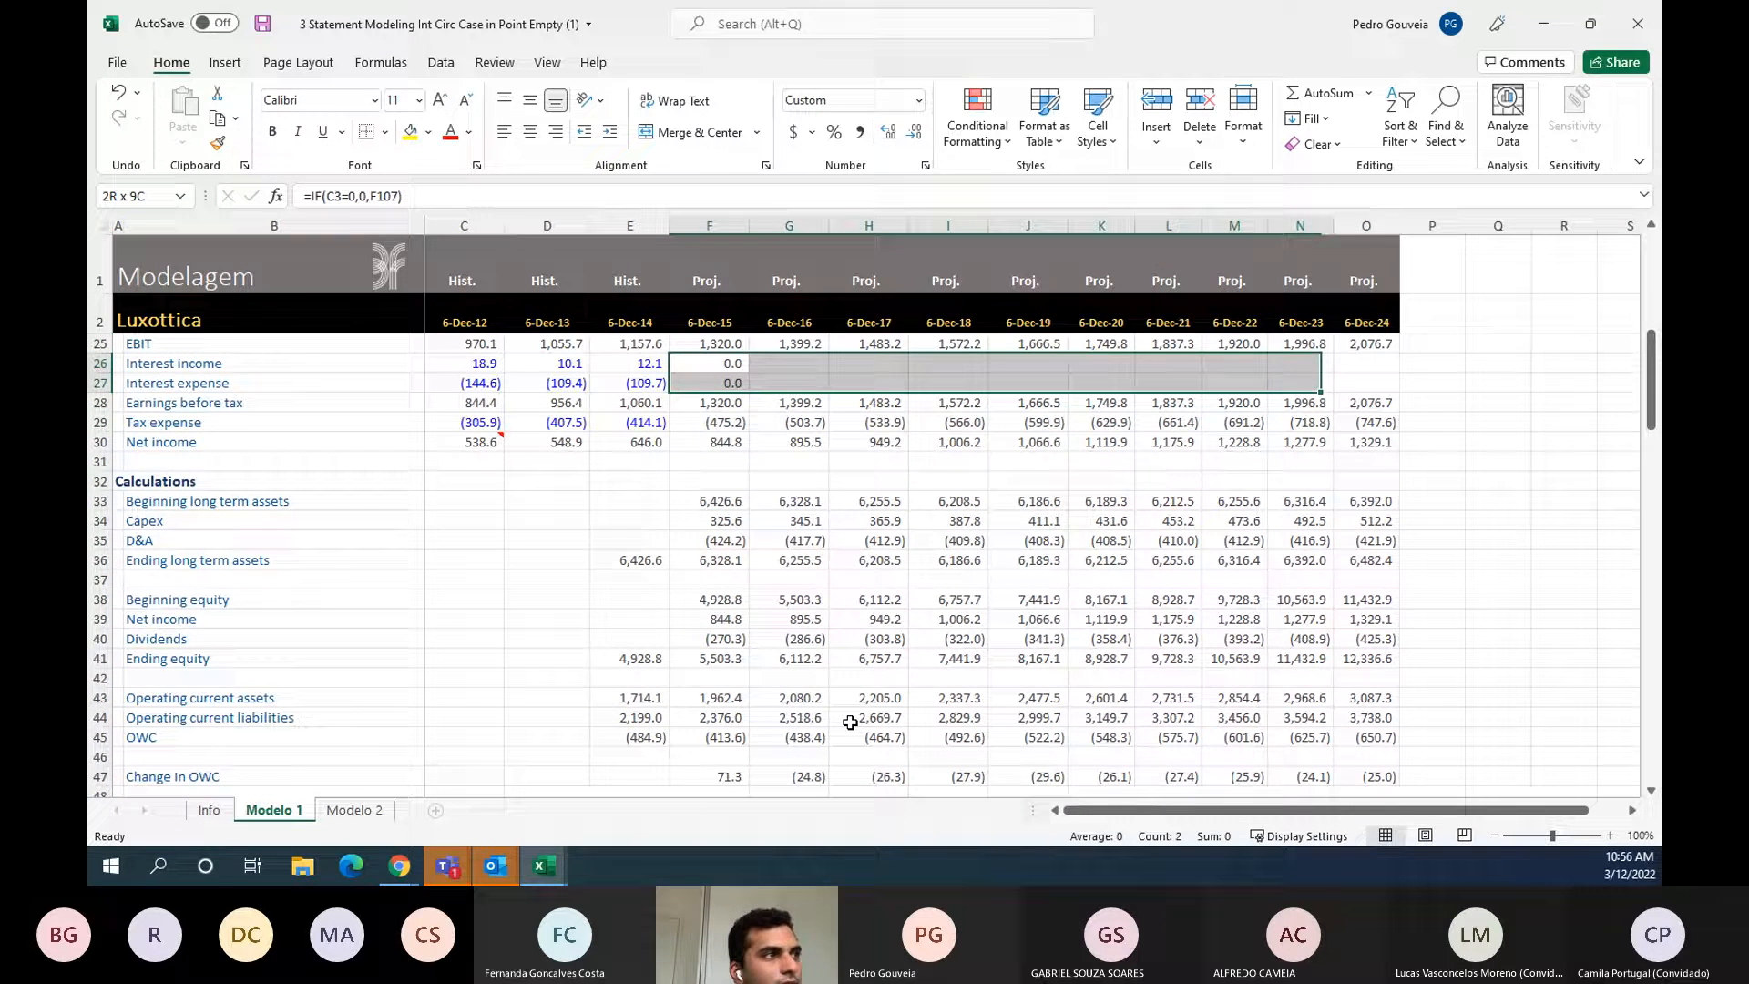
key("ctrl+r")
- Group the assumption rows 4 to 20 and collapse the group beneath the Circuit Breaker row
key("Up")
key("Left")
key("Up")
key("Left")
key("Up")
key("Up")
key("Left")
key("Left")
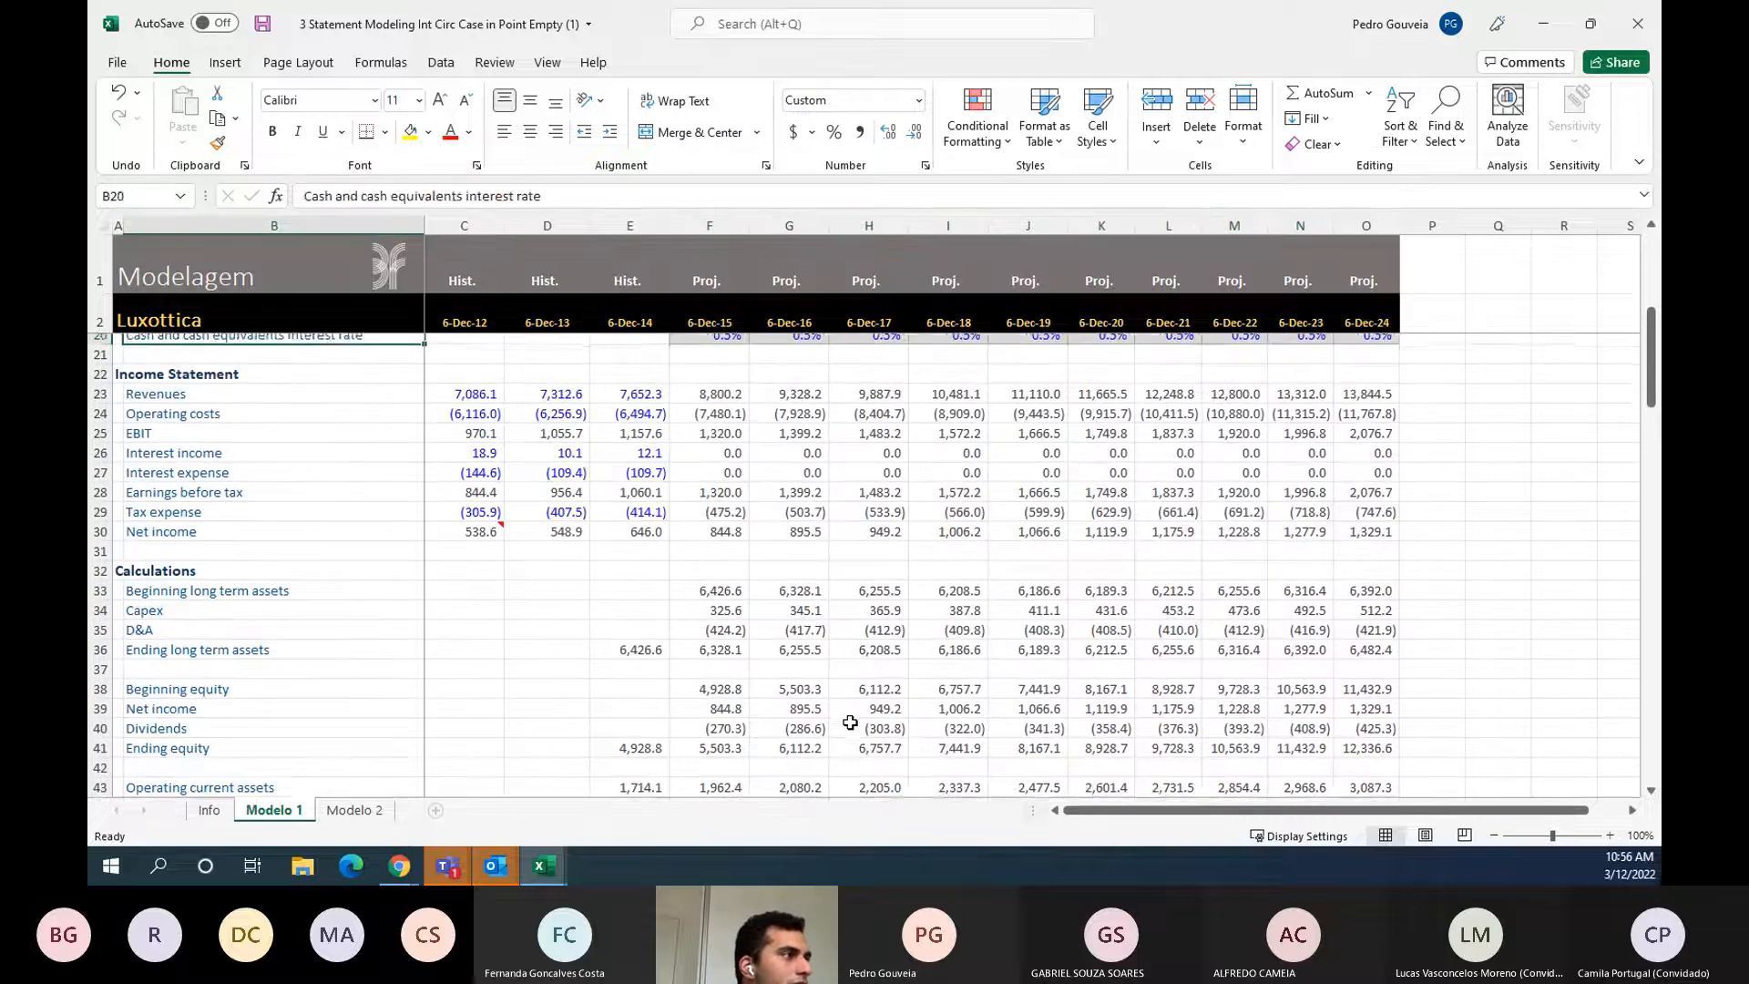
key("ctrl+Up")
key("ctrl+Up")
key("Right")
key("Up")
key("ctrl+Up")
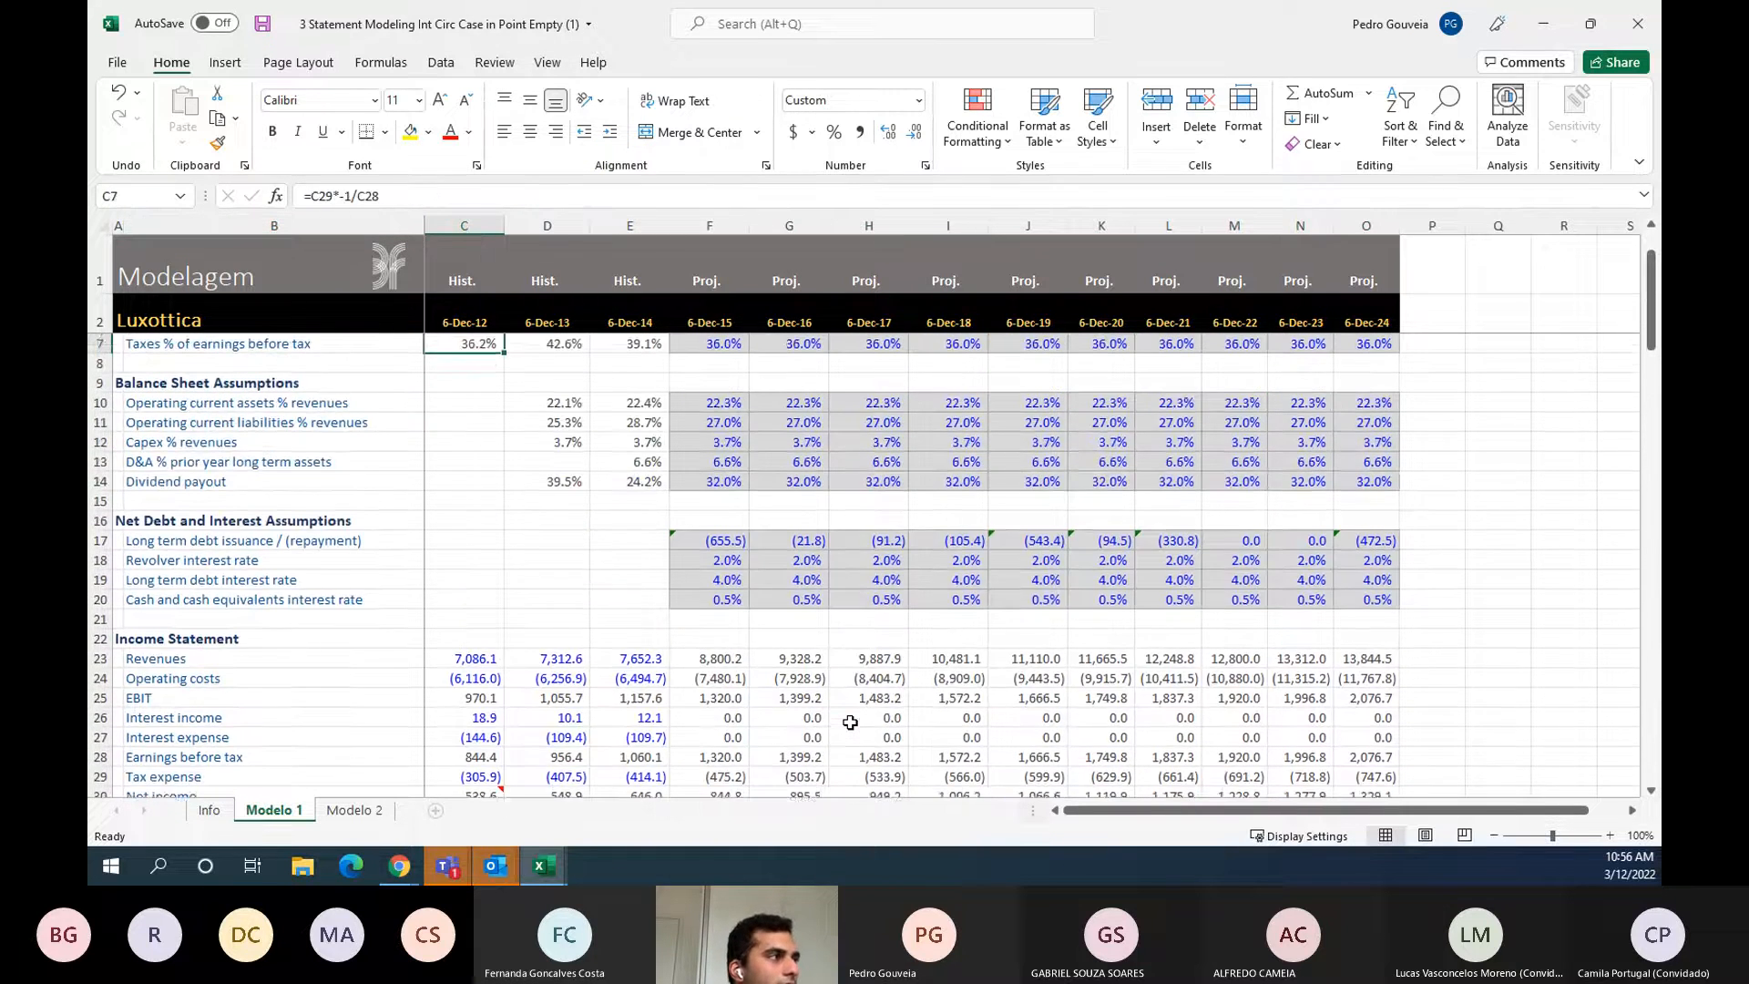
key("ctrl+Up")
key("ctrl+Up")
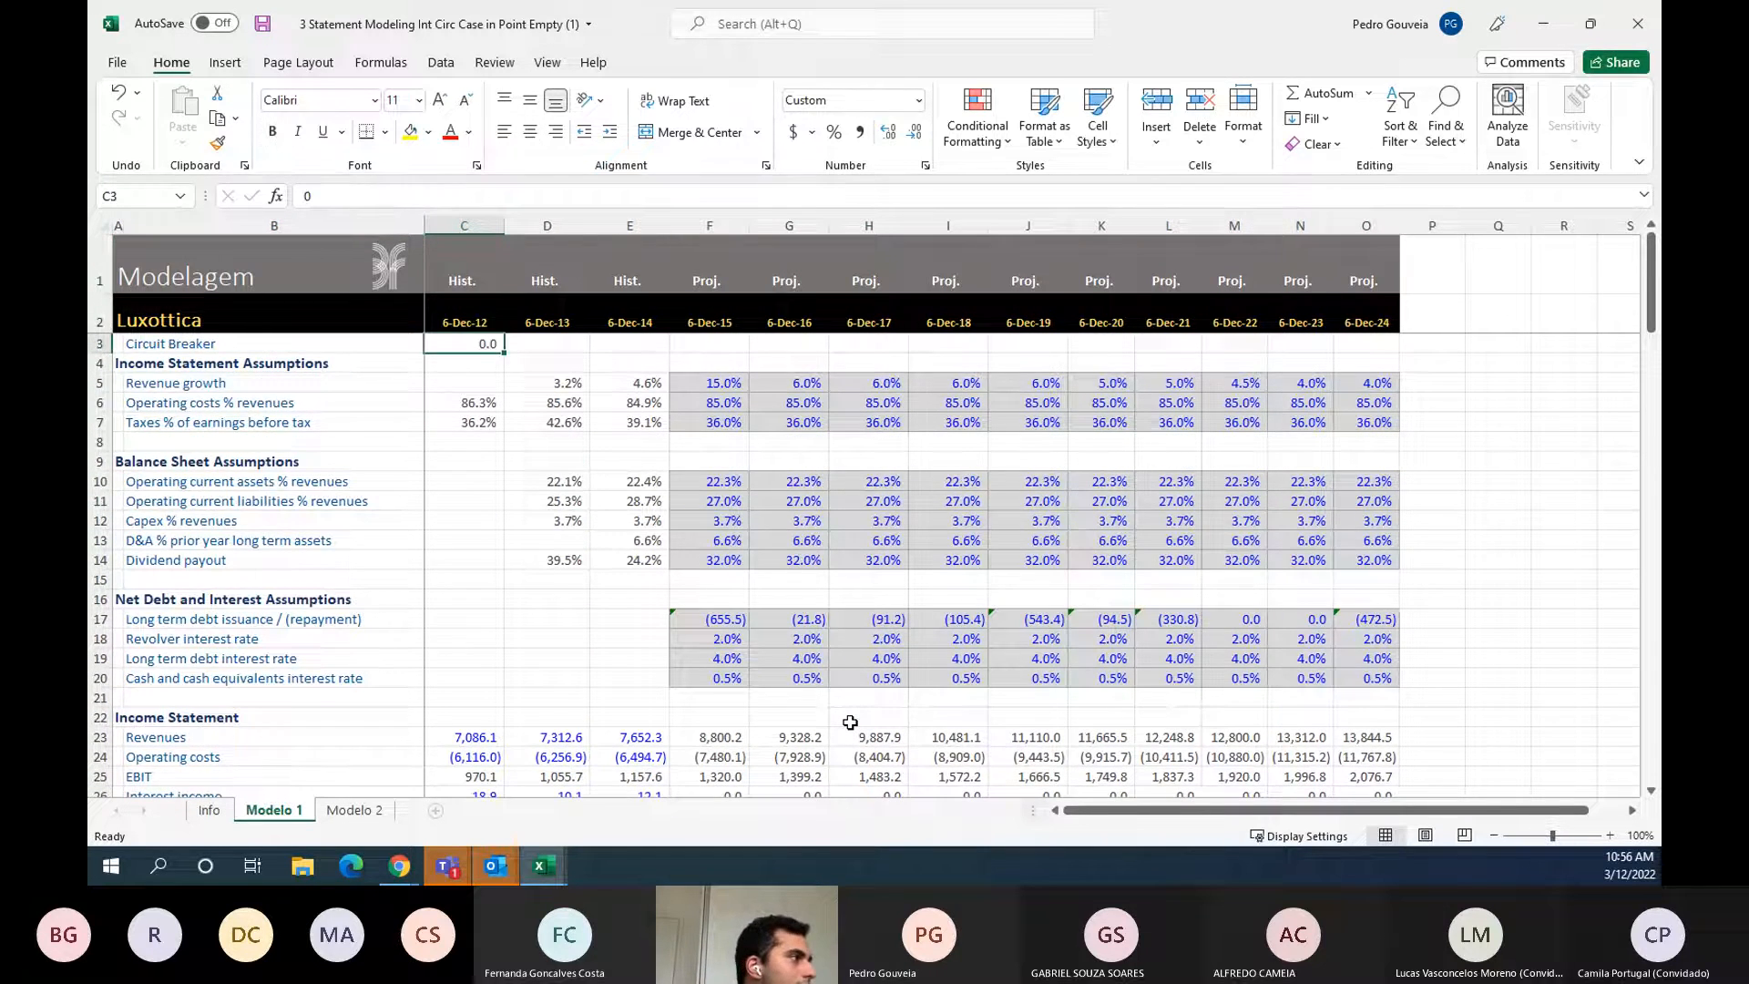
key("Down")
key("shift+space")
key("shift+Down")
key("shift+Down")
key("shift+Down")
key("shift+Down")
key("shift+Down")
key("shift+Down")
key("shift+Down")
key("shift+Down")
key("shift+Down")
key("shift+Down")
key("shift+Down")
key("shift+Down")
key("shift+Down")
key("shift+Down")
key("shift+Down")
key("shift+Down")
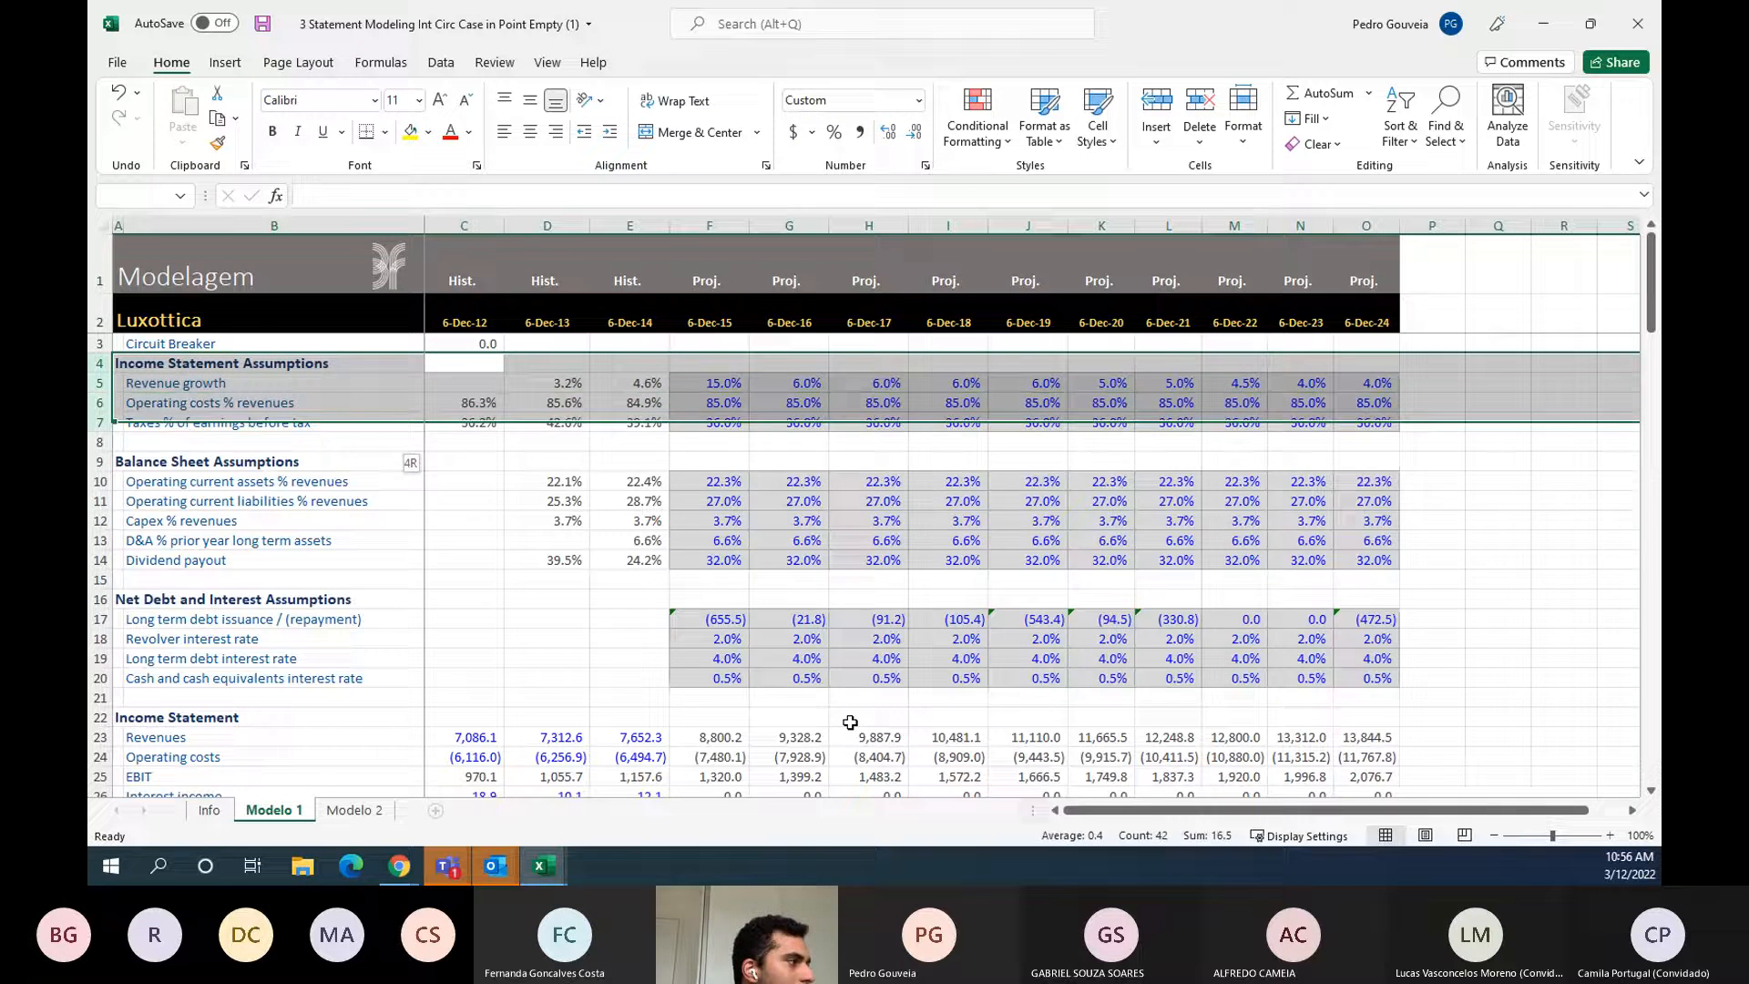
key("alt+shift+Right")
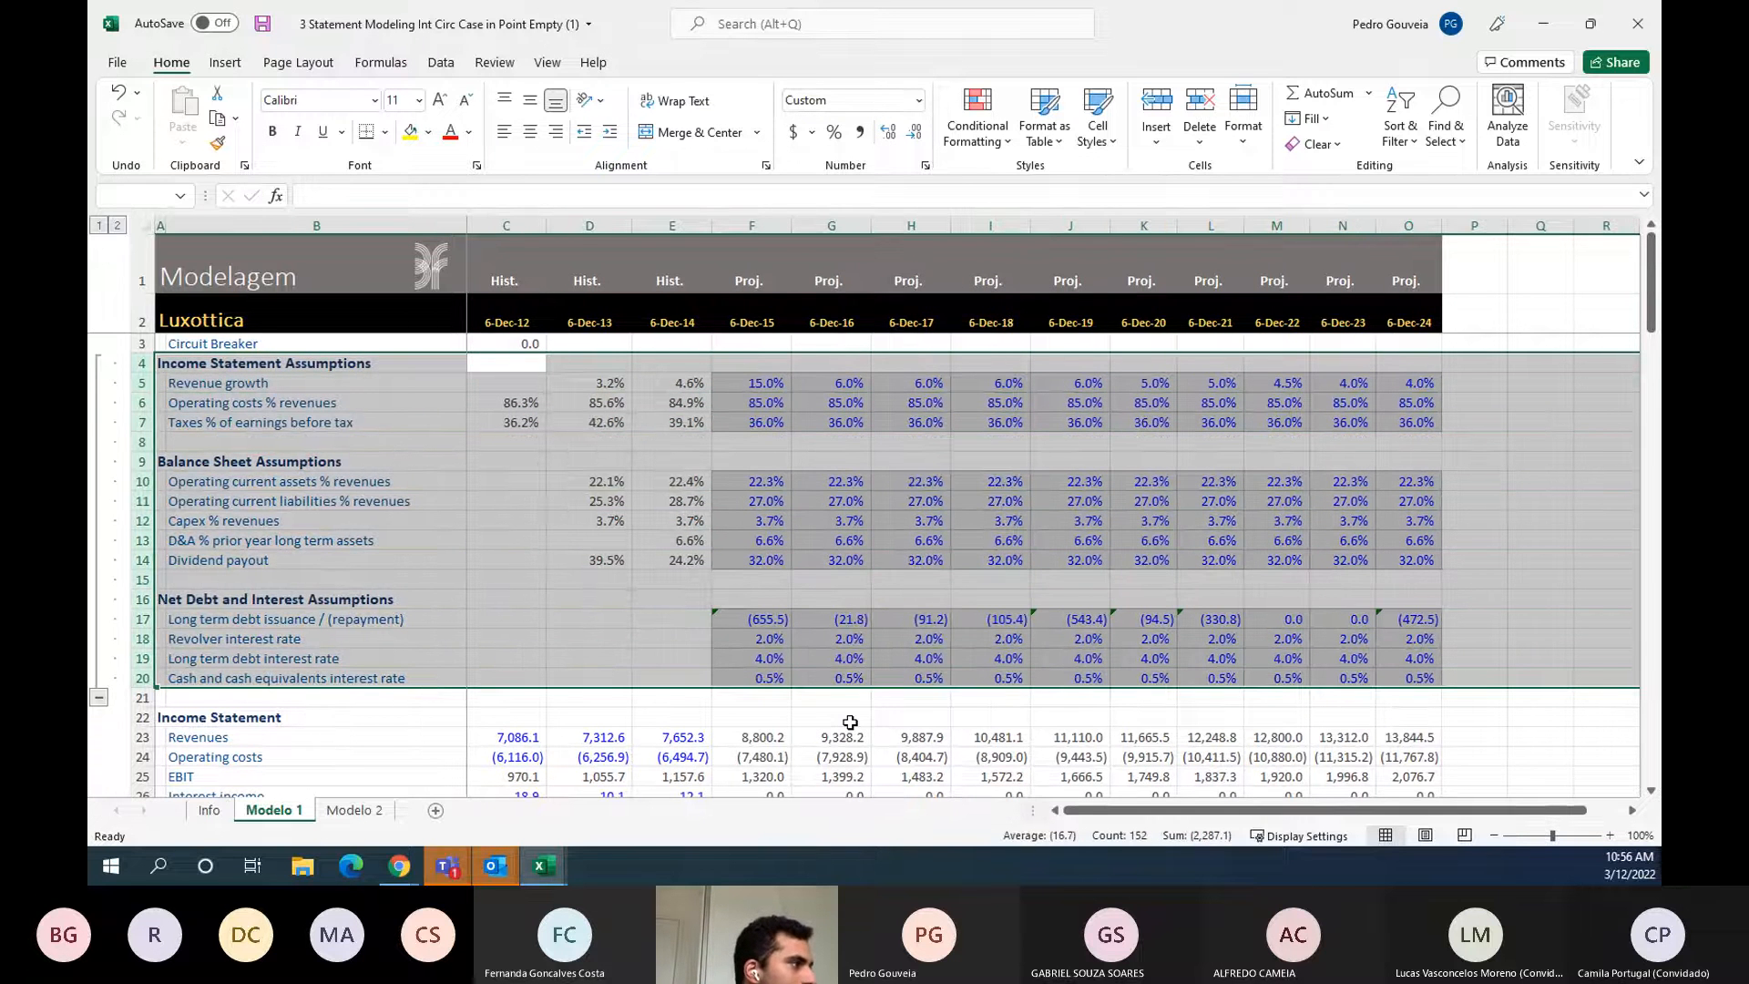
left_click(98, 697)
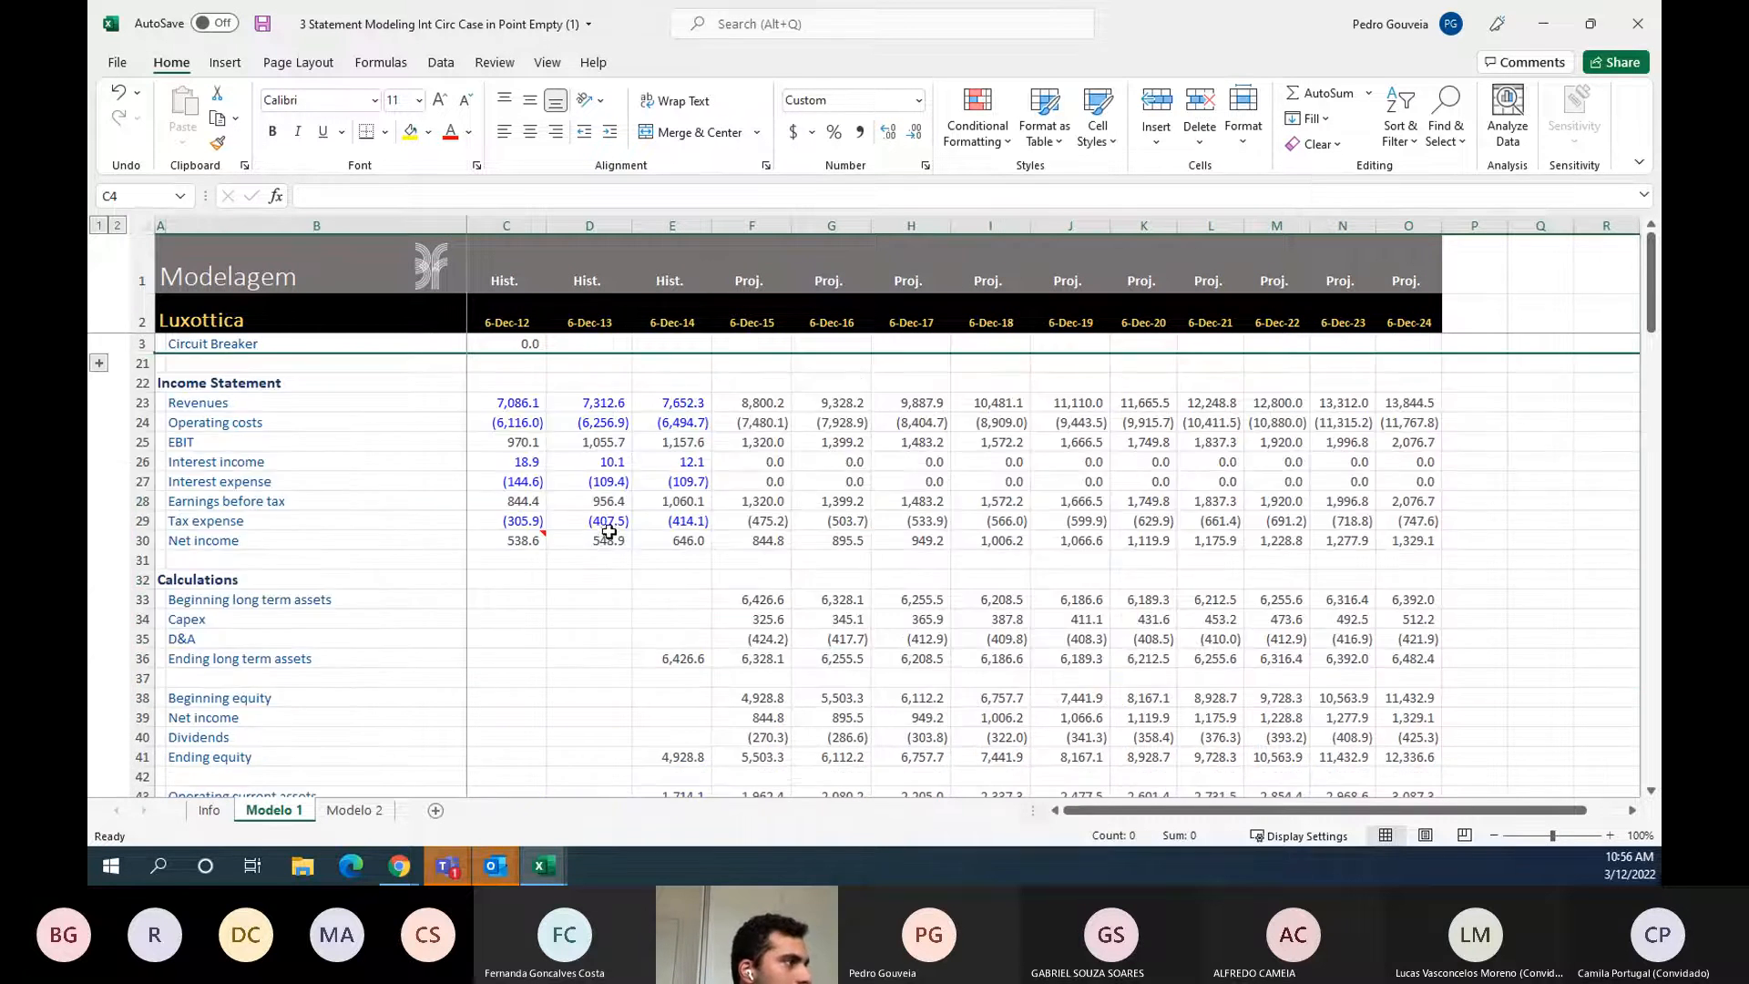
- Set the Circuit Breaker in C3 to 1
left_click(515, 344)
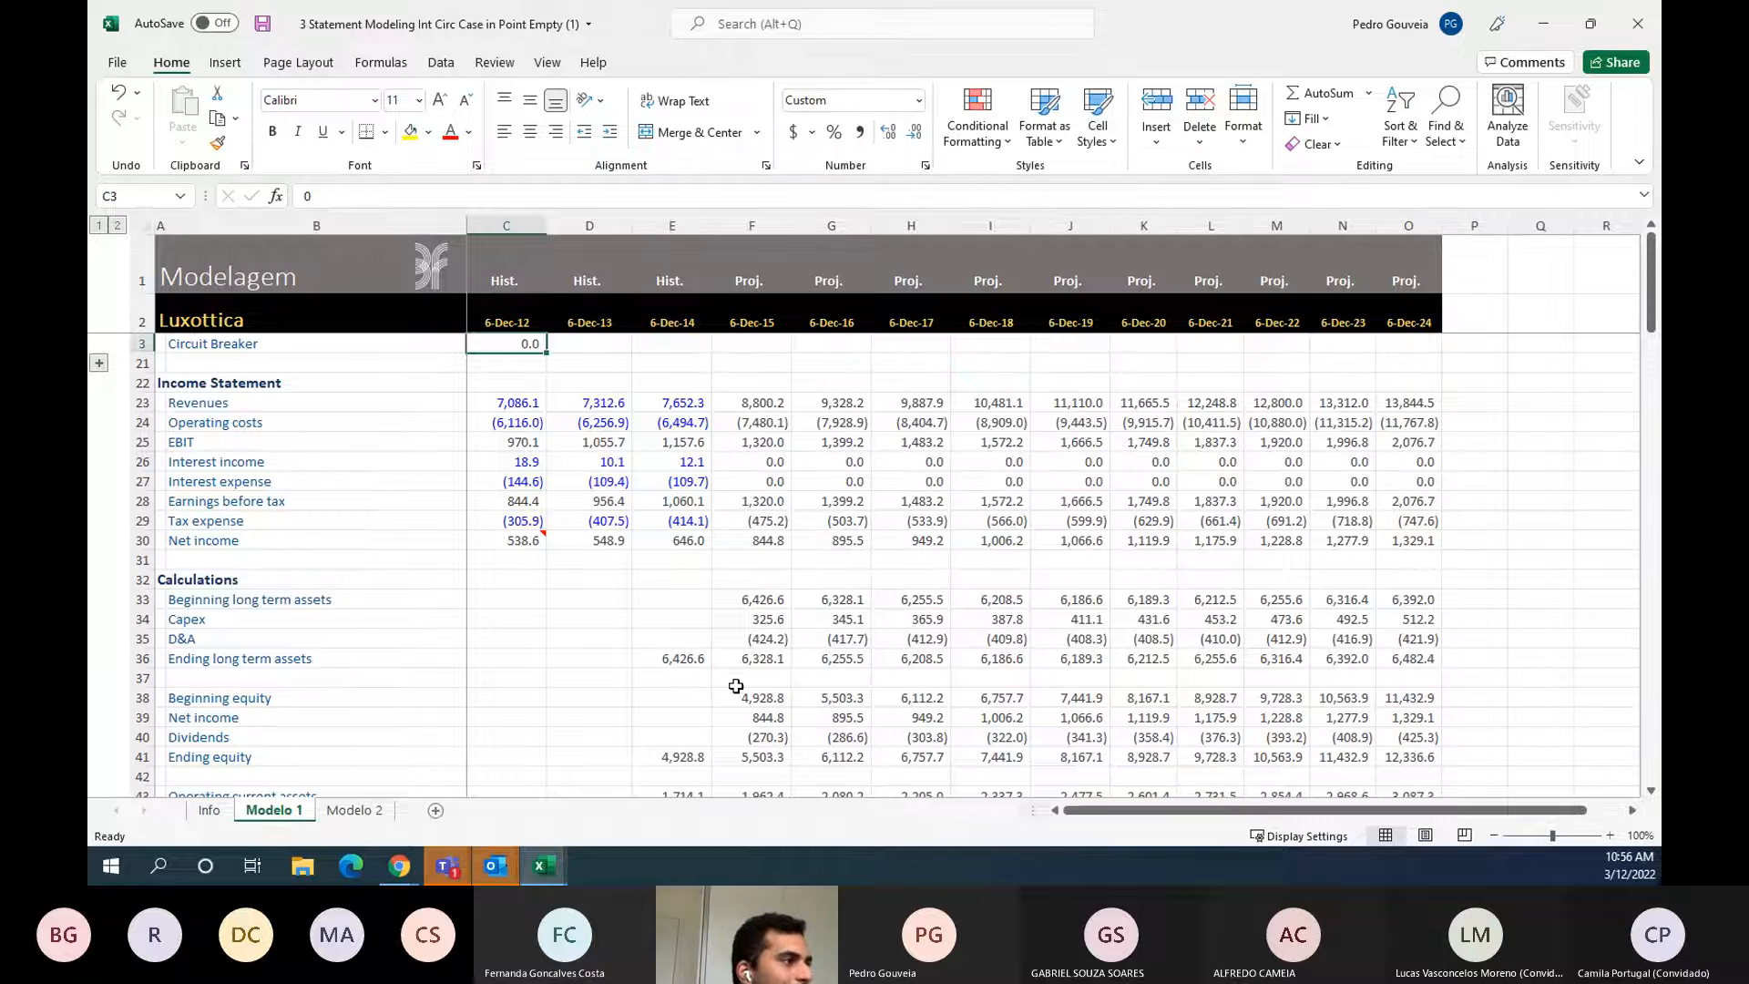
scroll(773, 654, "down", 2)
scroll(795, 606, "up", 2)
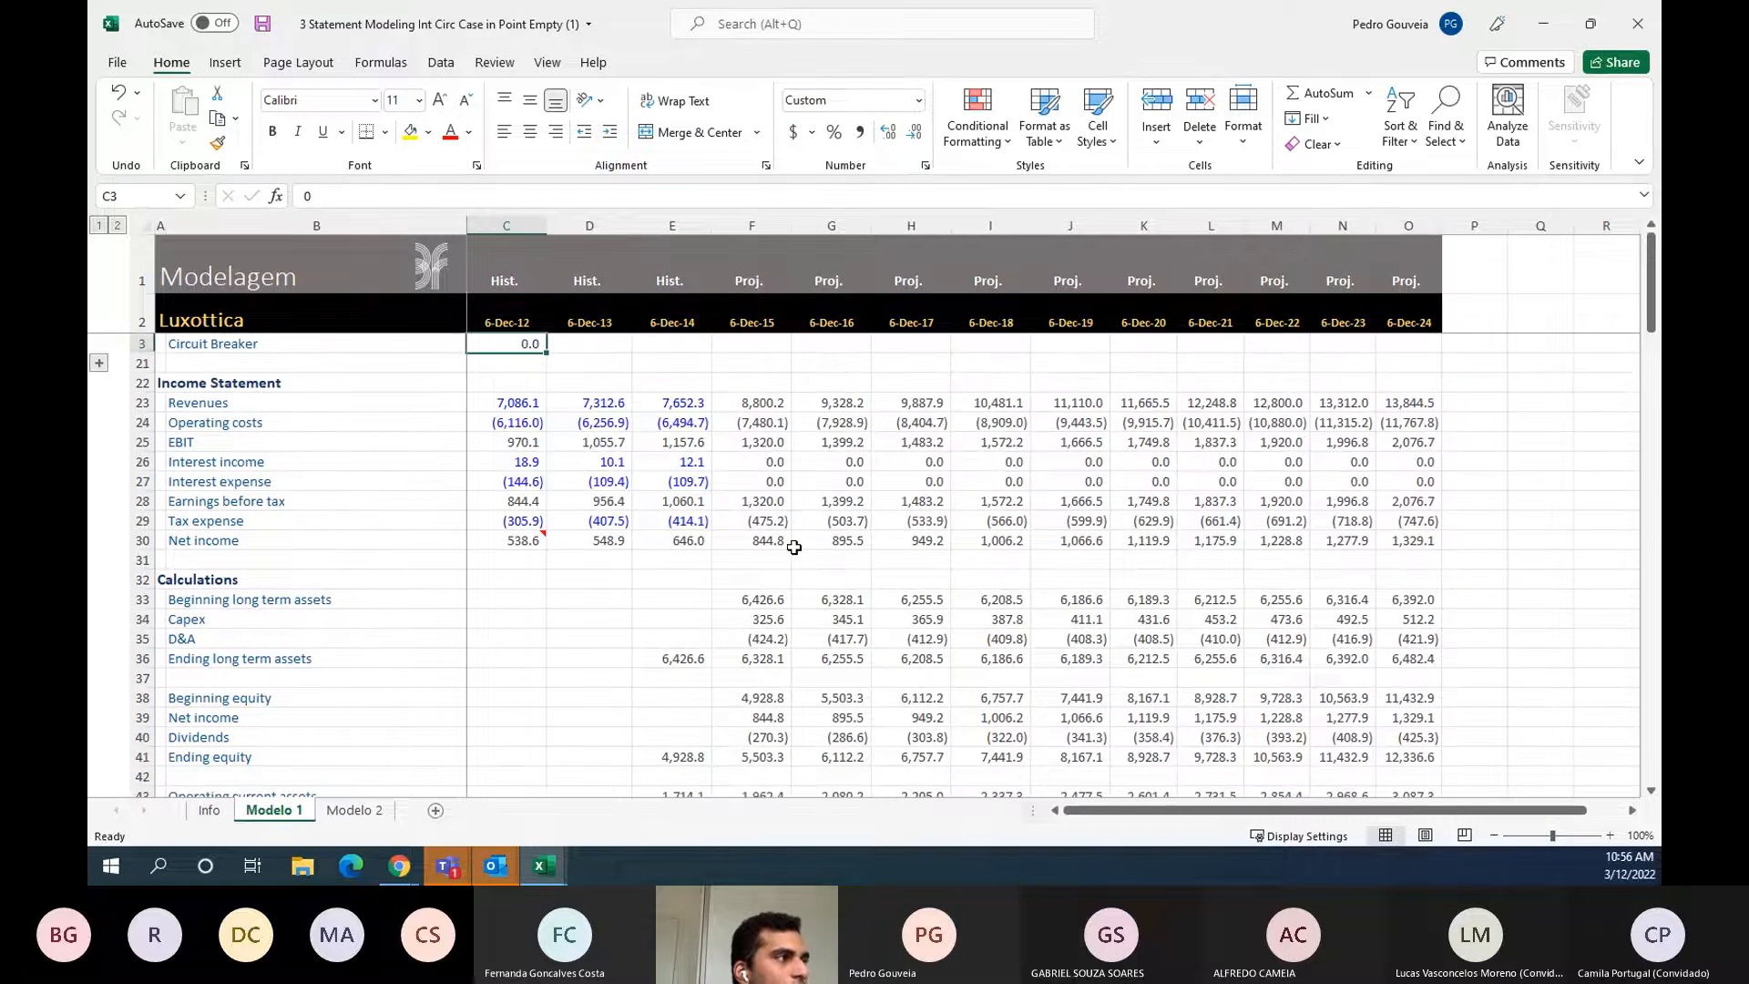
type("1")
key("Return")
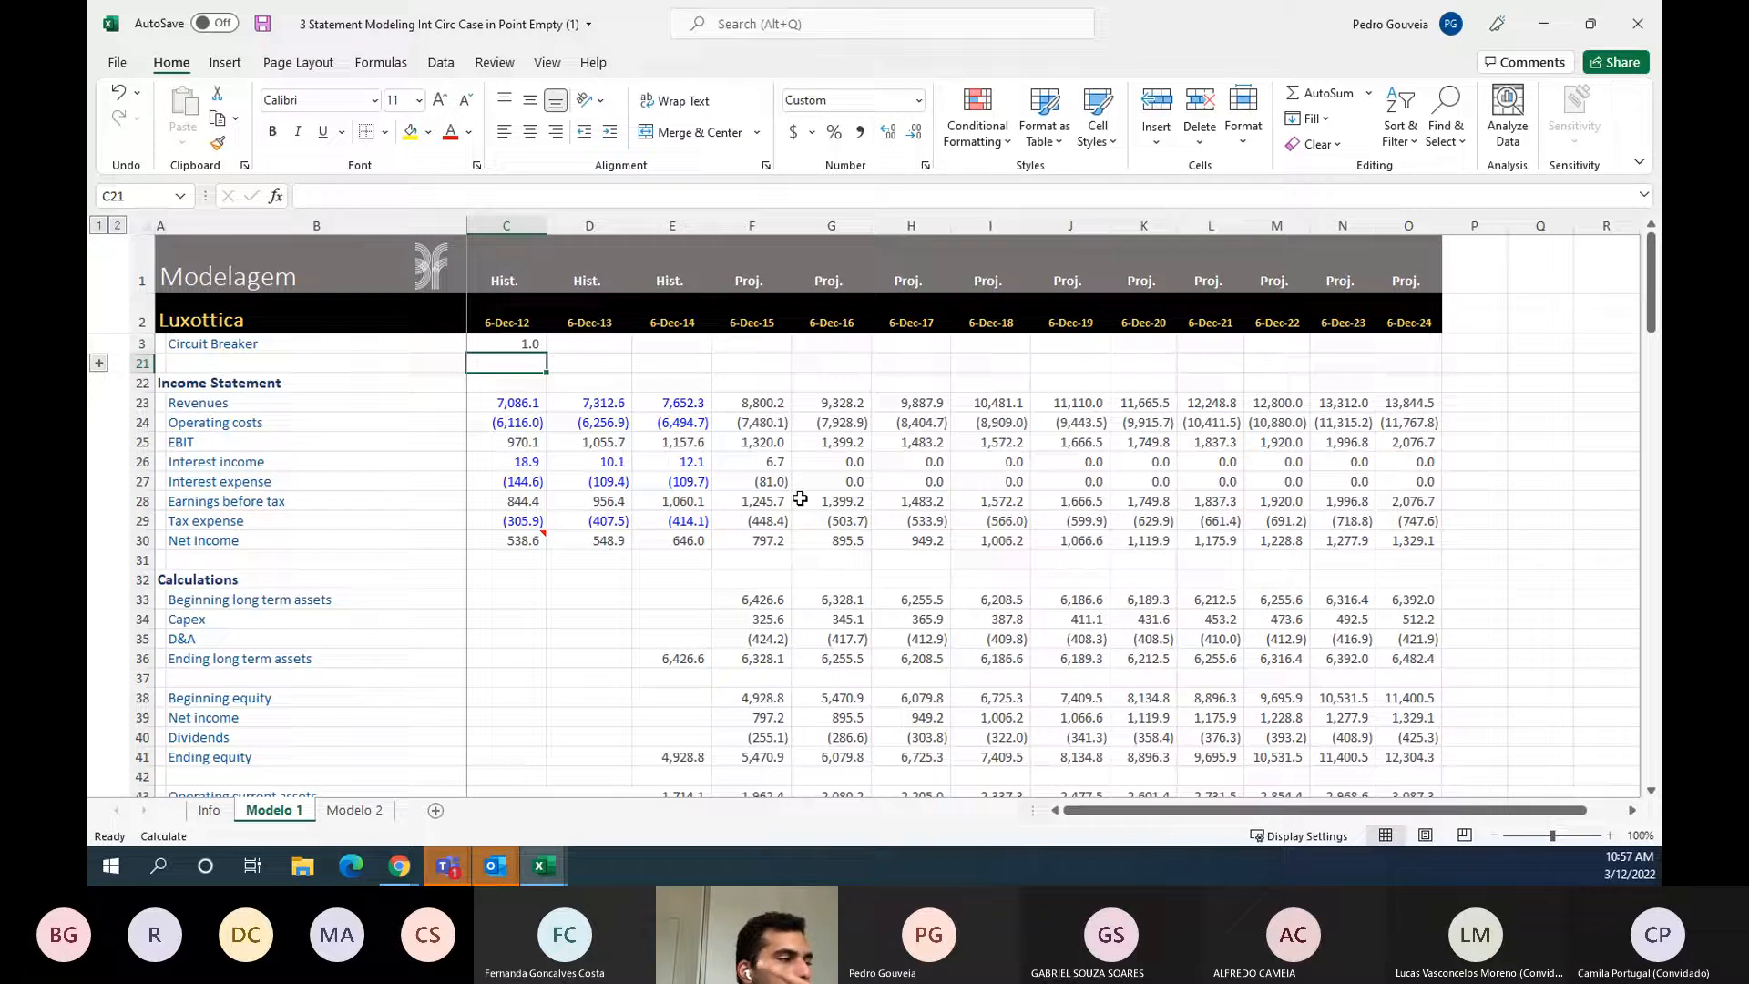
- Examine the projected balance check in F63:O63 and the operating and debt statistics labels in B109:B125
scroll(808, 536, "down", 6)
scroll(808, 535, "down", 1)
scroll(808, 536, "up", 1)
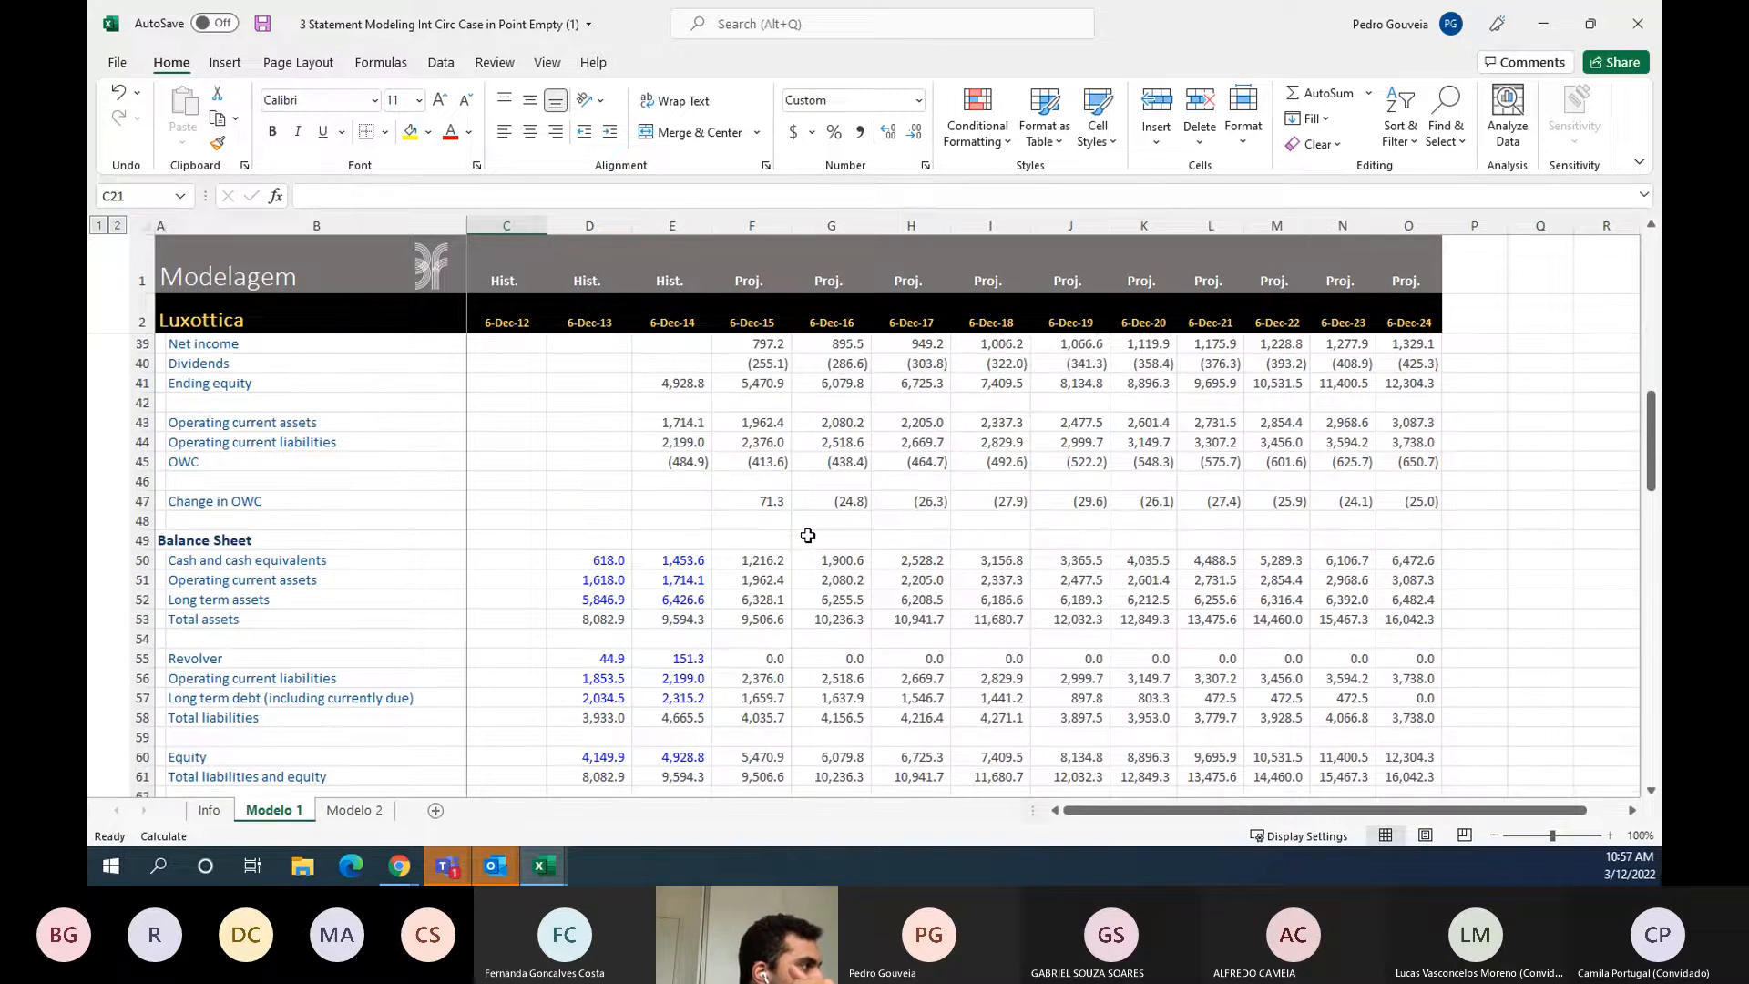
scroll(808, 535, "down", 2)
left_click_drag(770, 697, 1421, 697)
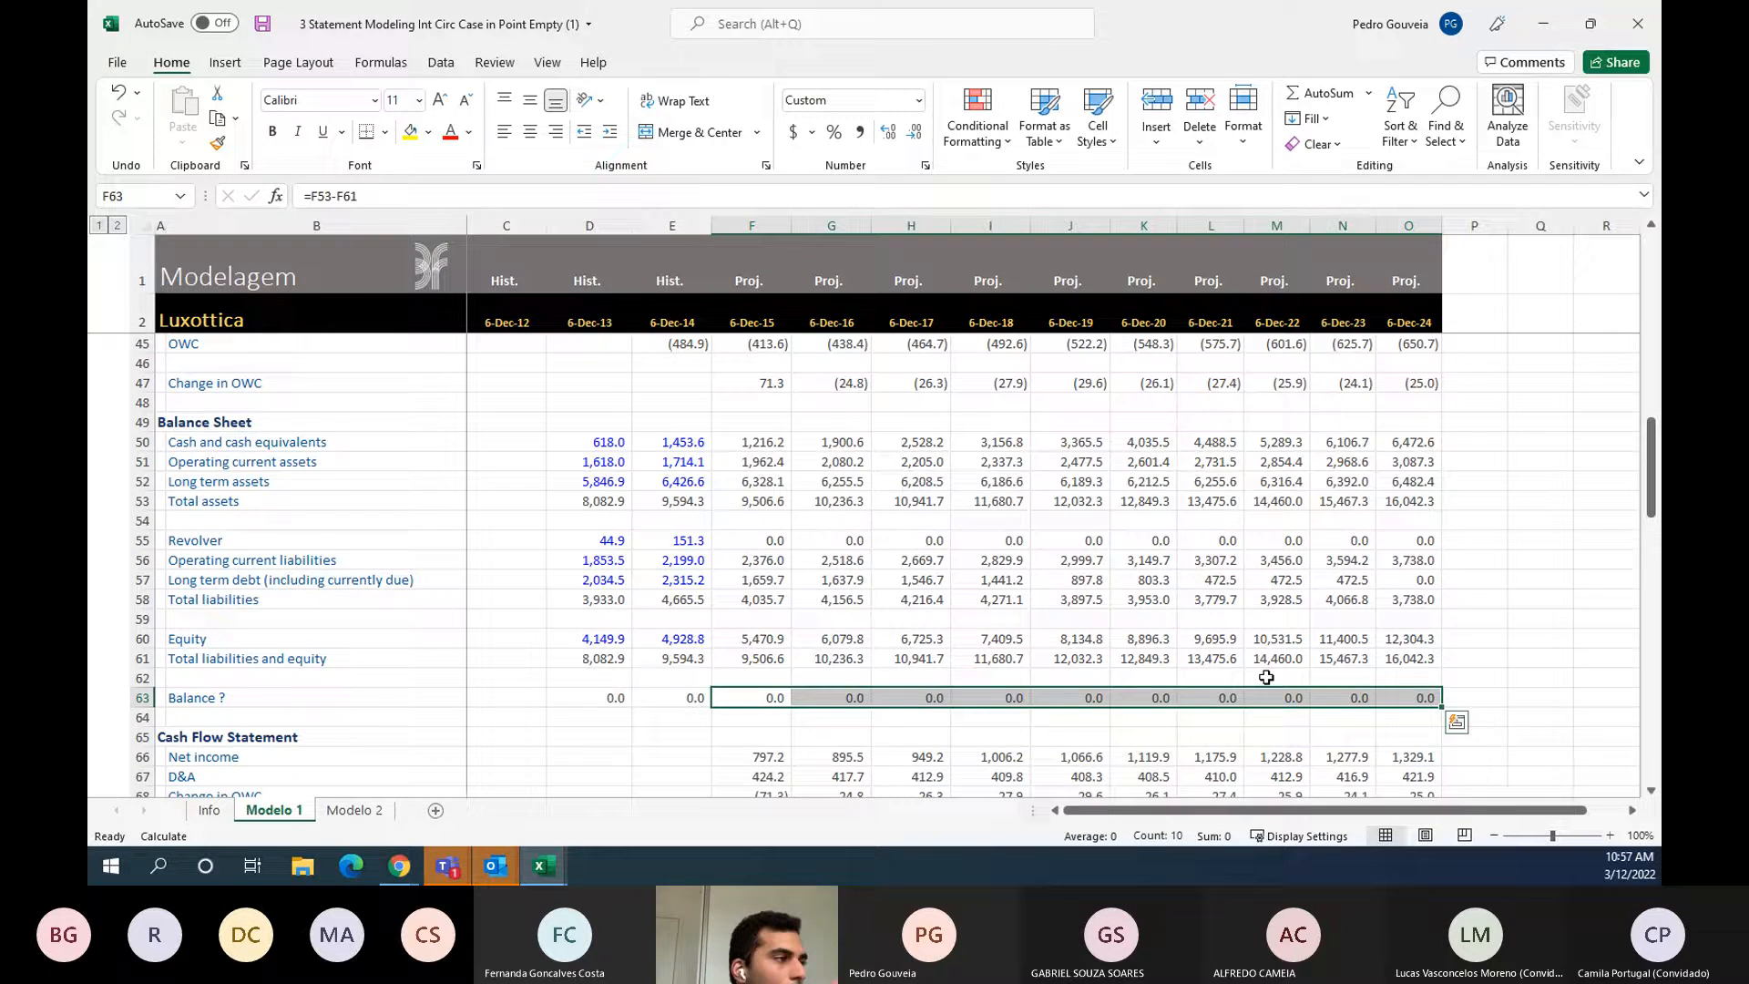
scroll(895, 616, "down", 10)
scroll(895, 616, "down", 8)
left_click_drag(237, 540, 368, 754)
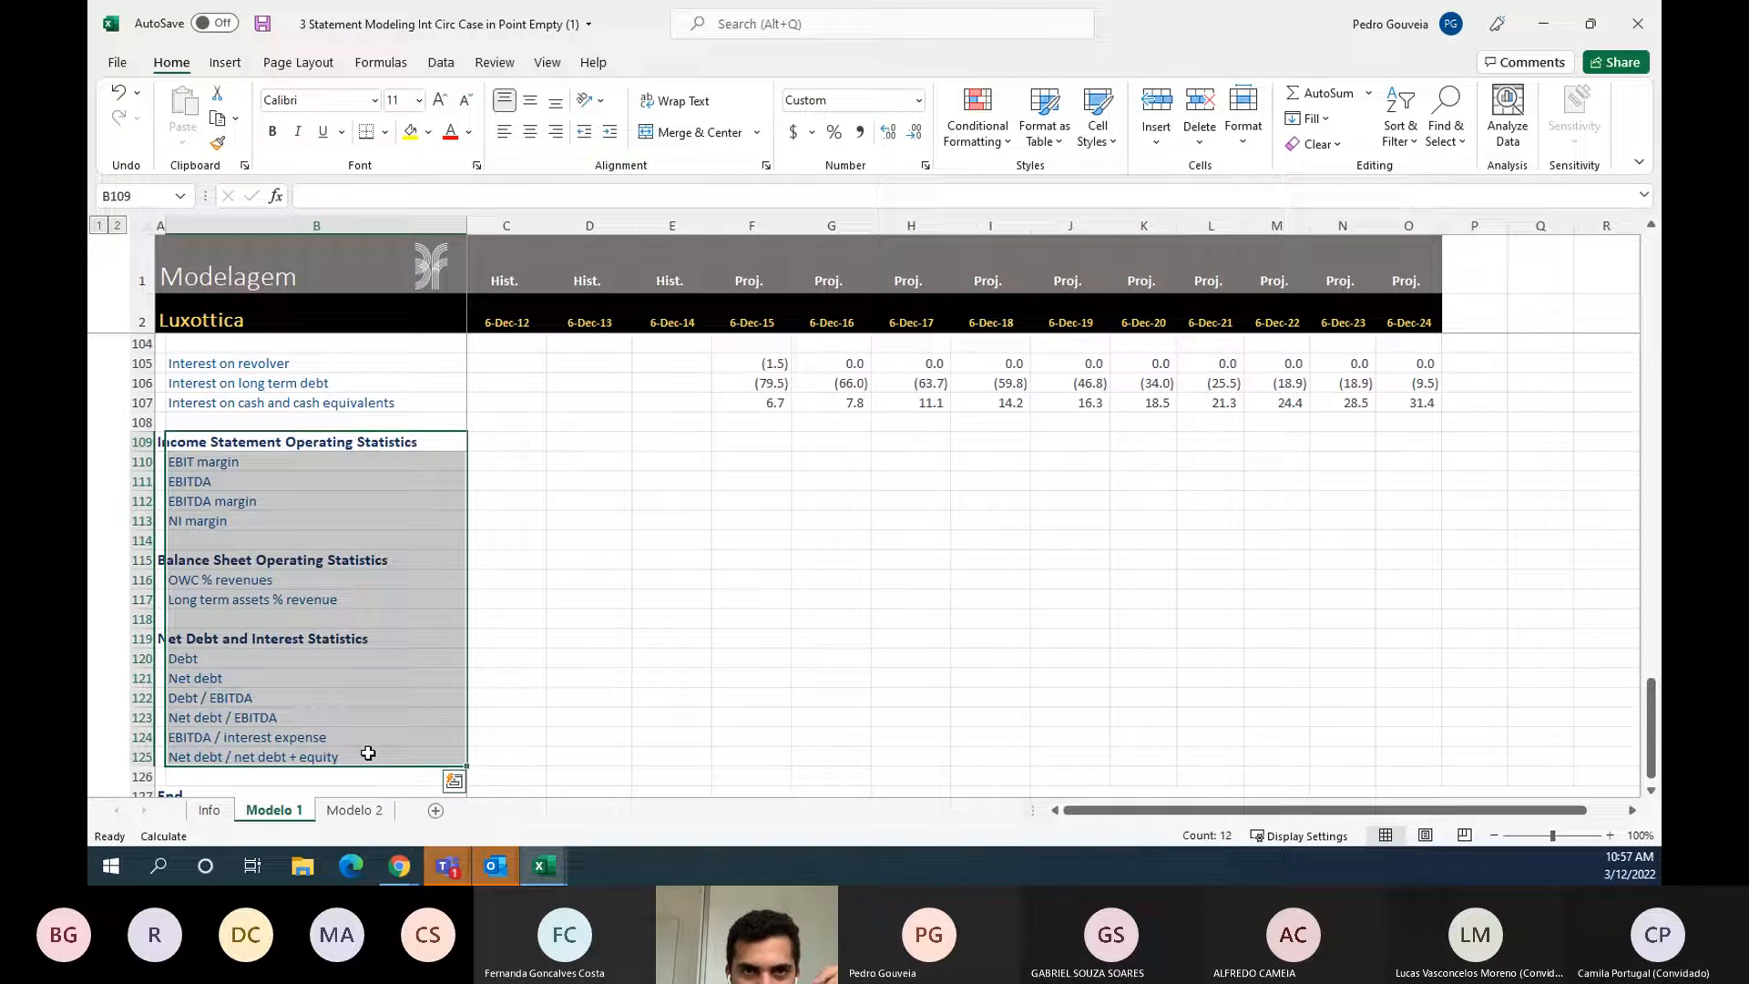
scroll(560, 645, "up", 2)
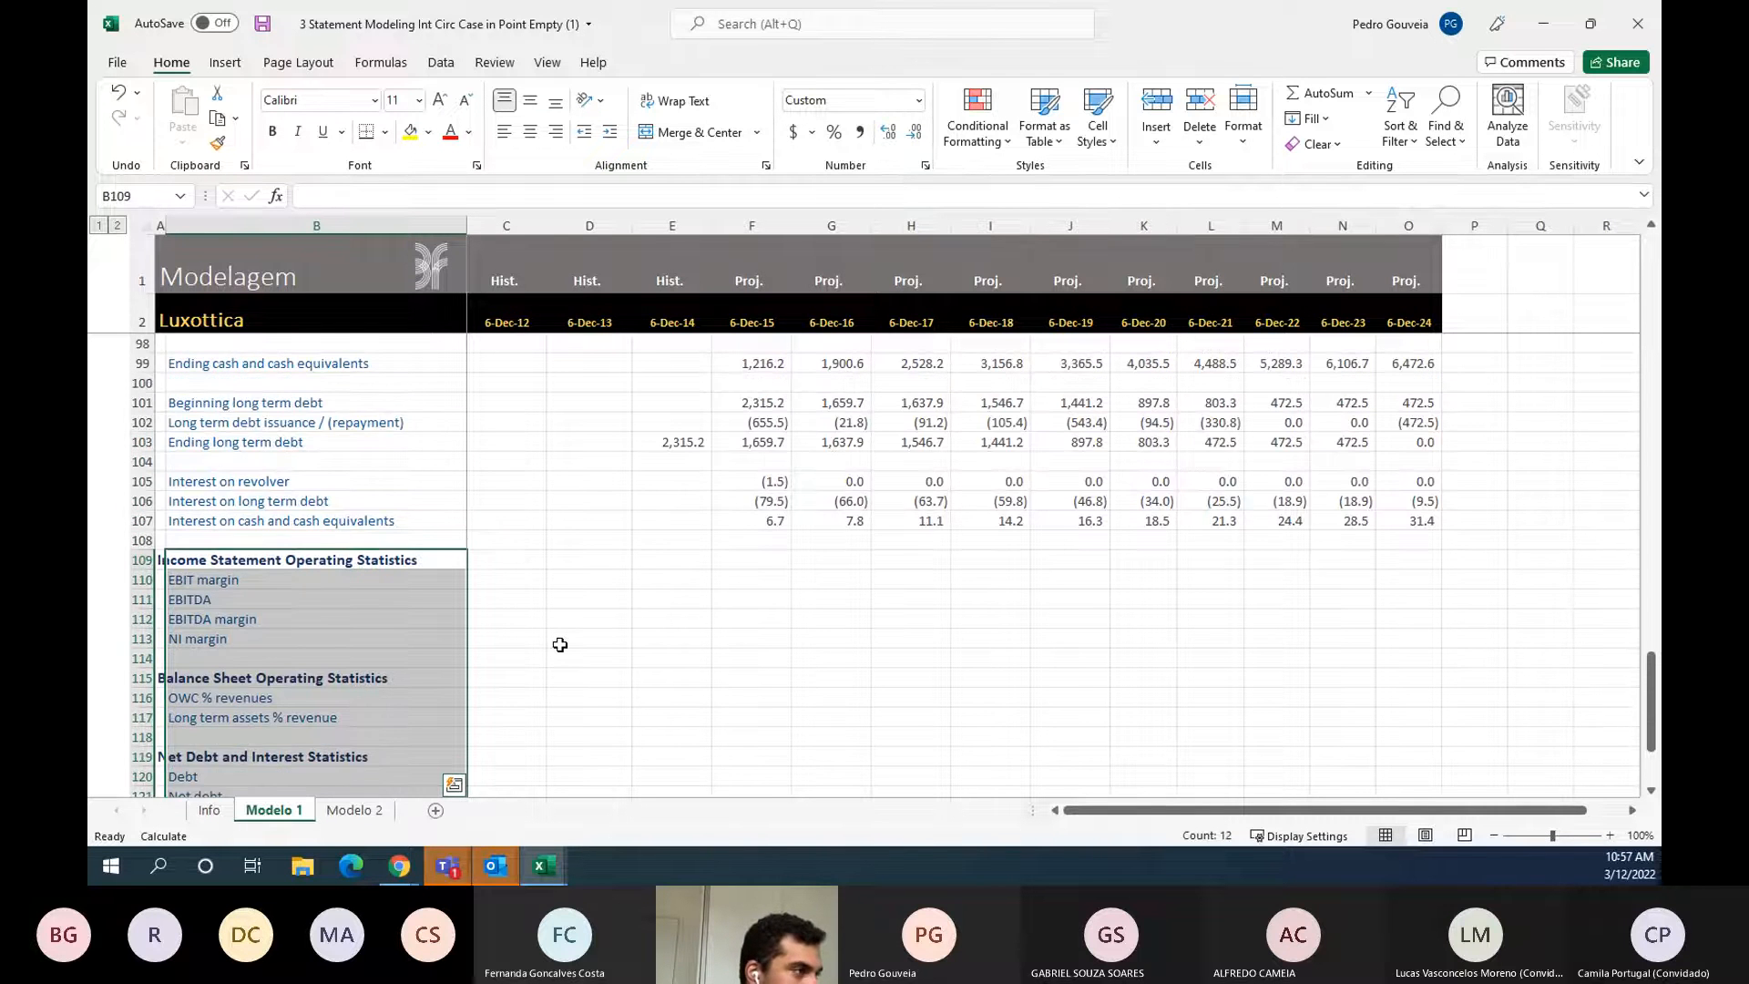
scroll(560, 645, "up", 13)
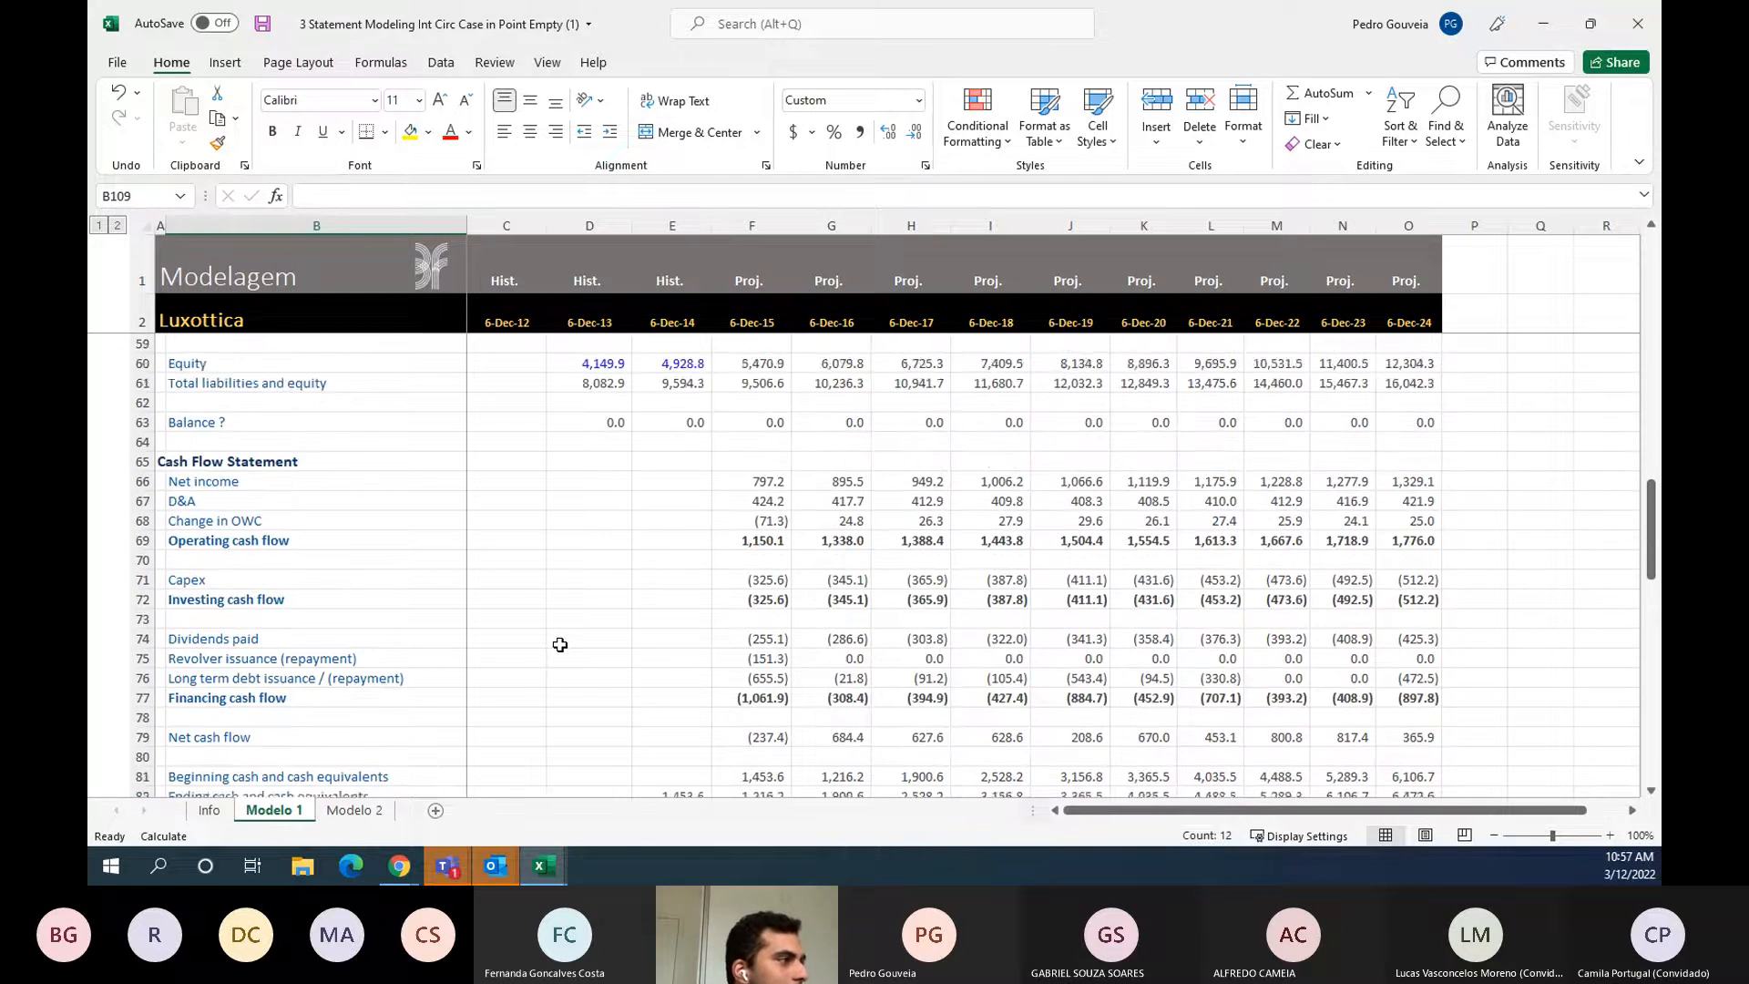
scroll(560, 645, "up", 13)
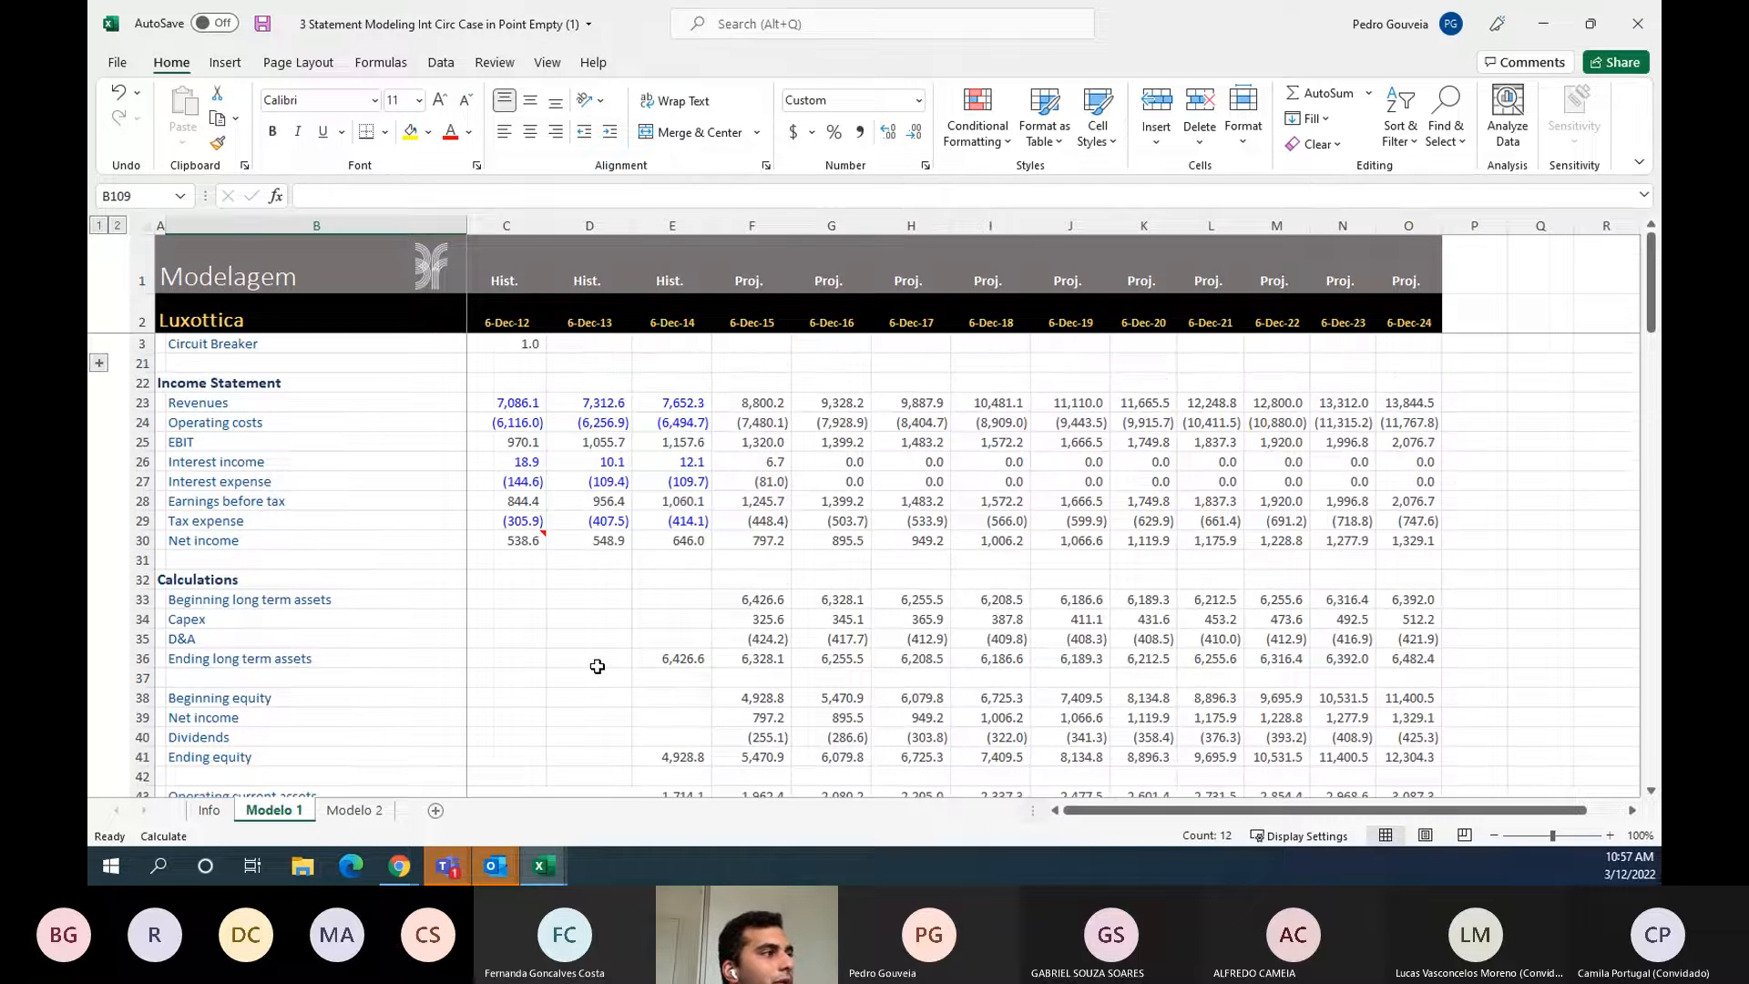
- Reset the Circuit Breaker in C3 to 0
left_click(520, 401)
left_click(523, 347)
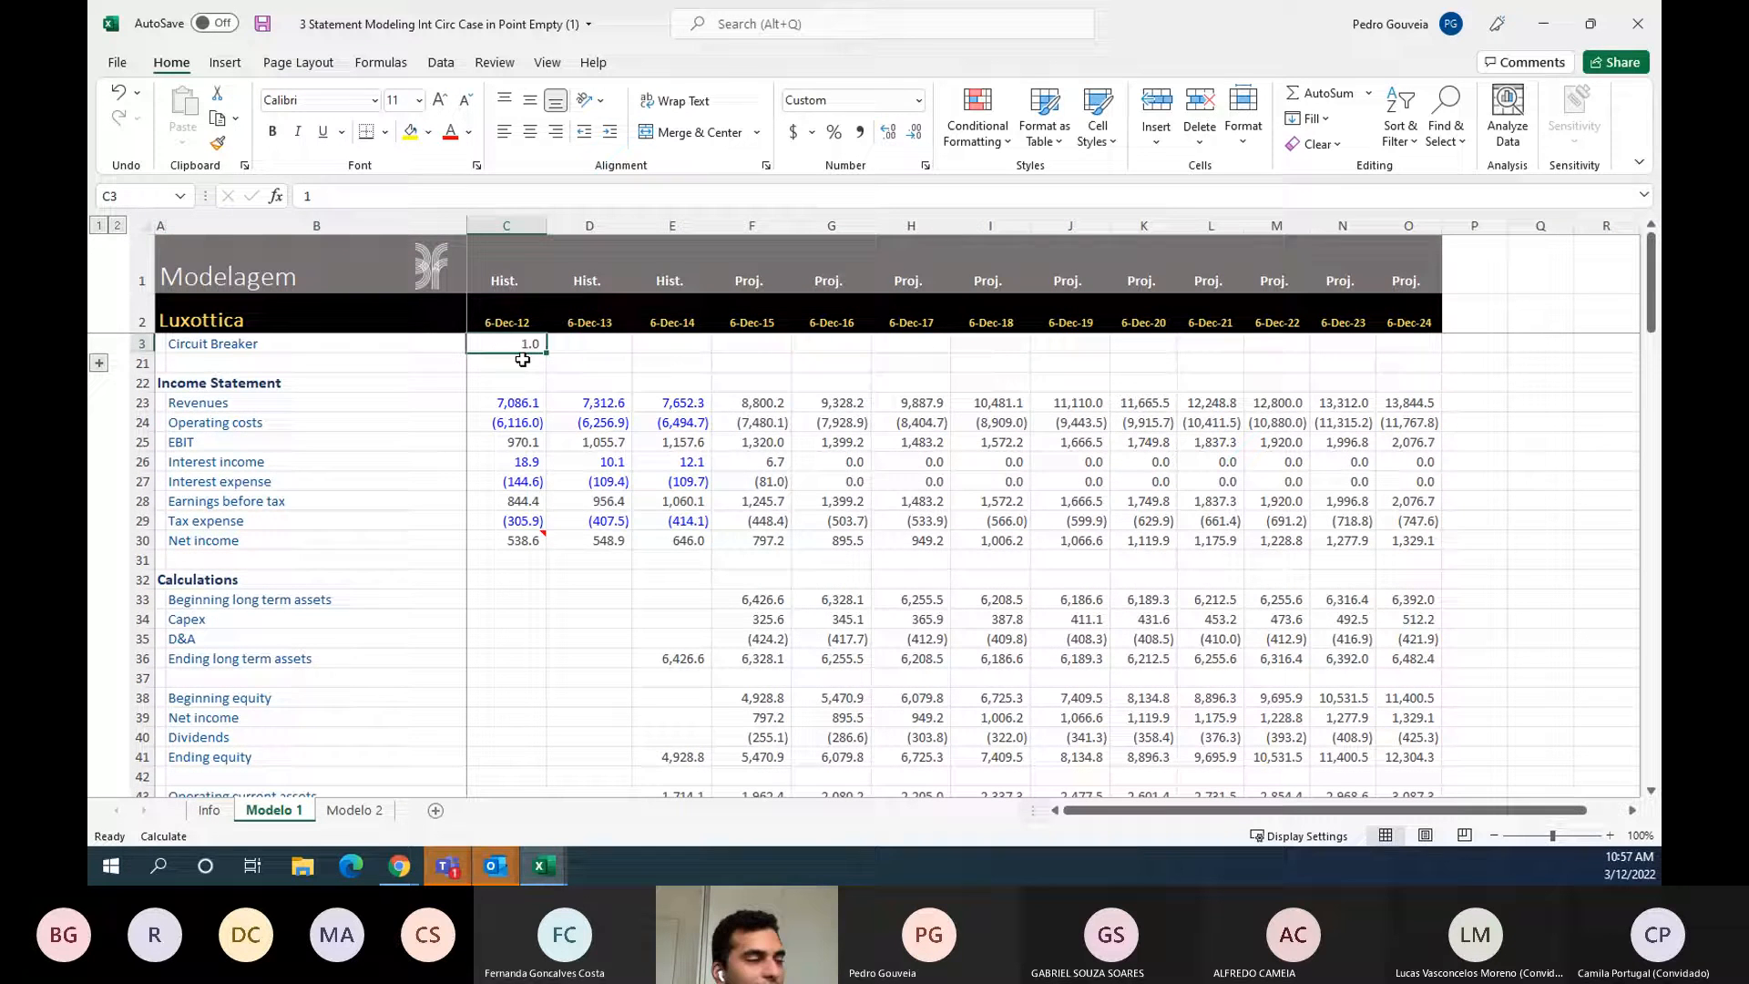
type("0")
key("Return")
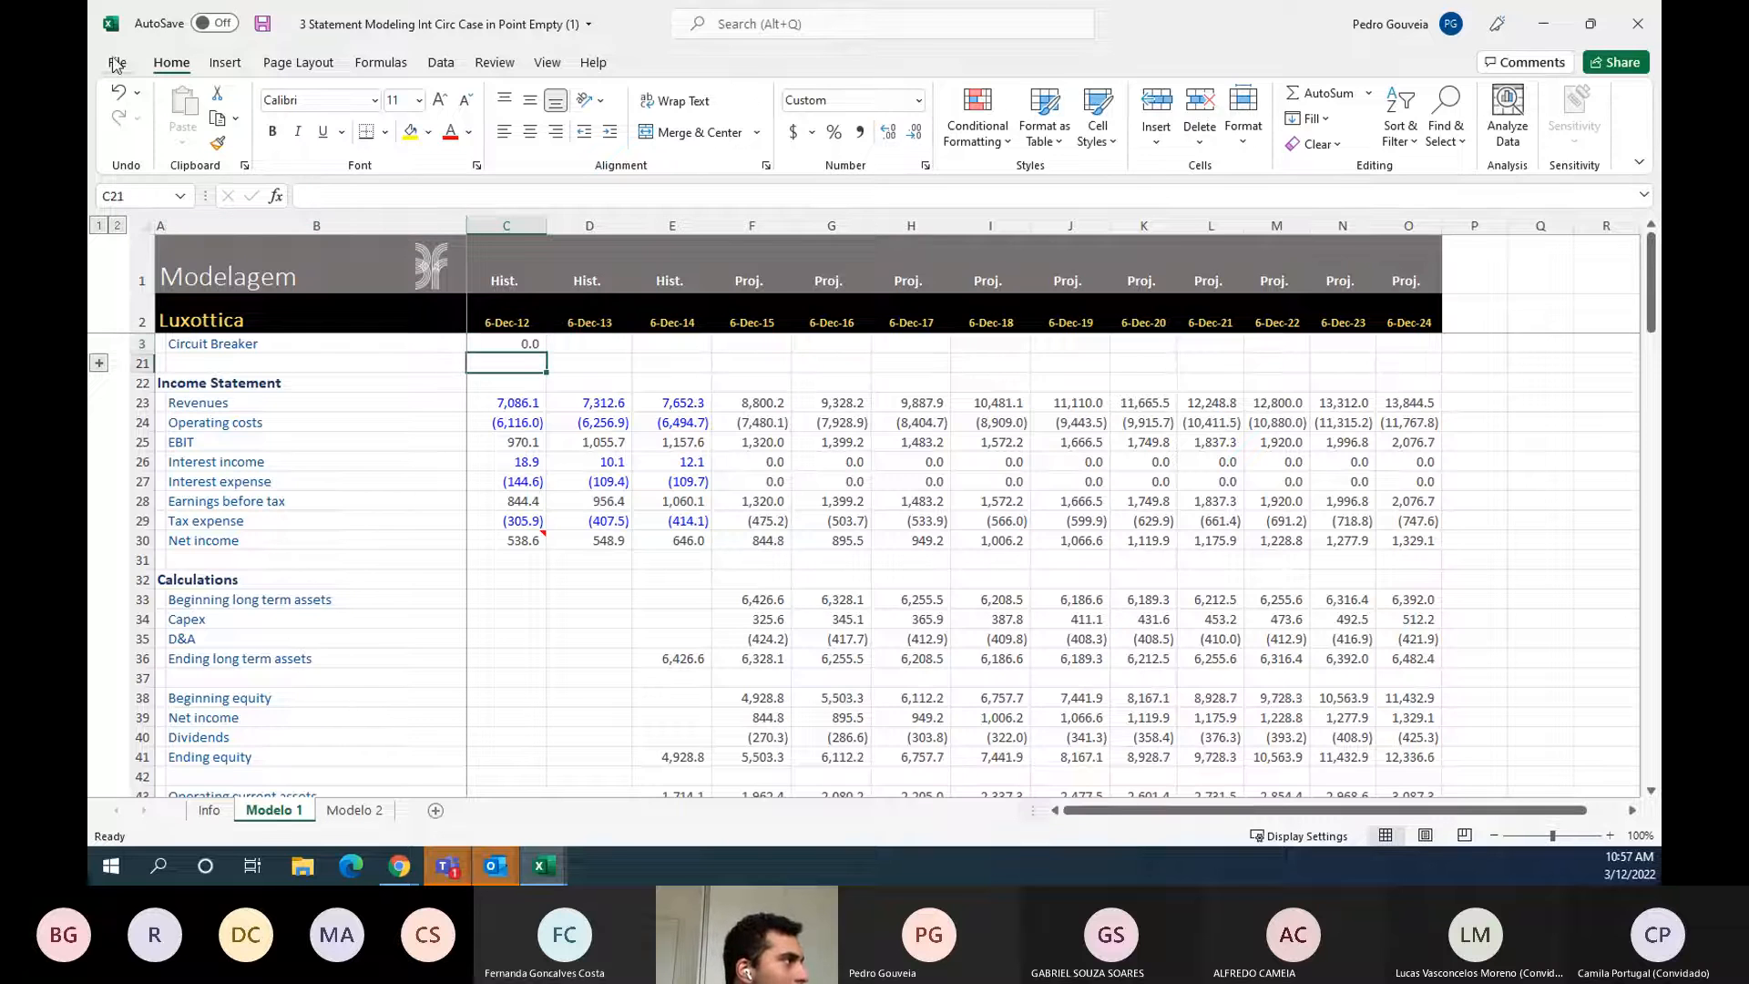
- Disable iterative calculation in the workbook's formula calculation options
left_click(117, 64)
left_click(160, 809)
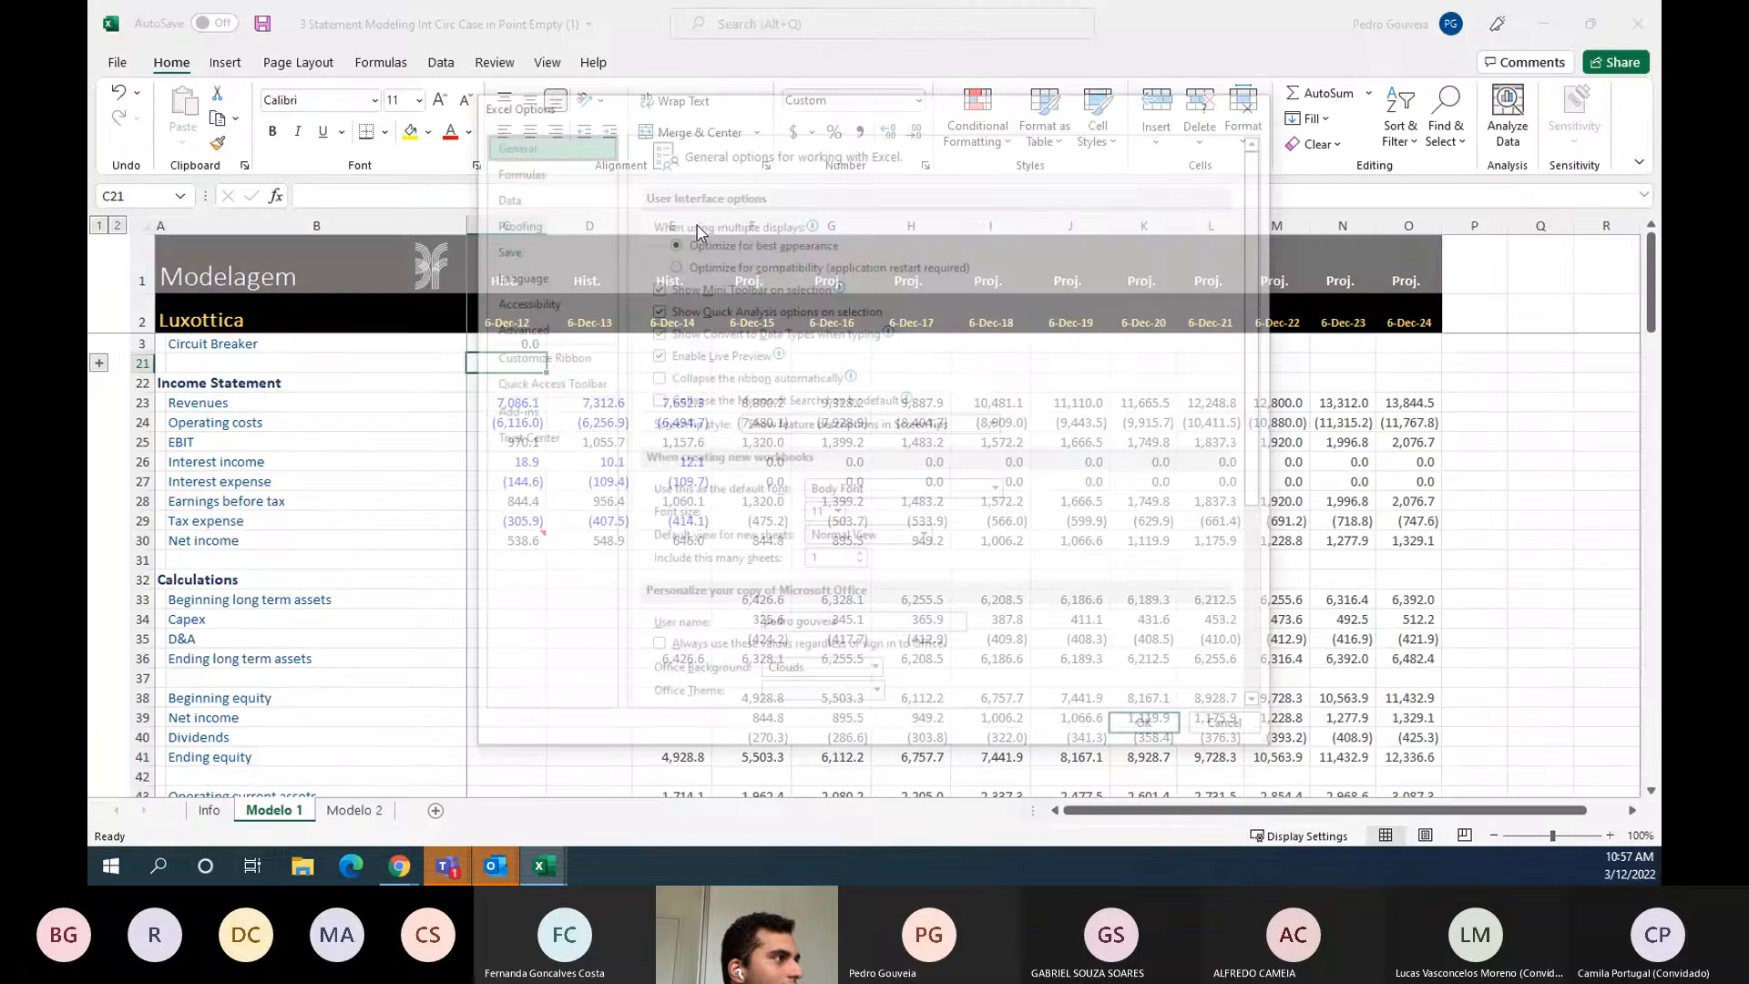
left_click(528, 170)
left_click(1100, 228)
left_click(1151, 730)
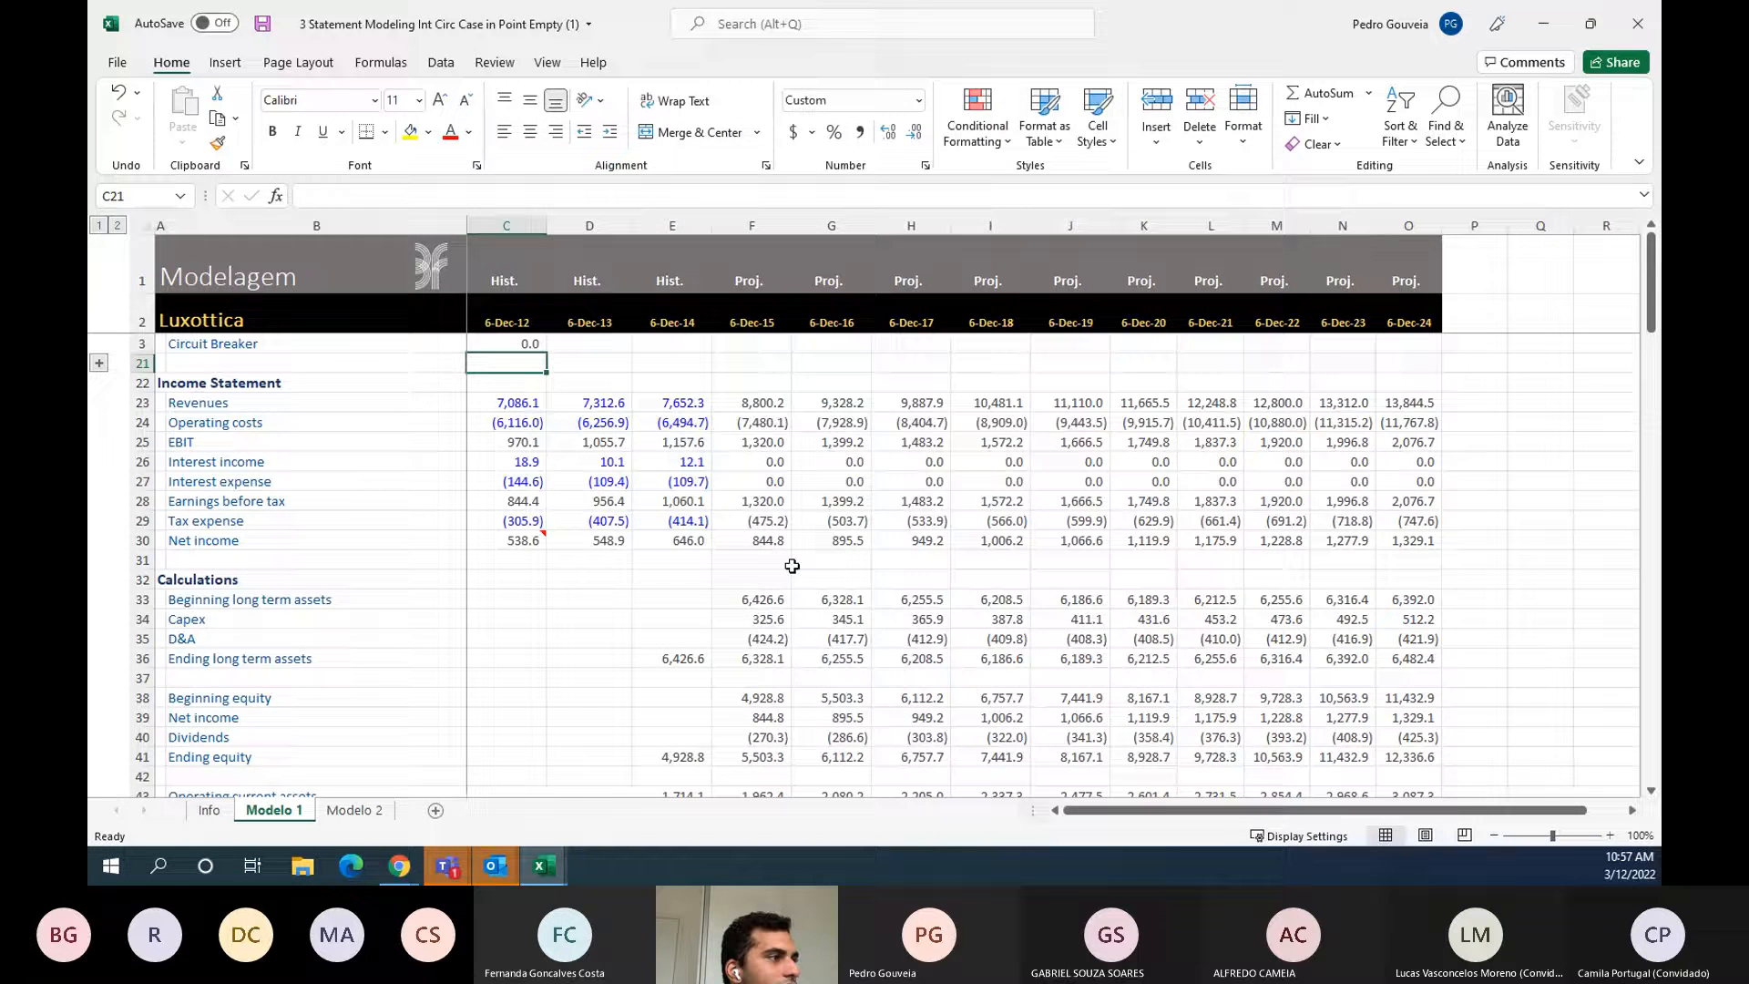
- Test the Circuit Breaker in C3 at 1 without iterative calculation and dismiss the resulting alert
left_click(520, 347)
type("1")
key("Return")
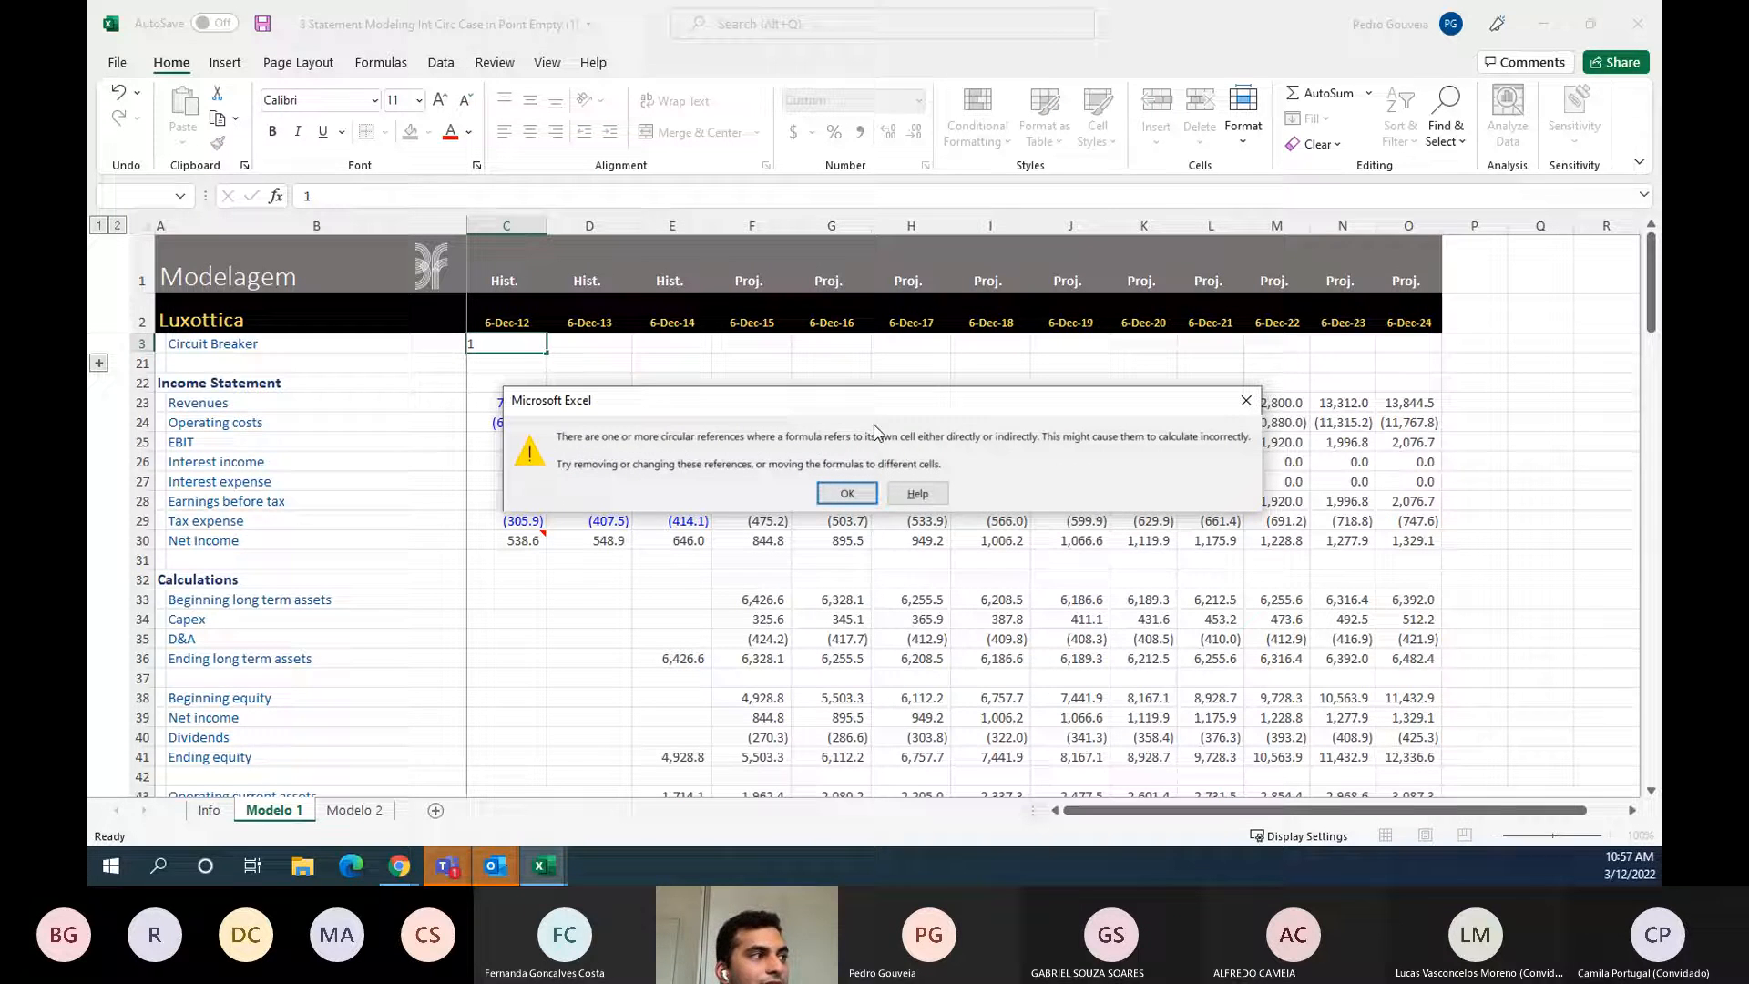
left_click(847, 493)
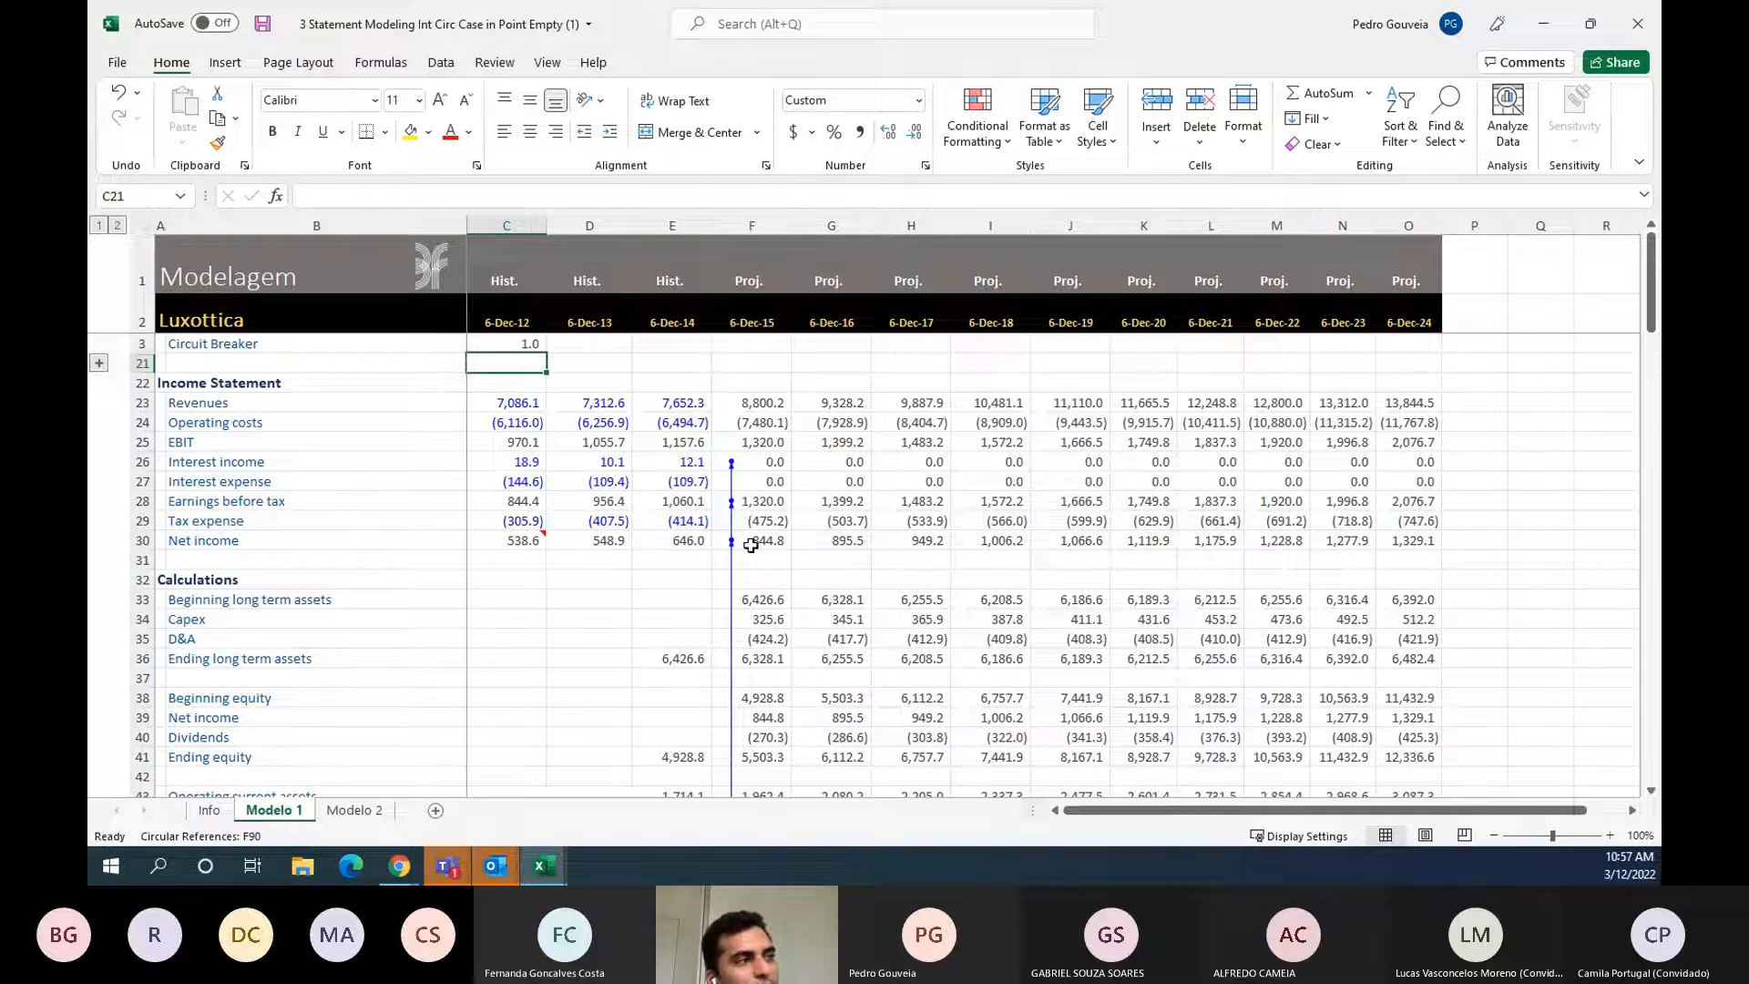
- Enable iterative calculation again in the formula options, keeping 10 maximum iterations and a 0.001 maximum change
left_click(116, 64)
left_click(145, 800)
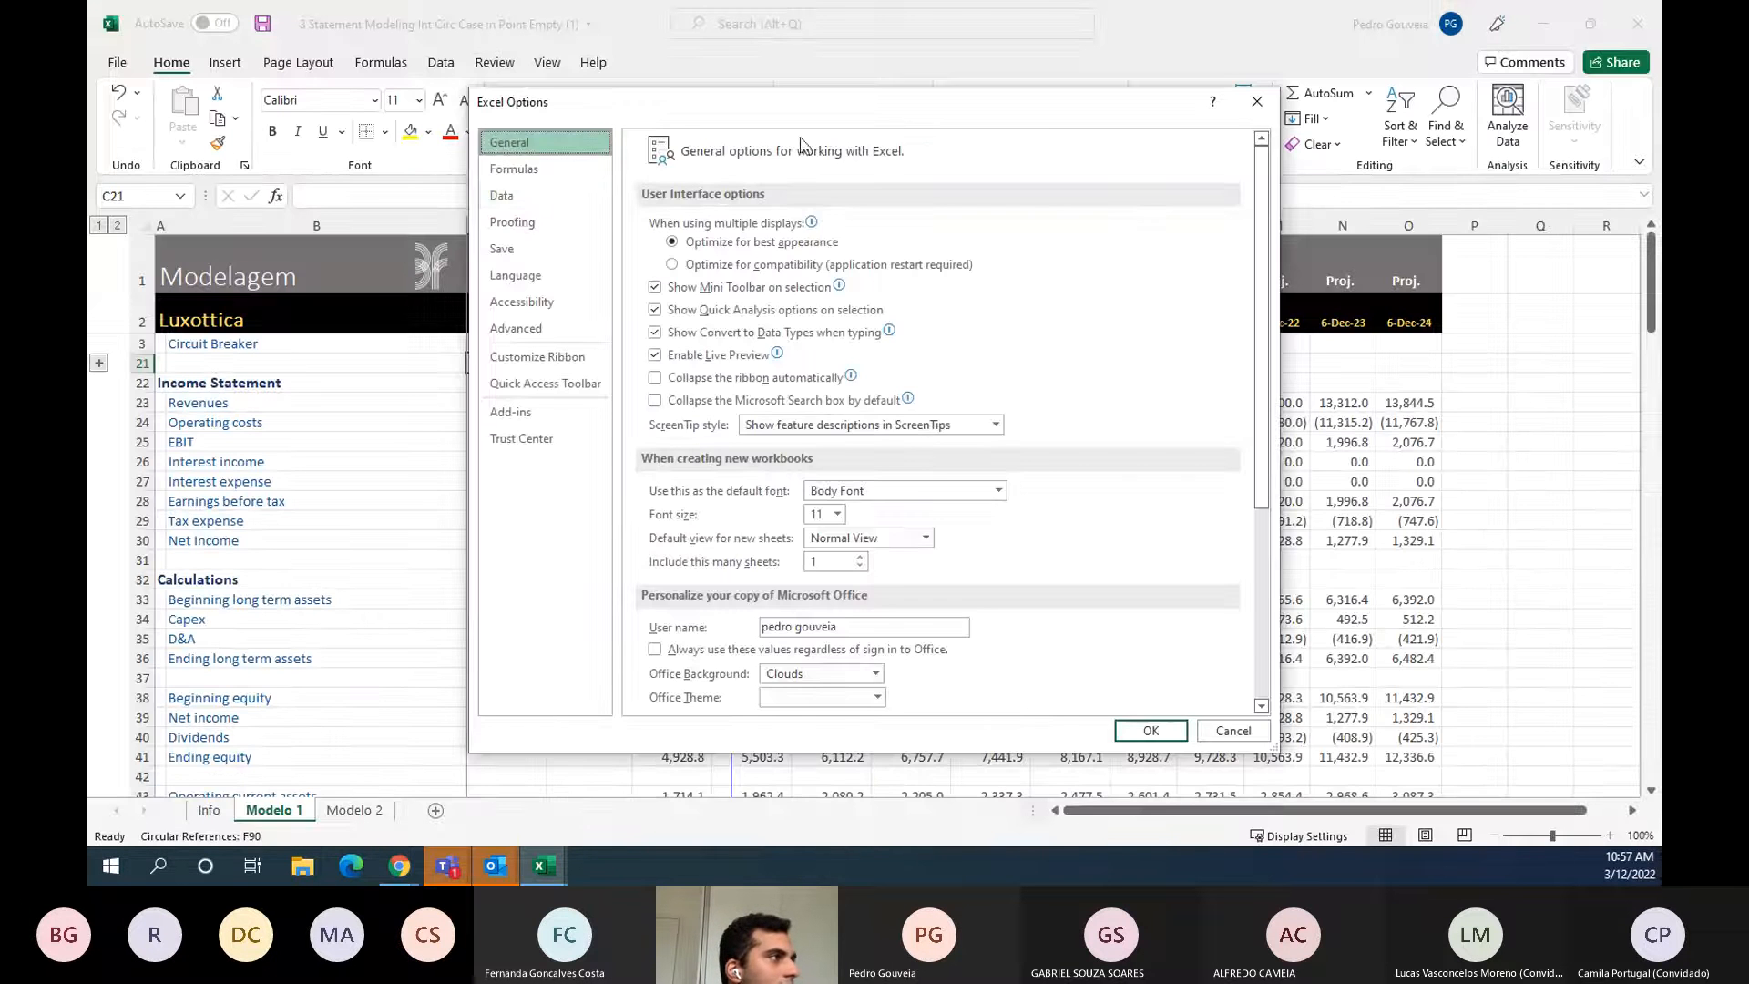
left_click(537, 169)
left_click(1089, 224)
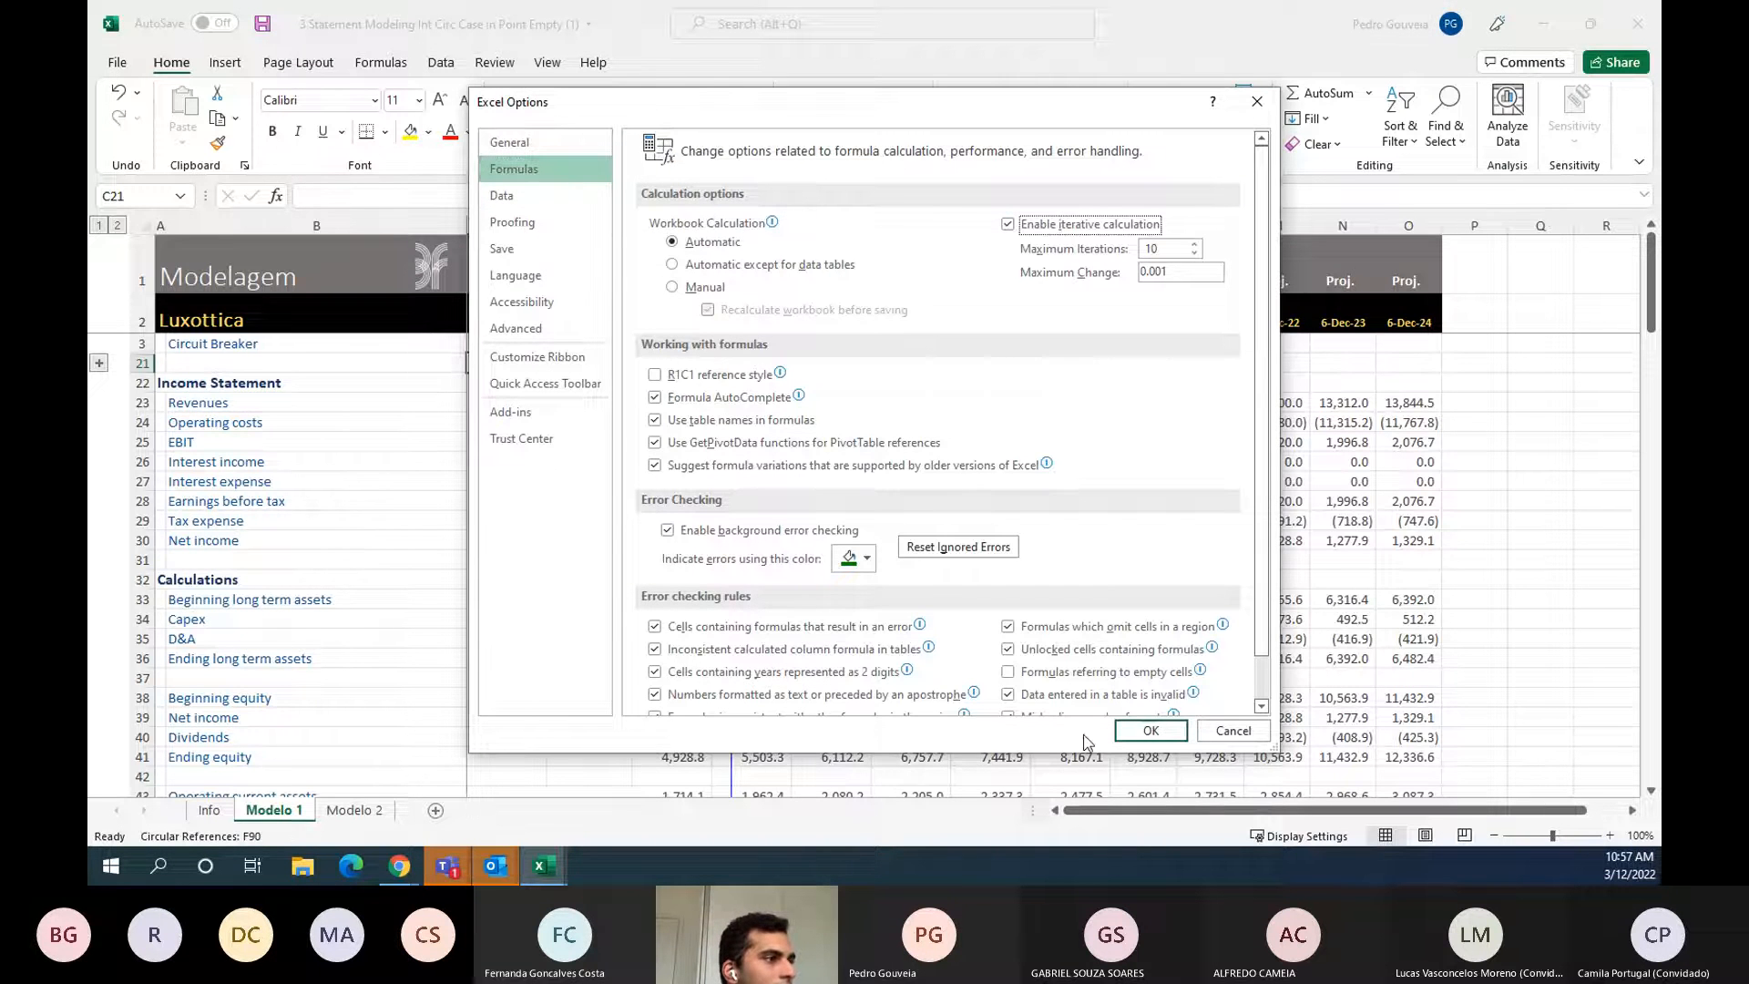
left_click(1152, 729)
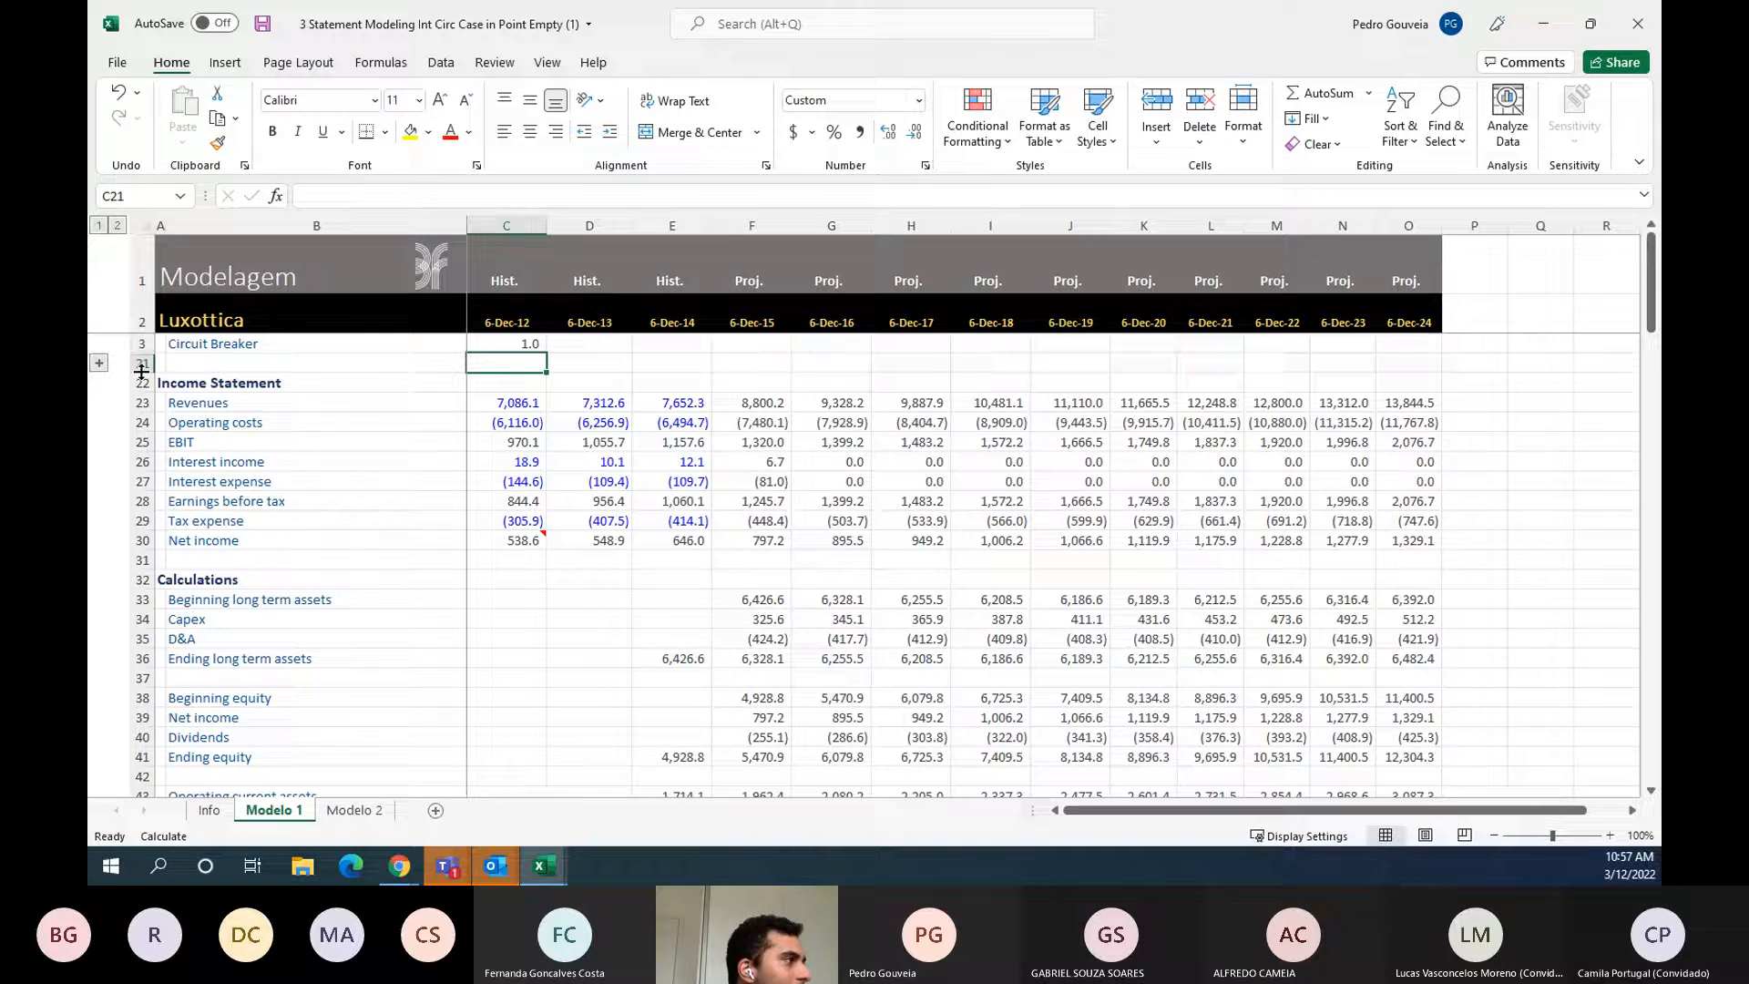
- Expand the collapsed assumption rows and ungroup rows 4 to 20
left_click(98, 363)
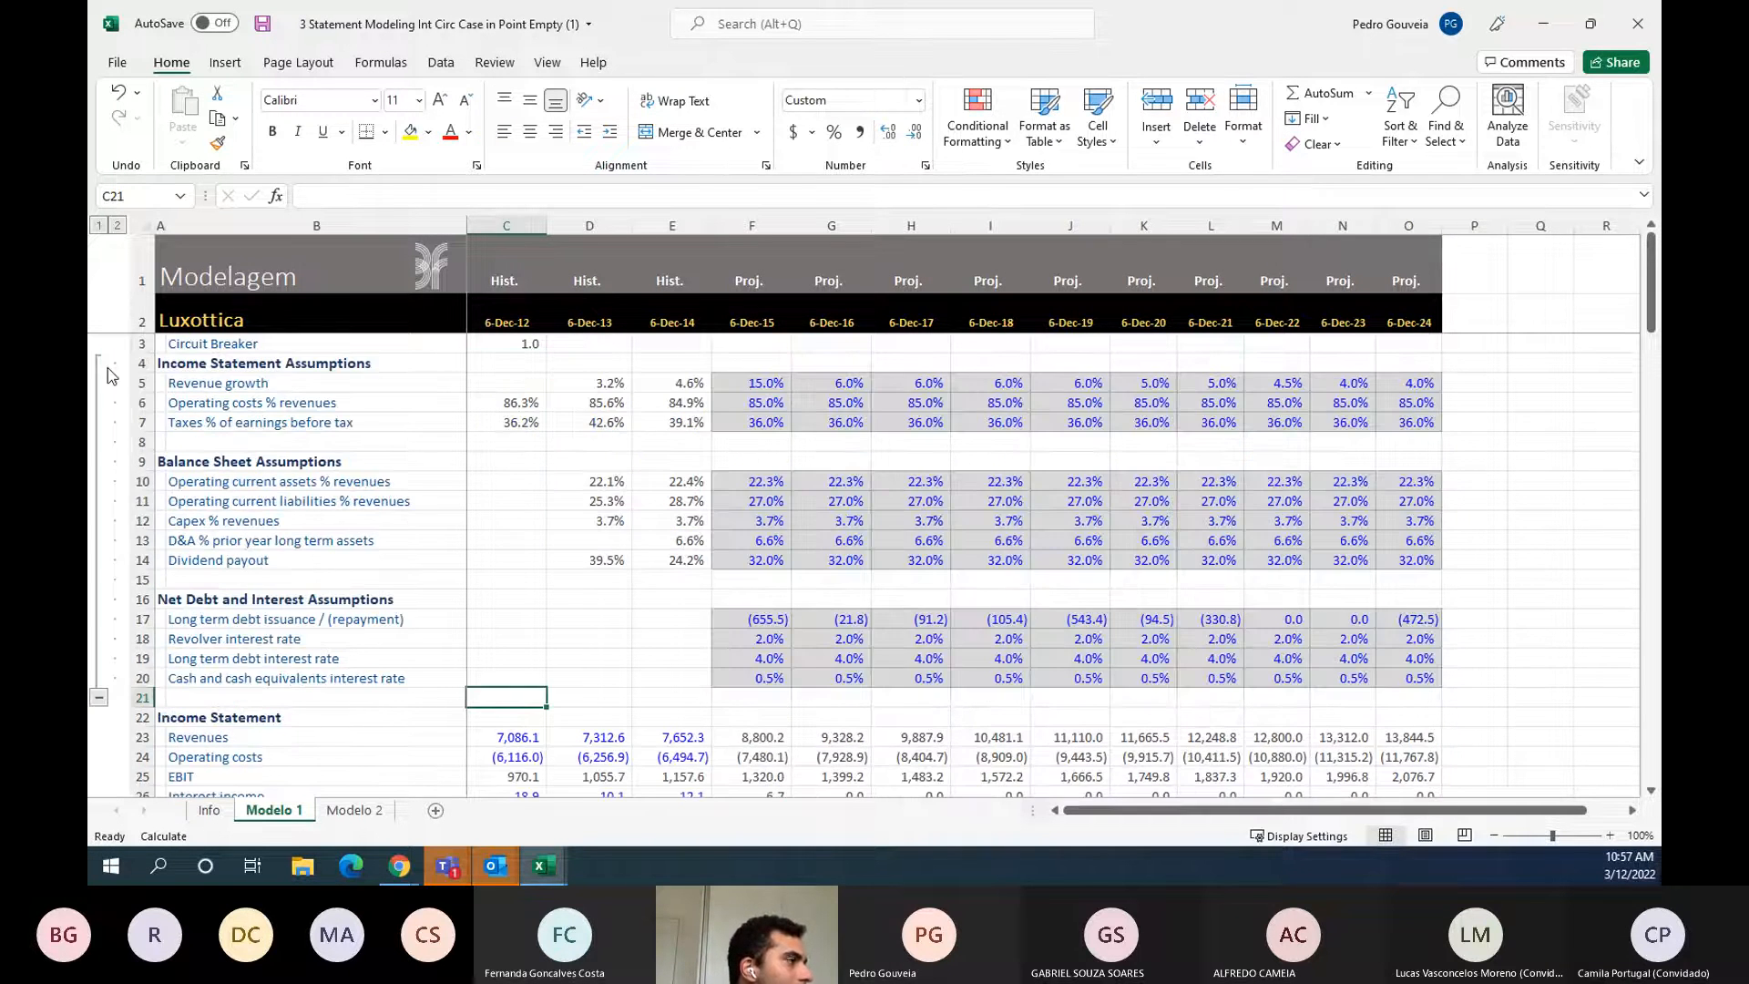
left_click(316, 384)
left_click(344, 365)
key("shift+space")
key("shift+Down")
key("shift+Down")
key("shift+Down")
key("shift+Down")
key("shift+Down")
key("shift+Down")
key("shift+Down")
key("shift+Down")
key("shift+Down")
key("shift+Down")
key("shift+Down")
key("shift+Down")
key("shift+Down")
key("shift+Down")
key("shift+Down")
key("shift+Down")
key("shift+Down")
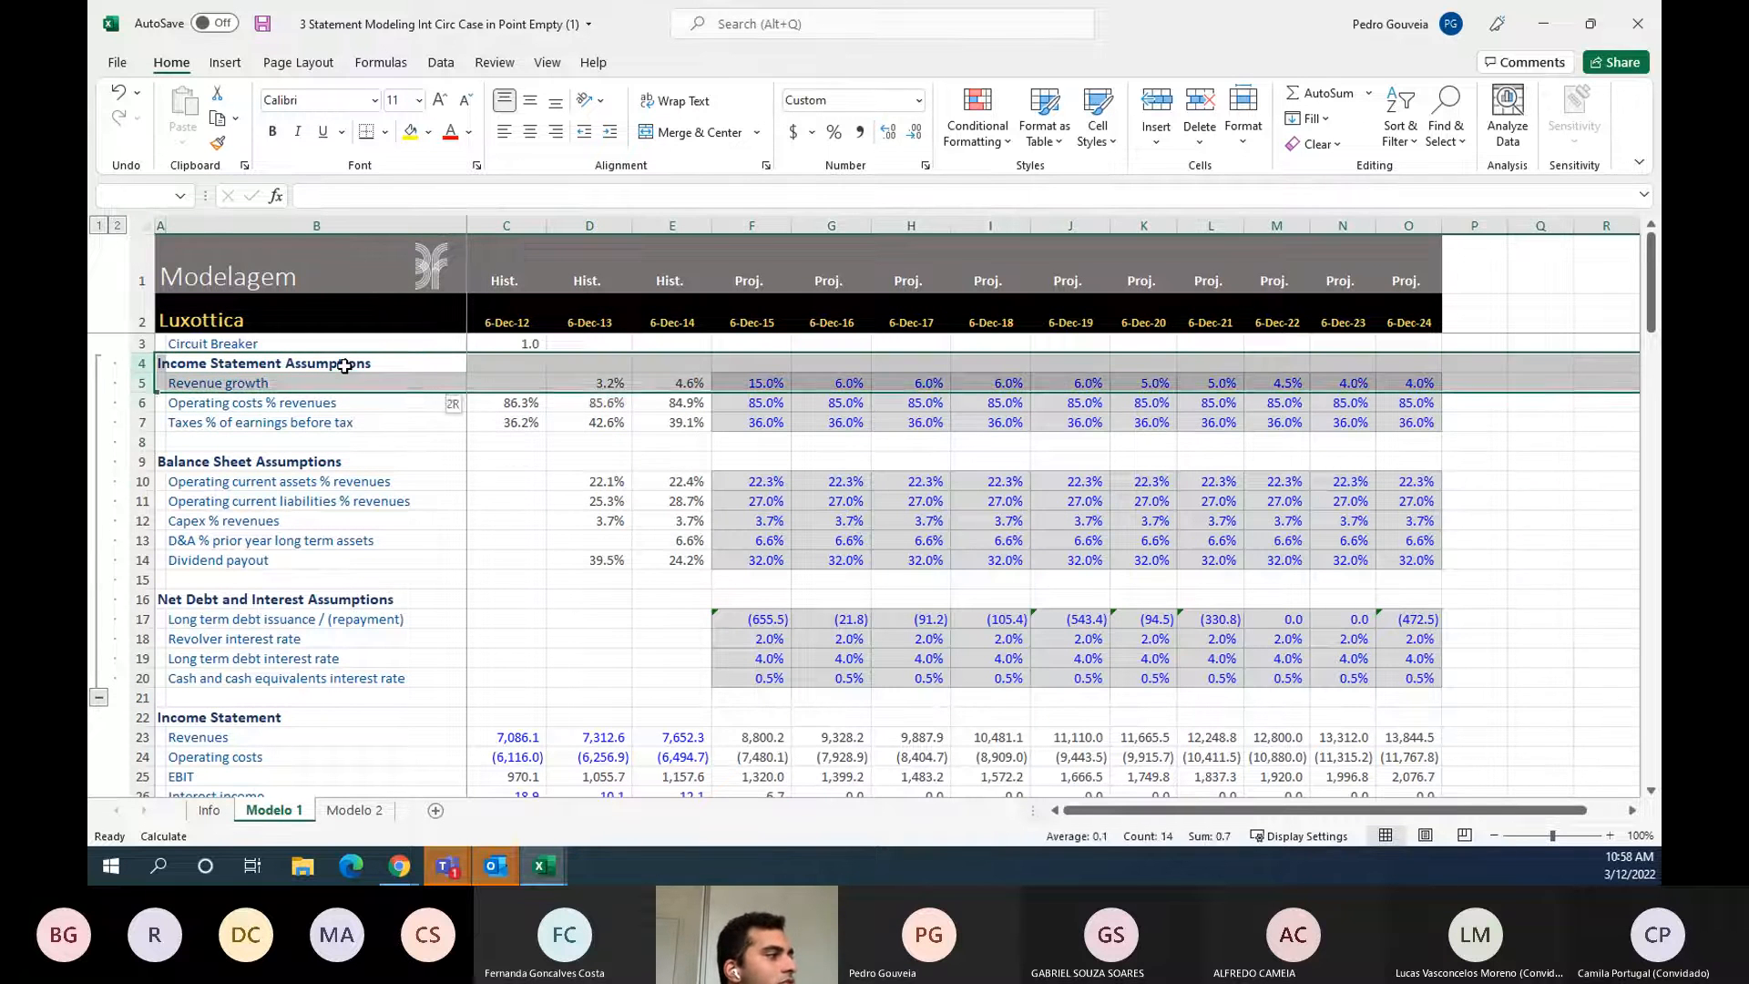
key("shift+Up")
key("alt+shift+Left")
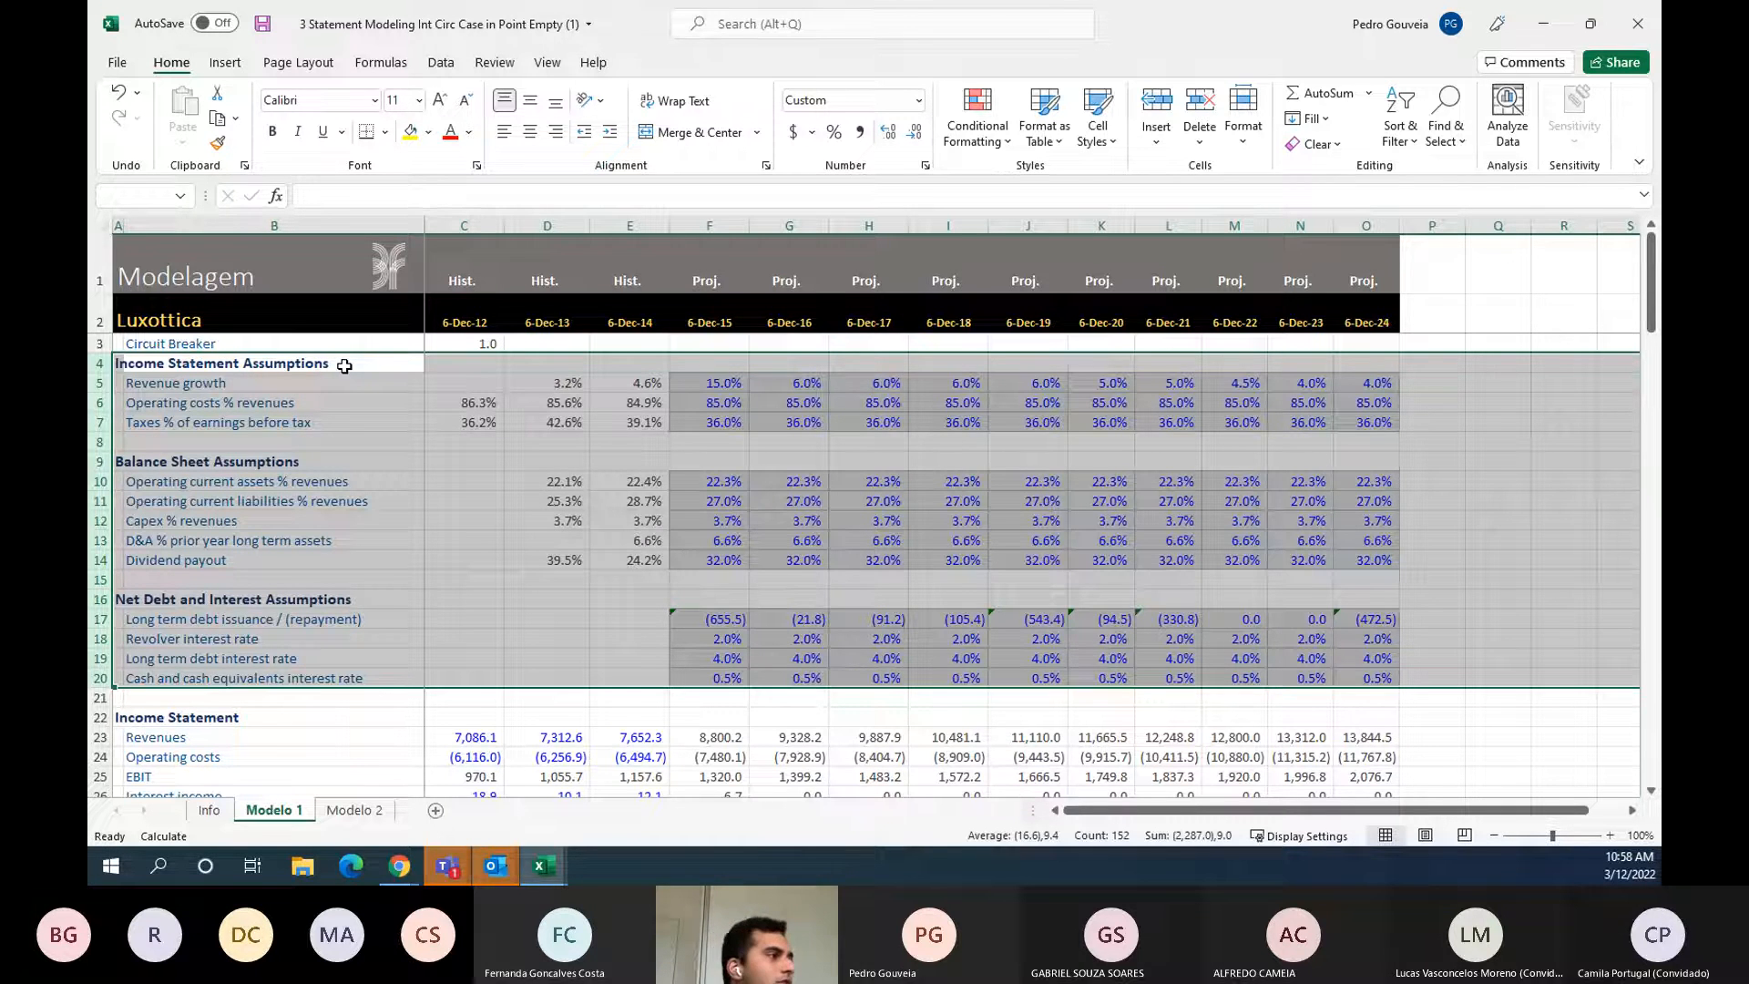
key("Right")
key("Right")
key("Right")
key("Right")
key("Down")
key("Right")
key("Right")
key("Right")
key("Right")
key("Right")
key("Left")
key("Up")
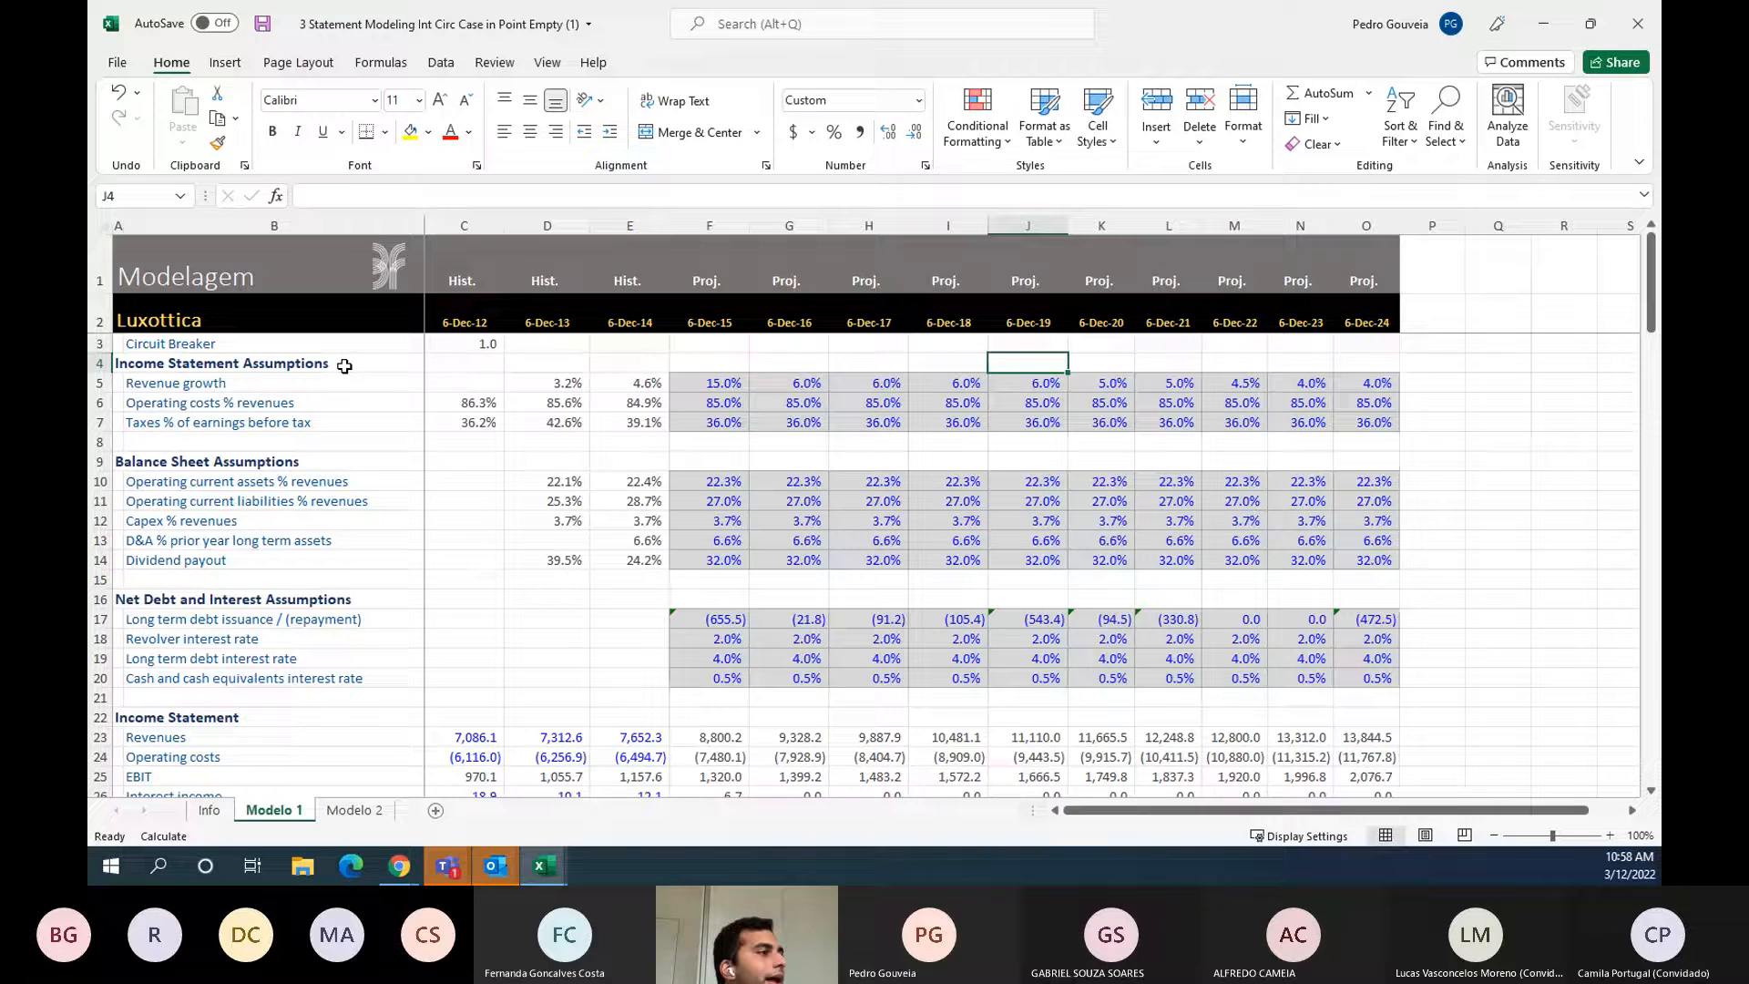
key("Left")
key("Left")
key("Down")
key("Down")
key("Left")
key("Left")
key("Down")
key("Down")
key("Down")
key("Down")
key("Left")
key("Down")
key("Down")
key("Down")
key("Down")
key("Down")
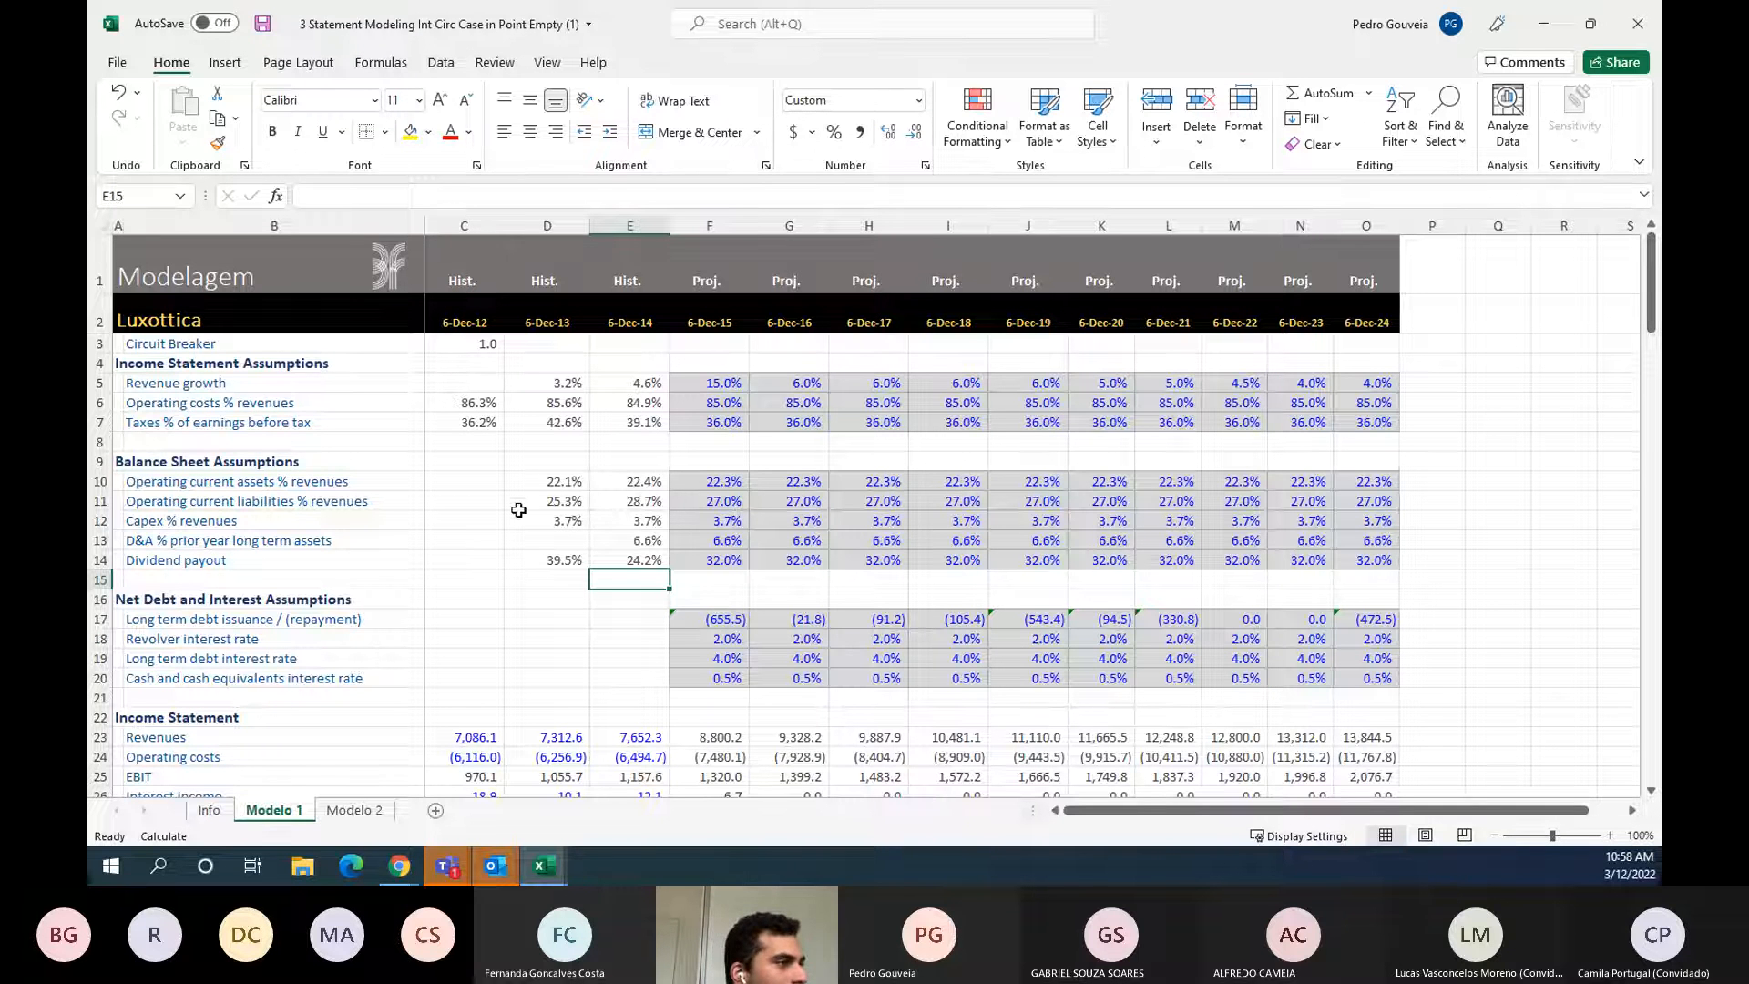
scroll(643, 603, "down", 3)
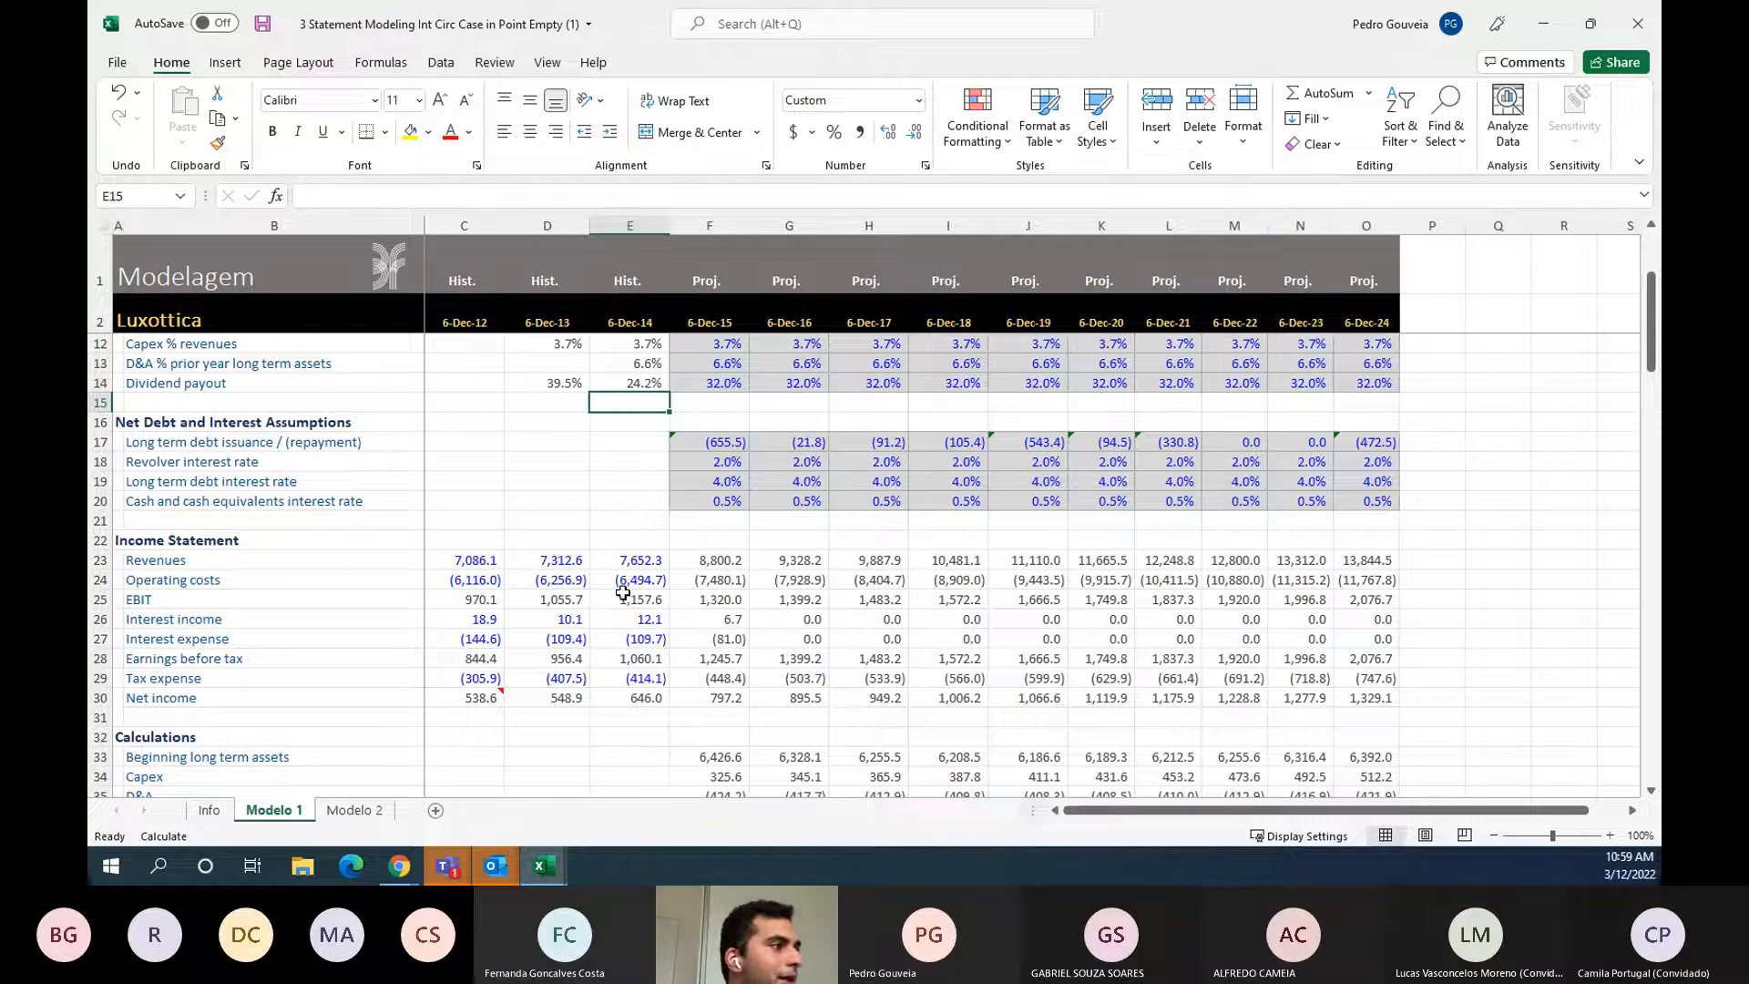
scroll(602, 494, "up", 3)
- Disable iterative calculation in the workbook's formula options and dismiss the circular reference alert
left_click(116, 62)
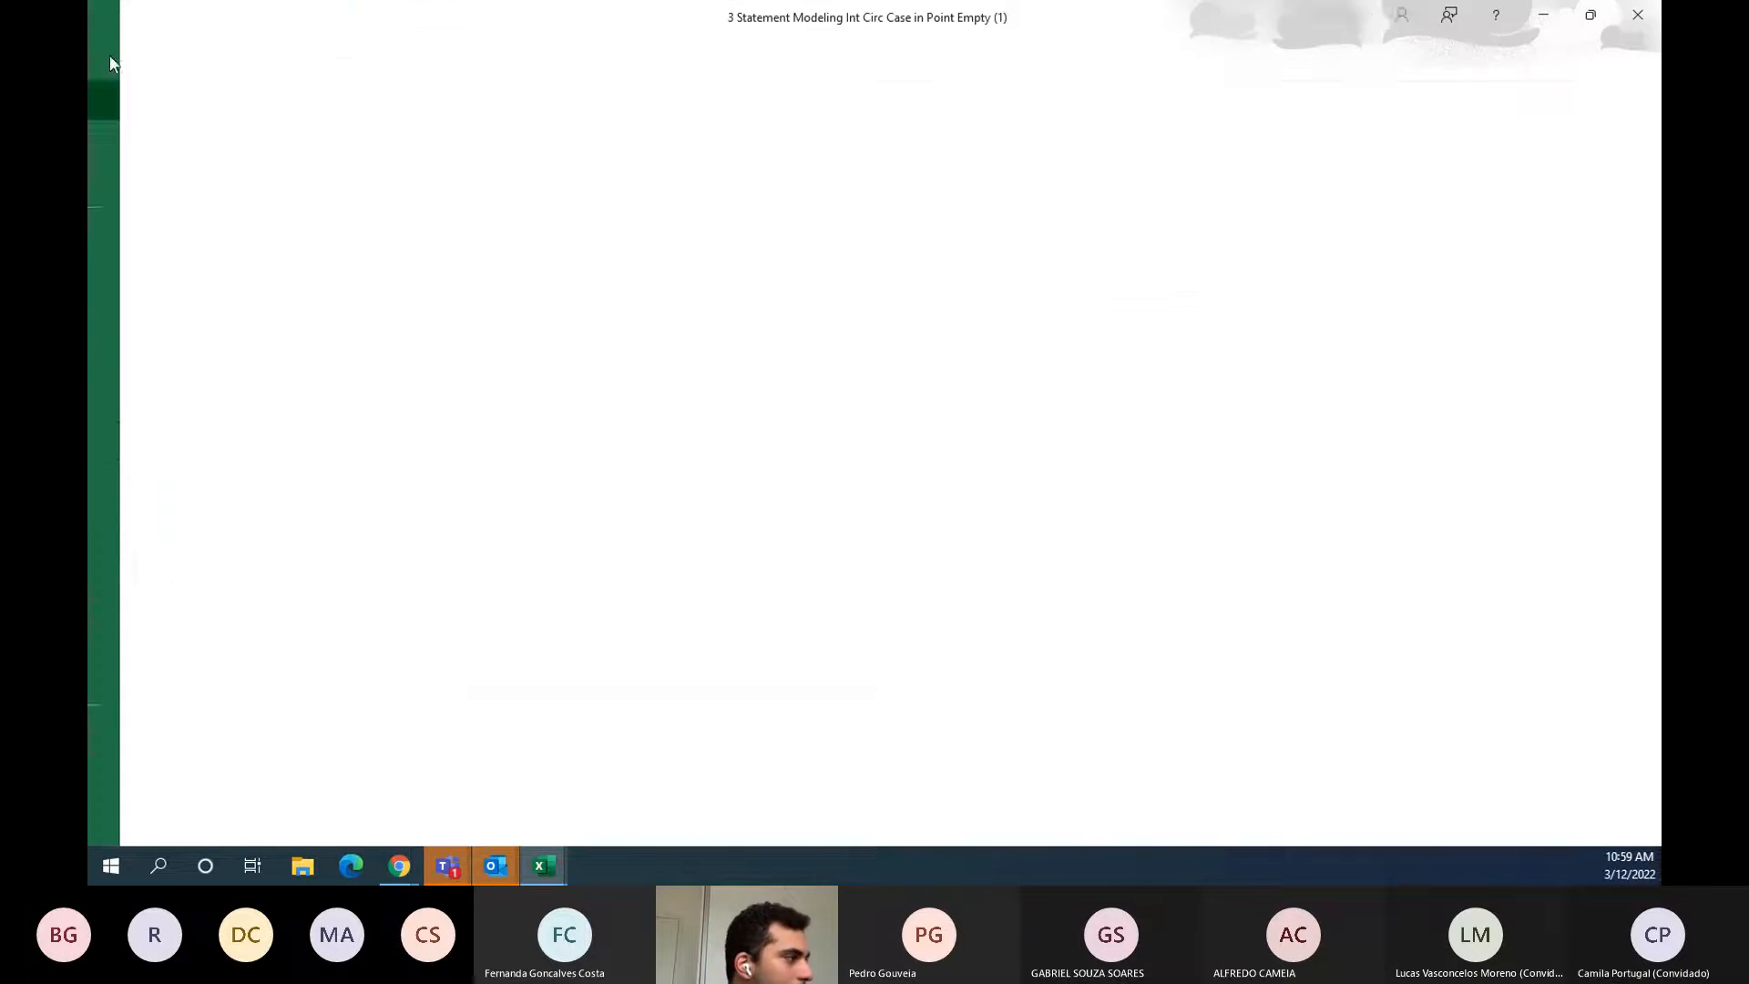
left_click(155, 812)
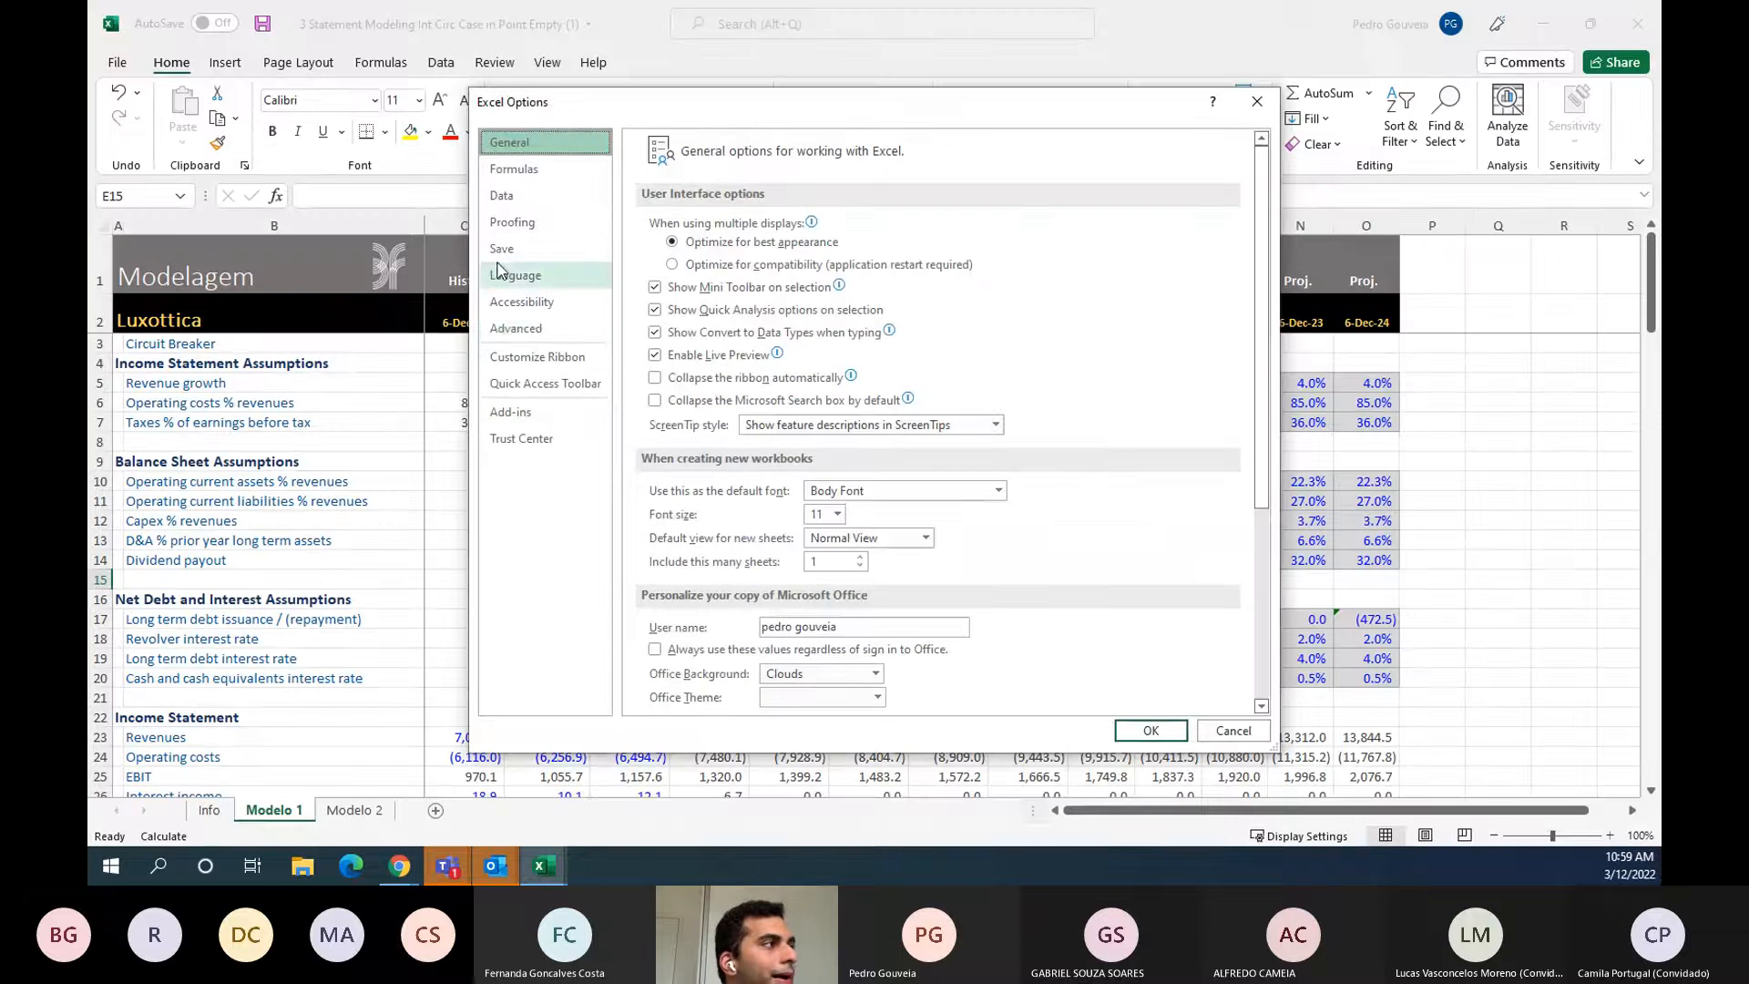
left_click(527, 170)
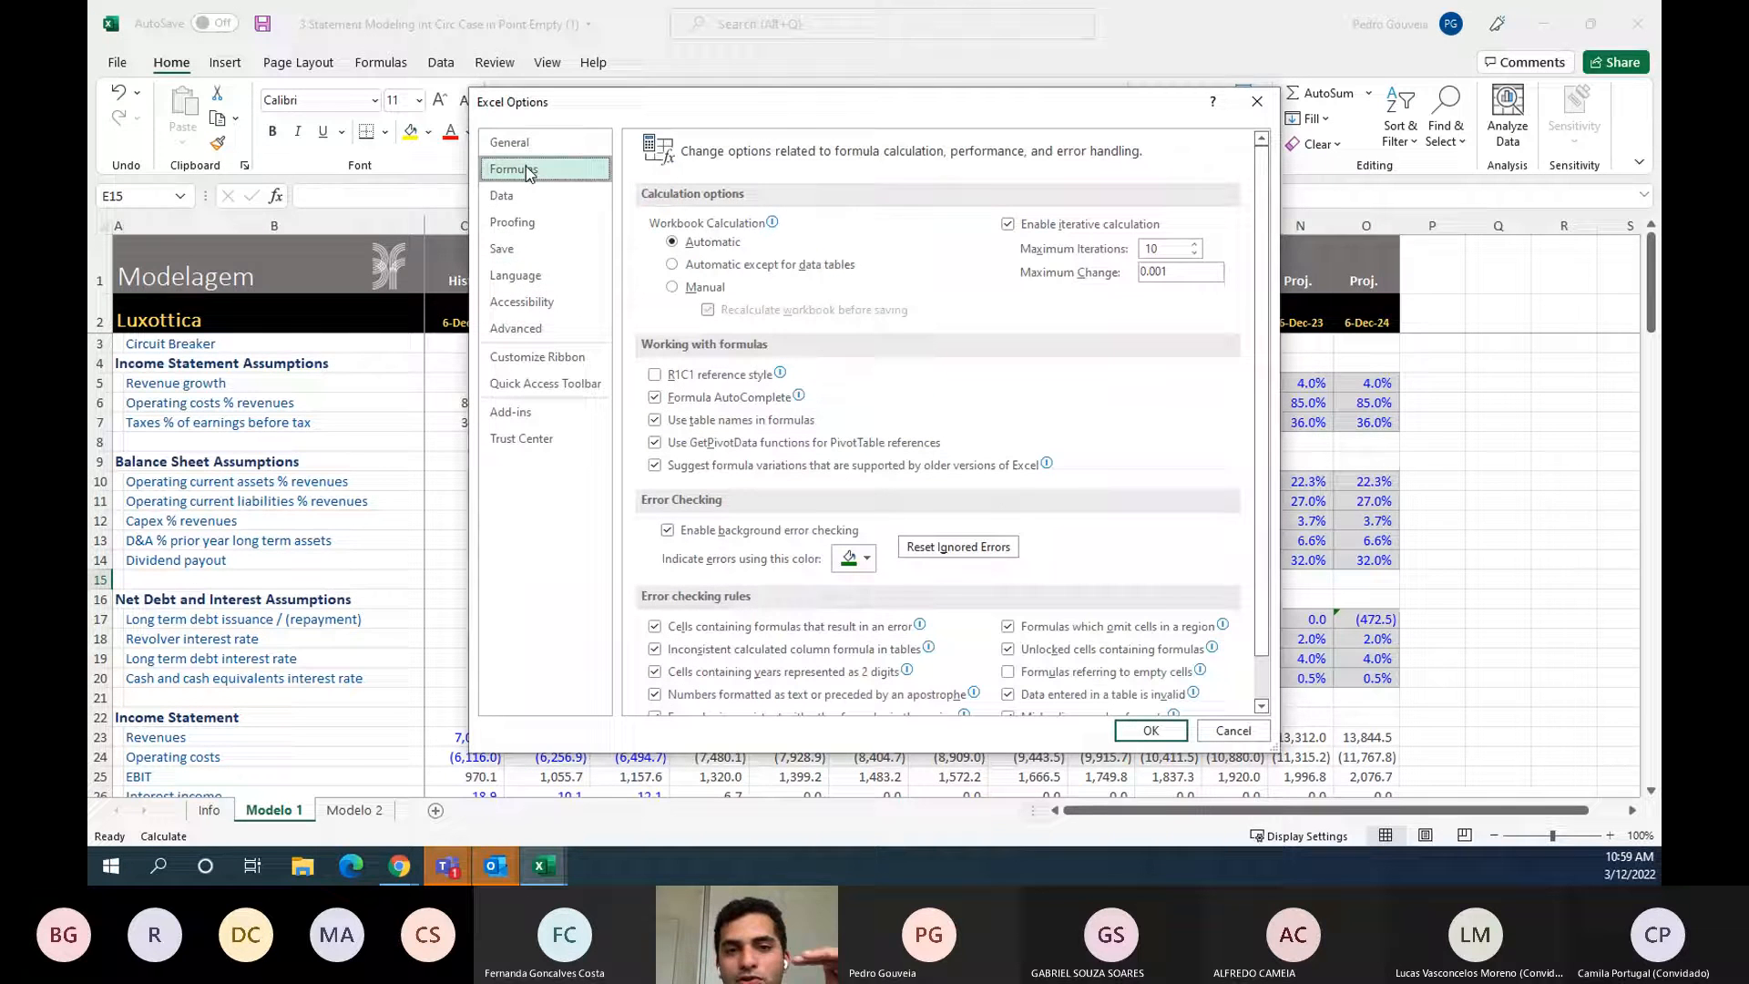
left_click(1010, 225)
left_click(1151, 730)
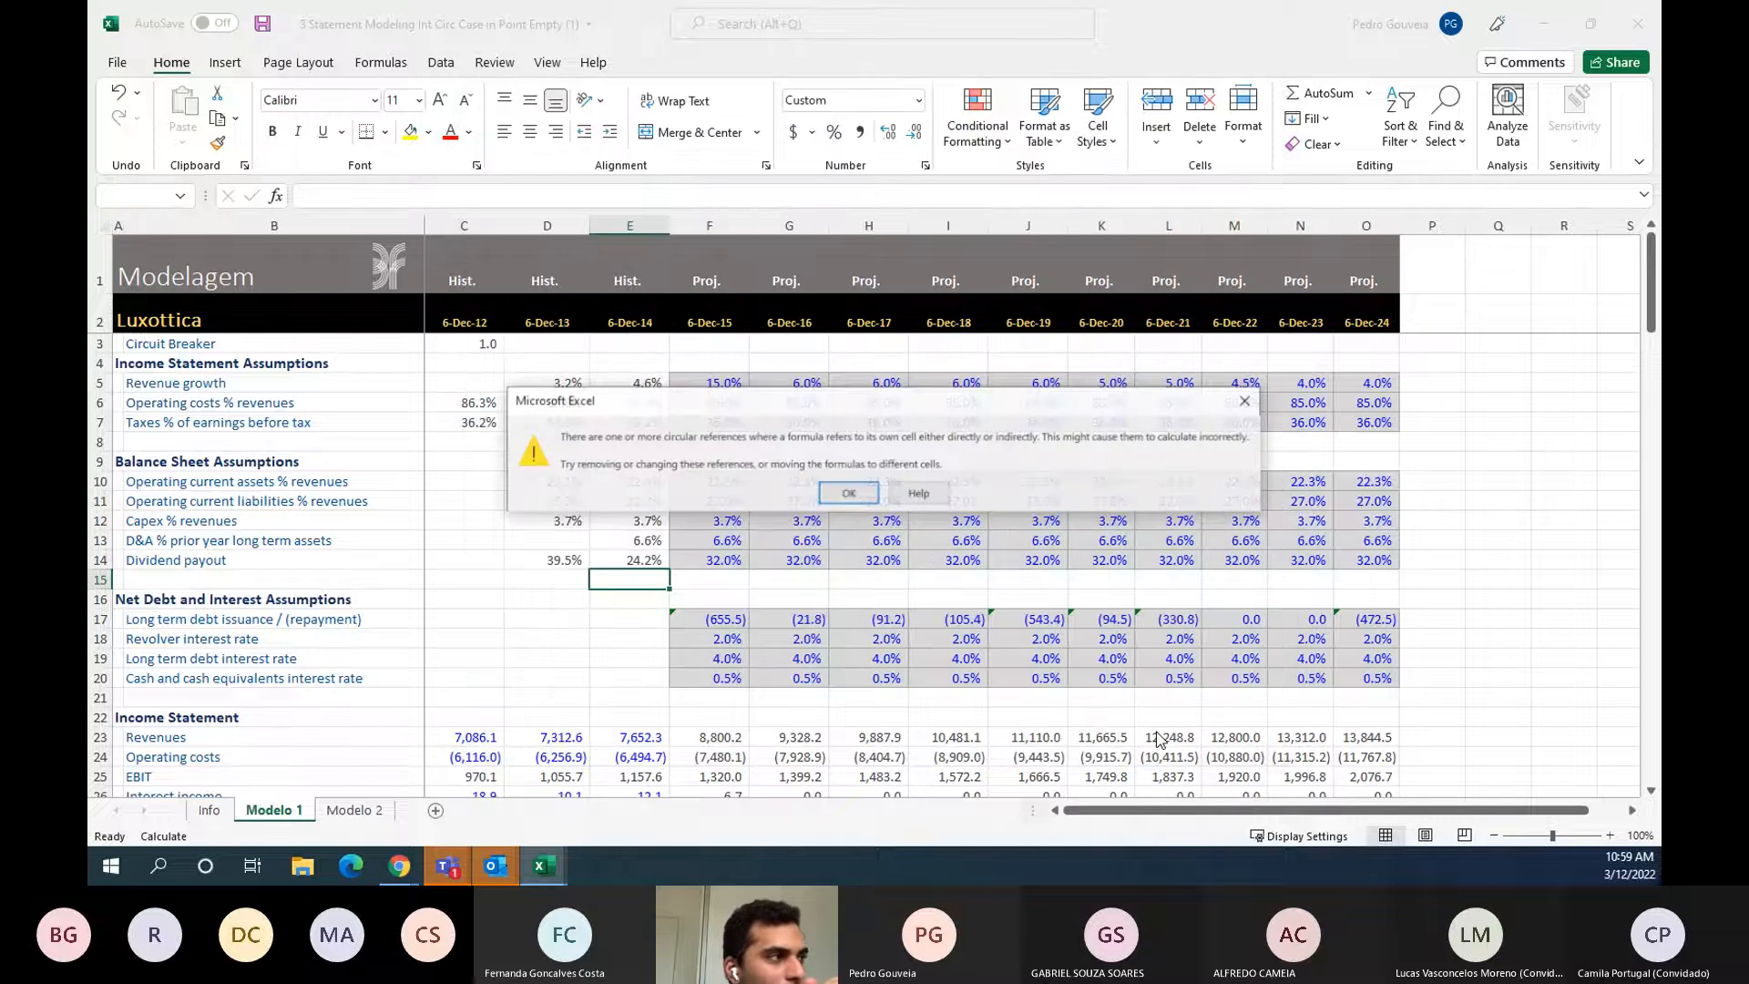
left_click(852, 497)
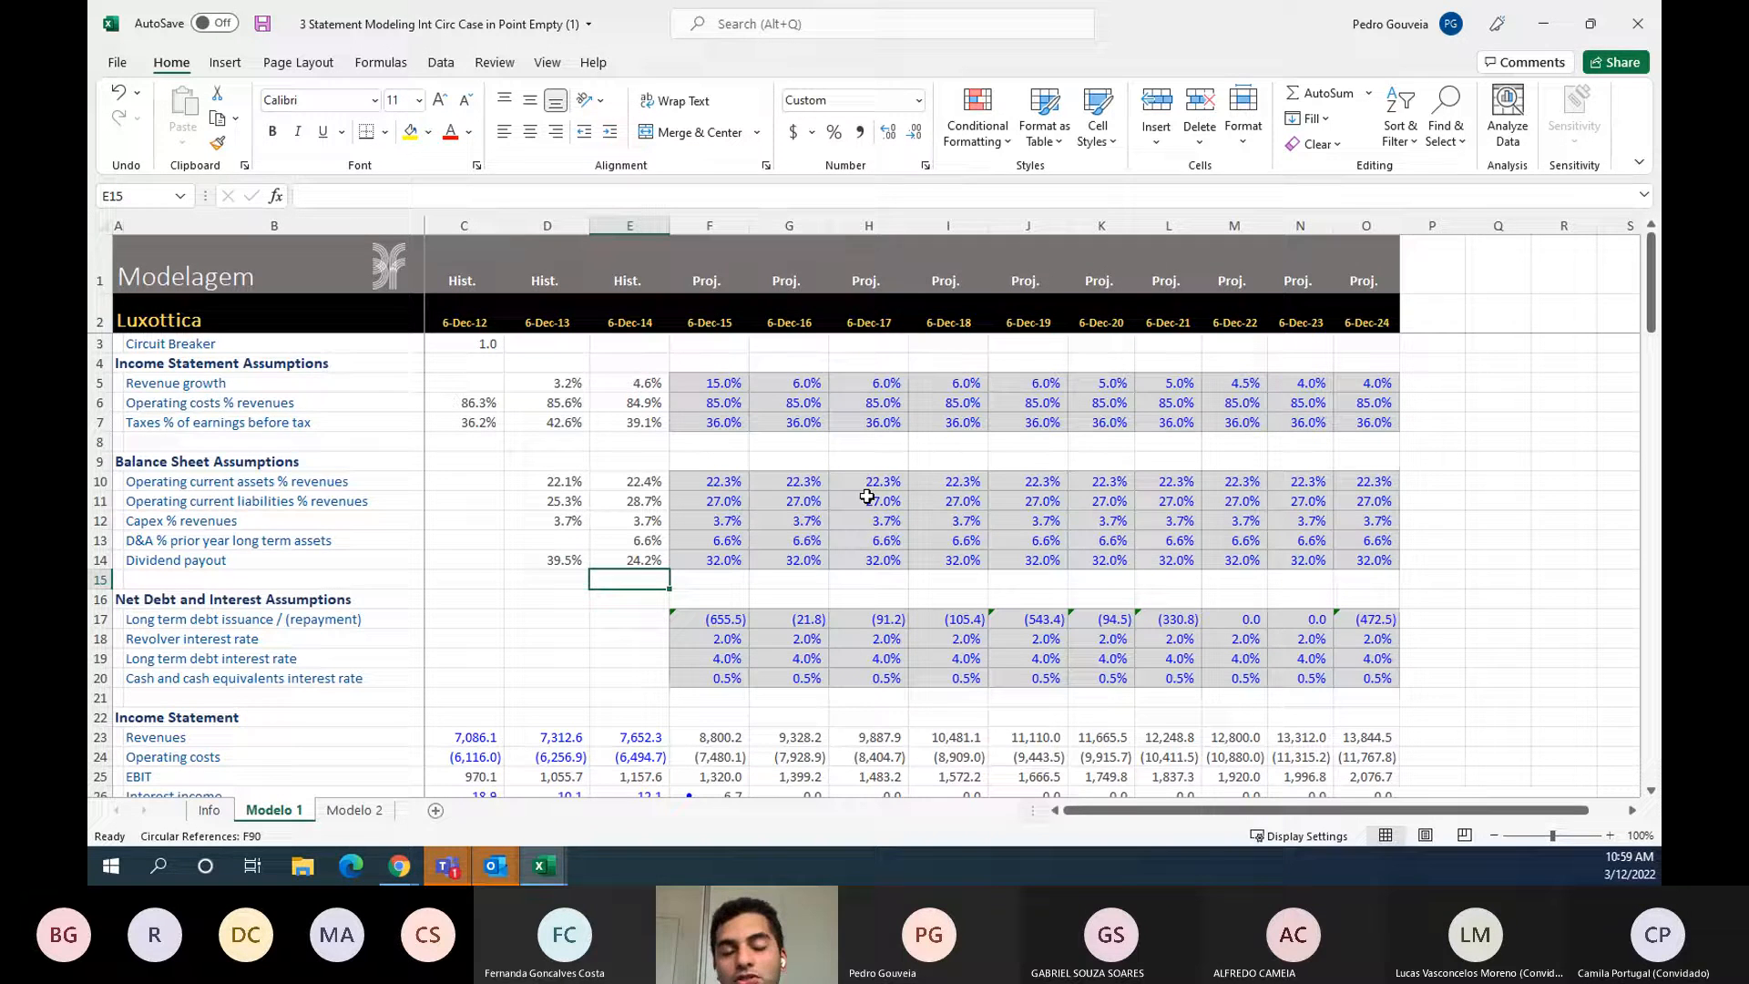
- Set the Circuit Breaker in C3 to 0
left_click(621, 481)
left_click(470, 324)
left_click(473, 354)
type("0")
key("Return")
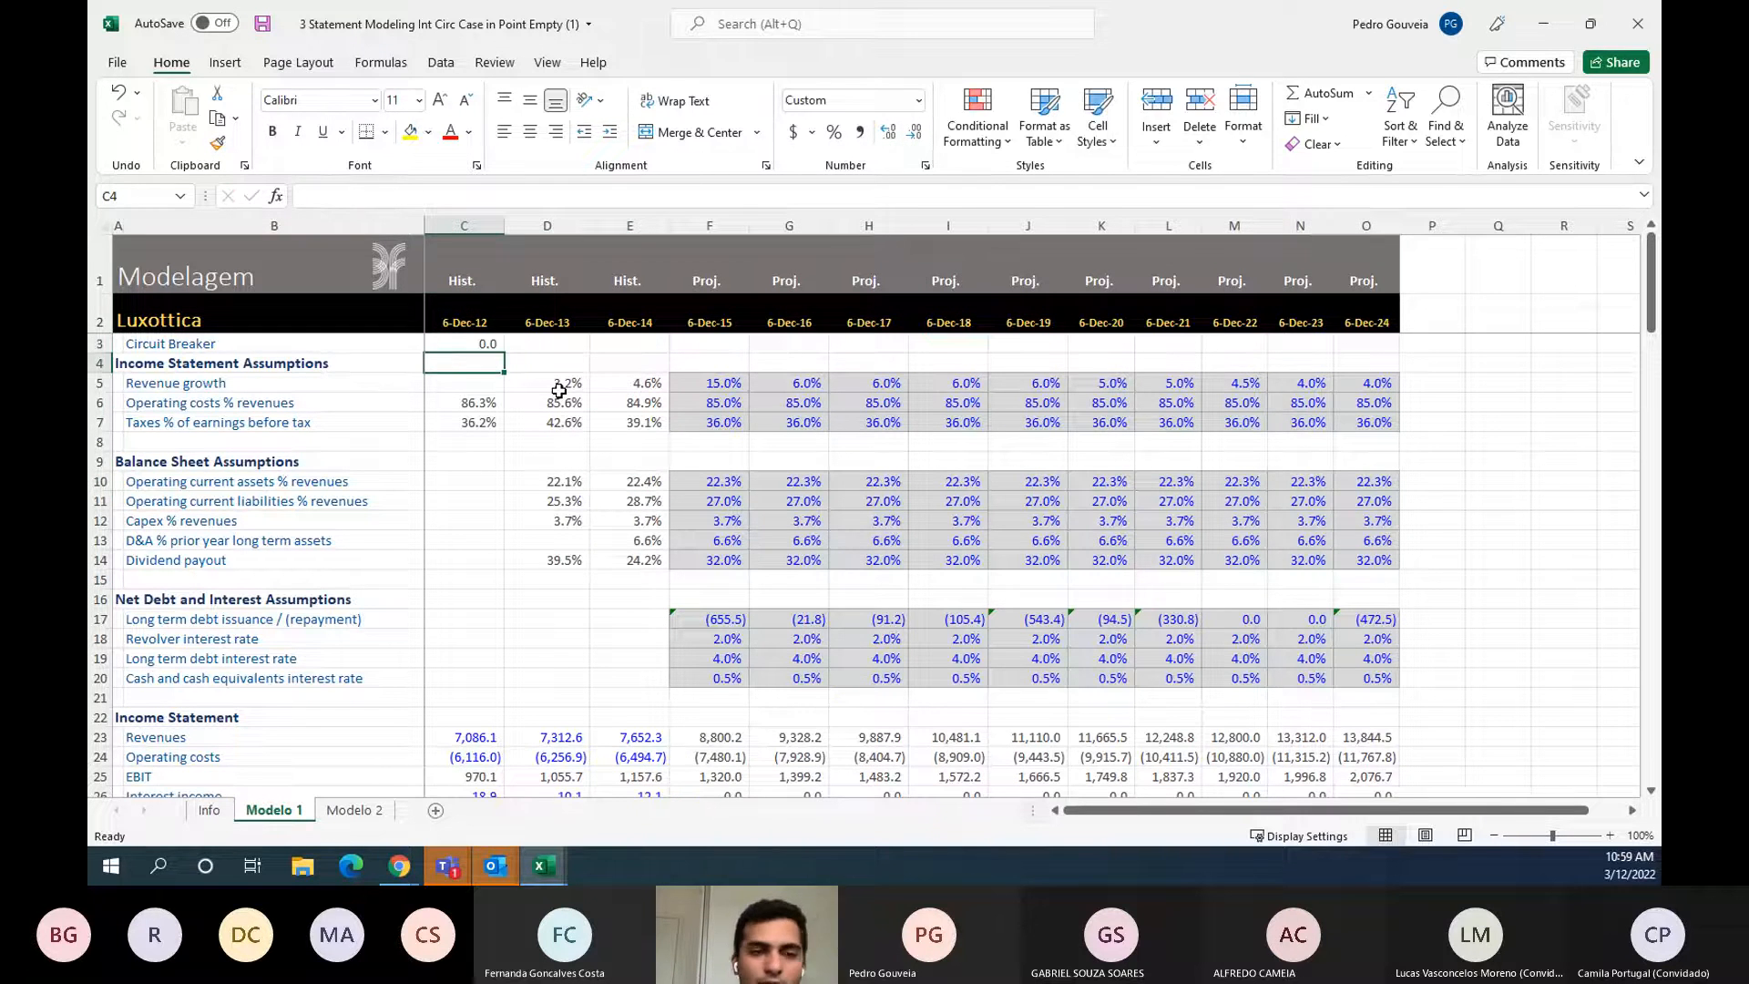
- Select the projected interest income and interest expense in F26:O27 and compare them with the Circuit Breaker setting
scroll(585, 451, "down", 2)
left_click_drag(730, 681, 1395, 706)
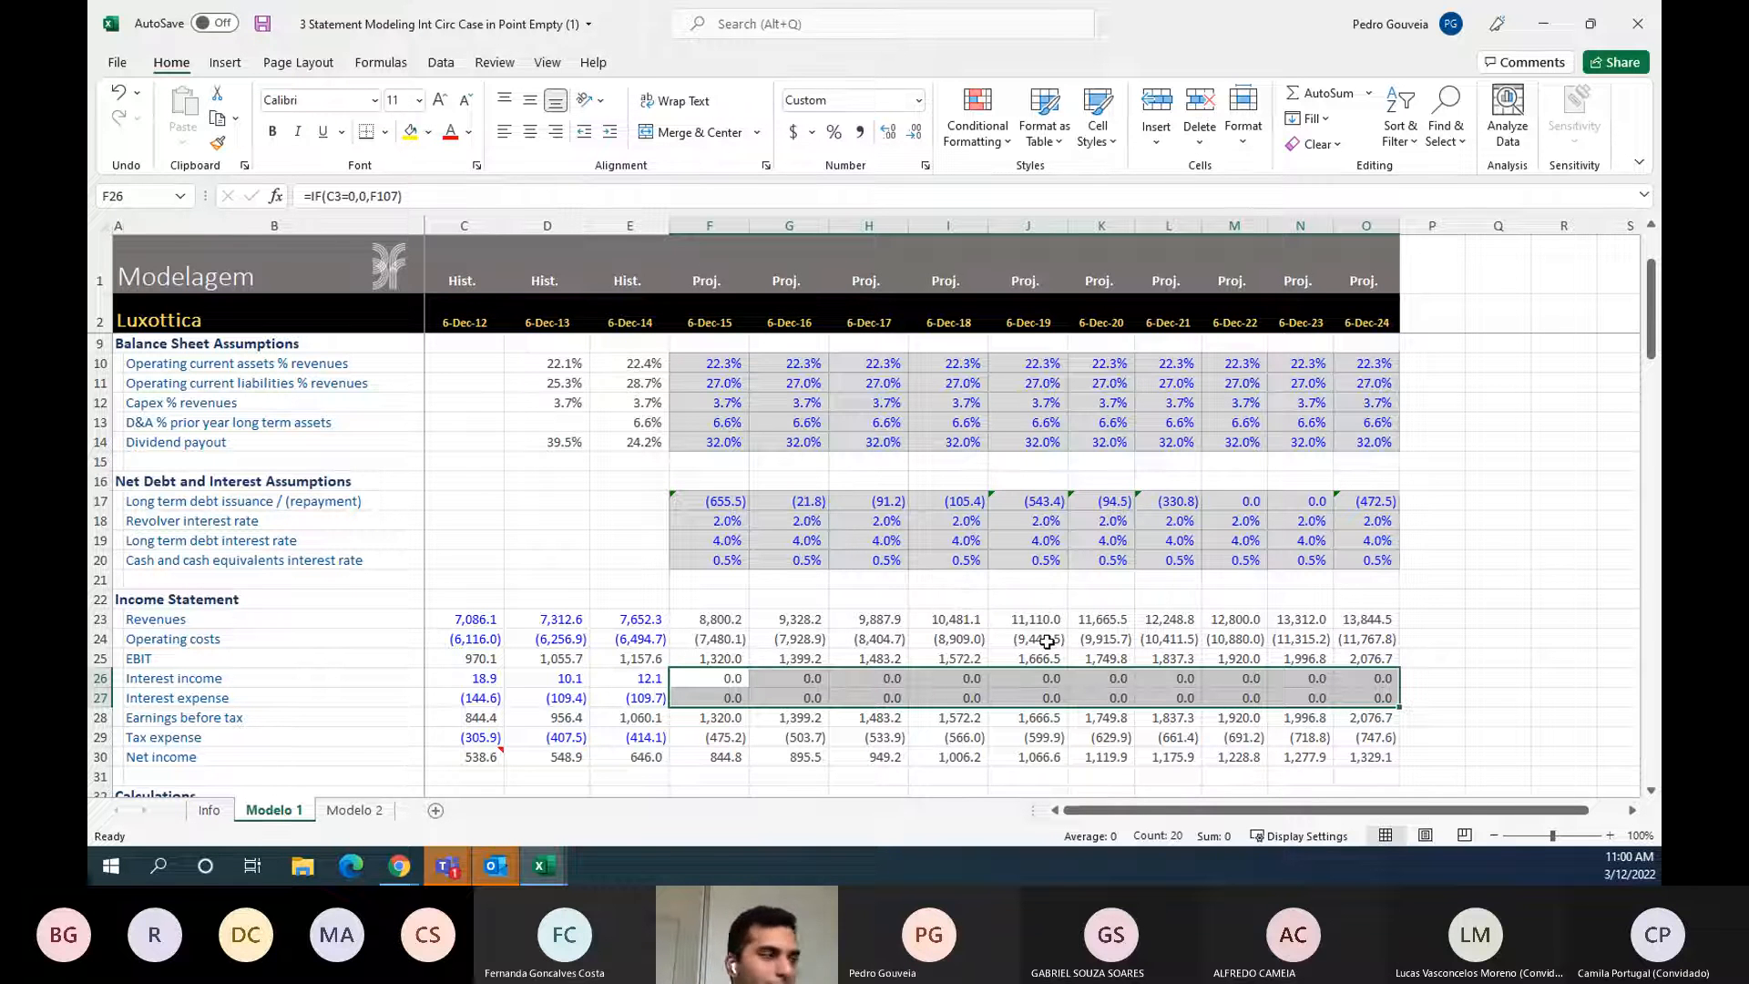
scroll(749, 642, "up", 2)
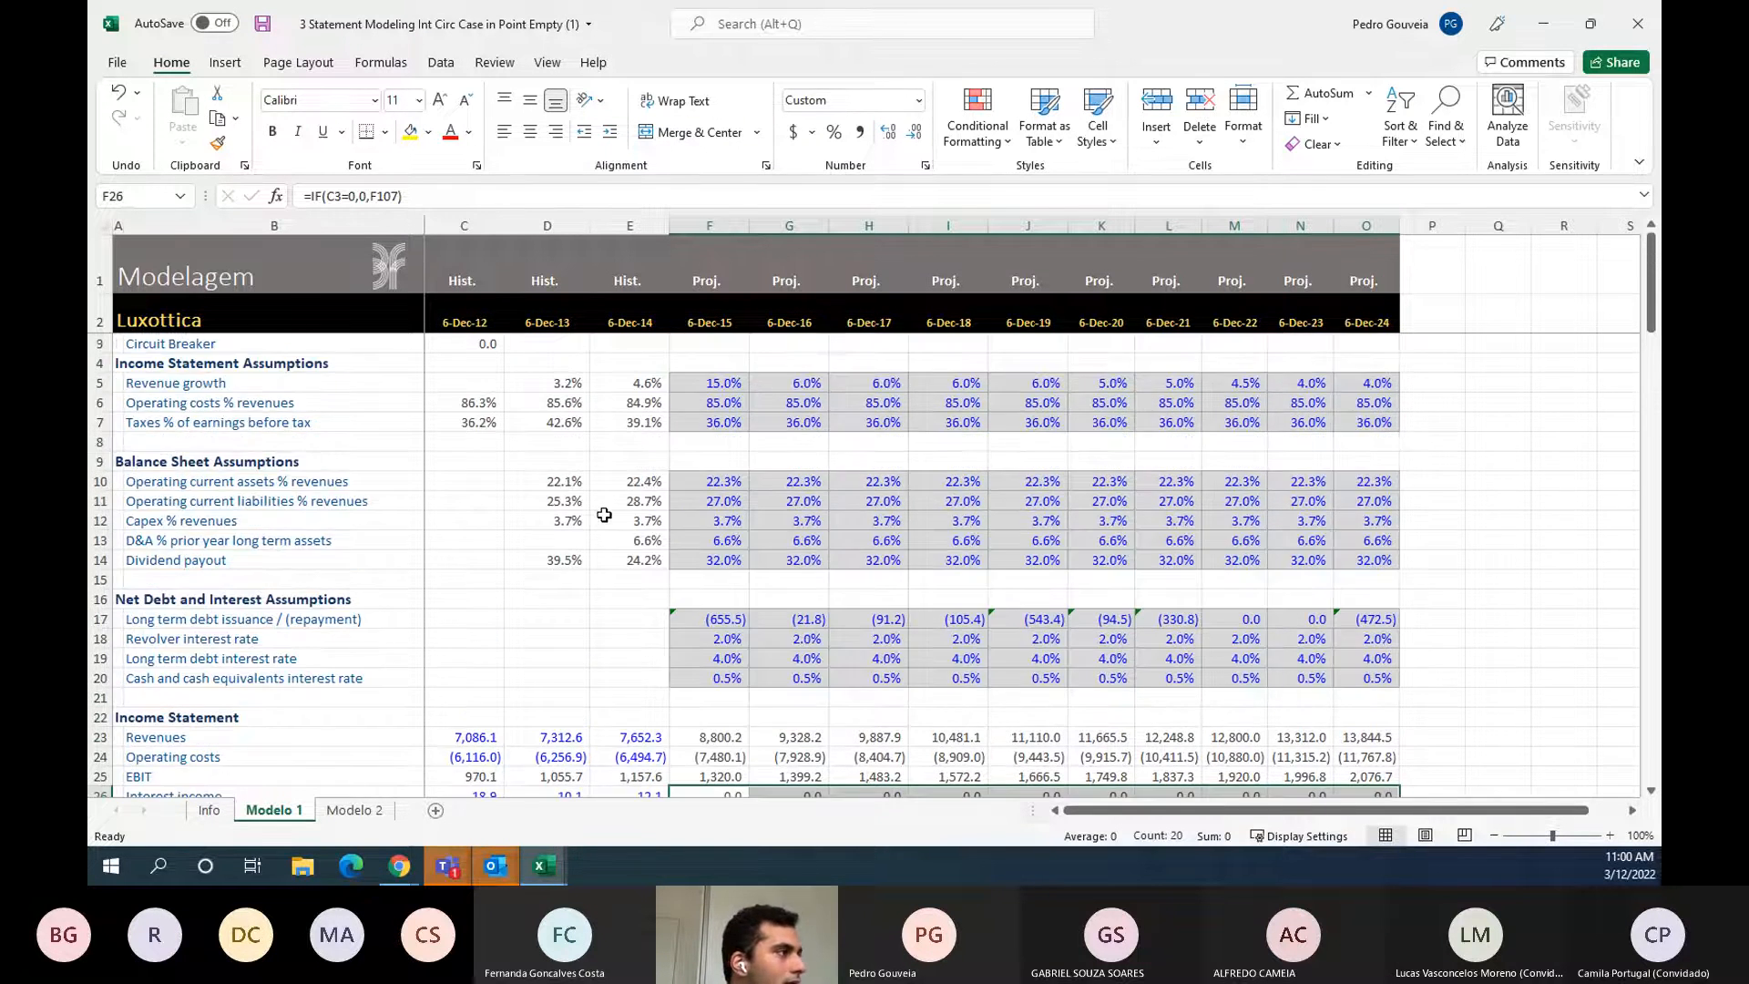
scroll(583, 655, "down", 2)
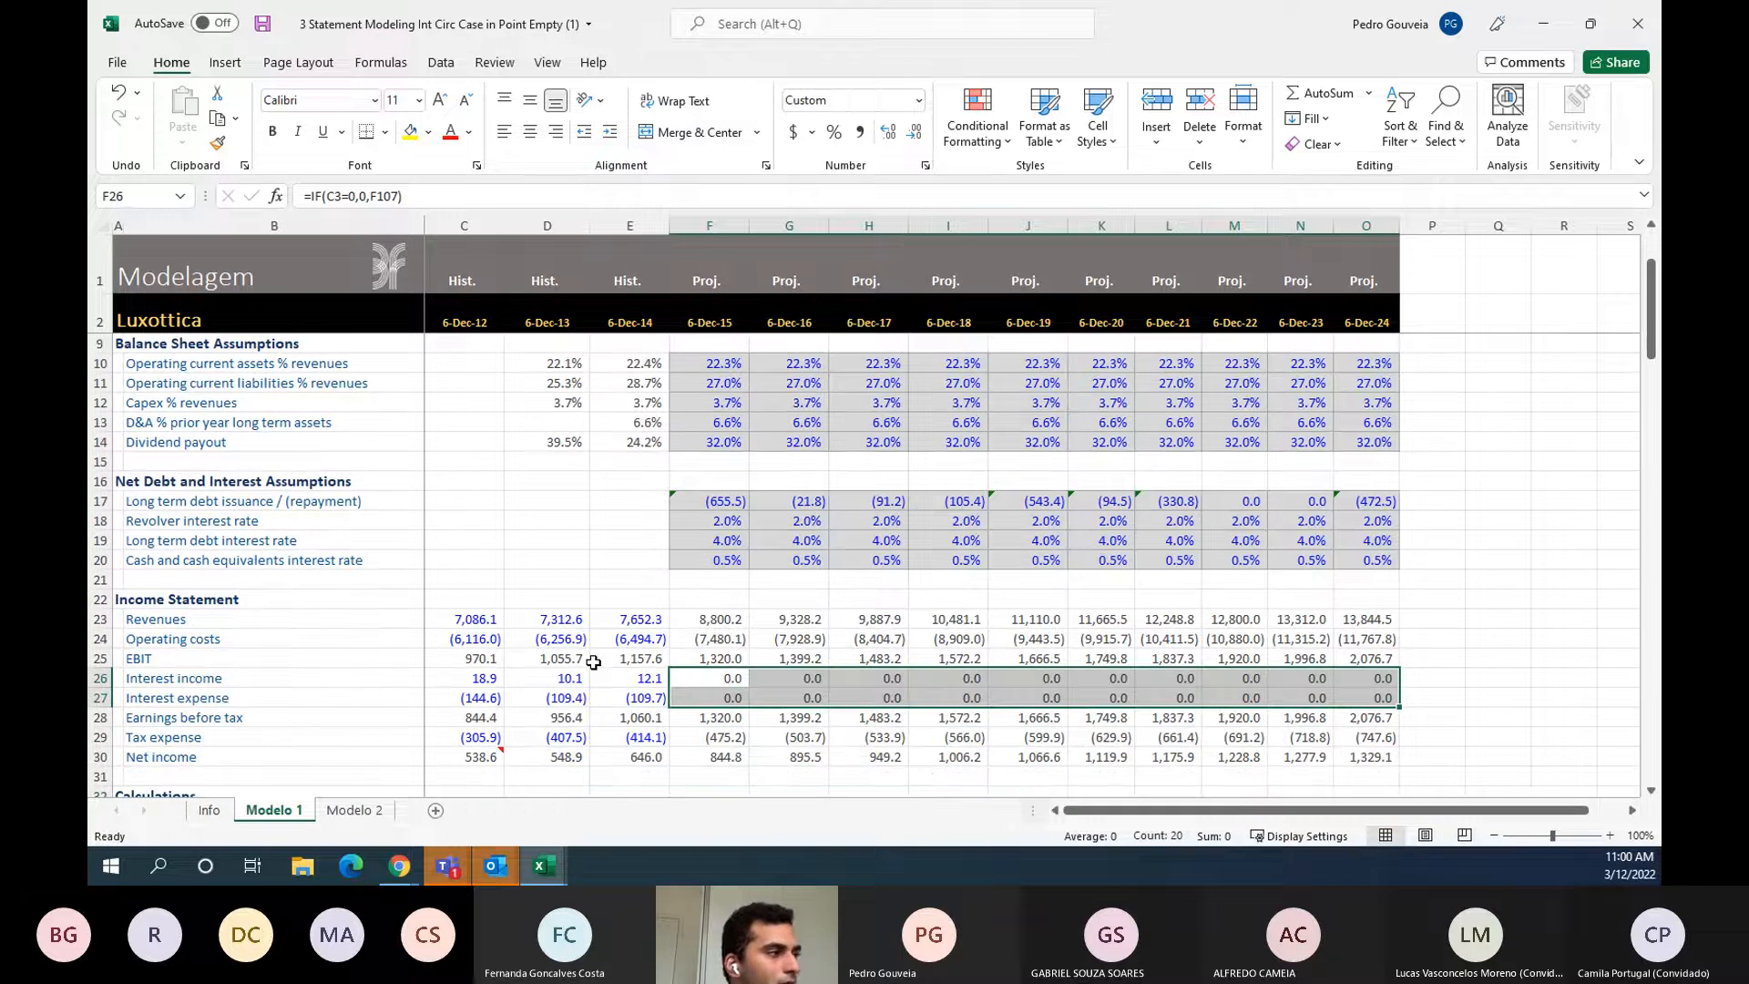
- Examine the interest income formula in F26 and trace its reference to the Circuit Breaker in C3, leaving the formula as it is
double_click(708, 681)
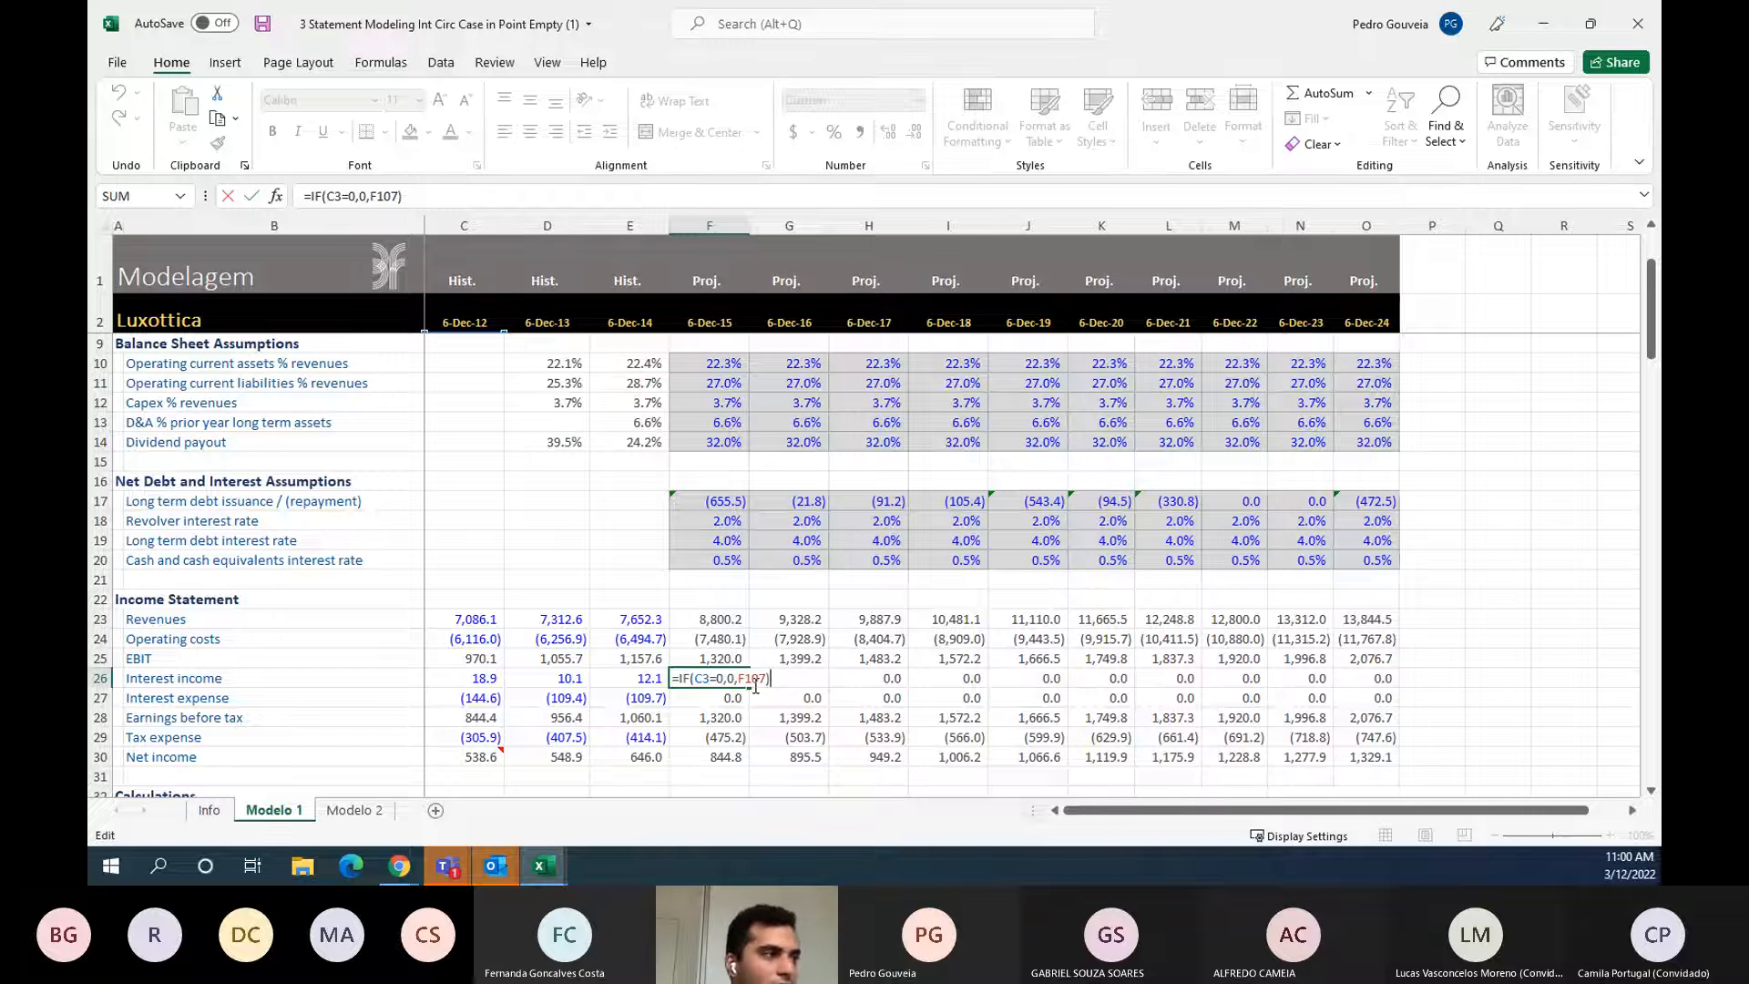
left_click(704, 678)
scroll(727, 694, "up", 2)
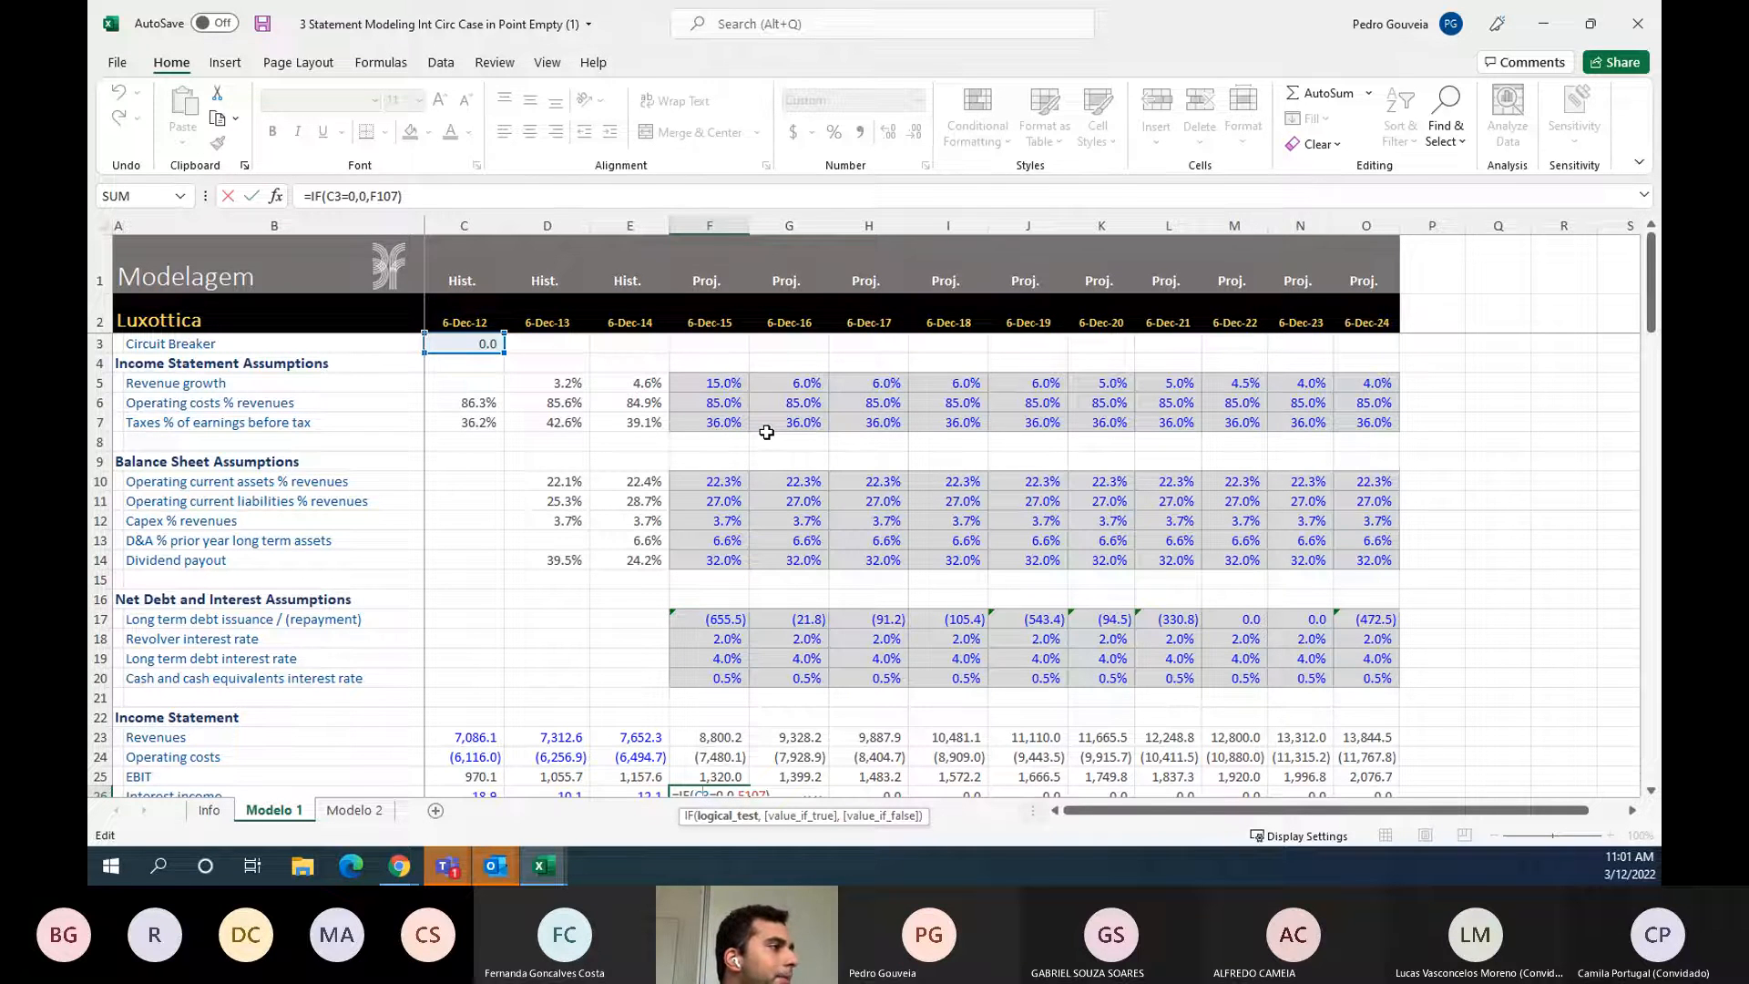
scroll(767, 432, "down", 2)
scroll(766, 432, "up", 2)
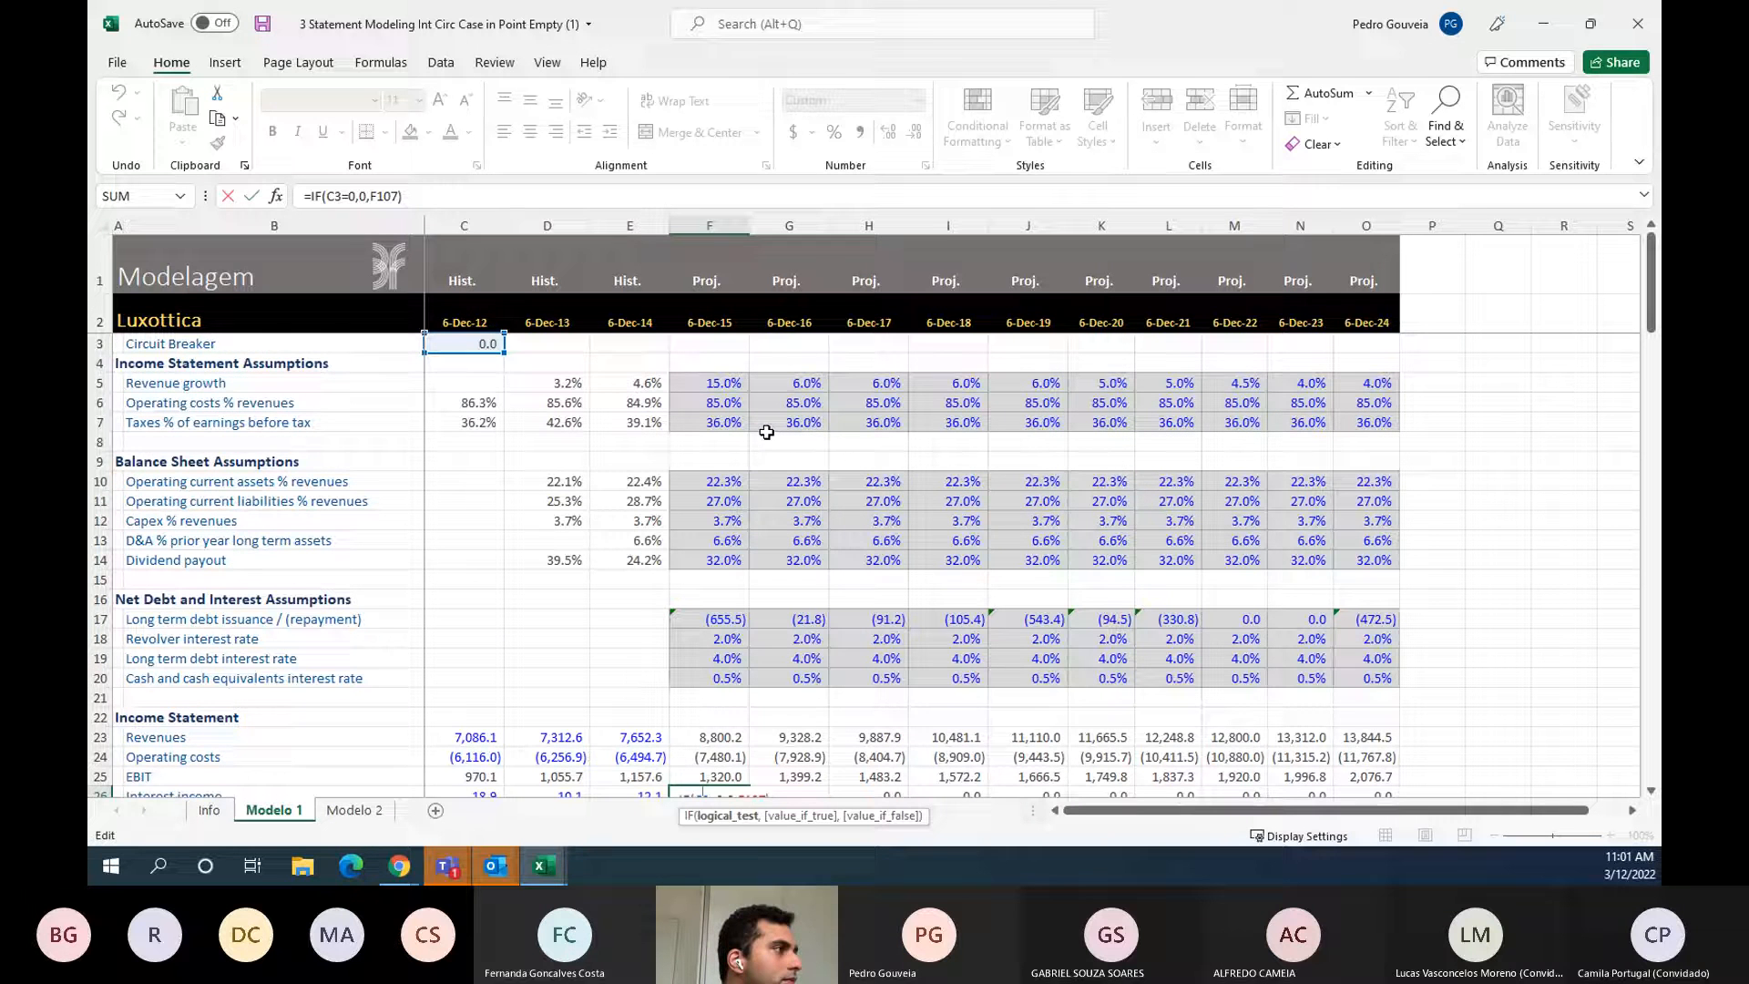
scroll(766, 431, "down", 1)
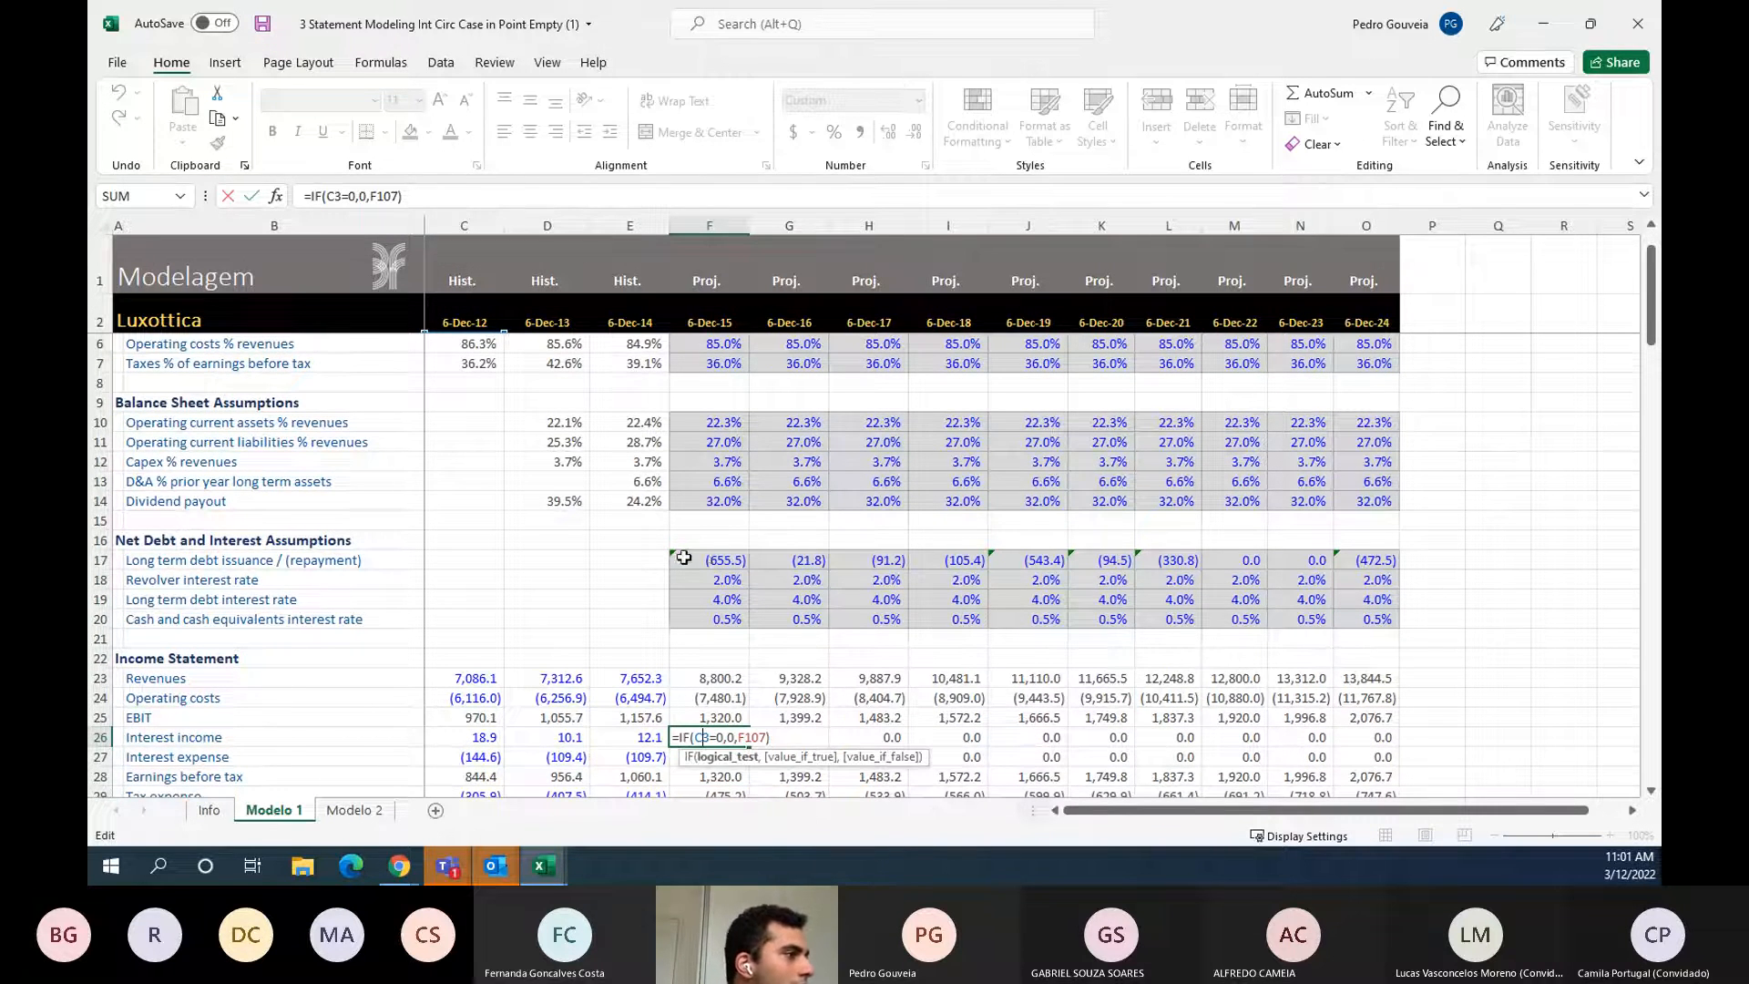
scroll(704, 560, "down", 1)
scroll(684, 558, "up", 2)
scroll(684, 557, "down", 1)
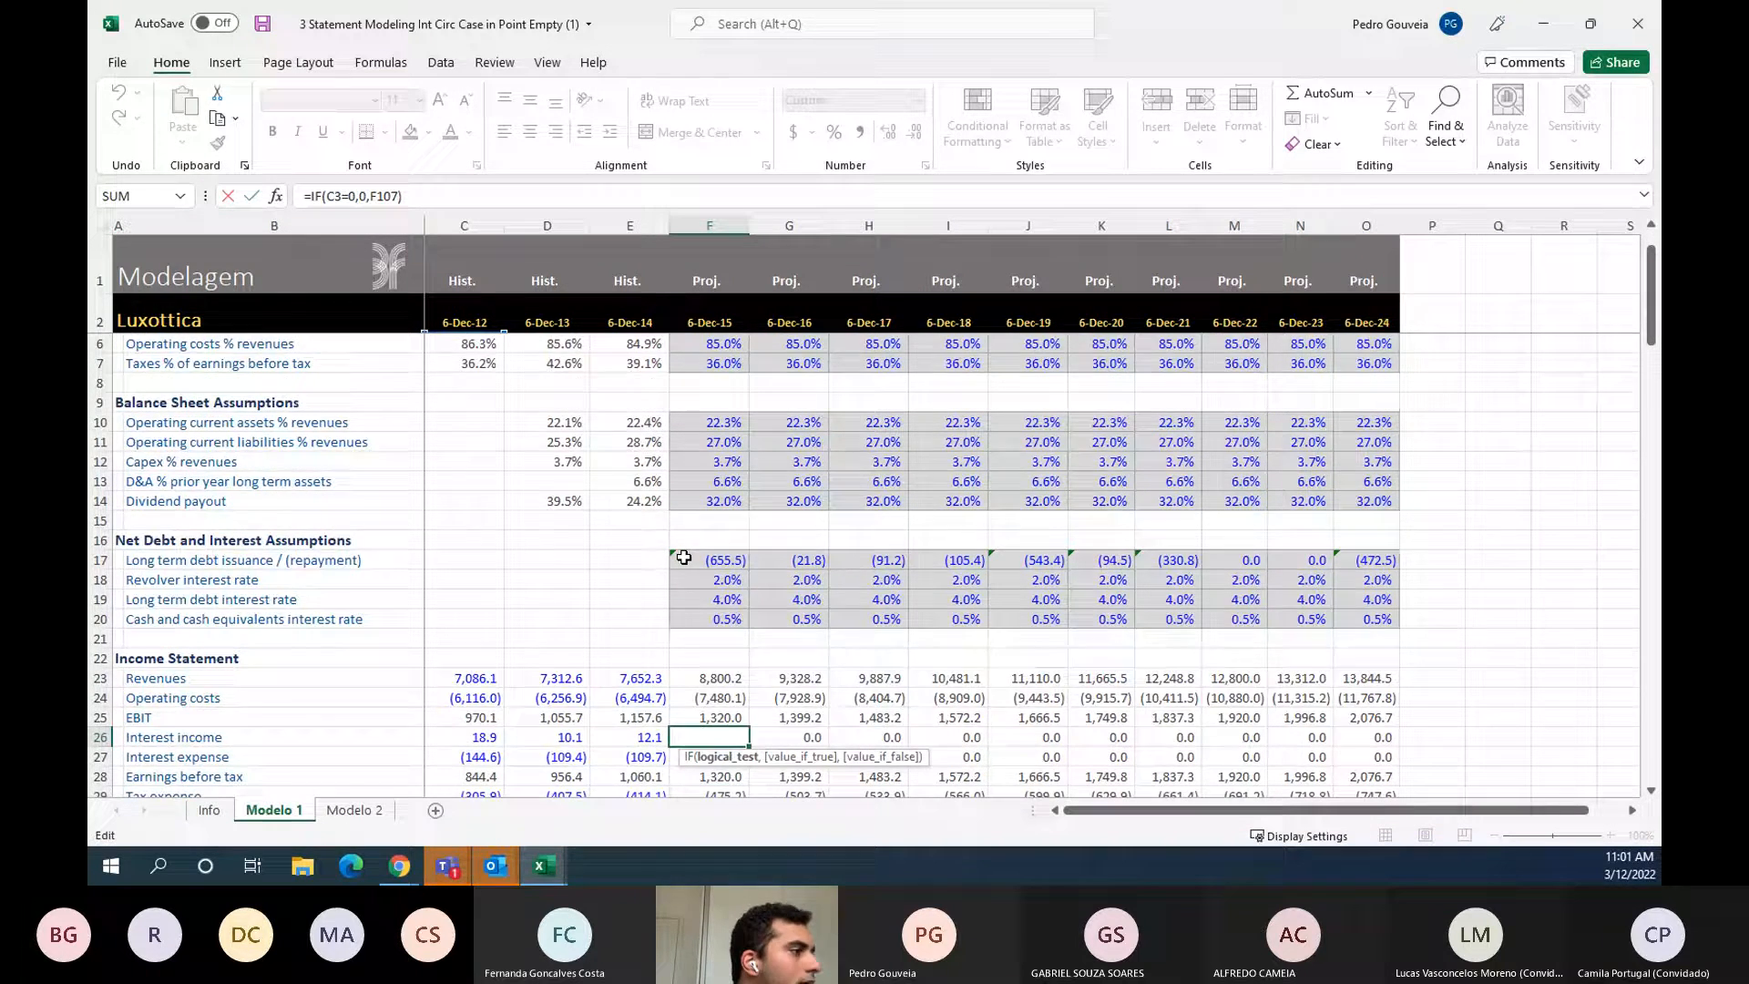
scroll(684, 558, "up", 1)
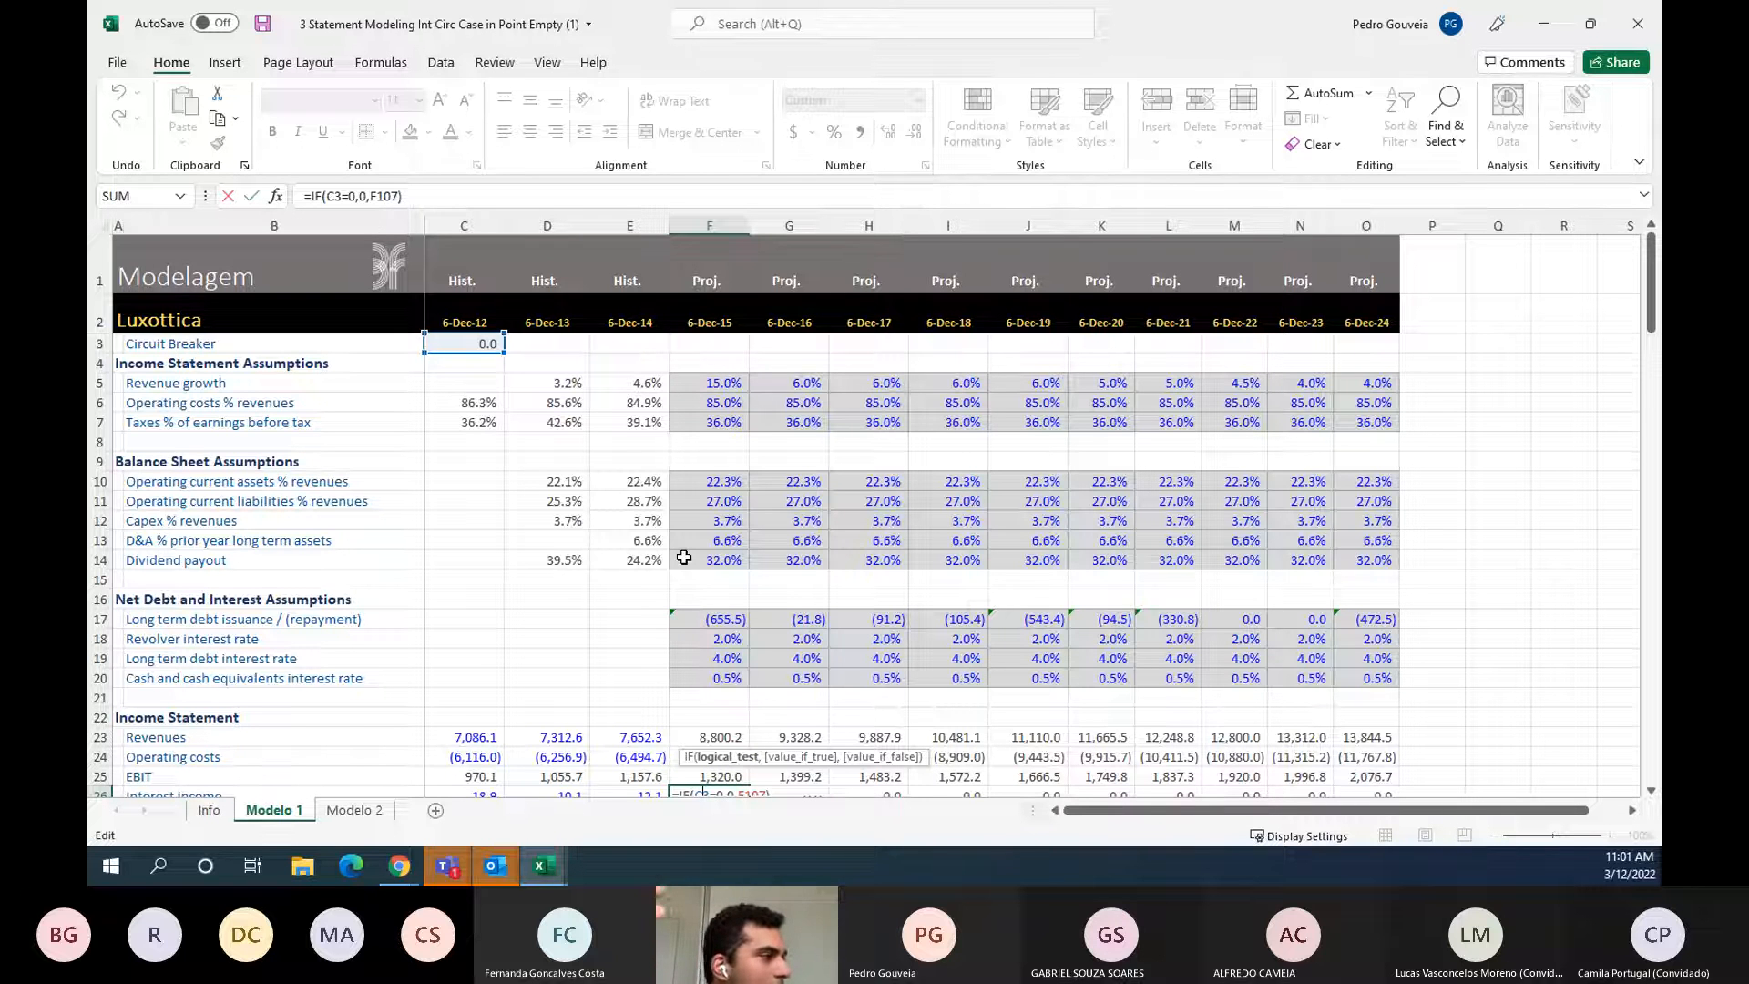
scroll(684, 558, "down", 2)
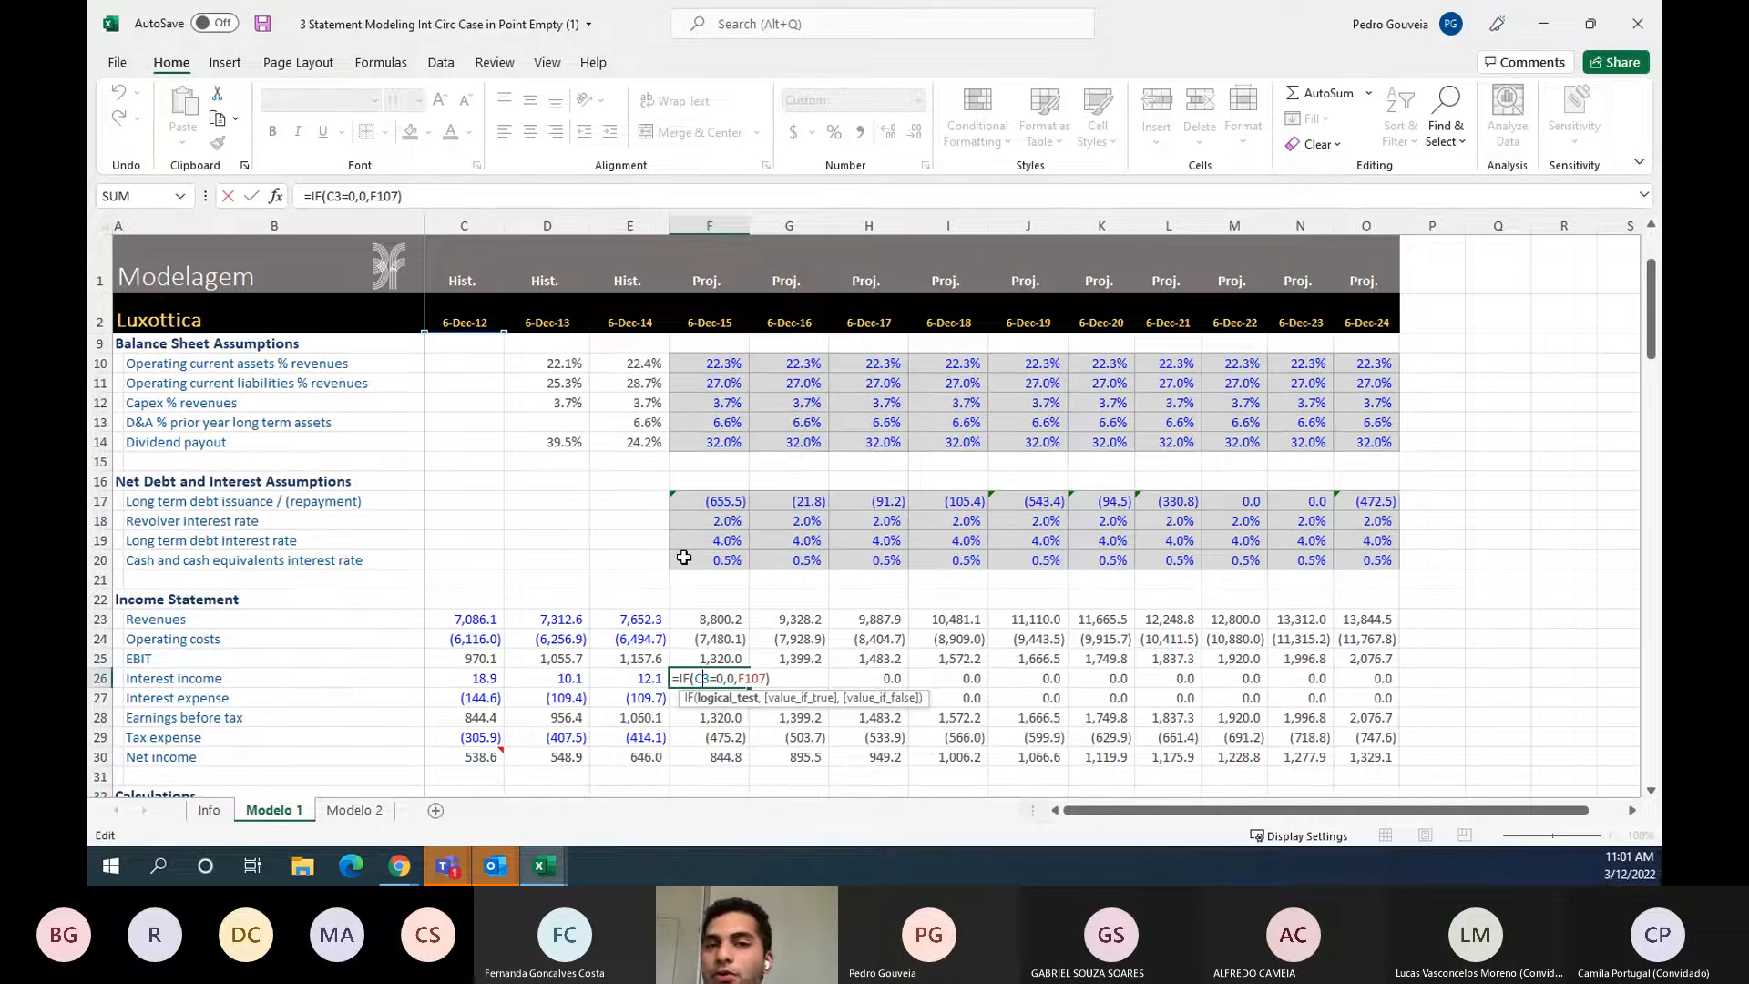
scroll(683, 557, "down", 1)
key("ctrl+Return")
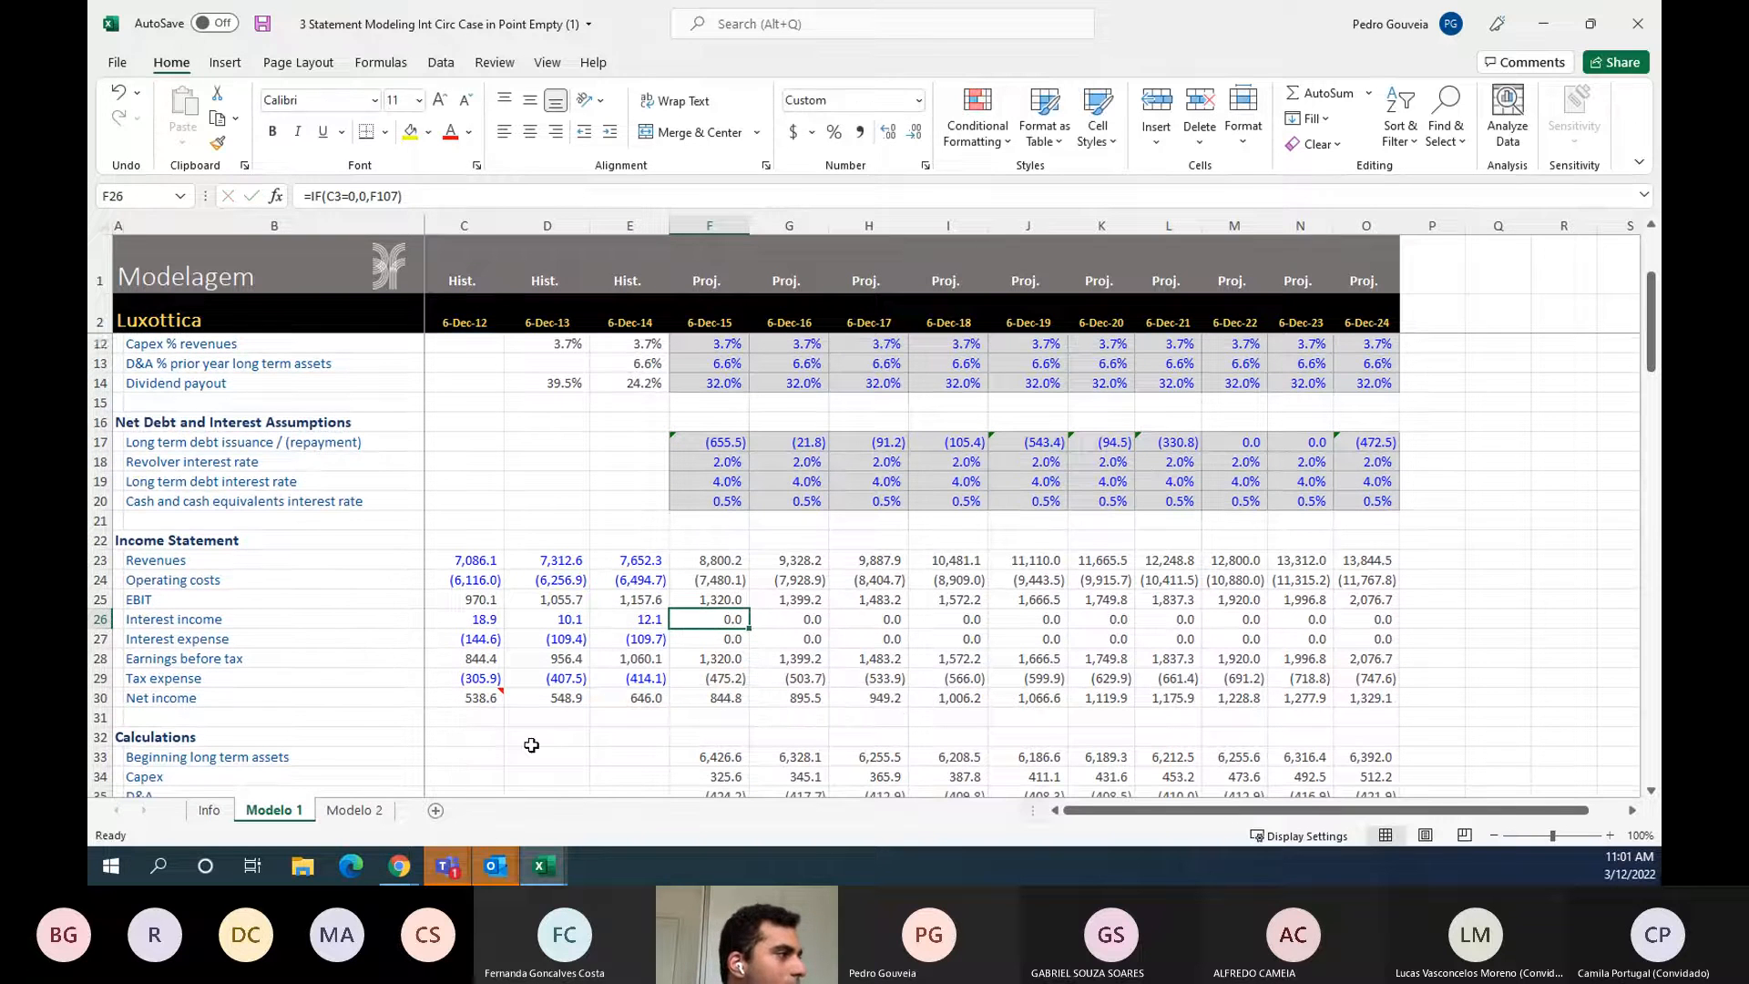
- Check the iterative calculation setting in the workbook's formula options and close the dialog
left_click(117, 62)
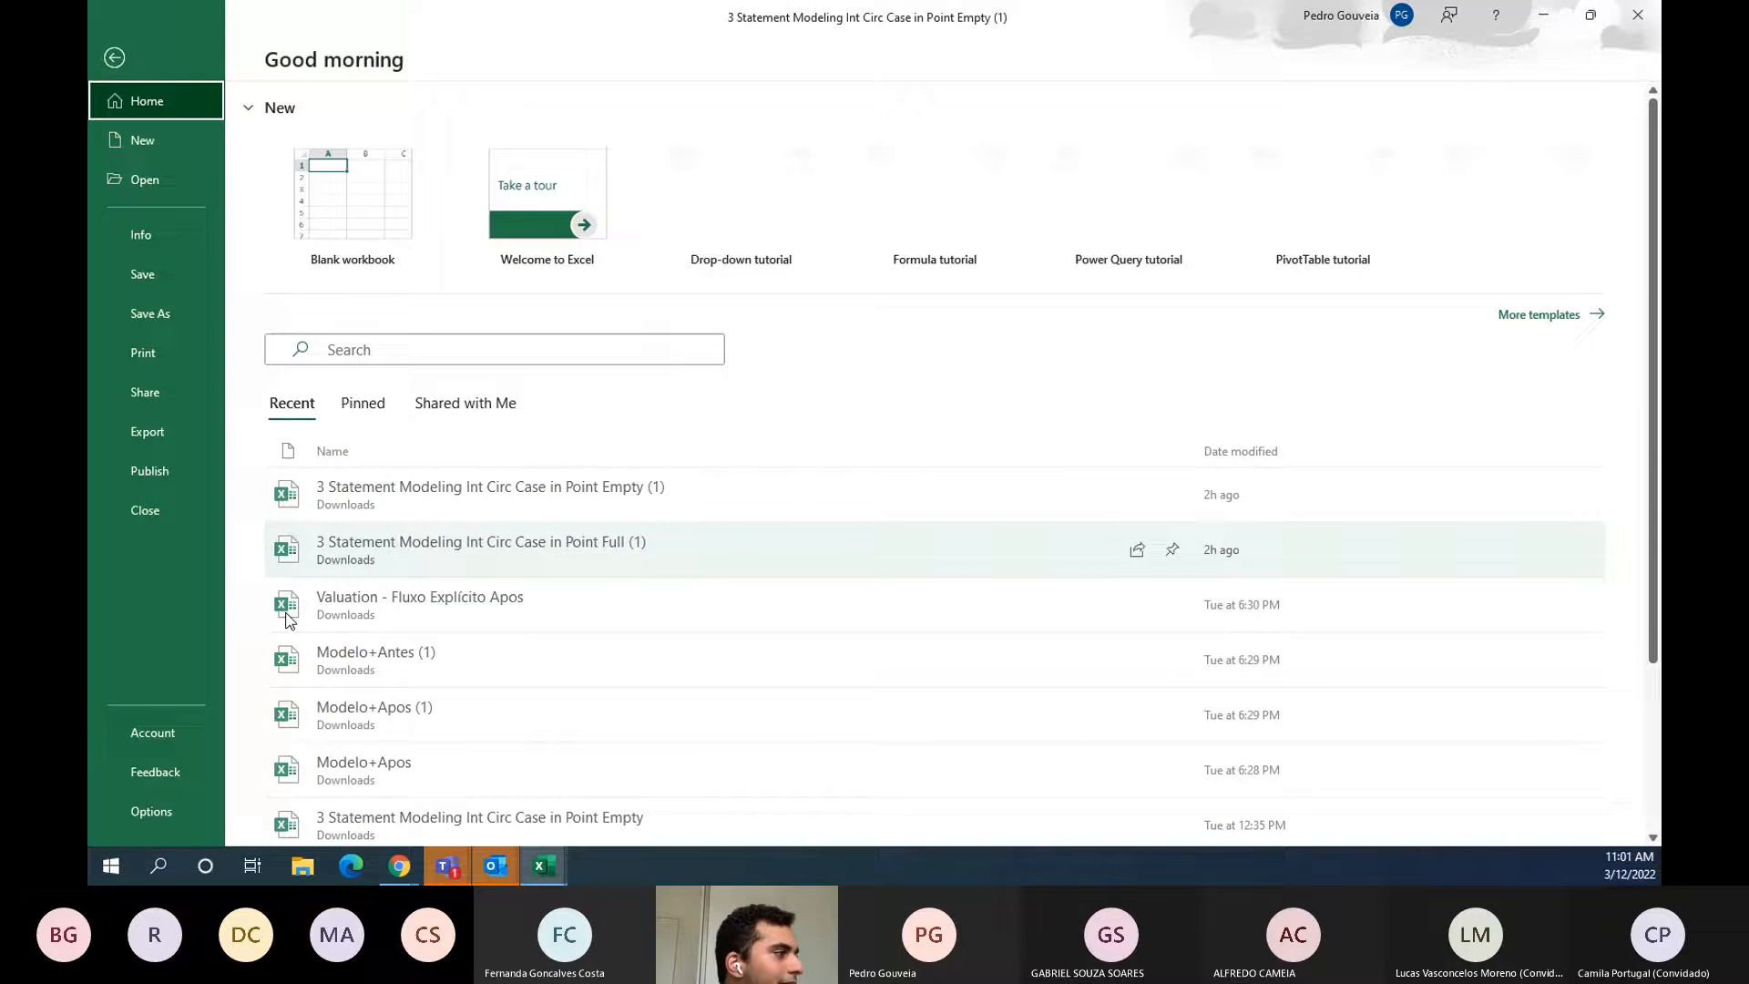
key("Escape")
left_click(511, 169)
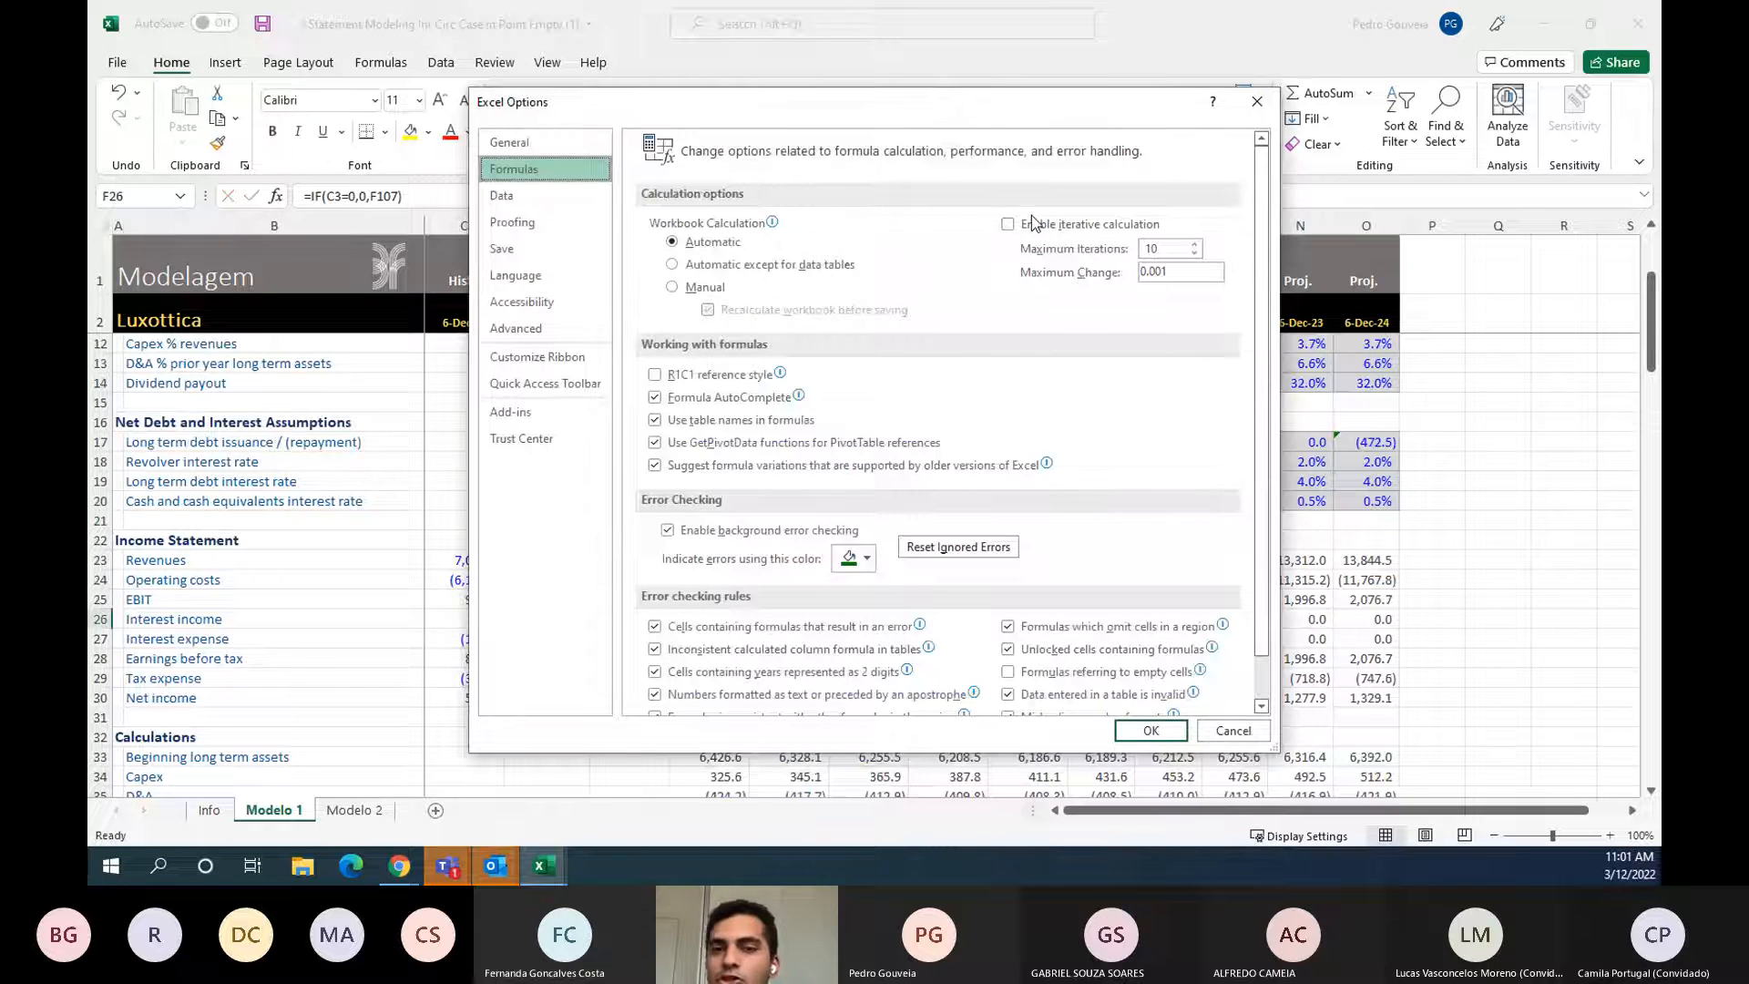
left_click(1177, 729)
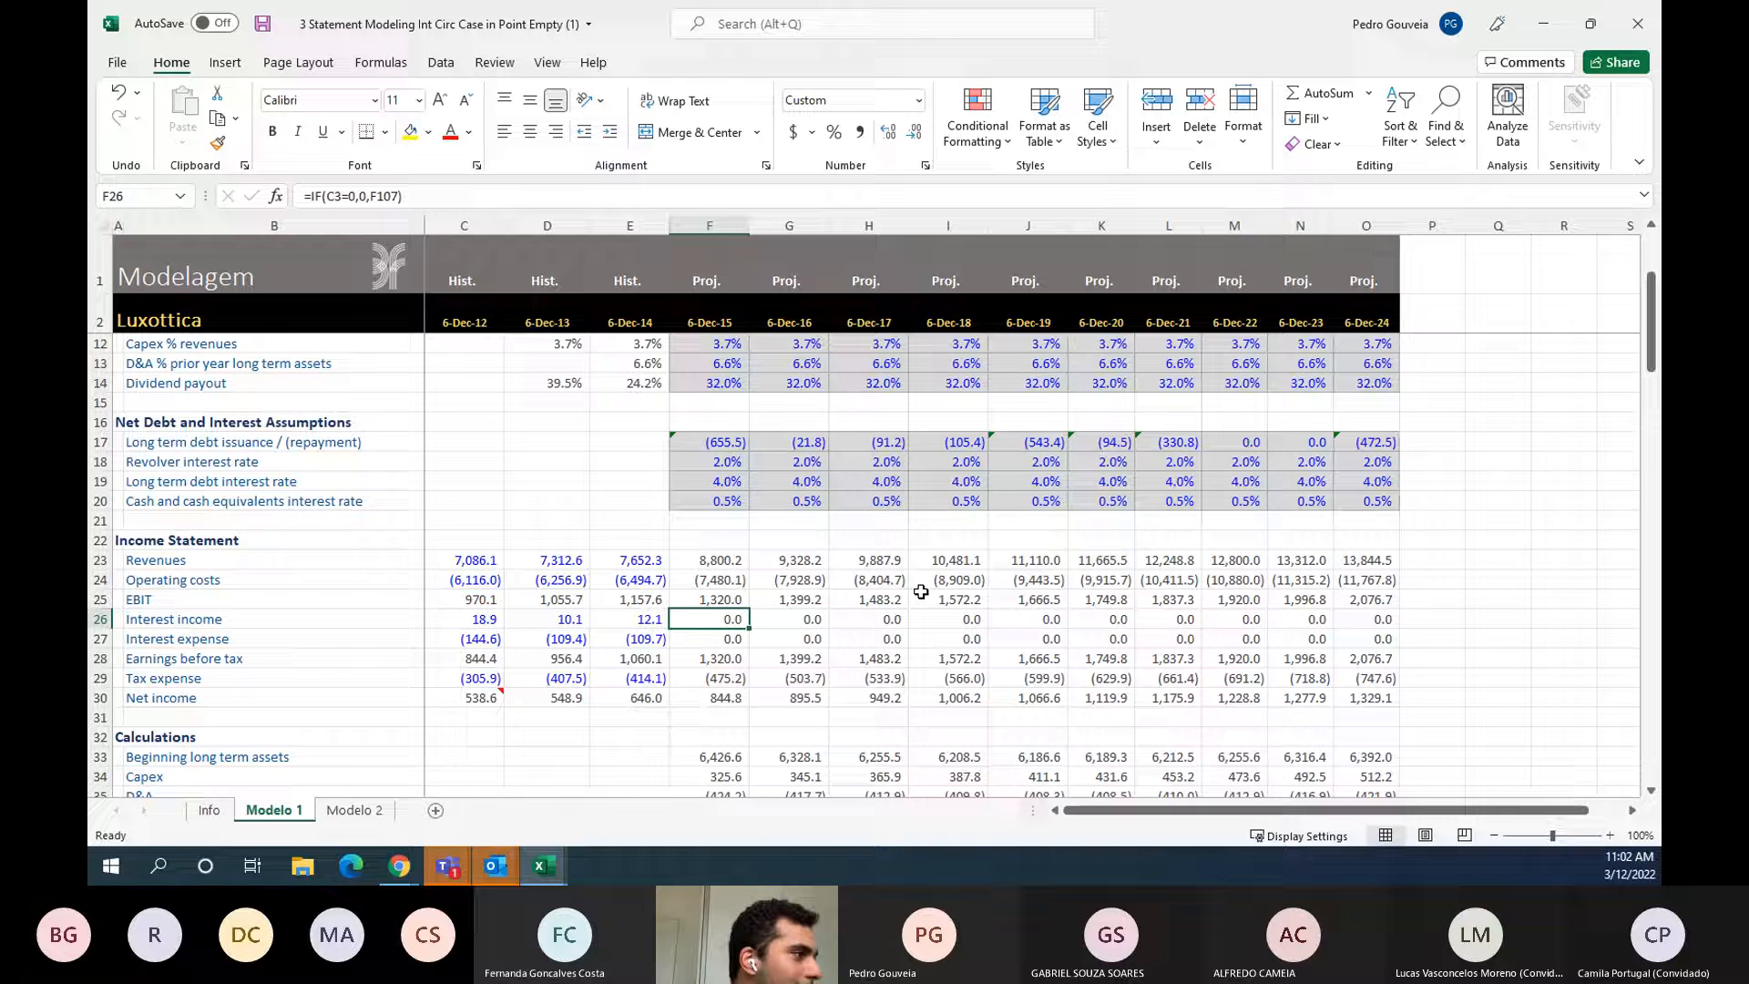
- Review Modelo 1 from the assumptions through the income statement and calculations to the balance sheet
scroll(759, 607, "up", 3)
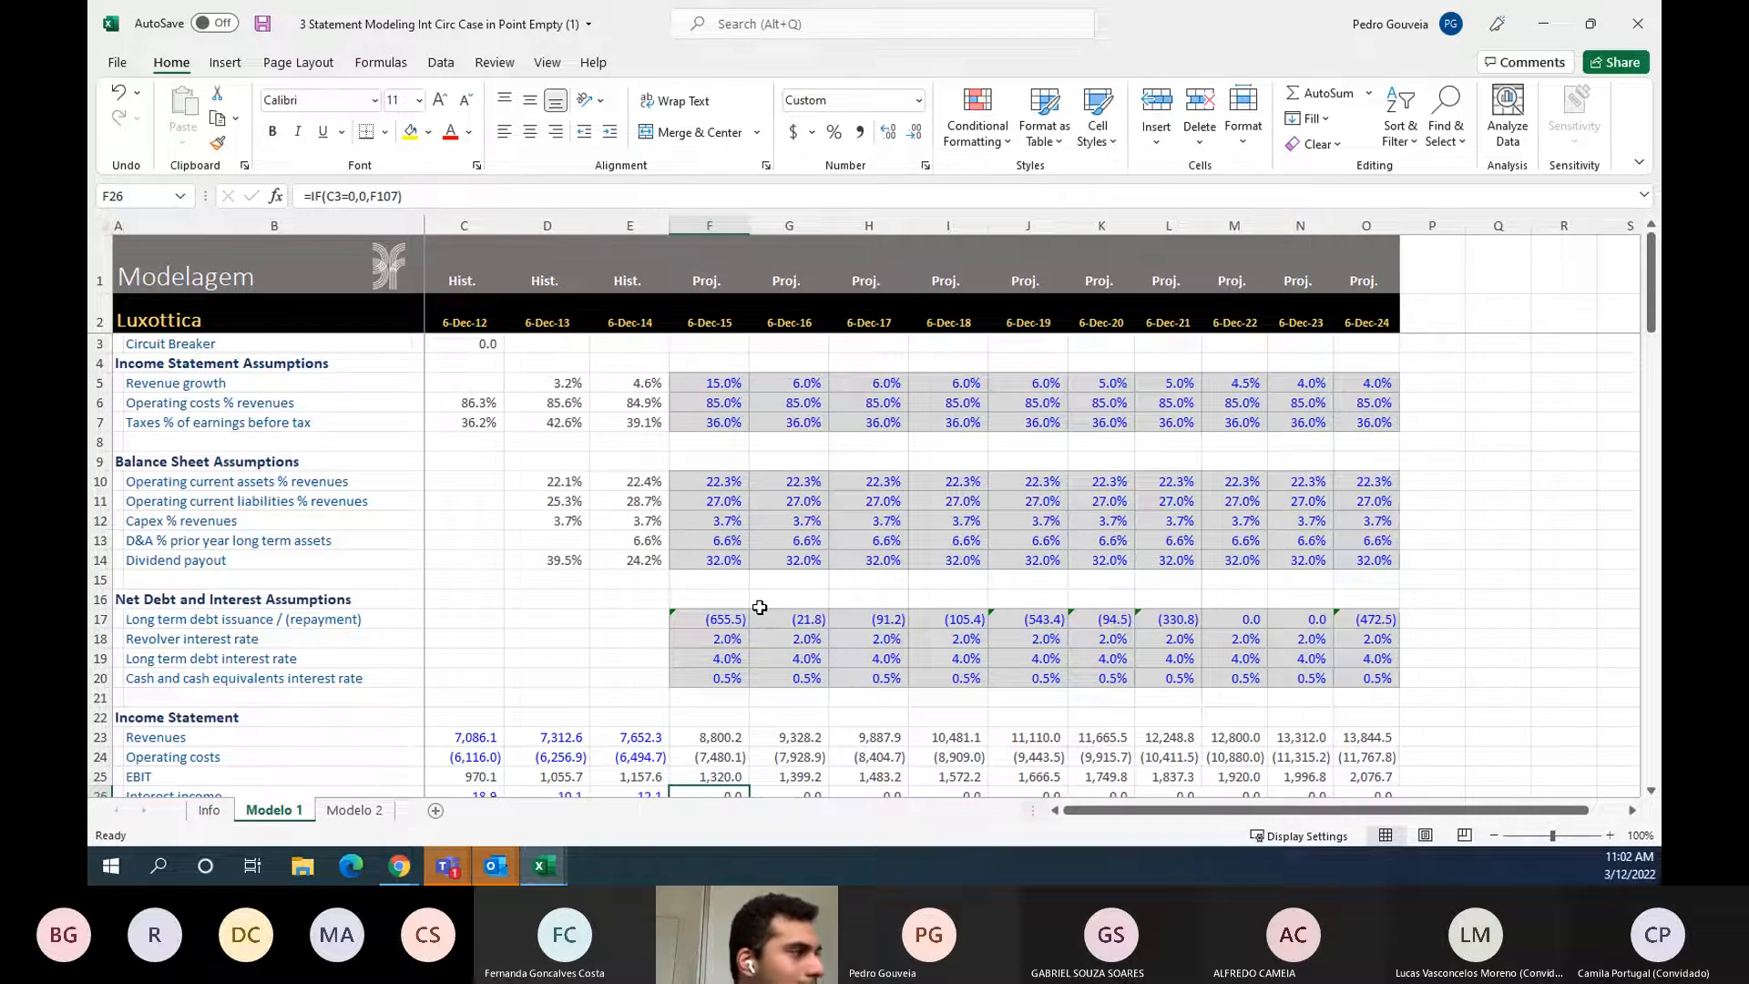
scroll(756, 625, "down", 1)
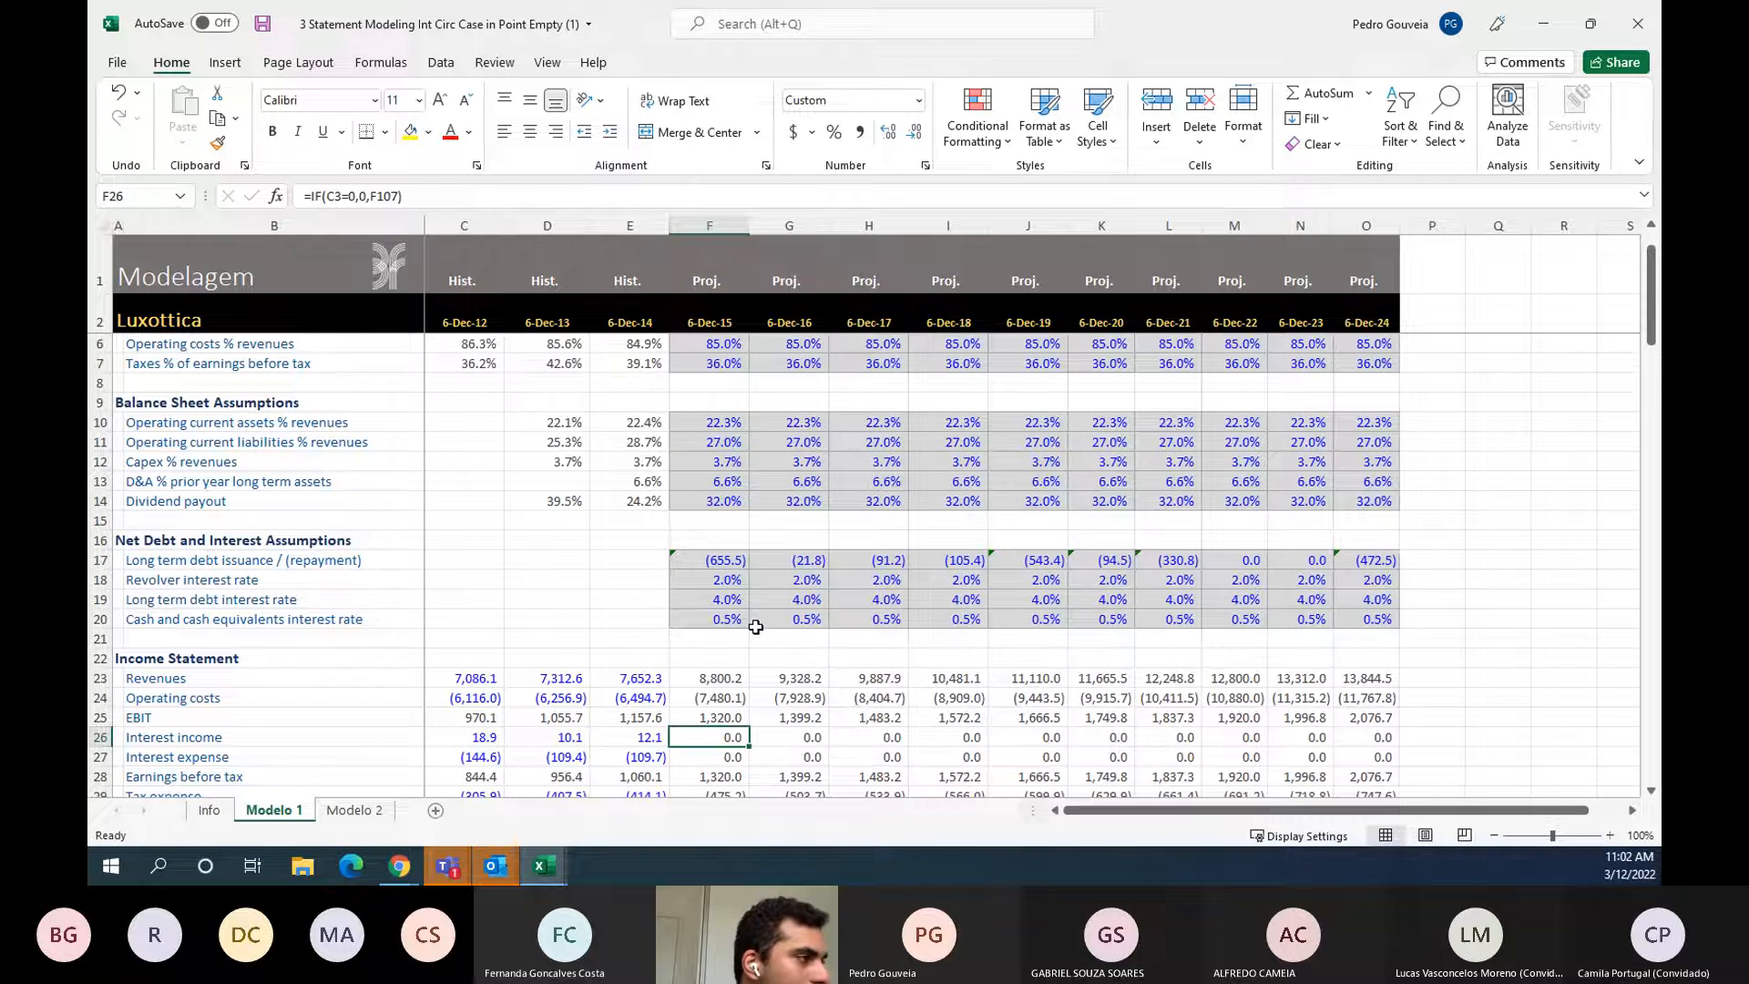
scroll(756, 627, "down", 1)
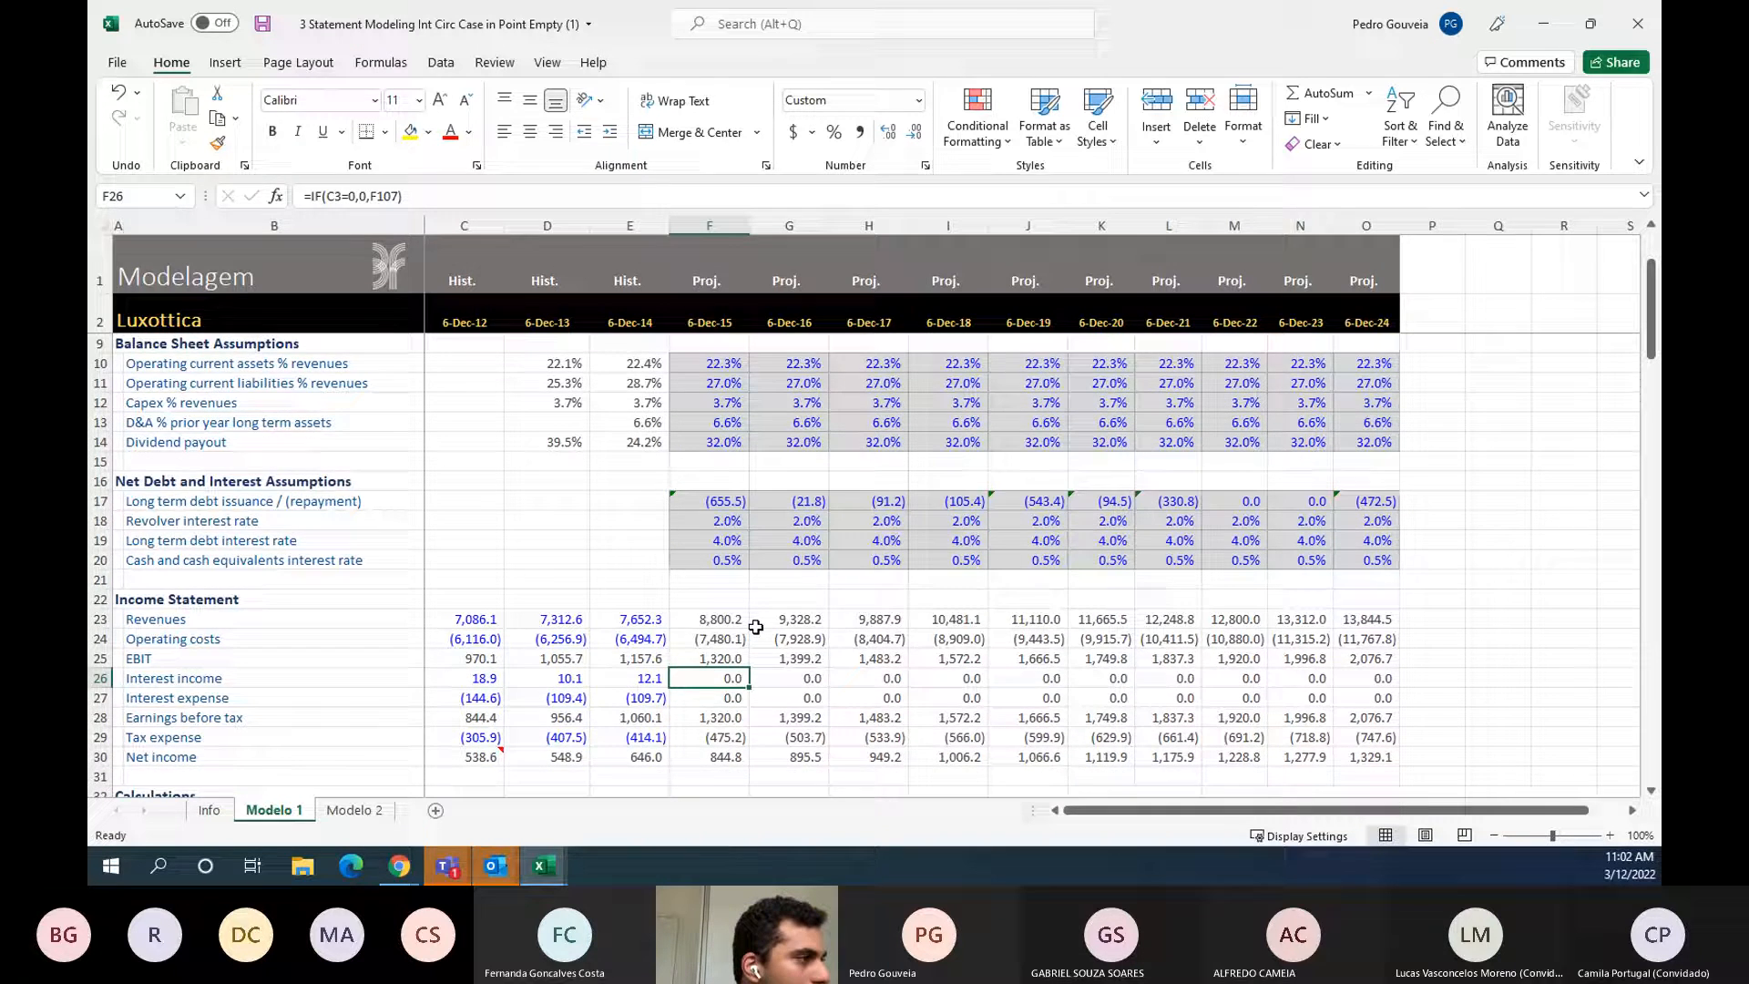
scroll(756, 627, "up", 2)
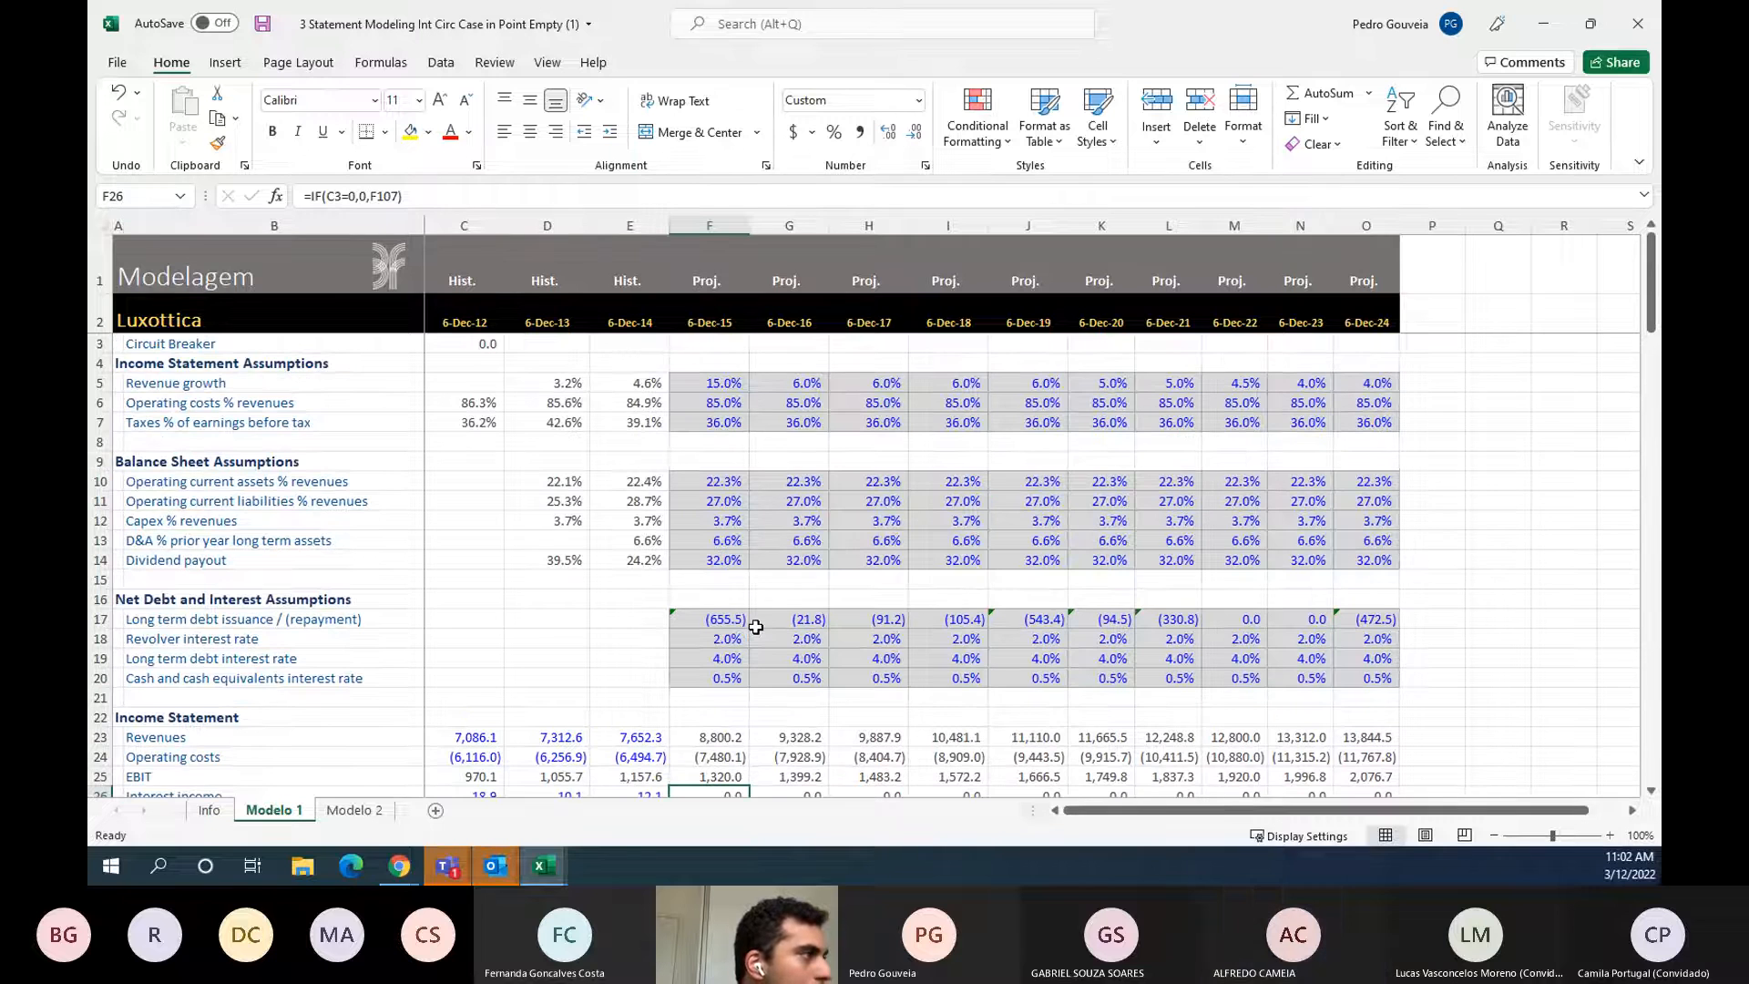
scroll(756, 627, "down", 4)
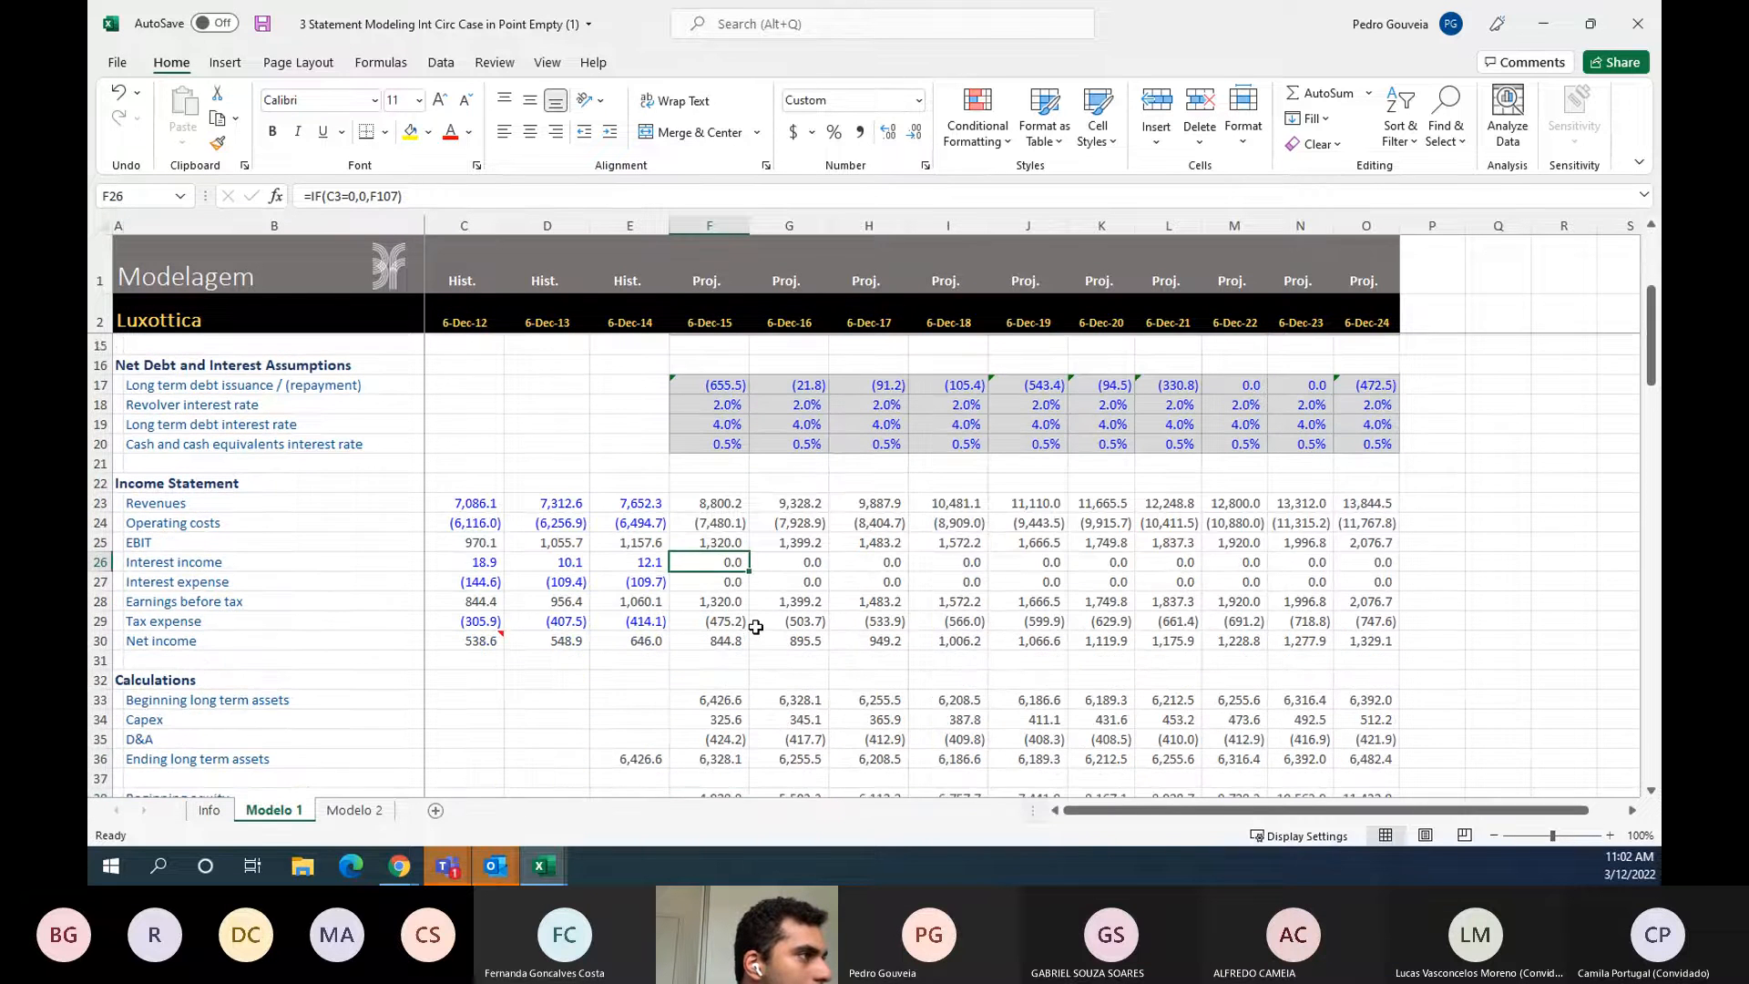
scroll(756, 626, "down", 3)
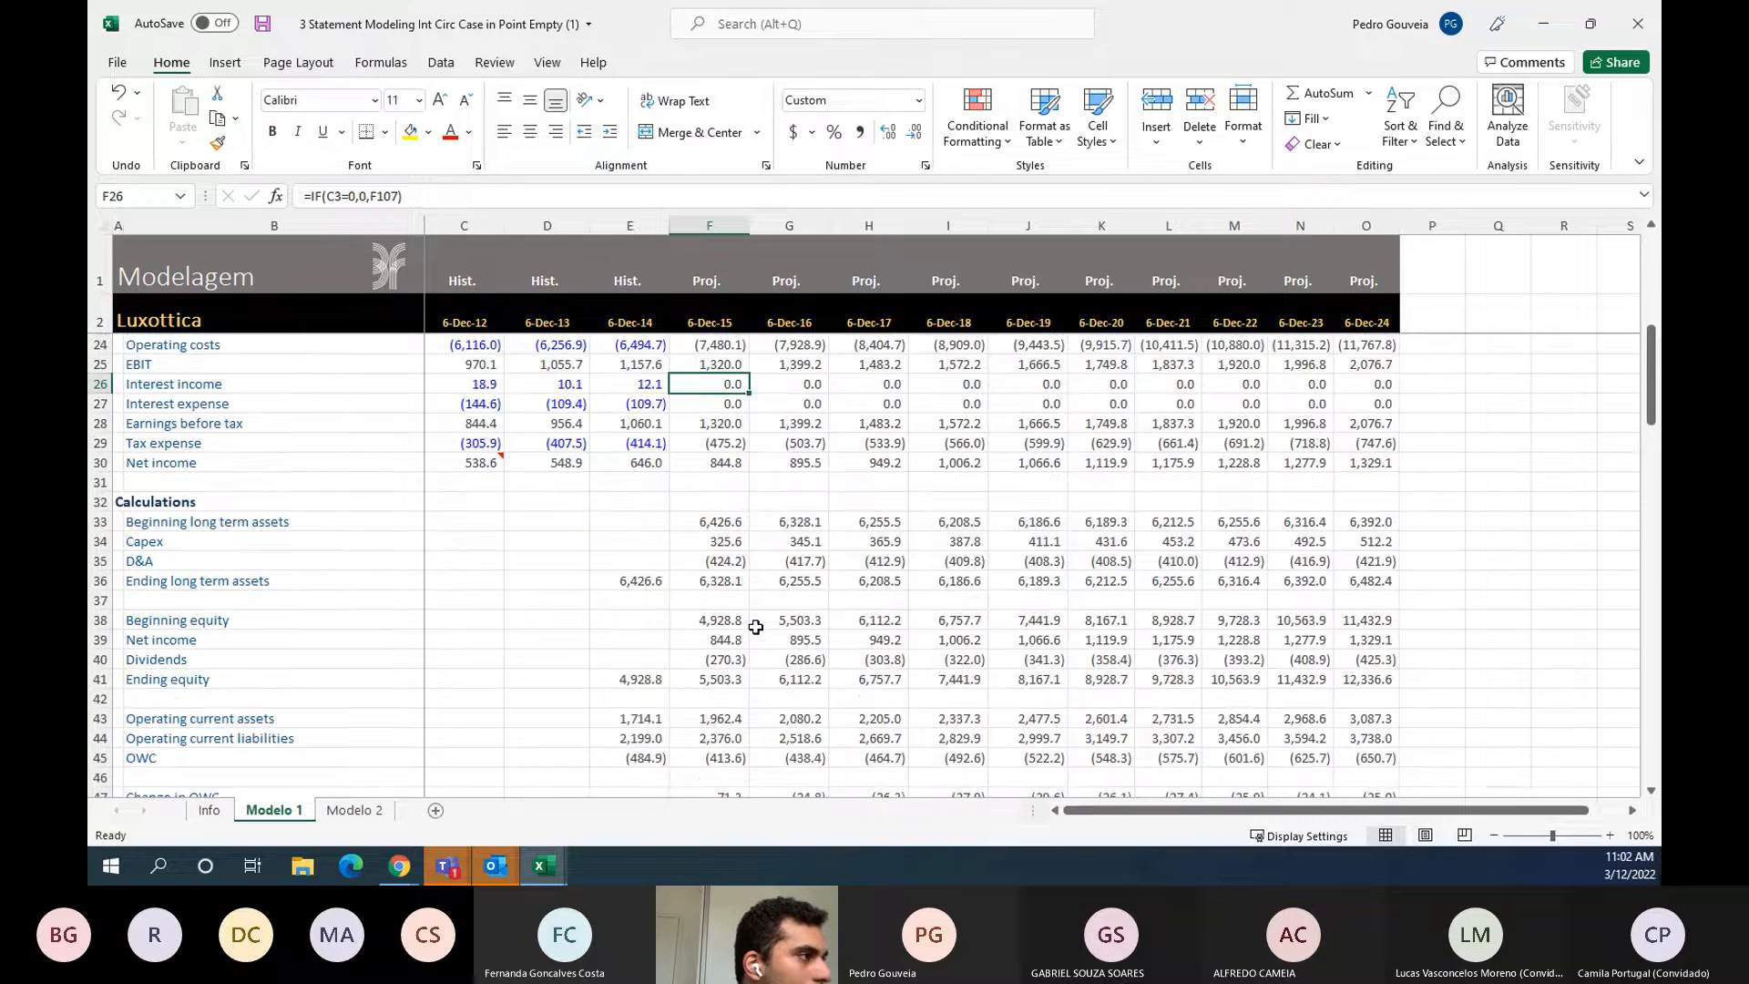
scroll(756, 627, "down", 1)
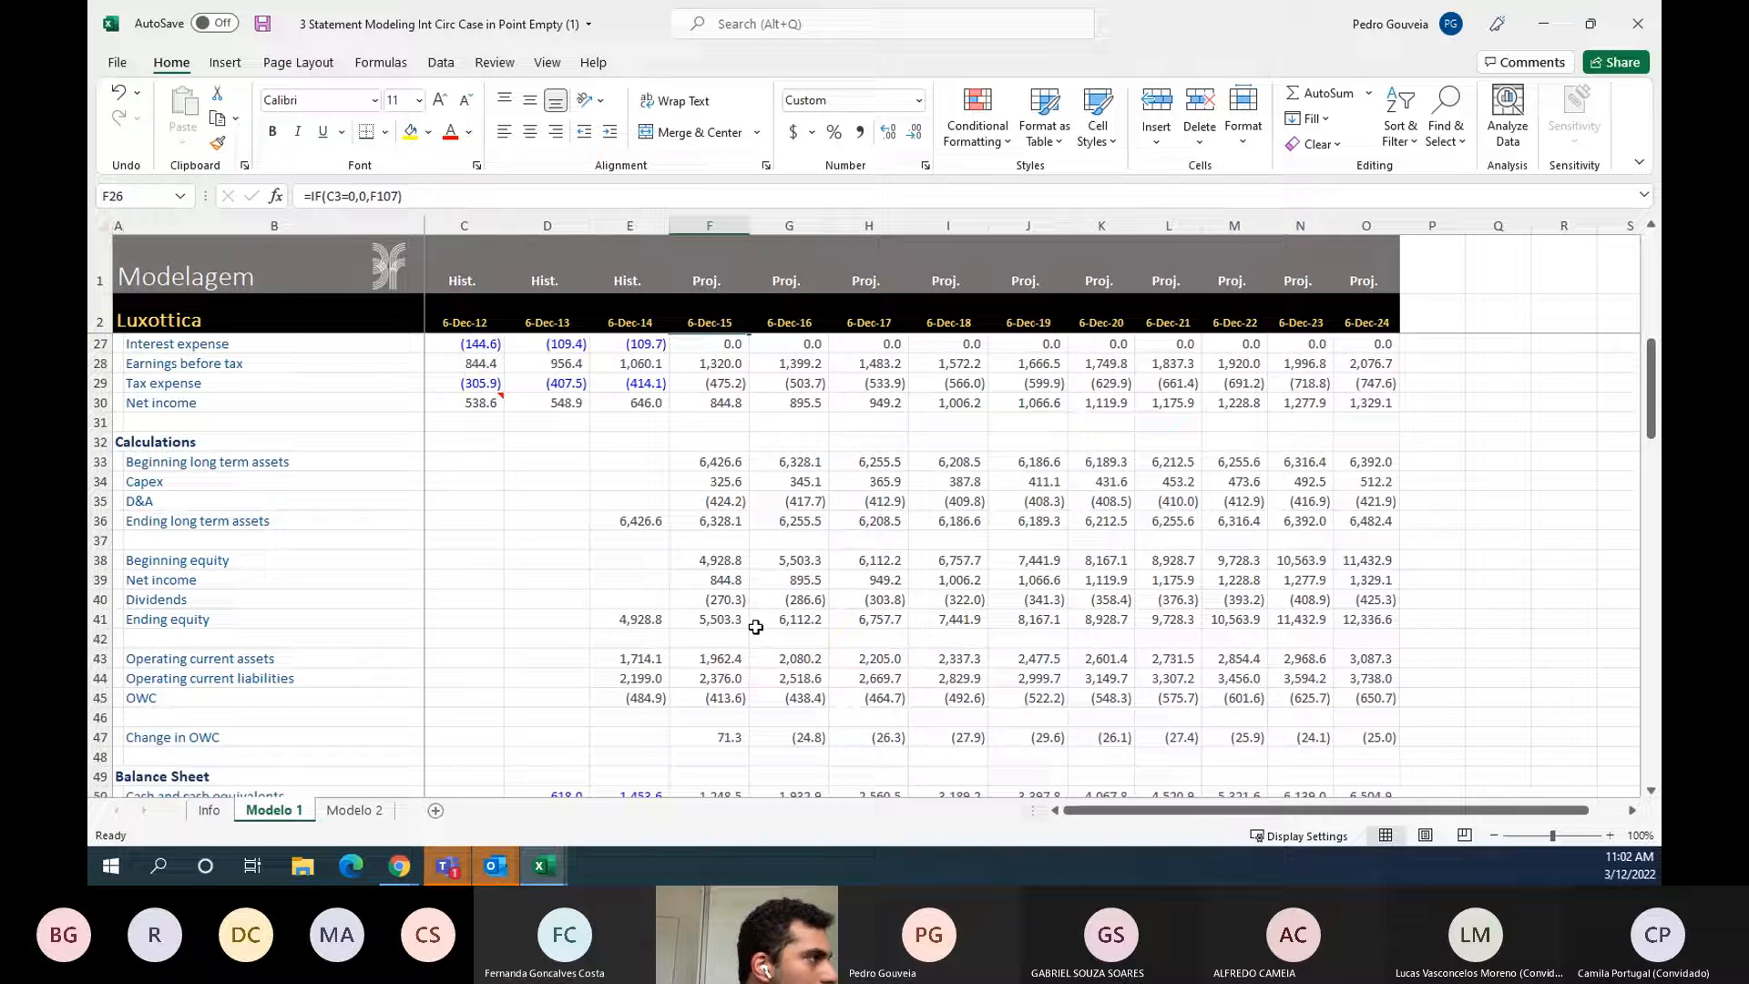
scroll(756, 627, "down", 1)
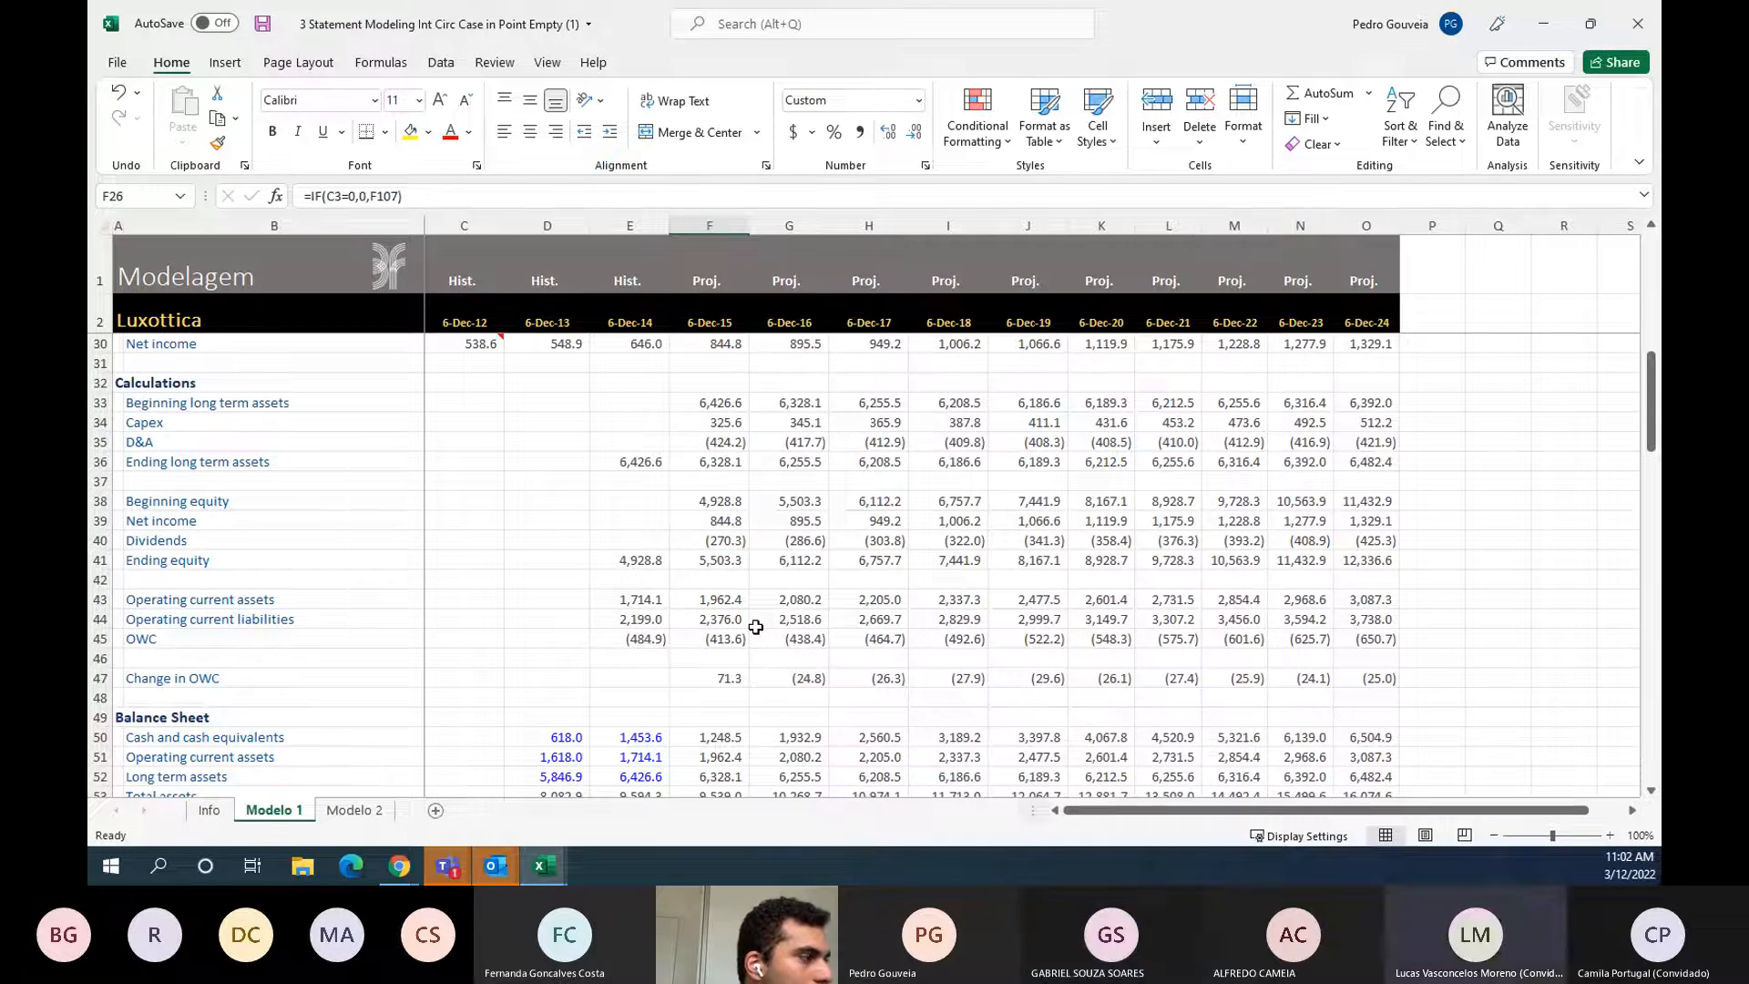
scroll(756, 627, "down", 2)
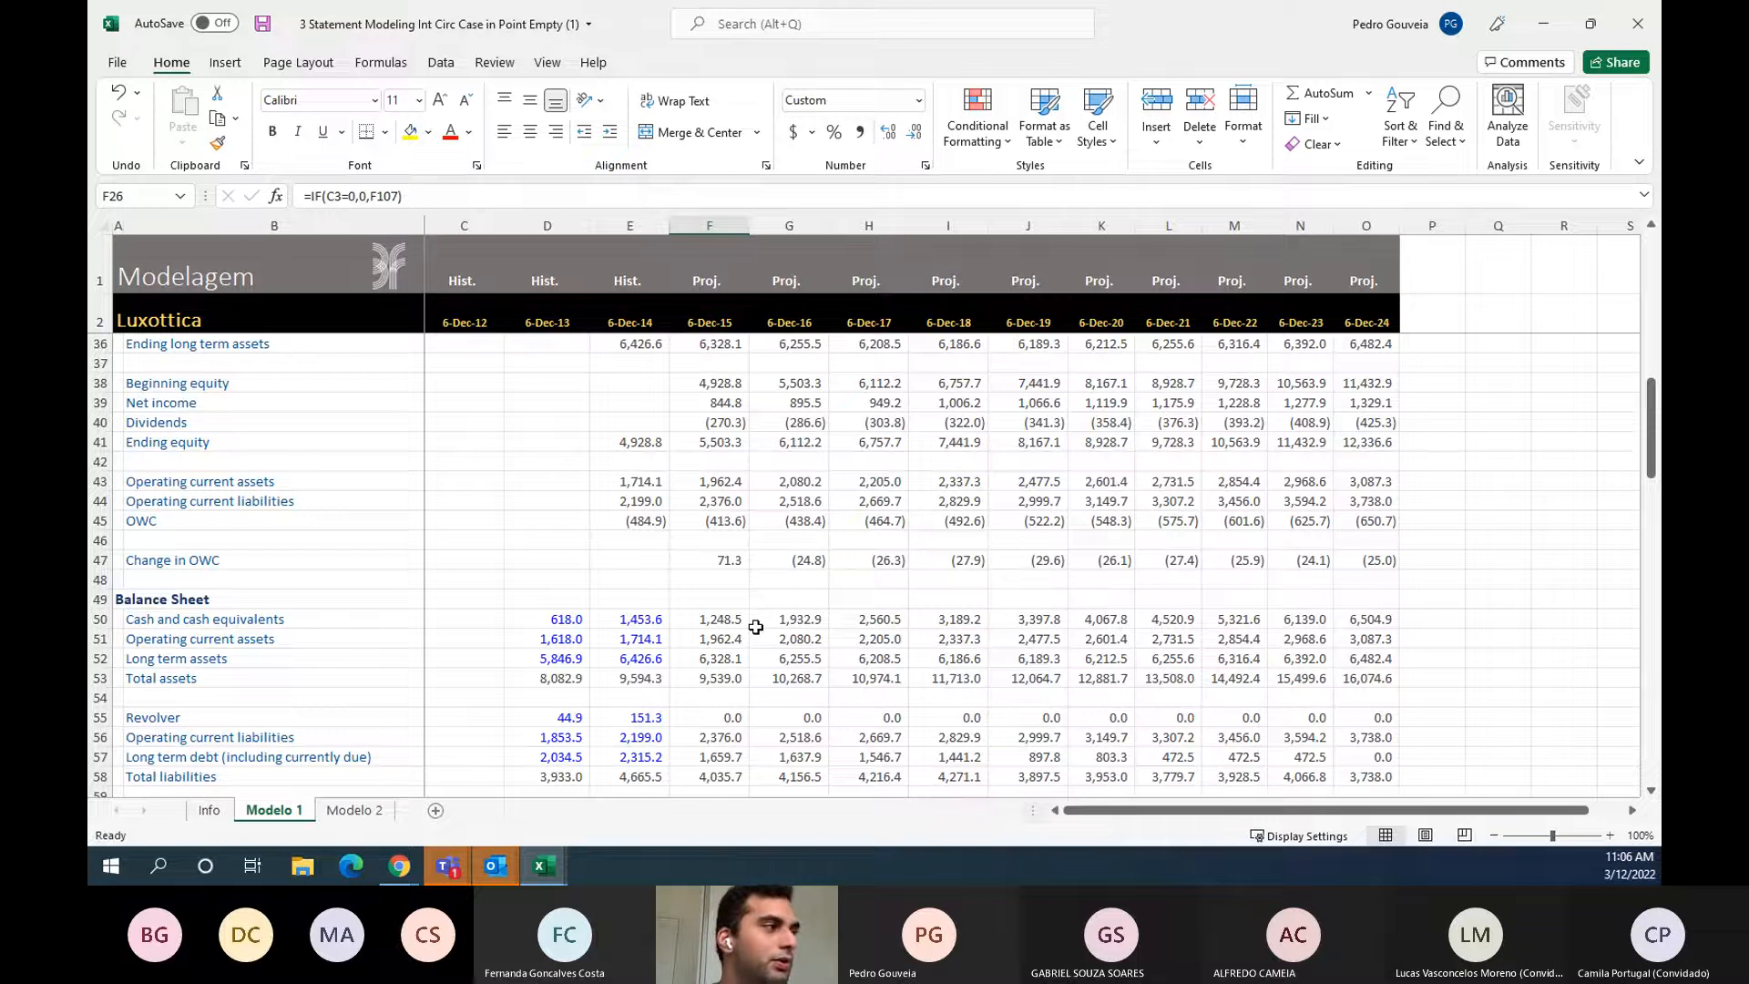
scroll(756, 626, "up", 11)
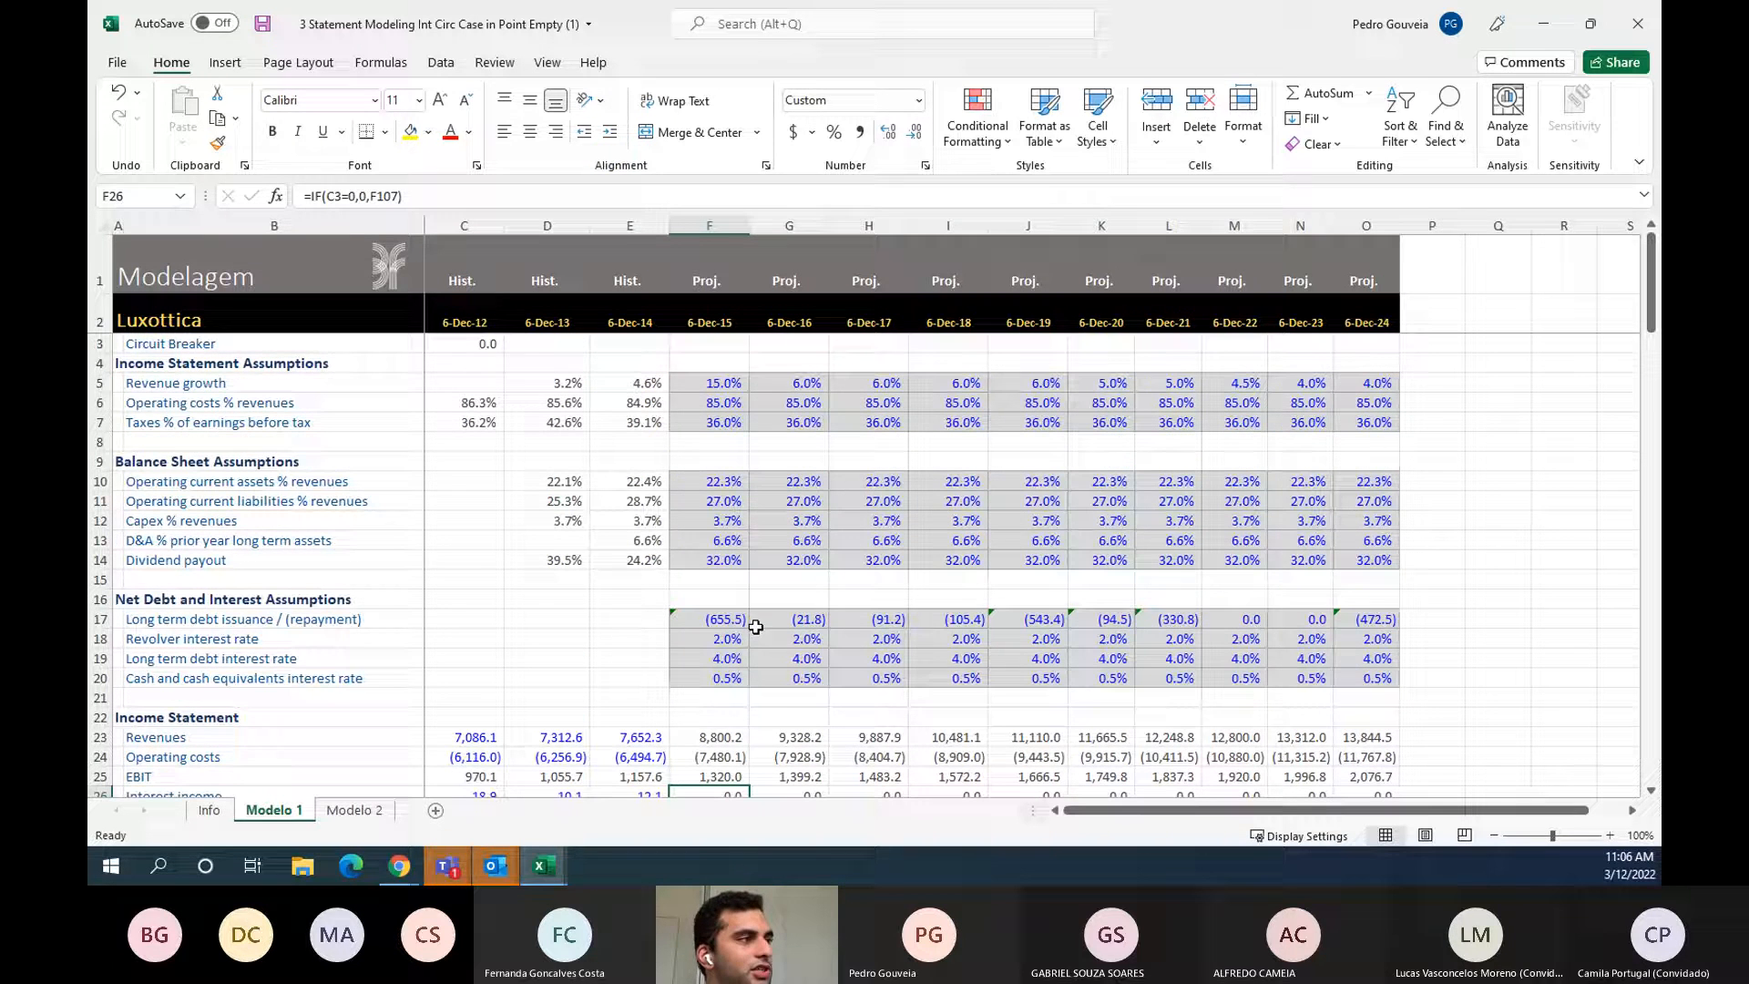
- Highlight the projected assumptions in F5:O20, then inspect the first projected year's revenue growth and operating costs in F5 and F6
left_click_drag(709, 678, 1351, 384)
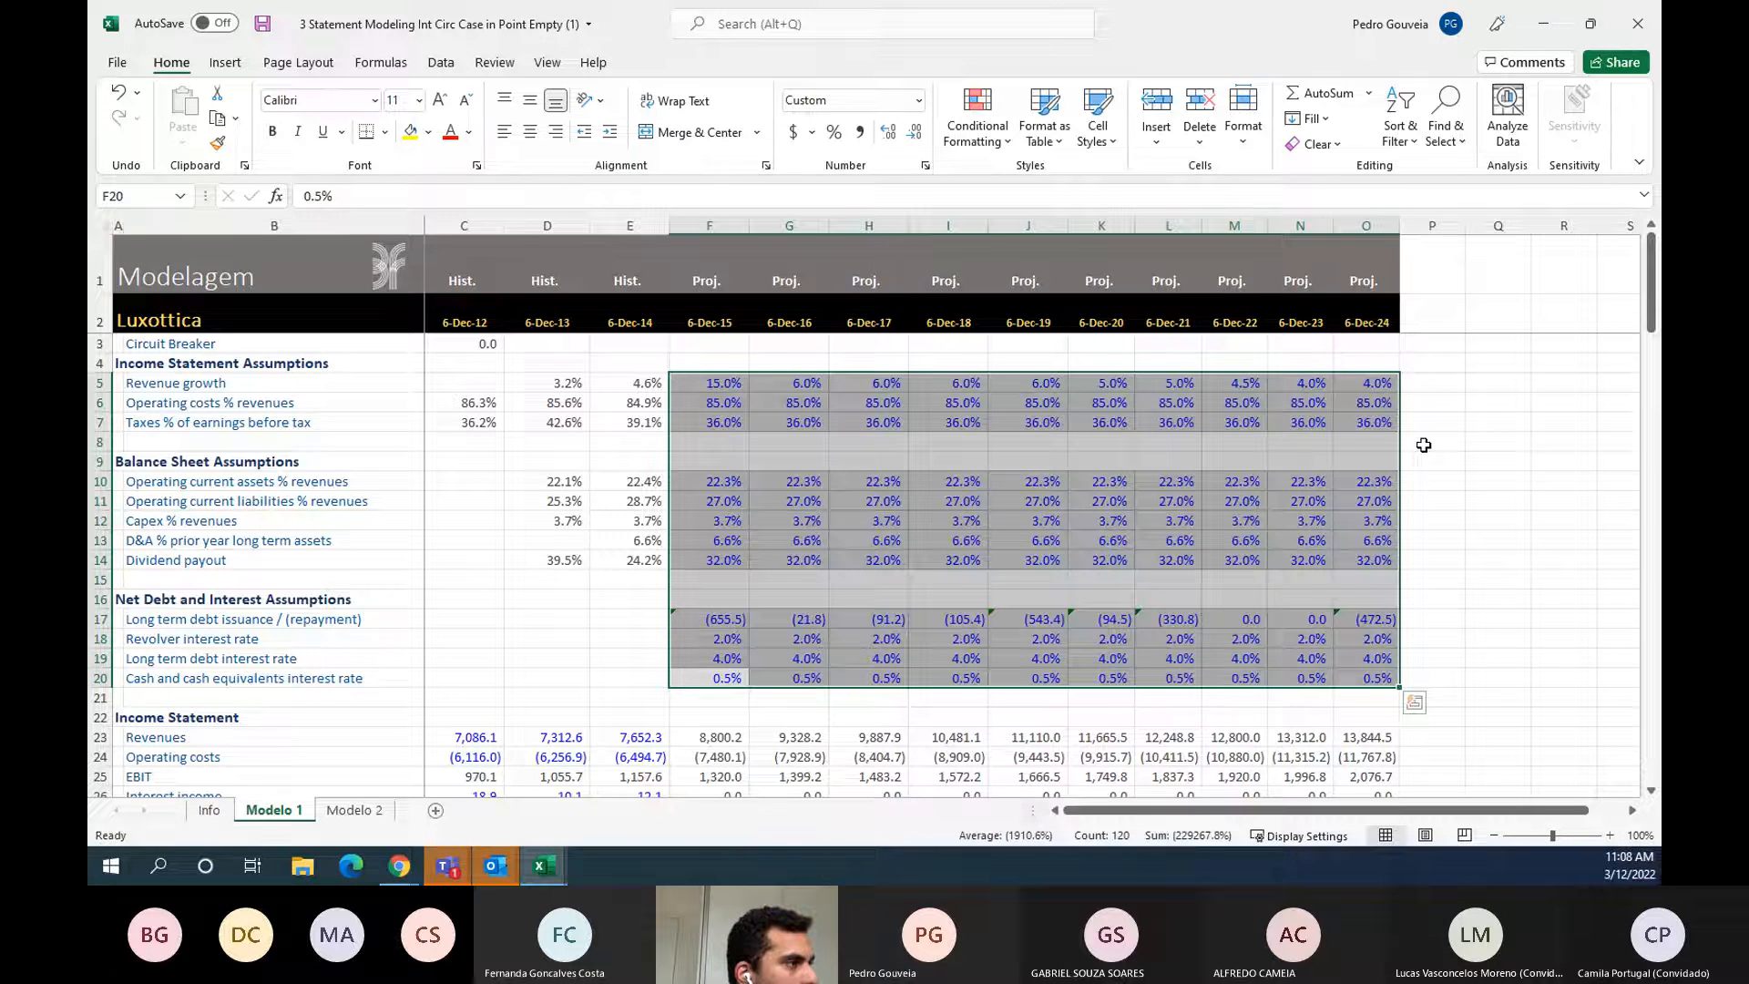
scroll(1424, 444, "down", 1)
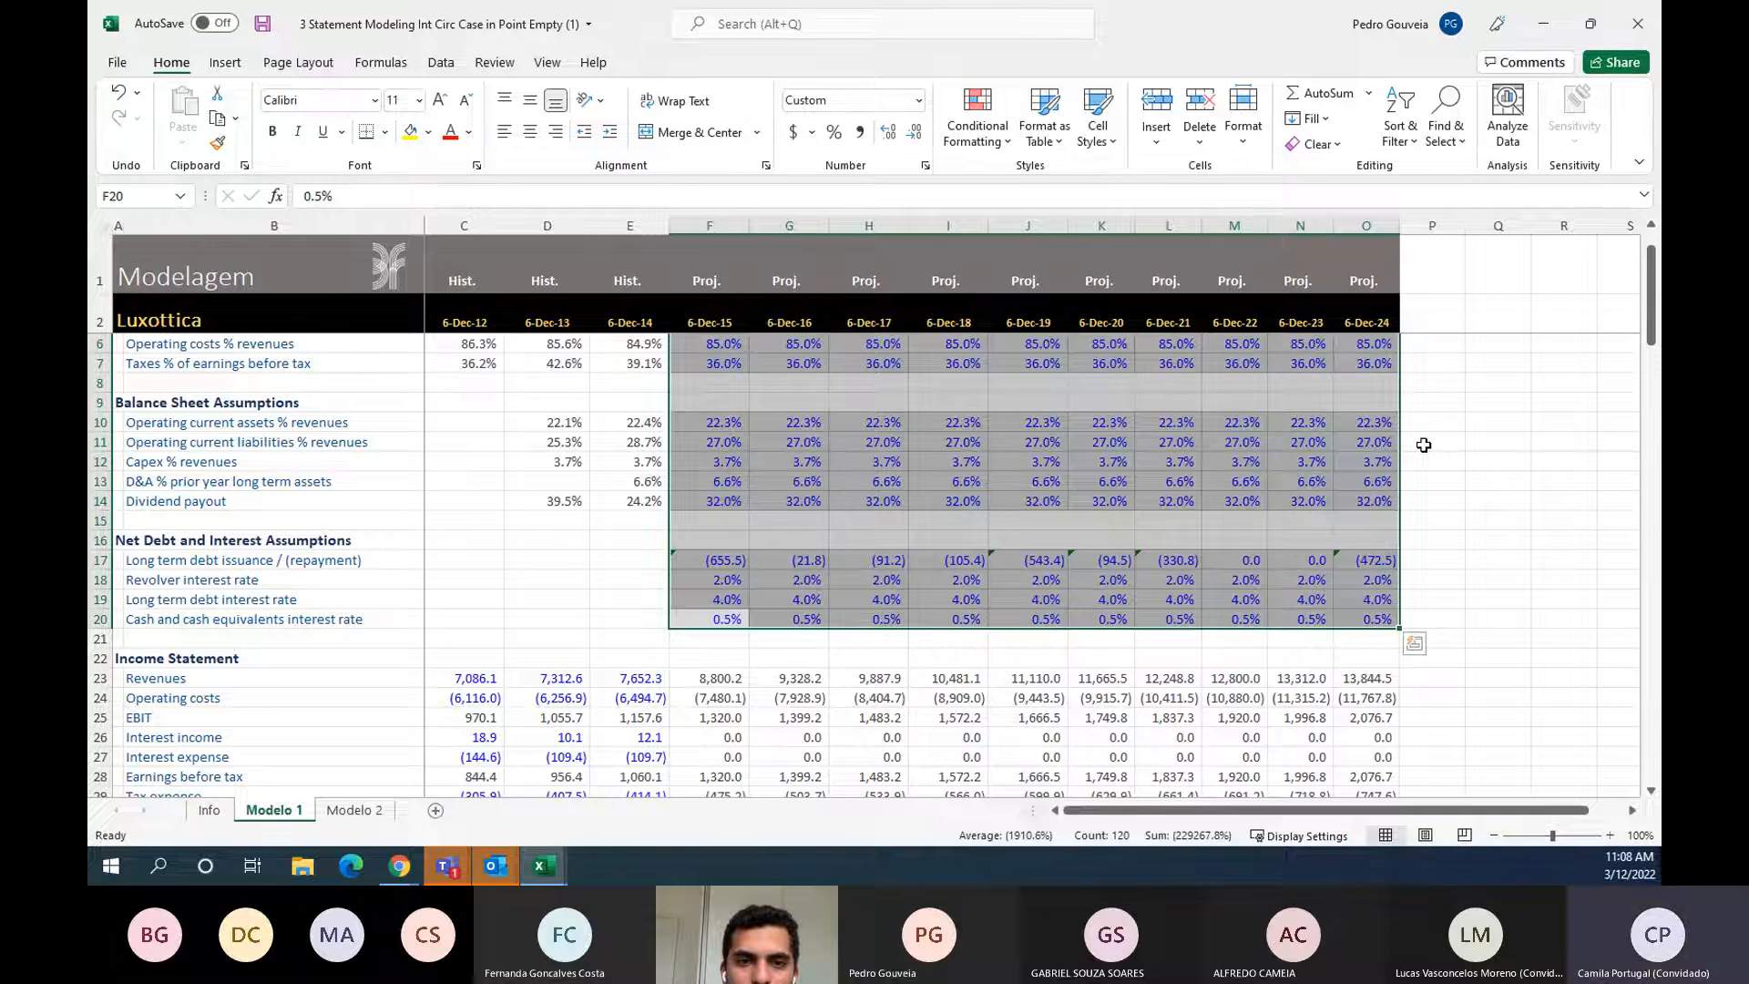
scroll(1432, 446, "up", 1)
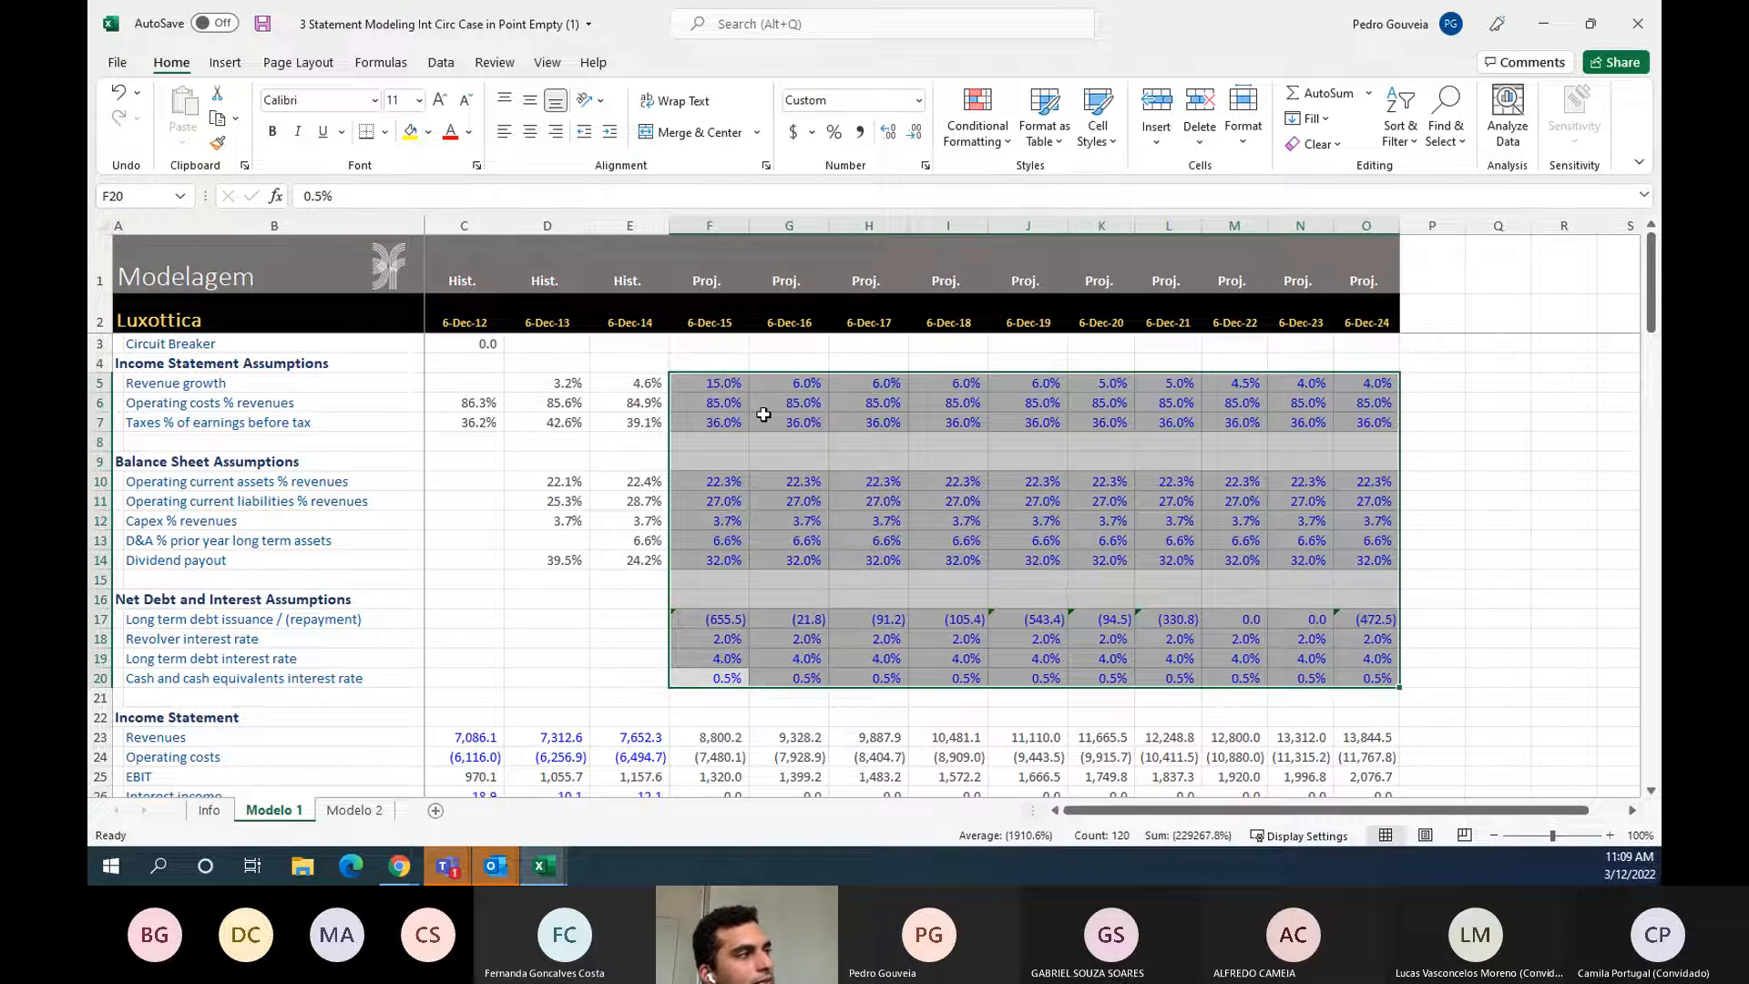
left_click(719, 384)
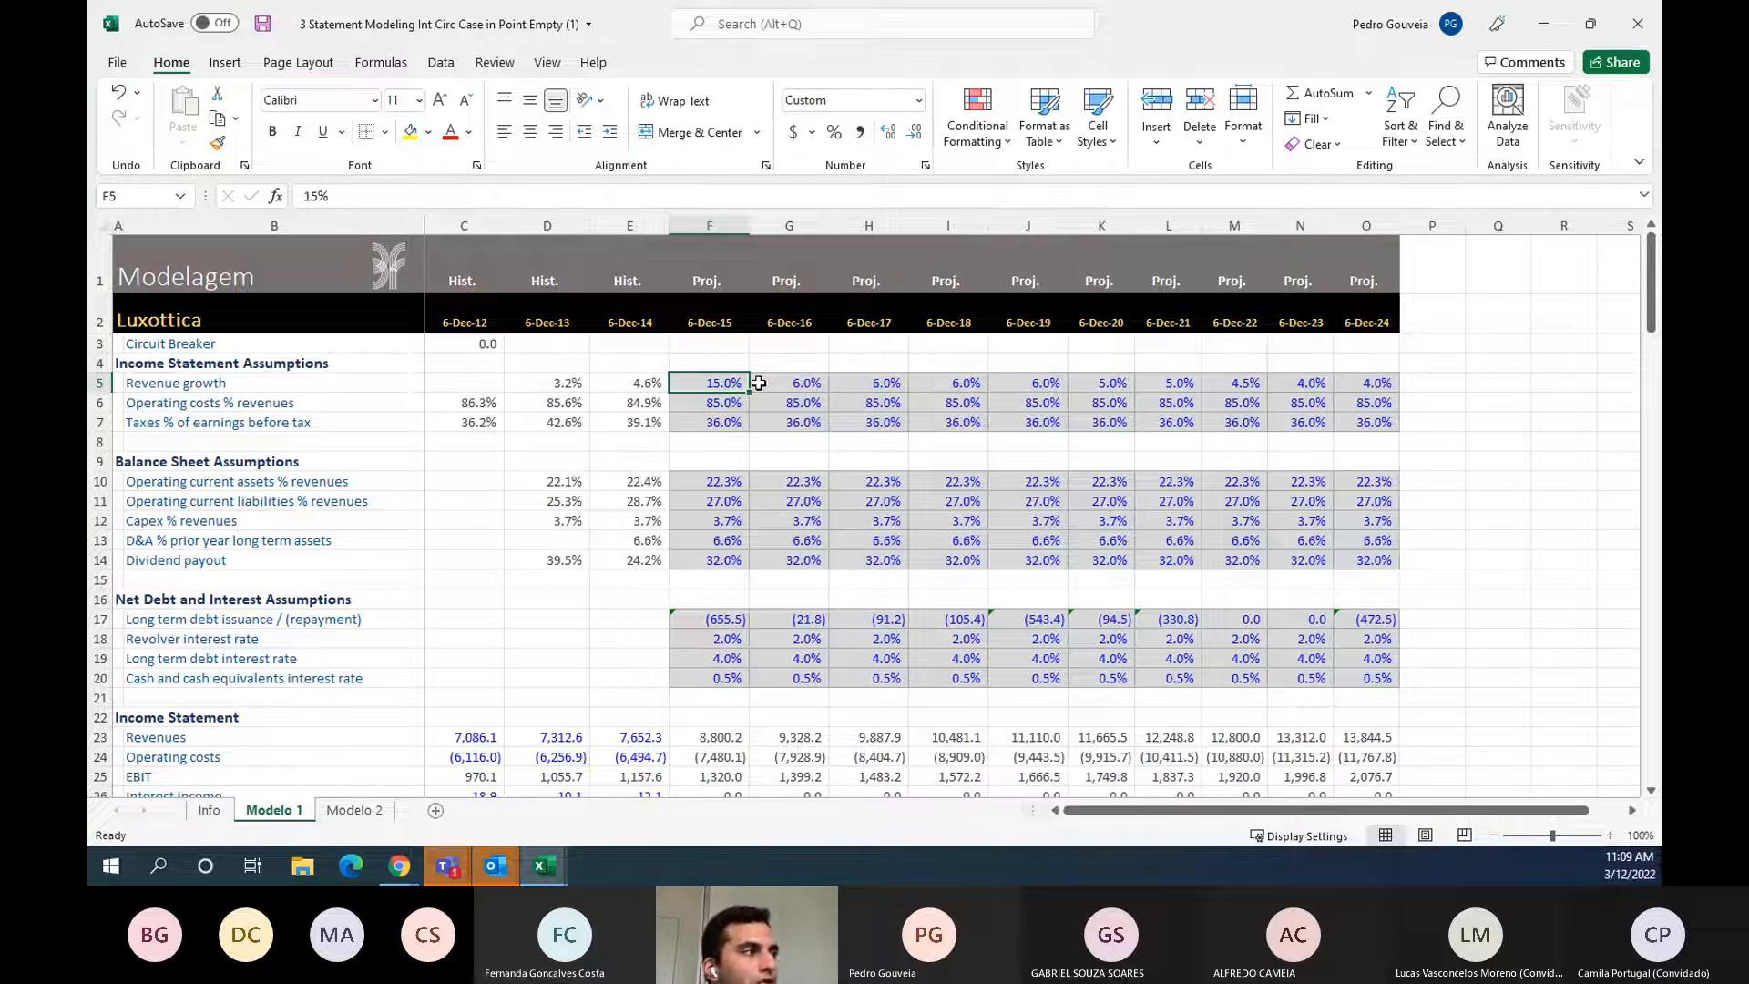
key("Down")
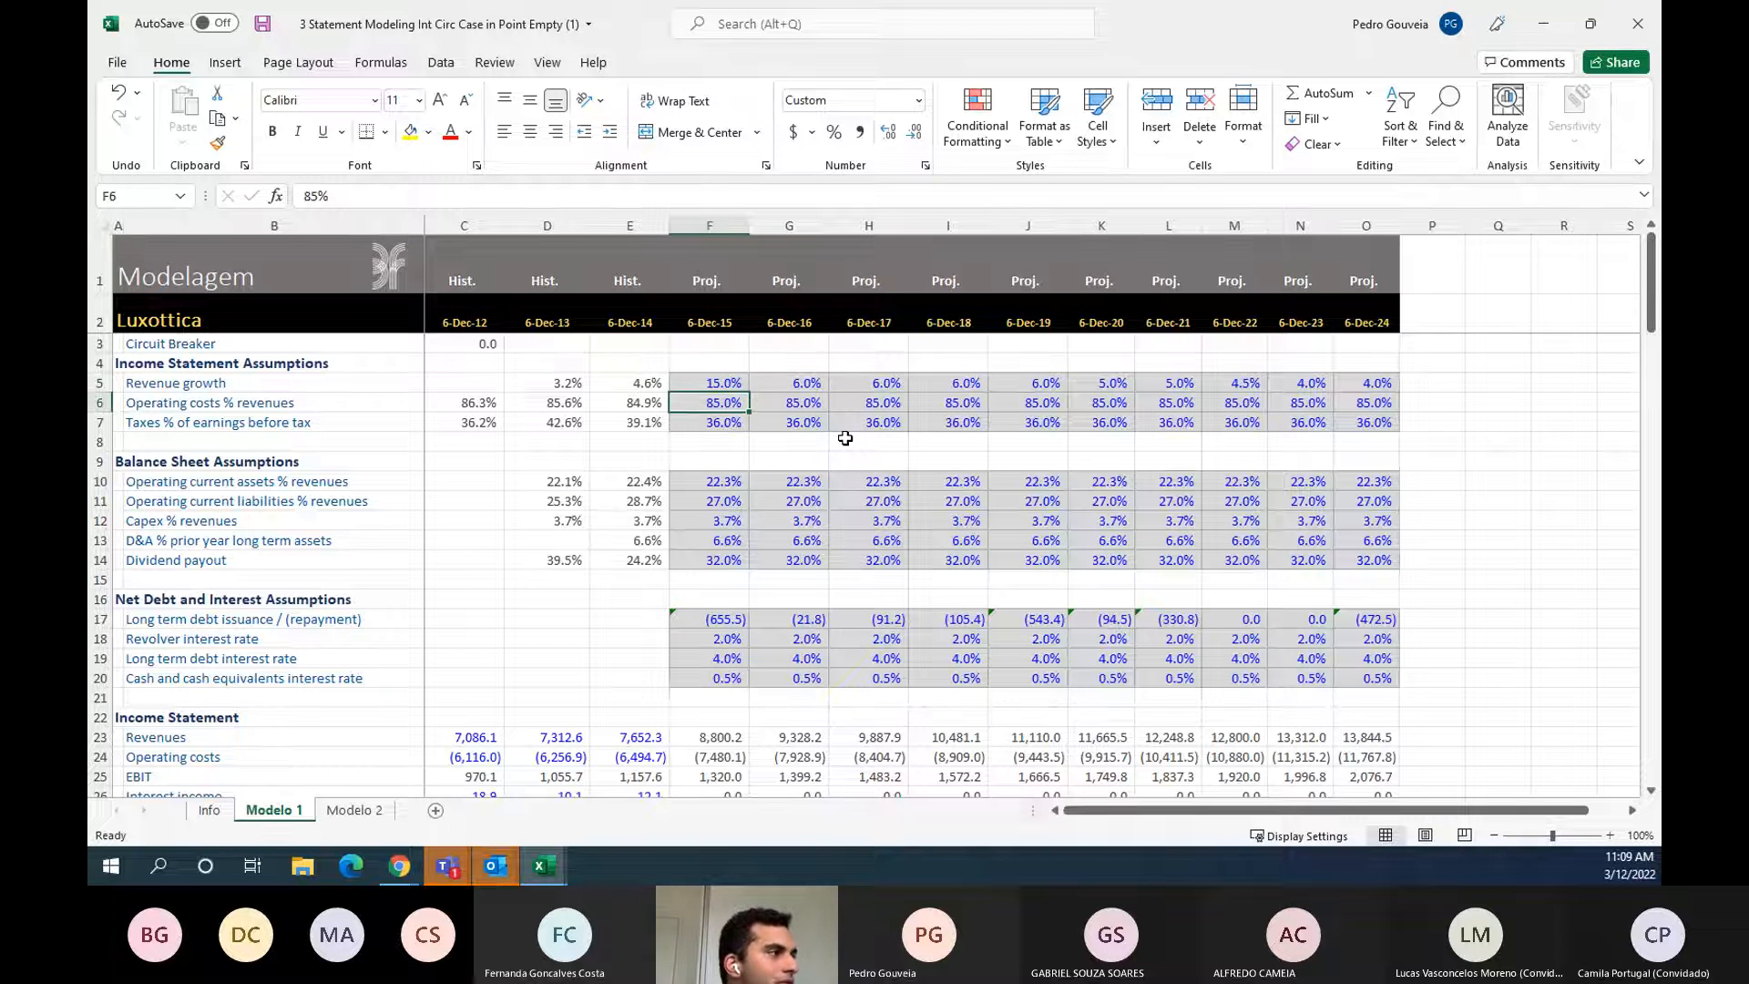
- Insert three blank rows between Revenue growth and Operating costs % revenues
key("shift+space")
key("ctrl+shift+plus")
key("ctrl+shift+plus")
key("ctrl+shift+plus")
- Label B6 "Unidades De Oculos Vendidos" and B7 "Preço dos oculos" as alternative revenue assumptions
key("Left")
key("Left")
key("Left")
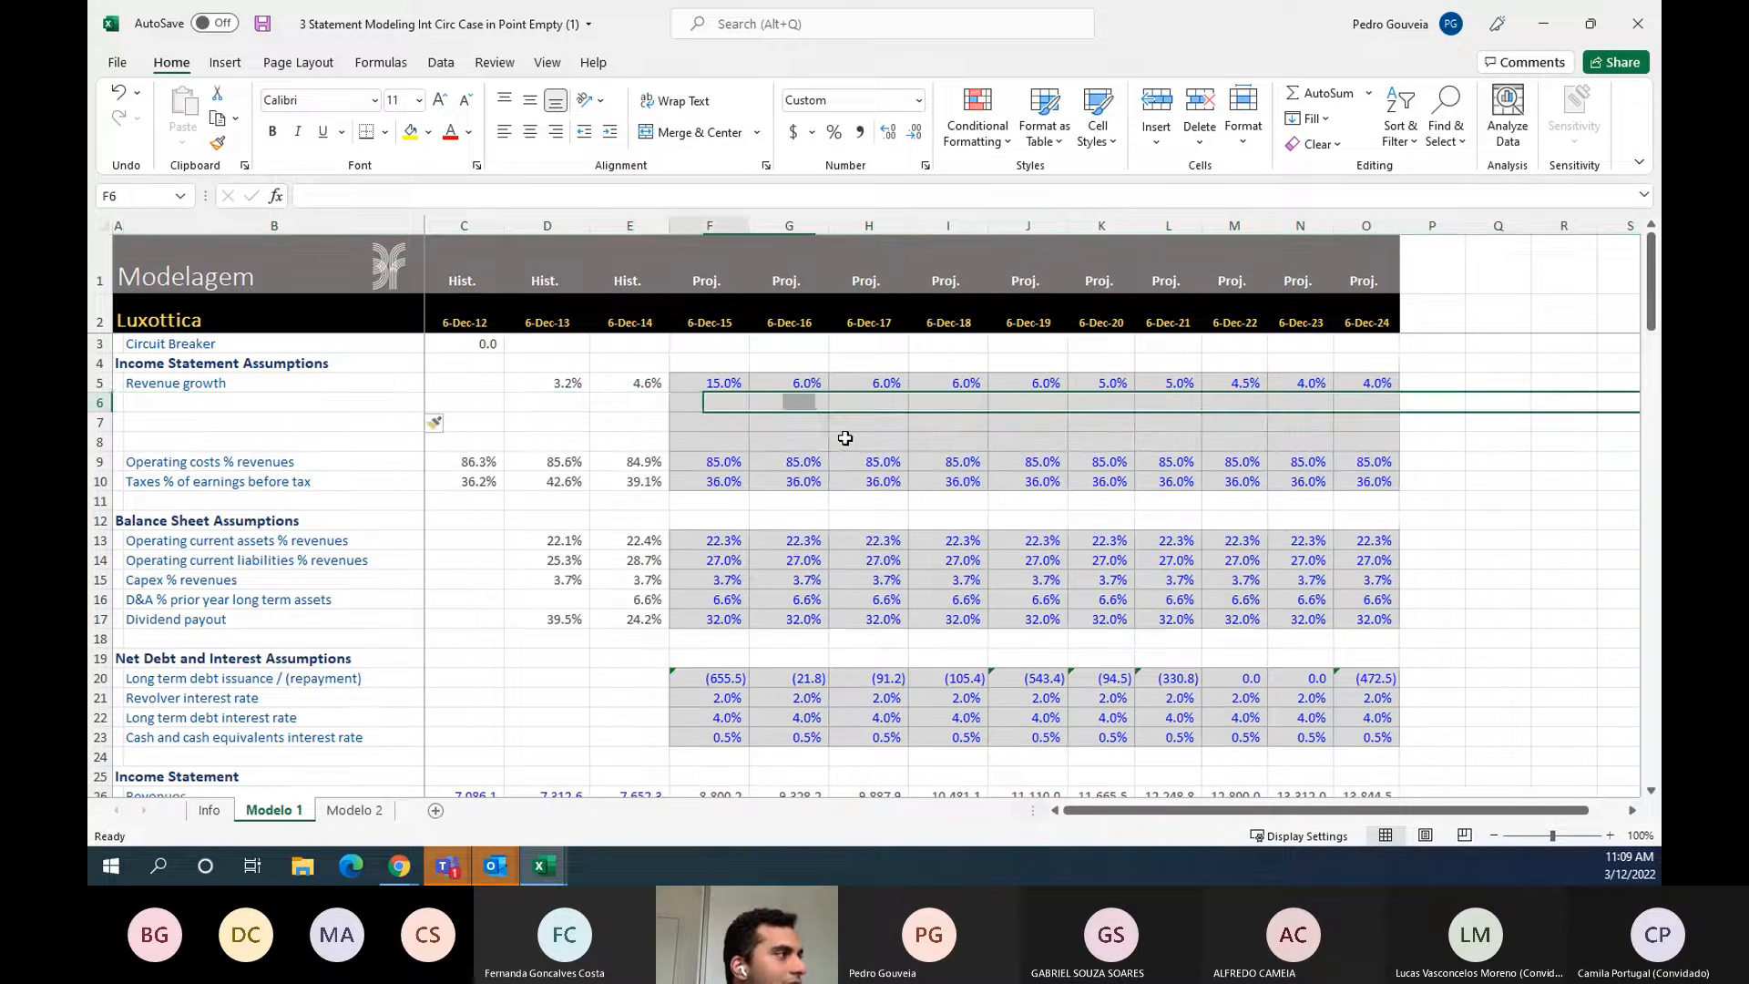
key("Left")
key("Left")
key("Right")
type("Unidades ")
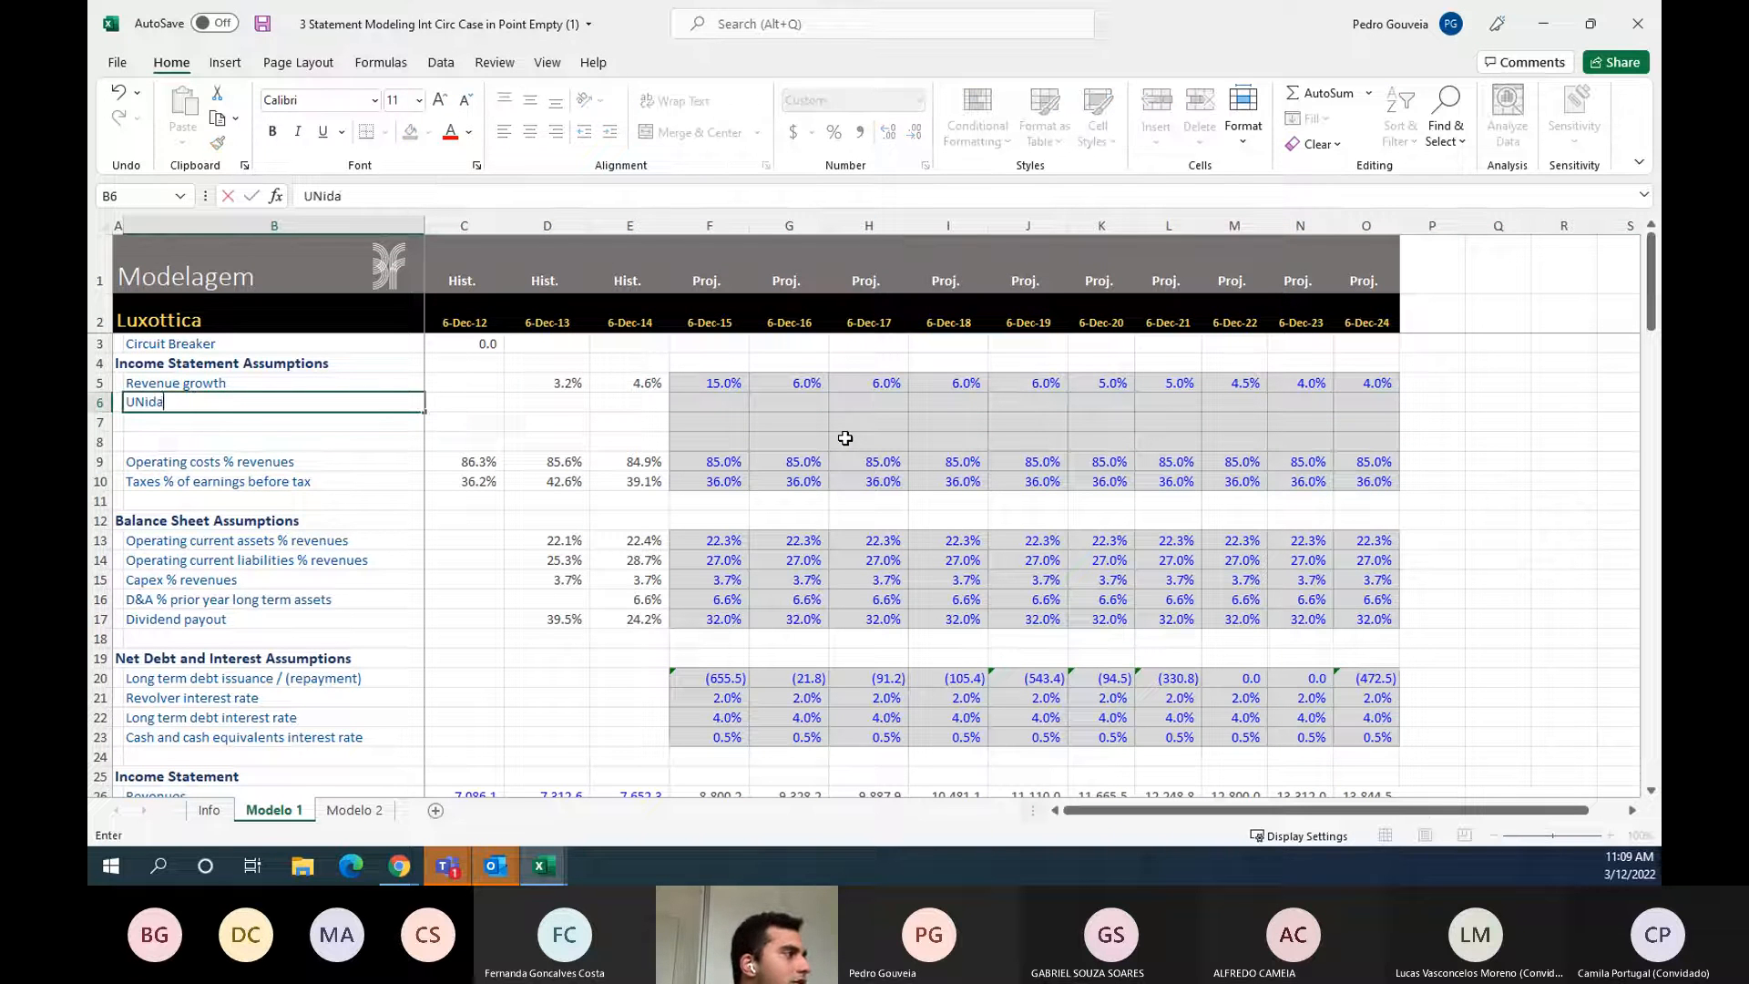
type("De Oculos Vendidos")
key("Return")
type("Preço dos oculos")
key("Return")
- Group the Revenue growth row 5 and collapse the group
key("Up")
key("Up")
key("Up")
key("shift+space")
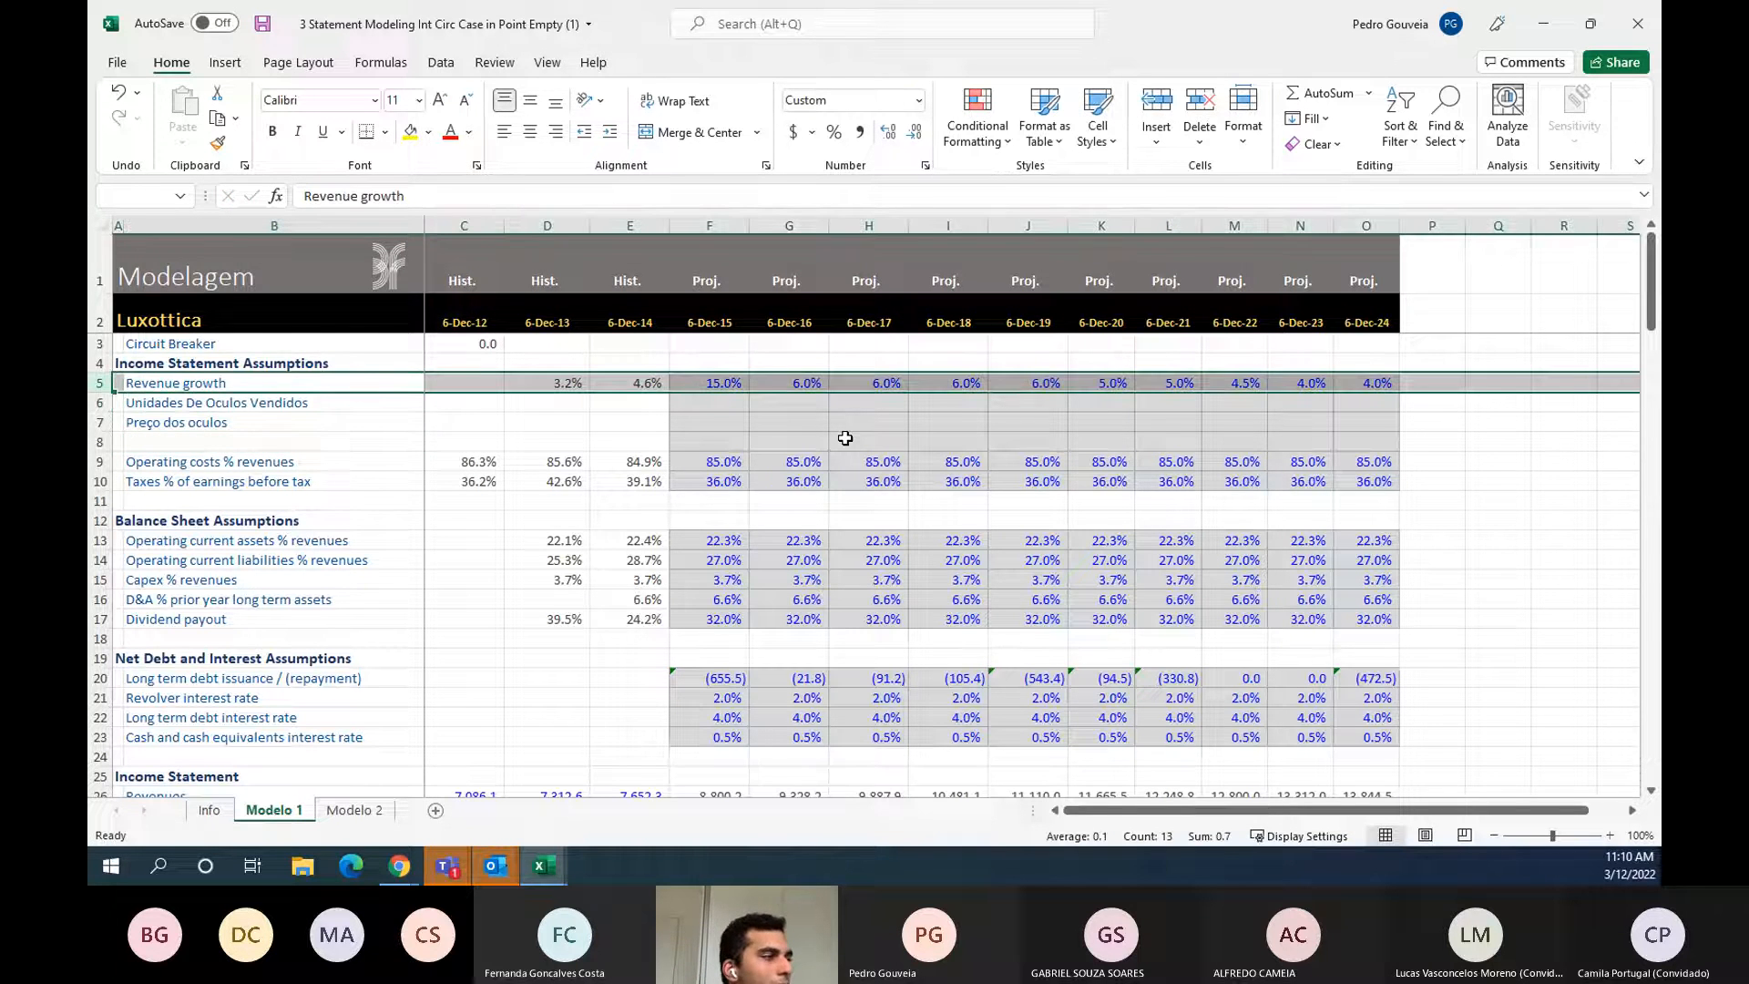
key("alt+shift+Right")
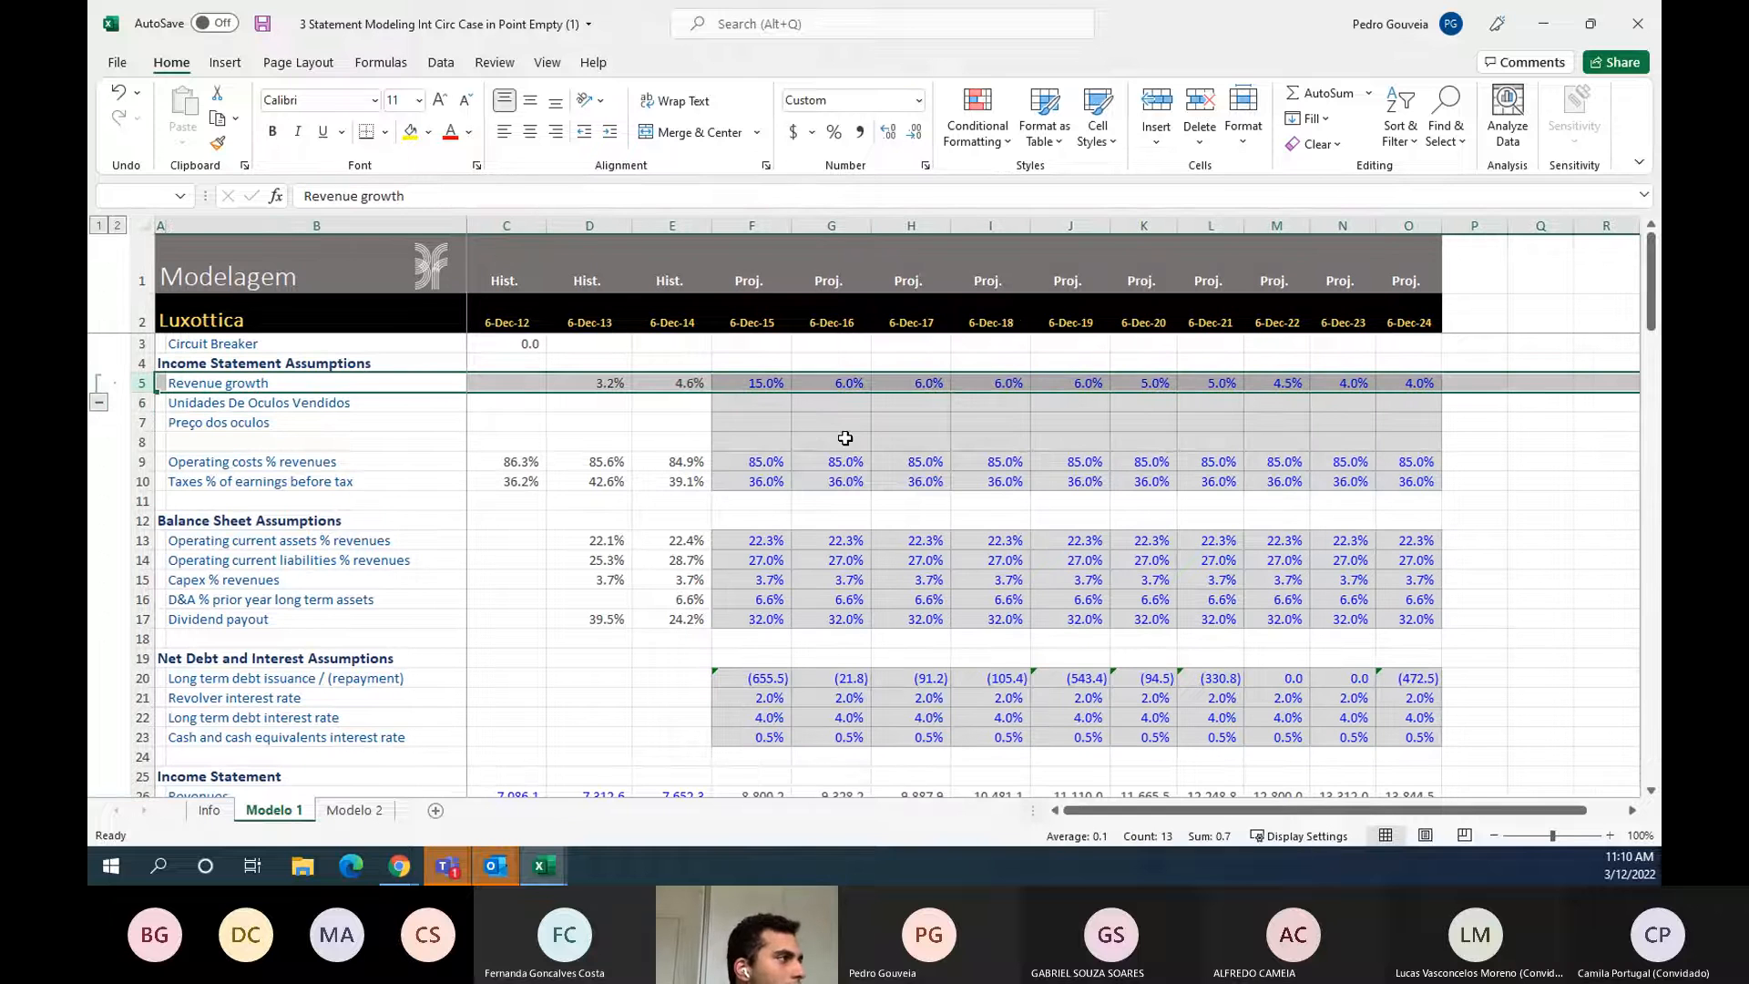
left_click(99, 402)
- Highlight the two new assumption rows in B6:O7, then inspect the historical cells down to the tax rate in E10
left_click_drag(260, 385, 1407, 400)
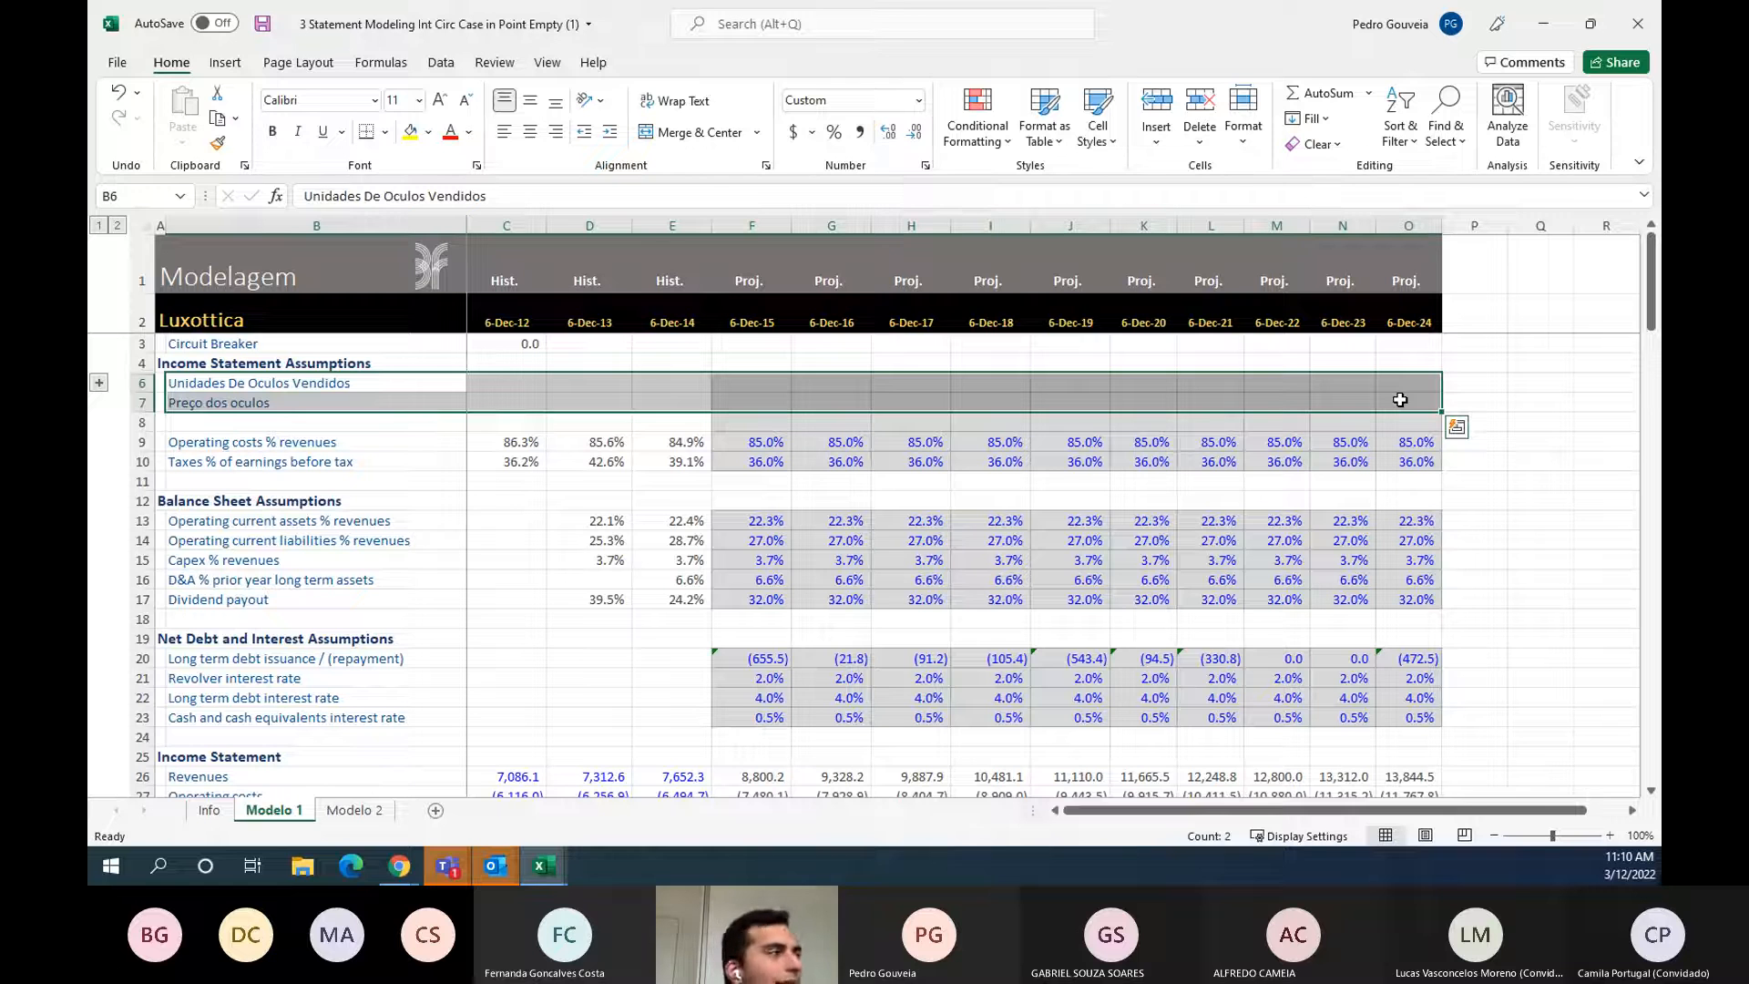
left_click(249, 461)
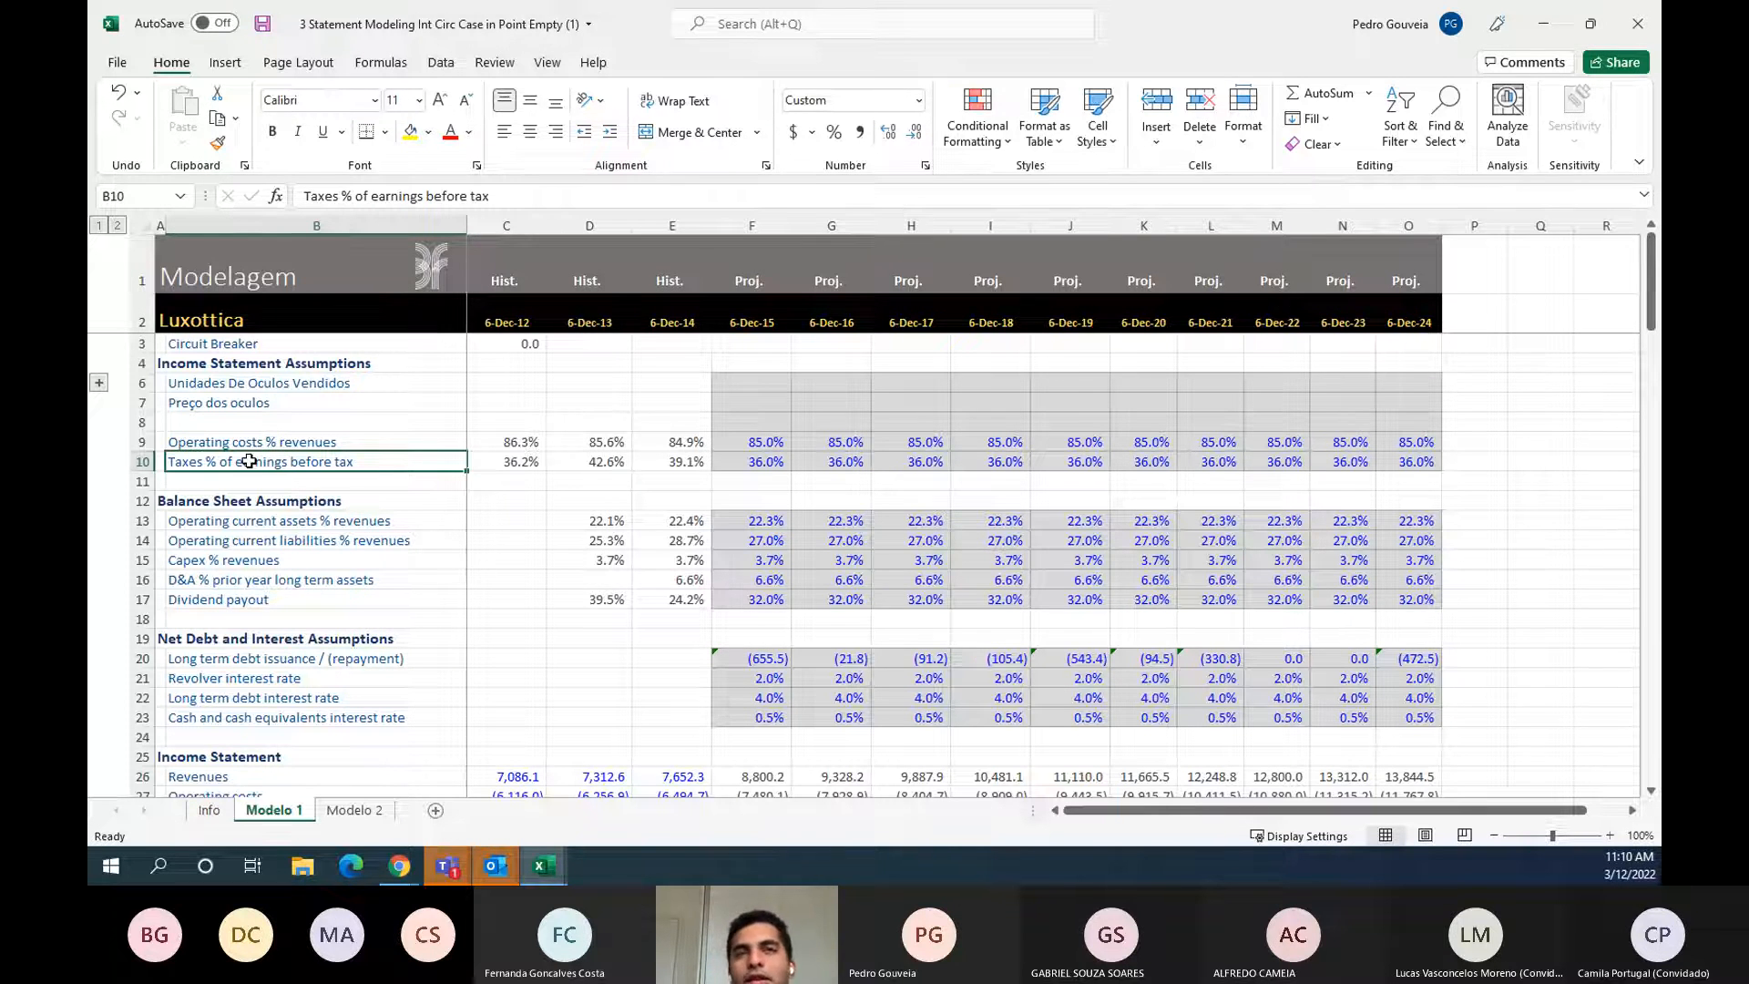
key("Up")
key("Up")
key("Up")
key("Up")
key("Right")
key("Right")
key("Right")
key("Down")
key("Down")
key("Down")
key("Down")
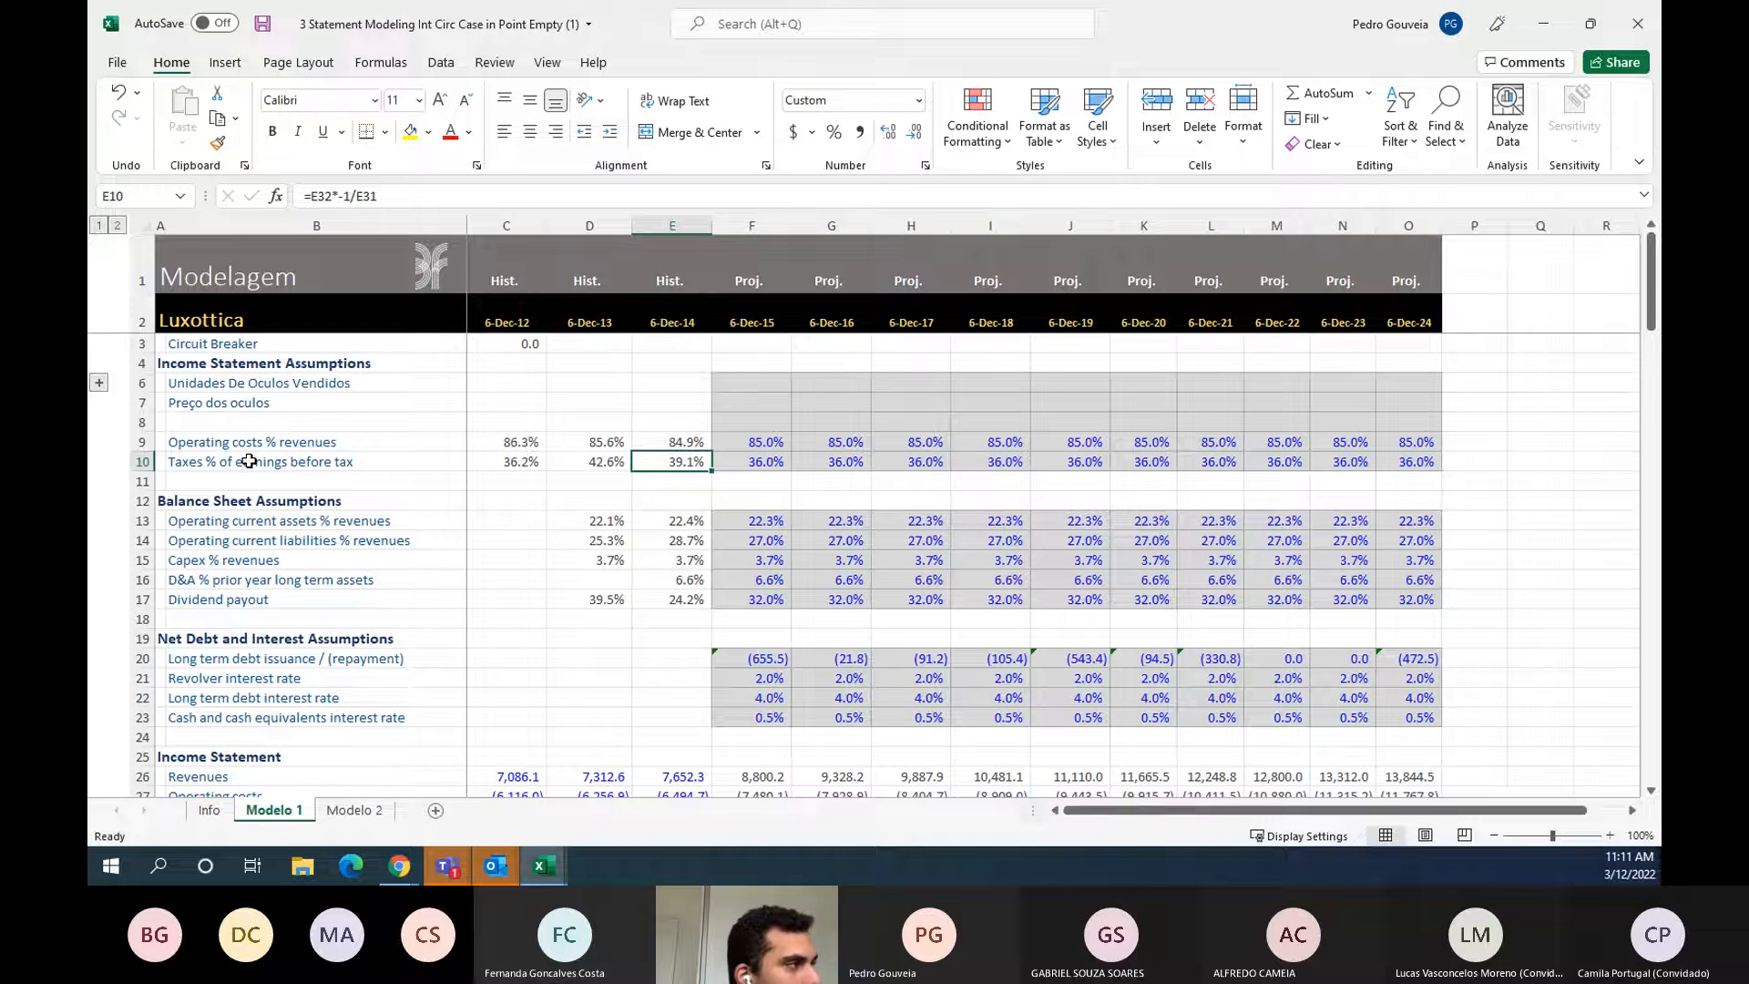
- Undo the row grouping, the two new labels and the inserted rows
key("ctrl+z")
key("ctrl+z")
key("ctrl+z")
key("ctrl+z")
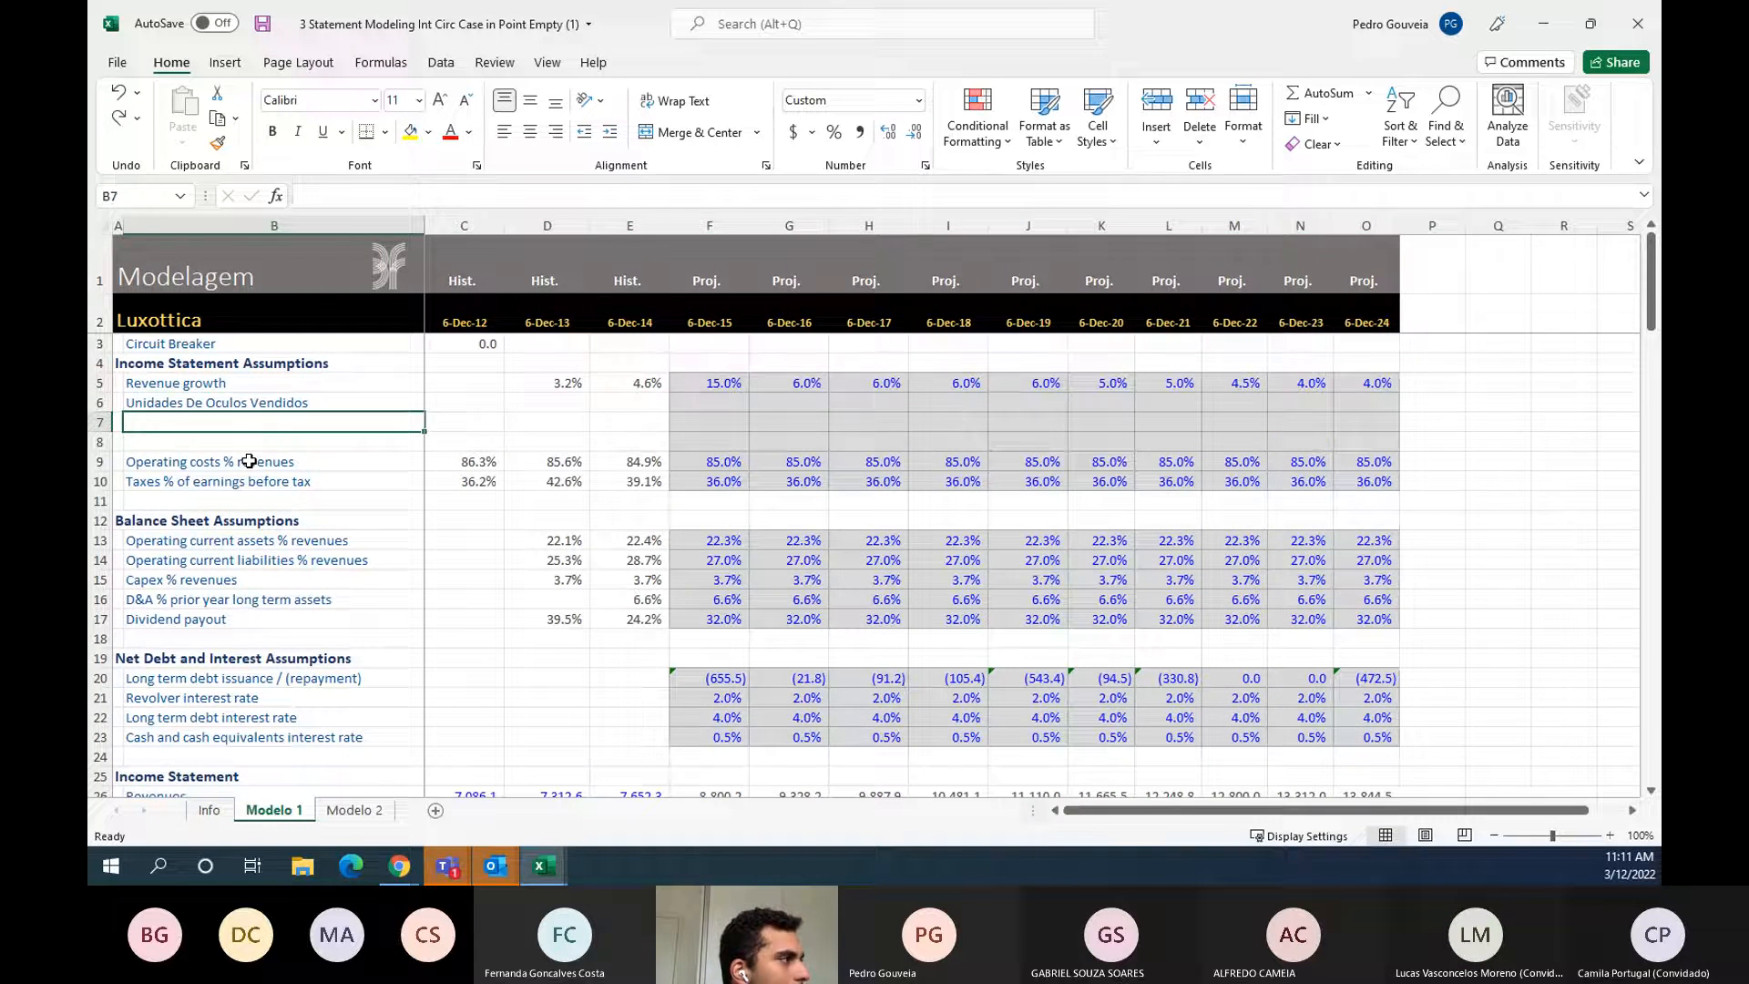
key("ctrl+z")
key("ctrl+z")
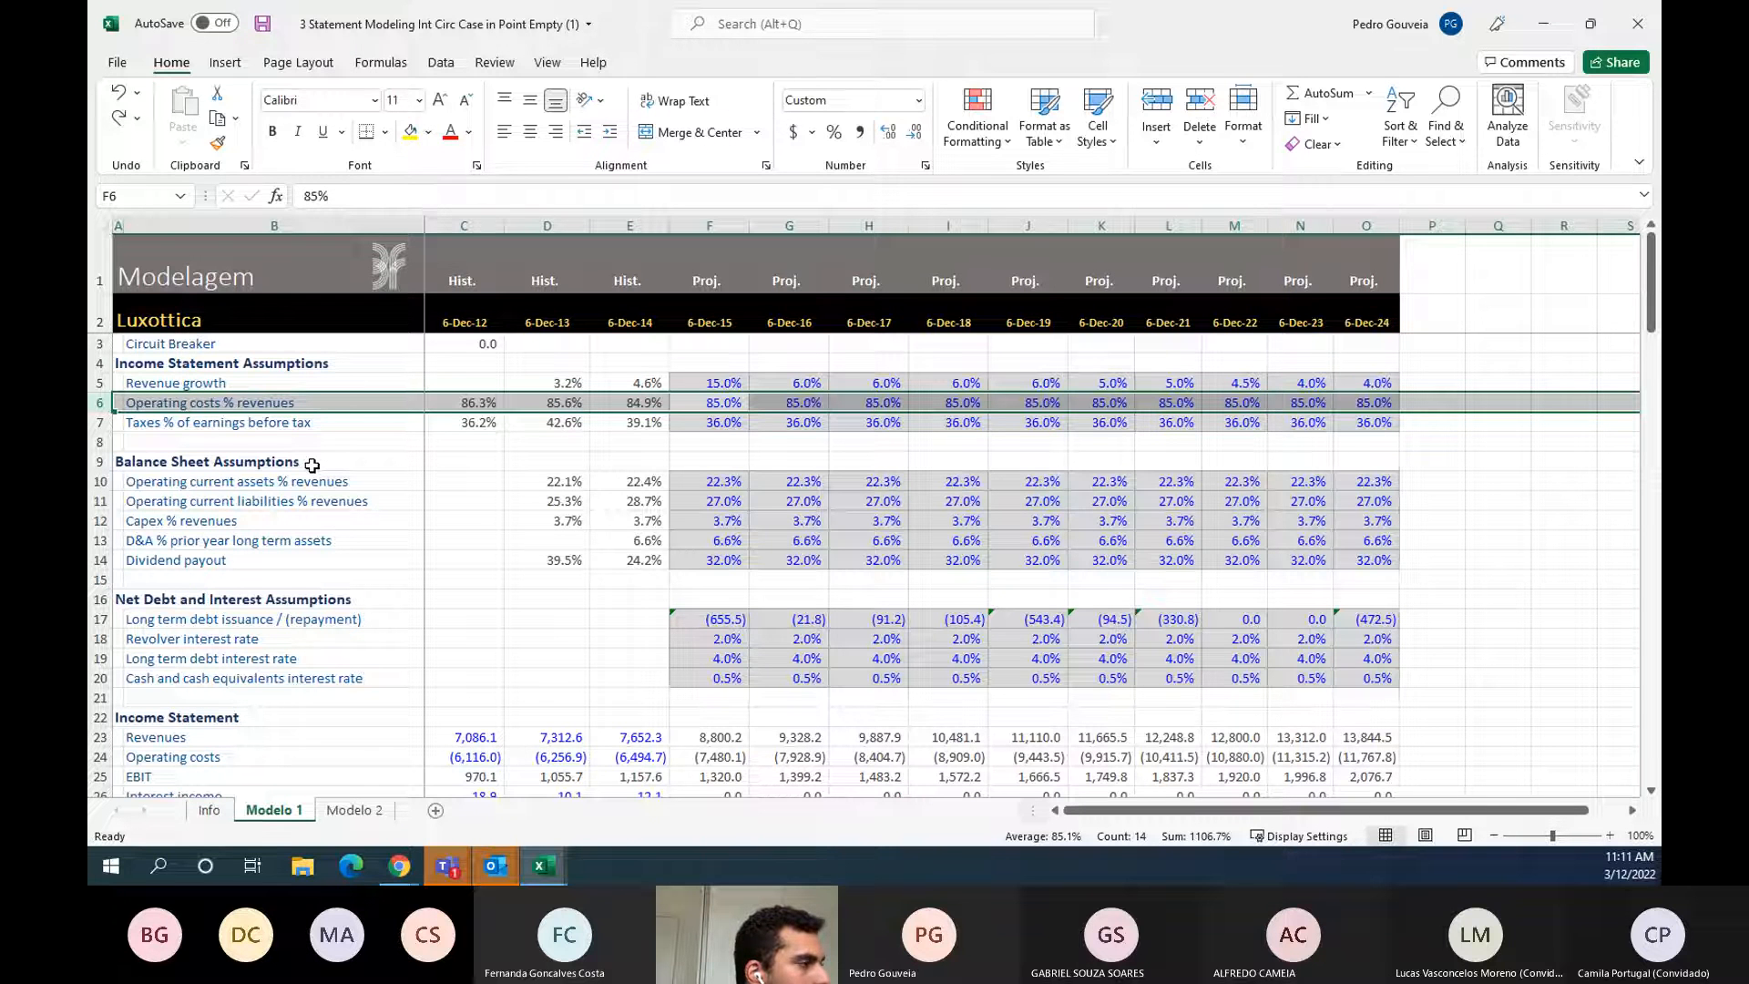
- Try the Circuit Breaker in C3 at 1, dismiss the circular reference warning, and reset it to 0
left_click(474, 344)
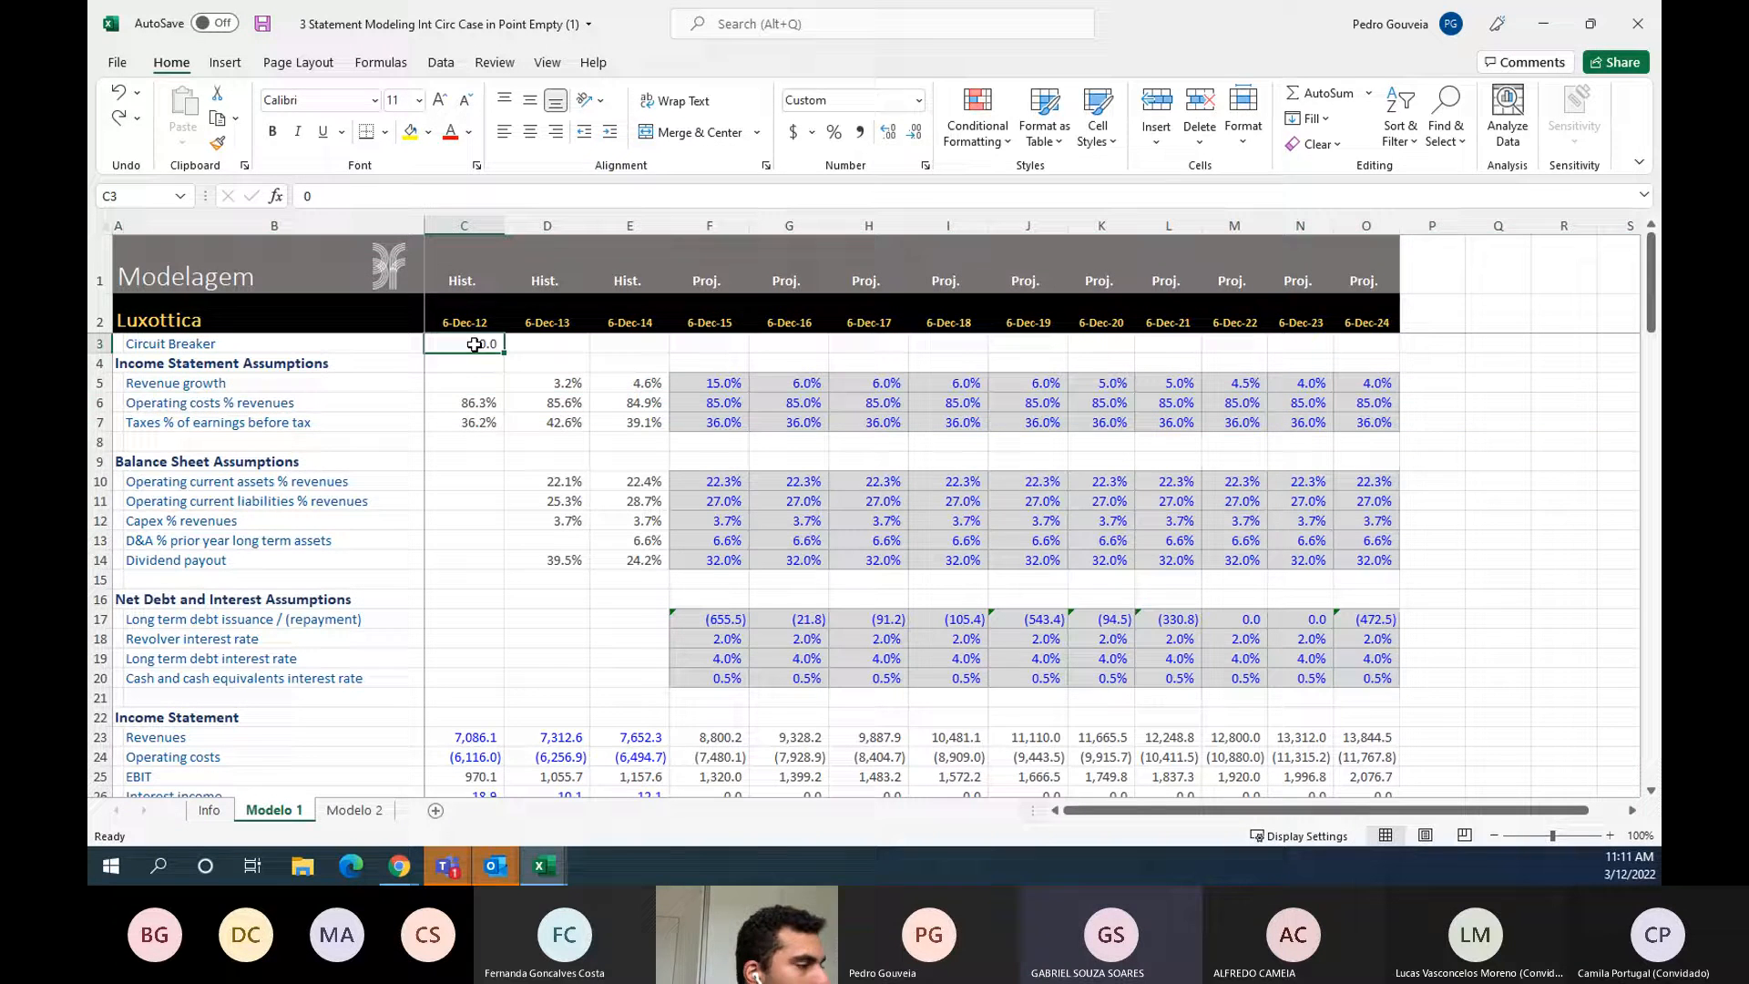
type("1")
key("Return")
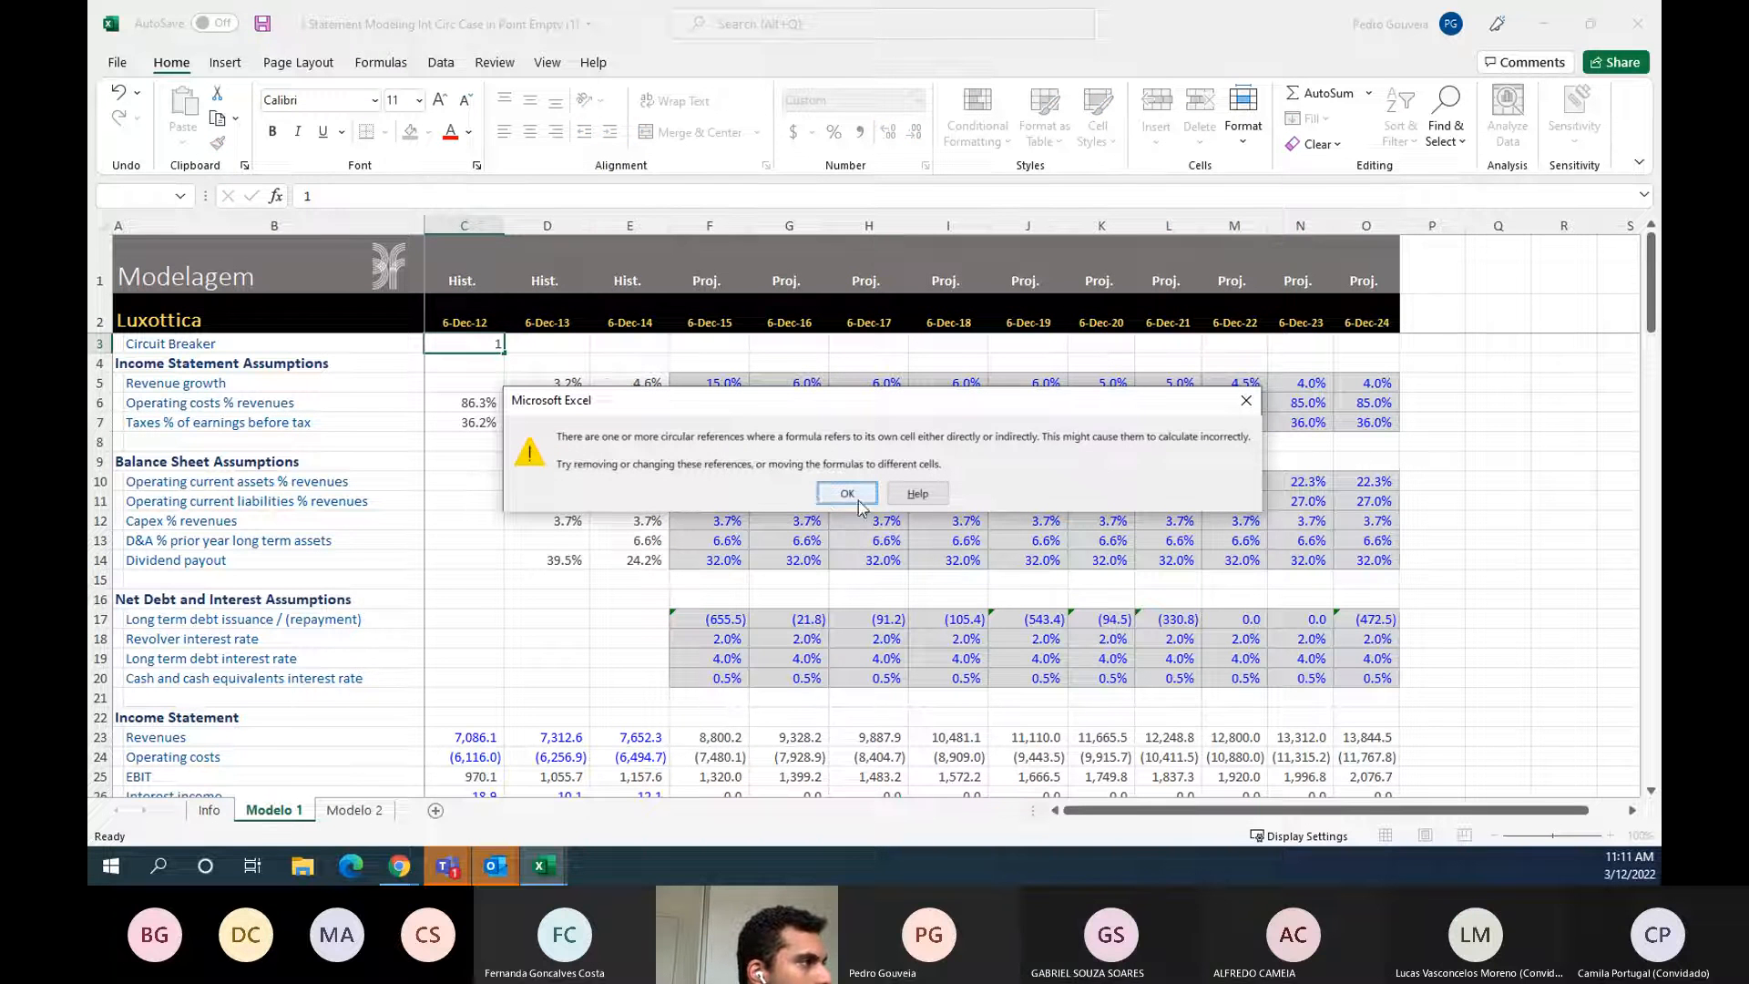
left_click(1246, 400)
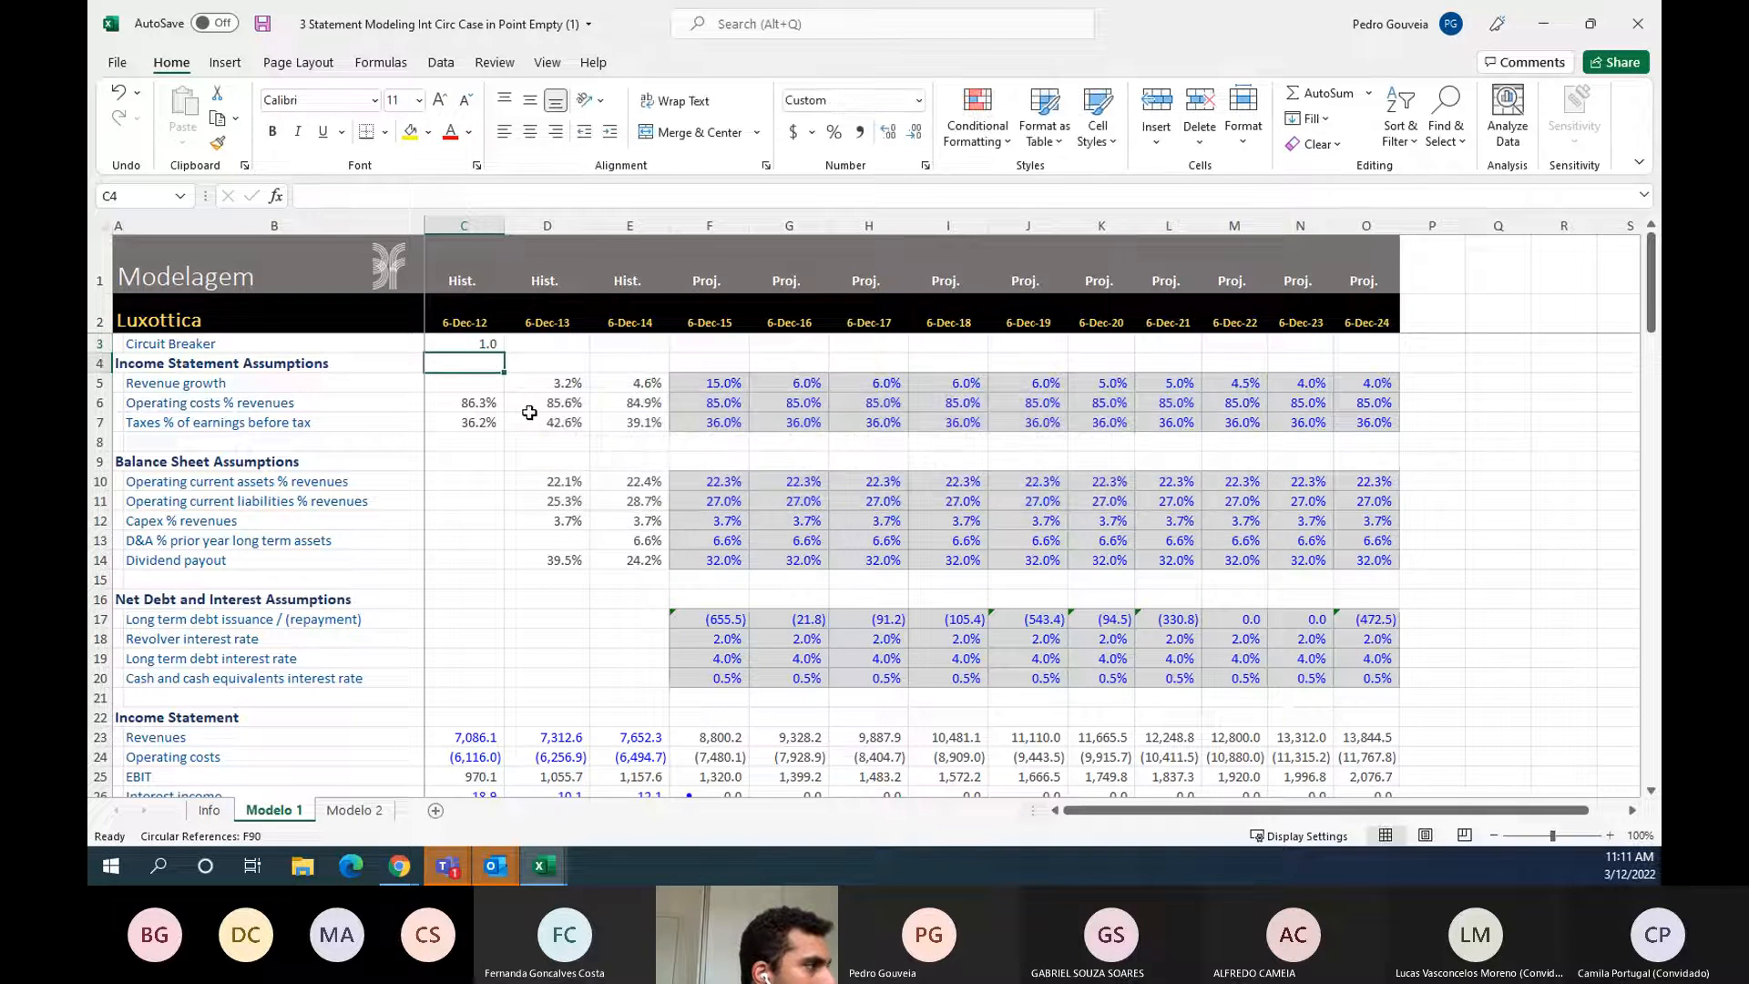
left_click(476, 343)
type("0")
key("Return")
- Enable iterative calculation in the workbook's formula options
left_click(111, 65)
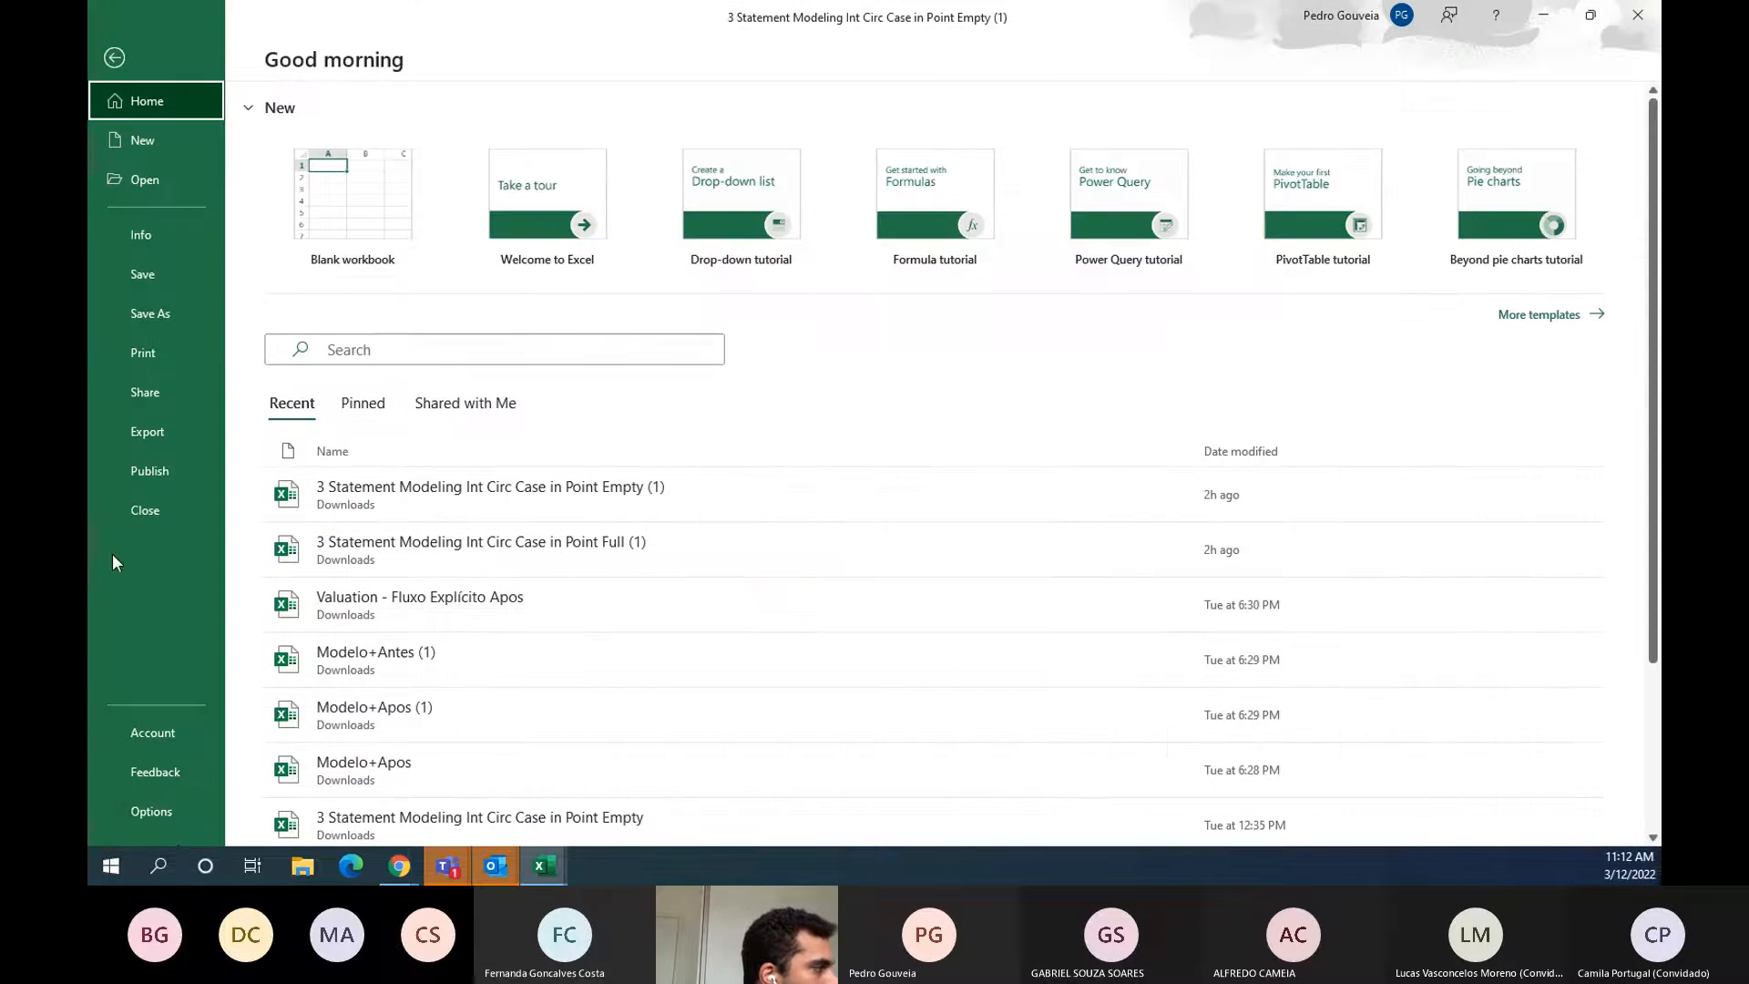
left_click(162, 815)
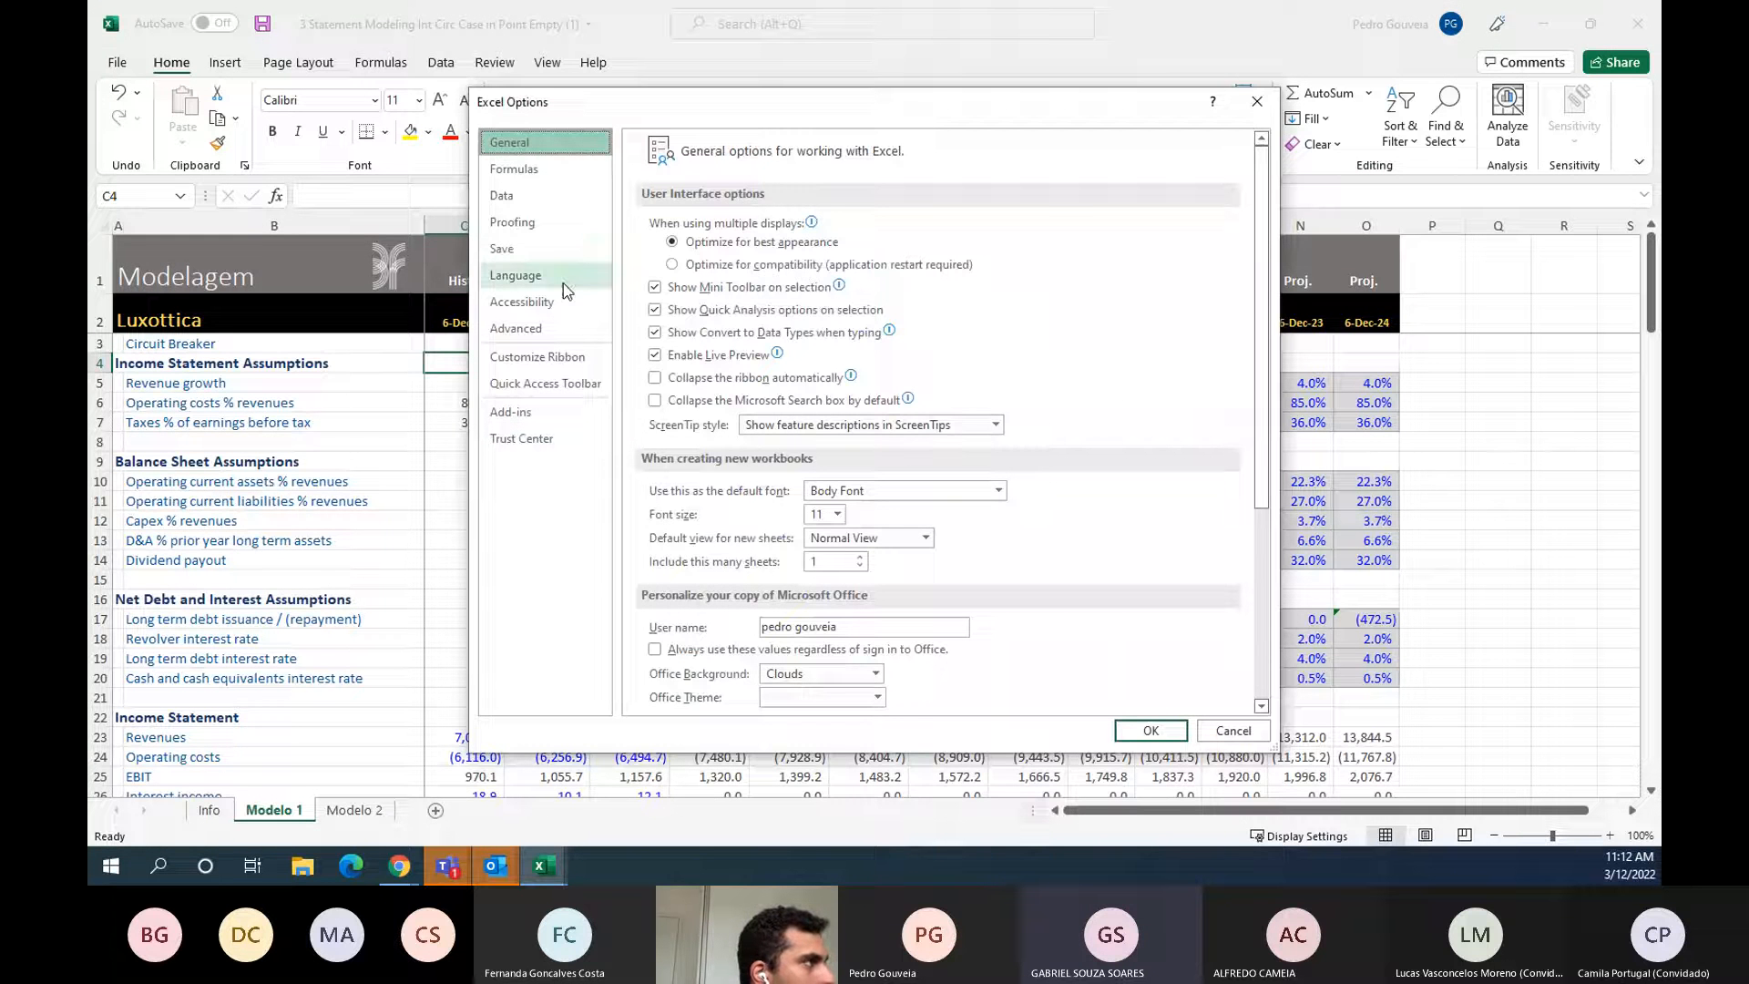
left_click(567, 175)
left_click(1029, 227)
left_click(1140, 727)
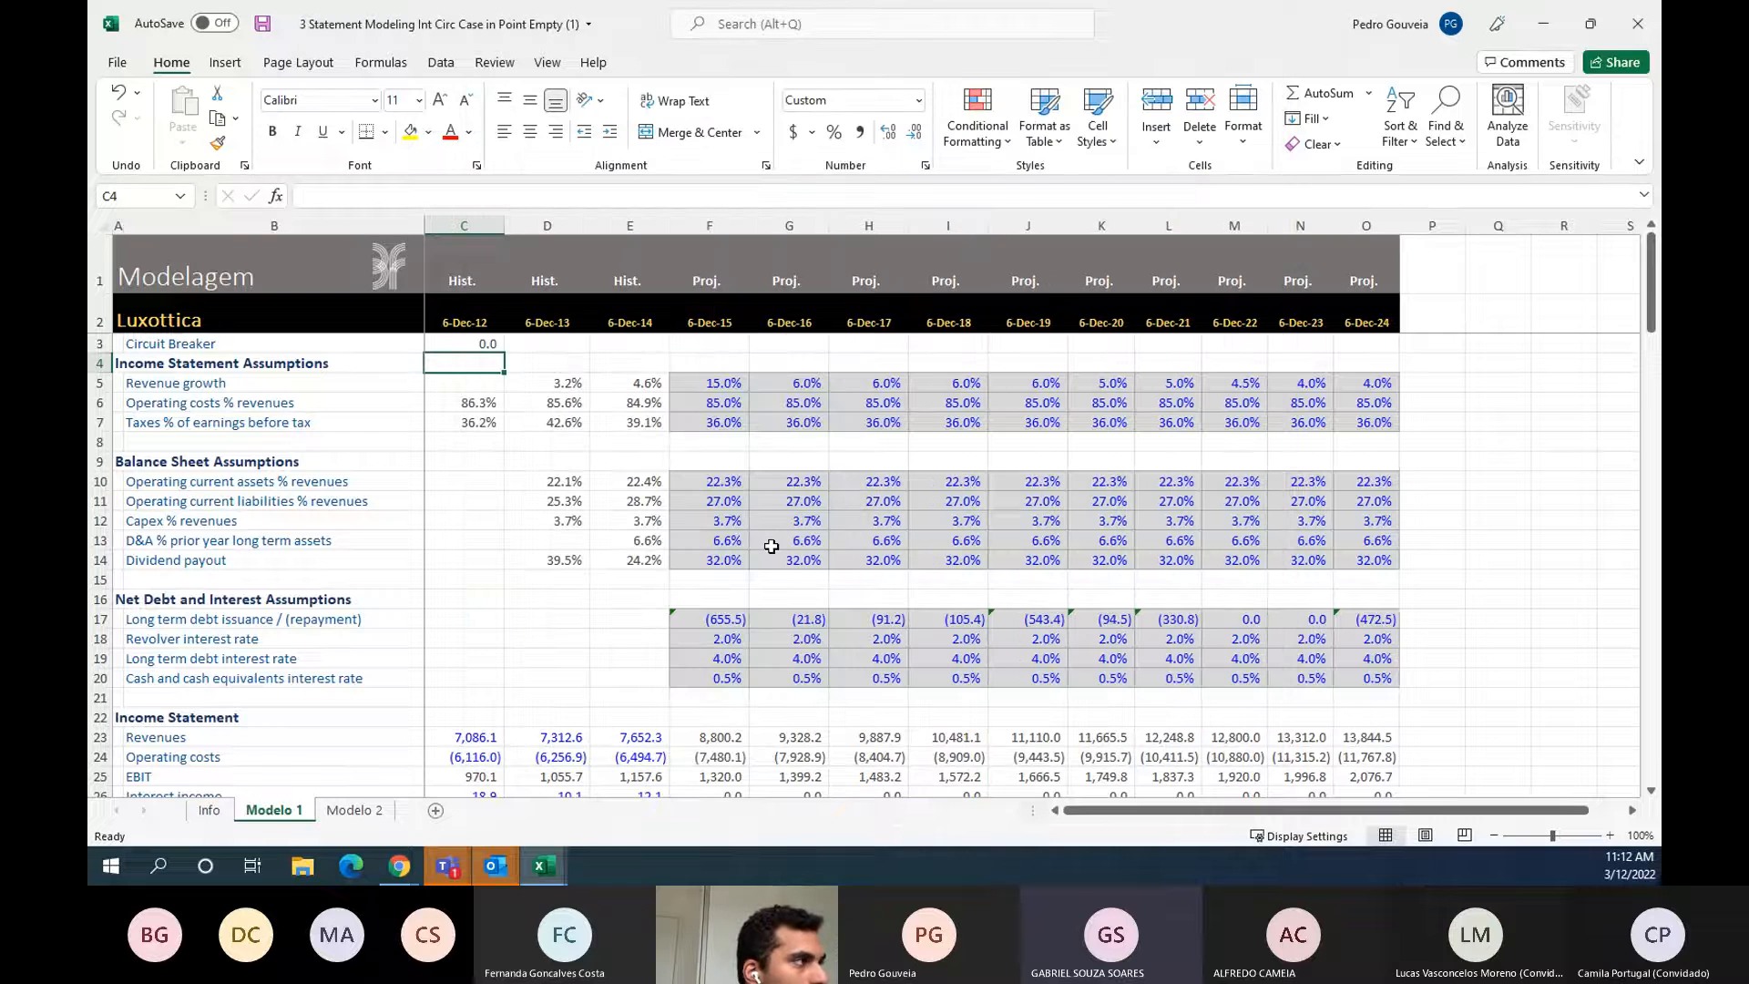
- Set the Circuit Breaker in C3 to 1
left_click(475, 340)
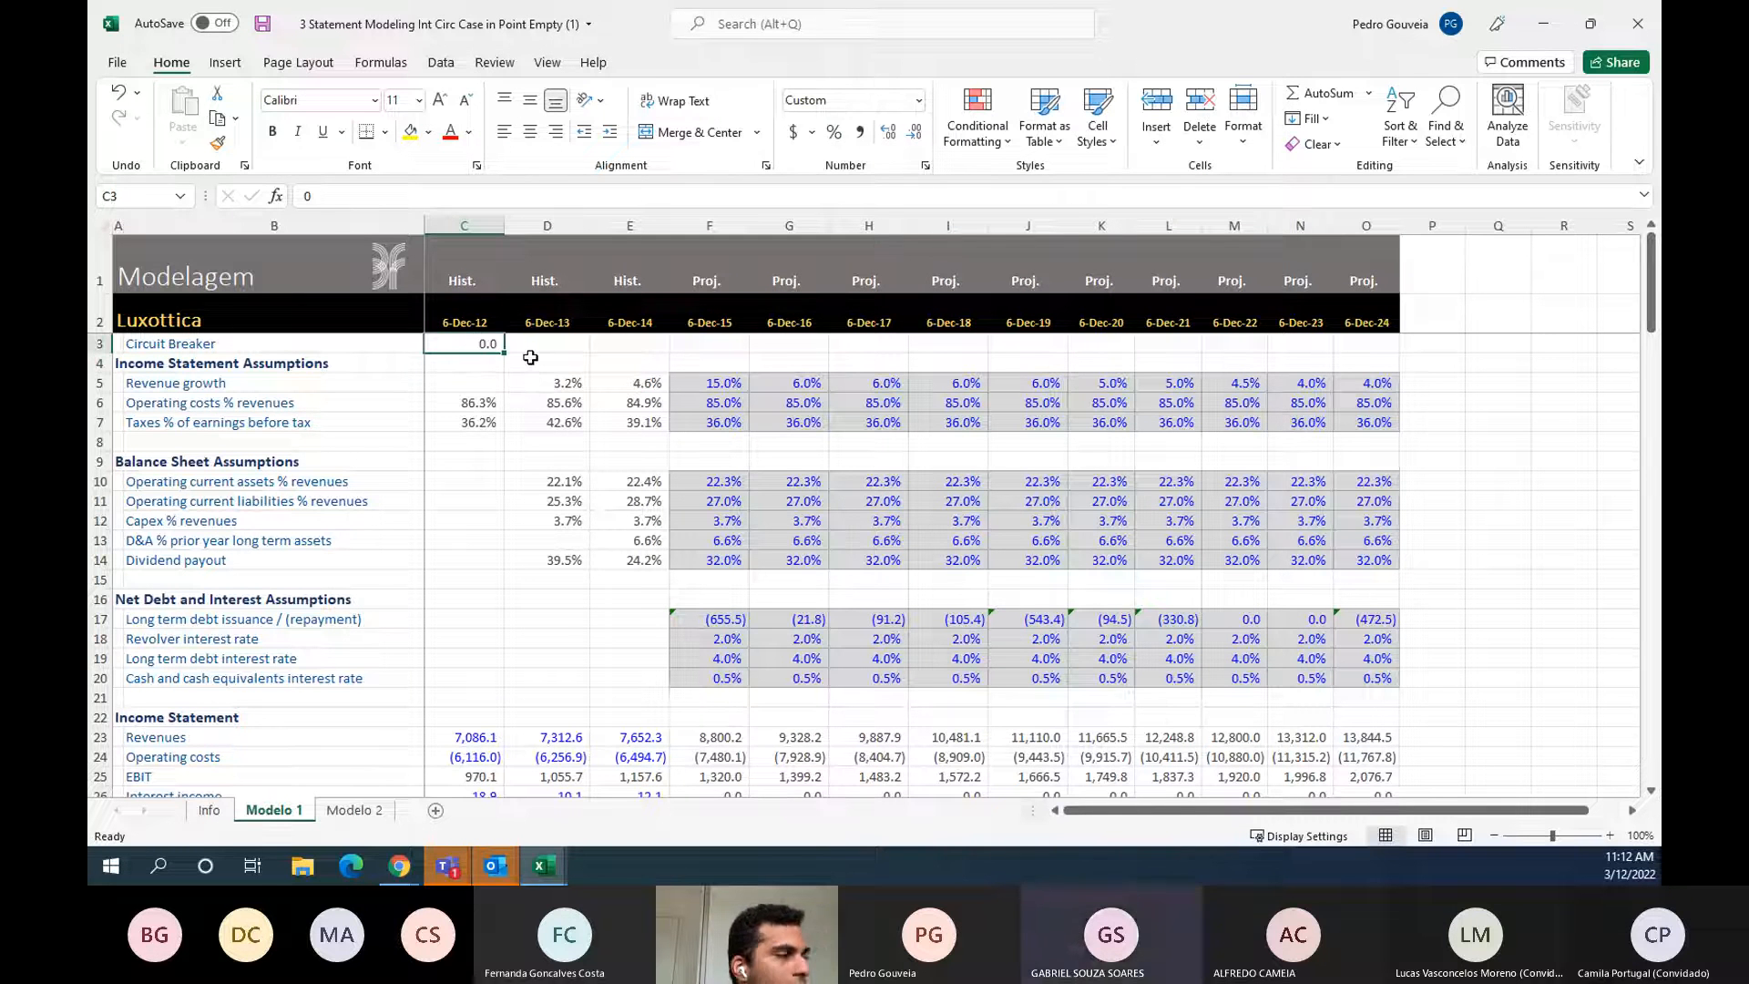
type("1")
key("Return")
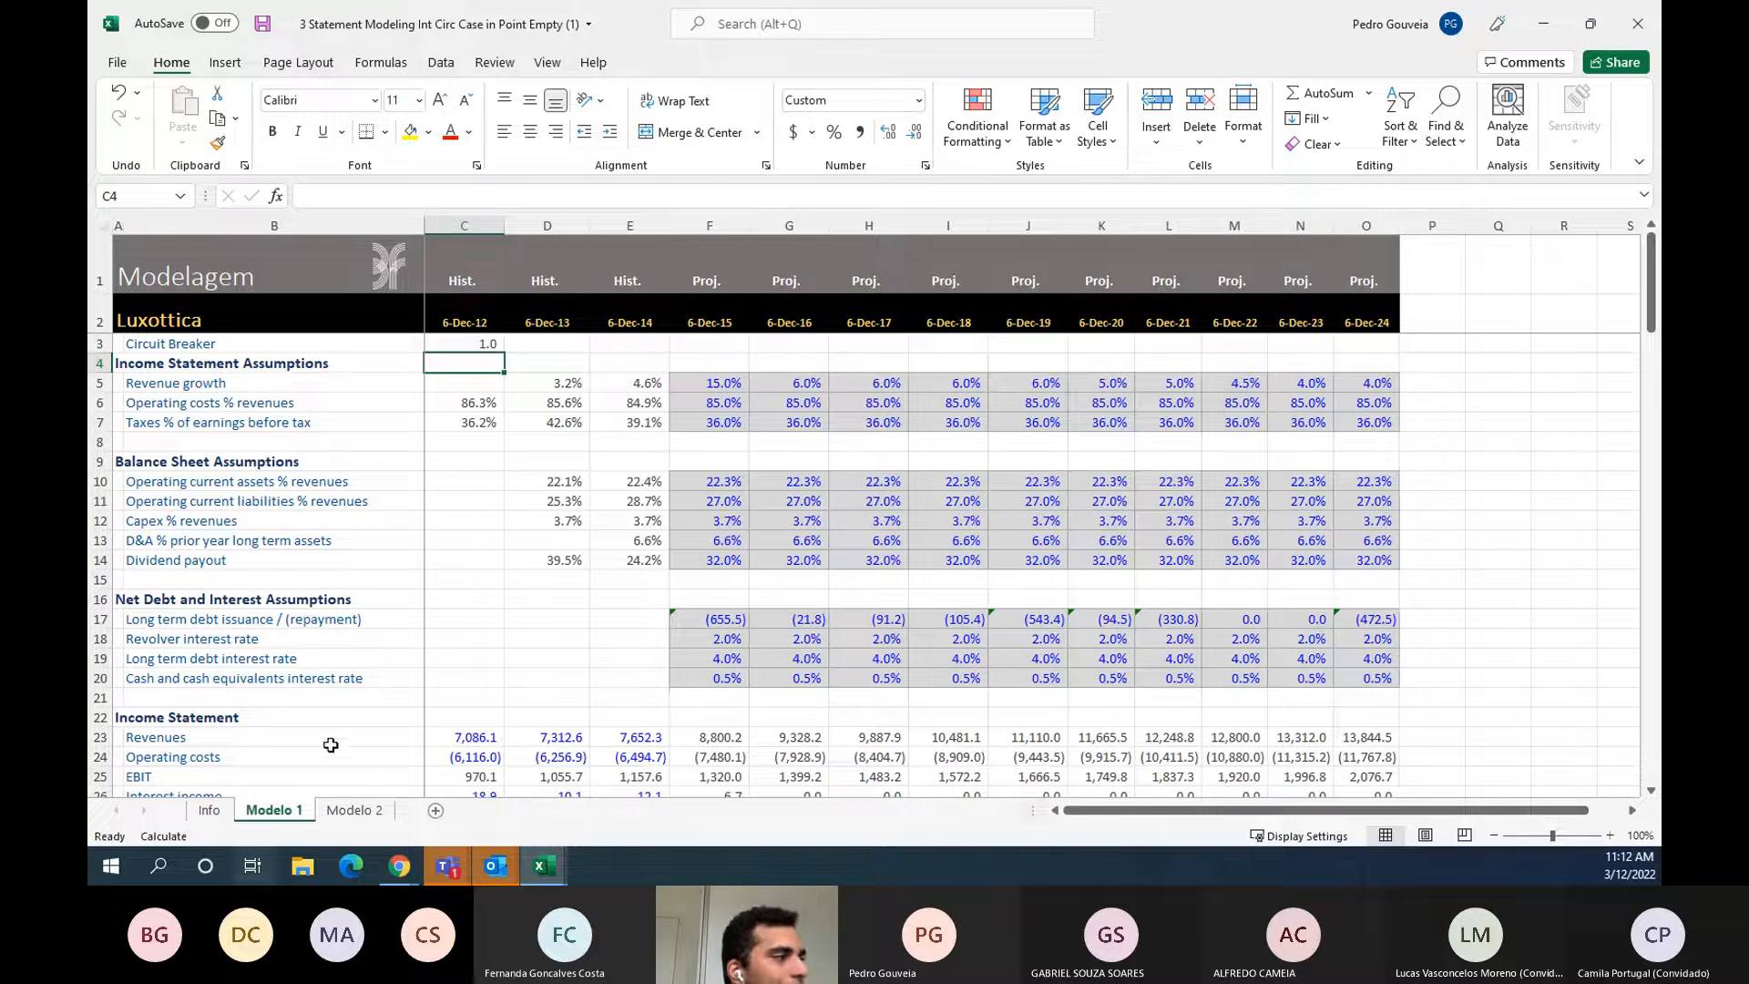
- Review the Modelo 2 sheet's assumptions and income statement, and highlight the projected long term debt issuance / (repayment) in F17:O17
left_click(356, 809)
scroll(505, 497, "up", 3)
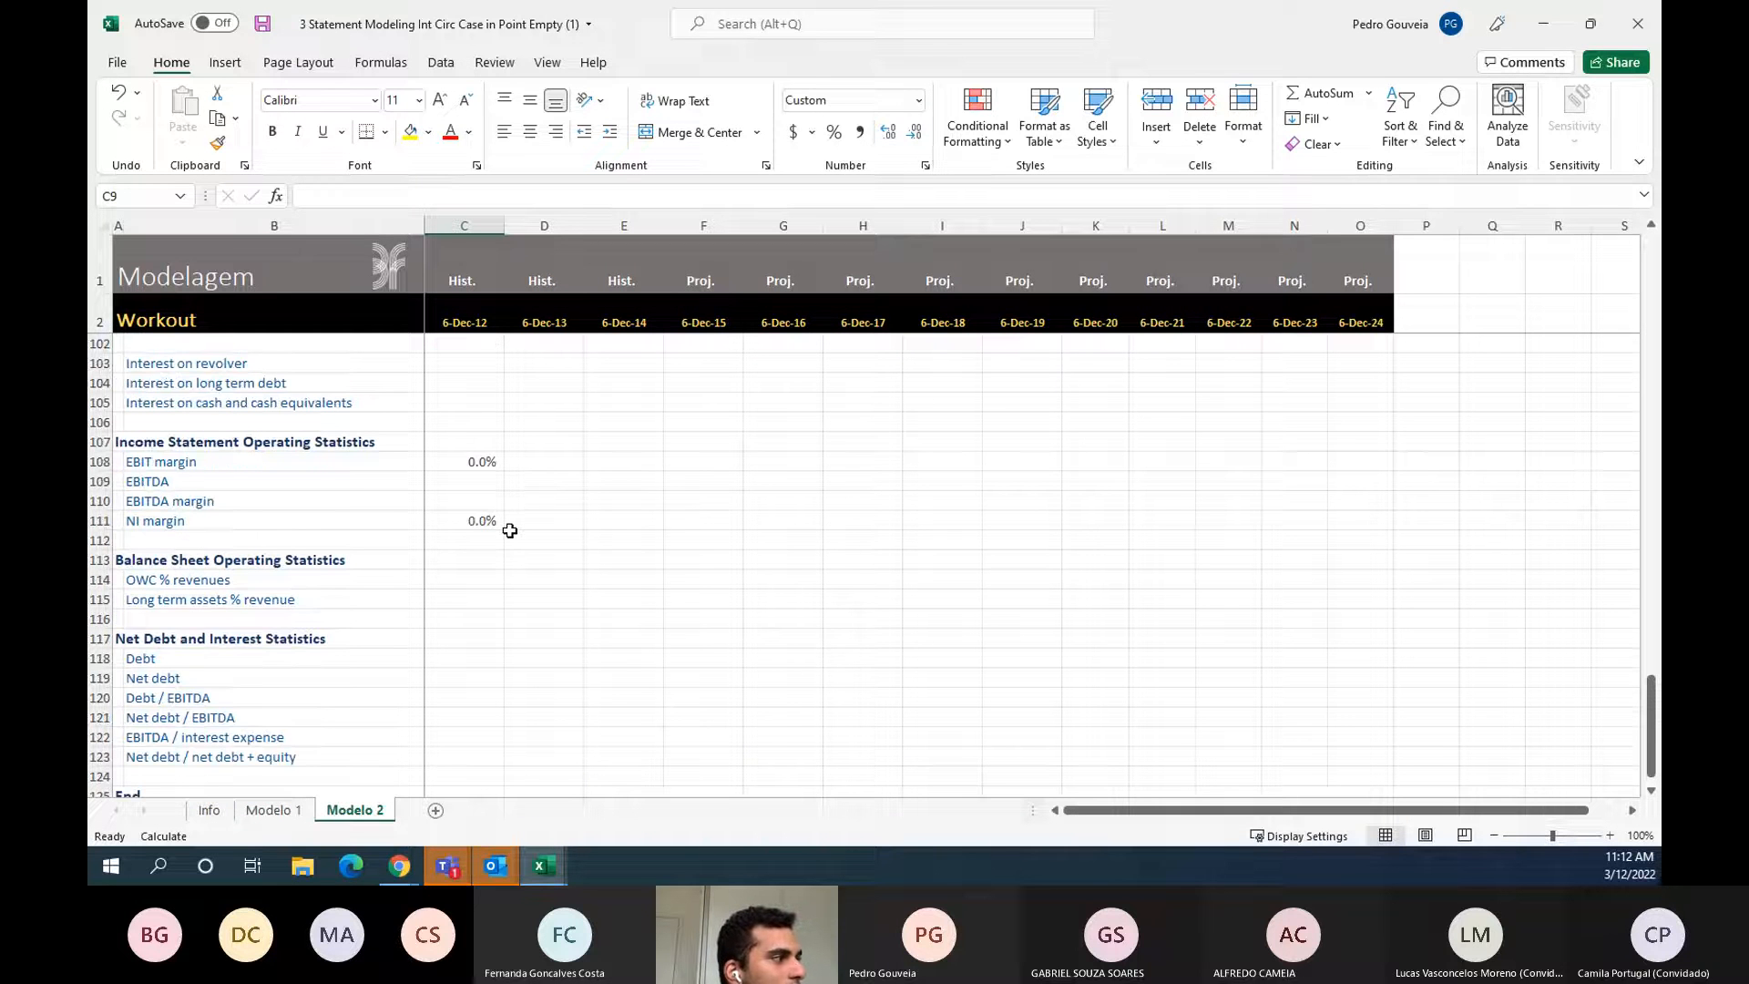
scroll(509, 530, "up", 13)
scroll(520, 537, "up", 14)
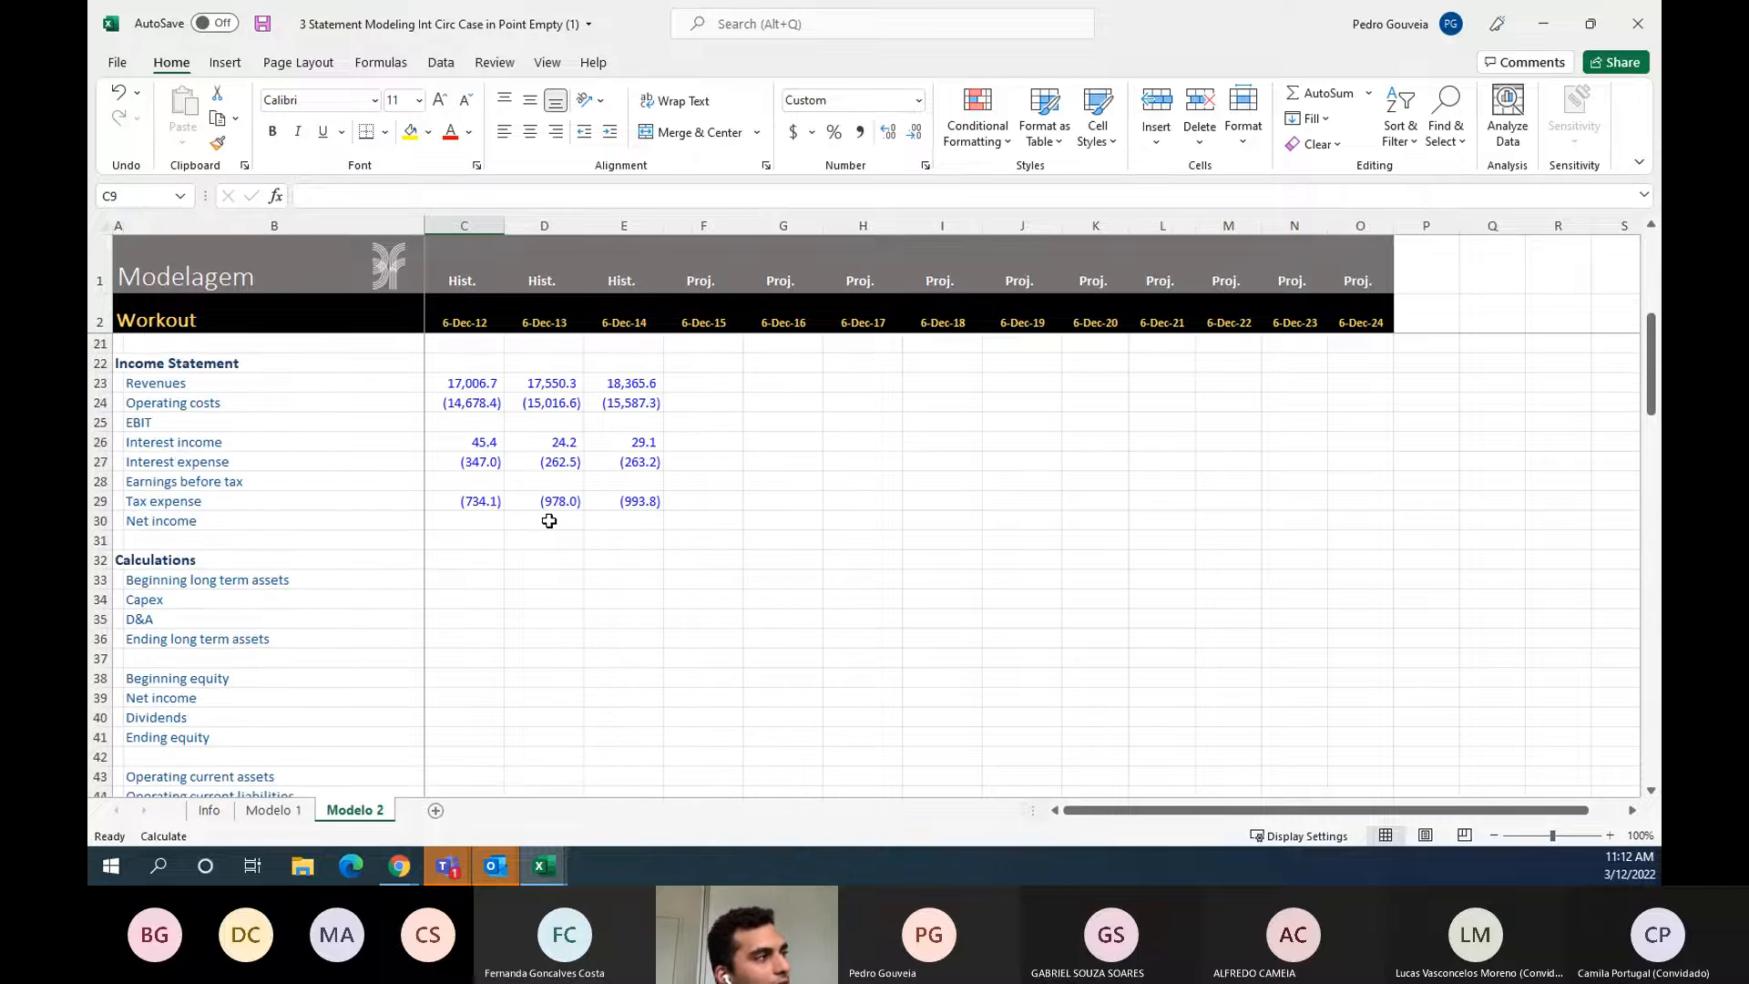
scroll(550, 520, "up", 6)
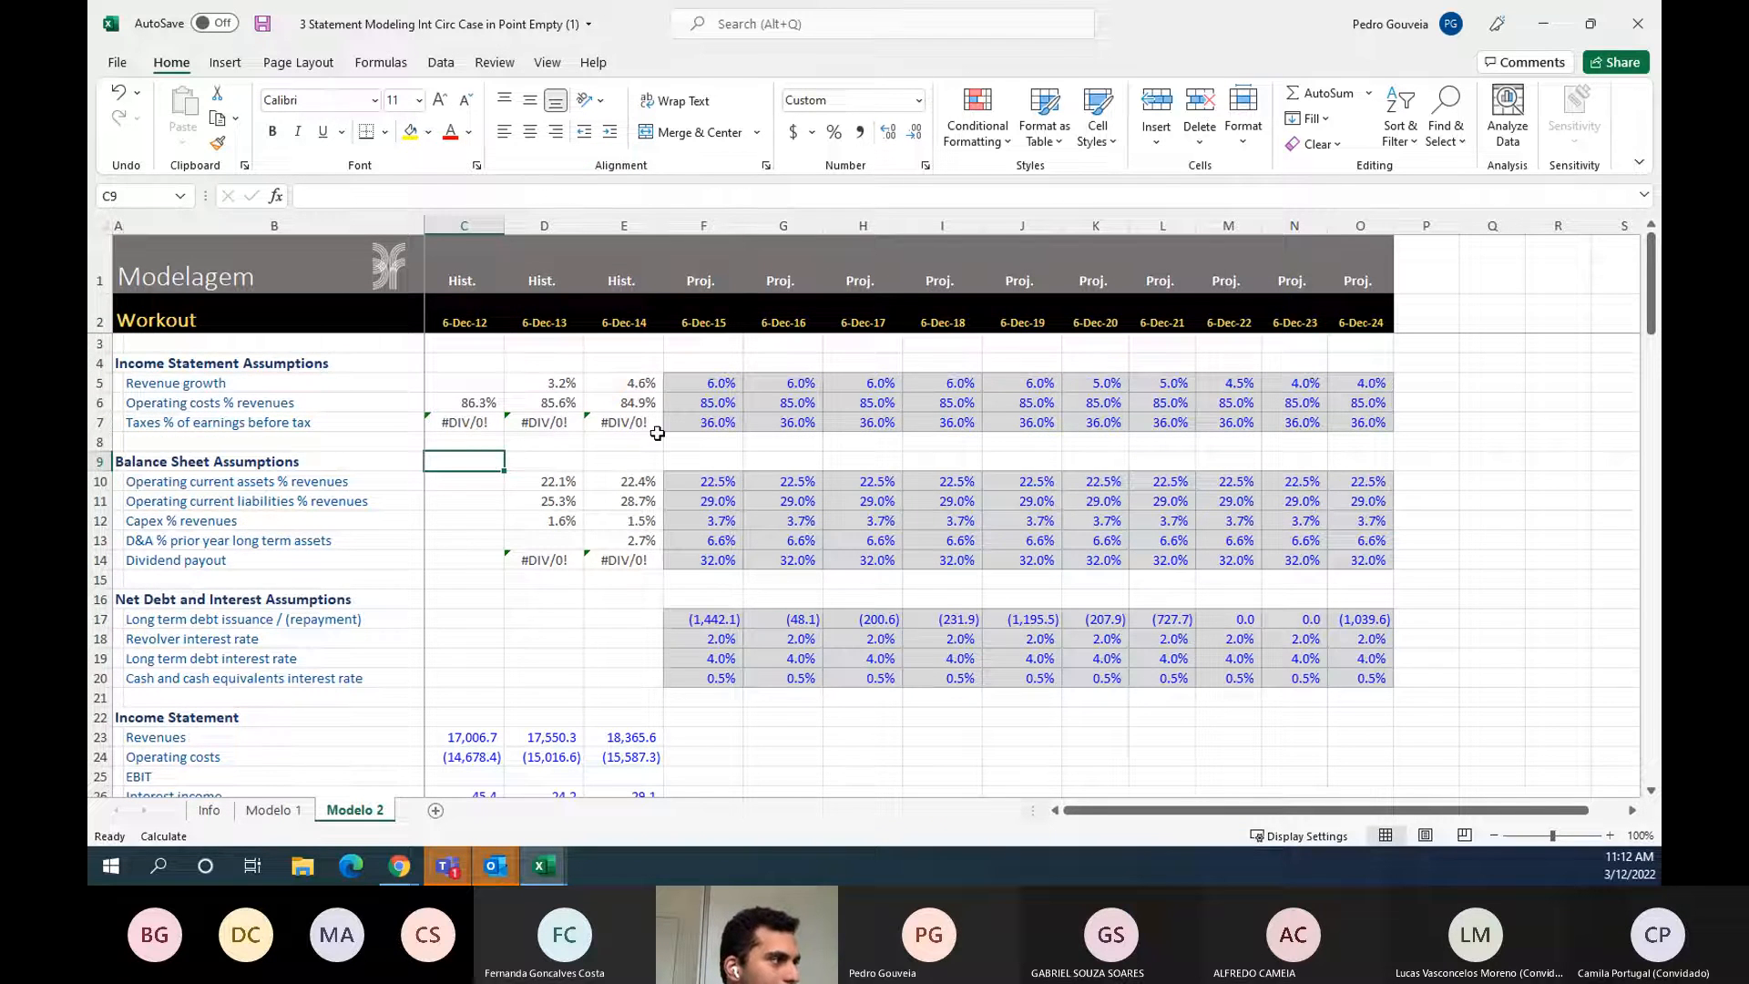
scroll(668, 491, "down", 2)
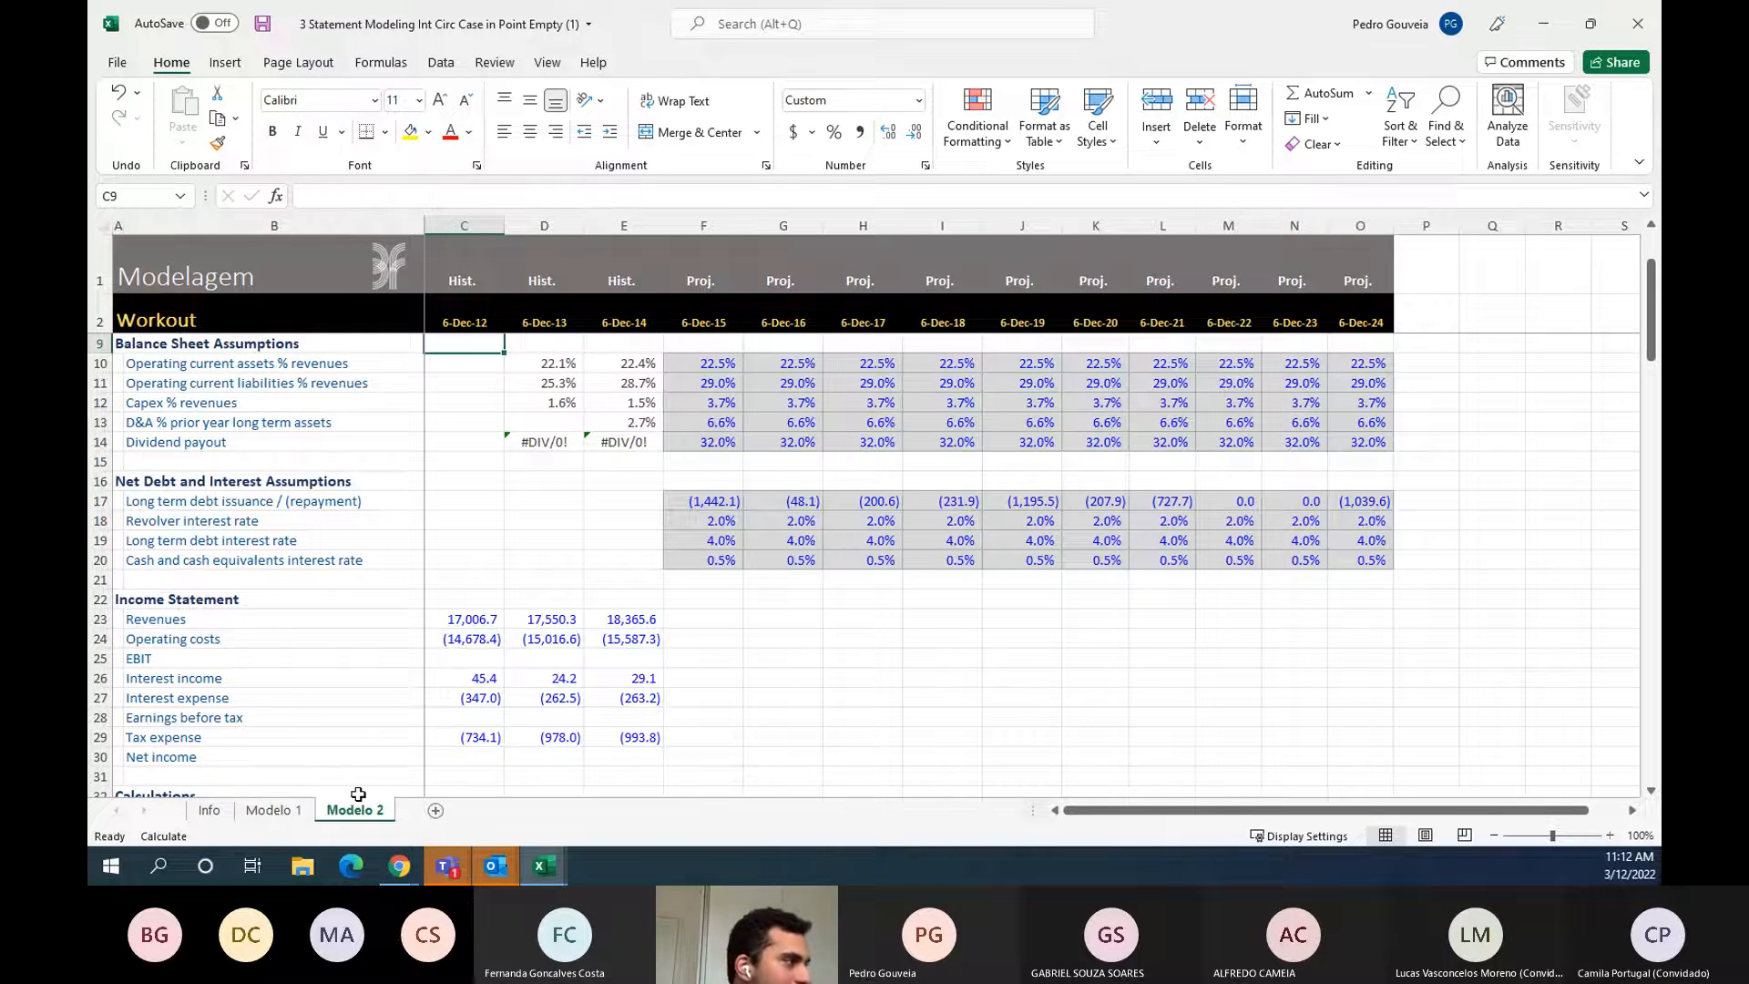
left_click(273, 810)
left_click(355, 810)
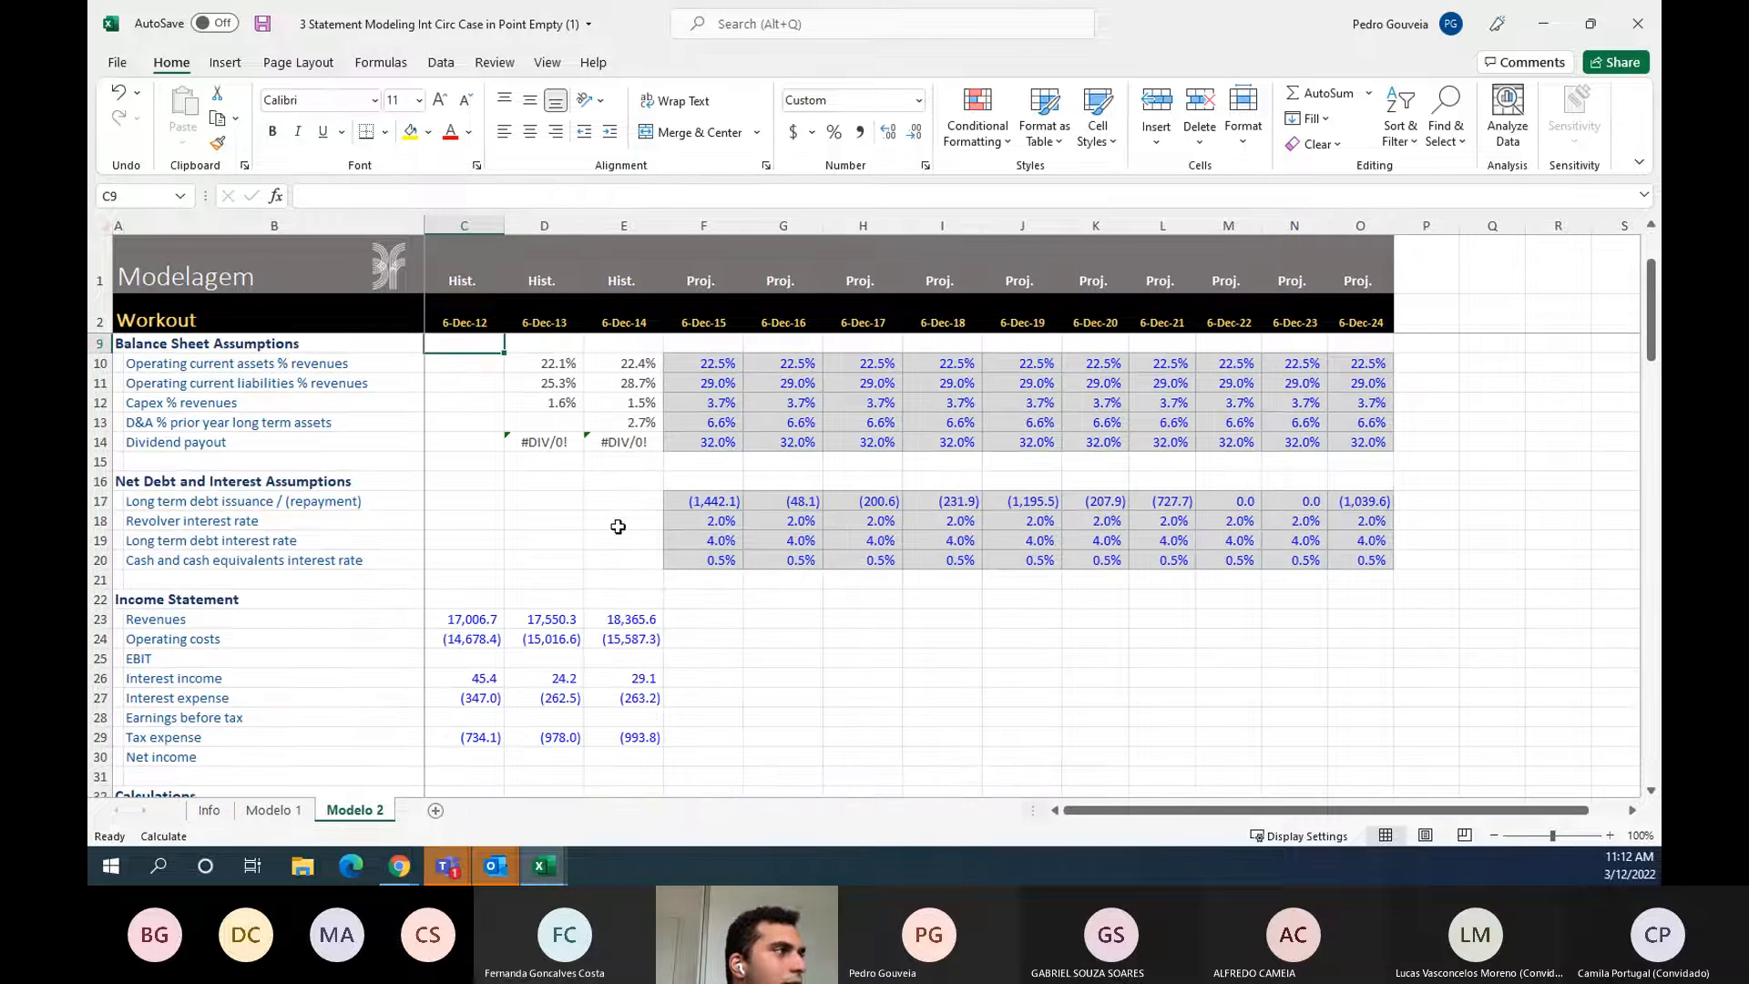
left_click_drag(690, 497, 1371, 501)
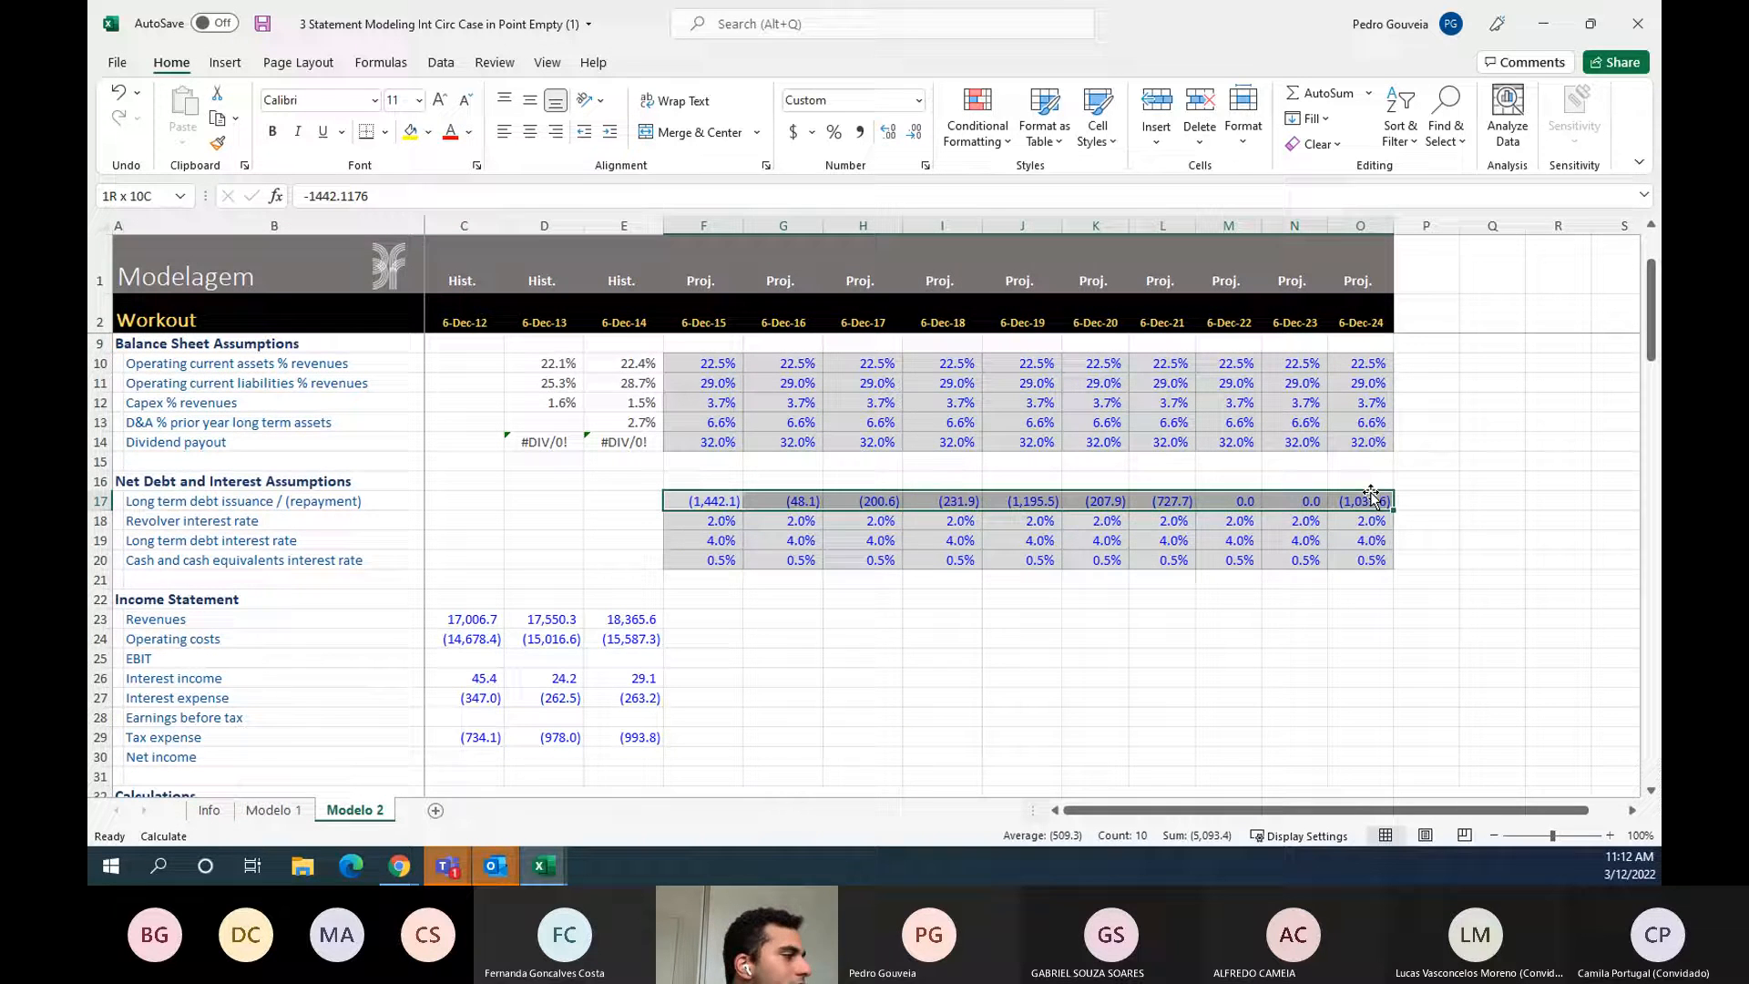
- Return to Modelo 1 and review it from the assumptions down to the balance sheet
left_click(271, 812)
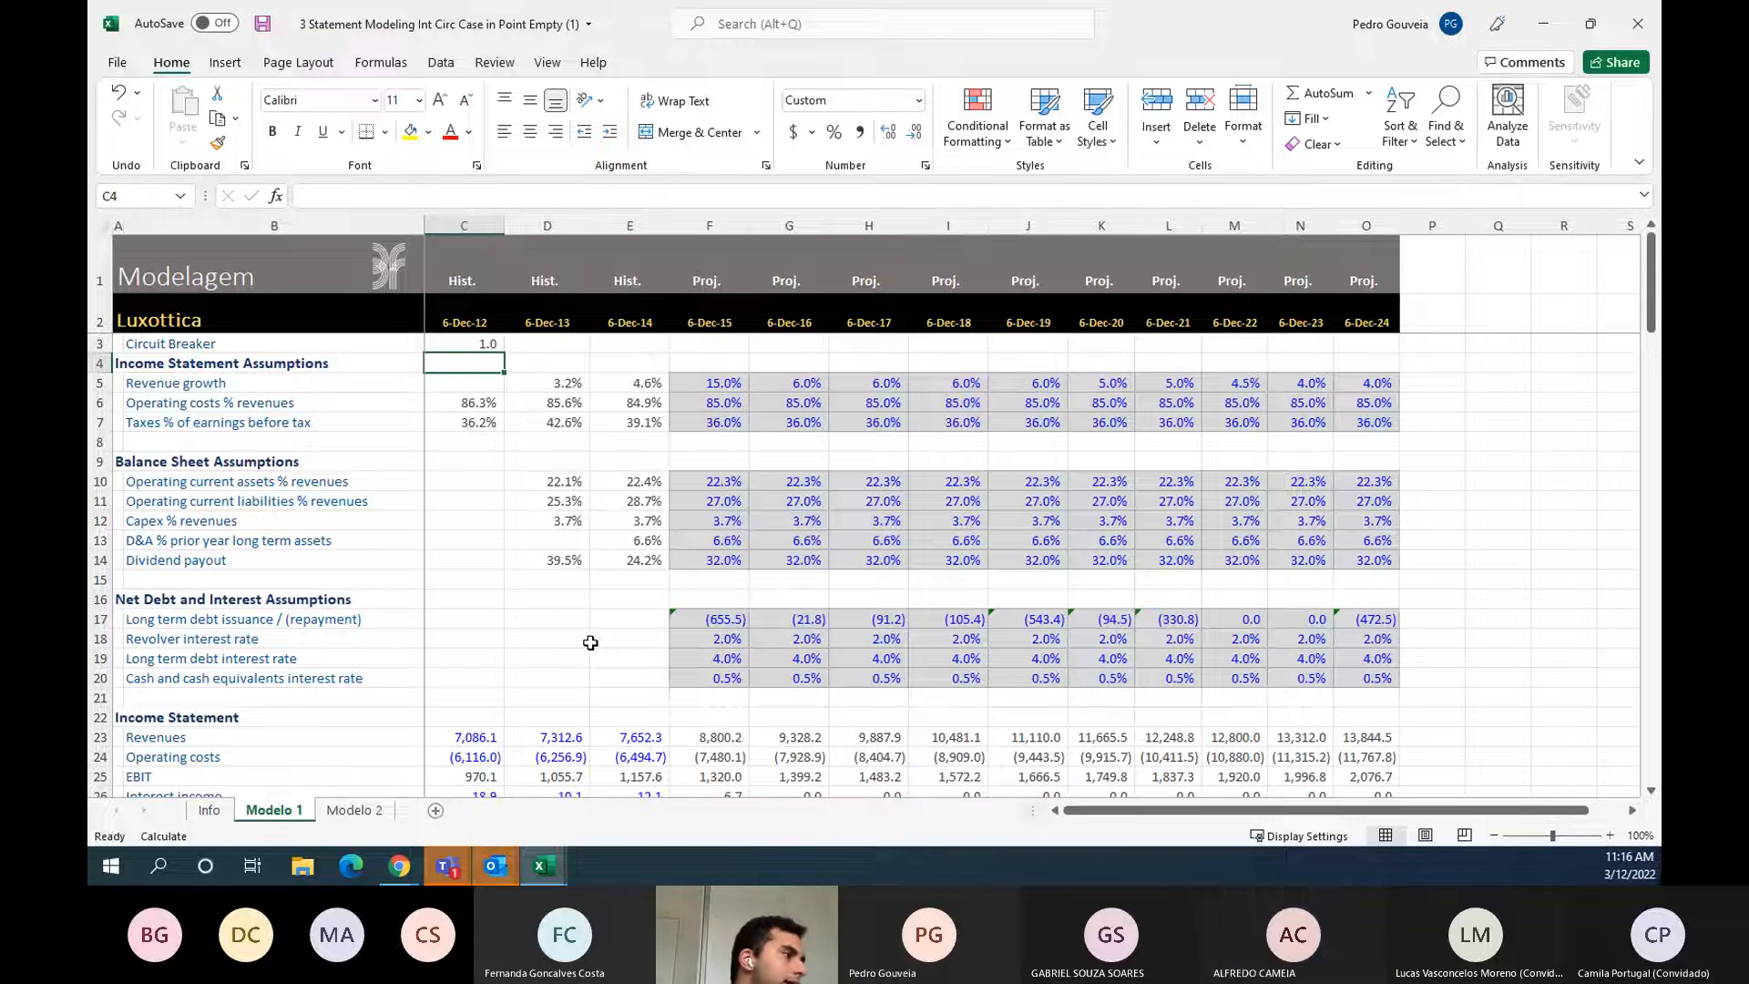
scroll(591, 642, "down", 2)
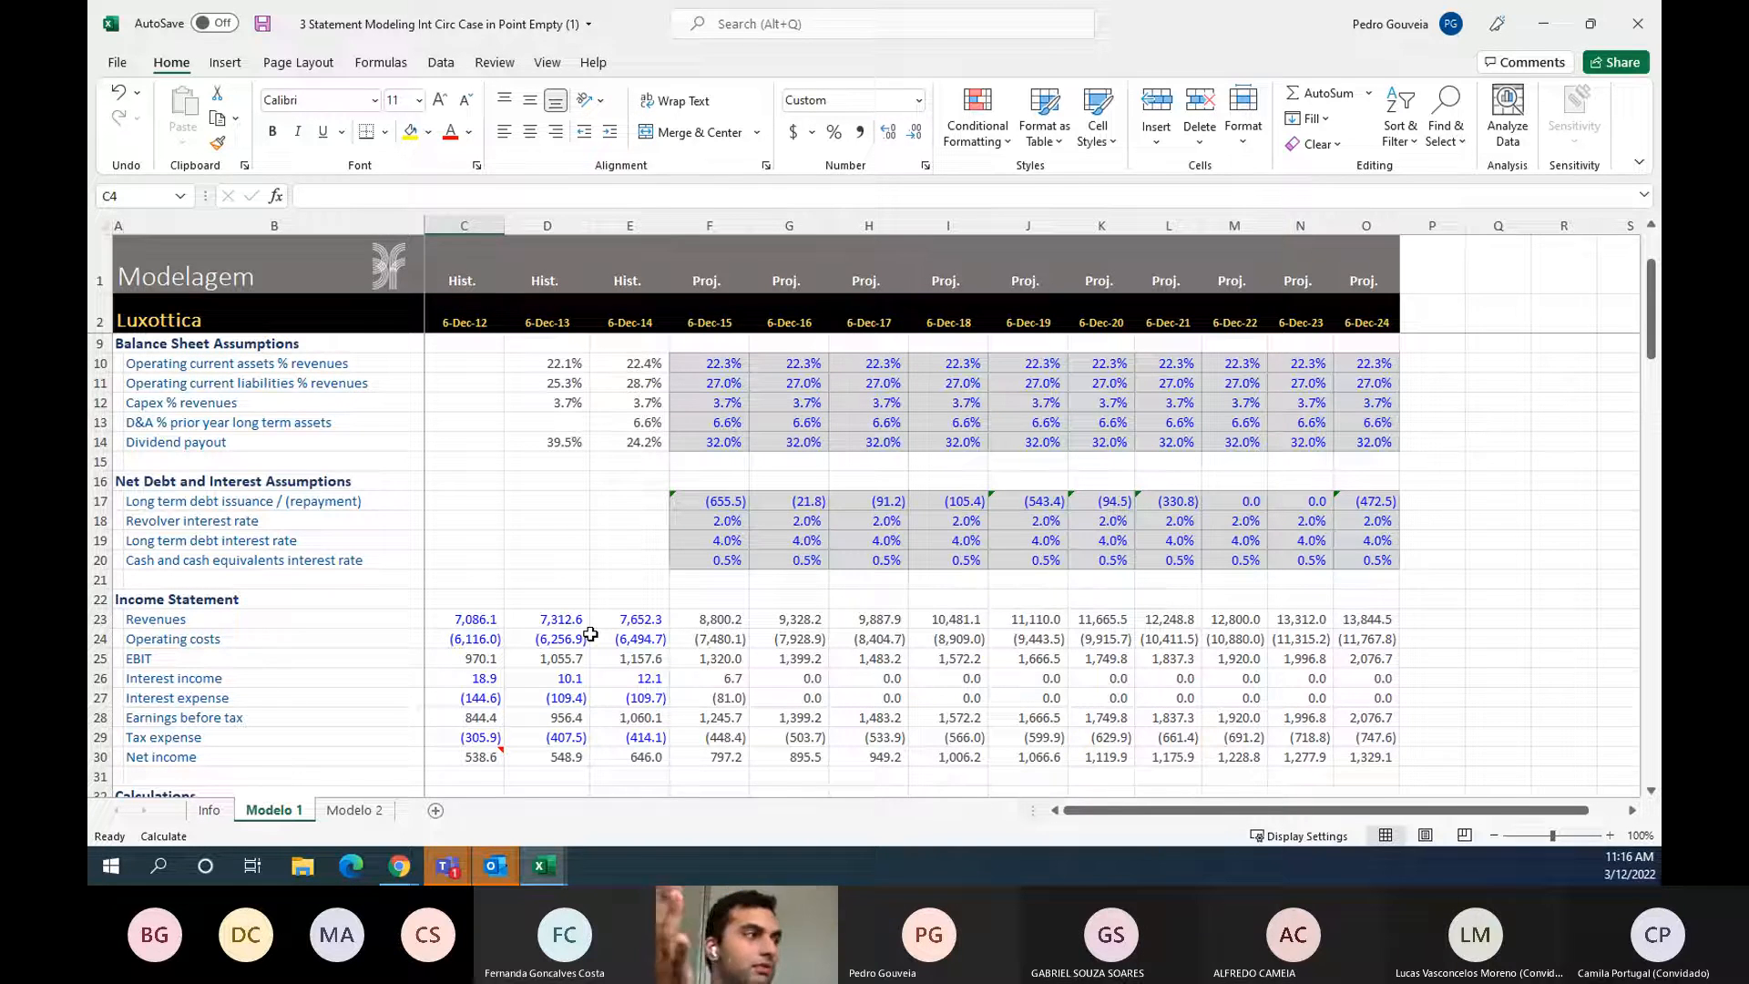
scroll(590, 634, "down", 7)
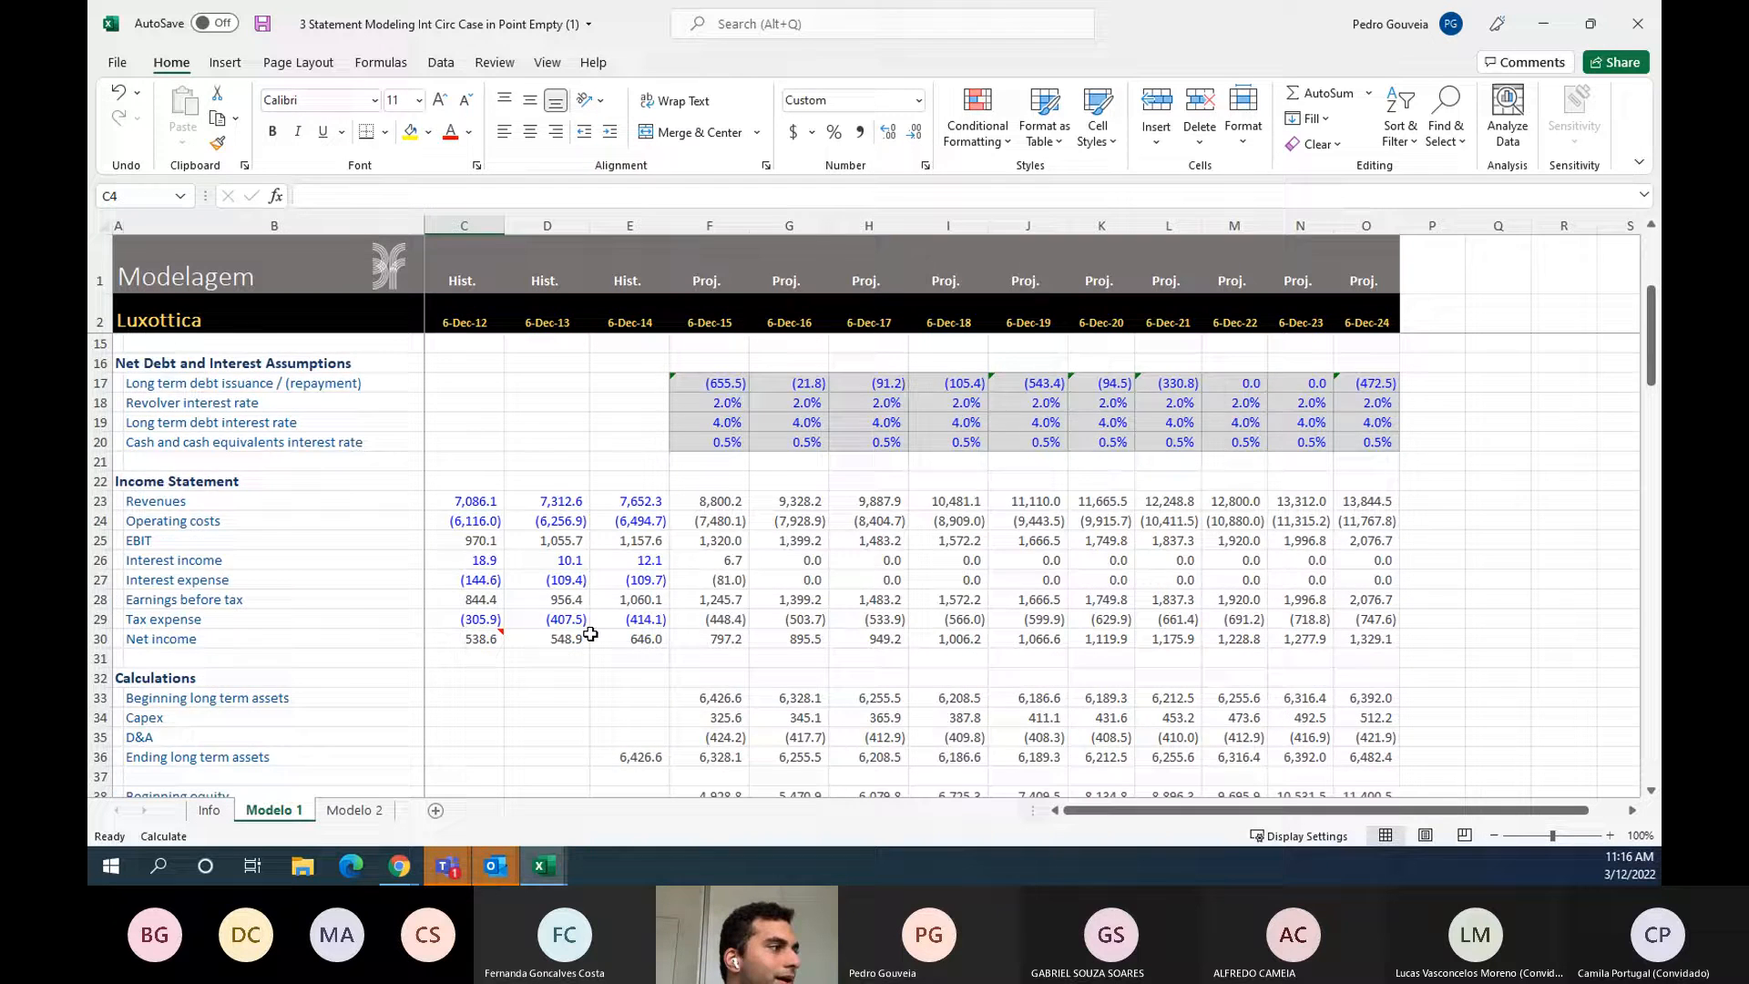
scroll(600, 653, "down", 4)
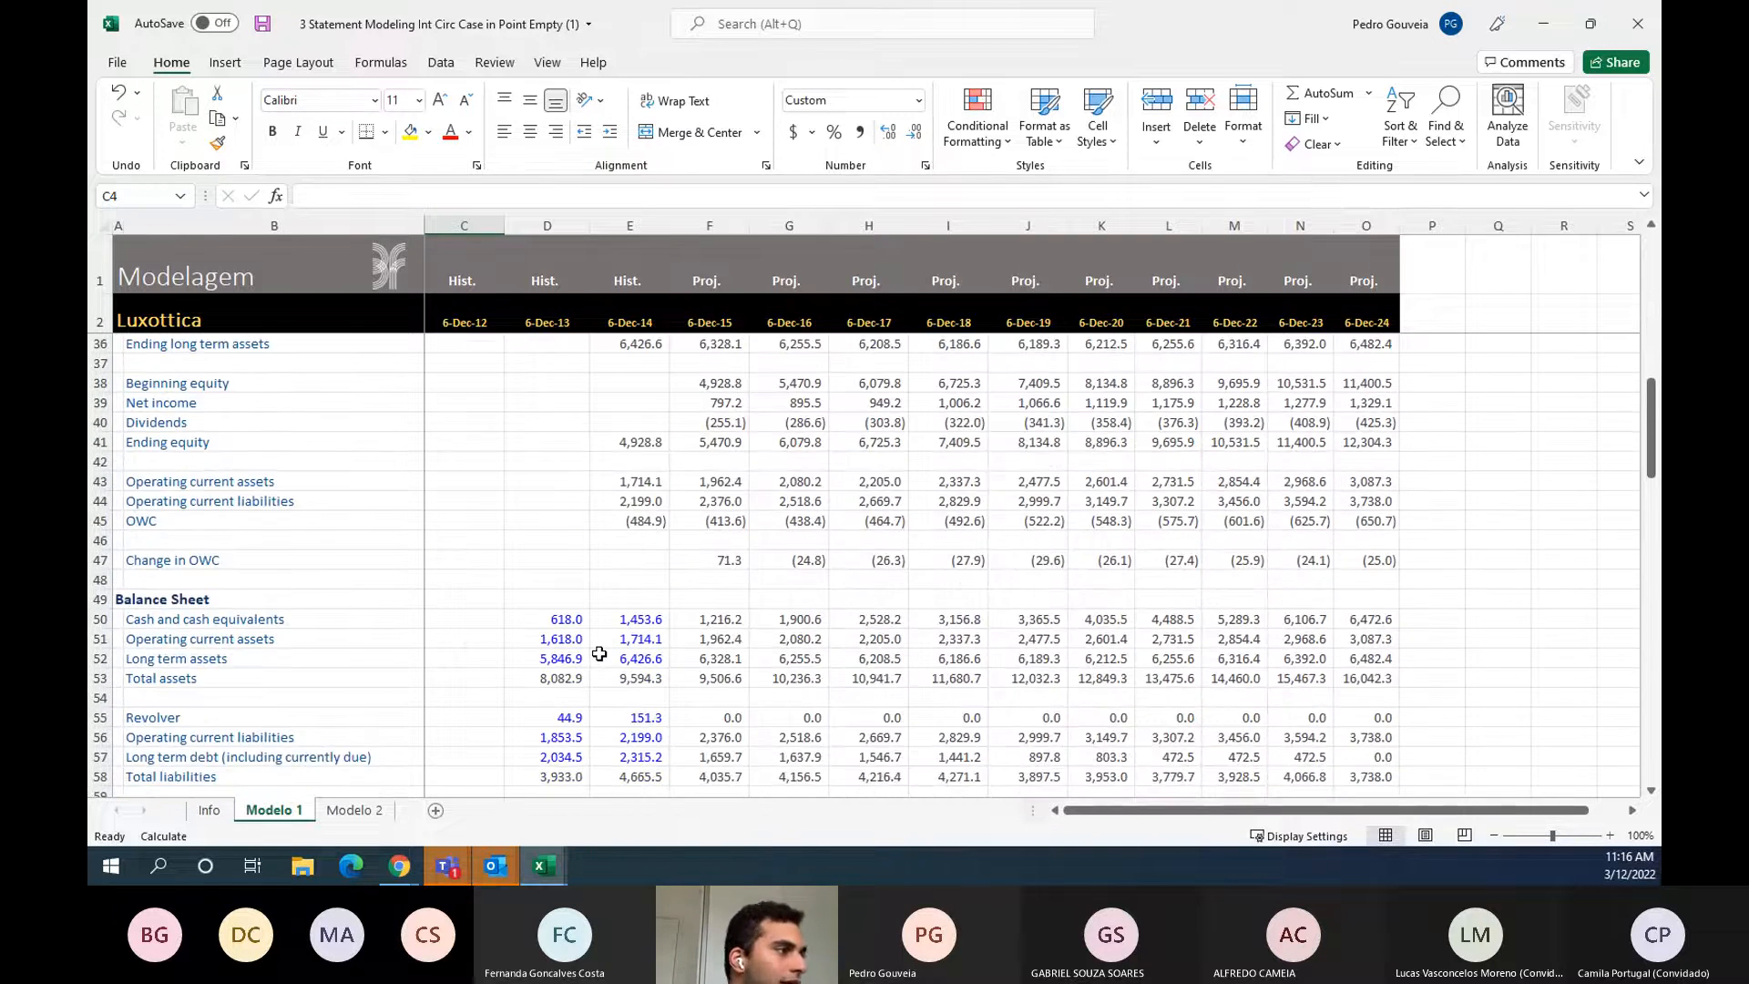
- Mark Operating current assets and Long term assets in the balance sheet with an x in A51 and A52
left_click(132, 524)
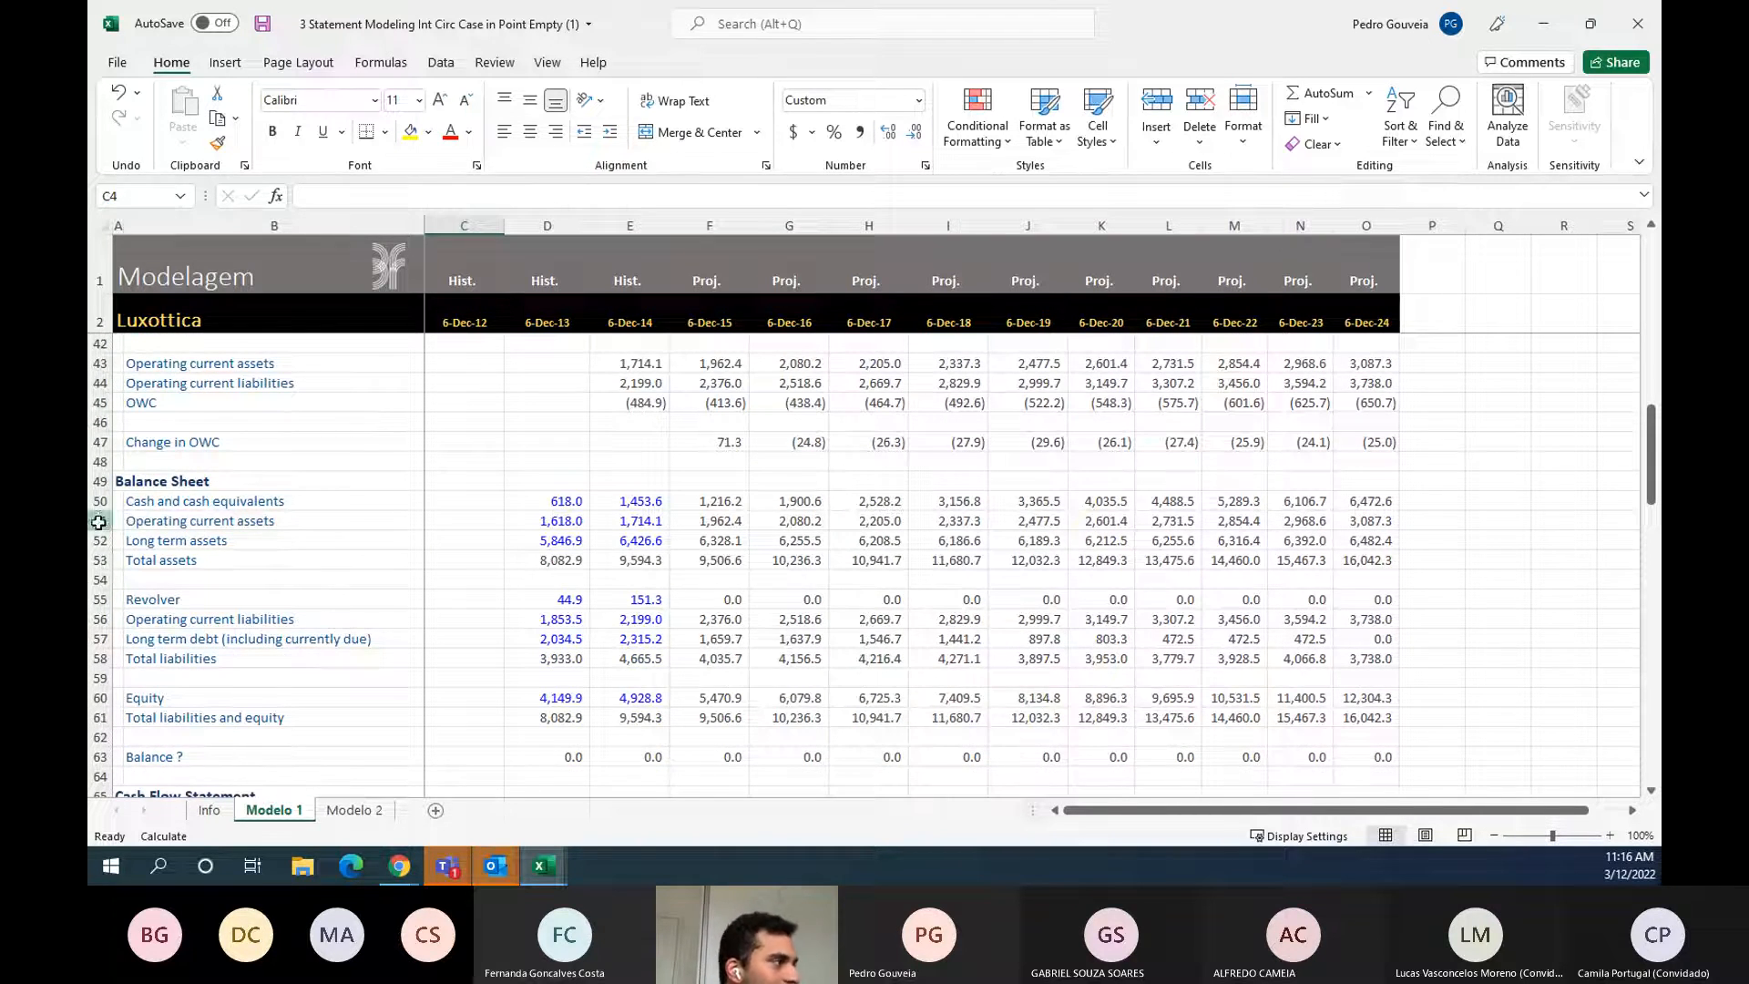
key("shift+space")
key("Left")
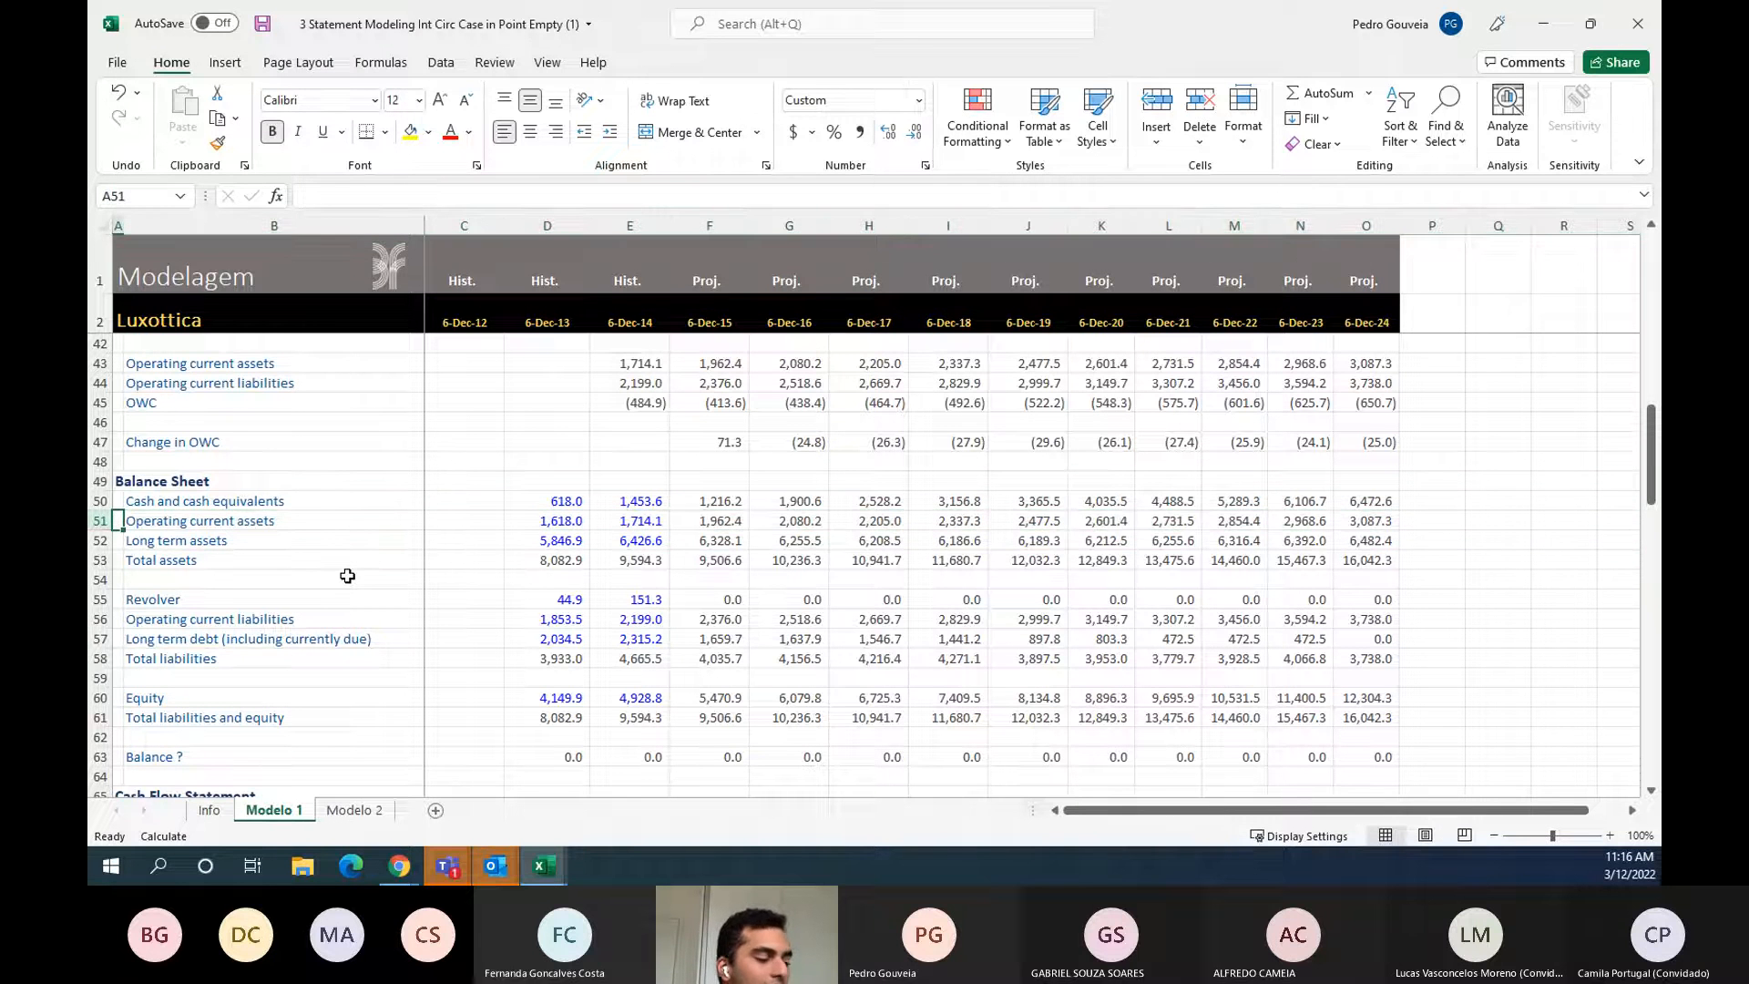
type("x")
key("Return")
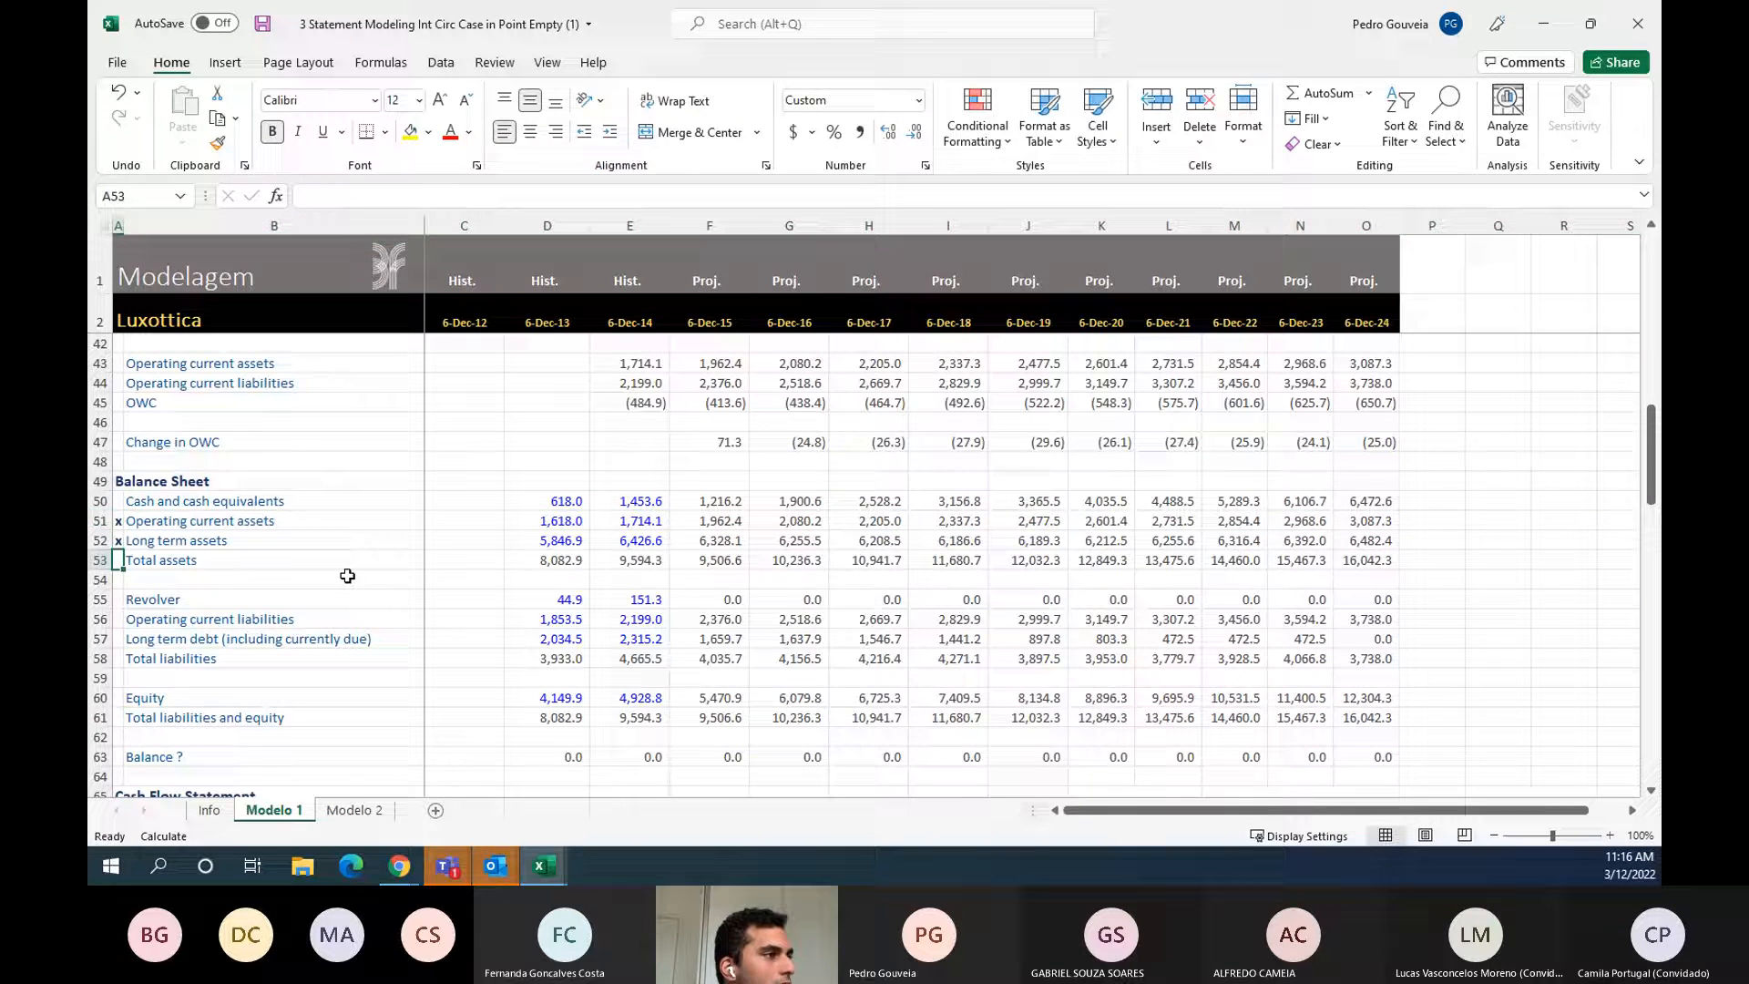
type("x")
key("Return")
key("Up")
key("shift+Up")
key("ctrl+c")
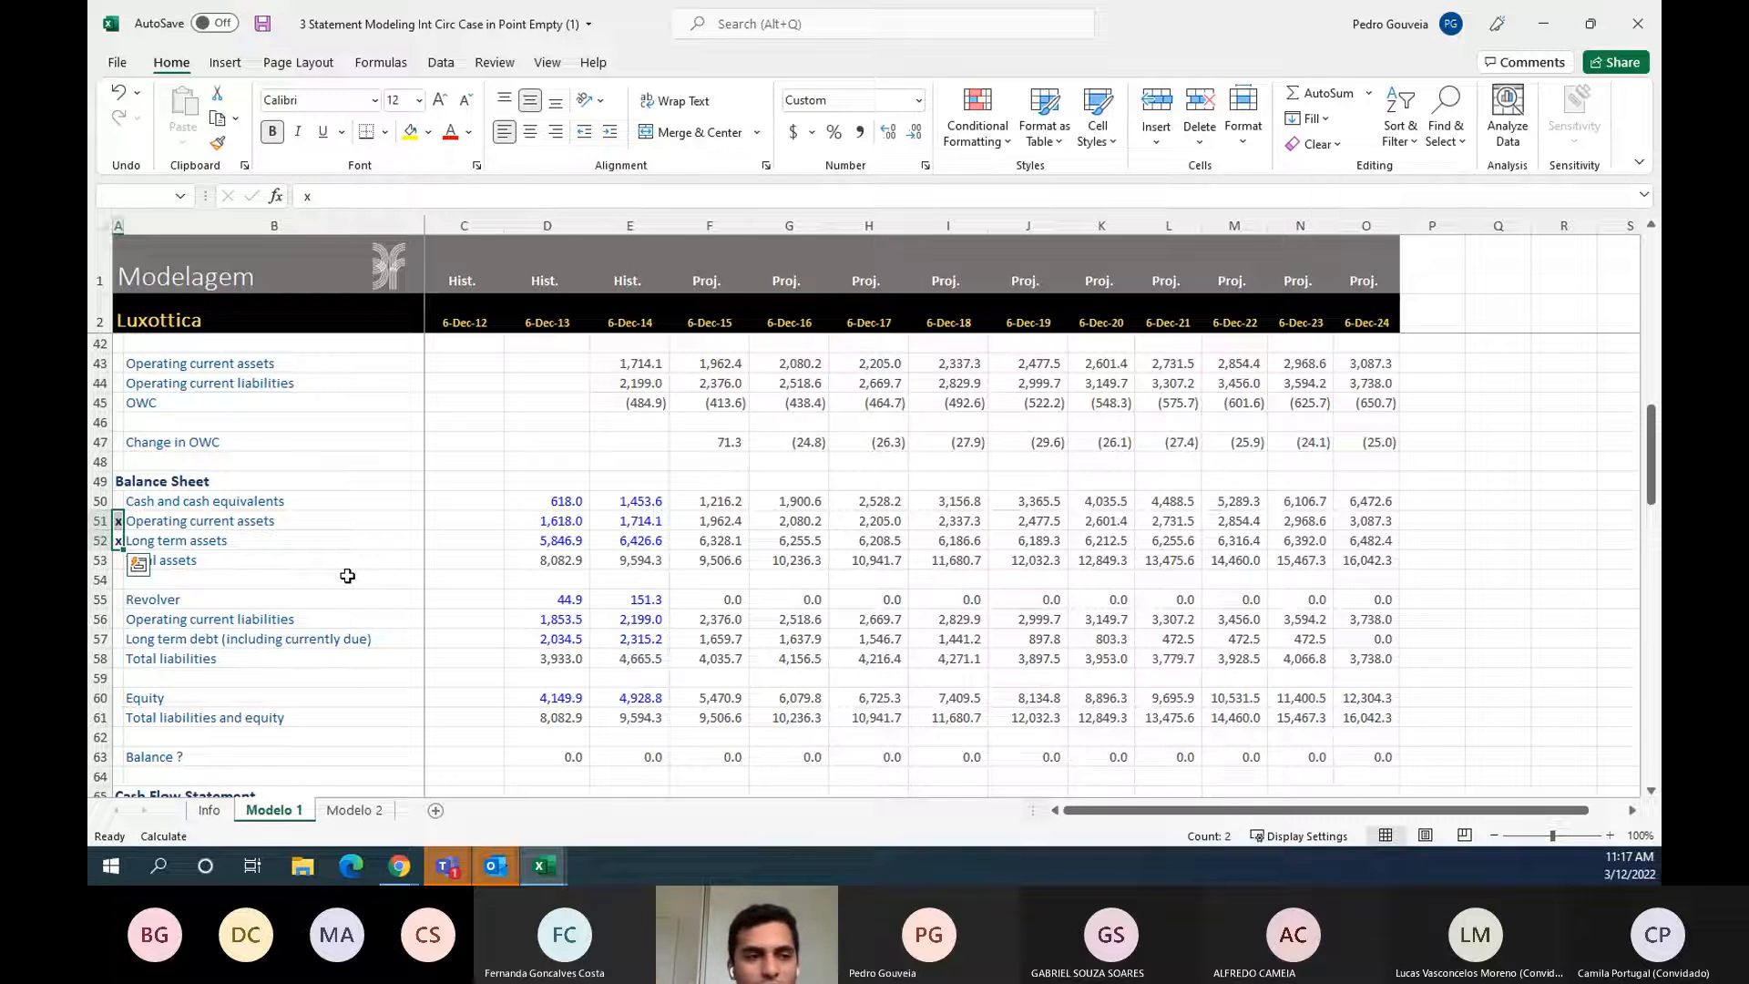
key("Down")
key("Up")
key("Up")
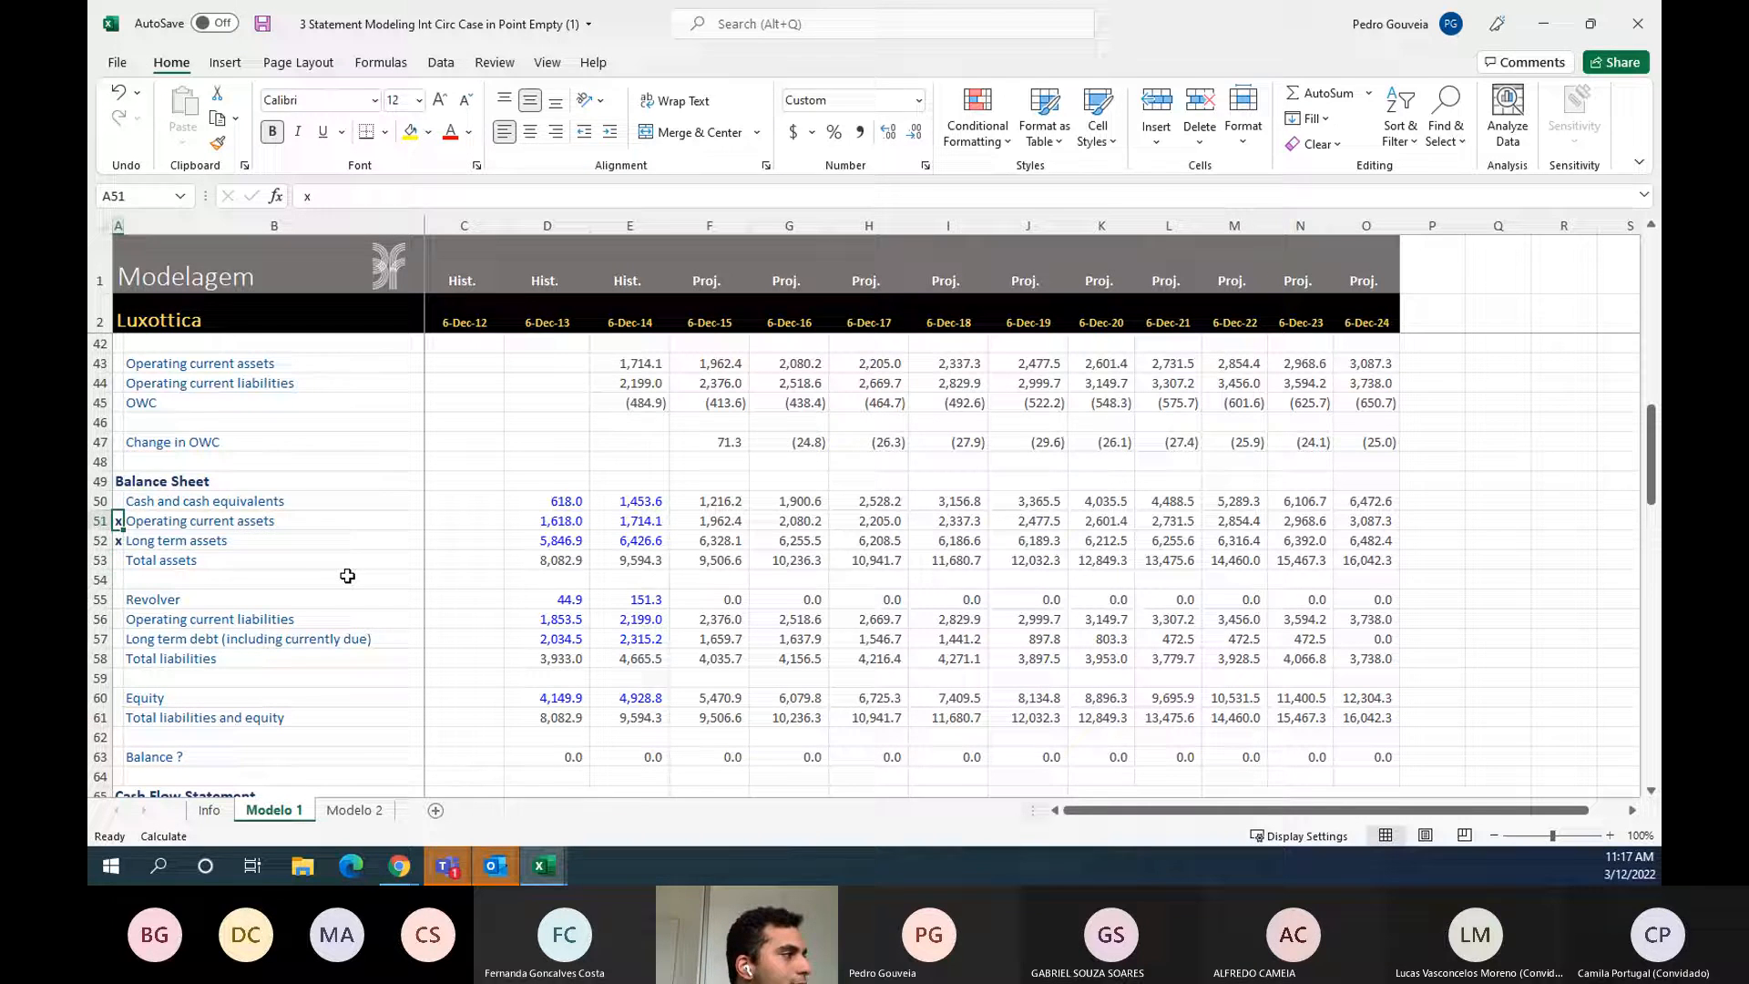
key("Down")
key("Down")
key("Down")
key("Down")
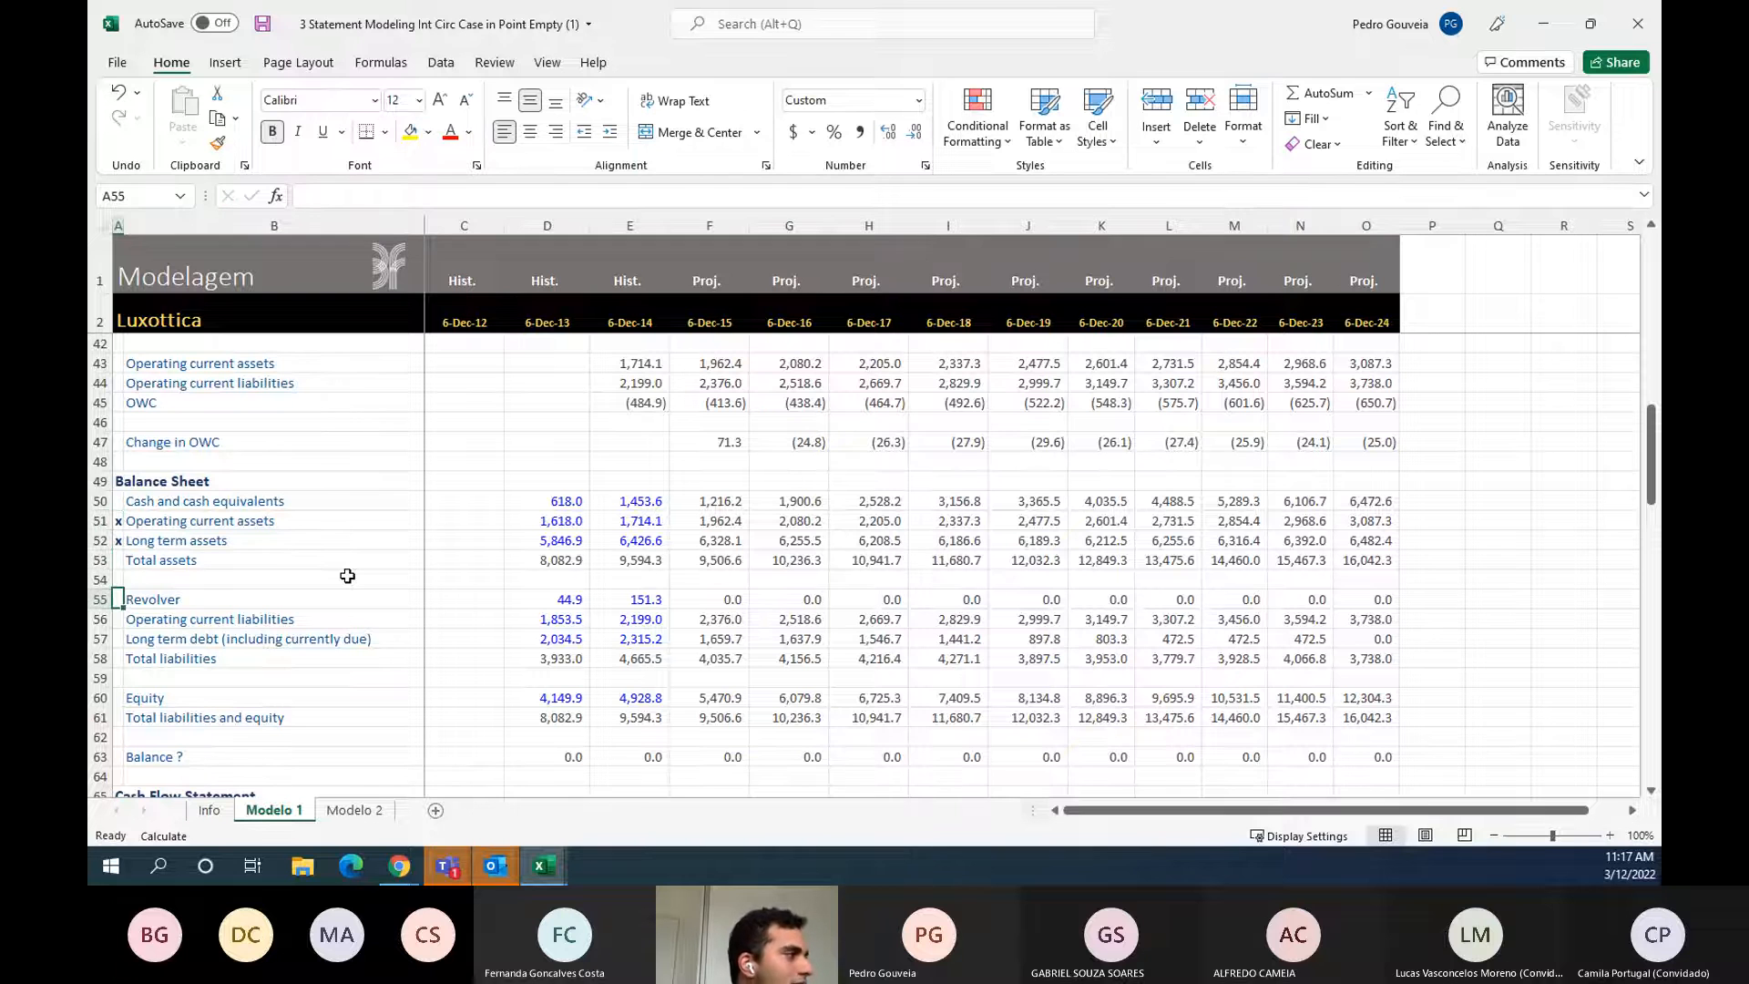
- Clear the x marks from A51:A52 beside Operating current assets and Long term assets
key("Up")
key("Up")
key("Up")
key("Up")
key("shift+Down")
key("ctrl+v")
key("Delete")
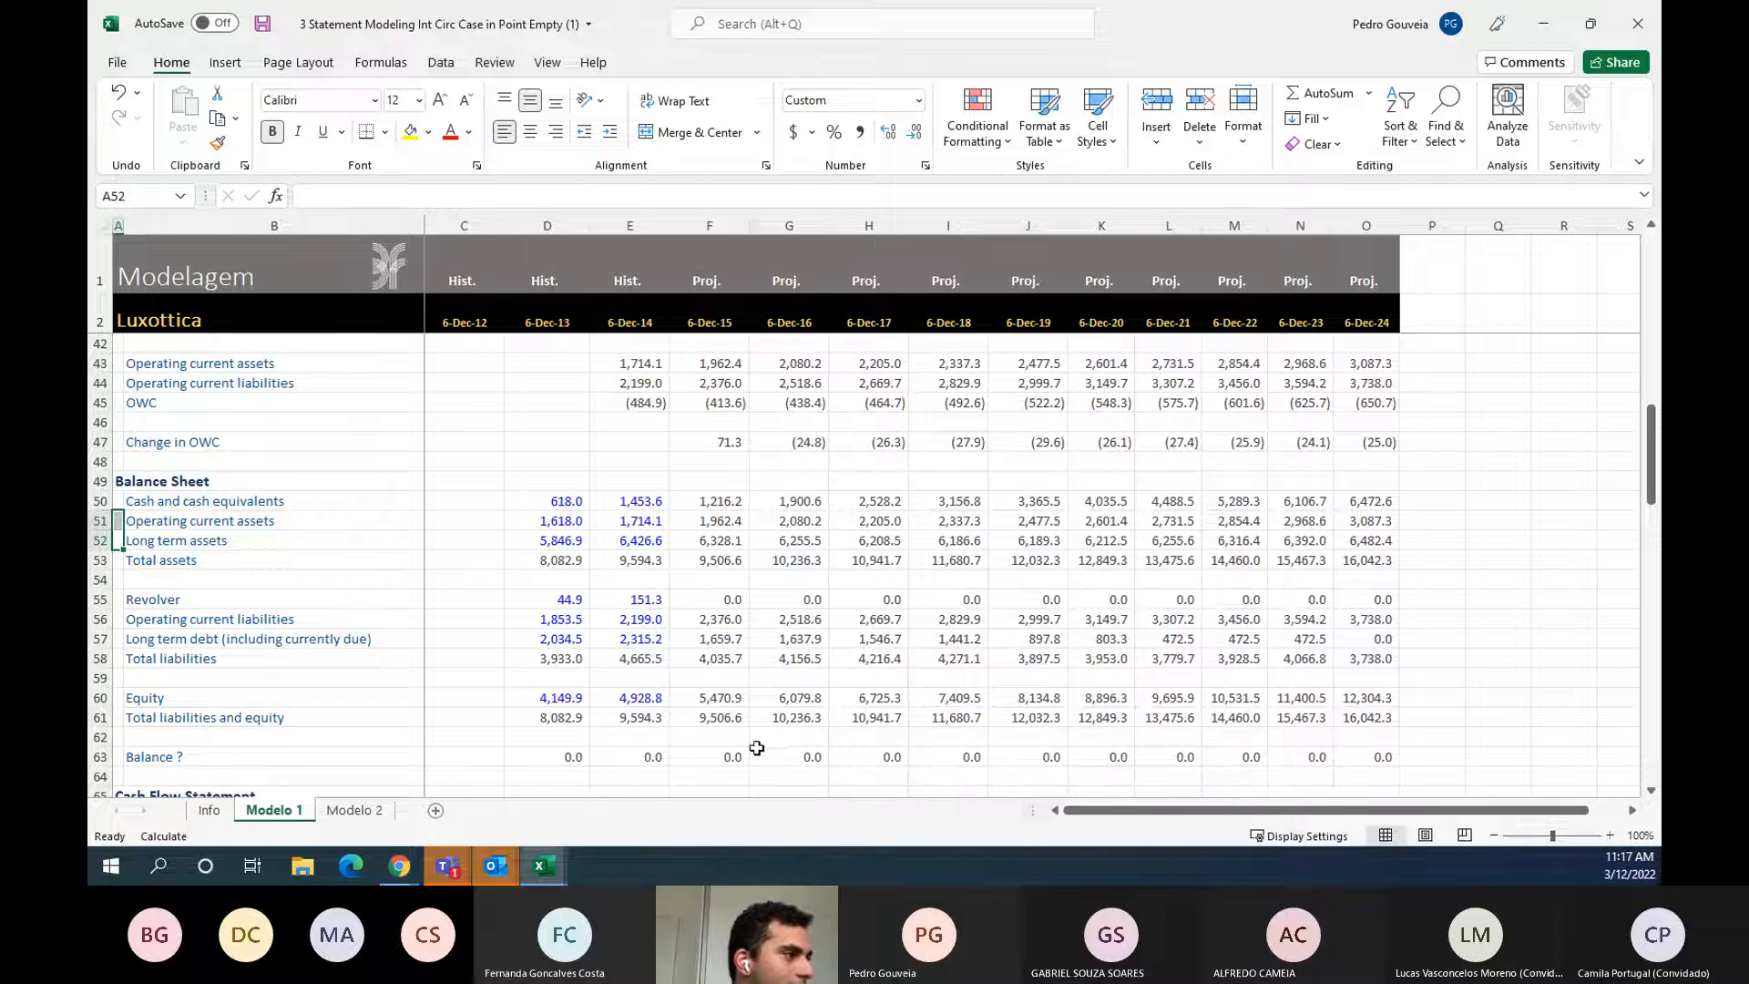
- Highlight the entire Balance ? check row 63 starting from the formula in G63
left_click(790, 758)
key("shift+space")
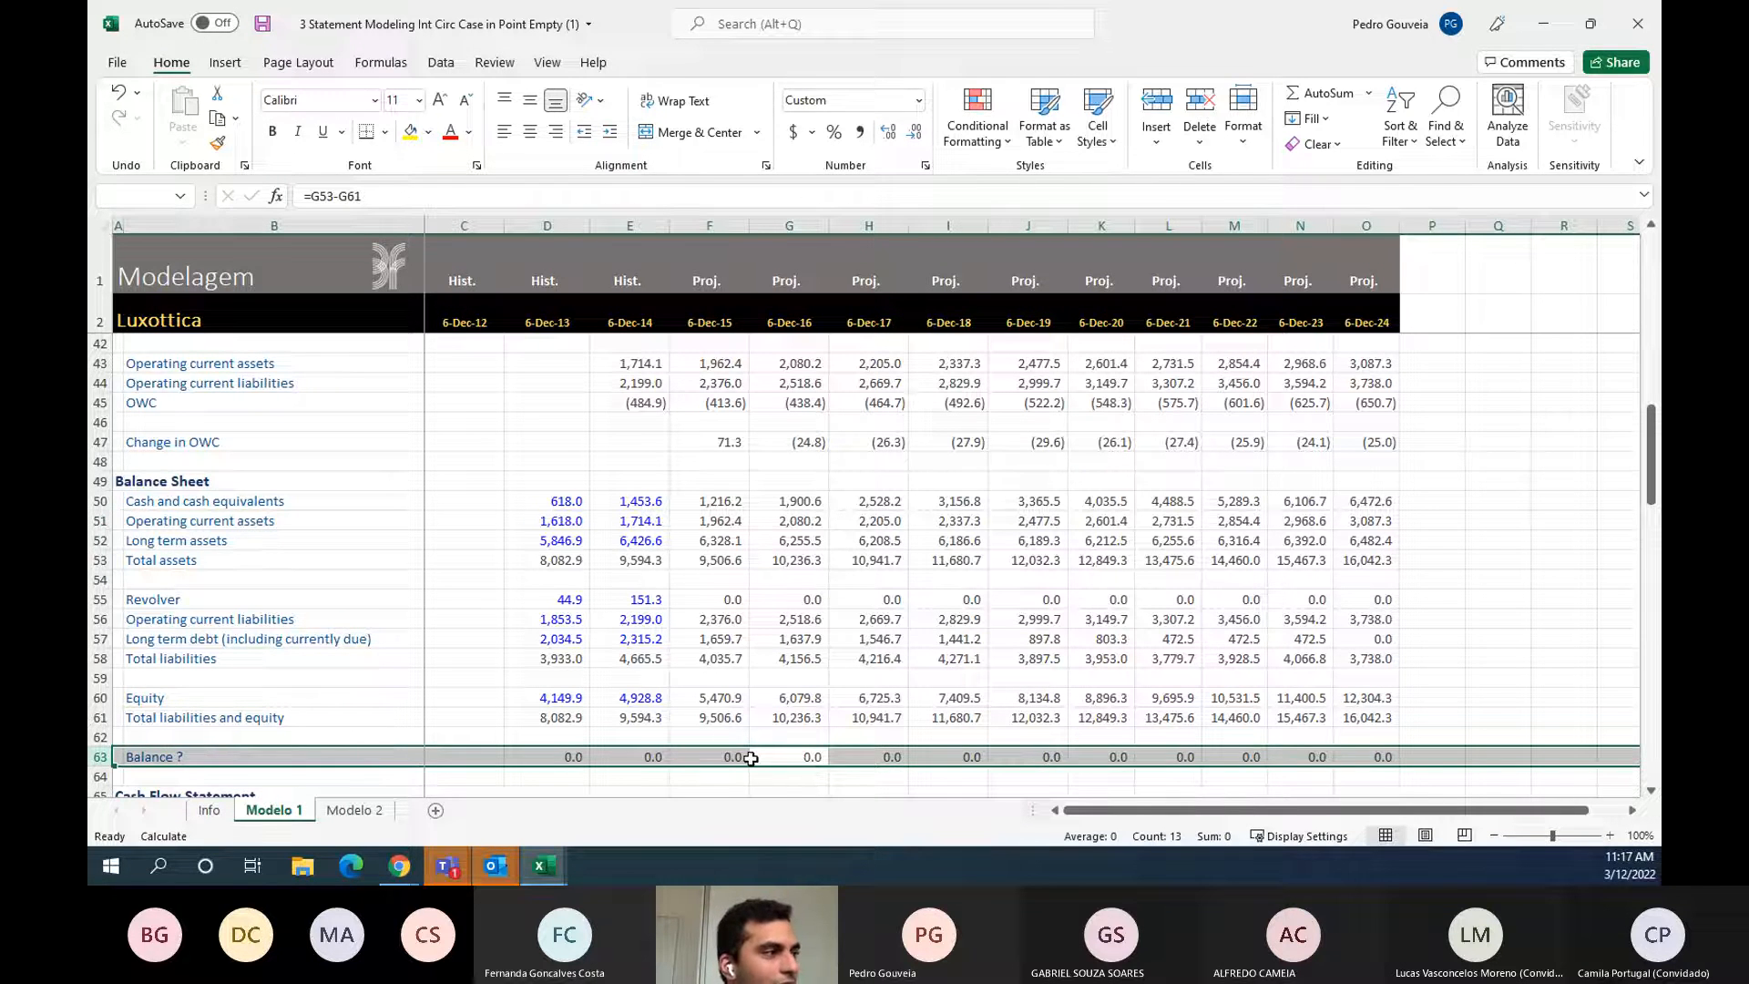
- Highlight the projected Balance ? checks in G63:O63
left_click(794, 755)
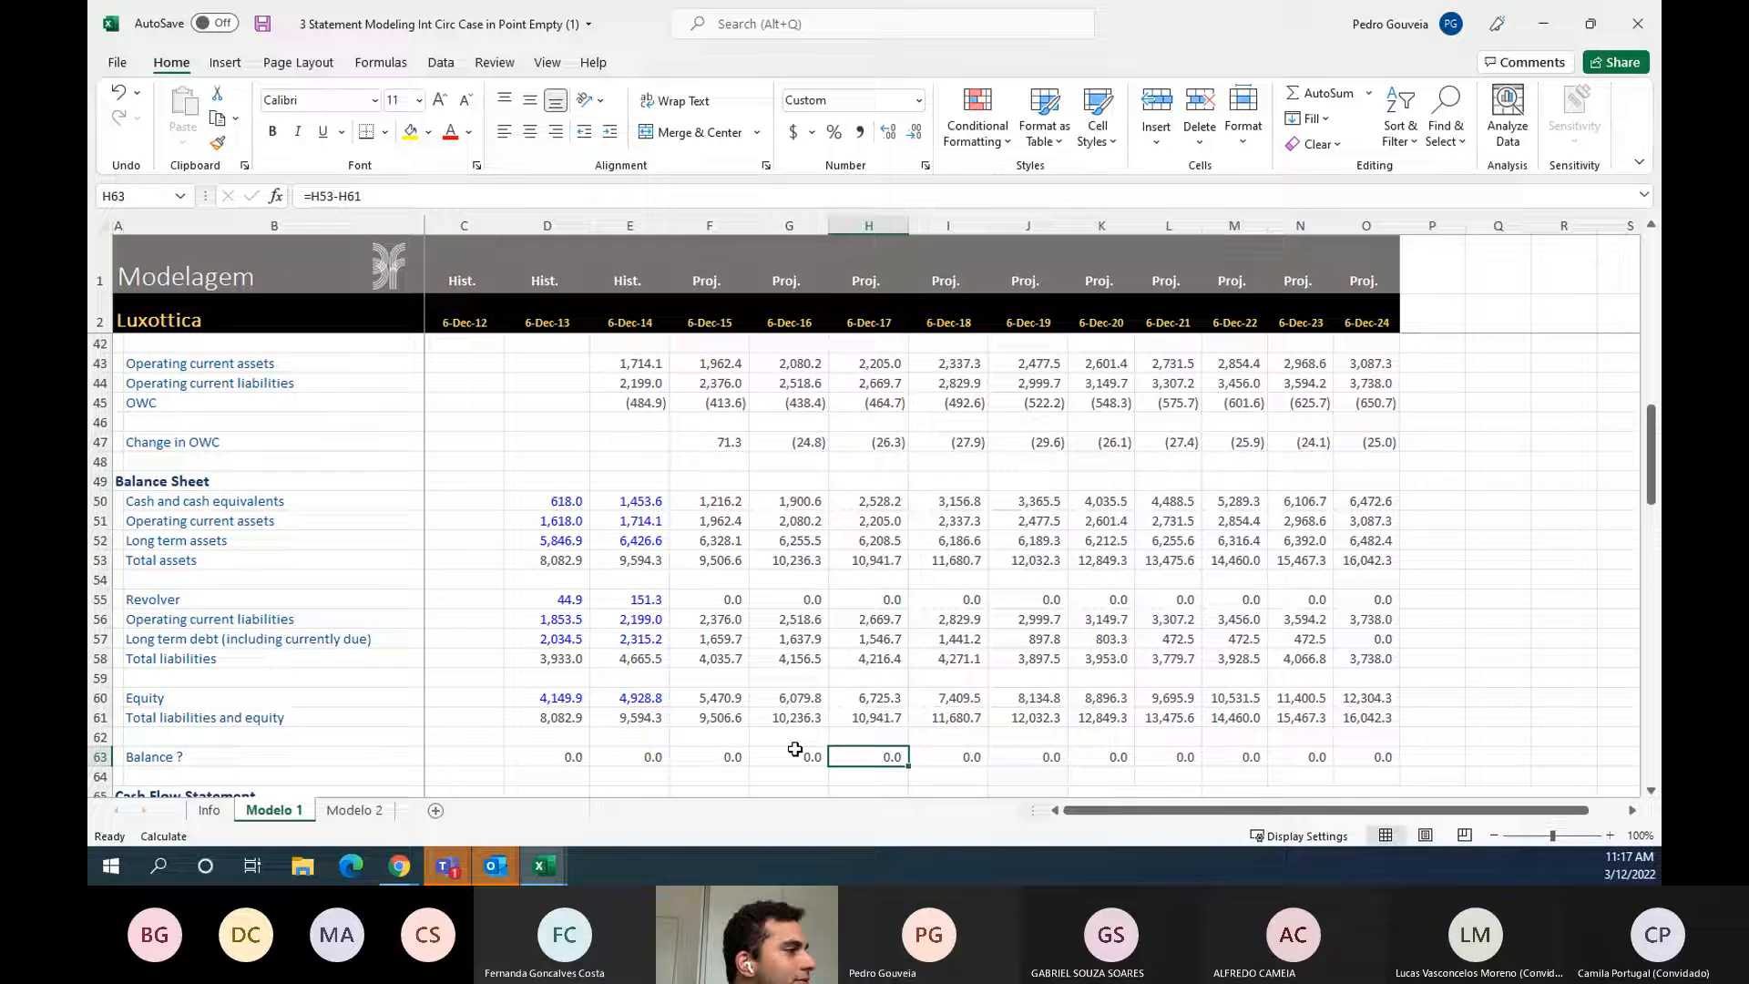
left_click_drag(789, 756, 1369, 756)
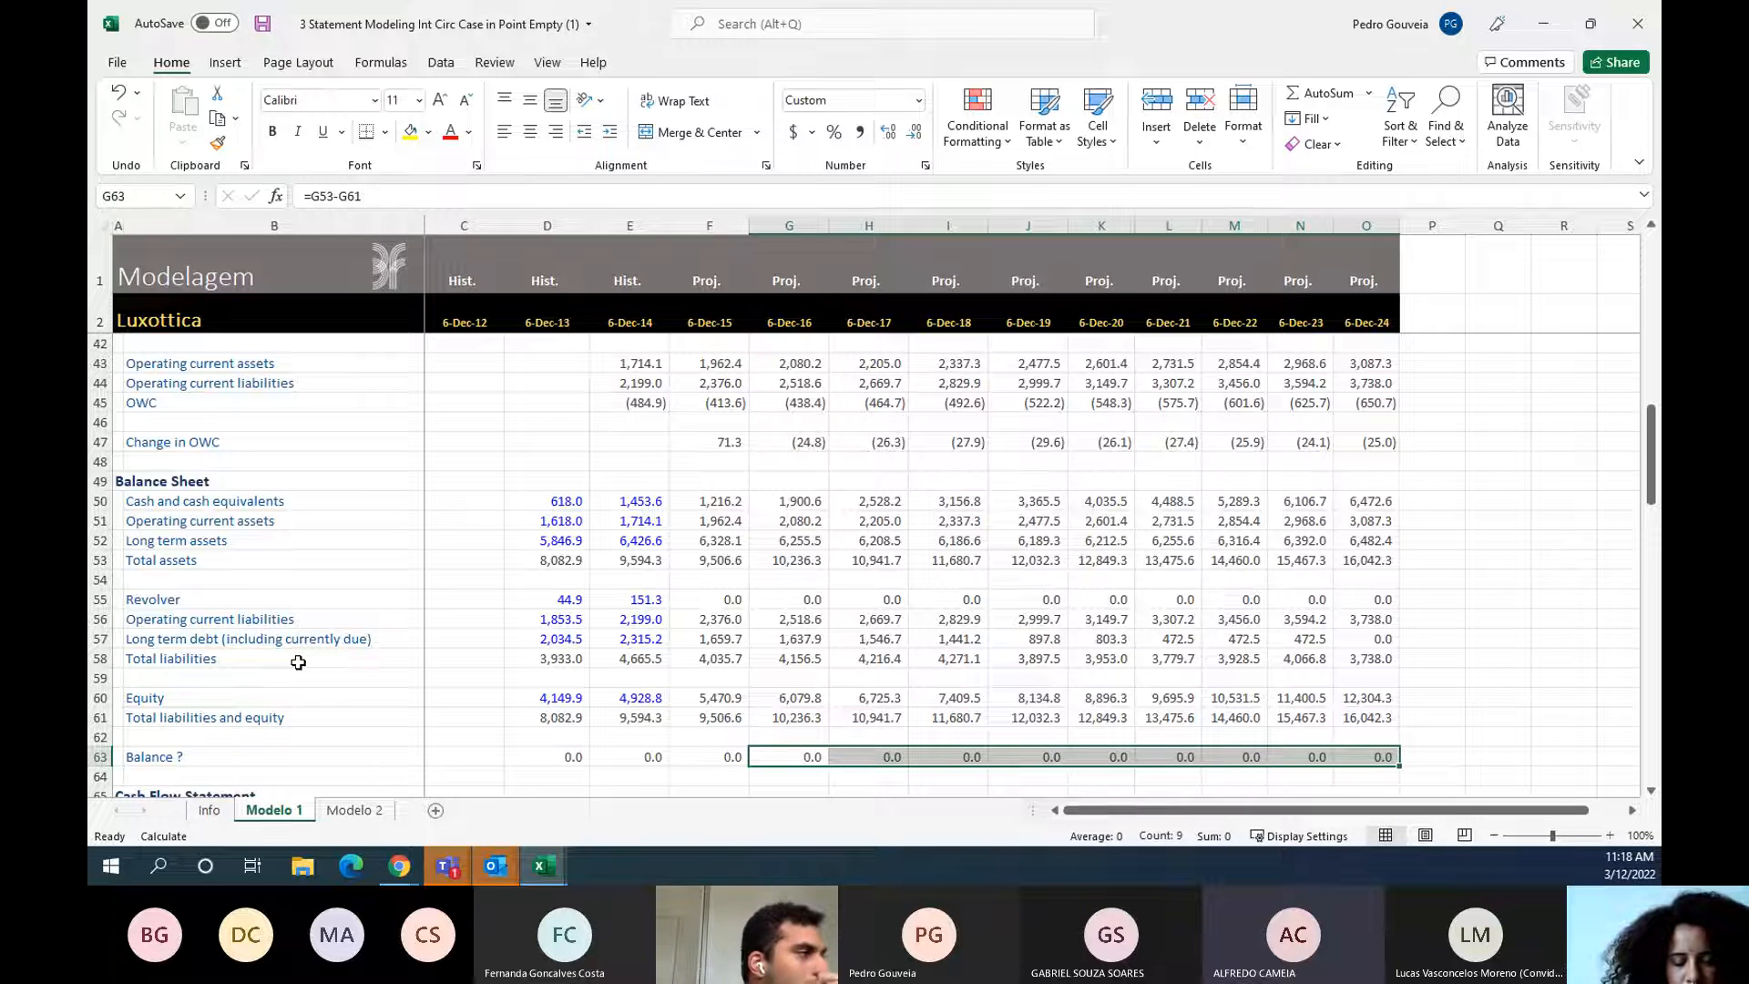
- Review the Income Statement and Balance Sheet Operating Statistics labels in rows 109 to 117, including the EBITDA line in B111
scroll(298, 662, "down", 14)
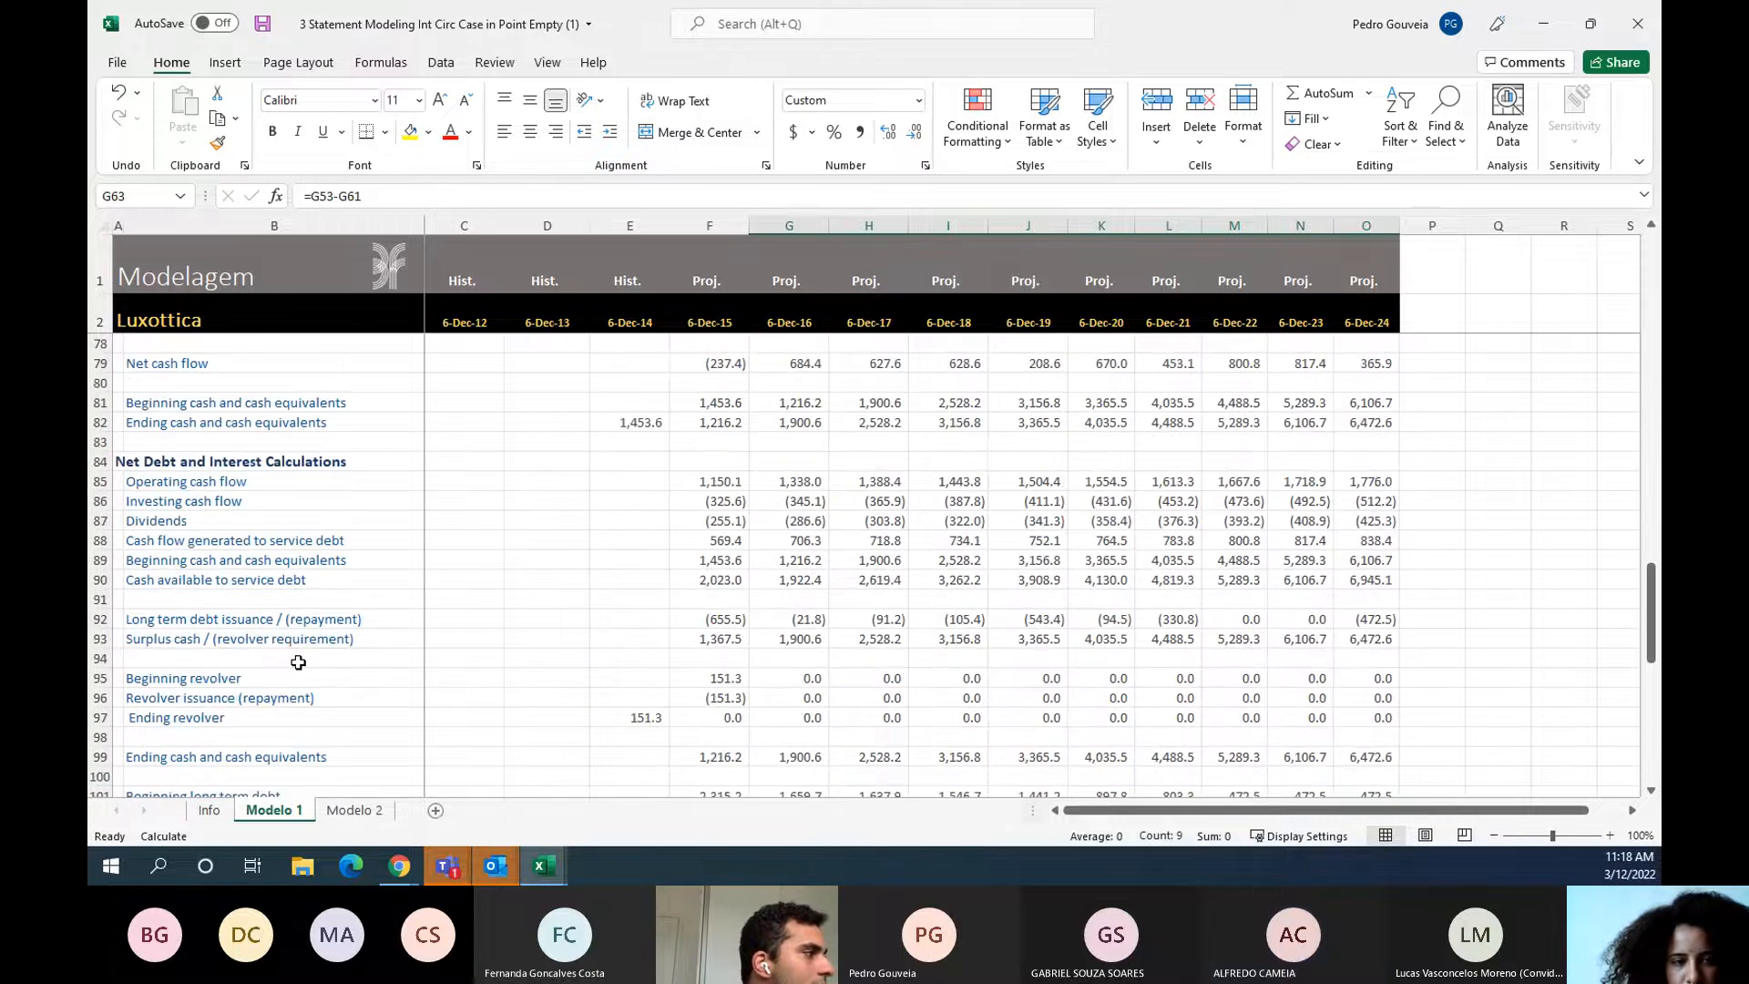
scroll(298, 662, "down", 5)
left_click_drag(273, 540, 280, 714)
scroll(280, 714, "down", 2)
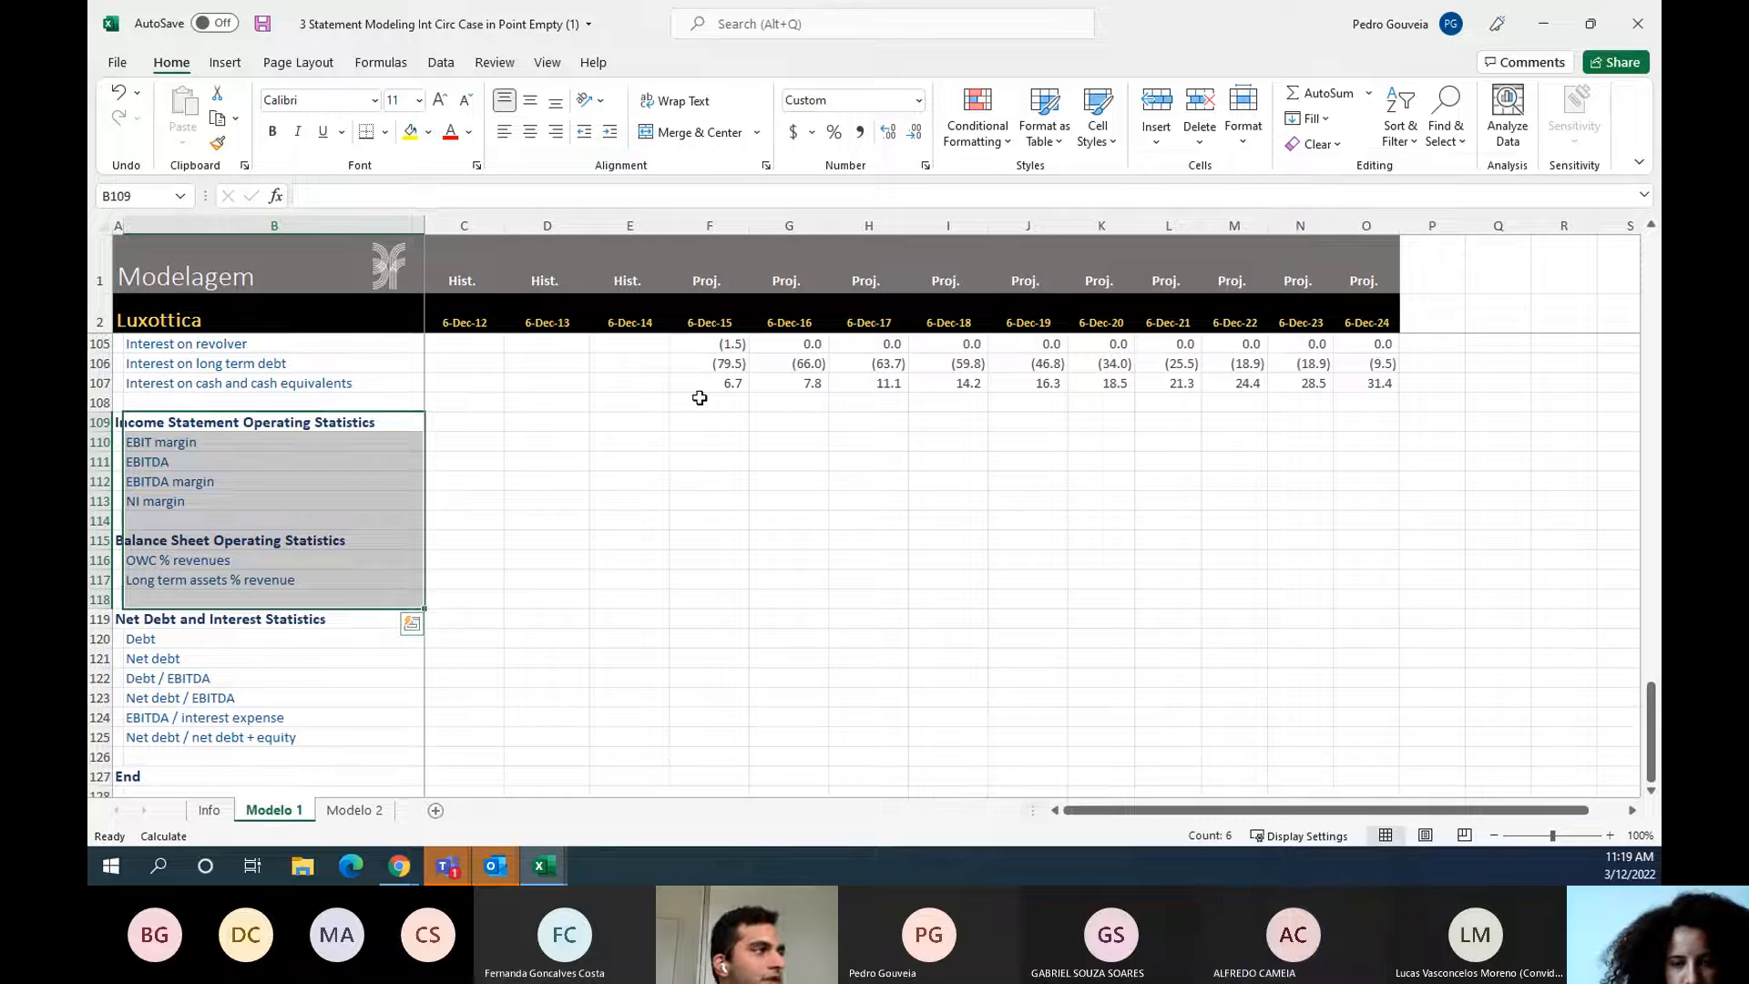
left_click(260, 523)
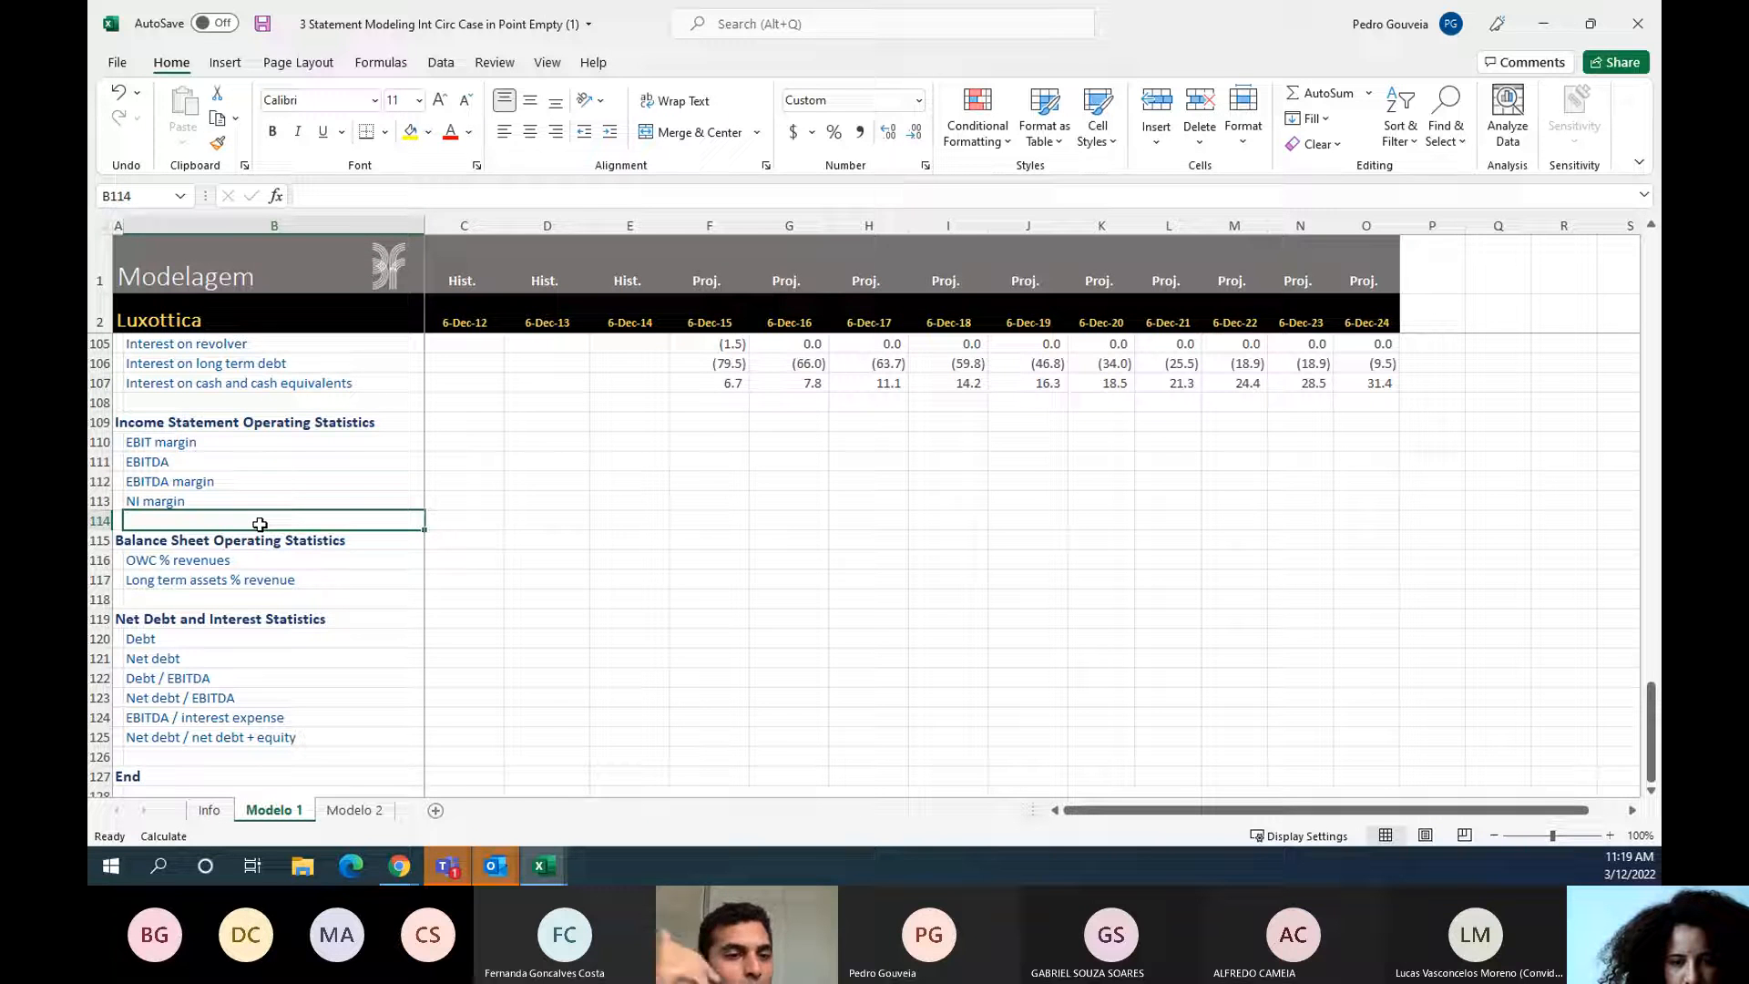
left_click(187, 465)
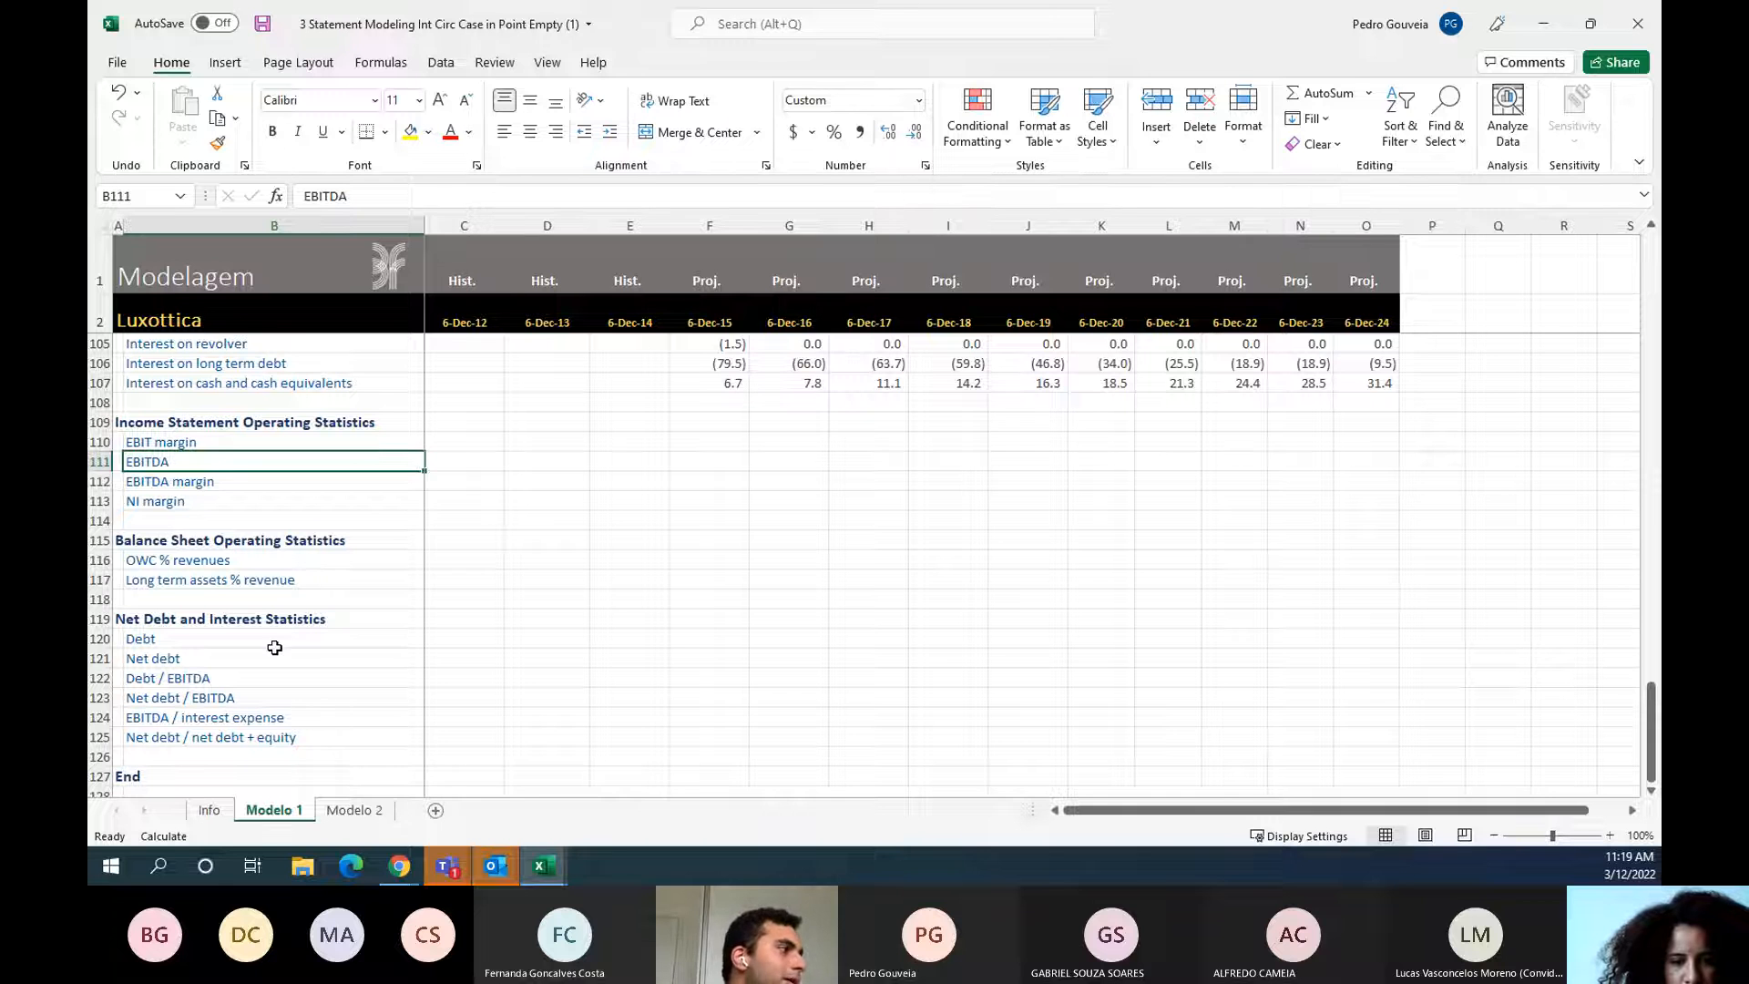
- Highlight the Net Debt and Interest Statistics labels in B120:B125 and the EBITDA row across B111:F111
left_click_drag(269, 645, 305, 729)
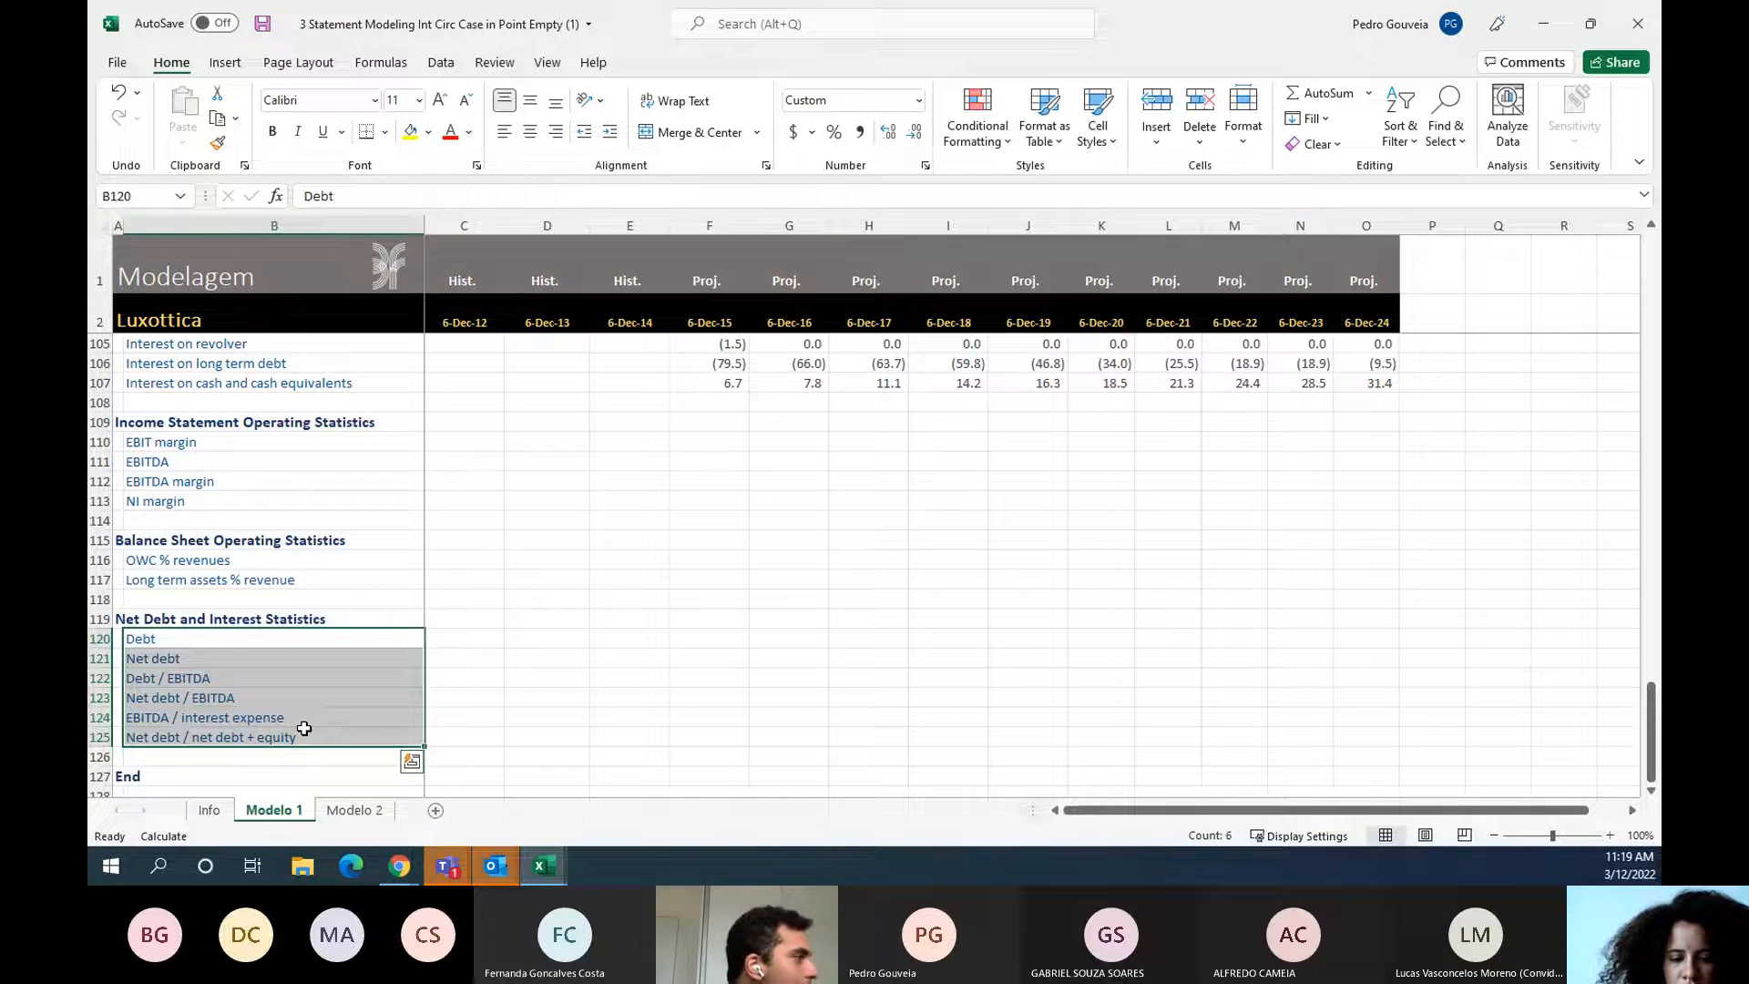
left_click(288, 469)
left_click_drag(287, 469, 692, 468)
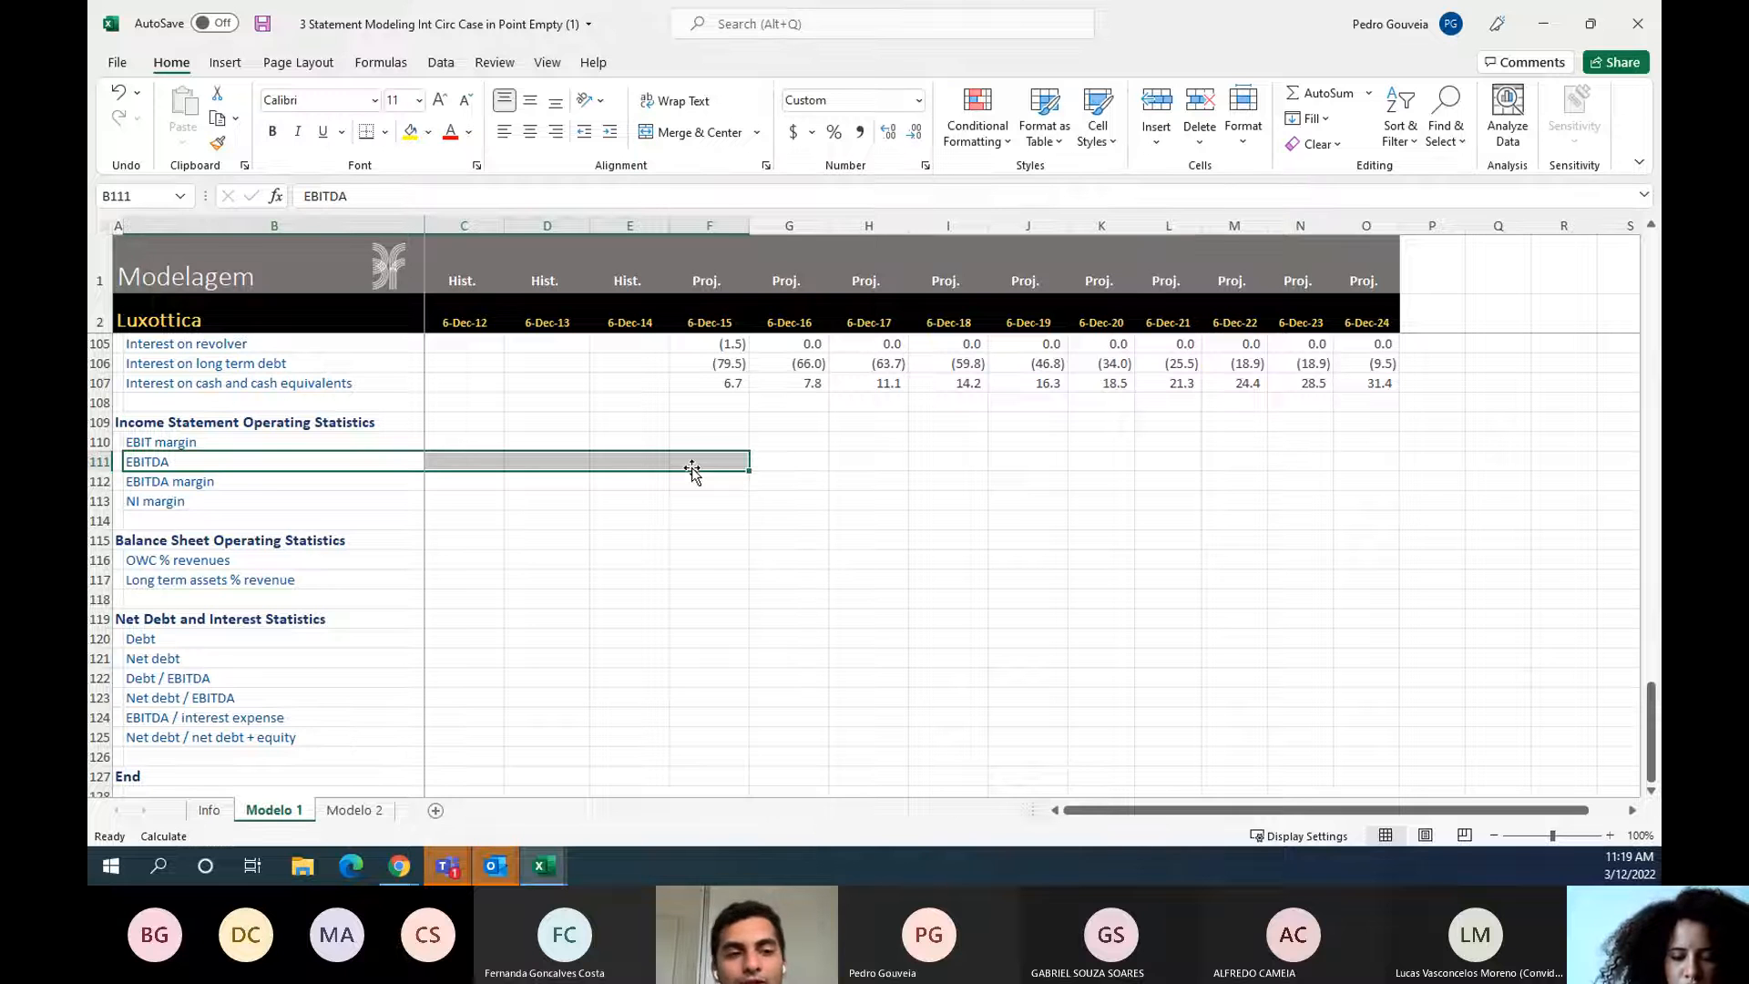
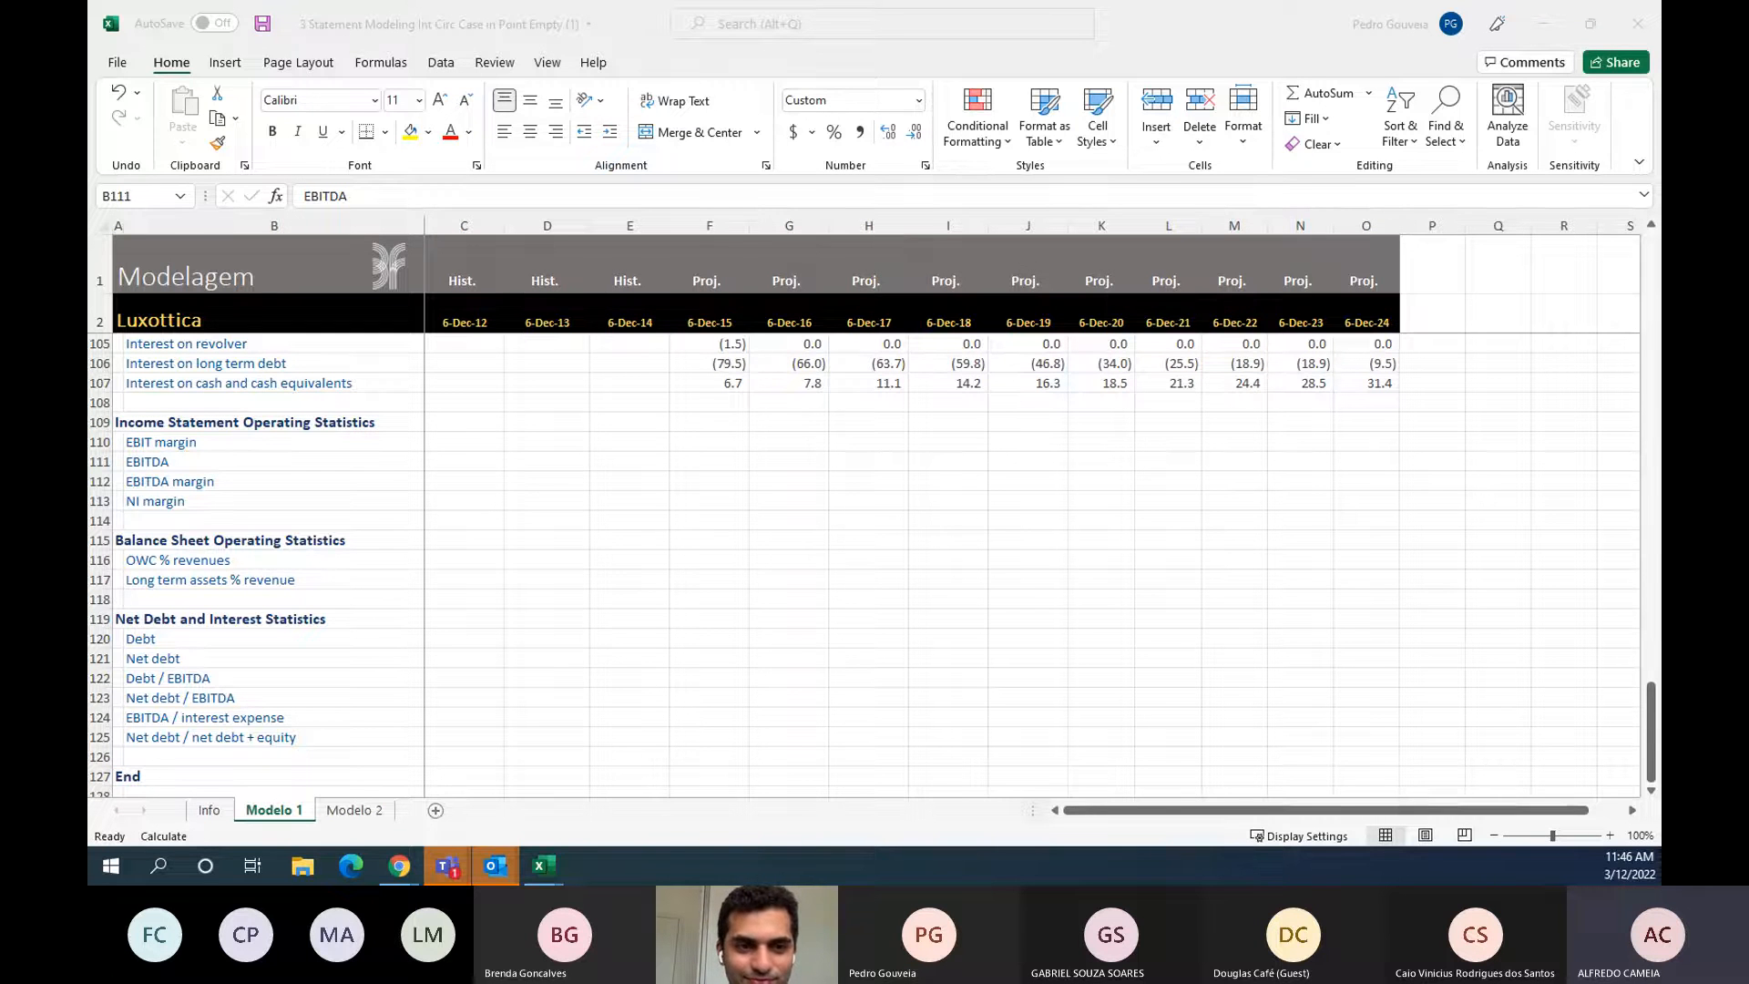
key("alt+Tab")
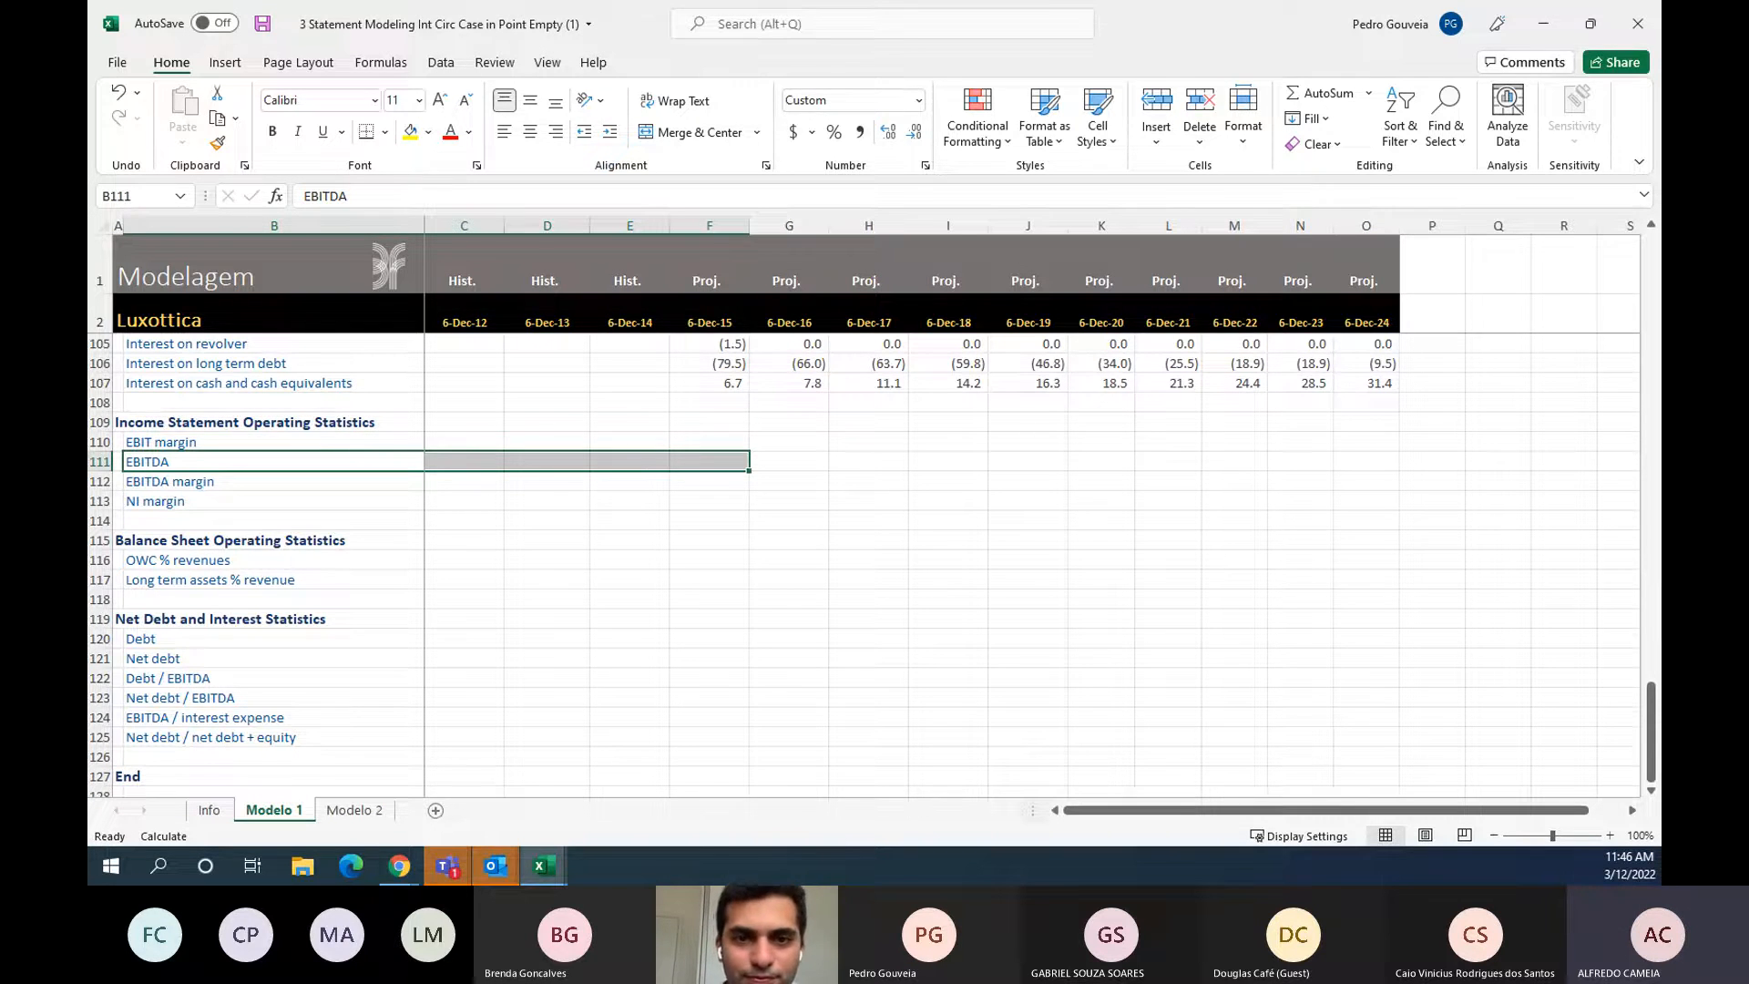